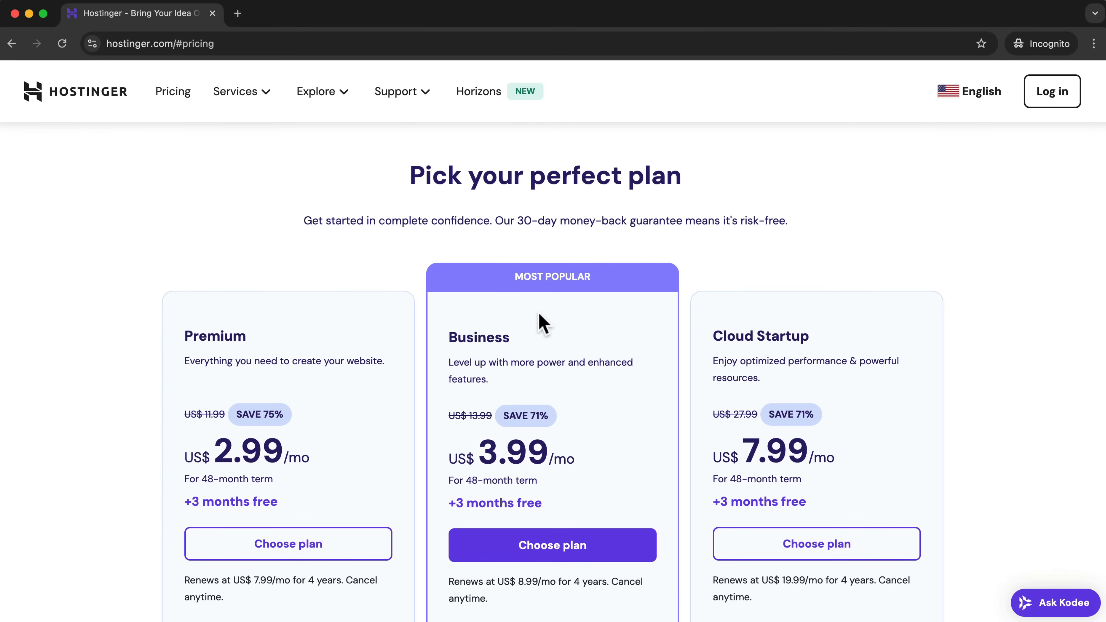
Compare the features of the hosting plans and choose the Business plan.
{"action": "scroll", "coordinate": [549, 322], "scroll_direction": "down", "scroll_amount": 3}
{"action": "scroll", "coordinate": [497, 287], "scroll_direction": "down", "scroll_amount": 6}
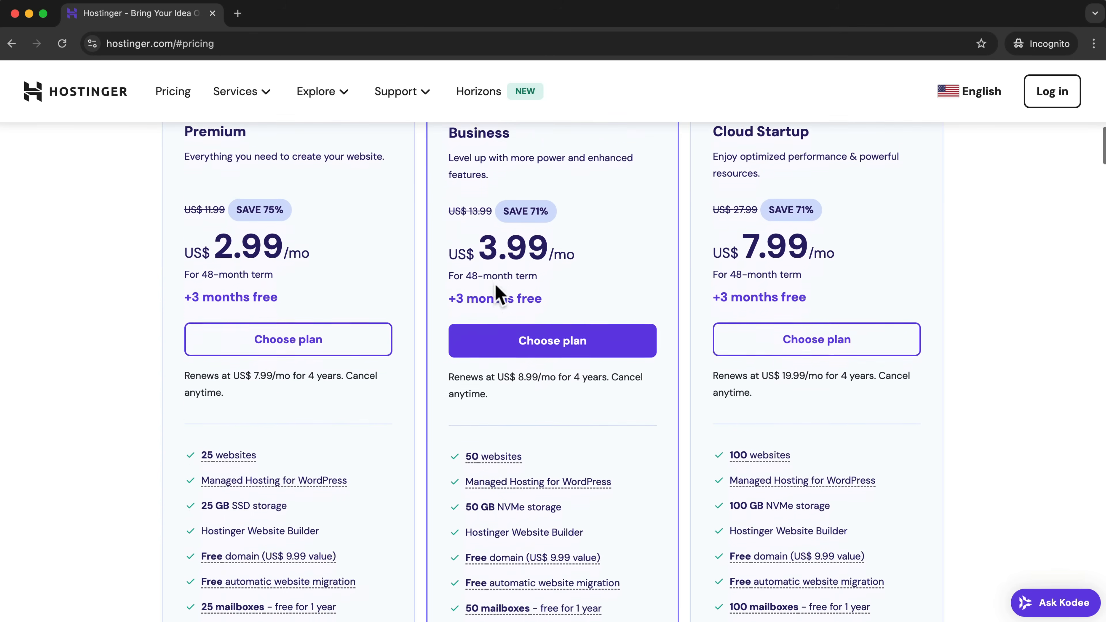
{"action": "mouse_move", "coordinate": [505, 383]}
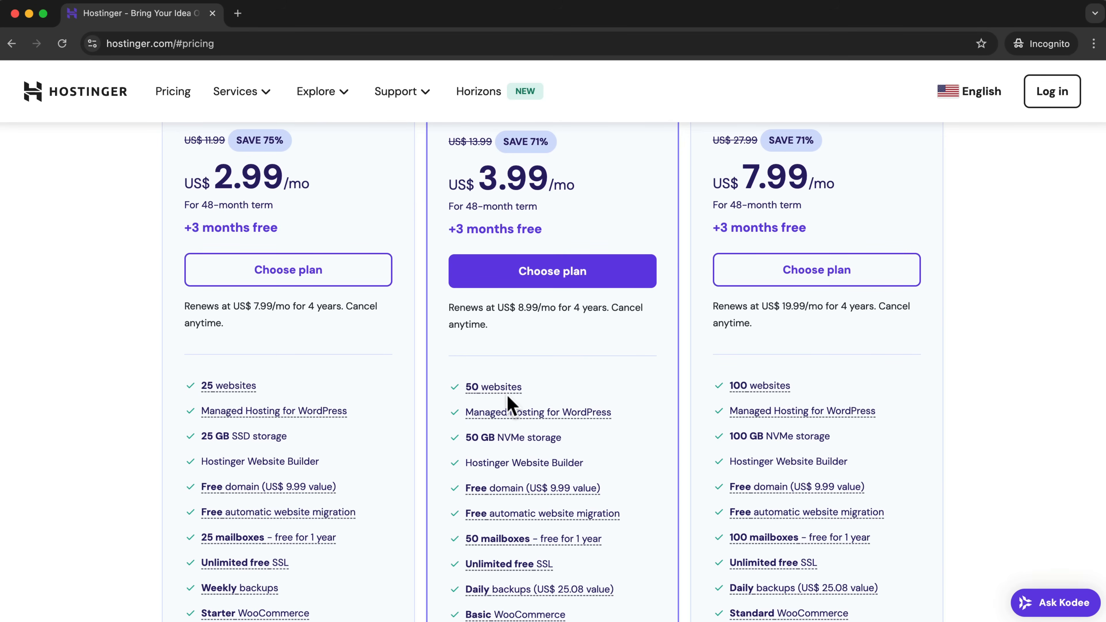
{"action": "scroll", "coordinate": [577, 379], "scroll_direction": "down", "scroll_amount": 2}
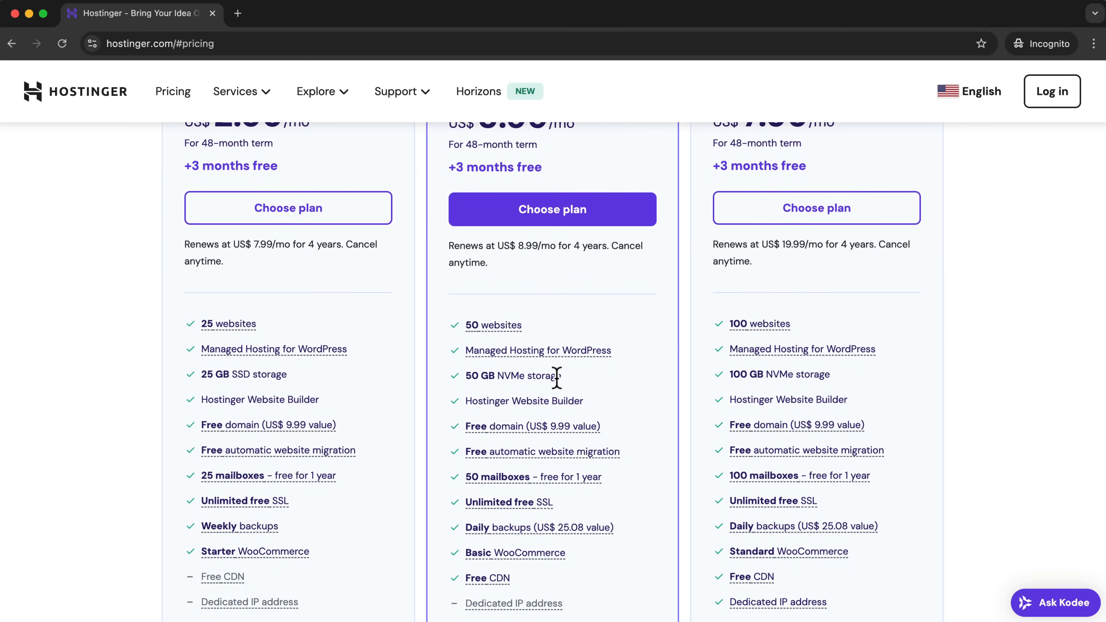
{"action": "scroll", "coordinate": [560, 378], "scroll_direction": "down", "scroll_amount": 3}
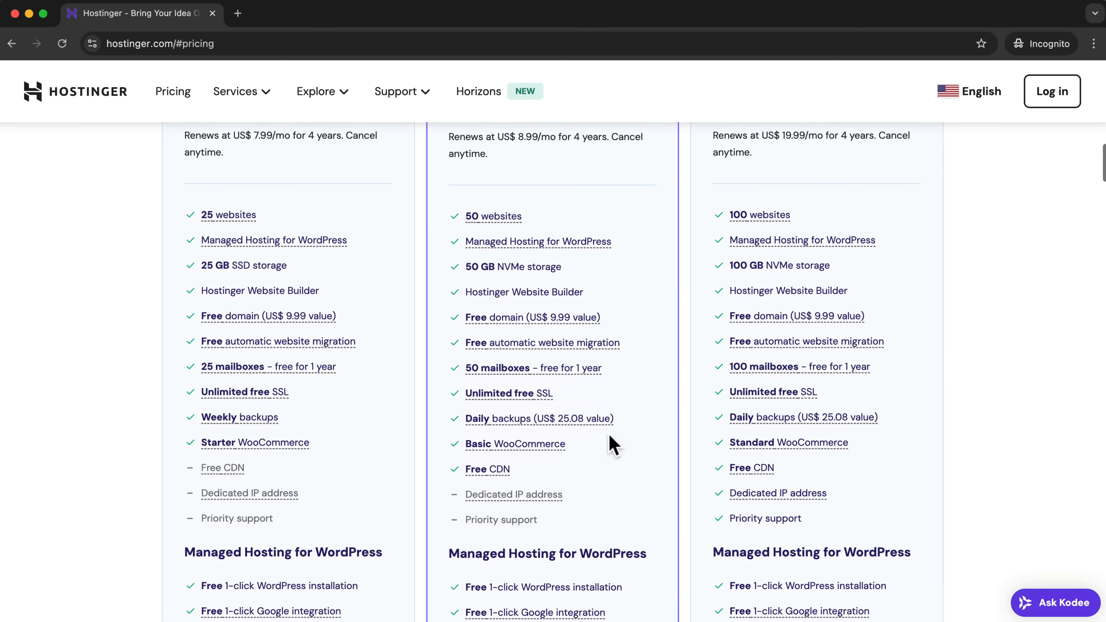
{"action": "mouse_move", "coordinate": [500, 477]}
{"action": "scroll", "coordinate": [617, 409], "scroll_direction": "up", "scroll_amount": 1}
{"action": "scroll", "coordinate": [618, 411], "scroll_direction": "up", "scroll_amount": 8}
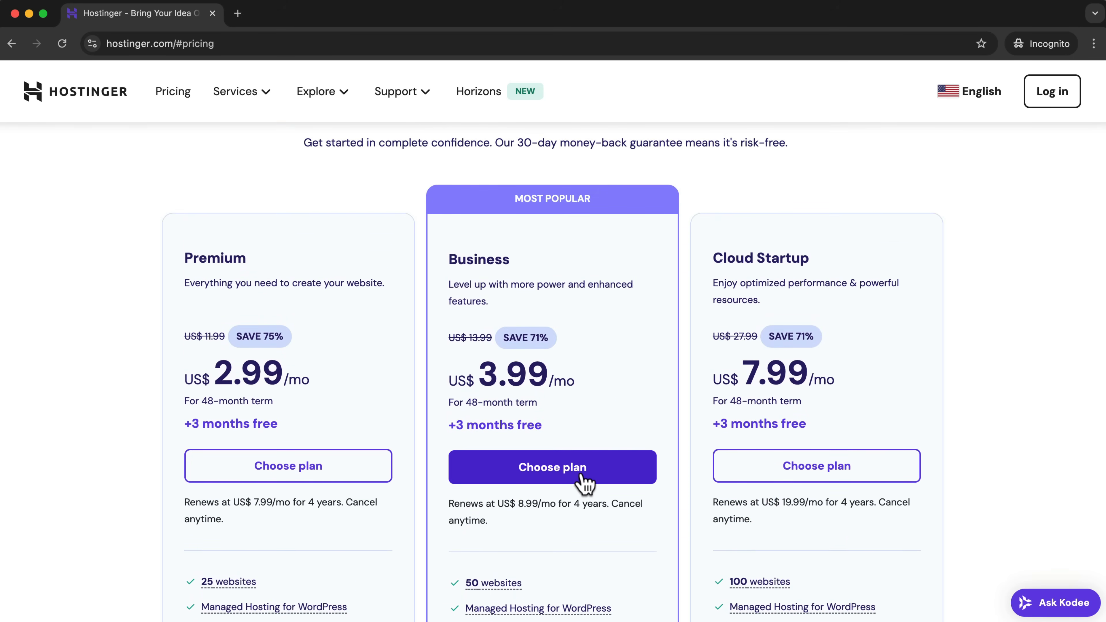
{"action": "left_click", "coordinate": [588, 482]}
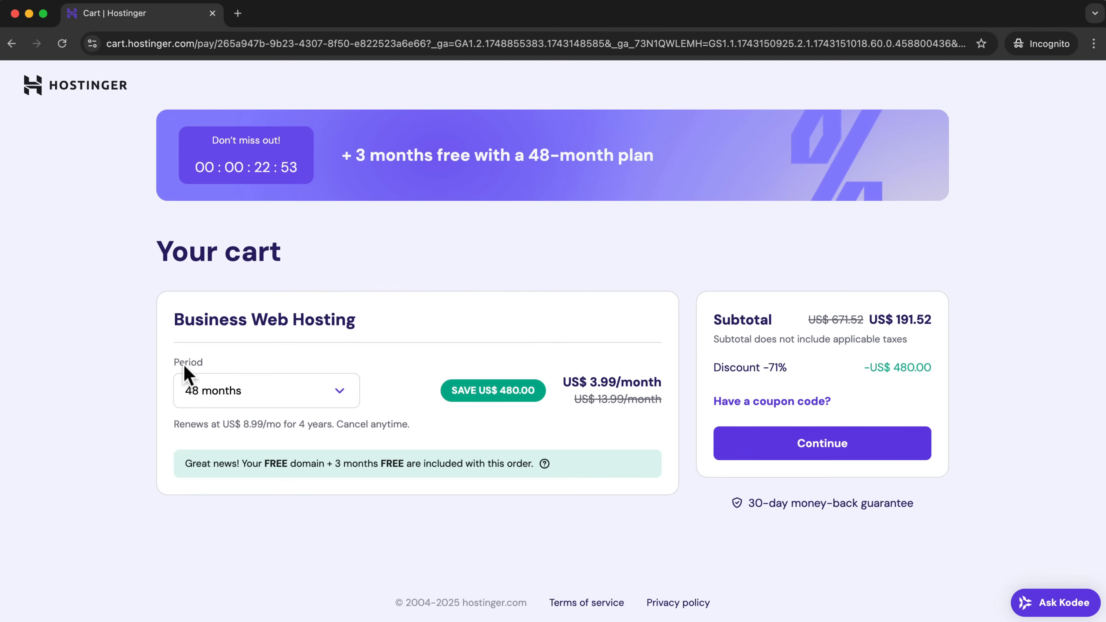
Set the Business Web Hosting period in the cart to 12 months.
{"action": "left_click", "coordinate": [340, 394]}
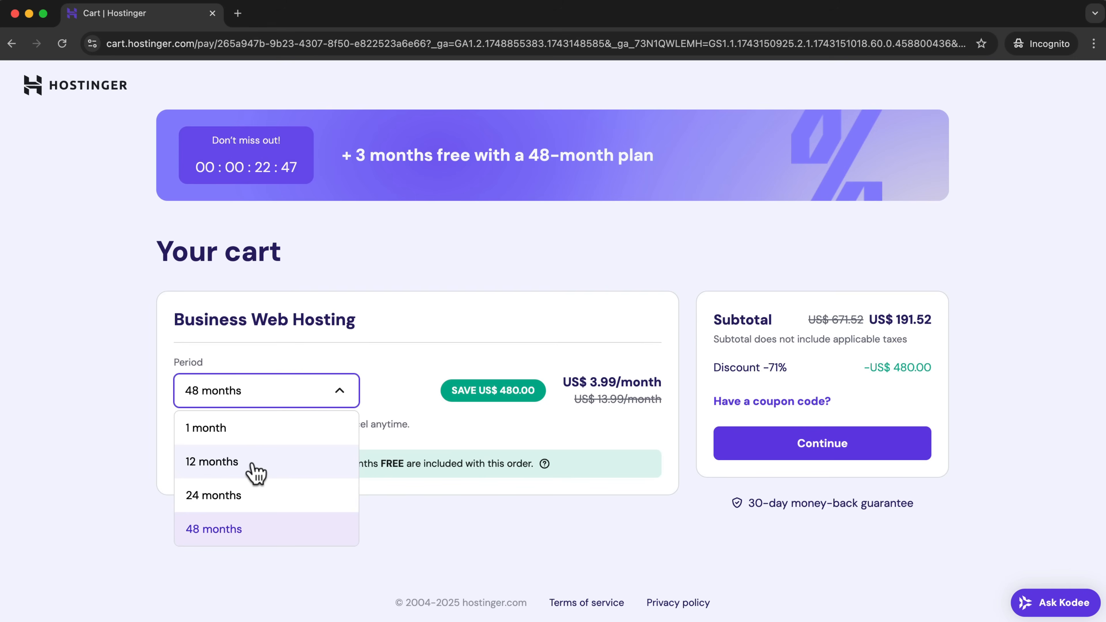
{"action": "left_click", "coordinate": [261, 432]}
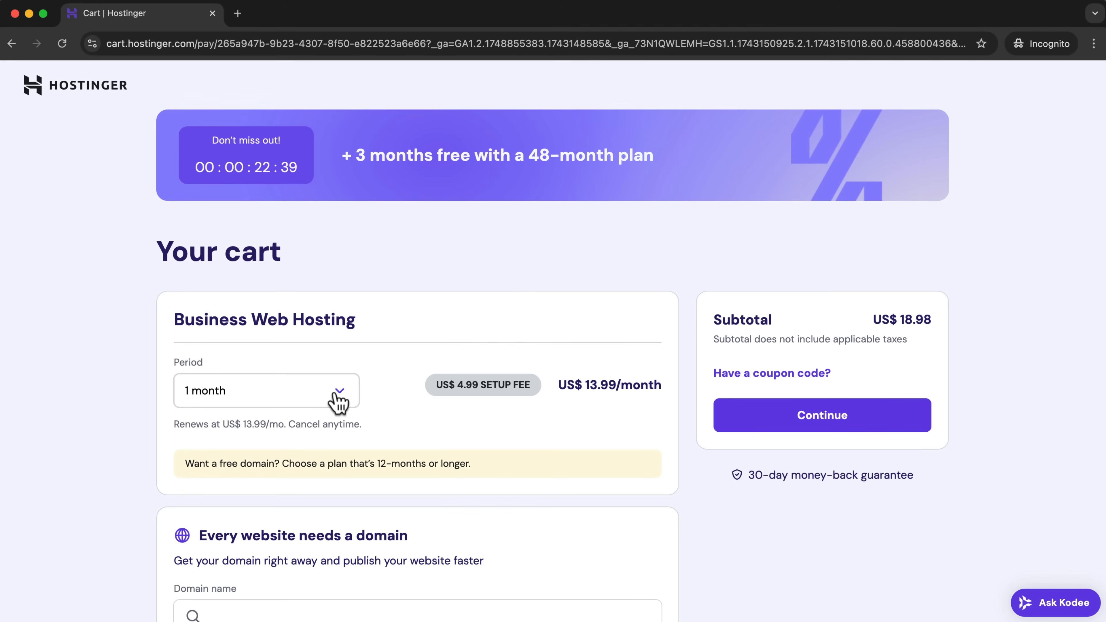
{"action": "left_click", "coordinate": [339, 401]}
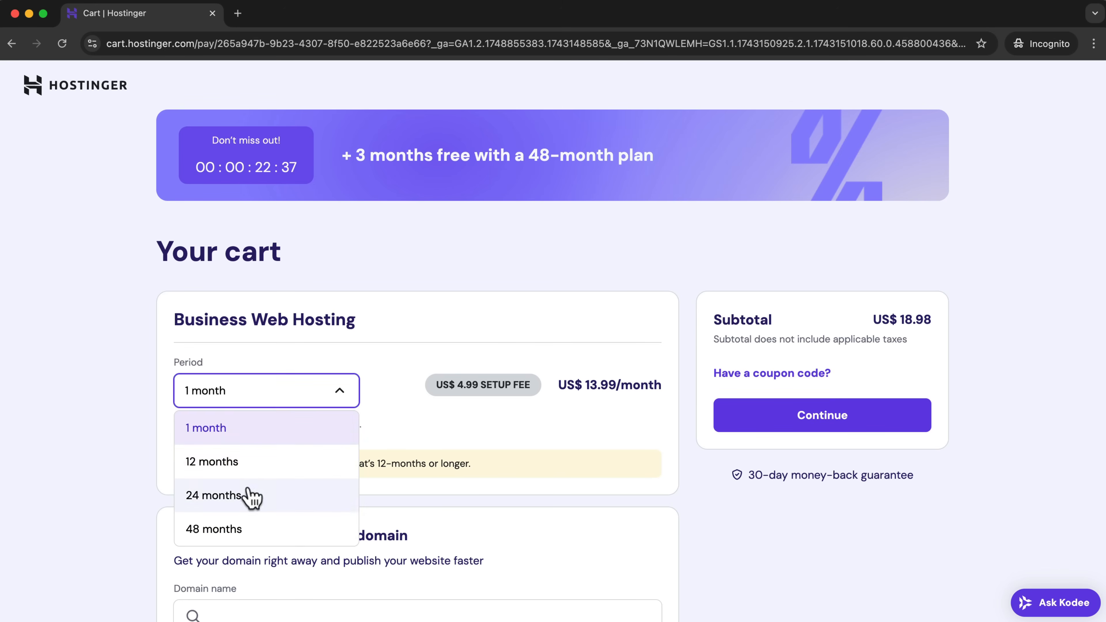
{"action": "left_click", "coordinate": [260, 462]}
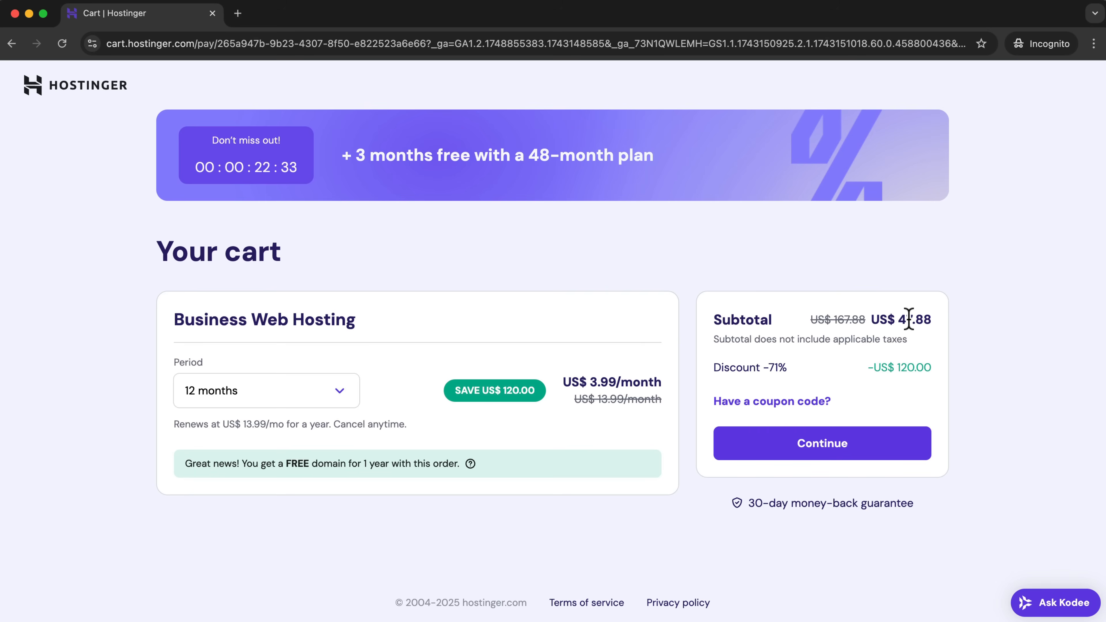
Enter the promotional coupon code for the order and apply it to the cart.
{"action": "left_click", "coordinate": [772, 405]}
{"action": "left_click", "coordinate": [758, 457]}
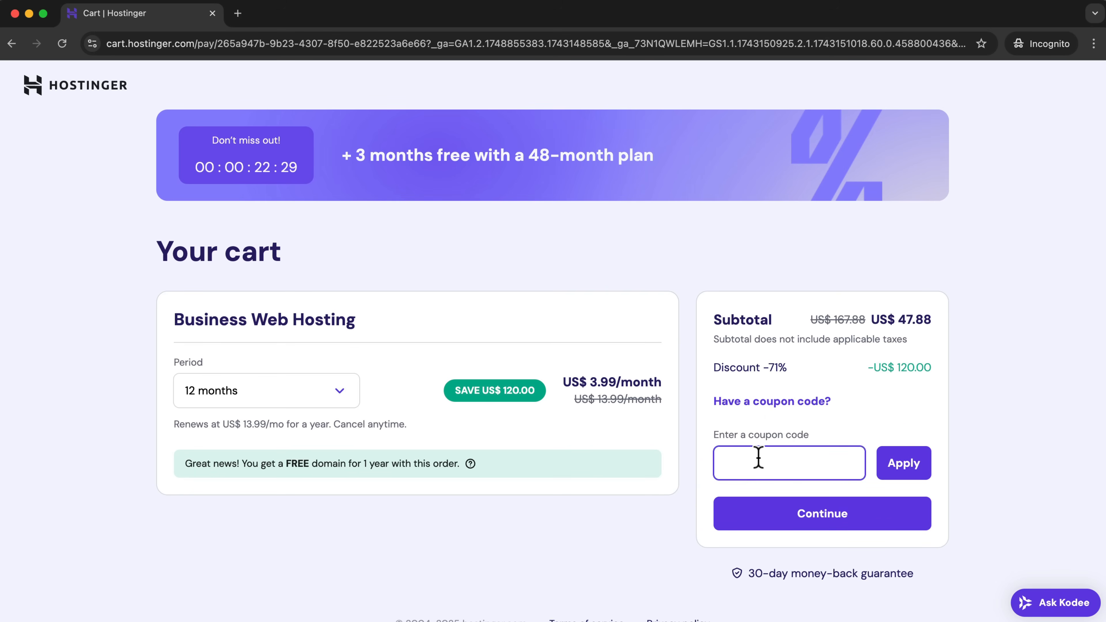
{"action": "type", "text": "HOGANCHUA"}
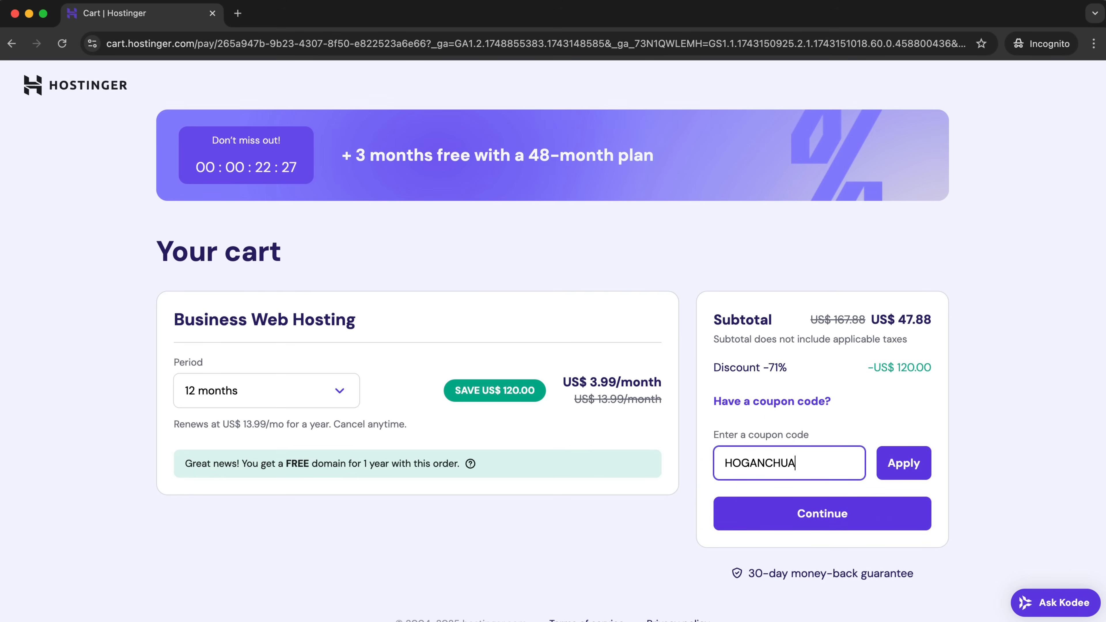
{"action": "left_click", "coordinate": [898, 466]}
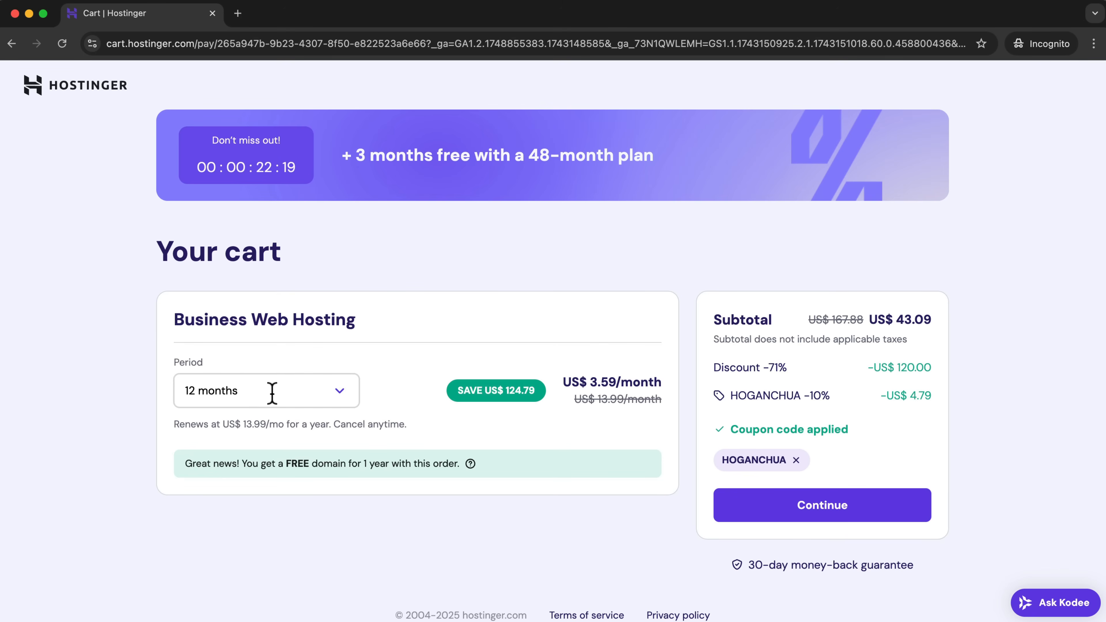
Continue to checkout and register through Google sign-in with the account e-mail and password.
{"action": "scroll", "coordinate": [871, 457], "scroll_direction": "down", "scroll_amount": 1}
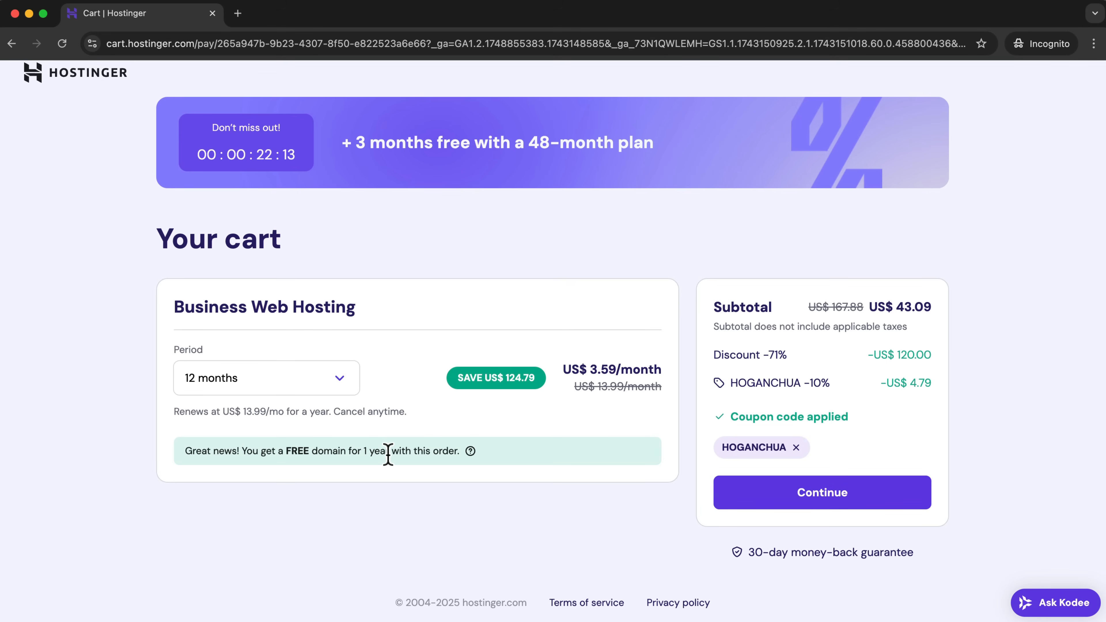
{"action": "left_click", "coordinate": [849, 503]}
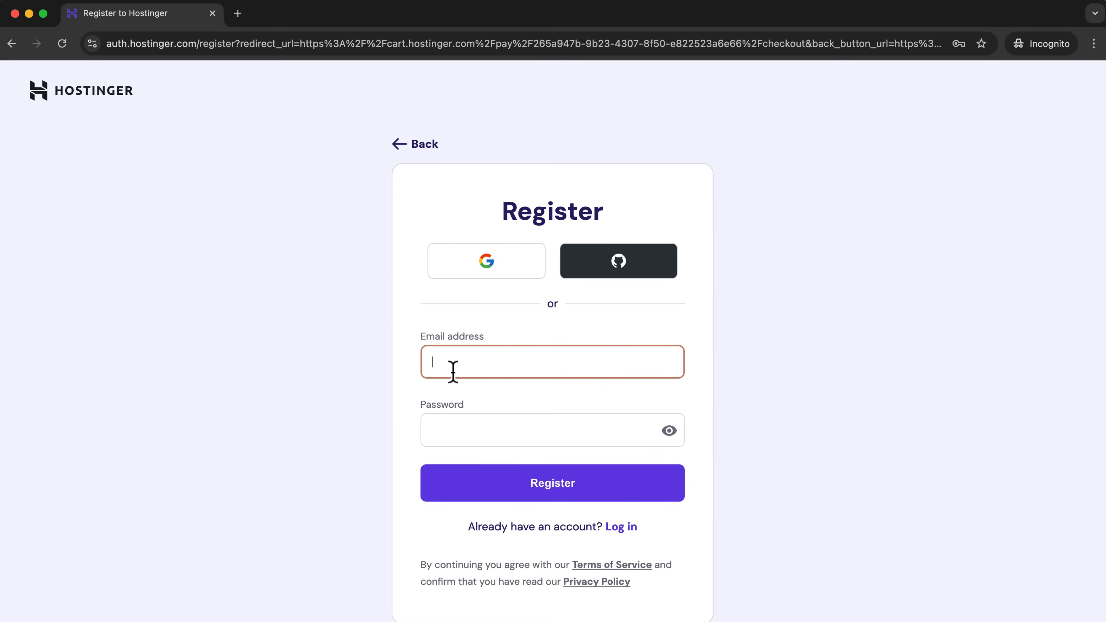
{"action": "left_click", "coordinate": [496, 273]}
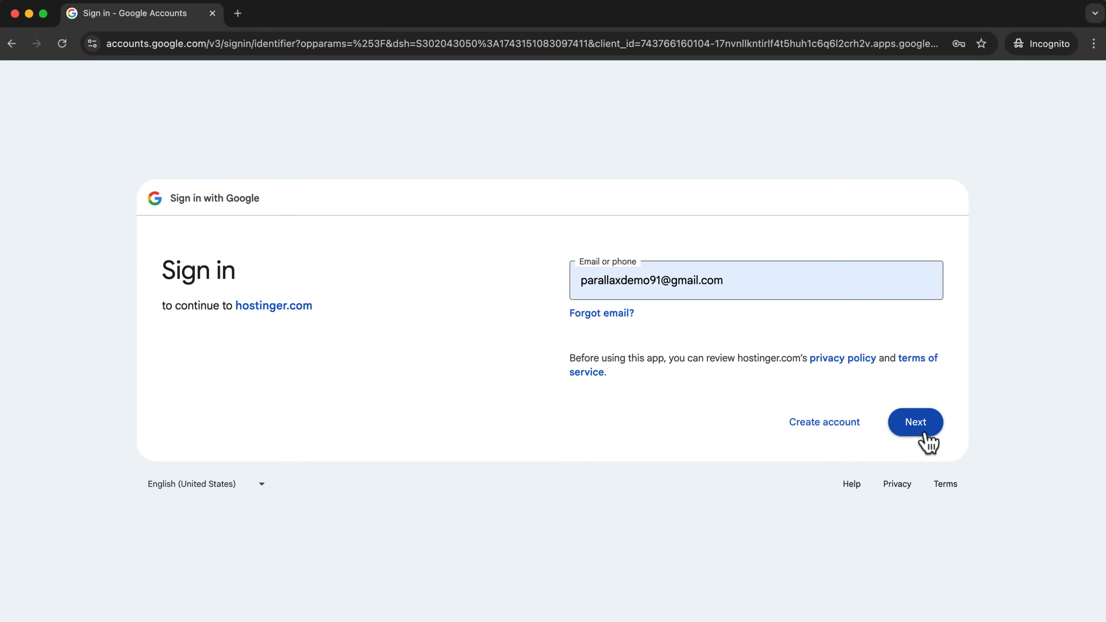
{"action": "left_click", "coordinate": [927, 433]}
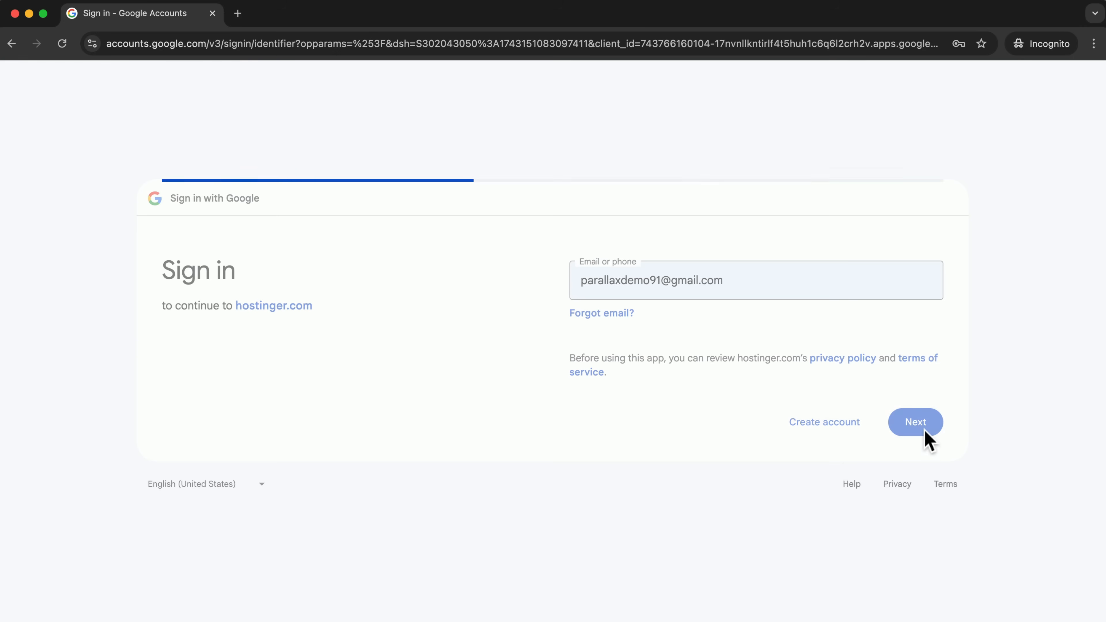
{"action": "left_click", "coordinate": [642, 294]}
{"action": "left_click", "coordinate": [686, 324]}
{"action": "left_click", "coordinate": [932, 438]}
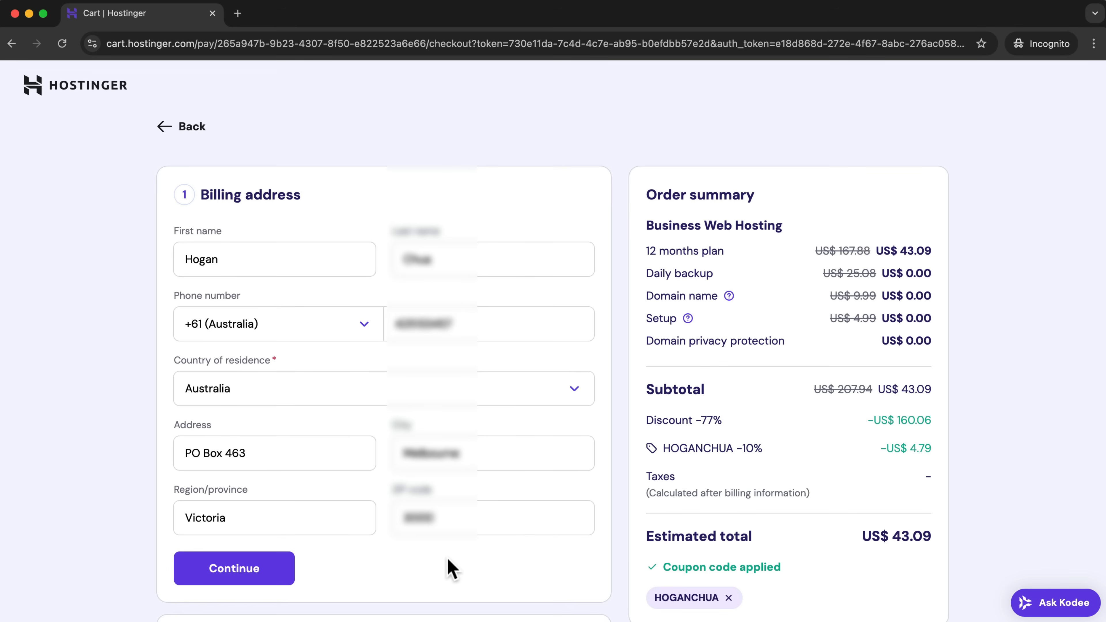
Confirm the prefilled billing address, review the payment methods, and submit the card payment for the hosting order.
{"action": "scroll", "coordinate": [447, 558], "scroll_direction": "down", "scroll_amount": 3}
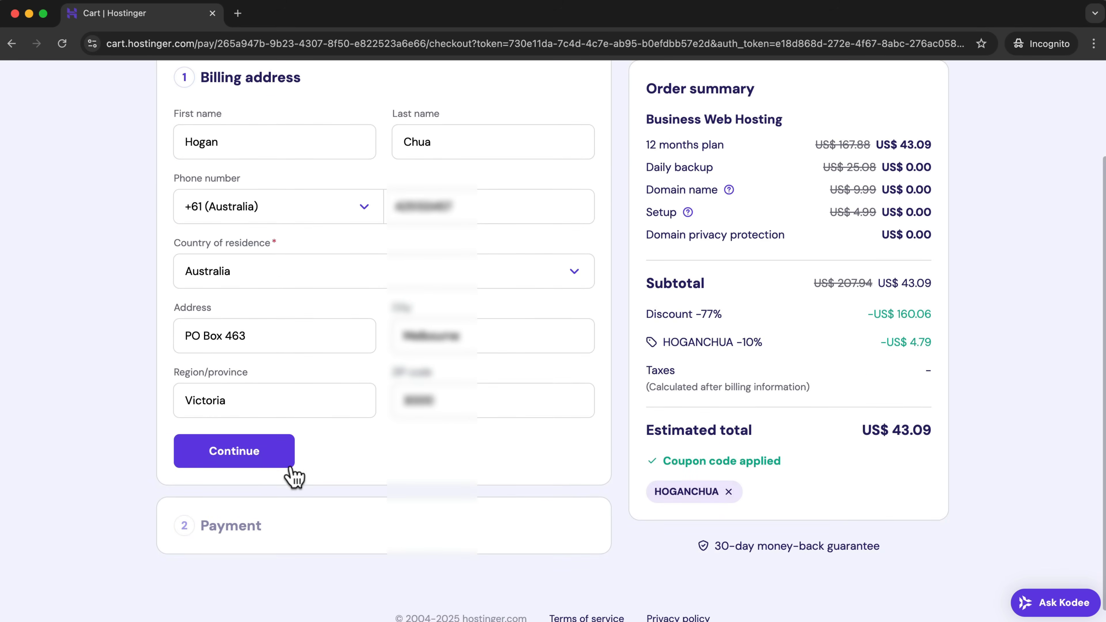
{"action": "left_click", "coordinate": [263, 462]}
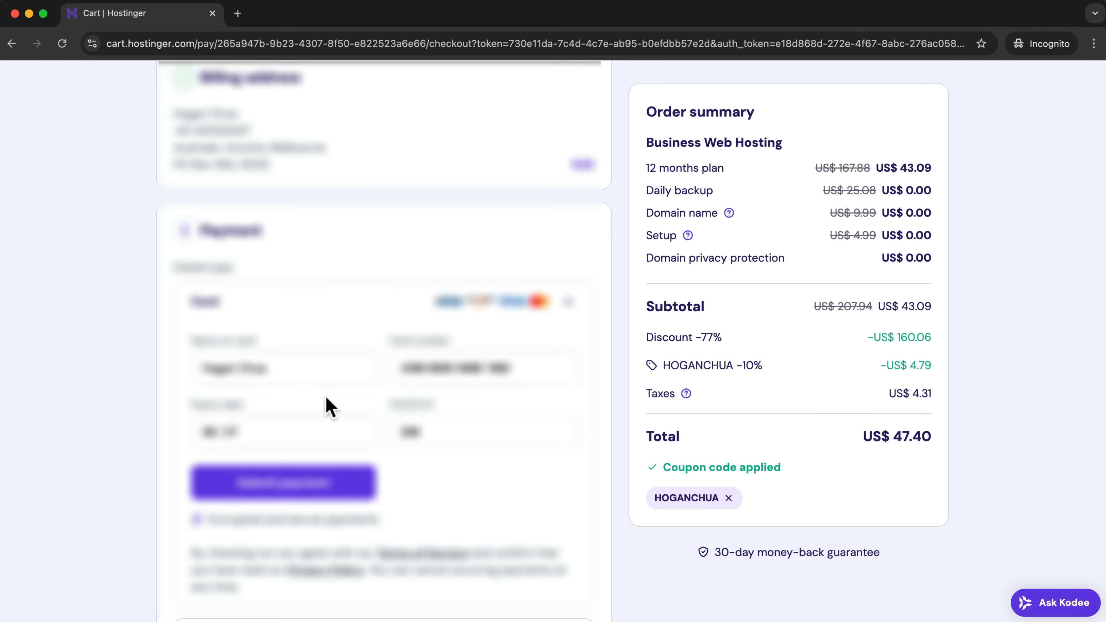
{"action": "scroll", "coordinate": [387, 424], "scroll_direction": "down", "scroll_amount": 5}
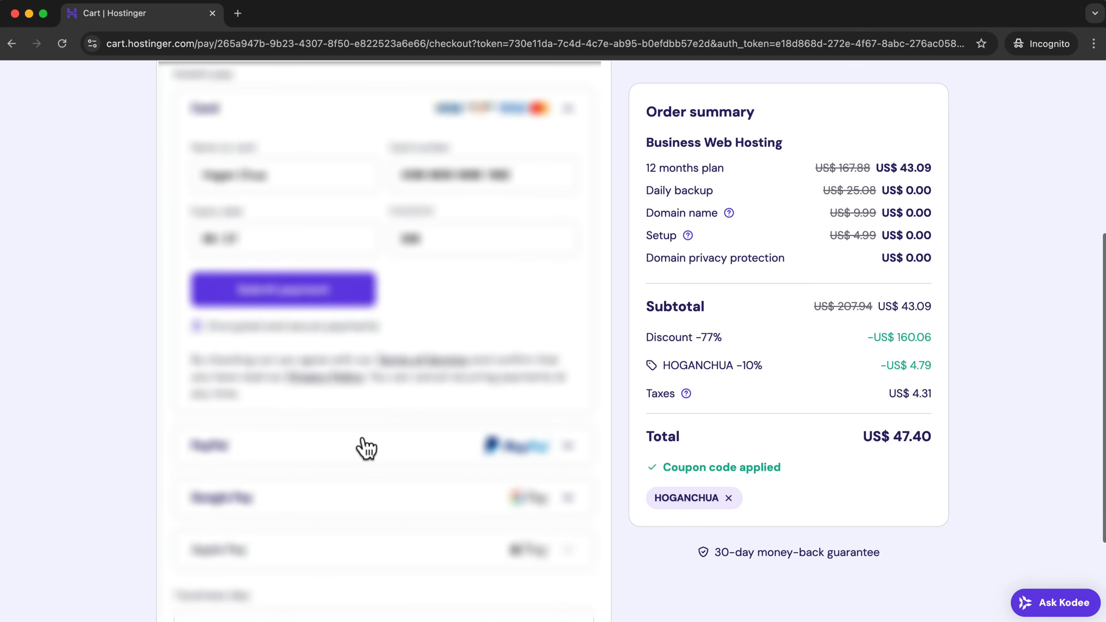
{"action": "scroll", "coordinate": [366, 551], "scroll_direction": "down", "scroll_amount": 2}
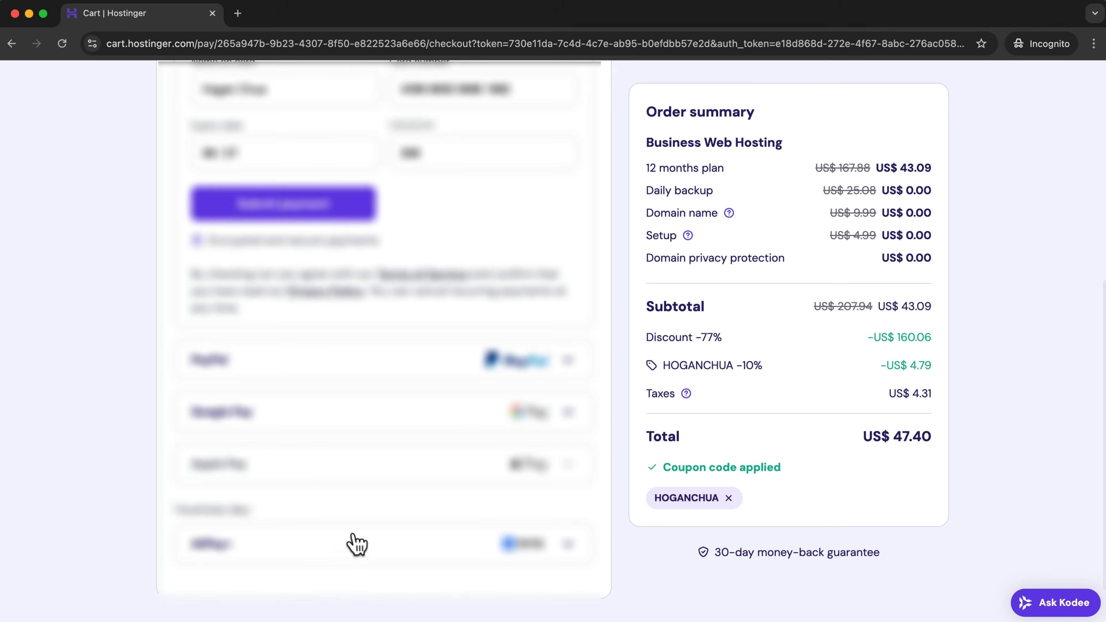
{"action": "scroll", "coordinate": [331, 486], "scroll_direction": "up", "scroll_amount": 5}
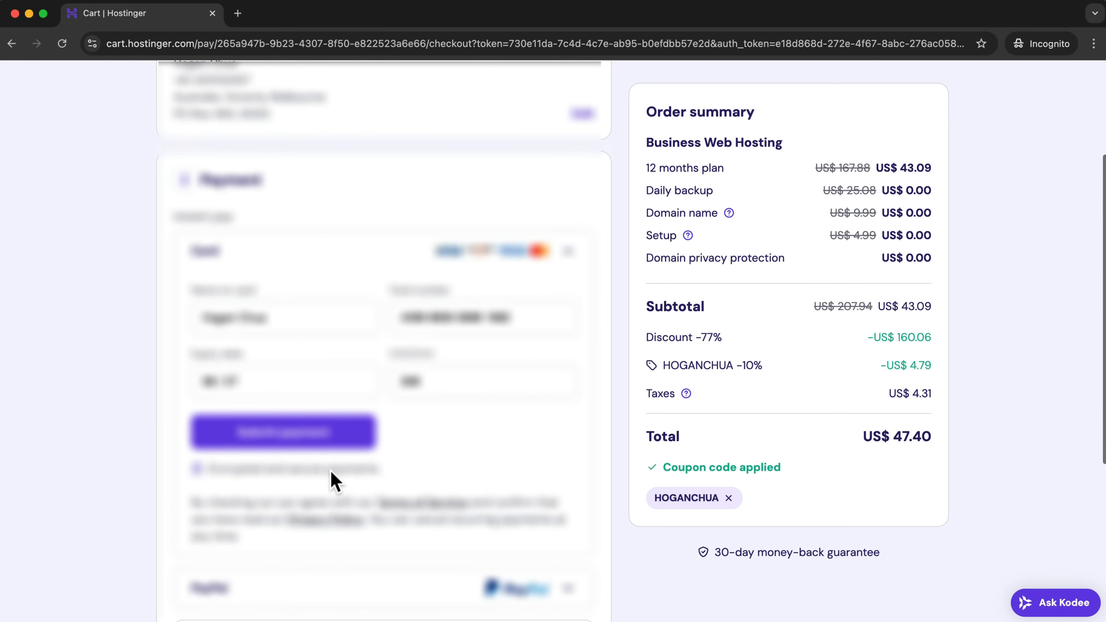
{"action": "left_click", "coordinate": [297, 444]}
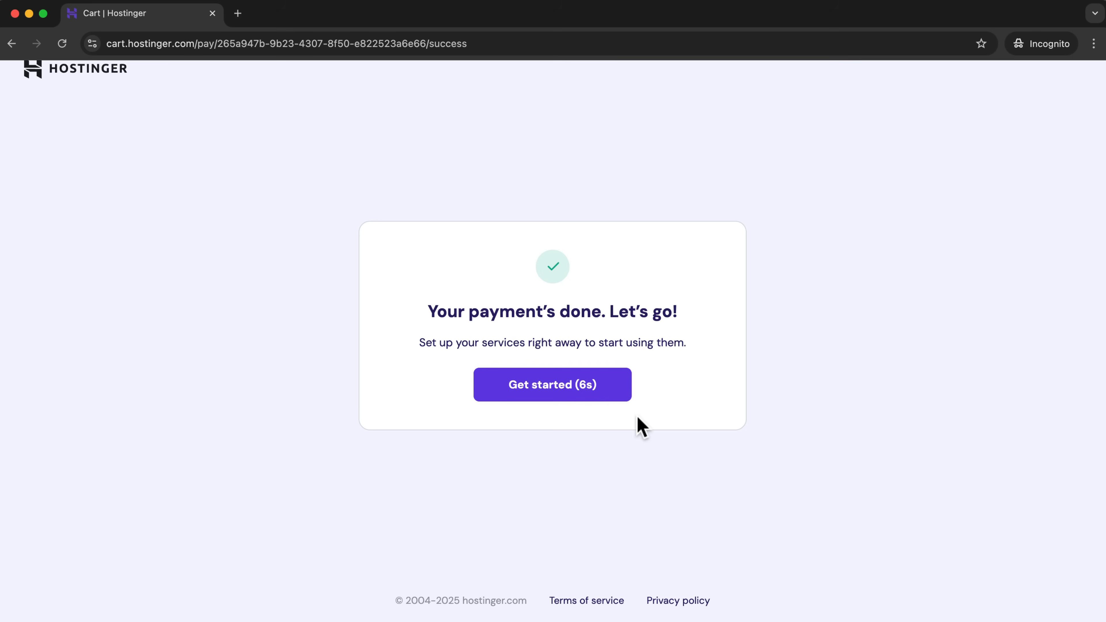
Start the hosting onboarding and choose to create a website rather than migrate one.
{"action": "left_click", "coordinate": [559, 394]}
{"action": "left_click", "coordinate": [256, 325]}
{"action": "left_click", "coordinate": [911, 572]}
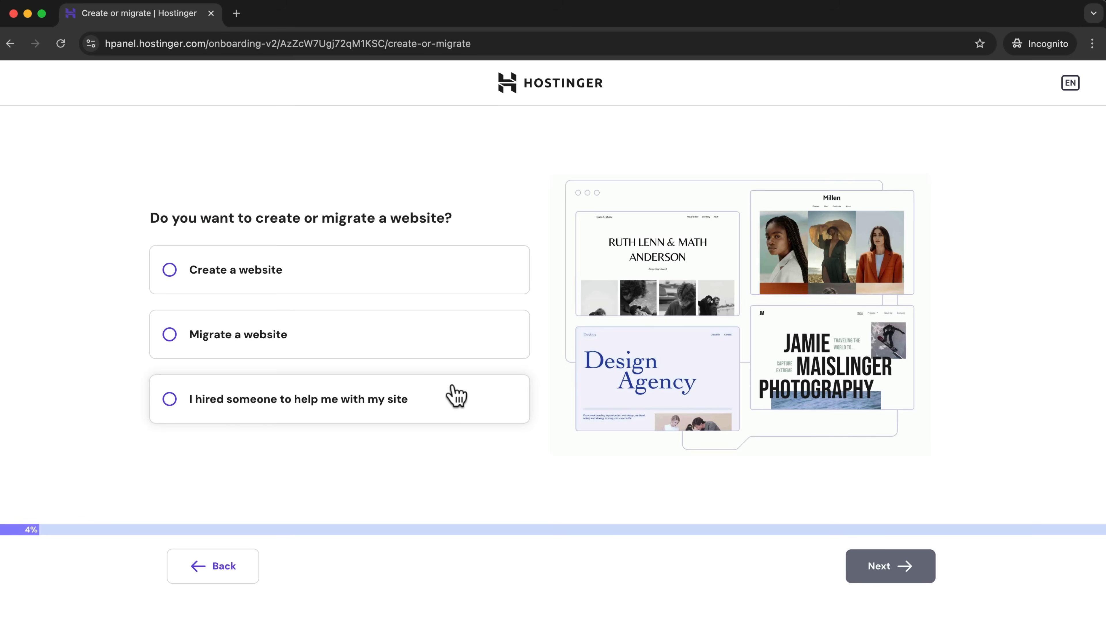
{"action": "left_click", "coordinate": [244, 271]}
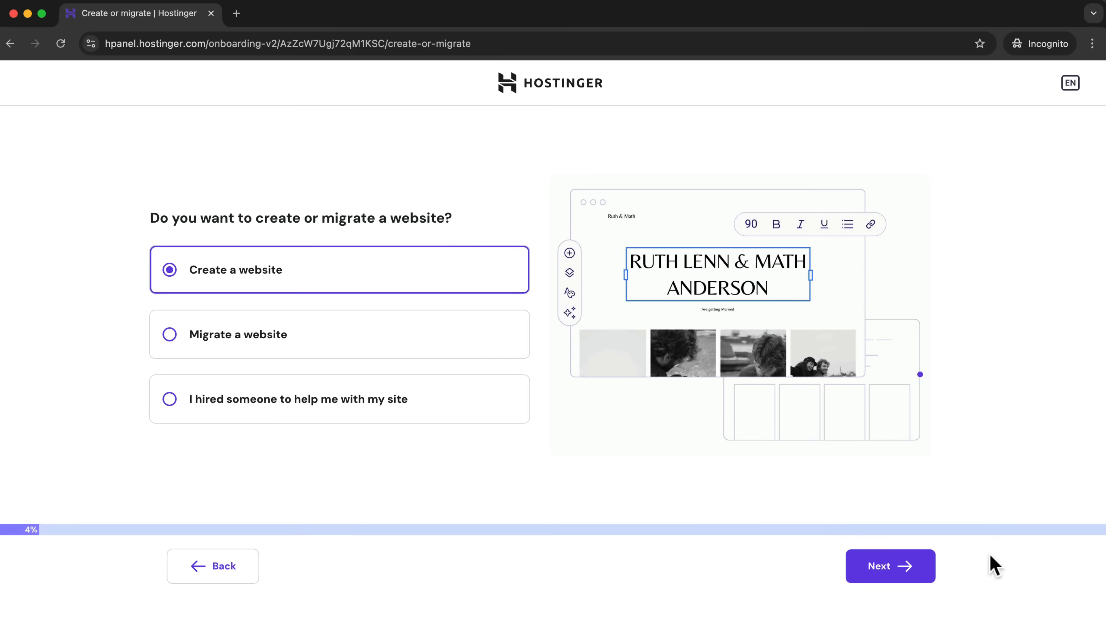
{"action": "left_click", "coordinate": [900, 565]}
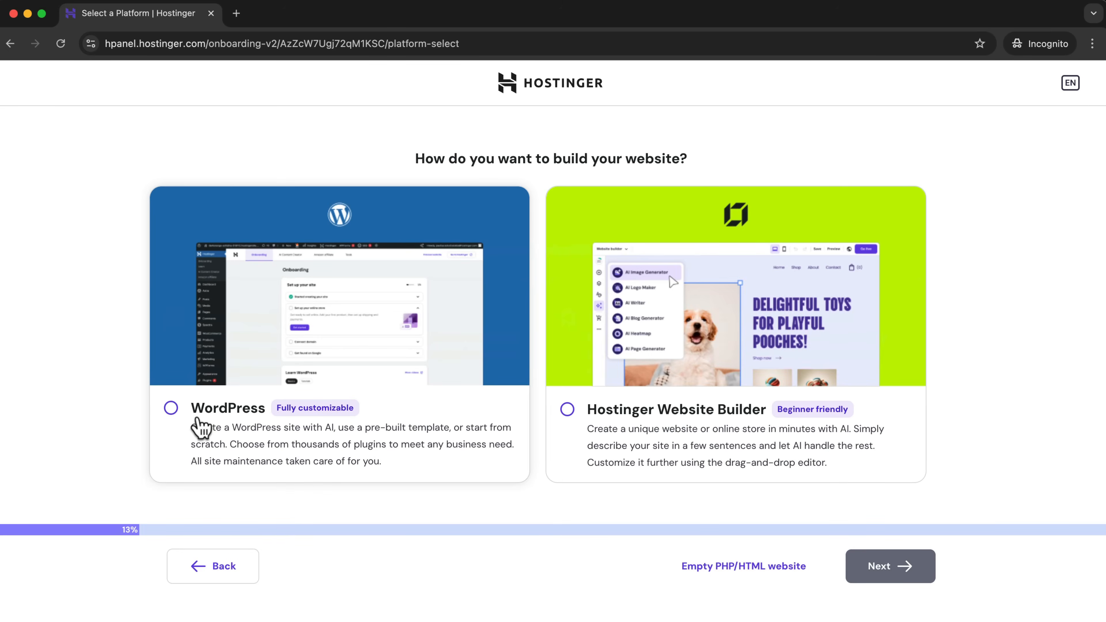
Select WordPress as the website platform and accept the filled-in admin language, e-mail and password for its account.
{"action": "left_click", "coordinate": [170, 410]}
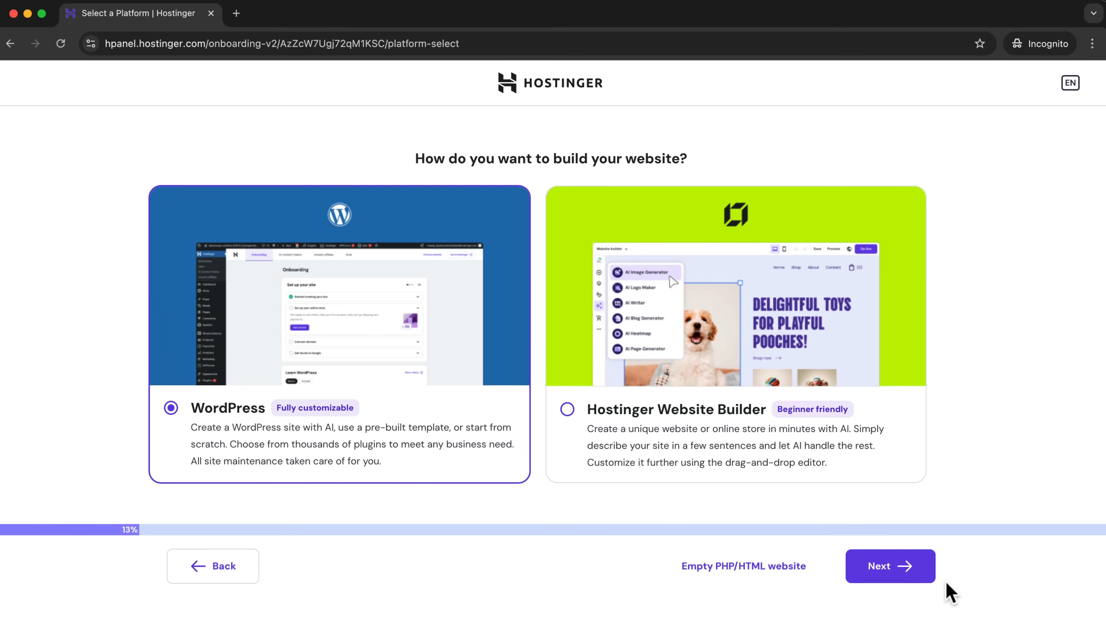
{"action": "left_click", "coordinate": [892, 575]}
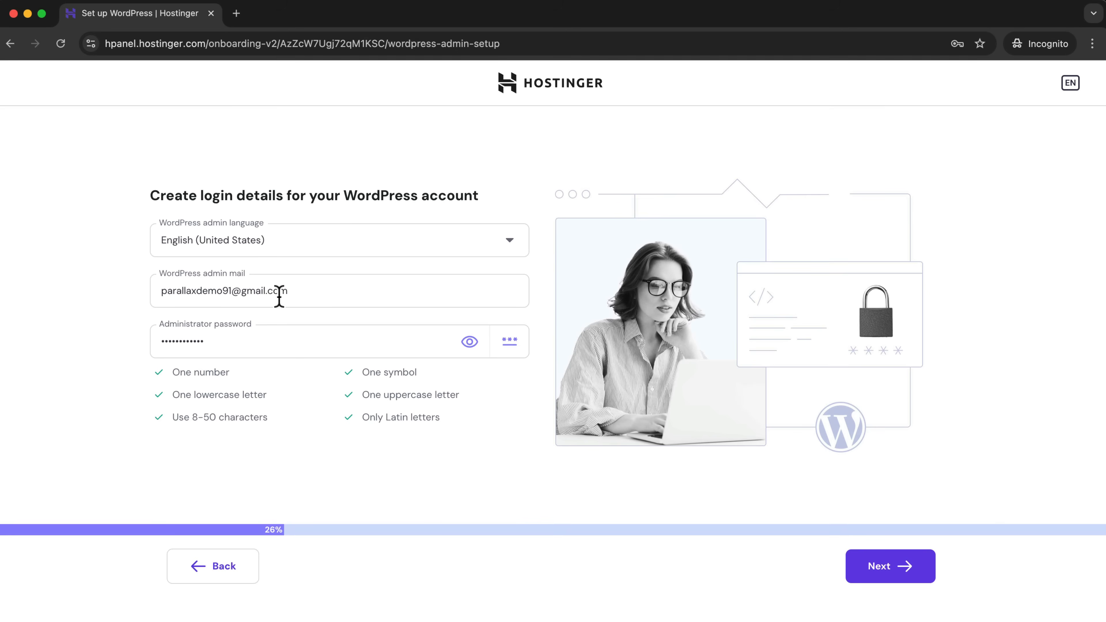
{"action": "left_click_drag", "start_coordinate": [304, 291], "coordinate": [150, 289]}
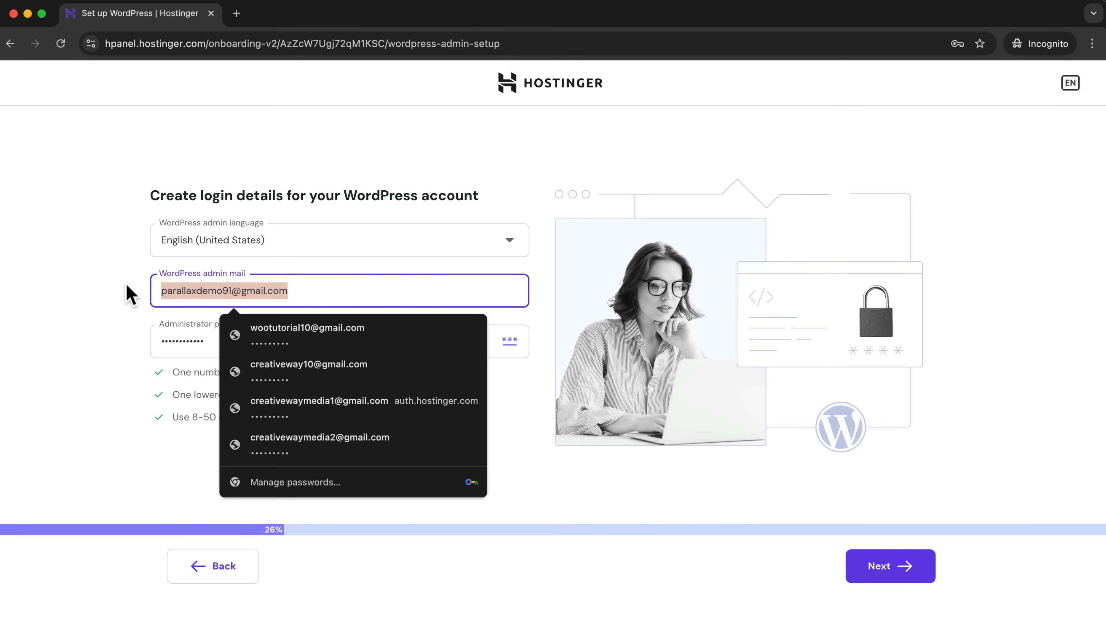
{"action": "left_click", "coordinate": [131, 295]}
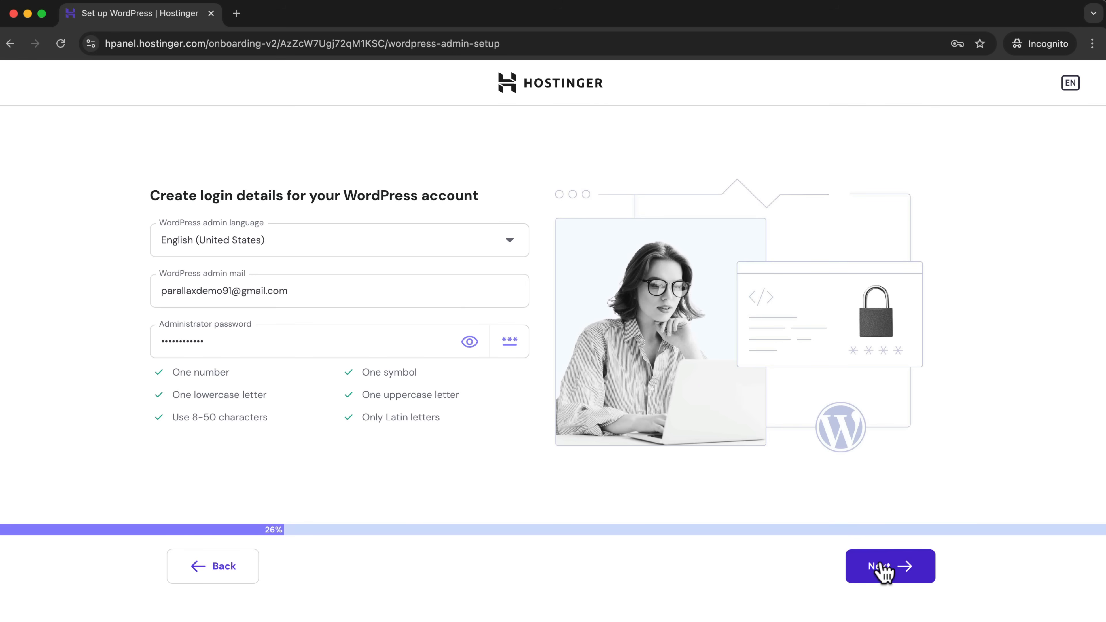
{"action": "left_click", "coordinate": [868, 563]}
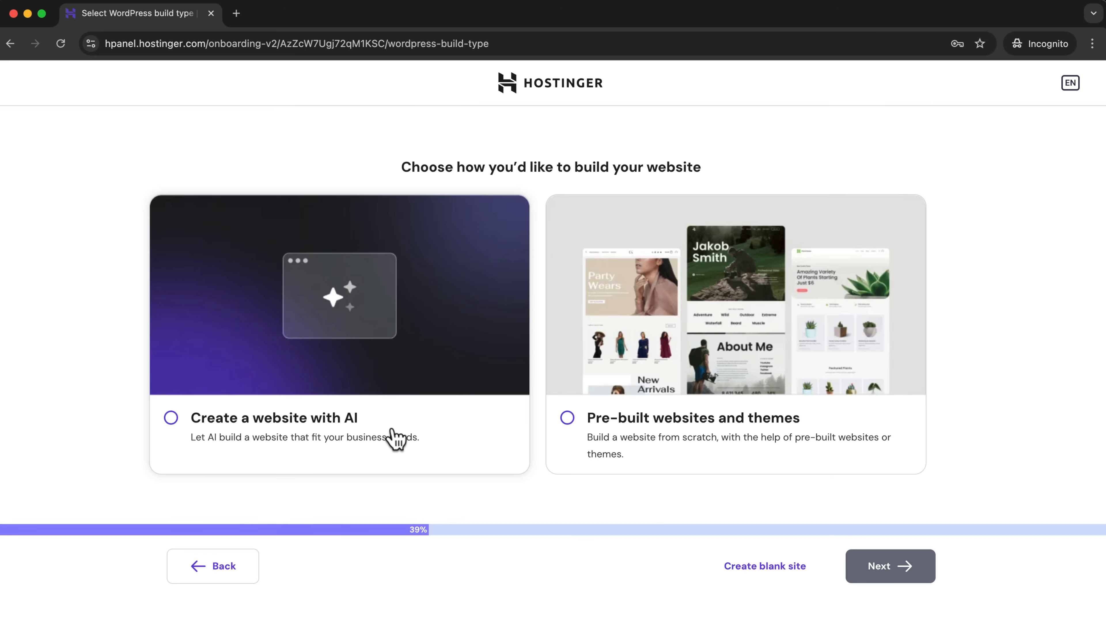
Opt for a blank site and pick hoganstutorial.com as the free domain name for the website.
{"action": "left_click", "coordinate": [758, 569]}
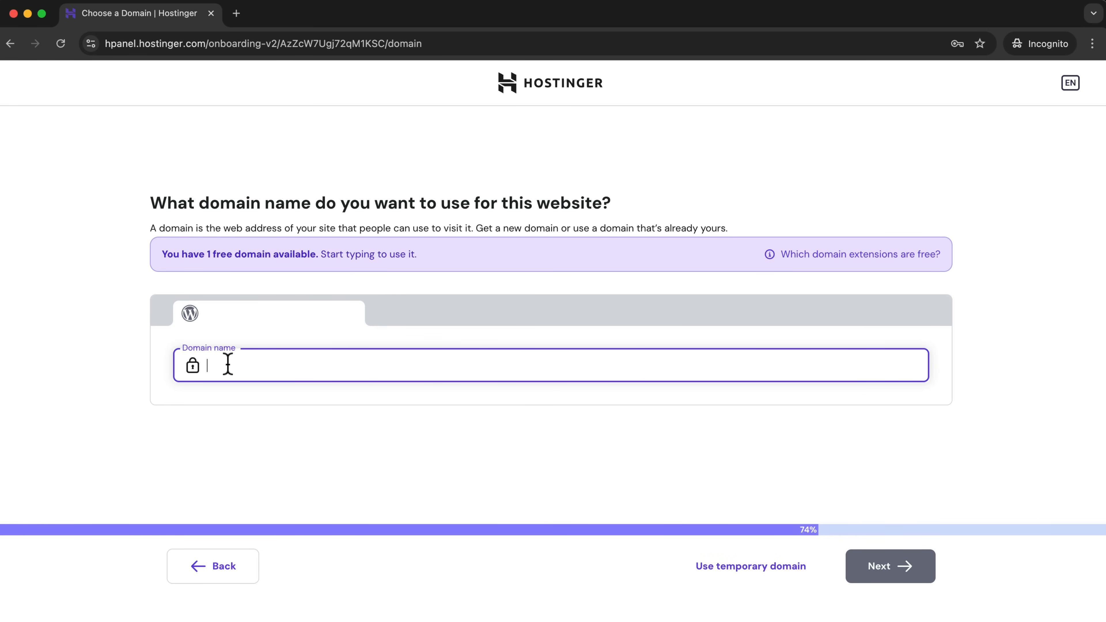
{"action": "type", "text": "hoganstutorial"}
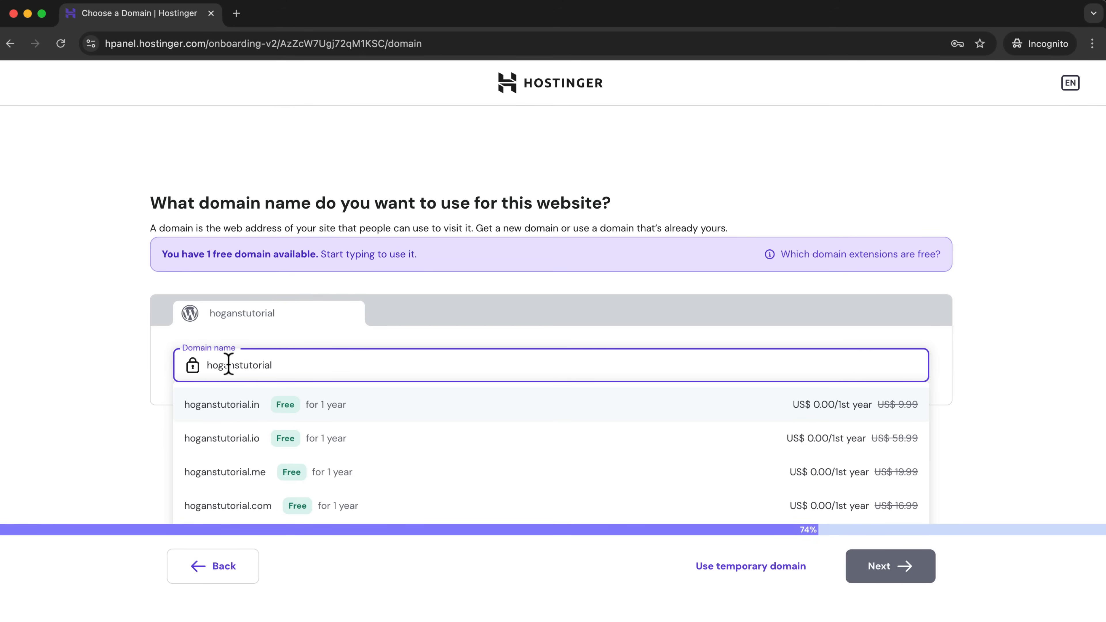
{"action": "left_click", "coordinate": [247, 507]}
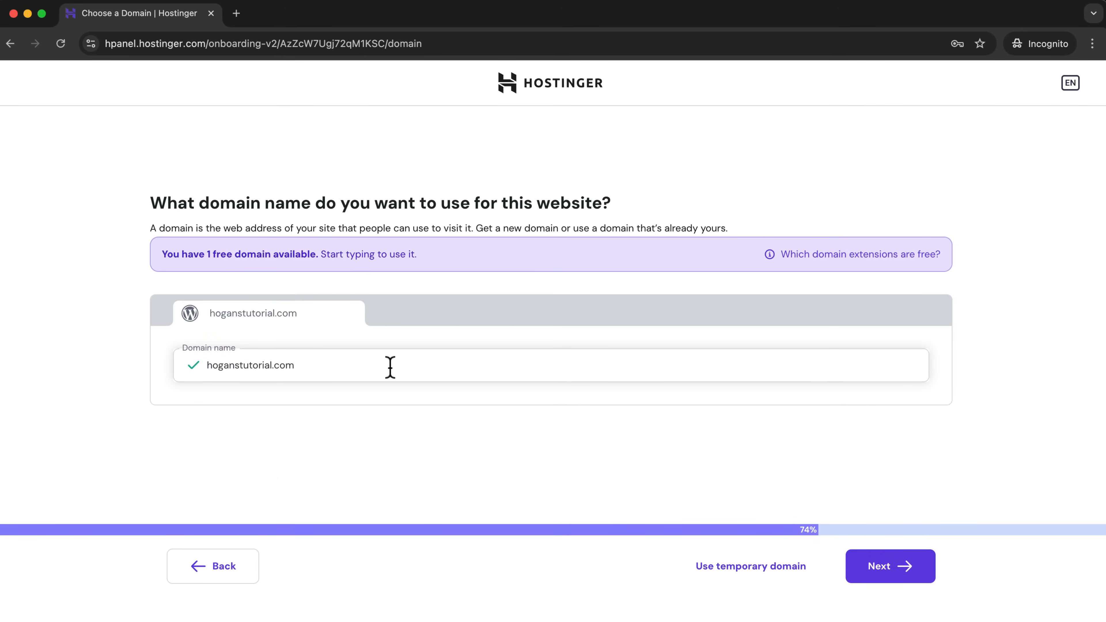
Confirm hoganstutorial.com and register it as a Personal domain in Australia with the prefilled contact details.
{"action": "left_click", "coordinate": [897, 579]}
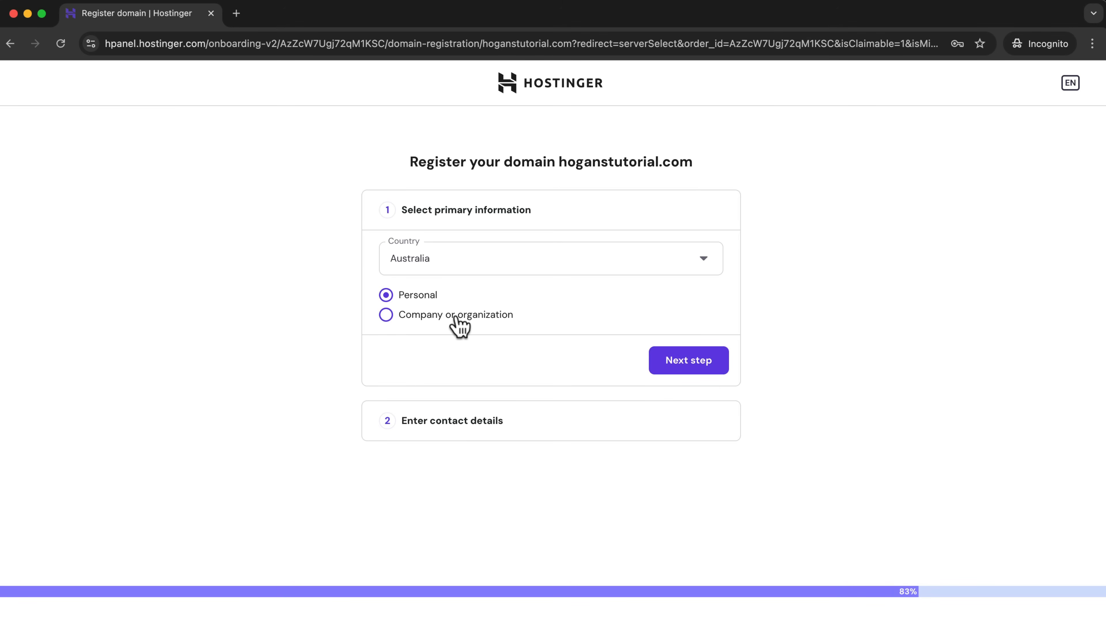
{"action": "left_click", "coordinate": [705, 365]}
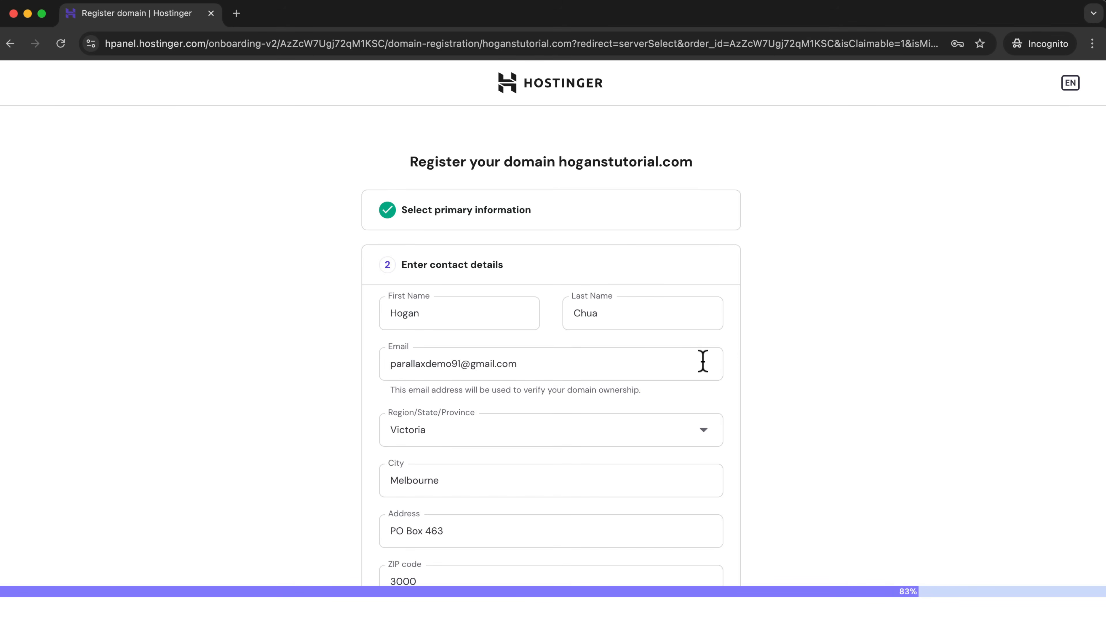
{"action": "scroll", "coordinate": [869, 380], "scroll_direction": "down", "scroll_amount": 5}
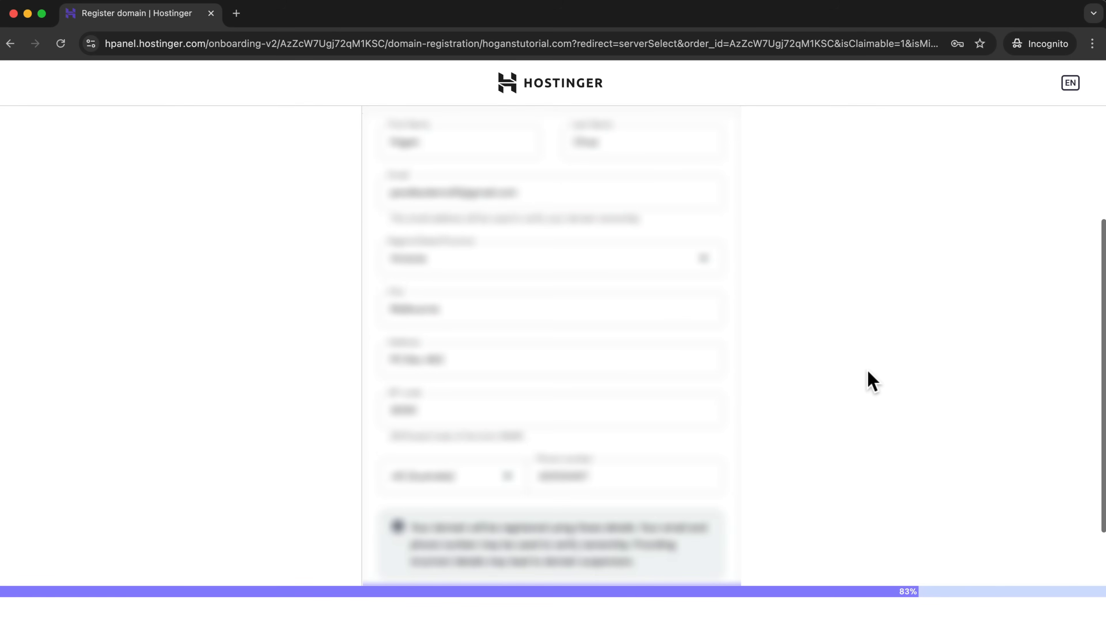
{"action": "scroll", "coordinate": [868, 381], "scroll_direction": "down", "scroll_amount": 2}
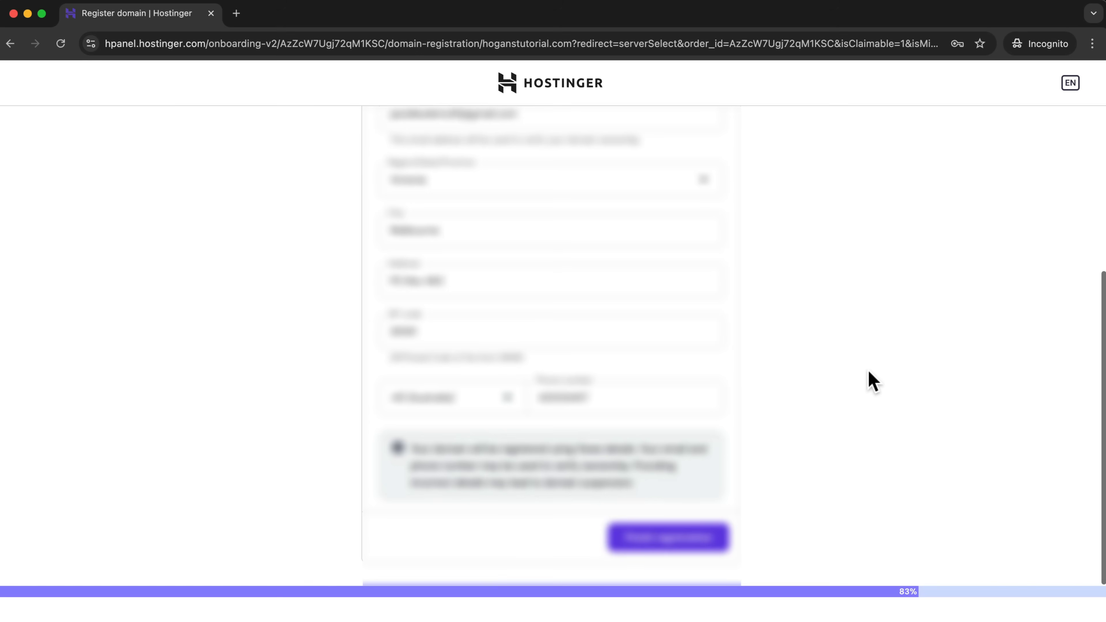
{"action": "left_click", "coordinate": [663, 549]}
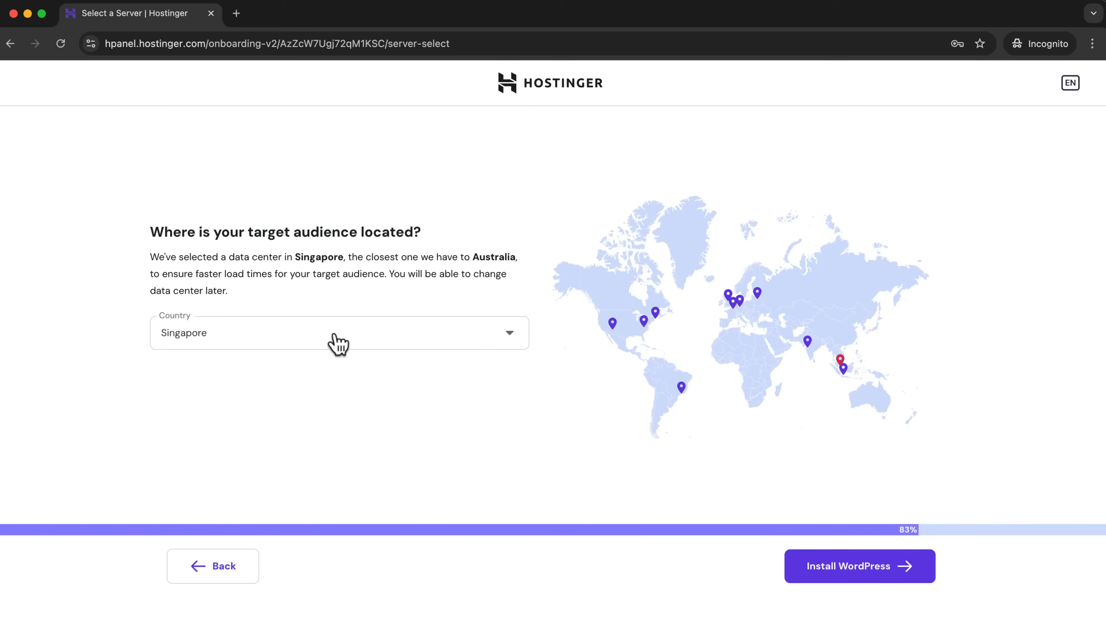
Keep Singapore as the data center location for the target audience and install WordPress.
{"action": "left_click_drag", "start_coordinate": [232, 255], "coordinate": [285, 255]}
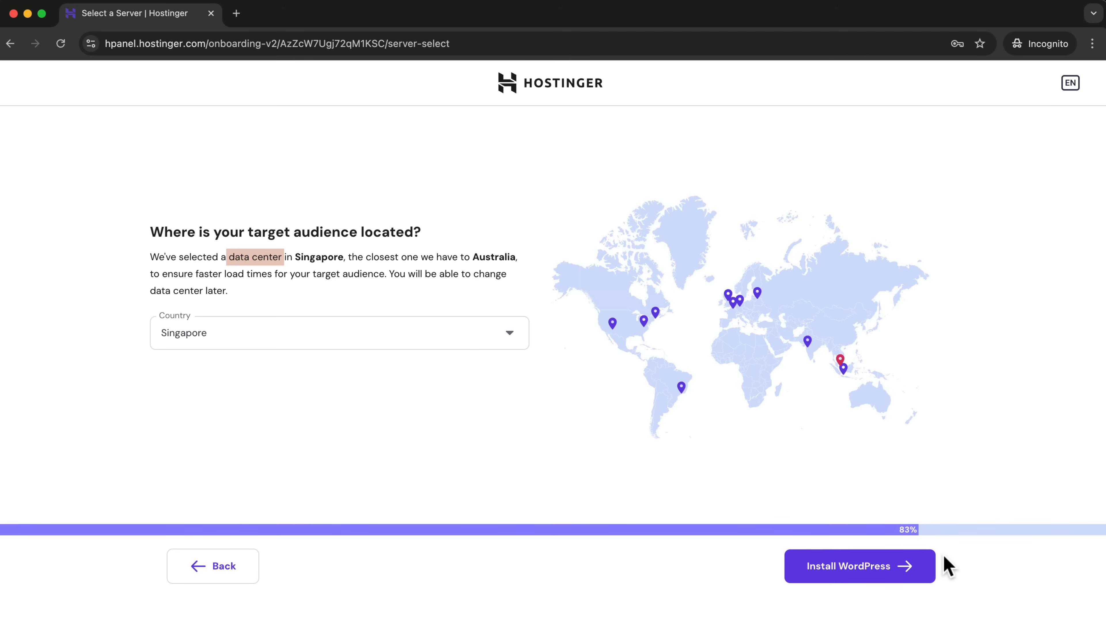
{"action": "left_click", "coordinate": [888, 571]}
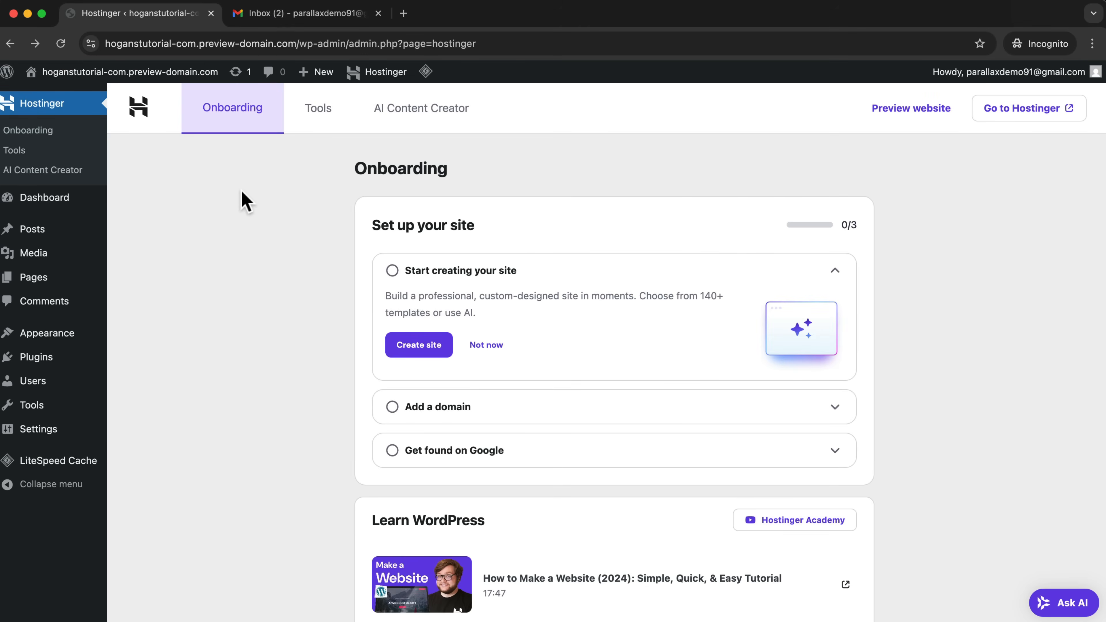
View the new site's front end and the Hostinger websites list, returning to the WordPress admin after each.
{"action": "mouse_move", "coordinate": [87, 198]}
{"action": "mouse_move", "coordinate": [58, 82]}
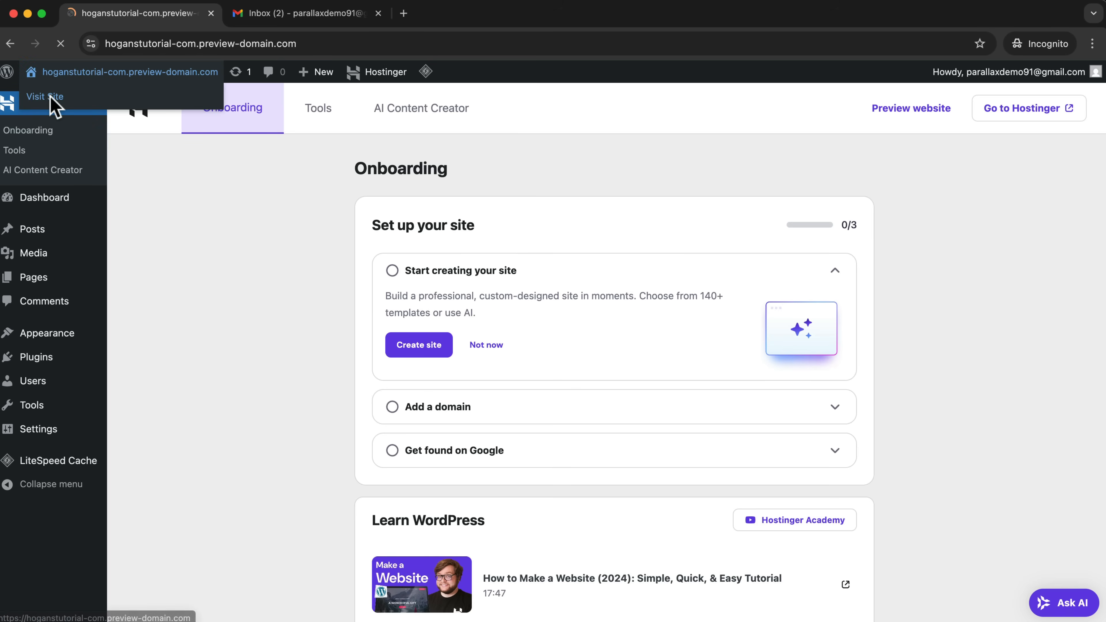
{"action": "scroll", "coordinate": [778, 242], "scroll_direction": "down", "scroll_amount": 5}
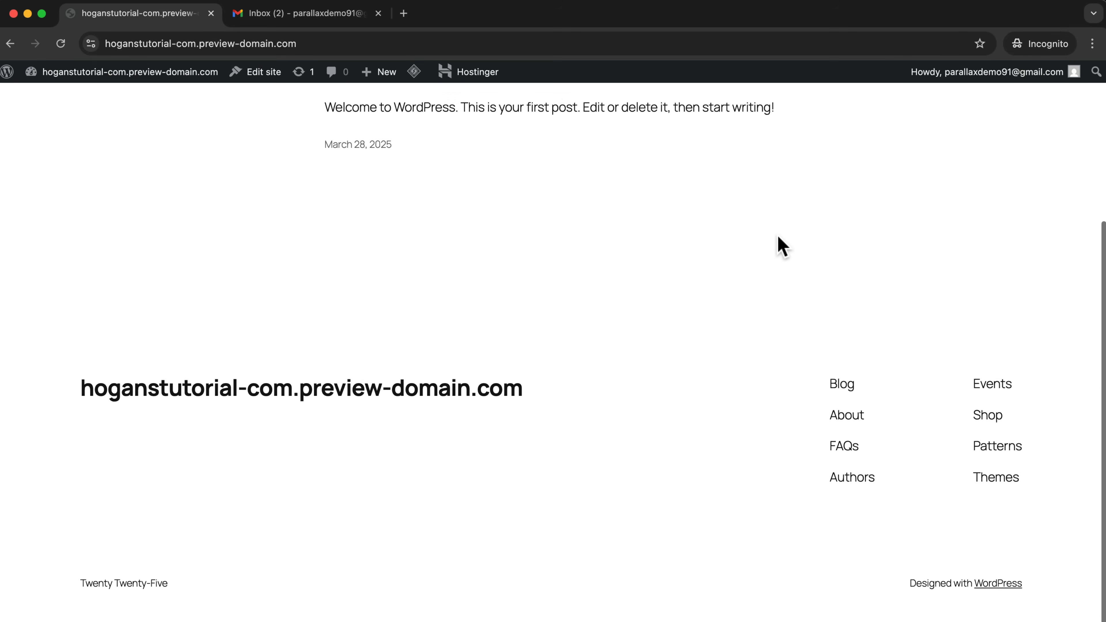
{"action": "scroll", "coordinate": [777, 242], "scroll_direction": "up", "scroll_amount": 5}
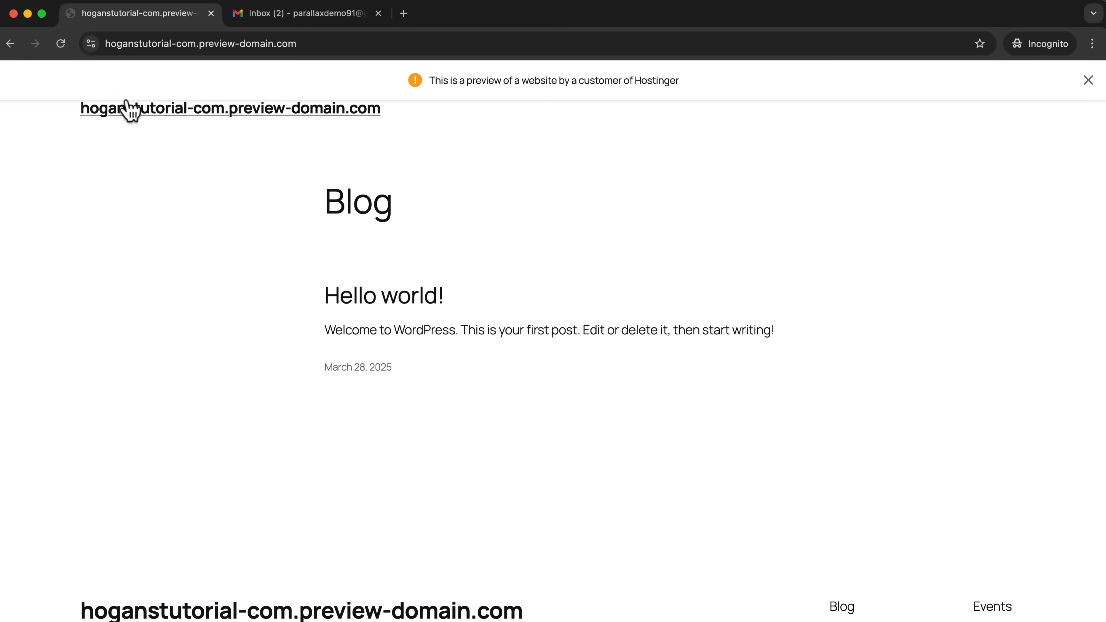
{"action": "left_click", "coordinate": [10, 43]}
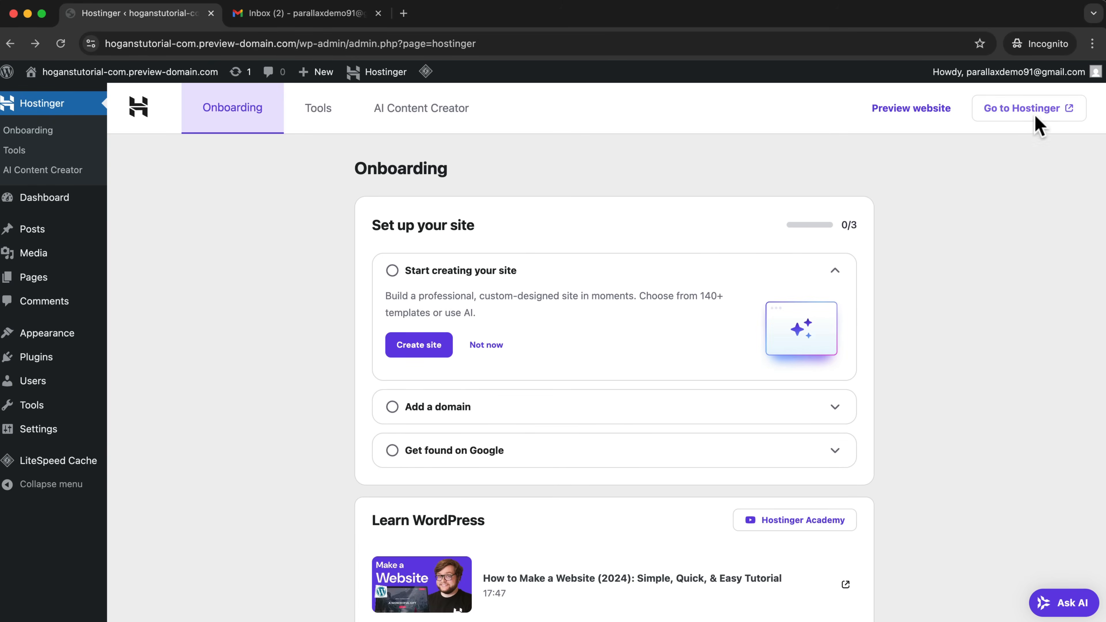
{"action": "left_click", "coordinate": [1047, 109]}
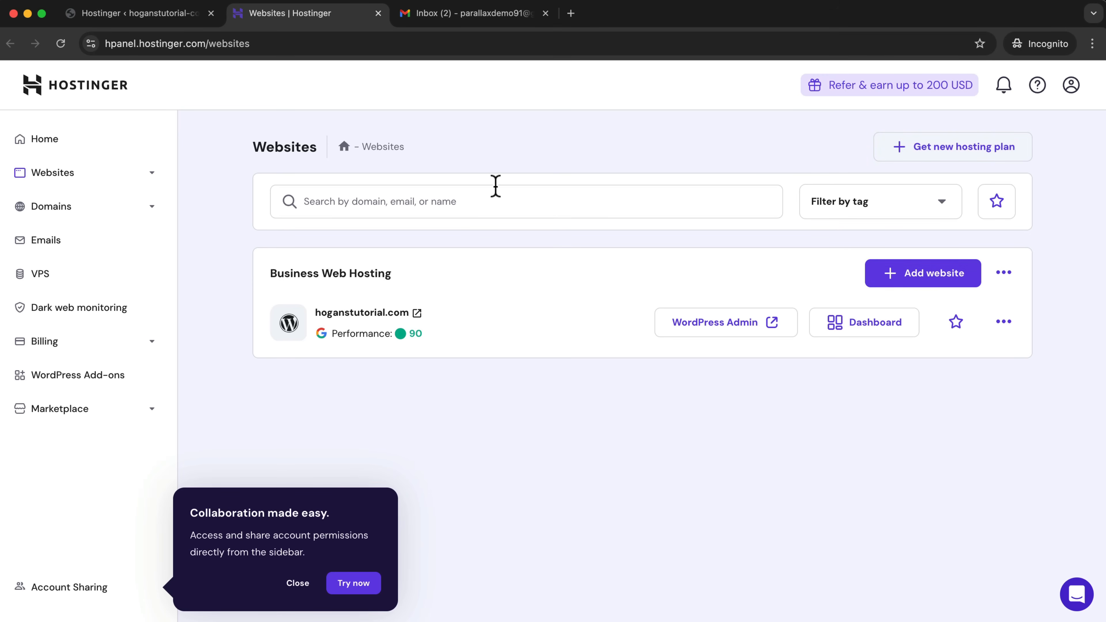
{"action": "left_click", "coordinate": [130, 15]}
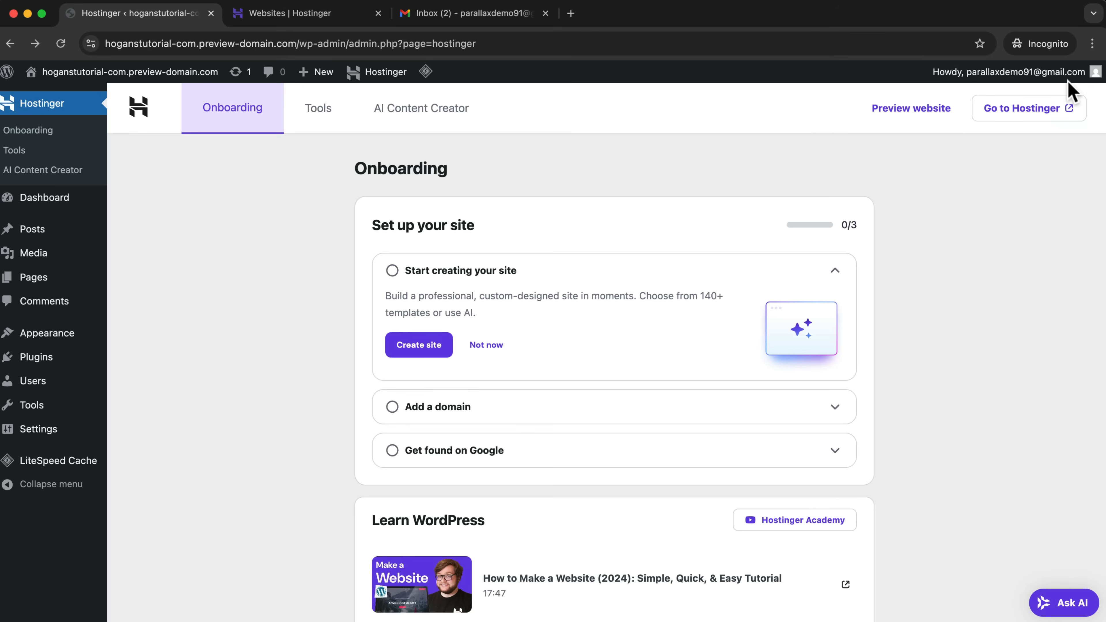
Log out of WordPress and load the login page at hoganstutorial-com.preview-domain.com/wp-admin.
{"action": "mouse_move", "coordinate": [1071, 73]}
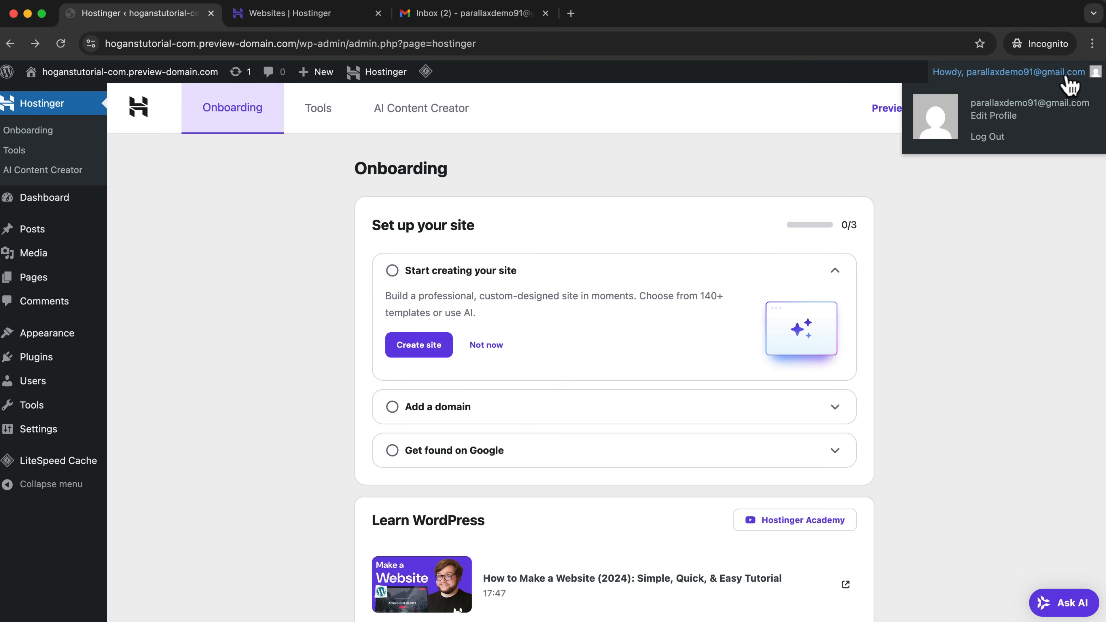
{"action": "left_click", "coordinate": [995, 141]}
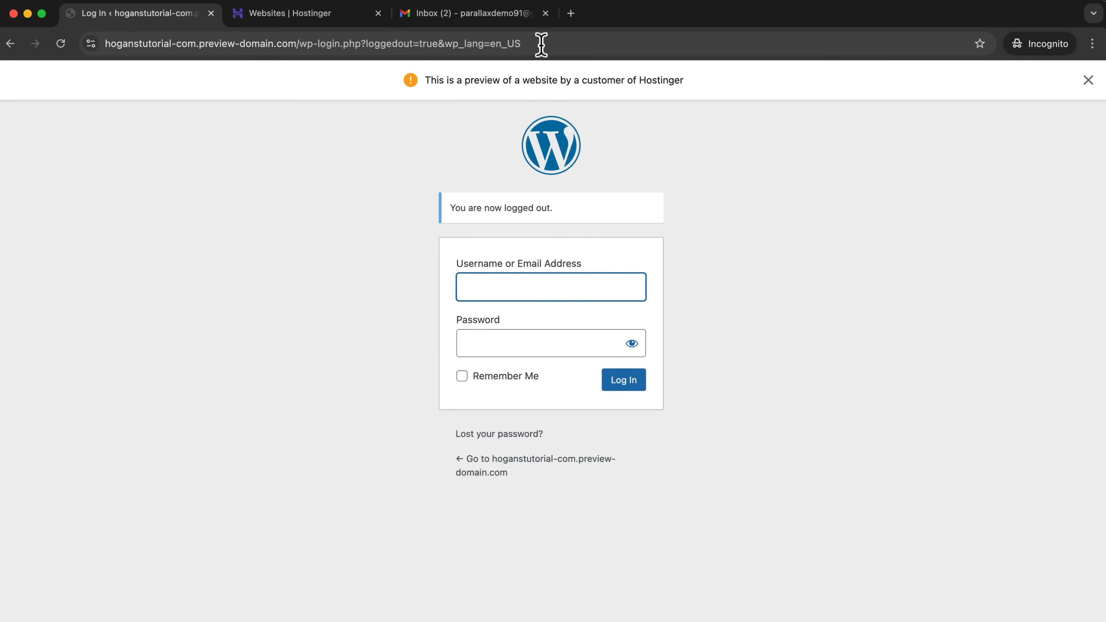
{"action": "left_click", "coordinate": [560, 43]}
{"action": "left_click_drag", "start_coordinate": [561, 44], "coordinate": [333, 44]}
{"action": "key", "text": "BackSpace"}
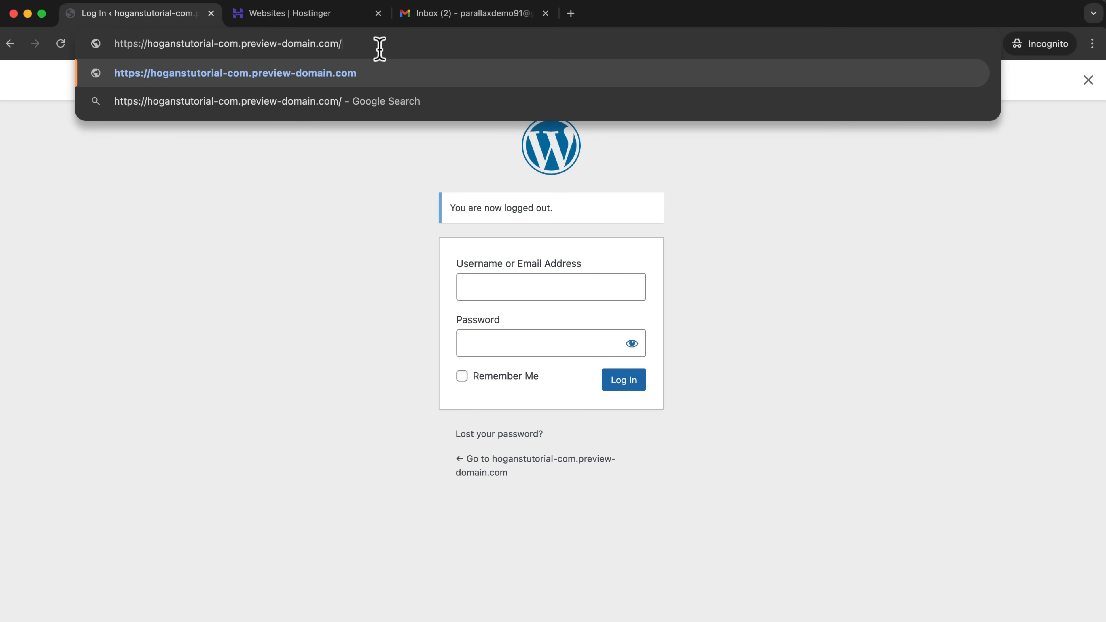
{"action": "type", "text": "wp-"}
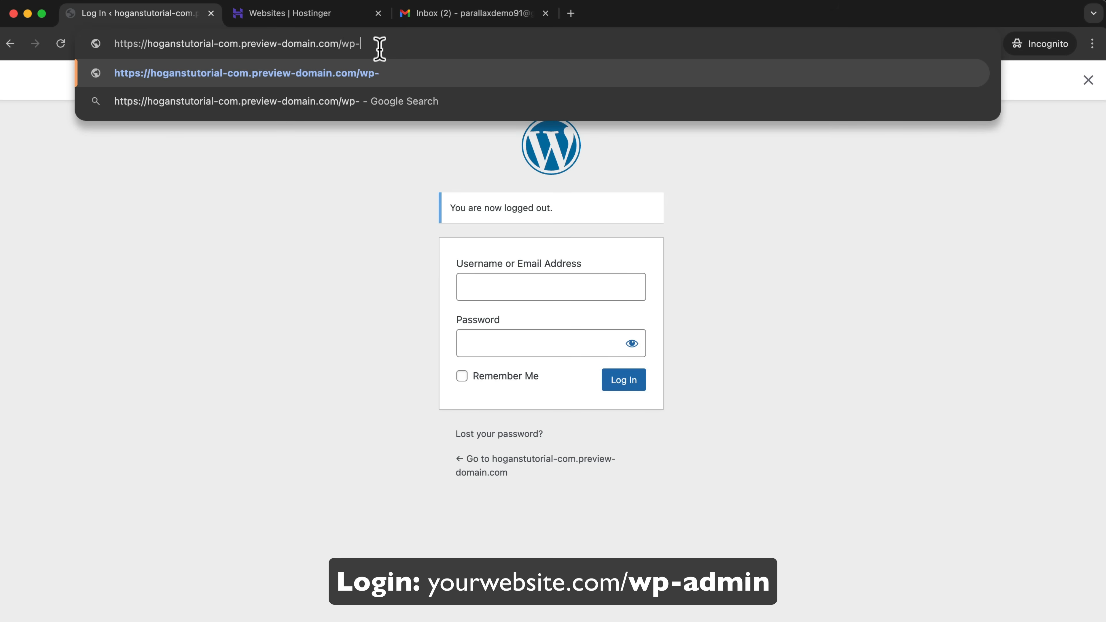
{"action": "type", "text": "admin"}
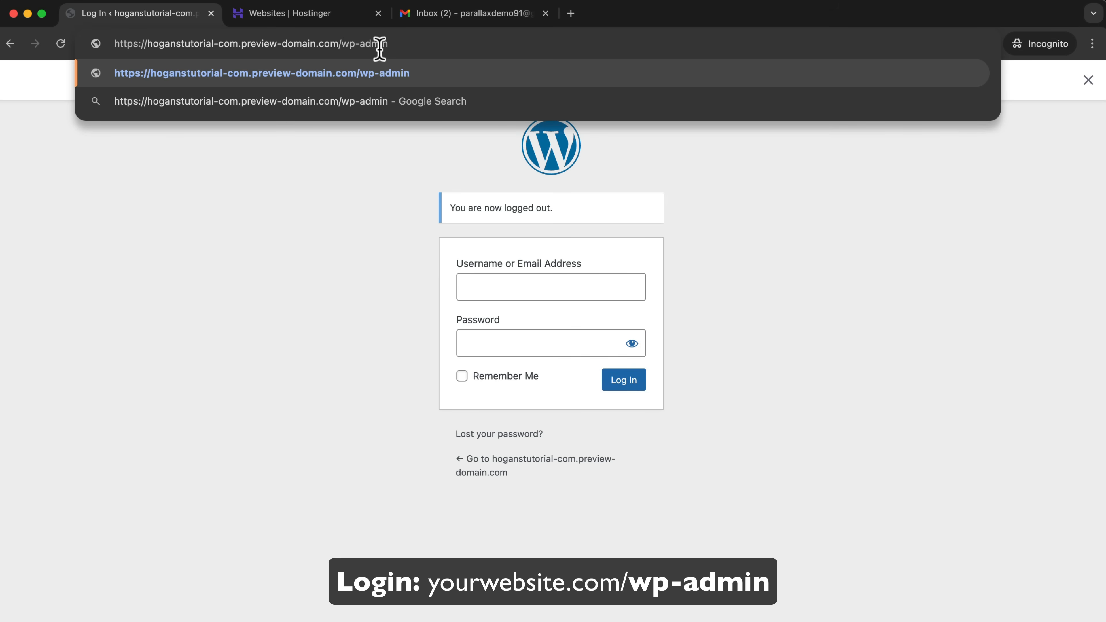
{"action": "key", "text": "Return"}
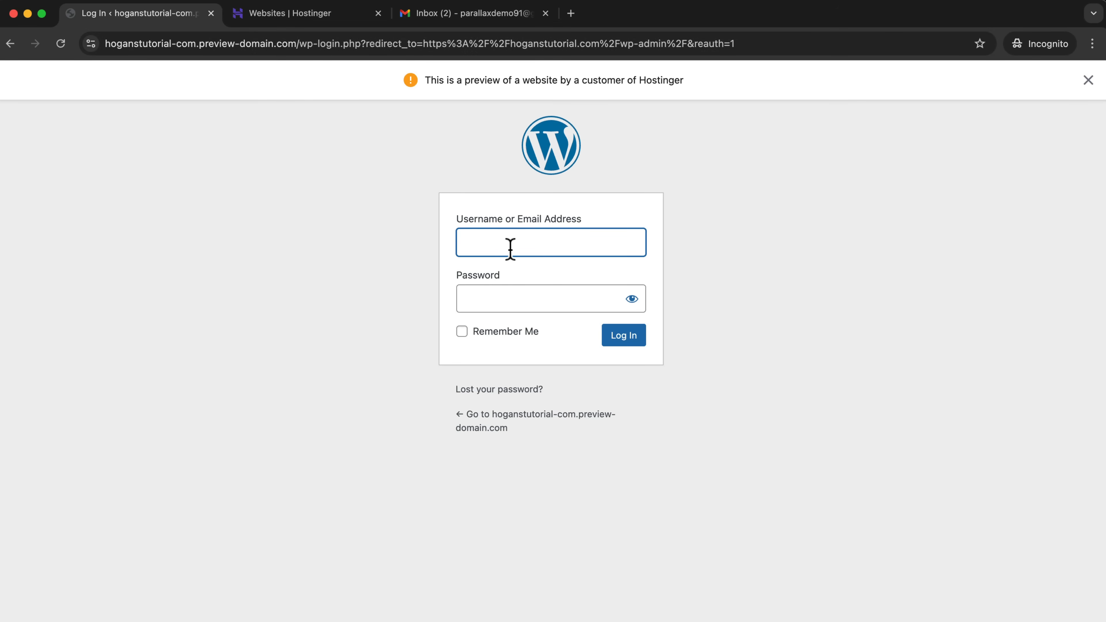
Log in to WordPress with the account's e-mail address and password.
{"action": "key", "text": "Tab"}
{"action": "type", "text": "••••••••"}
{"action": "left_click", "coordinate": [618, 337]}
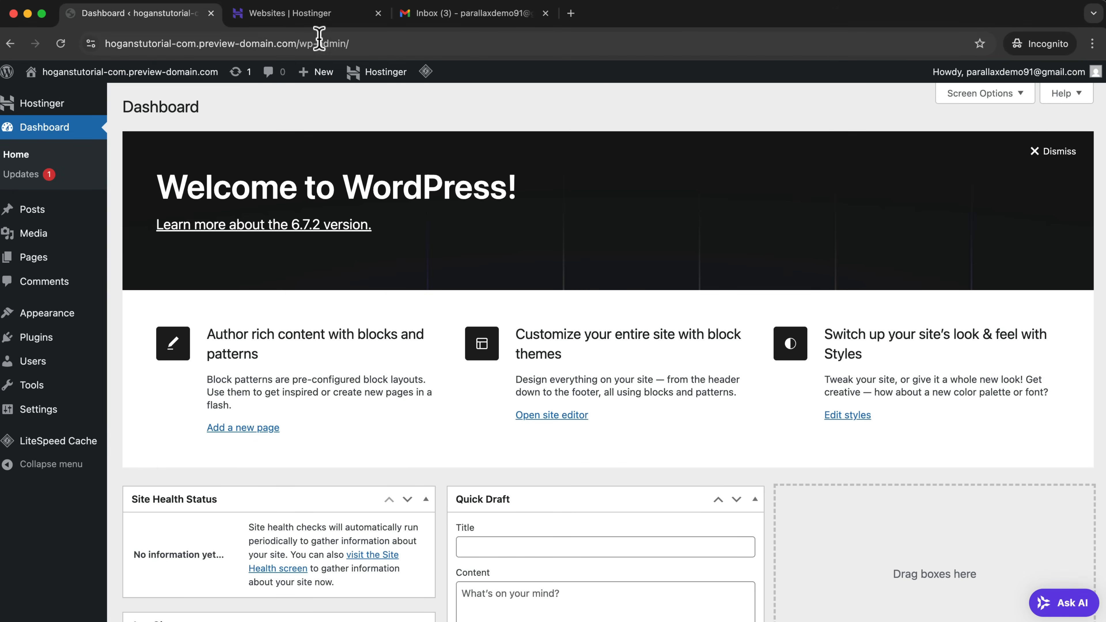
Launch the WordPress admin for hoganstutorial.com from the Hostinger websites list and check the domain in its address.
{"action": "left_click", "coordinate": [310, 19]}
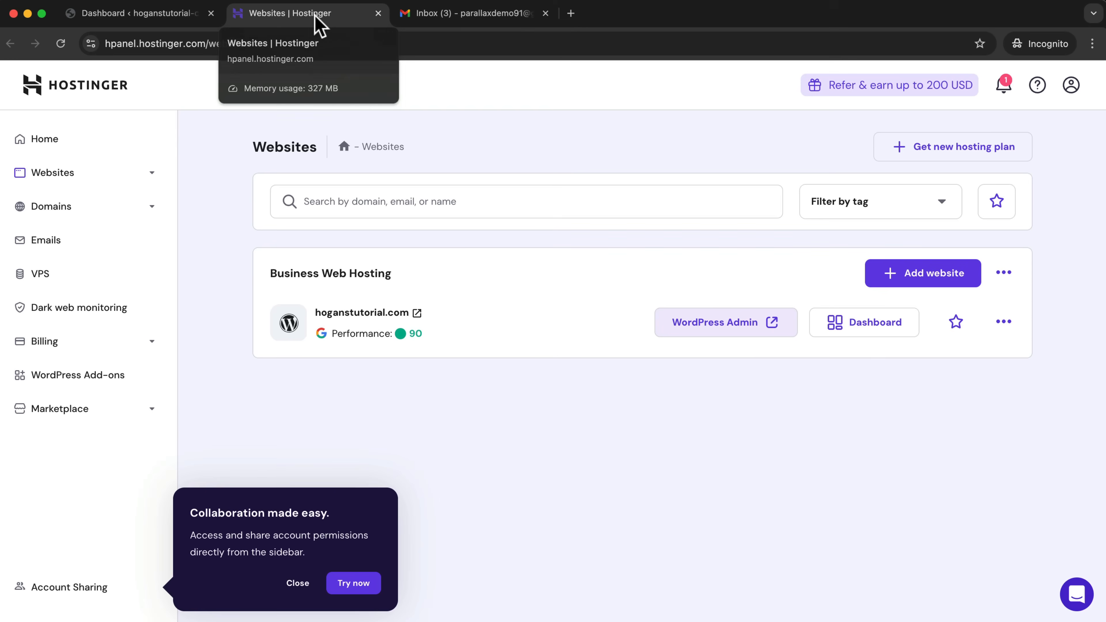
{"action": "left_click", "coordinate": [723, 324]}
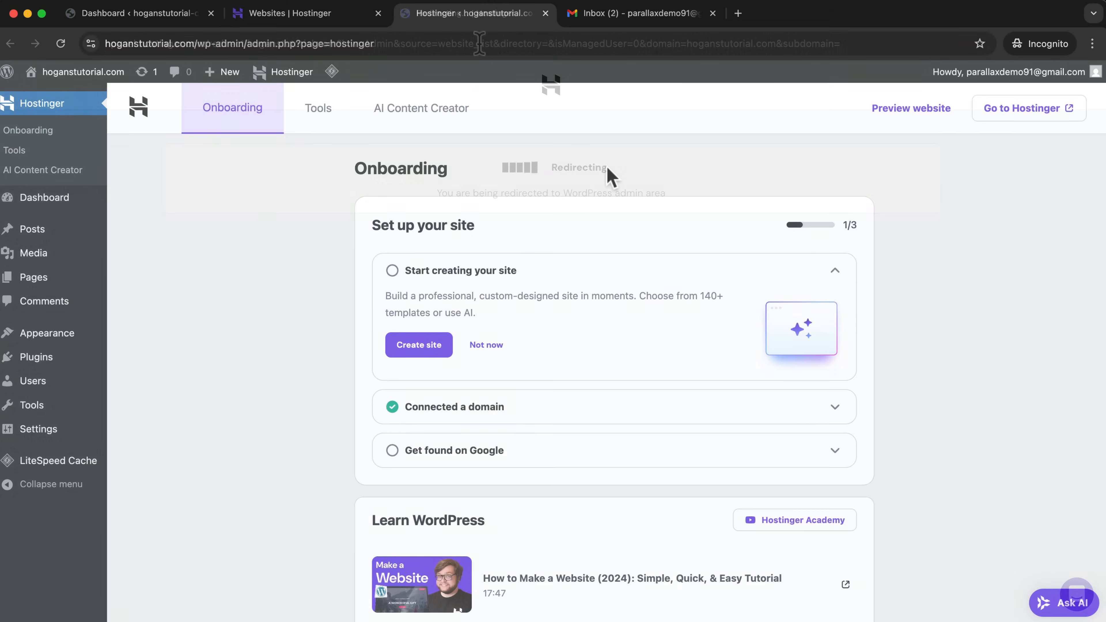
{"action": "left_click", "coordinate": [194, 44]}
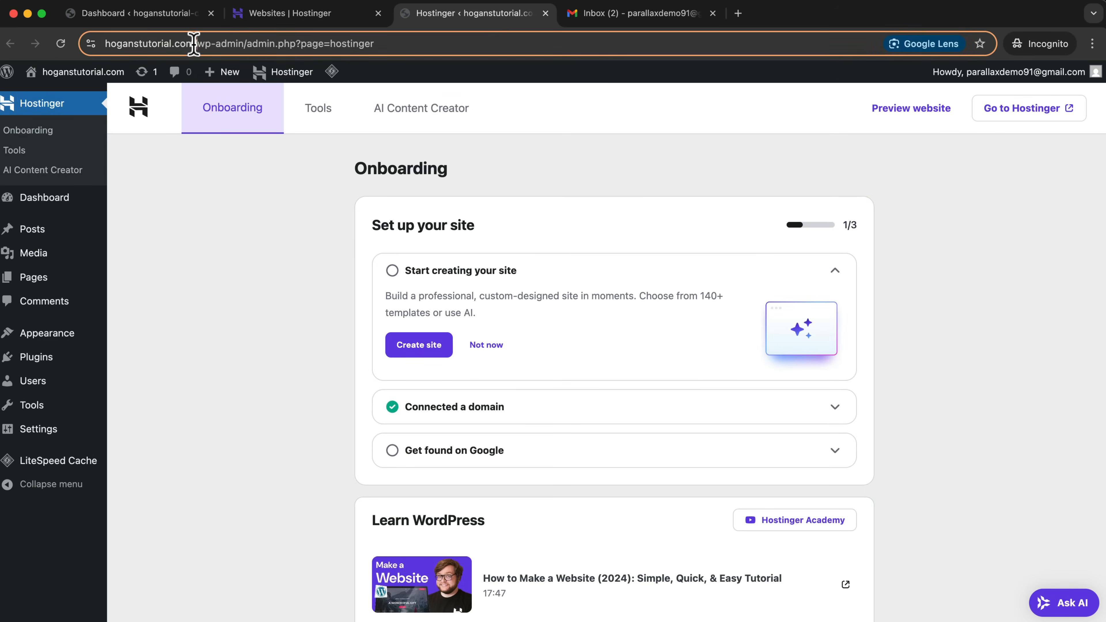
{"action": "left_click_drag", "start_coordinate": [193, 43], "coordinate": [103, 44]}
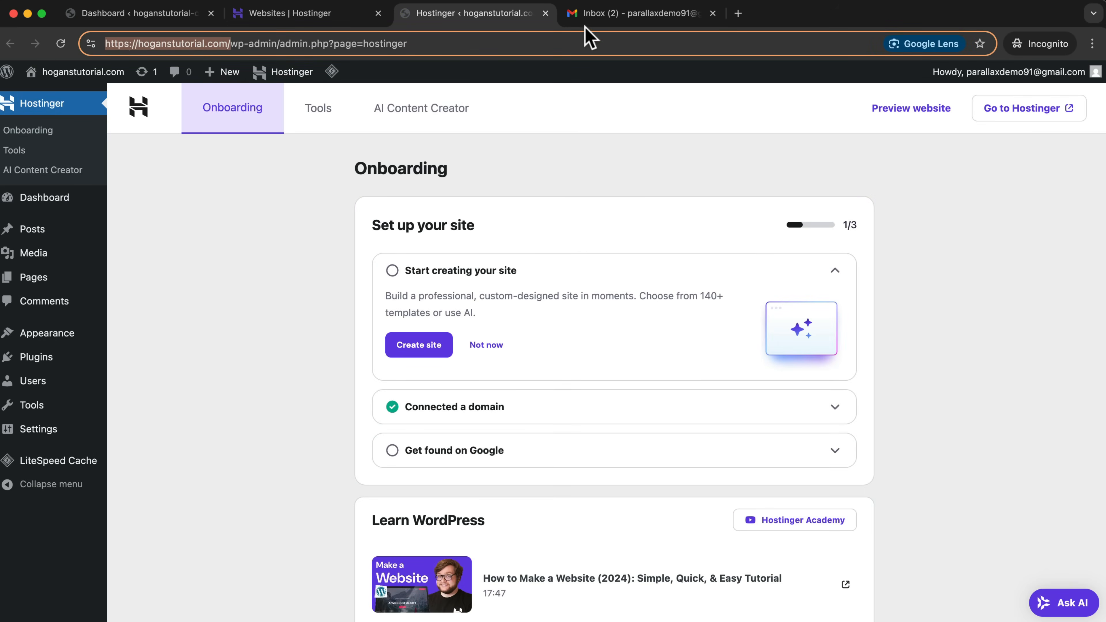
Check the Gmail inbox for Hostinger messages, return to the WordPress admin, and close its extra tab.
{"action": "left_click", "coordinate": [609, 17]}
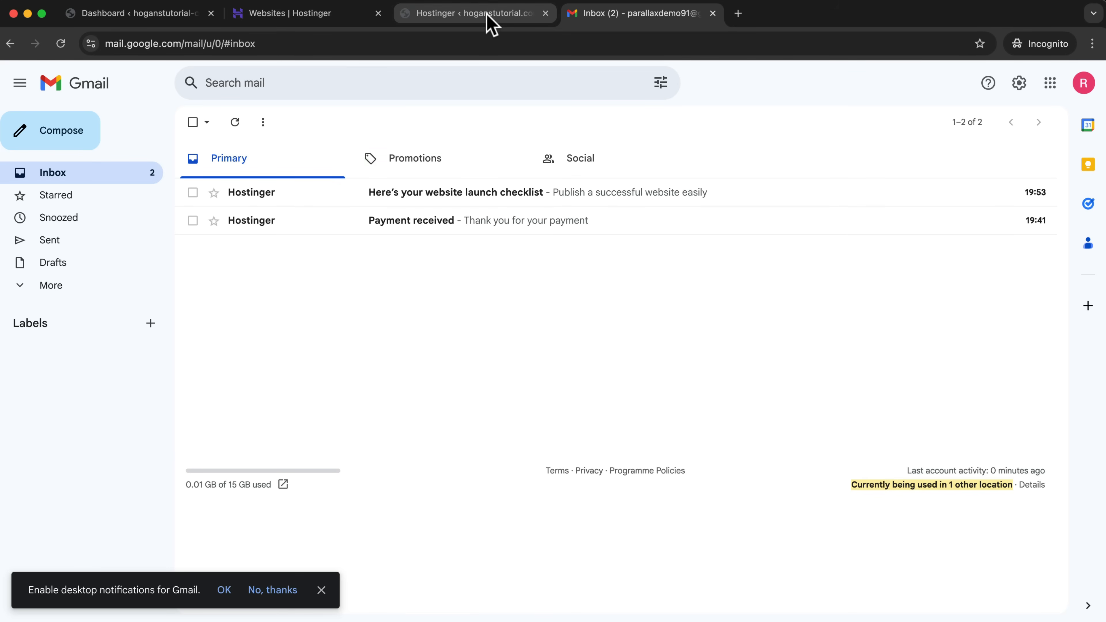
{"action": "left_click", "coordinate": [498, 22]}
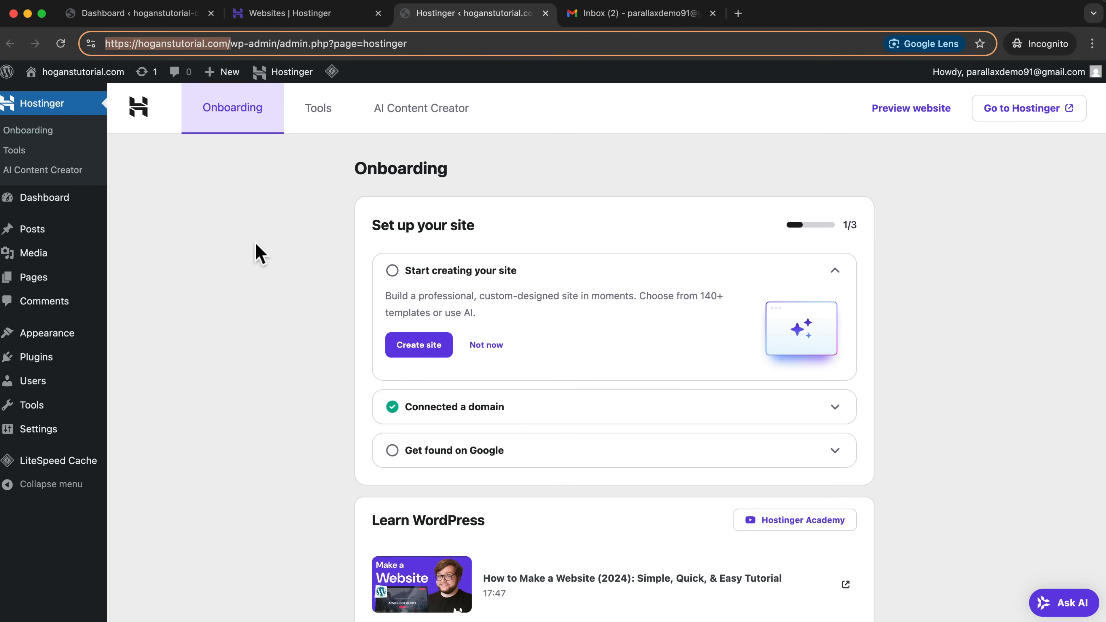
{"action": "left_click", "coordinate": [209, 251]}
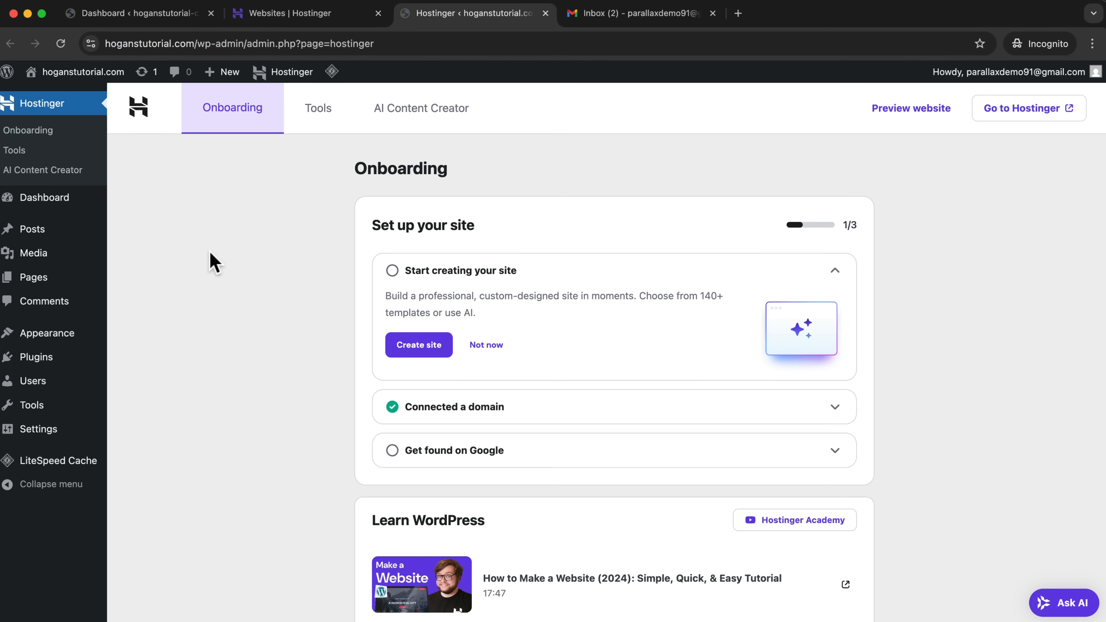
{"action": "left_click", "coordinate": [545, 13]}
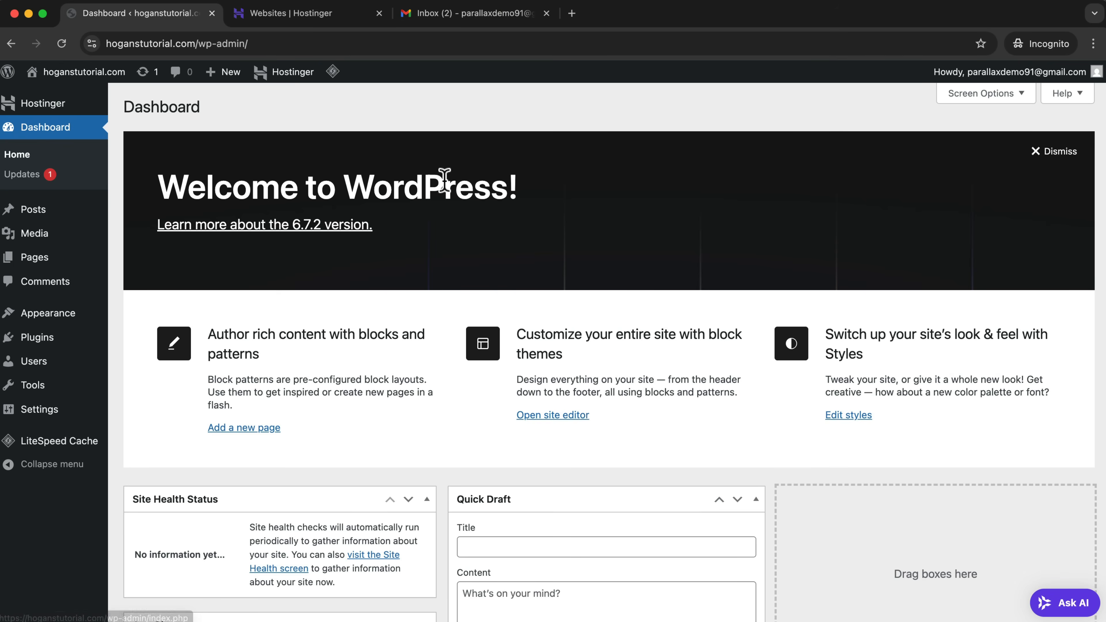
Dismiss the dashboard's Welcome panel and collapse the Site Health Status and At a Glance boxes.
{"action": "scroll", "coordinate": [427, 217], "scroll_direction": "down", "scroll_amount": 10}
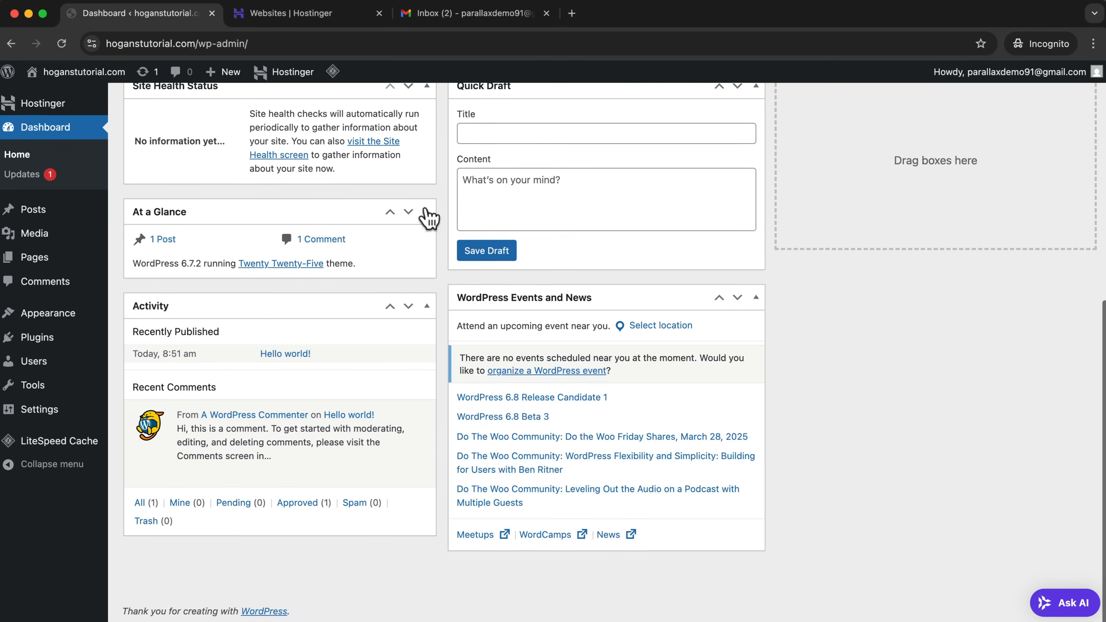
{"action": "scroll", "coordinate": [424, 214], "scroll_direction": "up", "scroll_amount": 10}
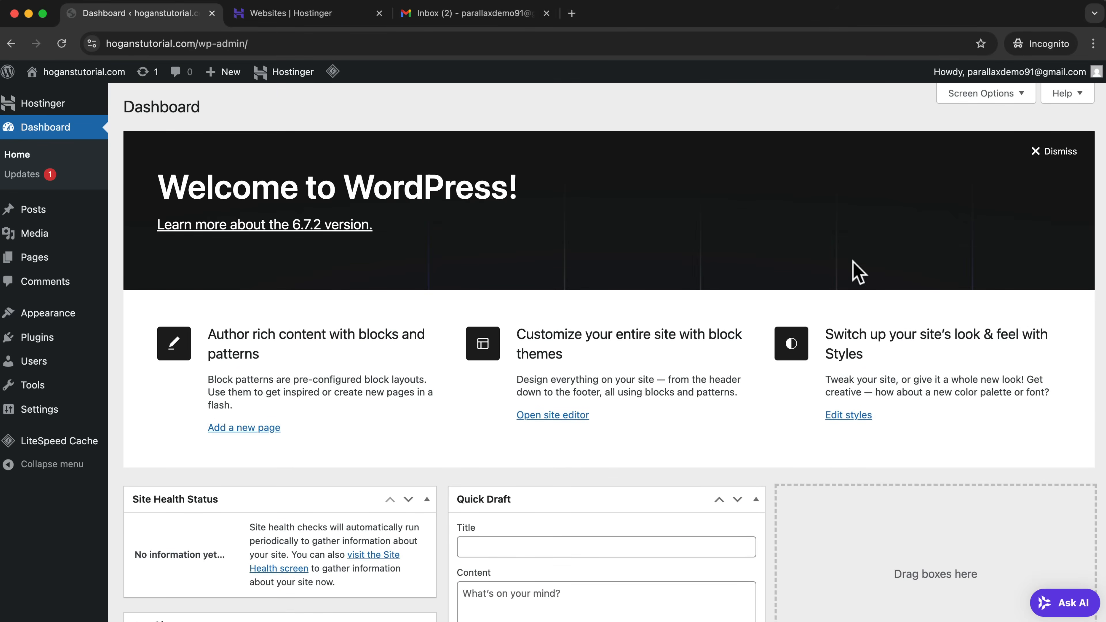
{"action": "left_click", "coordinate": [1038, 151]}
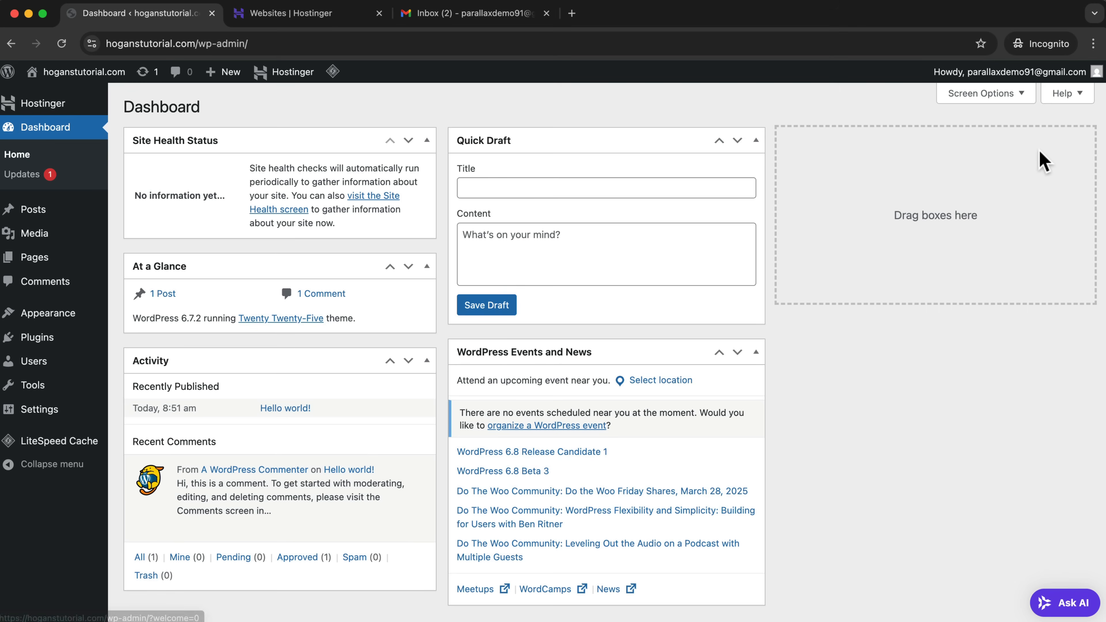
{"action": "left_click", "coordinate": [427, 140]}
{"action": "left_click", "coordinate": [426, 181]}
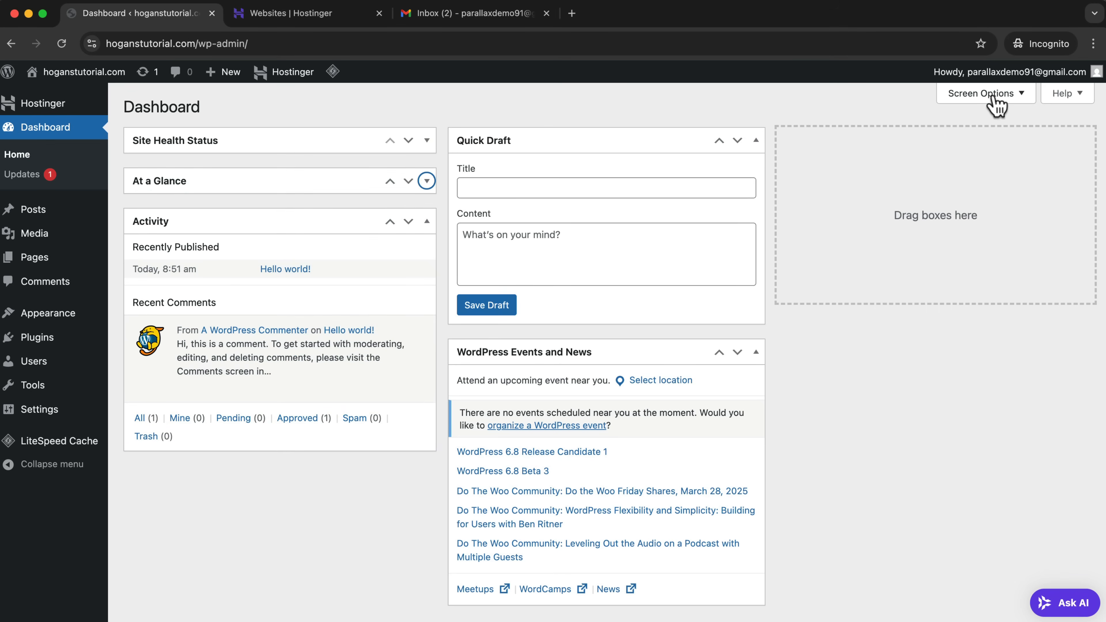
Hide the Site Health Status, At a Glance, Activity, Quick Draft, and WordPress Events and News boxes from the dashboard.
{"action": "left_click", "coordinate": [1009, 97]}
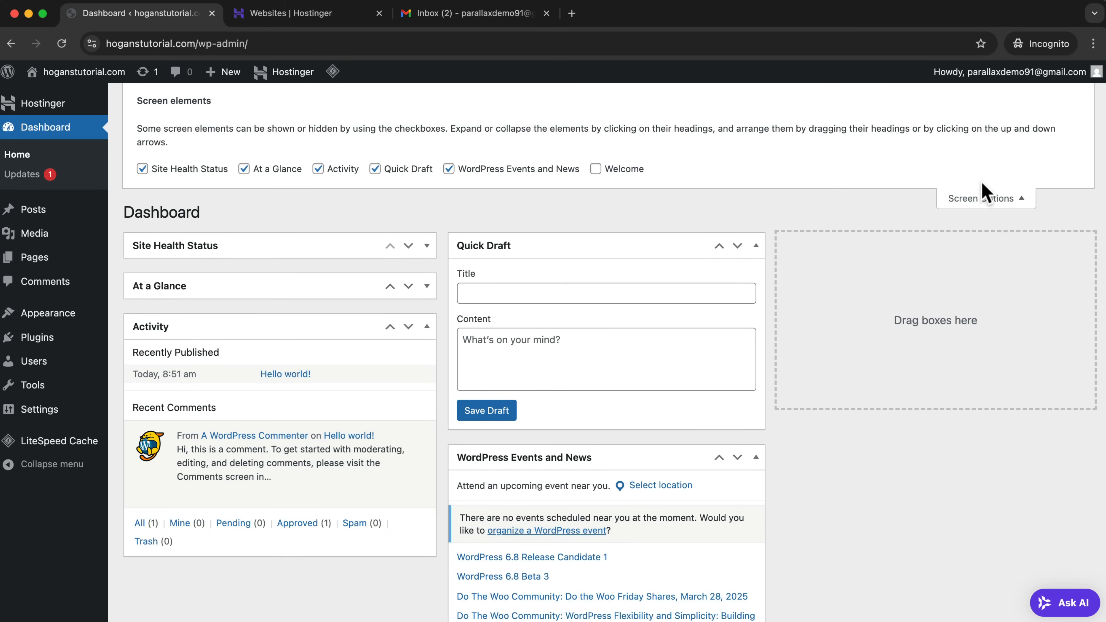
{"action": "left_click", "coordinate": [142, 169]}
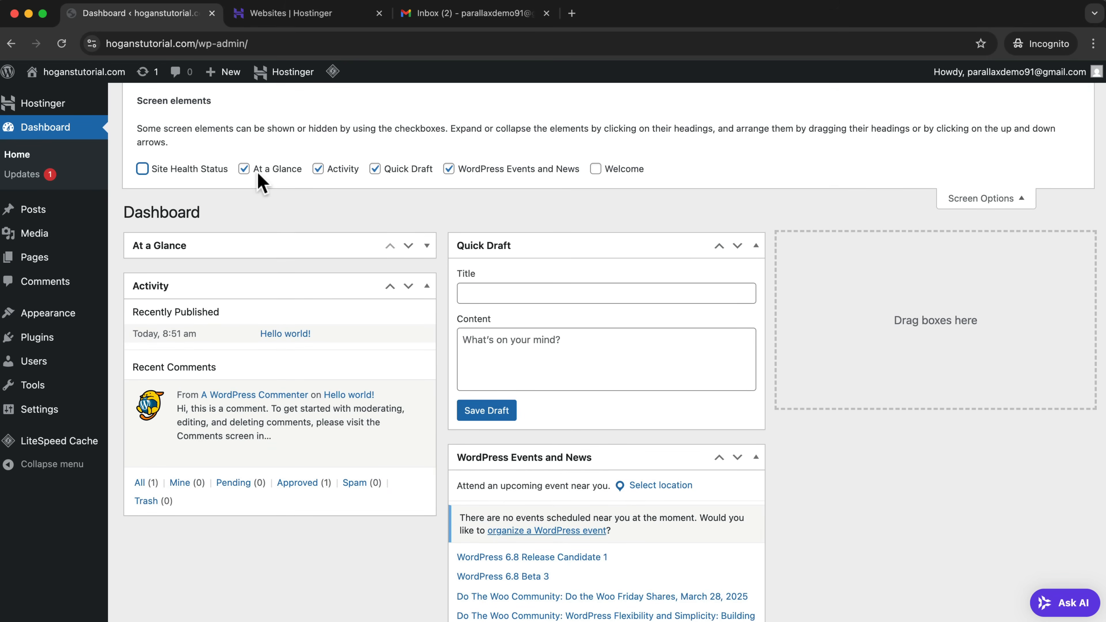
{"action": "left_click", "coordinate": [244, 169]}
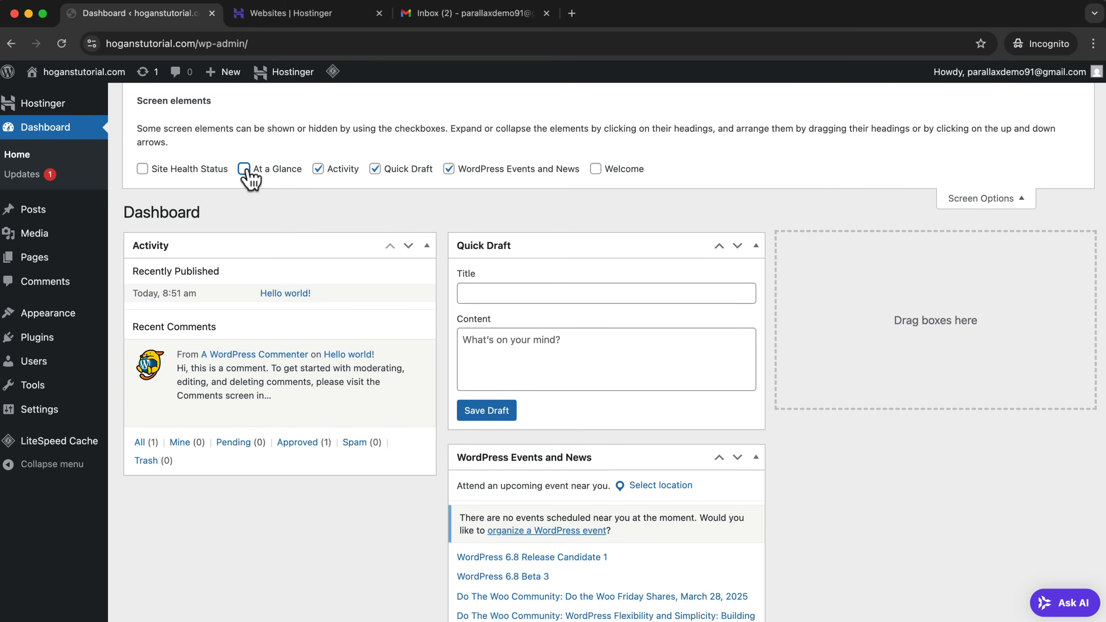
{"action": "left_click", "coordinate": [318, 169]}
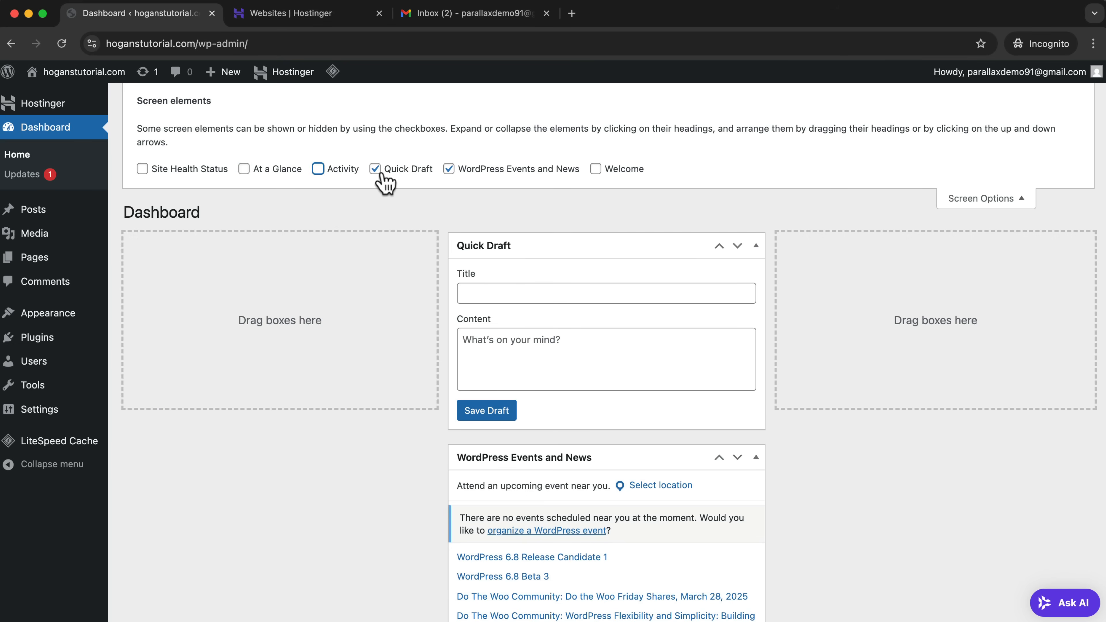
{"action": "left_click", "coordinate": [375, 169]}
{"action": "left_click", "coordinate": [449, 169]}
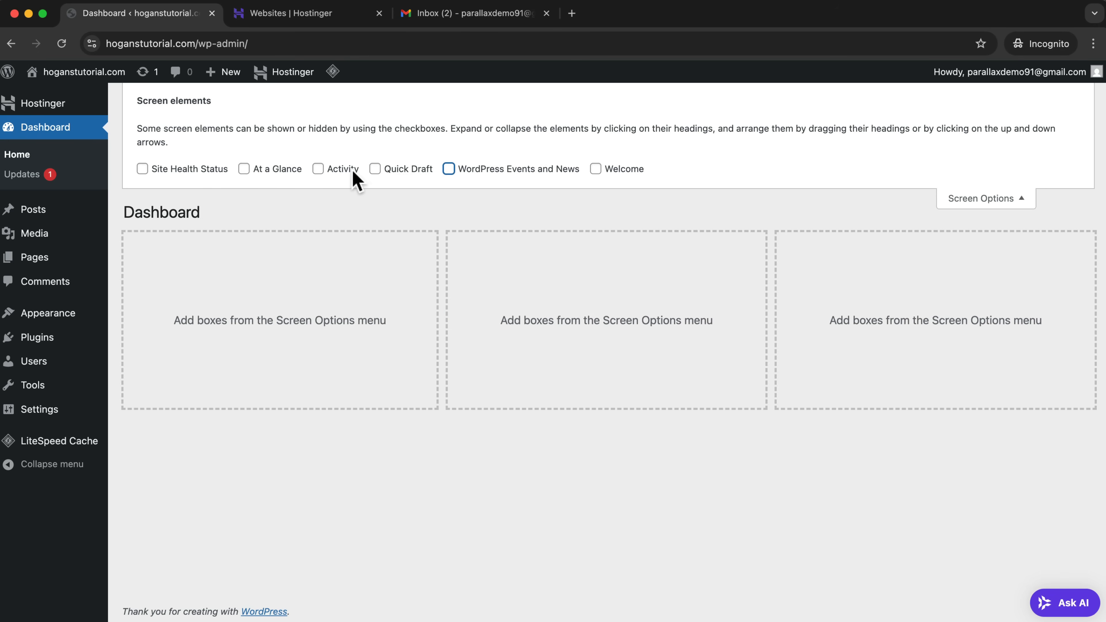
{"action": "left_click", "coordinate": [1010, 203]}
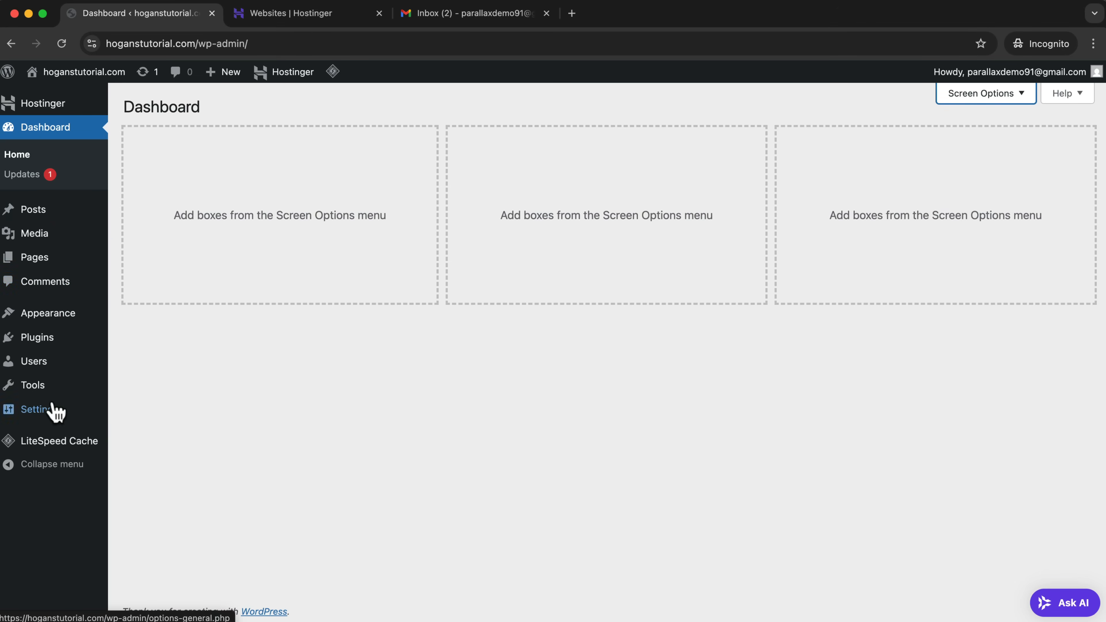
Review the site's permalink structure options and save the permalink settings with the Post name structure.
{"action": "mouse_move", "coordinate": [47, 417]}
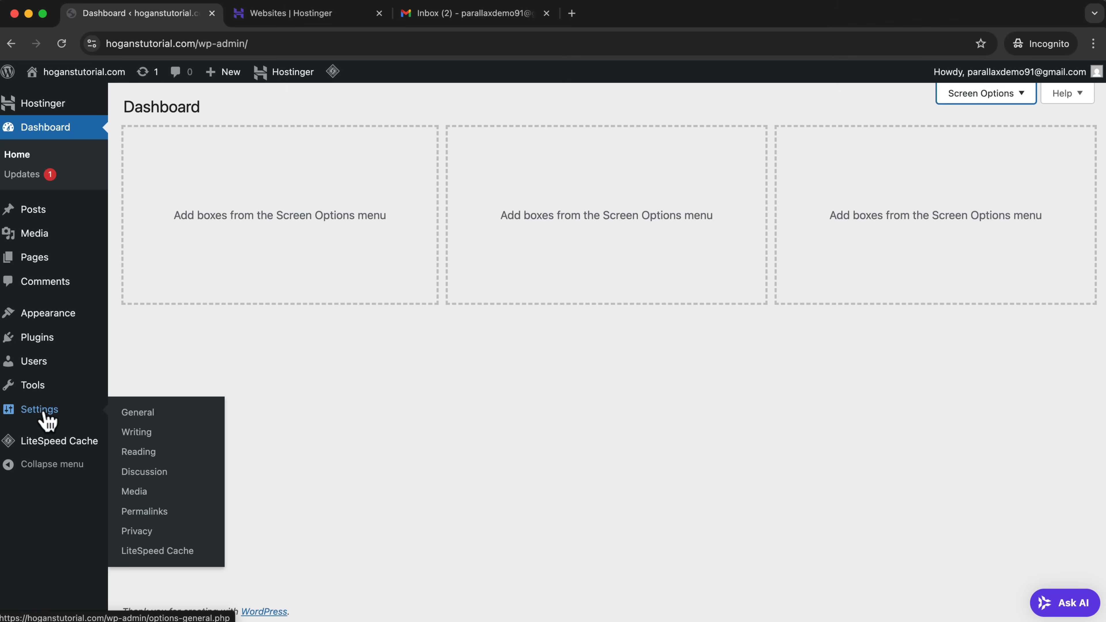
{"action": "left_click", "coordinate": [159, 514]}
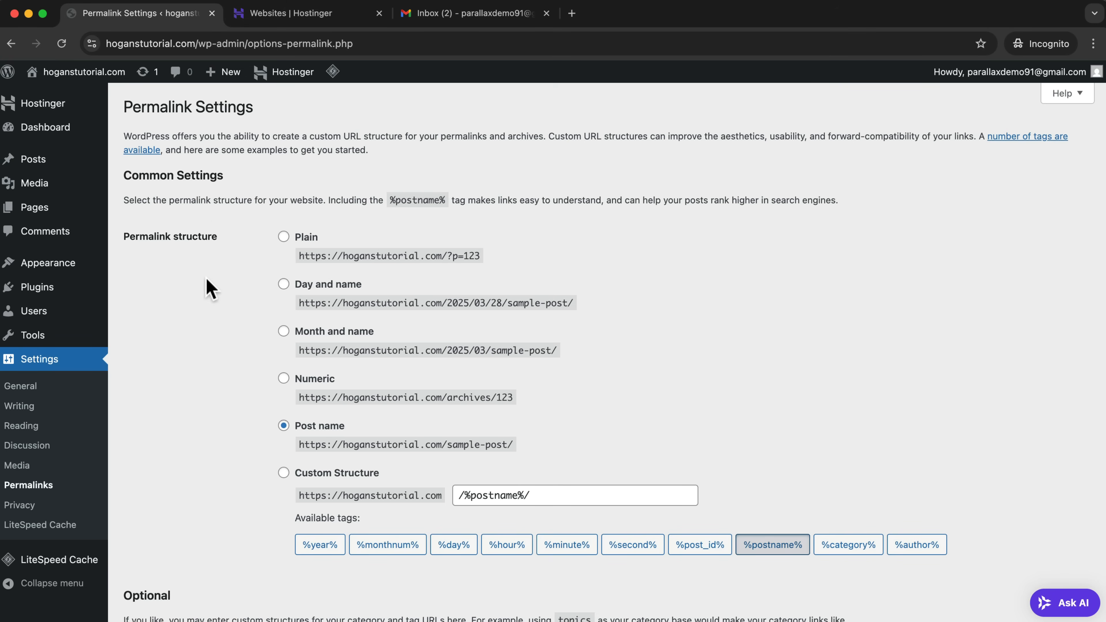
{"action": "left_click_drag", "start_coordinate": [218, 236], "coordinate": [124, 237]}
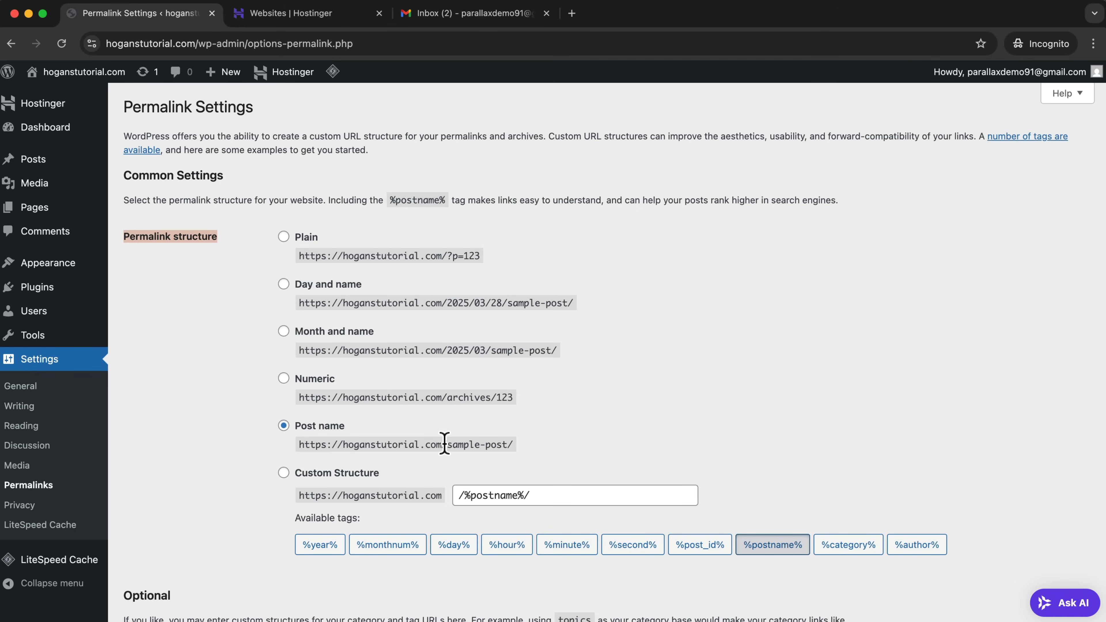
{"action": "left_click_drag", "start_coordinate": [447, 445], "coordinate": [488, 437]}
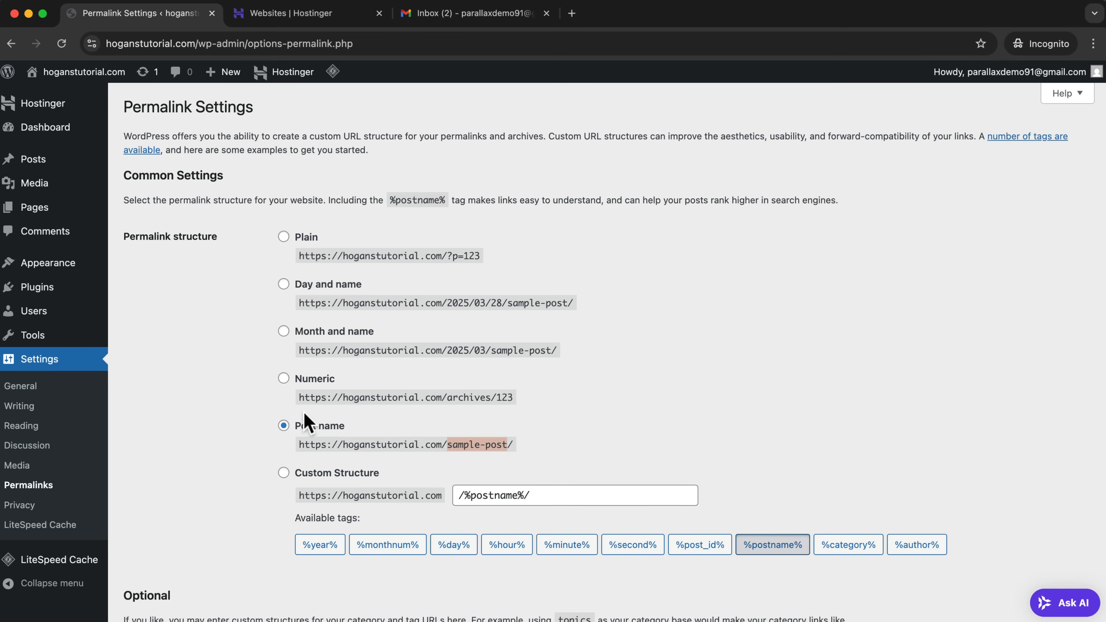
{"action": "scroll", "coordinate": [308, 424], "scroll_direction": "down", "scroll_amount": 5}
{"action": "left_click", "coordinate": [169, 552]}
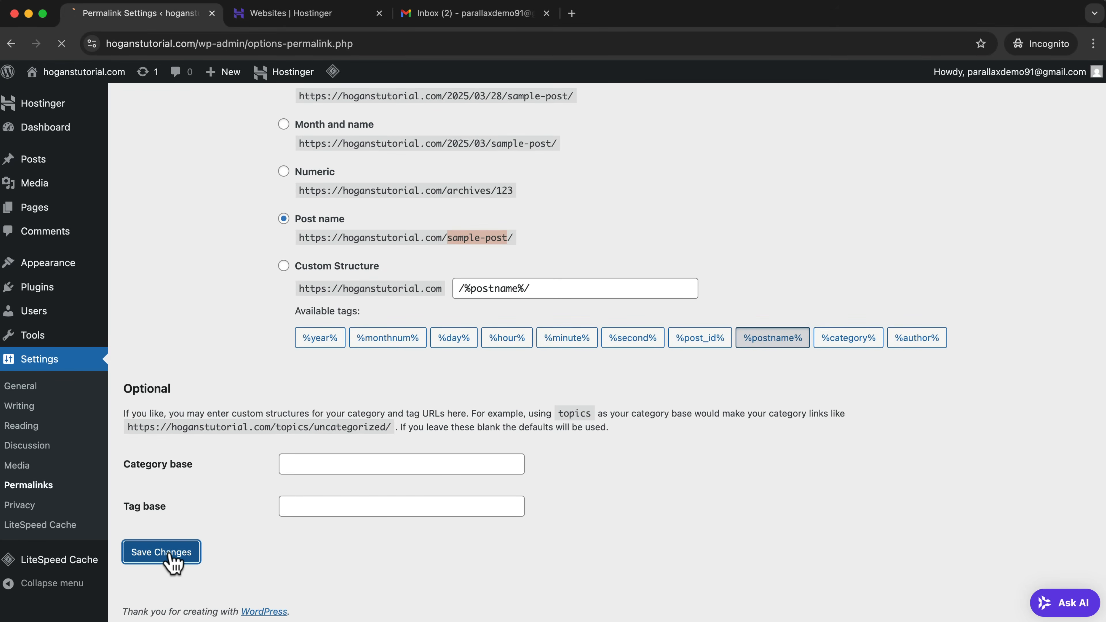
Set the administrator profile's admin color scheme to Modern and save the profile.
{"action": "mouse_move", "coordinate": [57, 314]}
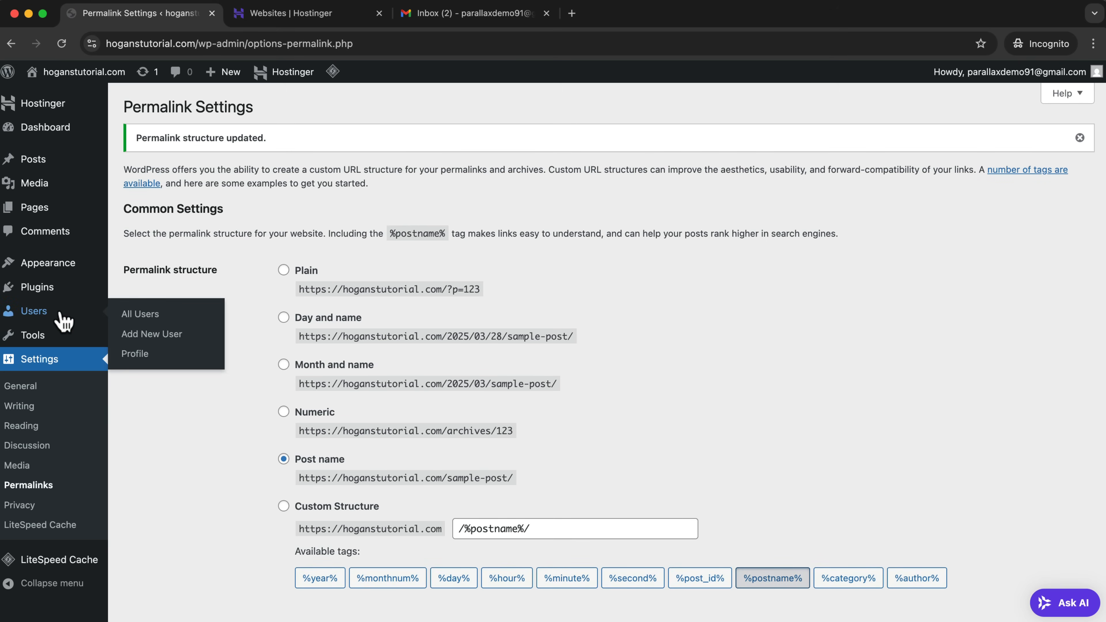
{"action": "left_click", "coordinate": [52, 314]}
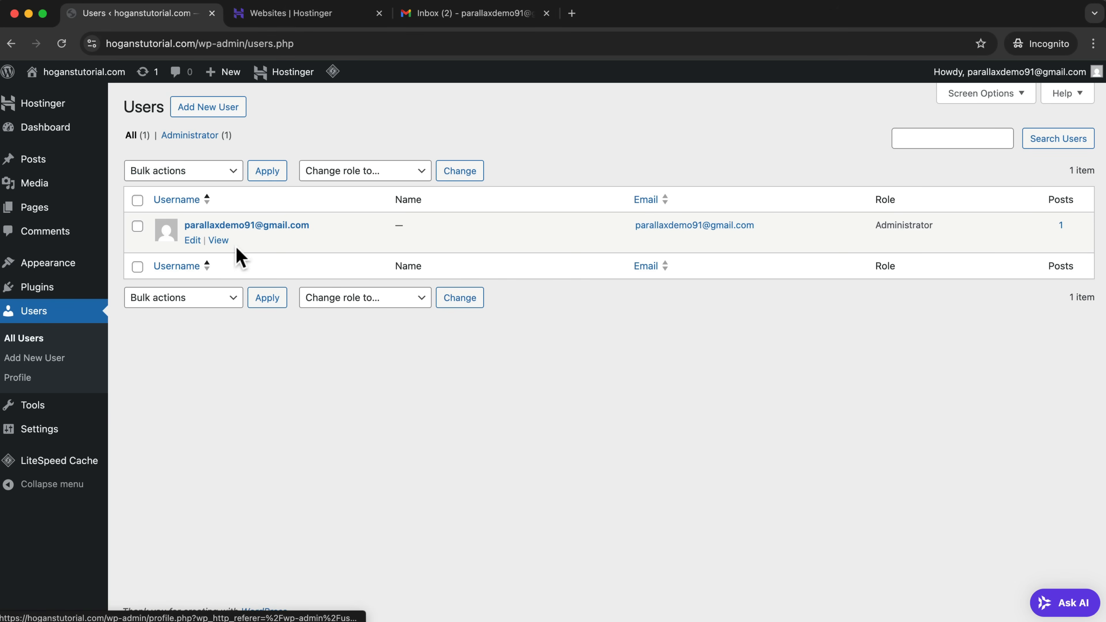
{"action": "left_click", "coordinate": [194, 240]}
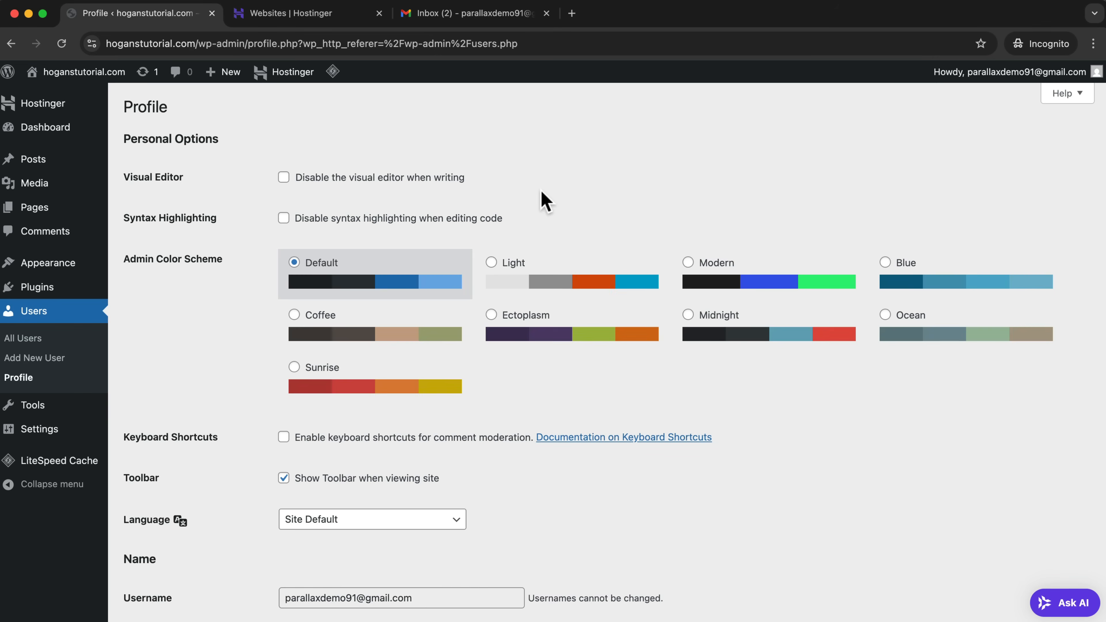
{"action": "left_click", "coordinate": [689, 262]}
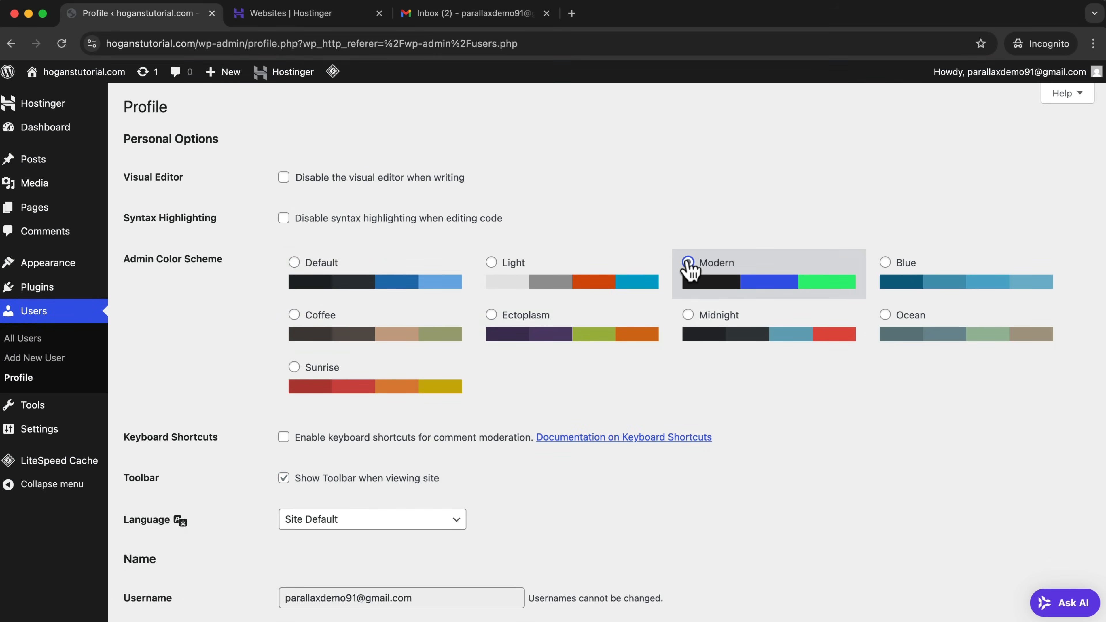
{"action": "scroll", "coordinate": [237, 279], "scroll_direction": "down", "scroll_amount": 15}
{"action": "left_click", "coordinate": [162, 552]}
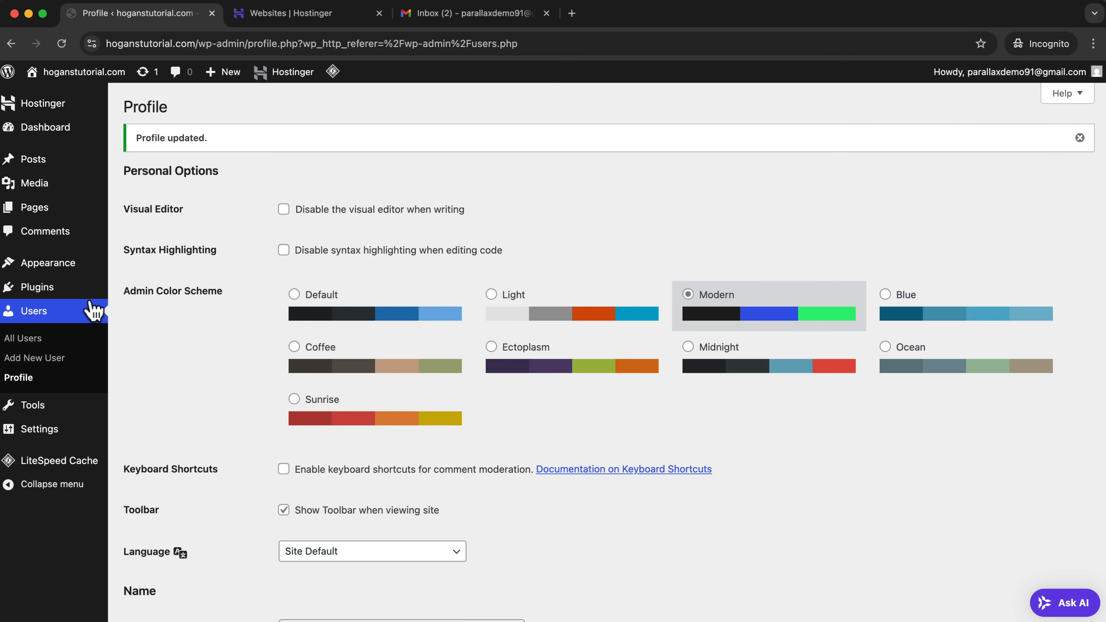
Review the installed plugins and the list of existing pages.
{"action": "left_click", "coordinate": [69, 298]}
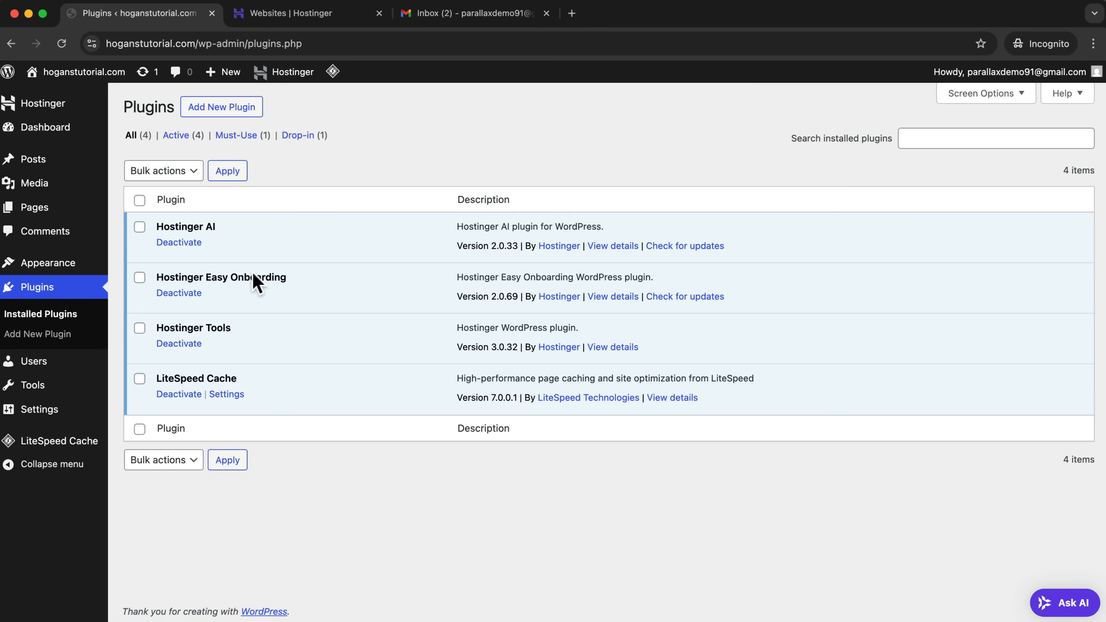
{"action": "mouse_move", "coordinate": [47, 265]}
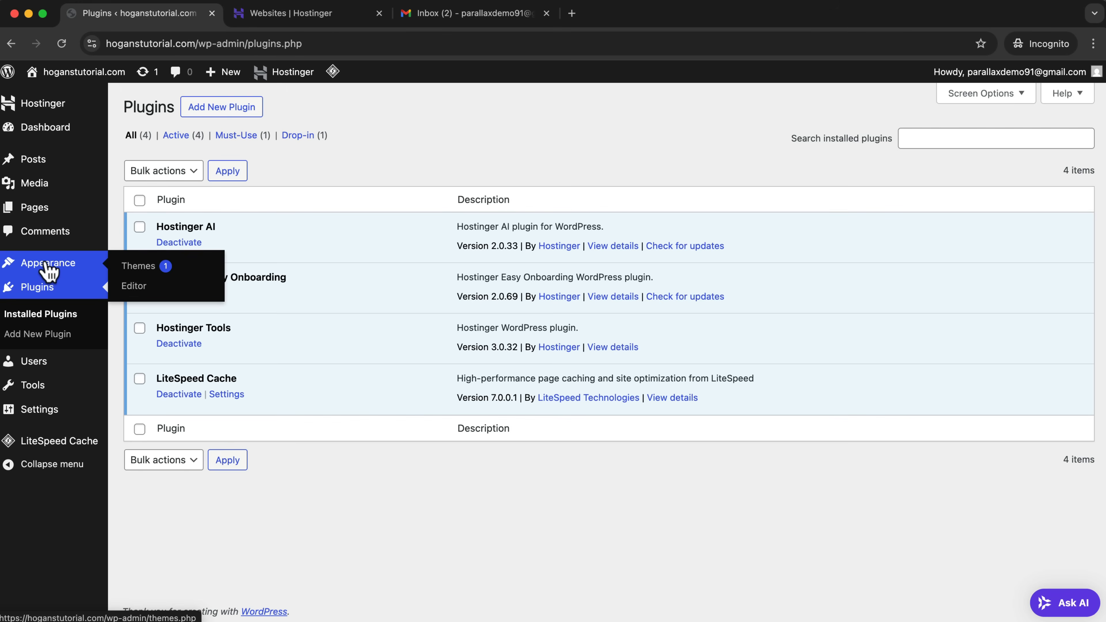
{"action": "mouse_move", "coordinate": [37, 214]}
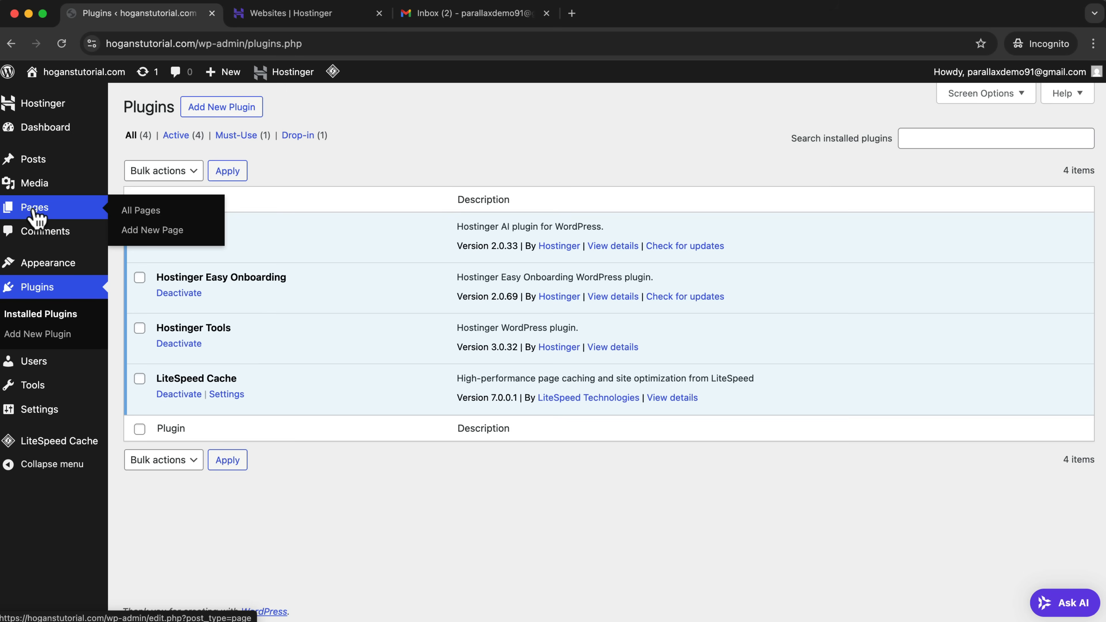
{"action": "left_click", "coordinate": [37, 214]}
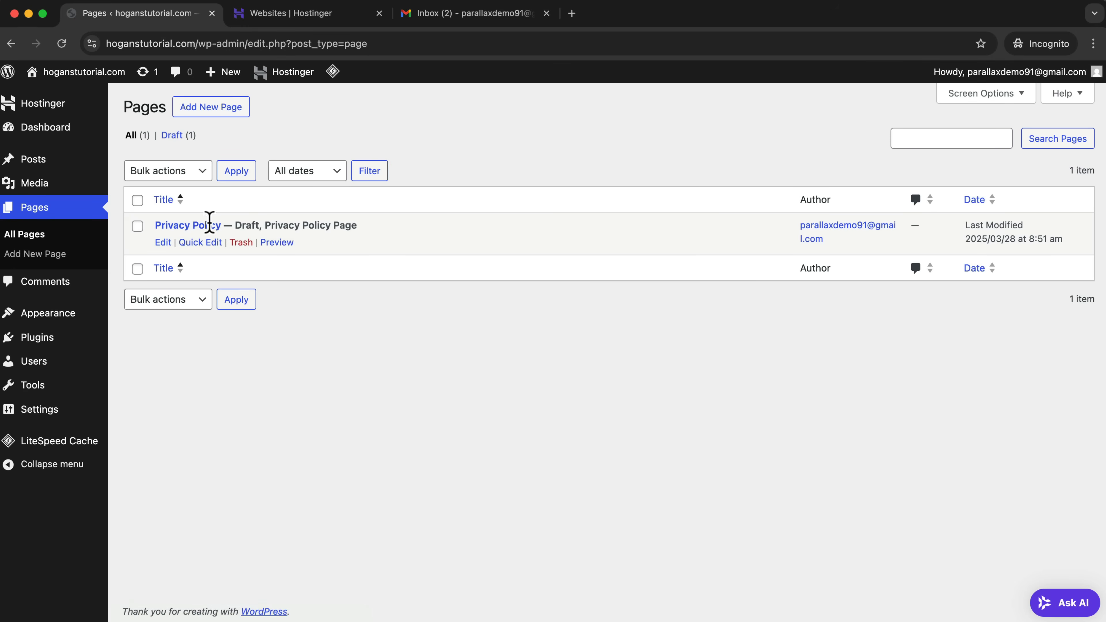
{"action": "mouse_move", "coordinate": [53, 165]}
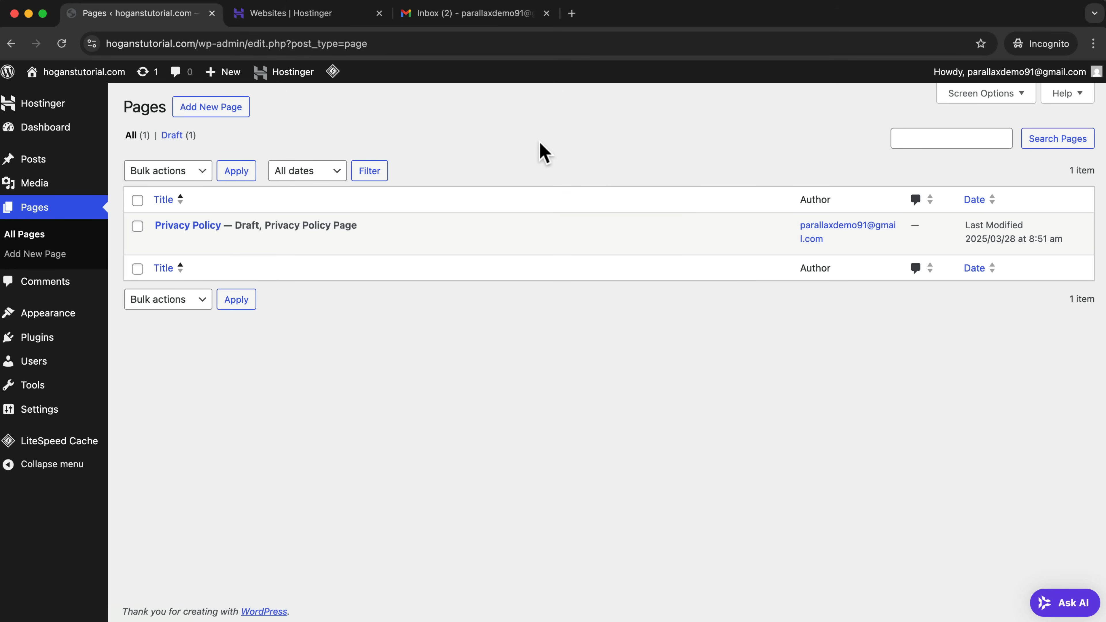
View the front end of hoganstutorial.com and return to the WordPress dashboard.
{"action": "left_click", "coordinate": [46, 102]}
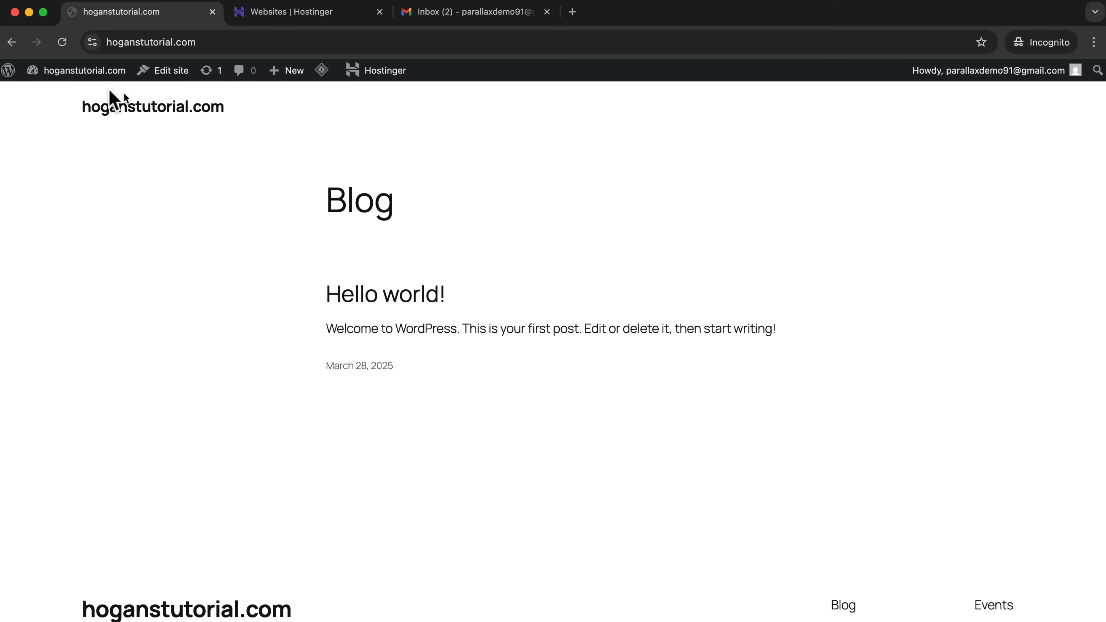
{"action": "mouse_move", "coordinate": [70, 78]}
{"action": "left_click", "coordinate": [51, 97]}
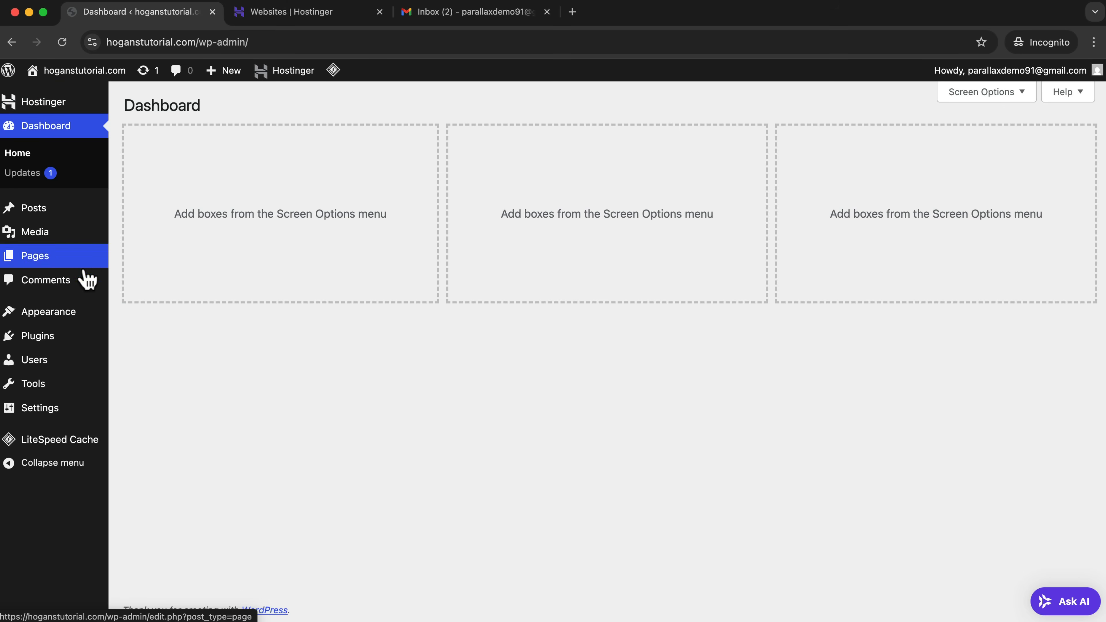
Update the active Twenty Twenty-Five theme to its new version.
{"action": "mouse_move", "coordinate": [55, 317]}
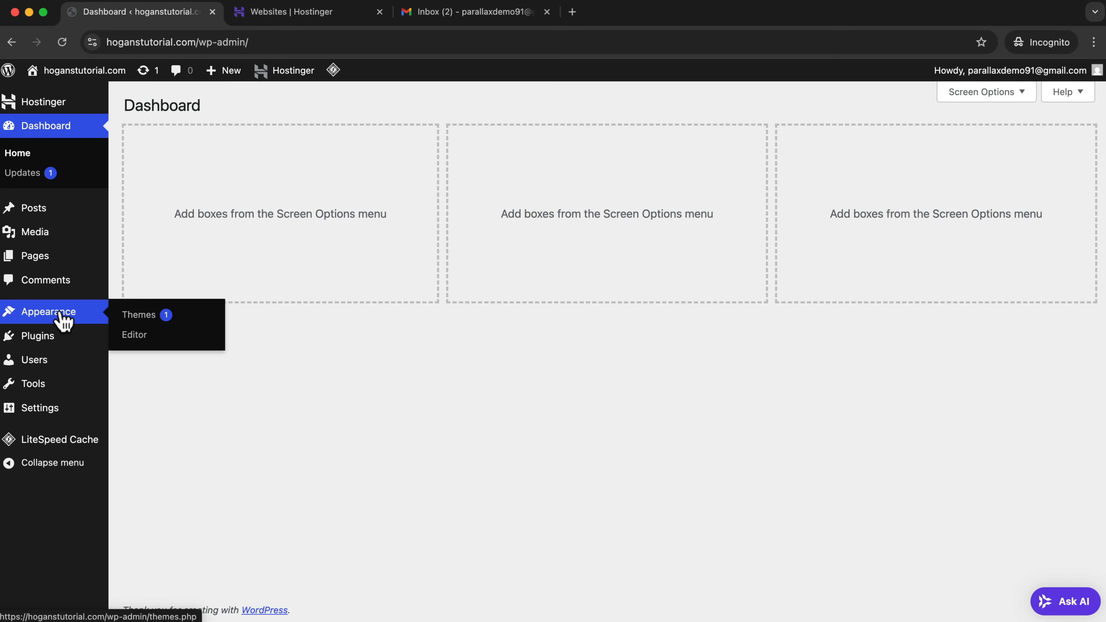
{"action": "left_click", "coordinate": [128, 319]}
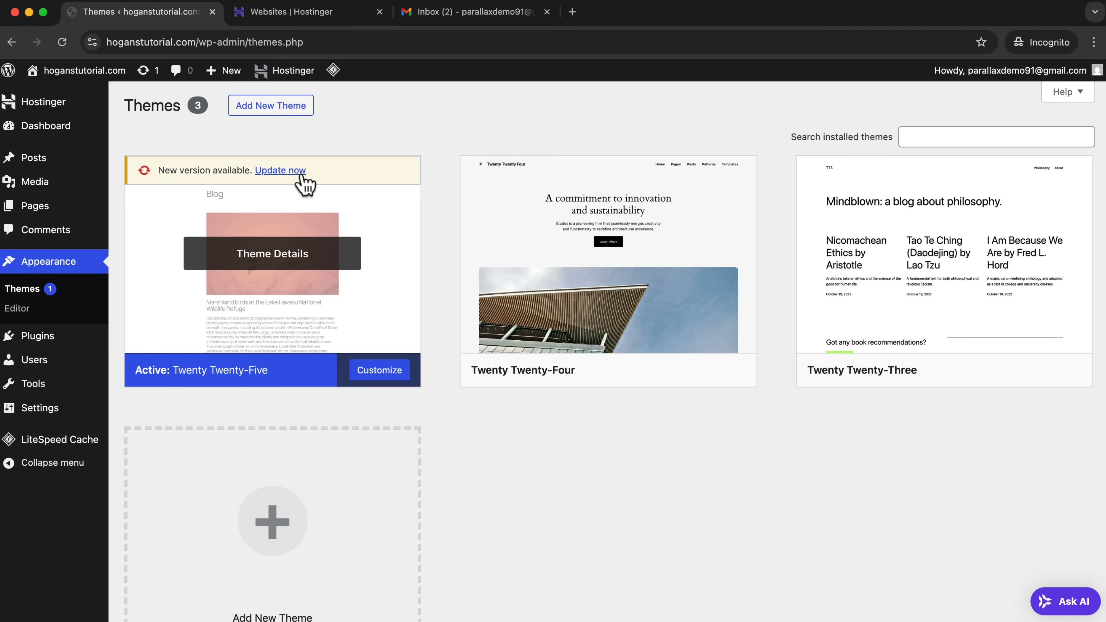
{"action": "left_click", "coordinate": [290, 174]}
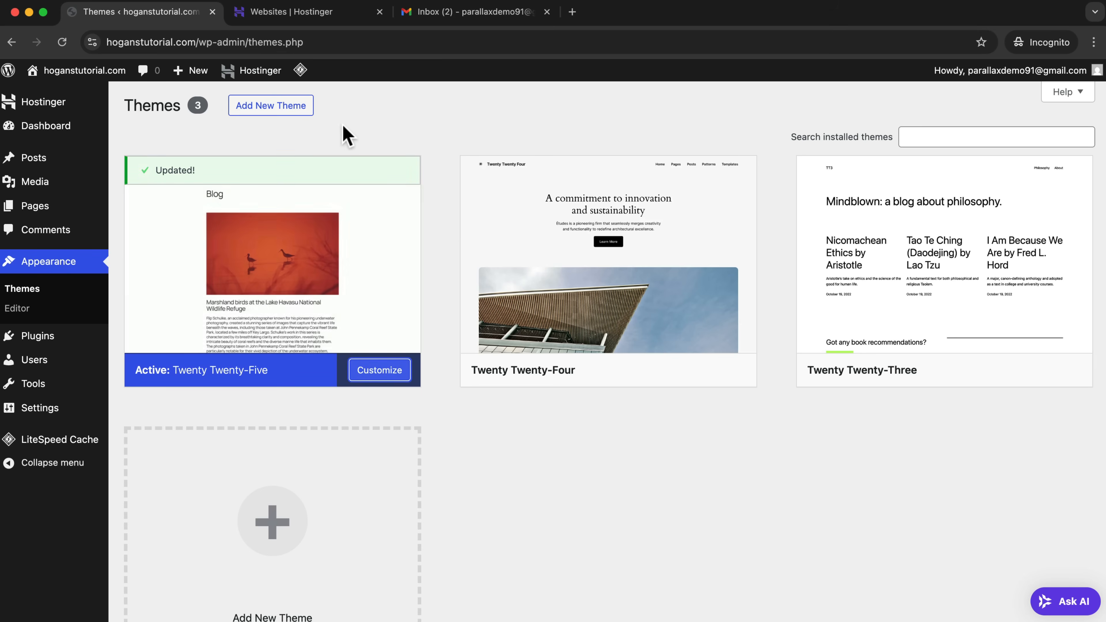
Upload the theme file themify-shoppe.zip, install it, and activate the theme.
{"action": "left_click", "coordinate": [284, 112]}
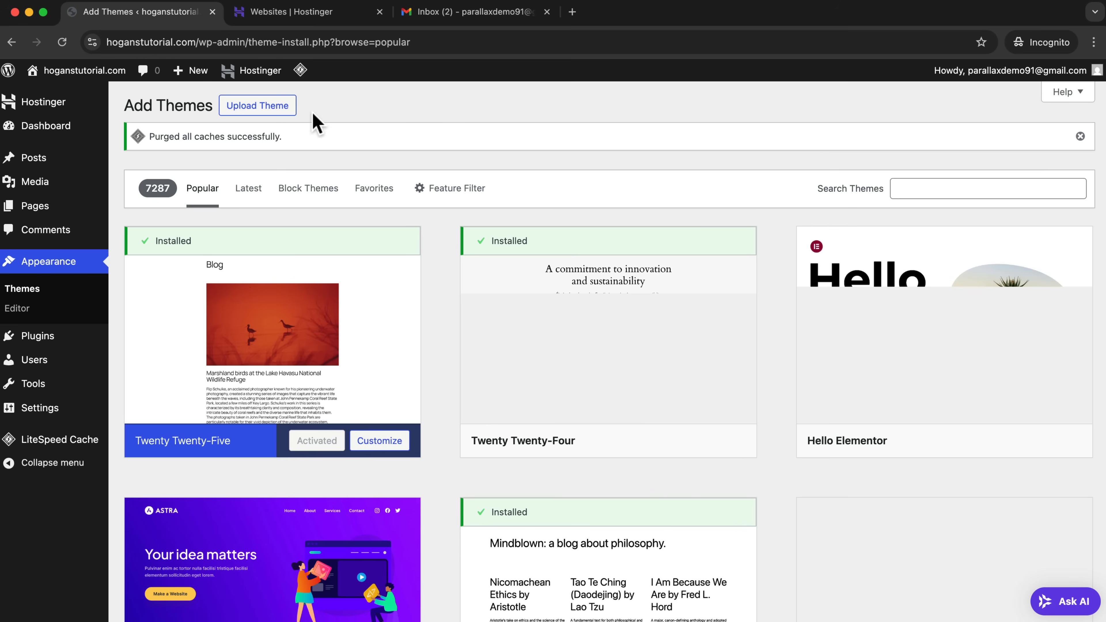
{"action": "left_click", "coordinate": [288, 111]}
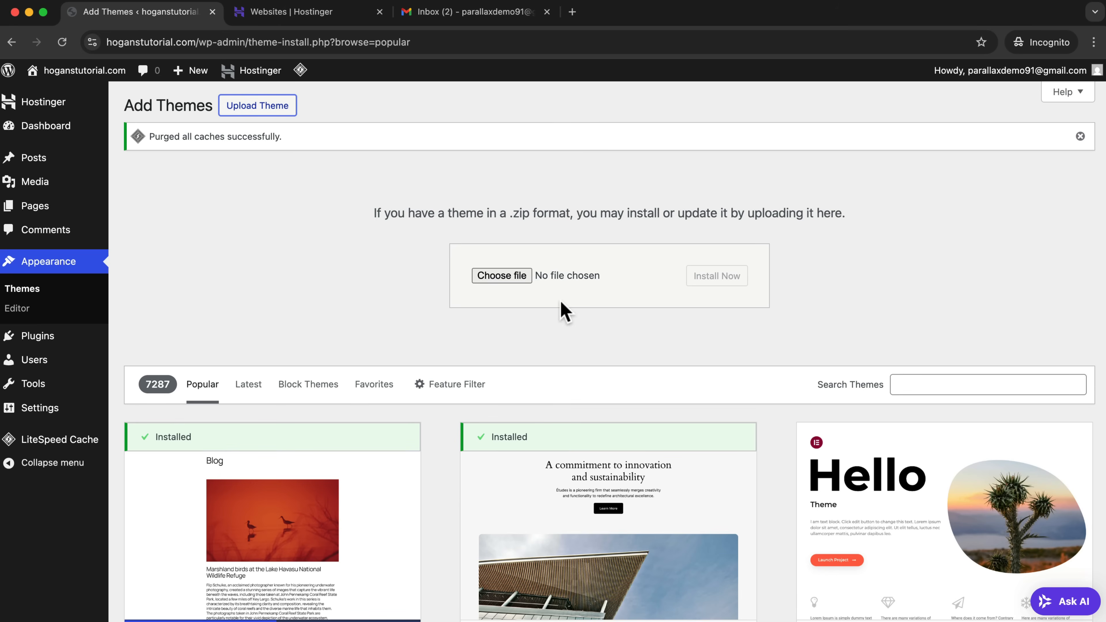
{"action": "left_click", "coordinate": [513, 279]}
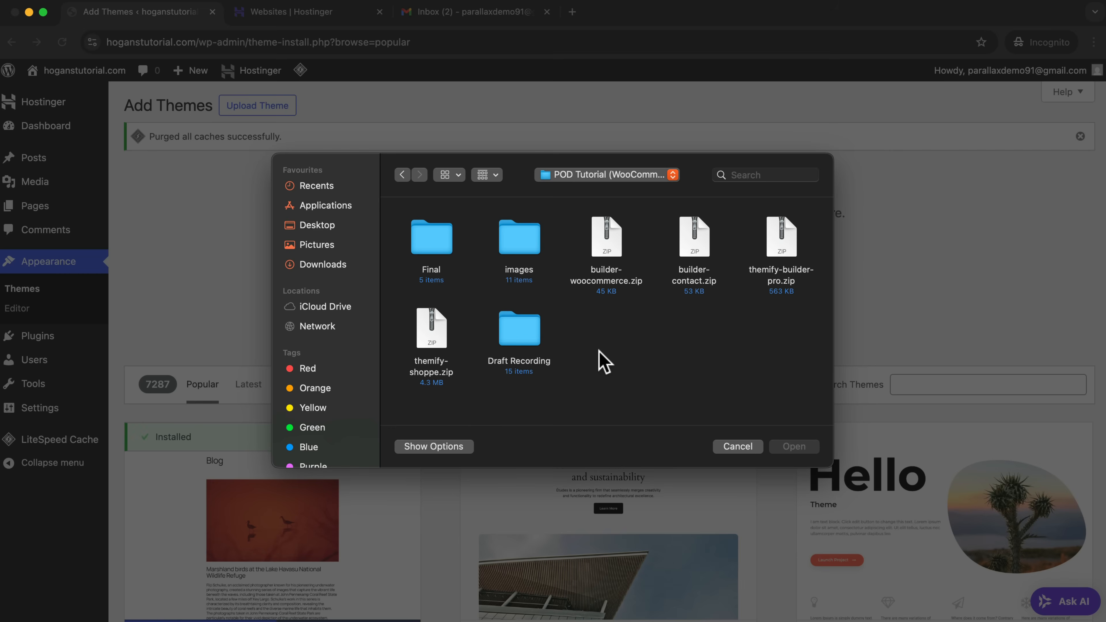
{"action": "left_click", "coordinate": [430, 329]}
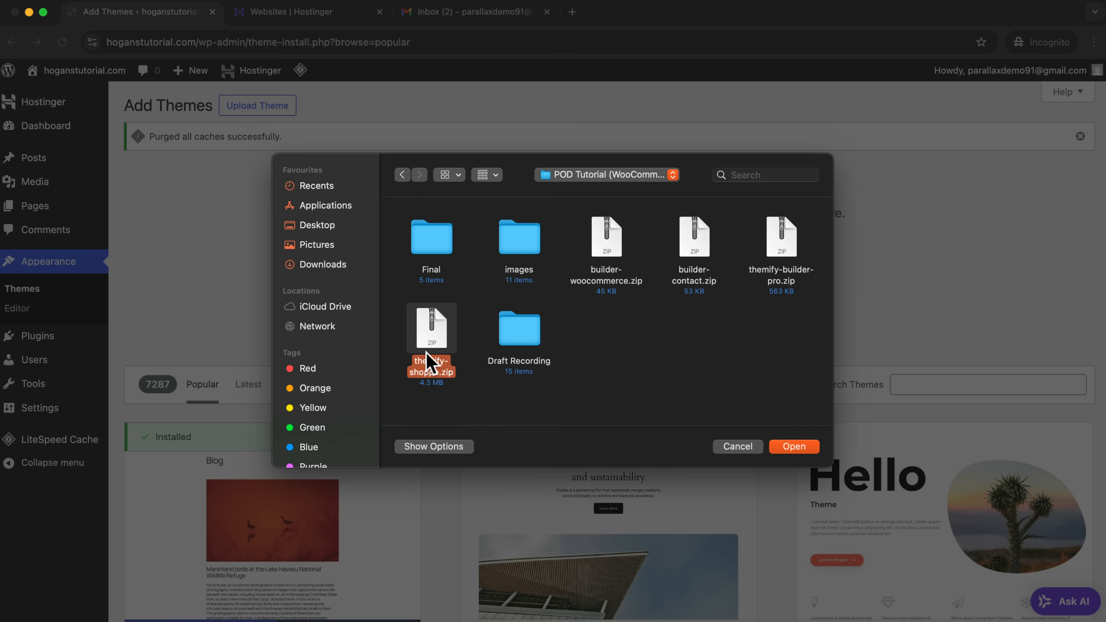
{"action": "left_click", "coordinate": [803, 448]}
{"action": "left_click", "coordinate": [734, 286]}
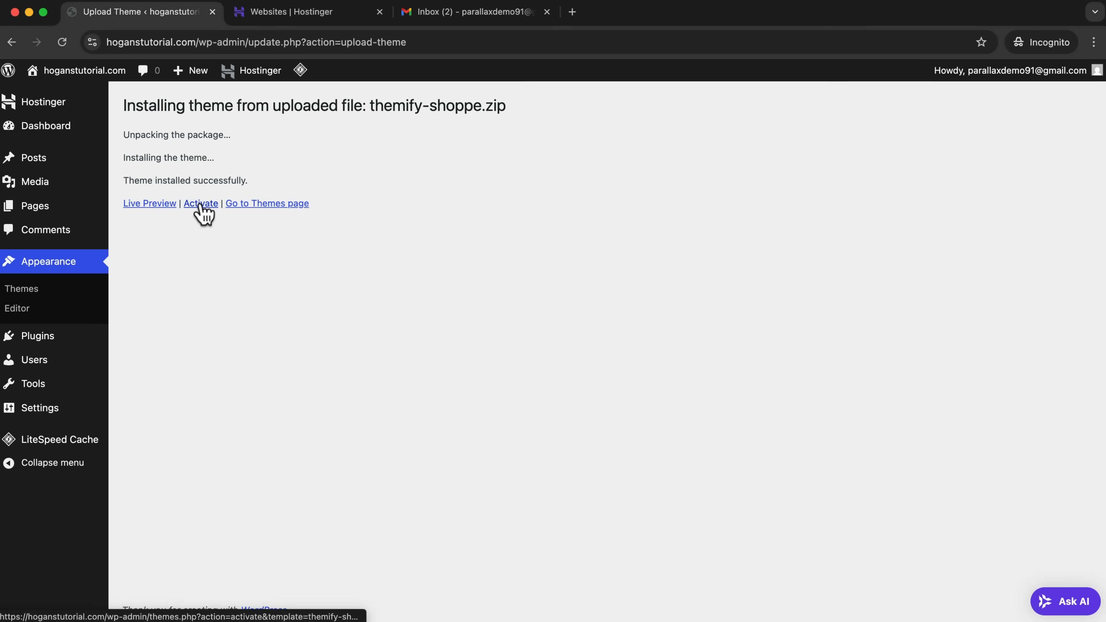
{"action": "left_click", "coordinate": [198, 204]}
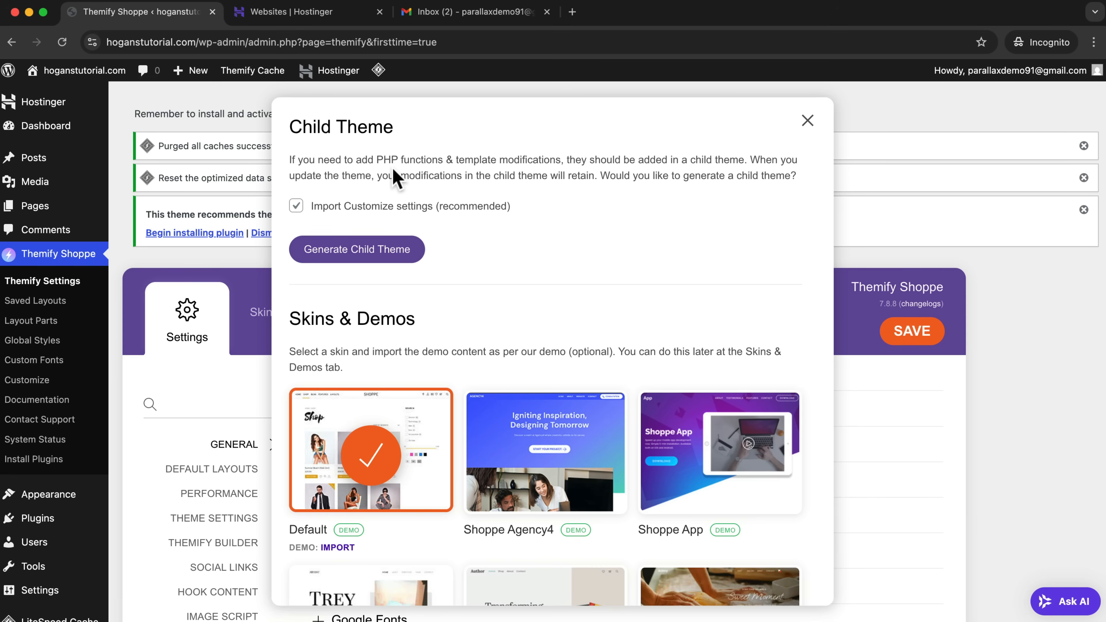
Generate a Themify Shoppe child theme with Import Customize settings enabled, and look through the available skins and demos.
{"action": "left_click", "coordinate": [380, 261]}
{"action": "left_click", "coordinate": [672, 133]}
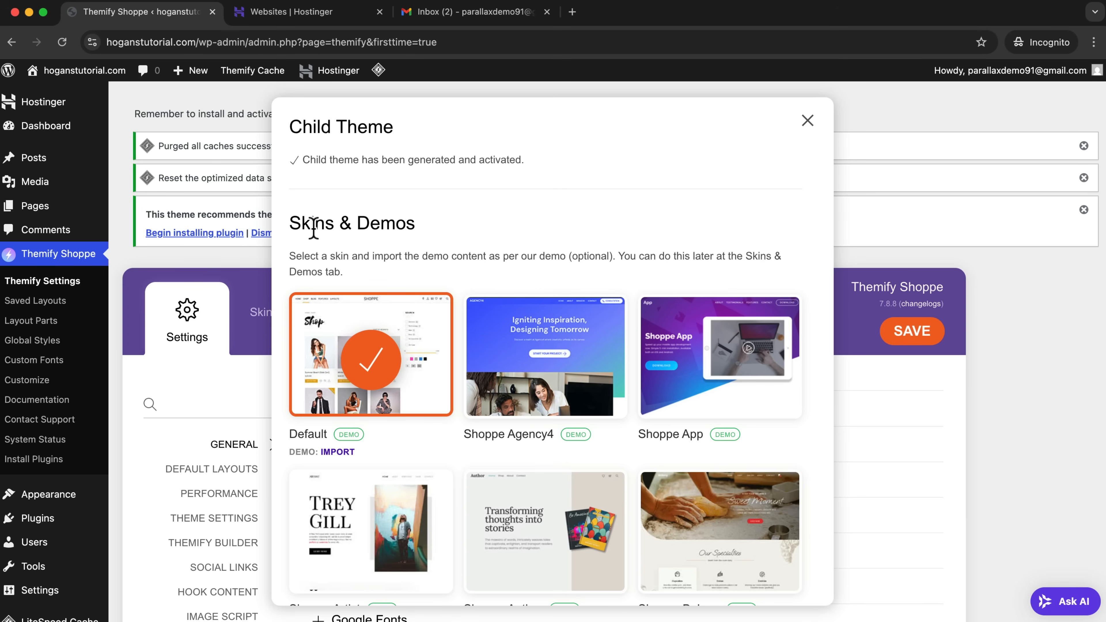
{"action": "scroll", "coordinate": [397, 365], "scroll_direction": "down", "scroll_amount": 2}
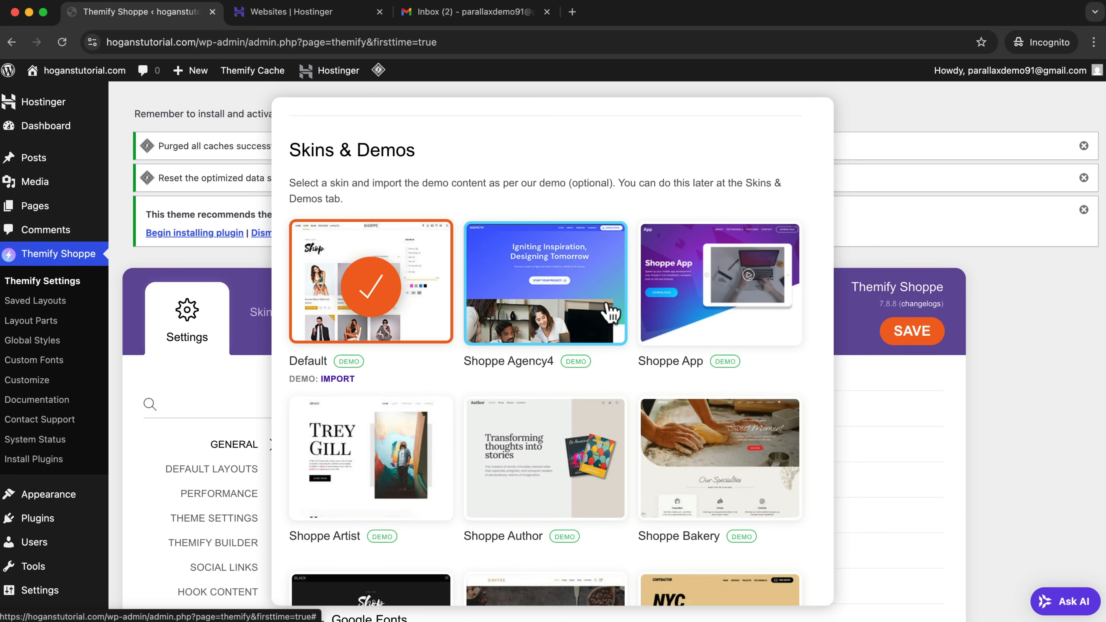
{"action": "scroll", "coordinate": [614, 317], "scroll_direction": "down", "scroll_amount": 10}
{"action": "scroll", "coordinate": [613, 317], "scroll_direction": "up", "scroll_amount": 10}
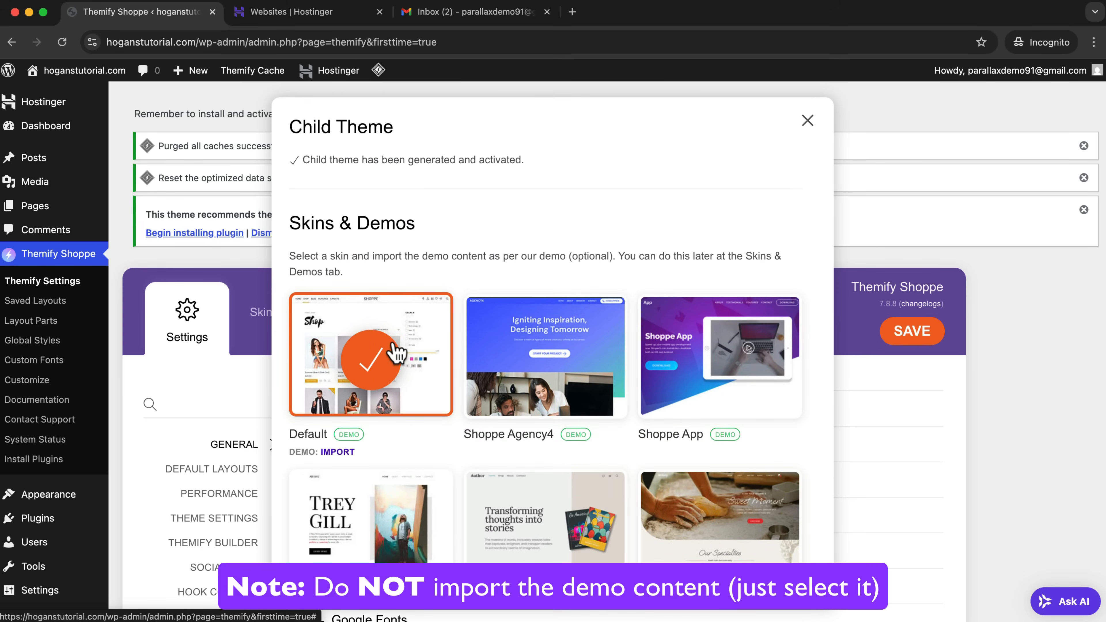
Look through the skins, keep the Default skin selected without importing its demo content, and close the child theme setup dialog.
{"action": "scroll", "coordinate": [518, 353], "scroll_direction": "down", "scroll_amount": 12}
{"action": "scroll", "coordinate": [562, 358], "scroll_direction": "down", "scroll_amount": 5}
{"action": "scroll", "coordinate": [555, 345], "scroll_direction": "up", "scroll_amount": 15}
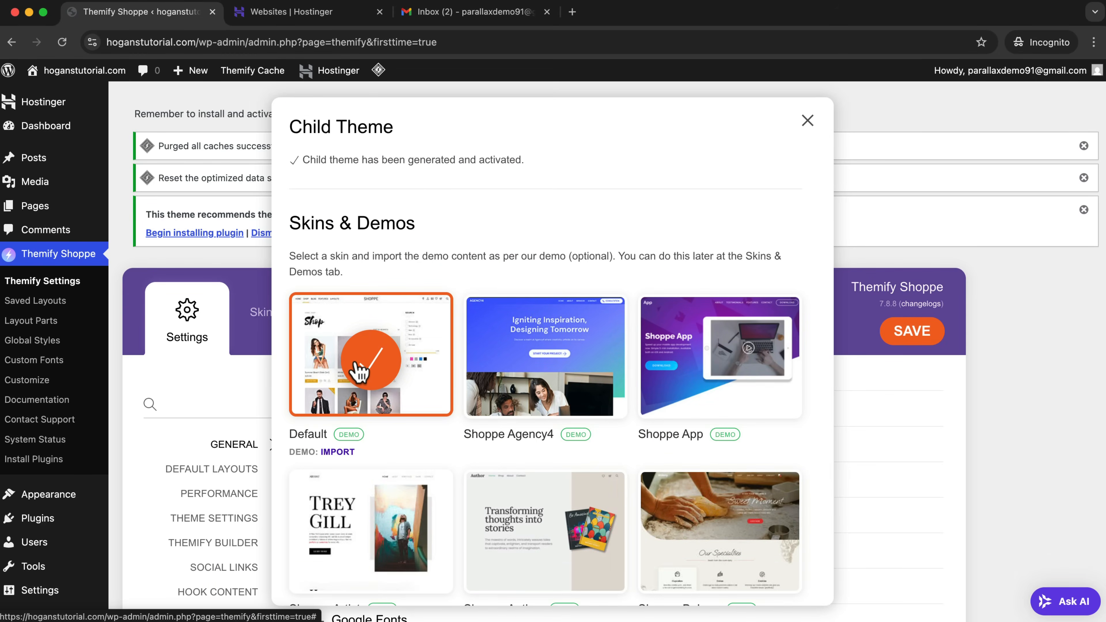
{"action": "left_click", "coordinate": [804, 124]}
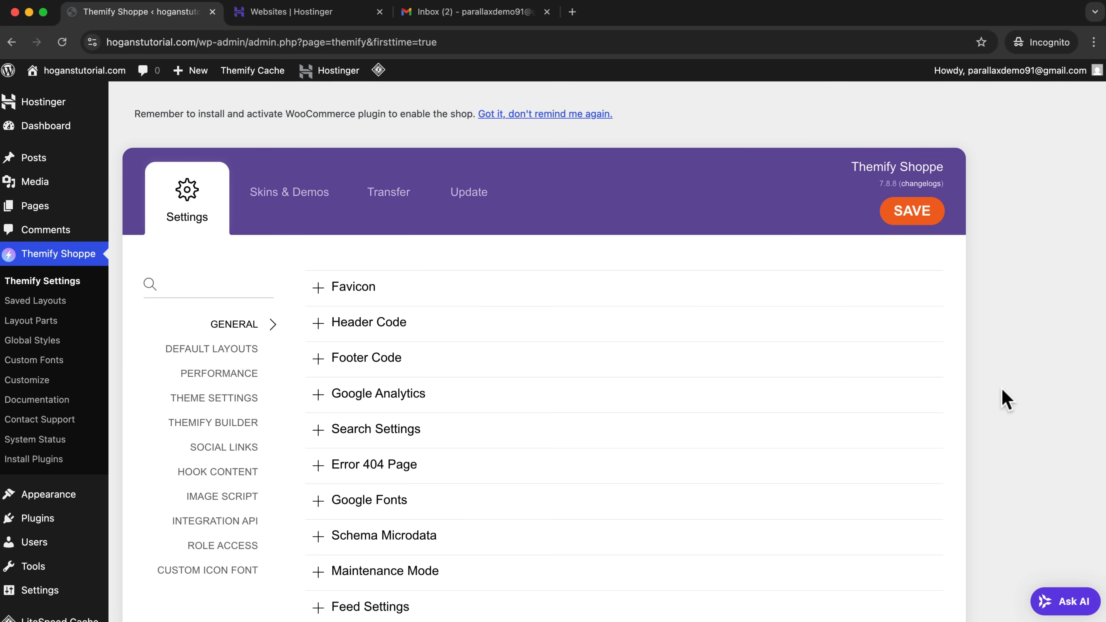
Upload the plugin file builder-woocommerce.zip, install it, and activate the plugin.
{"action": "left_click", "coordinate": [61, 522]}
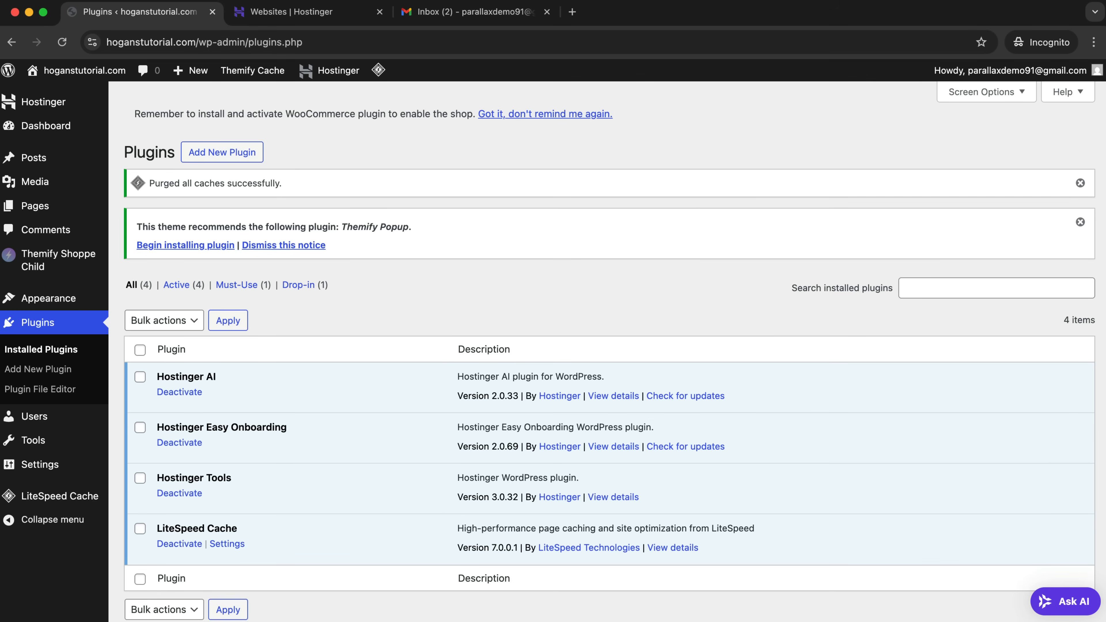
{"action": "left_click", "coordinate": [214, 160]}
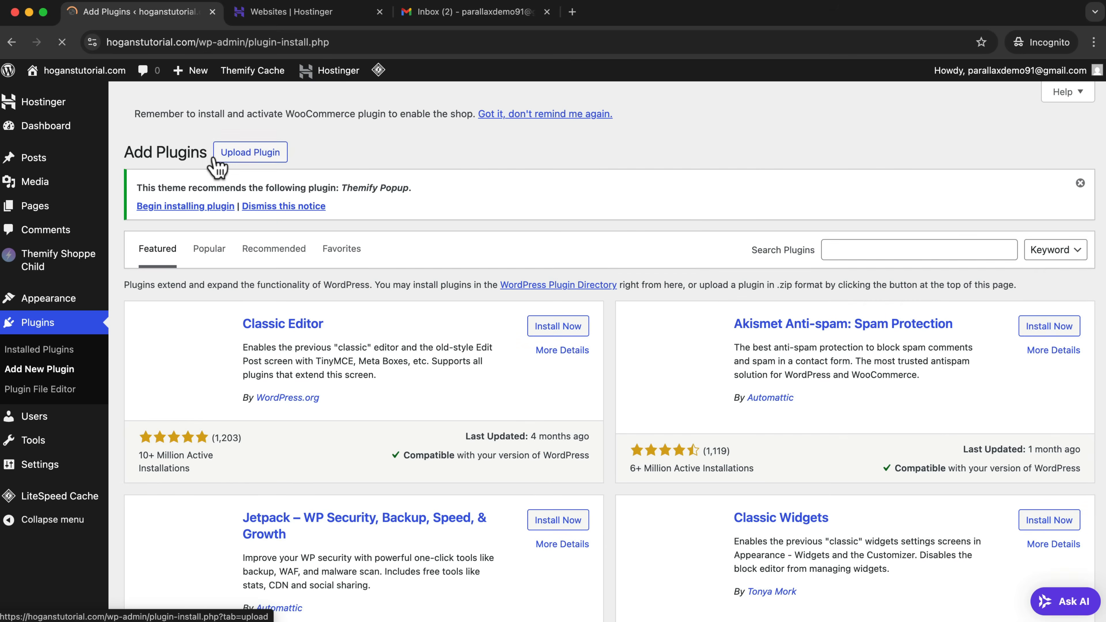
{"action": "left_click", "coordinate": [245, 153]}
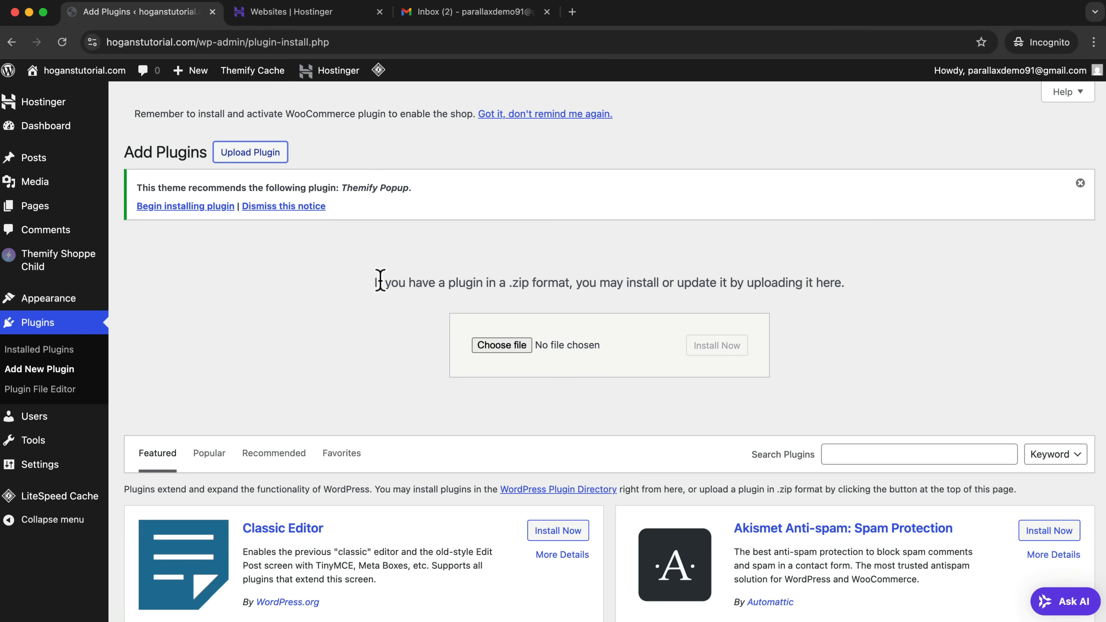
{"action": "left_click", "coordinate": [505, 347]}
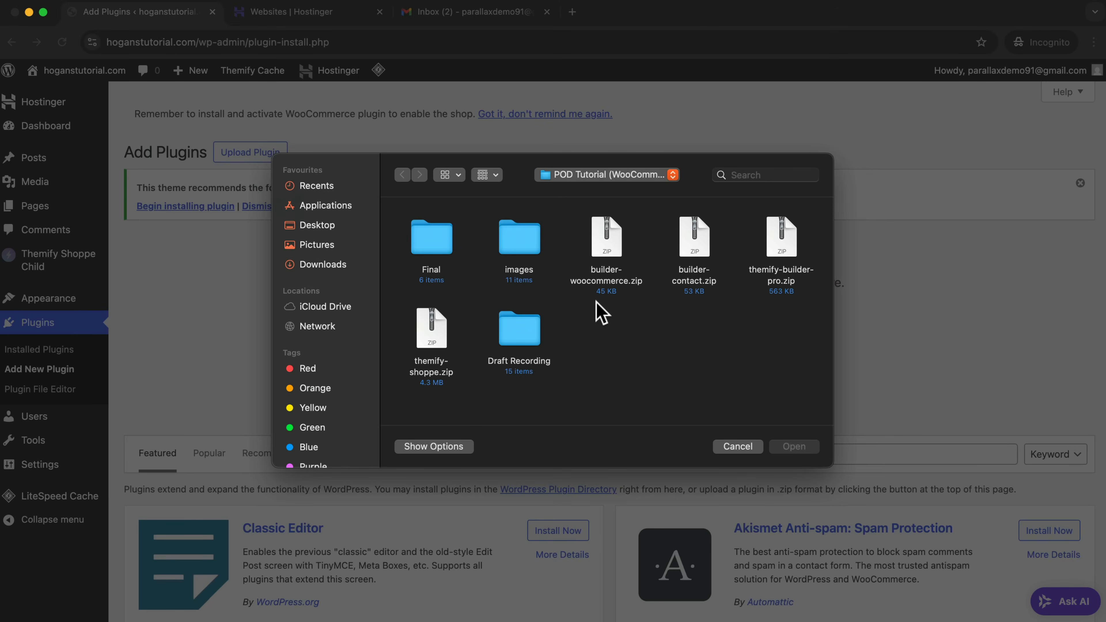
{"action": "left_click", "coordinate": [610, 248]}
{"action": "left_click", "coordinate": [791, 447]}
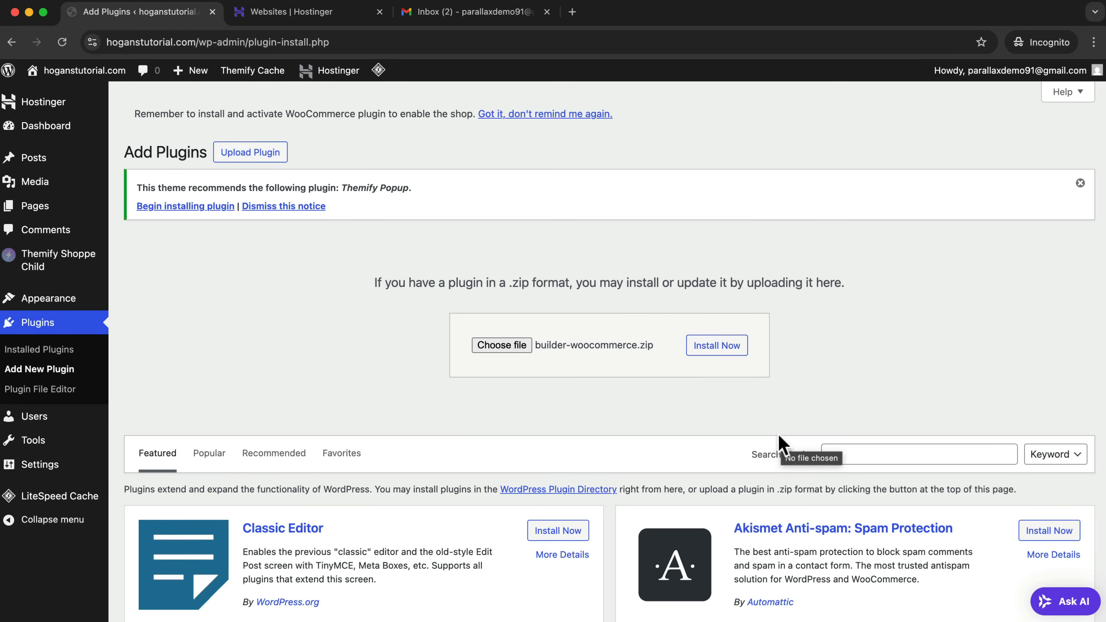
{"action": "left_click", "coordinate": [723, 349]}
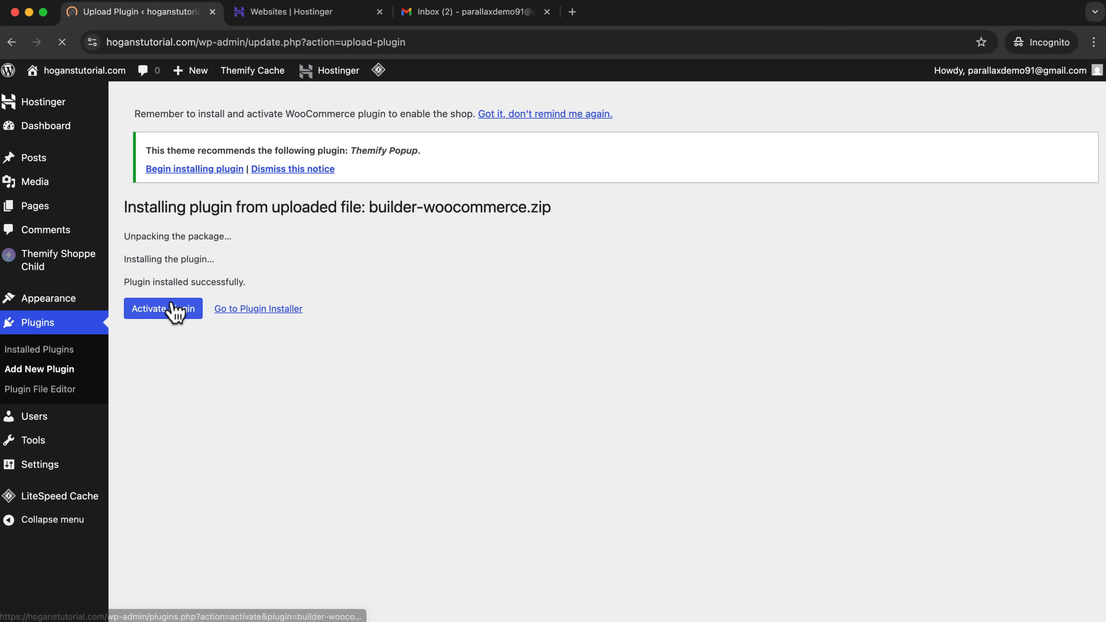
{"action": "left_click", "coordinate": [173, 305]}
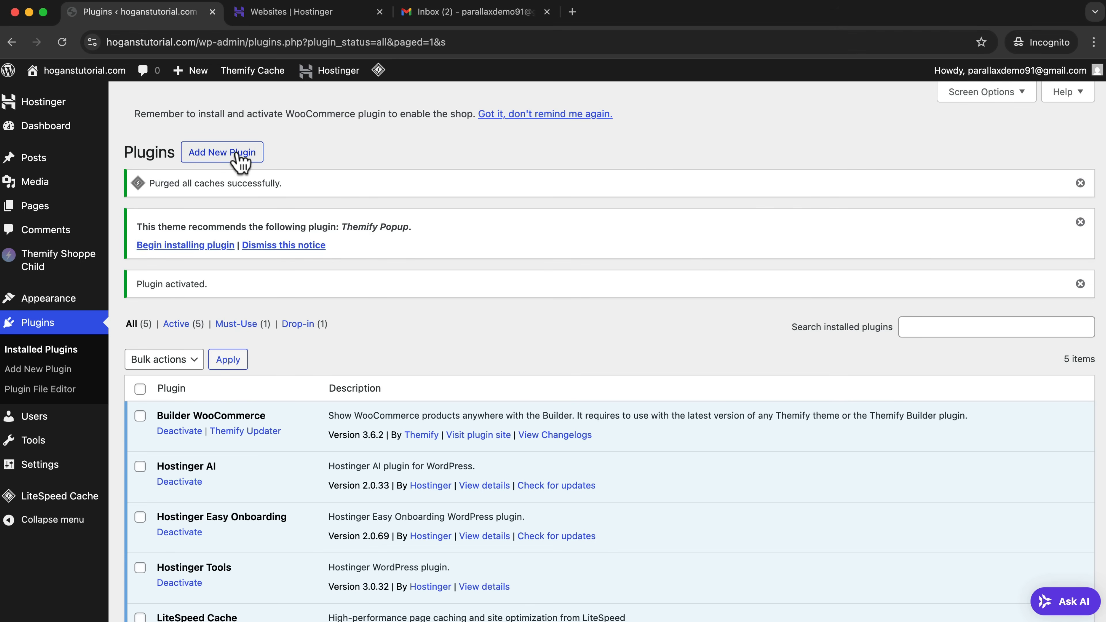
Upload the plugin file builder-contact.zip, install it, and activate the plugin.
{"action": "left_click", "coordinate": [238, 152]}
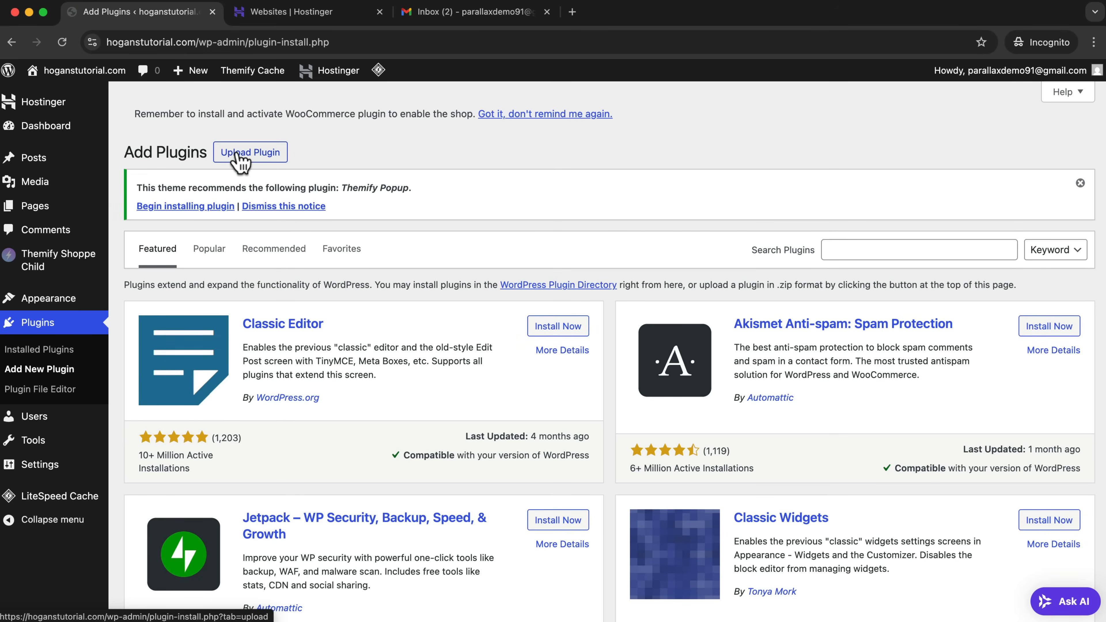
{"action": "left_click", "coordinate": [237, 154]}
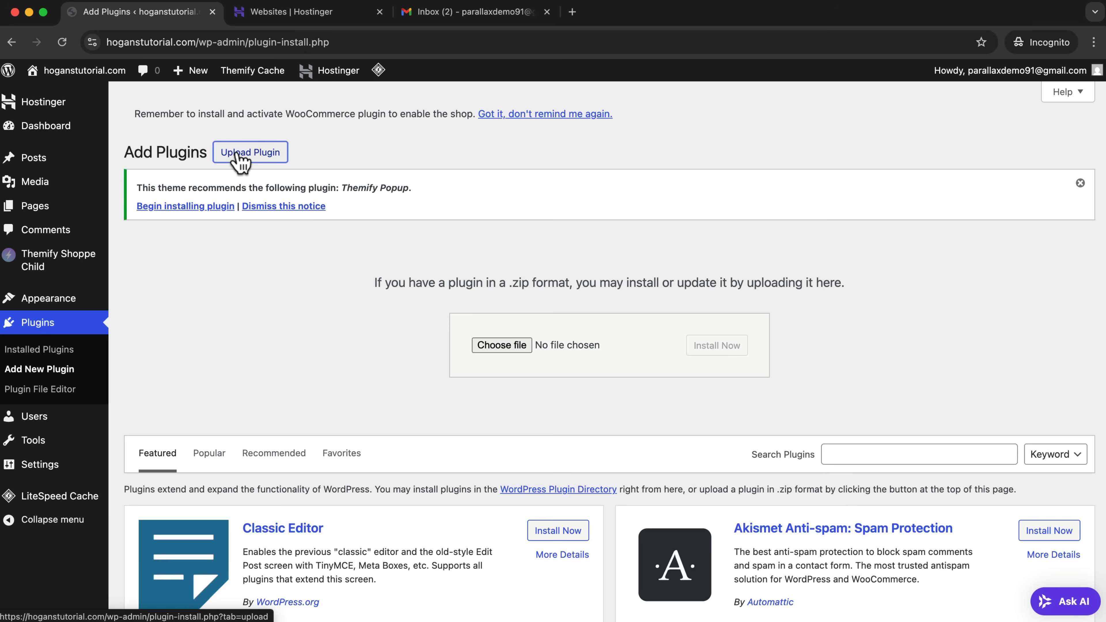
{"action": "left_click", "coordinate": [513, 347]}
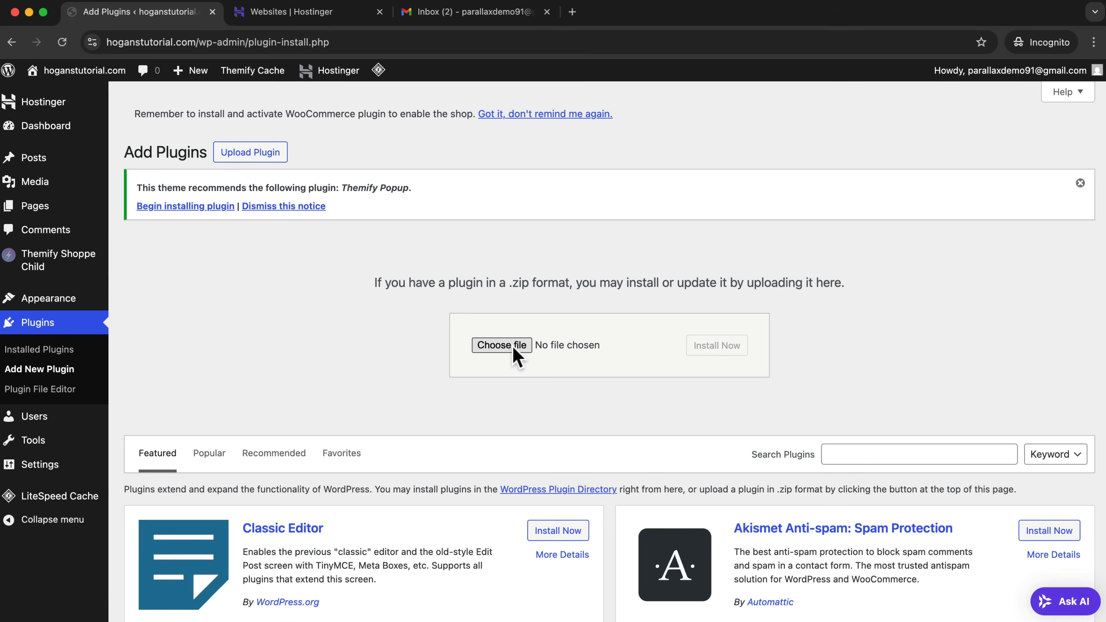
{"action": "left_click", "coordinate": [697, 245]}
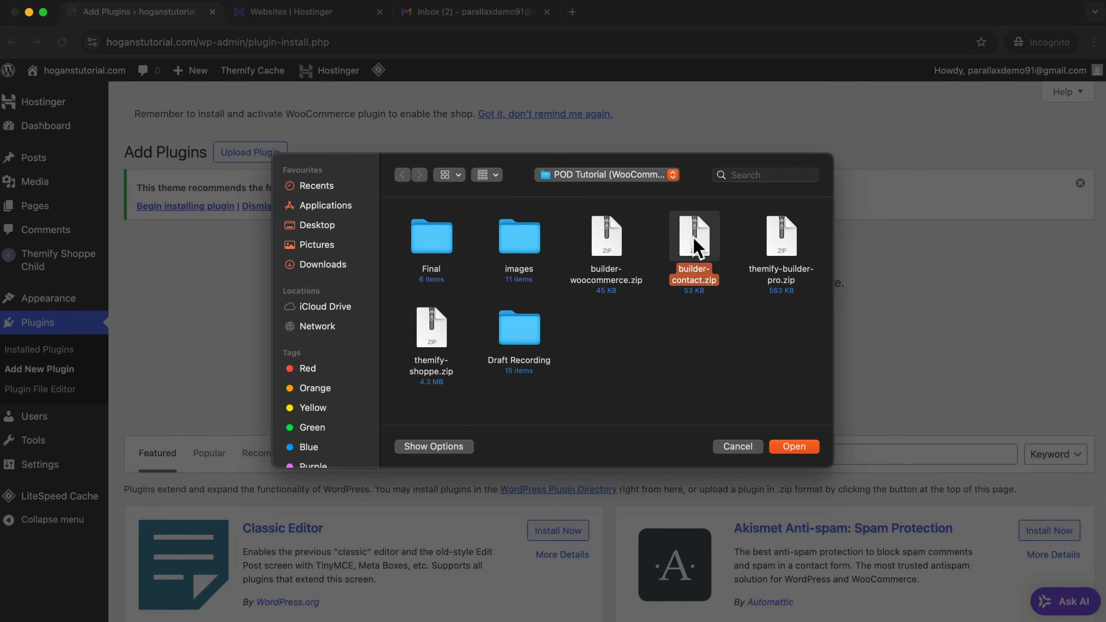
{"action": "left_click", "coordinate": [801, 447]}
{"action": "left_click", "coordinate": [726, 351]}
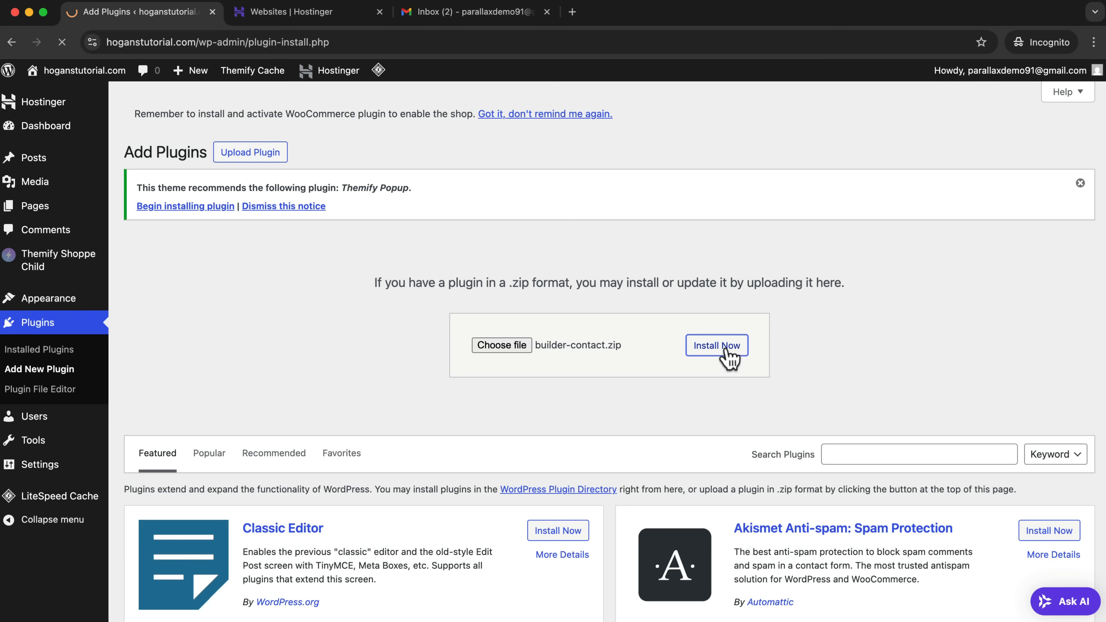
{"action": "left_click", "coordinate": [180, 313]}
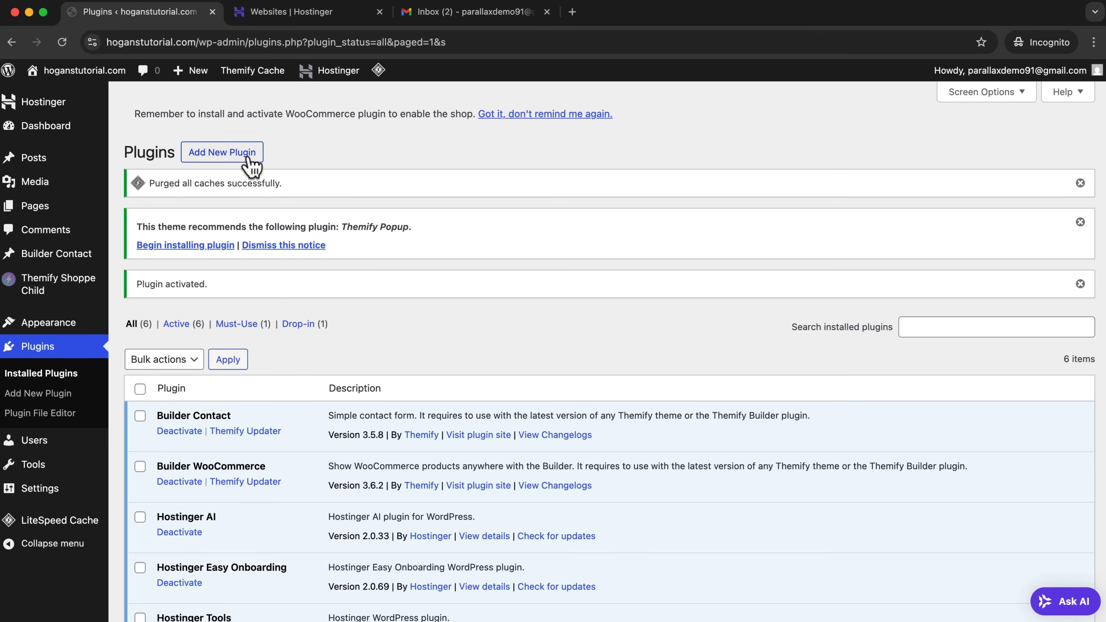
Search the plugin directory for WooCommerce, then install and activate the WooCommerce plugin by Automattic.
{"action": "left_click", "coordinate": [211, 159]}
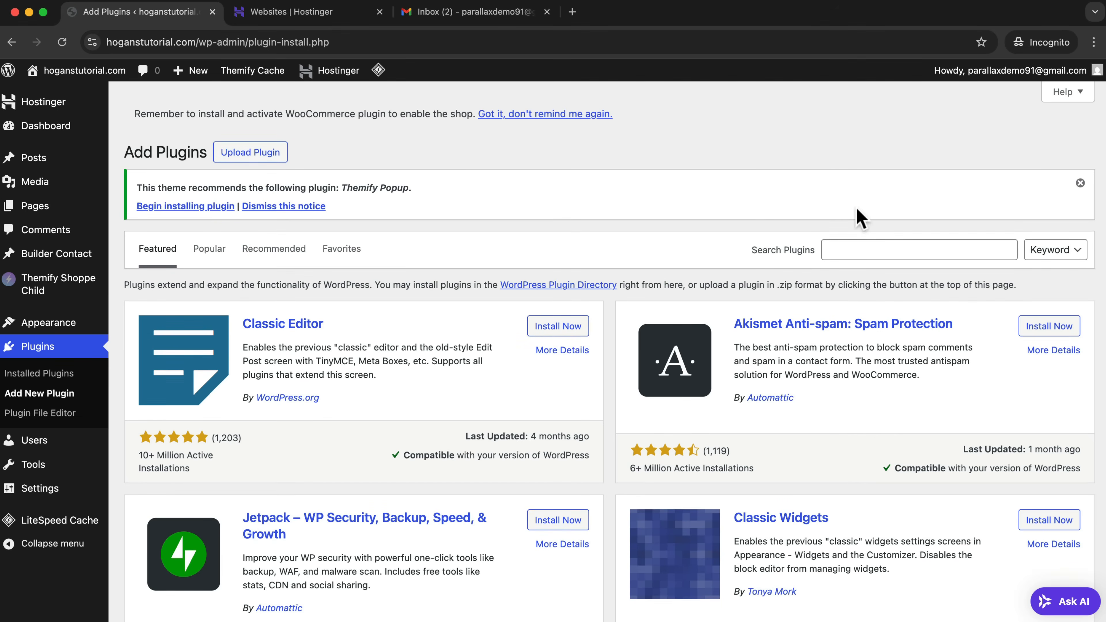
{"action": "left_click", "coordinate": [852, 250]}
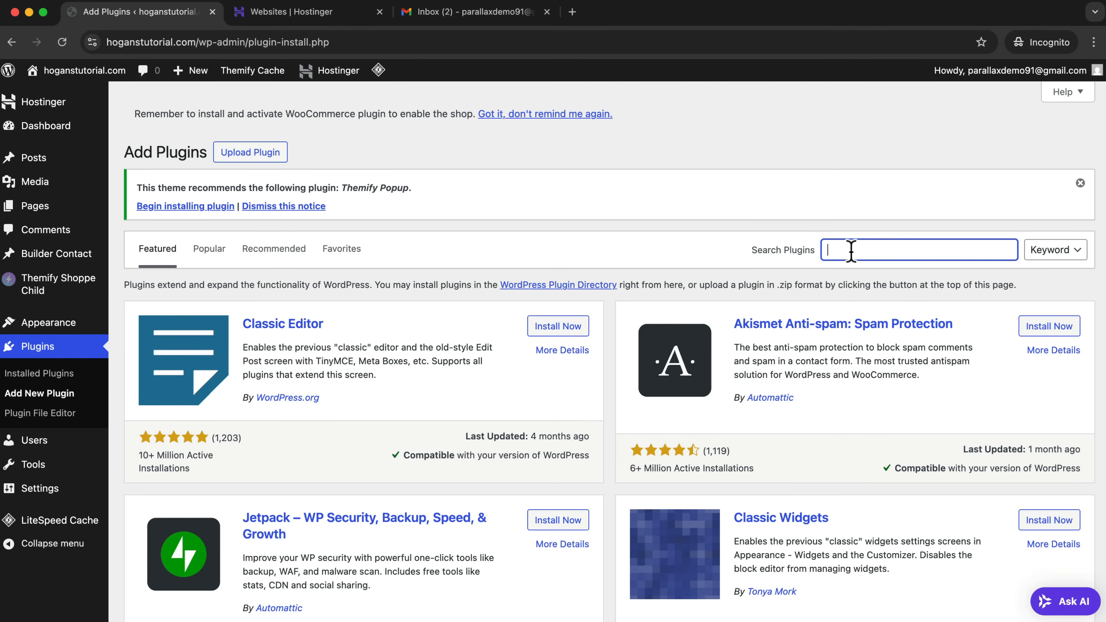
{"action": "type", "text": "WooCommerce"}
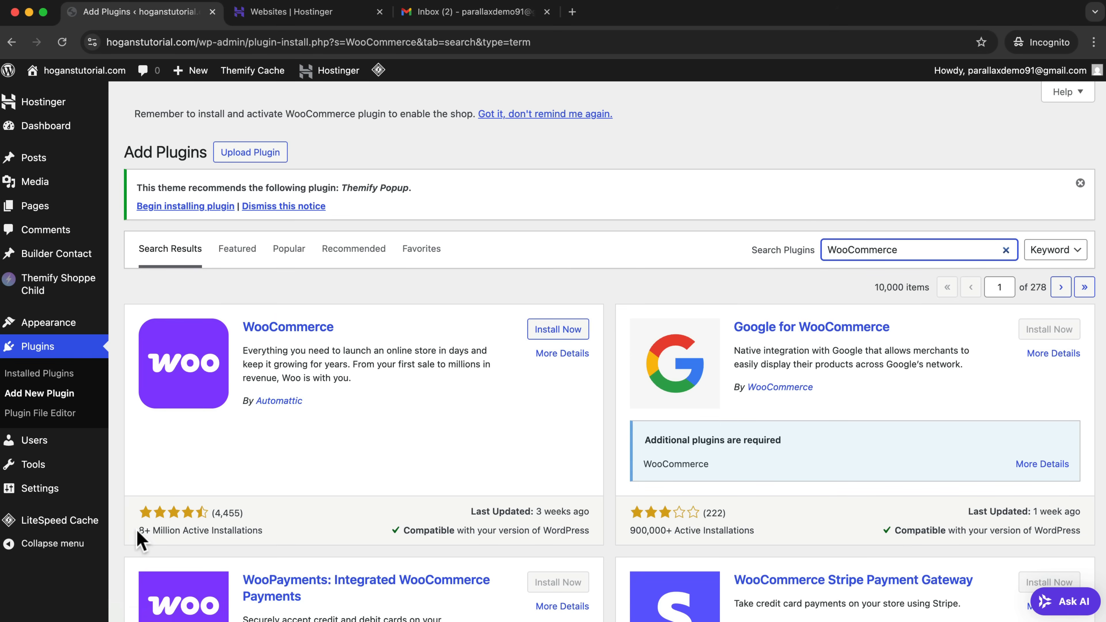
{"action": "left_click_drag", "start_coordinate": [138, 541], "coordinate": [271, 541]}
{"action": "left_click", "coordinate": [268, 533]}
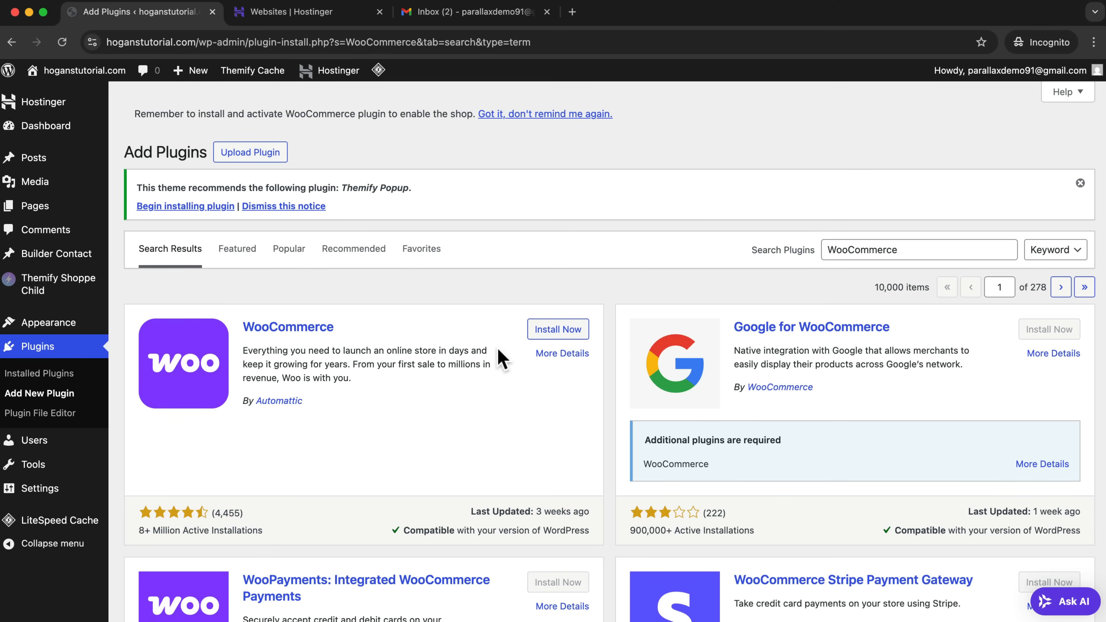
{"action": "left_click", "coordinate": [533, 337]}
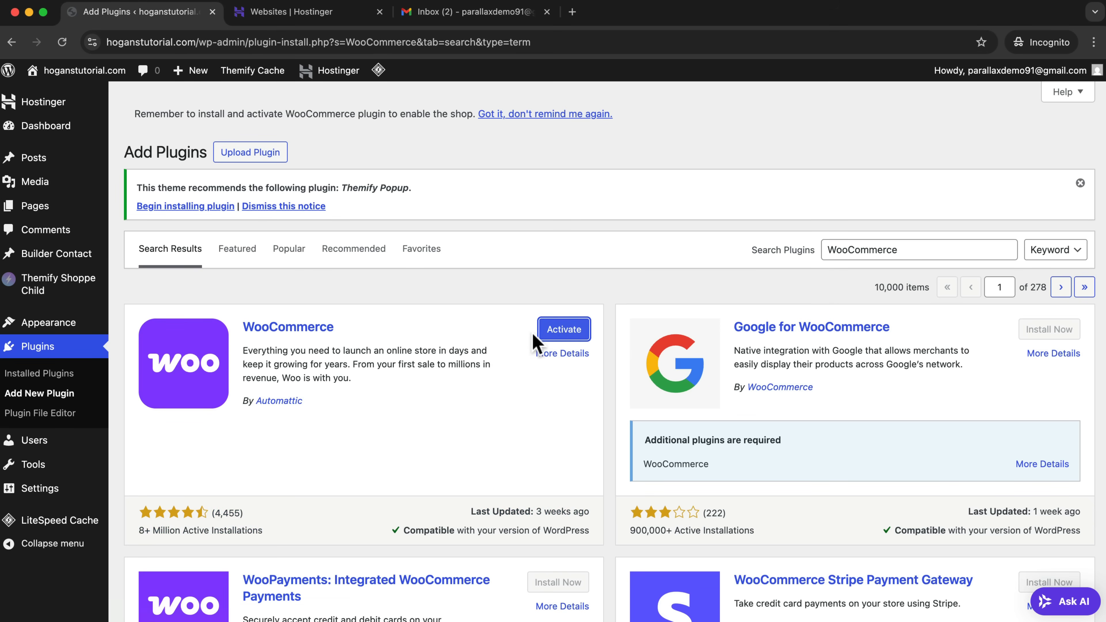
{"action": "left_click", "coordinate": [565, 339]}
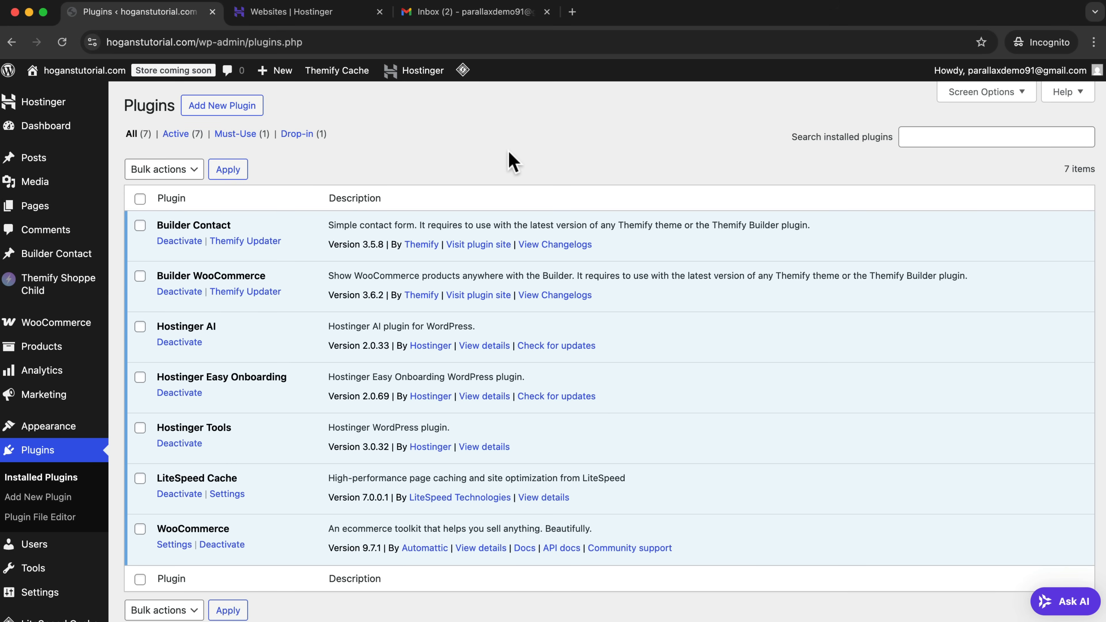
Look over the WooCommerce home page and the general store settings.
{"action": "mouse_move", "coordinate": [53, 326]}
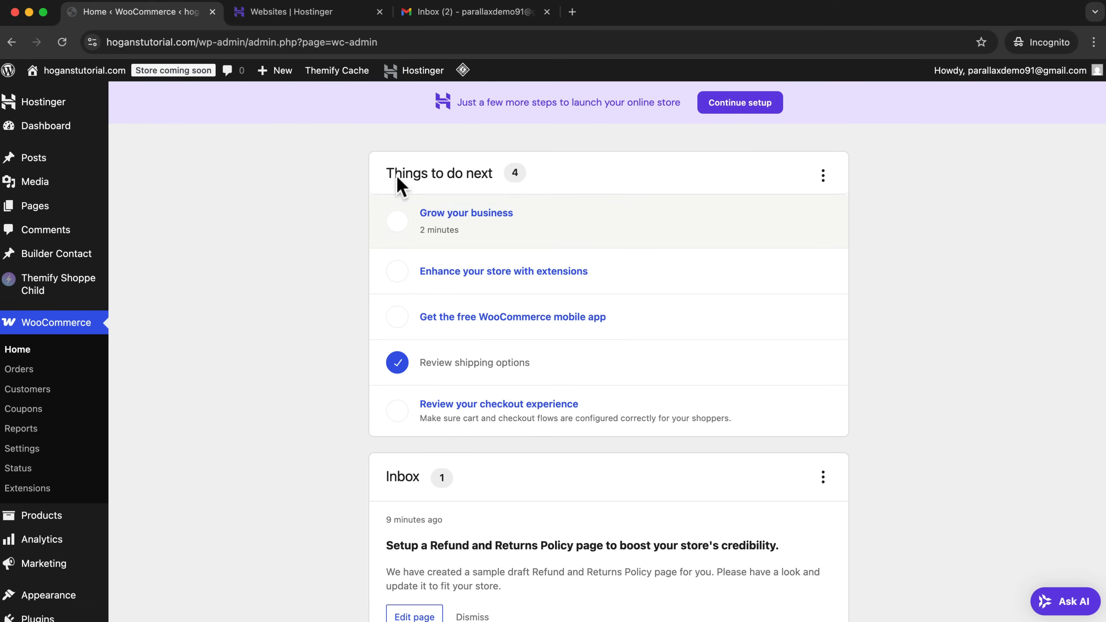
{"action": "scroll", "coordinate": [779, 261], "scroll_direction": "down", "scroll_amount": 10}
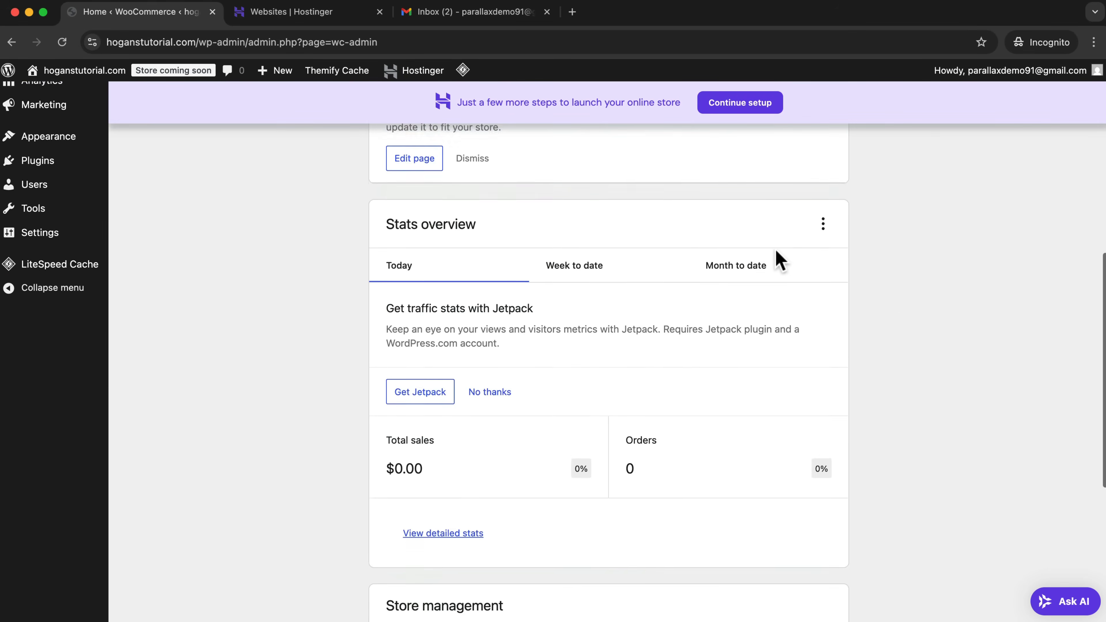
{"action": "scroll", "coordinate": [365, 292], "scroll_direction": "up", "scroll_amount": 10}
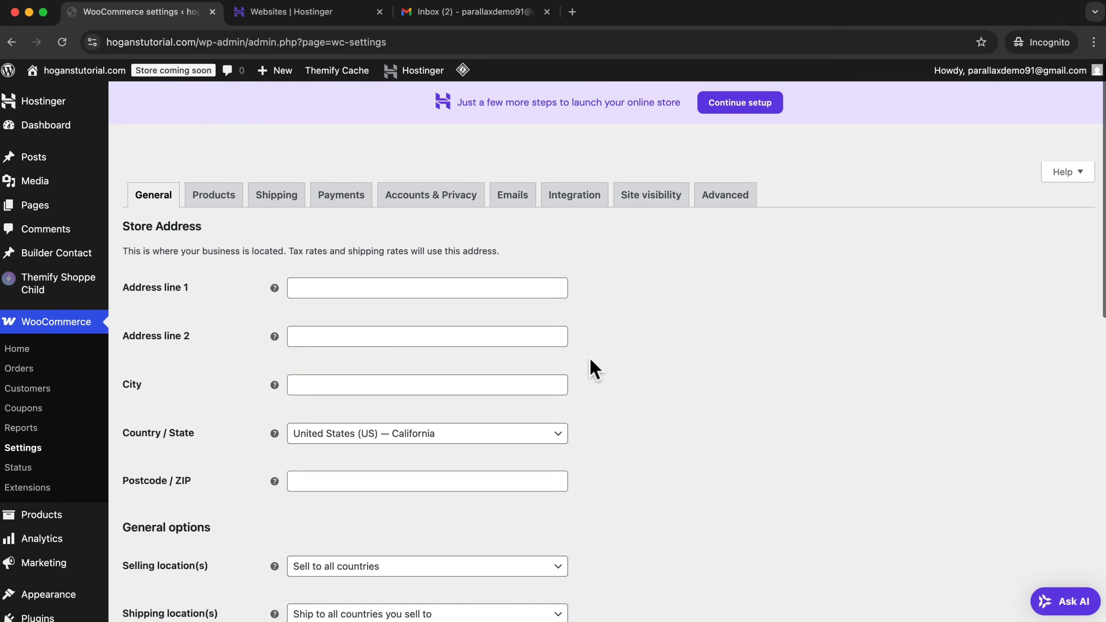
{"action": "scroll", "coordinate": [593, 365], "scroll_direction": "down", "scroll_amount": 15}
{"action": "scroll", "coordinate": [592, 360], "scroll_direction": "up", "scroll_amount": 15}
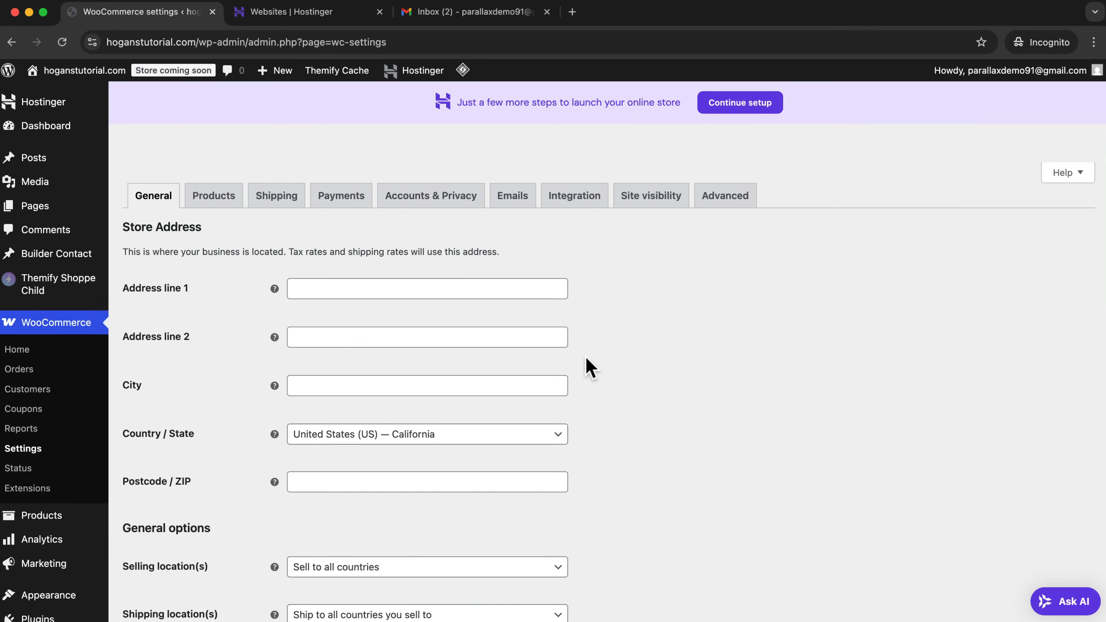
View the front end of hoganstutorial.com to check the menu and layout with the new theme and plugins.
{"action": "mouse_move", "coordinate": [61, 213]}
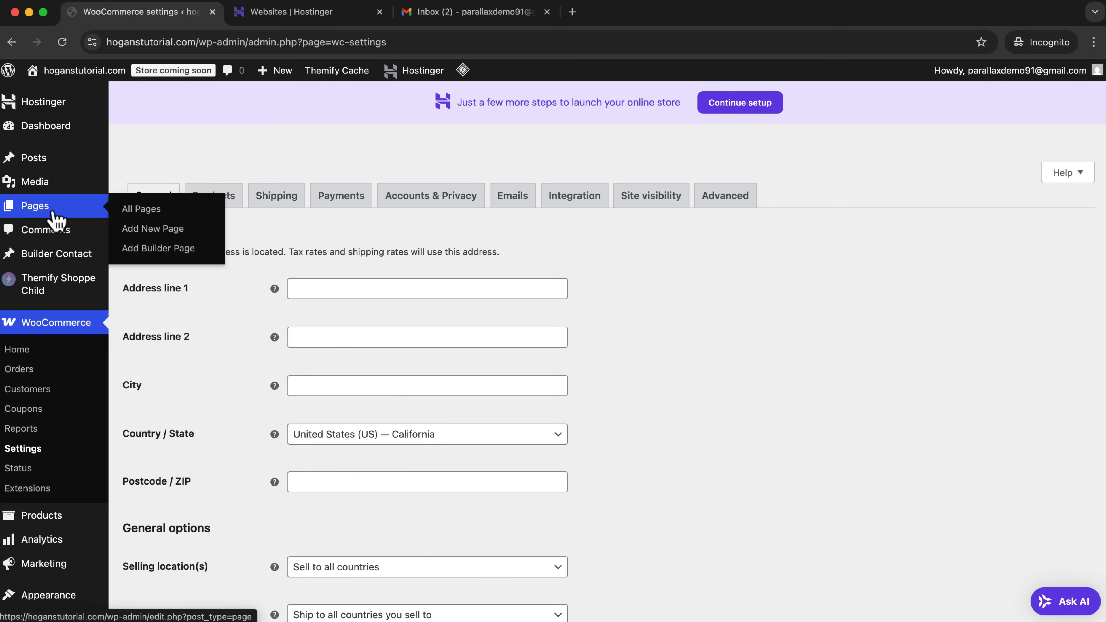
{"action": "mouse_move", "coordinate": [68, 79]}
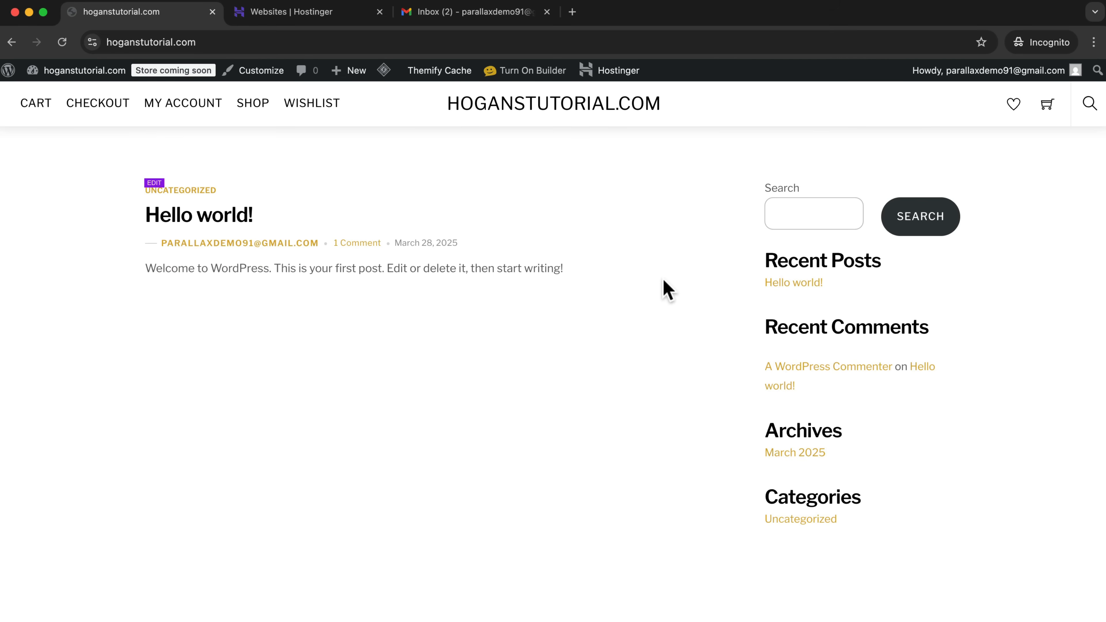
{"action": "scroll", "coordinate": [627, 289], "scroll_direction": "down", "scroll_amount": 3}
{"action": "scroll", "coordinate": [627, 290], "scroll_direction": "up", "scroll_amount": 3}
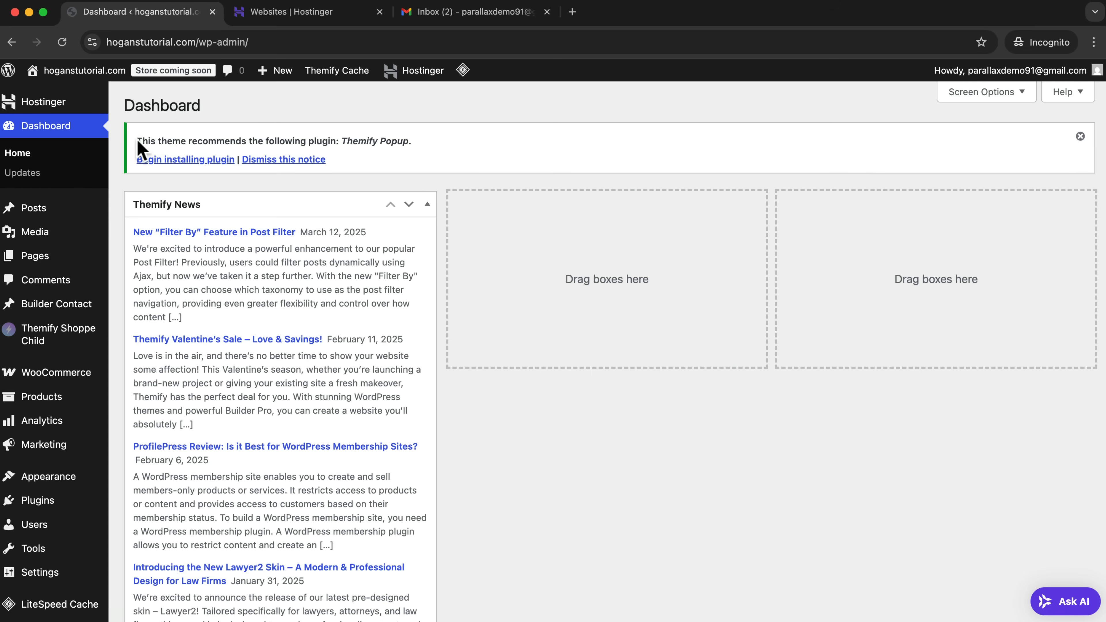
Return to the WordPress dashboard and view the list of all pages.
{"action": "mouse_move", "coordinate": [32, 258]}
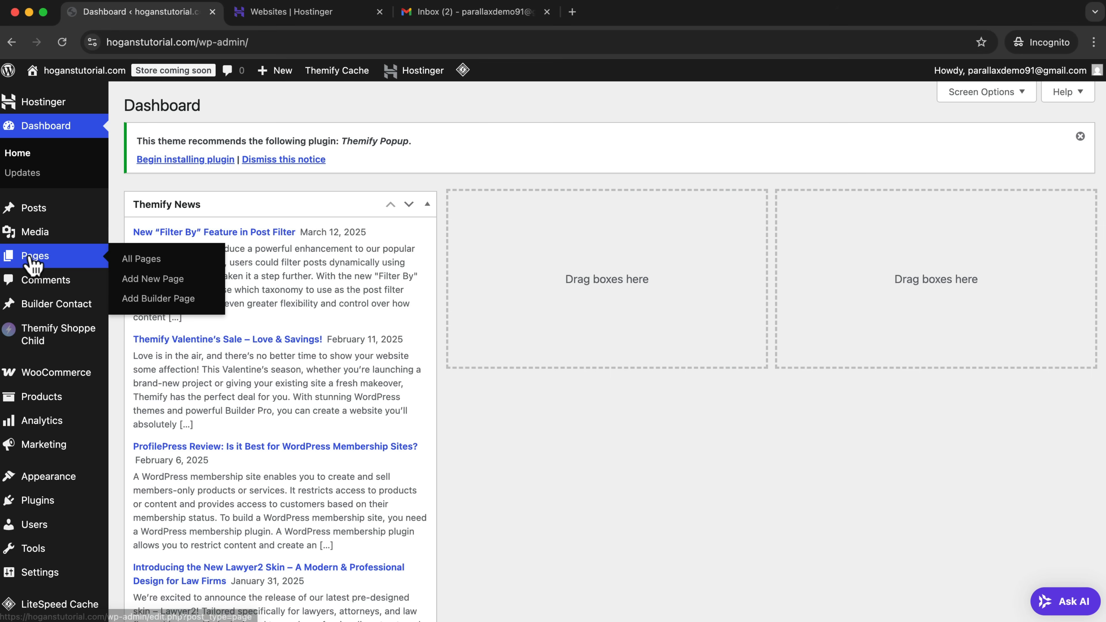
{"action": "left_click", "coordinate": [148, 259]}
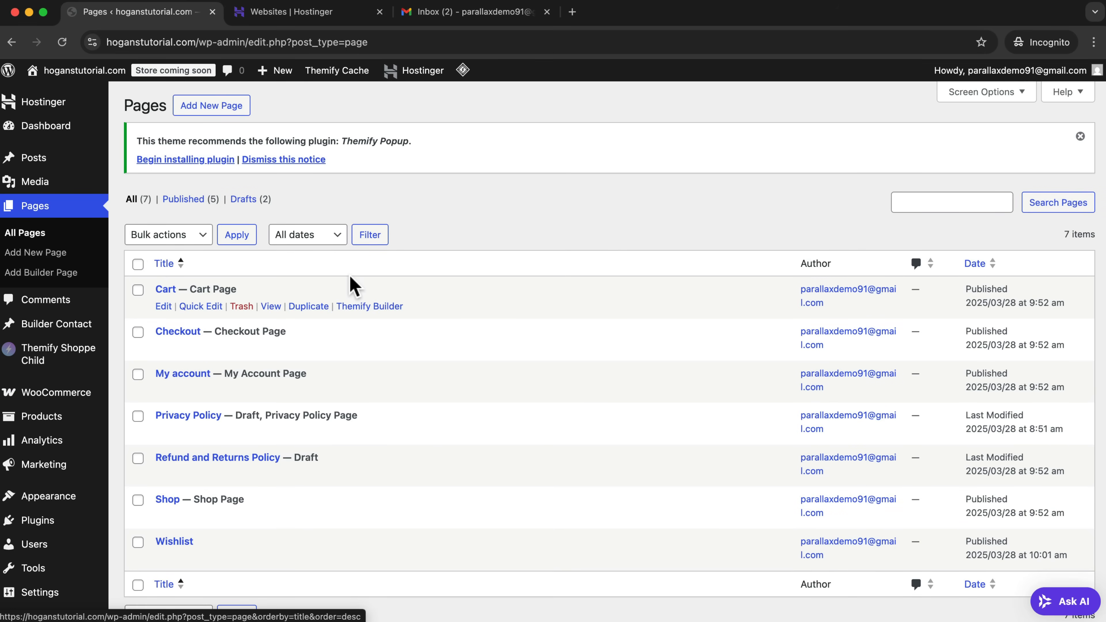
{"action": "mouse_move", "coordinate": [200, 290]}
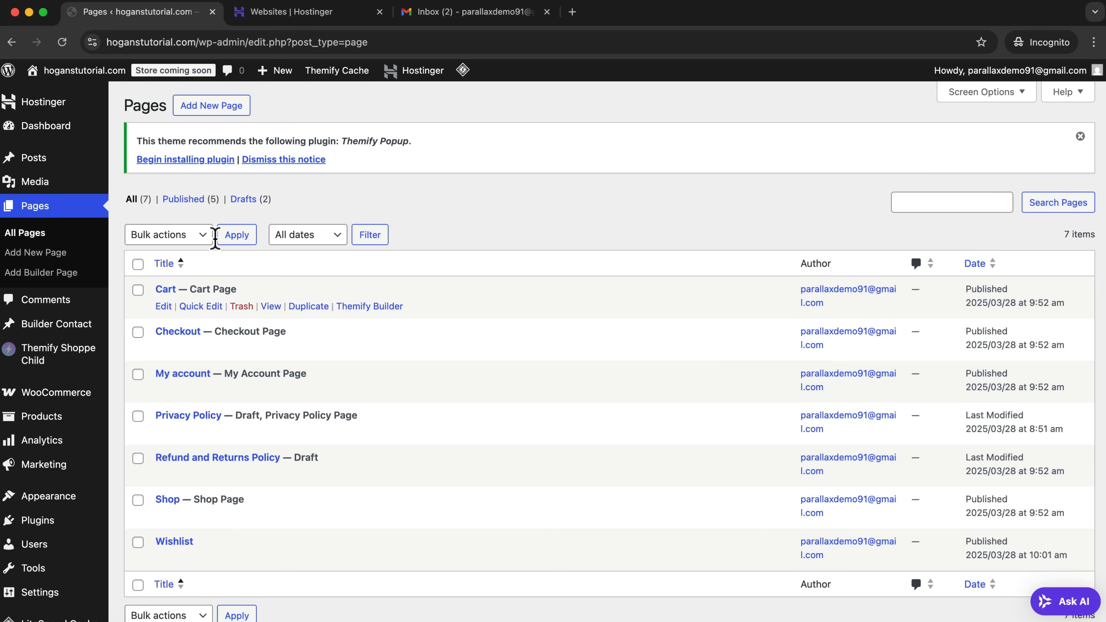
Create a page titled Home, turn off the always-shown pre-publish checks, publish the page and view it on the site.
{"action": "left_click", "coordinate": [208, 108]}
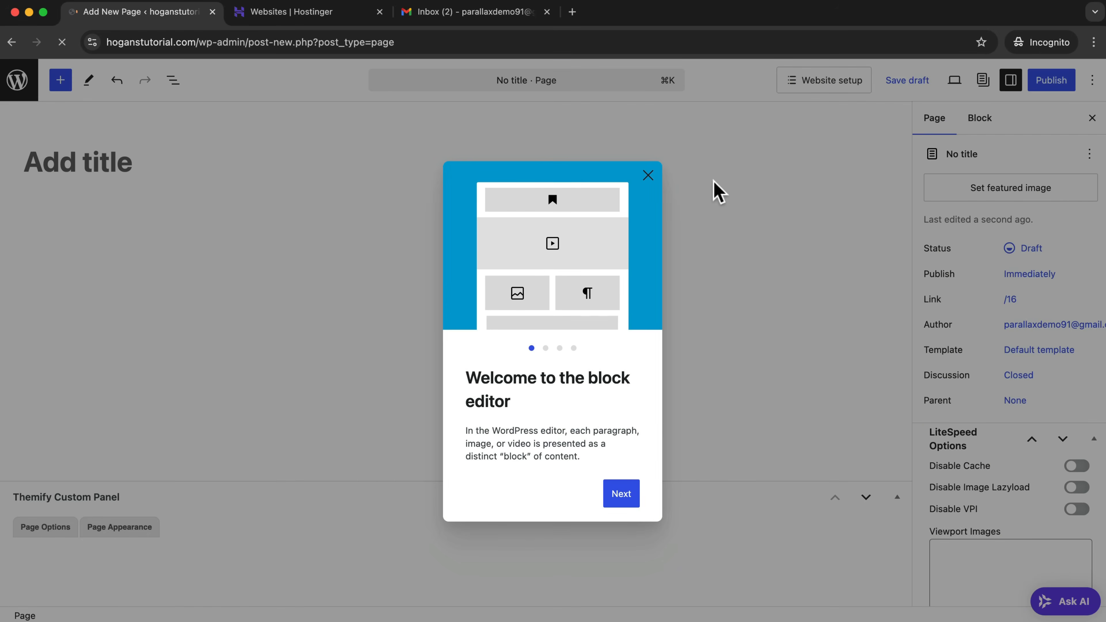
{"action": "left_click", "coordinate": [647, 176]}
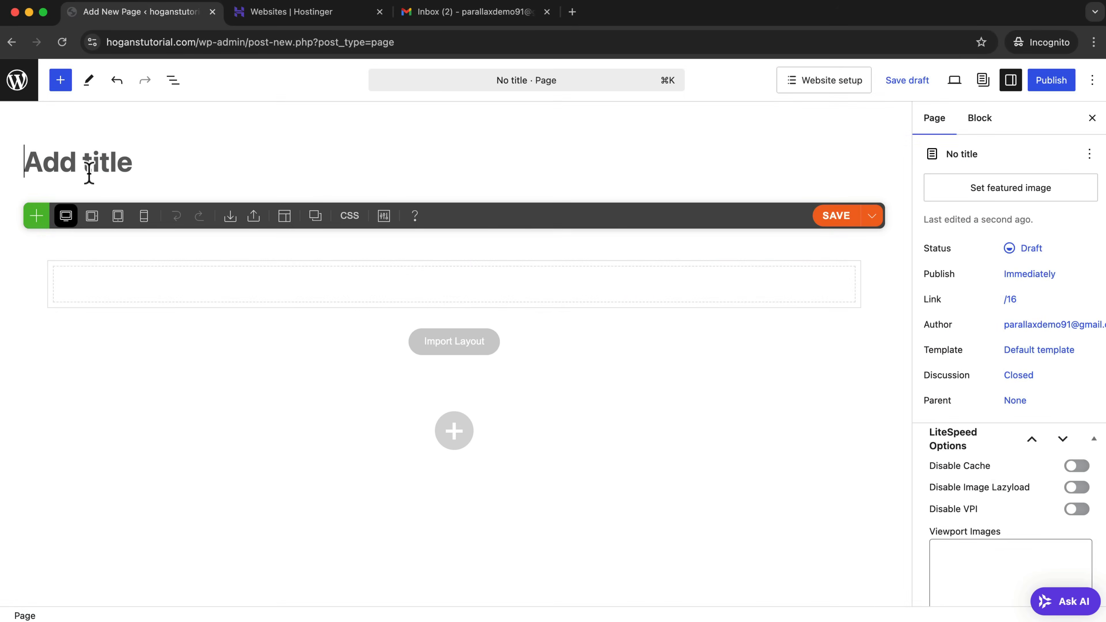
{"action": "type", "text": "Home"}
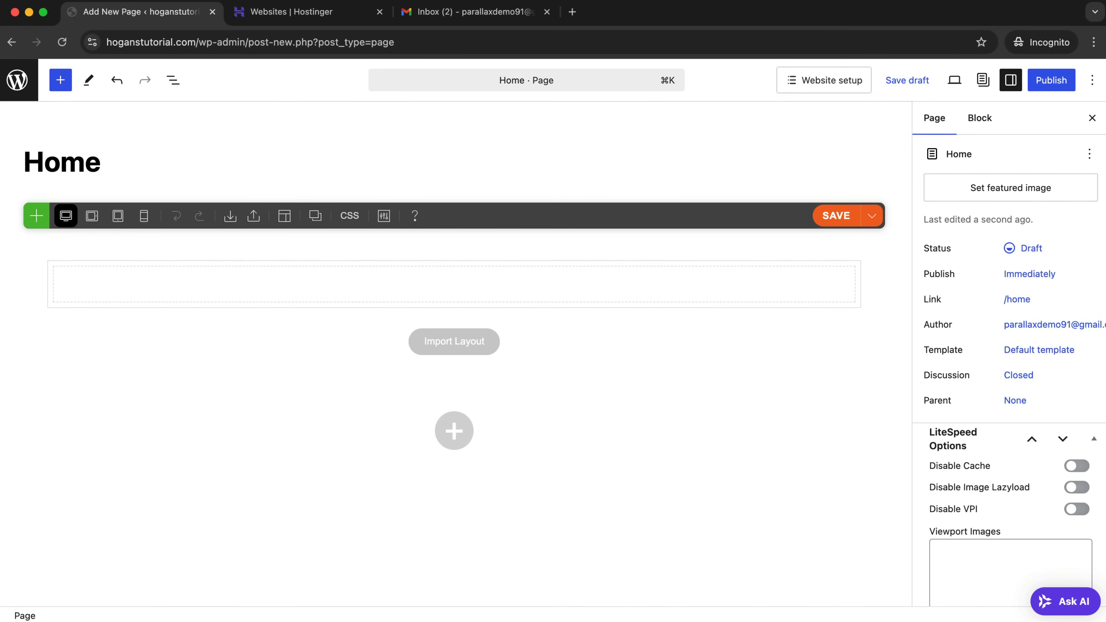
{"action": "left_click", "coordinate": [1049, 83]}
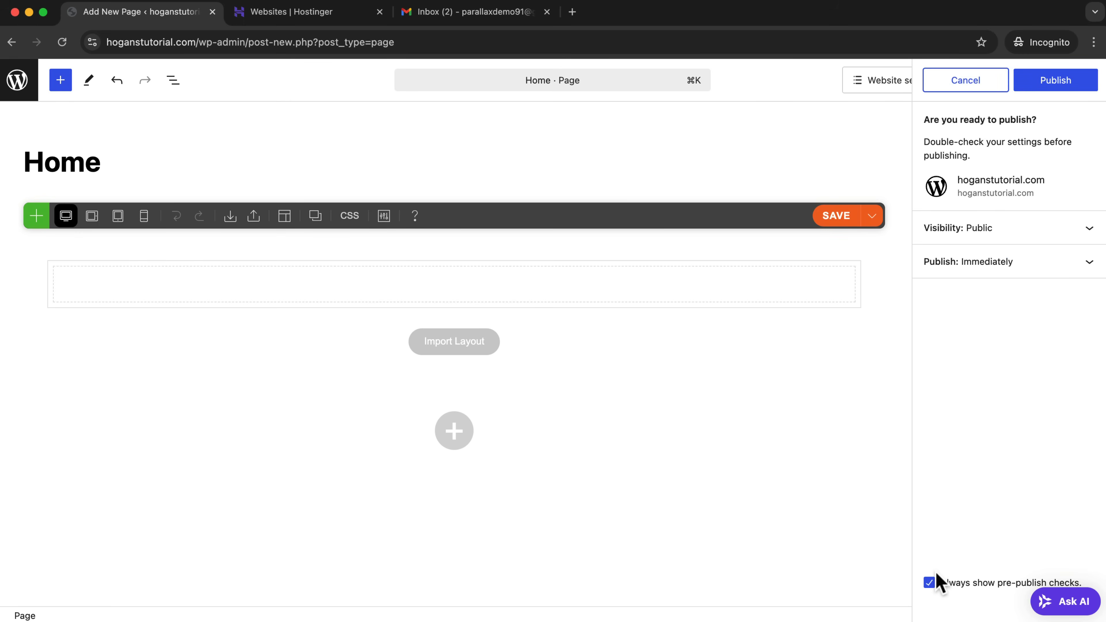
{"action": "left_click", "coordinate": [929, 584]}
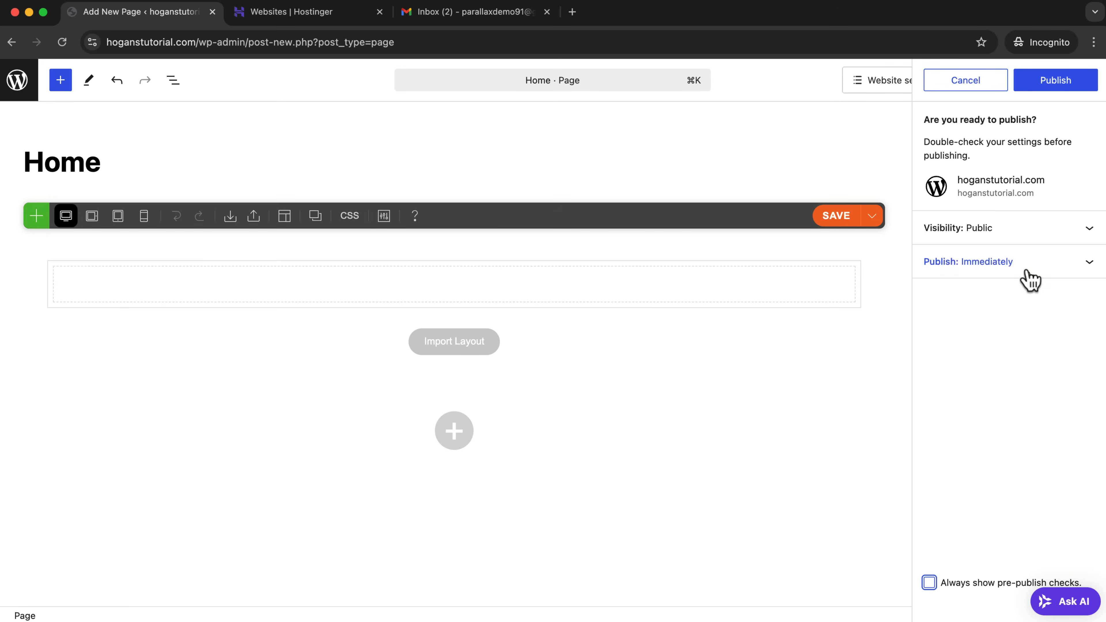
{"action": "left_click", "coordinate": [1070, 75]}
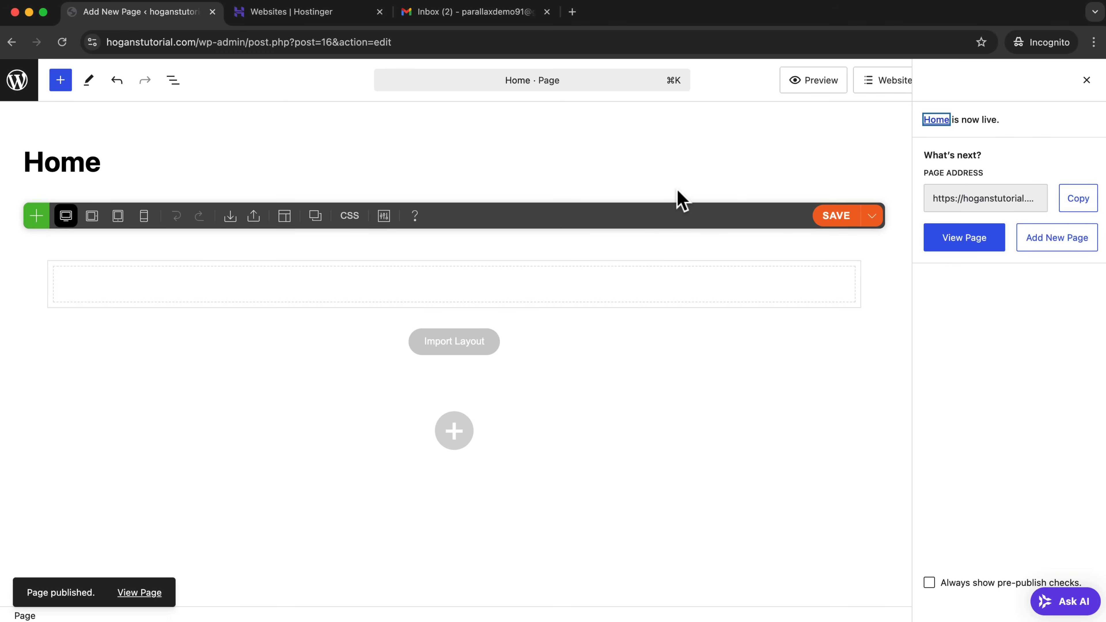
{"action": "left_click", "coordinate": [144, 593]}
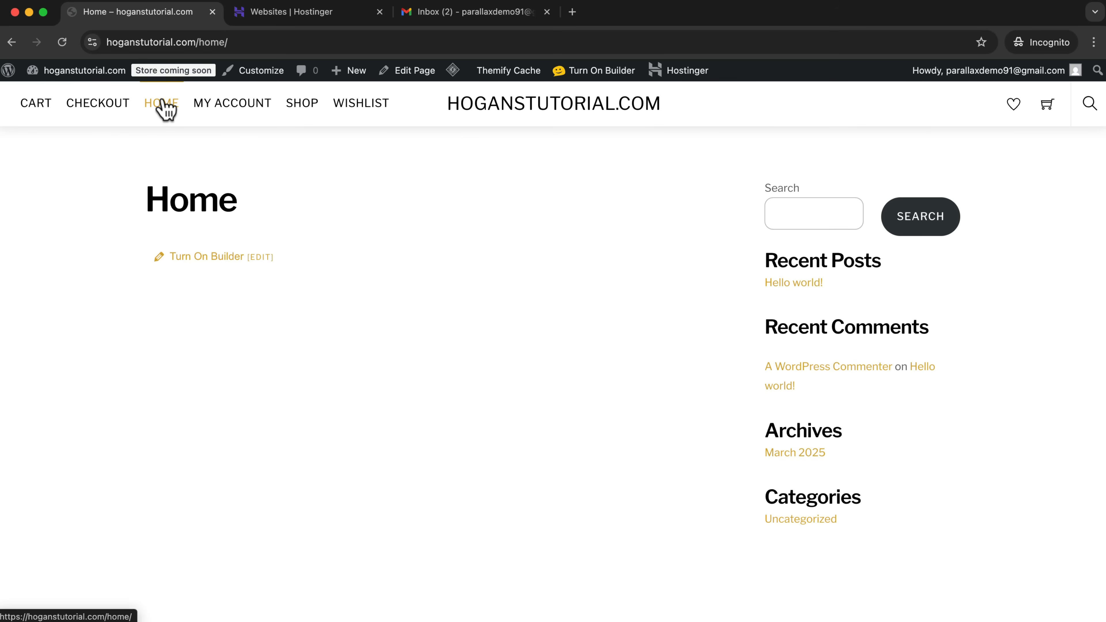
Return to the dashboard's page list, then create and publish a new page titled Contact.
{"action": "mouse_move", "coordinate": [83, 71]}
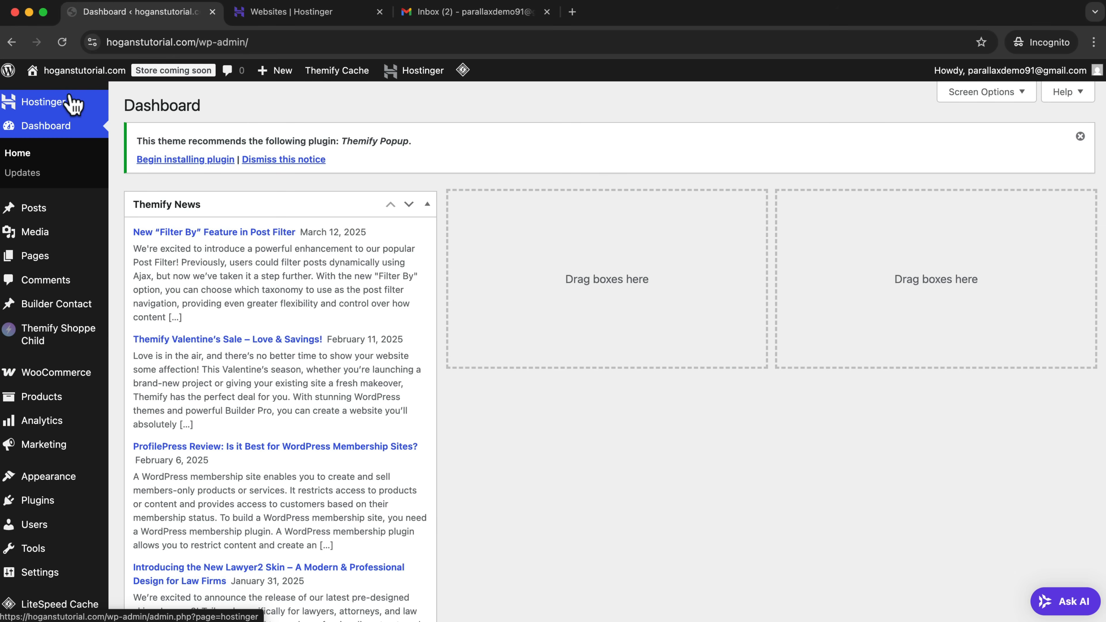
{"action": "left_click", "coordinate": [34, 257]}
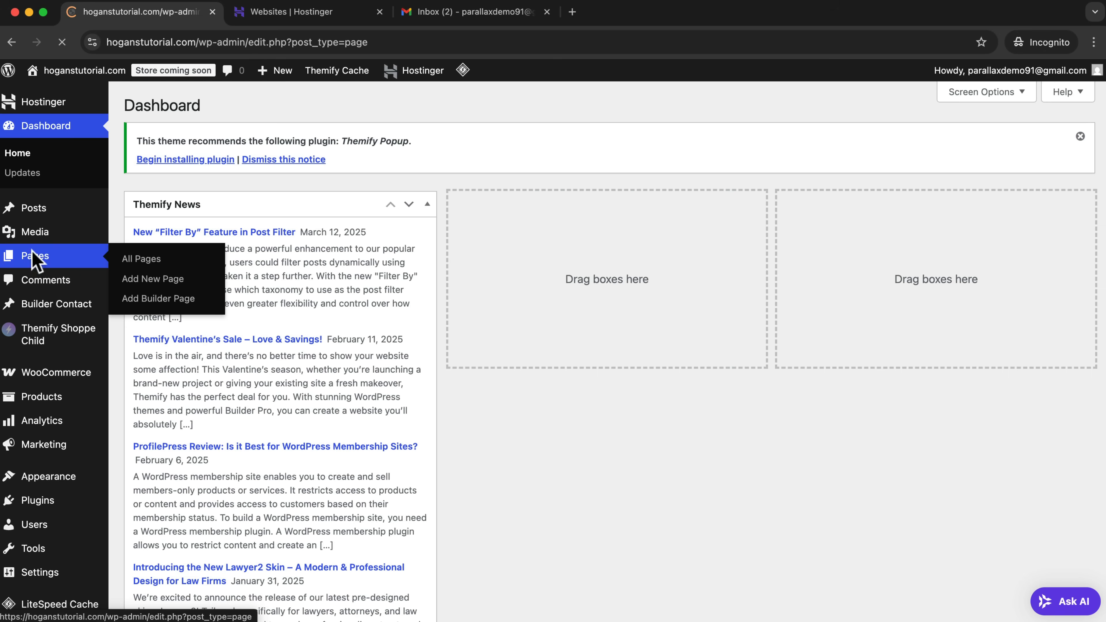
{"action": "left_click", "coordinate": [209, 107]}
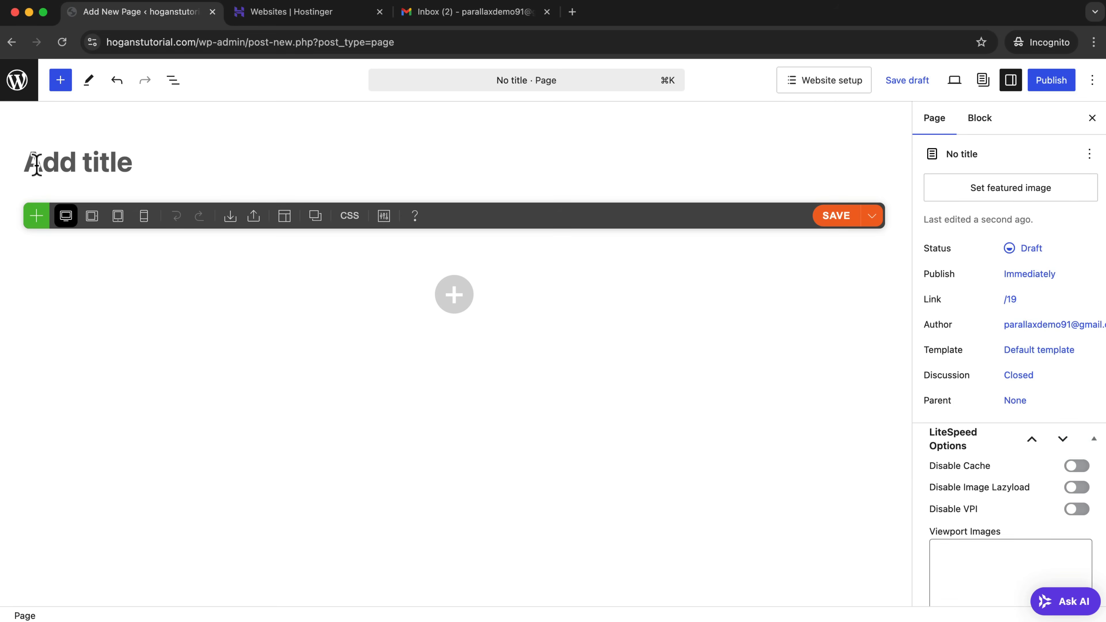
{"action": "type", "text": "Contact"}
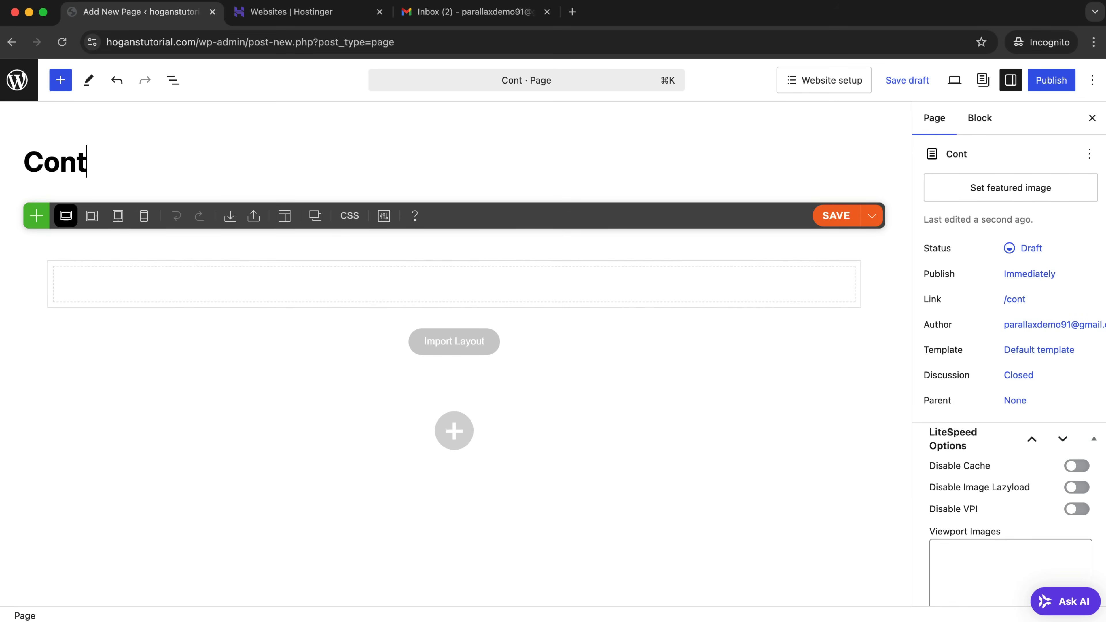
{"action": "left_click", "coordinate": [1053, 83]}
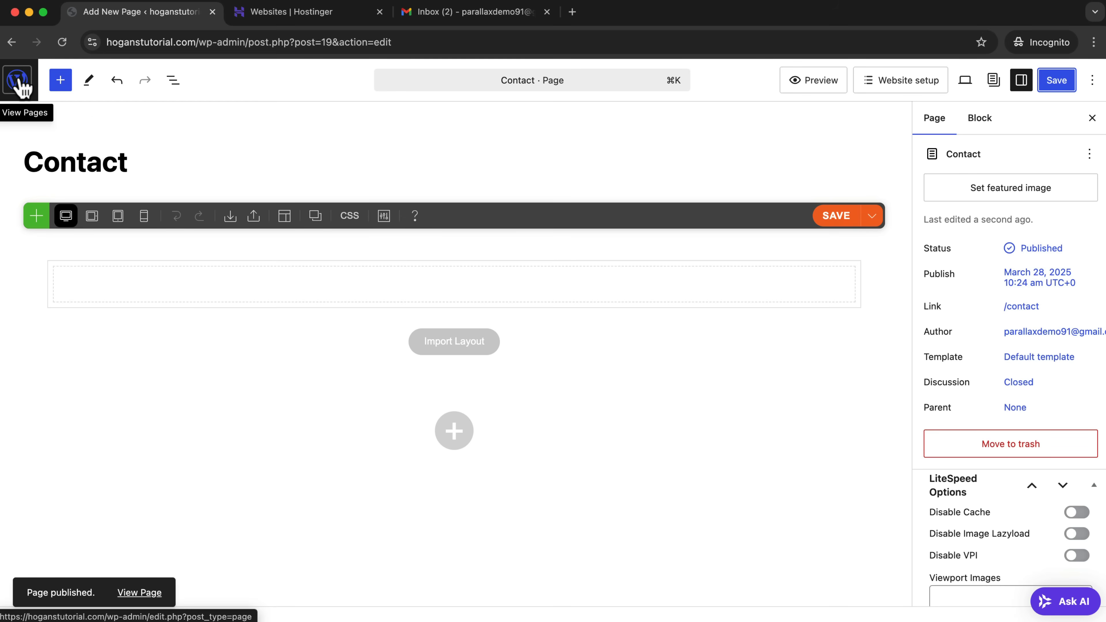
Go back to the page list, then create and publish a new page titled Shipping.
{"action": "left_click", "coordinate": [18, 86]}
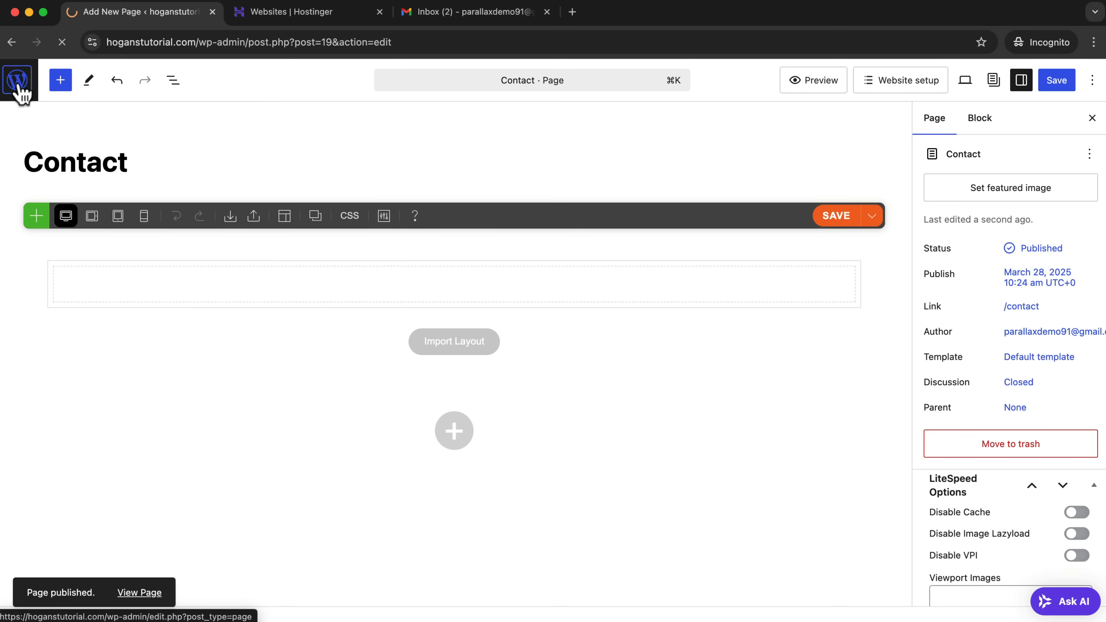
{"action": "left_click", "coordinate": [229, 114]}
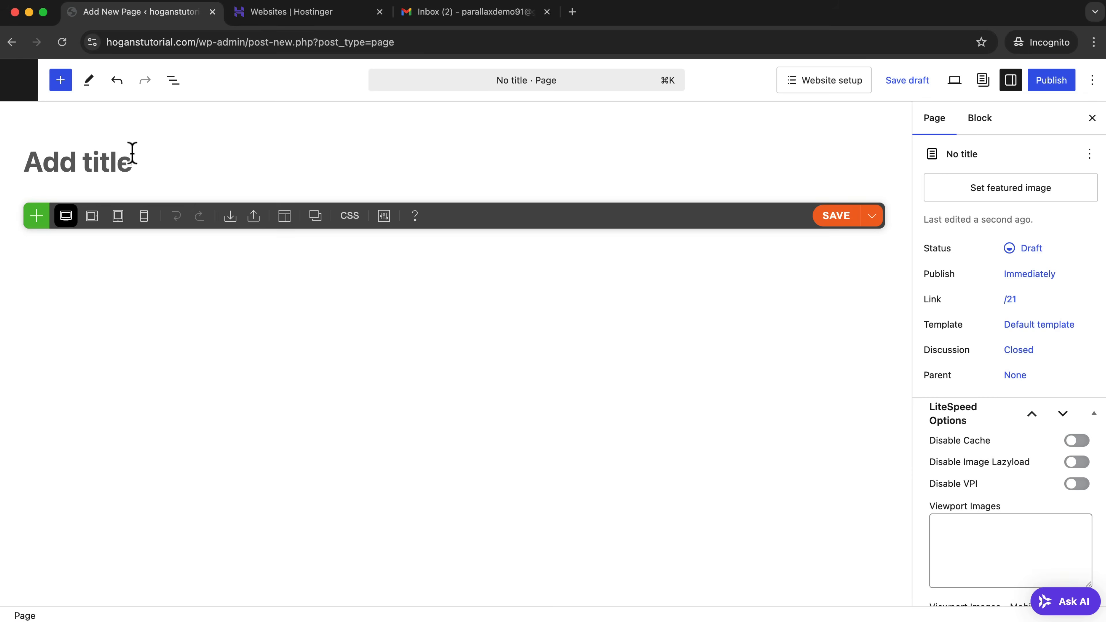
{"action": "type", "text": "Shipping"}
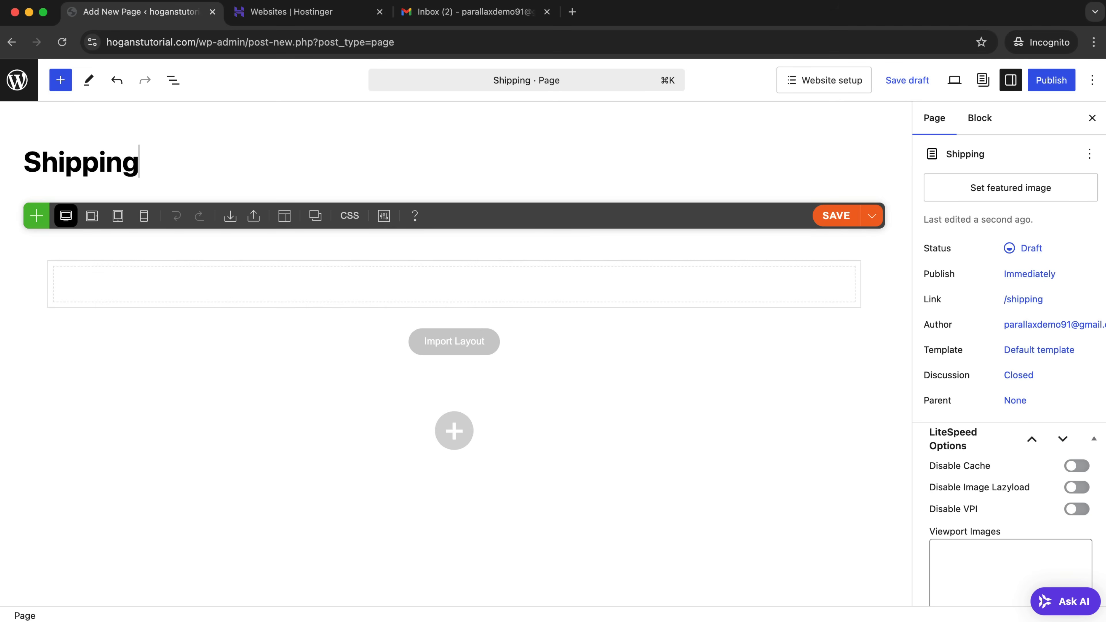
{"action": "left_click", "coordinate": [1064, 85]}
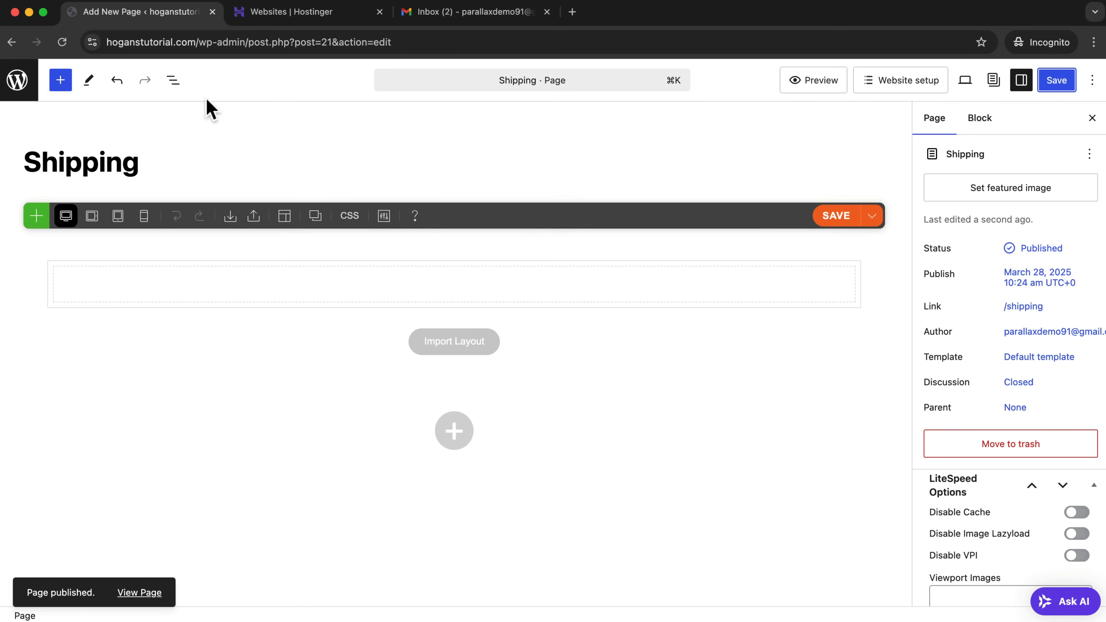
Go back to the page list, then create and publish a new page titled About.
{"action": "left_click", "coordinate": [19, 79]}
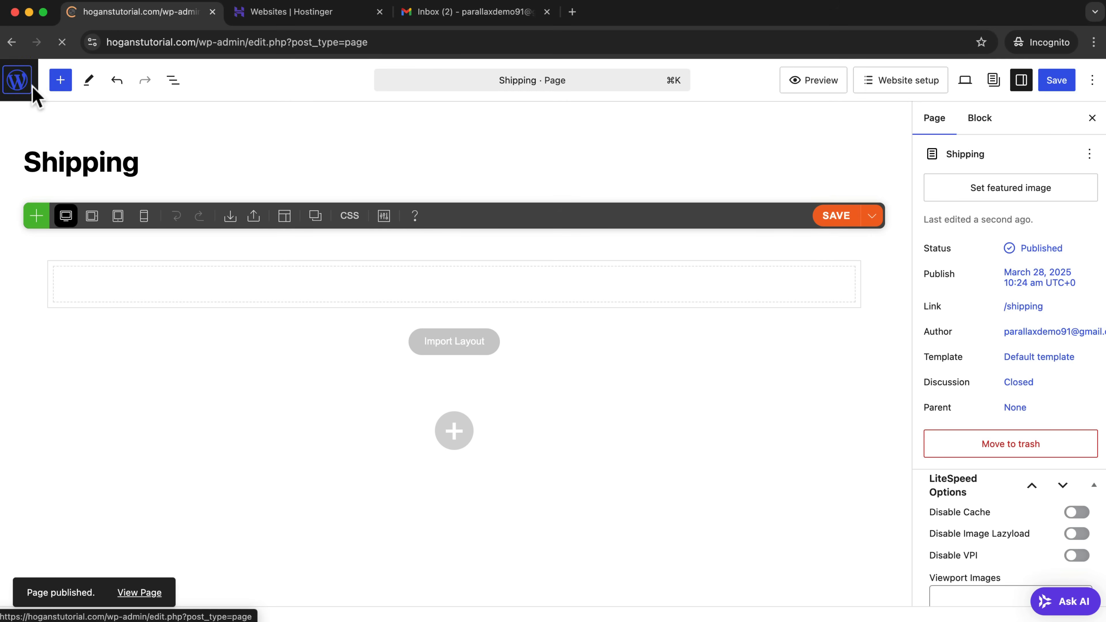
{"action": "left_click", "coordinate": [214, 111]}
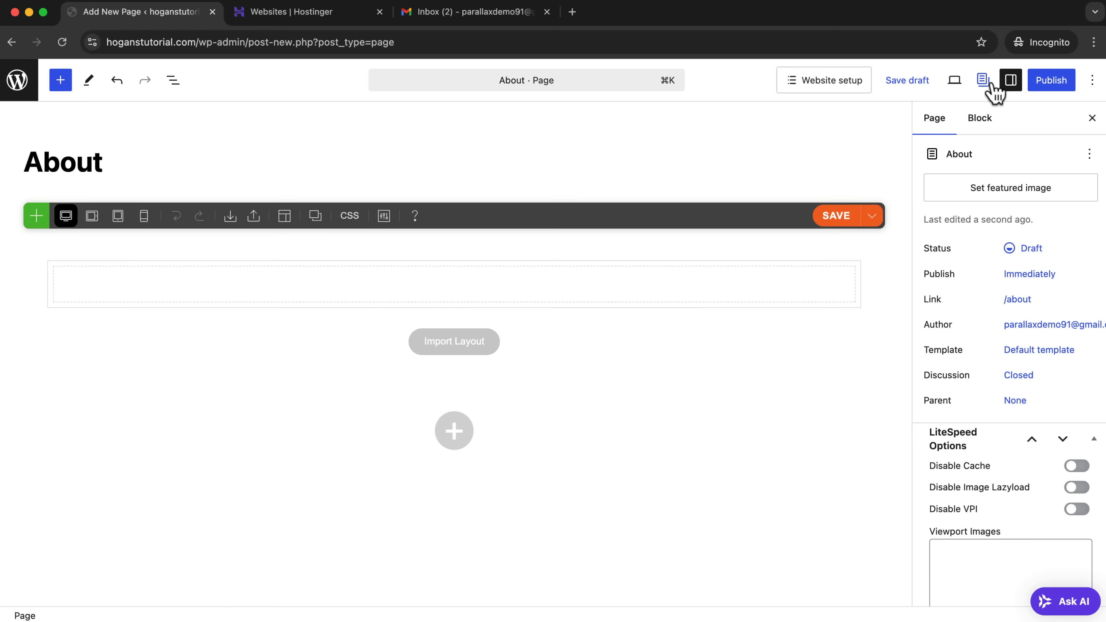
{"action": "left_click", "coordinate": [1052, 82]}
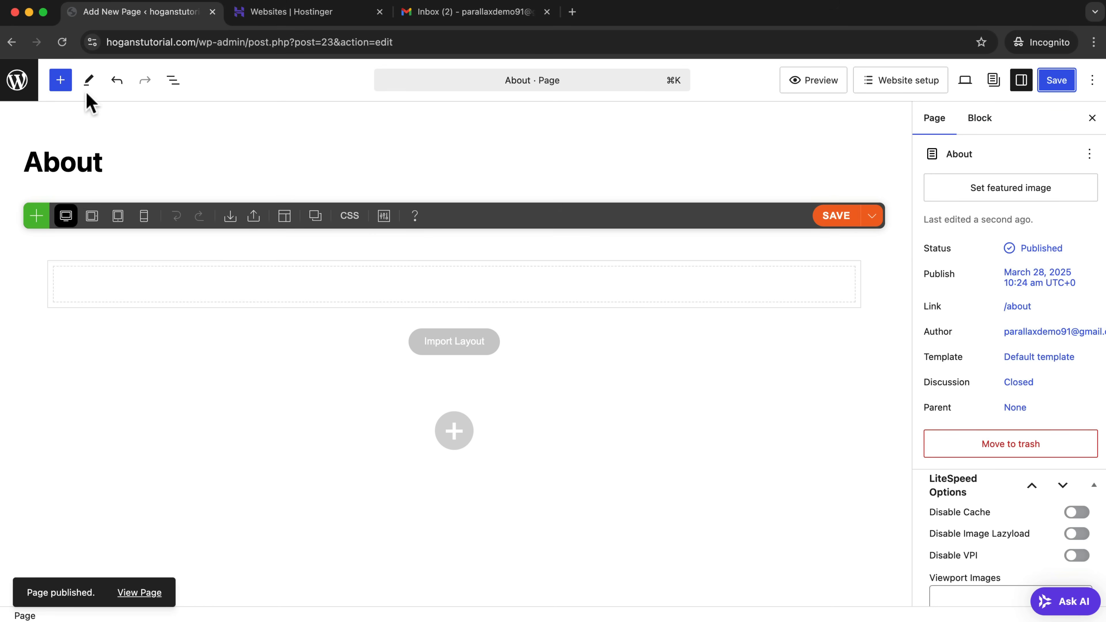
Visit the site's front end and compare the Home page at /home/ with the root address hoganstutorial.com.
{"action": "left_click", "coordinate": [20, 88]}
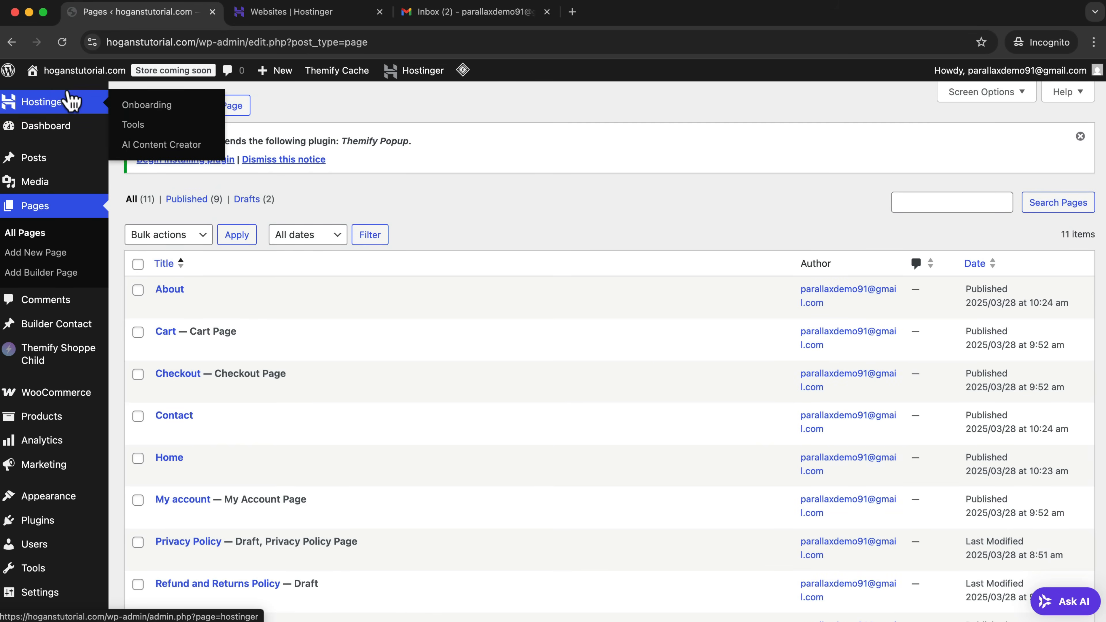
{"action": "mouse_move", "coordinate": [69, 72]}
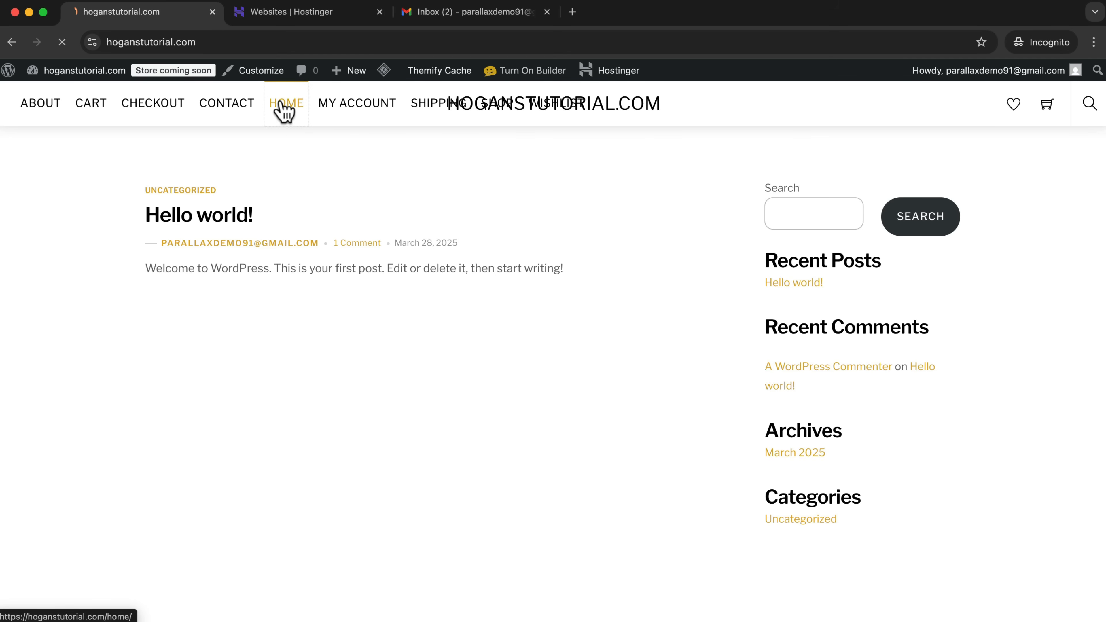
{"action": "left_click", "coordinate": [228, 42]}
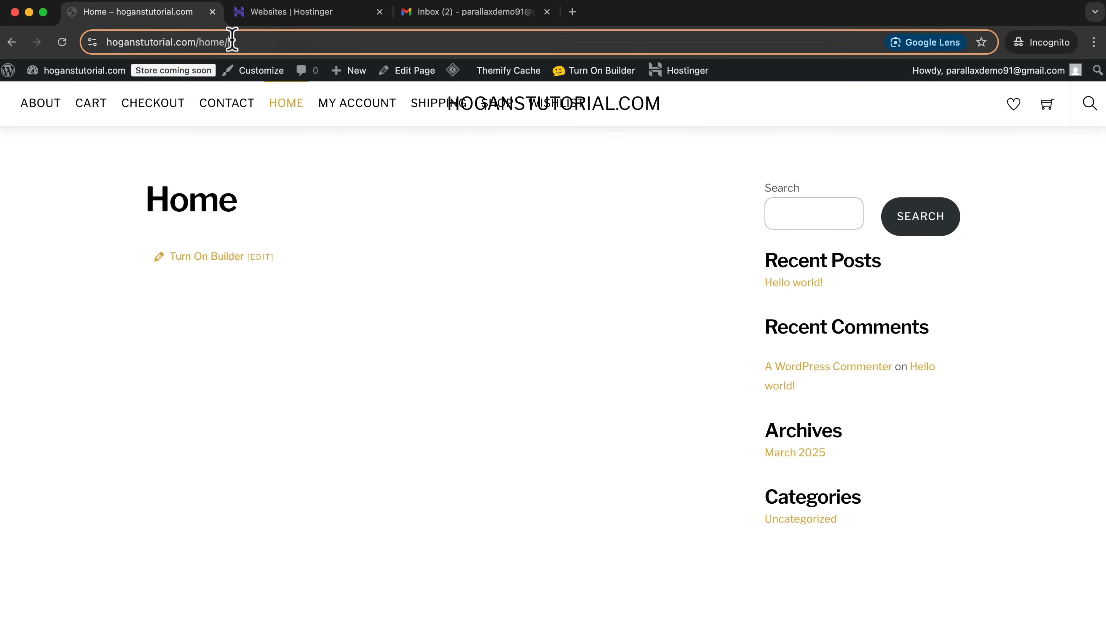
{"action": "left_click", "coordinate": [235, 43]}
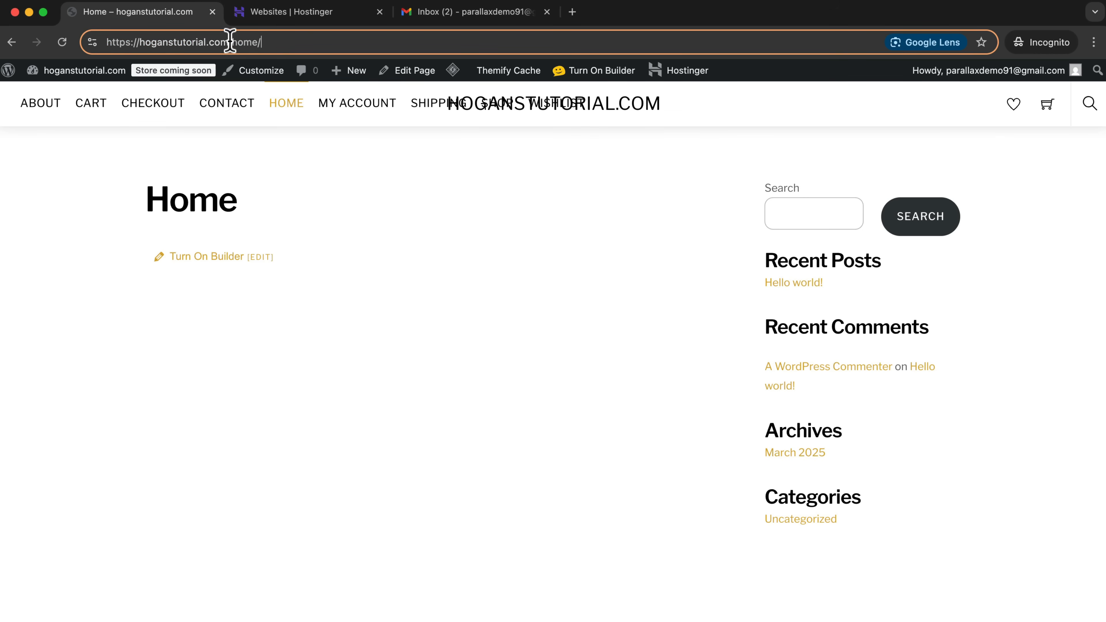
{"action": "left_click_drag", "start_coordinate": [264, 42], "coordinate": [235, 44]}
{"action": "key", "text": "BackSpace"}
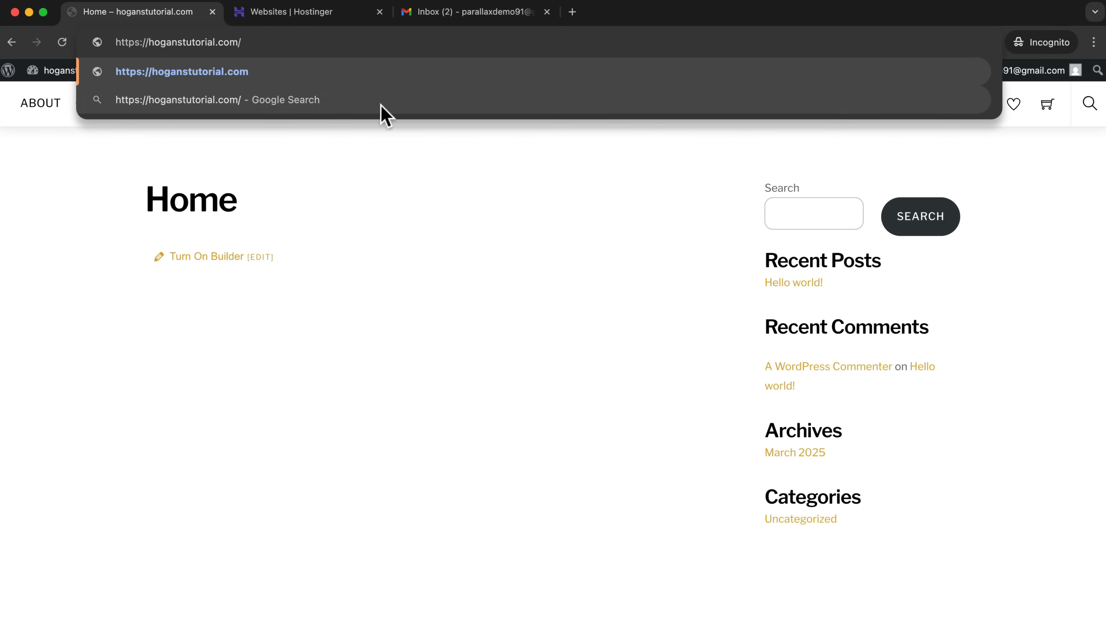
{"action": "key", "text": "Return"}
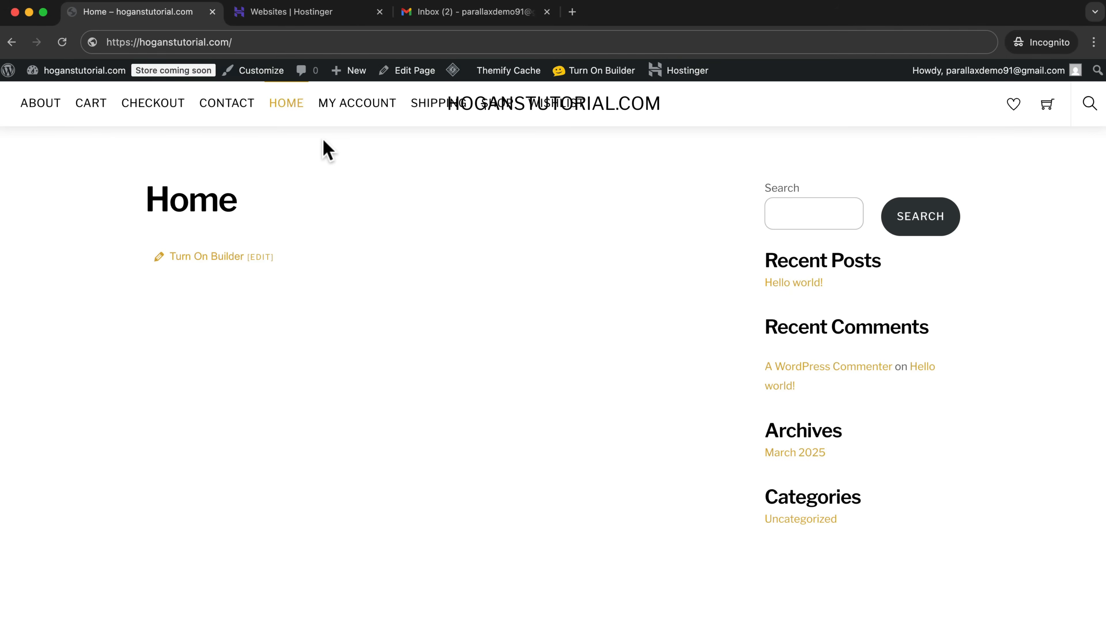
Customize the homepage settings to display a static page, choose Home as the homepage, and publish the change.
{"action": "left_click", "coordinate": [269, 72]}
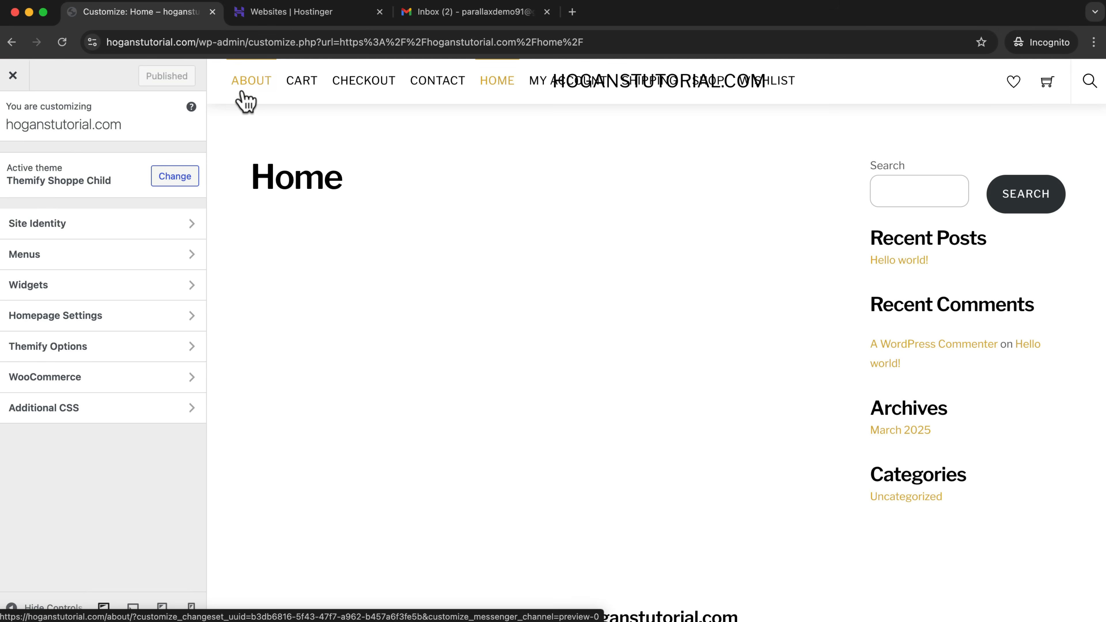
{"action": "left_click", "coordinate": [95, 323]}
{"action": "left_click", "coordinate": [11, 314]}
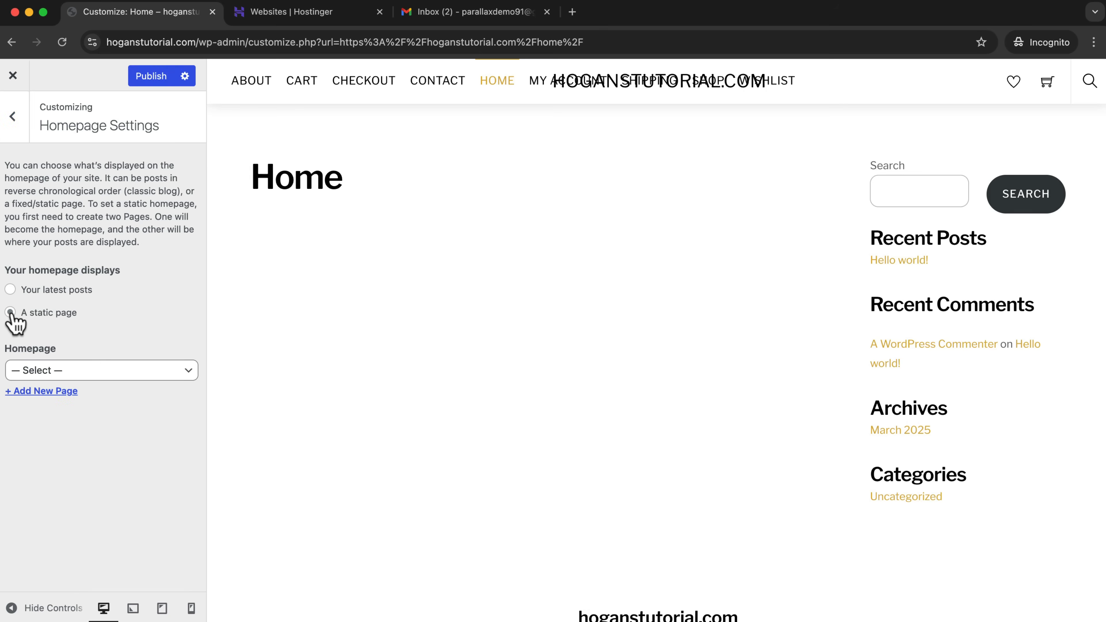
{"action": "left_click", "coordinate": [26, 371]}
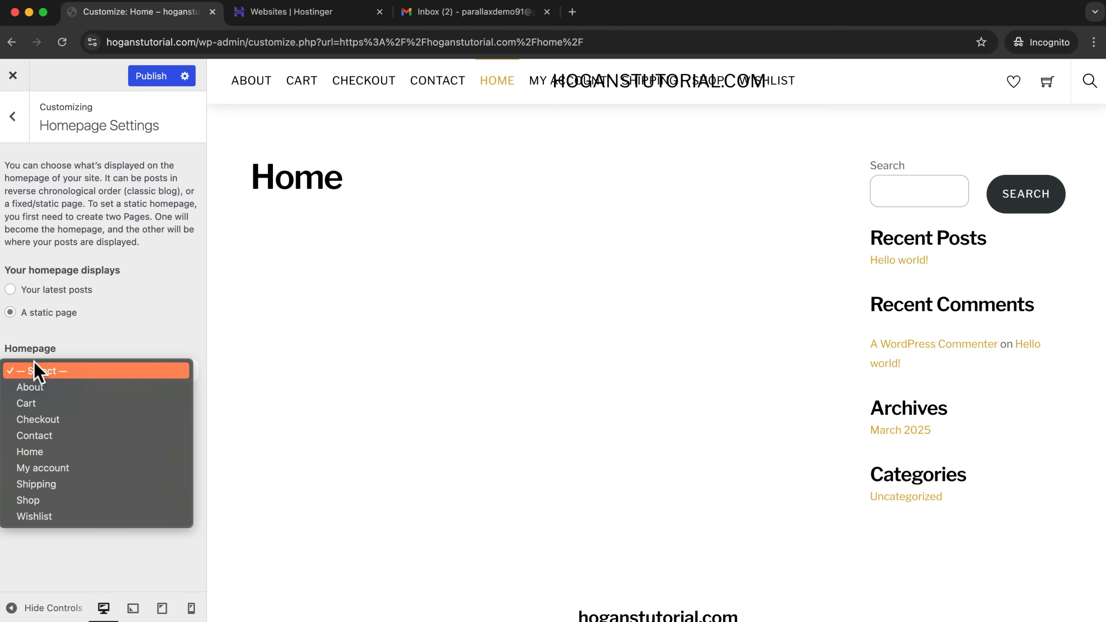
{"action": "left_click", "coordinate": [33, 453]}
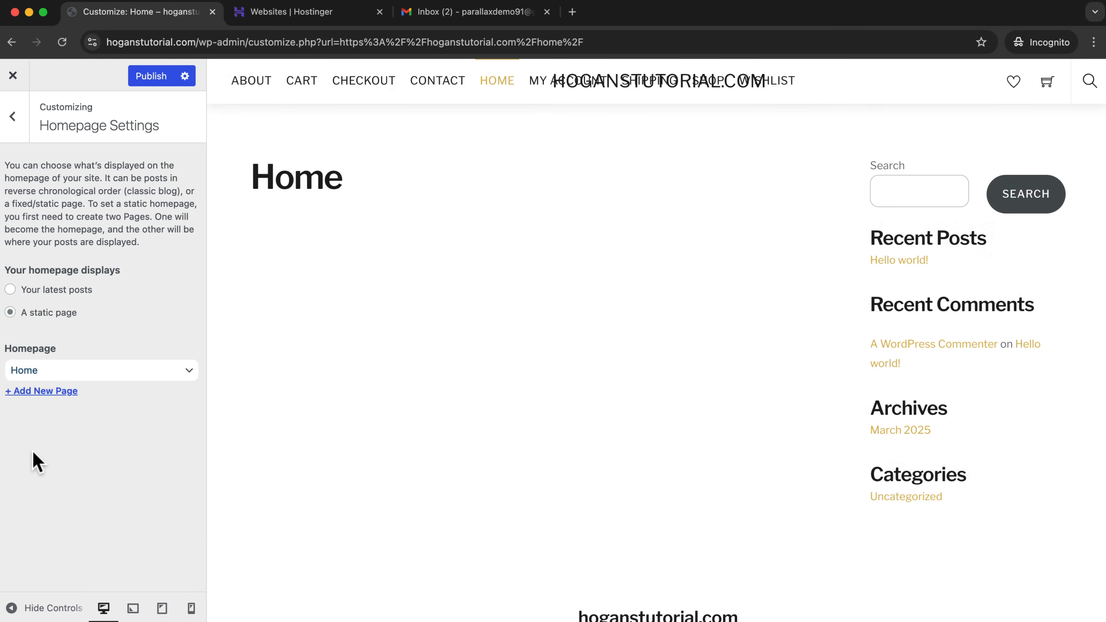
{"action": "left_click", "coordinate": [153, 78]}
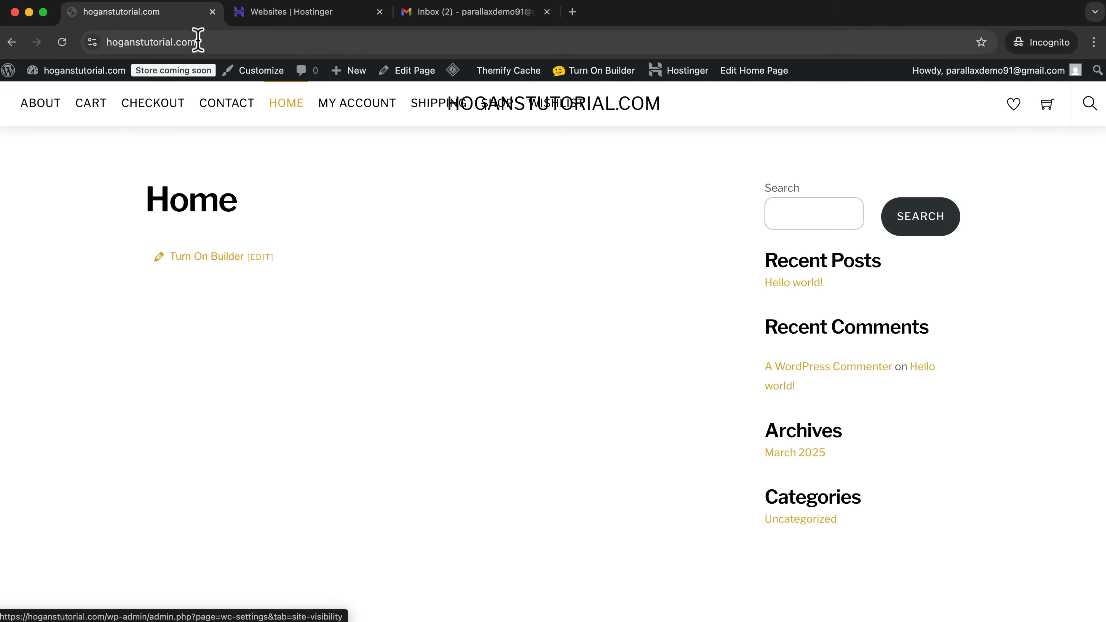
Examine the homepage at hoganstutorial.com, look over it in the Themify Builder, and close the builder.
{"action": "left_click", "coordinate": [212, 41]}
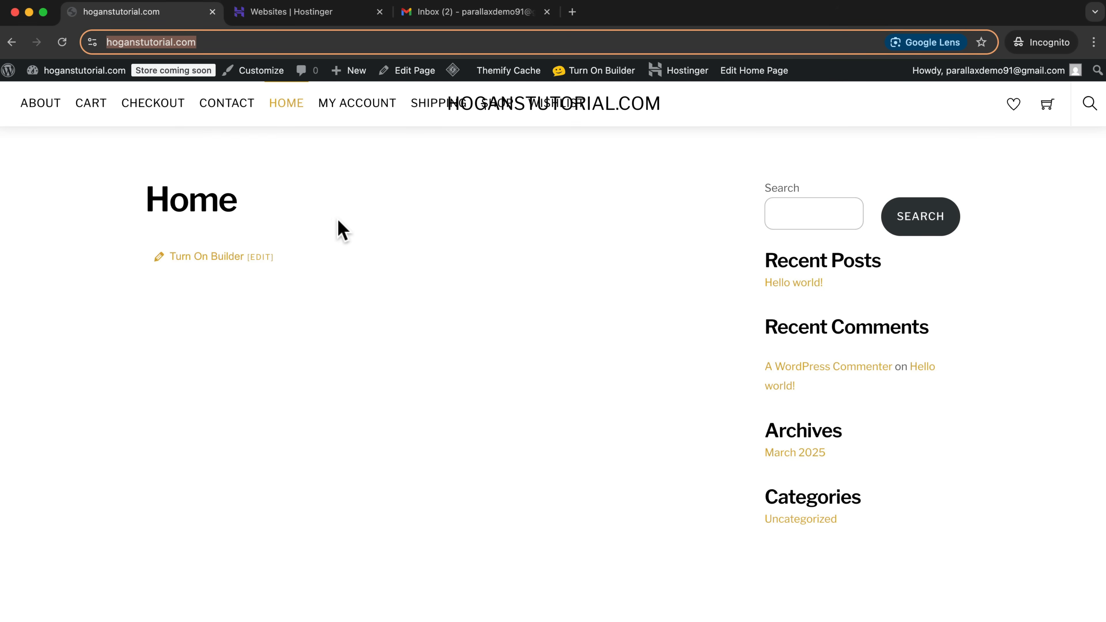
{"action": "left_click_drag", "start_coordinate": [223, 203], "coordinate": [158, 198]}
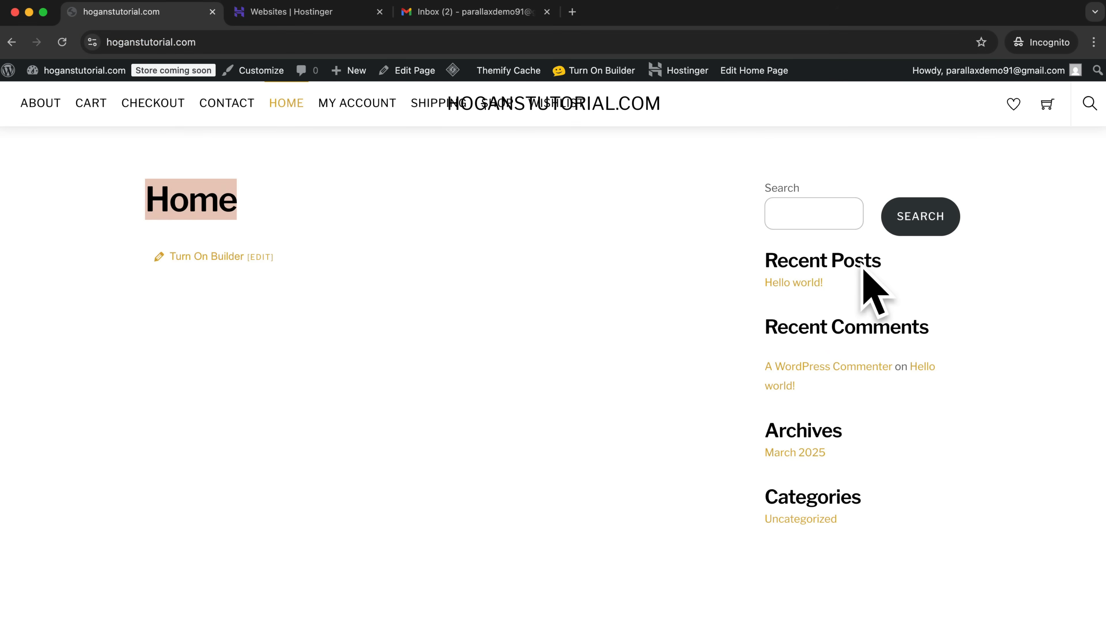
{"action": "left_click", "coordinate": [205, 257]}
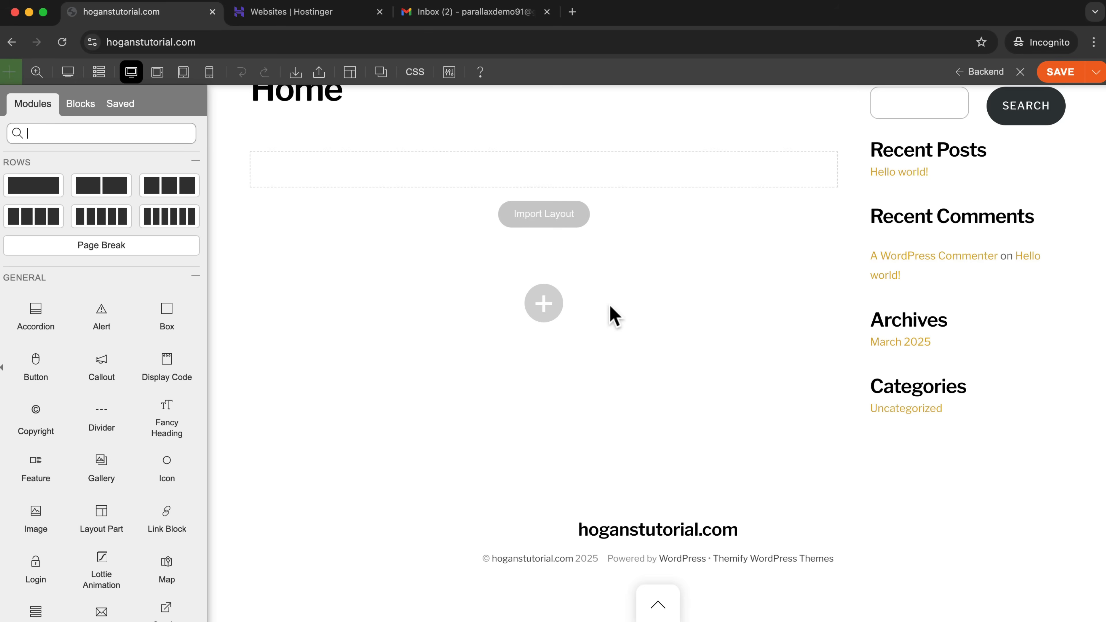
{"action": "scroll", "coordinate": [87, 366], "scroll_direction": "down", "scroll_amount": 3}
{"action": "scroll", "coordinate": [130, 361], "scroll_direction": "up", "scroll_amount": 3}
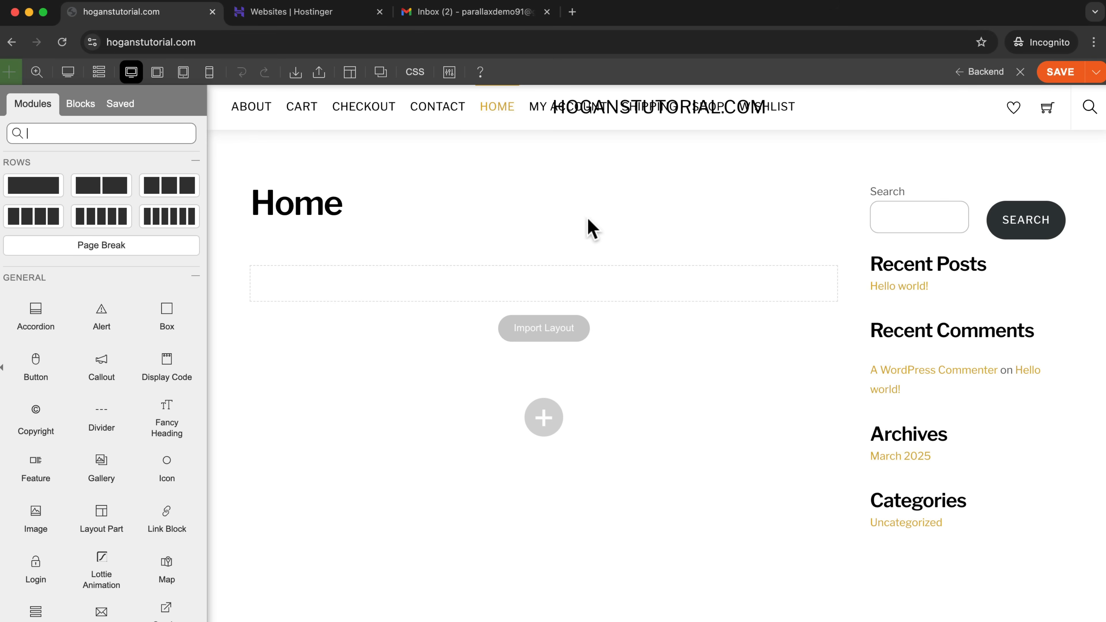
{"action": "left_click", "coordinate": [1021, 74]}
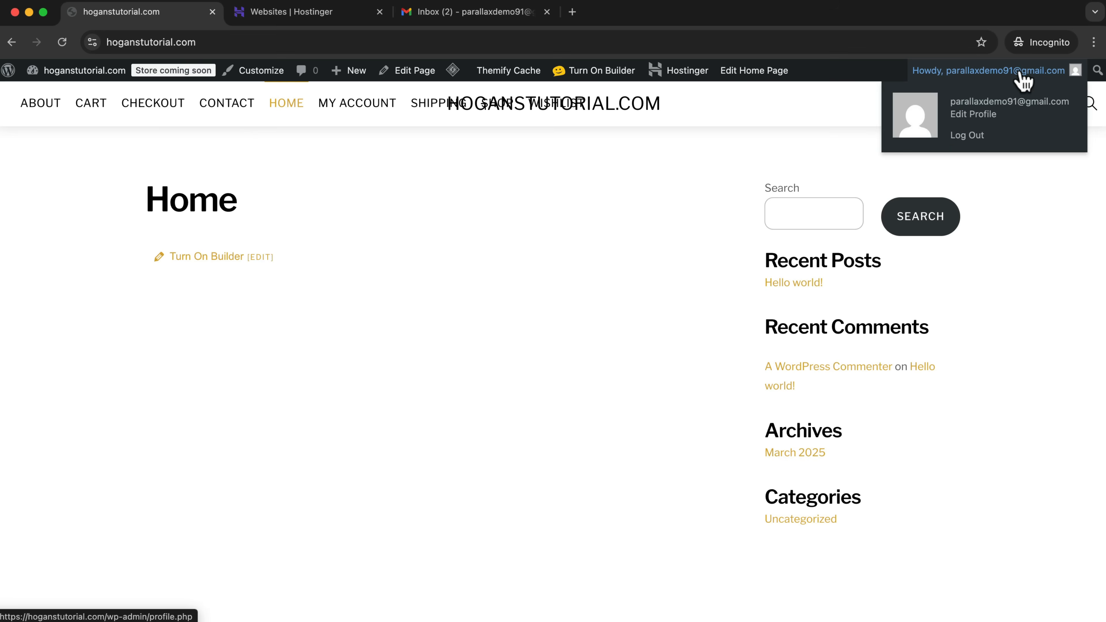
Go back to the admin dashboard and open the Default Page Layout options in the Themify Shoppe Child default layout settings.
{"action": "mouse_move", "coordinate": [85, 72]}
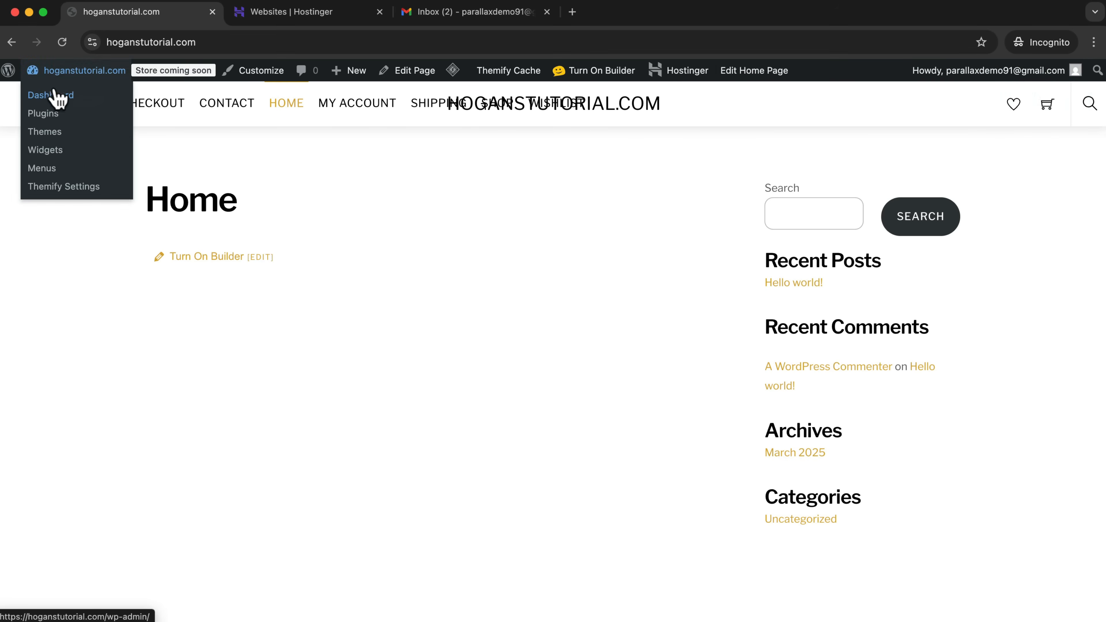
{"action": "left_click", "coordinate": [50, 95]}
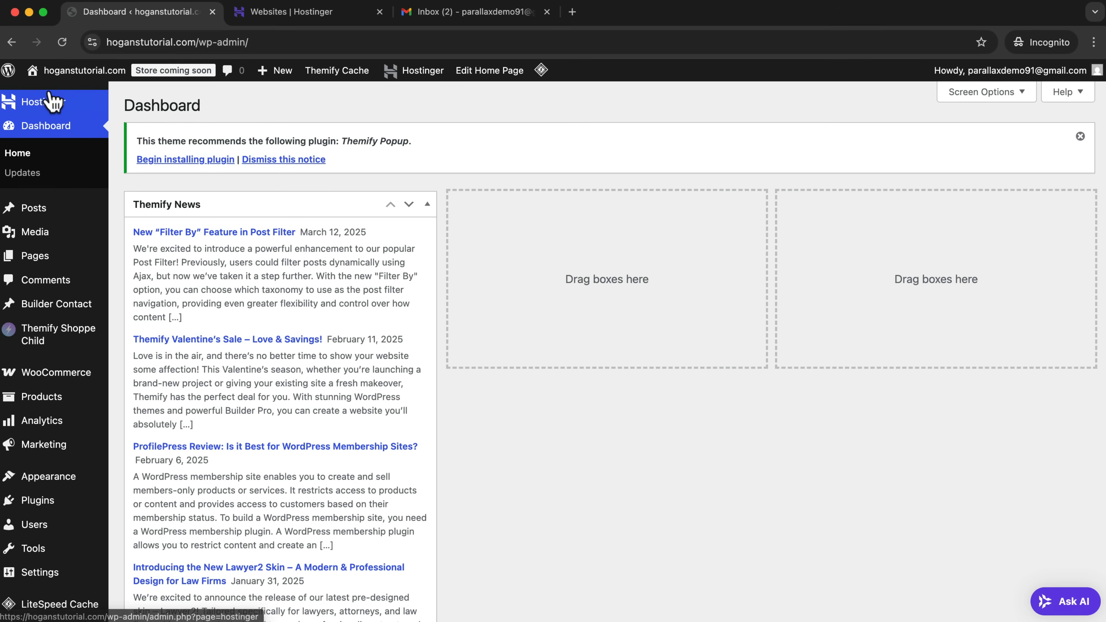
{"action": "mouse_move", "coordinate": [49, 337]}
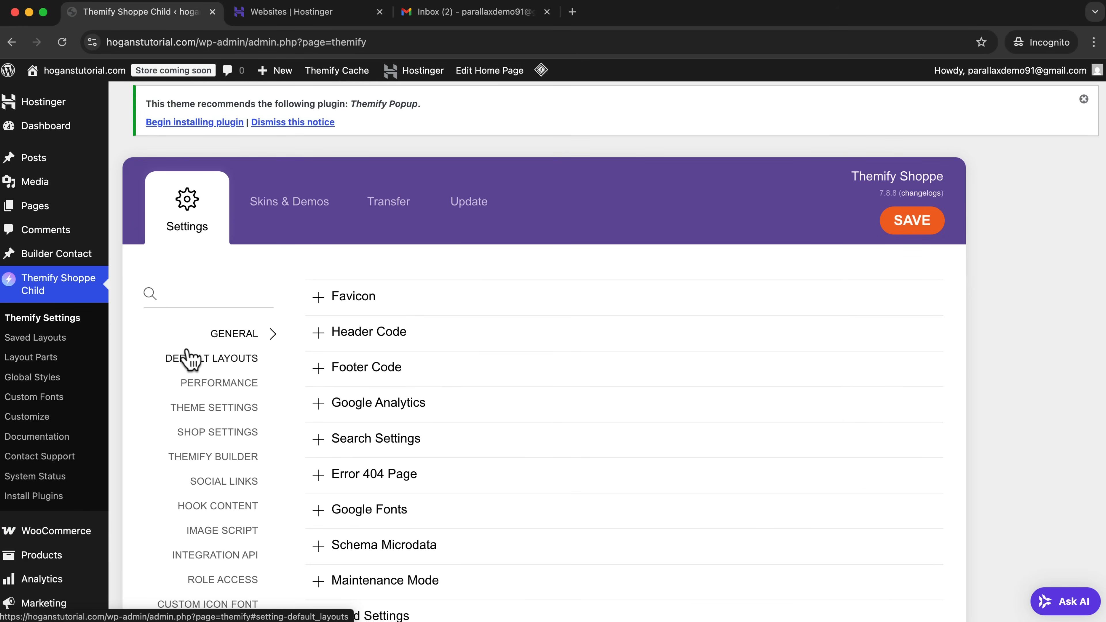
{"action": "left_click", "coordinate": [206, 359]}
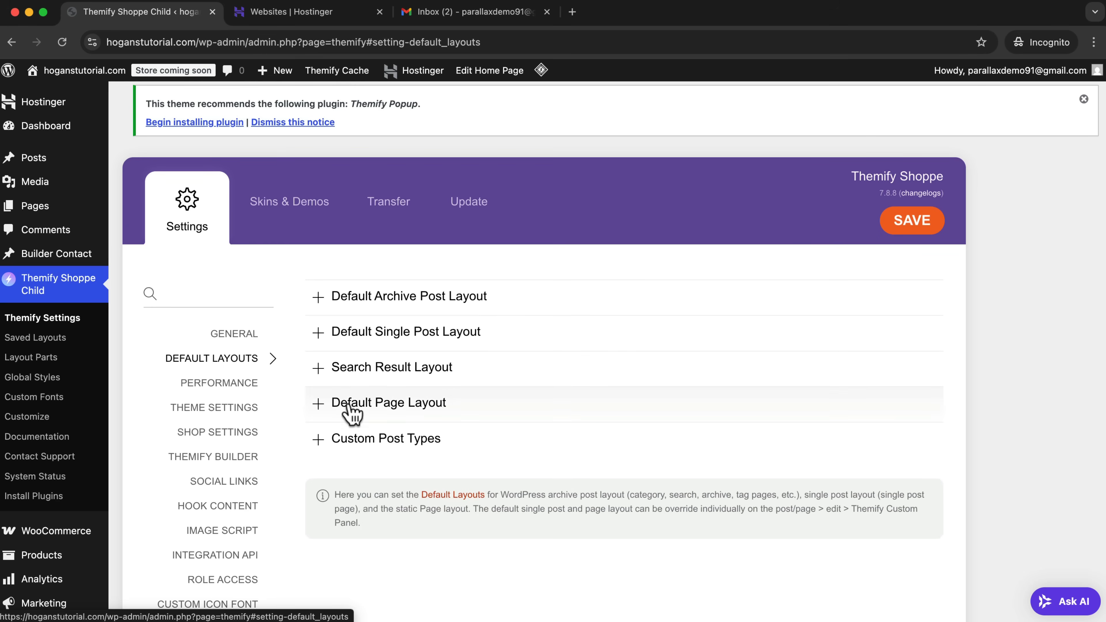
{"action": "left_click", "coordinate": [389, 414]}
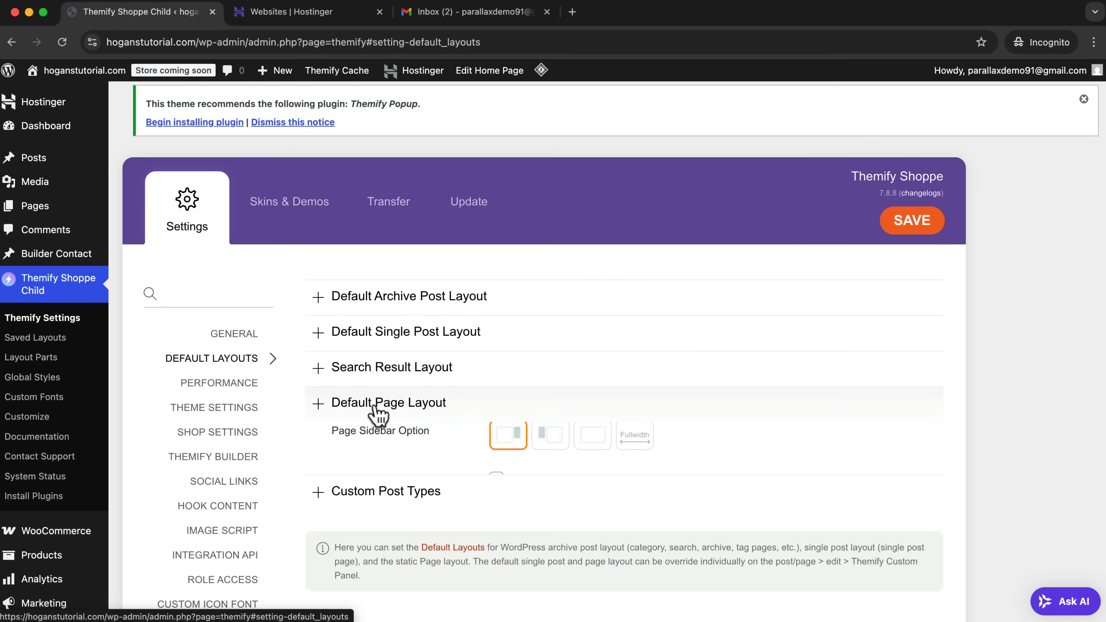
Set the default page layout to Fullwidth (Builder Page), hide the title in all pages, disable page comments, and save the theme settings.
{"action": "scroll", "coordinate": [584, 400], "scroll_direction": "down", "scroll_amount": 3}
{"action": "scroll", "coordinate": [598, 399], "scroll_direction": "down", "scroll_amount": 1}
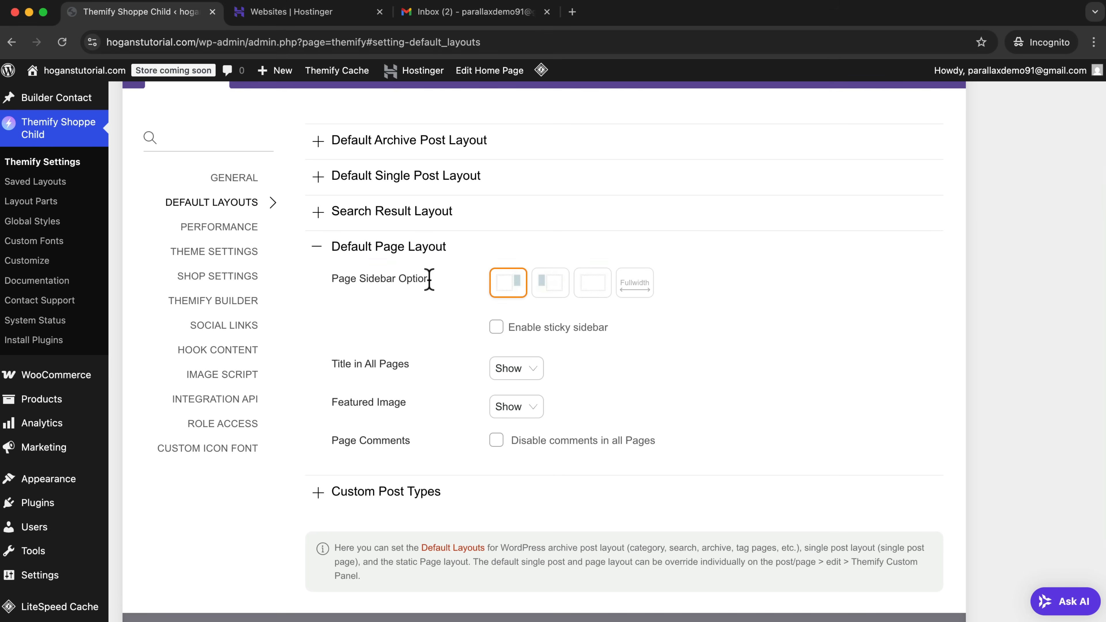
{"action": "left_click", "coordinate": [637, 287]}
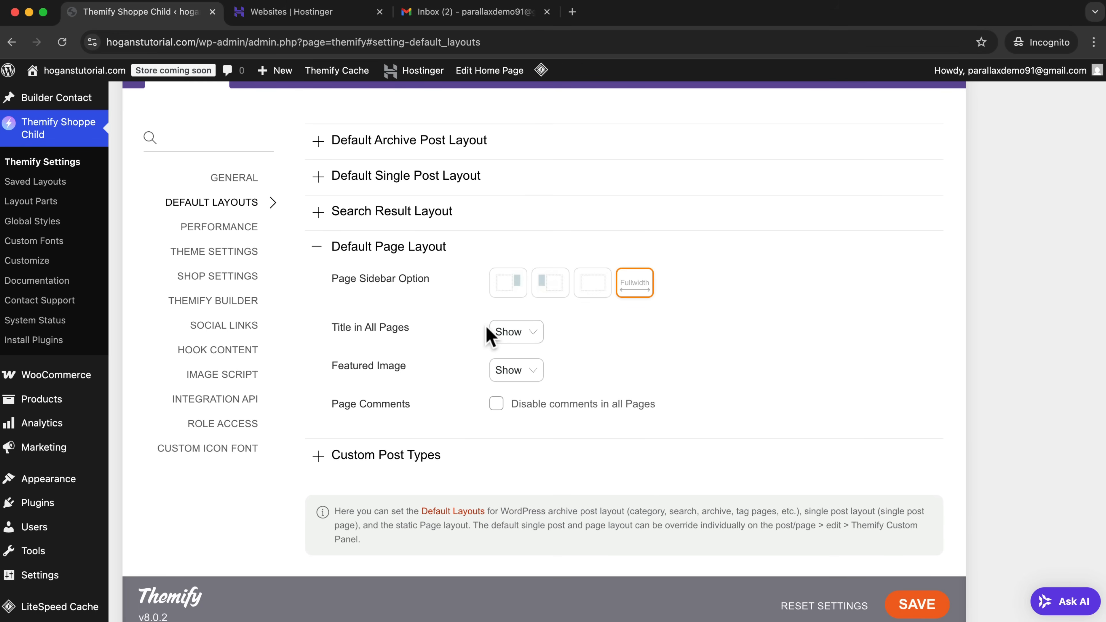
{"action": "left_click", "coordinate": [501, 332]}
{"action": "left_click", "coordinate": [513, 348]}
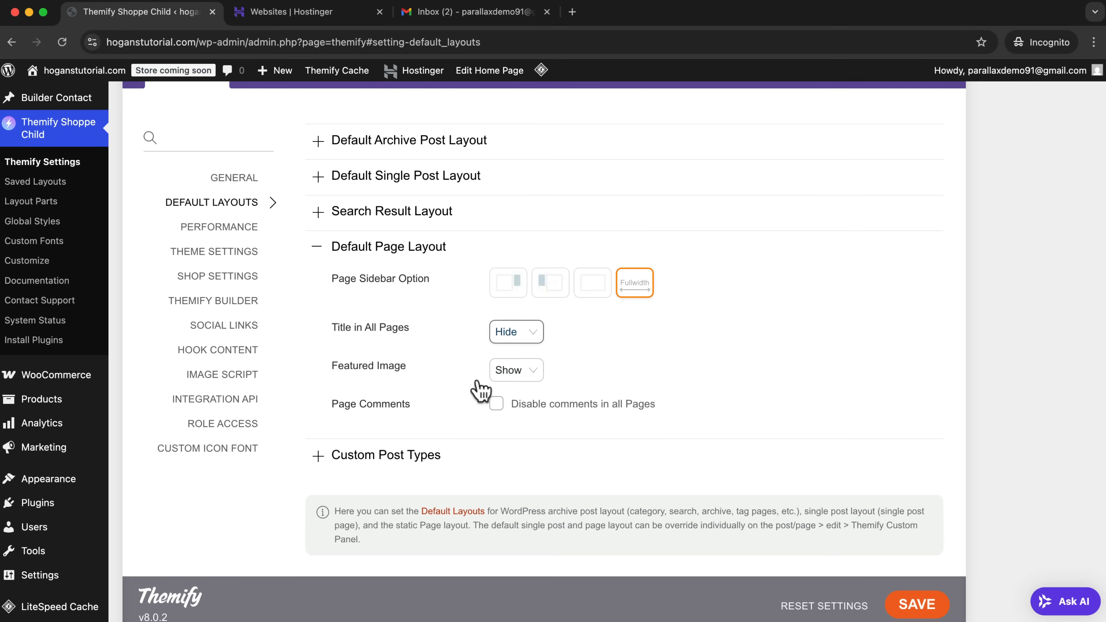
{"action": "triple_click", "coordinate": [339, 406]}
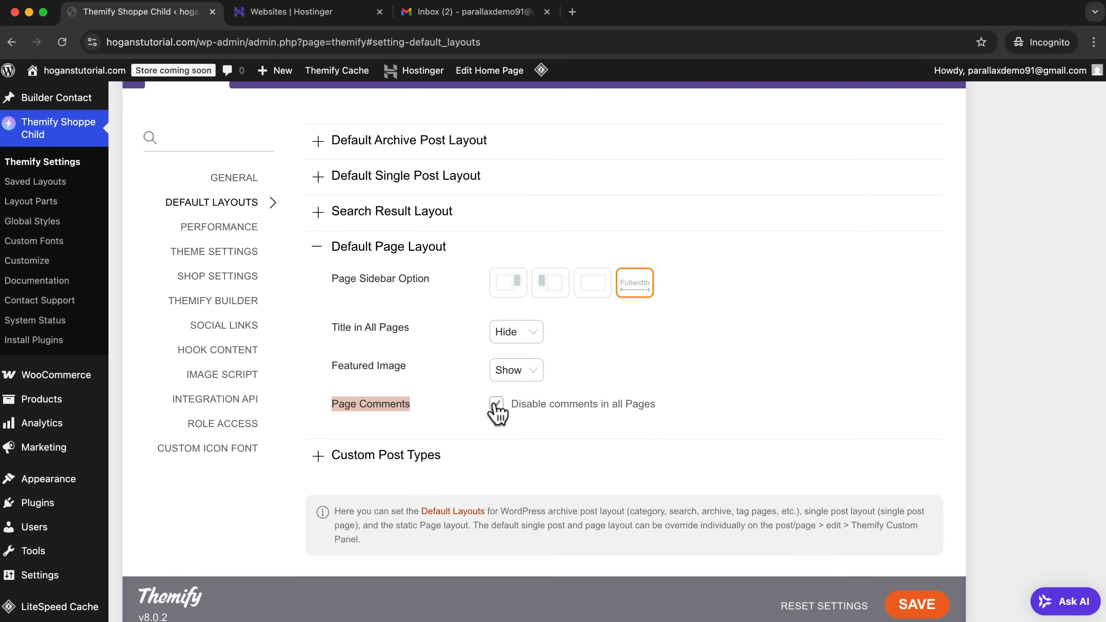
{"action": "left_click", "coordinate": [916, 605]}
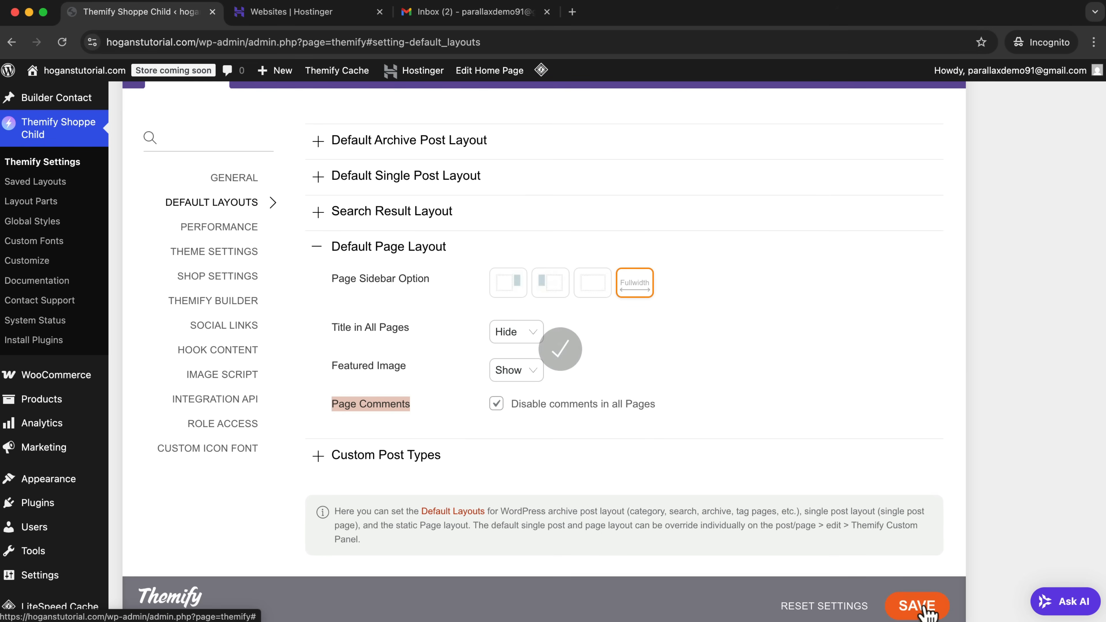
View the homepage on the front end, look over it in the Themify Builder, and close the builder.
{"action": "mouse_move", "coordinate": [61, 105]}
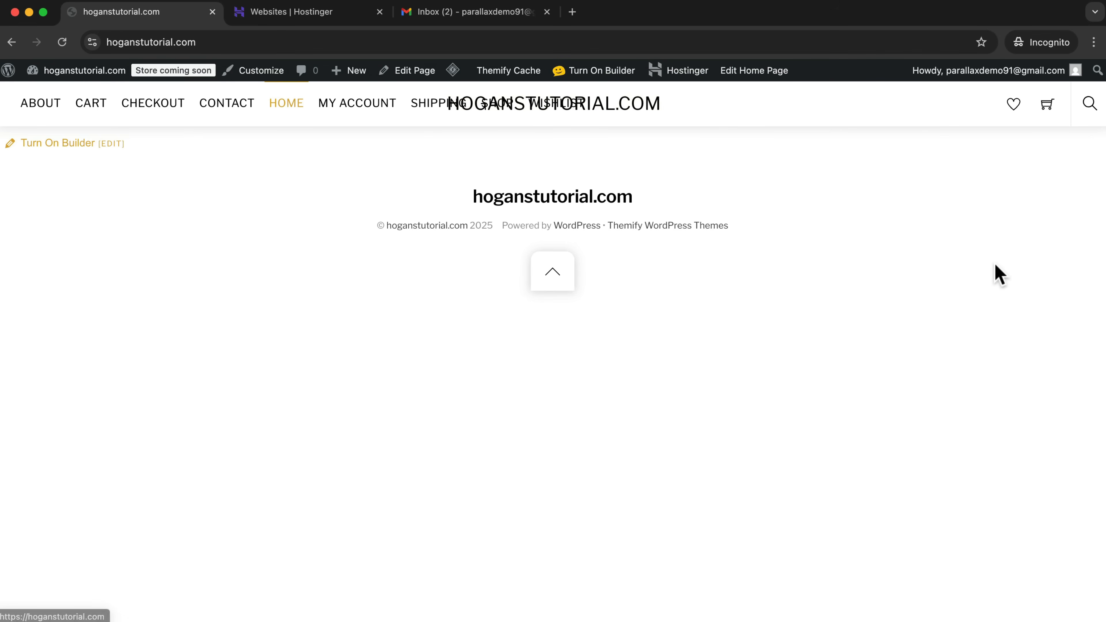
{"action": "left_click", "coordinate": [69, 147]}
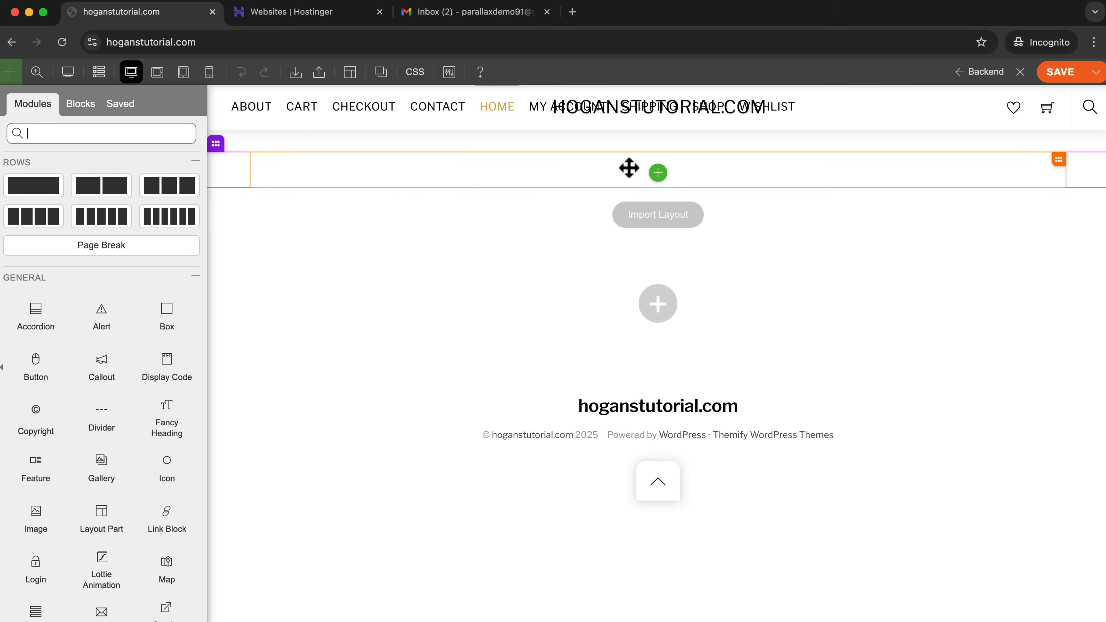
{"action": "left_click", "coordinate": [1019, 72]}
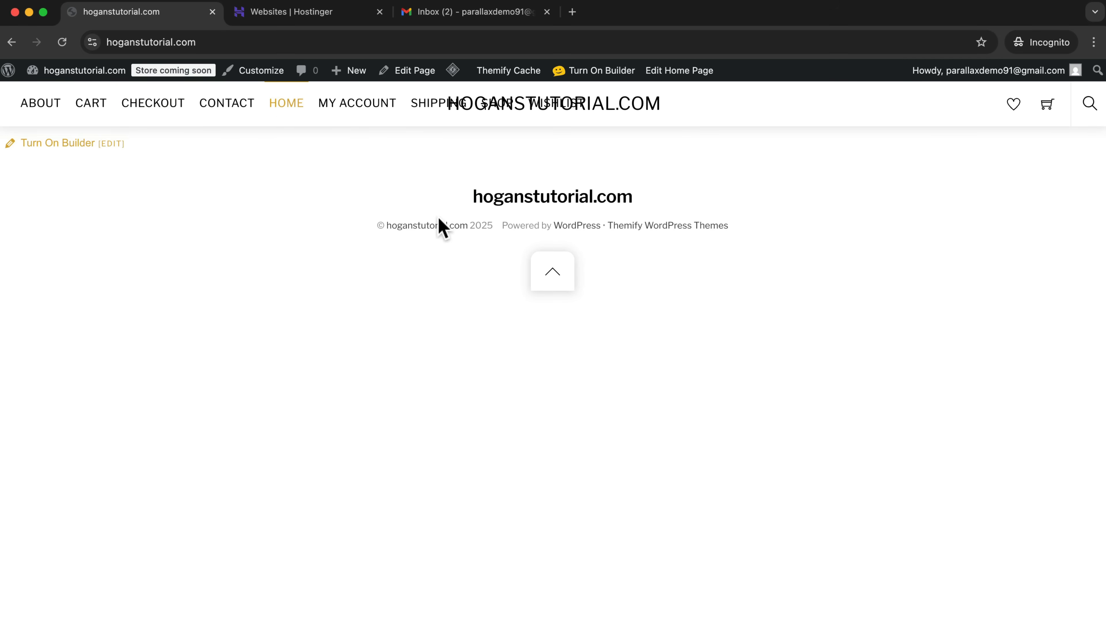
Return to the dashboard and create a menu named Top Nav with Main Navigation as its display location.
{"action": "mouse_move", "coordinate": [81, 76]}
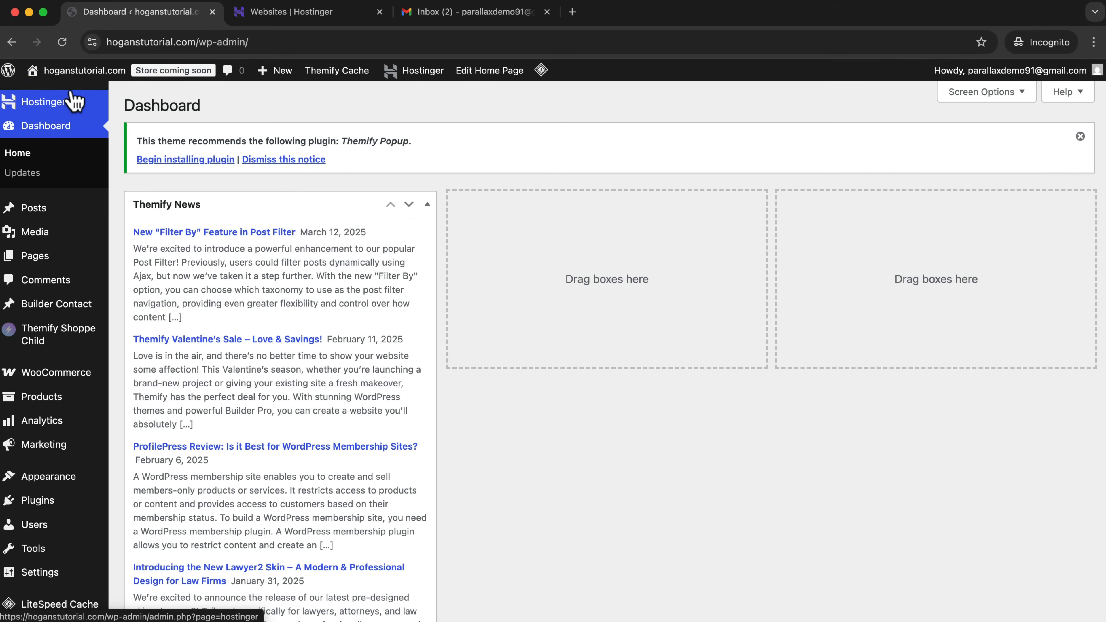
{"action": "mouse_move", "coordinate": [51, 479]}
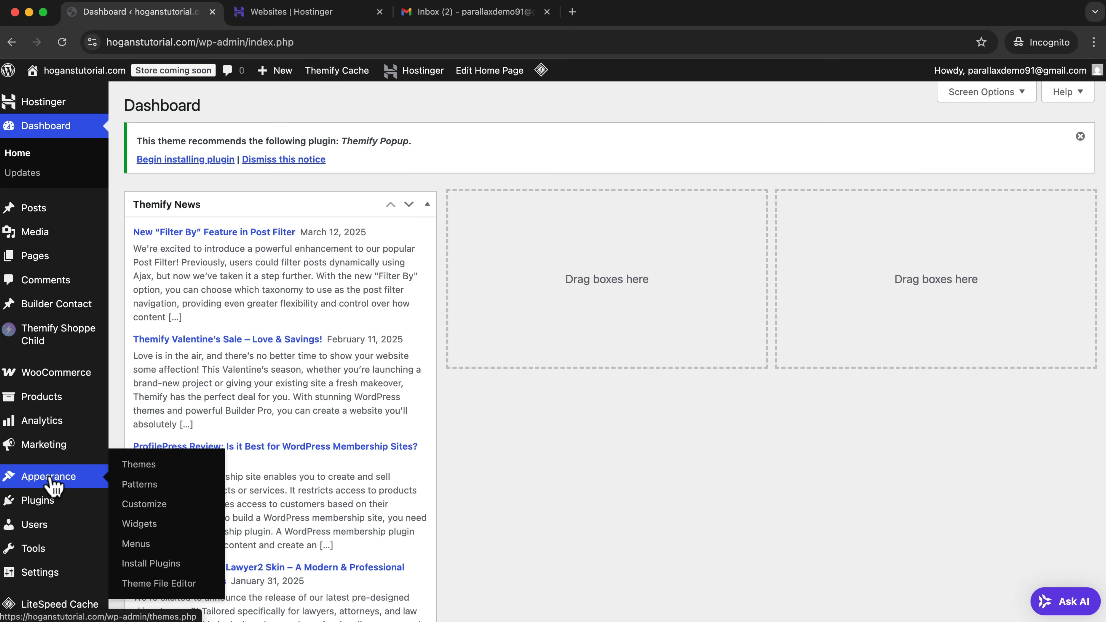
{"action": "left_click", "coordinate": [136, 544]}
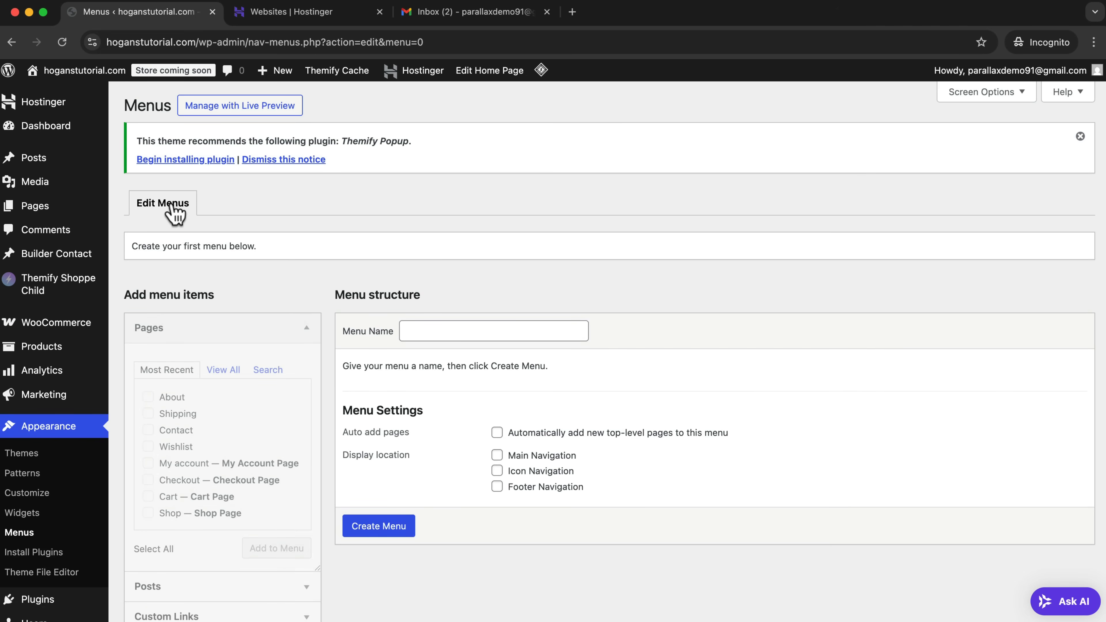
{"action": "left_click", "coordinate": [425, 328]}
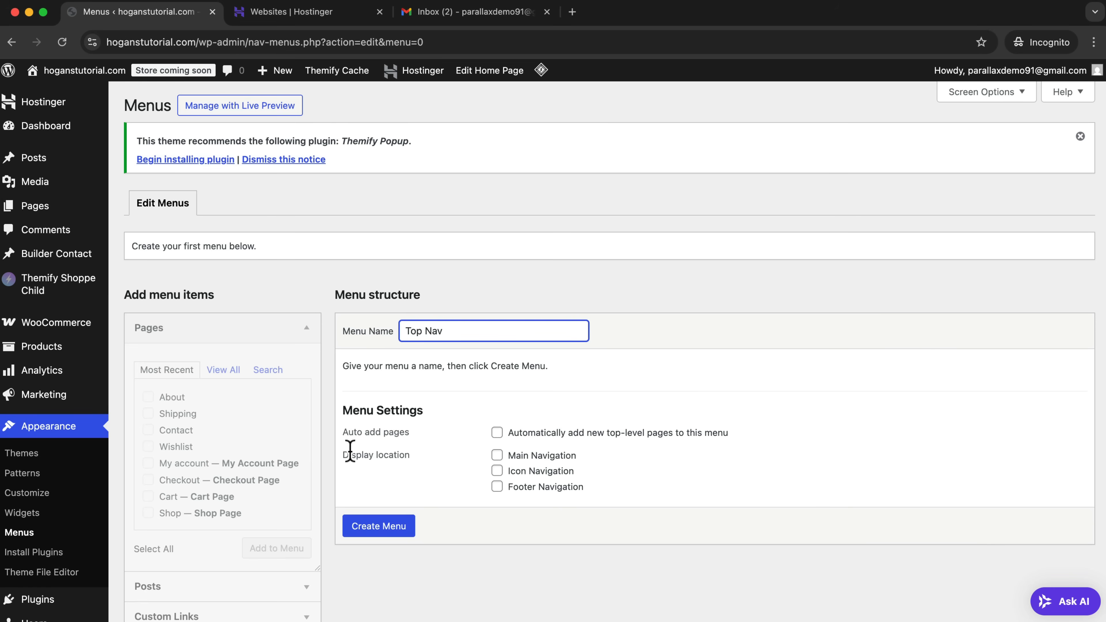
{"action": "left_click", "coordinate": [495, 456]}
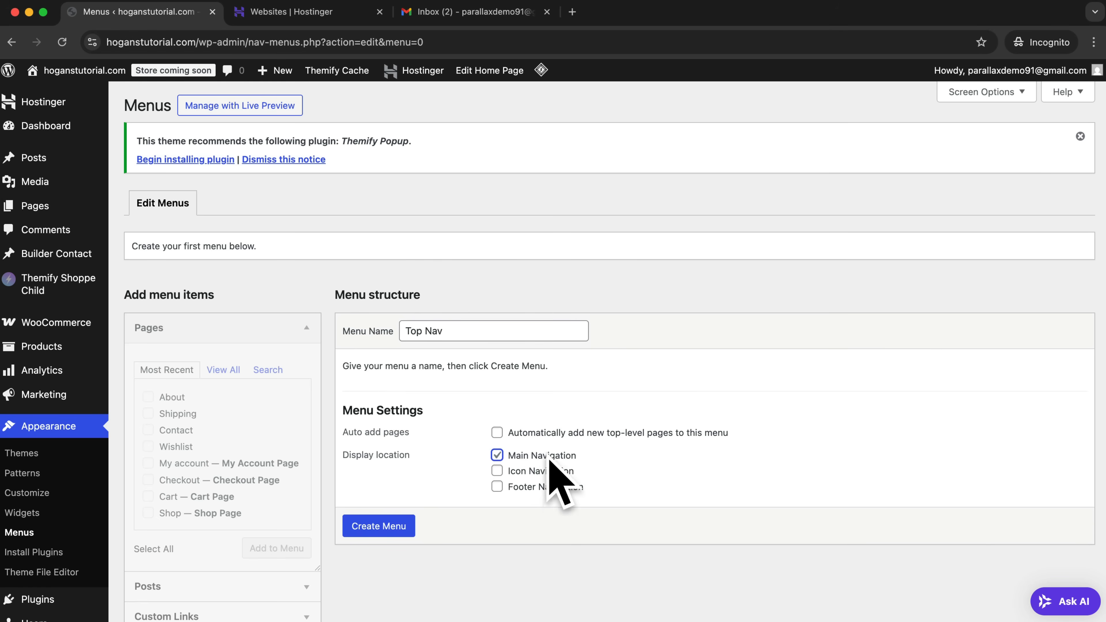
{"action": "left_click", "coordinate": [378, 526]}
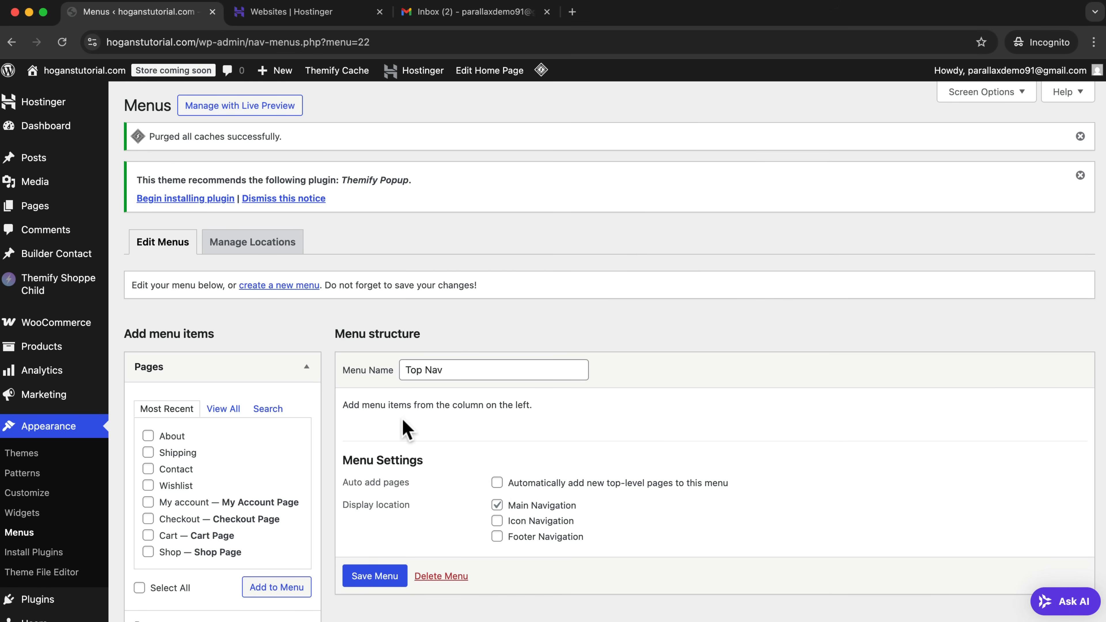
Try to add the Shop and About pages to the Top Nav menu.
{"action": "left_click", "coordinate": [148, 553]}
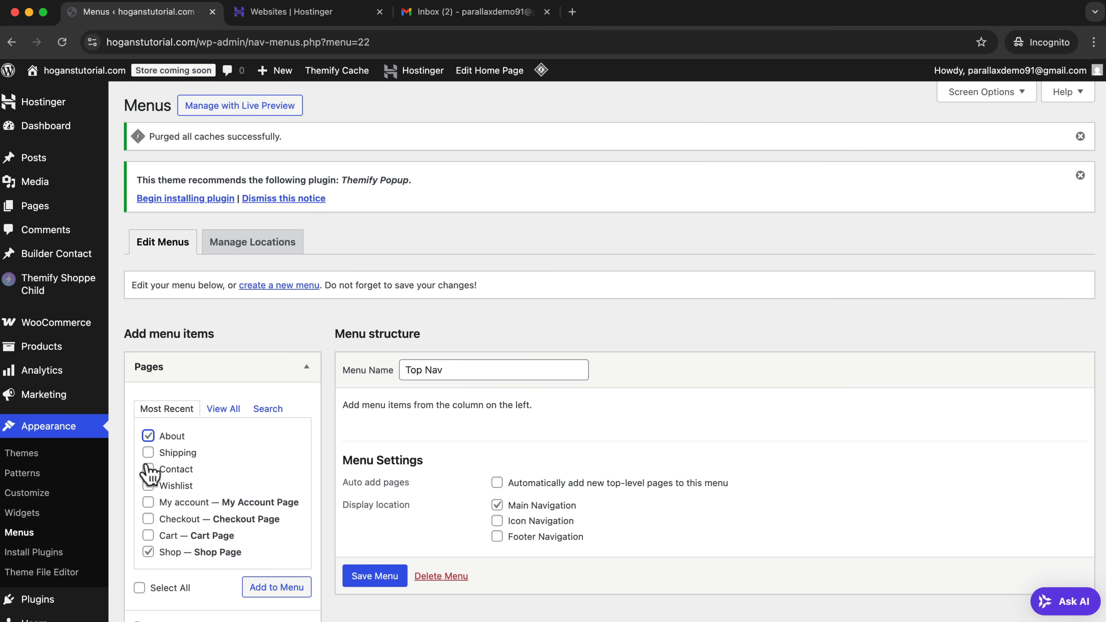
{"action": "left_click", "coordinate": [277, 589]}
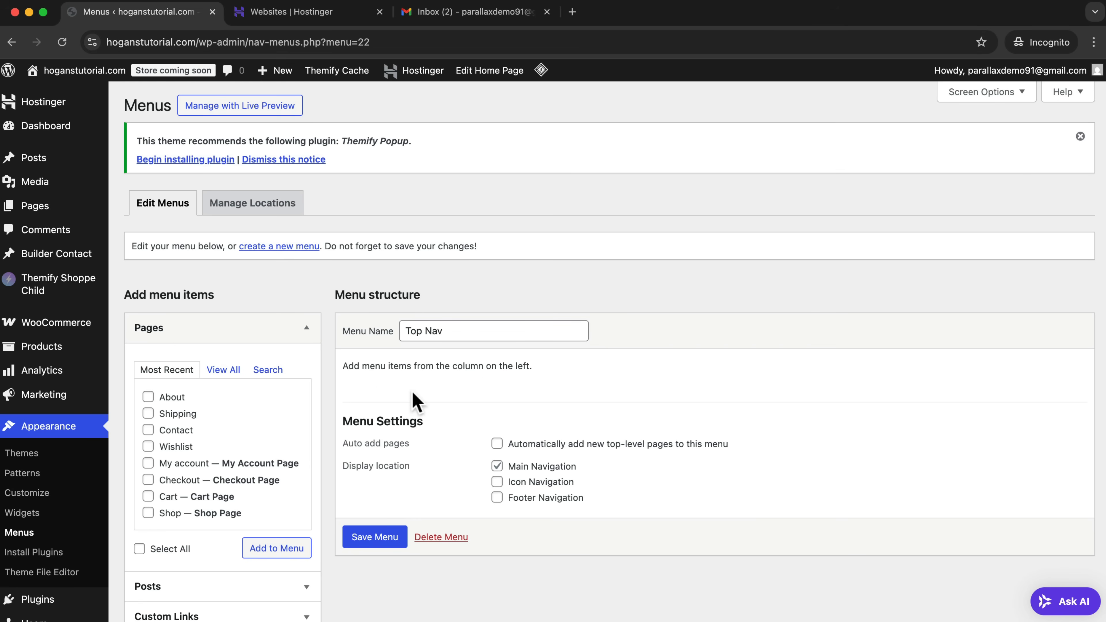
Find the Hostinger AI plugin among the installed plugins and deactivate it.
{"action": "mouse_move", "coordinate": [34, 603]}
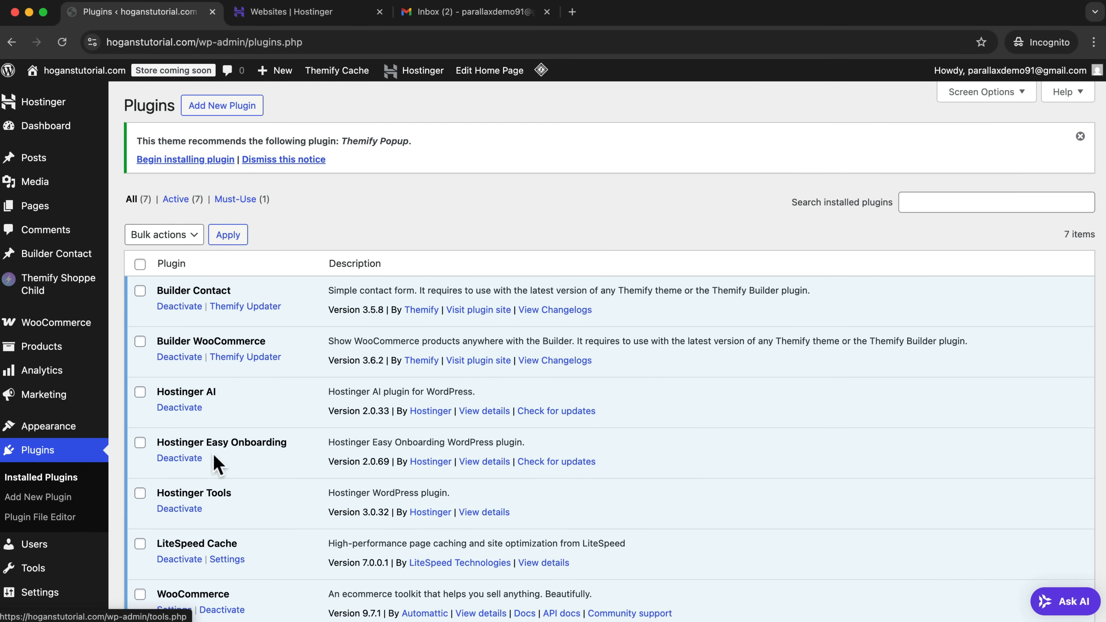
{"action": "scroll", "coordinate": [263, 445], "scroll_direction": "down", "scroll_amount": 3}
{"action": "left_click_drag", "start_coordinate": [227, 309], "coordinate": [171, 310]}
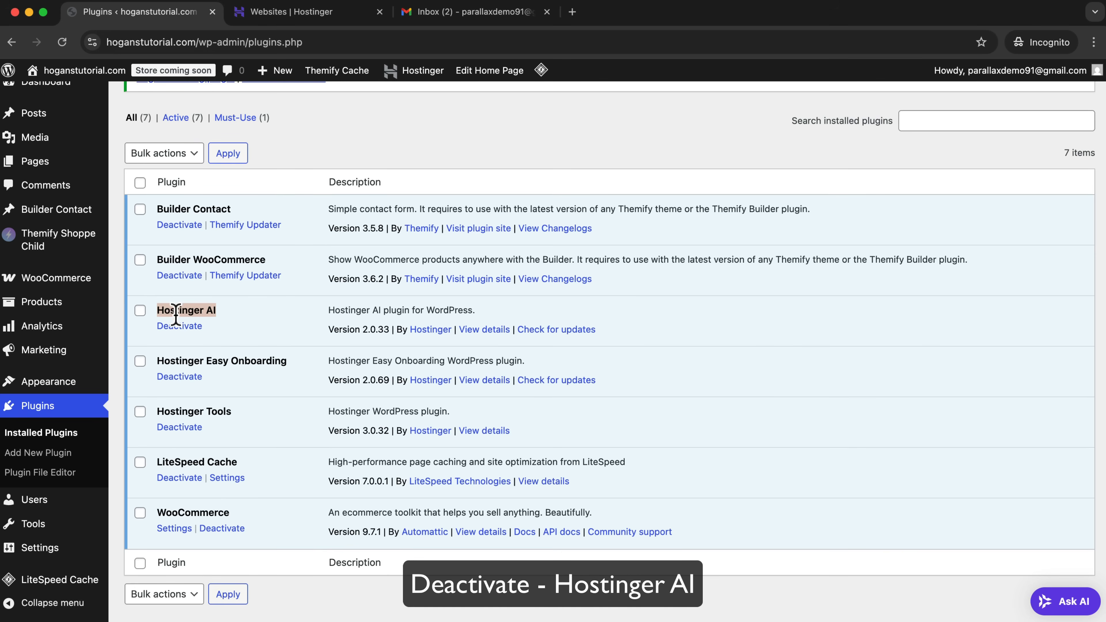
{"action": "left_click", "coordinate": [180, 327]}
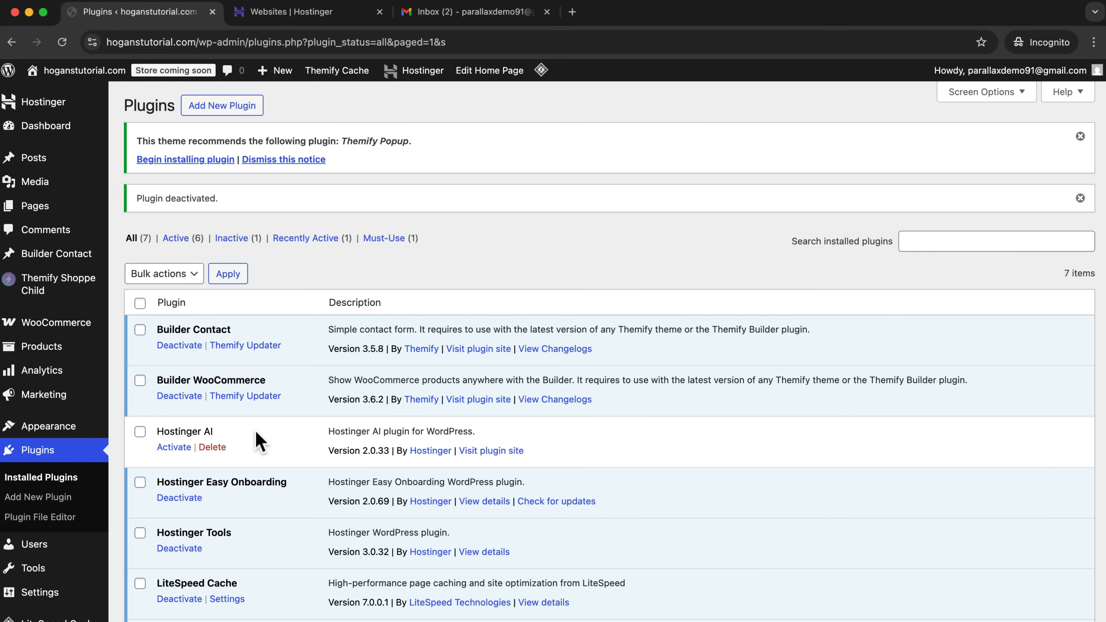
Return to the menu editor, add the About and Shop pages to the Top Nav menu, and save the menu.
{"action": "scroll", "coordinate": [43, 566], "scroll_direction": "down", "scroll_amount": 3}
{"action": "mouse_move", "coordinate": [50, 550]}
{"action": "mouse_move", "coordinate": [61, 387]}
{"action": "left_click", "coordinate": [133, 465]}
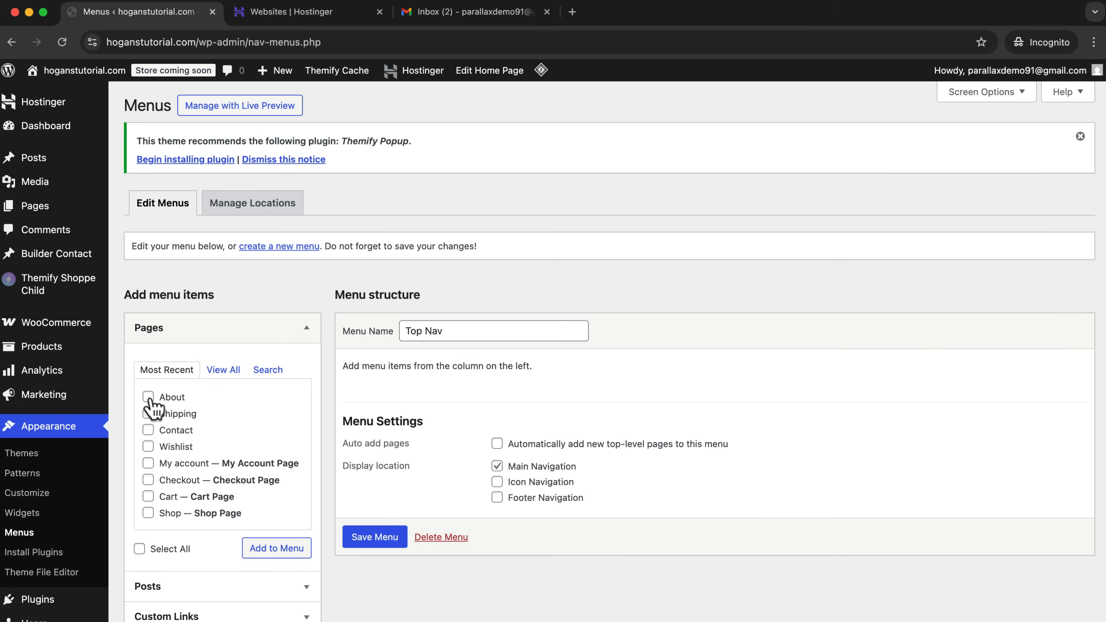
{"action": "left_click", "coordinate": [148, 512]}
{"action": "left_click", "coordinate": [287, 551]}
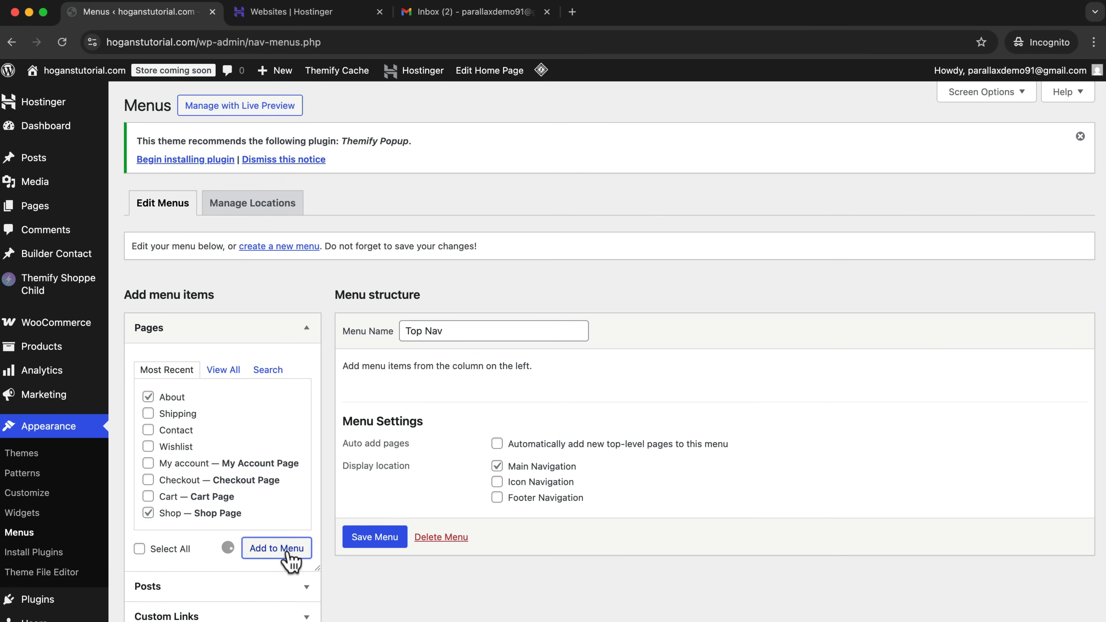
{"action": "scroll", "coordinate": [551, 439], "scroll_direction": "down", "scroll_amount": 2}
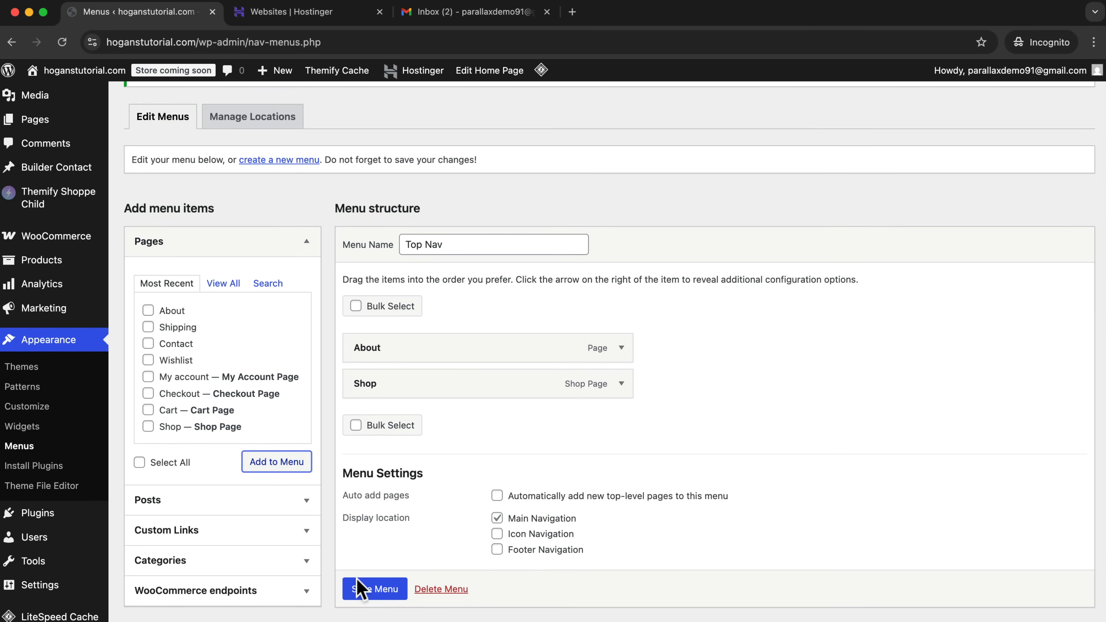
{"action": "scroll", "coordinate": [358, 593], "scroll_direction": "down", "scroll_amount": 1}
{"action": "left_click", "coordinate": [367, 567]}
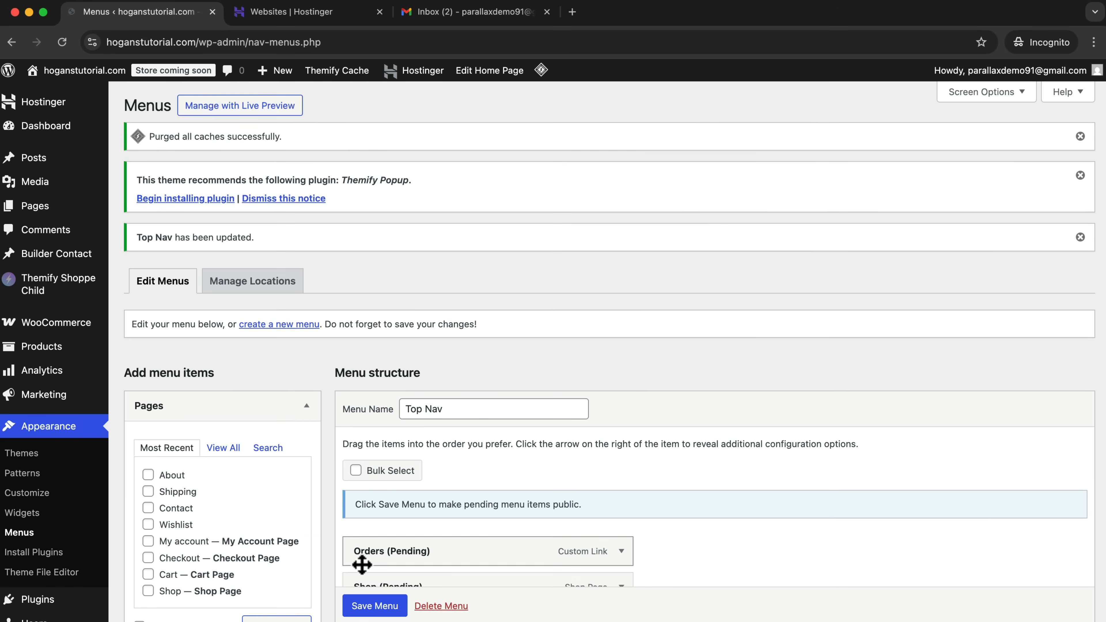
Open the site's front end in a new tab and compare its navigation with the Top Nav menu structure.
{"action": "mouse_move", "coordinate": [76, 72]}
{"action": "right_click", "coordinate": [47, 96]}
{"action": "left_click", "coordinate": [74, 98]}
{"action": "left_click", "coordinate": [252, 11]}
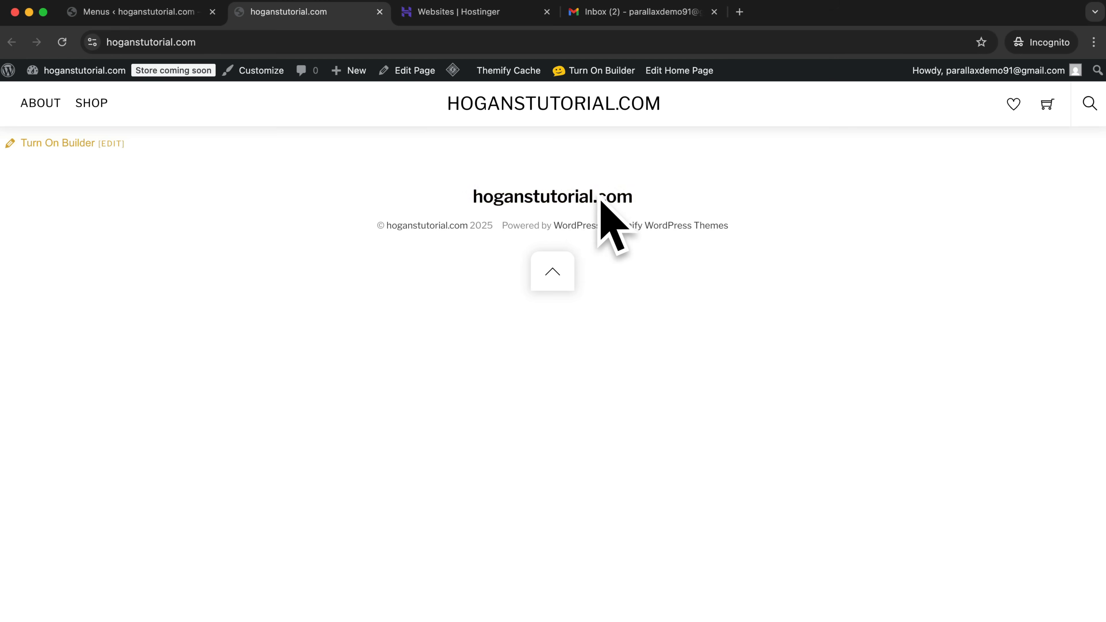
{"action": "left_click", "coordinate": [167, 23]}
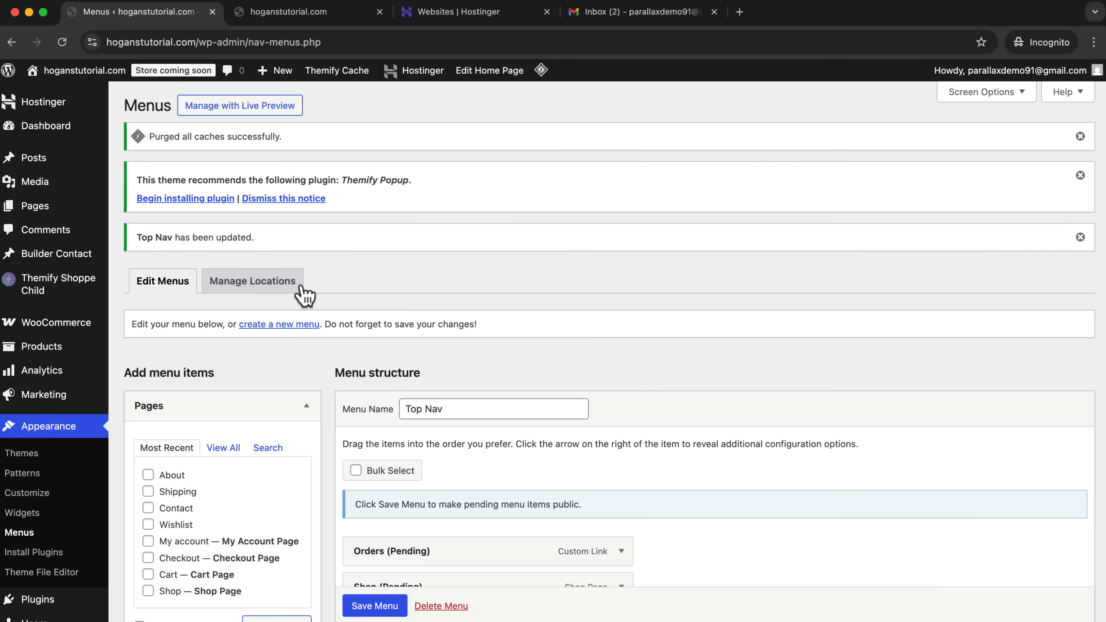
{"action": "scroll", "coordinate": [305, 305], "scroll_direction": "down", "scroll_amount": 5}
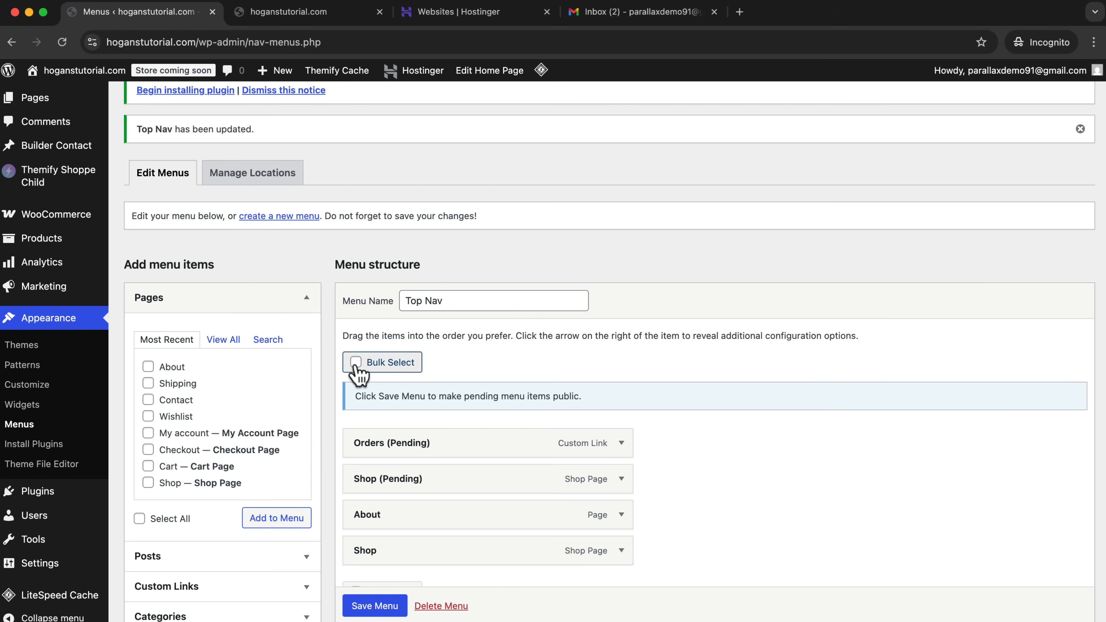
Open the front-end site's theme customizer and create a menu named Footer Nav assigned to the Footer Navigation location.
{"action": "left_click", "coordinate": [281, 13]}
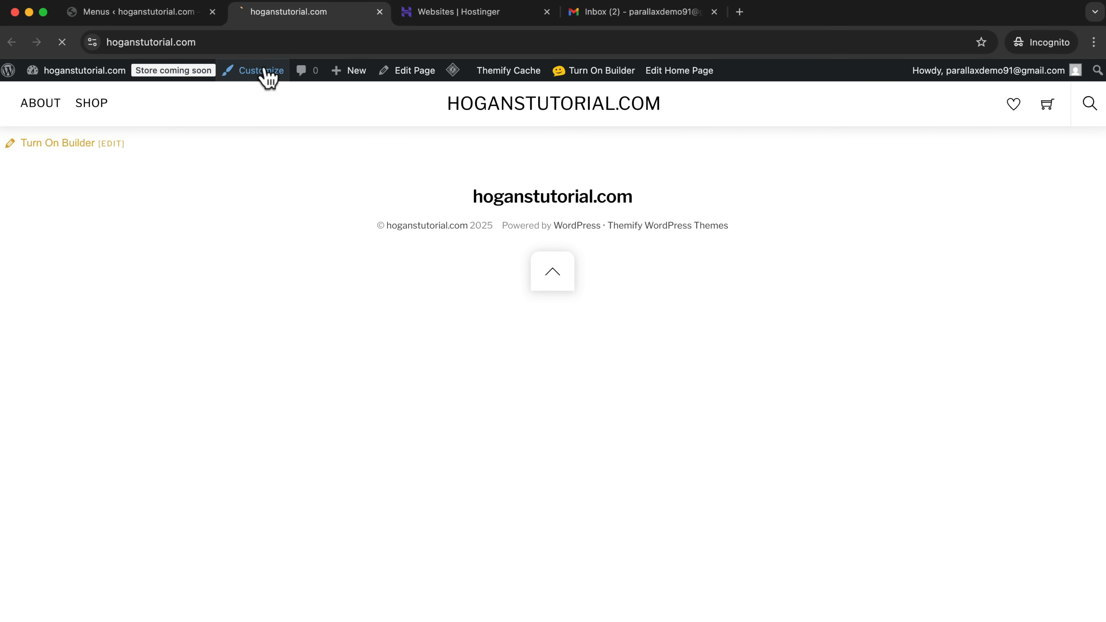
{"action": "left_click", "coordinate": [266, 74]}
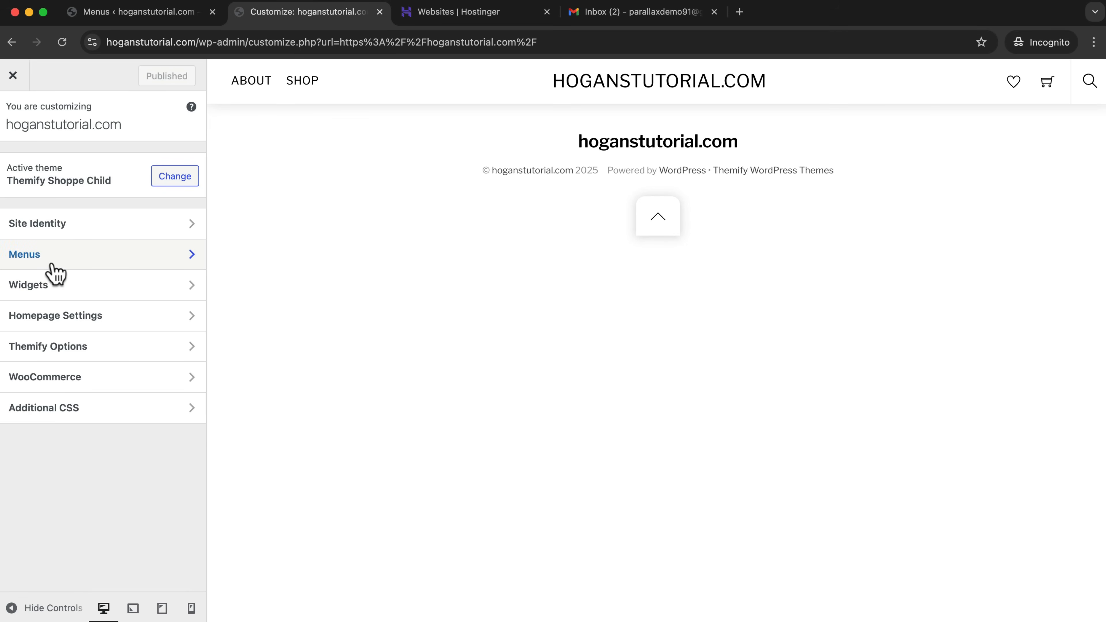
{"action": "left_click", "coordinate": [87, 262]}
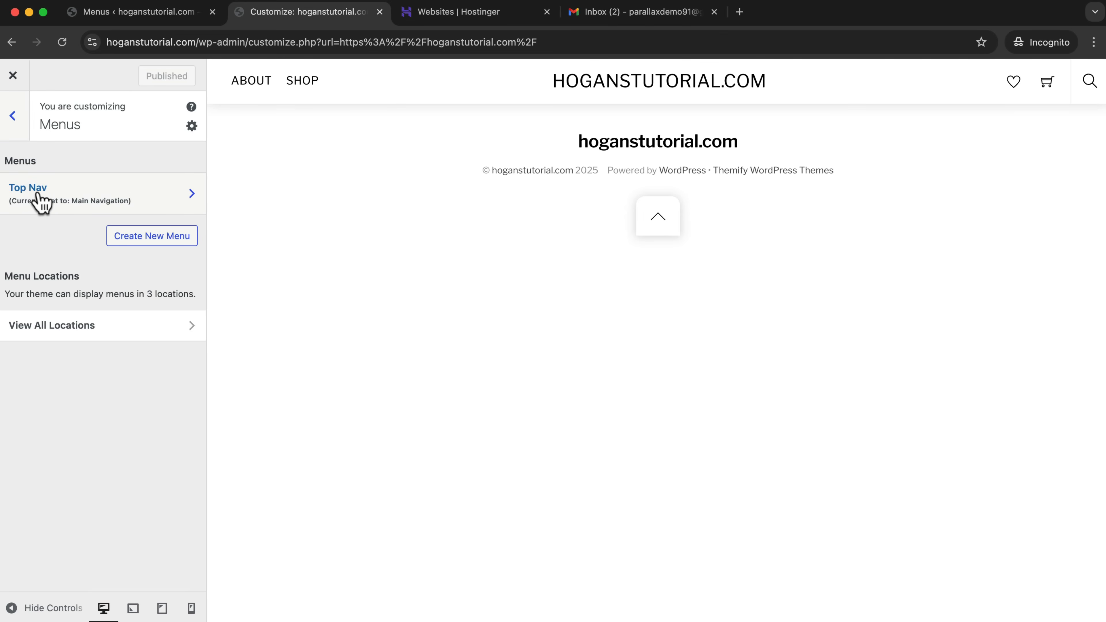
{"action": "left_click", "coordinate": [150, 239]}
{"action": "left_click", "coordinate": [101, 175]}
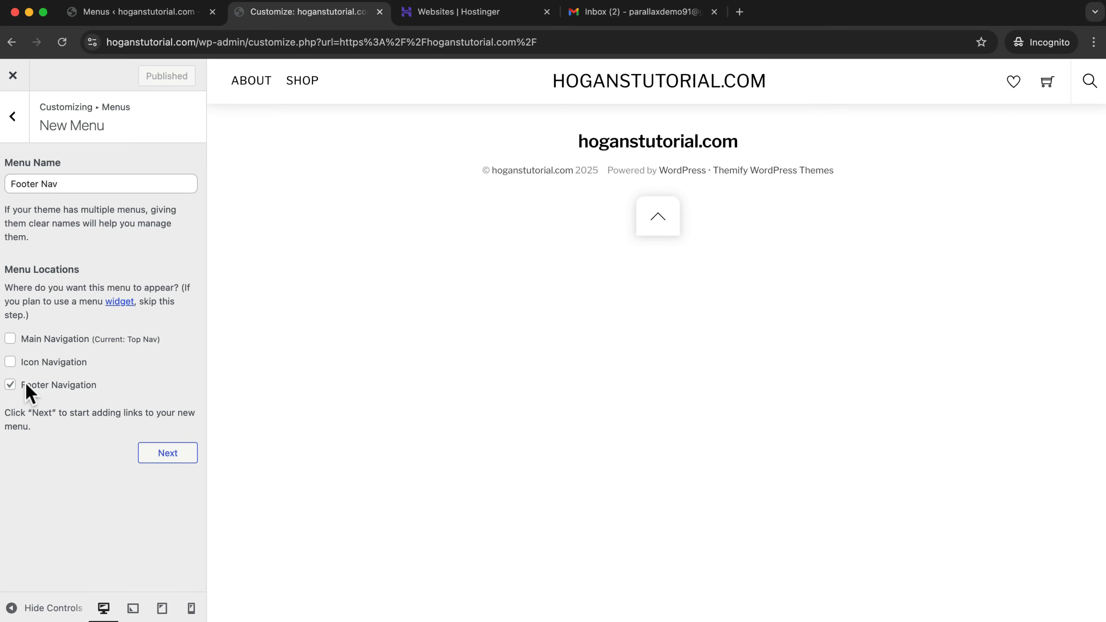
{"action": "left_click", "coordinate": [171, 455]}
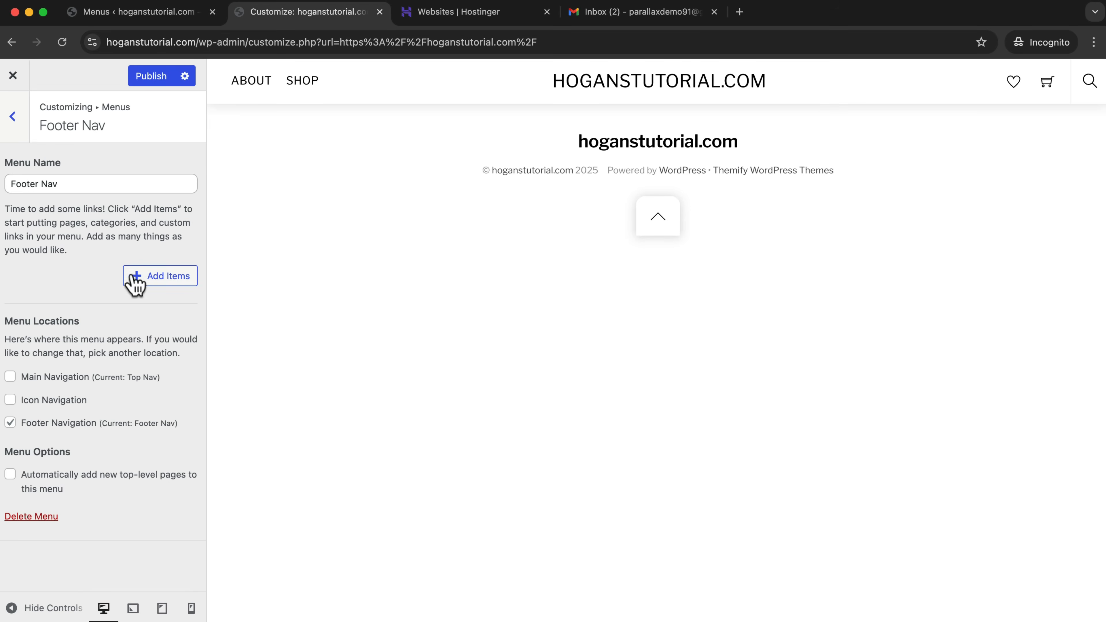
Add the Shipping and Contact pages to the Footer Nav menu and publish the changes.
{"action": "left_click", "coordinate": [141, 282]}
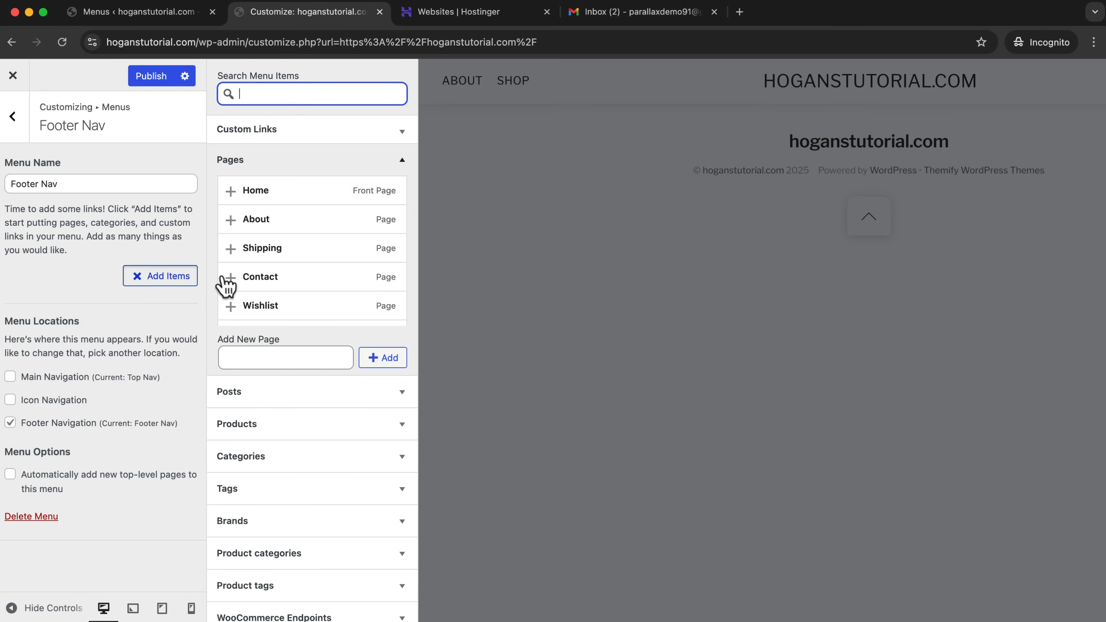
{"action": "scroll", "coordinate": [353, 286], "scroll_direction": "down", "scroll_amount": 3}
{"action": "scroll", "coordinate": [353, 286], "scroll_direction": "up", "scroll_amount": 3}
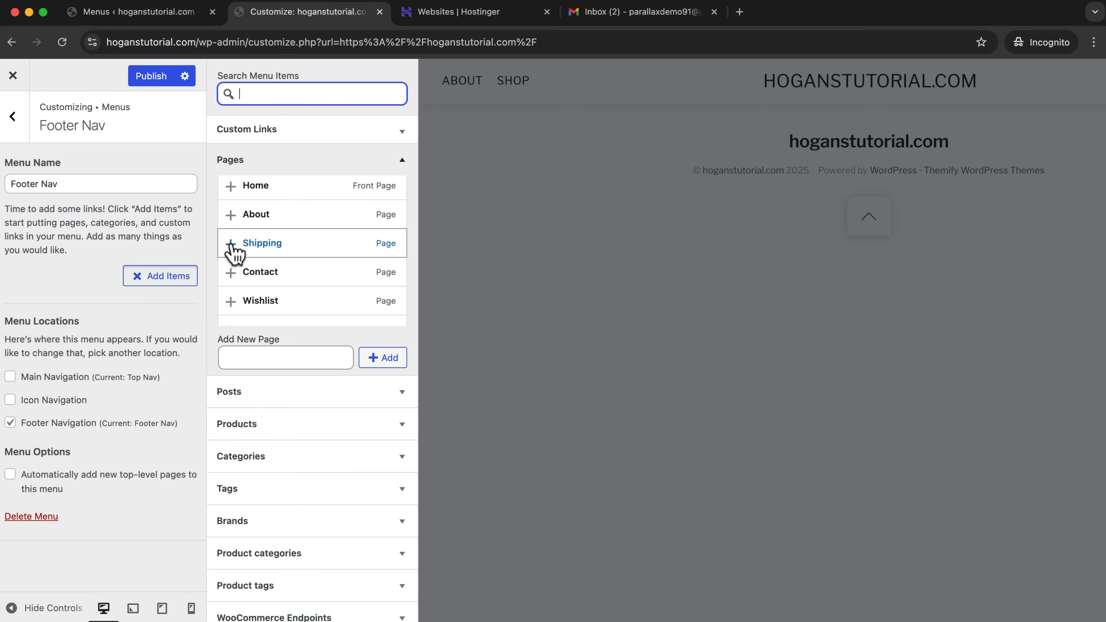
{"action": "left_click", "coordinate": [231, 244]}
{"action": "left_click", "coordinate": [231, 272]}
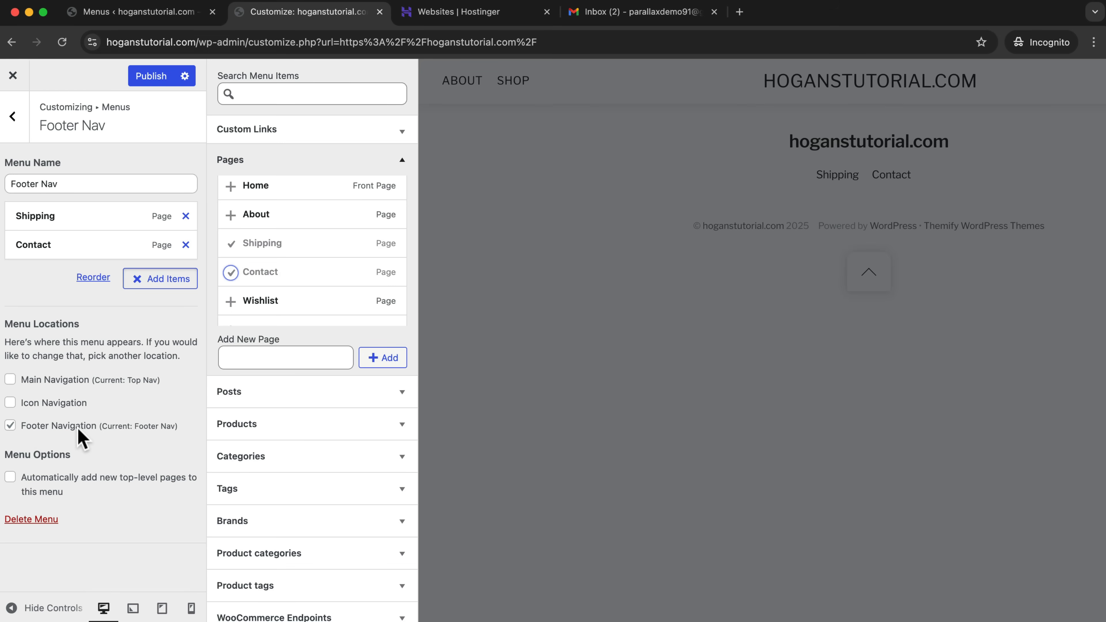
{"action": "left_click", "coordinate": [167, 76]}
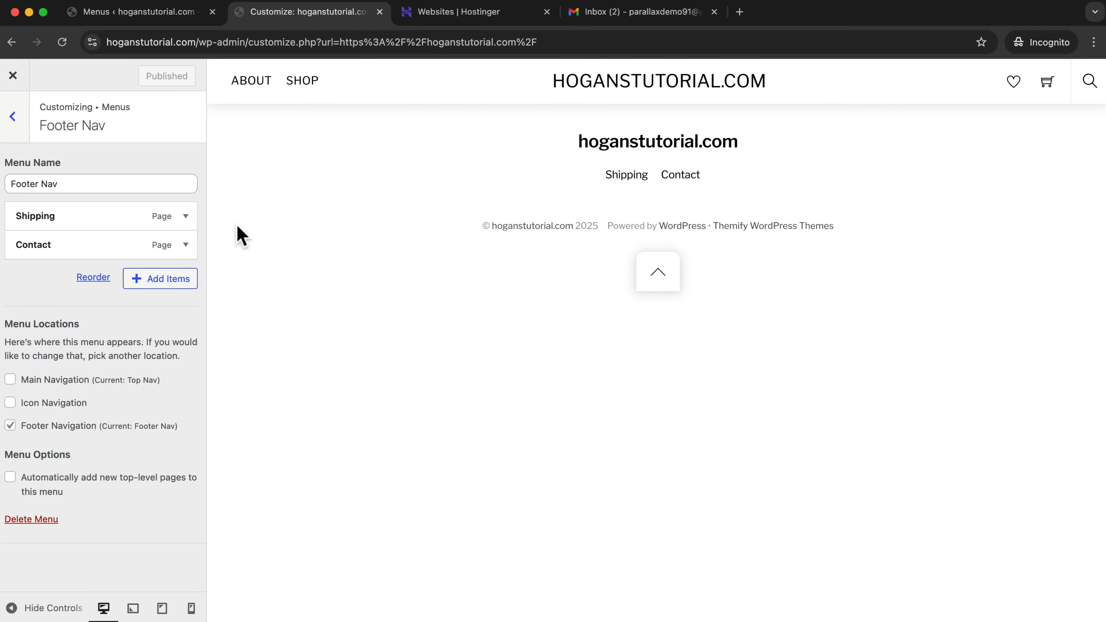
Create another menu named Icon Nav and assign it to the Icon Navigation location.
{"action": "left_click", "coordinate": [16, 130]}
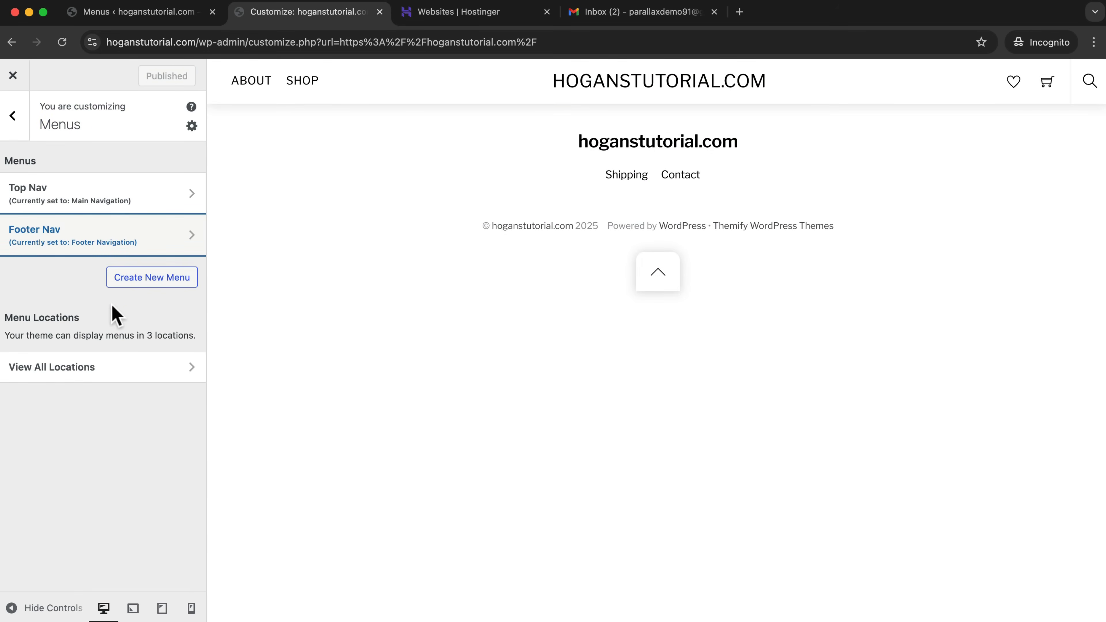
{"action": "left_click", "coordinate": [139, 282]}
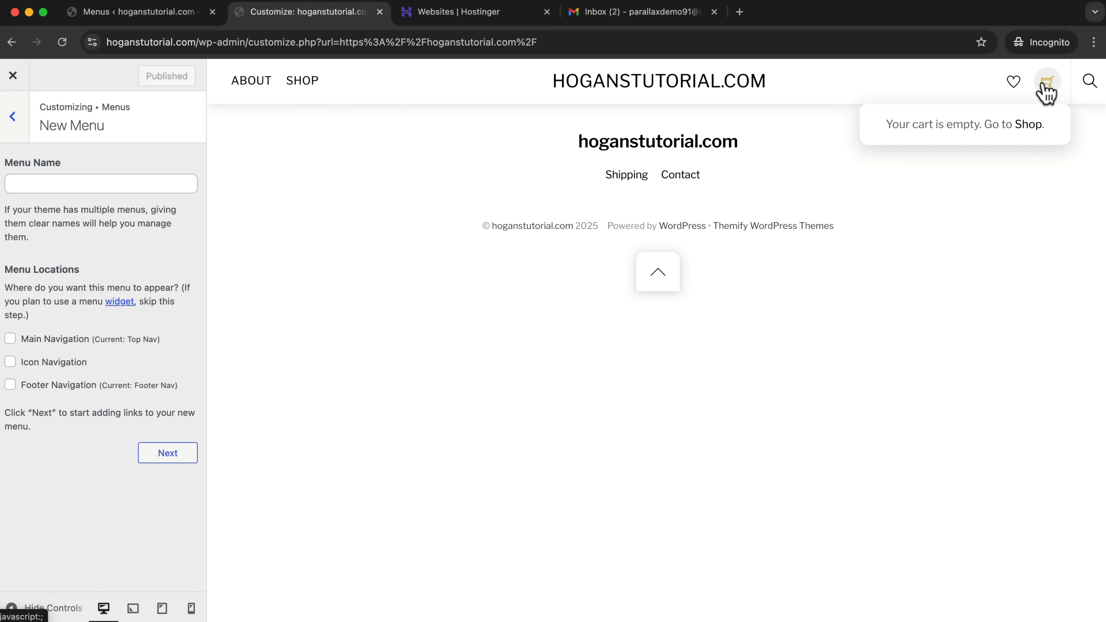
{"action": "left_click", "coordinate": [36, 187]}
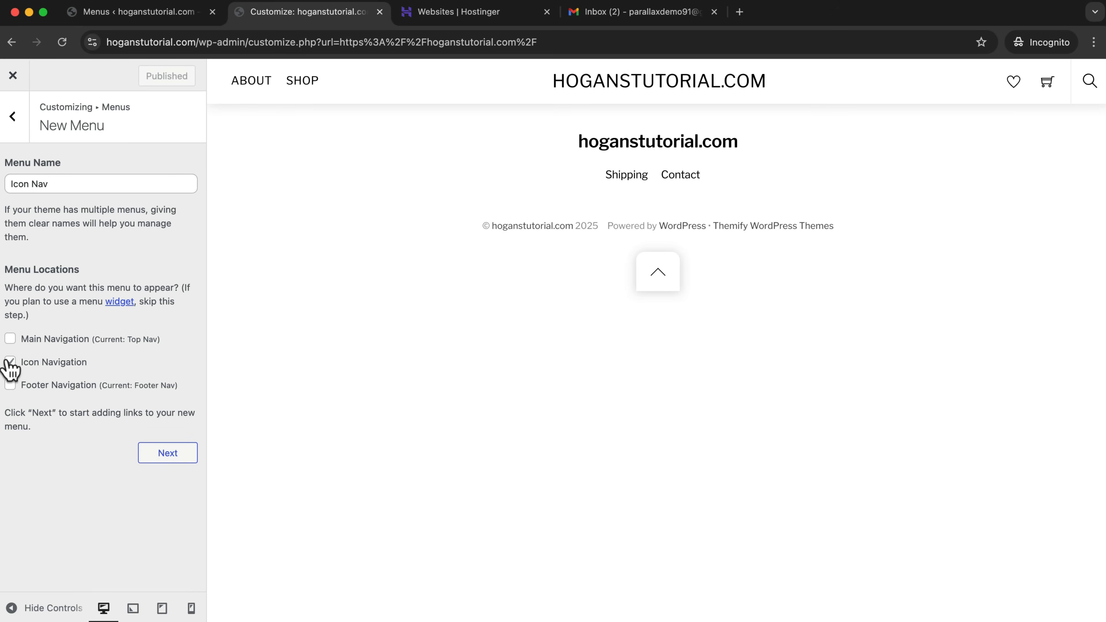
{"action": "left_click", "coordinate": [161, 448]}
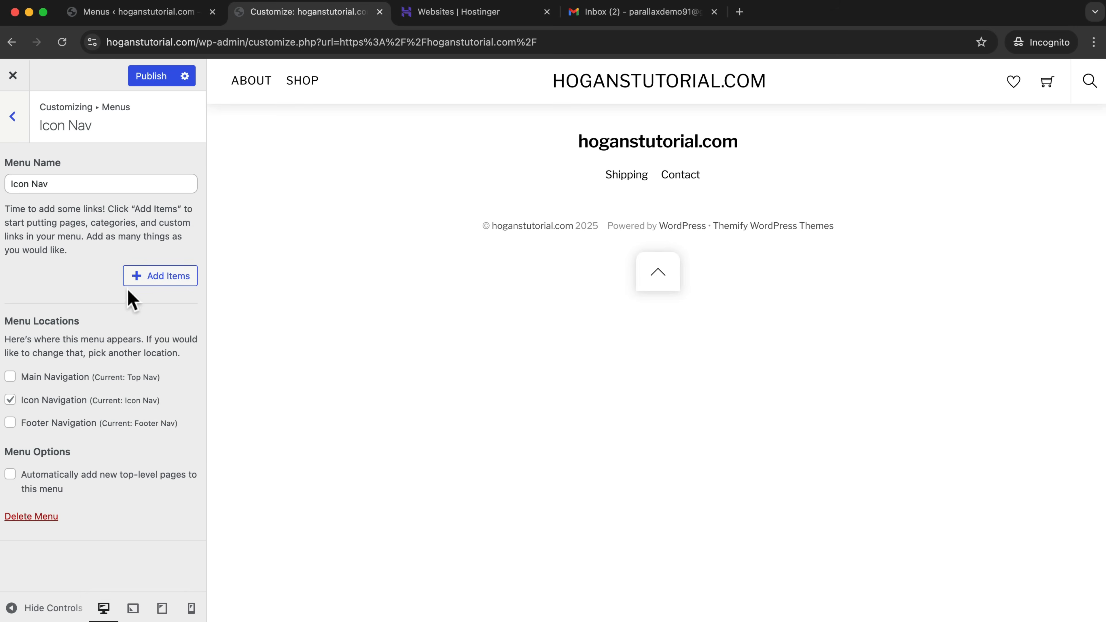
Add the My account page to the Icon Nav menu, look over its item options, and publish the changes.
{"action": "left_click", "coordinate": [145, 277]}
{"action": "scroll", "coordinate": [329, 272], "scroll_direction": "down", "scroll_amount": 4}
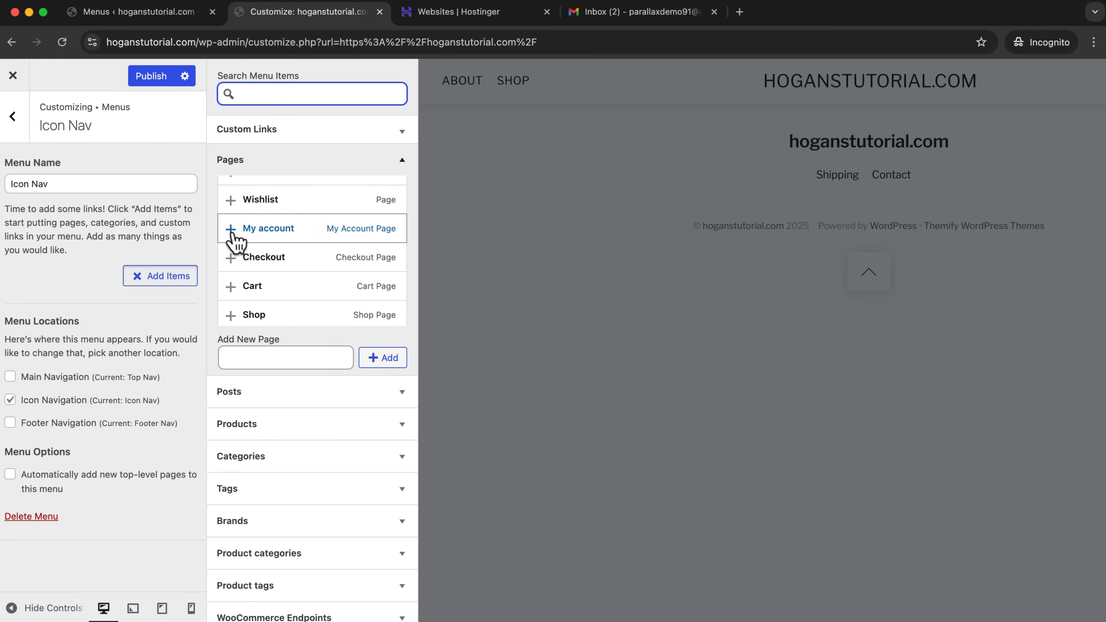
{"action": "left_click", "coordinate": [232, 230]}
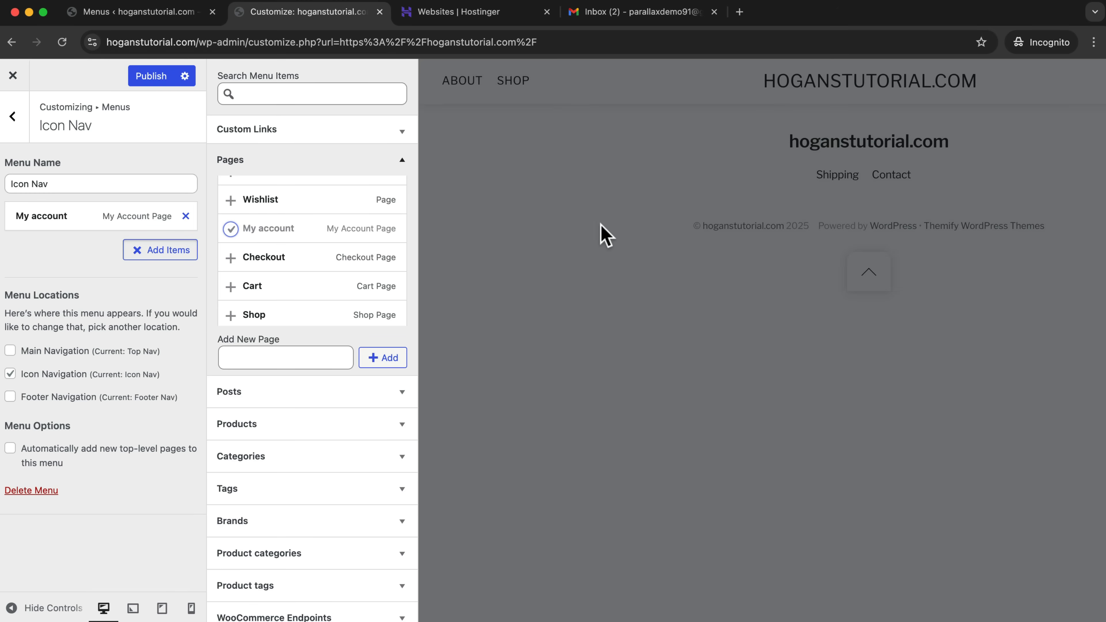
{"action": "left_click", "coordinate": [630, 192]}
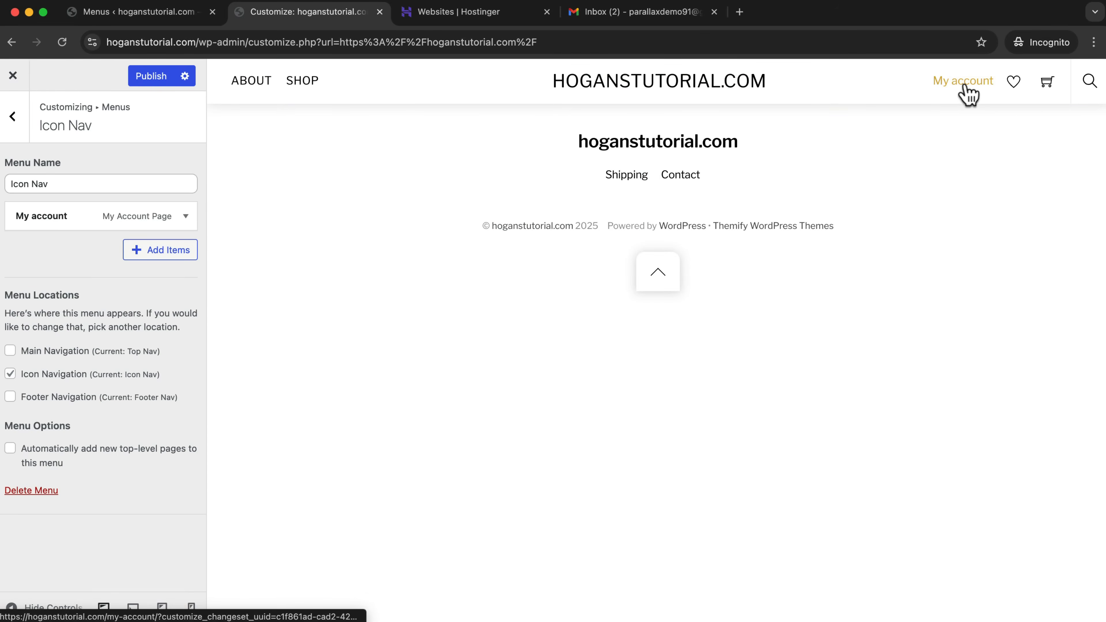
{"action": "mouse_move", "coordinate": [1036, 80]}
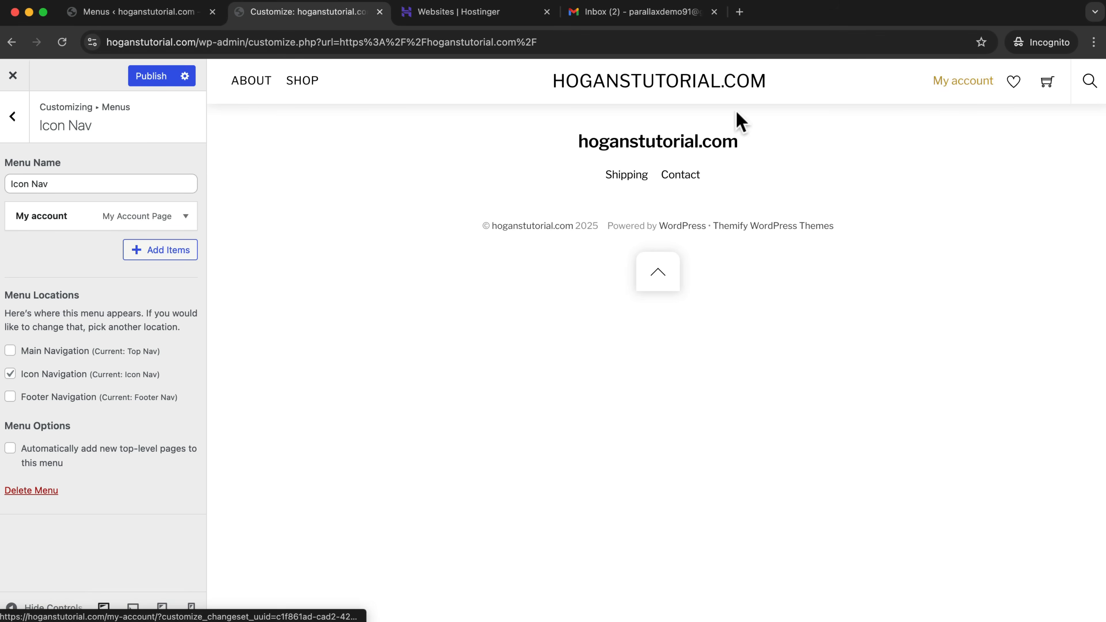
{"action": "left_click", "coordinate": [186, 216]}
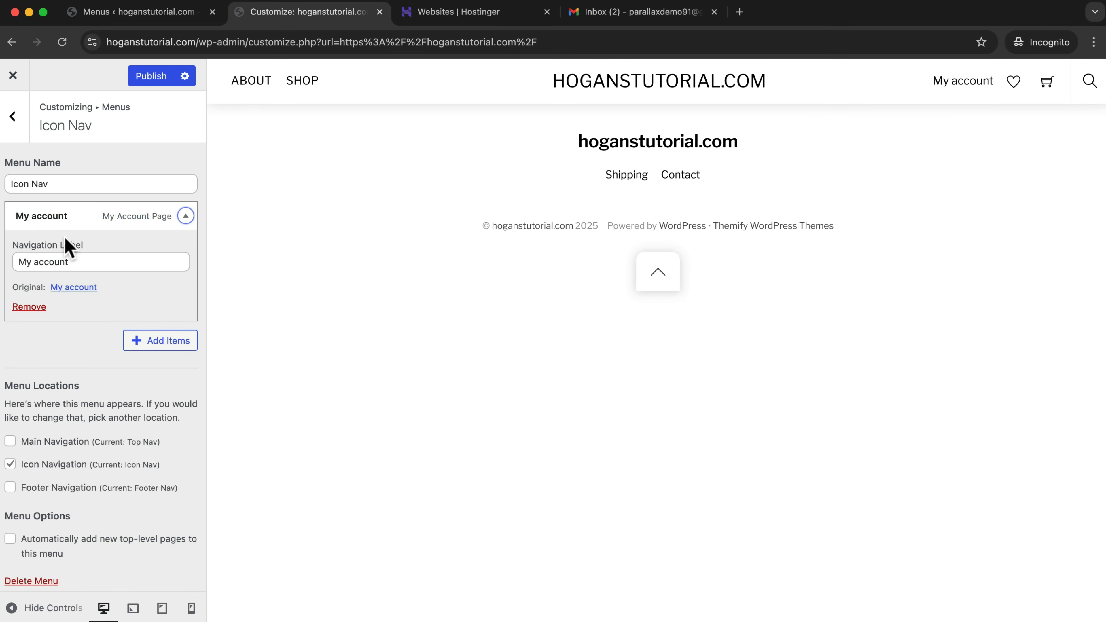
{"action": "left_click", "coordinate": [148, 76]}
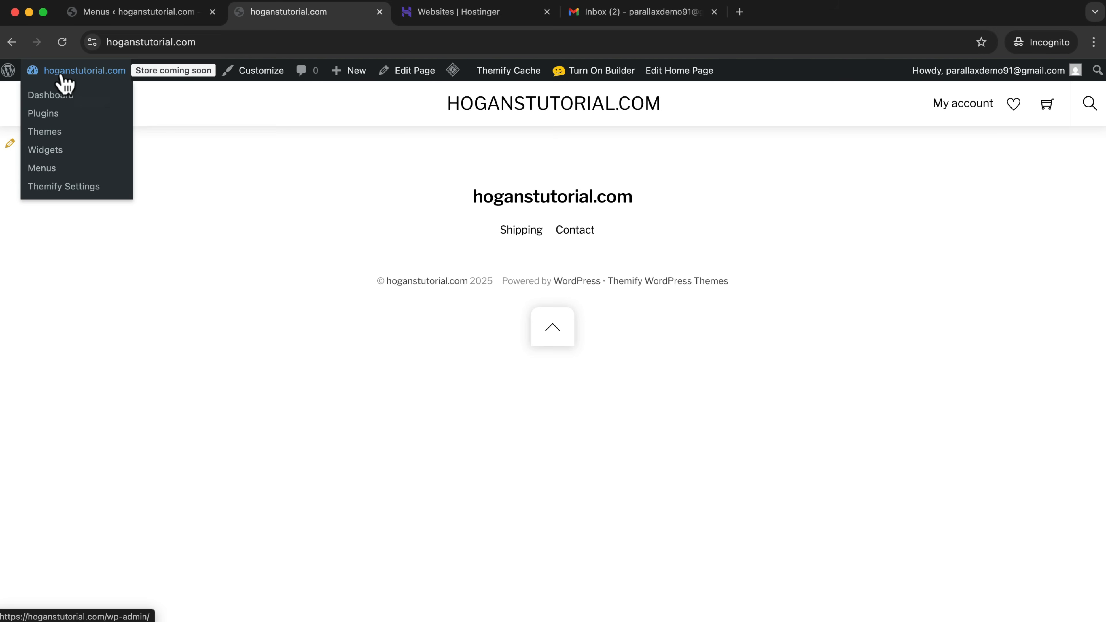
Leave the customizer for the admin menu editor and load the Icon Nav menu for editing.
{"action": "left_click", "coordinate": [45, 169]}
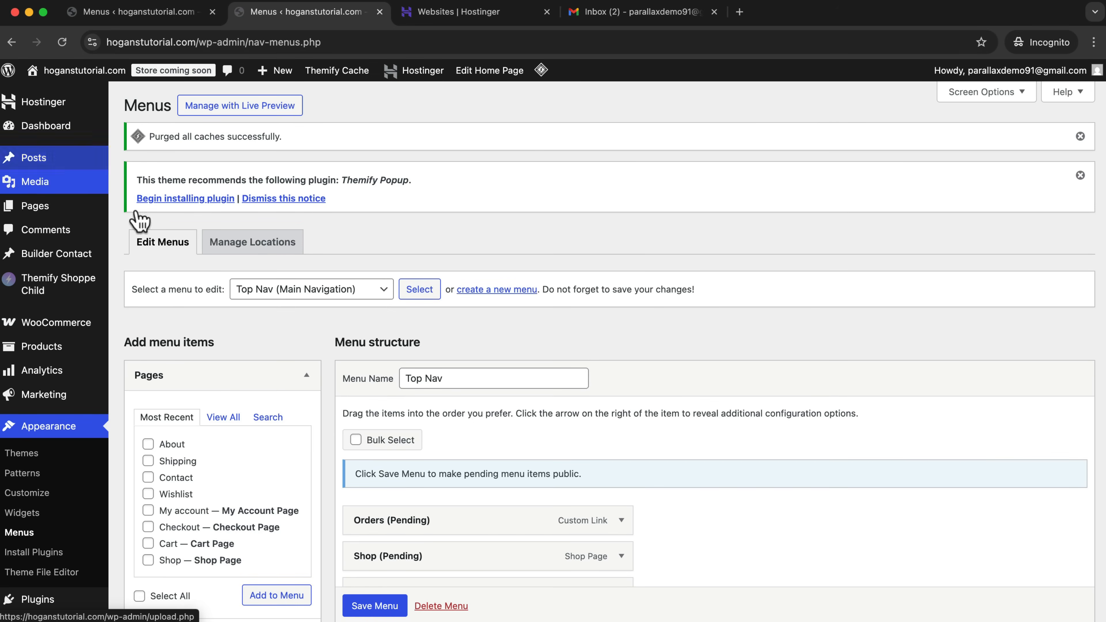
{"action": "scroll", "coordinate": [616, 313], "scroll_direction": "down", "scroll_amount": 3}
{"action": "left_click", "coordinate": [284, 192]}
{"action": "left_click", "coordinate": [288, 174]}
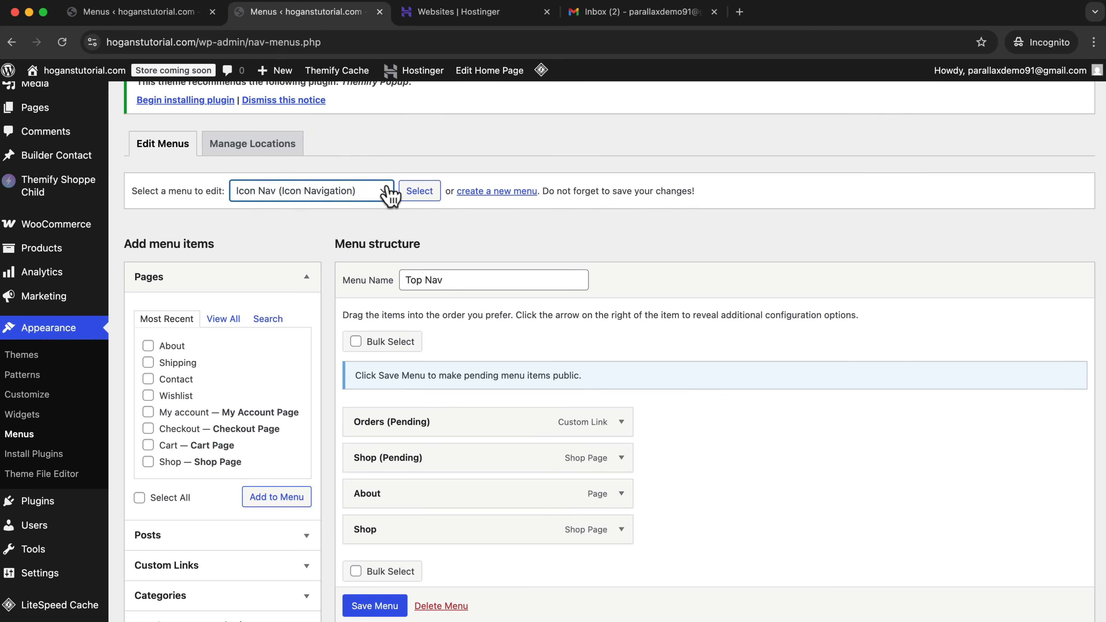
{"action": "left_click", "coordinate": [428, 192]}
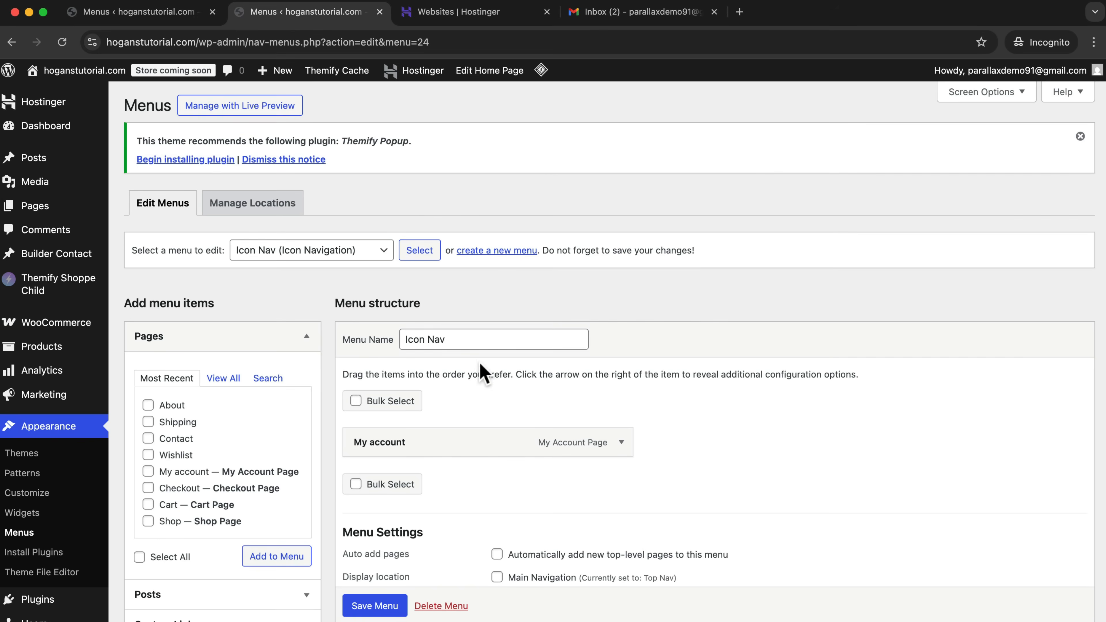
Assign the Themify user icon to the My account item of the Icon Nav menu.
{"action": "scroll", "coordinate": [484, 361], "scroll_direction": "down", "scroll_amount": 2}
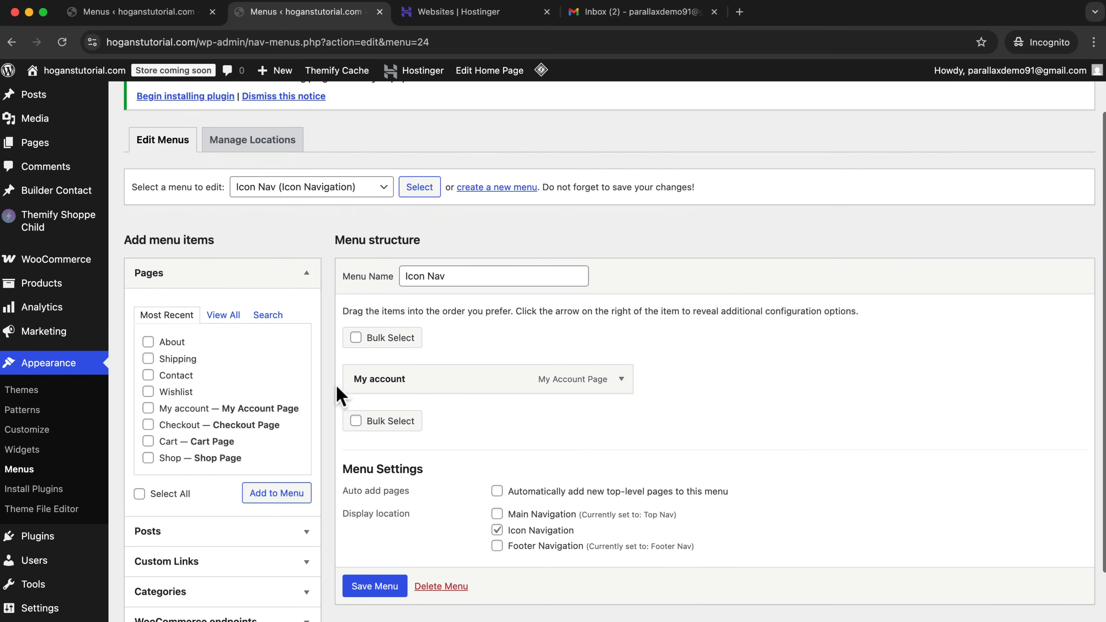
{"action": "left_click", "coordinate": [627, 383]}
{"action": "scroll", "coordinate": [729, 399], "scroll_direction": "down", "scroll_amount": 3}
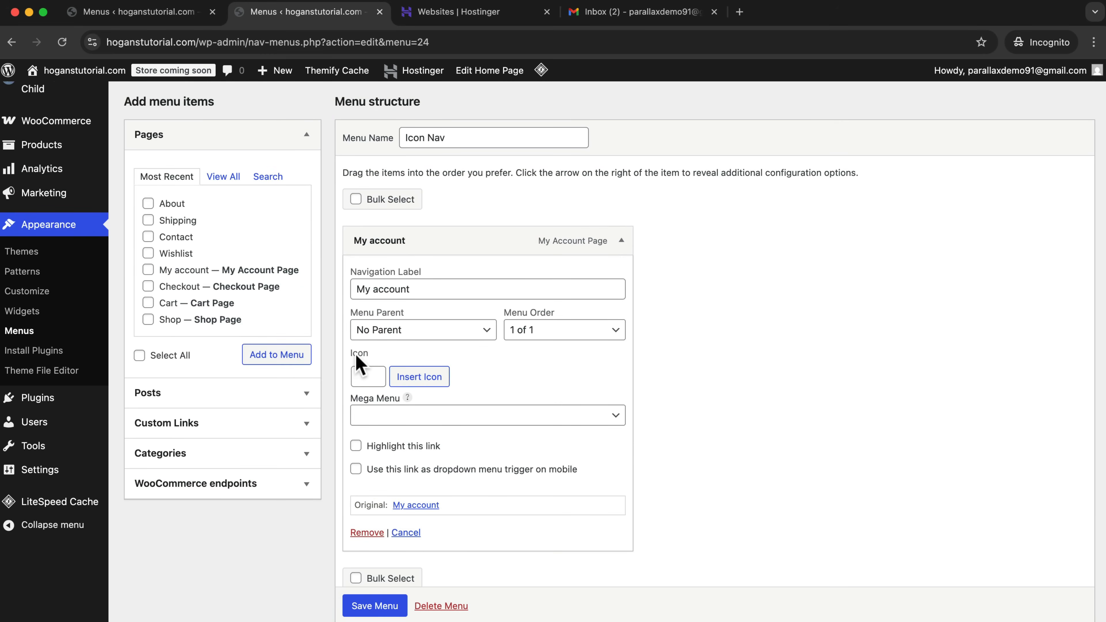
{"action": "left_click", "coordinate": [414, 378]}
{"action": "left_click", "coordinate": [802, 129]}
{"action": "type", "text": "user"}
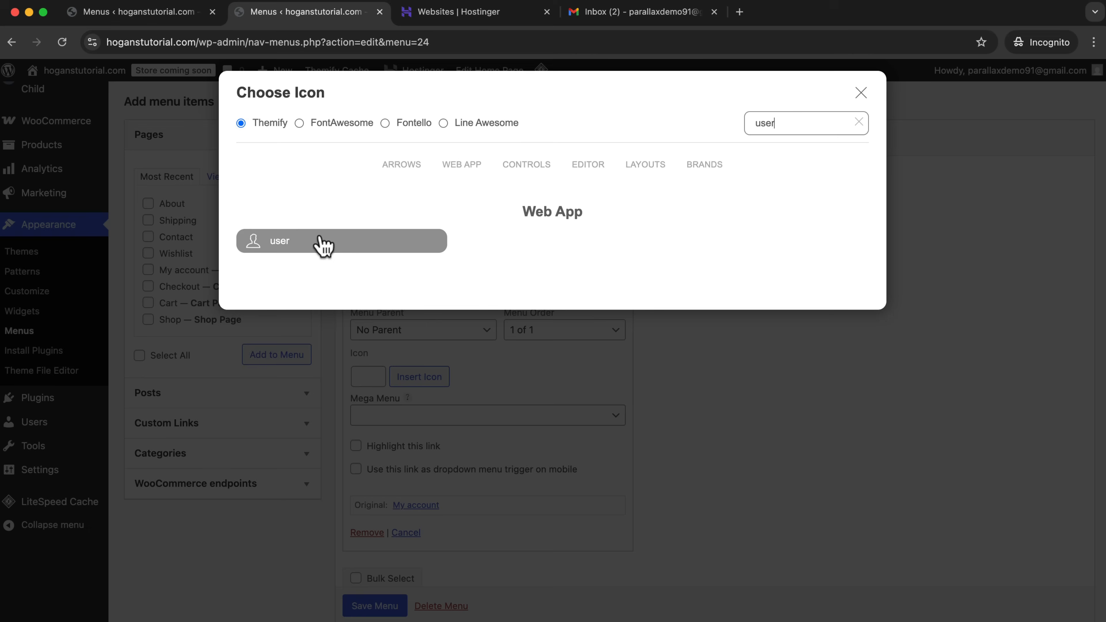
{"action": "left_click", "coordinate": [307, 246]}
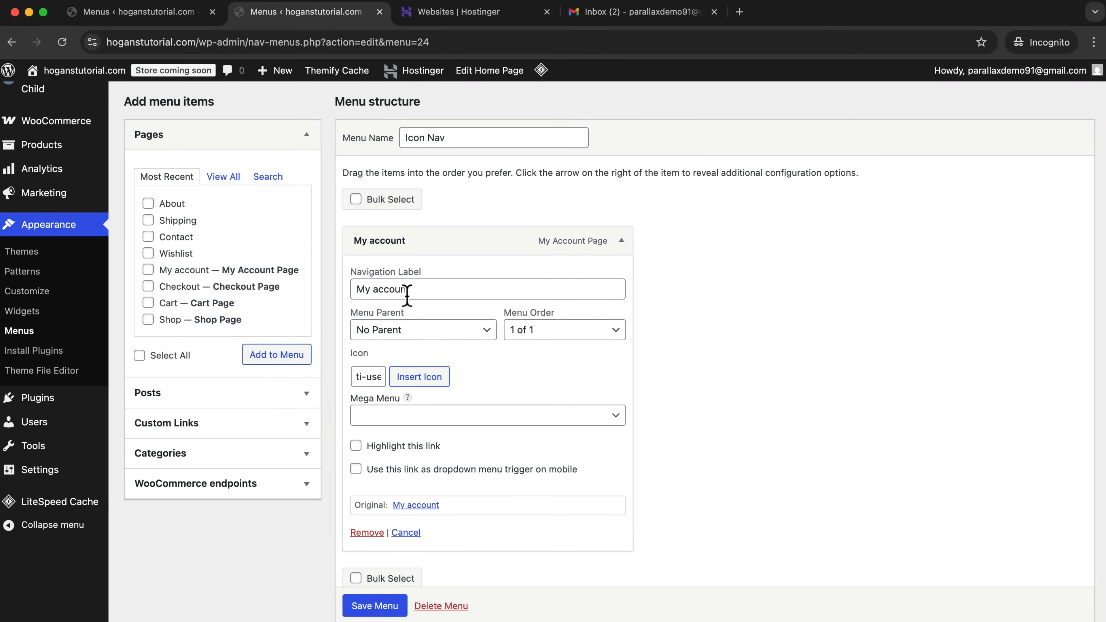
Clear the My account item's navigation label and save the Icon Nav menu.
{"action": "left_click_drag", "start_coordinate": [416, 289], "coordinate": [359, 290]}
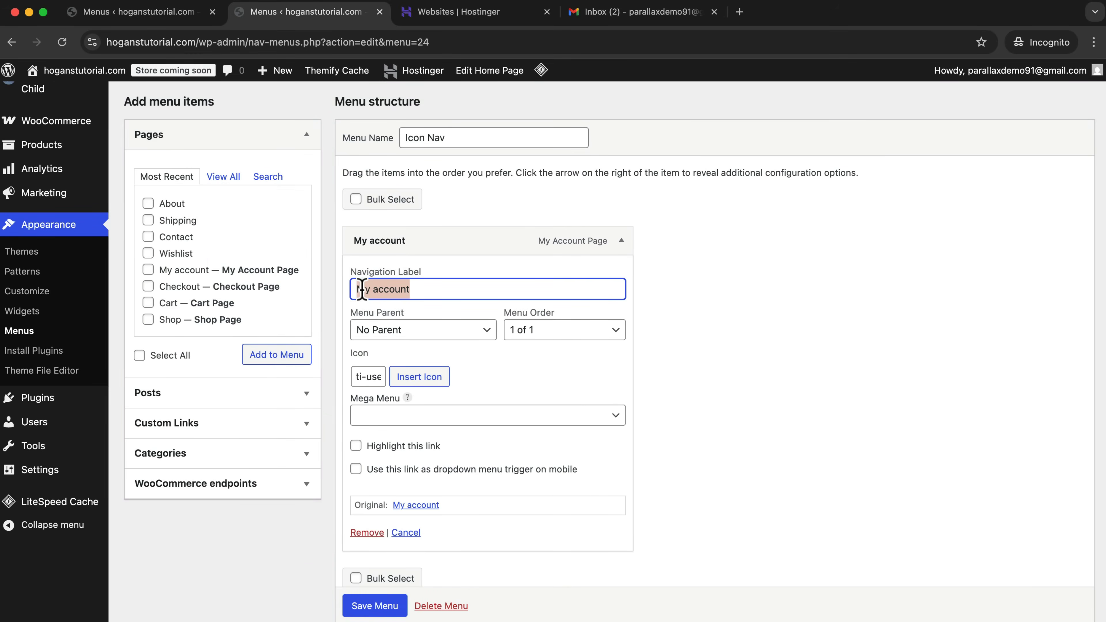
{"action": "key", "text": "BackSpace"}
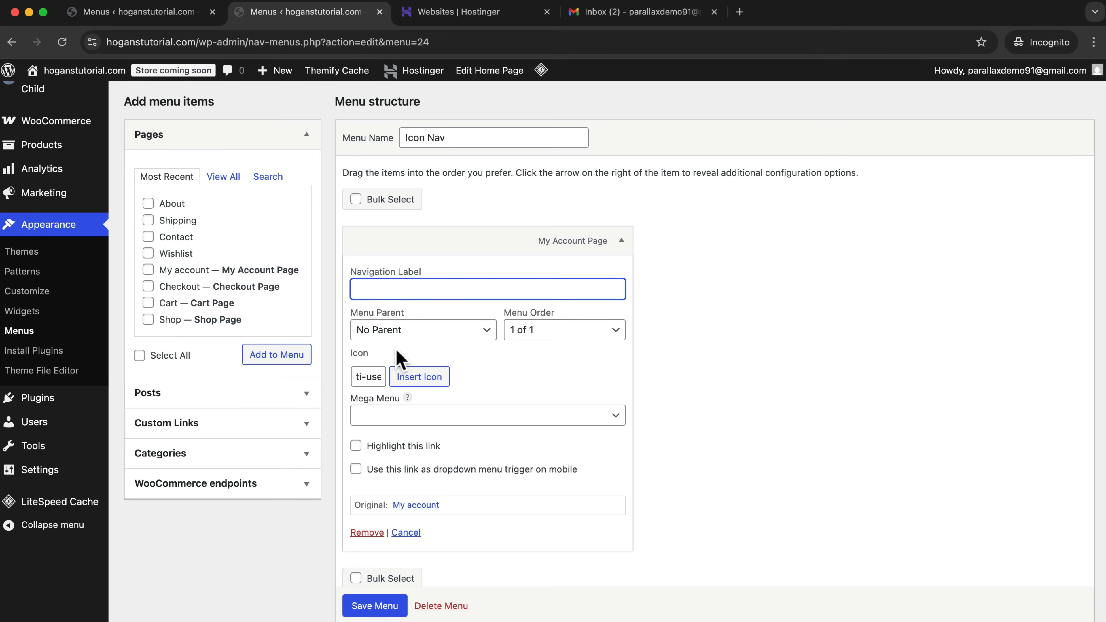
{"action": "scroll", "coordinate": [431, 566], "scroll_direction": "down", "scroll_amount": 5}
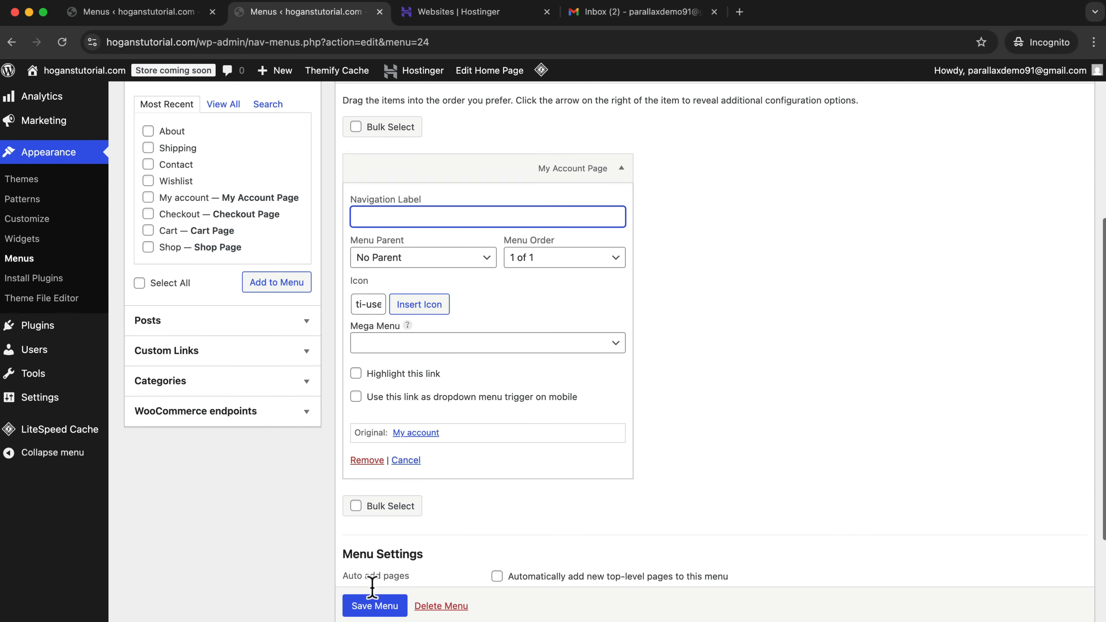
{"action": "left_click", "coordinate": [373, 602]}
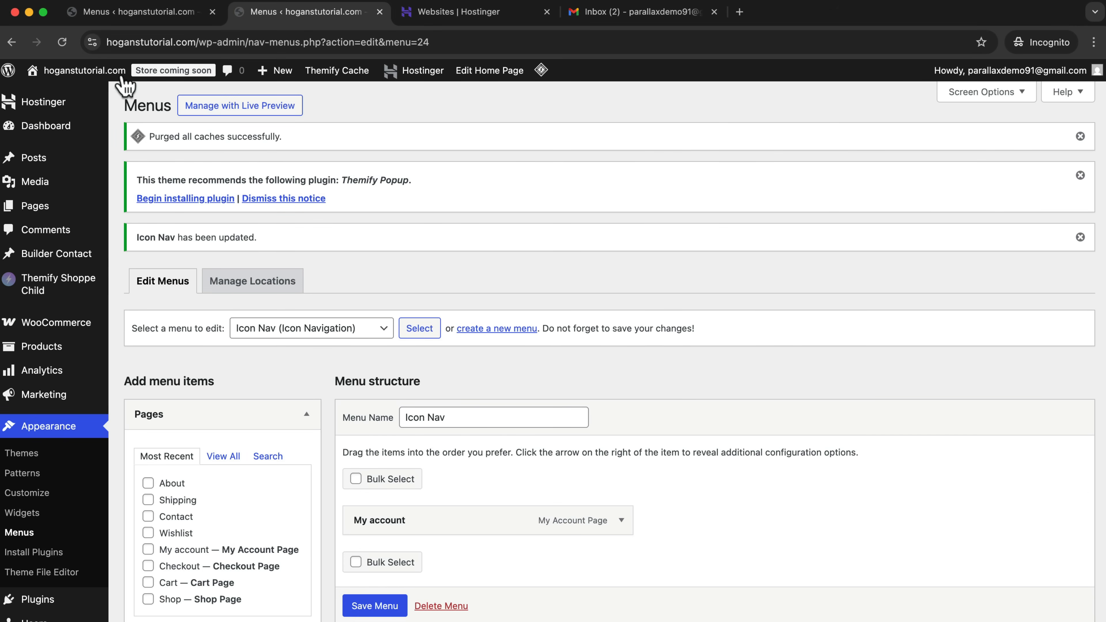
Visit the site's front end and check the account, wishlist and cart icons in the header.
{"action": "mouse_move", "coordinate": [65, 71]}
{"action": "left_click", "coordinate": [42, 96]}
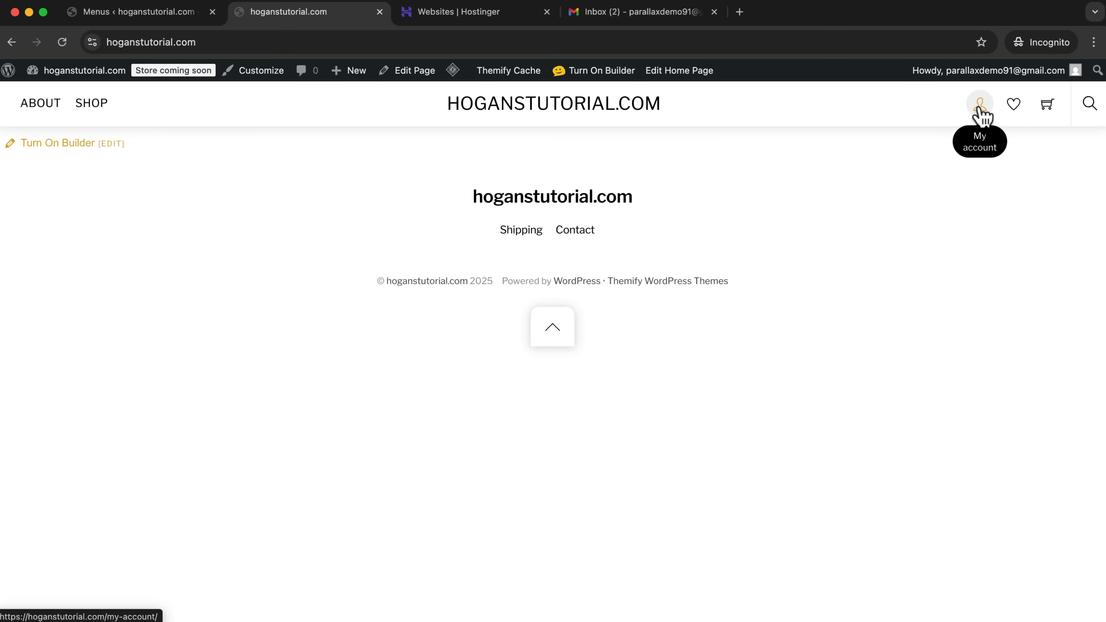
{"action": "mouse_move", "coordinate": [1046, 112]}
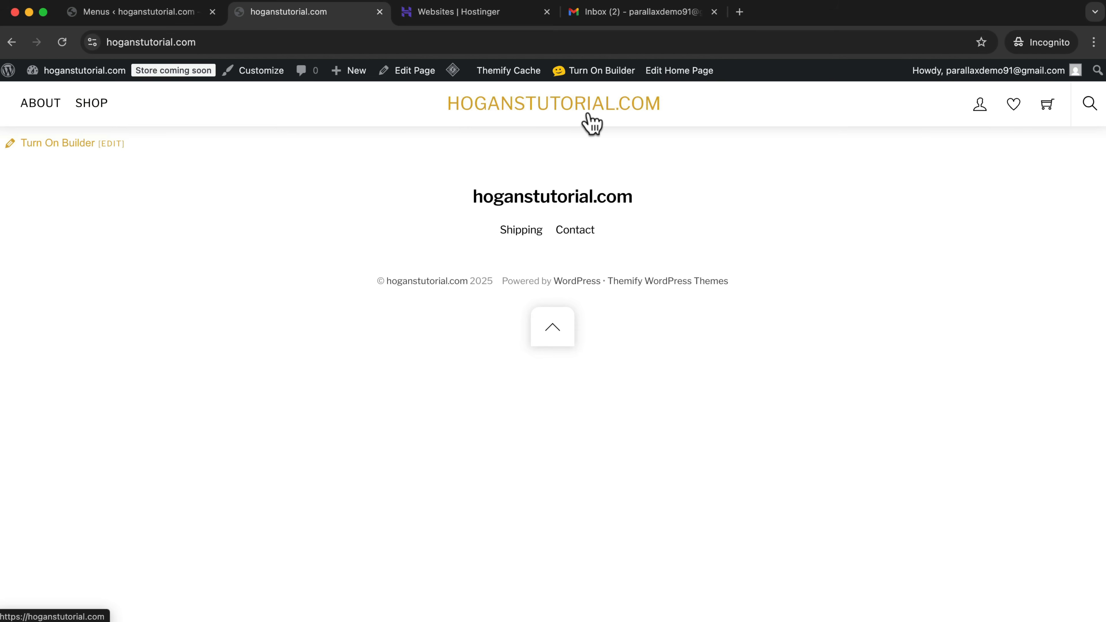
In the customizer's Top Nav menu, reorder the items so Shop comes before About, keeping both at the top level.
{"action": "left_click", "coordinate": [276, 75]}
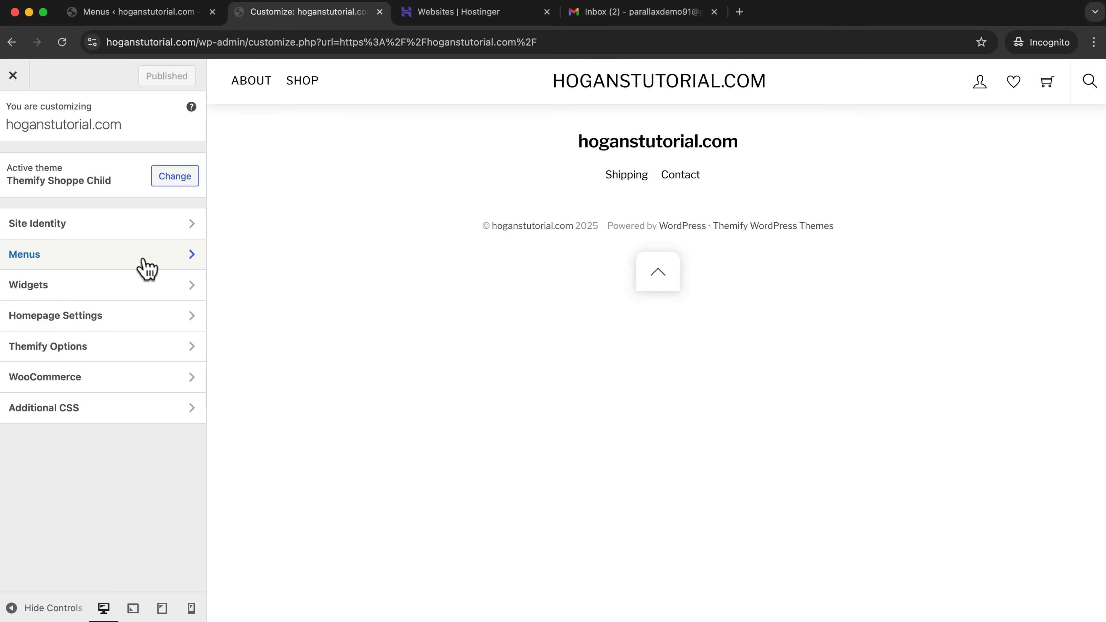
{"action": "left_click", "coordinate": [51, 264]}
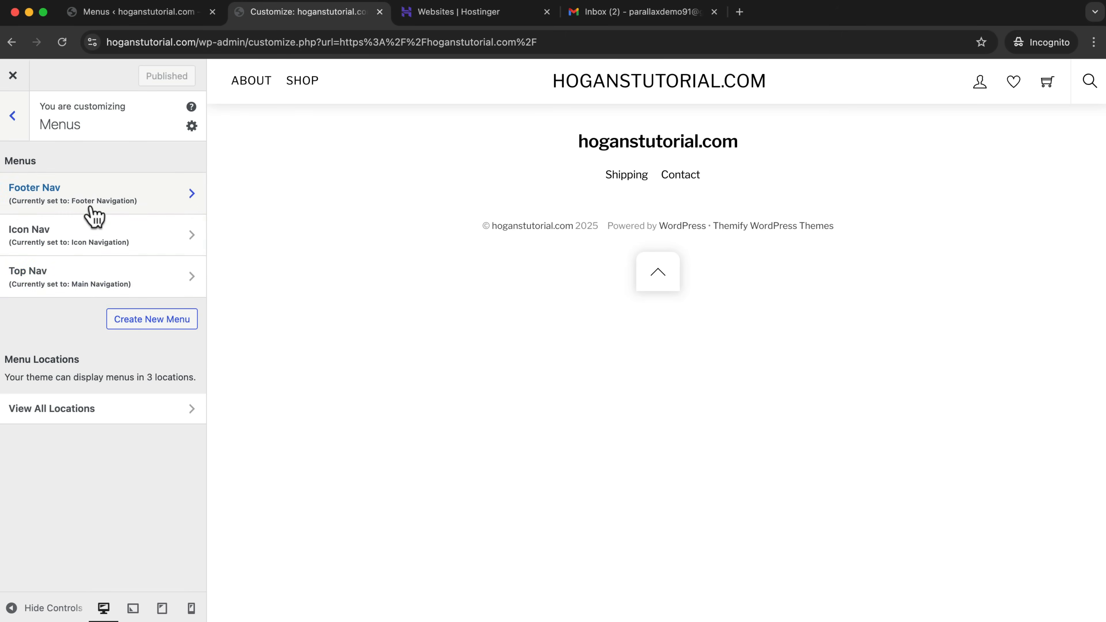
{"action": "left_click", "coordinate": [75, 283]}
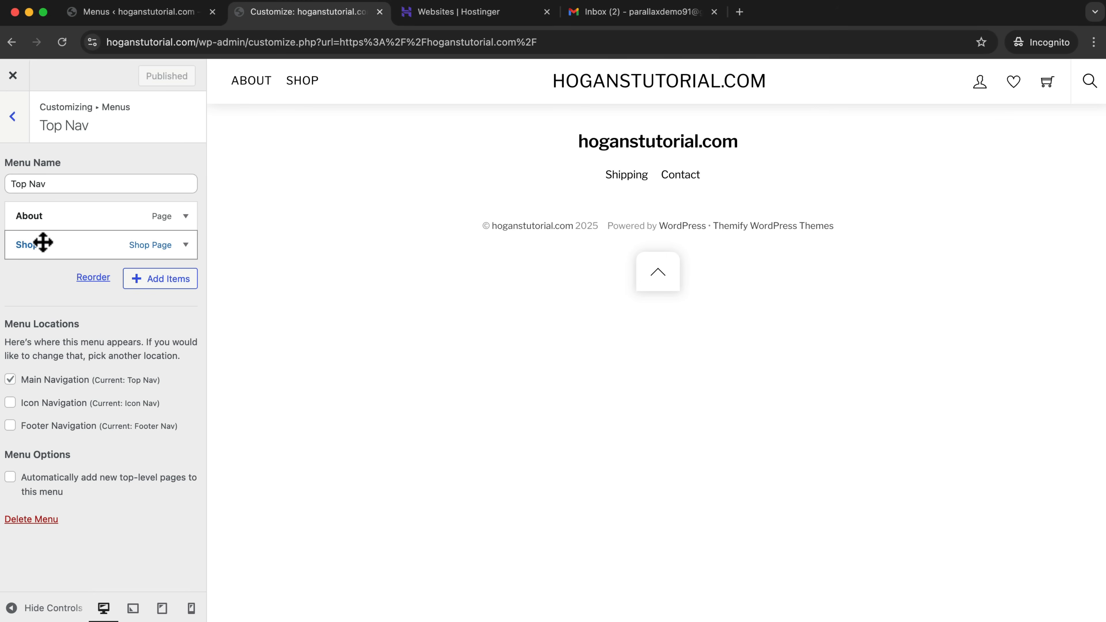
{"action": "left_click_drag", "start_coordinate": [44, 220], "coordinate": [59, 249]}
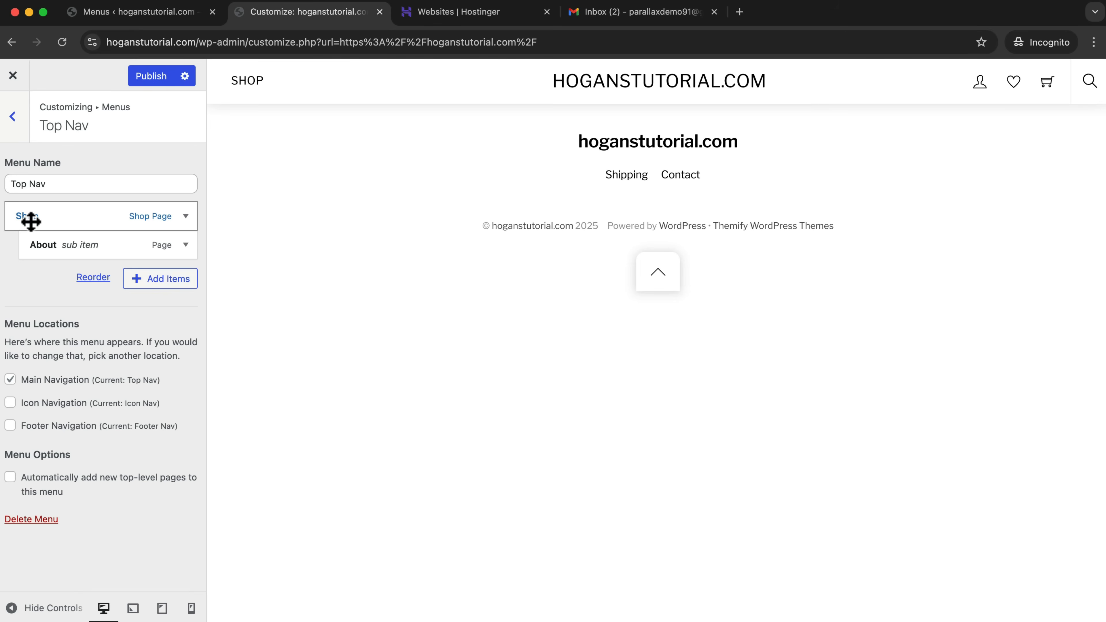
{"action": "mouse_move", "coordinate": [238, 92]}
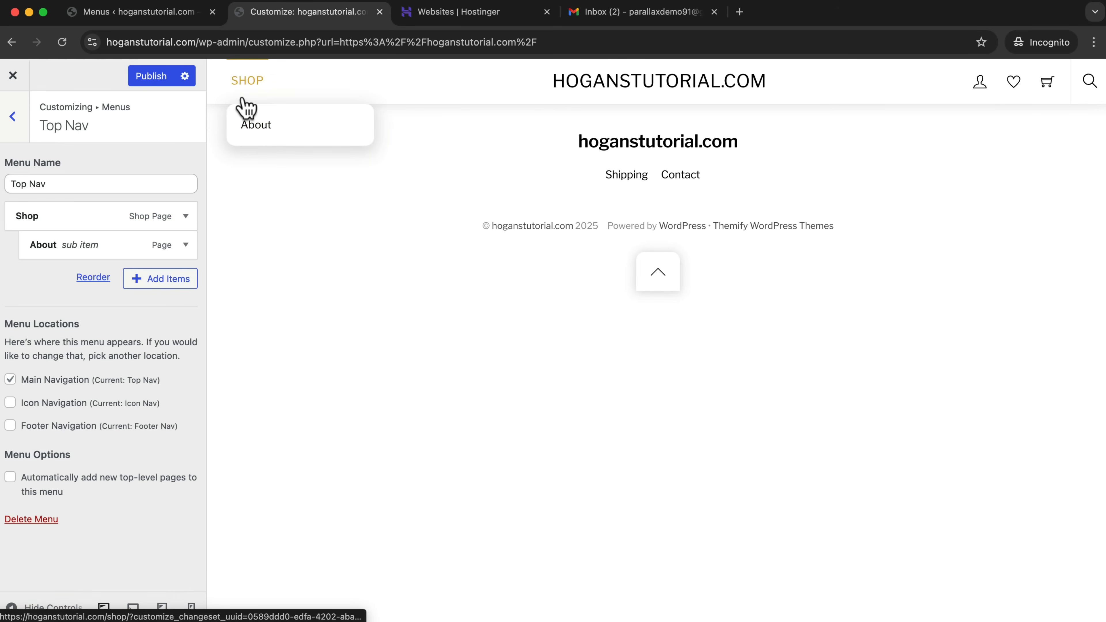
{"action": "left_click_drag", "start_coordinate": [101, 245], "coordinate": [87, 244]}
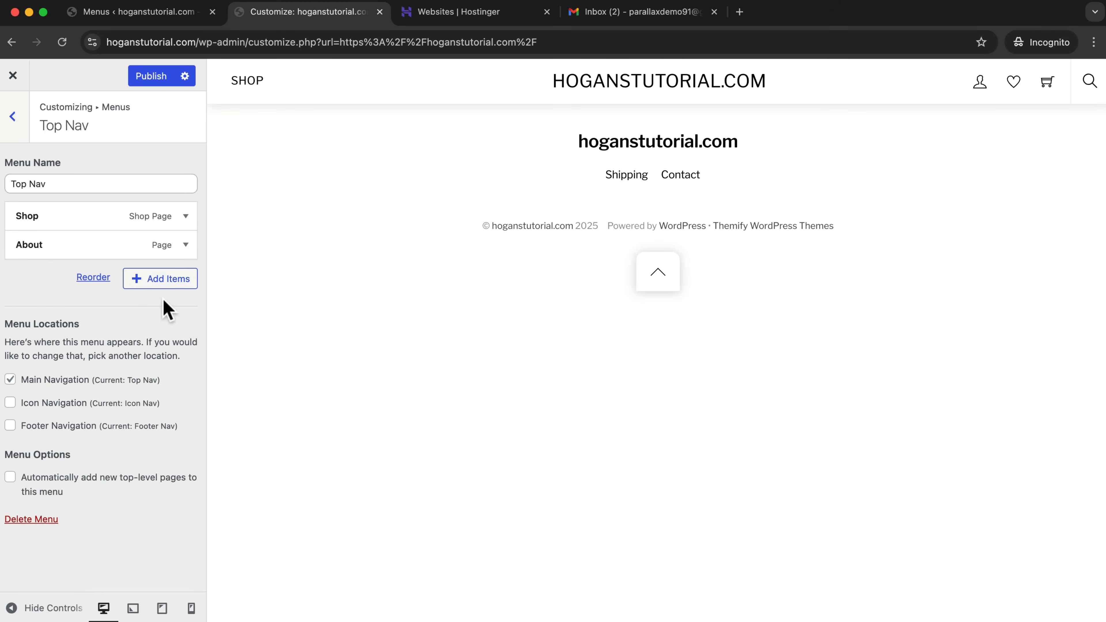
Check the product categories available for the Top Nav menu, publish the menu changes and leave the customizer.
{"action": "left_click", "coordinate": [140, 286]}
{"action": "scroll", "coordinate": [309, 395], "scroll_direction": "down", "scroll_amount": 1}
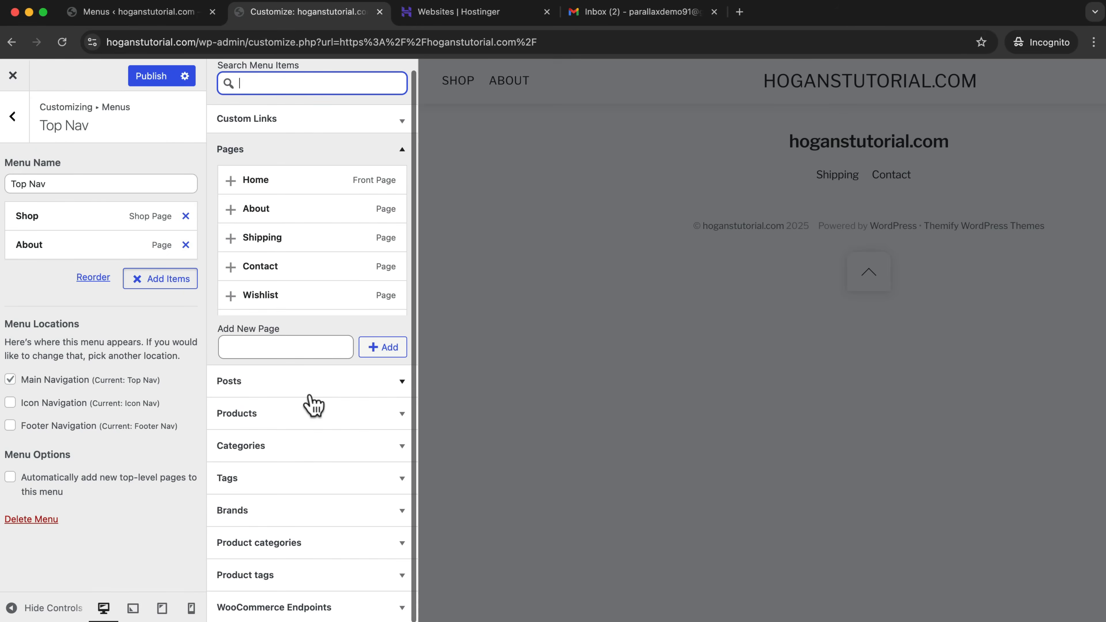
{"action": "left_click", "coordinate": [287, 545]}
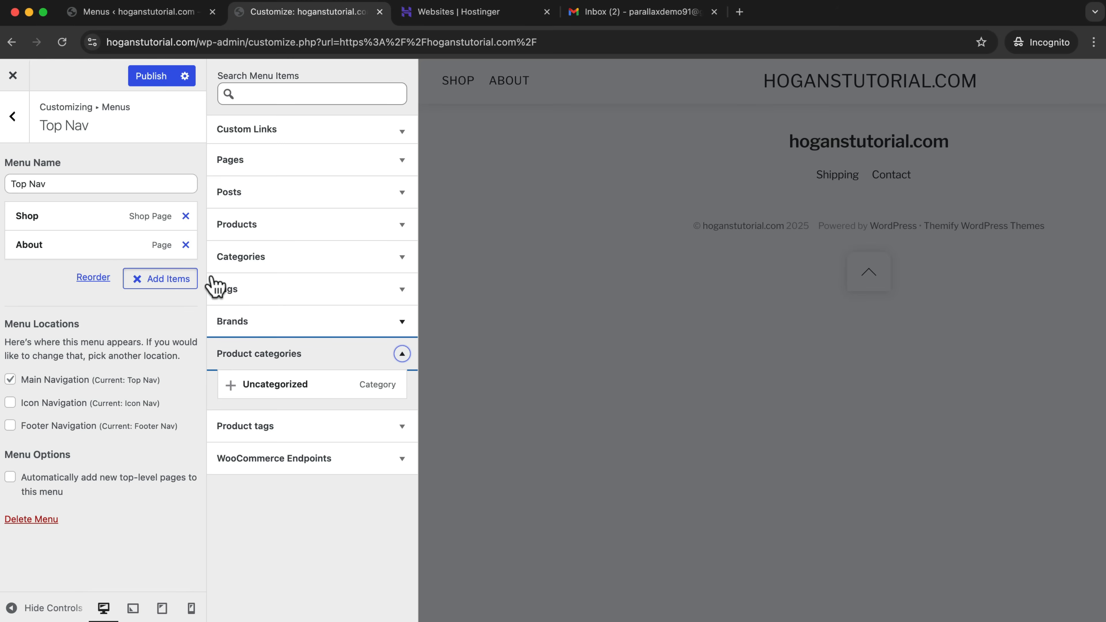
{"action": "left_click", "coordinate": [150, 78]}
{"action": "left_click", "coordinate": [13, 76]}
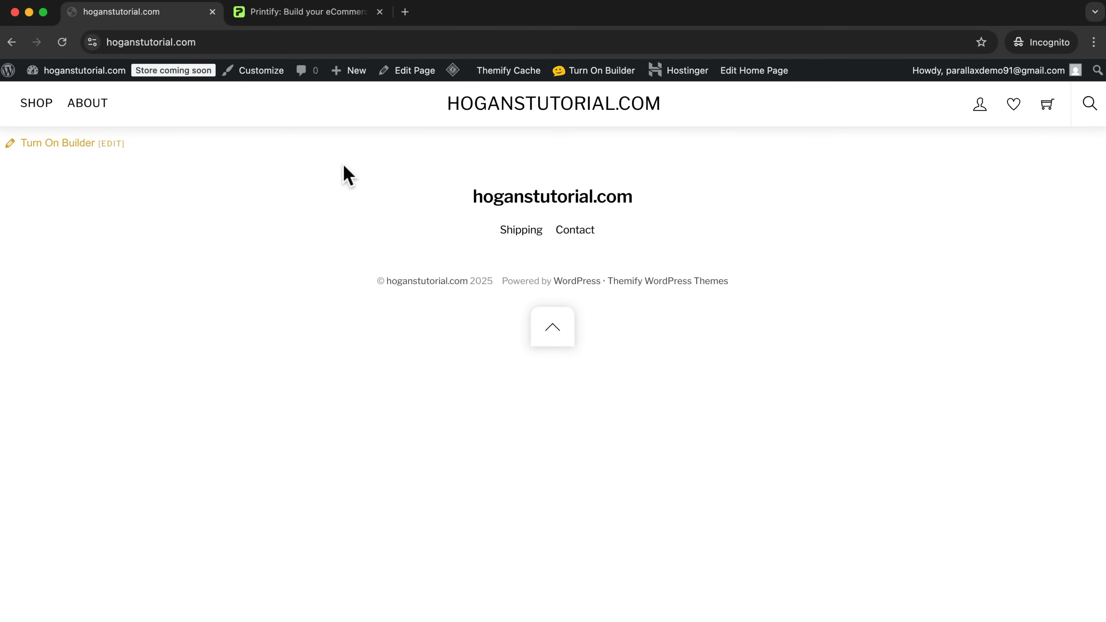
Switch to the Printify site, go through sign-up and look over the dashboard's navigation.
{"action": "left_click", "coordinate": [270, 13]}
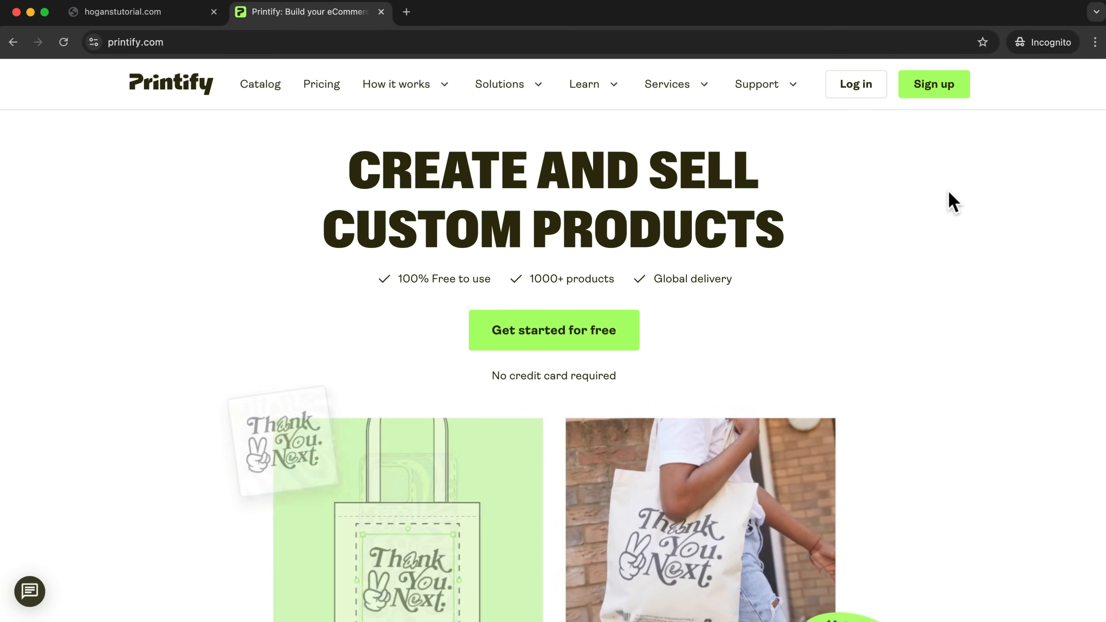
{"action": "left_click", "coordinate": [935, 100]}
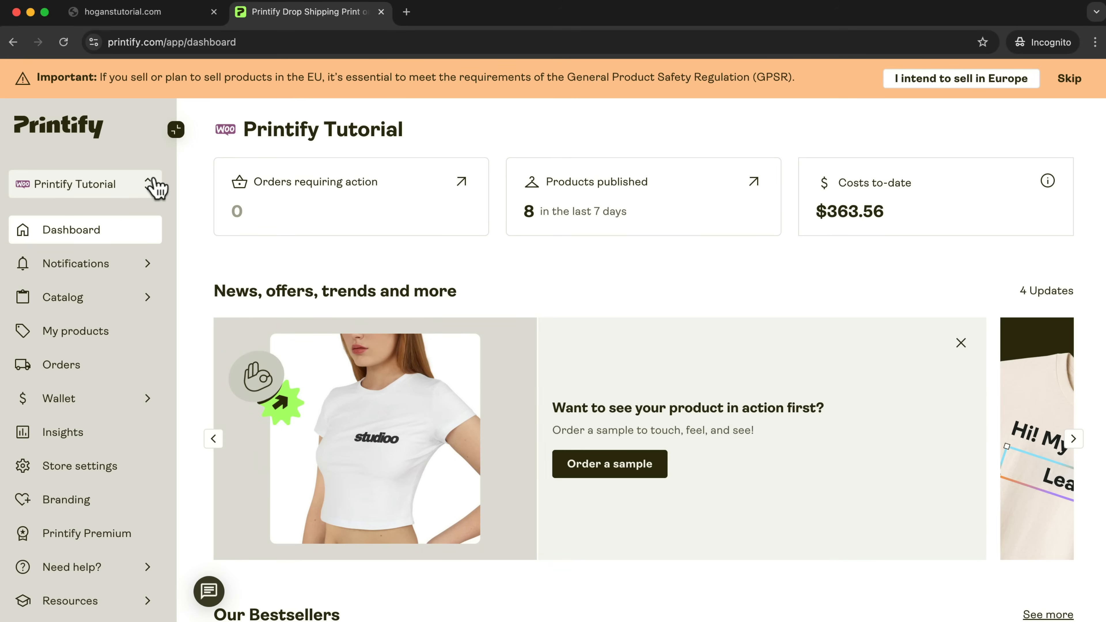
{"action": "scroll", "coordinate": [128, 292], "scroll_direction": "down", "scroll_amount": 2}
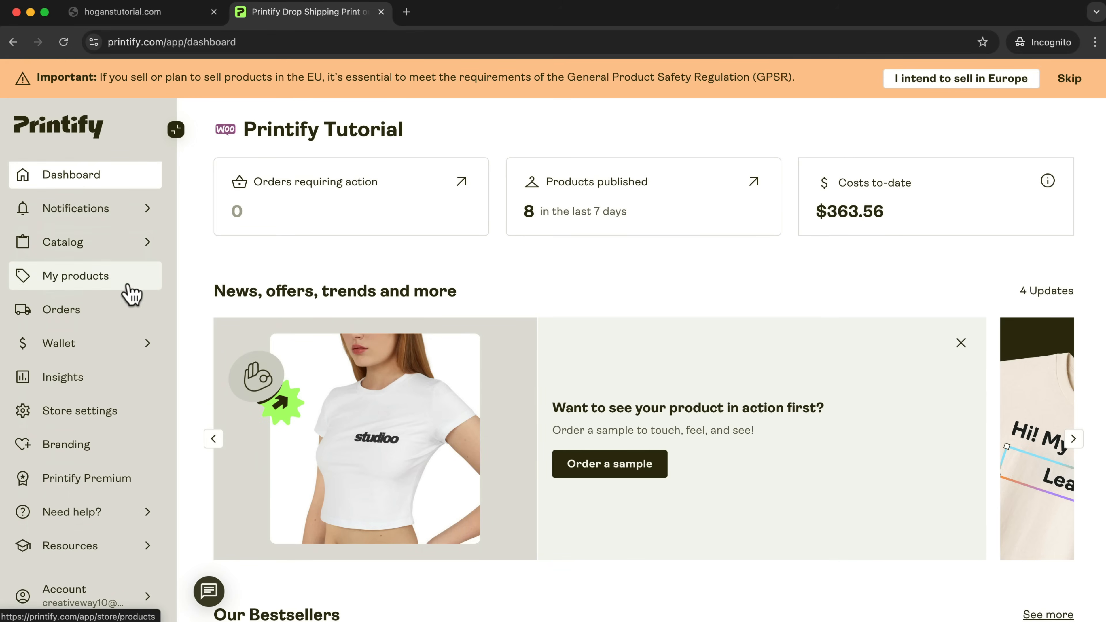
{"action": "scroll", "coordinate": [129, 293], "scroll_direction": "up", "scroll_amount": 2}
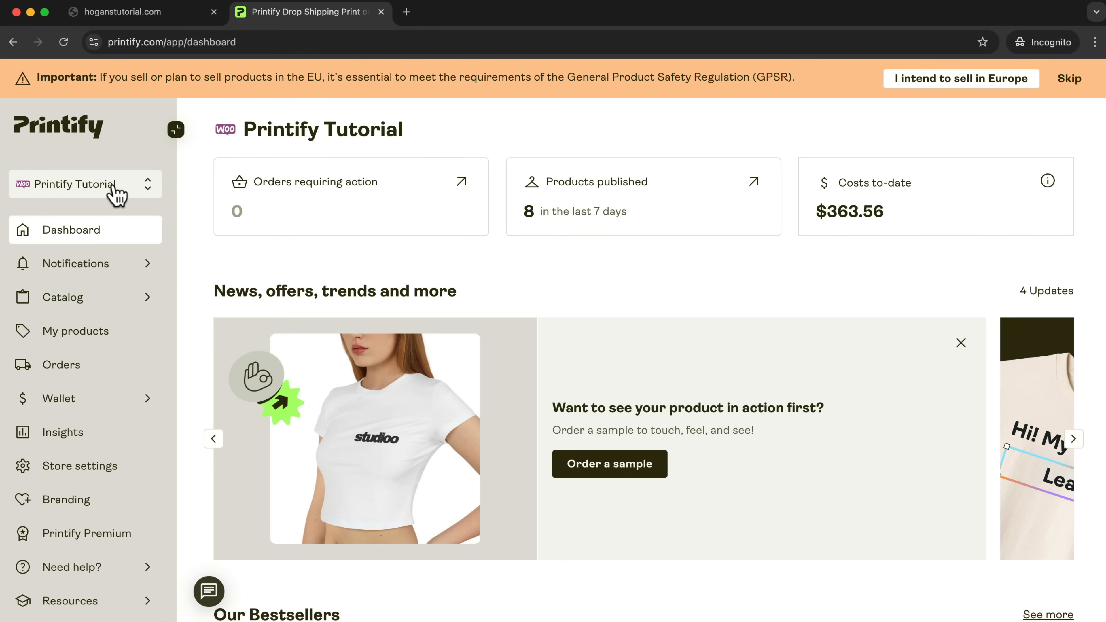
Start adding a new Printify store with WooCommerce as its sales channel.
{"action": "left_click", "coordinate": [125, 193]}
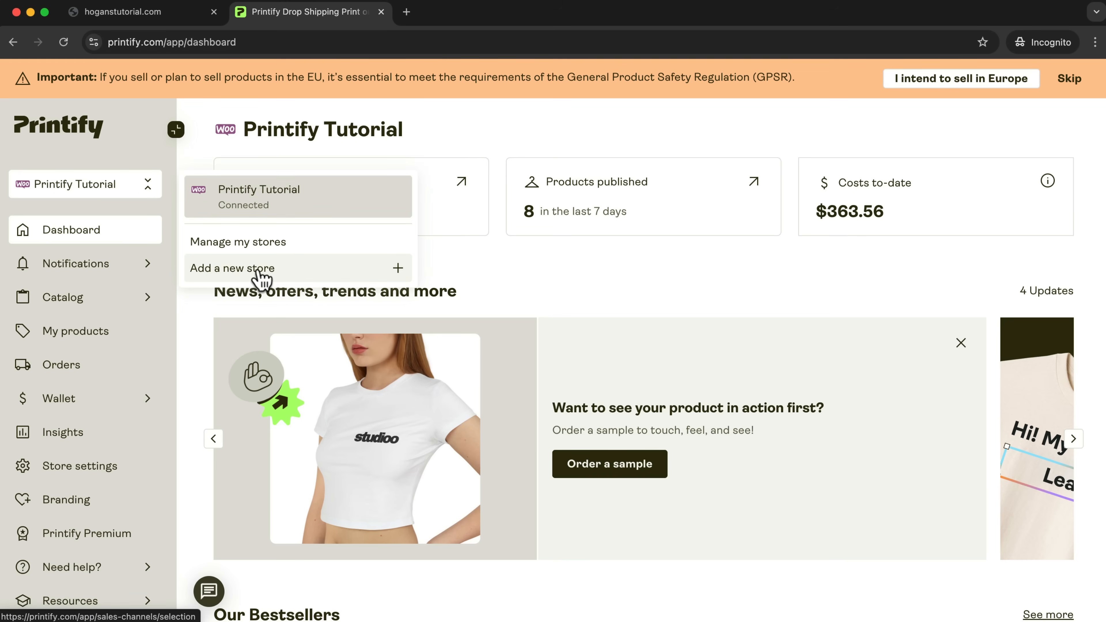
{"action": "left_click", "coordinate": [246, 275]}
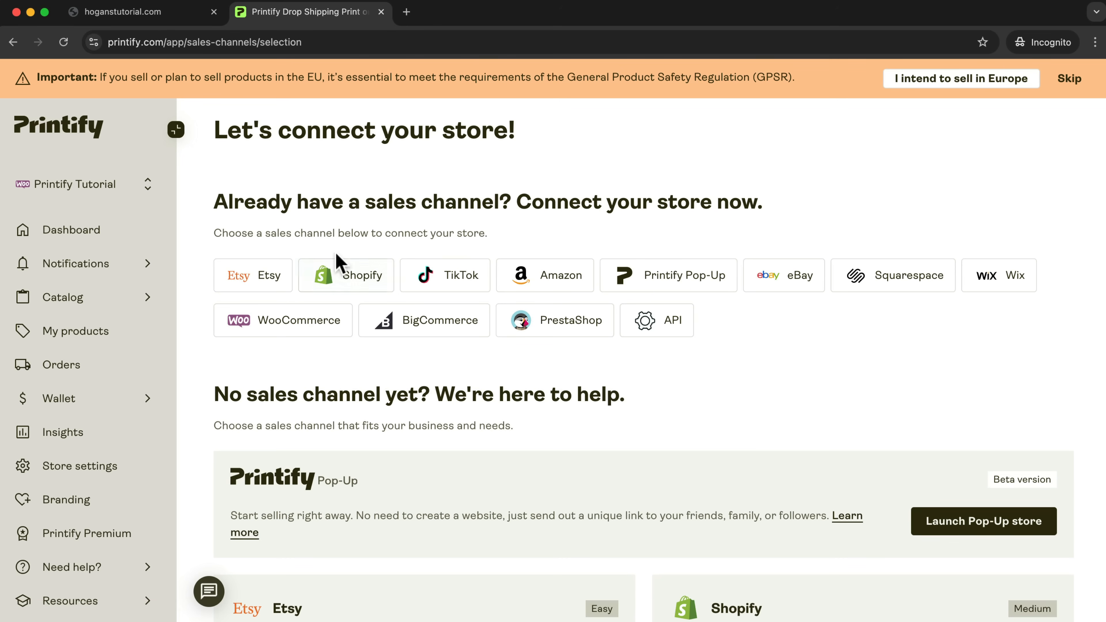
{"action": "left_click", "coordinate": [296, 328]}
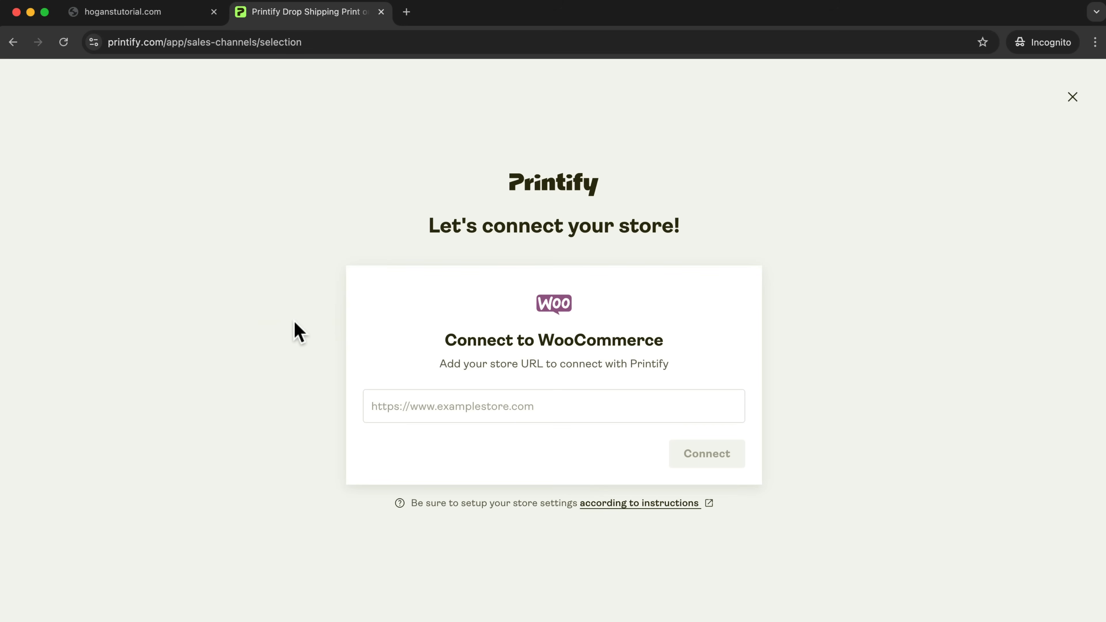
{"action": "left_click", "coordinate": [115, 17]}
{"action": "left_click", "coordinate": [188, 41]}
{"action": "right_click", "coordinate": [125, 38]}
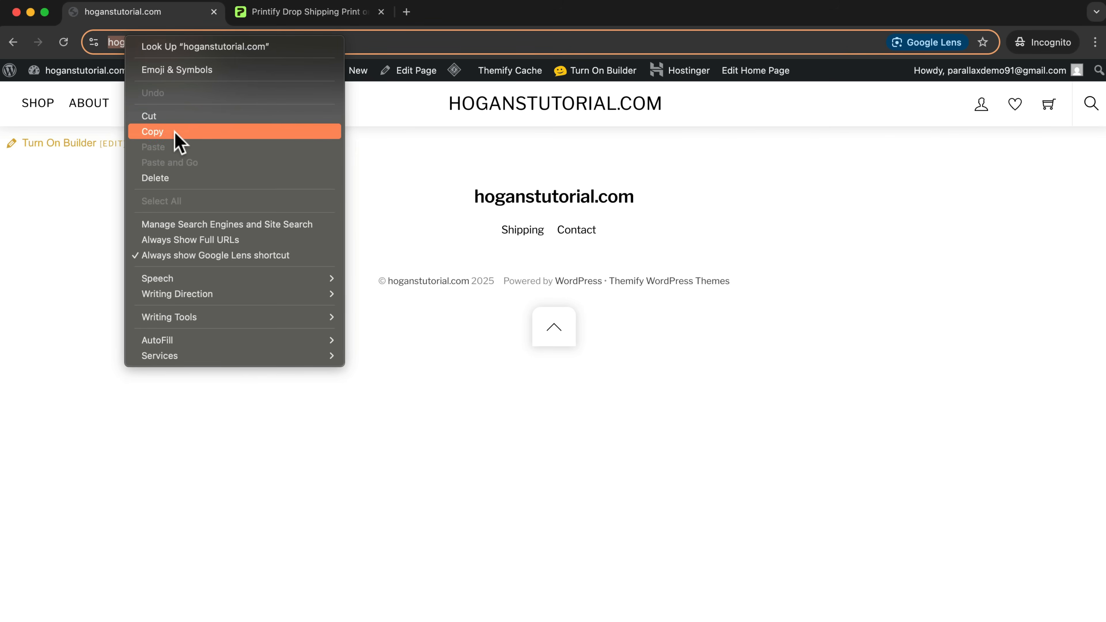
{"action": "left_click", "coordinate": [175, 132]}
{"action": "left_click", "coordinate": [282, 18]}
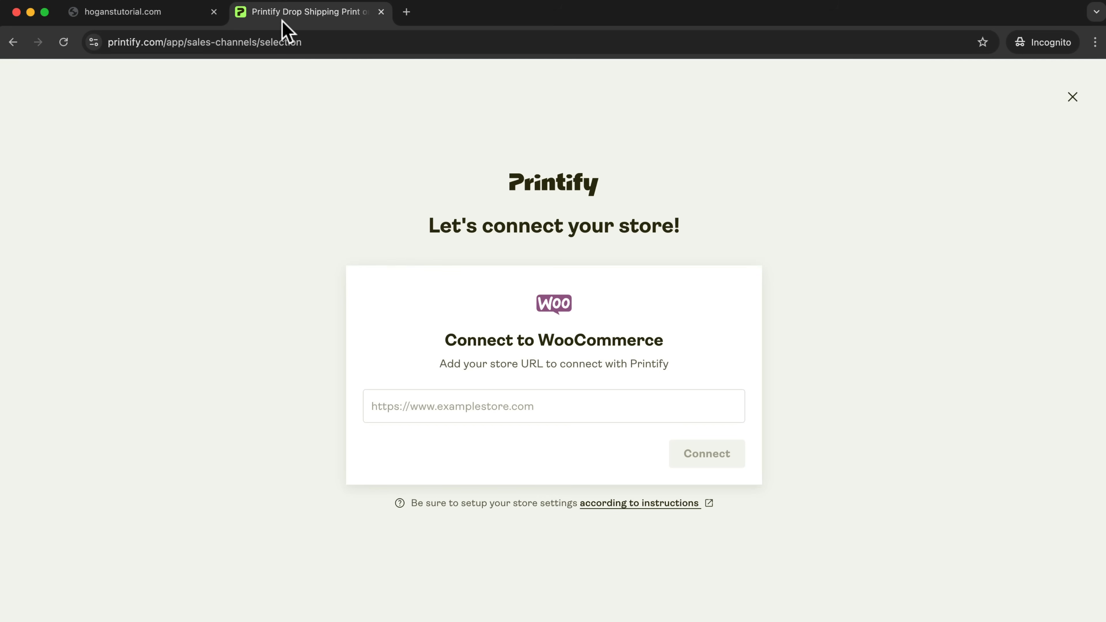
{"action": "right_click", "coordinate": [453, 396]}
{"action": "left_click", "coordinate": [486, 511]}
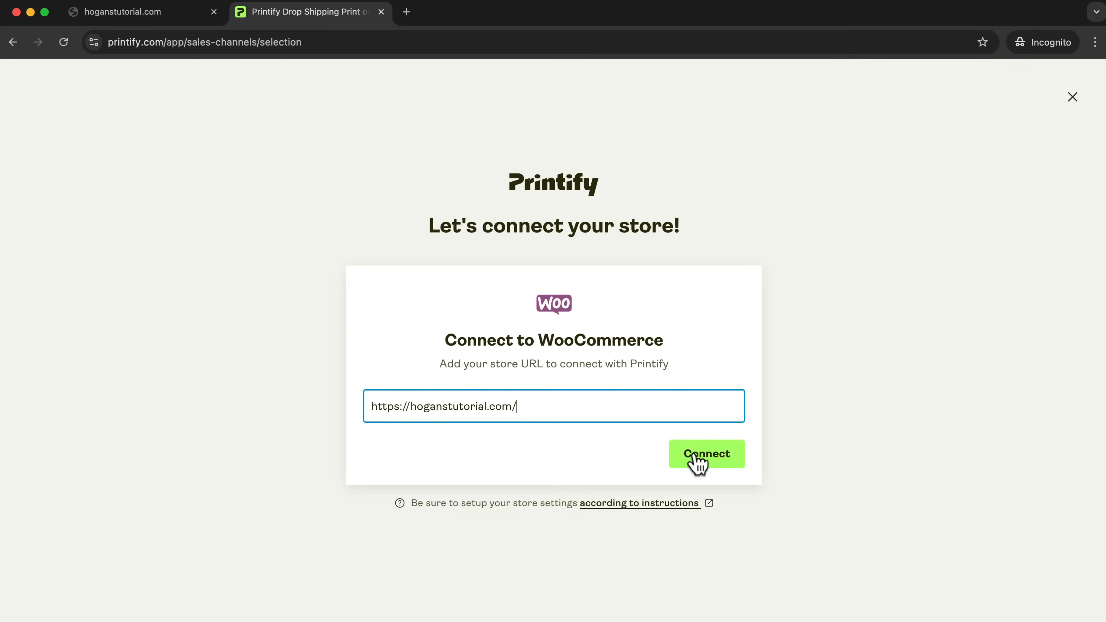
Connect the WooCommerce store and approve Printify's read/write access to it.
{"action": "left_click", "coordinate": [702, 457]}
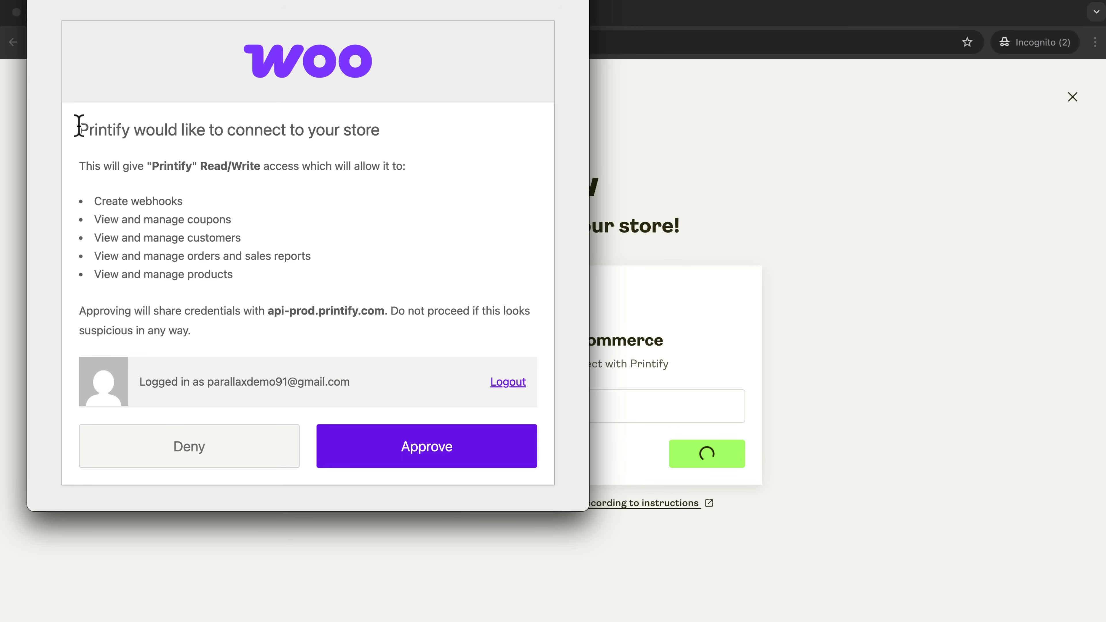
{"action": "left_click_drag", "start_coordinate": [79, 127], "coordinate": [346, 138]}
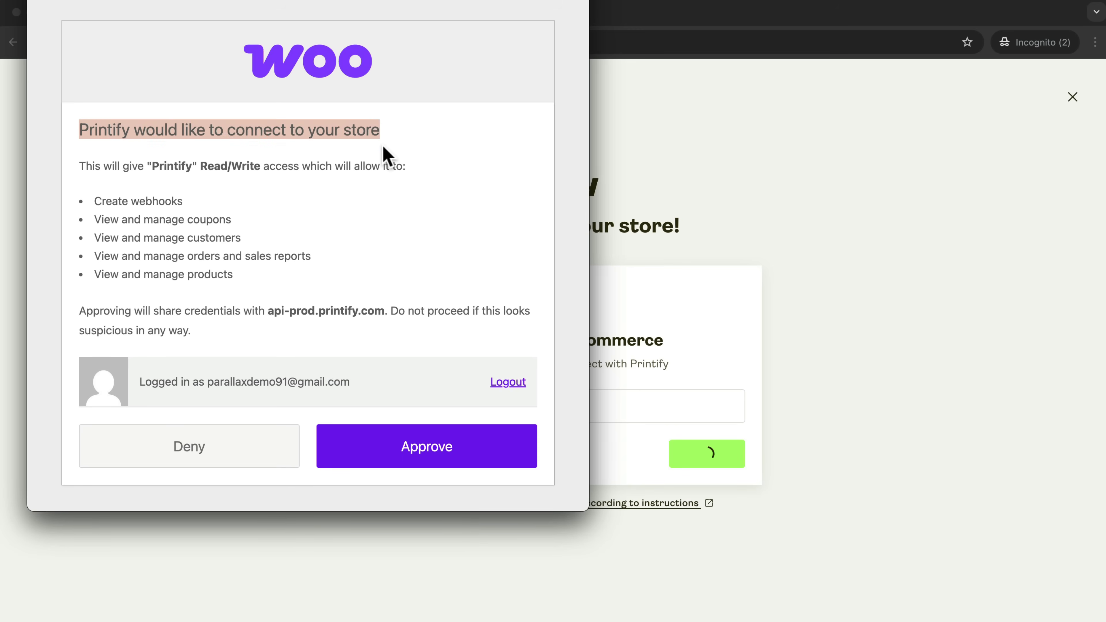
{"action": "left_click", "coordinate": [427, 460]}
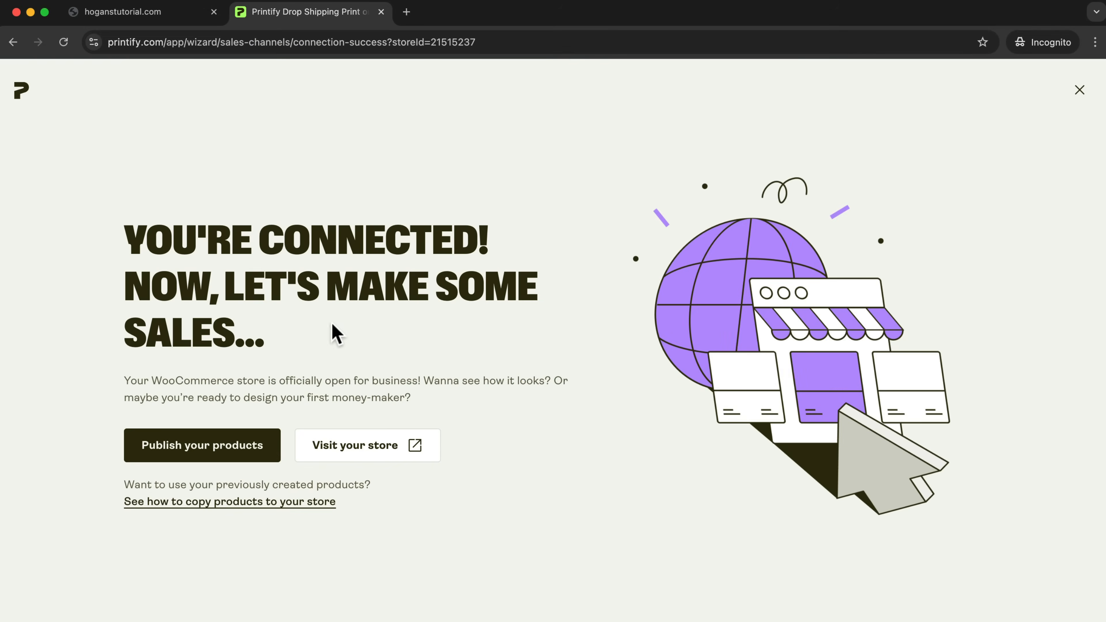
{"action": "left_click_drag", "start_coordinate": [125, 240], "coordinate": [472, 248]}
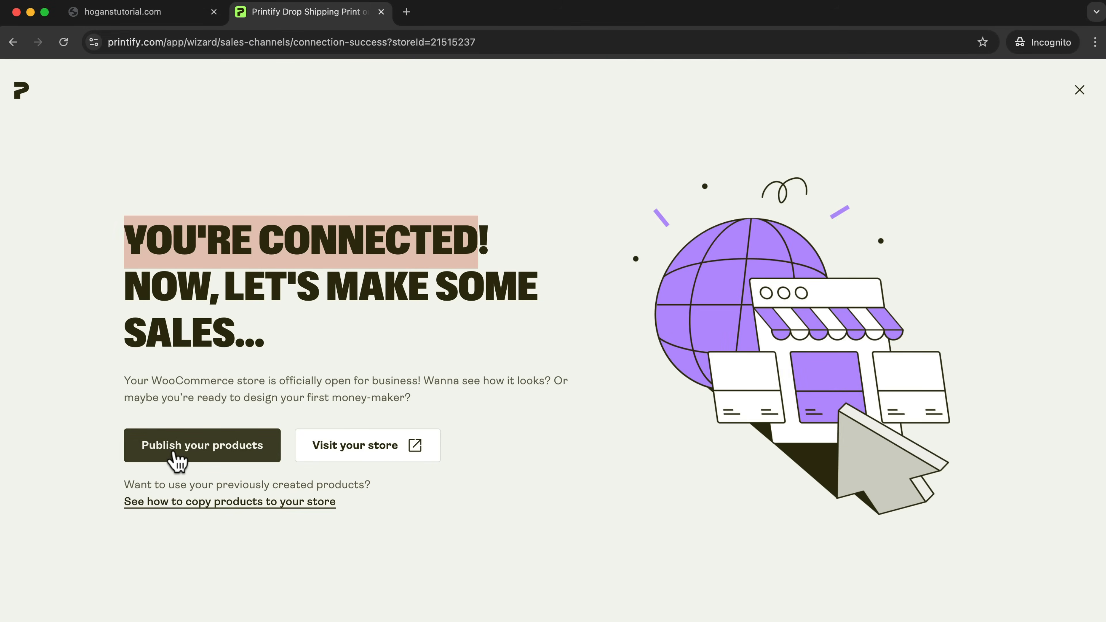
Proceed to publishing products and open the Men's Clothing T-shirts category of the Printify catalog.
{"action": "left_click", "coordinate": [177, 462]}
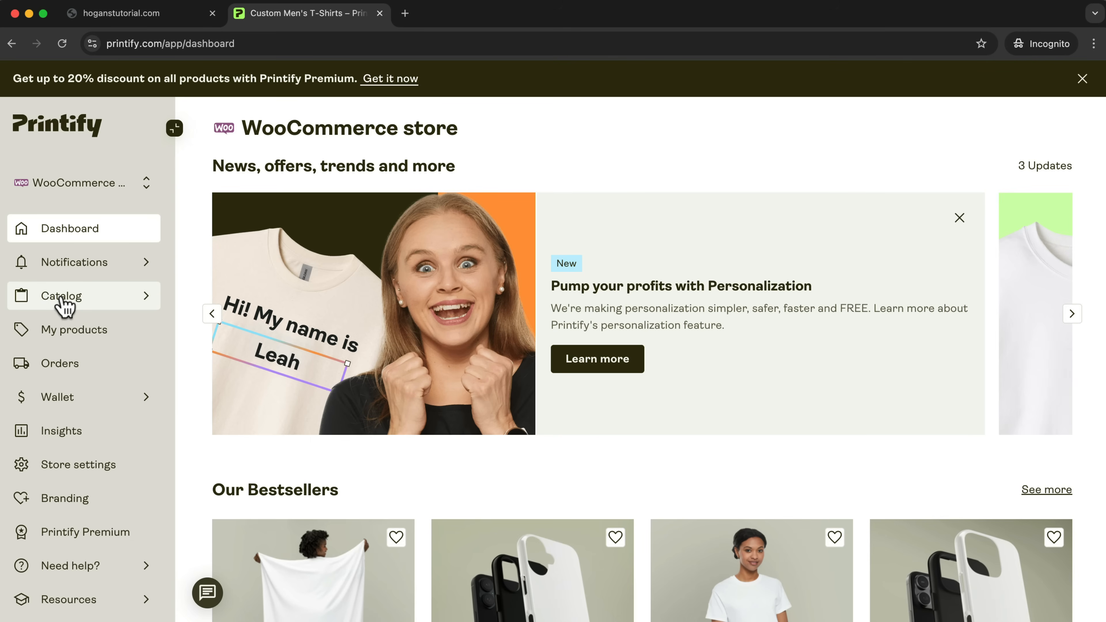
{"action": "left_click", "coordinate": [65, 306]}
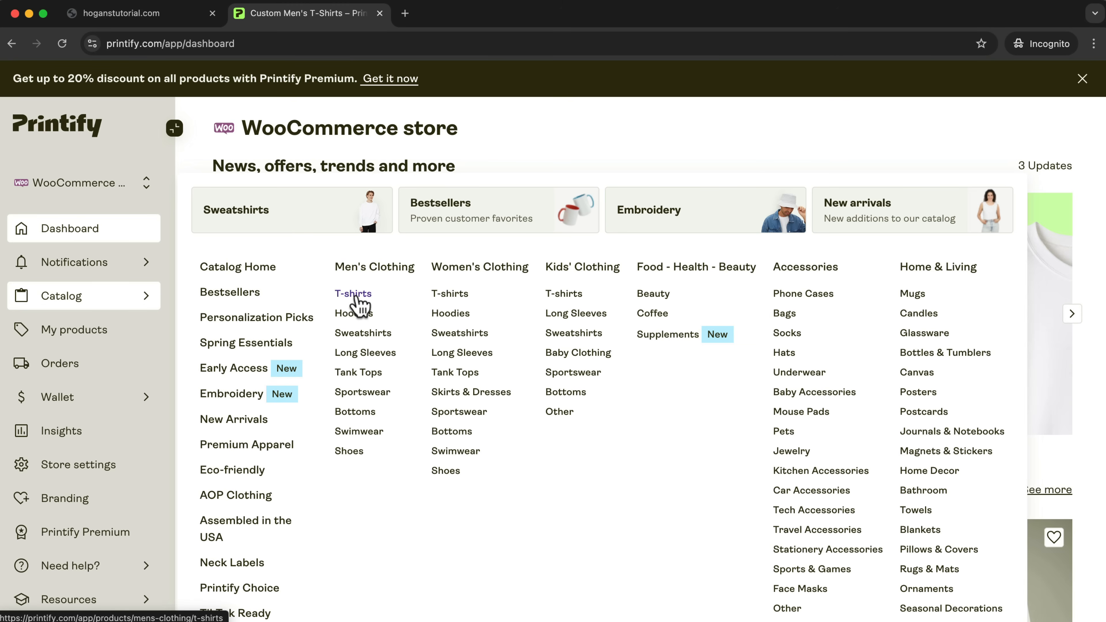
{"action": "left_click", "coordinate": [354, 297]}
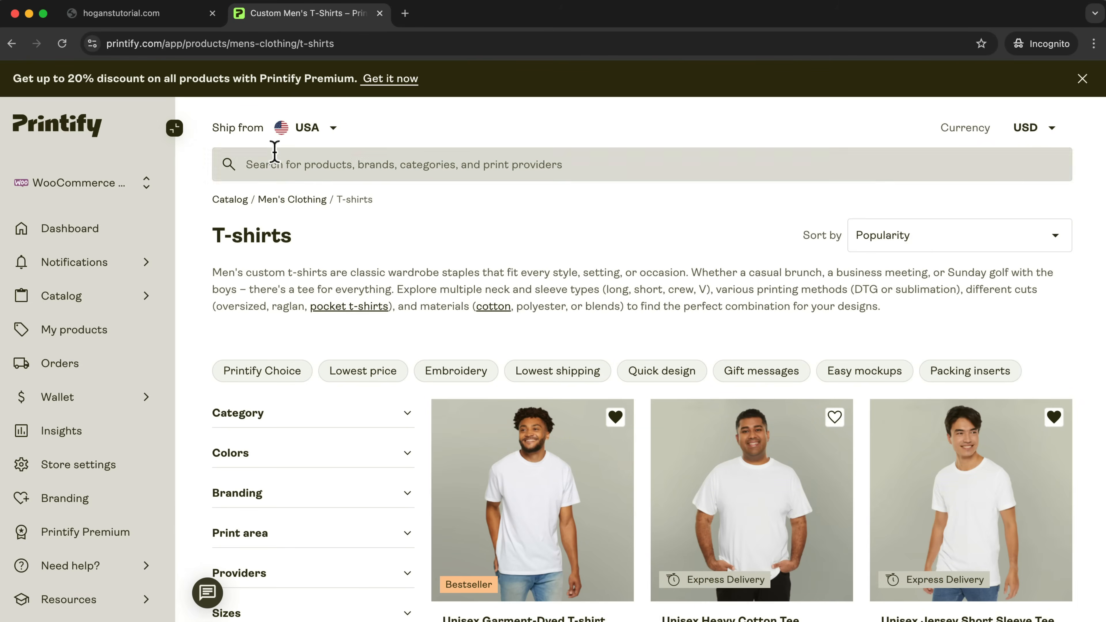
Open the shipping origin choices for the T-shirts catalog.
{"action": "left_click_drag", "start_coordinate": [215, 127], "coordinate": [262, 129]}
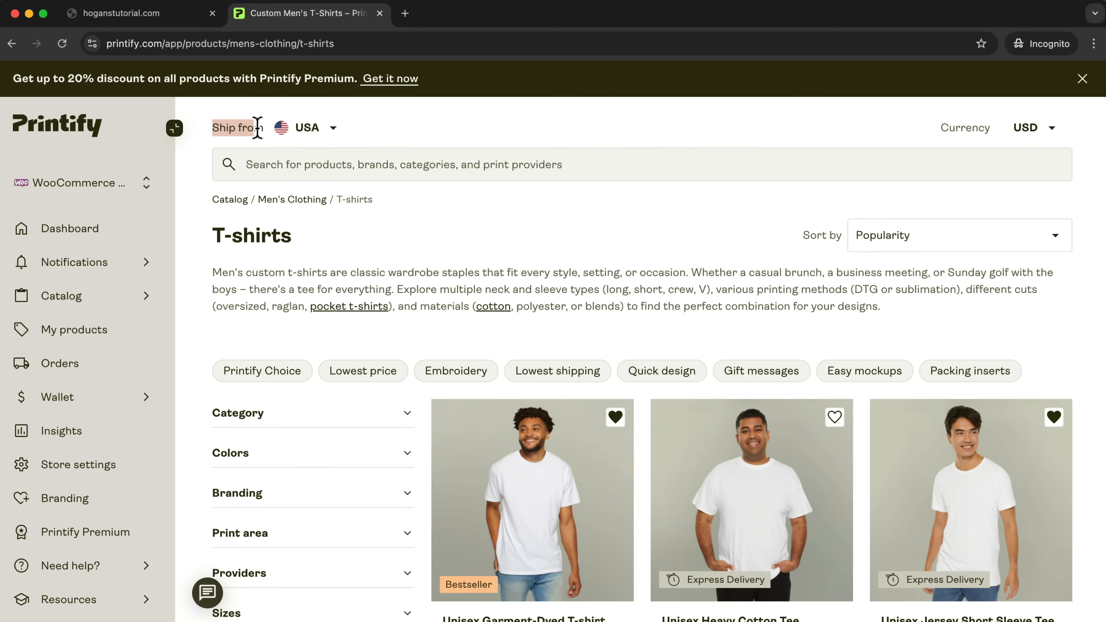
{"action": "left_click", "coordinate": [306, 132]}
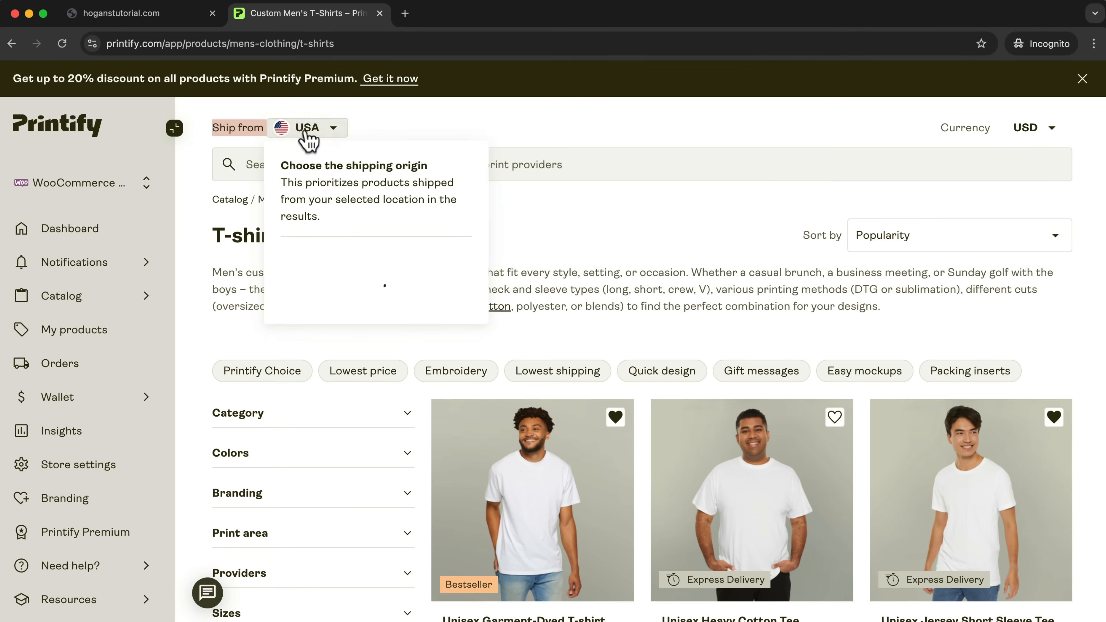
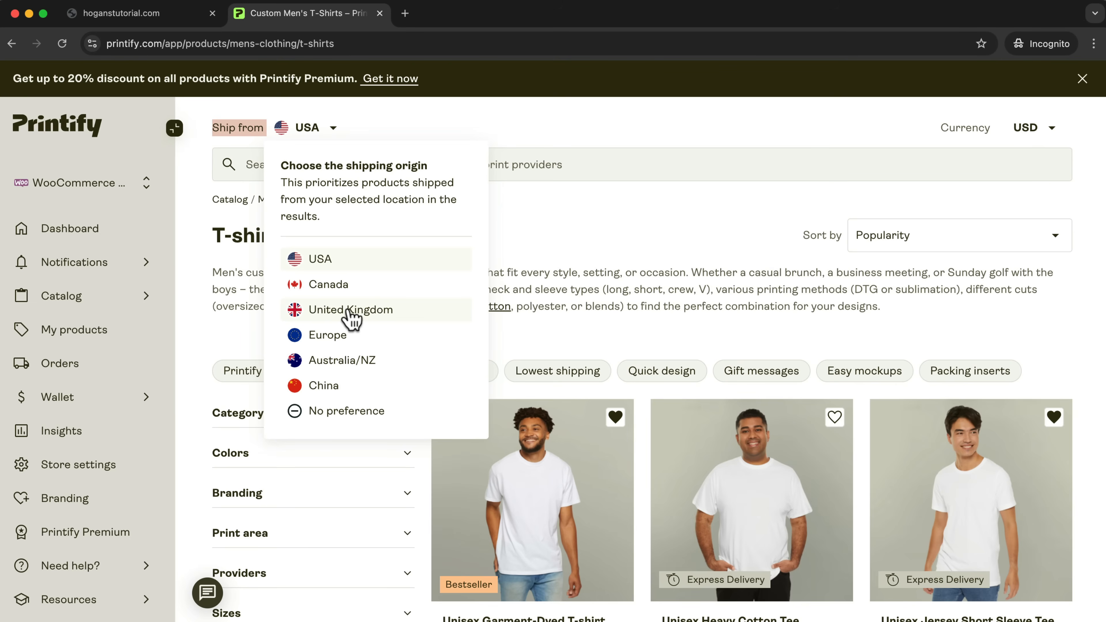
Set the shipping origin to Australia/NZ and look through the listed men's T-shirts.
{"action": "left_click", "coordinate": [354, 370]}
{"action": "scroll", "coordinate": [432, 341], "scroll_direction": "down", "scroll_amount": 8}
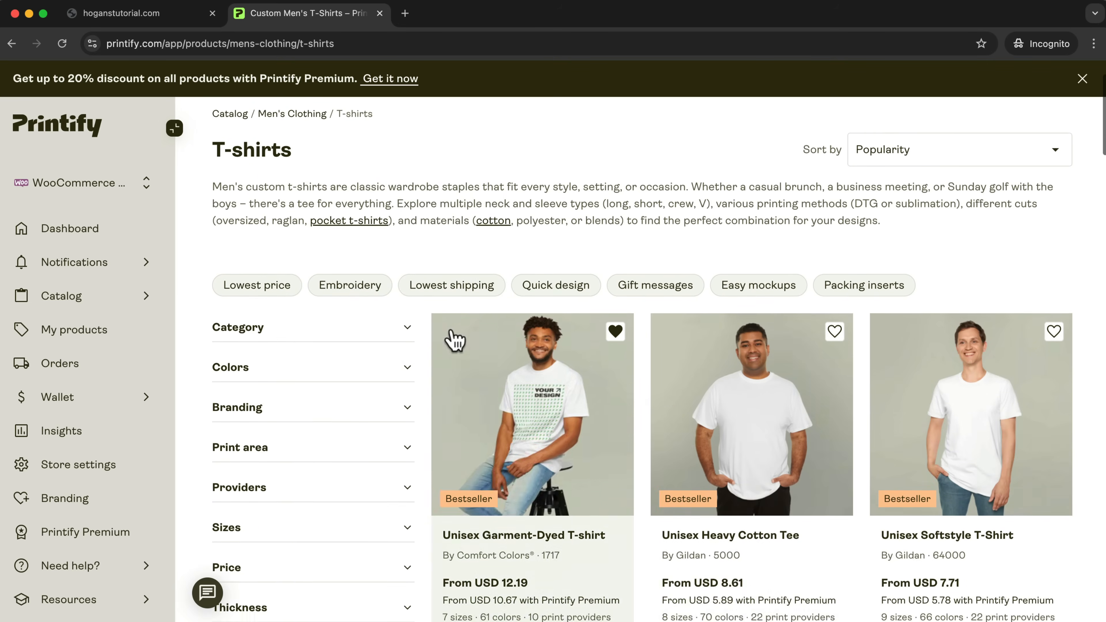
{"action": "scroll", "coordinate": [770, 405], "scroll_direction": "down", "scroll_amount": 7}
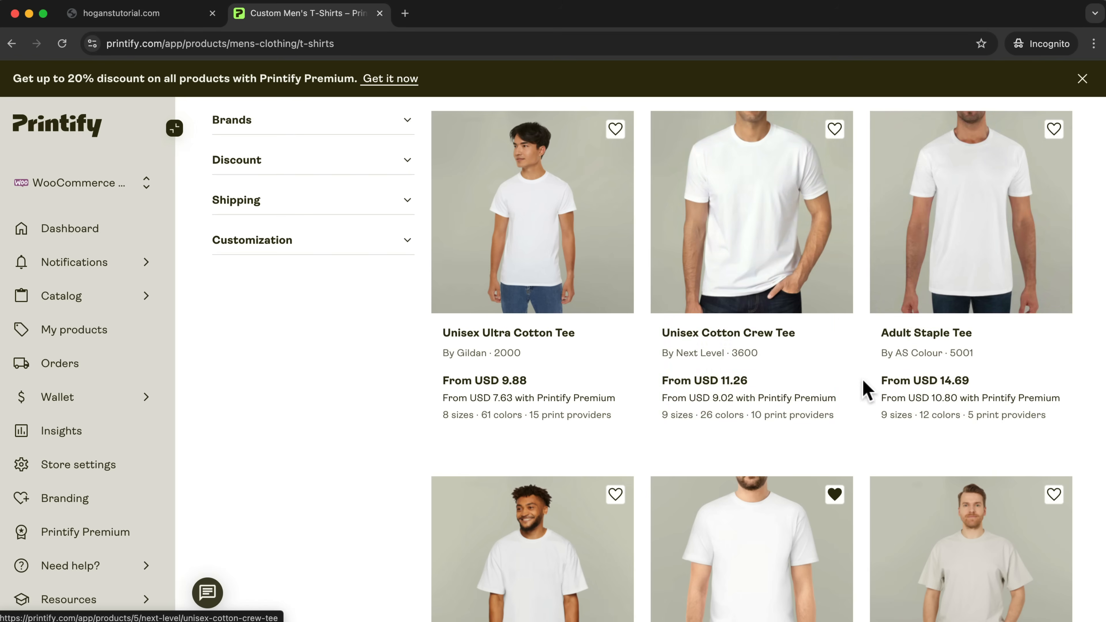
{"action": "scroll", "coordinate": [867, 388], "scroll_direction": "down", "scroll_amount": 15}
{"action": "scroll", "coordinate": [872, 394], "scroll_direction": "down", "scroll_amount": 20}
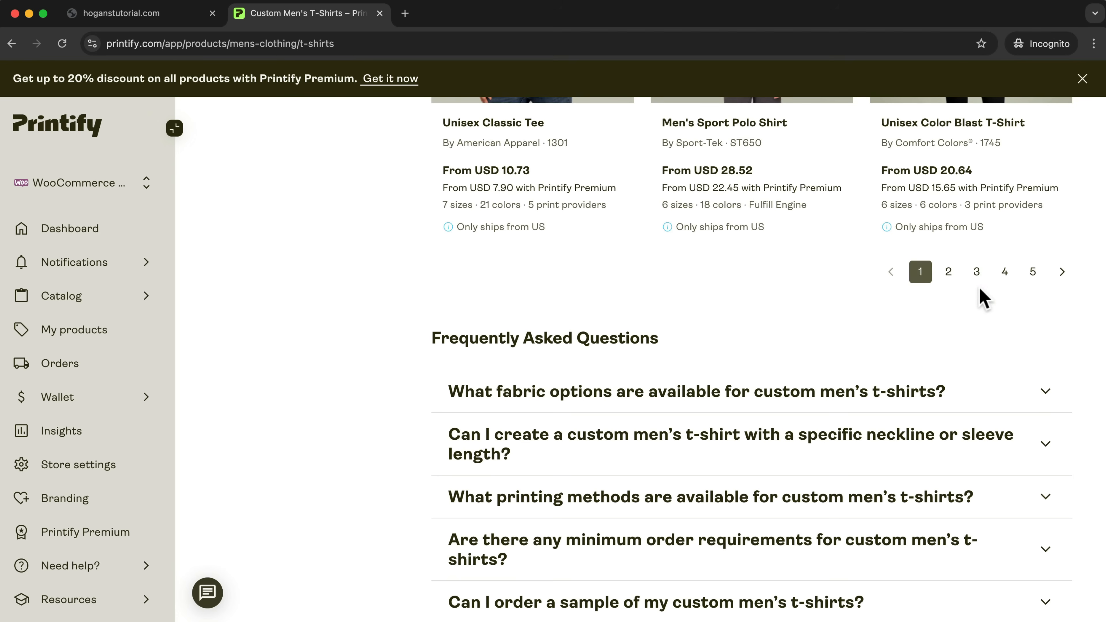
{"action": "left_click", "coordinate": [979, 283]}
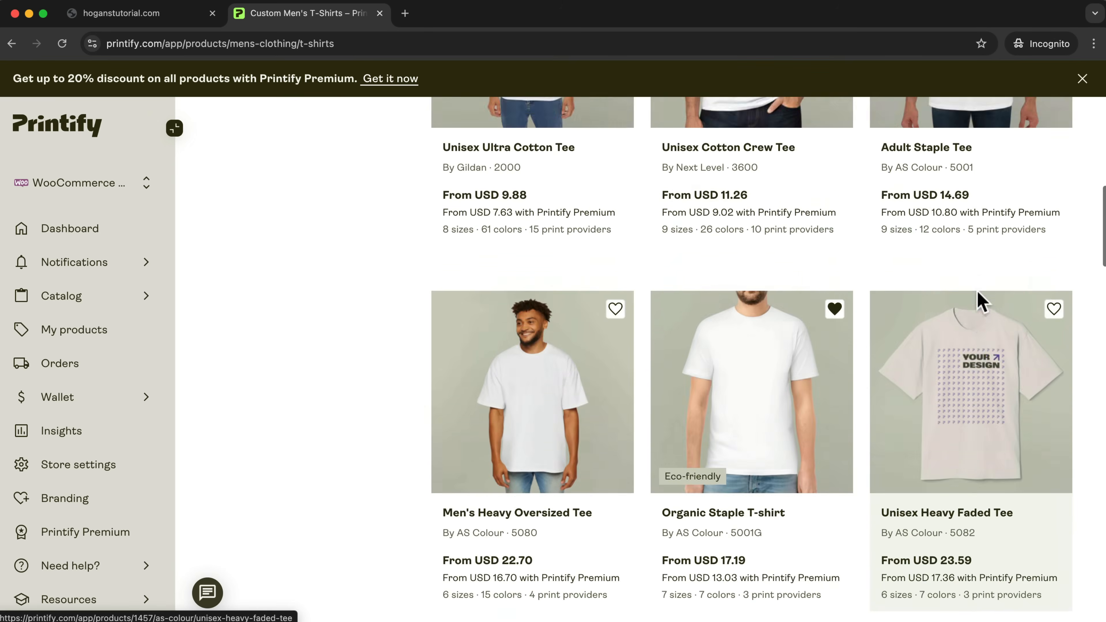
{"action": "scroll", "coordinate": [910, 316], "scroll_direction": "down", "scroll_amount": 2}
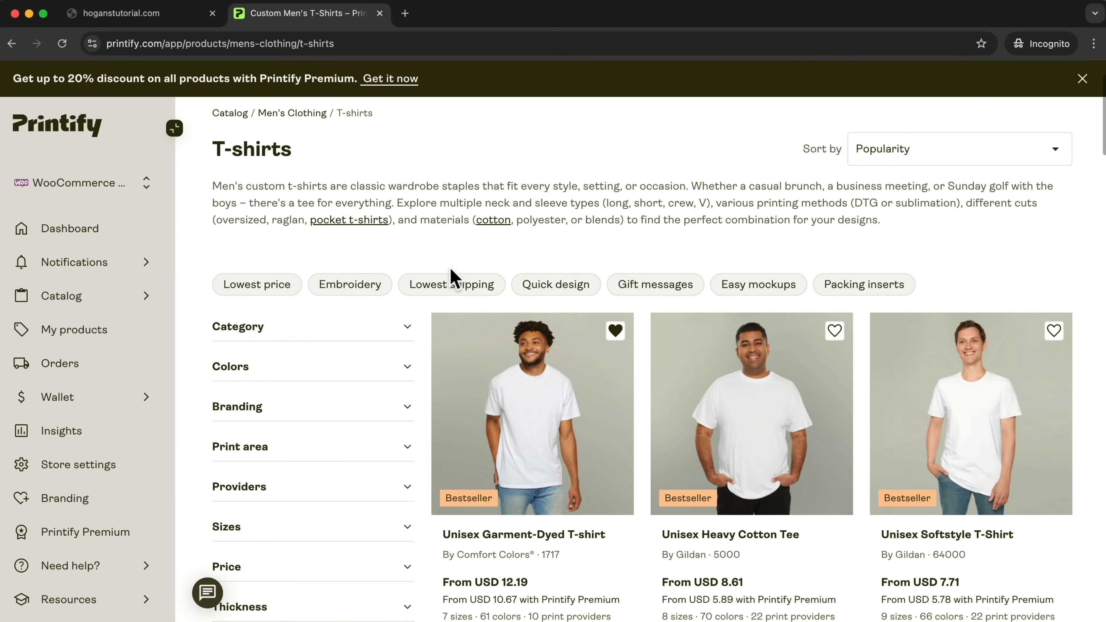
{"action": "scroll", "coordinate": [447, 277], "scroll_direction": "down", "scroll_amount": 1}
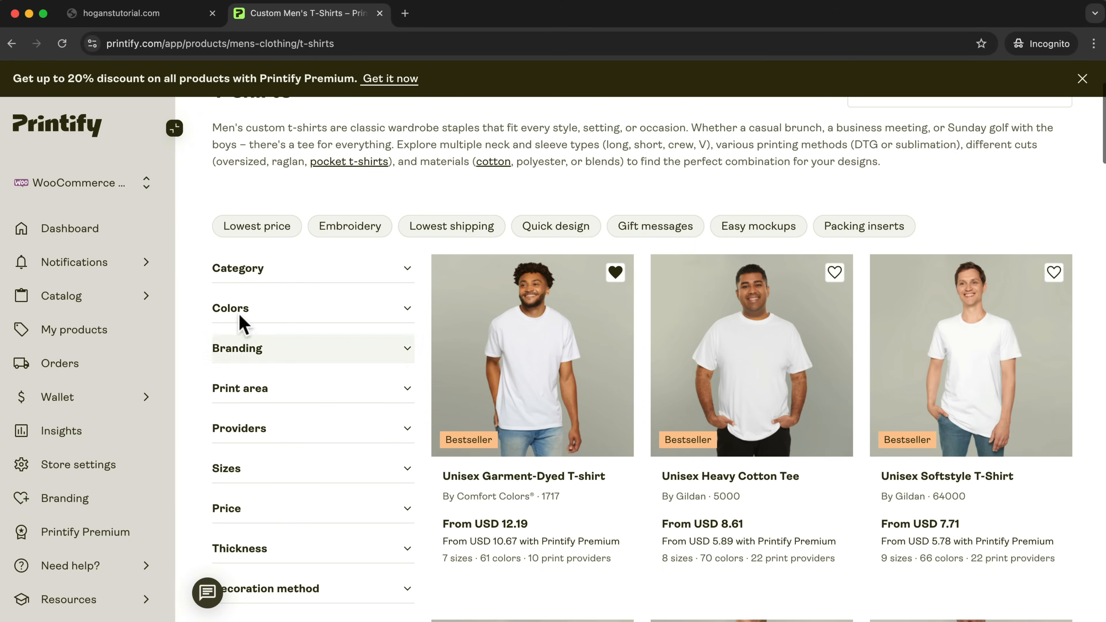
Examine the color filter choices and the full list of print area filters for the T-shirts.
{"action": "left_click", "coordinate": [282, 317]}
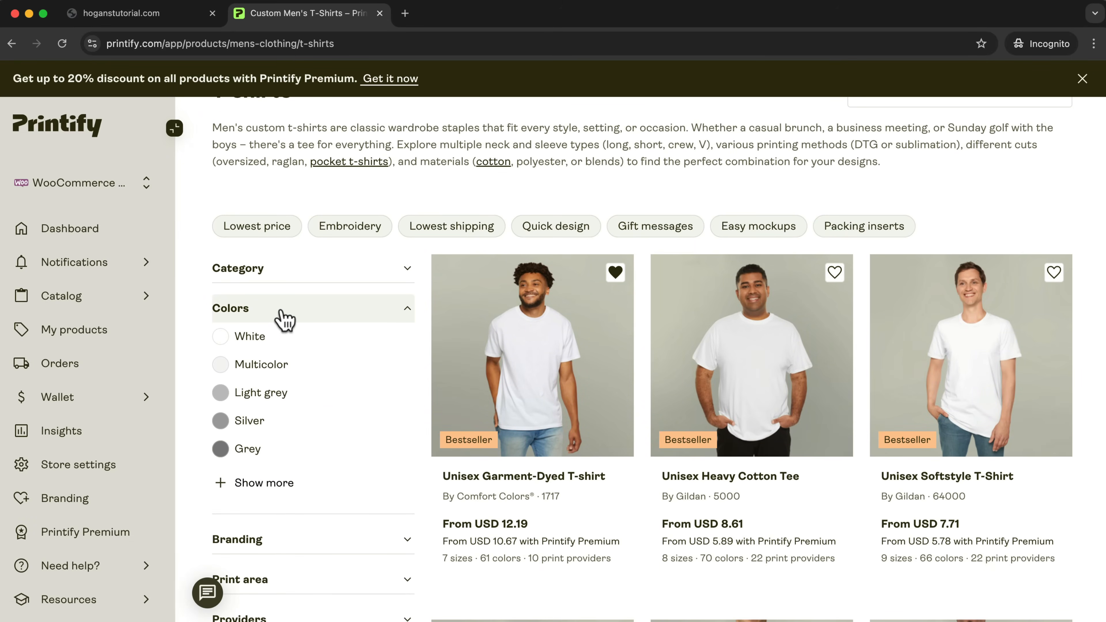
{"action": "left_click", "coordinate": [283, 317]}
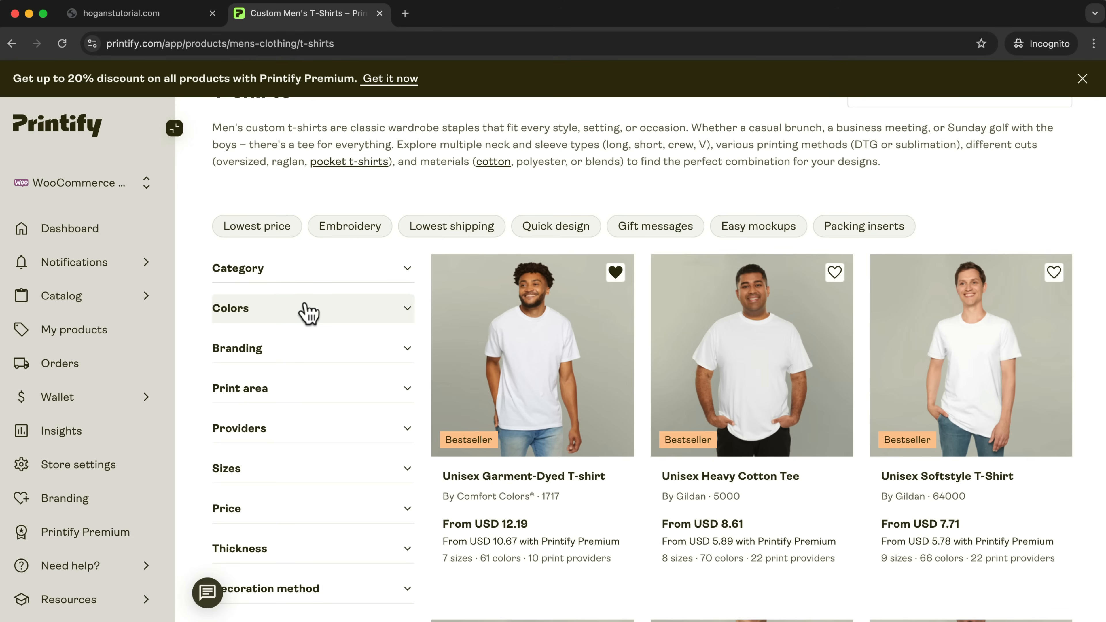
{"action": "left_click", "coordinate": [260, 407]}
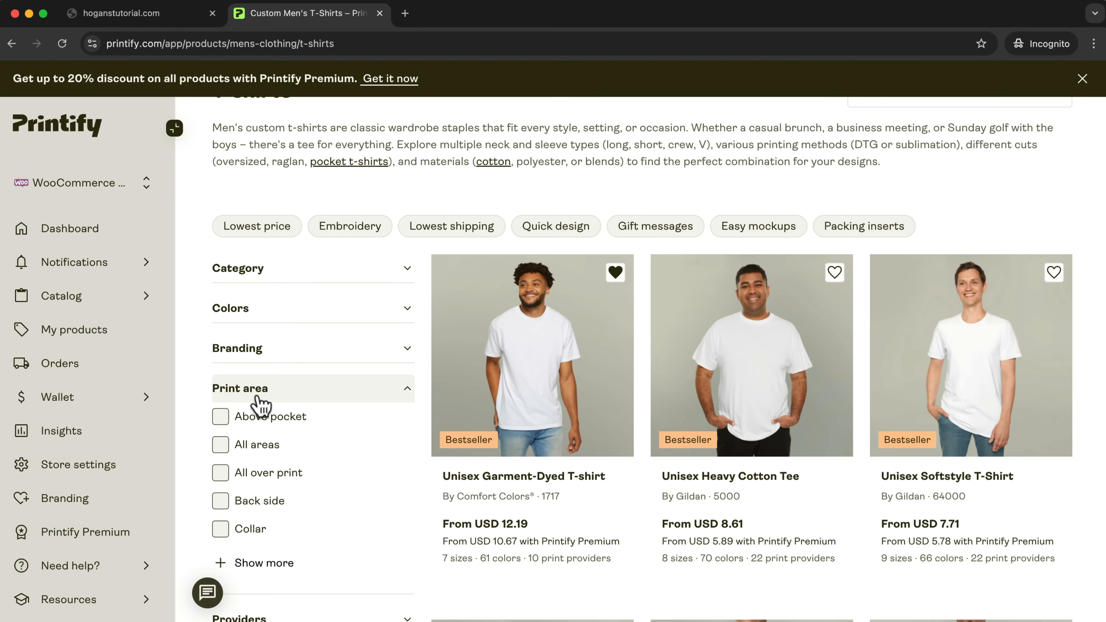
{"action": "left_click", "coordinate": [280, 564]}
{"action": "scroll", "coordinate": [326, 534], "scroll_direction": "down", "scroll_amount": 5}
{"action": "scroll", "coordinate": [326, 534], "scroll_direction": "down", "scroll_amount": 4}
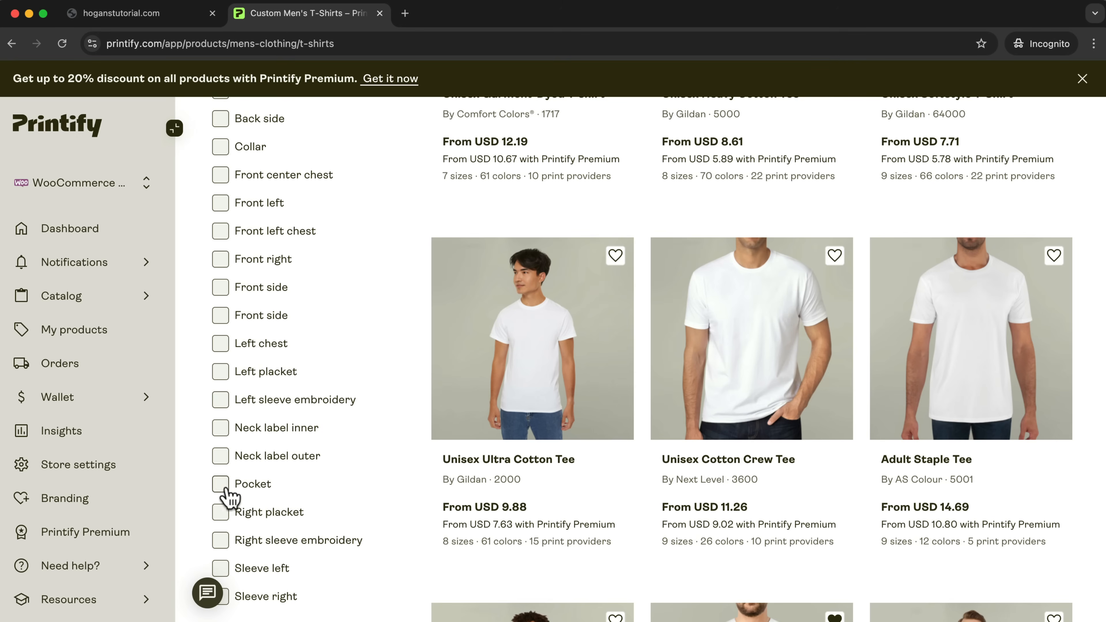
{"action": "scroll", "coordinate": [304, 500], "scroll_direction": "down", "scroll_amount": 7}
{"action": "scroll", "coordinate": [304, 501], "scroll_direction": "up", "scroll_amount": 6}
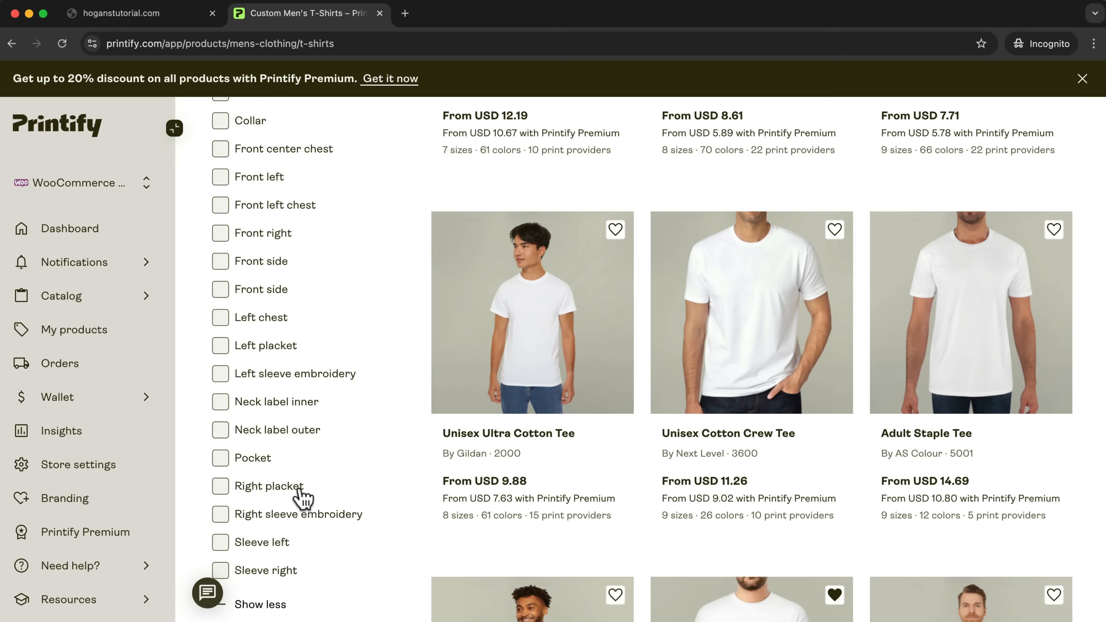
{"action": "scroll", "coordinate": [304, 497], "scroll_direction": "down", "scroll_amount": 7}
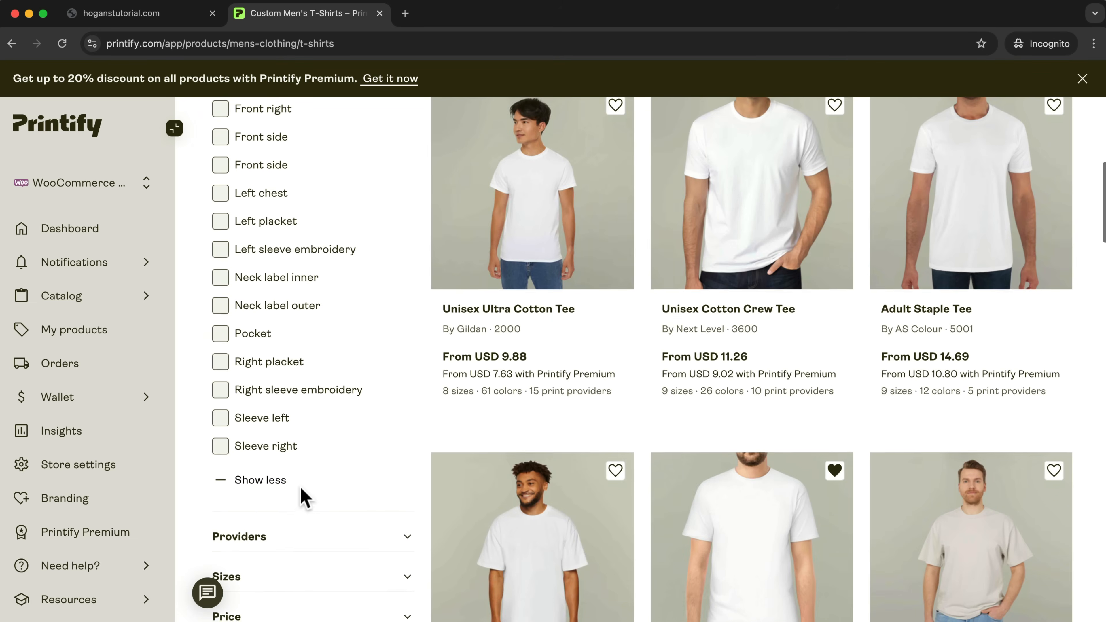
{"action": "scroll", "coordinate": [303, 497], "scroll_direction": "down", "scroll_amount": 2}
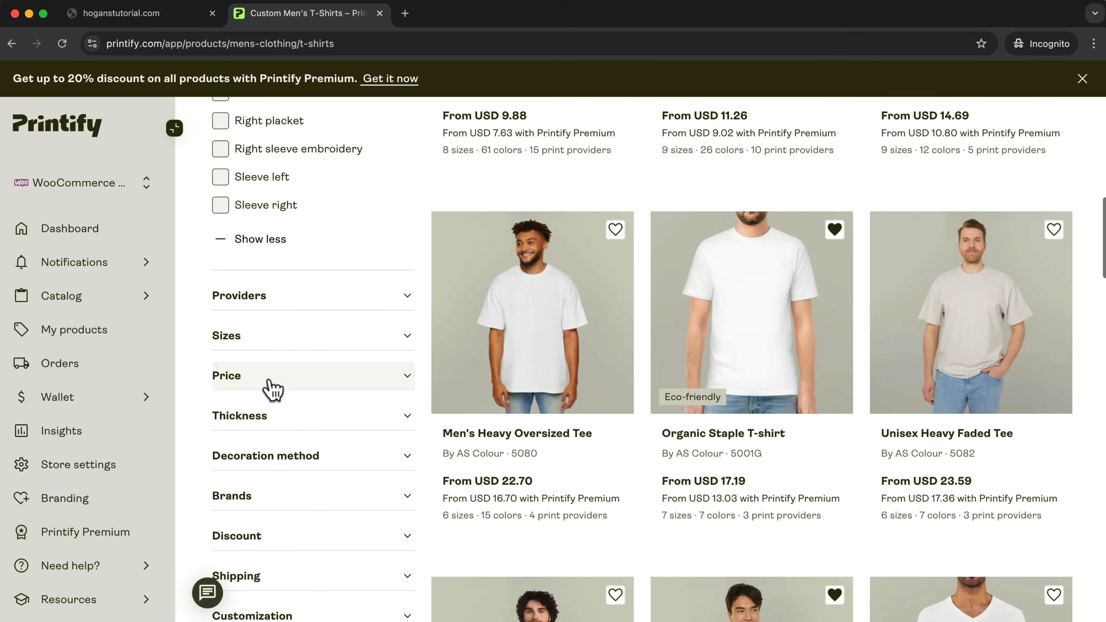
Filter the T-shirts by the USD 13.00 - 26.00 price range.
{"action": "left_click", "coordinate": [274, 377]}
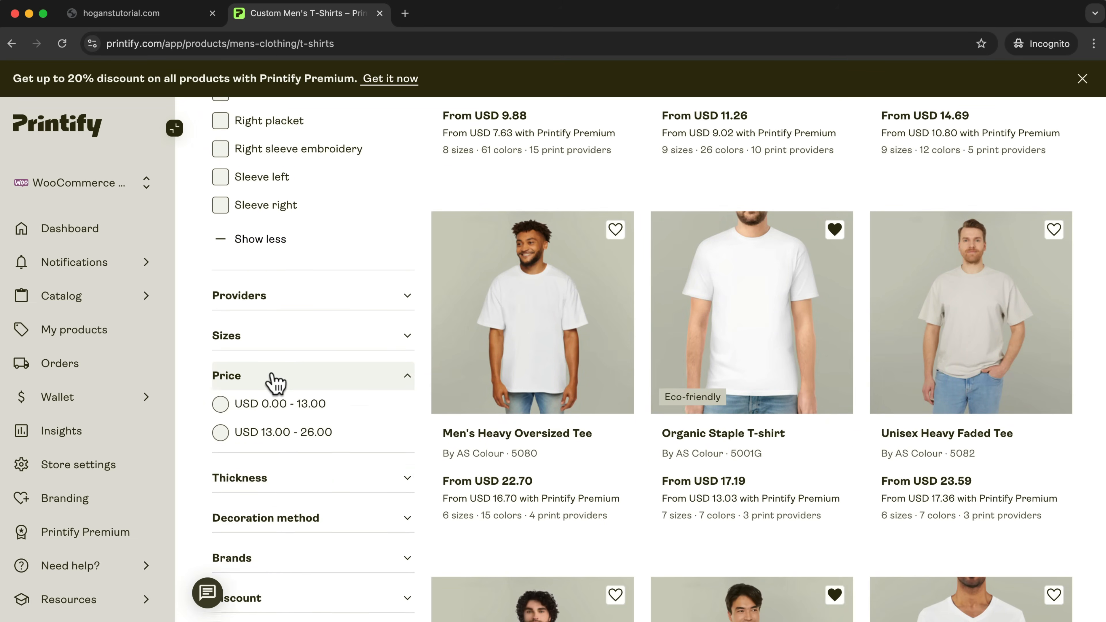
{"action": "scroll", "coordinate": [320, 453], "scroll_direction": "down", "scroll_amount": 2}
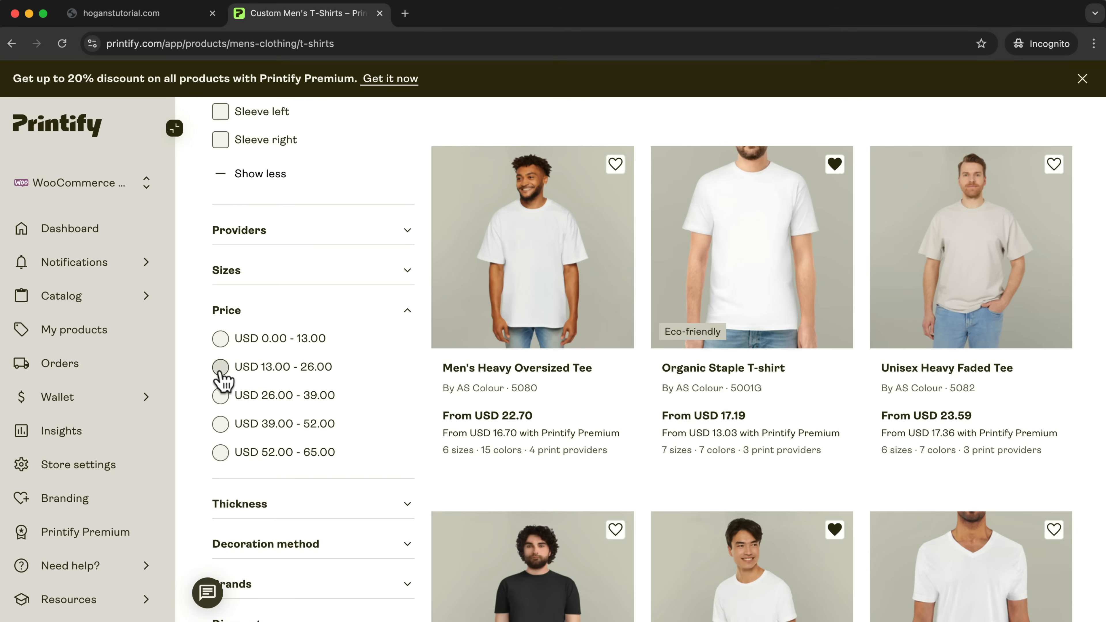
{"action": "left_click", "coordinate": [220, 401]}
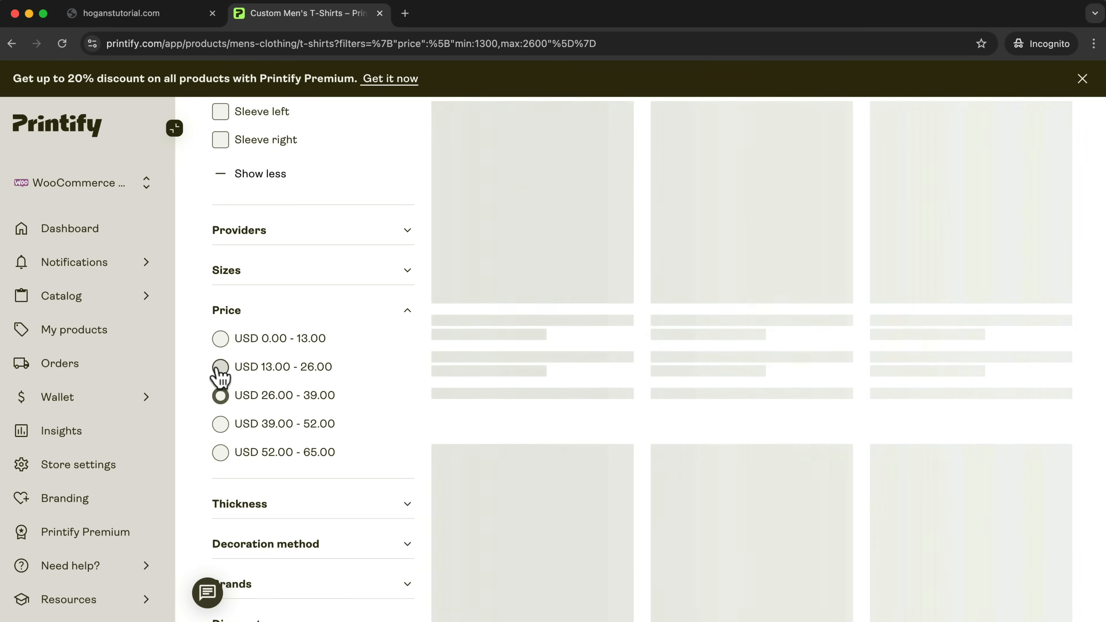
{"action": "left_click", "coordinate": [221, 367]}
Filter the T-shirts by thickness to Medium fabric and Medium heavy fabric.
{"action": "scroll", "coordinate": [383, 440], "scroll_direction": "down", "scroll_amount": 3}
{"action": "left_click", "coordinate": [337, 397]}
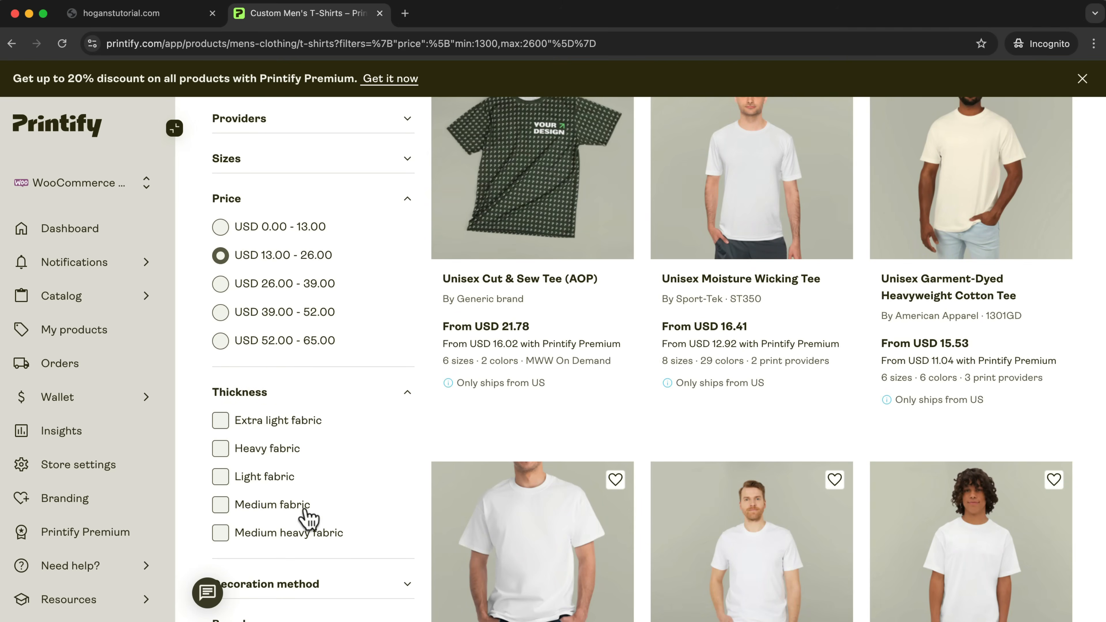
{"action": "left_click", "coordinate": [222, 509]}
{"action": "left_click", "coordinate": [220, 537]}
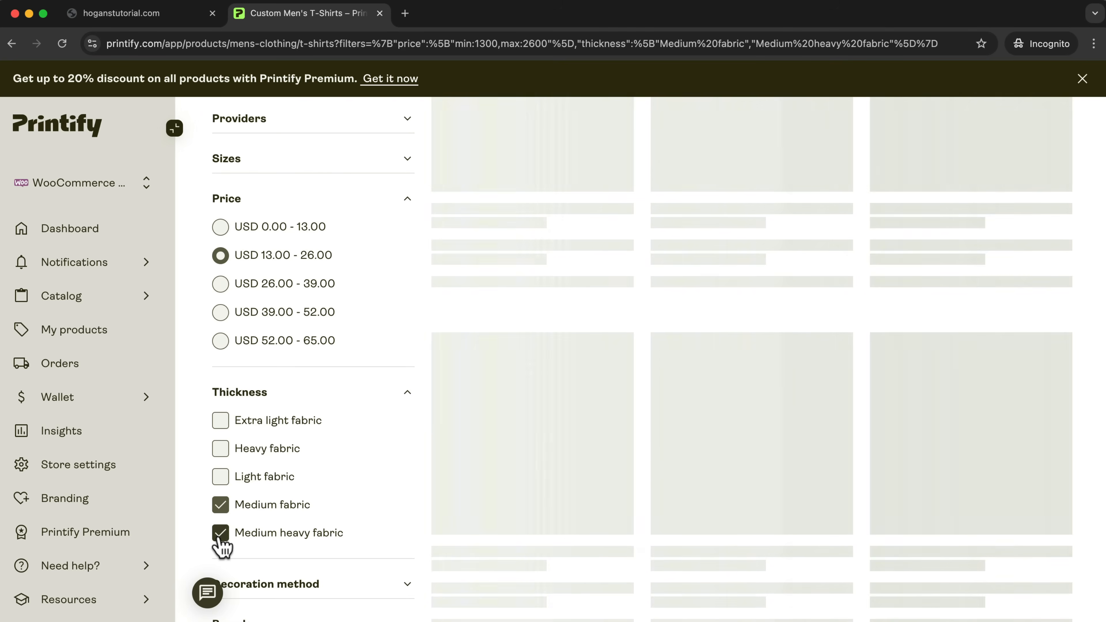
Browse the T-shirts that match the price and thickness filters.
{"action": "scroll", "coordinate": [795, 526], "scroll_direction": "up", "scroll_amount": 8}
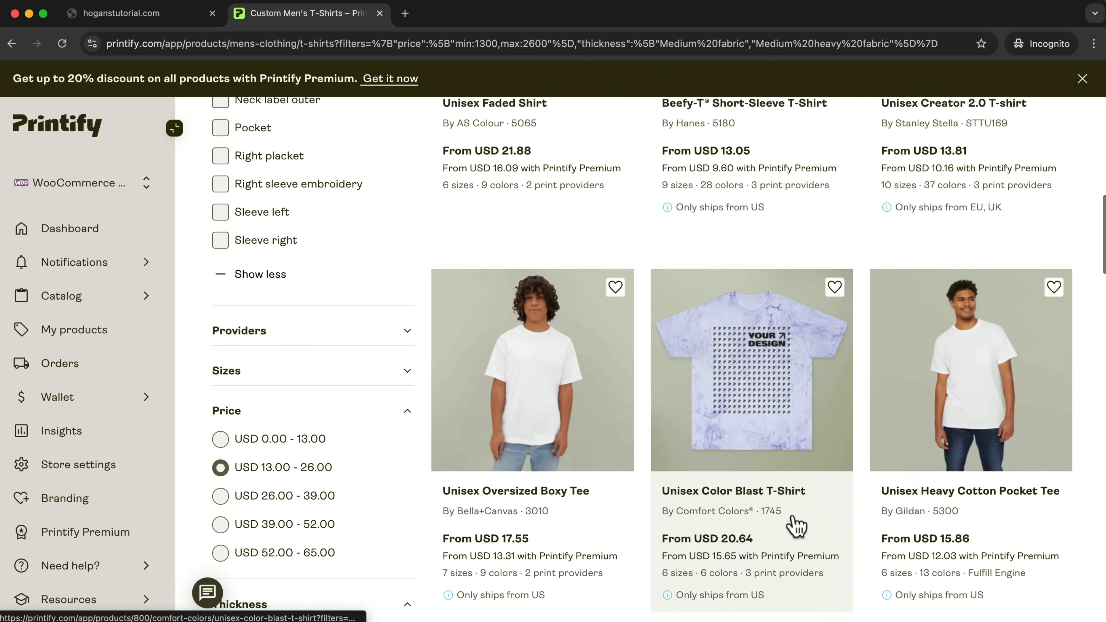
{"action": "scroll", "coordinate": [797, 527], "scroll_direction": "up", "scroll_amount": 10}
{"action": "scroll", "coordinate": [795, 527], "scroll_direction": "down", "scroll_amount": 15}
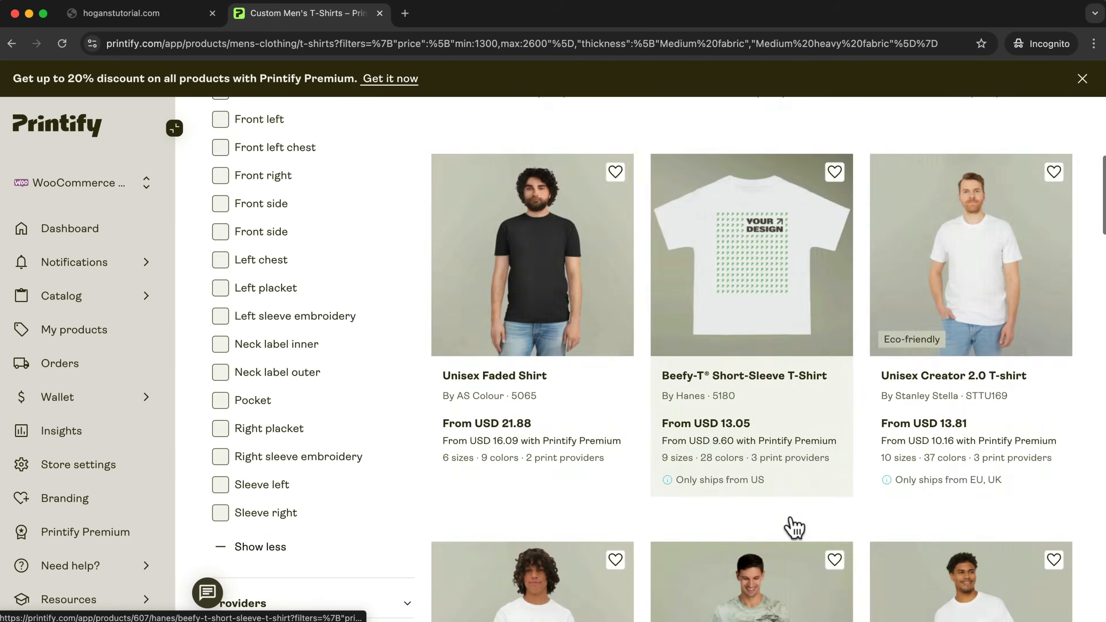
{"action": "scroll", "coordinate": [795, 527], "scroll_direction": "down", "scroll_amount": 10}
{"action": "scroll", "coordinate": [790, 524], "scroll_direction": "up", "scroll_amount": 5}
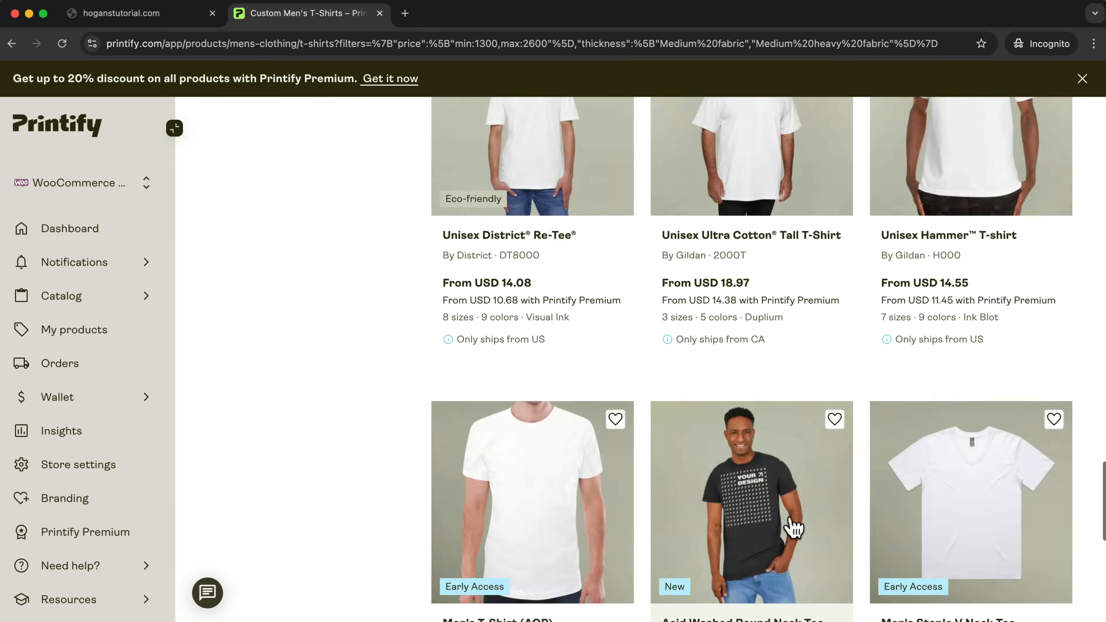
{"action": "scroll", "coordinate": [637, 494], "scroll_direction": "up", "scroll_amount": 8}
{"action": "scroll", "coordinate": [637, 494], "scroll_direction": "down", "scroll_amount": 5}
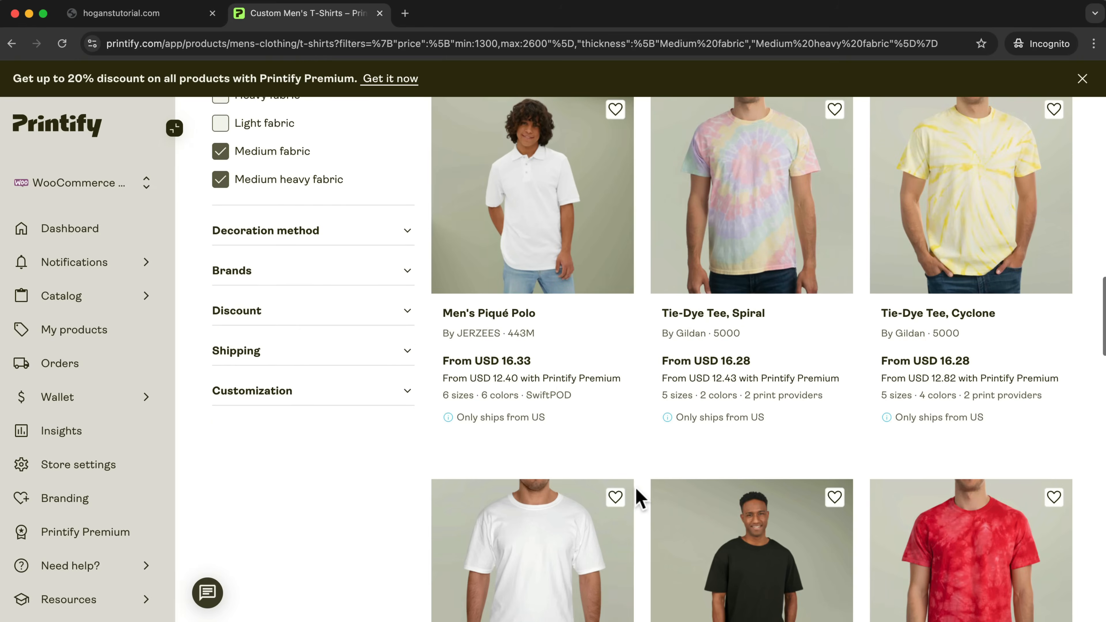
Try the adidas® brand filter on the T-shirts and clear it again.
{"action": "left_click", "coordinate": [331, 277]}
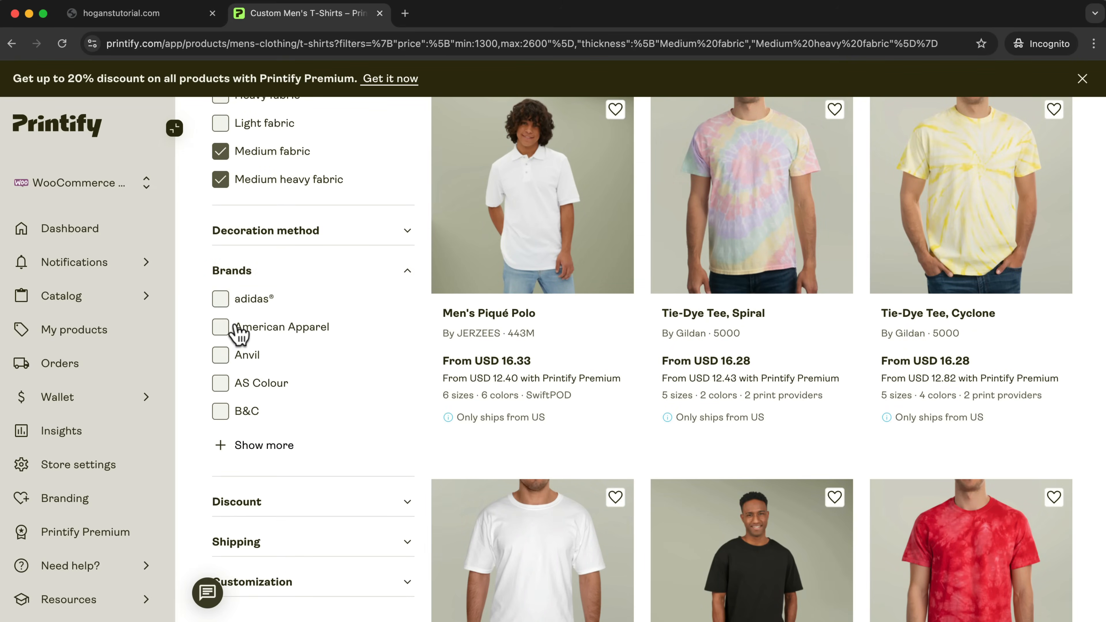
{"action": "left_click", "coordinate": [221, 299]}
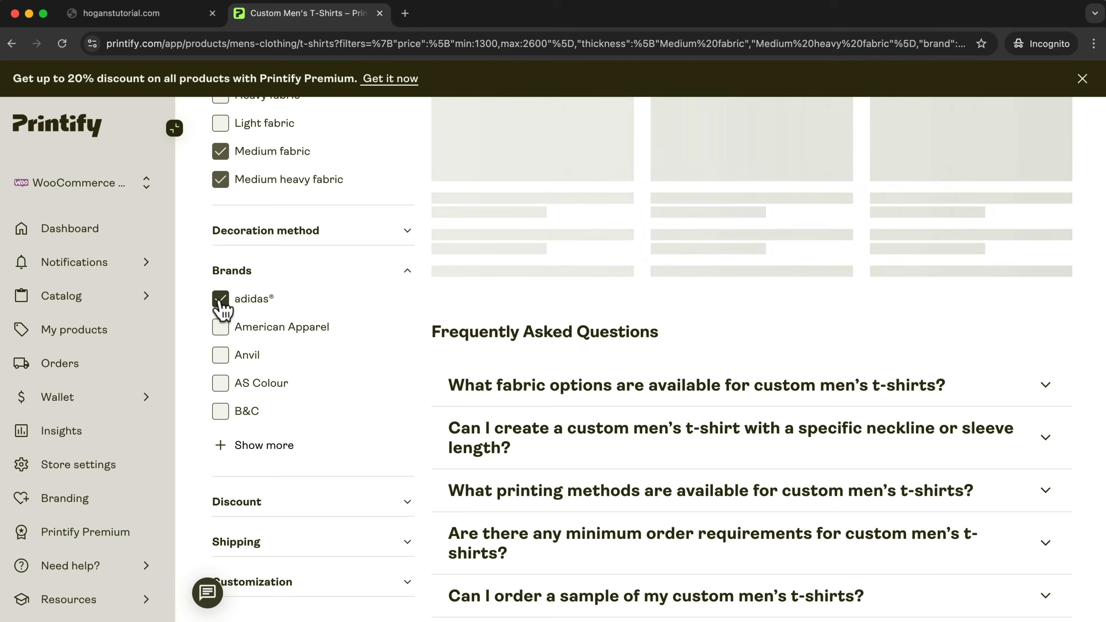
{"action": "scroll", "coordinate": [550, 333], "scroll_direction": "up", "scroll_amount": 20}
{"action": "scroll", "coordinate": [542, 334], "scroll_direction": "down", "scroll_amount": 15}
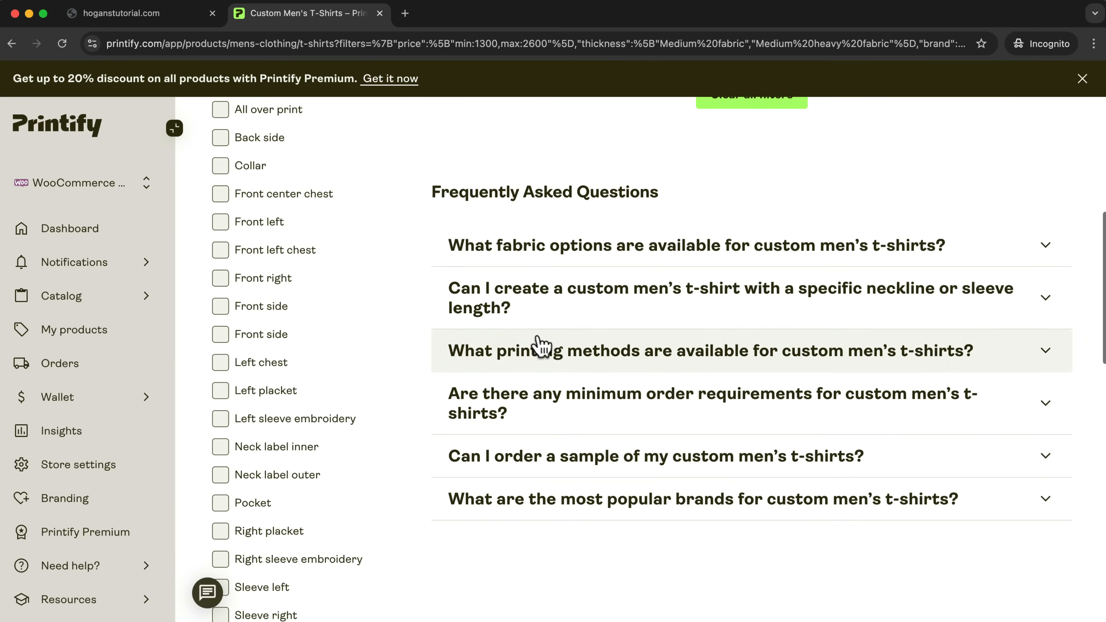
{"action": "scroll", "coordinate": [540, 347], "scroll_direction": "down", "scroll_amount": 3}
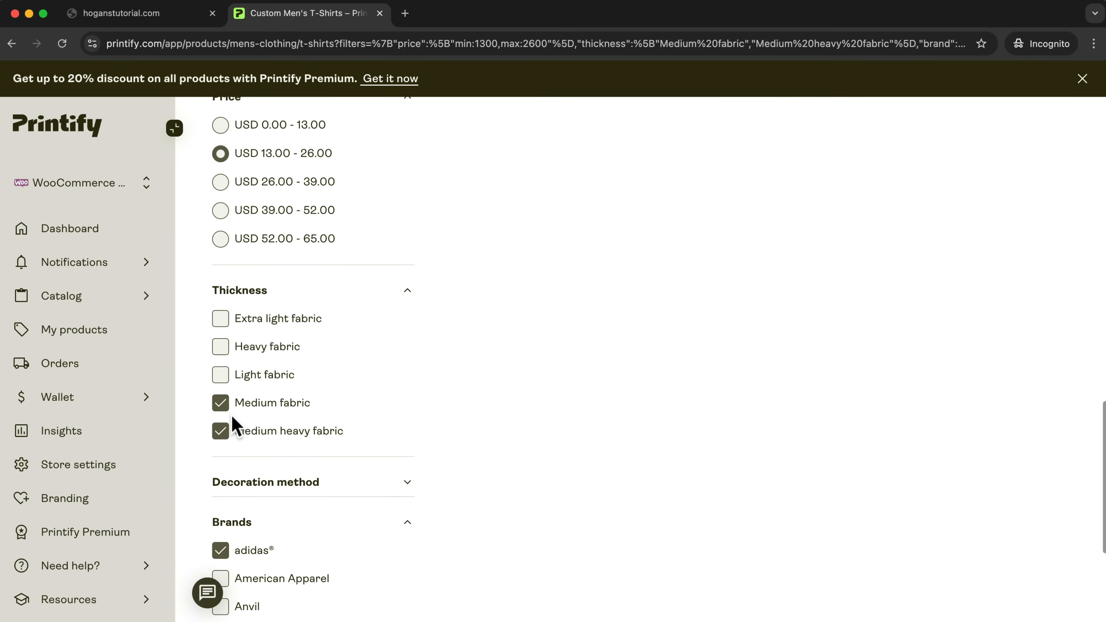
{"action": "scroll", "coordinate": [234, 420], "scroll_direction": "down", "scroll_amount": 5}
{"action": "left_click", "coordinate": [220, 348]}
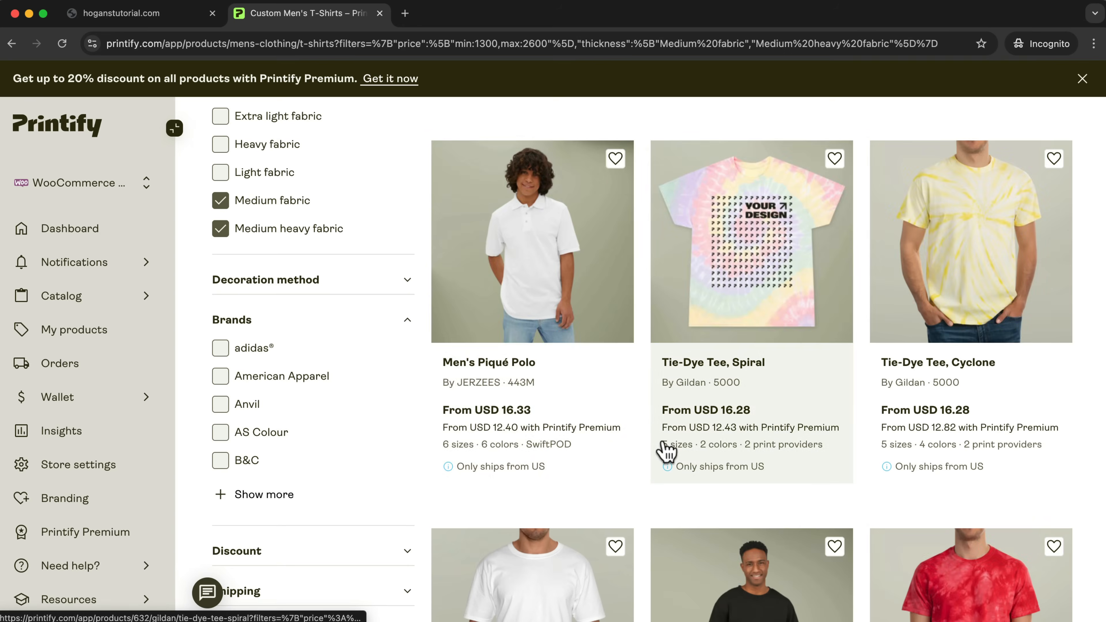
Find the Men's Acid Washed Heavy Oversize Tee among the filtered T-shirts and open its product page.
{"action": "scroll", "coordinate": [1070, 414], "scroll_direction": "up", "scroll_amount": 10}
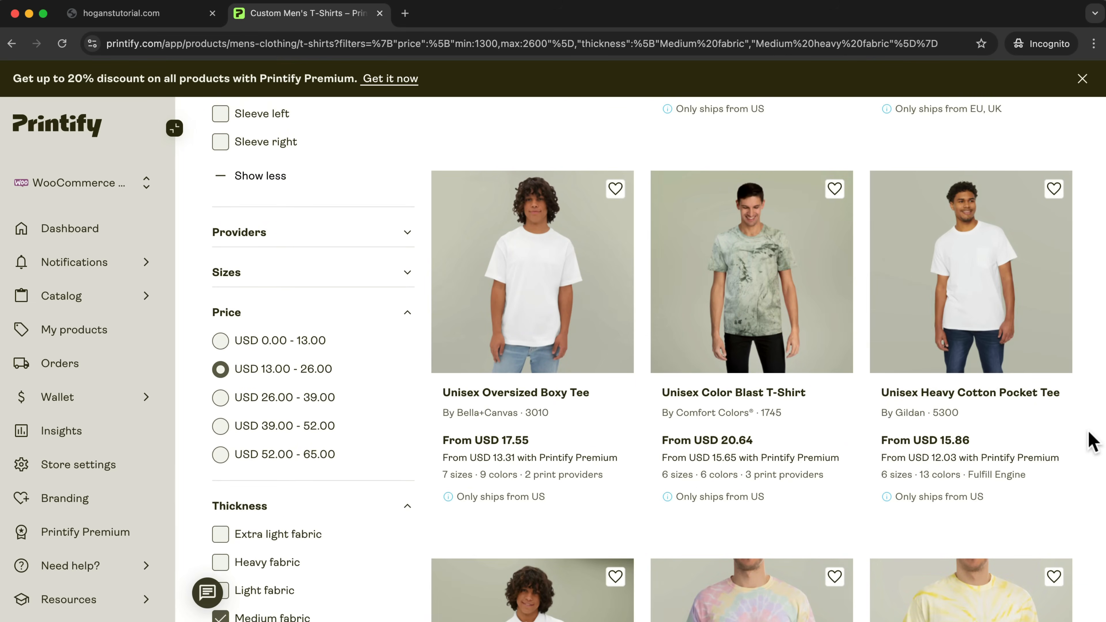
{"action": "scroll", "coordinate": [1090, 440], "scroll_direction": "down", "scroll_amount": 15}
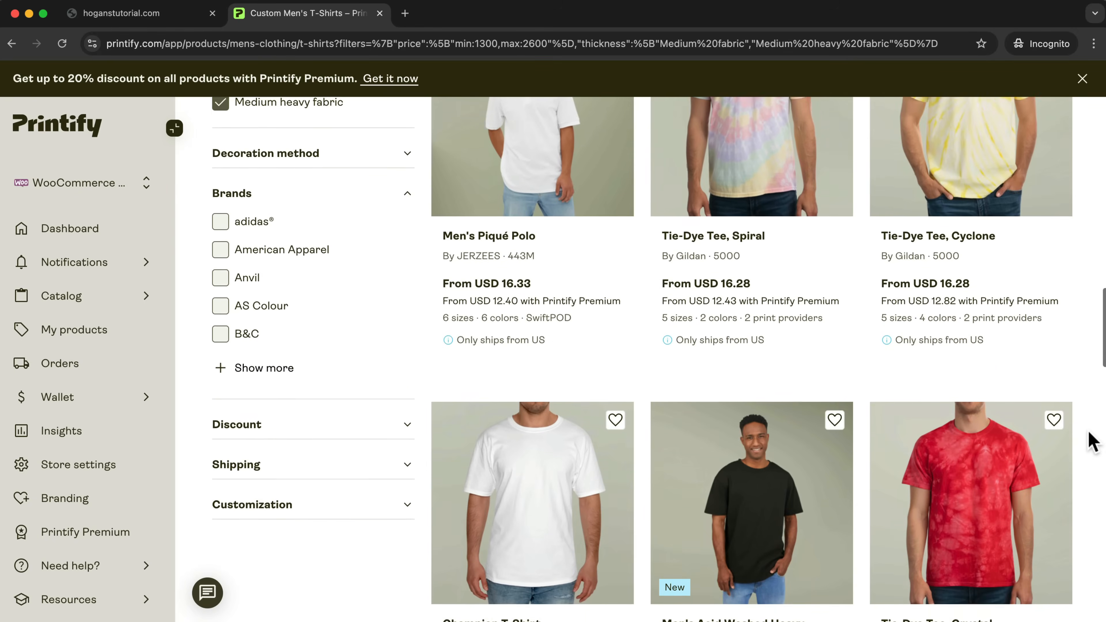
{"action": "scroll", "coordinate": [1090, 441], "scroll_direction": "down", "scroll_amount": 1}
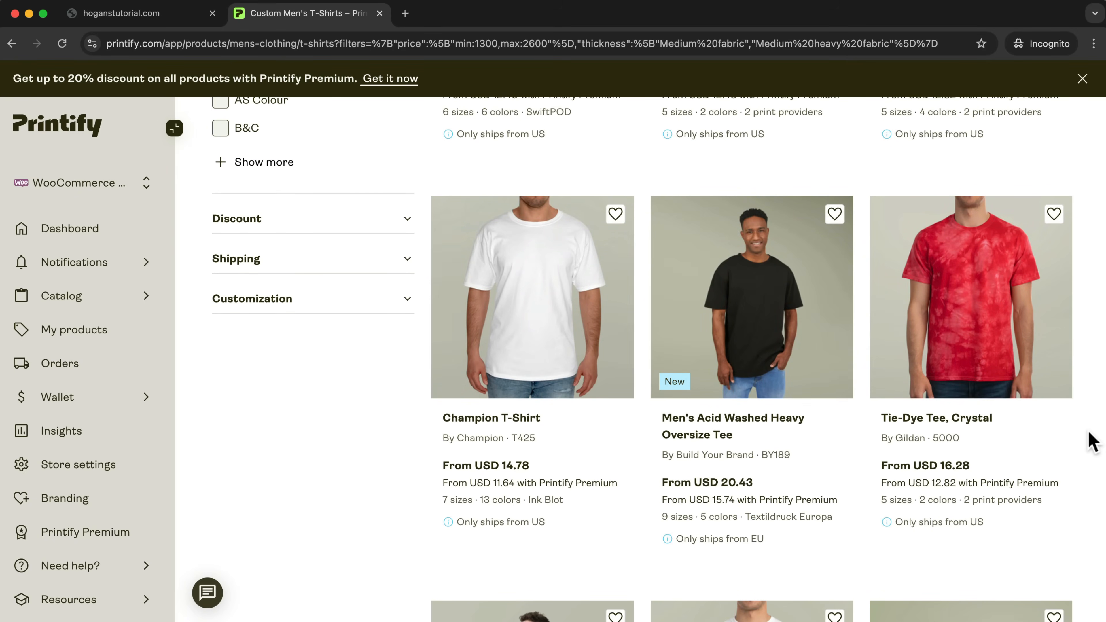
{"action": "scroll", "coordinate": [1091, 440], "scroll_direction": "down", "scroll_amount": 2}
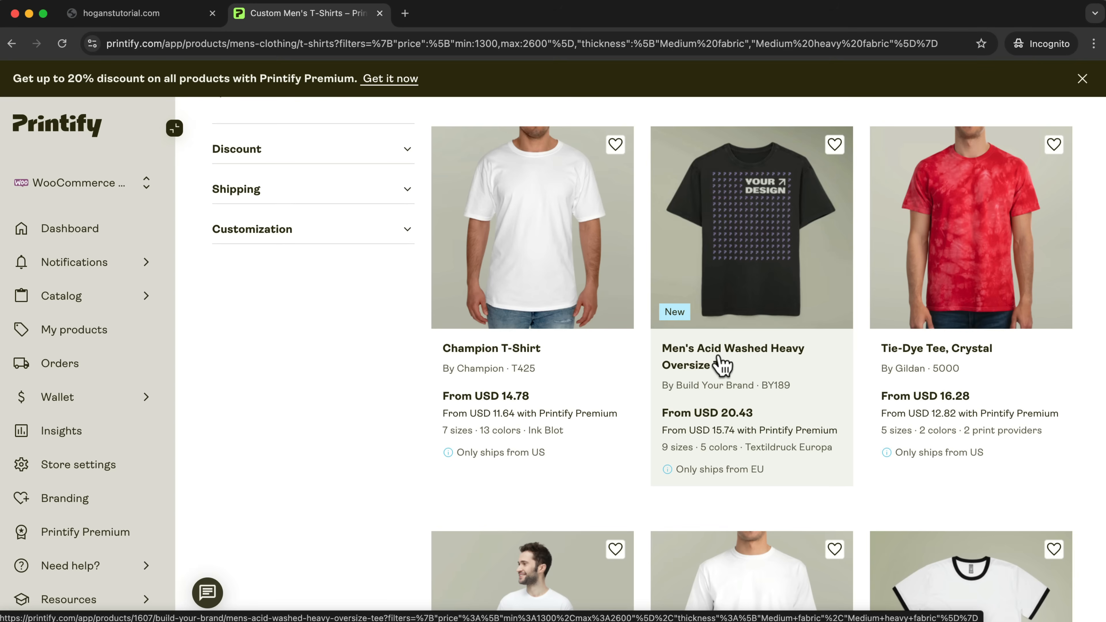
{"action": "left_click", "coordinate": [746, 288]}
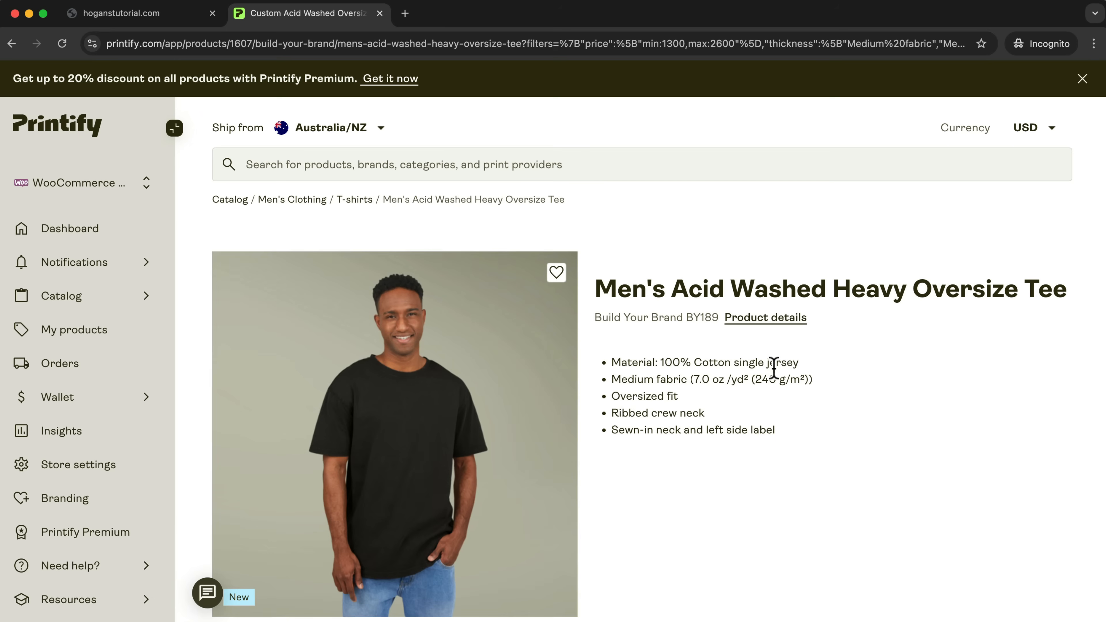
Review the tee's available print providers and open the provider info for Textildruck Europa.
{"action": "scroll", "coordinate": [843, 395], "scroll_direction": "down", "scroll_amount": 8}
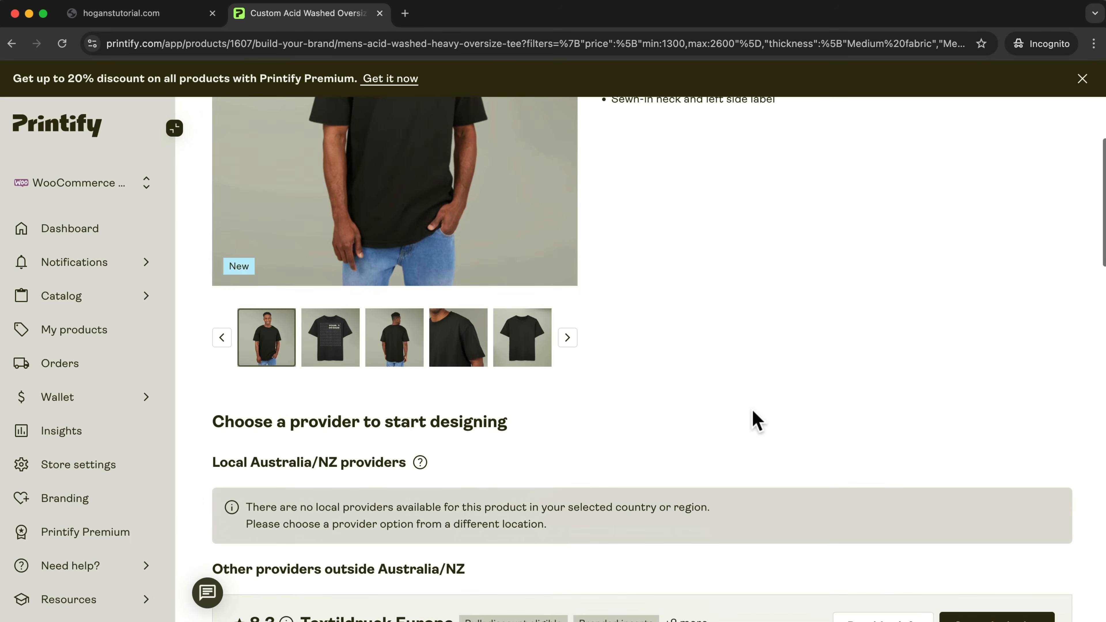
{"action": "scroll", "coordinate": [752, 410], "scroll_direction": "down", "scroll_amount": 7}
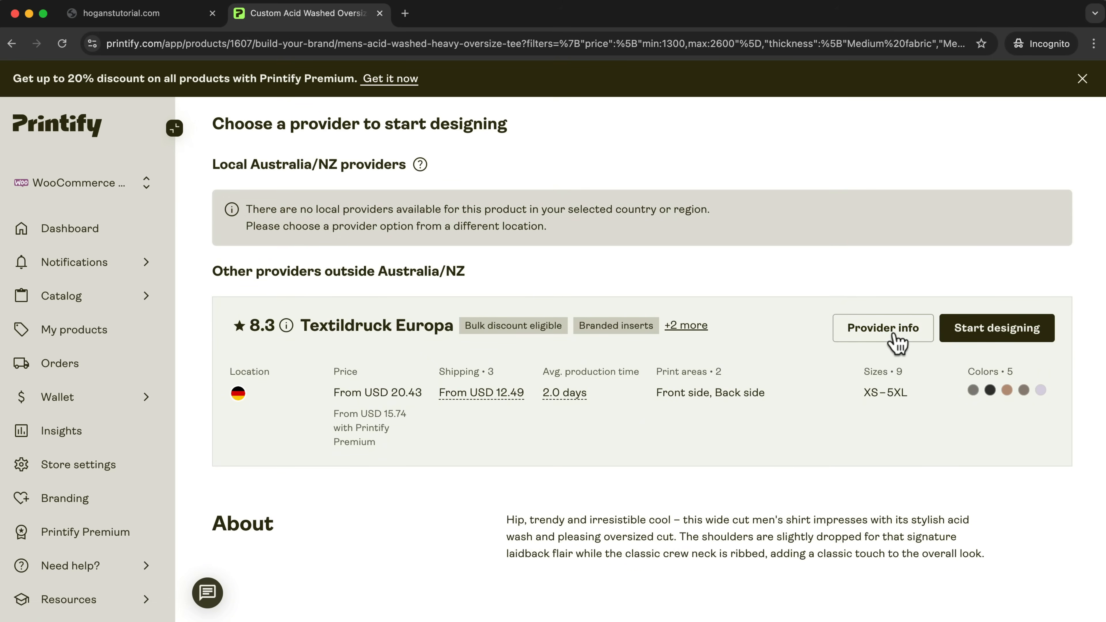
{"action": "left_click", "coordinate": [886, 338]}
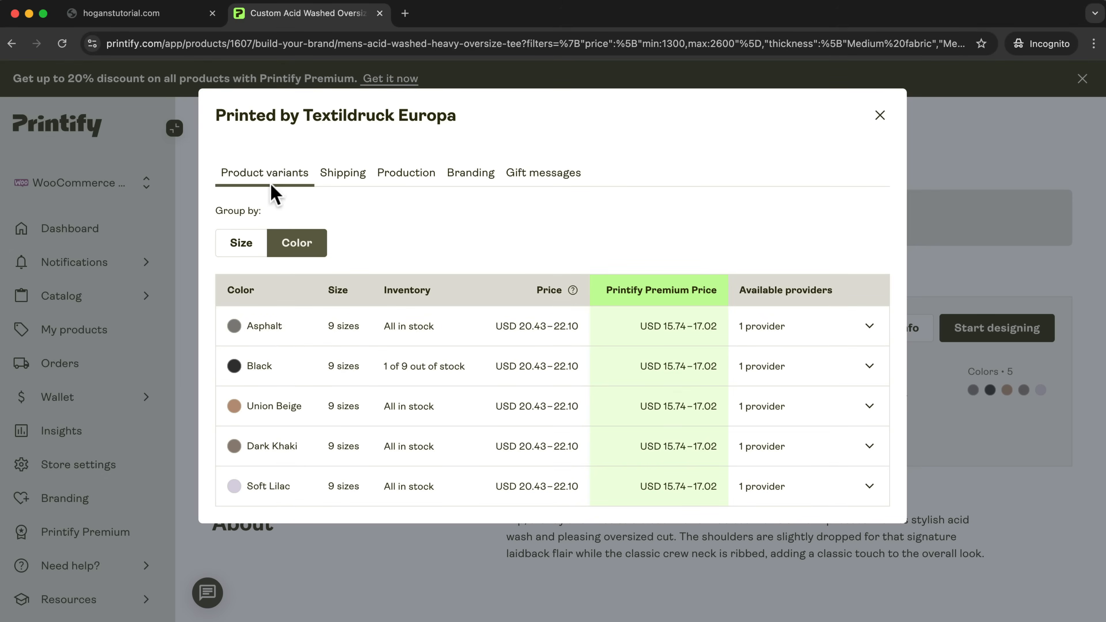
Review Textildruck Europa's shipping times and costs by region and its production details, and close the provider info.
{"action": "left_click", "coordinate": [330, 181]}
{"action": "scroll", "coordinate": [388, 403], "scroll_direction": "down", "scroll_amount": 6}
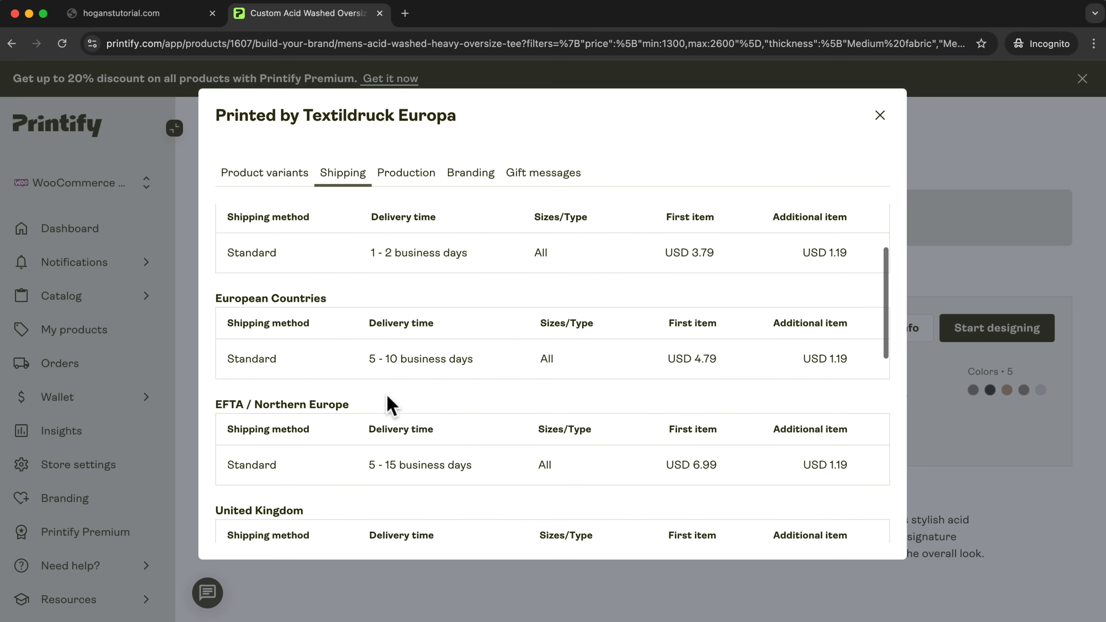
{"action": "scroll", "coordinate": [388, 405], "scroll_direction": "down", "scroll_amount": 6}
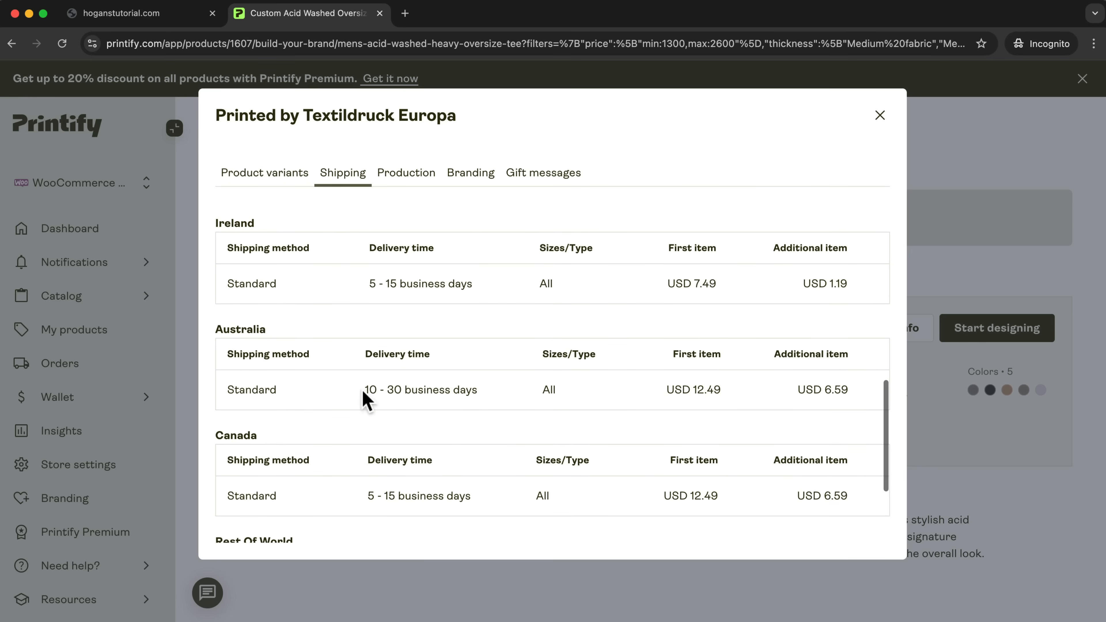
{"action": "left_click_drag", "start_coordinate": [365, 392], "coordinate": [494, 392]}
{"action": "scroll", "coordinate": [513, 390], "scroll_direction": "up", "scroll_amount": 10}
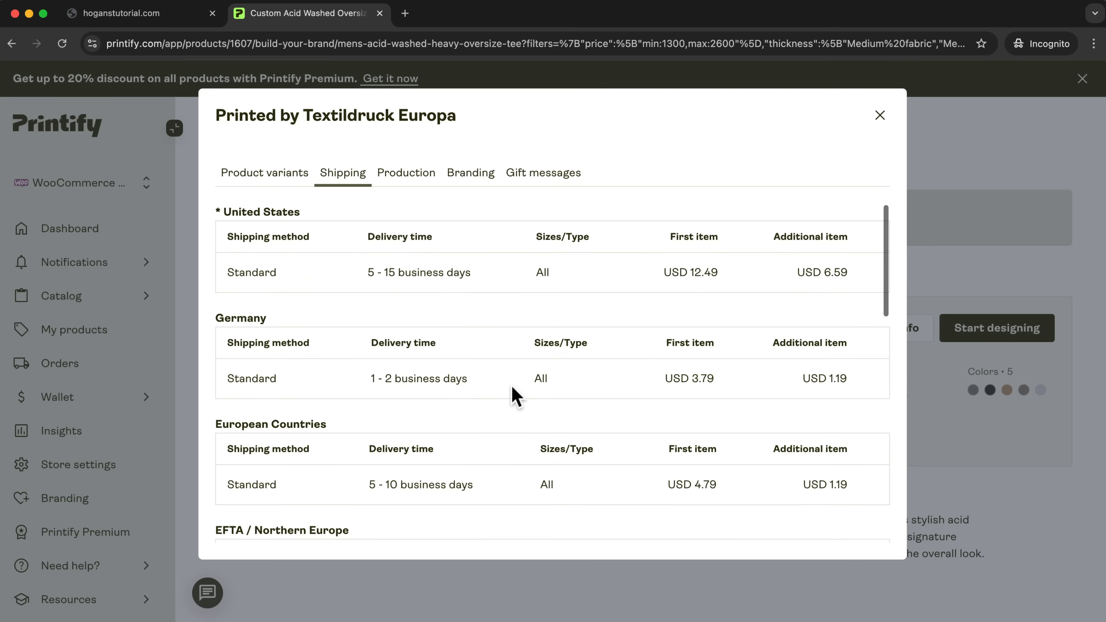
{"action": "left_click", "coordinate": [403, 180]}
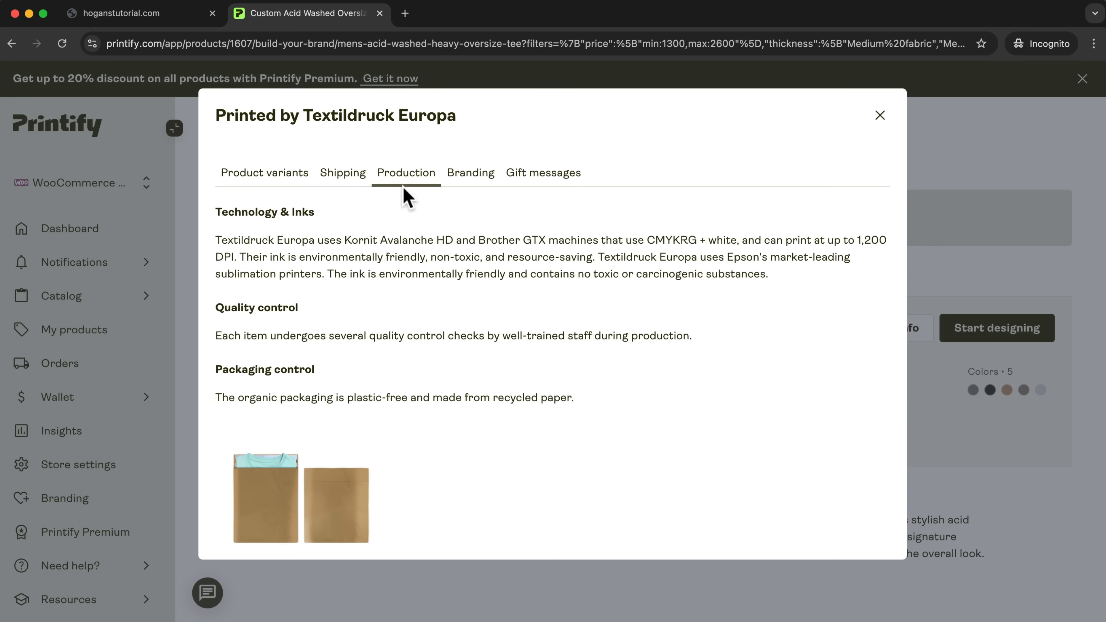
{"action": "scroll", "coordinate": [450, 358], "scroll_direction": "down", "scroll_amount": 2}
{"action": "scroll", "coordinate": [450, 362], "scroll_direction": "up", "scroll_amount": 2}
{"action": "left_click", "coordinate": [880, 115]}
Start designing the tee with Textildruck Europa as provider and skip the Product Creator tour and help tip.
{"action": "scroll", "coordinate": [597, 305], "scroll_direction": "up", "scroll_amount": 10}
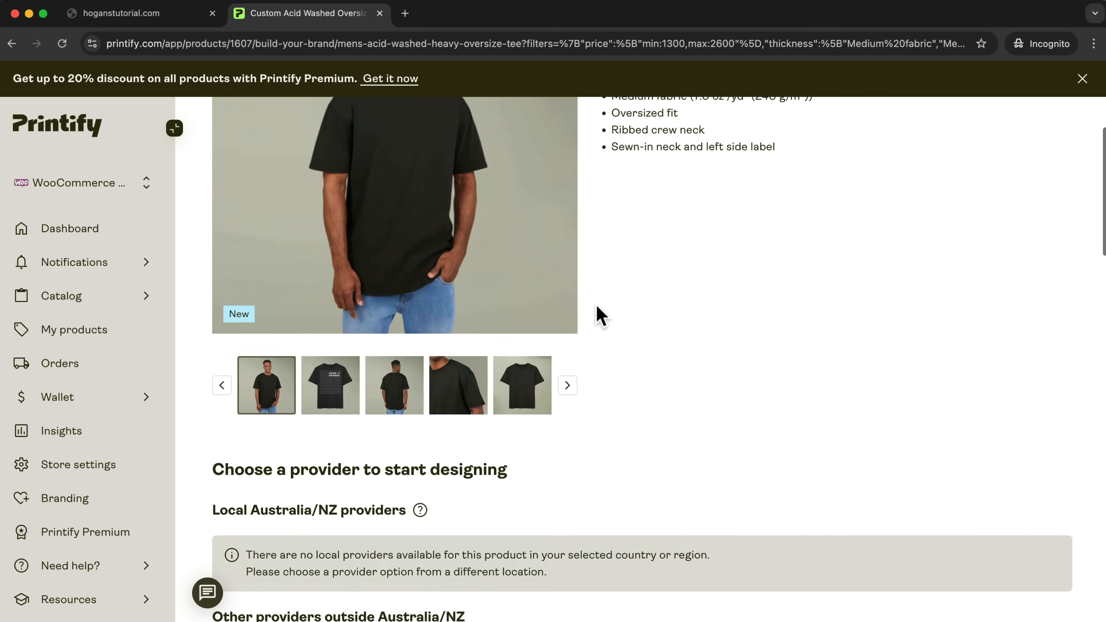
{"action": "scroll", "coordinate": [575, 434], "scroll_direction": "down", "scroll_amount": 12}
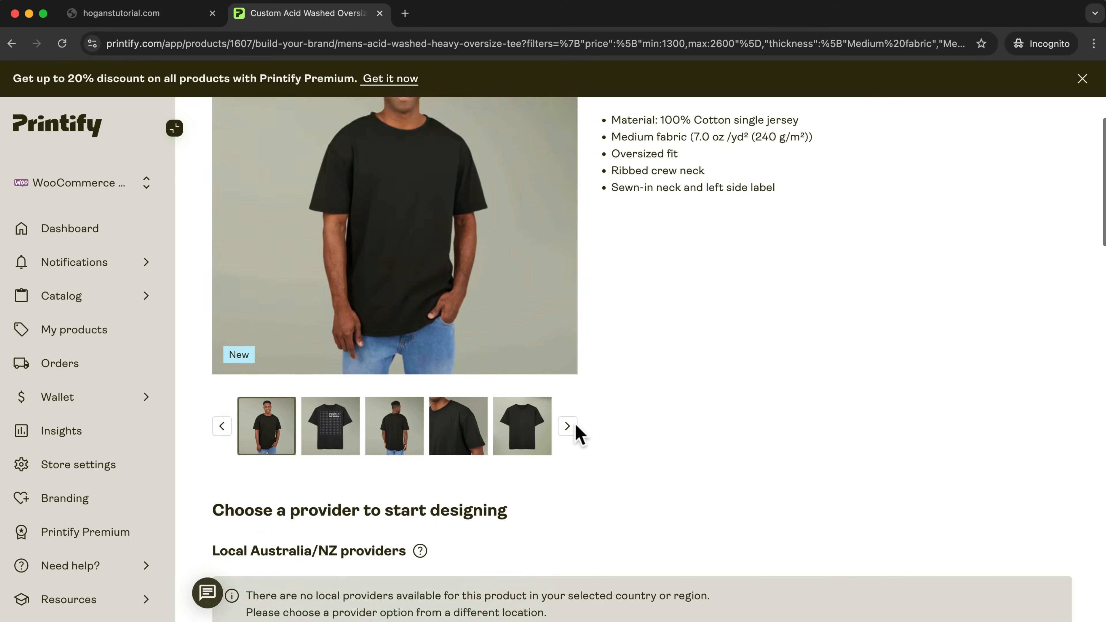
{"action": "scroll", "coordinate": [576, 424], "scroll_direction": "down", "scroll_amount": 4}
{"action": "scroll", "coordinate": [574, 425], "scroll_direction": "up", "scroll_amount": 2}
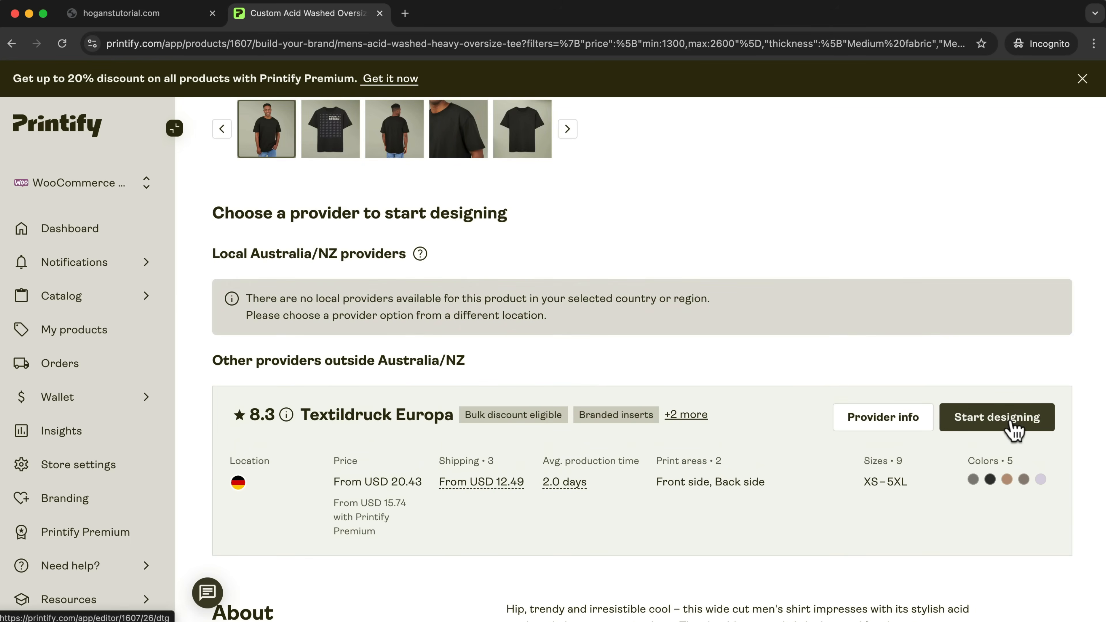
{"action": "left_click", "coordinate": [1012, 419]}
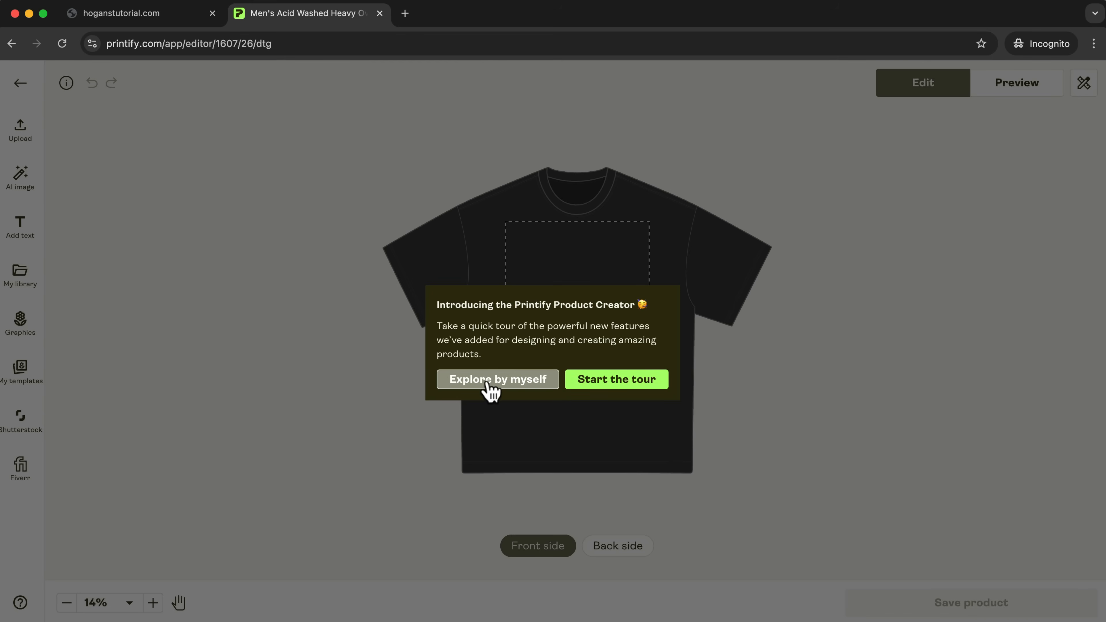
{"action": "left_click", "coordinate": [529, 381]}
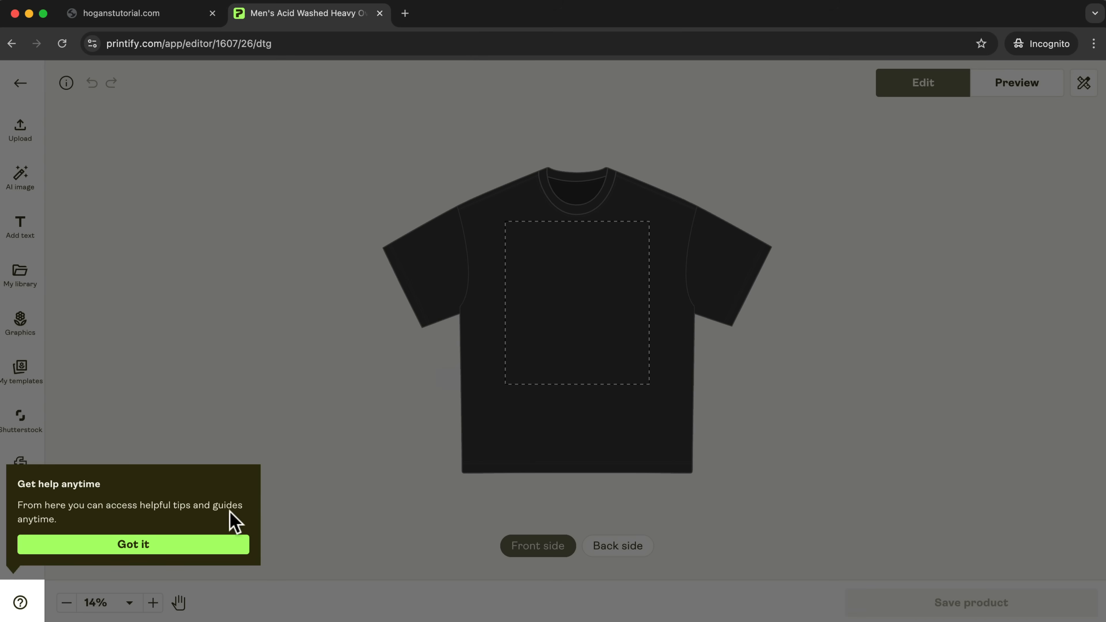
{"action": "left_click", "coordinate": [180, 545]}
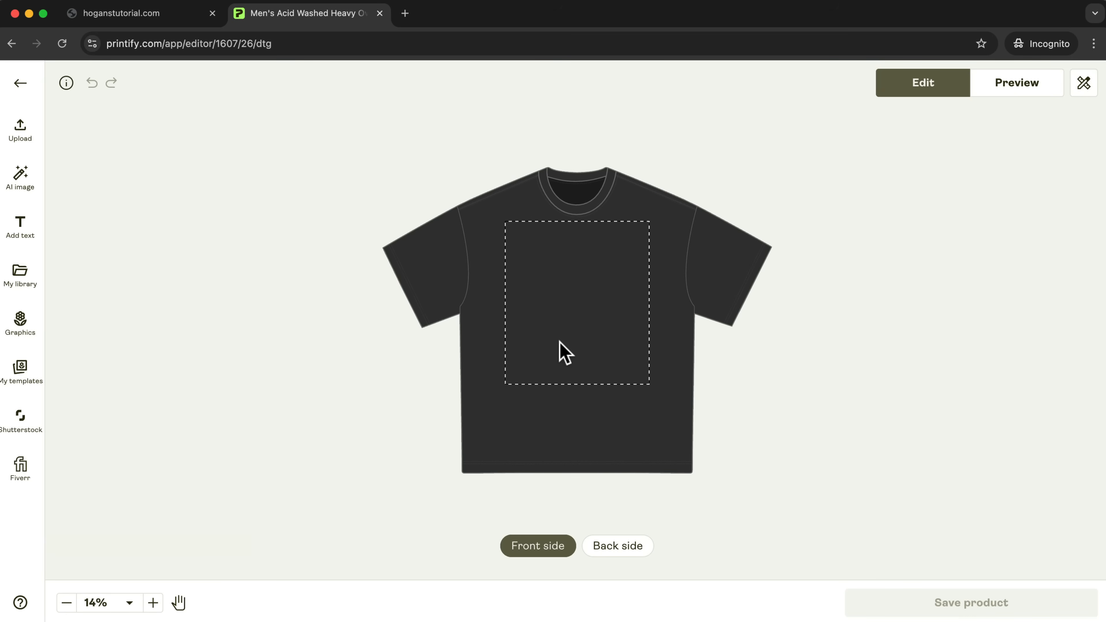
Check the tee's back print area, then upload studioo . (white).svg from images/Logo & Favicons onto the front side.
{"action": "left_click", "coordinate": [627, 550]}
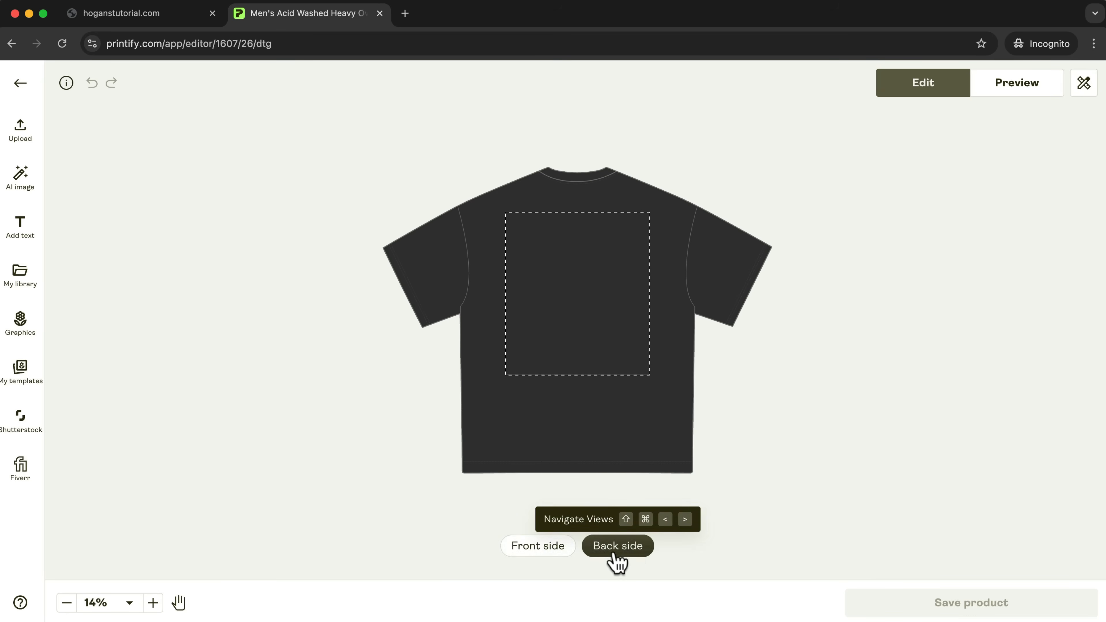
{"action": "left_click", "coordinate": [534, 552]}
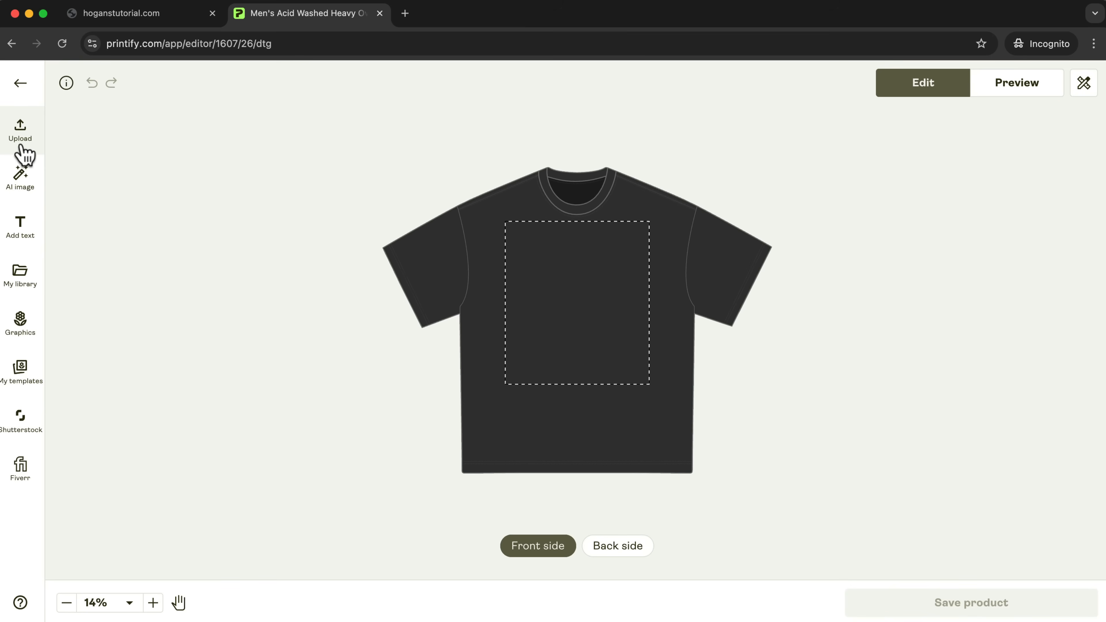
{"action": "left_click", "coordinate": [22, 133]}
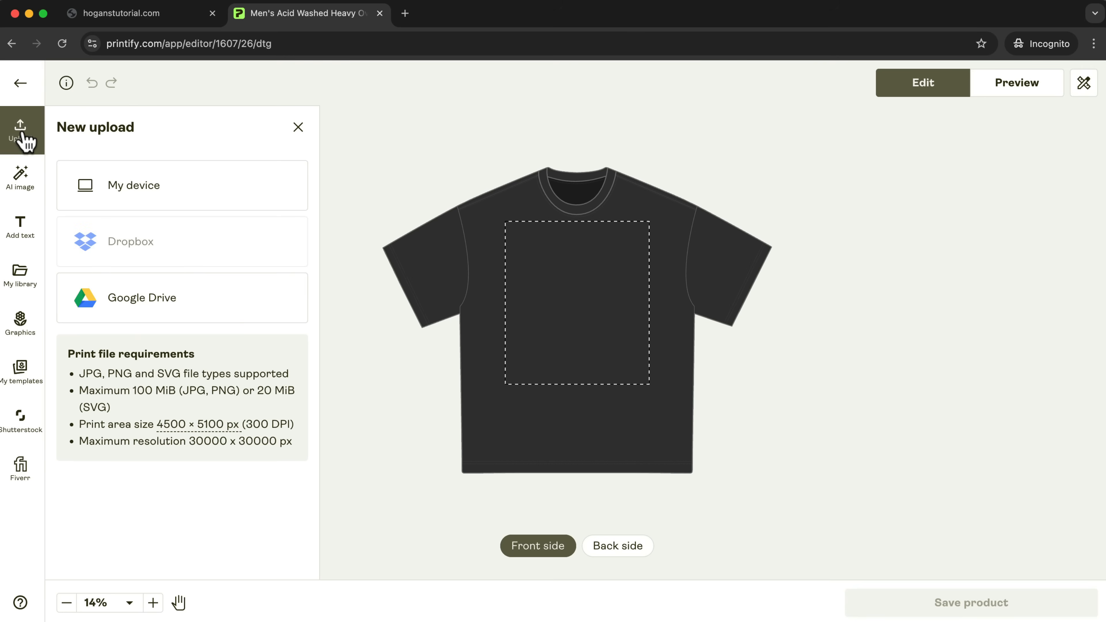
{"action": "left_click", "coordinate": [153, 191]}
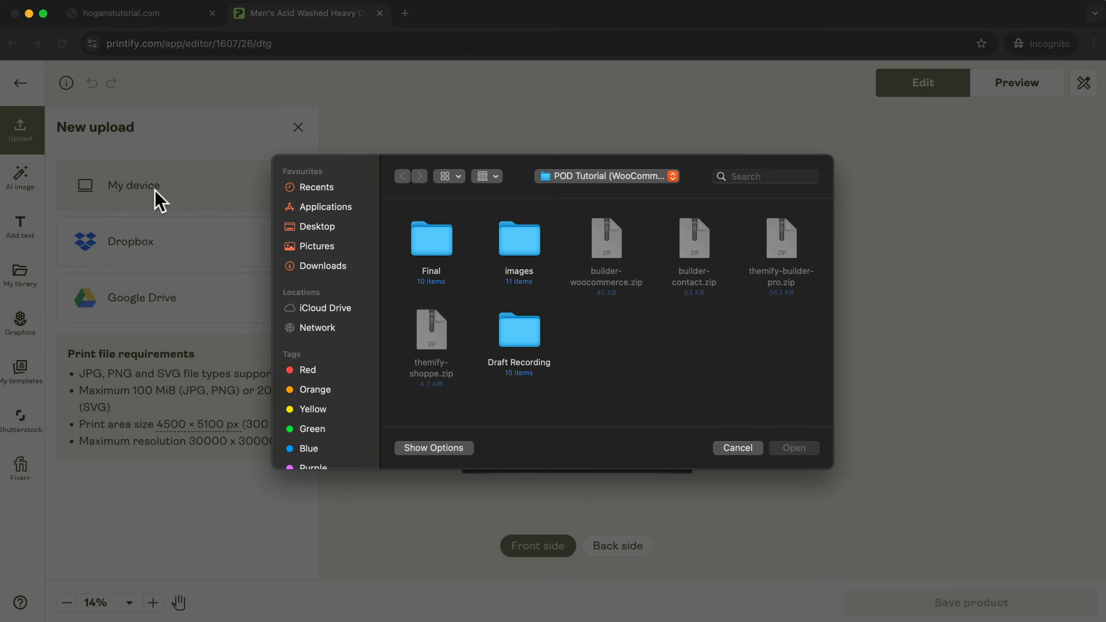
{"action": "double_click", "coordinate": [519, 241]}
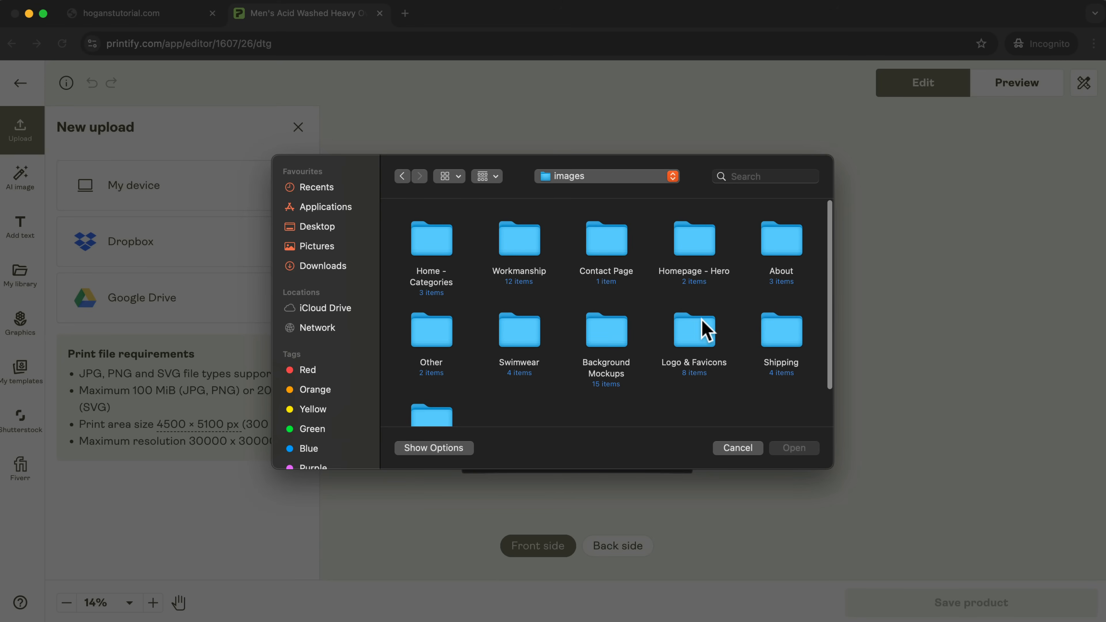
{"action": "double_click", "coordinate": [699, 332]}
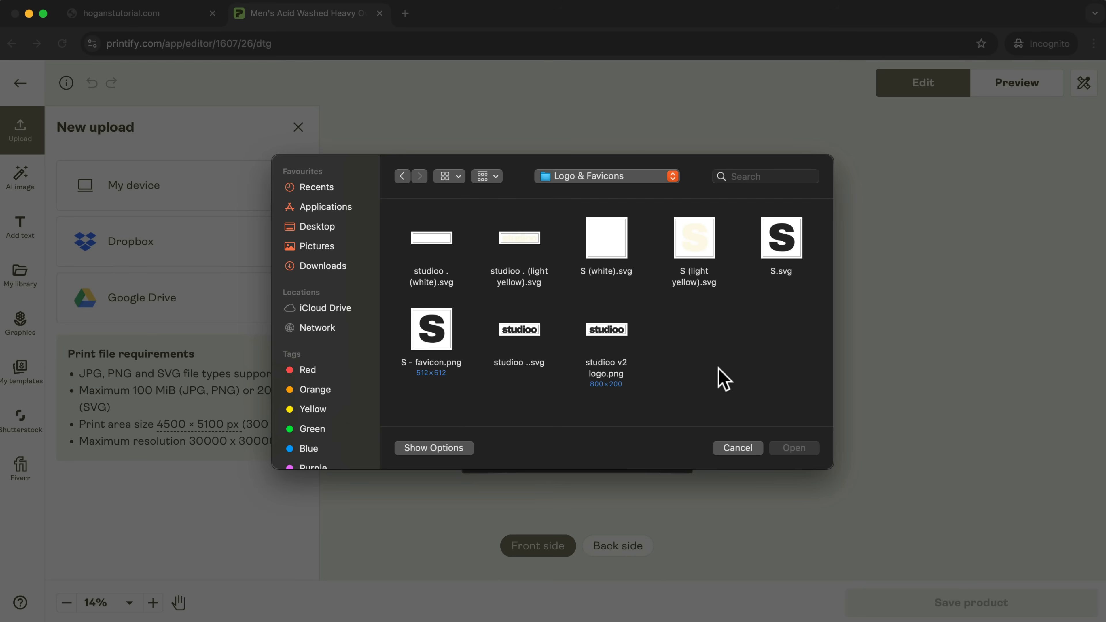
{"action": "left_click_drag", "start_coordinate": [819, 235], "coordinate": [425, 377]}
{"action": "left_click", "coordinate": [772, 316]}
{"action": "left_click", "coordinate": [437, 235]}
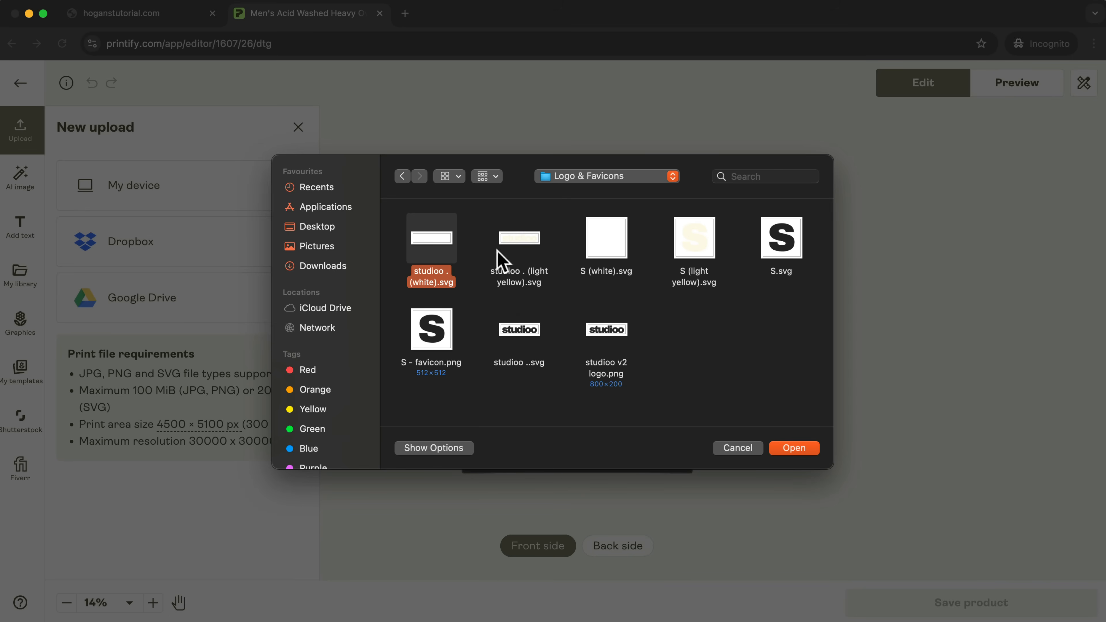
{"action": "left_click", "coordinate": [802, 449]}
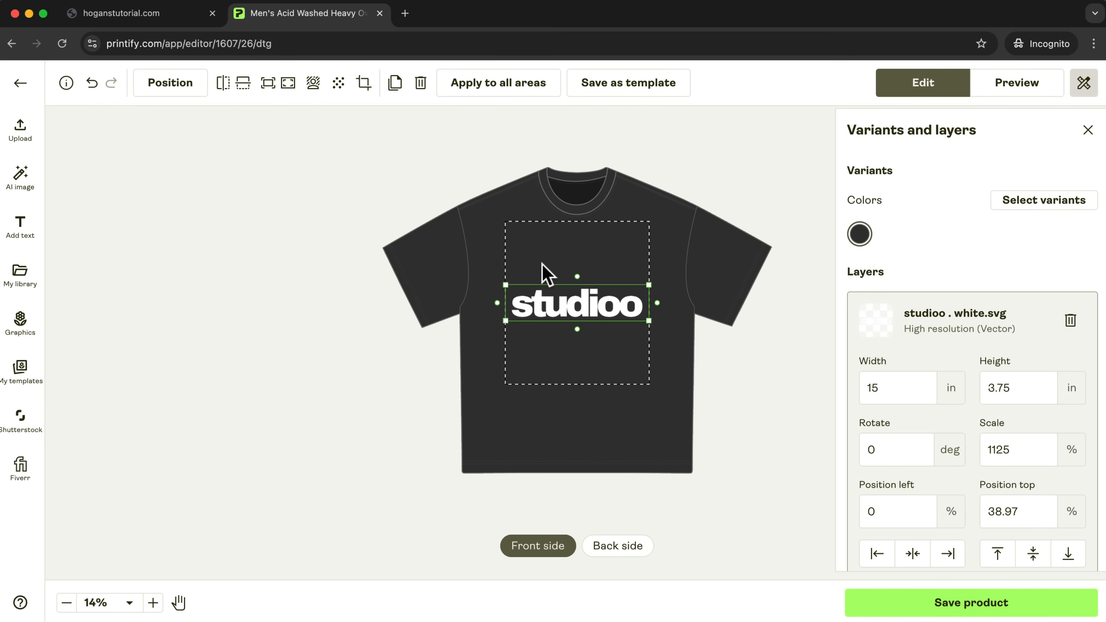
Upload the remaining logo variants from the Logo & Favicons folder, including the light yellow, white and black S and studioo files.
{"action": "left_click", "coordinate": [19, 143]}
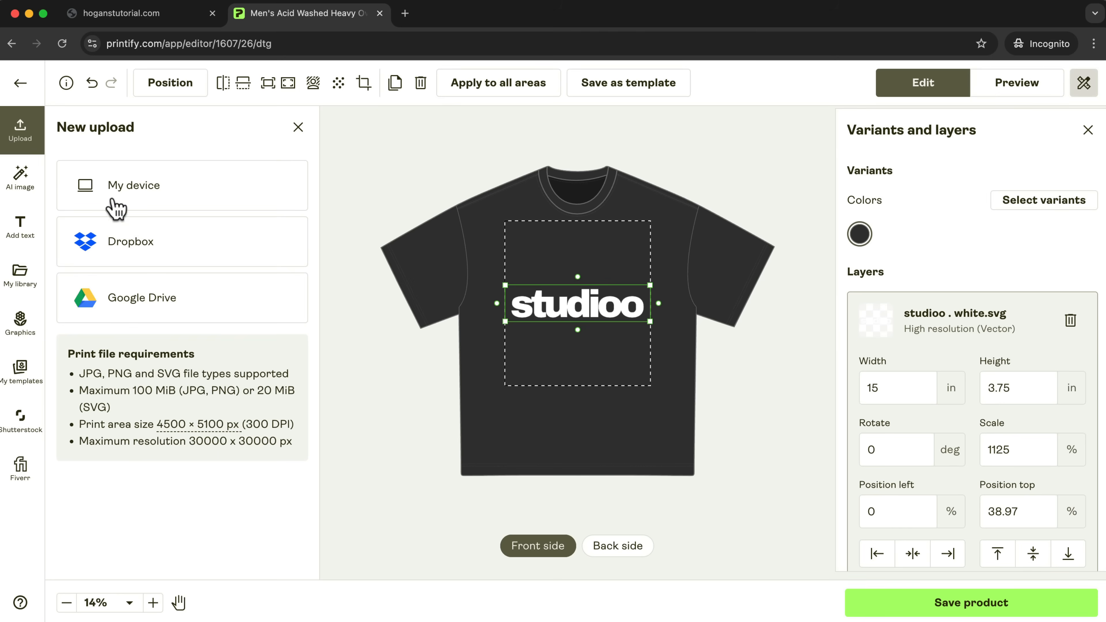
{"action": "left_click", "coordinate": [151, 187]}
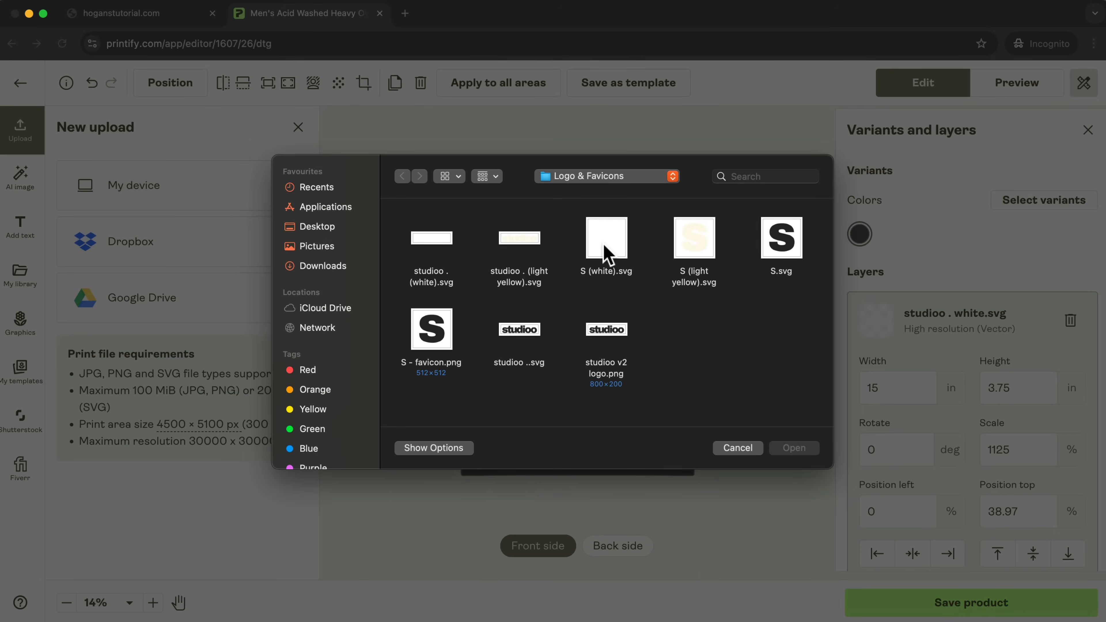
{"action": "left_click", "coordinate": [693, 241]}
{"action": "left_click", "coordinate": [606, 244]}
{"action": "left_click", "coordinate": [525, 250]}
{"action": "left_click", "coordinate": [793, 448]}
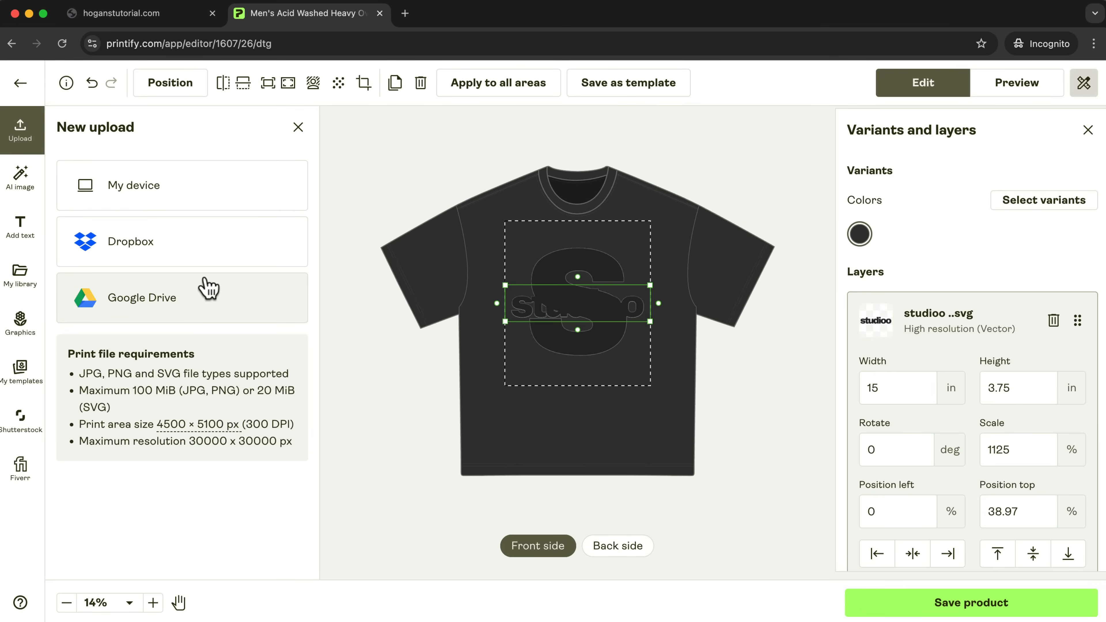
Check the uploaded logos in the library and delete all logo layers from the tee's front side.
{"action": "left_click", "coordinate": [26, 281]}
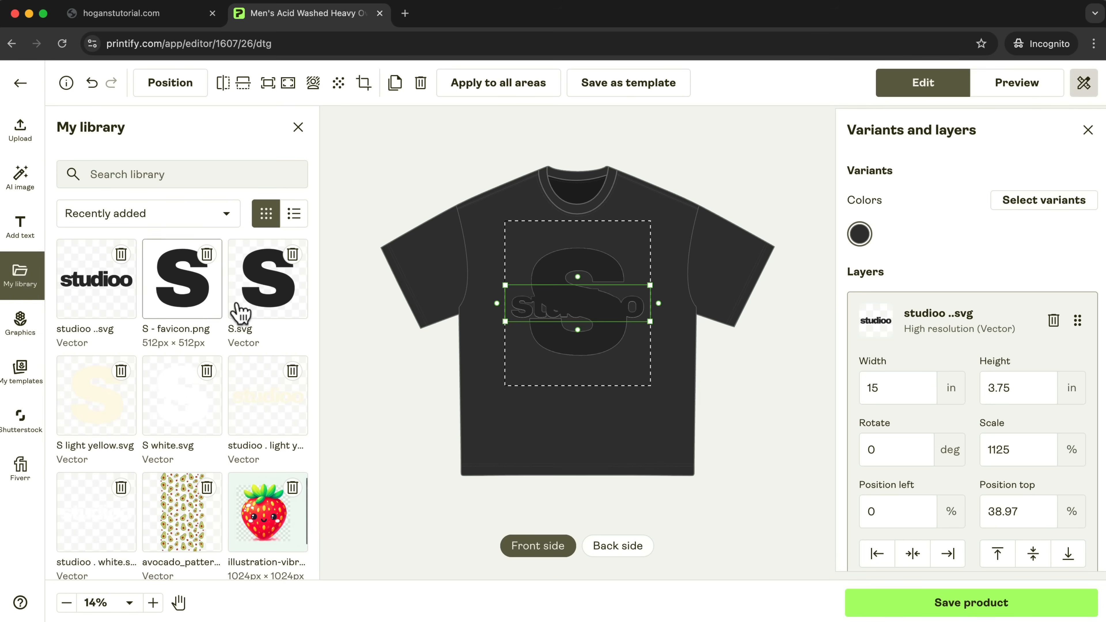
{"action": "left_click", "coordinate": [21, 131]}
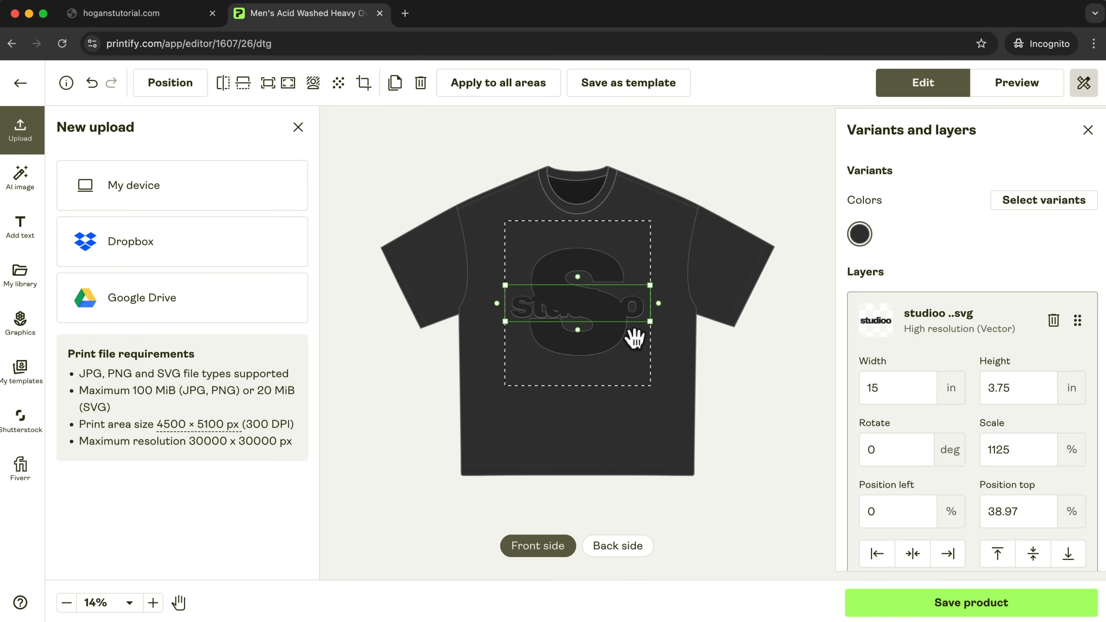
{"action": "left_click", "coordinate": [603, 324]}
{"action": "key", "text": "Delete"}
{"action": "key", "text": "Delete"}
{"action": "key", "text": "Delete"}
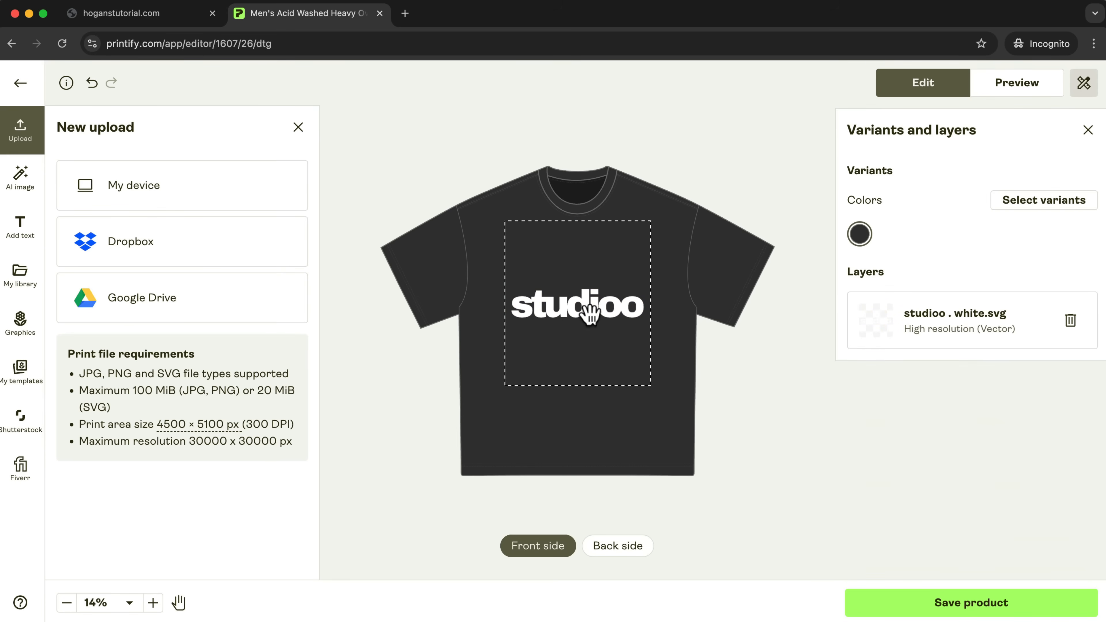
{"action": "left_click", "coordinate": [590, 311]}
{"action": "key", "text": "Delete"}
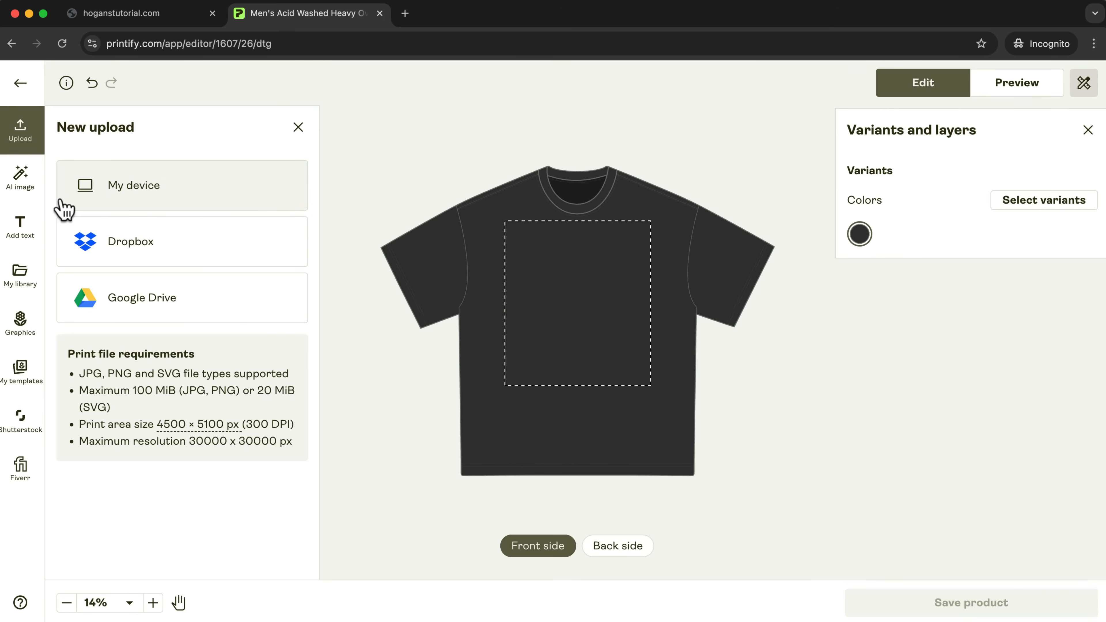
Place the studioo . light yellow.svg logo from the library on the tee's front side.
{"action": "left_click", "coordinate": [23, 279]}
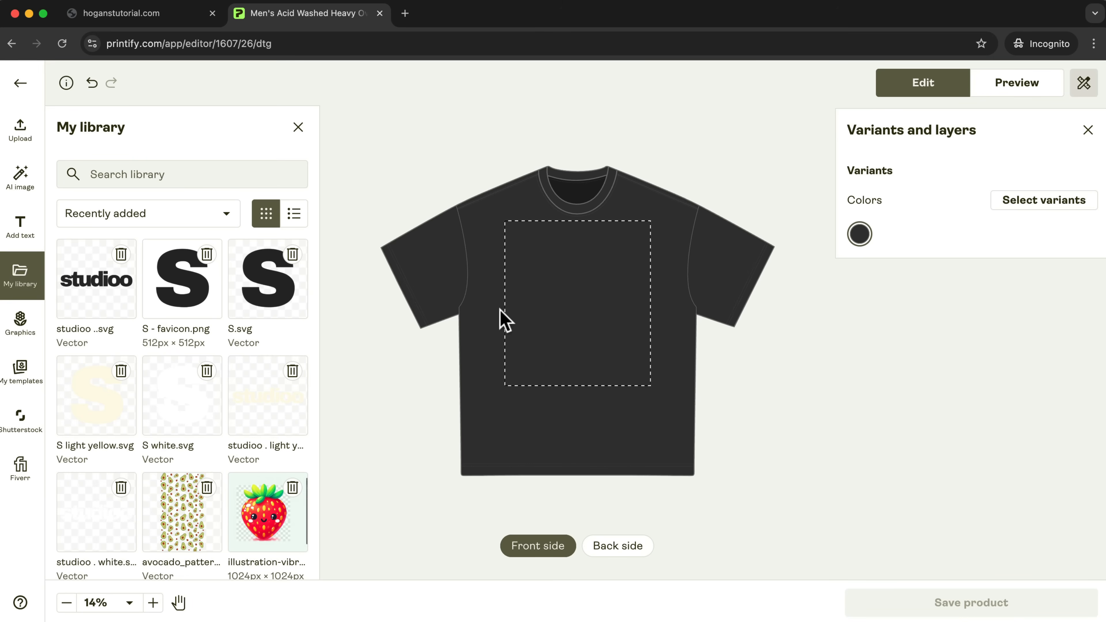
{"action": "left_click", "coordinate": [261, 414]}
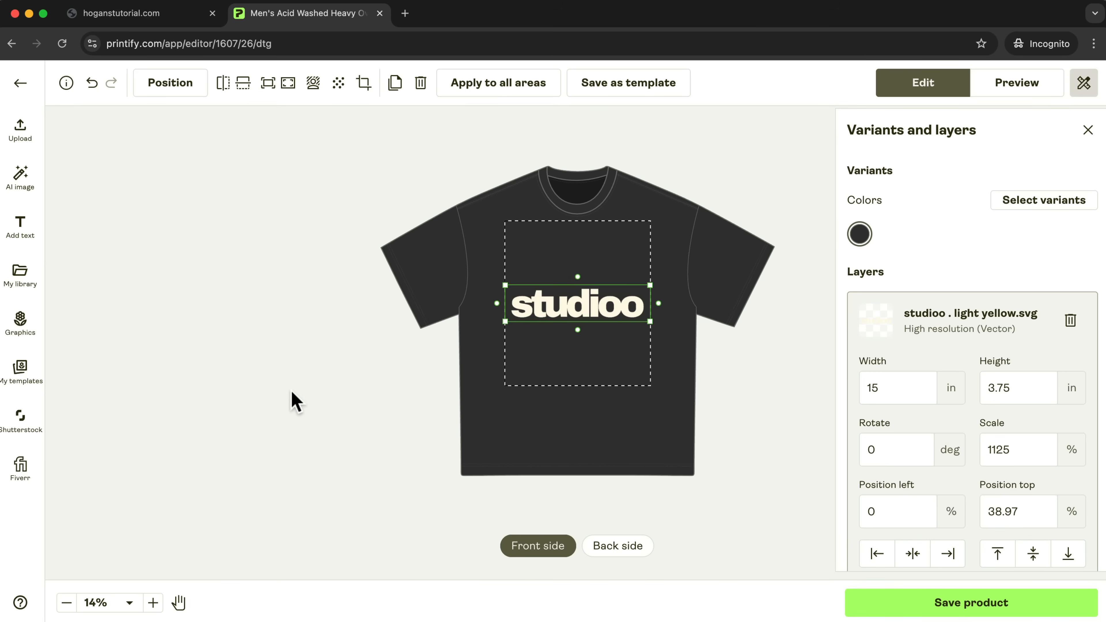
{"action": "left_click", "coordinate": [723, 377]}
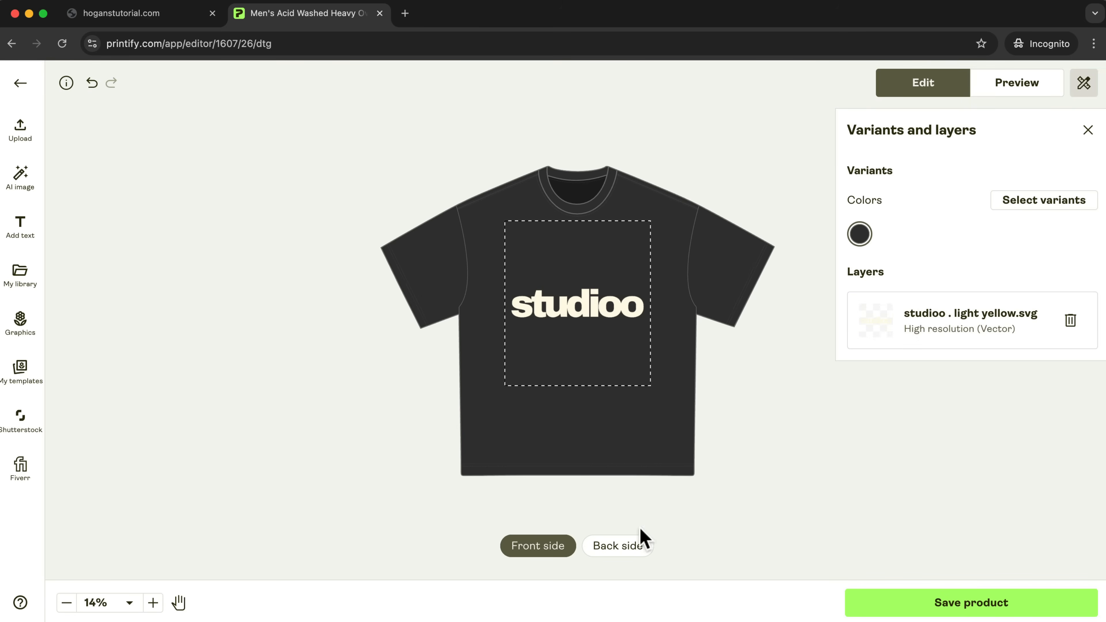
Add S light yellow.svg to the back side, scaled to about 2.08 in and centred at the top of the print area.
{"action": "left_click", "coordinate": [623, 549]}
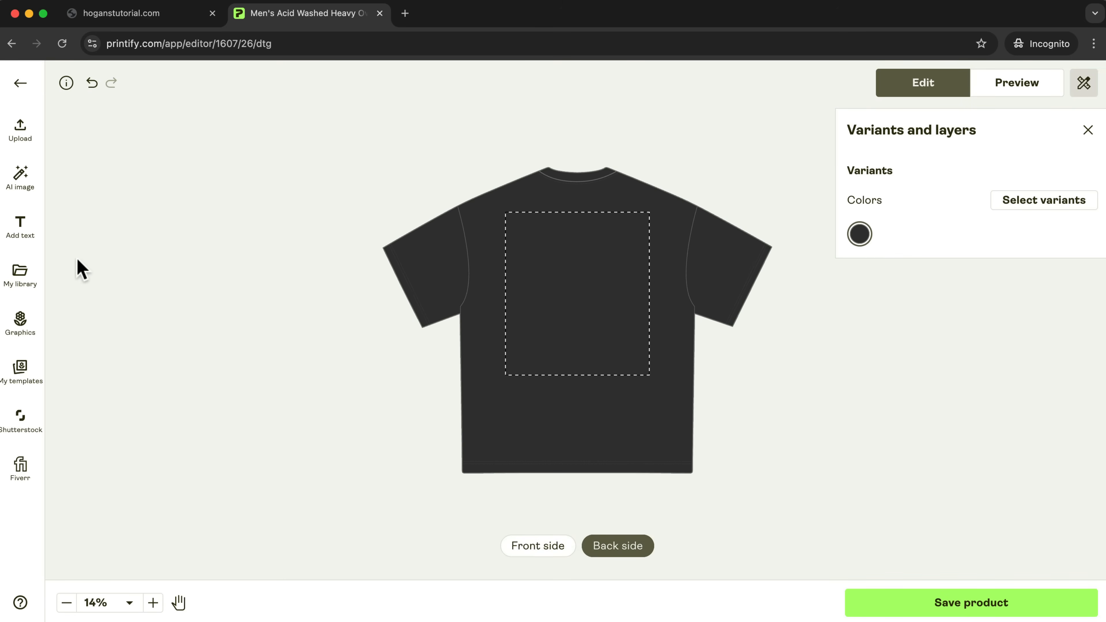
{"action": "left_click", "coordinate": [20, 282]}
{"action": "left_click", "coordinate": [92, 403]}
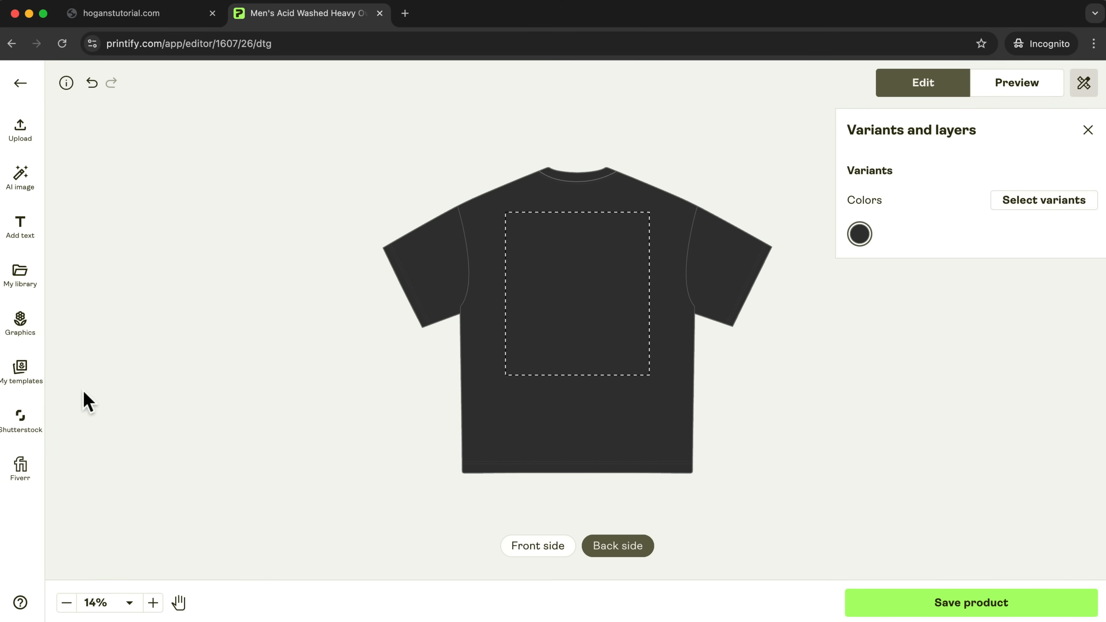
{"action": "left_click_drag", "start_coordinate": [648, 223], "coordinate": [577, 225]}
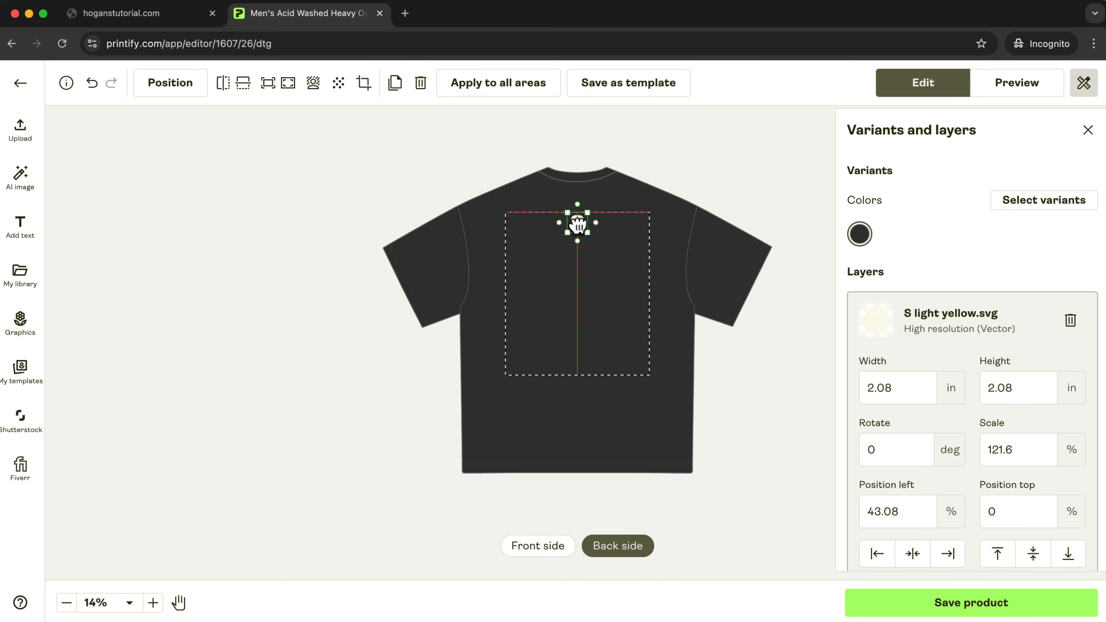
{"action": "left_click", "coordinate": [785, 371]}
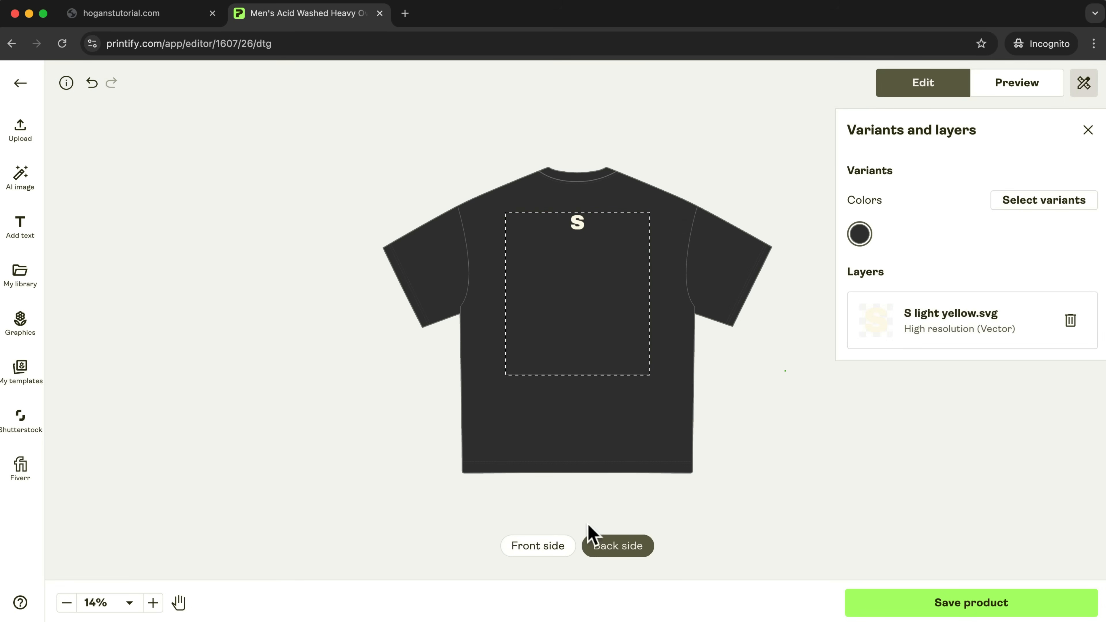
Shrink the front studioo logo to a small chest print and place it near the right edge of the print area.
{"action": "left_click", "coordinate": [540, 550]}
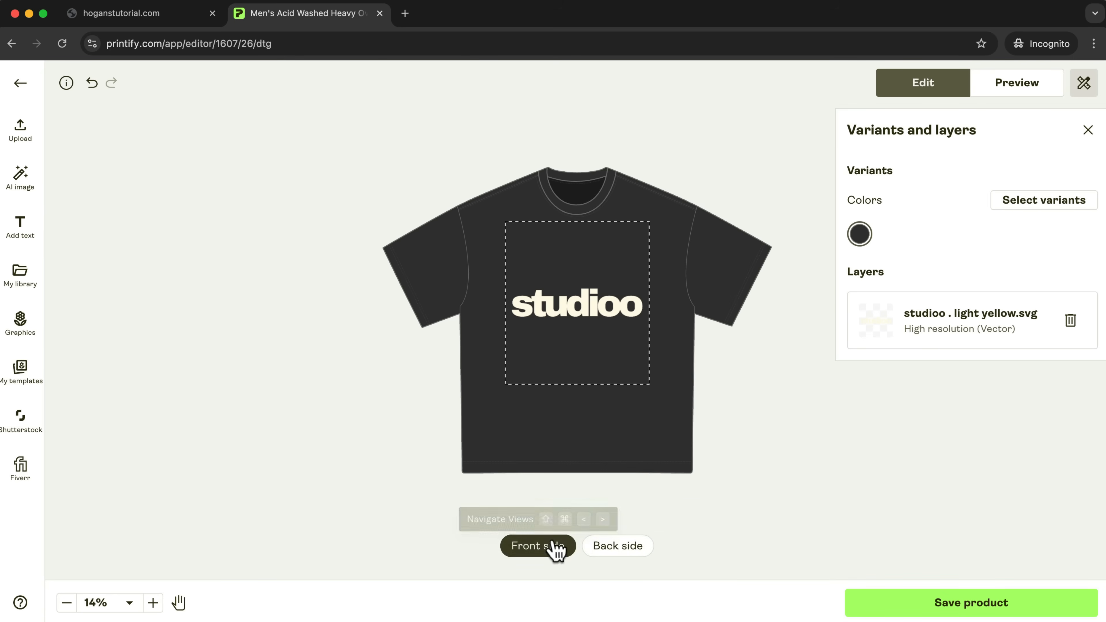
{"action": "left_click", "coordinate": [553, 307]}
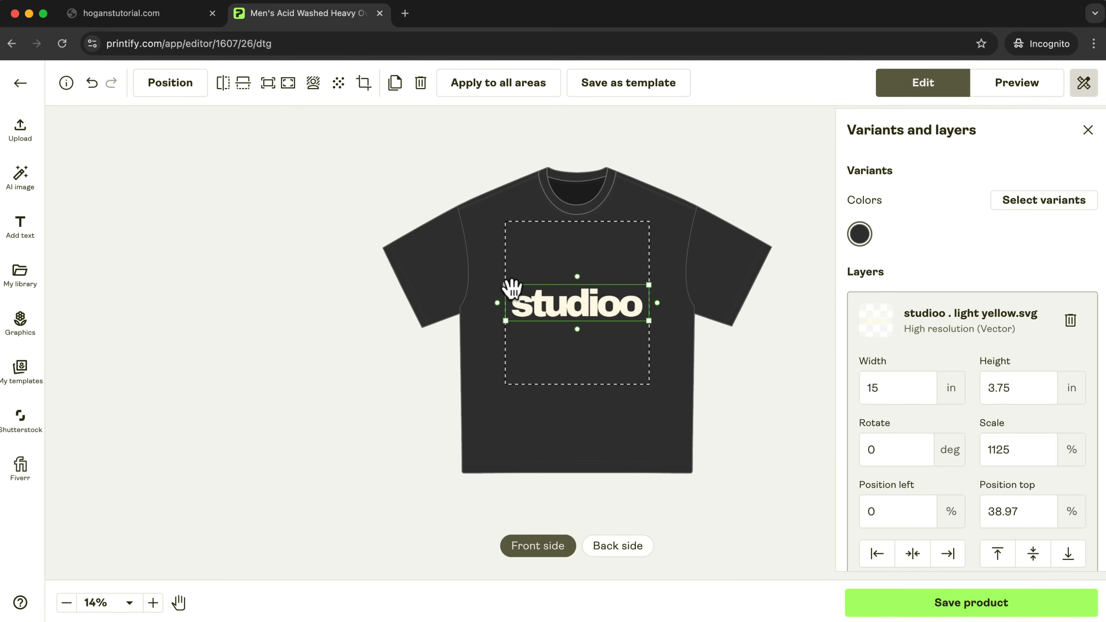
{"action": "left_click_drag", "start_coordinate": [505, 285], "coordinate": [634, 285]}
{"action": "left_click", "coordinate": [802, 403]}
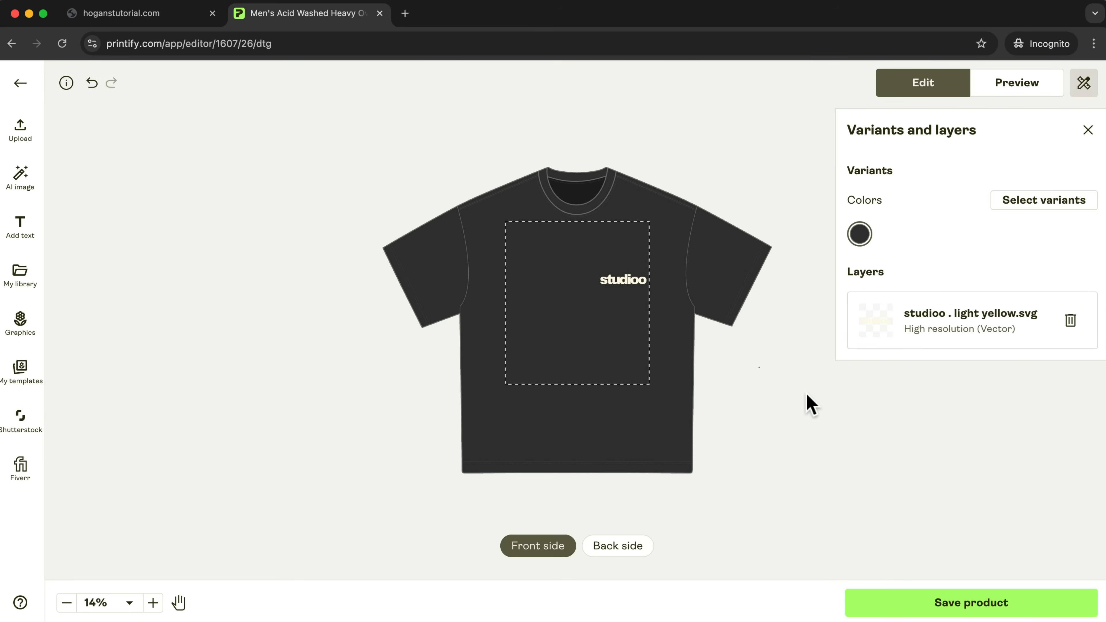
Preview the tee's mockups from the front, from the back, and worn by the model facing forward.
{"action": "left_click", "coordinate": [1021, 89]}
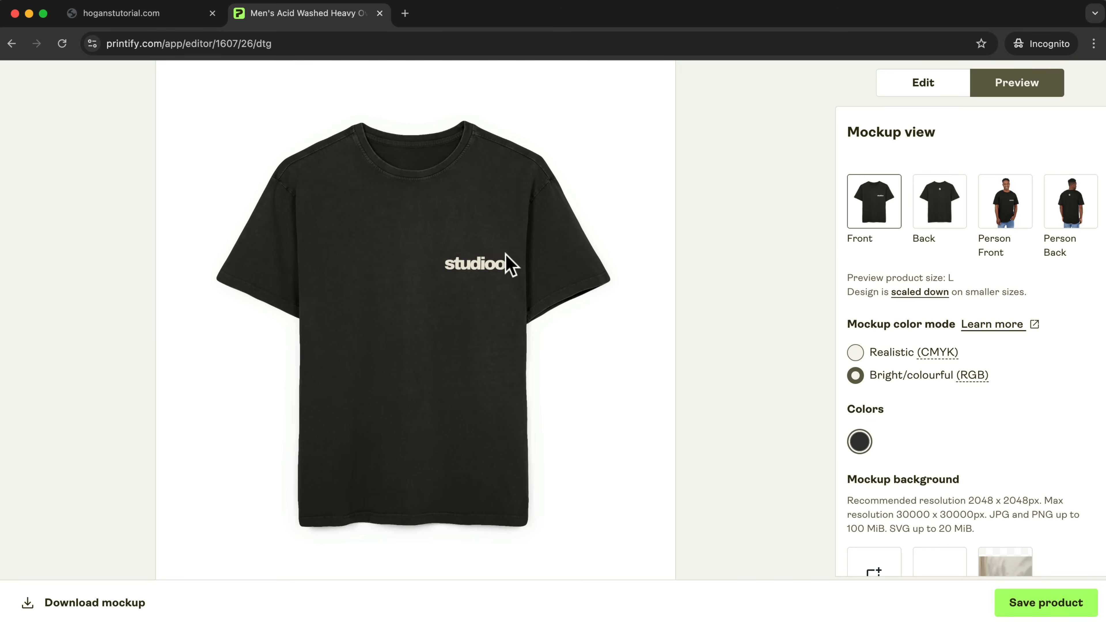
{"action": "left_click", "coordinate": [944, 224]}
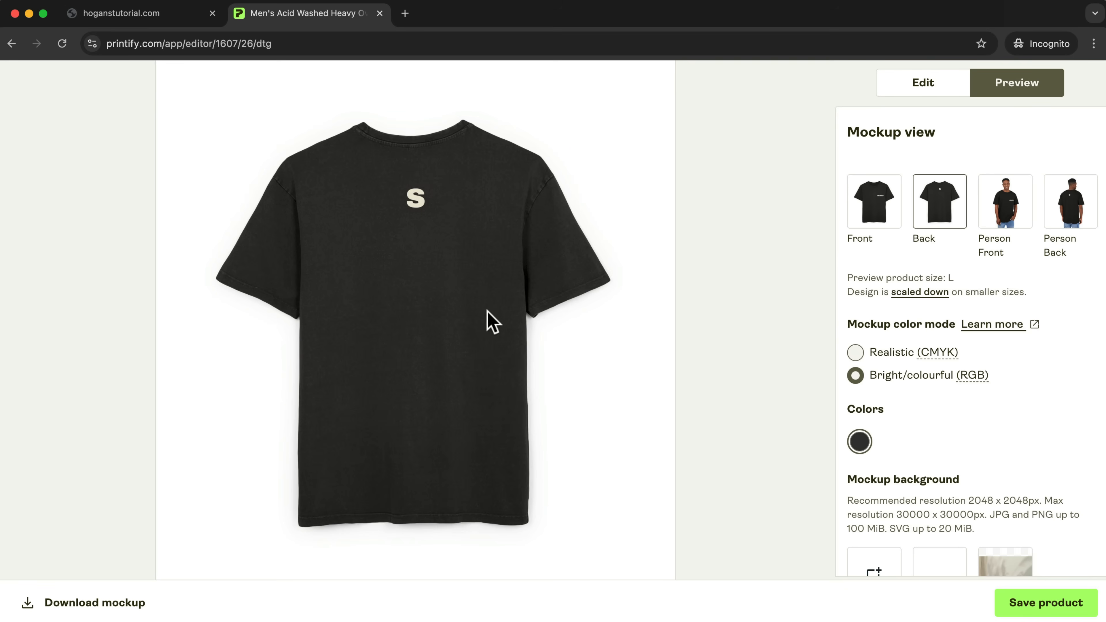
{"action": "left_click", "coordinate": [984, 216]}
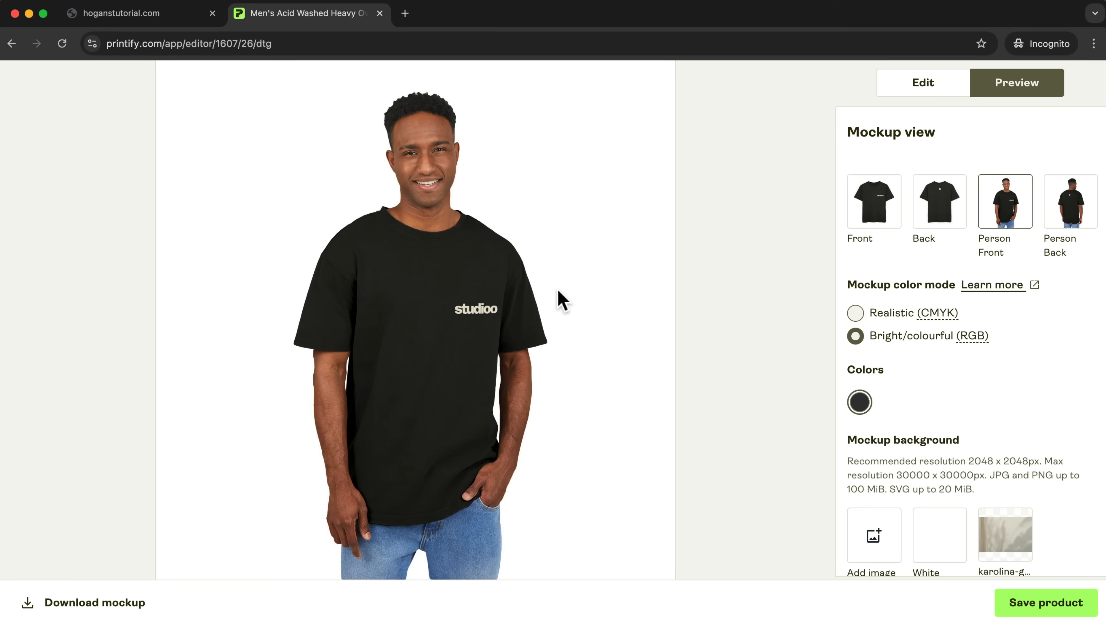
Apply the existing karolina-g... image as the background of the Person Front mockup.
{"action": "scroll", "coordinate": [866, 448], "scroll_direction": "down", "scroll_amount": 1}
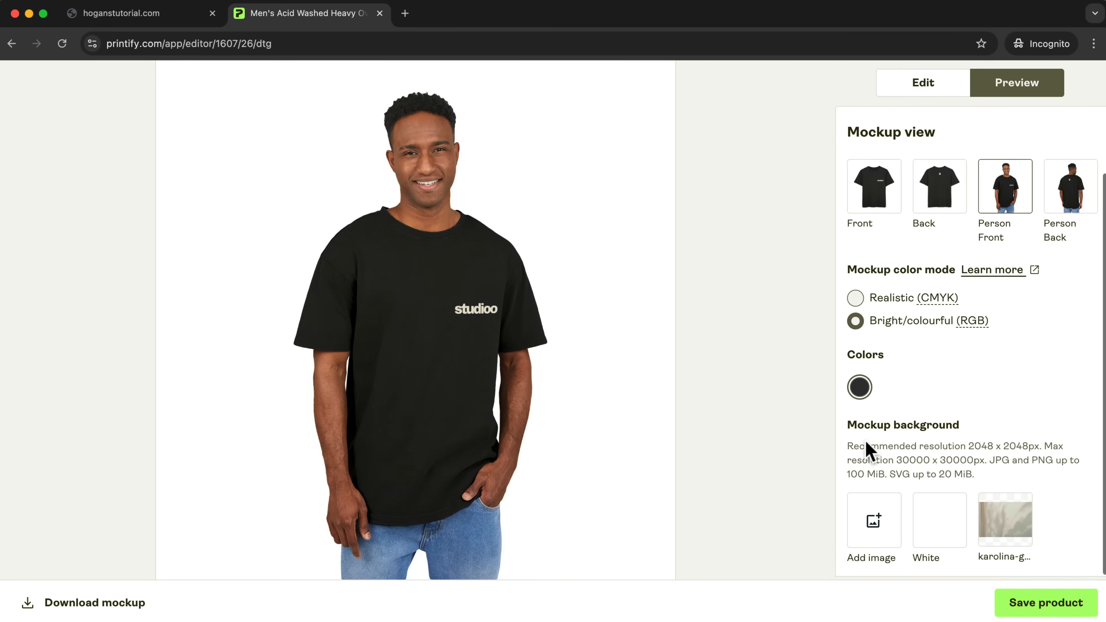
{"action": "left_click_drag", "start_coordinate": [849, 425], "coordinate": [965, 436]}
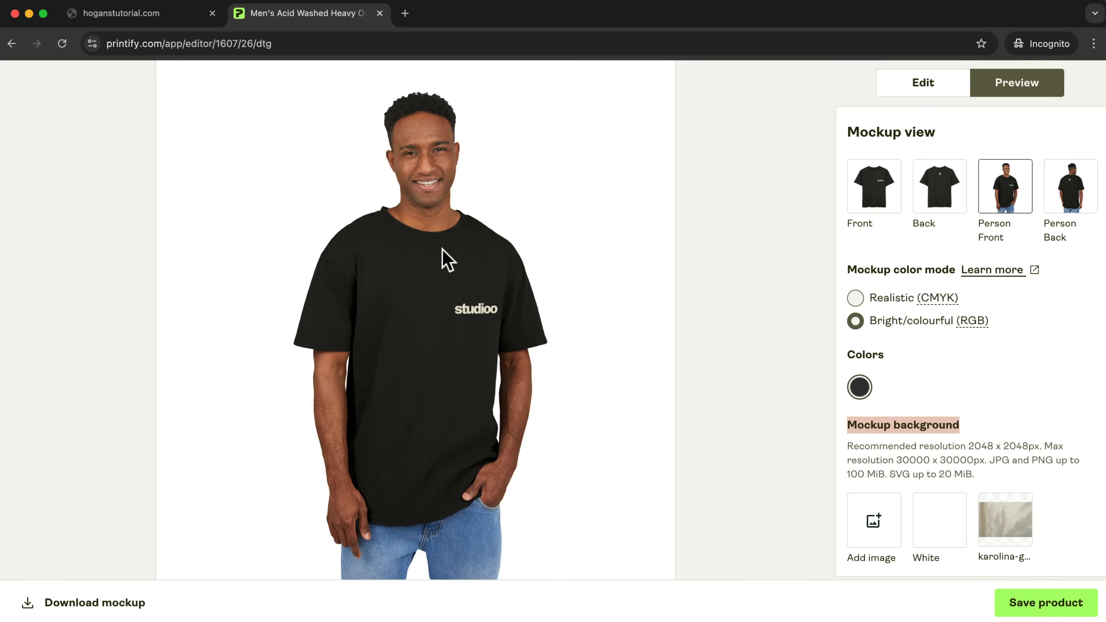
{"action": "mouse_move", "coordinate": [1015, 534]}
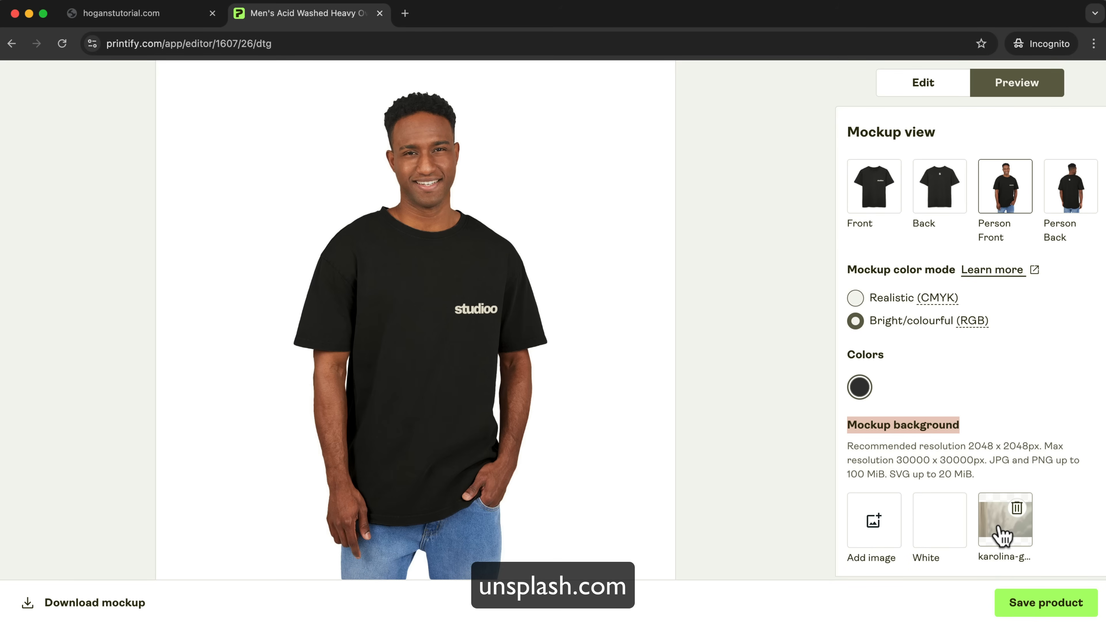
{"action": "left_click", "coordinate": [1014, 532]}
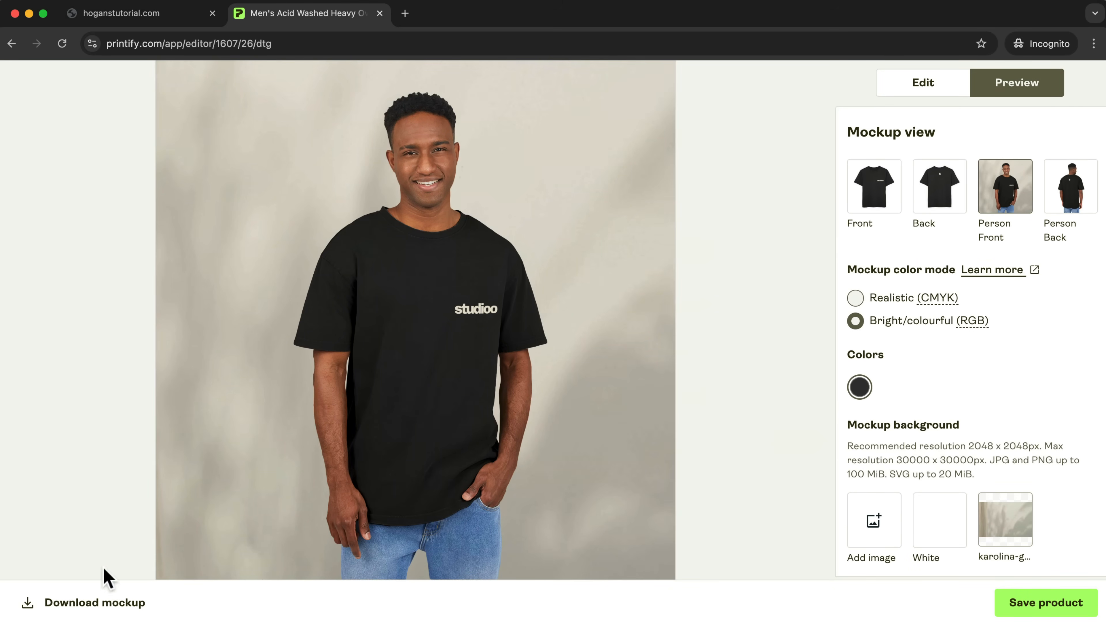
Download the Person Front mockup into the POD Tutorial (WooCommerce) folder and save the product design.
{"action": "left_click", "coordinate": [86, 609]}
{"action": "double_click", "coordinate": [426, 271]}
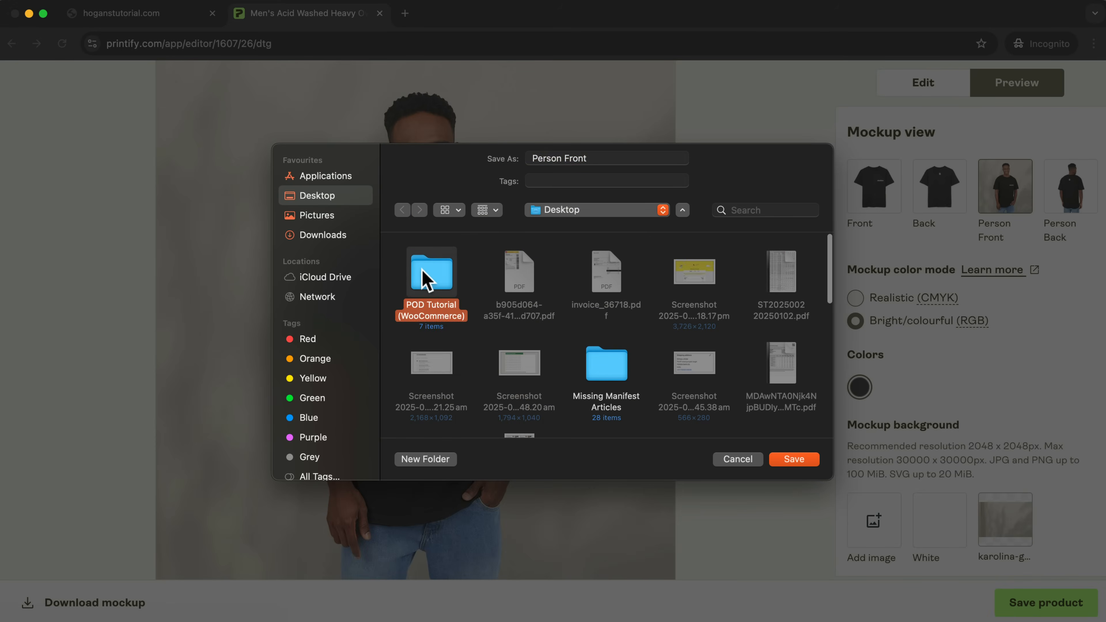
{"action": "left_click", "coordinate": [794, 459]}
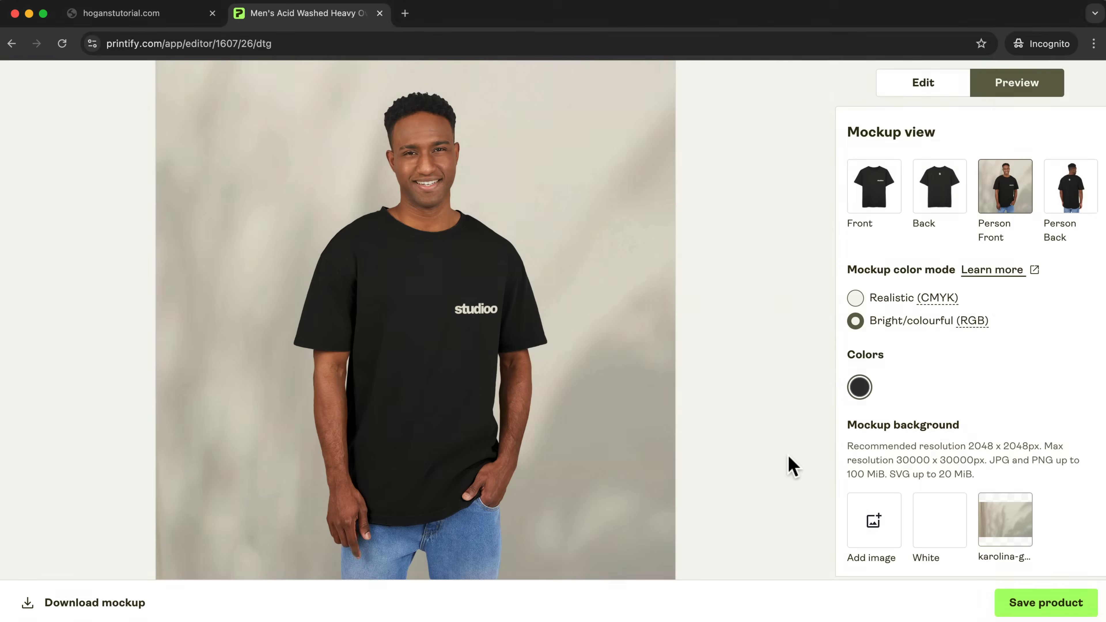
{"action": "left_click", "coordinate": [1047, 608]}
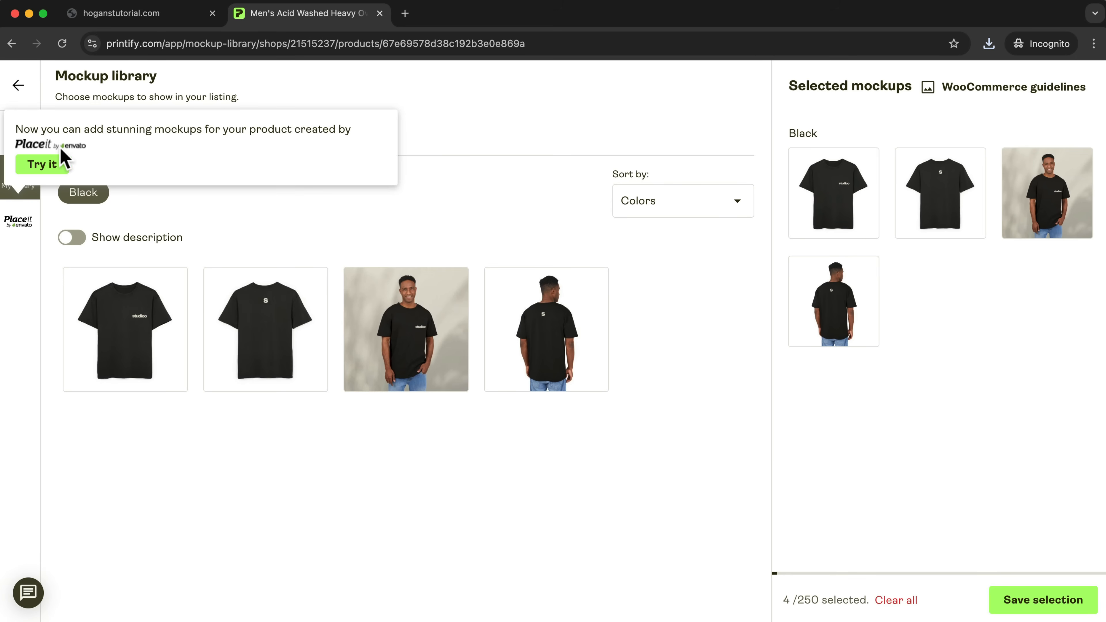
Explore the Placeit mockups for the tee, load more of them, and inspect the woman-against-colourful-planks mockup without selecting it.
{"action": "left_click", "coordinate": [44, 165]}
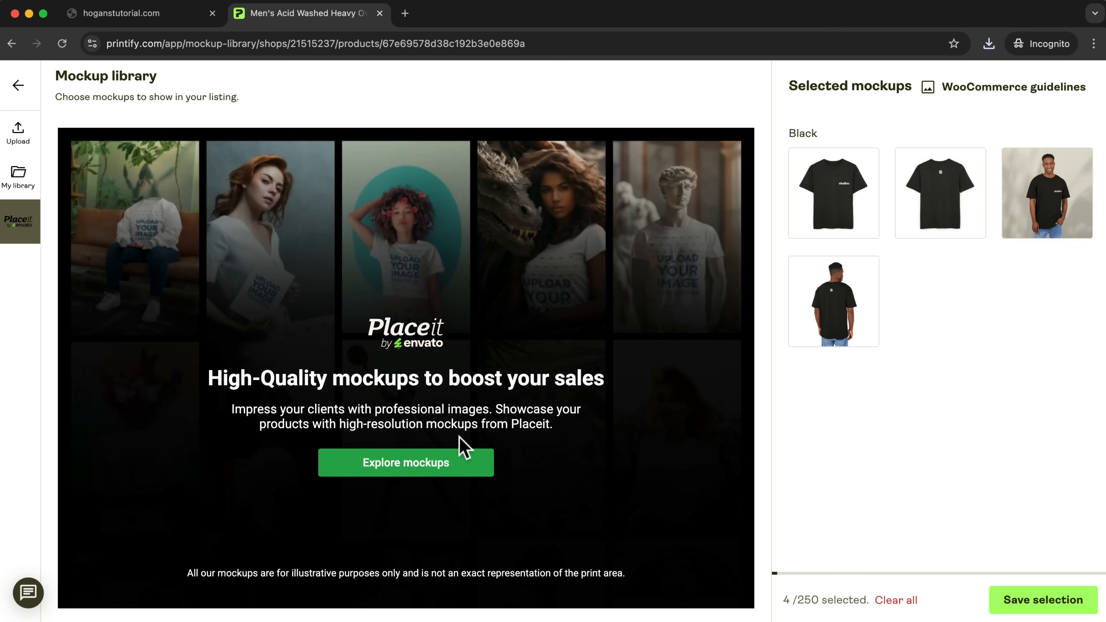
{"action": "left_click", "coordinate": [432, 466]}
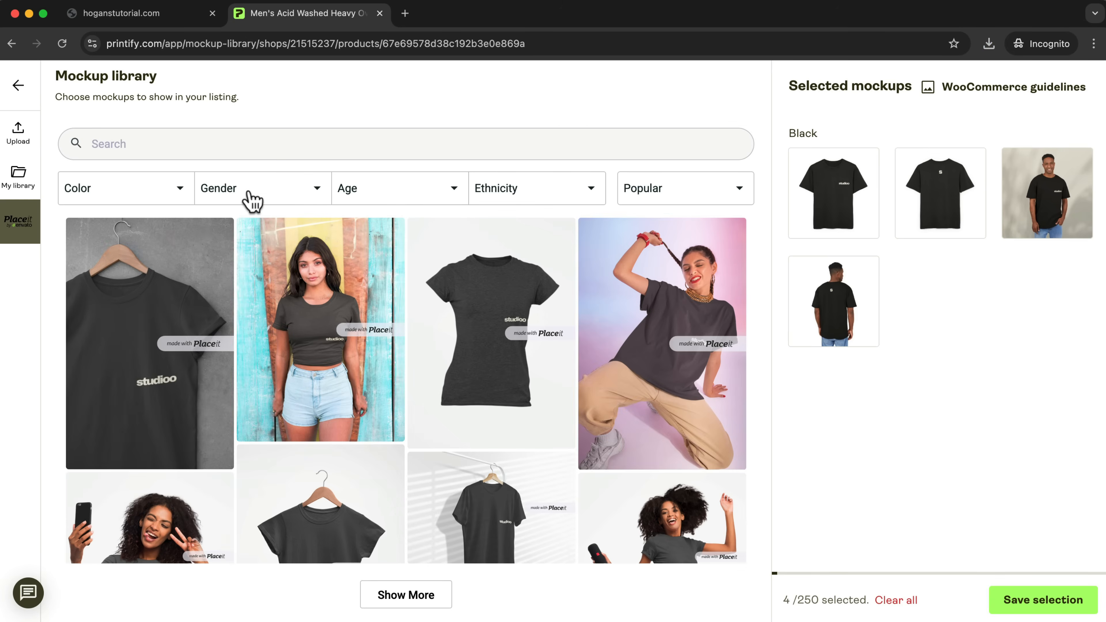
{"action": "scroll", "coordinate": [563, 292], "scroll_direction": "down", "scroll_amount": 3}
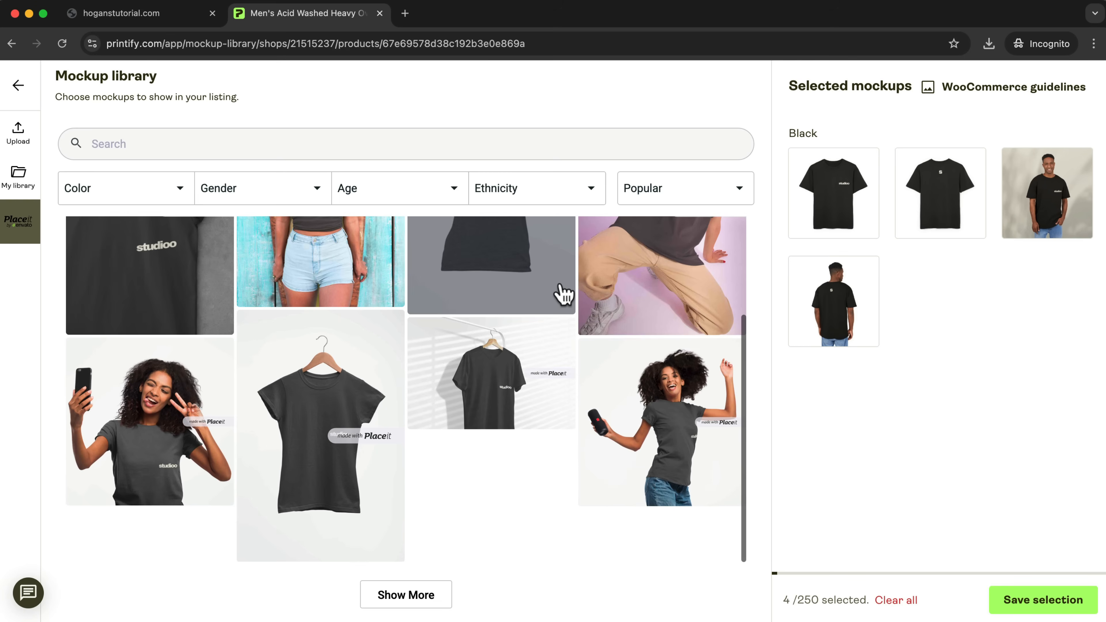
{"action": "scroll", "coordinate": [568, 324], "scroll_direction": "up", "scroll_amount": 3}
{"action": "scroll", "coordinate": [545, 370], "scroll_direction": "down", "scroll_amount": 3}
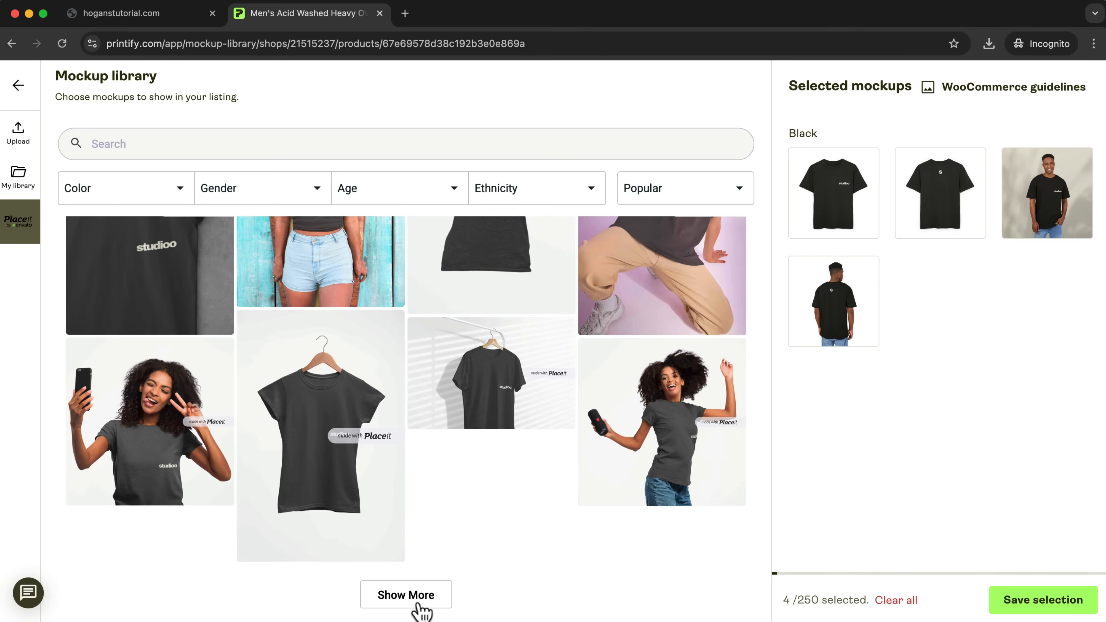
{"action": "left_click", "coordinate": [419, 602]}
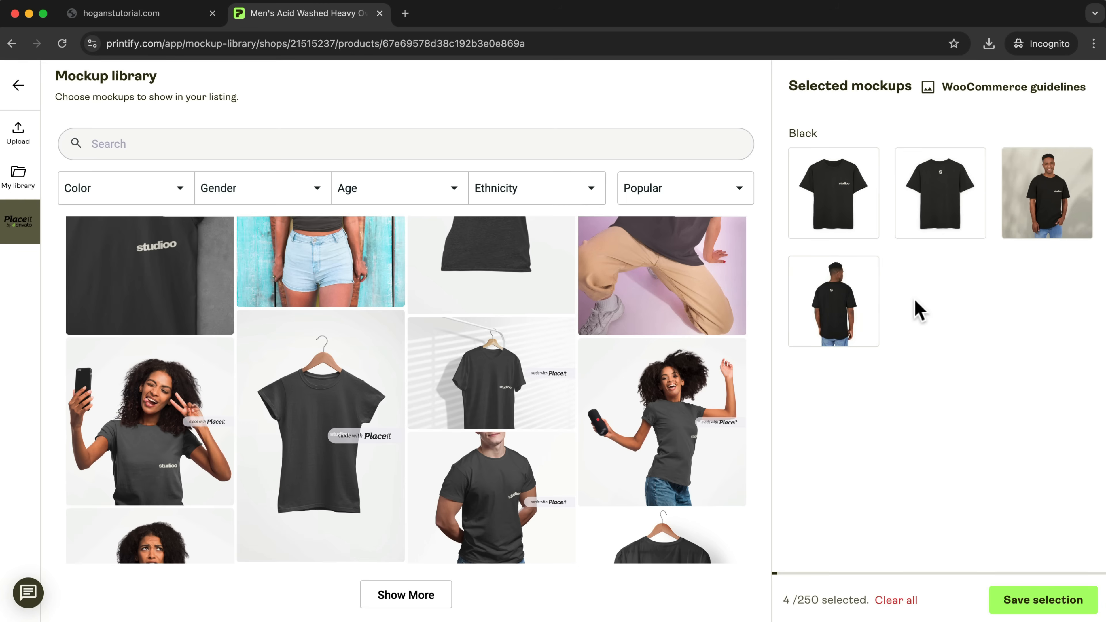
{"action": "scroll", "coordinate": [490, 416], "scroll_direction": "down", "scroll_amount": 3}
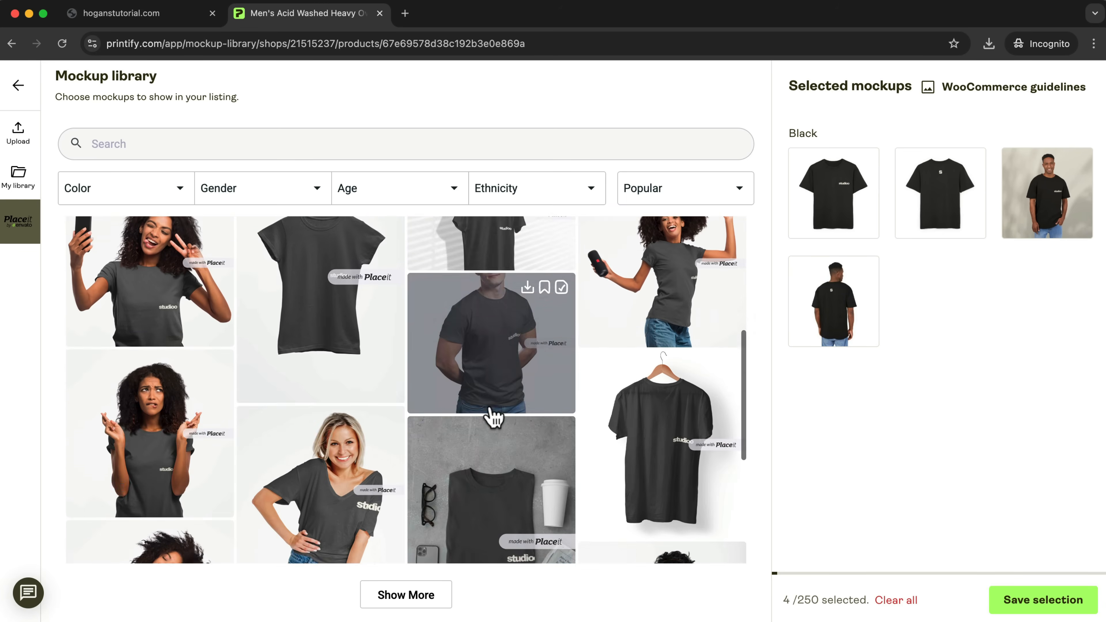
{"action": "scroll", "coordinate": [491, 411], "scroll_direction": "down", "scroll_amount": 5}
{"action": "scroll", "coordinate": [491, 409], "scroll_direction": "up", "scroll_amount": 6}
{"action": "scroll", "coordinate": [492, 416], "scroll_direction": "up", "scroll_amount": 5}
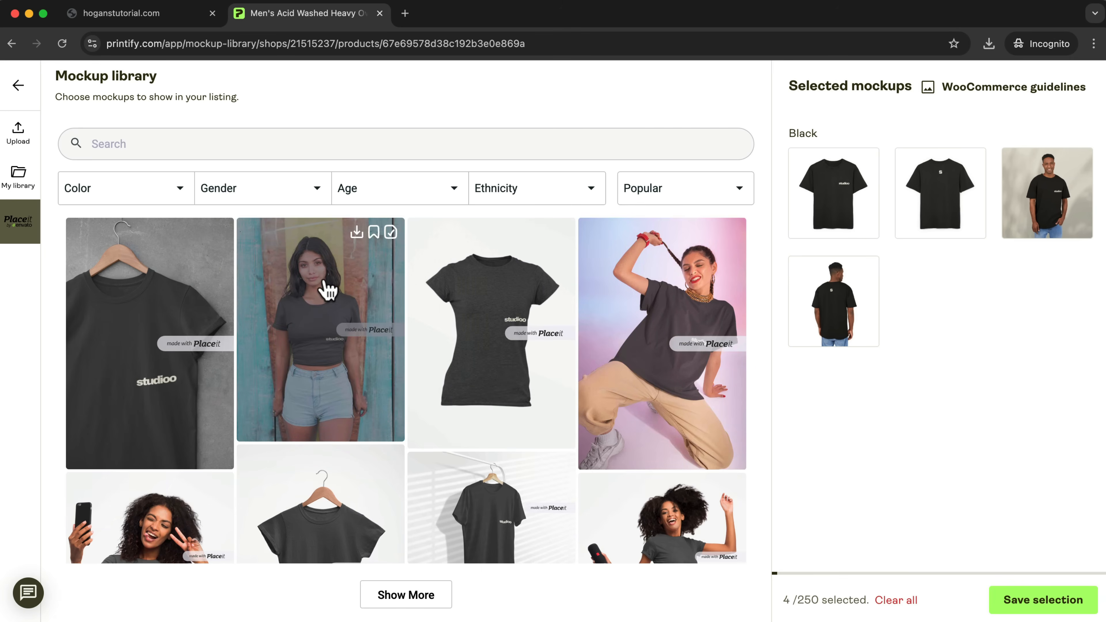
{"action": "left_click", "coordinate": [327, 290]}
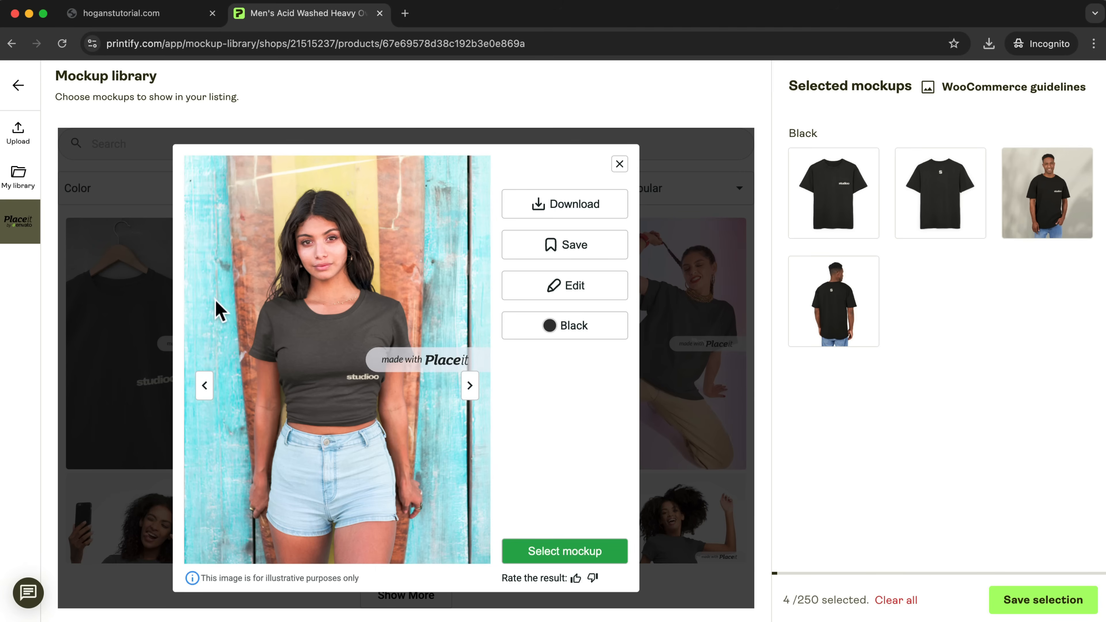
{"action": "left_click", "coordinate": [619, 164]}
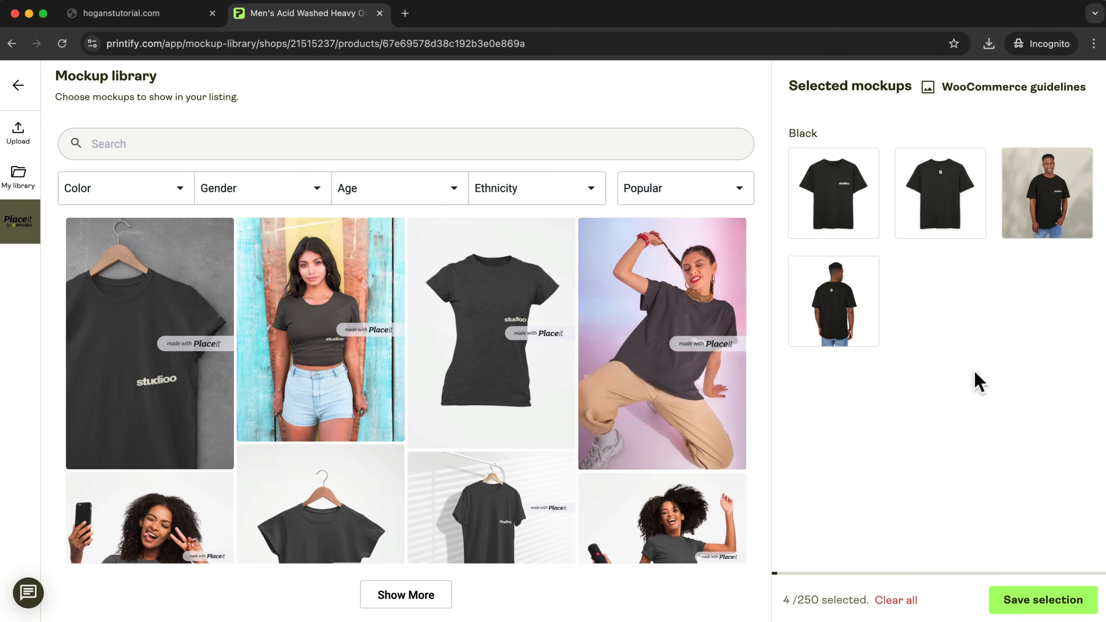
Save the current selection of black tee mockups and review the listing's title, description and personalization settings.
{"action": "left_click", "coordinate": [1036, 604]}
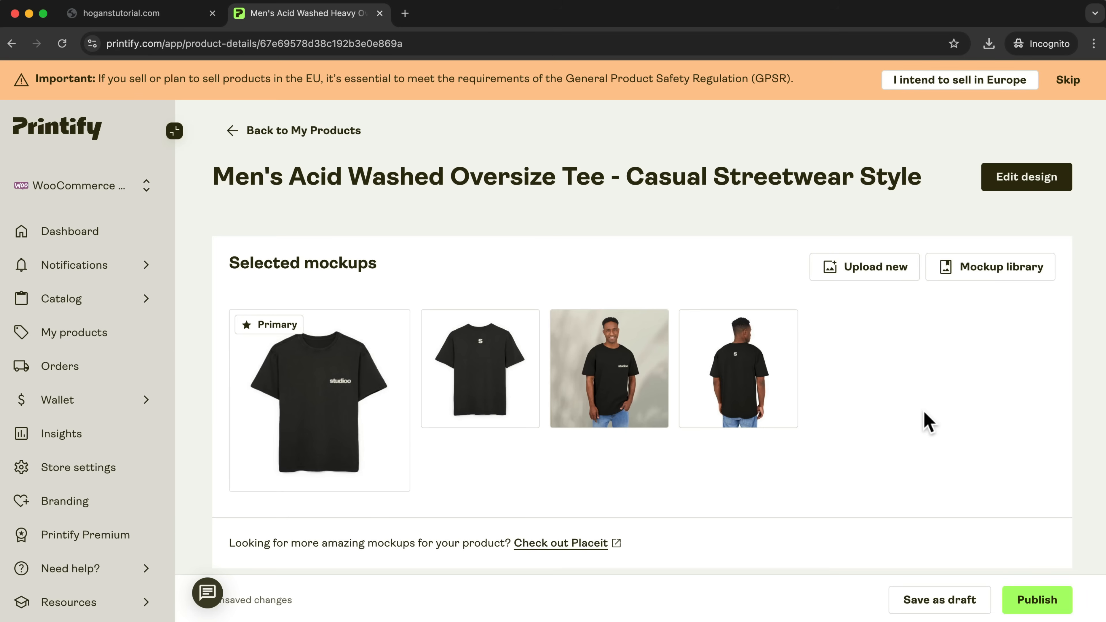
{"action": "scroll", "coordinate": [929, 422], "scroll_direction": "down", "scroll_amount": 7}
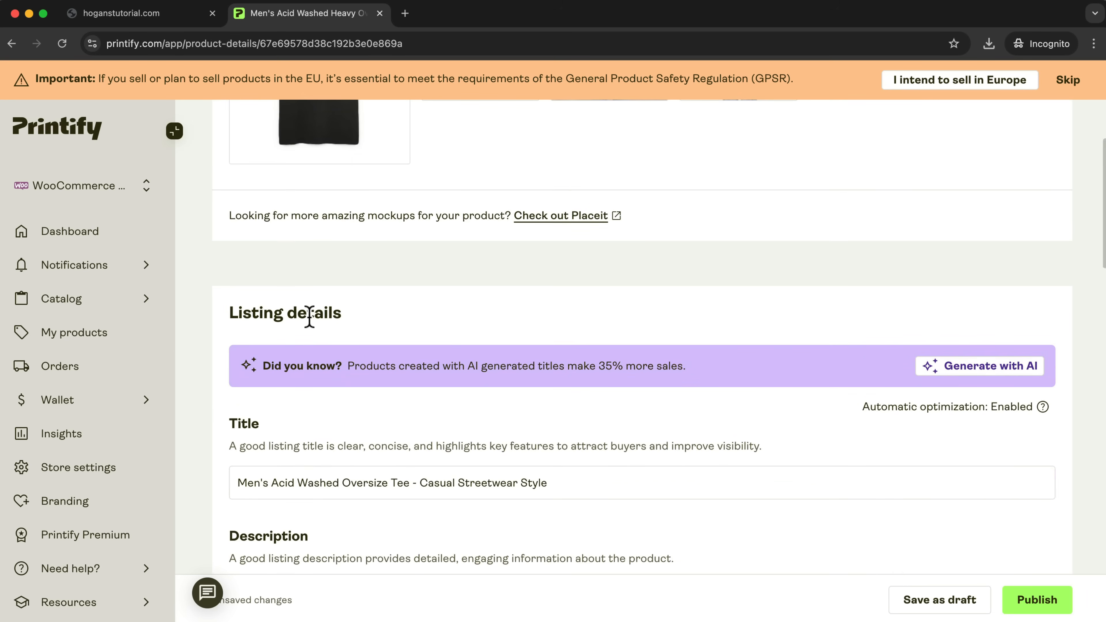
{"action": "scroll", "coordinate": [252, 338], "scroll_direction": "down", "scroll_amount": 4}
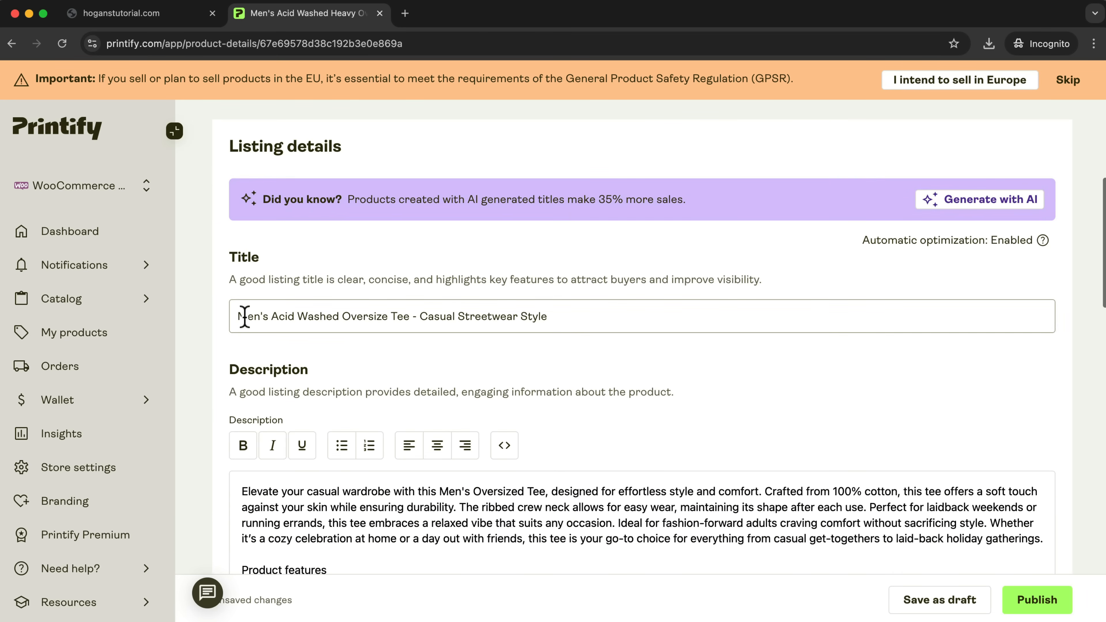
{"action": "scroll", "coordinate": [503, 314], "scroll_direction": "down", "scroll_amount": 3}
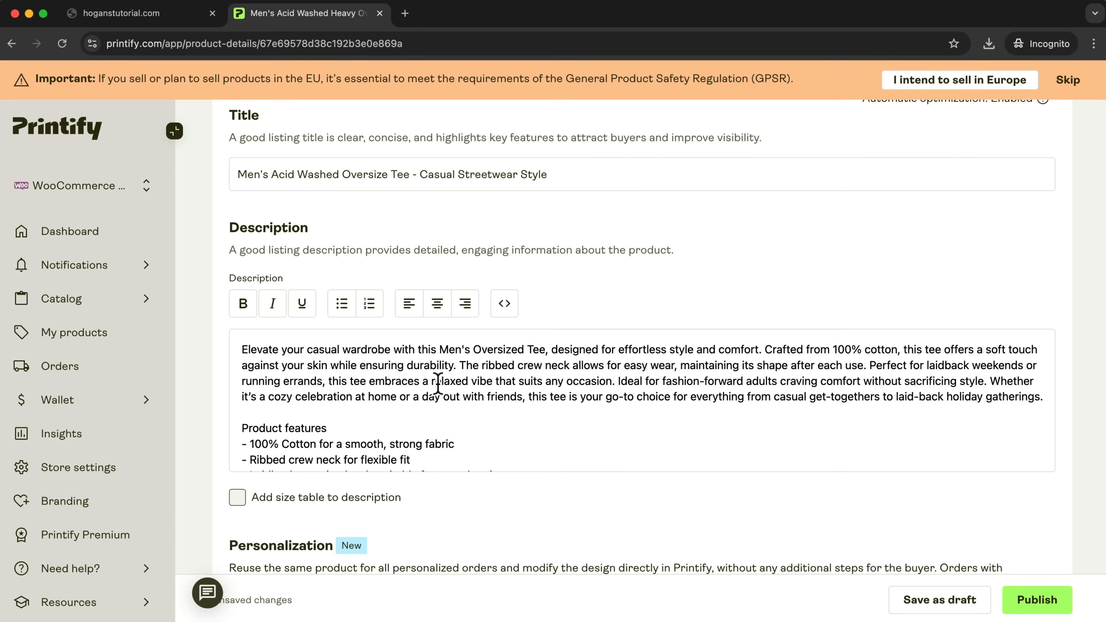
{"action": "scroll", "coordinate": [436, 383], "scroll_direction": "down", "scroll_amount": 5}
{"action": "scroll", "coordinate": [673, 474], "scroll_direction": "down", "scroll_amount": 7}
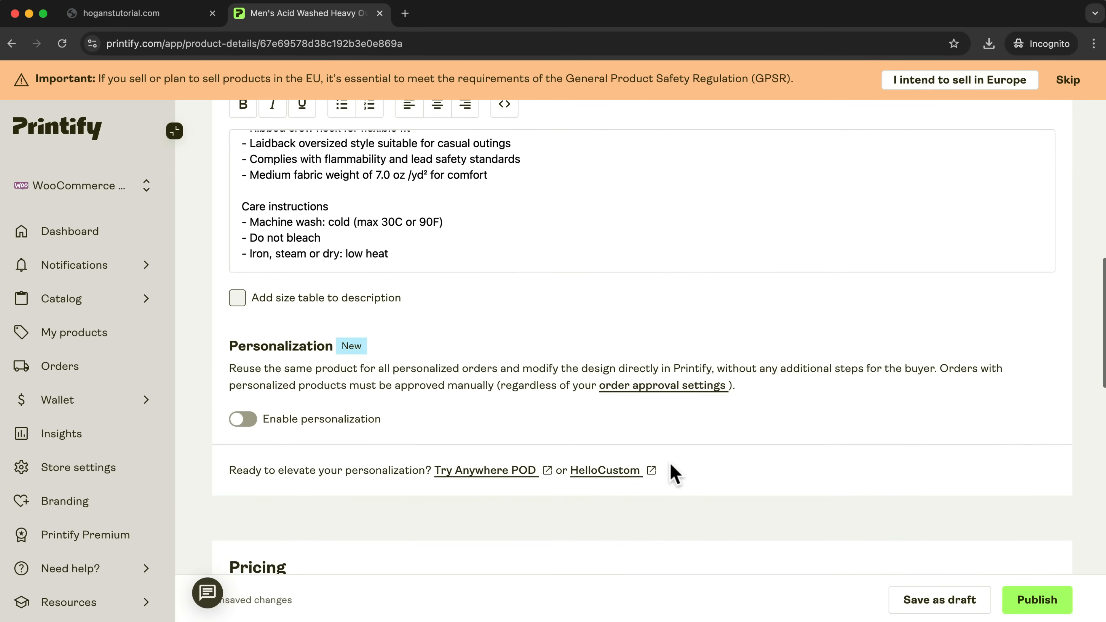
Set the retail price of all size variants to USD 59.
{"action": "scroll", "coordinate": [673, 474], "scroll_direction": "down", "scroll_amount": 7}
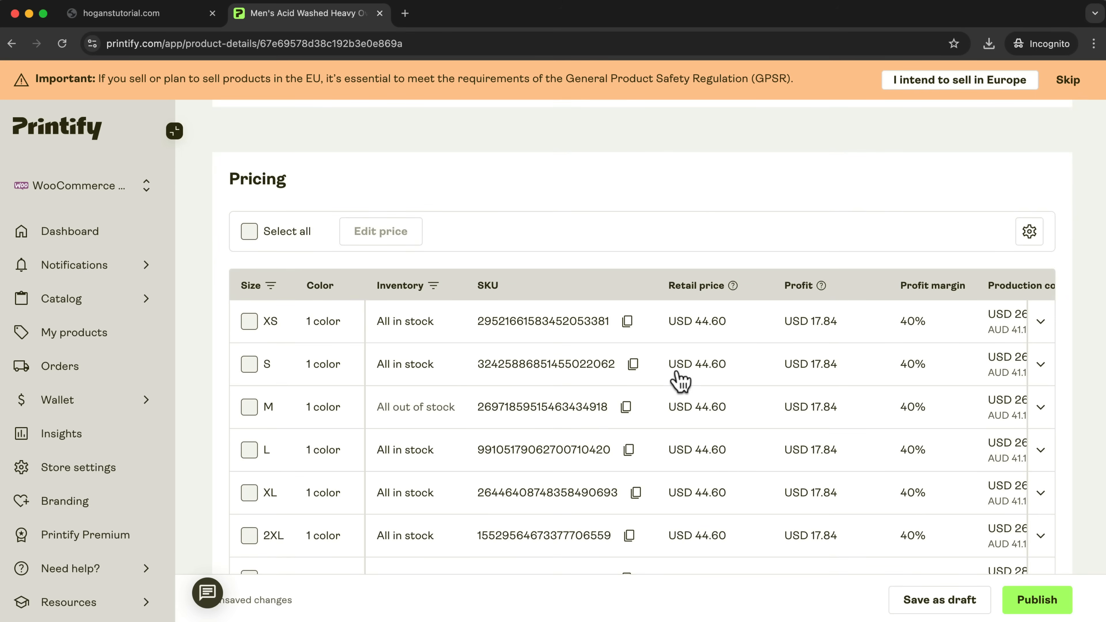
{"action": "left_click", "coordinate": [250, 231]}
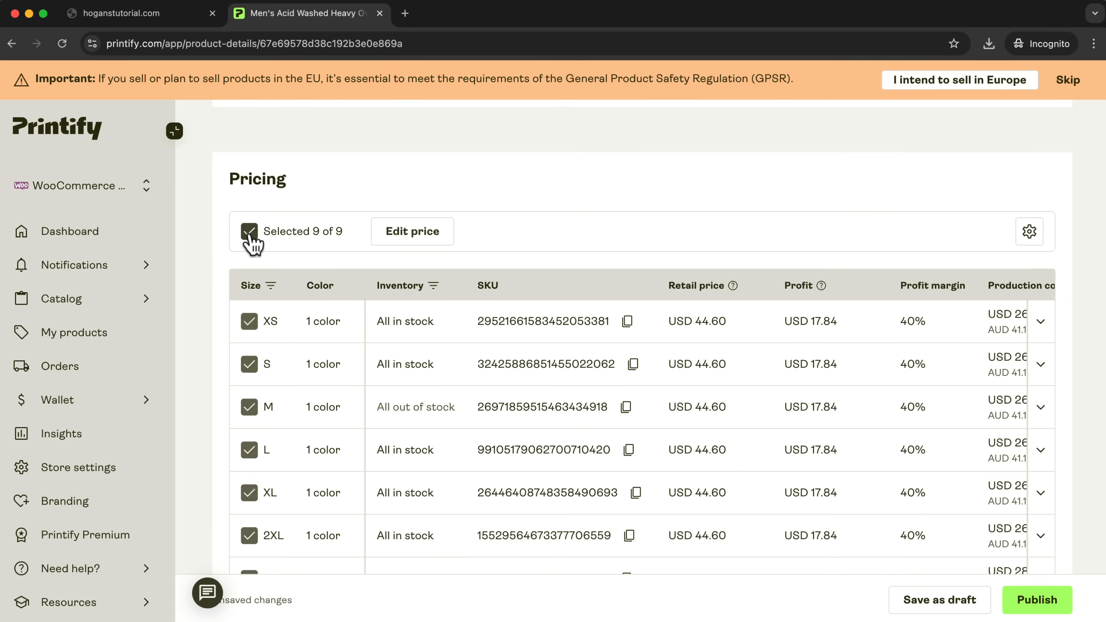
{"action": "left_click", "coordinate": [425, 247]}
{"action": "left_click", "coordinate": [441, 389]}
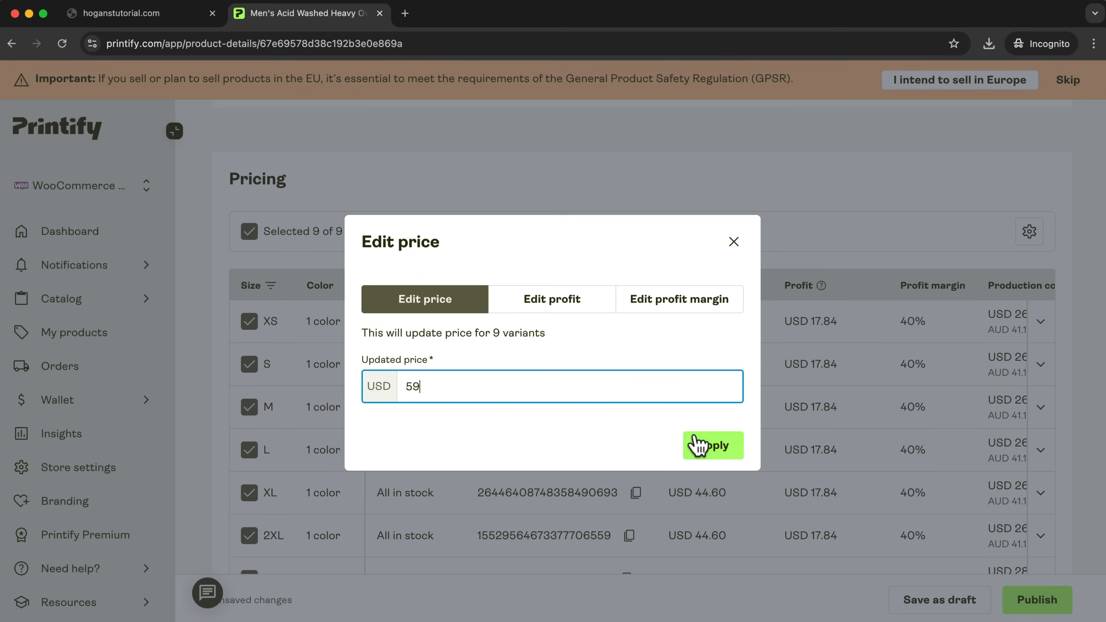
{"action": "left_click", "coordinate": [696, 445]}
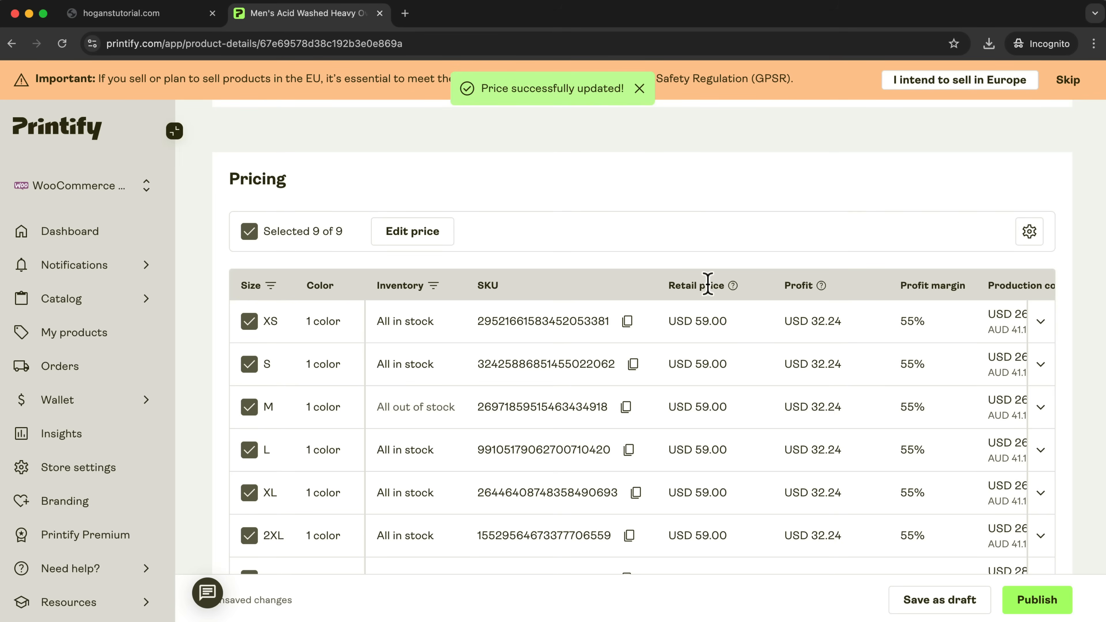
Check the variant prices, publish the tee to the WooCommerce store, and return to the hoganstutorial.com site.
{"action": "scroll", "coordinate": [704, 425], "scroll_direction": "down", "scroll_amount": 3}
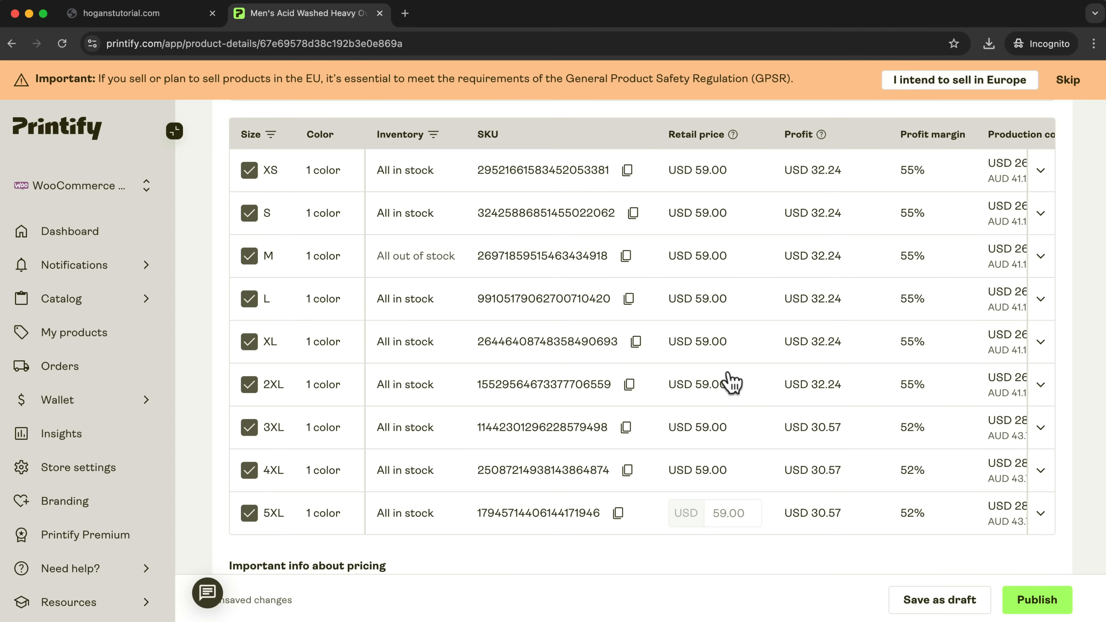
{"action": "scroll", "coordinate": [789, 361], "scroll_direction": "up", "scroll_amount": 2}
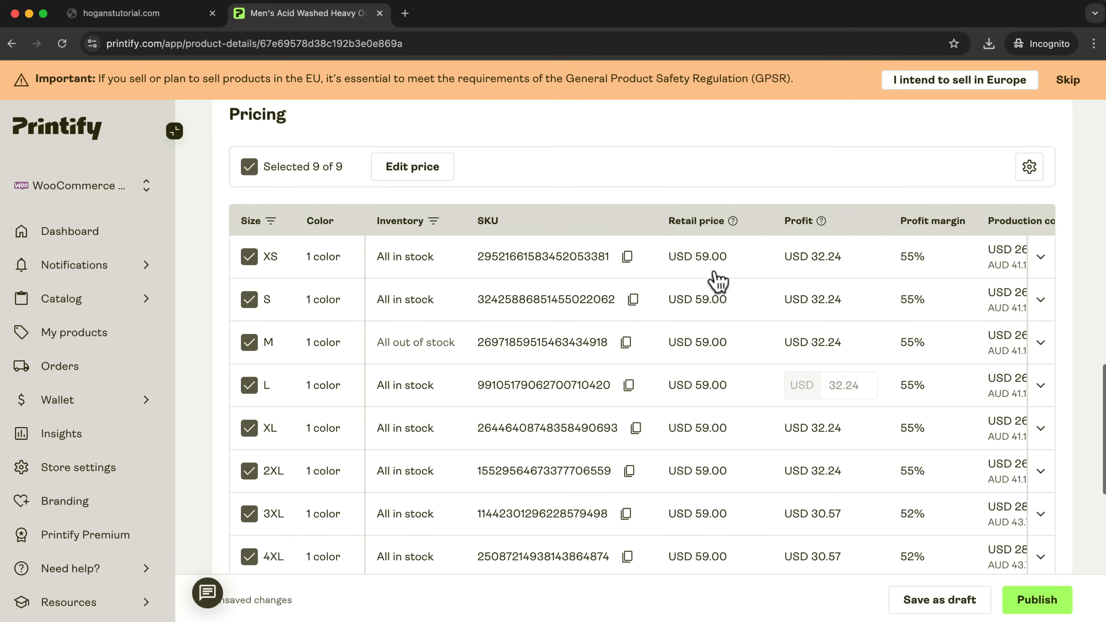
{"action": "scroll", "coordinate": [850, 438], "scroll_direction": "up", "scroll_amount": 15}
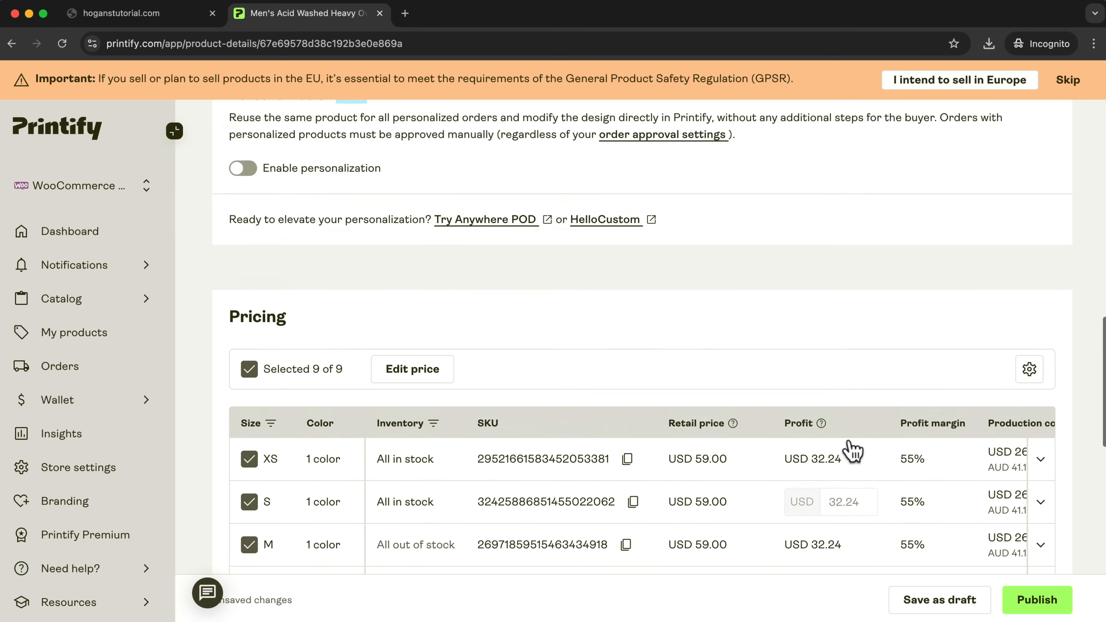
{"action": "scroll", "coordinate": [552, 425], "scroll_direction": "up", "scroll_amount": 3}
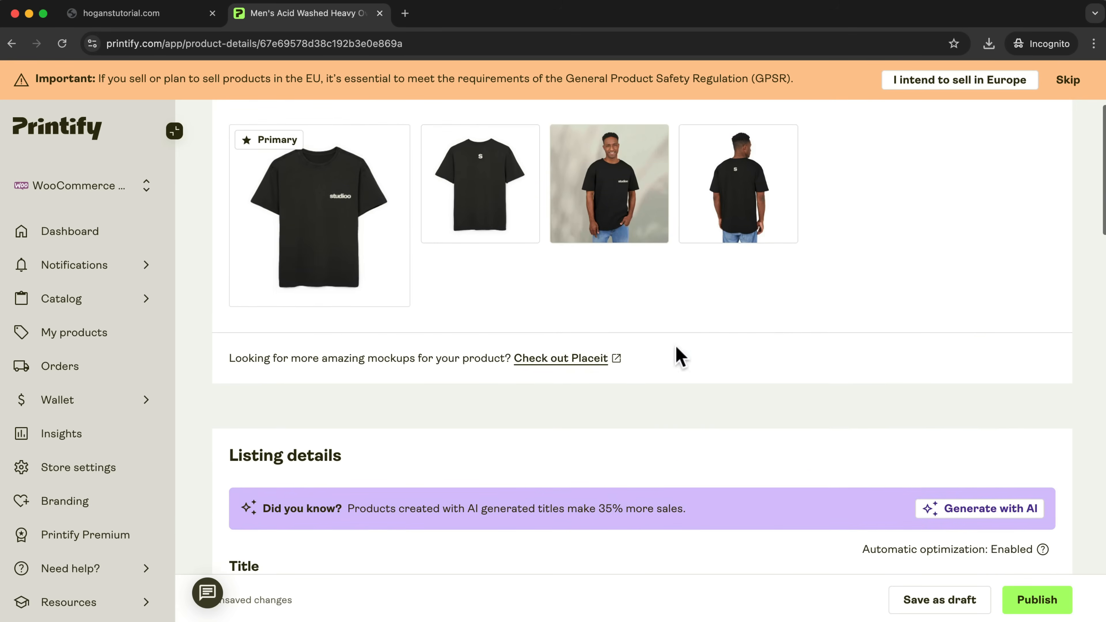
{"action": "scroll", "coordinate": [733, 375], "scroll_direction": "up", "scroll_amount": 4}
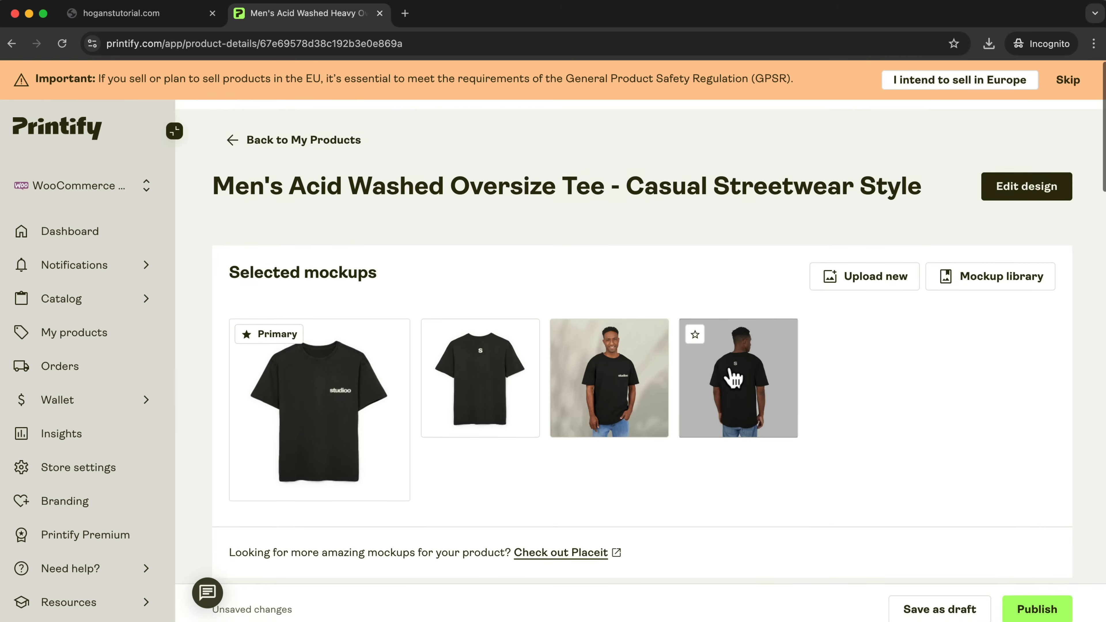
{"action": "left_click", "coordinate": [1046, 610]}
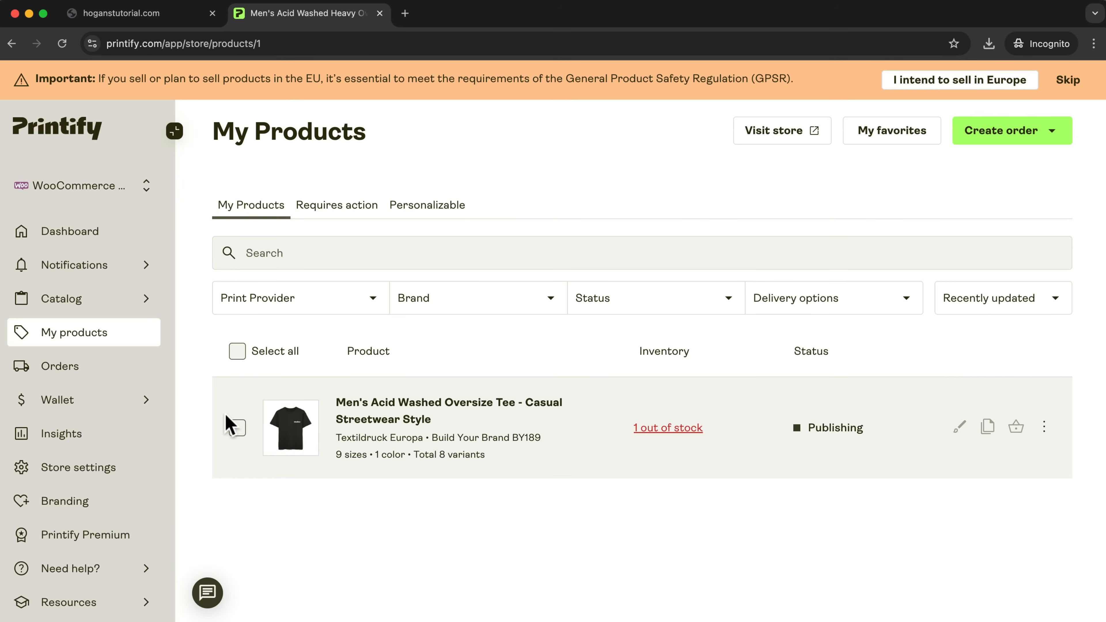
{"action": "left_click", "coordinate": [163, 16]}
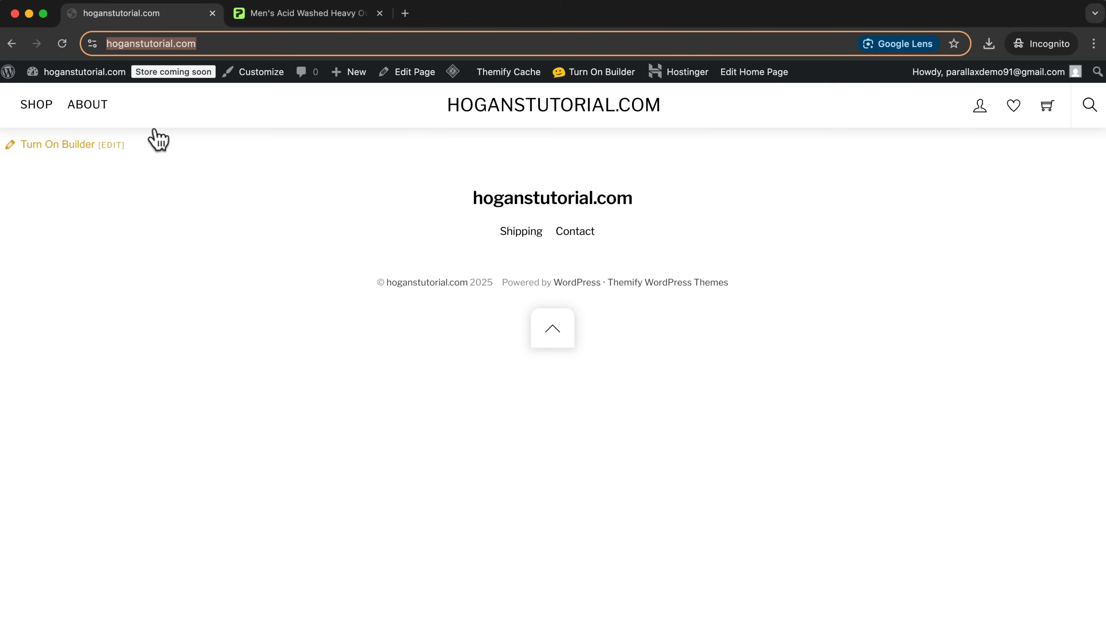
Go to the store's Shop page and open the published Men's Acid Washed Oversize Tee product.
{"action": "left_click", "coordinate": [322, 236]}
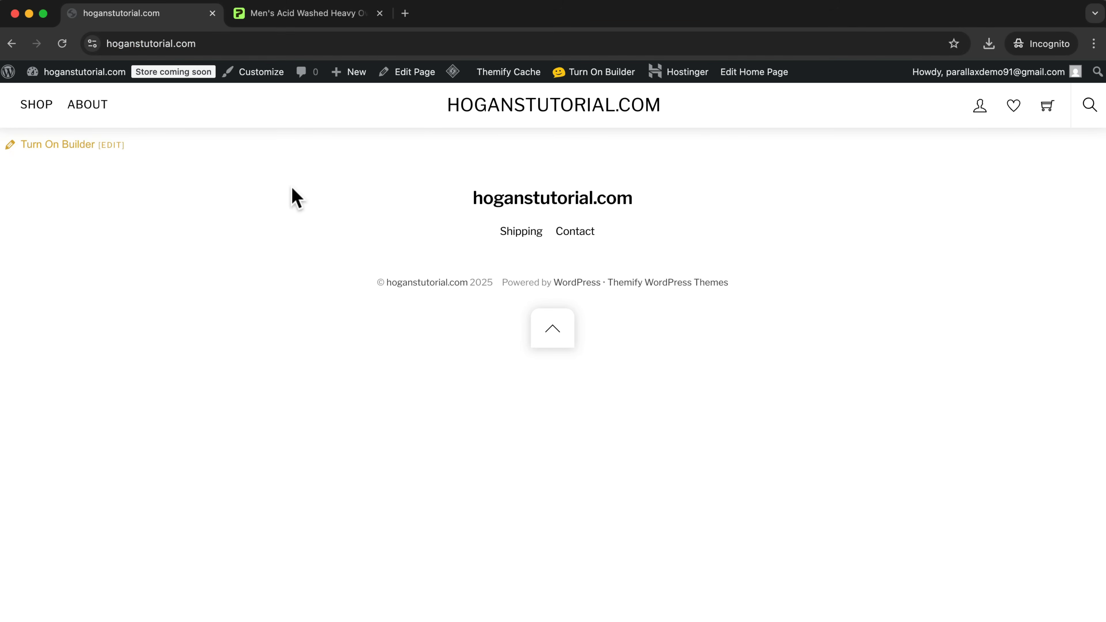
{"action": "left_click", "coordinate": [33, 110]}
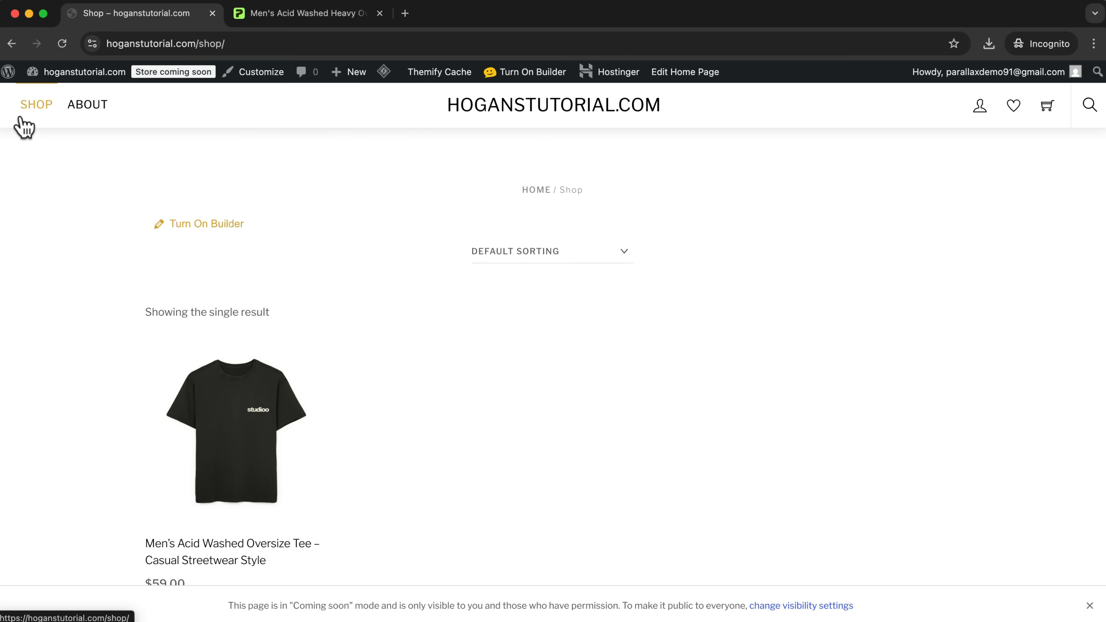
{"action": "scroll", "coordinate": [335, 347], "scroll_direction": "down", "scroll_amount": 3}
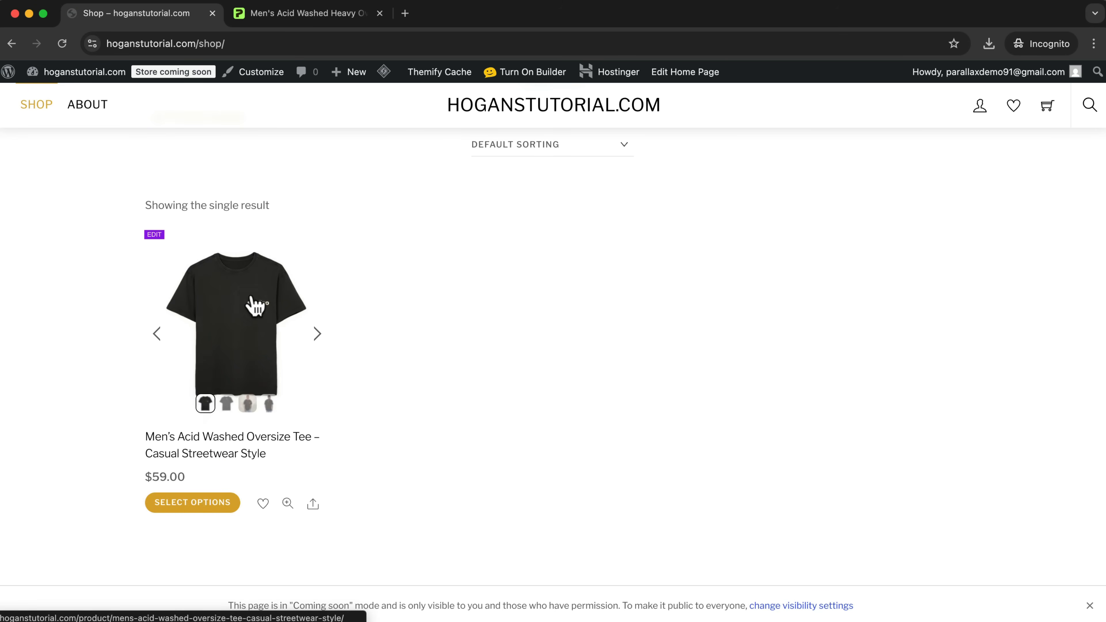
{"action": "left_click", "coordinate": [245, 296]}
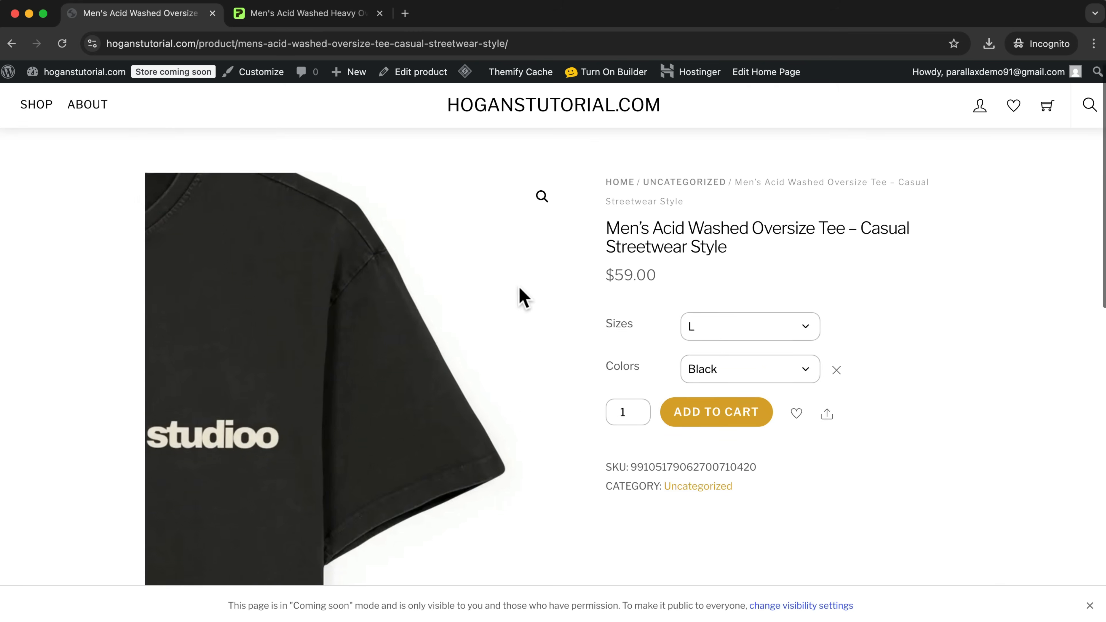
Review the tee's product page, including its description, product features and care instructions.
{"action": "scroll", "coordinate": [519, 294], "scroll_direction": "down", "scroll_amount": 5}
{"action": "scroll", "coordinate": [563, 328], "scroll_direction": "up", "scroll_amount": 1}
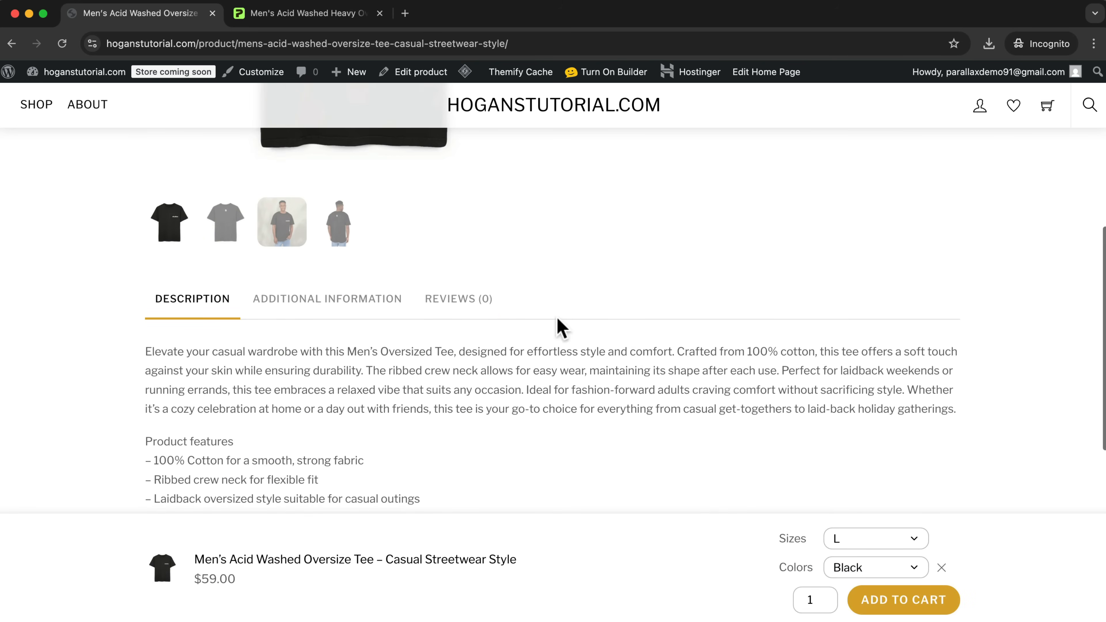
{"action": "scroll", "coordinate": [362, 299], "scroll_direction": "down", "scroll_amount": 5}
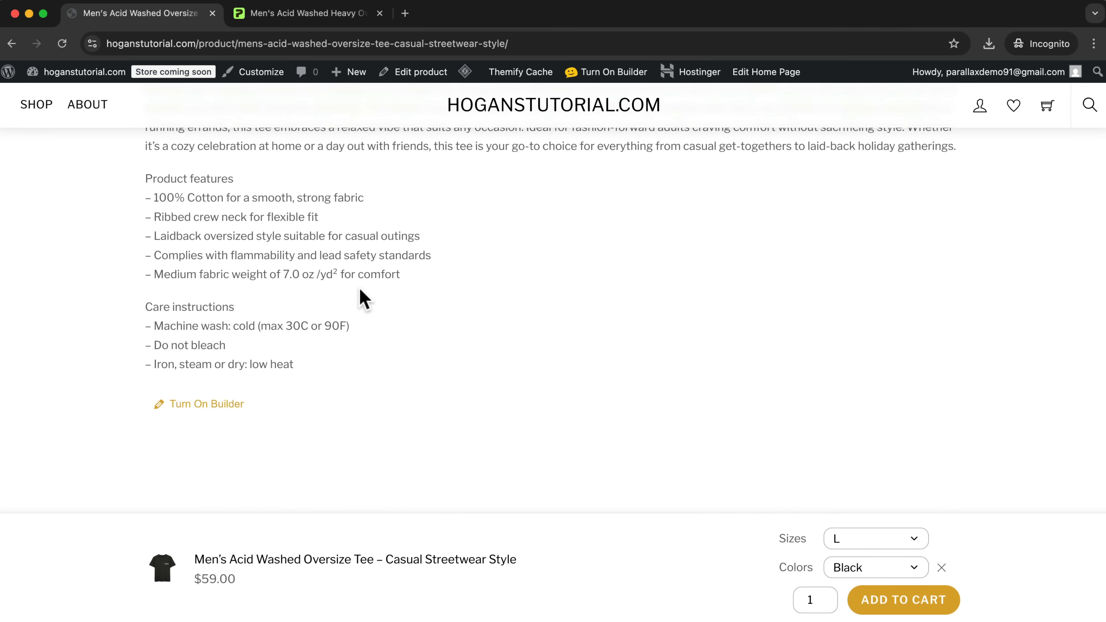
{"action": "scroll", "coordinate": [359, 288], "scroll_direction": "up", "scroll_amount": 10}
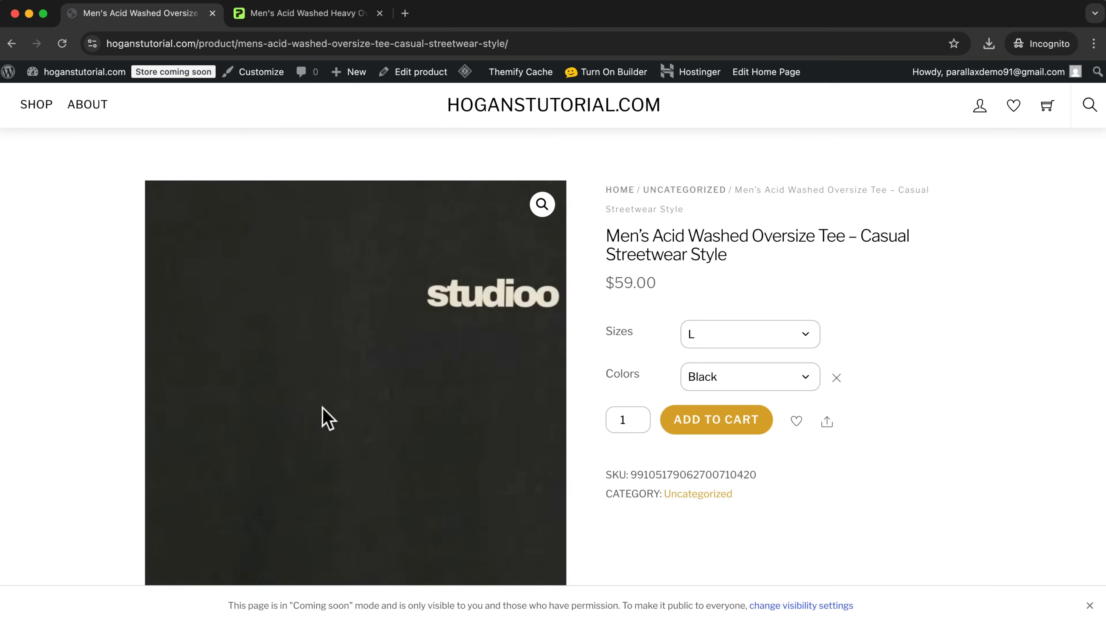
Look through the tee's gallery images, from the back view to both model mockups.
{"action": "scroll", "coordinate": [331, 409], "scroll_direction": "down", "scroll_amount": 3}
{"action": "left_click", "coordinate": [238, 497]}
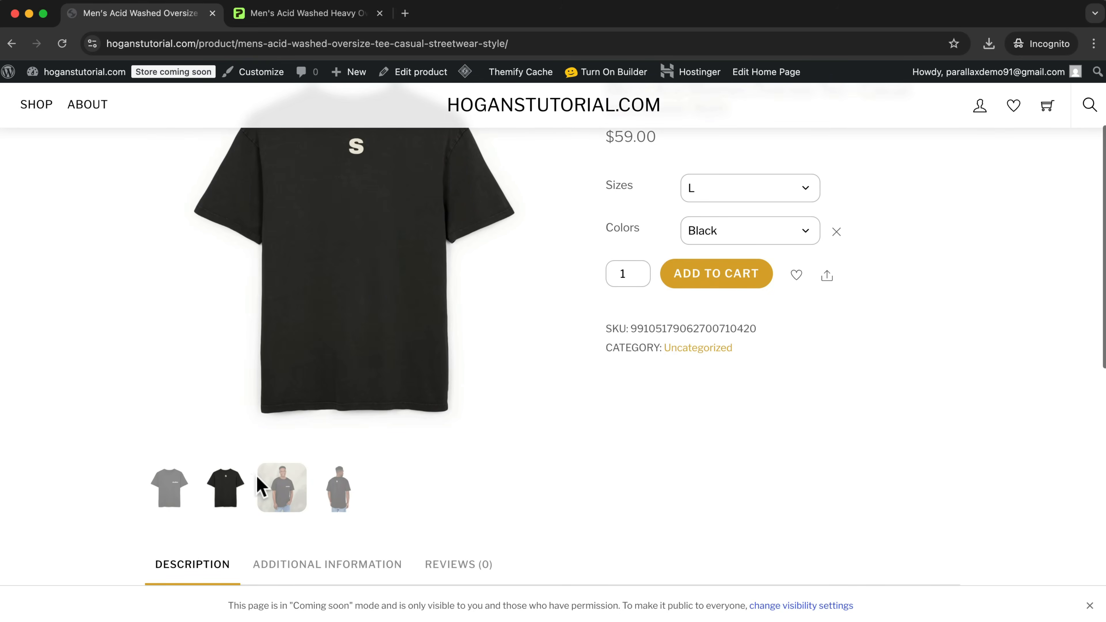
{"action": "left_click", "coordinate": [279, 496]}
{"action": "scroll", "coordinate": [291, 501], "scroll_direction": "up", "scroll_amount": 3}
{"action": "scroll", "coordinate": [291, 501], "scroll_direction": "down", "scroll_amount": 2}
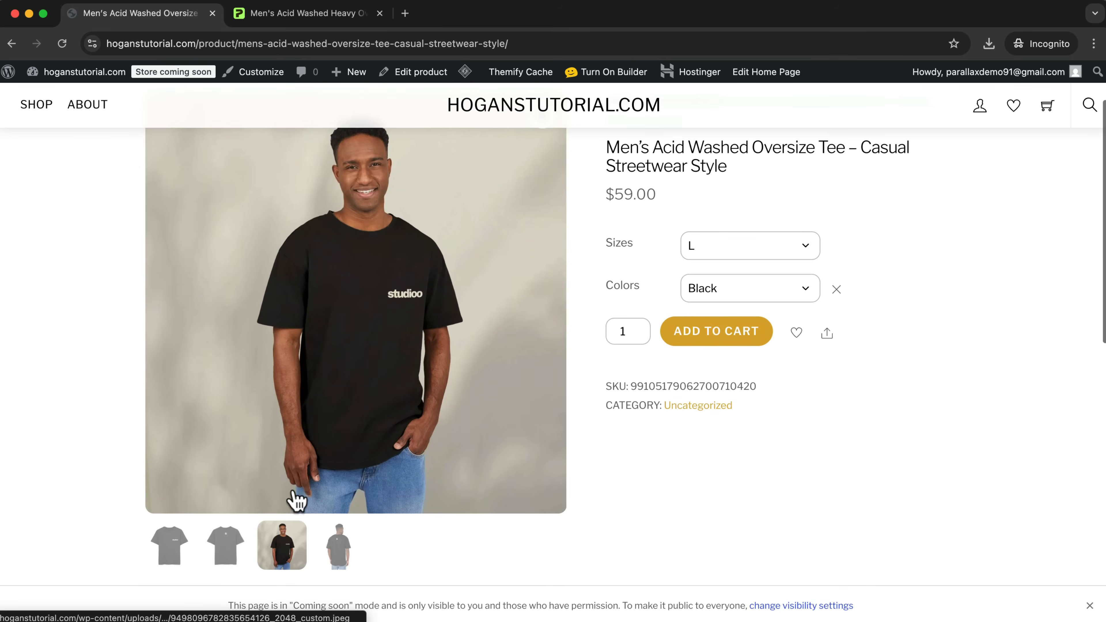
{"action": "left_click", "coordinate": [342, 561]}
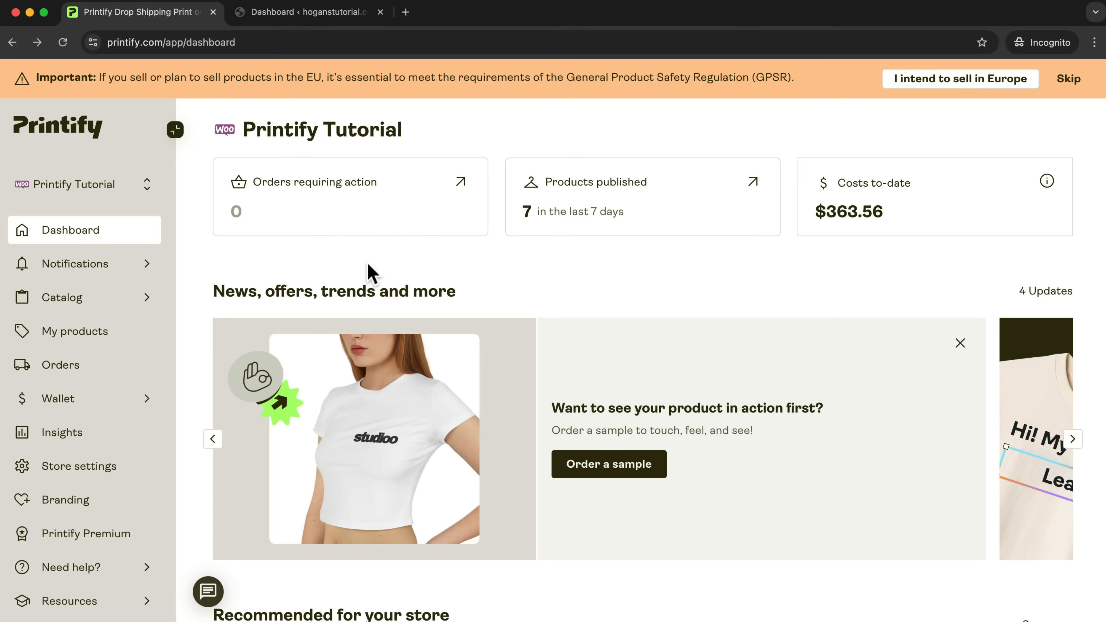
In Printify, browse the catalog's women's Skirts & Dresses and open the Women's Pencil Skirt (AOP).
{"action": "left_click", "coordinate": [64, 306]}
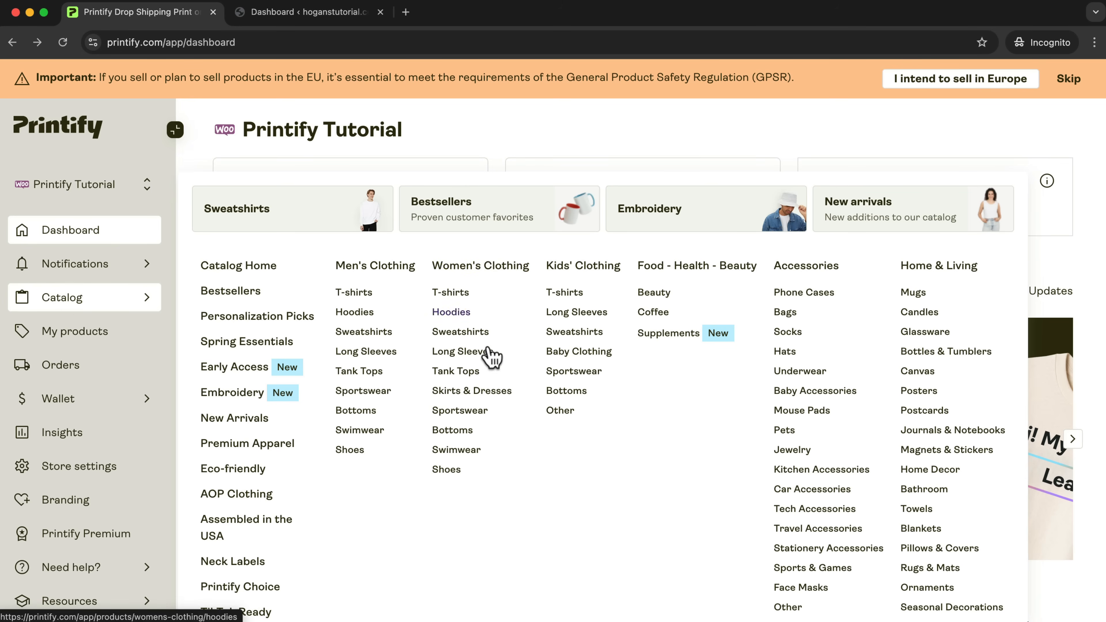
{"action": "left_click", "coordinate": [472, 392]}
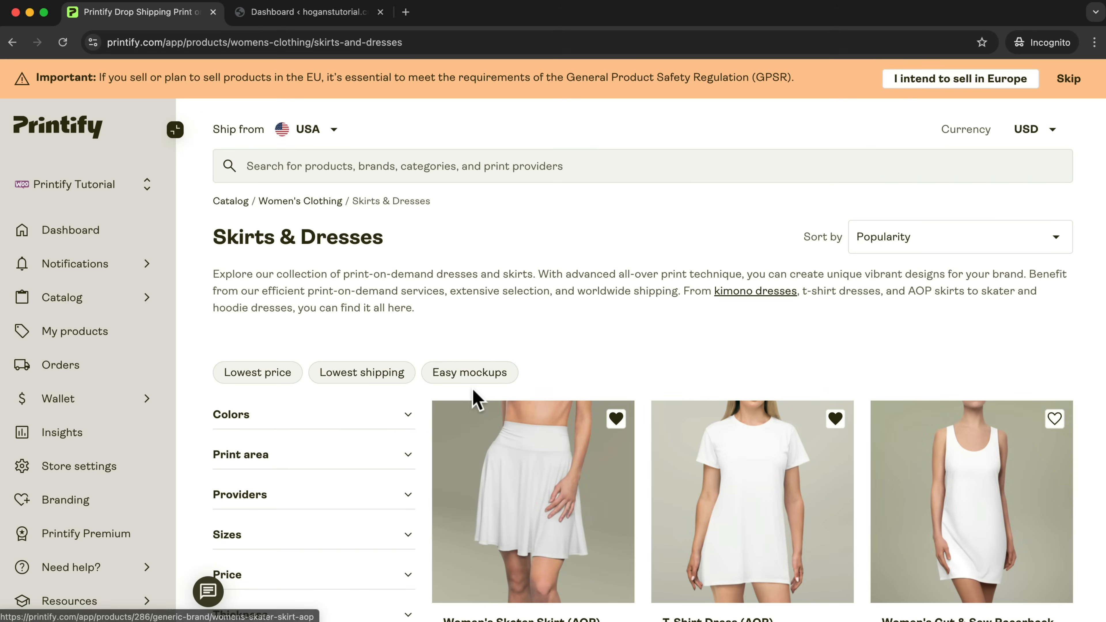
{"action": "scroll", "coordinate": [764, 236], "scroll_direction": "down", "scroll_amount": 2}
{"action": "scroll", "coordinate": [764, 235], "scroll_direction": "down", "scroll_amount": 12}
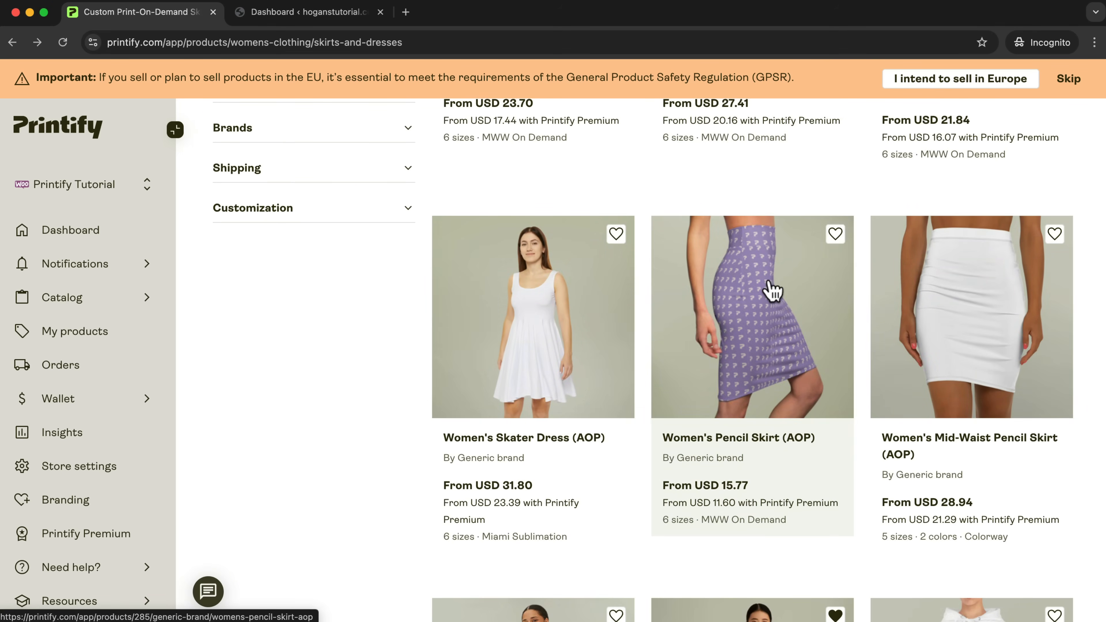
{"action": "left_click", "coordinate": [774, 288]}
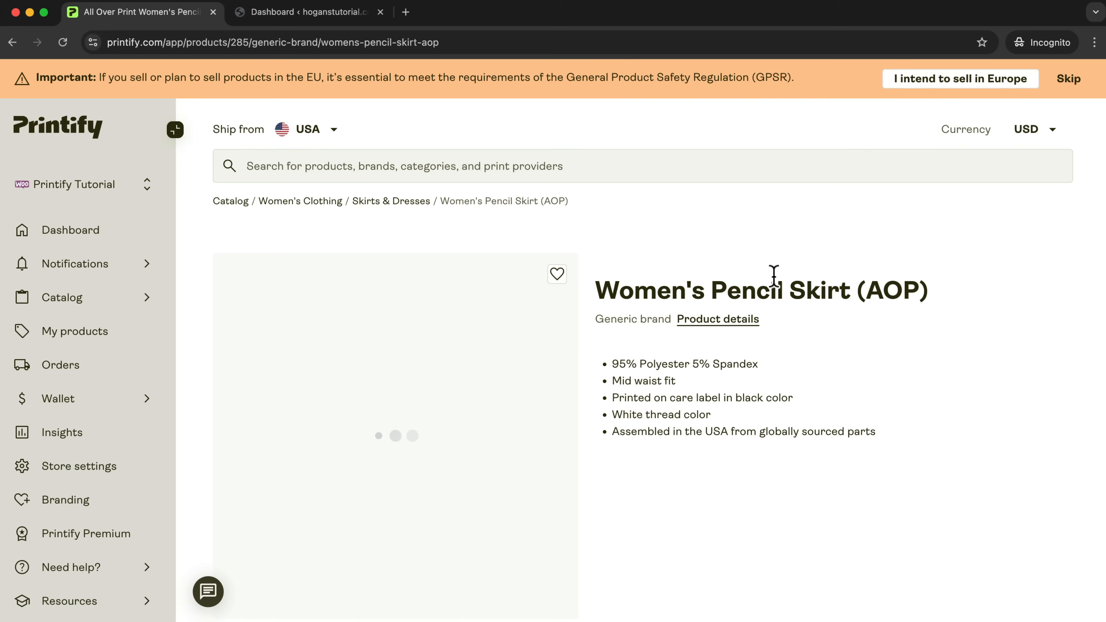
Start designing the pencil skirt with the MWW On Demand provider and dismiss the editor's introductory tips.
{"action": "scroll", "coordinate": [770, 277], "scroll_direction": "down", "scroll_amount": 9}
{"action": "scroll", "coordinate": [734, 283], "scroll_direction": "up", "scroll_amount": 3}
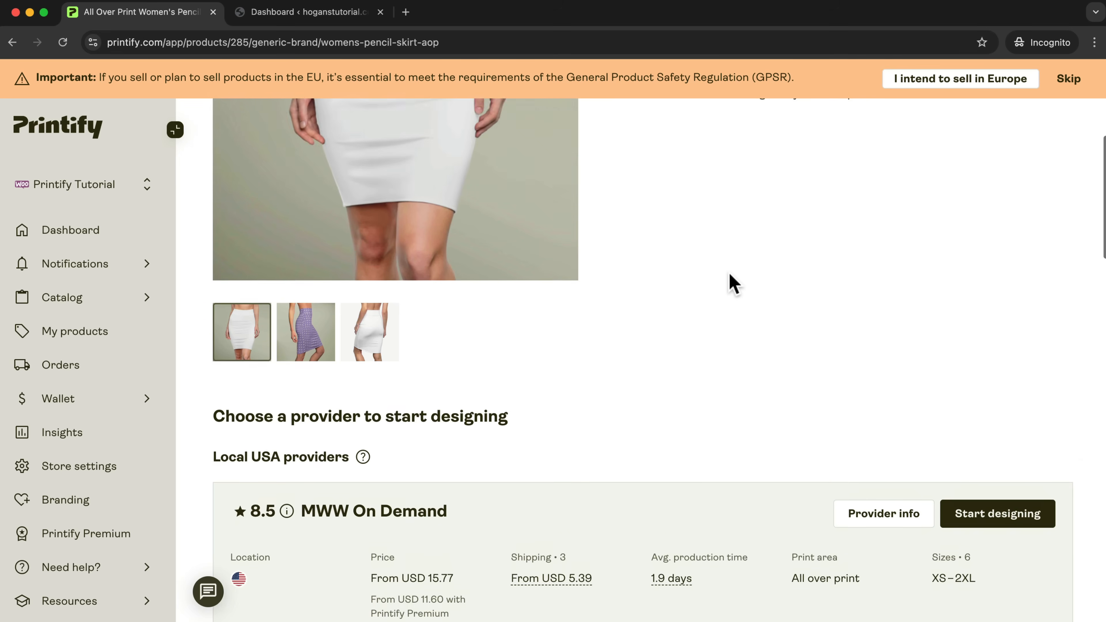
{"action": "scroll", "coordinate": [1065, 492], "scroll_direction": "down", "scroll_amount": 2}
{"action": "left_click", "coordinate": [1006, 487]}
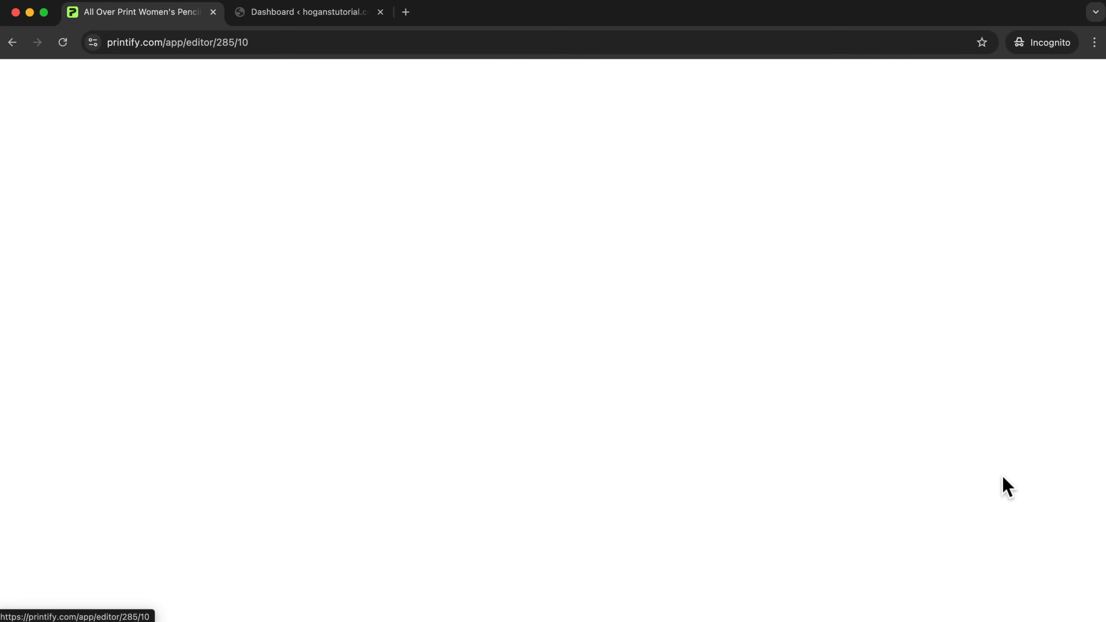
{"action": "left_click", "coordinate": [494, 387]}
{"action": "left_click", "coordinate": [136, 545]}
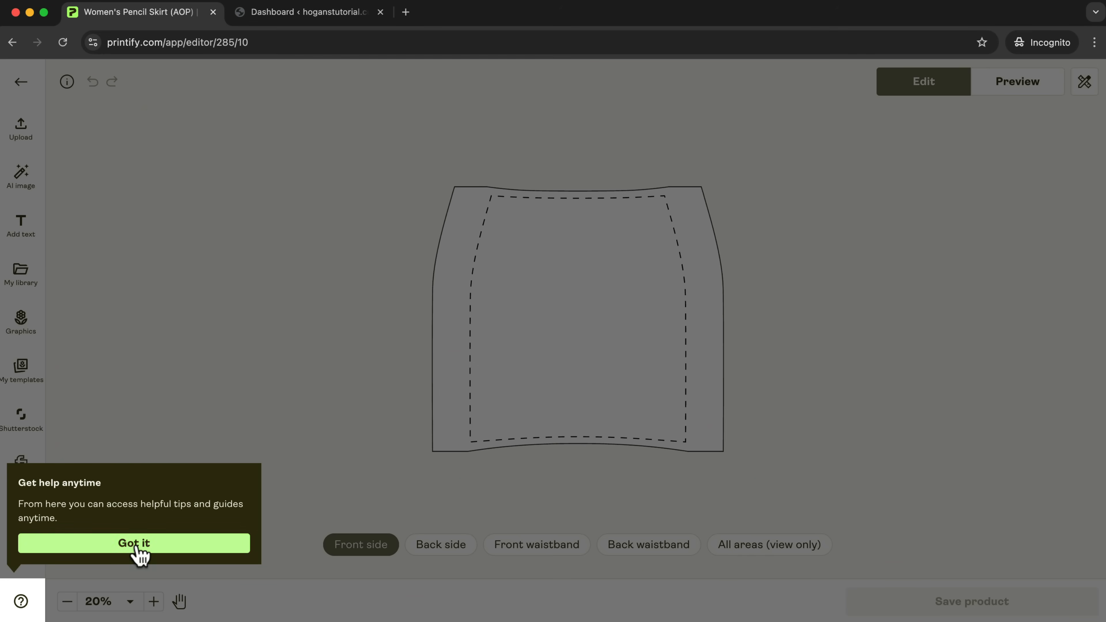
View the skirt's back side, front waistband, back waistband and all-areas templates, and return to the front side.
{"action": "left_click", "coordinate": [431, 562]}
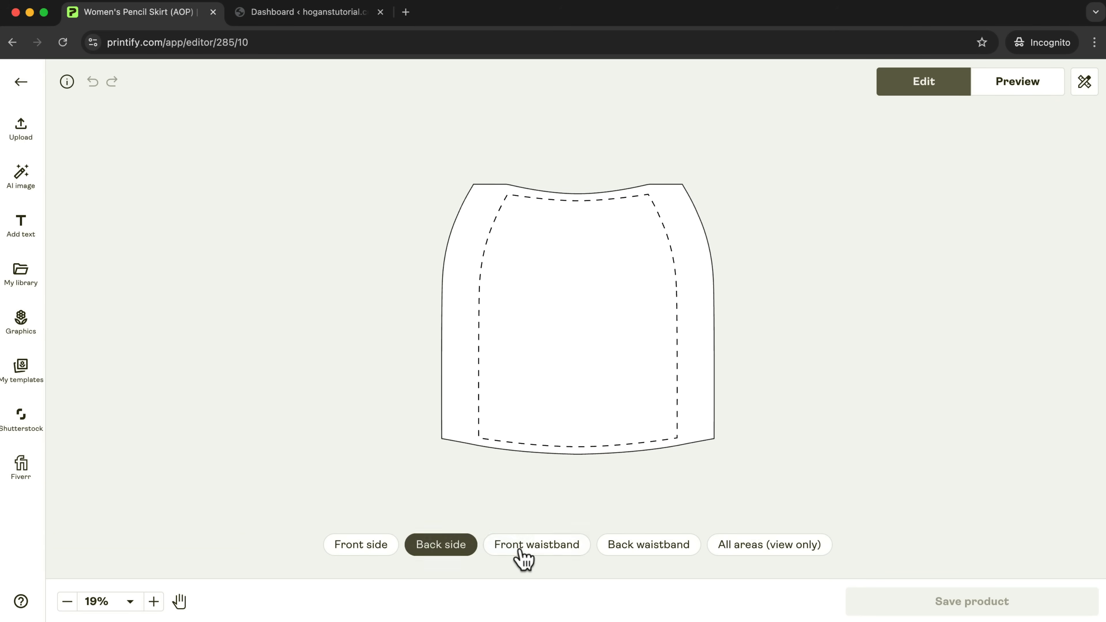
{"action": "left_click", "coordinate": [520, 559]}
{"action": "left_click", "coordinate": [639, 559]}
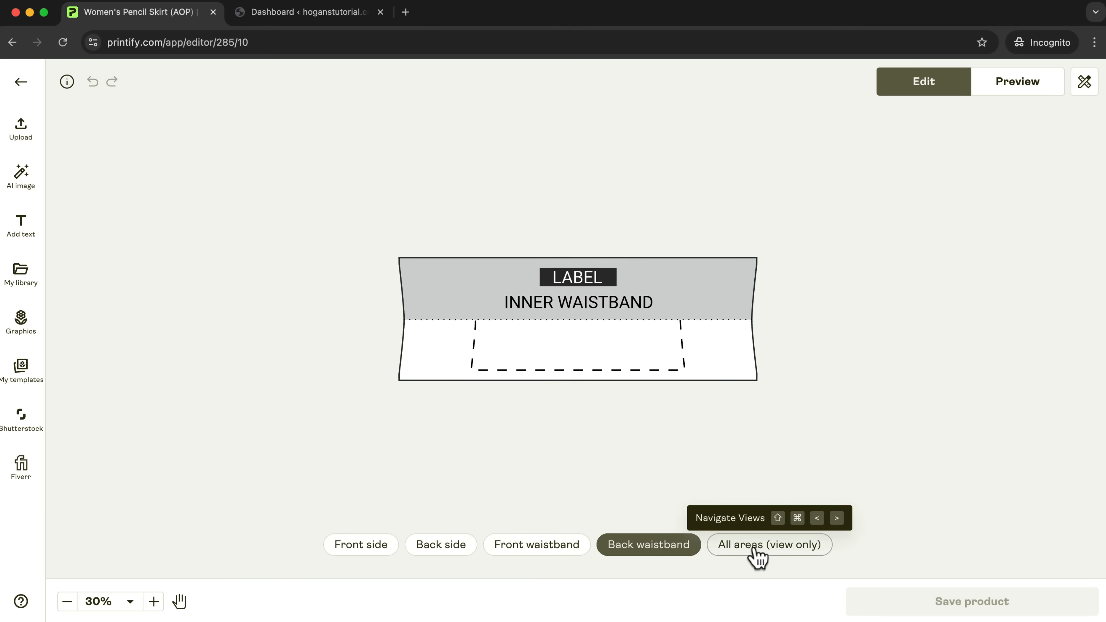
{"action": "left_click", "coordinate": [753, 558]}
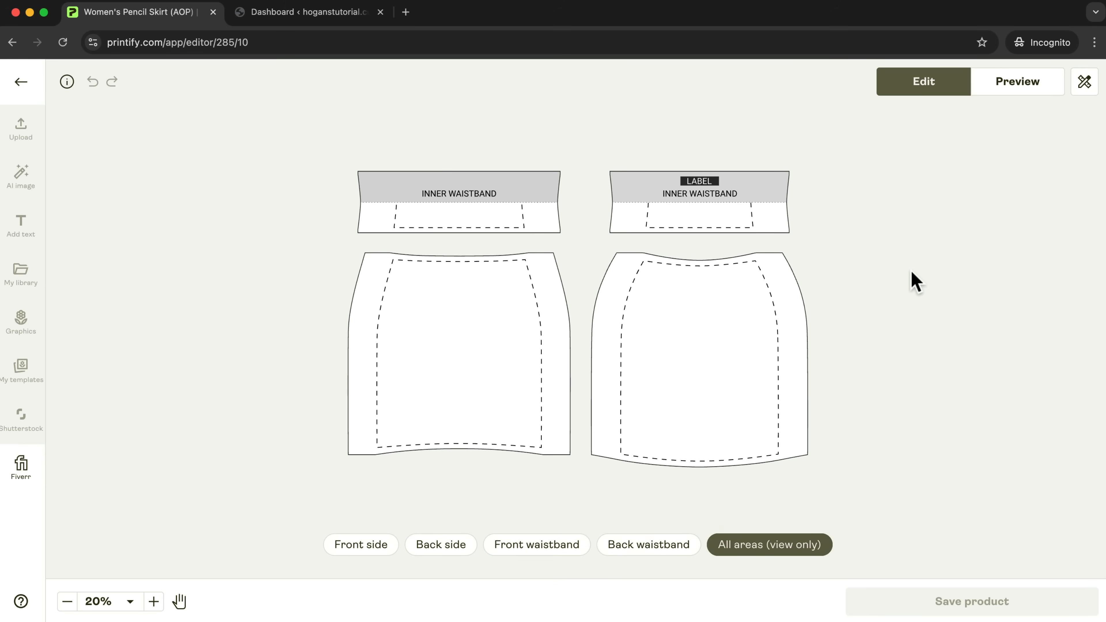
{"action": "left_click", "coordinate": [368, 554]}
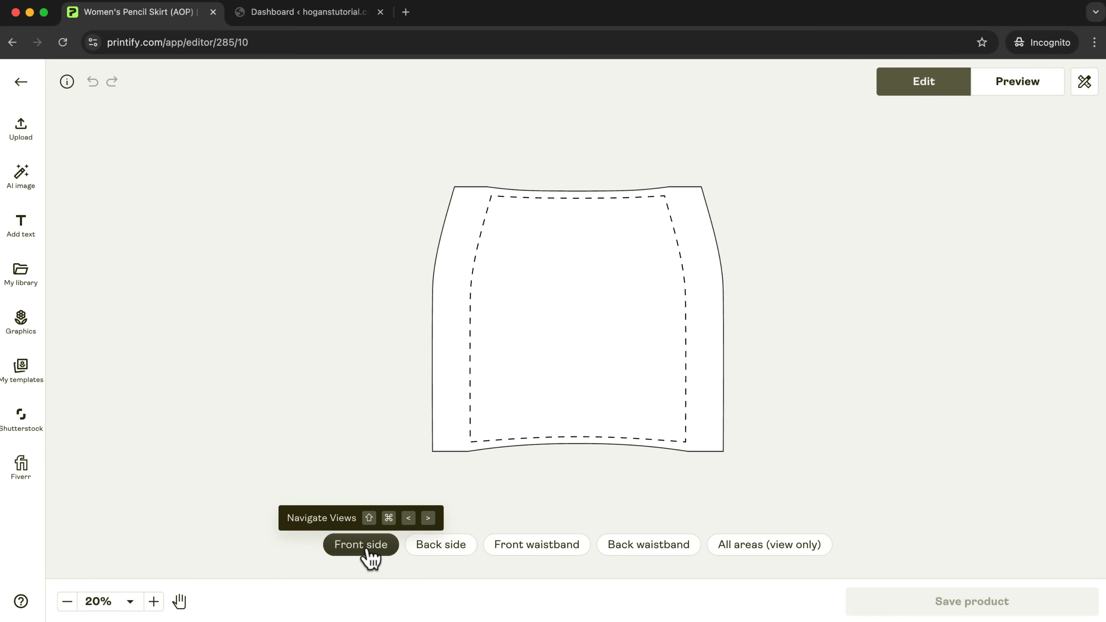
Generate an AI image from the prompt "cute cat" with no style, and close the generator without placing it.
{"action": "left_click", "coordinate": [23, 185]}
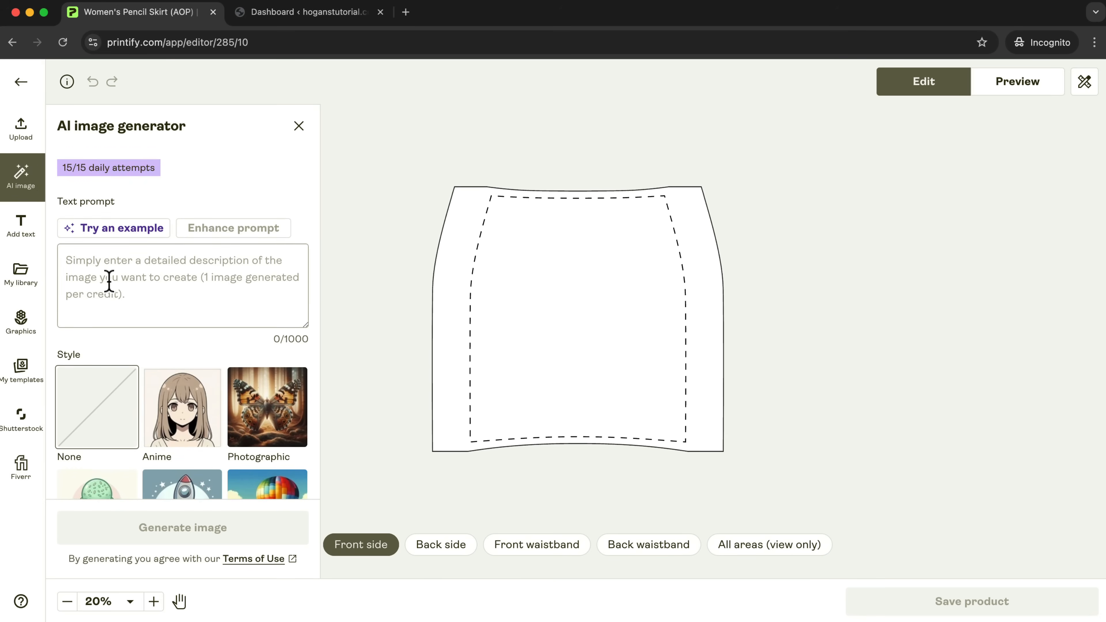
{"action": "left_click", "coordinate": [109, 281]}
{"action": "scroll", "coordinate": [243, 171], "scroll_direction": "down", "scroll_amount": 1}
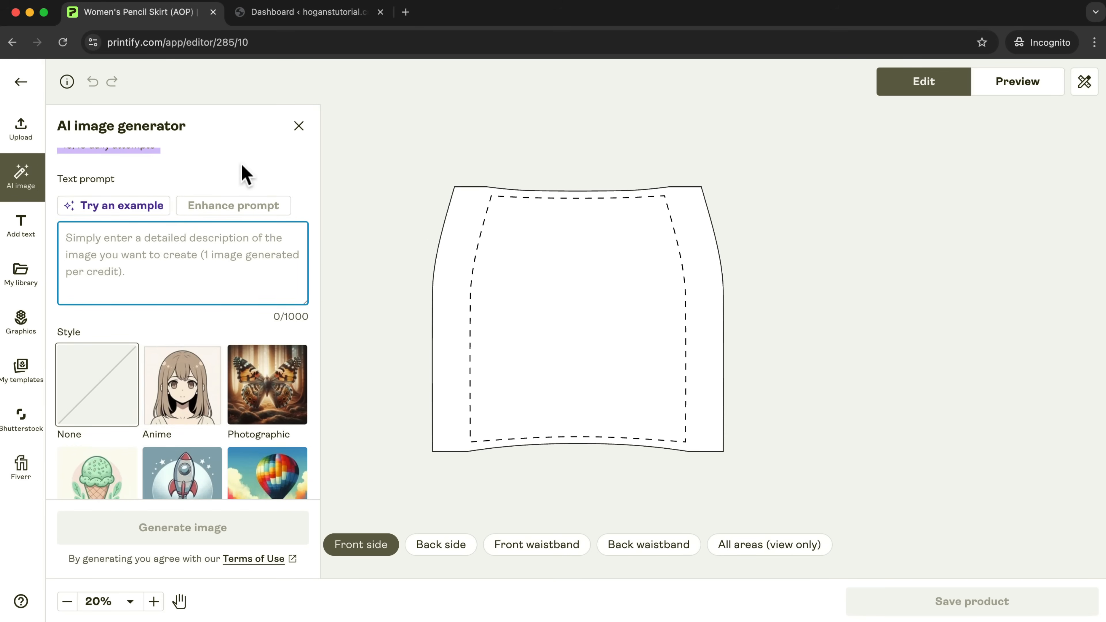
{"action": "type", "text": "cute cat"}
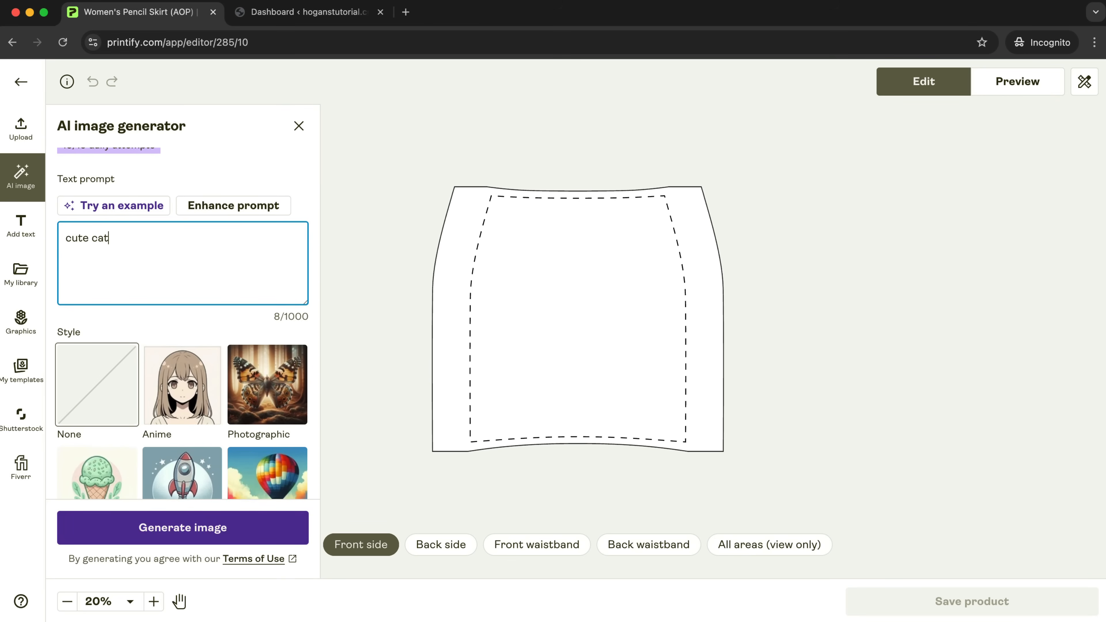
{"action": "left_click", "coordinate": [180, 528]}
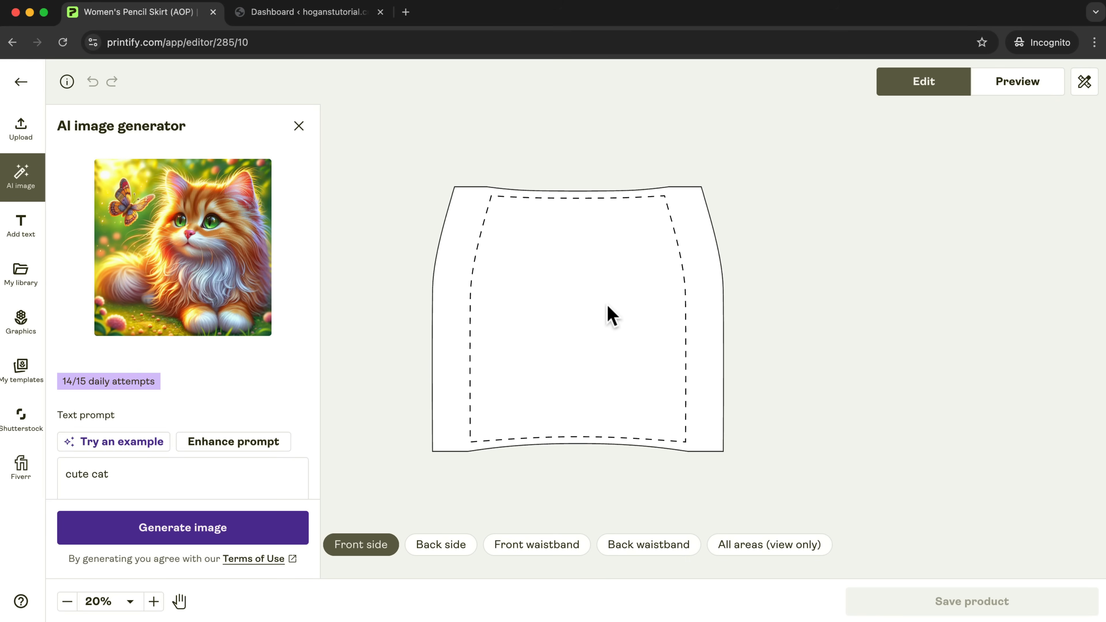
{"action": "left_click", "coordinate": [299, 128]}
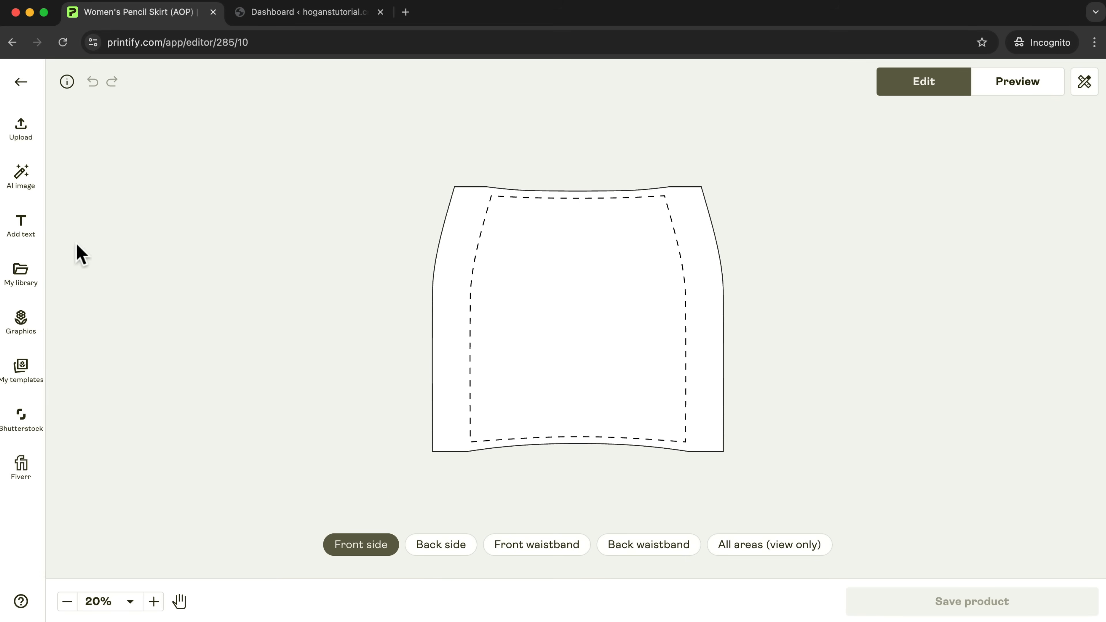
Look over the available text fonts and open the built-in graphics collection.
{"action": "left_click", "coordinate": [29, 235]}
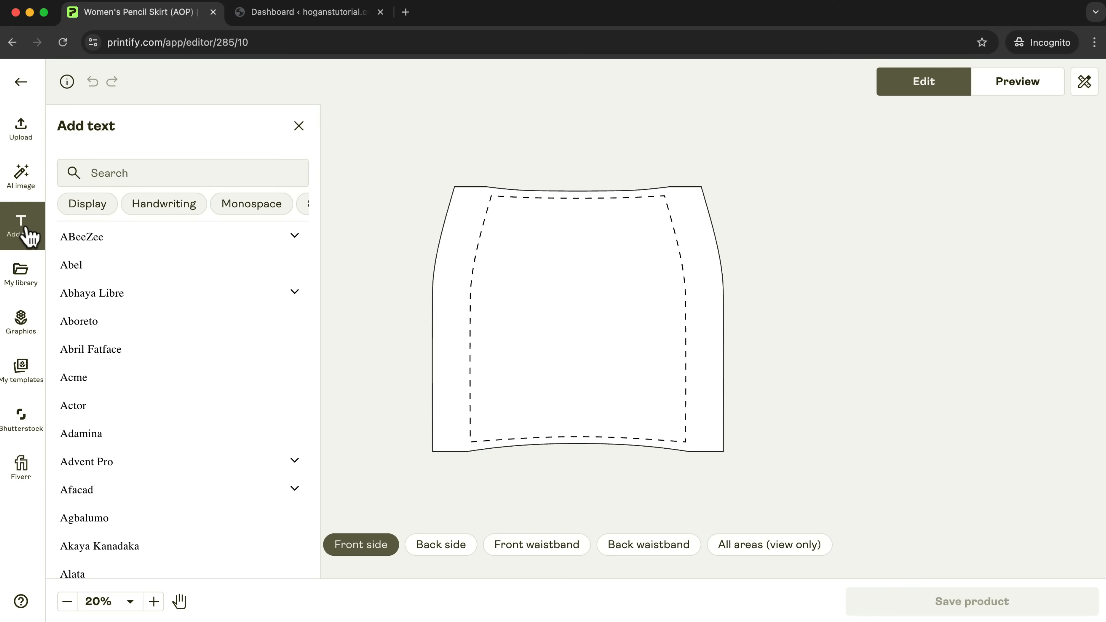
{"action": "left_click", "coordinate": [299, 126]}
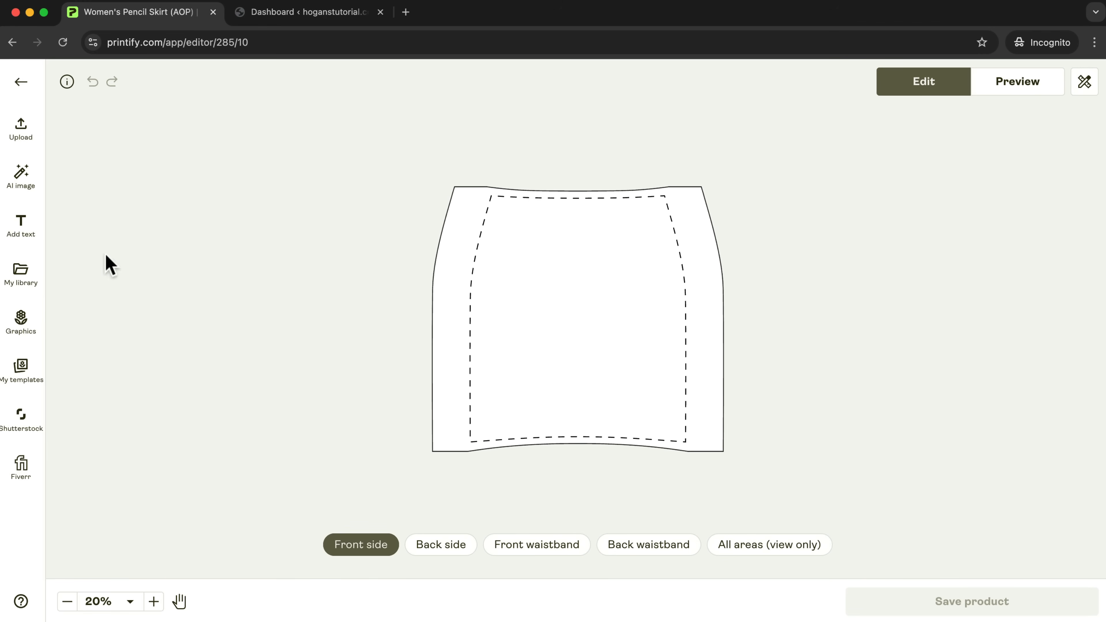
{"action": "left_click", "coordinate": [21, 318]}
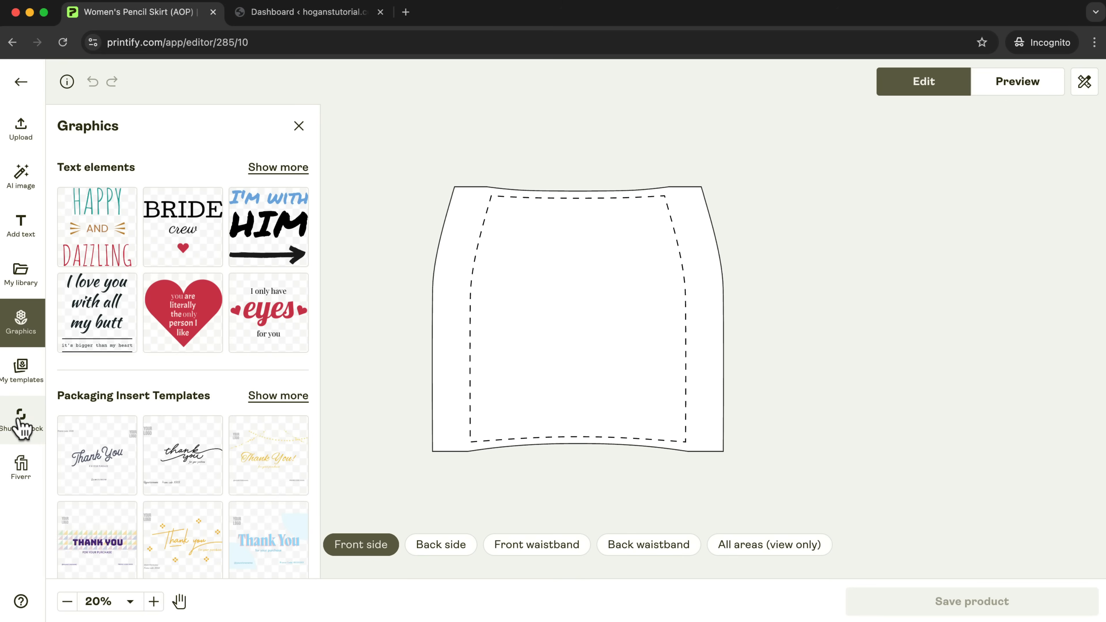
Browse the animal patterns in Shutterstock's Essentials collection and check the per-sale design fee.
{"action": "left_click", "coordinate": [20, 422]}
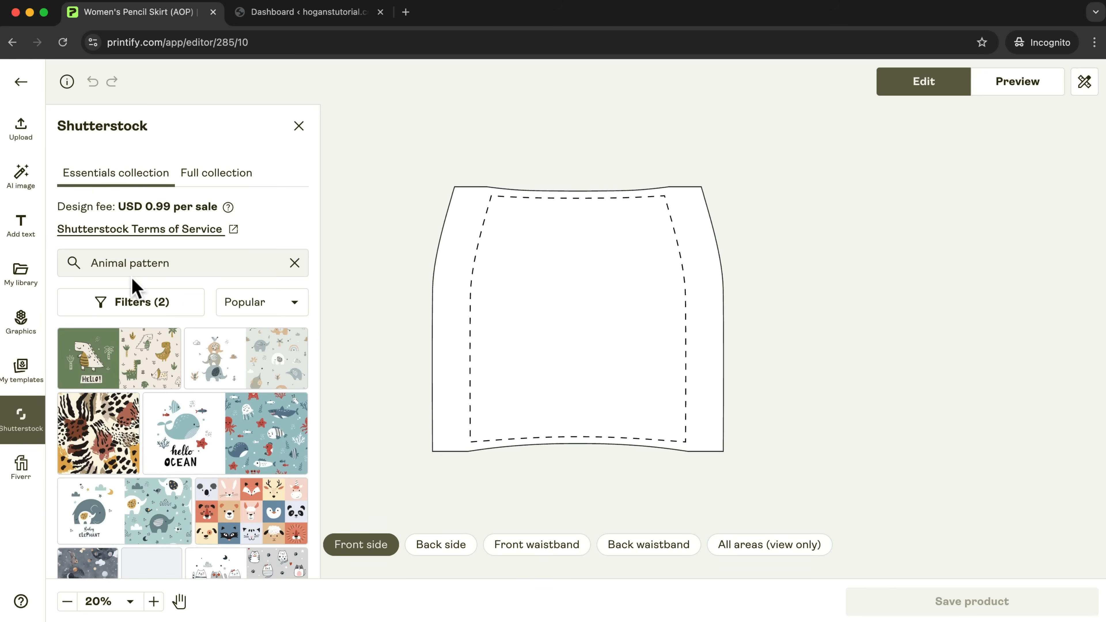
{"action": "scroll", "coordinate": [174, 375], "scroll_direction": "down", "scroll_amount": 3}
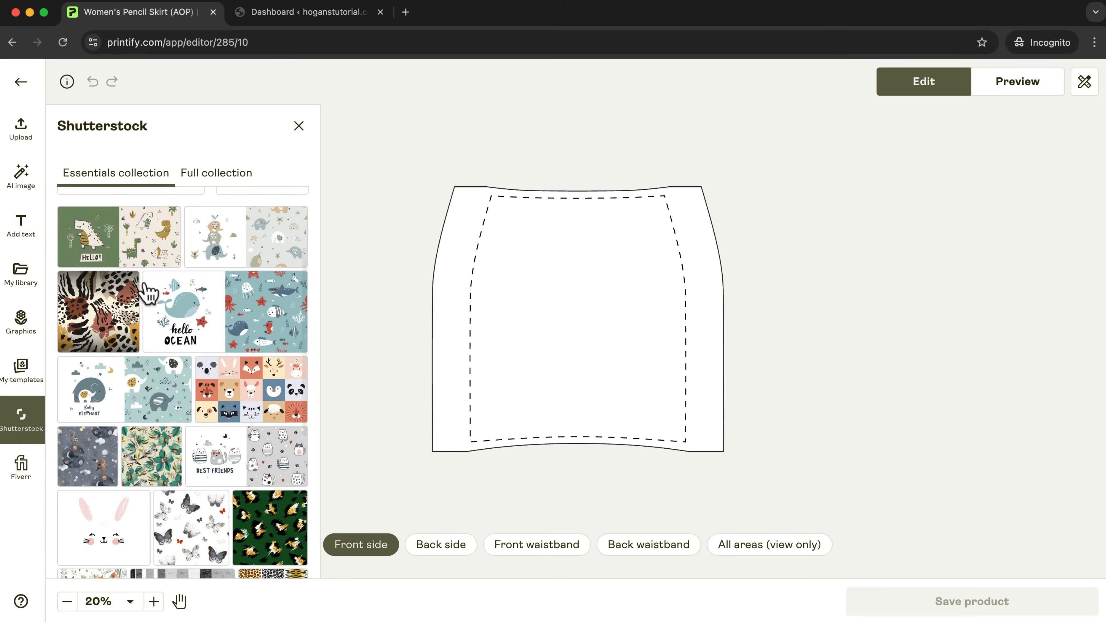
{"action": "scroll", "coordinate": [187, 331], "scroll_direction": "up", "scroll_amount": 3}
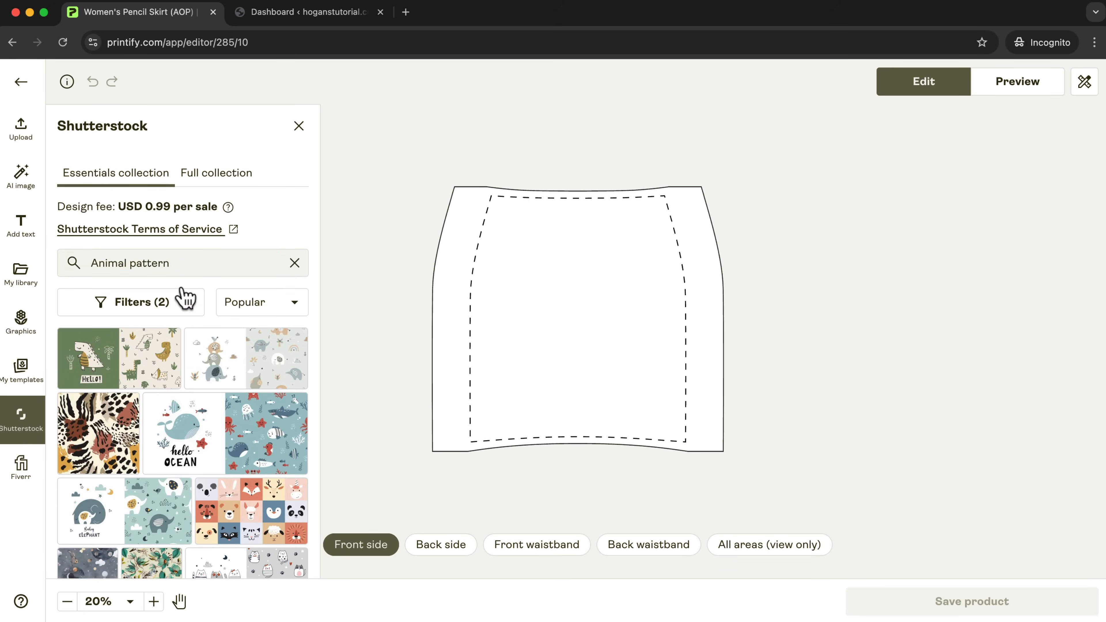
{"action": "left_click_drag", "start_coordinate": [218, 206], "coordinate": [171, 206]}
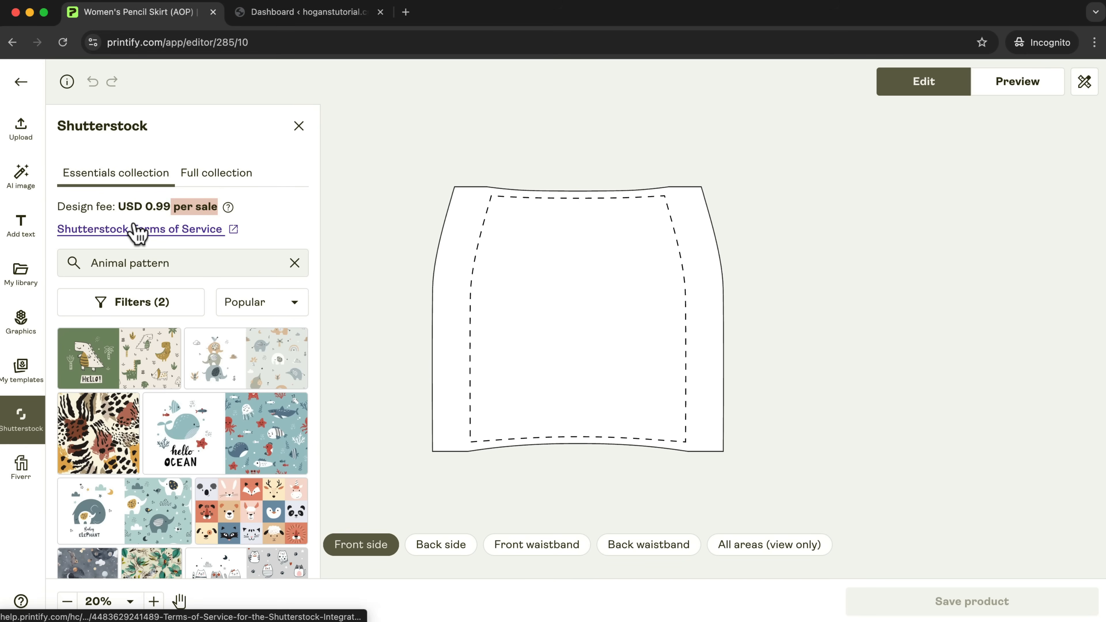
Browse the built-in graphics for the skirt, including the Fresh plants and Abstract shapes sets.
{"action": "left_click", "coordinate": [21, 325]}
{"action": "scroll", "coordinate": [289, 287], "scroll_direction": "down", "scroll_amount": 20}
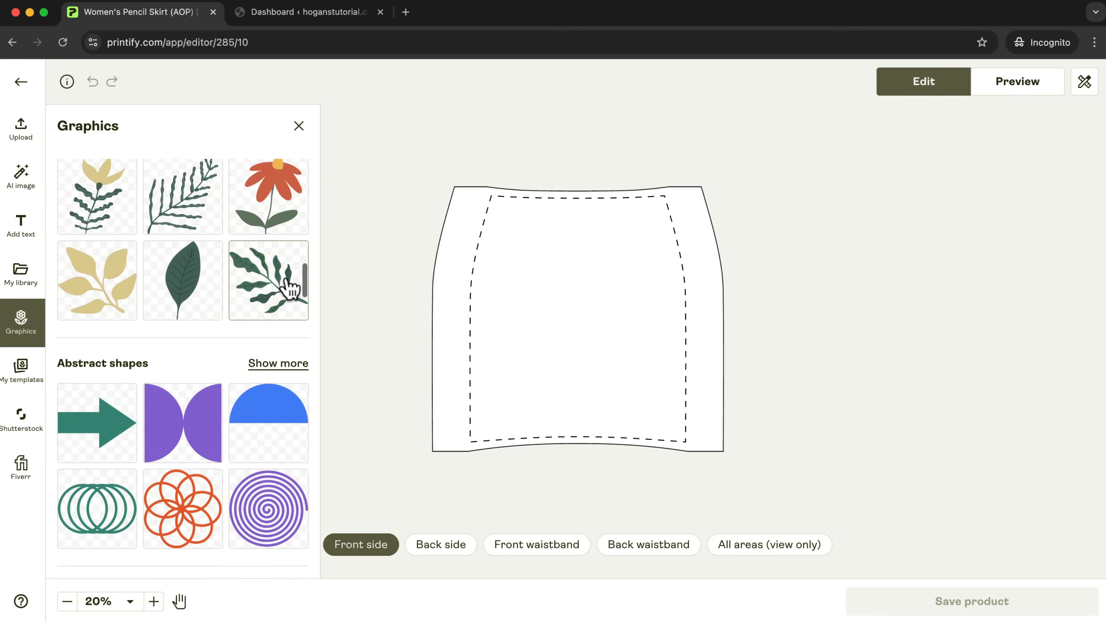
{"action": "scroll", "coordinate": [290, 288], "scroll_direction": "down", "scroll_amount": 3}
{"action": "scroll", "coordinate": [290, 285], "scroll_direction": "up", "scroll_amount": 5}
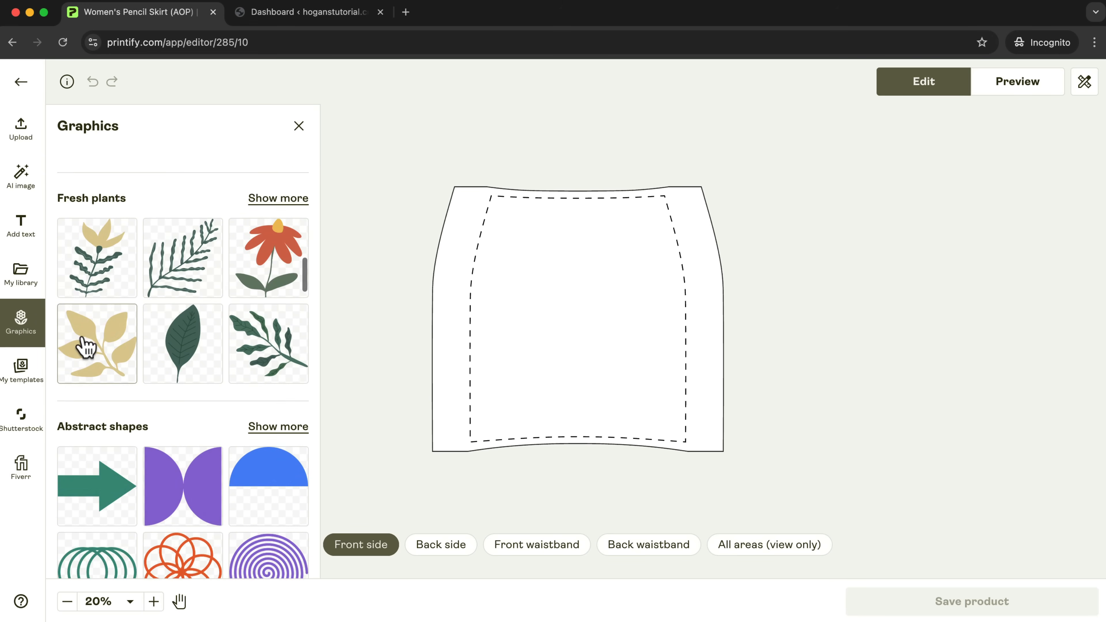
Add the golden branch graphic to the skirt's front side, shrink it to about half the panel's width and repeat it as a pattern.
{"action": "left_click", "coordinate": [87, 339]}
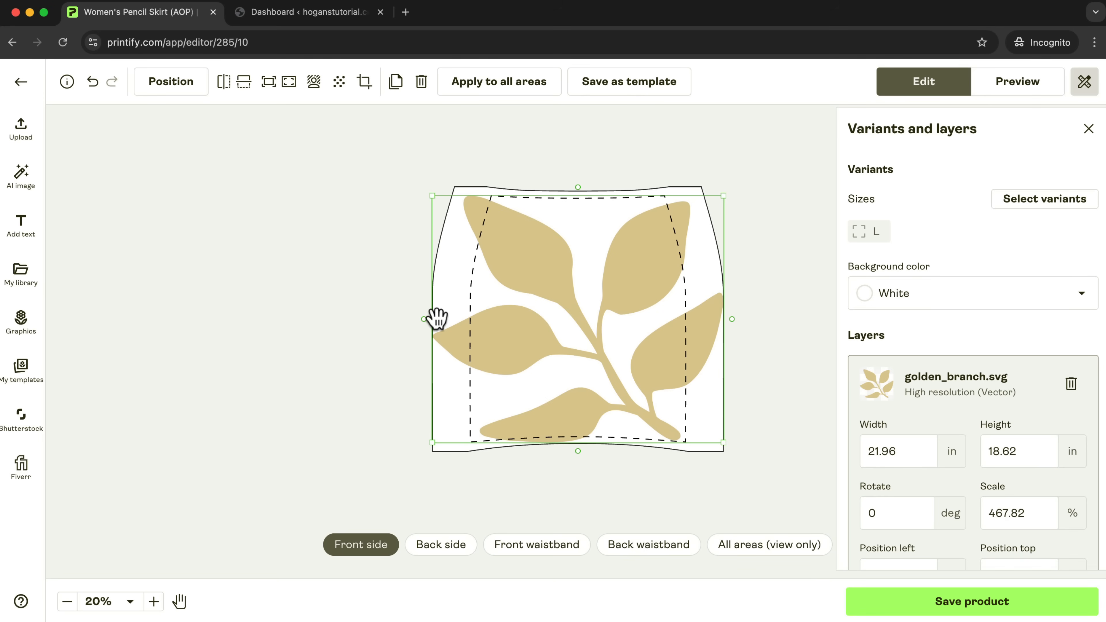
{"action": "left_click_drag", "start_coordinate": [723, 197], "coordinate": [509, 282]}
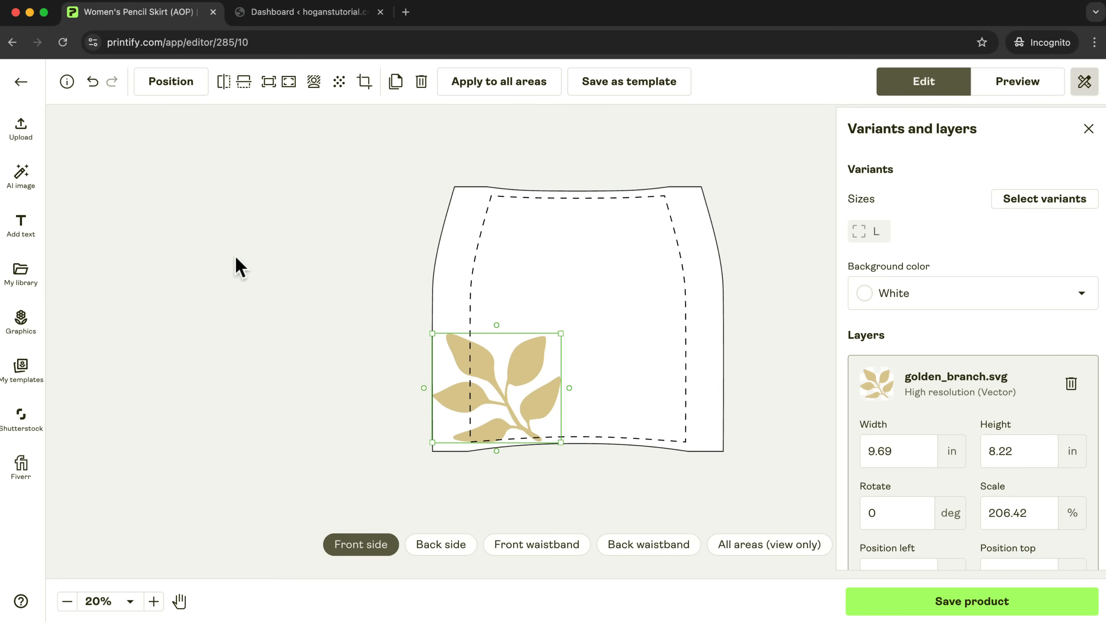
{"action": "left_click", "coordinate": [339, 83]}
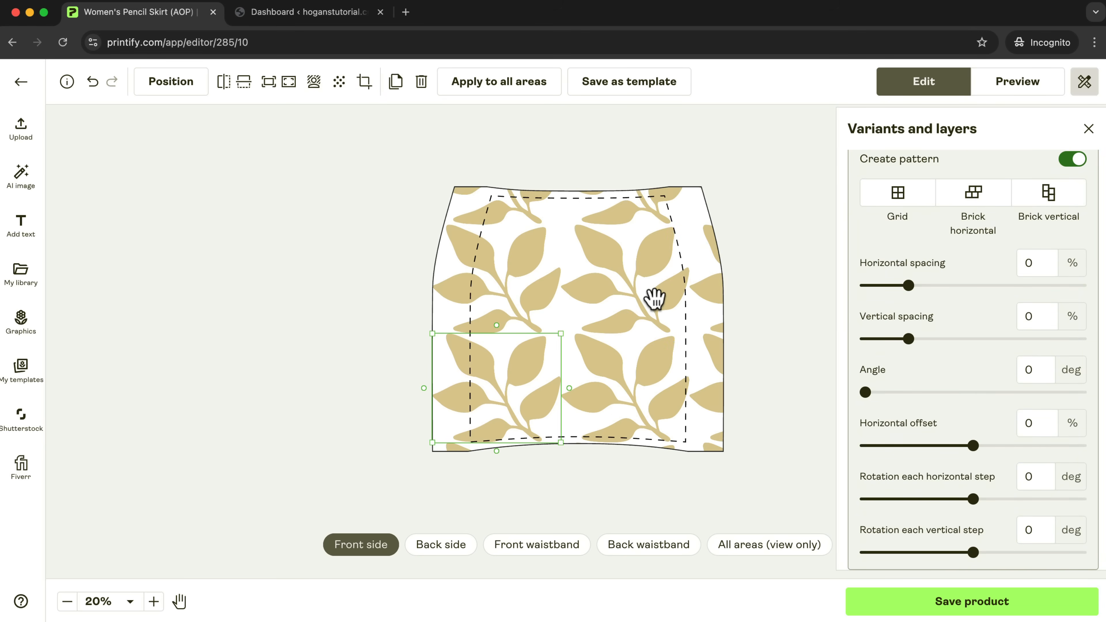
{"action": "mouse_move", "coordinate": [561, 335]}
{"action": "left_mouse_down"}
{"action": "mouse_move", "coordinate": [602, 309]}
{"action": "mouse_move", "coordinate": [571, 316]}
{"action": "left_mouse_up"}
{"action": "left_click", "coordinate": [669, 485]}
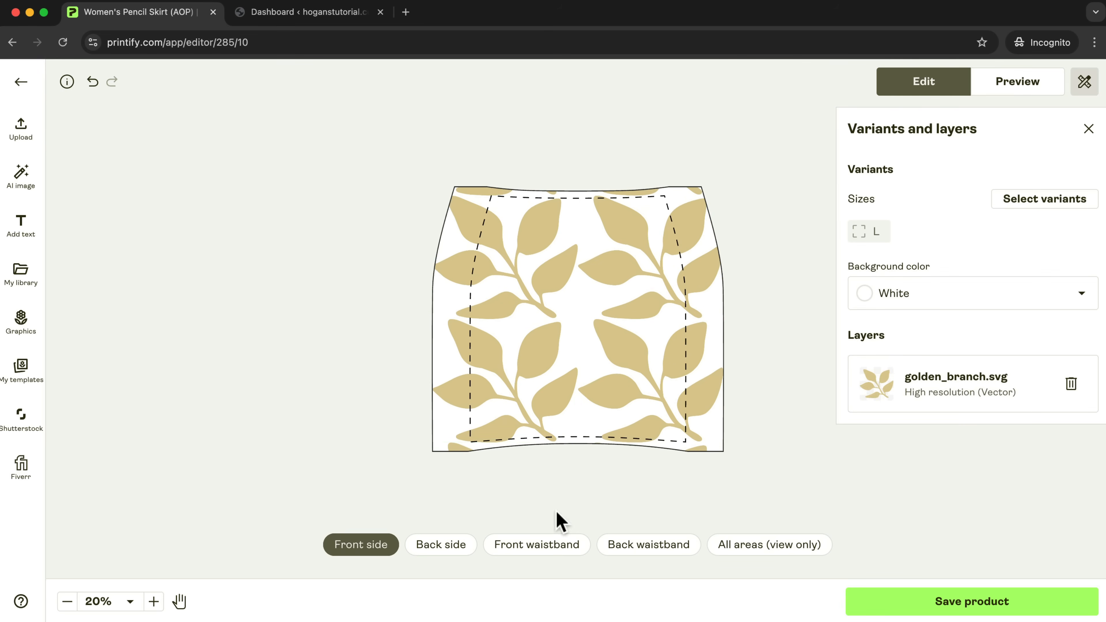
Add the golden branch graphic to the skirt's back side, shrink it to about half the panel's width and repeat it as a pattern.
{"action": "left_click", "coordinate": [440, 540]}
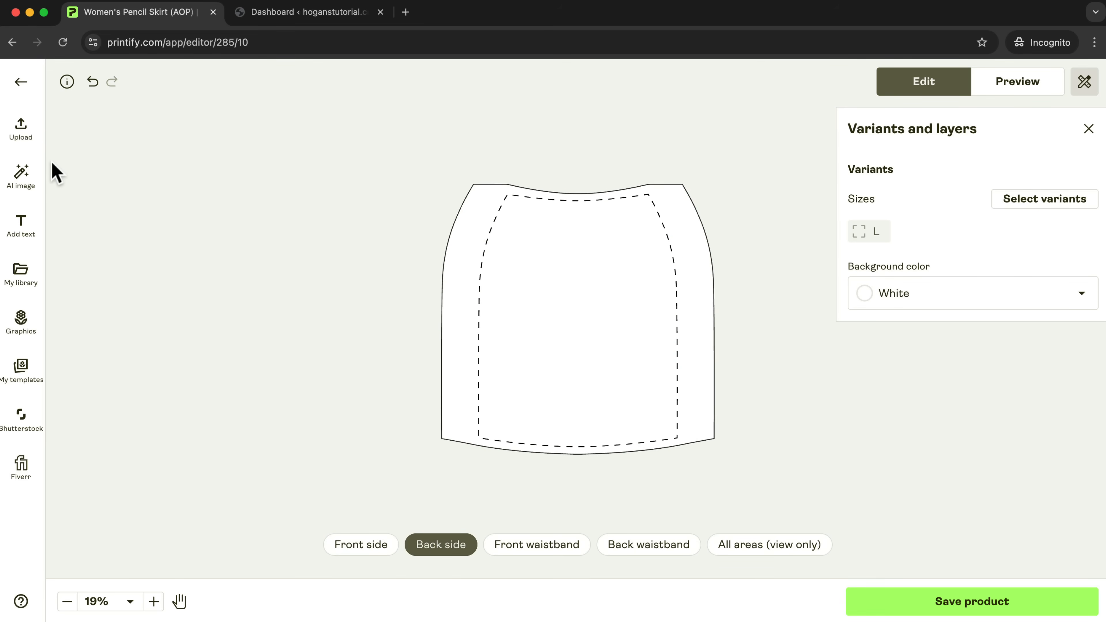
{"action": "left_click", "coordinate": [17, 320]}
{"action": "scroll", "coordinate": [217, 324], "scroll_direction": "down", "scroll_amount": 15}
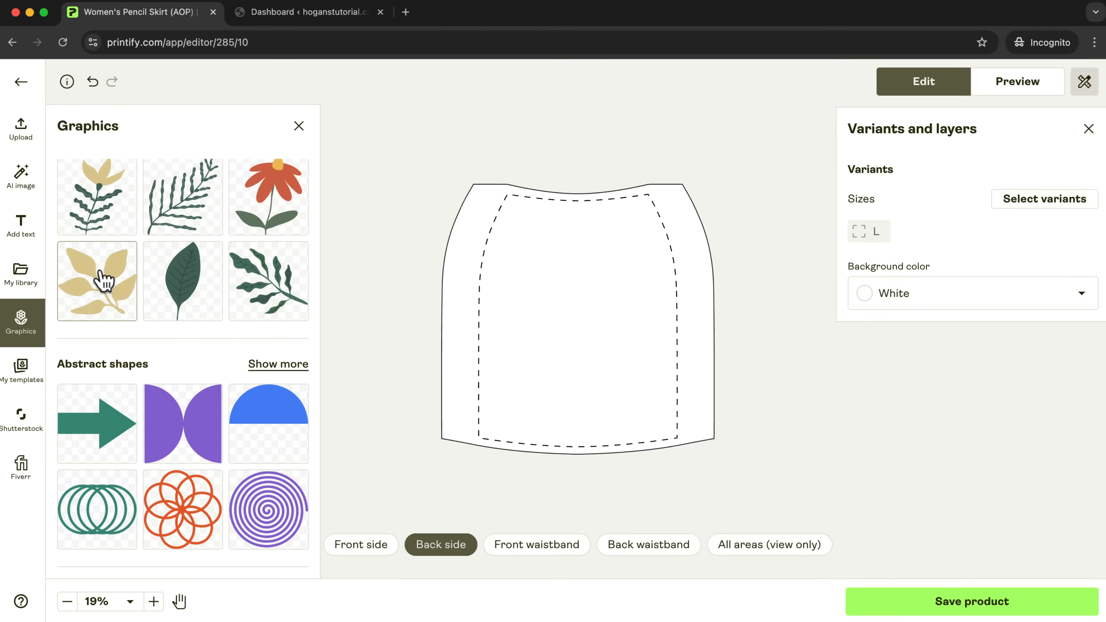
{"action": "left_click", "coordinate": [105, 278]}
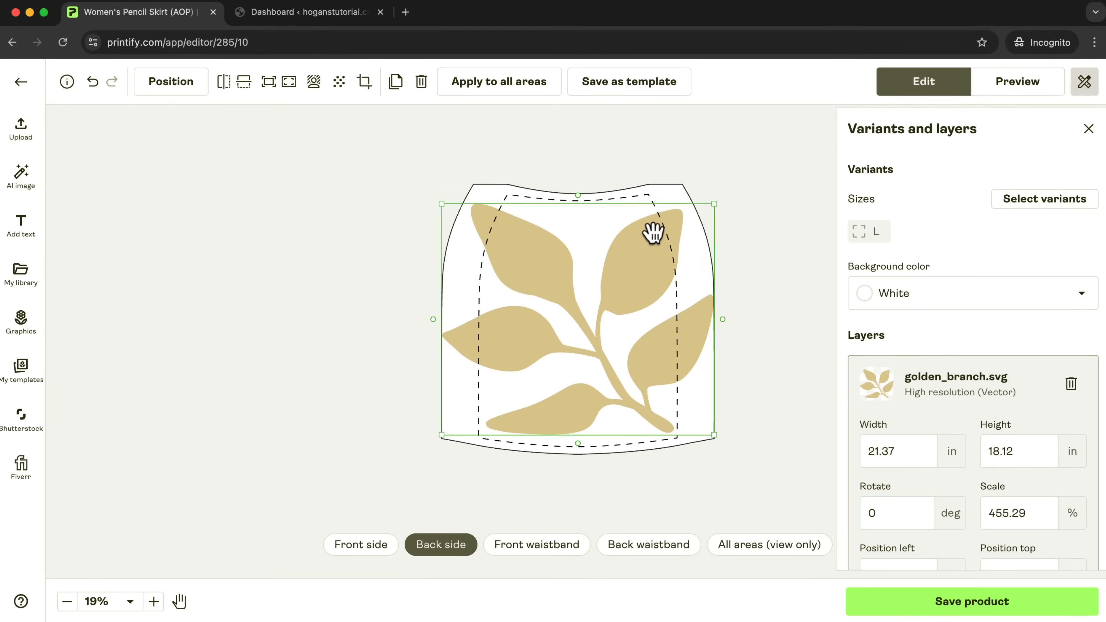
{"action": "left_click_drag", "start_coordinate": [695, 213], "coordinate": [568, 309]}
{"action": "left_click", "coordinate": [338, 76]}
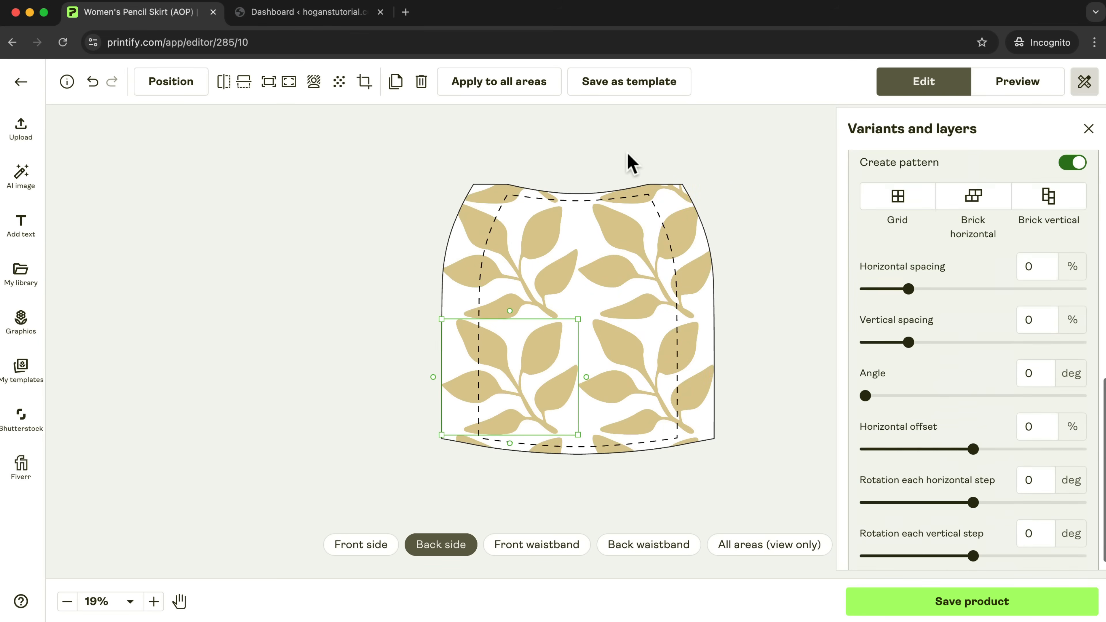
Check the front and back waistbands and all print areas, and preview the skirt mockups, including Front Person.
{"action": "left_click", "coordinate": [531, 546]}
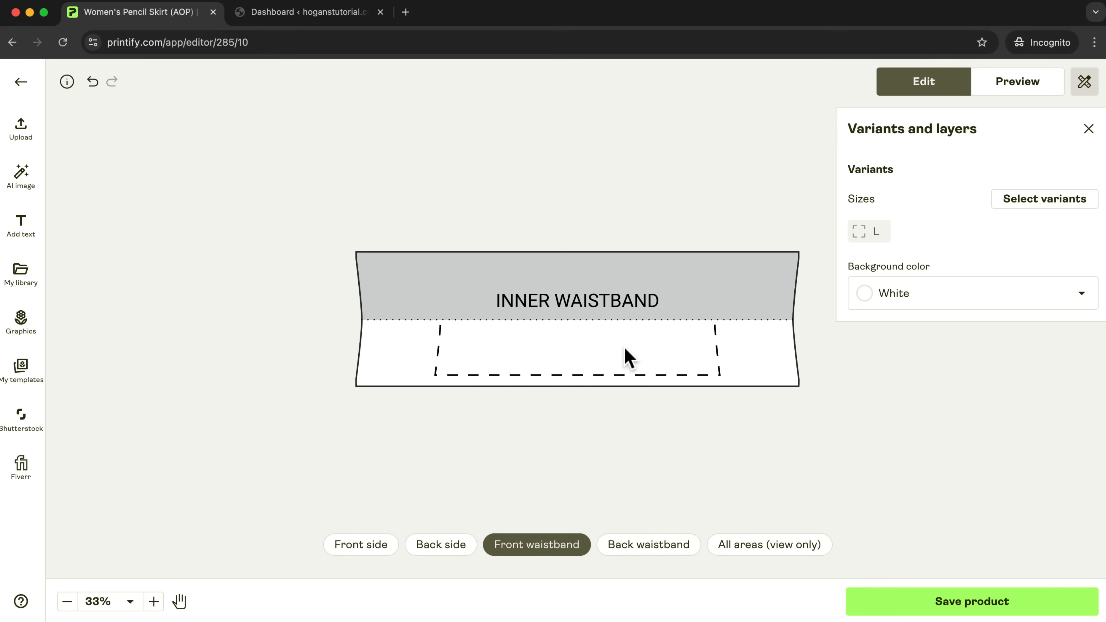
{"action": "left_click", "coordinate": [648, 547]}
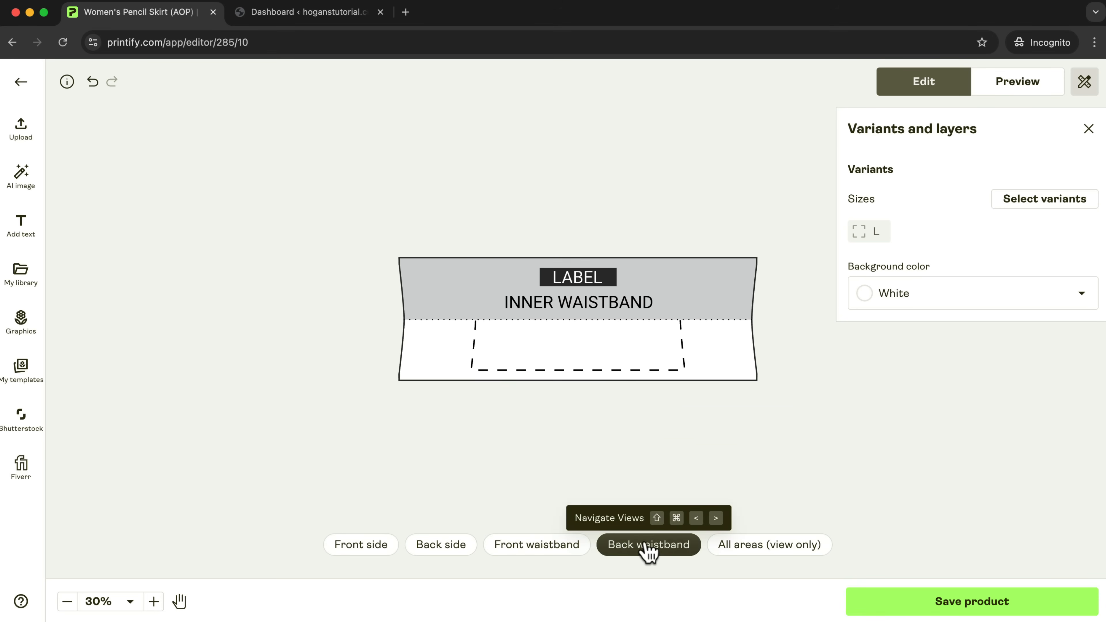
{"action": "left_click", "coordinate": [791, 554]}
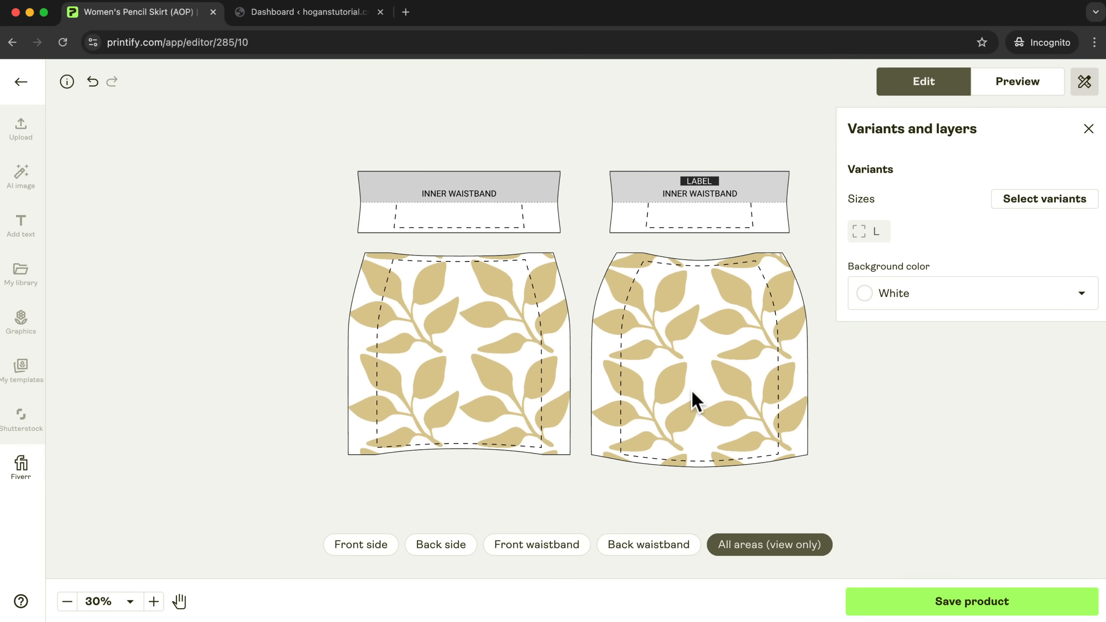
{"action": "left_click", "coordinate": [1017, 93]}
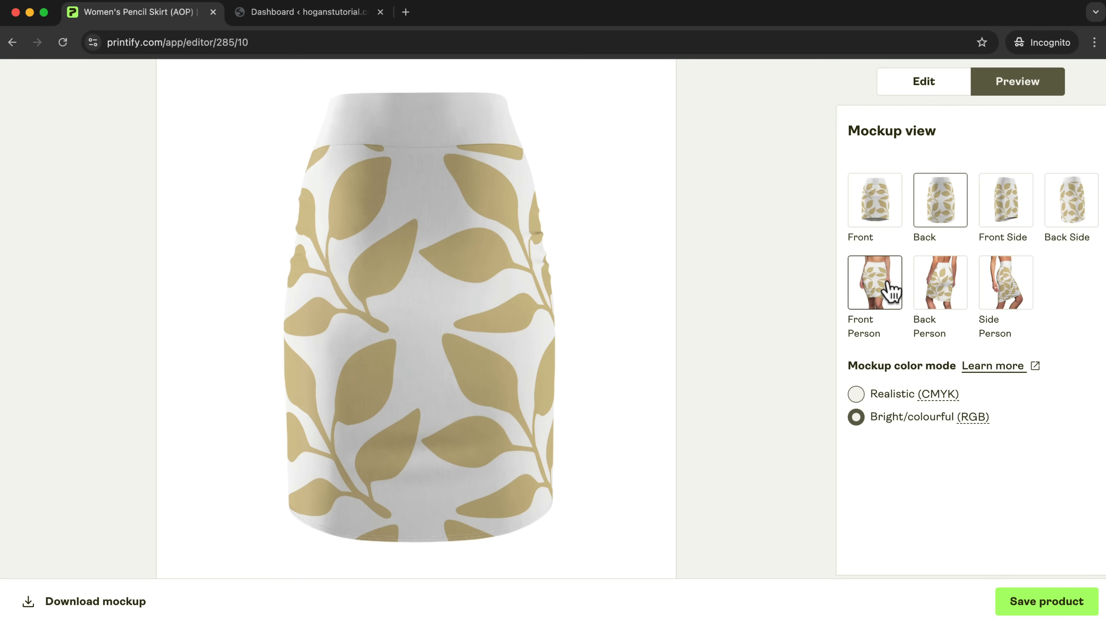
{"action": "left_click", "coordinate": [890, 291]}
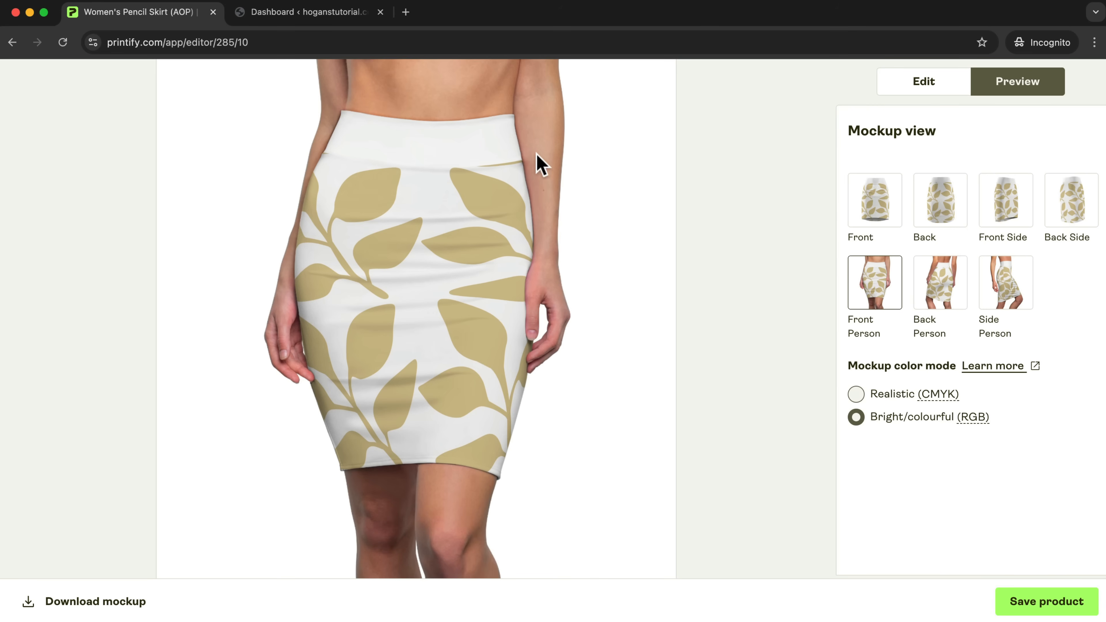
{"action": "left_click", "coordinate": [916, 87]}
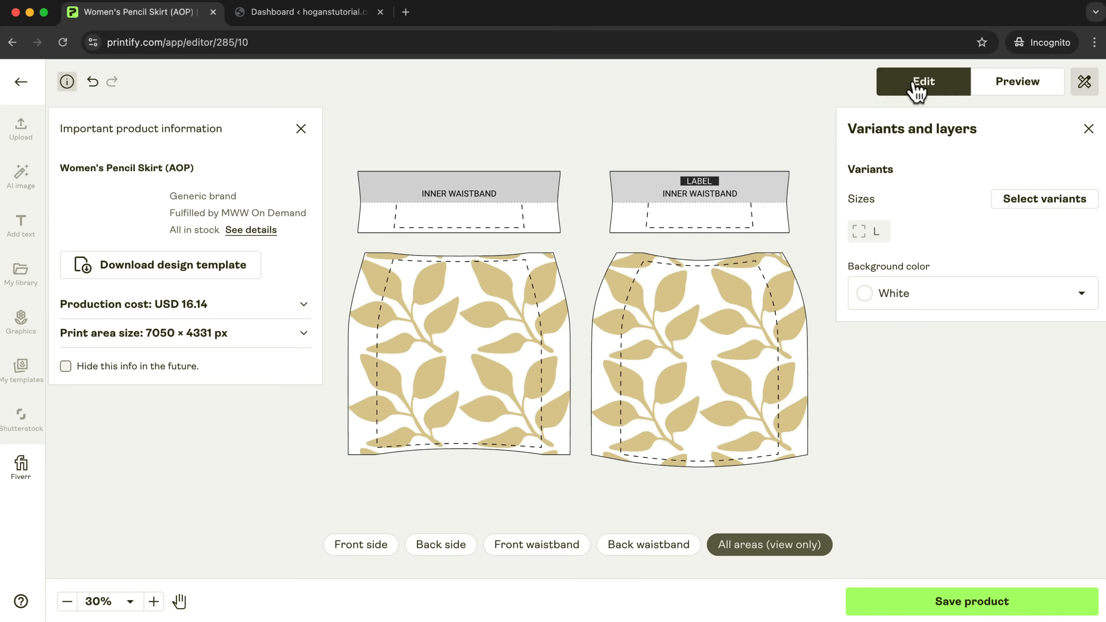
Add sizes XS, S, M, XL and 2XL to the skirt's selected variants.
{"action": "left_click", "coordinate": [1056, 205]}
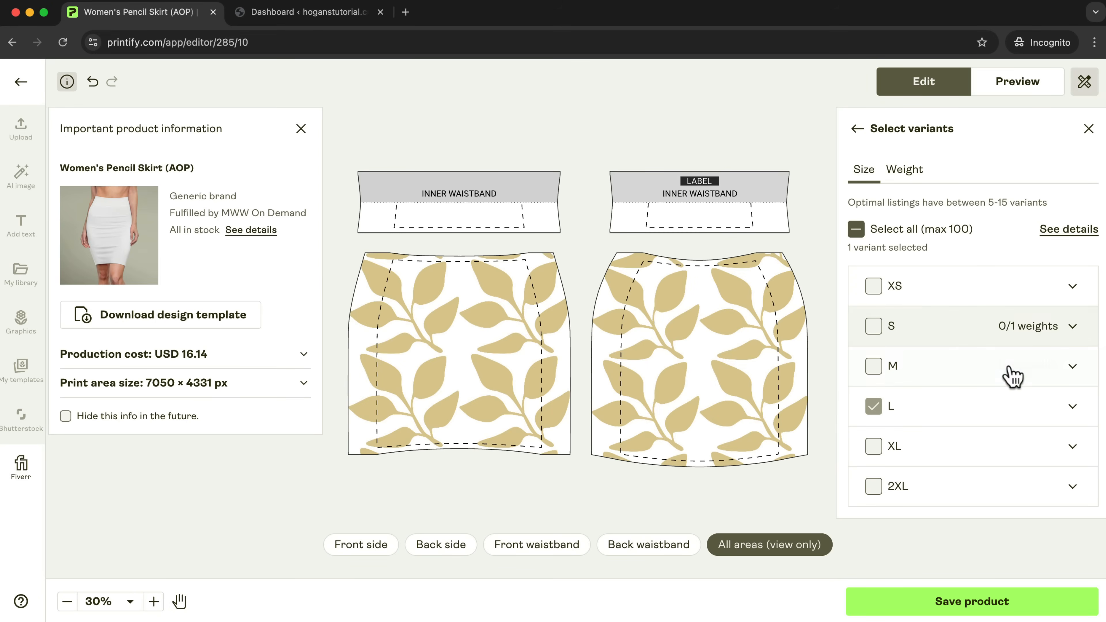
{"action": "left_click", "coordinate": [873, 367]}
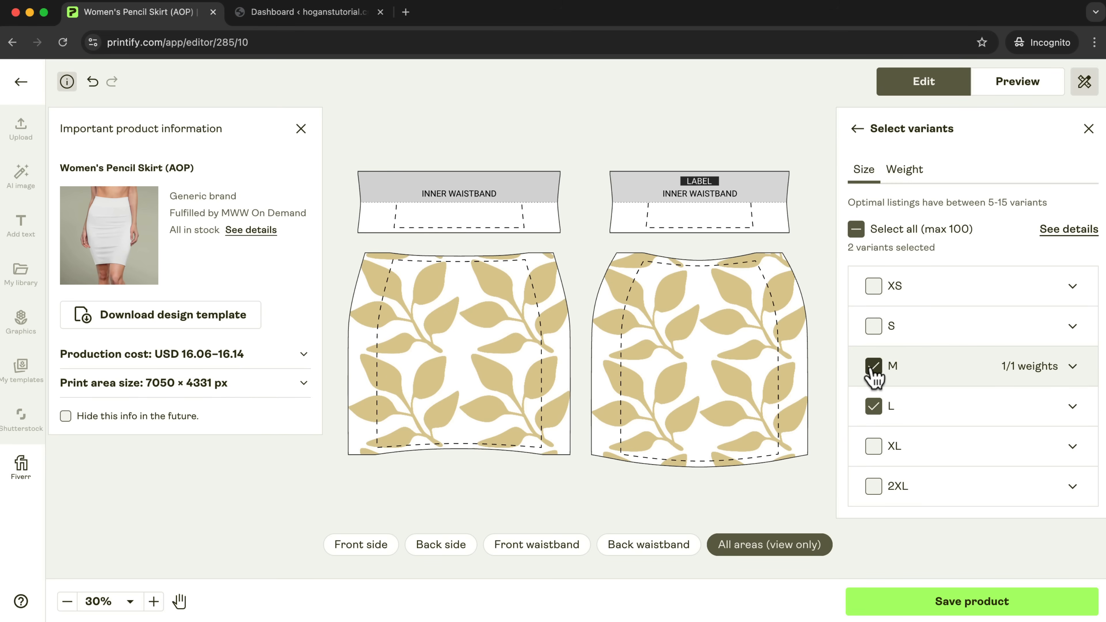
{"action": "left_click", "coordinate": [874, 326]}
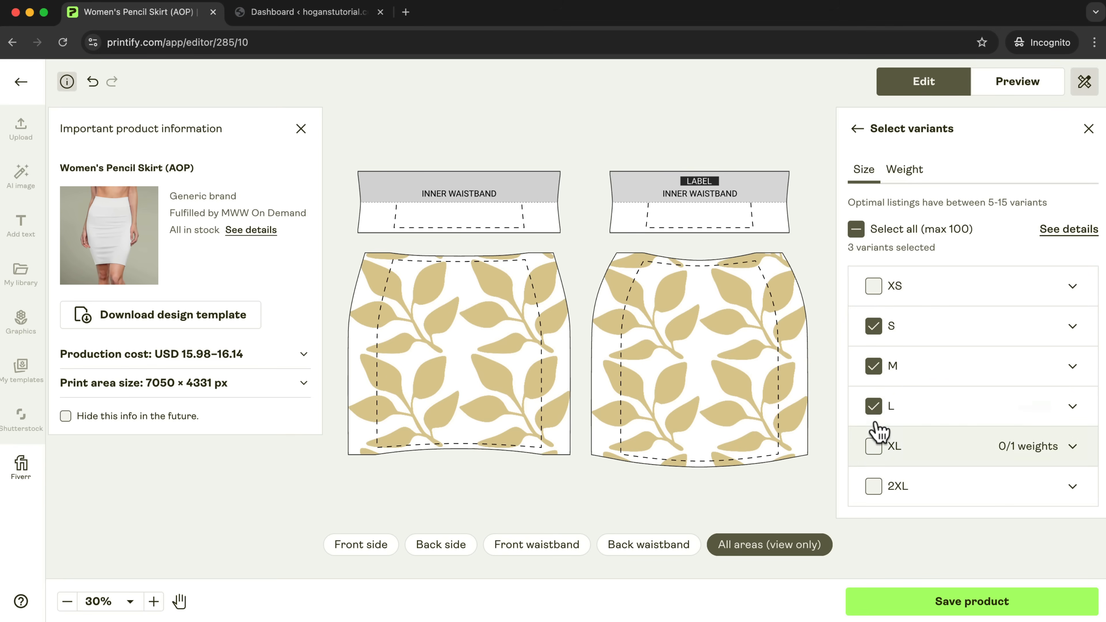
{"action": "left_click", "coordinate": [872, 285]}
{"action": "left_click", "coordinate": [873, 447]}
{"action": "left_click", "coordinate": [873, 486]}
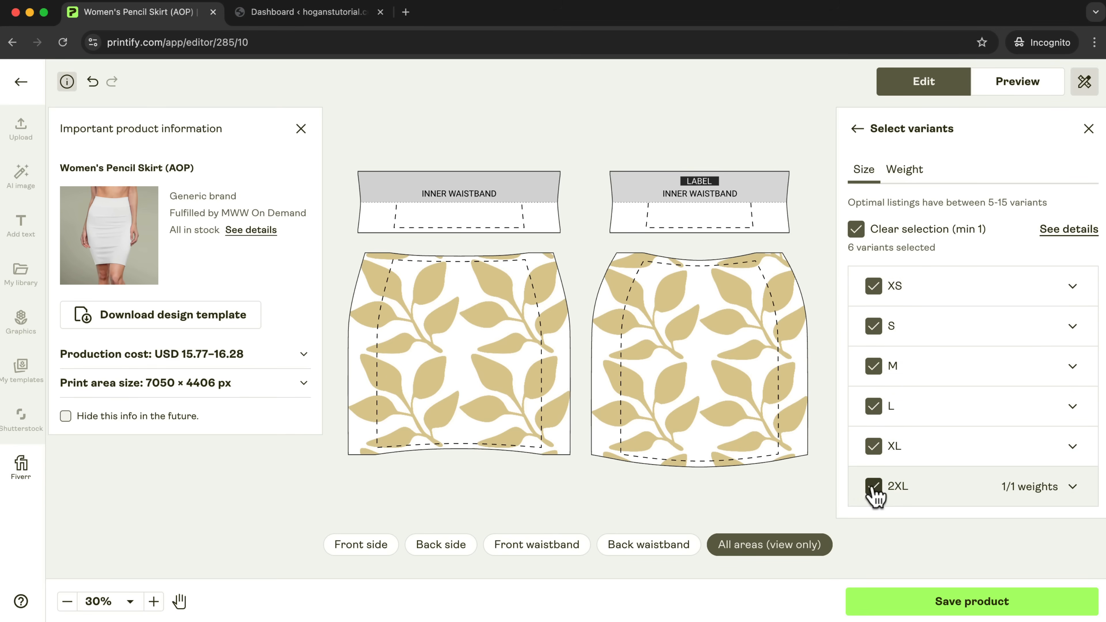
{"action": "left_click", "coordinate": [857, 129]}
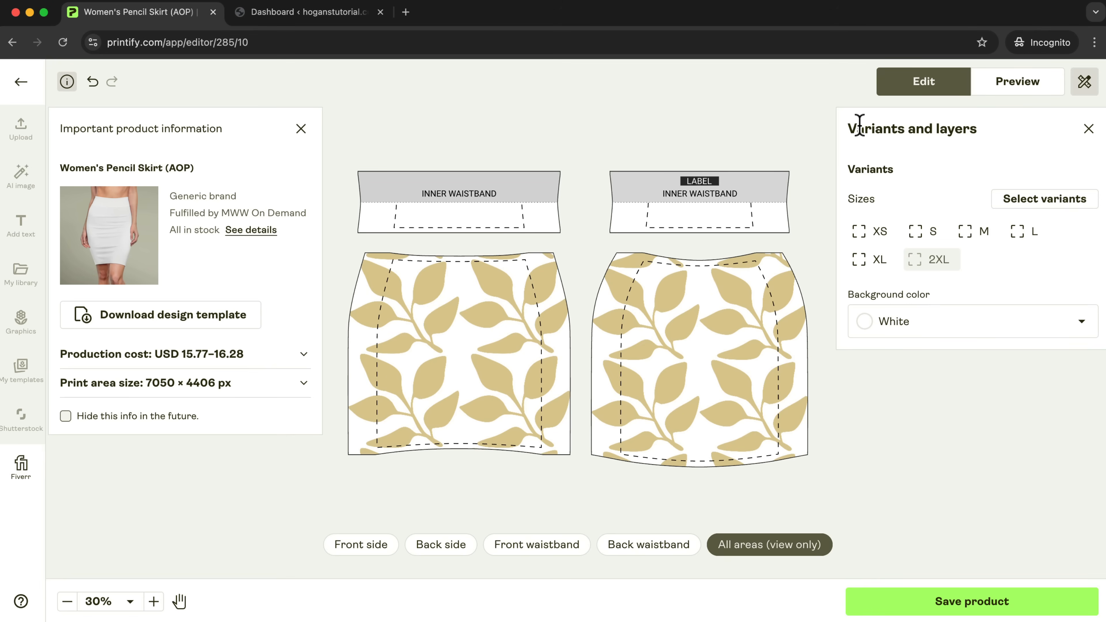
Try a light grey background color on the skirt and switch it back to white.
{"action": "left_click", "coordinate": [980, 322]}
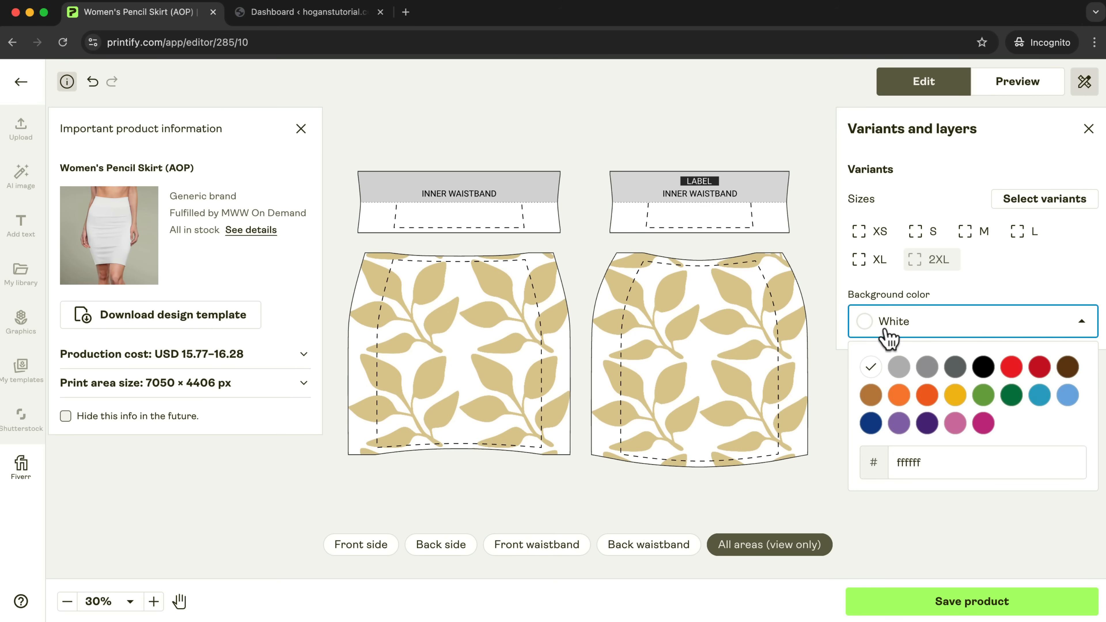
{"action": "left_click", "coordinate": [896, 367]}
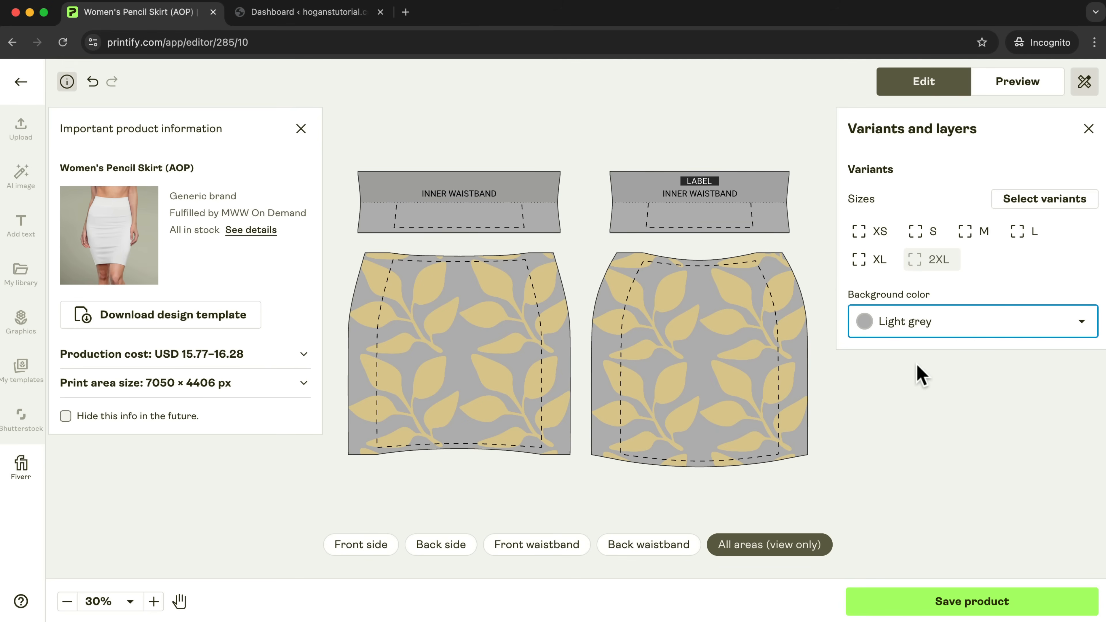
{"action": "left_click", "coordinate": [945, 332]}
{"action": "left_click", "coordinate": [871, 367]}
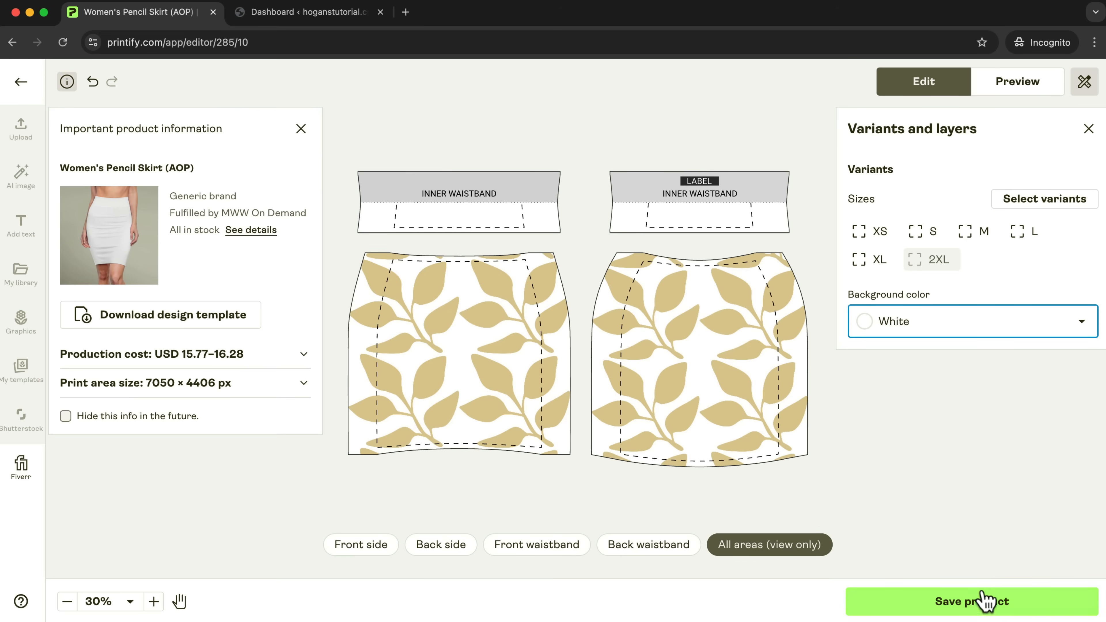
Save the skirt product with the preselected mockups and look over its listing details.
{"action": "left_click", "coordinate": [968, 608]}
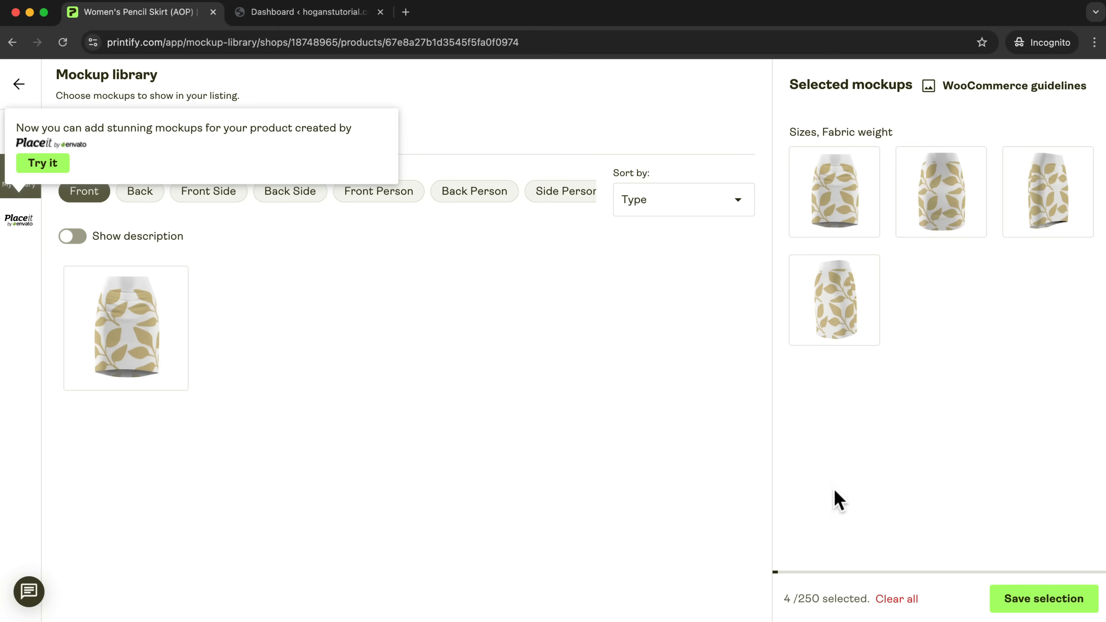
{"action": "left_click", "coordinate": [1054, 601]}
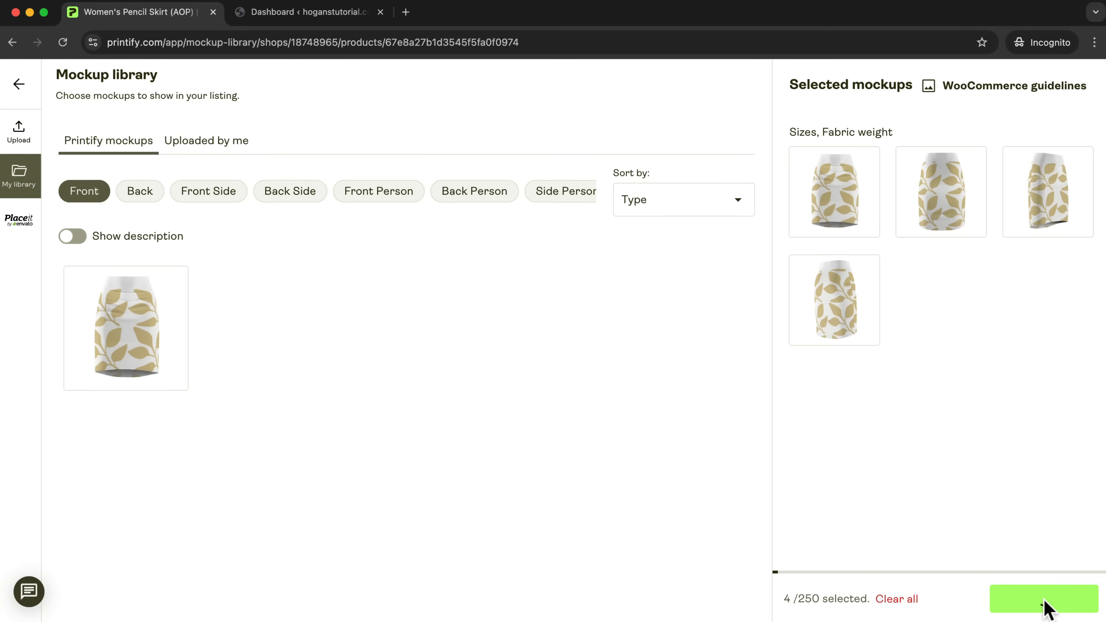
{"action": "scroll", "coordinate": [825, 400], "scroll_direction": "down", "scroll_amount": 6}
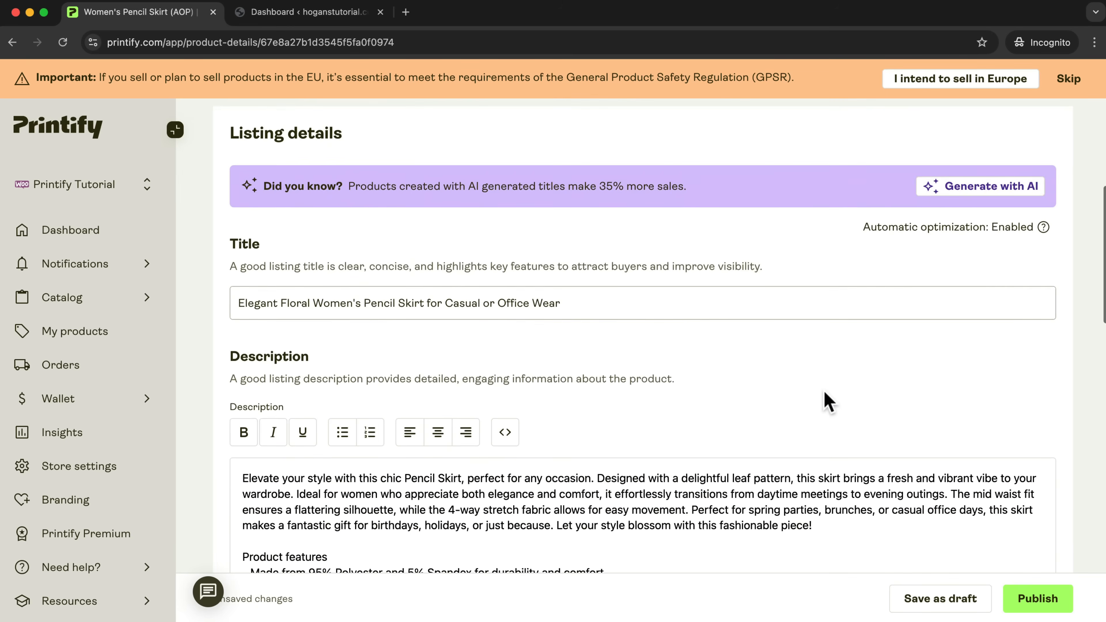
{"action": "scroll", "coordinate": [828, 398], "scroll_direction": "down", "scroll_amount": 15}
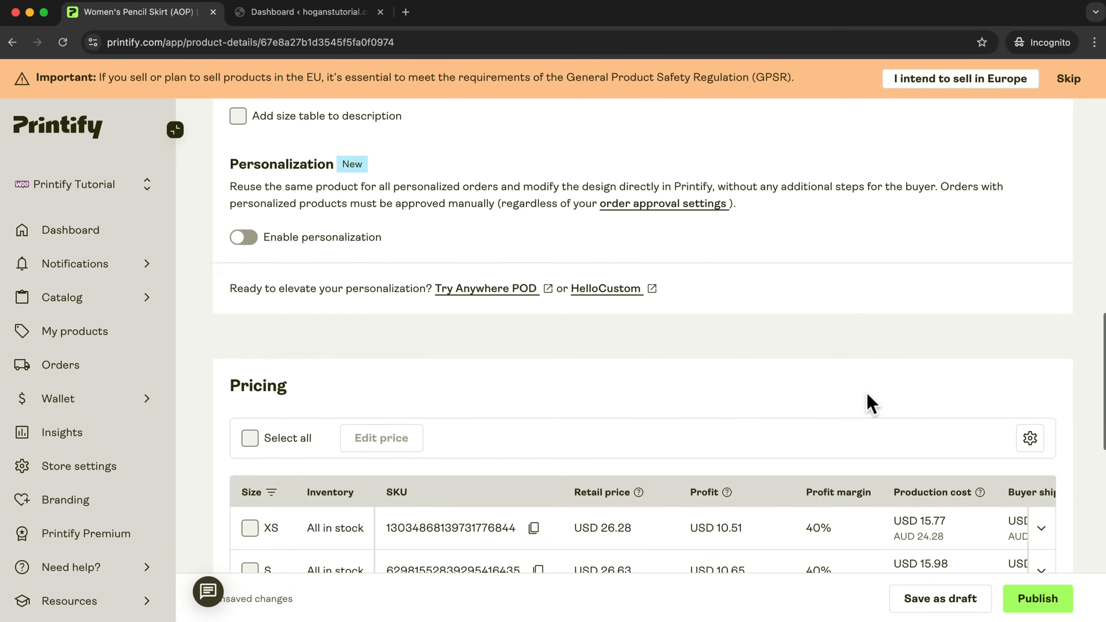
Set the retail price of all skirt sizes to USD 39.
{"action": "scroll", "coordinate": [866, 402], "scroll_direction": "up", "scroll_amount": 3}
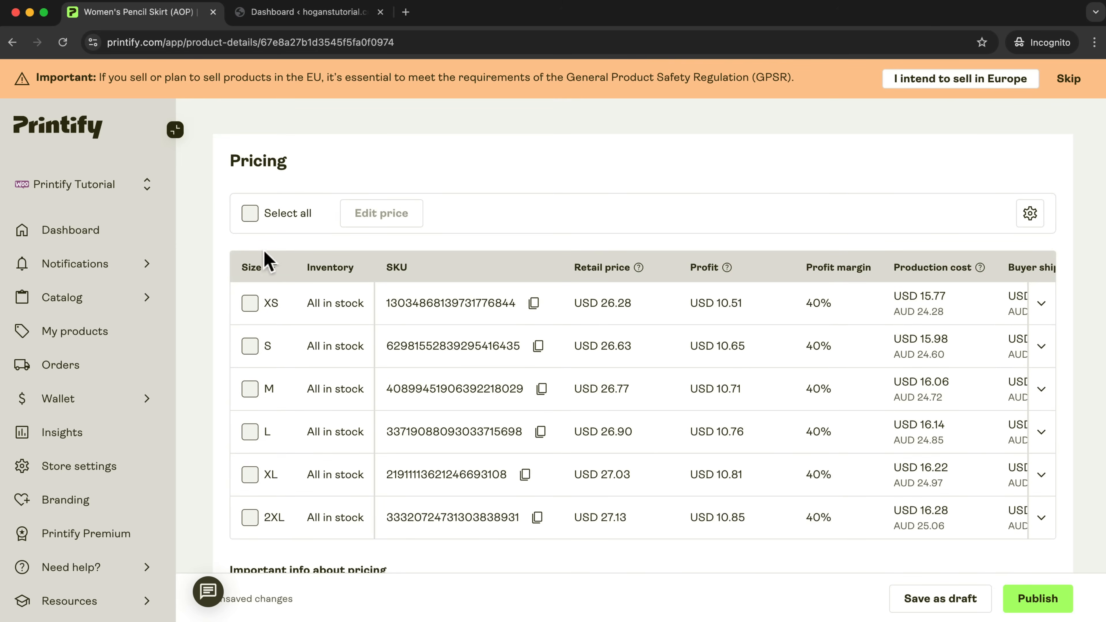
{"action": "left_click", "coordinate": [249, 213]}
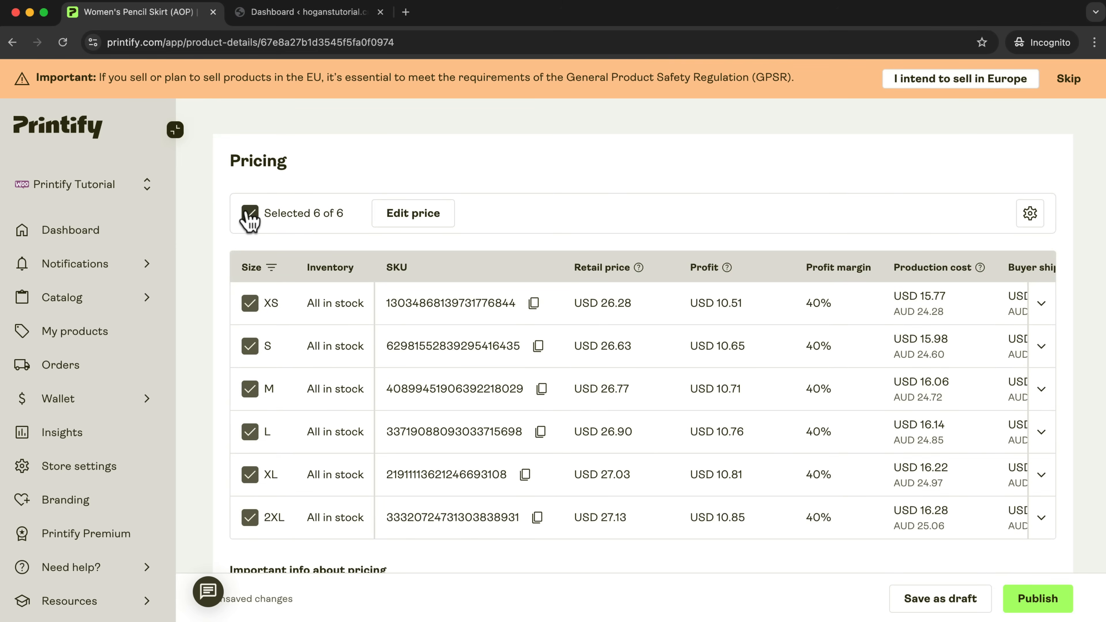
{"action": "left_click", "coordinate": [418, 218]}
{"action": "left_click", "coordinate": [422, 389]}
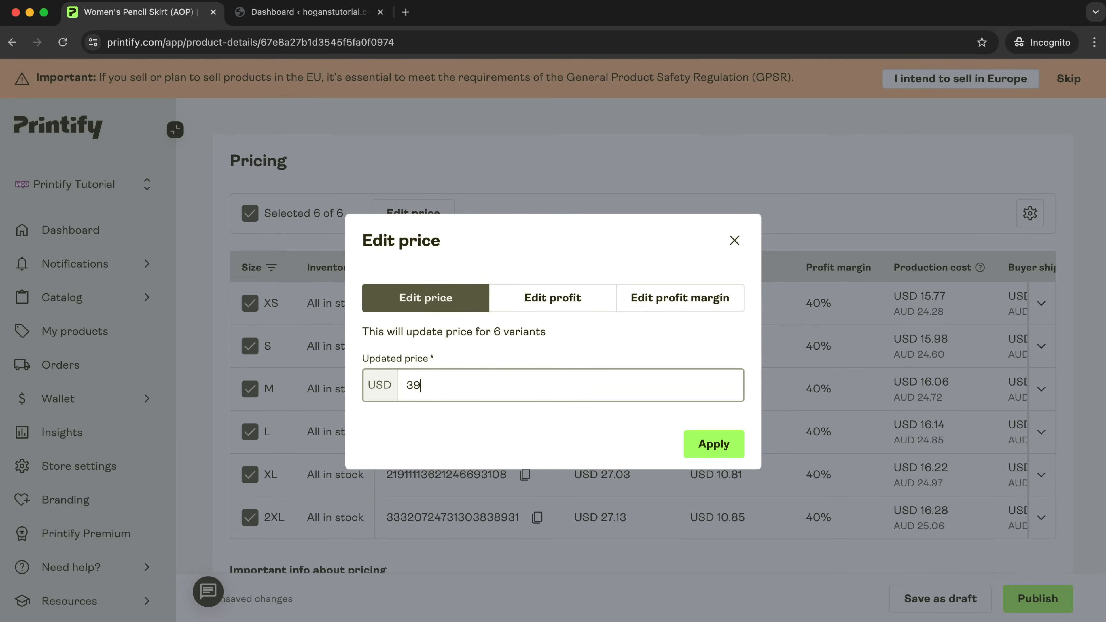
{"action": "left_click", "coordinate": [709, 453]}
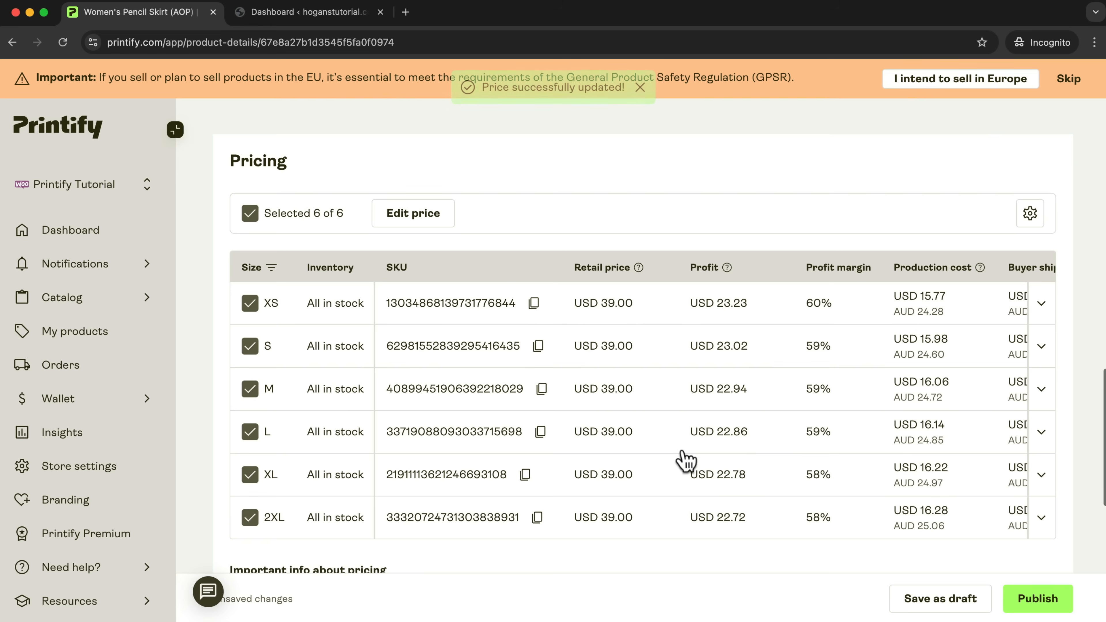
Review the publishing settings and publish the pencil skirt to the WooCommerce store.
{"action": "scroll", "coordinate": [645, 473], "scroll_direction": "down", "scroll_amount": 5}
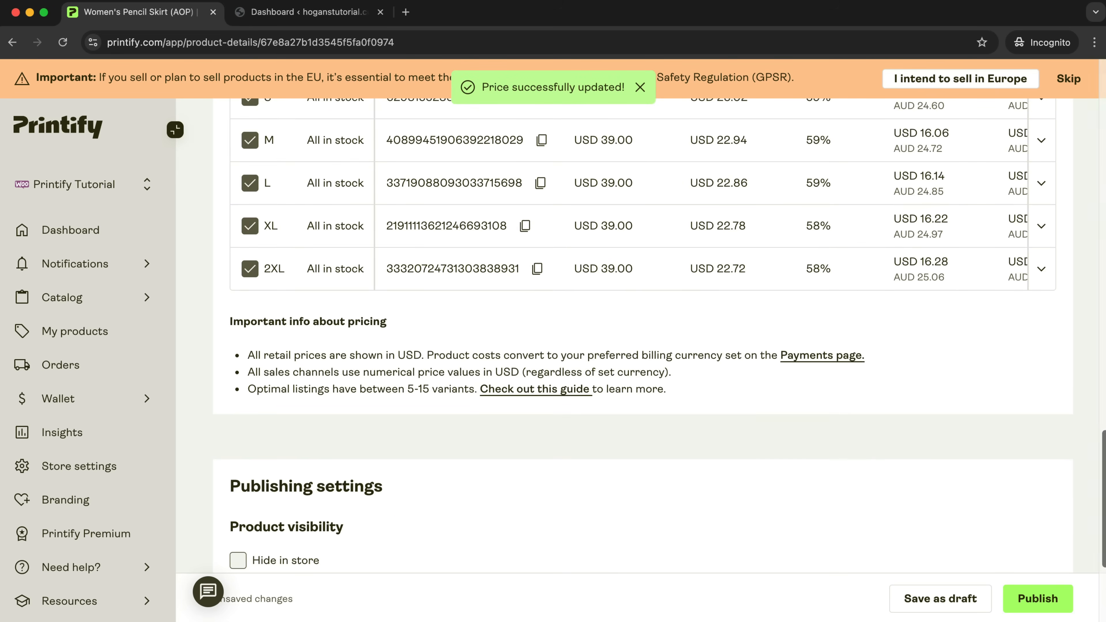
{"action": "scroll", "coordinate": [784, 496], "scroll_direction": "down", "scroll_amount": 3}
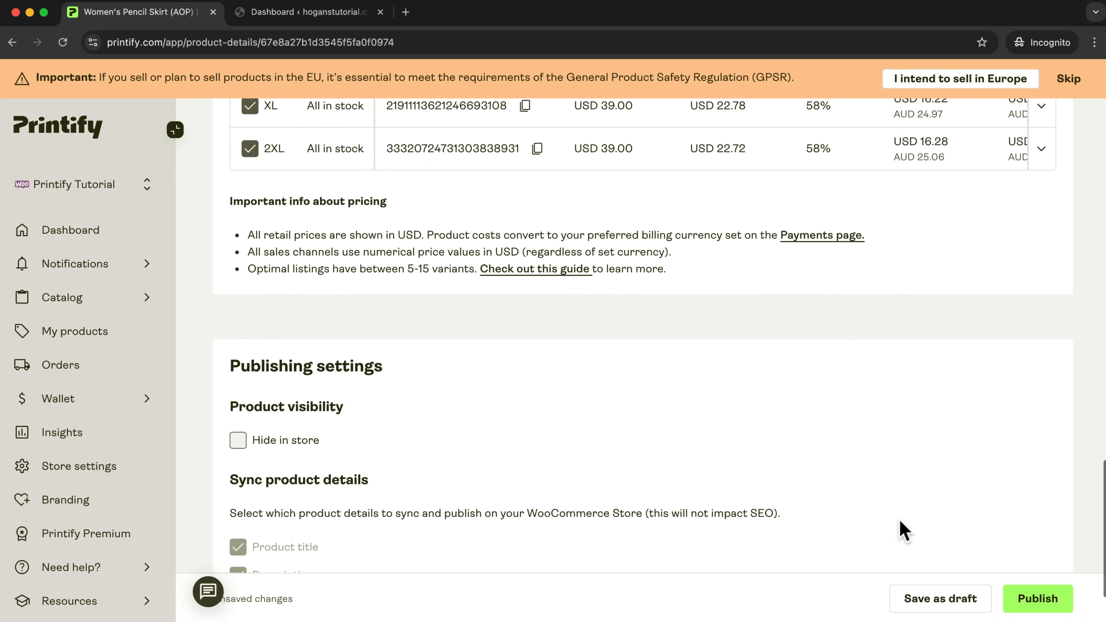
{"action": "scroll", "coordinate": [892, 527], "scroll_direction": "down", "scroll_amount": 2}
{"action": "left_click", "coordinate": [1038, 601]}
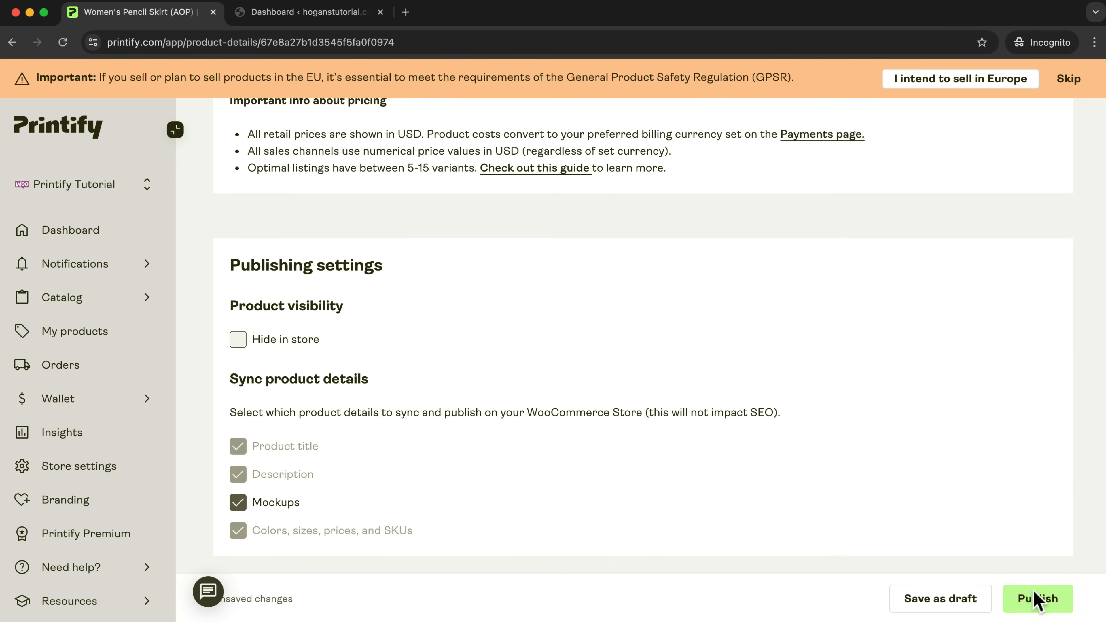
{"action": "left_click", "coordinate": [488, 155]}
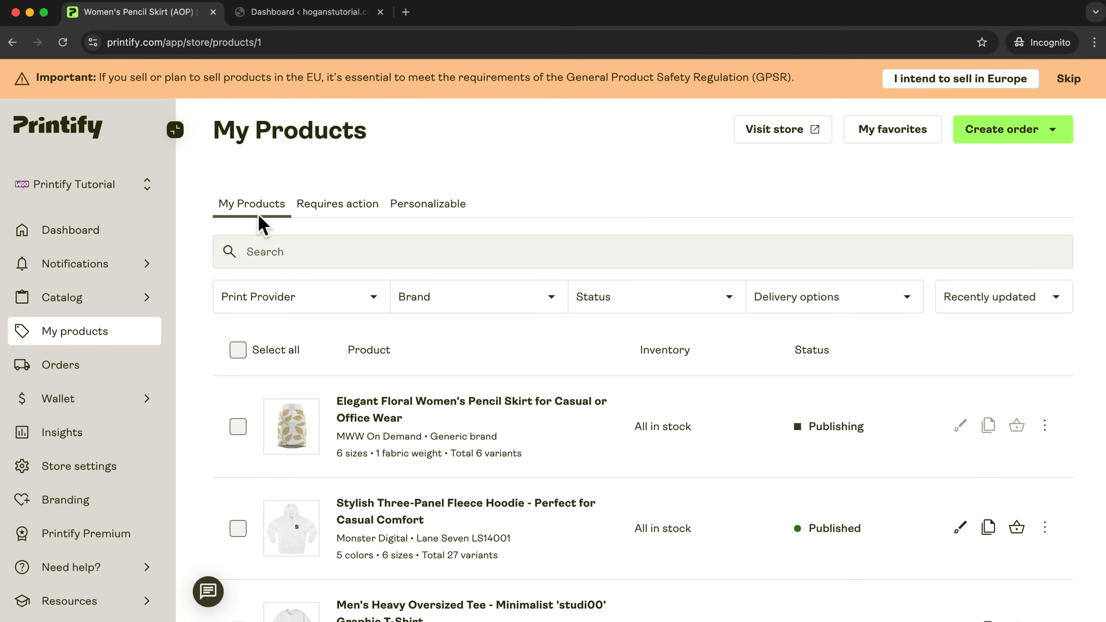
Browse the women's hoodies in the catalog and open the Bella+Canvas Unisex Sponge Fleece Pullover Hoodie.
{"action": "left_click", "coordinate": [53, 302]}
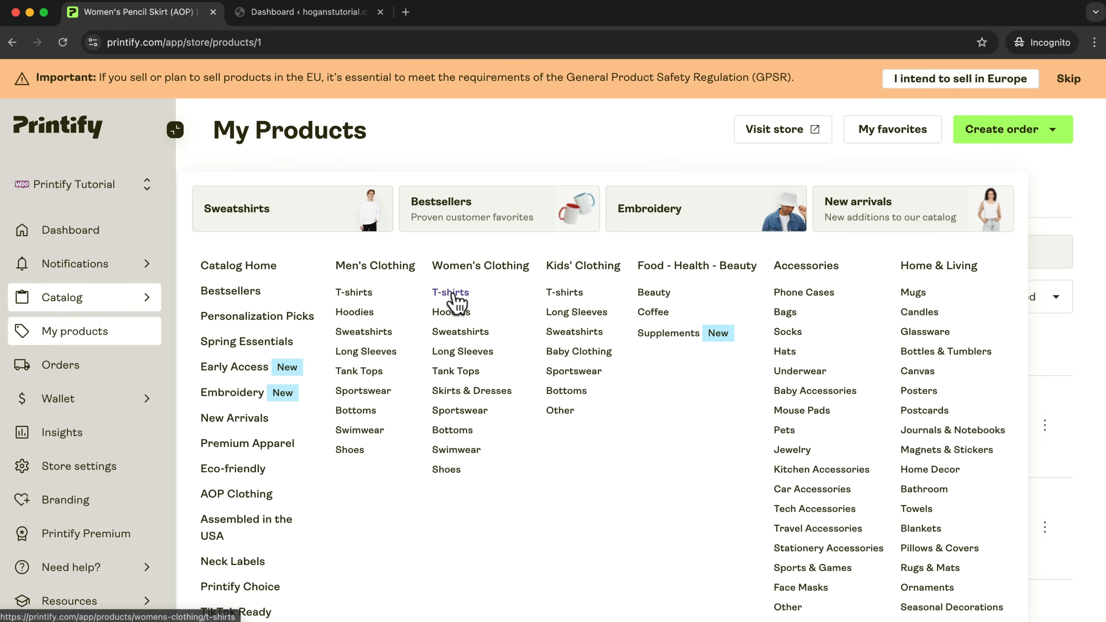
{"action": "left_click", "coordinate": [450, 314]}
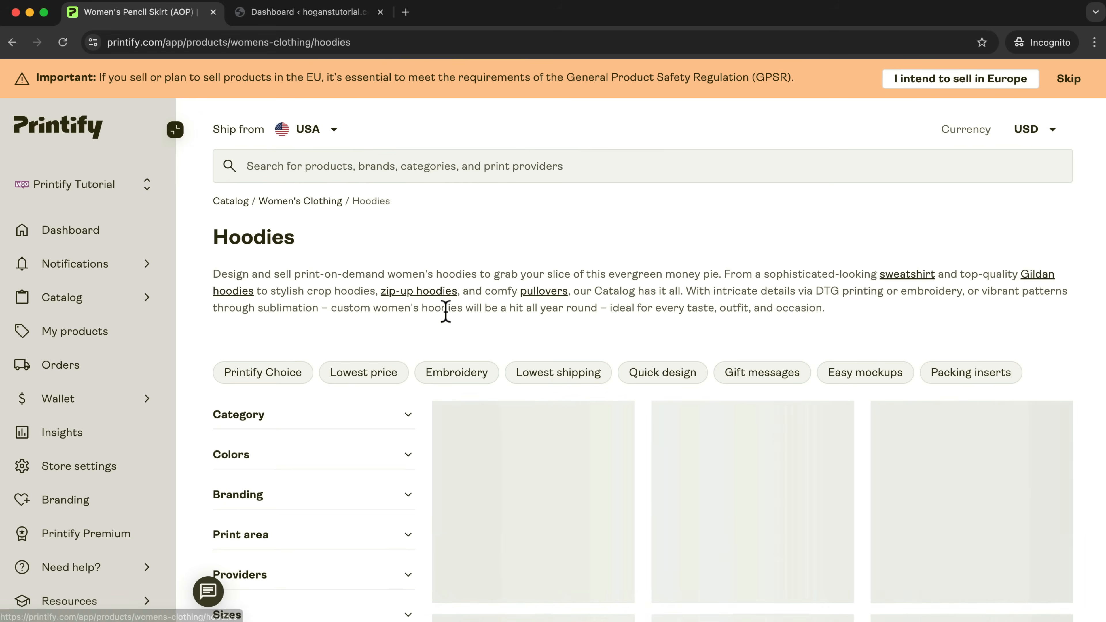
{"action": "scroll", "coordinate": [865, 357], "scroll_direction": "down", "scroll_amount": 2}
{"action": "scroll", "coordinate": [868, 357], "scroll_direction": "down", "scroll_amount": 3}
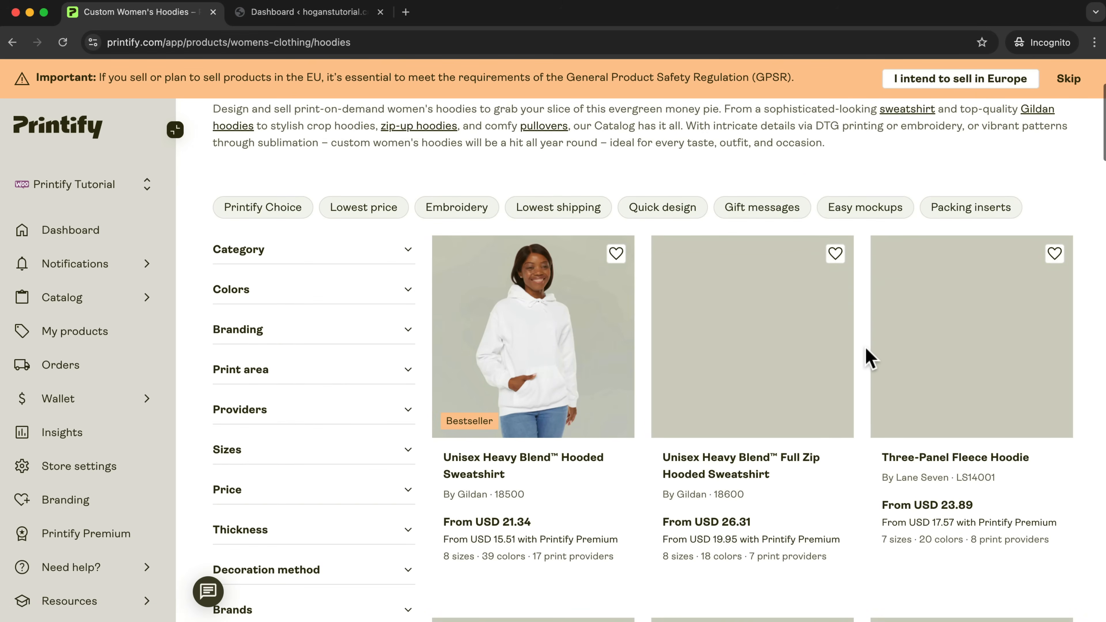
{"action": "scroll", "coordinate": [868, 358], "scroll_direction": "down", "scroll_amount": 6}
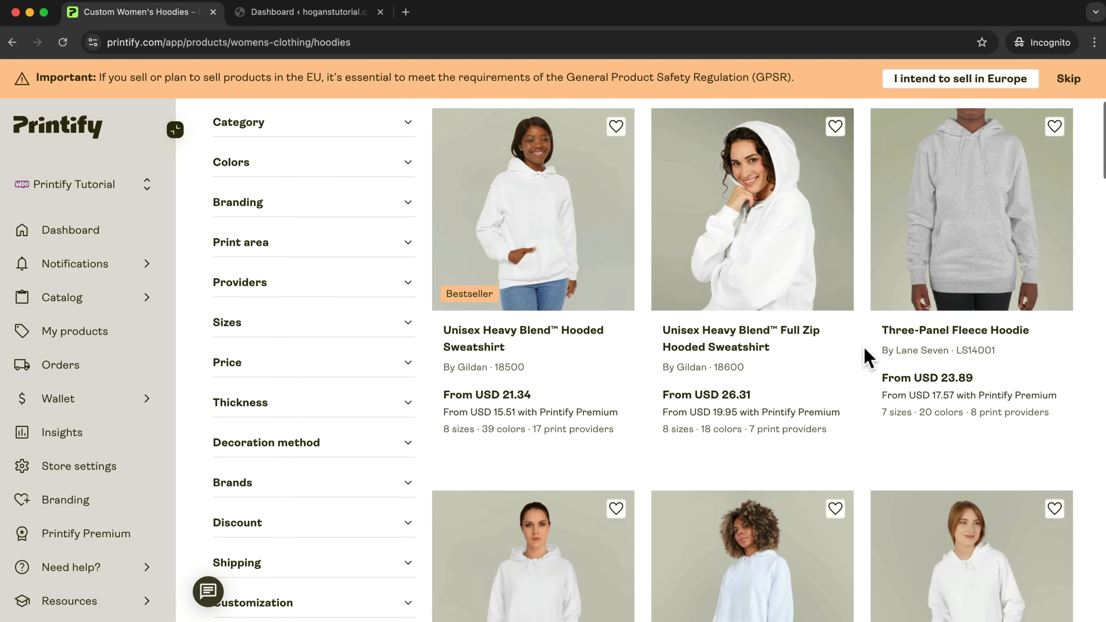
{"action": "scroll", "coordinate": [866, 355], "scroll_direction": "down", "scroll_amount": 10}
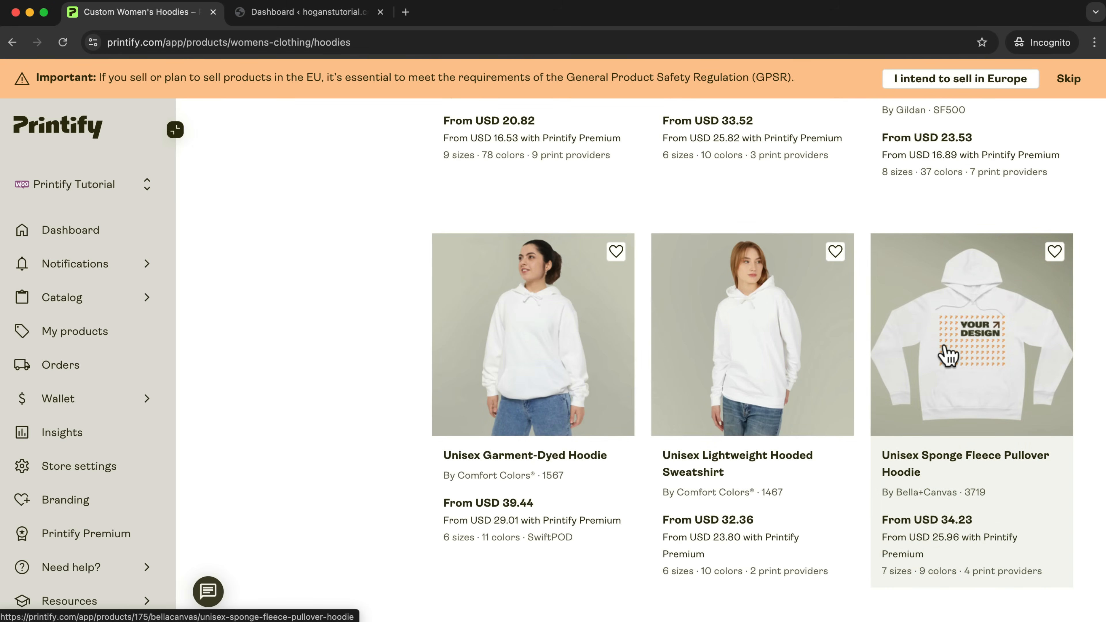
{"action": "left_click", "coordinate": [946, 356]}
Review the hoodie's fulfillment details, colors and sizes, and start designing it with Printify Choice.
{"action": "scroll", "coordinate": [945, 355], "scroll_direction": "down", "scroll_amount": 7}
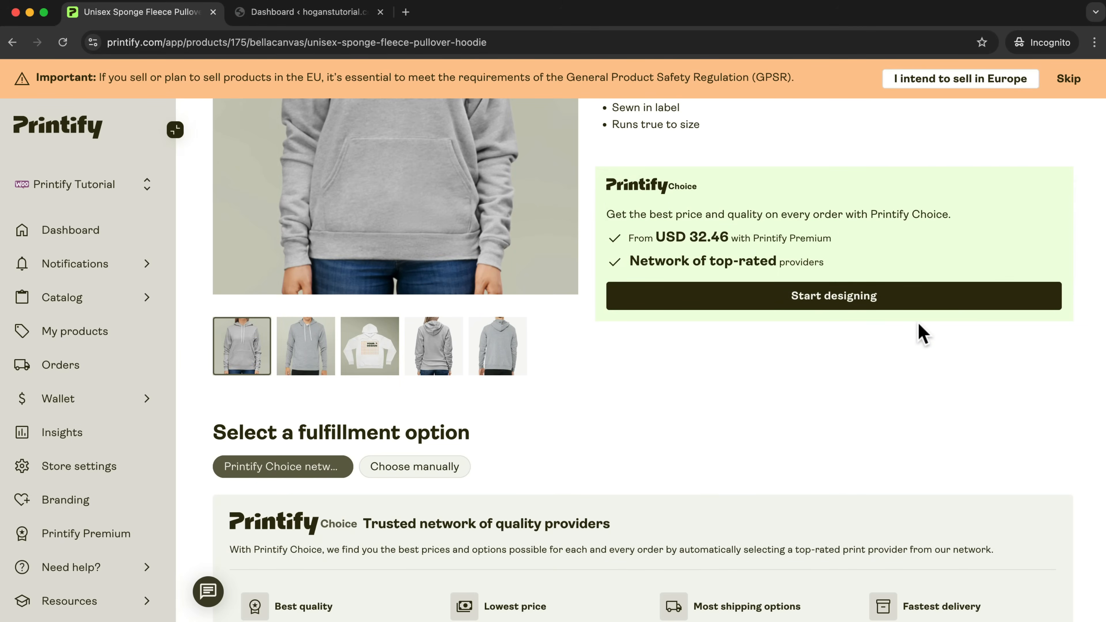
{"action": "scroll", "coordinate": [923, 333], "scroll_direction": "down", "scroll_amount": 10}
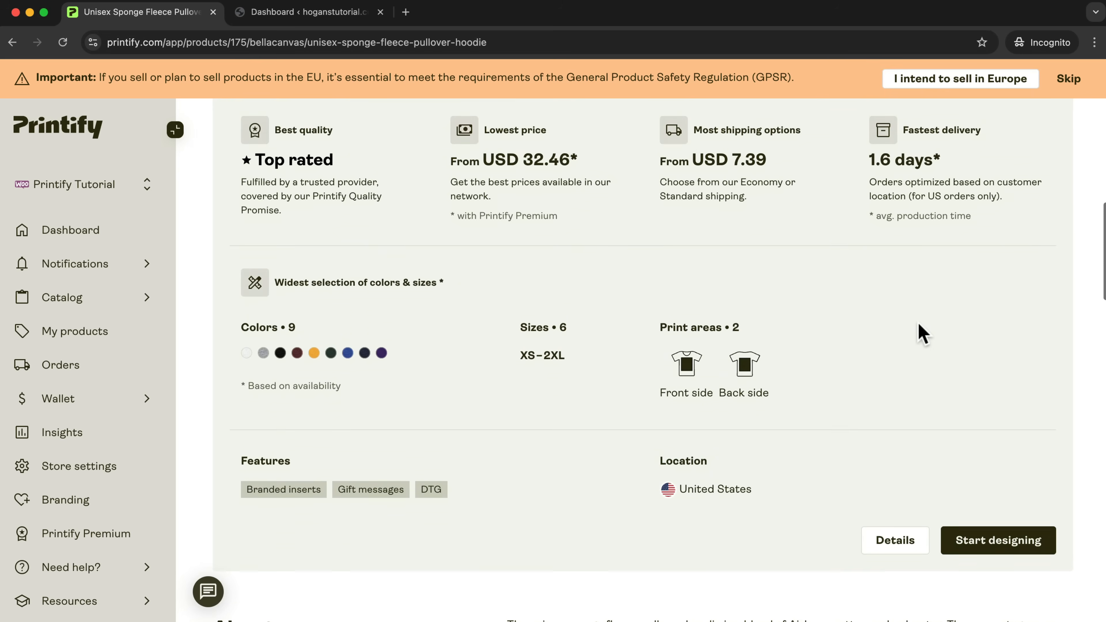
{"action": "scroll", "coordinate": [923, 333], "scroll_direction": "down", "scroll_amount": 2}
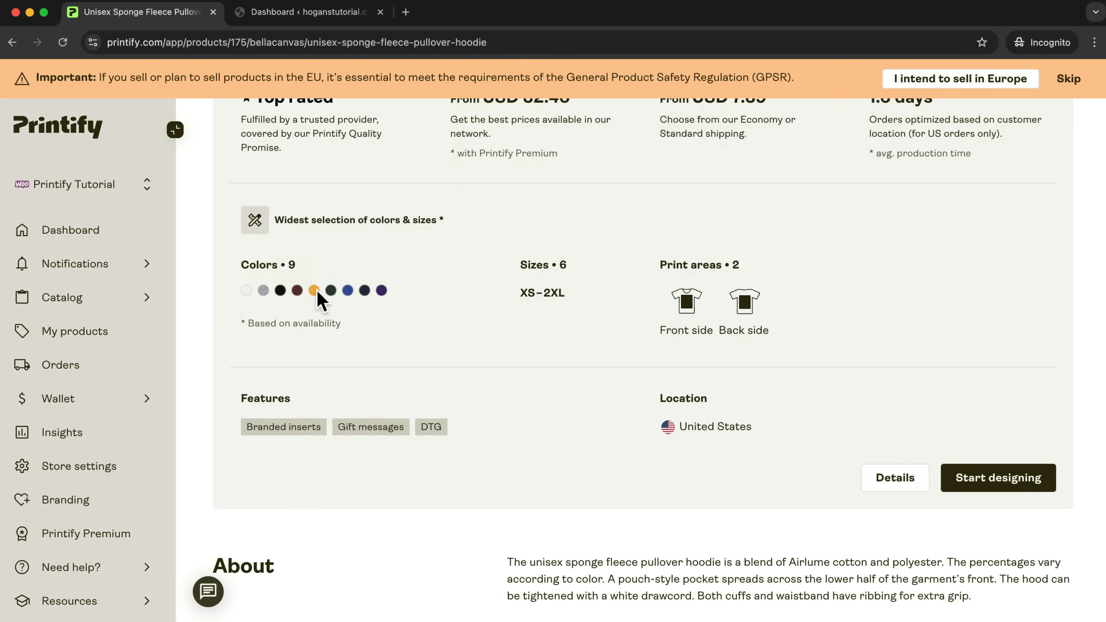
{"action": "left_click", "coordinate": [997, 475]}
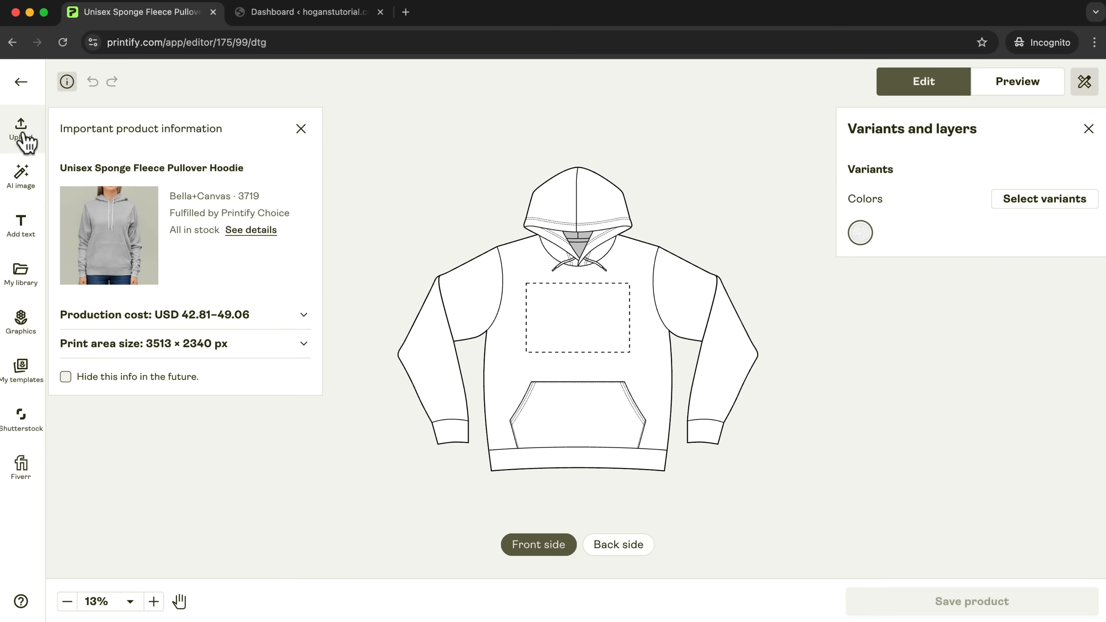
Add studioo ..svg from the library to the hoodie's front side and S.svg to its back side.
{"action": "left_click", "coordinate": [31, 274]}
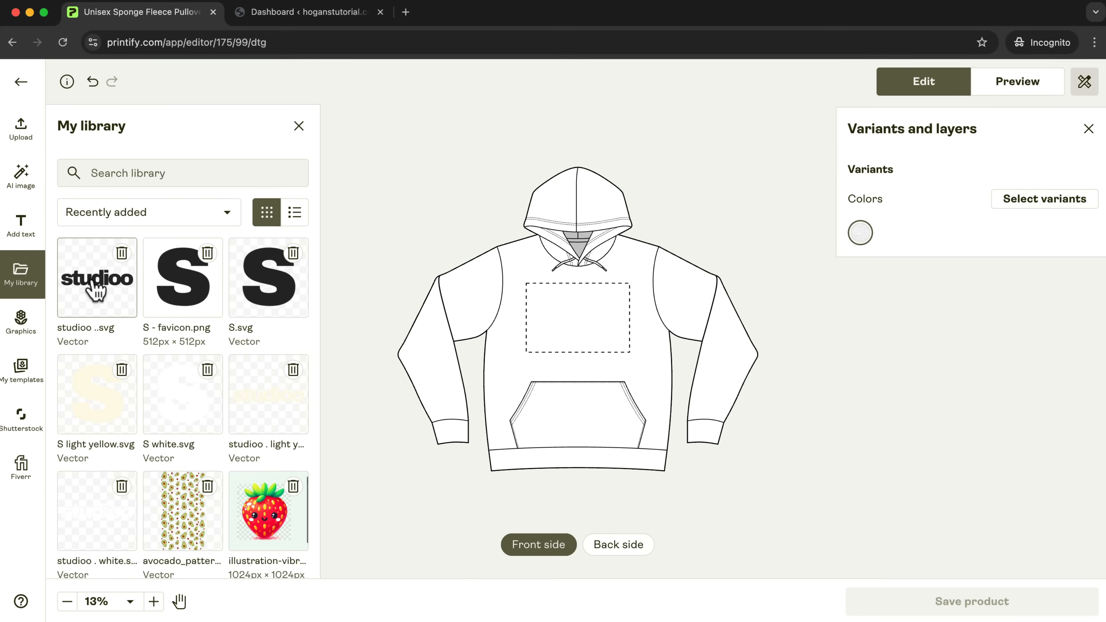
{"action": "left_click", "coordinate": [96, 287]}
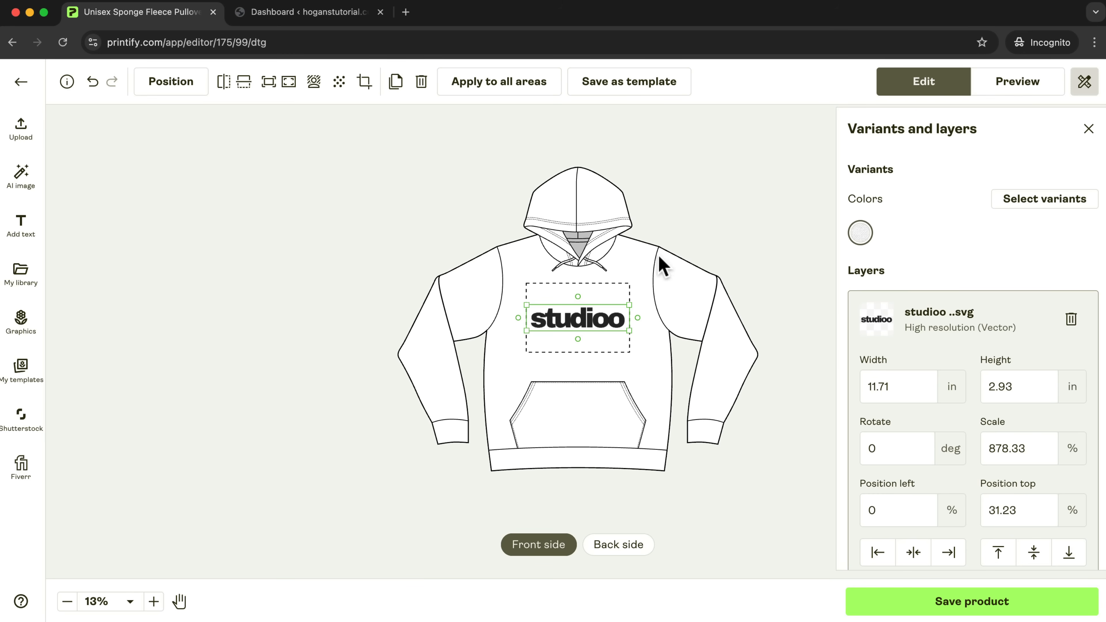
{"action": "left_click", "coordinate": [748, 223]}
{"action": "left_click", "coordinate": [626, 550]}
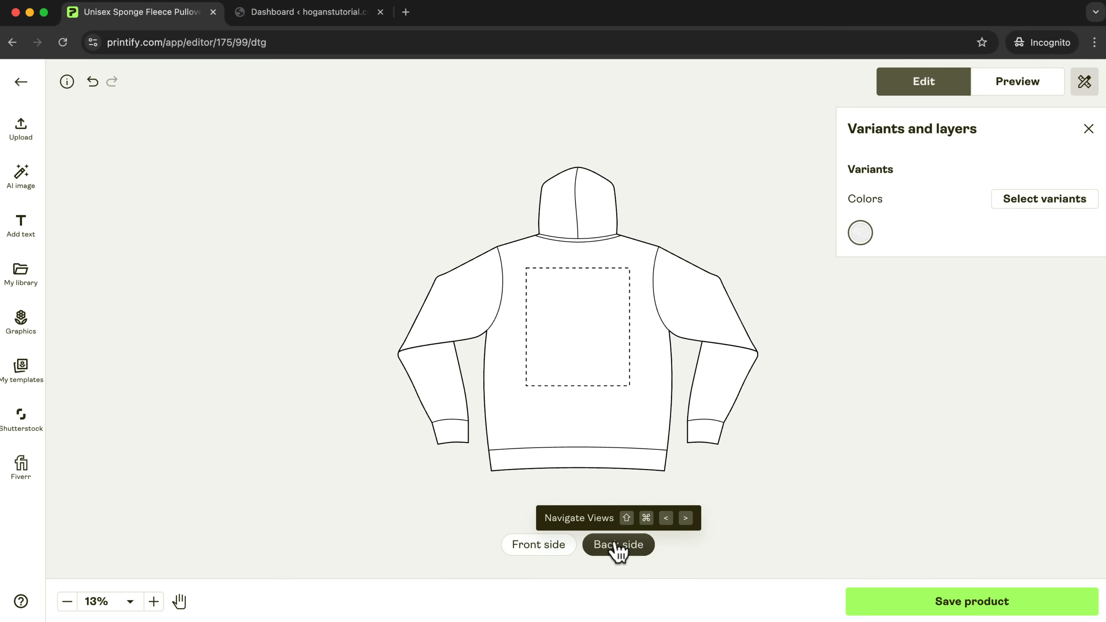
{"action": "left_click", "coordinate": [23, 275]}
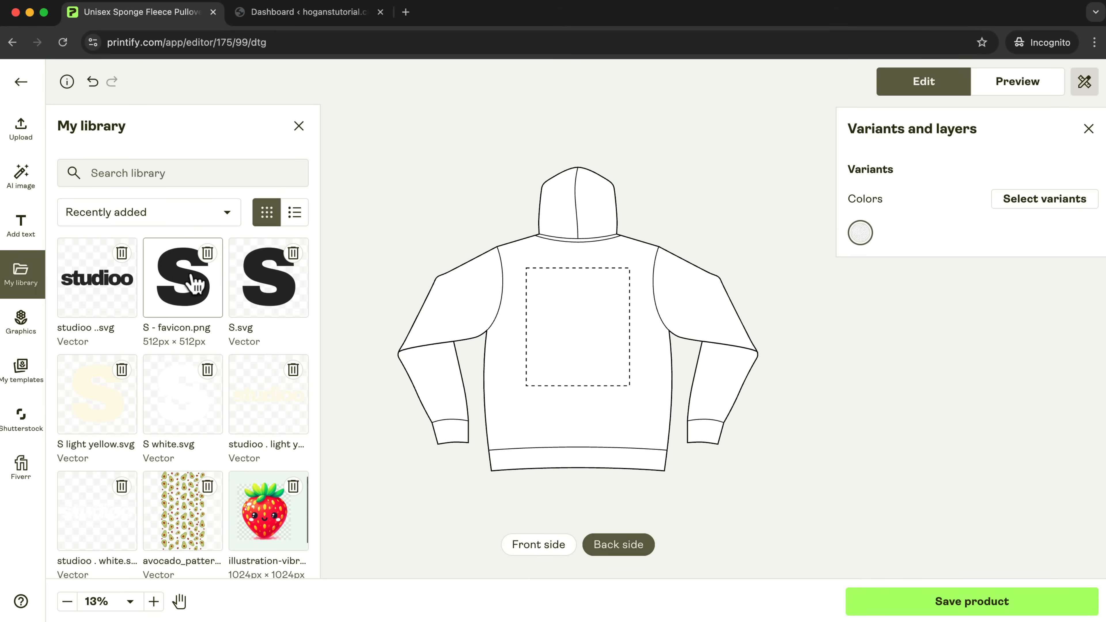
{"action": "left_click", "coordinate": [245, 288]}
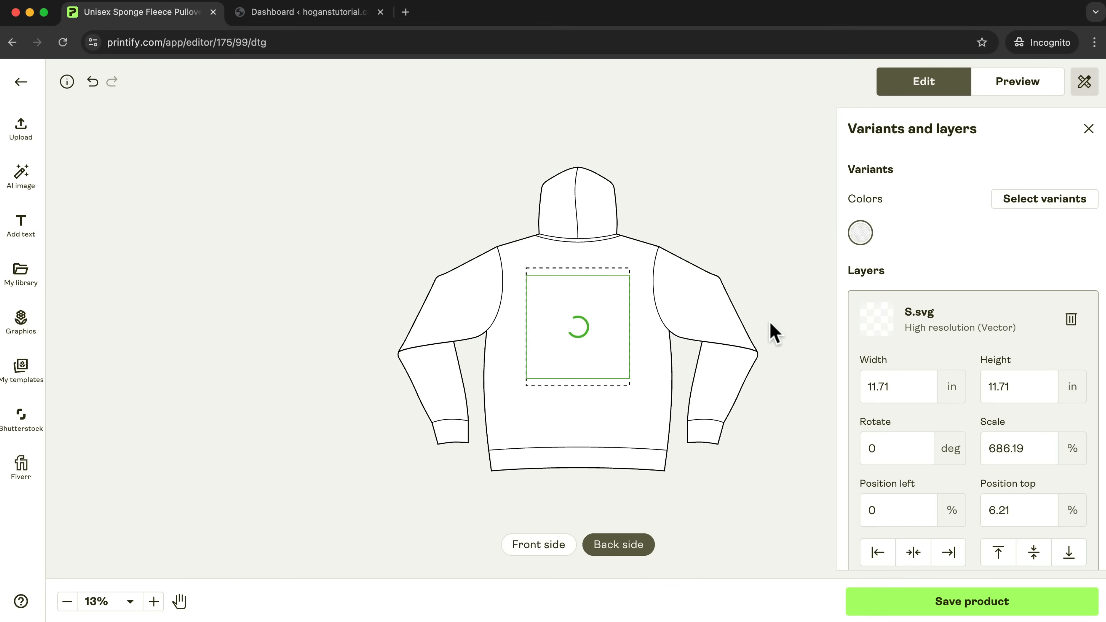
{"action": "left_click", "coordinate": [749, 224]}
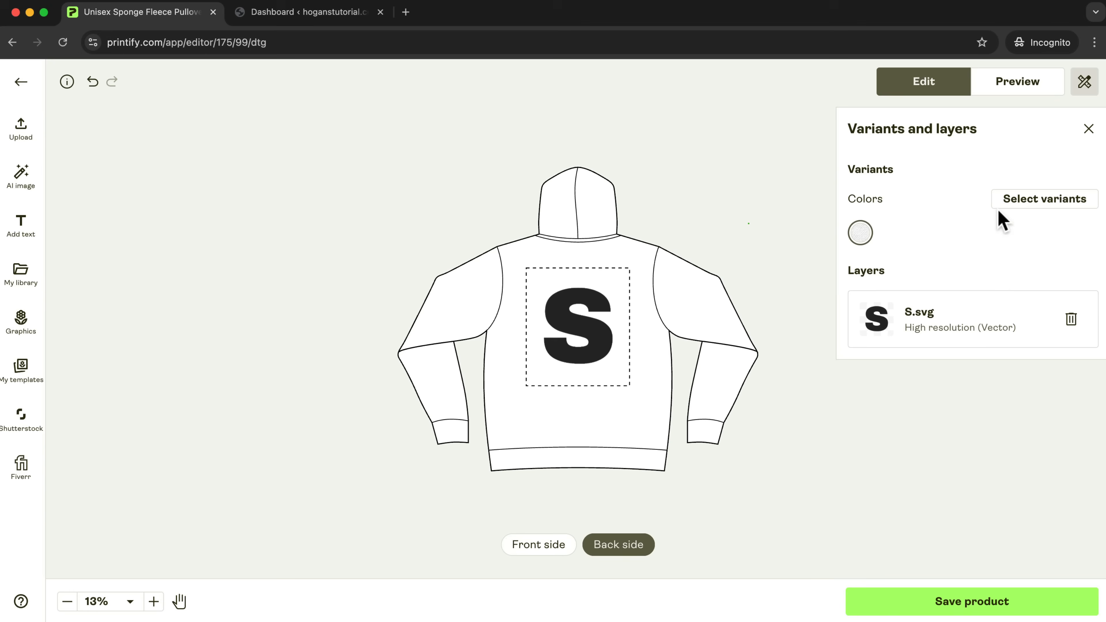
Add Forest, Navy and Athletic Heather to the hoodie's color variants.
{"action": "left_click", "coordinate": [1062, 203]}
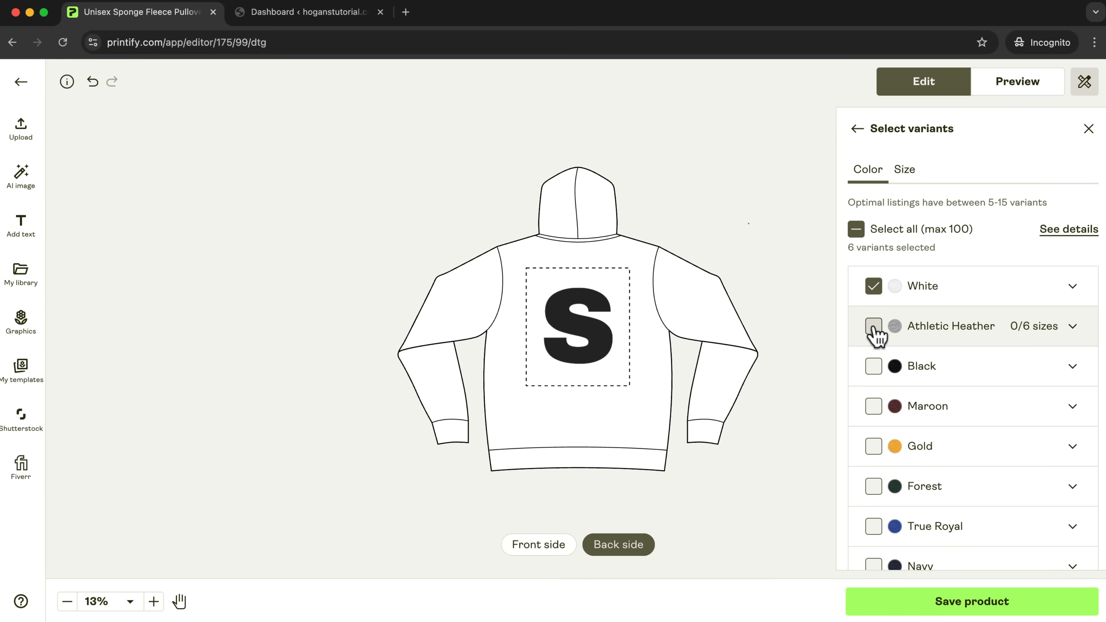
{"action": "scroll", "coordinate": [875, 331], "scroll_direction": "down", "scroll_amount": 3}
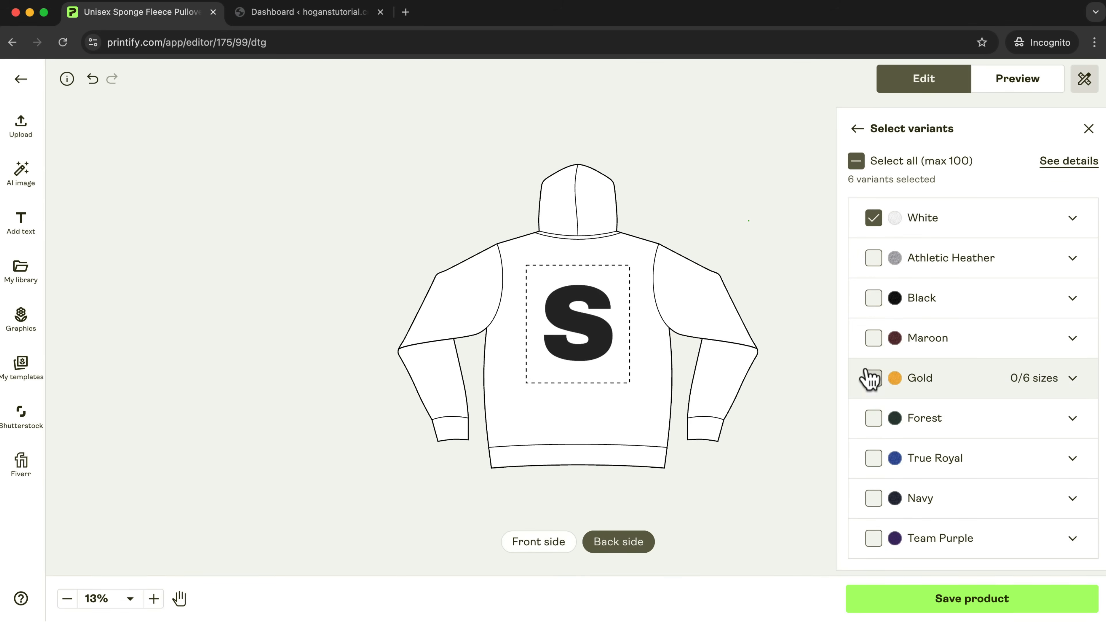
{"action": "left_click", "coordinate": [874, 418]}
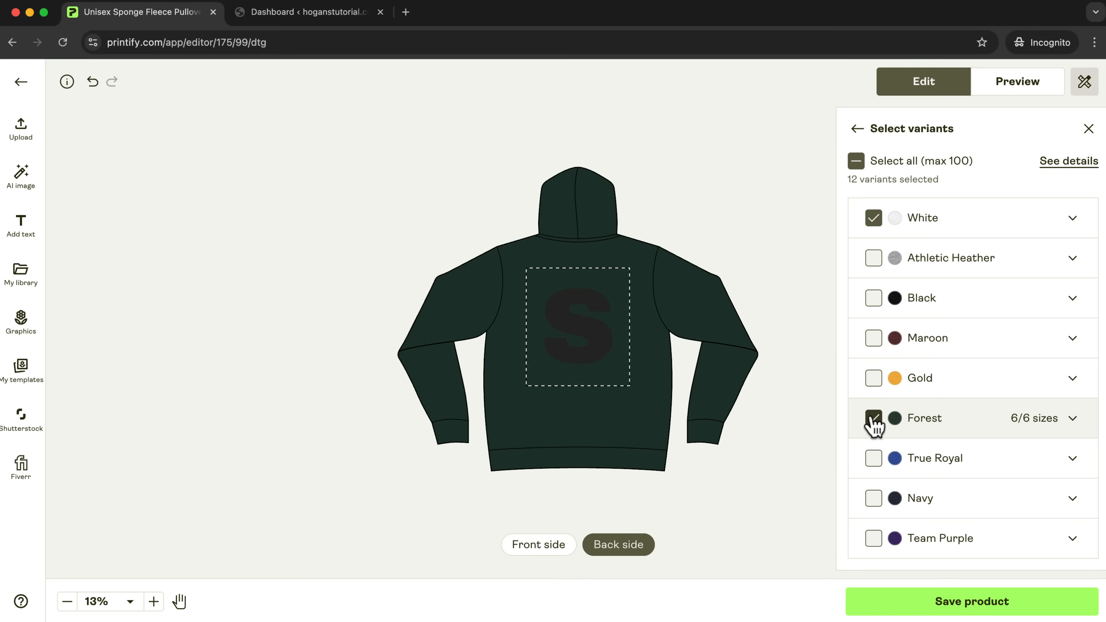
{"action": "left_click", "coordinate": [872, 499]}
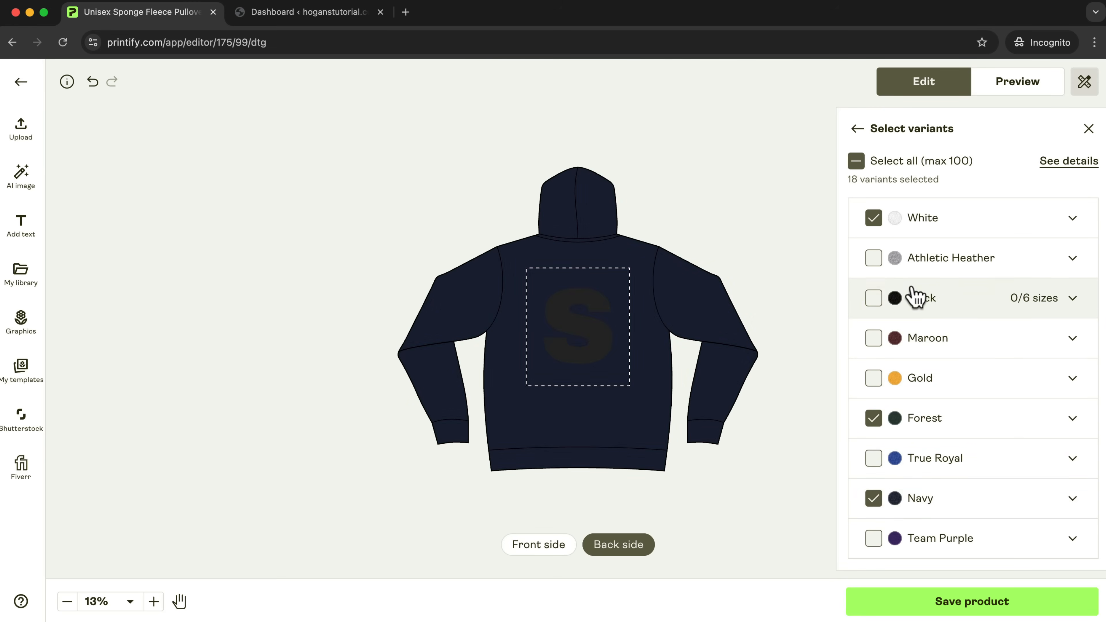
{"action": "left_click", "coordinate": [874, 259]}
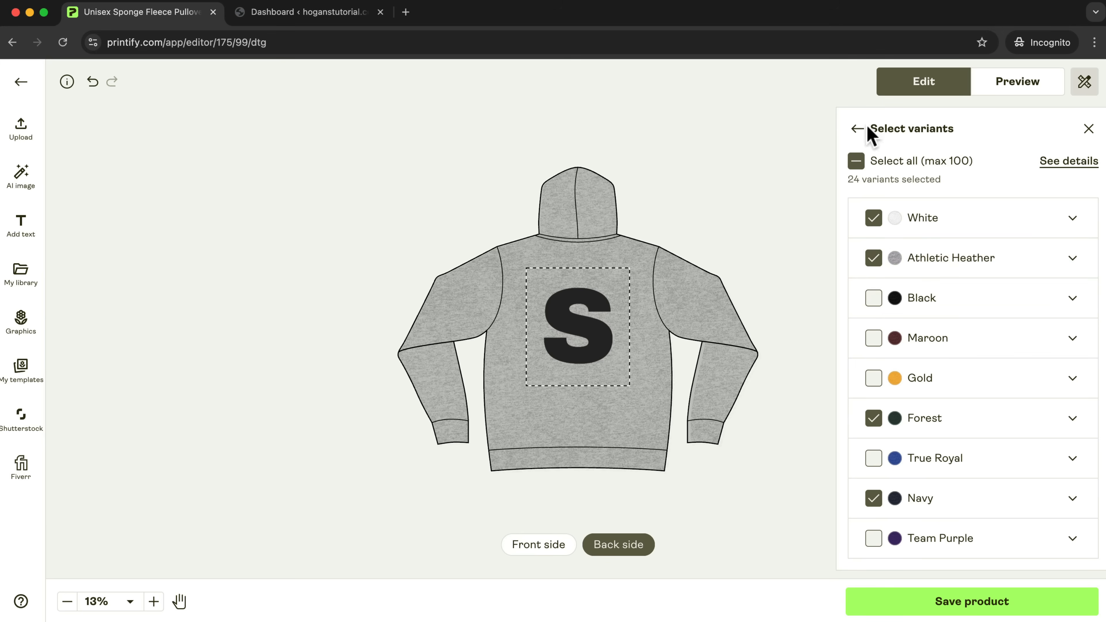
{"action": "left_click", "coordinate": [856, 129]}
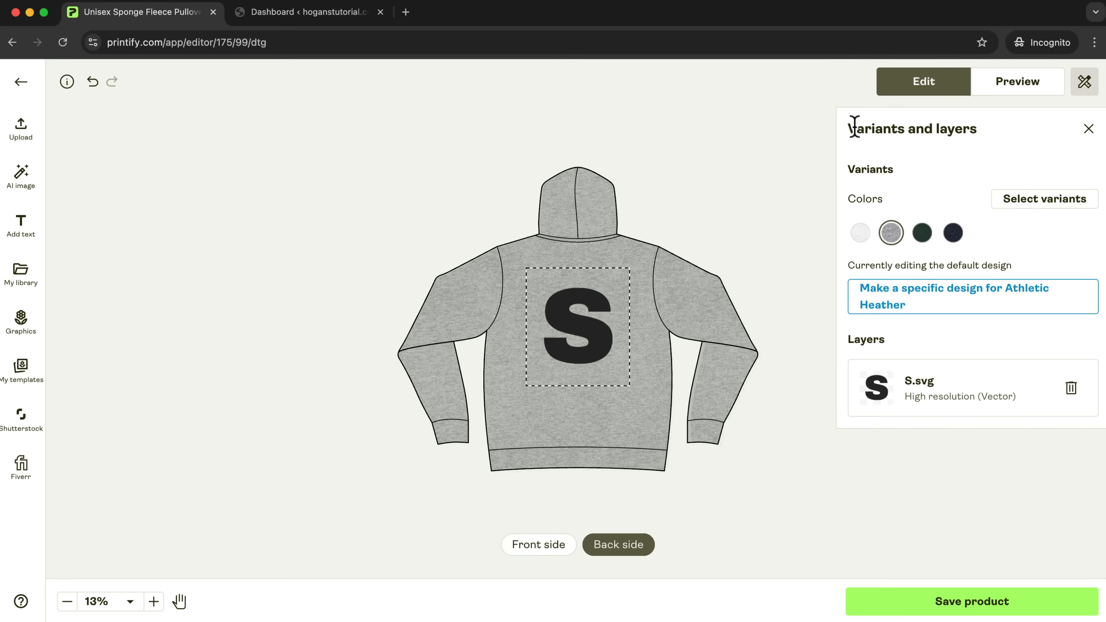
Make a specific design for the Forest variant and replace its front logo with studioo . light yellow.svg.
{"action": "left_click", "coordinate": [922, 235]}
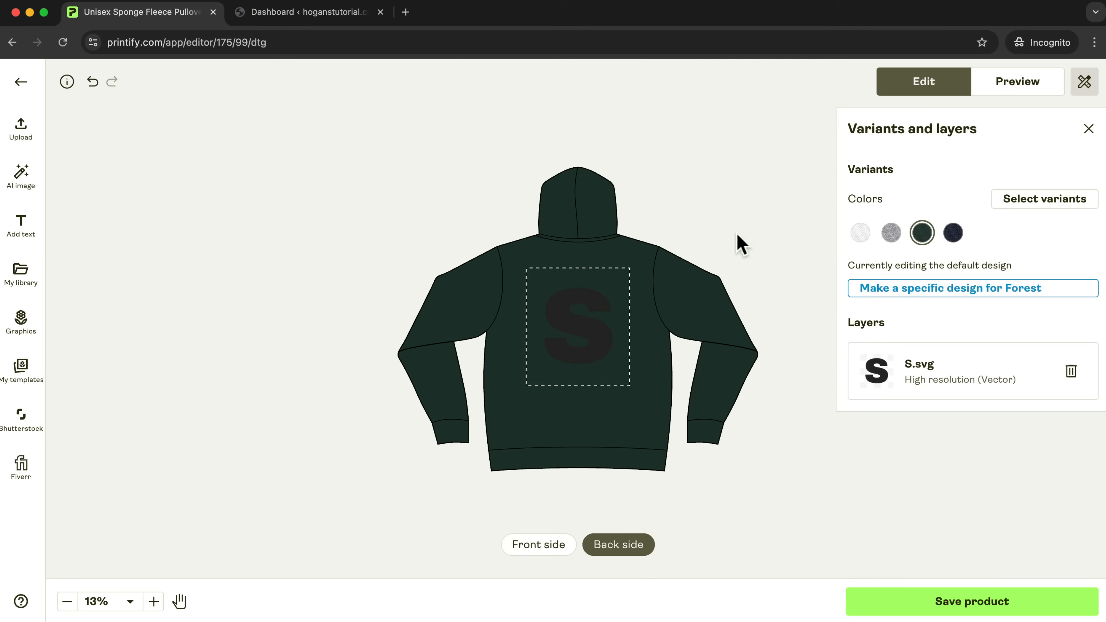
{"action": "left_click", "coordinate": [536, 546]}
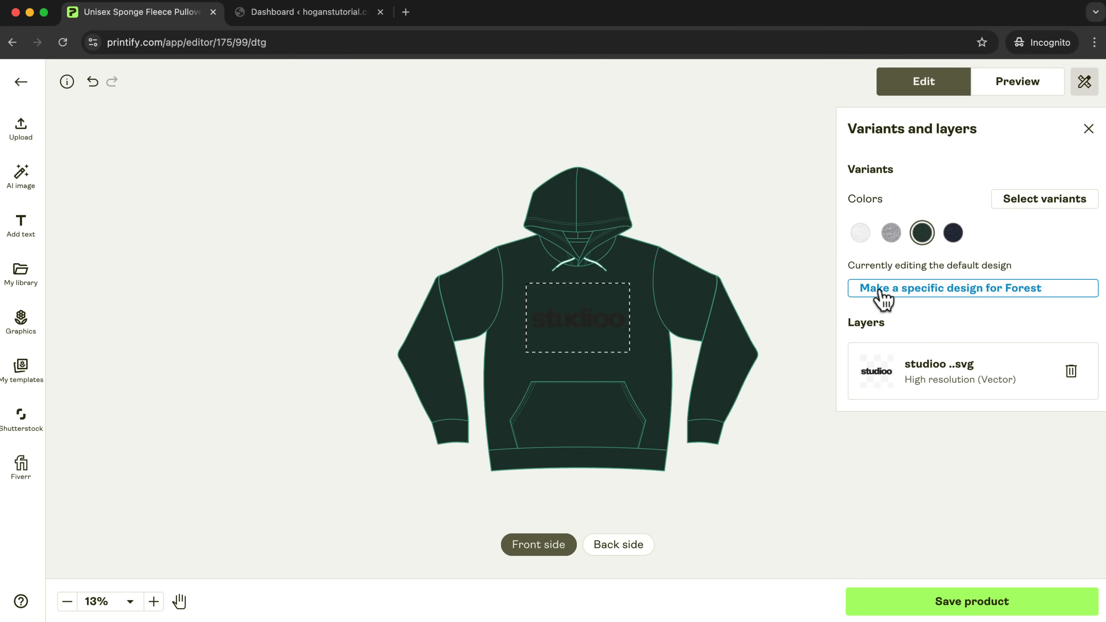
{"action": "left_click", "coordinate": [884, 298]}
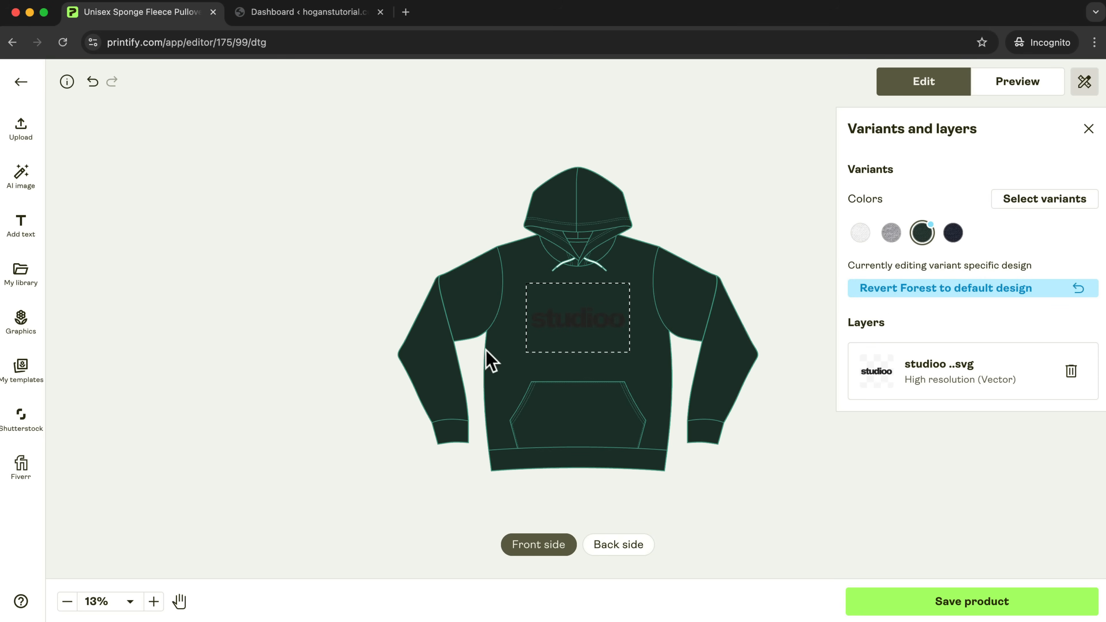
{"action": "left_click", "coordinate": [562, 315]}
{"action": "key", "text": "Delete"}
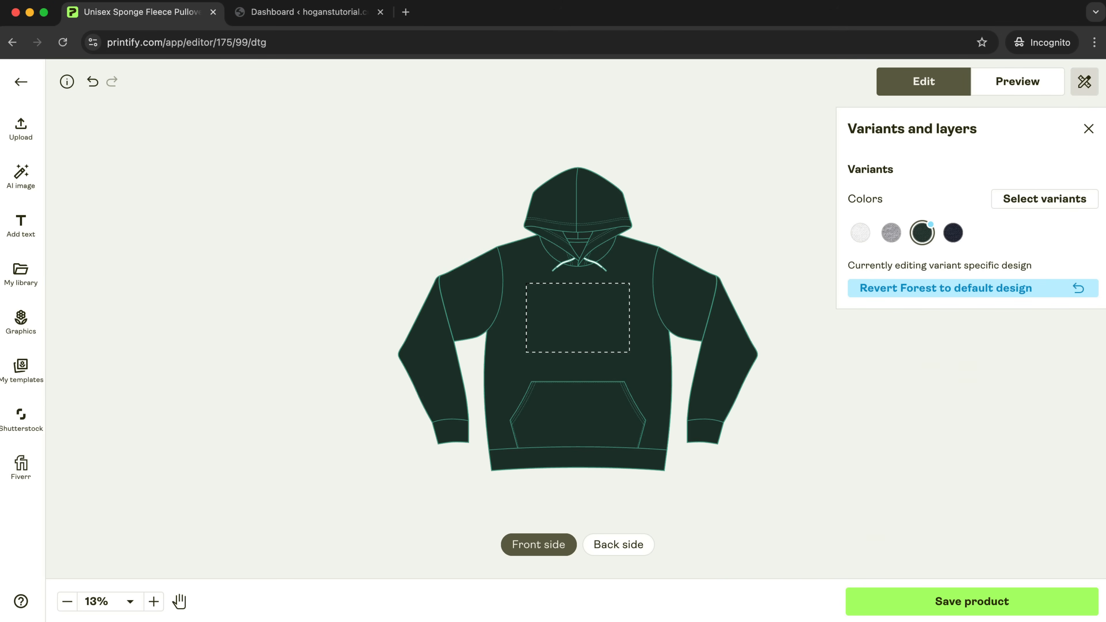
{"action": "left_click", "coordinate": [20, 274]}
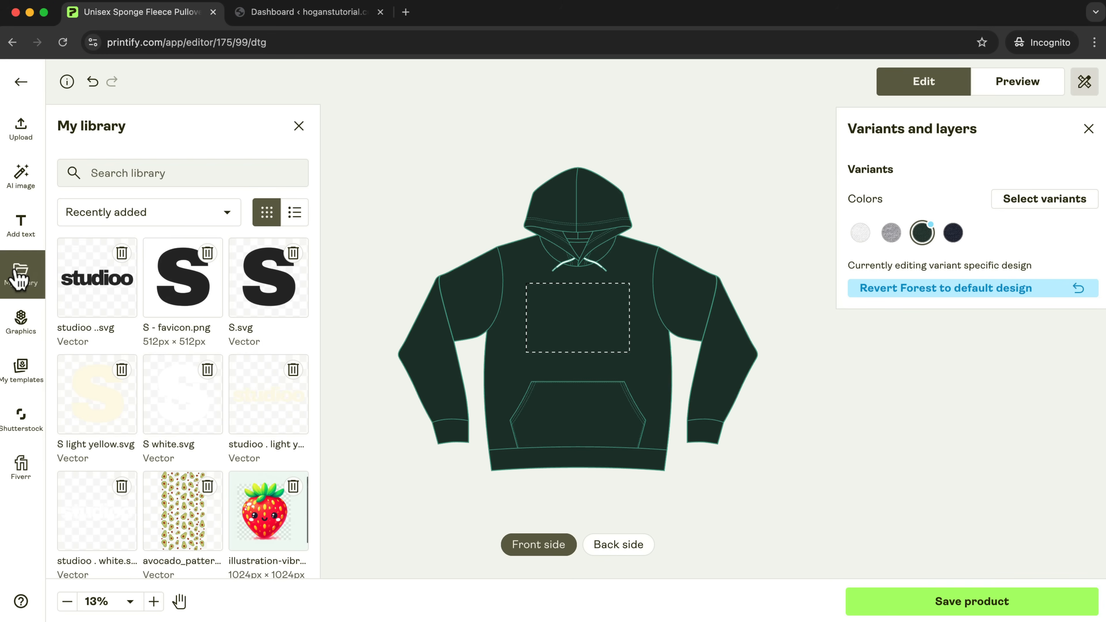
{"action": "left_click", "coordinate": [247, 410]}
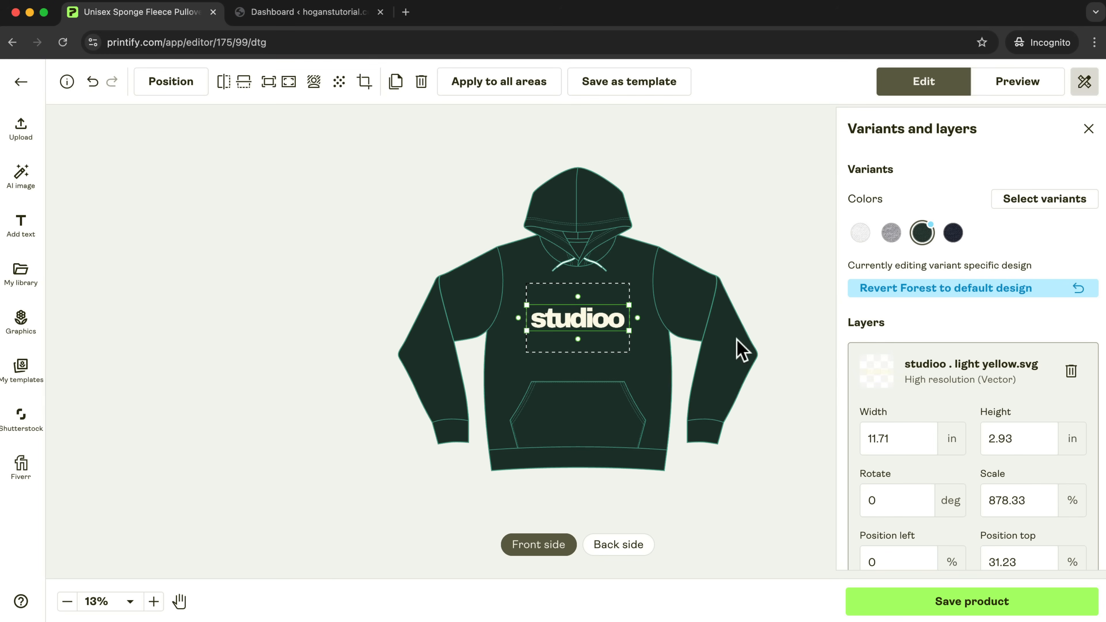
{"action": "left_click", "coordinate": [782, 271]}
Replace the Forest variant's back graphic with S light yellow.svg, scaled to about 2.08 in and centered at the print area's upper edge.
{"action": "left_click", "coordinate": [638, 549]}
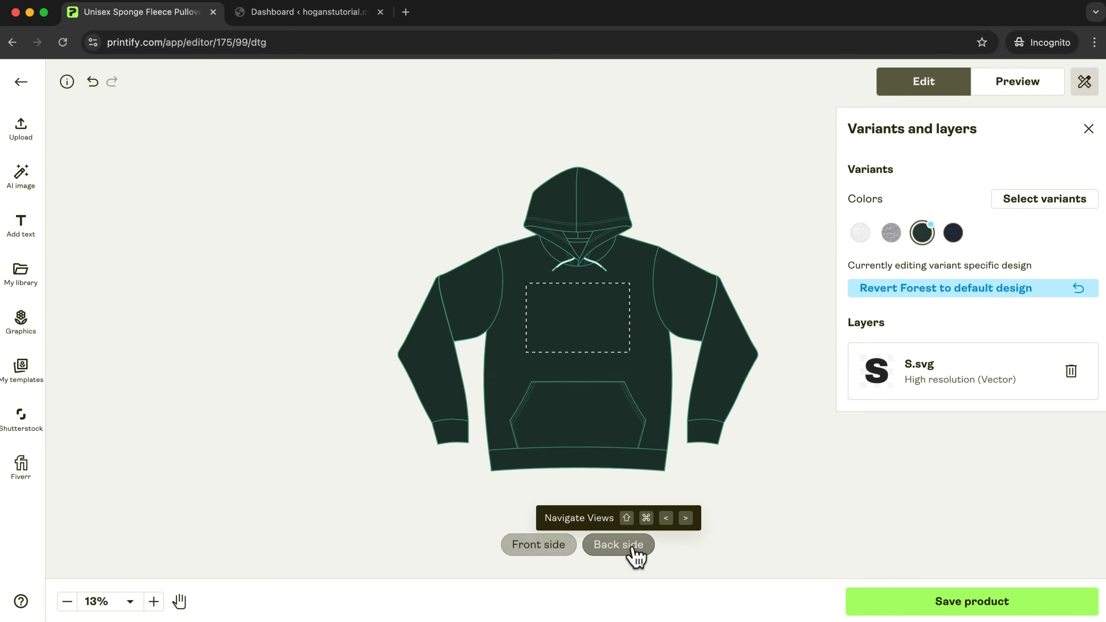
{"action": "left_click", "coordinate": [583, 346]}
{"action": "key", "text": "Delete"}
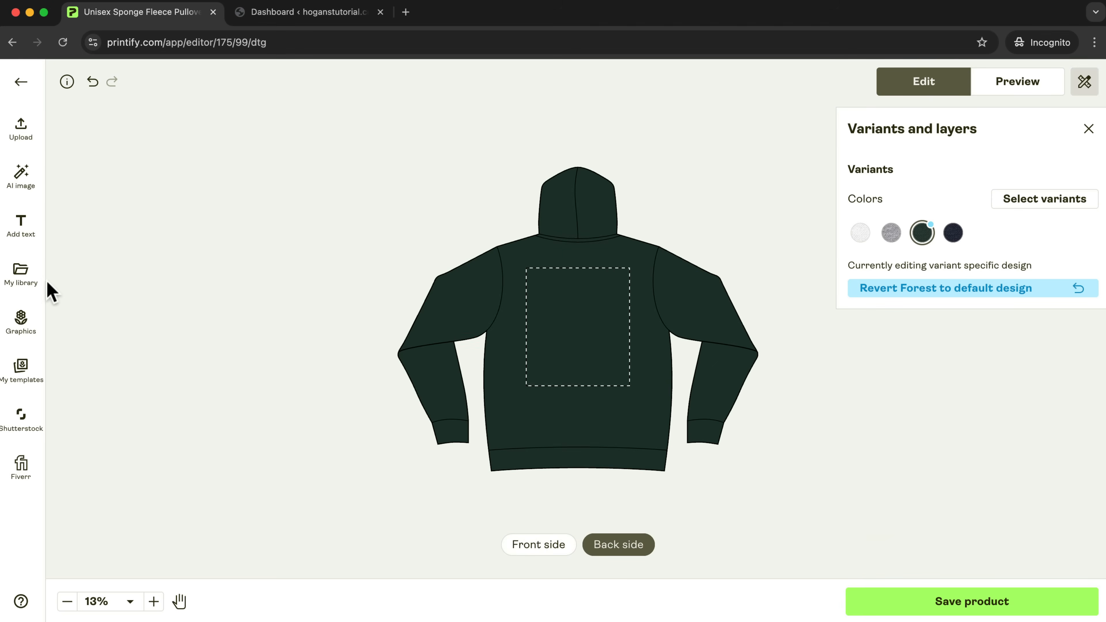
{"action": "left_click", "coordinate": [26, 279]}
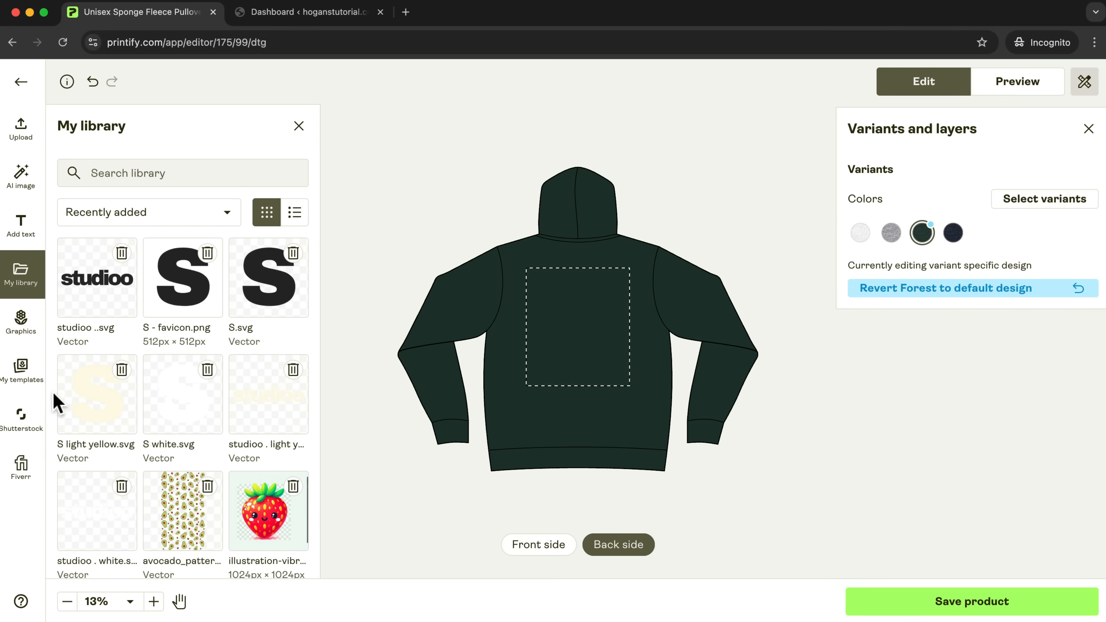
{"action": "left_click", "coordinate": [108, 399]}
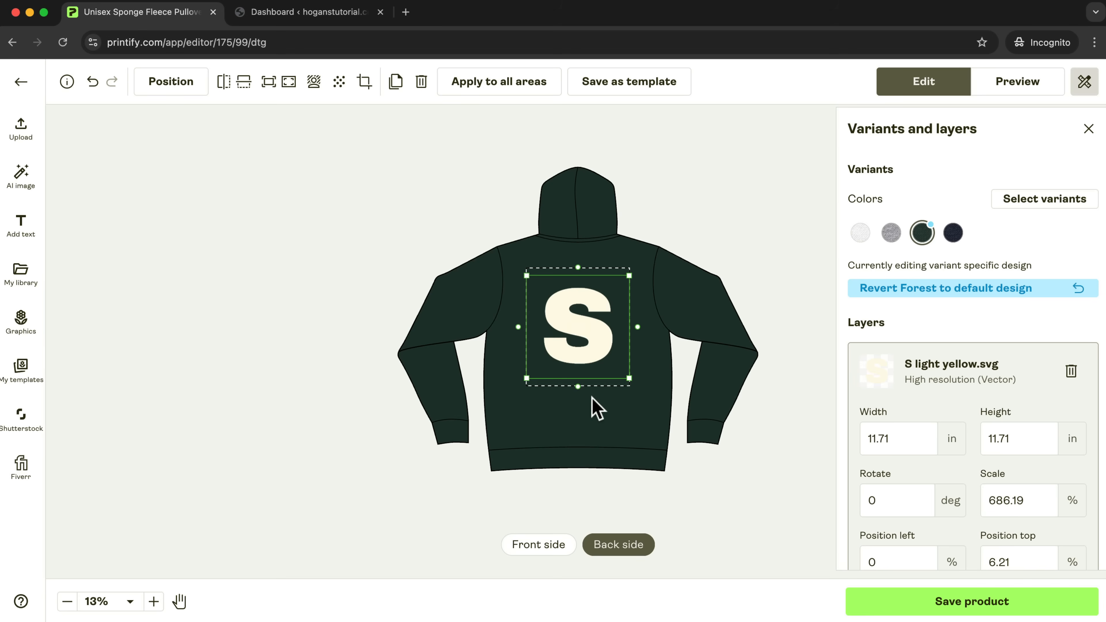
{"action": "left_click_drag", "start_coordinate": [630, 277], "coordinate": [578, 279]}
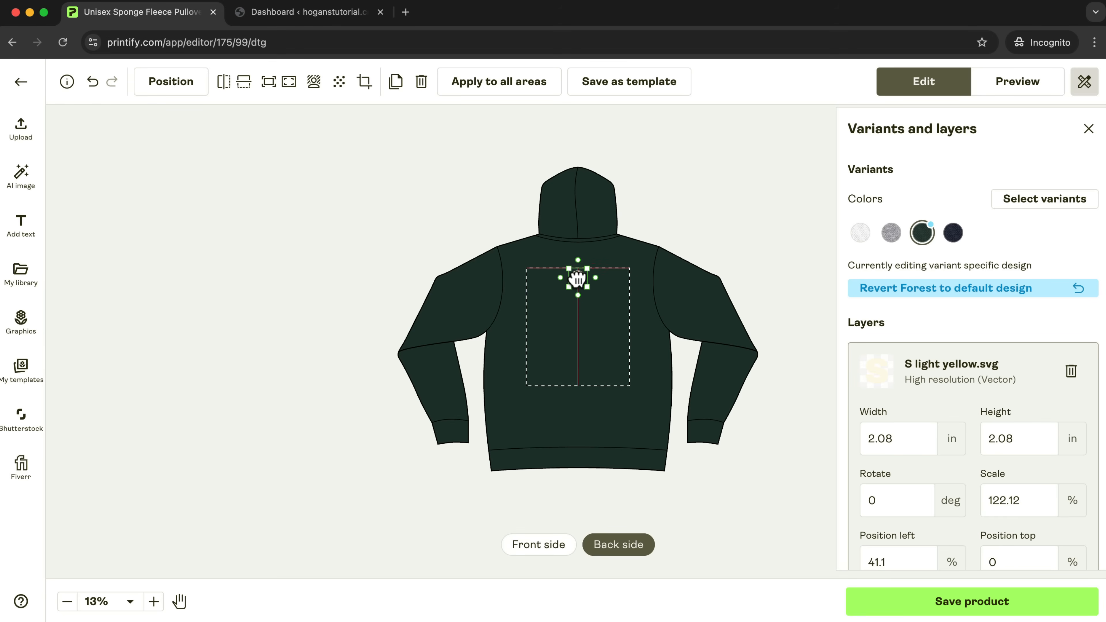
{"action": "left_click", "coordinate": [721, 223]}
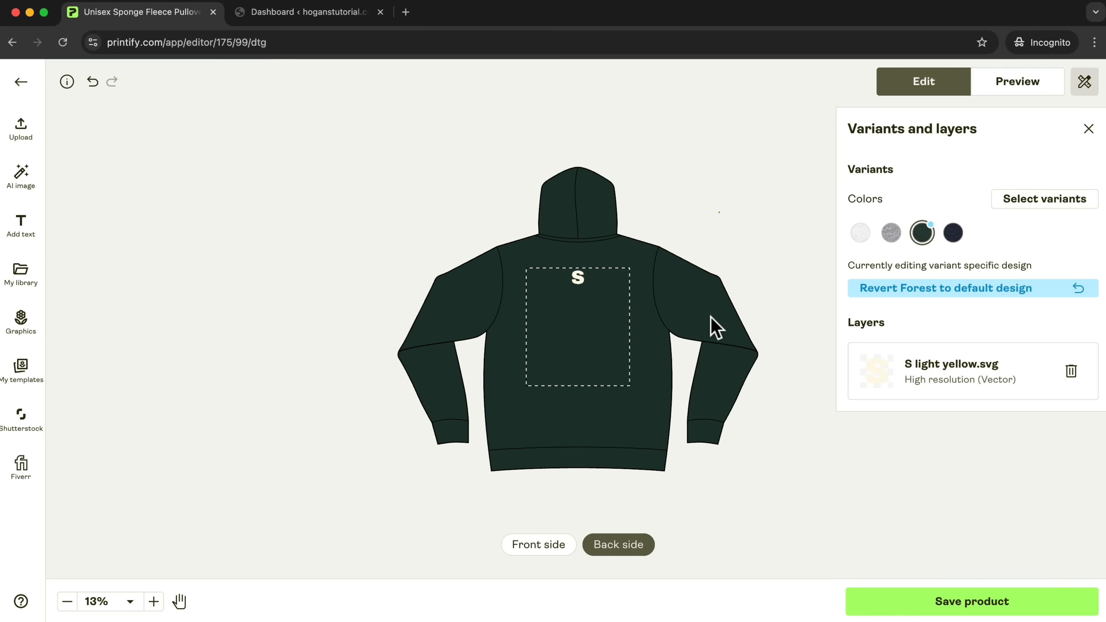
Make a specific design for the Navy variant and replace its back graphic with S white.svg, about 2.08 in wide and centered at the print area's upper edge.
{"action": "left_click", "coordinate": [953, 233]}
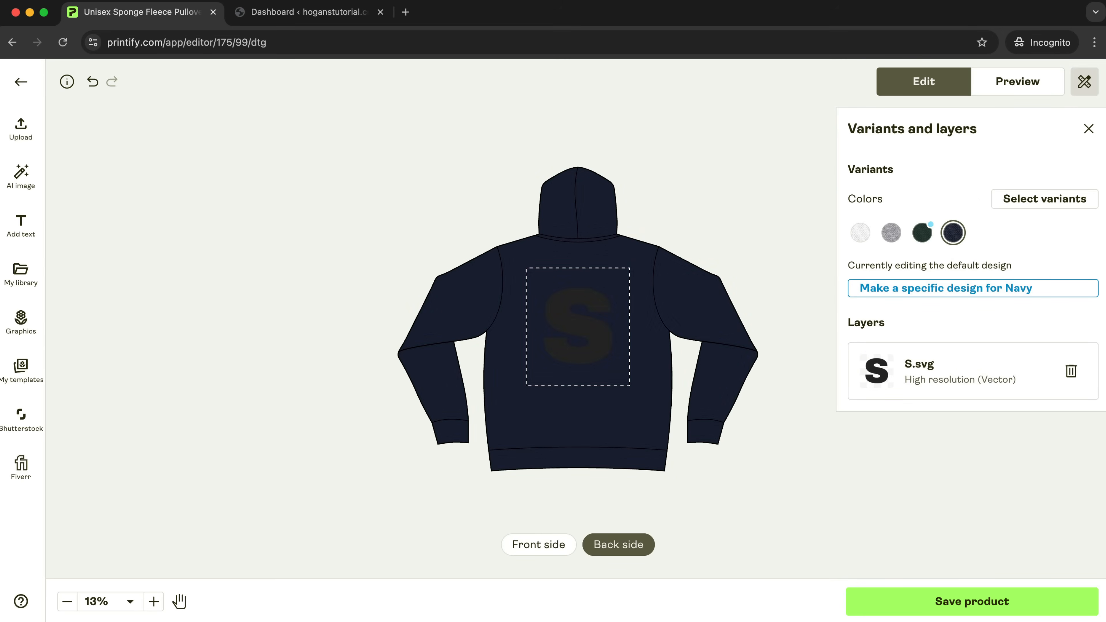
{"action": "left_click", "coordinate": [947, 289]}
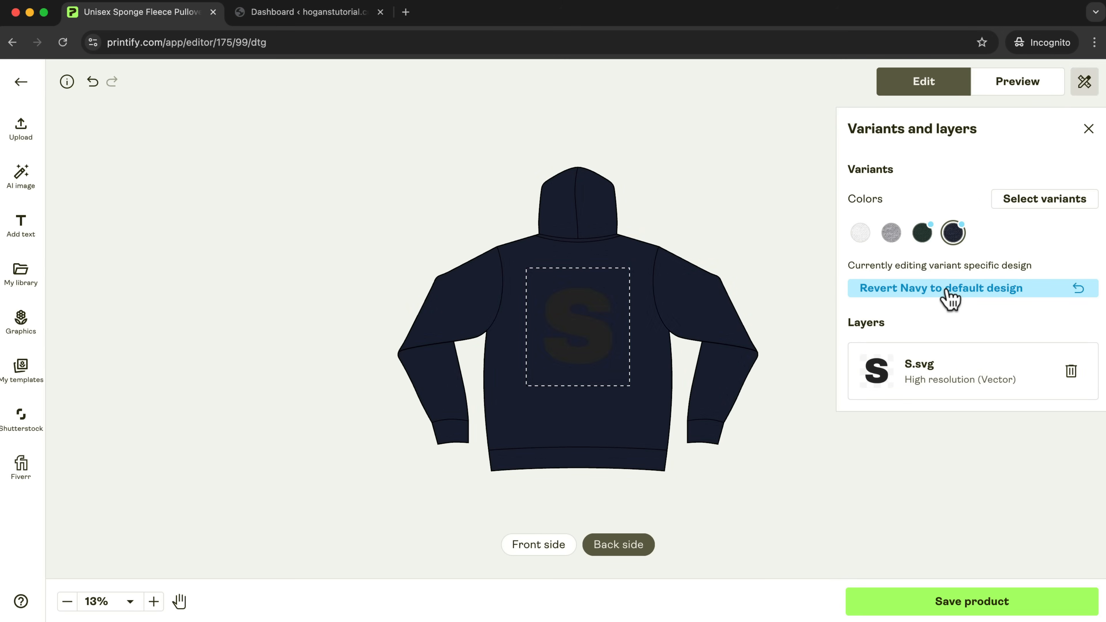
{"action": "left_click", "coordinate": [584, 339]}
{"action": "key", "text": "Delete"}
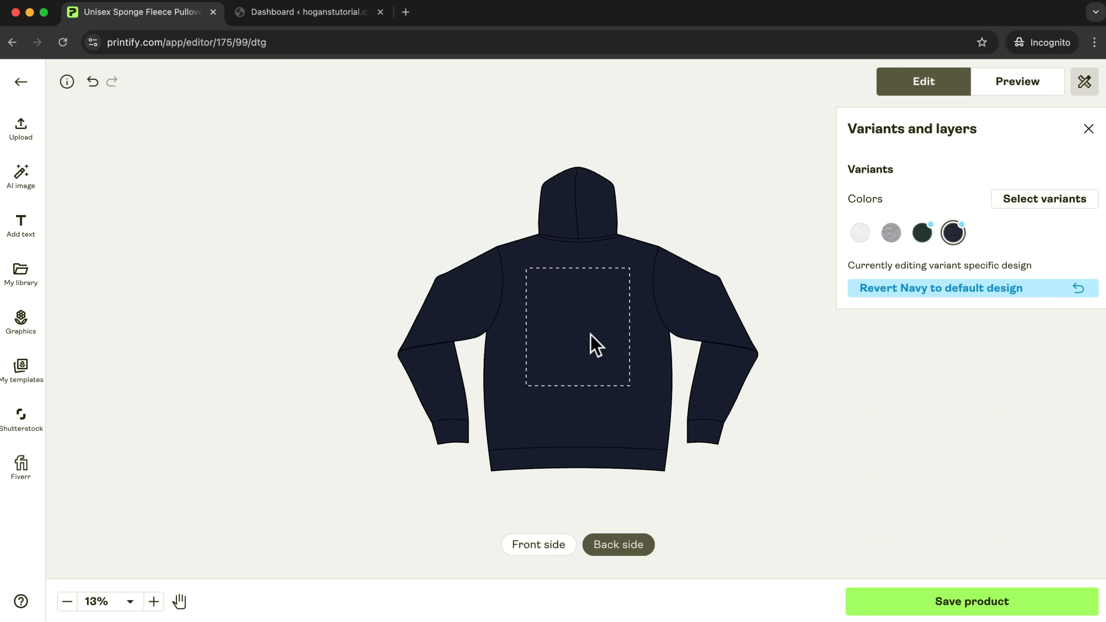
{"action": "left_click", "coordinate": [31, 283]}
{"action": "left_click", "coordinate": [176, 421]}
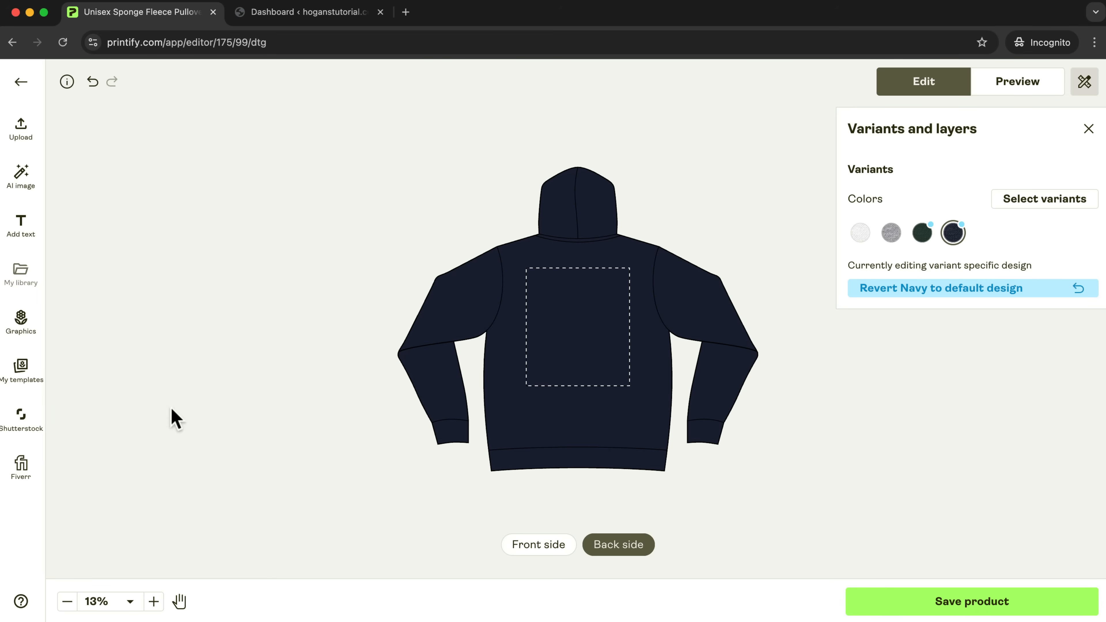
{"action": "left_click_drag", "start_coordinate": [629, 275], "coordinate": [574, 278]}
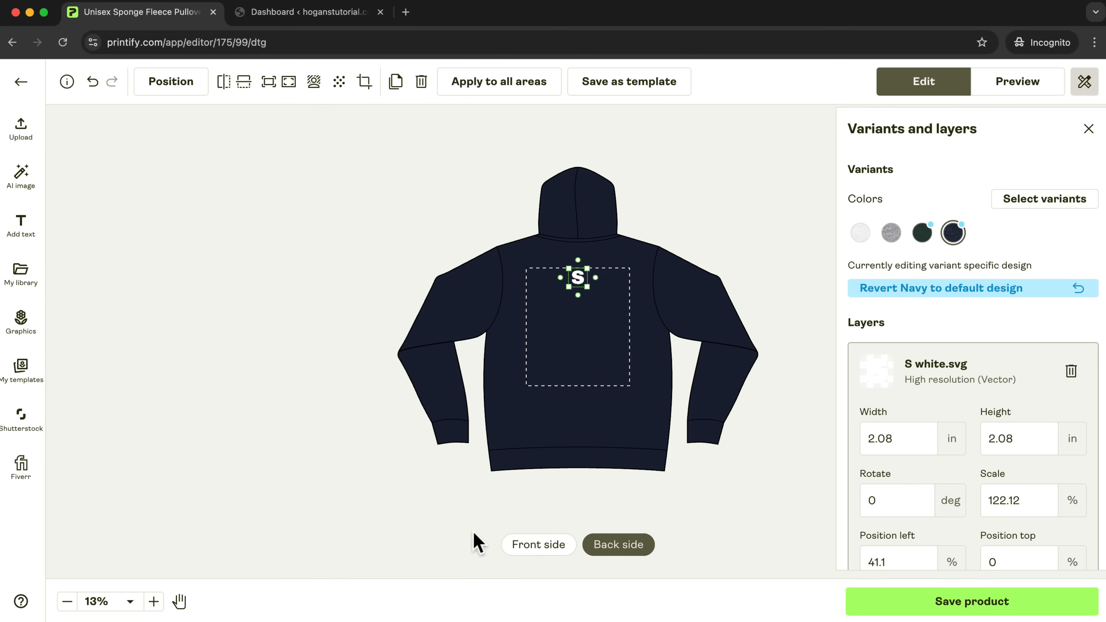
Replace the Navy variant's front logo with studioo . white.svg, scaled to about 5.86 in wide against the print area's right edge.
{"action": "left_click", "coordinate": [518, 548]}
{"action": "left_click", "coordinate": [583, 327]}
{"action": "key", "text": "Delete"}
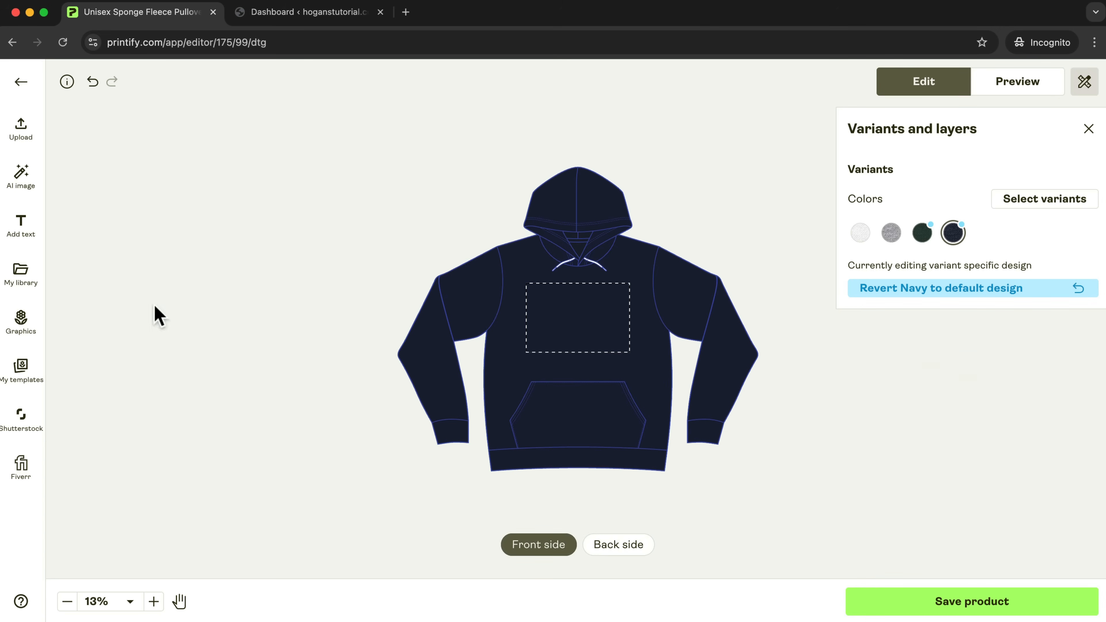
{"action": "left_click", "coordinate": [20, 275]}
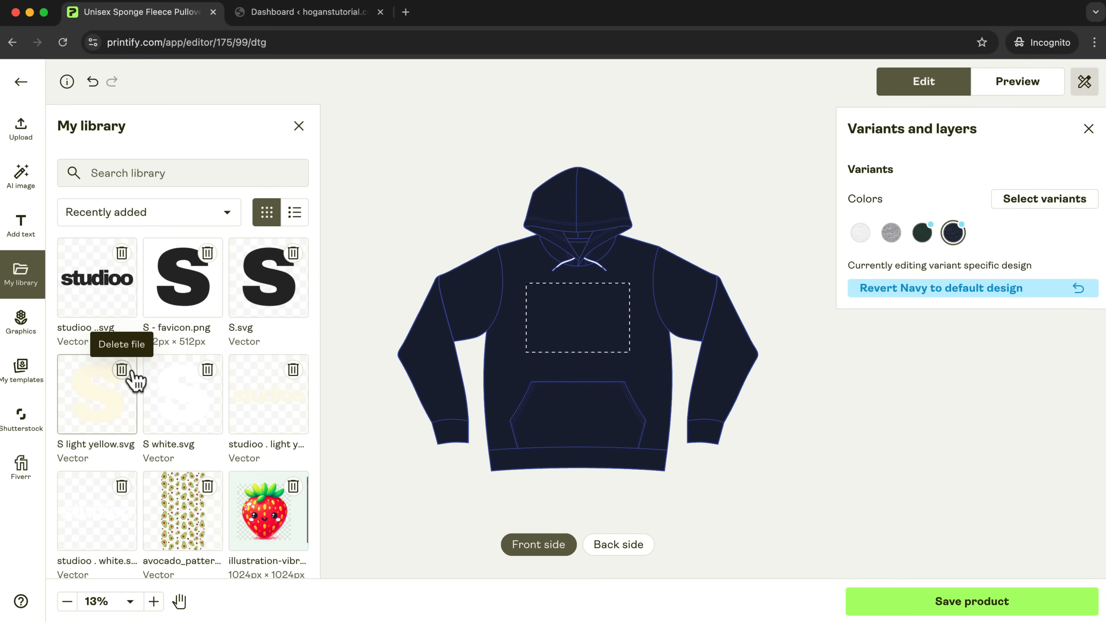
{"action": "scroll", "coordinate": [130, 377], "scroll_direction": "down", "scroll_amount": 1}
{"action": "left_click", "coordinate": [104, 497]}
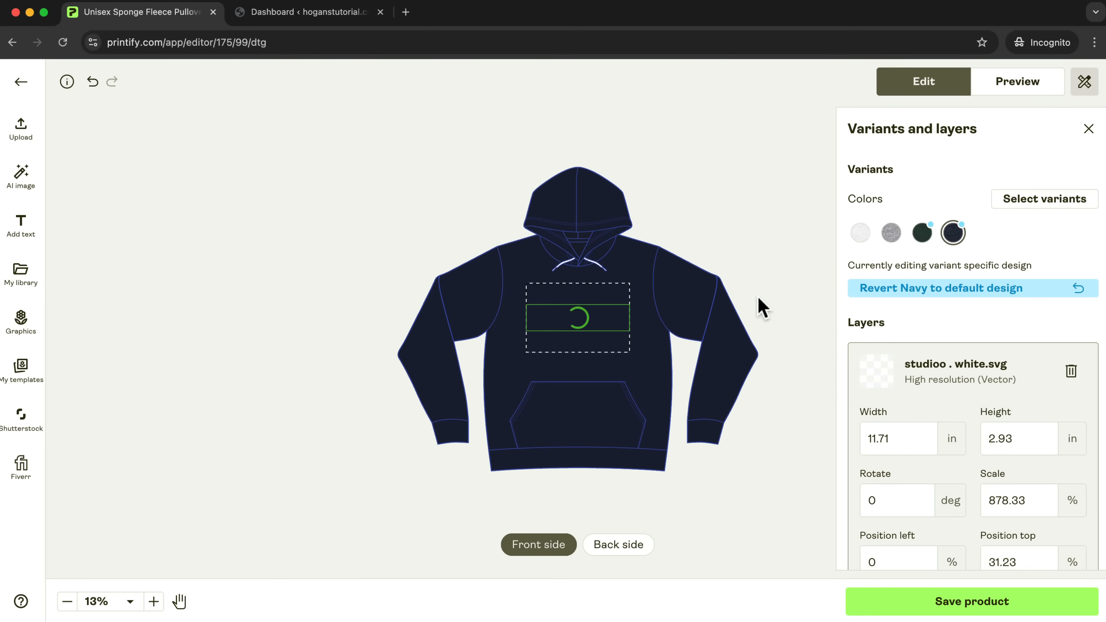
{"action": "left_click", "coordinate": [814, 252]}
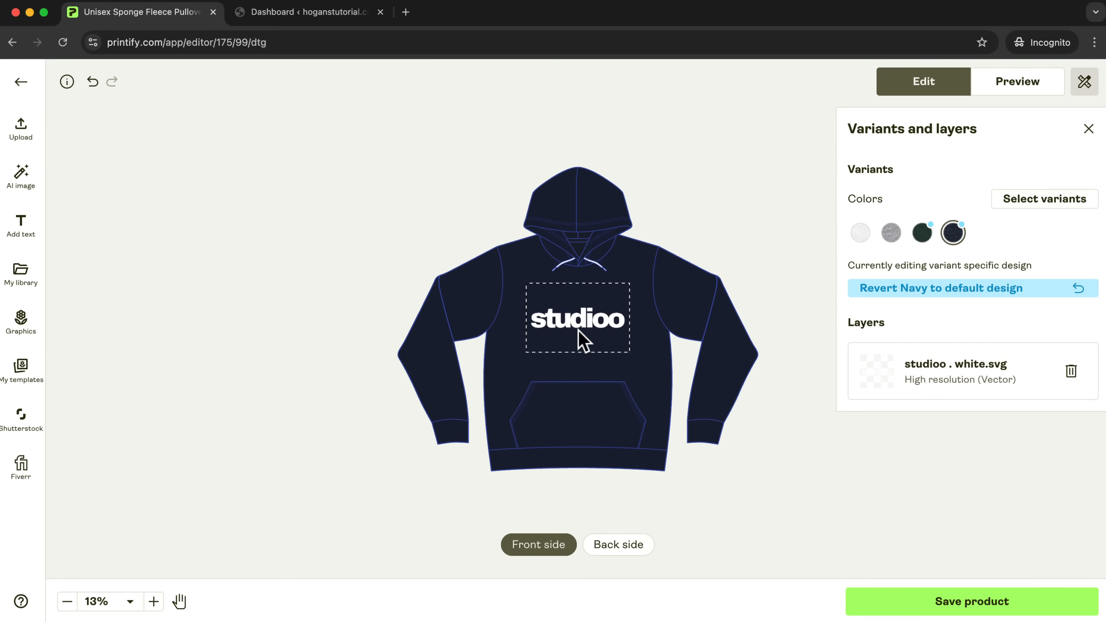
{"action": "left_click", "coordinate": [570, 315]}
{"action": "left_click_drag", "start_coordinate": [527, 305], "coordinate": [597, 314]}
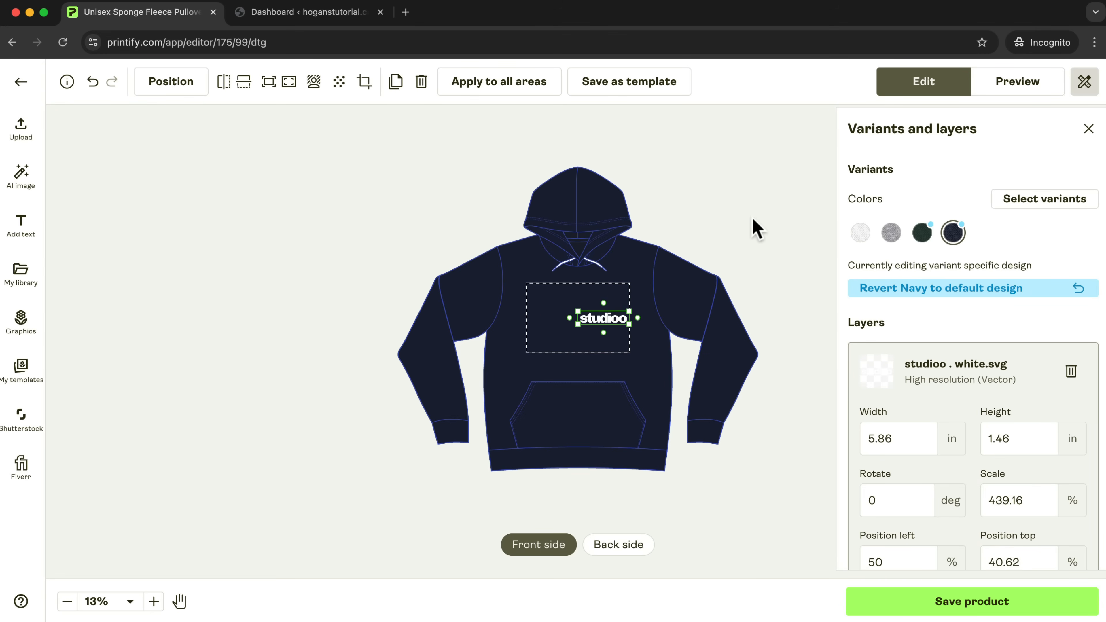
{"action": "left_click", "coordinate": [751, 235]}
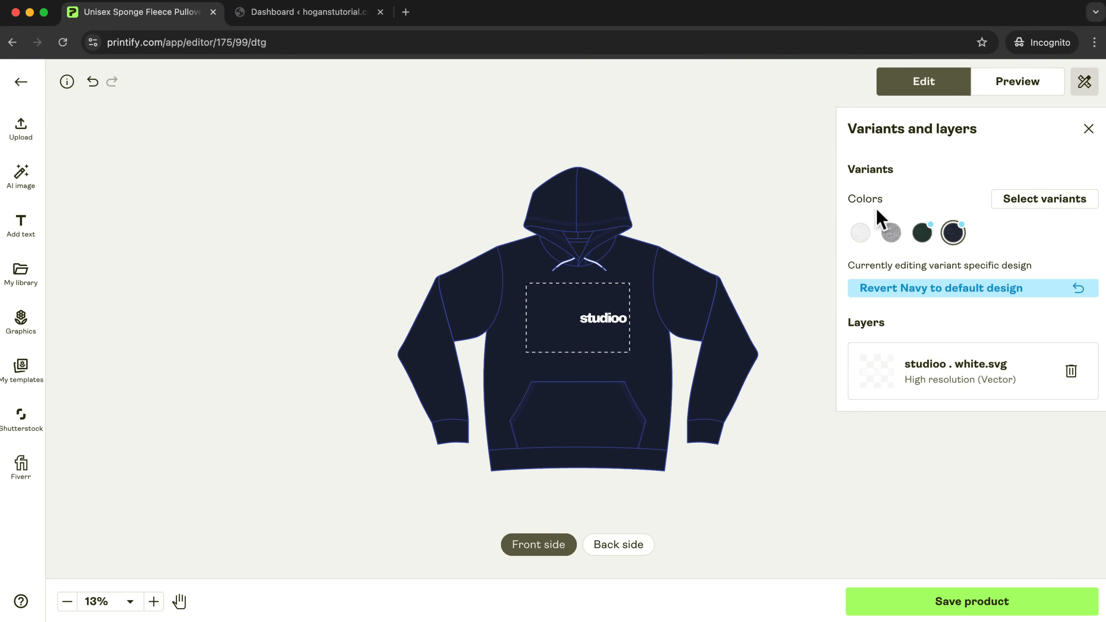
Check the front design of each color variant and preview the hoodie's front and back mockups across the White, Athletic Heather, Forest and Navy variants.
{"action": "left_click", "coordinate": [861, 233]}
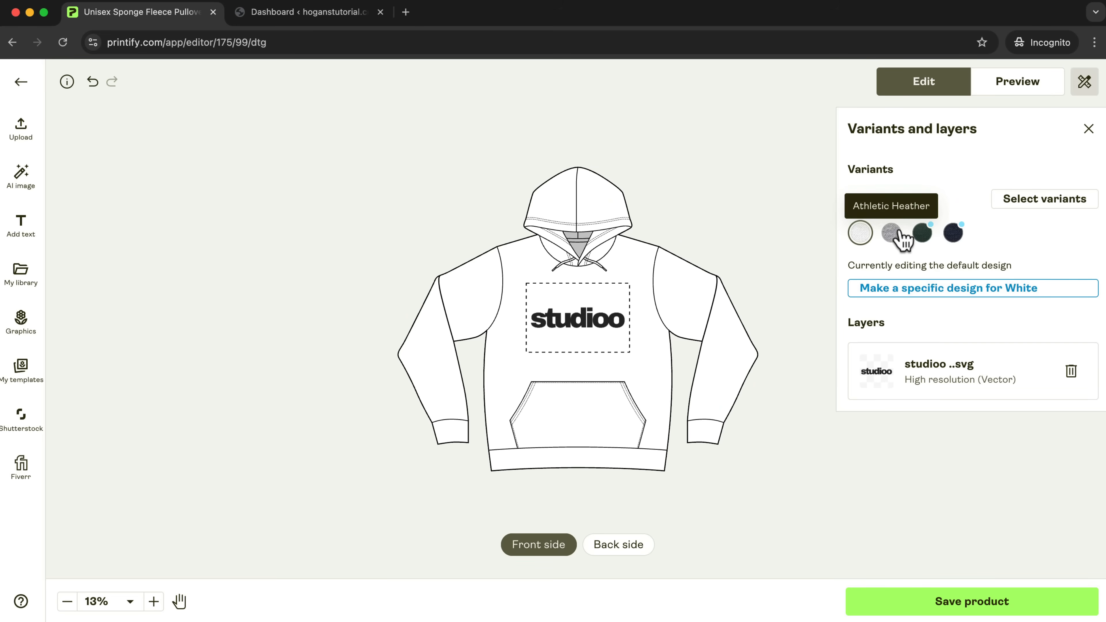
{"action": "left_click", "coordinate": [891, 233]}
{"action": "left_click", "coordinate": [920, 235]}
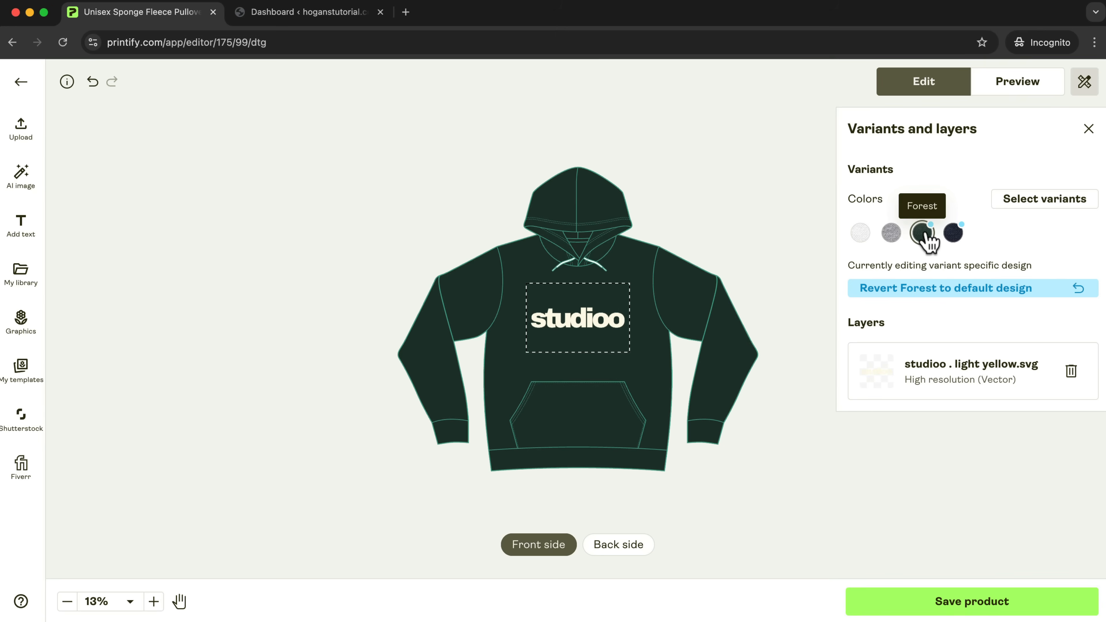
{"action": "left_click", "coordinate": [953, 234]}
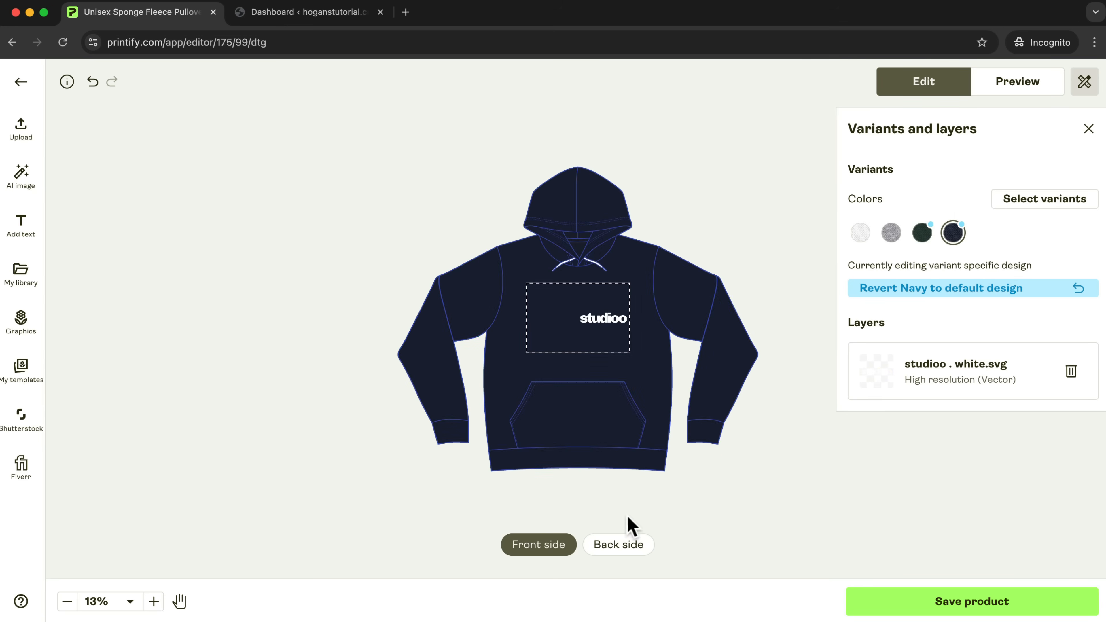
{"action": "left_click", "coordinate": [1035, 84]}
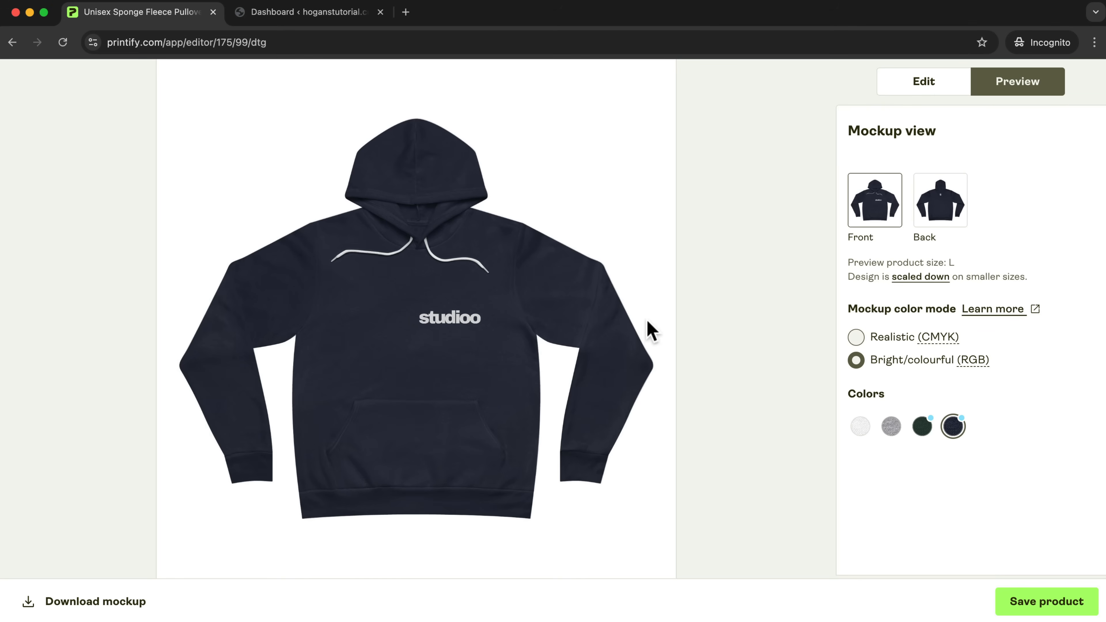
{"action": "left_click", "coordinate": [950, 217]}
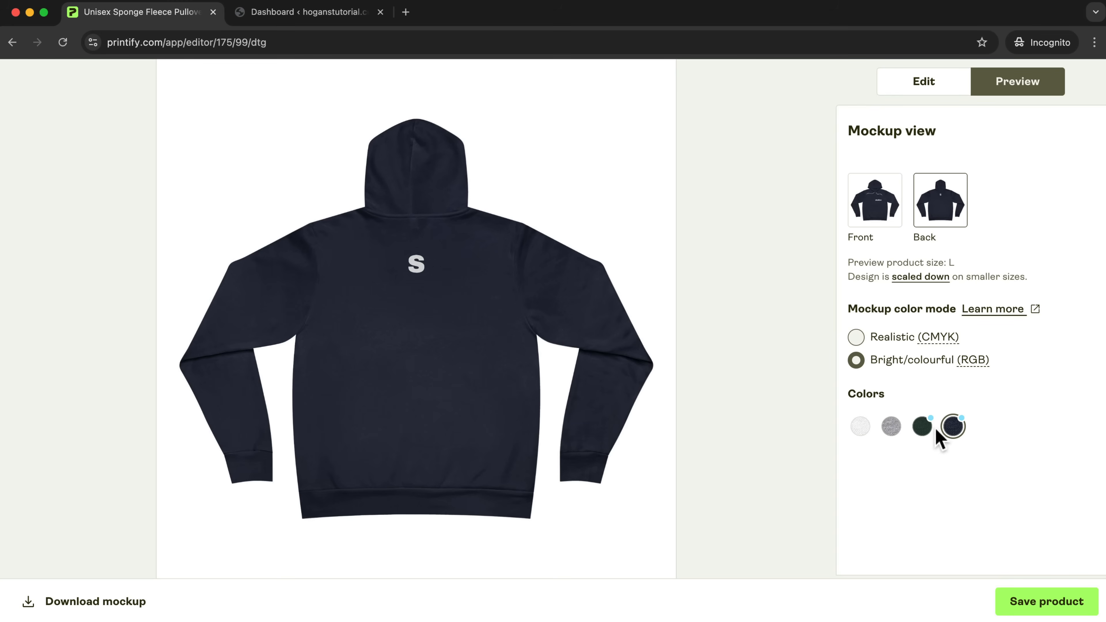
{"action": "left_click", "coordinate": [924, 427]}
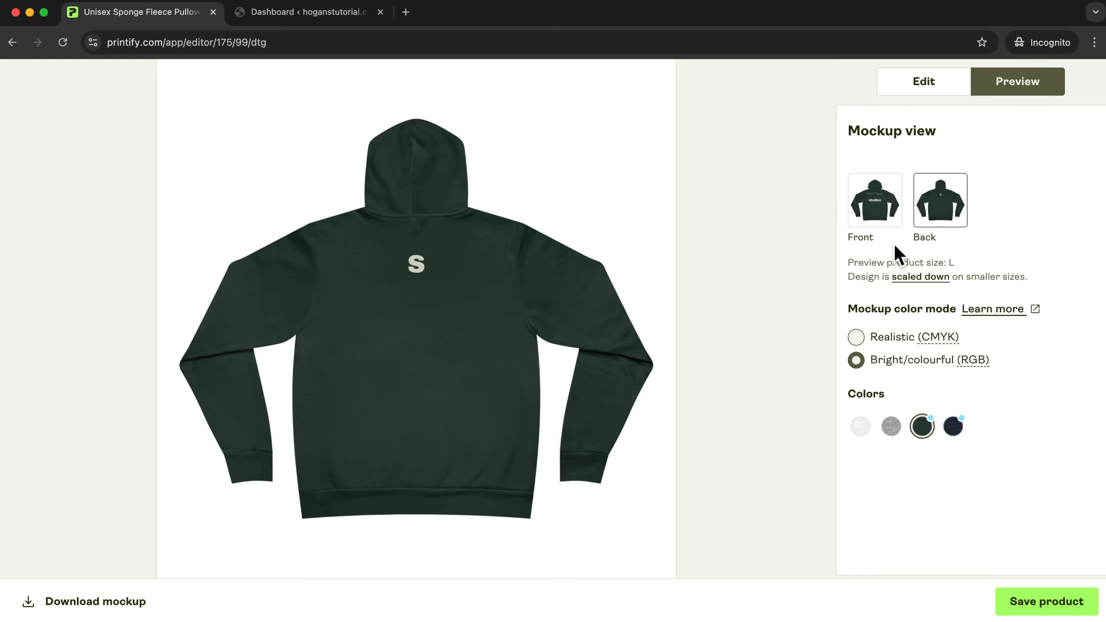
{"action": "left_click", "coordinate": [864, 213]}
{"action": "left_click", "coordinate": [891, 432]}
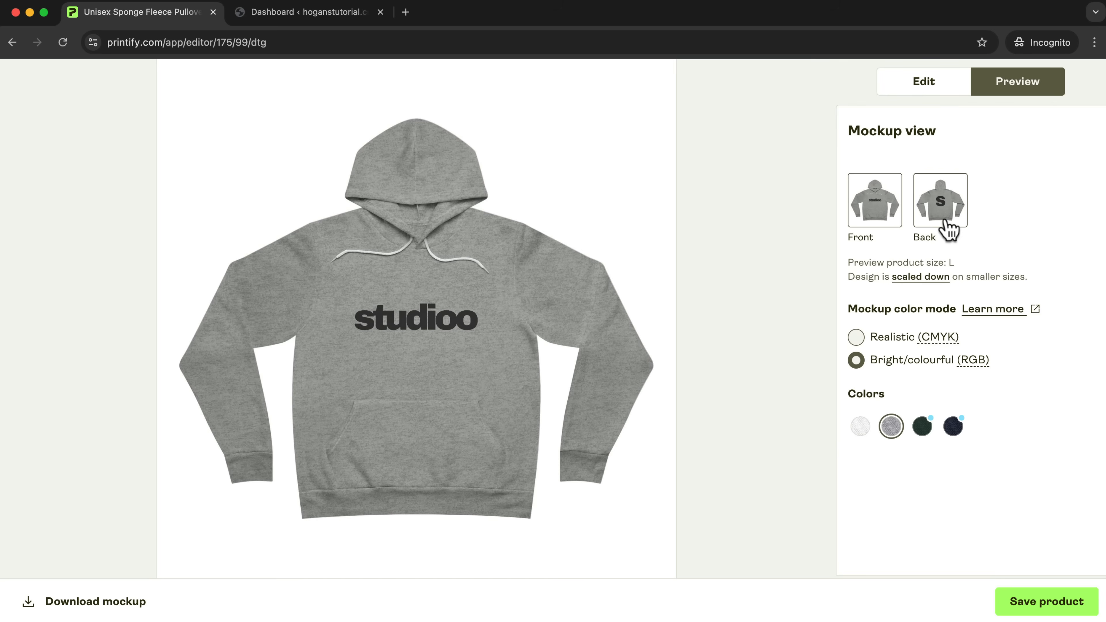
{"action": "left_click", "coordinate": [950, 227]}
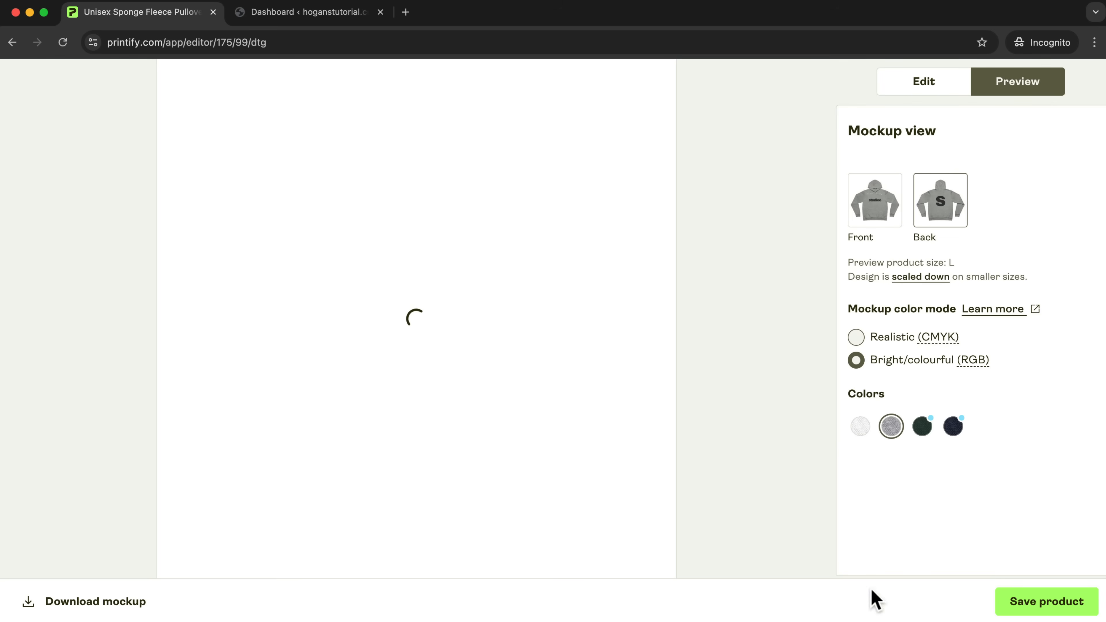
{"action": "left_click", "coordinate": [859, 431]}
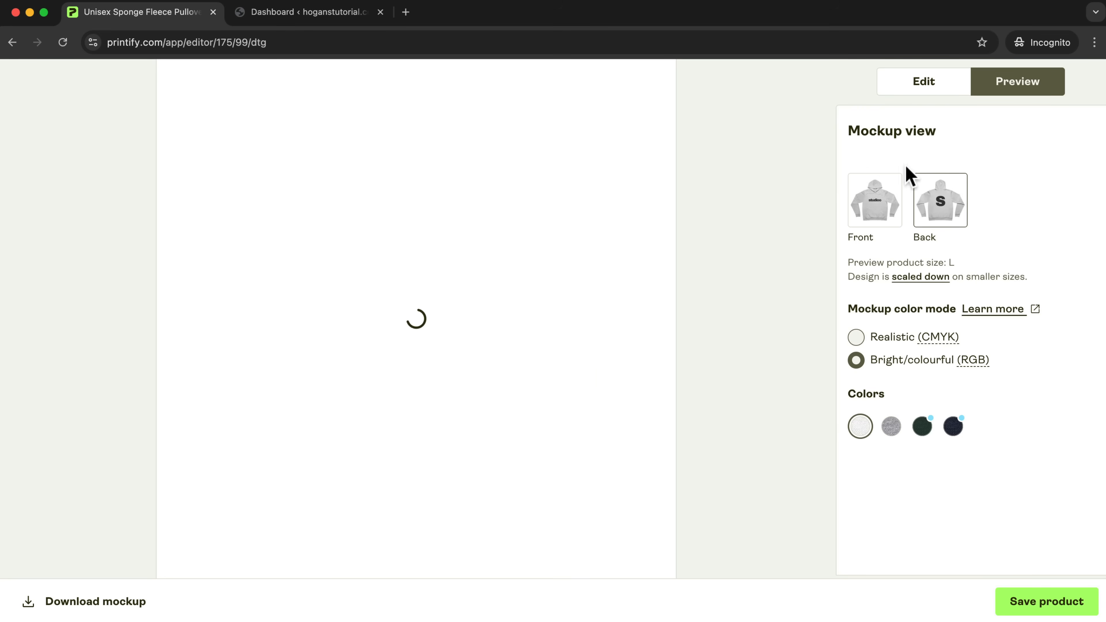
{"action": "left_click", "coordinate": [884, 191]}
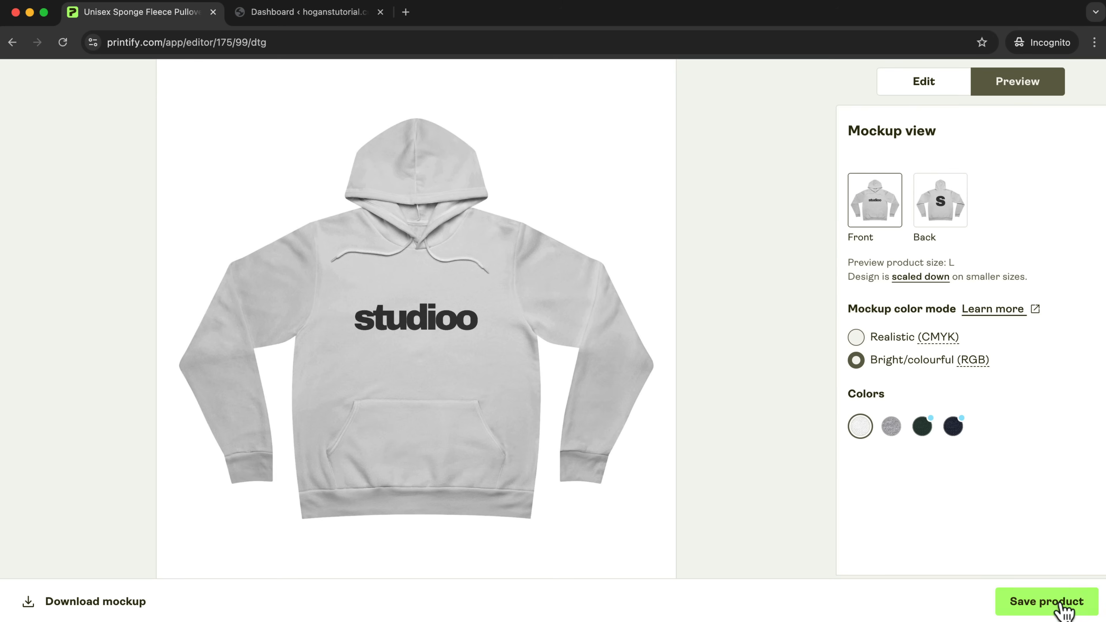
Save the hoodie with its selected mockups and set the retail price of all its variants to USD 89.
{"action": "left_click", "coordinate": [1057, 599]}
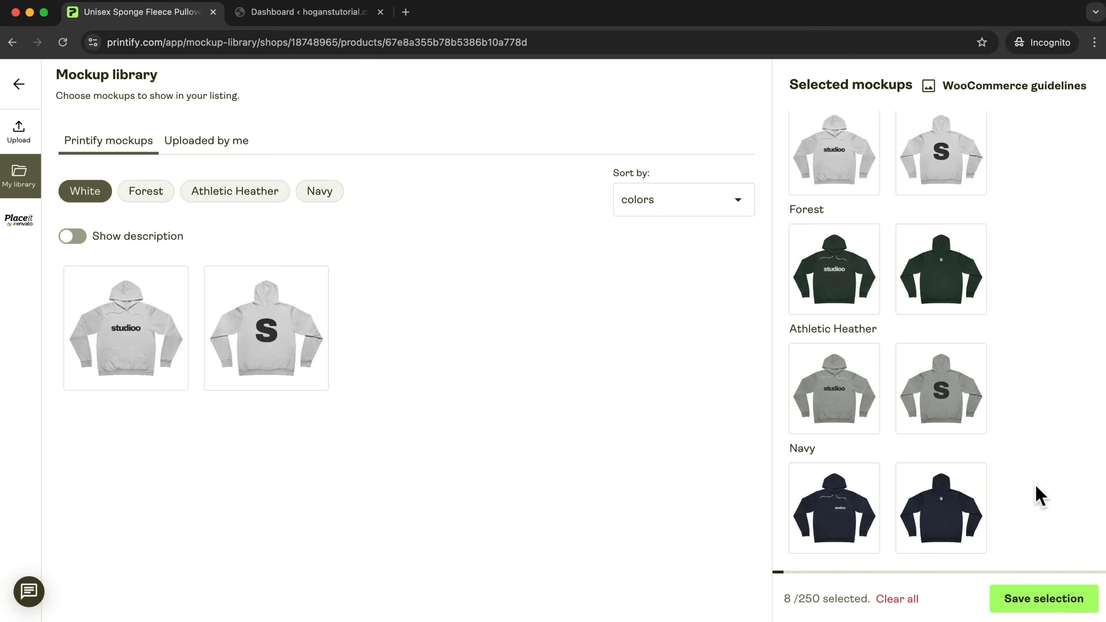
{"action": "left_click", "coordinate": [1038, 609]}
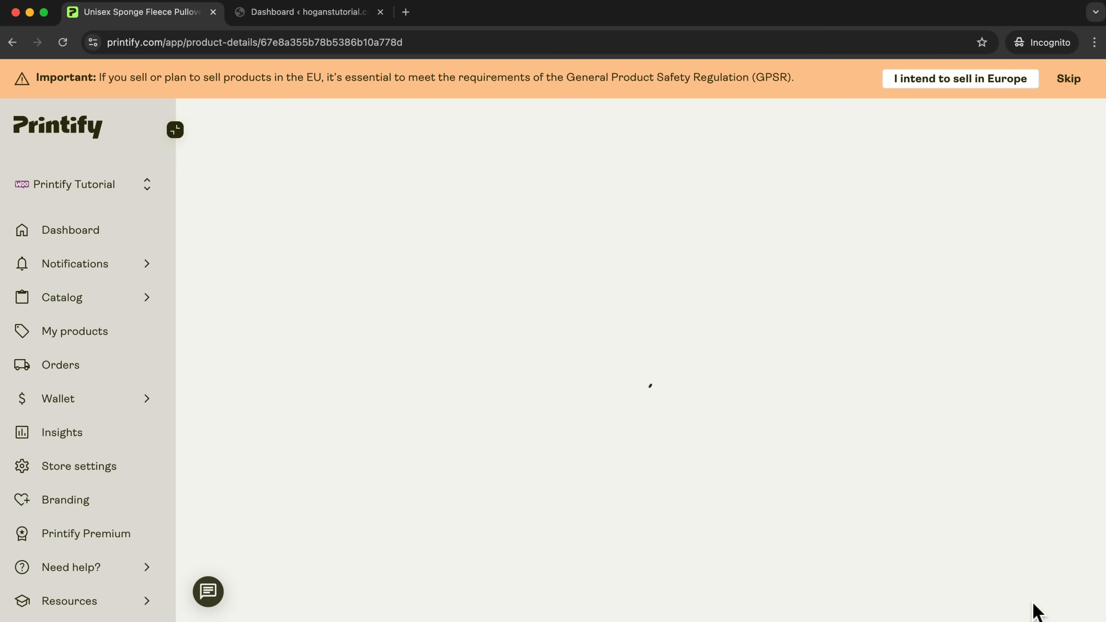
{"action": "scroll", "coordinate": [1007, 508], "scroll_direction": "down", "scroll_amount": 4}
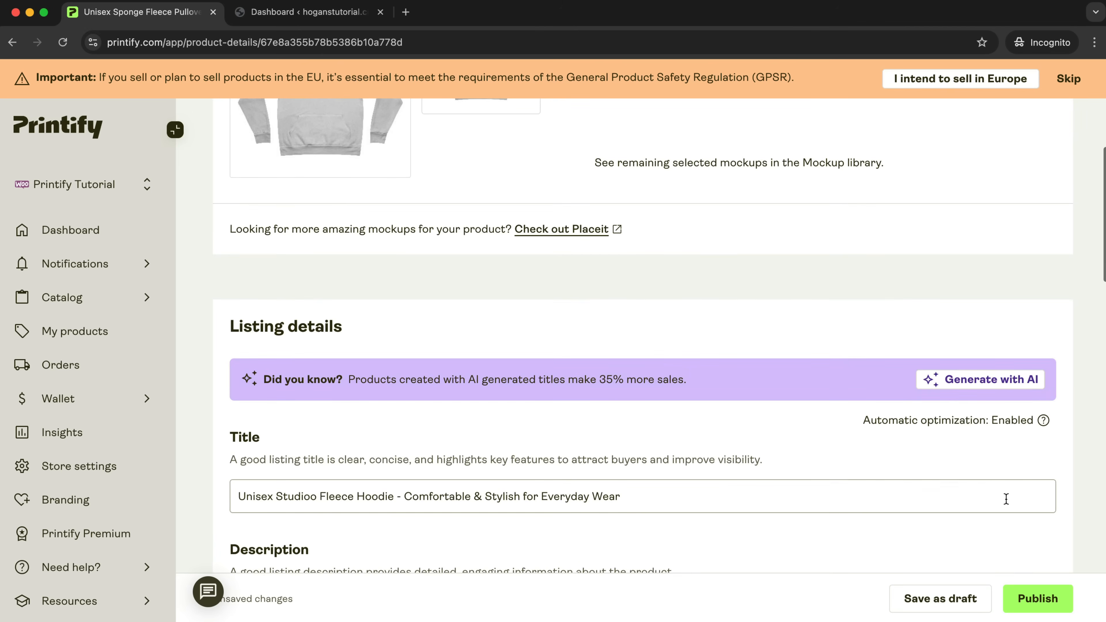
{"action": "scroll", "coordinate": [1006, 498], "scroll_direction": "down", "scroll_amount": 15}
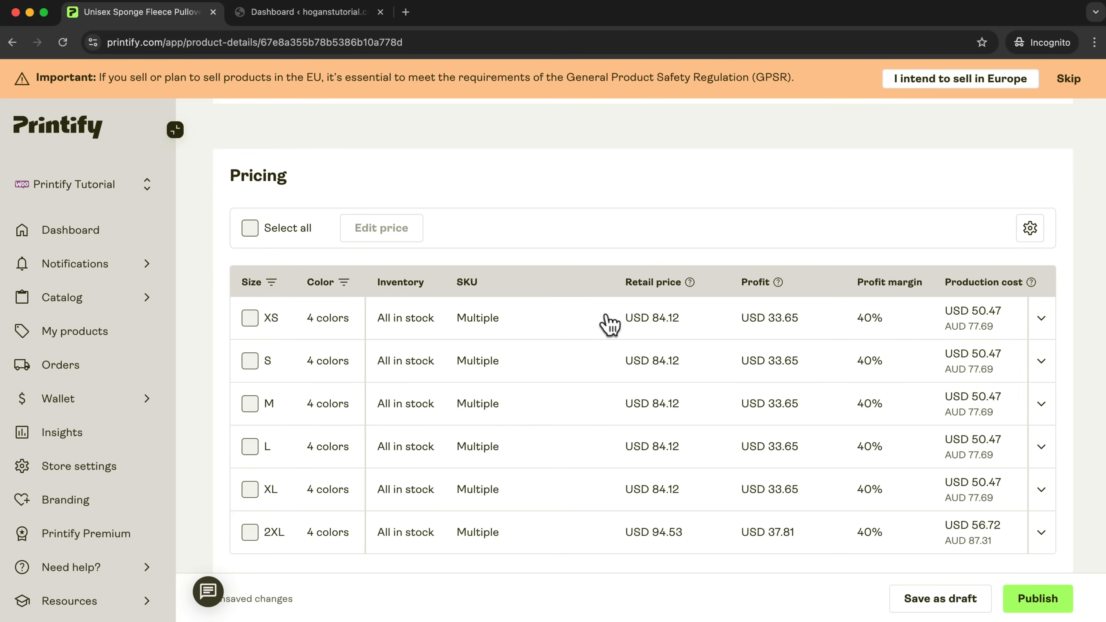
{"action": "left_click", "coordinate": [253, 231]}
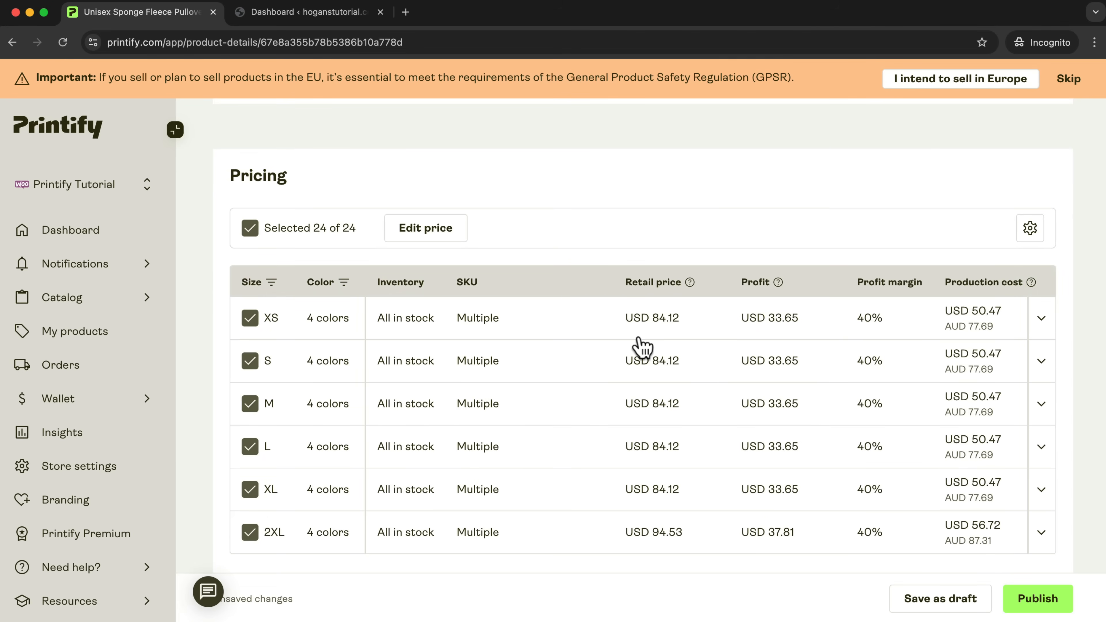
{"action": "left_click", "coordinate": [422, 229]}
{"action": "left_click", "coordinate": [455, 385]}
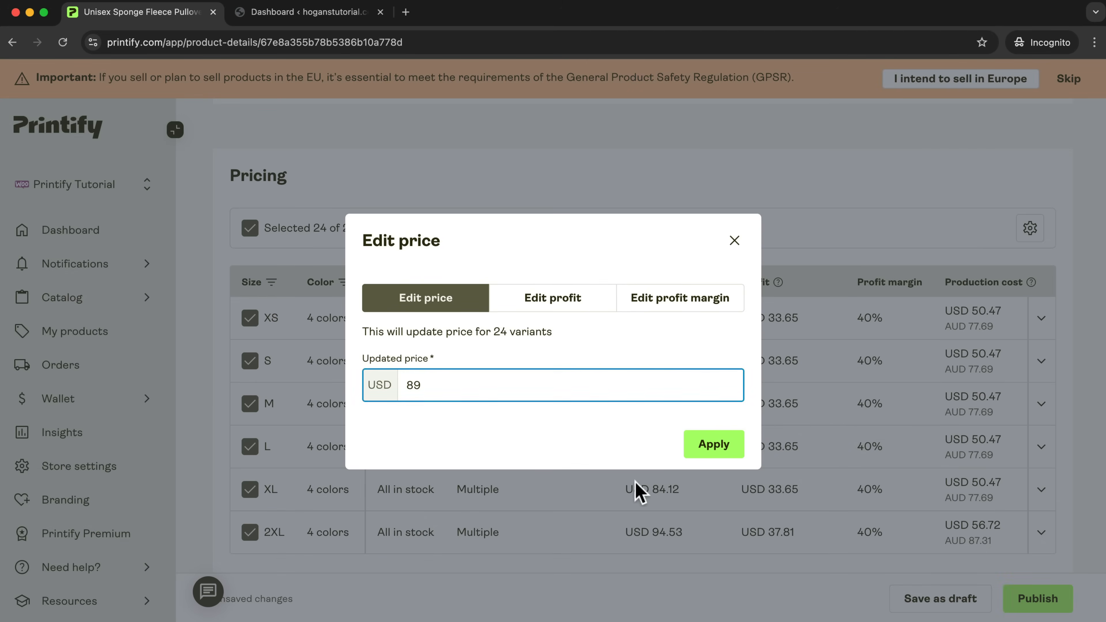
{"action": "left_click", "coordinate": [718, 449]}
Review the fleece hoodie's publishing settings and mockups and publish the product to the WooCommerce store.
{"action": "scroll", "coordinate": [736, 471], "scroll_direction": "down", "scroll_amount": 15}
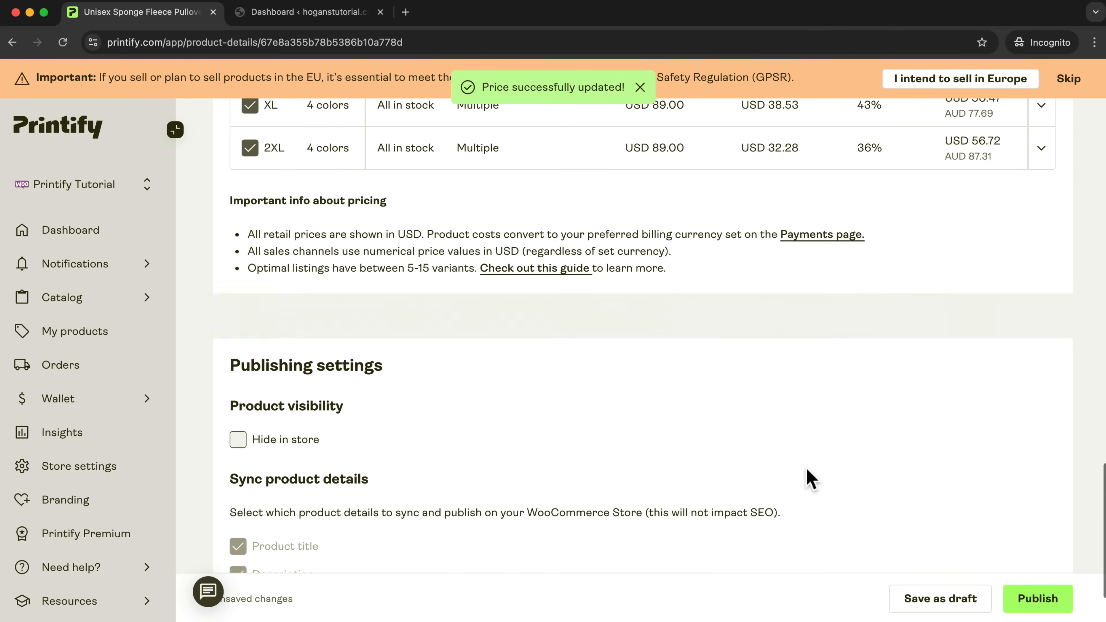
{"action": "scroll", "coordinate": [811, 470], "scroll_direction": "up", "scroll_amount": 15}
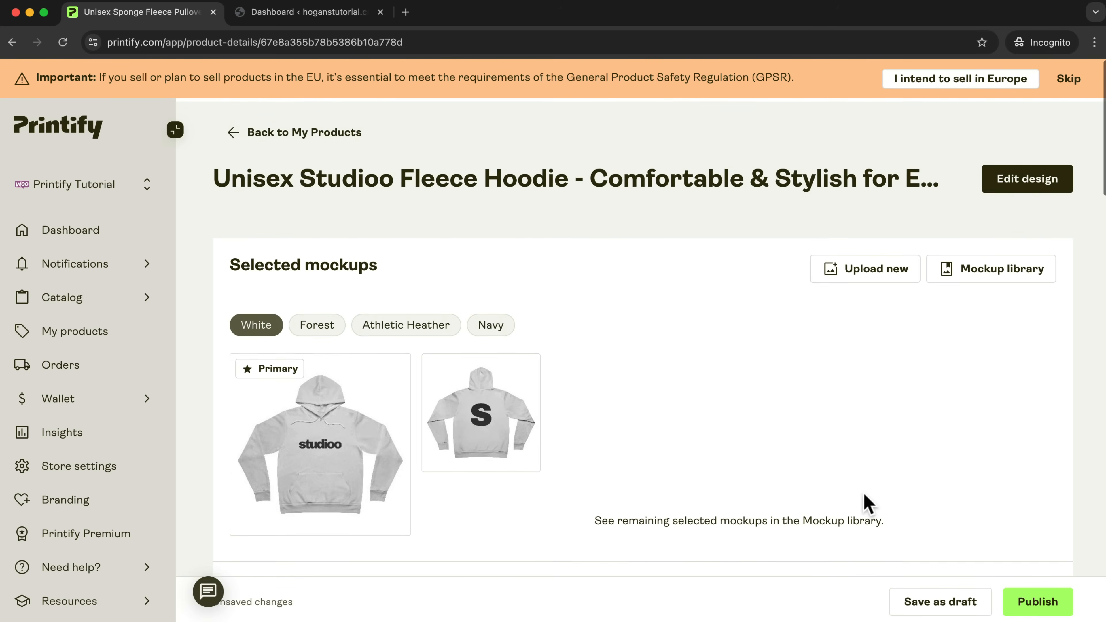
{"action": "left_click", "coordinate": [1039, 600]}
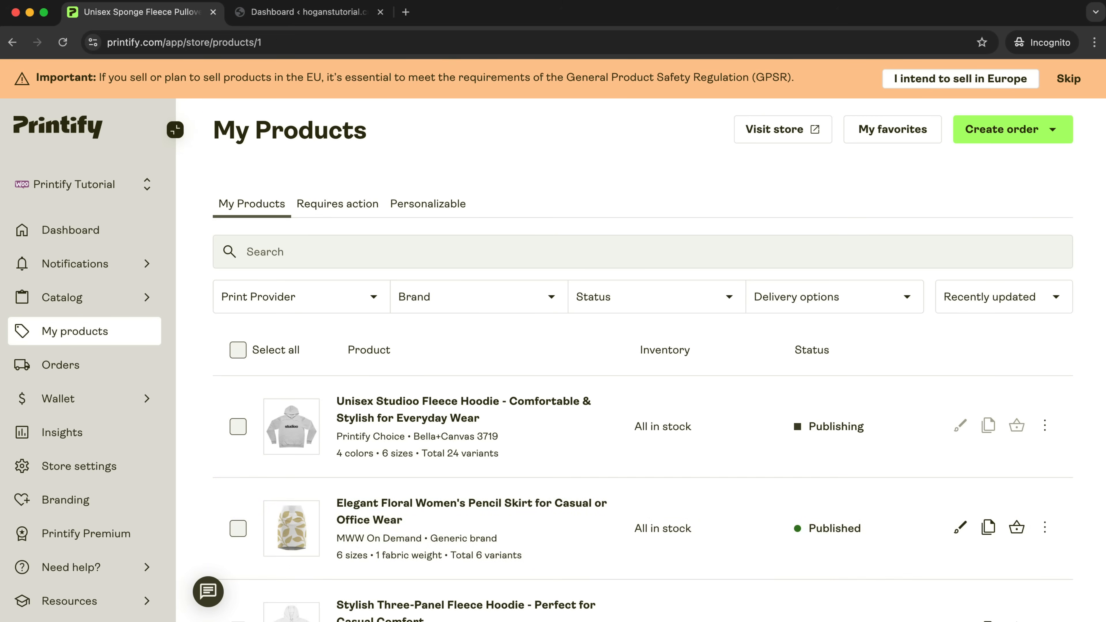
Switch to the WordPress site and visit the store to check the published products on its Shop page.
{"action": "left_click", "coordinate": [272, 19]}
{"action": "mouse_move", "coordinate": [69, 79]}
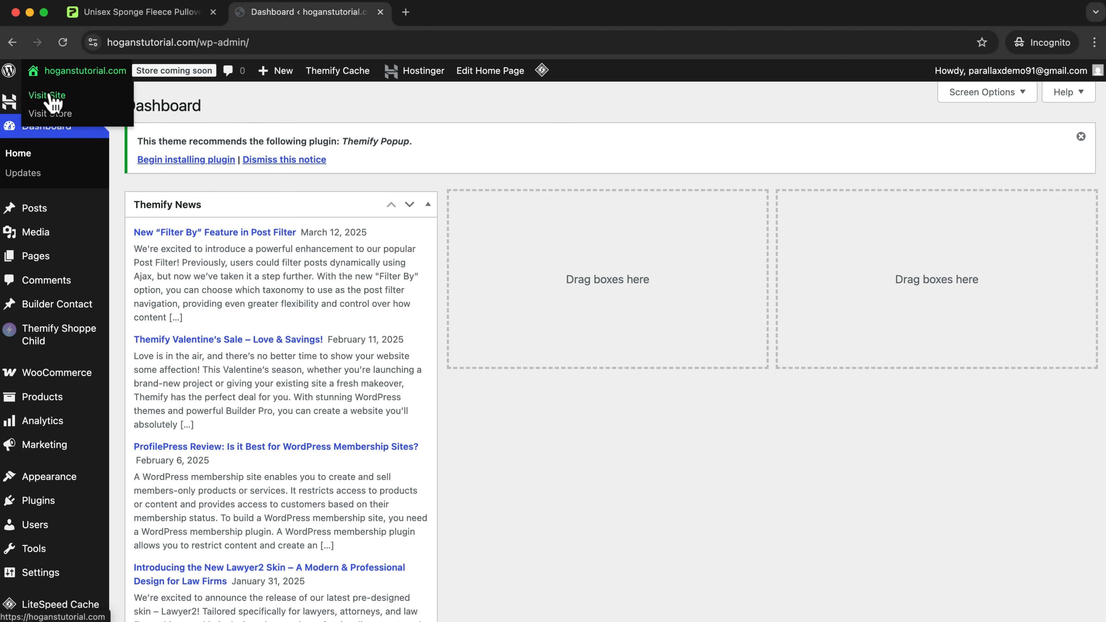
{"action": "left_click", "coordinate": [51, 114]}
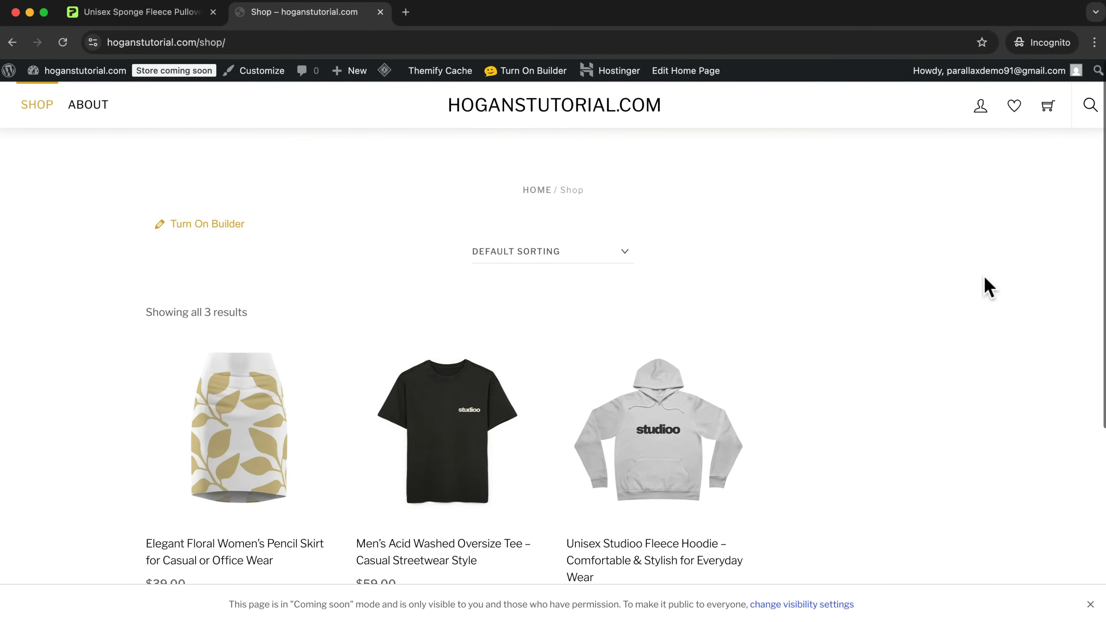
{"action": "scroll", "coordinate": [928, 296], "scroll_direction": "down", "scroll_amount": 4}
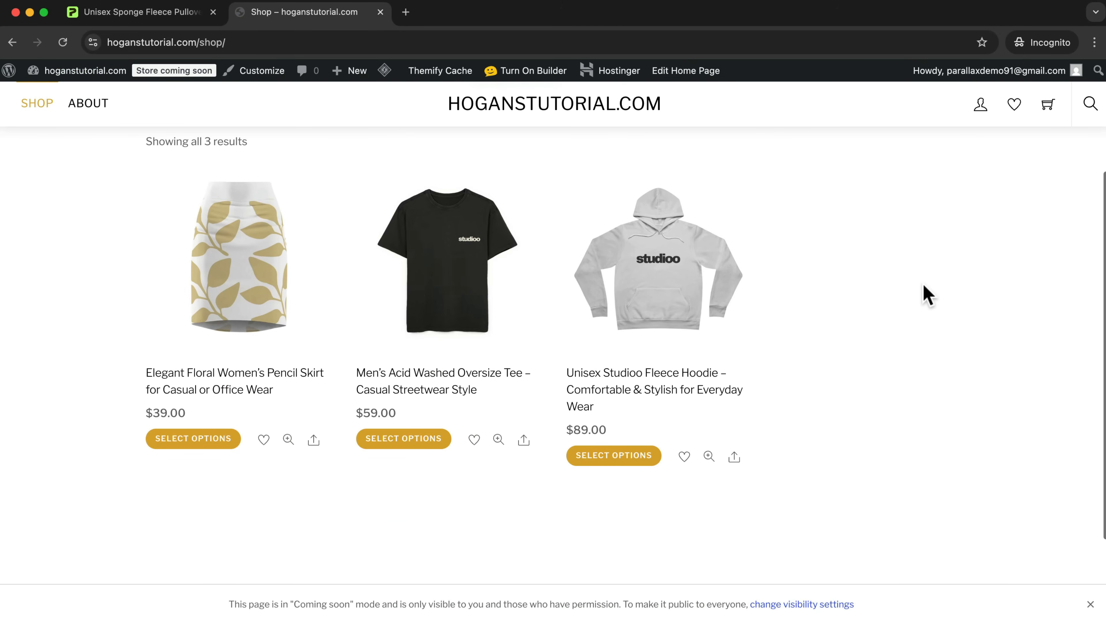
Open the hoganstutorial.com home page, glance at the Studio example site's home page for reference, and turn on the Themify Builder for the home page.
{"action": "left_click", "coordinate": [556, 107]}
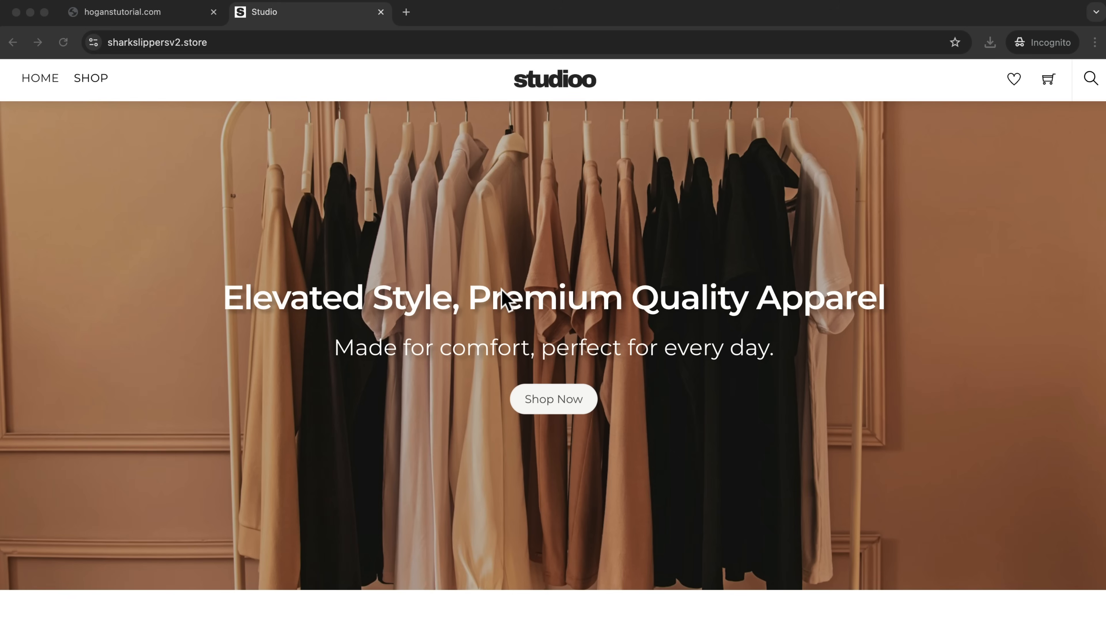
{"action": "scroll", "coordinate": [561, 383], "scroll_direction": "down", "scroll_amount": 2}
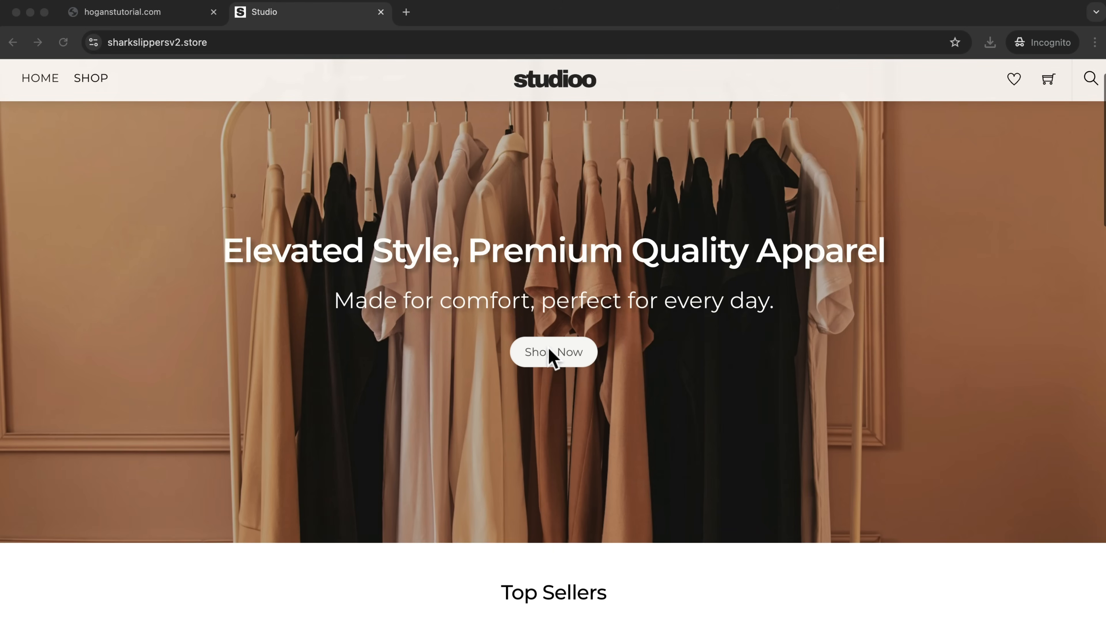
{"action": "left_click", "coordinate": [137, 13]}
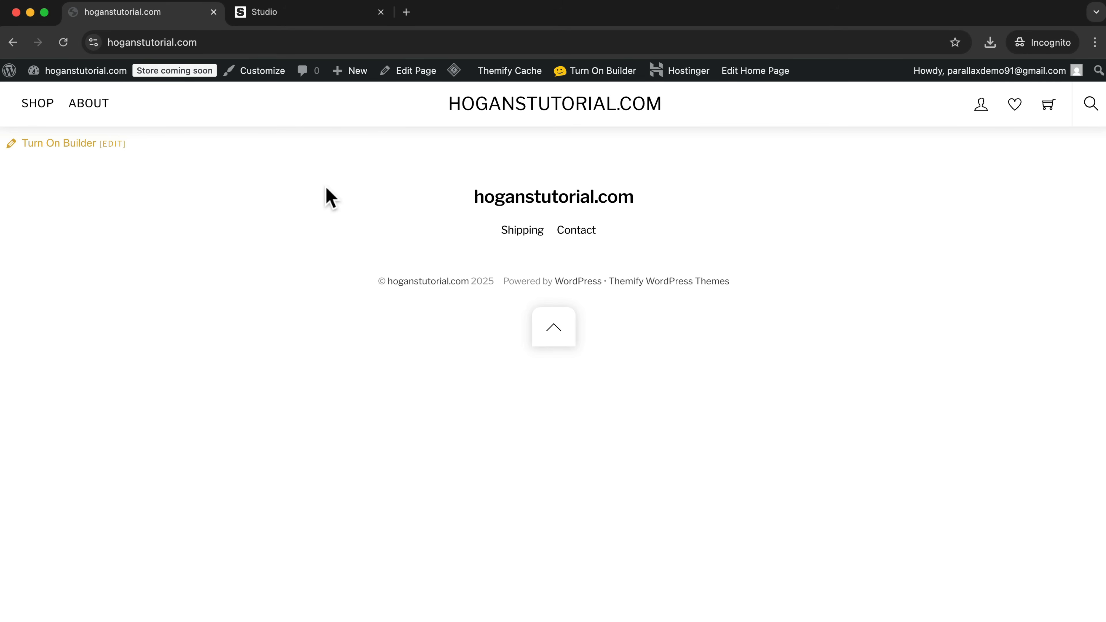
{"action": "left_click", "coordinate": [602, 72]}
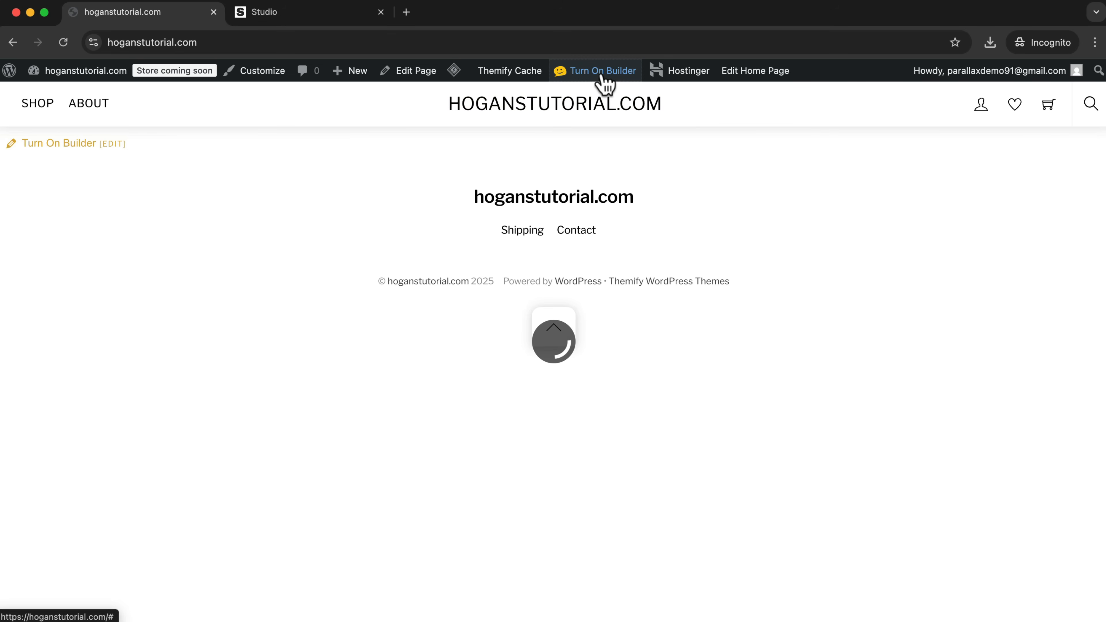
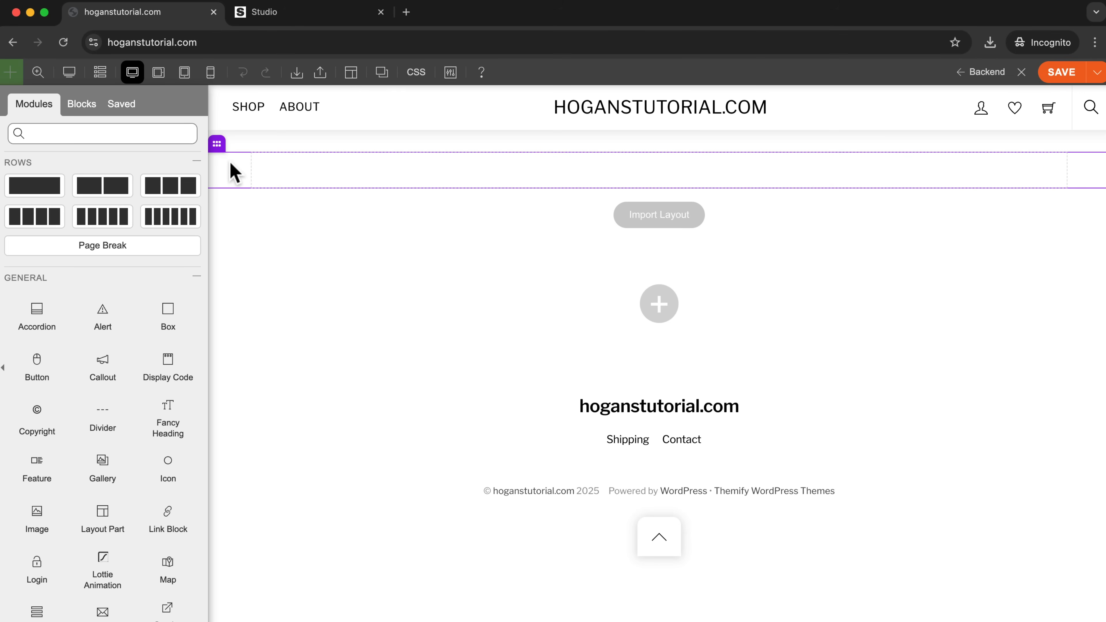
Open the styling of the empty row and keep Image as its background type.
{"action": "mouse_move", "coordinate": [221, 149]}
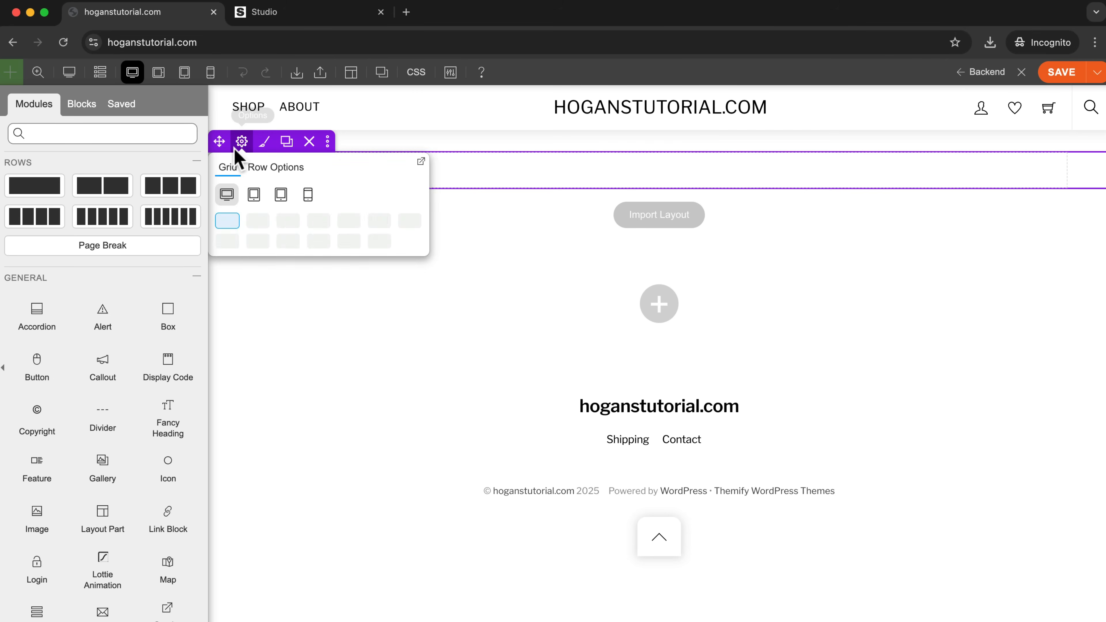
{"action": "left_click", "coordinate": [266, 148]}
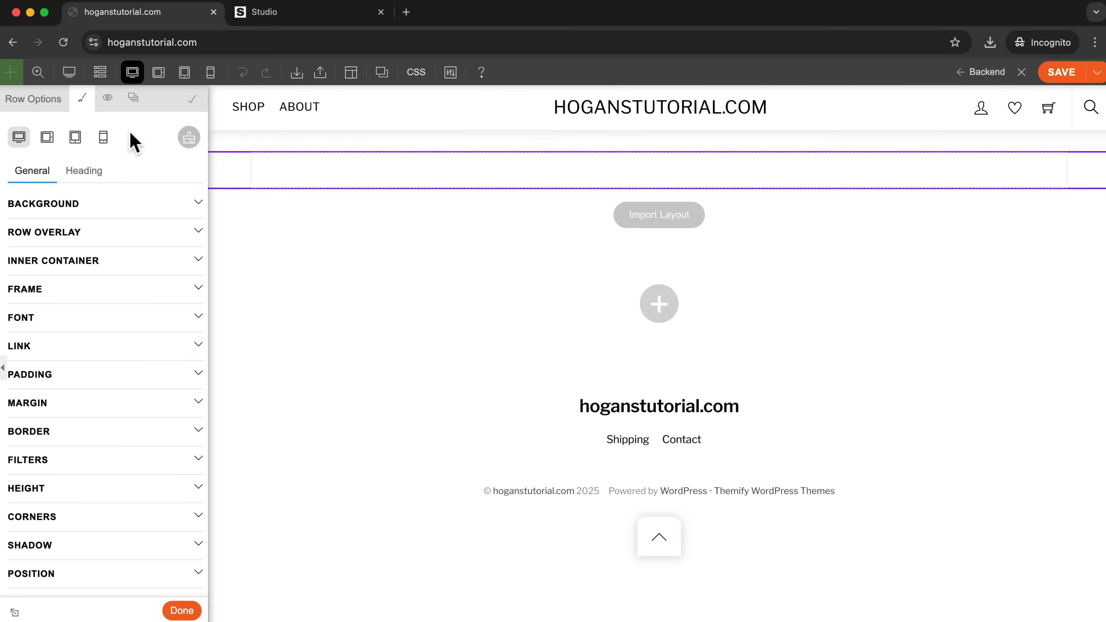
{"action": "left_click", "coordinate": [53, 213]}
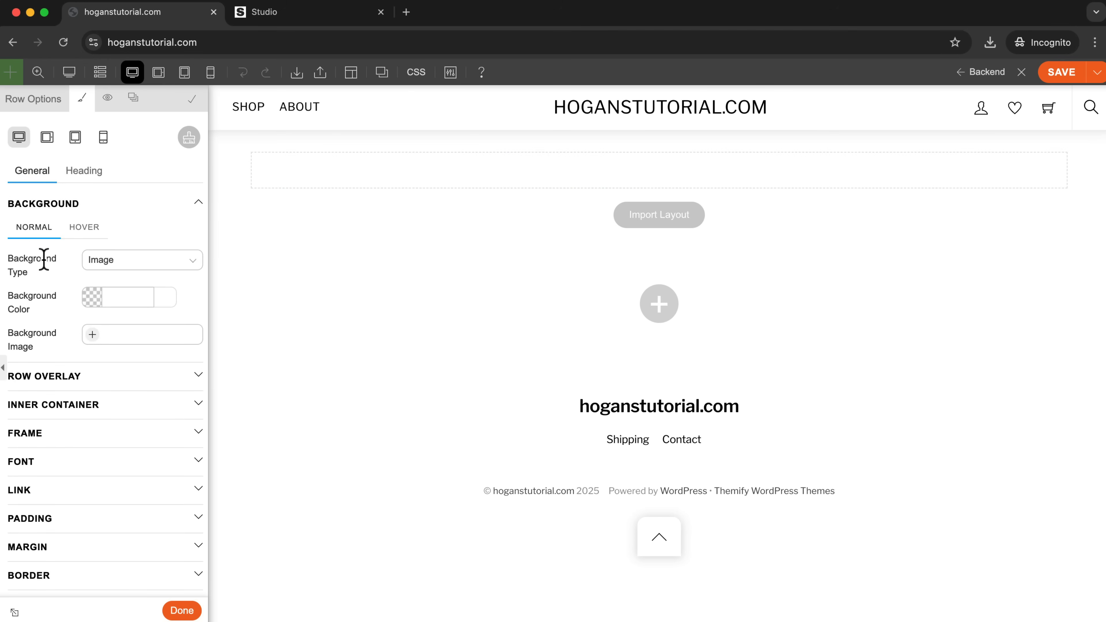
{"action": "left_click", "coordinate": [113, 260]}
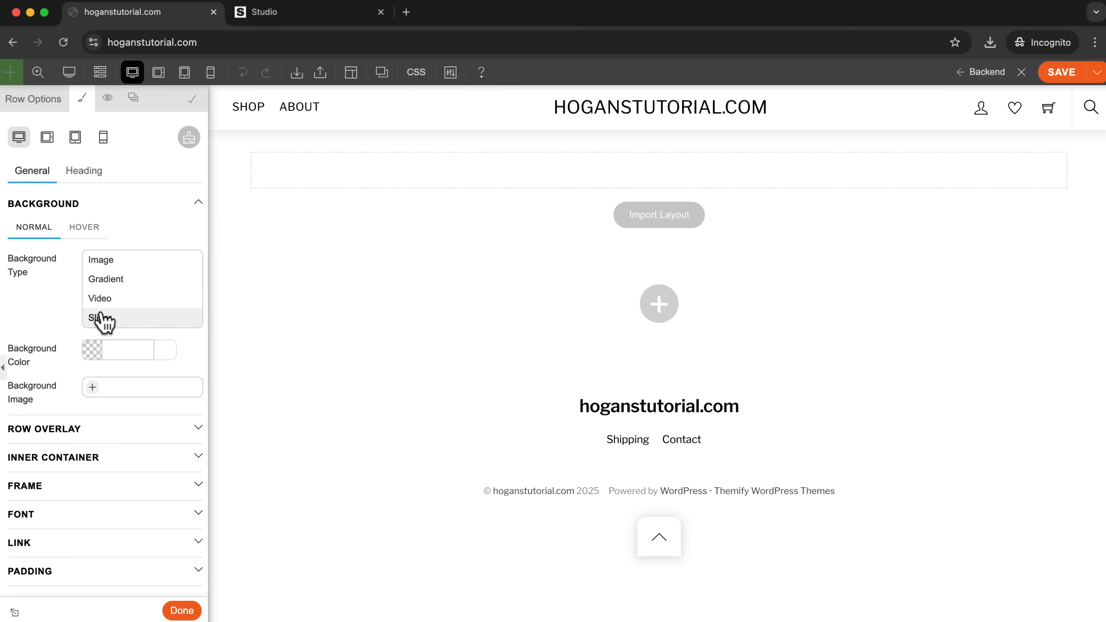
{"action": "left_click", "coordinate": [109, 261]}
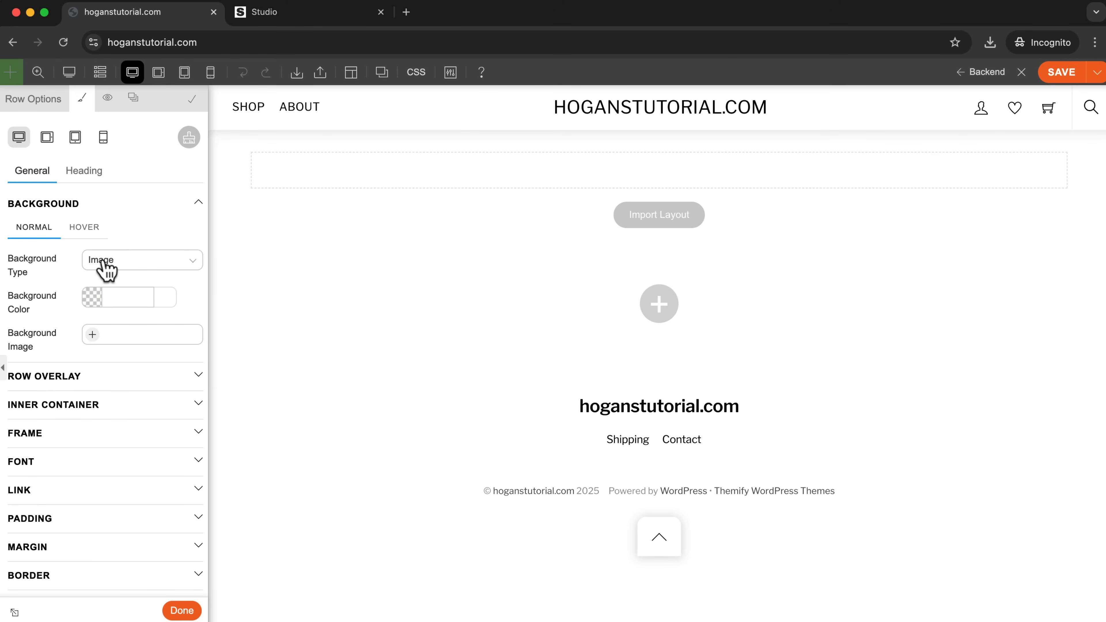
{"action": "left_click_drag", "start_coordinate": [45, 304], "coordinate": [13, 301]}
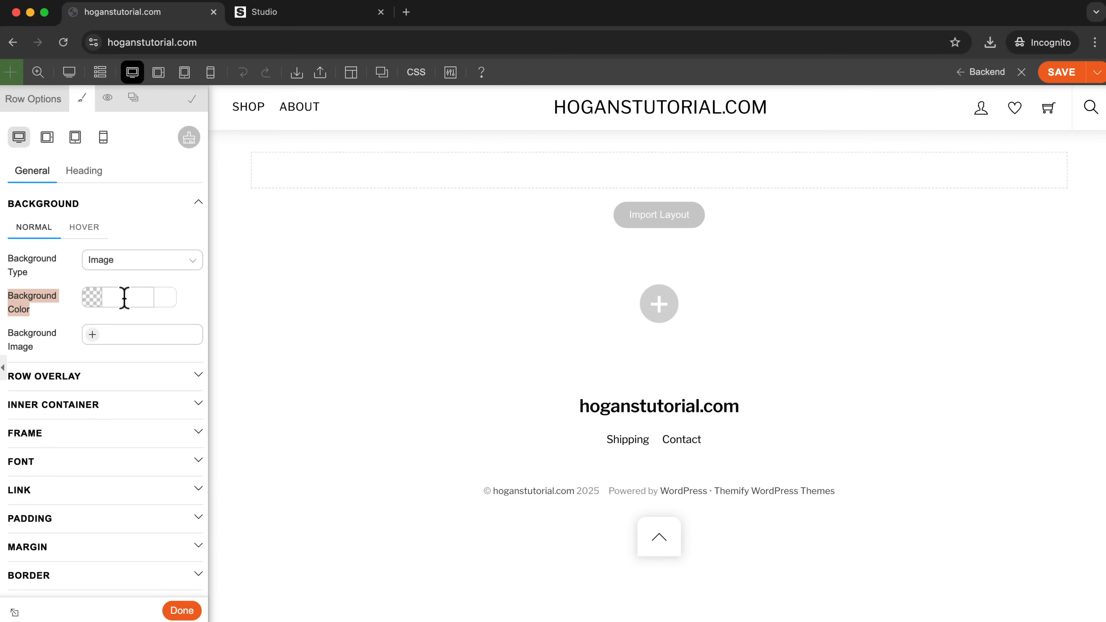
Upload Web-piotr-szulawski-XjR-Y8PKeww-unsplash.jpg from the Homepage - Hero folder and insert it as the row's background image.
{"action": "left_click", "coordinate": [93, 335]}
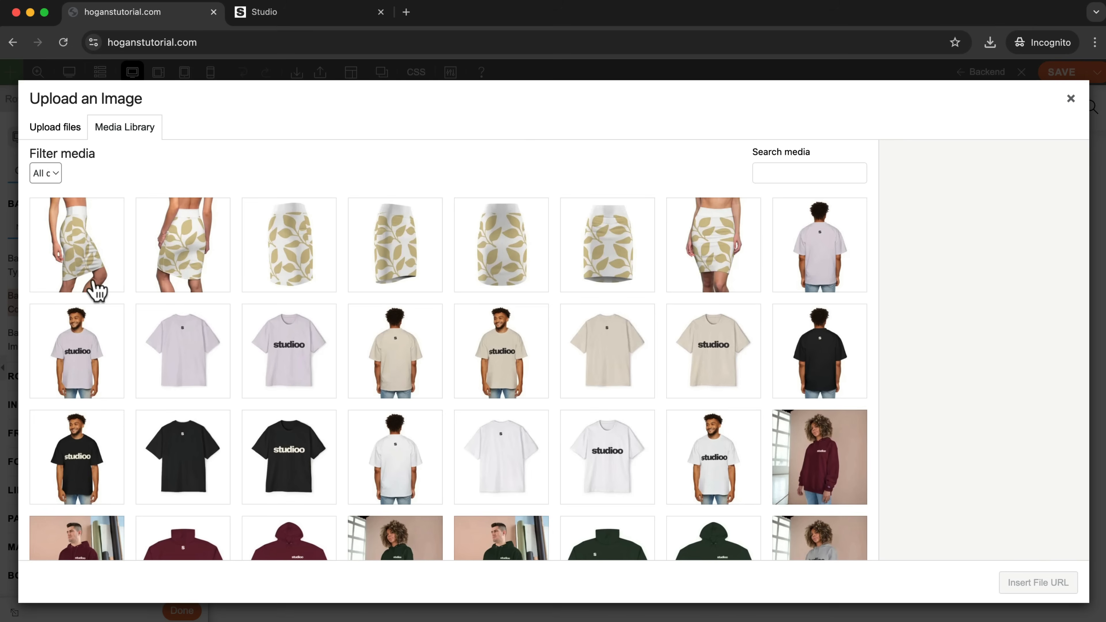
{"action": "left_click", "coordinate": [65, 135]}
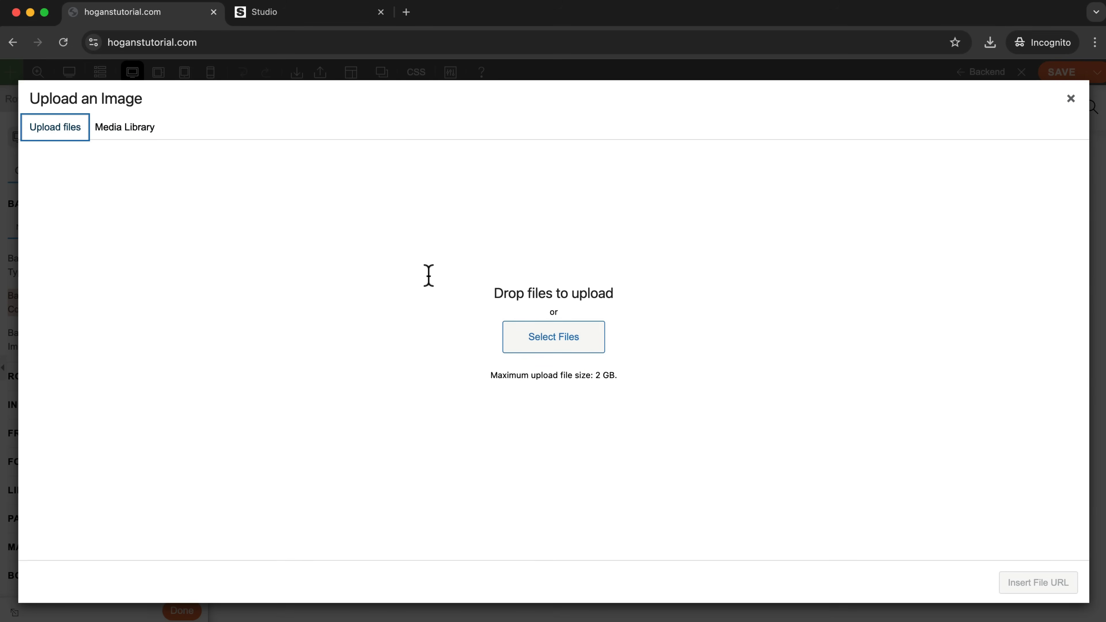
{"action": "left_click", "coordinate": [543, 347]}
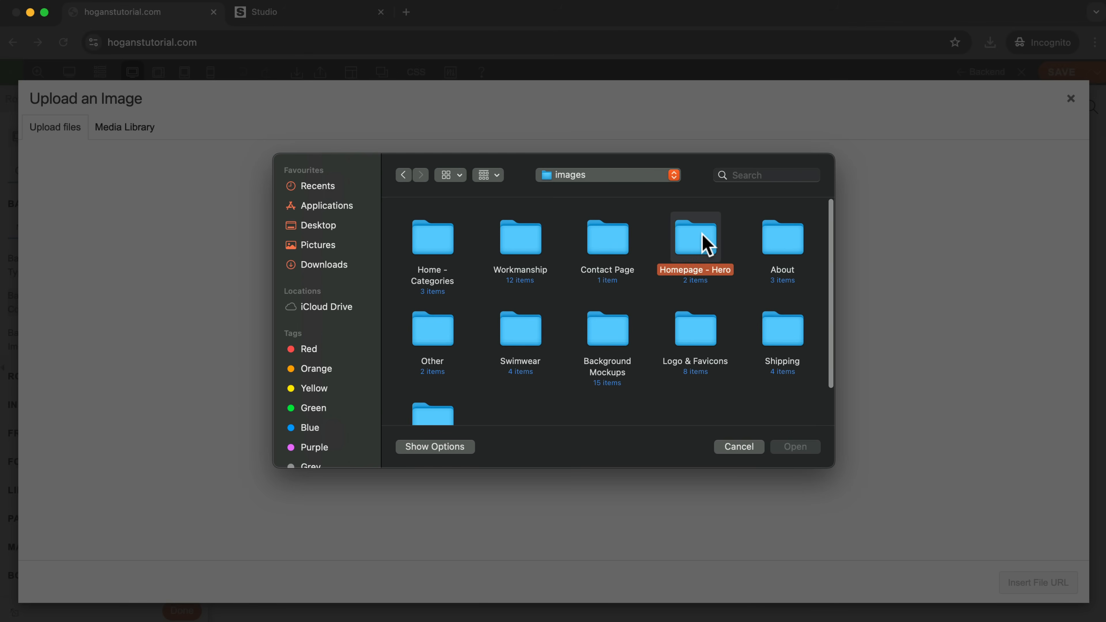
{"action": "double_click", "coordinate": [705, 243]}
{"action": "left_click_drag", "start_coordinate": [542, 225], "coordinate": [500, 289]}
{"action": "left_click", "coordinate": [797, 448]}
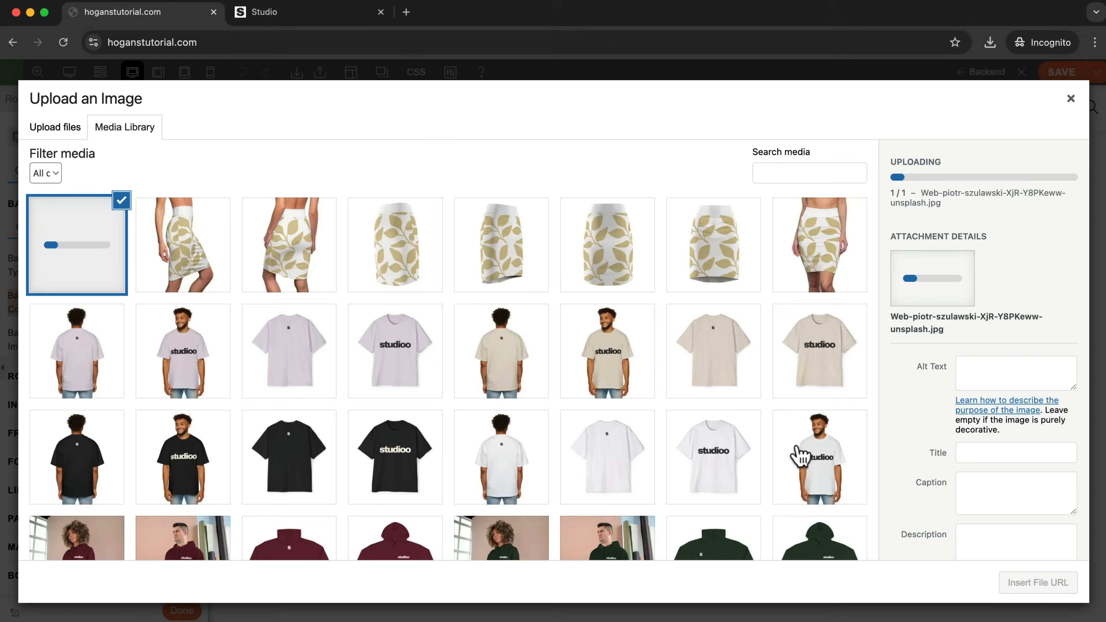
{"action": "mouse_move", "coordinate": [890, 292]}
{"action": "left_mouse_down"}
{"action": "mouse_move", "coordinate": [945, 293]}
{"action": "mouse_move", "coordinate": [901, 281]}
{"action": "left_mouse_up"}
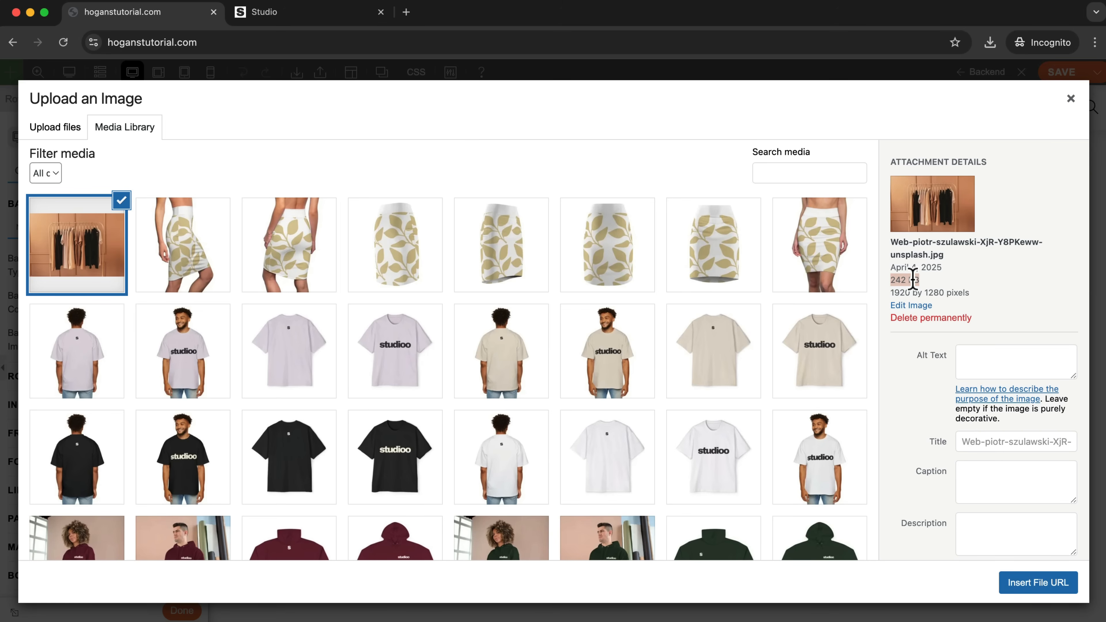
{"action": "scroll", "coordinate": [906, 279], "scroll_direction": "down", "scroll_amount": 1}
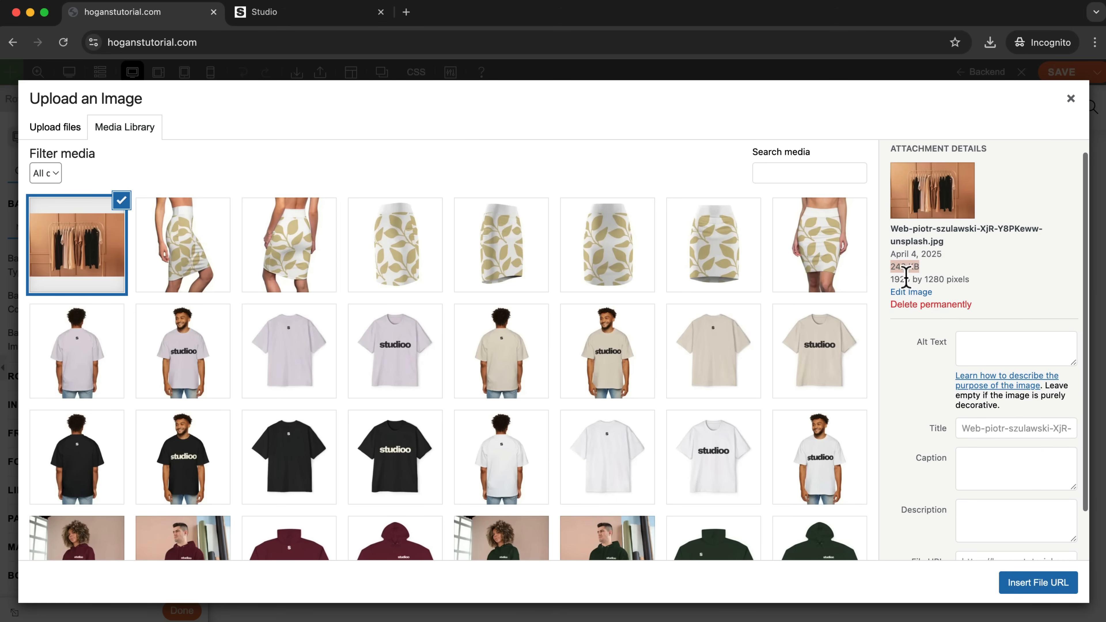
{"action": "left_click", "coordinate": [1038, 589]}
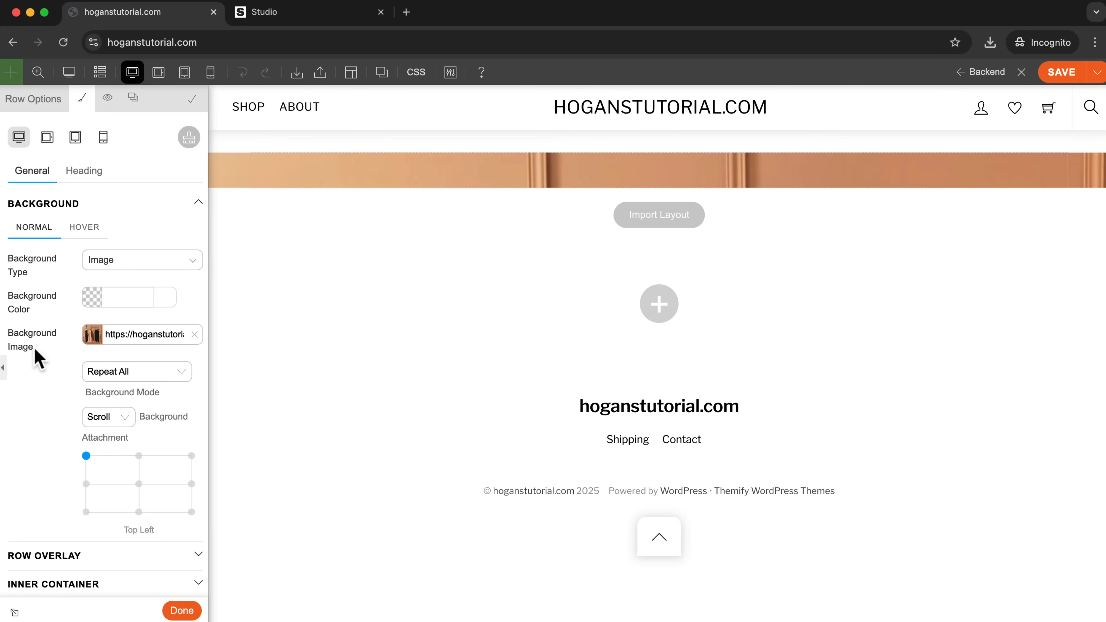
Set the background mode of the row's image to Fullcover.
{"action": "left_click_drag", "start_coordinate": [38, 357], "coordinate": [7, 329]}
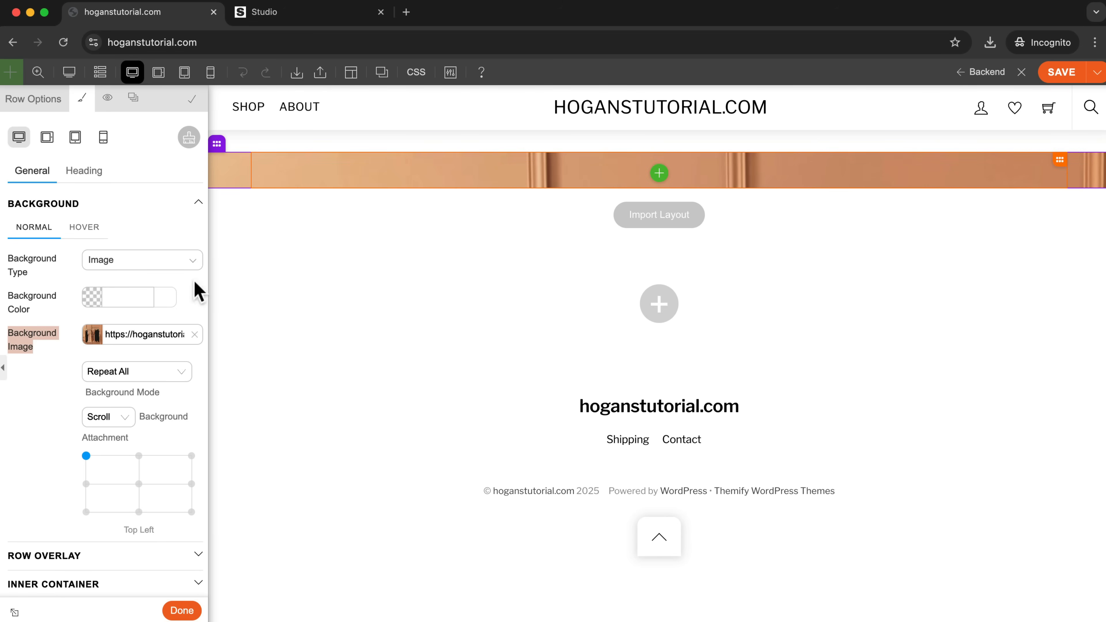
{"action": "left_click", "coordinate": [115, 374]}
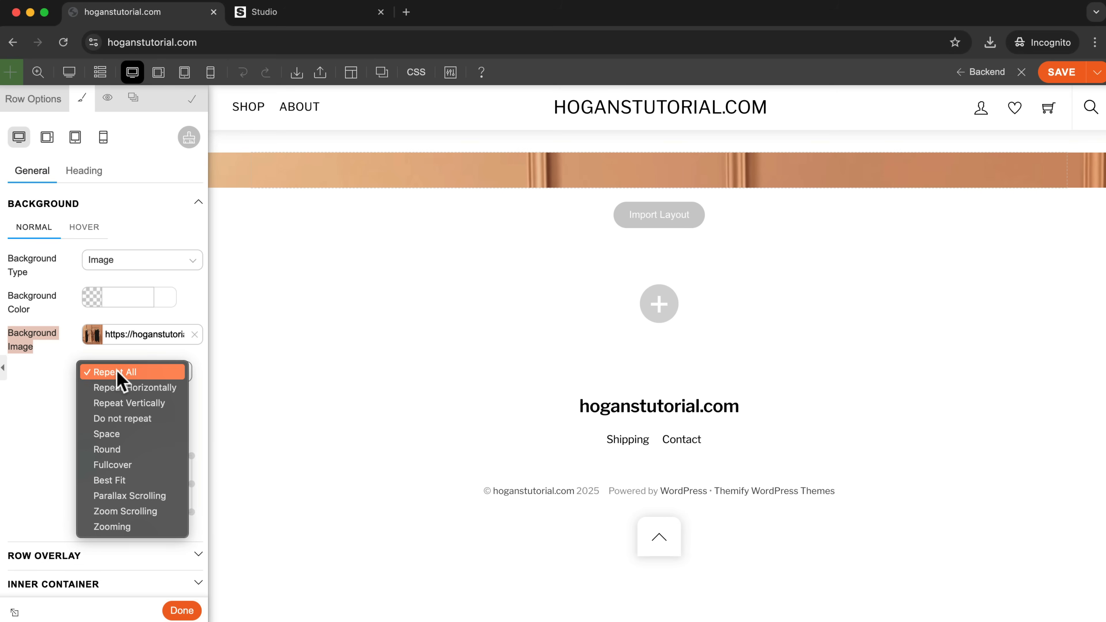
{"action": "left_click", "coordinate": [125, 467]}
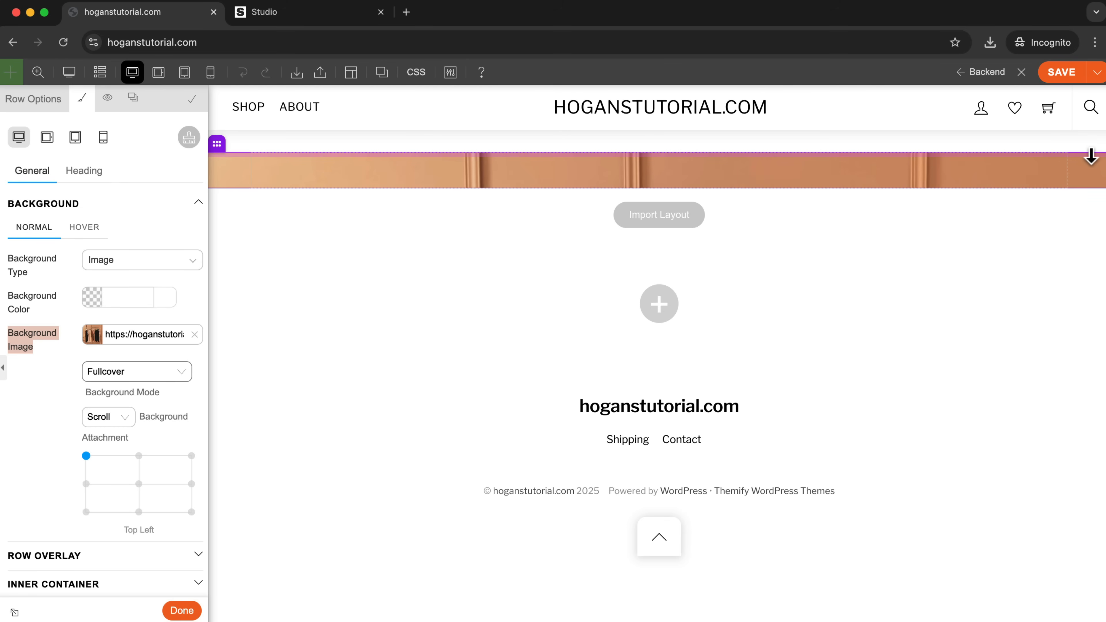
Increase the hero row's top padding to 250 px directly on the page.
{"action": "left_click_drag", "start_coordinate": [1091, 157], "coordinate": [1089, 343]}
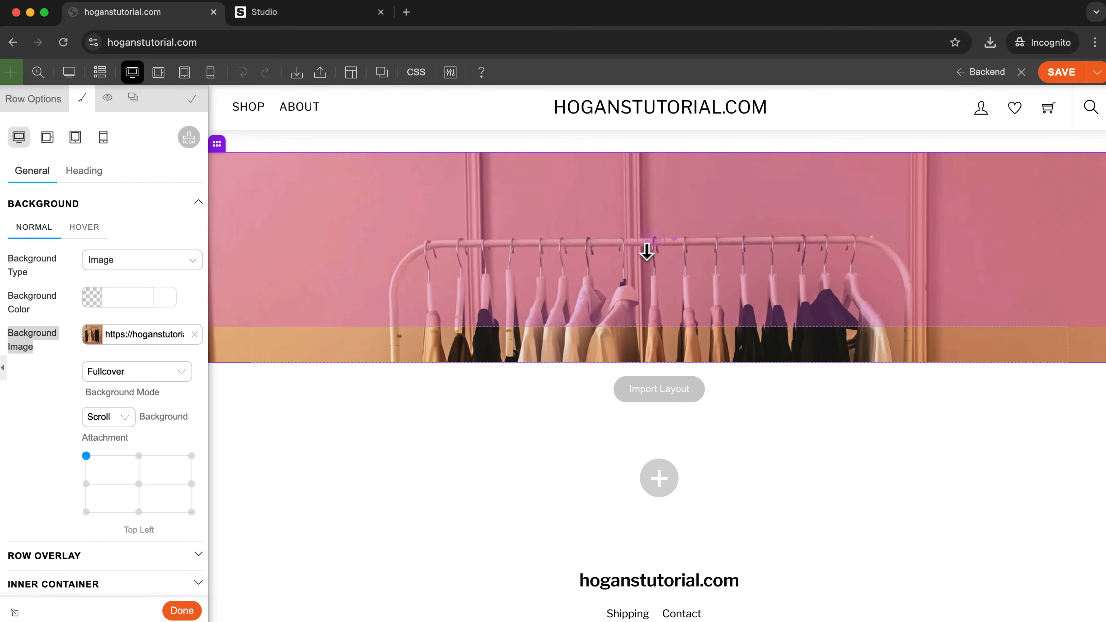
{"action": "left_click", "coordinate": [649, 240]}
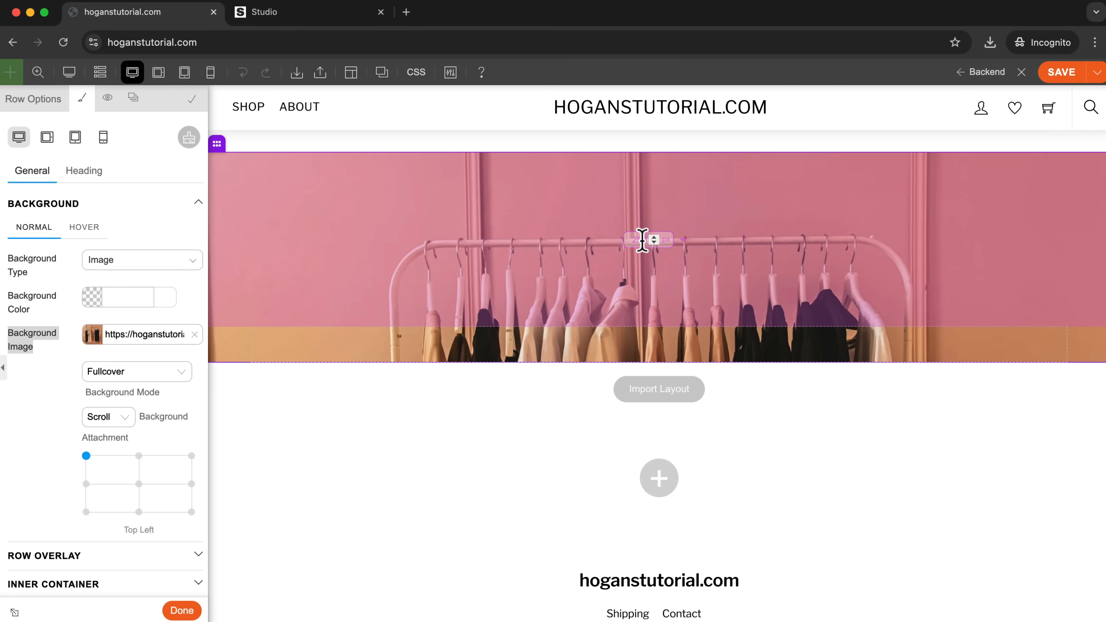
{"action": "left_click", "coordinate": [256, 343]}
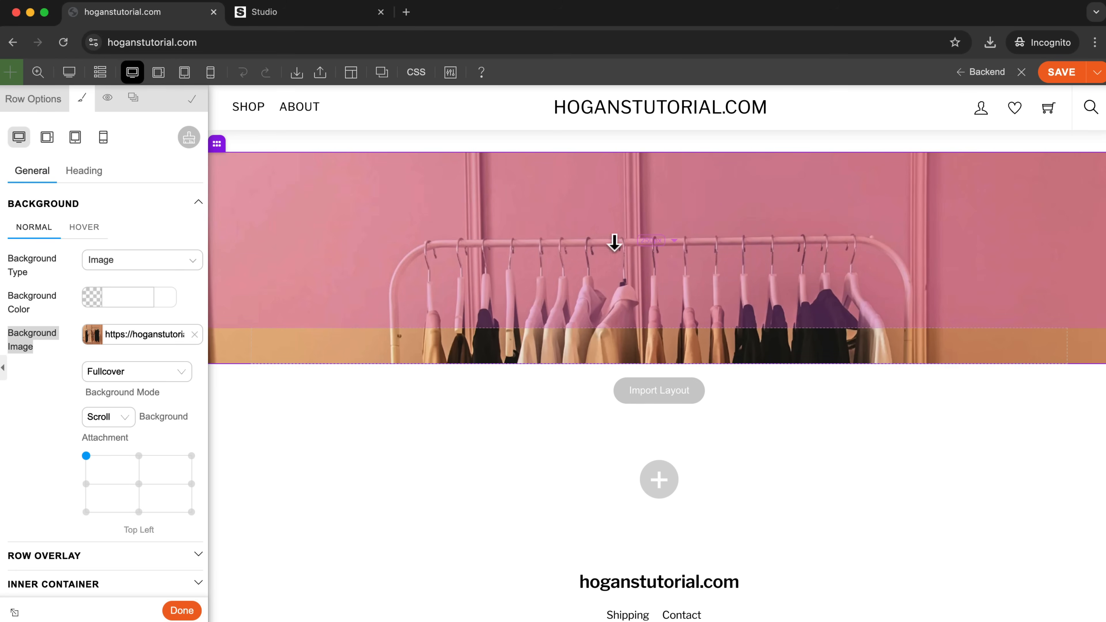
Open the row's padding settings and set the bottom padding to 250 px.
{"action": "scroll", "coordinate": [67, 379], "scroll_direction": "down", "scroll_amount": 4}
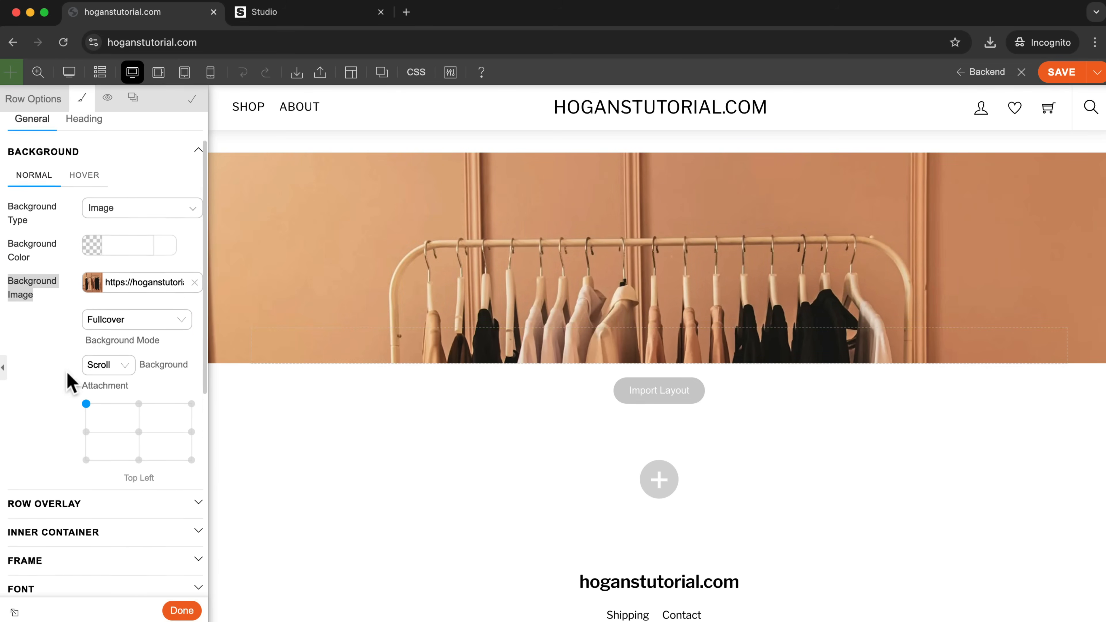
{"action": "scroll", "coordinate": [67, 379], "scroll_direction": "down", "scroll_amount": 2}
{"action": "left_click", "coordinate": [49, 461]}
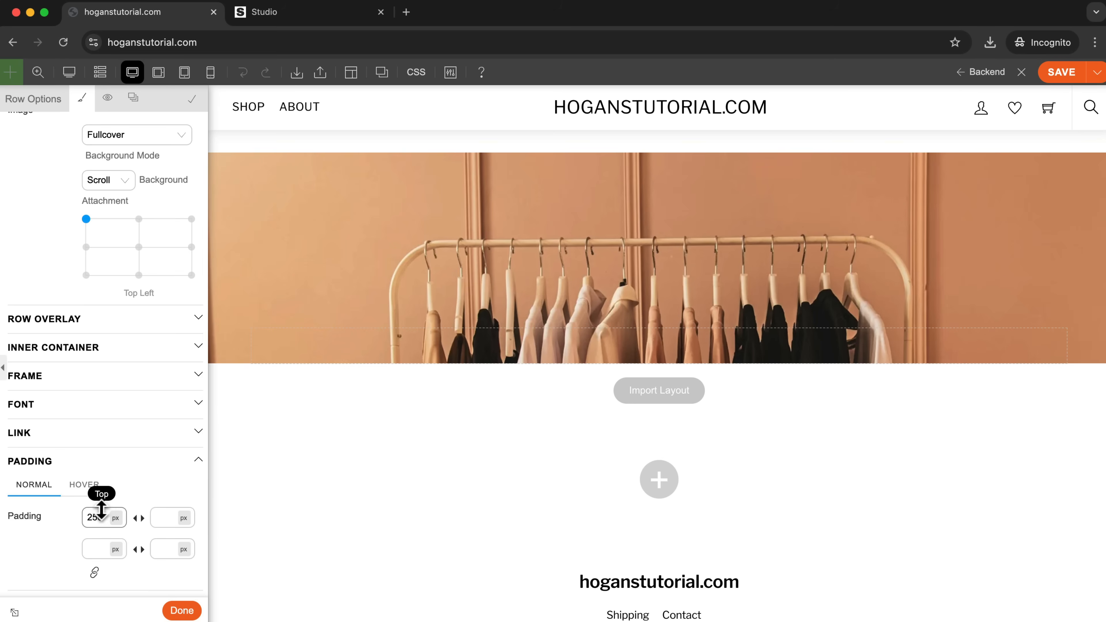
{"action": "scroll", "coordinate": [104, 508], "scroll_direction": "down", "scroll_amount": 1}
{"action": "scroll", "coordinate": [87, 484], "scroll_direction": "down", "scroll_amount": 1}
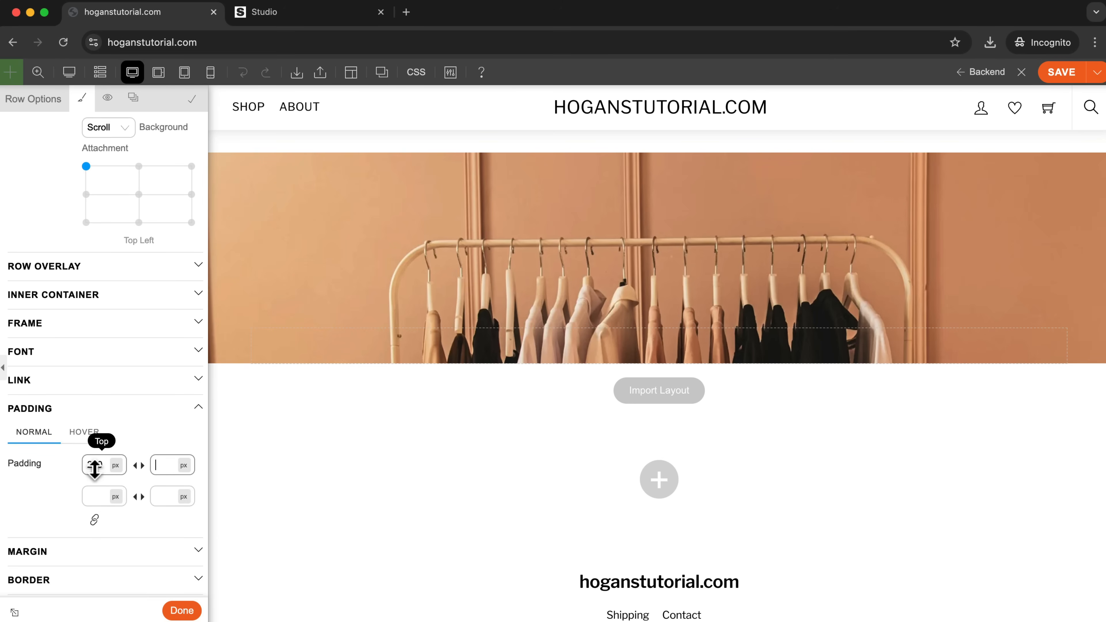
{"action": "left_click", "coordinate": [164, 466]}
{"action": "type", "text": "250"}
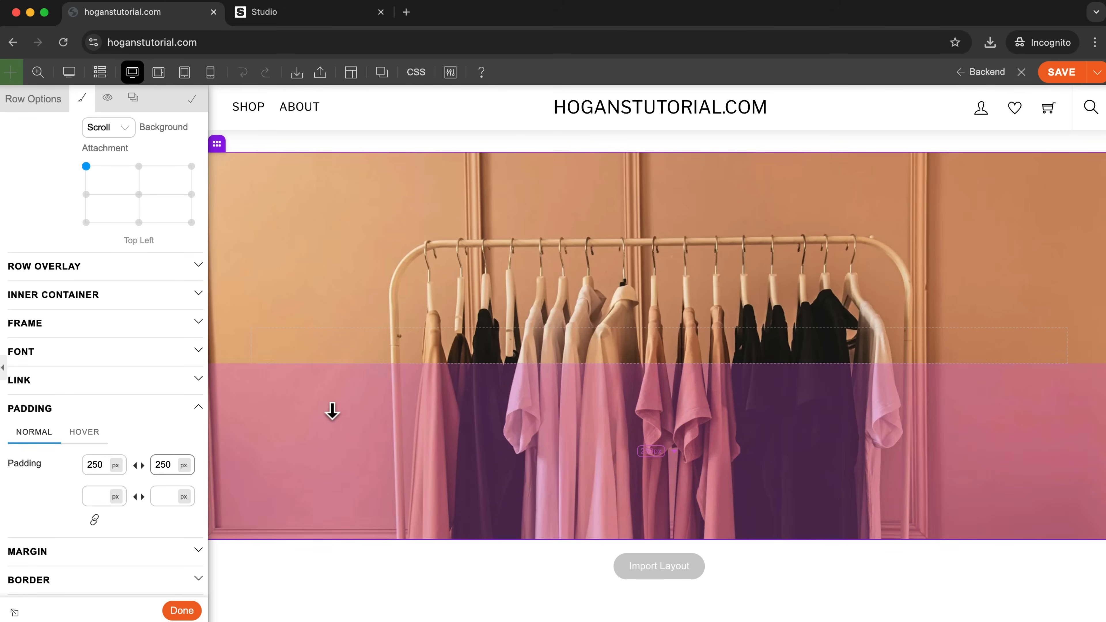
Move the background image's focal position to about X 49%, Y 24% and save the page.
{"action": "scroll", "coordinate": [723, 272], "scroll_direction": "down", "scroll_amount": 3}
{"action": "scroll", "coordinate": [723, 271], "scroll_direction": "up", "scroll_amount": 2}
{"action": "scroll", "coordinate": [104, 314], "scroll_direction": "up", "scroll_amount": 3}
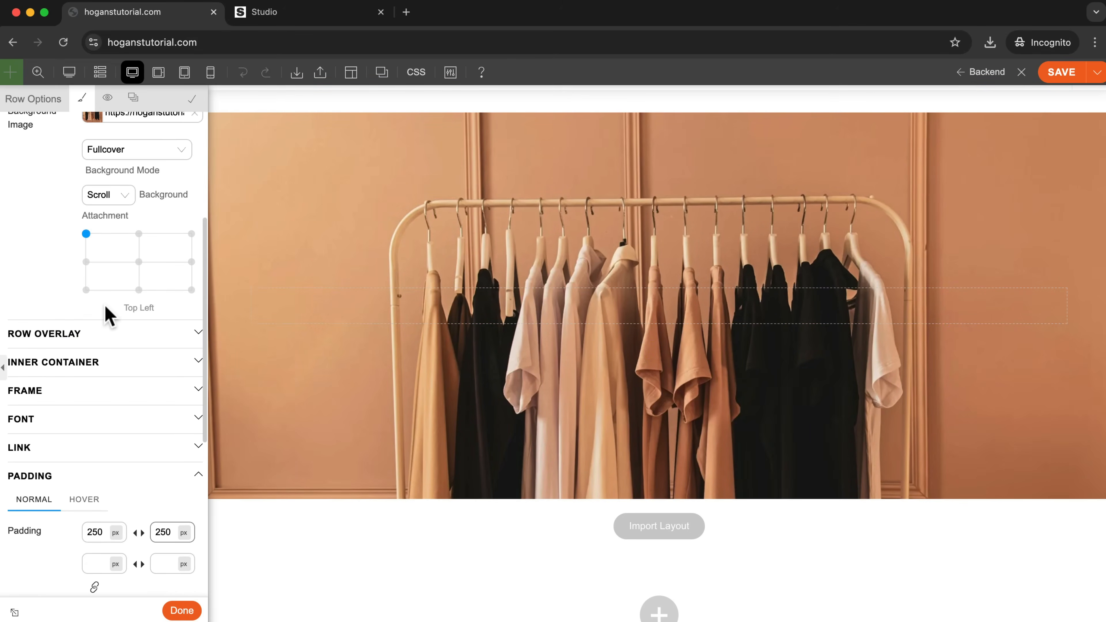
{"action": "left_click_drag", "start_coordinate": [89, 290], "coordinate": [139, 303]}
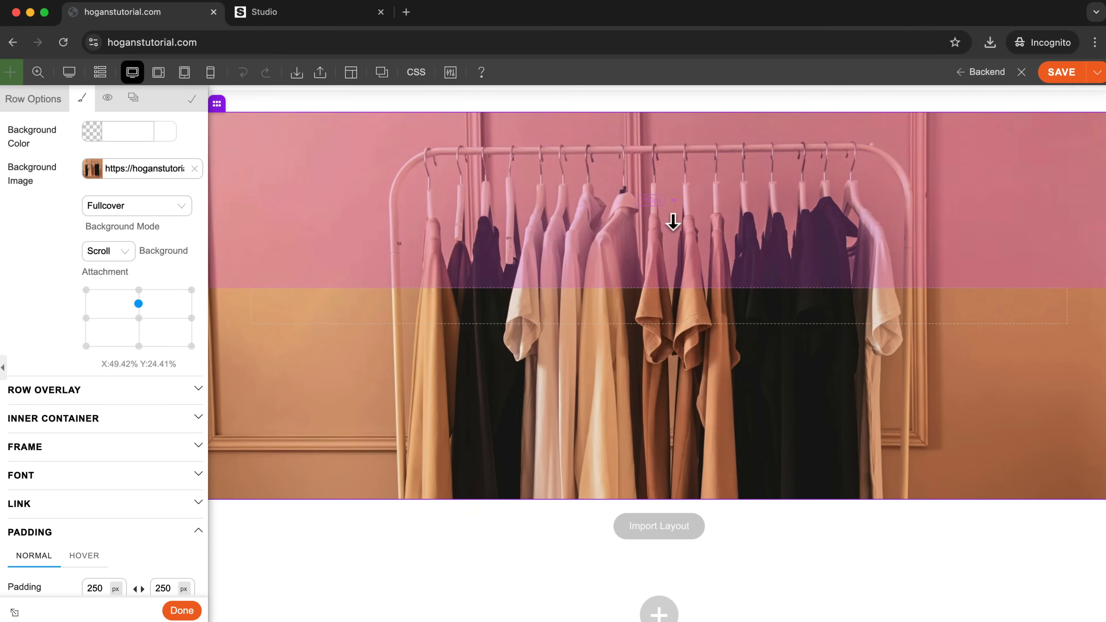
{"action": "scroll", "coordinate": [682, 218], "scroll_direction": "up", "scroll_amount": 2}
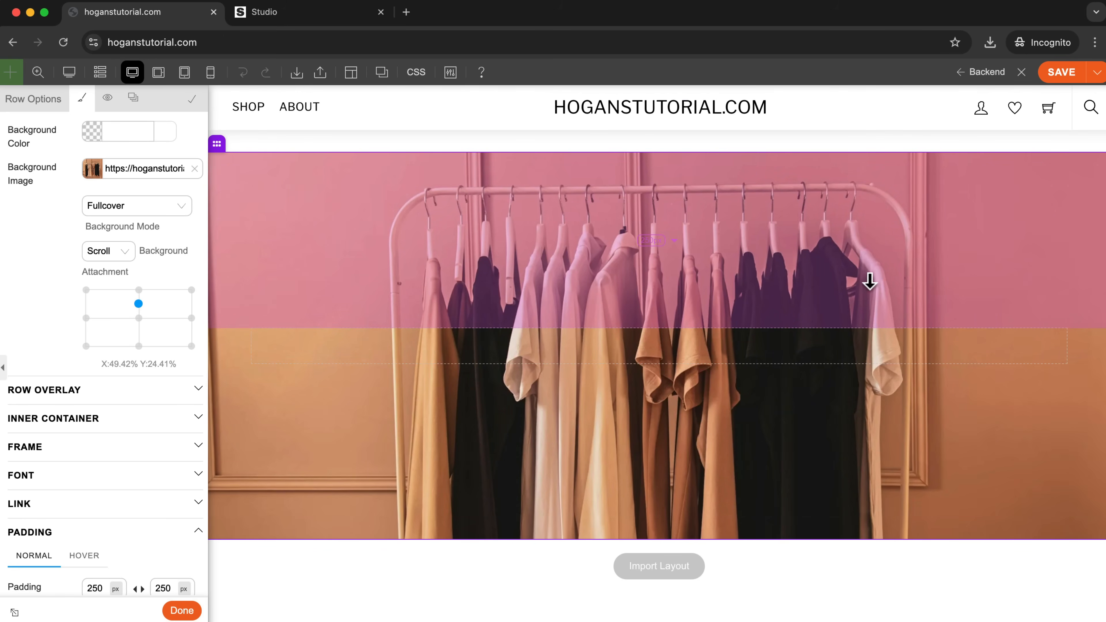
{"action": "left_click", "coordinate": [1058, 72]}
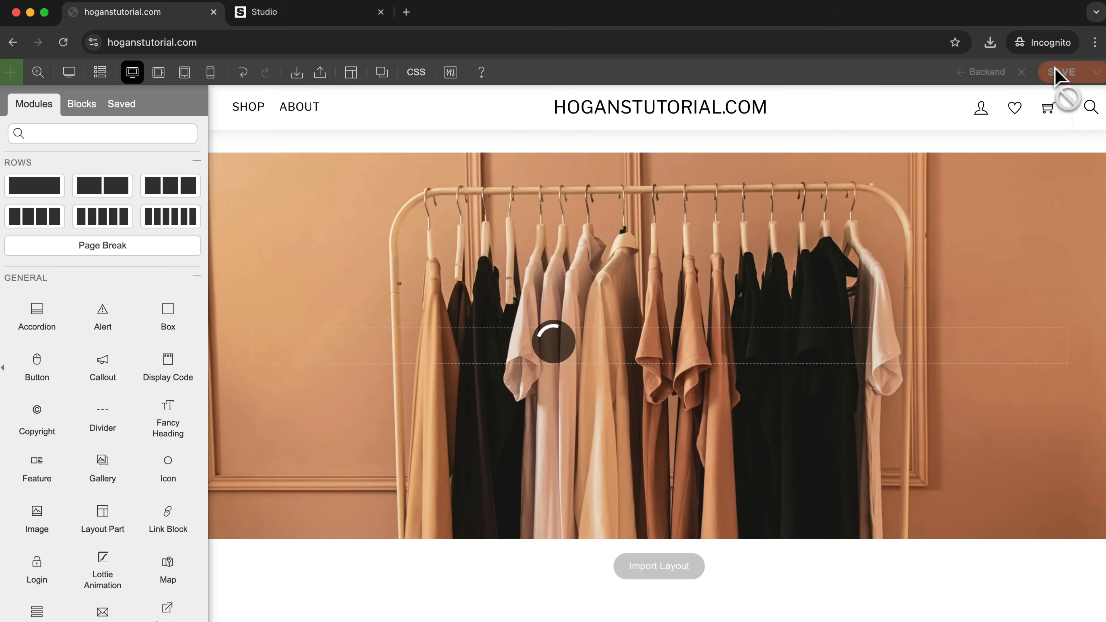
Add a Text module inside the hero row.
{"action": "scroll", "coordinate": [140, 432], "scroll_direction": "down", "scroll_amount": 6}
{"action": "scroll", "coordinate": [136, 434], "scroll_direction": "down", "scroll_amount": 2}
{"action": "left_click_drag", "start_coordinate": [29, 459], "coordinate": [635, 360]}
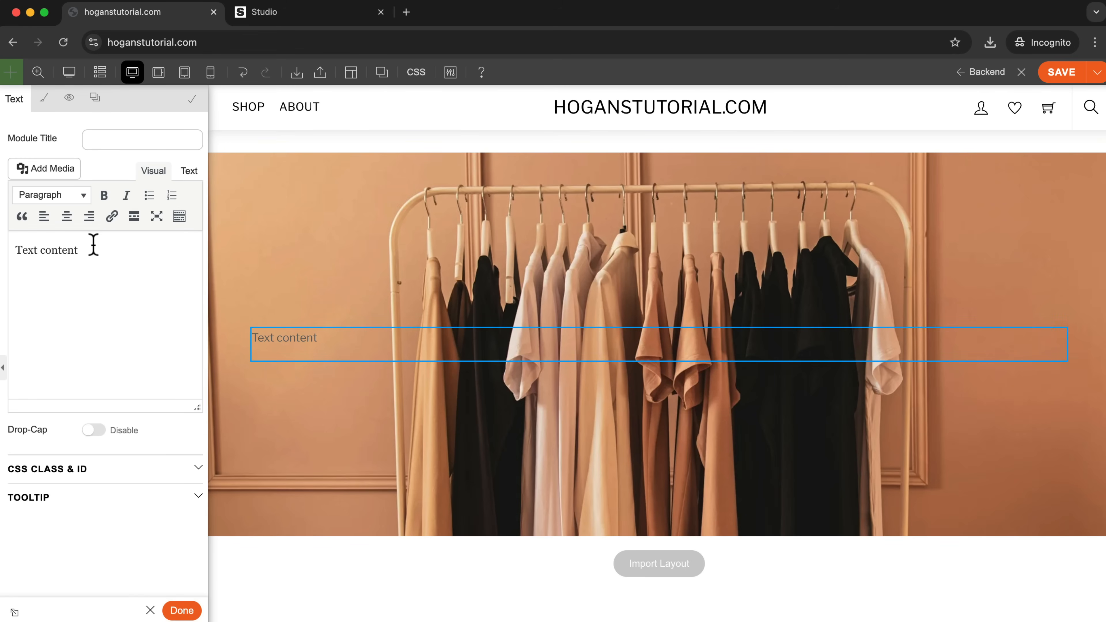
Copy the headline "Elevated Style, Premium Quality Apparel" from the Studio example site and replace the text module's placeholder with it.
{"action": "left_click", "coordinate": [299, 13]}
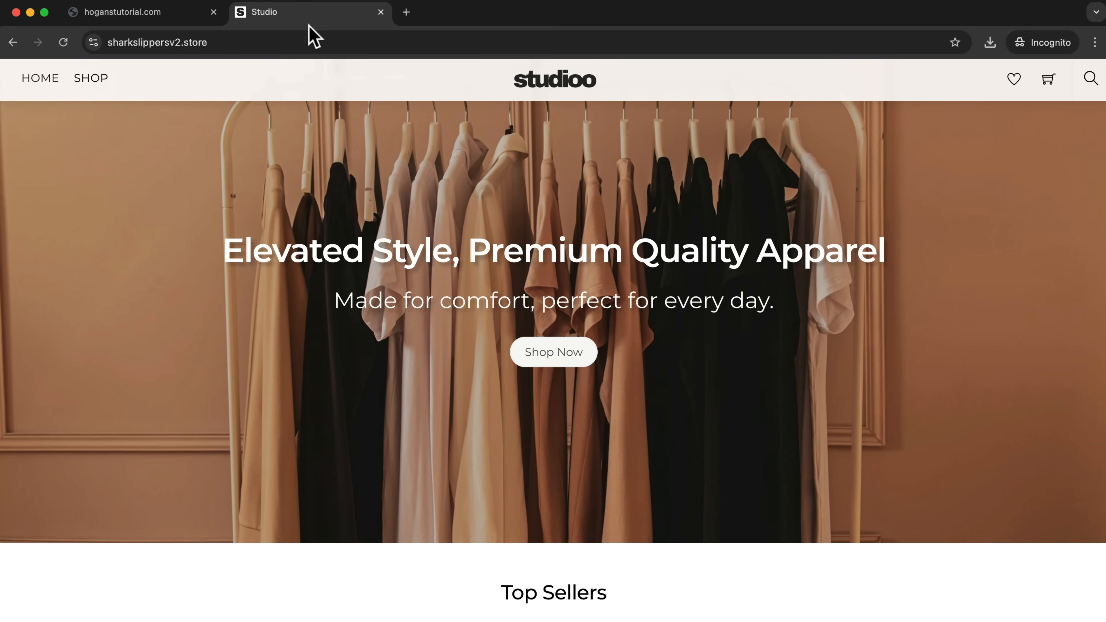
{"action": "left_click_drag", "start_coordinate": [233, 265], "coordinate": [860, 255]}
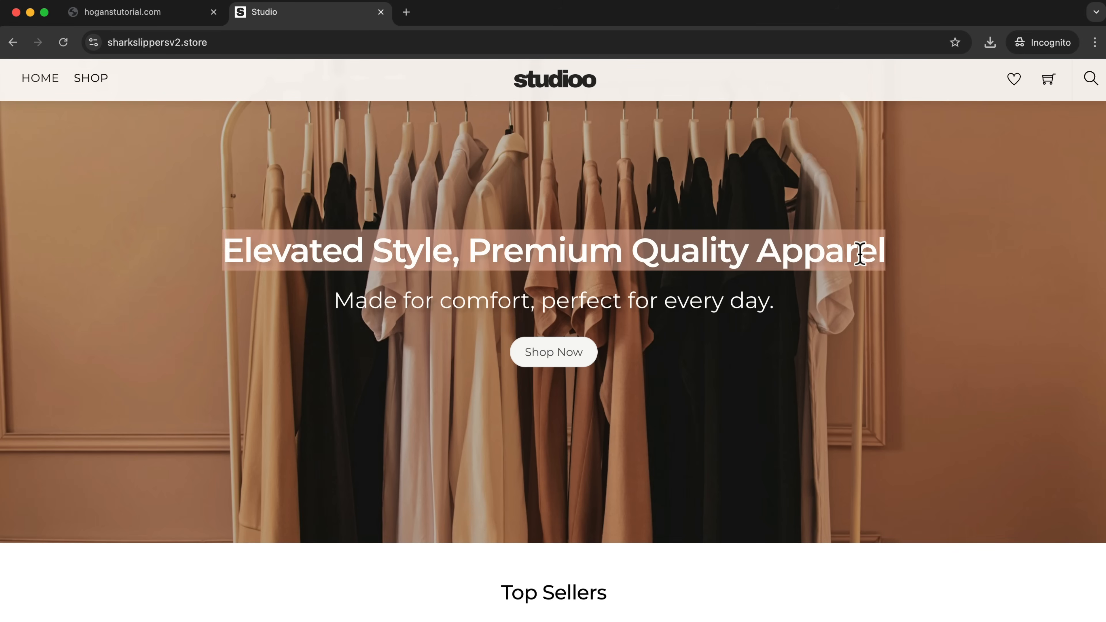
{"action": "right_click", "coordinate": [825, 252]}
{"action": "left_click", "coordinate": [853, 280]}
{"action": "left_click", "coordinate": [154, 17]}
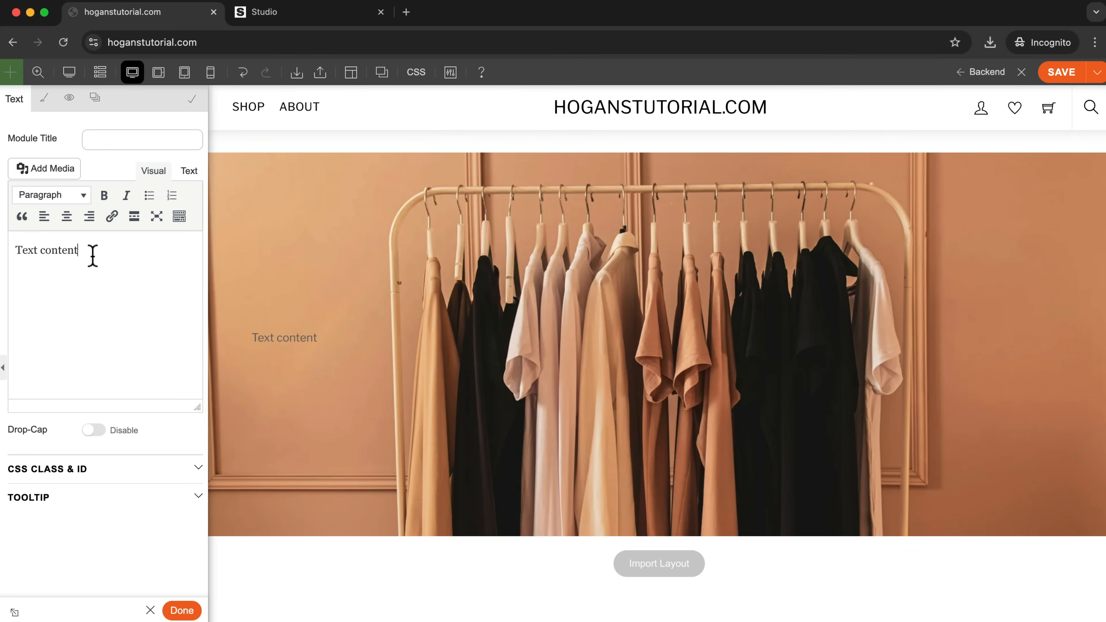
{"action": "left_click_drag", "start_coordinate": [97, 255], "coordinate": [15, 251]}
{"action": "key", "text": "super+v"}
Format the whole headline in the text module as Heading 1.
{"action": "key", "text": "super+a"}
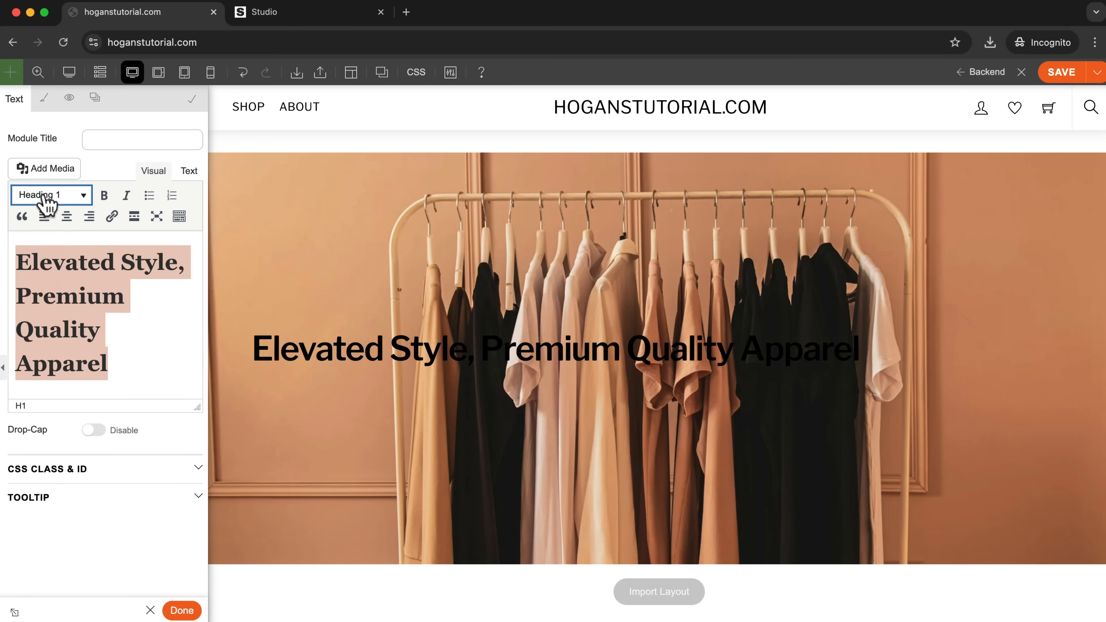
{"action": "left_click", "coordinate": [46, 196]}
{"action": "left_click", "coordinate": [40, 249]}
{"action": "left_click", "coordinate": [61, 195]}
{"action": "left_click", "coordinate": [30, 255]}
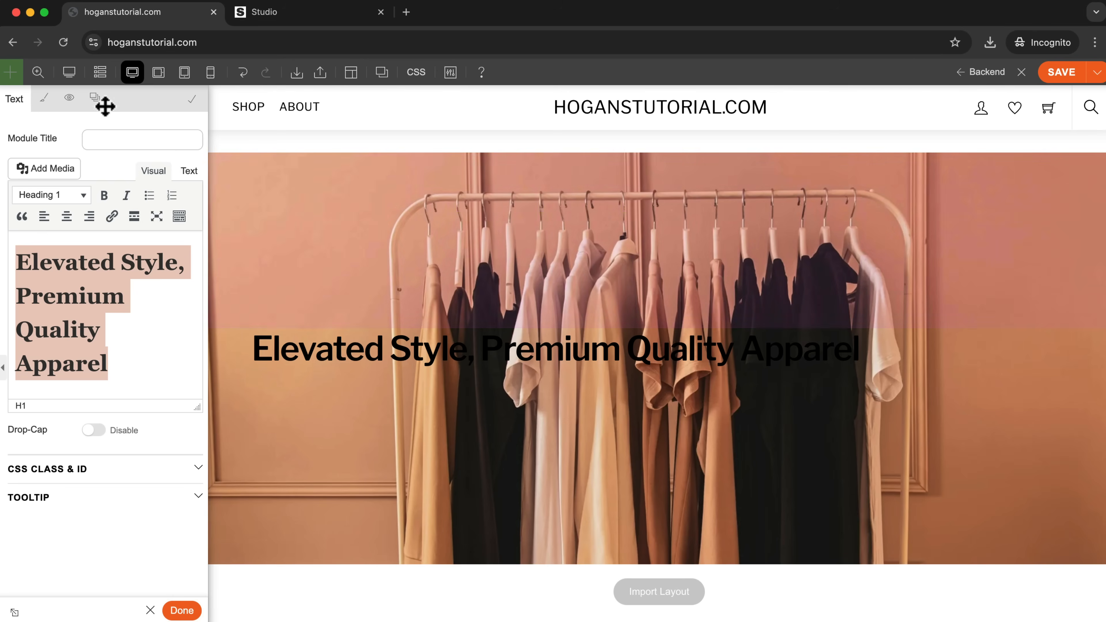
Center-align the headline text in the text module's font styling.
{"action": "left_click", "coordinate": [45, 101]}
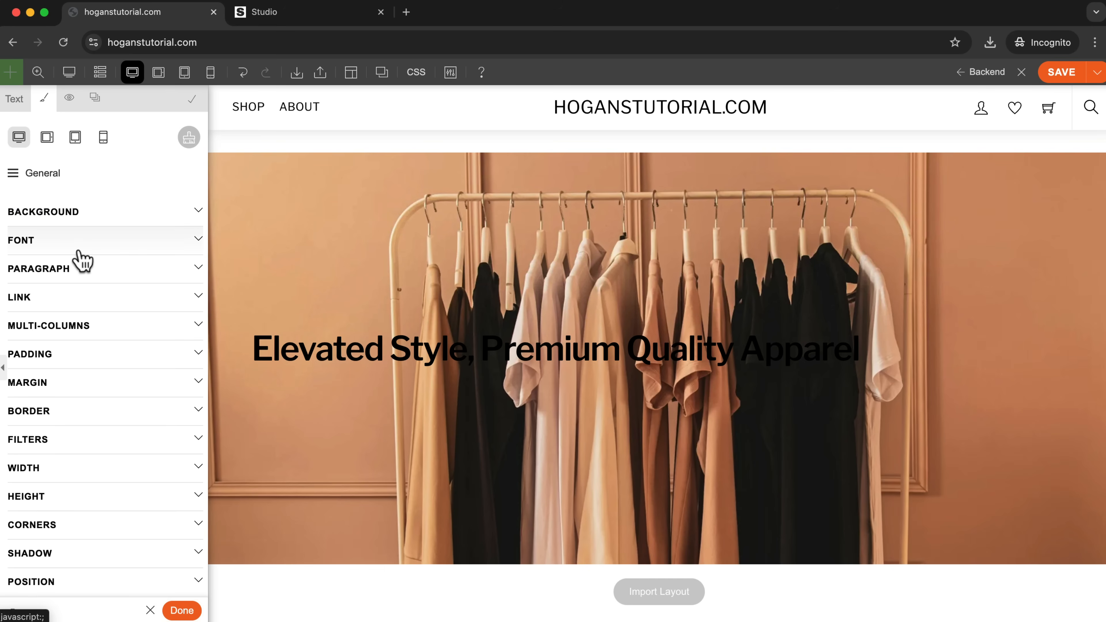
{"action": "left_click", "coordinate": [65, 244]}
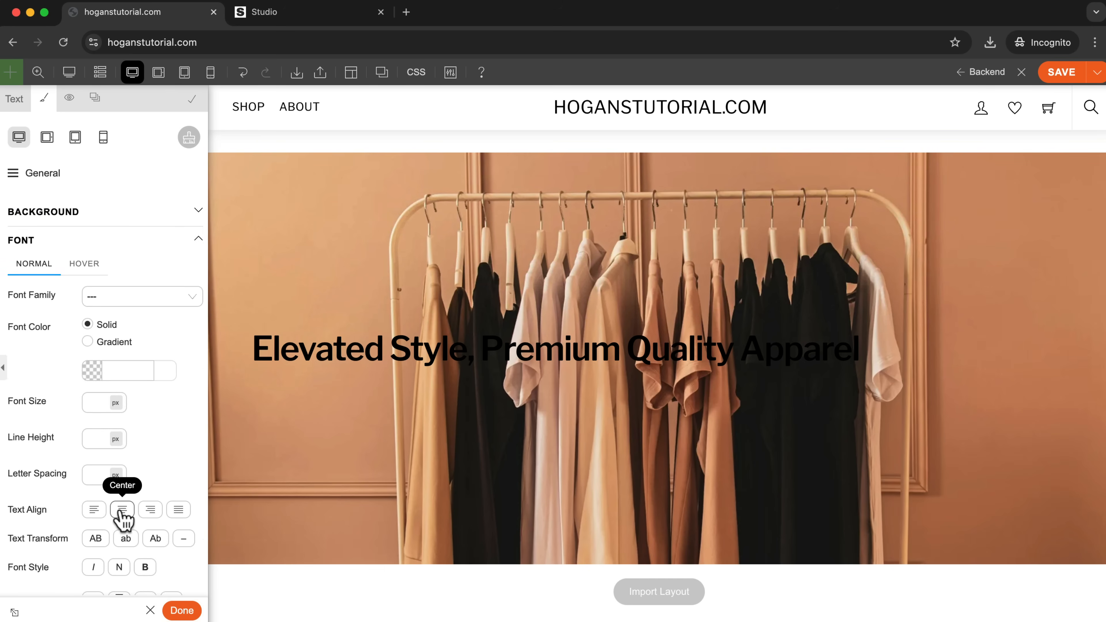
{"action": "left_click_drag", "start_coordinate": [7, 511], "coordinate": [41, 510]}
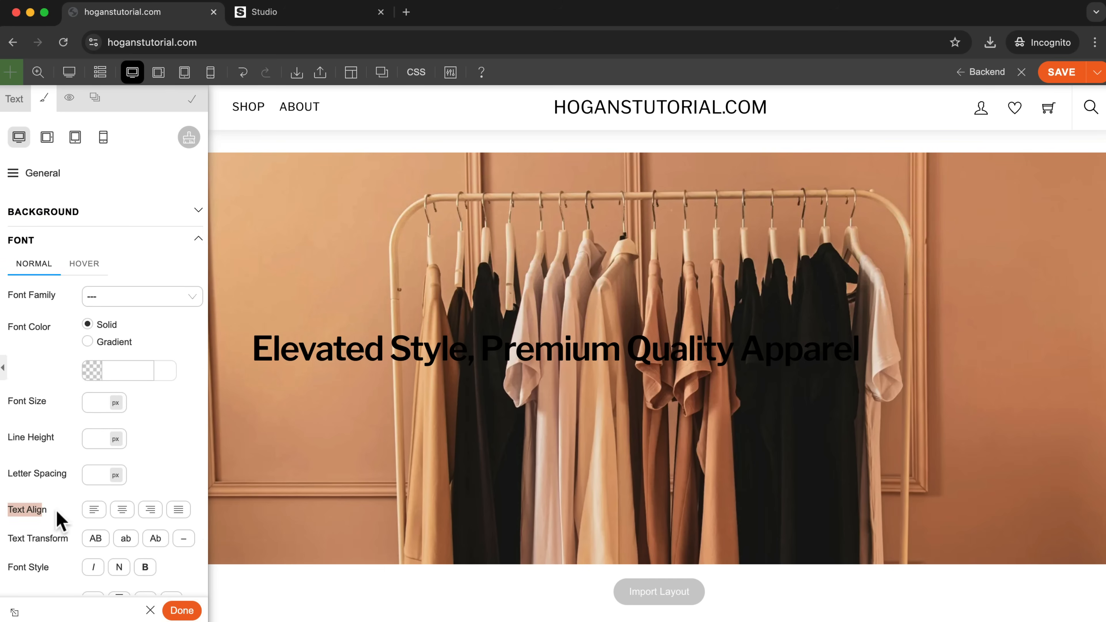
{"action": "left_click", "coordinate": [122, 513]}
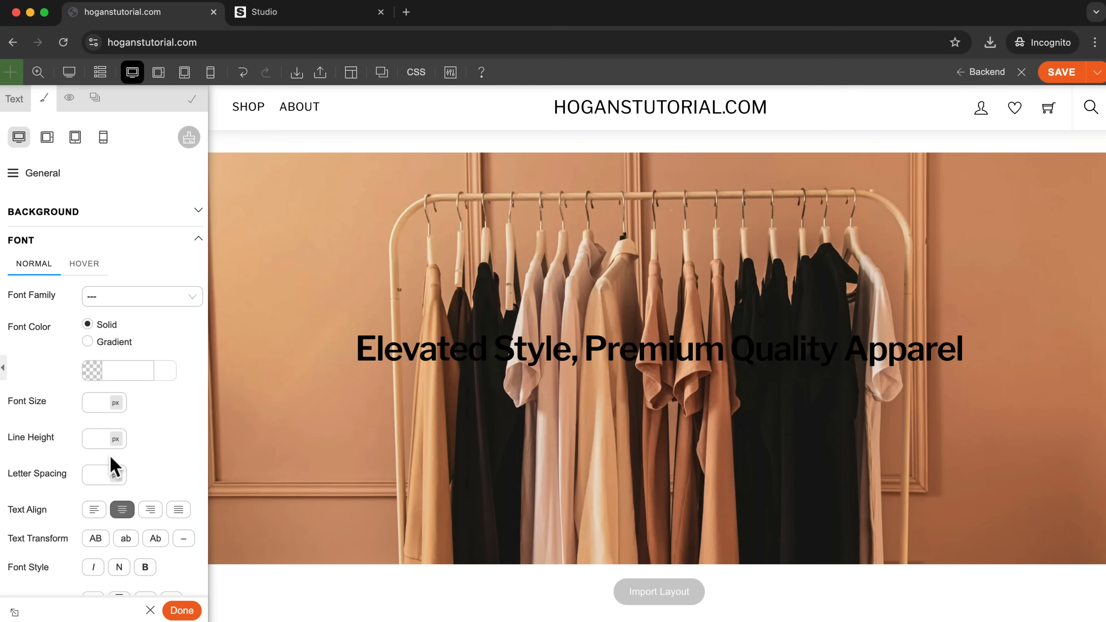
Set the headline's font color to solid white (#ffffff).
{"action": "left_click", "coordinate": [93, 373]}
{"action": "left_click_drag", "start_coordinate": [101, 409], "coordinate": [47, 538]}
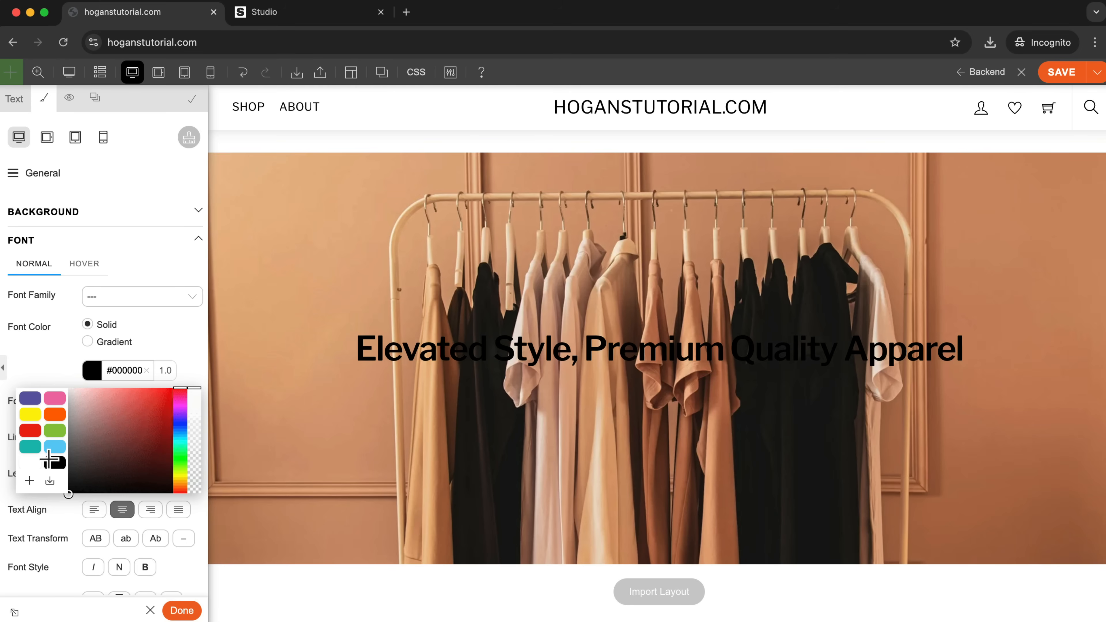
{"action": "left_click_drag", "start_coordinate": [50, 495], "coordinate": [17, 372]}
{"action": "left_click", "coordinate": [43, 367]}
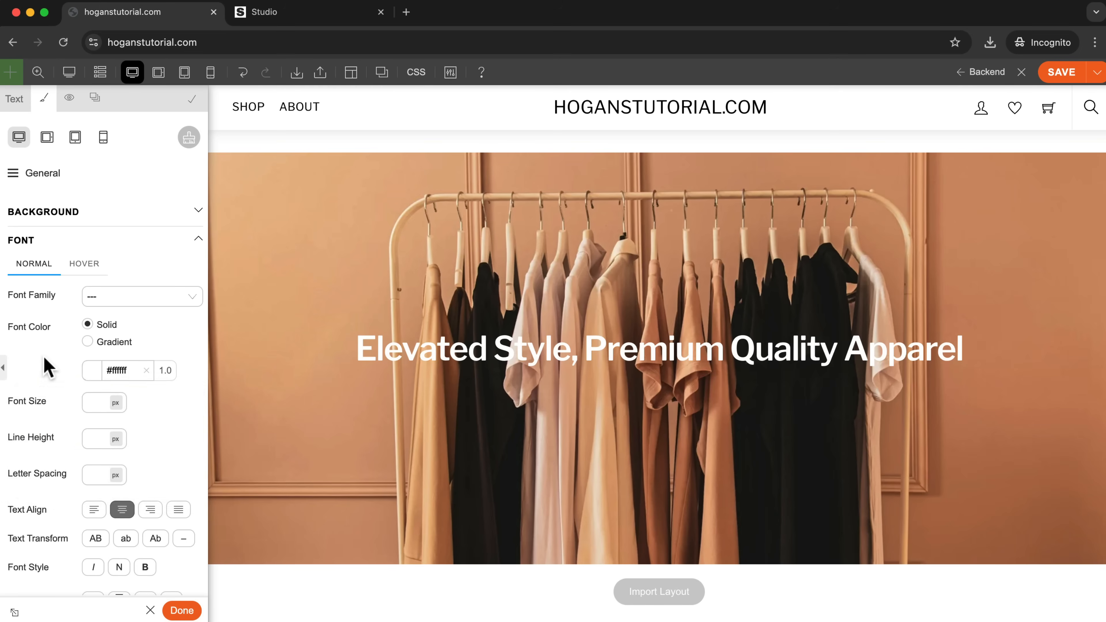
{"action": "scroll", "coordinate": [896, 438], "scroll_direction": "down", "scroll_amount": 1}
{"action": "scroll", "coordinate": [895, 437], "scroll_direction": "down", "scroll_amount": 2}
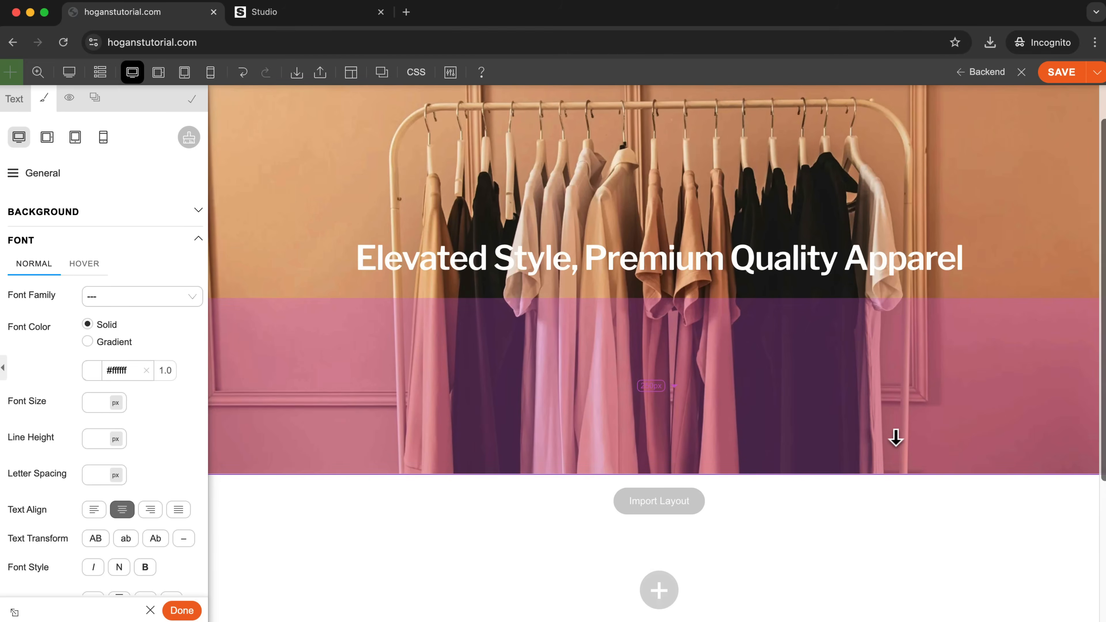
{"action": "scroll", "coordinate": [896, 439], "scroll_direction": "up", "scroll_amount": 1}
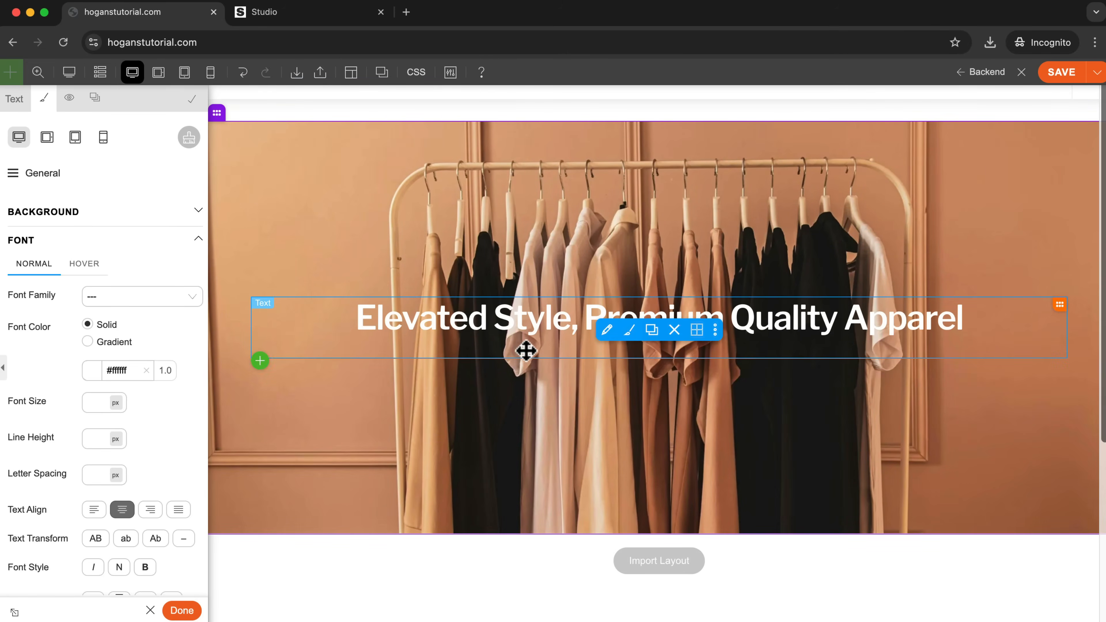
{"action": "scroll", "coordinate": [479, 340], "scroll_direction": "up", "scroll_amount": 1}
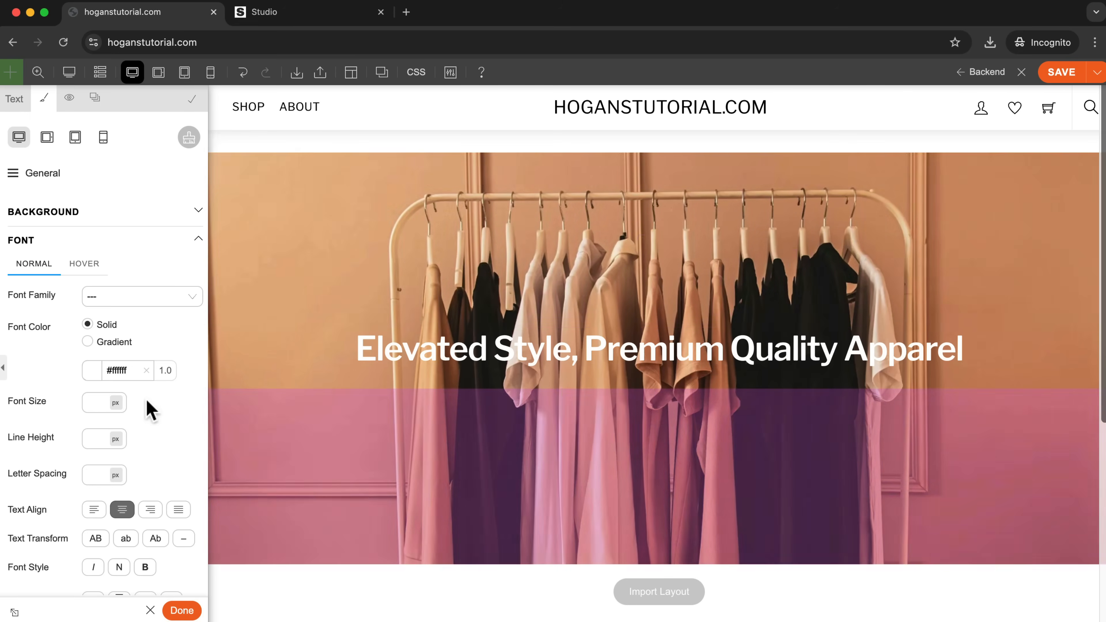
{"action": "scroll", "coordinate": [134, 415], "scroll_direction": "down", "scroll_amount": 10}
{"action": "scroll", "coordinate": [133, 415], "scroll_direction": "down", "scroll_amount": 4}
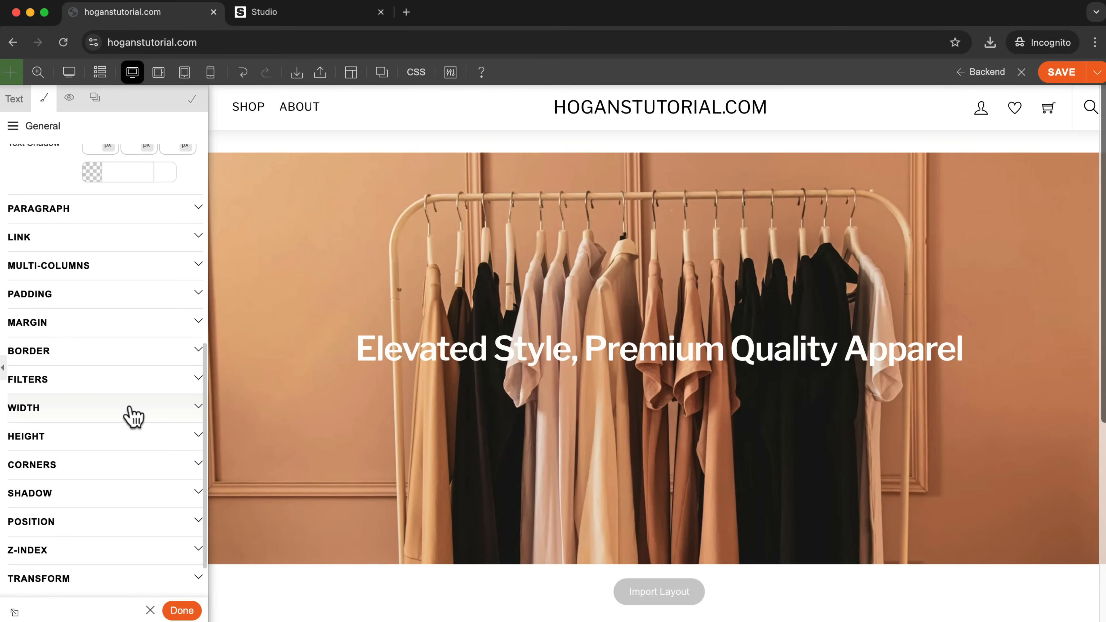
{"action": "left_click", "coordinate": [42, 440]}
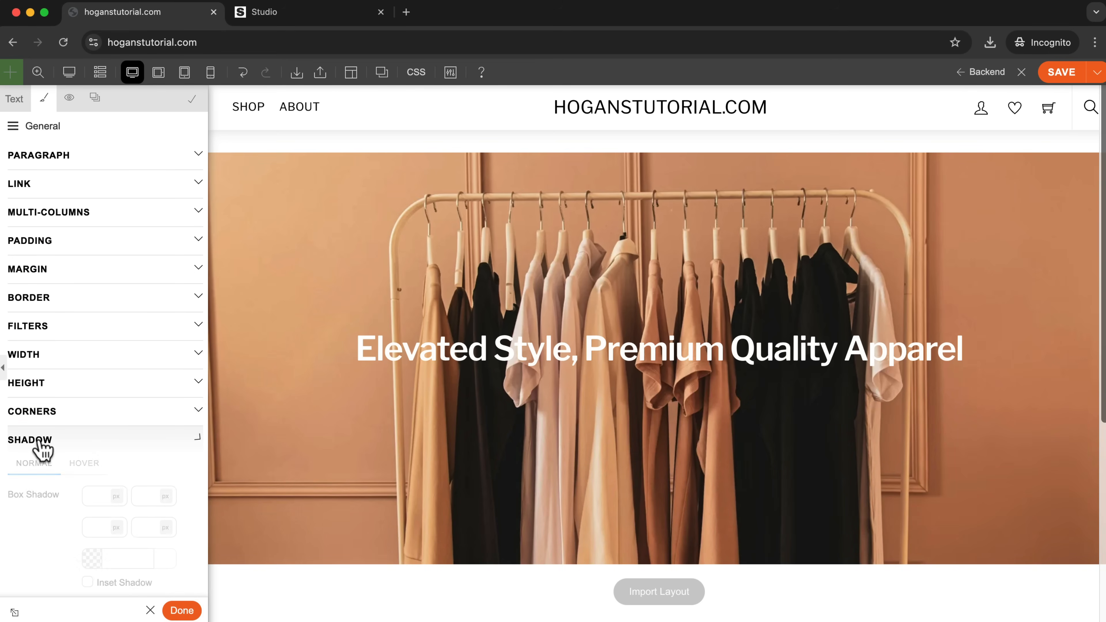
{"action": "scroll", "coordinate": [39, 437], "scroll_direction": "up", "scroll_amount": 15}
{"action": "scroll", "coordinate": [39, 436], "scroll_direction": "down", "scroll_amount": 9}
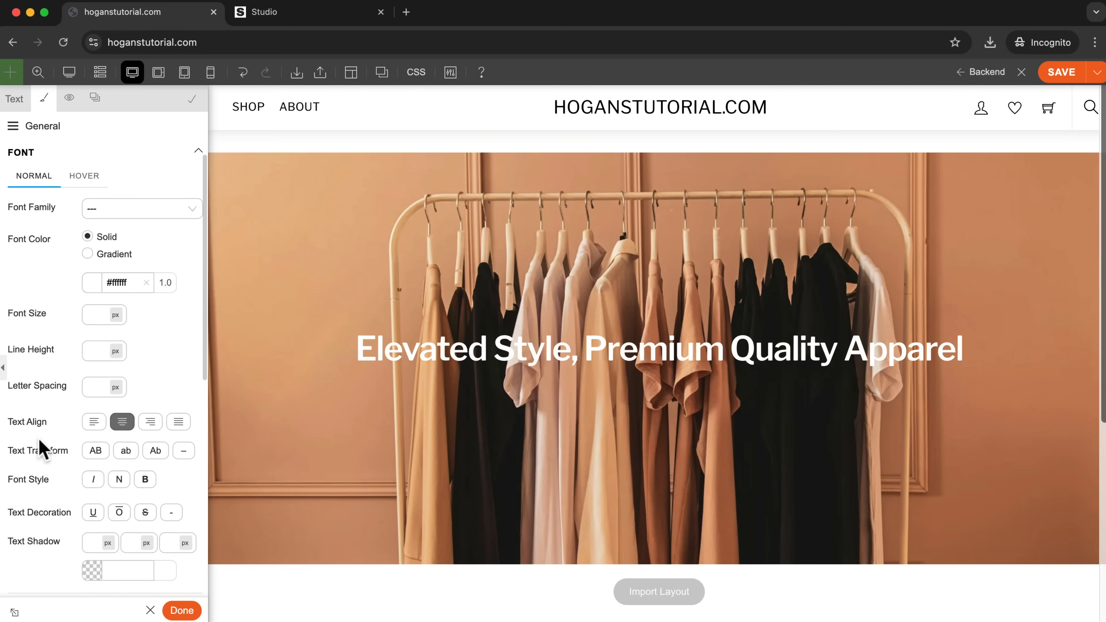
{"action": "left_click_drag", "start_coordinate": [12, 444], "coordinate": [58, 439]}
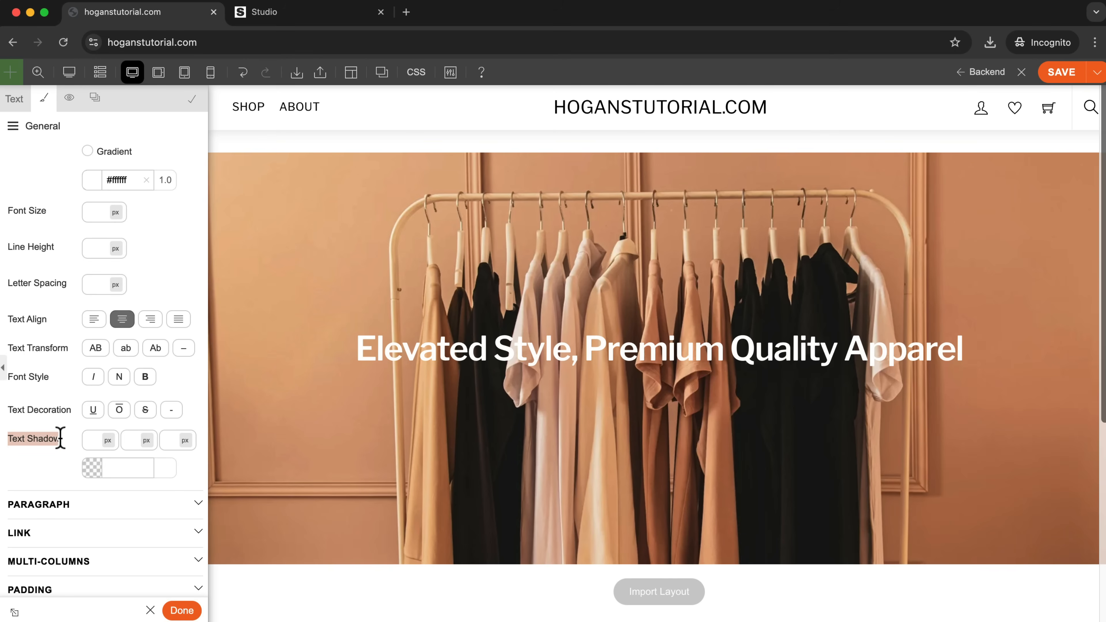
{"action": "scroll", "coordinate": [111, 494], "scroll_direction": "down", "scroll_amount": 16}
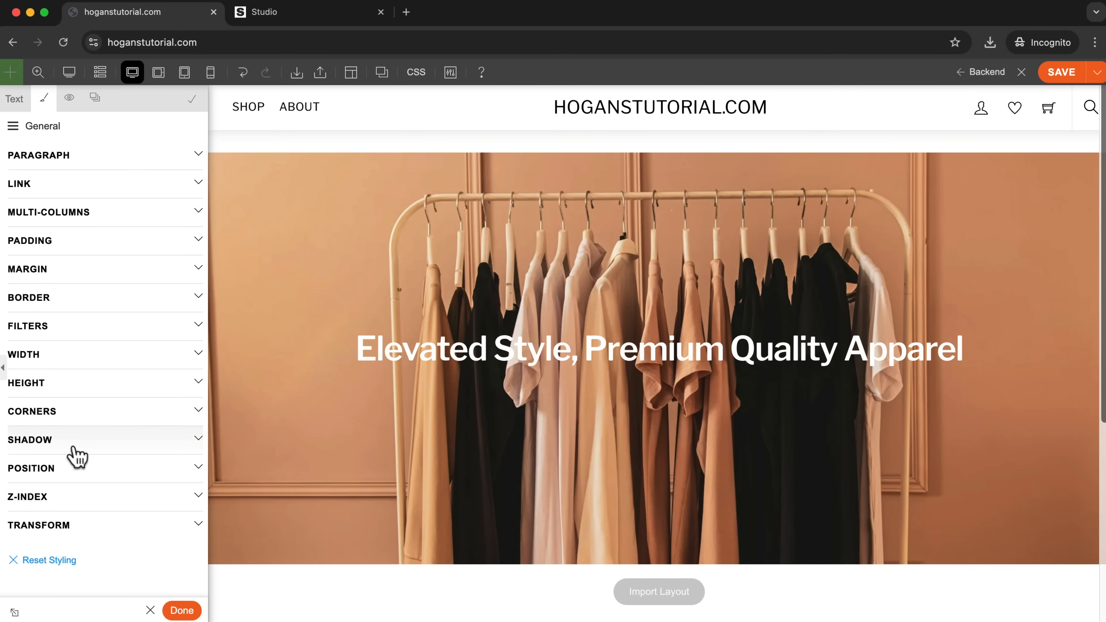
{"action": "scroll", "coordinate": [77, 455], "scroll_direction": "up", "scroll_amount": 20}
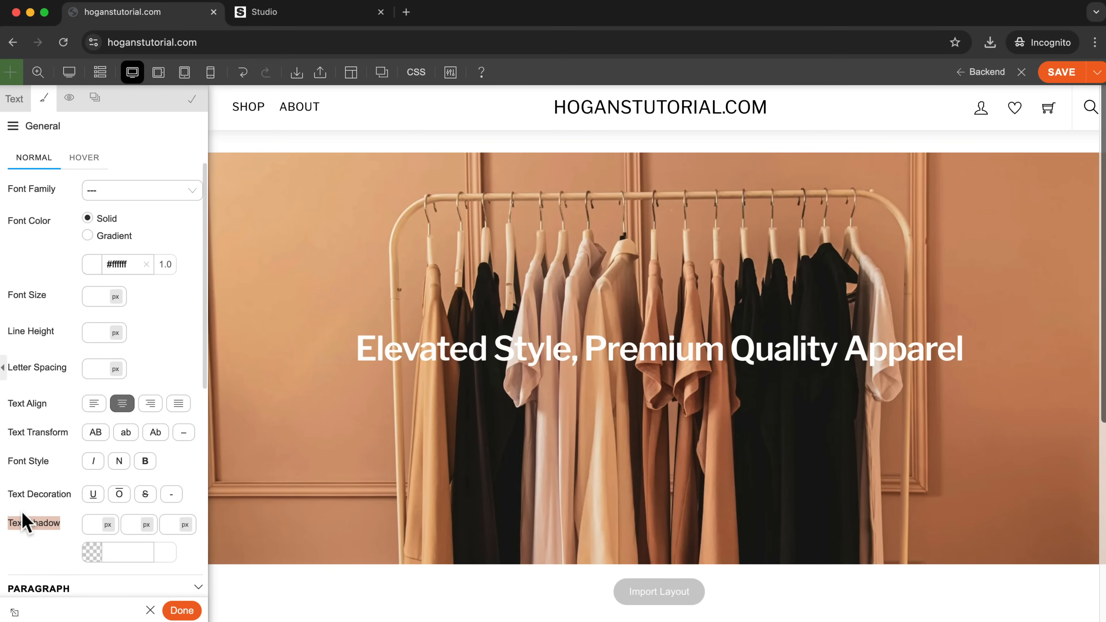
Give the headline a text shadow with 5 px horizontal offset, 5 px vertical offset and 5 px blur.
{"action": "scroll", "coordinate": [28, 520], "scroll_direction": "down", "scroll_amount": 3}
{"action": "left_click", "coordinate": [94, 460]}
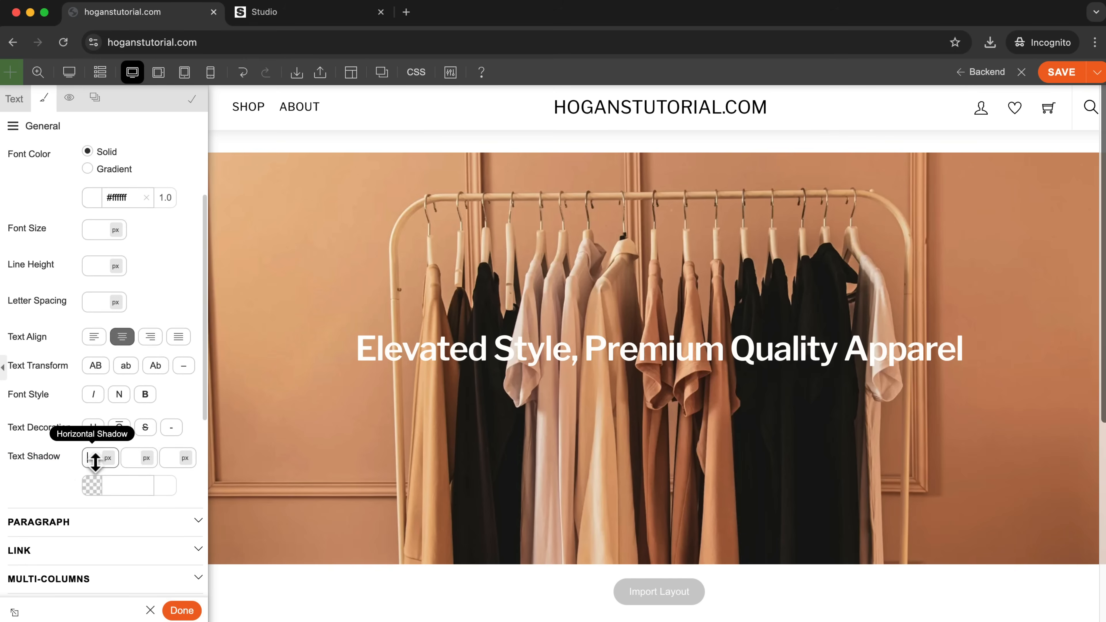
{"action": "type", "text": "5"}
{"action": "left_click", "coordinate": [131, 458]}
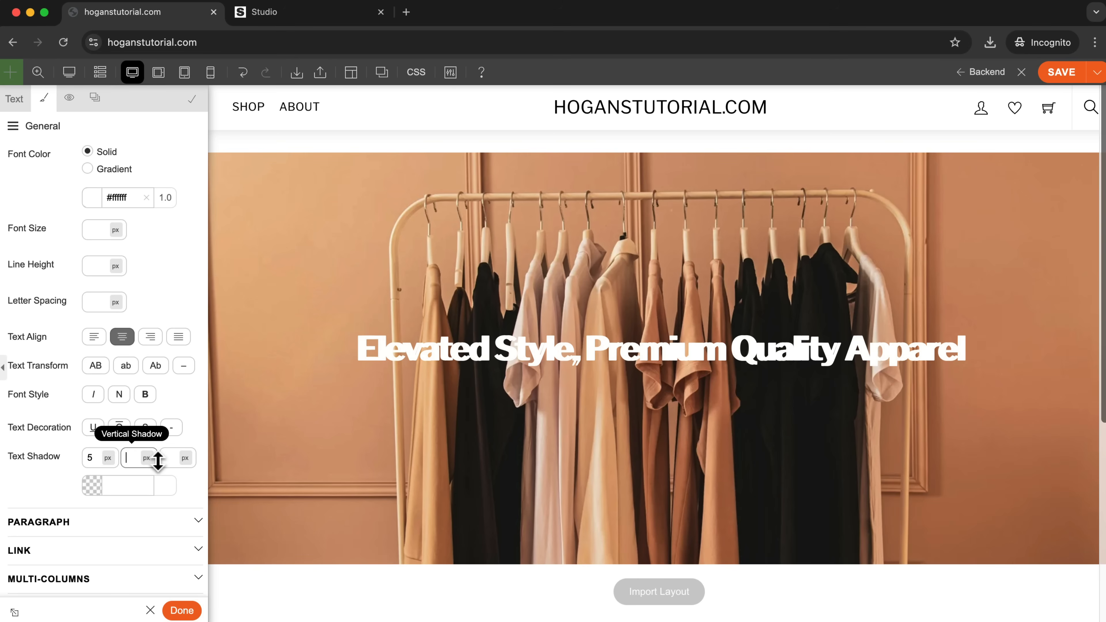
{"action": "type", "text": "5"}
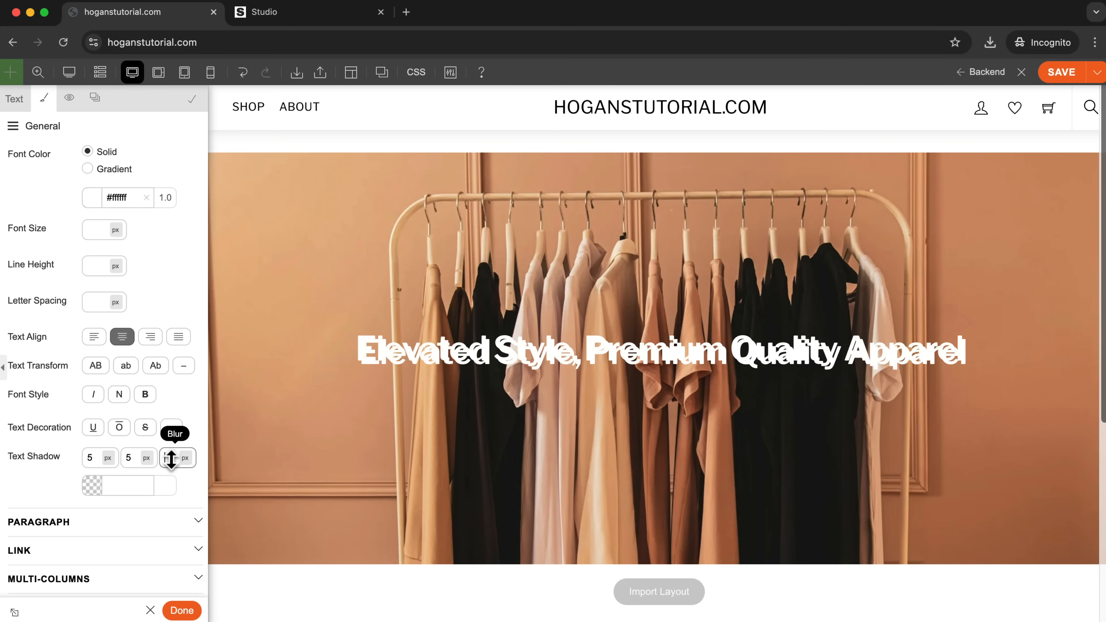
{"action": "type", "text": "5"}
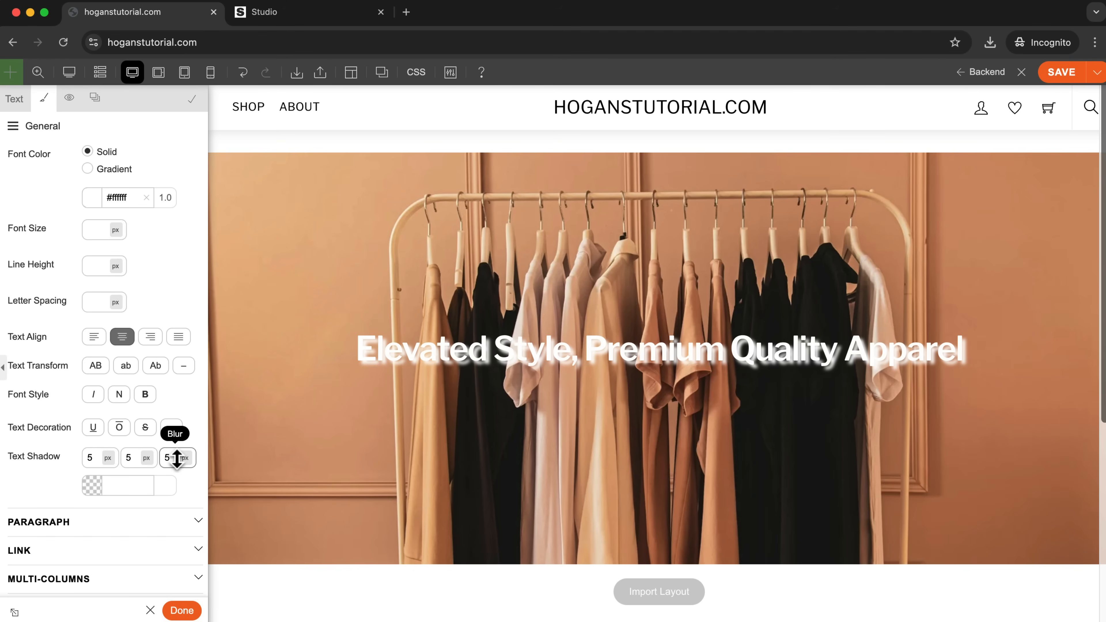
Set the headline's text shadow color to black (#000000) with an opacity of 0.3.
{"action": "left_click", "coordinate": [93, 487]}
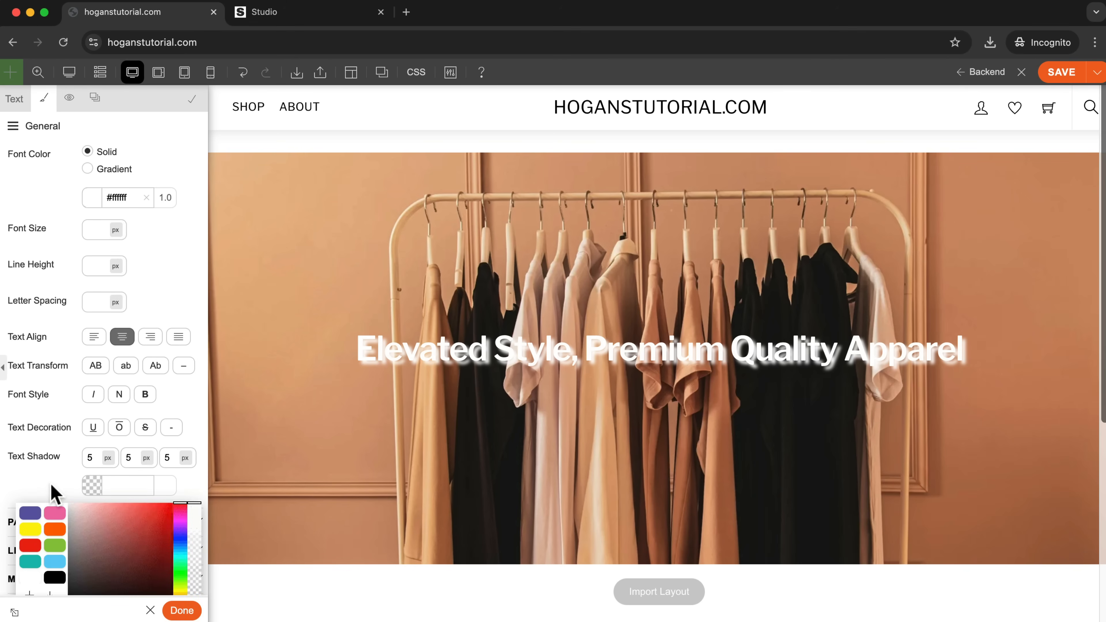
{"action": "scroll", "coordinate": [52, 492], "scroll_direction": "down", "scroll_amount": 3}
{"action": "left_click", "coordinate": [52, 488]}
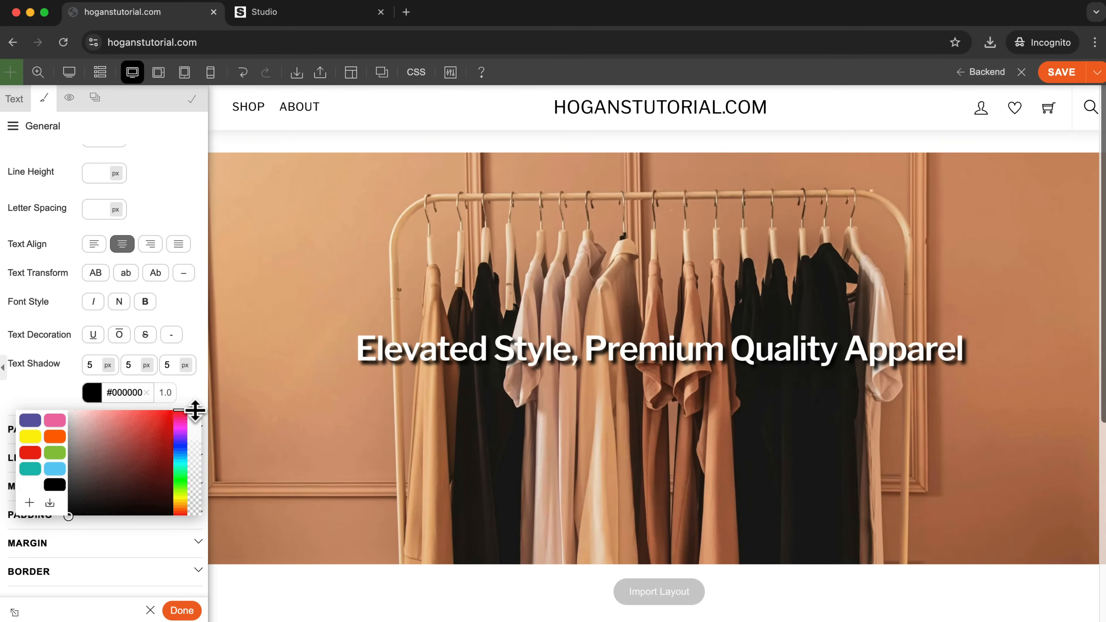
{"action": "left_click_drag", "start_coordinate": [194, 413], "coordinate": [194, 457]}
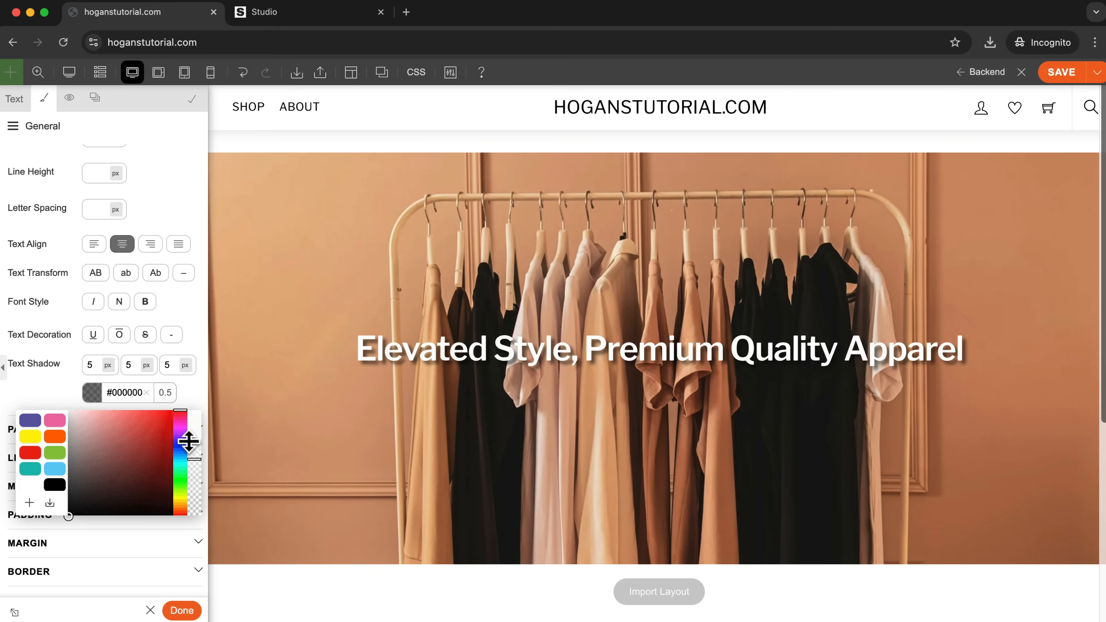
{"action": "left_click_drag", "start_coordinate": [190, 462], "coordinate": [190, 470]}
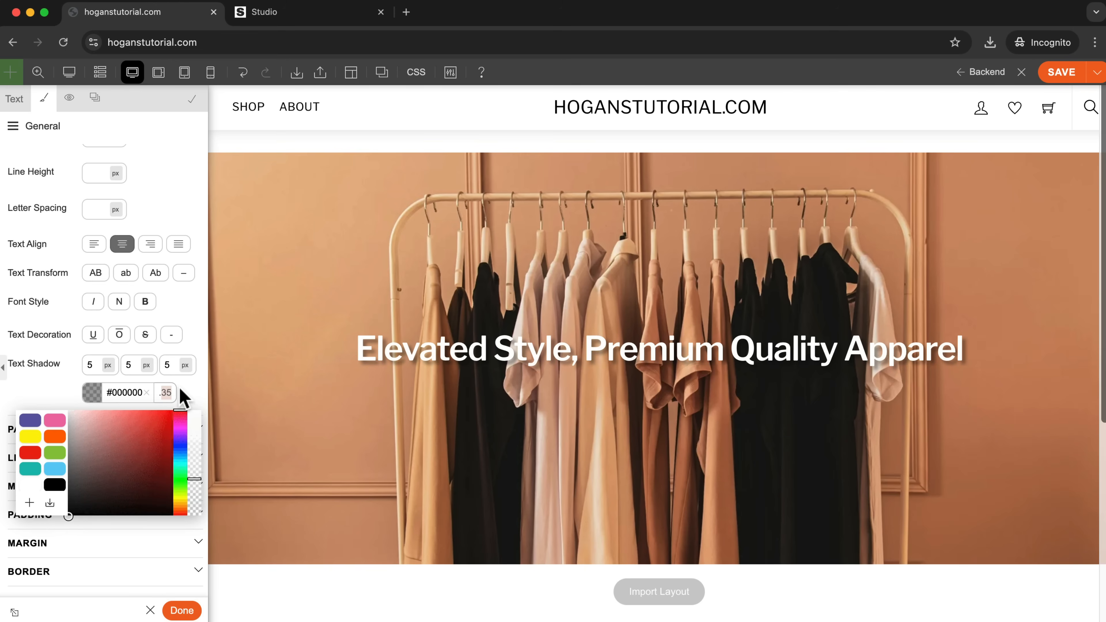
{"action": "type", "text": "3"}
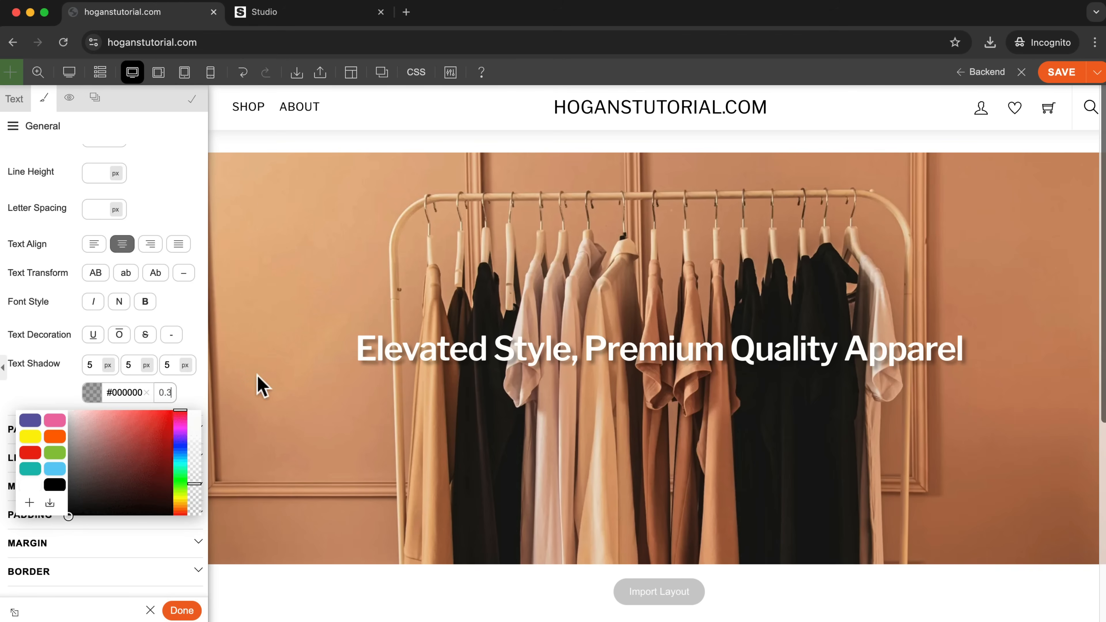
{"action": "left_click", "coordinate": [41, 399]}
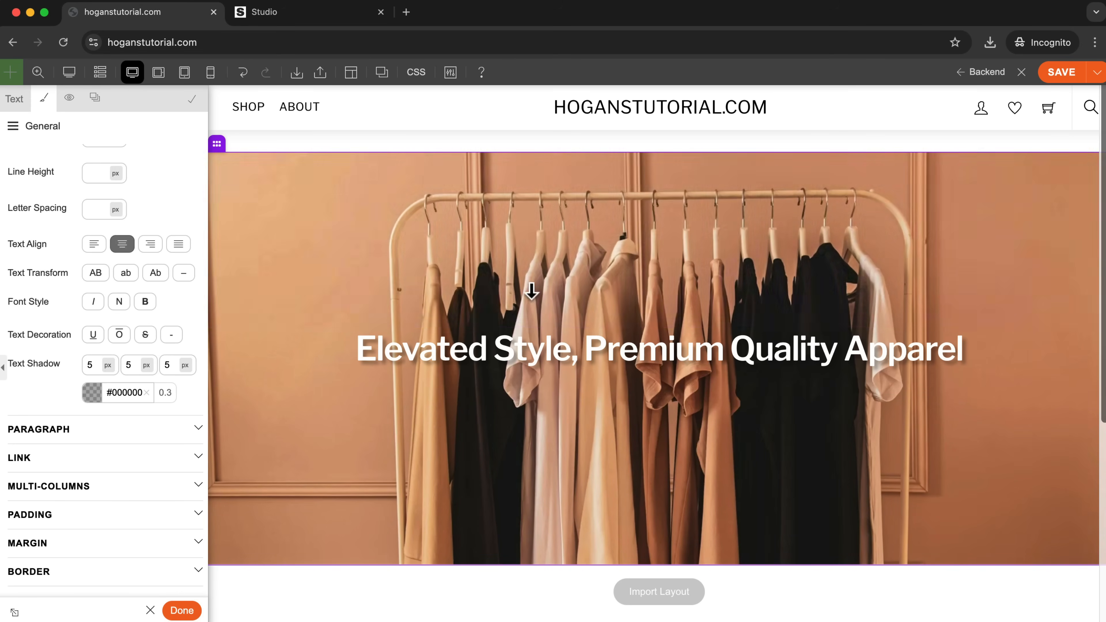
Finish editing the headline's text module and save the page.
{"action": "scroll", "coordinate": [740, 296], "scroll_direction": "down", "scroll_amount": 3}
{"action": "scroll", "coordinate": [739, 323], "scroll_direction": "up", "scroll_amount": 3}
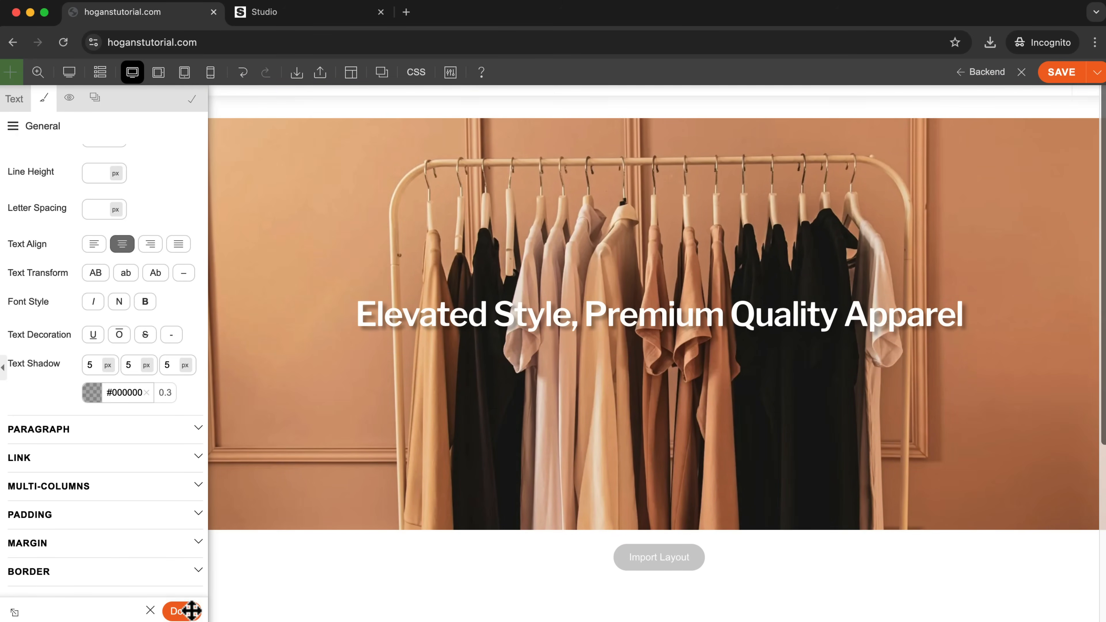
{"action": "left_click", "coordinate": [182, 612]}
{"action": "left_click", "coordinate": [1060, 73]}
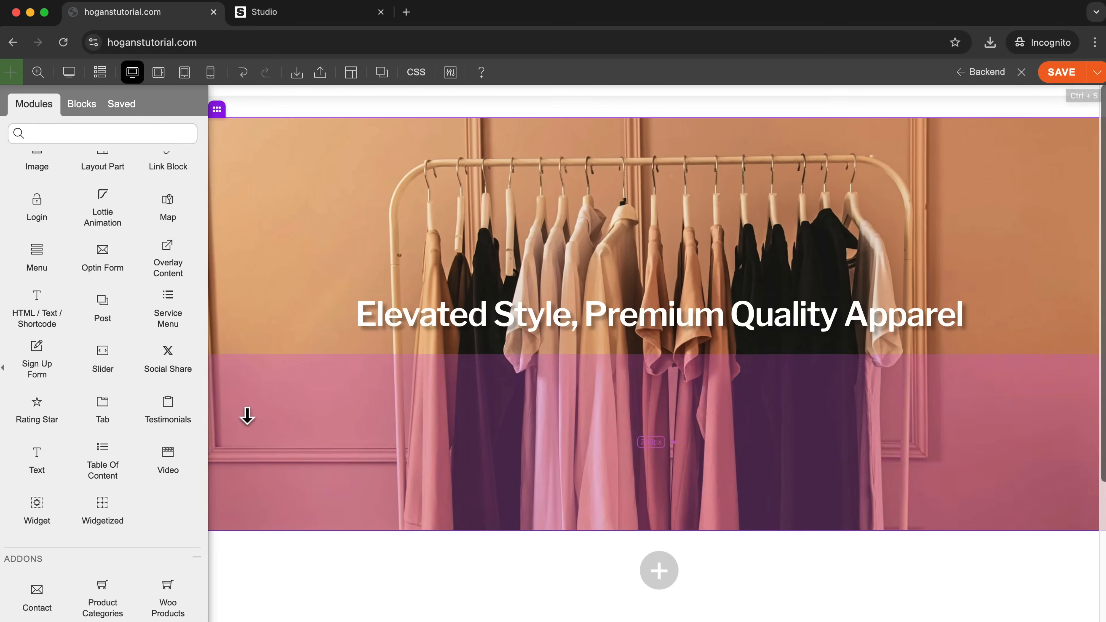
Add a second Text module directly below the headline and select its placeholder text.
{"action": "left_click_drag", "start_coordinate": [42, 459], "coordinate": [664, 354]}
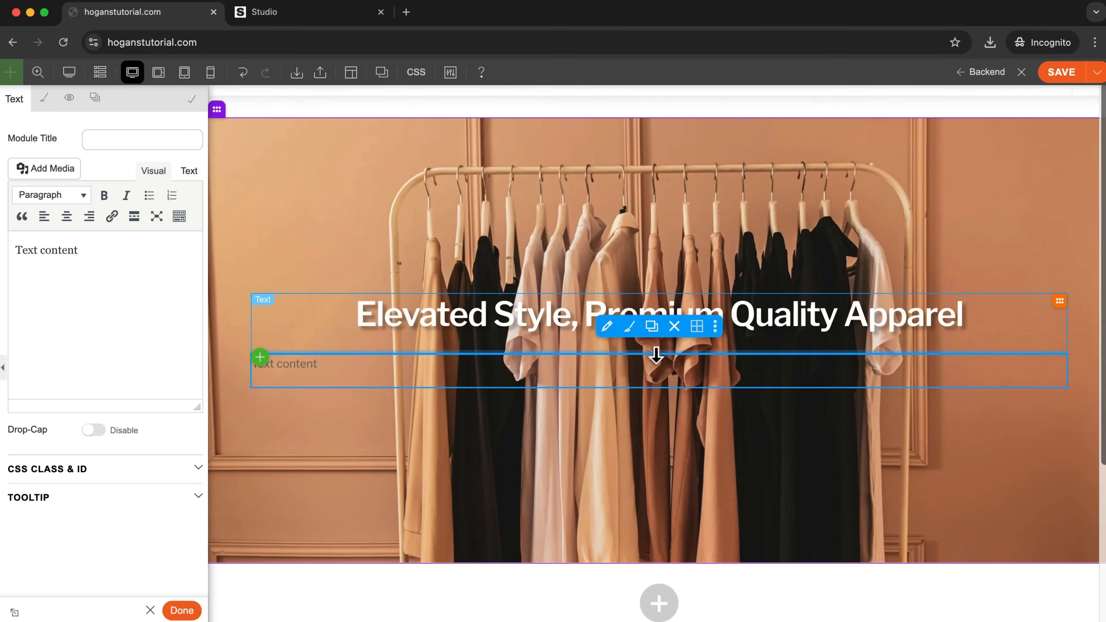
{"action": "triple_click", "coordinate": [57, 251]}
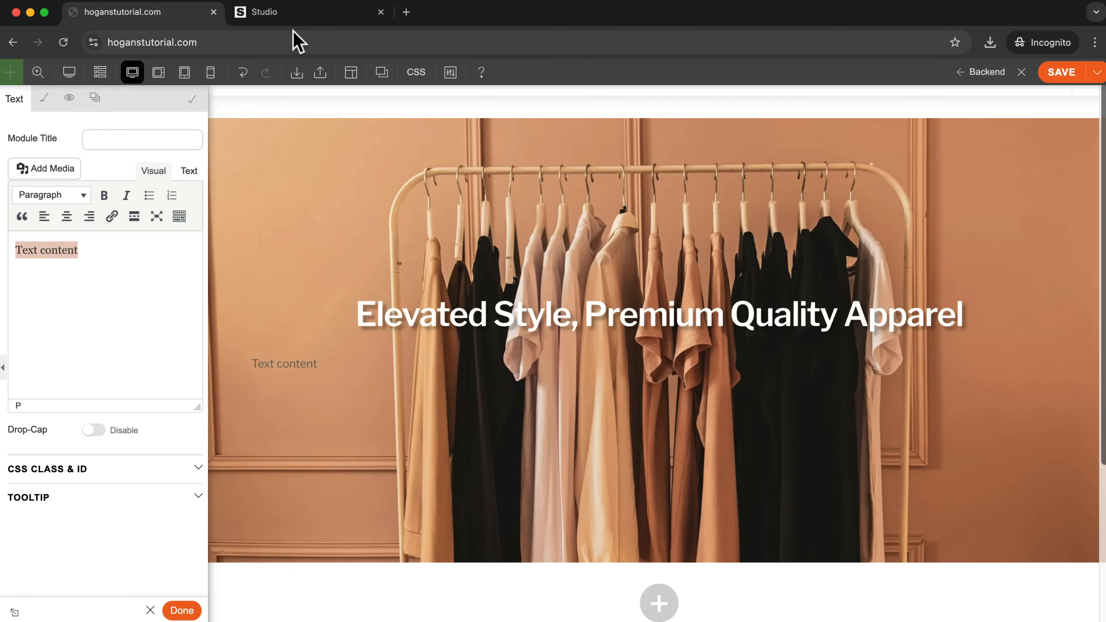
Copy the subheadline "Made for comfort, perfect for every day." from the Studio example site.
{"action": "left_click", "coordinate": [299, 17]}
{"action": "left_click_drag", "start_coordinate": [335, 300], "coordinate": [779, 303]}
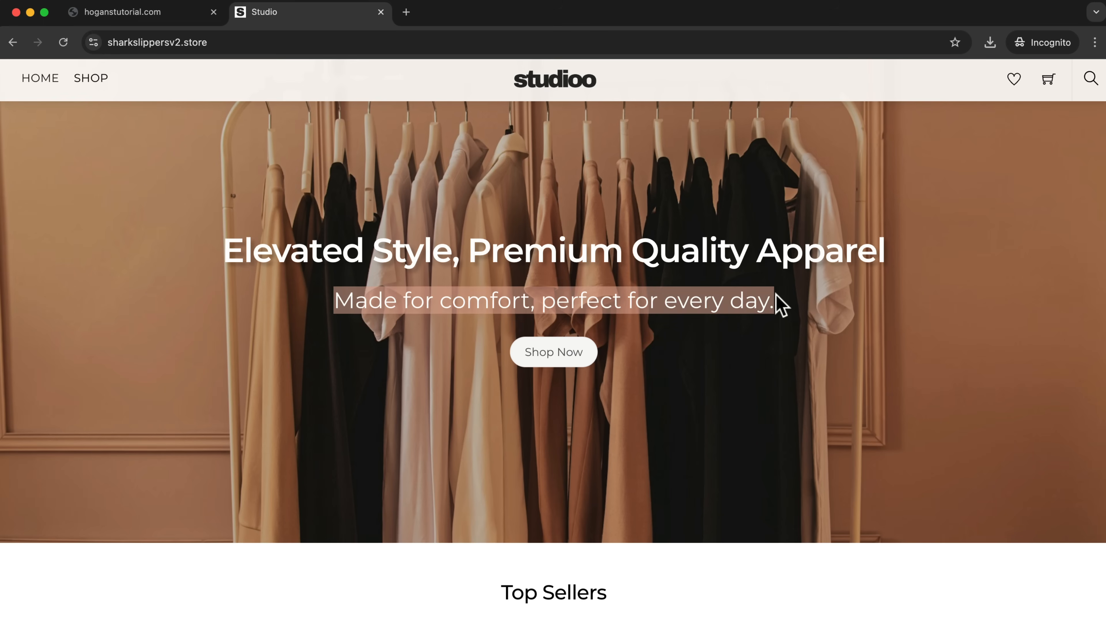
{"action": "right_click", "coordinate": [726, 300]}
{"action": "left_click", "coordinate": [771, 333]}
Switch to ChatGPT and ask it to rewrite 5 different variations of the ecommerce brand's sub headline "Made for comfort, perfect for every day.".
{"action": "type", "text": "plea"}
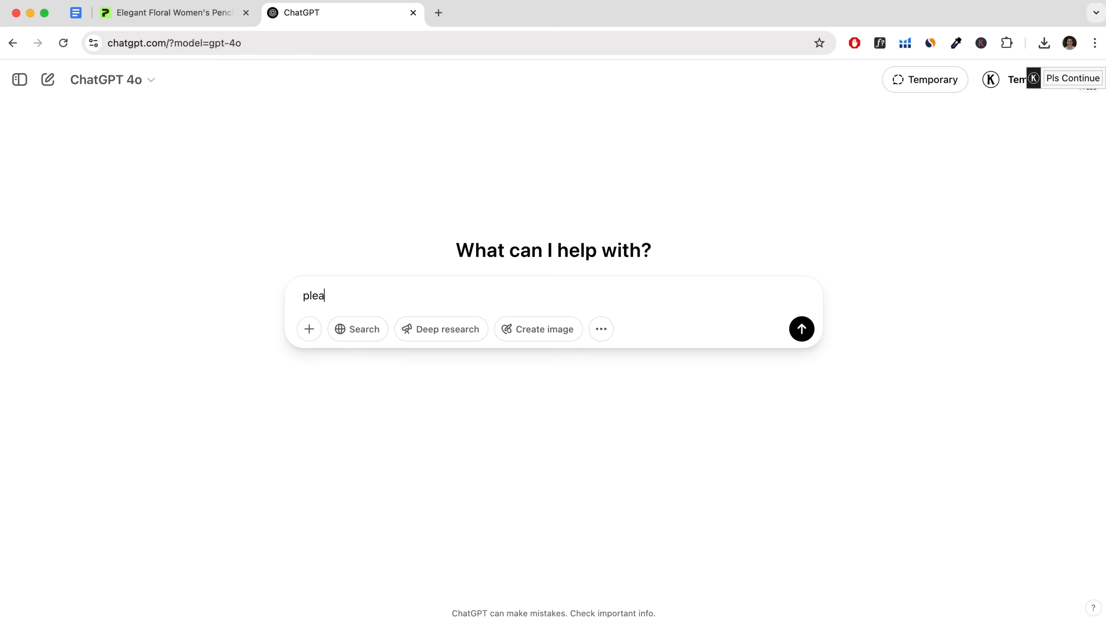
{"action": "type", "text": "se "}
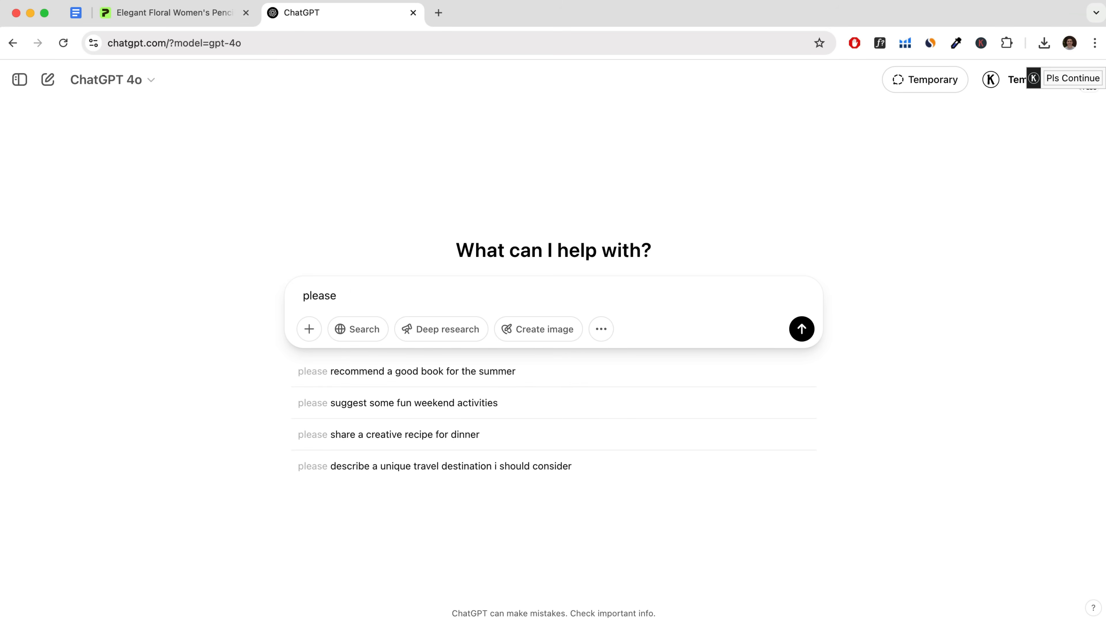
{"action": "type", "text": "rewrite 5"}
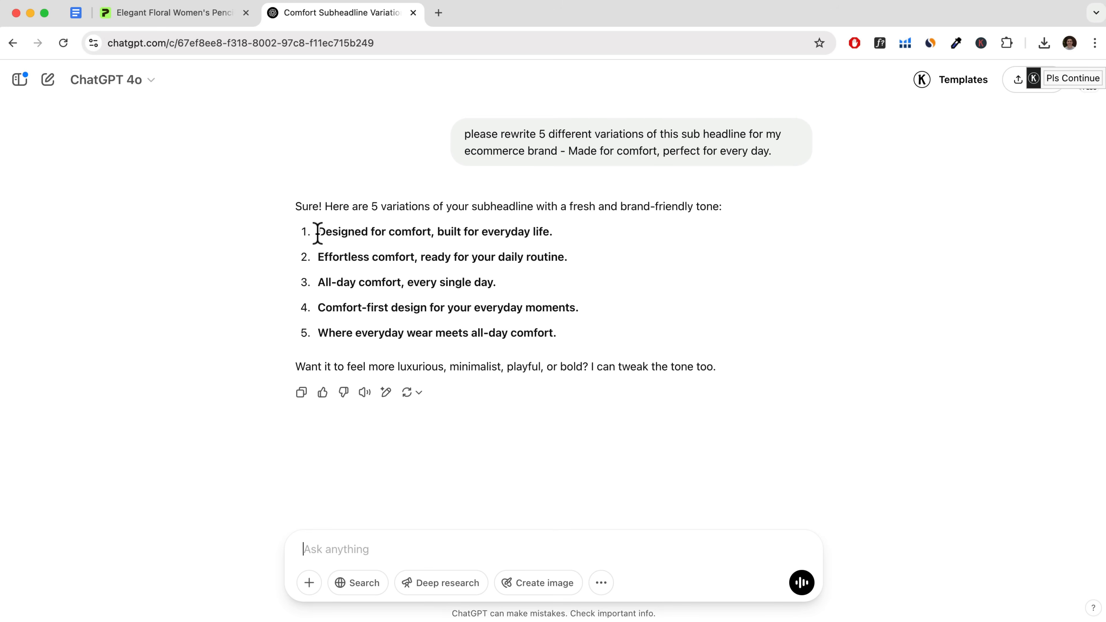
Copy "Designed for comfort, built for everyday" from the first suggested variation.
{"action": "mouse_move", "coordinate": [320, 233]}
{"action": "left_mouse_down"}
{"action": "mouse_move", "coordinate": [551, 235]}
{"action": "mouse_move", "coordinate": [334, 229]}
{"action": "mouse_move", "coordinate": [318, 239]}
{"action": "left_mouse_up"}
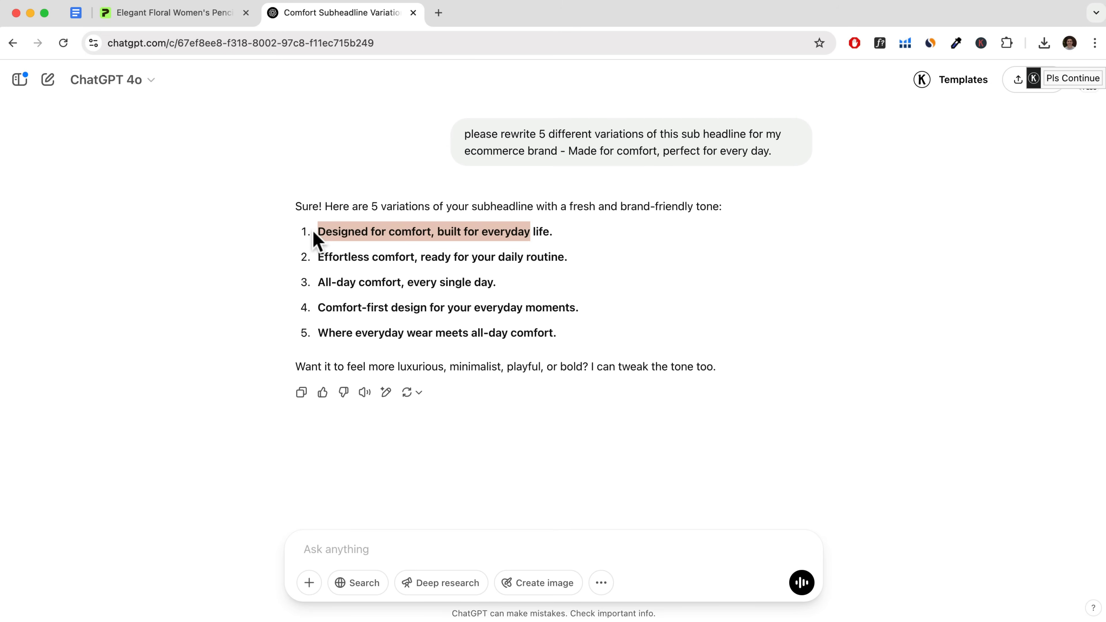
{"action": "right_click", "coordinate": [463, 236]}
{"action": "left_click", "coordinate": [509, 265]}
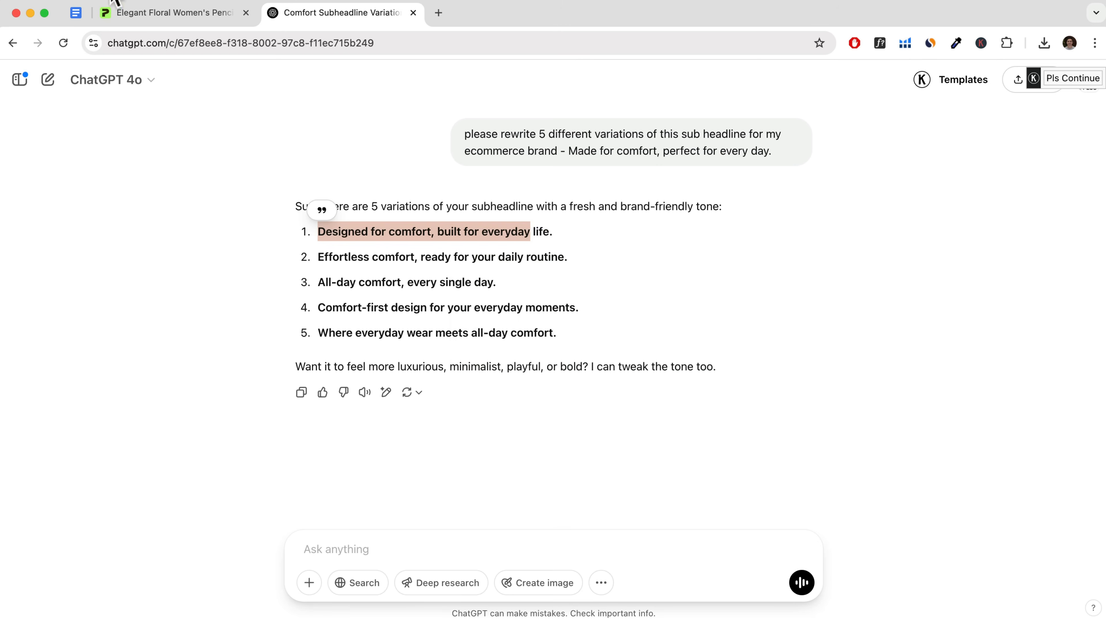
Switch back to the page builder and replace the new Text module's placeholder with "Designed for comfort, built for everyday", matching the existing style.
{"action": "left_click", "coordinate": [30, 13]}
{"action": "left_click", "coordinate": [165, 18]}
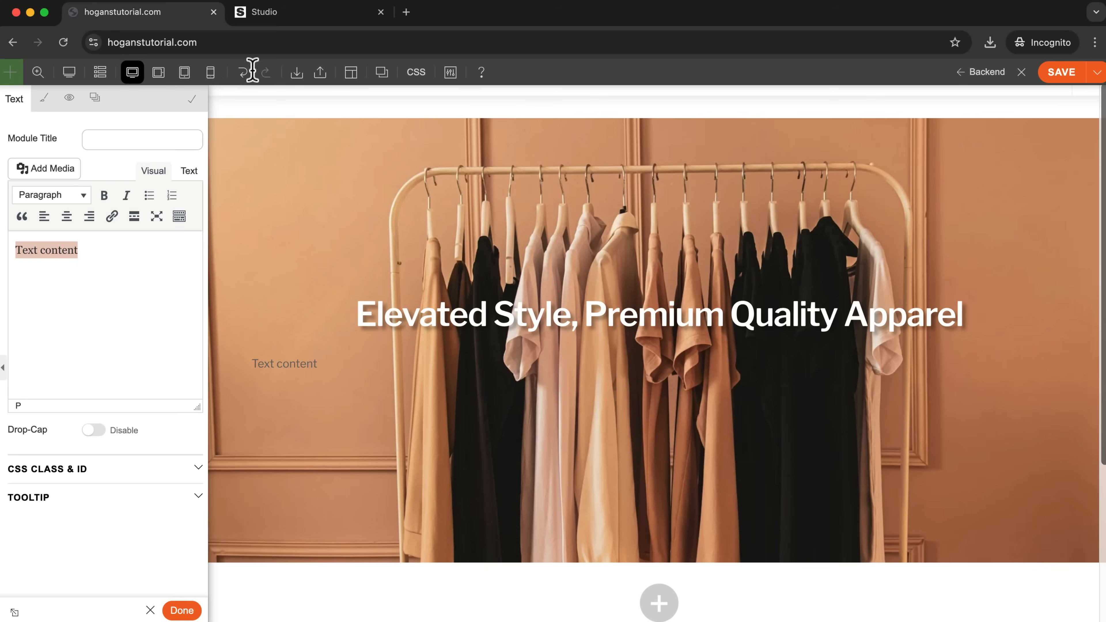
{"action": "right_click", "coordinate": [72, 252]}
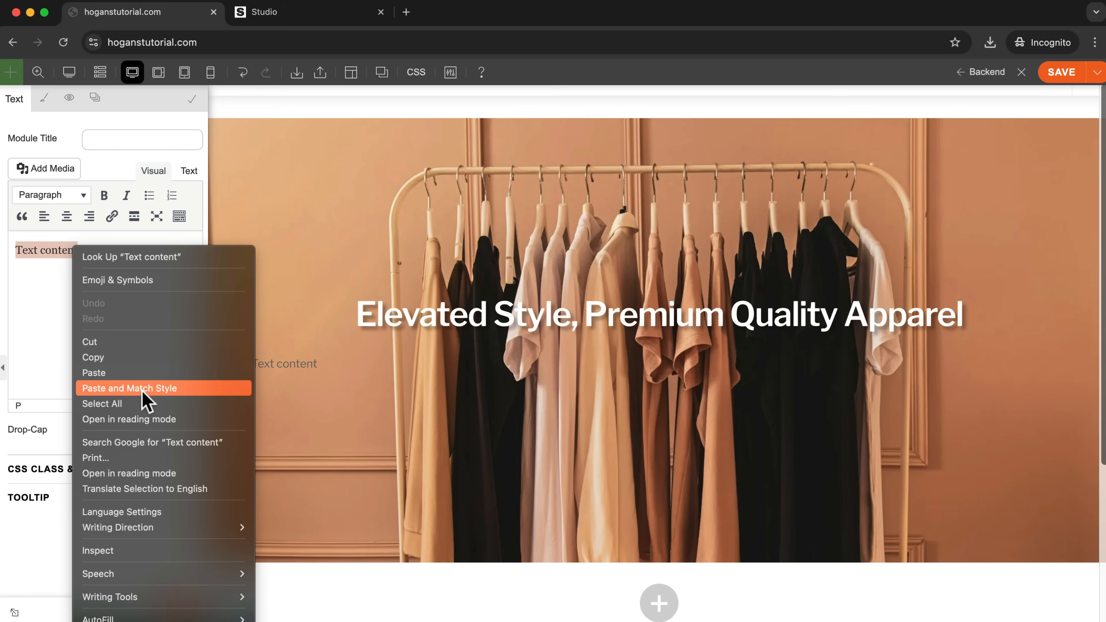
{"action": "left_click", "coordinate": [143, 389]}
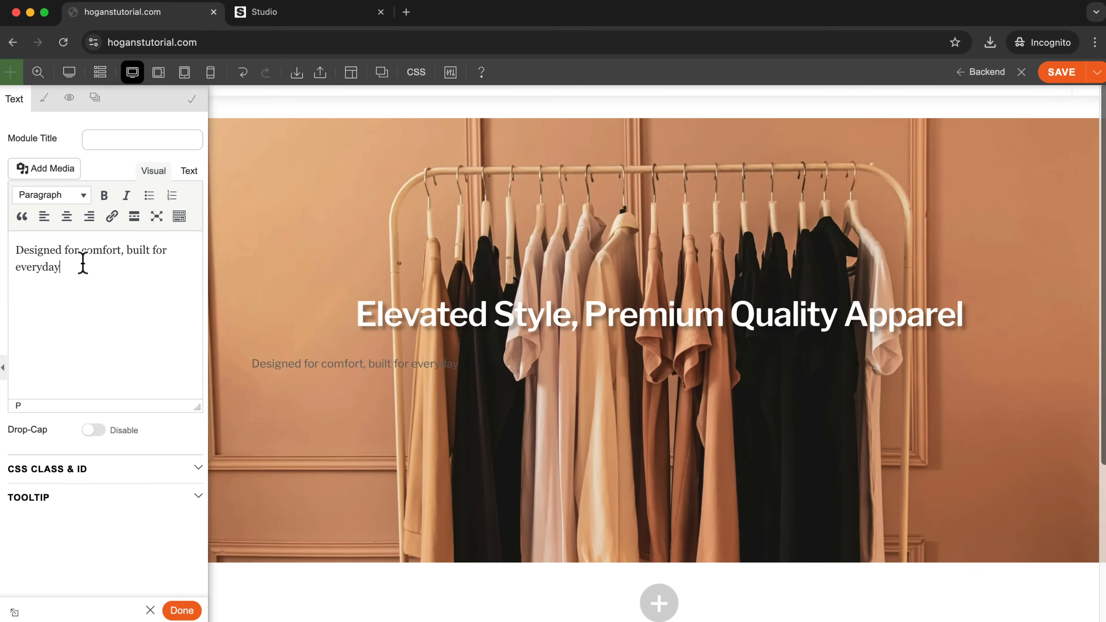
Center the subheadline text and set its font color to solid white, #ffffff.
{"action": "left_click_drag", "start_coordinate": [82, 260], "coordinate": [4, 245]}
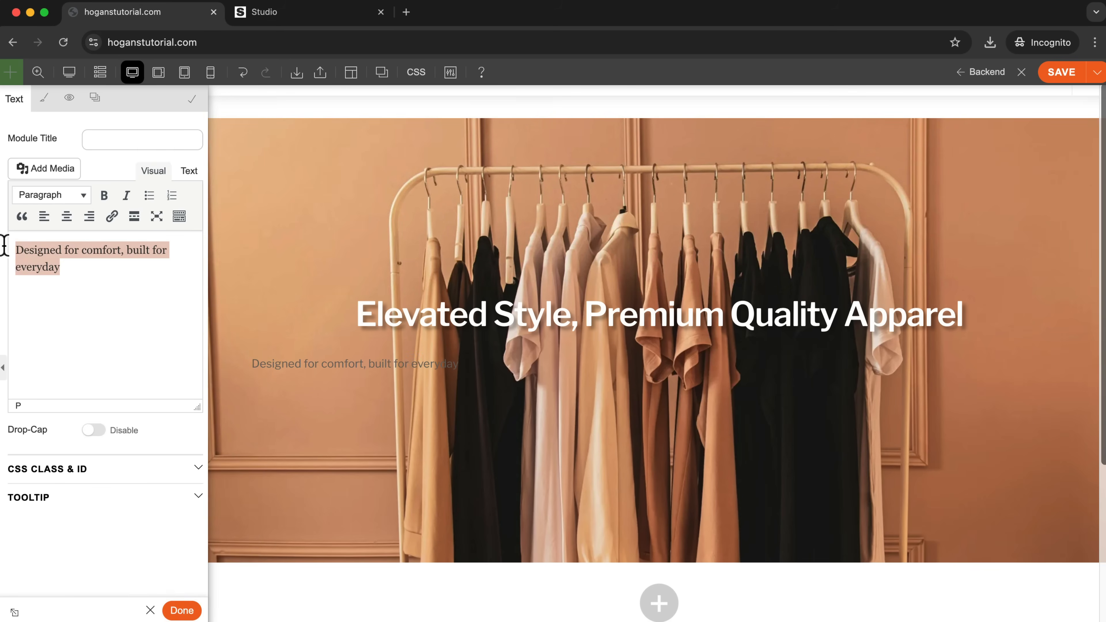
{"action": "left_click", "coordinate": [44, 100]}
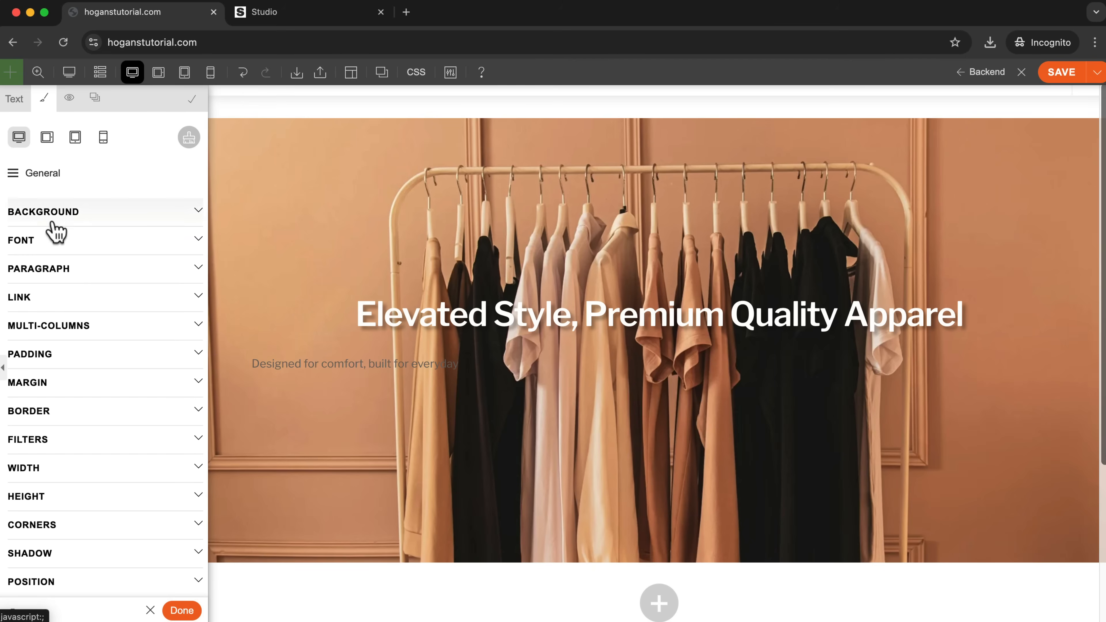
{"action": "left_click", "coordinate": [42, 244]}
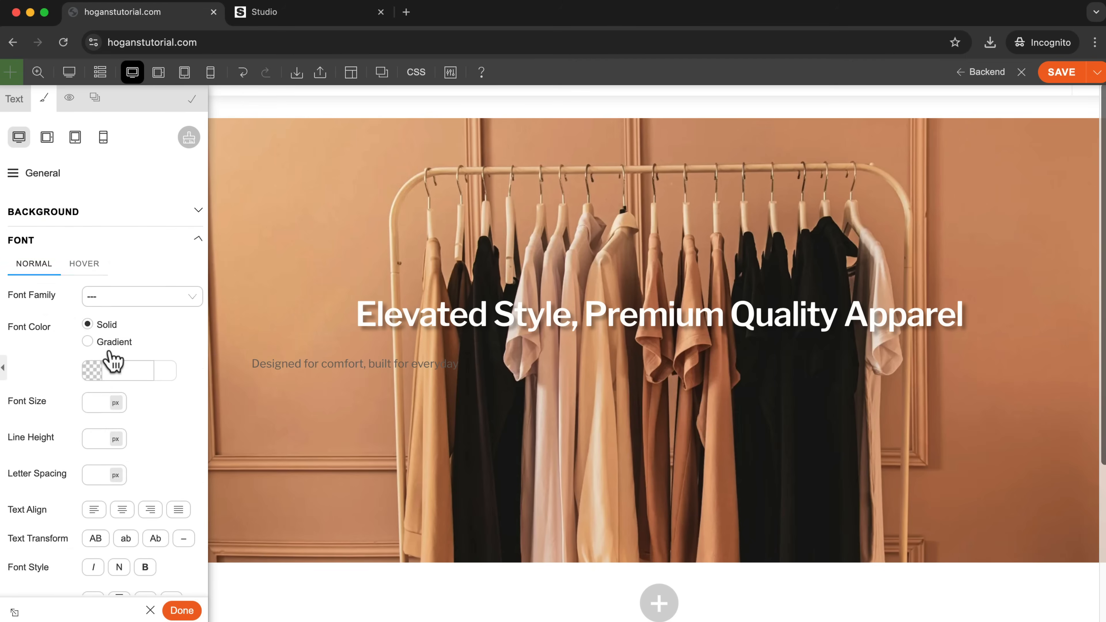
{"action": "left_click", "coordinate": [122, 509]}
{"action": "left_click", "coordinate": [92, 370]}
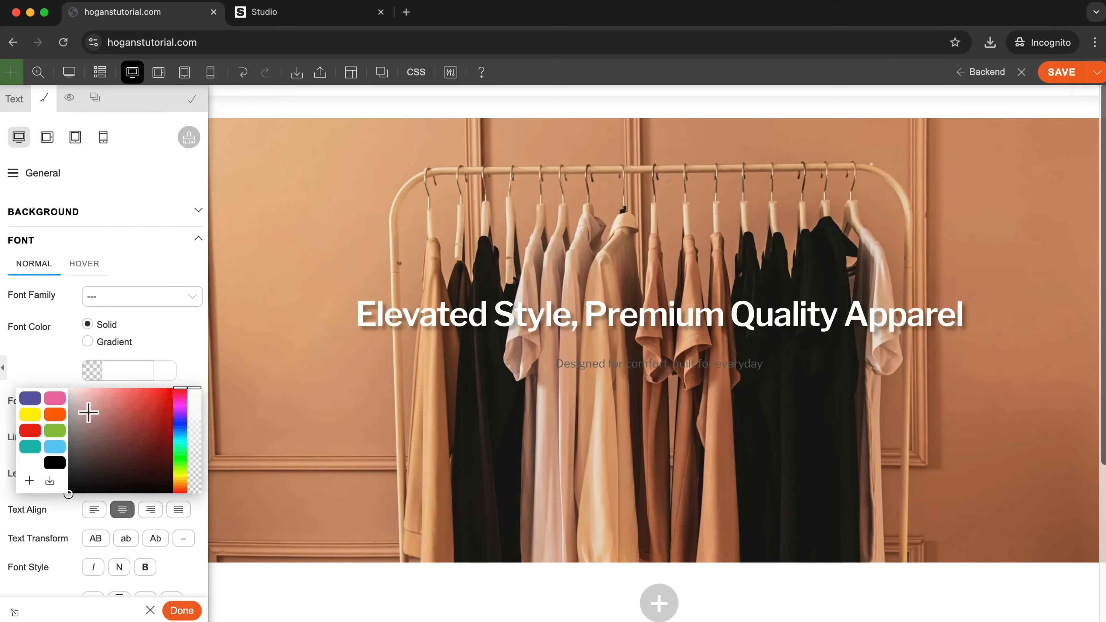
{"action": "left_click", "coordinate": [63, 365]}
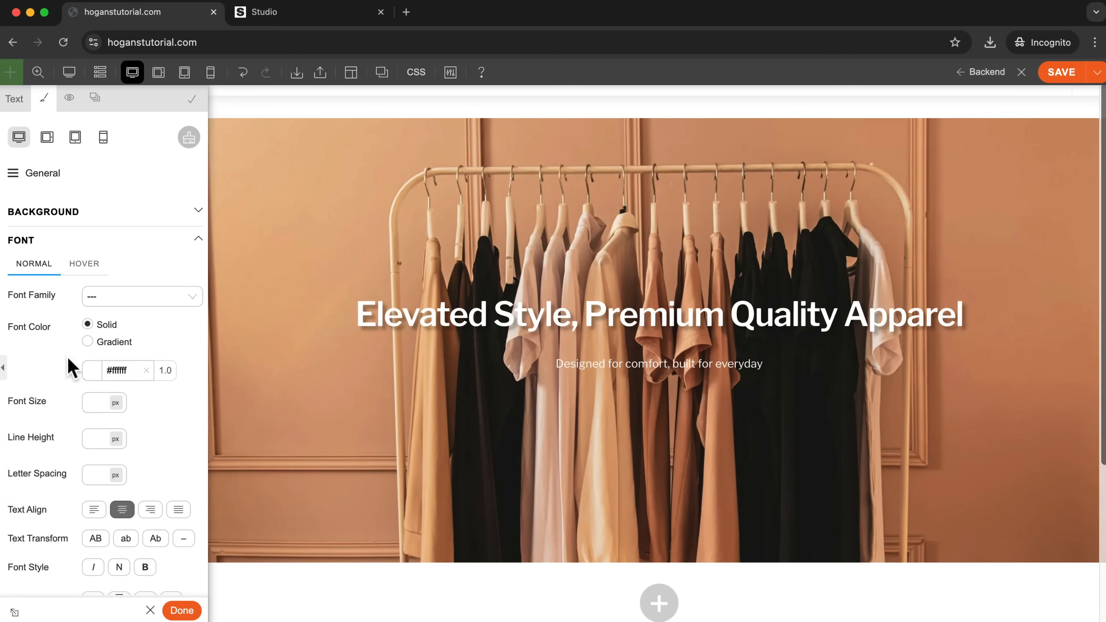
Try a 24 px font size on the subheadline, and settle on 32 px.
{"action": "left_click", "coordinate": [95, 402]}
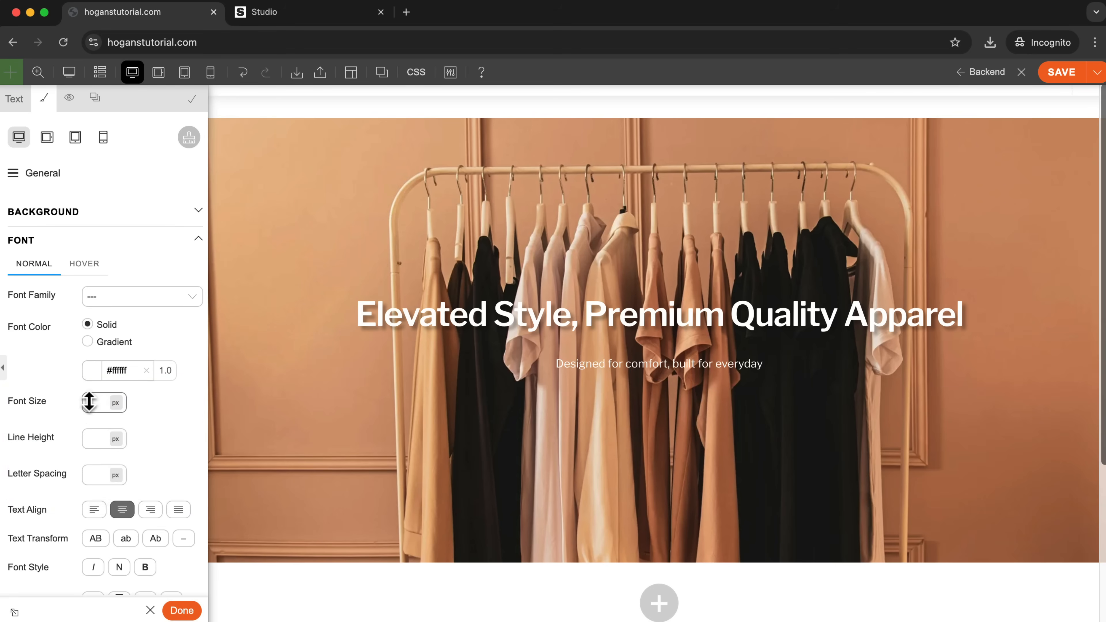
{"action": "type", "text": "1"}
{"action": "key", "text": "BackSpace"}
{"action": "type", "text": "24"}
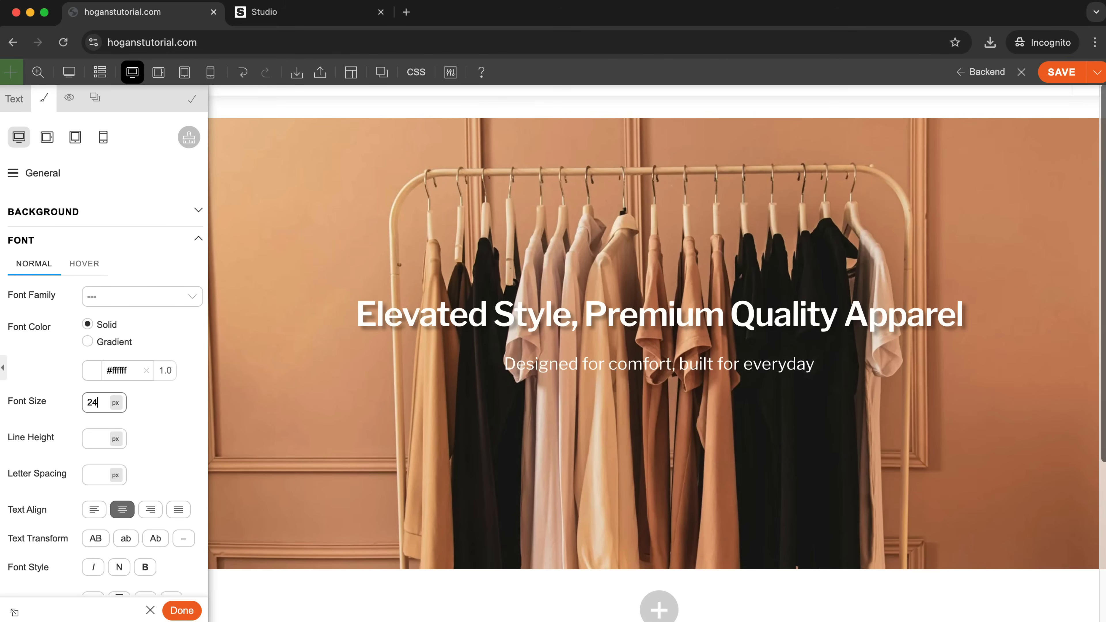
{"action": "key", "text": "BackSpace"}
{"action": "key", "text": "BackSpace"}
{"action": "type", "text": "32"}
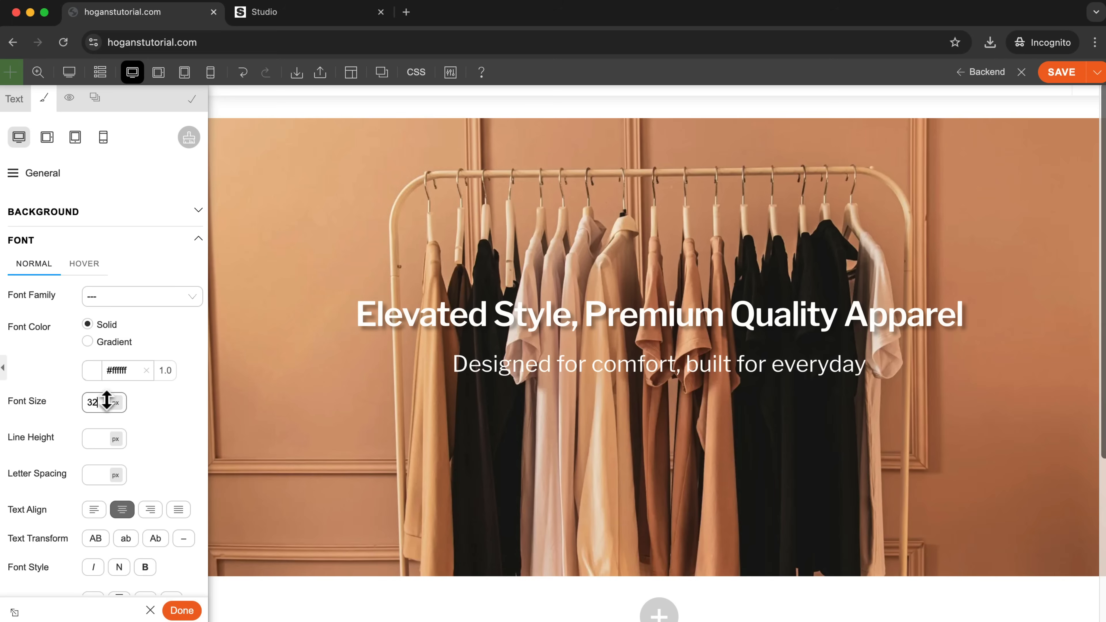
{"action": "left_click", "coordinate": [164, 418]}
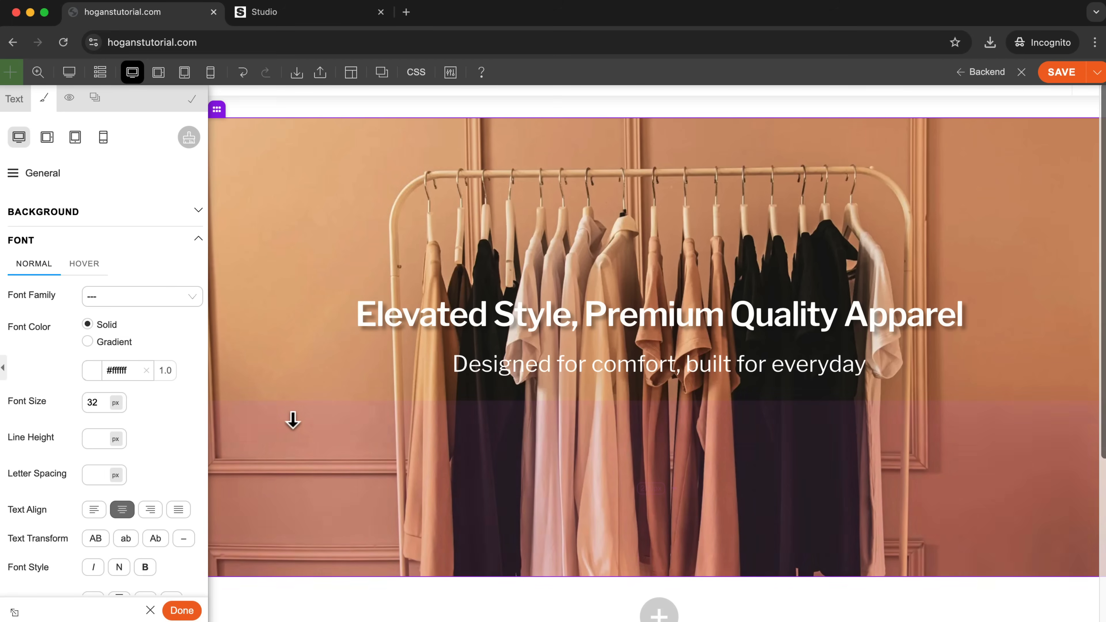
Give the subheadline a text shadow of 3 px horizontal, 3 px vertical and 5 px blur in #000000 at 0.3 opacity.
{"action": "scroll", "coordinate": [139, 415], "scroll_direction": "down", "scroll_amount": 5}
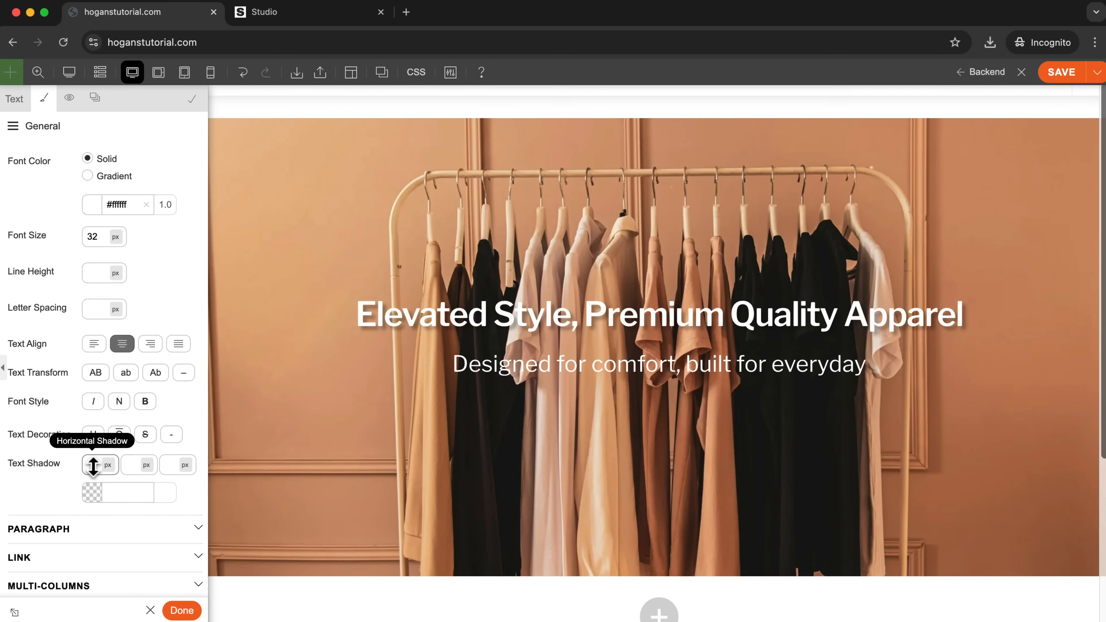
{"action": "type", "text": "3"}
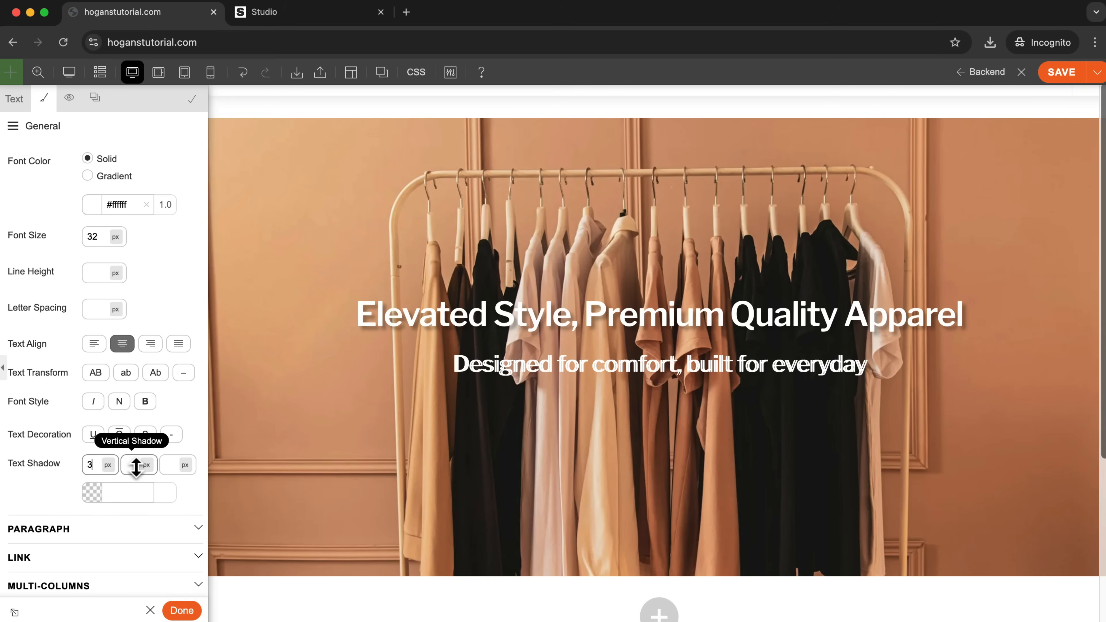
{"action": "left_click", "coordinate": [132, 464]}
{"action": "type", "text": "3"}
{"action": "type", "text": "5"}
{"action": "left_click", "coordinate": [134, 500]}
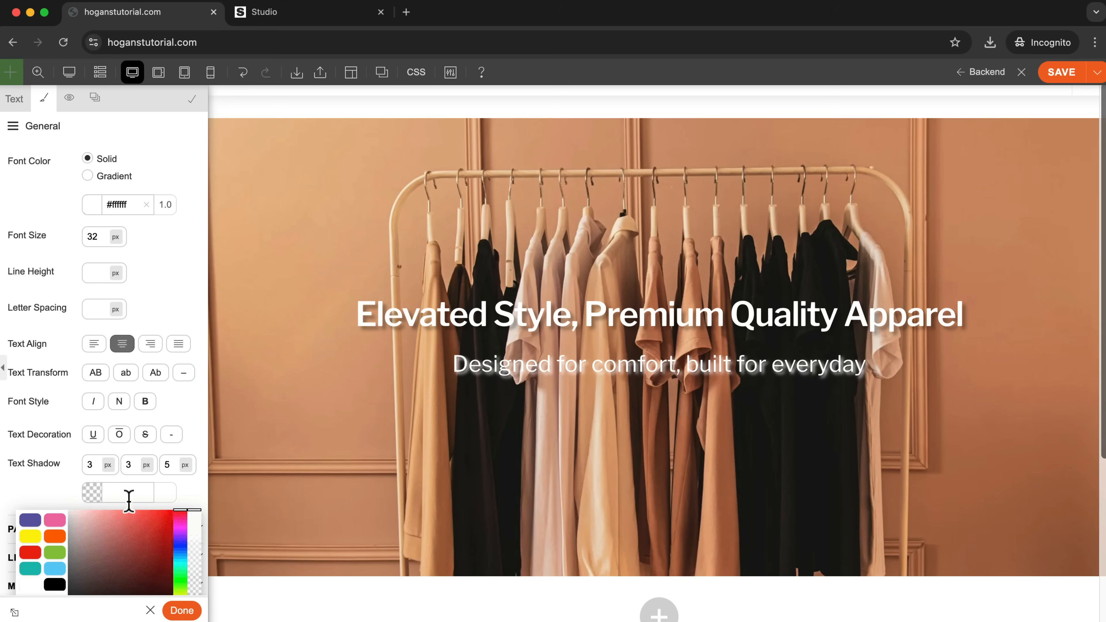
{"action": "left_click", "coordinate": [54, 584]}
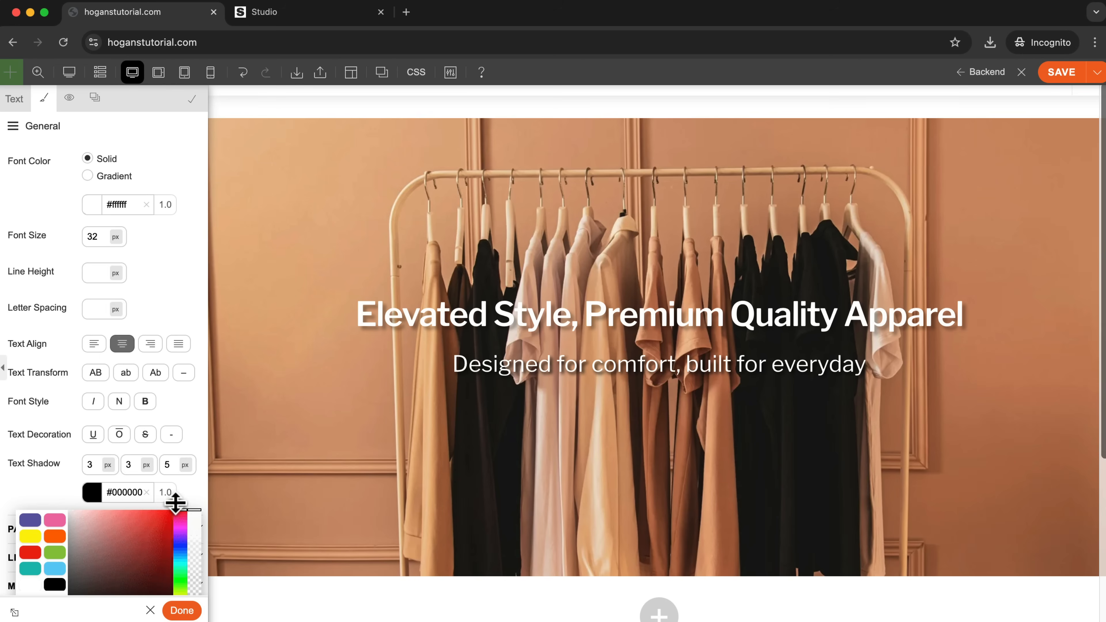
{"action": "scroll", "coordinate": [156, 432], "scroll_direction": "down", "scroll_amount": 2}
{"action": "left_click", "coordinate": [159, 410]}
{"action": "type", "text": "0.3"}
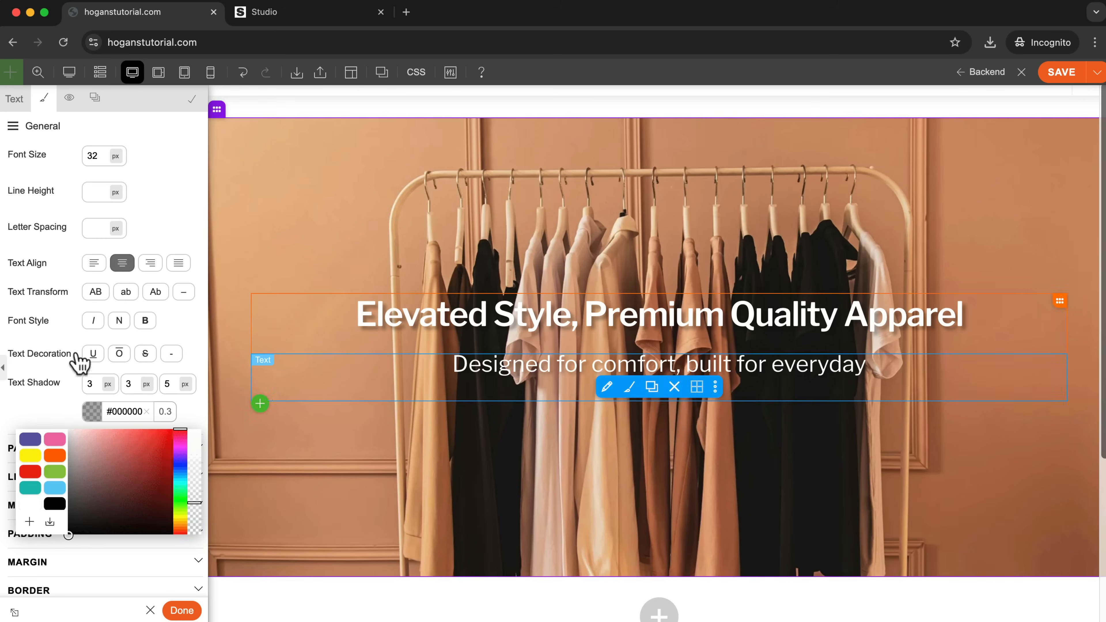
{"action": "left_click", "coordinate": [33, 414]}
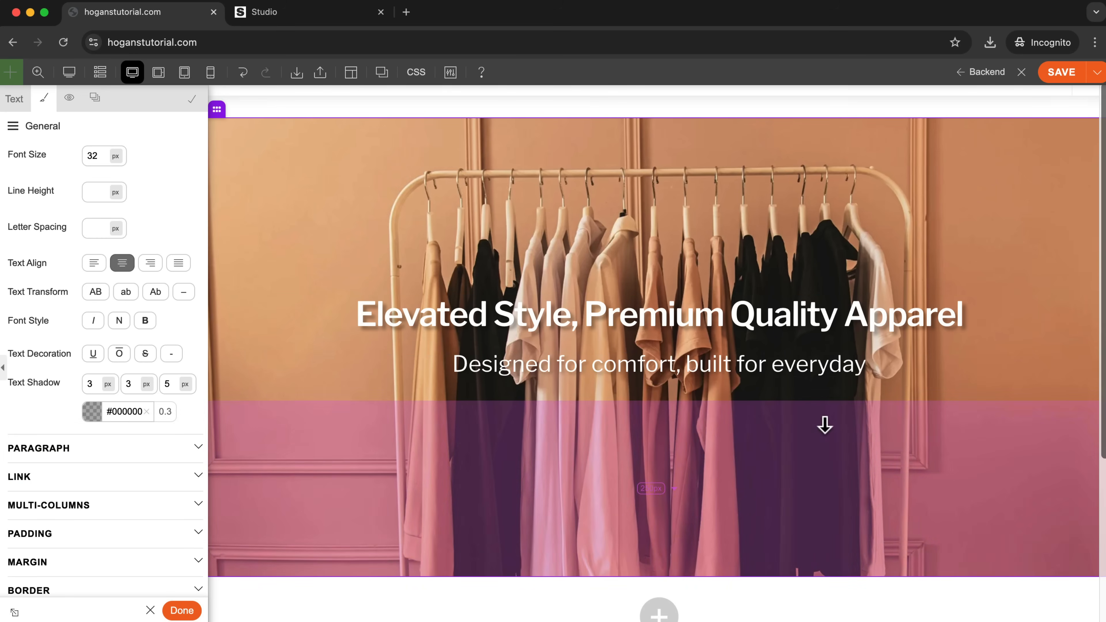
Review the styled hero section and save the page.
{"action": "scroll", "coordinate": [944, 425], "scroll_direction": "up", "scroll_amount": 2}
{"action": "scroll", "coordinate": [943, 426], "scroll_direction": "down", "scroll_amount": 3}
{"action": "scroll", "coordinate": [943, 426], "scroll_direction": "up", "scroll_amount": 3}
{"action": "scroll", "coordinate": [944, 425], "scroll_direction": "up", "scroll_amount": 1}
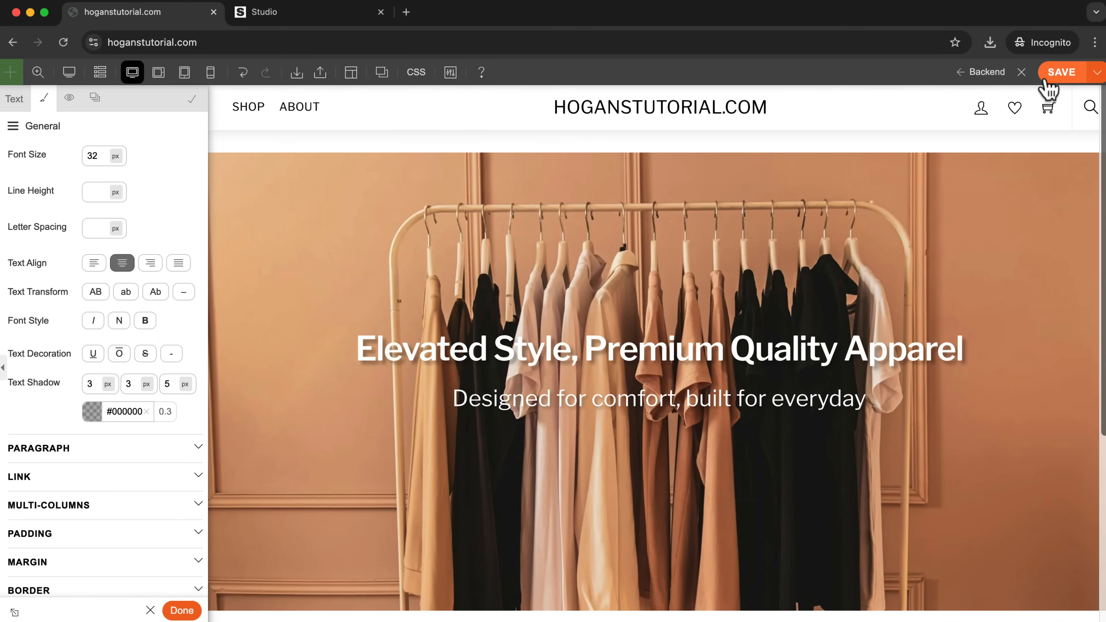
{"action": "left_click", "coordinate": [1049, 78]}
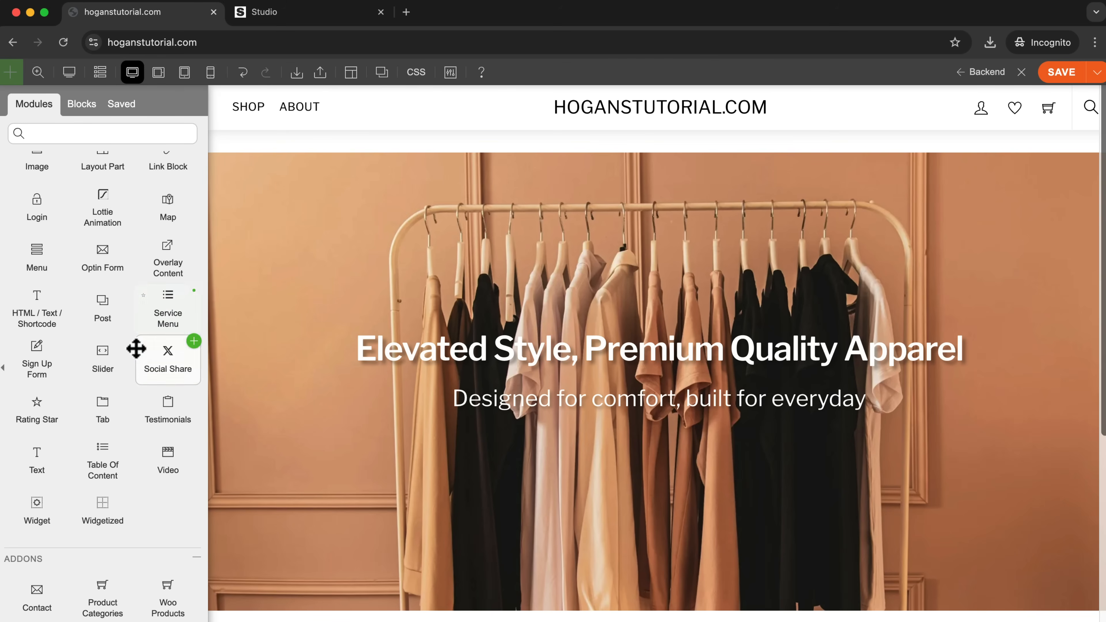
Add a Button module directly below the subheadline and set its text to "Shop now".
{"action": "scroll", "coordinate": [136, 360], "scroll_direction": "up", "scroll_amount": 2}
{"action": "scroll", "coordinate": [136, 350], "scroll_direction": "up", "scroll_amount": 6}
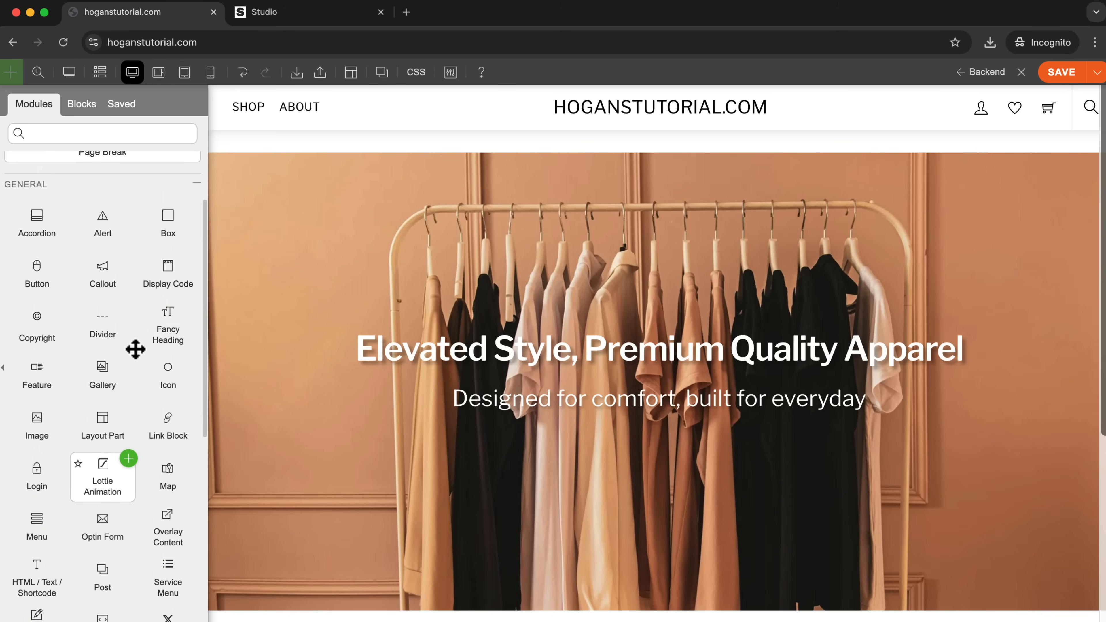
{"action": "left_click_drag", "start_coordinate": [58, 307], "coordinate": [679, 439]}
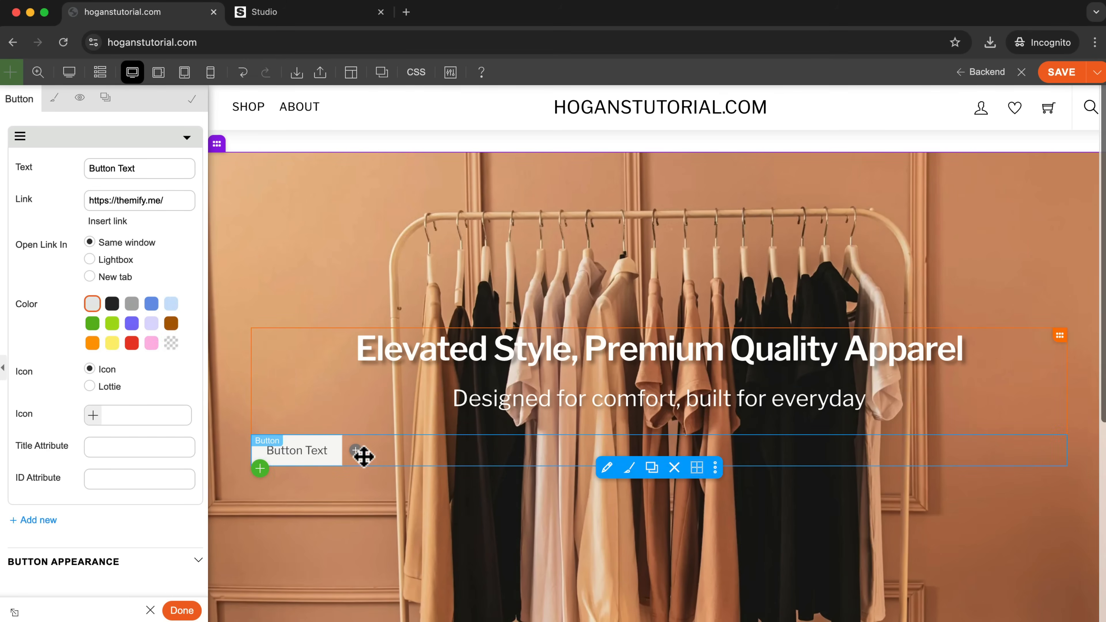
{"action": "left_click_drag", "start_coordinate": [136, 166], "coordinate": [104, 174]}
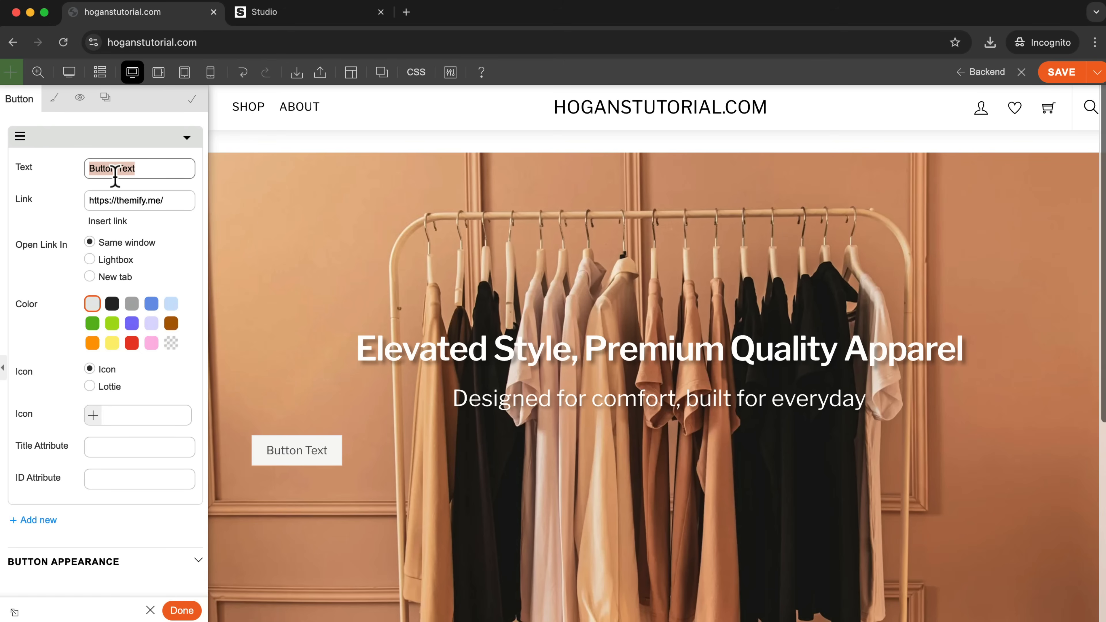
{"action": "type", "text": "Shop now"}
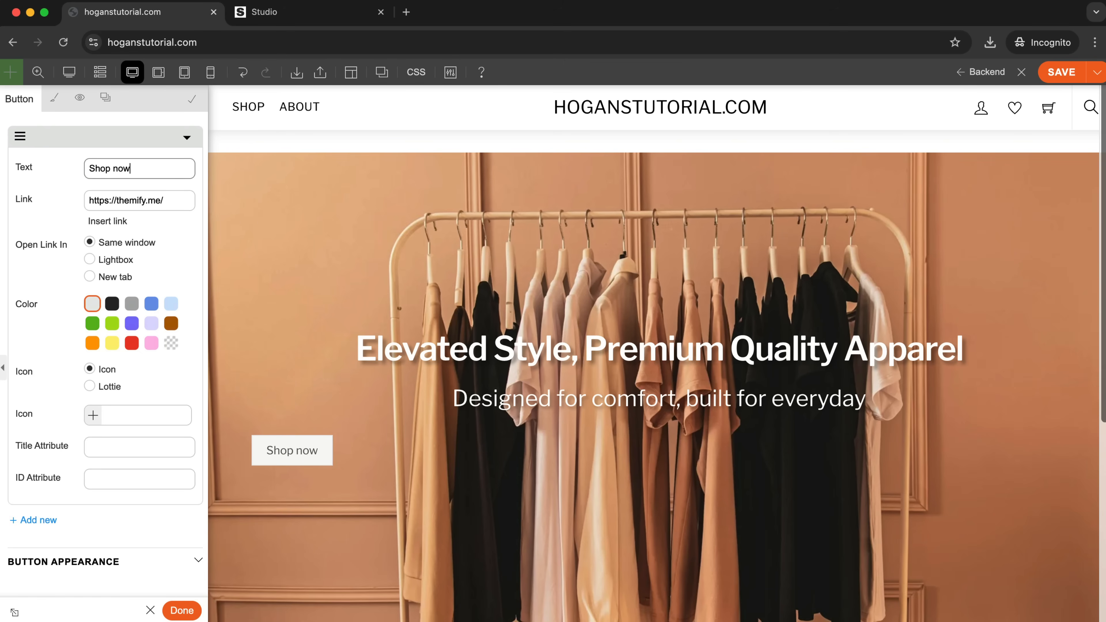
Copy the SHOP navigation item's address and use it as the button's link, replacing the default themify.me URL.
{"action": "left_click_drag", "start_coordinate": [170, 201], "coordinate": [52, 205]}
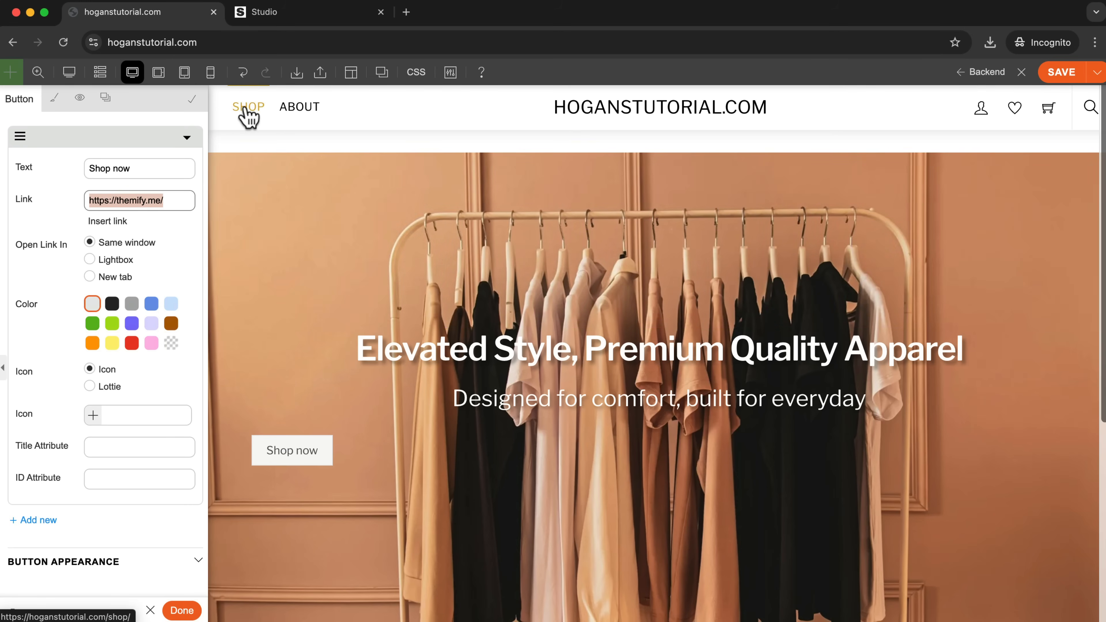
{"action": "right_click", "coordinate": [248, 116]}
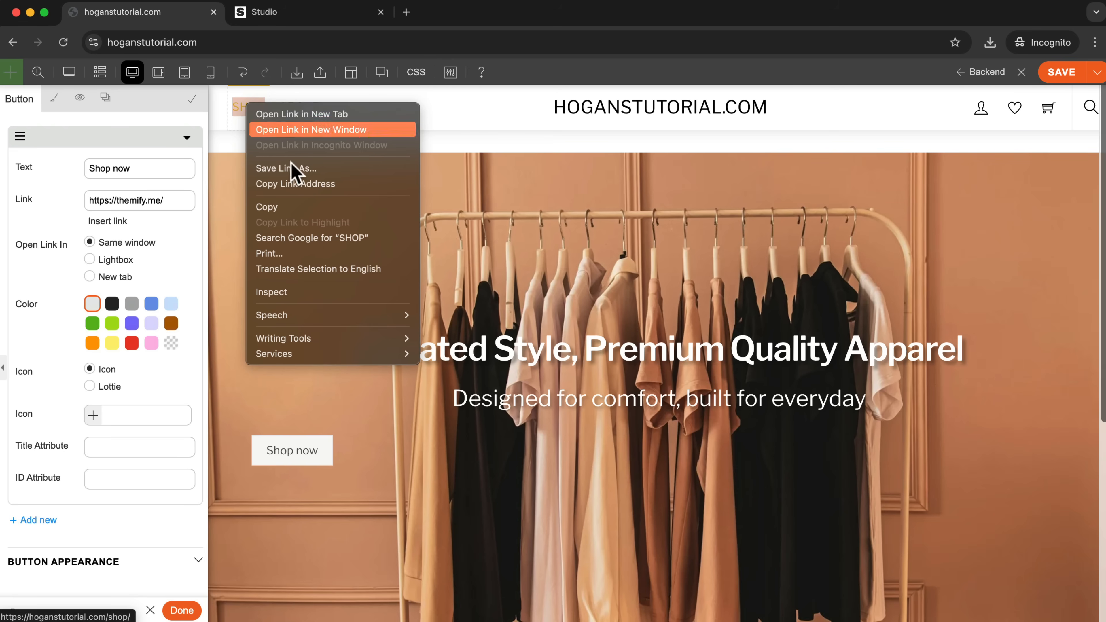
{"action": "left_click", "coordinate": [307, 186]}
{"action": "left_click_drag", "start_coordinate": [194, 202], "coordinate": [52, 201]}
{"action": "left_click_drag", "start_coordinate": [170, 204], "coordinate": [96, 201]}
{"action": "left_click_drag", "start_coordinate": [173, 199], "coordinate": [89, 198]}
{"action": "key", "text": "super+v"}
{"action": "left_click_drag", "start_coordinate": [157, 200], "coordinate": [12, 198]}
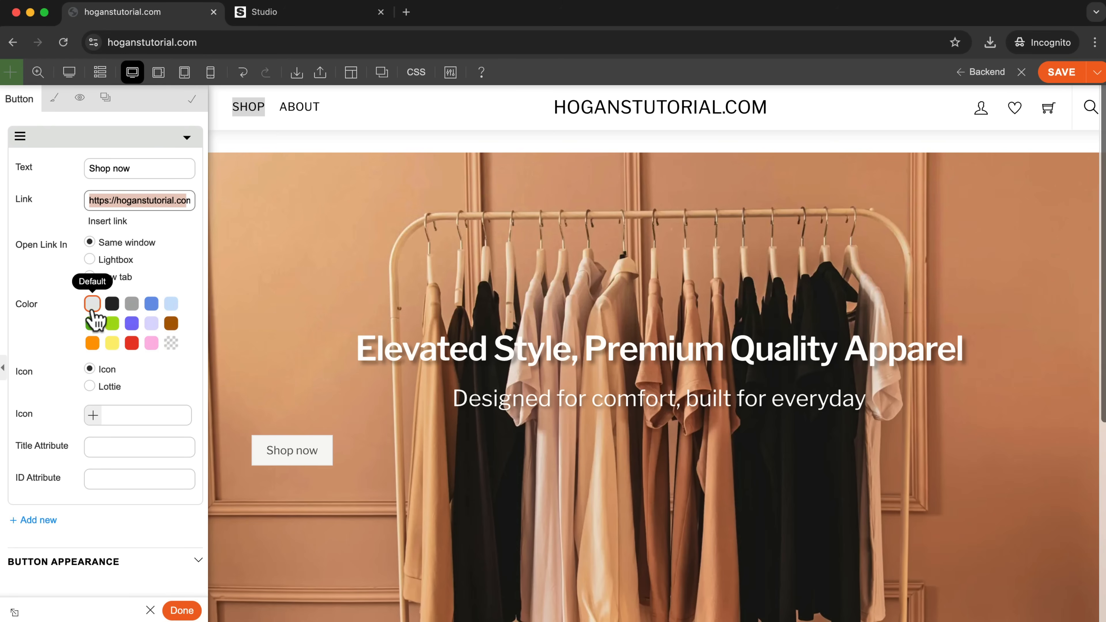
Make the Shop now button black with a Circle shape and size L.
{"action": "left_click", "coordinate": [113, 306]}
{"action": "left_click", "coordinate": [114, 309]}
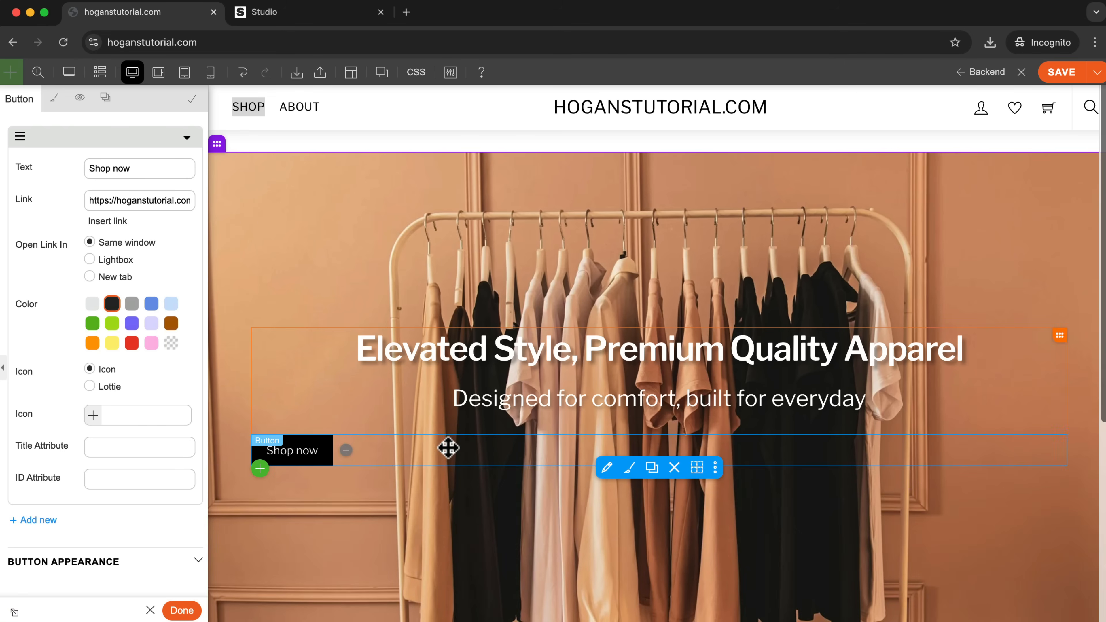
{"action": "scroll", "coordinate": [109, 349], "scroll_direction": "down", "scroll_amount": 3}
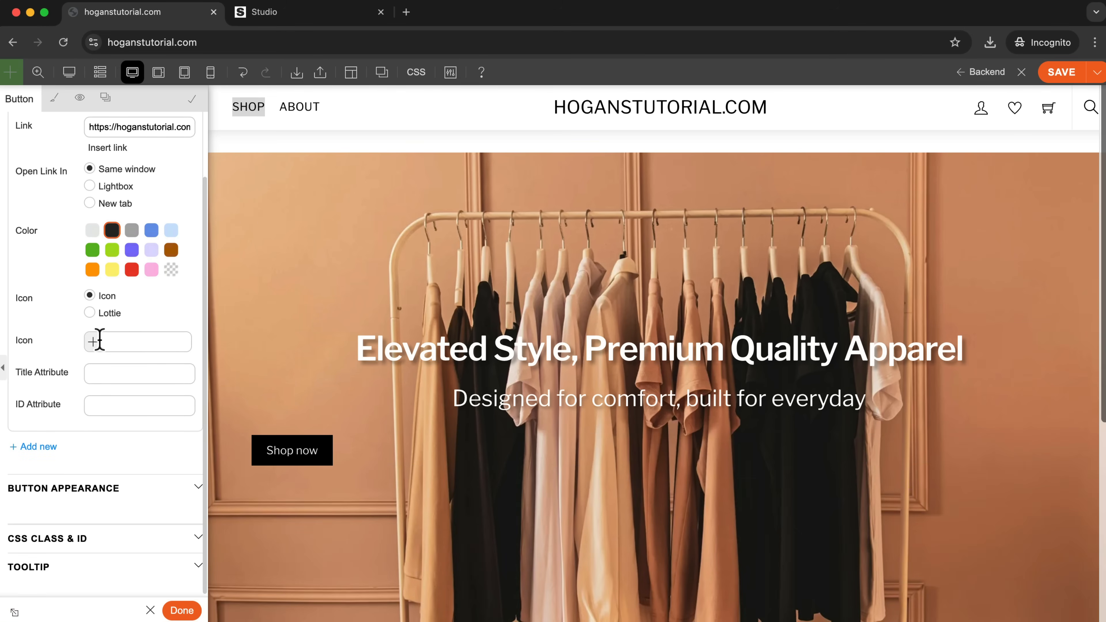
{"action": "left_click", "coordinate": [108, 490]}
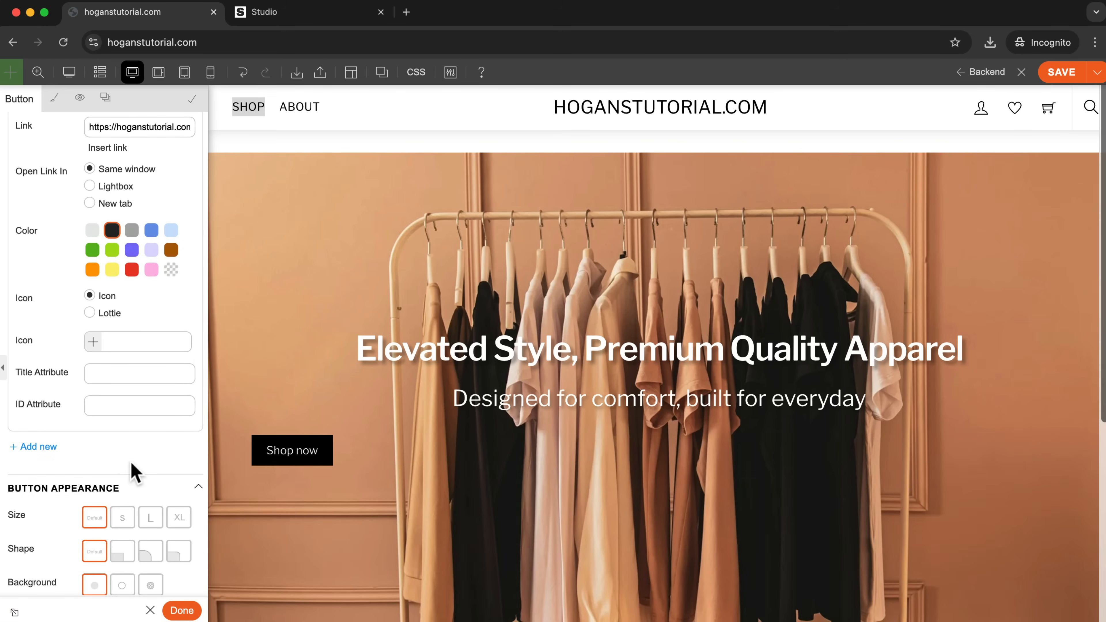
{"action": "scroll", "coordinate": [130, 475], "scroll_direction": "down", "scroll_amount": 5}
{"action": "left_click", "coordinate": [150, 413]}
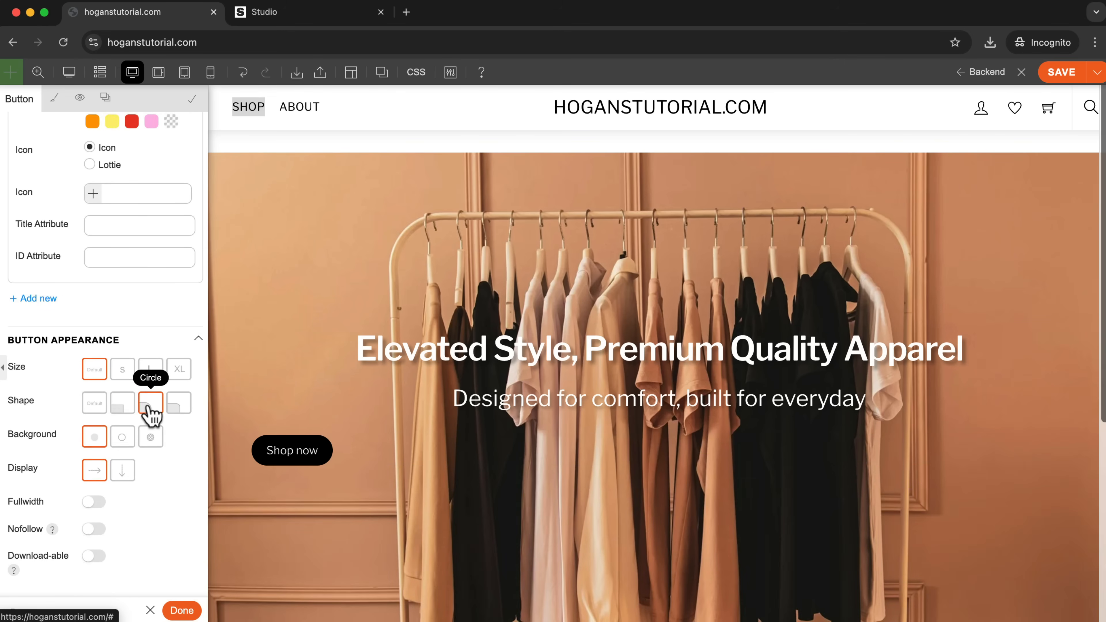
{"action": "left_click", "coordinate": [123, 371]}
{"action": "left_click", "coordinate": [150, 373]}
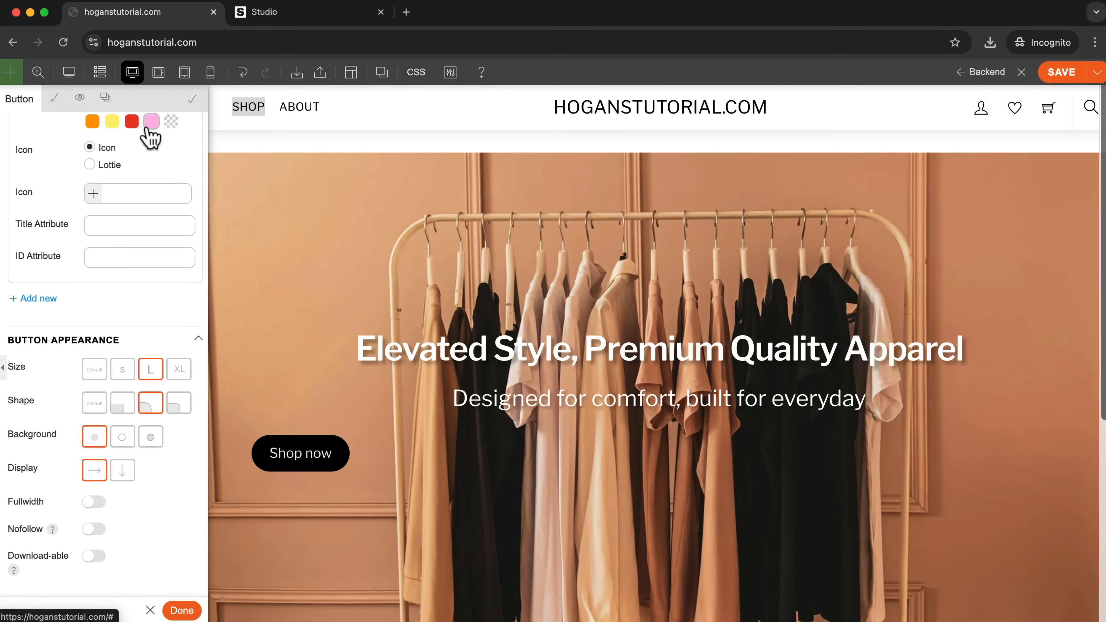
Center the Shop now button through the text alignment in its font styling.
{"action": "scroll", "coordinate": [148, 130], "scroll_direction": "down", "scroll_amount": 1}
{"action": "left_click", "coordinate": [54, 98]}
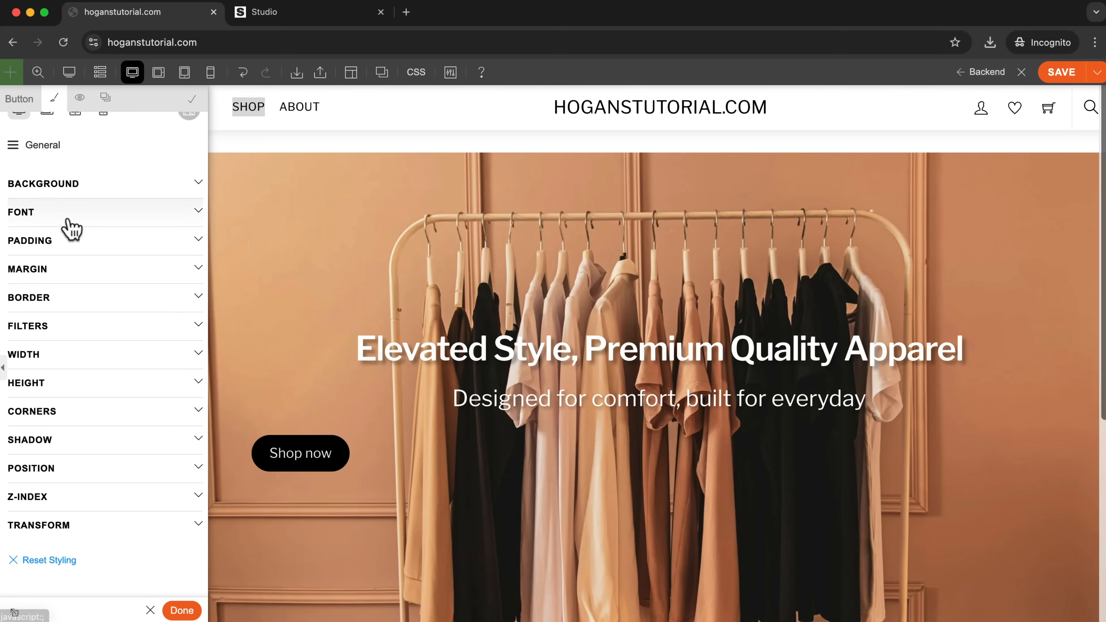
{"action": "left_click", "coordinate": [122, 433]}
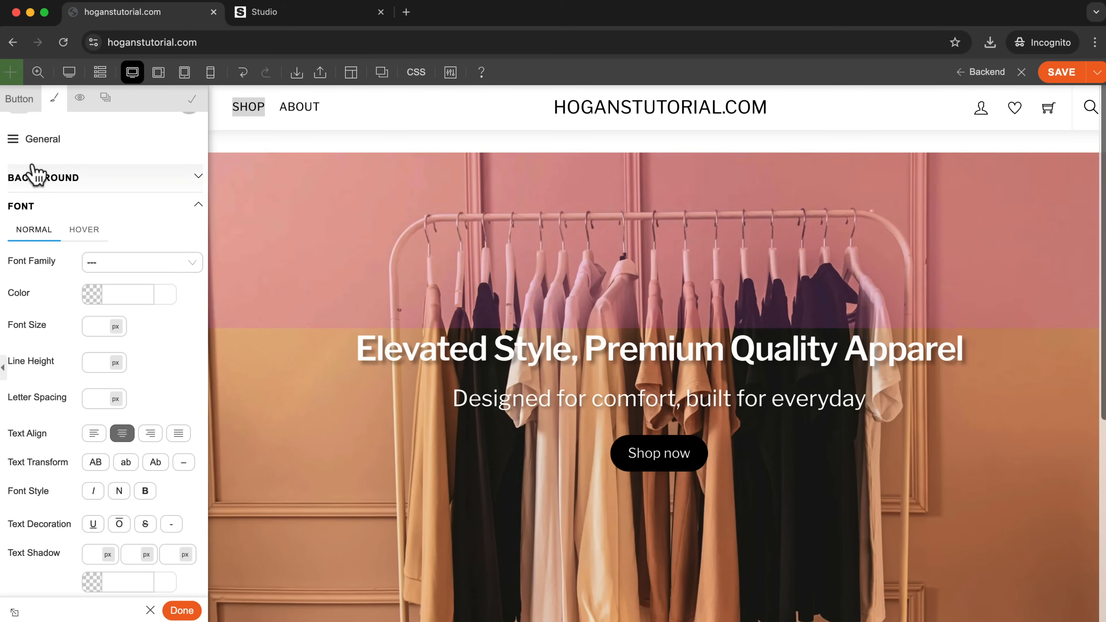
{"action": "scroll", "coordinate": [18, 157], "scroll_direction": "up", "scroll_amount": 2}
{"action": "scroll", "coordinate": [17, 172], "scroll_direction": "up", "scroll_amount": 2}
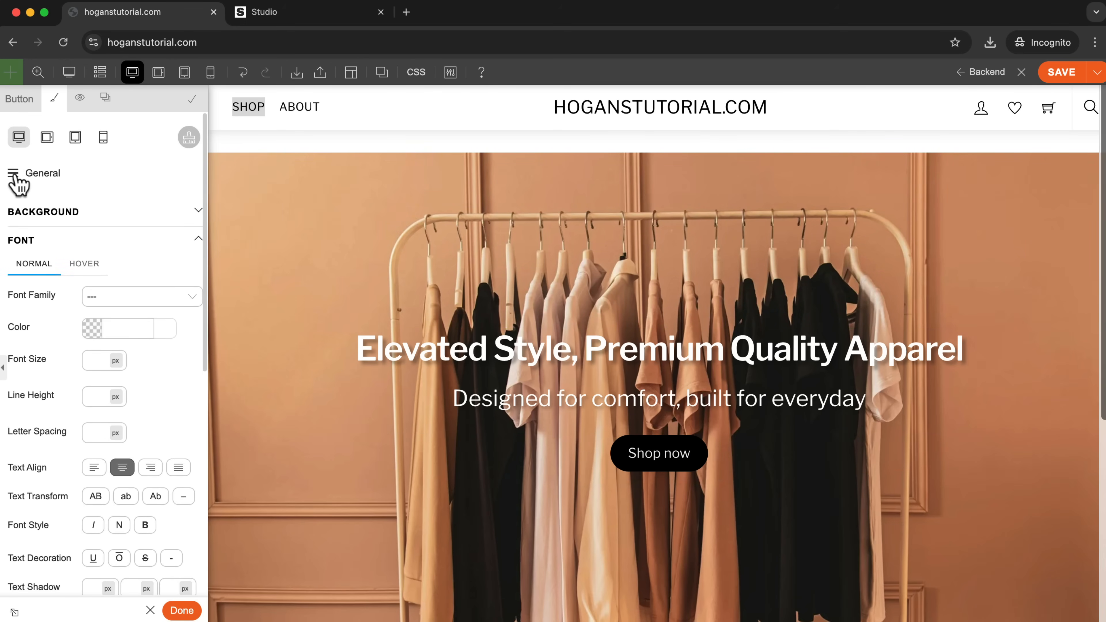
Try preset background colors, ending with orange #fe6500, in the Shop now button's Button Link styling, and clear the color again.
{"action": "left_click", "coordinate": [13, 183]}
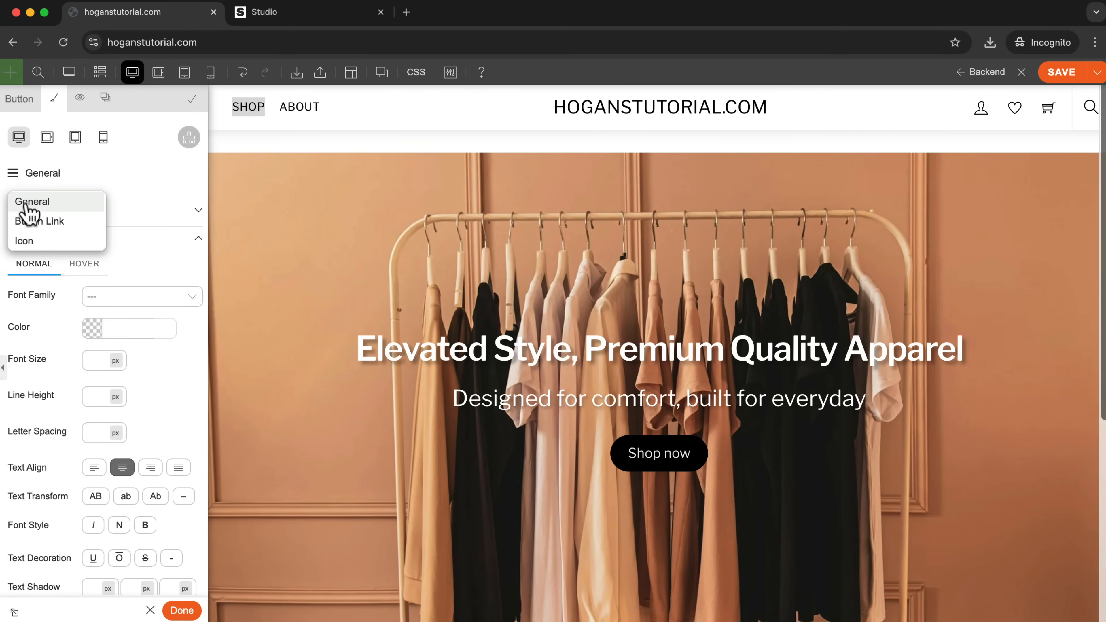
{"action": "left_click", "coordinate": [26, 221]}
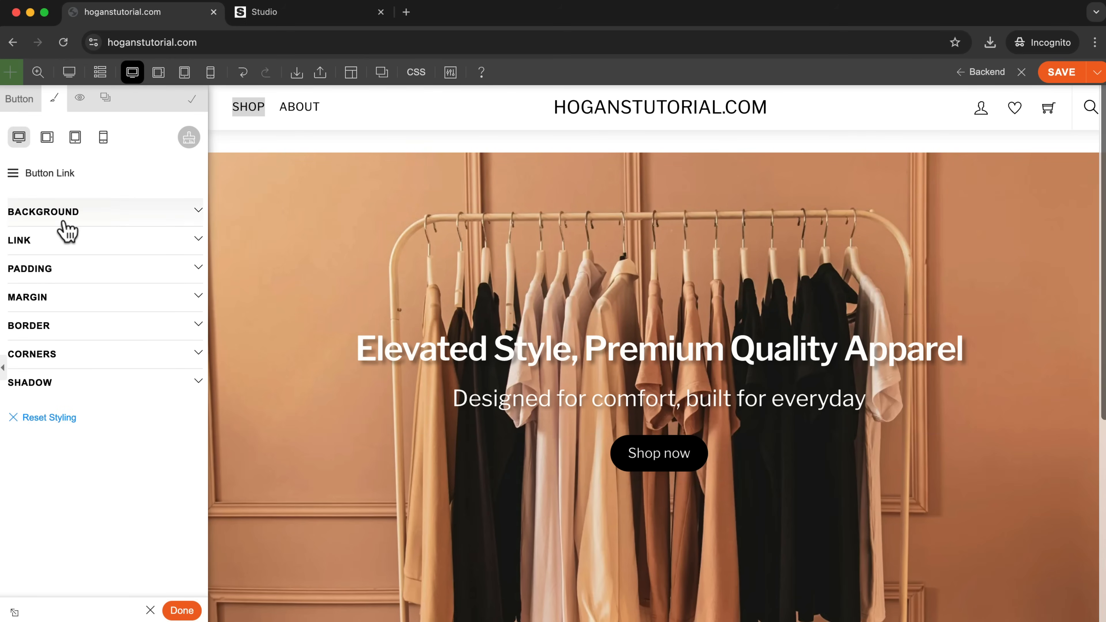
{"action": "left_click", "coordinate": [77, 218]}
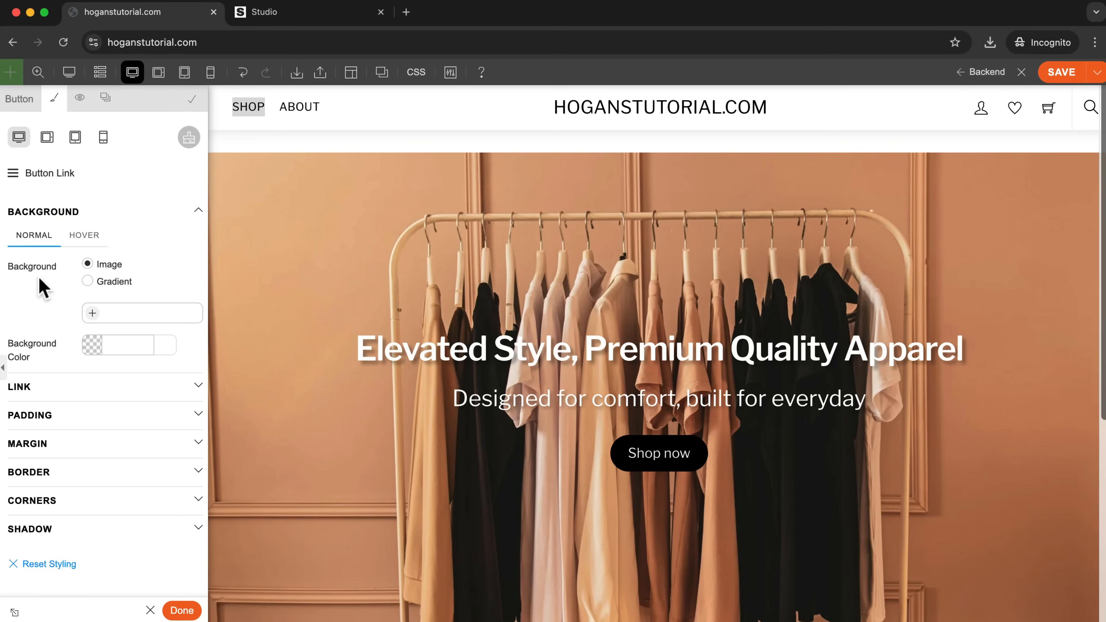
{"action": "left_click", "coordinate": [90, 344]}
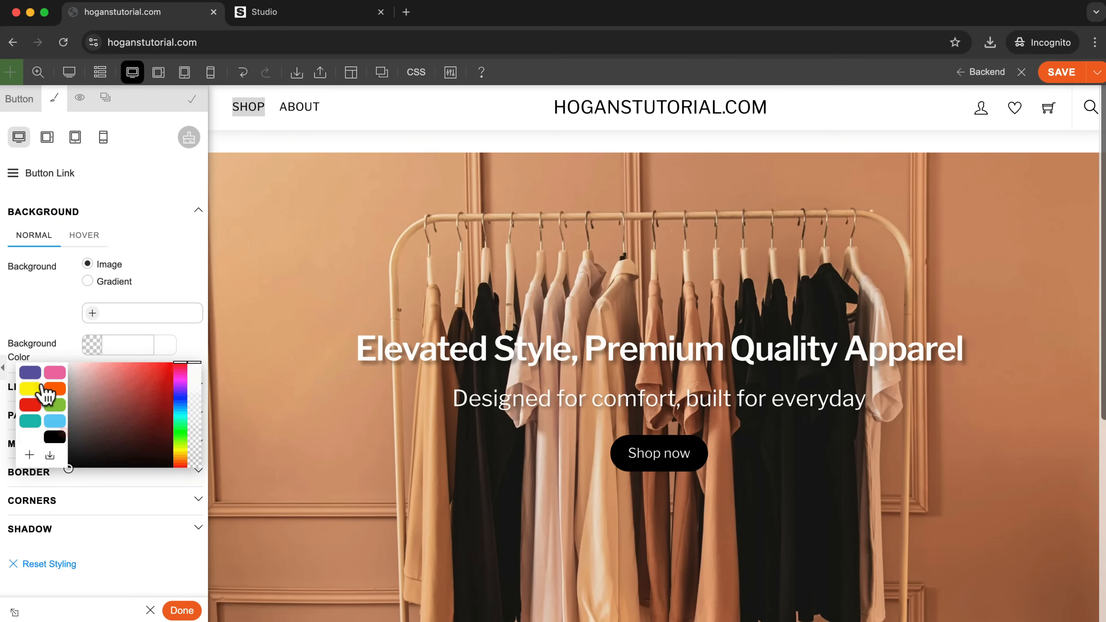
{"action": "left_click", "coordinate": [51, 374]}
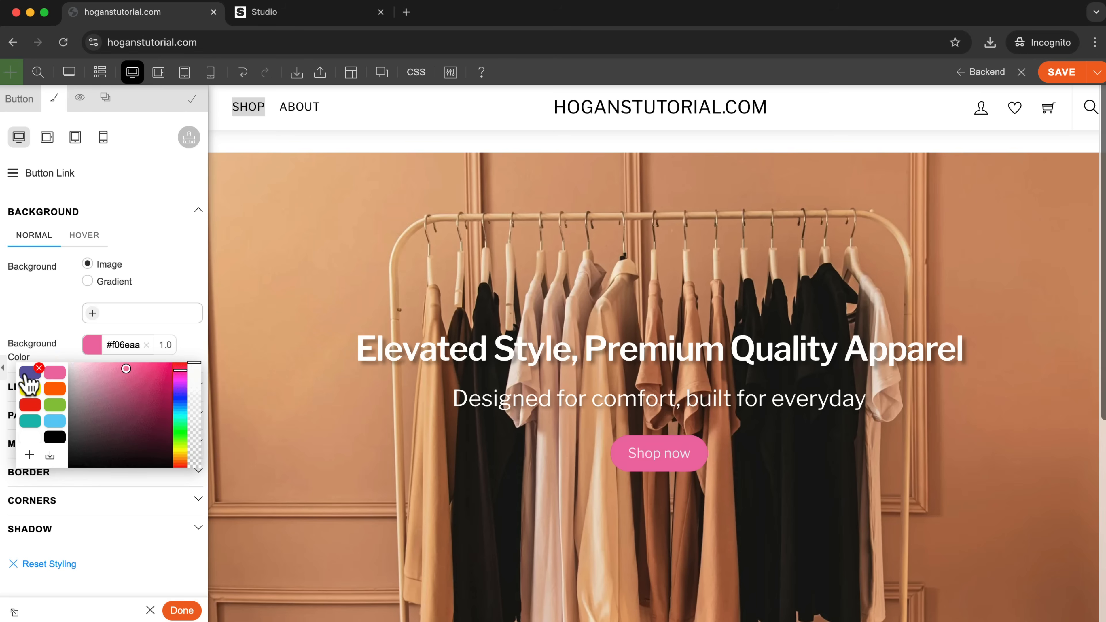
{"action": "left_click", "coordinate": [29, 374]}
{"action": "left_click", "coordinate": [30, 389]}
{"action": "left_click", "coordinate": [53, 391]}
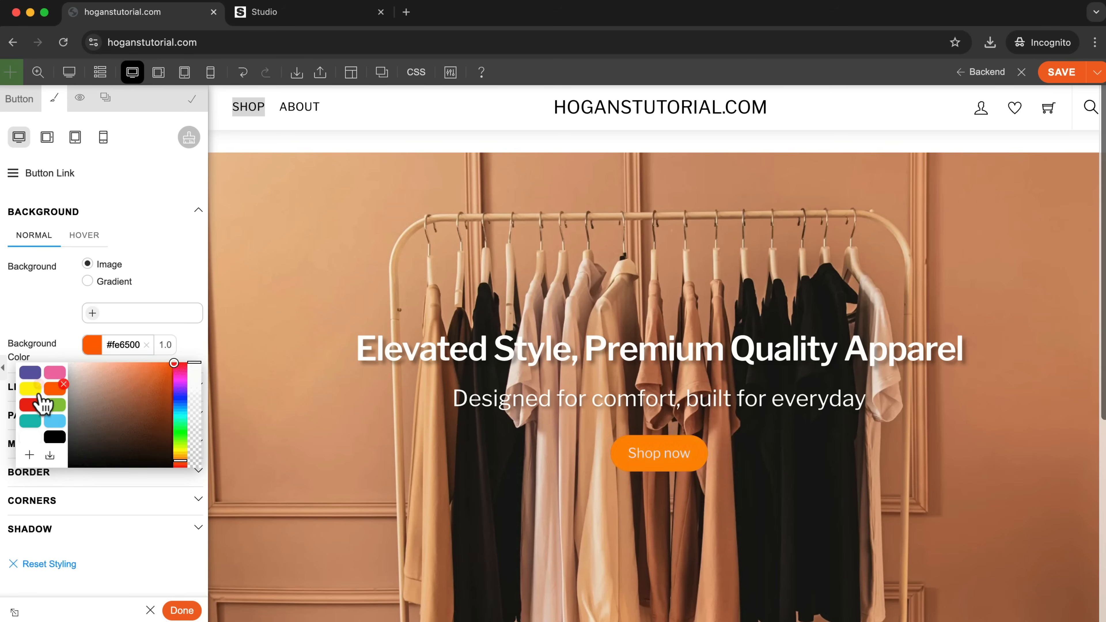
{"action": "left_click", "coordinate": [146, 345]}
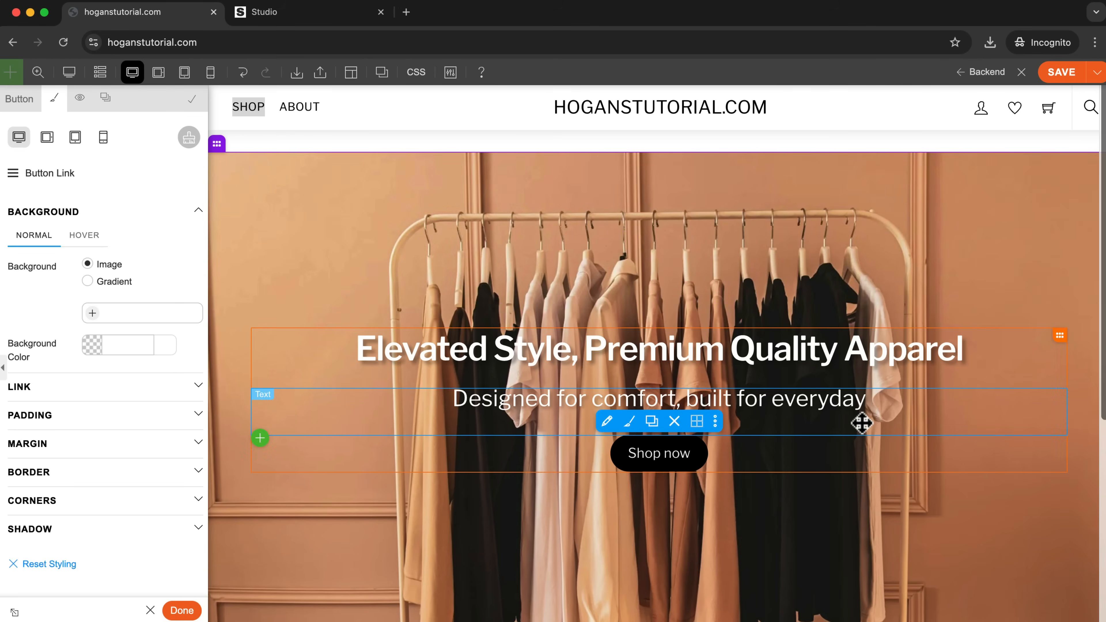
Close the button's options, save the home page and exit the builder to review the hero on the live site.
{"action": "left_click", "coordinate": [194, 107]}
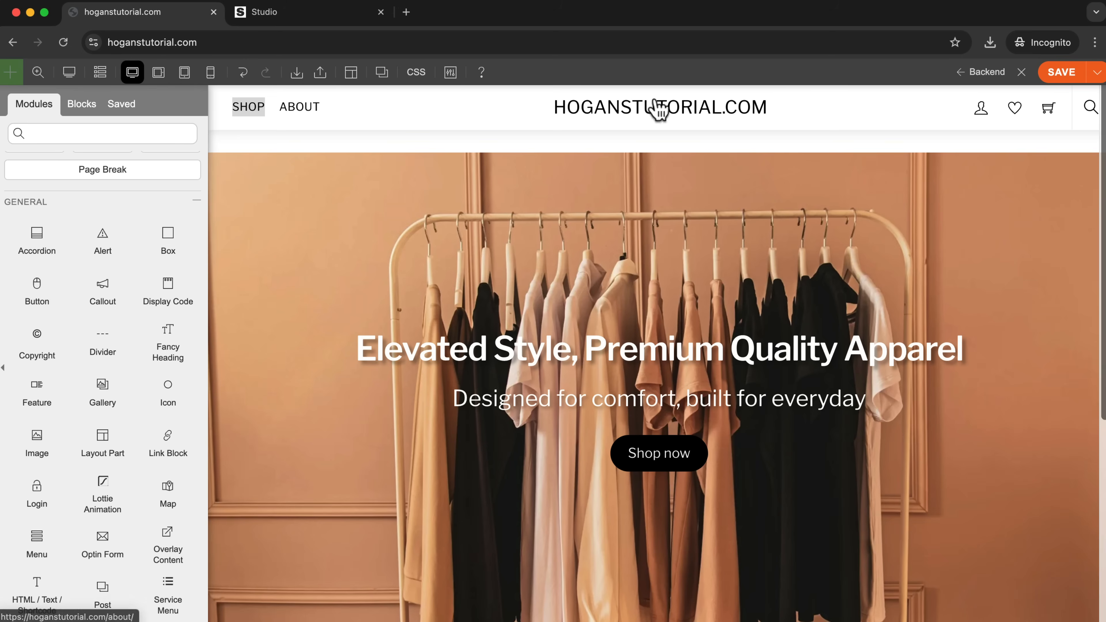
{"action": "left_click", "coordinate": [1061, 72]}
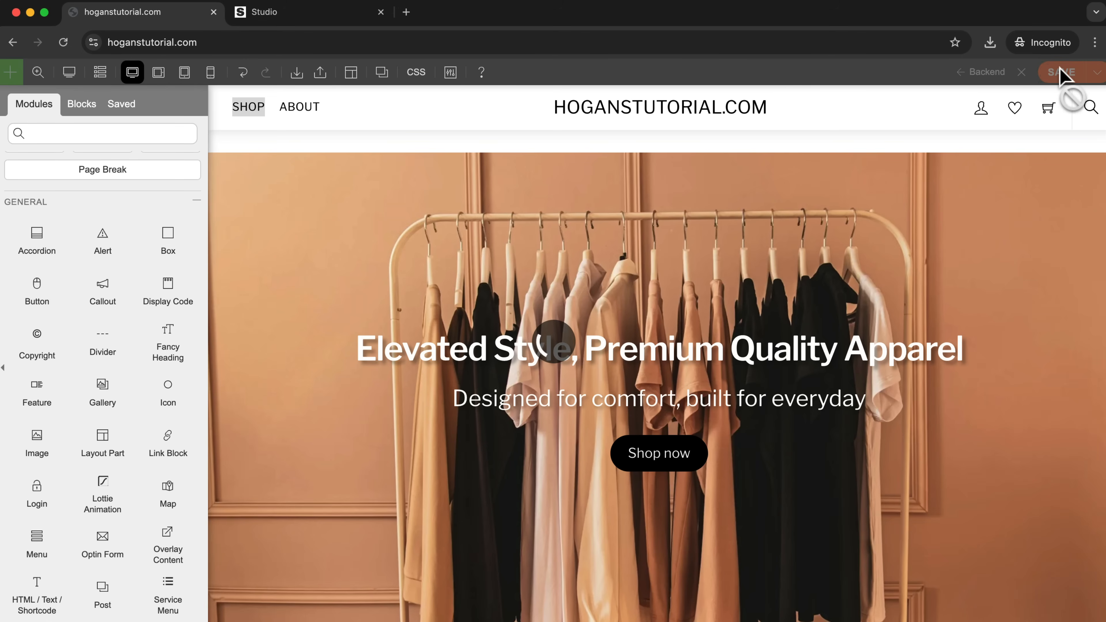
{"action": "left_click", "coordinate": [1022, 73]}
{"action": "scroll", "coordinate": [866, 312], "scroll_direction": "down", "scroll_amount": 5}
{"action": "scroll", "coordinate": [866, 312], "scroll_direction": "up", "scroll_amount": 5}
{"action": "scroll", "coordinate": [869, 325], "scroll_direction": "down", "scroll_amount": 5}
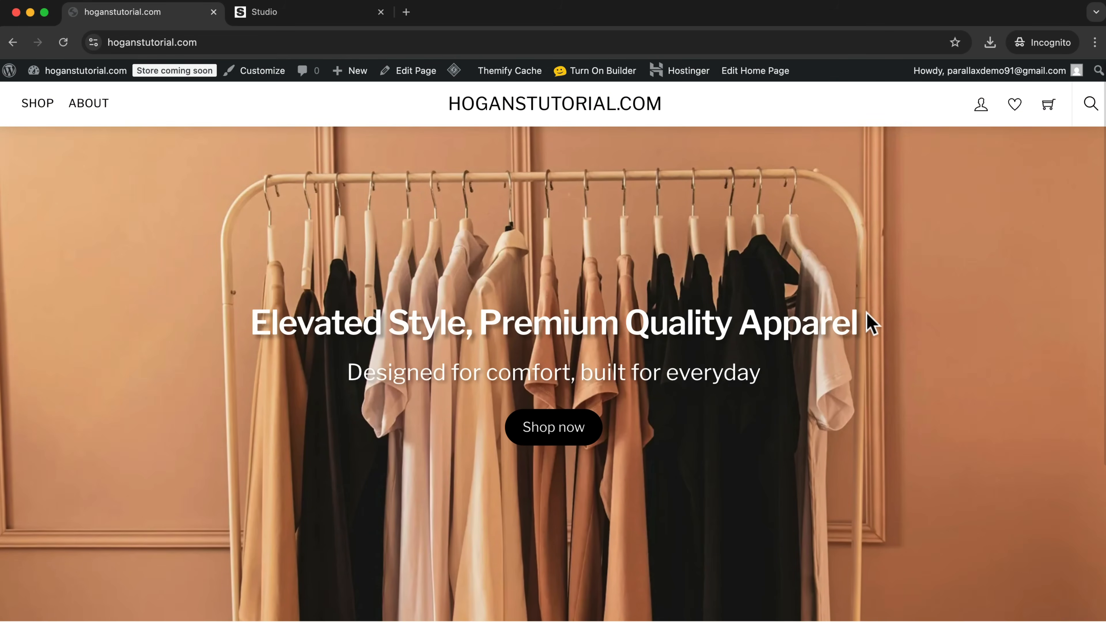
{"action": "scroll", "coordinate": [869, 325], "scroll_direction": "up", "scroll_amount": 5}
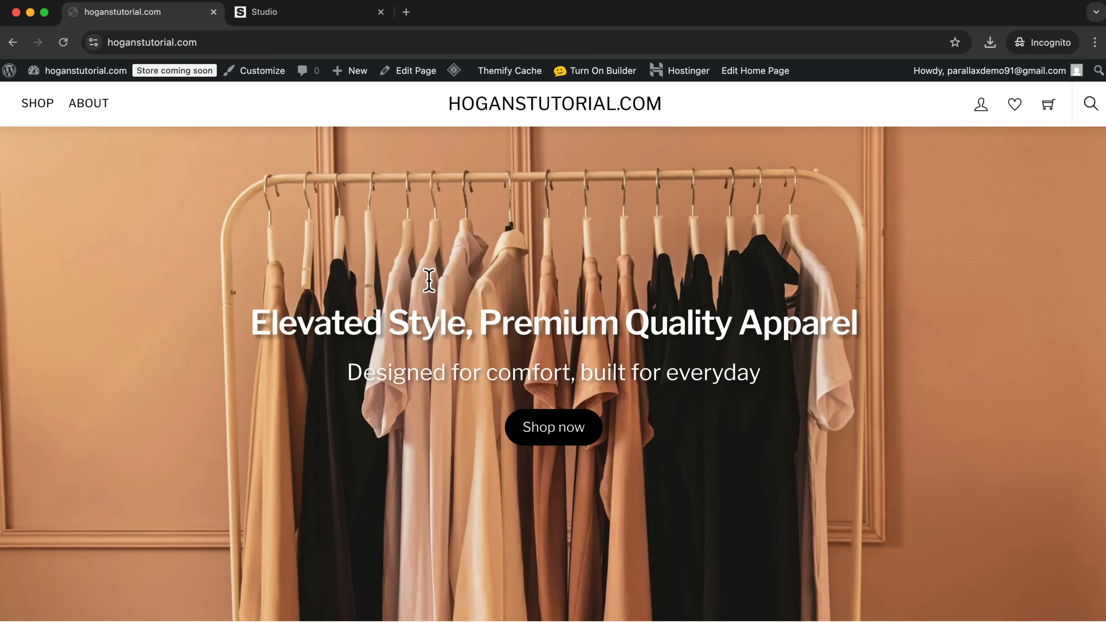
Turn the builder back on and open the hero row's Row Overlay styling settings.
{"action": "left_click", "coordinate": [596, 73]}
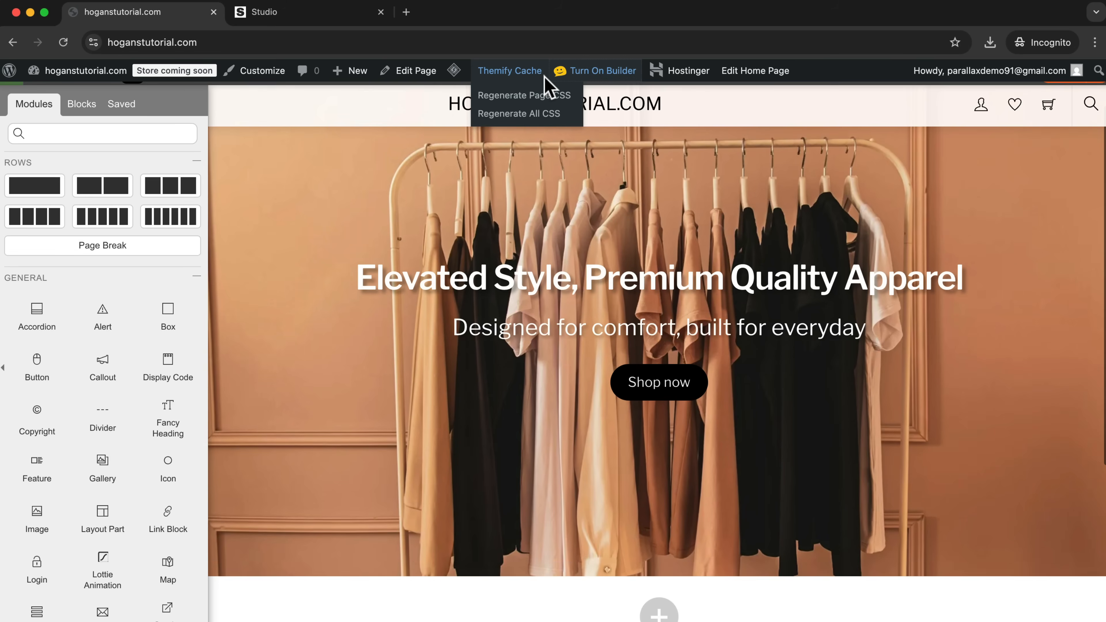
{"action": "scroll", "coordinate": [293, 225], "scroll_direction": "up", "scroll_amount": 2}
{"action": "mouse_move", "coordinate": [215, 142]}
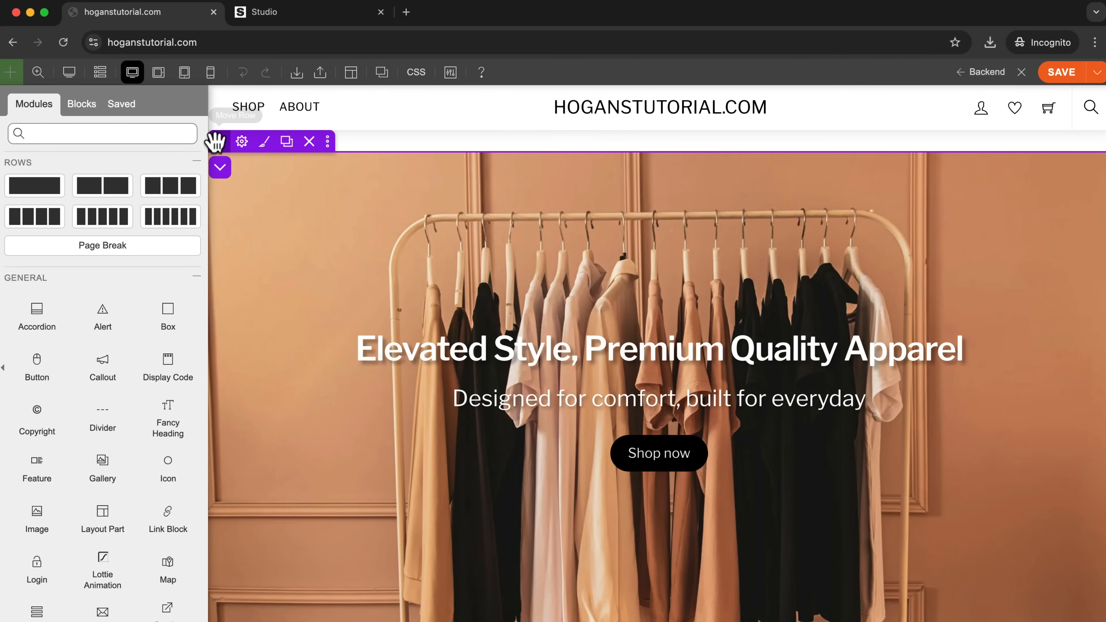
{"action": "left_click", "coordinate": [264, 148]}
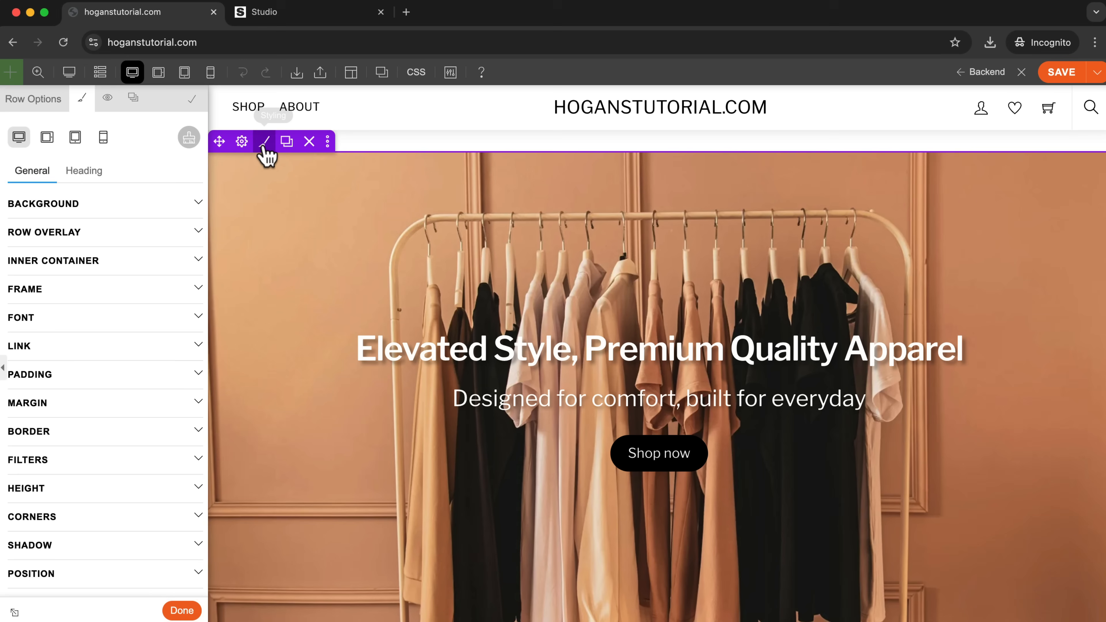
{"action": "left_click", "coordinate": [63, 209]}
{"action": "scroll", "coordinate": [106, 309], "scroll_direction": "down", "scroll_amount": 3}
{"action": "scroll", "coordinate": [65, 464], "scroll_direction": "down", "scroll_amount": 2}
{"action": "left_click", "coordinate": [65, 418]}
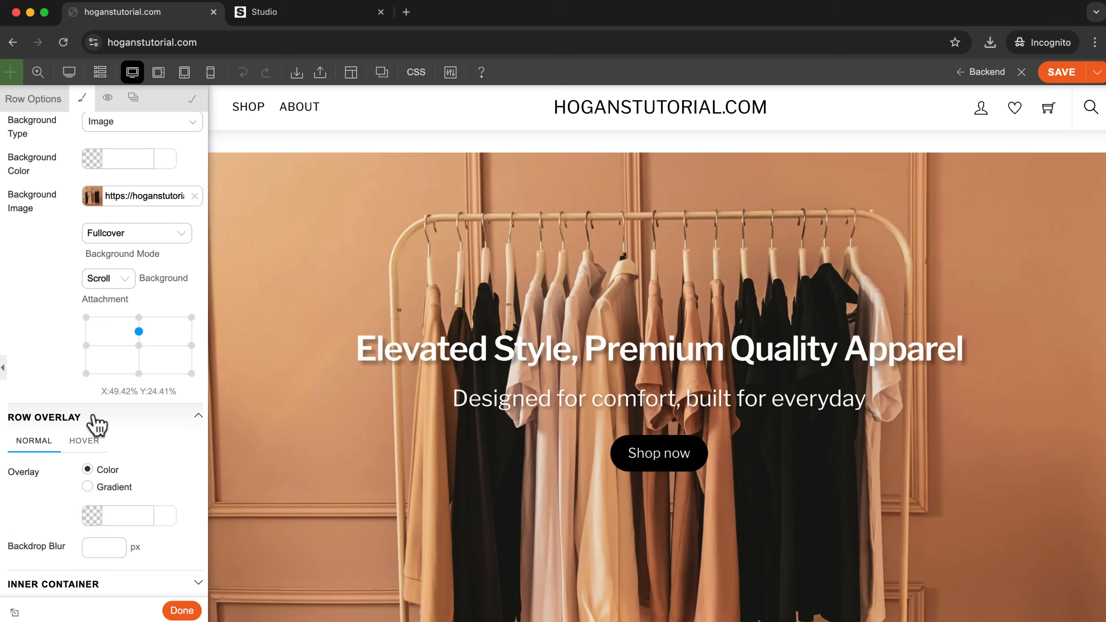
{"action": "scroll", "coordinate": [96, 425], "scroll_direction": "down", "scroll_amount": 3}
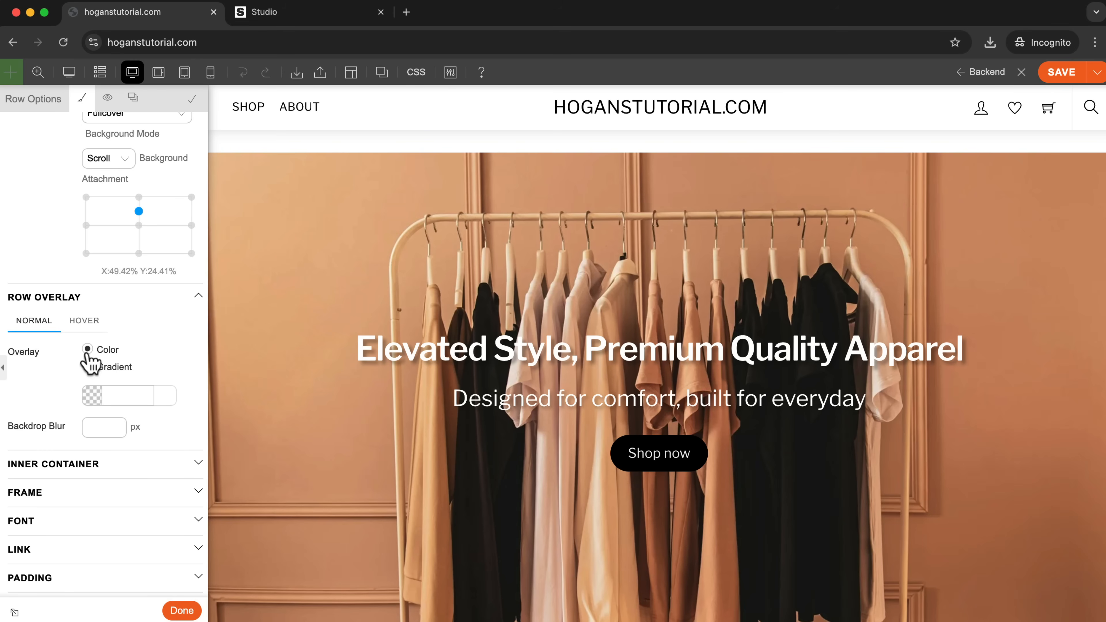
Give the hero row a black #000000 color overlay with 0.1 opacity.
{"action": "left_click", "coordinate": [89, 394]}
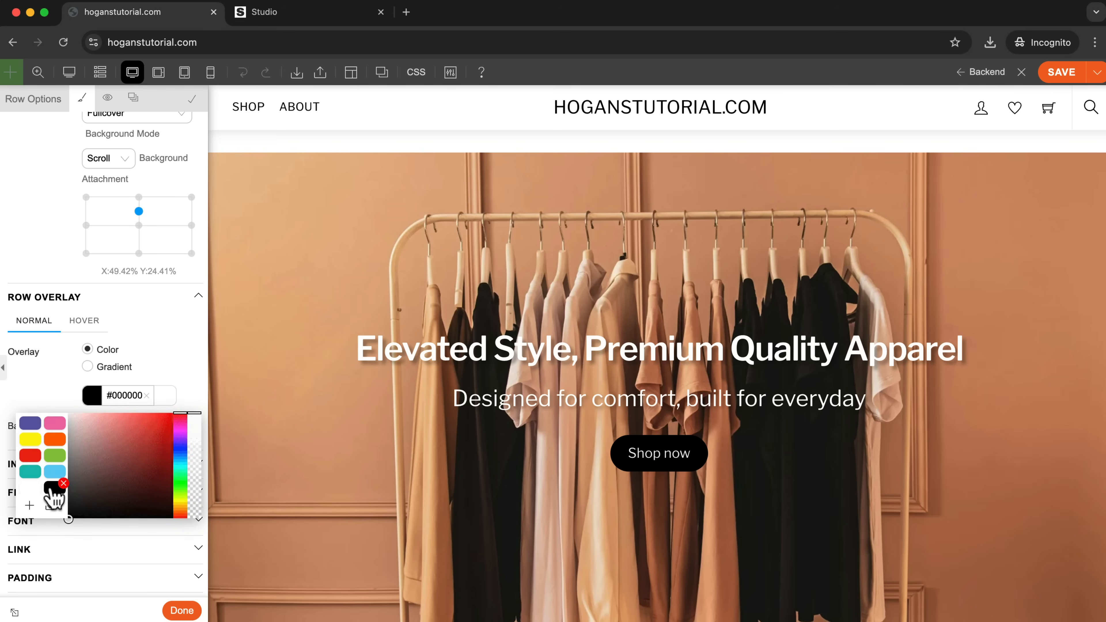
{"action": "left_click", "coordinate": [54, 487]}
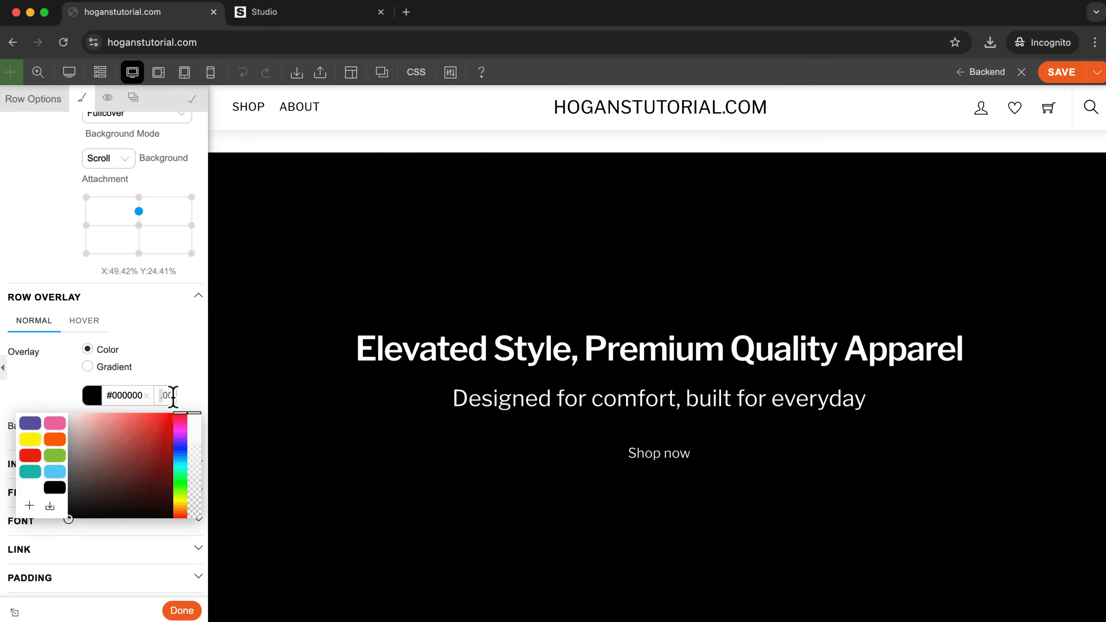
{"action": "type", "text": ".2"}
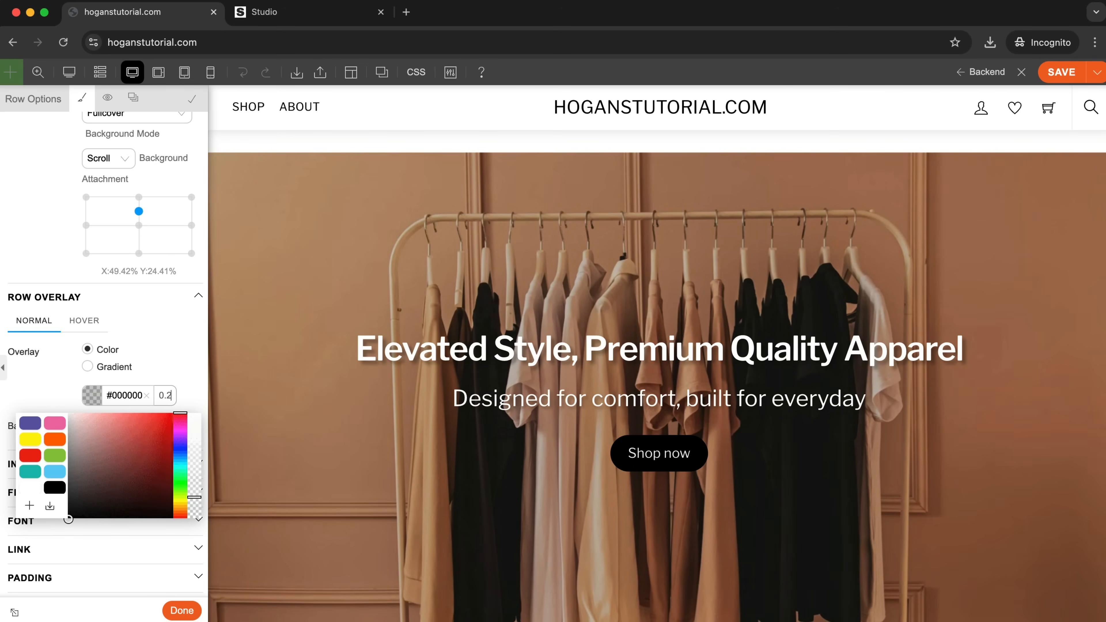
{"action": "key", "text": "BackSpace"}
{"action": "type", "text": "10"}
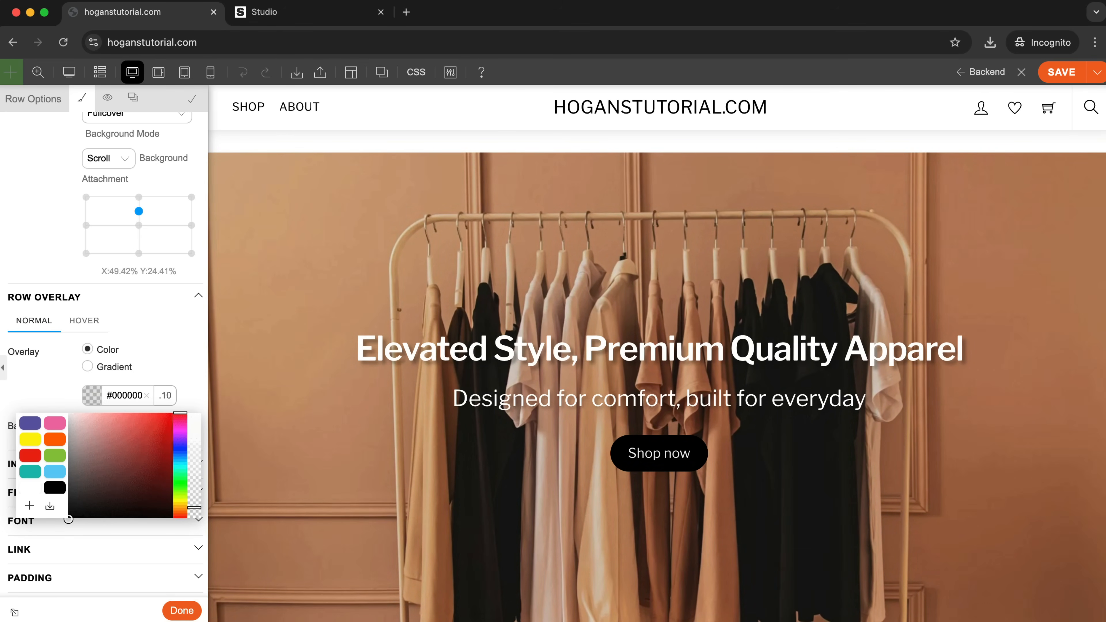
{"action": "left_click", "coordinate": [154, 365]}
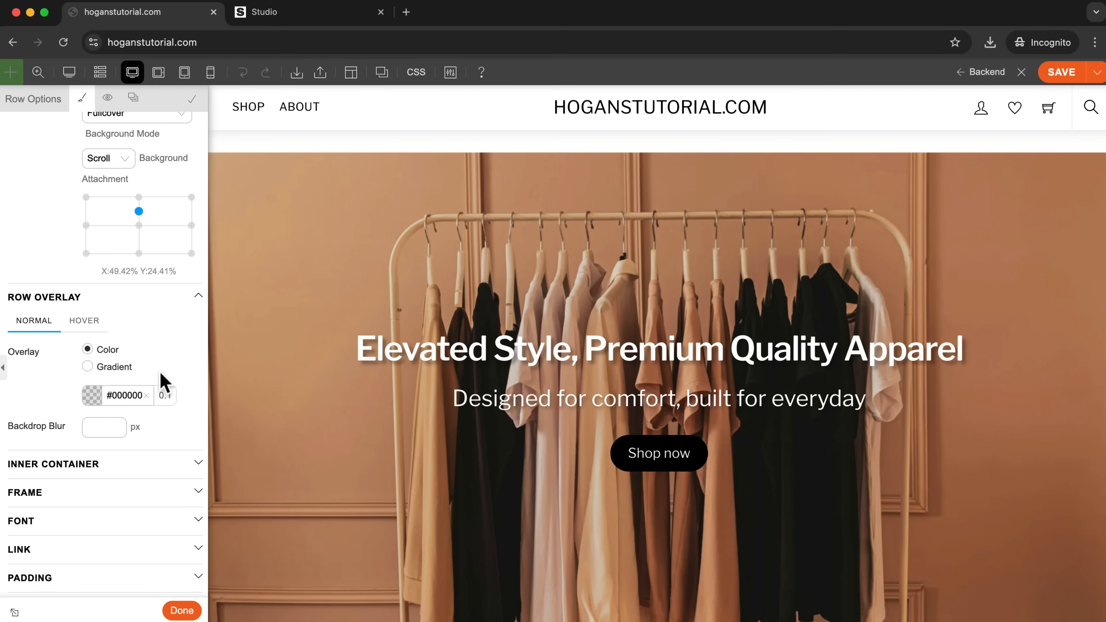
{"action": "scroll", "coordinate": [1014, 400], "scroll_direction": "down", "scroll_amount": 2}
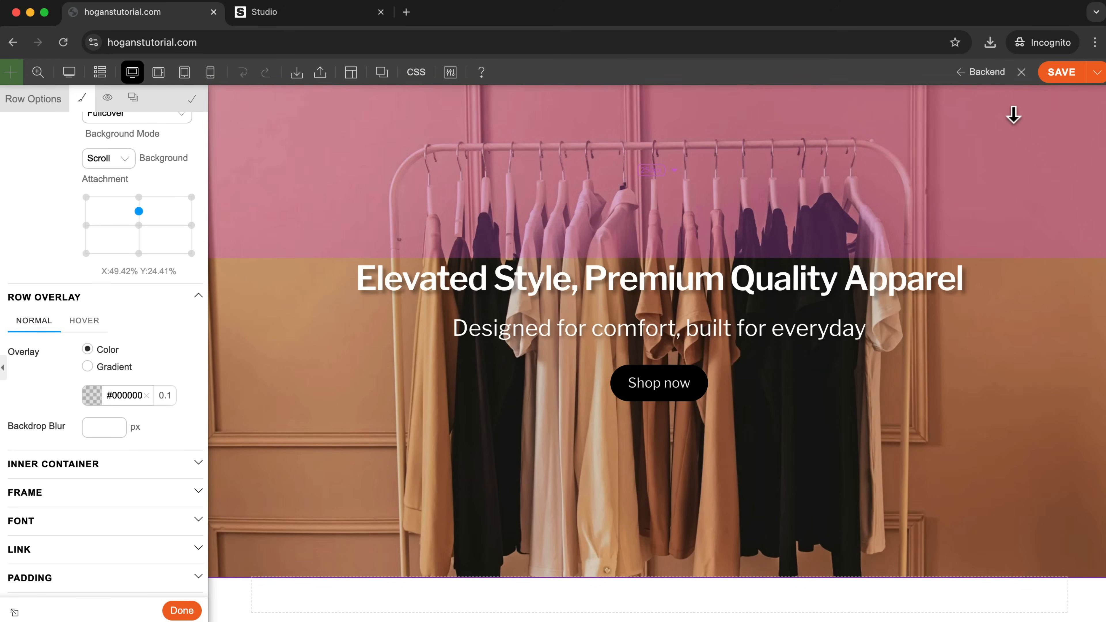
Save the home page with the hero overlay and exit the builder to check the darkened image on the live site.
{"action": "left_click", "coordinate": [1063, 72]}
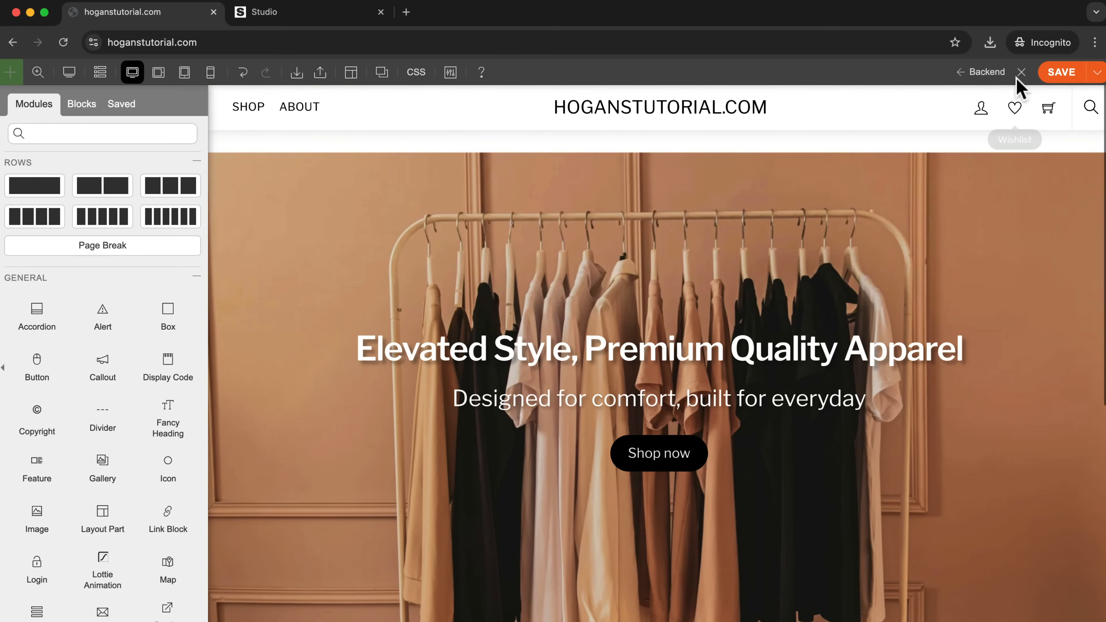
{"action": "left_click", "coordinate": [1021, 72]}
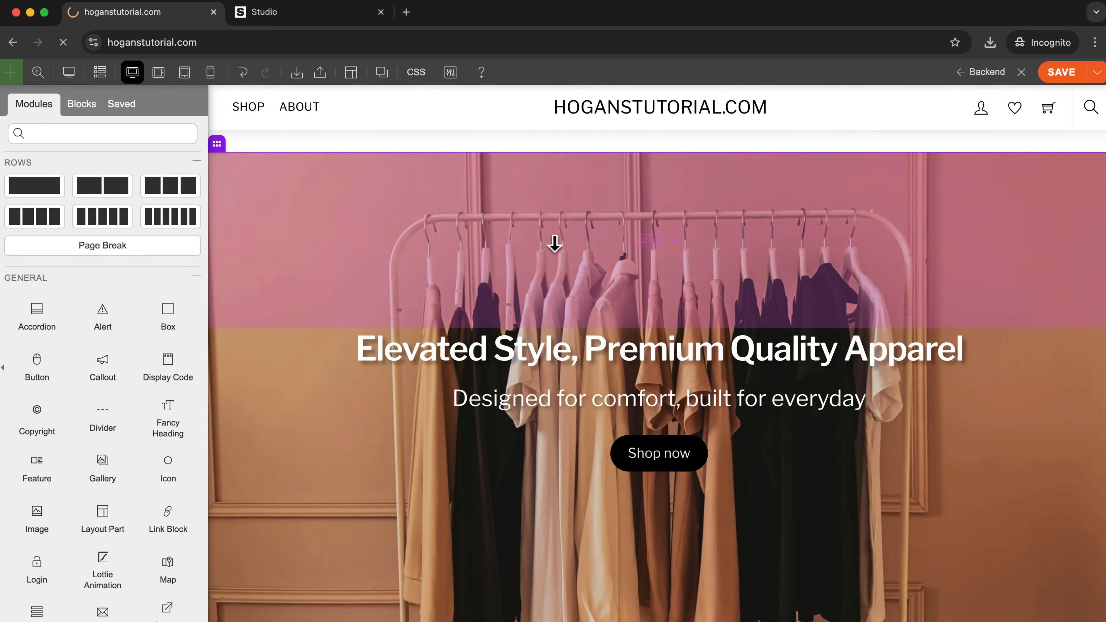
{"action": "scroll", "coordinate": [875, 247], "scroll_direction": "down", "scroll_amount": 5}
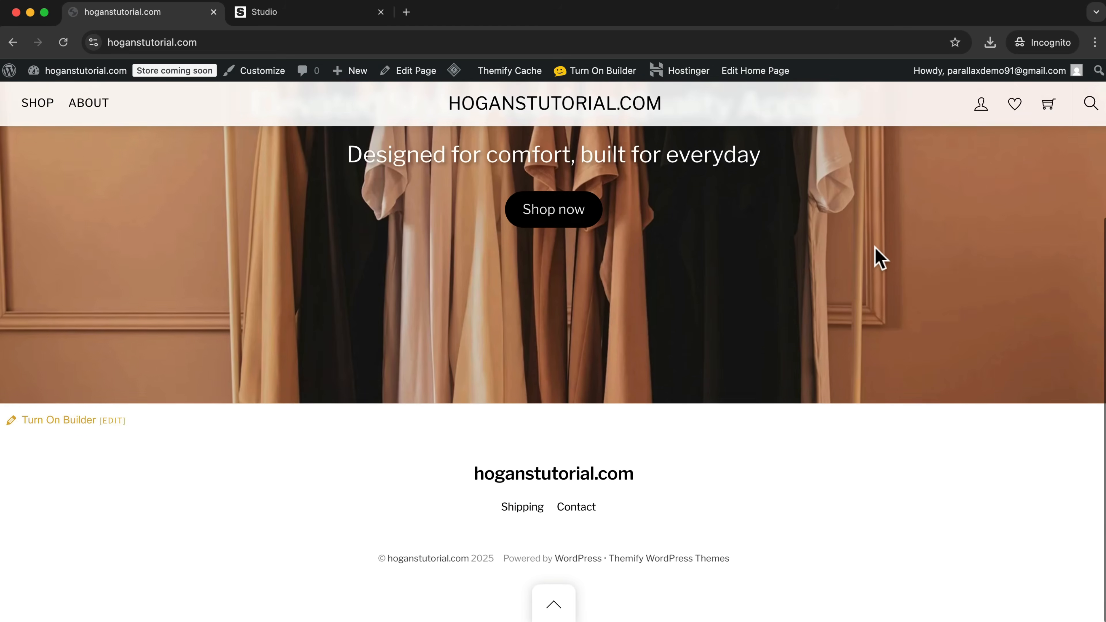
{"action": "scroll", "coordinate": [875, 247], "scroll_direction": "up", "scroll_amount": 5}
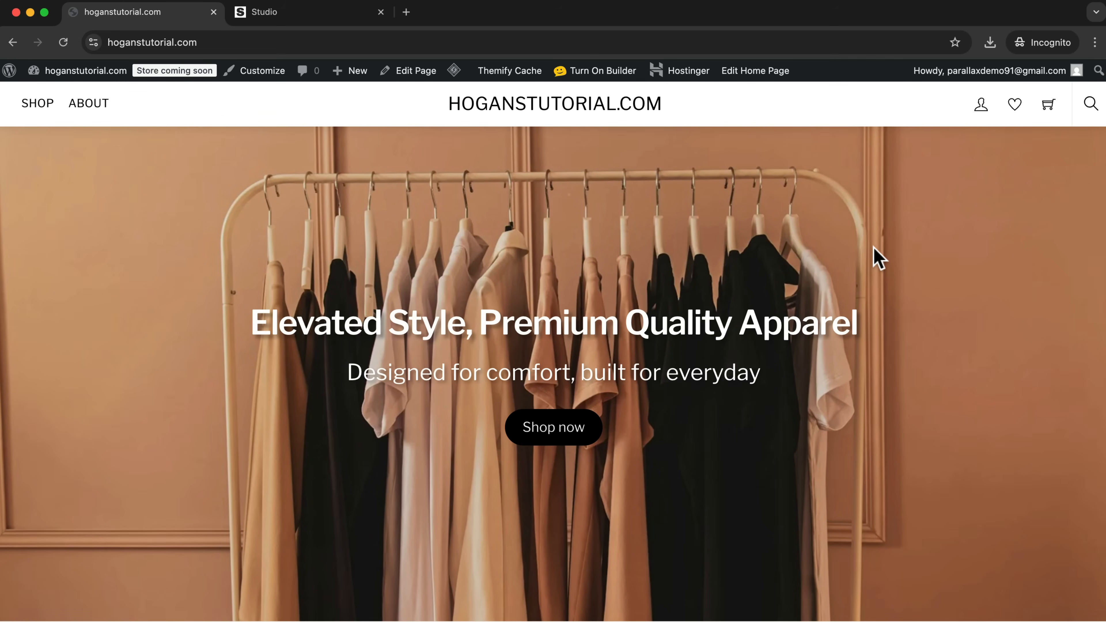
{"action": "left_click", "coordinate": [289, 15]}
{"action": "scroll", "coordinate": [646, 334], "scroll_direction": "down", "scroll_amount": 8}
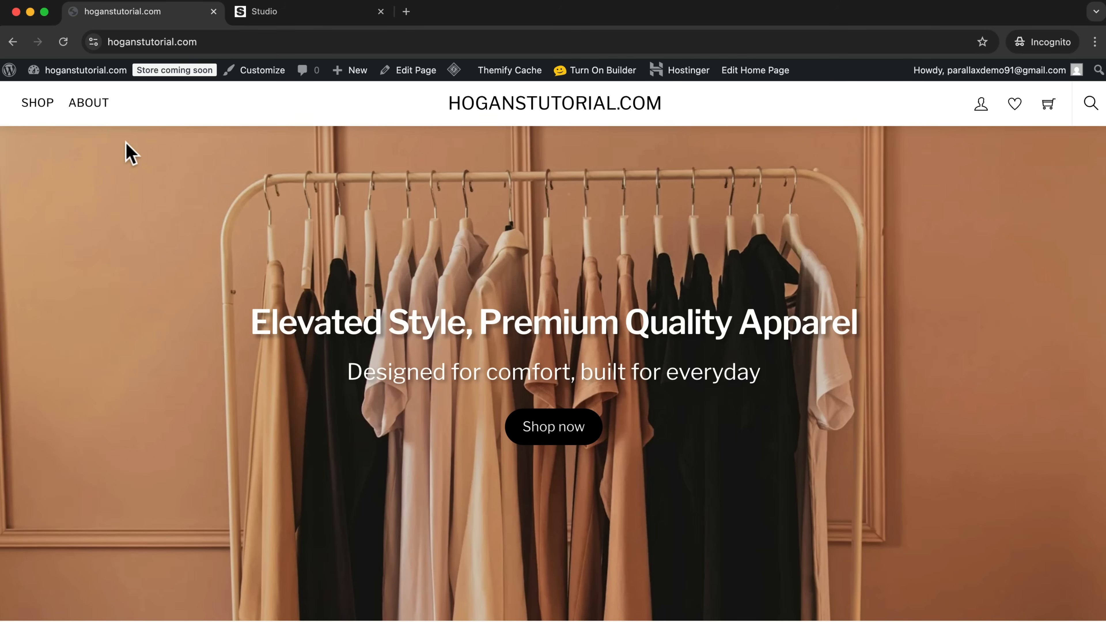
Open the installed plugins list in the WordPress dashboard and check for the Builder WooCommerce plugin.
{"action": "mouse_move", "coordinate": [82, 72]}
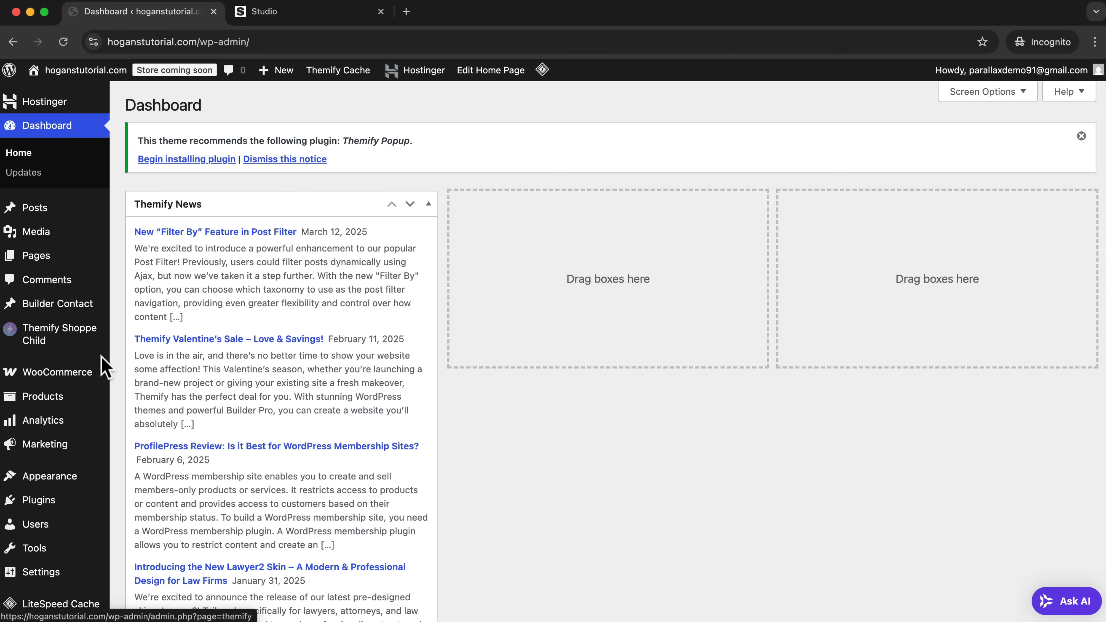
{"action": "mouse_move", "coordinate": [48, 506]}
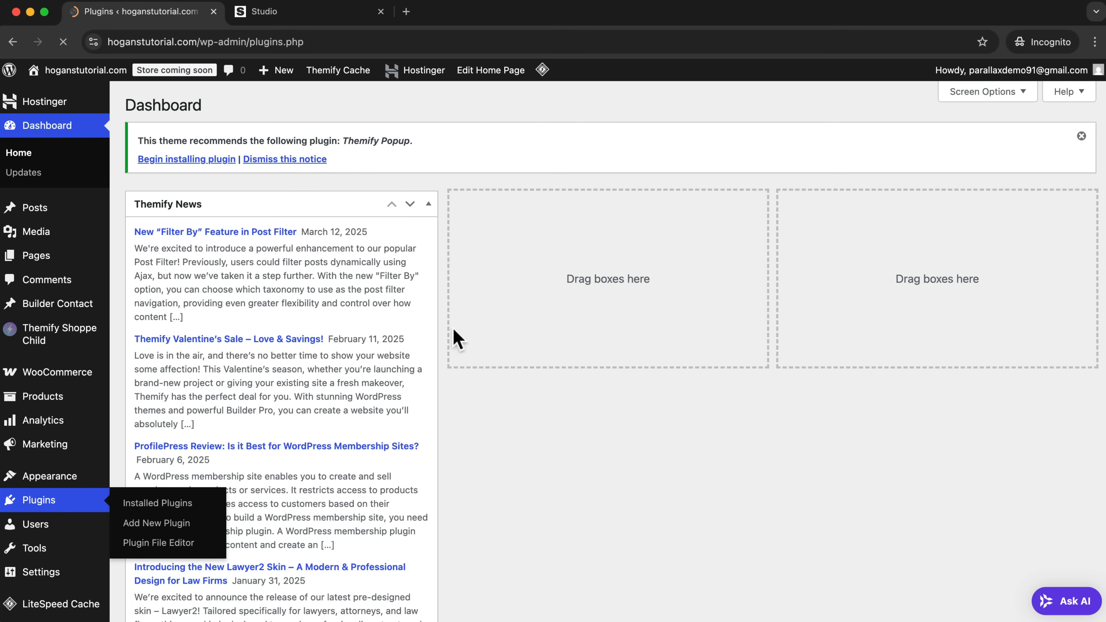
{"action": "scroll", "coordinate": [270, 339], "scroll_direction": "down", "scroll_amount": 2}
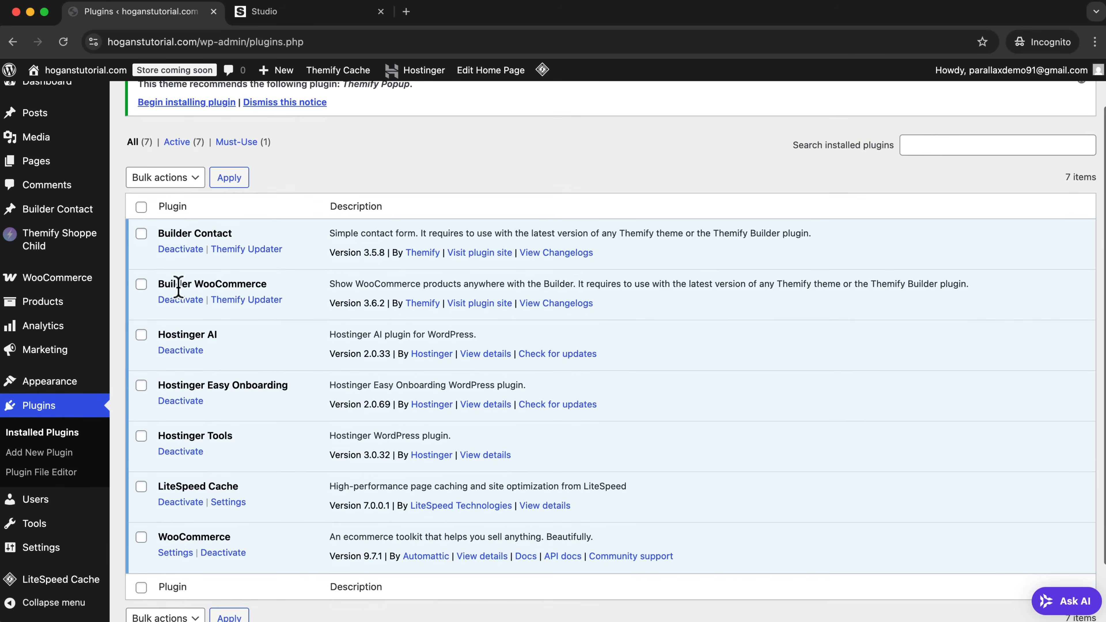
{"action": "left_click_drag", "start_coordinate": [246, 284], "coordinate": [164, 283]}
{"action": "scroll", "coordinate": [162, 284], "scroll_direction": "up", "scroll_amount": 2}
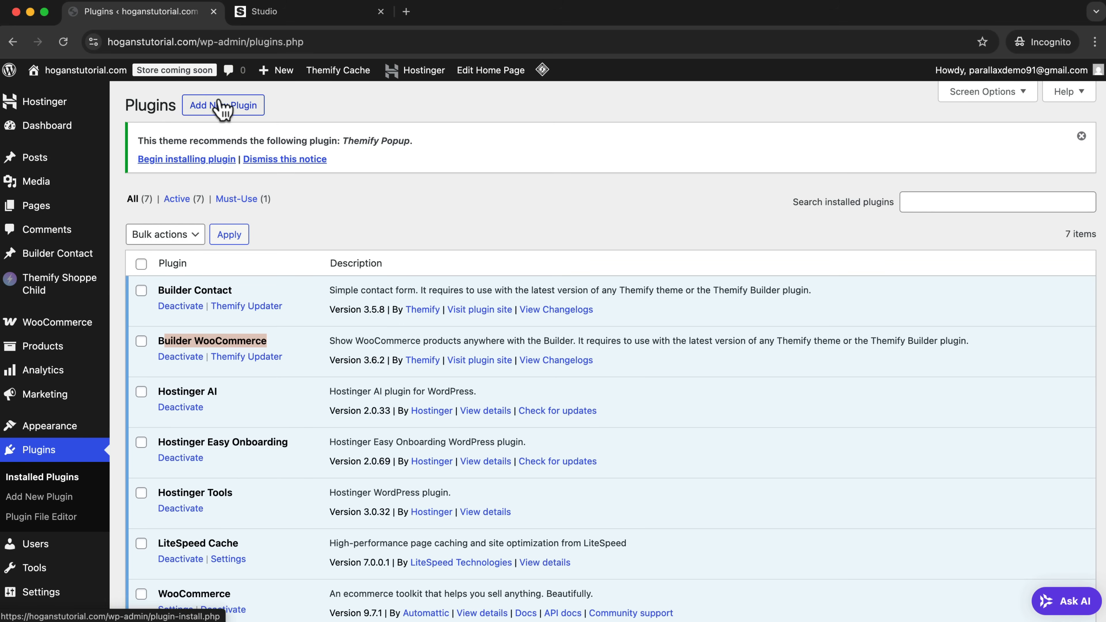
{"action": "left_click_drag", "start_coordinate": [275, 342], "coordinate": [158, 339]}
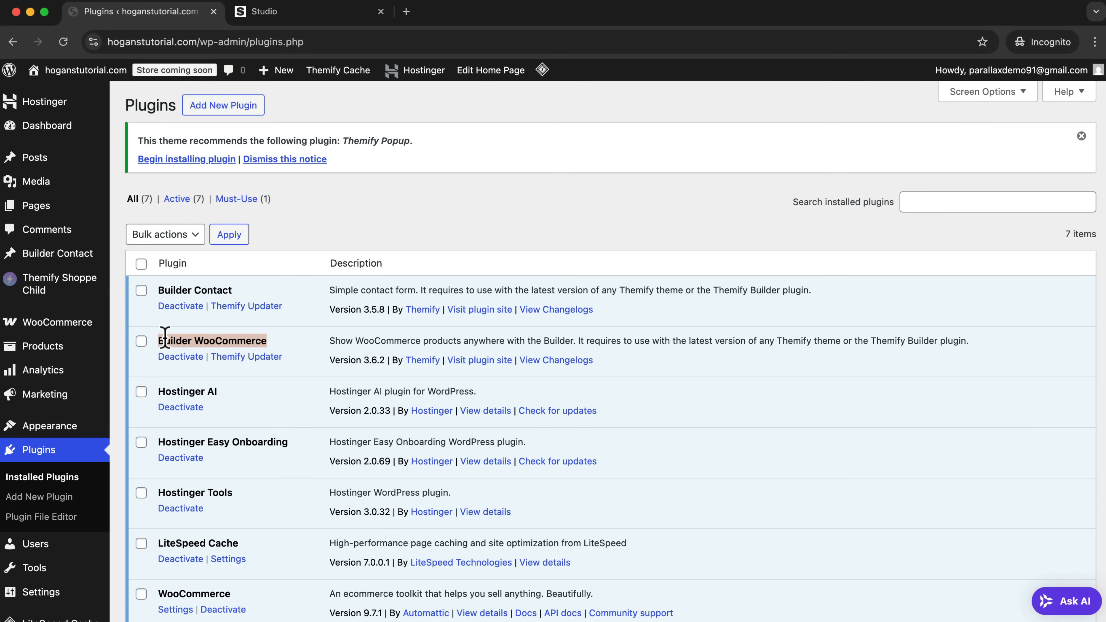
{"action": "left_click", "coordinate": [284, 341]}
{"action": "left_click_drag", "start_coordinate": [161, 340], "coordinate": [272, 347]}
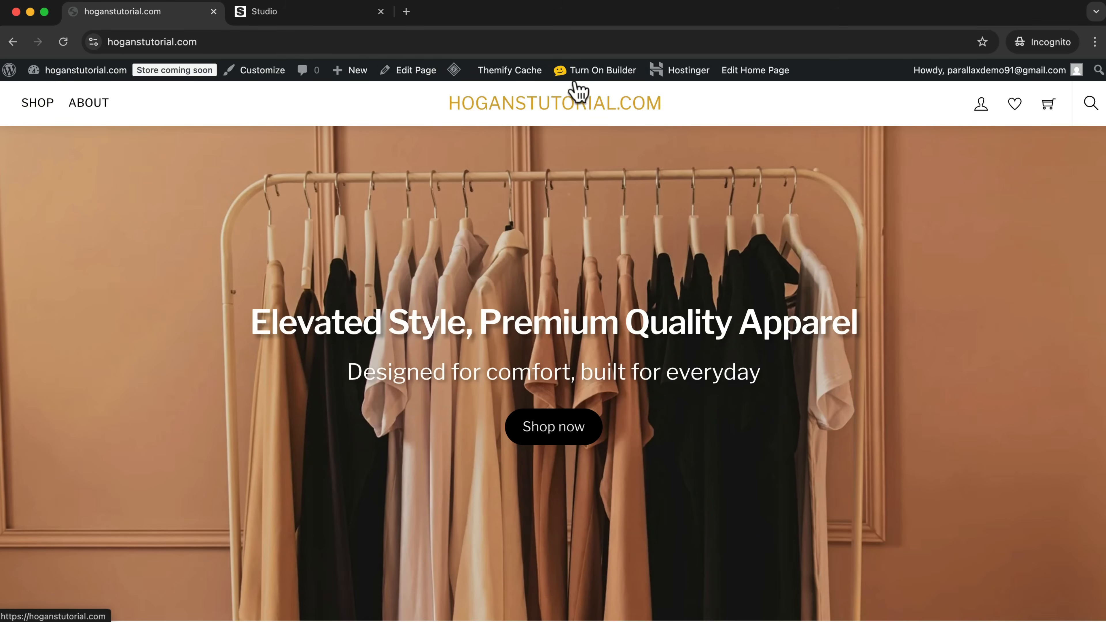
Turn the builder back on and add a Text module to the empty row below the hero.
{"action": "left_click", "coordinate": [603, 72]}
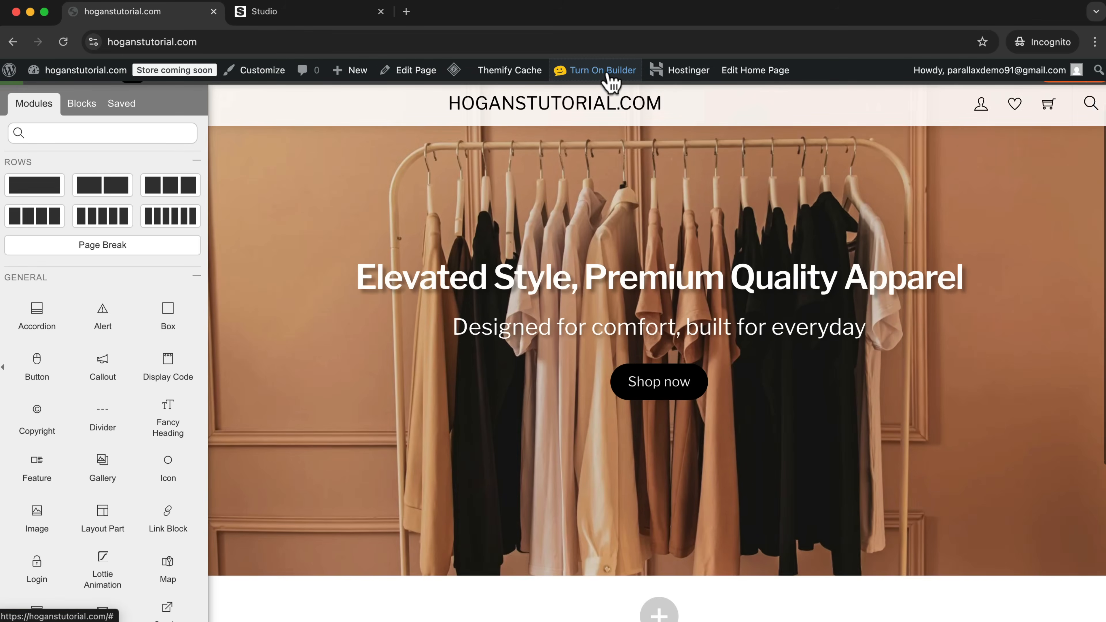
{"action": "scroll", "coordinate": [734, 297], "scroll_direction": "down", "scroll_amount": 5}
{"action": "scroll", "coordinate": [734, 296], "scroll_direction": "down", "scroll_amount": 2}
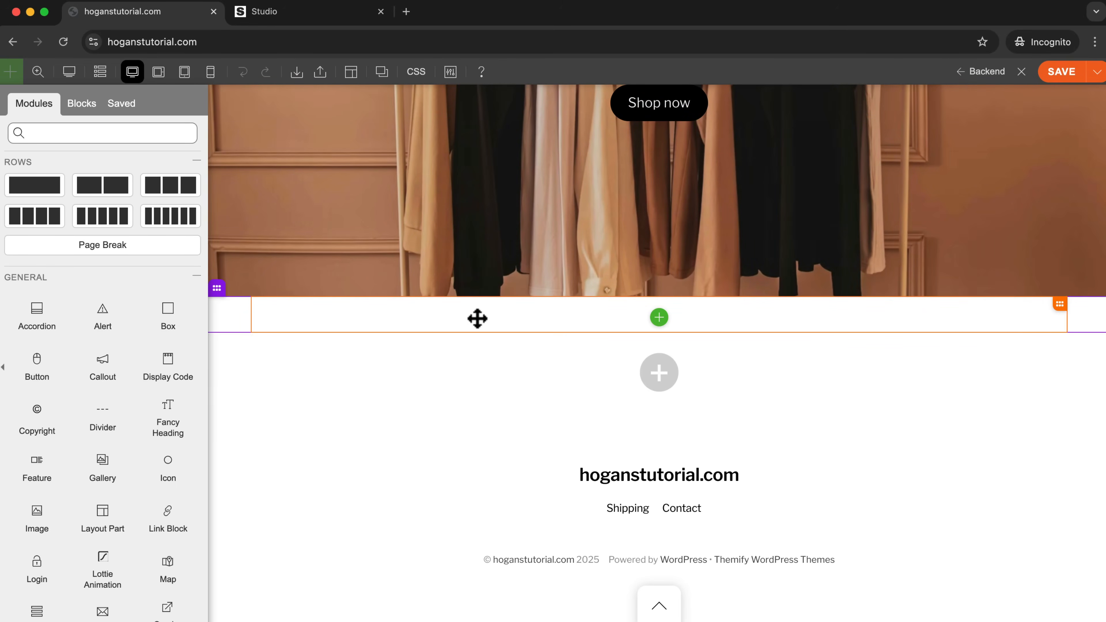
{"action": "scroll", "coordinate": [123, 358], "scroll_direction": "down", "scroll_amount": 4}
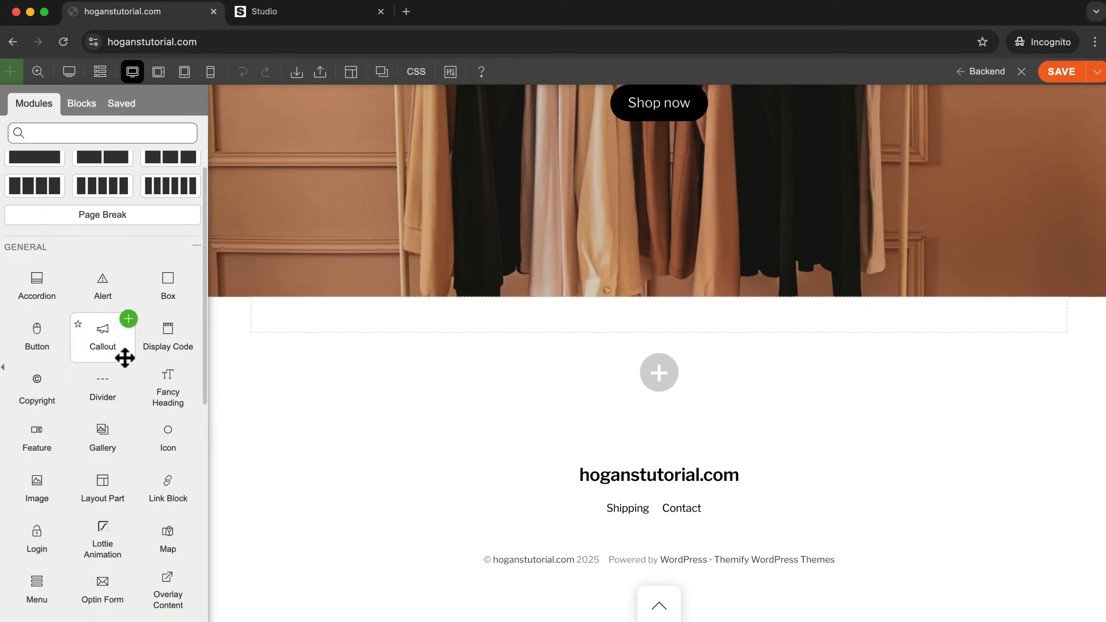
{"action": "scroll", "coordinate": [109, 370], "scroll_direction": "down", "scroll_amount": 4}
{"action": "left_click_drag", "start_coordinate": [36, 481], "coordinate": [588, 330]}
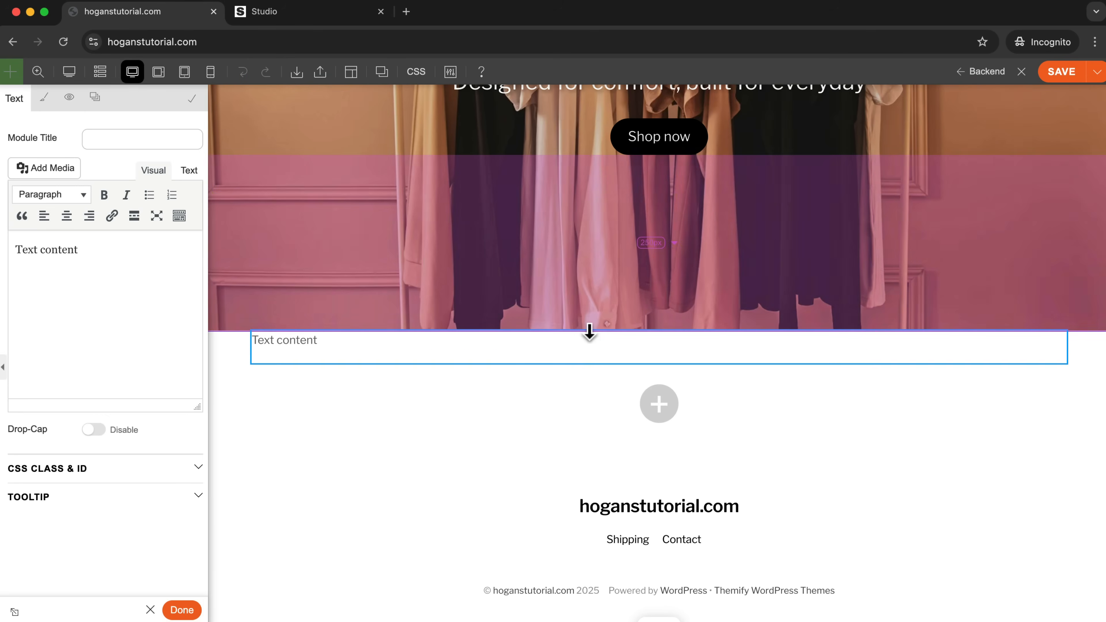
Replace the placeholder text with "Top Selling" and format it as Heading 2.
{"action": "key", "text": "super+a"}
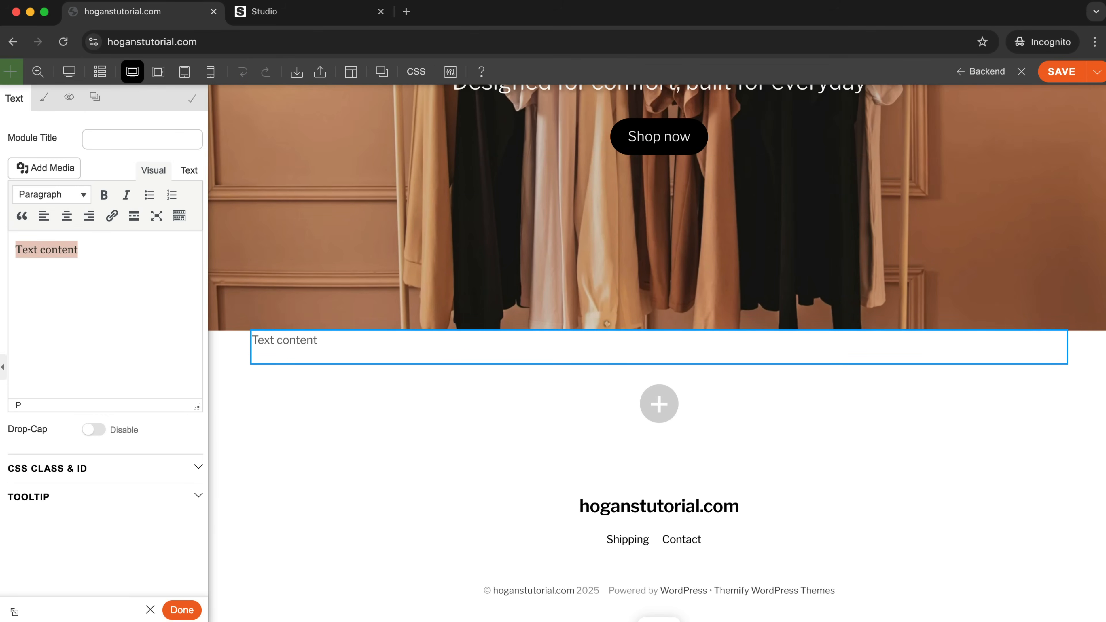
{"action": "type", "text": "Top Selling"}
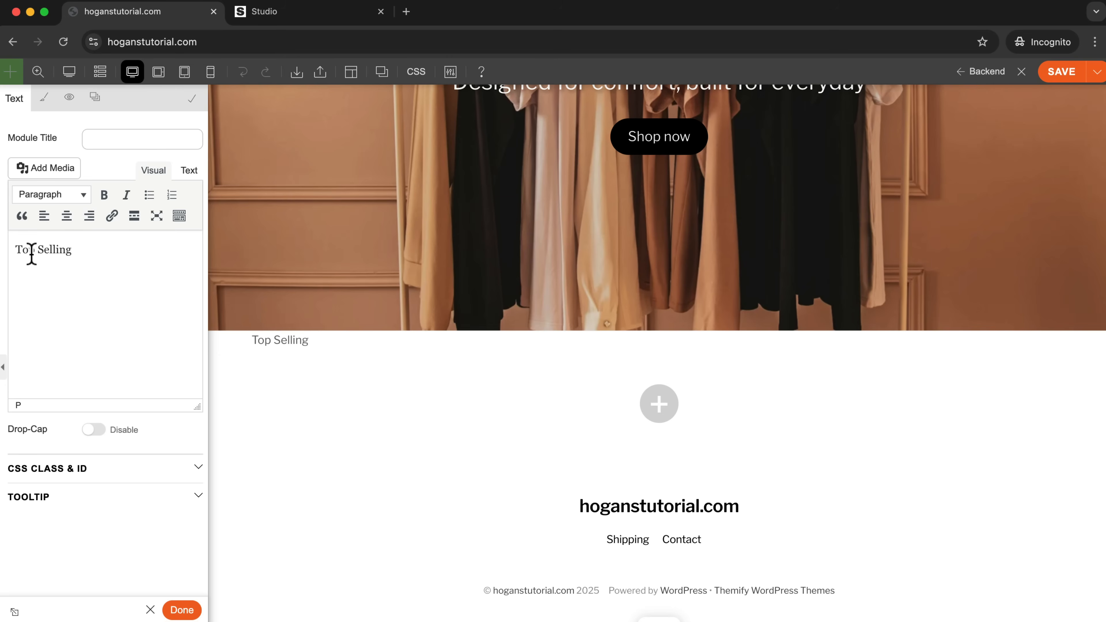
{"action": "left_click_drag", "start_coordinate": [106, 246], "coordinate": [44, 248]}
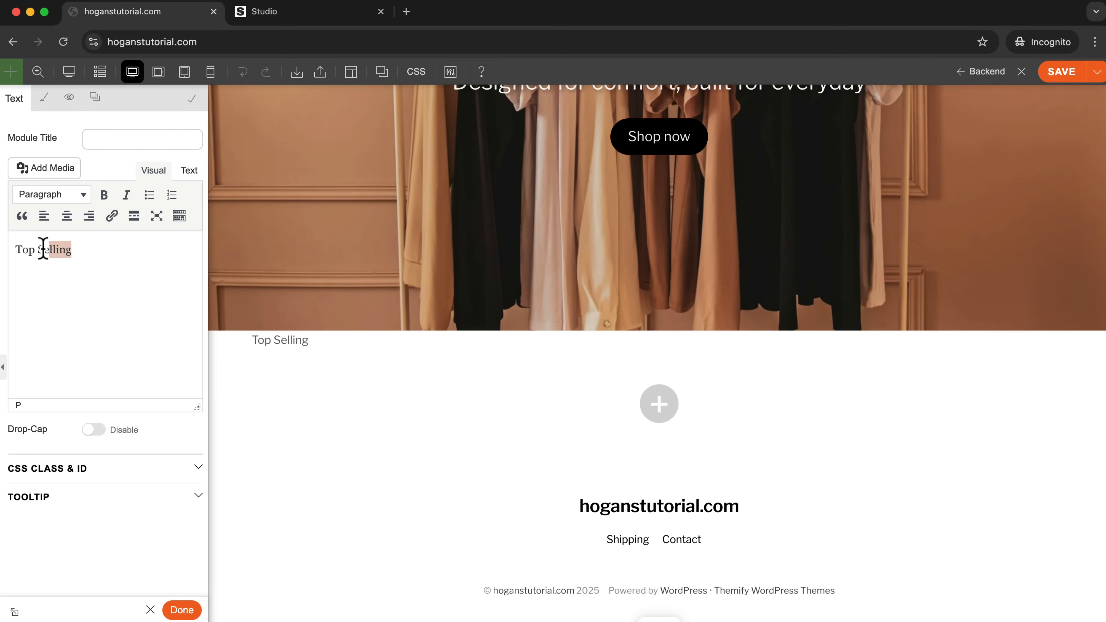
{"action": "left_click", "coordinate": [31, 195]}
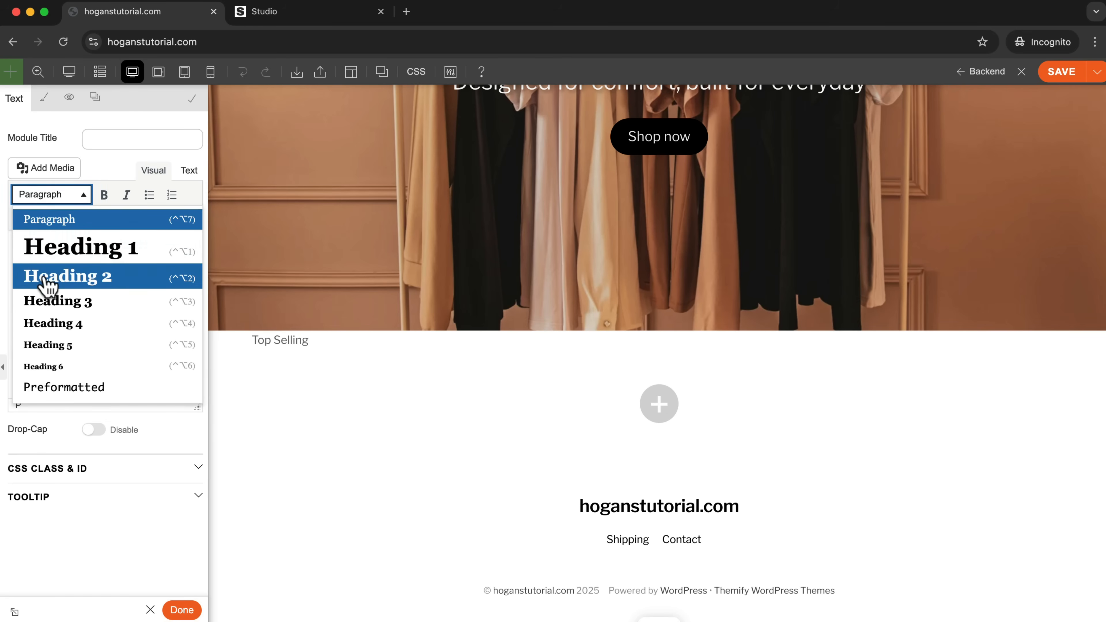
{"action": "left_click", "coordinate": [44, 288]}
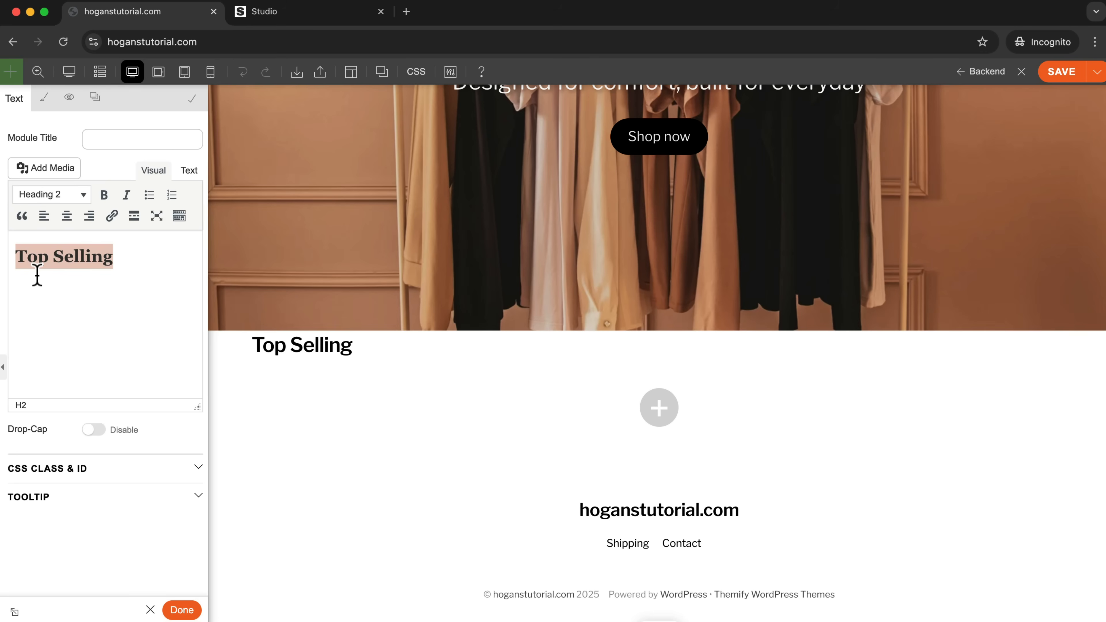
Center-align the Top Selling heading in the Text module's font styling.
{"action": "left_click", "coordinate": [44, 98]}
{"action": "left_click", "coordinate": [62, 246]}
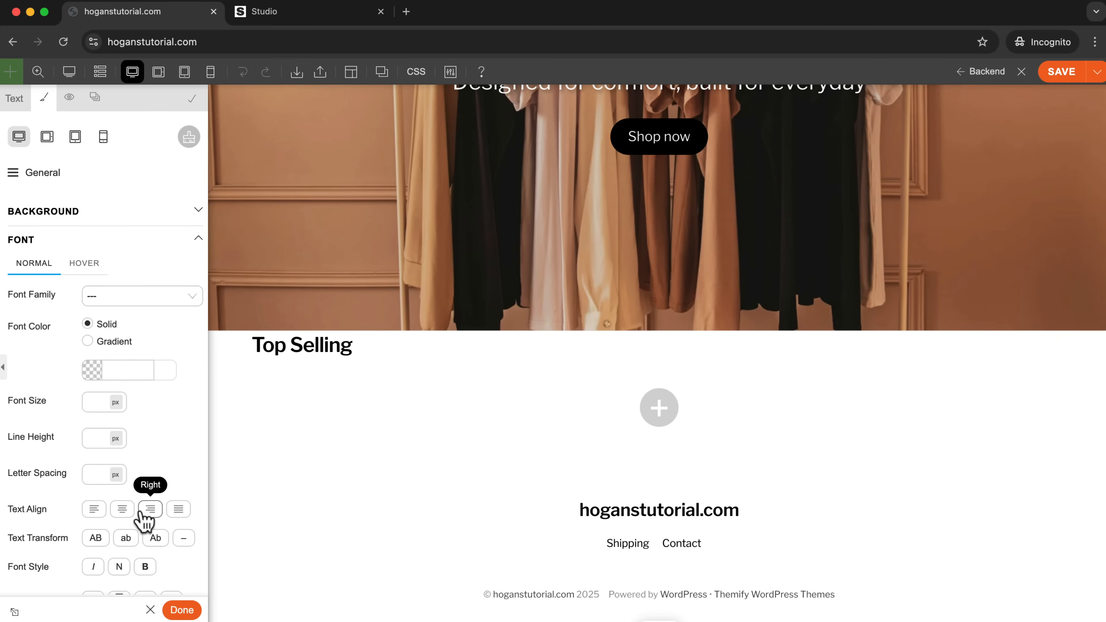
{"action": "left_click", "coordinate": [122, 511]}
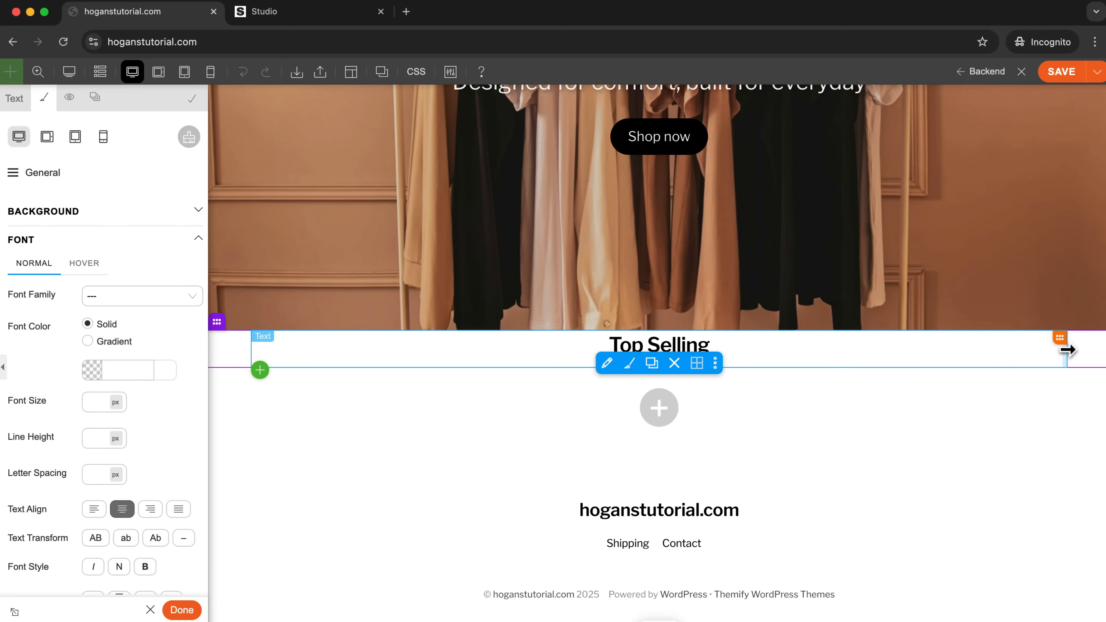
Give the Top Selling row 50 px of top spacing, finish the Text module and save the page.
{"action": "left_click_drag", "start_coordinate": [1085, 333], "coordinate": [1084, 345]}
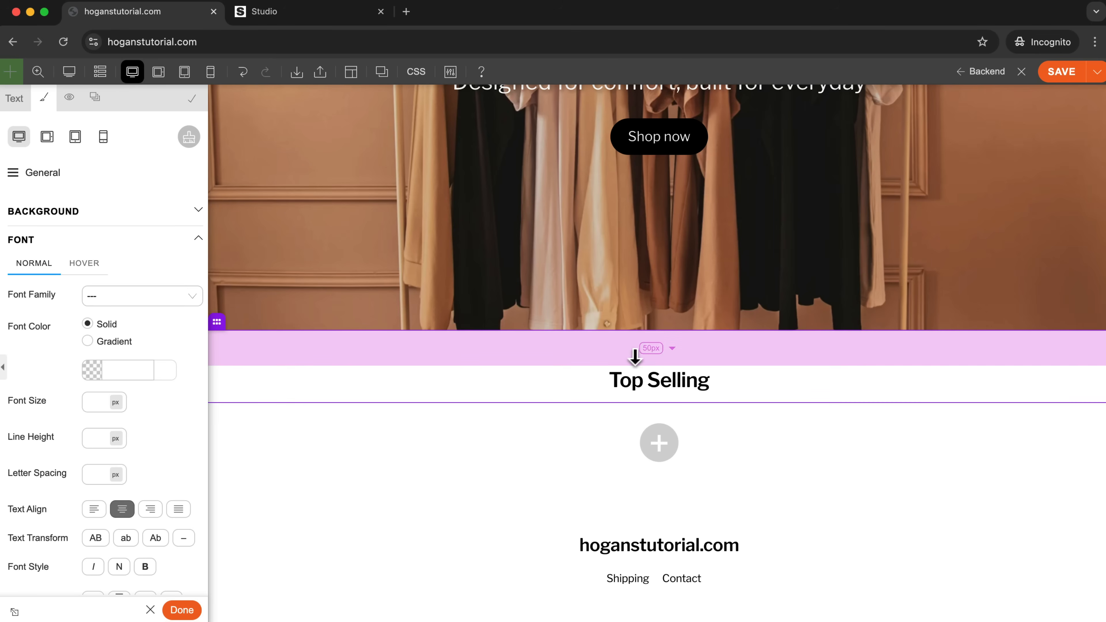
{"action": "scroll", "coordinate": [763, 403], "scroll_direction": "down", "scroll_amount": 2}
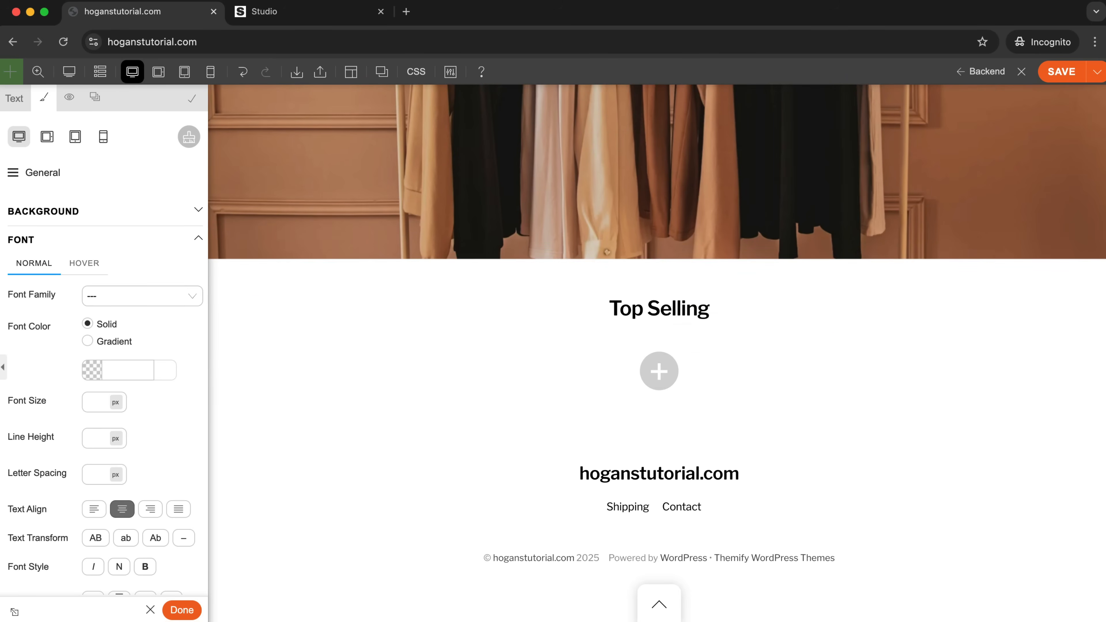
{"action": "left_click", "coordinate": [180, 611]}
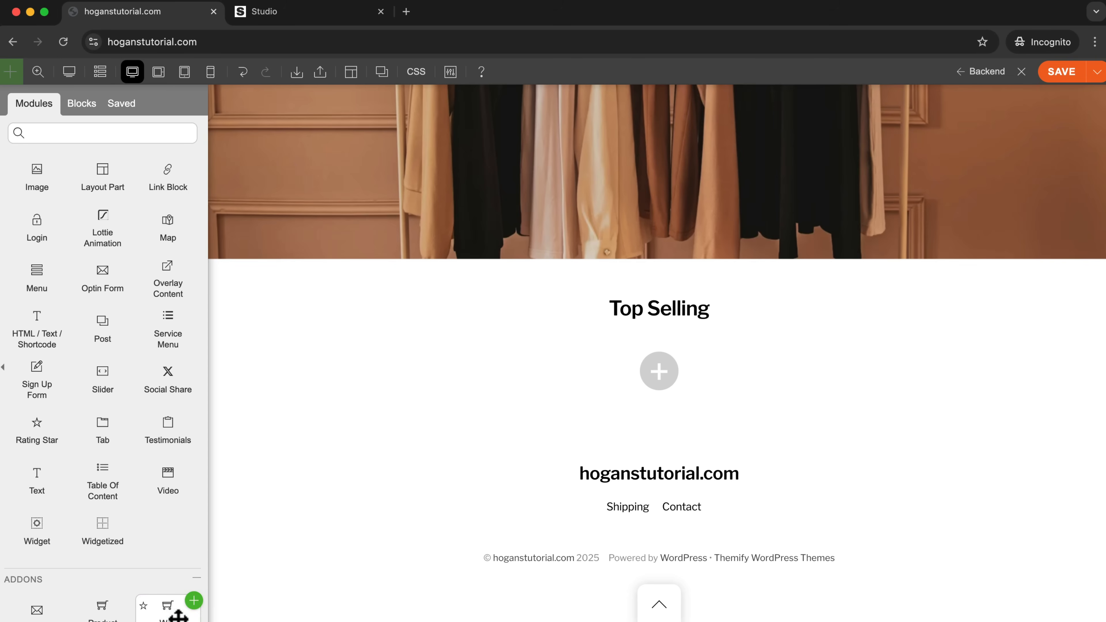
{"action": "left_click", "coordinate": [1064, 73]}
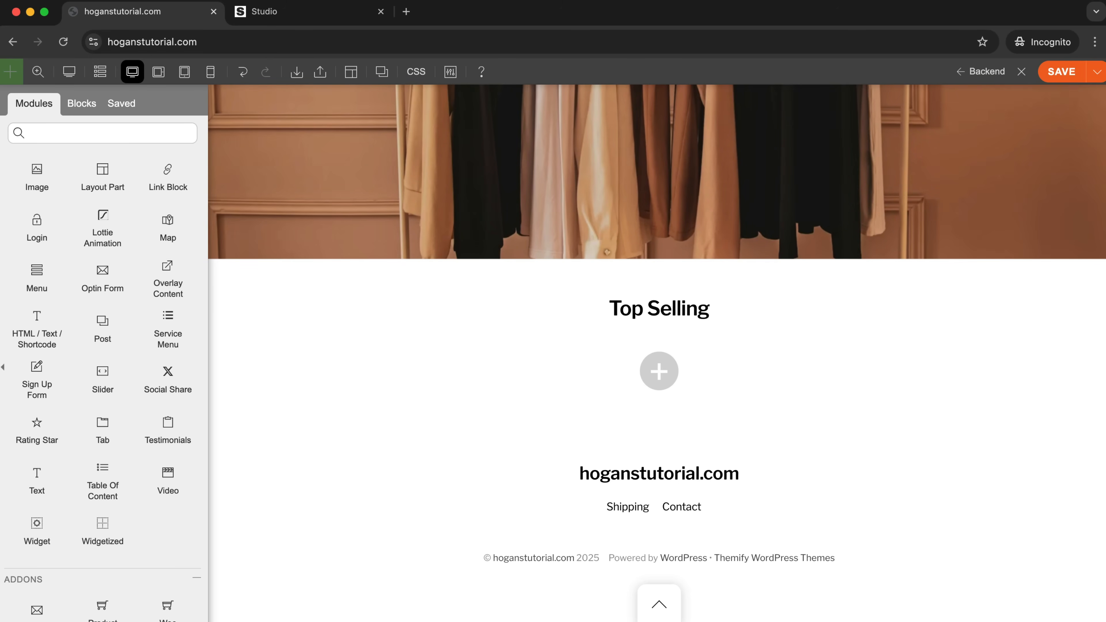
Add a Woo Products module below the Top Selling heading and review the products in its grid.
{"action": "scroll", "coordinate": [90, 342], "scroll_direction": "down", "scroll_amount": 3}
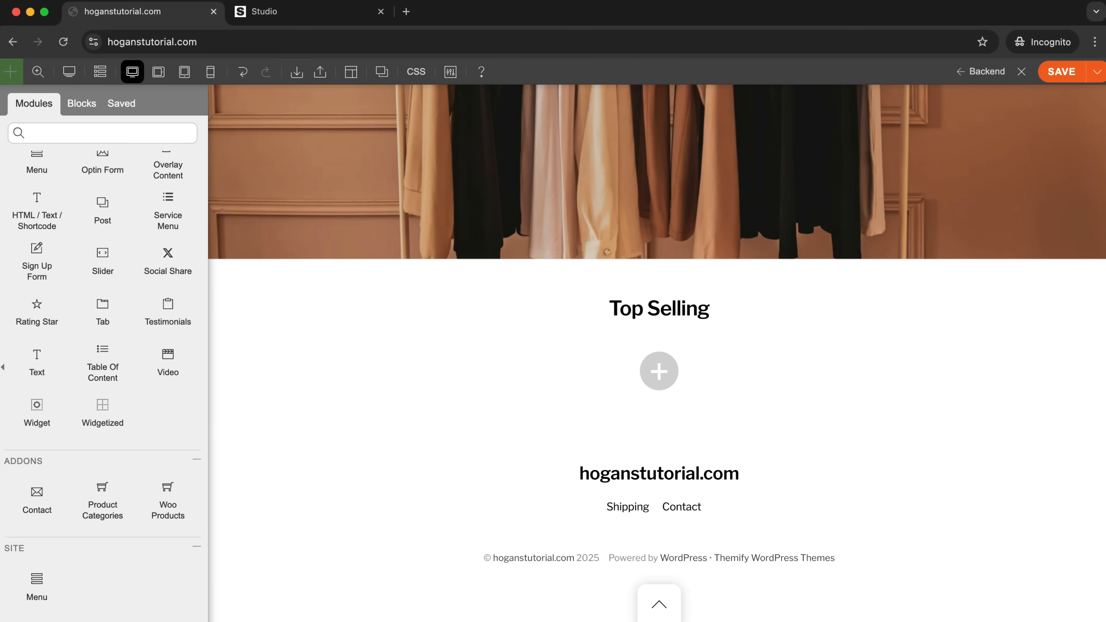
{"action": "scroll", "coordinate": [86, 305], "scroll_direction": "up", "scroll_amount": 10}
{"action": "scroll", "coordinate": [86, 309], "scroll_direction": "down", "scroll_amount": 9}
{"action": "scroll", "coordinate": [86, 309], "scroll_direction": "down", "scroll_amount": 1}
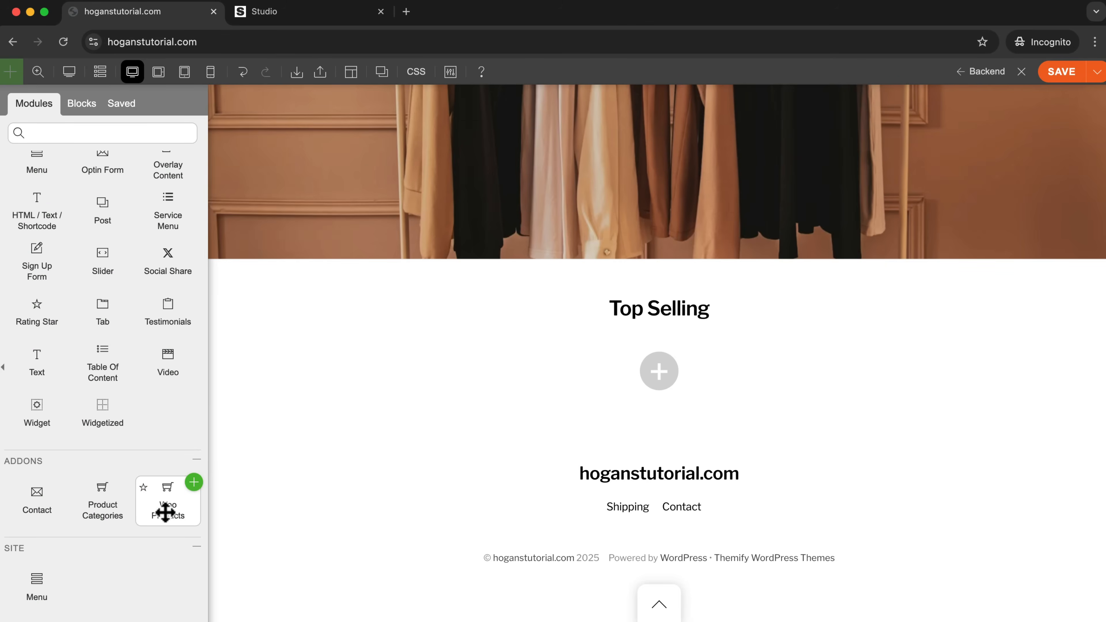
{"action": "left_click_drag", "start_coordinate": [162, 509], "coordinate": [671, 341]}
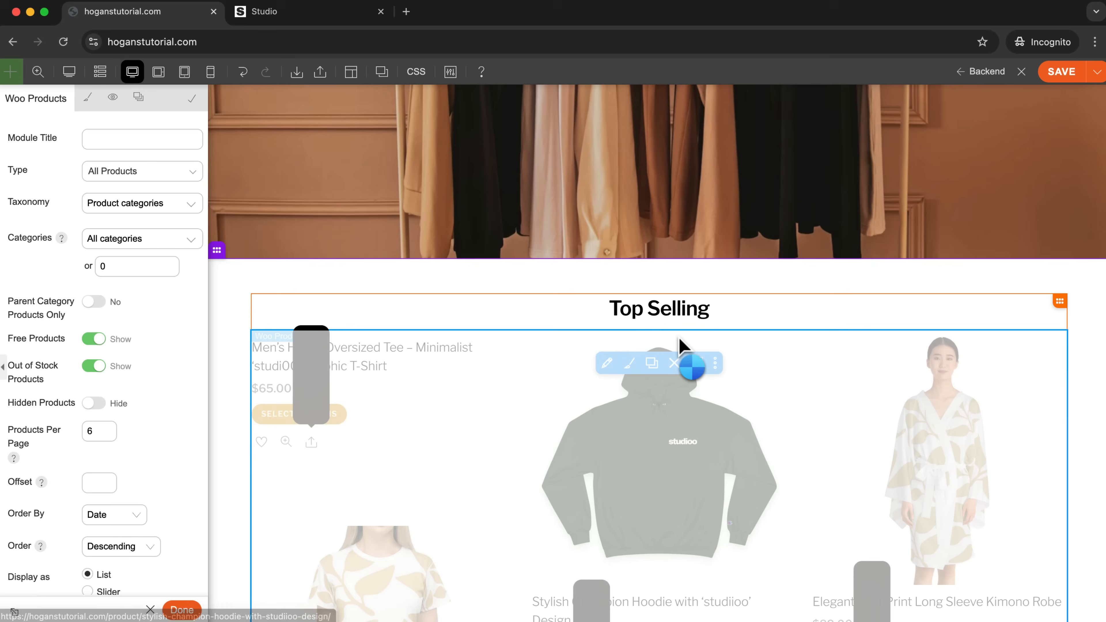
{"action": "scroll", "coordinate": [1080, 370], "scroll_direction": "down", "scroll_amount": 2}
{"action": "scroll", "coordinate": [1066, 376], "scroll_direction": "down", "scroll_amount": 10}
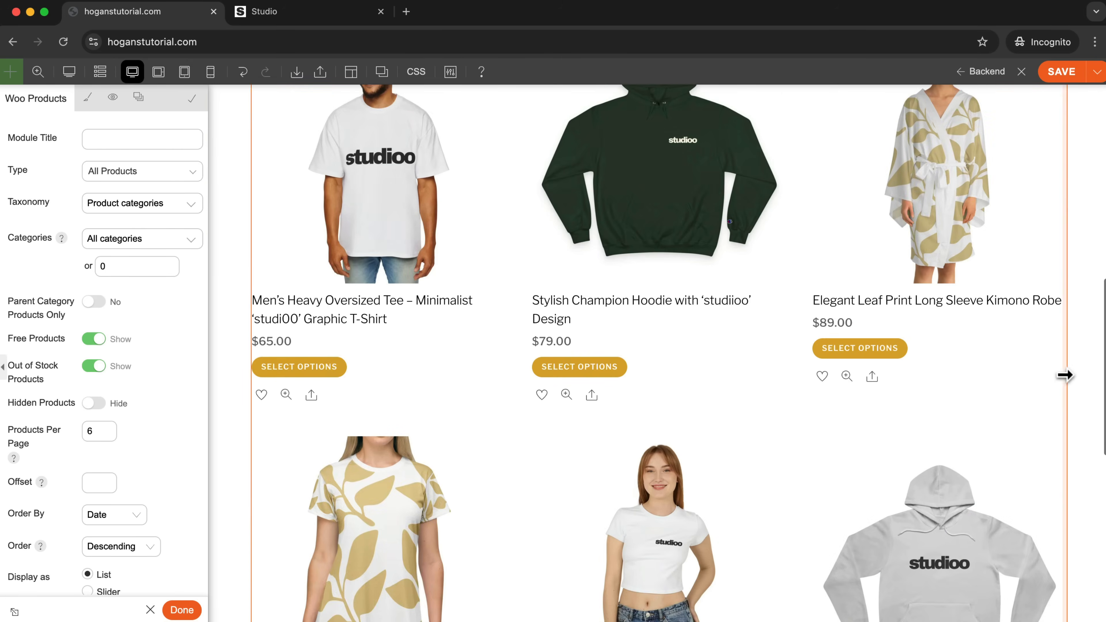
{"action": "scroll", "coordinate": [1046, 379], "scroll_direction": "up", "scroll_amount": 11}
{"action": "scroll", "coordinate": [1043, 377], "scroll_direction": "up", "scroll_amount": 8}
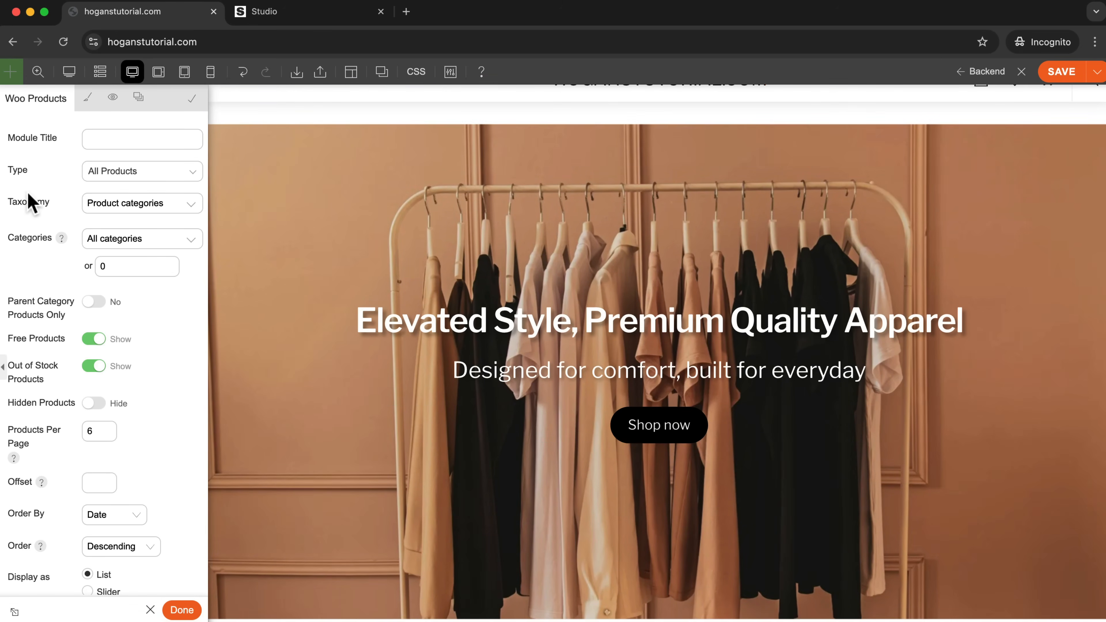
Limit the Woo Products module to the Women category and review the filtered products.
{"action": "left_click", "coordinate": [116, 239]}
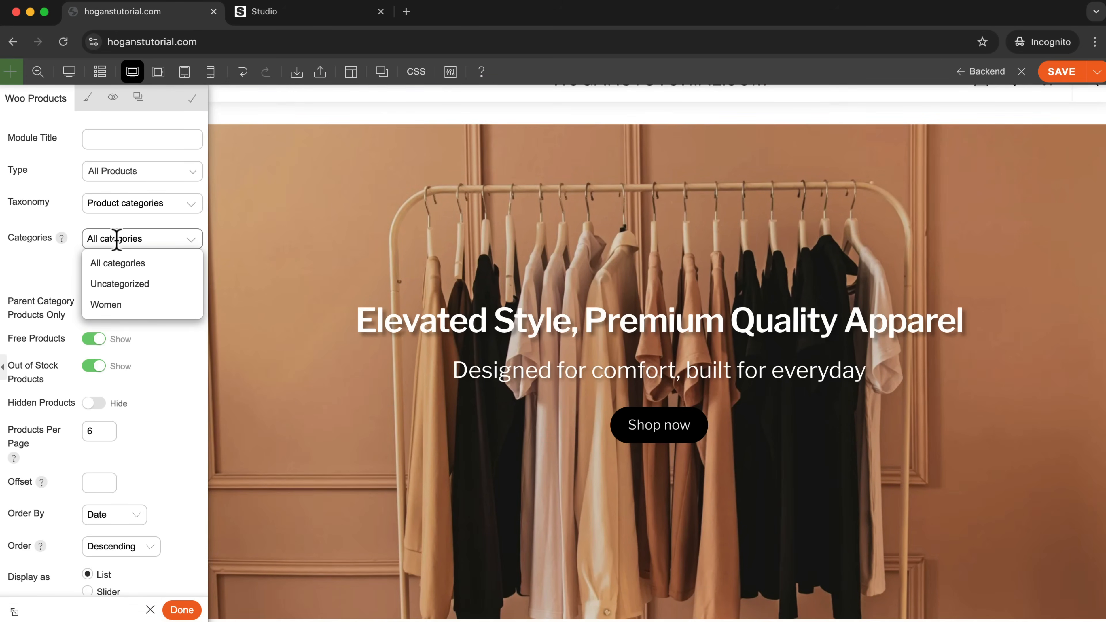
{"action": "scroll", "coordinate": [448, 270], "scroll_direction": "down", "scroll_amount": 8}
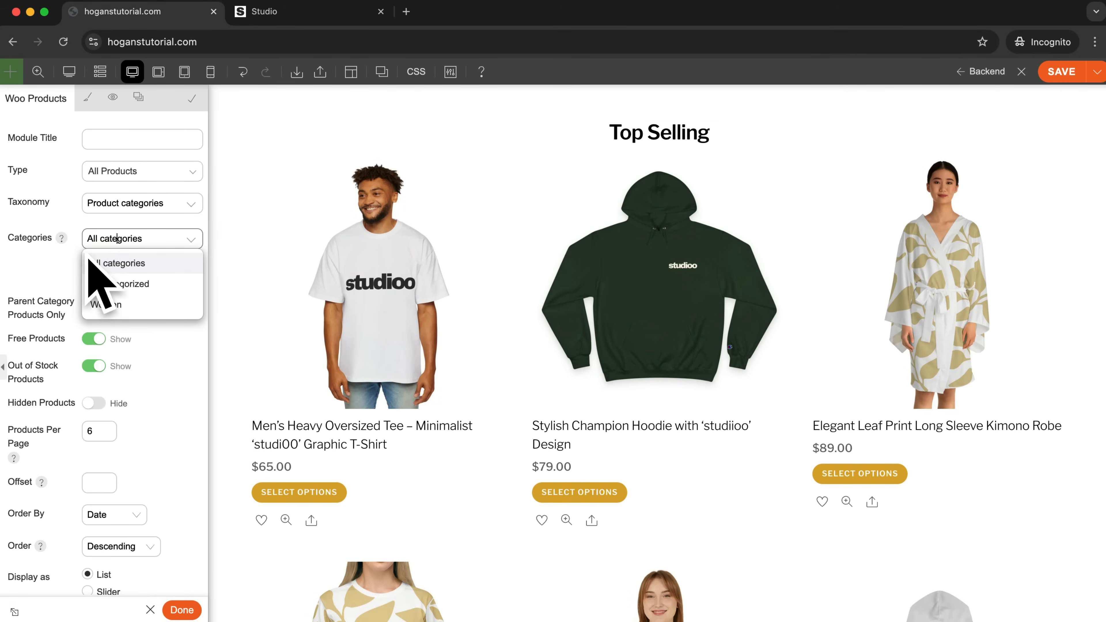
{"action": "left_click", "coordinate": [121, 305]}
{"action": "scroll", "coordinate": [836, 348], "scroll_direction": "down", "scroll_amount": 3}
{"action": "scroll", "coordinate": [833, 345], "scroll_direction": "up", "scroll_amount": 7}
{"action": "scroll", "coordinate": [833, 344], "scroll_direction": "down", "scroll_amount": 6}
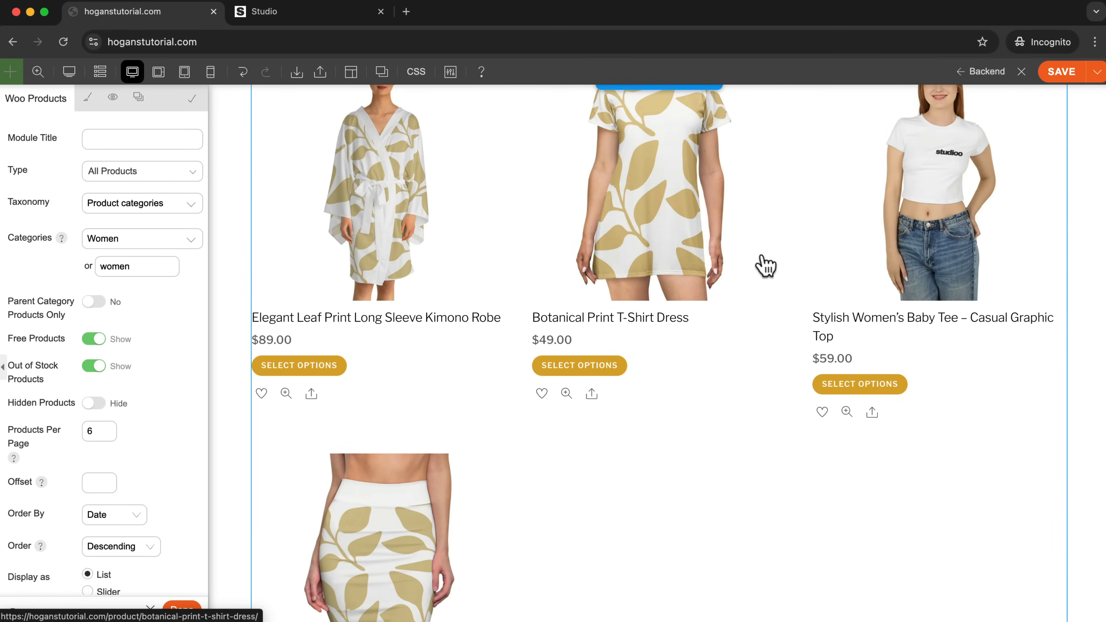
{"action": "scroll", "coordinate": [767, 265], "scroll_direction": "up", "scroll_amount": 1}
{"action": "scroll", "coordinate": [641, 323], "scroll_direction": "down", "scroll_amount": 6}
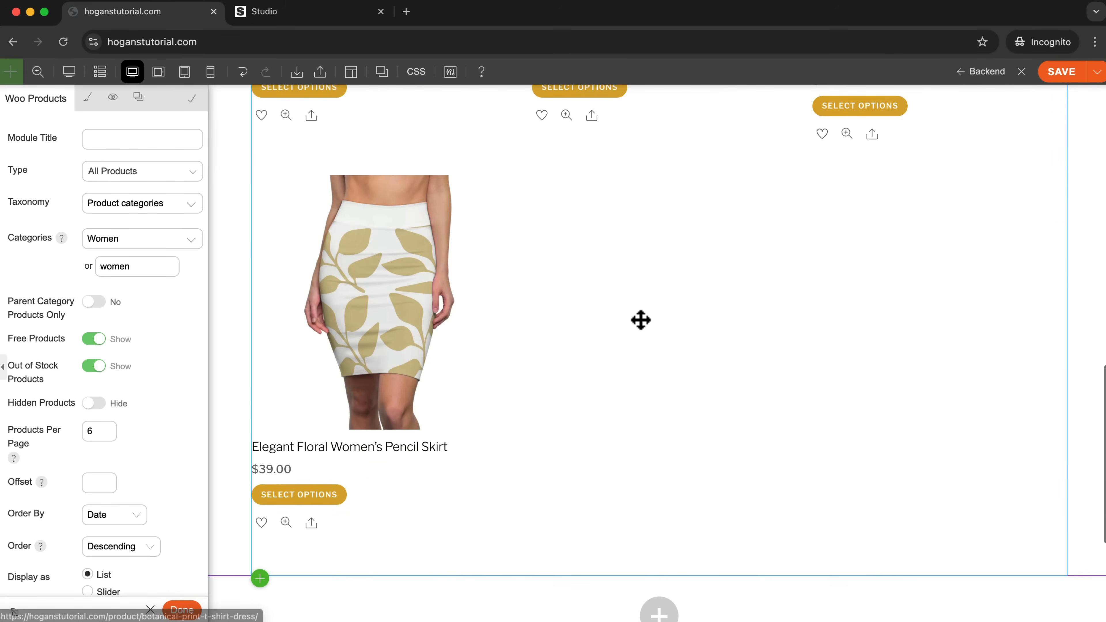
{"action": "mouse_move", "coordinate": [62, 238]}
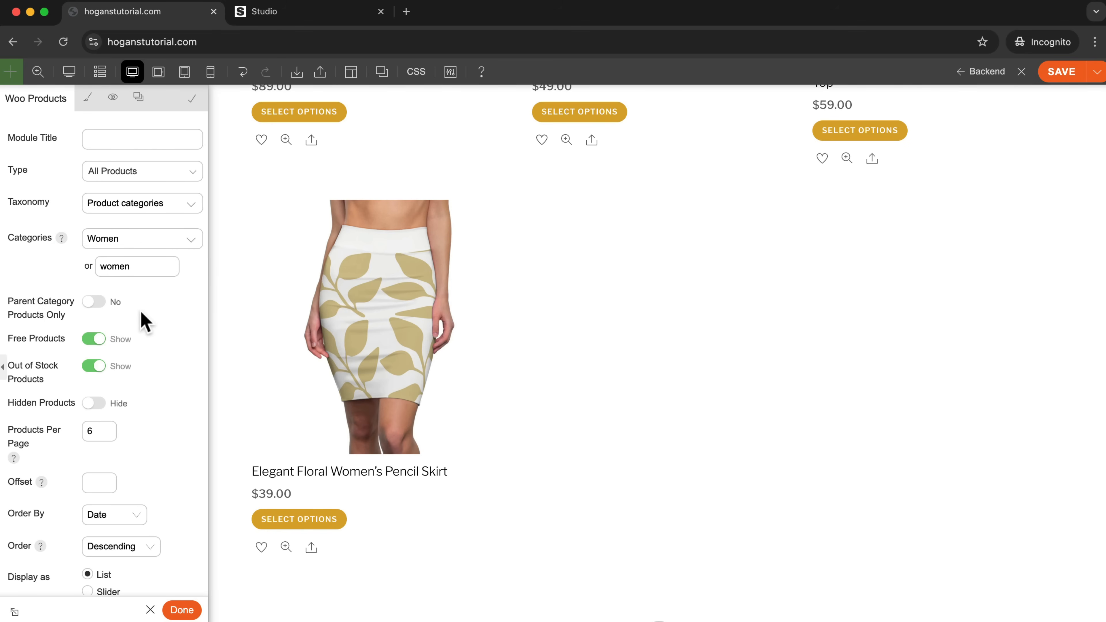
Set the Woo Products module to 4 products per page in a four-column grid layout.
{"action": "scroll", "coordinate": [143, 343], "scroll_direction": "down", "scroll_amount": 5}
{"action": "scroll", "coordinate": [143, 344], "scroll_direction": "down", "scroll_amount": 2}
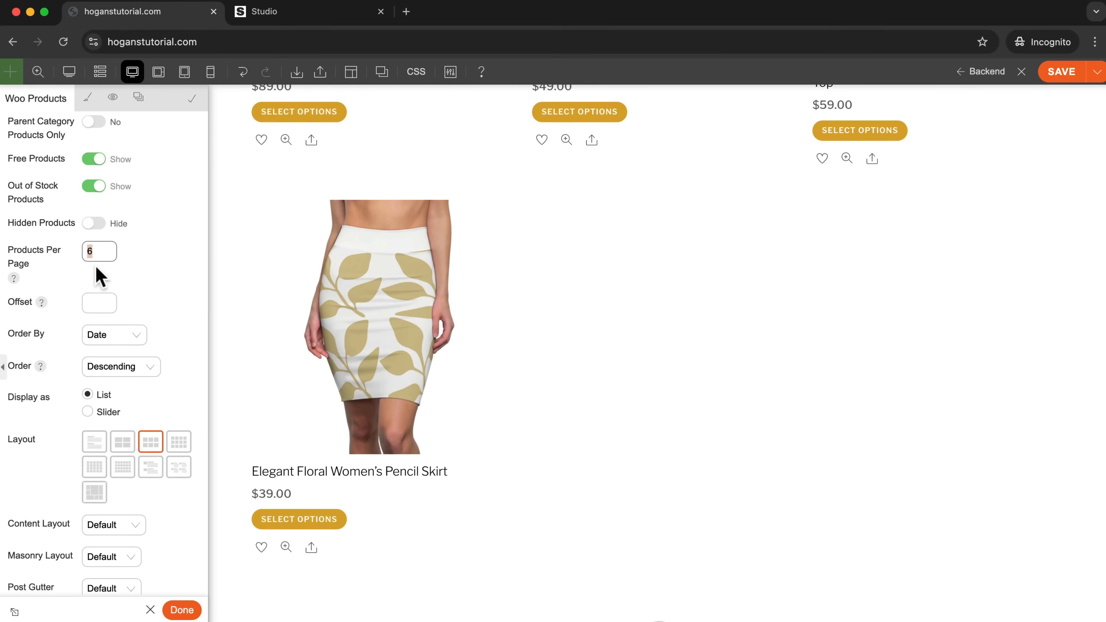
{"action": "type", "text": "4"}
{"action": "left_click", "coordinate": [136, 275]}
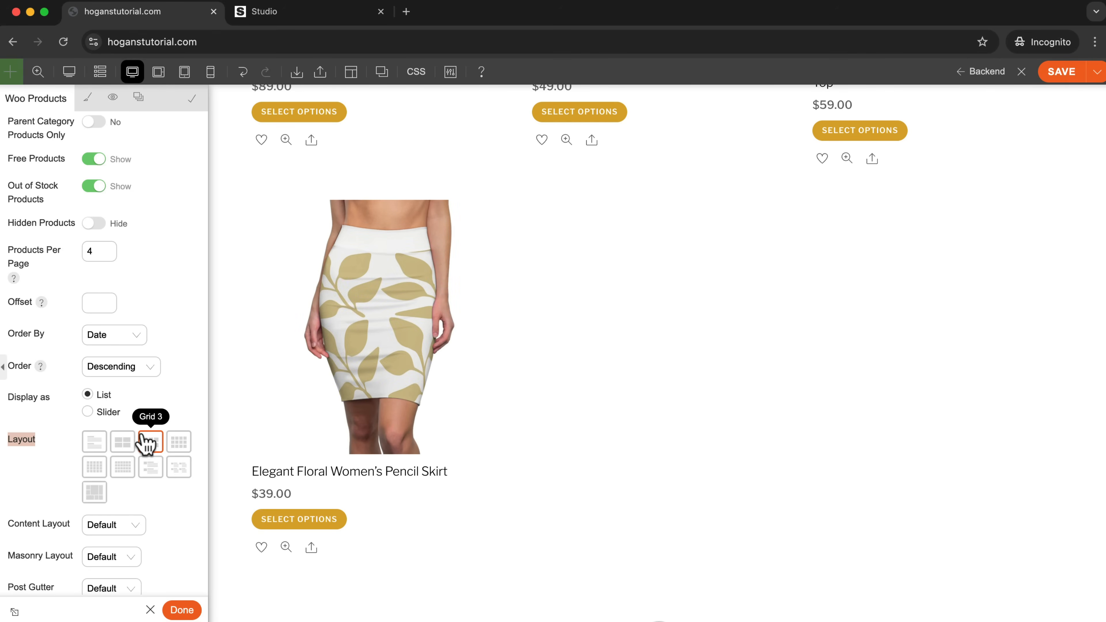
{"action": "left_click", "coordinate": [178, 443]}
{"action": "scroll", "coordinate": [188, 419], "scroll_direction": "up", "scroll_amount": 5}
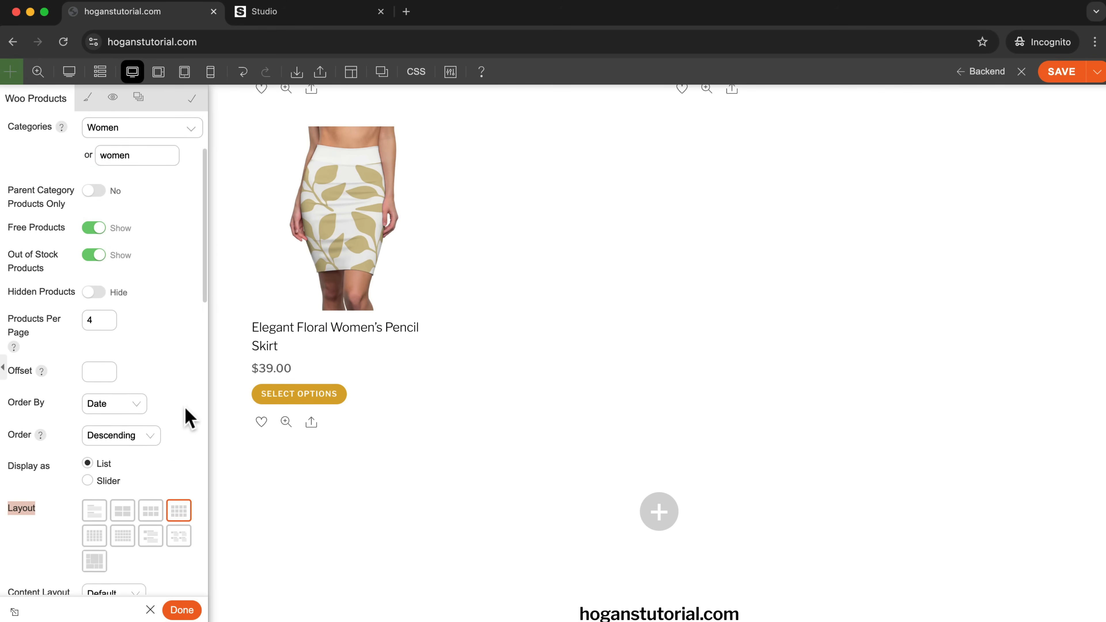
{"action": "scroll", "coordinate": [424, 366], "scroll_direction": "up", "scroll_amount": 5}
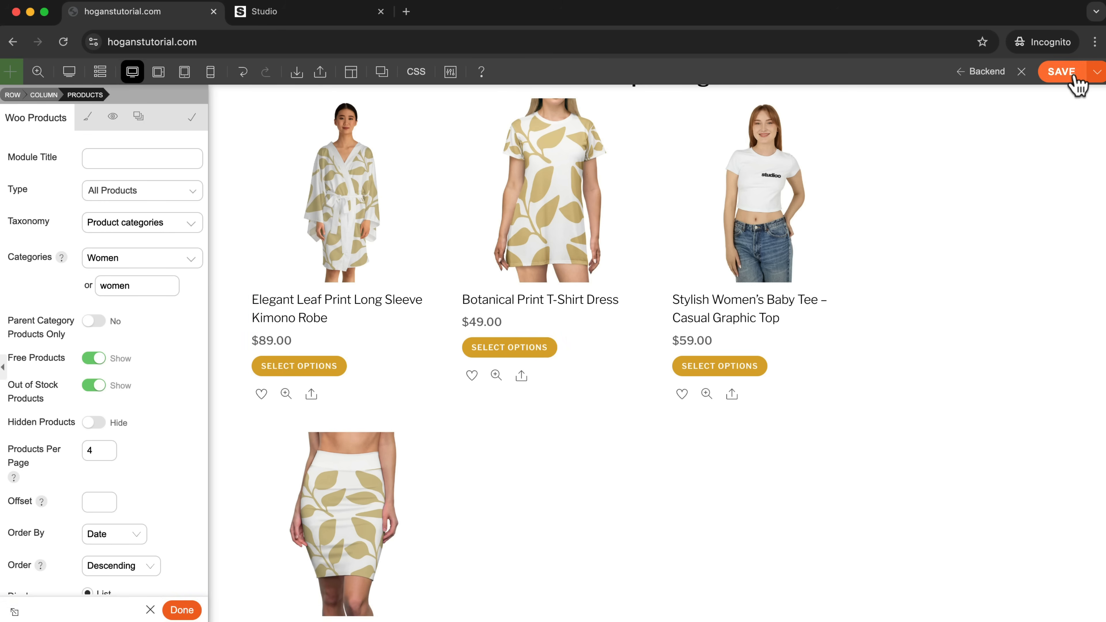
Save the home page and exit the builder to check the Top Selling section on the live site.
{"action": "left_click", "coordinate": [1076, 80]}
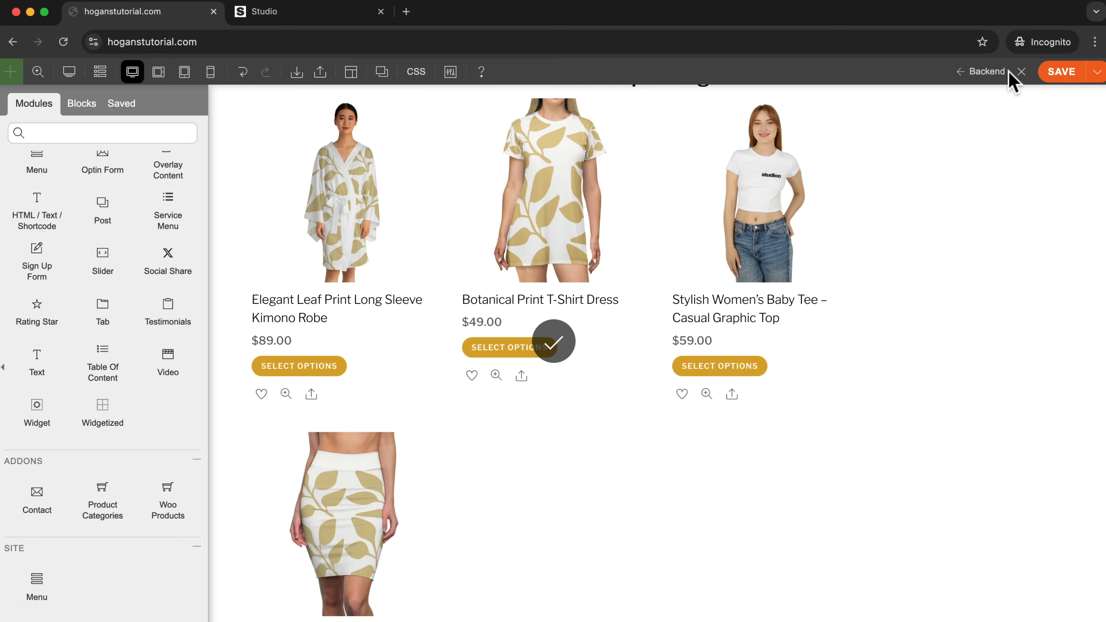
{"action": "left_click", "coordinate": [1021, 74]}
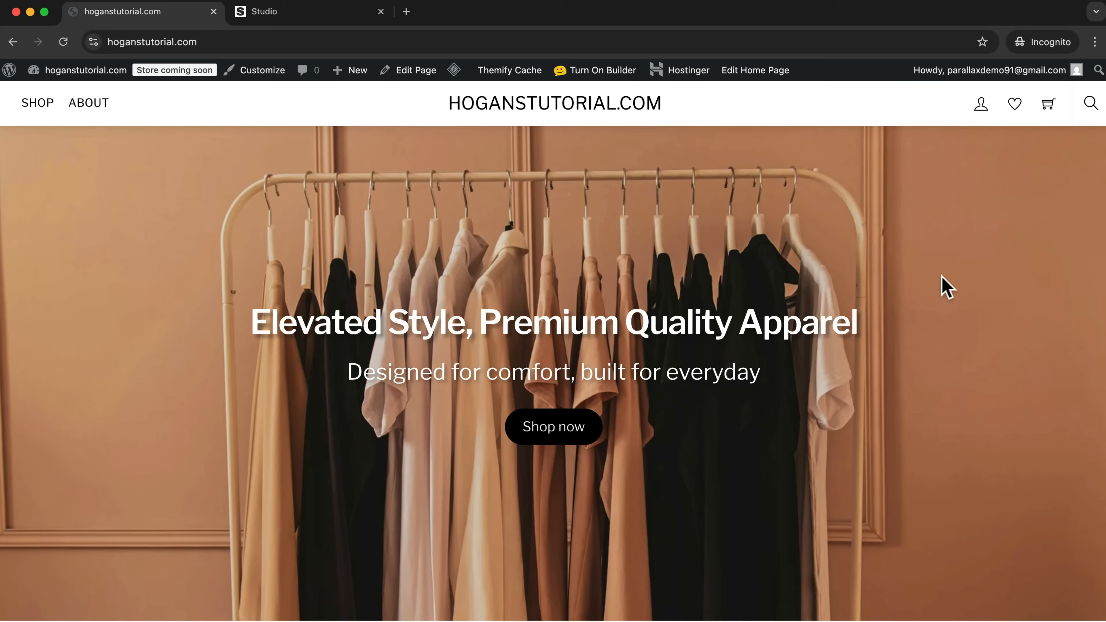
{"action": "scroll", "coordinate": [941, 290], "scroll_direction": "down", "scroll_amount": 5}
{"action": "scroll", "coordinate": [938, 291], "scroll_direction": "down", "scroll_amount": 5}
{"action": "scroll", "coordinate": [938, 292], "scroll_direction": "up", "scroll_amount": 3}
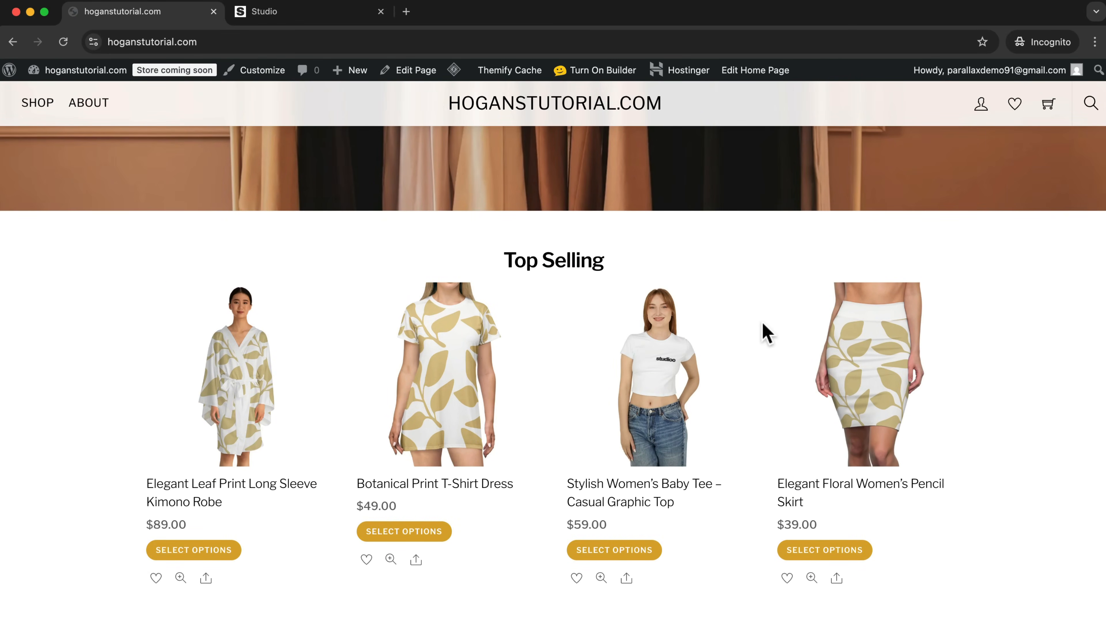
Turn the builder back on and add about 50 px of spacing between the Top Selling heading and the products.
{"action": "left_click", "coordinate": [603, 72]}
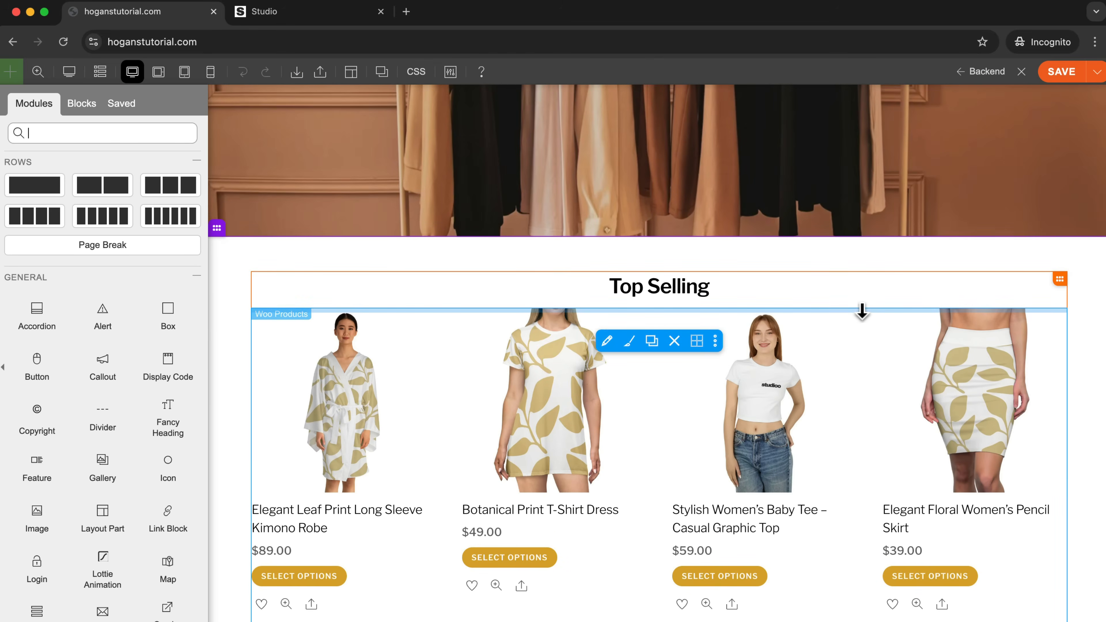
{"action": "left_click_drag", "start_coordinate": [856, 308], "coordinate": [855, 315]}
{"action": "left_click", "coordinate": [650, 328]}
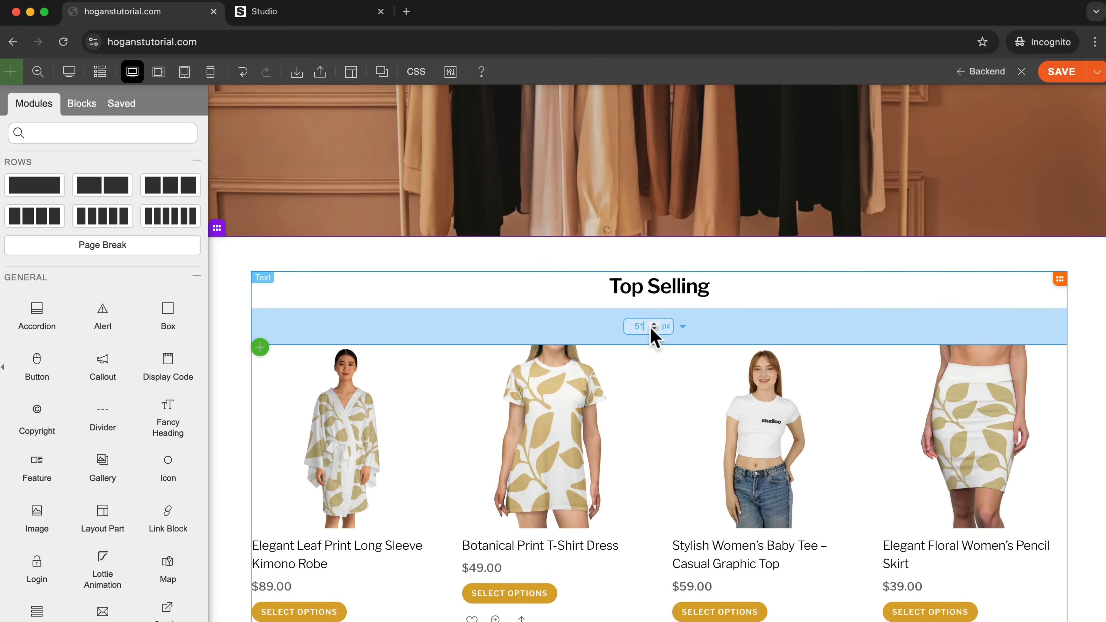
{"action": "key", "text": "Return"}
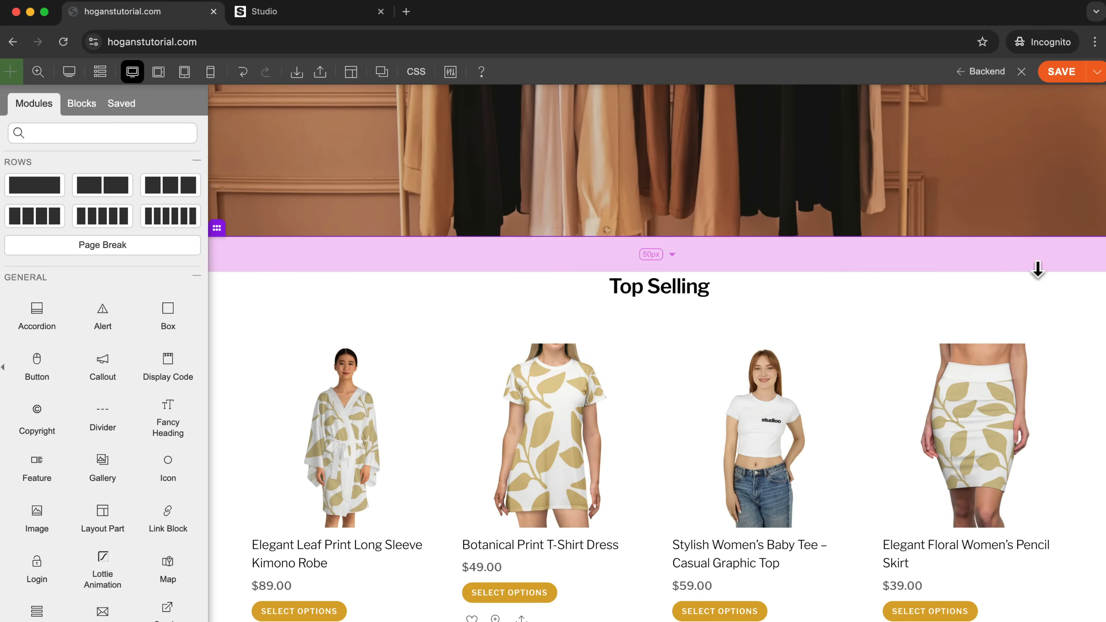
Open the Woo Products module's settings and review its layout, gutter and product description options.
{"action": "scroll", "coordinate": [1086, 366], "scroll_direction": "down", "scroll_amount": 3}
{"action": "scroll", "coordinate": [1082, 413], "scroll_direction": "down", "scroll_amount": 3}
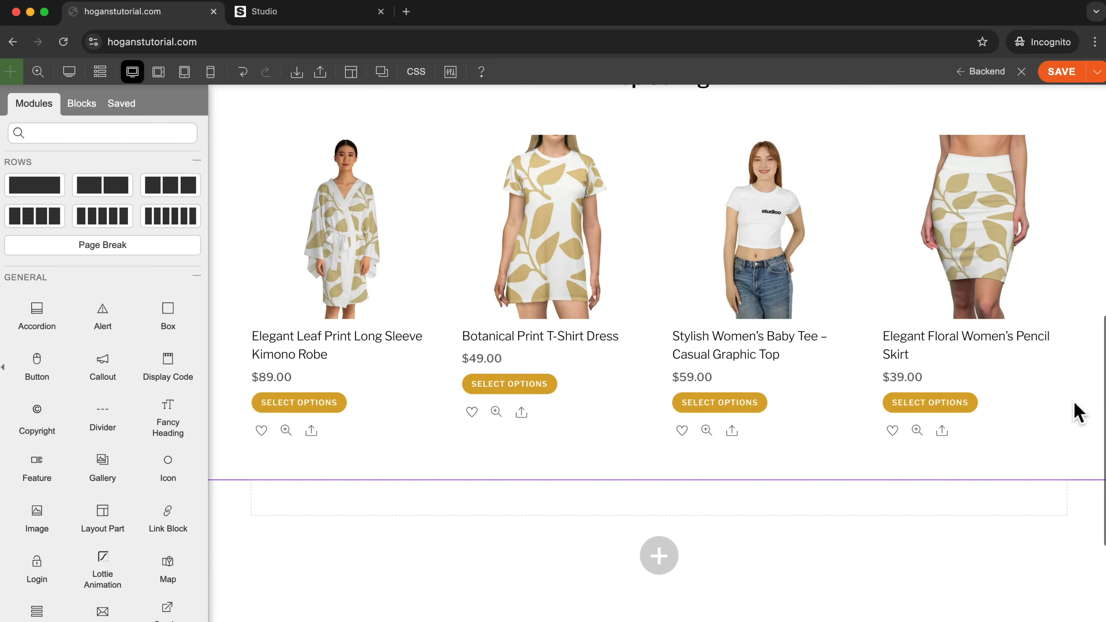
{"action": "scroll", "coordinate": [783, 379], "scroll_direction": "up", "scroll_amount": 4}
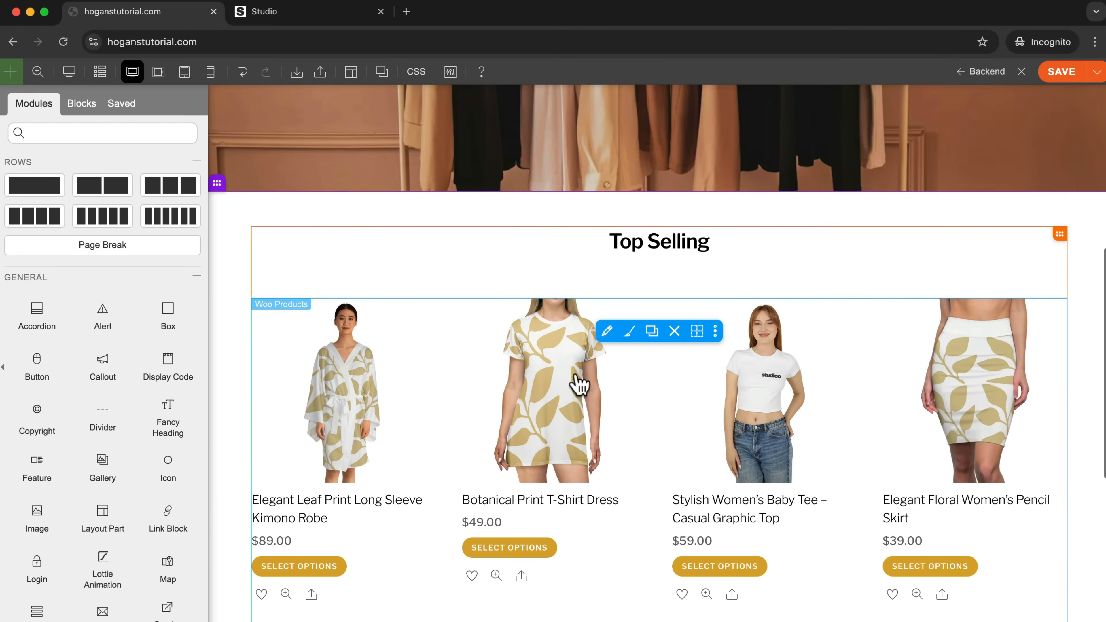
{"action": "left_click", "coordinate": [608, 332]}
{"action": "scroll", "coordinate": [128, 395], "scroll_direction": "down", "scroll_amount": 6}
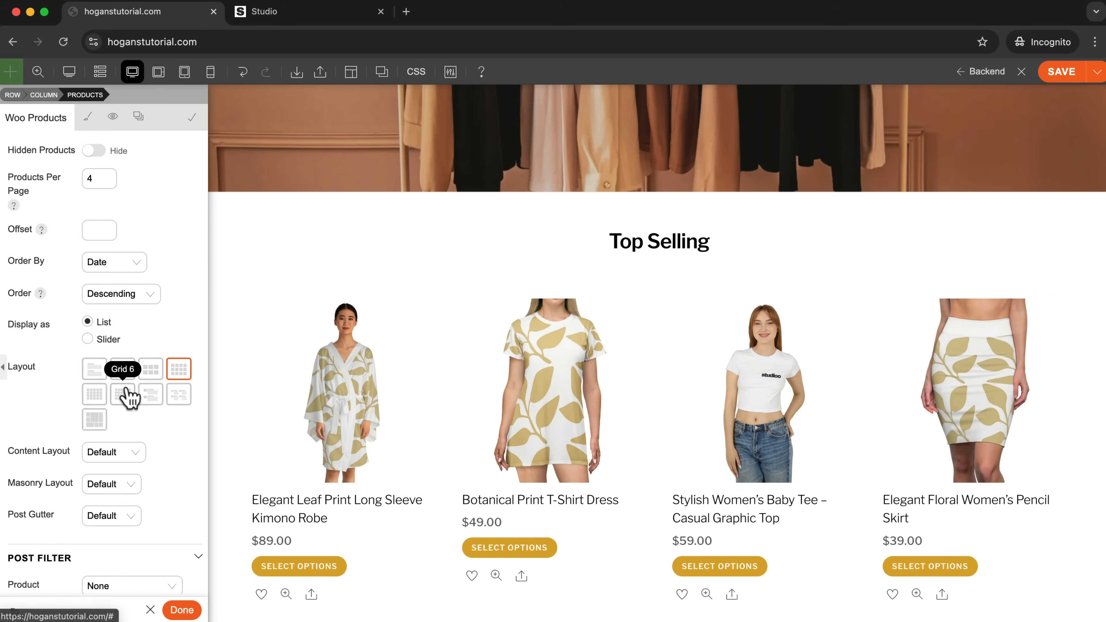
{"action": "scroll", "coordinate": [115, 462], "scroll_direction": "down", "scroll_amount": 1}
{"action": "scroll", "coordinate": [116, 462], "scroll_direction": "down", "scroll_amount": 1}
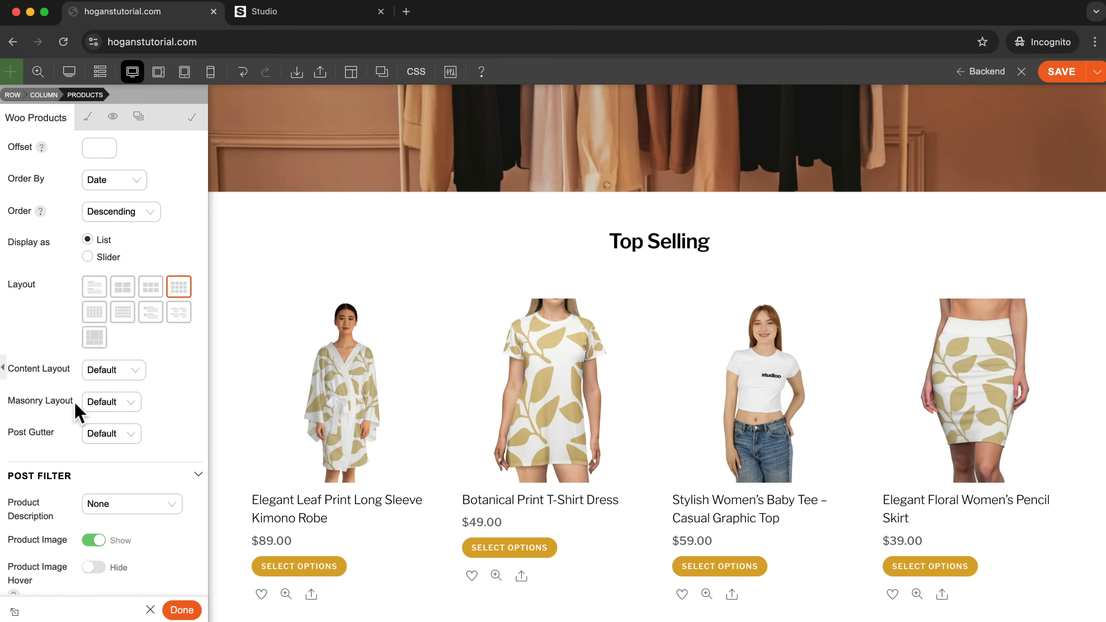
{"action": "scroll", "coordinate": [74, 414], "scroll_direction": "down", "scroll_amount": 3}
{"action": "scroll", "coordinate": [72, 416], "scroll_direction": "down", "scroll_amount": 1}
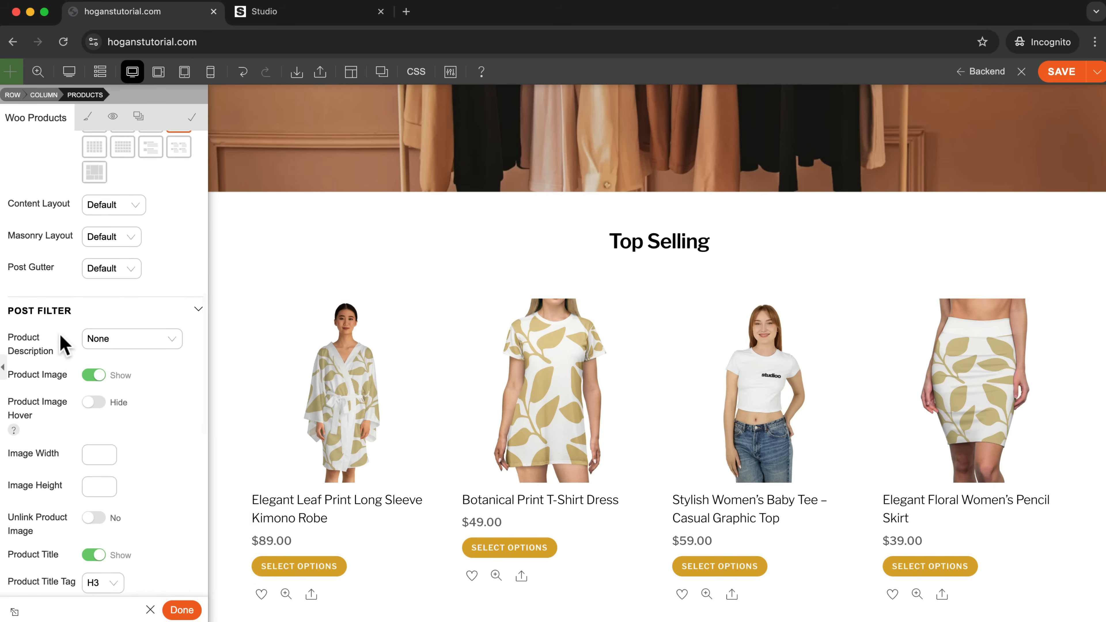
{"action": "left_click", "coordinate": [127, 340]}
{"action": "left_click", "coordinate": [74, 339]}
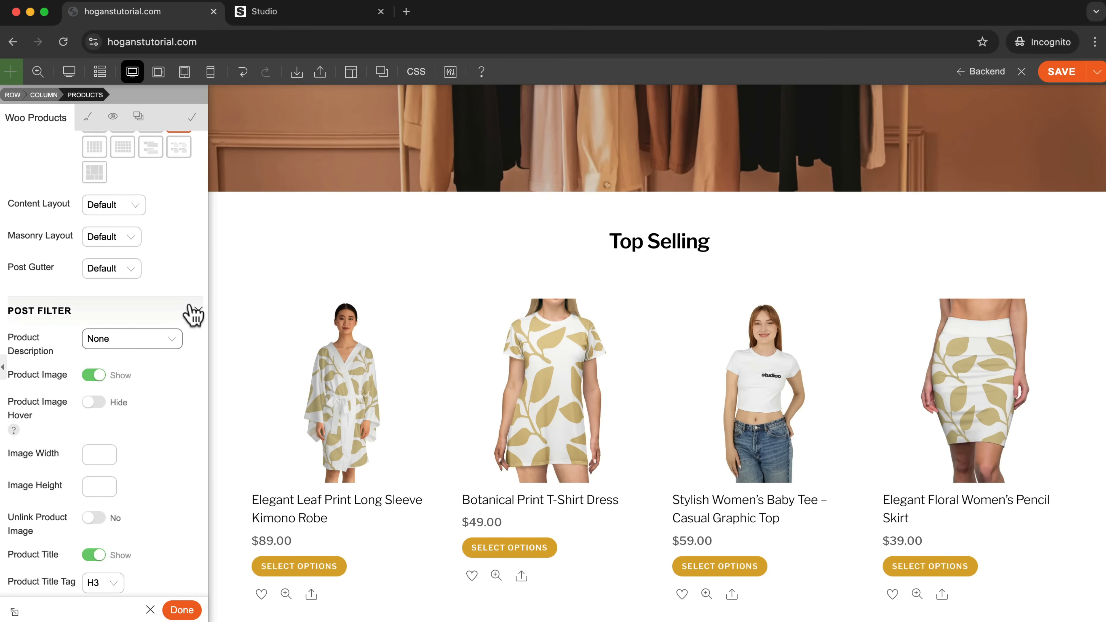
Expand the Post Filter options and try the Product Filter setting, switching it back off.
{"action": "left_click", "coordinate": [194, 312]}
{"action": "left_click", "coordinate": [93, 338]}
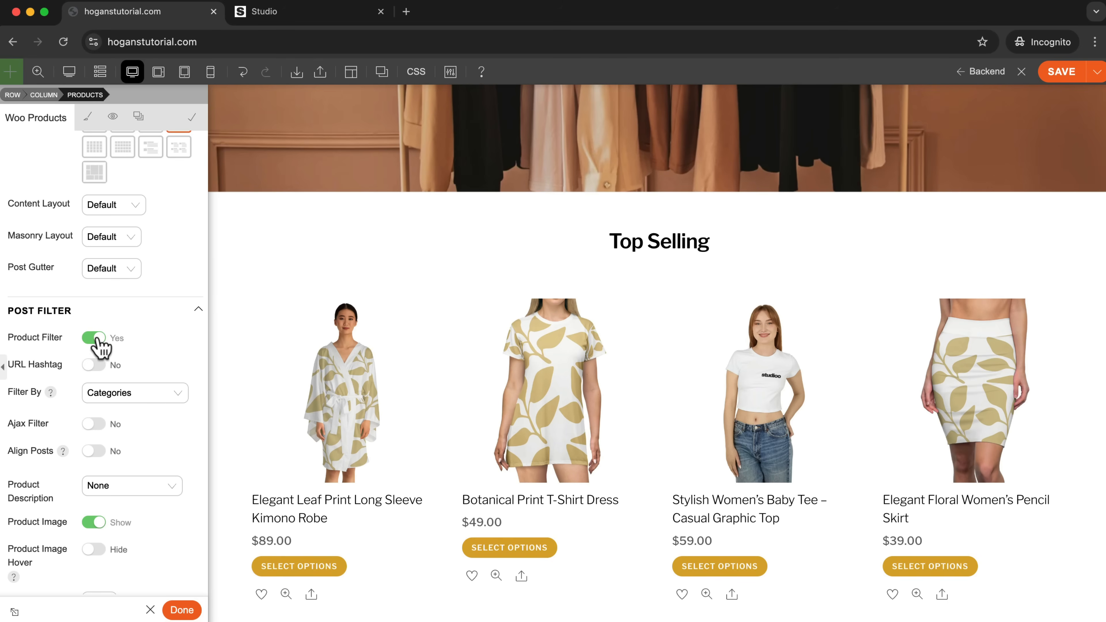
{"action": "left_click", "coordinate": [97, 339]}
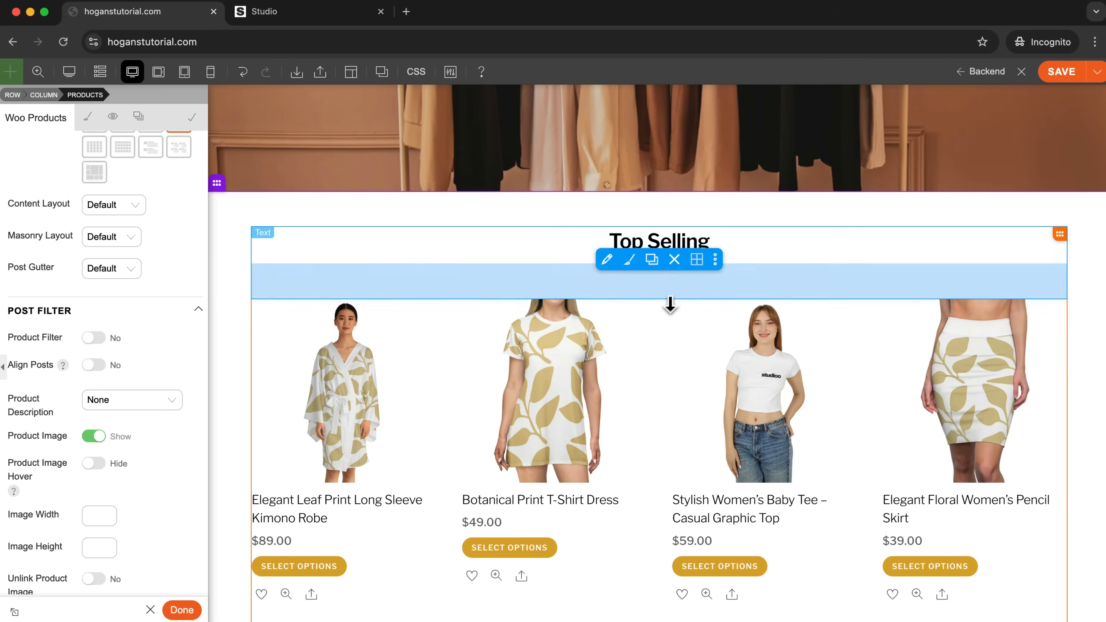
{"action": "scroll", "coordinate": [644, 287], "scroll_direction": "down", "scroll_amount": 3}
{"action": "left_click", "coordinate": [93, 338]}
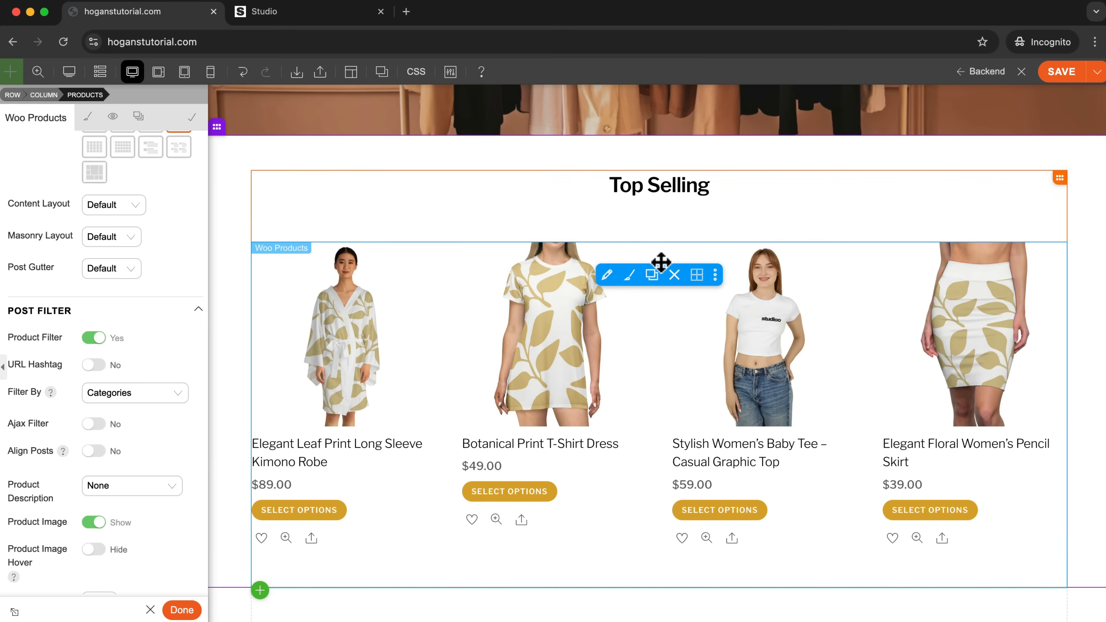
{"action": "left_click", "coordinate": [93, 338]}
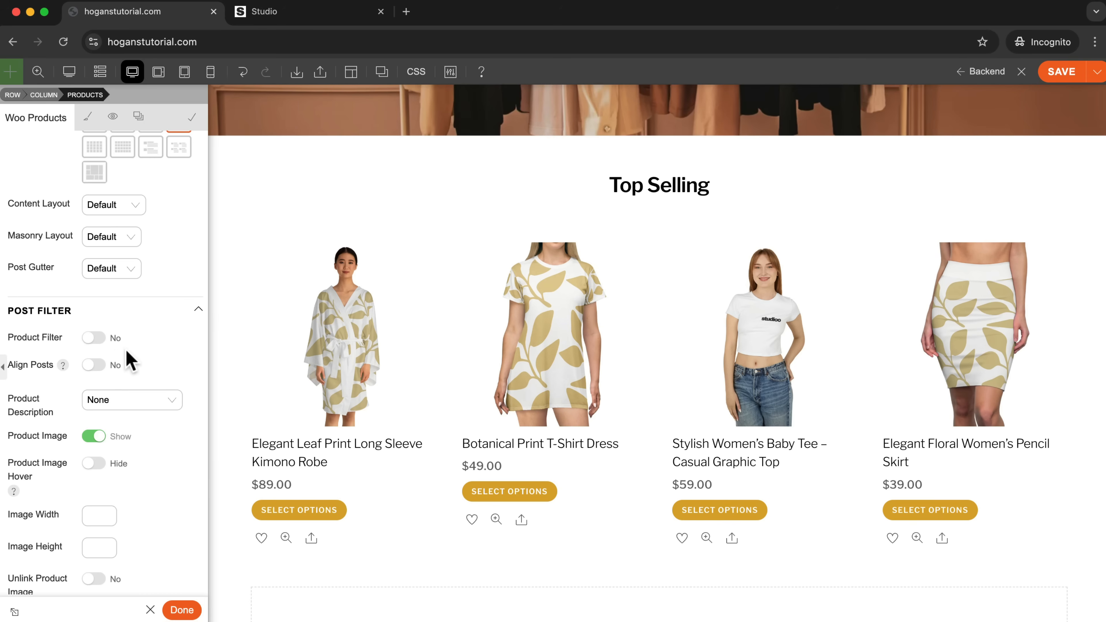
Try hiding the Price and Add to Cart elements, restore both to Show, and review the remaining module options.
{"action": "scroll", "coordinate": [145, 366], "scroll_direction": "down", "scroll_amount": 10}
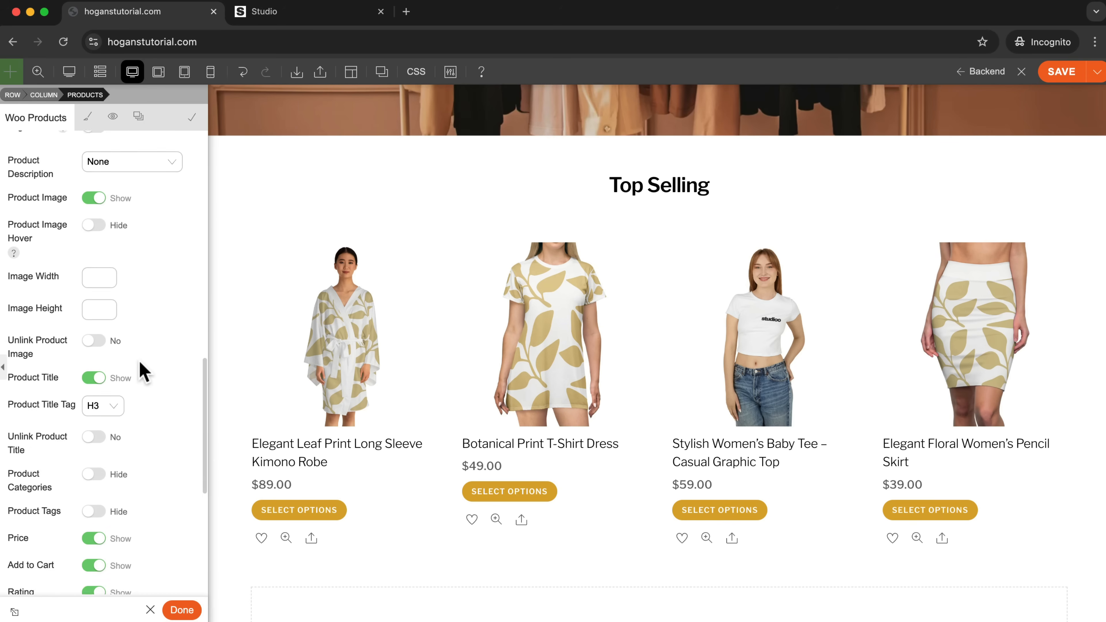
{"action": "scroll", "coordinate": [145, 371], "scroll_direction": "down", "scroll_amount": 3}
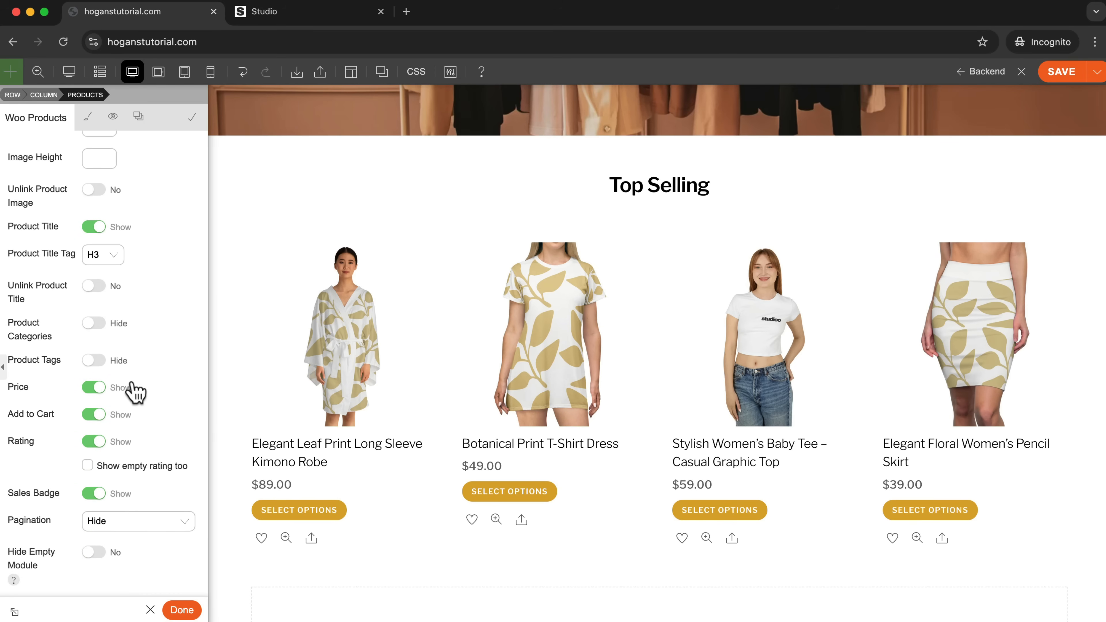
{"action": "left_click", "coordinate": [97, 389]}
{"action": "left_click", "coordinate": [97, 389]}
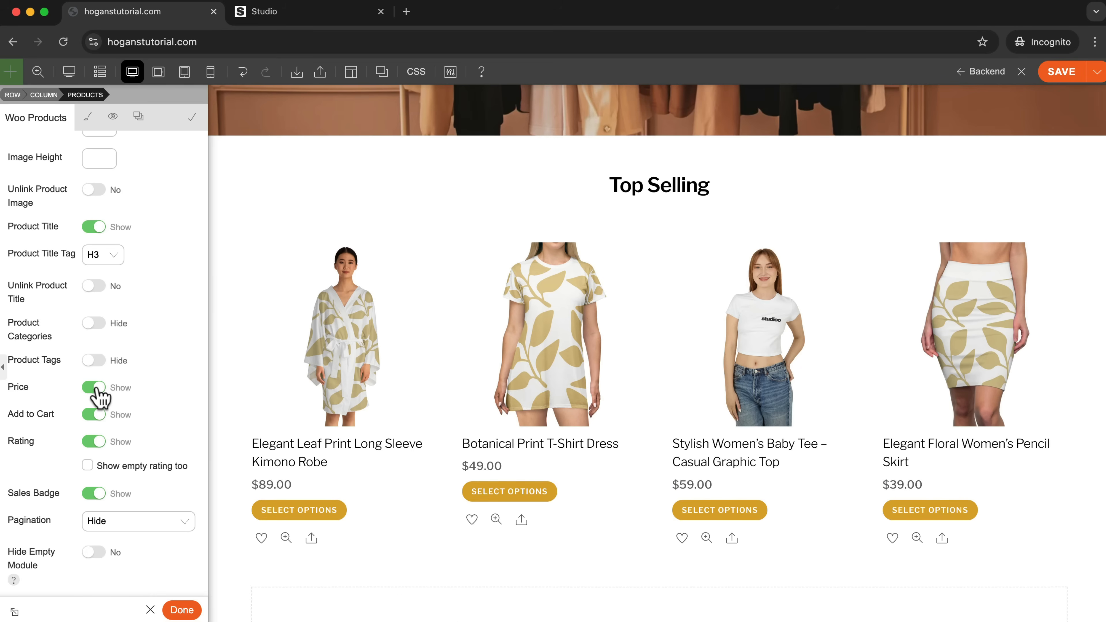
{"action": "left_click", "coordinate": [101, 416]}
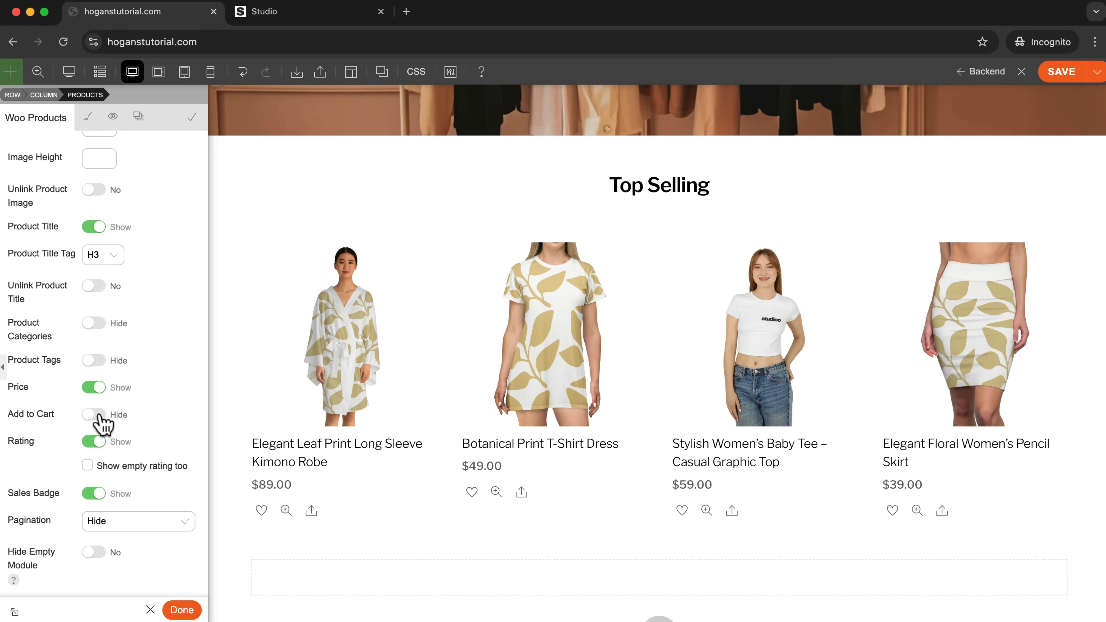
{"action": "left_click", "coordinate": [95, 416]}
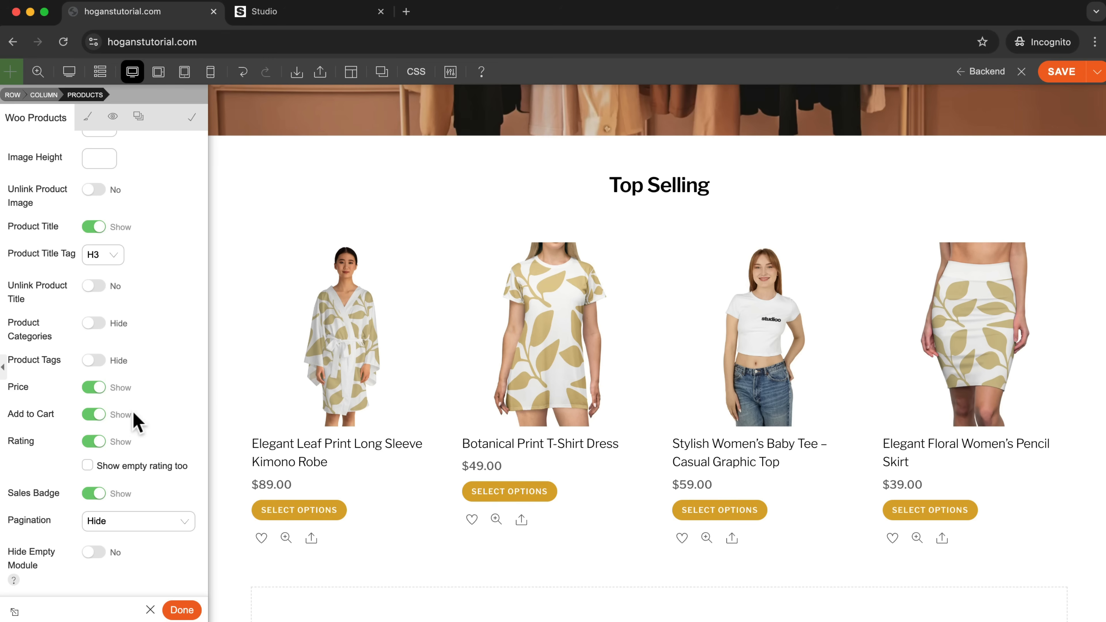
{"action": "scroll", "coordinate": [113, 401], "scroll_direction": "down", "scroll_amount": 5}
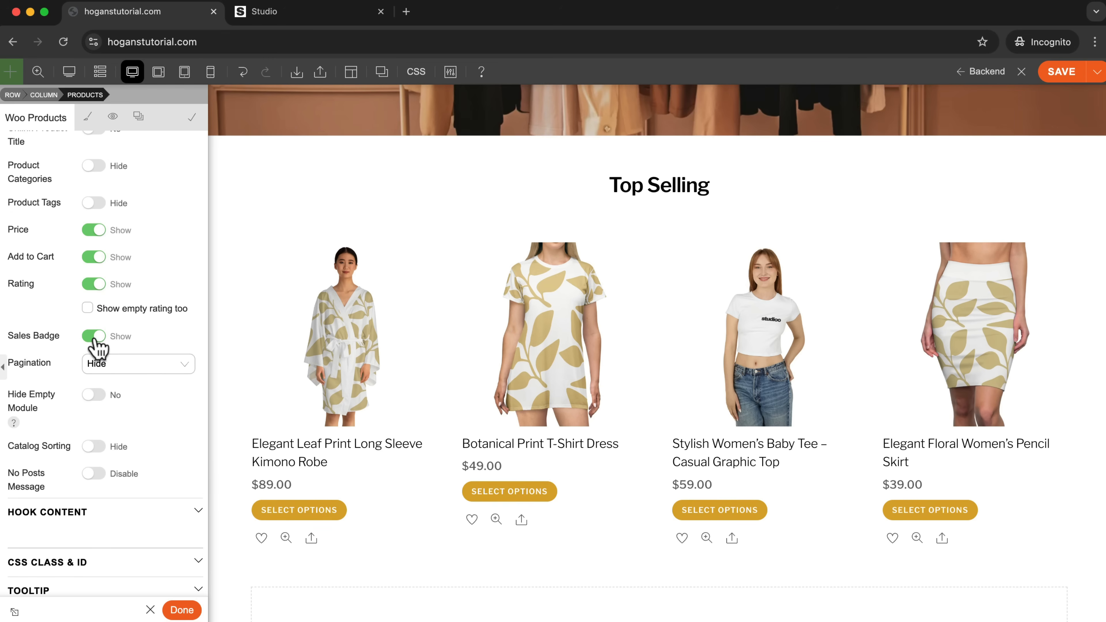
{"action": "scroll", "coordinate": [133, 414], "scroll_direction": "down", "scroll_amount": 1}
{"action": "scroll", "coordinate": [133, 414], "scroll_direction": "up", "scroll_amount": 20}
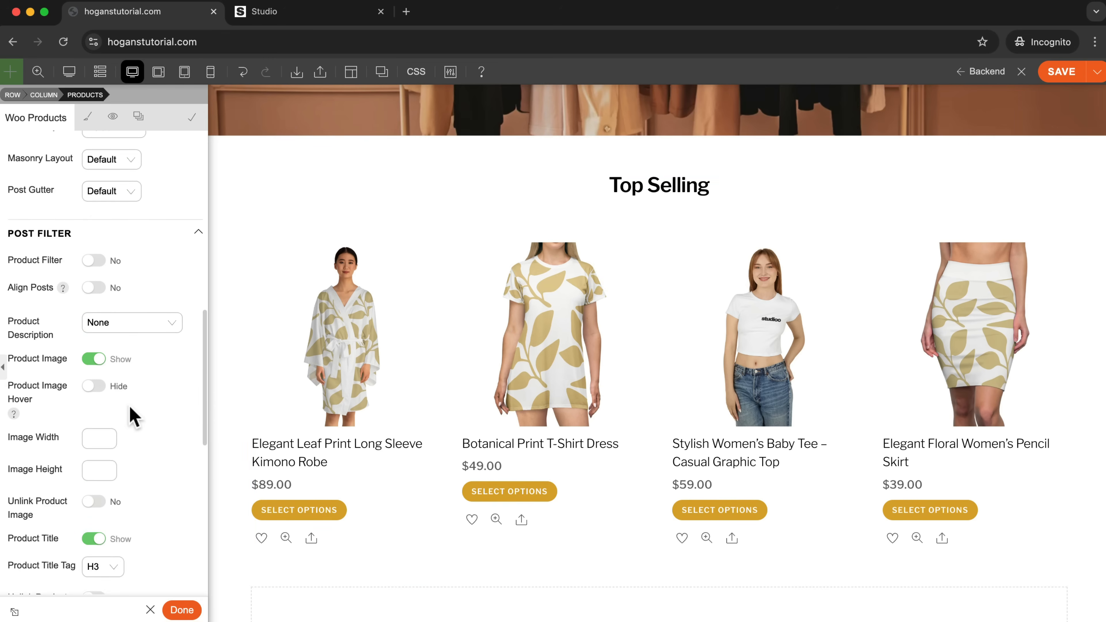
Try the Featured Products and On Sale types for the Woo Products module and return it to All Products.
{"action": "scroll", "coordinate": [133, 416], "scroll_direction": "up", "scroll_amount": 9}
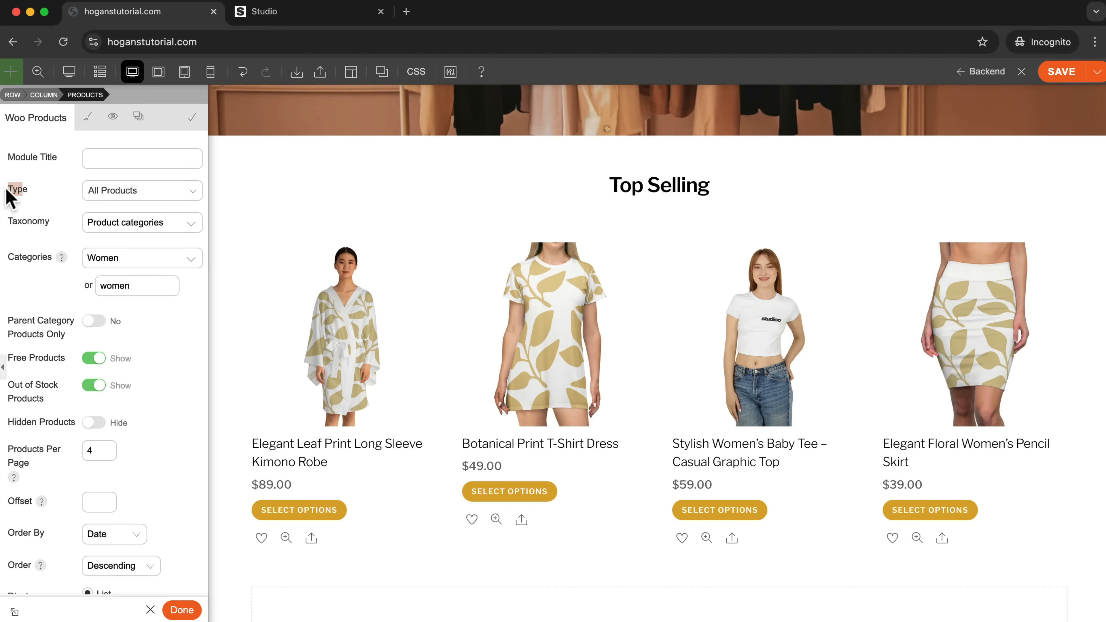
{"action": "left_click", "coordinate": [103, 199]}
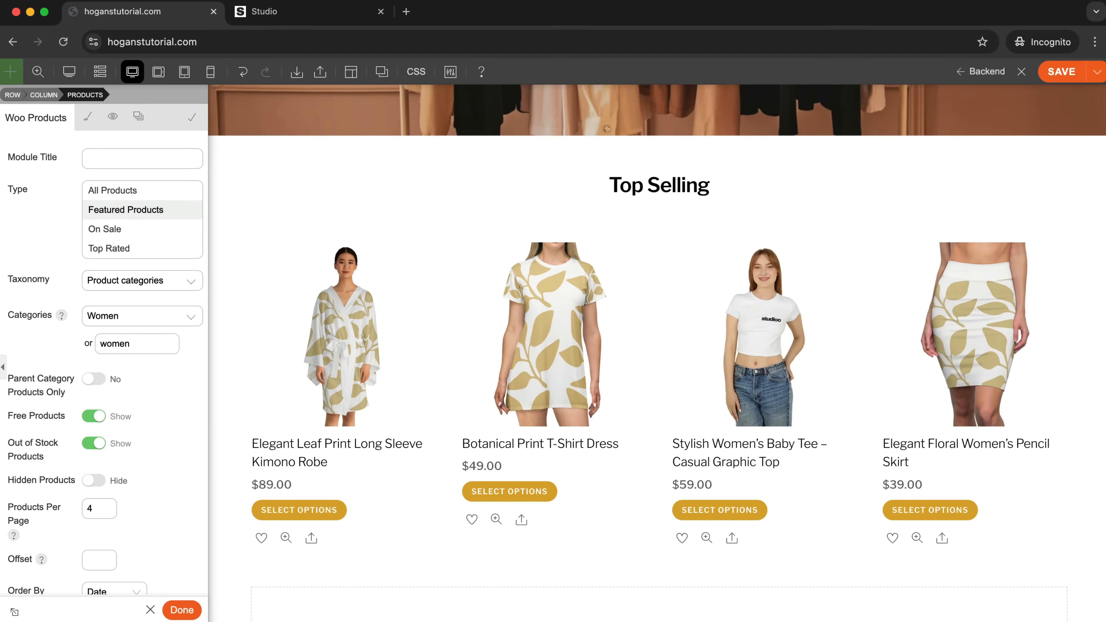
{"action": "left_click", "coordinate": [124, 212]}
{"action": "left_click", "coordinate": [148, 193]}
{"action": "left_click", "coordinate": [133, 228]}
{"action": "left_click", "coordinate": [150, 196]}
{"action": "left_click", "coordinate": [128, 210]}
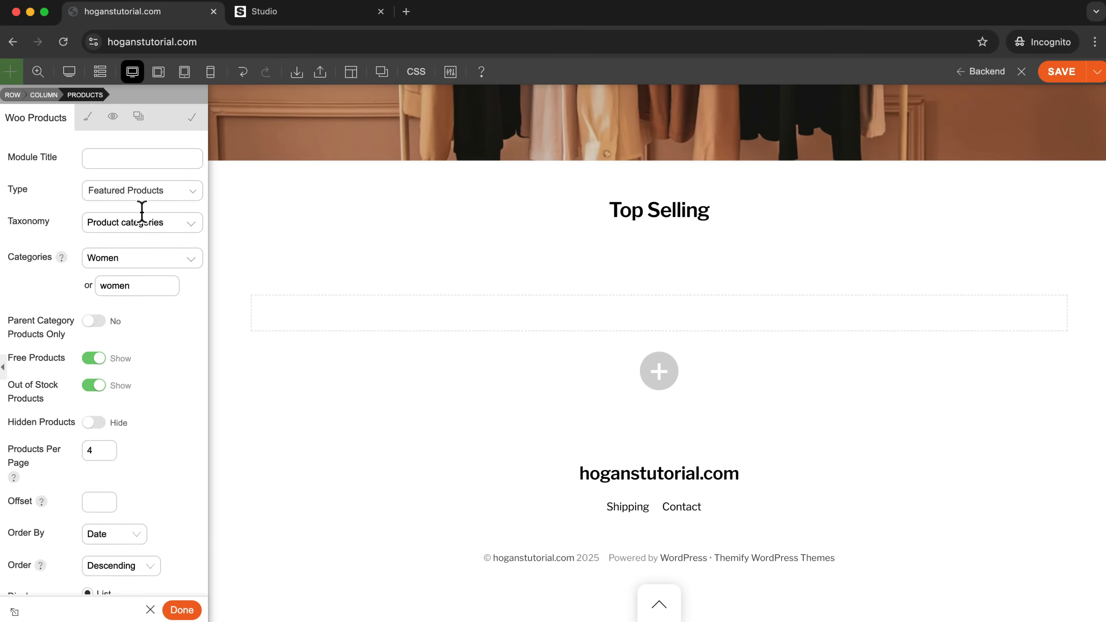
{"action": "left_click", "coordinate": [147, 197]}
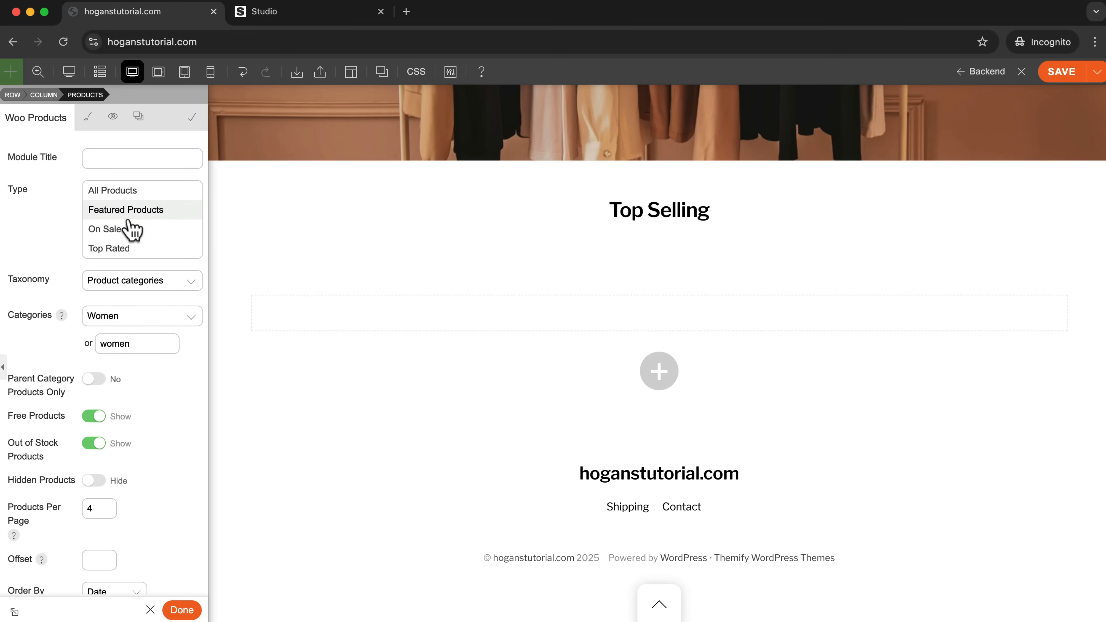
{"action": "left_click", "coordinate": [113, 192]}
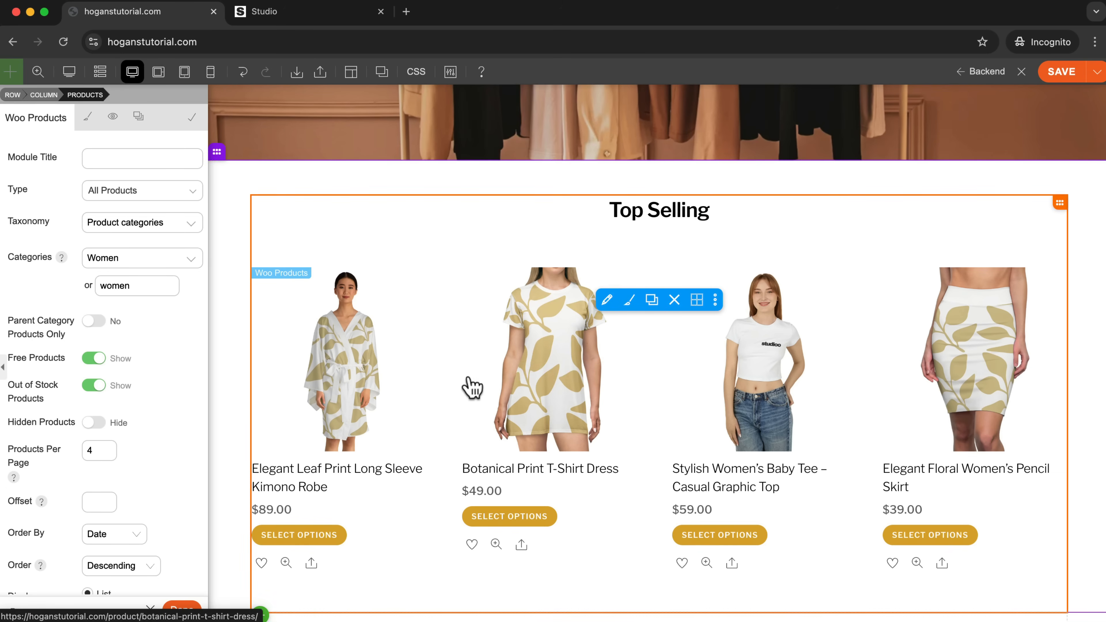
Save the home page with the finished module and open the full product list in the WordPress dashboard.
{"action": "left_click", "coordinate": [182, 610]}
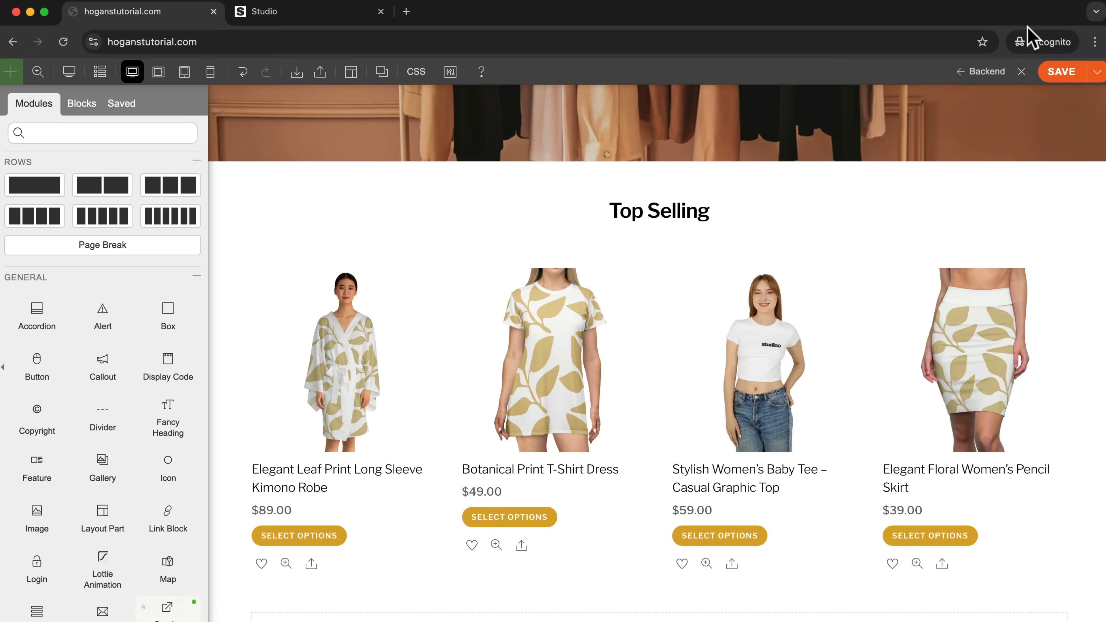
{"action": "left_click", "coordinate": [1061, 72]}
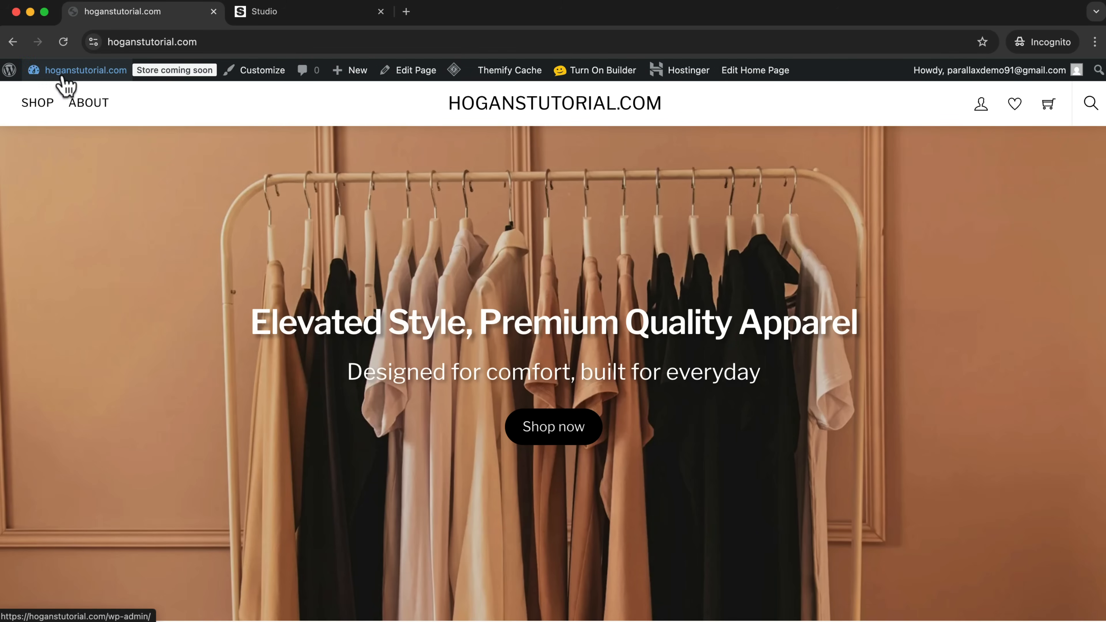
{"action": "mouse_move", "coordinate": [66, 72]}
{"action": "left_click", "coordinate": [46, 97]}
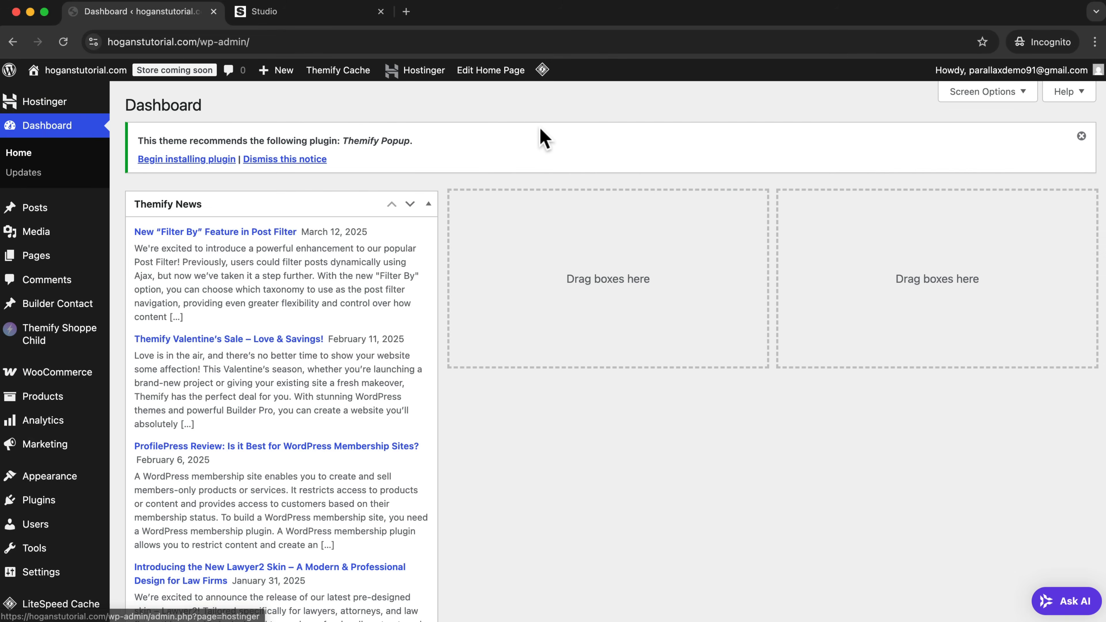
{"action": "mouse_move", "coordinate": [68, 349]}
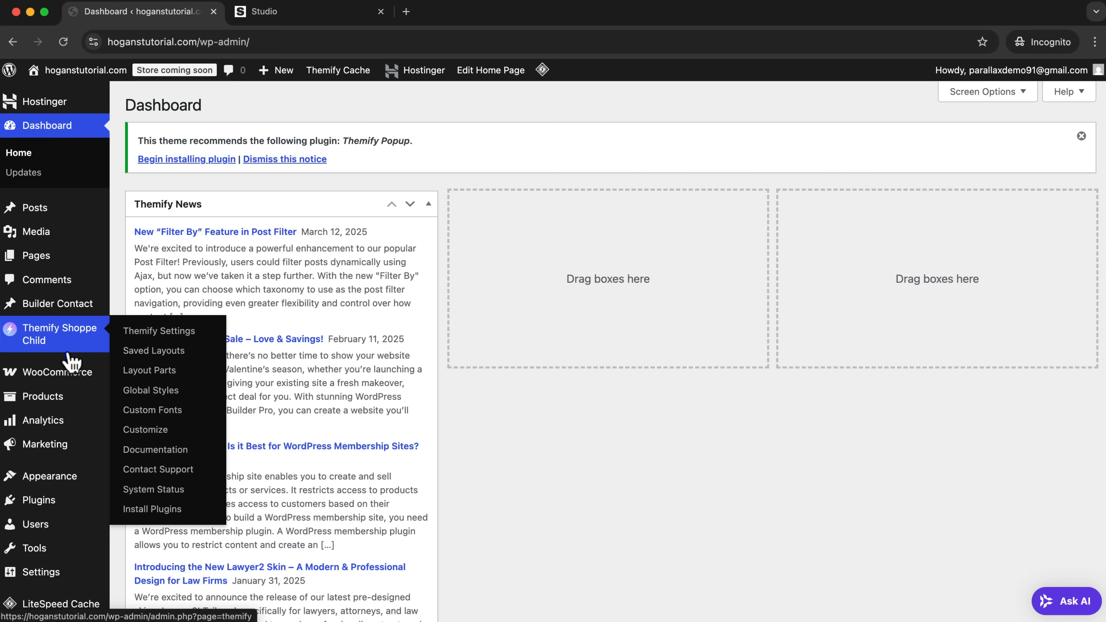
{"action": "left_click", "coordinate": [41, 401]}
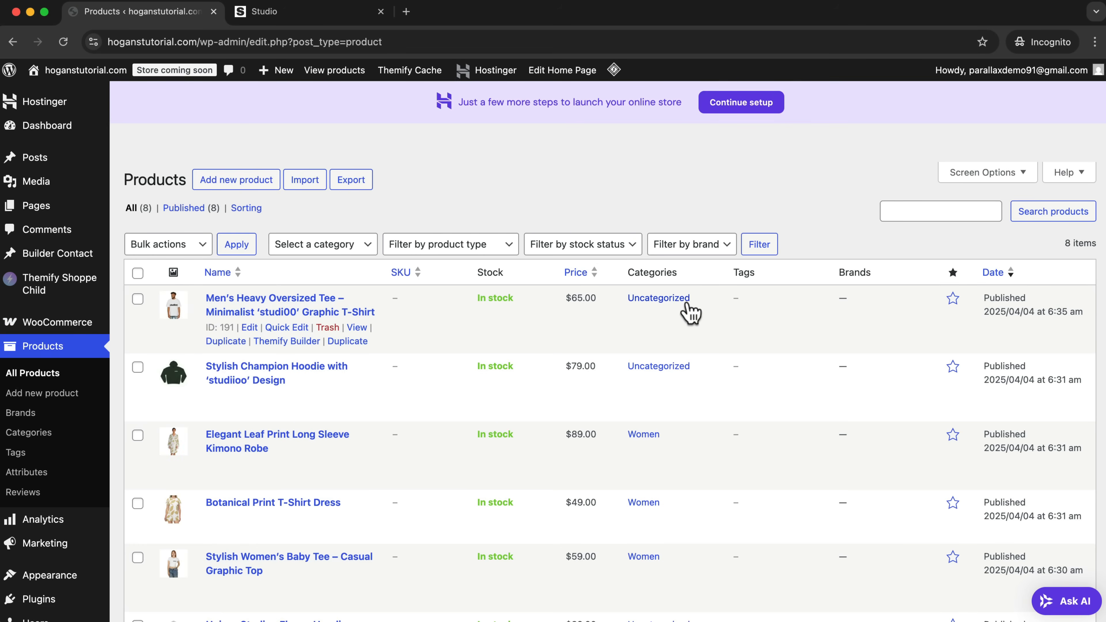
Mark the Men's Heavy Oversized Tee, Stylish Champion Hoodie, Unisex Studioo Fleece Hoodie and Men's Acid Washed Oversize Tee as featured.
{"action": "scroll", "coordinate": [721, 244], "scroll_direction": "down", "scroll_amount": 5}
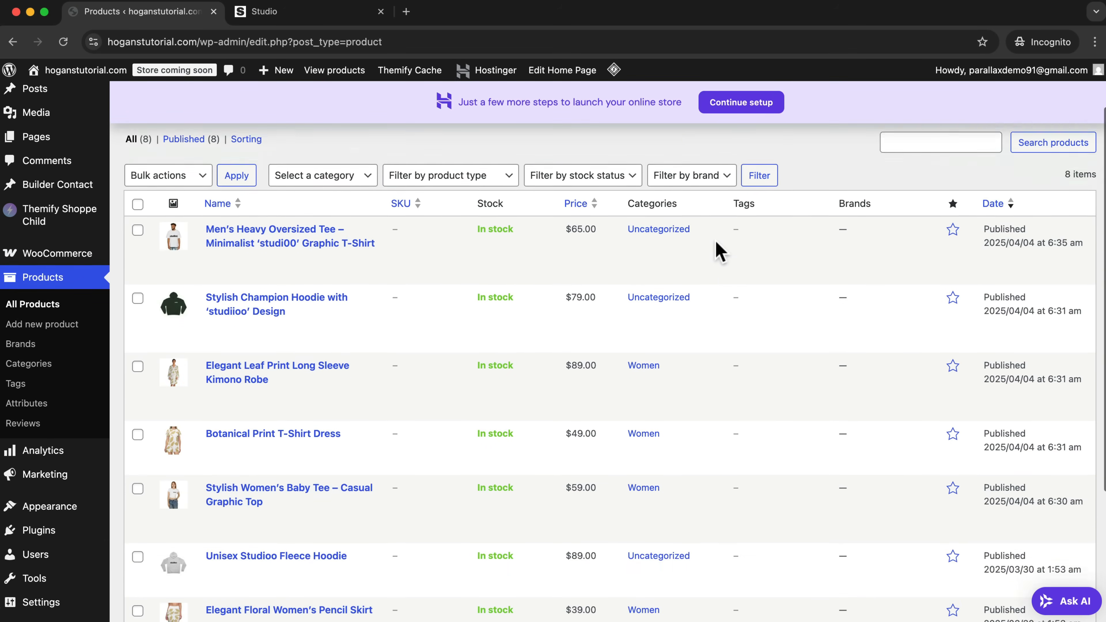
{"action": "scroll", "coordinate": [716, 245], "scroll_direction": "up", "scroll_amount": 2}
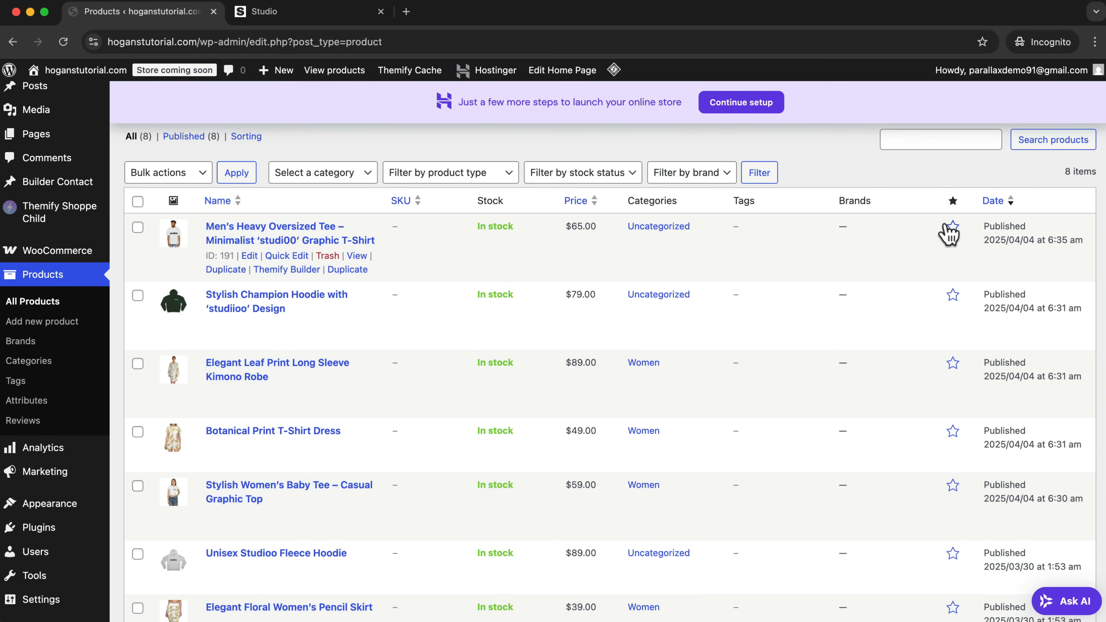
{"action": "left_click", "coordinate": [953, 227]}
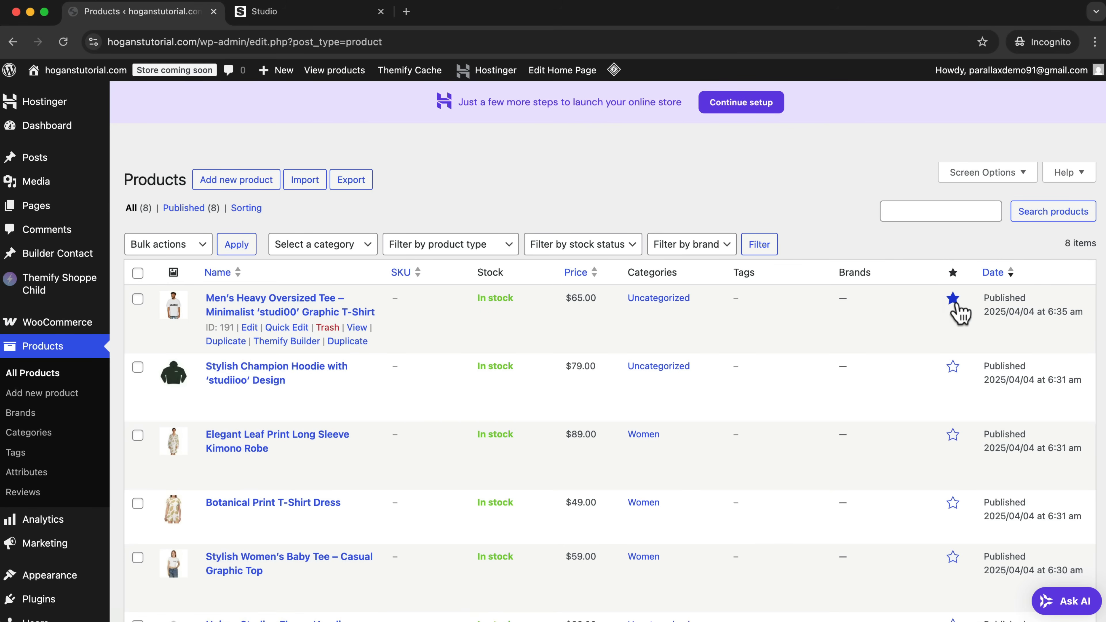
{"action": "left_click", "coordinate": [953, 368]}
{"action": "scroll", "coordinate": [953, 375], "scroll_direction": "down", "scroll_amount": 5}
{"action": "scroll", "coordinate": [956, 448], "scroll_direction": "down", "scroll_amount": 5}
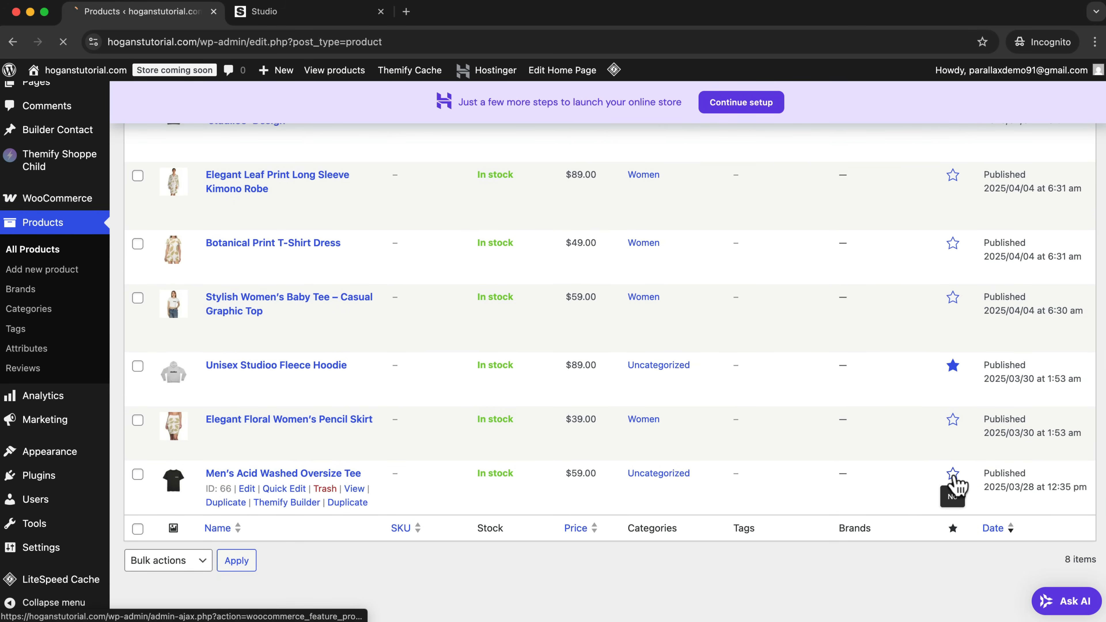
Return to the home page in the builder and set the Woo Products module's type to Featured Products.
{"action": "mouse_move", "coordinate": [68, 74]}
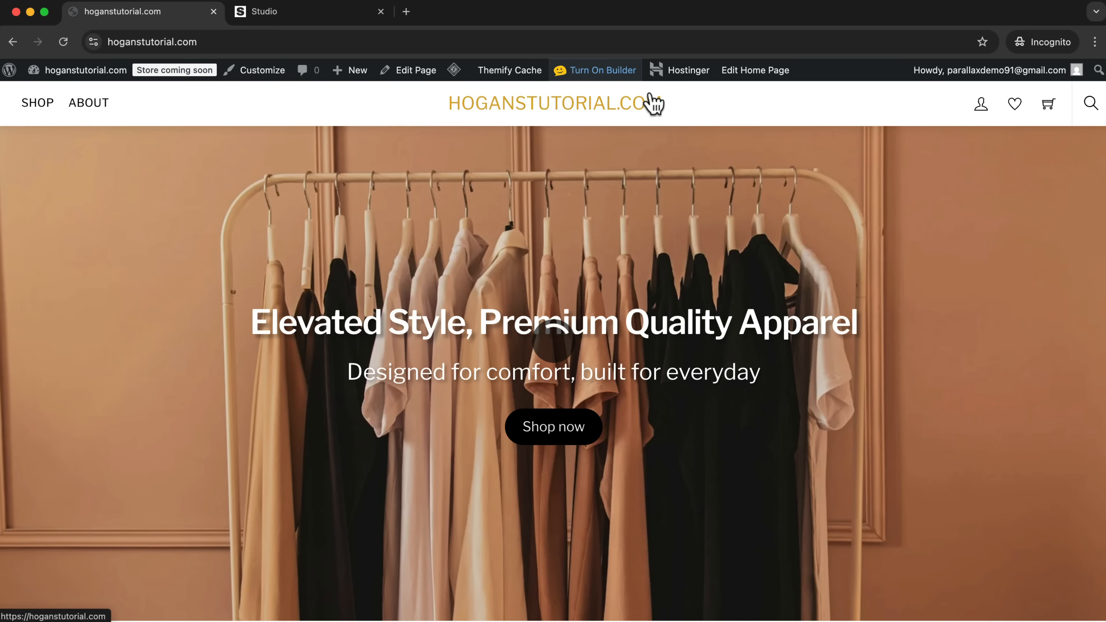
{"action": "scroll", "coordinate": [699, 190], "scroll_direction": "down", "scroll_amount": 8}
{"action": "scroll", "coordinate": [698, 191], "scroll_direction": "down", "scroll_amount": 5}
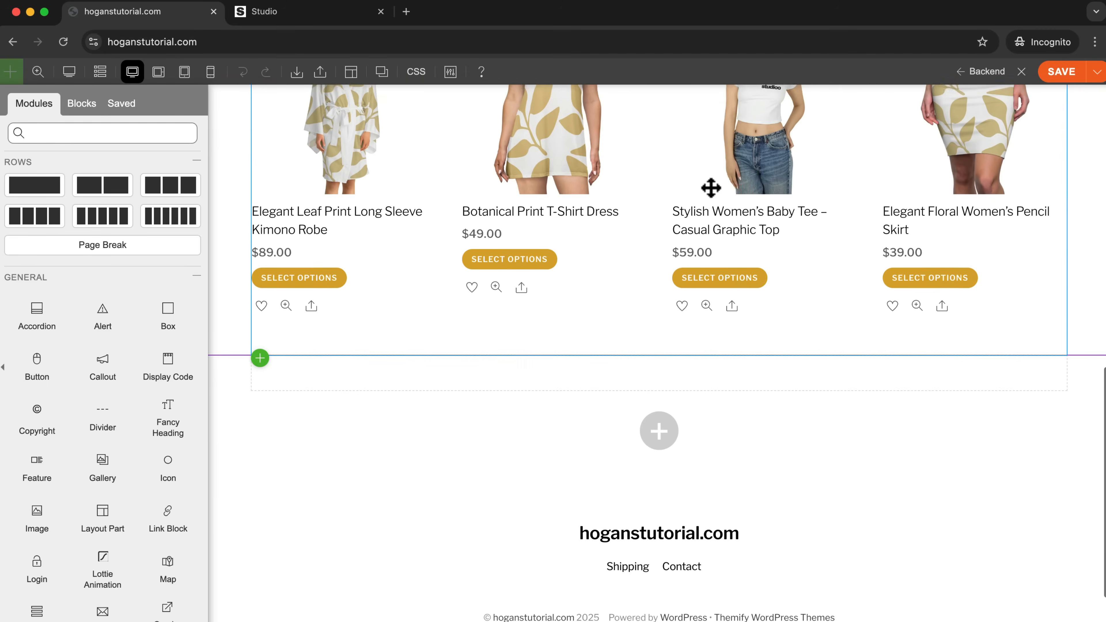
{"action": "scroll", "coordinate": [712, 188], "scroll_direction": "up", "scroll_amount": 4}
{"action": "left_click", "coordinate": [607, 202]}
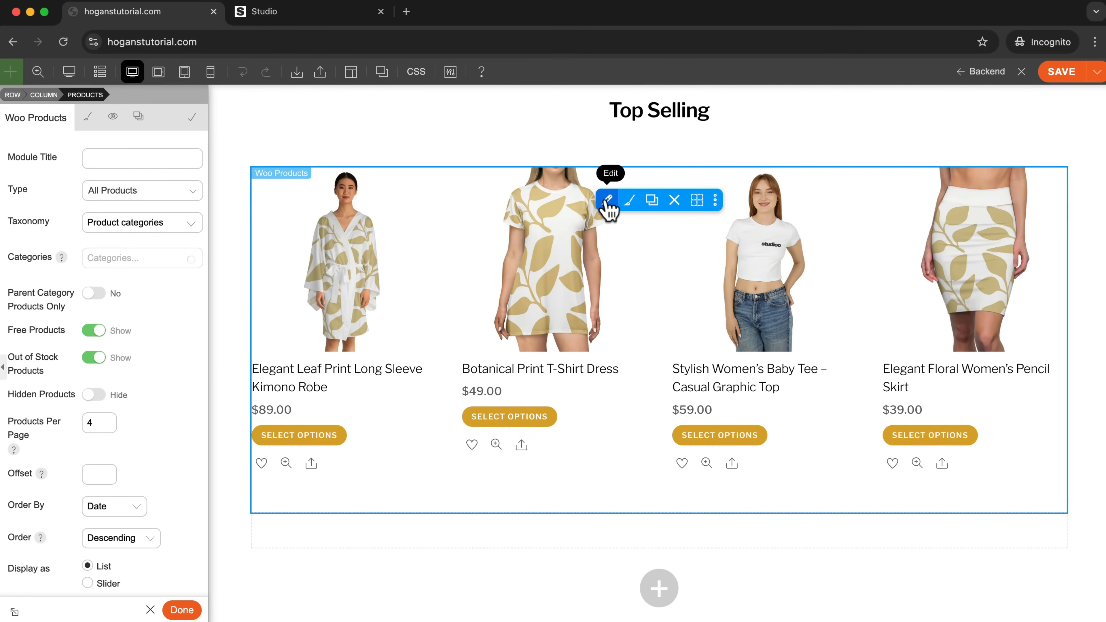
{"action": "left_click", "coordinate": [109, 193]}
{"action": "left_click", "coordinate": [131, 211]}
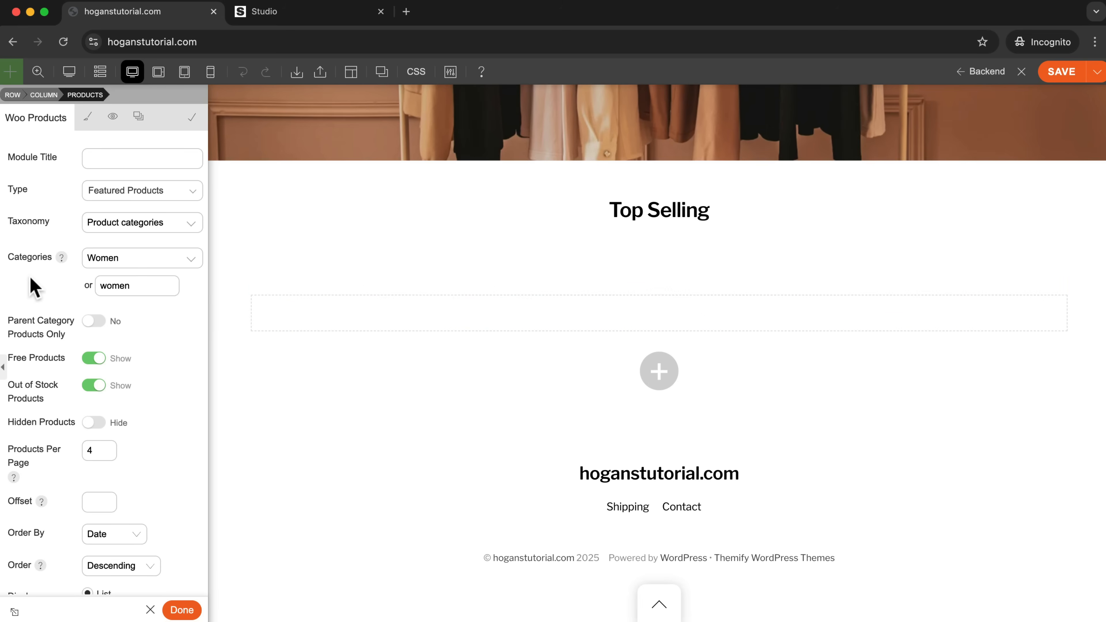
Set the Woo Products module's category to All categories with Featured Products as its type, and save the page.
{"action": "left_click", "coordinate": [153, 257]}
{"action": "left_click", "coordinate": [106, 283]}
{"action": "left_click", "coordinate": [1055, 73]}
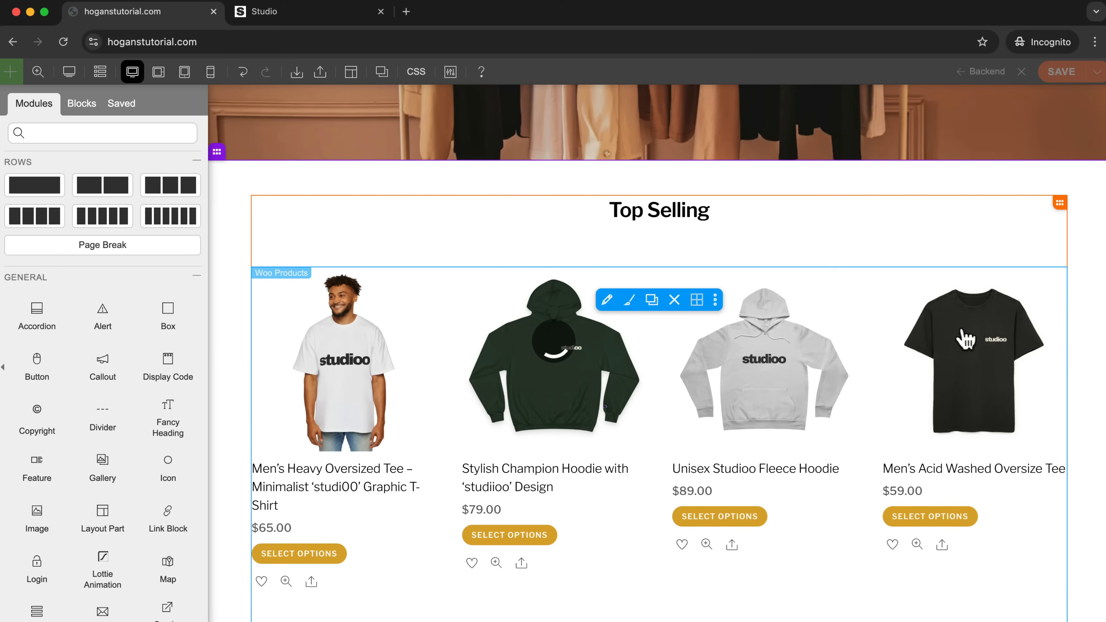
{"action": "scroll", "coordinate": [966, 339], "scroll_direction": "down", "scroll_amount": 3}
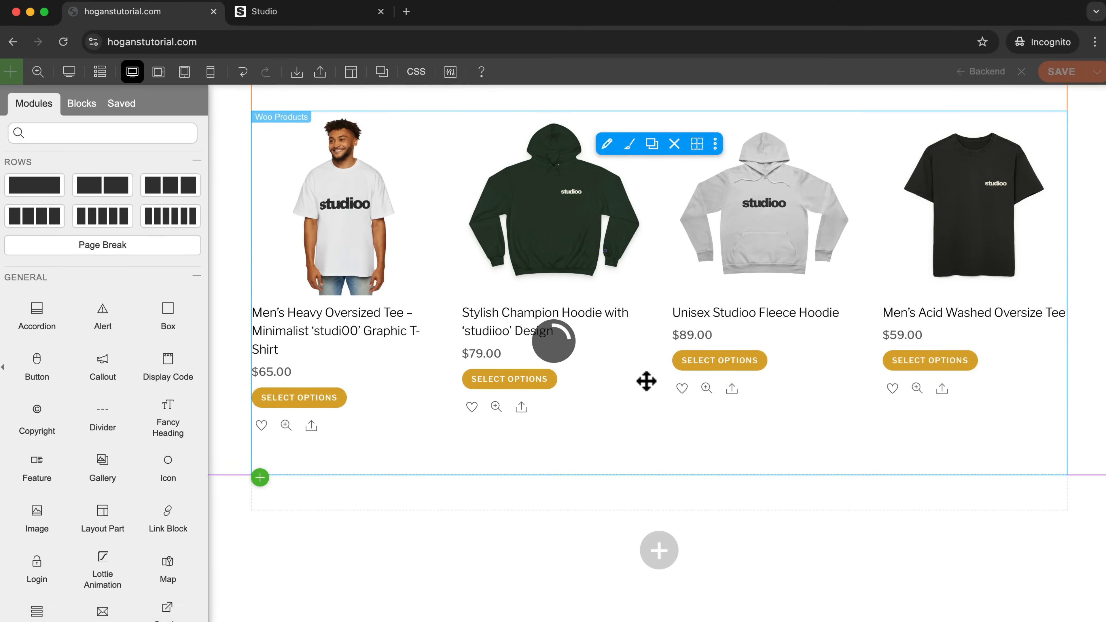
Try font sizes of 16 and 22 px for the product titles in the Woo Products module's styling, and clear the value.
{"action": "left_click", "coordinate": [607, 146]}
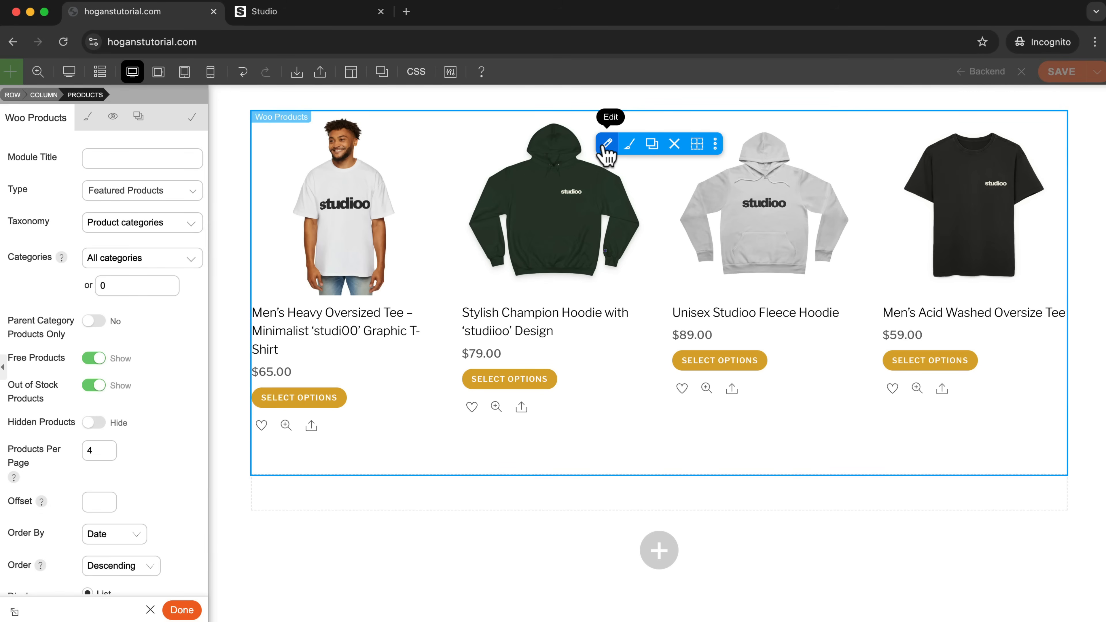
{"action": "left_click", "coordinate": [88, 127]}
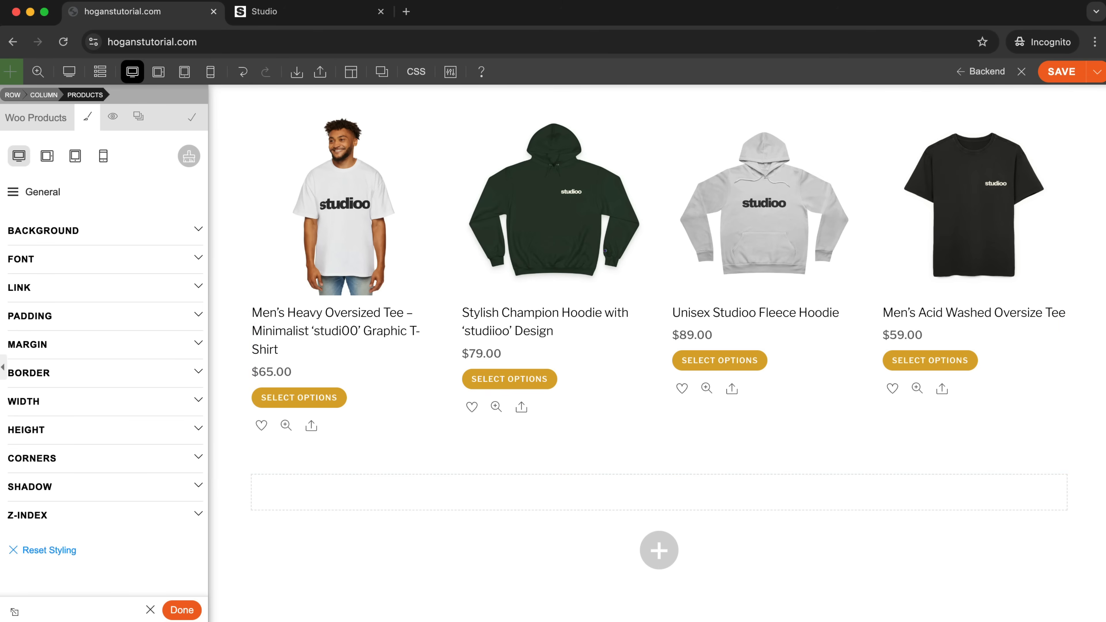
{"action": "left_click", "coordinate": [17, 199]}
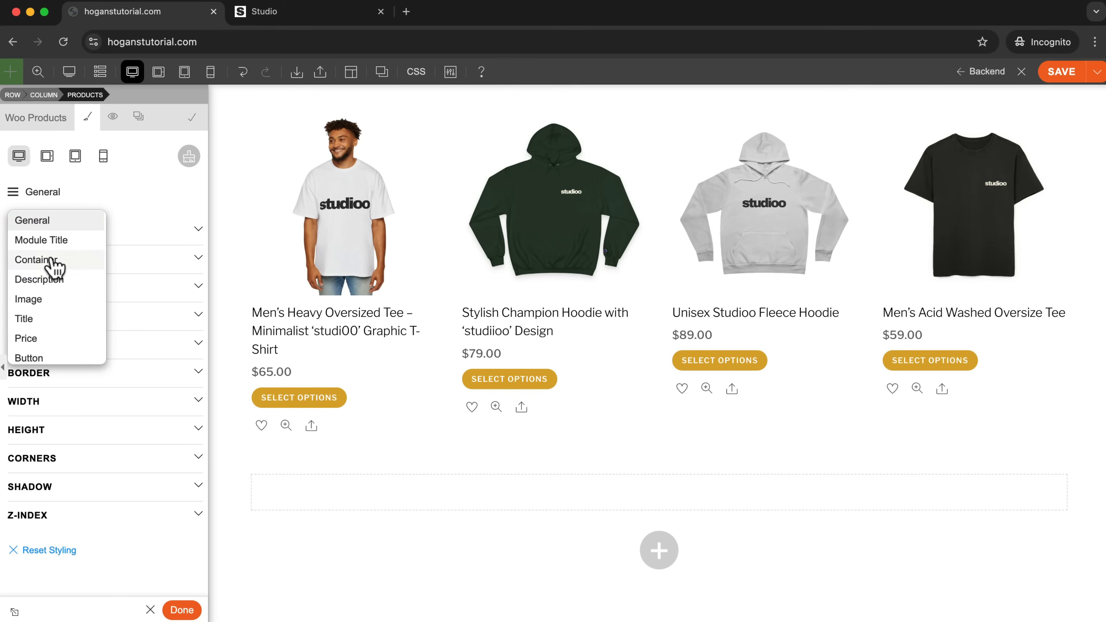
{"action": "scroll", "coordinate": [52, 261], "scroll_direction": "down", "scroll_amount": 1}
{"action": "left_click", "coordinate": [37, 295]}
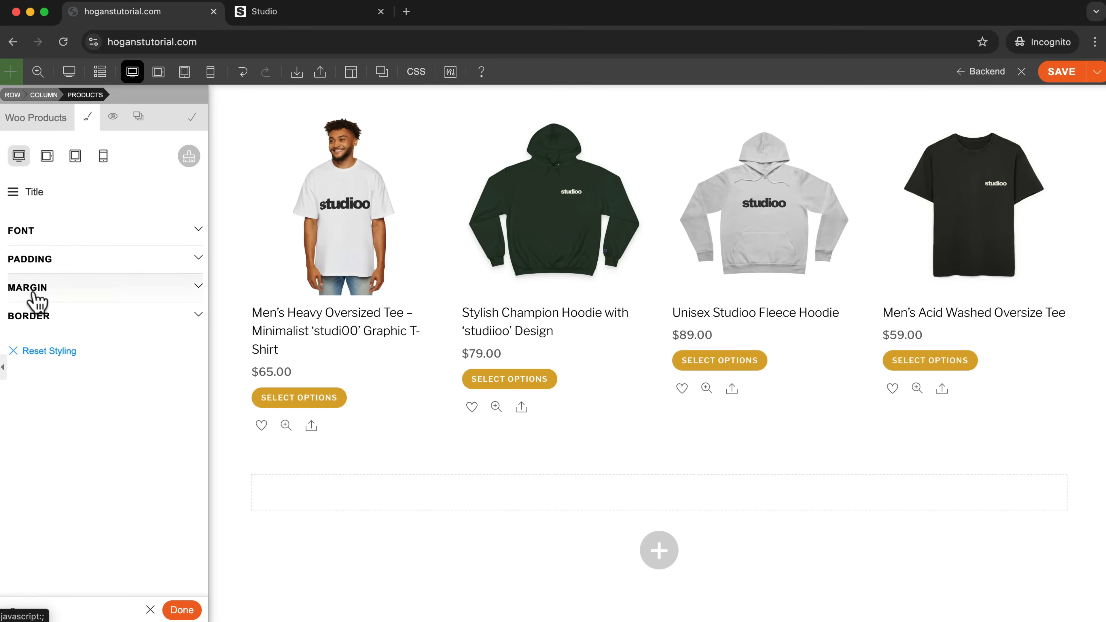
{"action": "left_click", "coordinate": [30, 235]}
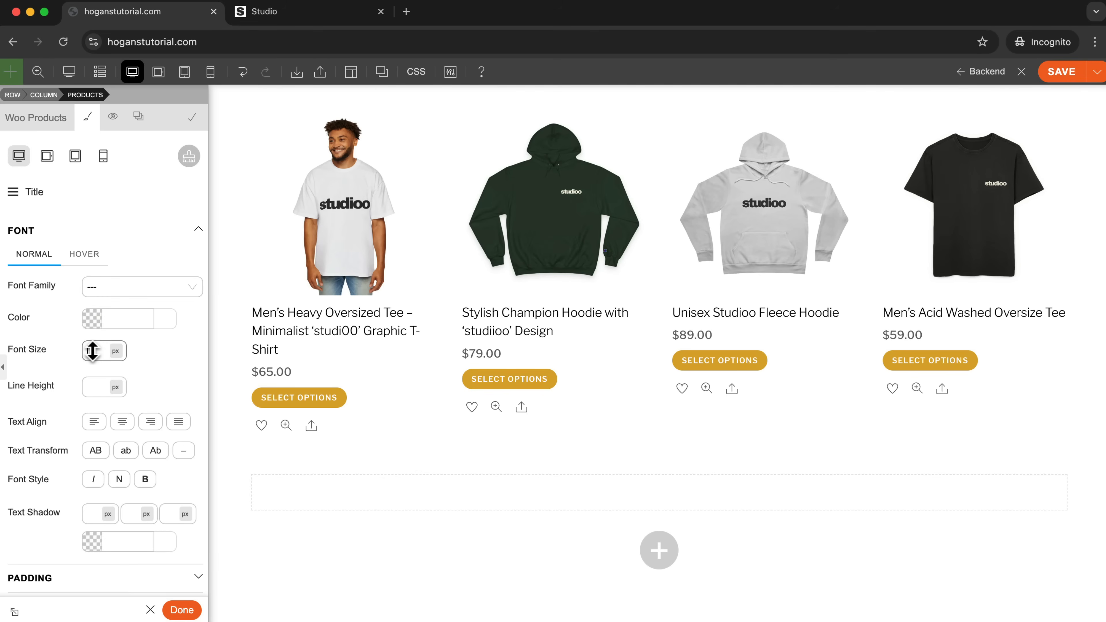
{"action": "type", "text": "16"}
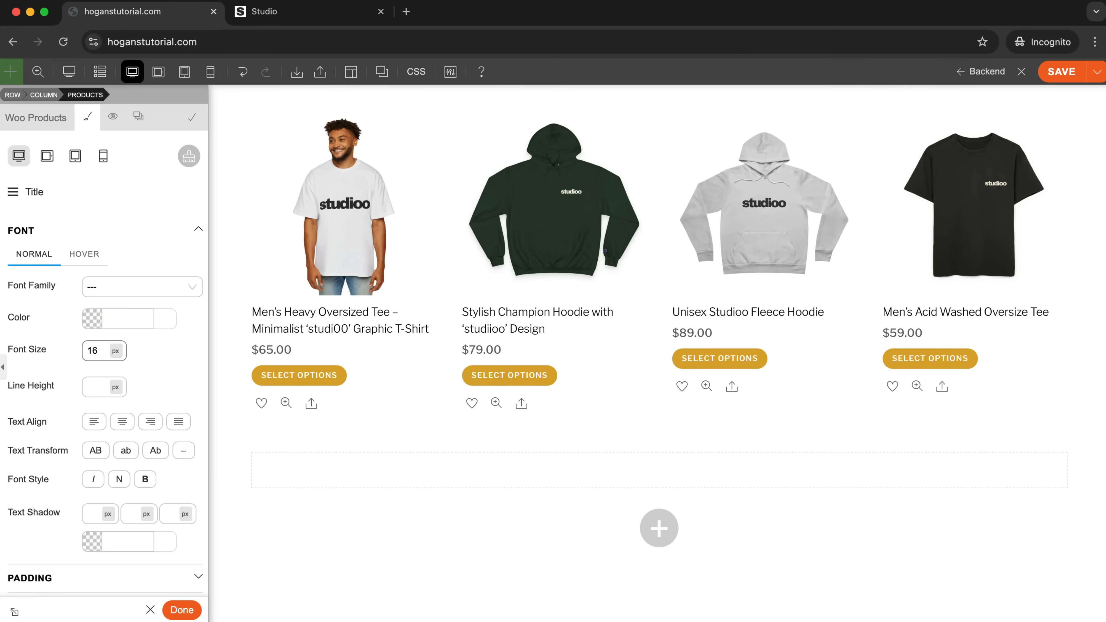
{"action": "left_click_drag", "start_coordinate": [96, 355], "coordinate": [101, 350]}
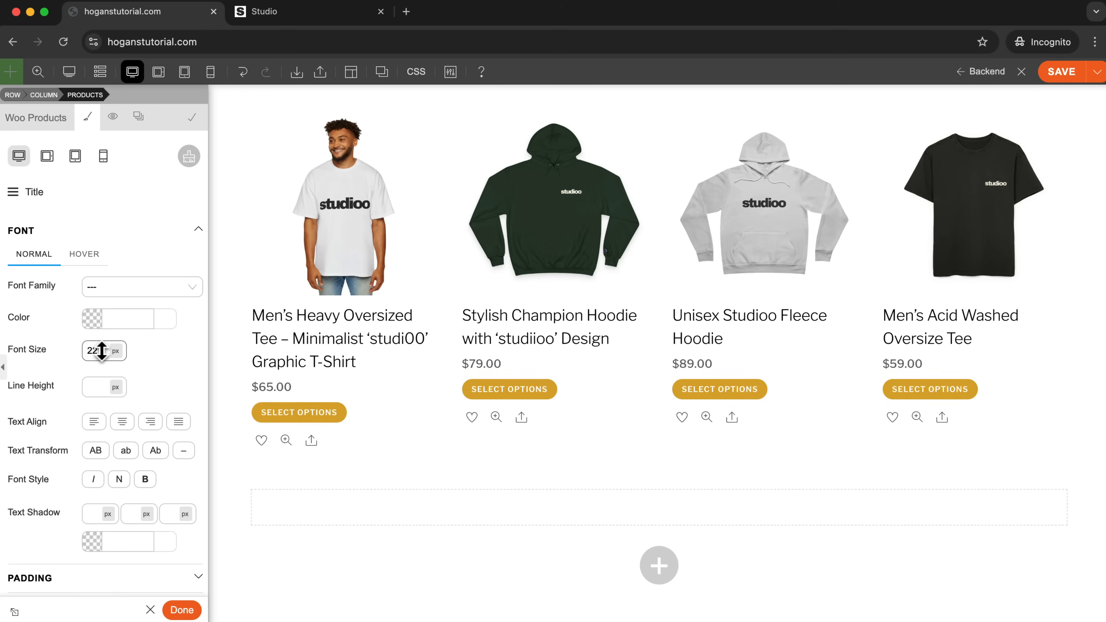
{"action": "left_click", "coordinate": [117, 351]}
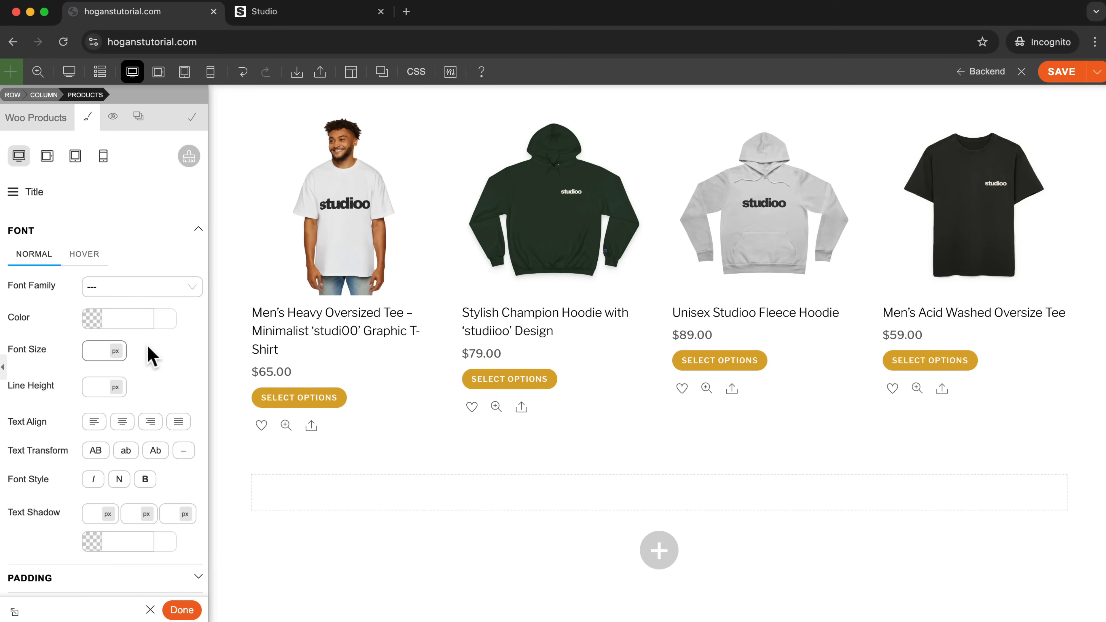
Look over the Price and Button styling options of the Woo Products module and compare them with the product list.
{"action": "left_click", "coordinate": [13, 194]}
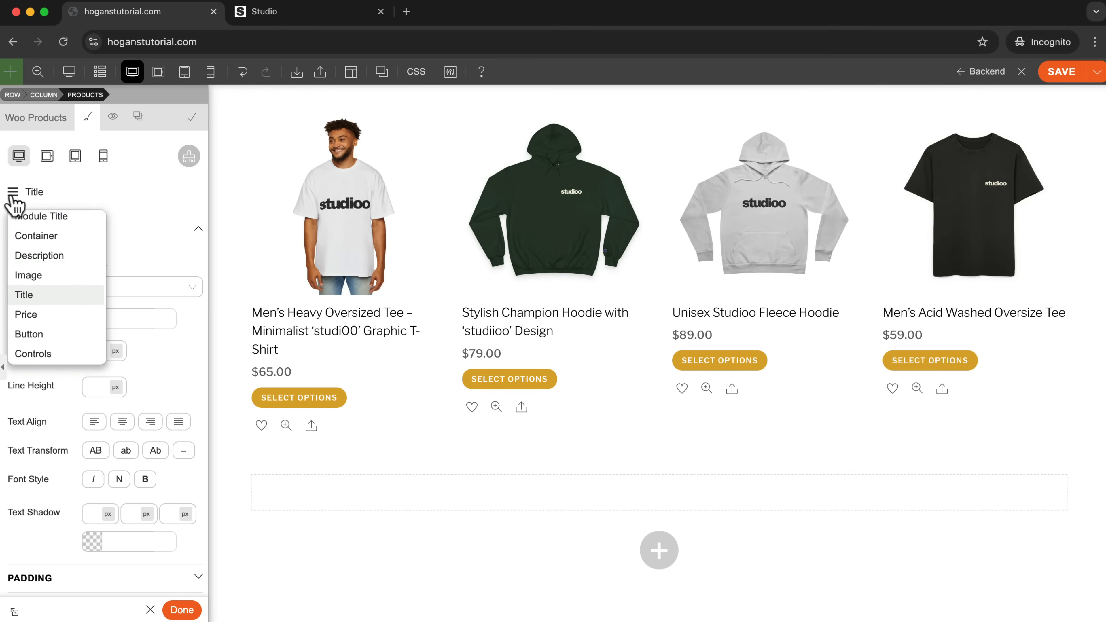
{"action": "left_click", "coordinate": [32, 315]}
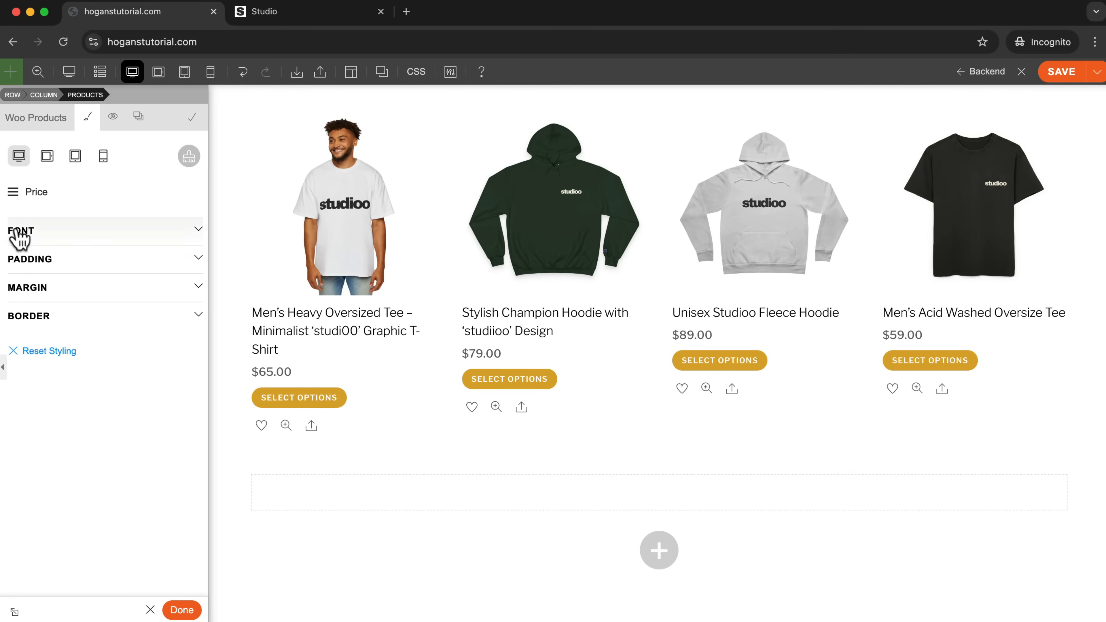
{"action": "left_click", "coordinate": [14, 194]}
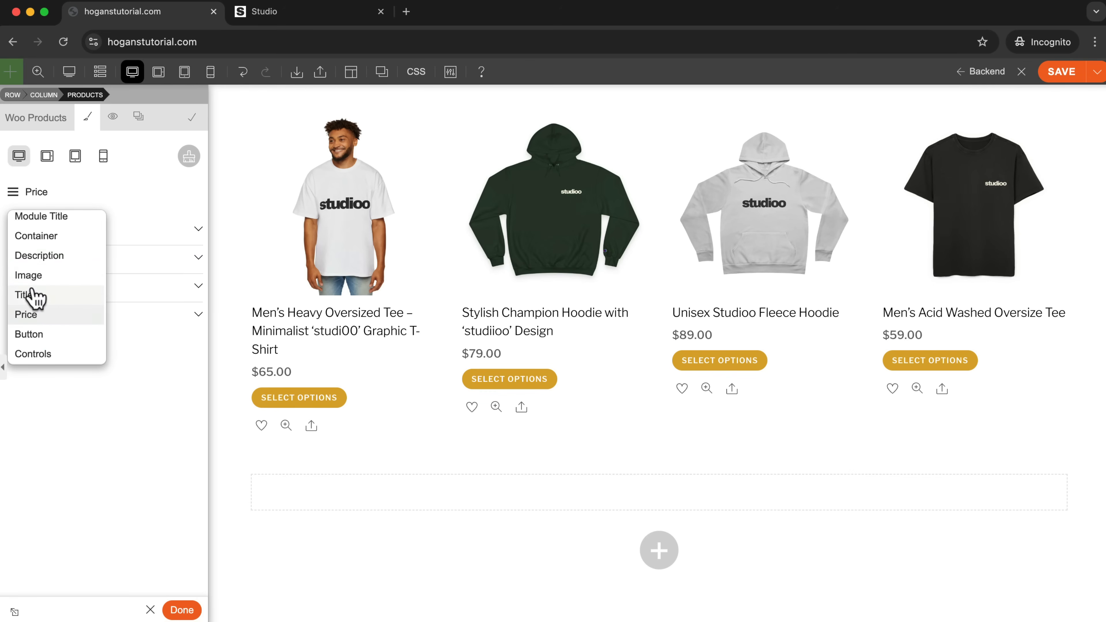
{"action": "left_click", "coordinate": [29, 335]}
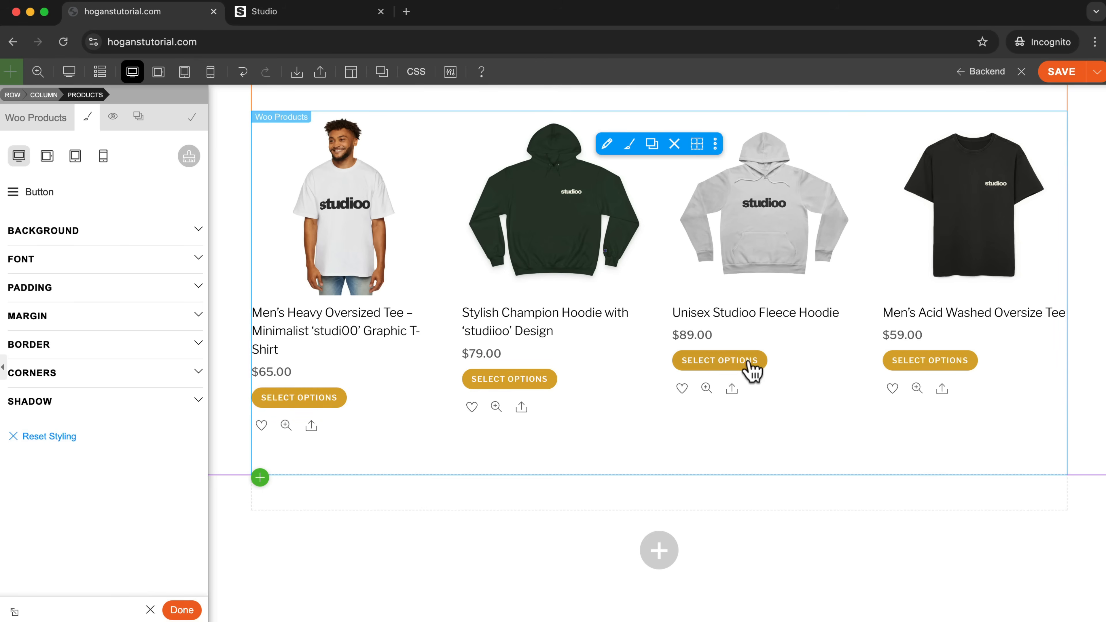
{"action": "scroll", "coordinate": [427, 395], "scroll_direction": "up", "scroll_amount": 4}
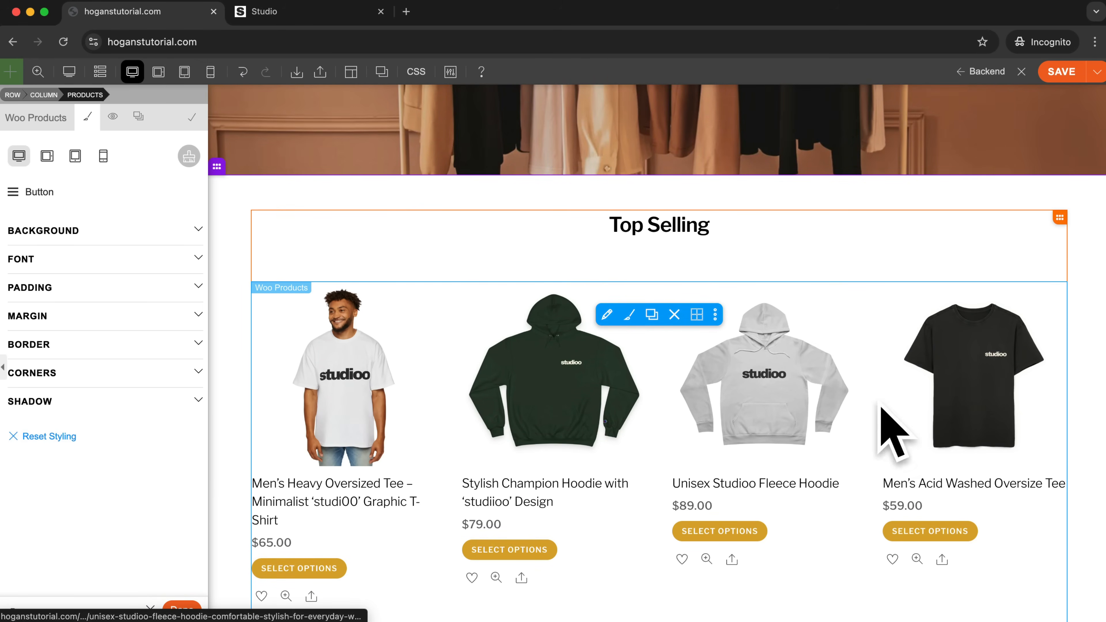
{"action": "scroll", "coordinate": [871, 400], "scroll_direction": "down", "scroll_amount": 2}
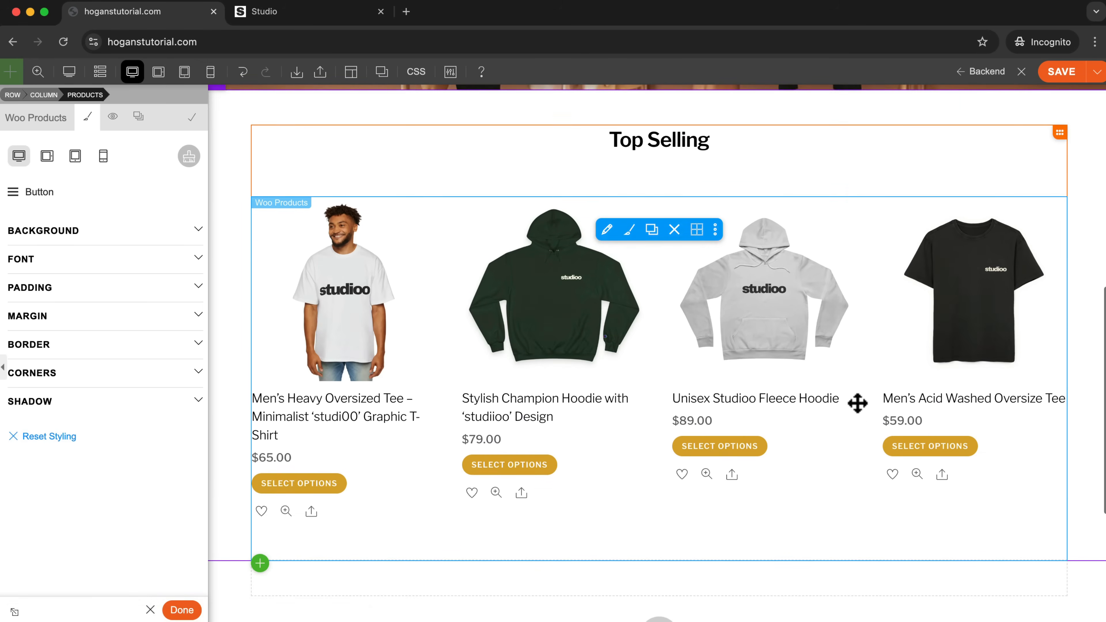
Set the Woo Products module's type to All Products and its category to Women, and save the home page.
{"action": "left_click", "coordinate": [606, 229]}
{"action": "left_click", "coordinate": [186, 198]}
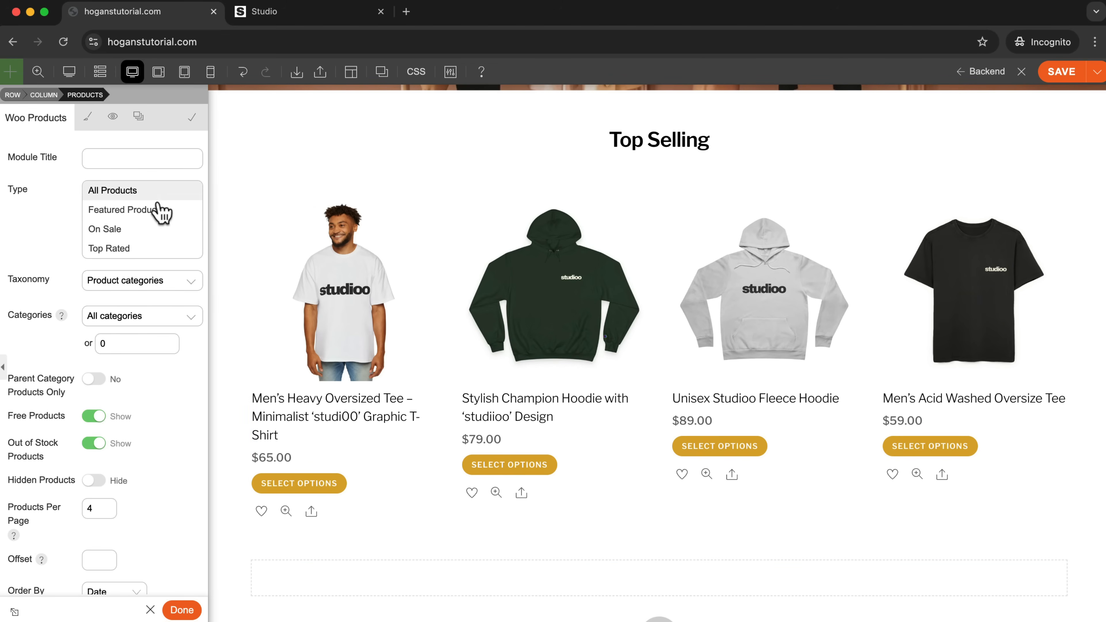
{"action": "left_click", "coordinate": [140, 191]}
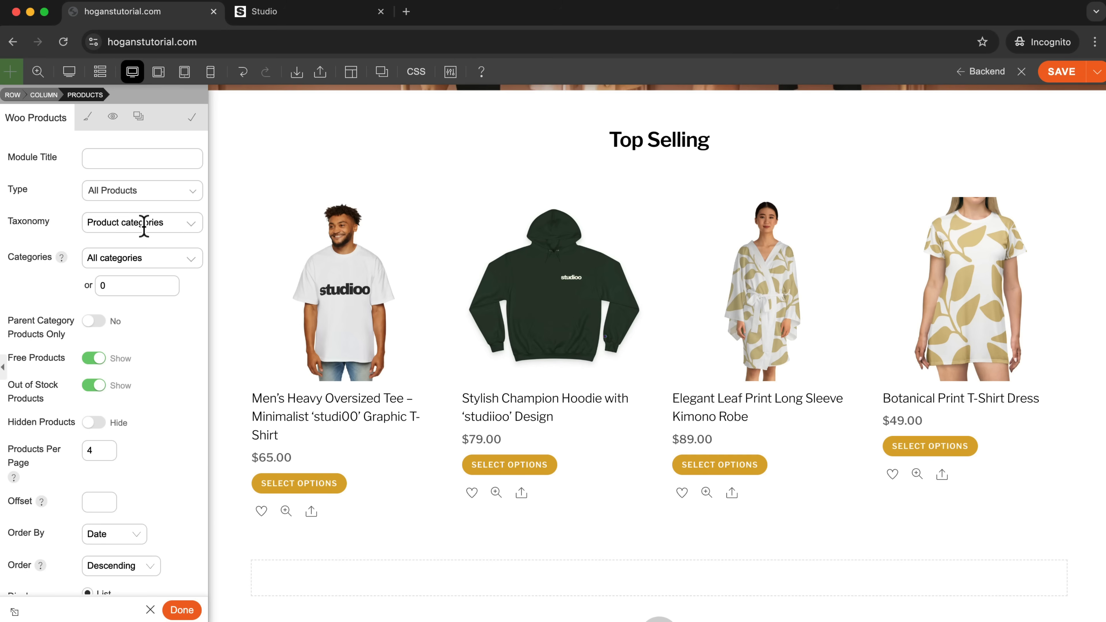
{"action": "left_click", "coordinate": [160, 261]}
{"action": "left_click", "coordinate": [144, 319]}
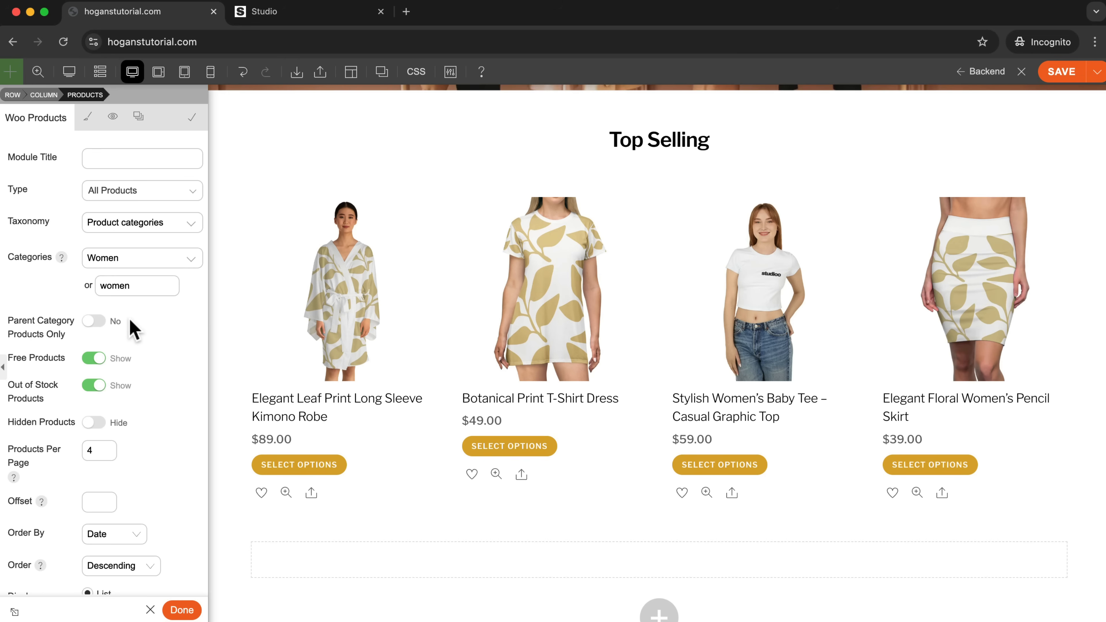
{"action": "scroll", "coordinate": [192, 316], "scroll_direction": "down", "scroll_amount": 3}
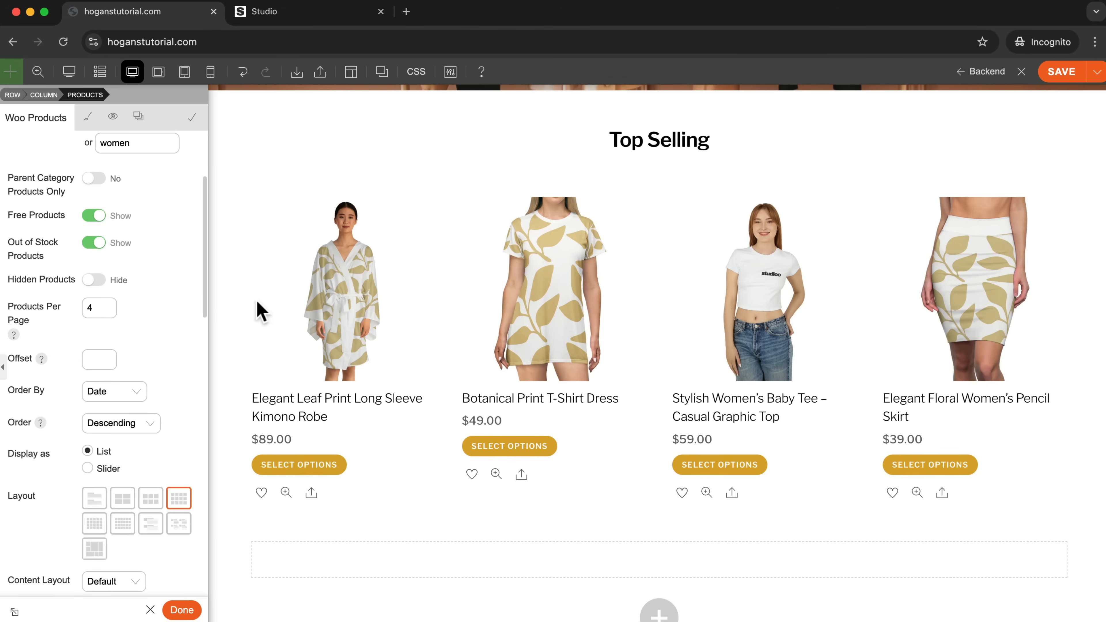
{"action": "left_click", "coordinate": [1048, 79]}
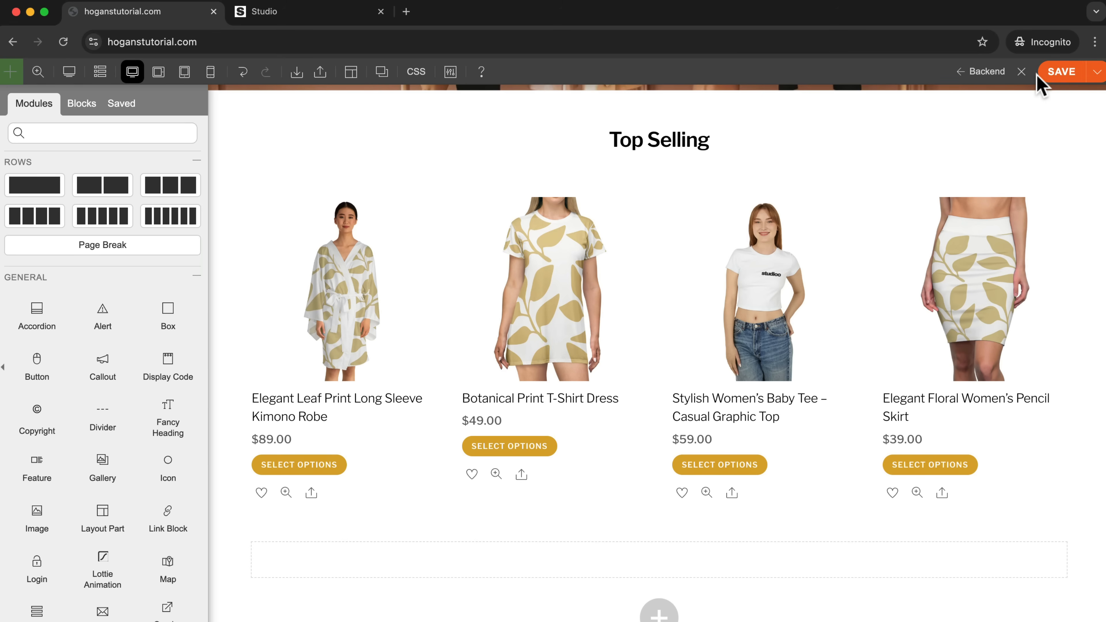
Exit the builder and review the Top Selling section on the live home page.
{"action": "left_click", "coordinate": [1021, 73]}
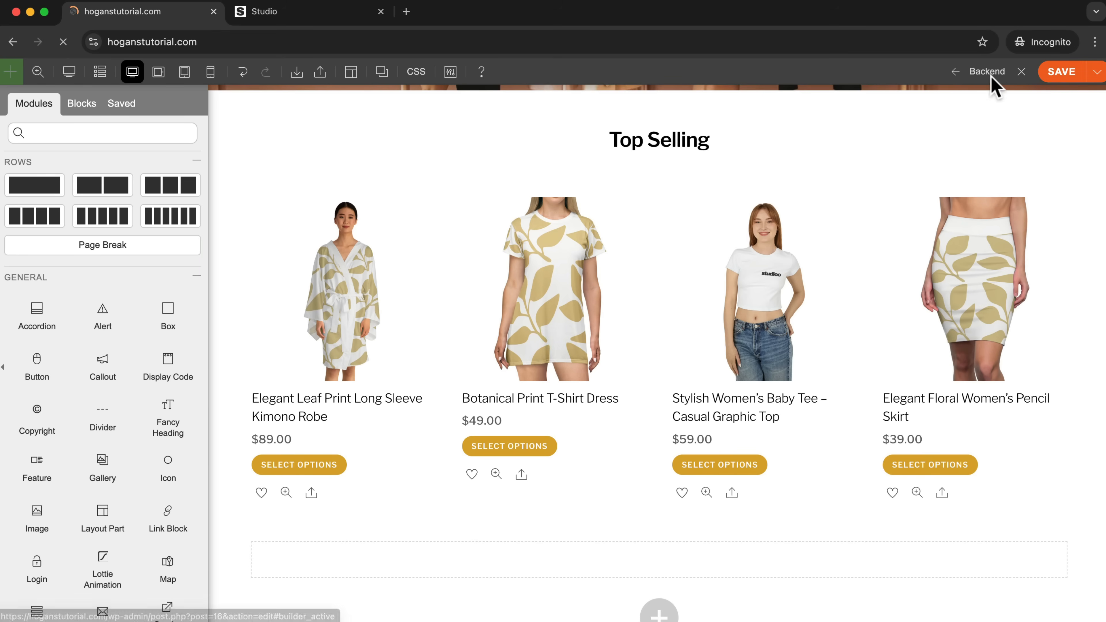
{"action": "scroll", "coordinate": [793, 199], "scroll_direction": "down", "scroll_amount": 10}
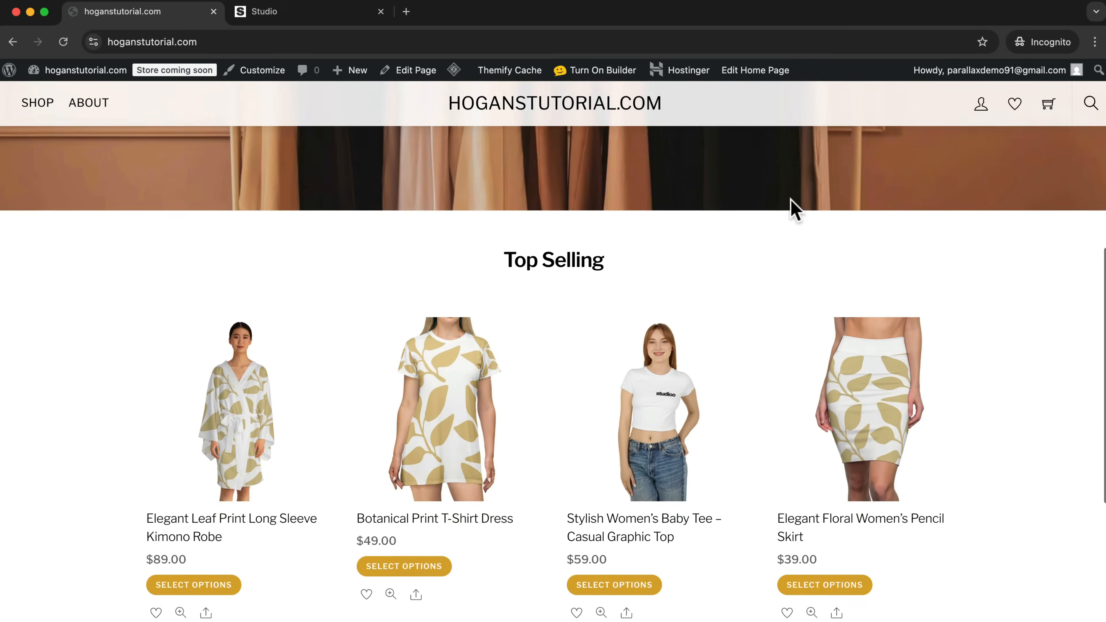
{"action": "scroll", "coordinate": [790, 212], "scroll_direction": "up", "scroll_amount": 3}
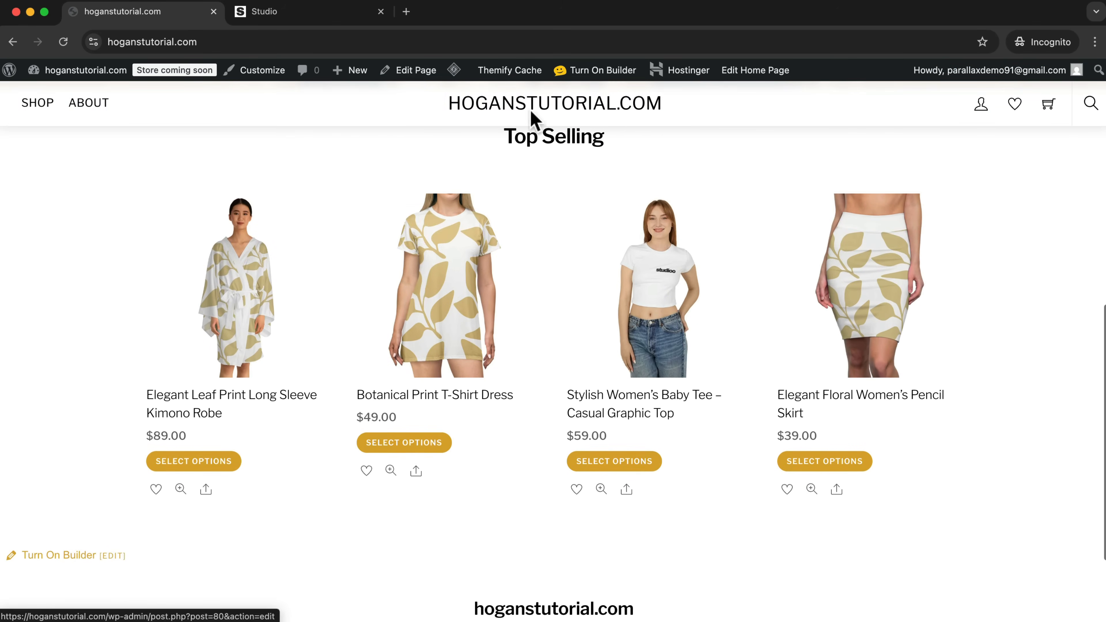
Switch to the Studio reference store and examine the New Collection section with its two images and shop buttons.
{"action": "left_click", "coordinate": [311, 12]}
{"action": "scroll", "coordinate": [666, 316], "scroll_direction": "down", "scroll_amount": 10}
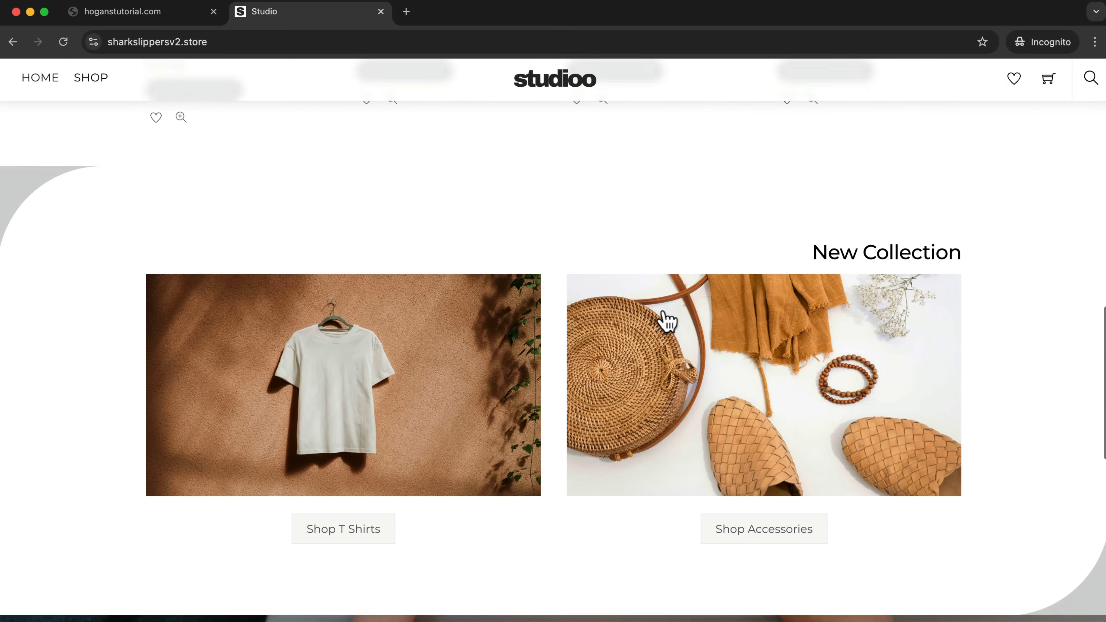
{"action": "scroll", "coordinate": [667, 316], "scroll_direction": "up", "scroll_amount": 1}
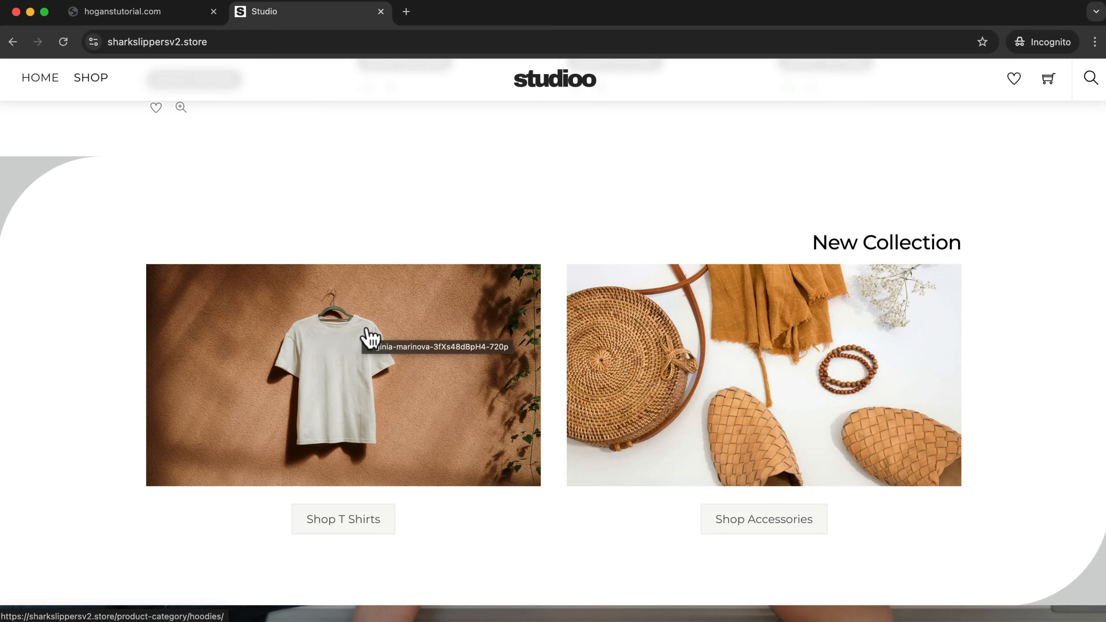
{"action": "scroll", "coordinate": [804, 229], "scroll_direction": "down", "scroll_amount": 1}
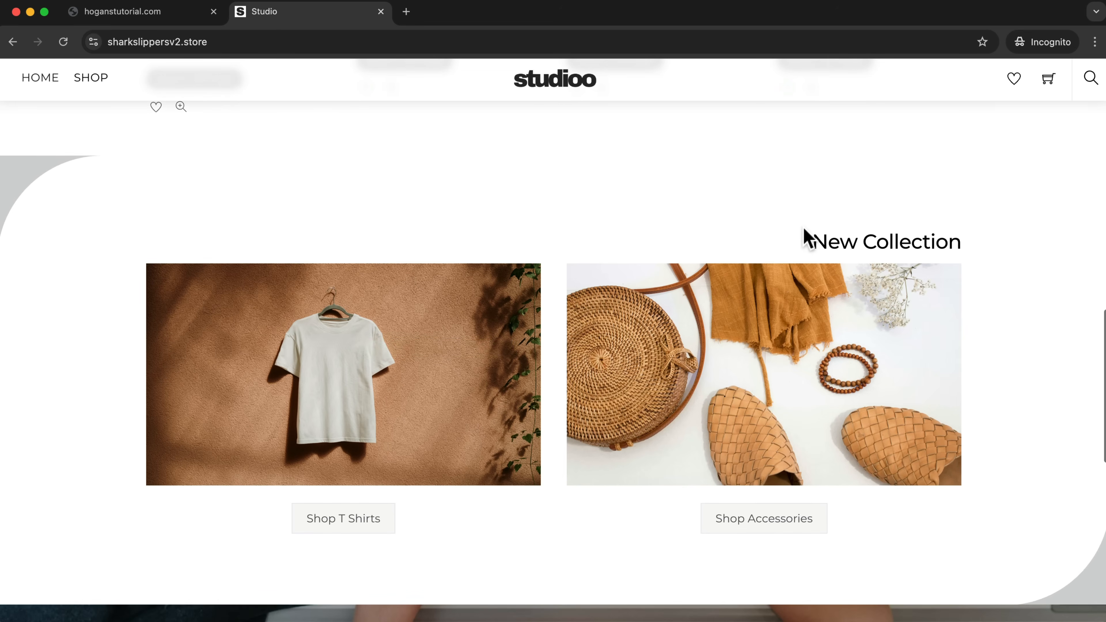
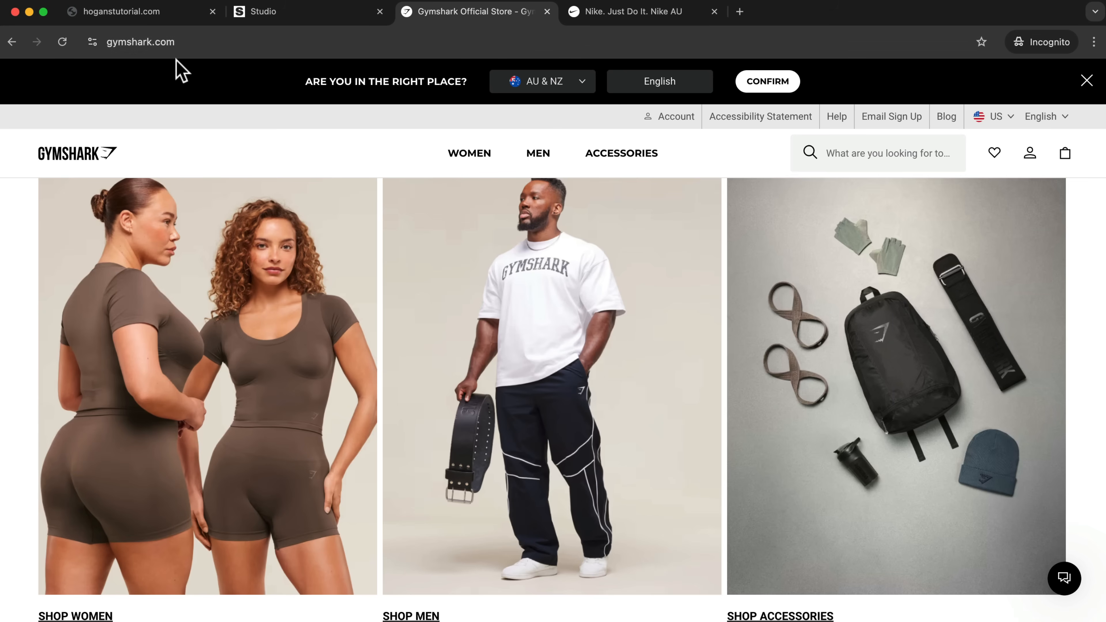
Examine the Gymshark home page's three category images and the shop links beneath them as a reference for a category section.
{"action": "scroll", "coordinate": [333, 239], "scroll_direction": "down", "scroll_amount": 3}
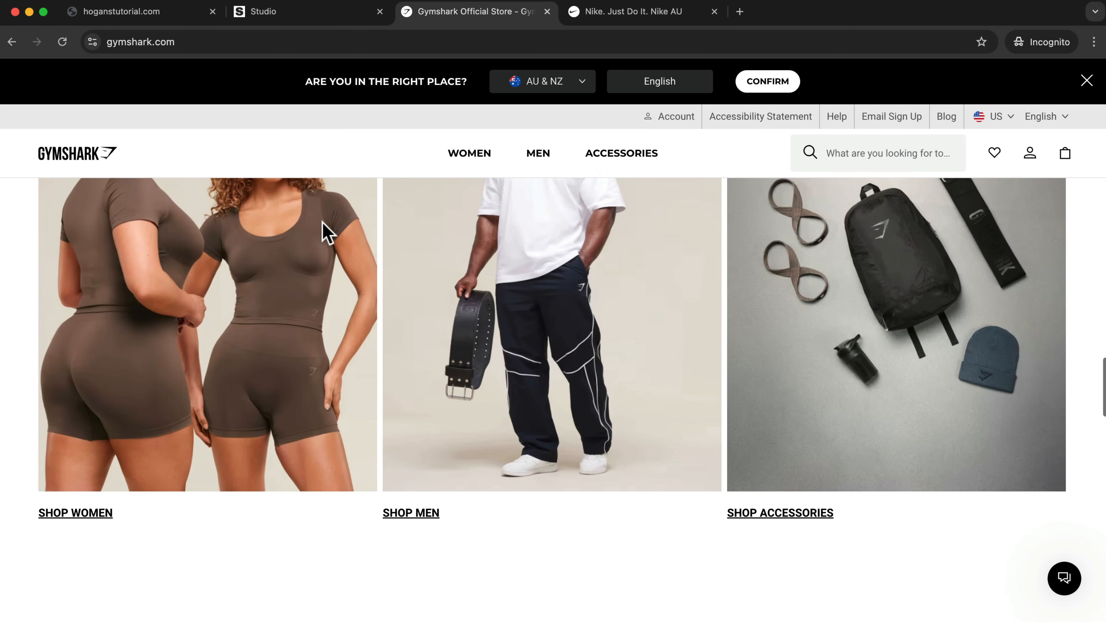
{"action": "scroll", "coordinate": [324, 228], "scroll_direction": "up", "scroll_amount": 5}
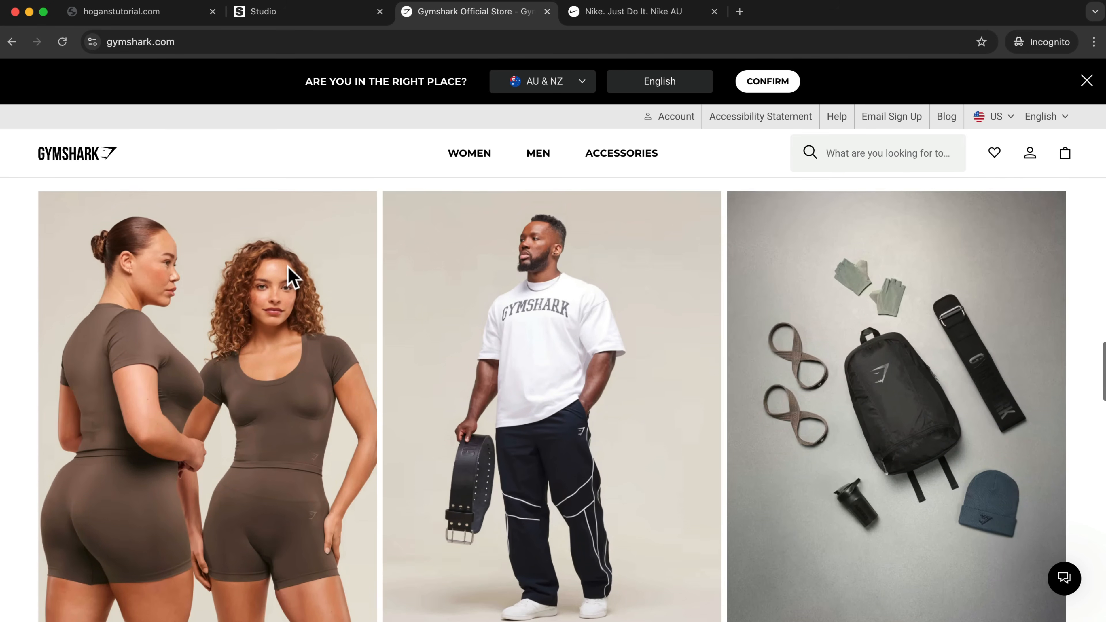
{"action": "scroll", "coordinate": [291, 275], "scroll_direction": "up", "scroll_amount": 1}
{"action": "scroll", "coordinate": [291, 275], "scroll_direction": "down", "scroll_amount": 2}
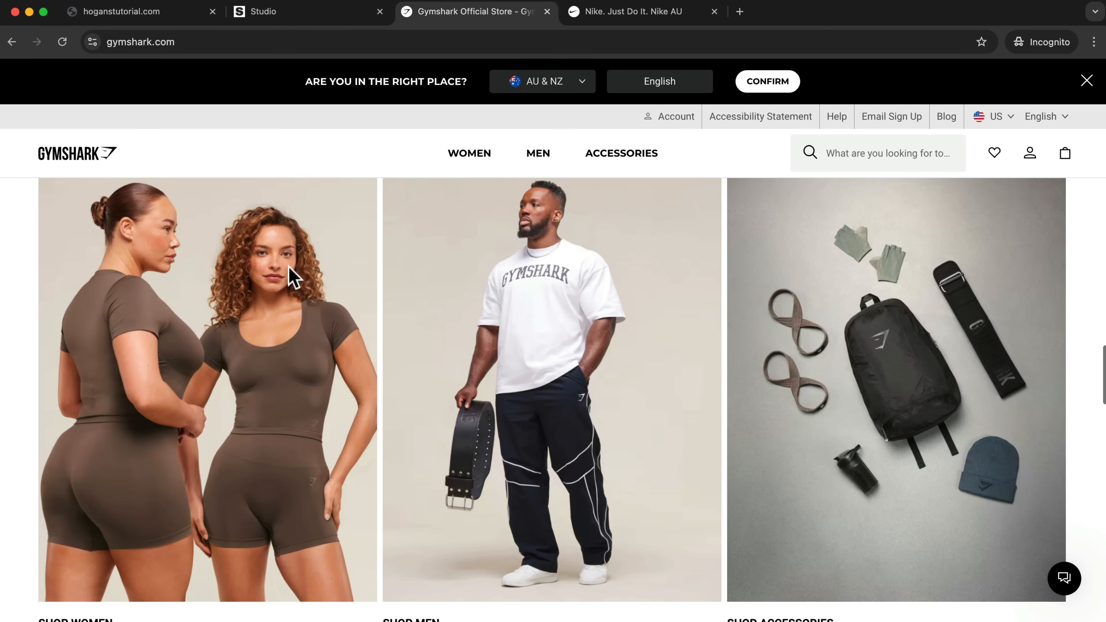
{"action": "scroll", "coordinate": [288, 265], "scroll_direction": "up", "scroll_amount": 1}
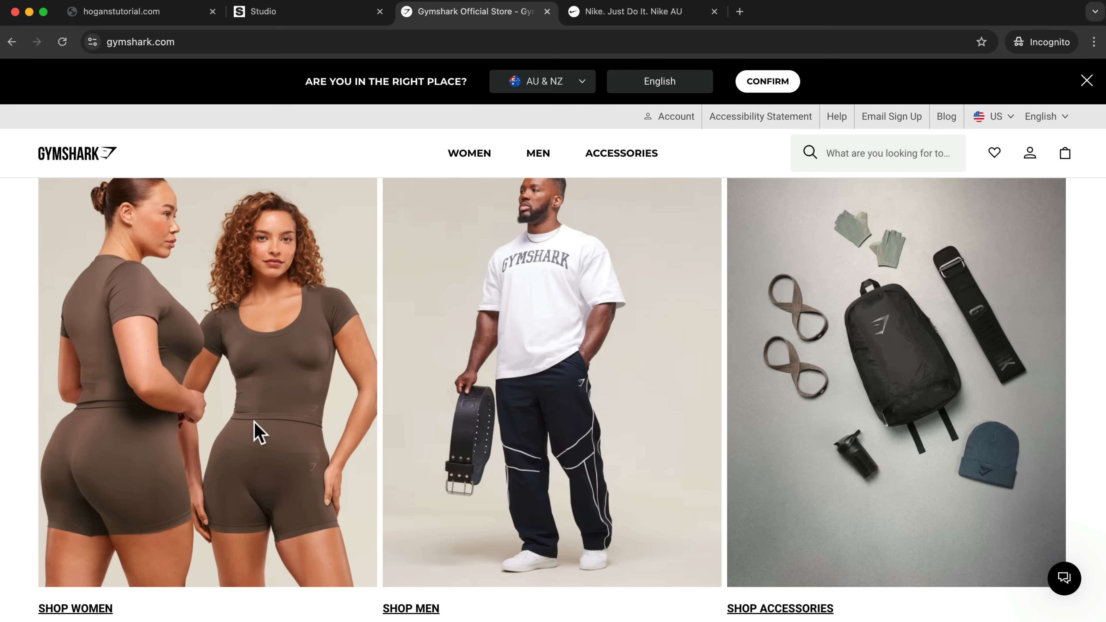
{"action": "scroll", "coordinate": [214, 445], "scroll_direction": "down", "scroll_amount": 2}
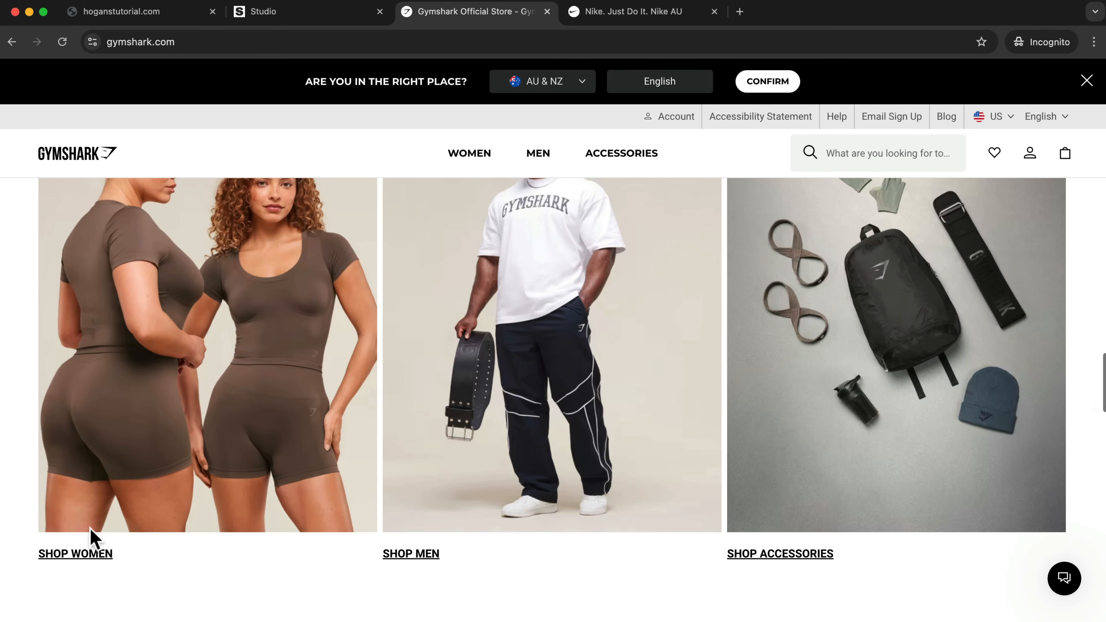
{"action": "scroll", "coordinate": [477, 450], "scroll_direction": "up", "scroll_amount": 1}
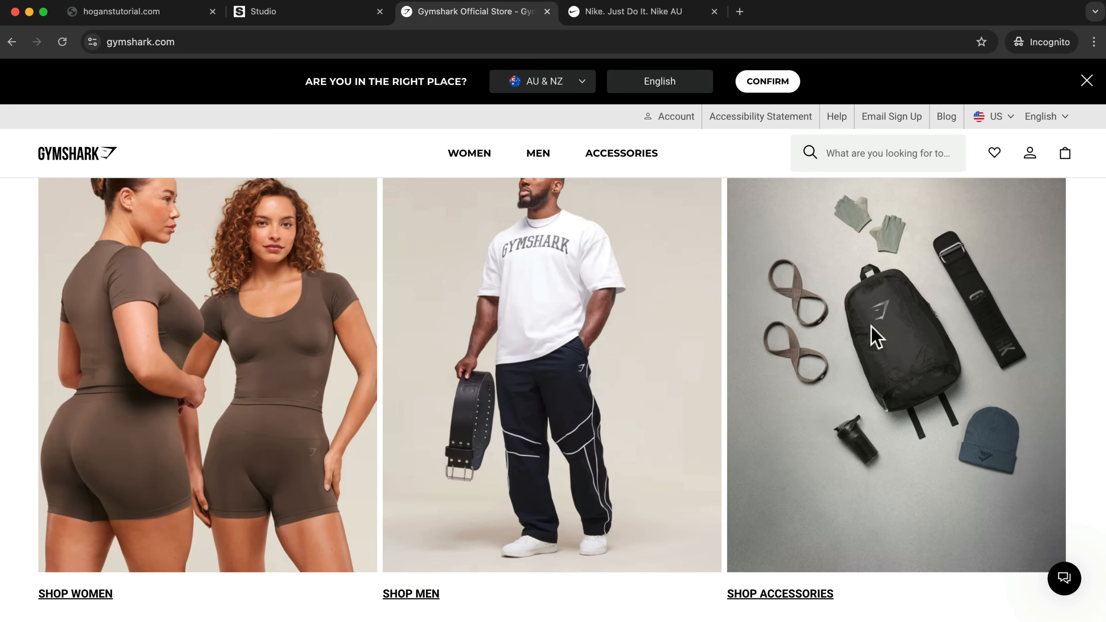
{"action": "scroll", "coordinate": [871, 333], "scroll_direction": "up", "scroll_amount": 2}
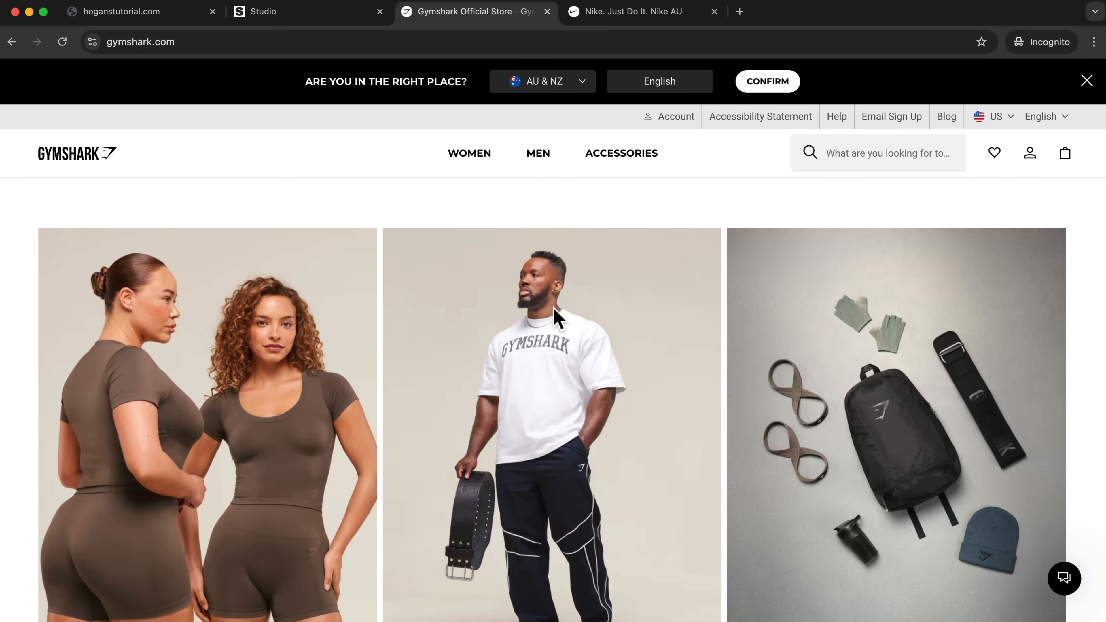
{"action": "scroll", "coordinate": [792, 333], "scroll_direction": "down", "scroll_amount": 4}
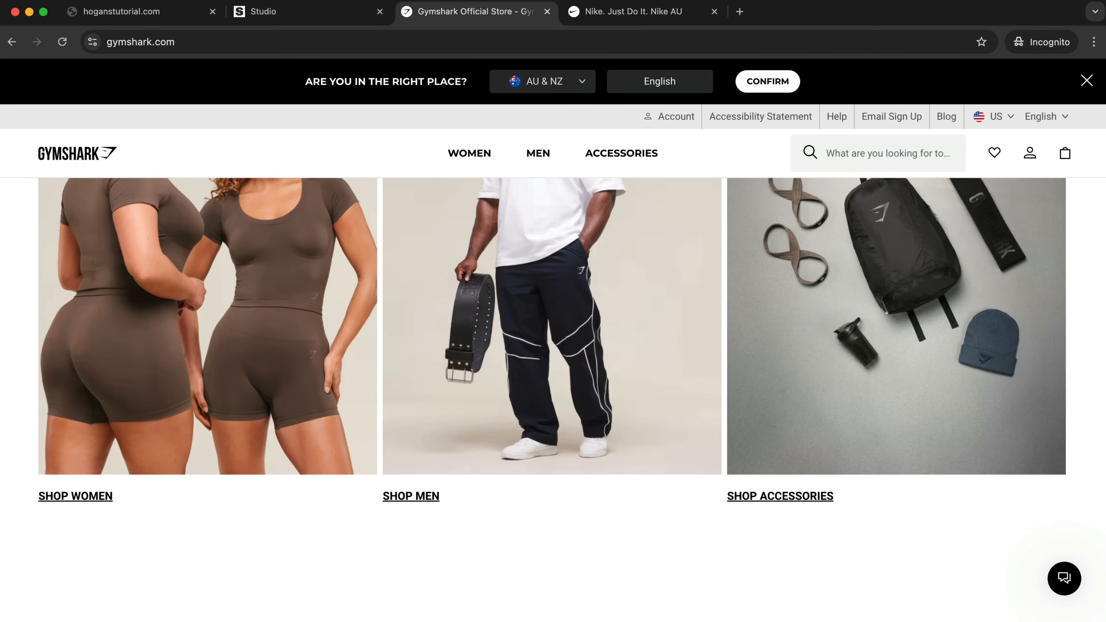
Switch to the Nike site and examine the Explore More category images with their buttons.
{"action": "left_click", "coordinate": [620, 12]}
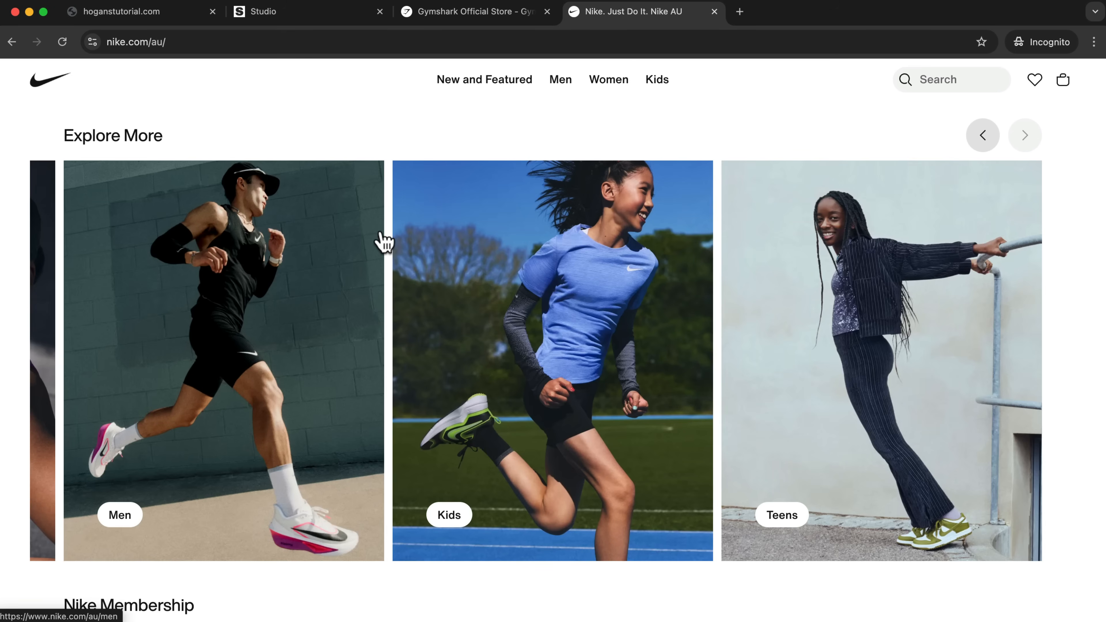
{"action": "scroll", "coordinate": [383, 242], "scroll_direction": "up", "scroll_amount": 1}
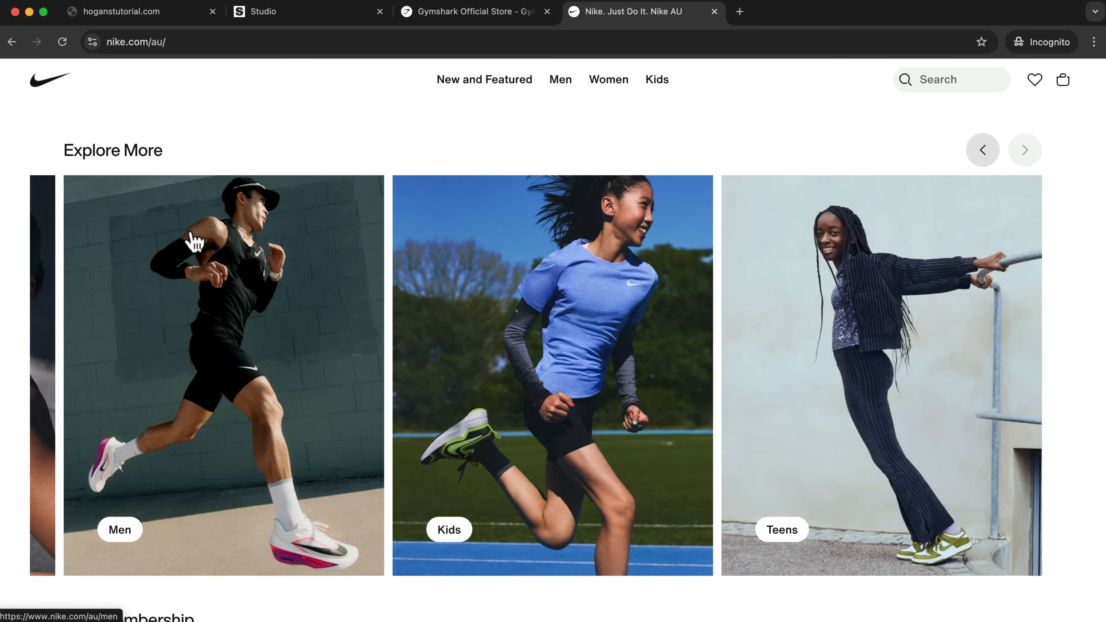
{"action": "scroll", "coordinate": [699, 314], "scroll_direction": "down", "scroll_amount": 5}
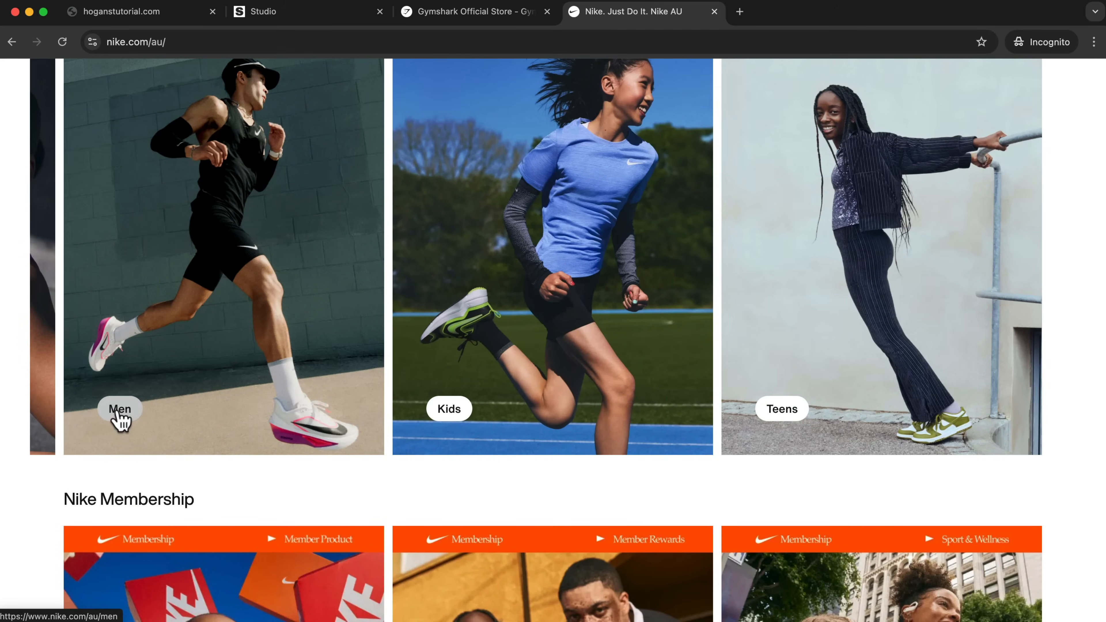
Compare the end of the store's own home page with the New Collection section of the Studio reference store.
{"action": "left_click", "coordinate": [161, 20]}
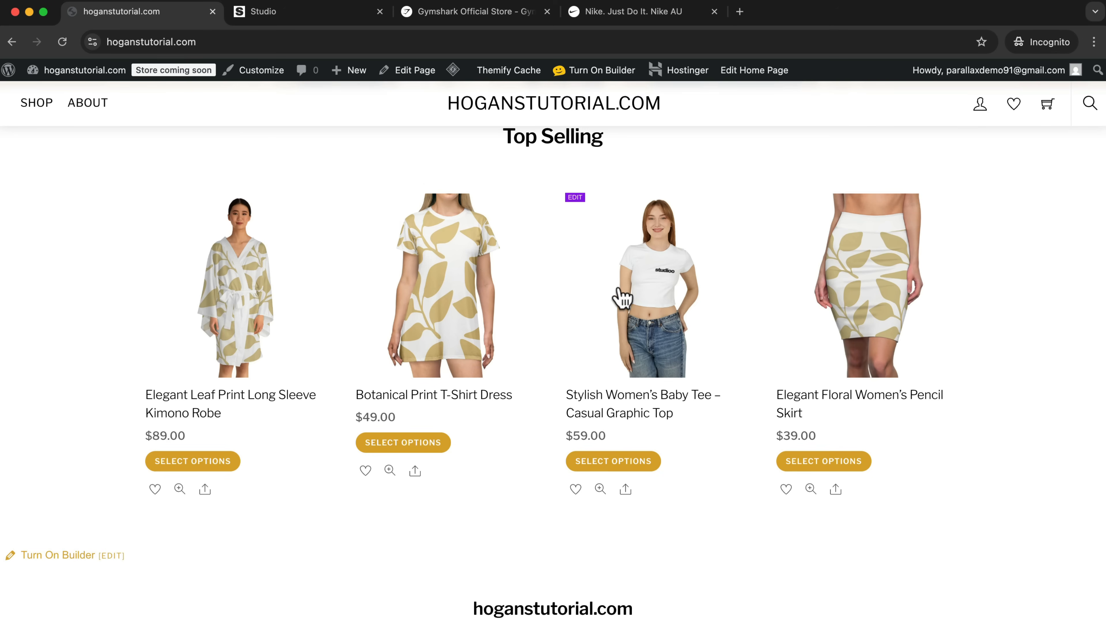
{"action": "scroll", "coordinate": [622, 292], "scroll_direction": "down", "scroll_amount": 4}
{"action": "left_click", "coordinate": [351, 19]}
{"action": "scroll", "coordinate": [694, 257], "scroll_direction": "down", "scroll_amount": 2}
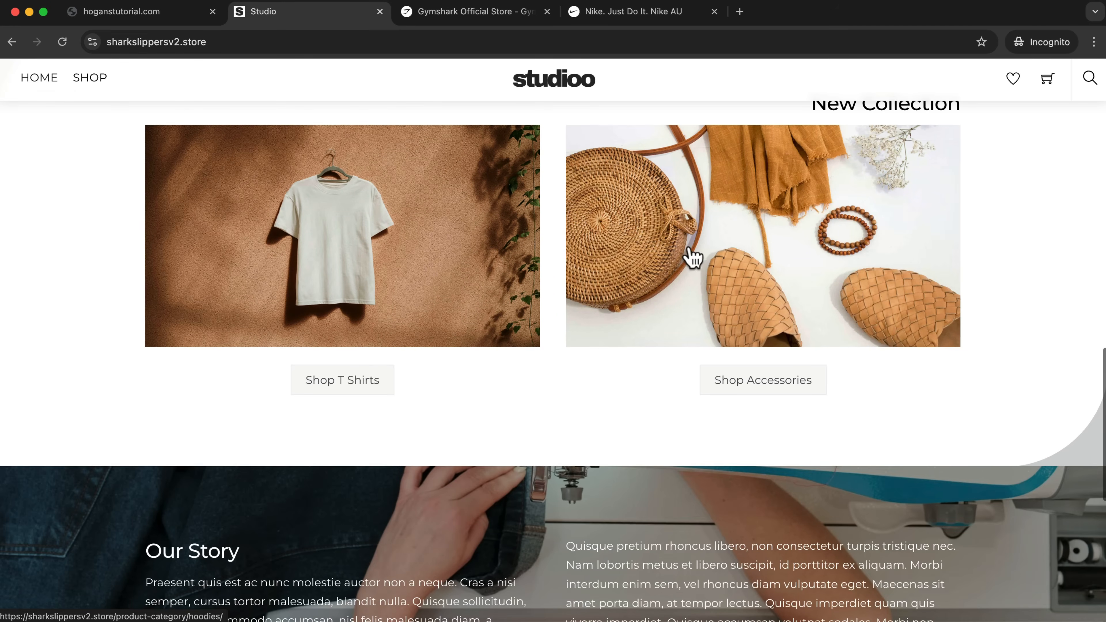
{"action": "scroll", "coordinate": [164, 222], "scroll_direction": "up", "scroll_amount": 2}
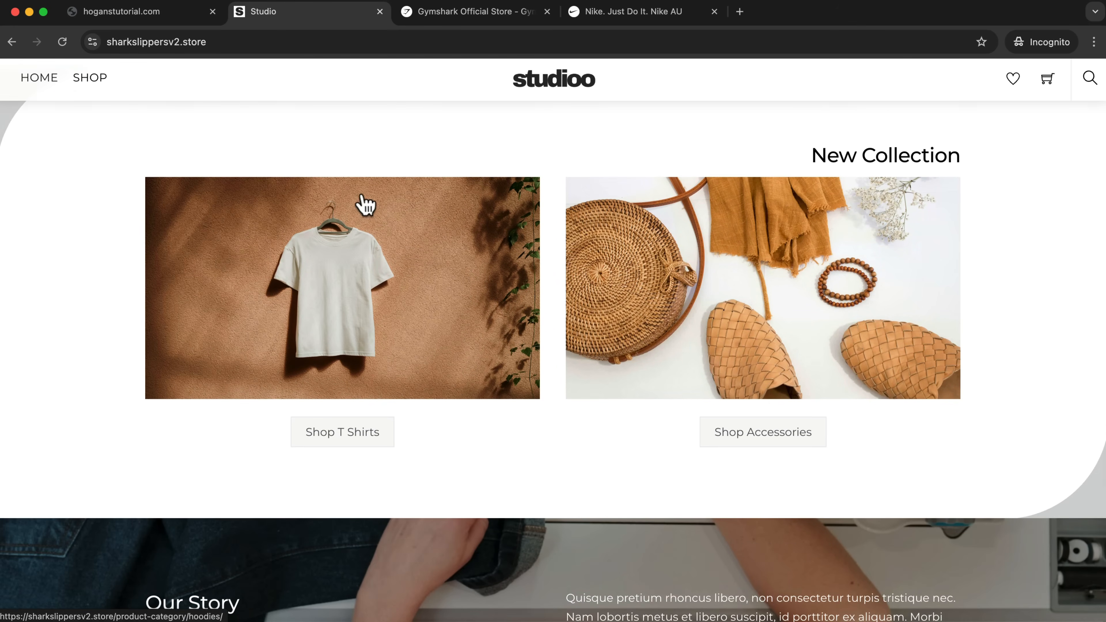
In the store's home page builder, set the empty row below the Top Selling products to a two-column grid.
{"action": "left_click", "coordinate": [148, 13]}
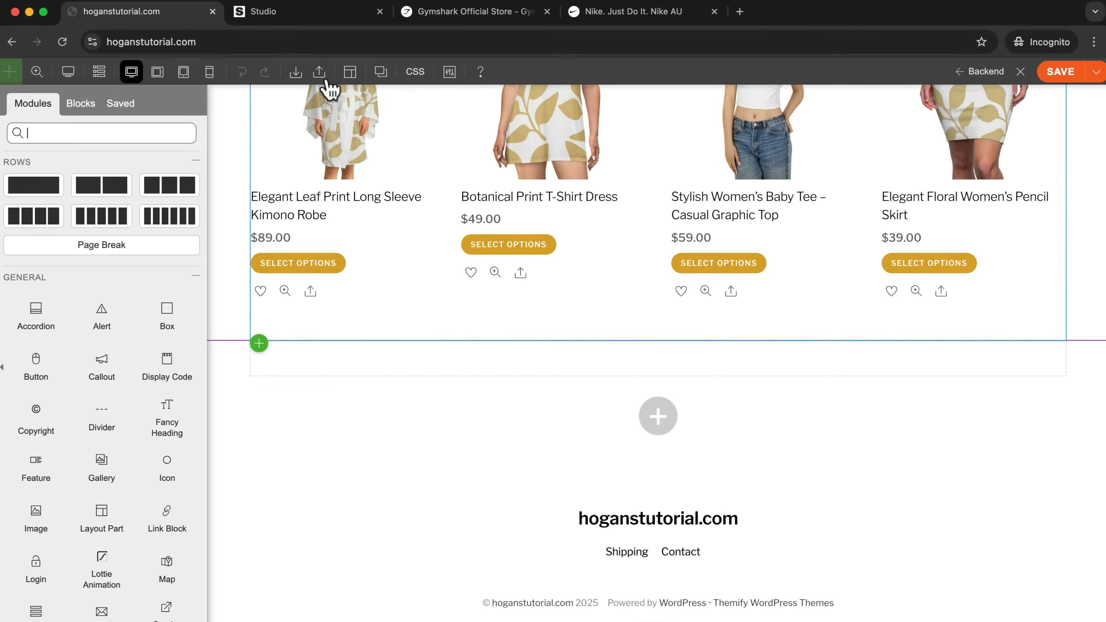
{"action": "left_click", "coordinate": [338, 16]}
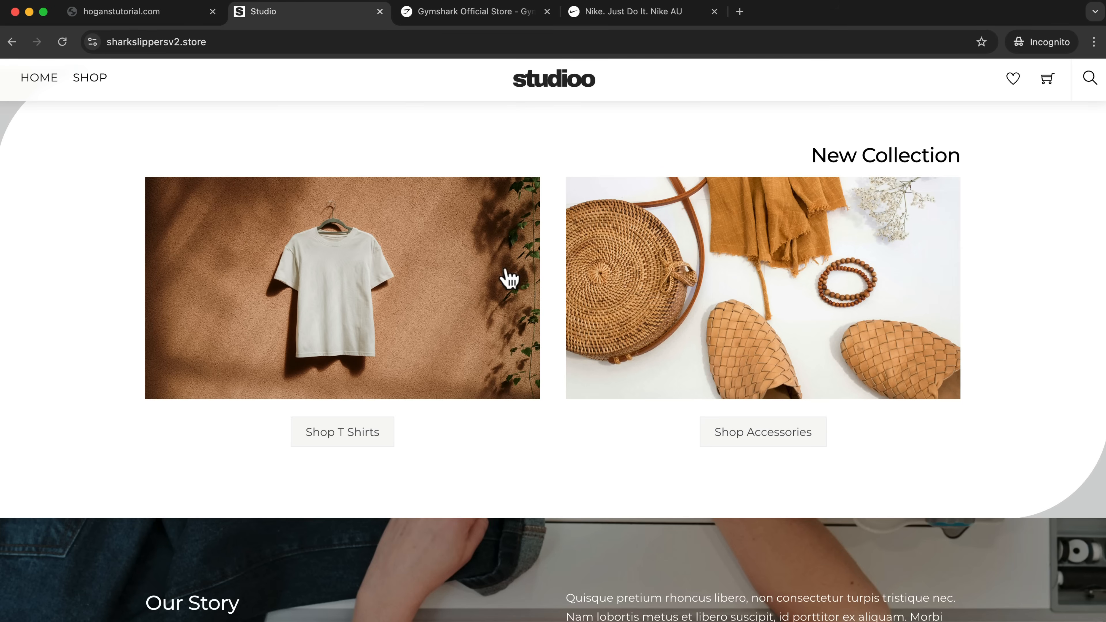
{"action": "left_click", "coordinate": [165, 18]}
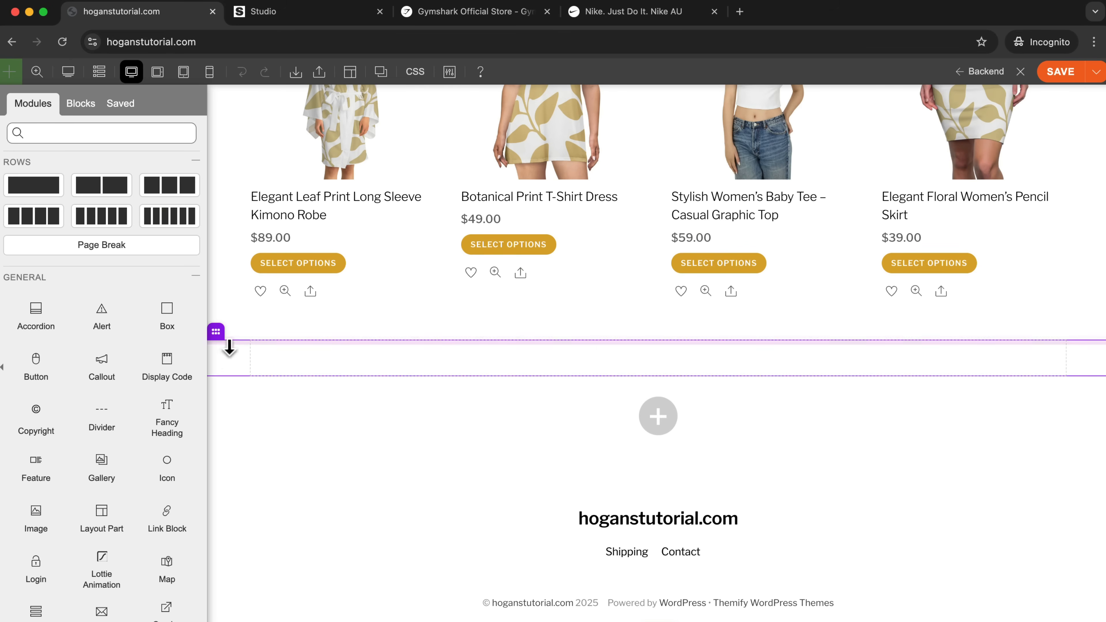
{"action": "mouse_move", "coordinate": [217, 339]}
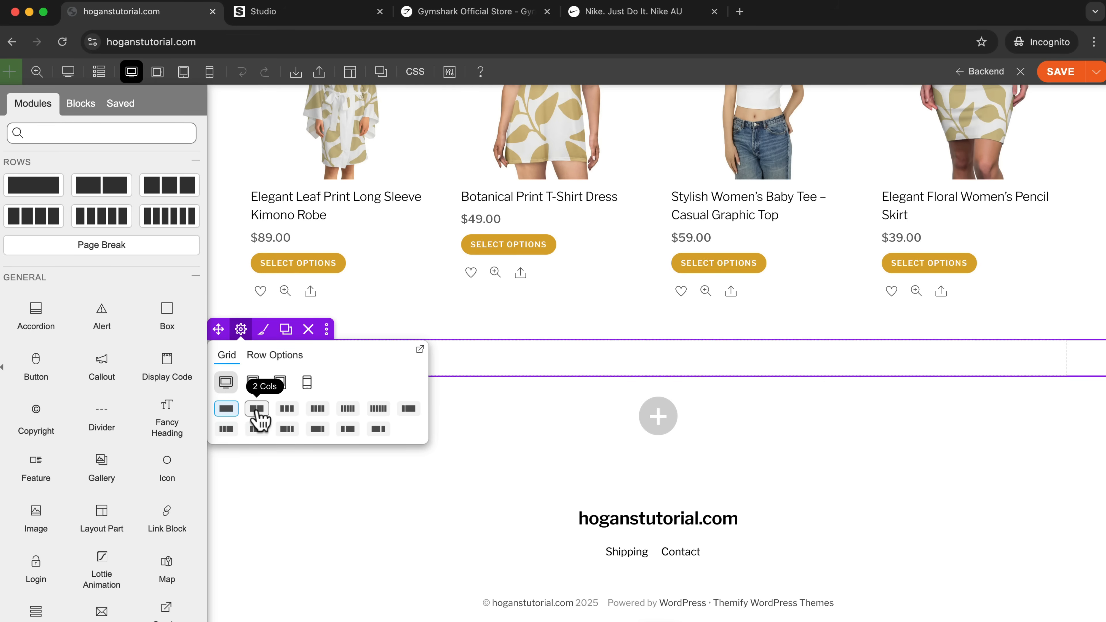
{"action": "left_click", "coordinate": [257, 409]}
{"action": "left_click", "coordinate": [287, 409]}
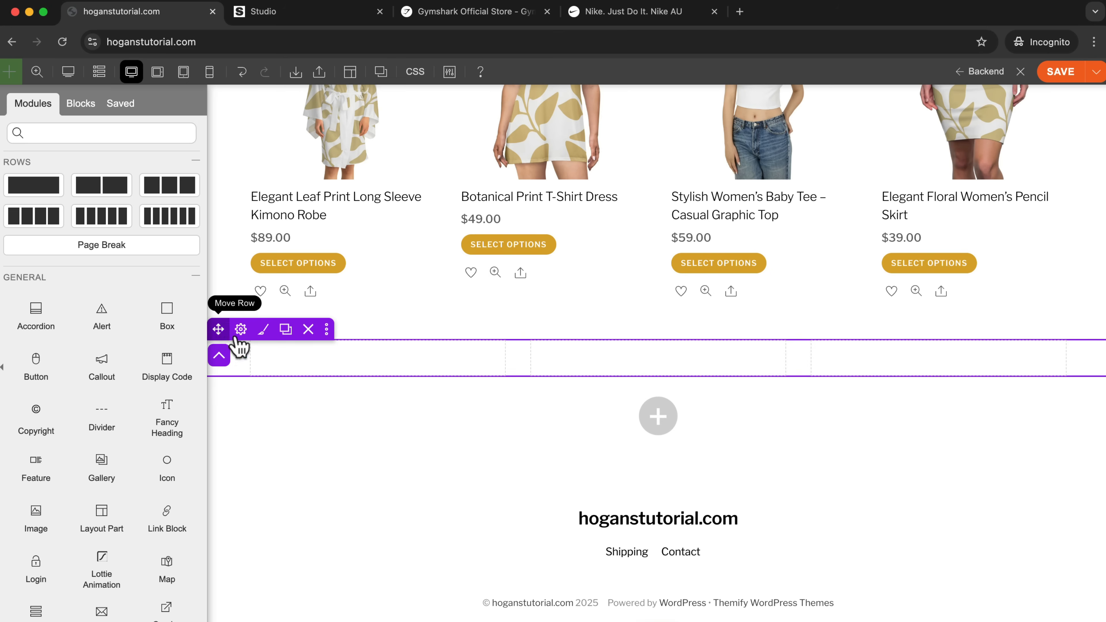
{"action": "left_click", "coordinate": [241, 330]}
{"action": "left_click", "coordinate": [255, 408]}
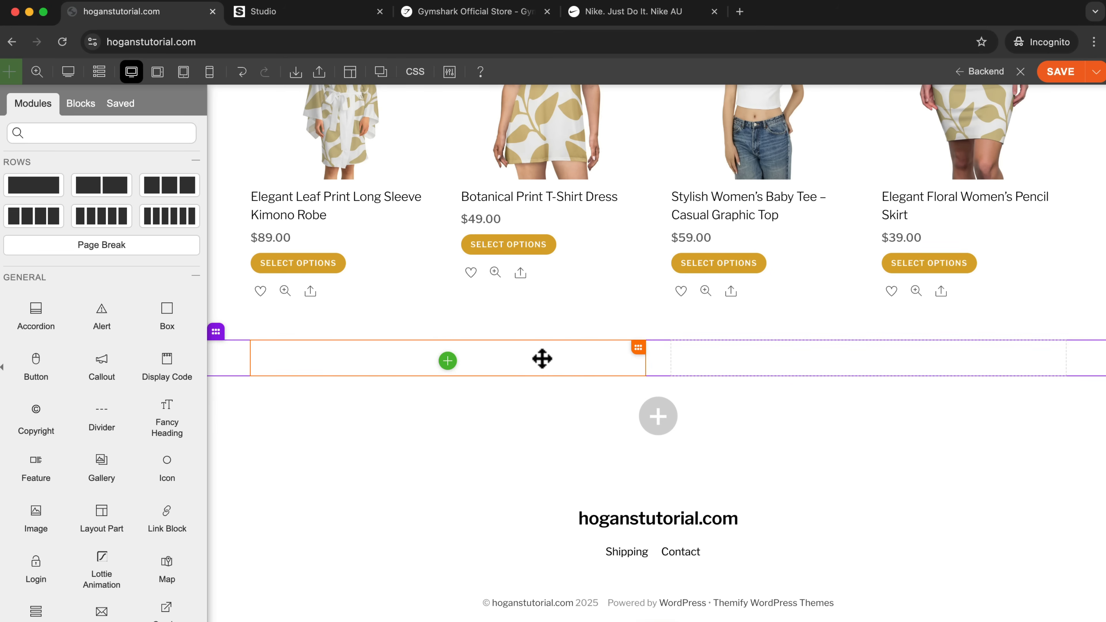
Add an Image module to the first column of the empty two-column row.
{"action": "scroll", "coordinate": [31, 373], "scroll_direction": "down", "scroll_amount": 5}
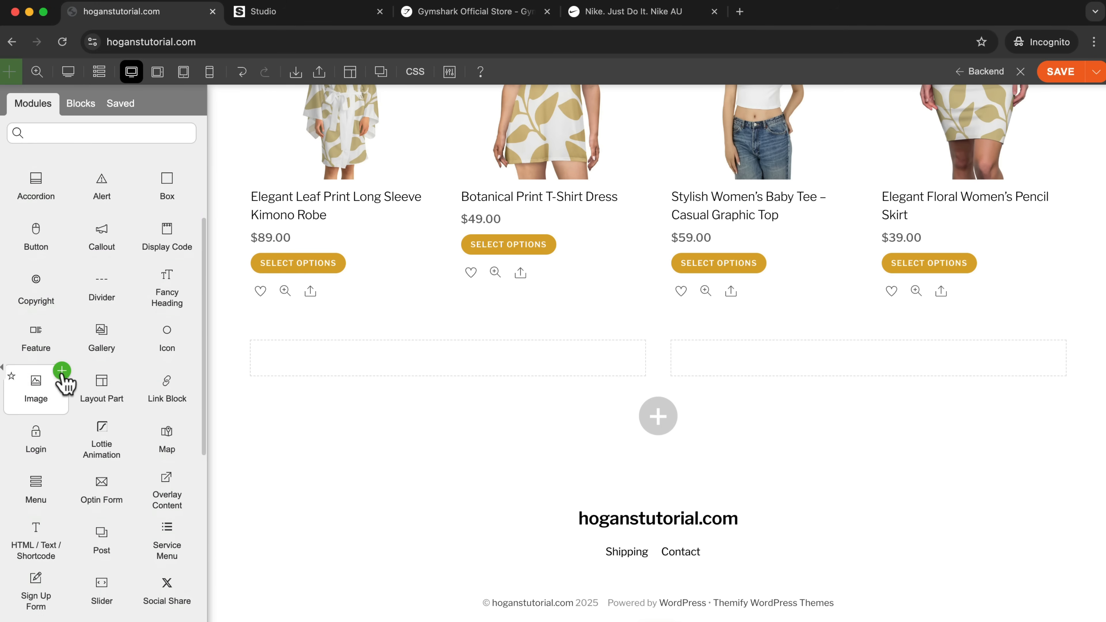
{"action": "scroll", "coordinate": [63, 374], "scroll_direction": "down", "scroll_amount": 1}
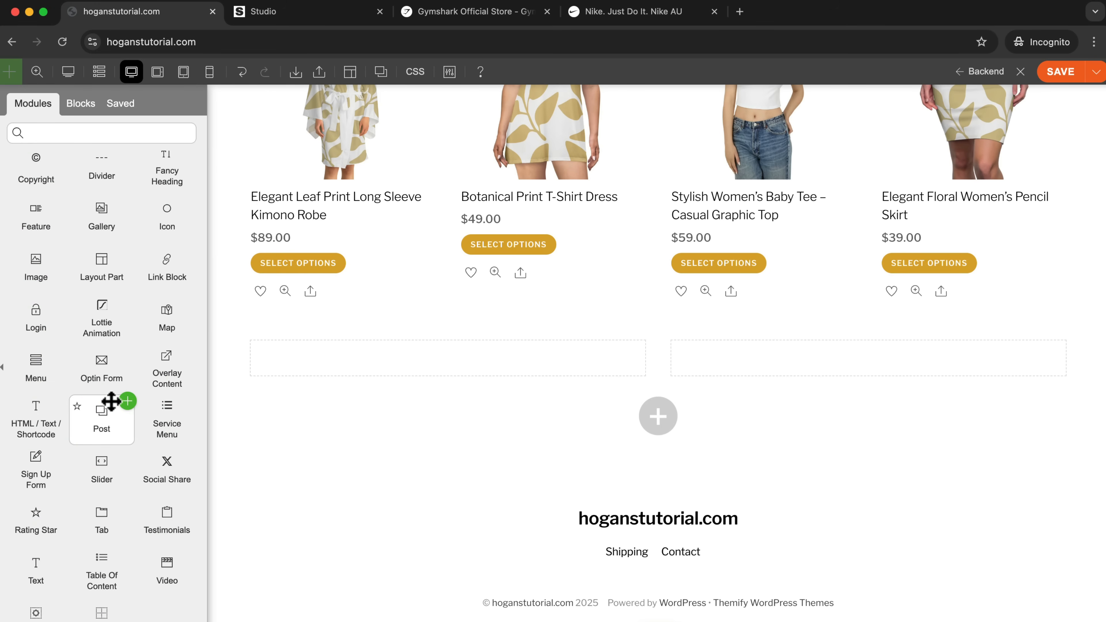
{"action": "scroll", "coordinate": [111, 385], "scroll_direction": "up", "scroll_amount": 1}
{"action": "left_click_drag", "start_coordinate": [40, 319], "coordinate": [437, 378]}
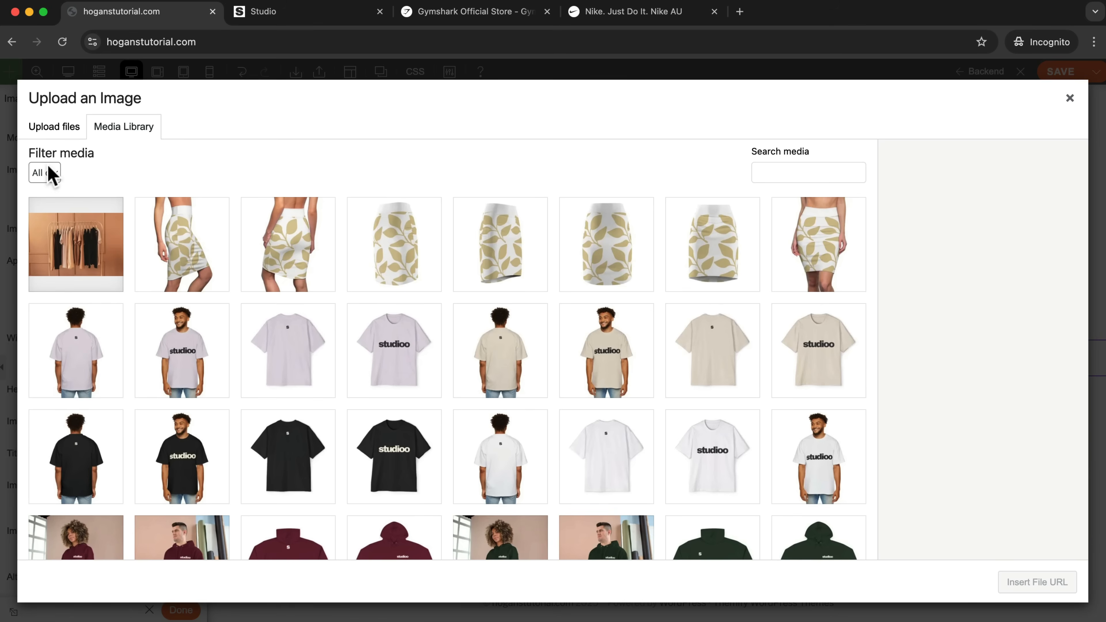
Upload the 1,280×720 T-shirt photo from the Home - Categories folder for the Image module.
{"action": "left_click", "coordinate": [54, 127]}
{"action": "left_click", "coordinate": [565, 339]}
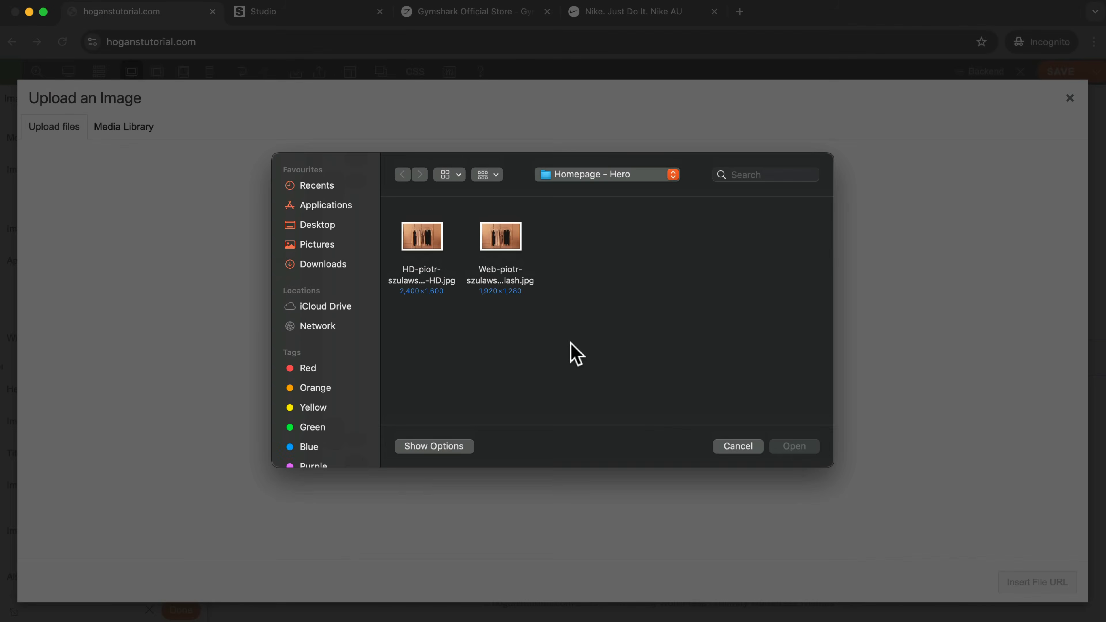
{"action": "left_click", "coordinate": [582, 175]}
{"action": "left_click", "coordinate": [591, 191]}
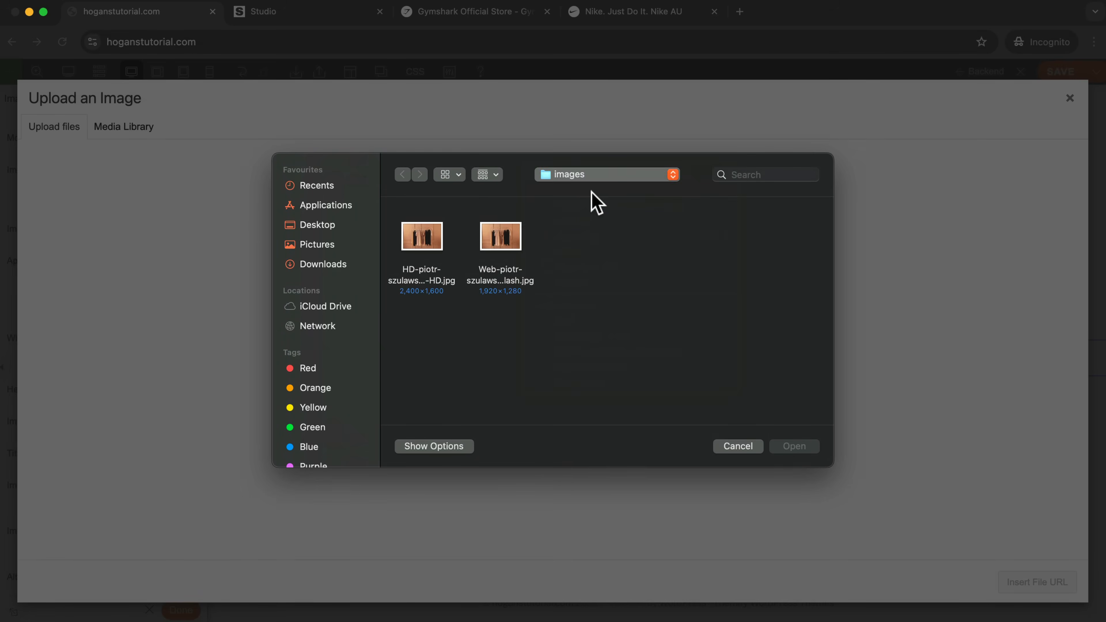
{"action": "double_click", "coordinate": [434, 247]}
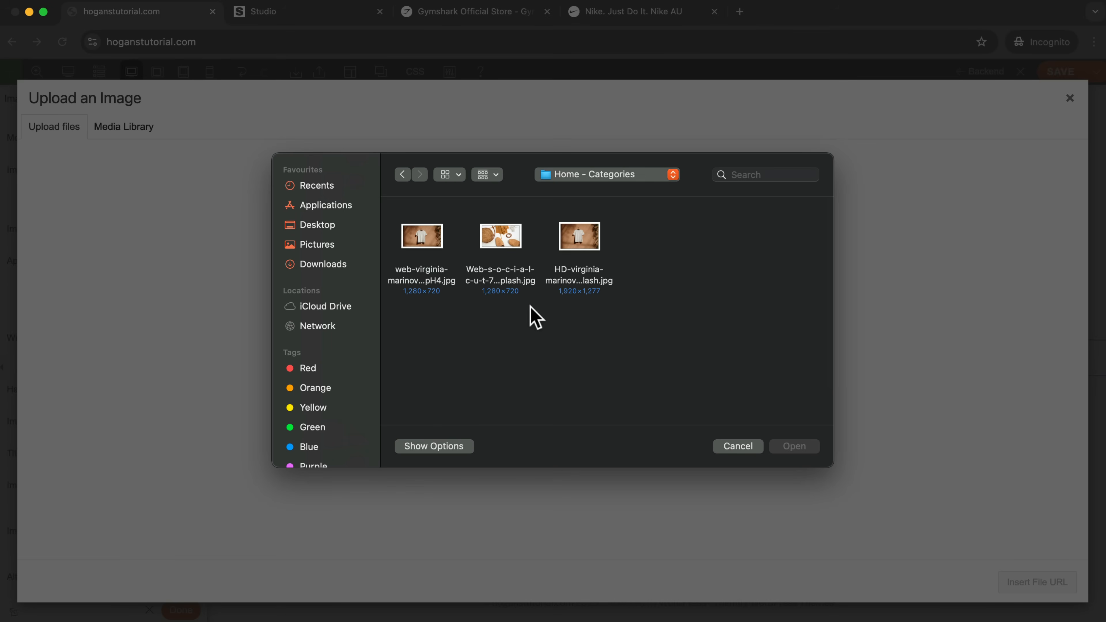
{"action": "left_click", "coordinate": [426, 234]}
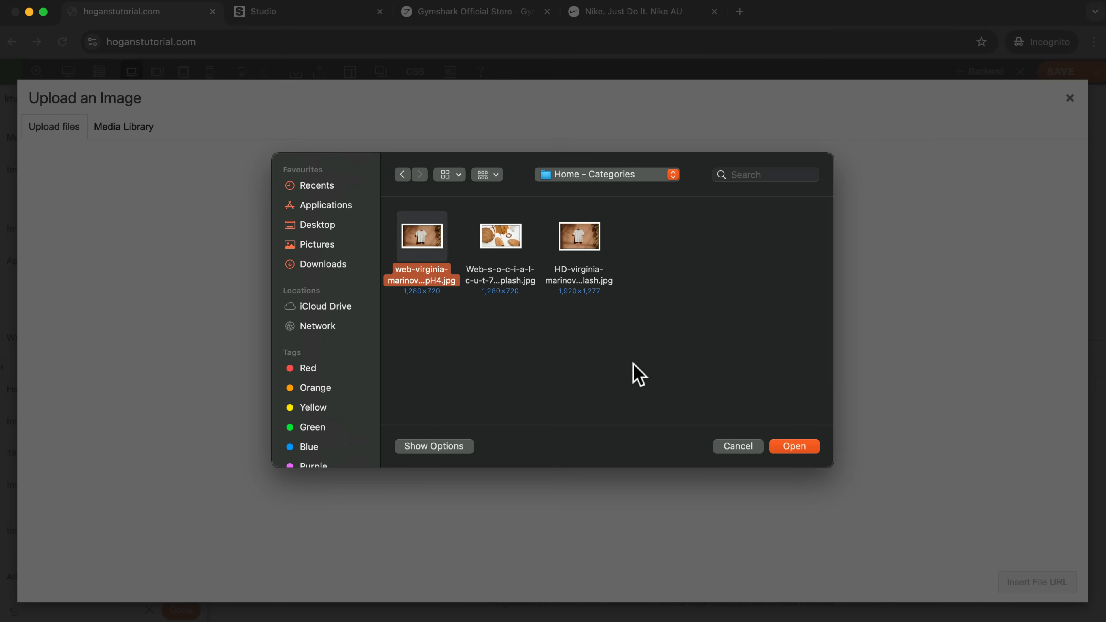
{"action": "left_click", "coordinate": [794, 446]}
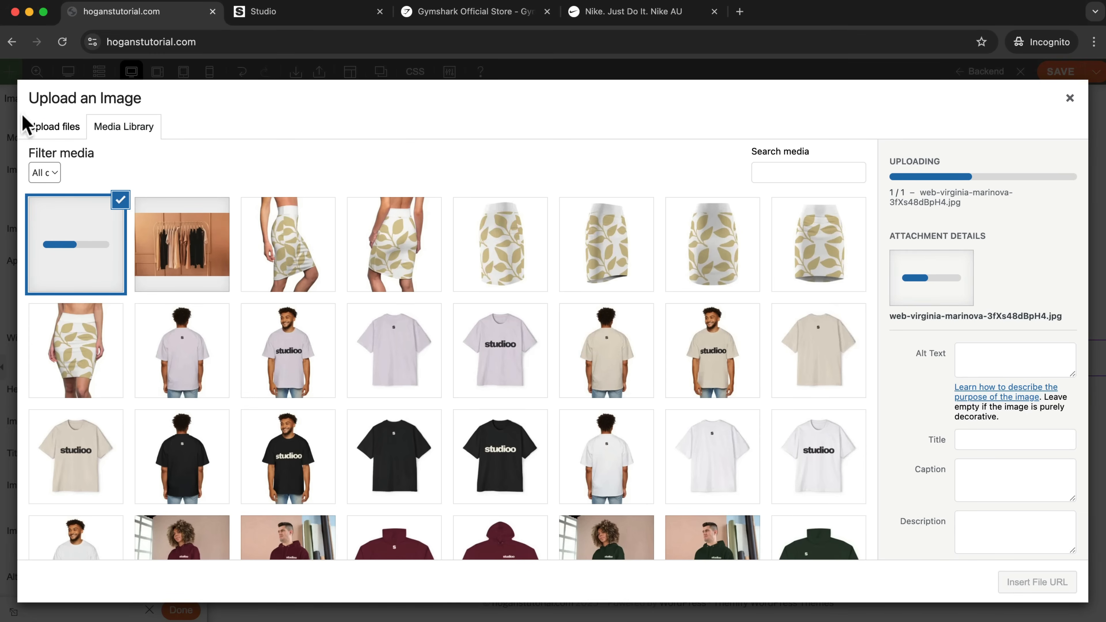
Upload the 1,280×720 accessories photo from the Home - Categories folder to the media library as well.
{"action": "left_click", "coordinate": [65, 131]}
{"action": "left_click", "coordinate": [559, 344]}
{"action": "left_click", "coordinate": [493, 247]}
{"action": "left_click", "coordinate": [795, 448]}
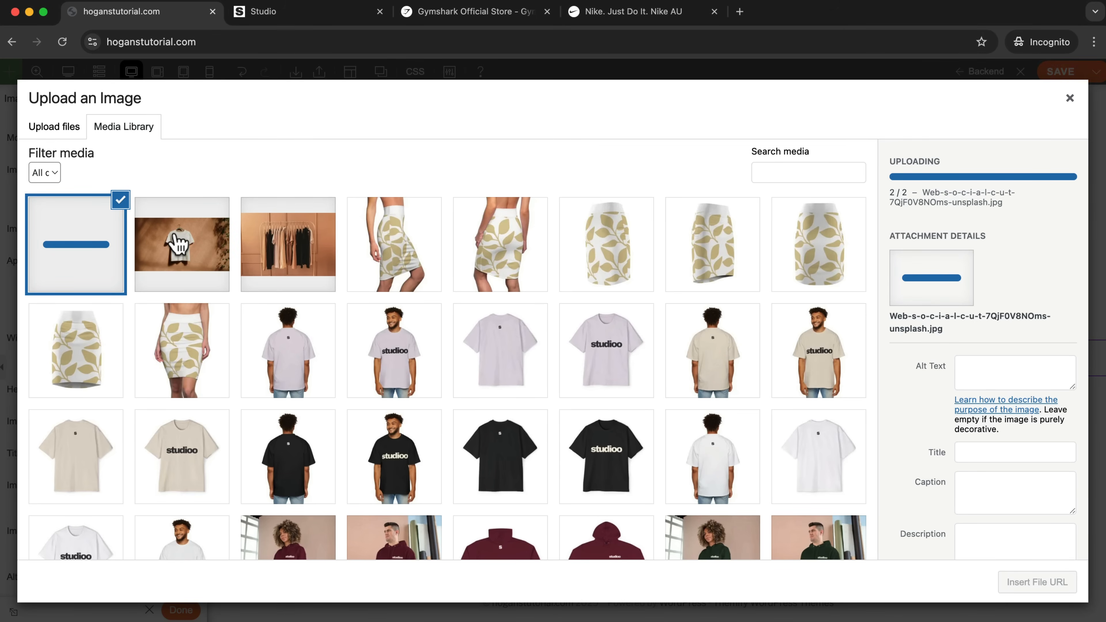
Check the pixel dimensions of the uploaded photos and insert the T-shirt photo into the Image module.
{"action": "left_click", "coordinate": [177, 244]}
{"action": "left_click_drag", "start_coordinate": [965, 345], "coordinate": [905, 285]}
{"action": "left_click", "coordinate": [893, 271]}
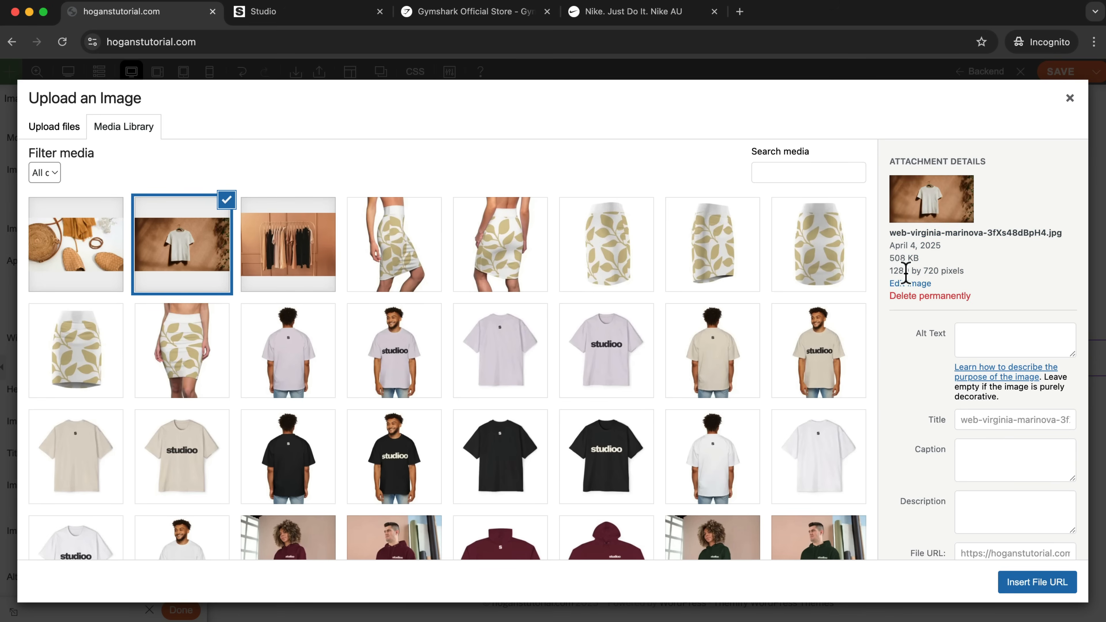
{"action": "left_click", "coordinate": [65, 249]}
{"action": "left_click", "coordinate": [198, 256]}
{"action": "left_click", "coordinate": [1027, 584]}
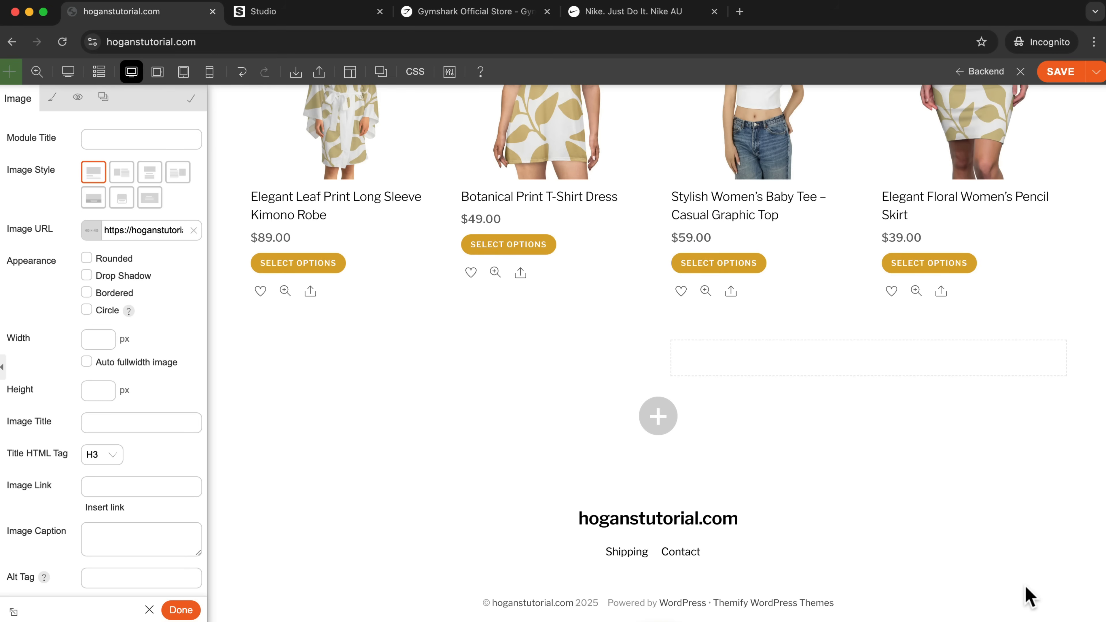
Duplicate the T-shirt Image module and move the copy into the row's second column.
{"action": "scroll", "coordinate": [844, 476], "scroll_direction": "down", "scroll_amount": 1}
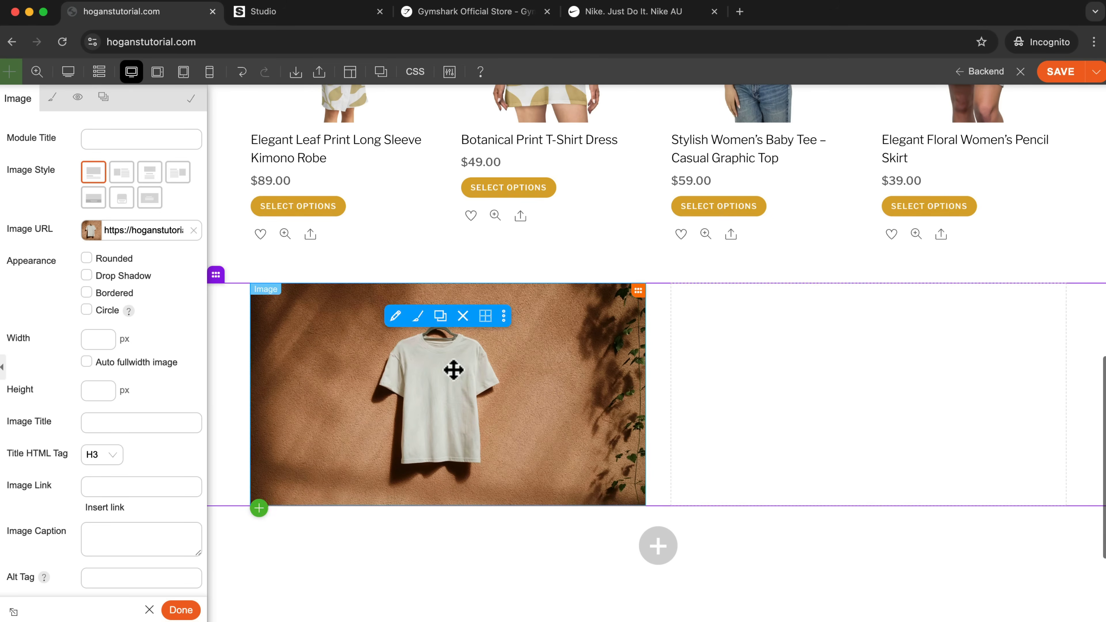
{"action": "left_click", "coordinate": [439, 317]}
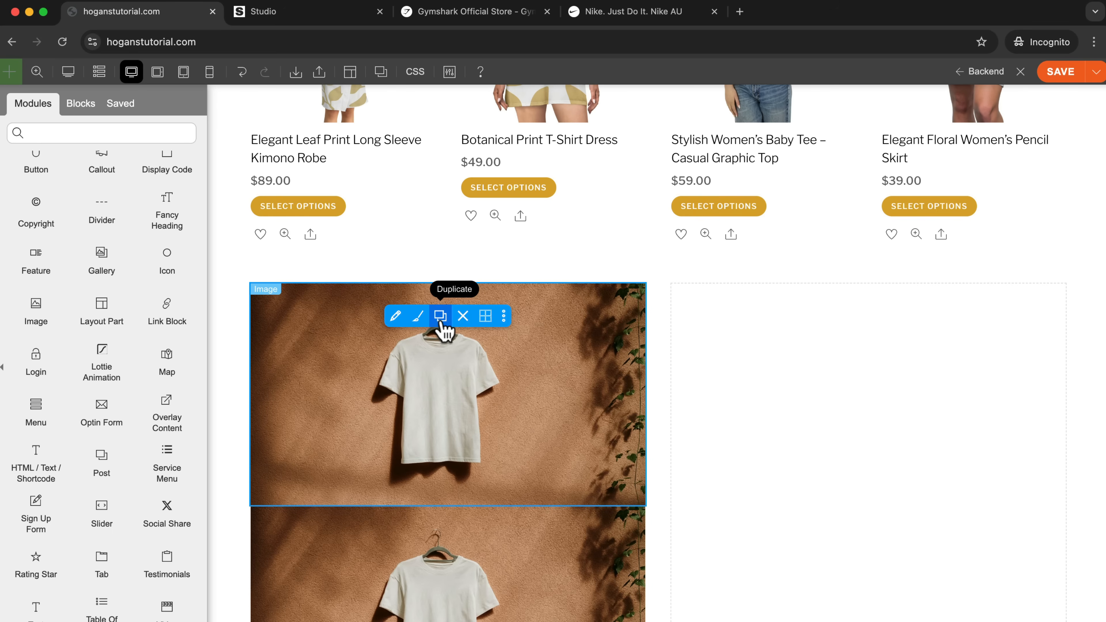
{"action": "scroll", "coordinate": [479, 440], "scroll_direction": "down", "scroll_amount": 2}
{"action": "left_click_drag", "start_coordinate": [501, 465], "coordinate": [815, 322]}
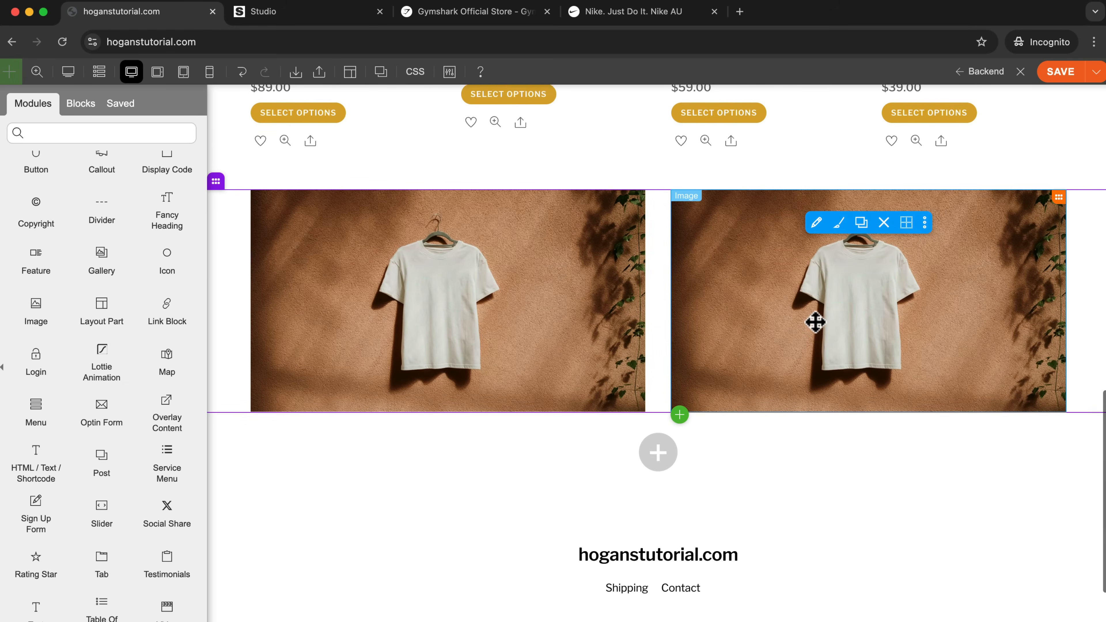
Replace the second column's image with the accessories photo from the media library.
{"action": "left_click", "coordinate": [817, 236]}
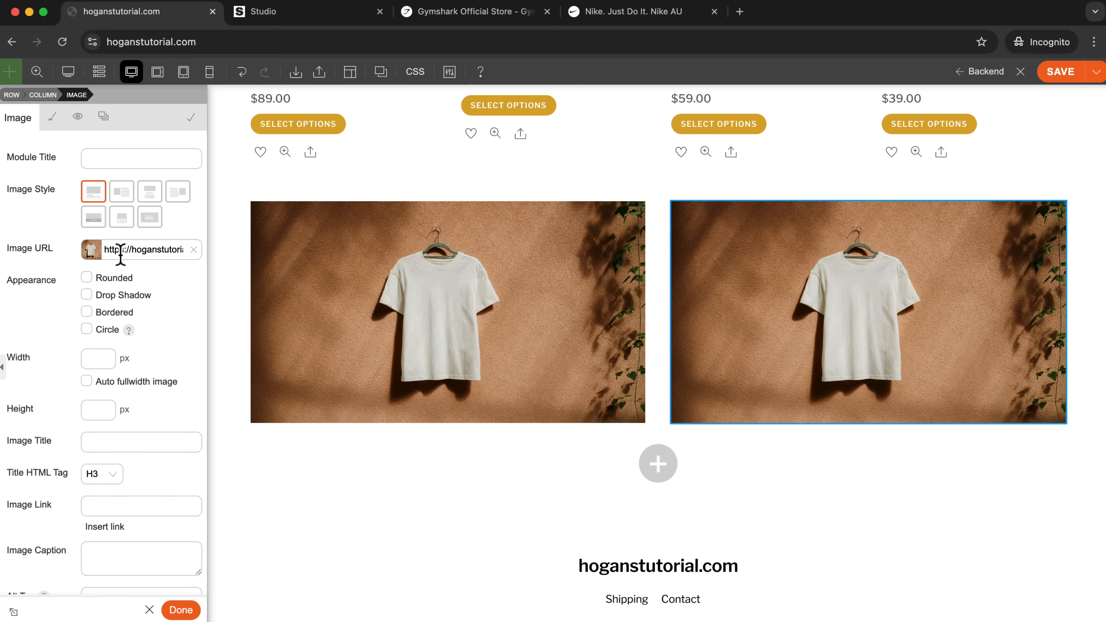
{"action": "left_click", "coordinate": [192, 250]}
{"action": "left_click", "coordinate": [90, 249]}
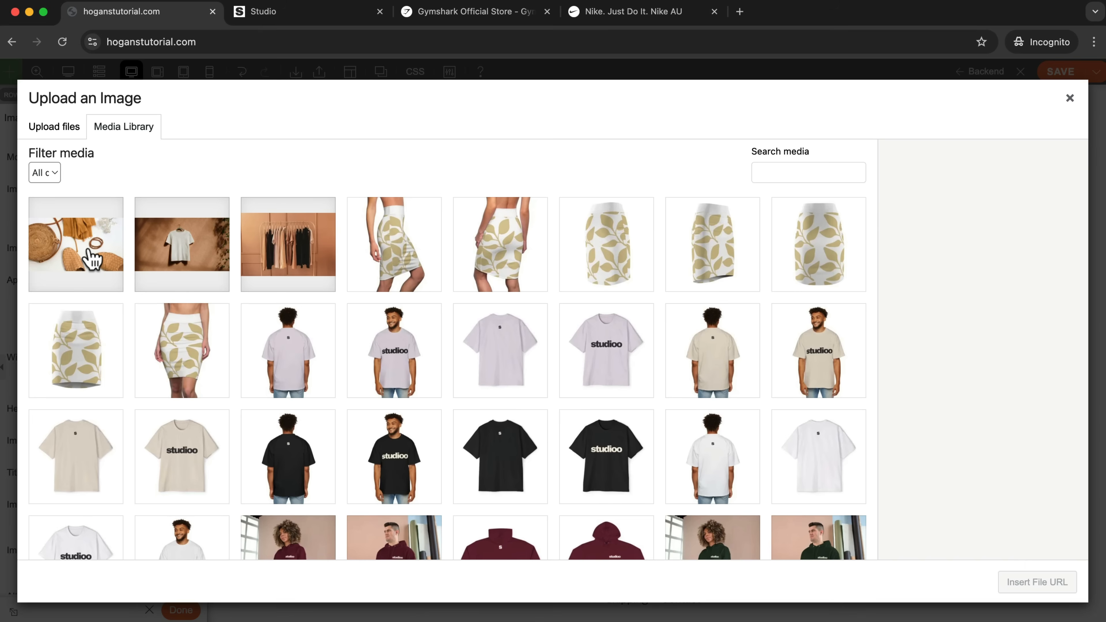
{"action": "left_click", "coordinate": [83, 253]}
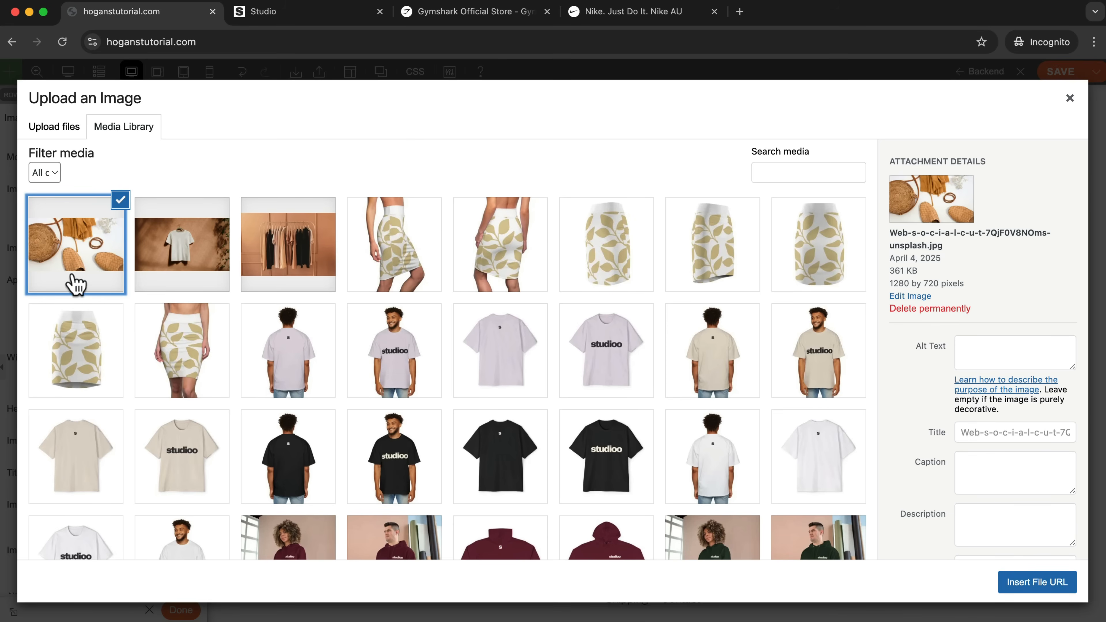
{"action": "left_click", "coordinate": [1025, 586]}
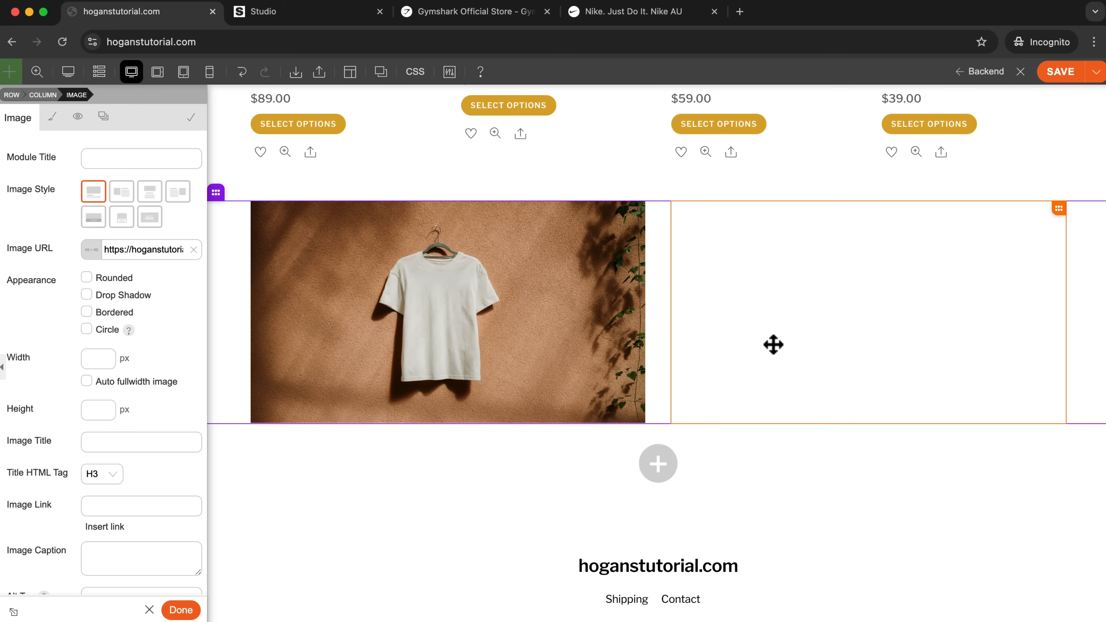
{"action": "scroll", "coordinate": [793, 333], "scroll_direction": "up", "scroll_amount": 2}
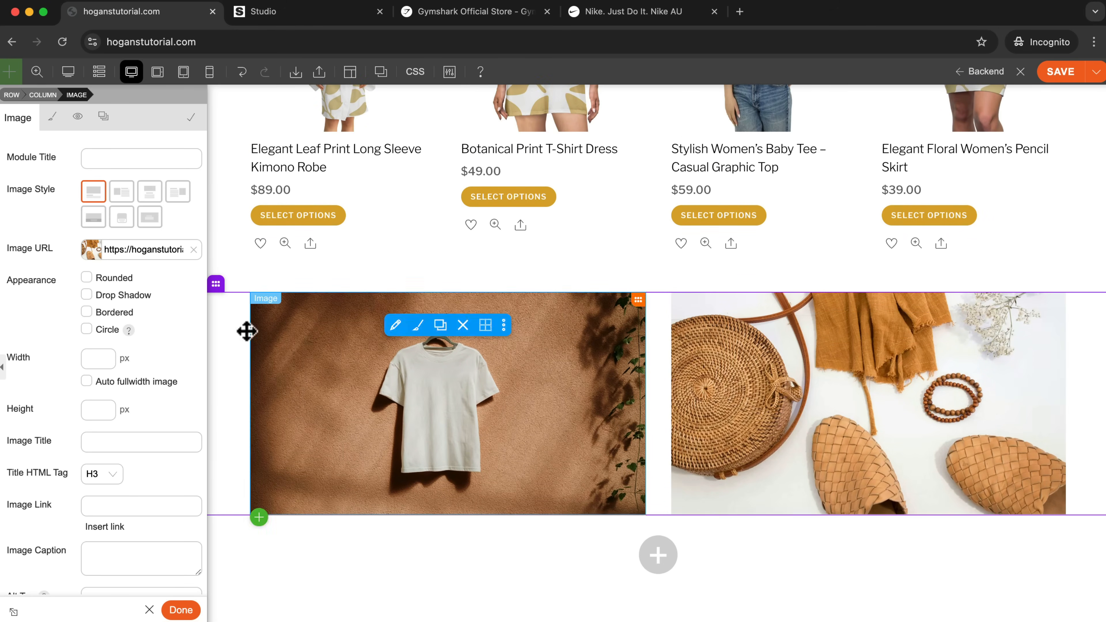
Try a three-column layout for the image row with a copy of the accessories image in the third column, and revert to two columns.
{"action": "left_click", "coordinate": [241, 282]}
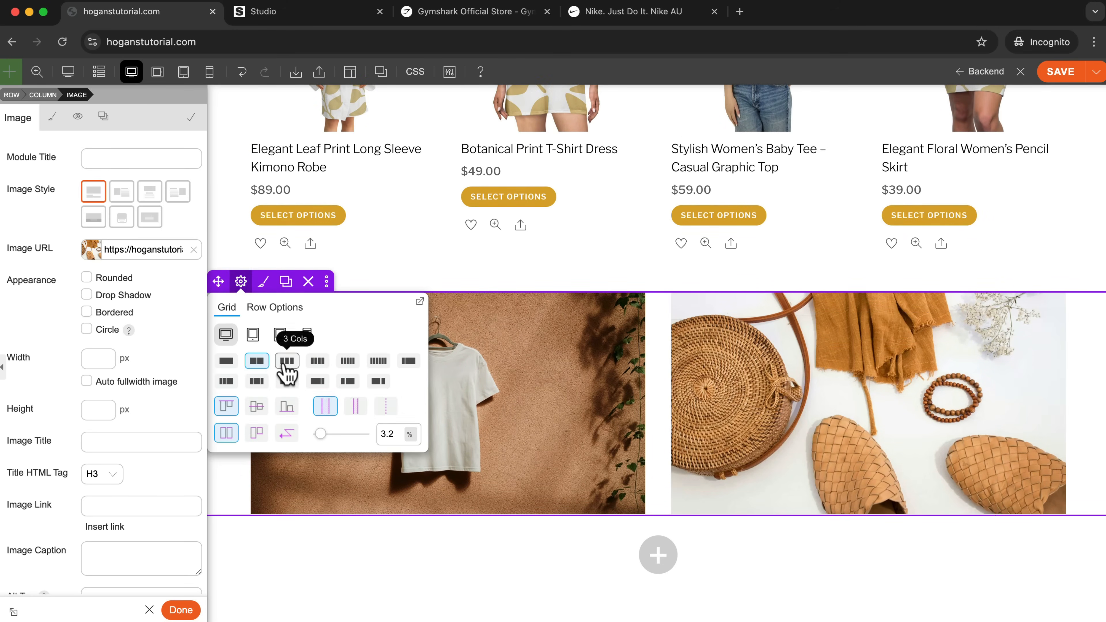
{"action": "left_click", "coordinate": [287, 360]}
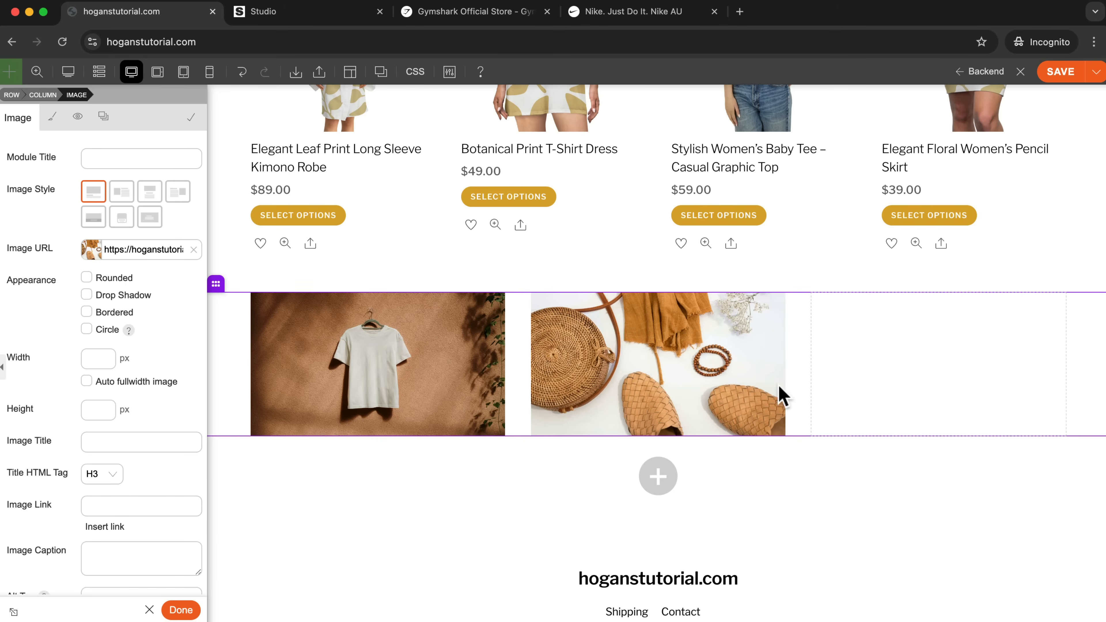
{"action": "left_click", "coordinate": [647, 327]}
{"action": "left_click_drag", "start_coordinate": [639, 480], "coordinate": [988, 383]}
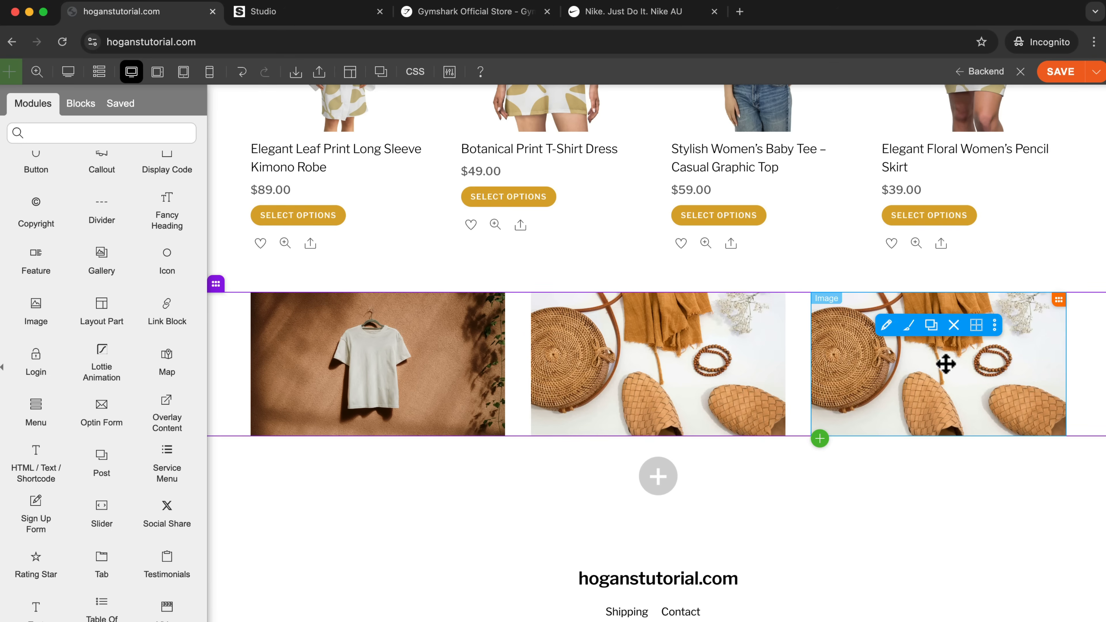
{"action": "left_click", "coordinate": [954, 325]}
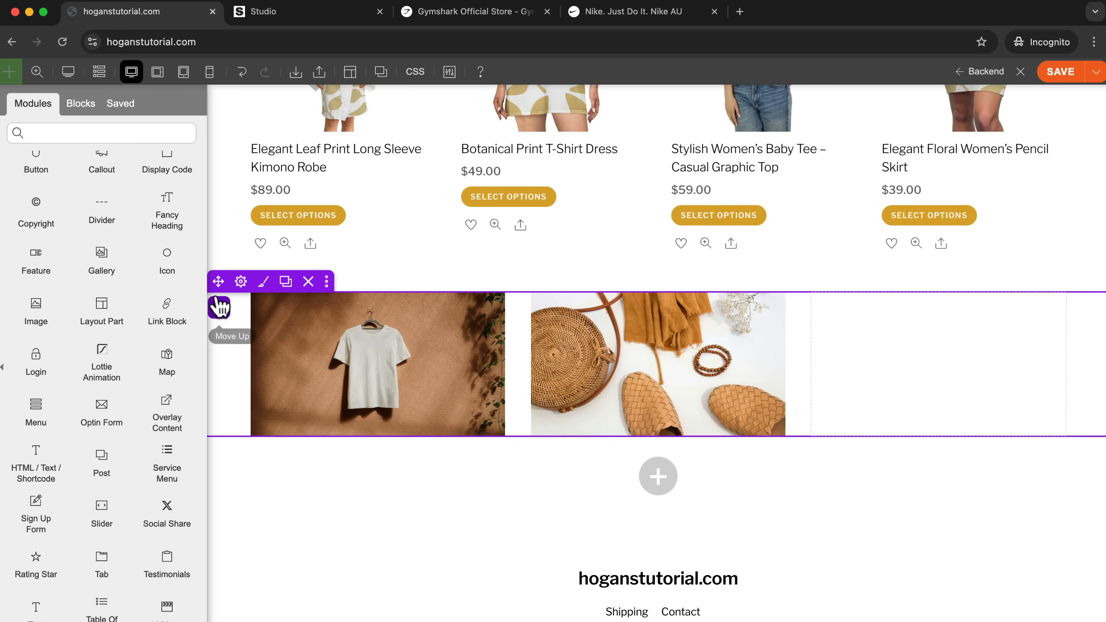
{"action": "left_click", "coordinate": [240, 281]}
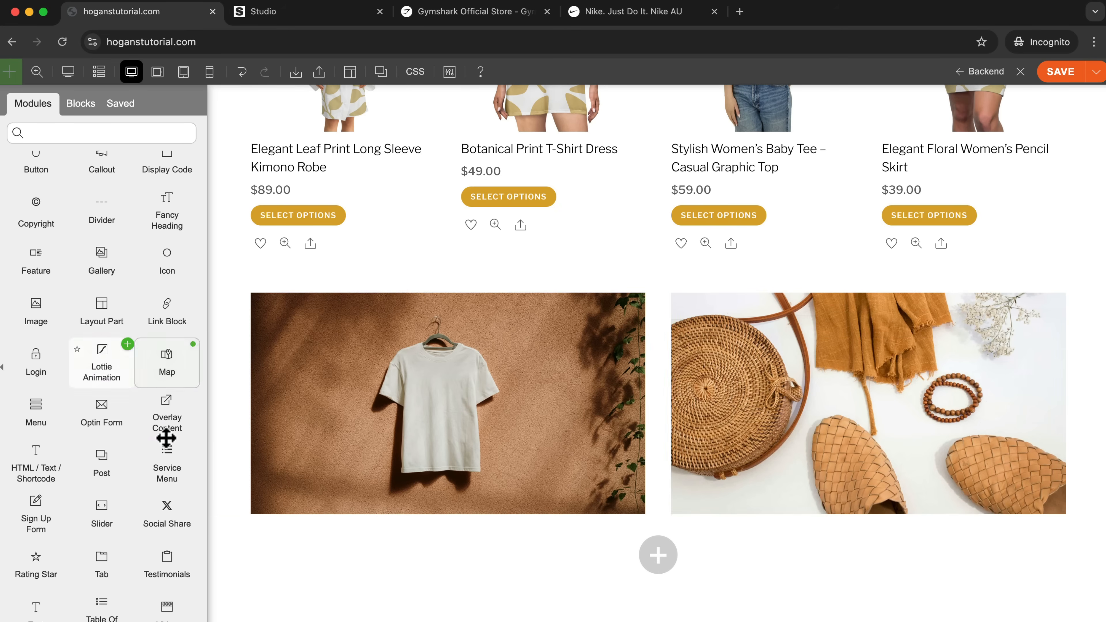
Add a Text module above the accessories image reading "New Collections" and format it as Heading 3.
{"action": "scroll", "coordinate": [162, 455], "scroll_direction": "down", "scroll_amount": 3}
{"action": "left_click_drag", "start_coordinate": [52, 506], "coordinate": [925, 311]}
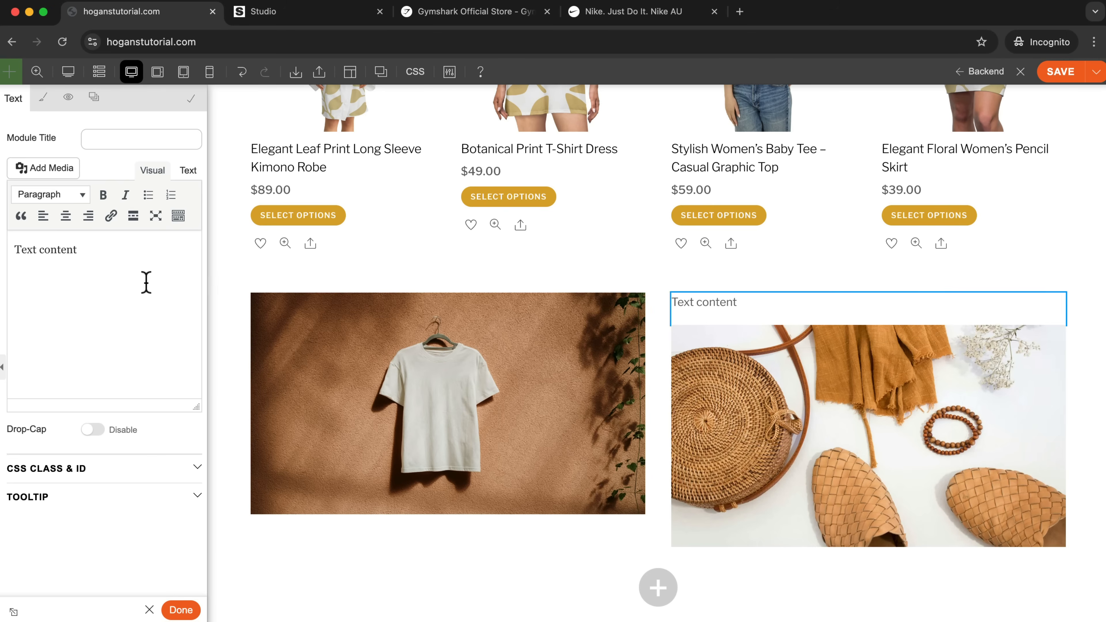
{"action": "type", "text": "New Collections"}
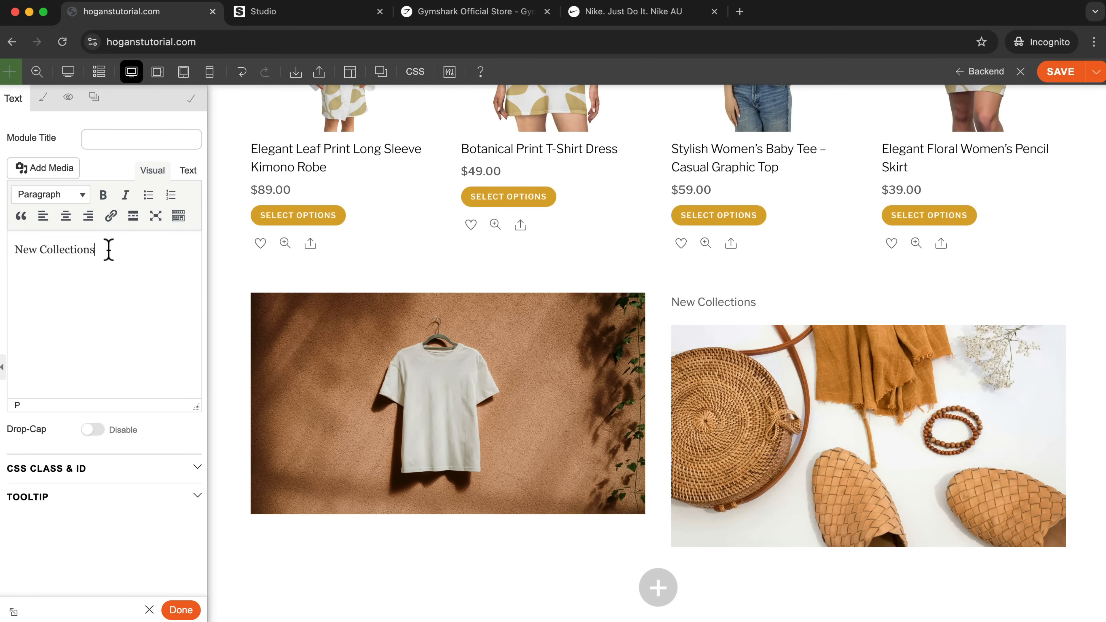
{"action": "triple_click", "coordinate": [109, 249]}
{"action": "left_click", "coordinate": [49, 194]}
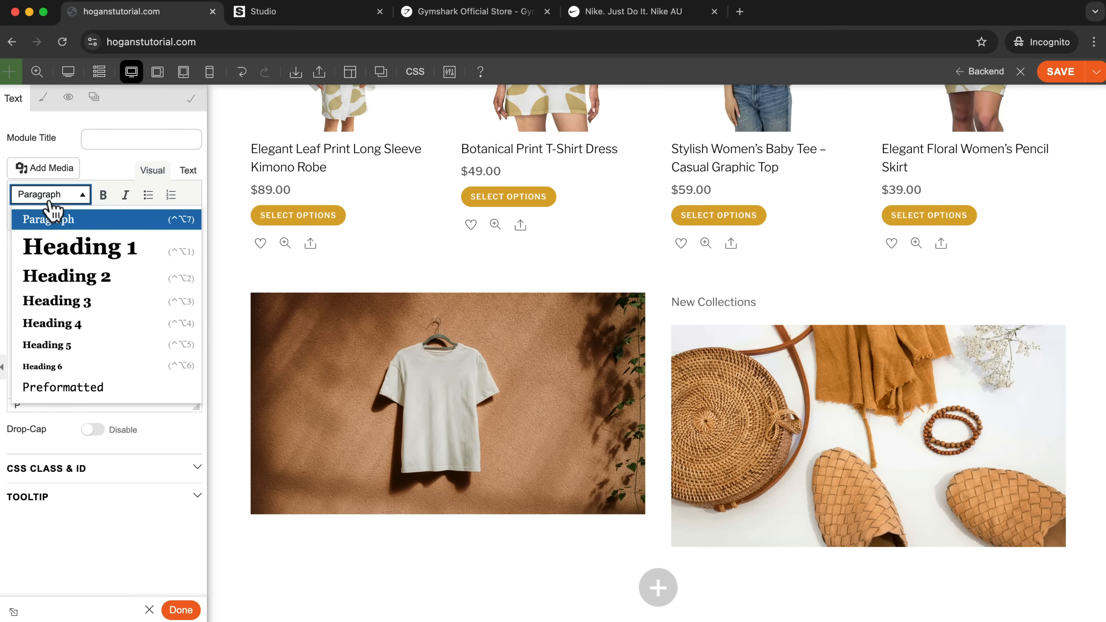
{"action": "left_click", "coordinate": [55, 300]}
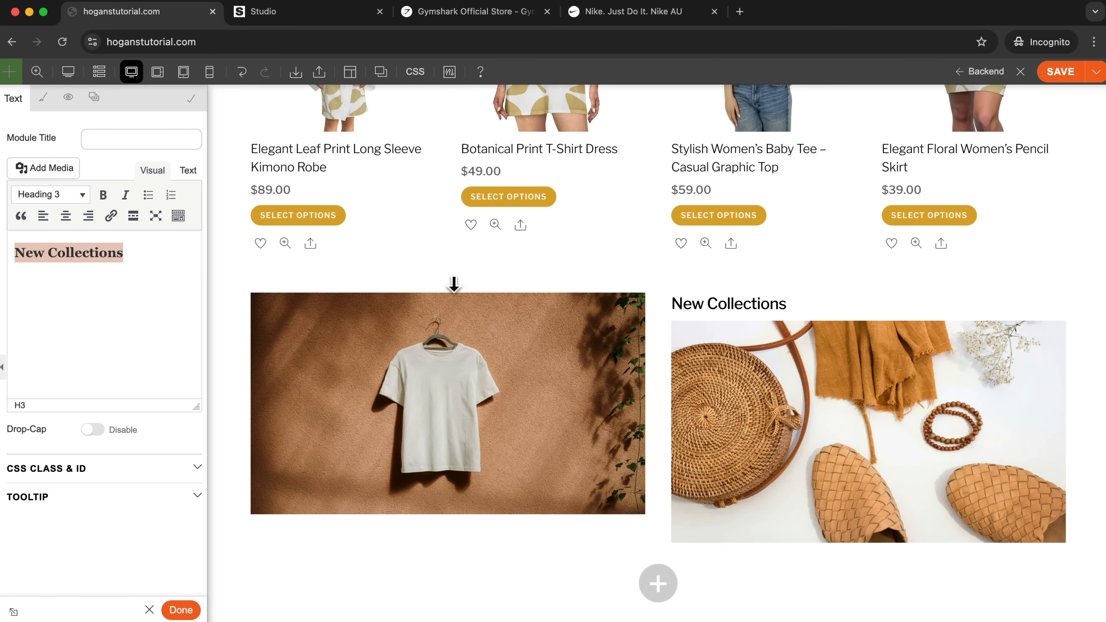
Right-align the "New Collections" heading in the Text module's font styling.
{"action": "left_click", "coordinate": [40, 105]}
{"action": "left_click", "coordinate": [48, 246]}
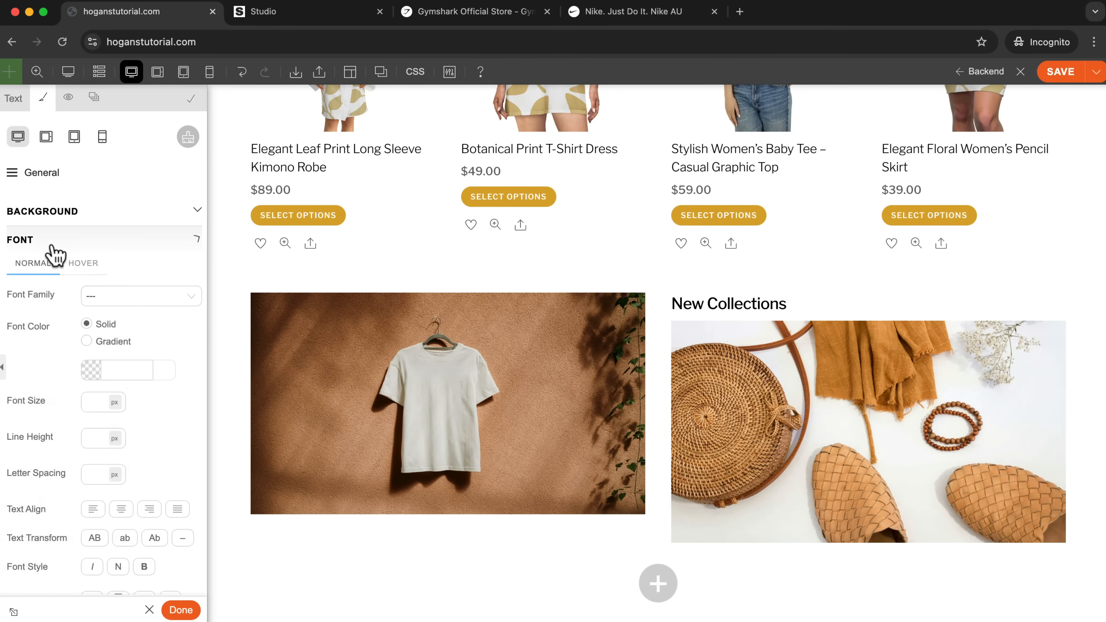
{"action": "left_click", "coordinate": [150, 510]}
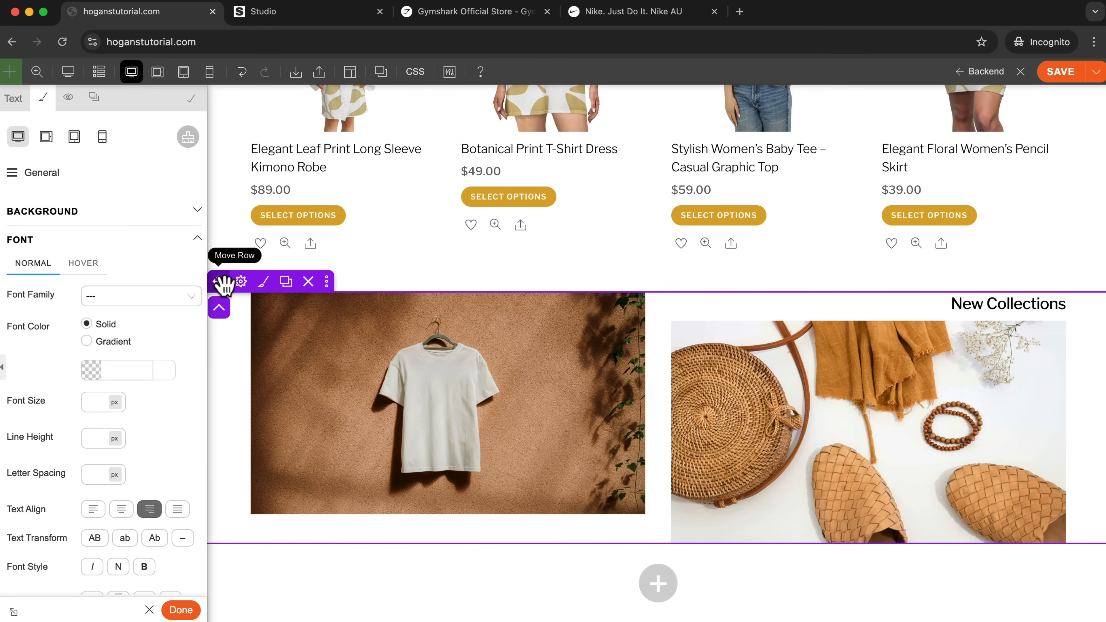
Align the image row's columns to the bottom and finish editing the heading module.
{"action": "left_click", "coordinate": [241, 281]}
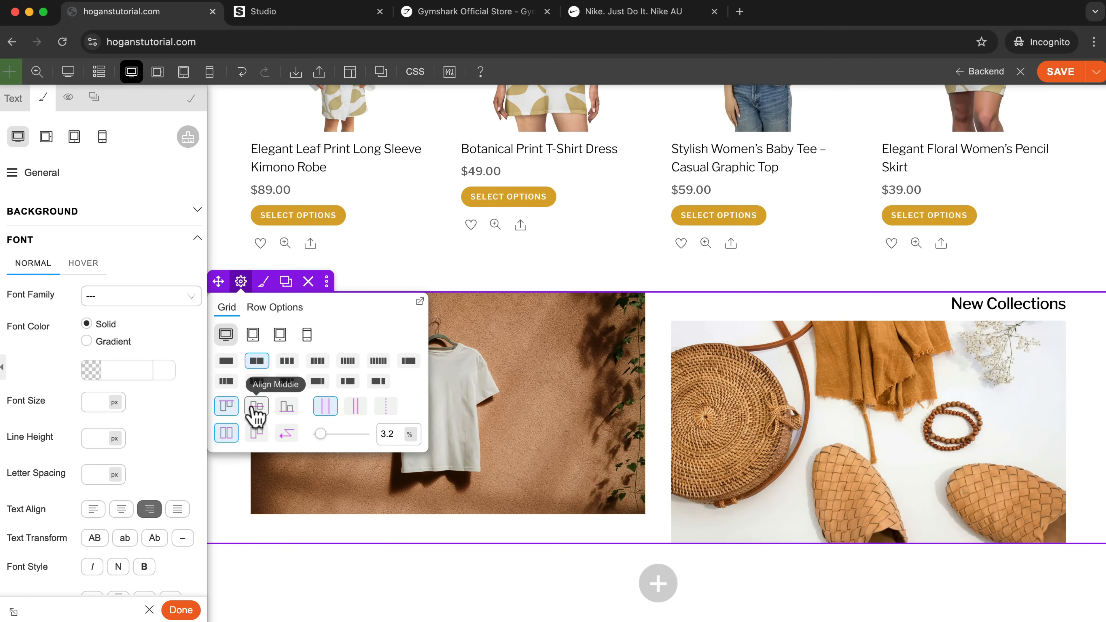
{"action": "left_click", "coordinate": [287, 409]}
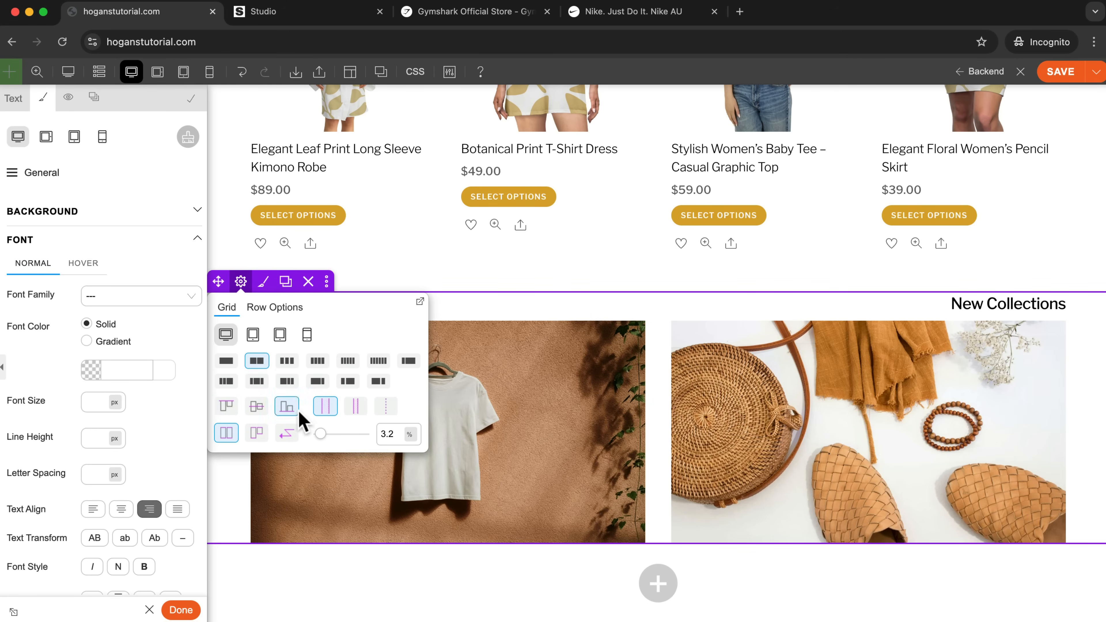
{"action": "left_click", "coordinate": [787, 407]}
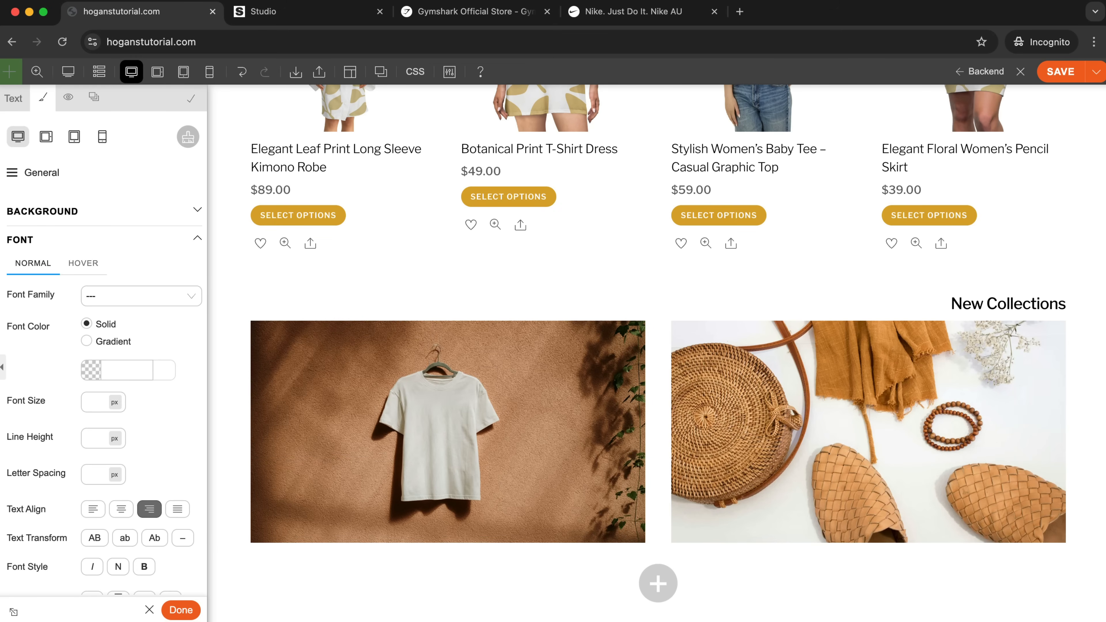
{"action": "scroll", "coordinate": [1015, 455], "scroll_direction": "down", "scroll_amount": 2}
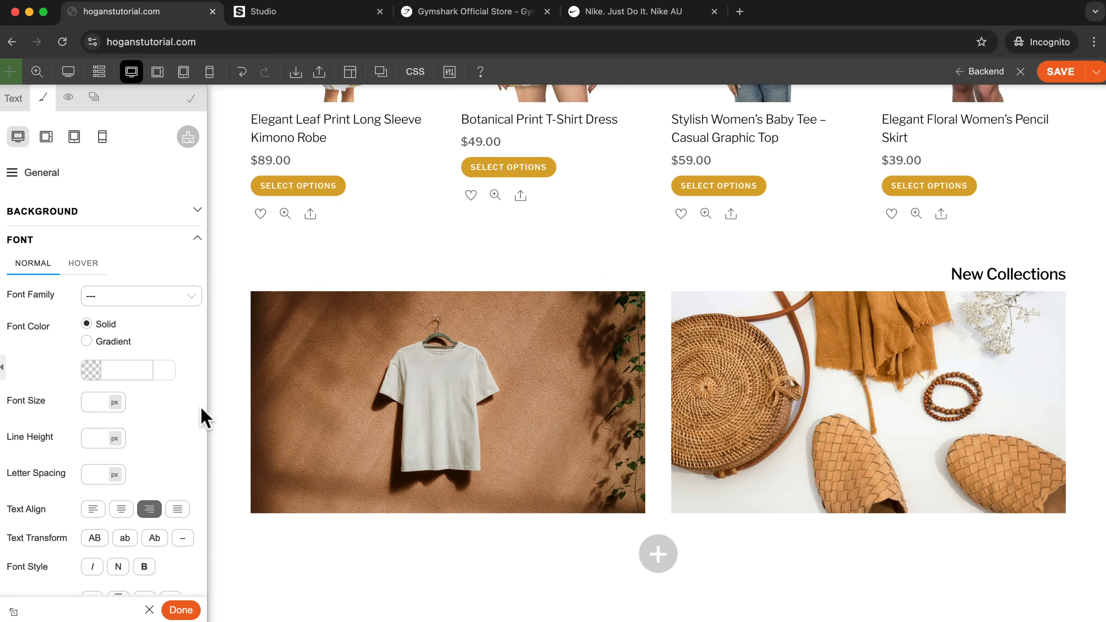
{"action": "left_click", "coordinate": [182, 611]}
Add a Button module below the T-shirt image with about 24 px of spacing above the button.
{"action": "scroll", "coordinate": [103, 471], "scroll_direction": "up", "scroll_amount": 5}
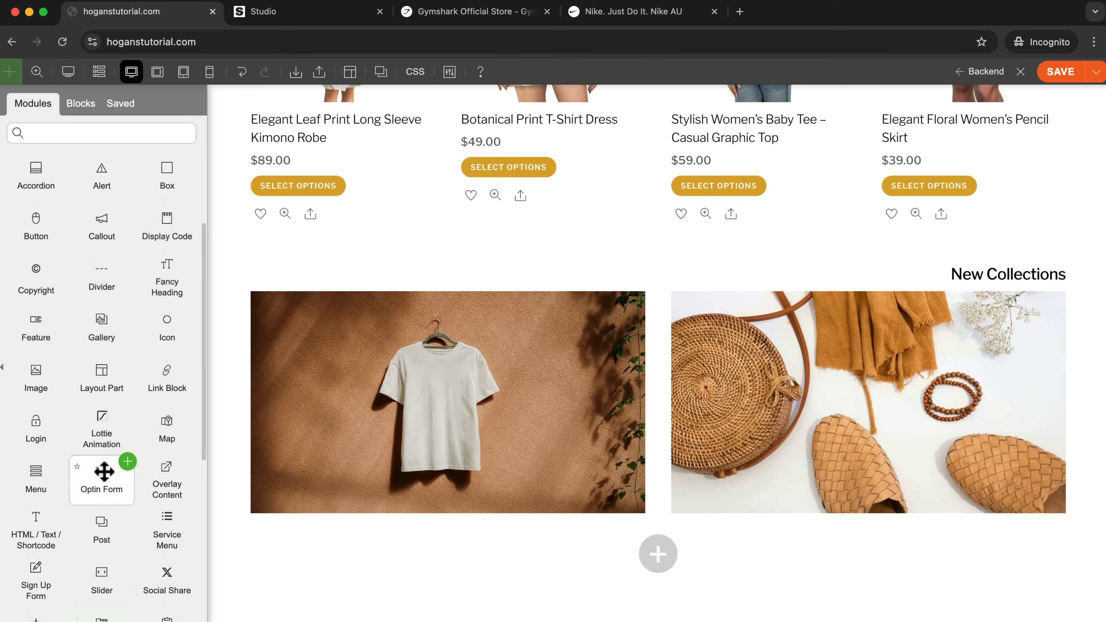
{"action": "scroll", "coordinate": [104, 468], "scroll_direction": "up", "scroll_amount": 5}
{"action": "left_click_drag", "start_coordinate": [34, 361], "coordinate": [462, 488]}
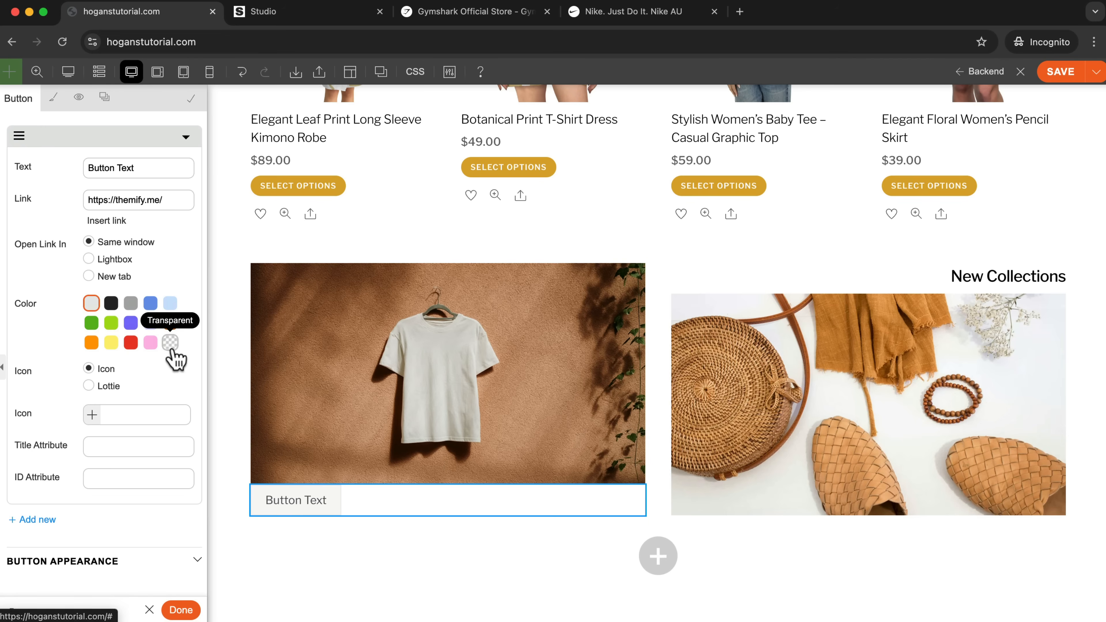
{"action": "left_click_drag", "start_coordinate": [371, 489], "coordinate": [370, 494]}
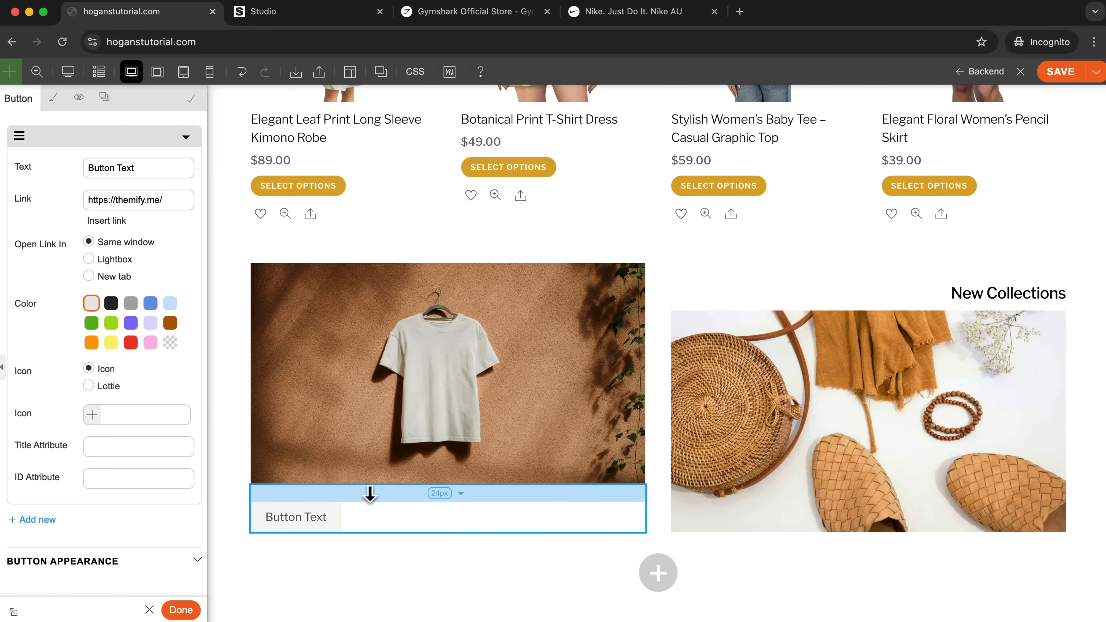
{"action": "left_click", "coordinate": [435, 493]}
{"action": "left_click", "coordinate": [398, 498]}
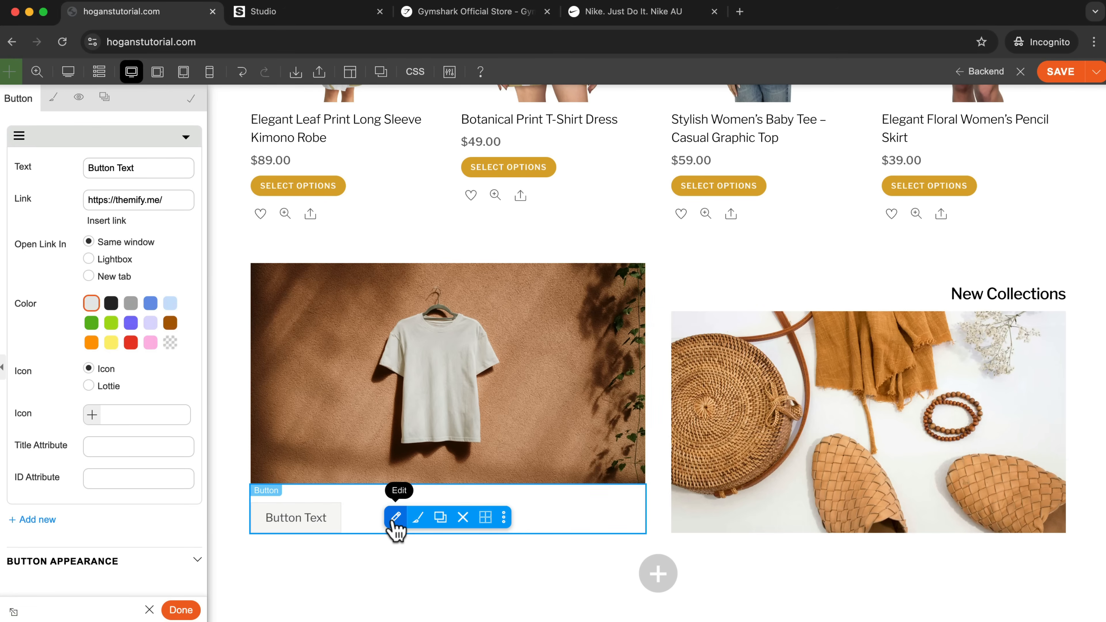
Color the new button black and set its text to "Shop T Shirts".
{"action": "left_click", "coordinate": [111, 303]}
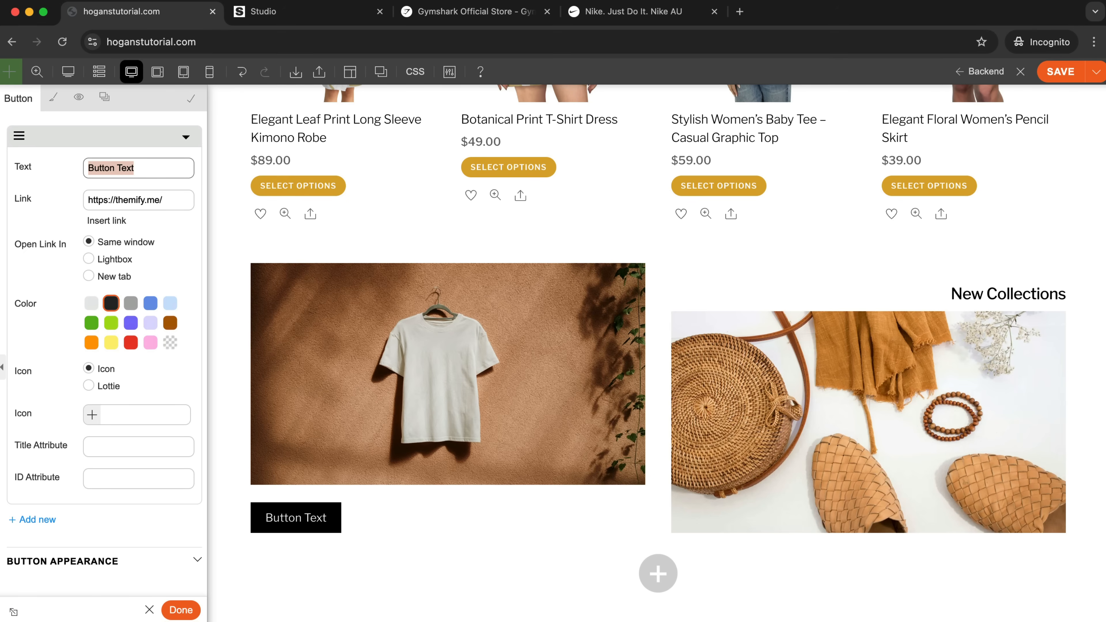
{"action": "type", "text": "Shop T Shirts"}
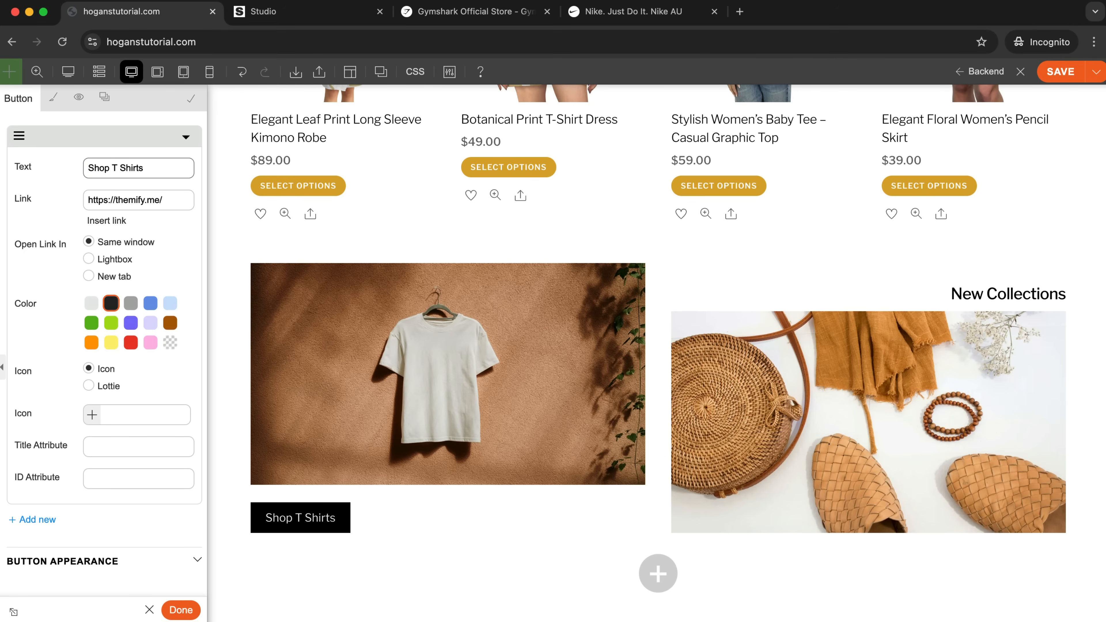
Clear the button's placeholder link and save the page.
{"action": "left_click_drag", "start_coordinate": [172, 199], "coordinate": [96, 192]}
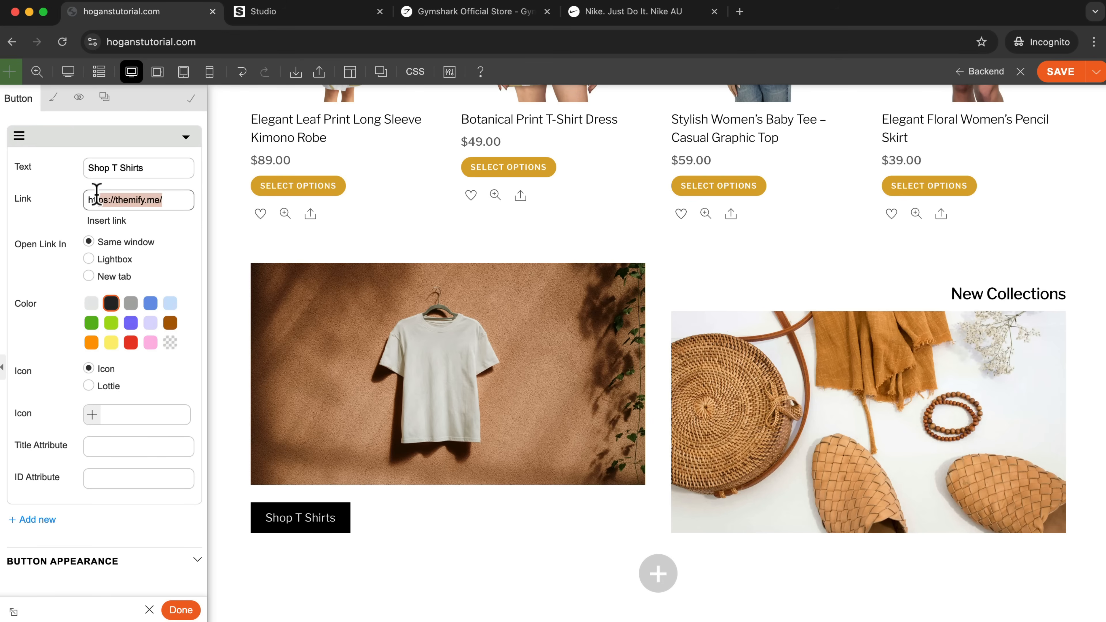
{"action": "left_click_drag", "start_coordinate": [166, 200], "coordinate": [22, 198]}
{"action": "key", "text": "BackSpace"}
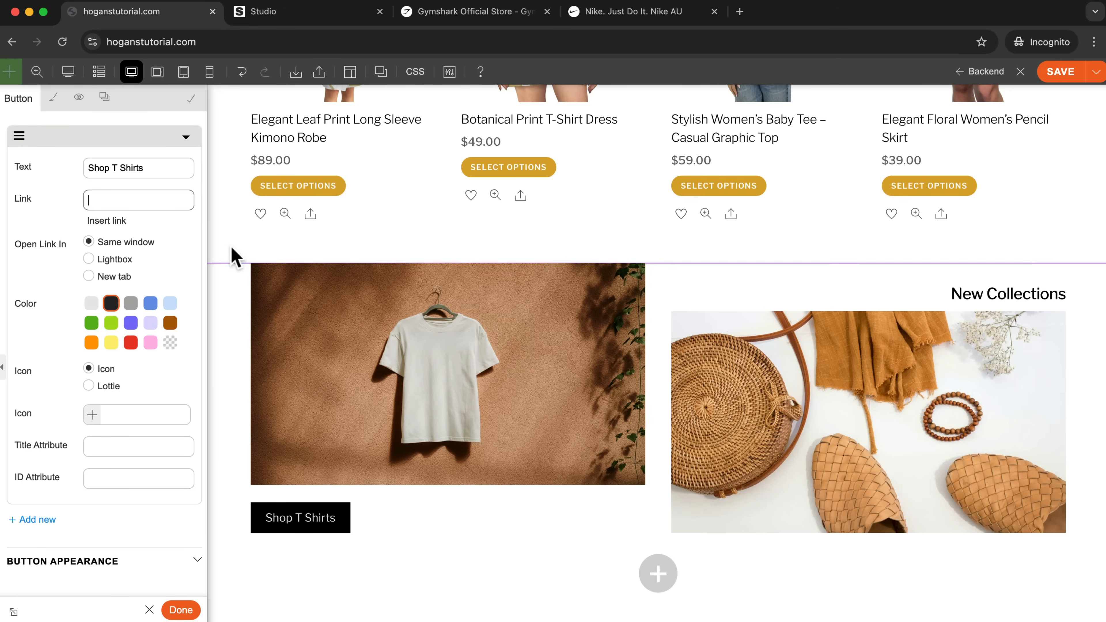
{"action": "left_click", "coordinate": [1059, 72]}
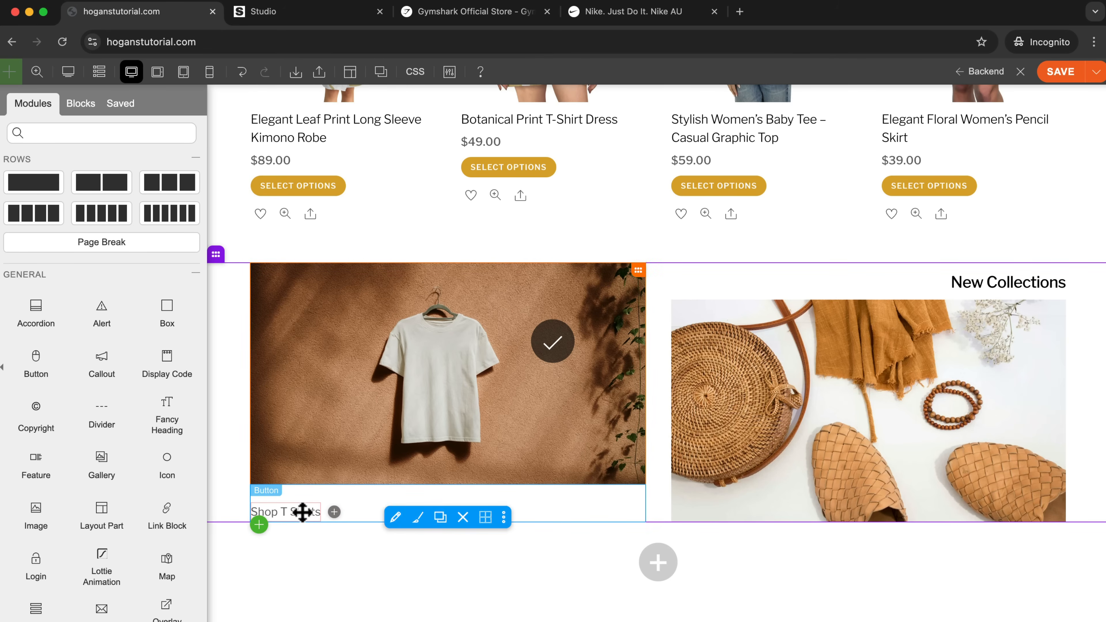
{"action": "left_click", "coordinate": [394, 517]}
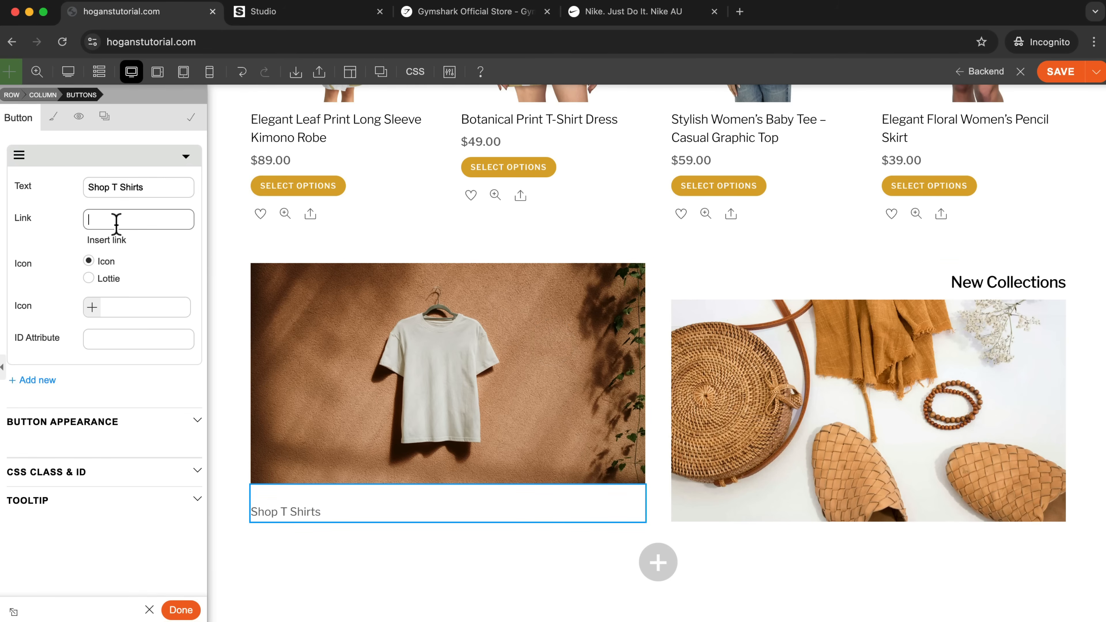
{"action": "left_click", "coordinate": [200, 42]}
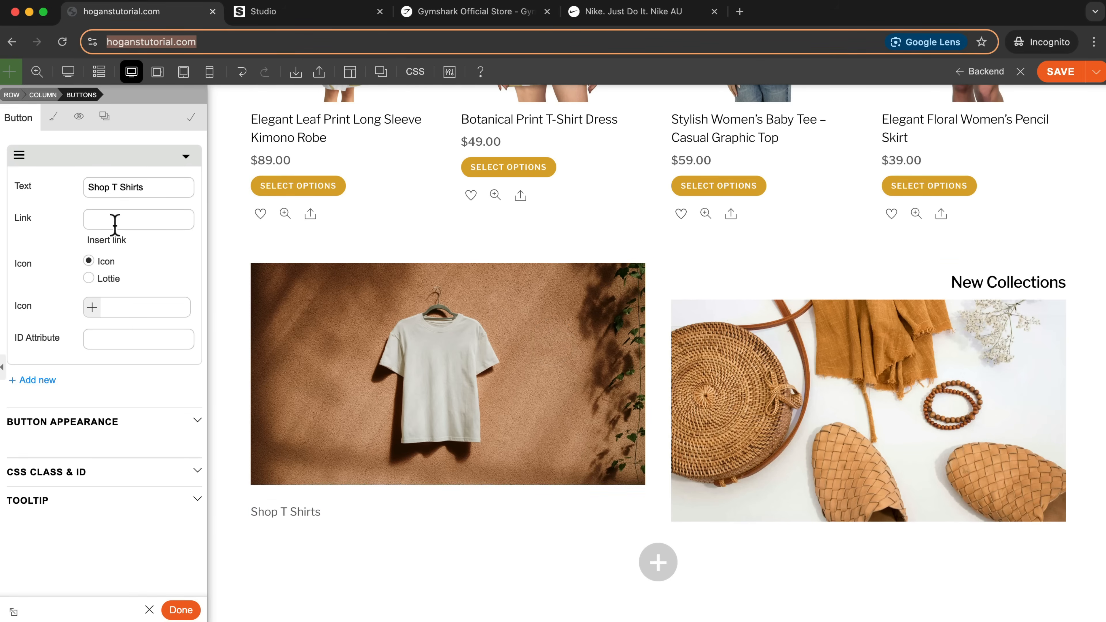
{"action": "left_click", "coordinate": [123, 216]}
{"action": "left_click", "coordinate": [54, 245]}
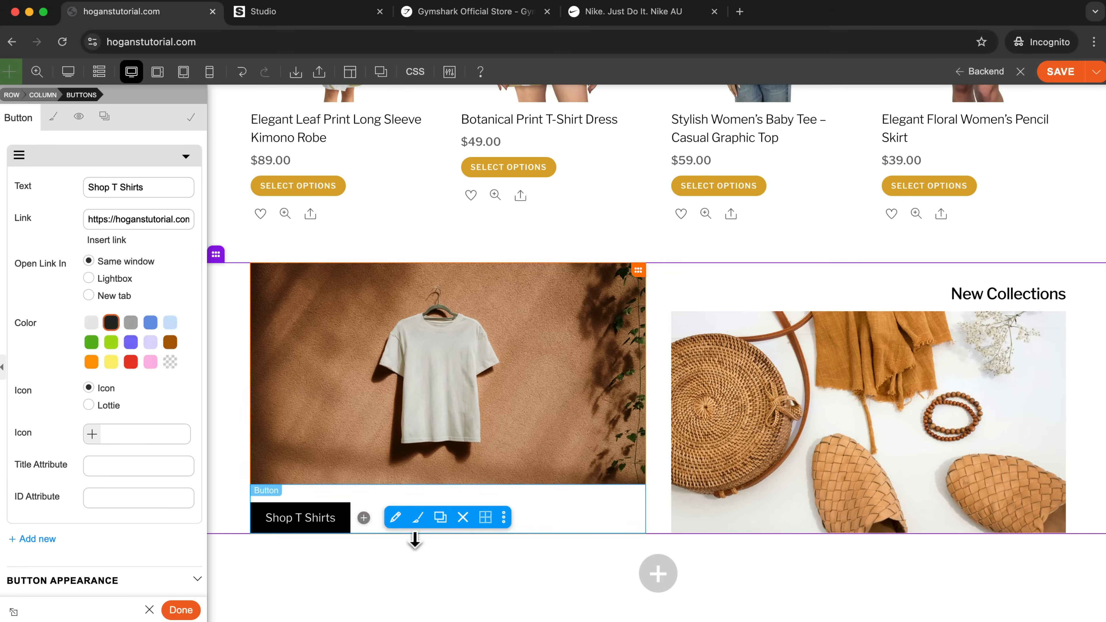
{"action": "left_click", "coordinate": [181, 611]}
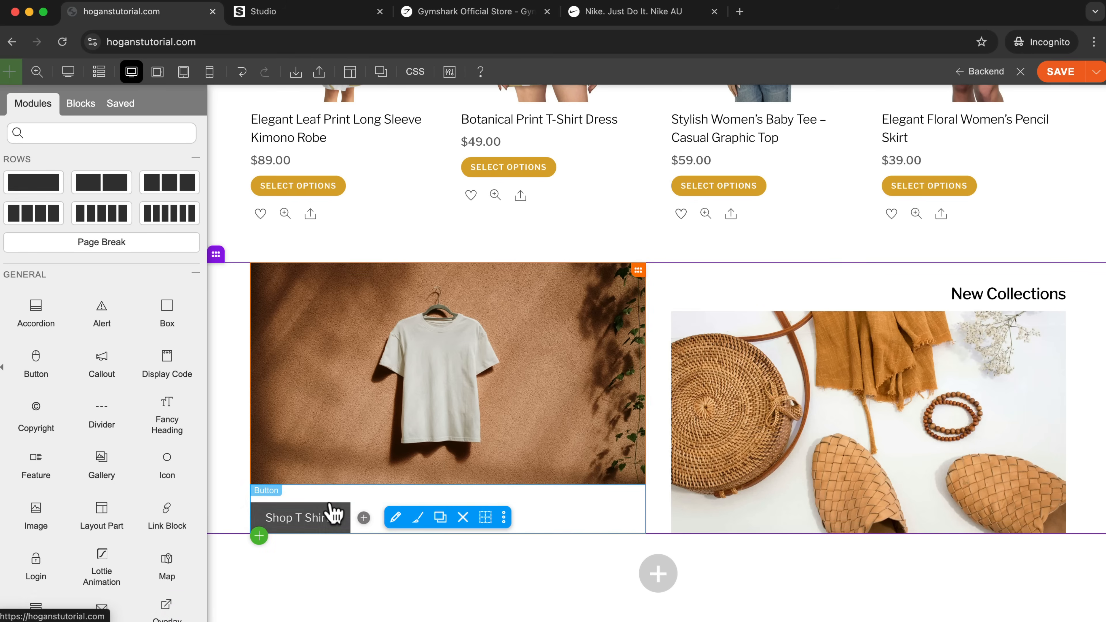
Duplicate the Shop T Shirts button and move the copy below the accessories image.
{"action": "left_click", "coordinate": [440, 520]}
{"action": "left_click_drag", "start_coordinate": [367, 555], "coordinate": [823, 557]}
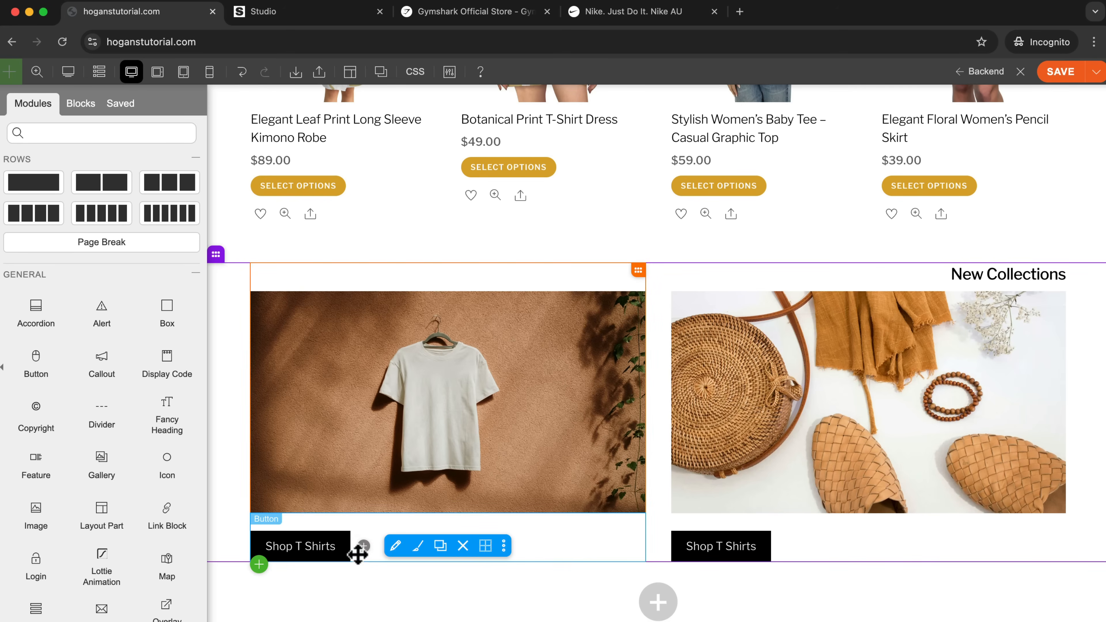
Center the Shop T Shirts button beneath the T-shirt image through its font styling.
{"action": "left_click", "coordinate": [394, 546]}
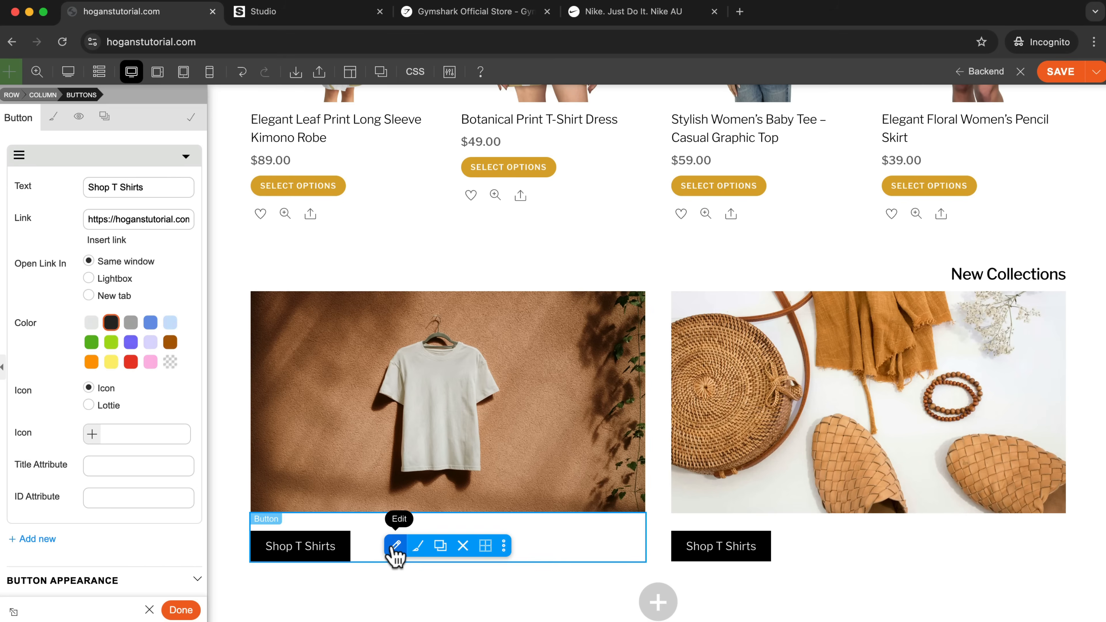
{"action": "left_click", "coordinate": [53, 127]}
{"action": "left_click", "coordinate": [41, 260]}
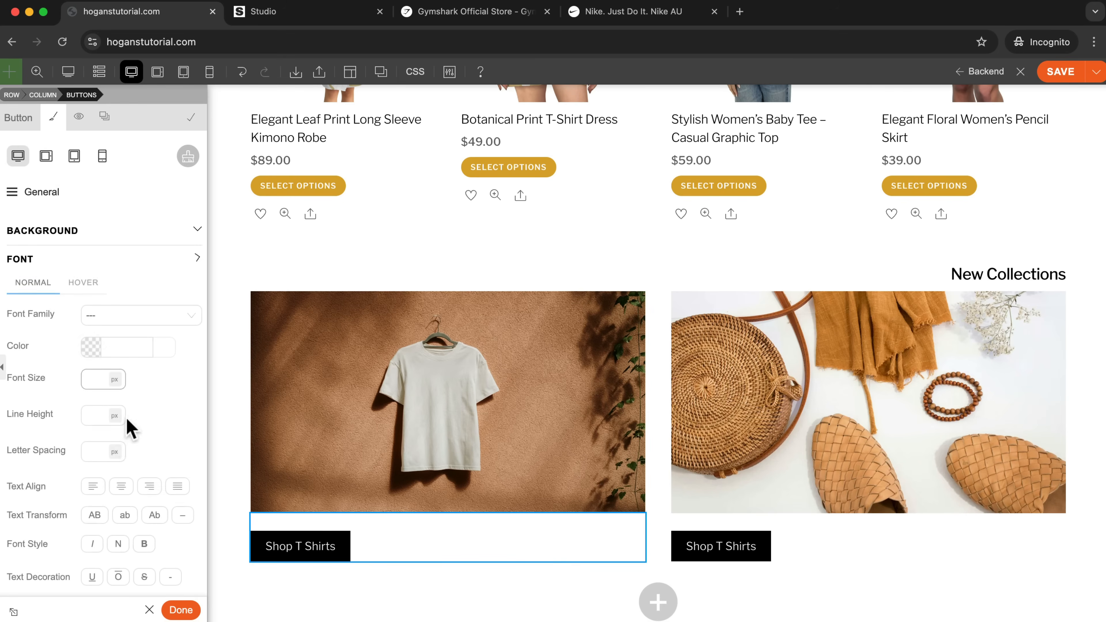
{"action": "left_click", "coordinate": [121, 486]}
Center the duplicated button beneath the accessories image in the same way.
{"action": "left_click", "coordinate": [817, 547]}
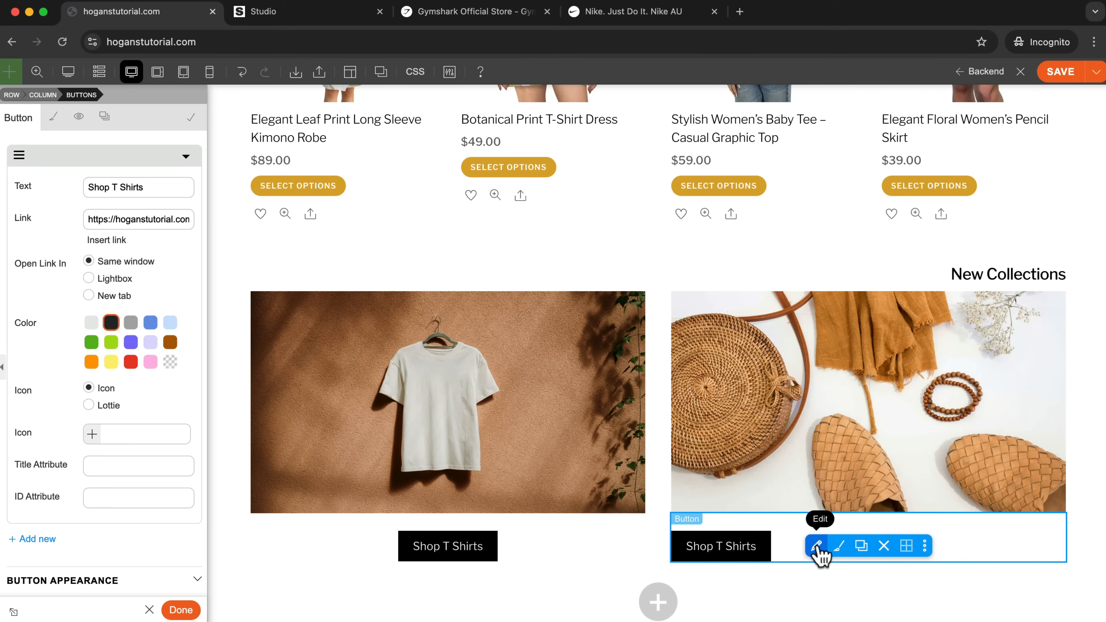
{"action": "left_click", "coordinate": [53, 117]}
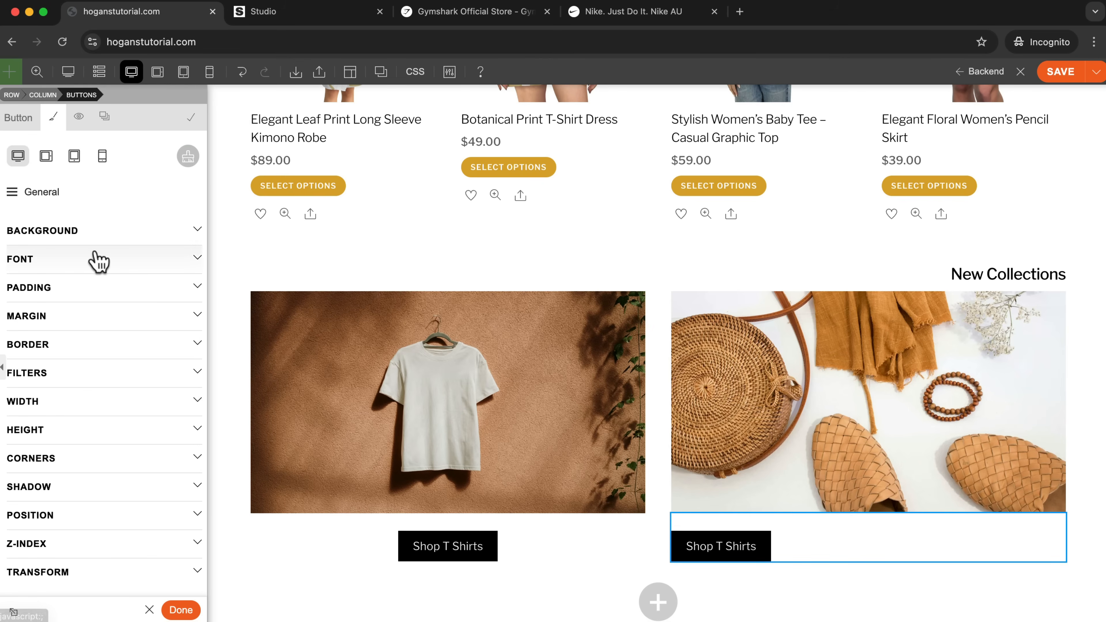
{"action": "left_click", "coordinate": [90, 259]}
{"action": "left_click", "coordinate": [121, 486]}
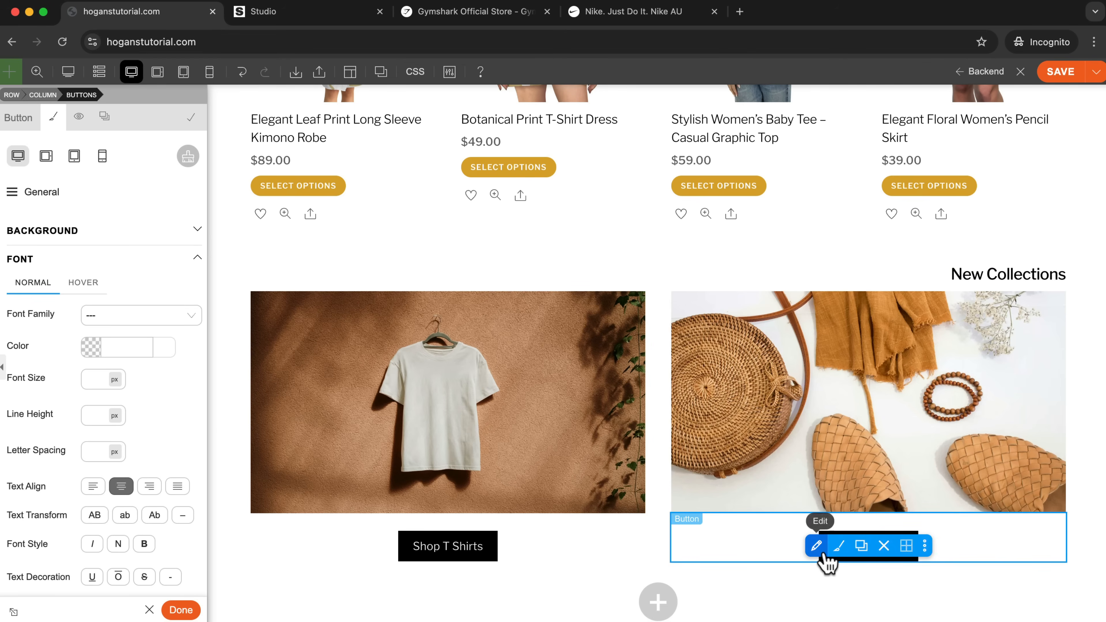
Change the text of the button below the accessories image to "Shop Accessories".
{"action": "left_click", "coordinate": [818, 548]}
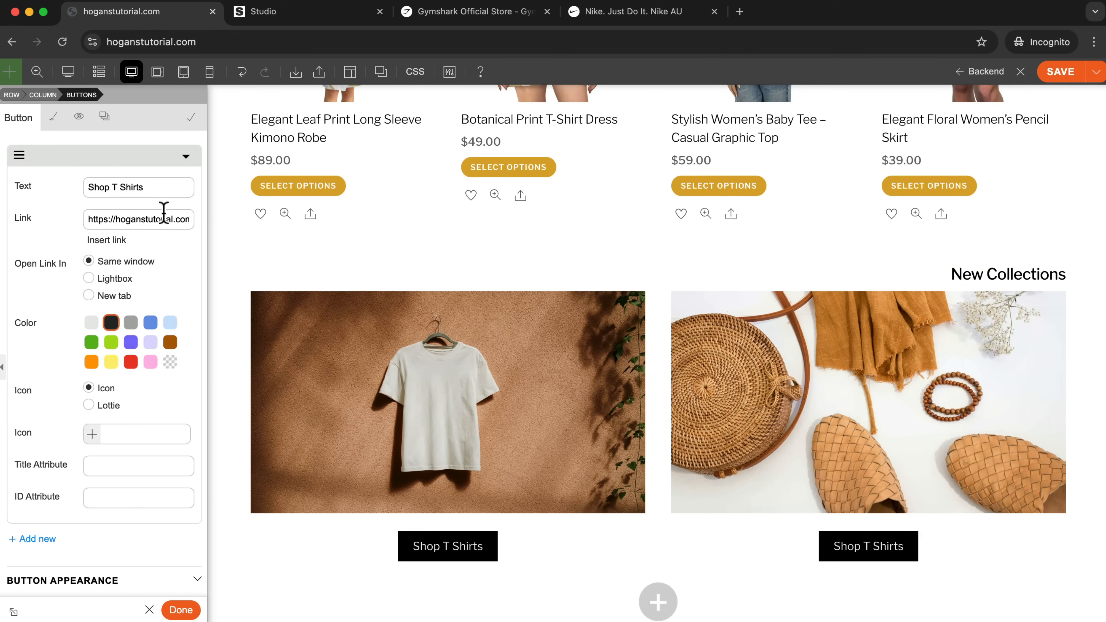
{"action": "left_click_drag", "start_coordinate": [175, 187], "coordinate": [10, 187]}
{"action": "type", "text": "Shop"}
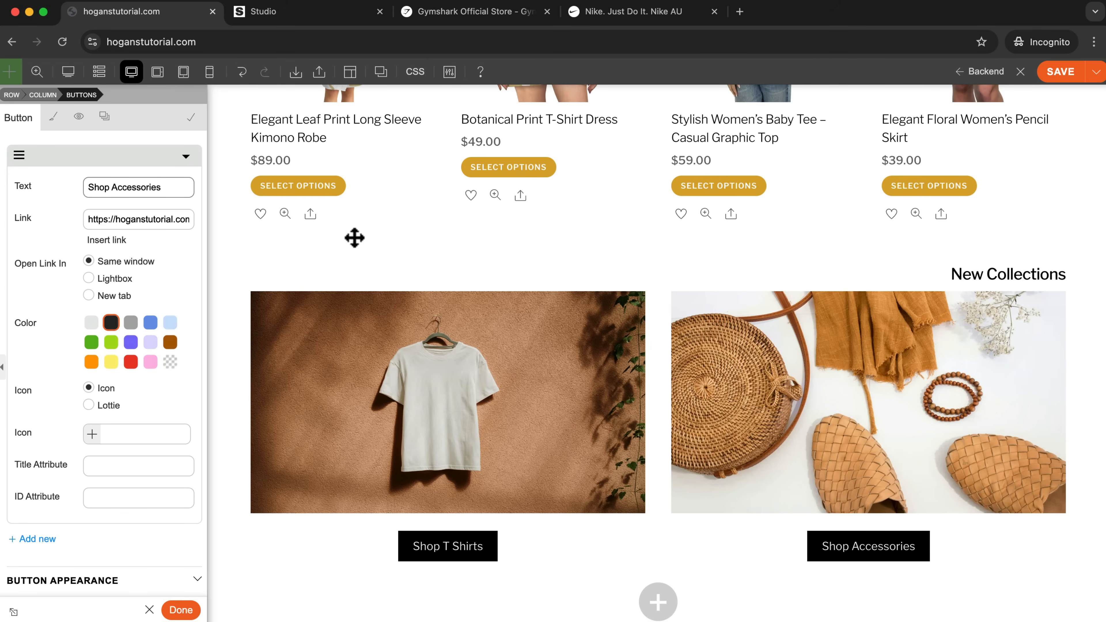
Compare the shape of the hero banner's Shop now button with the two New Collections buttons.
{"action": "scroll", "coordinate": [1066, 461], "scroll_direction": "down", "scroll_amount": 4}
{"action": "scroll", "coordinate": [1064, 455], "scroll_direction": "up", "scroll_amount": 4}
{"action": "scroll", "coordinate": [1064, 455], "scroll_direction": "down", "scroll_amount": 4}
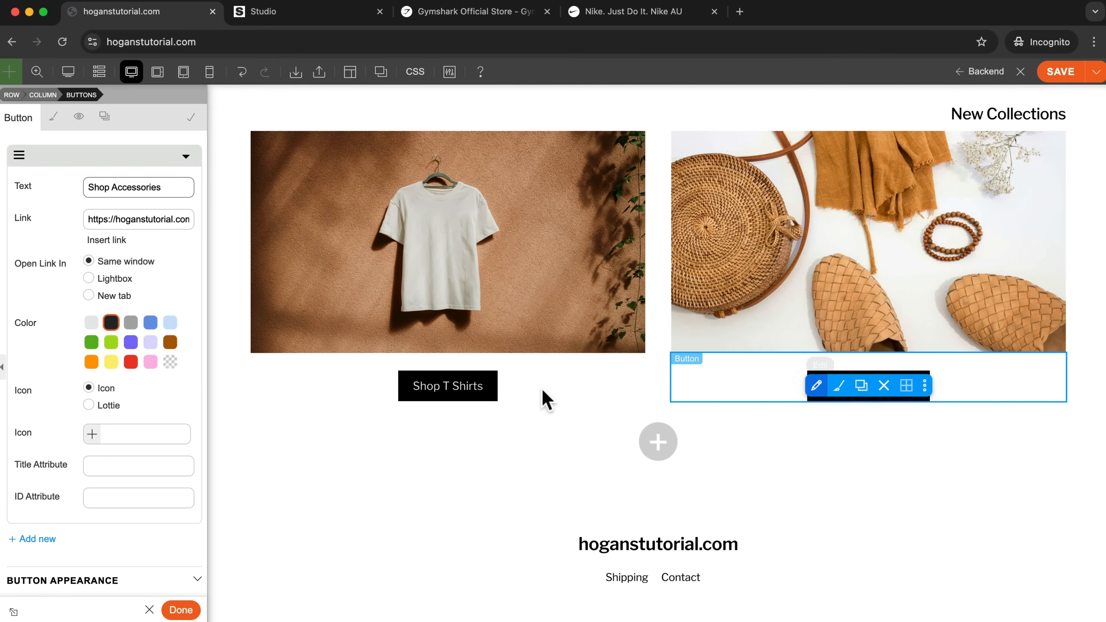
{"action": "scroll", "coordinate": [546, 392], "scroll_direction": "up", "scroll_amount": 10}
{"action": "scroll", "coordinate": [566, 383], "scroll_direction": "down", "scroll_amount": 1}
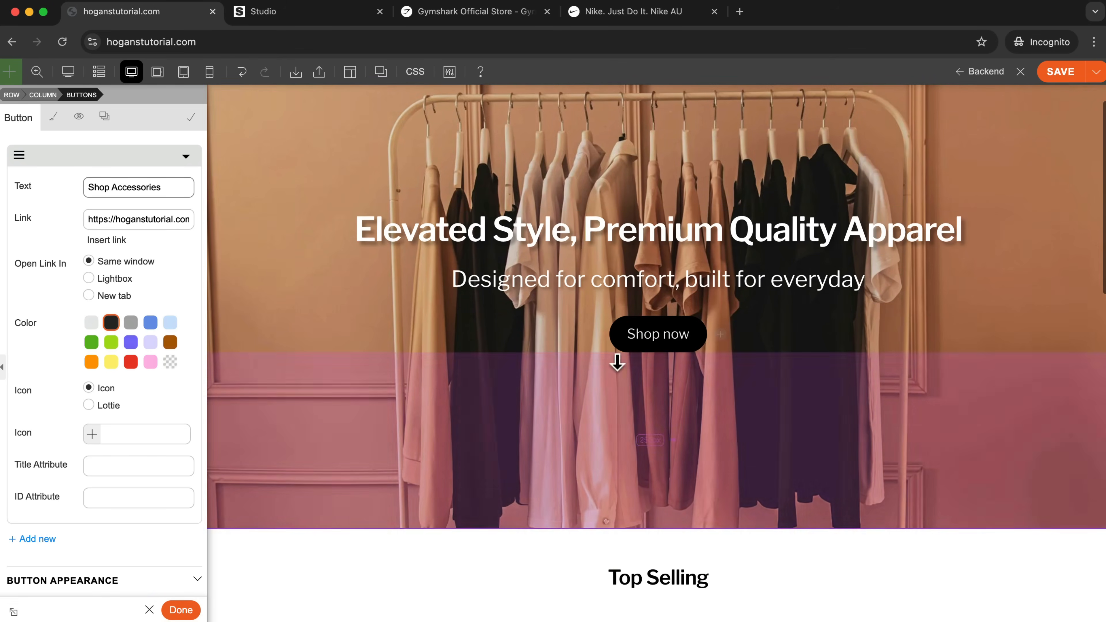
{"action": "scroll", "coordinate": [699, 202], "scroll_direction": "down", "scroll_amount": 5}
{"action": "mouse_move", "coordinate": [695, 155]}
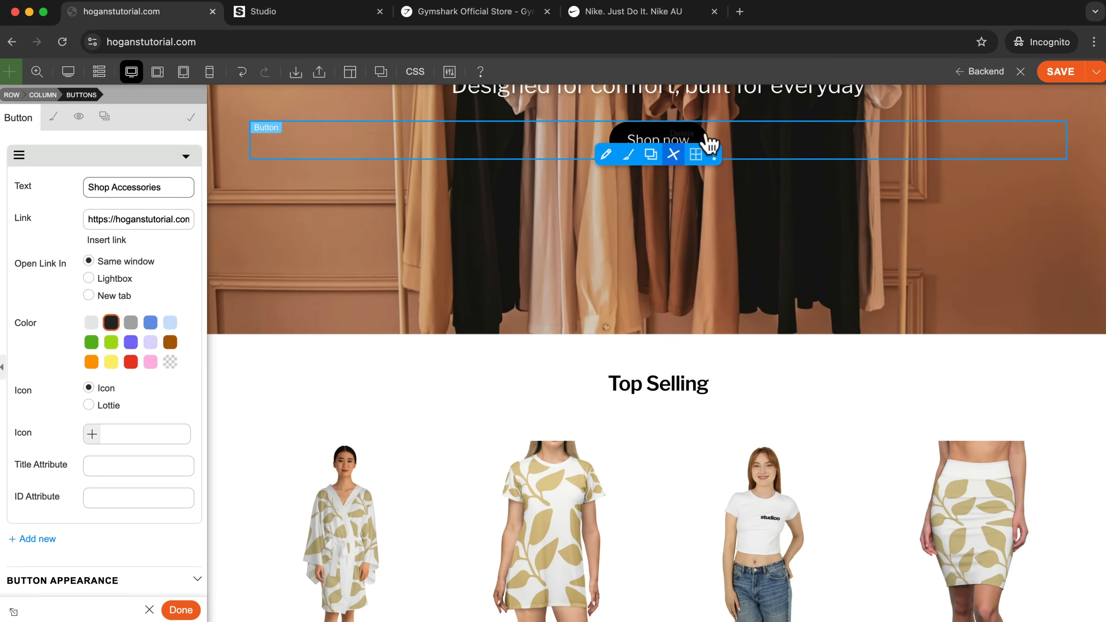
{"action": "scroll", "coordinate": [695, 155], "scroll_direction": "up", "scroll_amount": 1}
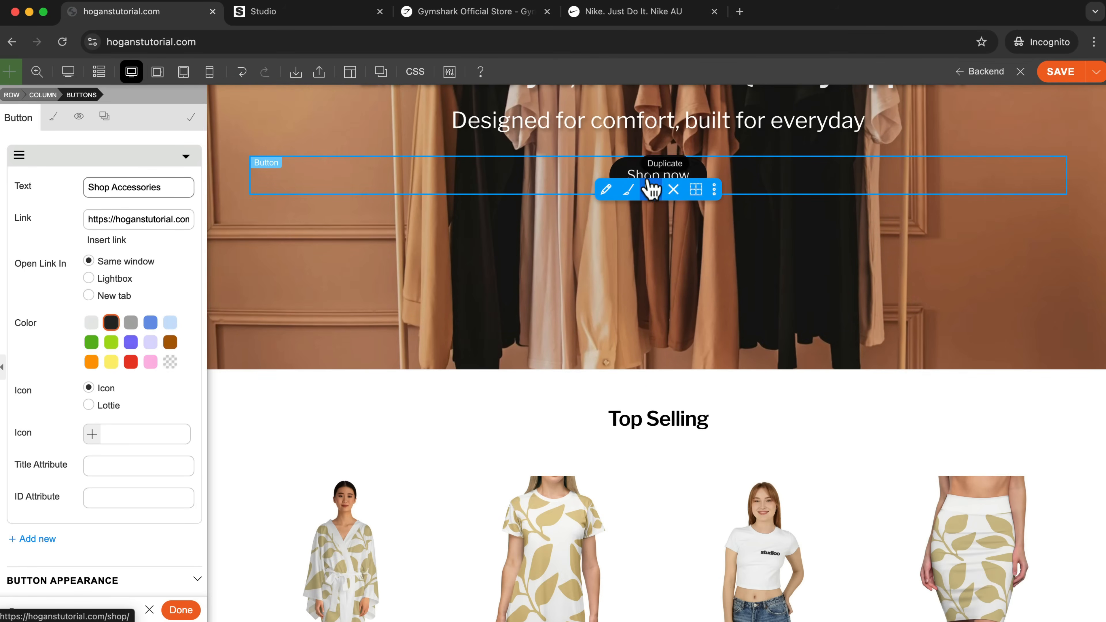
{"action": "scroll", "coordinate": [631, 214], "scroll_direction": "down", "scroll_amount": 15}
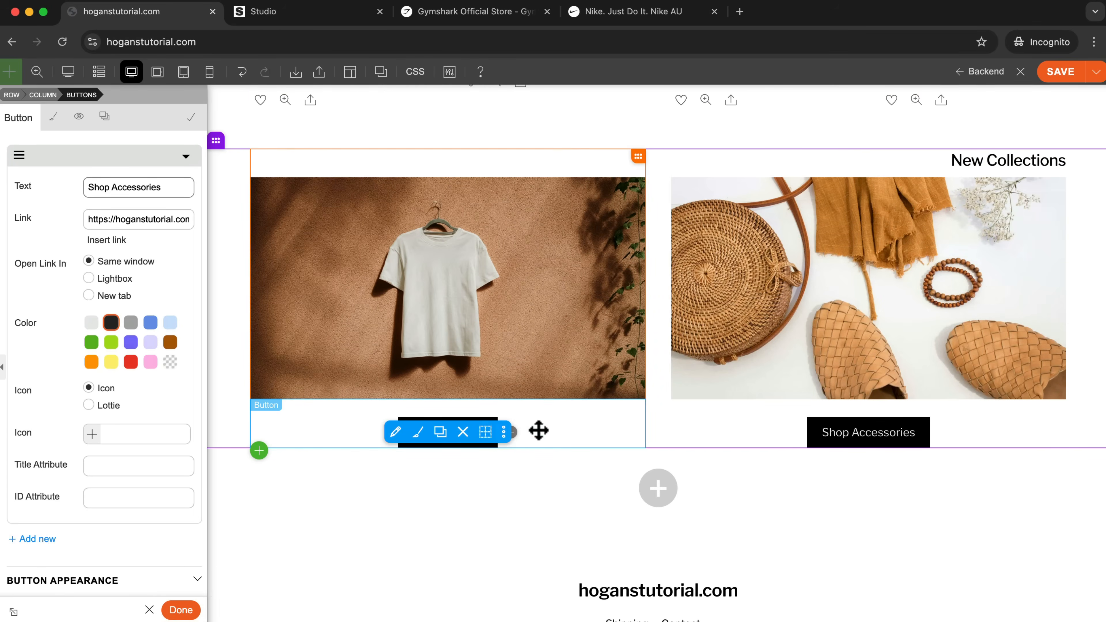
Give the Shop T Shirts button a pill shape with fully rounded ends in its button appearance settings.
{"action": "left_click", "coordinate": [396, 432]}
{"action": "scroll", "coordinate": [90, 333], "scroll_direction": "down", "scroll_amount": 2}
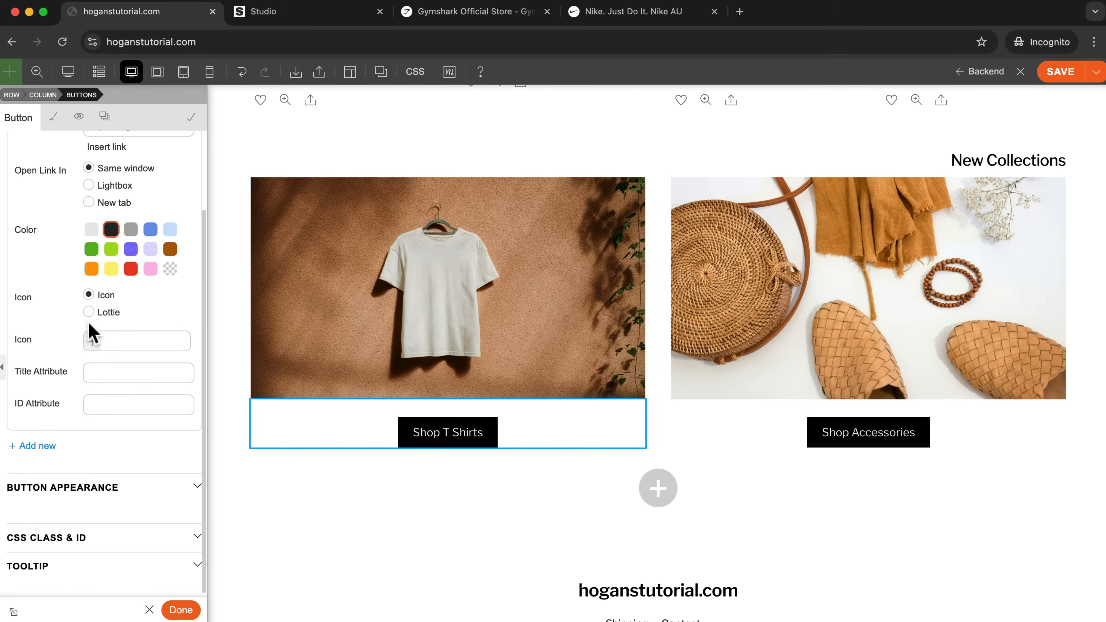
{"action": "left_click", "coordinate": [74, 488]}
{"action": "scroll", "coordinate": [101, 501], "scroll_direction": "down", "scroll_amount": 2}
{"action": "left_click", "coordinate": [157, 491]}
Apply the same fully rounded pill shape to the Shop Accessories button.
{"action": "mouse_move", "coordinate": [918, 416]}
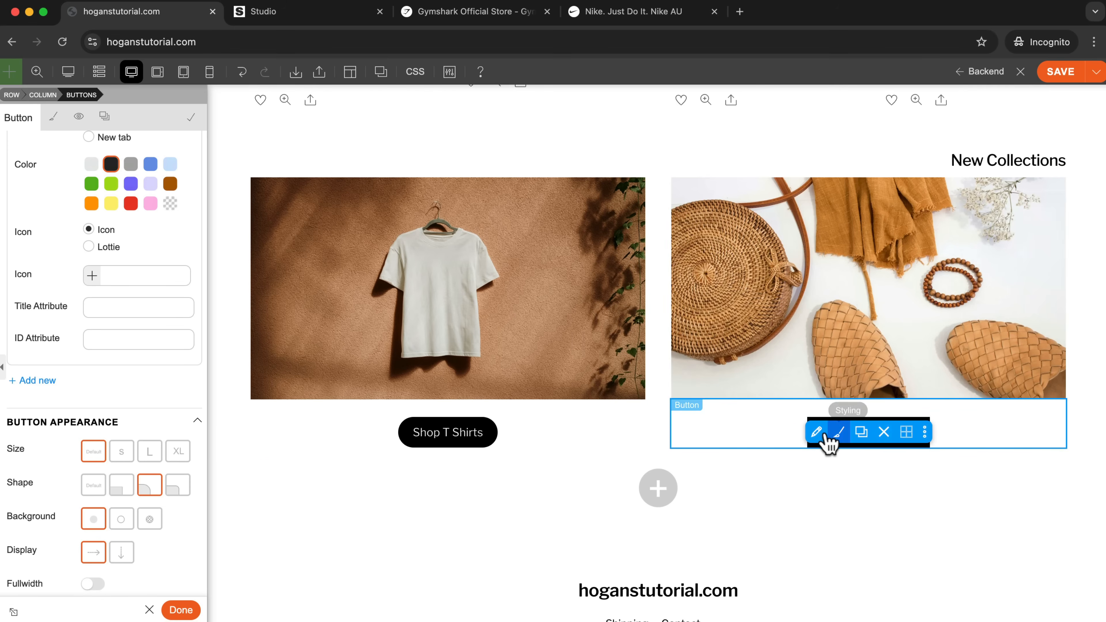
{"action": "left_click", "coordinate": [817, 432]}
{"action": "scroll", "coordinate": [86, 377], "scroll_direction": "down", "scroll_amount": 2}
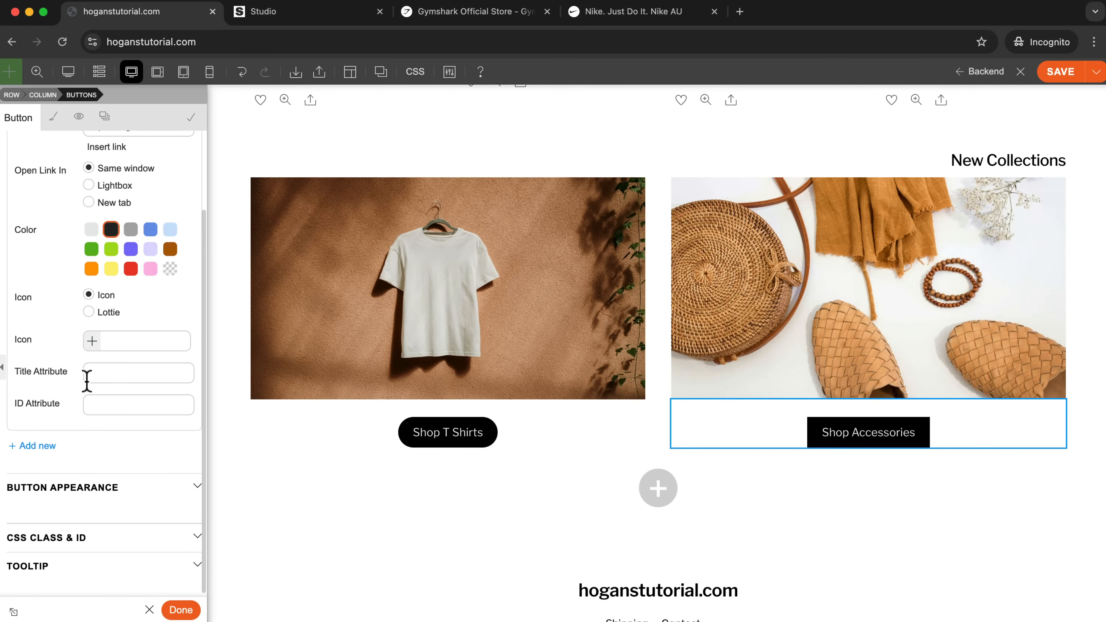
{"action": "left_click", "coordinate": [96, 494]}
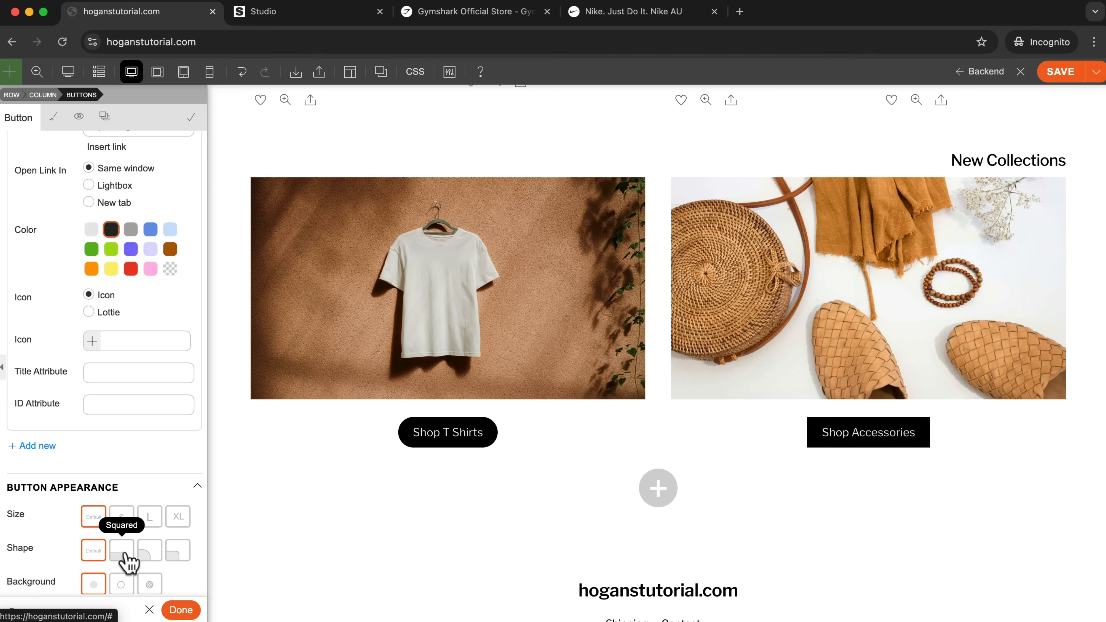
{"action": "left_click", "coordinate": [148, 553]}
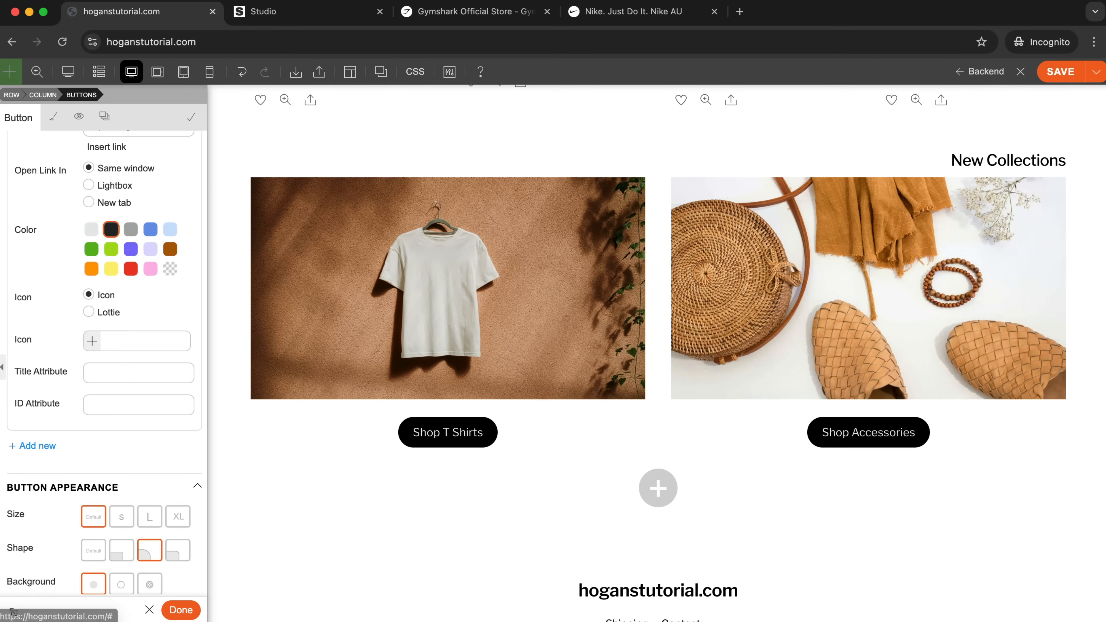
Set the New Collections row's top padding to 100 px and extend its bottom padding by a similar amount.
{"action": "scroll", "coordinate": [1084, 422], "scroll_direction": "up", "scroll_amount": 5}
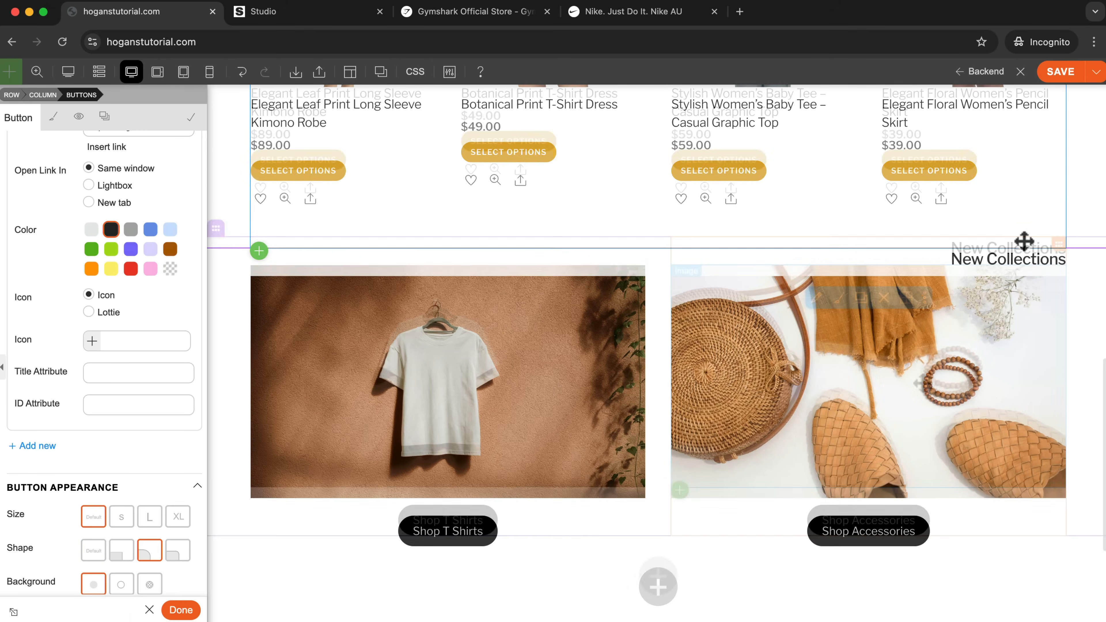
{"action": "scroll", "coordinate": [1080, 257], "scroll_direction": "down", "scroll_amount": 3}
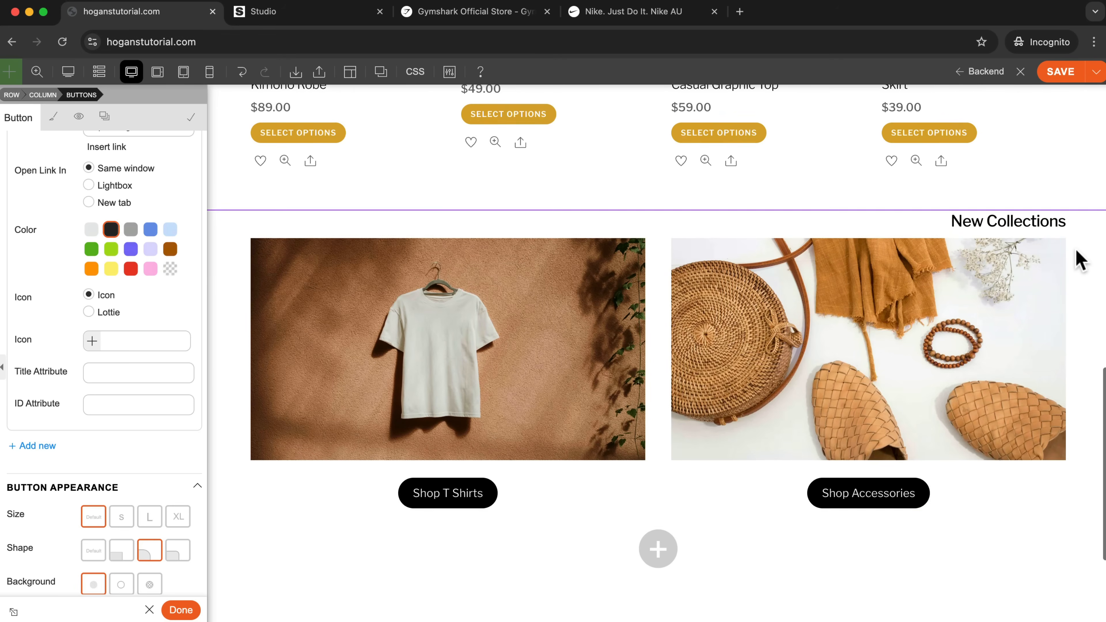
{"action": "left_click_drag", "start_coordinate": [1086, 217], "coordinate": [710, 243]}
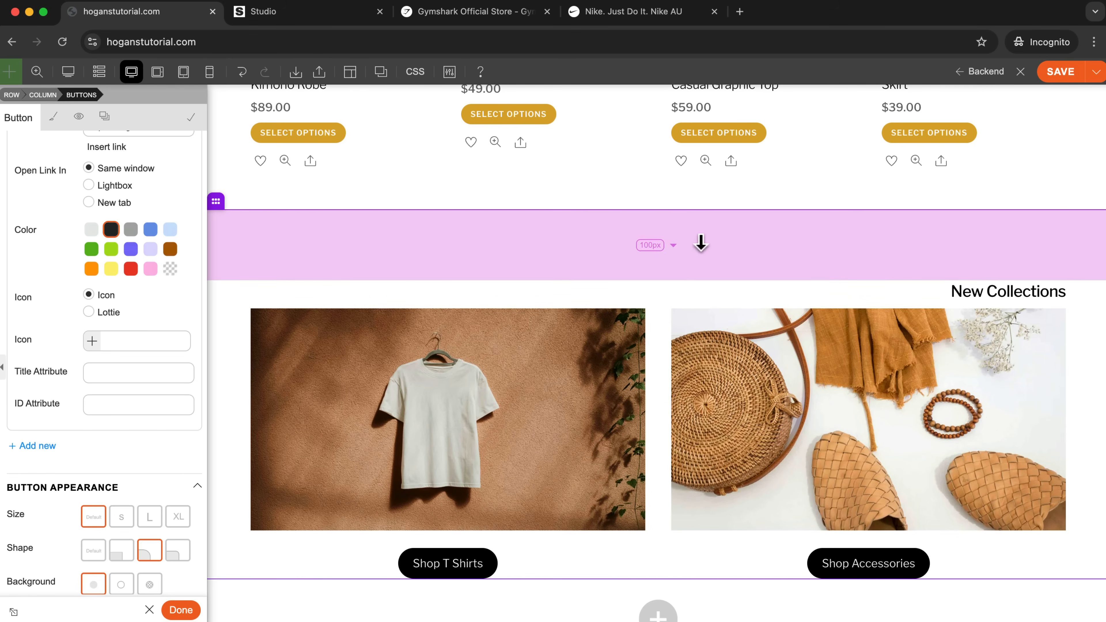
{"action": "scroll", "coordinate": [988, 340], "scroll_direction": "down", "scroll_amount": 3}
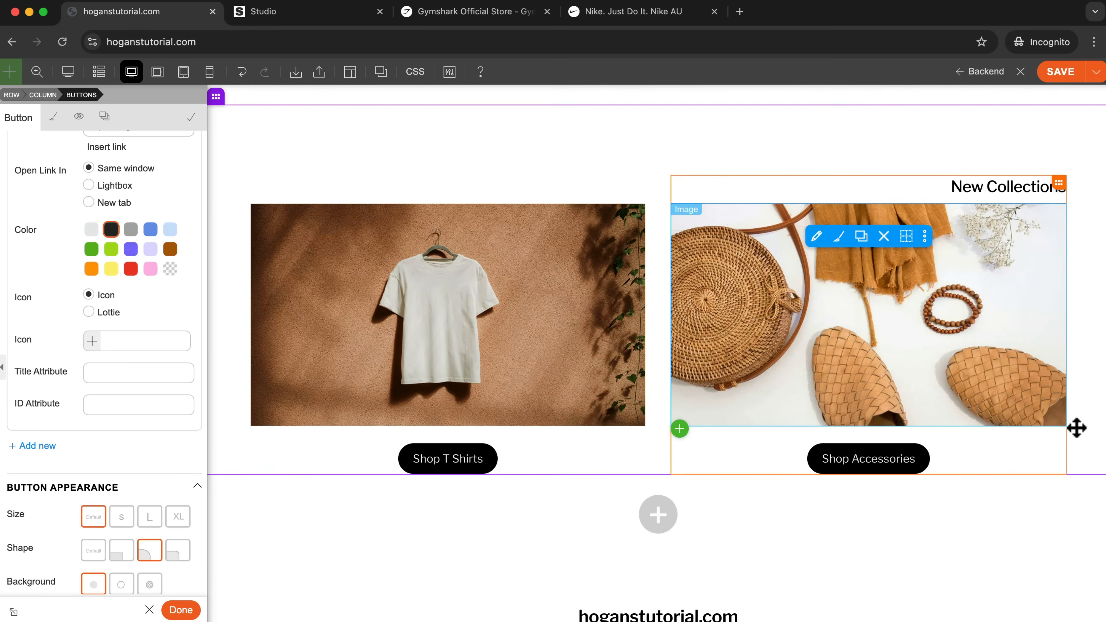
{"action": "left_click_drag", "start_coordinate": [1087, 473], "coordinate": [1088, 532]}
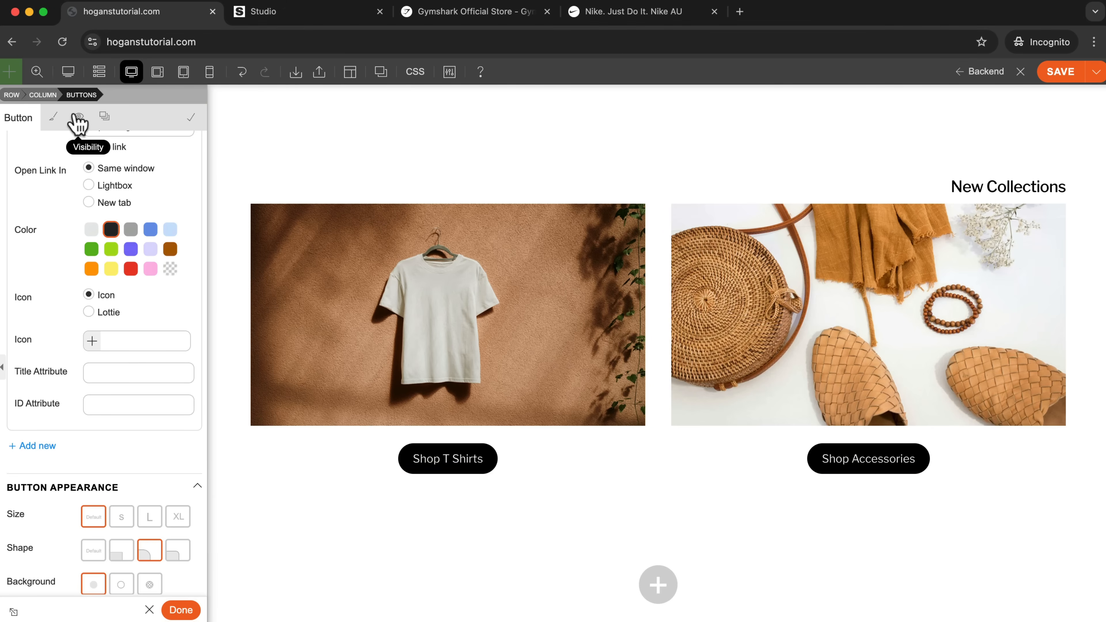
Preview the home page at full size and at 50% zoom to review the layout, and return to editing at 100%.
{"action": "left_click", "coordinate": [67, 74]}
{"action": "scroll", "coordinate": [398, 254], "scroll_direction": "up", "scroll_amount": 15}
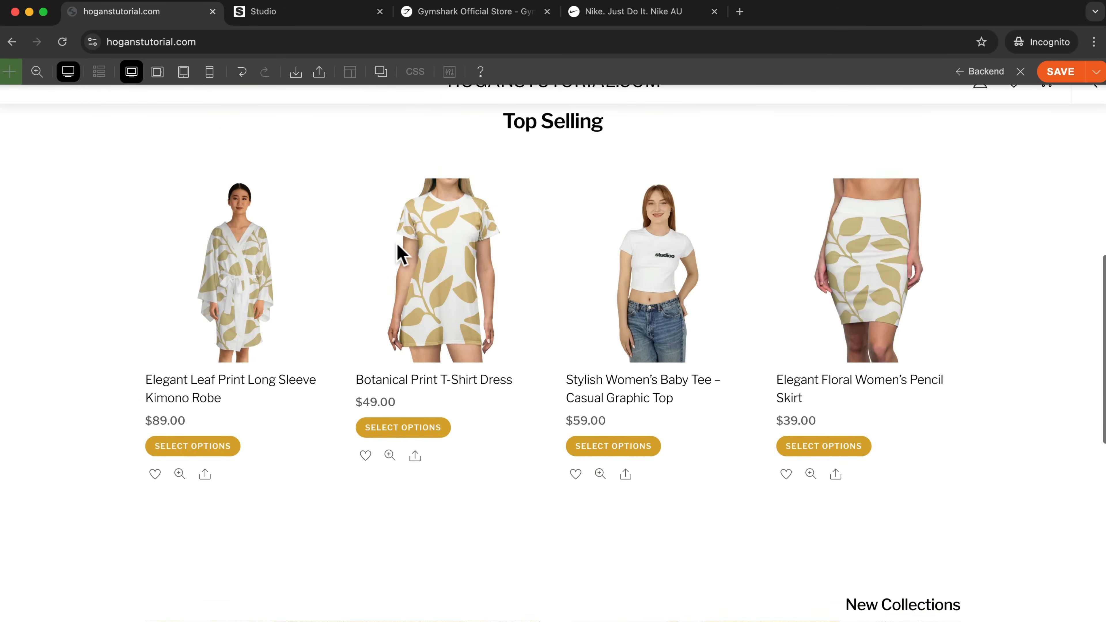
{"action": "scroll", "coordinate": [399, 254], "scroll_direction": "down", "scroll_amount": 20}
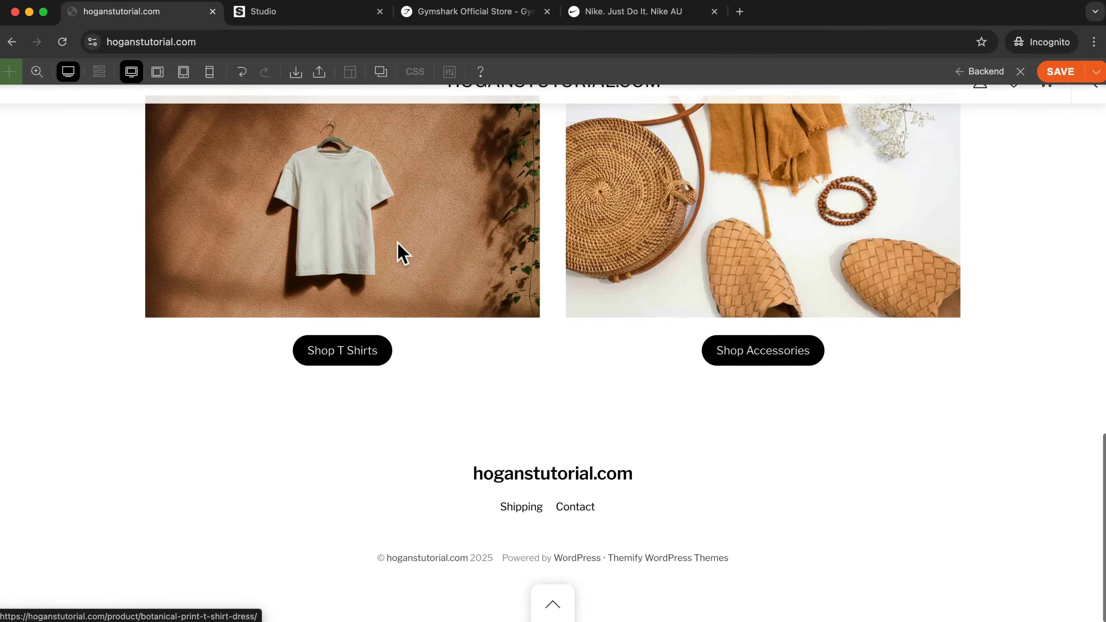
{"action": "left_click", "coordinate": [36, 73]}
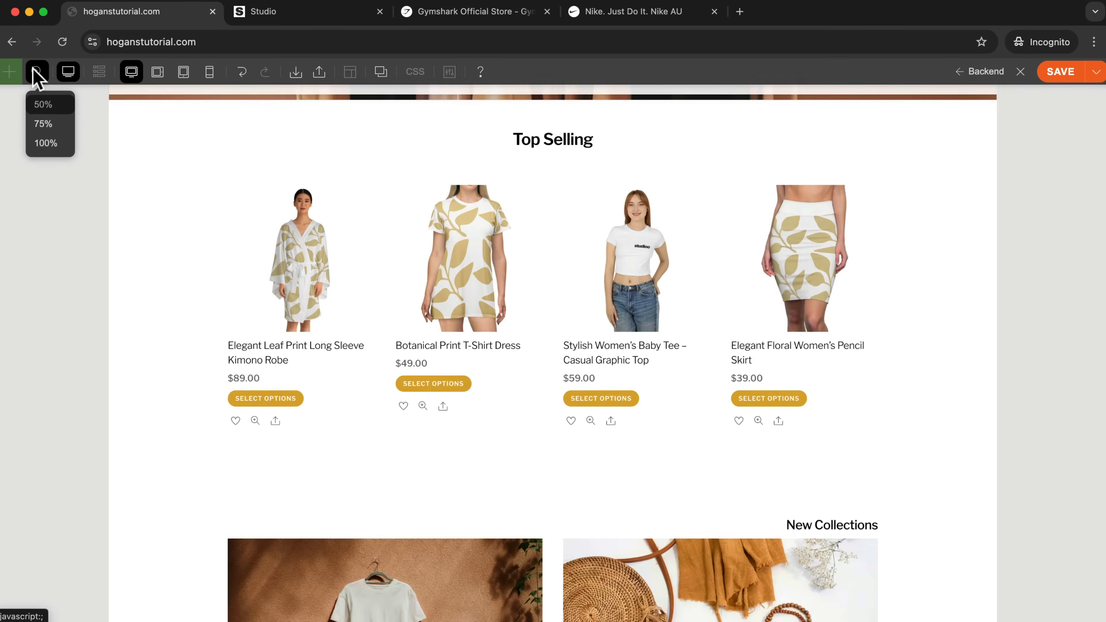
{"action": "scroll", "coordinate": [606, 406], "scroll_direction": "up", "scroll_amount": 6}
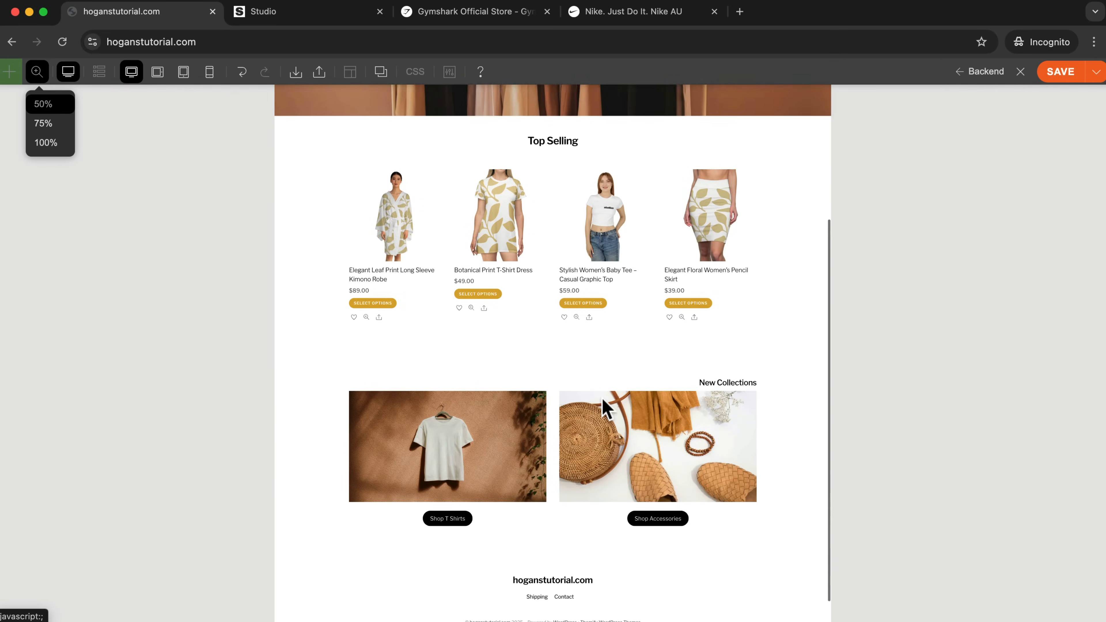
{"action": "scroll", "coordinate": [606, 406], "scroll_direction": "down", "scroll_amount": 4}
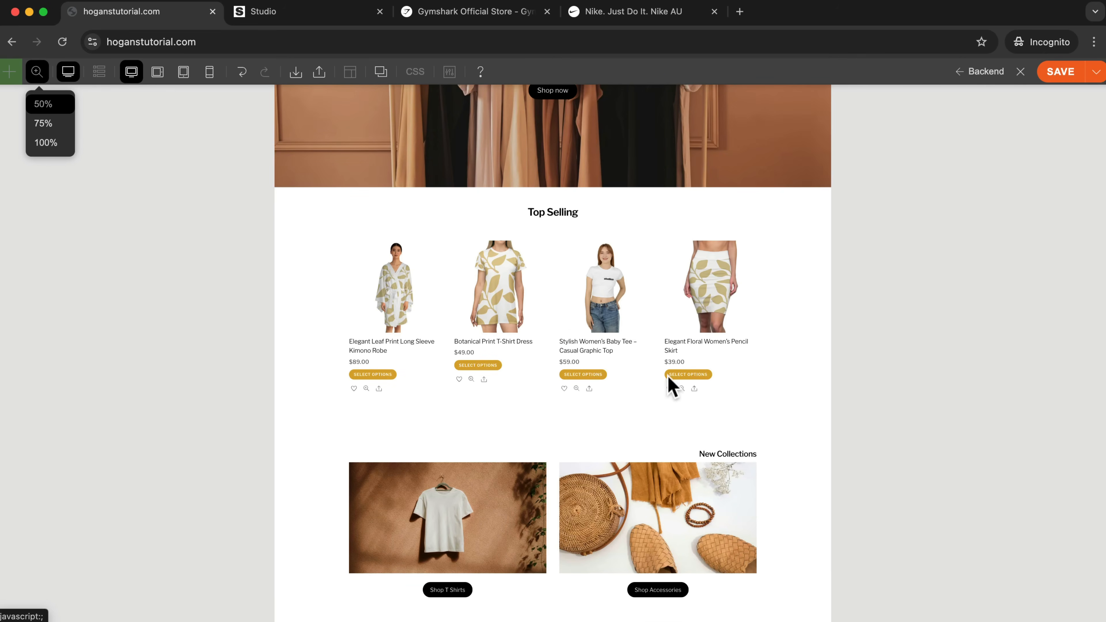
{"action": "scroll", "coordinate": [600, 251], "scroll_direction": "down", "scroll_amount": 1}
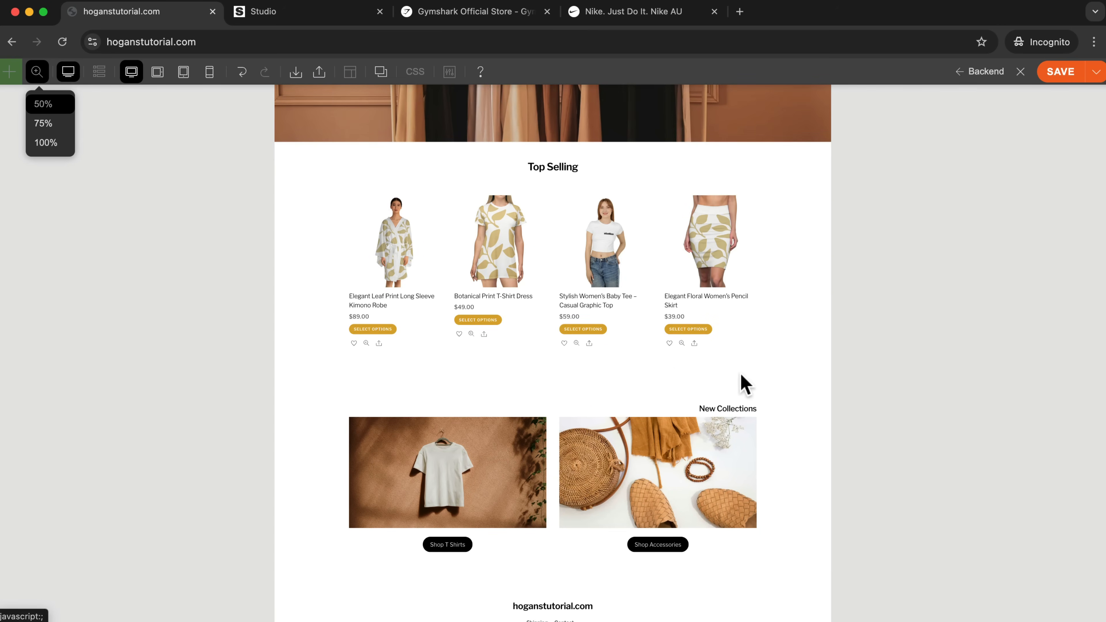
{"action": "scroll", "coordinate": [674, 389], "scroll_direction": "down", "scroll_amount": 1}
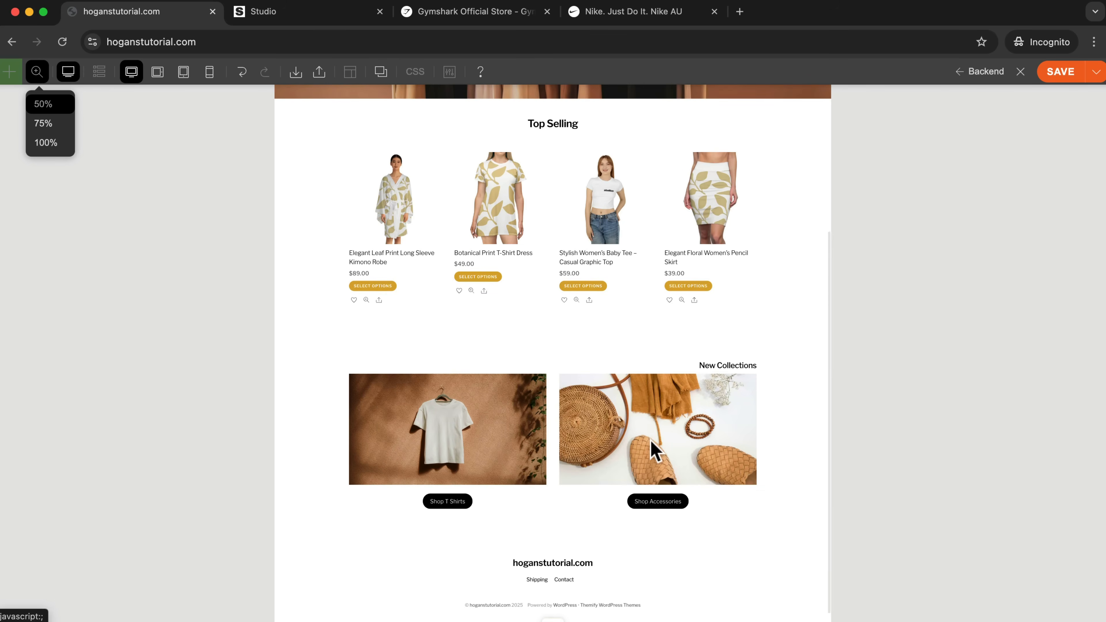
{"action": "left_click", "coordinate": [69, 74]}
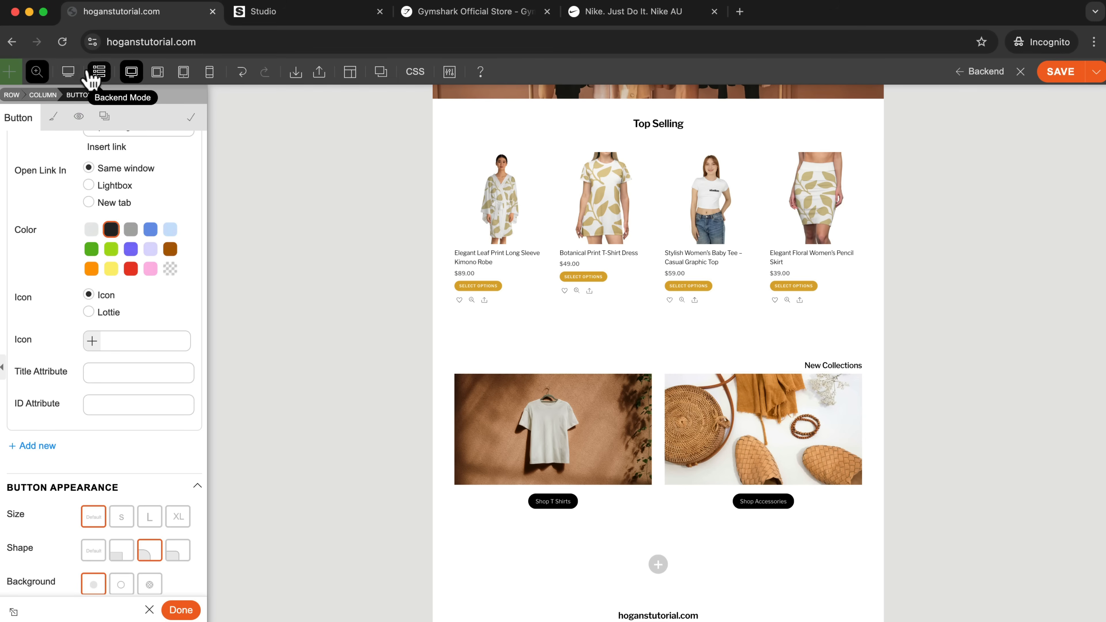
{"action": "left_click", "coordinate": [38, 72]}
{"action": "scroll", "coordinate": [691, 321], "scroll_direction": "down", "scroll_amount": 8}
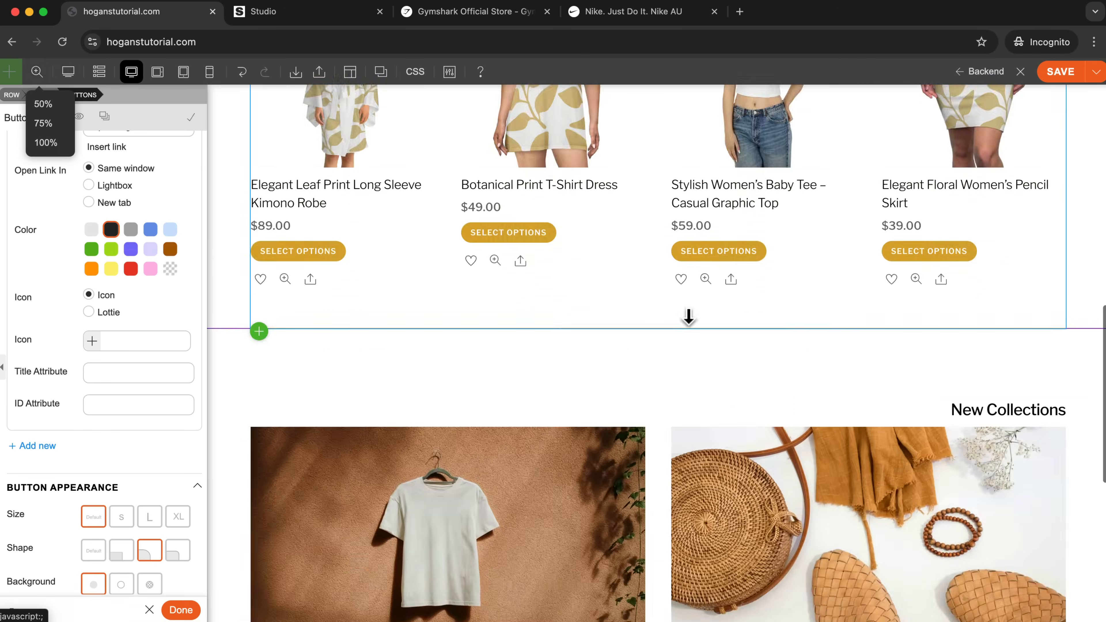
Check the New Collection section on the Studio reference site and apply the Rounded Corners frame preset to the top of the New Collections row.
{"action": "left_click", "coordinate": [322, 18]}
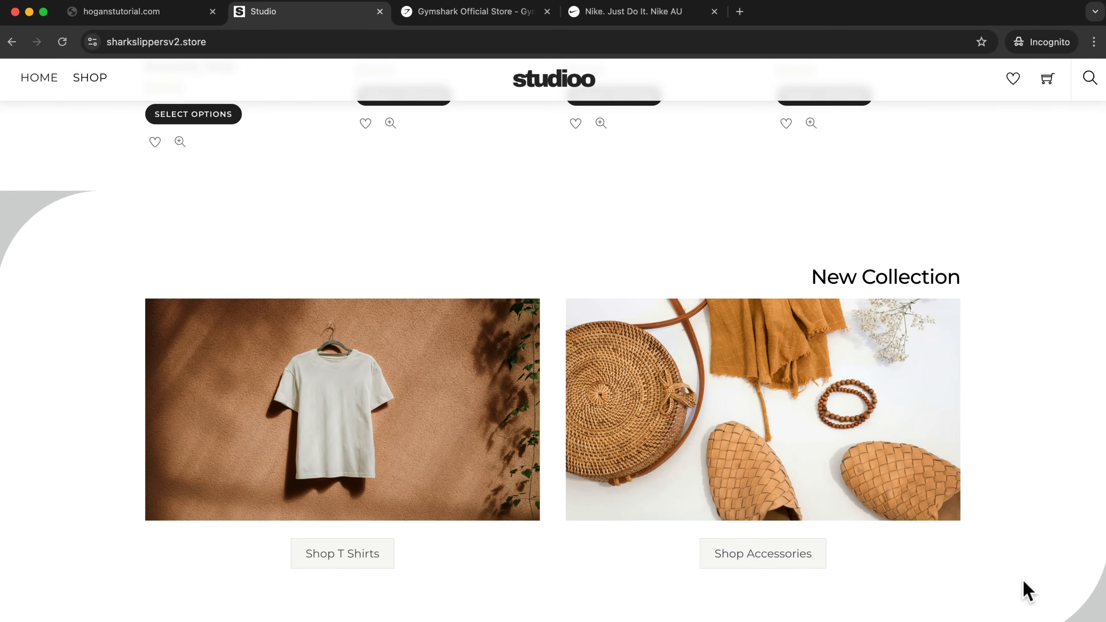
{"action": "left_click", "coordinate": [162, 13]}
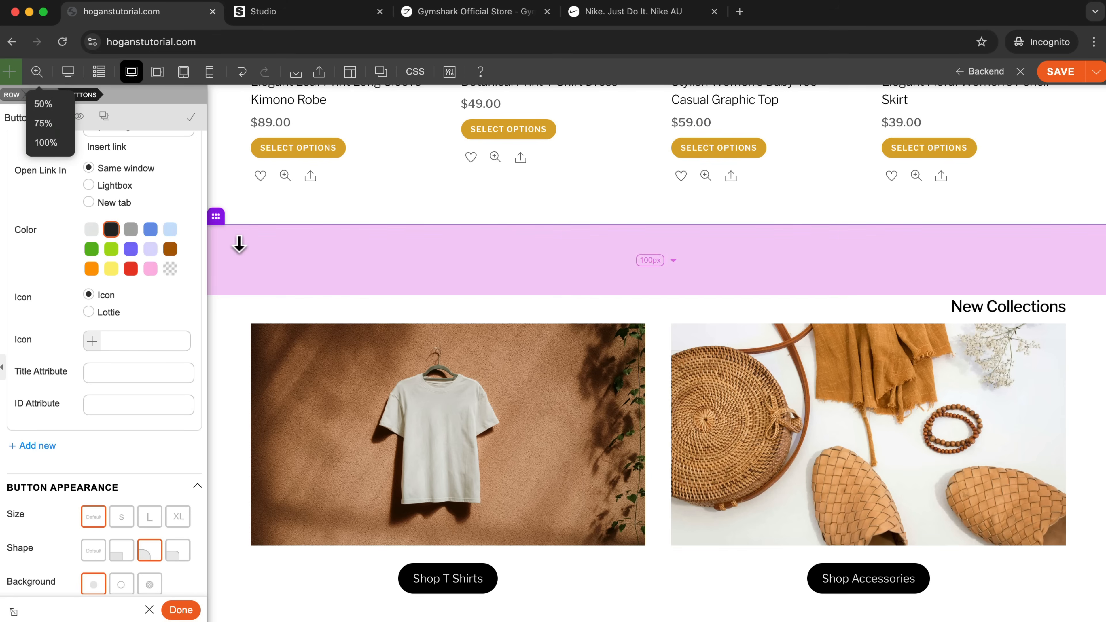
{"action": "left_click", "coordinate": [263, 214]}
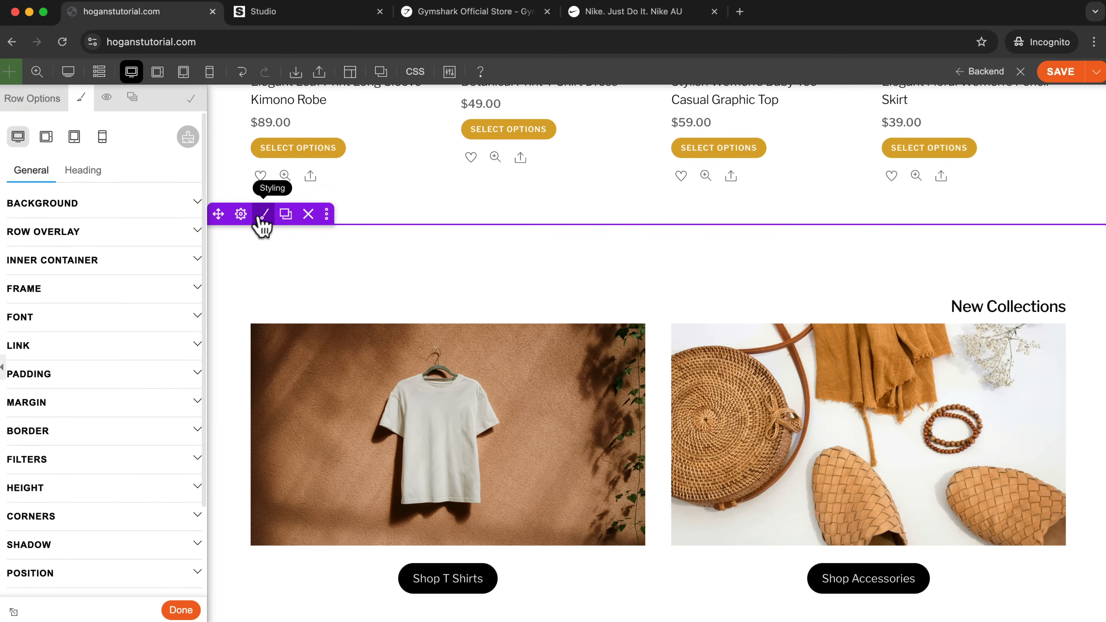
{"action": "left_click", "coordinate": [39, 293]}
{"action": "left_click", "coordinate": [100, 398]}
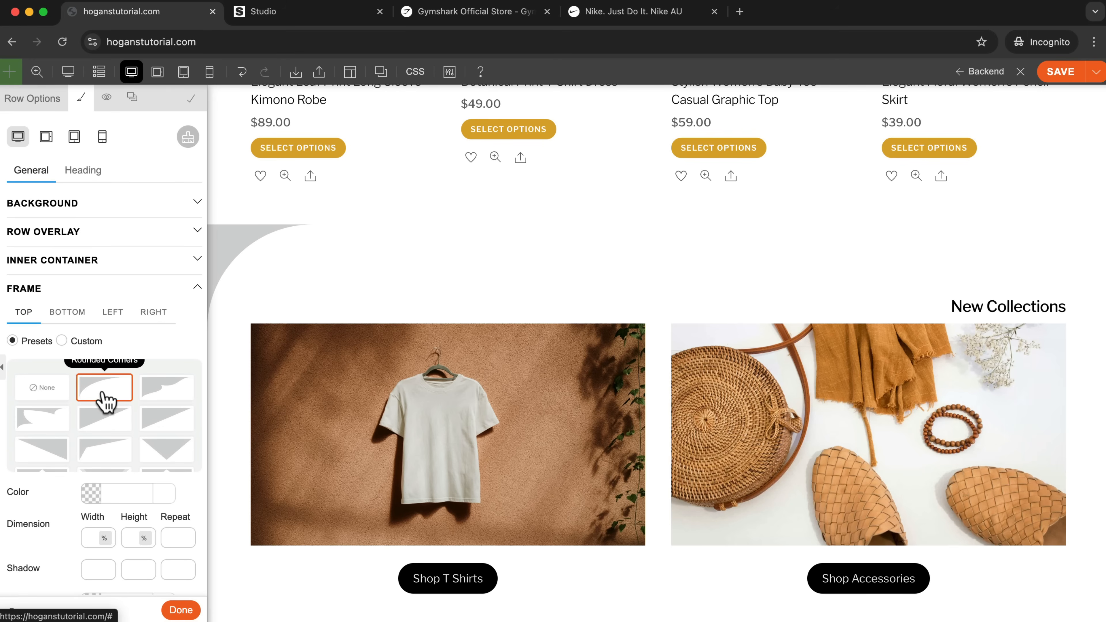
Set the color of the New Collections row's top Rounded Corners frame to gray 888.
{"action": "scroll", "coordinate": [506, 280], "scroll_direction": "up", "scroll_amount": 3}
{"action": "scroll", "coordinate": [496, 287], "scroll_direction": "down", "scroll_amount": 2}
{"action": "scroll", "coordinate": [496, 287], "scroll_direction": "down", "scroll_amount": 3}
{"action": "left_click", "coordinate": [88, 492]}
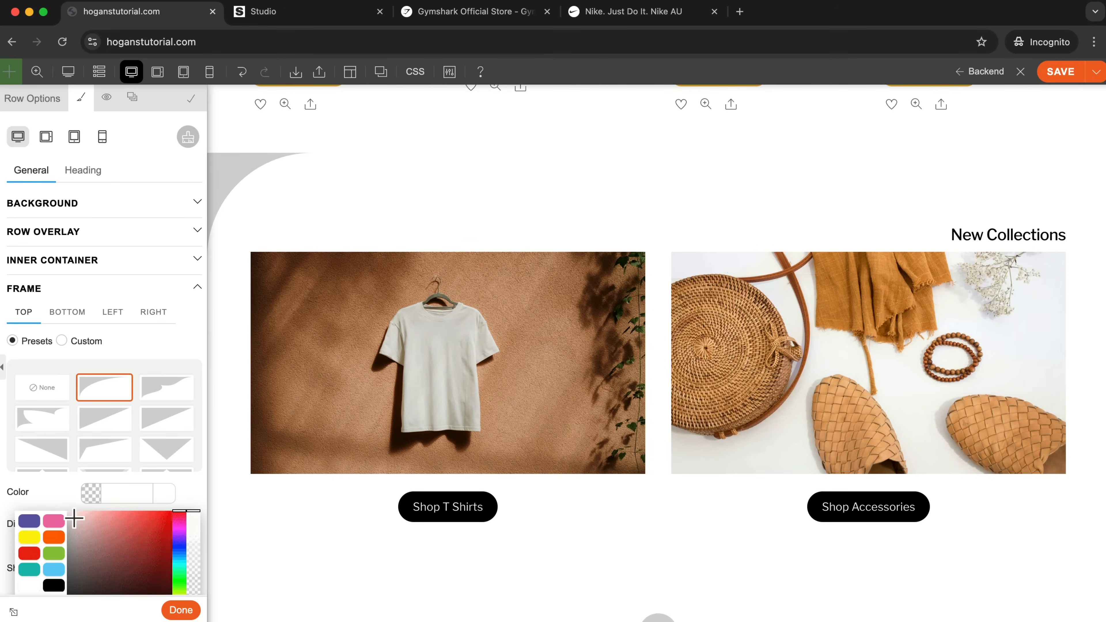
{"action": "scroll", "coordinate": [72, 522], "scroll_direction": "down", "scroll_amount": 3}
{"action": "left_click", "coordinate": [52, 494]}
{"action": "scroll", "coordinate": [410, 316], "scroll_direction": "up", "scroll_amount": 15}
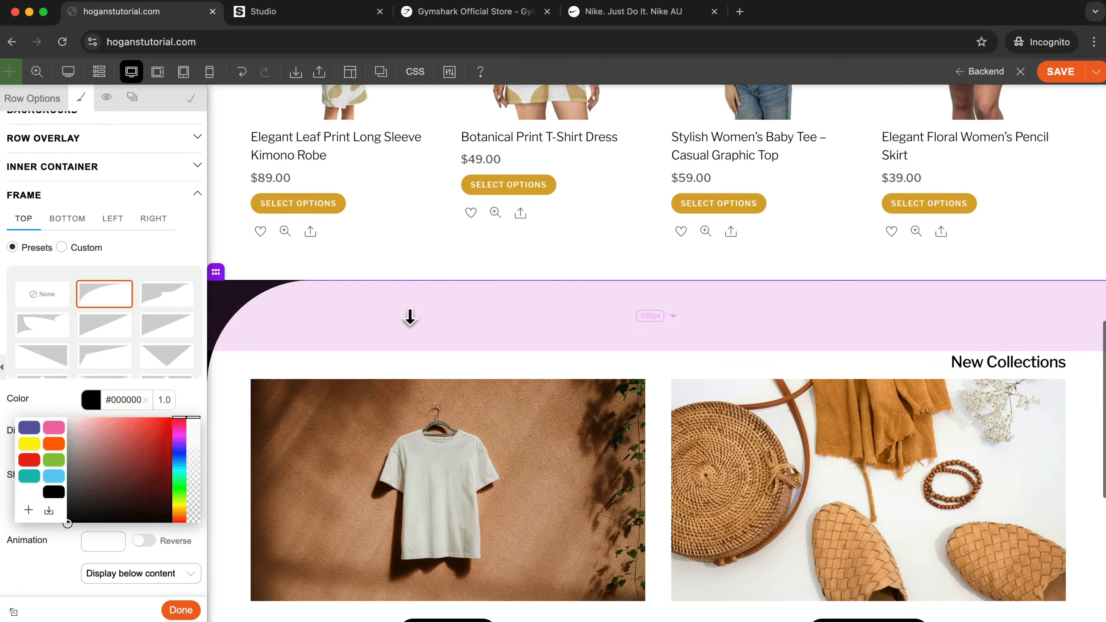
{"action": "scroll", "coordinate": [410, 316], "scroll_direction": "down", "scroll_amount": 5}
{"action": "scroll", "coordinate": [408, 316], "scroll_direction": "down", "scroll_amount": 5}
{"action": "left_click_drag", "start_coordinate": [69, 474], "coordinate": [40, 467]}
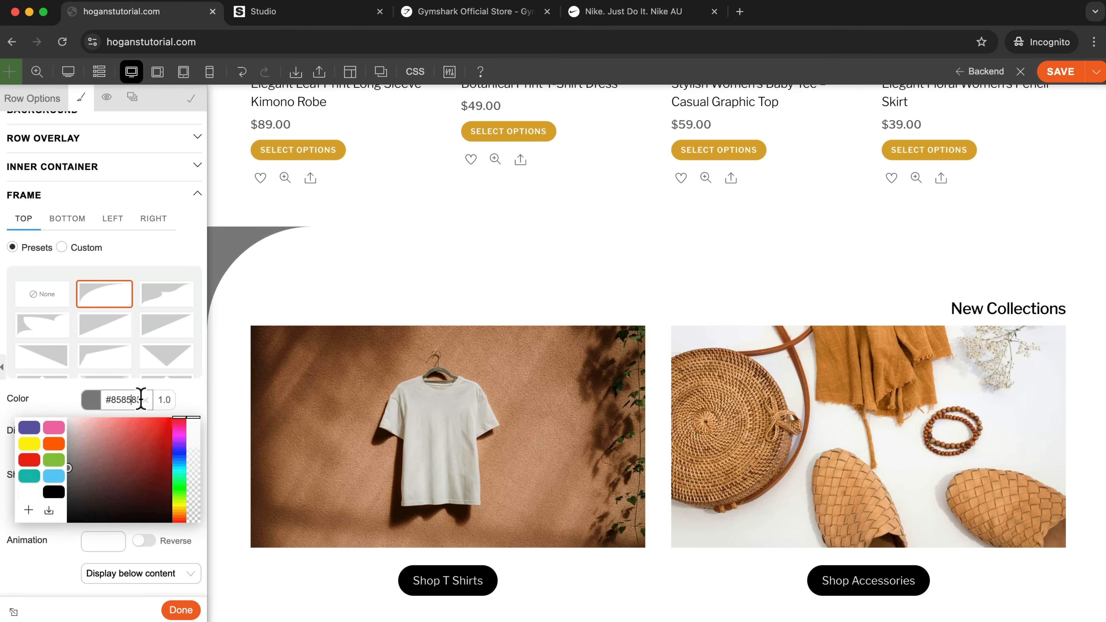
{"action": "type", "text": "888"}
{"action": "scroll", "coordinate": [884, 314], "scroll_direction": "down", "scroll_amount": 5}
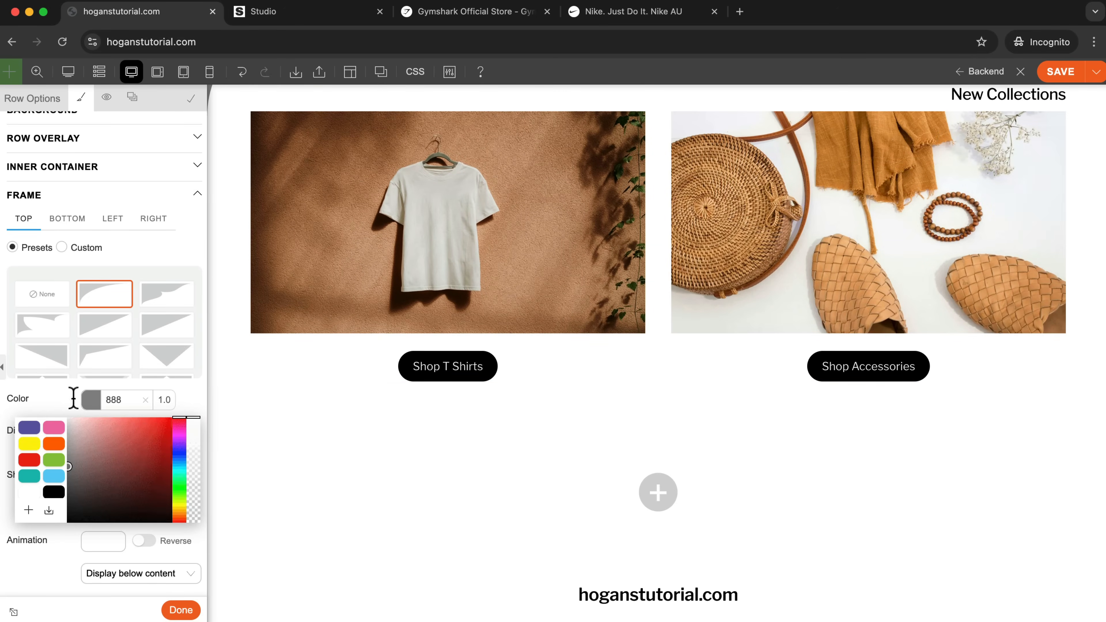
{"action": "left_click", "coordinate": [45, 403]}
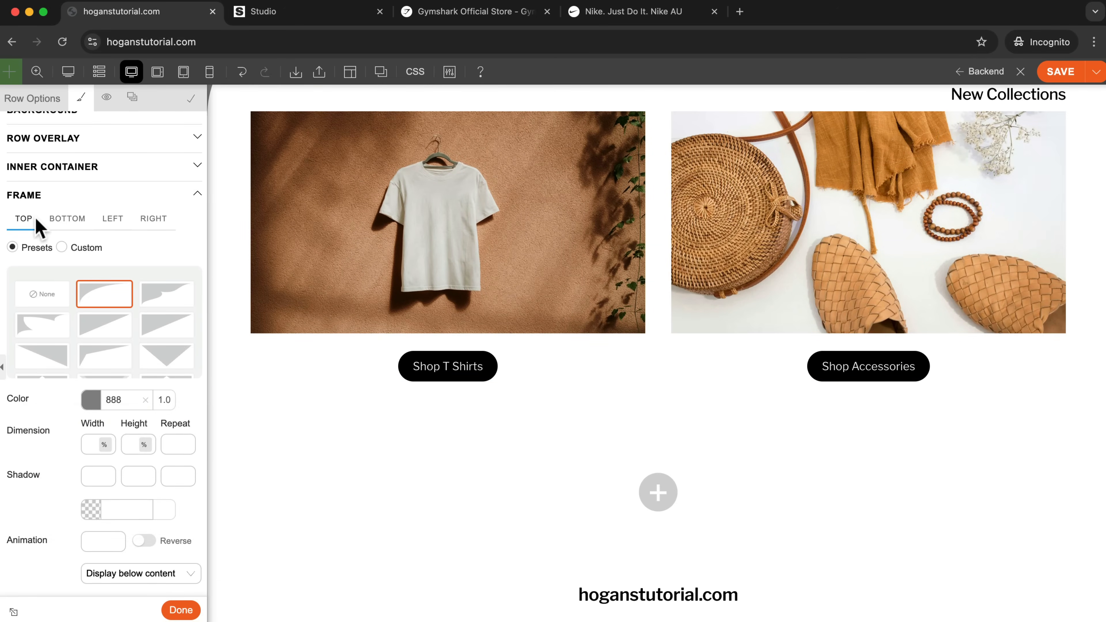
Try the Rounded Corners frame preset on the left side of the New Collections row.
{"action": "left_click", "coordinate": [65, 220]}
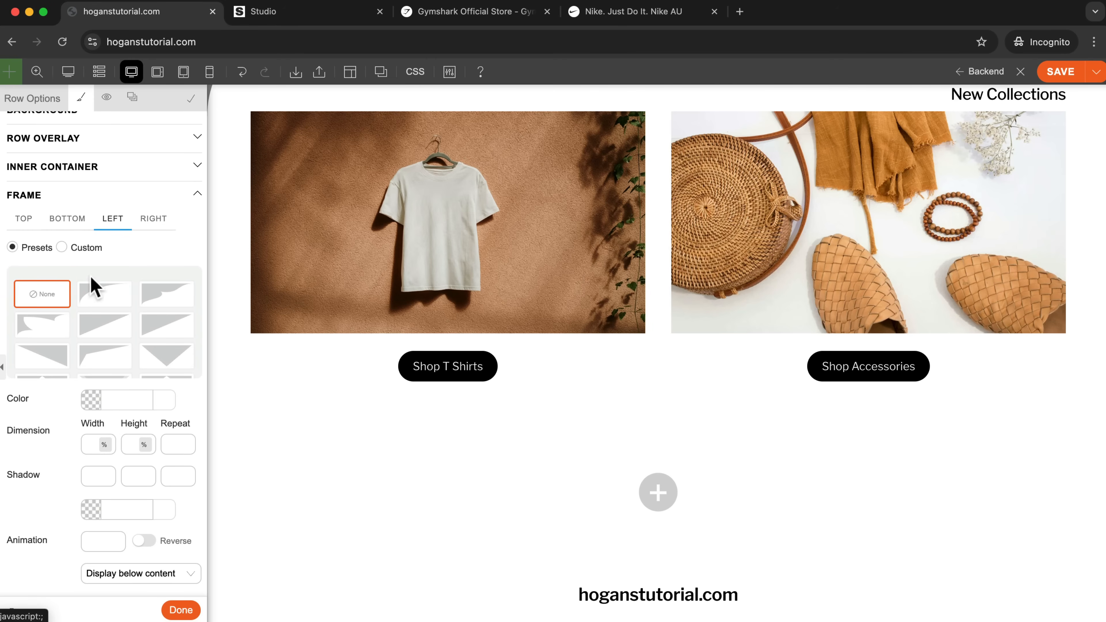
{"action": "left_click", "coordinate": [96, 307]}
{"action": "scroll", "coordinate": [105, 307], "scroll_direction": "up", "scroll_amount": 3}
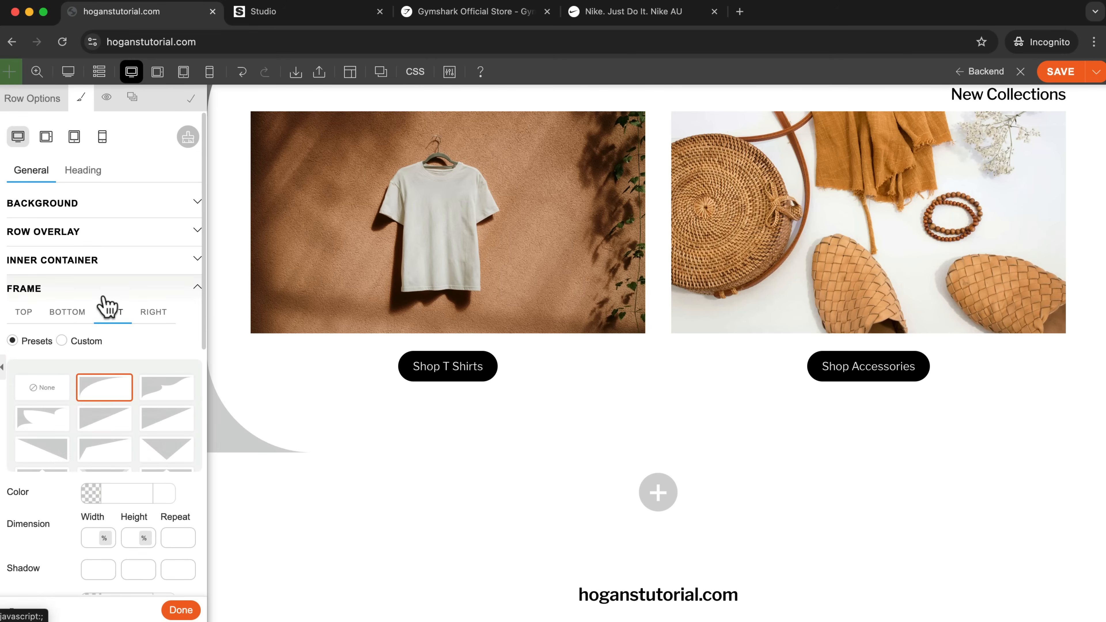
{"action": "scroll", "coordinate": [631, 255], "scroll_direction": "up", "scroll_amount": 5}
{"action": "scroll", "coordinate": [631, 257], "scroll_direction": "down", "scroll_amount": 5}
{"action": "scroll", "coordinate": [631, 257], "scroll_direction": "up", "scroll_amount": 2}
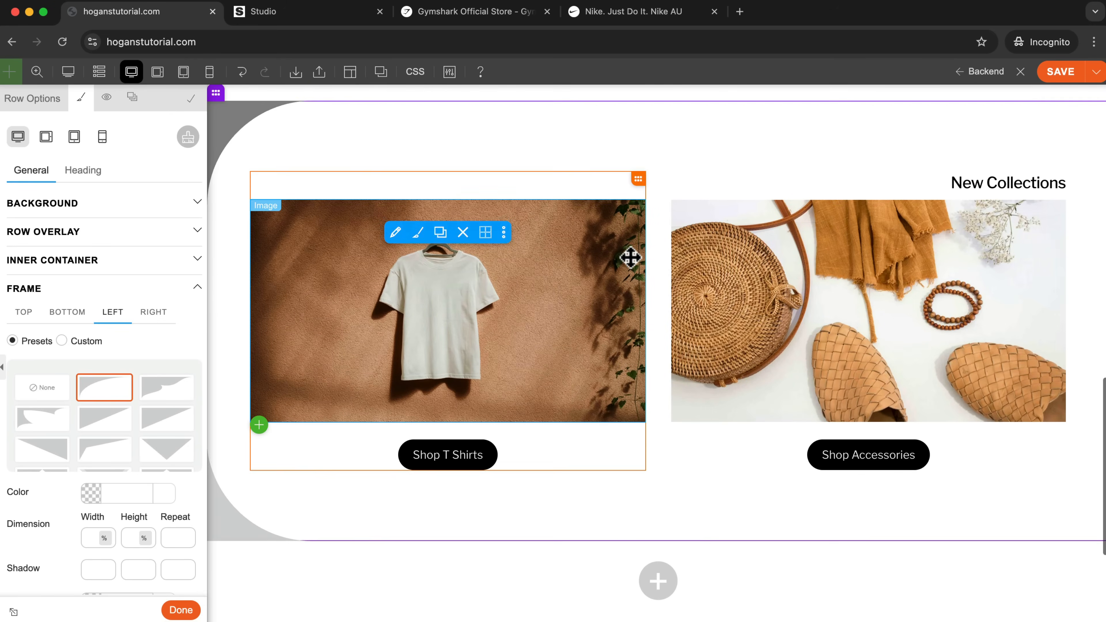
Apply the Rounded Corners preset to the row's bottom frame and reset its left frame to None.
{"action": "left_click", "coordinate": [76, 320]}
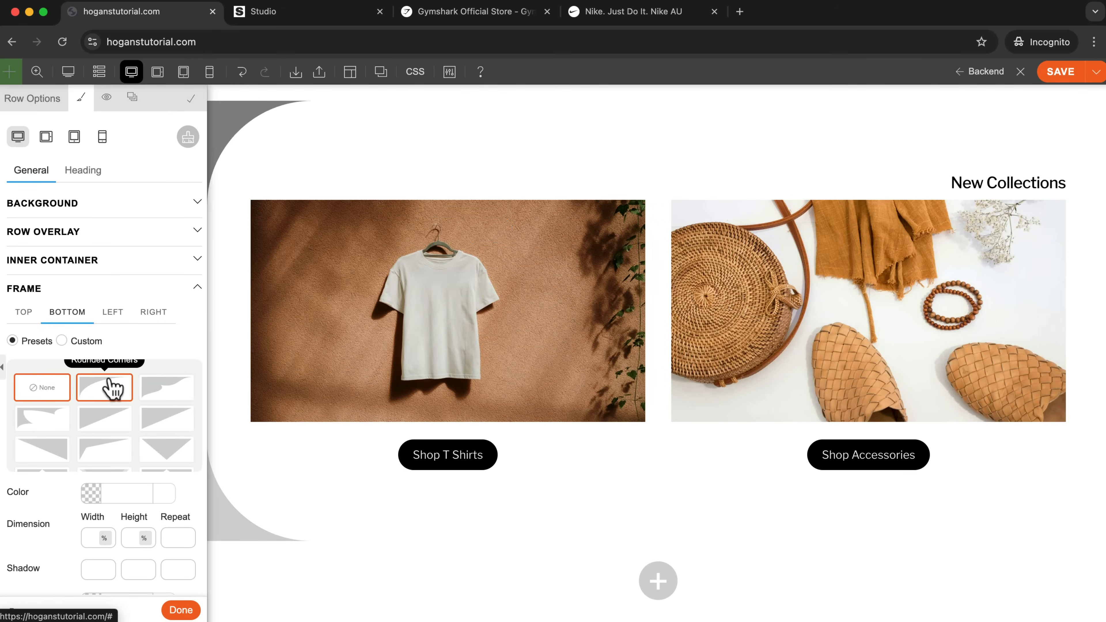
{"action": "left_click", "coordinate": [111, 394]}
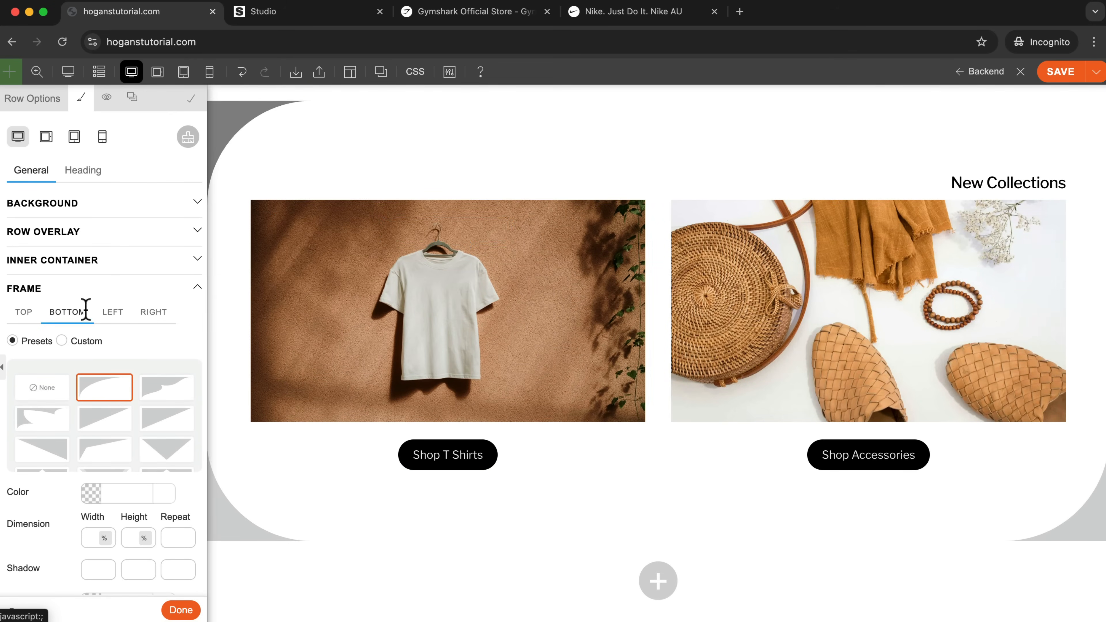
{"action": "left_click", "coordinate": [110, 312]}
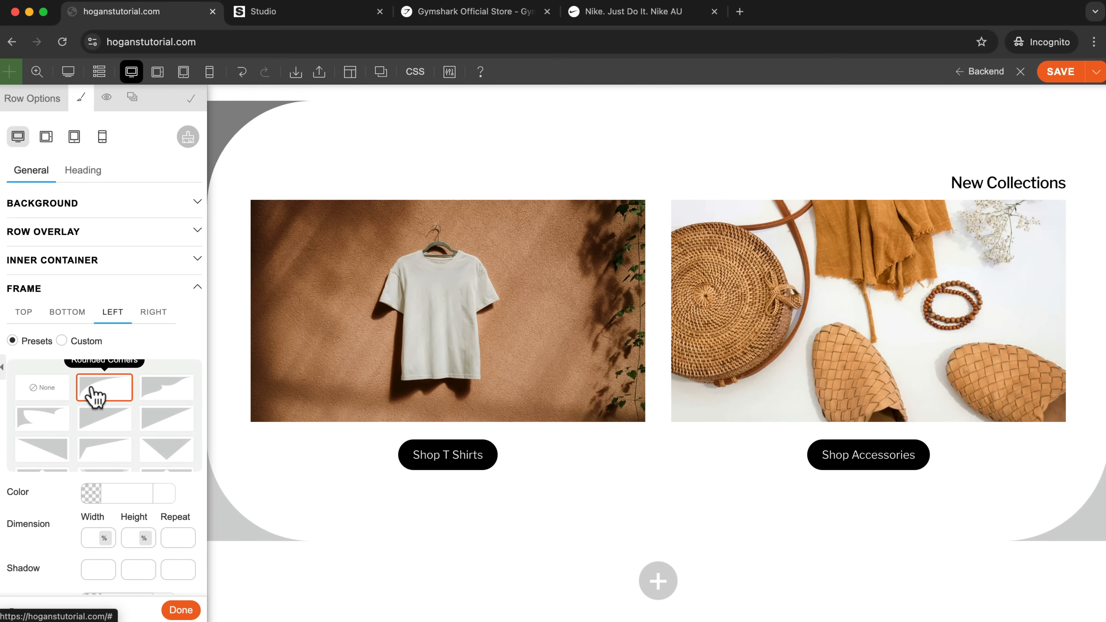
{"action": "left_click", "coordinate": [48, 390]}
{"action": "scroll", "coordinate": [654, 432], "scroll_direction": "up", "scroll_amount": 3}
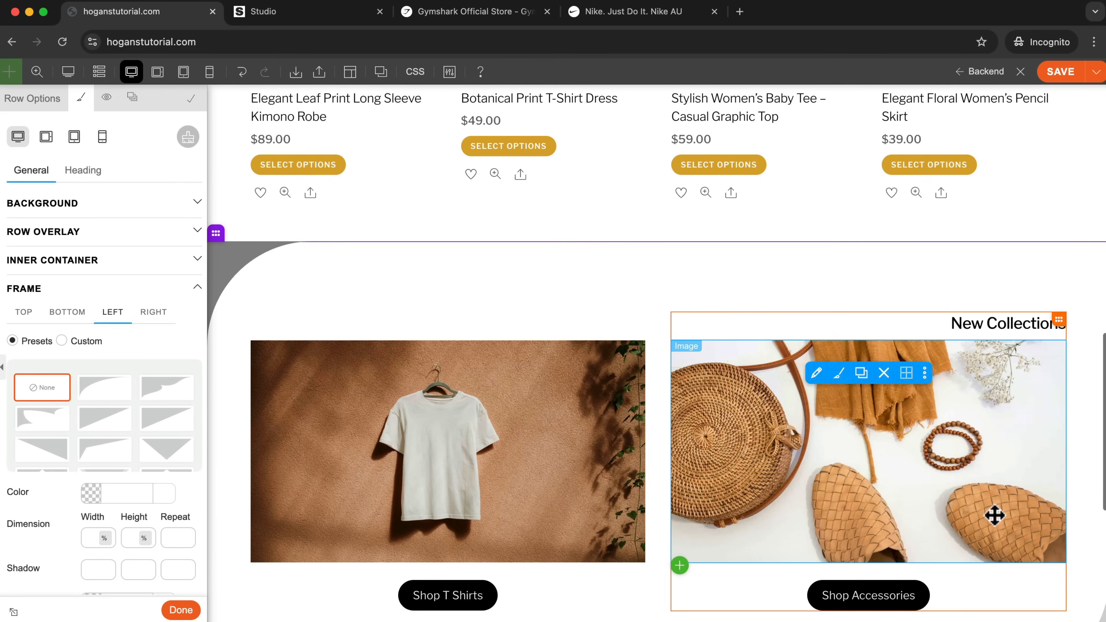
{"action": "scroll", "coordinate": [269, 299], "scroll_direction": "down", "scroll_amount": 6}
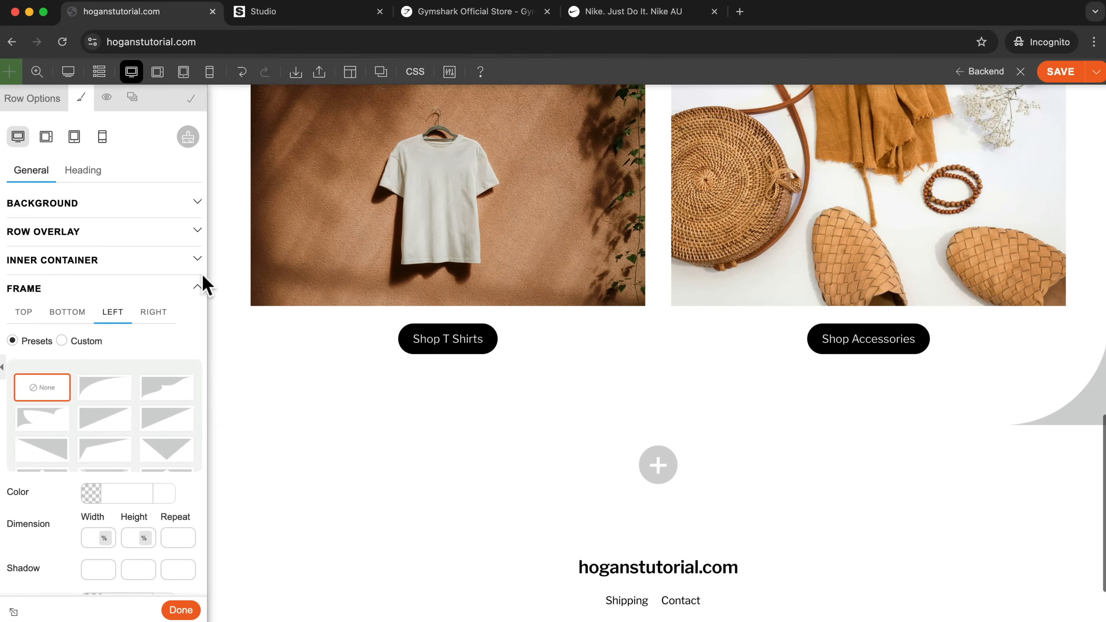
{"action": "scroll", "coordinate": [471, 291], "scroll_direction": "up", "scroll_amount": 3}
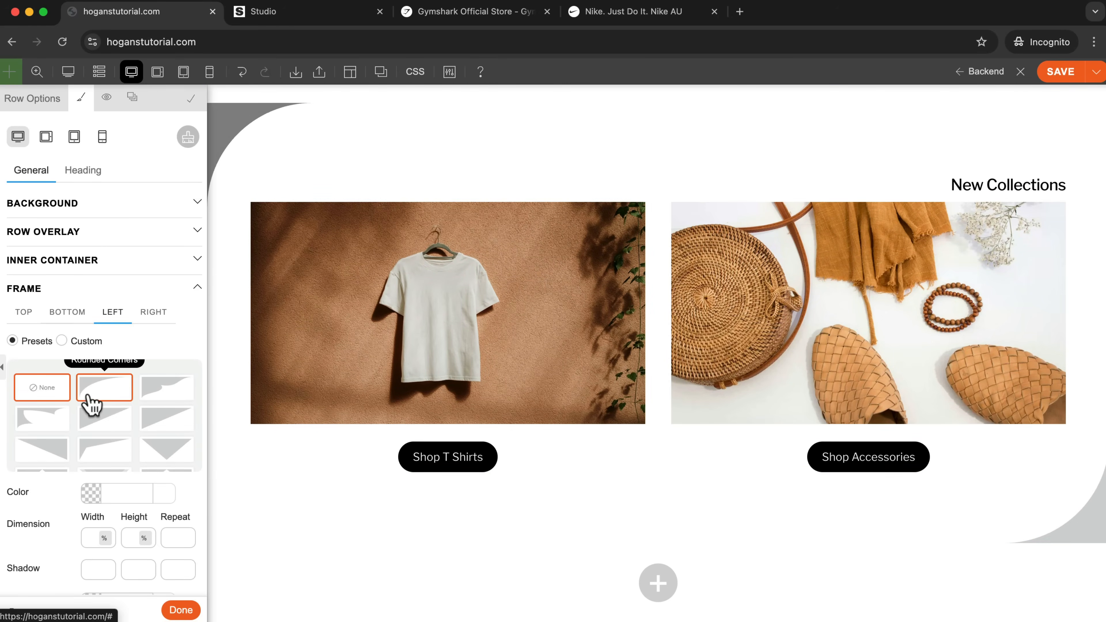
Set the left frame's color of the New Collections row to 888.
{"action": "scroll", "coordinate": [89, 403], "scroll_direction": "down", "scroll_amount": 3}
{"action": "left_click", "coordinate": [91, 492]}
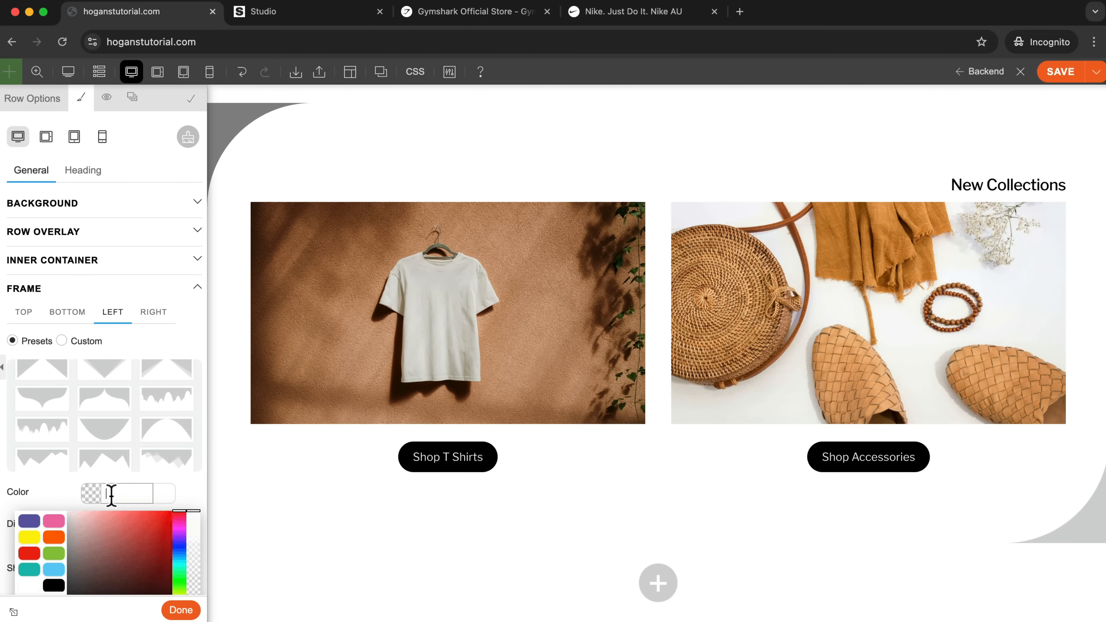
{"action": "left_click", "coordinate": [51, 482]}
{"action": "scroll", "coordinate": [659, 444], "scroll_direction": "up", "scroll_amount": 6}
{"action": "scroll", "coordinate": [659, 444], "scroll_direction": "down", "scroll_amount": 6}
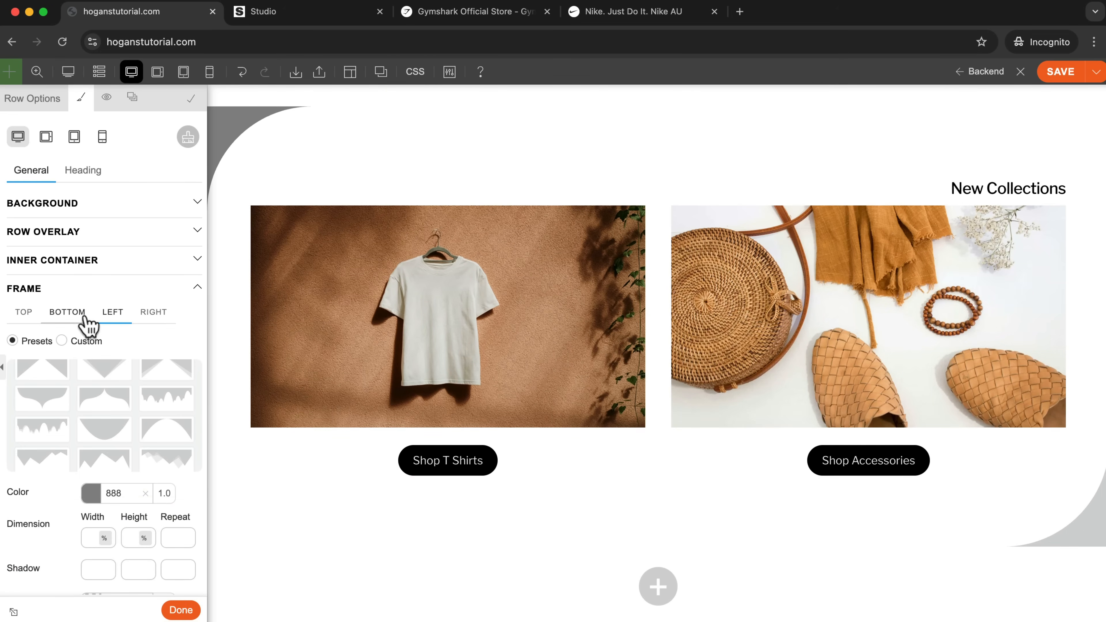
{"action": "scroll", "coordinate": [950, 457], "scroll_direction": "up", "scroll_amount": 1}
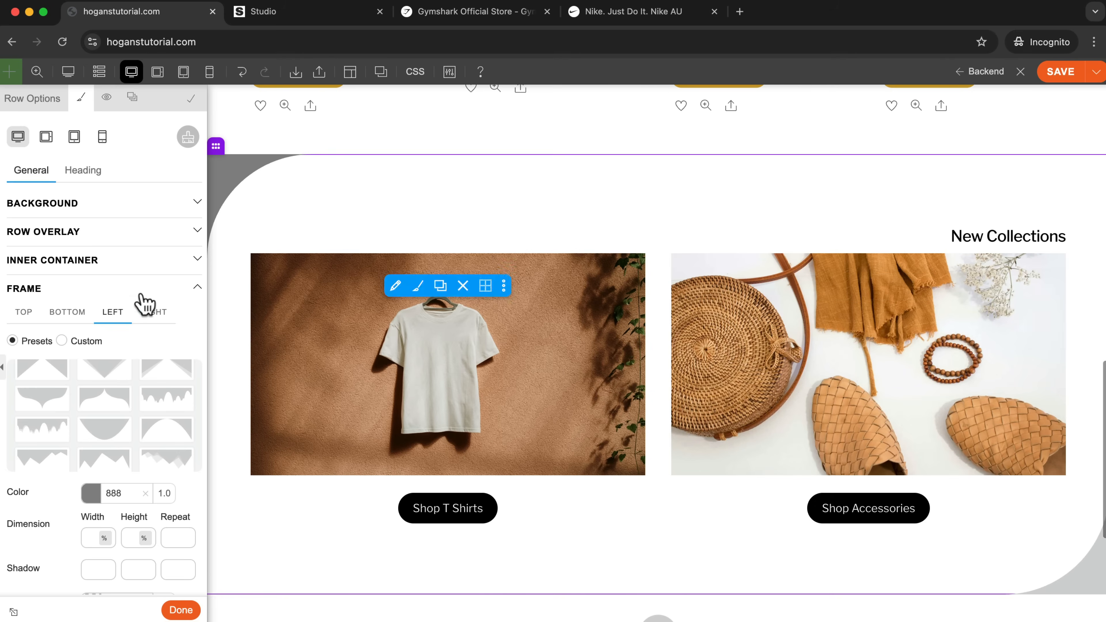
Set the color of the New Collections row's bottom Rounded Corners frame to 888.
{"action": "left_click", "coordinate": [63, 313]}
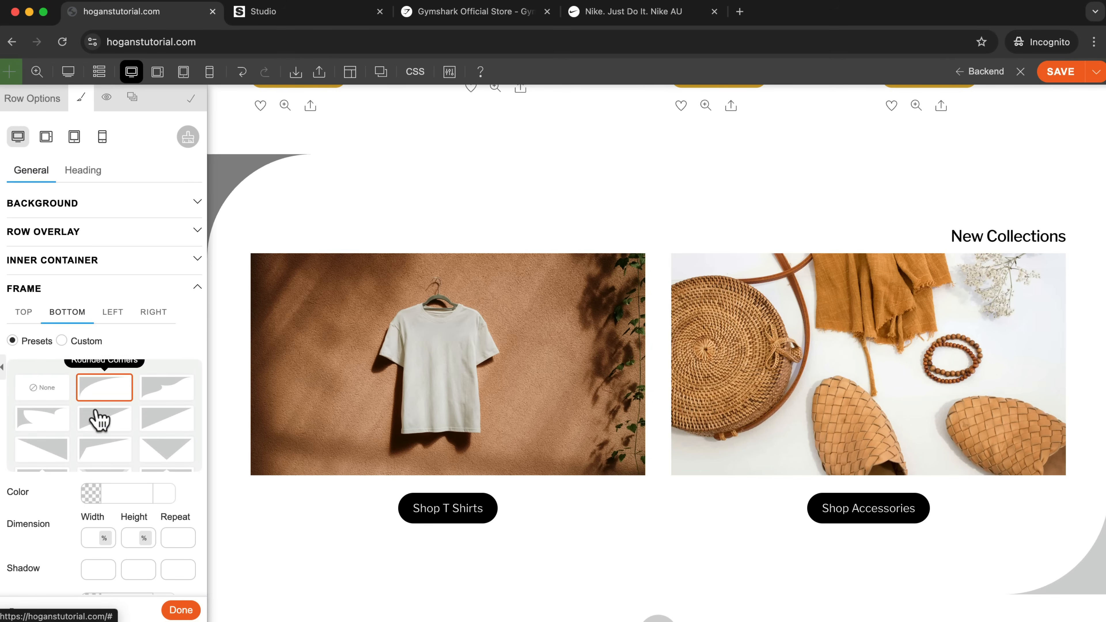
{"action": "scroll", "coordinate": [123, 501], "scroll_direction": "down", "scroll_amount": 3}
{"action": "left_click", "coordinate": [115, 494]}
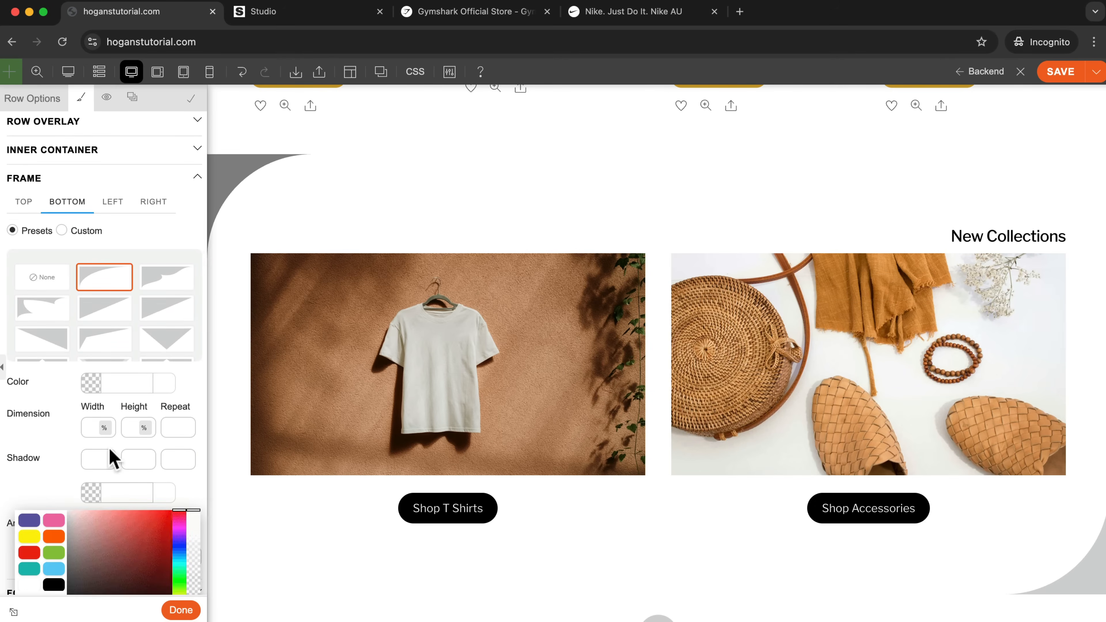
{"action": "left_click", "coordinate": [120, 382]}
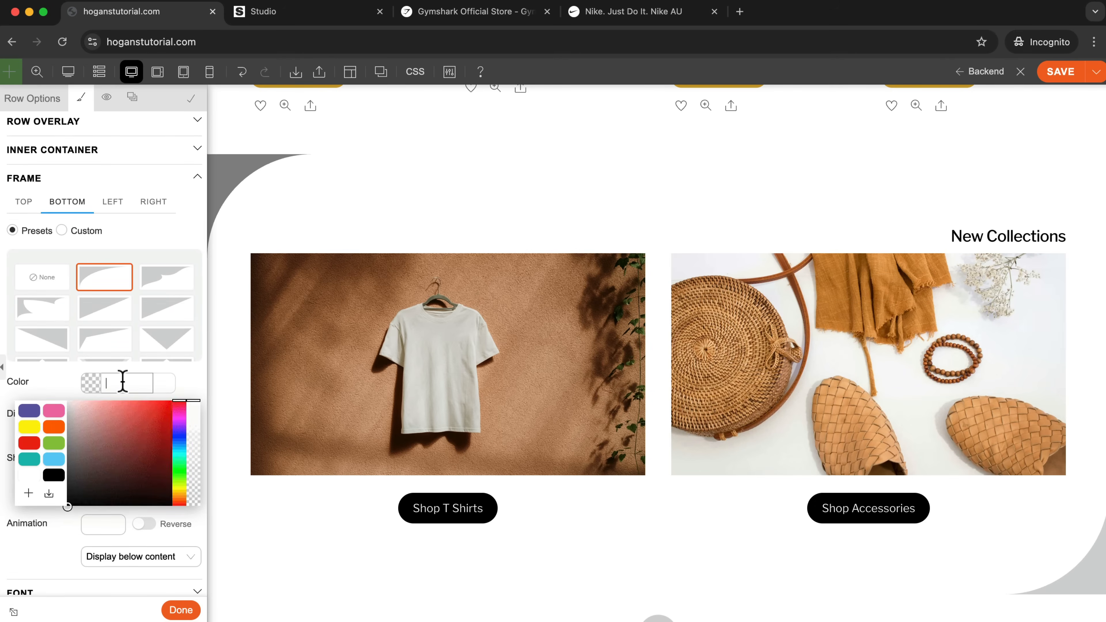
{"action": "type", "text": "888"}
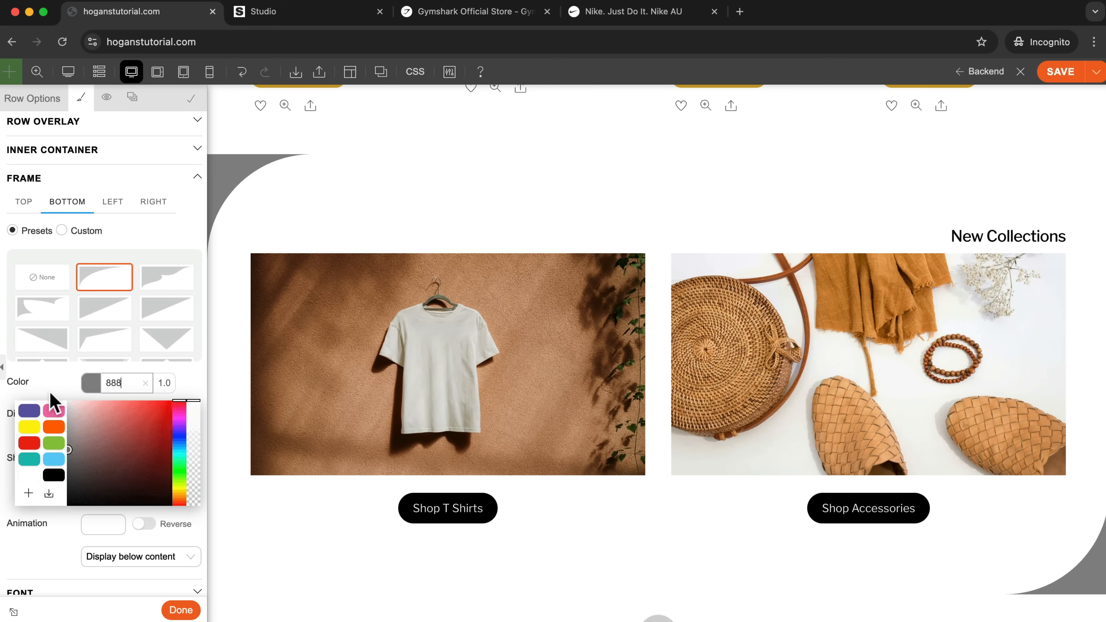
{"action": "left_click", "coordinate": [54, 395]}
Open the New Collections text module for editing and set its Heading 3 font size to 36 px.
{"action": "left_click", "coordinate": [817, 262]}
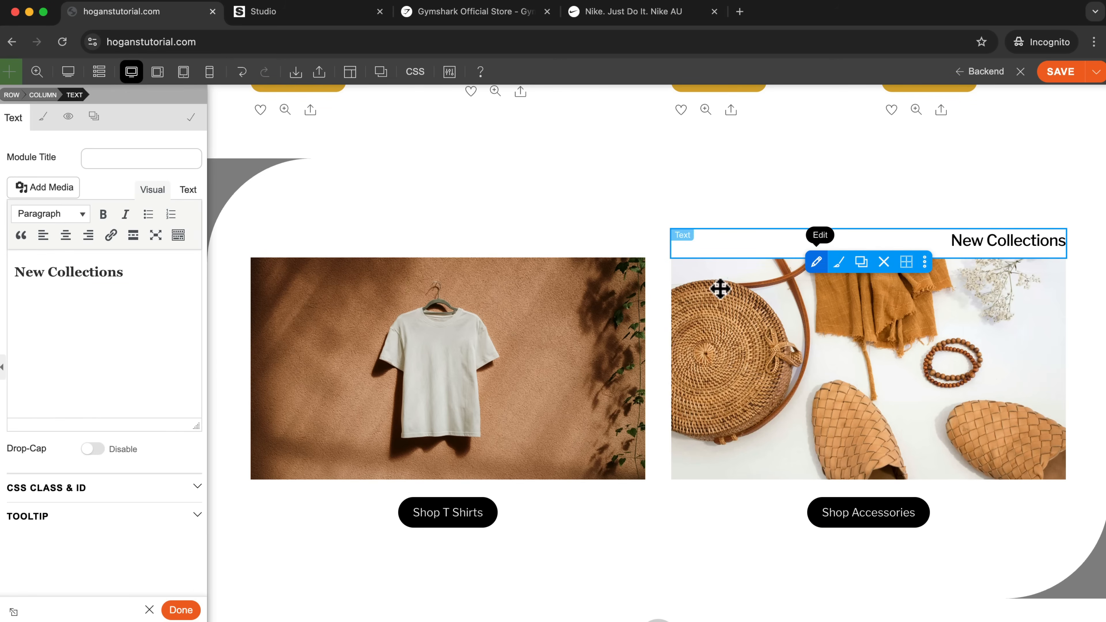
{"action": "left_click_drag", "start_coordinate": [156, 275], "coordinate": [3, 273]}
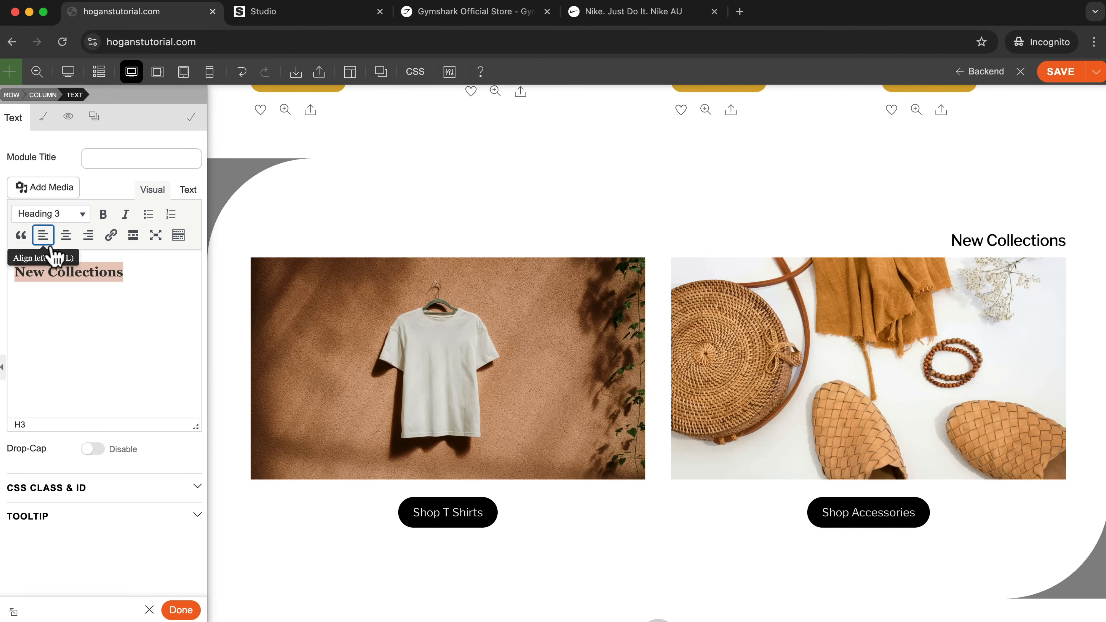
{"action": "left_click", "coordinate": [43, 115]}
{"action": "left_click", "coordinate": [12, 198]}
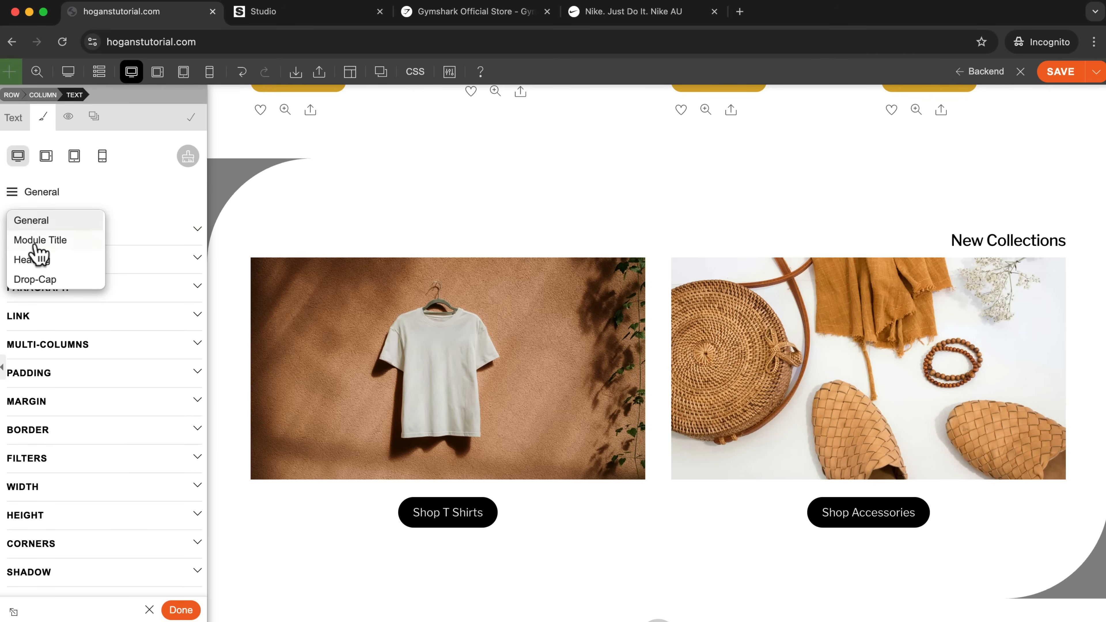
{"action": "left_click", "coordinate": [31, 261]}
{"action": "left_click", "coordinate": [52, 288]}
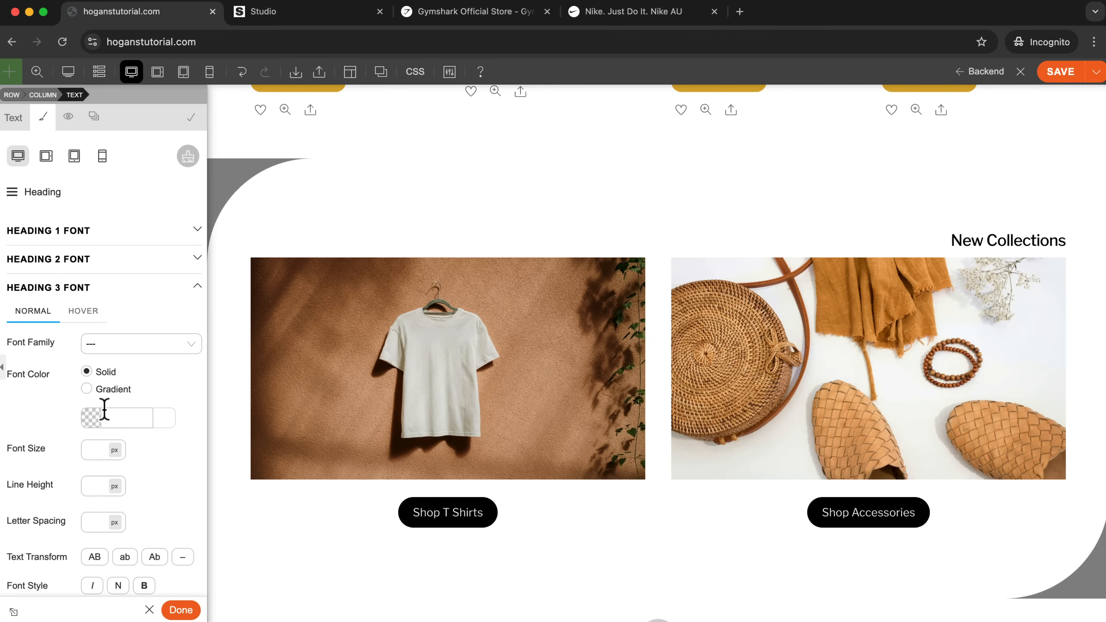
{"action": "left_click", "coordinate": [93, 448]}
{"action": "type", "text": "36"}
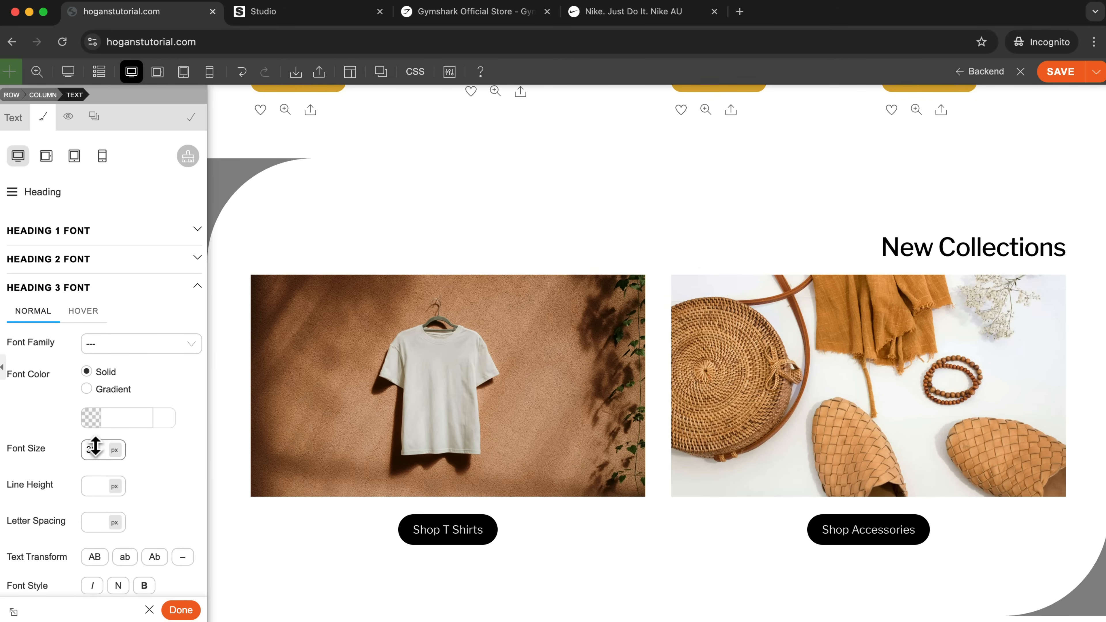
{"action": "scroll", "coordinate": [562, 431], "scroll_direction": "up", "scroll_amount": 10}
{"action": "scroll", "coordinate": [563, 431], "scroll_direction": "down", "scroll_amount": 5}
Try 24 px and settle on 32 px as the New Collections heading's font size.
{"action": "key", "text": "BackSpace"}
{"action": "key", "text": "BackSpace"}
{"action": "type", "text": "24"}
{"action": "key", "text": "BackSpace"}
{"action": "key", "text": "BackSpace"}
{"action": "type", "text": "32"}
{"action": "scroll", "coordinate": [301, 474], "scroll_direction": "up", "scroll_amount": 8}
{"action": "scroll", "coordinate": [302, 475], "scroll_direction": "down", "scroll_amount": 5}
{"action": "scroll", "coordinate": [302, 476], "scroll_direction": "up", "scroll_amount": 1}
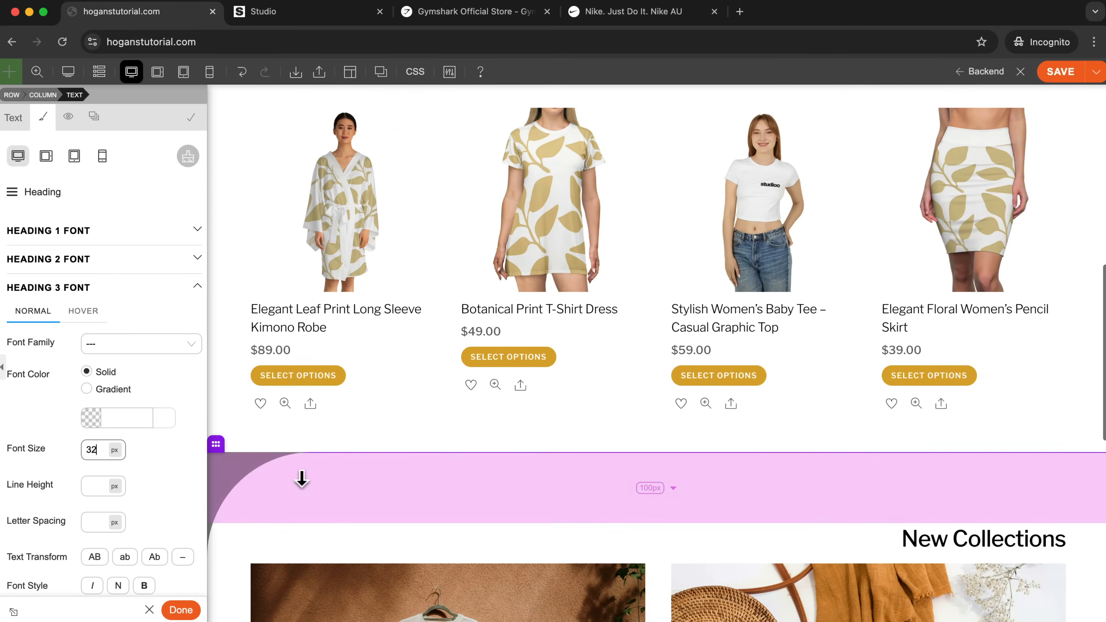
{"action": "scroll", "coordinate": [302, 477], "scroll_direction": "down", "scroll_amount": 4}
Open the Top Selling text module for editing and set its Heading 2 font size to 36 px.
{"action": "scroll", "coordinate": [302, 476], "scroll_direction": "up", "scroll_amount": 4}
{"action": "scroll", "coordinate": [301, 476], "scroll_direction": "up", "scroll_amount": 5}
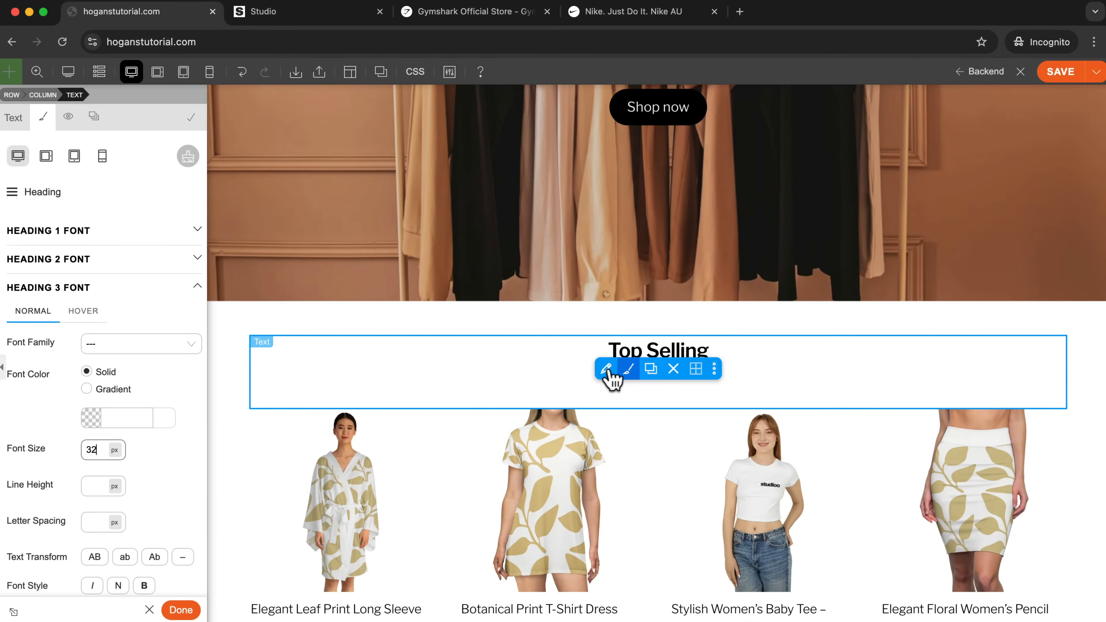
{"action": "left_click", "coordinate": [605, 368]}
{"action": "left_click_drag", "start_coordinate": [112, 276], "coordinate": [15, 277]}
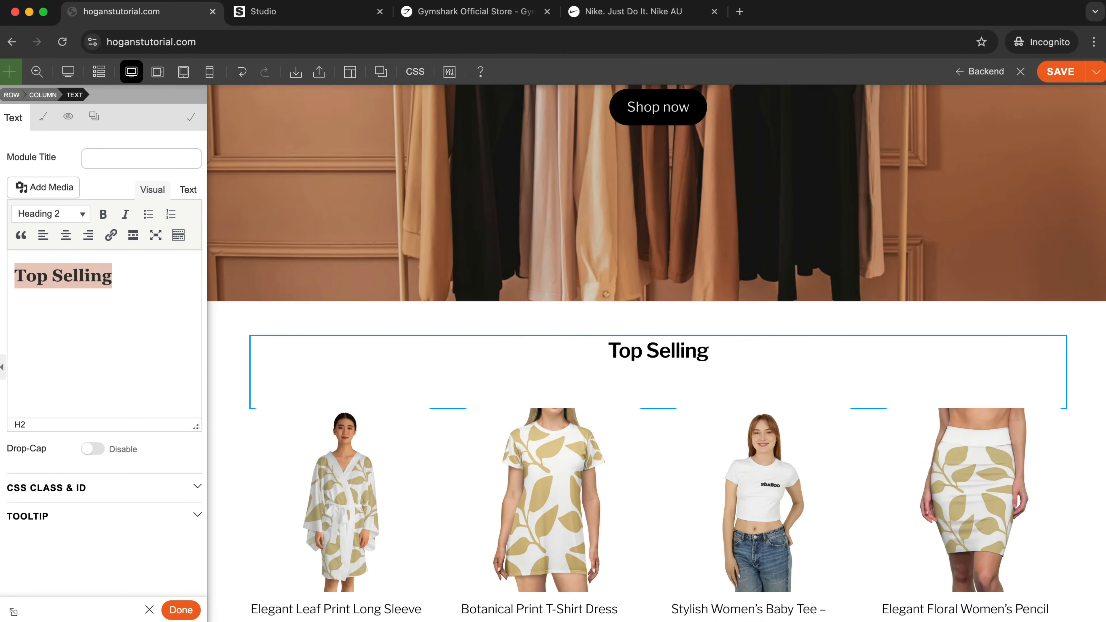
{"action": "left_click", "coordinate": [48, 126]}
{"action": "left_click", "coordinate": [14, 192]}
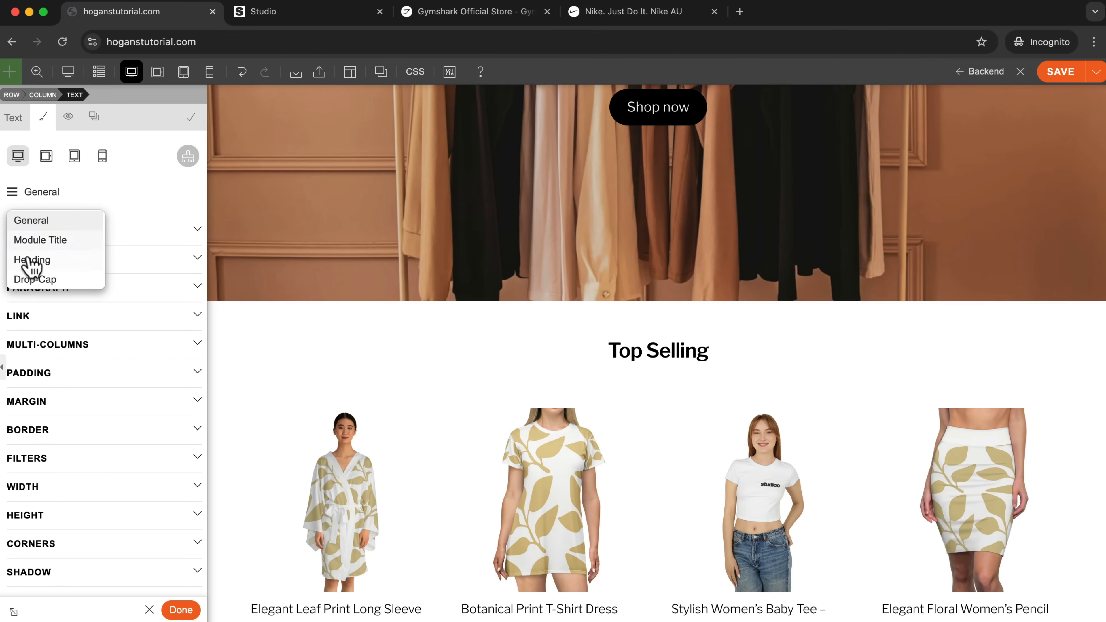
{"action": "left_click", "coordinate": [29, 260]}
{"action": "left_click", "coordinate": [55, 264]}
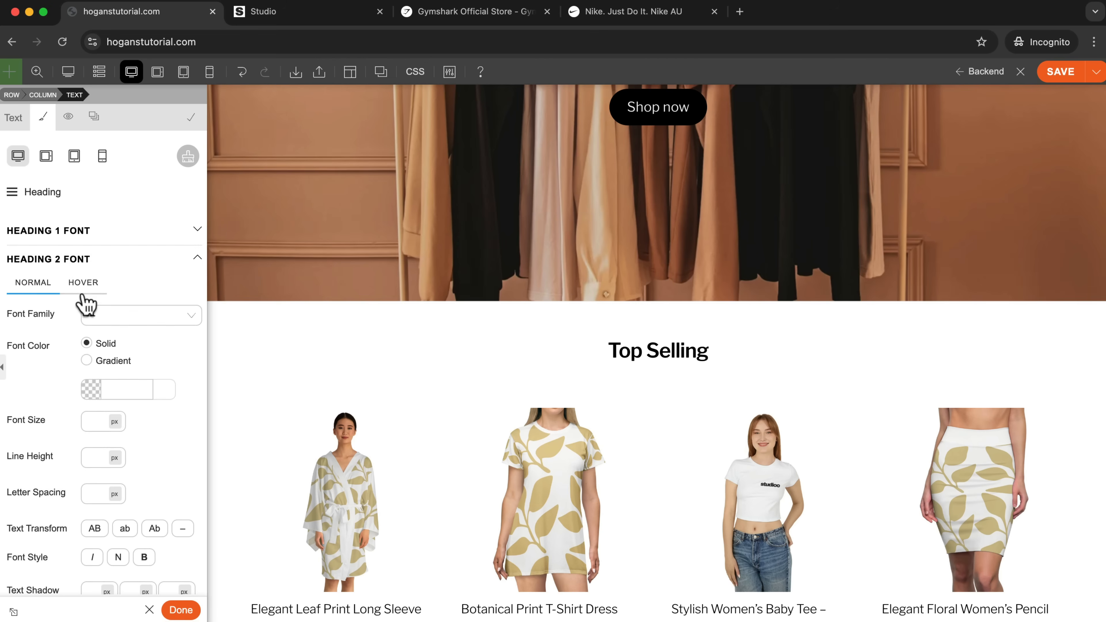
{"action": "left_click", "coordinate": [94, 420]}
{"action": "type", "text": "1"}
{"action": "key", "text": "BackSpace"}
{"action": "type", "text": "36"}
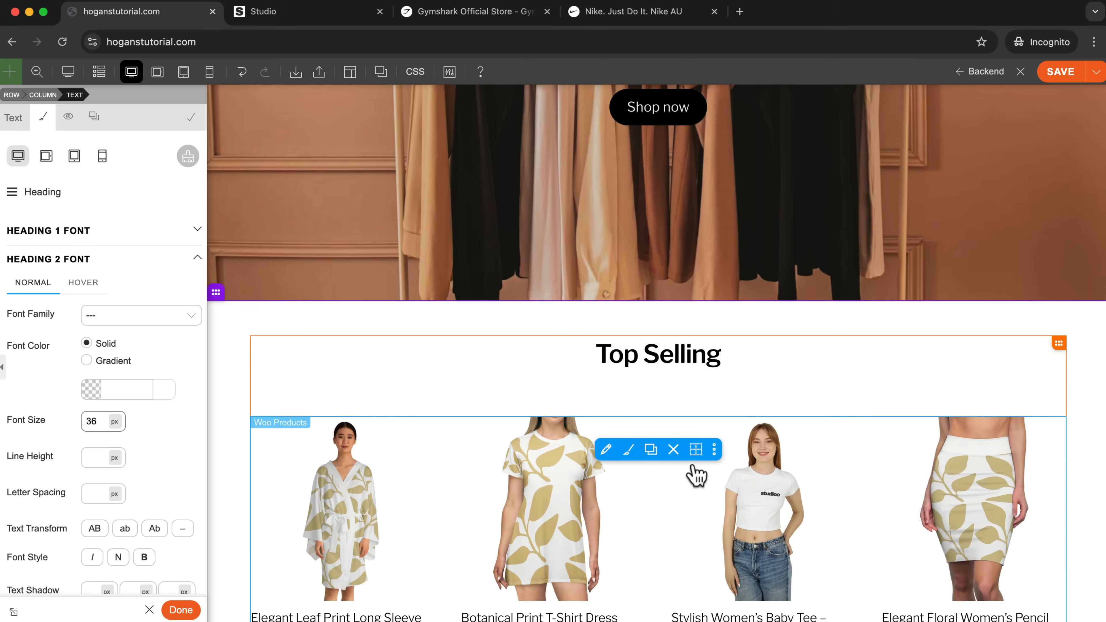
Review the Top Selling and New Collections sections, then view the whole page at 50% zoom.
{"action": "scroll", "coordinate": [695, 473], "scroll_direction": "down", "scroll_amount": 5}
{"action": "scroll", "coordinate": [695, 468], "scroll_direction": "up", "scroll_amount": 10}
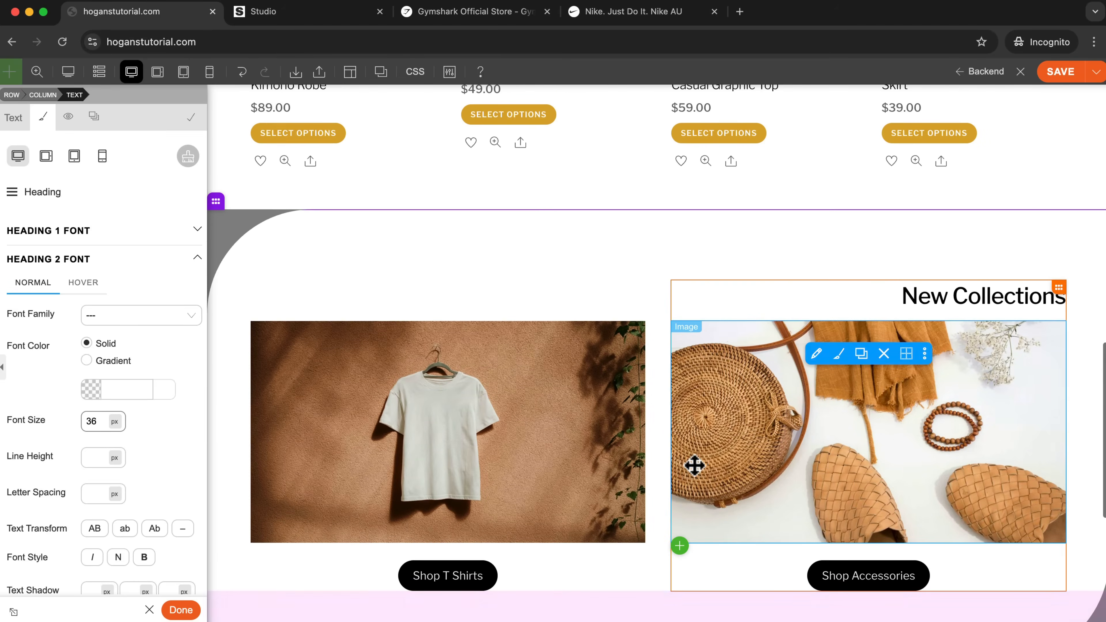
{"action": "scroll", "coordinate": [696, 474], "scroll_direction": "down", "scroll_amount": 4}
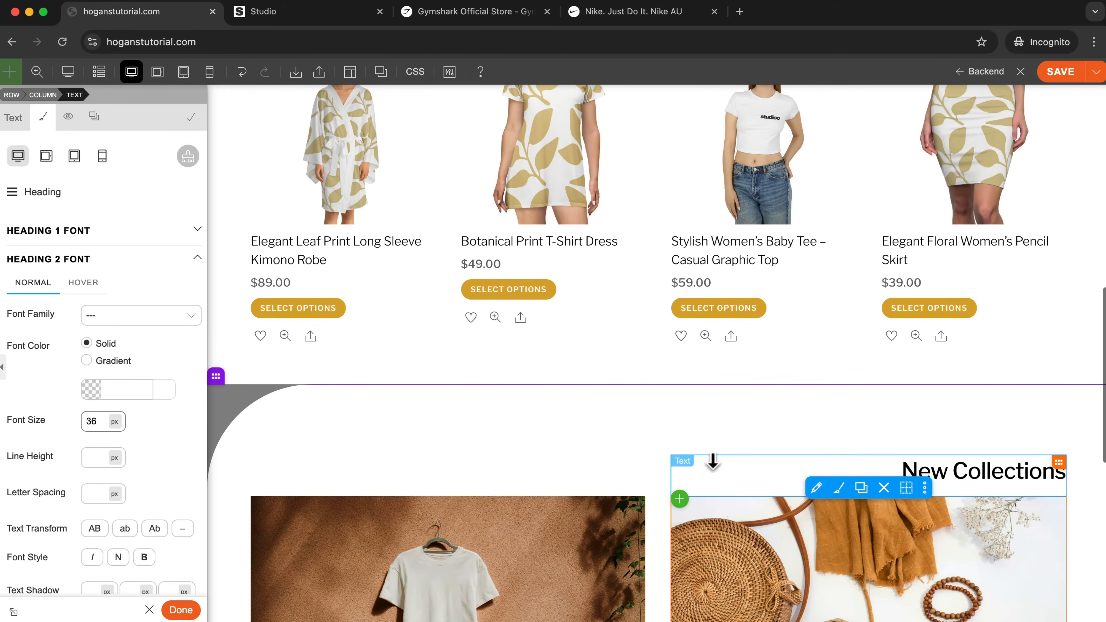
{"action": "left_click", "coordinate": [36, 74]}
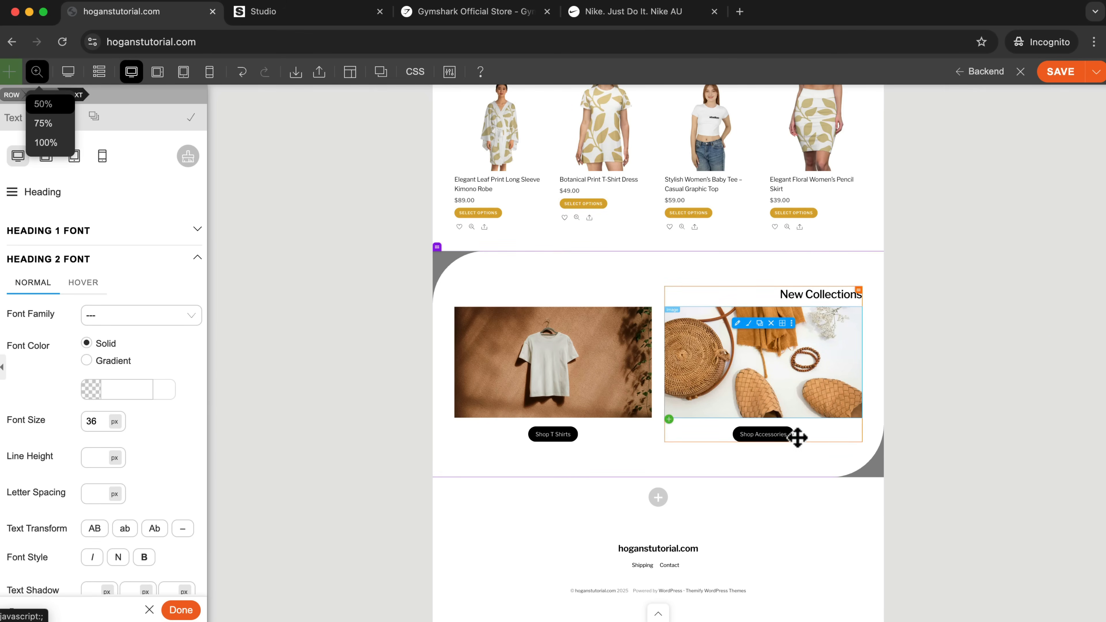
Save the page and check how Nike's home page overlays buttons on its category images.
{"action": "left_click", "coordinate": [1068, 78]}
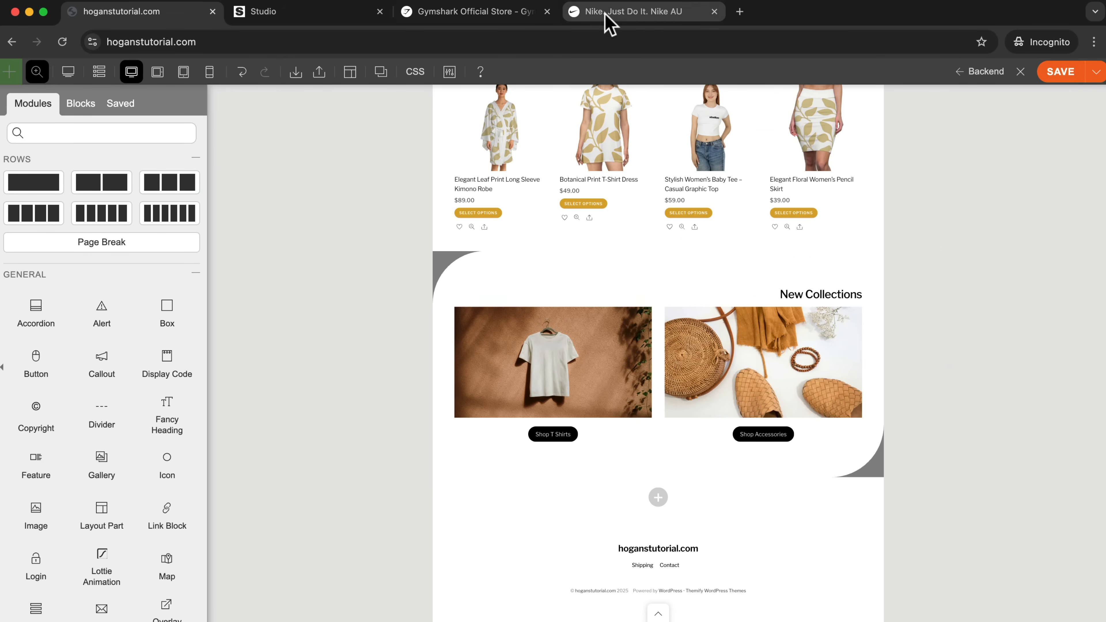
{"action": "left_click", "coordinate": [609, 17]}
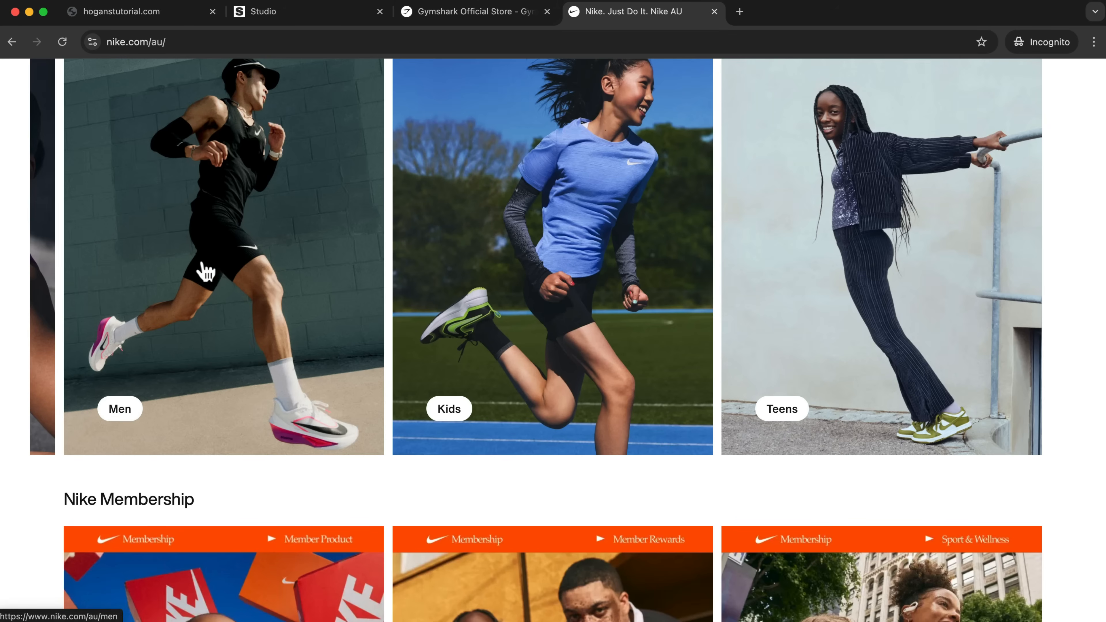
{"action": "left_click", "coordinate": [144, 12]}
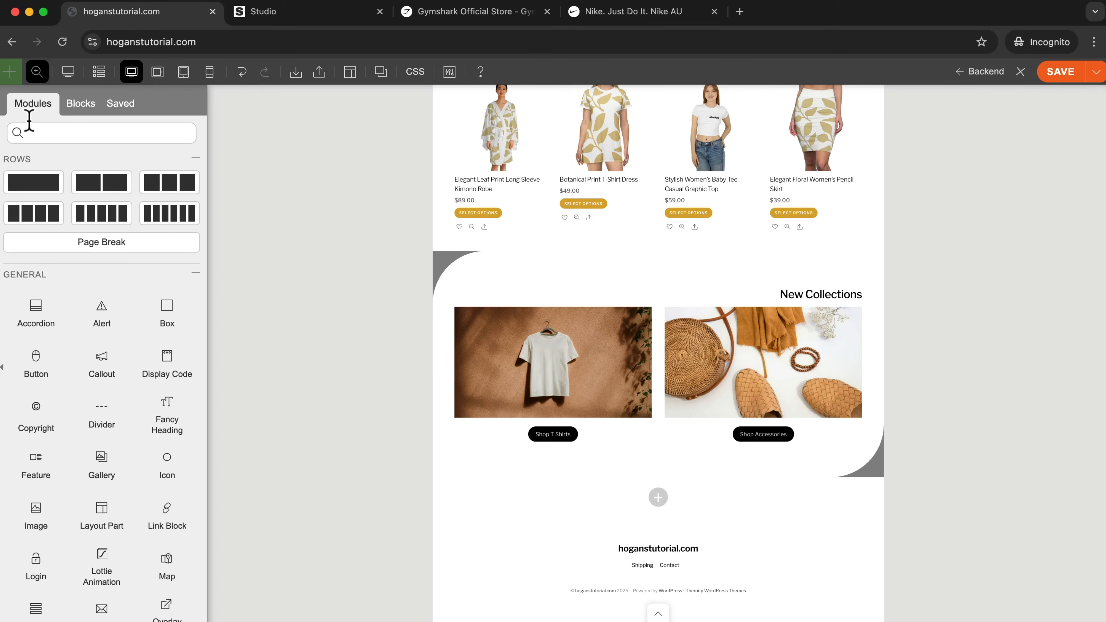
Return the page to full zoom and add a two-column row below the New Collections section.
{"action": "left_click", "coordinate": [37, 78]}
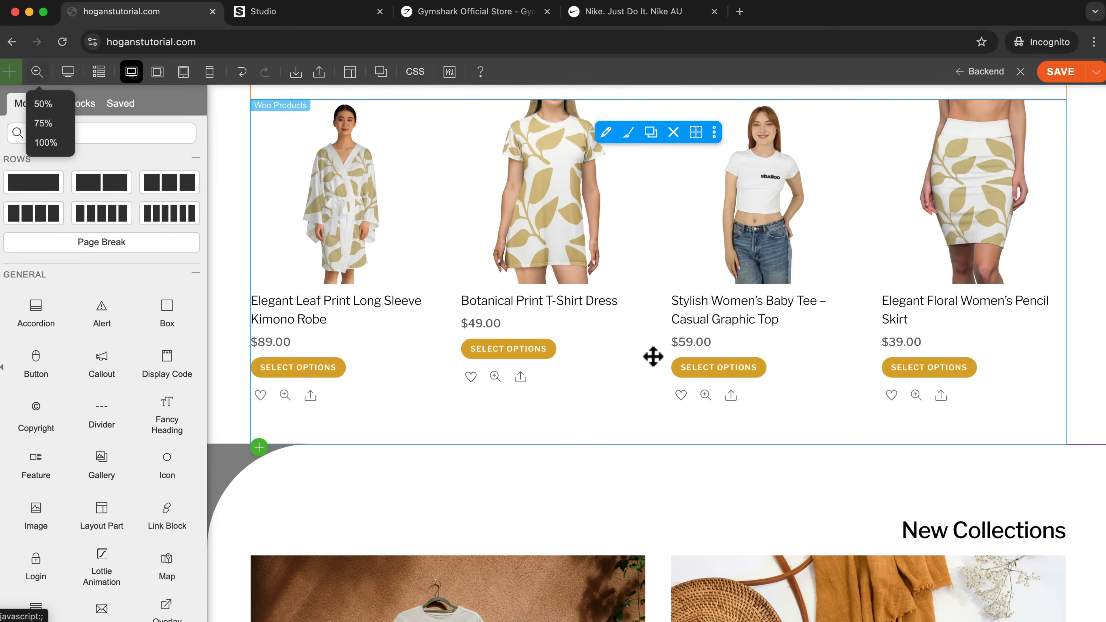
{"action": "scroll", "coordinate": [652, 358], "scroll_direction": "down", "scroll_amount": 8}
{"action": "scroll", "coordinate": [649, 358], "scroll_direction": "down", "scroll_amount": 2}
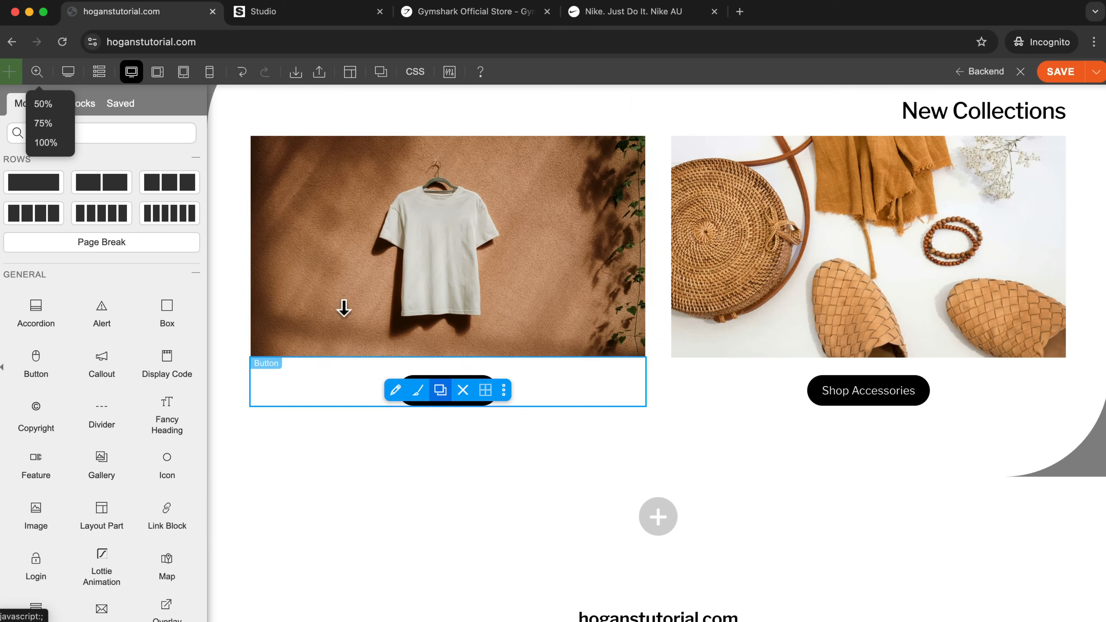
{"action": "scroll", "coordinate": [630, 435], "scroll_direction": "down", "scroll_amount": 3}
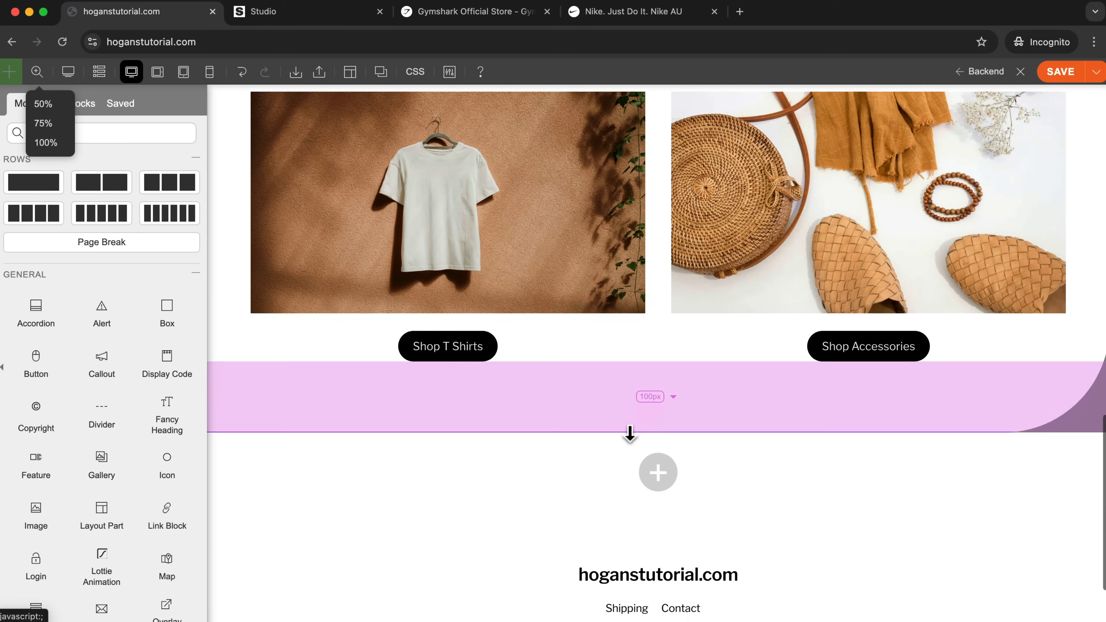
{"action": "scroll", "coordinate": [642, 425], "scroll_direction": "up", "scroll_amount": 2}
{"action": "scroll", "coordinate": [643, 414], "scroll_direction": "down", "scroll_amount": 3}
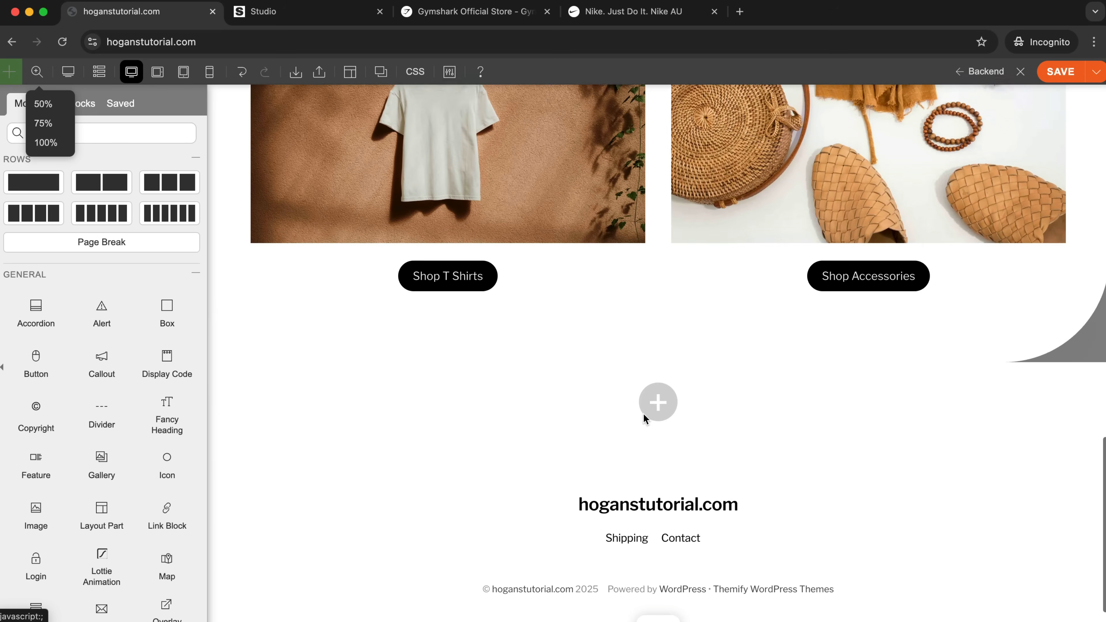
{"action": "left_click", "coordinate": [658, 389]}
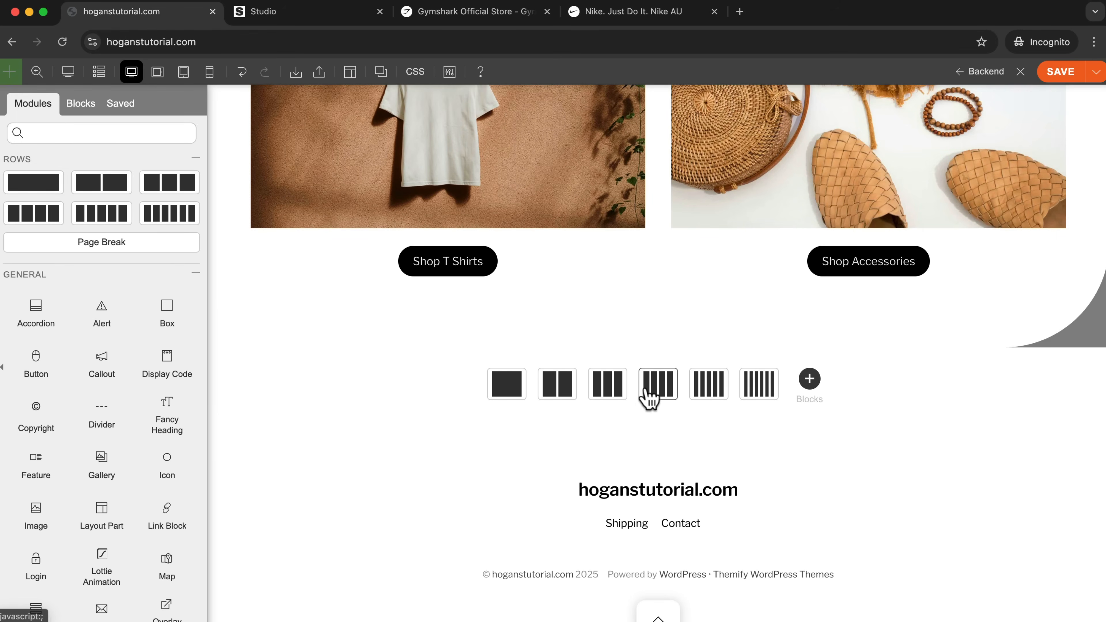
{"action": "left_click", "coordinate": [560, 391]}
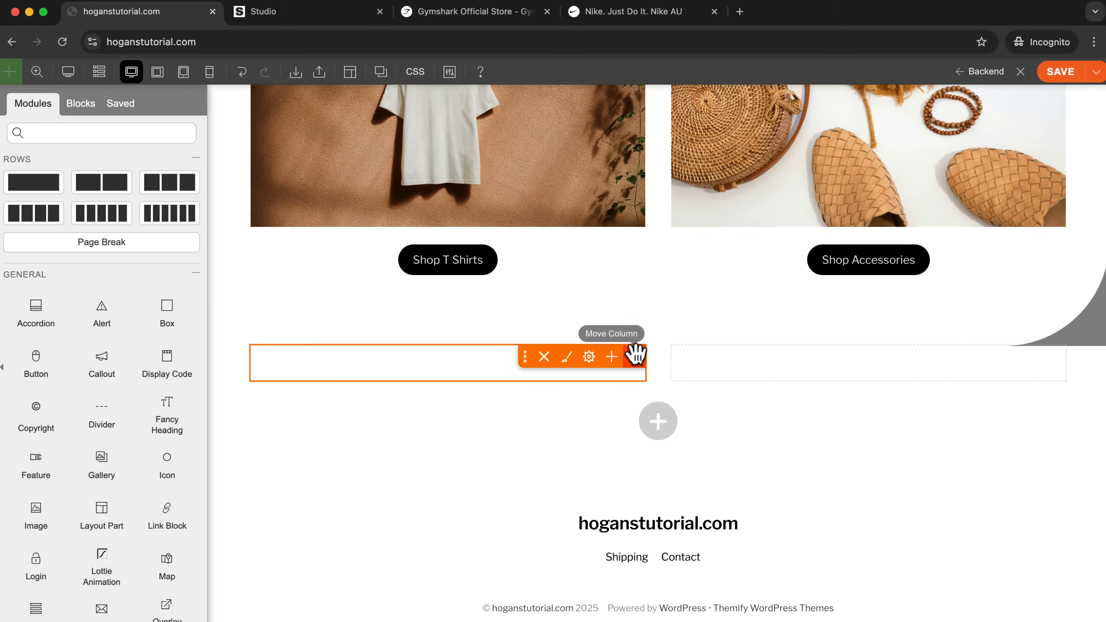
Give the new row's left column the hanging T-shirt photo from the media library as its background image, in Fullcover mode.
{"action": "mouse_move", "coordinate": [638, 354]}
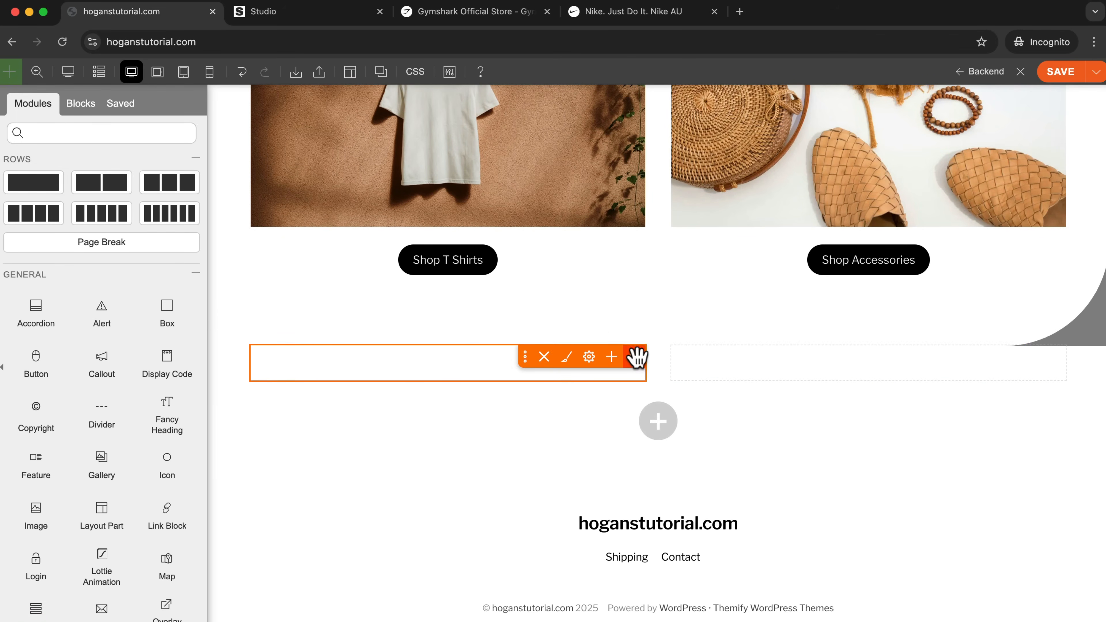
{"action": "left_click", "coordinate": [567, 357]}
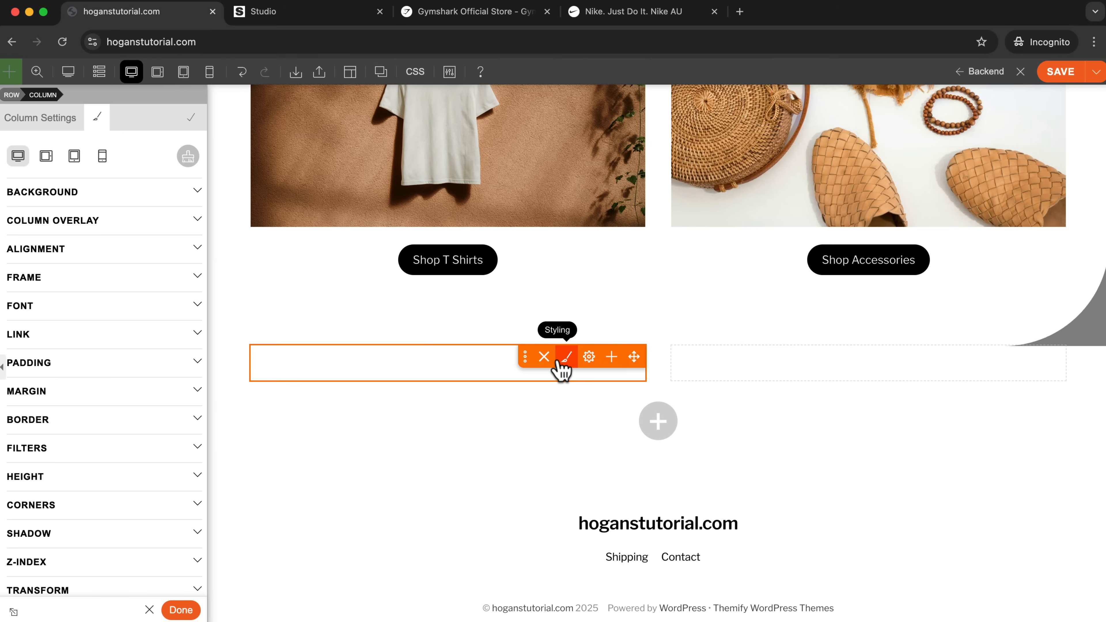
{"action": "left_click", "coordinate": [44, 194]}
{"action": "left_click", "coordinate": [86, 284]}
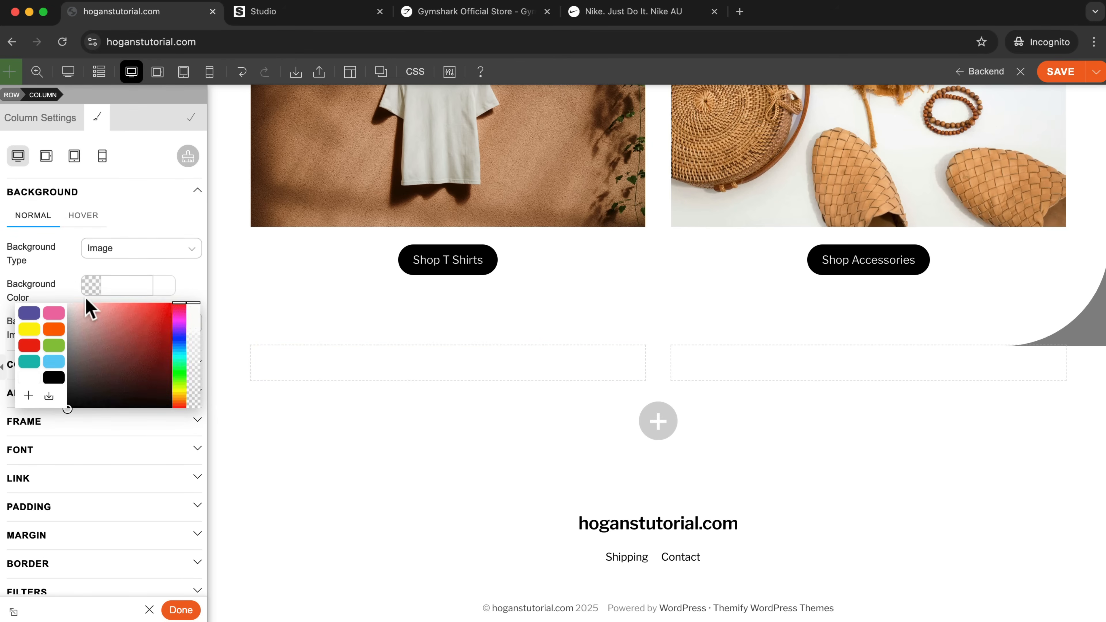
{"action": "left_click", "coordinate": [70, 264]}
{"action": "left_click", "coordinate": [90, 324]}
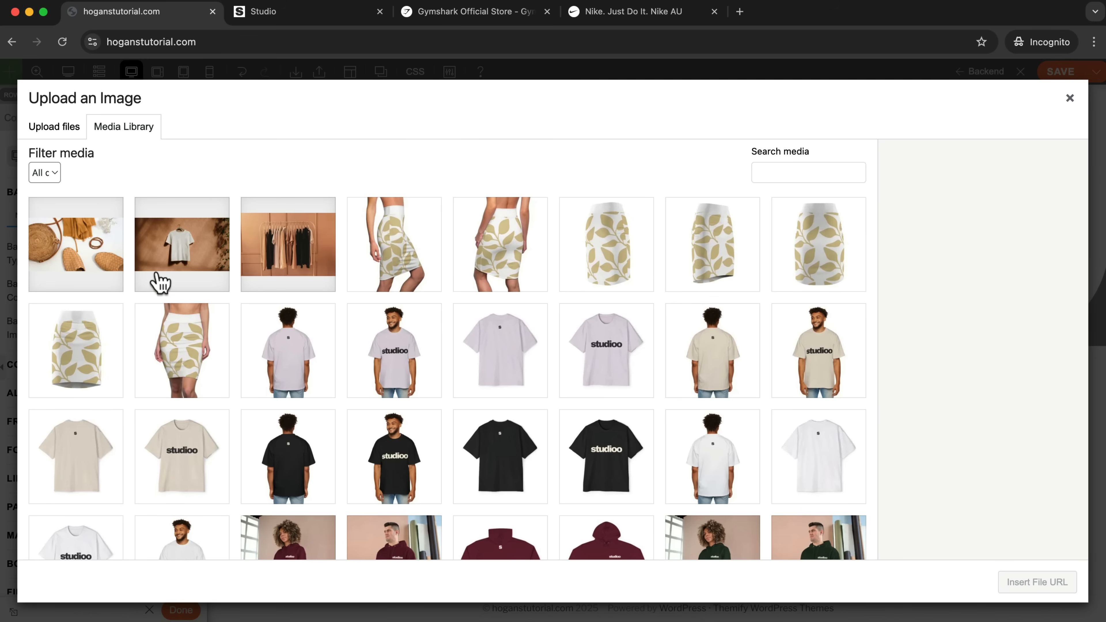
{"action": "left_click", "coordinate": [174, 261]}
{"action": "left_click", "coordinate": [1014, 583]}
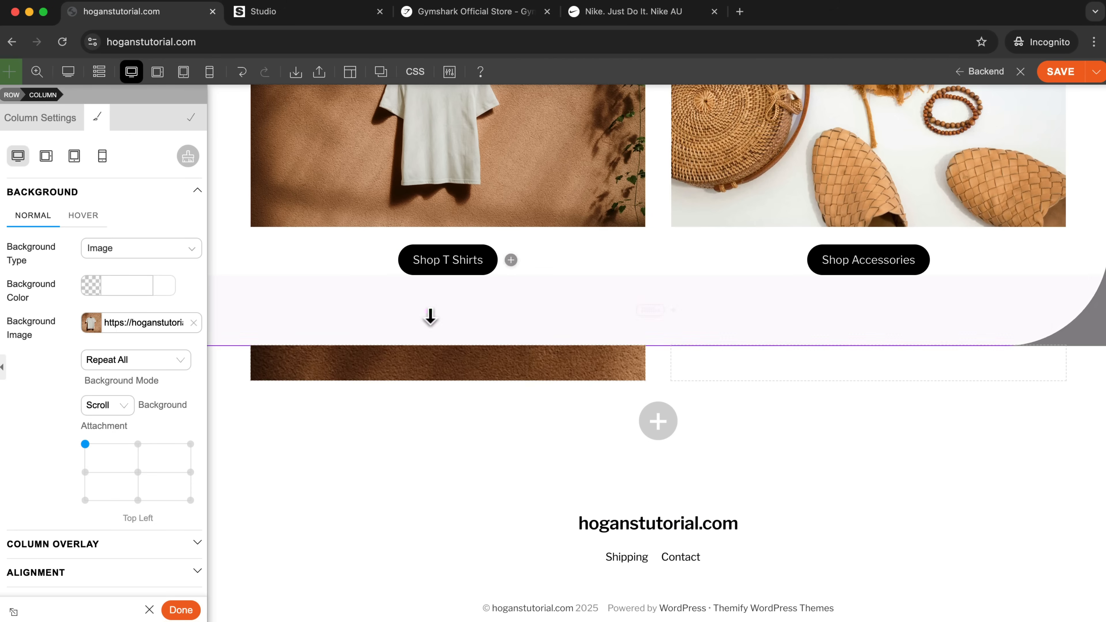
{"action": "left_click", "coordinate": [131, 404]}
{"action": "left_click", "coordinate": [130, 361]}
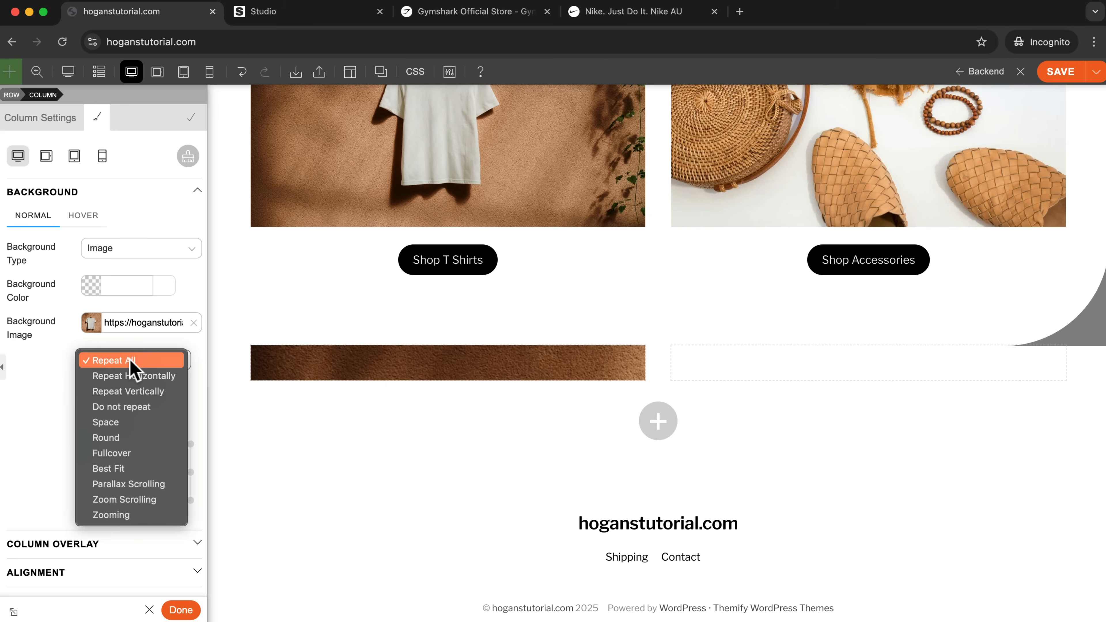
{"action": "left_click", "coordinate": [173, 453]}
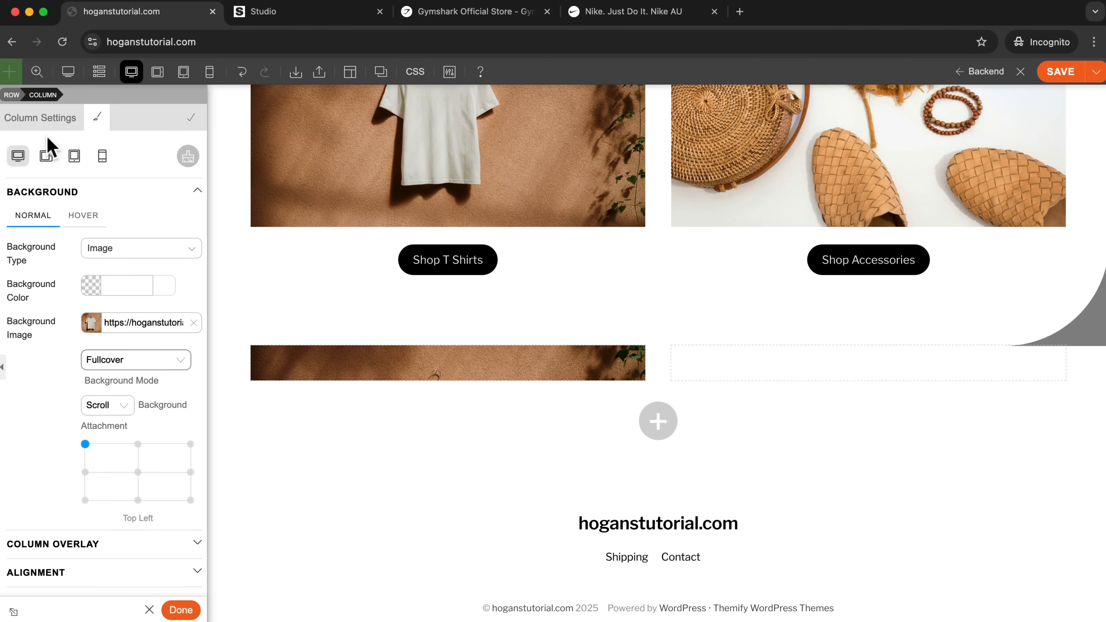
Unlink the left column's padding values and set its top and bottom padding to 100 px.
{"action": "scroll", "coordinate": [136, 408], "scroll_direction": "down", "scroll_amount": 6}
{"action": "left_click", "coordinate": [83, 443]}
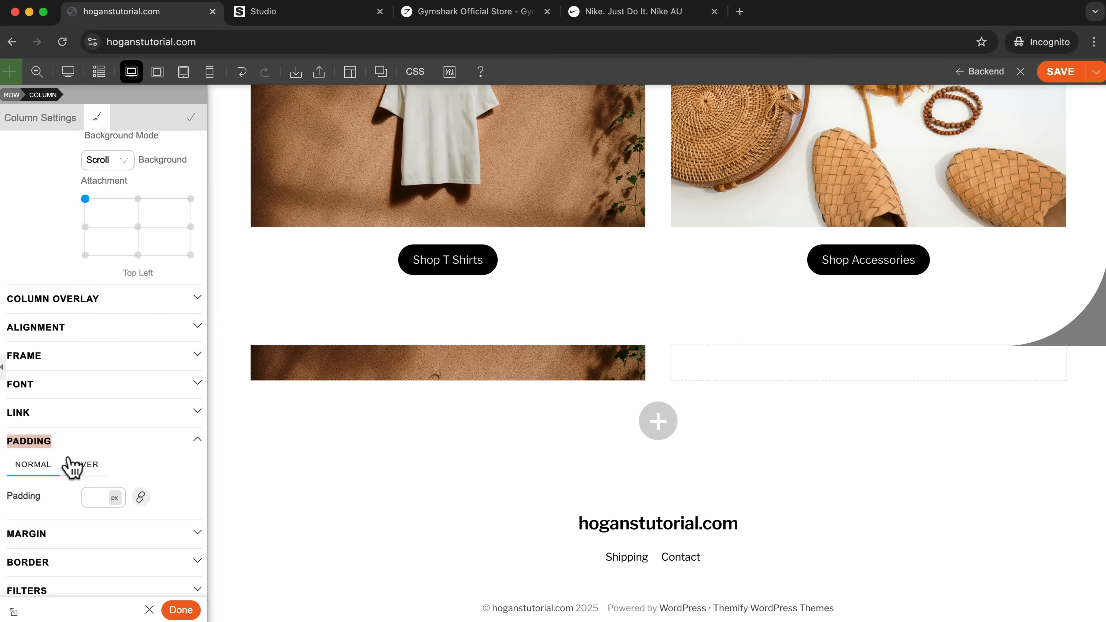
{"action": "left_click", "coordinate": [141, 492]}
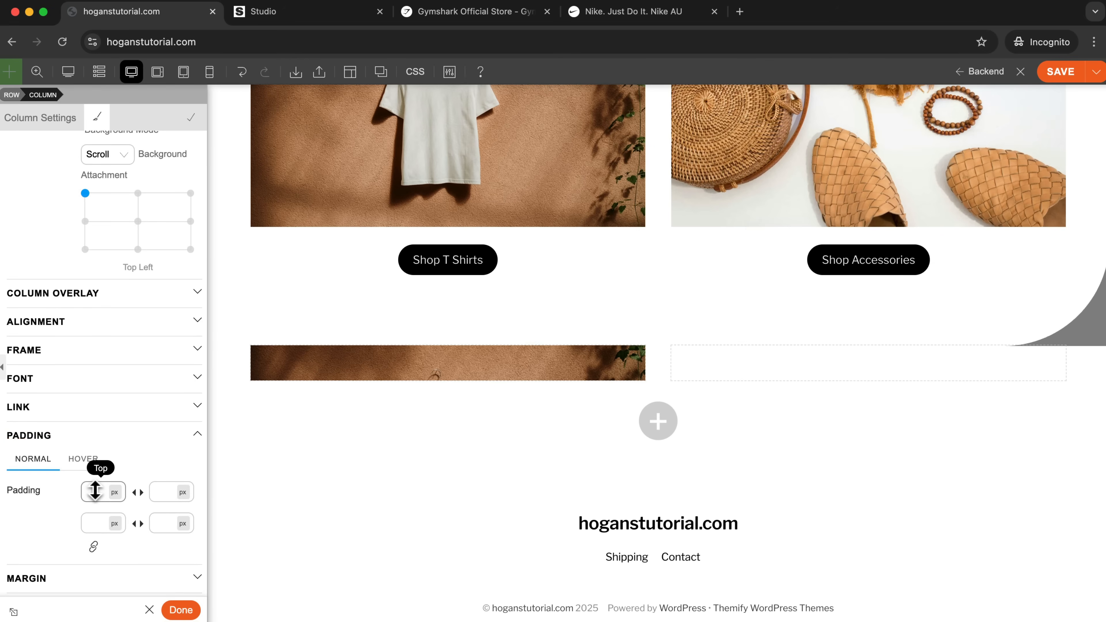
{"action": "type", "text": "100"}
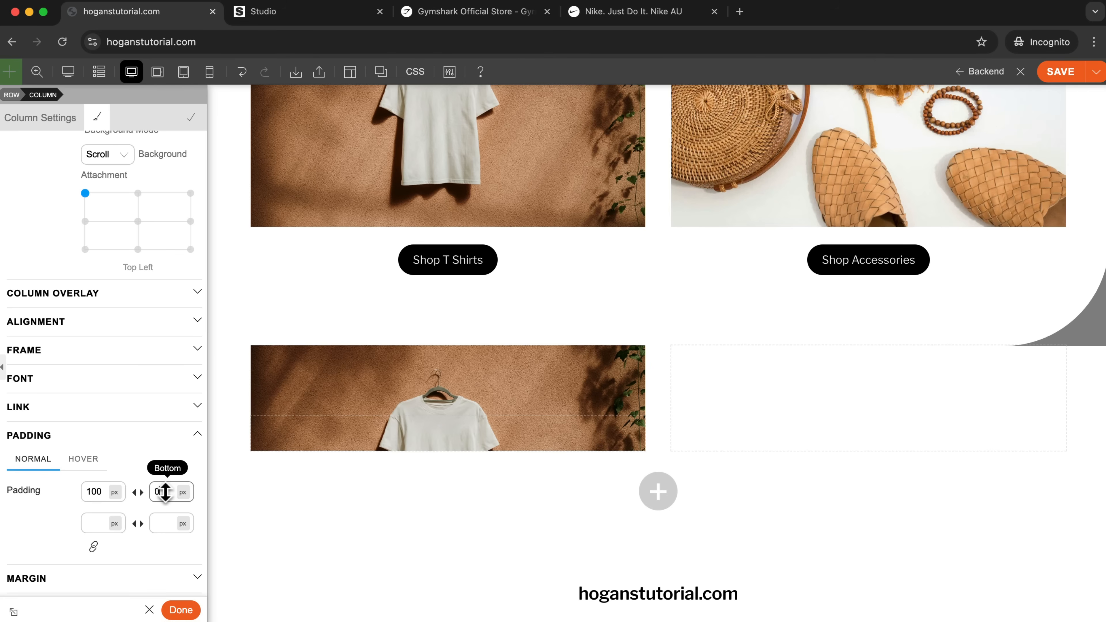
{"action": "left_click", "coordinate": [165, 492]}
{"action": "type", "text": "100"}
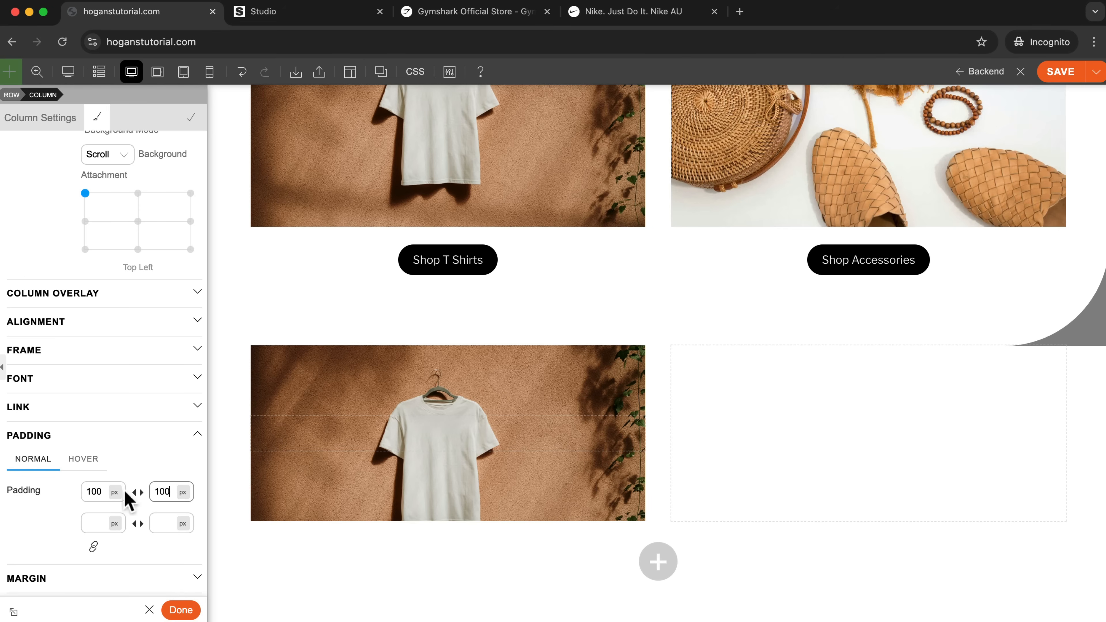
Increase the column's top and bottom padding to 150 px and position its background image at Center Center.
{"action": "left_click", "coordinate": [102, 492]}
{"action": "key", "text": "BackSpace"}
{"action": "key", "text": "BackSpace"}
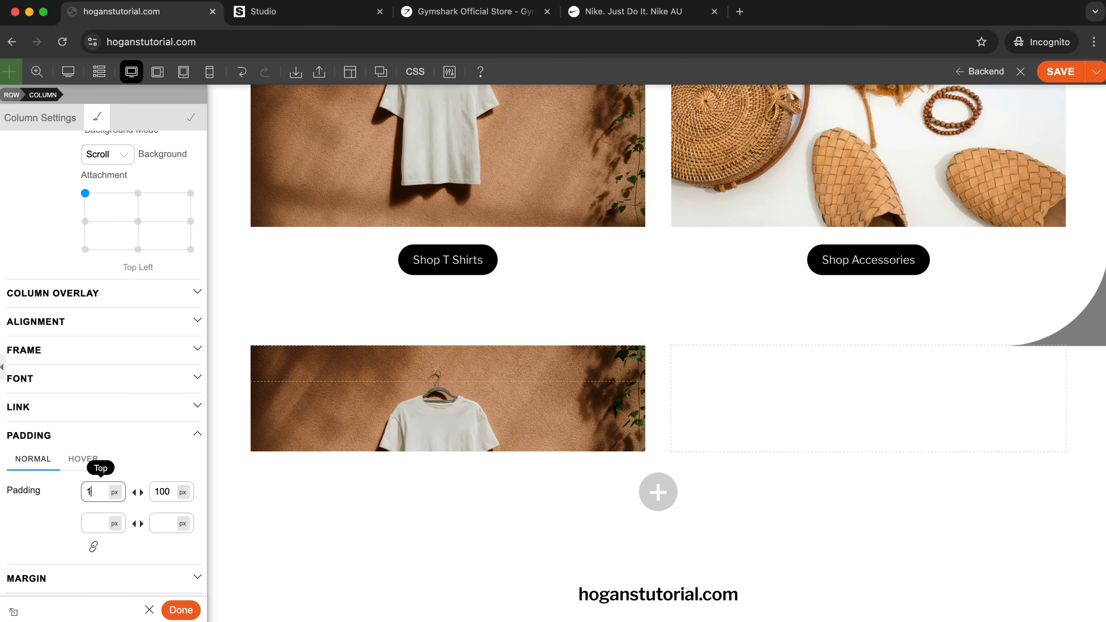
{"action": "type", "text": "50"}
{"action": "left_click", "coordinate": [166, 495]}
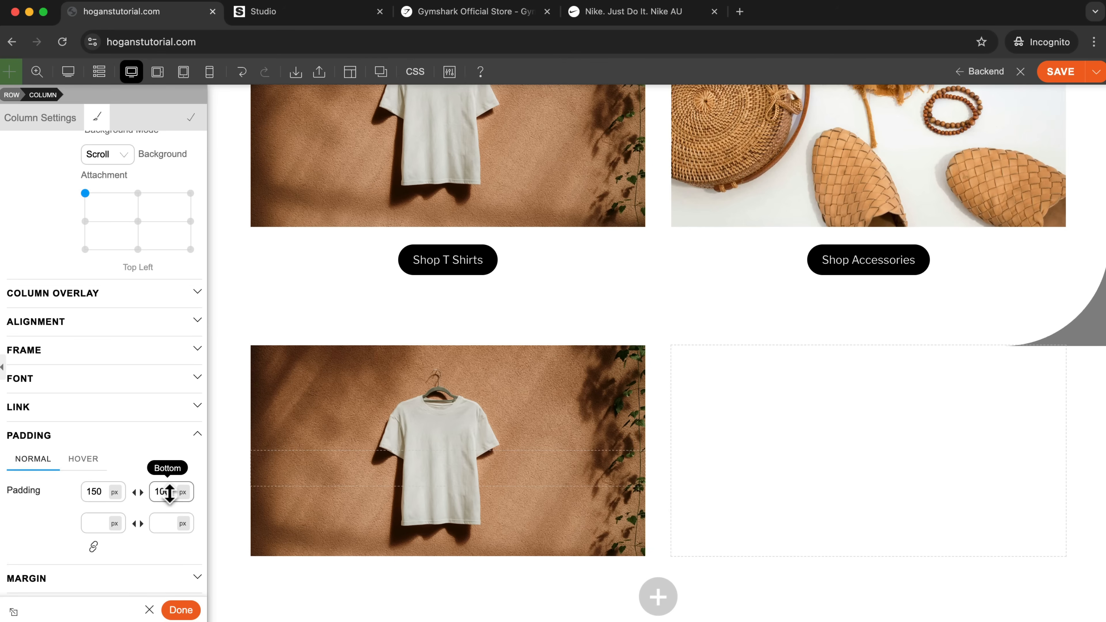
{"action": "key", "text": "BackSpace"}
{"action": "key", "text": "BackSpace"}
{"action": "type", "text": "50"}
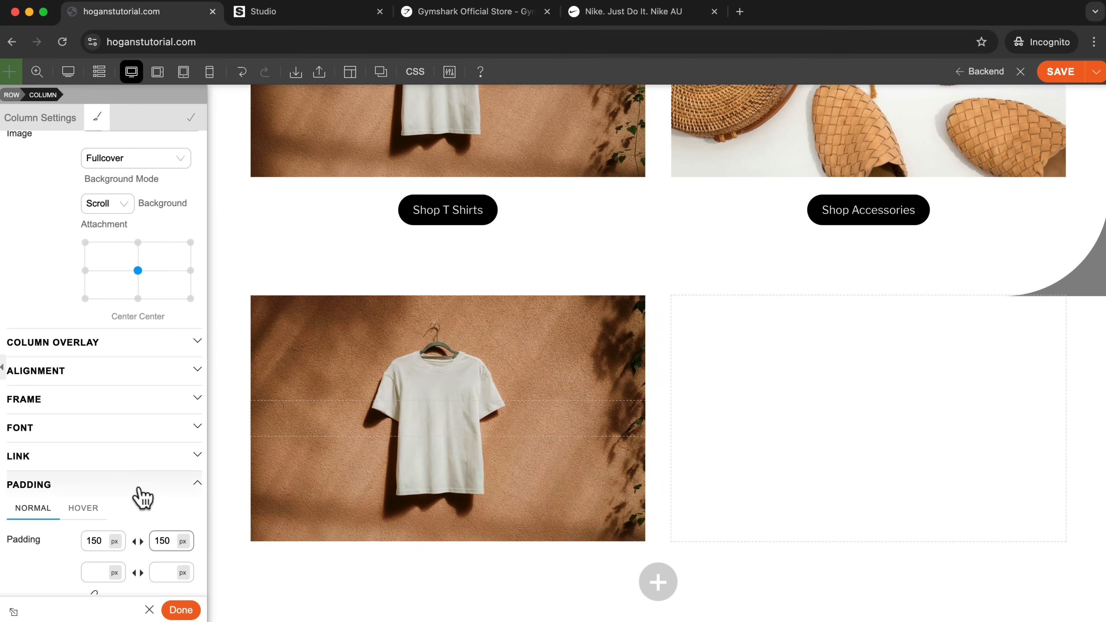
Duplicate the Shop T Shirts button and move the copy into the new column with the T-shirt background.
{"action": "mouse_move", "coordinate": [526, 208]}
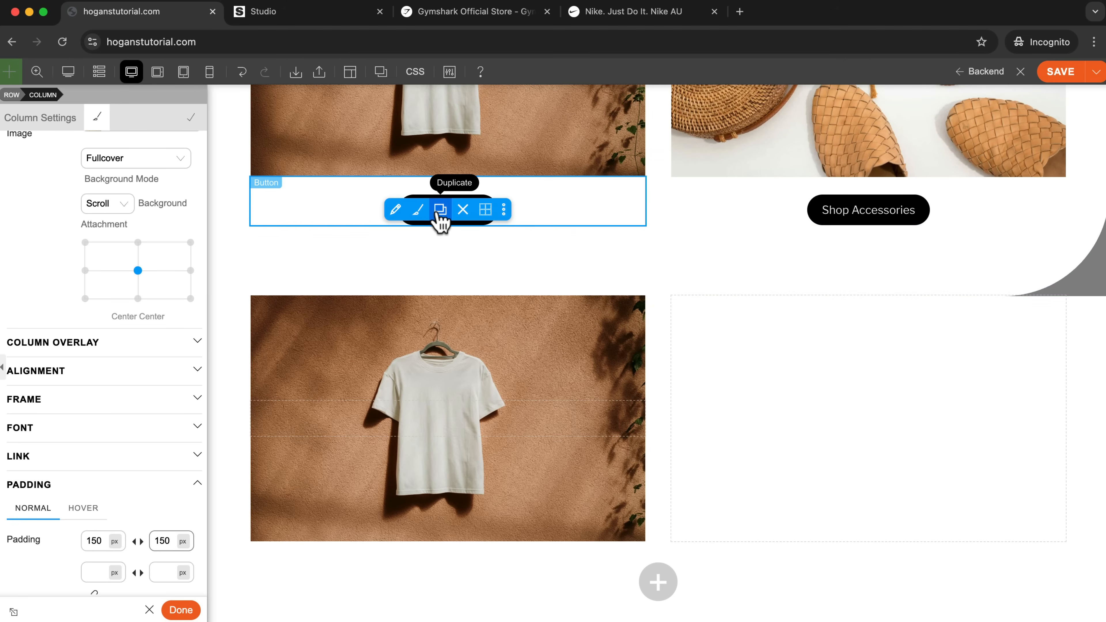
{"action": "left_click", "coordinate": [440, 222]}
{"action": "left_click_drag", "start_coordinate": [528, 210], "coordinate": [478, 449]}
{"action": "mouse_move", "coordinate": [479, 449]}
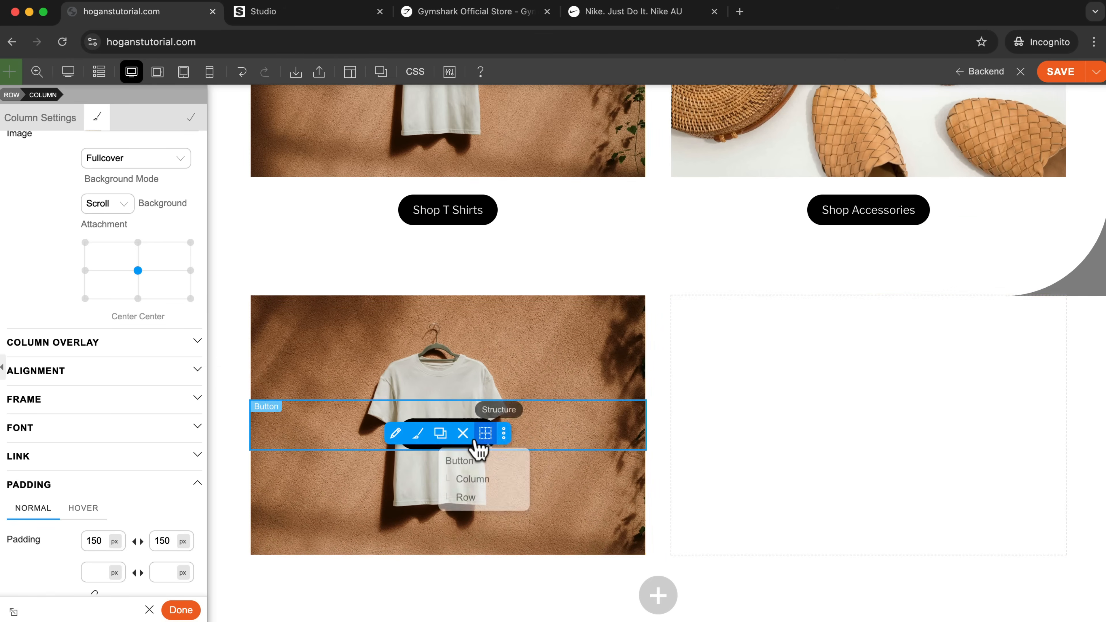
{"action": "mouse_move", "coordinate": [506, 425]}
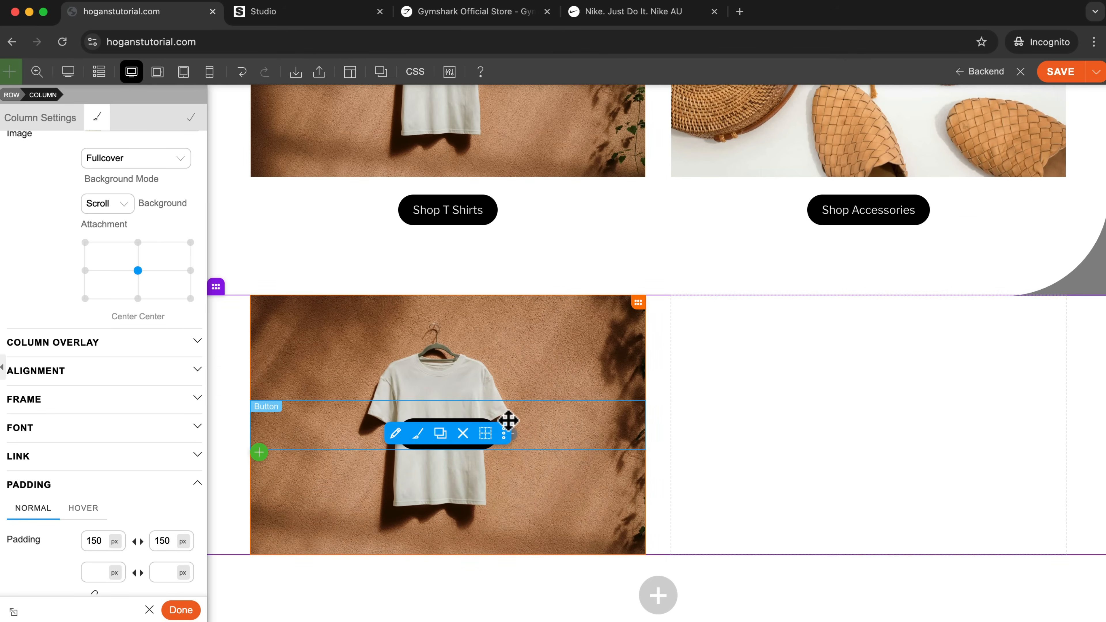
{"action": "left_click_drag", "start_coordinate": [514, 417], "coordinate": [515, 409]}
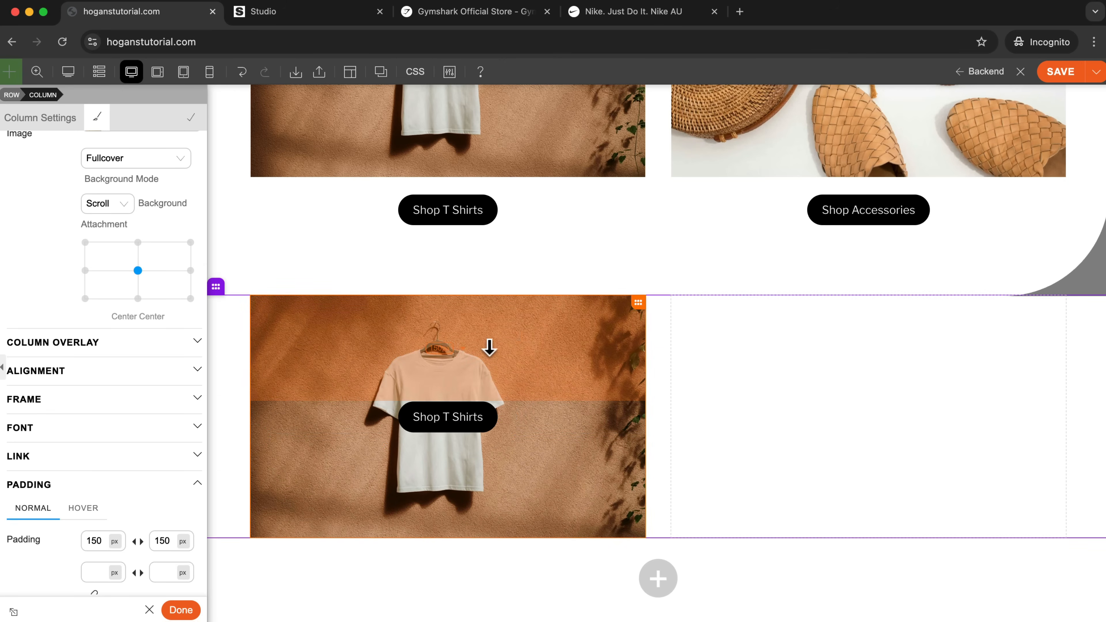
Set the T-shirt column's bottom padding to 50 px and its top padding to 250 px so the button sits lower.
{"action": "left_click", "coordinate": [504, 433]}
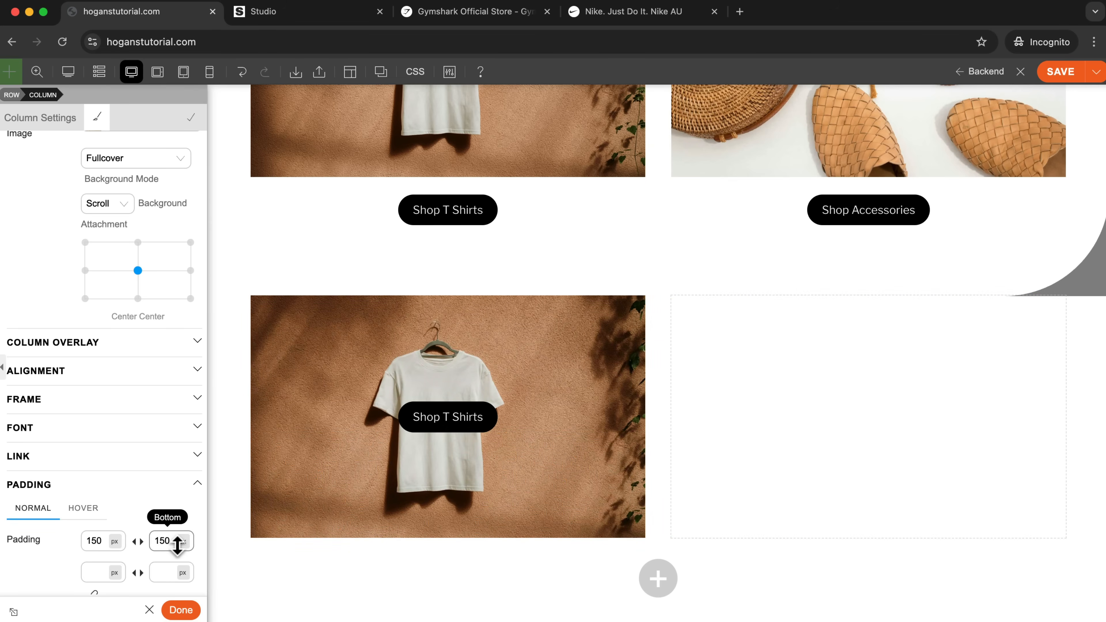
{"action": "key", "text": "BackSpace"}
{"action": "key", "text": "BackSpace"}
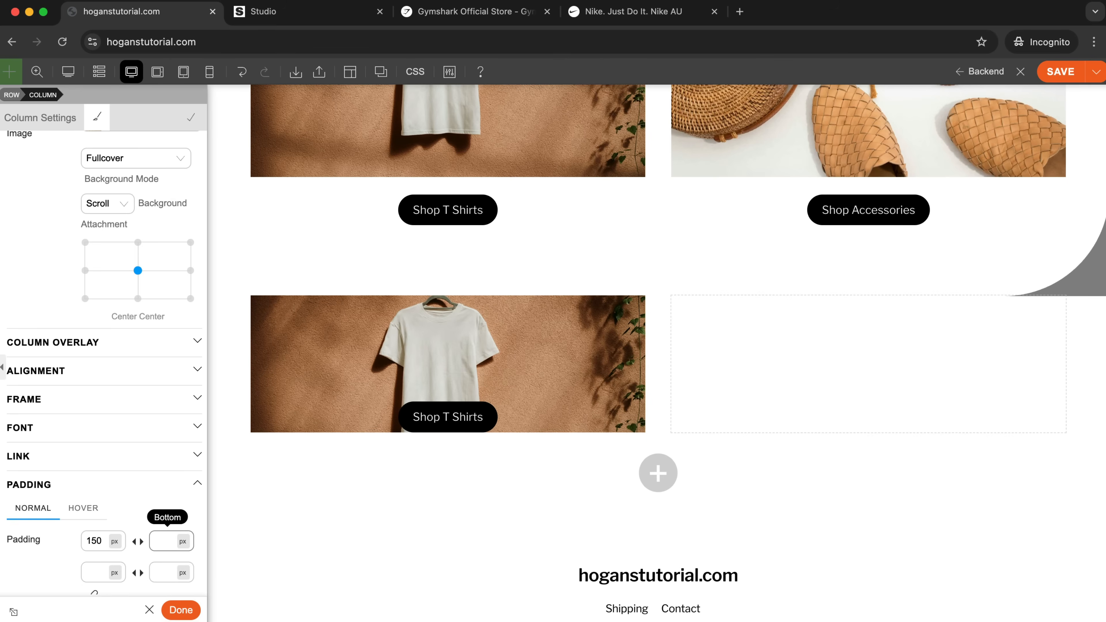
{"action": "type", "text": "50"}
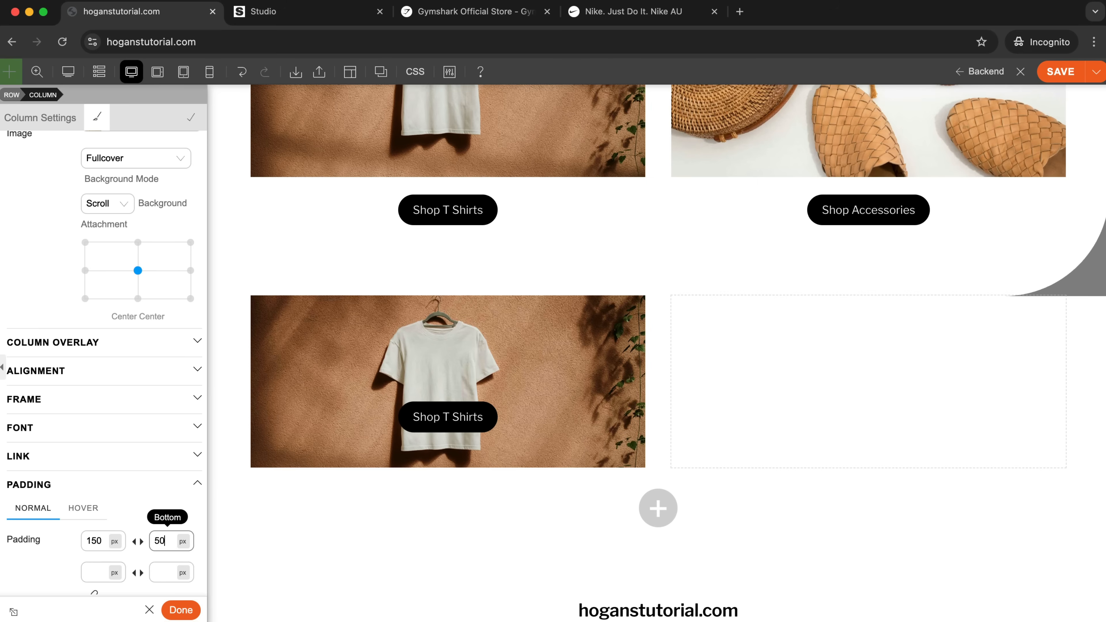
{"action": "left_click", "coordinate": [103, 540]}
{"action": "key", "text": "BackSpace"}
{"action": "key", "text": "BackSpace"}
{"action": "key", "text": "BackSpace"}
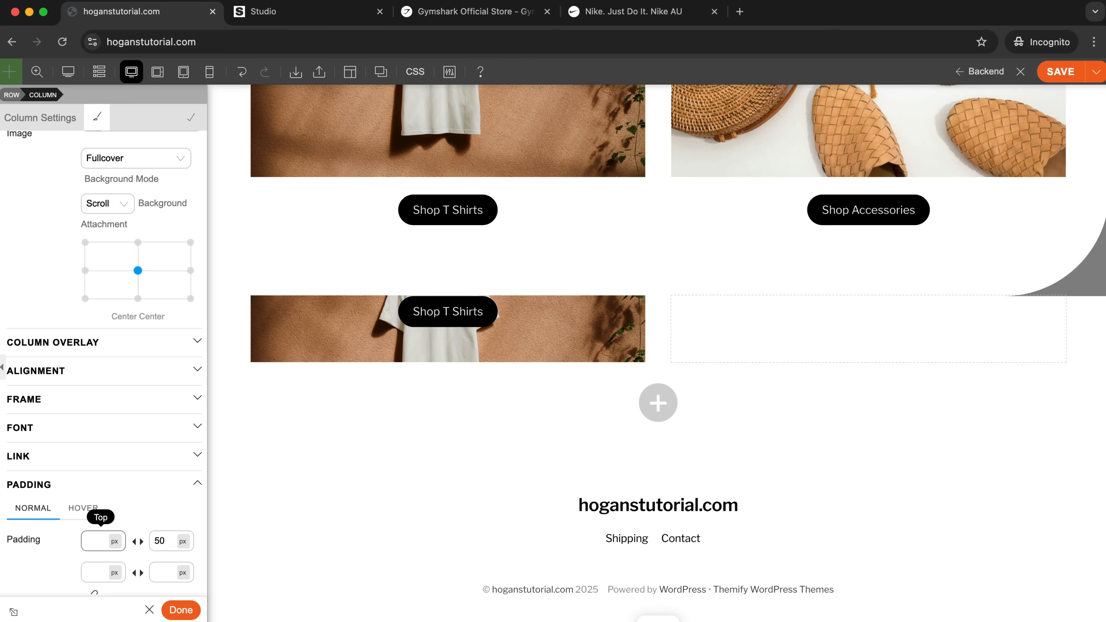
{"action": "type", "text": "250"}
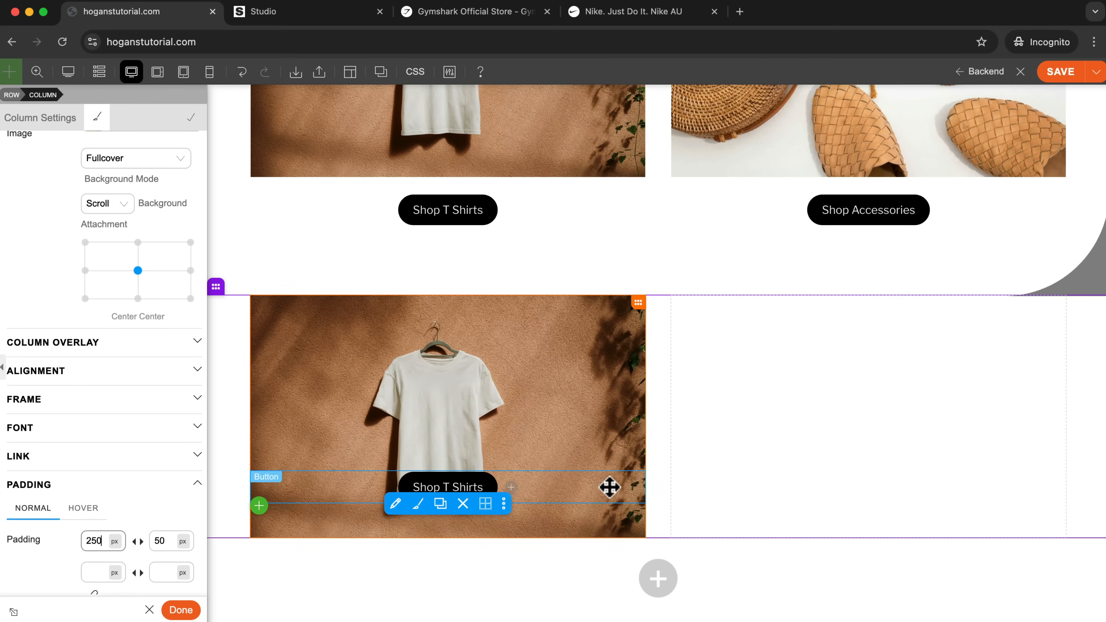
Compare the new T-shirt column with the original New Collections frames and the category images on Nike's home page.
{"action": "scroll", "coordinate": [585, 412], "scroll_direction": "up", "scroll_amount": 2}
{"action": "scroll", "coordinate": [585, 412], "scroll_direction": "down", "scroll_amount": 4}
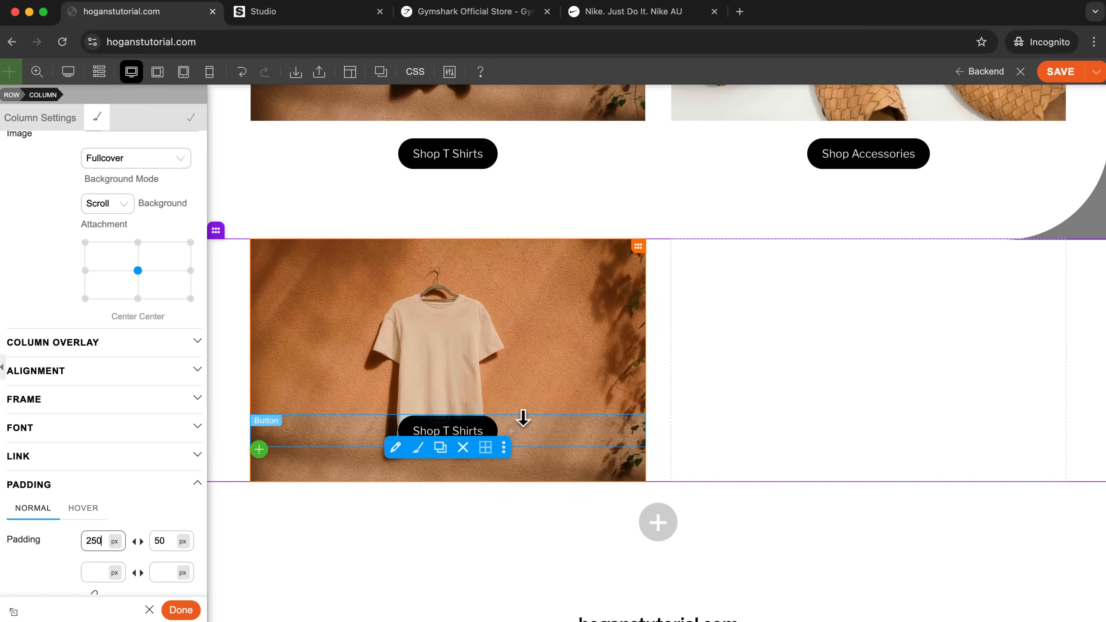
{"action": "scroll", "coordinate": [493, 451], "scroll_direction": "up", "scroll_amount": 10}
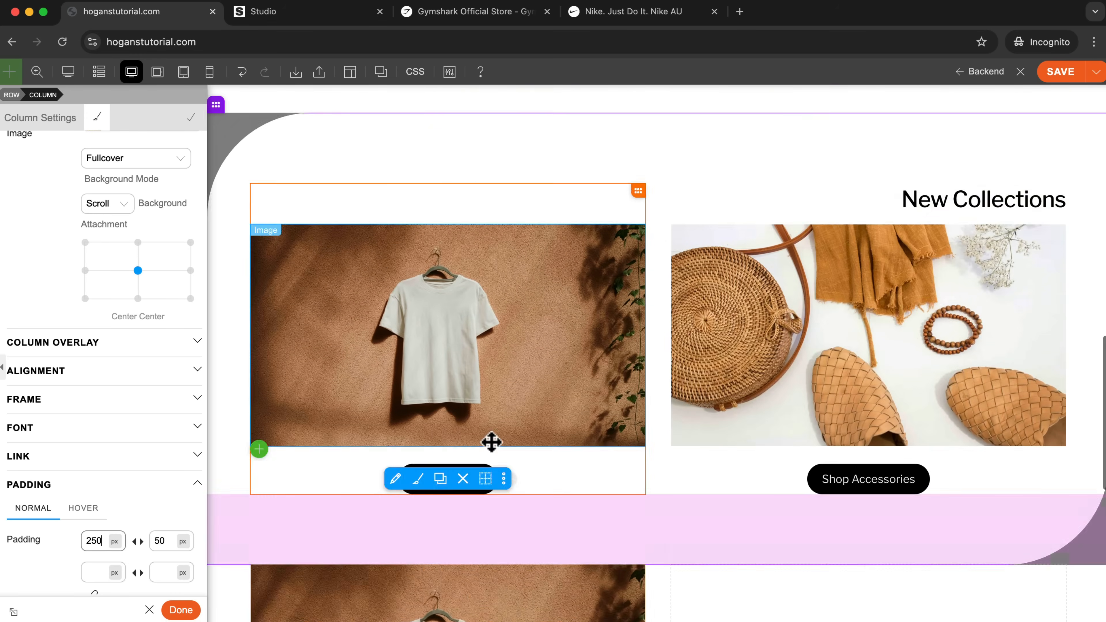
{"action": "left_click", "coordinate": [616, 13]}
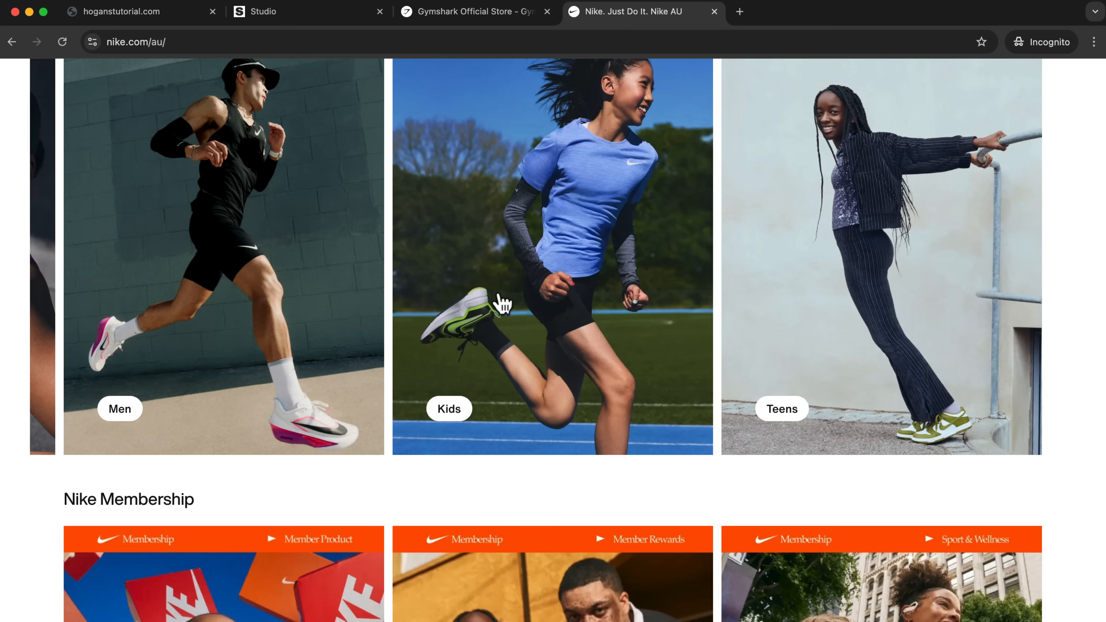
Look at the Nike Membership frames and compare the original New Collections frames with the new T-shirt column in the store builder.
{"action": "scroll", "coordinate": [500, 303], "scroll_direction": "up", "scroll_amount": 5}
{"action": "scroll", "coordinate": [575, 368], "scroll_direction": "down", "scroll_amount": 10}
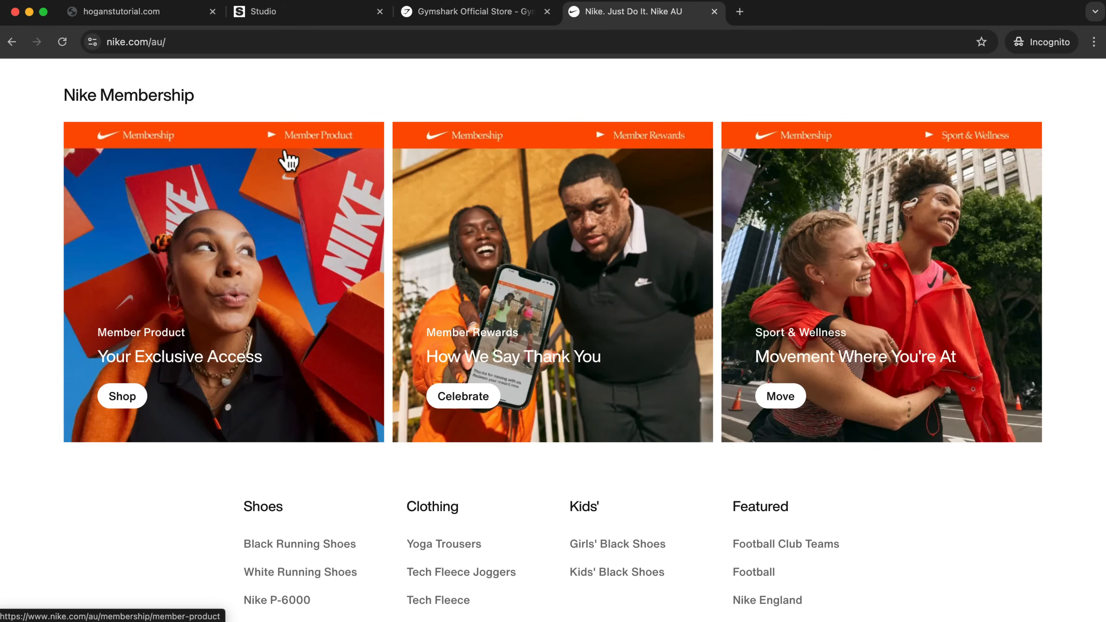
{"action": "left_click", "coordinate": [174, 12]}
{"action": "scroll", "coordinate": [562, 326], "scroll_direction": "down", "scroll_amount": 4}
{"action": "scroll", "coordinate": [562, 330], "scroll_direction": "down", "scroll_amount": 3}
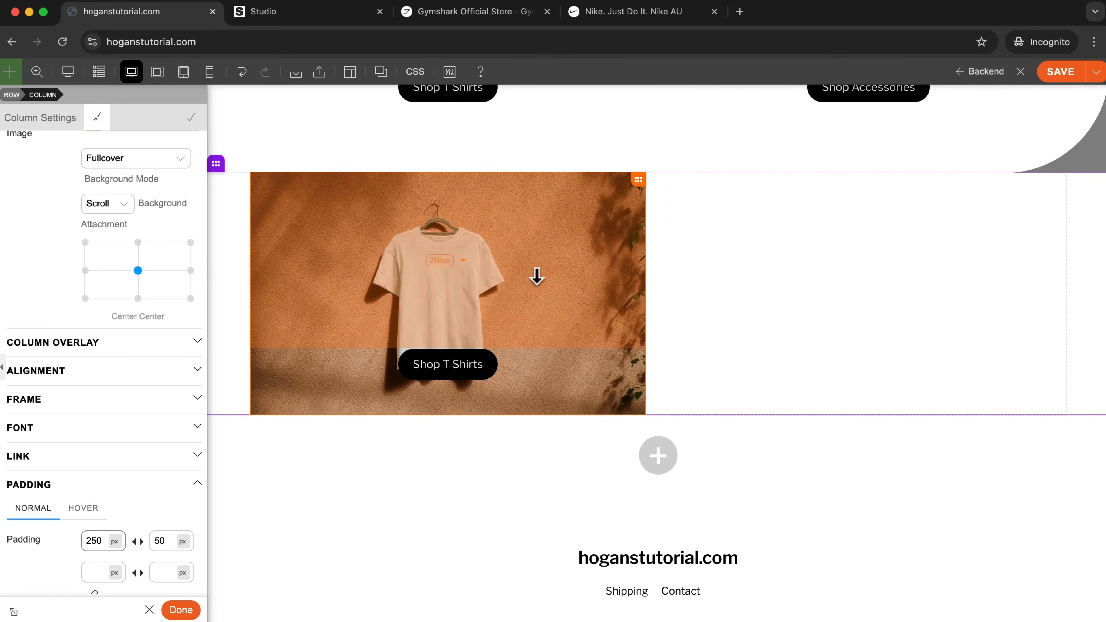
{"action": "scroll", "coordinate": [444, 183], "scroll_direction": "up", "scroll_amount": 9}
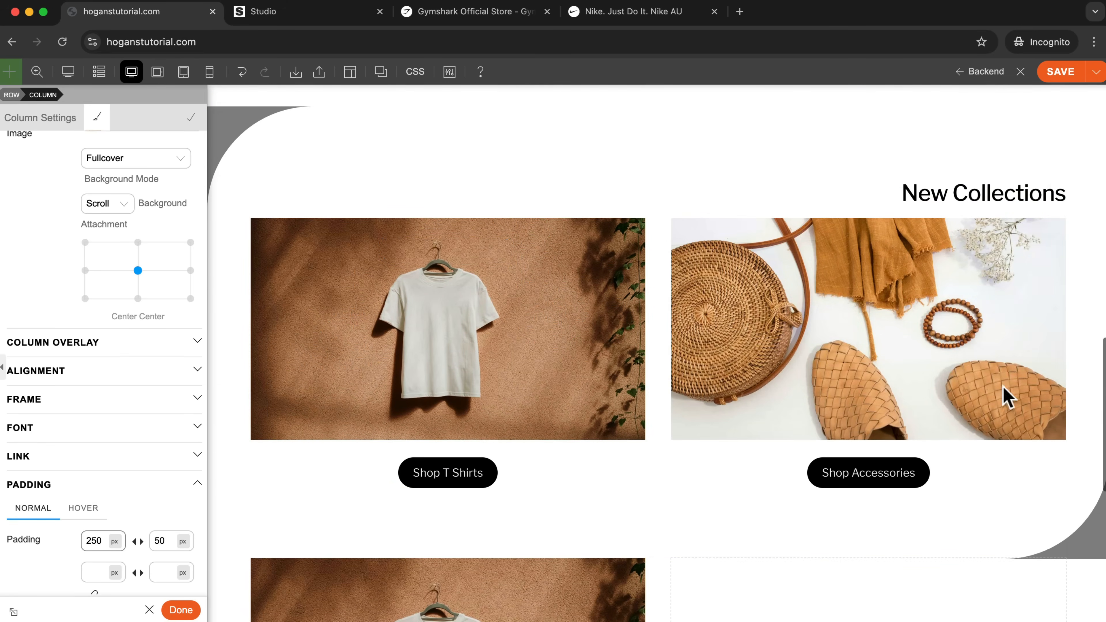
{"action": "scroll", "coordinate": [638, 279], "scroll_direction": "down", "scroll_amount": 9}
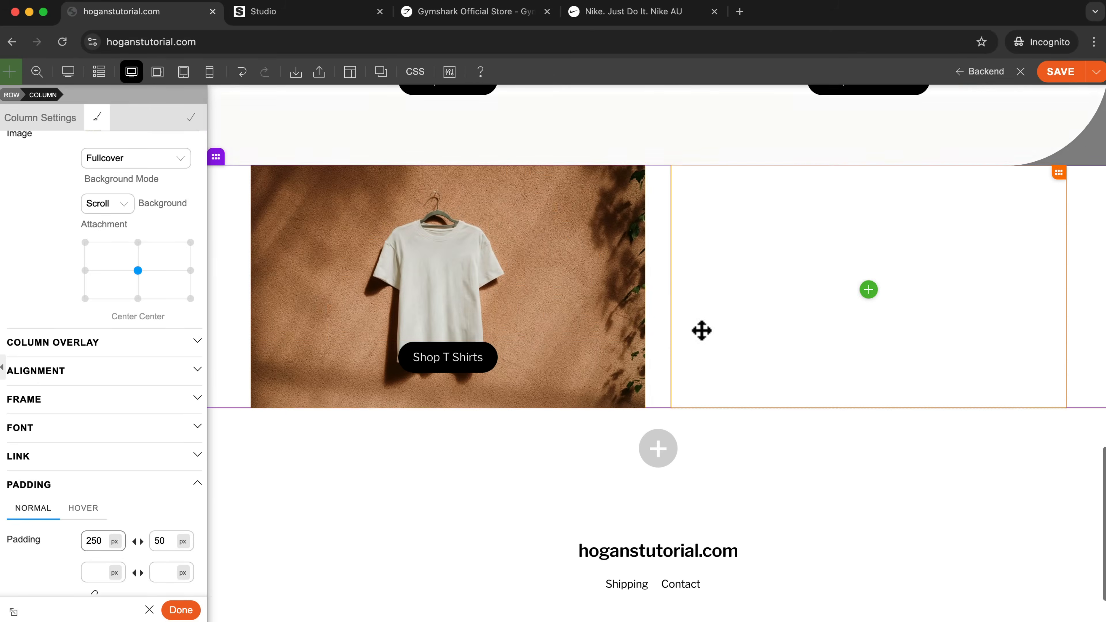
{"action": "scroll", "coordinate": [389, 234], "scroll_direction": "up", "scroll_amount": 1}
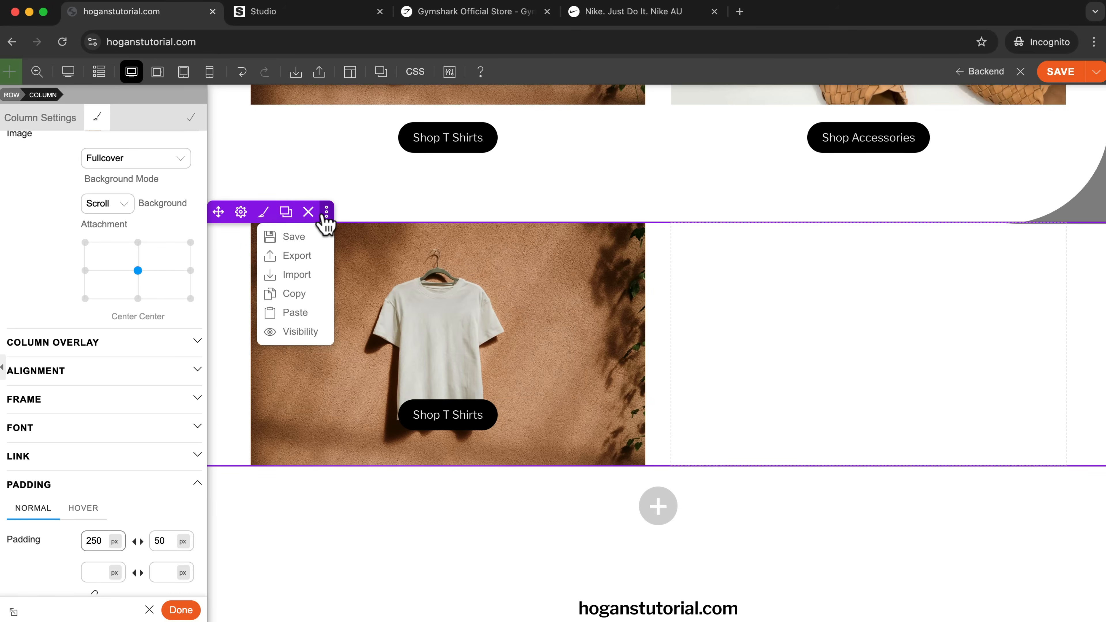
Save the row containing the T-shirt background column for reuse, titled "Categories (button inside picture)".
{"action": "mouse_move", "coordinate": [215, 218]}
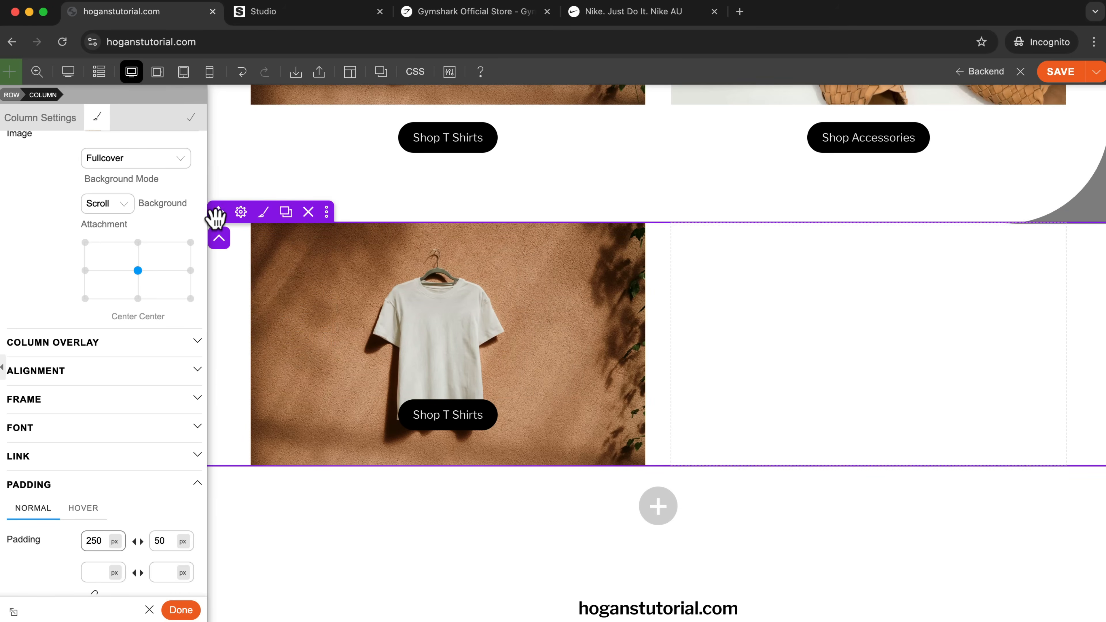
{"action": "mouse_move", "coordinate": [328, 218]}
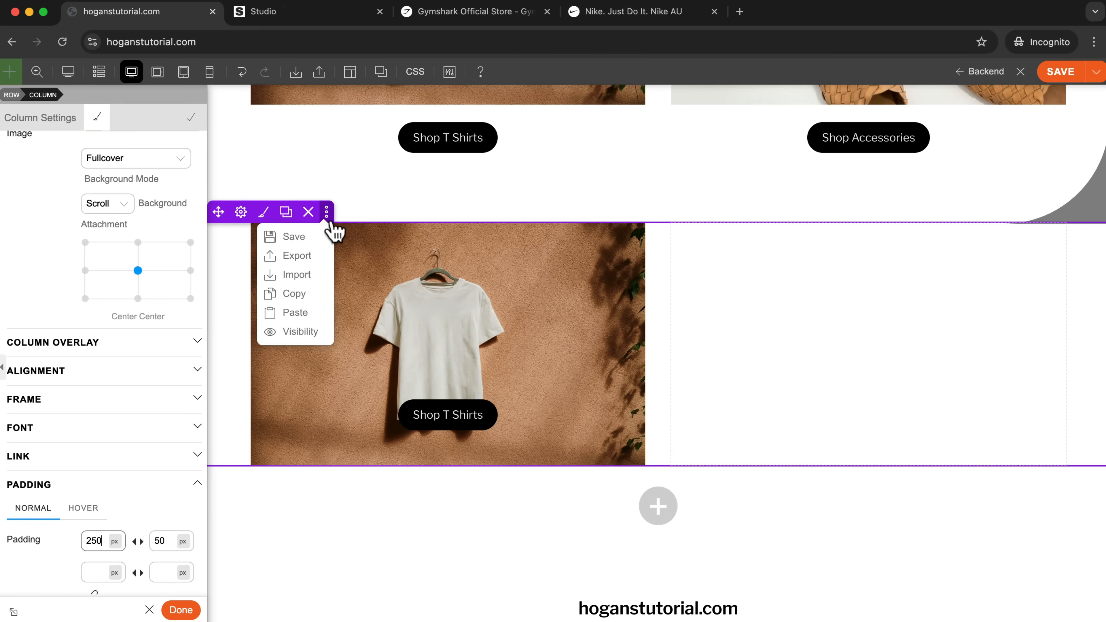
{"action": "left_click", "coordinate": [304, 239]}
{"action": "left_click", "coordinate": [485, 184]}
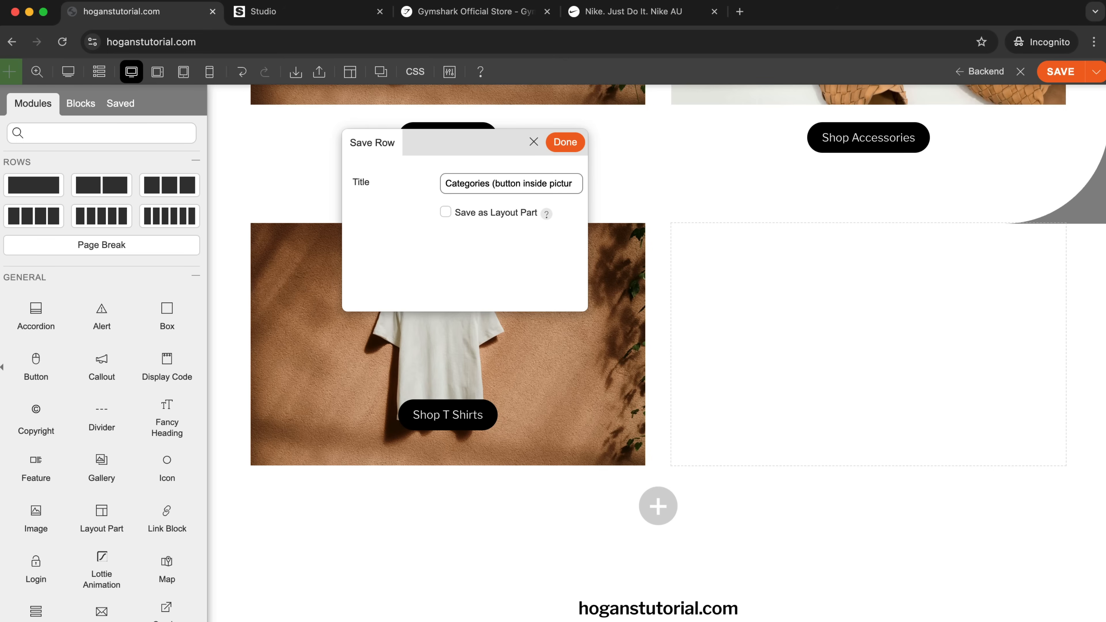
{"action": "left_click", "coordinate": [568, 146]}
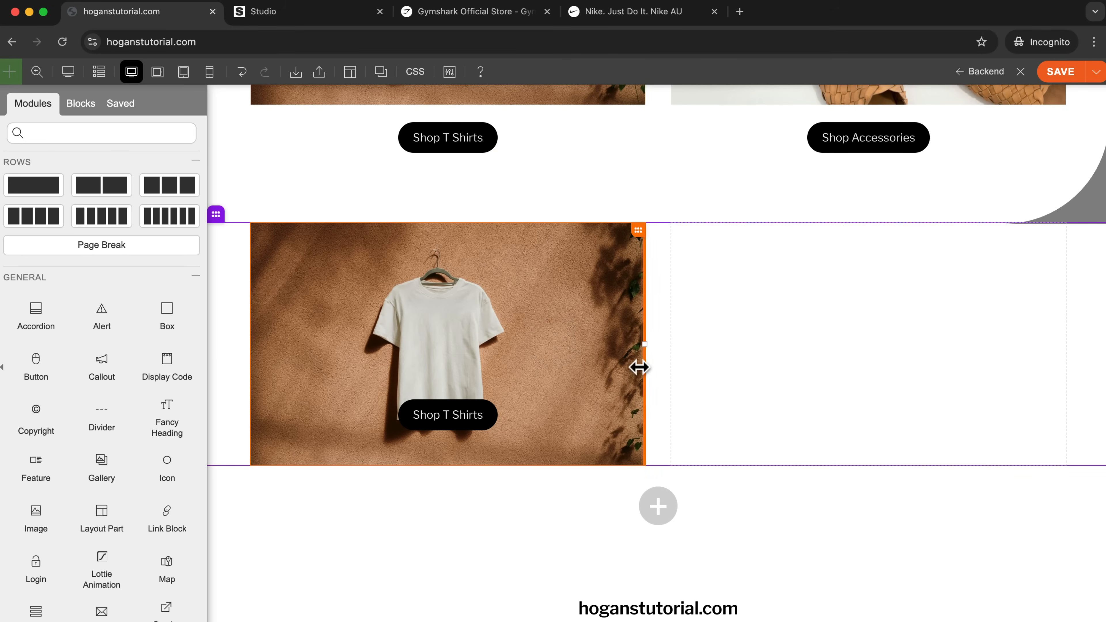
Find the Categories (button inside picture) row among the saved rows and try to place it on the page.
{"action": "left_click", "coordinate": [114, 105]}
{"action": "left_click", "coordinate": [24, 171]}
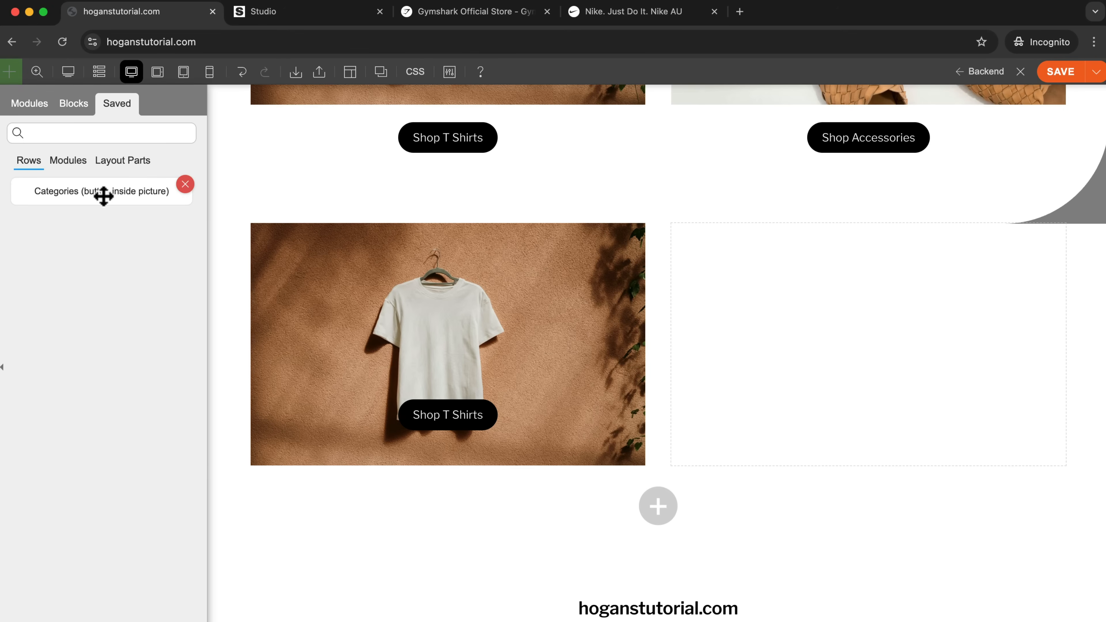
{"action": "left_click_drag", "start_coordinate": [103, 195], "coordinate": [648, 335]}
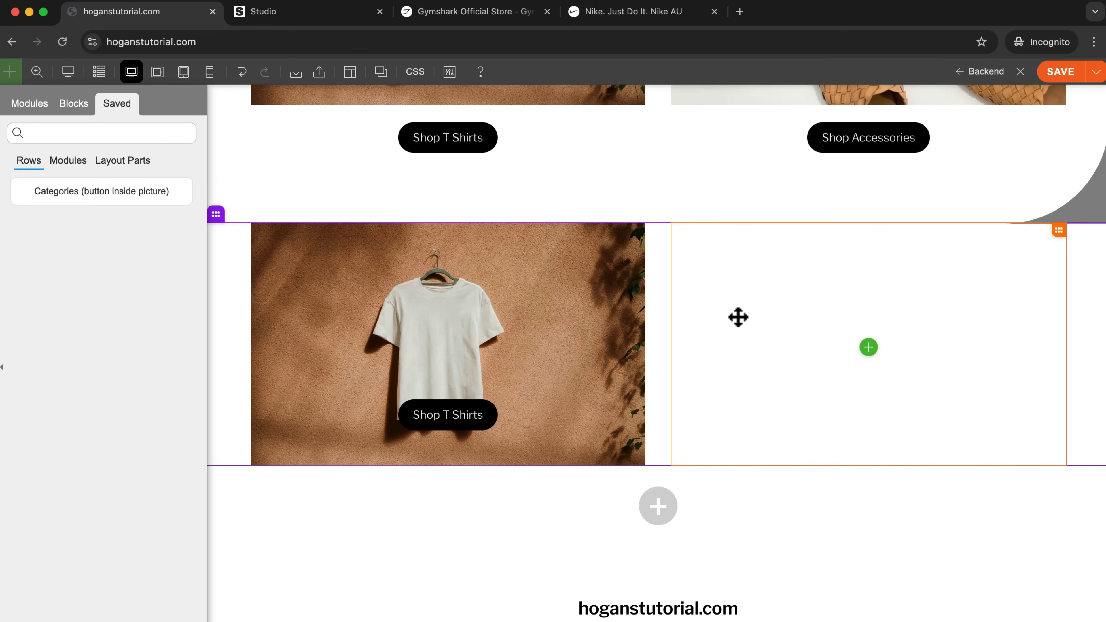
Save the page, delete the row with the T-shirt background column, and save the page again.
{"action": "left_click", "coordinate": [1064, 72]}
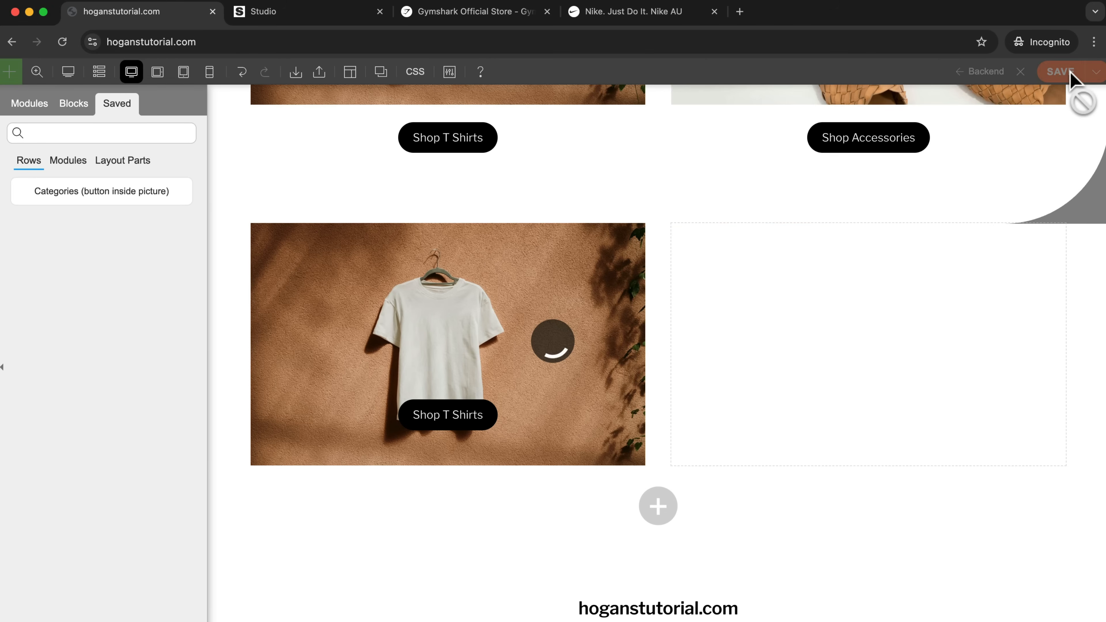
{"action": "mouse_move", "coordinate": [215, 230]}
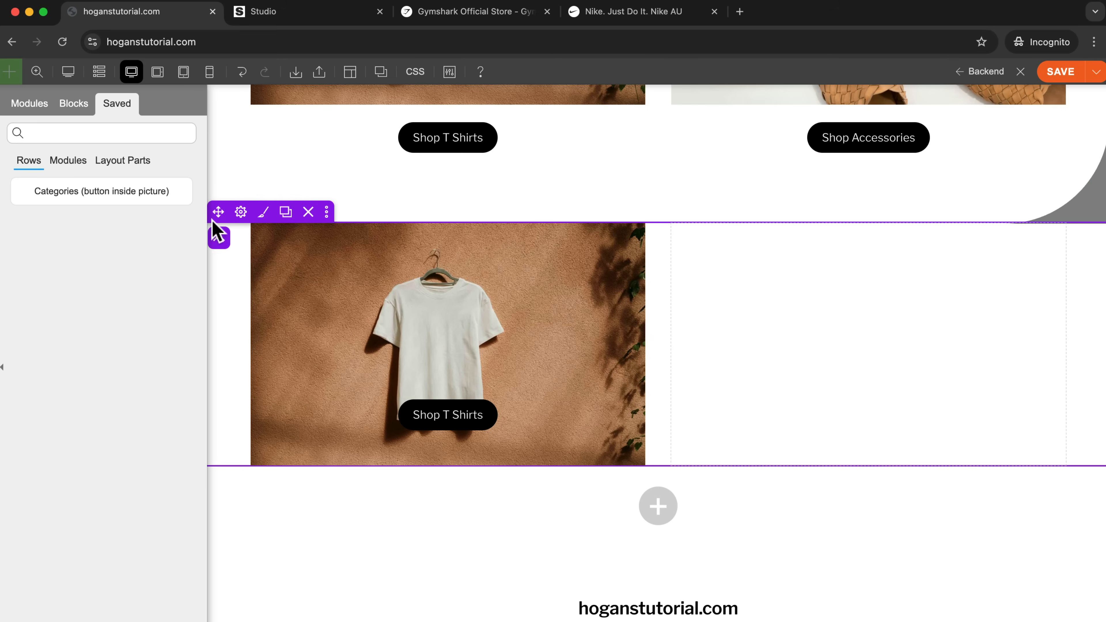
{"action": "left_click", "coordinate": [308, 212]}
{"action": "left_click", "coordinate": [1061, 73]}
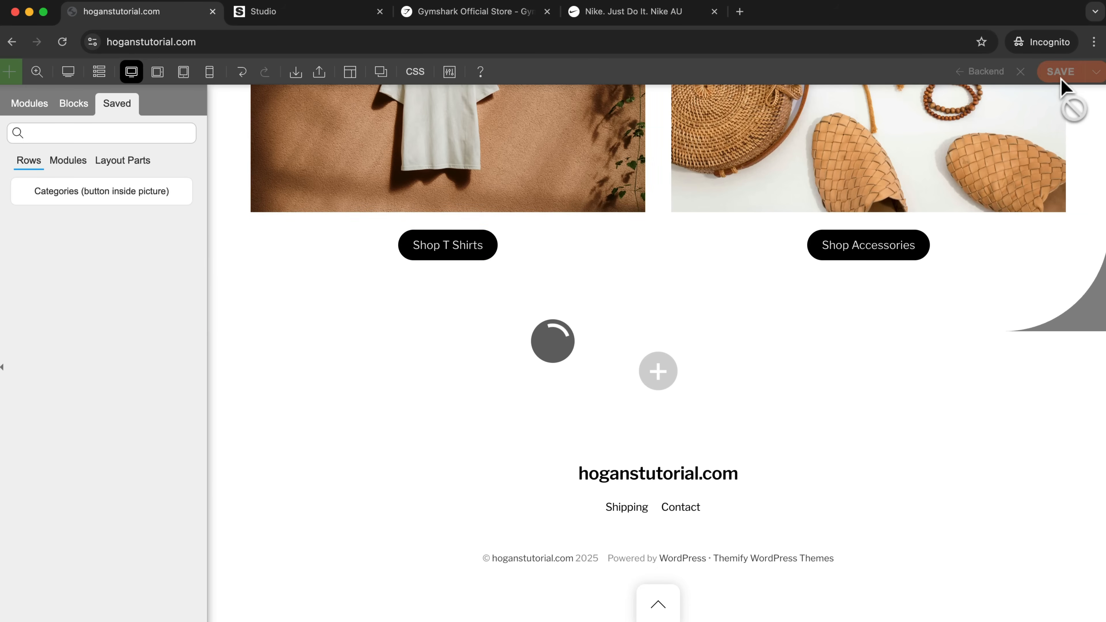
Open the store's Shop page in a new tab and go to the Elegant Floral Women's Pencil Skirt product.
{"action": "scroll", "coordinate": [997, 144], "scroll_direction": "up", "scroll_amount": 3}
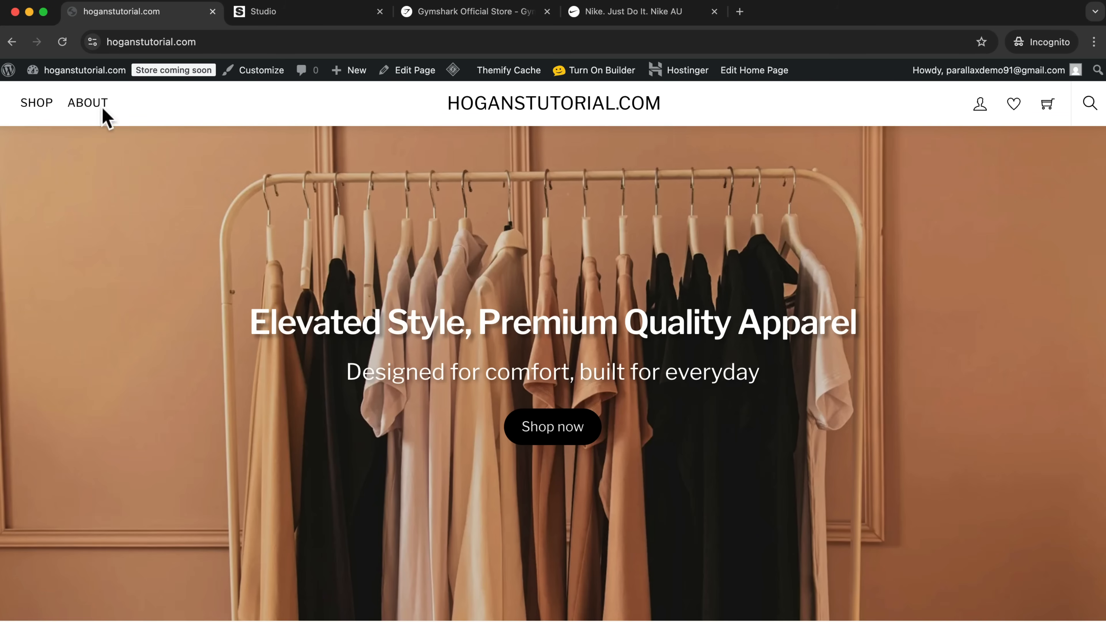
{"action": "right_click", "coordinate": [37, 104]}
{"action": "left_click", "coordinate": [43, 112]}
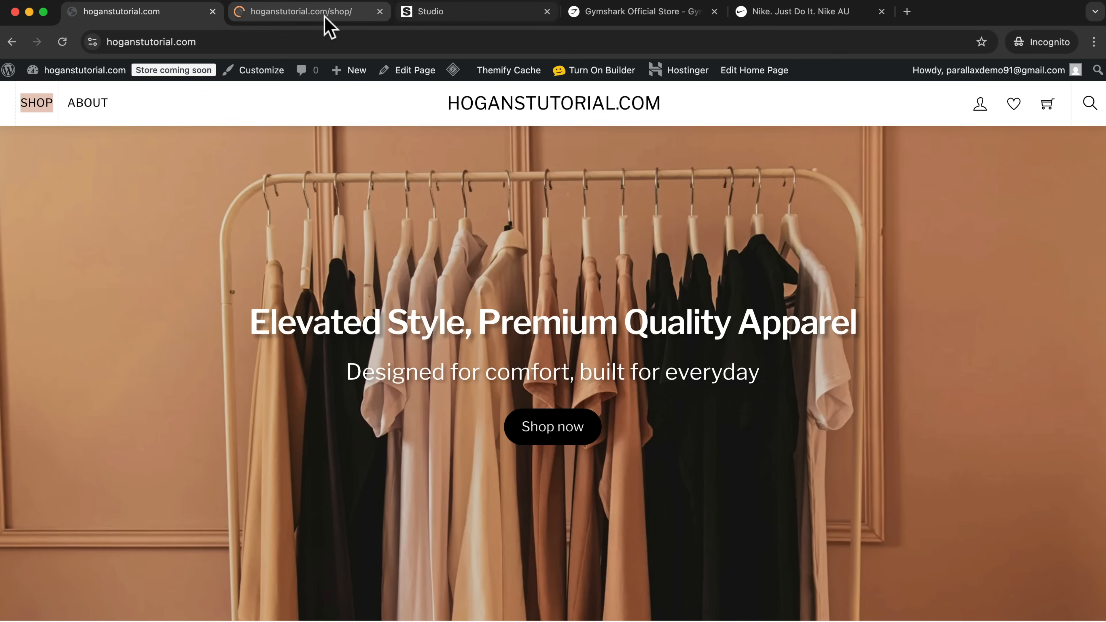
{"action": "left_click", "coordinate": [328, 17]}
{"action": "scroll", "coordinate": [513, 305], "scroll_direction": "down", "scroll_amount": 3}
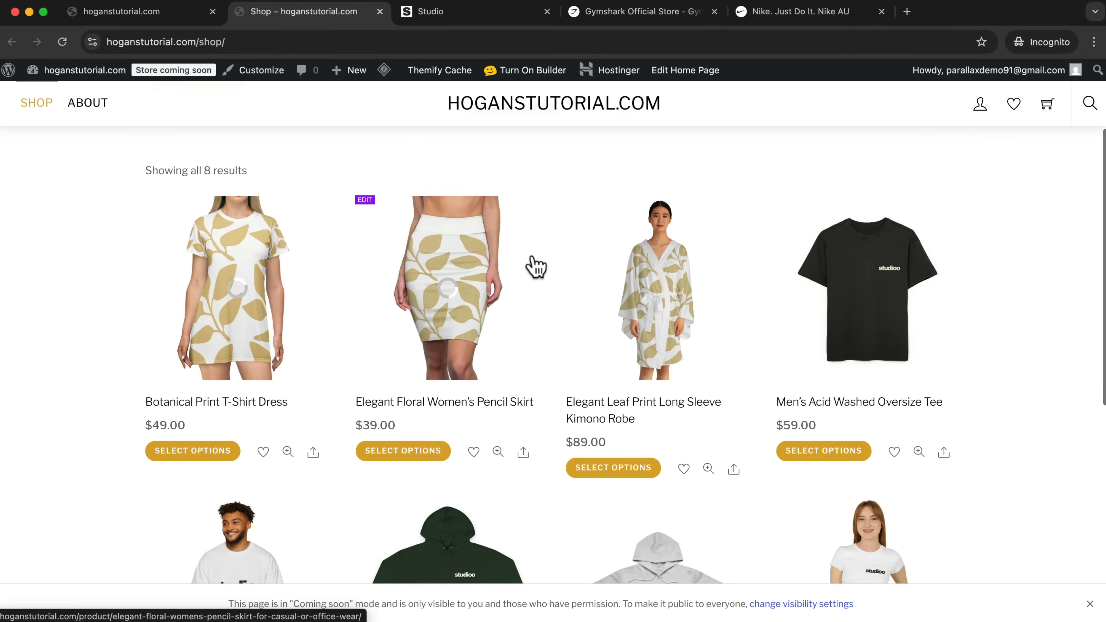
{"action": "left_click", "coordinate": [499, 266]}
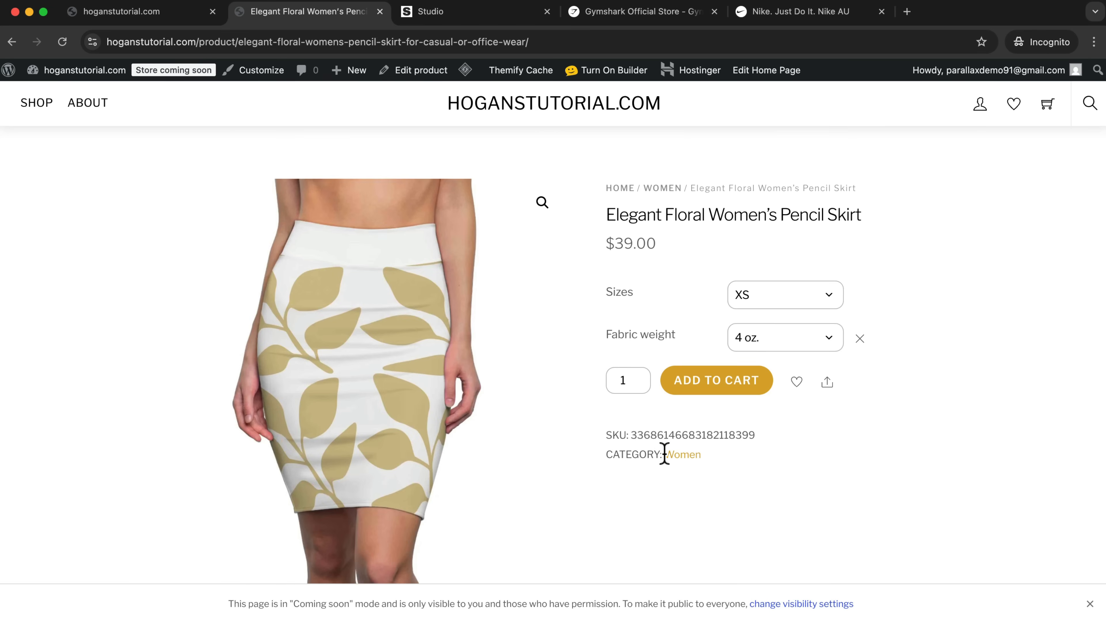
Go to the Women category from the skirt's product page and copy the category page's web address.
{"action": "left_click_drag", "start_coordinate": [604, 456], "coordinate": [633, 454]}
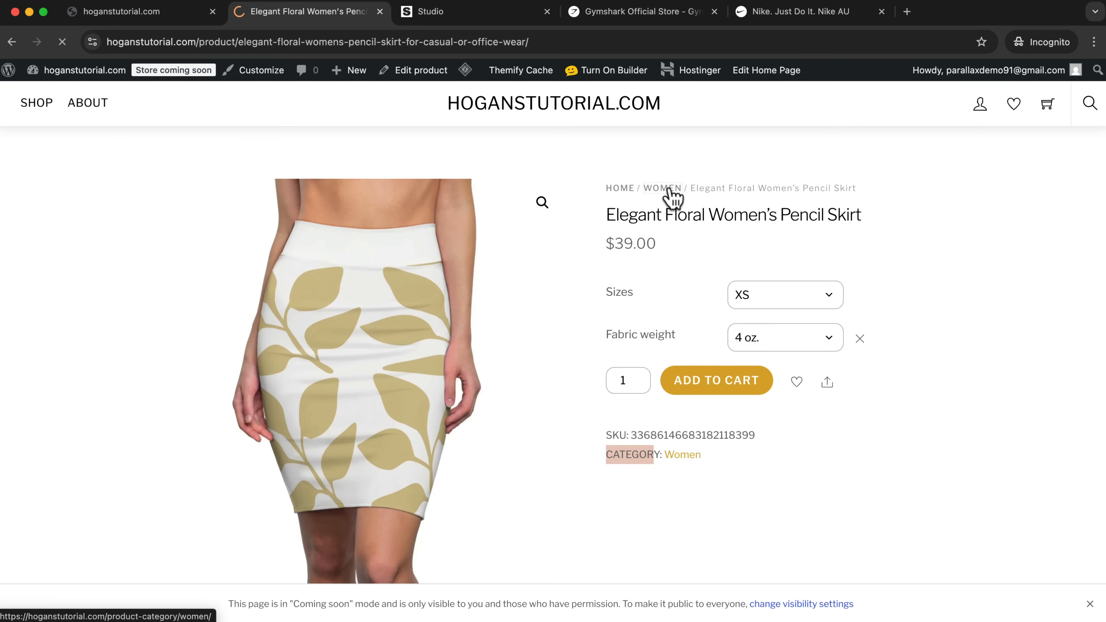
{"action": "left_click", "coordinate": [336, 42]}
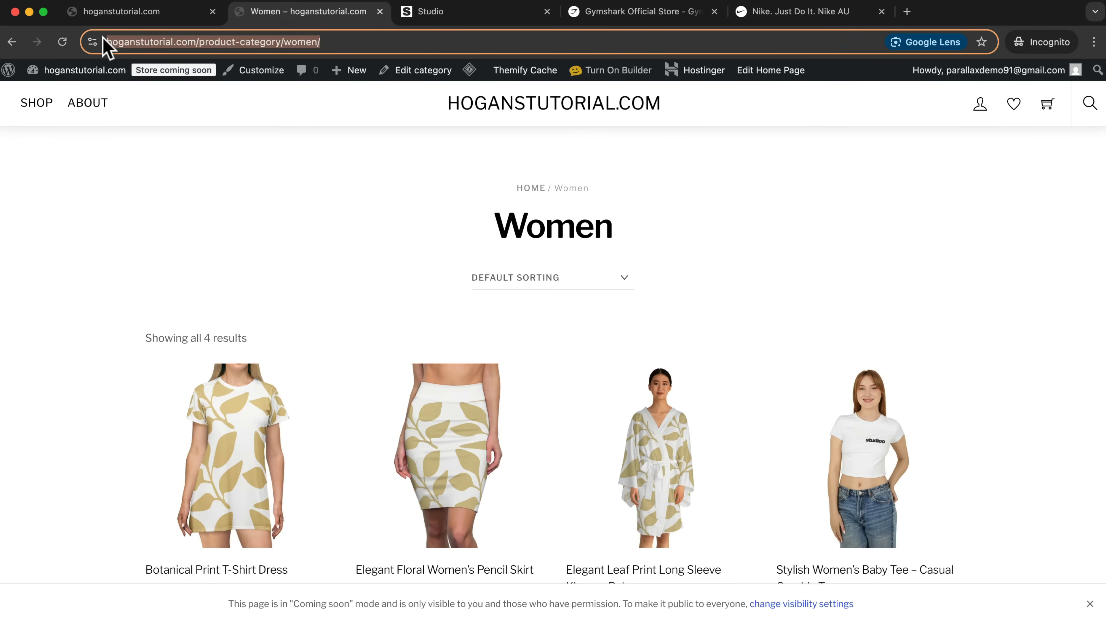
{"action": "right_click", "coordinate": [153, 41]}
{"action": "left_click", "coordinate": [187, 129]}
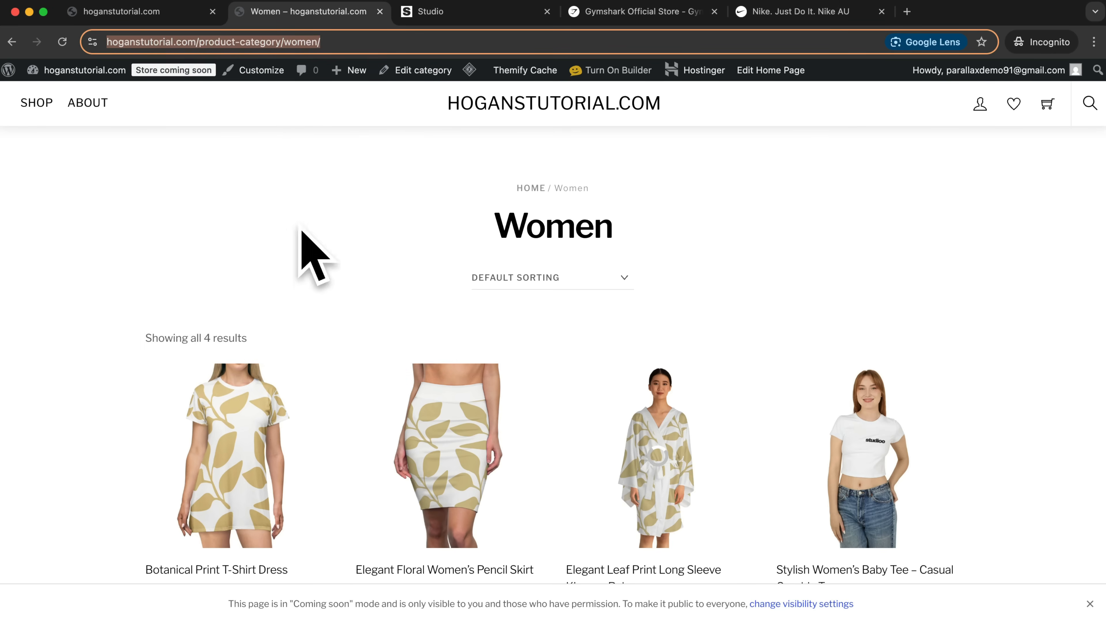
Return from the Women category to the store's home page and turn on the page builder.
{"action": "scroll", "coordinate": [434, 229], "scroll_direction": "down", "scroll_amount": 4}
{"action": "scroll", "coordinate": [425, 242], "scroll_direction": "up", "scroll_amount": 3}
{"action": "scroll", "coordinate": [425, 242], "scroll_direction": "up", "scroll_amount": 2}
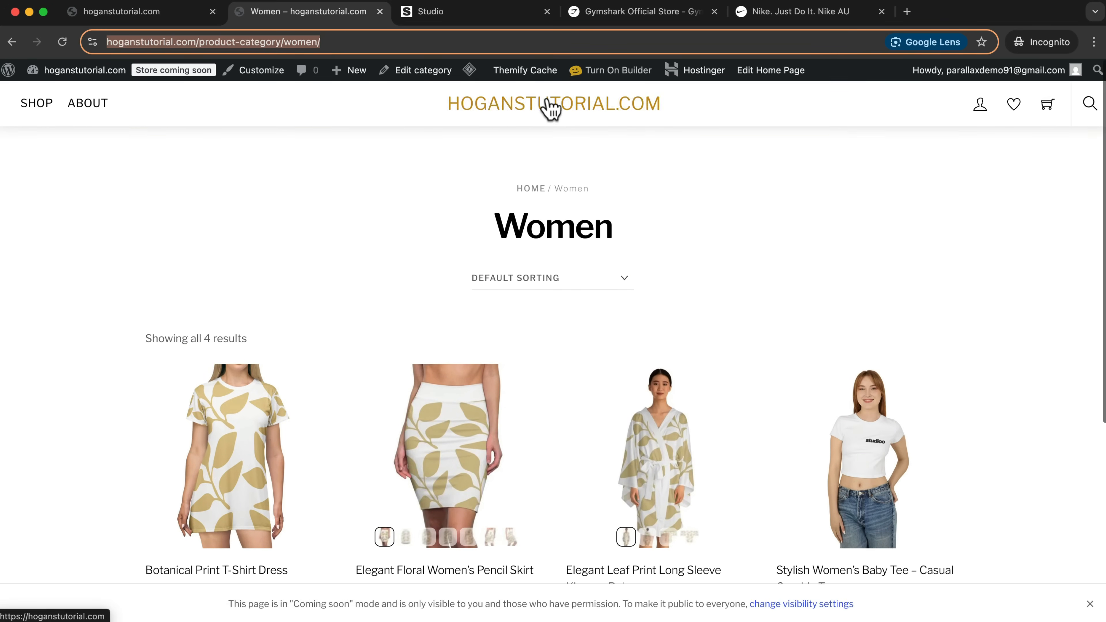
{"action": "left_click", "coordinate": [488, 111]}
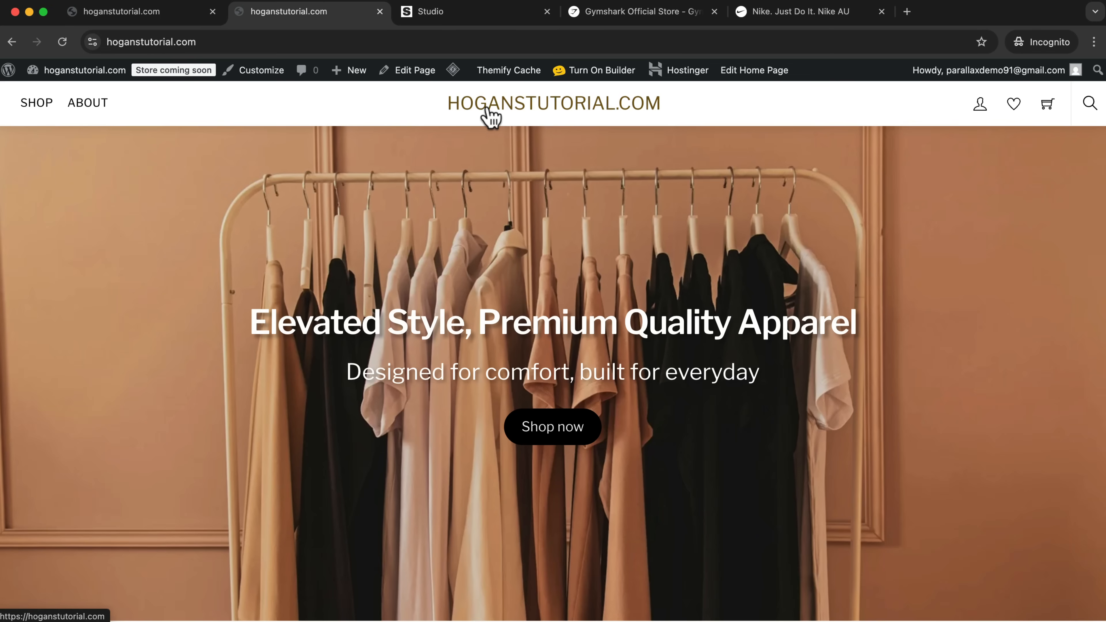
{"action": "left_click", "coordinate": [579, 71]}
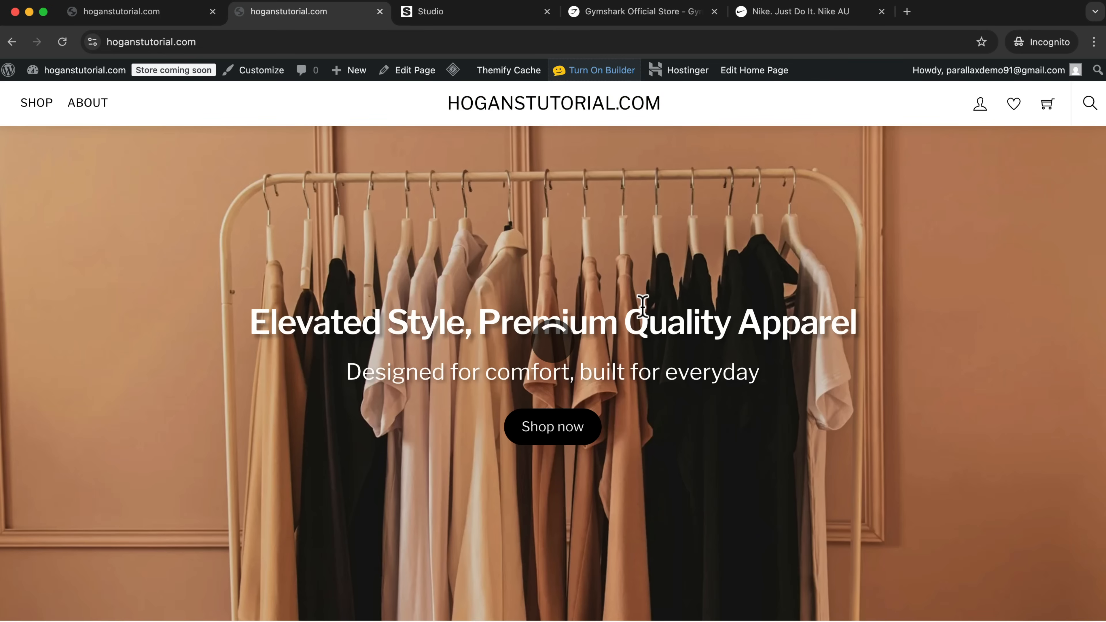
Replace the Shop T Shirts button's link with the copied hoganstutorial.com/product-category/women/ address.
{"action": "scroll", "coordinate": [641, 307], "scroll_direction": "down", "scroll_amount": 10}
{"action": "scroll", "coordinate": [641, 307], "scroll_direction": "down", "scroll_amount": 10}
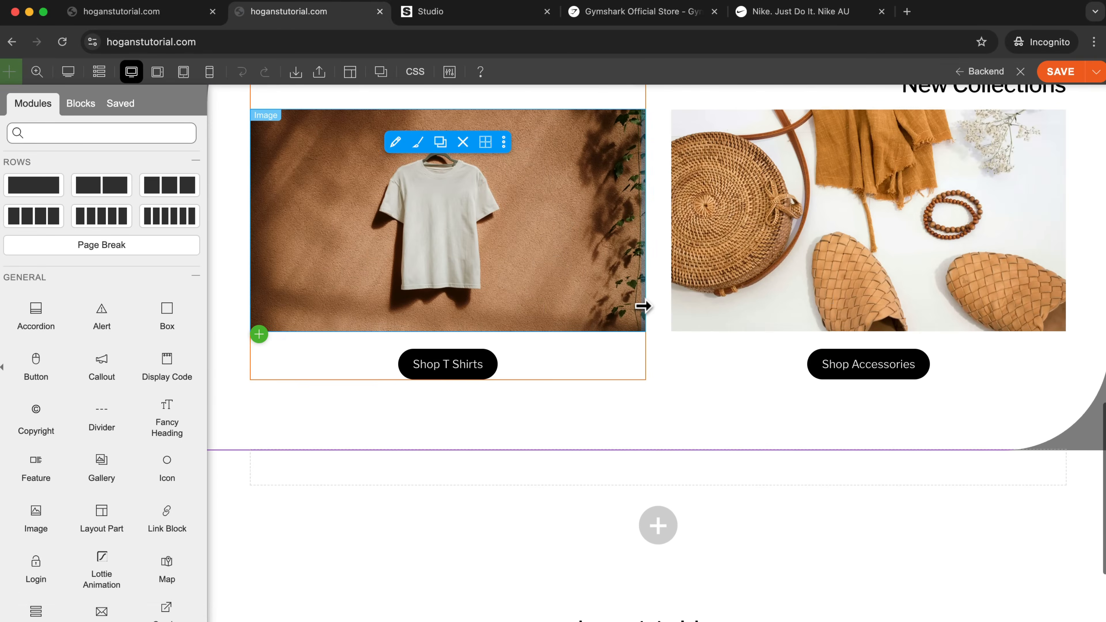
{"action": "left_click", "coordinate": [395, 365]}
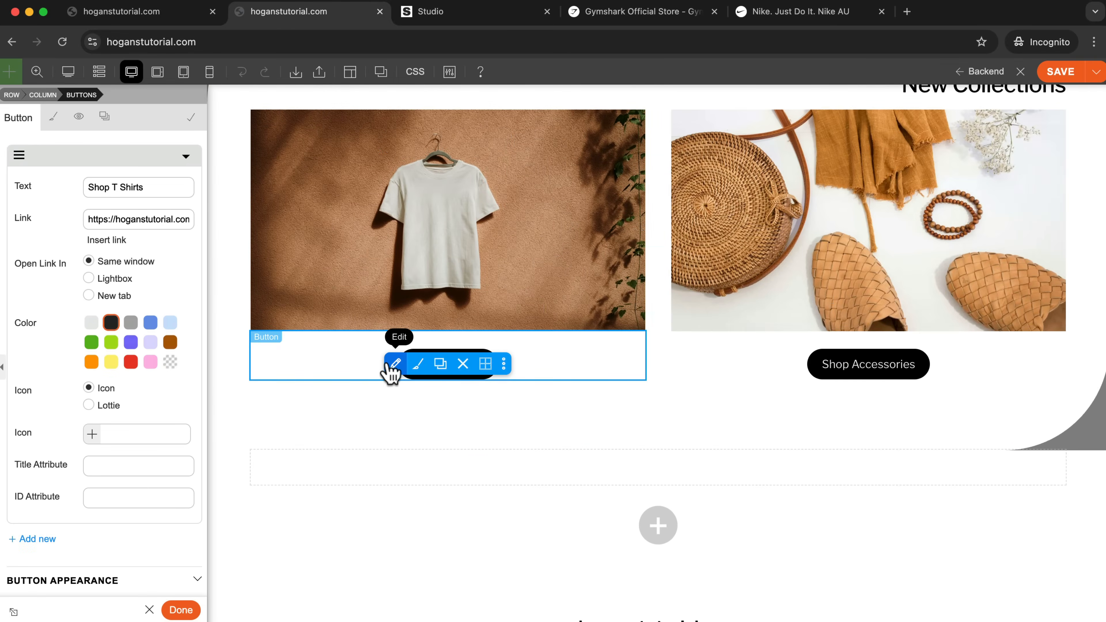
{"action": "left_click_drag", "start_coordinate": [89, 218], "coordinate": [274, 237]}
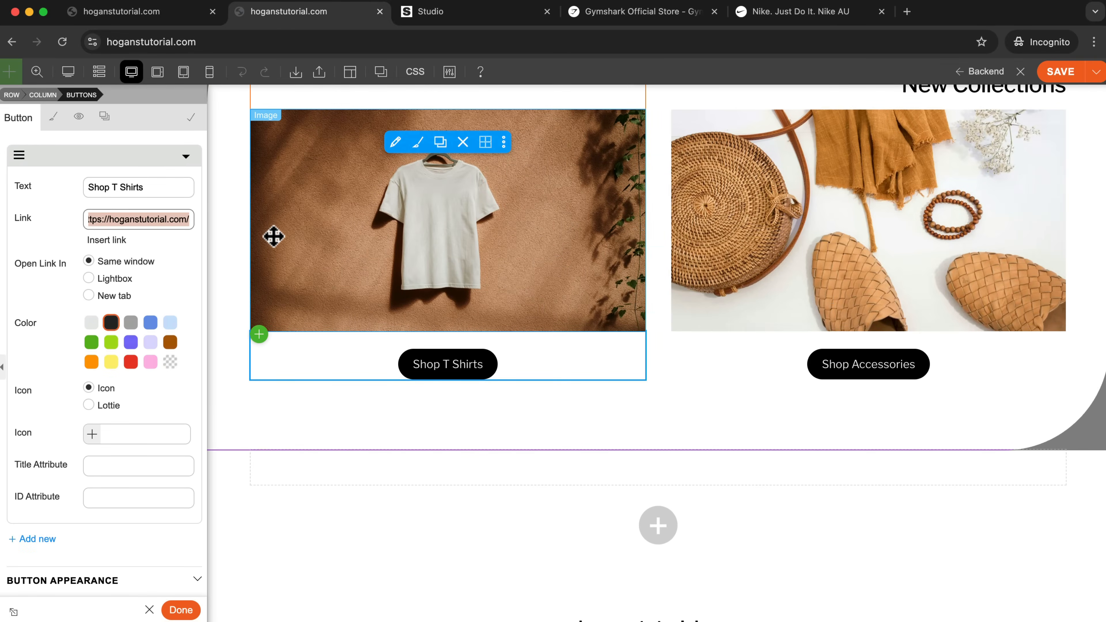
{"action": "key", "text": "super+v"}
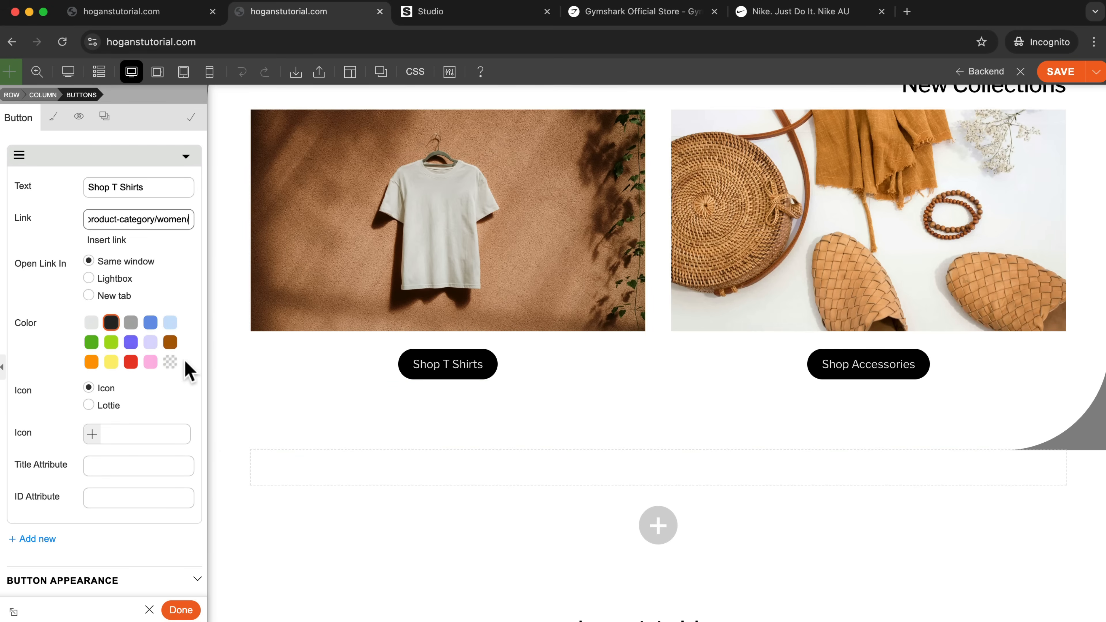
{"action": "left_click", "coordinate": [181, 610]}
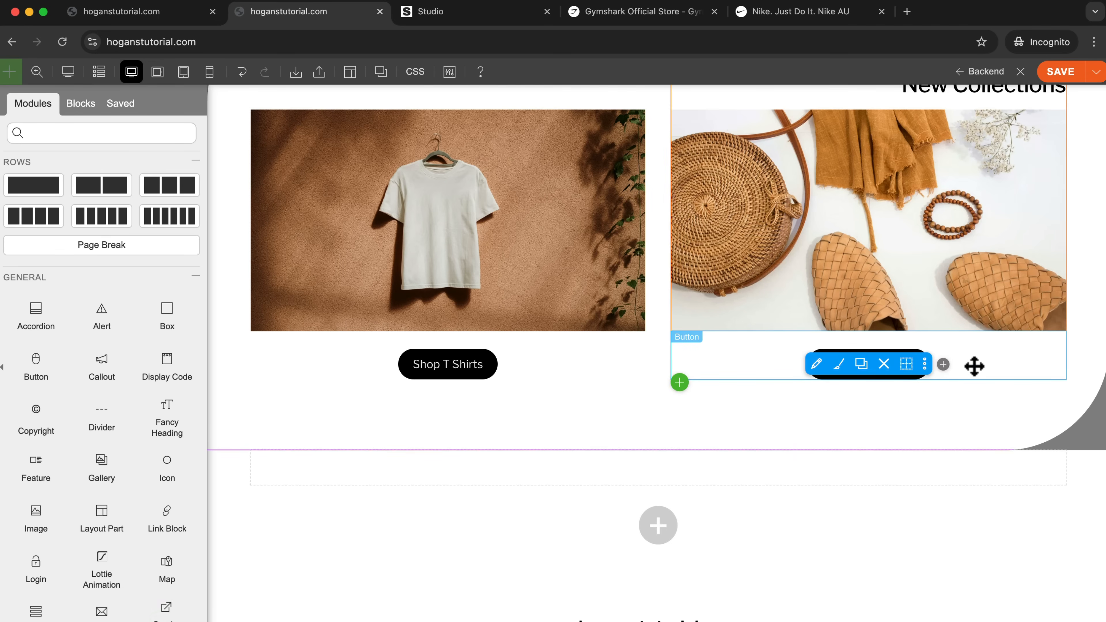
Link the Shop Accessories button to the copied Women category address, then save the page and exit the builder.
{"action": "left_click", "coordinate": [974, 366]}
{"action": "left_click_drag", "start_coordinate": [88, 217], "coordinate": [317, 232]}
{"action": "key", "text": "super+v"}
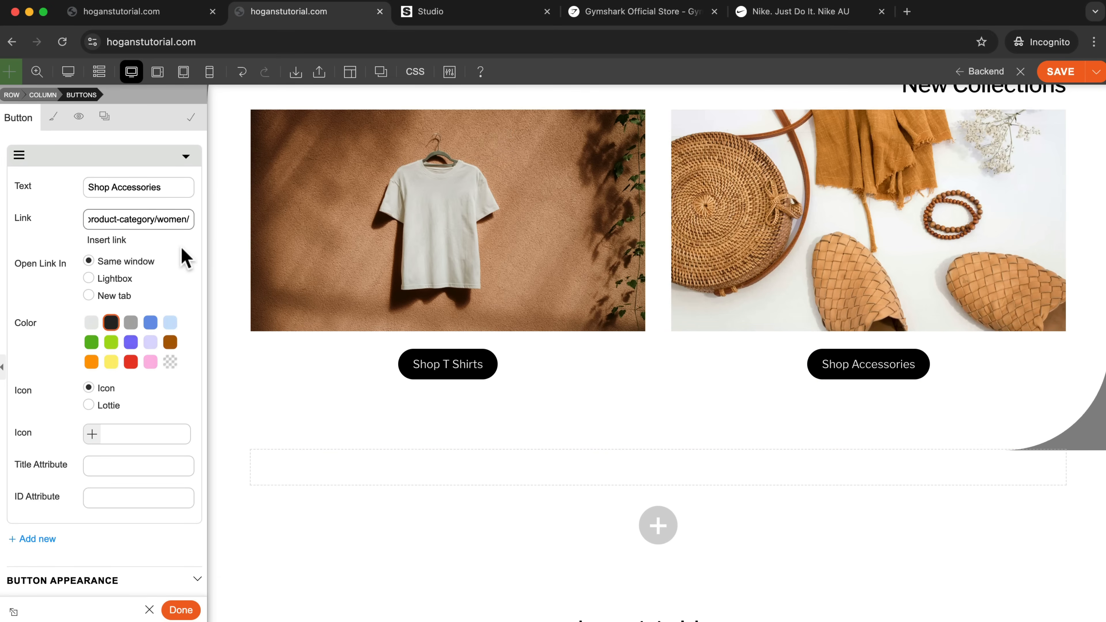
{"action": "left_click", "coordinate": [192, 610]}
{"action": "left_click", "coordinate": [1060, 71]}
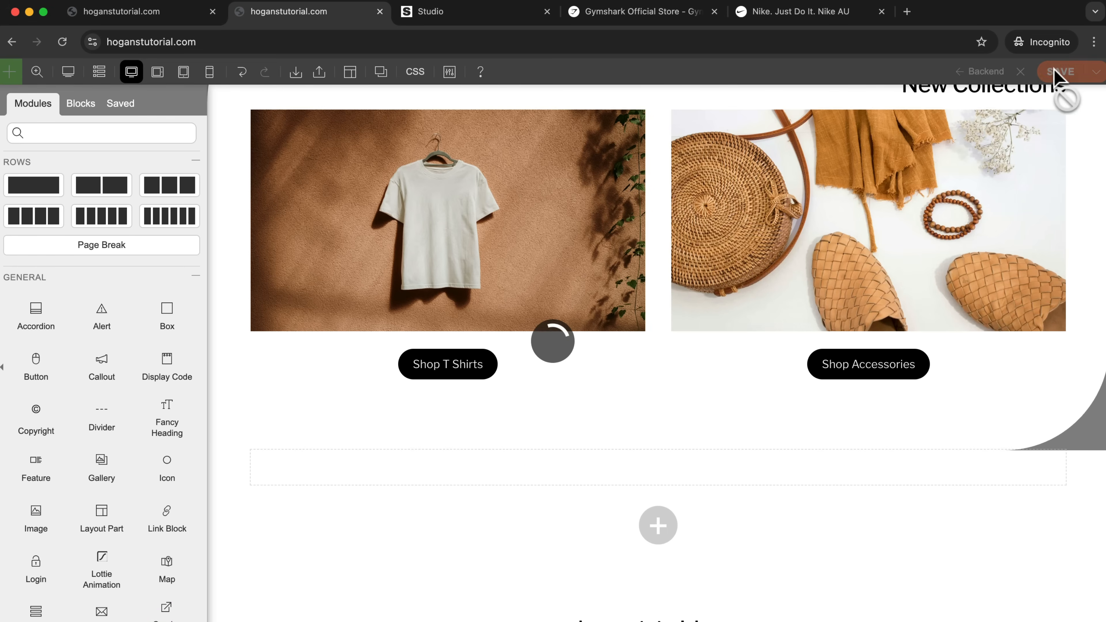
{"action": "left_click", "coordinate": [1020, 71]}
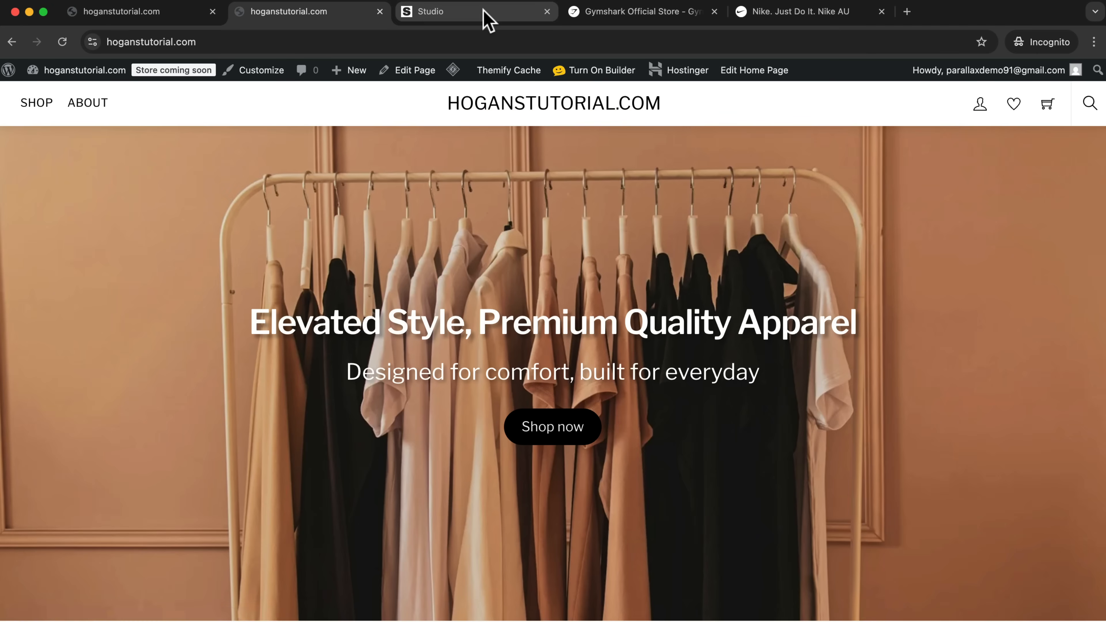
Examine the Our Story section with its background image, two text columns and social icons on the Studio demo site.
{"action": "left_click", "coordinate": [487, 20]}
{"action": "scroll", "coordinate": [549, 180], "scroll_direction": "down", "scroll_amount": 15}
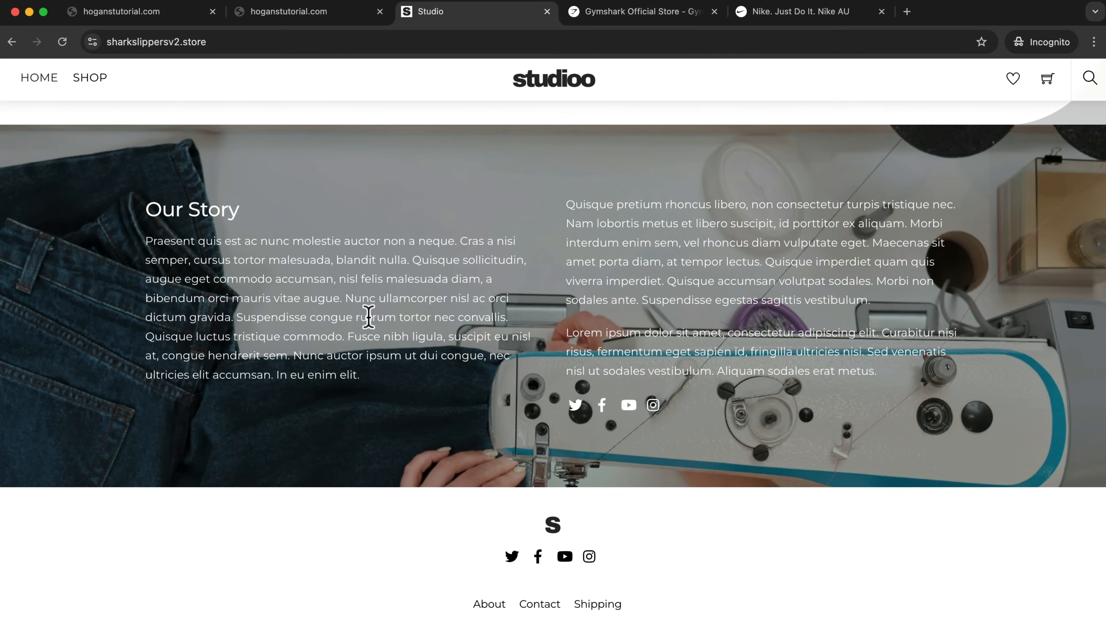
{"action": "scroll", "coordinate": [452, 340], "scroll_direction": "up", "scroll_amount": 2}
{"action": "scroll", "coordinate": [445, 333], "scroll_direction": "up", "scroll_amount": 2}
{"action": "scroll", "coordinate": [442, 333], "scroll_direction": "down", "scroll_amount": 4}
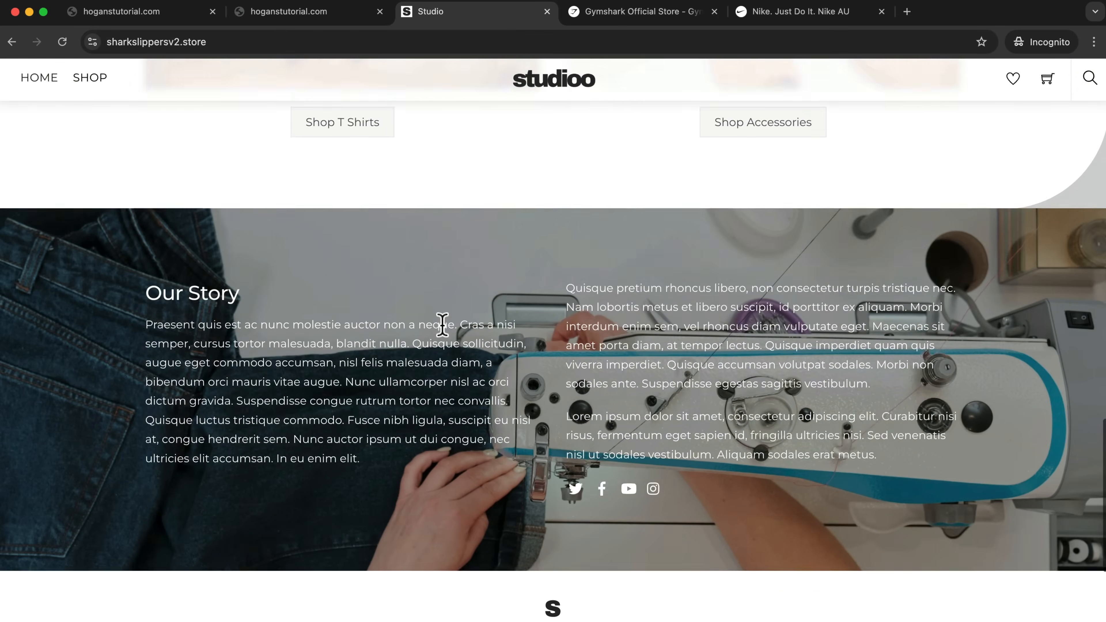
{"action": "scroll", "coordinate": [512, 211], "scroll_direction": "up", "scroll_amount": 1}
{"action": "scroll", "coordinate": [514, 213], "scroll_direction": "down", "scroll_amount": 3}
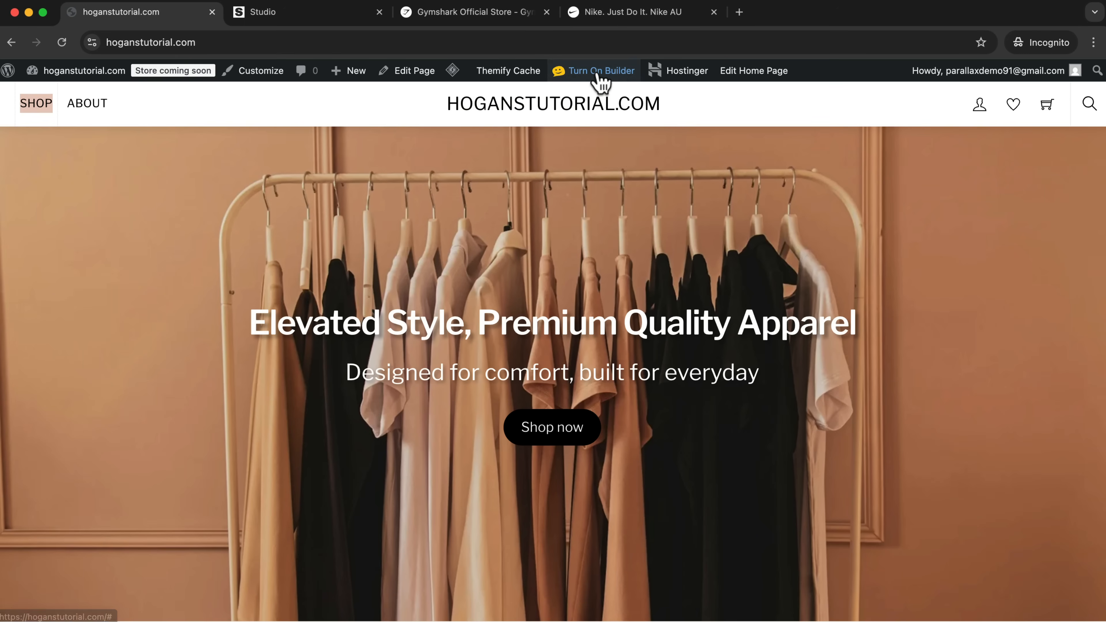
Turn on the page builder on the store's home page and split the empty row below New Collections into two columns.
{"action": "left_click", "coordinate": [597, 72]}
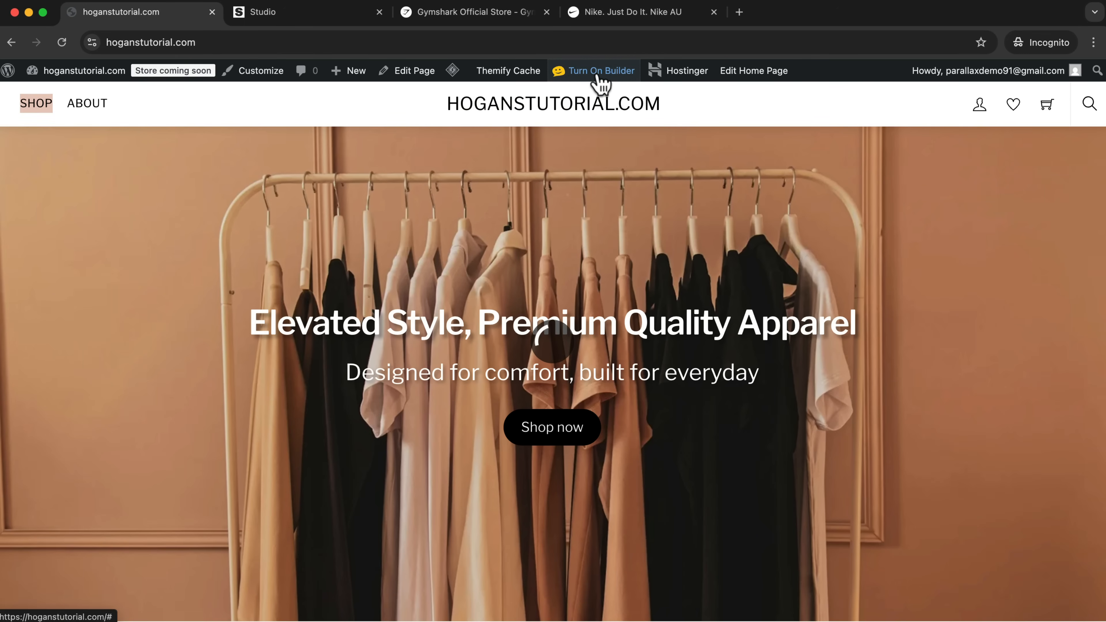
{"action": "scroll", "coordinate": [973, 413], "scroll_direction": "down", "scroll_amount": 15}
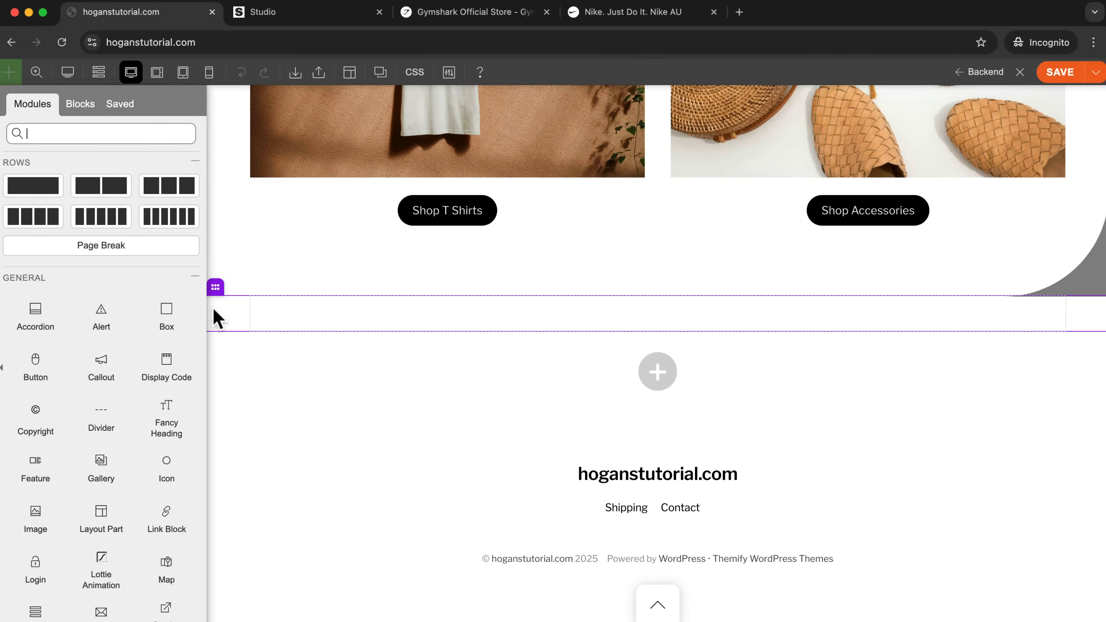
{"action": "mouse_move", "coordinate": [215, 299]}
{"action": "left_click", "coordinate": [240, 284]}
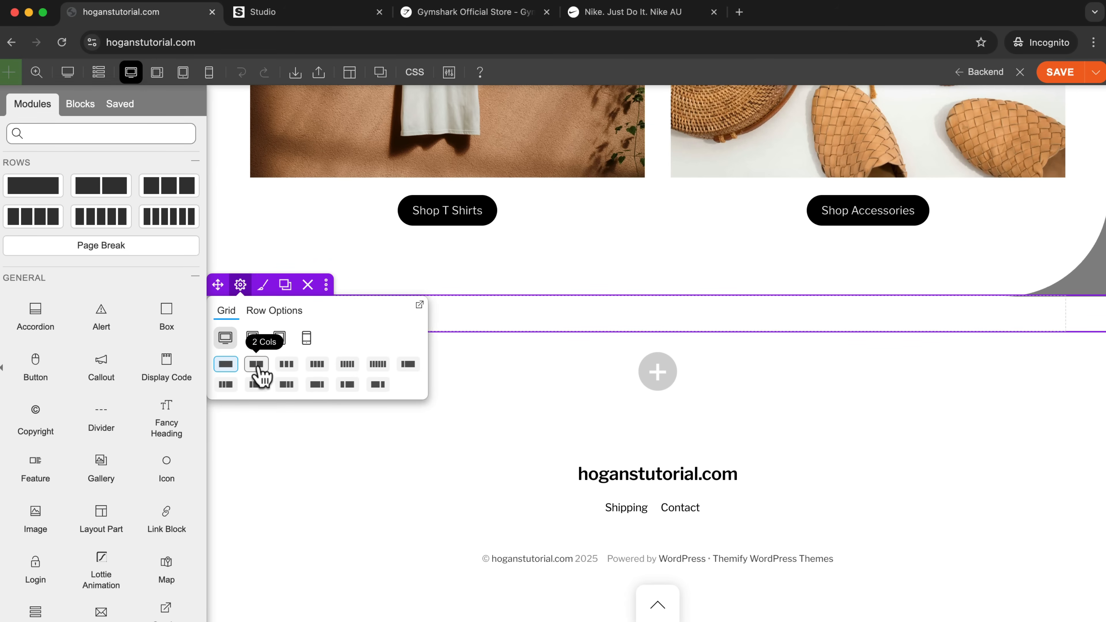
{"action": "left_click", "coordinate": [257, 365]}
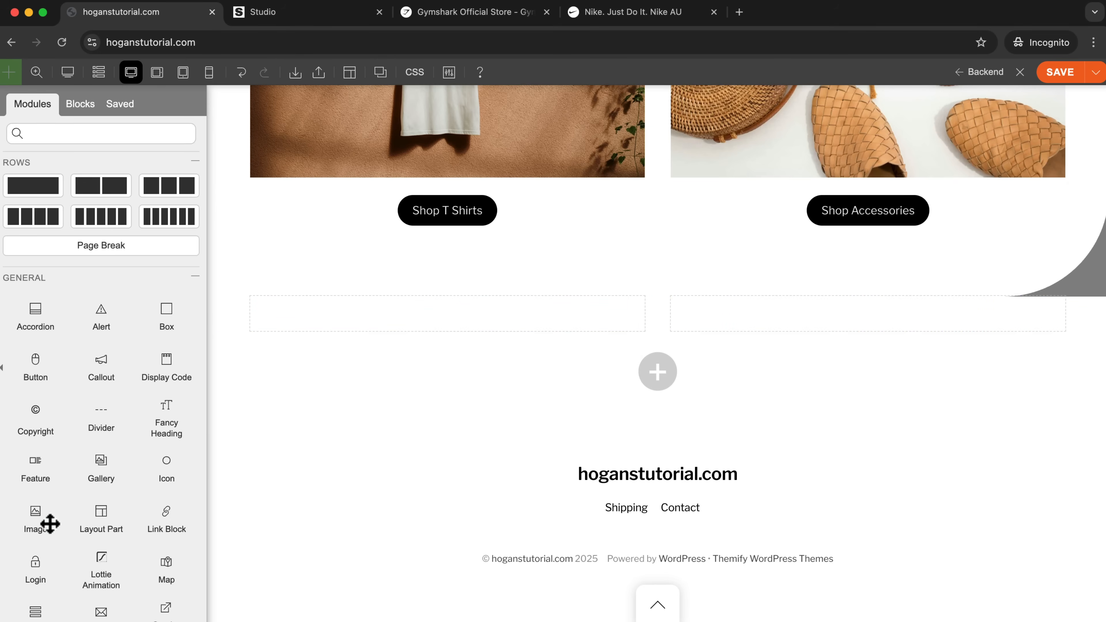
Add a Text module to the first column of the new row and replace its placeholder with "Our Story".
{"action": "scroll", "coordinate": [35, 509], "scroll_direction": "down", "scroll_amount": 6}
{"action": "left_click_drag", "start_coordinate": [43, 533], "coordinate": [433, 326]}
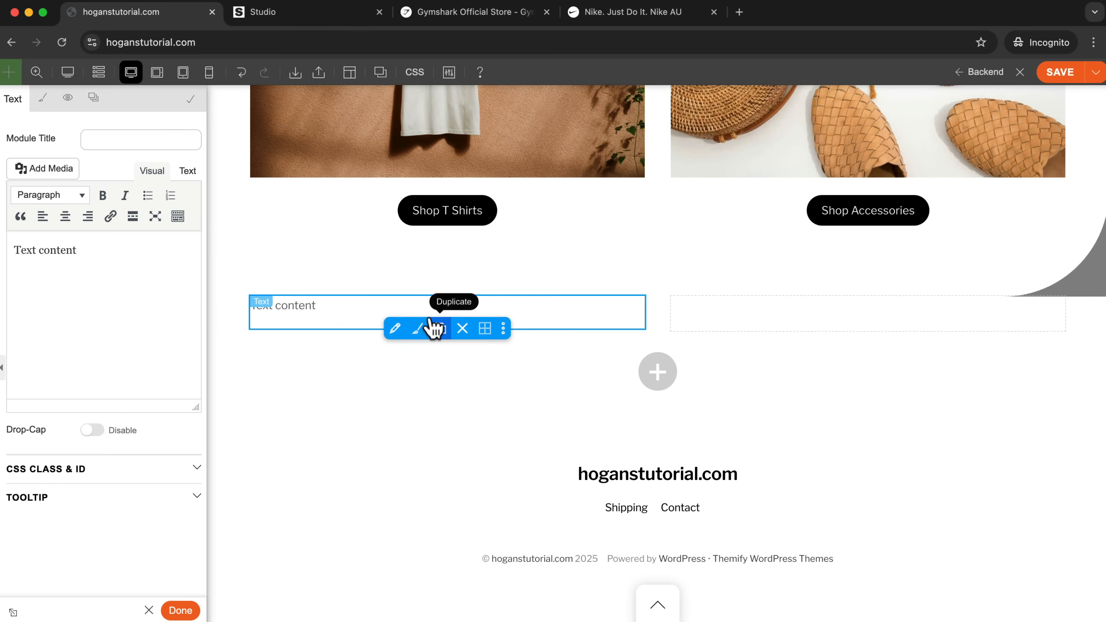
{"action": "left_click", "coordinate": [95, 252]}
{"action": "key", "text": "super+a"}
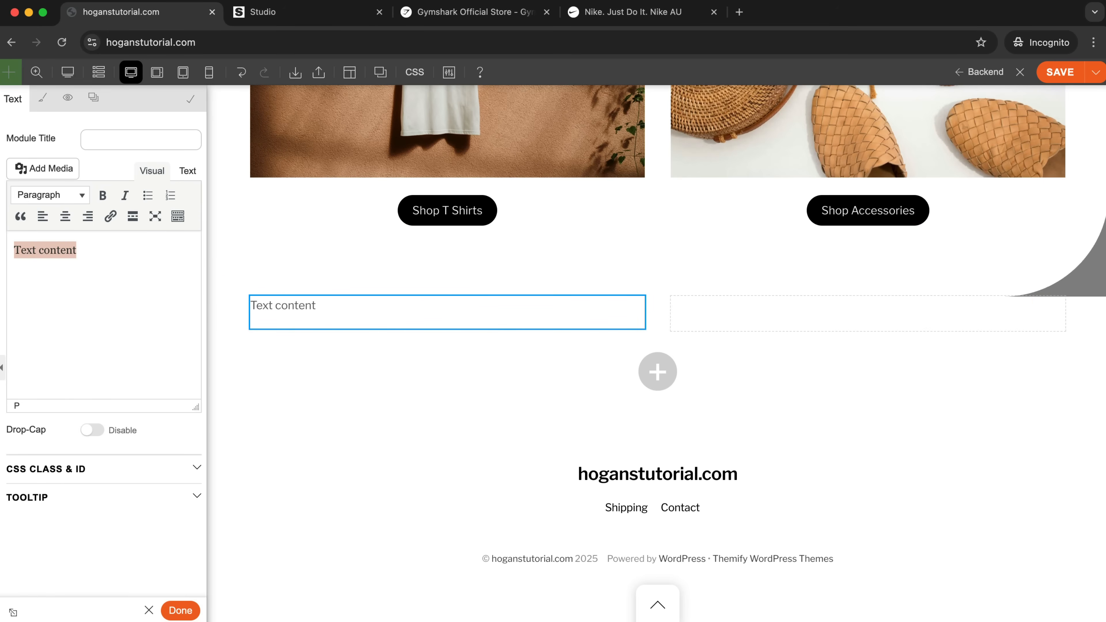
{"action": "type", "text": "Ours"}
{"action": "key", "text": "BackSpace"}
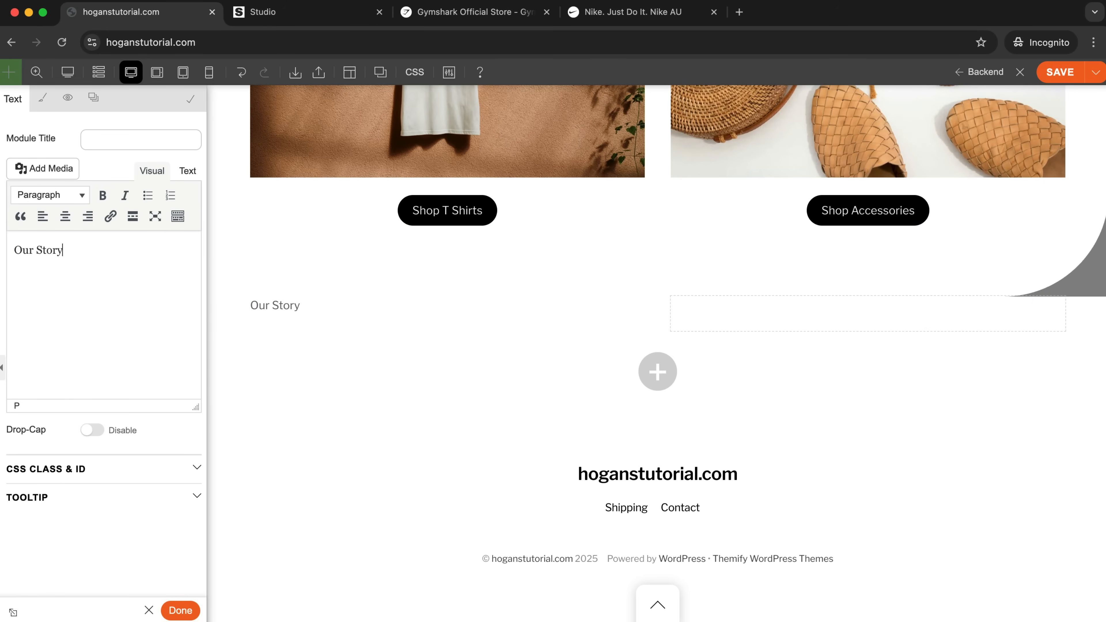
Format the "Our Story" text as a bold Heading 3.
{"action": "left_click_drag", "start_coordinate": [65, 251], "coordinate": [15, 250]}
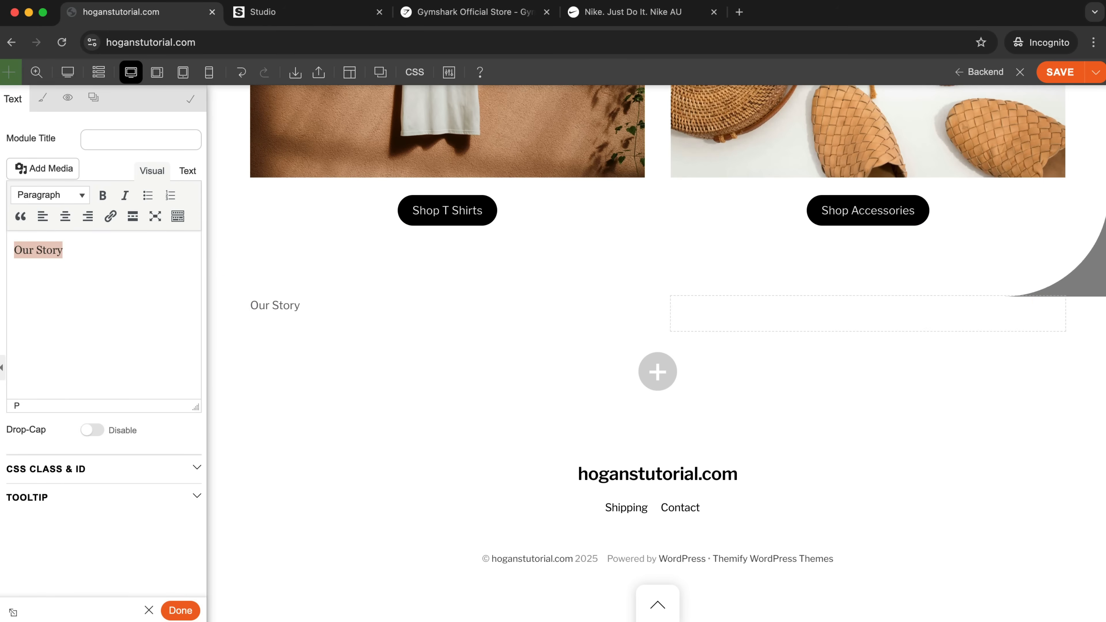
{"action": "left_click", "coordinate": [52, 196]}
{"action": "left_click", "coordinate": [52, 302]}
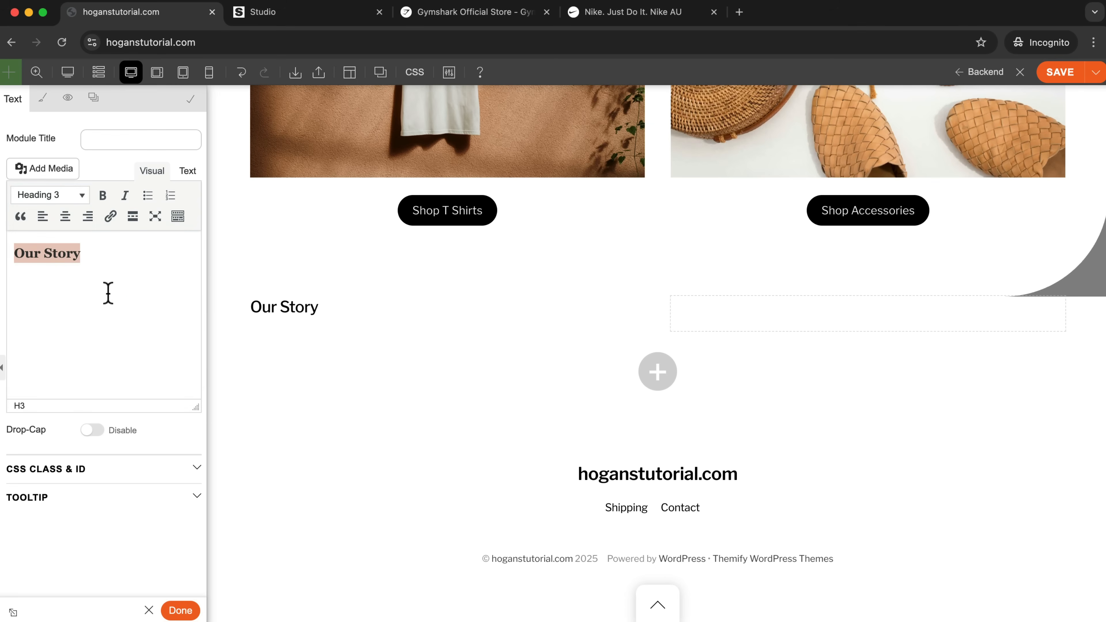
{"action": "left_click", "coordinate": [99, 199]}
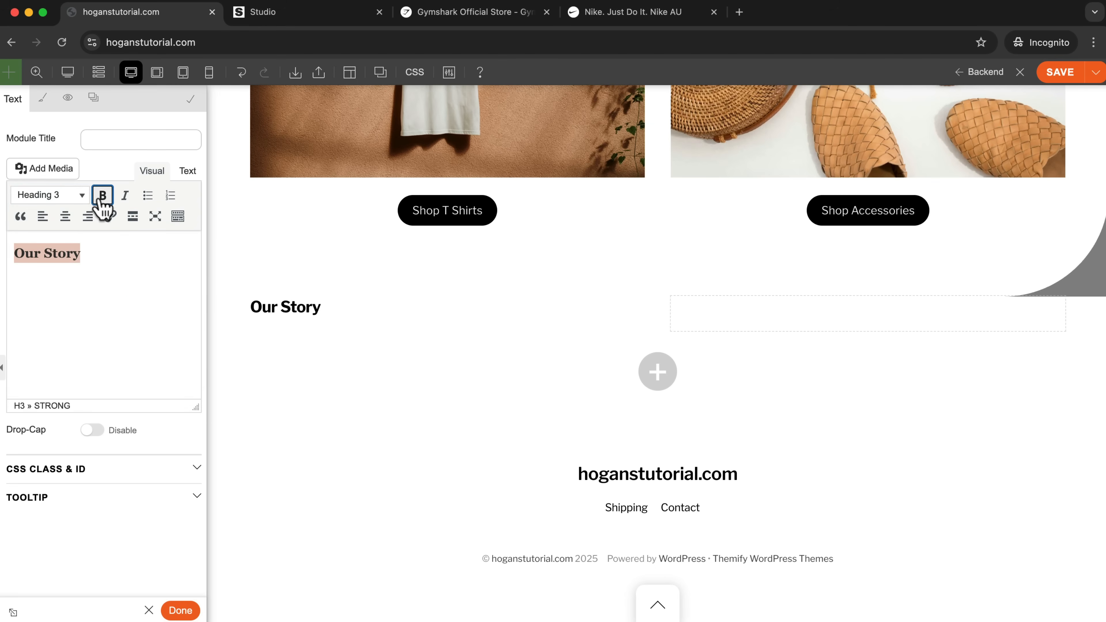
{"action": "left_click", "coordinate": [97, 251]}
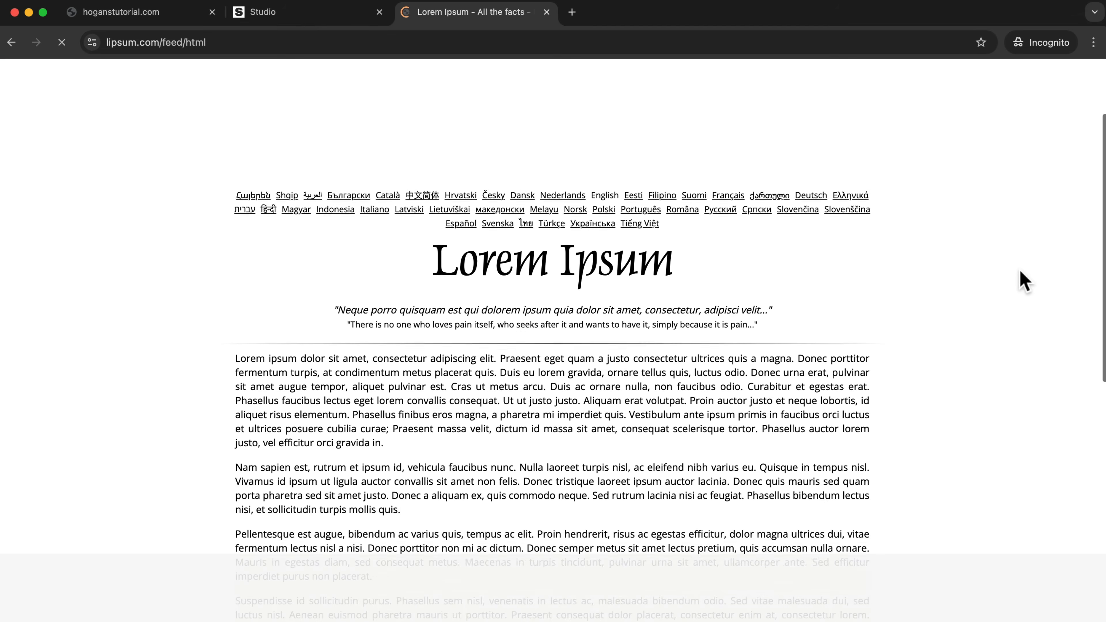
Copy the "Nam sapien est" paragraph from the Lorem Ipsum page and paste it on a new line beneath the Our Story heading.
{"action": "scroll", "coordinate": [1021, 280], "scroll_direction": "down", "scroll_amount": 3}
{"action": "left_click_drag", "start_coordinate": [239, 354], "coordinate": [444, 402]}
{"action": "right_click", "coordinate": [383, 368]}
{"action": "left_click", "coordinate": [420, 400]}
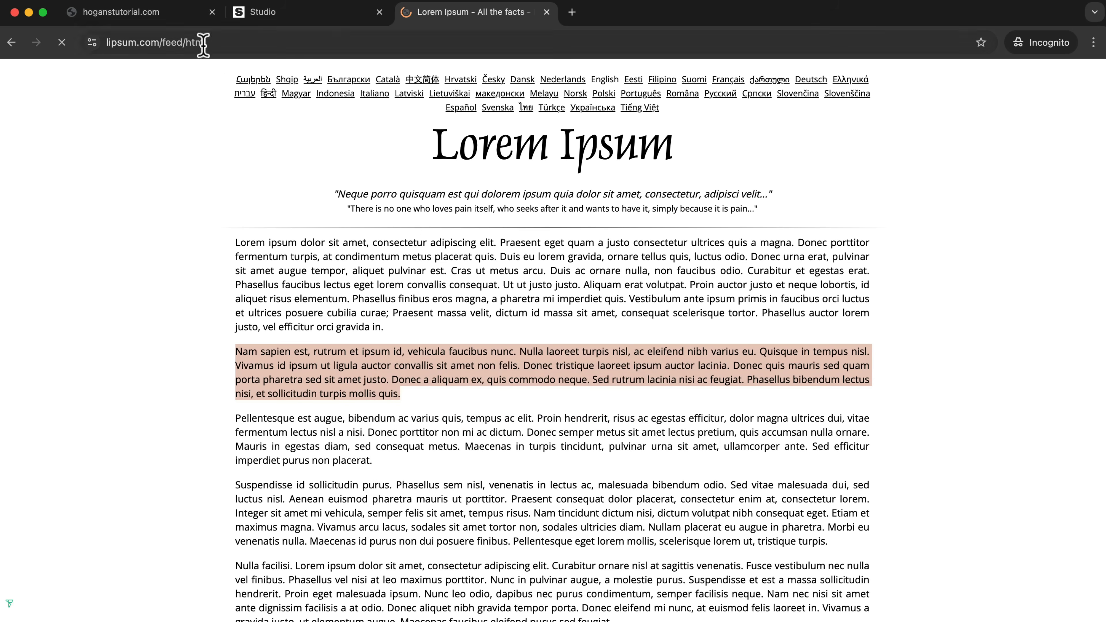
{"action": "left_click", "coordinate": [174, 13]}
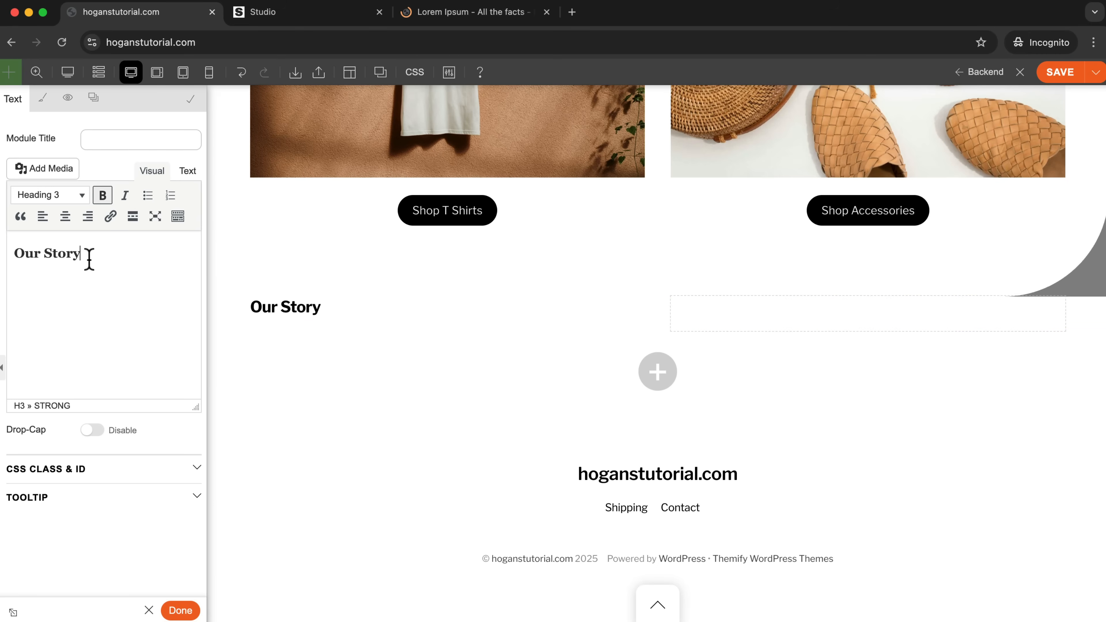
{"action": "key", "text": "Return"}
{"action": "key", "text": "super+v"}
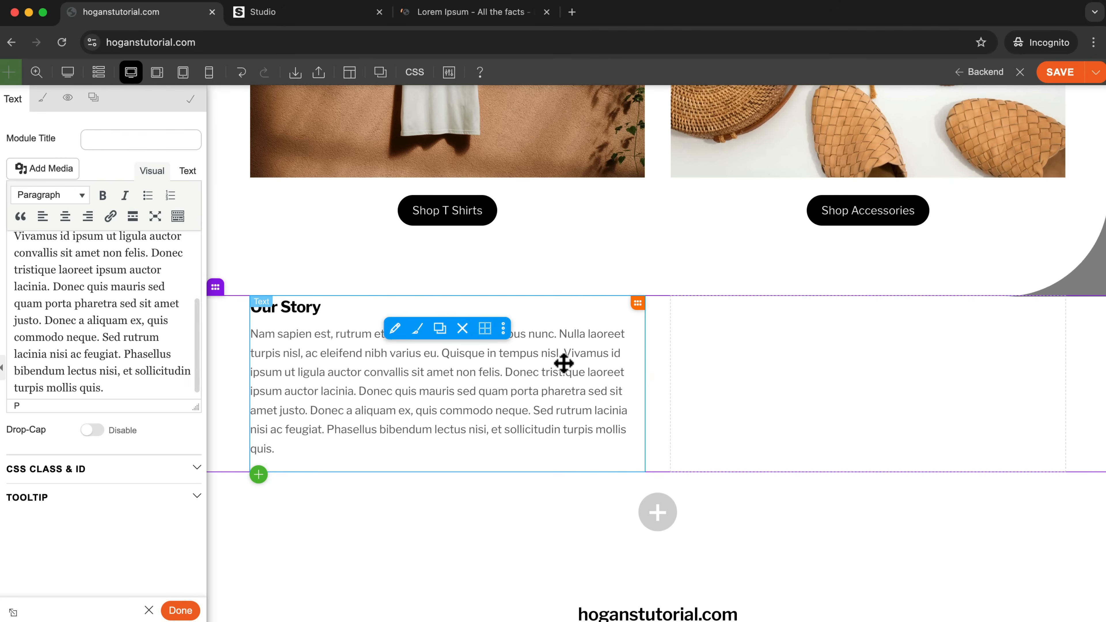
Duplicate the Our Story text module, move the copy into the second column and delete the heading from it.
{"action": "left_click", "coordinate": [441, 329]}
{"action": "left_click_drag", "start_coordinate": [388, 526], "coordinate": [796, 356]}
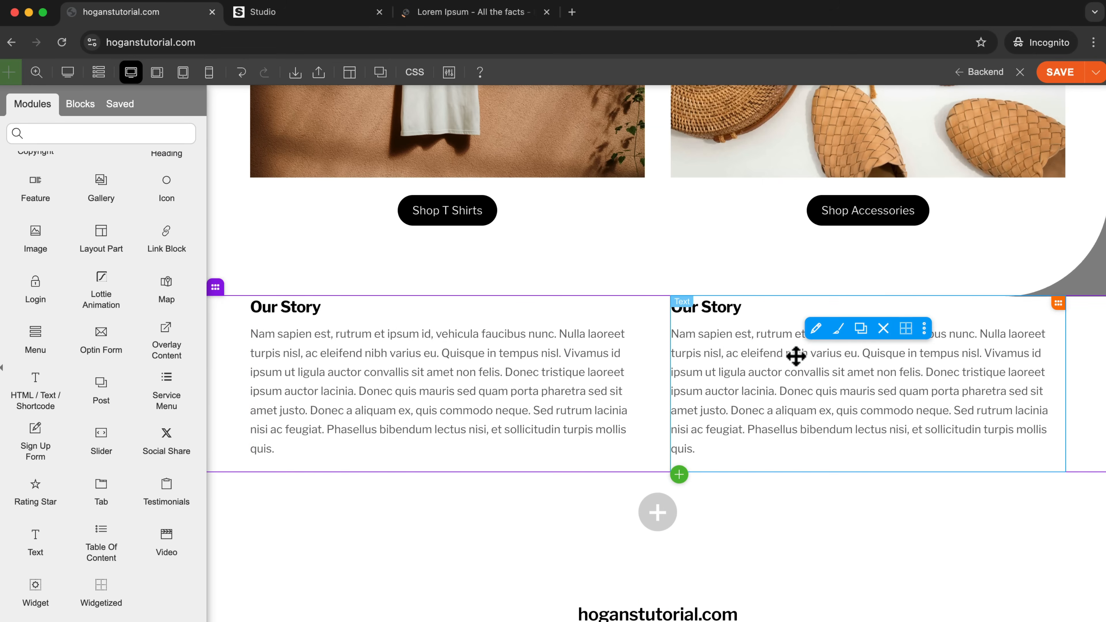
{"action": "left_click", "coordinate": [821, 328]}
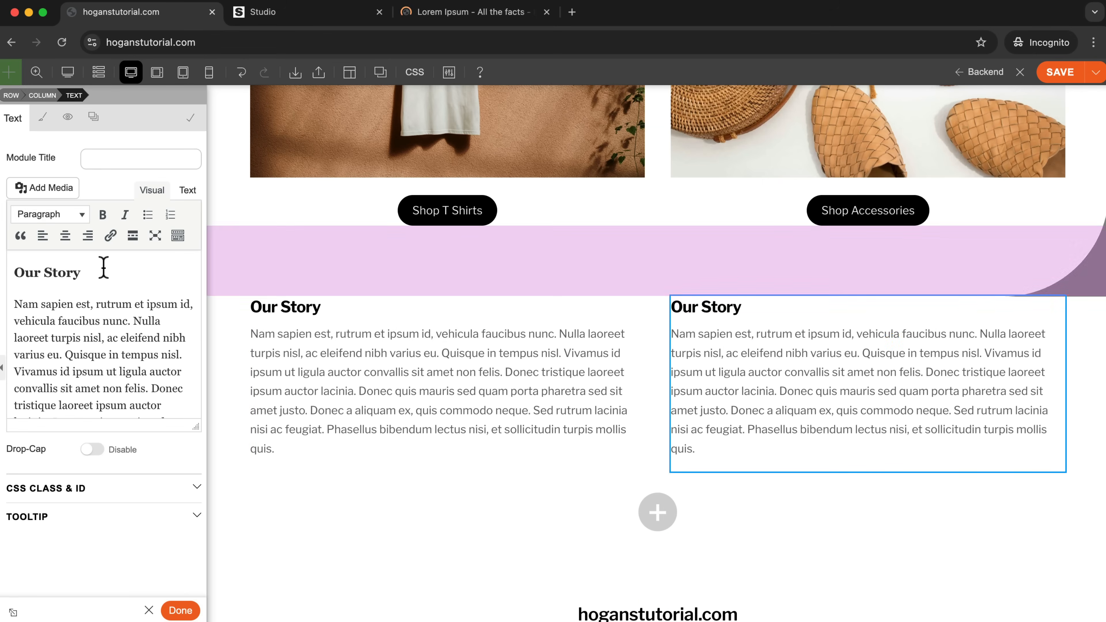
{"action": "key", "text": "BackSpace"}
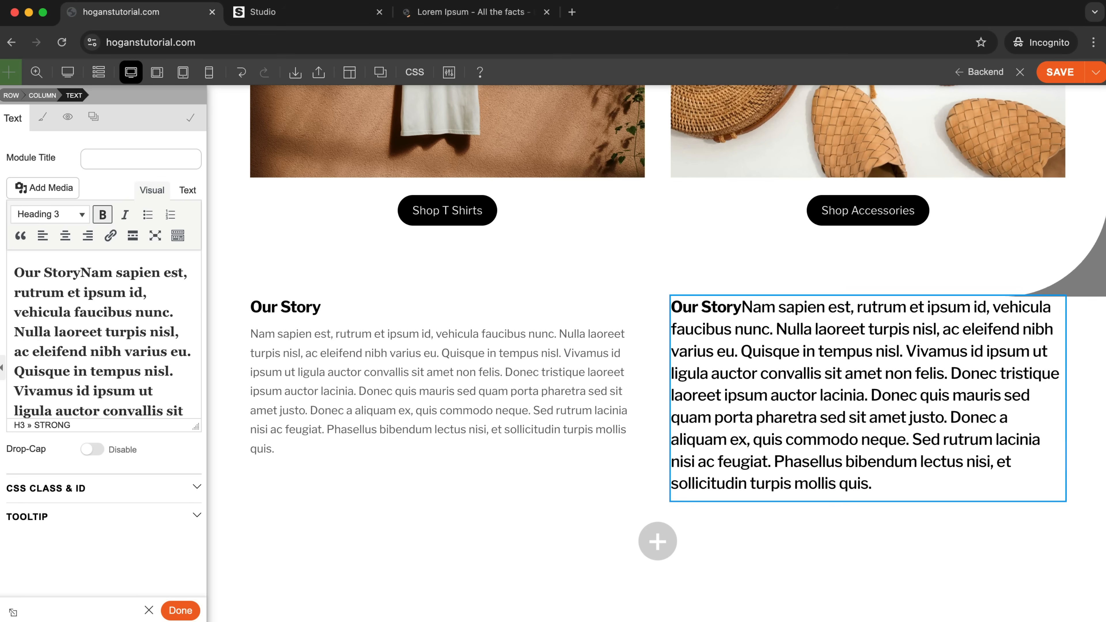
{"action": "key", "text": "BackSpace"}
{"action": "key", "text": "BackSpace"}
{"action": "key", "text": "BackSpace"}
{"action": "key", "text": "BackSpace"}
{"action": "key", "text": "BackSpace"}
{"action": "key", "text": "BackSpace"}
{"action": "key", "text": "BackSpace"}
{"action": "key", "text": "BackSpace"}
{"action": "key", "text": "BackSpace"}
Format the second column's text as Paragraph and align the row's columns to the bottom.
{"action": "triple_click", "coordinate": [140, 315]}
{"action": "left_click", "coordinate": [50, 218]}
{"action": "left_click", "coordinate": [57, 220]}
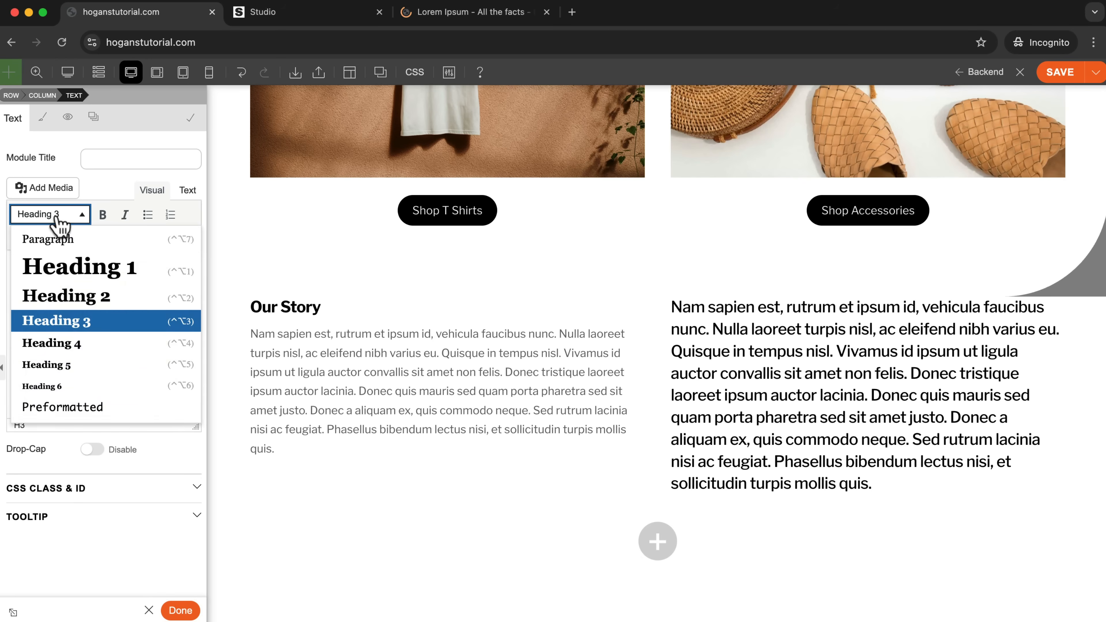
{"action": "left_click", "coordinate": [65, 238]}
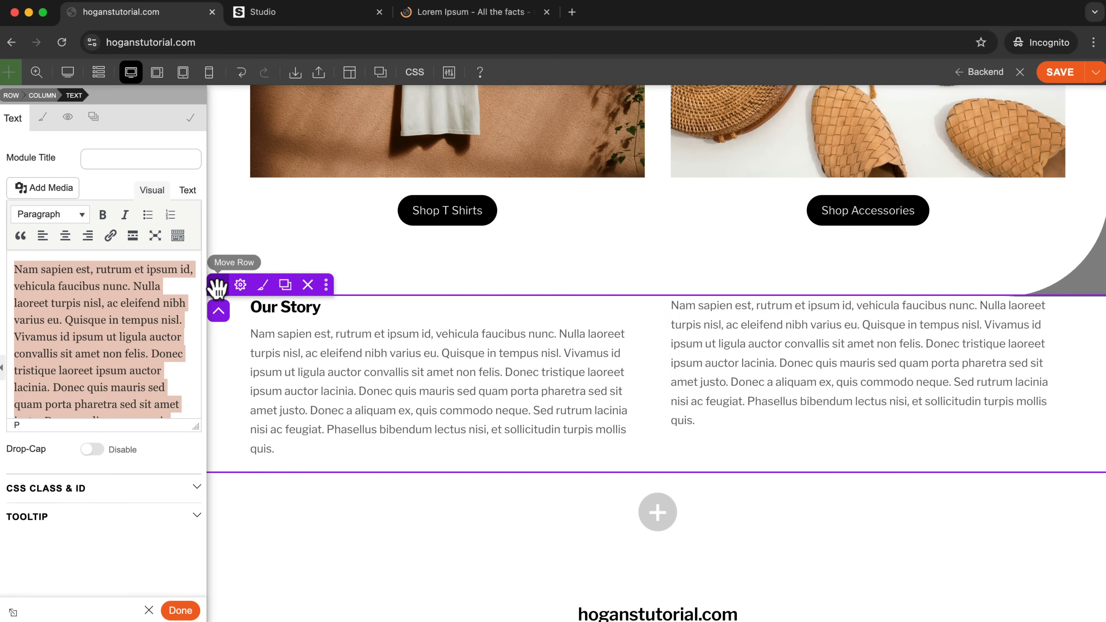
{"action": "left_click", "coordinate": [240, 288]}
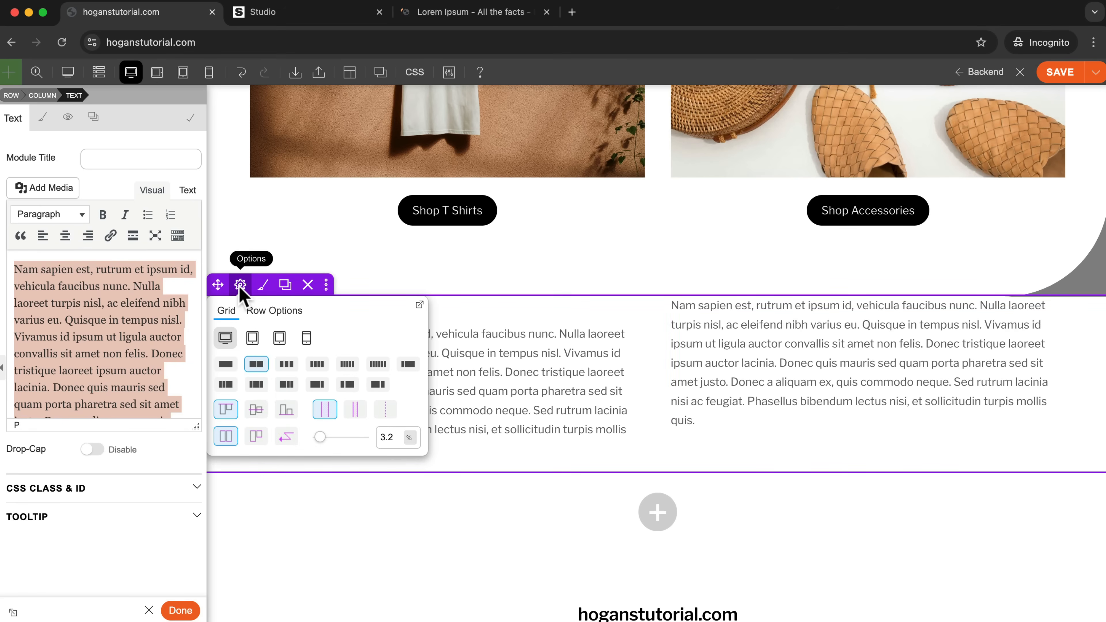
{"action": "left_click", "coordinate": [286, 410]}
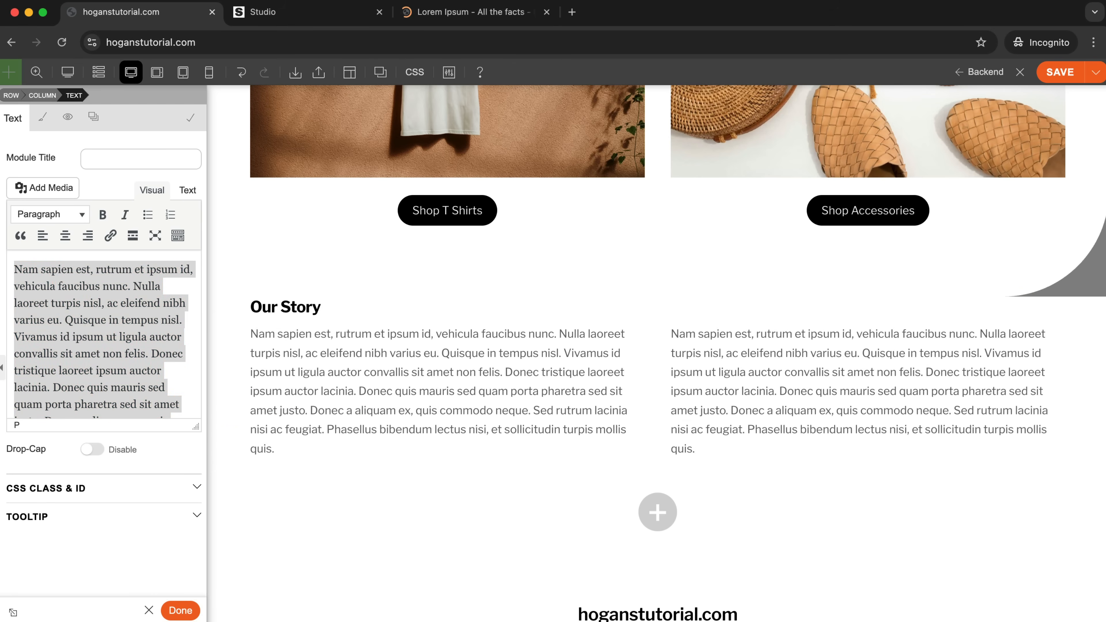
Set the Our Story row's top padding to 50 px and add matching padding at its bottom edge.
{"action": "left_click_drag", "start_coordinate": [1076, 298], "coordinate": [677, 322]}
{"action": "left_click", "coordinate": [645, 313]}
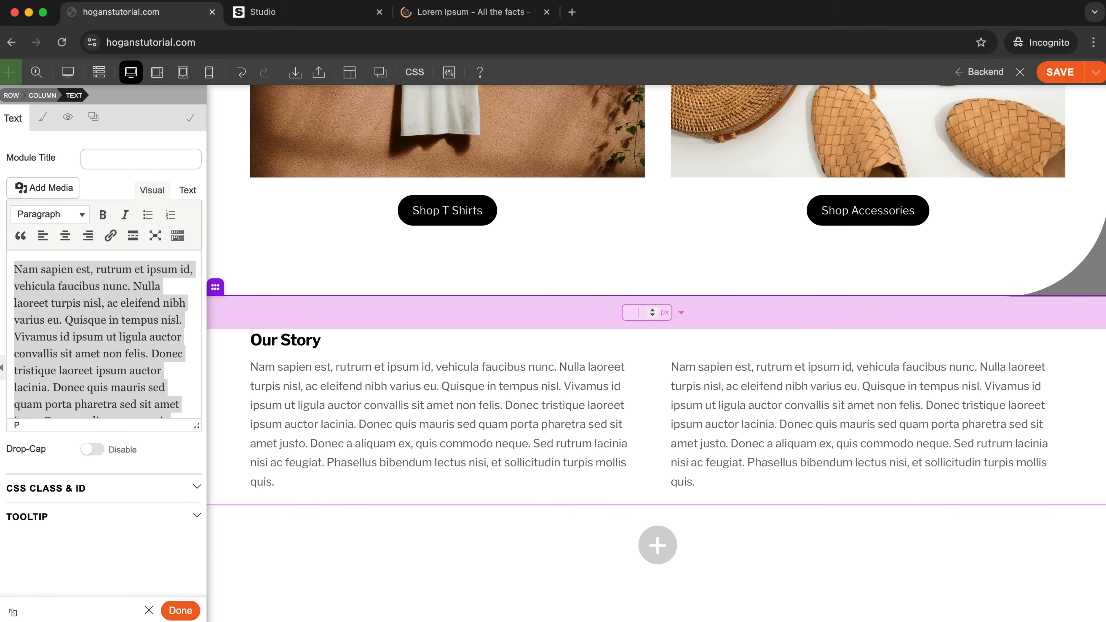
{"action": "type", "text": "50"}
{"action": "key", "text": "Return"}
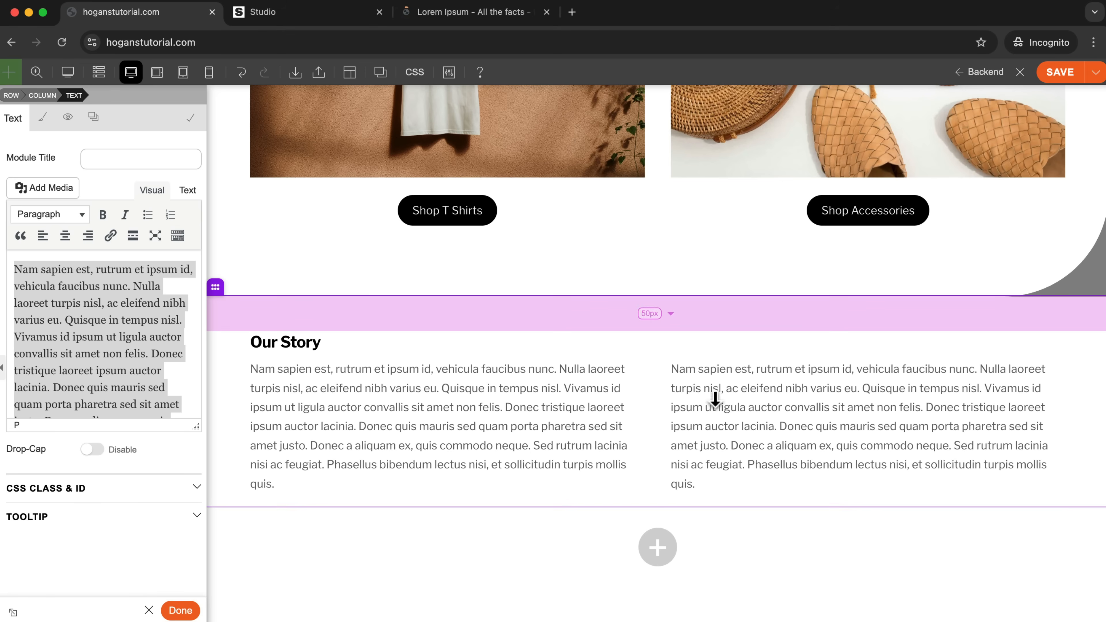
{"action": "left_click_drag", "start_coordinate": [1086, 514], "coordinate": [1082, 530]}
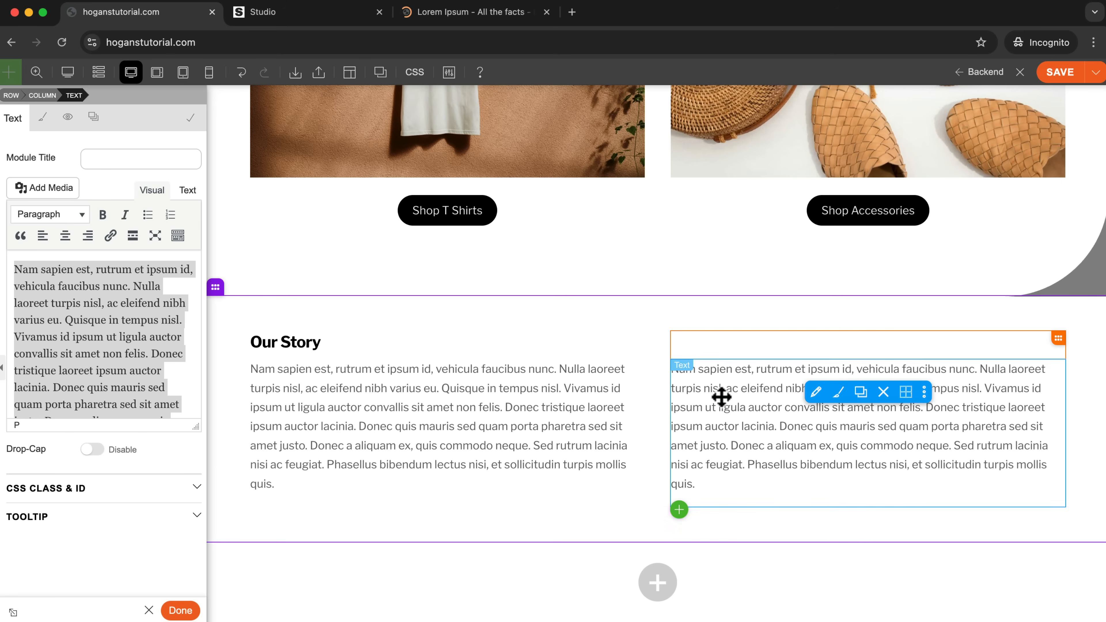
Review the page layout at 50% zoom, then return the builder view to 100%.
{"action": "left_click", "coordinate": [36, 72]}
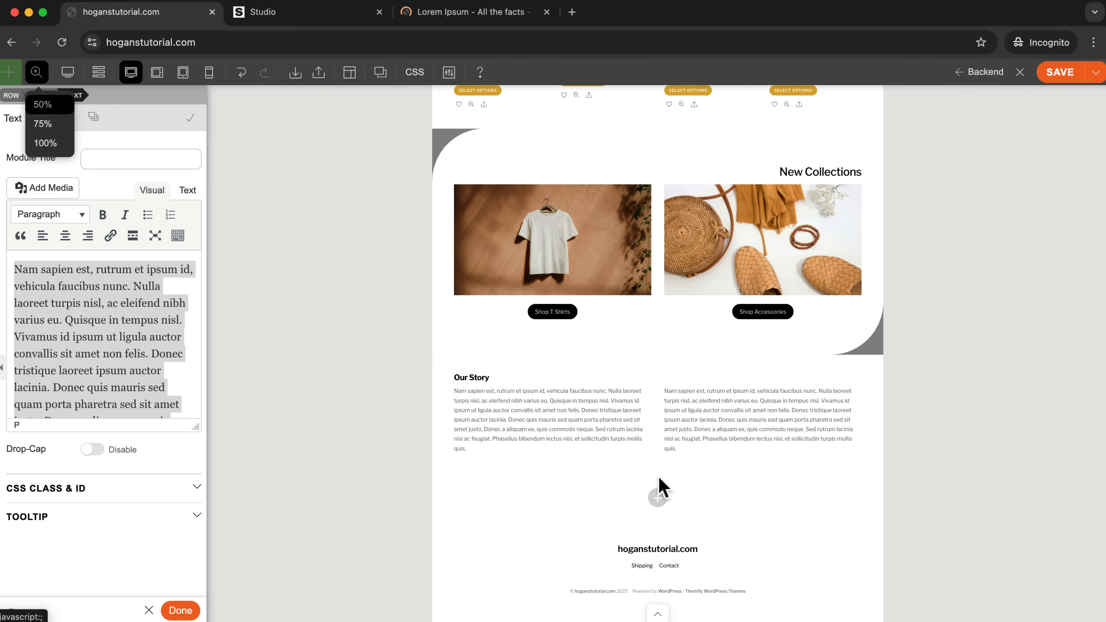
{"action": "scroll", "coordinate": [637, 462], "scroll_direction": "up", "scroll_amount": 8}
{"action": "scroll", "coordinate": [637, 461], "scroll_direction": "down", "scroll_amount": 7}
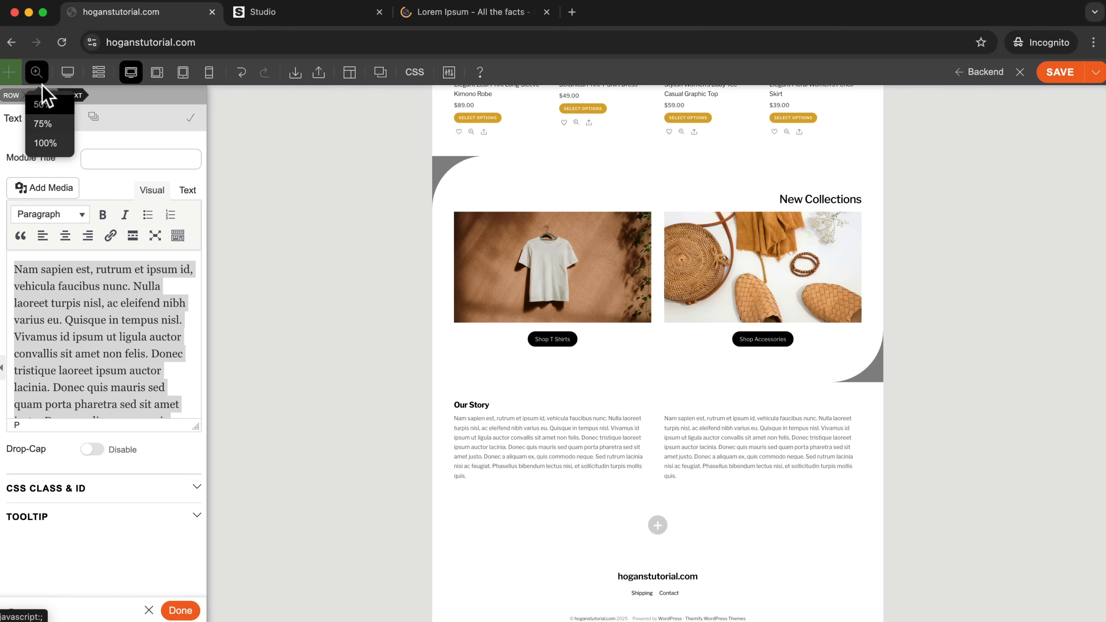
{"action": "left_click", "coordinate": [51, 144]}
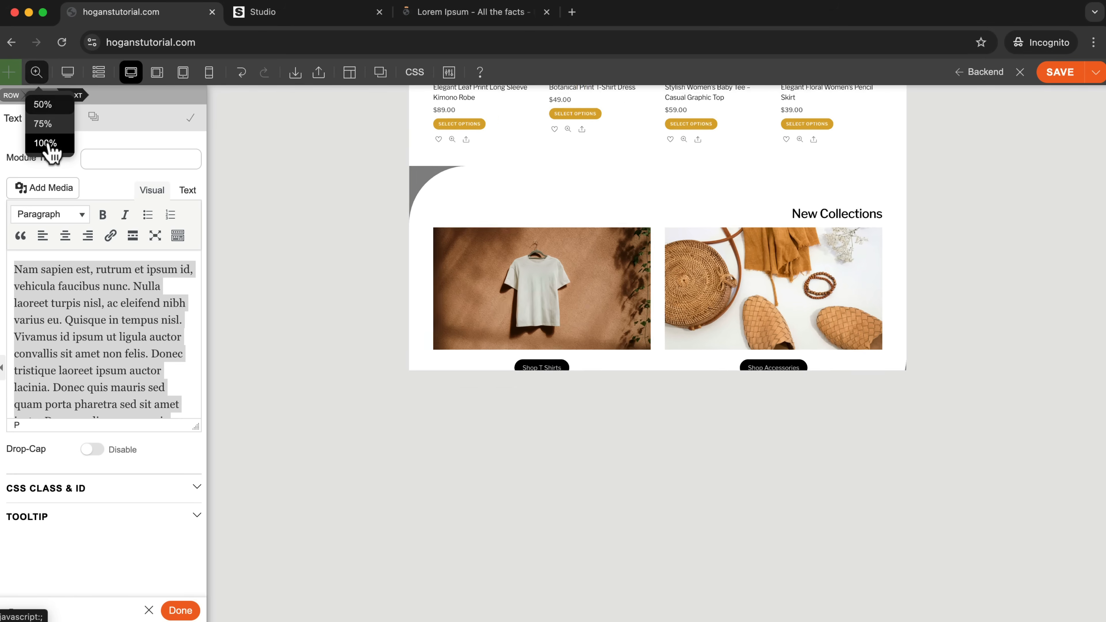
{"action": "scroll", "coordinate": [562, 317], "scroll_direction": "down", "scroll_amount": 5}
{"action": "scroll", "coordinate": [562, 317], "scroll_direction": "up", "scroll_amount": 2}
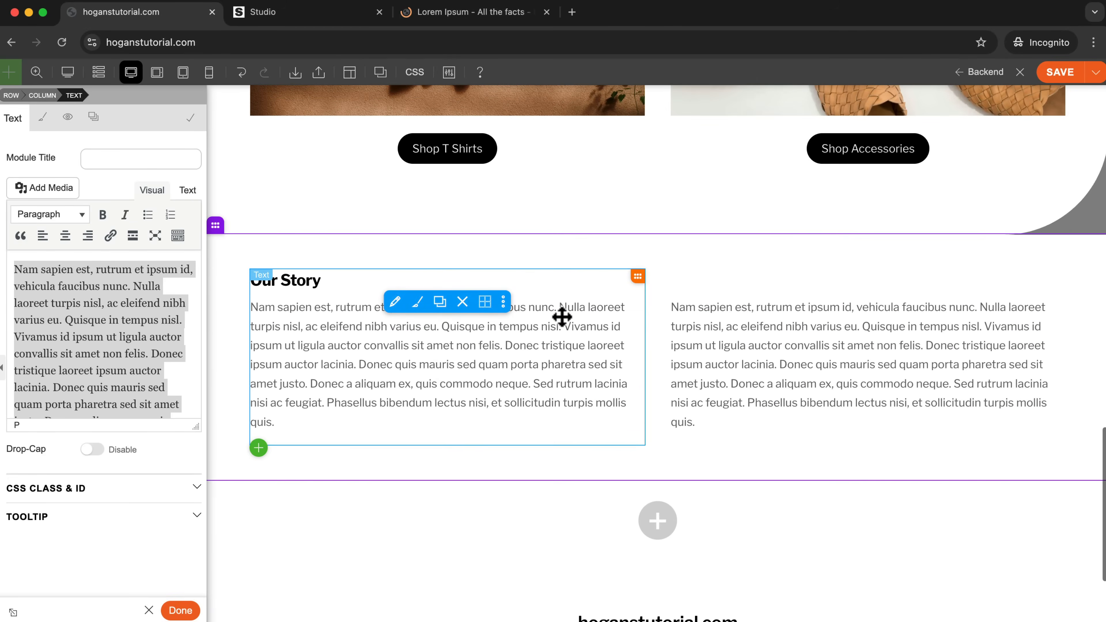
Upload getty-images-_0LtdEuqvQM-unsplash.jpg from the About folder for the Our Story row's background image.
{"action": "left_click", "coordinate": [263, 224]}
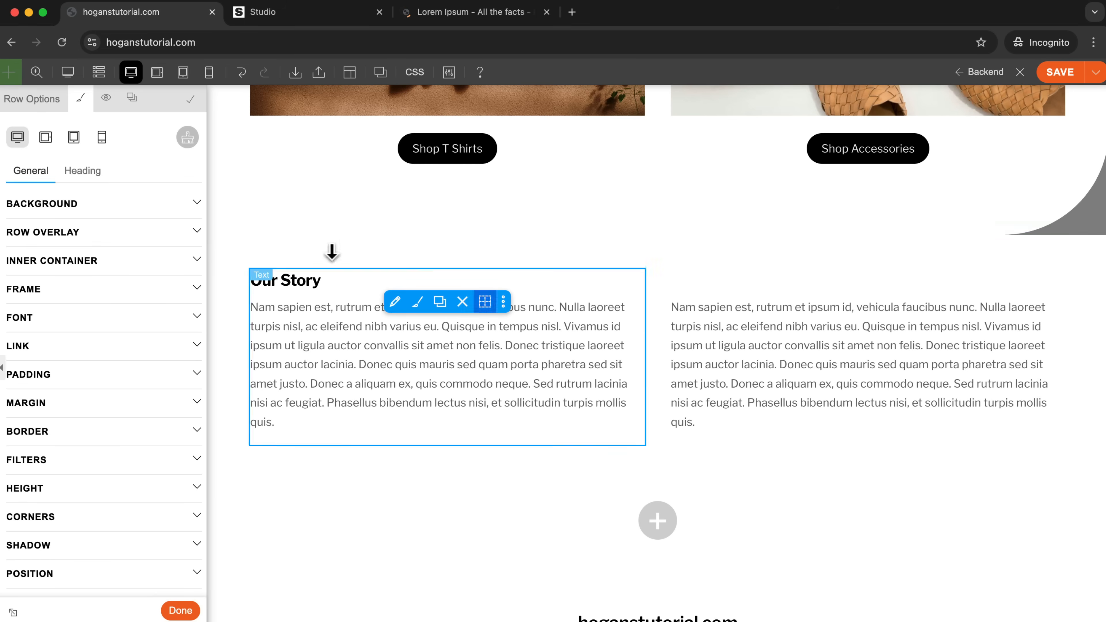
{"action": "left_click", "coordinate": [96, 205]}
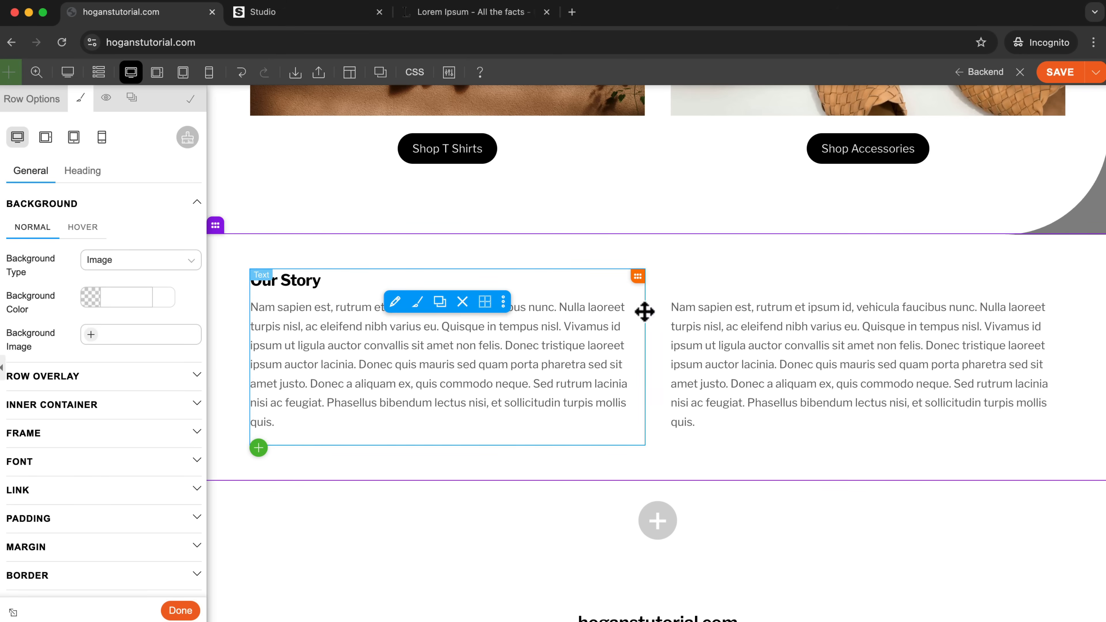
{"action": "left_click", "coordinate": [95, 338]}
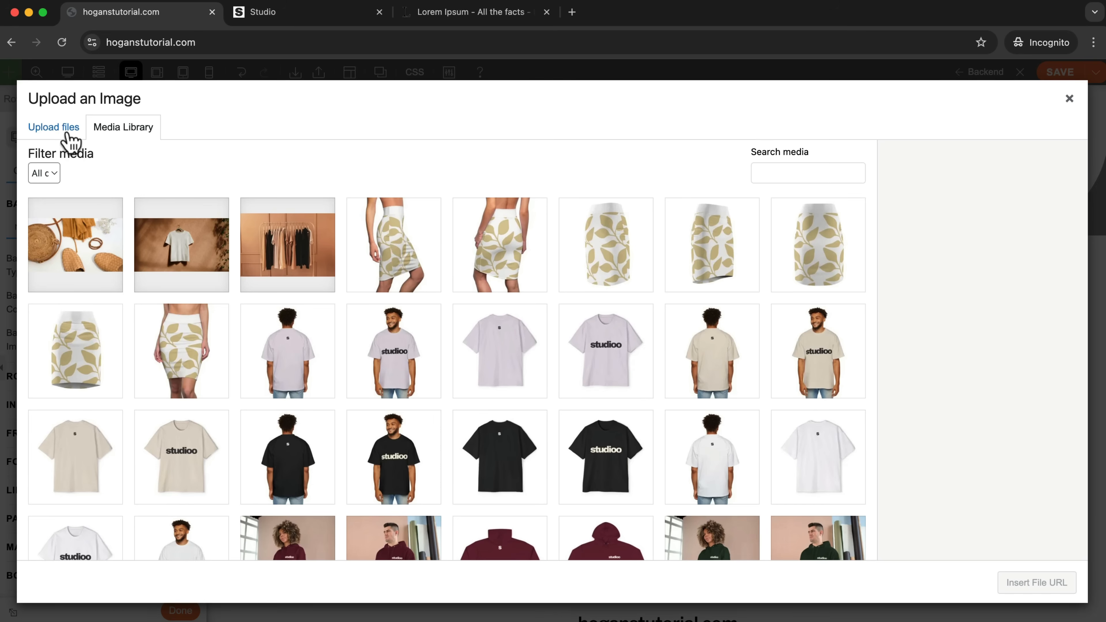
{"action": "left_click", "coordinate": [65, 130]}
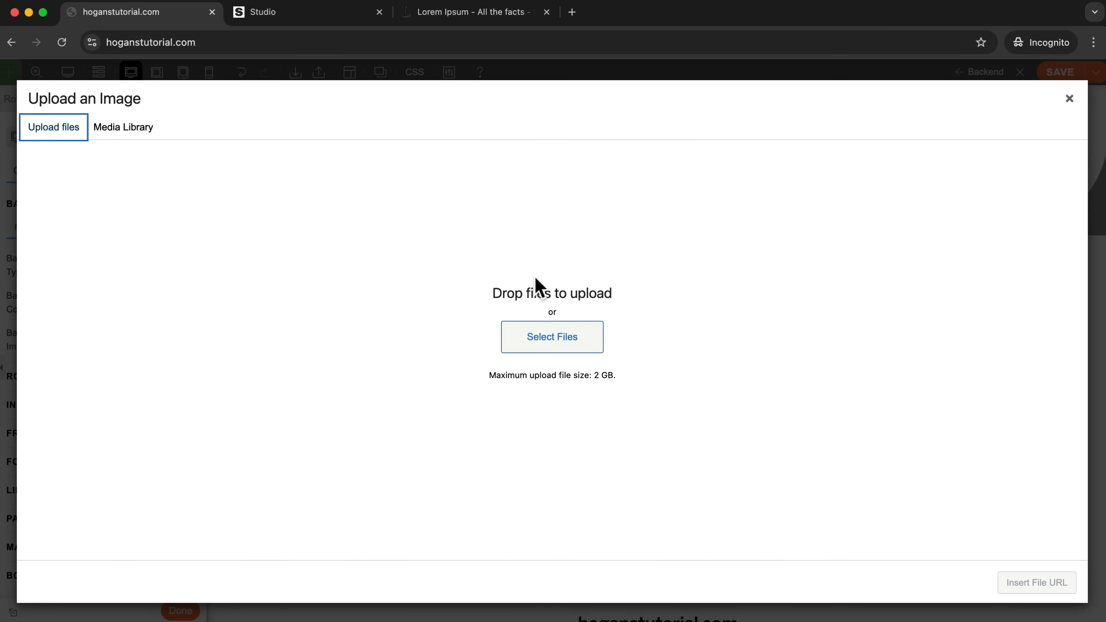
{"action": "left_click", "coordinate": [553, 339]}
{"action": "left_click", "coordinate": [601, 179]}
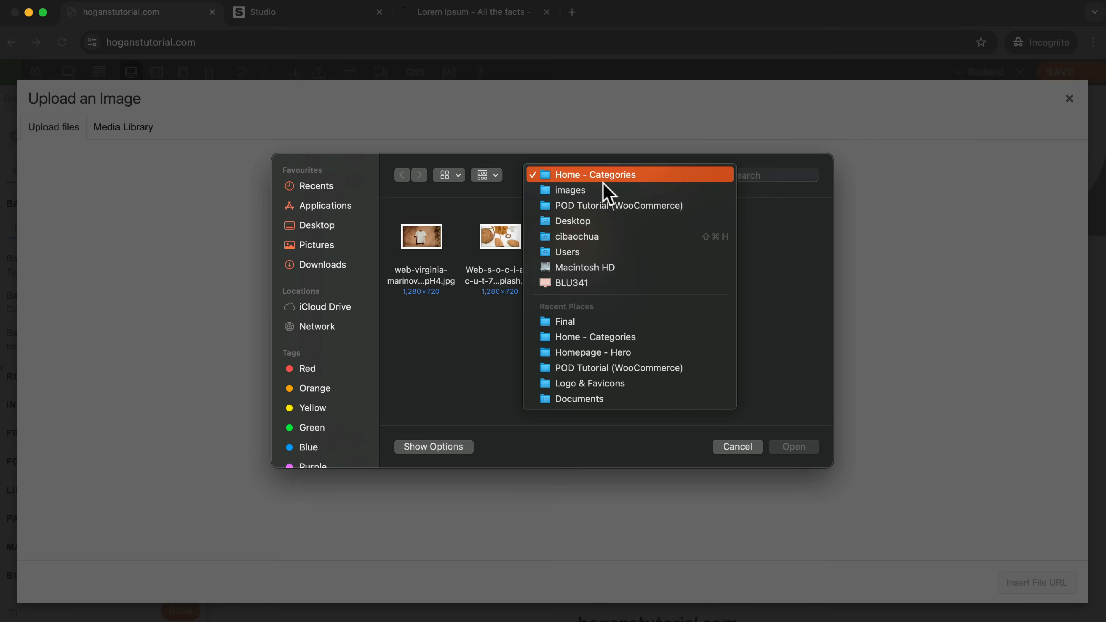
{"action": "left_click", "coordinate": [603, 189]}
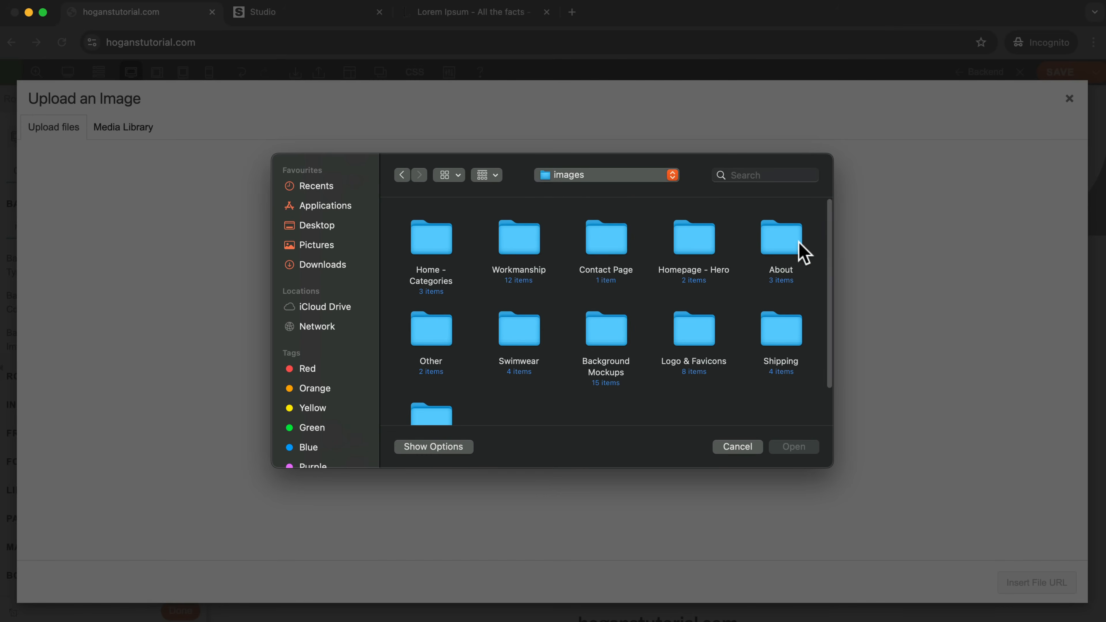
{"action": "double_click", "coordinate": [782, 238]}
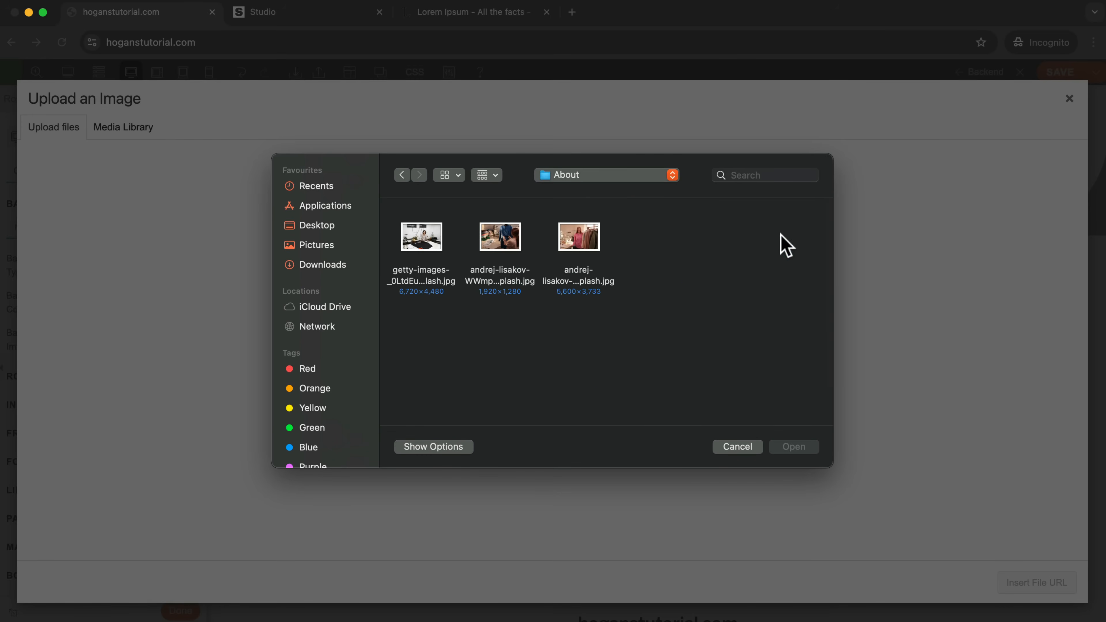
{"action": "left_click", "coordinate": [425, 250]}
{"action": "left_click", "coordinate": [794, 447]}
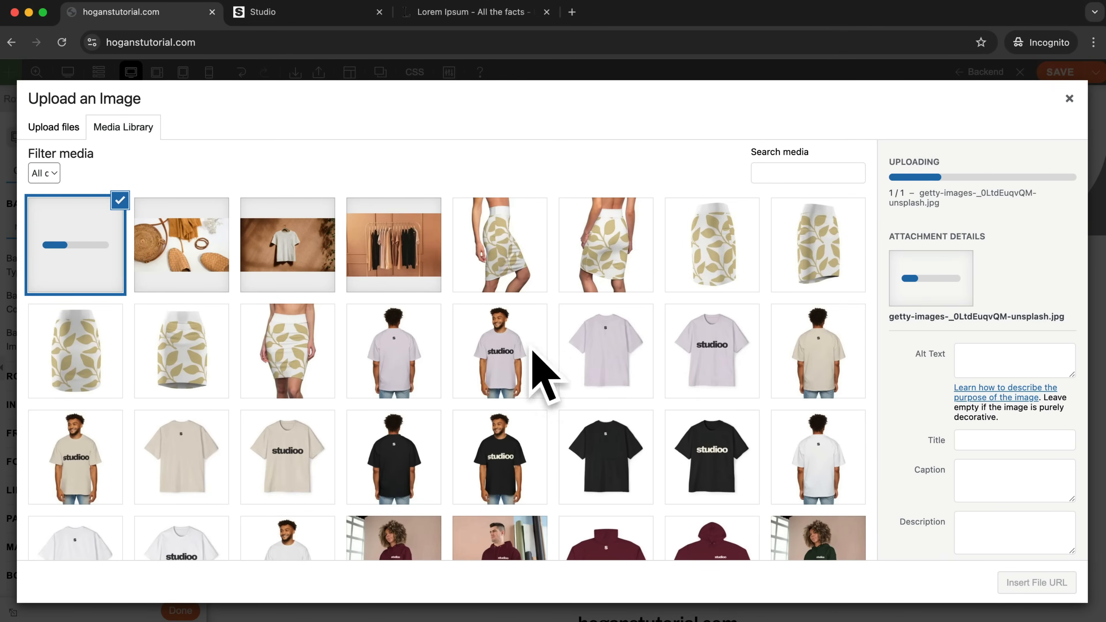
{"action": "scroll", "coordinate": [681, 291], "scroll_direction": "down", "scroll_amount": 1}
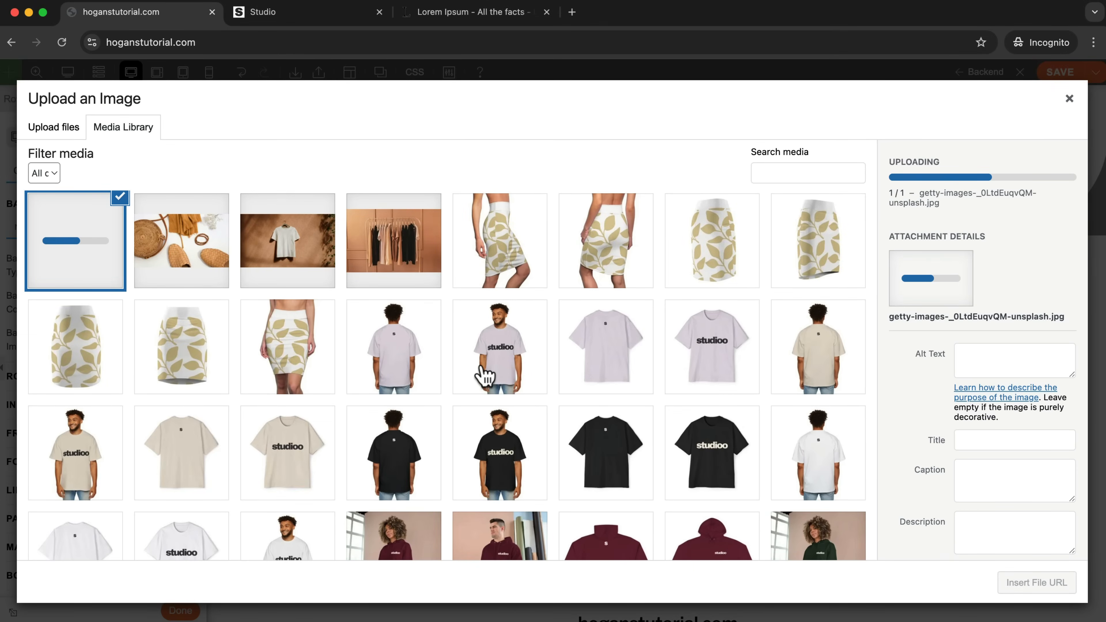
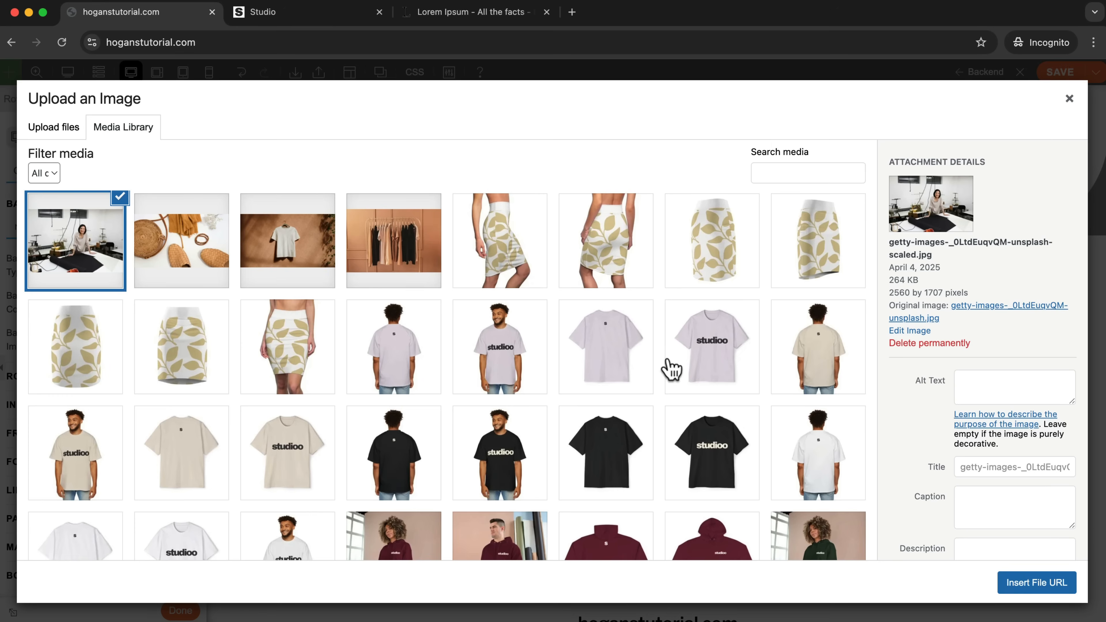
Insert the selected sewing-workshop photo from the media library as the Our Story row's background image.
{"action": "left_click", "coordinate": [1058, 587]}
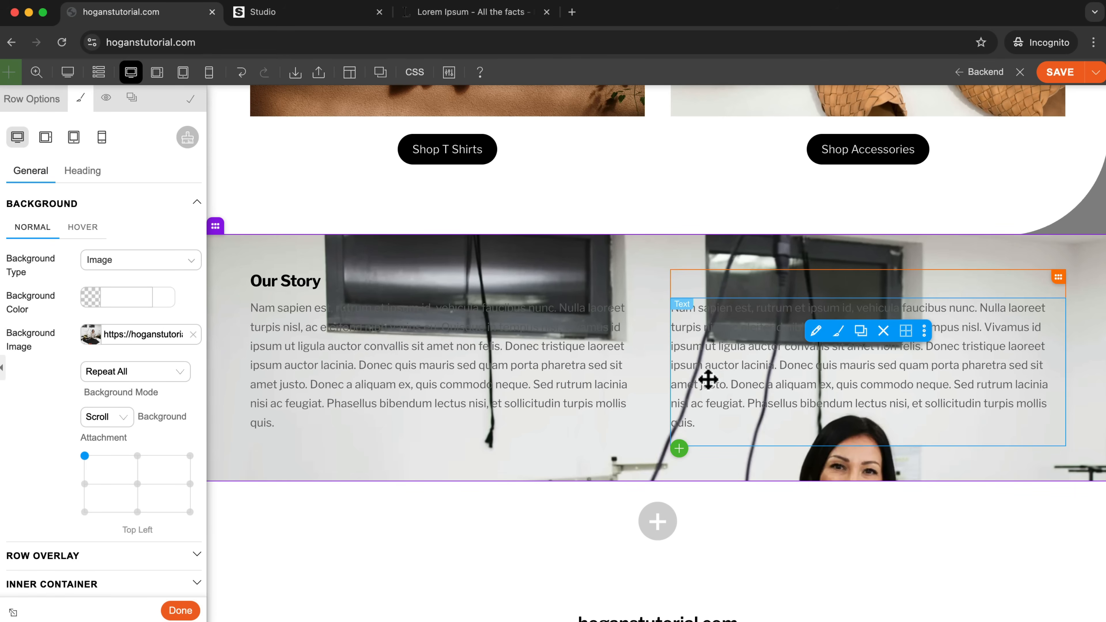
{"action": "scroll", "coordinate": [697, 379], "scroll_direction": "down", "scroll_amount": 1}
{"action": "scroll", "coordinate": [565, 354], "scroll_direction": "up", "scroll_amount": 6}
{"action": "scroll", "coordinate": [565, 355], "scroll_direction": "down", "scroll_amount": 7}
{"action": "scroll", "coordinate": [565, 357], "scroll_direction": "up", "scroll_amount": 5}
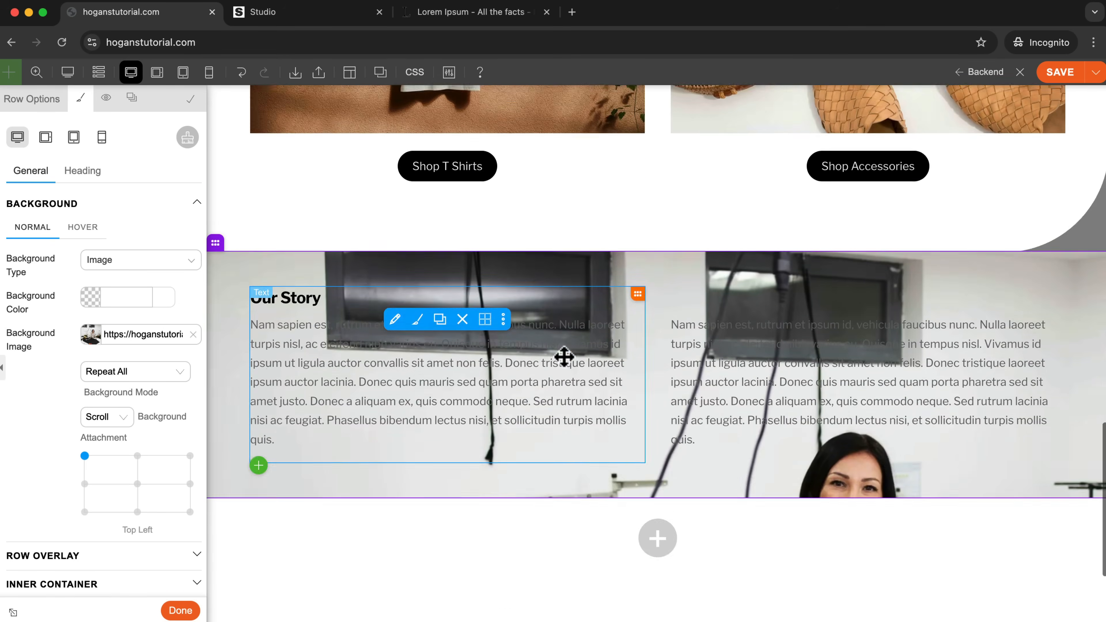
{"action": "scroll", "coordinate": [563, 357], "scroll_direction": "down", "scroll_amount": 3}
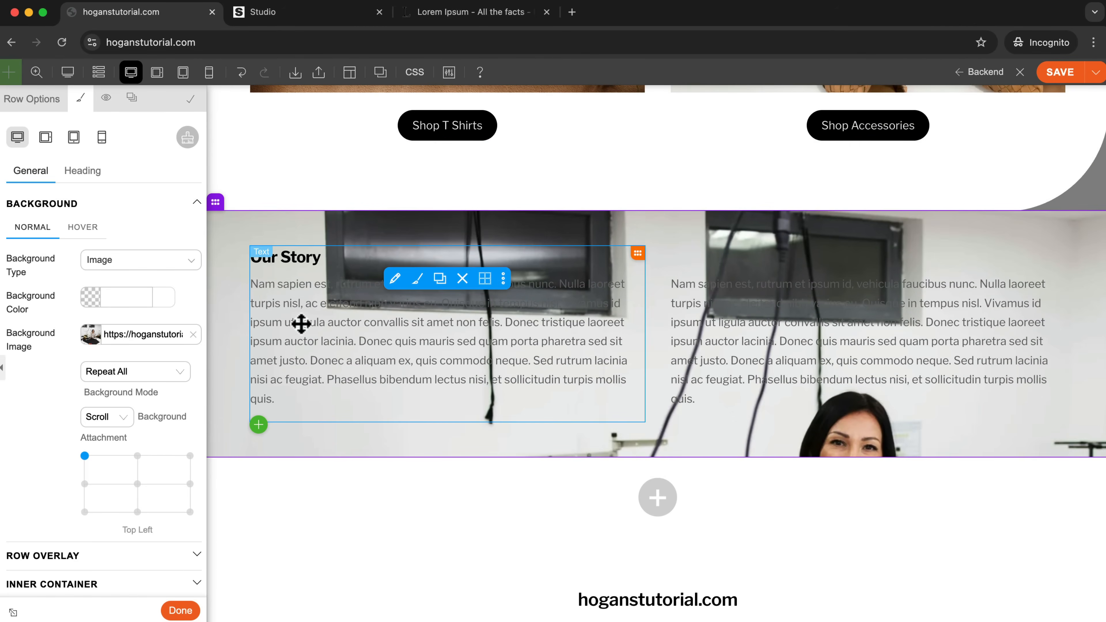
Set the Our Story row's background mode to Fullcover and its background attachment to Fixed.
{"action": "left_click", "coordinate": [150, 375]}
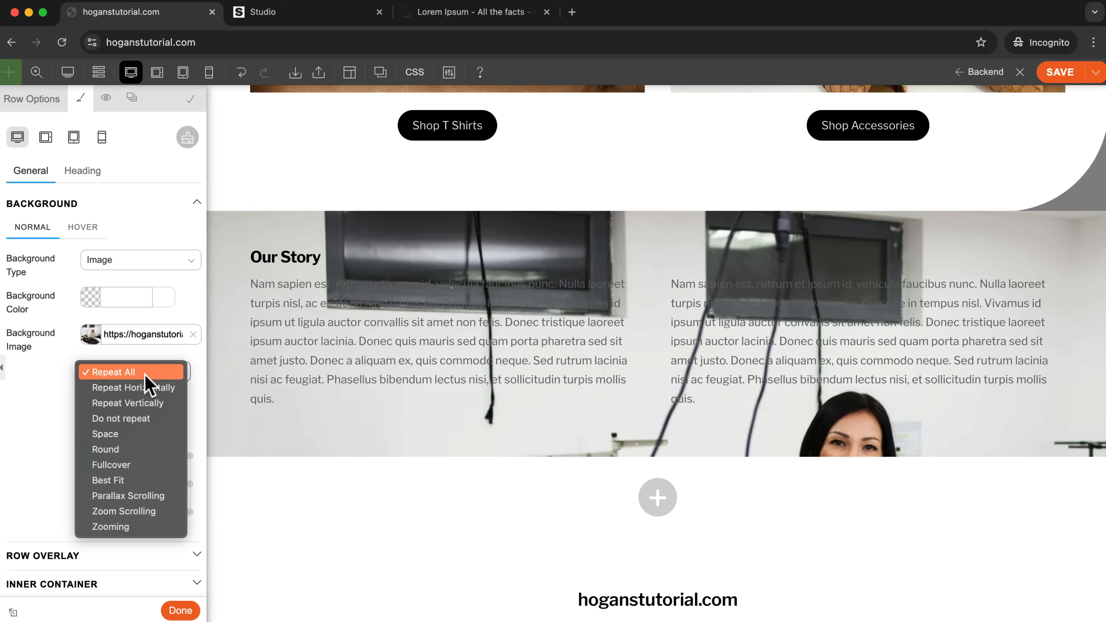
{"action": "left_click", "coordinate": [129, 469]}
{"action": "left_click", "coordinate": [113, 419]}
{"action": "left_click", "coordinate": [115, 441]}
{"action": "scroll", "coordinate": [871, 370], "scroll_direction": "down", "scroll_amount": 2}
{"action": "scroll", "coordinate": [870, 370], "scroll_direction": "up", "scroll_amount": 10}
{"action": "scroll", "coordinate": [870, 371], "scroll_direction": "down", "scroll_amount": 10}
{"action": "scroll", "coordinate": [870, 374], "scroll_direction": "up", "scroll_amount": 4}
{"action": "scroll", "coordinate": [870, 373], "scroll_direction": "down", "scroll_amount": 3}
{"action": "scroll", "coordinate": [871, 374], "scroll_direction": "up", "scroll_amount": 3}
{"action": "scroll", "coordinate": [870, 374], "scroll_direction": "down", "scroll_amount": 2}
{"action": "scroll", "coordinate": [870, 374], "scroll_direction": "up", "scroll_amount": 1}
{"action": "scroll", "coordinate": [870, 375], "scroll_direction": "down", "scroll_amount": 3}
{"action": "scroll", "coordinate": [869, 377], "scroll_direction": "up", "scroll_amount": 2}
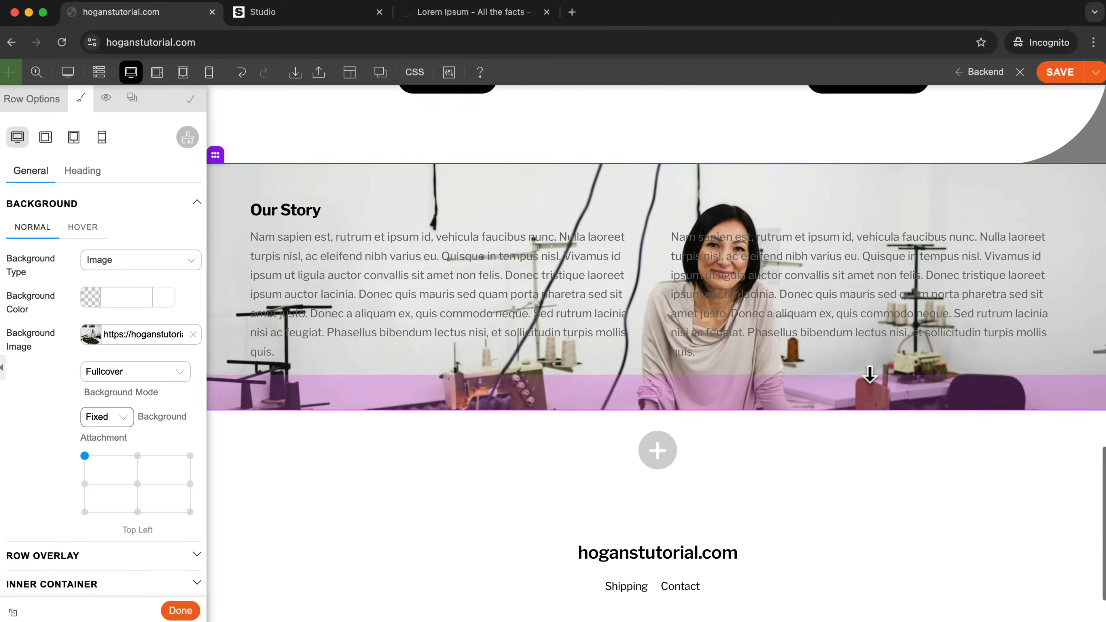
Increase the Our Story row's top and bottom padding to 99 px each.
{"action": "scroll", "coordinate": [870, 374], "scroll_direction": "up", "scroll_amount": 1}
{"action": "left_click_drag", "start_coordinate": [1061, 224], "coordinate": [1056, 233]}
{"action": "left_click_drag", "start_coordinate": [1083, 464], "coordinate": [1083, 499]}
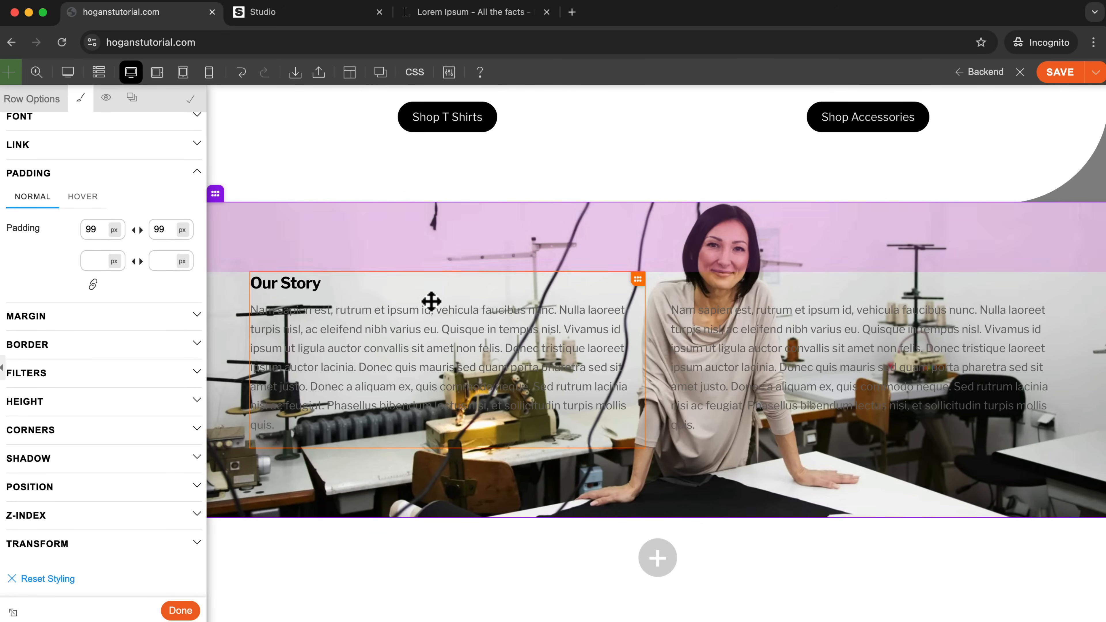
Add a black #000000 colour overlay with 0.2 opacity to the Our Story row.
{"action": "scroll", "coordinate": [402, 328], "scroll_direction": "up", "scroll_amount": 2}
{"action": "scroll", "coordinate": [66, 433], "scroll_direction": "up", "scroll_amount": 8}
{"action": "left_click", "coordinate": [65, 435]}
{"action": "scroll", "coordinate": [70, 451], "scroll_direction": "down", "scroll_amount": 2}
{"action": "left_click", "coordinate": [88, 457]}
{"action": "scroll", "coordinate": [89, 459], "scroll_direction": "down", "scroll_amount": 3}
{"action": "left_click", "coordinate": [53, 433]}
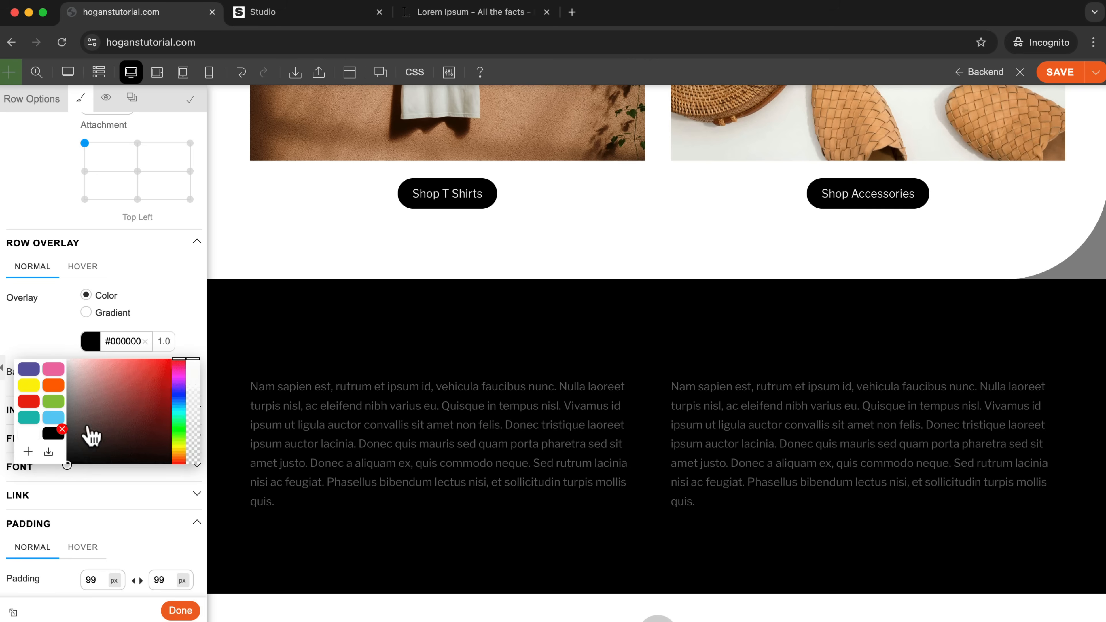
{"action": "left_click_drag", "start_coordinate": [187, 372], "coordinate": [195, 435]}
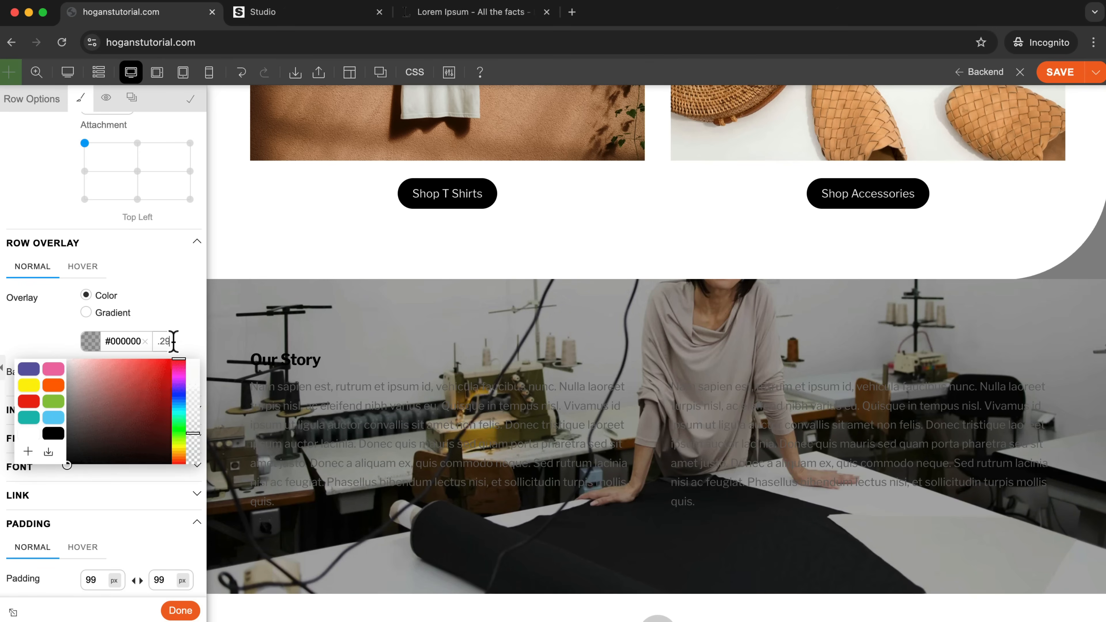
{"action": "type", "text": "0"}
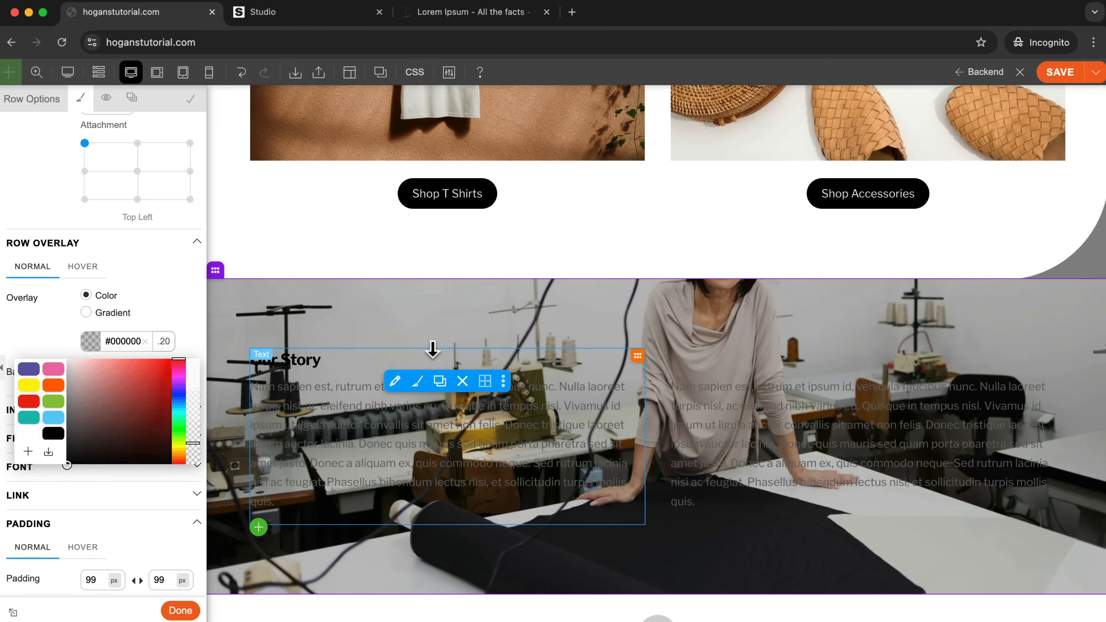
{"action": "mouse_move", "coordinate": [217, 271]}
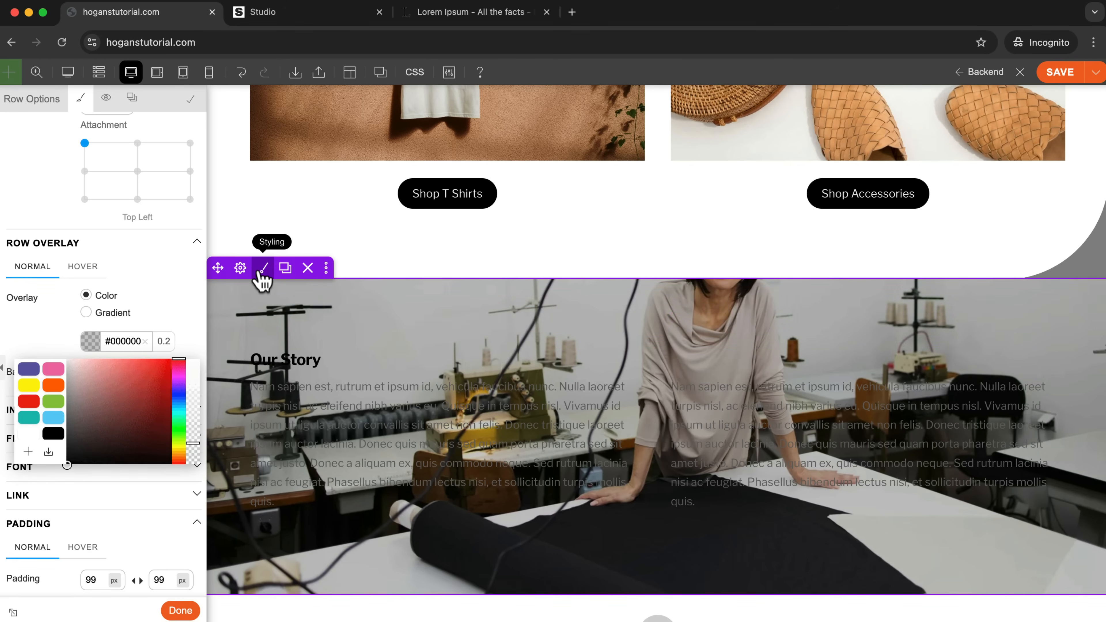
{"action": "left_click", "coordinate": [40, 316]}
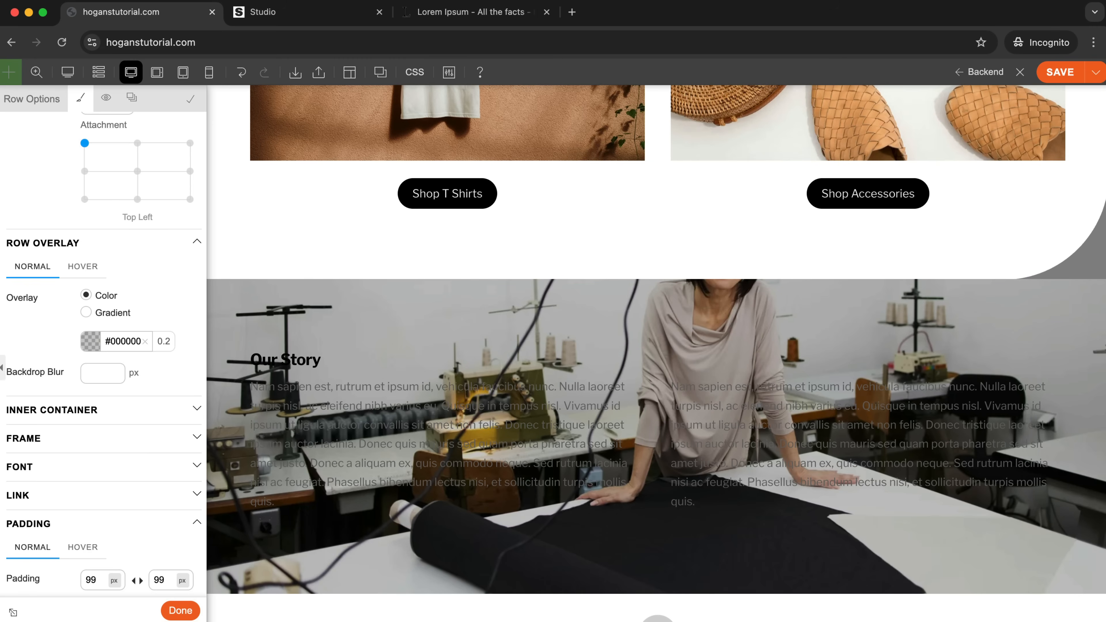
Set the Our Story row's font colour to white, #ffffff.
{"action": "left_click", "coordinate": [50, 473]}
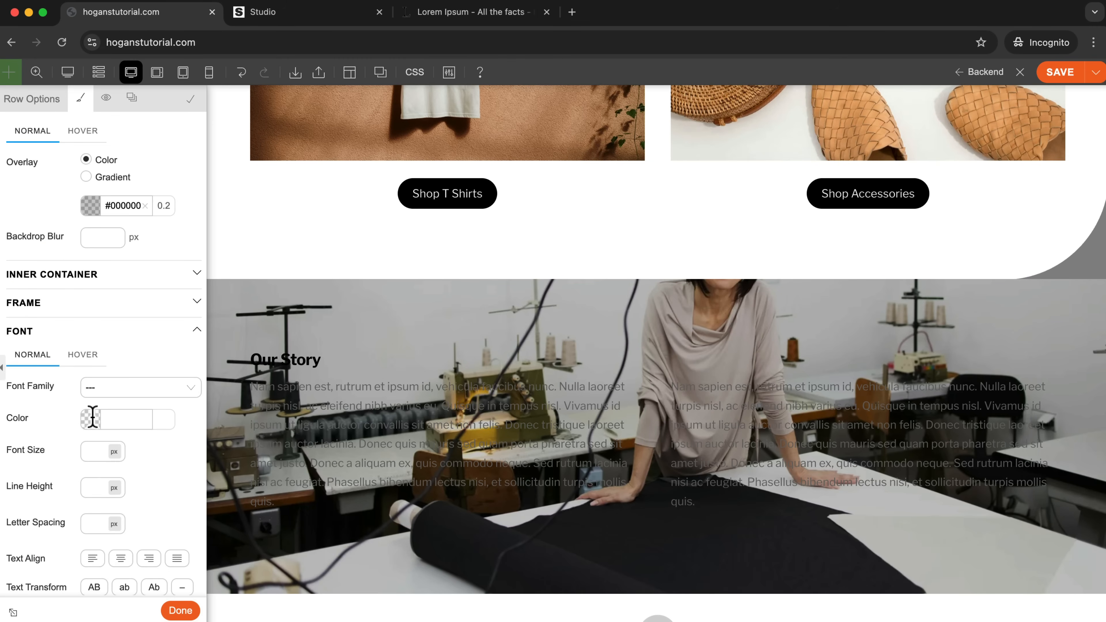
{"action": "left_click", "coordinate": [93, 418]}
{"action": "left_click", "coordinate": [67, 437]}
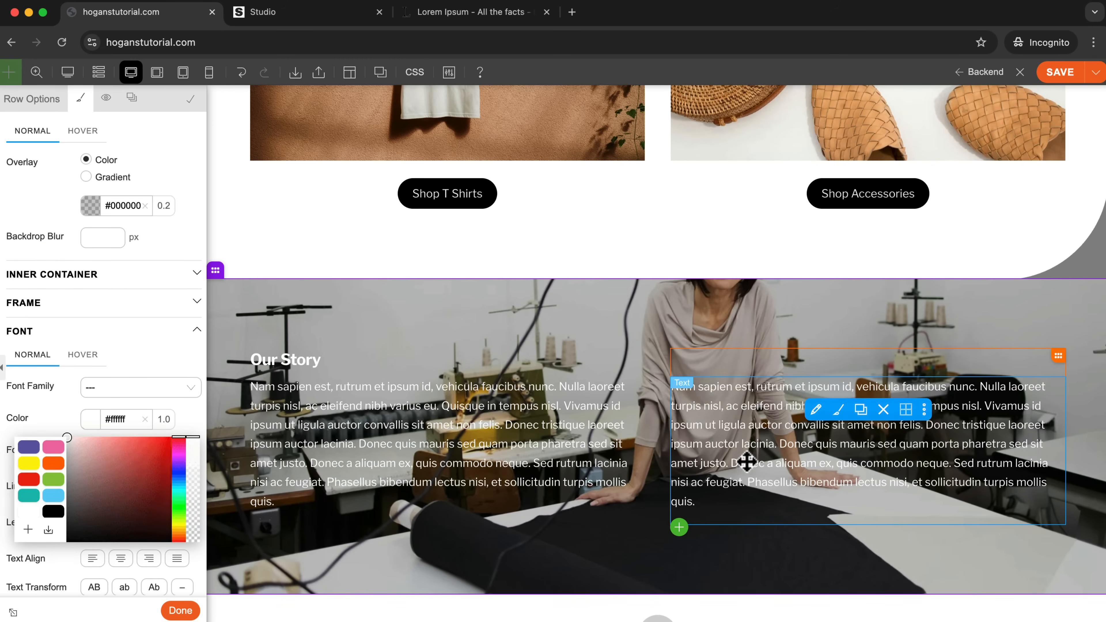
{"action": "scroll", "coordinate": [773, 470], "scroll_direction": "down", "scroll_amount": 4}
{"action": "scroll", "coordinate": [772, 470], "scroll_direction": "up", "scroll_amount": 3}
{"action": "scroll", "coordinate": [775, 475], "scroll_direction": "down", "scroll_amount": 4}
{"action": "scroll", "coordinate": [775, 477], "scroll_direction": "up", "scroll_amount": 3}
{"action": "scroll", "coordinate": [775, 477], "scroll_direction": "down", "scroll_amount": 3}
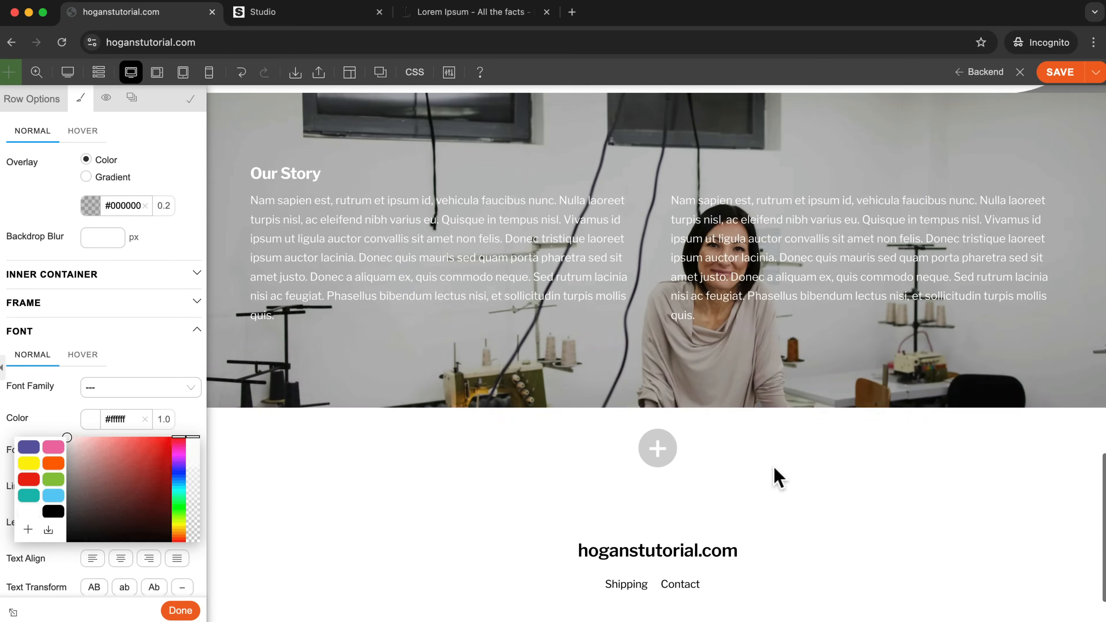
{"action": "scroll", "coordinate": [775, 477], "scroll_direction": "up", "scroll_amount": 3}
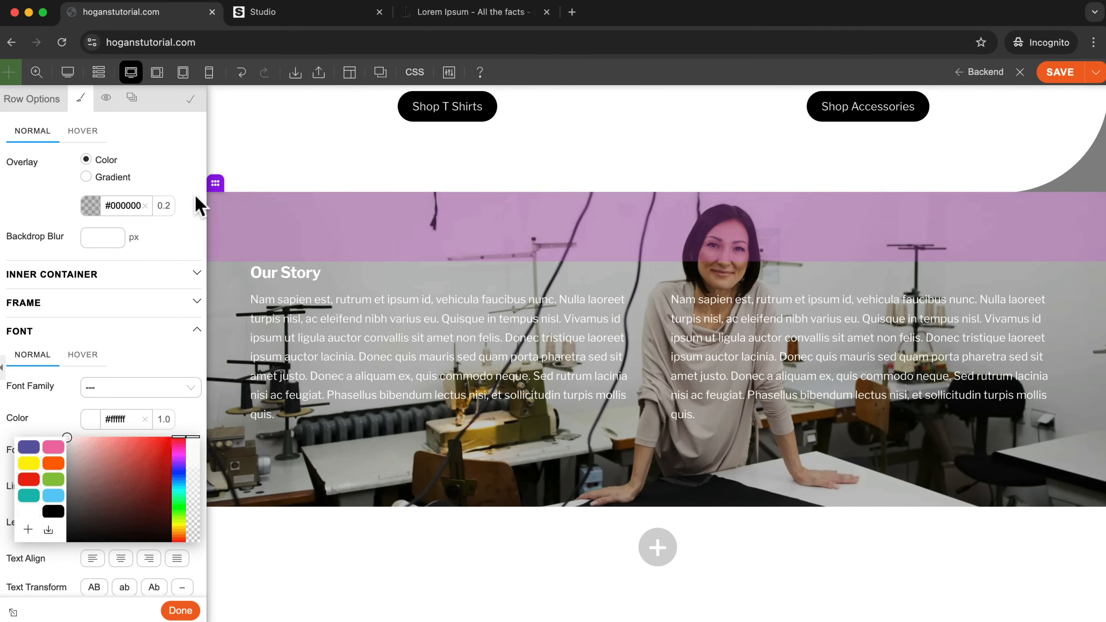
Raise the opacity of the Our Story row's black overlay to 0.25.
{"action": "left_click", "coordinate": [171, 206]}
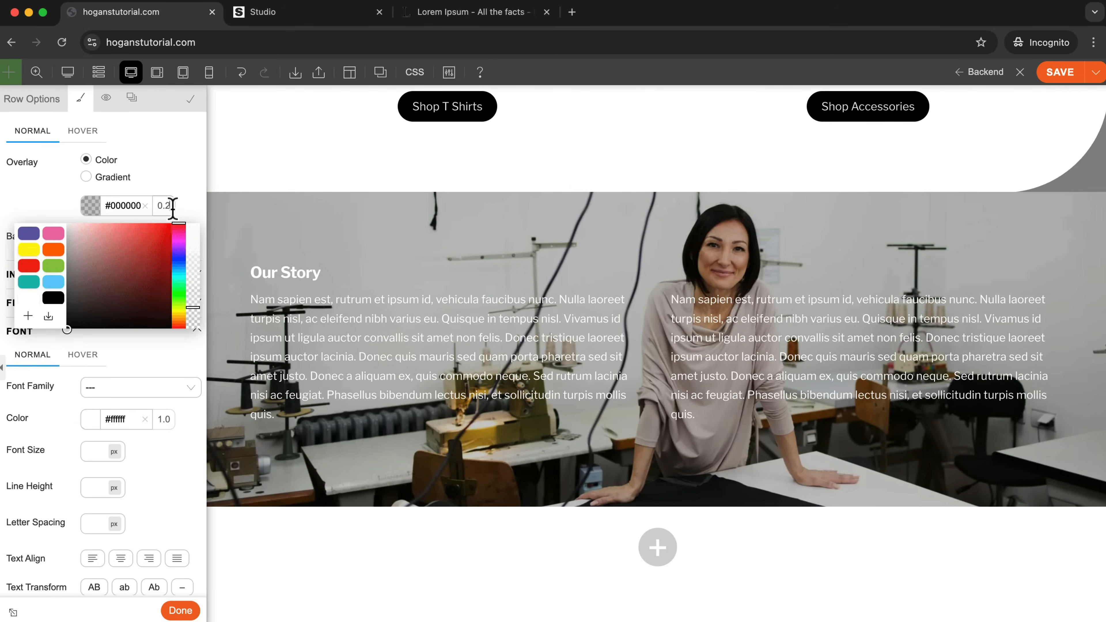
{"action": "type", "text": "5"}
{"action": "left_click", "coordinate": [183, 205]}
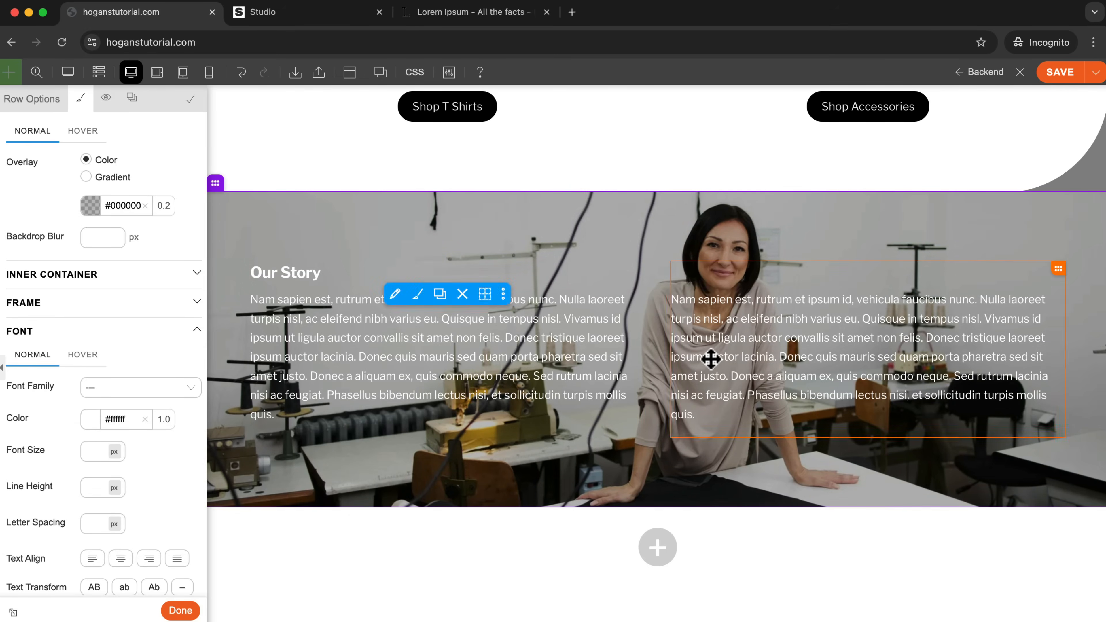
{"action": "scroll", "coordinate": [715, 366], "scroll_direction": "up", "scroll_amount": 5}
{"action": "scroll", "coordinate": [717, 405], "scroll_direction": "down", "scroll_amount": 5}
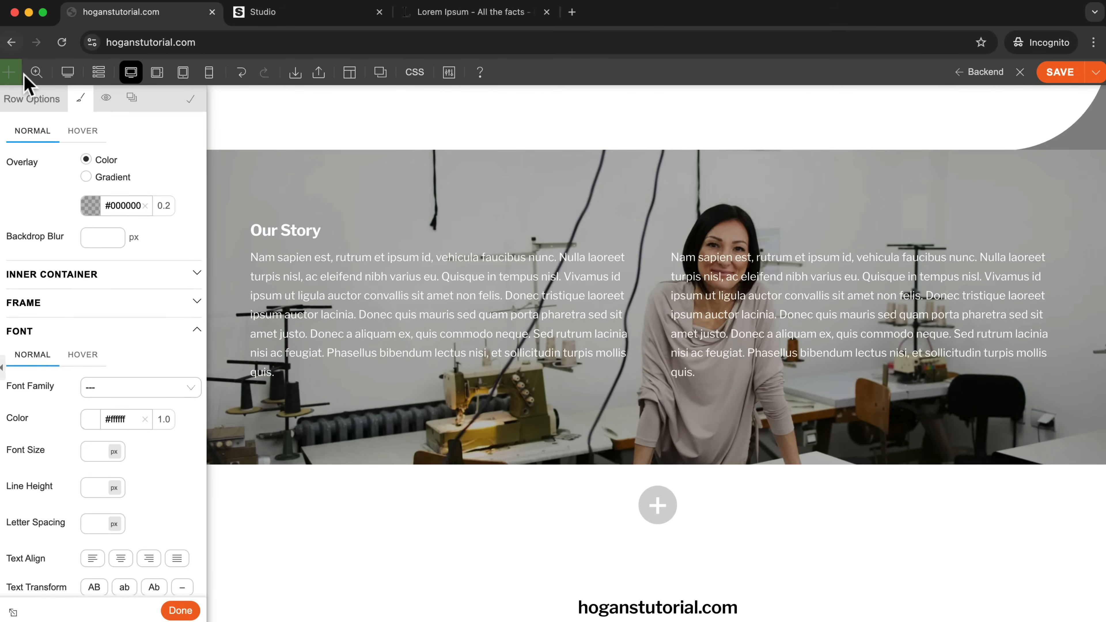
Review the whole home page layout at 50% zoom, return to 100% and check the Our Story row.
{"action": "left_click", "coordinate": [37, 72]}
{"action": "scroll", "coordinate": [718, 235], "scroll_direction": "up", "scroll_amount": 1}
{"action": "scroll", "coordinate": [716, 361], "scroll_direction": "down", "scroll_amount": 1}
{"action": "scroll", "coordinate": [715, 361], "scroll_direction": "up", "scroll_amount": 1}
{"action": "scroll", "coordinate": [715, 361], "scroll_direction": "up", "scroll_amount": 11}
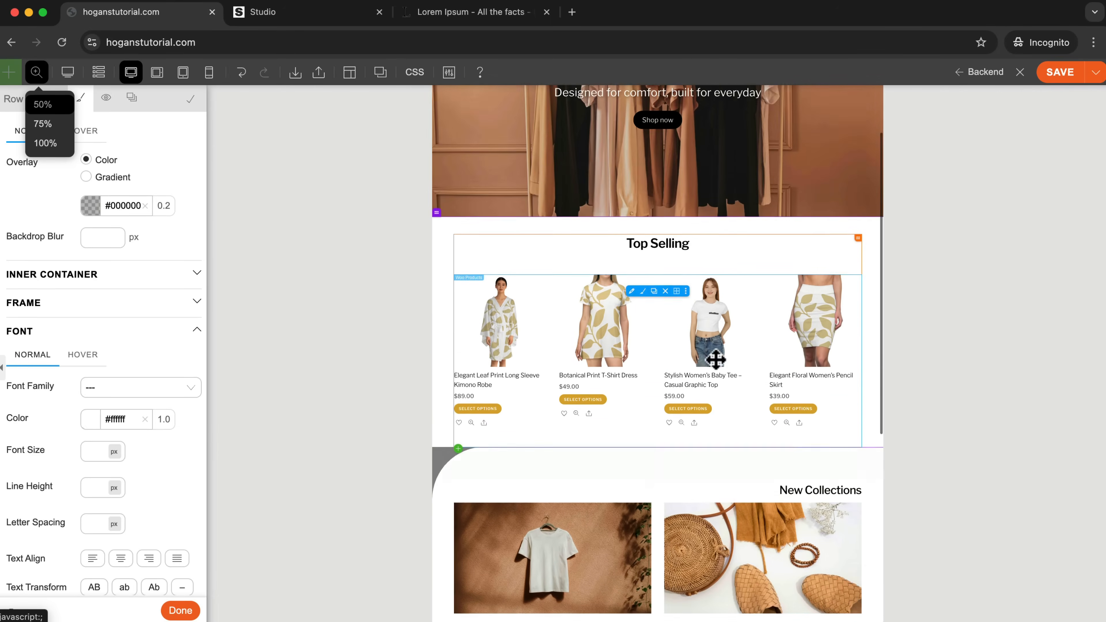
{"action": "scroll", "coordinate": [714, 360], "scroll_direction": "down", "scroll_amount": 10}
{"action": "scroll", "coordinate": [715, 359], "scroll_direction": "down", "scroll_amount": 1}
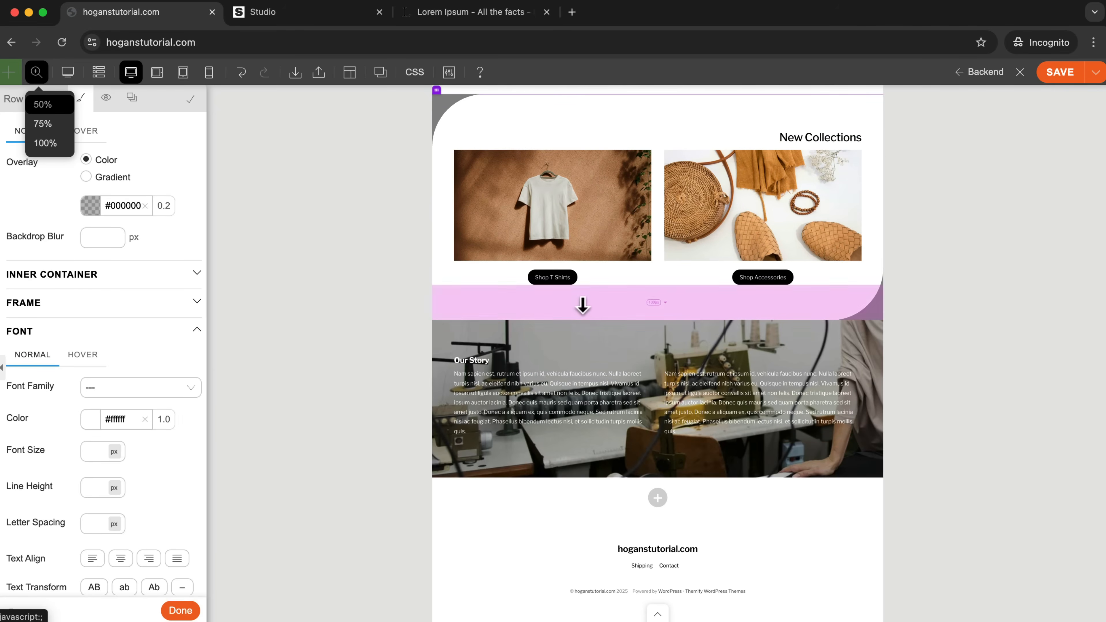
{"action": "left_click", "coordinate": [45, 142]}
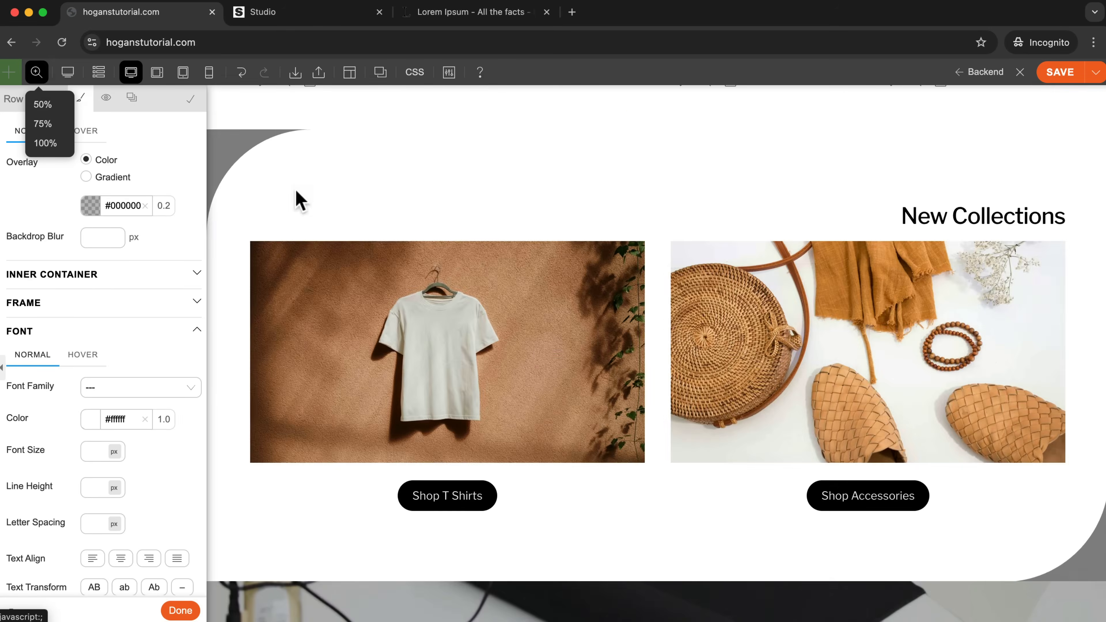
{"action": "scroll", "coordinate": [629, 444], "scroll_direction": "down", "scroll_amount": 7}
{"action": "scroll", "coordinate": [950, 334], "scroll_direction": "down", "scroll_amount": 3}
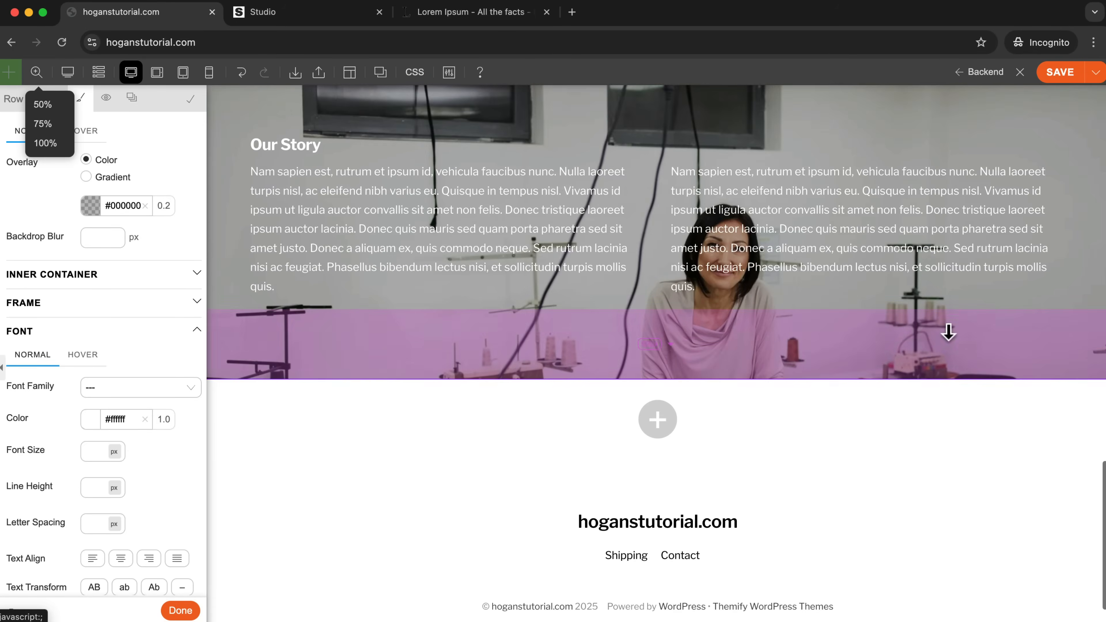
{"action": "scroll", "coordinate": [949, 331], "scroll_direction": "up", "scroll_amount": 2}
{"action": "scroll", "coordinate": [949, 329], "scroll_direction": "down", "scroll_amount": 2}
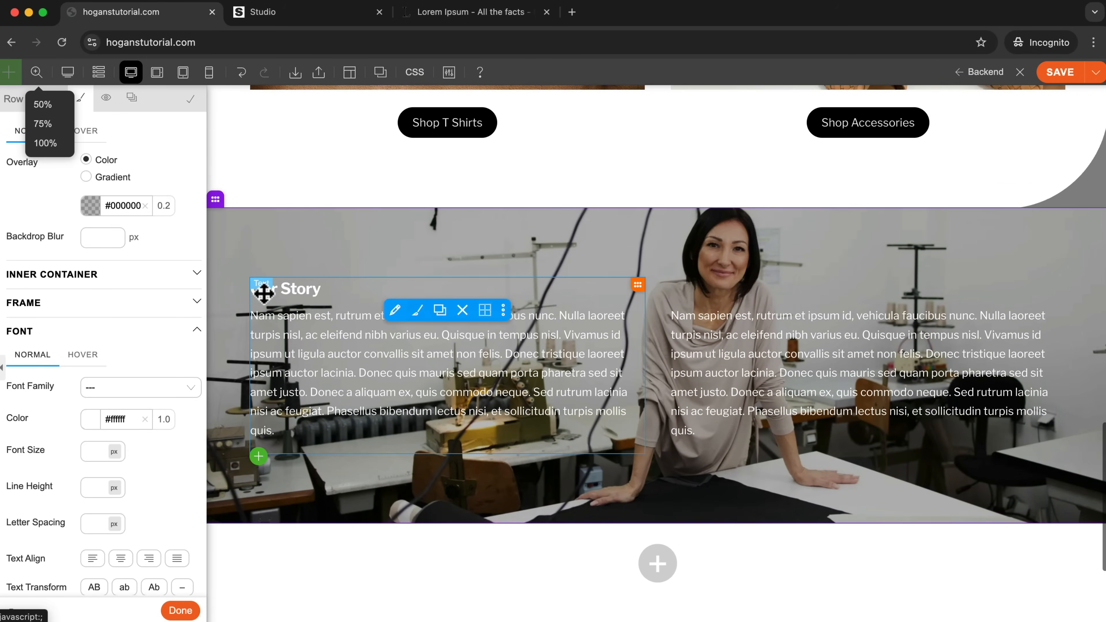
Save the Our Story row for reuse with the title "about section" and show the builder's saved items.
{"action": "mouse_move", "coordinate": [325, 199]}
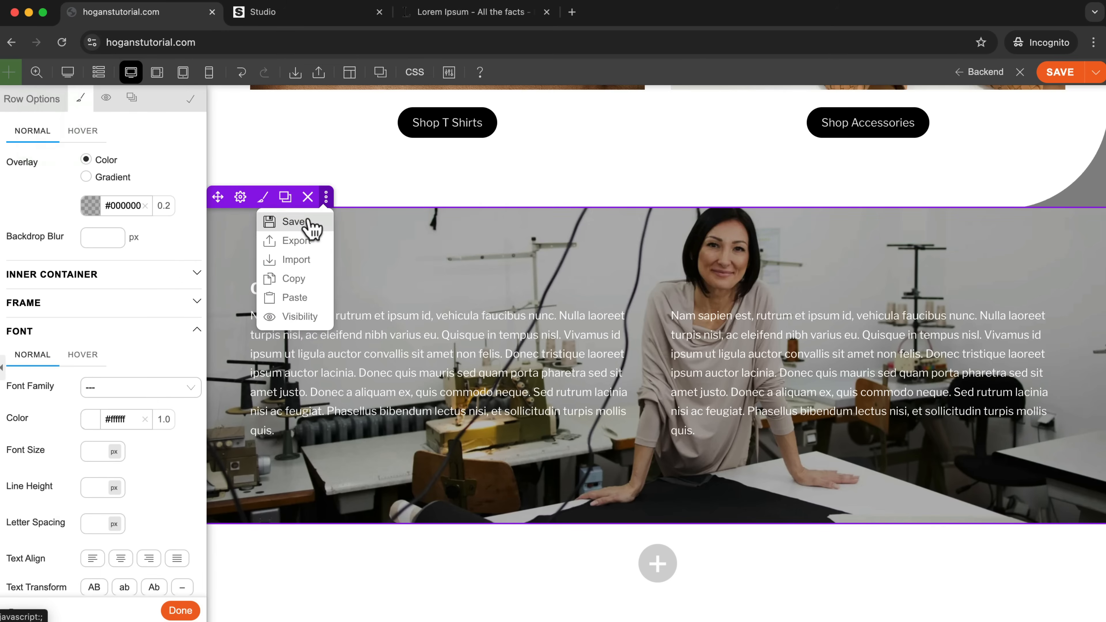
{"action": "left_click", "coordinate": [311, 226]}
{"action": "type", "text": "abotu"}
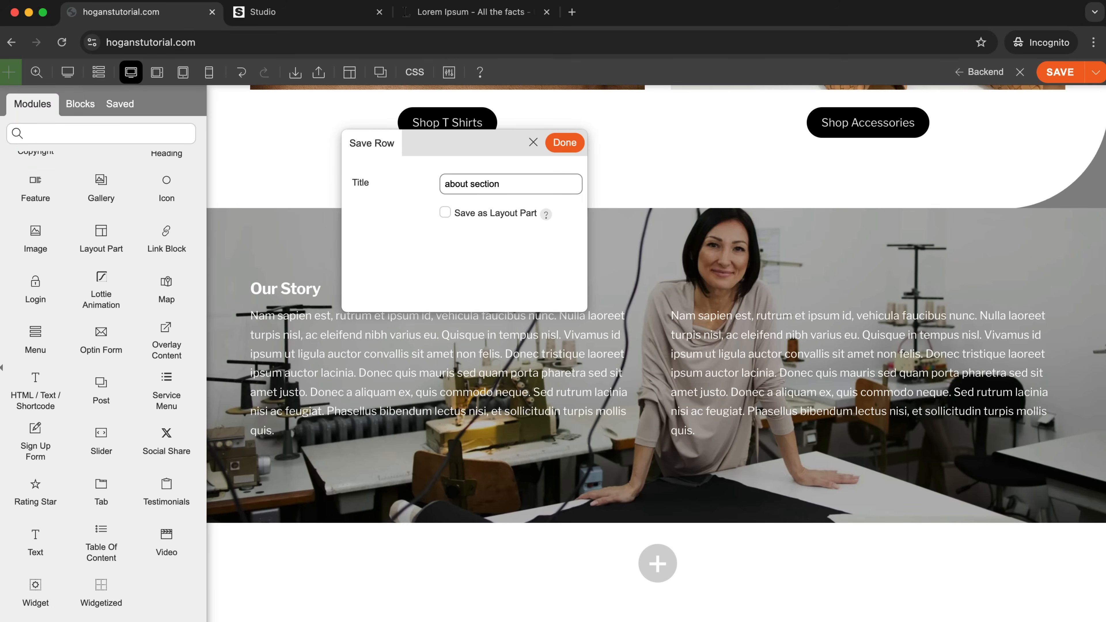
{"action": "left_click", "coordinate": [564, 144]}
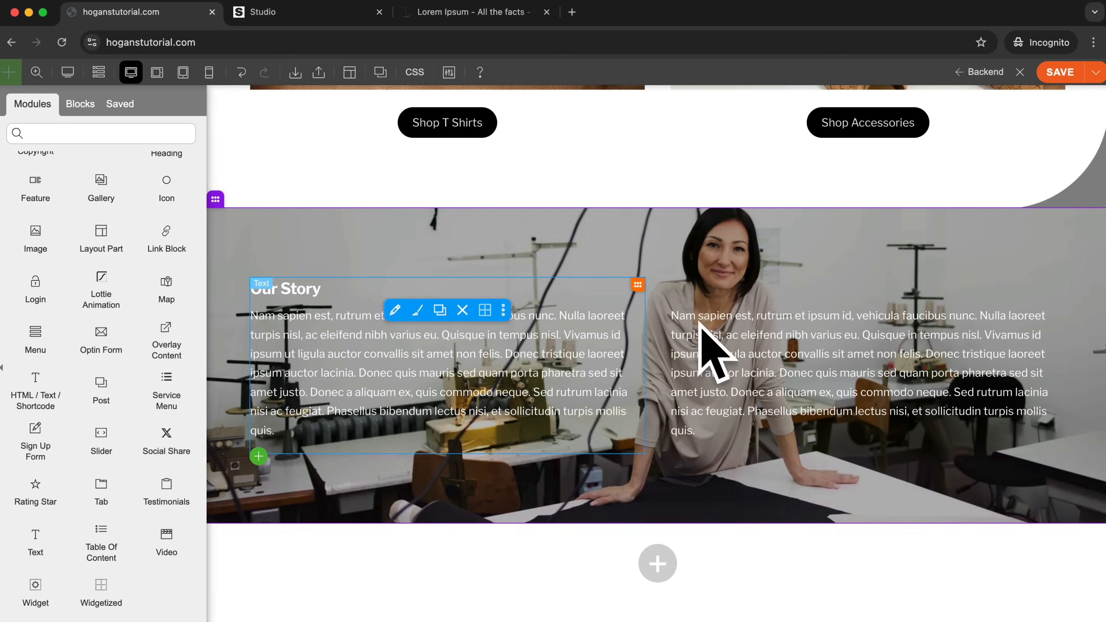
{"action": "scroll", "coordinate": [907, 414], "scroll_direction": "down", "scroll_amount": 1}
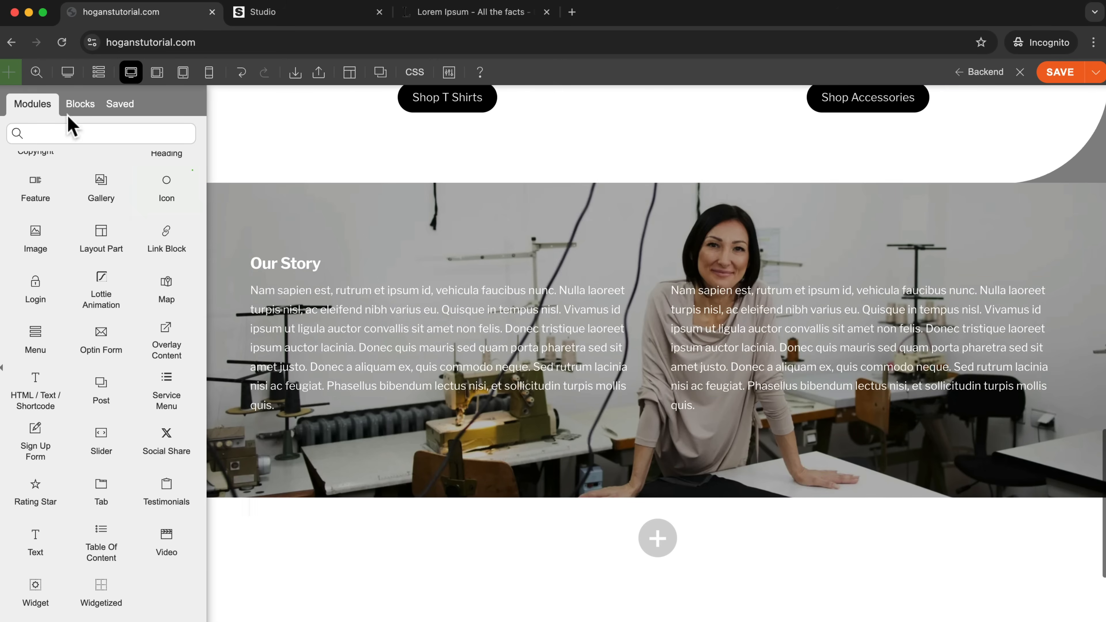
{"action": "left_click", "coordinate": [109, 104]}
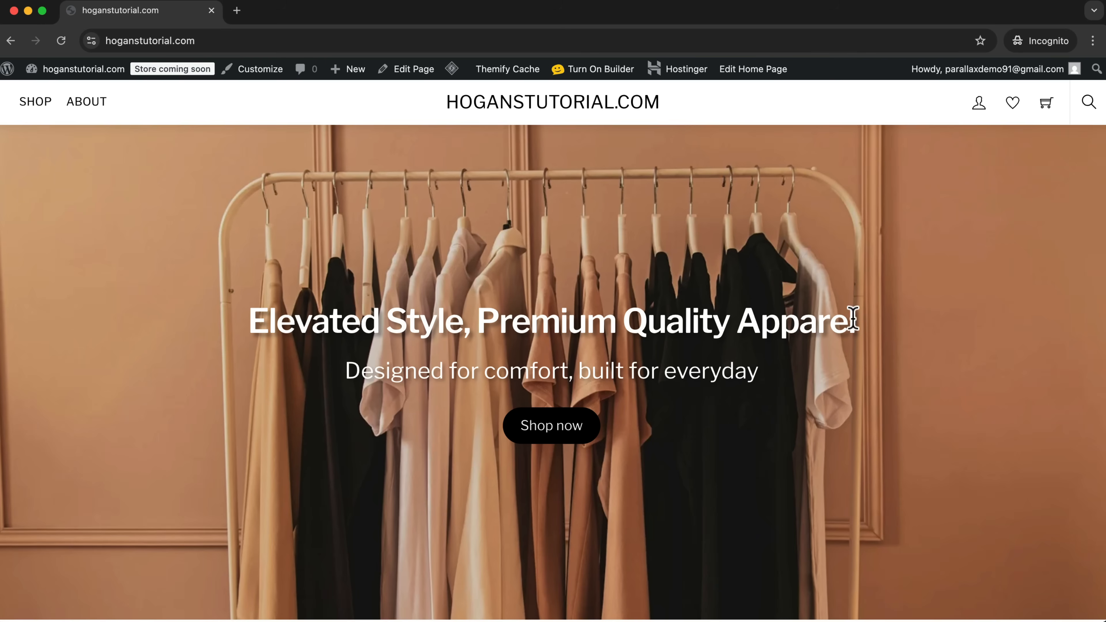
Inspect the published home page and switch it to the responsive device preview at 400 px width.
{"action": "right_click", "coordinate": [916, 235]}
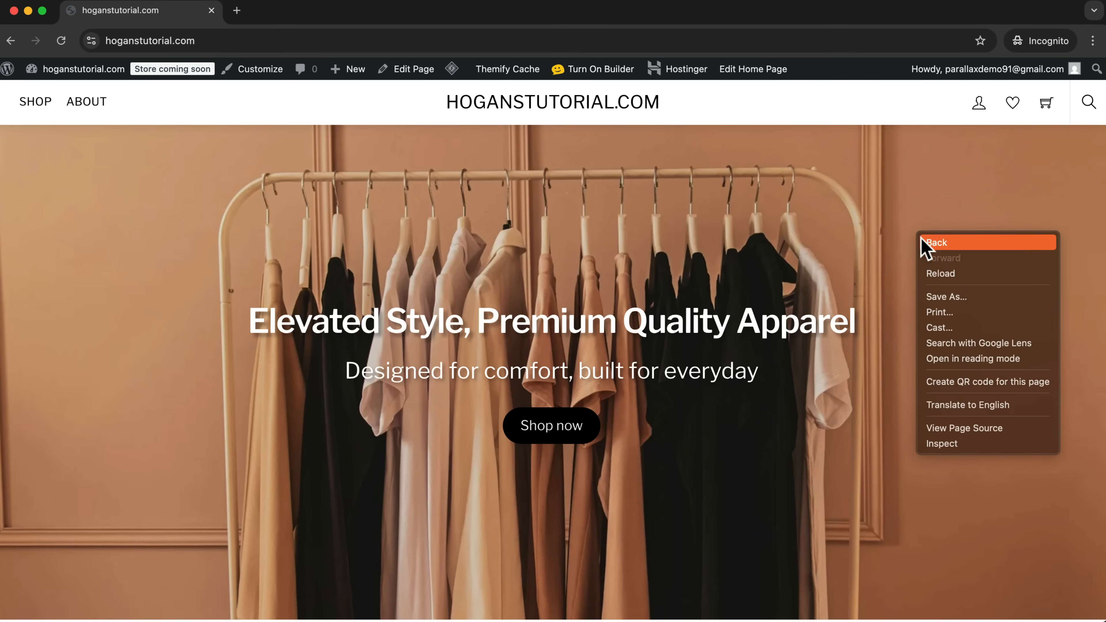
{"action": "left_click", "coordinate": [961, 446]}
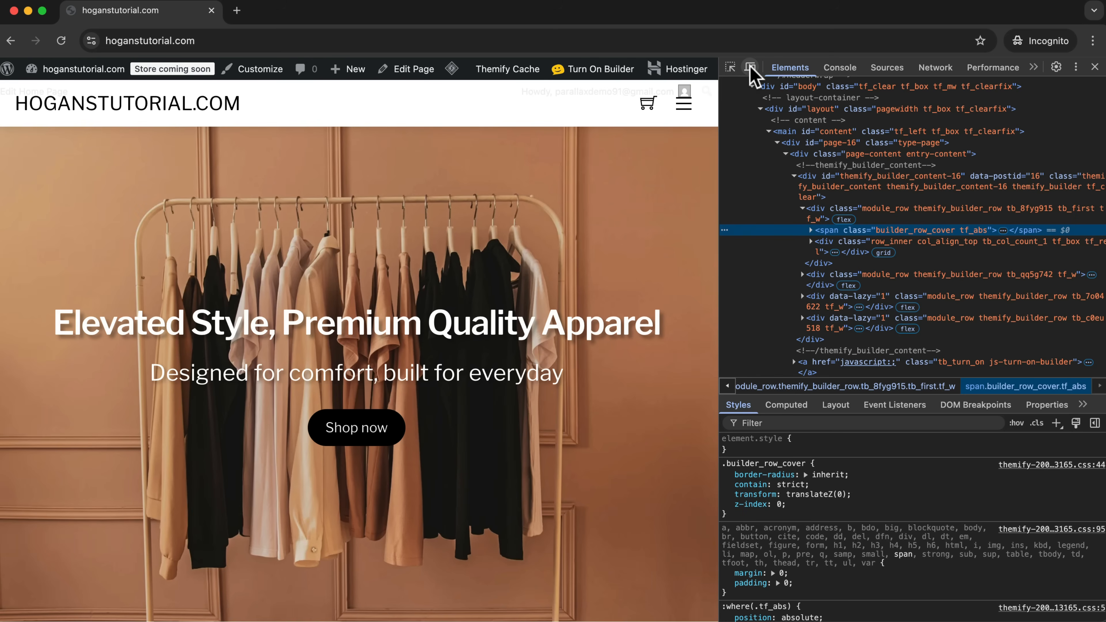
{"action": "left_click", "coordinate": [749, 67]}
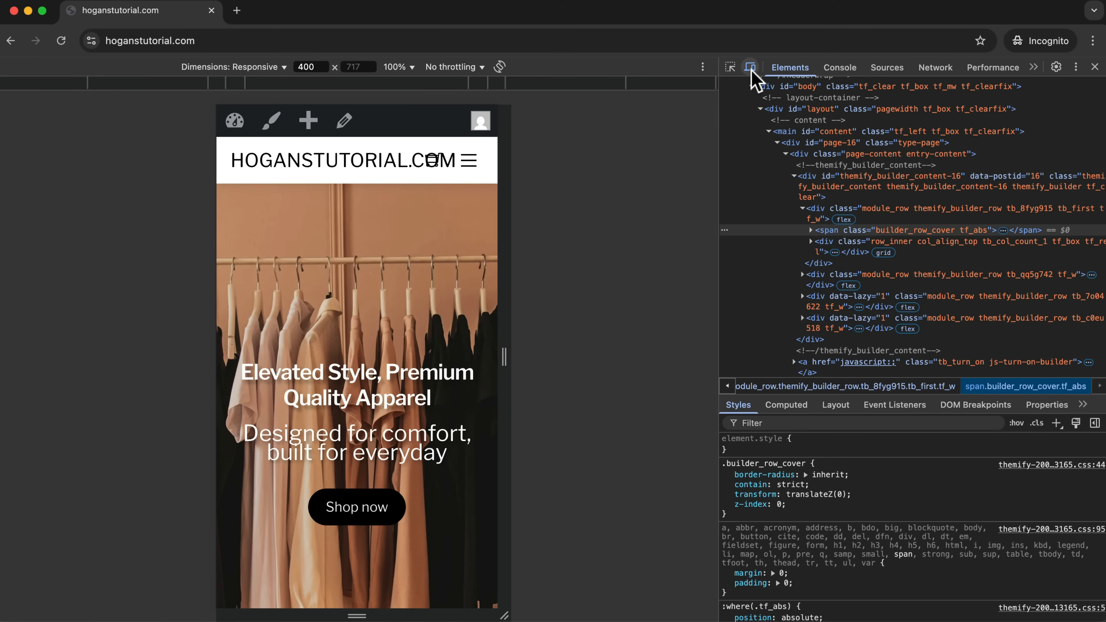
Examine the home page's header, hero text and sections in the mobile-width preview.
{"action": "scroll", "coordinate": [362, 231], "scroll_direction": "down", "scroll_amount": 5}
{"action": "scroll", "coordinate": [365, 233], "scroll_direction": "down", "scroll_amount": 20}
{"action": "scroll", "coordinate": [368, 234], "scroll_direction": "up", "scroll_amount": 15}
{"action": "scroll", "coordinate": [368, 233], "scroll_direction": "up", "scroll_amount": 5}
{"action": "scroll", "coordinate": [368, 234], "scroll_direction": "down", "scroll_amount": 15}
{"action": "scroll", "coordinate": [367, 234], "scroll_direction": "up", "scroll_amount": 10}
{"action": "scroll", "coordinate": [367, 234], "scroll_direction": "up", "scroll_amount": 10}
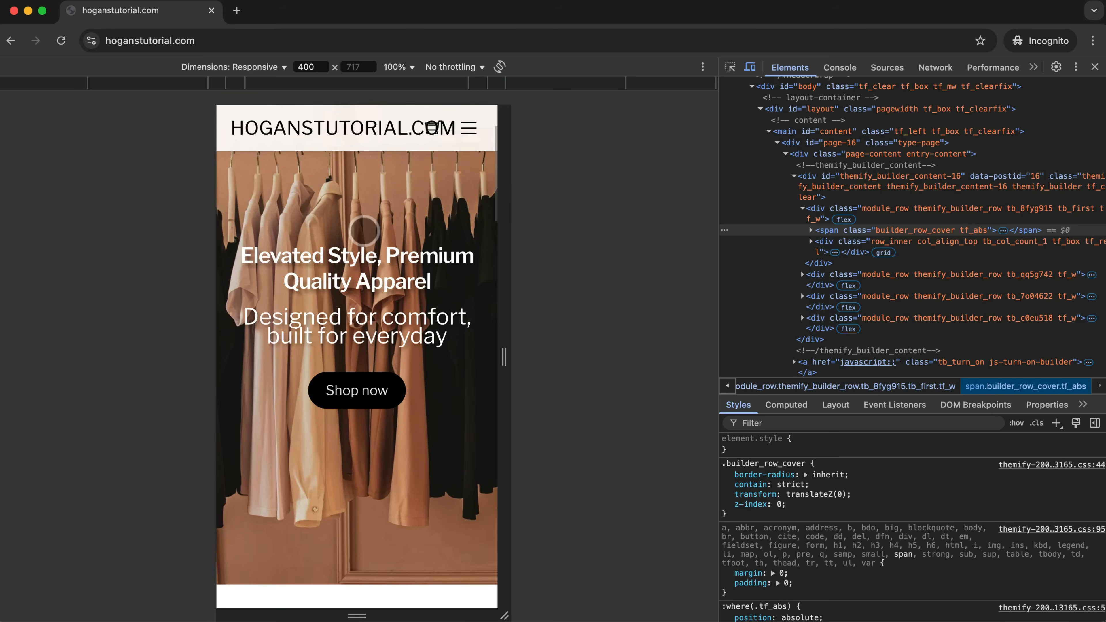
{"action": "scroll", "coordinate": [366, 296], "scroll_direction": "up", "scroll_amount": 2}
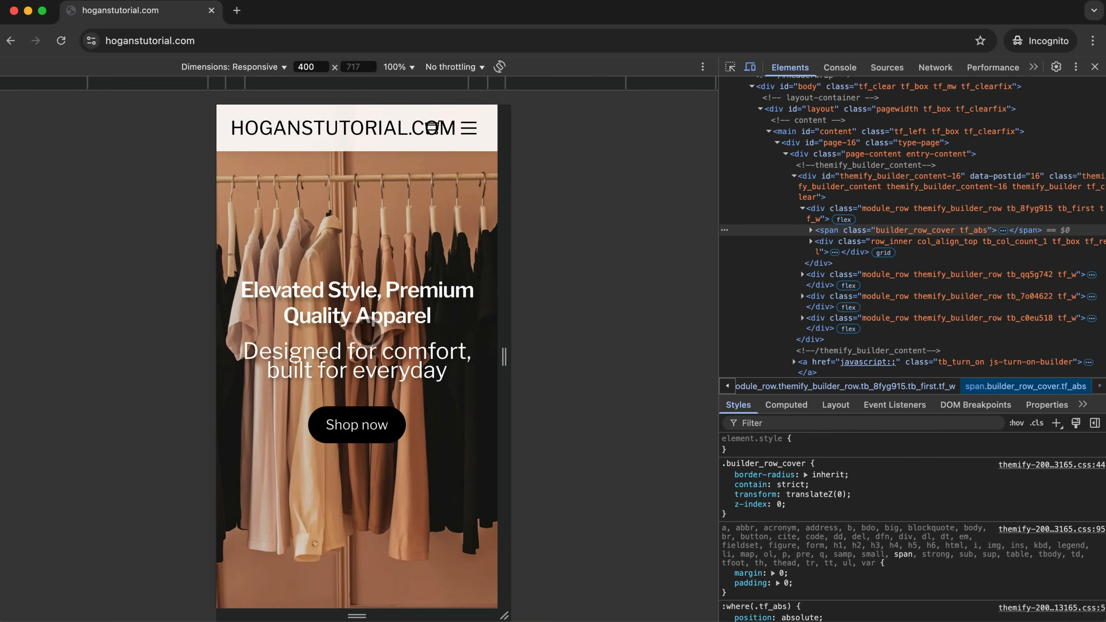
{"action": "scroll", "coordinate": [366, 331], "scroll_direction": "up", "scroll_amount": 3}
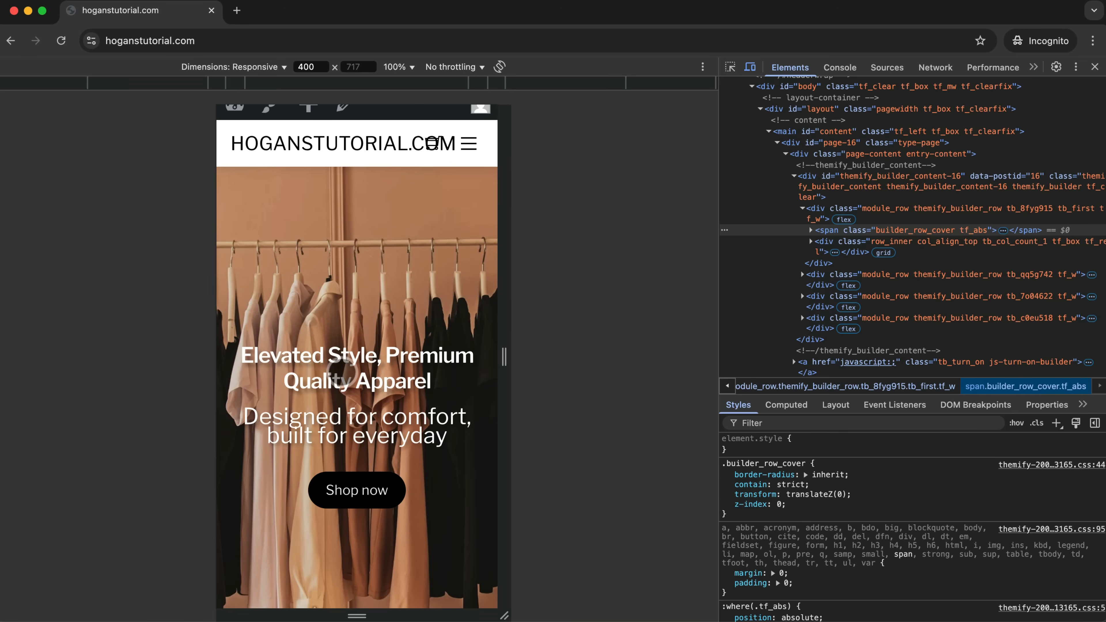
{"action": "scroll", "coordinate": [331, 368], "scroll_direction": "down", "scroll_amount": 4}
{"action": "scroll", "coordinate": [316, 326], "scroll_direction": "down", "scroll_amount": 10}
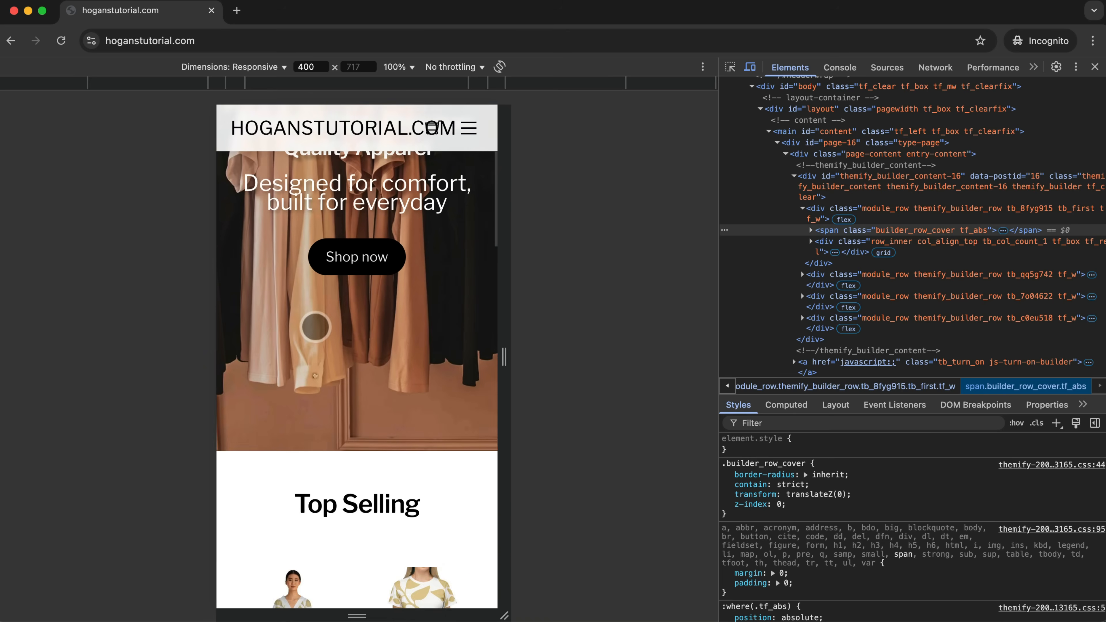
Examine the Top Selling products and the New Collections section's stacking order in the mobile-width preview.
{"action": "scroll", "coordinate": [314, 332], "scroll_direction": "down", "scroll_amount": 12}
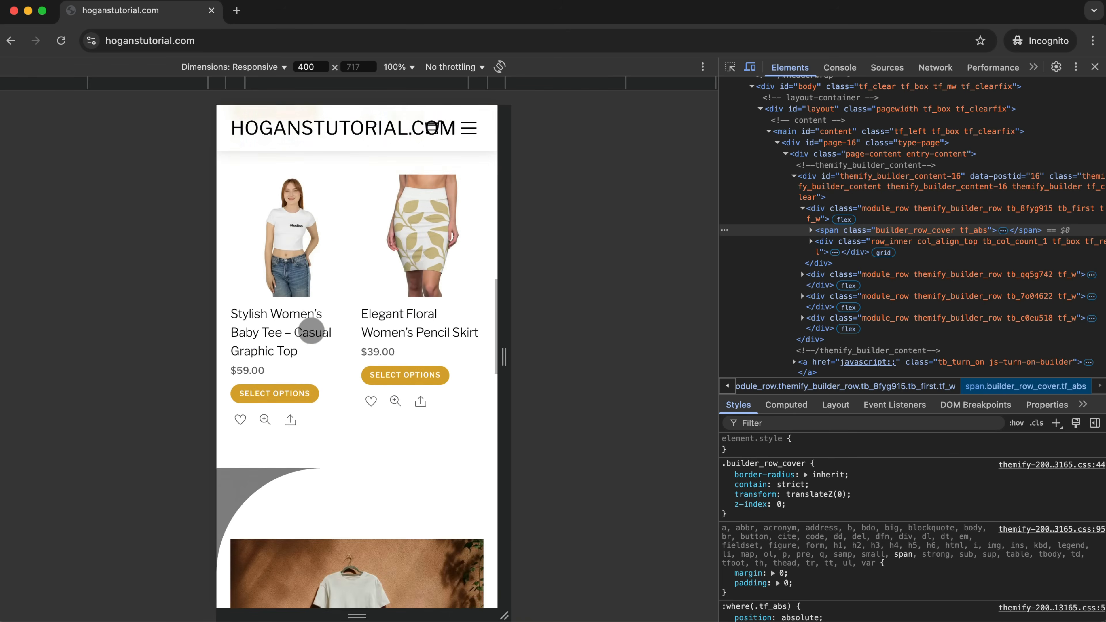
{"action": "scroll", "coordinate": [378, 308], "scroll_direction": "up", "scroll_amount": 3}
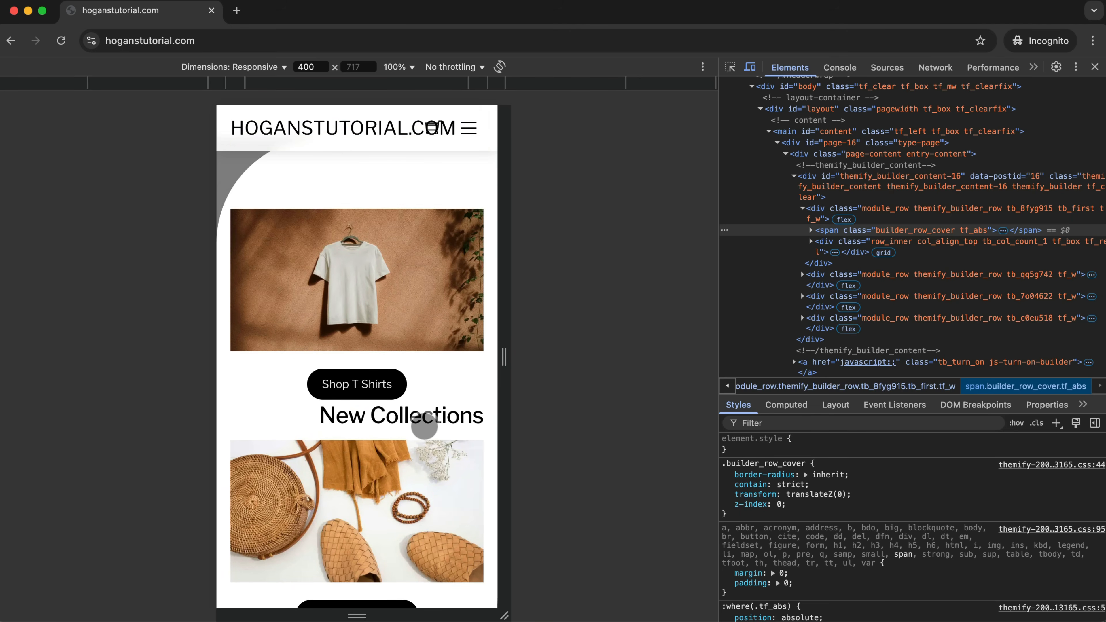
{"action": "scroll", "coordinate": [441, 423], "scroll_direction": "down", "scroll_amount": 1}
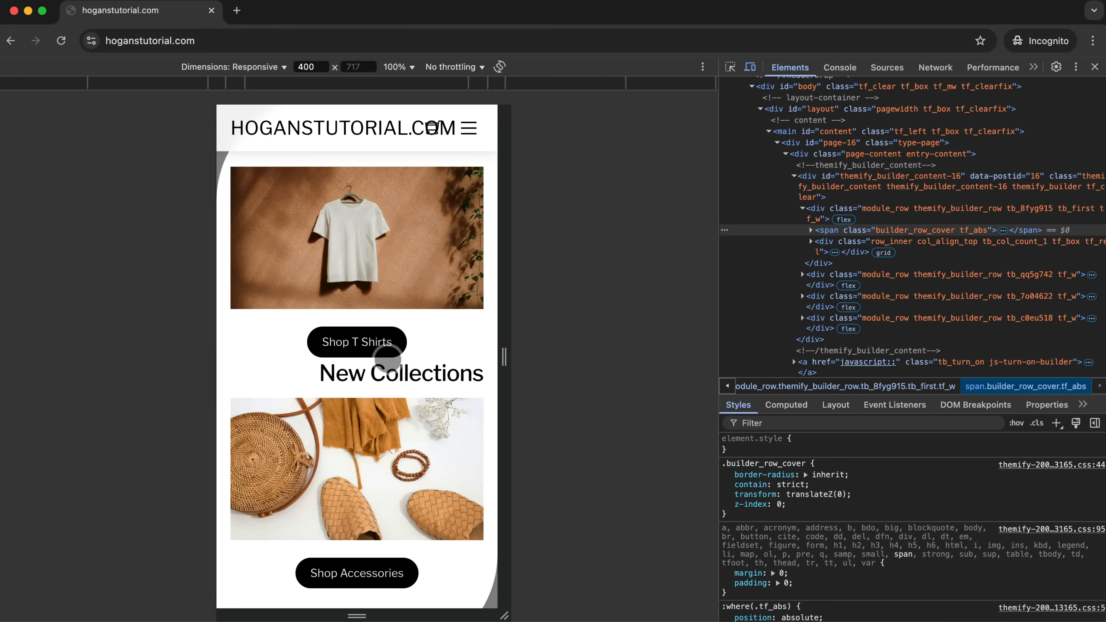
{"action": "scroll", "coordinate": [370, 357], "scroll_direction": "up", "scroll_amount": 1}
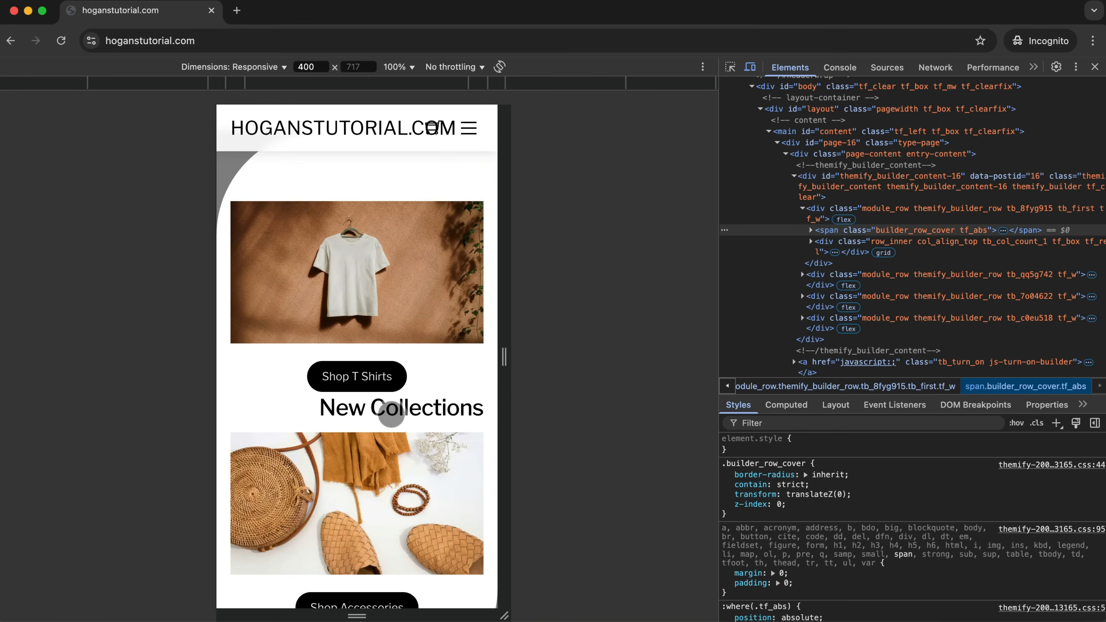
{"action": "scroll", "coordinate": [388, 416], "scroll_direction": "up", "scroll_amount": 2}
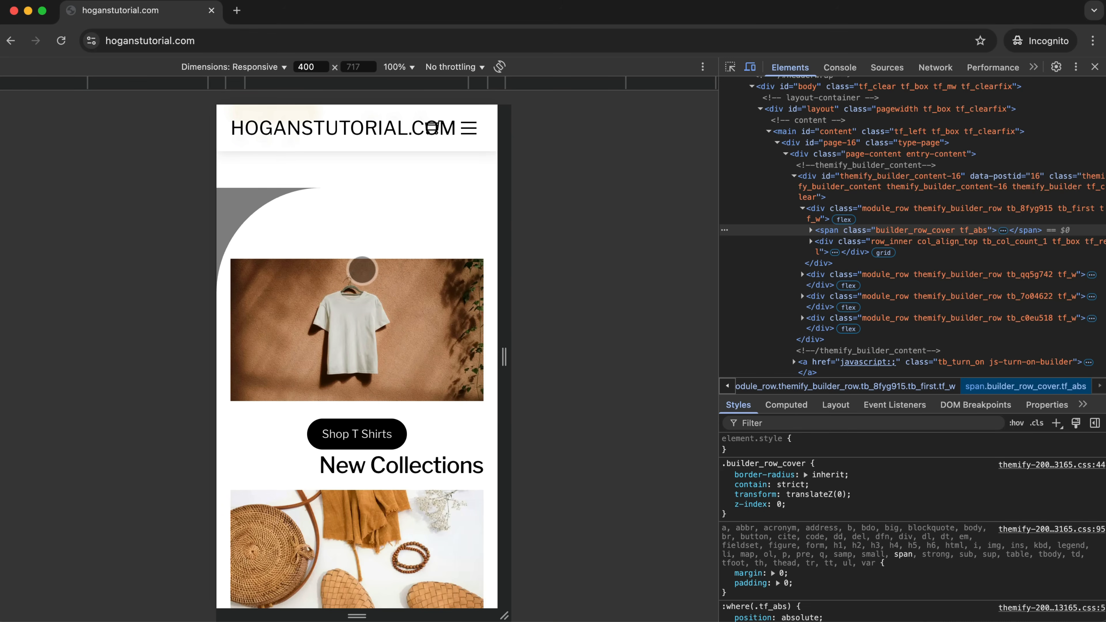
{"action": "scroll", "coordinate": [370, 288], "scroll_direction": "down", "scroll_amount": 12}
{"action": "scroll", "coordinate": [377, 306], "scroll_direction": "down", "scroll_amount": 8}
{"action": "scroll", "coordinate": [377, 305], "scroll_direction": "up", "scroll_amount": 15}
{"action": "scroll", "coordinate": [377, 305], "scroll_direction": "up", "scroll_amount": 10}
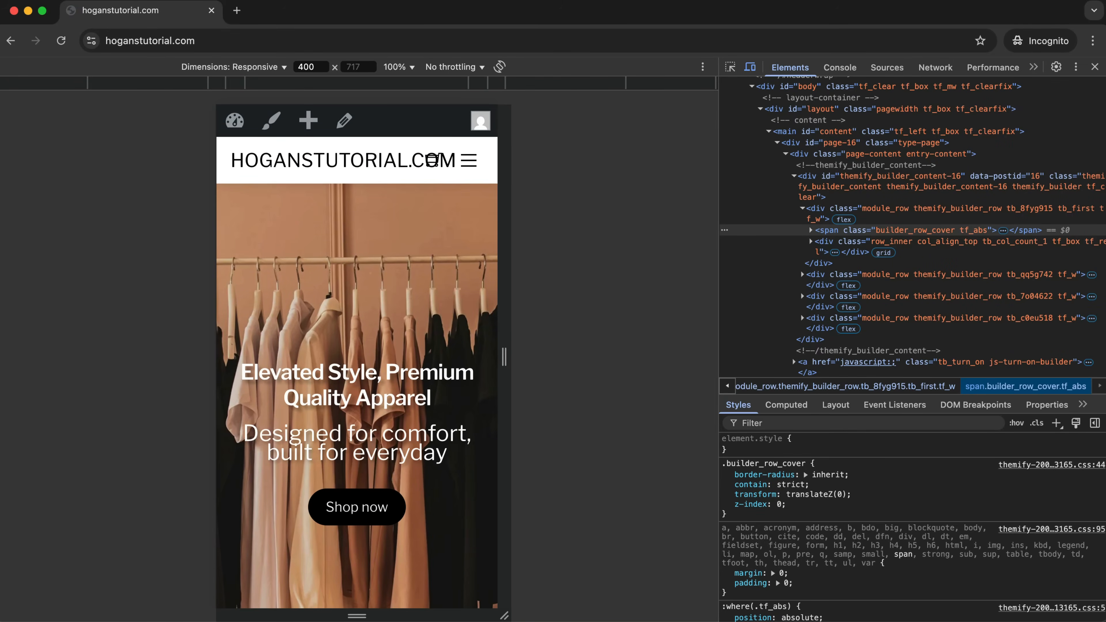
Close the page inspector, turn on the builder for the home page and switch it to the mobile view.
{"action": "left_click", "coordinate": [1096, 66]}
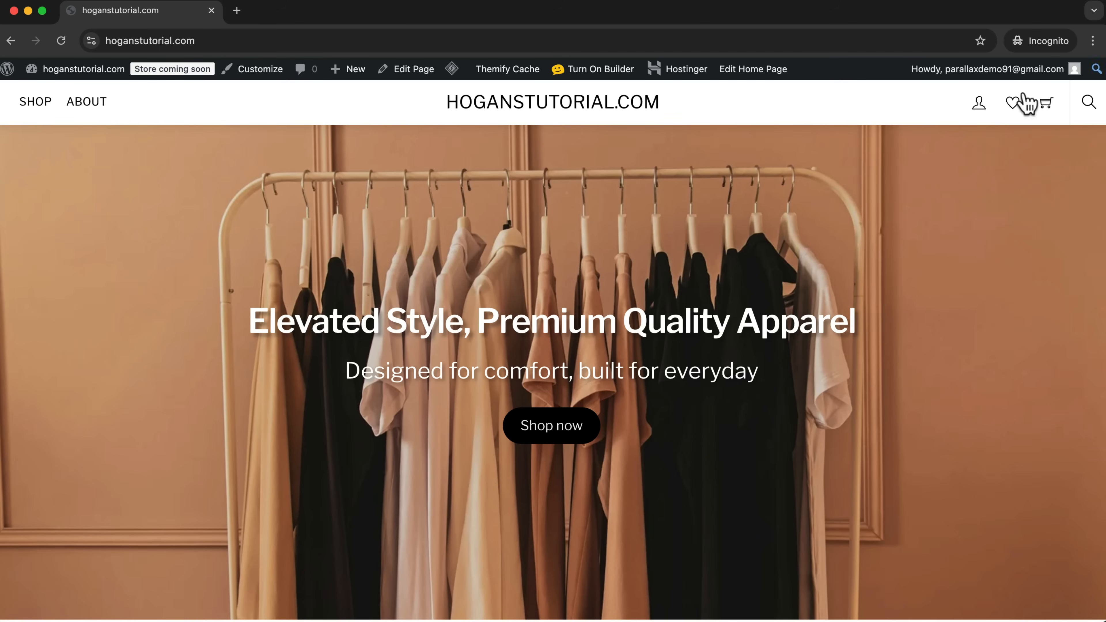
{"action": "left_click", "coordinate": [592, 69]}
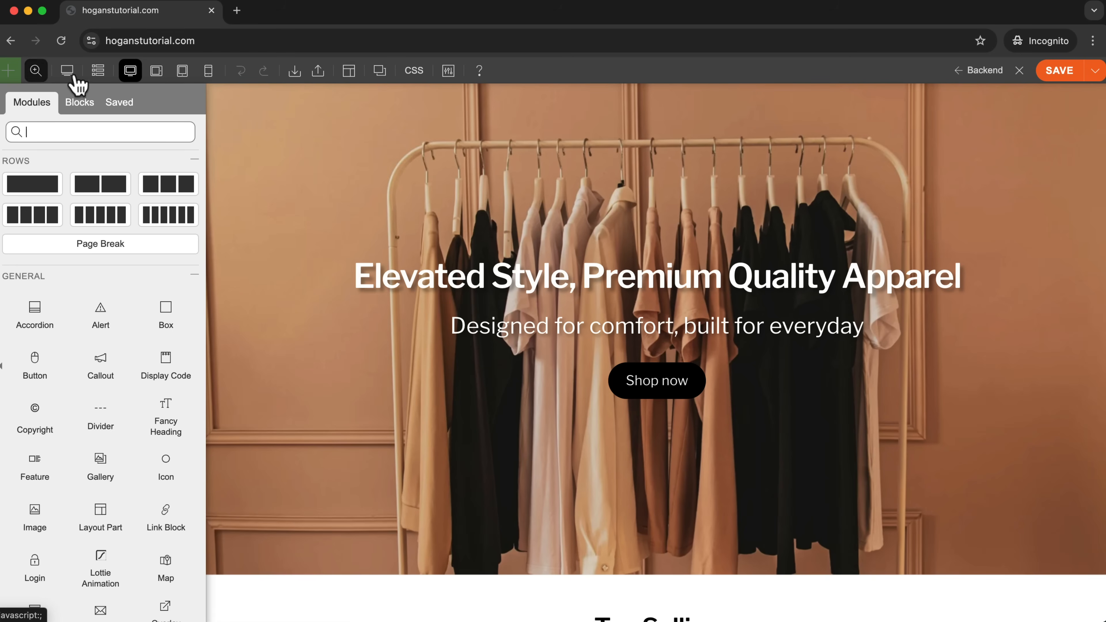
{"action": "left_click", "coordinate": [209, 72]}
{"action": "scroll", "coordinate": [938, 260], "scroll_direction": "up", "scroll_amount": 3}
{"action": "mouse_move", "coordinate": [716, 353]}
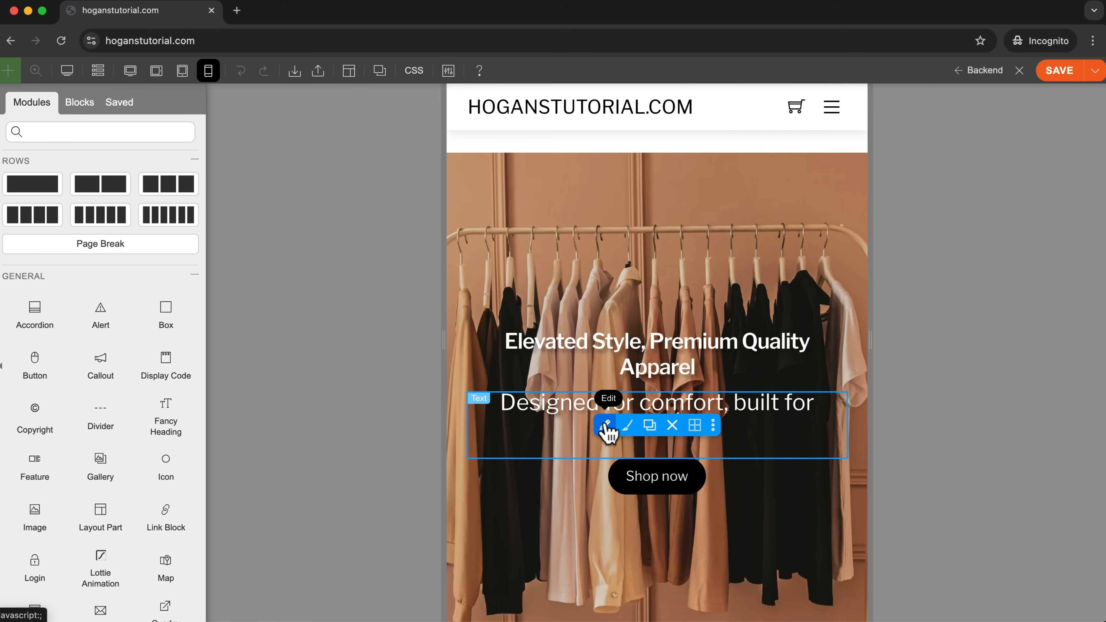
Set the mobile font size of the hero text "Designed for comfort, built for everyday" to 20 px.
{"action": "left_click", "coordinate": [605, 425]}
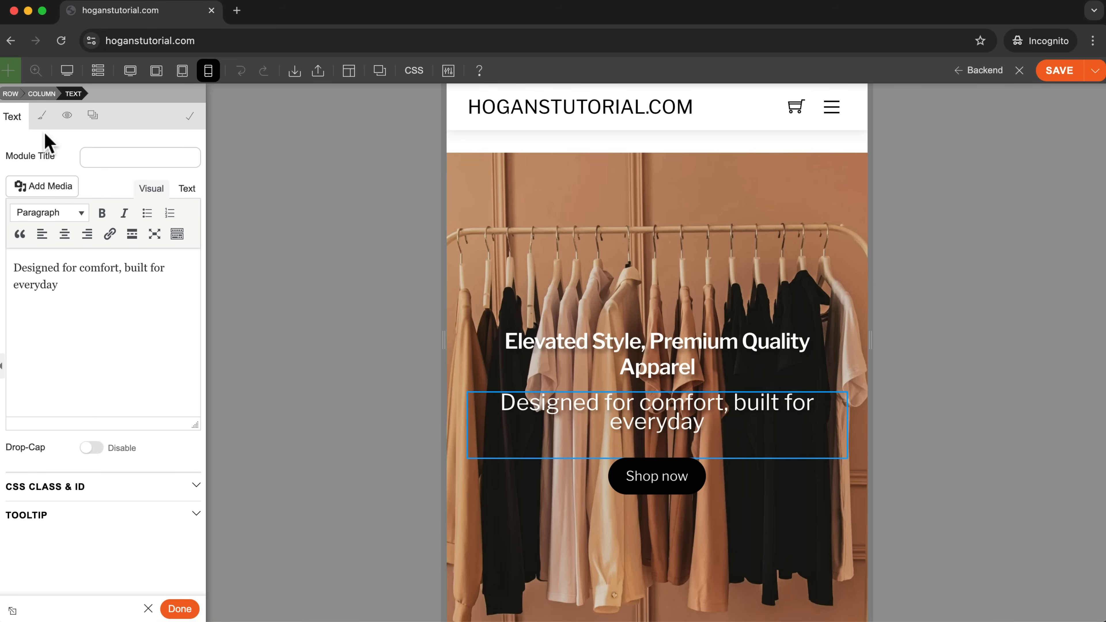
{"action": "left_click", "coordinate": [43, 118]}
{"action": "left_click", "coordinate": [47, 258]}
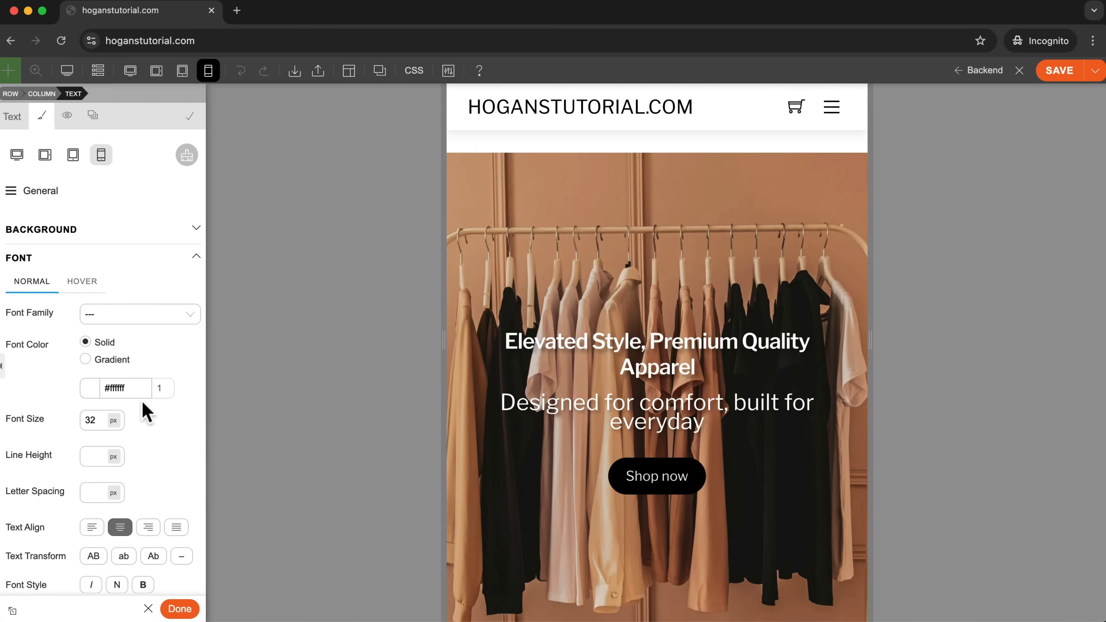
{"action": "key", "text": "BackSpace"}
{"action": "key", "text": "BackSpace"}
{"action": "type", "text": "24"}
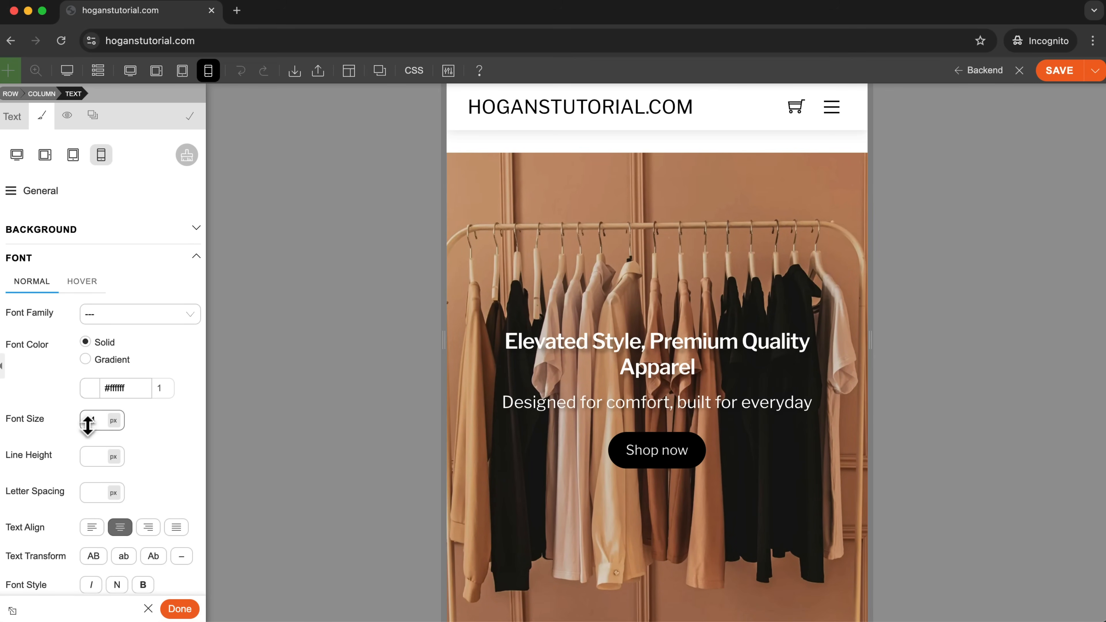
{"action": "key", "text": "BackSpace"}
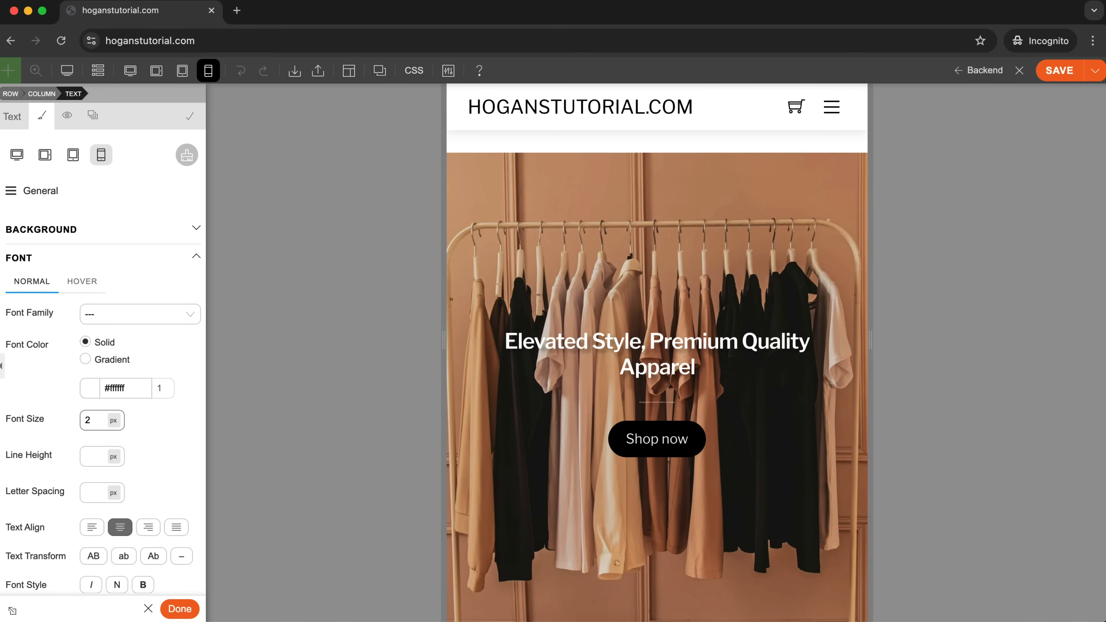
{"action": "type", "text": "0"}
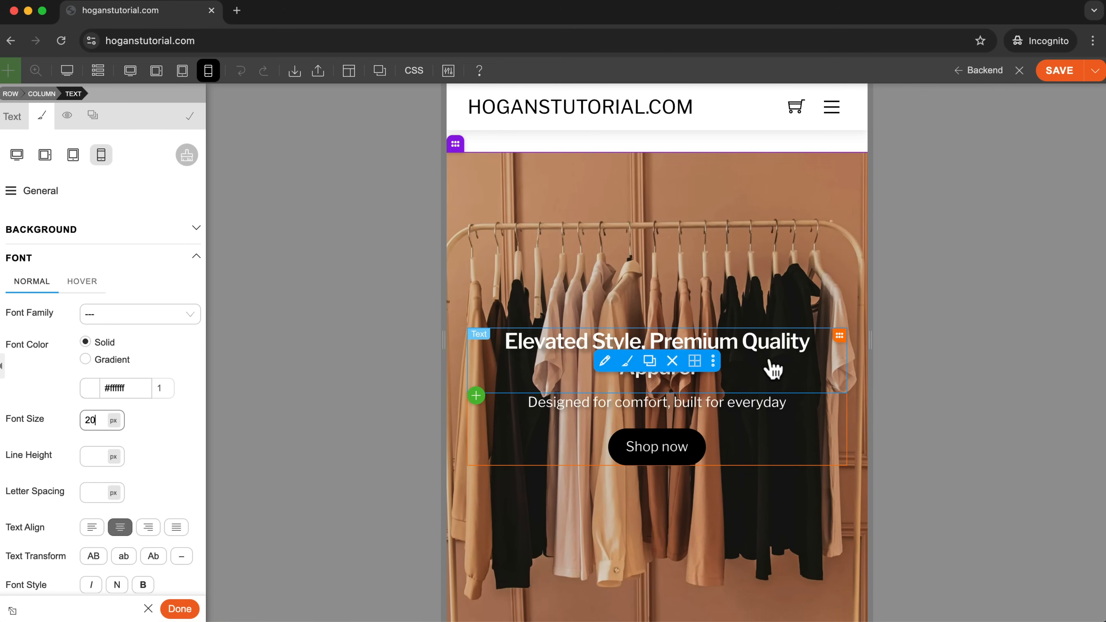
Set the mobile Heading 1 font size of the "Elevated Style, Premium Quality Apparel" text to 36 px.
{"action": "left_click", "coordinate": [605, 360]}
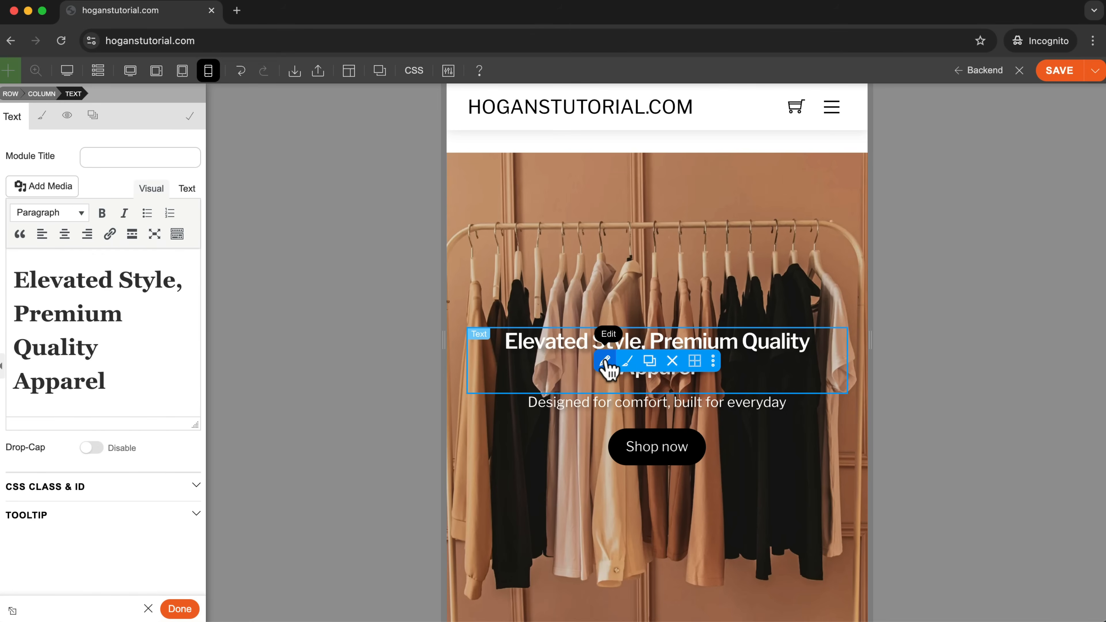
{"action": "left_click", "coordinate": [43, 122]}
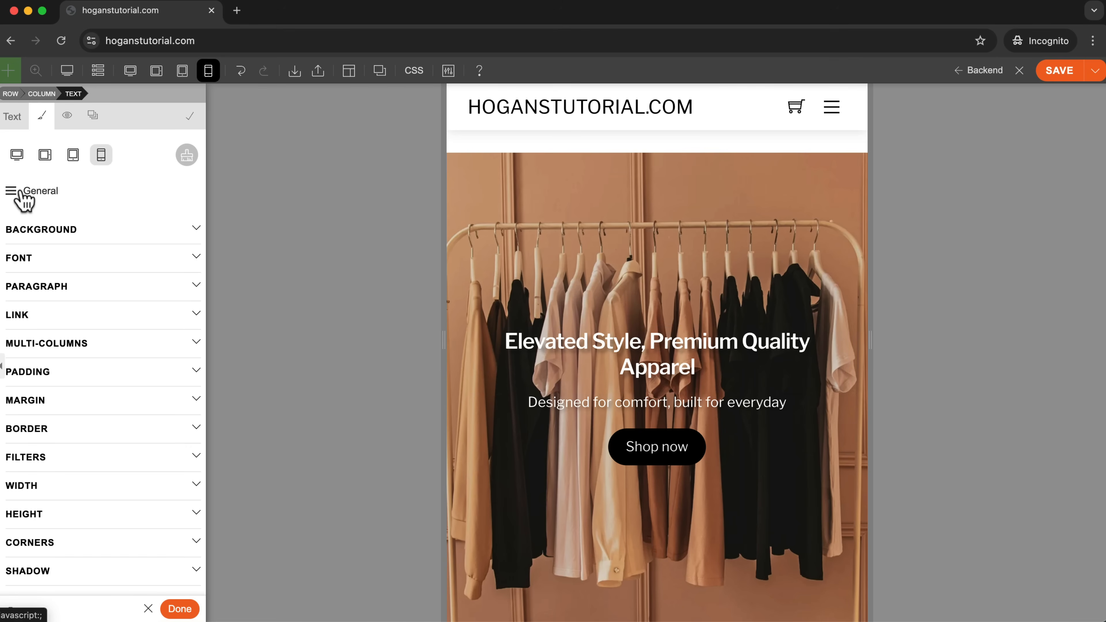
{"action": "left_click", "coordinate": [11, 193]}
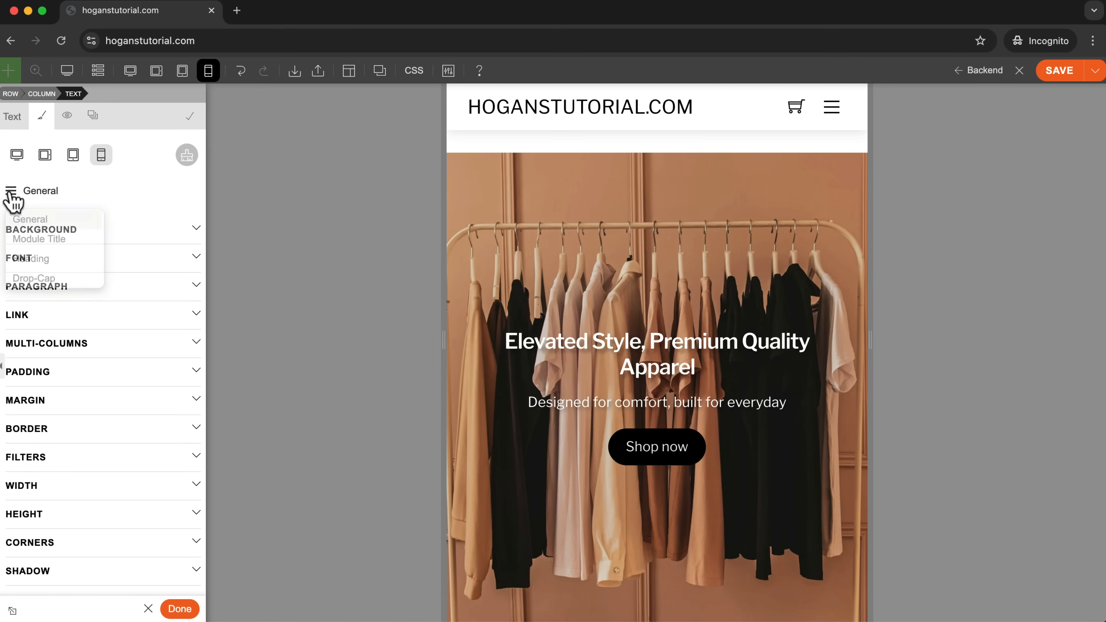
{"action": "left_click", "coordinate": [42, 258]}
{"action": "left_click", "coordinate": [81, 230]}
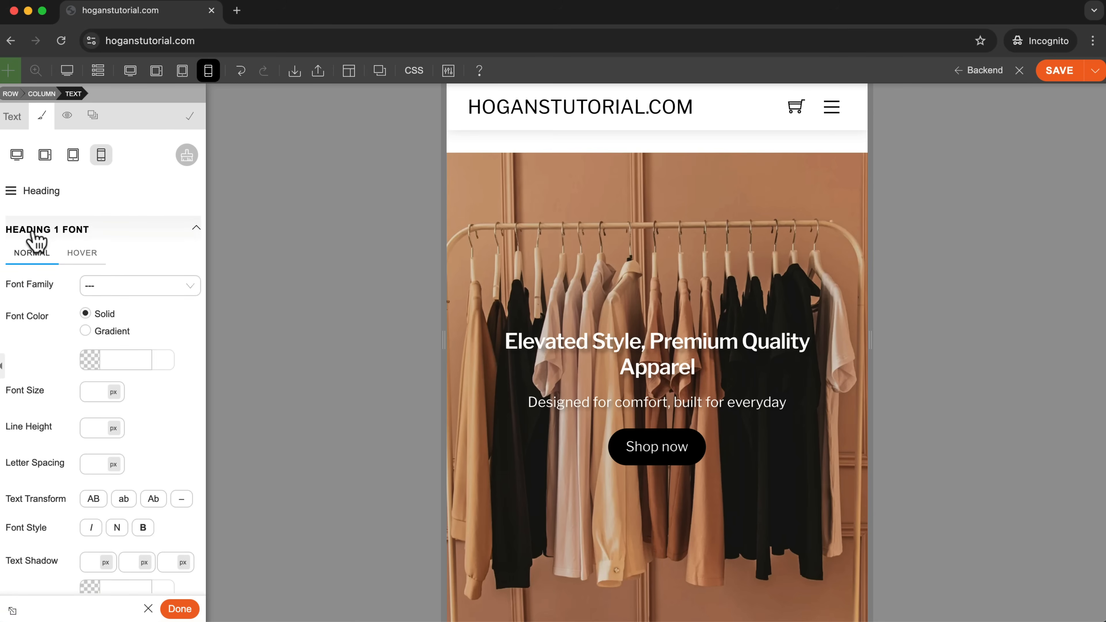
{"action": "left_click", "coordinate": [11, 193]}
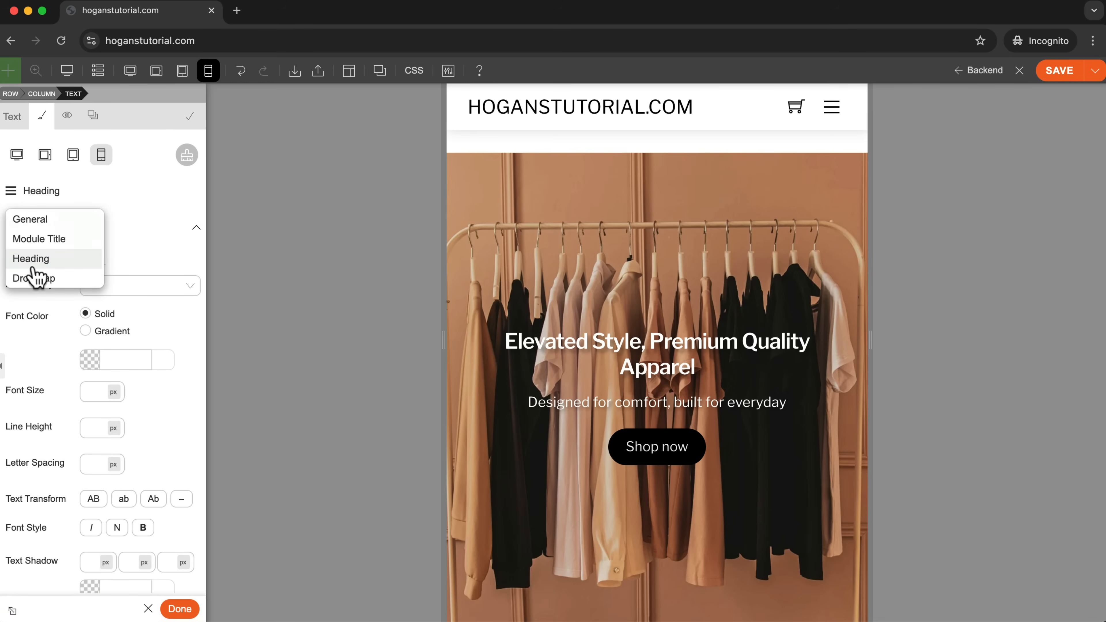
{"action": "left_click", "coordinate": [136, 260]}
{"action": "left_click", "coordinate": [94, 391]}
{"action": "type", "text": "1"}
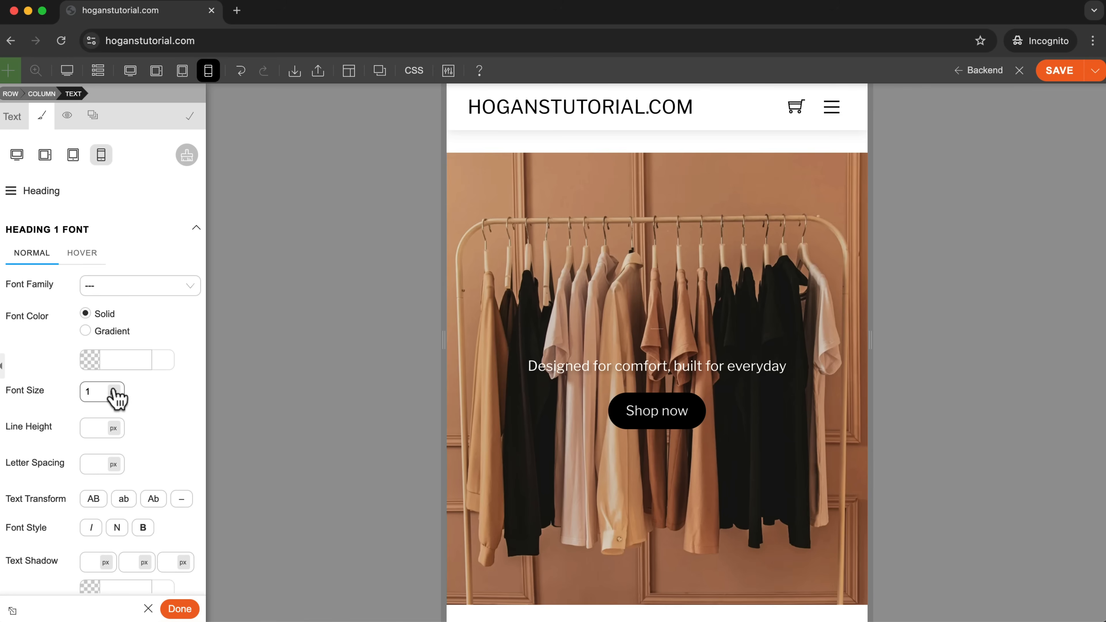
{"action": "key", "text": "BackSpace"}
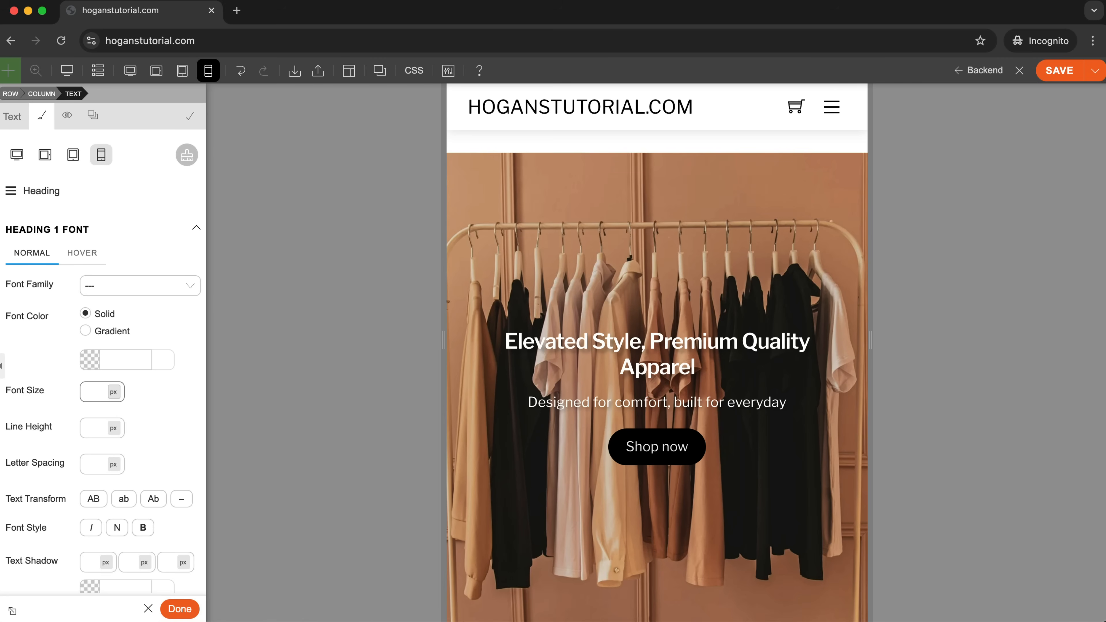
{"action": "type", "text": "36"}
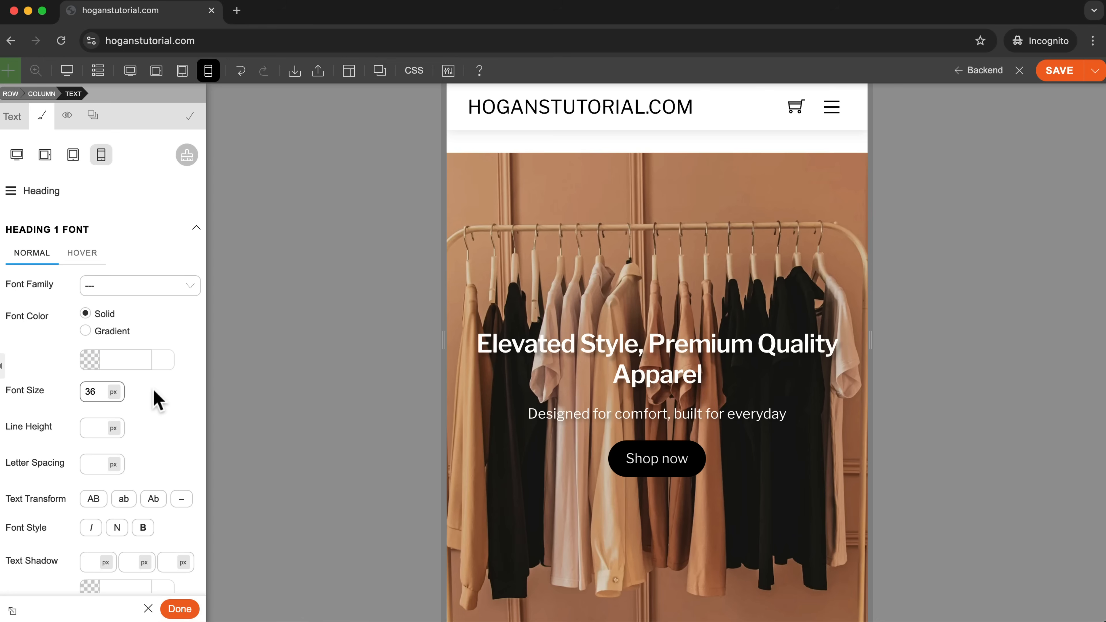
Check the hero heading and its font size setting in the desktop view, and return to the mobile view.
{"action": "scroll", "coordinate": [81, 183], "scroll_direction": "down", "scroll_amount": 2}
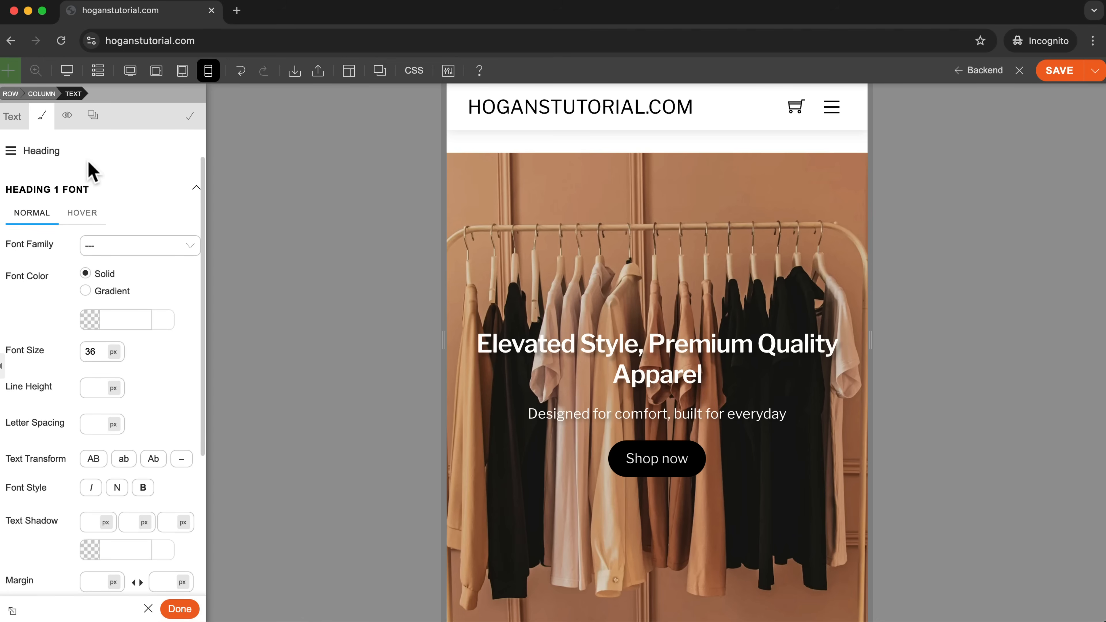
{"action": "scroll", "coordinate": [69, 172], "scroll_direction": "up", "scroll_amount": 2}
{"action": "left_click", "coordinate": [16, 155]}
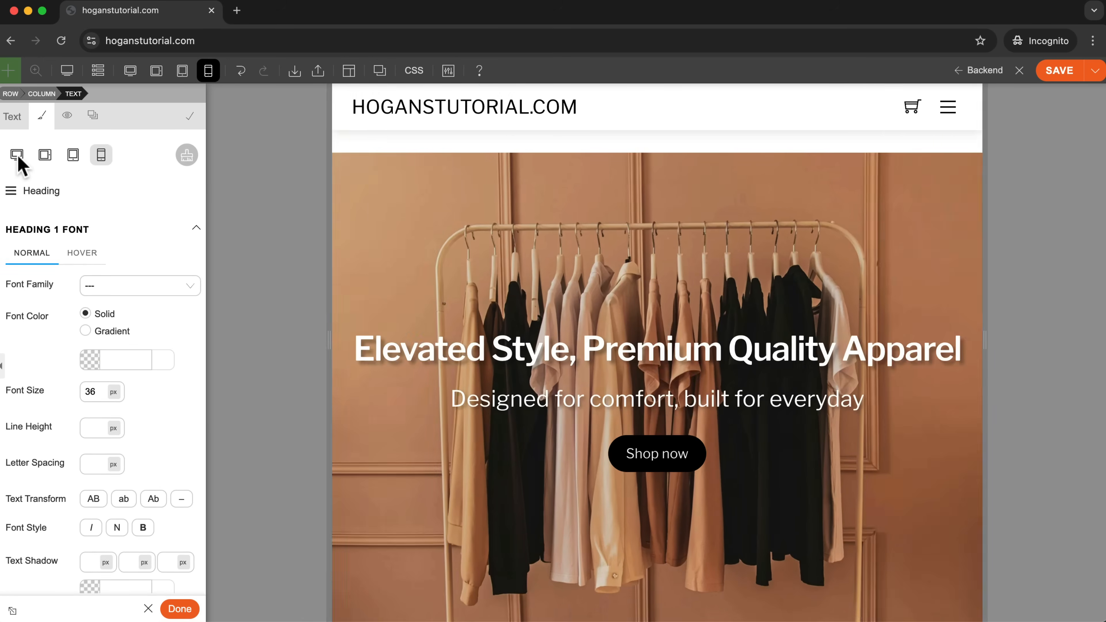
{"action": "scroll", "coordinate": [684, 253], "scroll_direction": "up", "scroll_amount": 4}
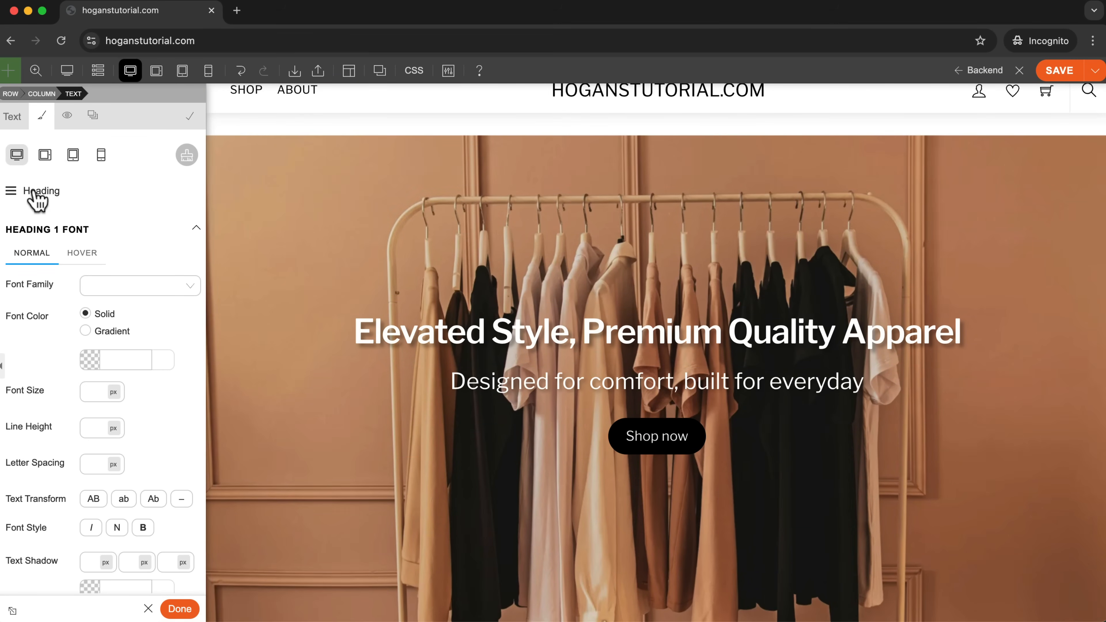
{"action": "left_click", "coordinate": [97, 390]}
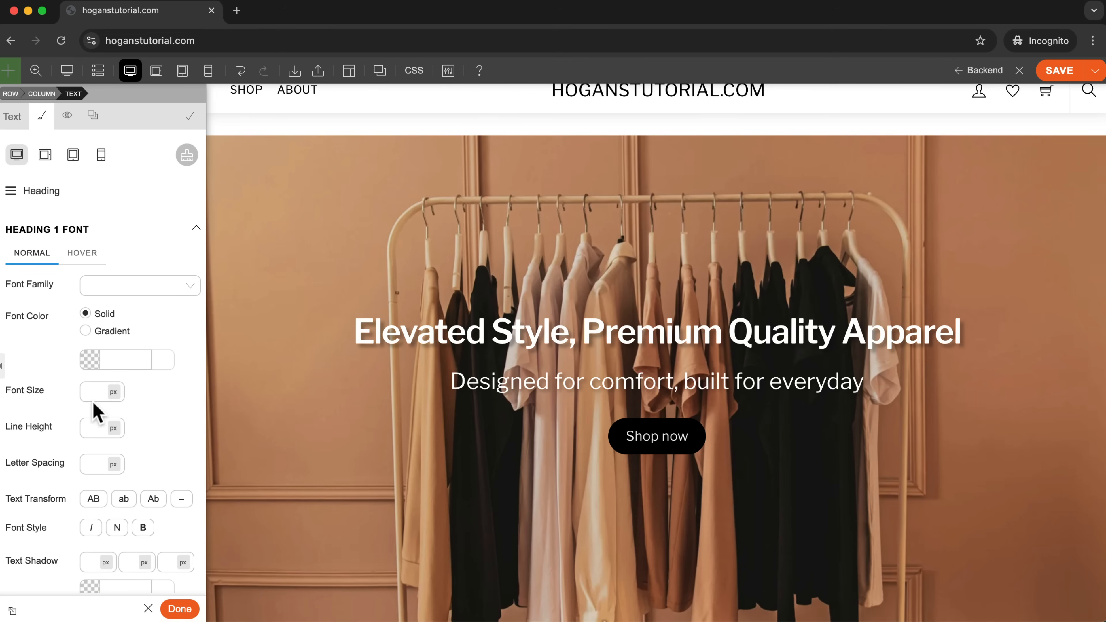
{"action": "left_click", "coordinate": [103, 154]}
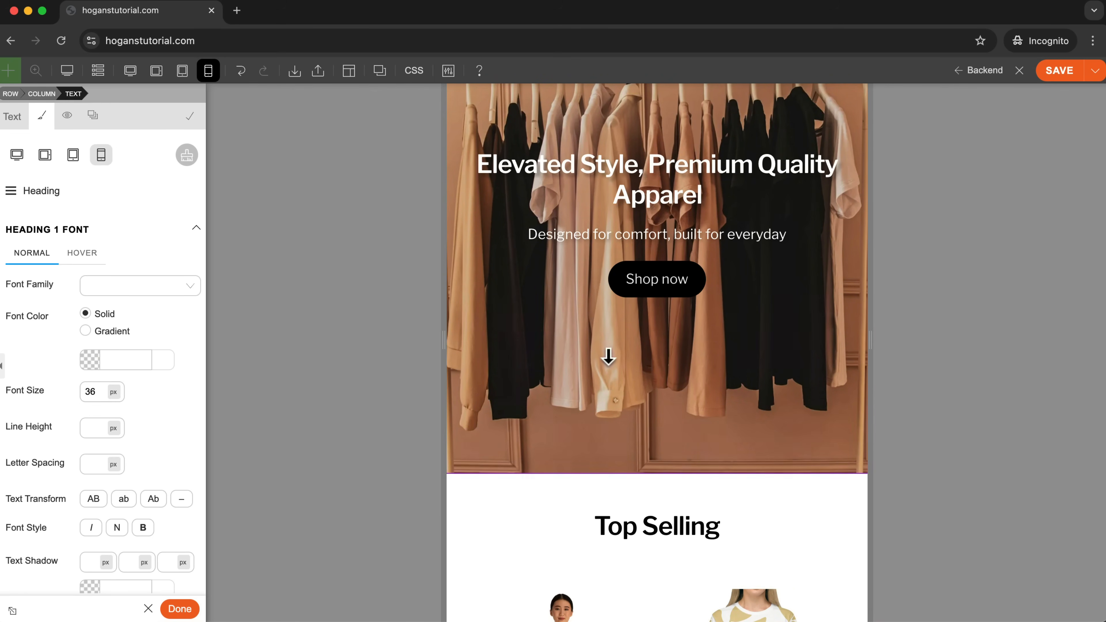
Move the New Collections column with the accessories image above the T-shirt column in the mobile layout.
{"action": "scroll", "coordinate": [605, 361], "scroll_direction": "up", "scroll_amount": 3}
{"action": "scroll", "coordinate": [805, 340], "scroll_direction": "down", "scroll_amount": 10}
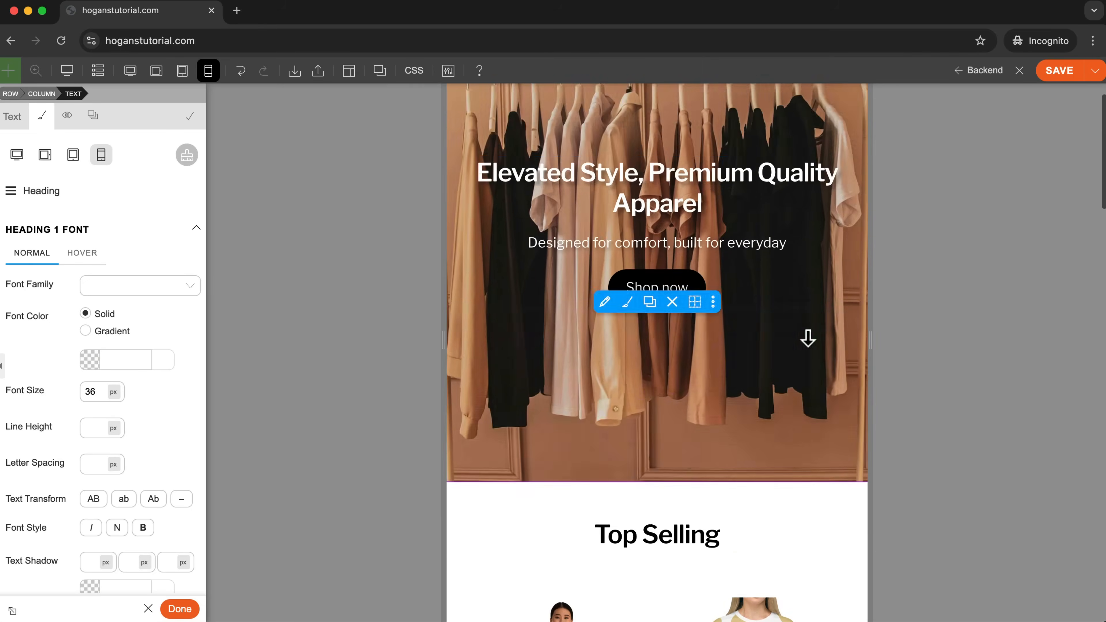
{"action": "scroll", "coordinate": [804, 349], "scroll_direction": "down", "scroll_amount": 10}
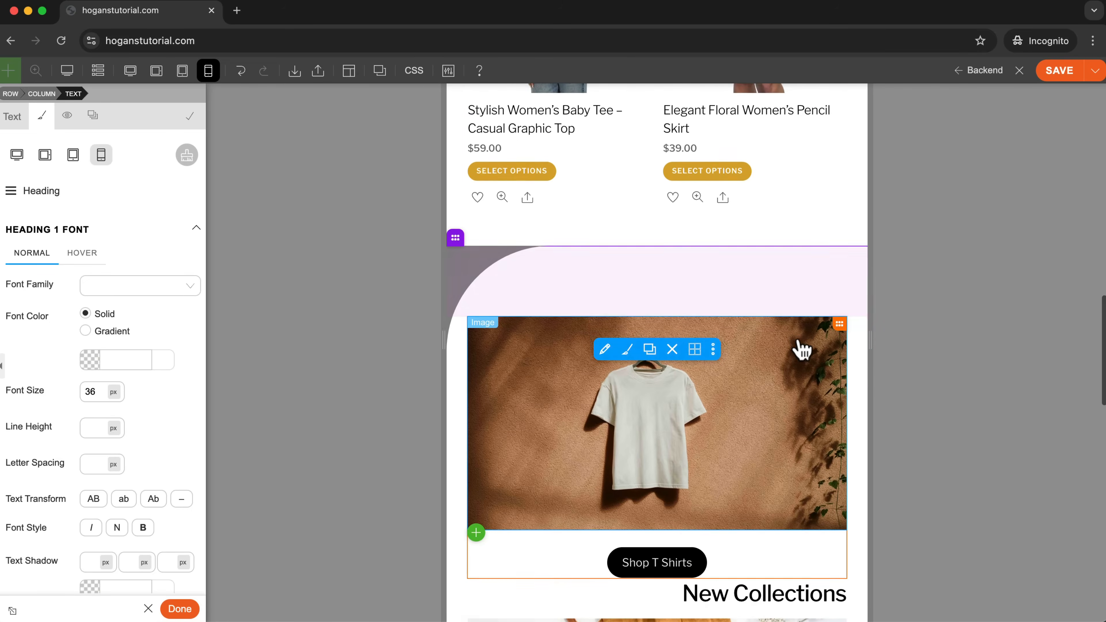
{"action": "scroll", "coordinate": [801, 348], "scroll_direction": "up", "scroll_amount": 2}
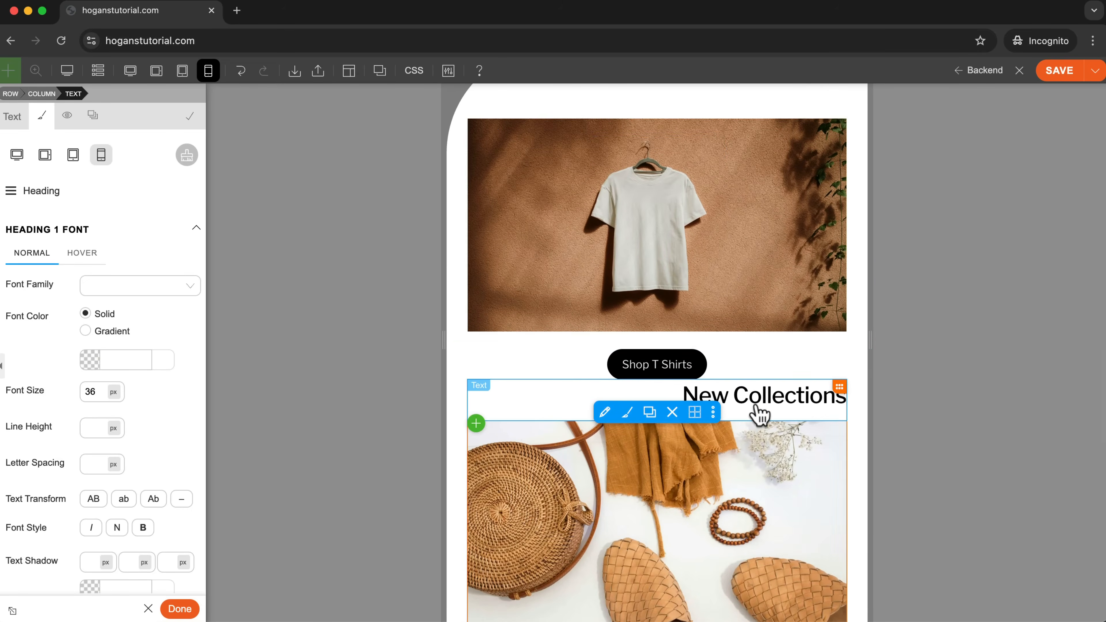
{"action": "scroll", "coordinate": [735, 410], "scroll_direction": "up", "scroll_amount": 1}
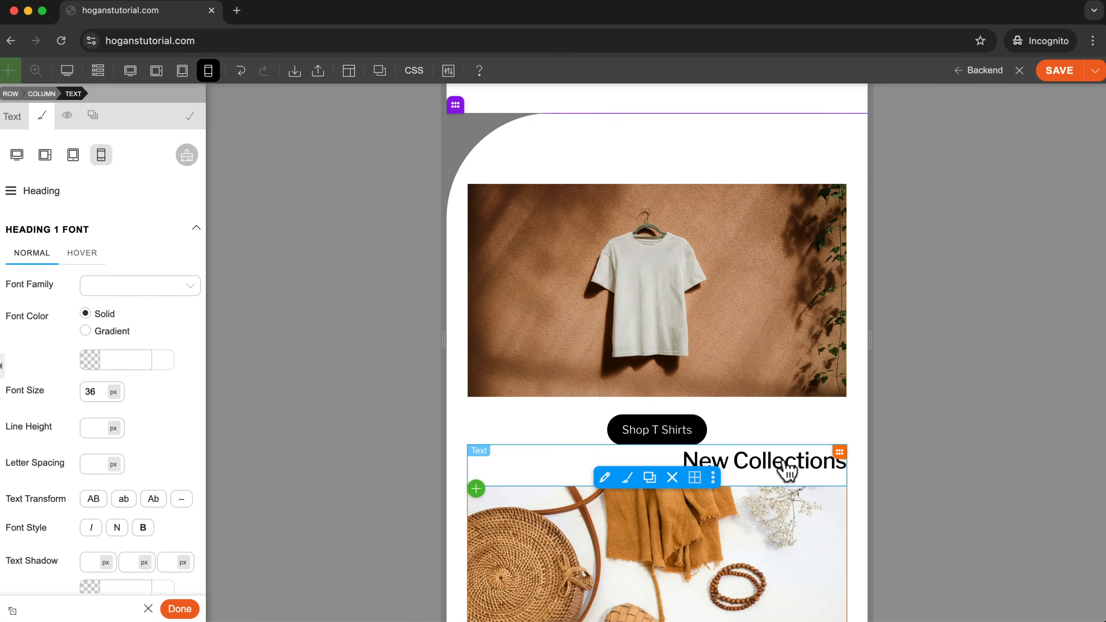
{"action": "left_click_drag", "start_coordinate": [786, 471], "coordinate": [735, 201]}
Add 50 px of bottom spacing to the Shop Accessories button, separating it from the T-shirt image in the mobile view.
{"action": "scroll", "coordinate": [750, 383], "scroll_direction": "down", "scroll_amount": 2}
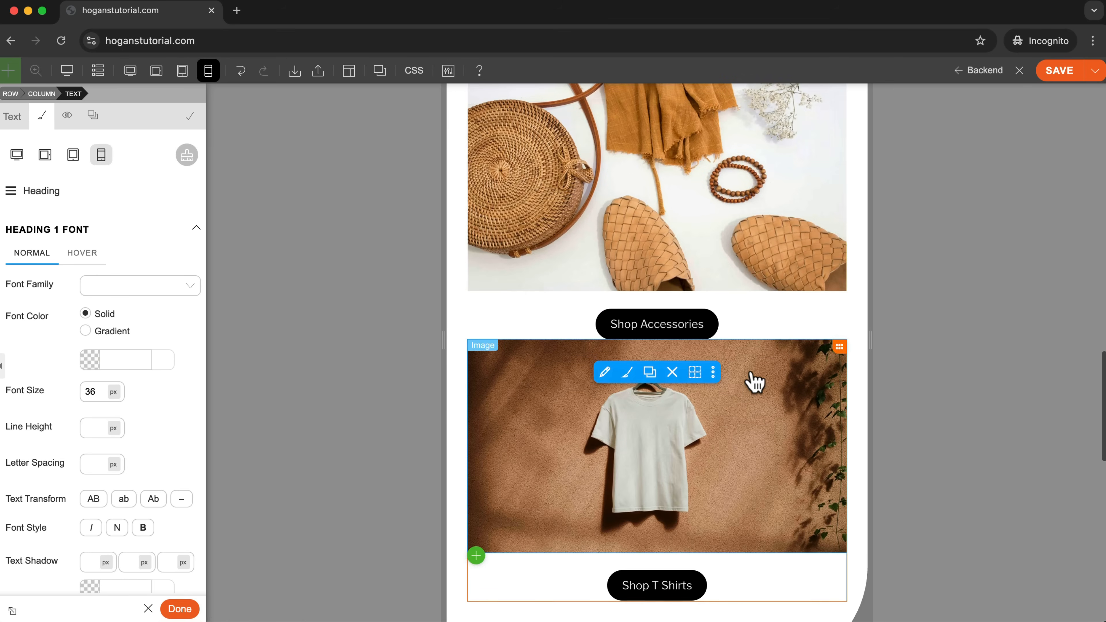
{"action": "scroll", "coordinate": [756, 383], "scroll_direction": "down", "scroll_amount": 3}
{"action": "scroll", "coordinate": [756, 383], "scroll_direction": "up", "scroll_amount": 5}
{"action": "scroll", "coordinate": [757, 383], "scroll_direction": "down", "scroll_amount": 2}
{"action": "scroll", "coordinate": [755, 383], "scroll_direction": "down", "scroll_amount": 2}
{"action": "scroll", "coordinate": [755, 383], "scroll_direction": "up", "scroll_amount": 2}
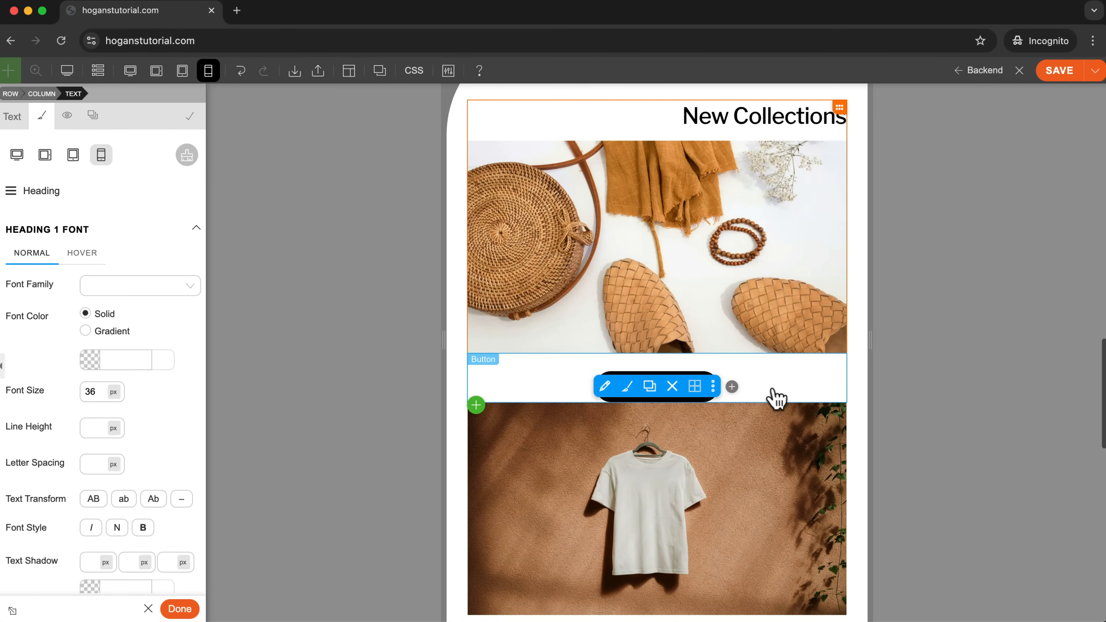
{"action": "left_click_drag", "start_coordinate": [792, 403], "coordinate": [788, 416]}
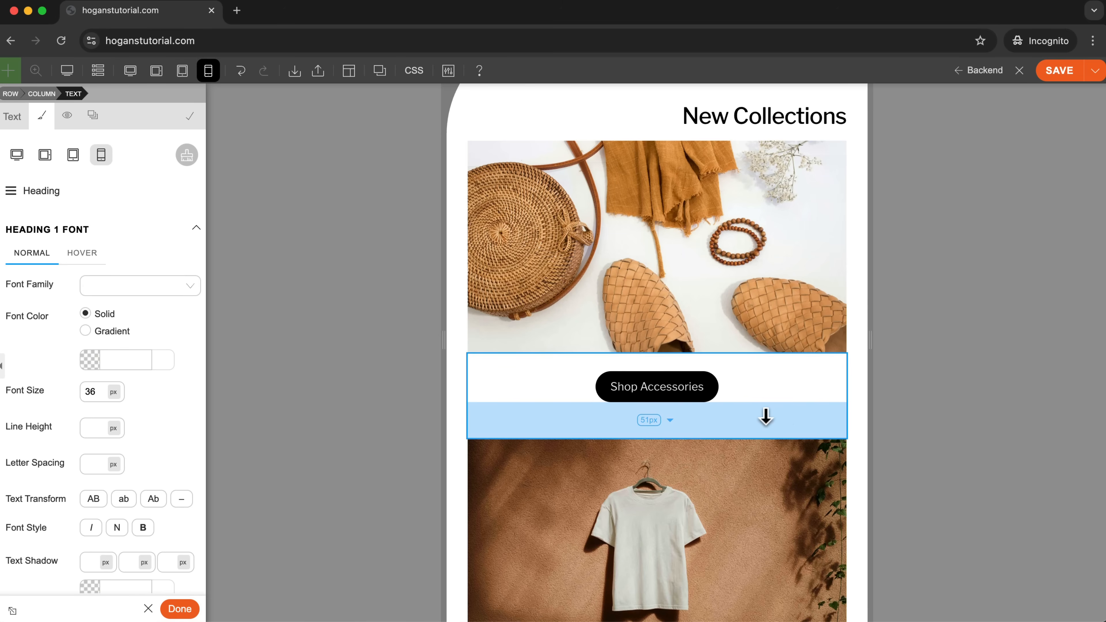
{"action": "left_click", "coordinate": [643, 420]}
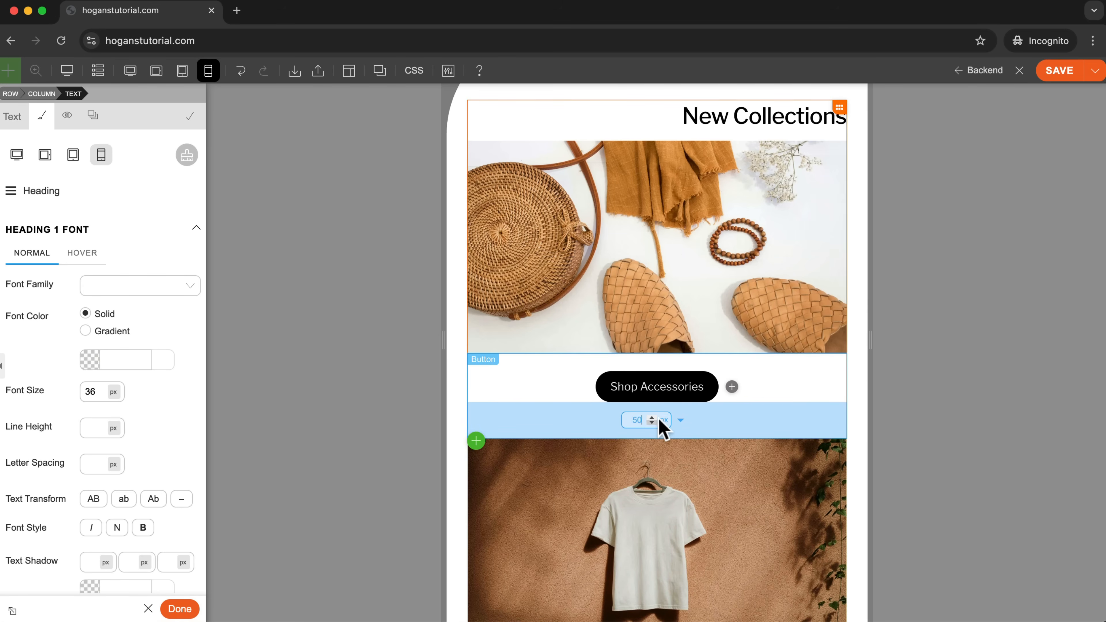
Compare the New Collections section's column order and spacing in the desktop view, and return to the mobile view.
{"action": "scroll", "coordinate": [789, 407], "scroll_direction": "up", "scroll_amount": 10}
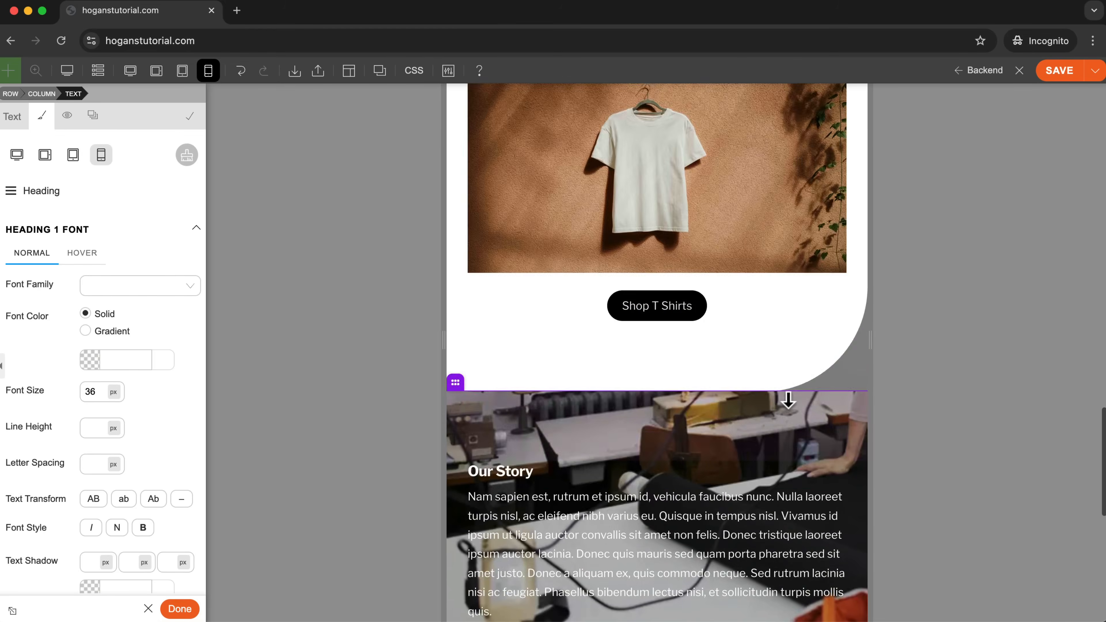
{"action": "left_click", "coordinate": [129, 70]}
{"action": "scroll", "coordinate": [617, 270], "scroll_direction": "up", "scroll_amount": 4}
{"action": "scroll", "coordinate": [617, 270], "scroll_direction": "down", "scroll_amount": 10}
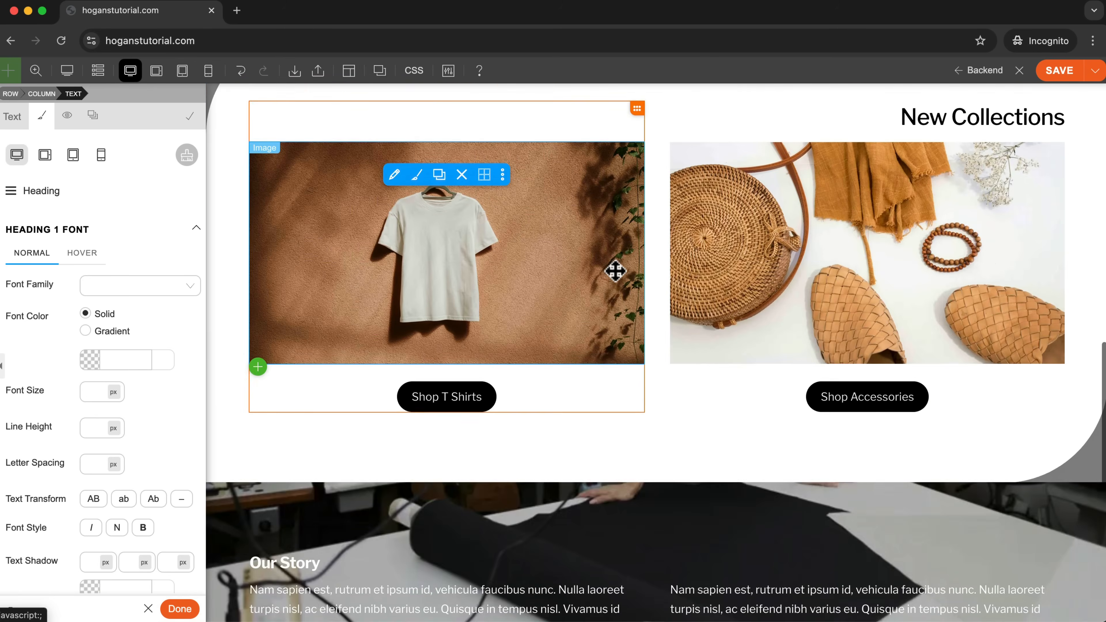
{"action": "scroll", "coordinate": [616, 270], "scroll_direction": "up", "scroll_amount": 2}
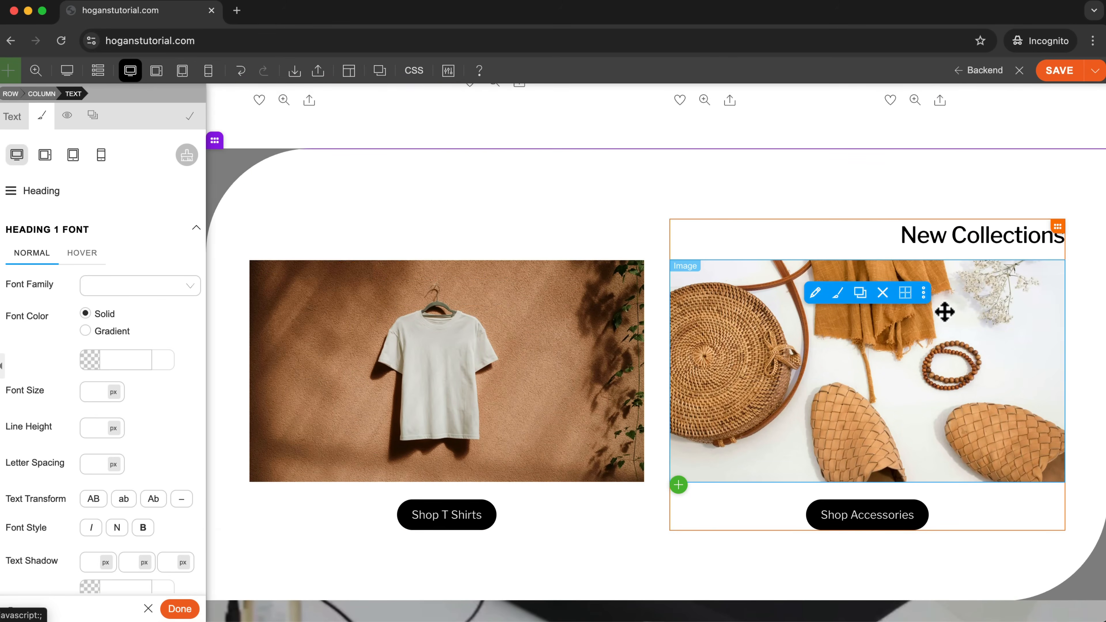
{"action": "left_click", "coordinate": [99, 159]}
Review the mobile layout of the home page from the hero section through New Collections to the Our Story row.
{"action": "scroll", "coordinate": [675, 378], "scroll_direction": "down", "scroll_amount": 8}
{"action": "scroll", "coordinate": [674, 381], "scroll_direction": "down", "scroll_amount": 10}
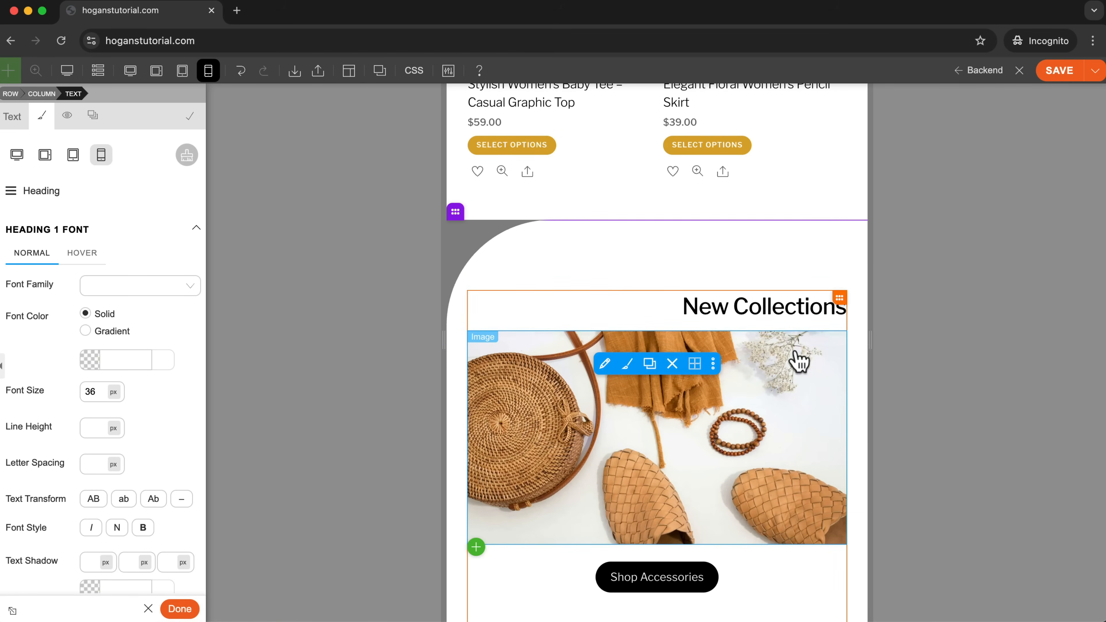
{"action": "scroll", "coordinate": [758, 368], "scroll_direction": "down", "scroll_amount": 10}
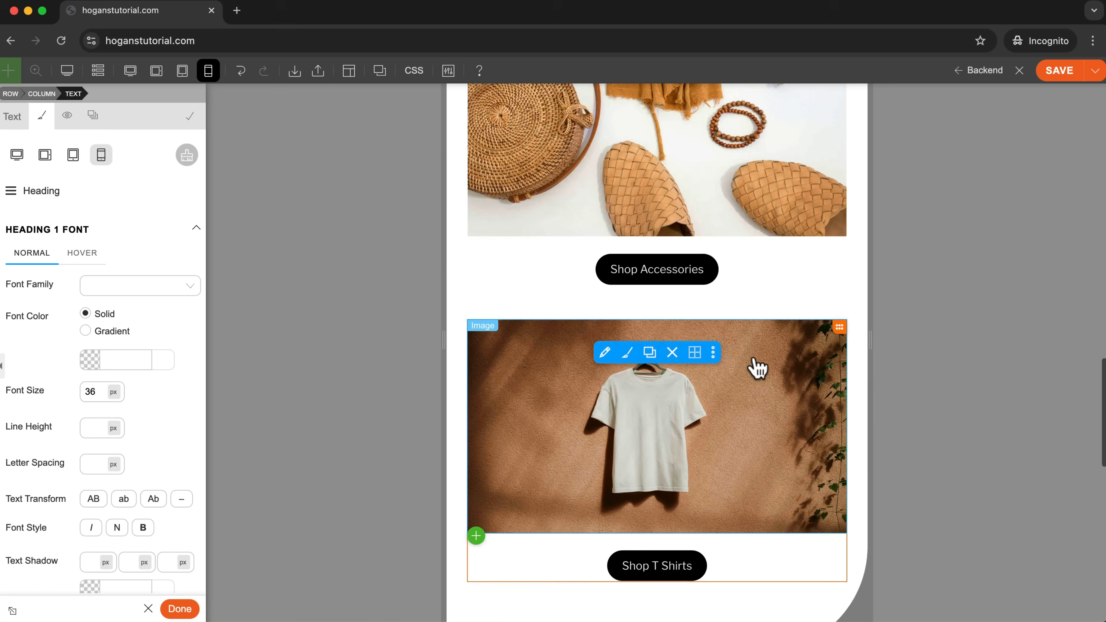
{"action": "scroll", "coordinate": [755, 360], "scroll_direction": "down", "scroll_amount": 10}
{"action": "scroll", "coordinate": [756, 364], "scroll_direction": "up", "scroll_amount": 15}
{"action": "scroll", "coordinate": [757, 368], "scroll_direction": "up", "scroll_amount": 15}
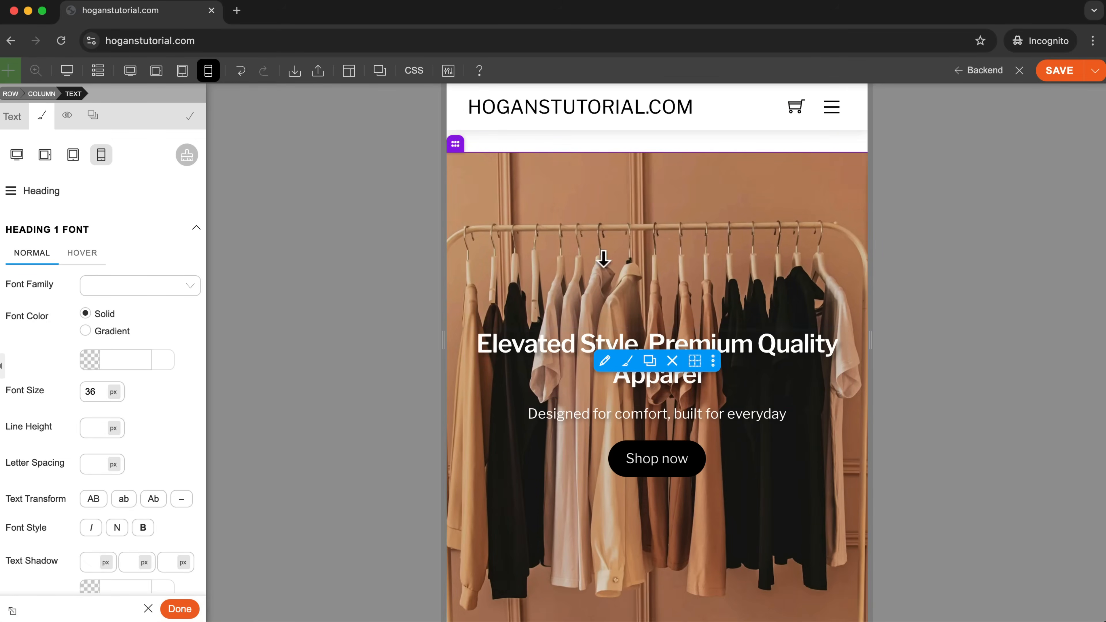
{"action": "scroll", "coordinate": [925, 354], "scroll_direction": "down", "scroll_amount": 3}
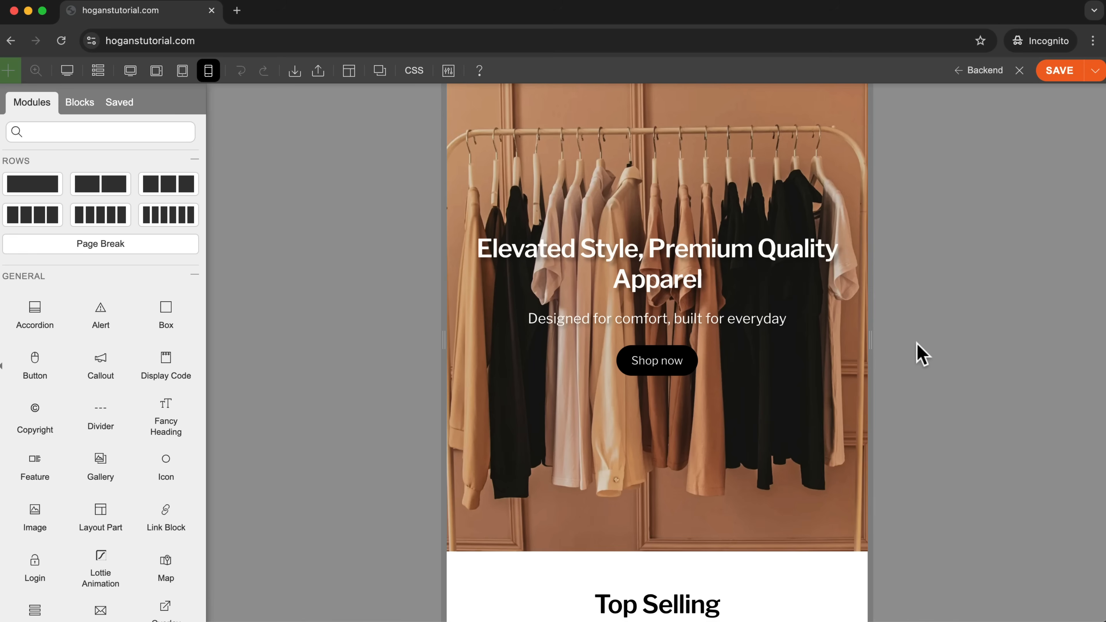
{"action": "scroll", "coordinate": [823, 348], "scroll_direction": "down", "scroll_amount": 15}
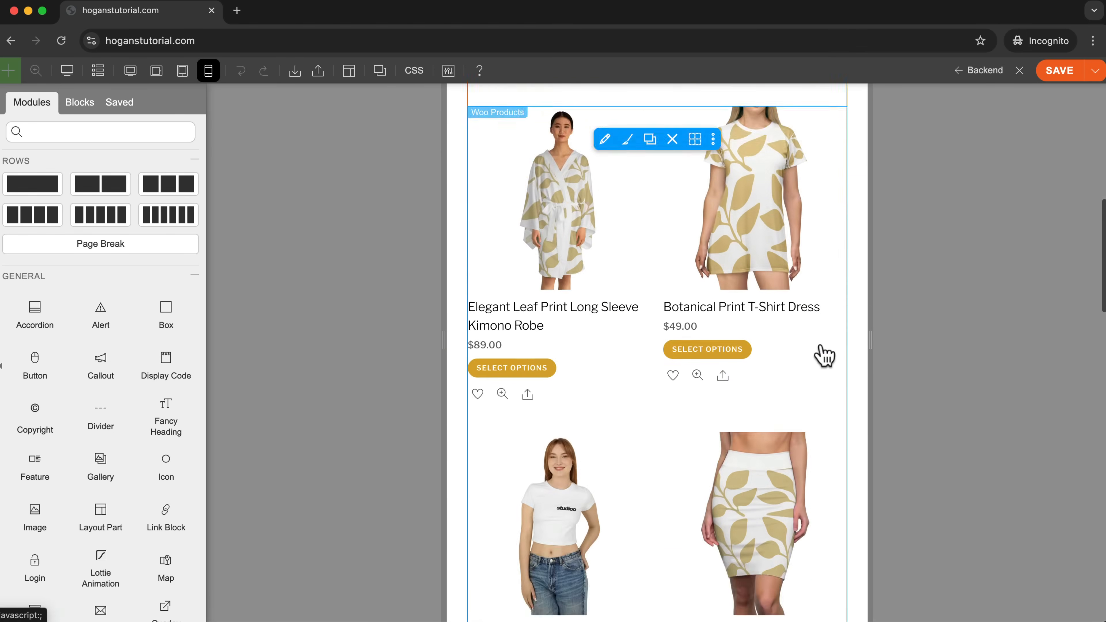
{"action": "scroll", "coordinate": [825, 355], "scroll_direction": "down", "scroll_amount": 10}
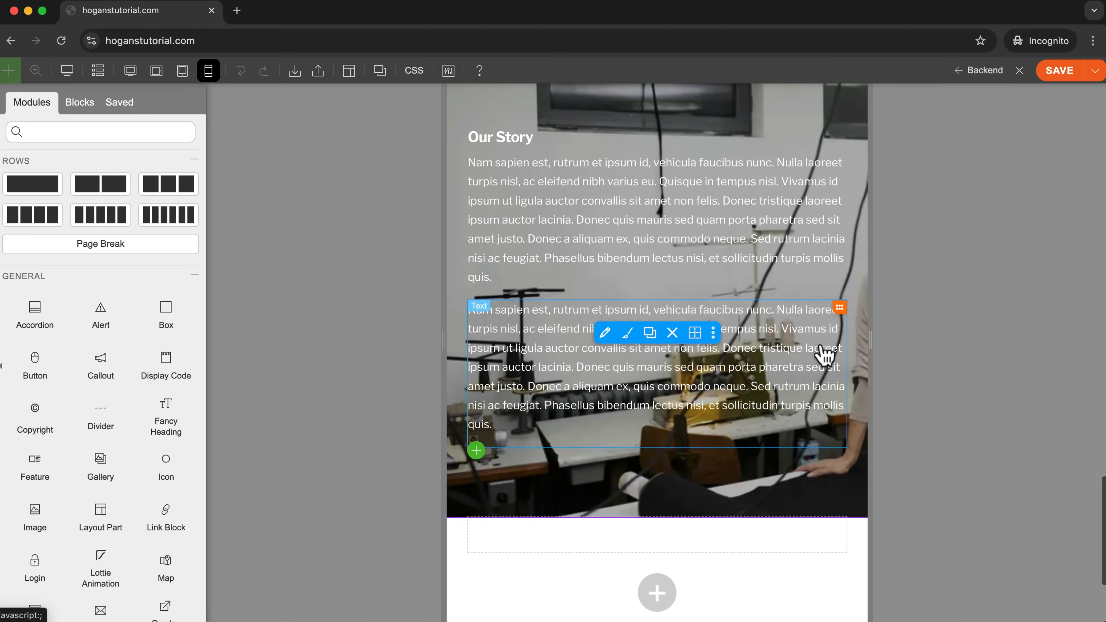
Hide the Our Story row on tablet landscape, tablet portrait and mobile through its visibility settings, leaving it shown on desktop.
{"action": "scroll", "coordinate": [824, 355], "scroll_direction": "up", "scroll_amount": 6}
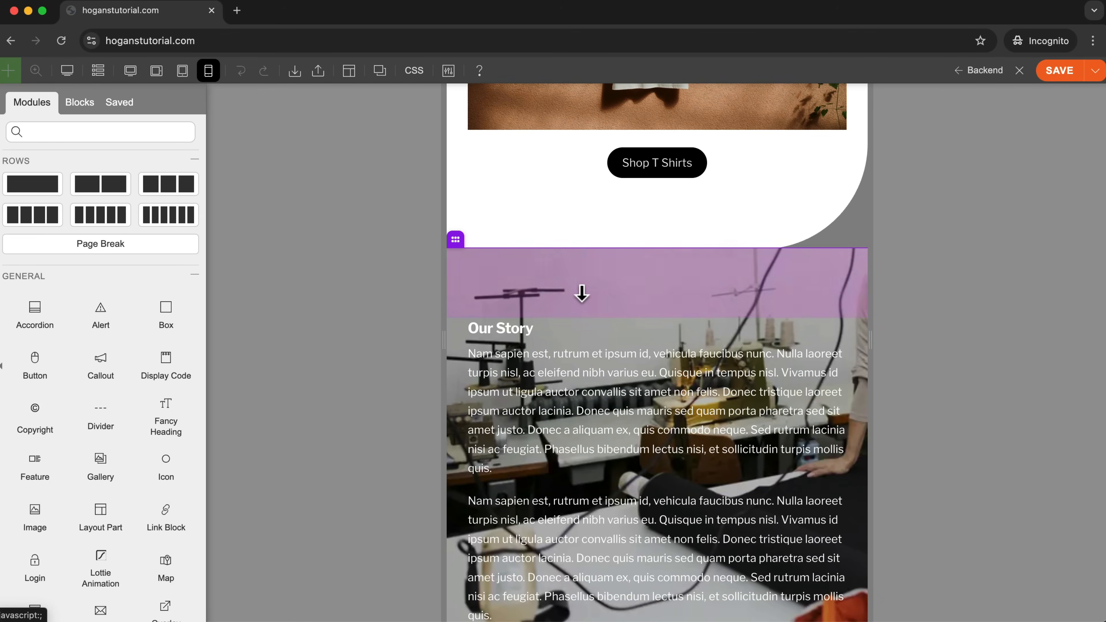
{"action": "scroll", "coordinate": [591, 233], "scroll_direction": "down", "scroll_amount": 2}
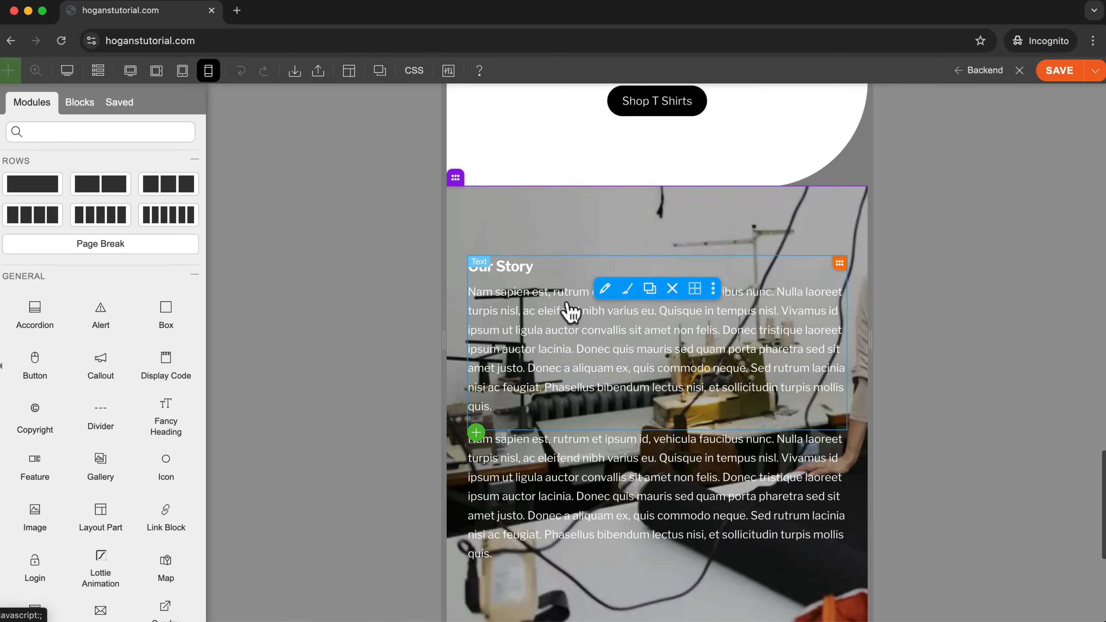
{"action": "scroll", "coordinate": [566, 311], "scroll_direction": "down", "scroll_amount": 3}
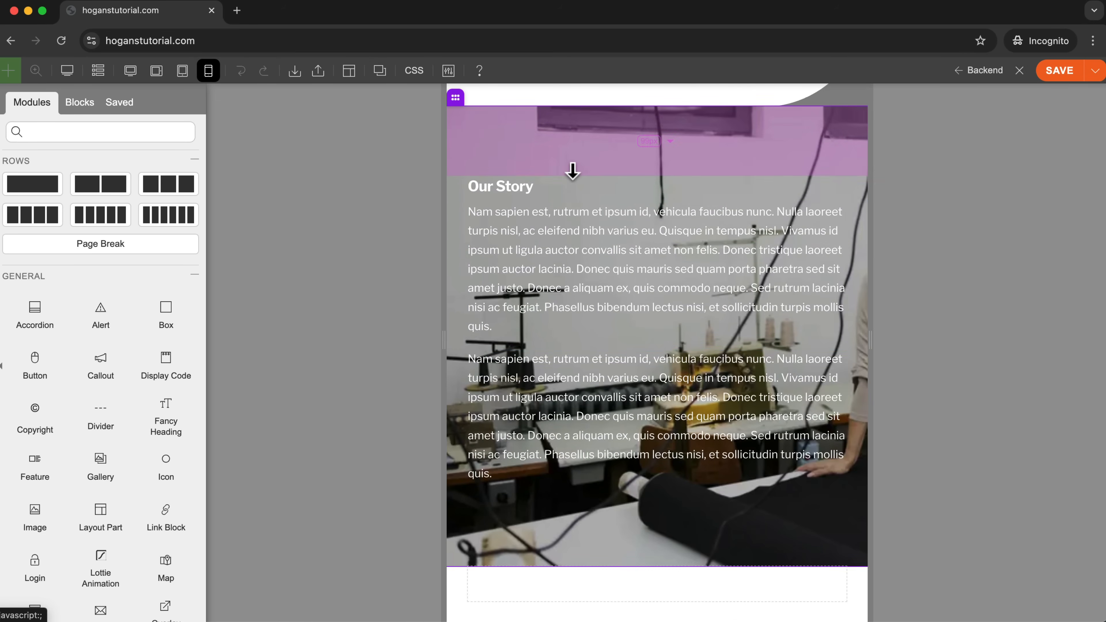
{"action": "scroll", "coordinate": [570, 167], "scroll_direction": "up", "scroll_amount": 1}
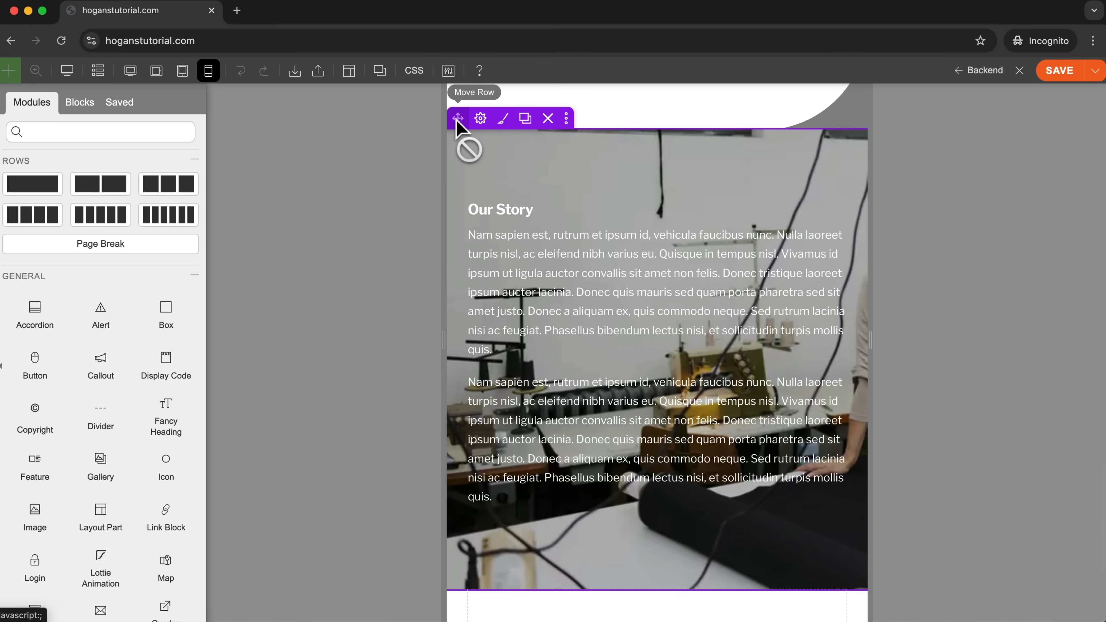
{"action": "left_click", "coordinate": [566, 120]}
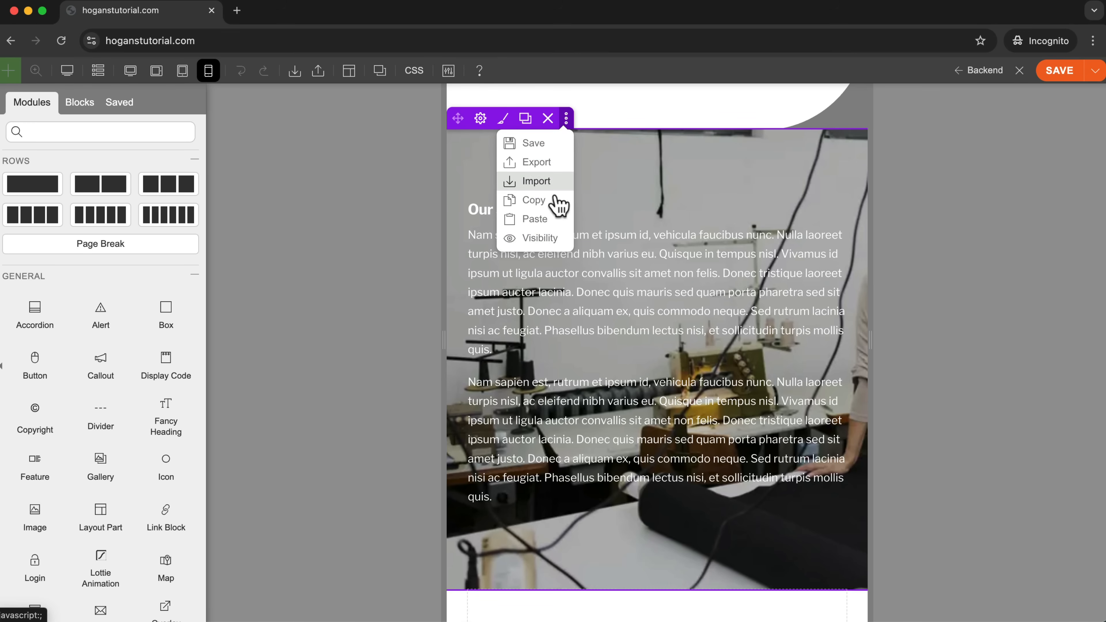
{"action": "left_click", "coordinate": [550, 242]}
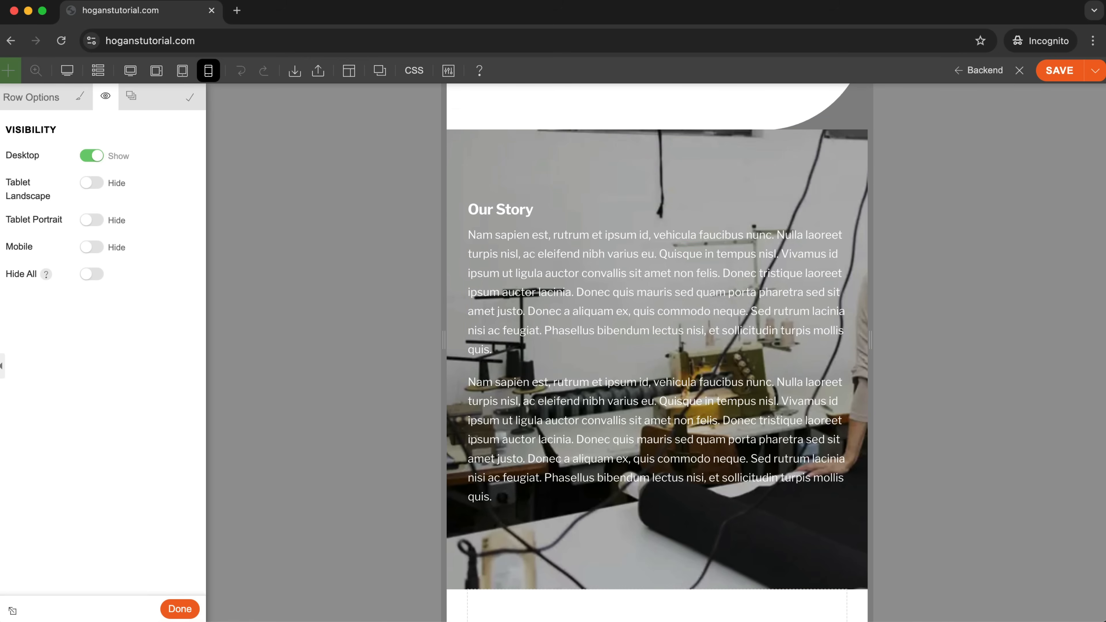
Preview the page in the mobile size, save the page and leave the preview.
{"action": "left_click", "coordinate": [68, 74]}
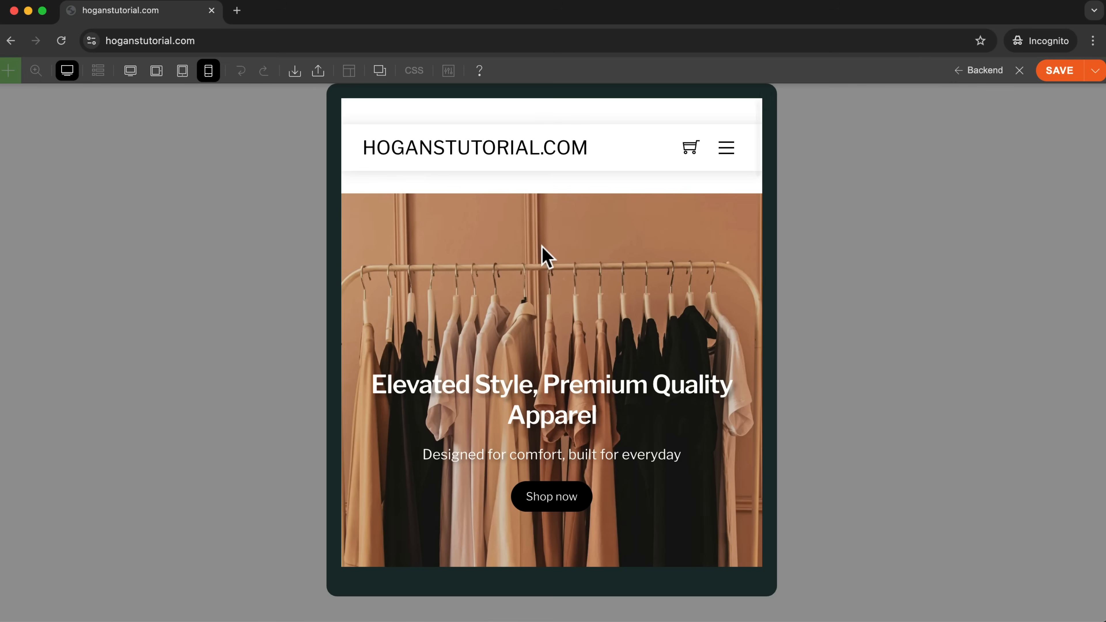
{"action": "scroll", "coordinate": [537, 253], "scroll_direction": "down", "scroll_amount": 20}
{"action": "scroll", "coordinate": [535, 255], "scroll_direction": "up", "scroll_amount": 6}
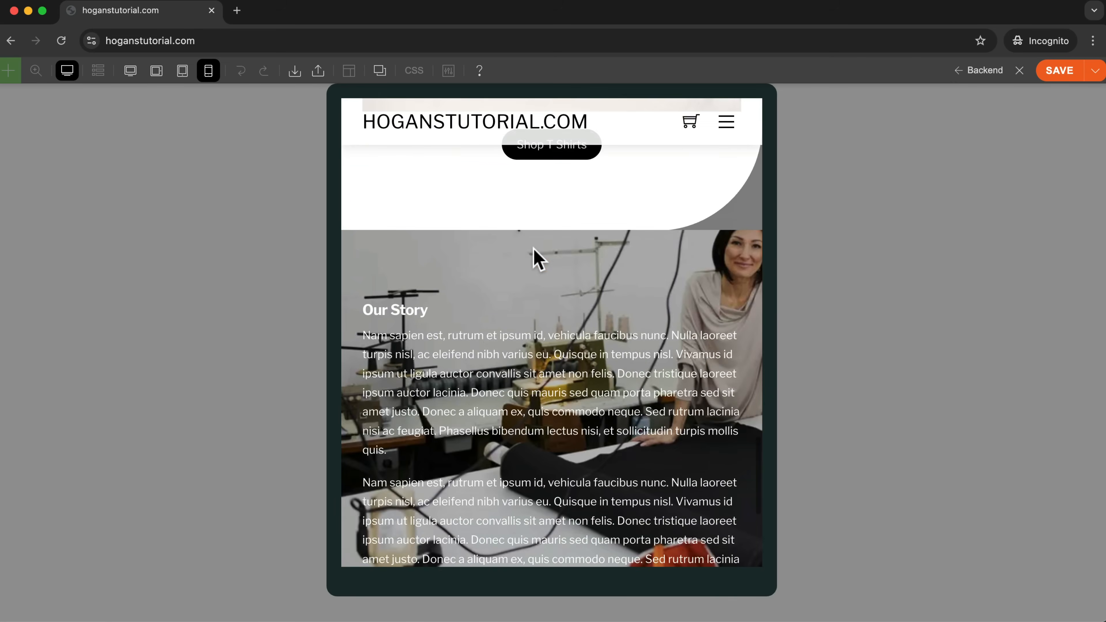
{"action": "scroll", "coordinate": [533, 250], "scroll_direction": "up", "scroll_amount": 5}
{"action": "scroll", "coordinate": [533, 250], "scroll_direction": "down", "scroll_amount": 15}
{"action": "scroll", "coordinate": [533, 251], "scroll_direction": "up", "scroll_amount": 10}
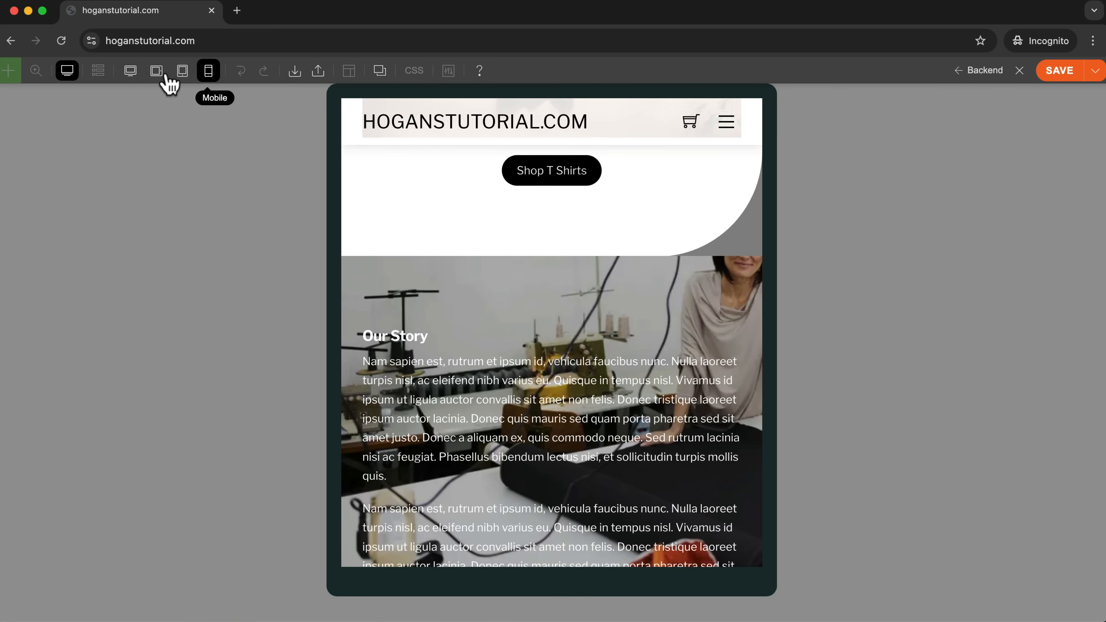
{"action": "left_click", "coordinate": [1060, 72]}
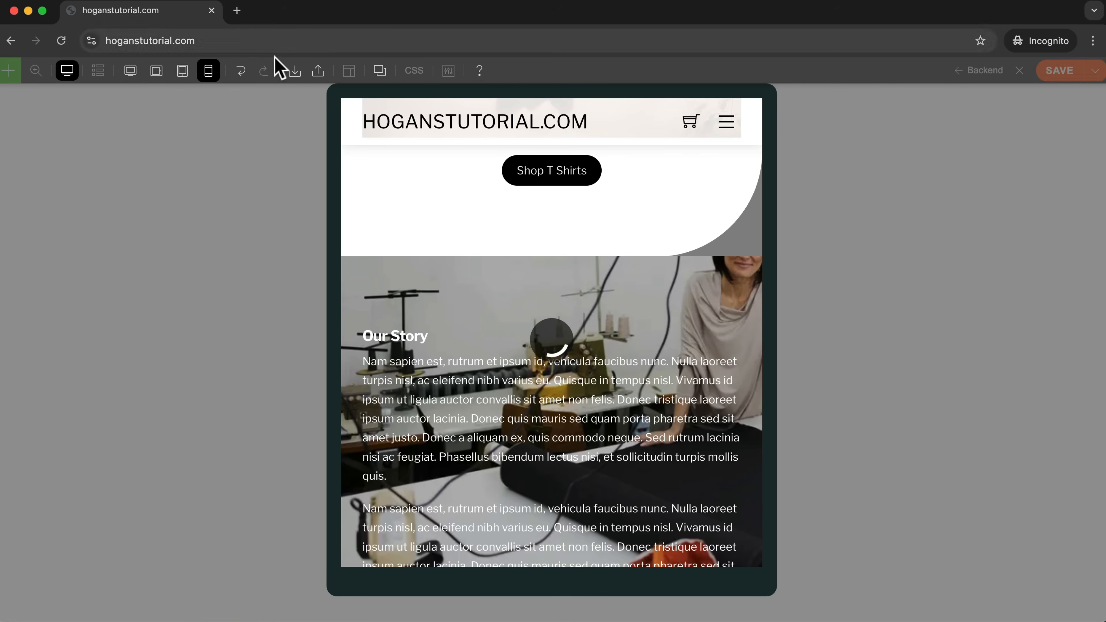
{"action": "left_click", "coordinate": [67, 72]}
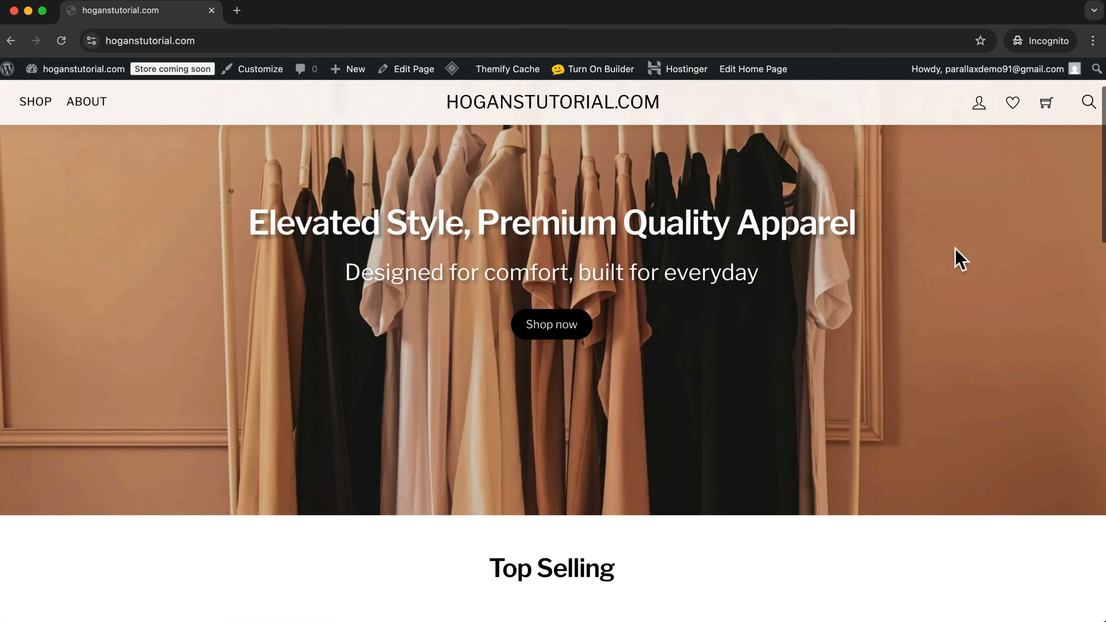
Check the Our Story row's visibility on the live home page in the browser's 400 px responsive view and at desktop width.
{"action": "right_click", "coordinate": [958, 259]}
{"action": "left_click", "coordinate": [1019, 467]}
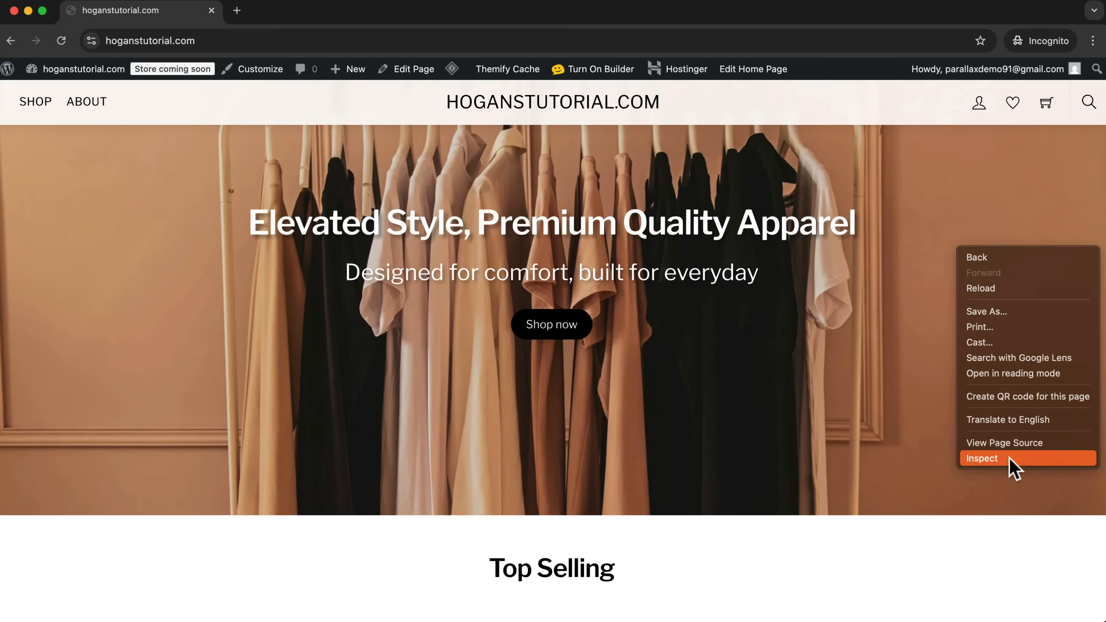
{"action": "scroll", "coordinate": [331, 355], "scroll_direction": "down", "scroll_amount": 15}
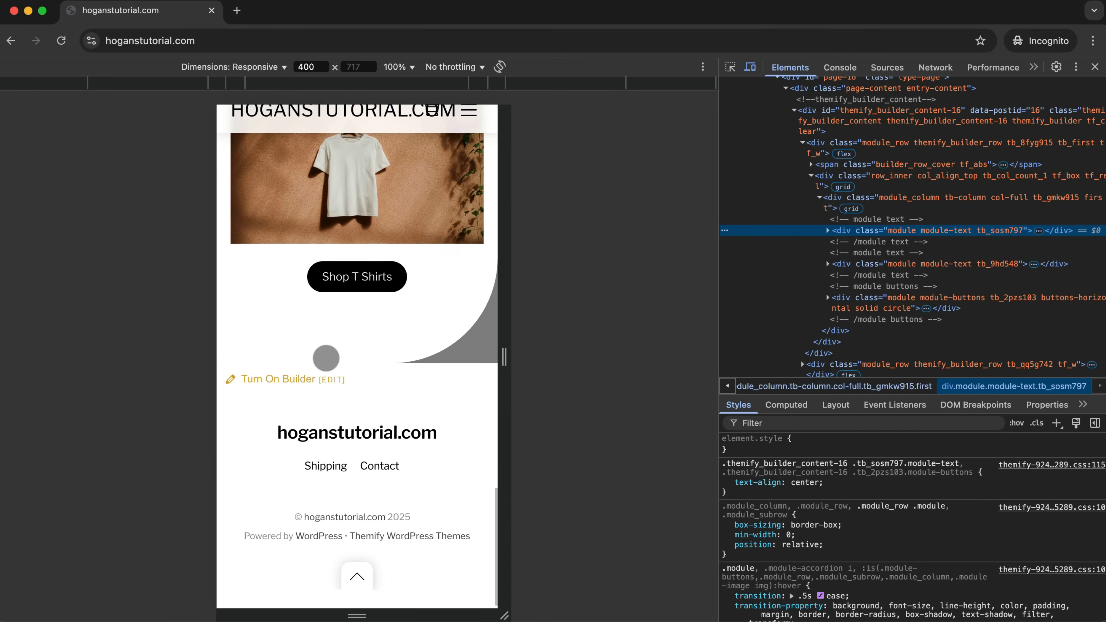
{"action": "scroll", "coordinate": [327, 358], "scroll_direction": "up", "scroll_amount": 10}
{"action": "scroll", "coordinate": [326, 358], "scroll_direction": "down", "scroll_amount": 10}
{"action": "scroll", "coordinate": [326, 358], "scroll_direction": "up", "scroll_amount": 9}
{"action": "scroll", "coordinate": [327, 358], "scroll_direction": "down", "scroll_amount": 6}
{"action": "scroll", "coordinate": [327, 358], "scroll_direction": "down", "scroll_amount": 4}
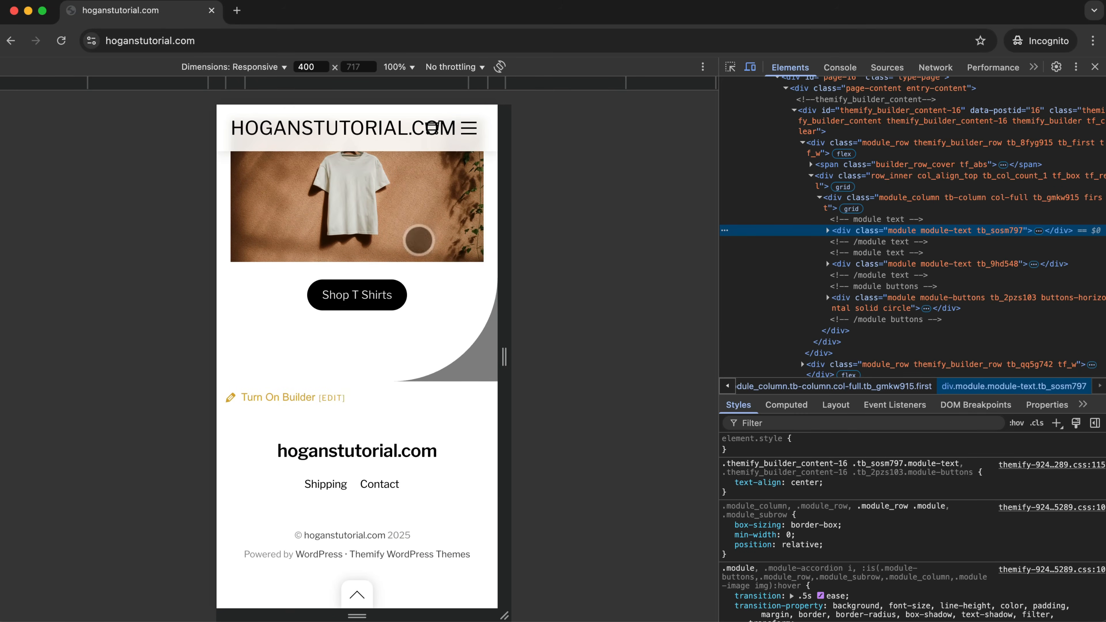
{"action": "scroll", "coordinate": [373, 322], "scroll_direction": "up", "scroll_amount": 8}
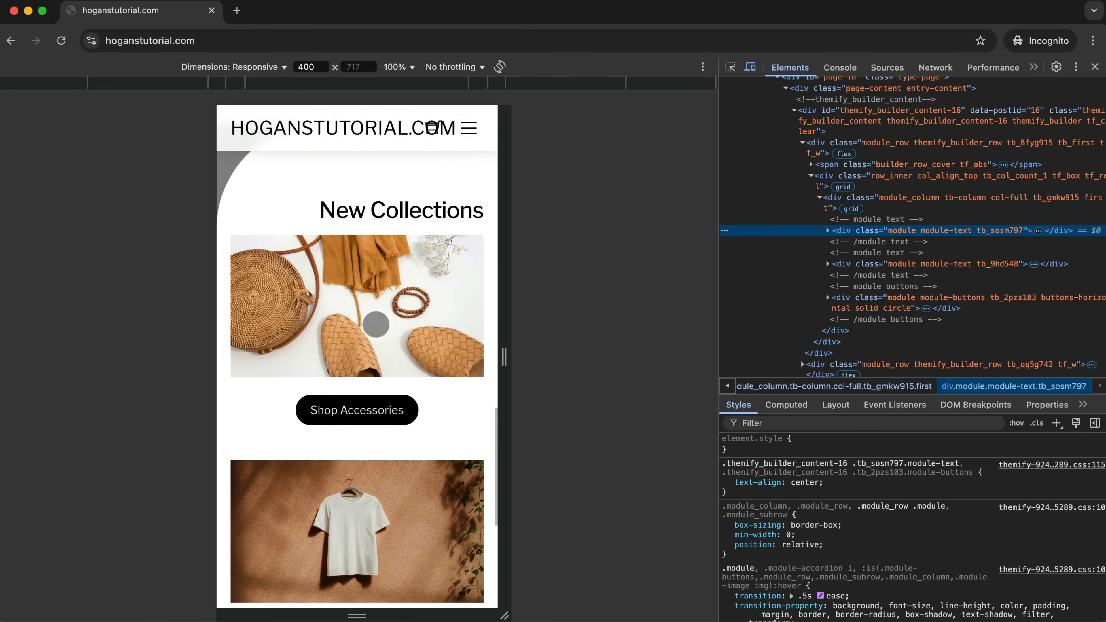
{"action": "scroll", "coordinate": [376, 324], "scroll_direction": "up", "scroll_amount": 10}
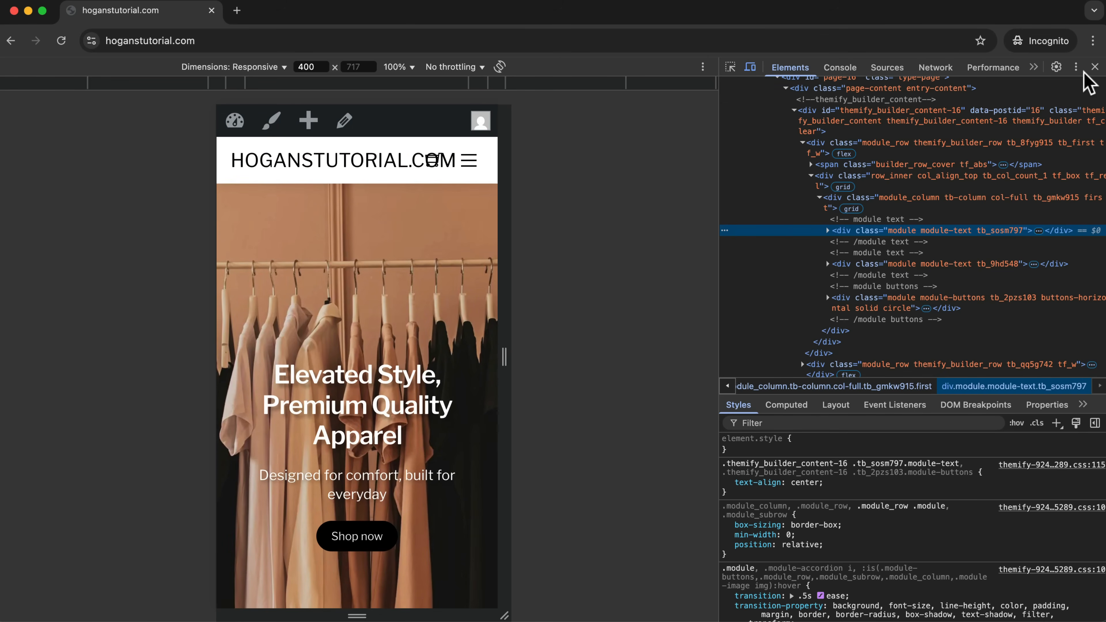
{"action": "left_click", "coordinate": [1094, 67]}
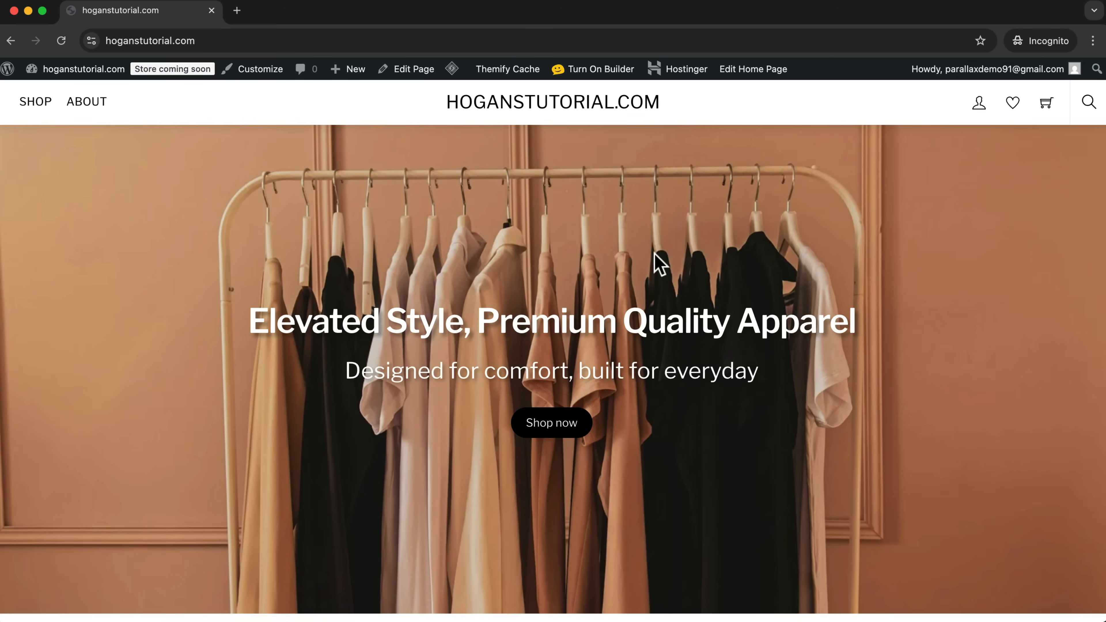
{"action": "scroll", "coordinate": [653, 262], "scroll_direction": "down", "scroll_amount": 20}
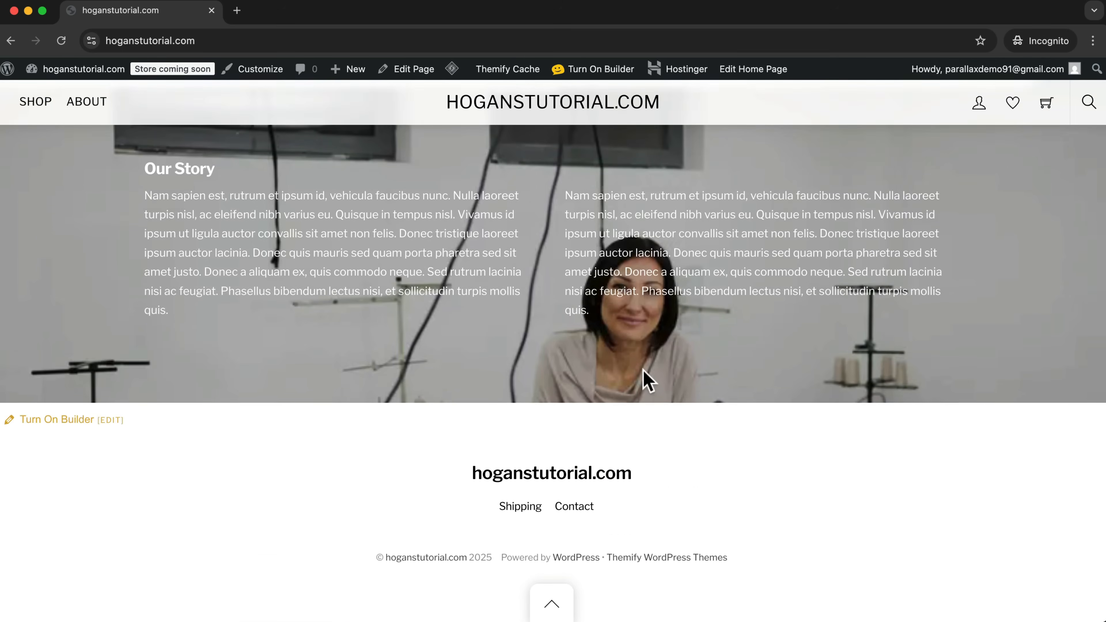
{"action": "scroll", "coordinate": [453, 338], "scroll_direction": "up", "scroll_amount": 10}
{"action": "scroll", "coordinate": [697, 337], "scroll_direction": "down", "scroll_amount": 5}
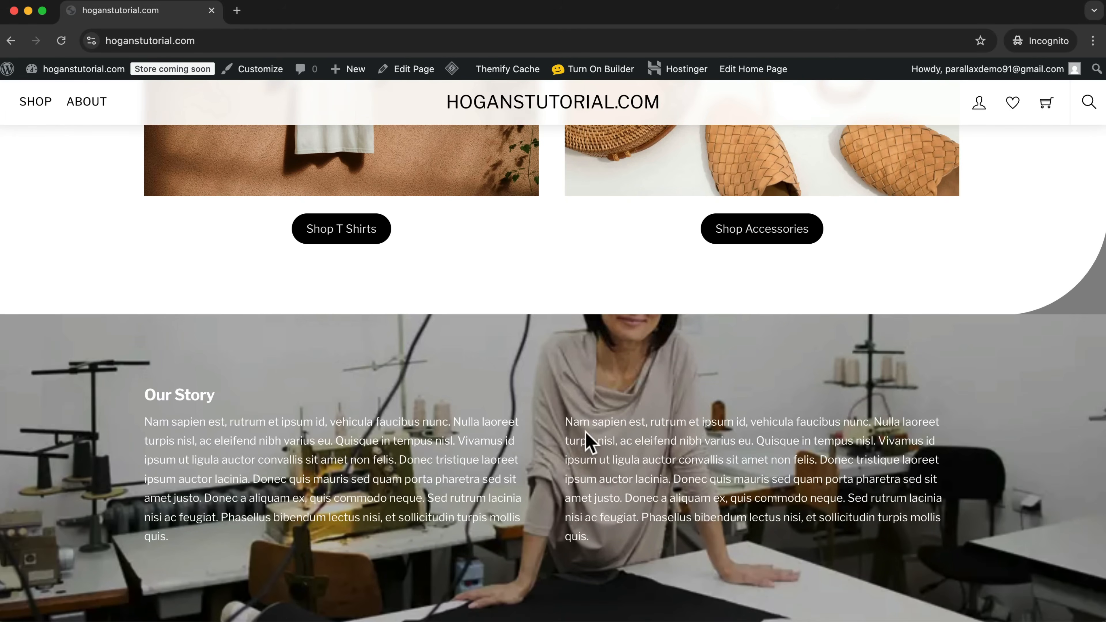
Reopen the home page in the builder and duplicate the Our Story row.
{"action": "left_click", "coordinate": [612, 71]}
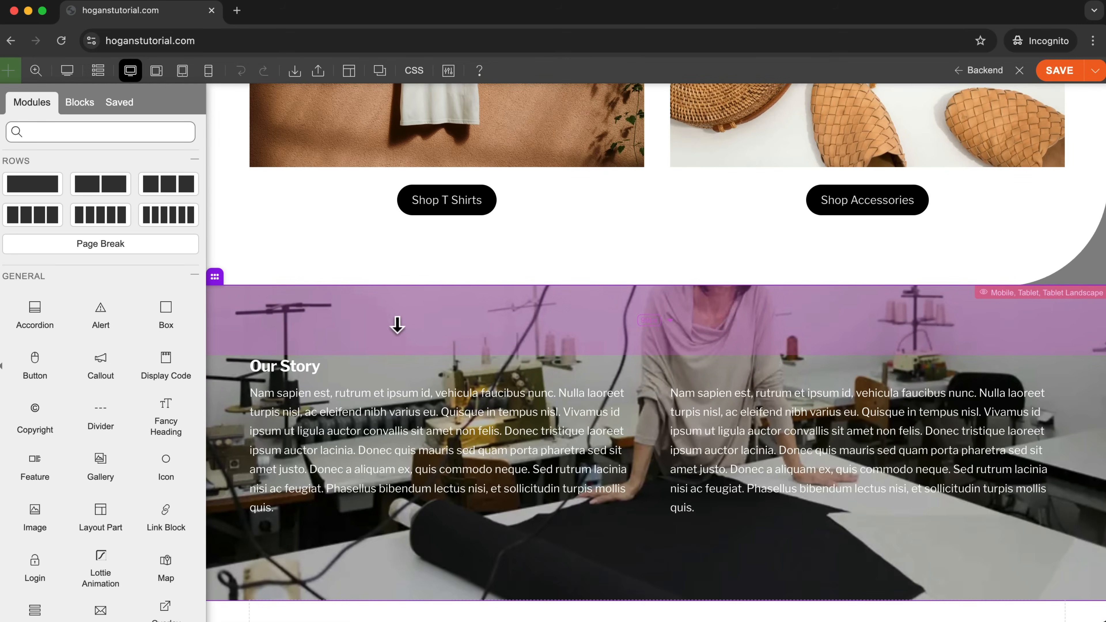
{"action": "mouse_move", "coordinate": [221, 276]}
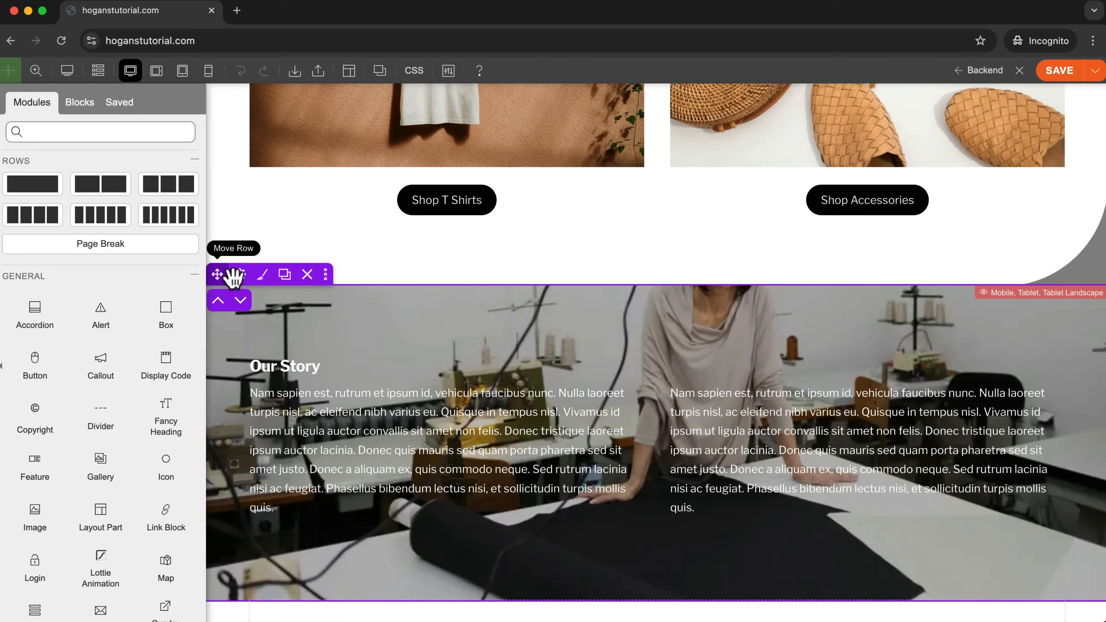
{"action": "left_click", "coordinate": [284, 275]}
{"action": "scroll", "coordinate": [549, 376], "scroll_direction": "down", "scroll_amount": 6}
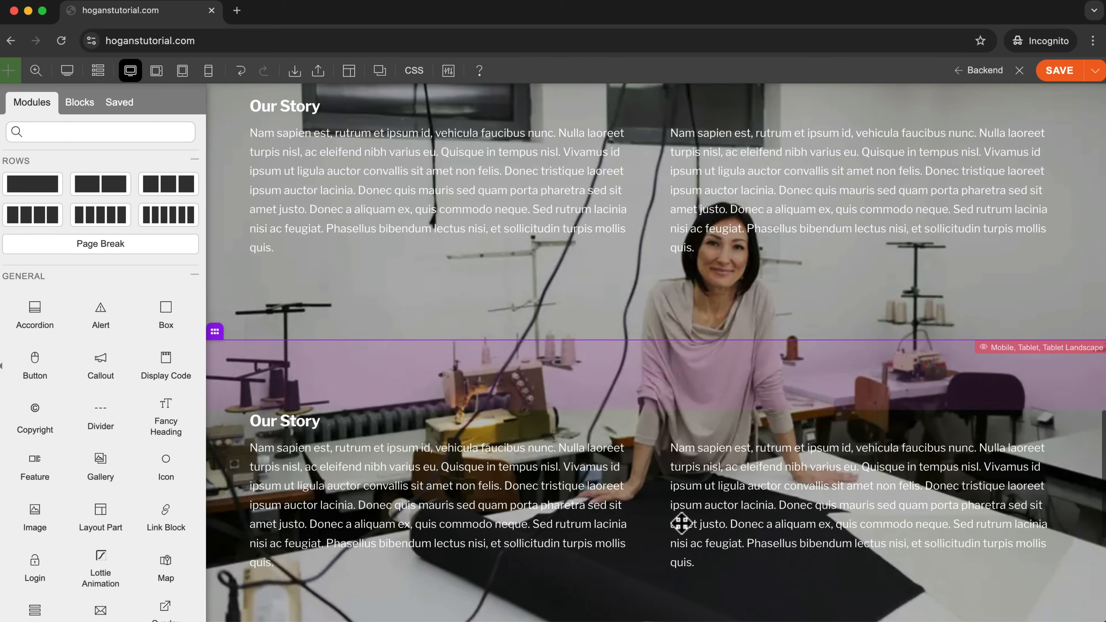
{"action": "scroll", "coordinate": [737, 409], "scroll_direction": "down", "scroll_amount": 3}
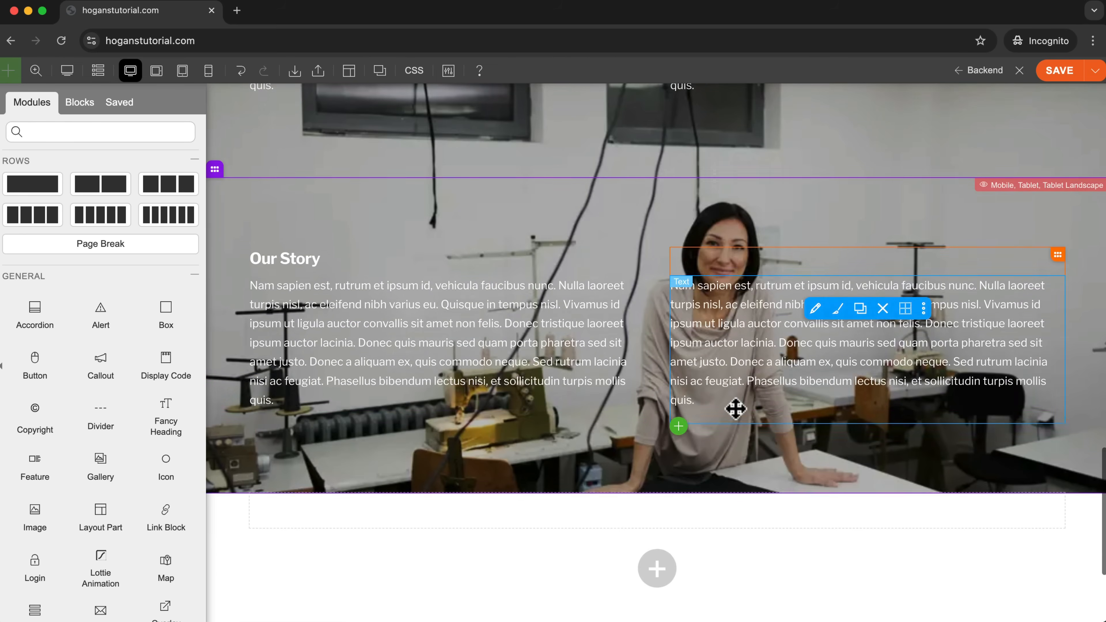
Open the styling of the duplicated Our Story row and remove its background image.
{"action": "mouse_move", "coordinate": [372, 380]}
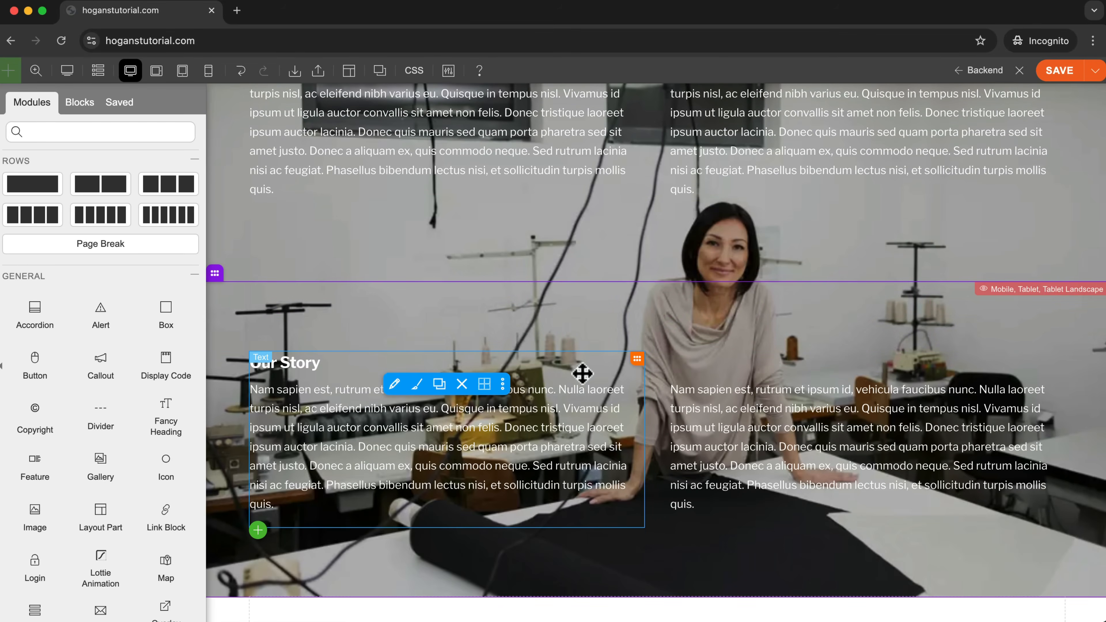
{"action": "left_click", "coordinate": [237, 271]}
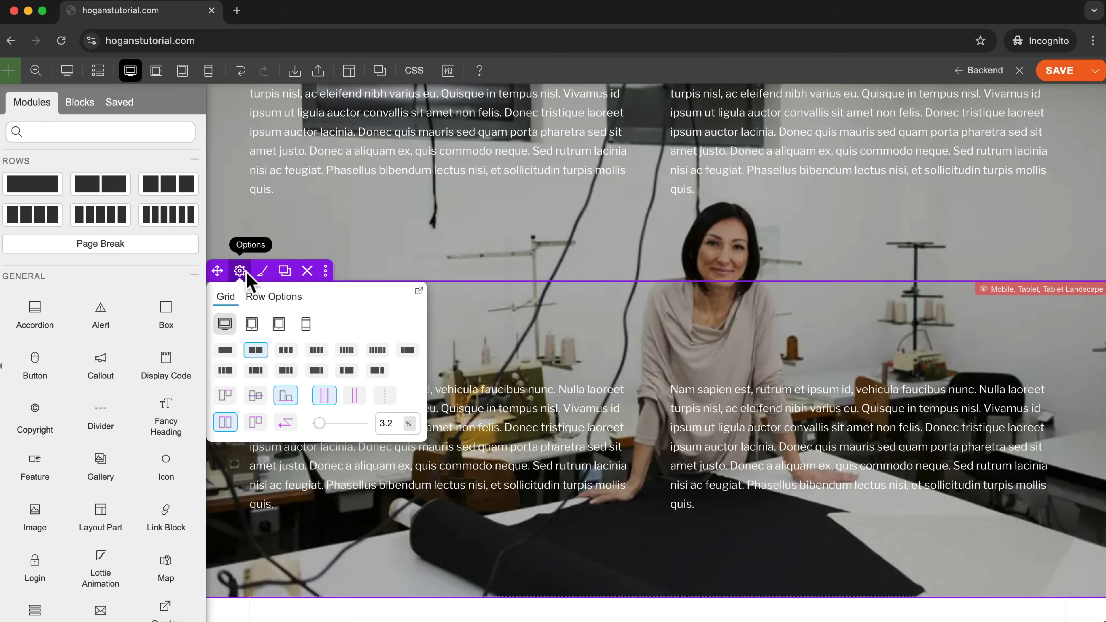
{"action": "left_click_drag", "start_coordinate": [260, 273], "coordinate": [250, 274]}
{"action": "scroll", "coordinate": [491, 347], "scroll_direction": "down", "scroll_amount": 6}
{"action": "mouse_move", "coordinate": [214, 247]}
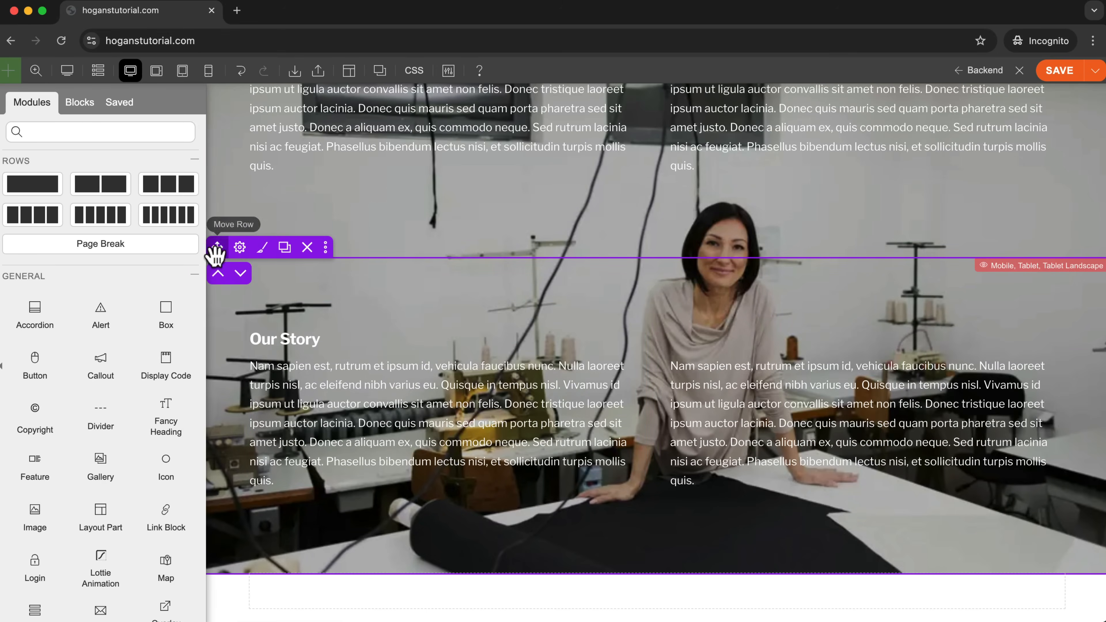
{"action": "left_click", "coordinate": [262, 253]}
{"action": "left_click", "coordinate": [129, 214]}
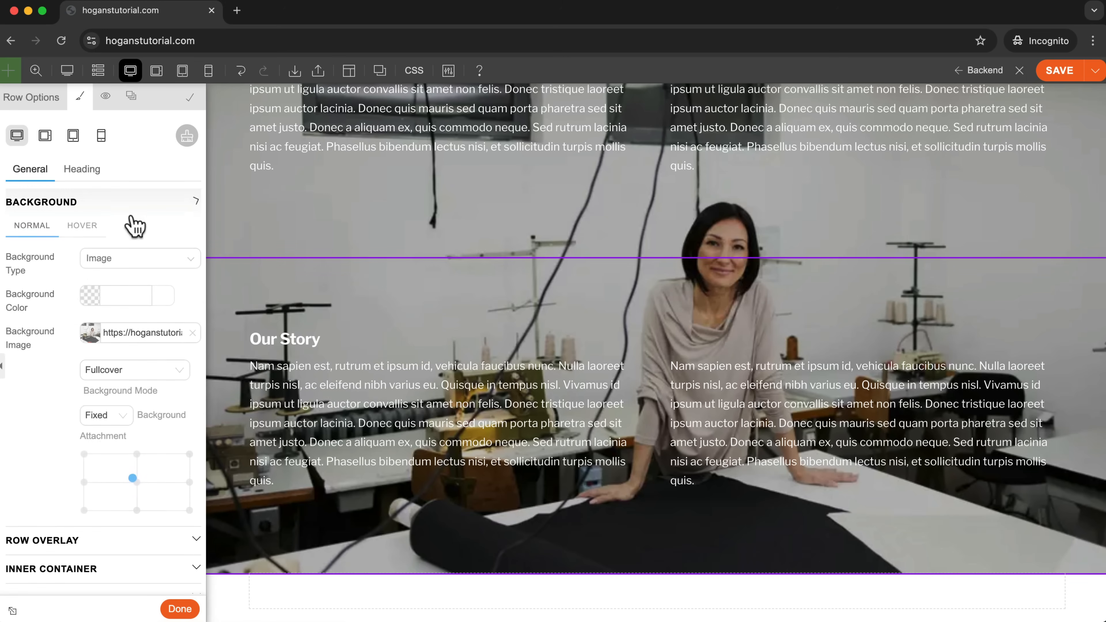
{"action": "left_click", "coordinate": [192, 333]}
Upload the 1,920 × 1,280 photo from the images/About folder and insert it as the duplicated Our Story row's background image.
{"action": "left_click", "coordinate": [89, 333]}
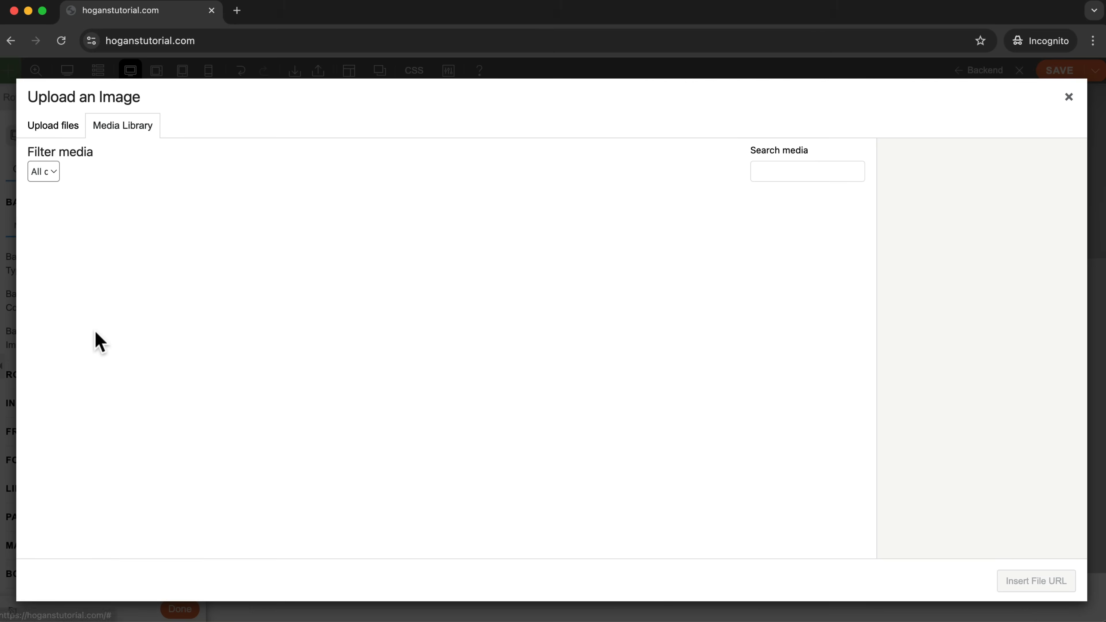
{"action": "left_click", "coordinate": [53, 125]}
{"action": "left_click", "coordinate": [548, 342]}
{"action": "double_click", "coordinate": [504, 240]}
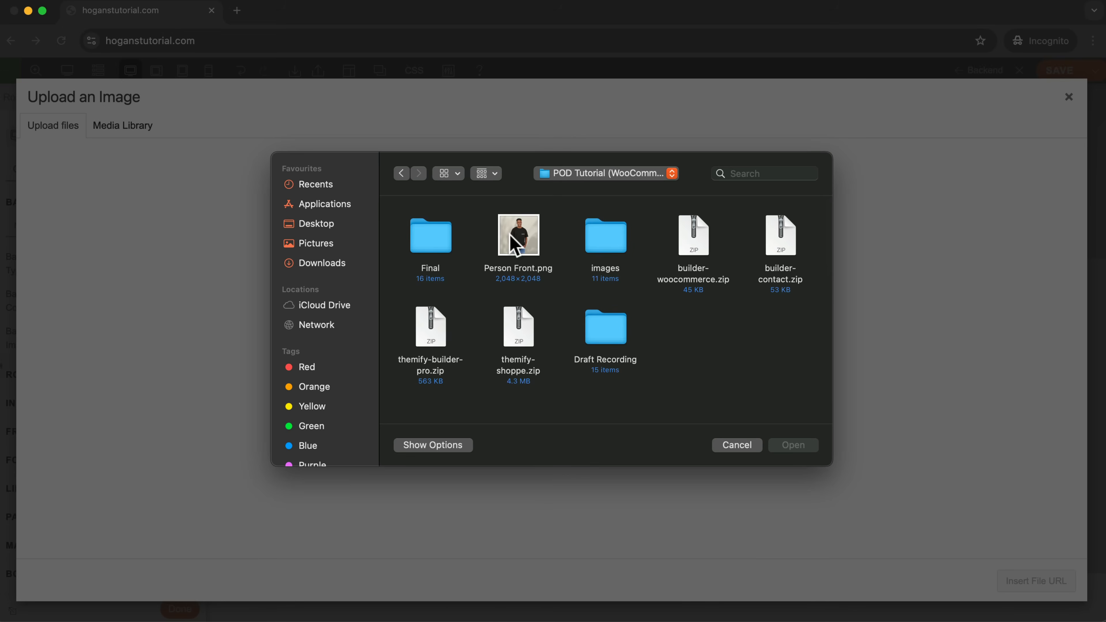
{"action": "double_click", "coordinate": [631, 250]}
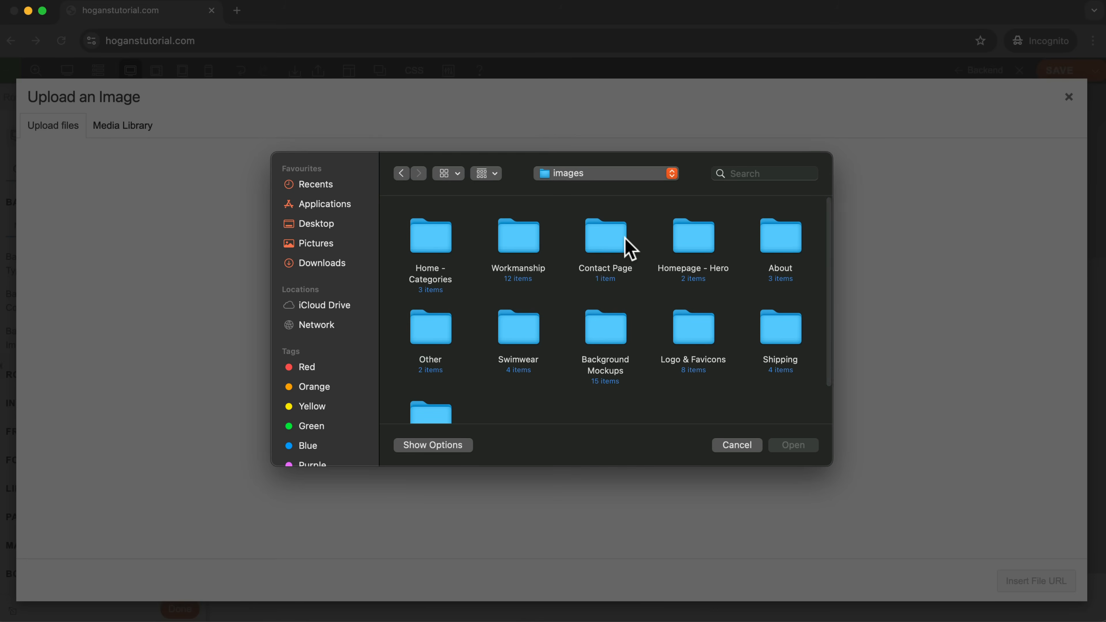
{"action": "double_click", "coordinate": [769, 258]}
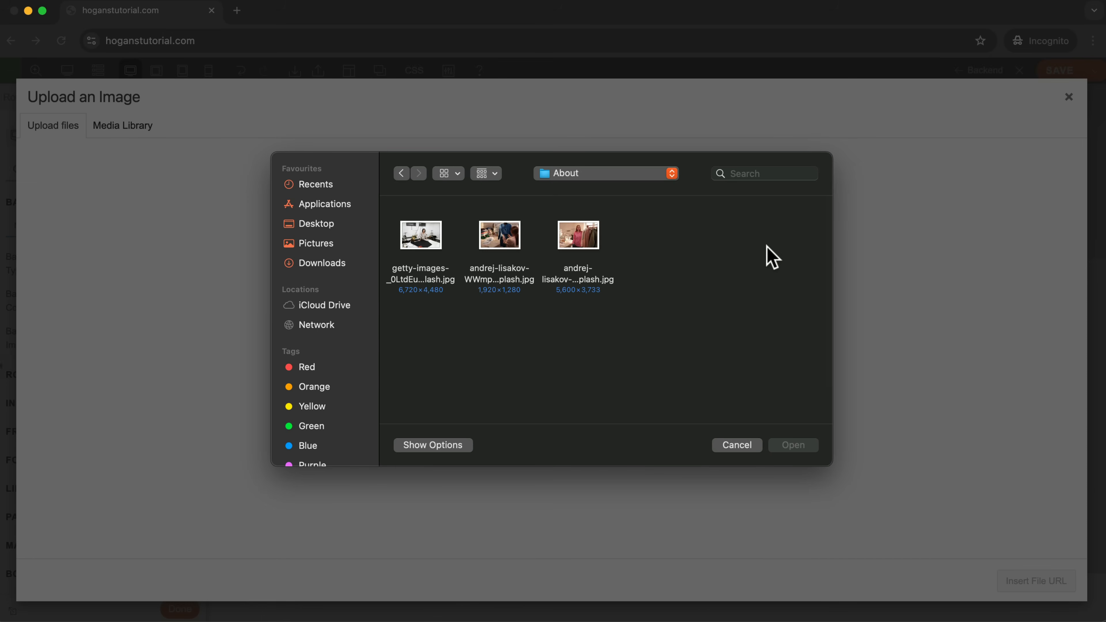
{"action": "left_click", "coordinate": [510, 252]}
{"action": "left_click", "coordinate": [792, 445]}
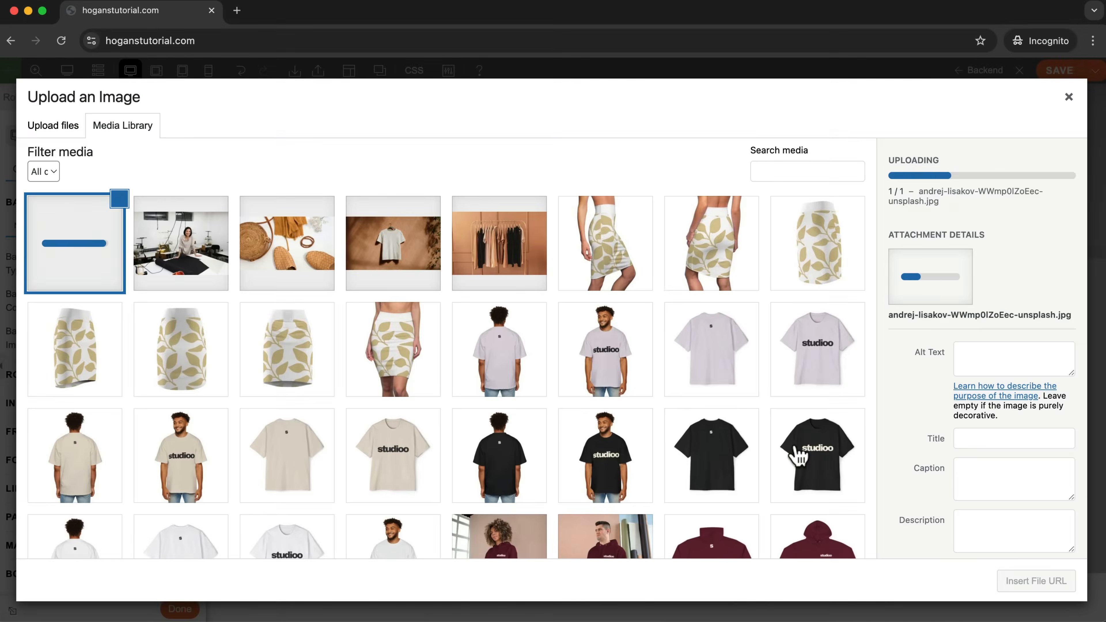
{"action": "left_click", "coordinate": [1043, 583]}
{"action": "left_click", "coordinate": [1041, 582]}
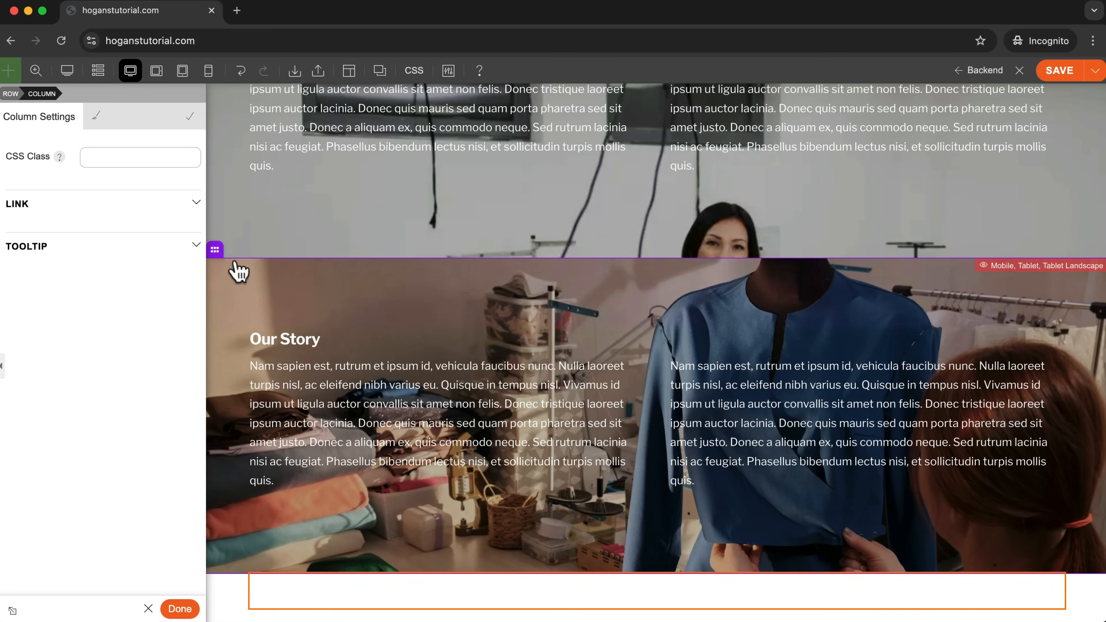
Hide the duplicated Our Story row on desktop, show it on tablet landscape, tablet portrait and mobile, and save the page.
{"action": "mouse_move", "coordinate": [215, 248]}
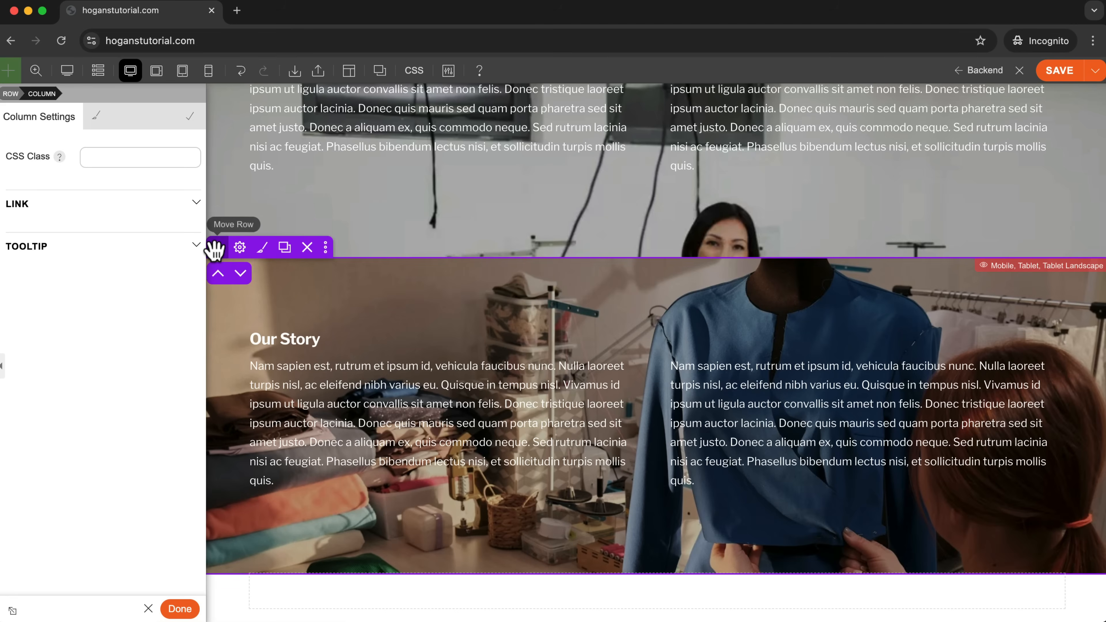
{"action": "left_click", "coordinate": [325, 247]}
{"action": "left_click", "coordinate": [296, 367]}
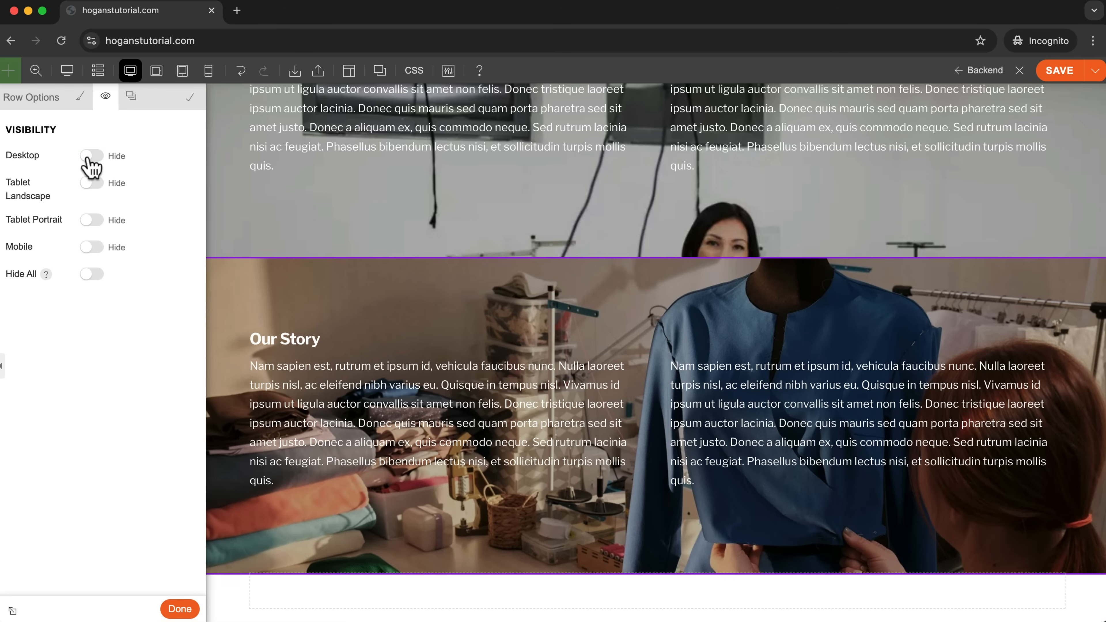
{"action": "left_click", "coordinate": [91, 183]}
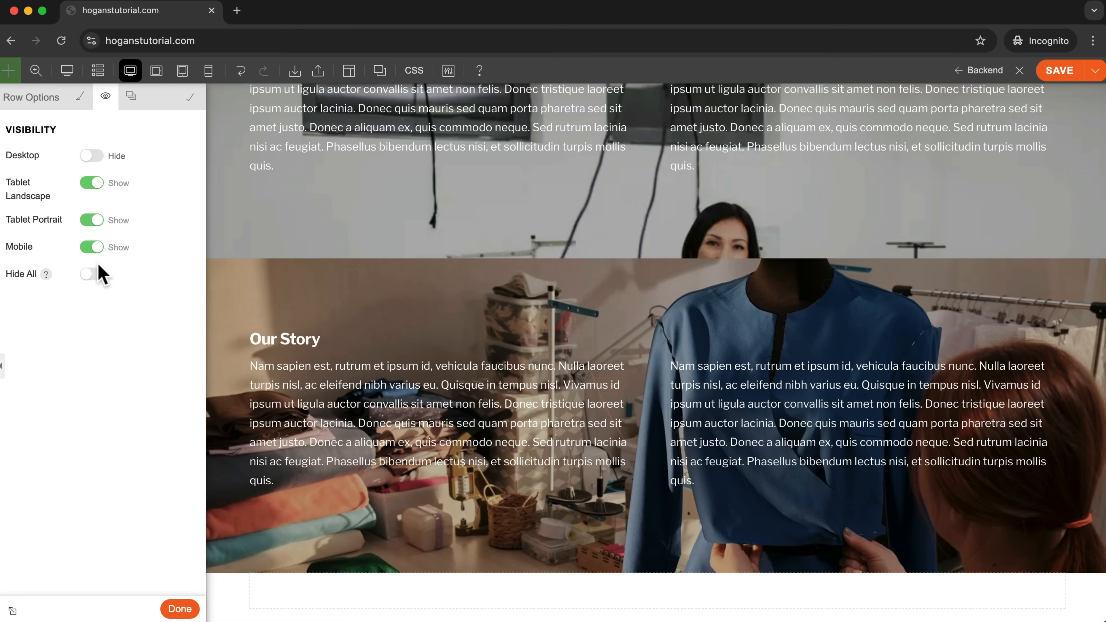
{"action": "left_click", "coordinate": [179, 610]}
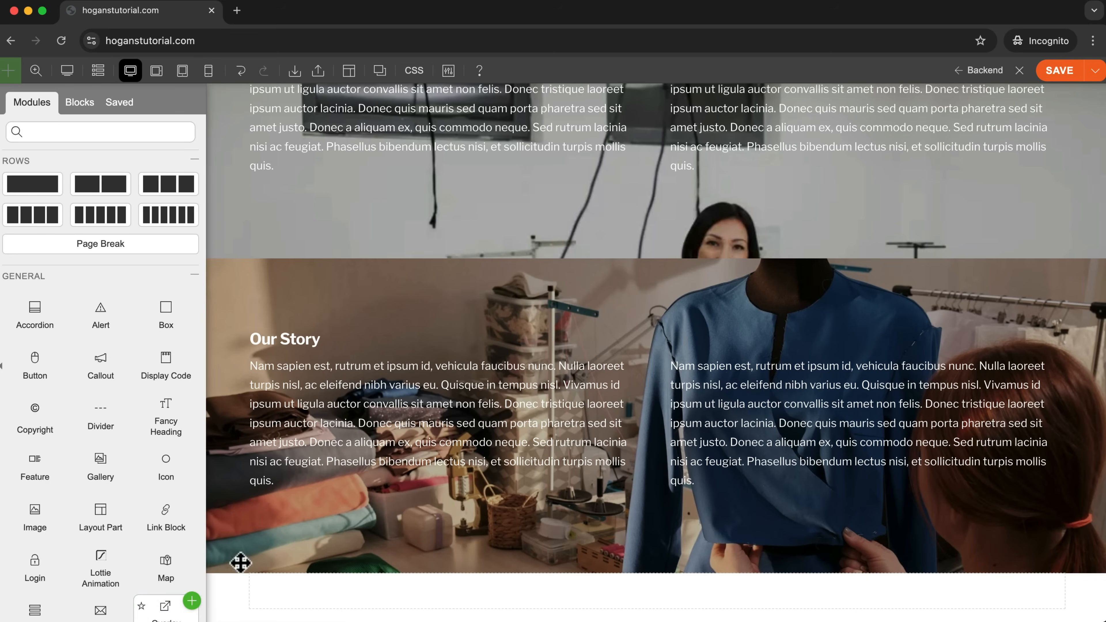
{"action": "left_click", "coordinate": [1059, 74]}
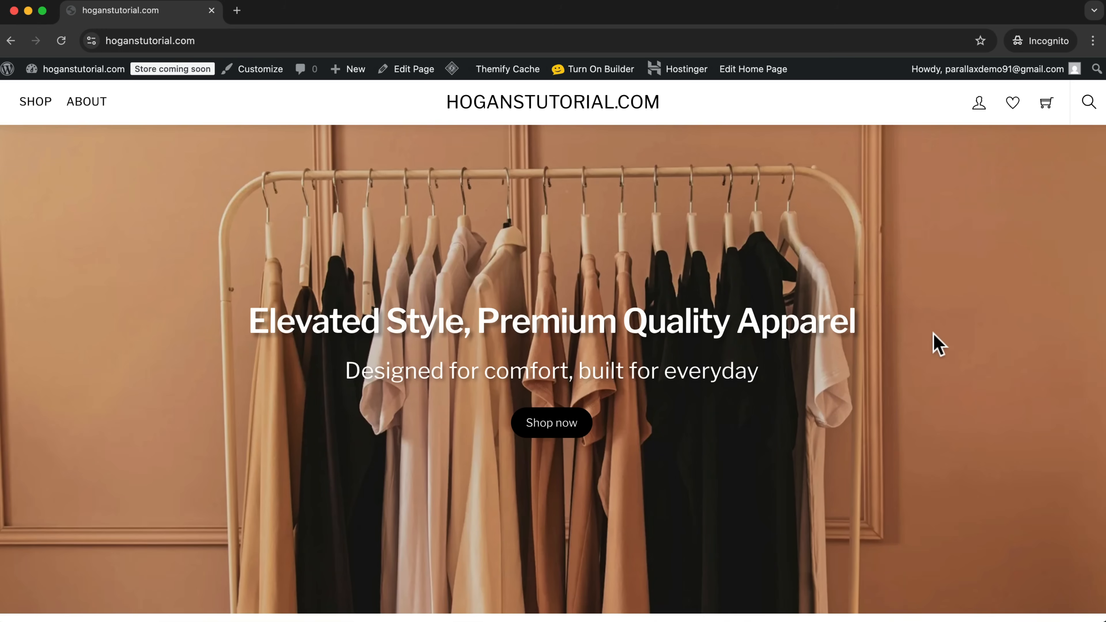
Check which Our Story row appears on the live home page in the 400 px responsive view and at desktop width.
{"action": "right_click", "coordinate": [954, 334]}
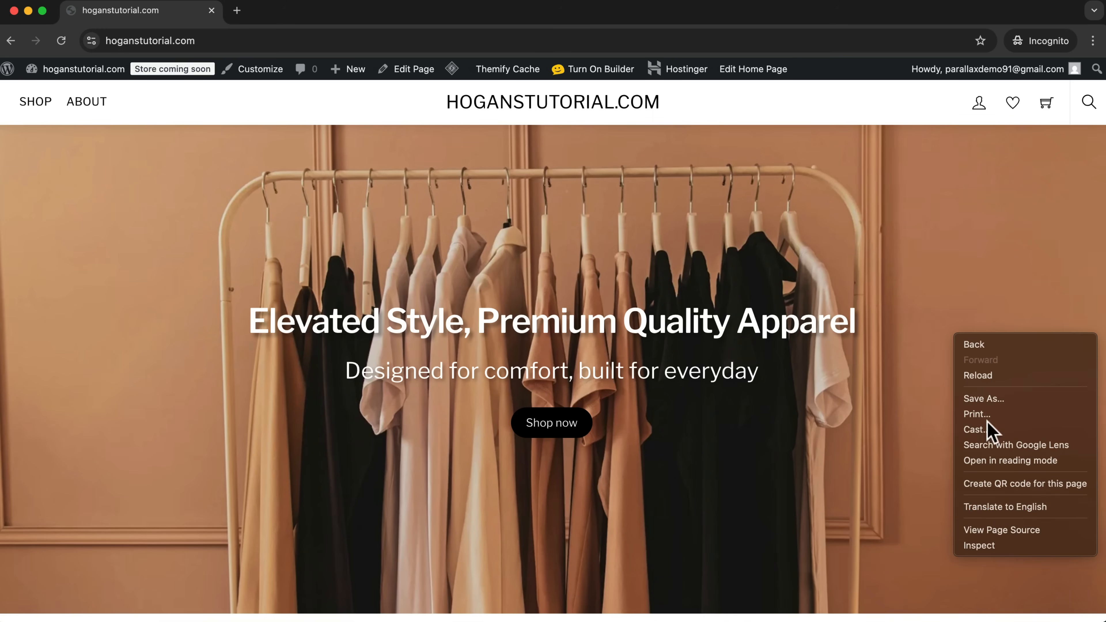
{"action": "left_click", "coordinate": [996, 544]}
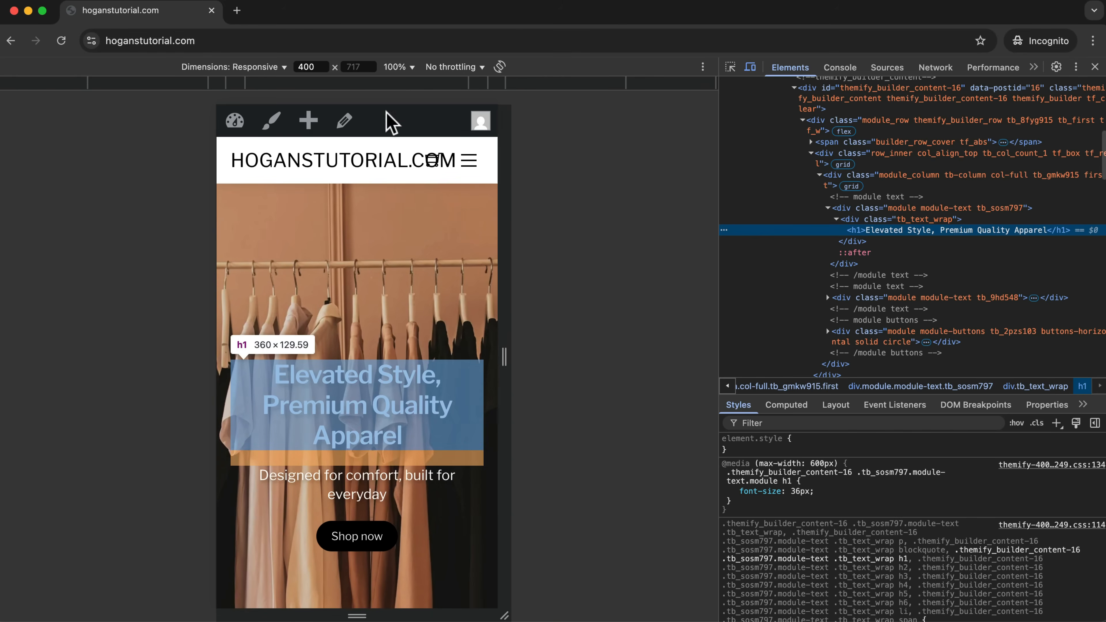
{"action": "scroll", "coordinate": [452, 248], "scroll_direction": "down", "scroll_amount": 5}
{"action": "scroll", "coordinate": [450, 255], "scroll_direction": "down", "scroll_amount": 15}
{"action": "scroll", "coordinate": [373, 386], "scroll_direction": "up", "scroll_amount": 8}
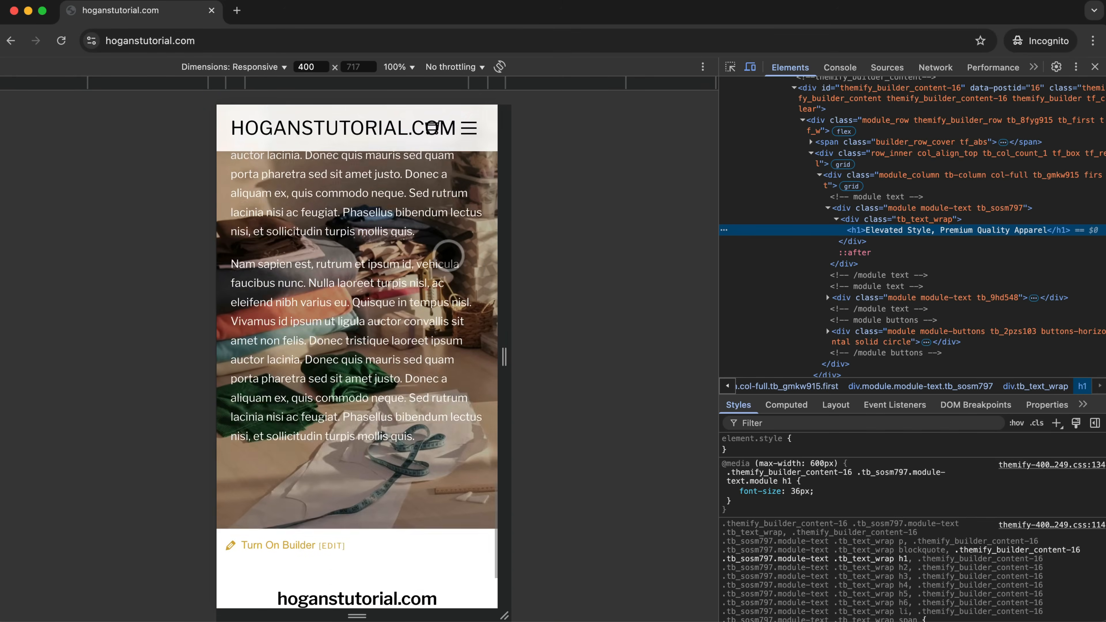
{"action": "scroll", "coordinate": [413, 436], "scroll_direction": "up", "scroll_amount": 4}
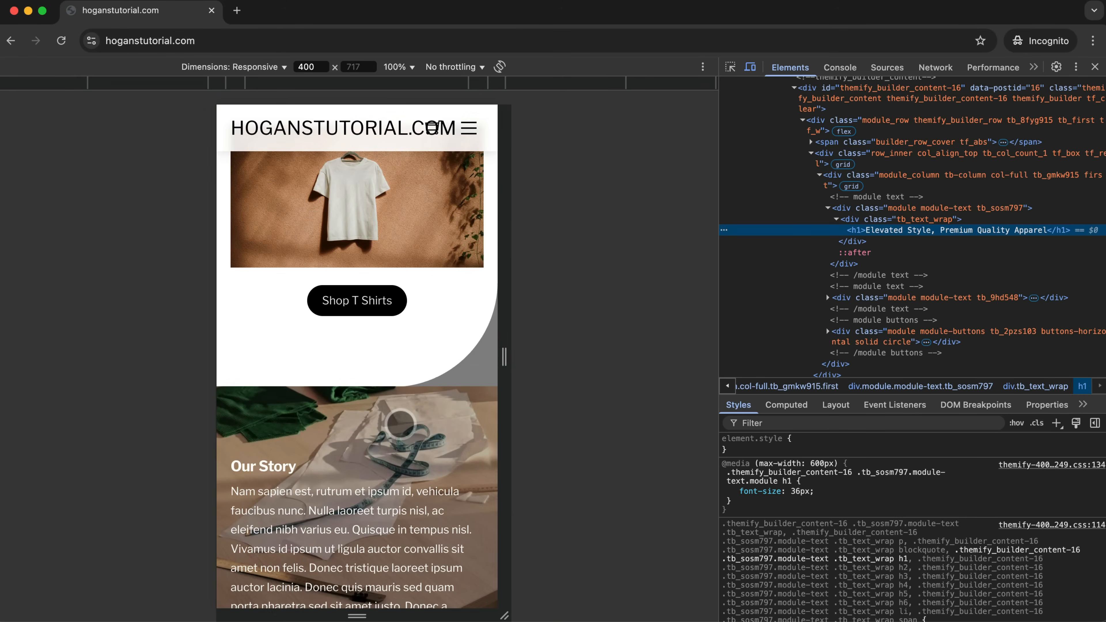
{"action": "scroll", "coordinate": [388, 410], "scroll_direction": "down", "scroll_amount": 2}
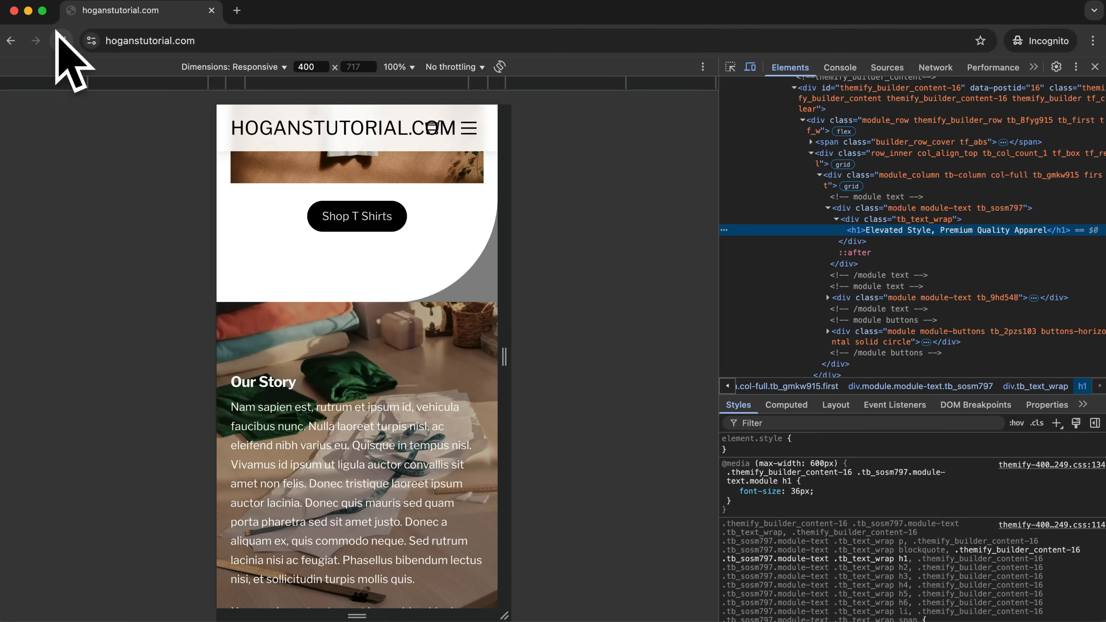
{"action": "left_click", "coordinate": [1095, 66]}
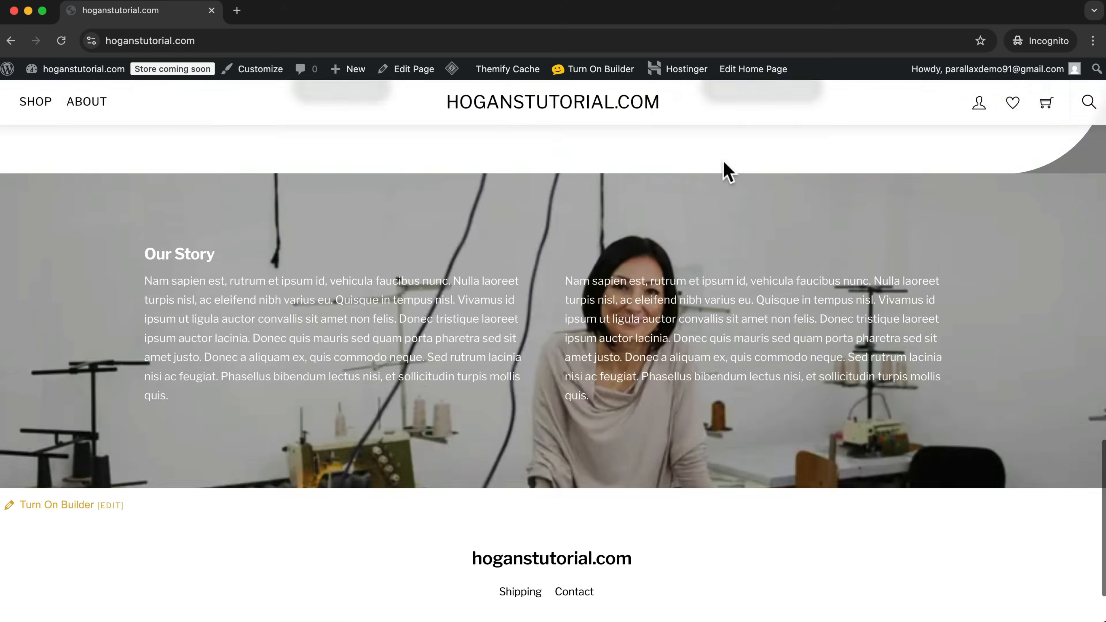
{"action": "scroll", "coordinate": [596, 270], "scroll_direction": "up", "scroll_amount": 15}
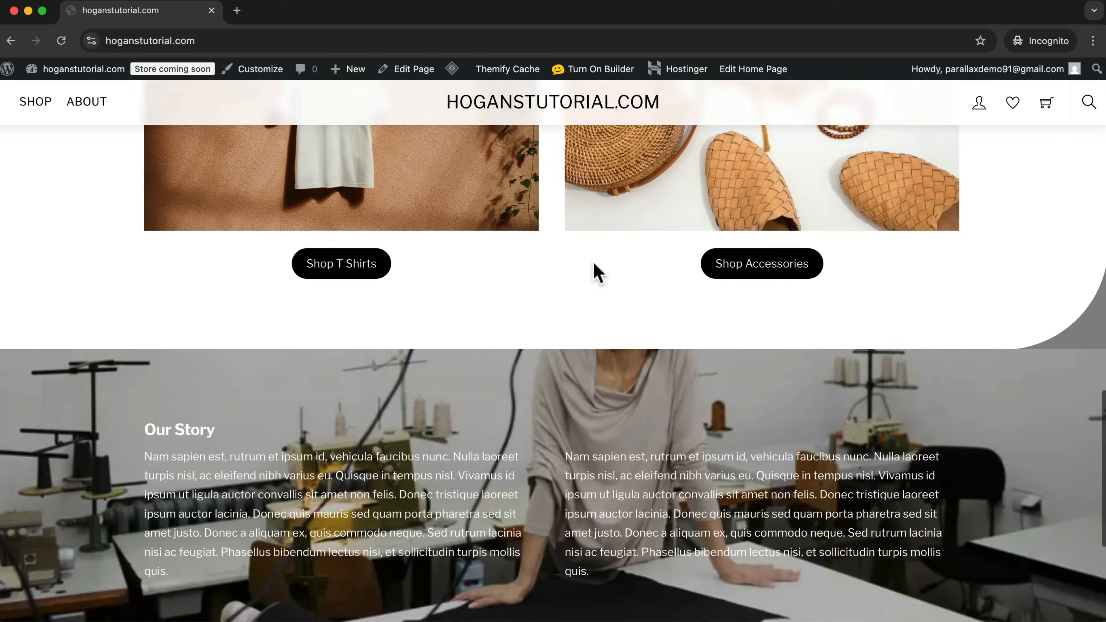
{"action": "scroll", "coordinate": [594, 271], "scroll_direction": "up", "scroll_amount": 10}
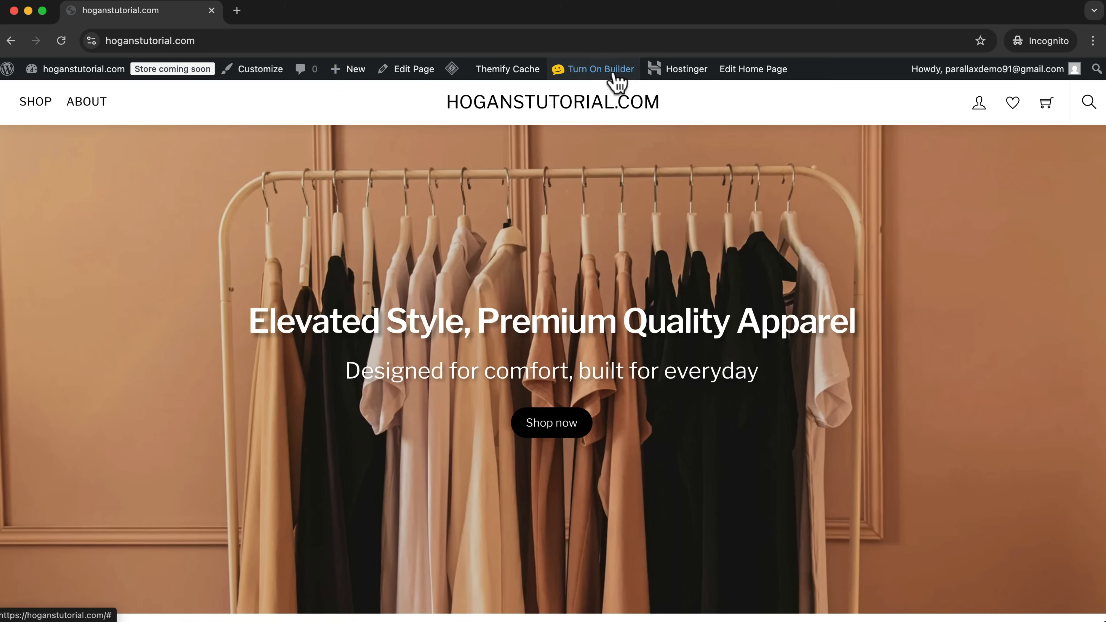
Reopen the home page in the builder and review its layout in the tablet landscape size.
{"action": "left_click", "coordinate": [609, 75]}
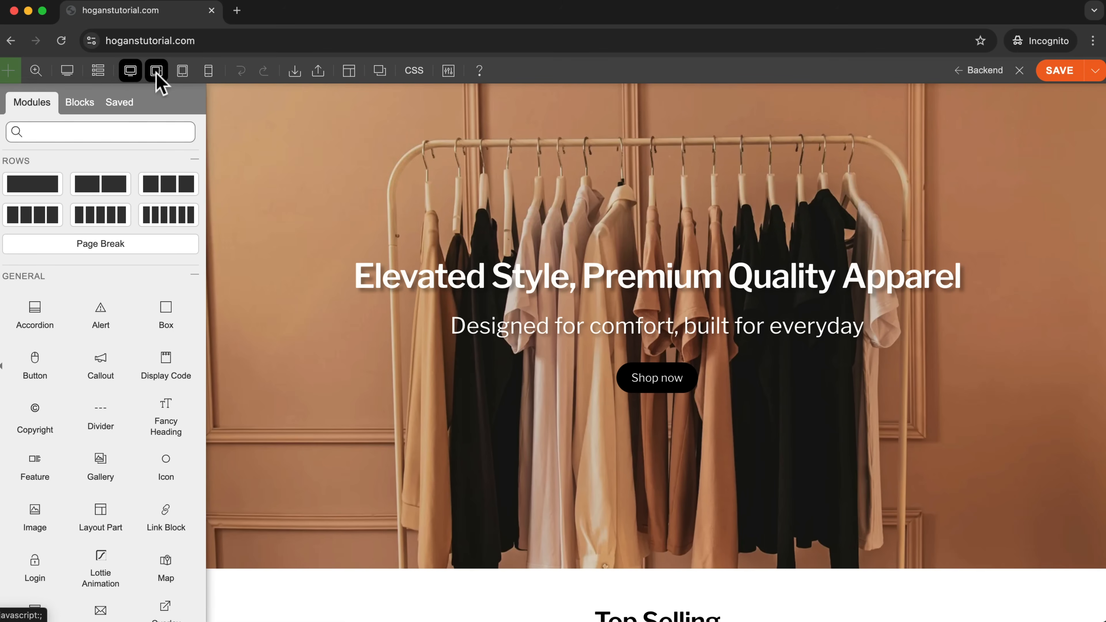
{"action": "left_click", "coordinate": [158, 72]}
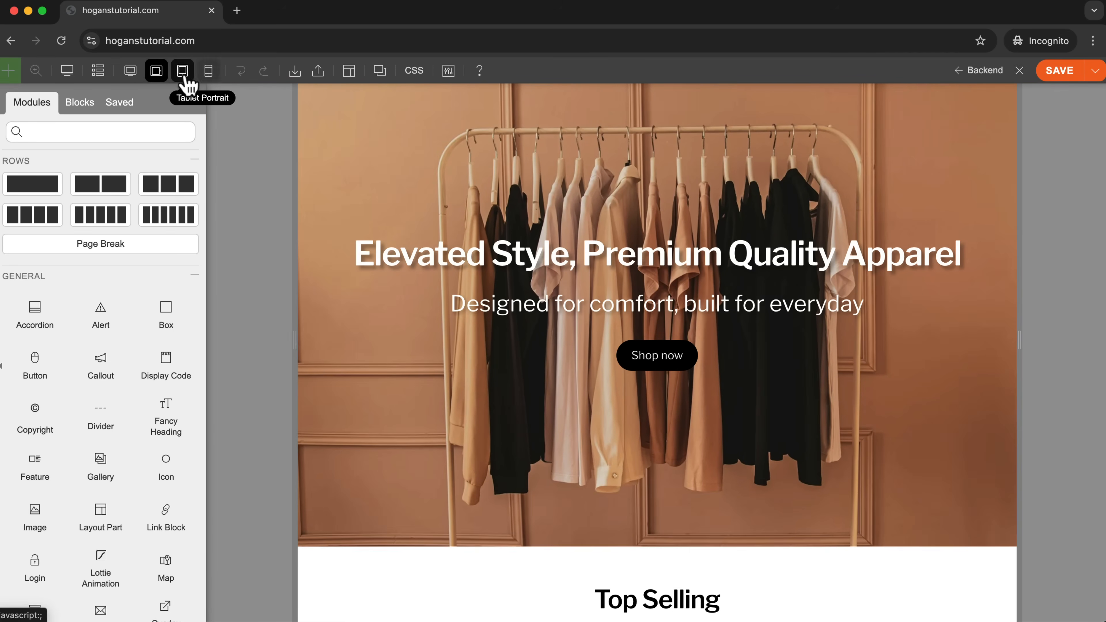
{"action": "scroll", "coordinate": [668, 390], "scroll_direction": "down", "scroll_amount": 3}
{"action": "scroll", "coordinate": [667, 389], "scroll_direction": "down", "scroll_amount": 15}
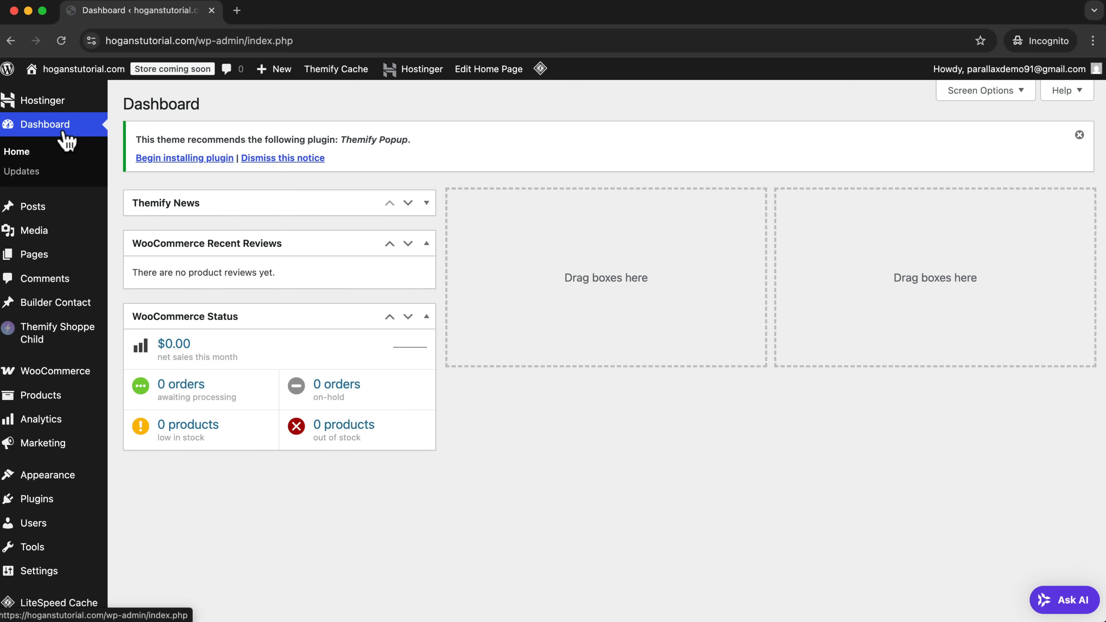
Open the payment methods in the WooCommerce settings of the WordPress dashboard.
{"action": "mouse_move", "coordinate": [38, 382]}
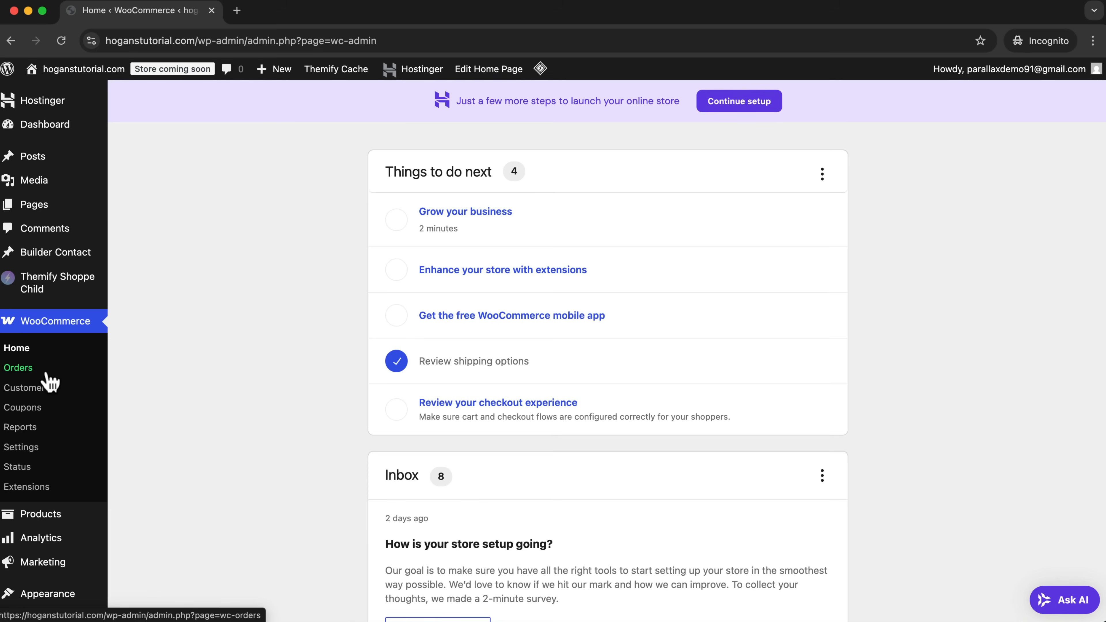
{"action": "left_click", "coordinate": [25, 449]}
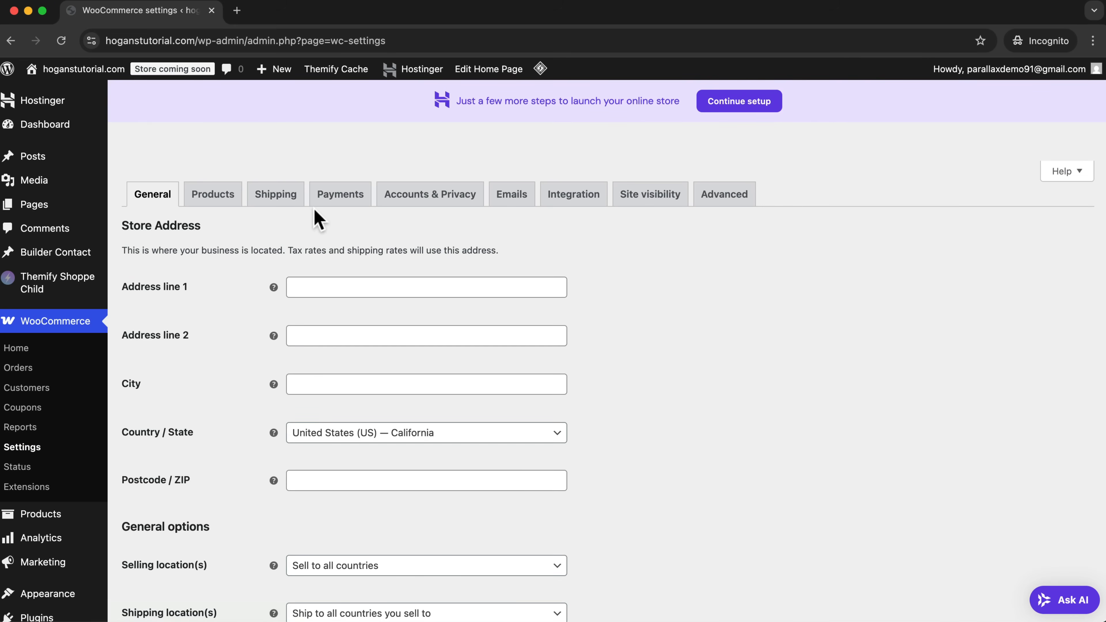
{"action": "left_click", "coordinate": [329, 206]}
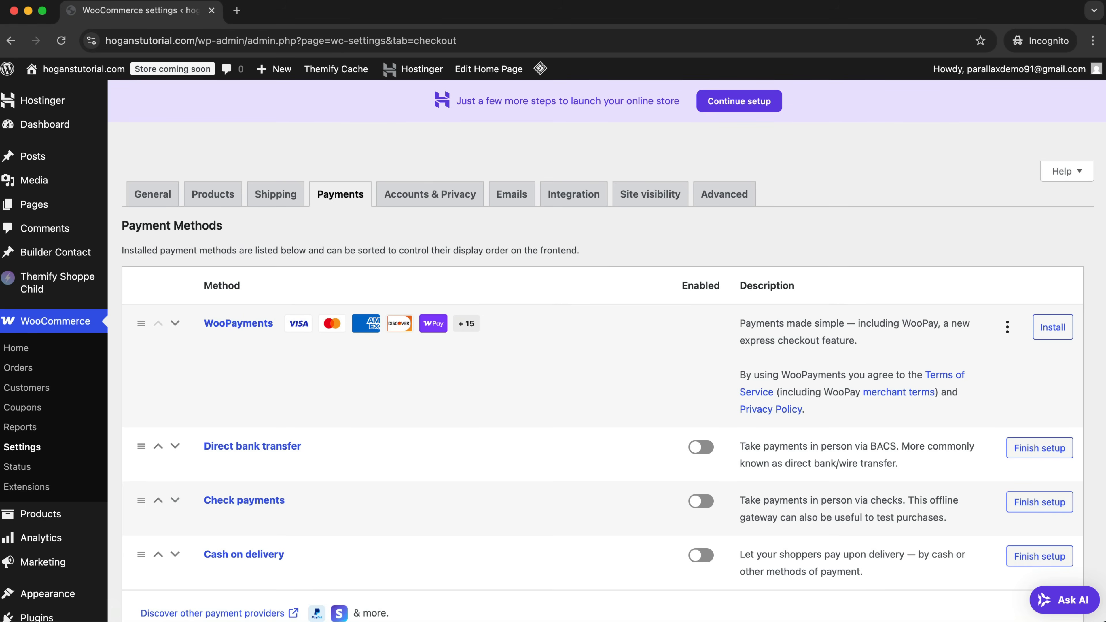
Install WooPayments as a payment method and start connecting the store to a WordPress.com account.
{"action": "left_click", "coordinate": [1044, 333]}
{"action": "left_click", "coordinate": [1064, 333]}
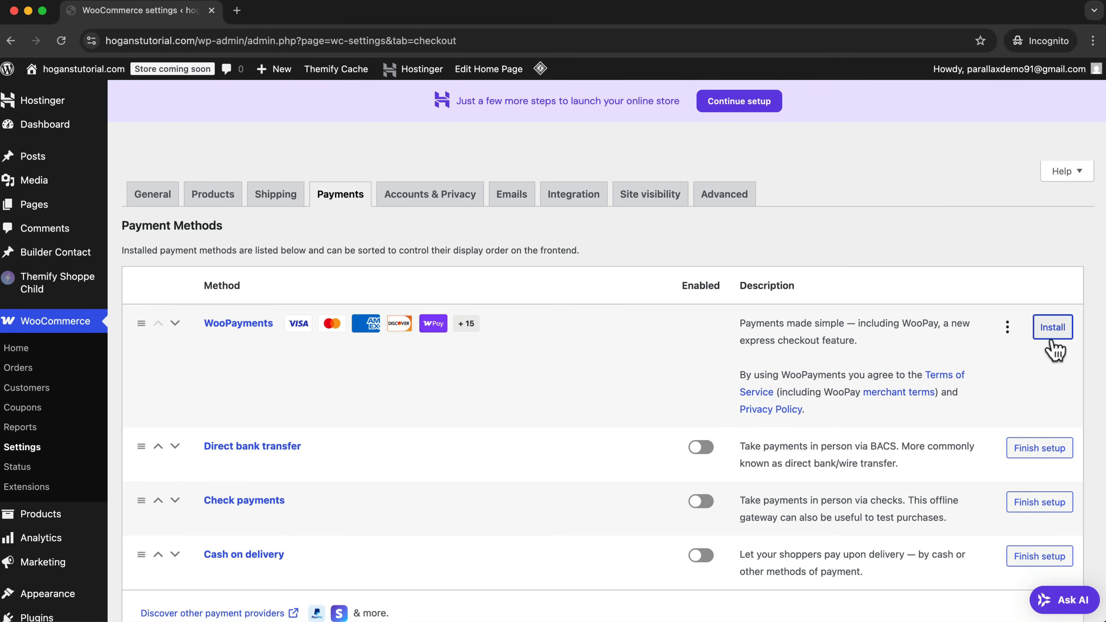
{"action": "left_click", "coordinate": [1053, 330]}
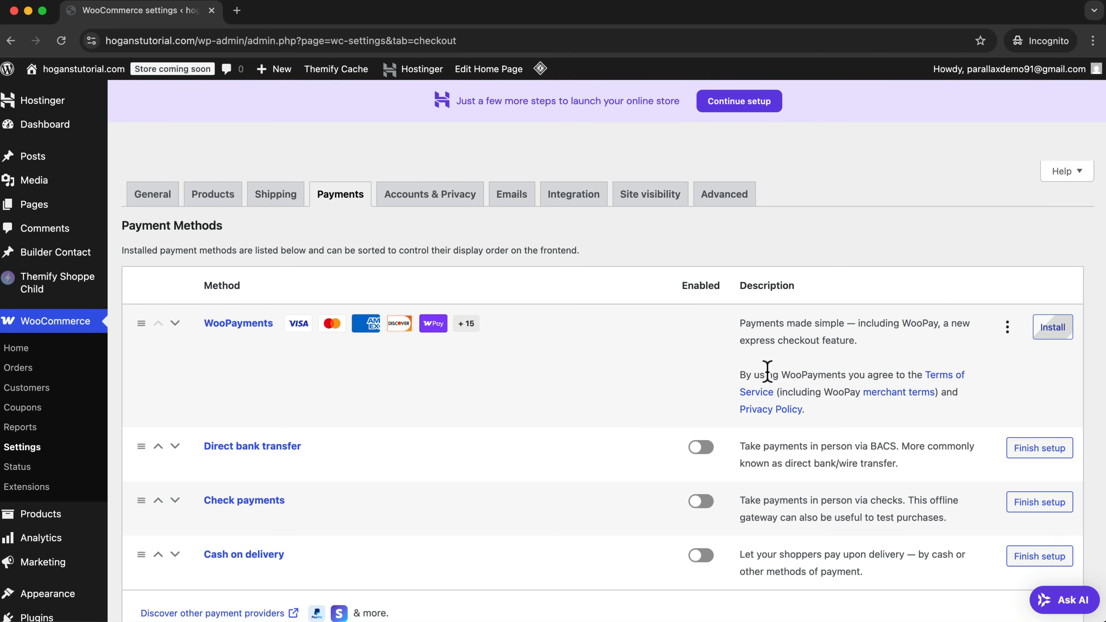
{"action": "scroll", "coordinate": [524, 349], "scroll_direction": "down", "scroll_amount": 2}
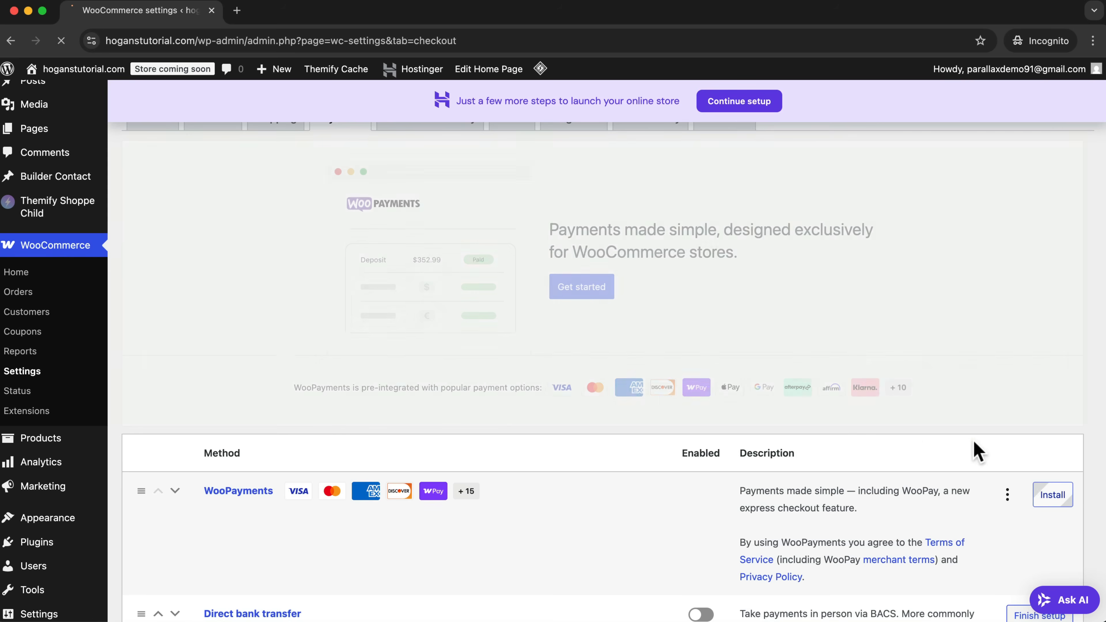
{"action": "scroll", "coordinate": [378, 417], "scroll_direction": "down", "scroll_amount": 3}
{"action": "scroll", "coordinate": [377, 418], "scroll_direction": "down", "scroll_amount": 4}
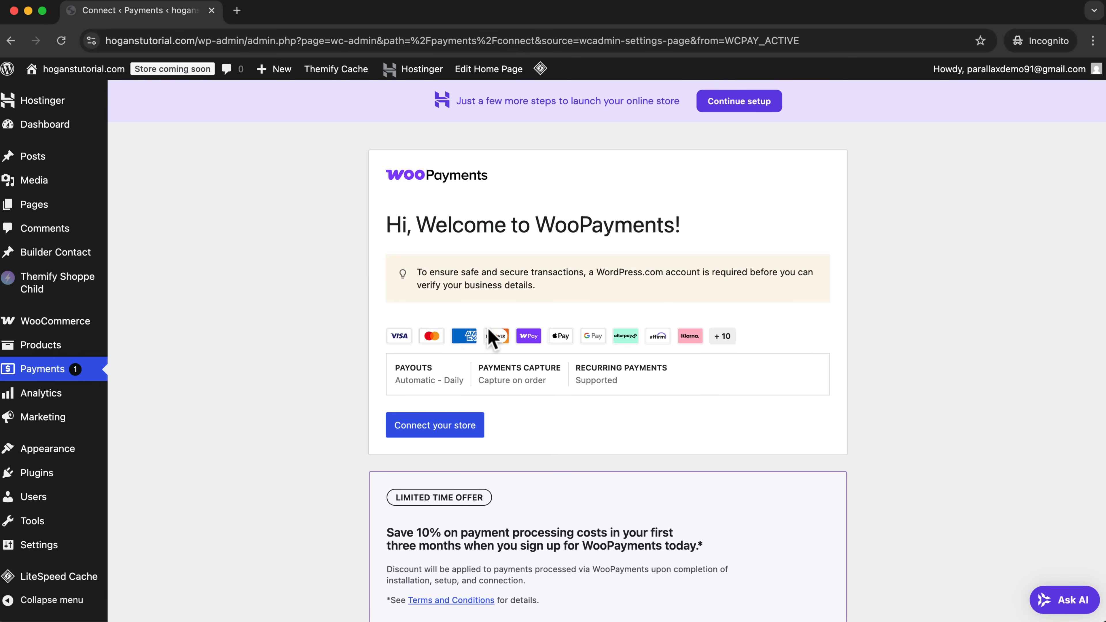
{"action": "scroll", "coordinate": [566, 405], "scroll_direction": "down", "scroll_amount": 2}
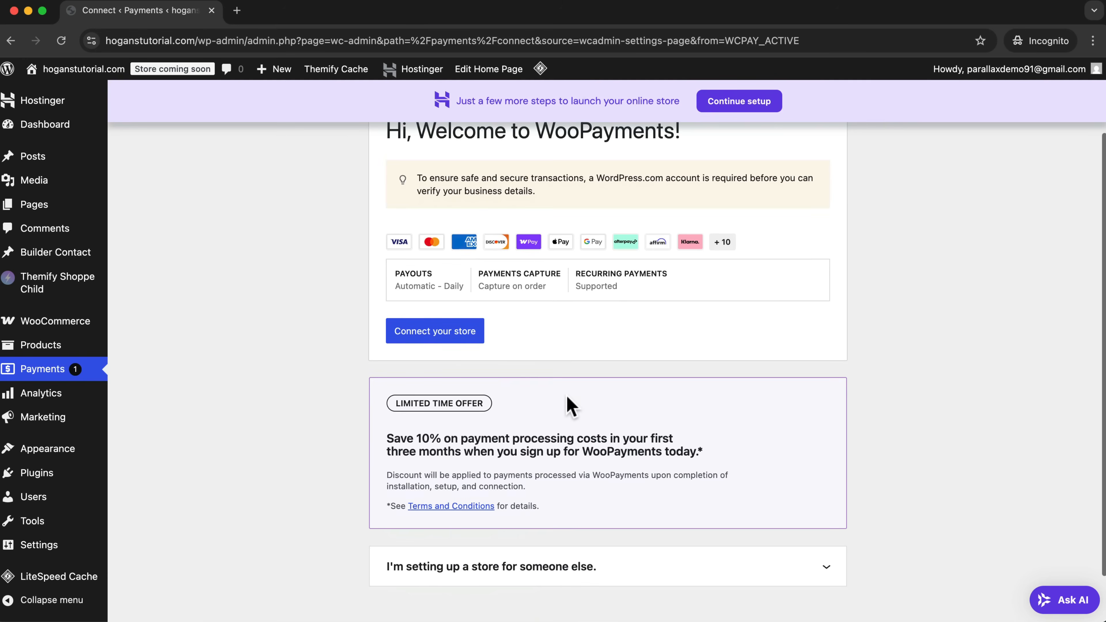
{"action": "left_click", "coordinate": [460, 342]}
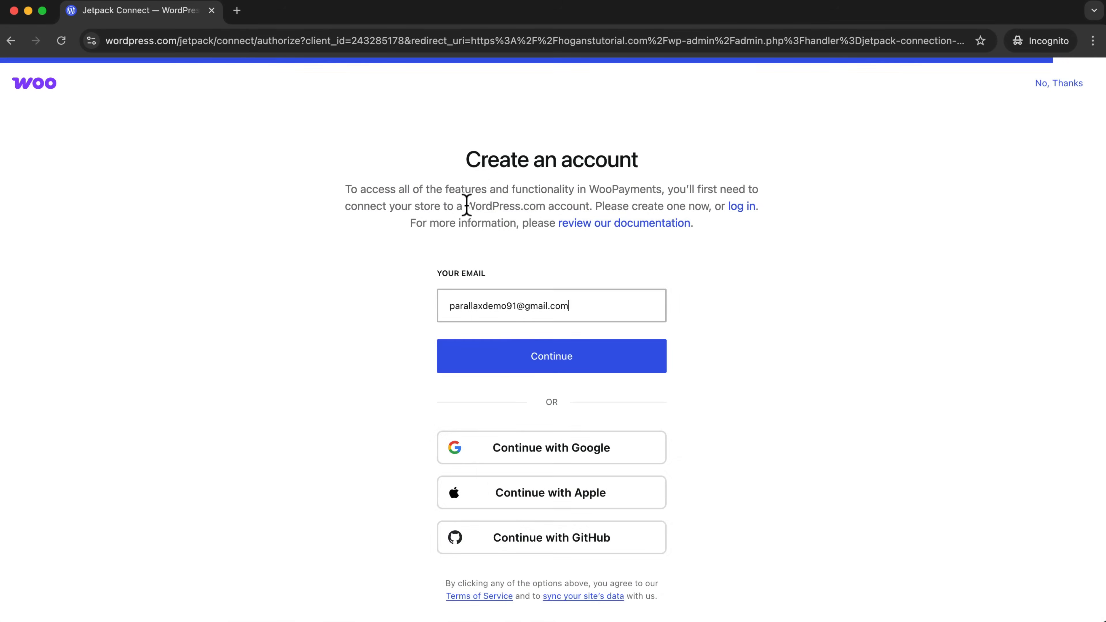
Connect the store to a WordPress.com account by continuing with Google.
{"action": "left_click_drag", "start_coordinate": [466, 206], "coordinate": [586, 205]}
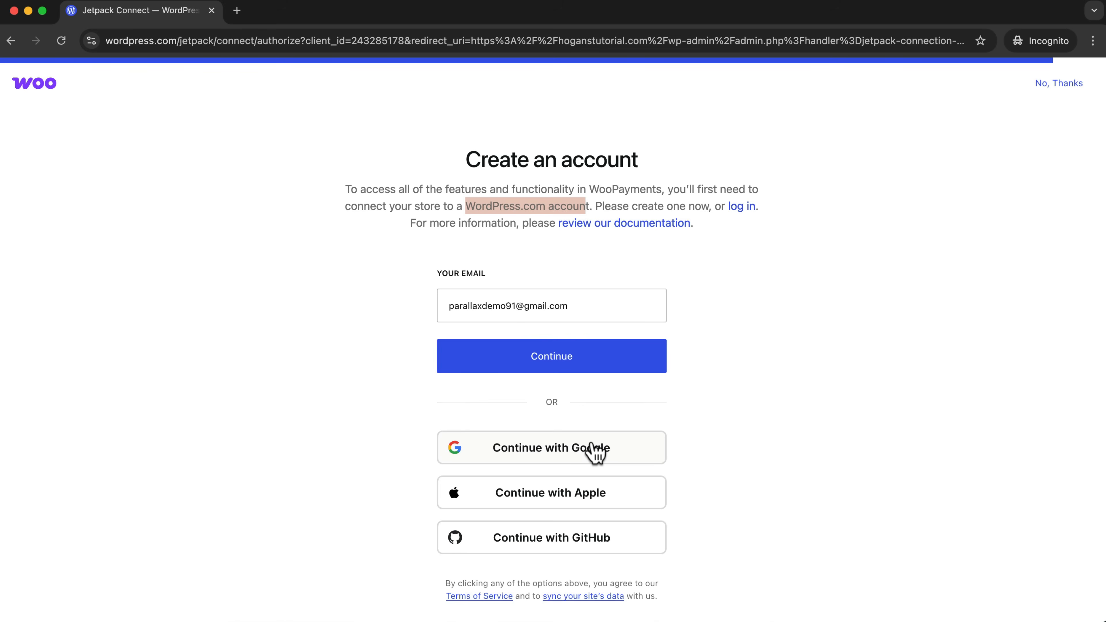
{"action": "left_click", "coordinate": [568, 451]}
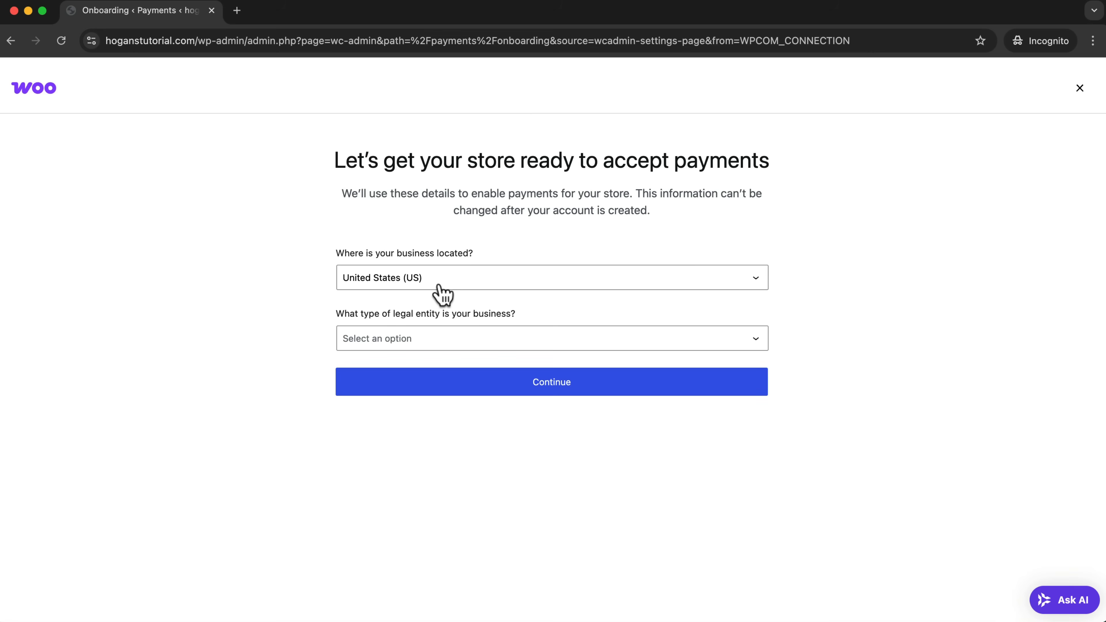
Set the business location to Australia, the legal entity to Individual and the goods sold to Clothing and accessories.
{"action": "left_click", "coordinate": [427, 274]}
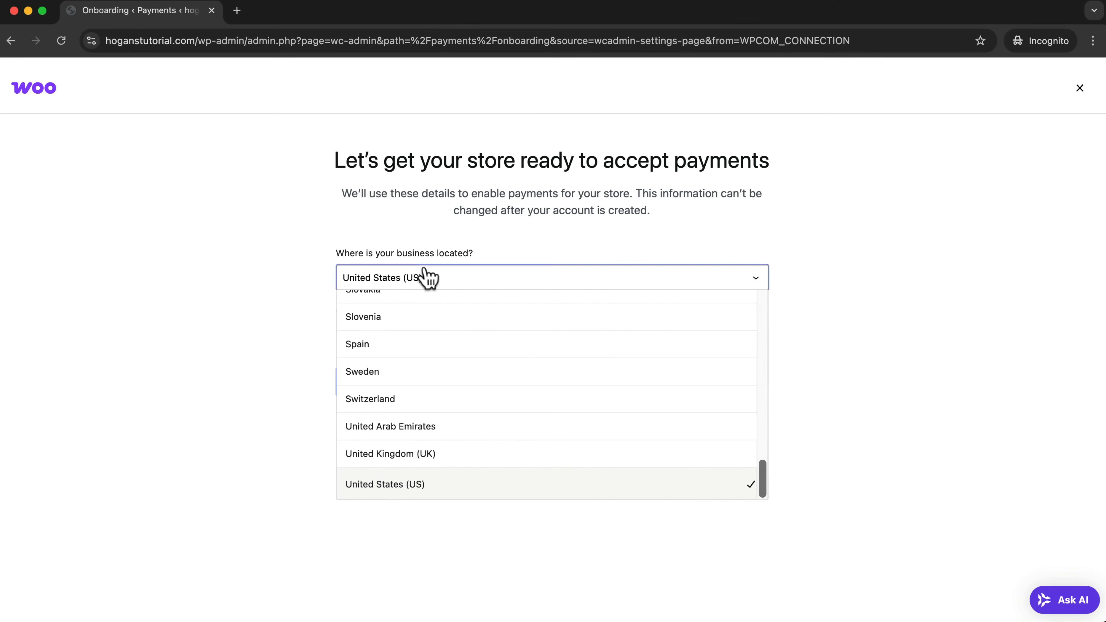
{"action": "scroll", "coordinate": [467, 387], "scroll_direction": "up", "scroll_amount": 15}
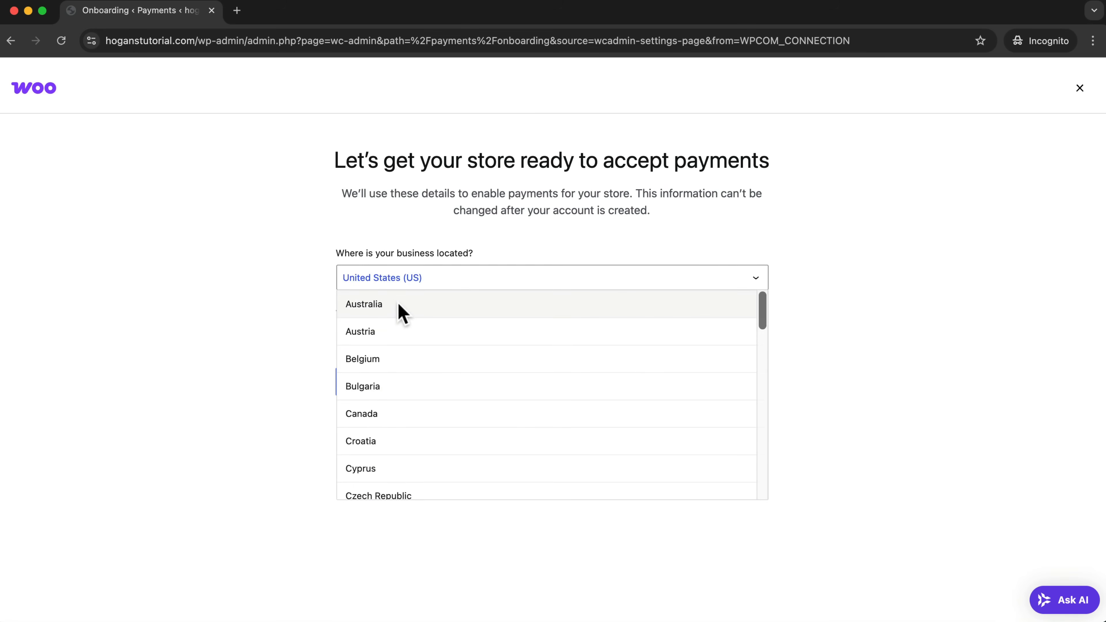
{"action": "left_click", "coordinate": [397, 311]}
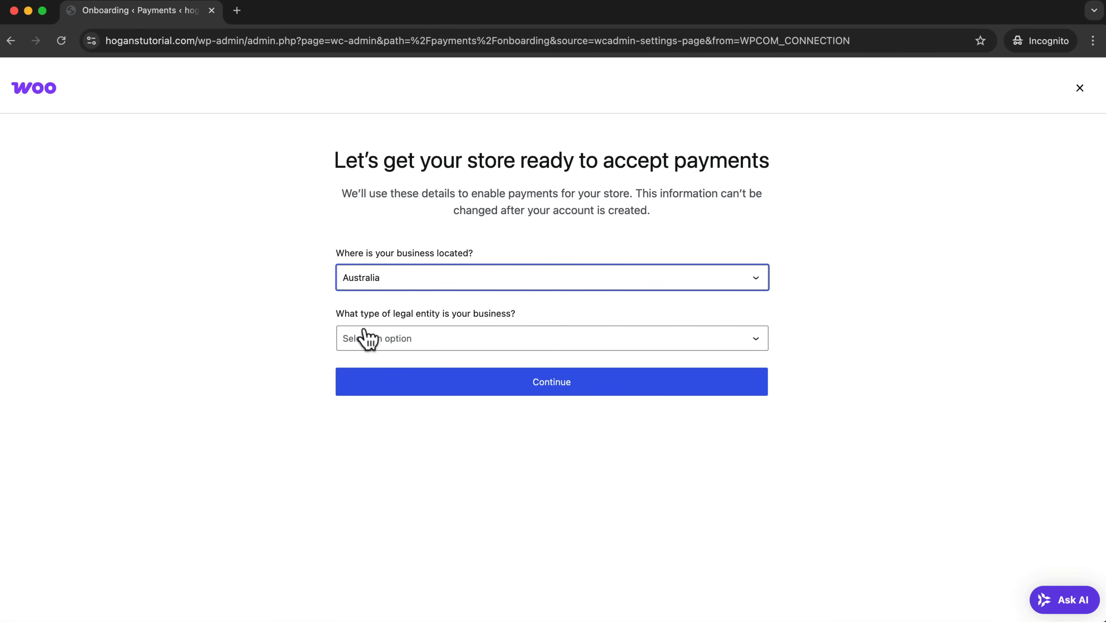
{"action": "left_click", "coordinate": [408, 342]}
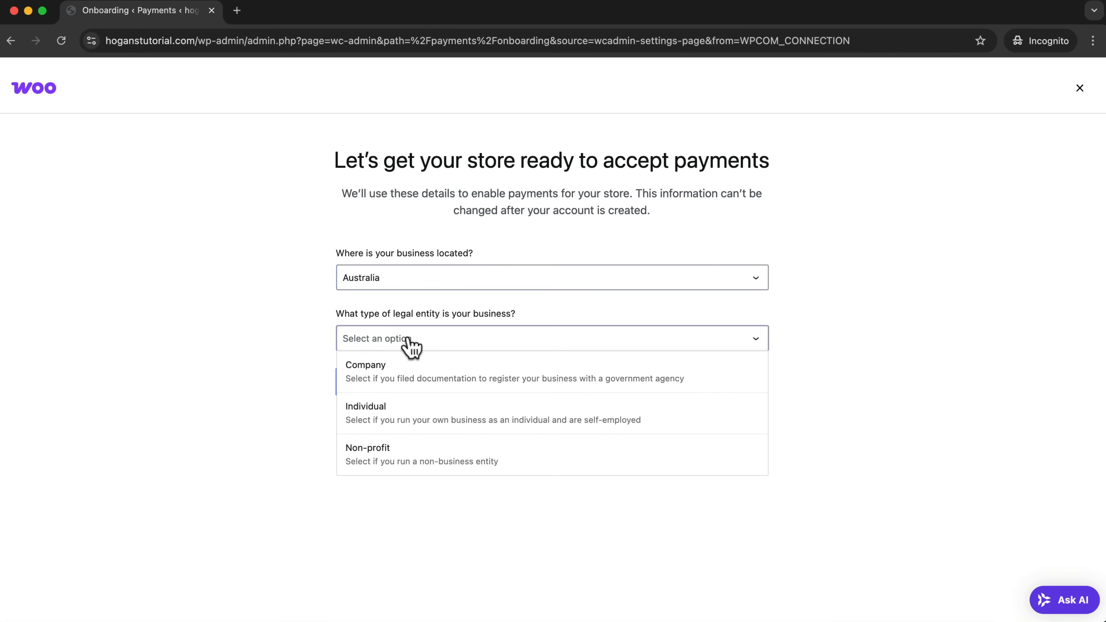
{"action": "left_click", "coordinate": [437, 397]}
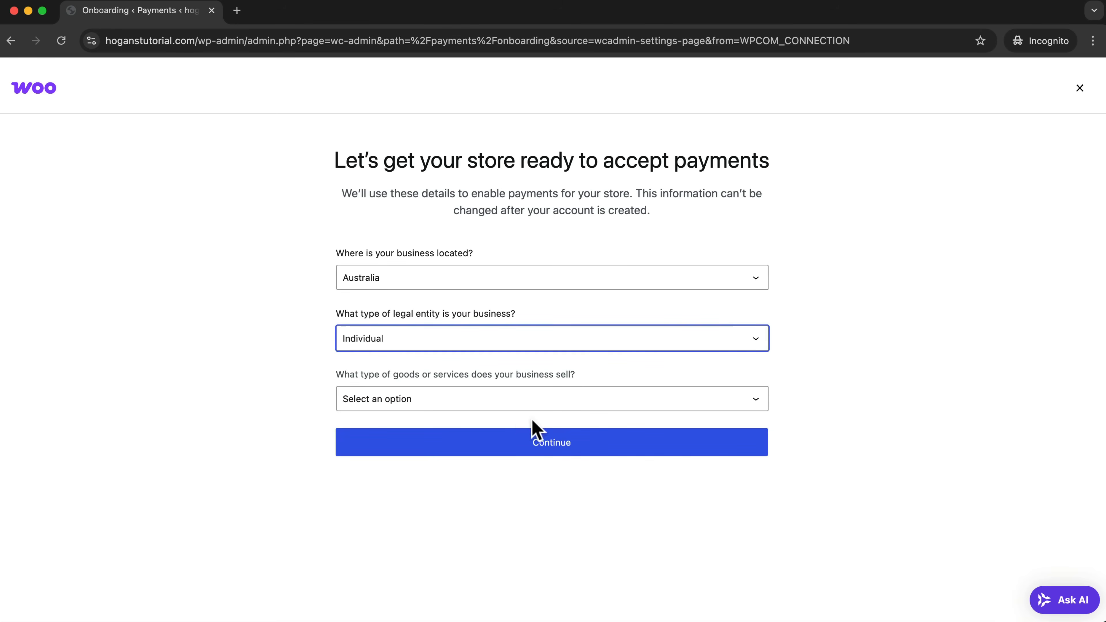
{"action": "left_click", "coordinate": [519, 403]}
{"action": "scroll", "coordinate": [488, 475], "scroll_direction": "down", "scroll_amount": 3}
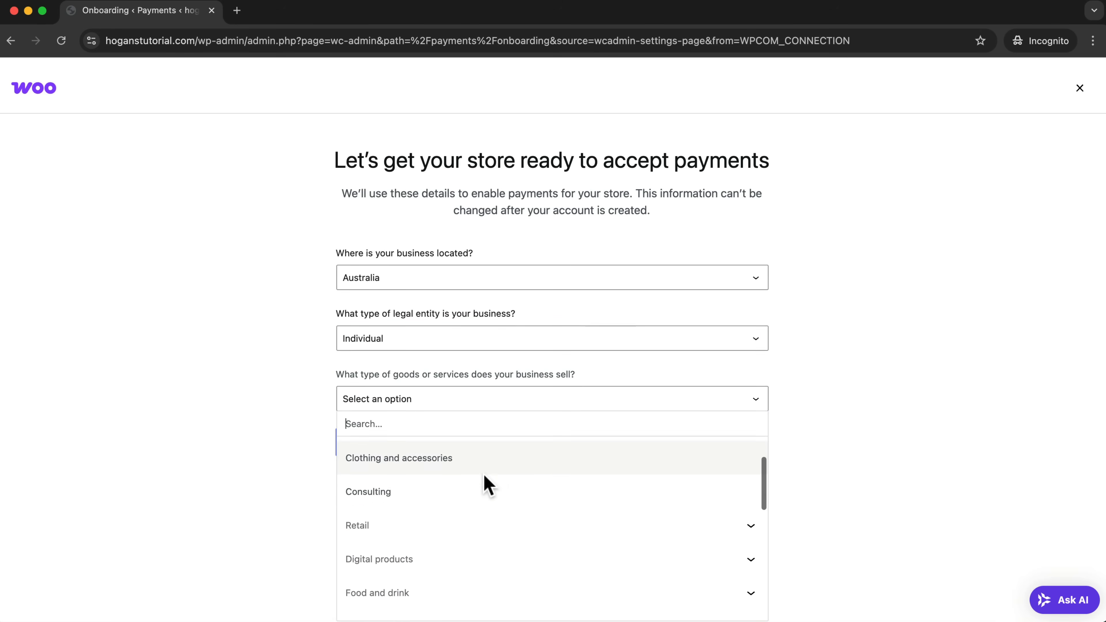
{"action": "scroll", "coordinate": [477, 463], "scroll_direction": "up", "scroll_amount": 1}
{"action": "left_click", "coordinate": [475, 461]}
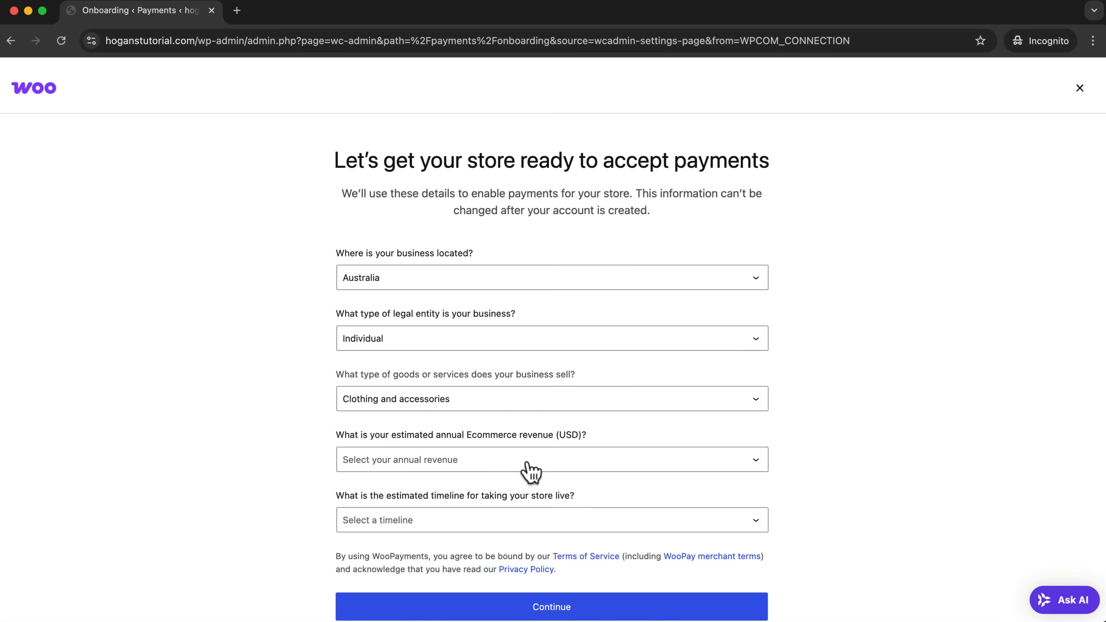
Choose $250k - $1M as annual revenue and Within 1 month as the go-live timeline, and submit the business details.
{"action": "left_click", "coordinate": [547, 468]}
{"action": "scroll", "coordinate": [465, 477], "scroll_direction": "down", "scroll_amount": 2}
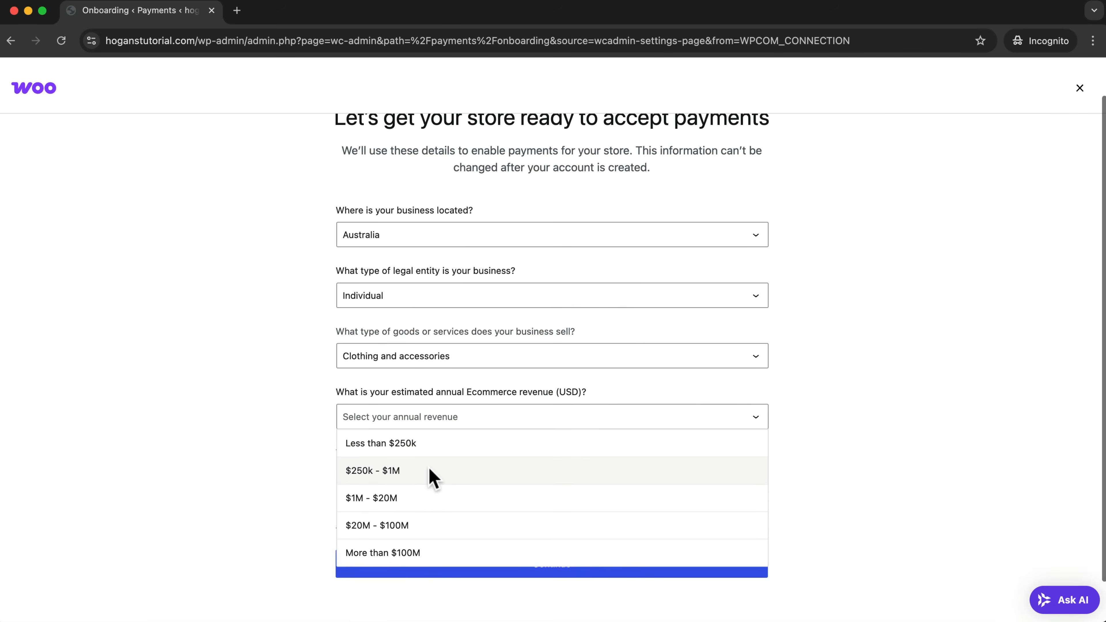
{"action": "left_click", "coordinate": [427, 470]}
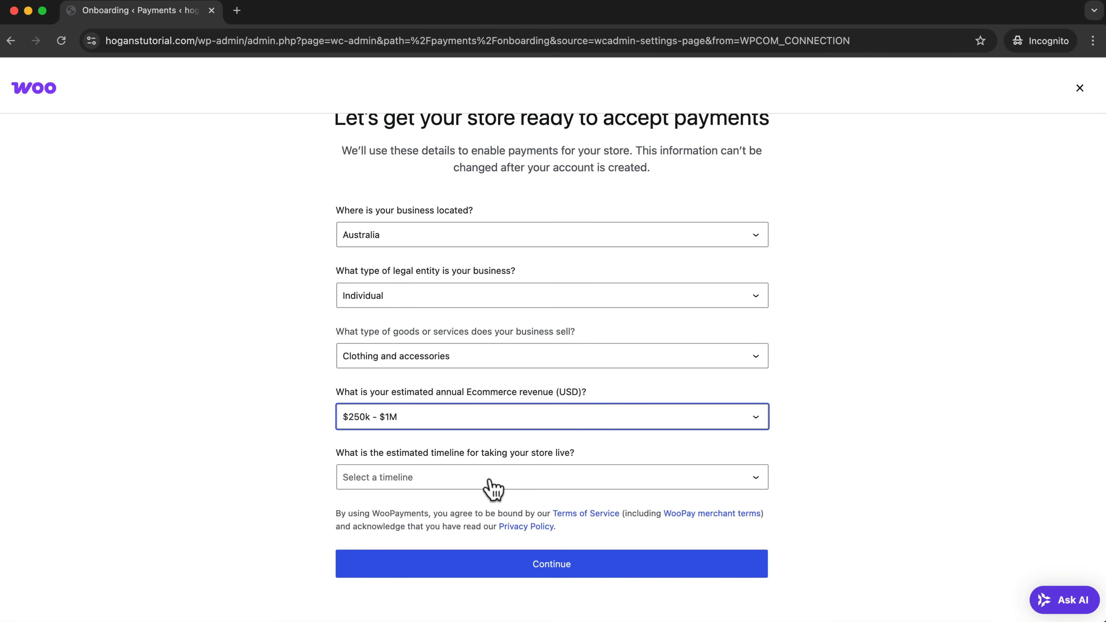
{"action": "left_click", "coordinate": [492, 488]}
{"action": "scroll", "coordinate": [451, 531], "scroll_direction": "down", "scroll_amount": 1}
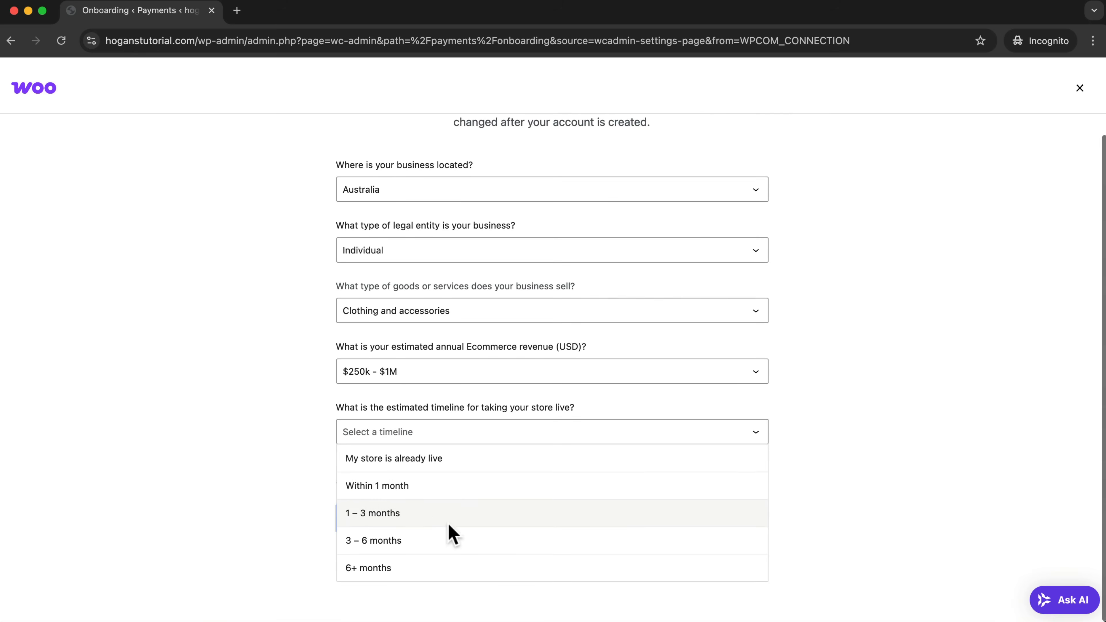
{"action": "left_click", "coordinate": [429, 486]}
{"action": "left_click", "coordinate": [512, 523]}
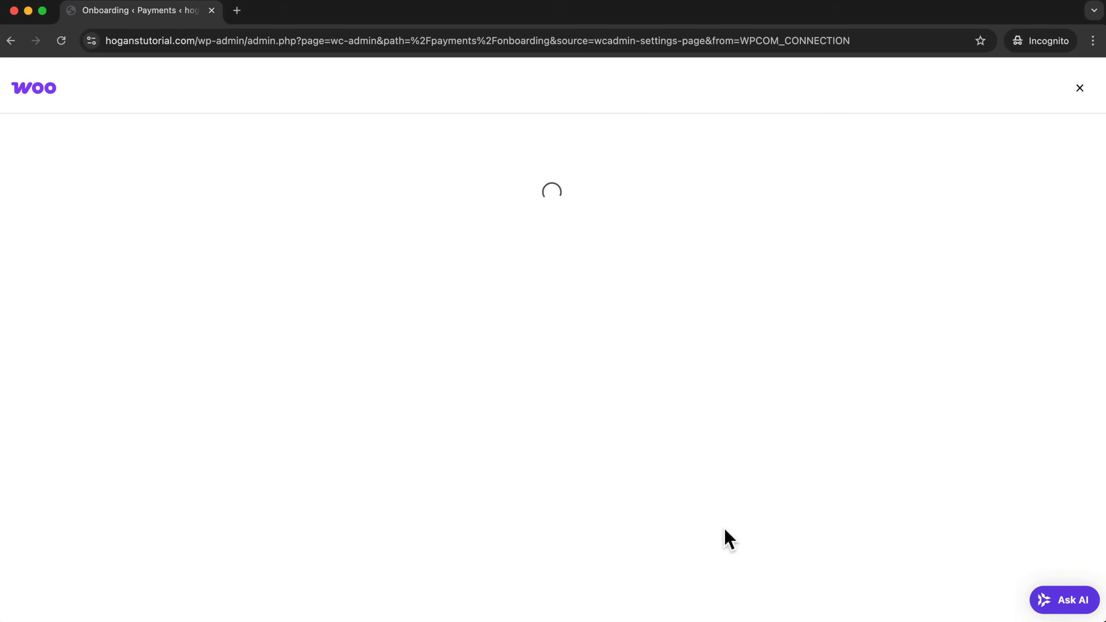
Submit the Stripe account's email address for WooPayments and continue with the saved business information.
{"action": "left_click_drag", "start_coordinate": [382, 211], "coordinate": [675, 211]}
{"action": "left_click", "coordinate": [654, 282]}
{"action": "left_click", "coordinate": [552, 274]}
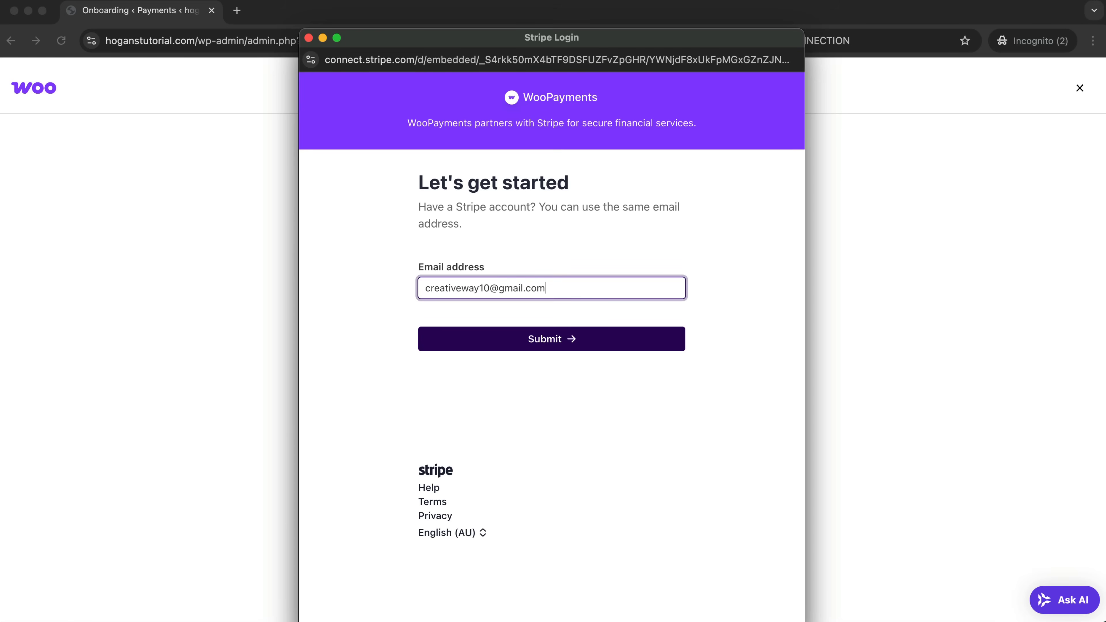
{"action": "left_click", "coordinate": [556, 344]}
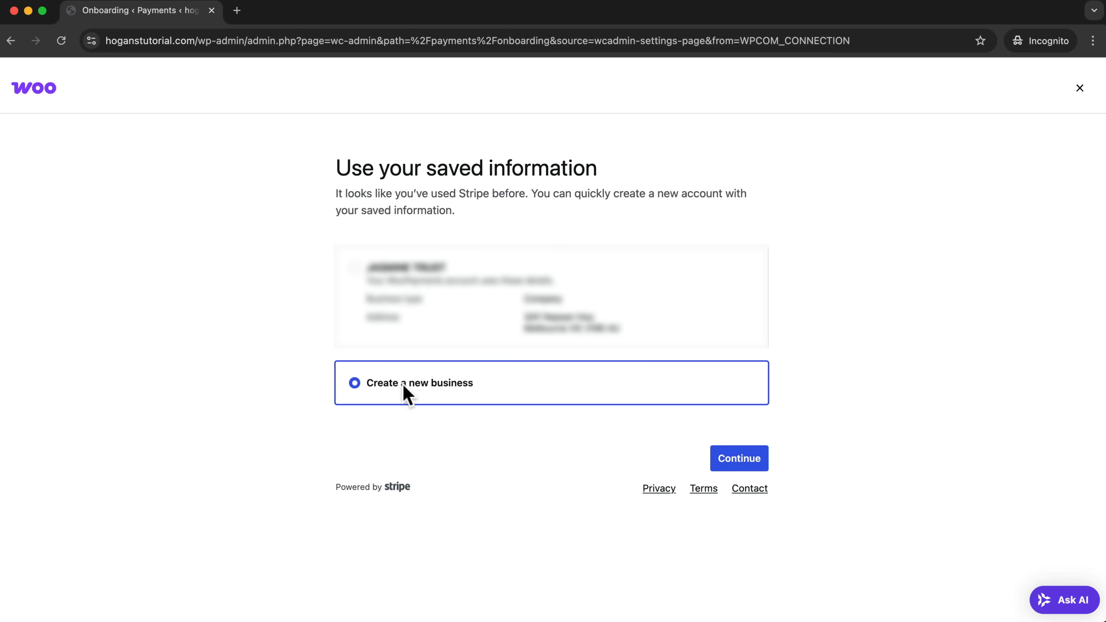
{"action": "left_click", "coordinate": [355, 271]}
{"action": "left_click", "coordinate": [740, 461]}
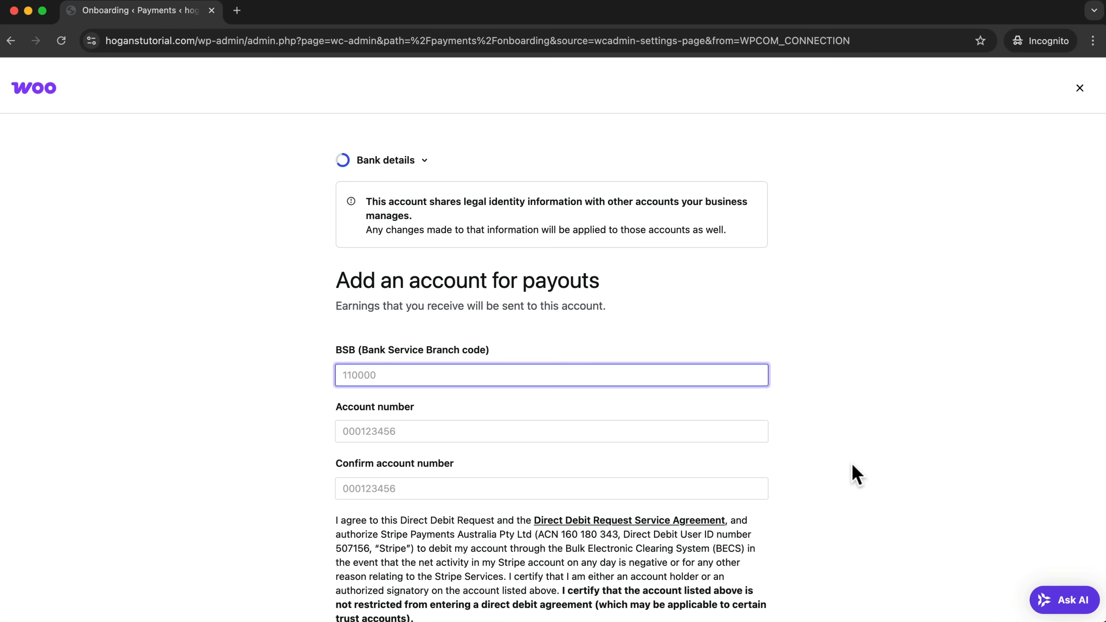
Complete the payout bank account details, review the business information, and agree to and submit the WooPayments application.
{"action": "scroll", "coordinate": [852, 472], "scroll_direction": "down", "scroll_amount": 2}
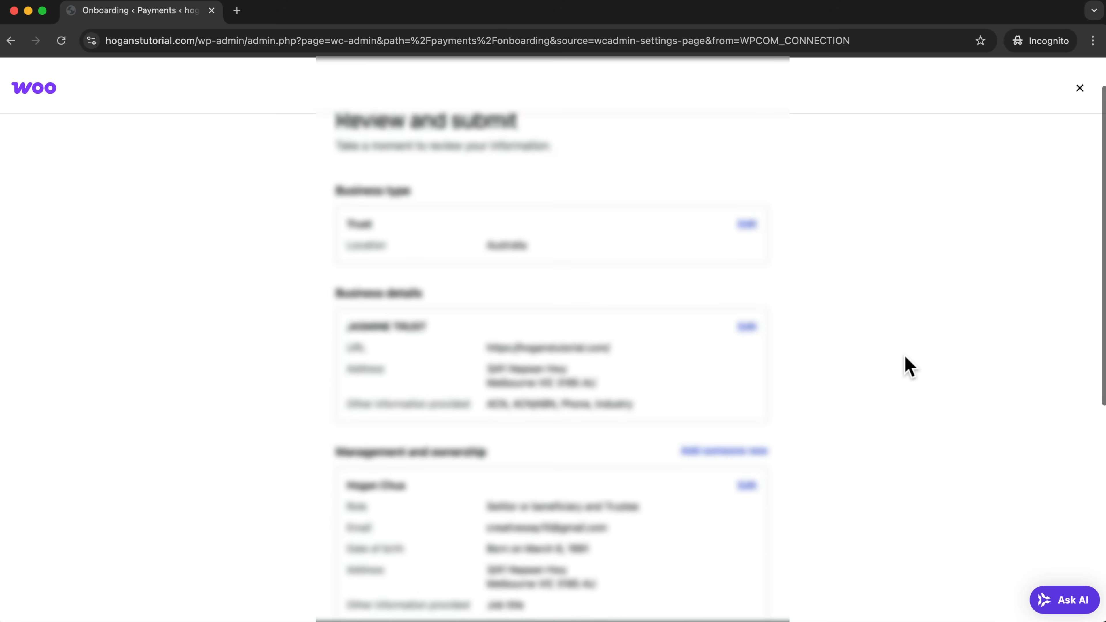
{"action": "scroll", "coordinate": [906, 365], "scroll_direction": "down", "scroll_amount": 5}
{"action": "scroll", "coordinate": [909, 366], "scroll_direction": "down", "scroll_amount": 4}
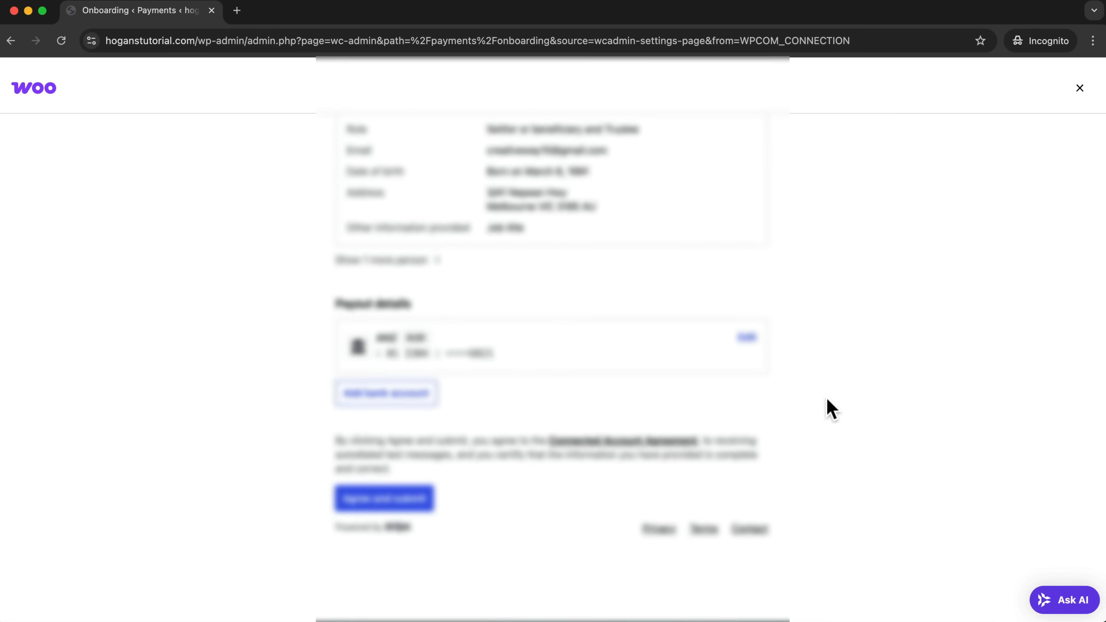
{"action": "left_click", "coordinate": [388, 501]}
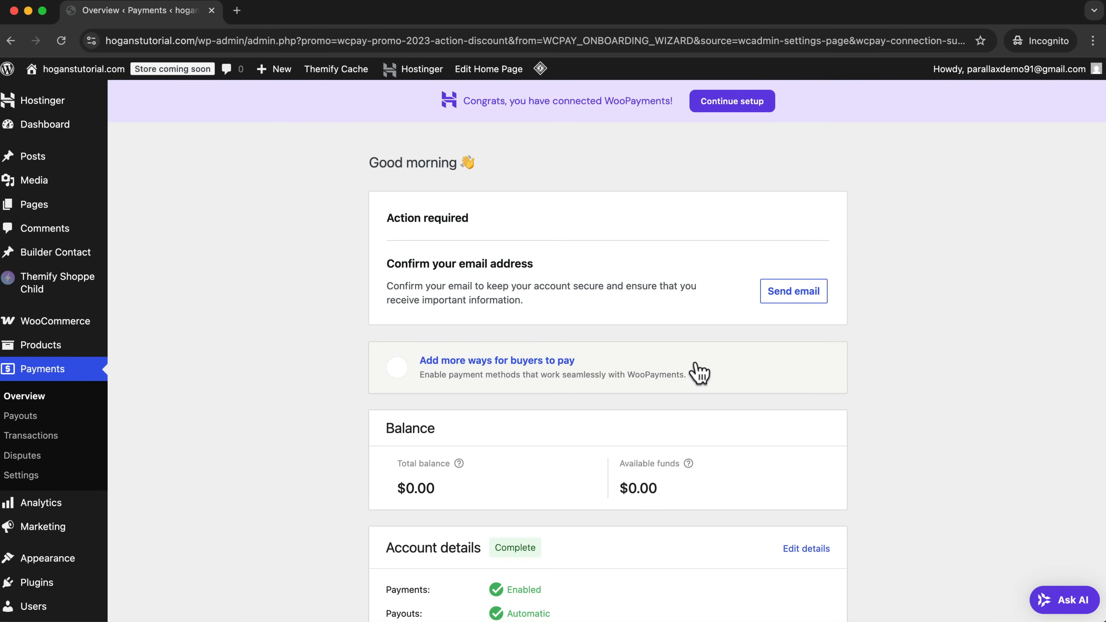
Review the WooPayments overview, including the email confirmation request, balance, account details and active discounts.
{"action": "double_click", "coordinate": [394, 263]}
{"action": "left_click_drag", "start_coordinate": [452, 267], "coordinate": [548, 281]}
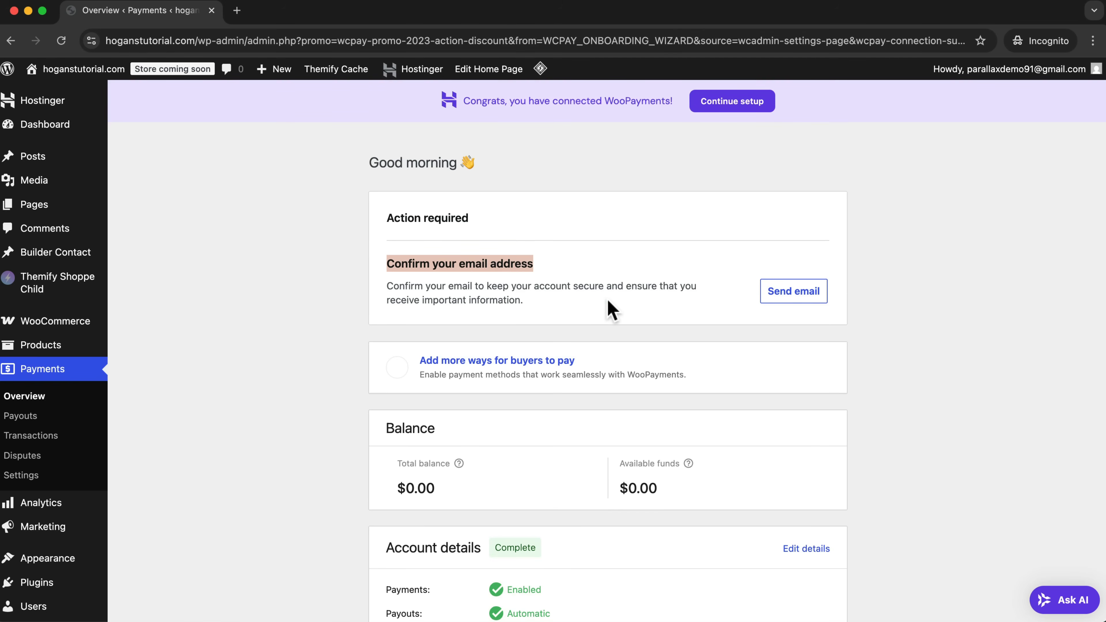
{"action": "scroll", "coordinate": [609, 301], "scroll_direction": "down", "scroll_amount": 5}
{"action": "scroll", "coordinate": [607, 304], "scroll_direction": "down", "scroll_amount": 5}
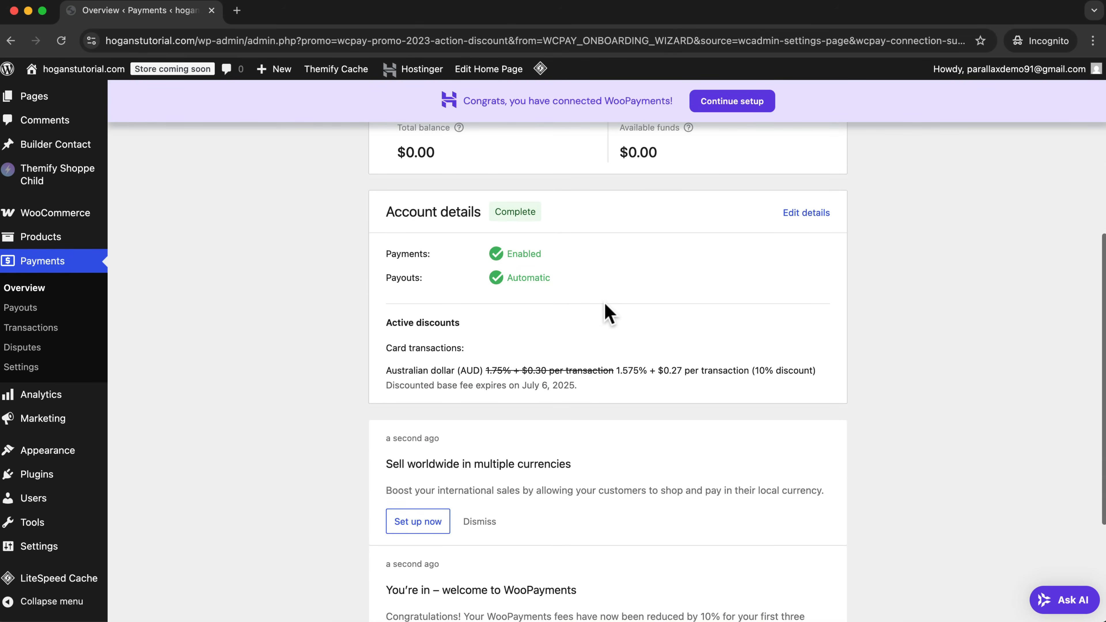
{"action": "scroll", "coordinate": [604, 303], "scroll_direction": "down", "scroll_amount": 4}
{"action": "scroll", "coordinate": [605, 303], "scroll_direction": "up", "scroll_amount": 5}
{"action": "scroll", "coordinate": [605, 310], "scroll_direction": "up", "scroll_amount": 7}
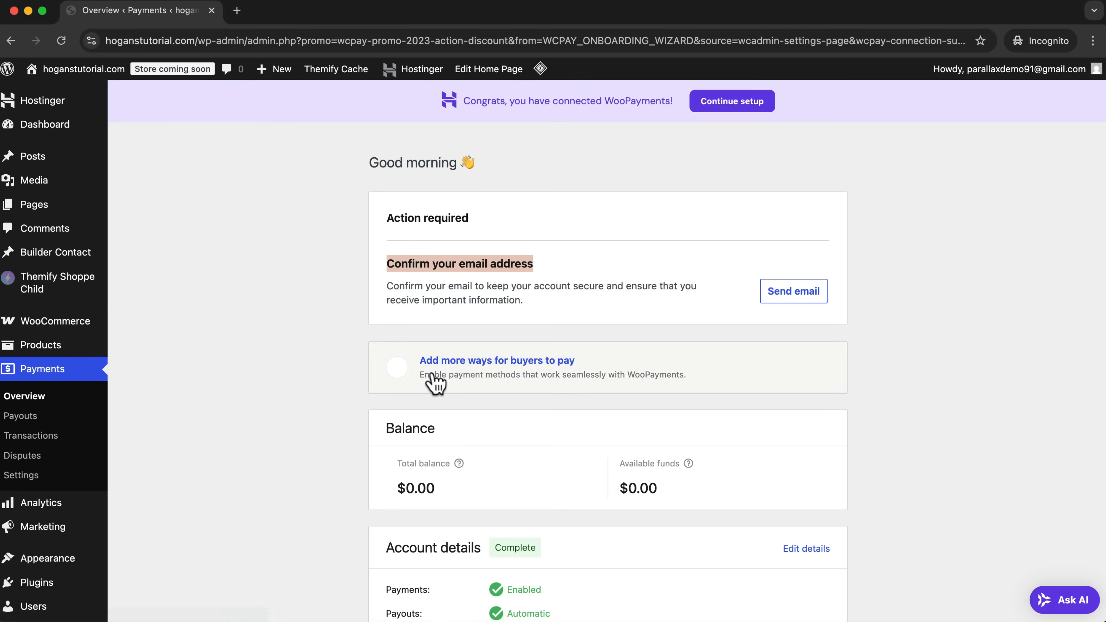
{"action": "scroll", "coordinate": [435, 381], "scroll_direction": "down", "scroll_amount": 9}
{"action": "scroll", "coordinate": [392, 372], "scroll_direction": "up", "scroll_amount": 9}
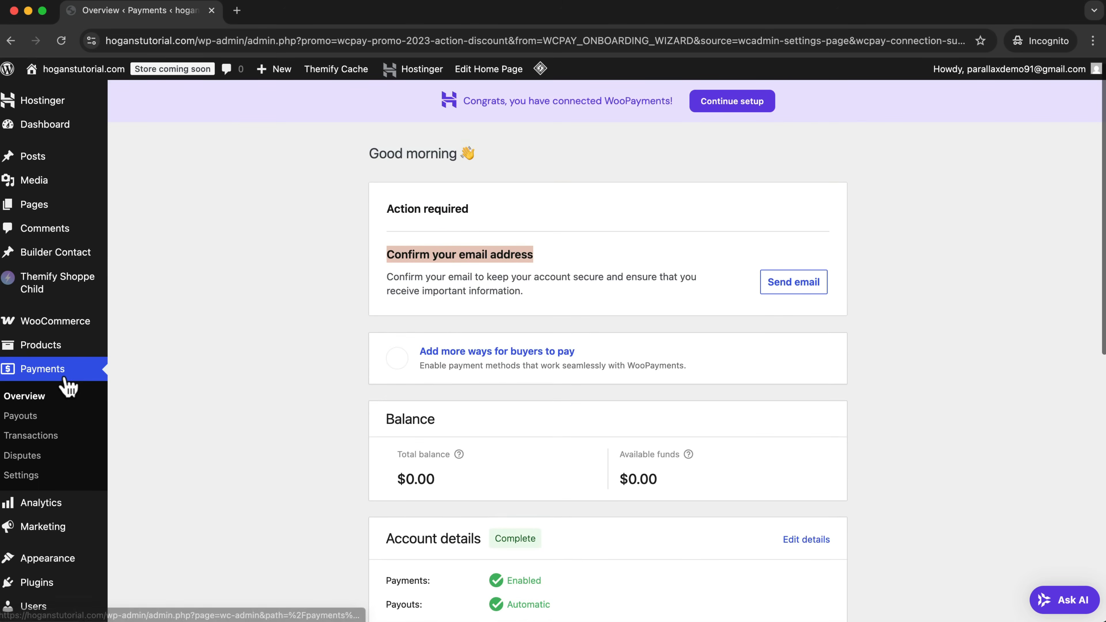
Open the payment methods in the WooCommerce settings and check which ones are enabled.
{"action": "mouse_move", "coordinate": [70, 324]}
{"action": "left_click", "coordinate": [150, 423]}
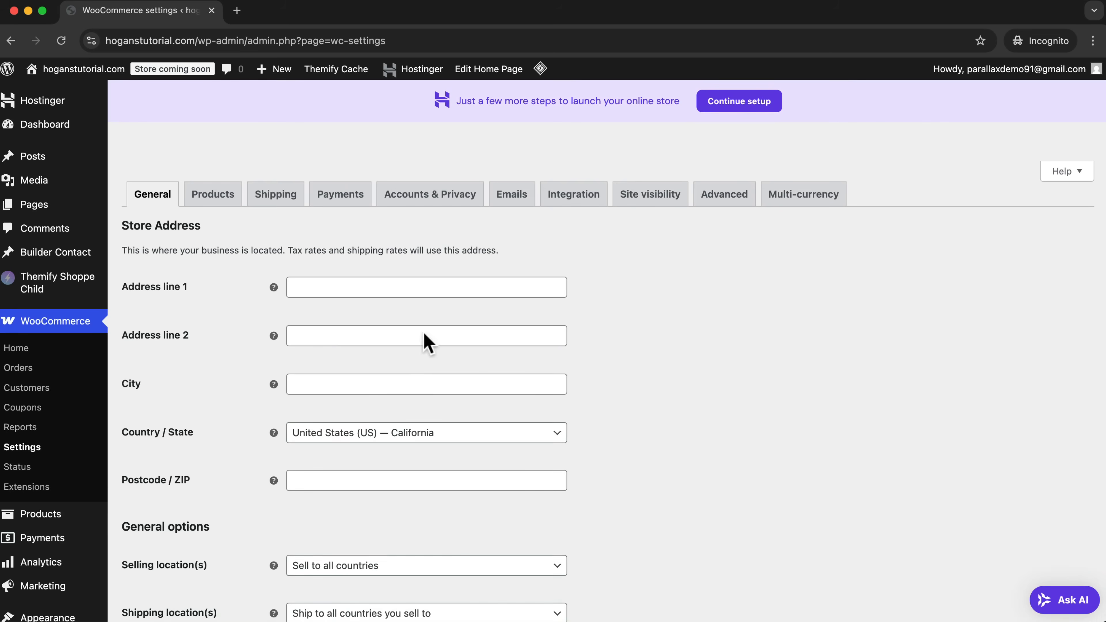
{"action": "left_click", "coordinate": [347, 197]}
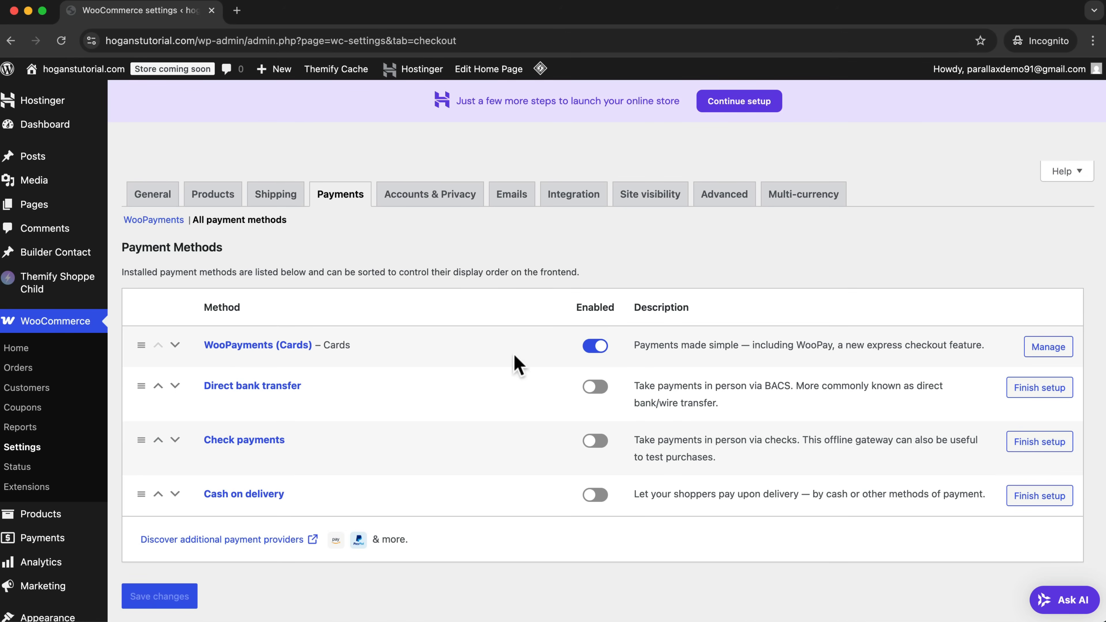
{"action": "scroll", "coordinate": [69, 484], "scroll_direction": "up", "scroll_amount": 1}
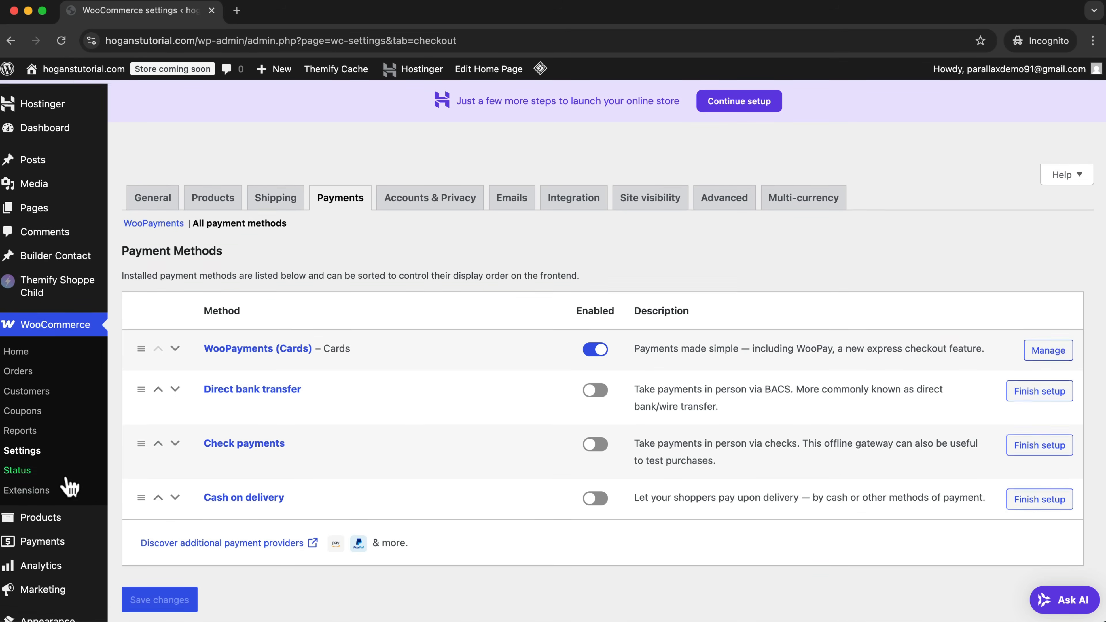
Open the page for adding new plugins and search for paypal.
{"action": "scroll", "coordinate": [69, 487], "scroll_direction": "down", "scroll_amount": 3}
{"action": "mouse_move", "coordinate": [37, 540]}
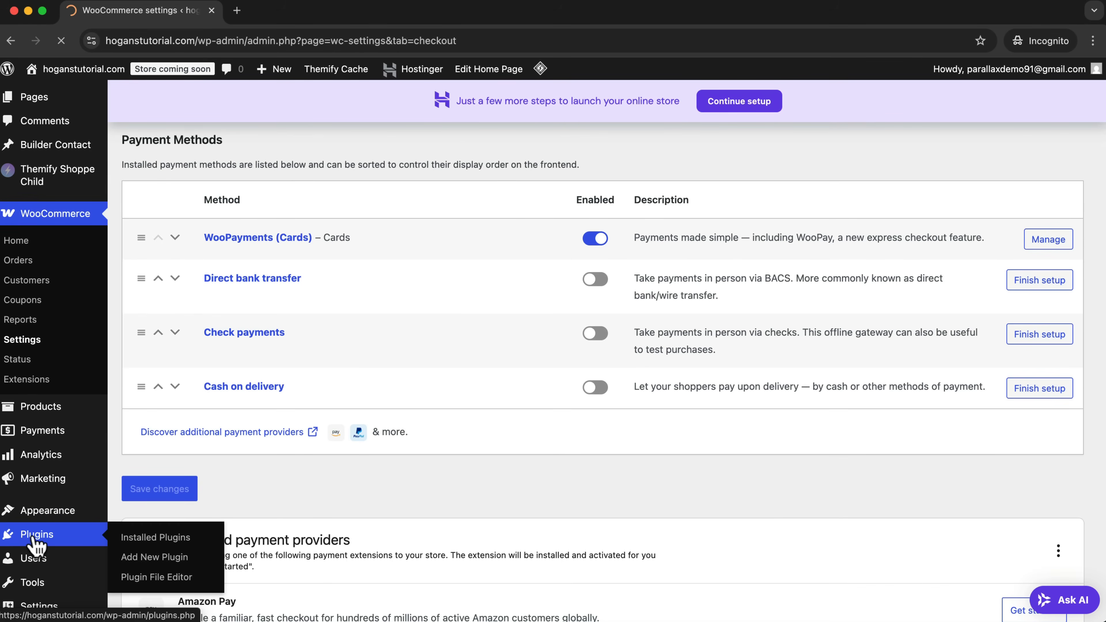
{"action": "left_click", "coordinate": [72, 538]}
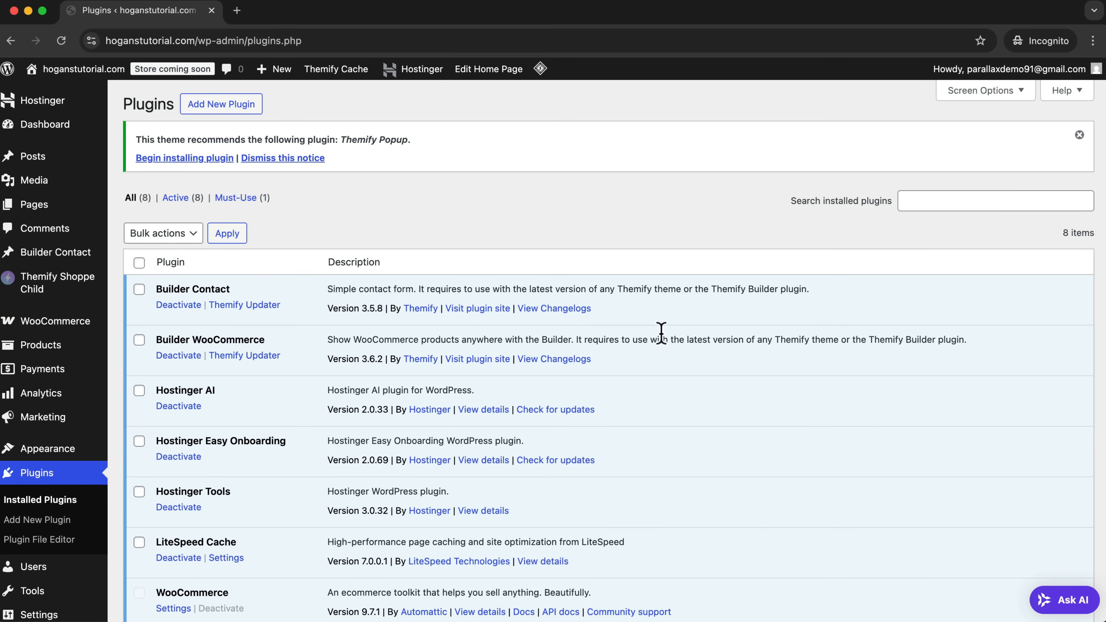
{"action": "left_click", "coordinate": [221, 109]}
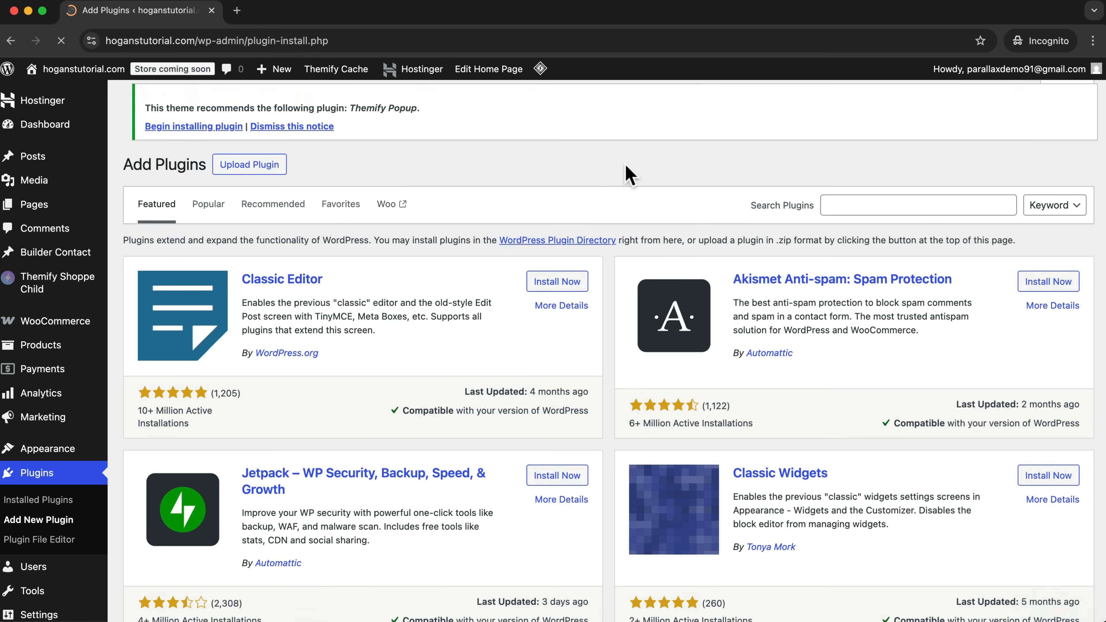
{"action": "left_click", "coordinate": [842, 199]}
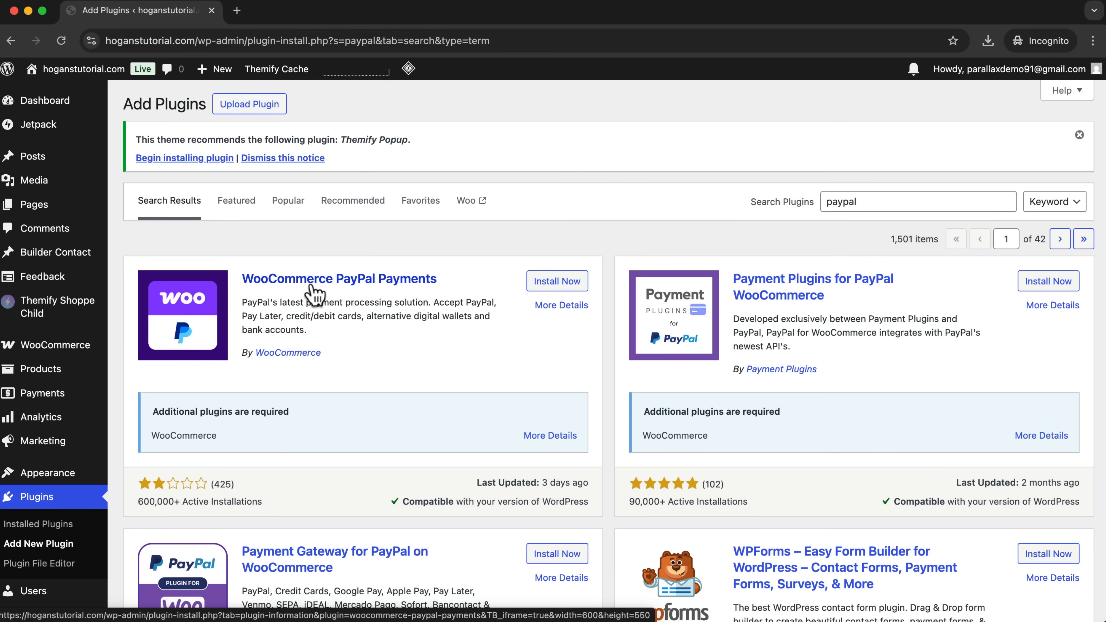
Search the plugin directory for razorpay and look through the payment plugins.
{"action": "double_click", "coordinate": [967, 201]}
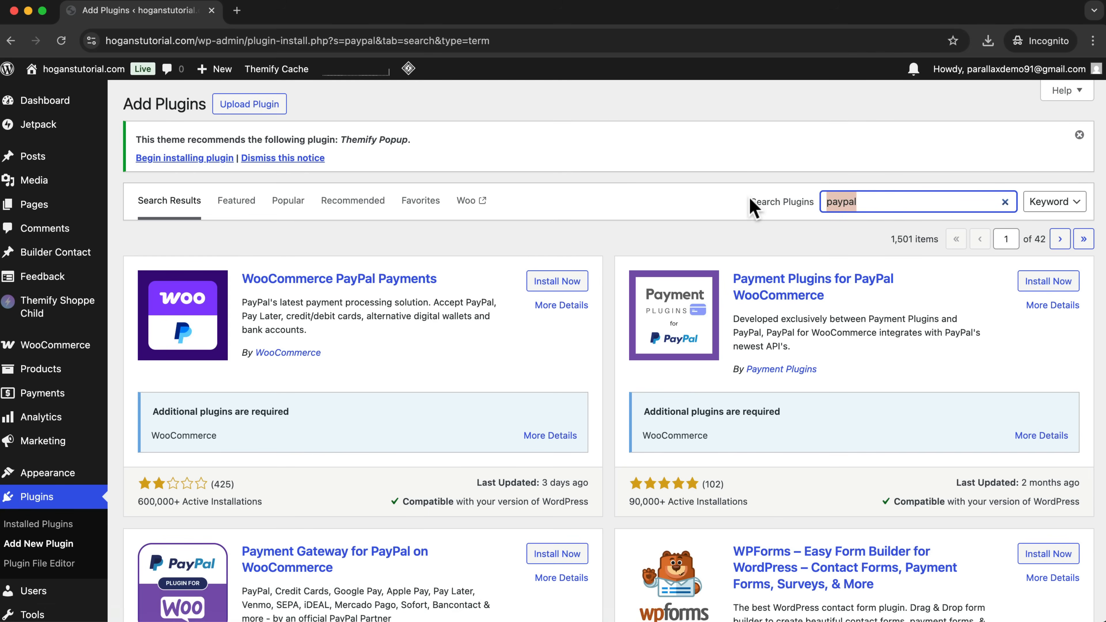
{"action": "type", "text": "razor"}
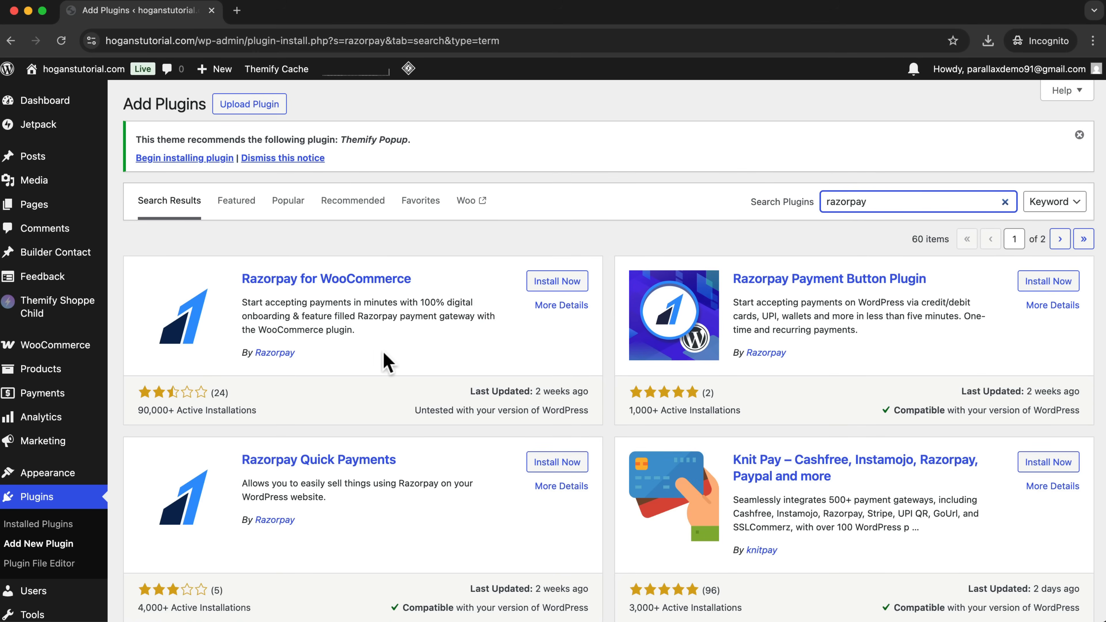
{"action": "scroll", "coordinate": [457, 437], "scroll_direction": "down", "scroll_amount": 1}
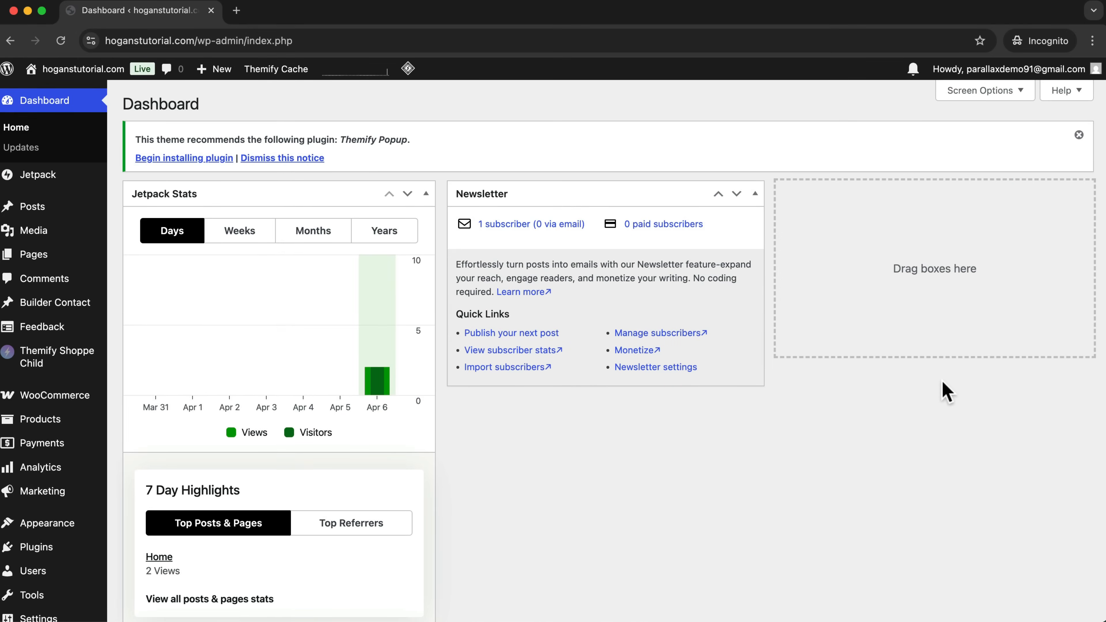
Open the general WooCommerce settings from the WordPress dashboard.
{"action": "mouse_move", "coordinate": [58, 400]}
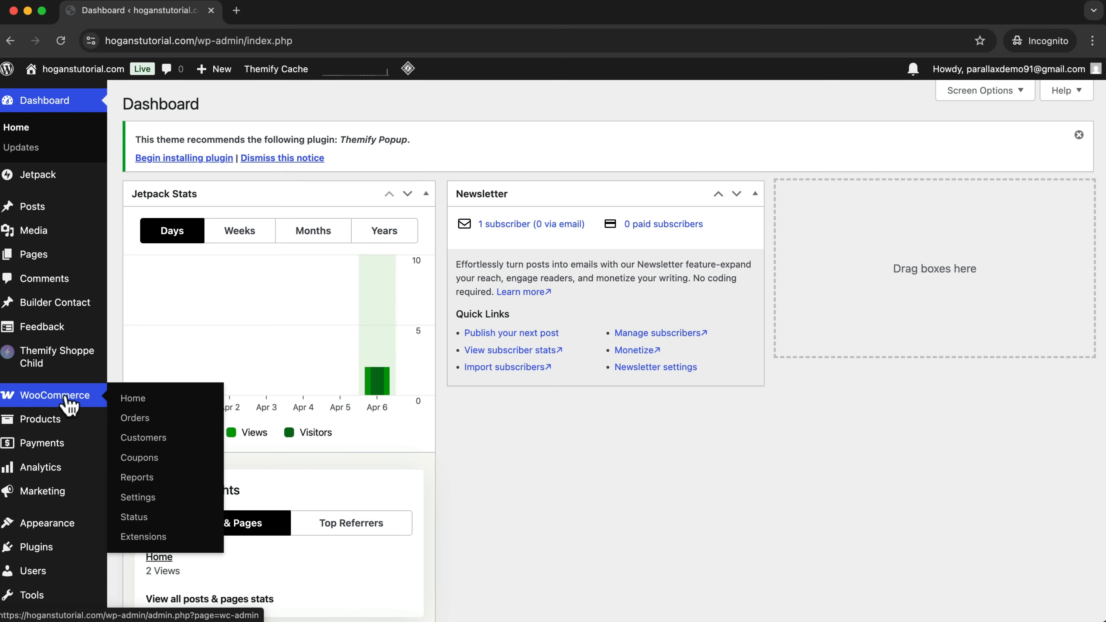
{"action": "left_click", "coordinate": [153, 504]}
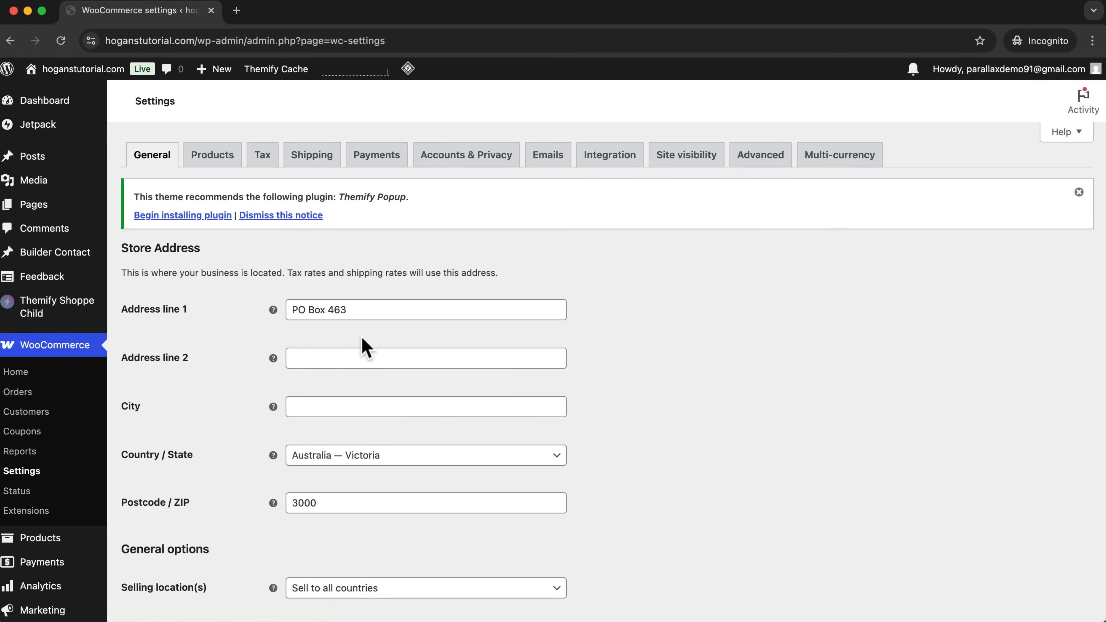
Review the general store settings, covering the store address, selling and shipping locations, taxes, coupons and currency options.
{"action": "left_click_drag", "start_coordinate": [199, 250], "coordinate": [122, 251]}
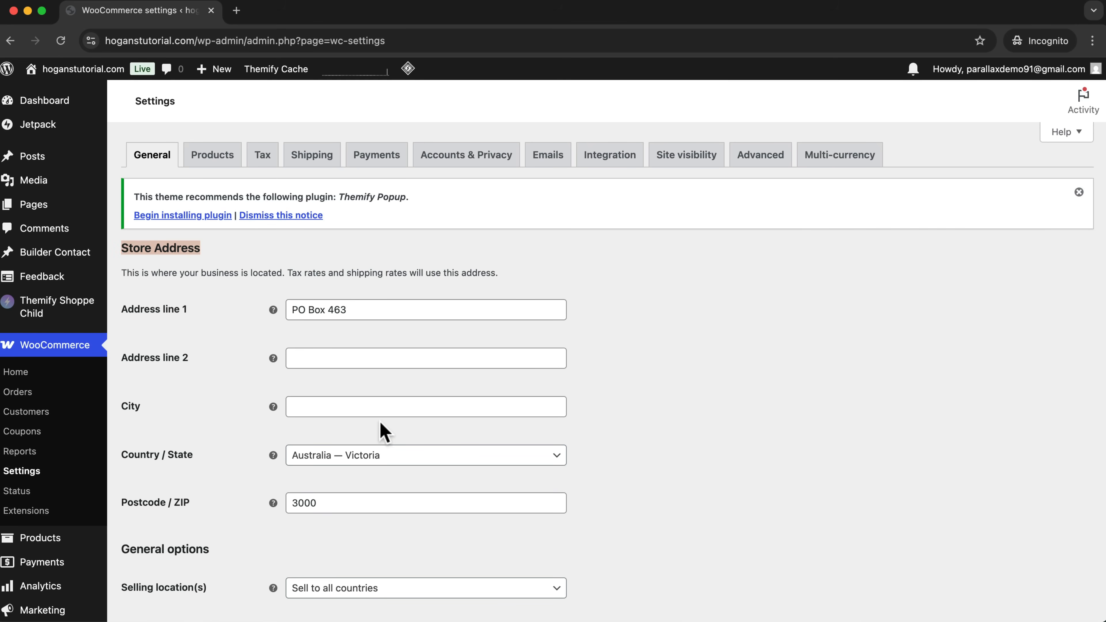
{"action": "scroll", "coordinate": [405, 451], "scroll_direction": "down", "scroll_amount": 5}
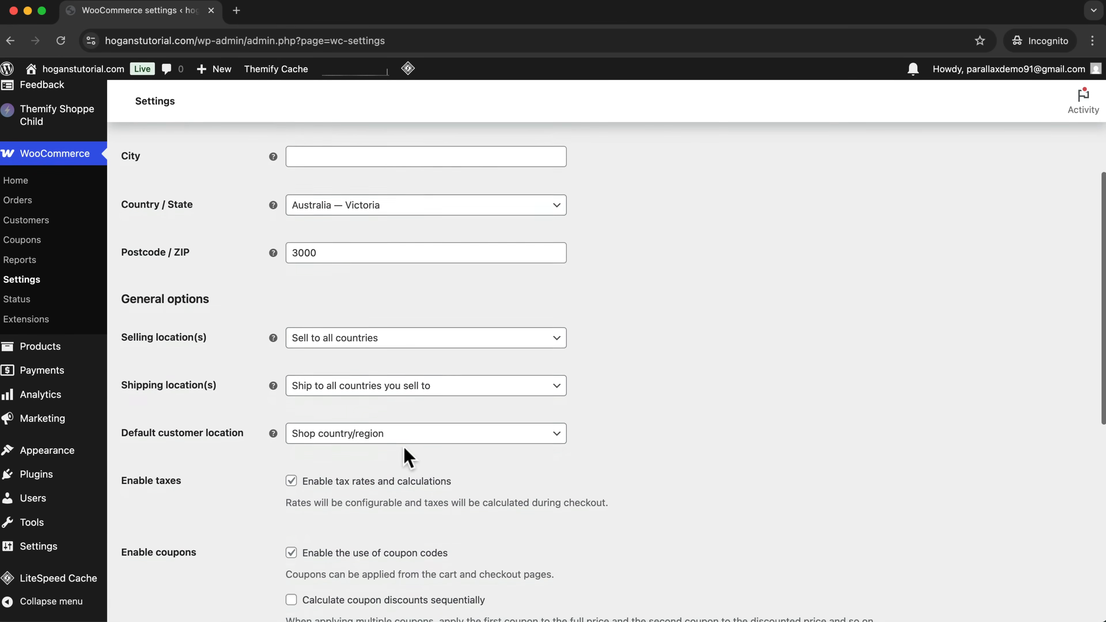
{"action": "scroll", "coordinate": [403, 447], "scroll_direction": "down", "scroll_amount": 1}
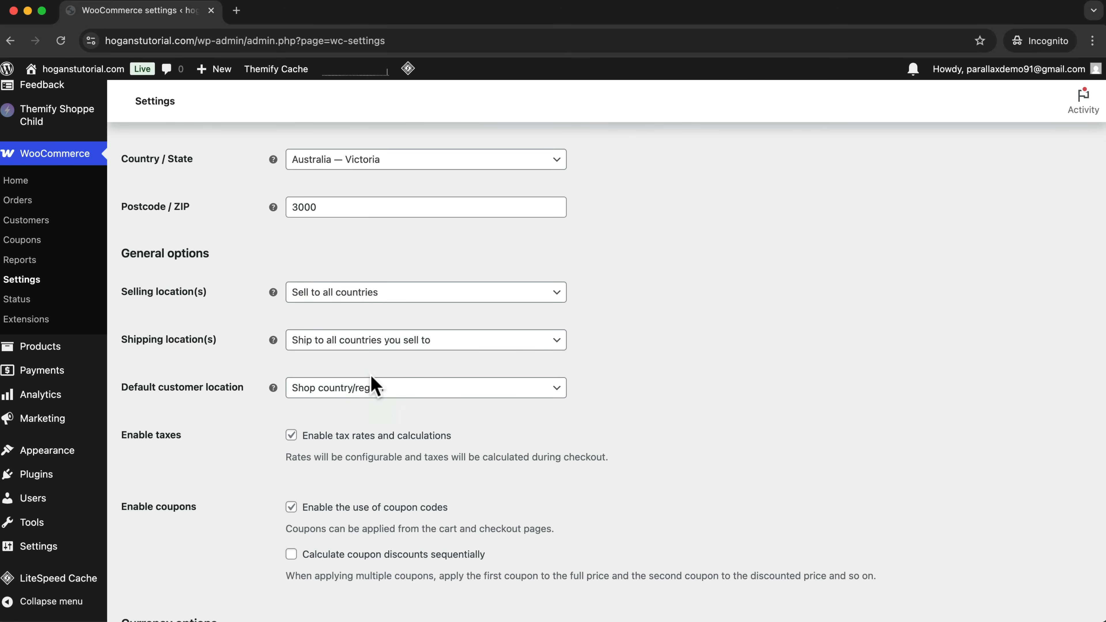
{"action": "left_click_drag", "start_coordinate": [183, 437], "coordinate": [213, 437]}
{"action": "left_click_drag", "start_coordinate": [185, 435], "coordinate": [123, 434]}
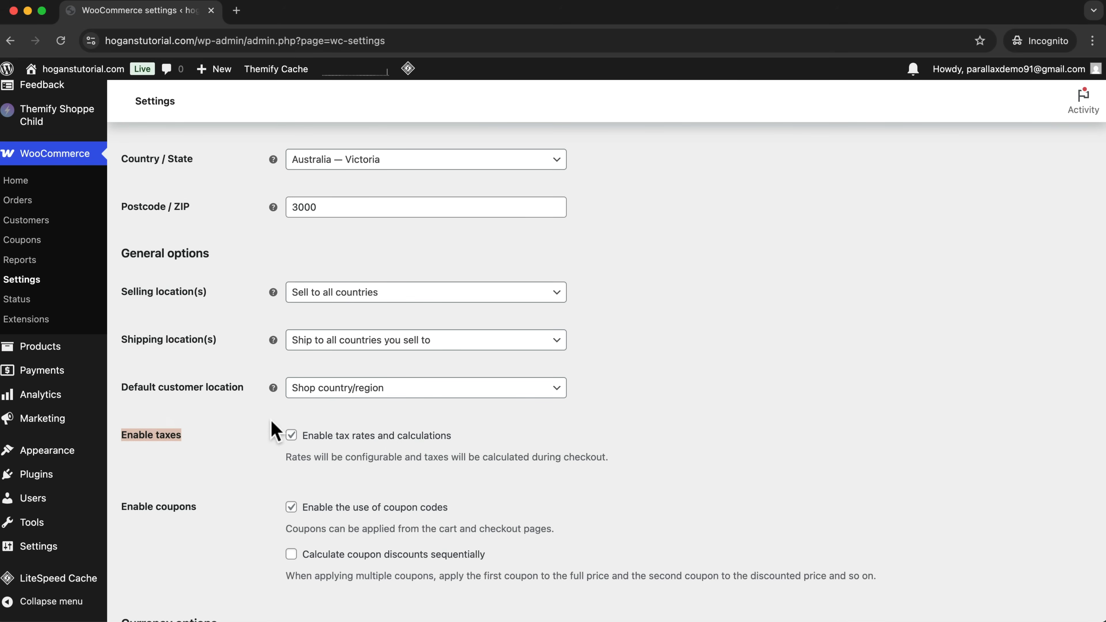
{"action": "left_click", "coordinate": [275, 428]}
{"action": "scroll", "coordinate": [311, 437], "scroll_direction": "down", "scroll_amount": 2}
{"action": "scroll", "coordinate": [297, 486], "scroll_direction": "down", "scroll_amount": 6}
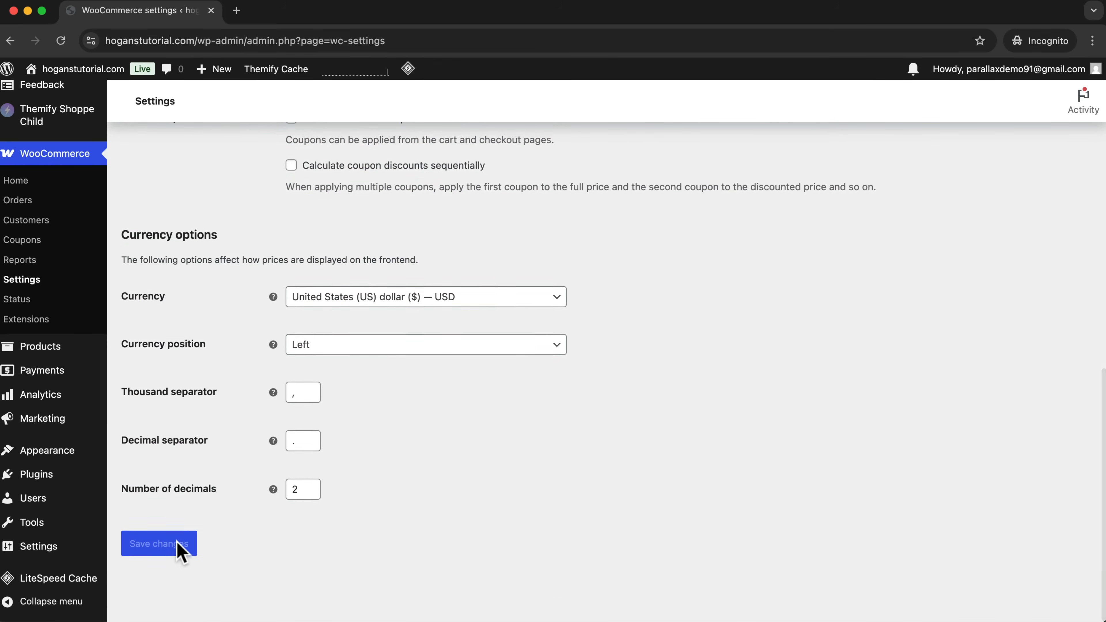
{"action": "scroll", "coordinate": [432, 509], "scroll_direction": "up", "scroll_amount": 10}
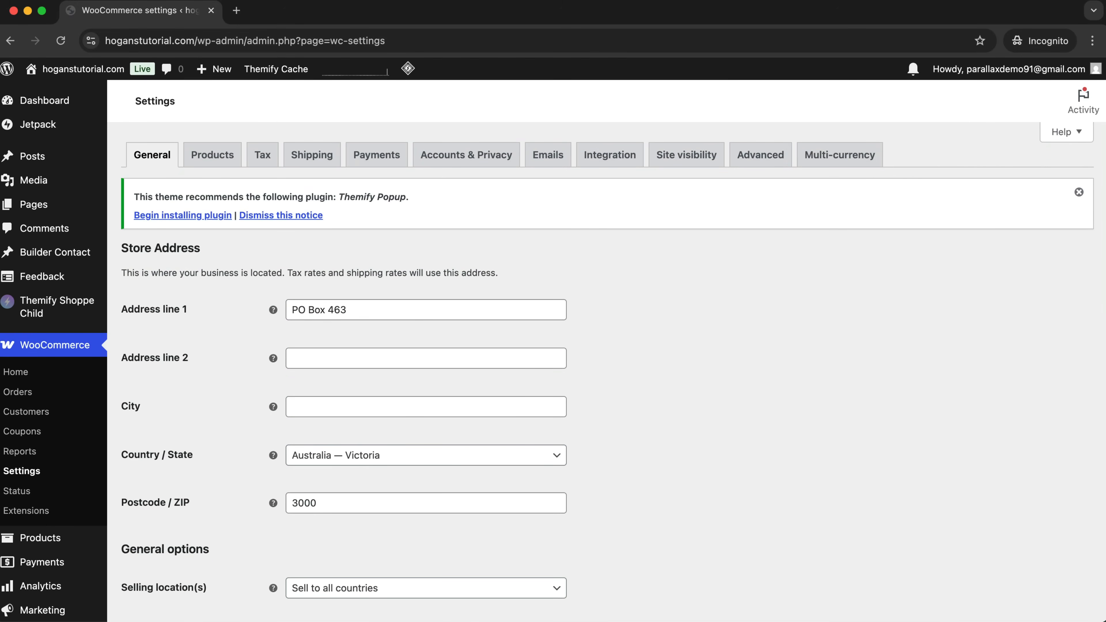
Open the WooCommerce shipping settings and add a new shipping zone named Domestic.
{"action": "left_click", "coordinate": [313, 159]}
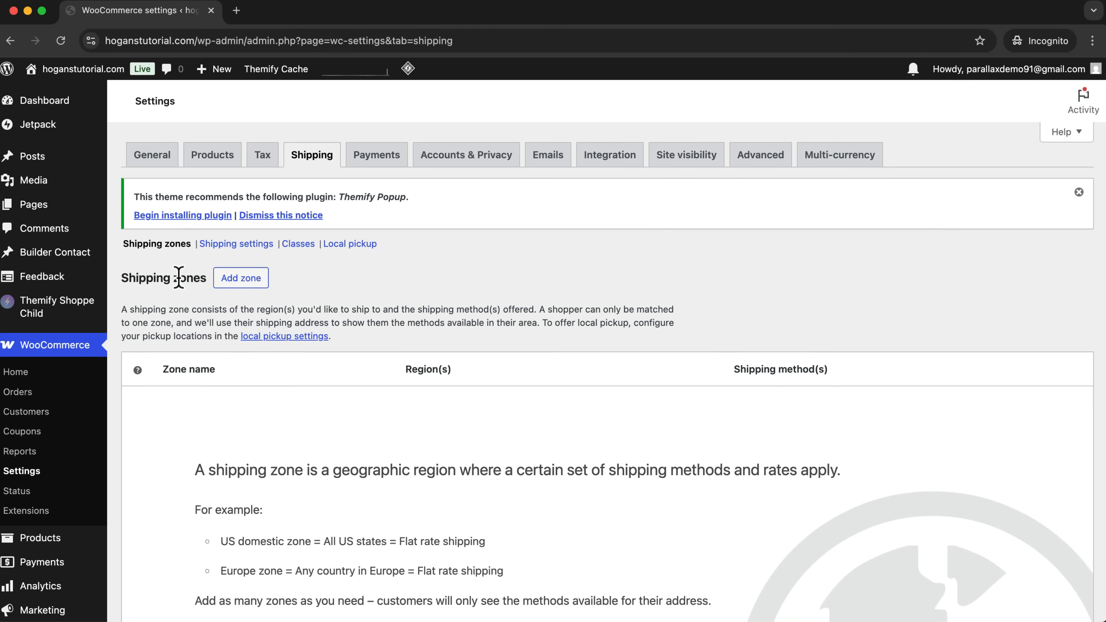
{"action": "left_click_drag", "start_coordinate": [207, 278], "coordinate": [121, 278]}
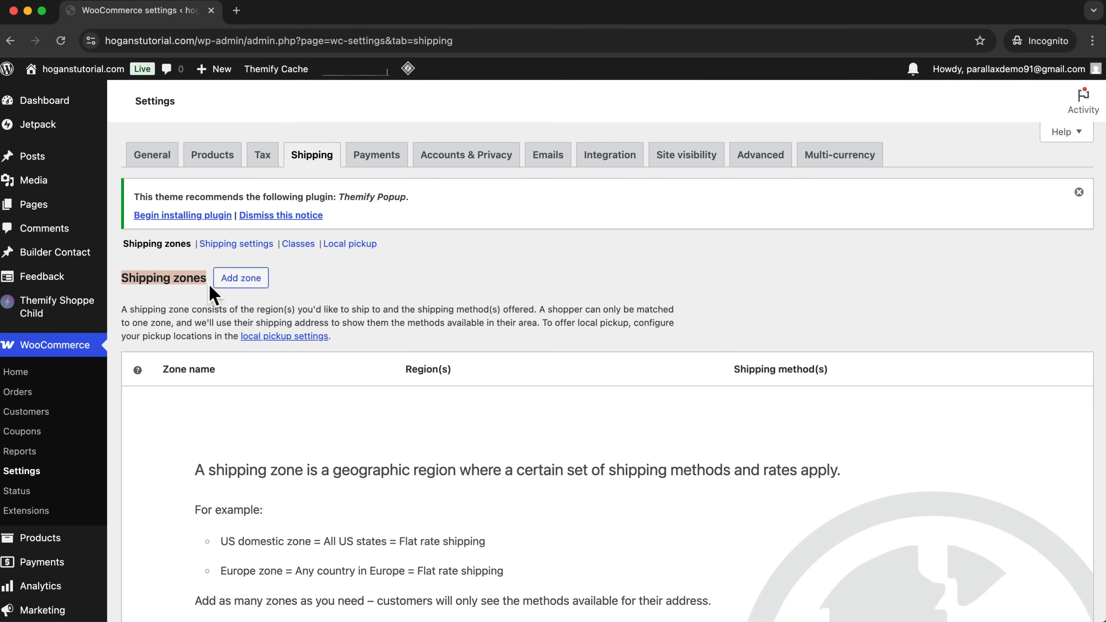
{"action": "left_click", "coordinate": [235, 280]}
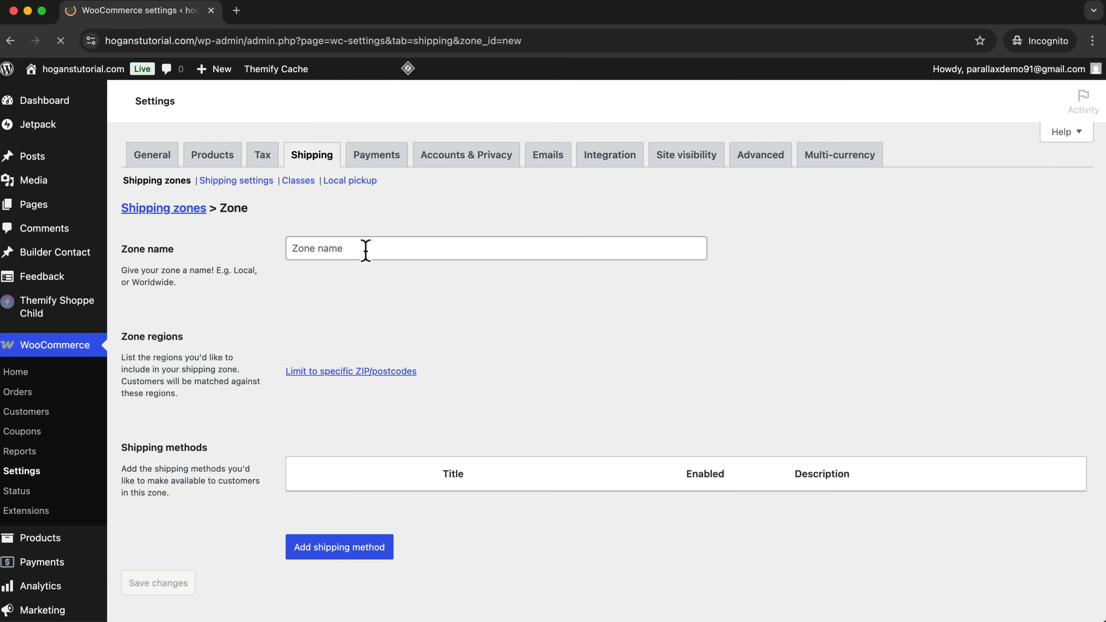
{"action": "left_click", "coordinate": [365, 249]}
{"action": "type", "text": "Domestic"}
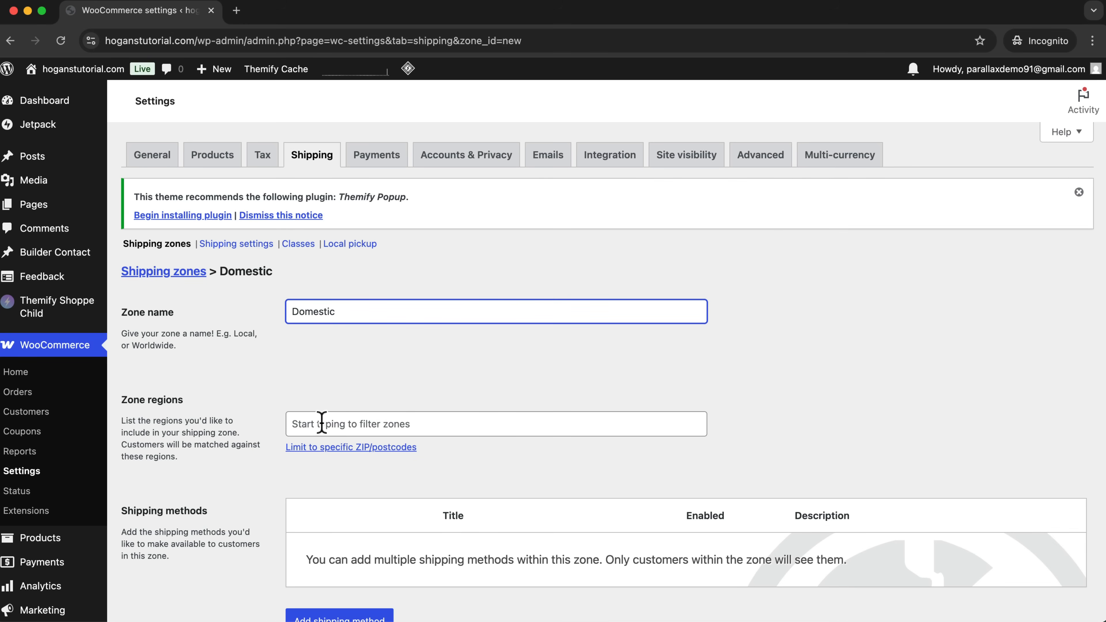
Add Australia, found under Oceania, to the Domestic zone's regions.
{"action": "left_click", "coordinate": [342, 420]}
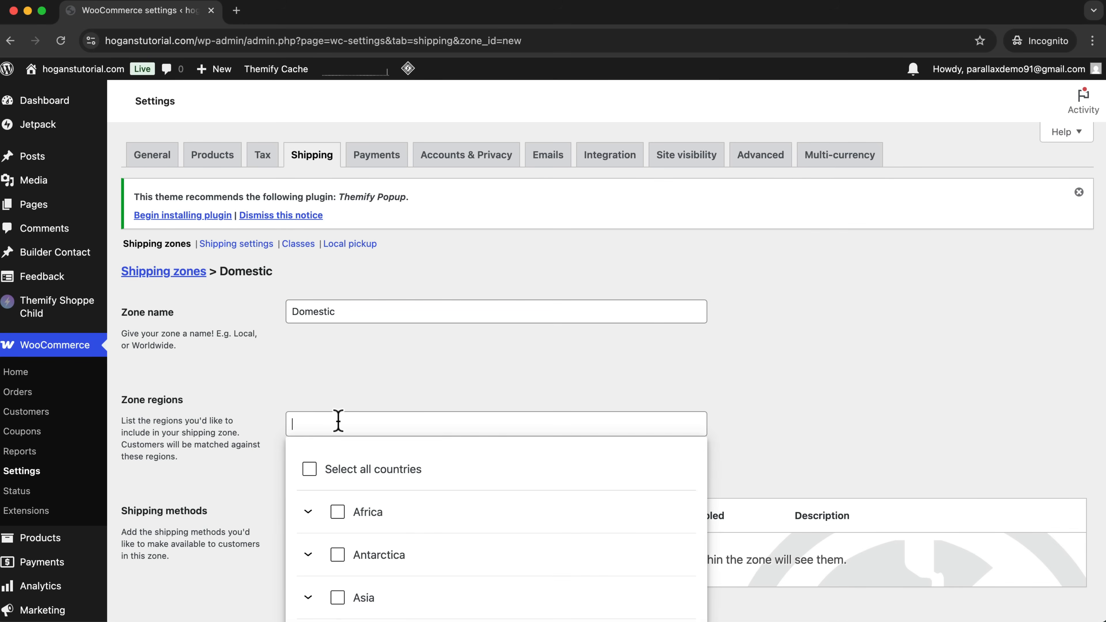
{"action": "scroll", "coordinate": [412, 400], "scroll_direction": "down", "scroll_amount": 3}
{"action": "scroll", "coordinate": [378, 482], "scroll_direction": "down", "scroll_amount": 3}
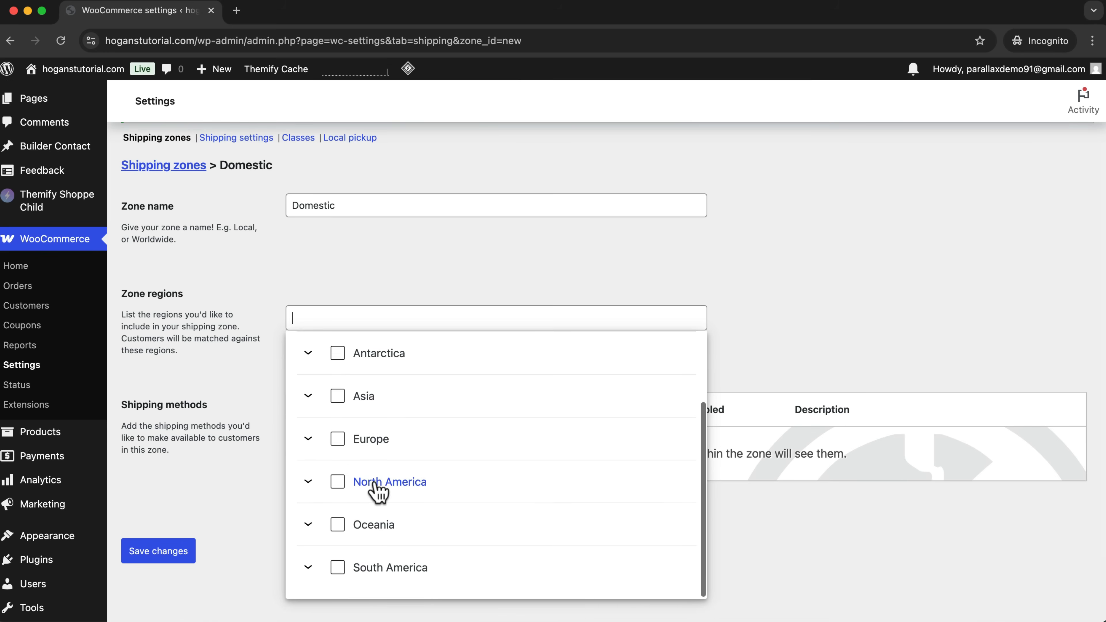
{"action": "left_click", "coordinate": [307, 525]}
{"action": "scroll", "coordinate": [346, 531], "scroll_direction": "down", "scroll_amount": 3}
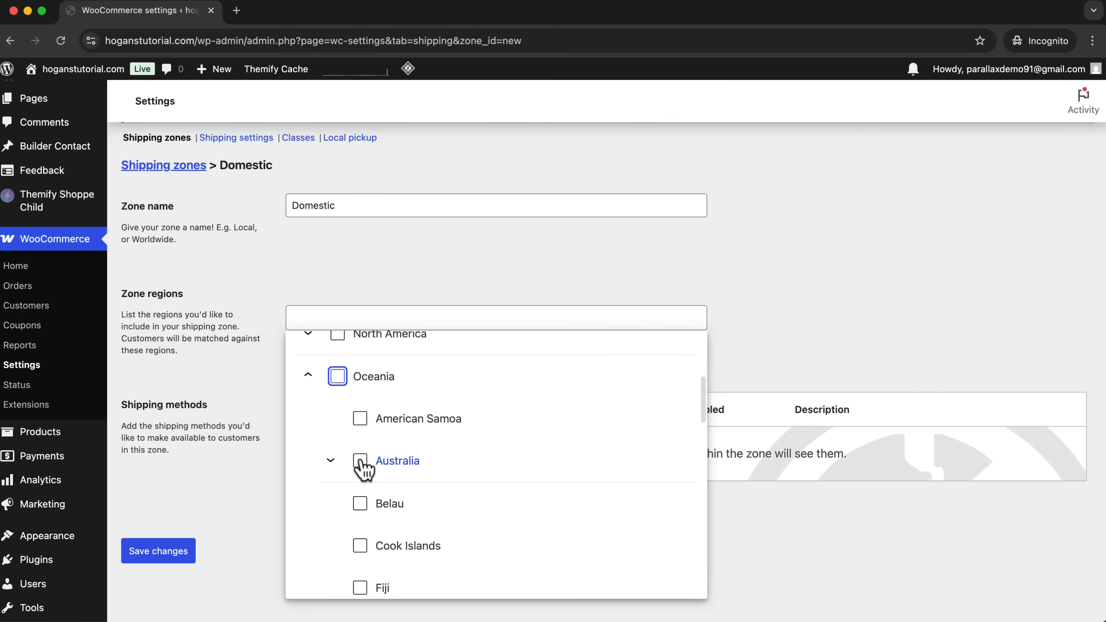
{"action": "left_click", "coordinate": [360, 460]}
Include all Australian states and territories in the zone regions, from Australian Capital Territory through Western Australia.
{"action": "scroll", "coordinate": [392, 483], "scroll_direction": "down", "scroll_amount": 2}
{"action": "left_click", "coordinate": [382, 434]}
{"action": "left_click", "coordinate": [382, 476]}
{"action": "scroll", "coordinate": [383, 484], "scroll_direction": "down", "scroll_amount": 1}
{"action": "left_click", "coordinate": [383, 477]}
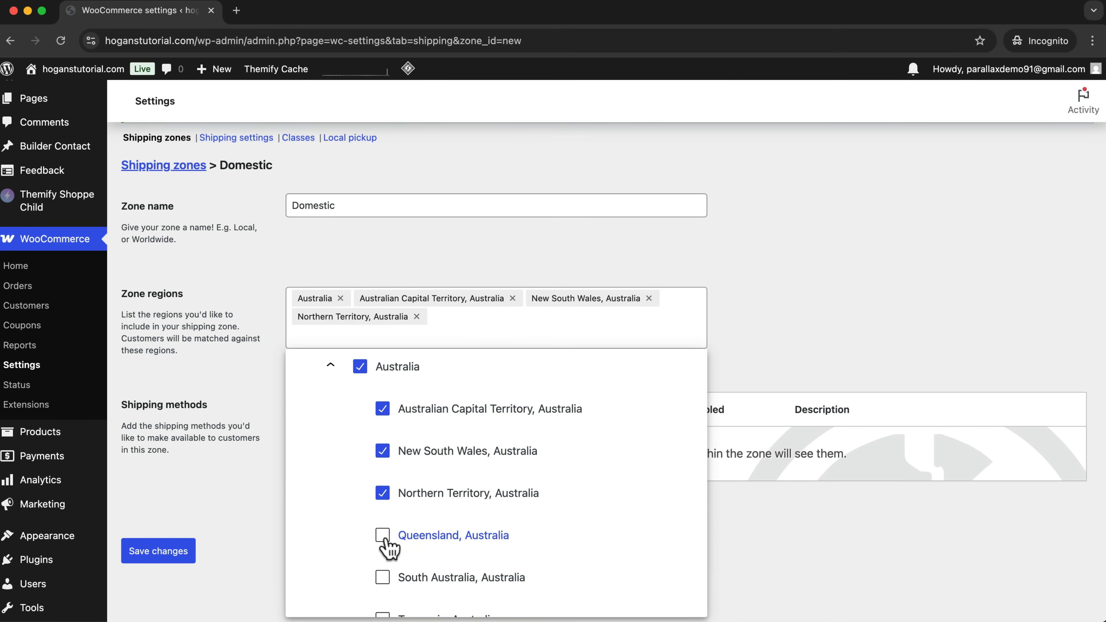
{"action": "left_click", "coordinate": [383, 536]}
{"action": "scroll", "coordinate": [387, 548], "scroll_direction": "down", "scroll_amount": 2}
{"action": "left_click", "coordinate": [382, 519]}
{"action": "left_click", "coordinate": [383, 562]}
{"action": "scroll", "coordinate": [387, 566], "scroll_direction": "down", "scroll_amount": 2}
{"action": "left_click", "coordinate": [383, 545]}
{"action": "left_click", "coordinate": [383, 587]}
{"action": "scroll", "coordinate": [383, 583], "scroll_direction": "down", "scroll_amount": 2}
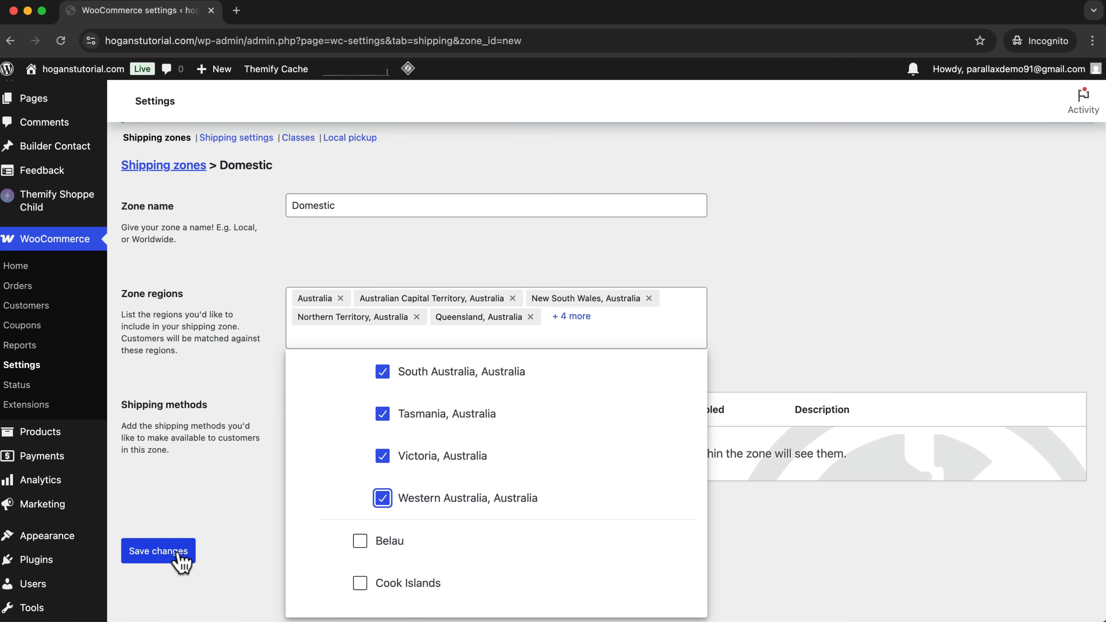
{"action": "left_click", "coordinate": [215, 514]}
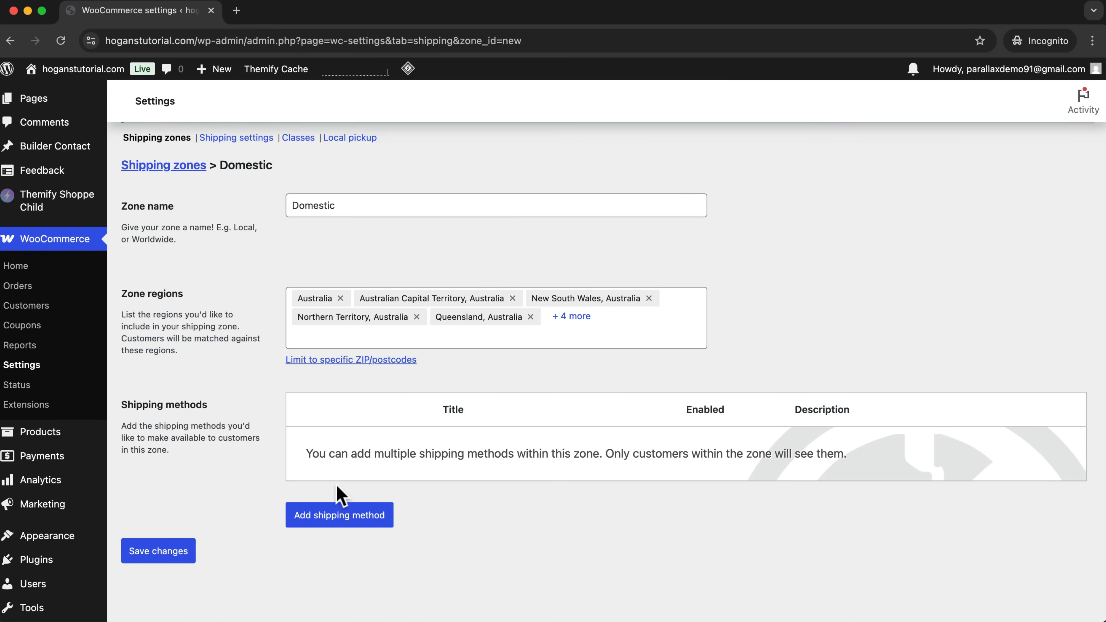
Add a free shipping method to the Domestic zone that requires a minimum order amount of $100.
{"action": "left_click", "coordinate": [324, 519]}
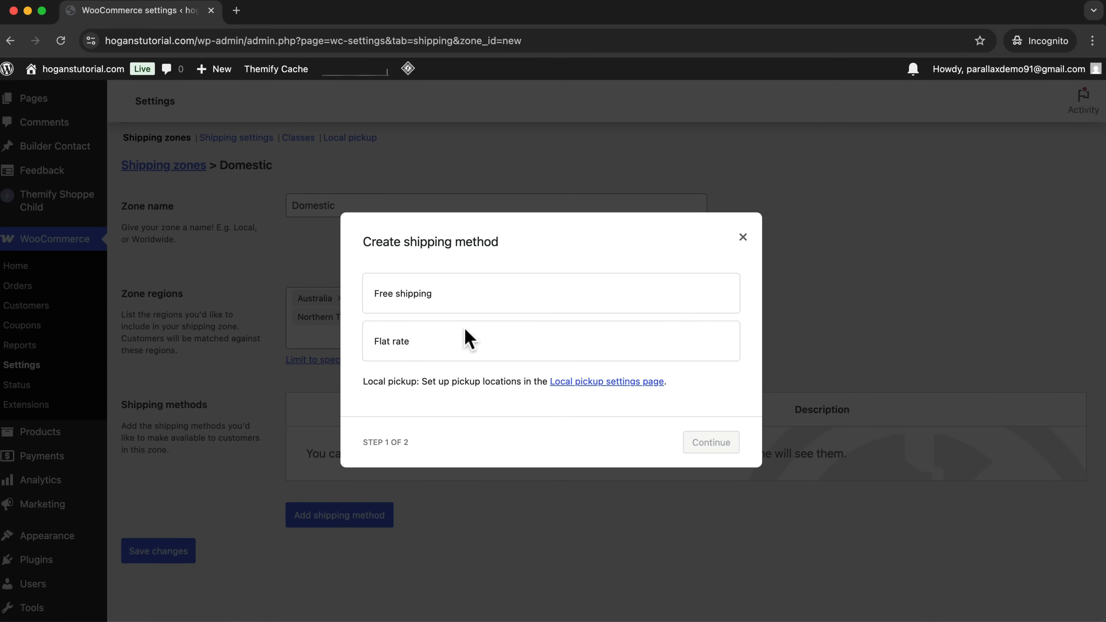
{"action": "left_click", "coordinate": [420, 298]}
{"action": "left_click", "coordinate": [712, 461]}
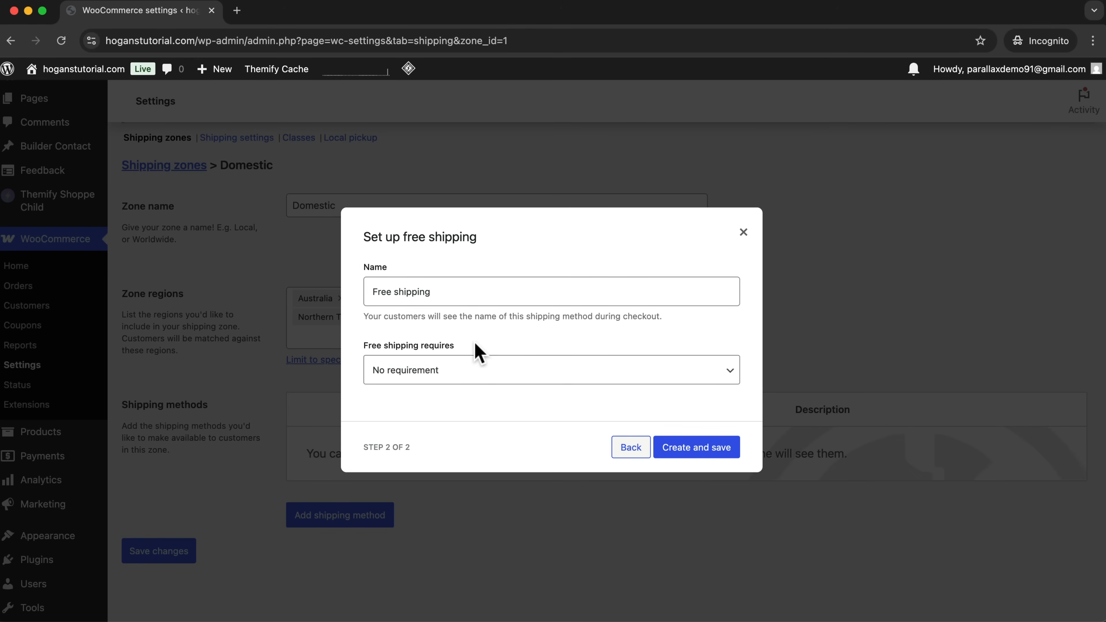
{"action": "left_click", "coordinate": [409, 371]}
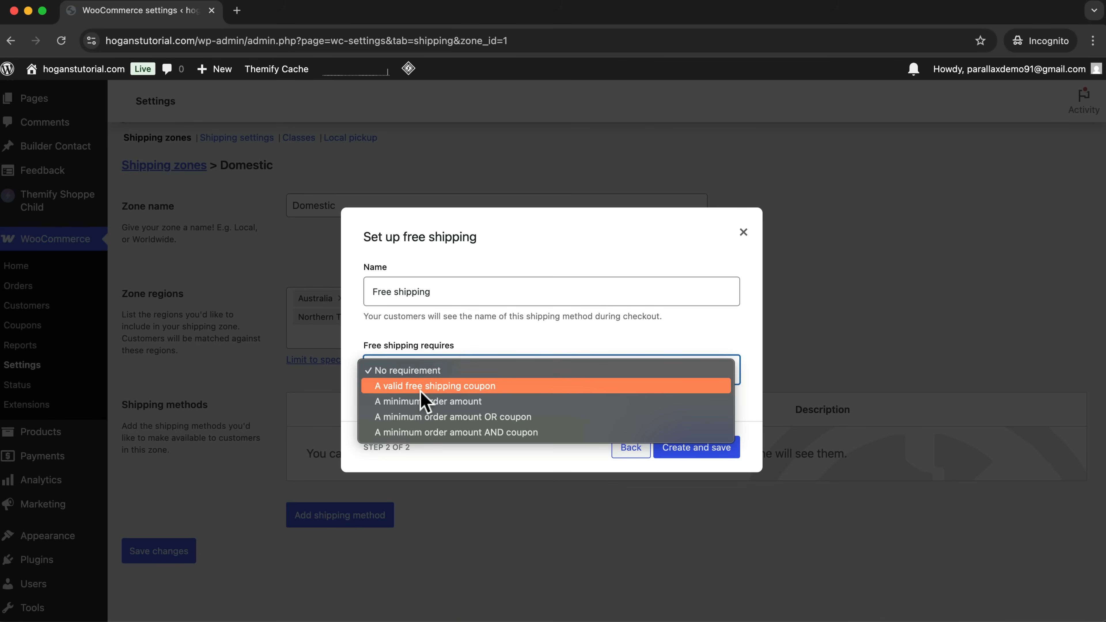
{"action": "left_click", "coordinate": [429, 401]}
{"action": "left_click", "coordinate": [434, 386]}
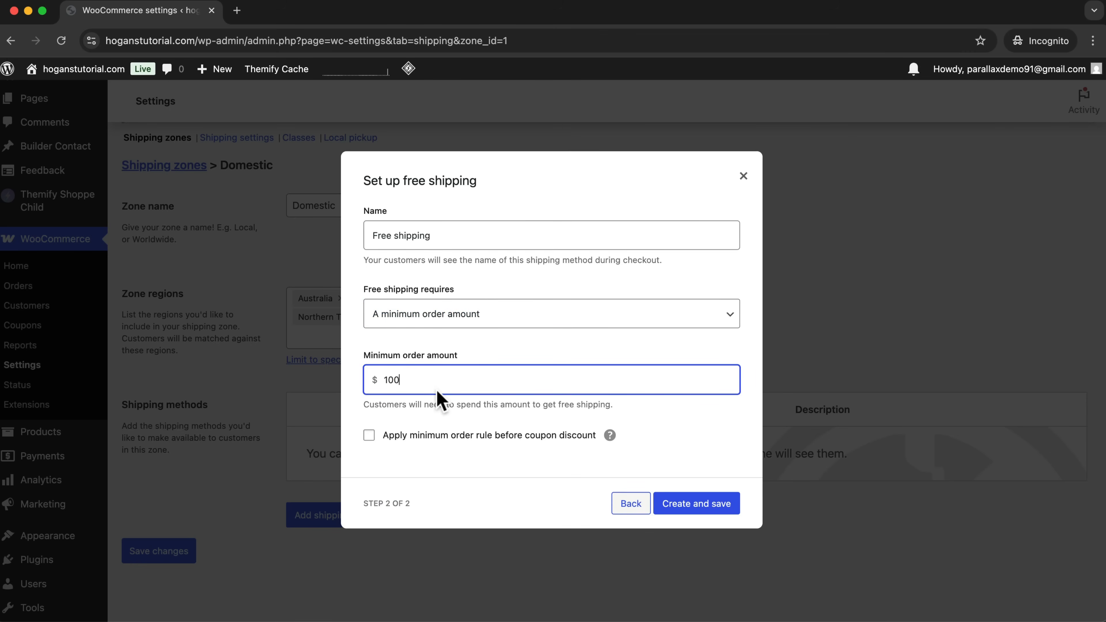
{"action": "left_click", "coordinate": [697, 502]}
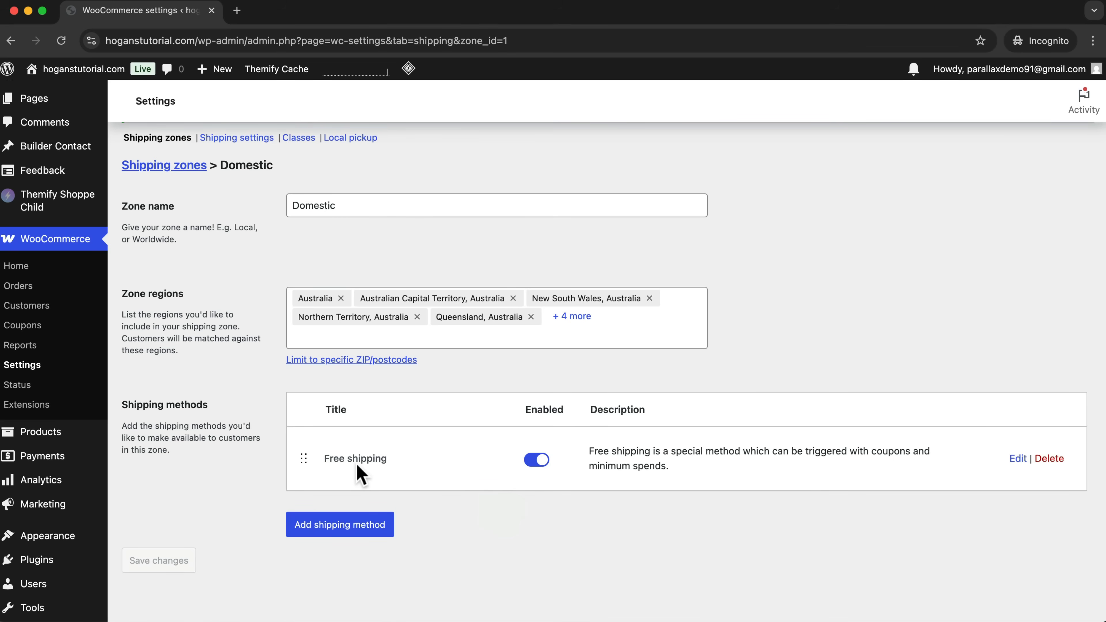
Add a flat rate shipping method named Standard (2-6 business days) with a cost of $10.
{"action": "left_click", "coordinate": [357, 526]}
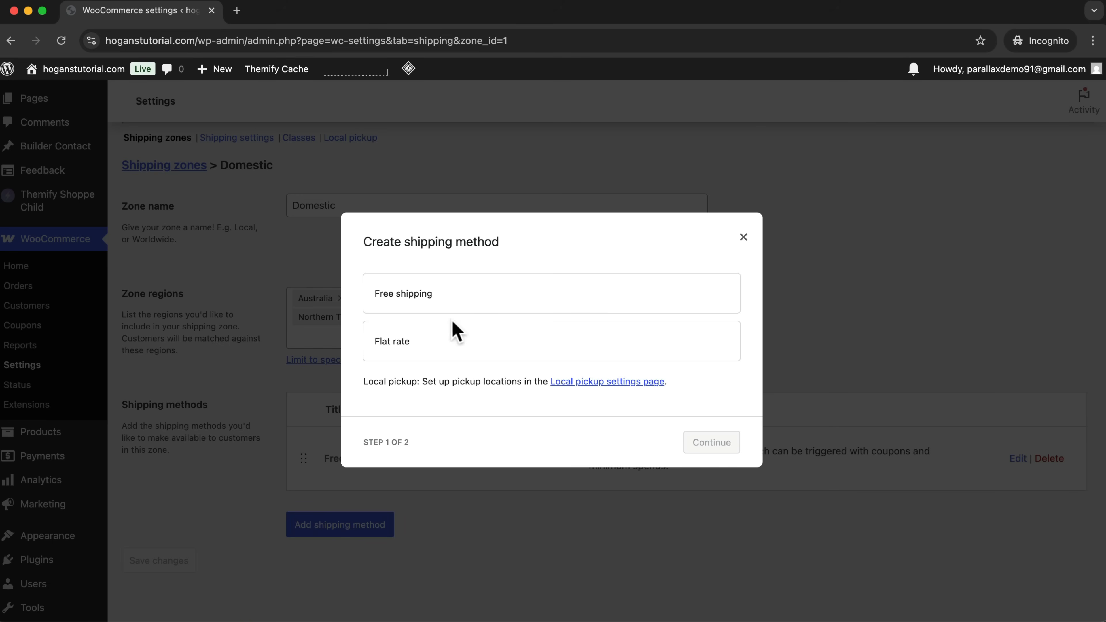
{"action": "left_click", "coordinate": [394, 344]}
{"action": "left_click", "coordinate": [714, 455]}
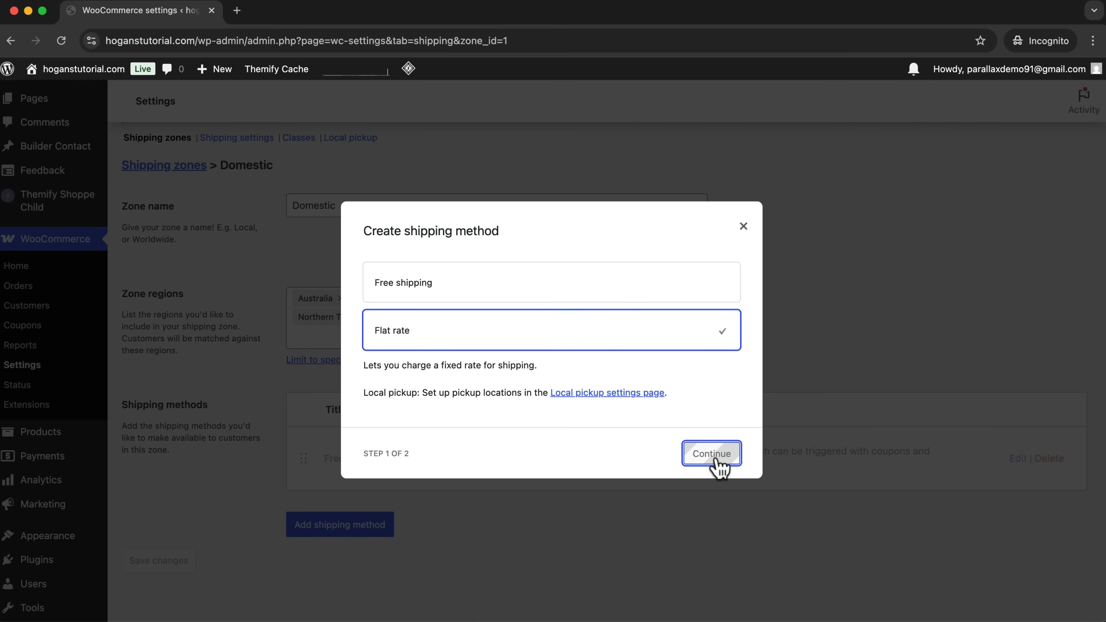
{"action": "left_click", "coordinate": [425, 259]}
{"action": "left_click_drag", "start_coordinate": [425, 259], "coordinate": [333, 270]}
{"action": "type", "text": "Standard (2-6 business days"}
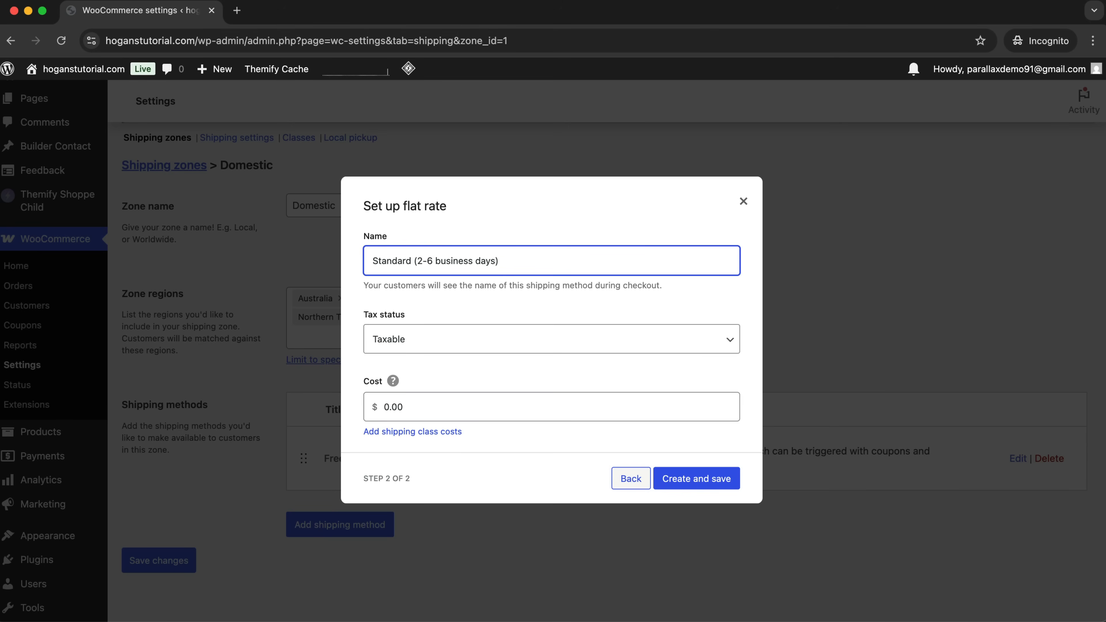
{"action": "left_click", "coordinate": [438, 406]}
{"action": "type", "text": "10"}
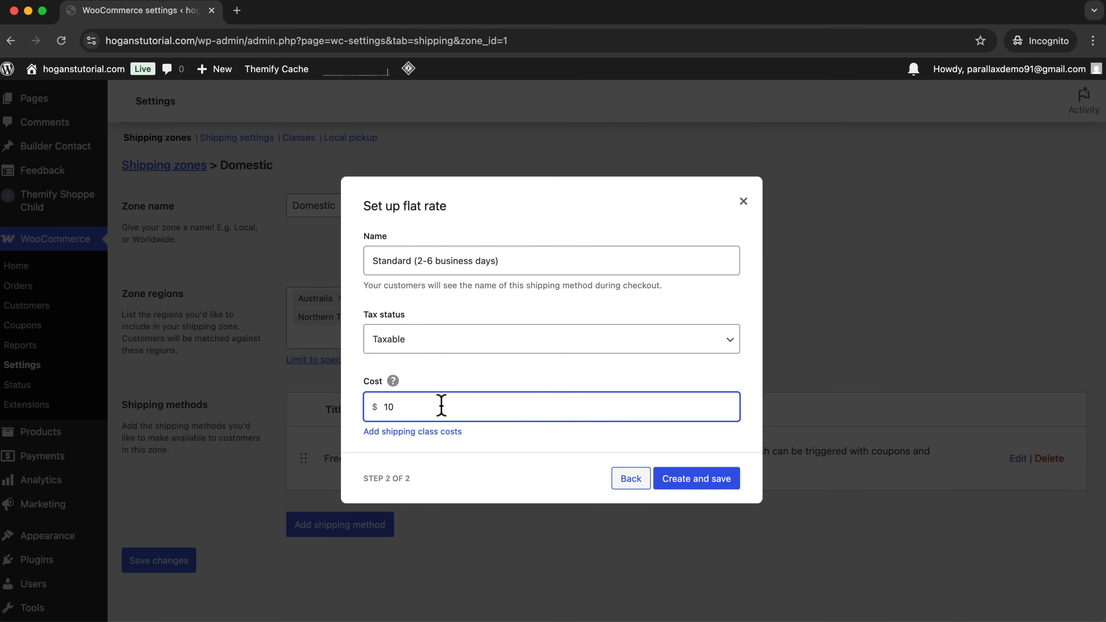
{"action": "left_click", "coordinate": [686, 479]}
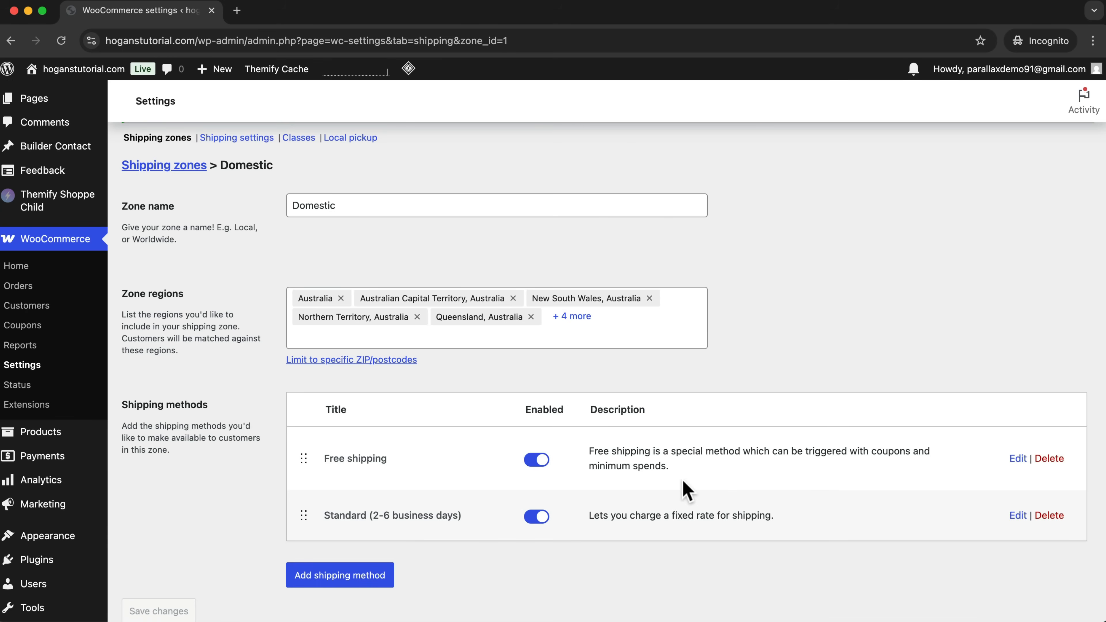
Add a flat rate shipping method named Express Shipping (1-4 business days) with a cost of $20.
{"action": "left_click", "coordinate": [325, 581]}
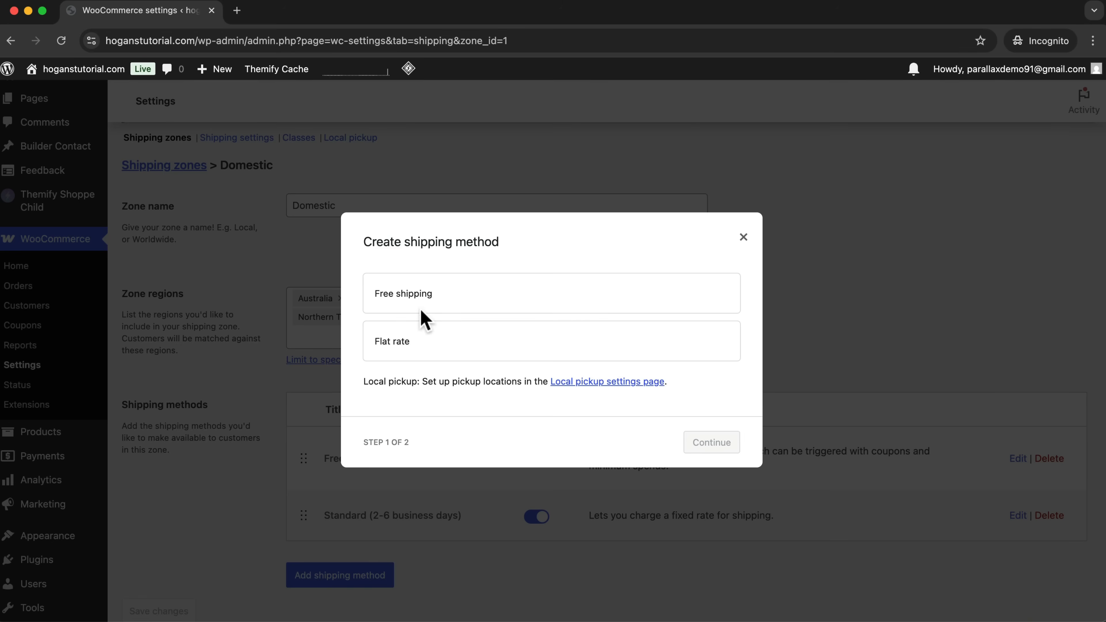
{"action": "left_click", "coordinate": [407, 341]}
{"action": "left_click", "coordinate": [701, 453]}
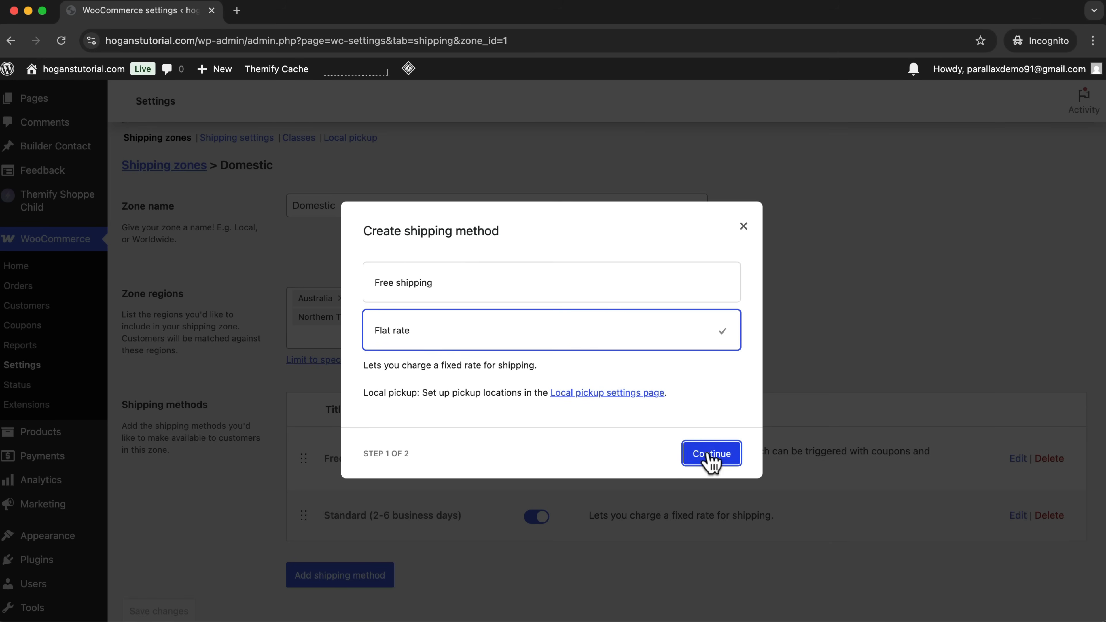
{"action": "left_click_drag", "start_coordinate": [410, 261], "coordinate": [365, 260]}
{"action": "type", "text": "Express Shipping (1-4 busines"}
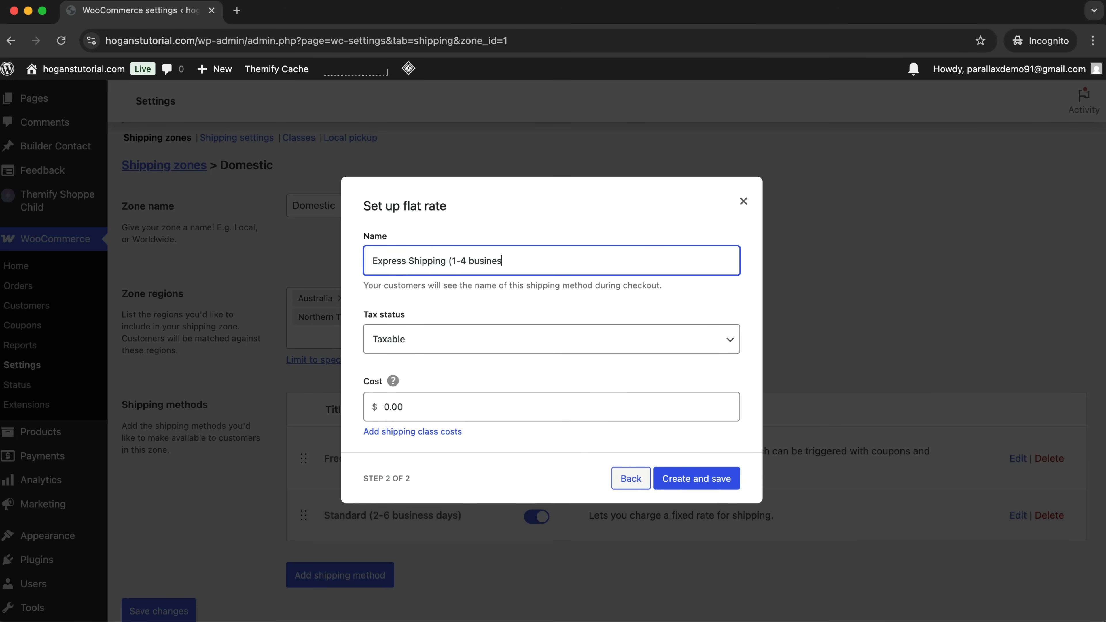
{"action": "left_click", "coordinate": [424, 410]}
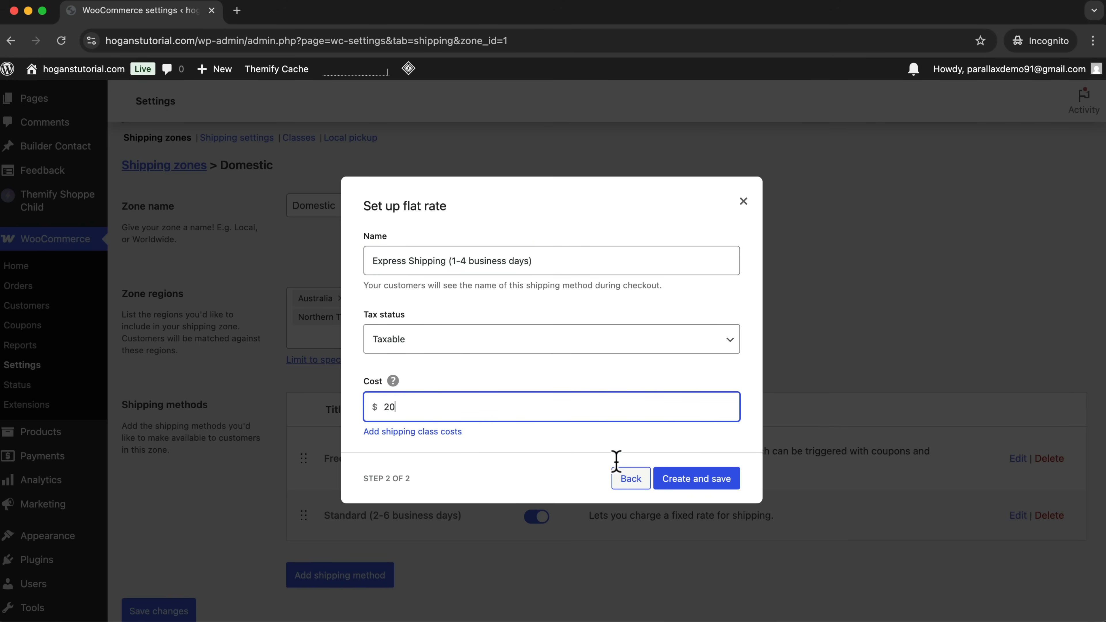
{"action": "left_click", "coordinate": [687, 478]}
{"action": "scroll", "coordinate": [690, 481], "scroll_direction": "down", "scroll_amount": 2}
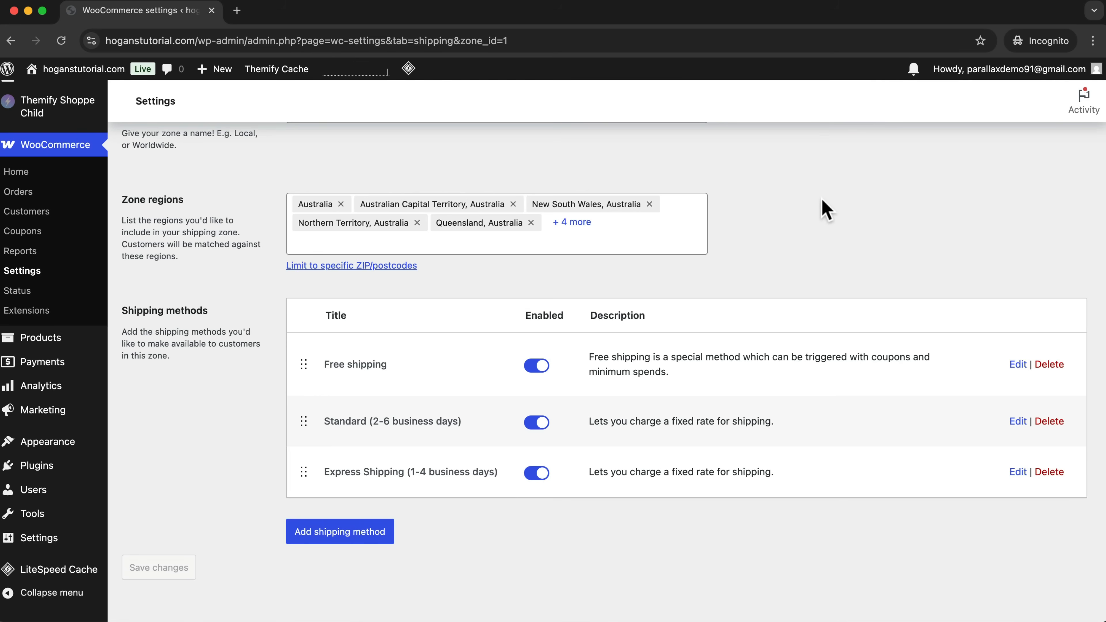
Return to the shipping zones list and start another zone named US/CA.
{"action": "scroll", "coordinate": [684, 314], "scroll_direction": "up", "scroll_amount": 4}
{"action": "left_click", "coordinate": [170, 272]}
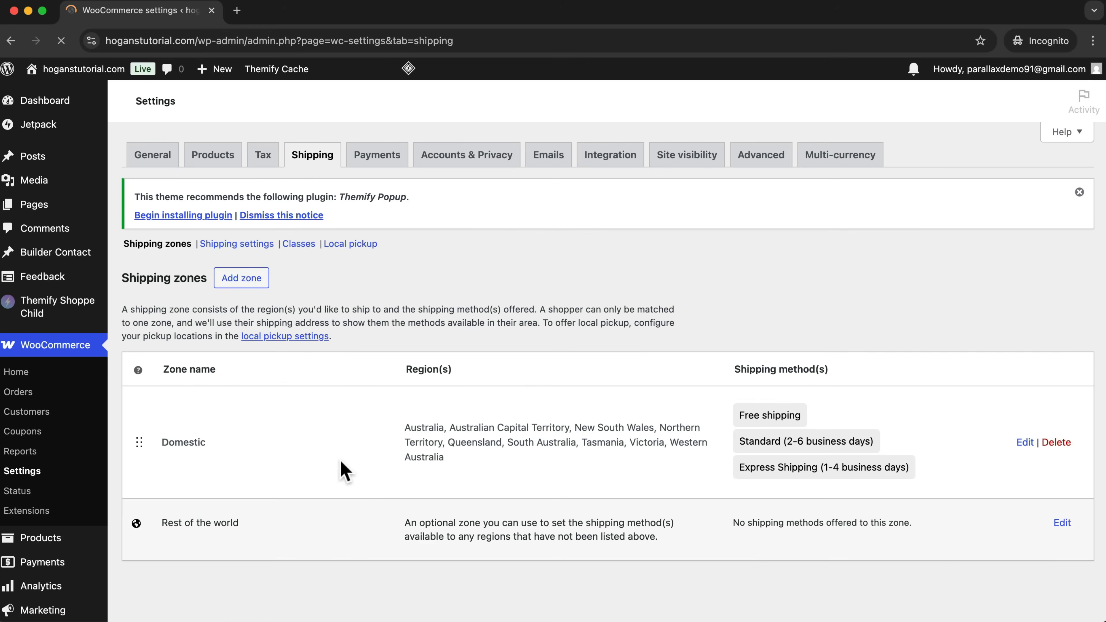
{"action": "scroll", "coordinate": [345, 464], "scroll_direction": "down", "scroll_amount": 2}
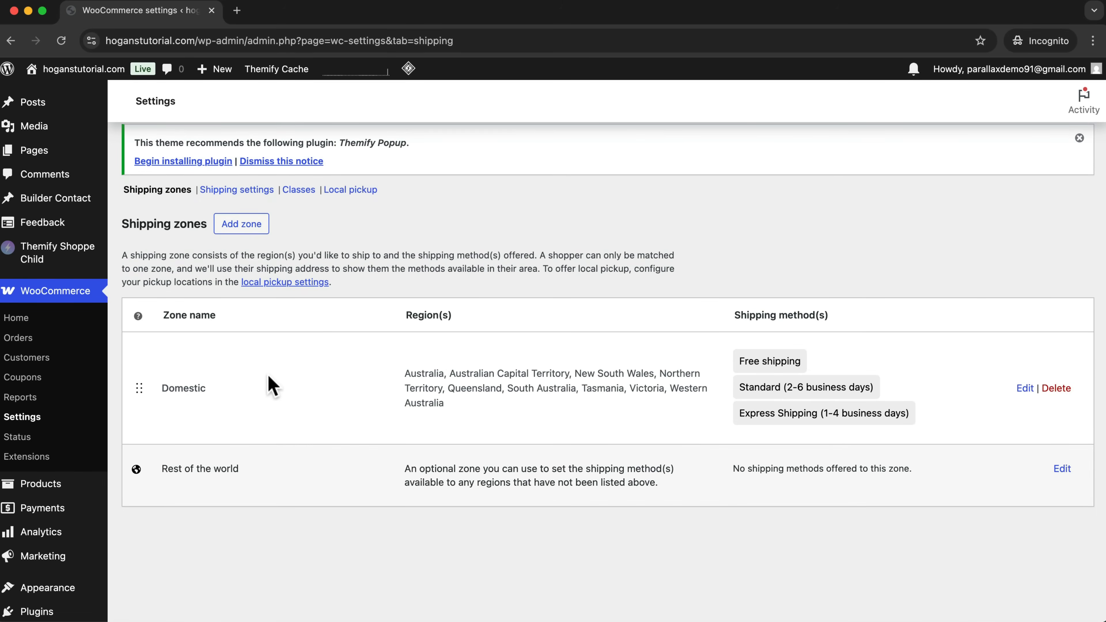
{"action": "left_click", "coordinate": [249, 239]}
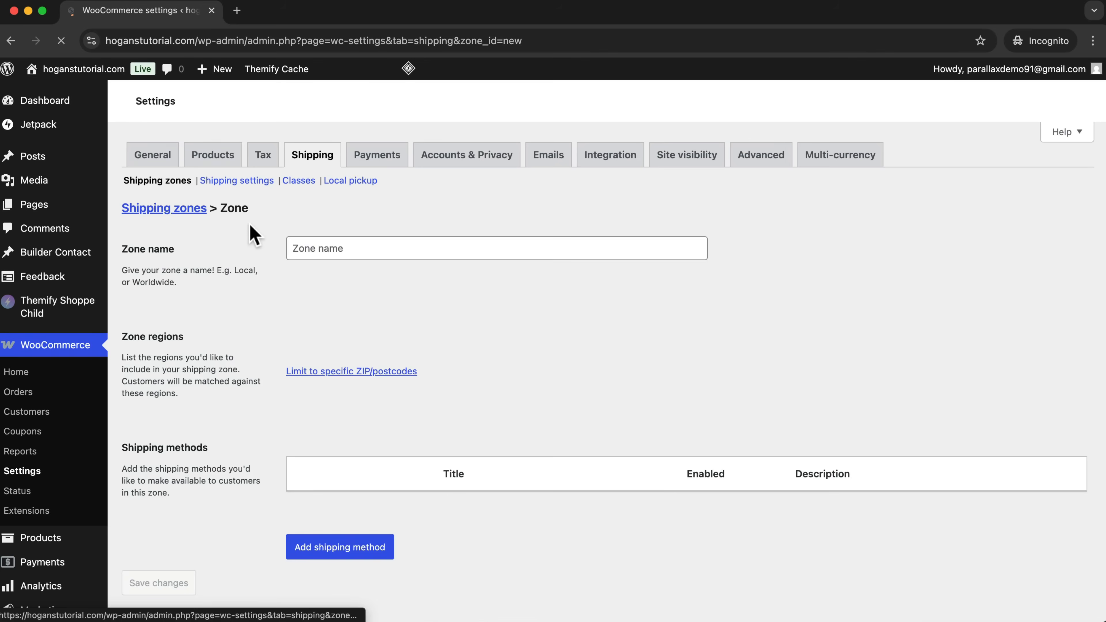
{"action": "left_click", "coordinate": [329, 311]}
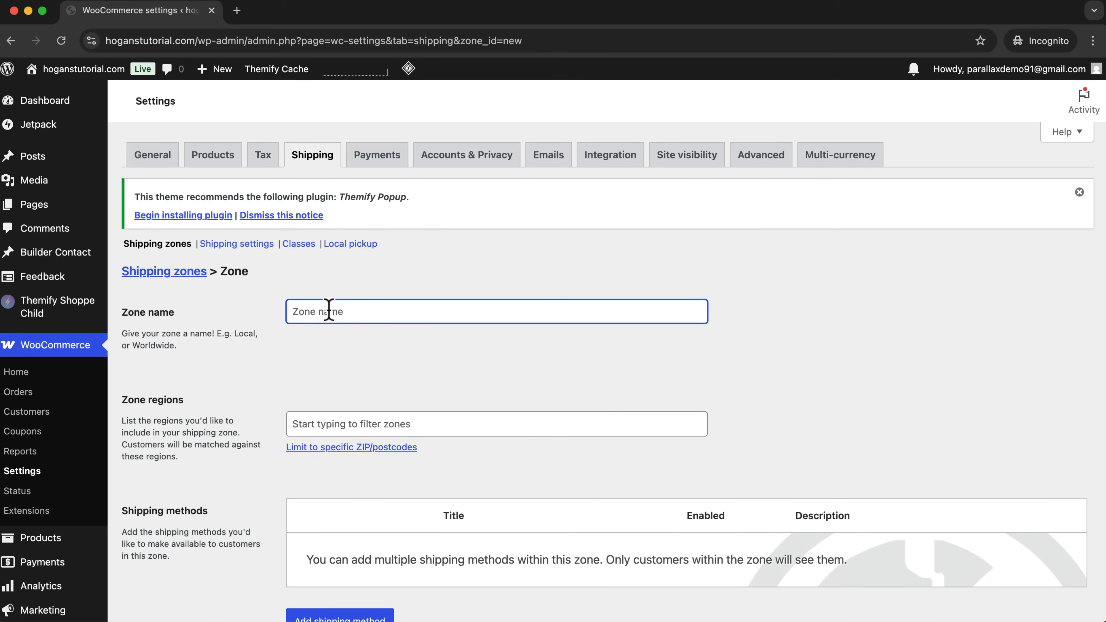
{"action": "type", "text": "US/CA"}
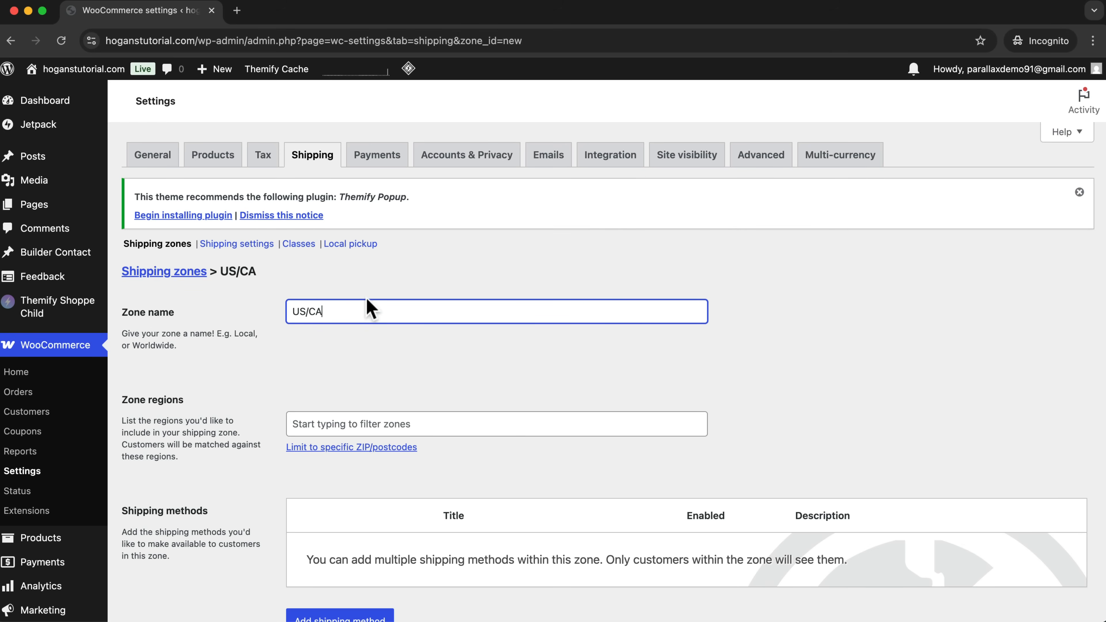
Add United States (US) and Canada as regions of the US/CA shipping zone.
{"action": "left_click", "coordinate": [350, 421]}
{"action": "type", "text": "unit"}
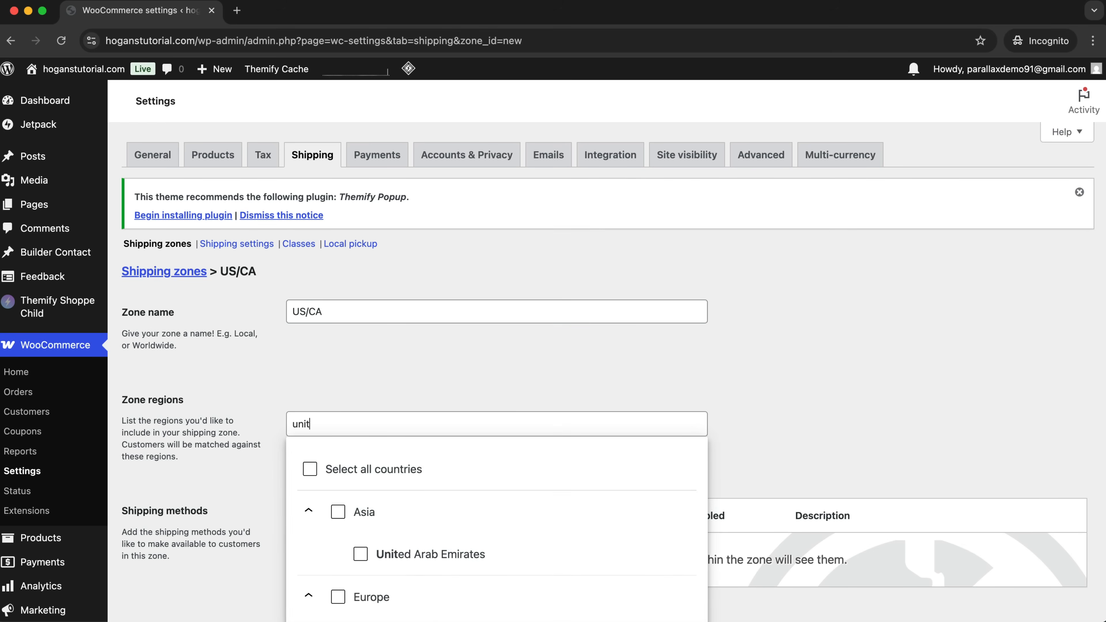
{"action": "type", "text": "ed stat"}
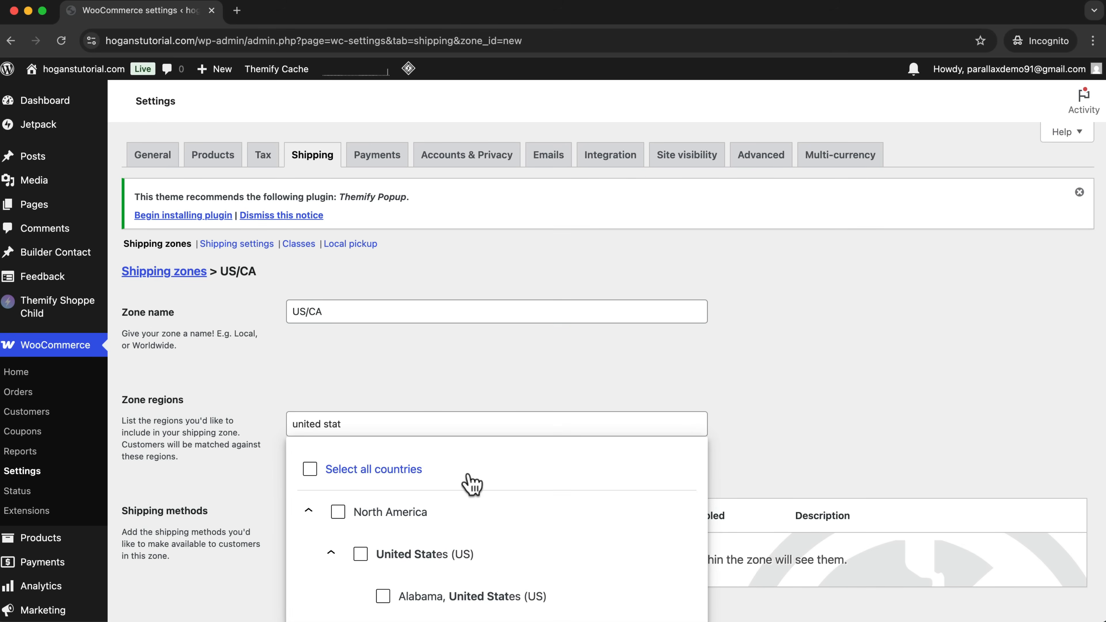
{"action": "scroll", "coordinate": [501, 561], "scroll_direction": "down", "scroll_amount": 2}
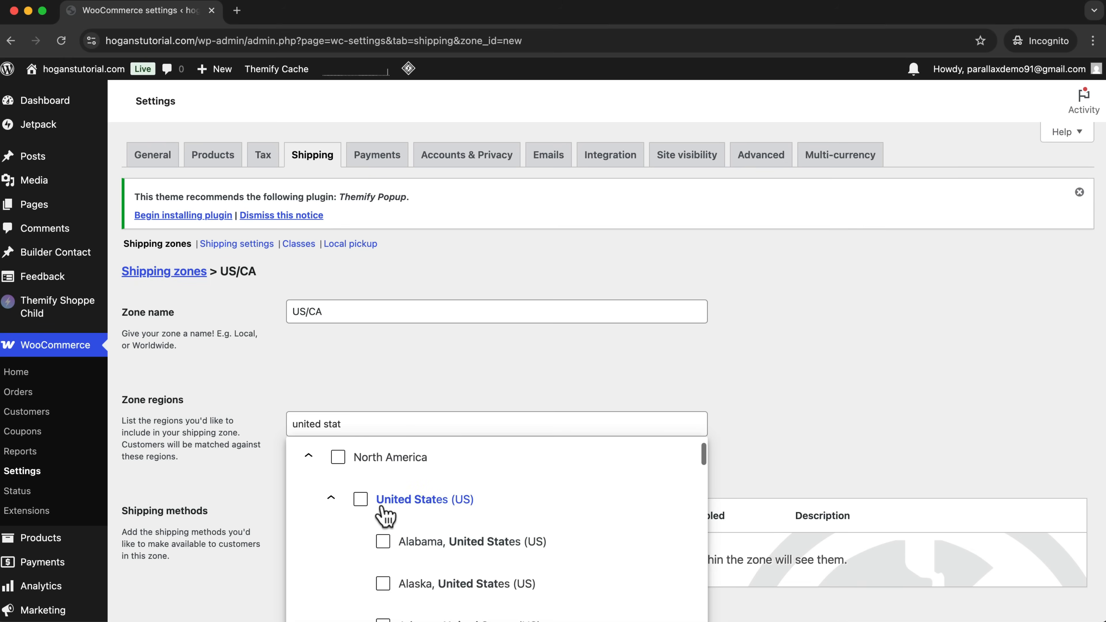
{"action": "left_click", "coordinate": [359, 498]}
{"action": "scroll", "coordinate": [407, 540], "scroll_direction": "down", "scroll_amount": 3}
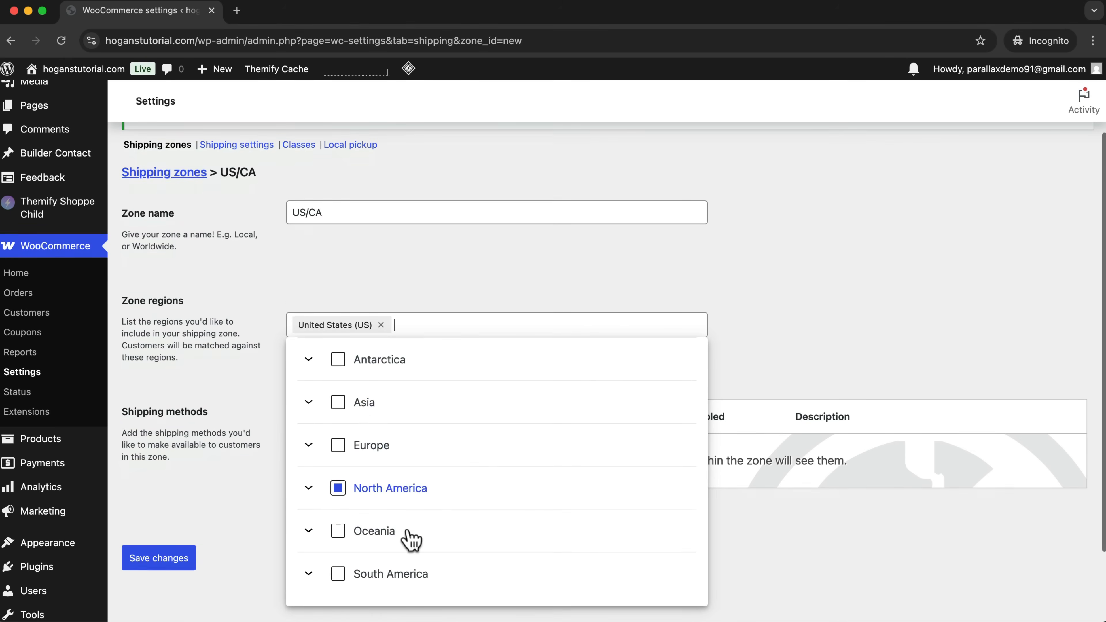
{"action": "type", "text": "cana"}
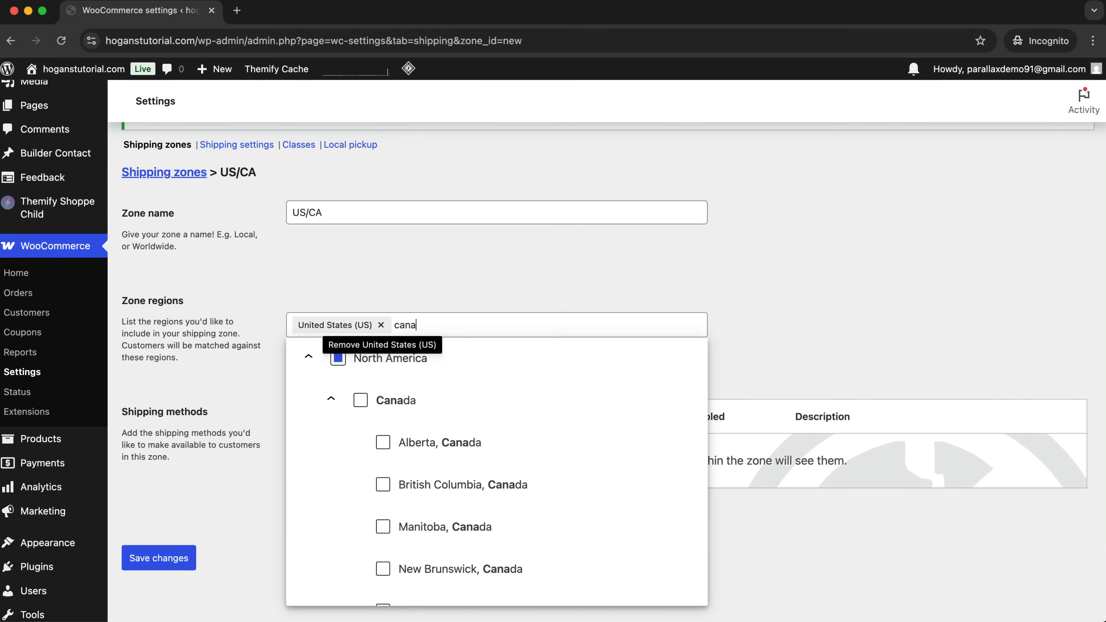
{"action": "left_click", "coordinate": [361, 401]}
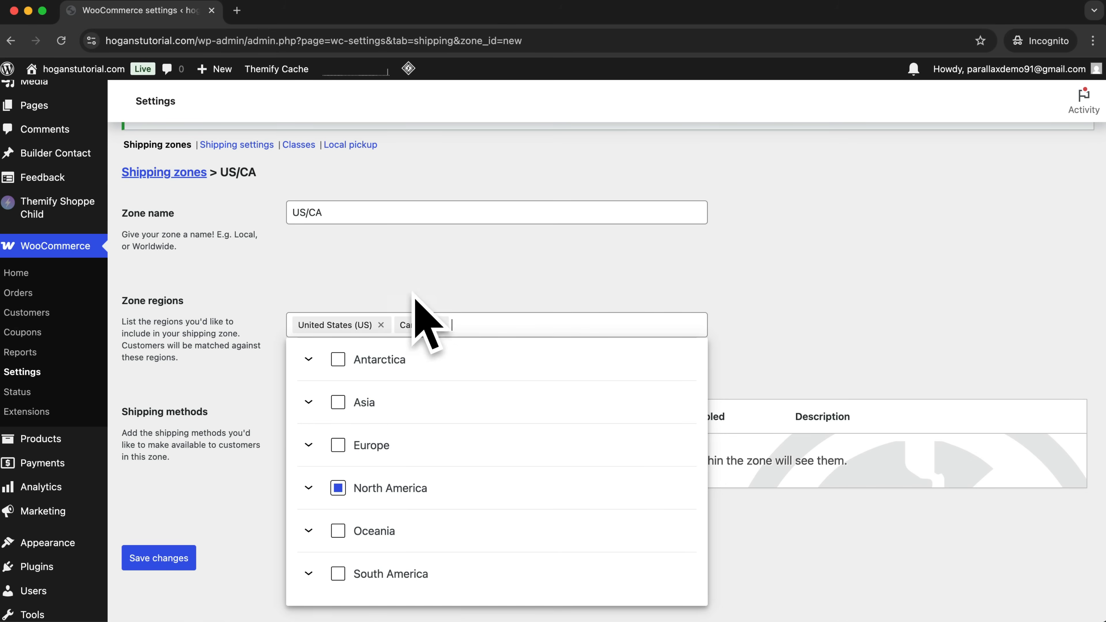
{"action": "left_click", "coordinate": [387, 295]}
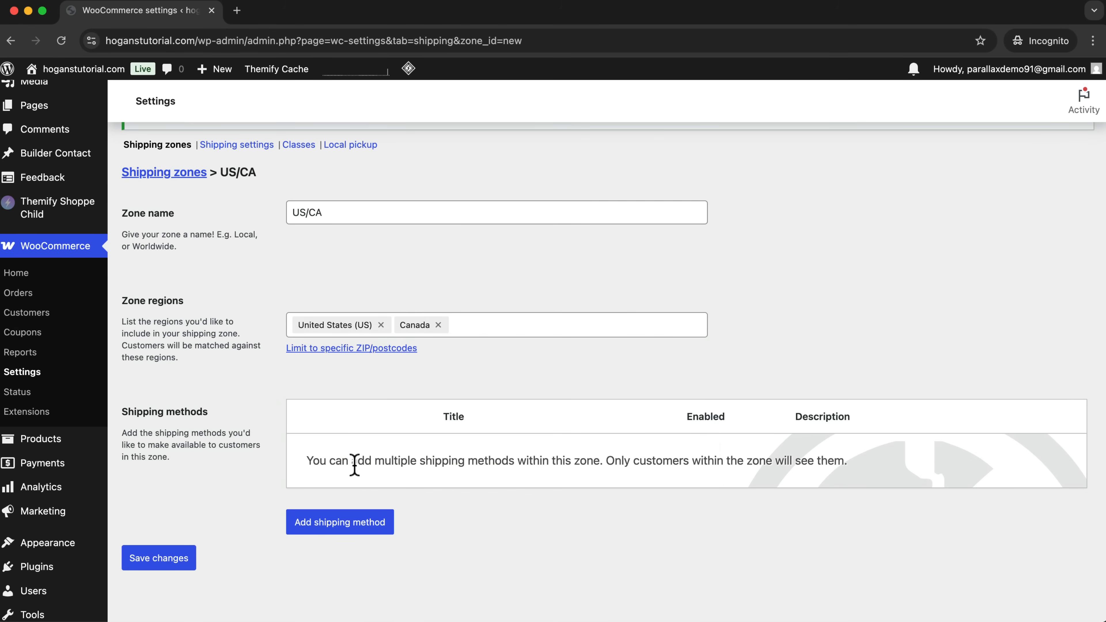
Add a free shipping method to the US/CA zone that requires a minimum order amount of $150.
{"action": "left_click", "coordinate": [329, 532]}
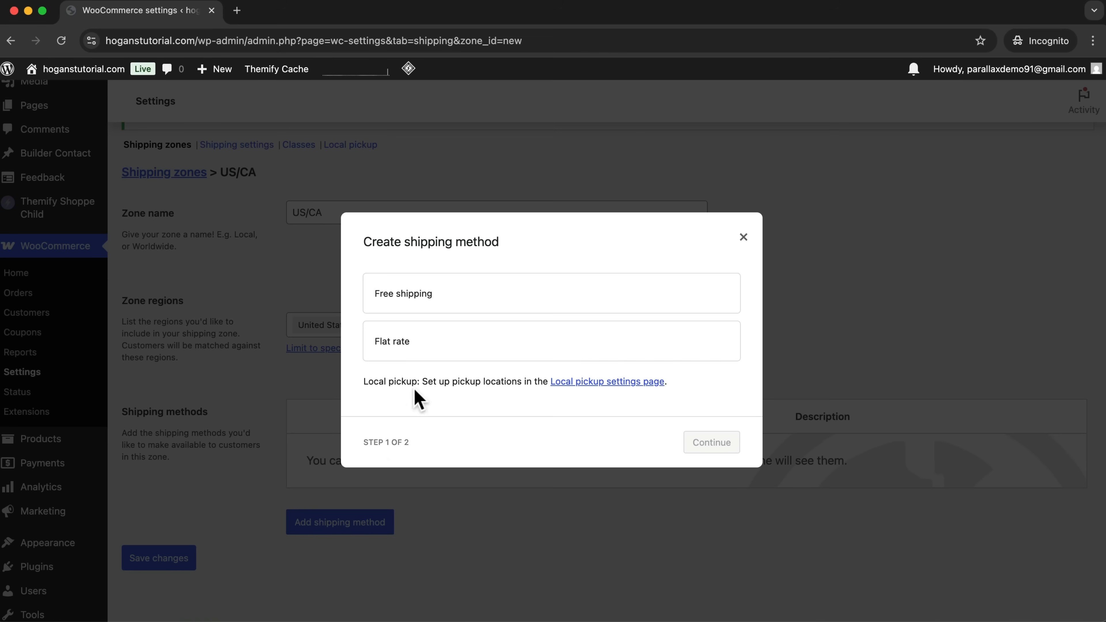
{"action": "left_click", "coordinate": [433, 298]}
{"action": "left_click", "coordinate": [711, 461]}
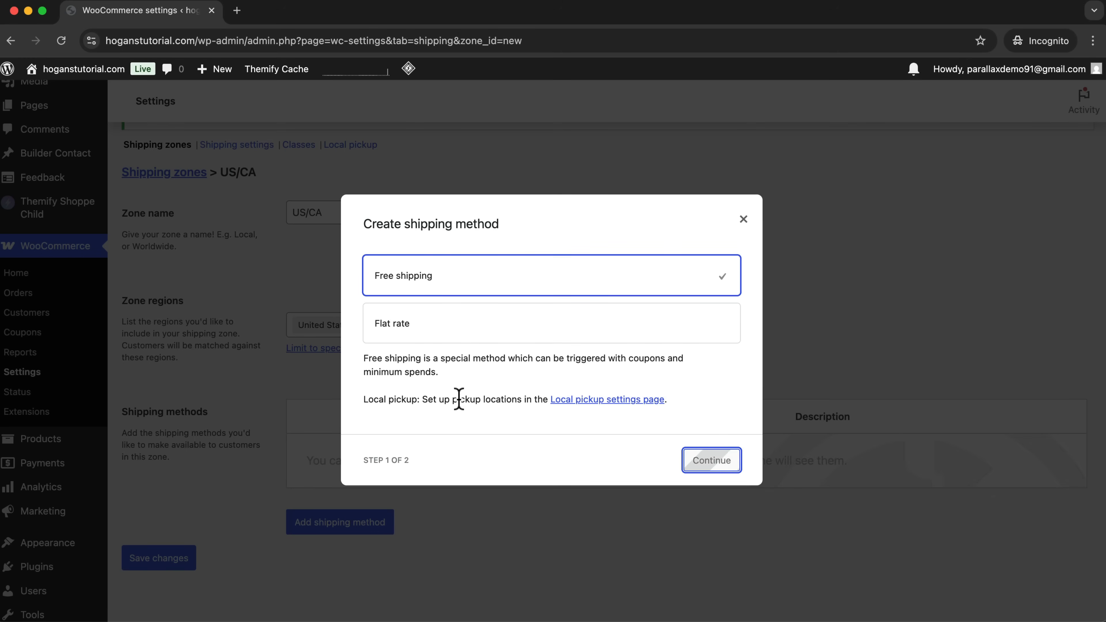
{"action": "left_click", "coordinate": [445, 373]}
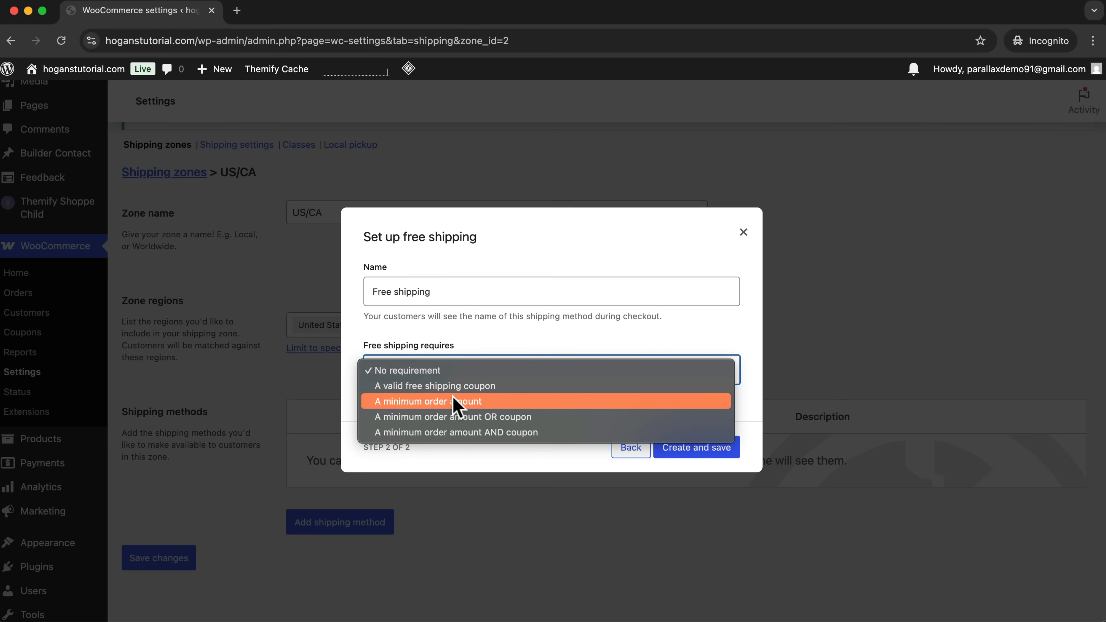
{"action": "left_click", "coordinate": [455, 401]}
{"action": "left_click", "coordinate": [453, 377]}
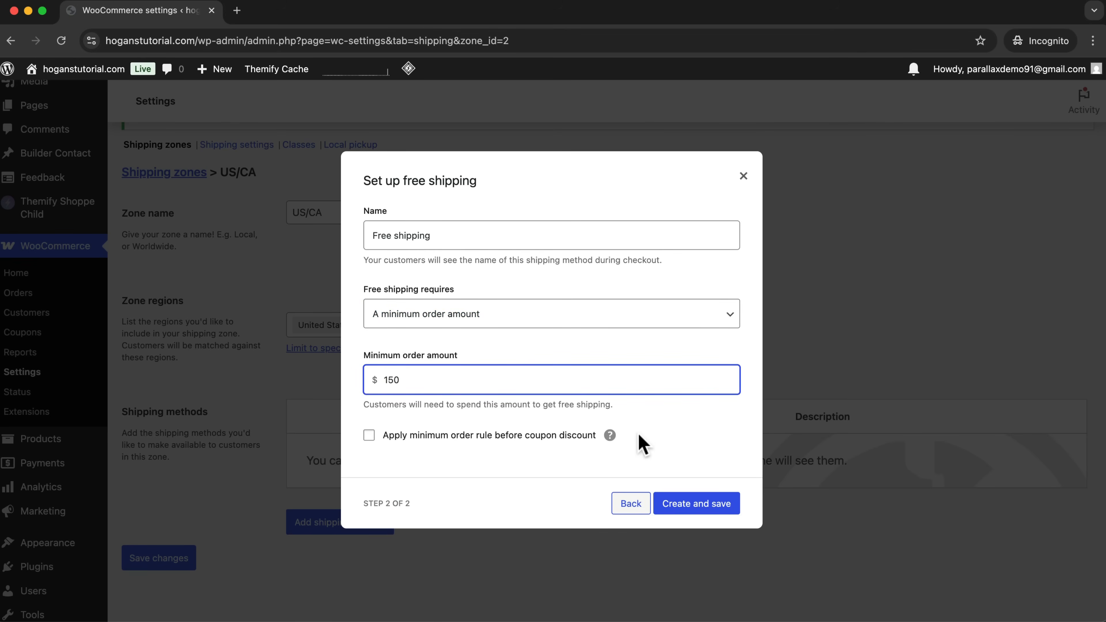
{"action": "left_click", "coordinate": [710, 506]}
Add a flat rate shipping method named Standard International (6-10 business days) with a cost of $156.
{"action": "left_click", "coordinate": [324, 537]}
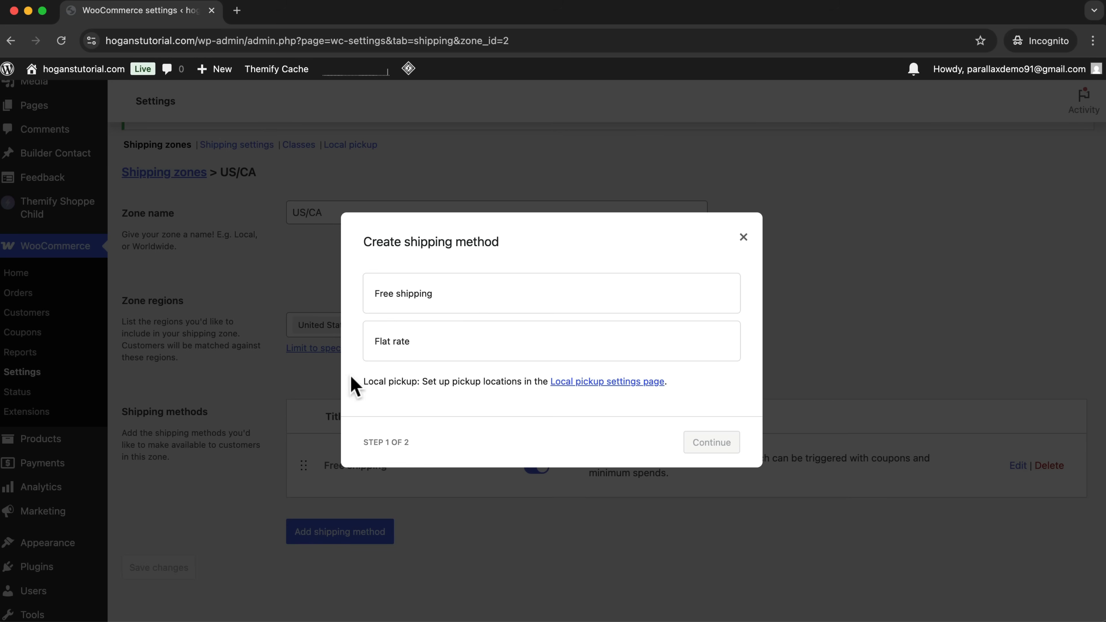
{"action": "left_click", "coordinate": [396, 342]}
{"action": "left_click", "coordinate": [716, 458]}
{"action": "left_click_drag", "start_coordinate": [430, 260], "coordinate": [333, 258]}
{"action": "type", "text": "Sts"}
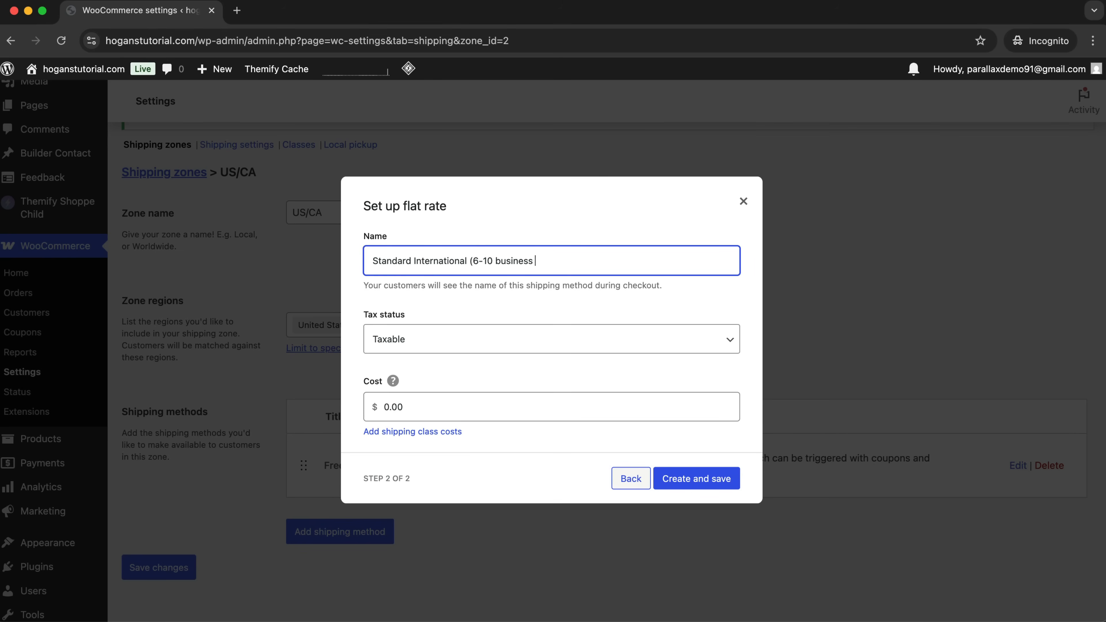
{"action": "double_click", "coordinate": [446, 412]}
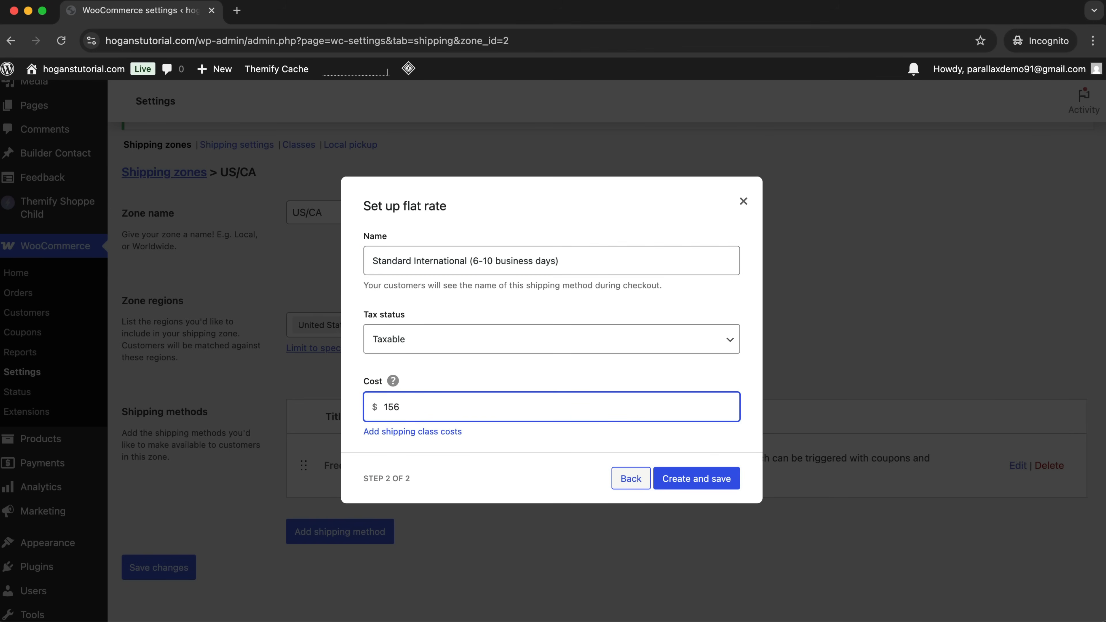
{"action": "left_click", "coordinate": [657, 477]}
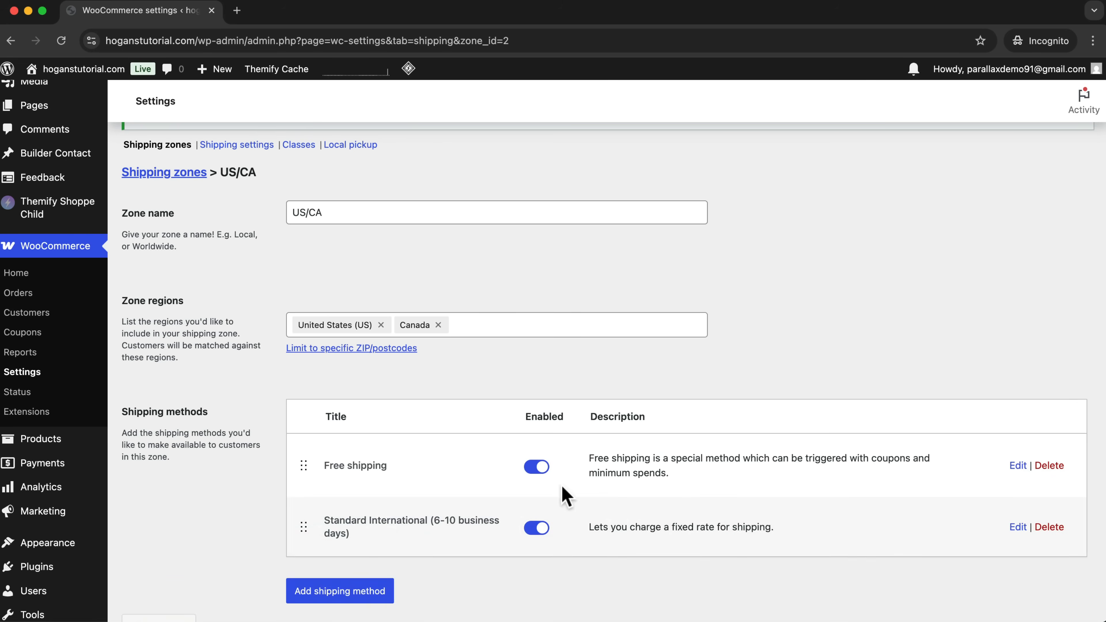
Add a flat rate shipping method named Express Shipping (4-6 business days) with a cost of $25.
{"action": "left_click", "coordinate": [385, 588]}
{"action": "left_click", "coordinate": [417, 339]}
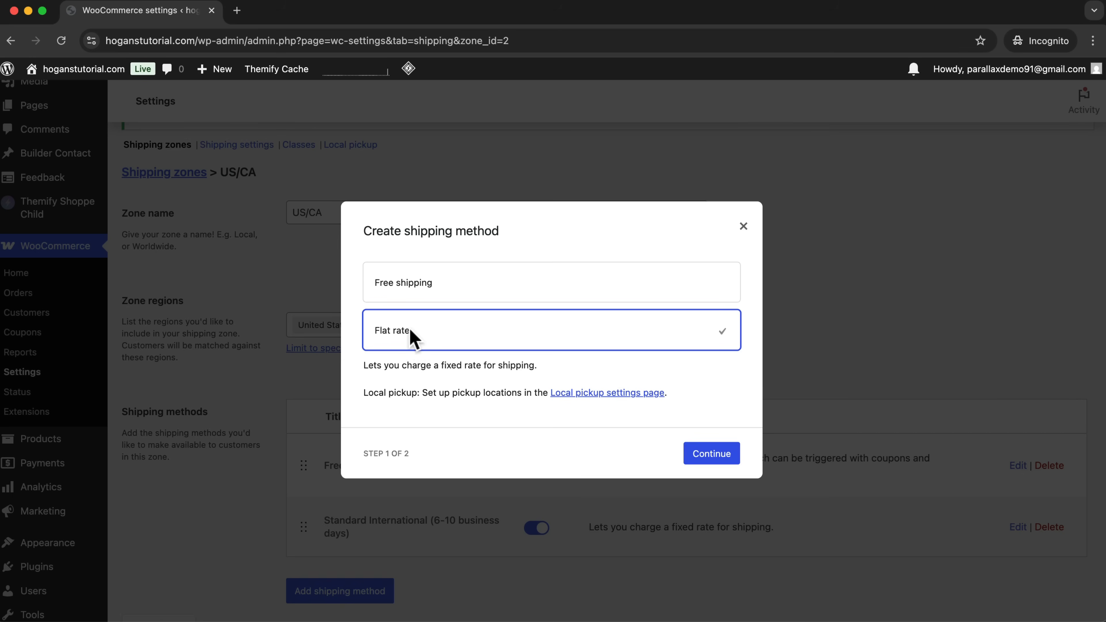
{"action": "left_click", "coordinate": [702, 453]}
{"action": "left_click_drag", "start_coordinate": [425, 263], "coordinate": [292, 262]}
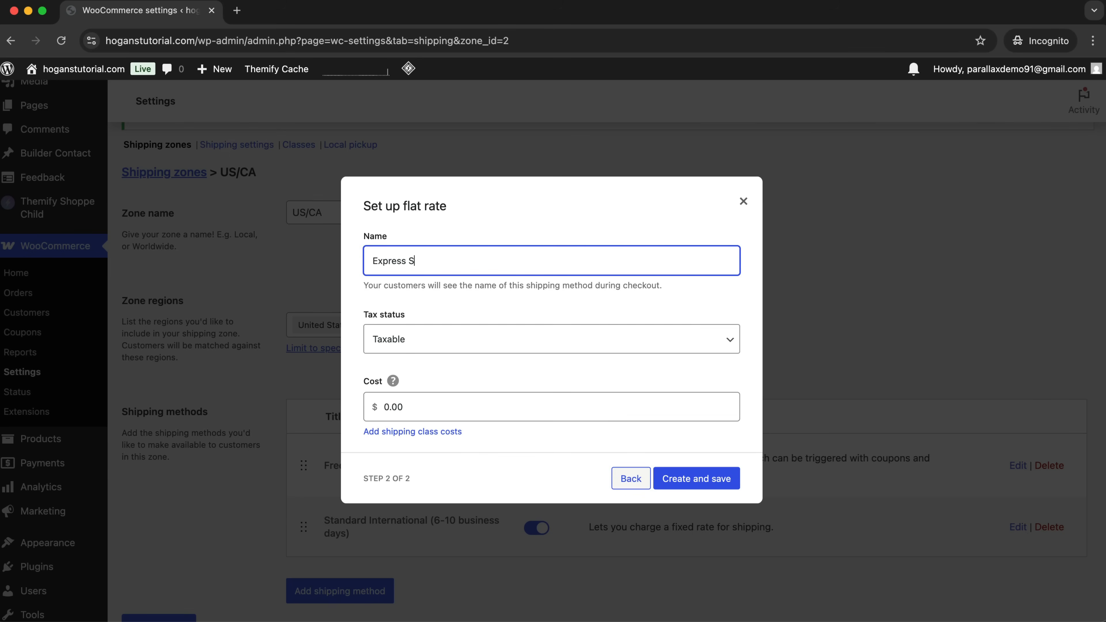
{"action": "left_click", "coordinate": [420, 406]}
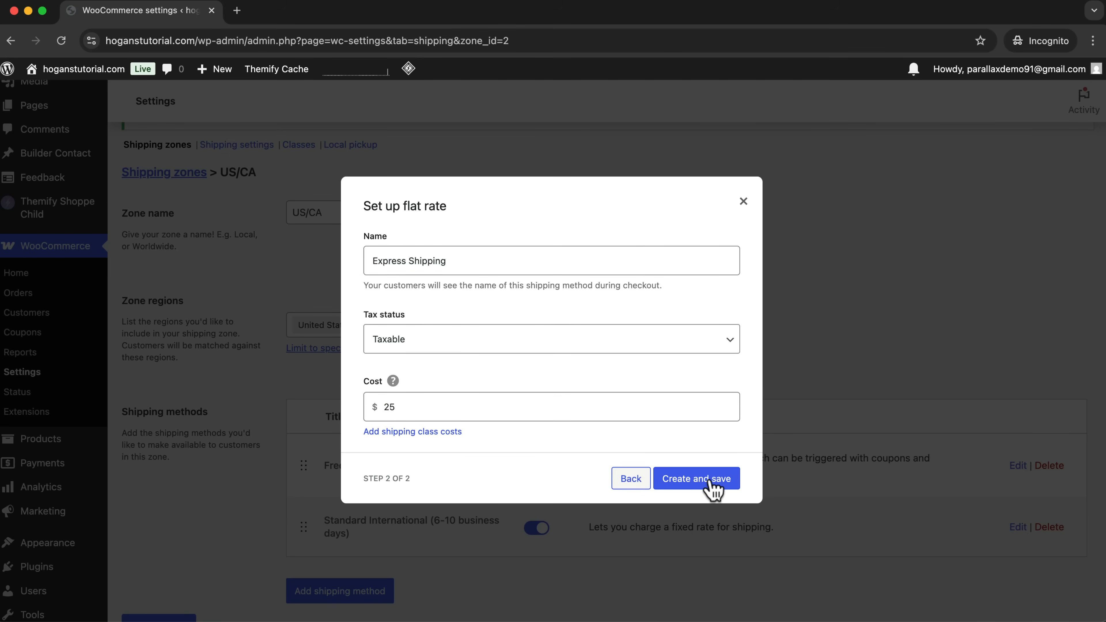
{"action": "left_click", "coordinate": [533, 270]}
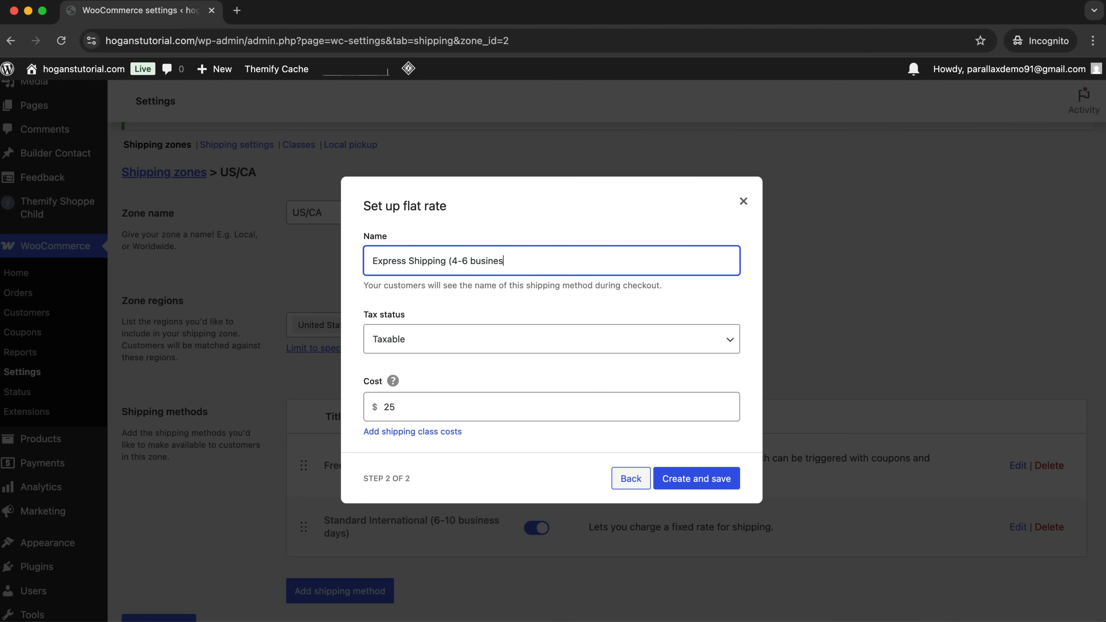
{"action": "left_click", "coordinate": [716, 479]}
Return to the shipping zones list and review the Domestic, US/CA and Rest of the world zones.
{"action": "scroll", "coordinate": [412, 481], "scroll_direction": "down", "scroll_amount": 4}
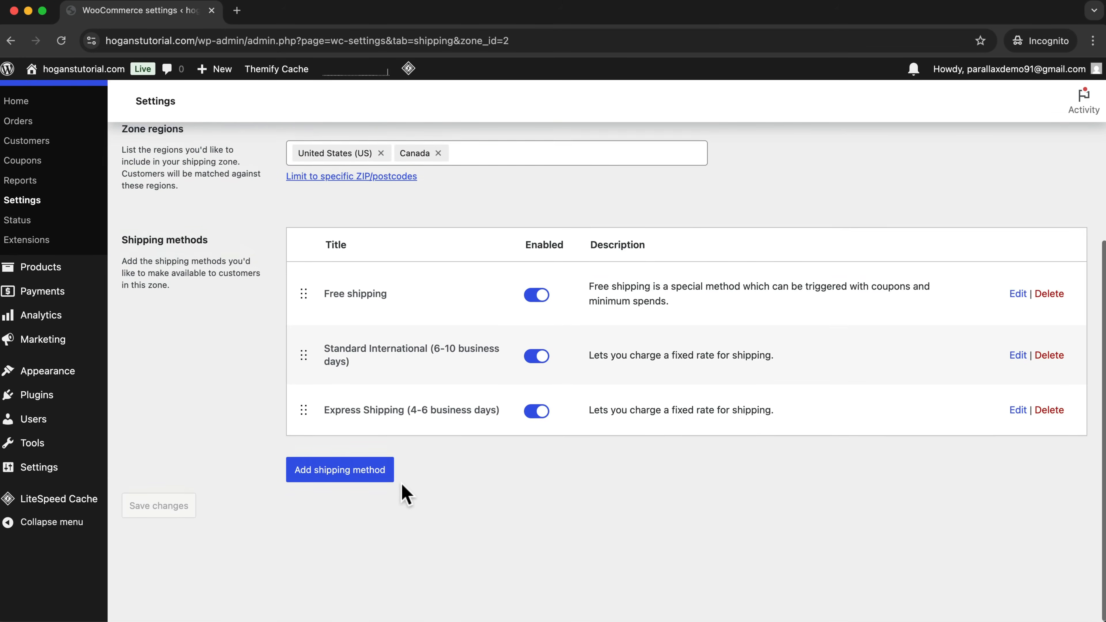
{"action": "scroll", "coordinate": [413, 477], "scroll_direction": "up", "scroll_amount": 6}
{"action": "left_click", "coordinate": [179, 272]}
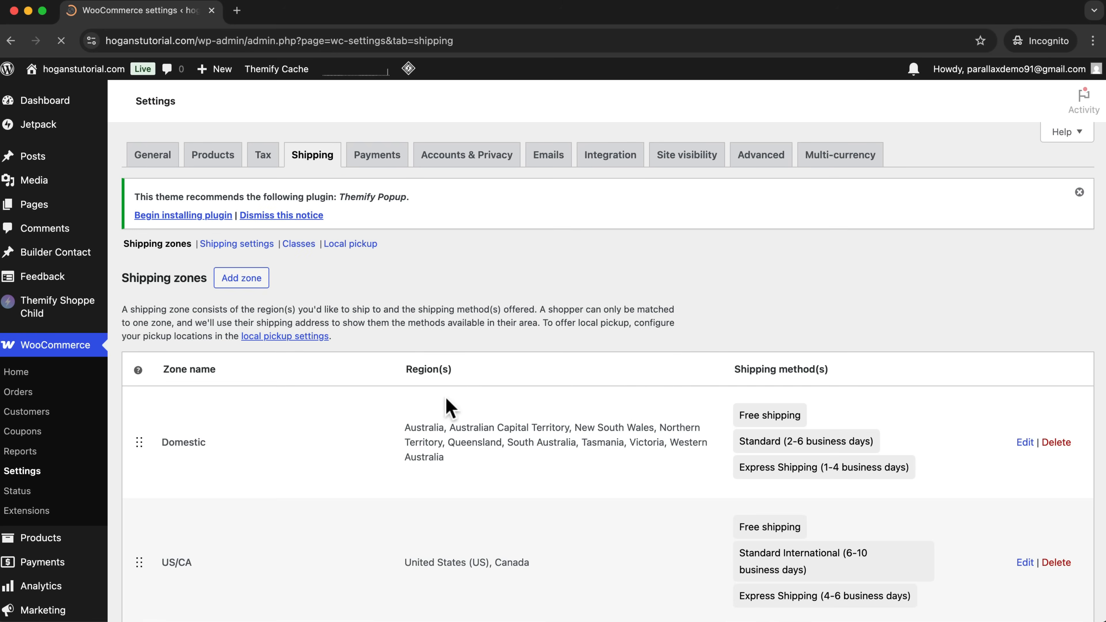
{"action": "scroll", "coordinate": [446, 403], "scroll_direction": "down", "scroll_amount": 5}
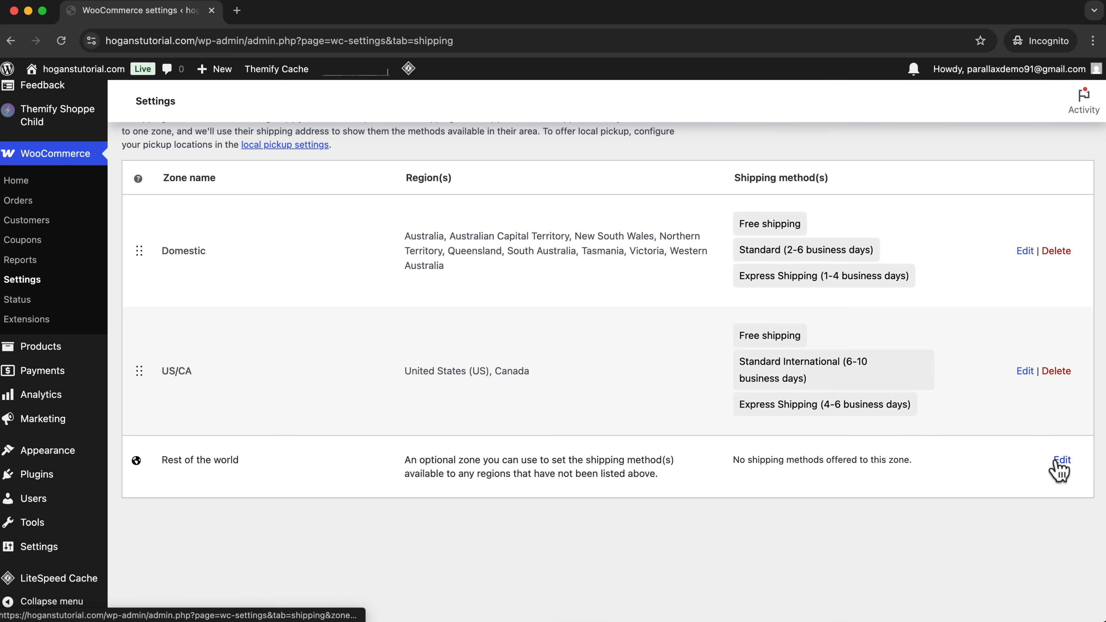
{"action": "scroll", "coordinate": [1065, 472], "scroll_direction": "up", "scroll_amount": 5}
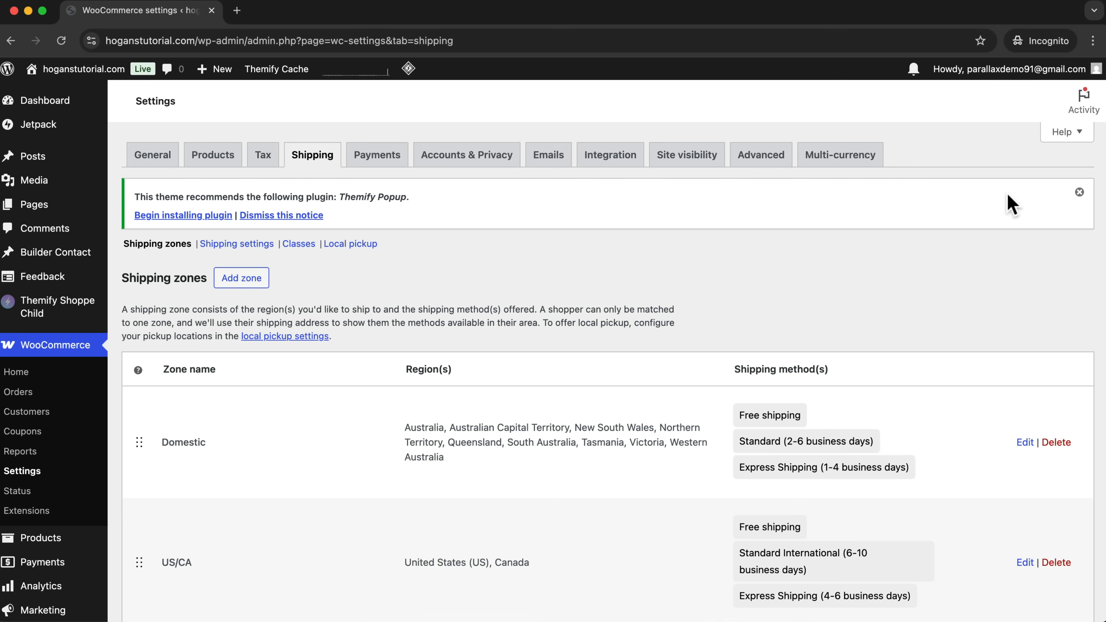
{"action": "scroll", "coordinate": [740, 323], "scroll_direction": "down", "scroll_amount": 3}
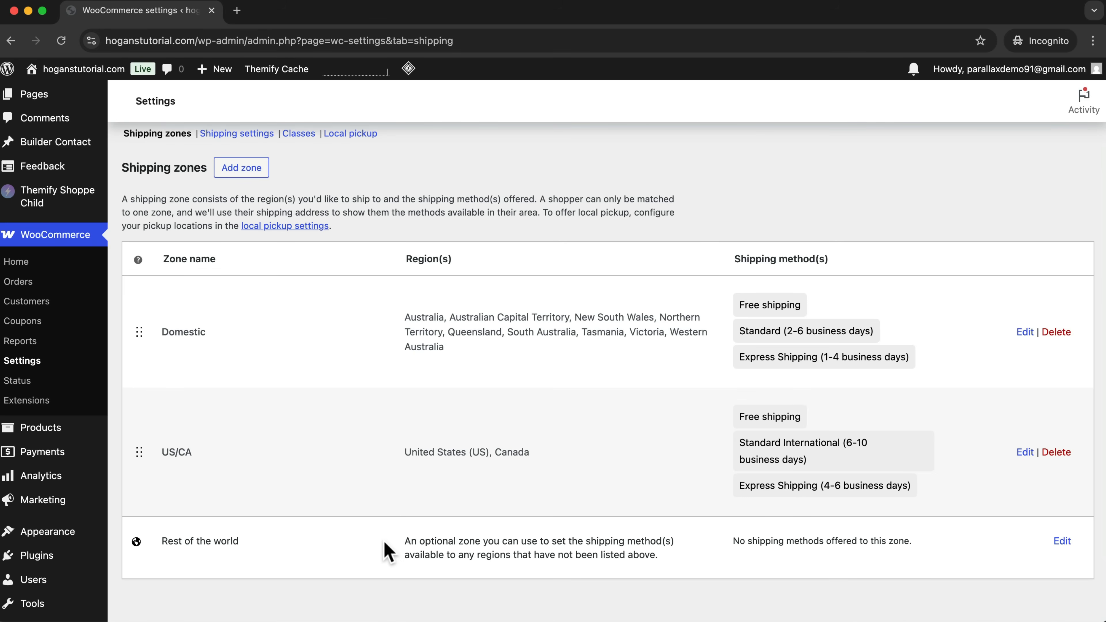
{"action": "scroll", "coordinate": [261, 366], "scroll_direction": "up", "scroll_amount": 3}
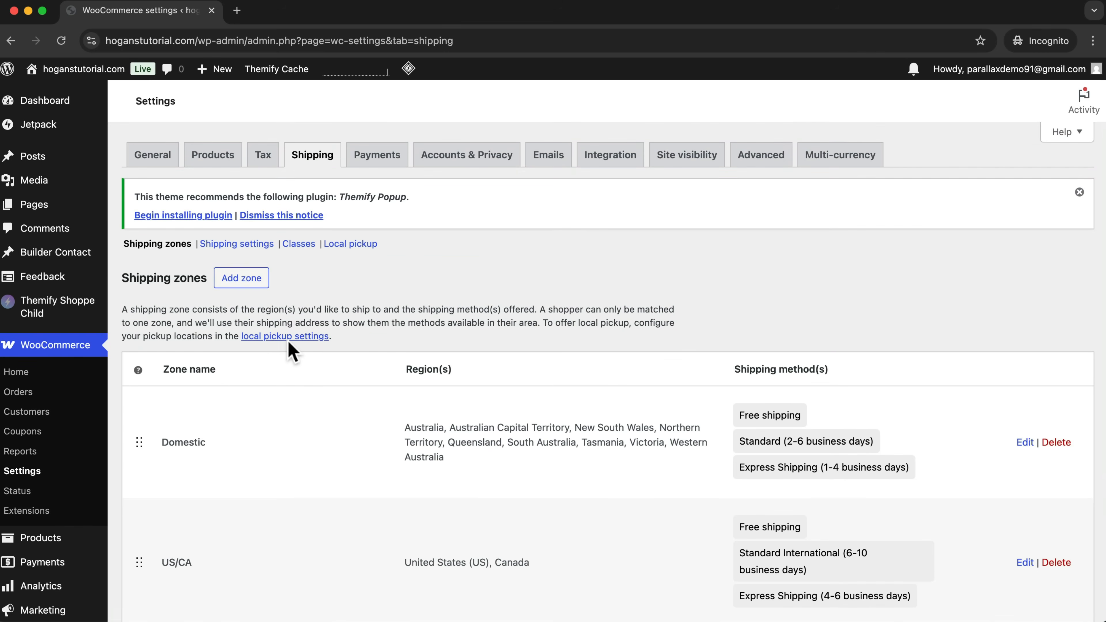
Open the store's tax settings and review the available tax options.
{"action": "left_click", "coordinate": [262, 156]}
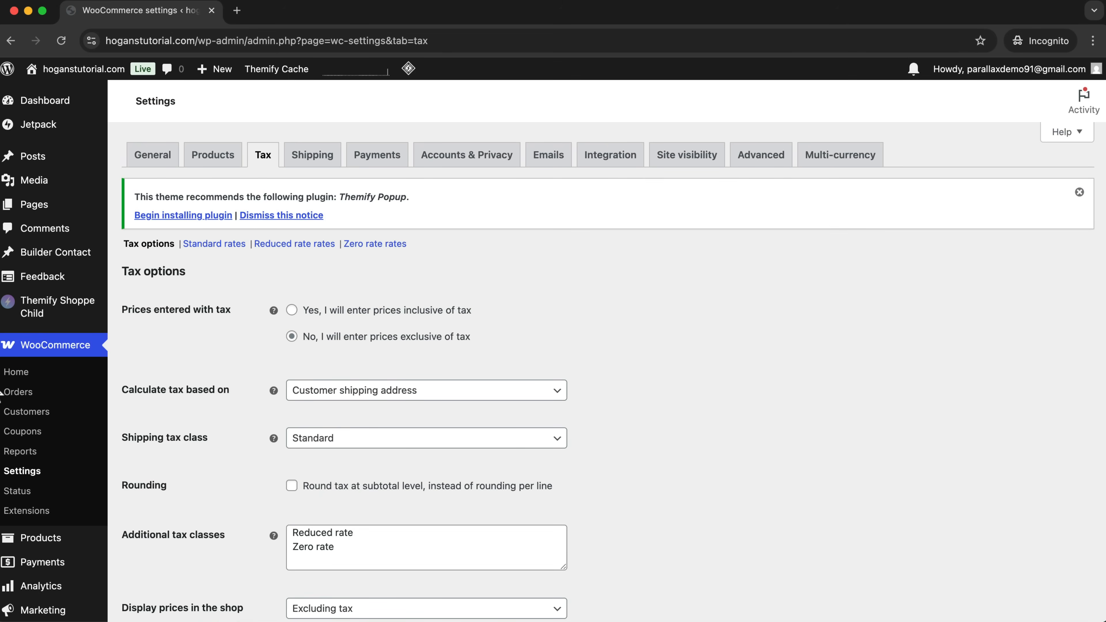
{"action": "scroll", "coordinate": [29, 379], "scroll_direction": "down", "scroll_amount": 5}
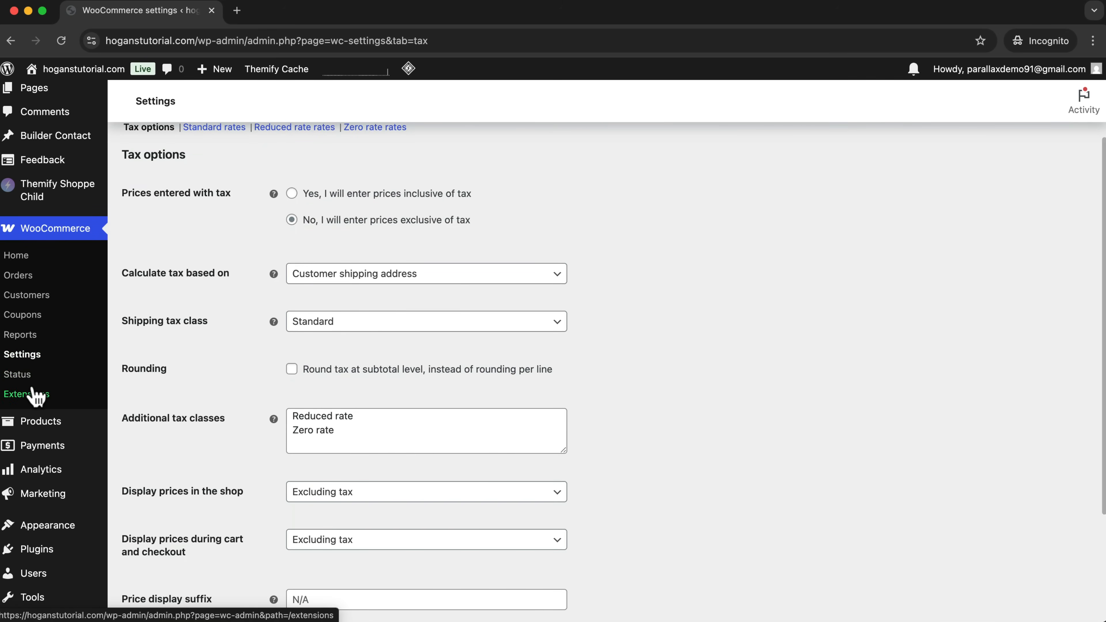
{"action": "scroll", "coordinate": [59, 403], "scroll_direction": "down", "scroll_amount": 3}
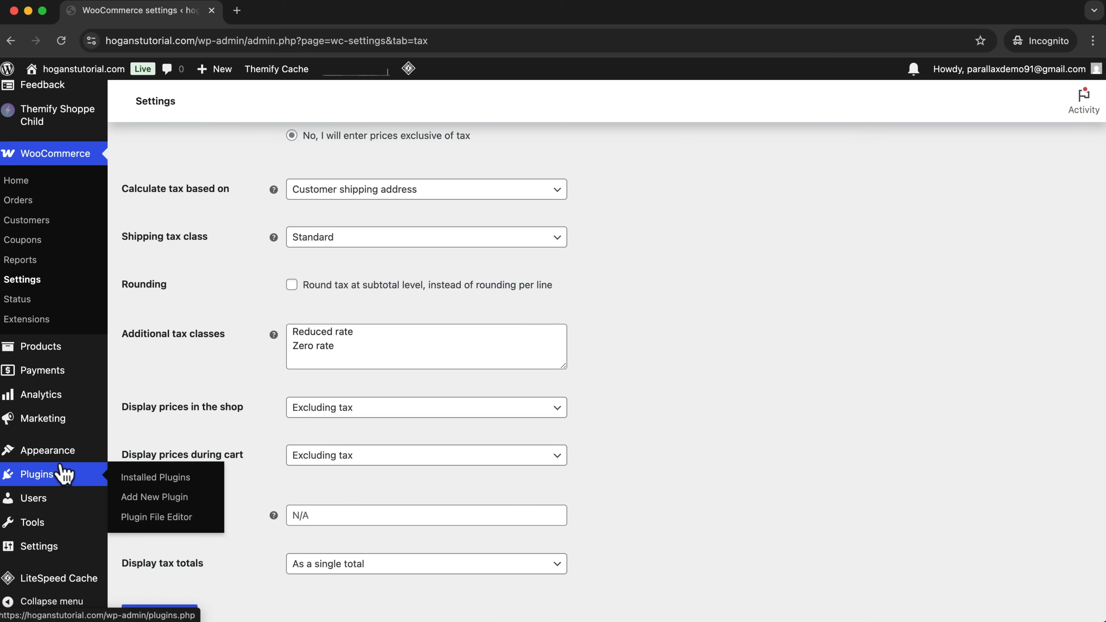
Go to the site's plugins and search the directory of new plugins for "taxes".
{"action": "left_click", "coordinate": [63, 474]}
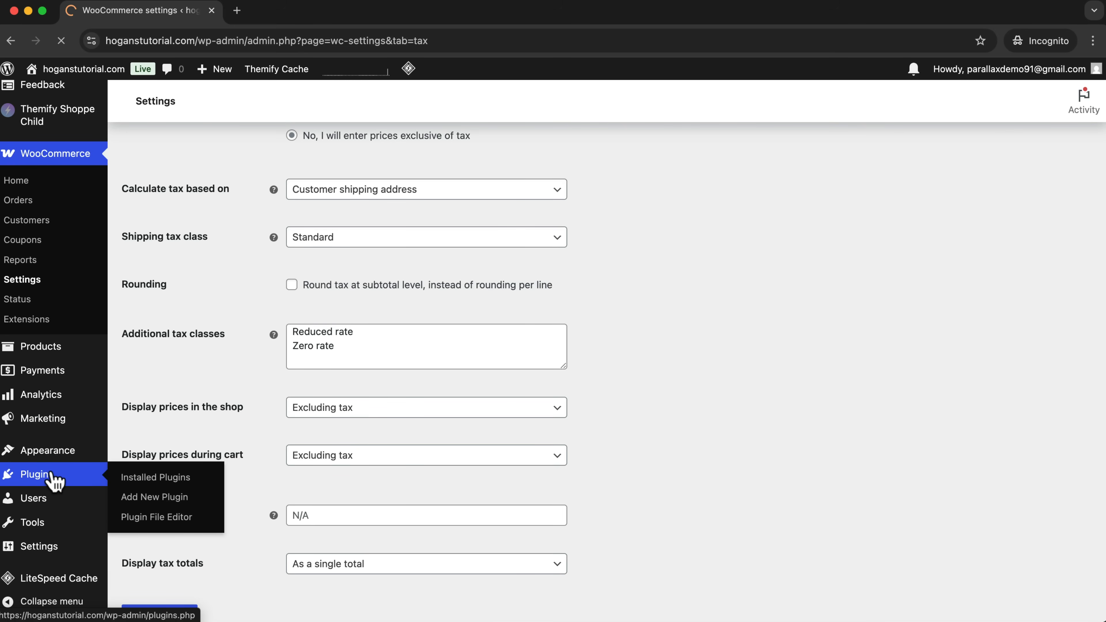
{"action": "scroll", "coordinate": [438, 339], "scroll_direction": "down", "scroll_amount": 6}
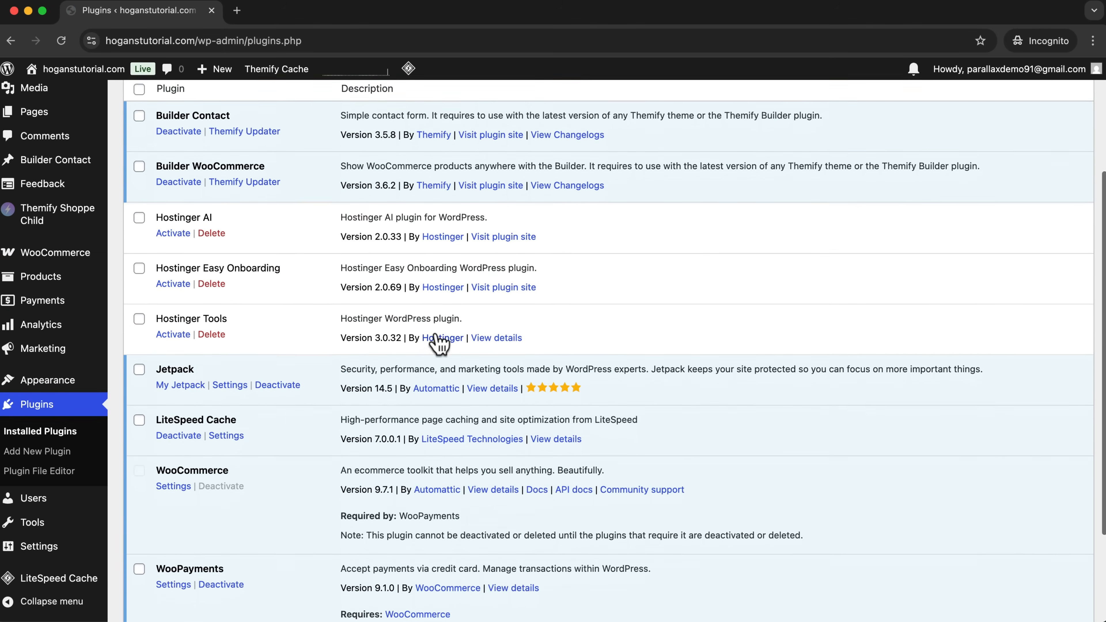
{"action": "scroll", "coordinate": [432, 336], "scroll_direction": "up", "scroll_amount": 10}
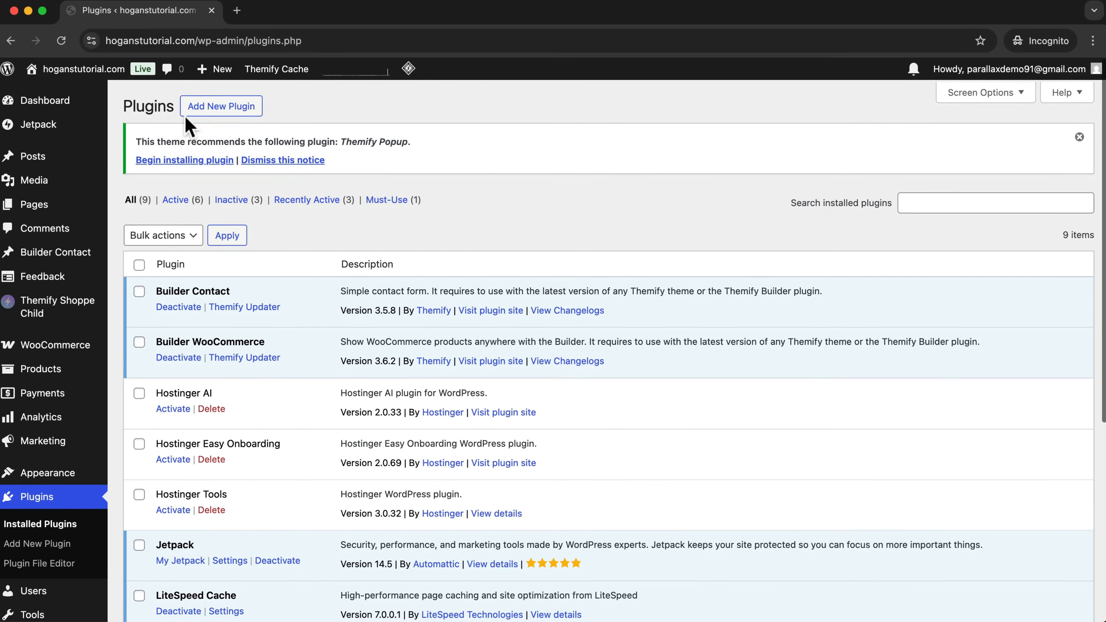
{"action": "left_click", "coordinate": [202, 106]}
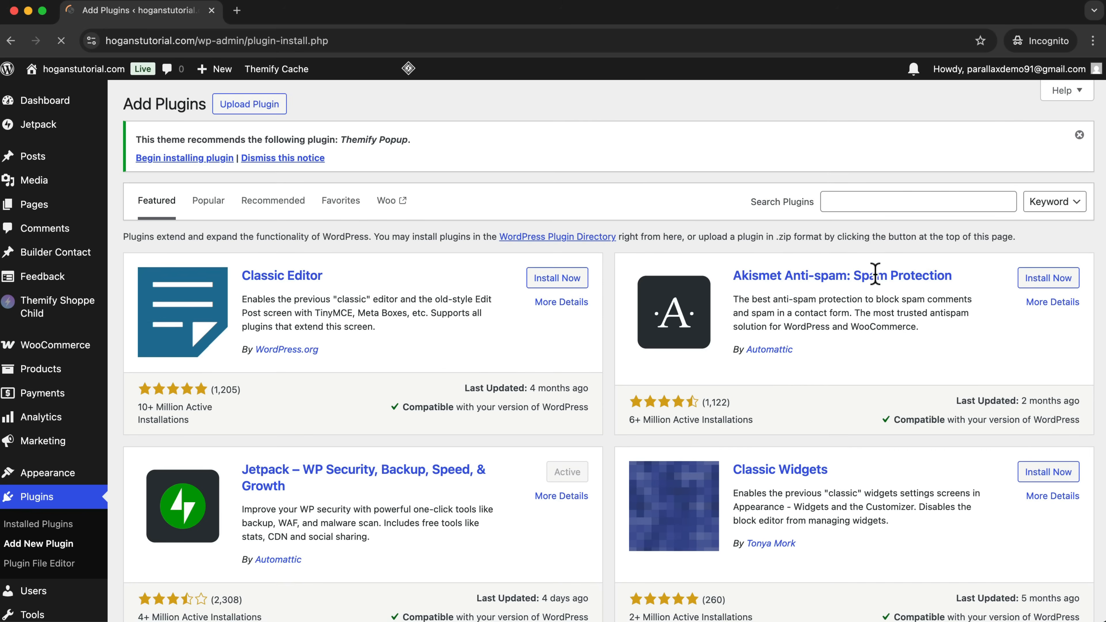
{"action": "left_click", "coordinate": [876, 202]}
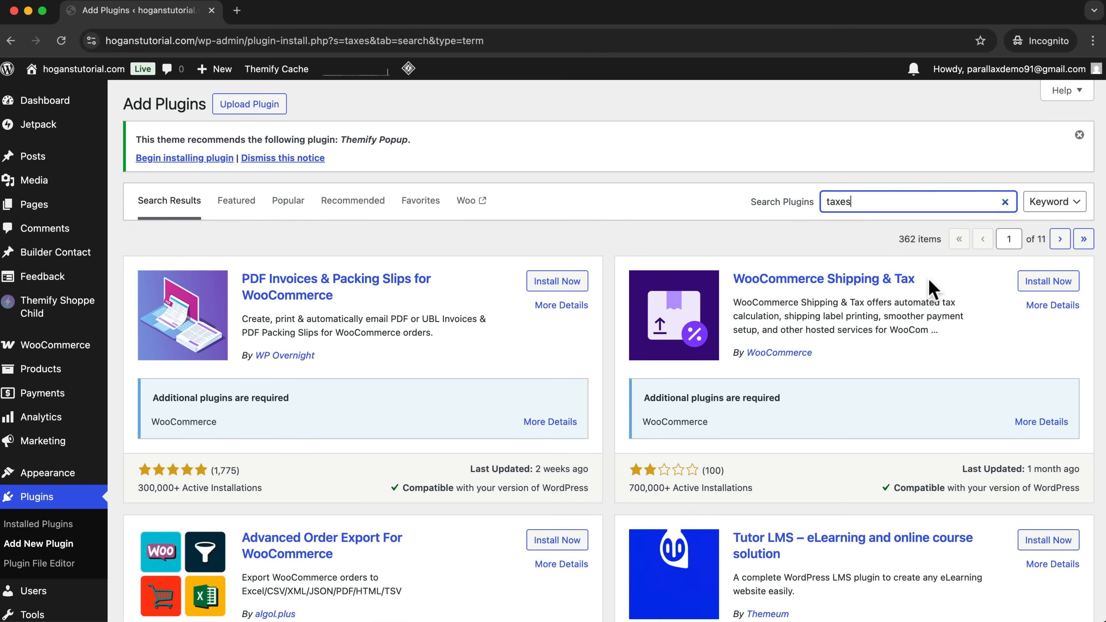
Install and activate the WooCommerce Shipping & Tax plugin and connect the site to WordPress.com for it.
{"action": "left_click_drag", "start_coordinate": [932, 286], "coordinate": [735, 279]}
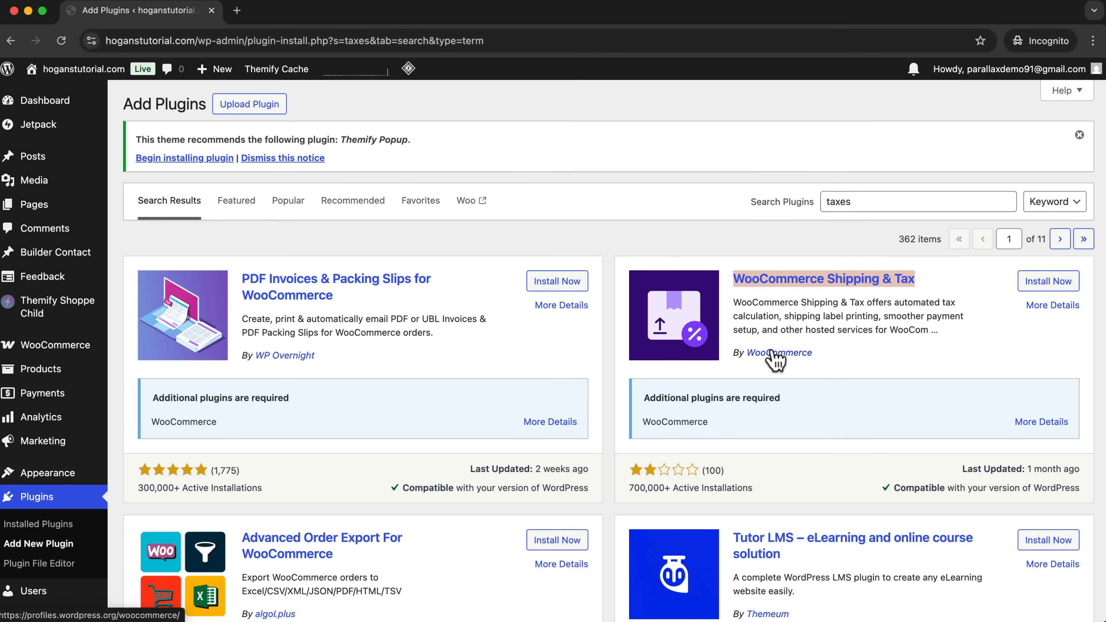
{"action": "left_click", "coordinate": [1048, 283]}
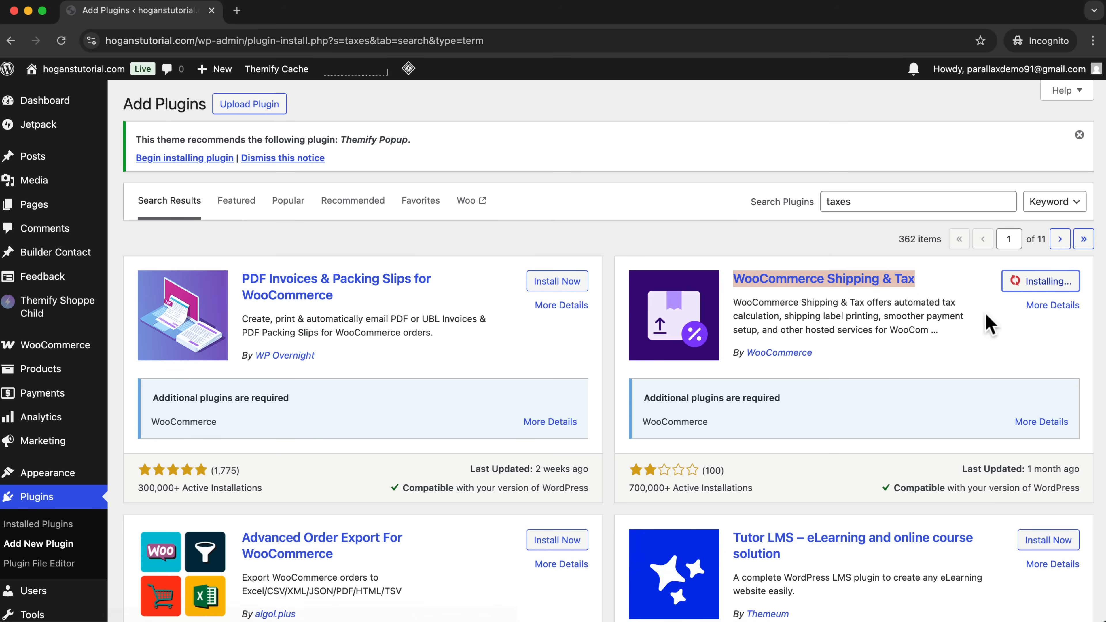
{"action": "left_click", "coordinate": [1053, 282]}
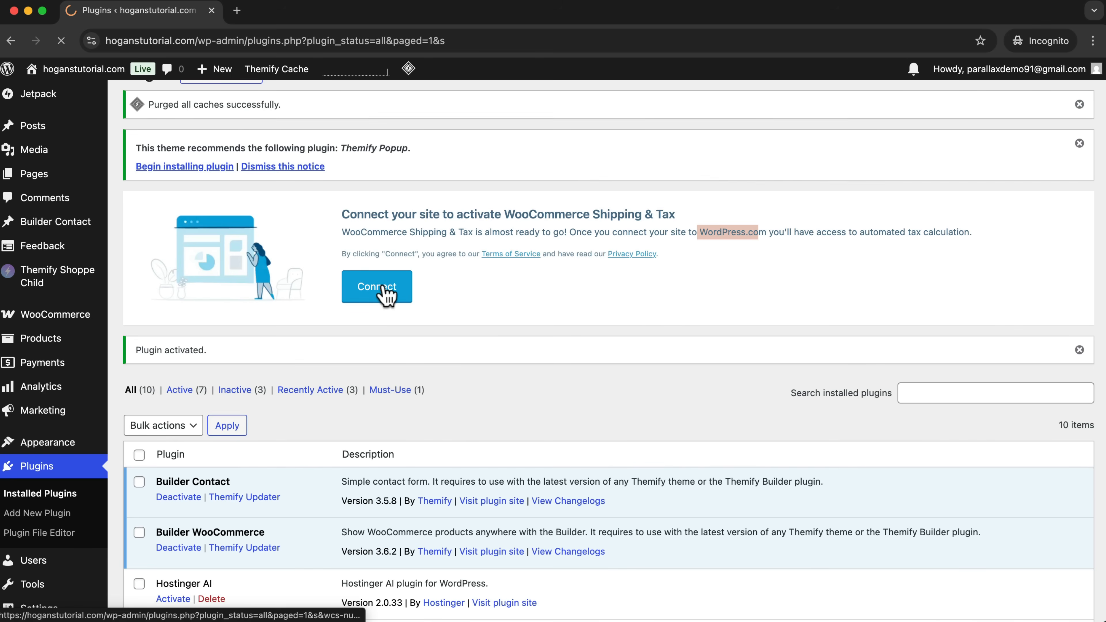
{"action": "left_click", "coordinate": [383, 288]}
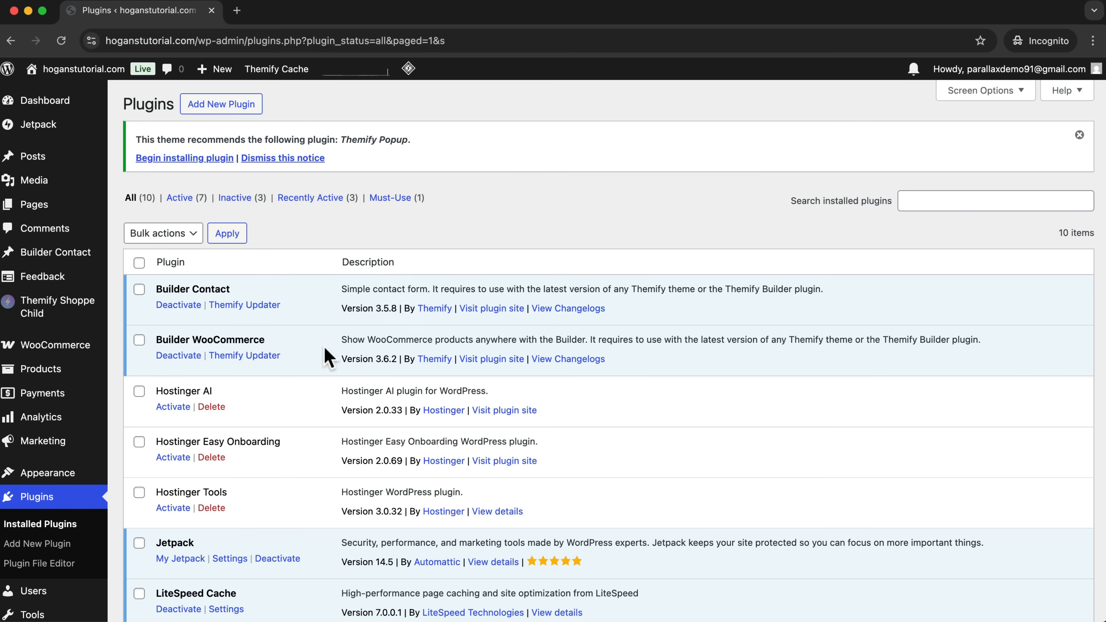
Enable automated taxes in the WooCommerce tax settings and save the changes.
{"action": "scroll", "coordinate": [451, 388], "scroll_direction": "down", "scroll_amount": 5}
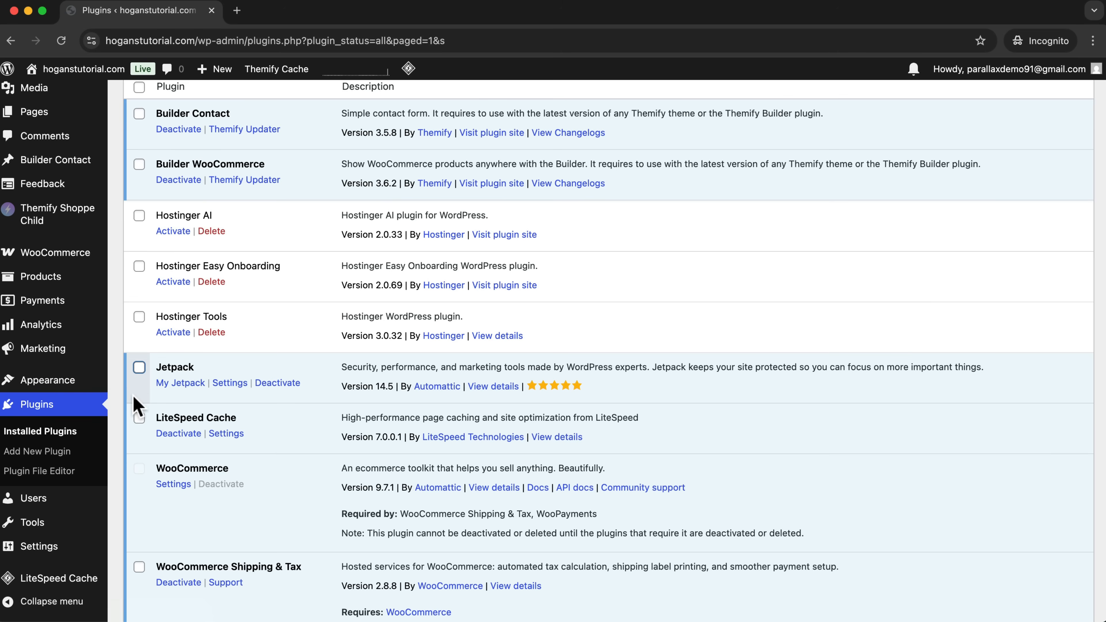
{"action": "scroll", "coordinate": [388, 356], "scroll_direction": "down", "scroll_amount": 5}
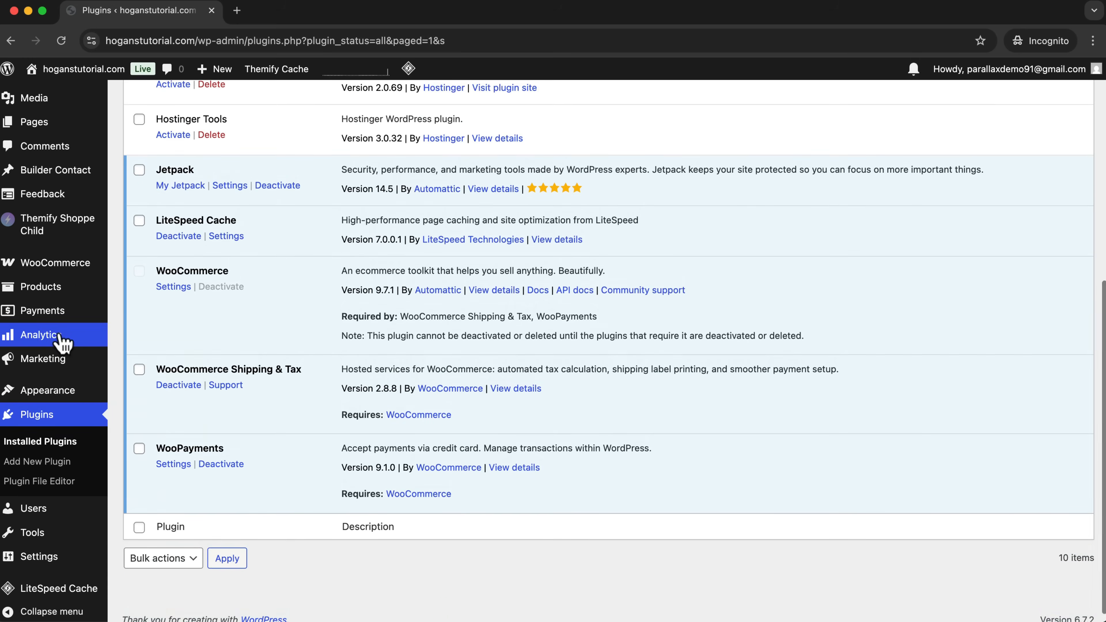
{"action": "mouse_move", "coordinate": [67, 274]}
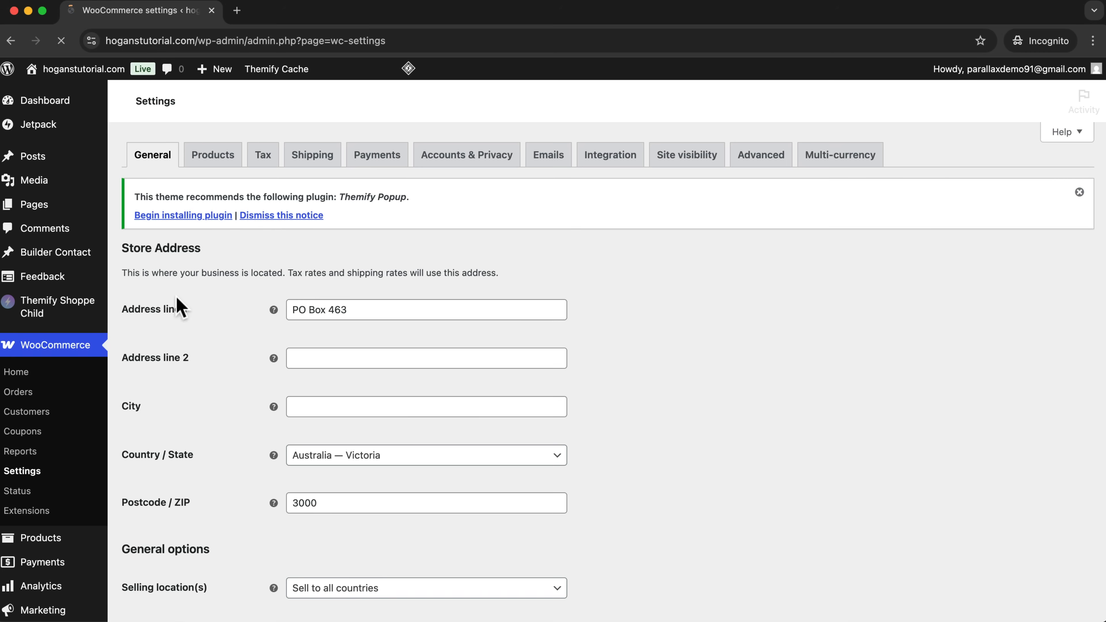
{"action": "left_click", "coordinate": [261, 157]}
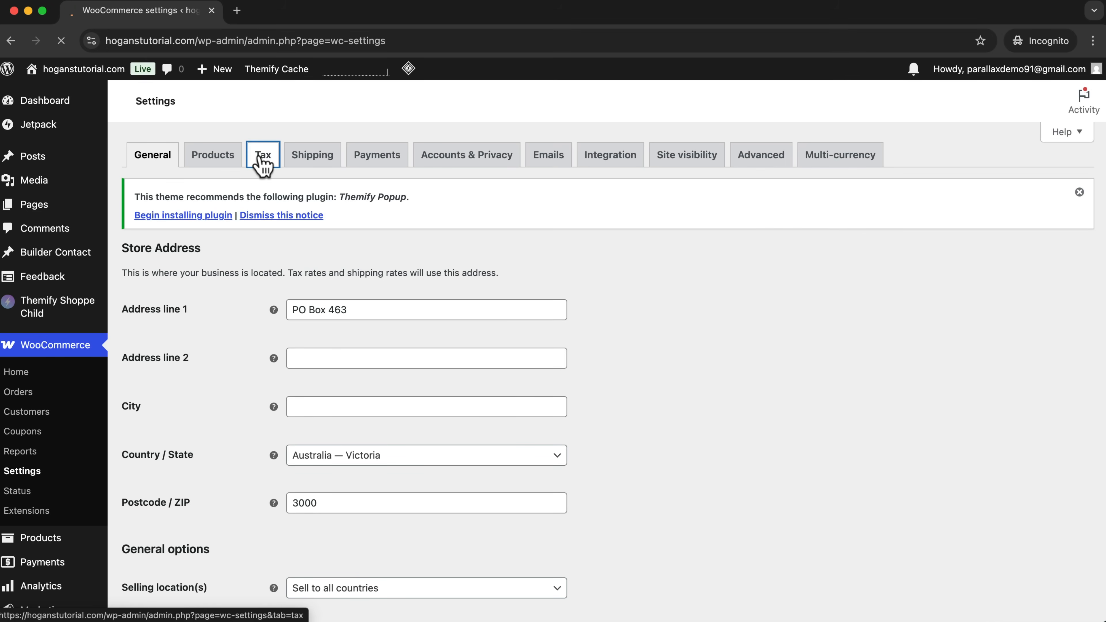
{"action": "left_click_drag", "start_coordinate": [121, 310], "coordinate": [207, 310]}
{"action": "left_click", "coordinate": [404, 314]}
{"action": "left_click", "coordinate": [352, 354]}
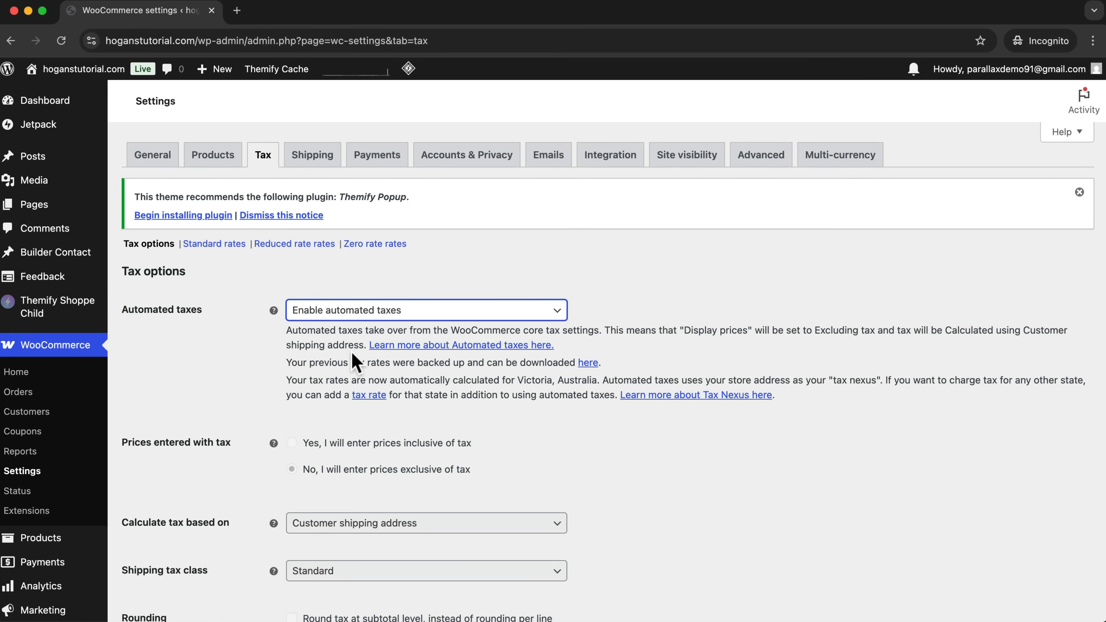
{"action": "scroll", "coordinate": [370, 344], "scroll_direction": "down", "scroll_amount": 10}
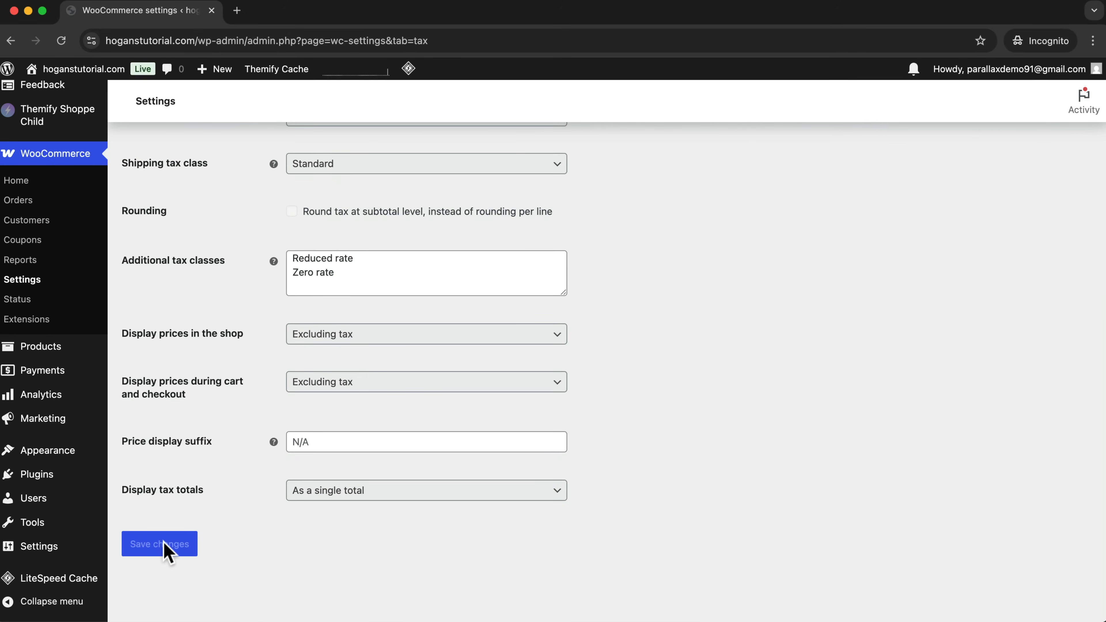
{"action": "left_click", "coordinate": [168, 545]}
Visit the storefront's shop page and proceed to checkout with the fleece hoodie in the cart.
{"action": "mouse_move", "coordinate": [83, 69]}
{"action": "left_click", "coordinate": [53, 111]}
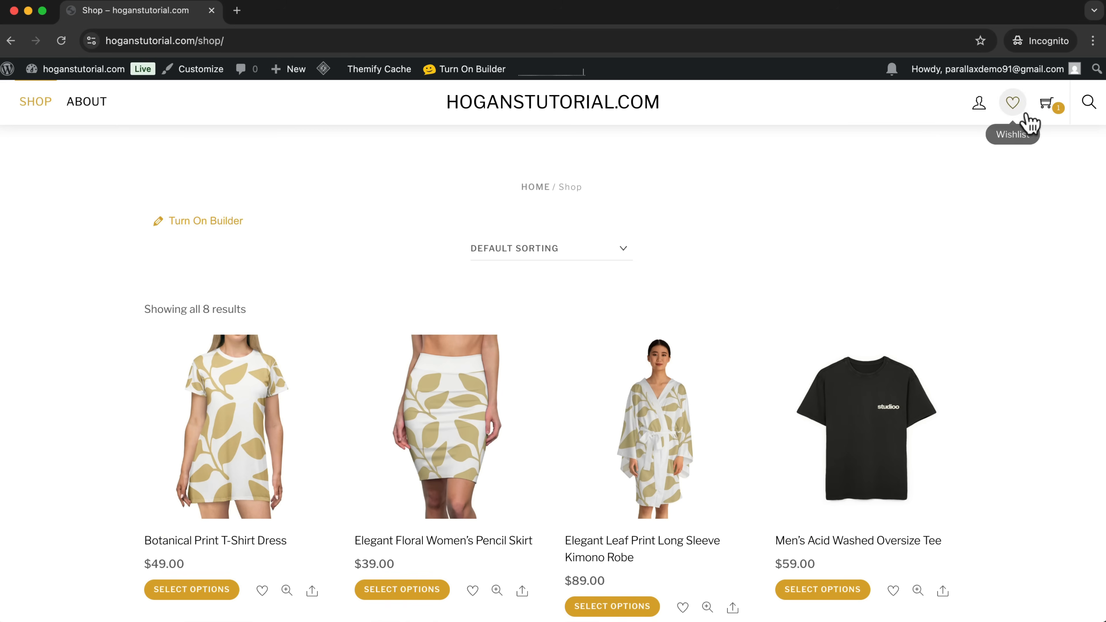
{"action": "mouse_move", "coordinate": [1053, 111]}
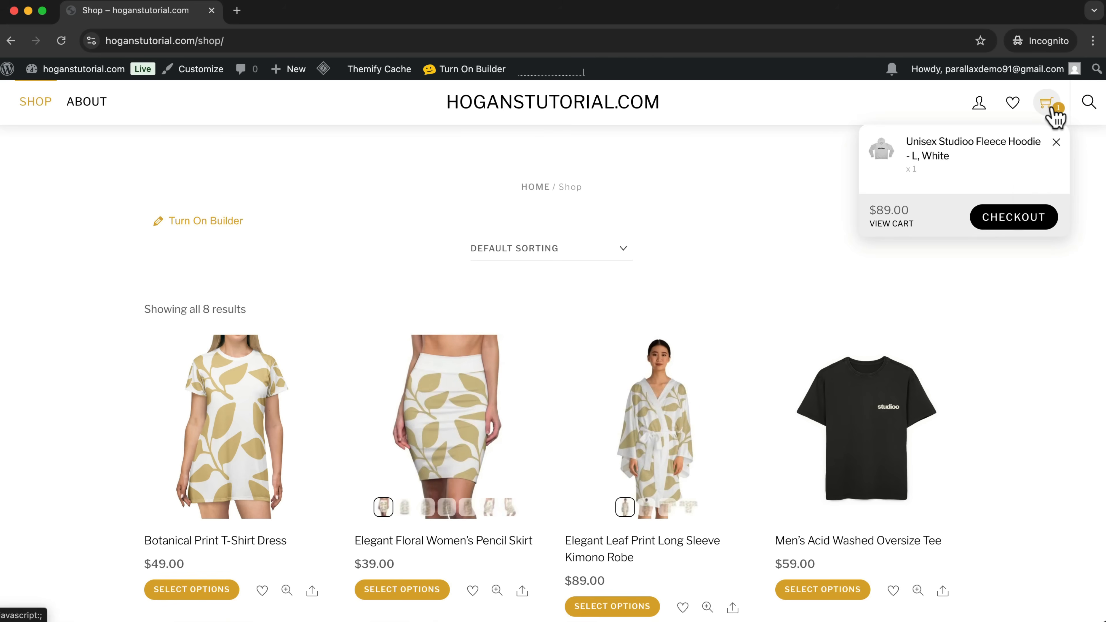
{"action": "left_click", "coordinate": [1001, 220]}
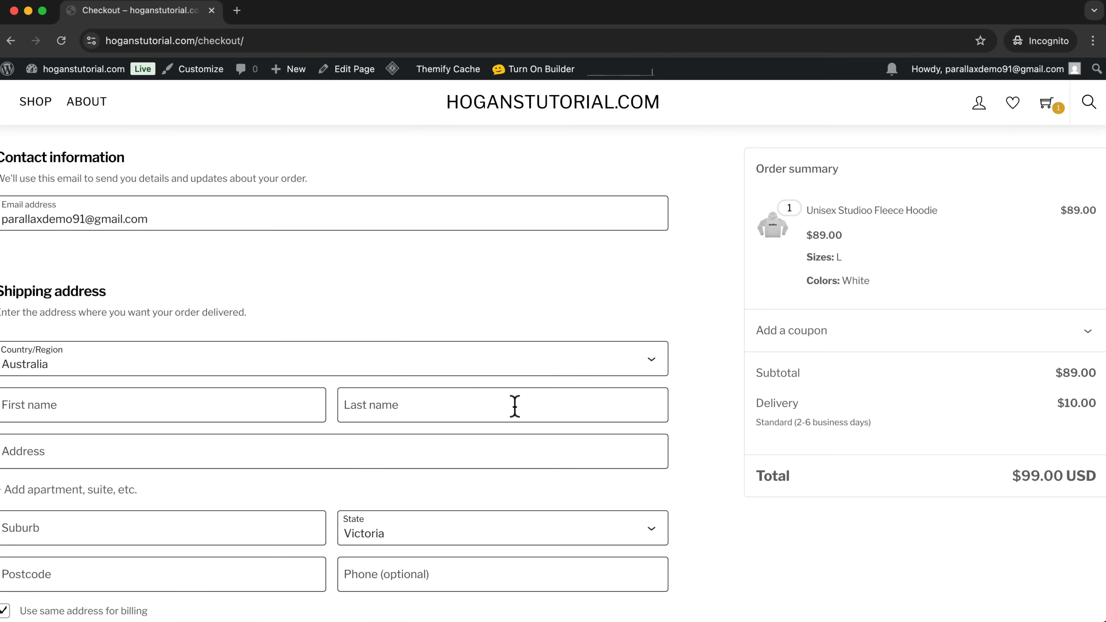
Fill in the suburb and postcode of the shipping address and check the tax line in the order summary.
{"action": "scroll", "coordinate": [642, 378], "scroll_direction": "down", "scroll_amount": 2}
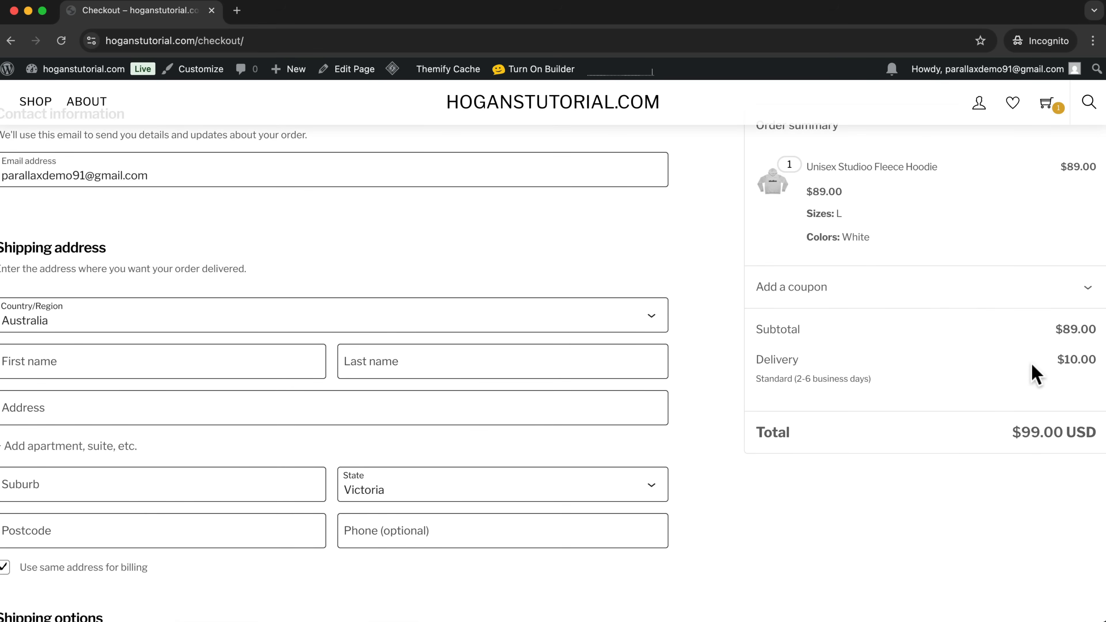
{"action": "scroll", "coordinate": [205, 425], "scroll_direction": "down", "scroll_amount": 3}
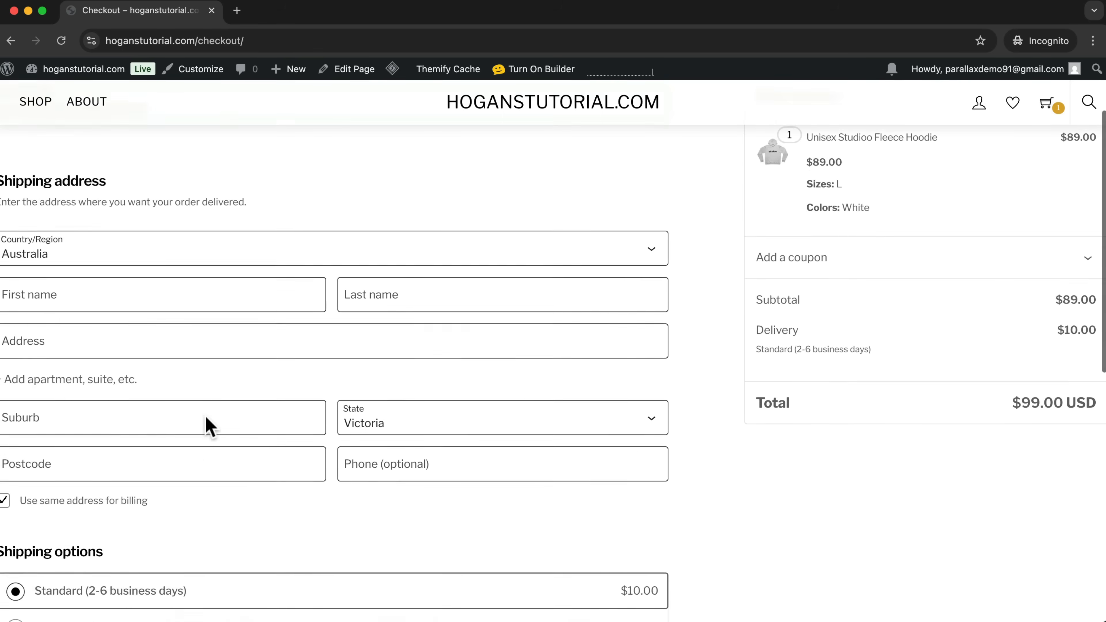
{"action": "left_click", "coordinate": [94, 423]}
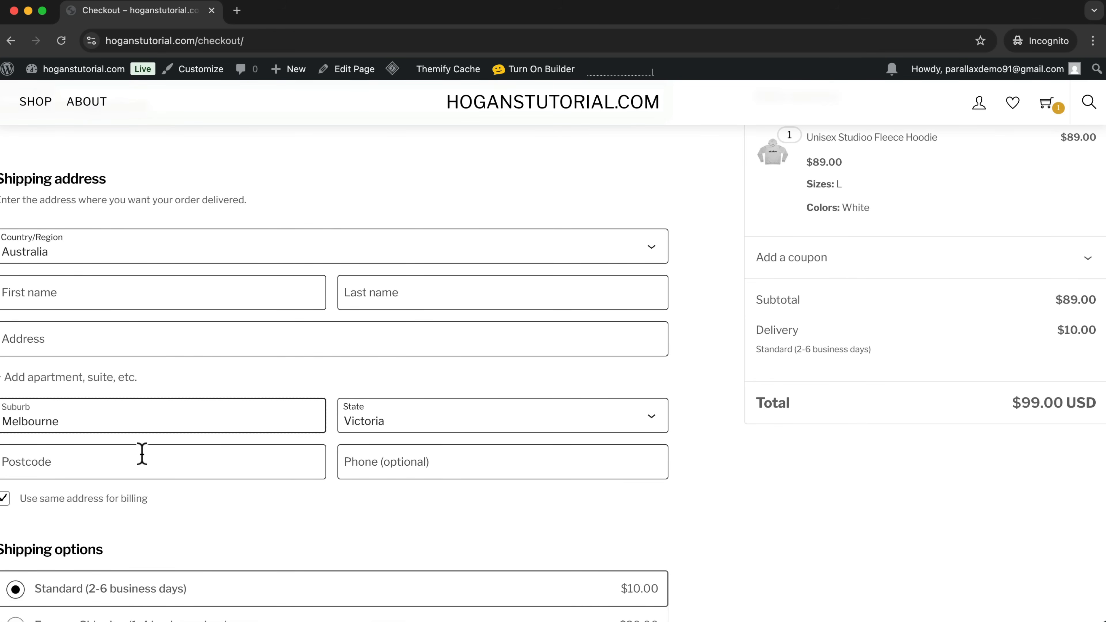
{"action": "left_click", "coordinate": [127, 462]}
{"action": "type", "text": "3000"}
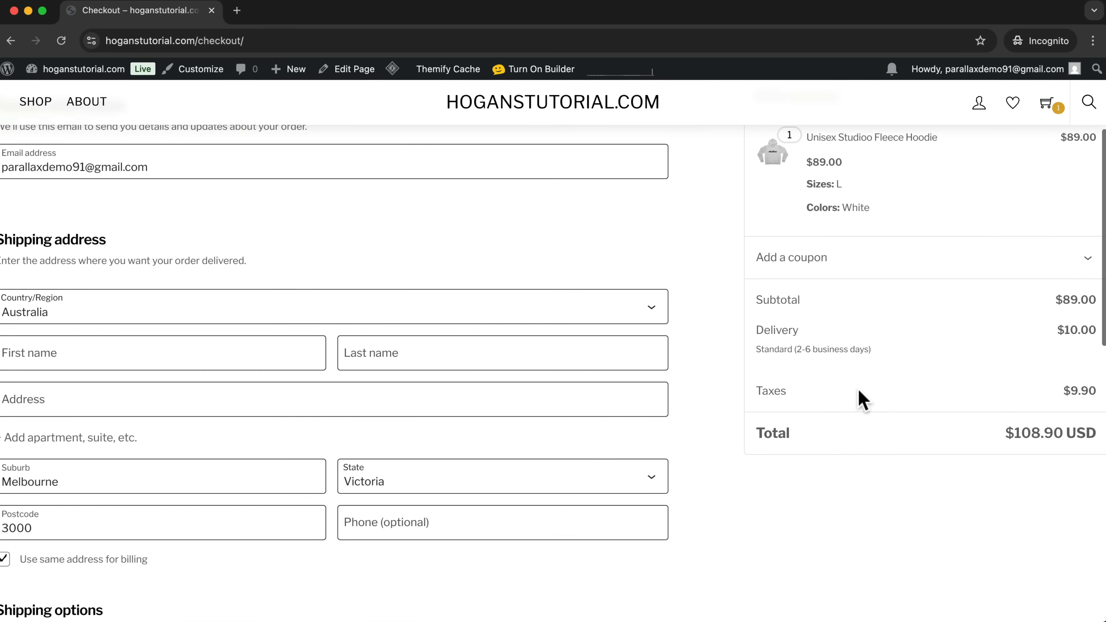
{"action": "left_click_drag", "start_coordinate": [1064, 390], "coordinate": [1093, 390]}
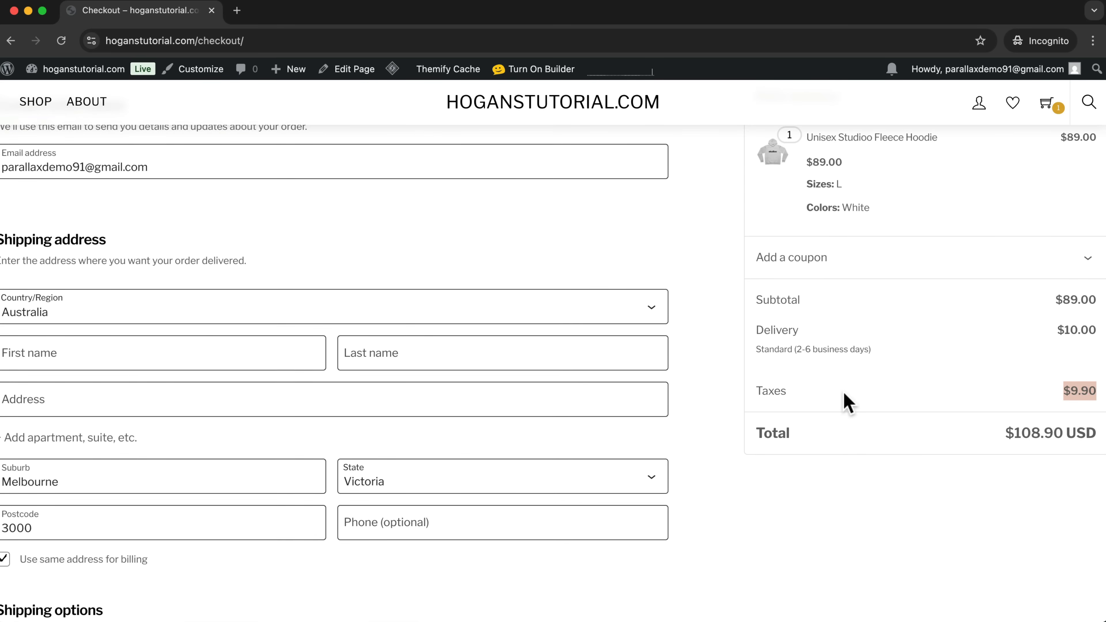
{"action": "left_click_drag", "start_coordinate": [756, 391], "coordinate": [786, 391]}
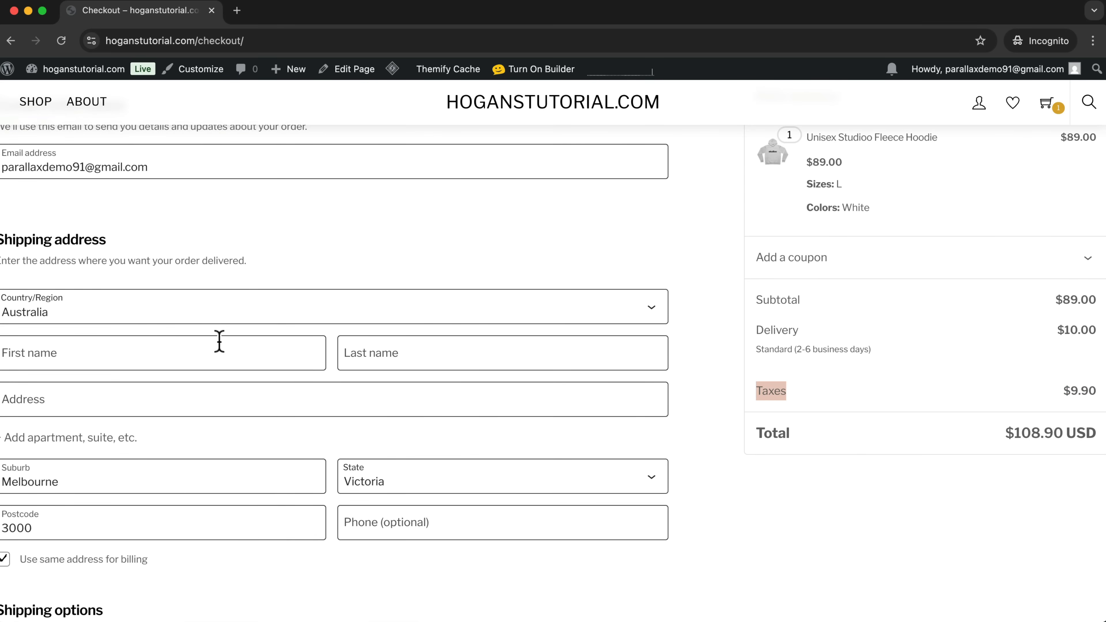
Open the Checkout page for editing, set its page layout to No Sidebar and save the page.
{"action": "scroll", "coordinate": [211, 339], "scroll_direction": "up", "scroll_amount": 5}
{"action": "scroll", "coordinate": [436, 394], "scroll_direction": "down", "scroll_amount": 2}
{"action": "scroll", "coordinate": [435, 395], "scroll_direction": "up", "scroll_amount": 2}
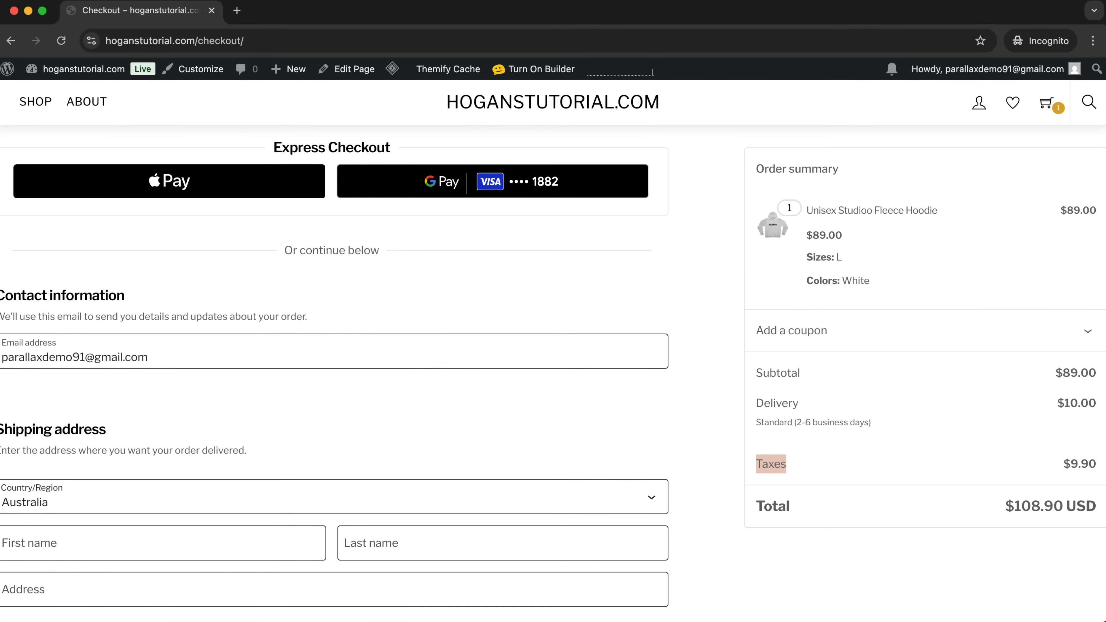
{"action": "mouse_move", "coordinate": [322, 81]}
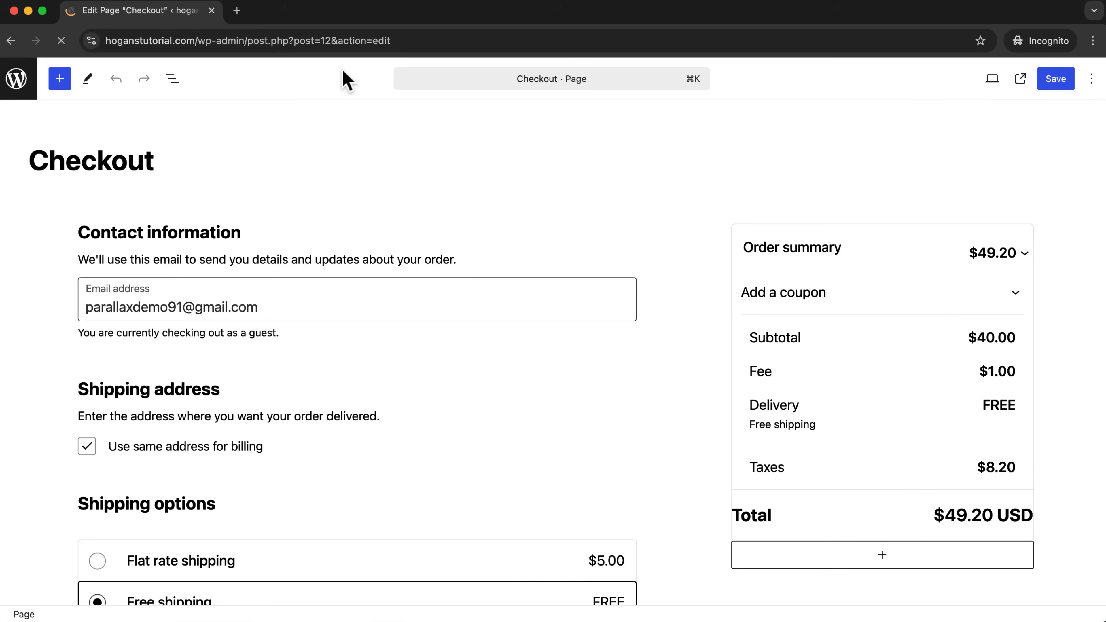
{"action": "scroll", "coordinate": [333, 309], "scroll_direction": "down", "scroll_amount": 15}
{"action": "scroll", "coordinate": [335, 310], "scroll_direction": "down", "scroll_amount": 12}
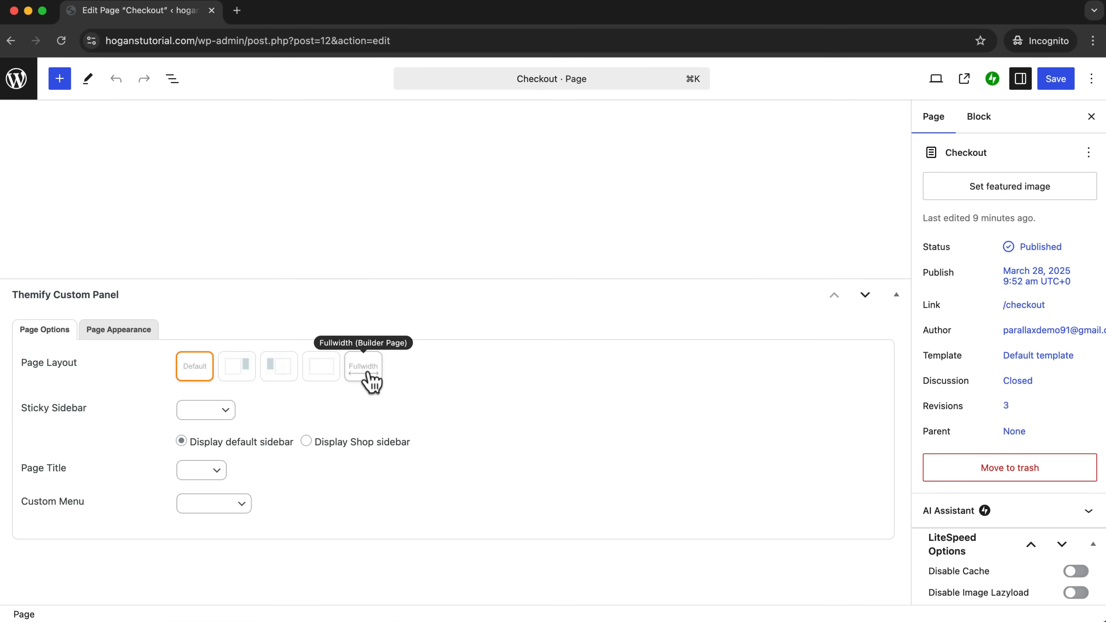
{"action": "left_click", "coordinate": [325, 373]}
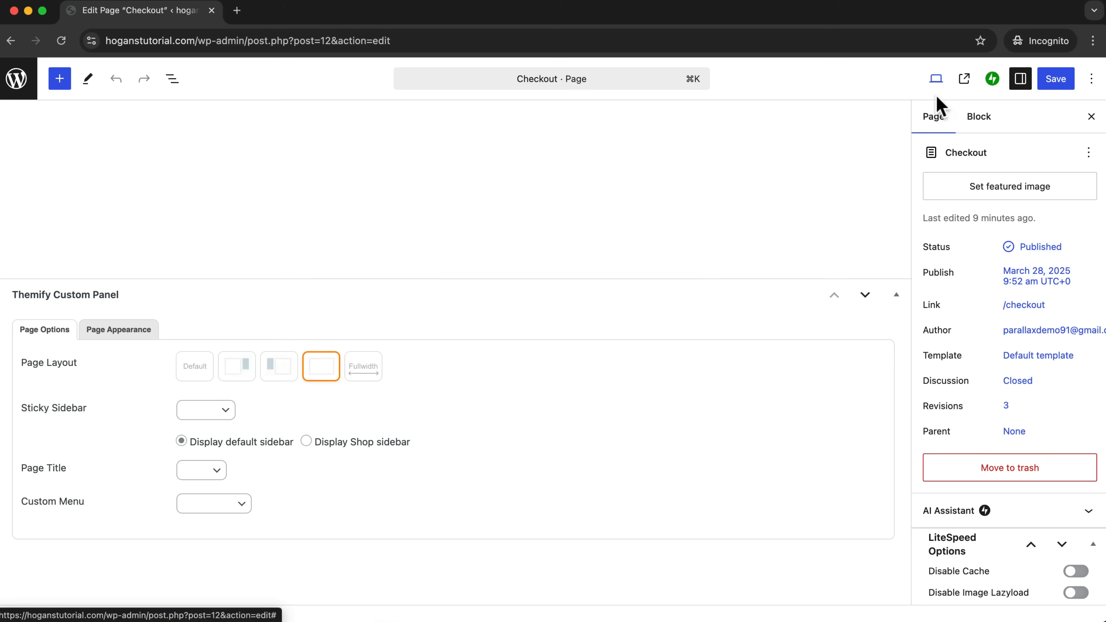
{"action": "left_click", "coordinate": [1058, 83]}
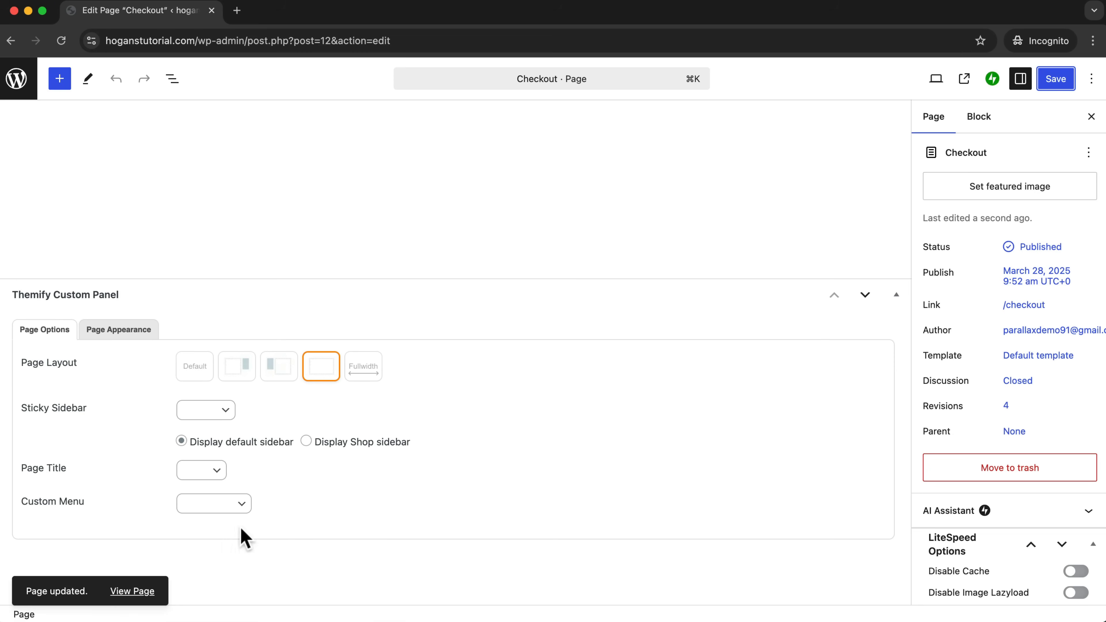
View the updated Checkout page on the storefront and review its layout.
{"action": "left_click", "coordinate": [118, 593]}
{"action": "scroll", "coordinate": [627, 350], "scroll_direction": "down", "scroll_amount": 4}
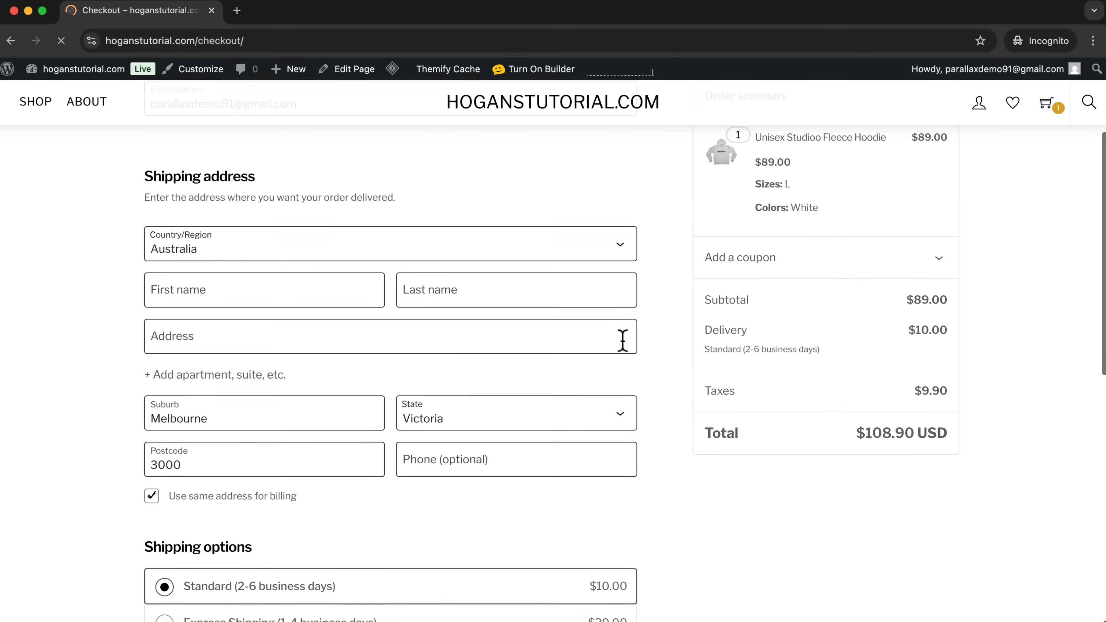
{"action": "scroll", "coordinate": [622, 342], "scroll_direction": "down", "scroll_amount": 6}
{"action": "scroll", "coordinate": [624, 340], "scroll_direction": "up", "scroll_amount": 4}
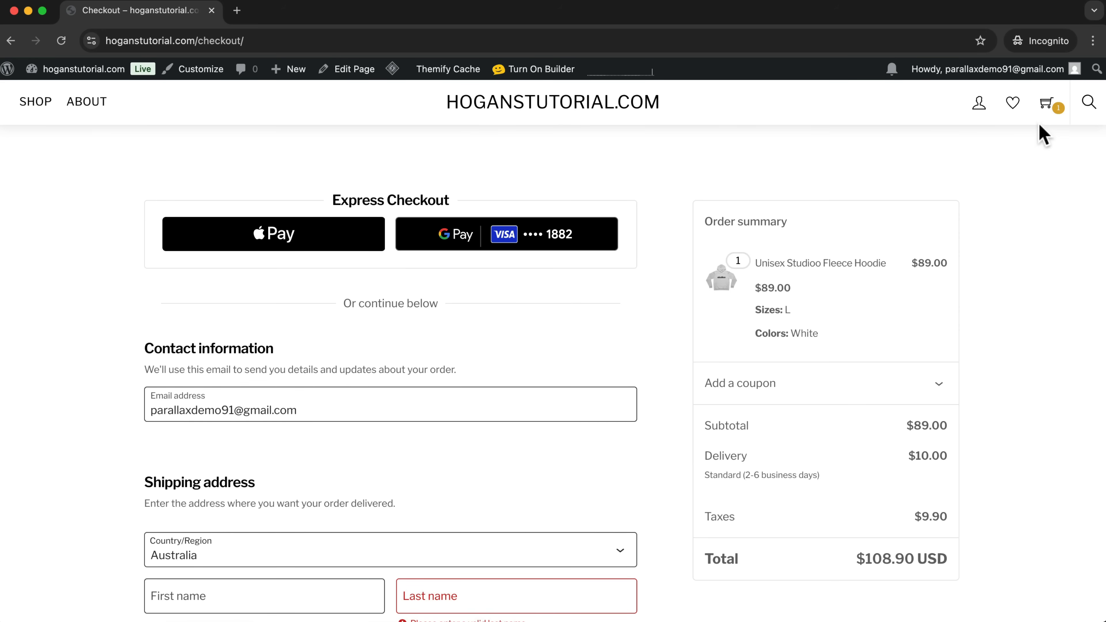
Go to the Cart page, open it for editing, set its page layout to No Sidebar and save it.
{"action": "mouse_move", "coordinate": [1047, 104]}
{"action": "left_click", "coordinate": [895, 224]}
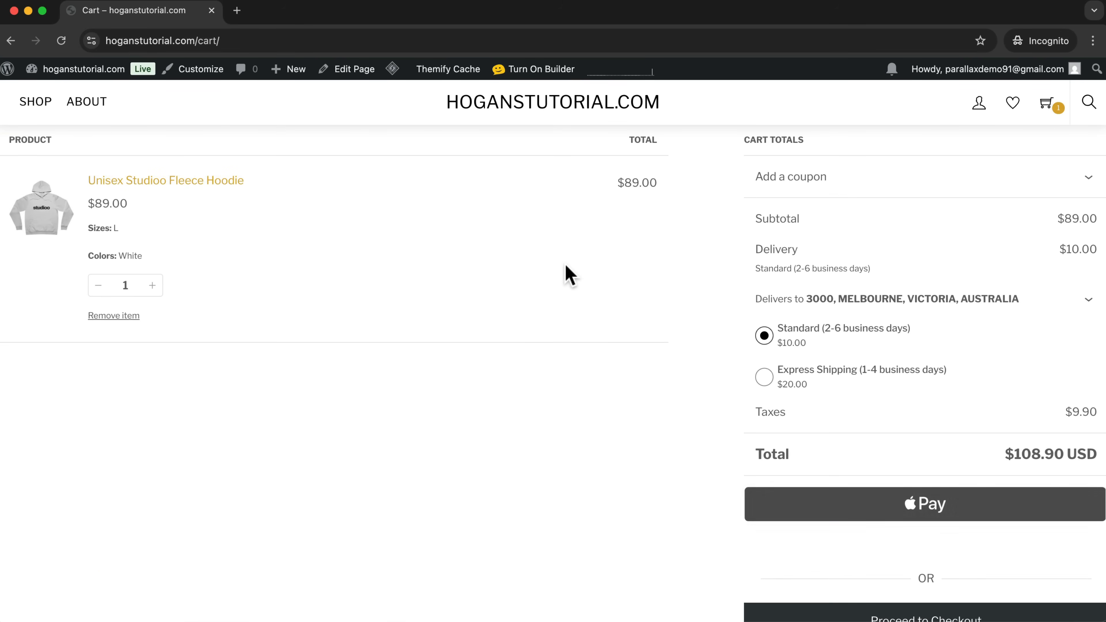
{"action": "left_click", "coordinate": [343, 69]}
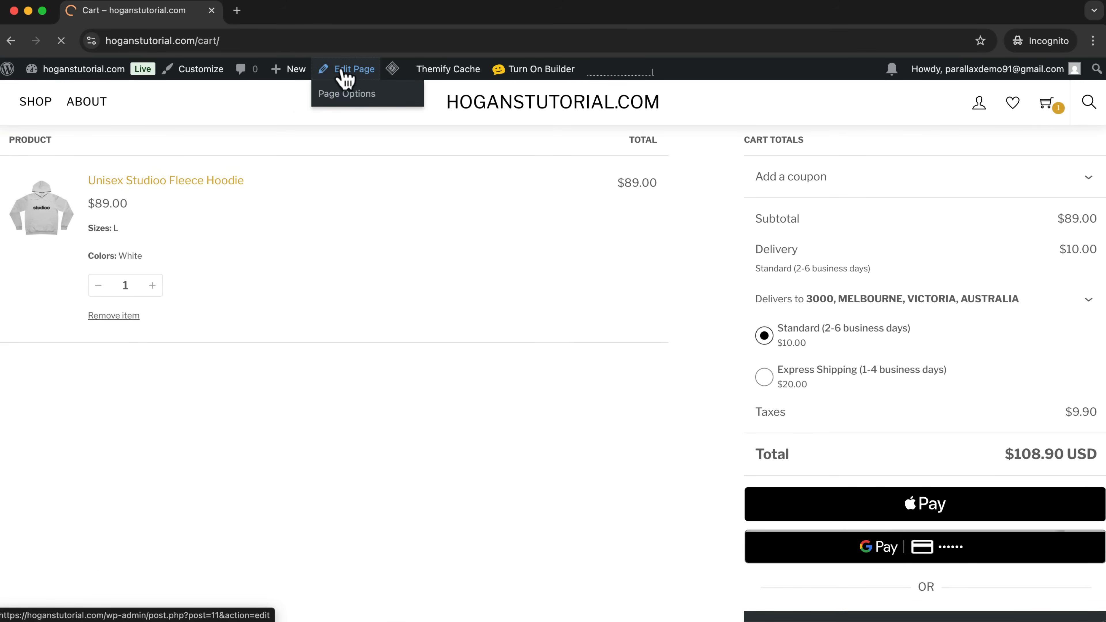
{"action": "scroll", "coordinate": [408, 227], "scroll_direction": "down", "scroll_amount": 10}
{"action": "scroll", "coordinate": [407, 226], "scroll_direction": "down", "scroll_amount": 5}
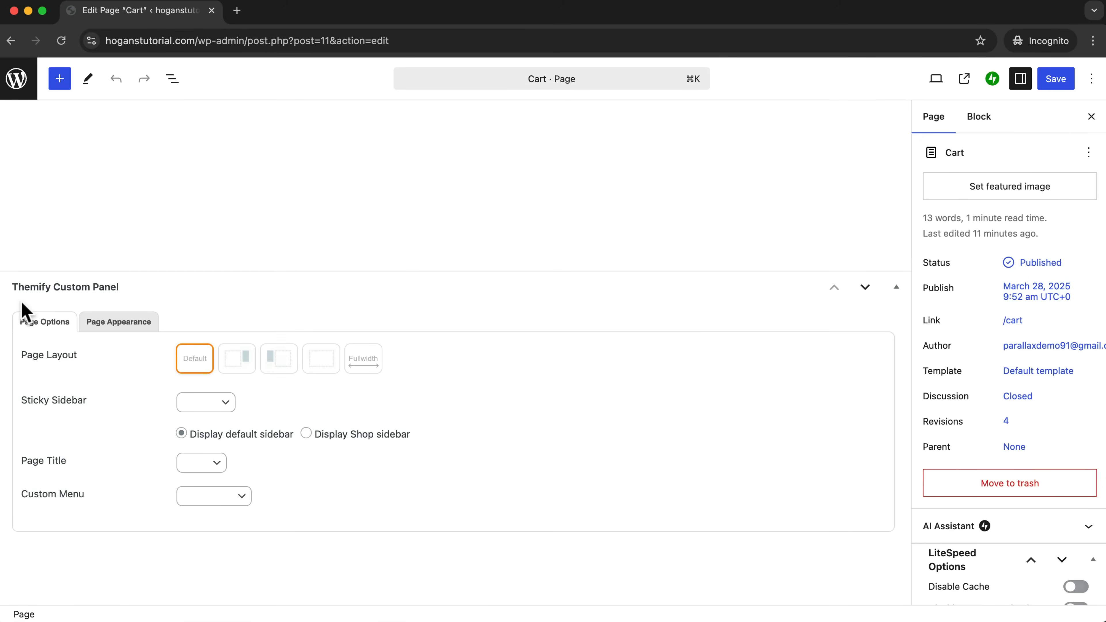
{"action": "left_click_drag", "start_coordinate": [23, 359], "coordinate": [81, 363]}
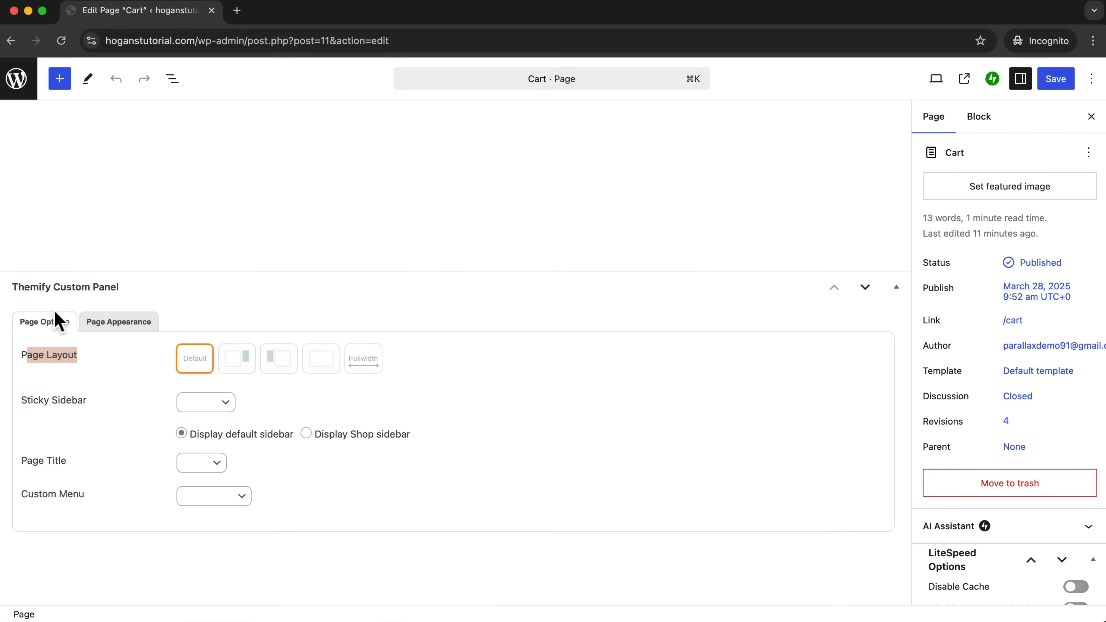
{"action": "left_click", "coordinate": [307, 367]}
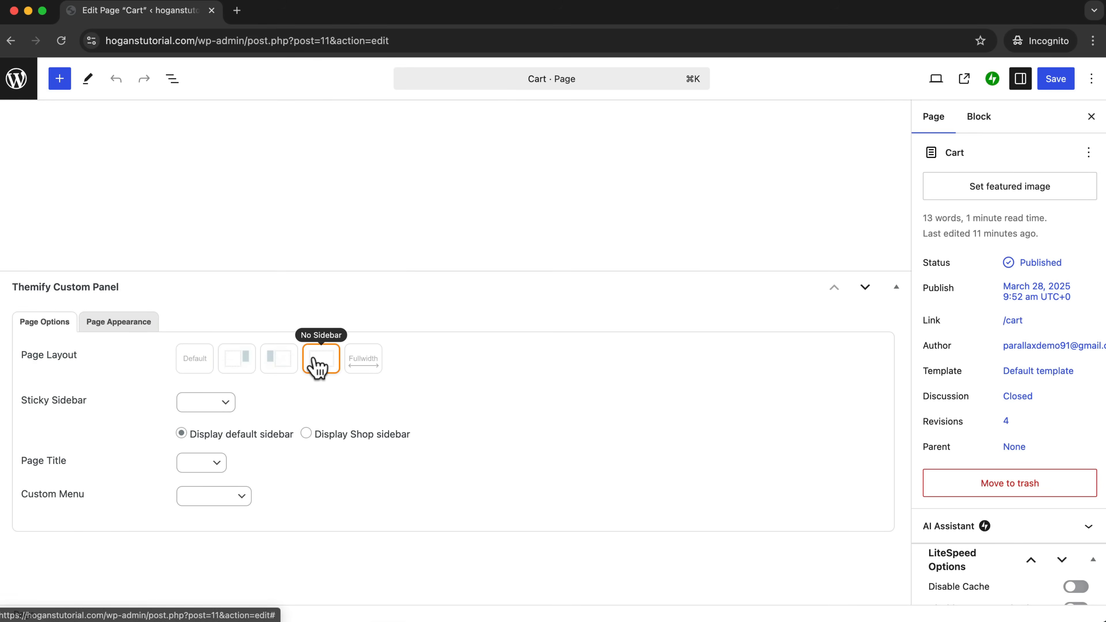
{"action": "left_click", "coordinate": [1063, 81]}
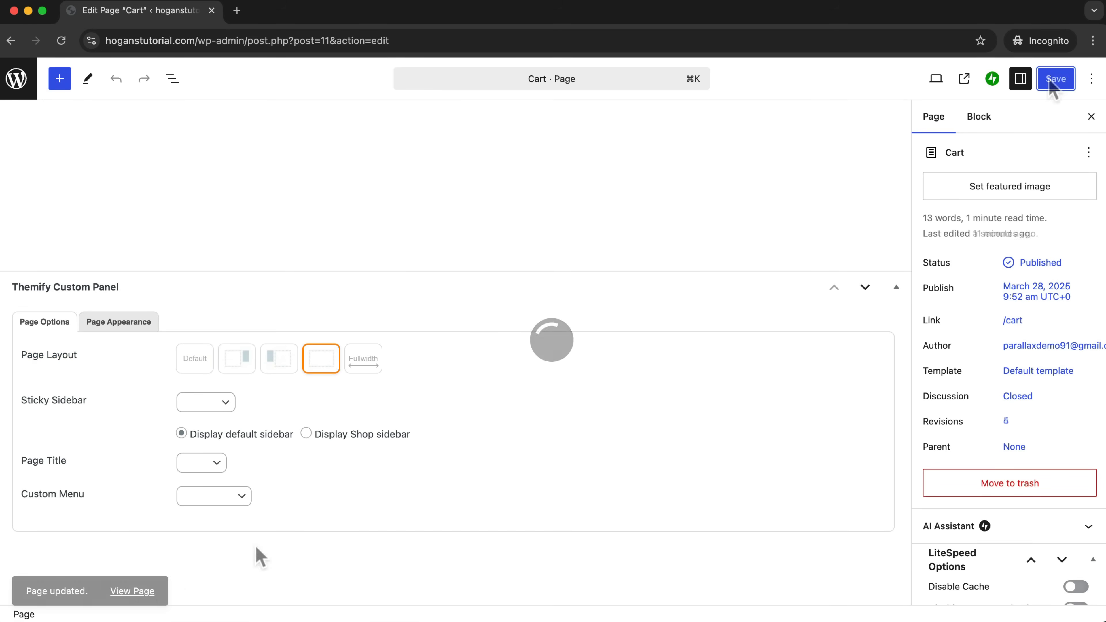
View the updated Cart page on the storefront and review its layout.
{"action": "left_click", "coordinate": [145, 590]}
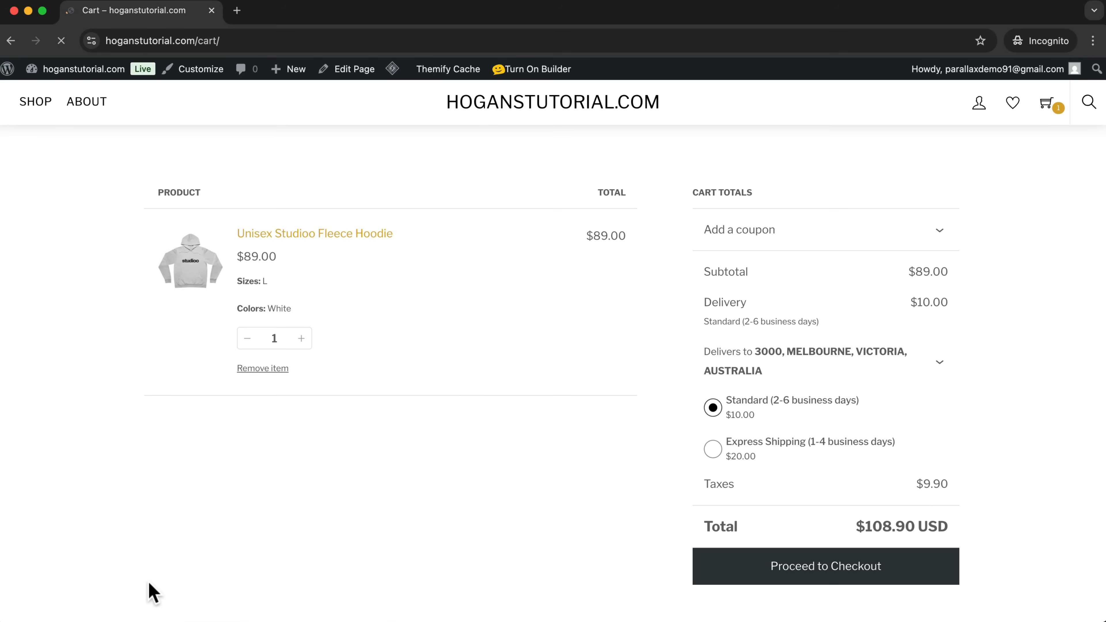
{"action": "scroll", "coordinate": [1018, 378], "scroll_direction": "down", "scroll_amount": 3}
{"action": "scroll", "coordinate": [1018, 378], "scroll_direction": "up", "scroll_amount": 3}
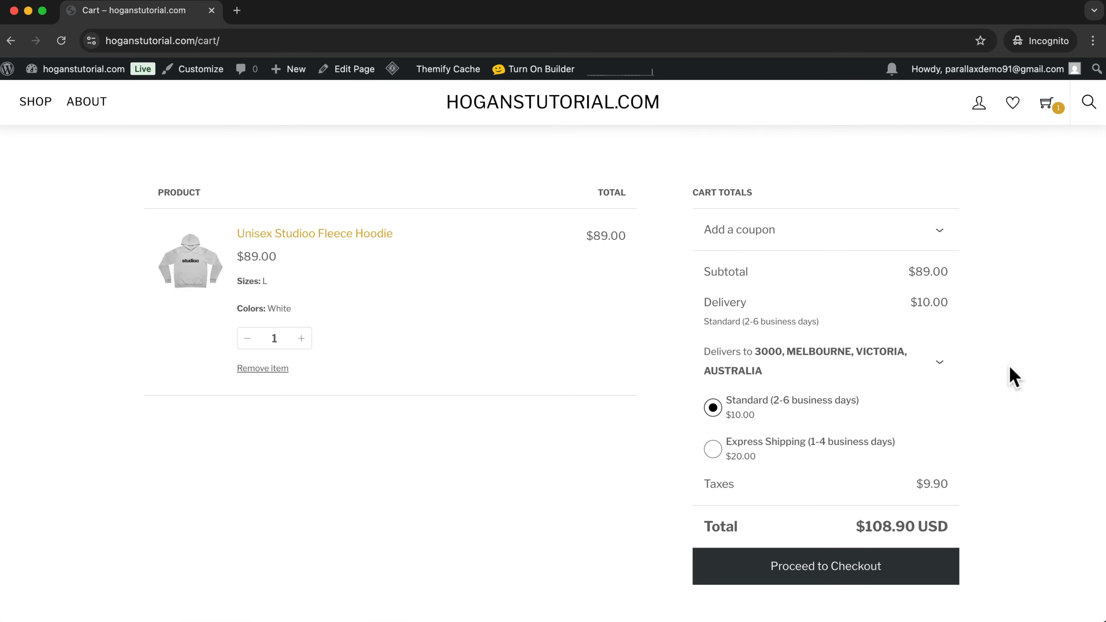
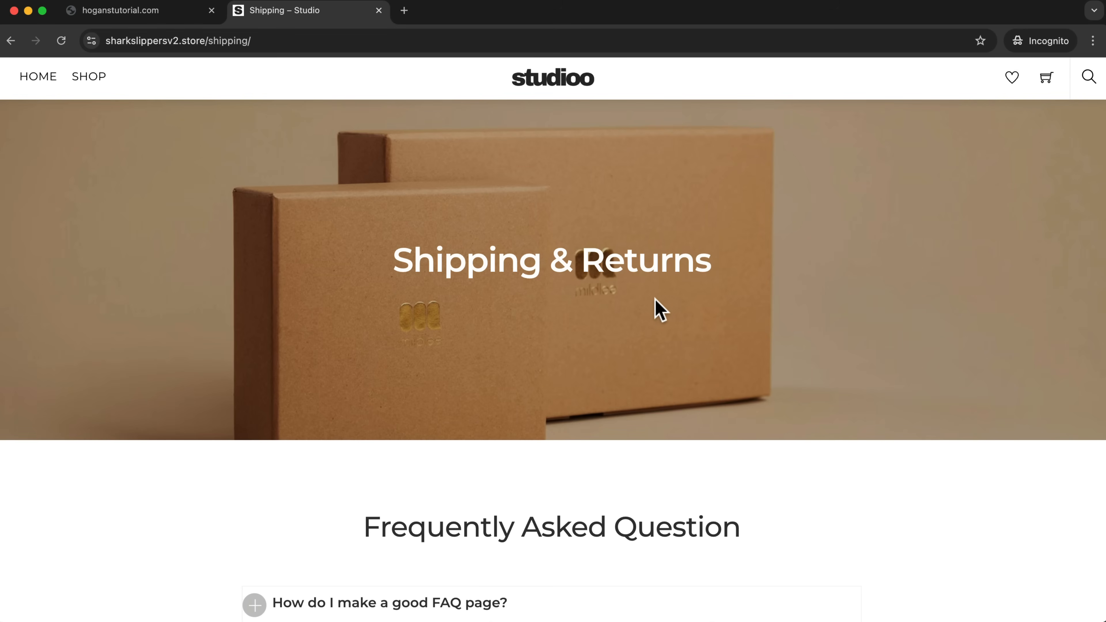
Look through the reference store's Shipping & Returns page, from its hero banner to the FAQ list and footer.
{"action": "scroll", "coordinate": [678, 326], "scroll_direction": "down", "scroll_amount": 10}
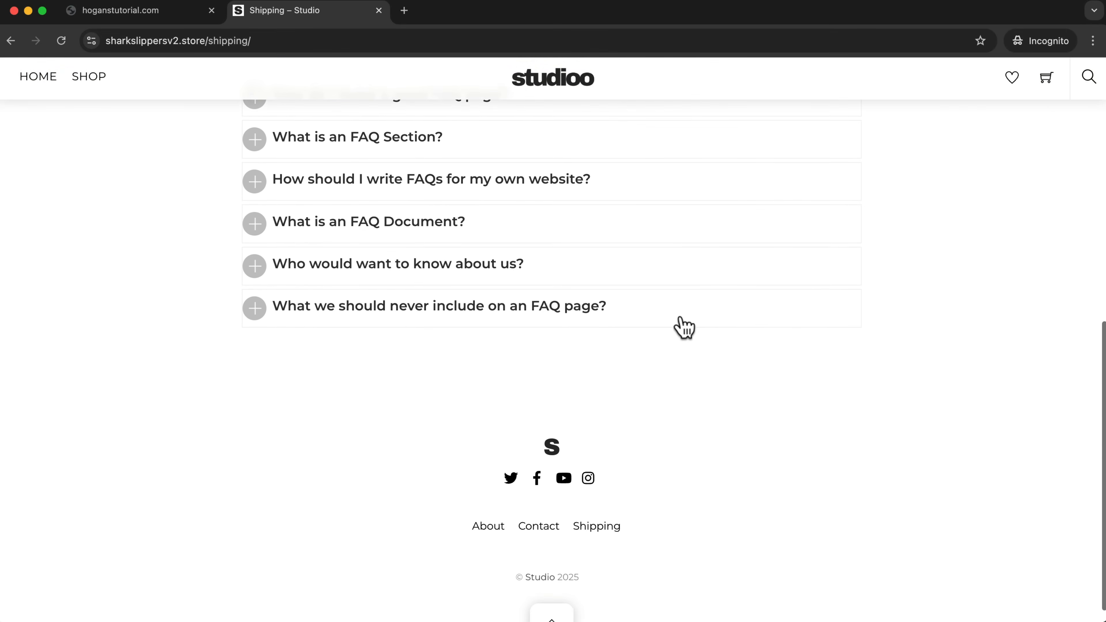
{"action": "scroll", "coordinate": [682, 326], "scroll_direction": "up", "scroll_amount": 5}
{"action": "scroll", "coordinate": [683, 325], "scroll_direction": "up", "scroll_amount": 5}
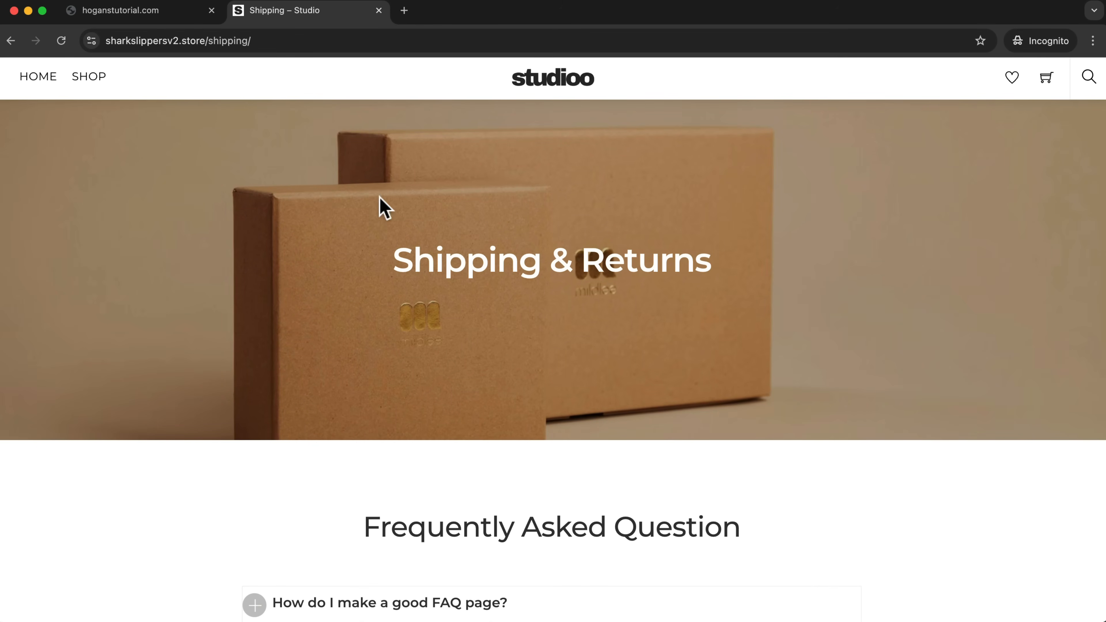
Switch to the hoganstutorial.com site, find the Shipping page in its page list and open it in Themify Builder.
{"action": "left_click", "coordinate": [153, 19]}
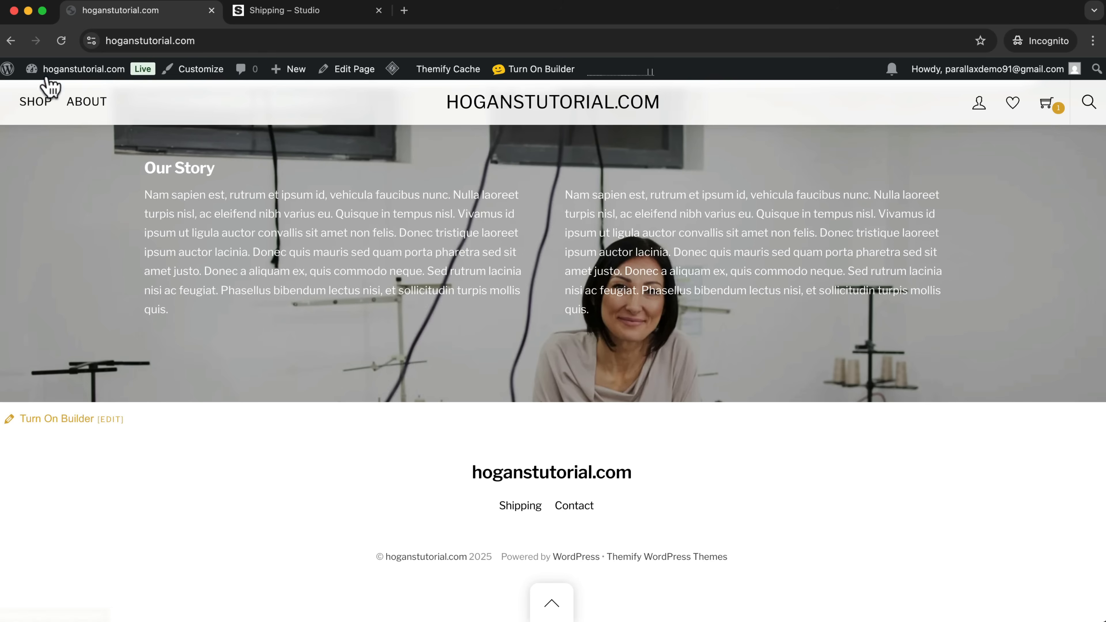
{"action": "mouse_move", "coordinate": [49, 72]}
{"action": "left_click", "coordinate": [50, 97]}
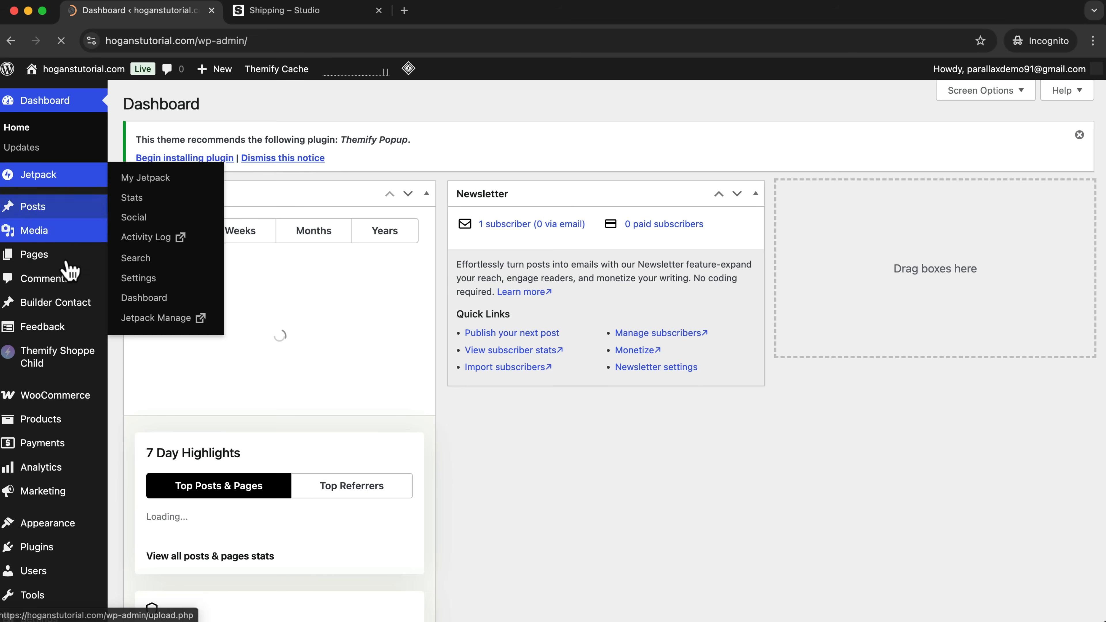
{"action": "mouse_move", "coordinate": [51, 261]}
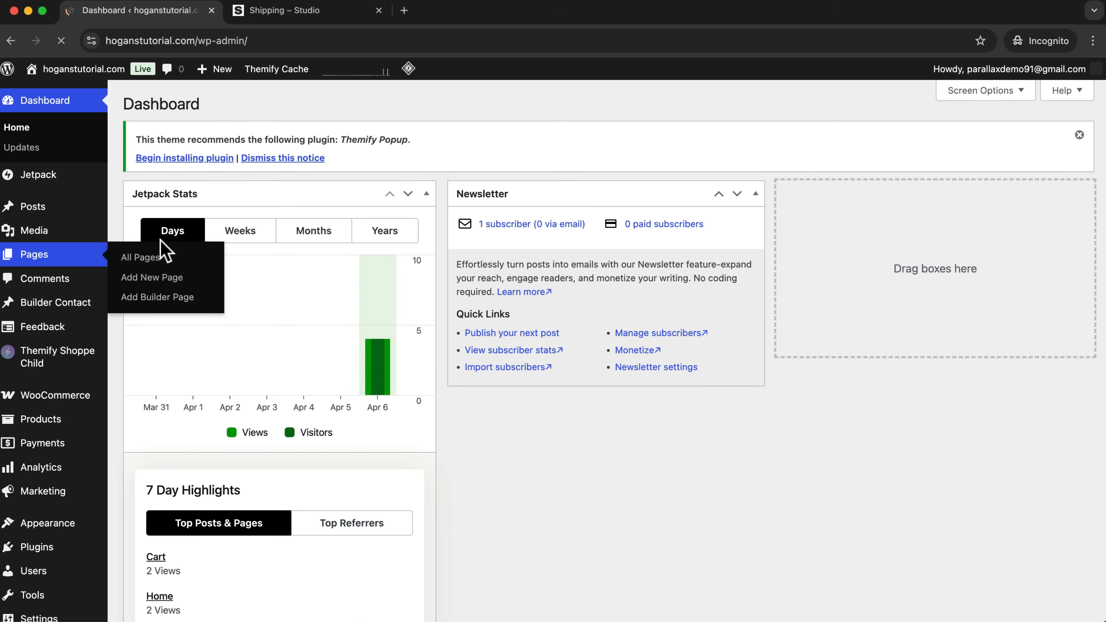
{"action": "left_click", "coordinate": [159, 256]}
{"action": "scroll", "coordinate": [275, 342], "scroll_direction": "down", "scroll_amount": 2}
{"action": "scroll", "coordinate": [274, 345], "scroll_direction": "up", "scroll_amount": 2}
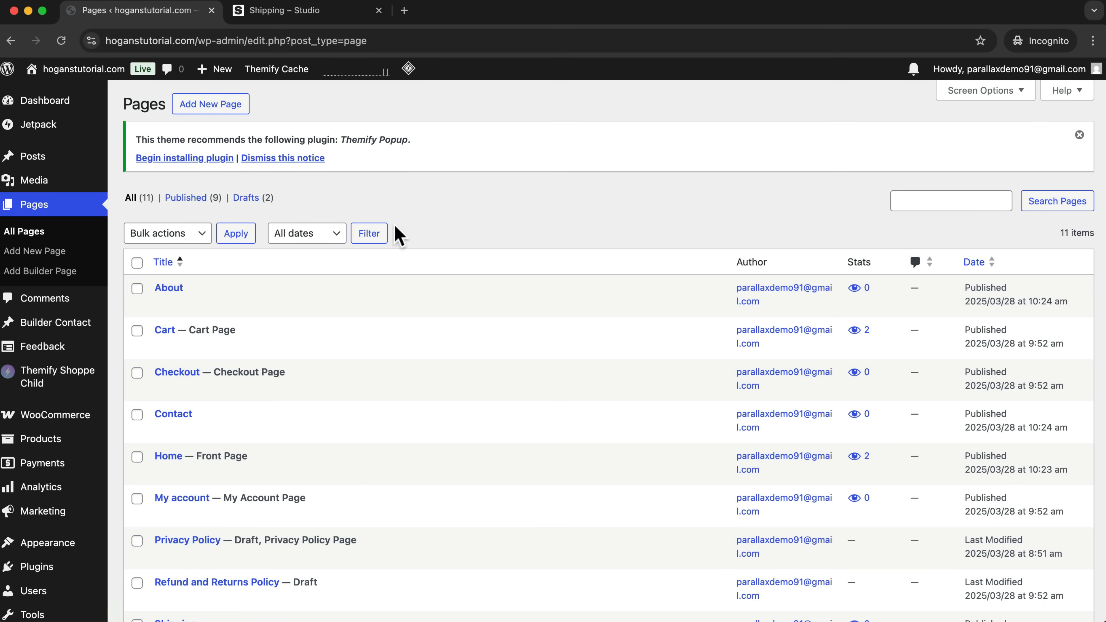
{"action": "scroll", "coordinate": [412, 289], "scroll_direction": "down", "scroll_amount": 5}
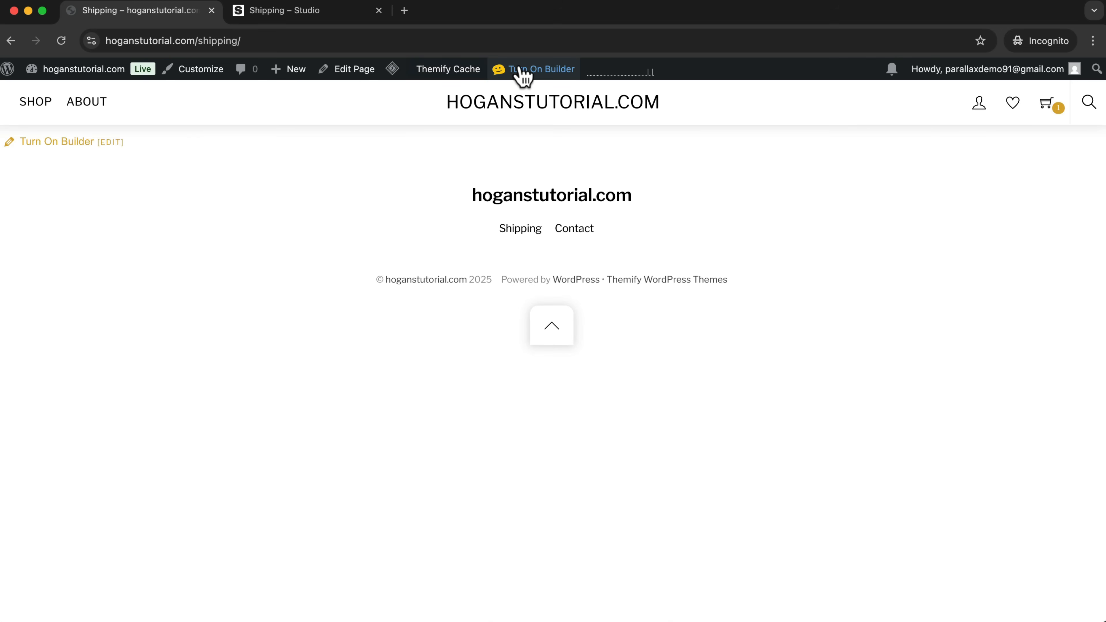
{"action": "left_click", "coordinate": [525, 71]}
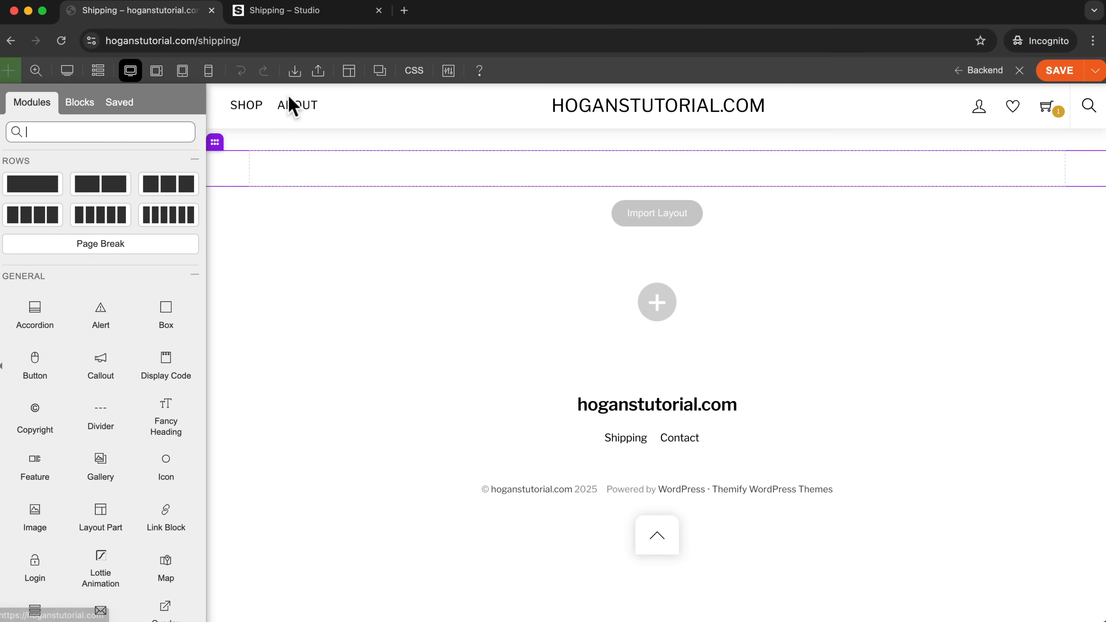
Check the reference page's hero banner, then open the empty row's background styling with Image as the background type.
{"action": "left_click", "coordinate": [322, 12]}
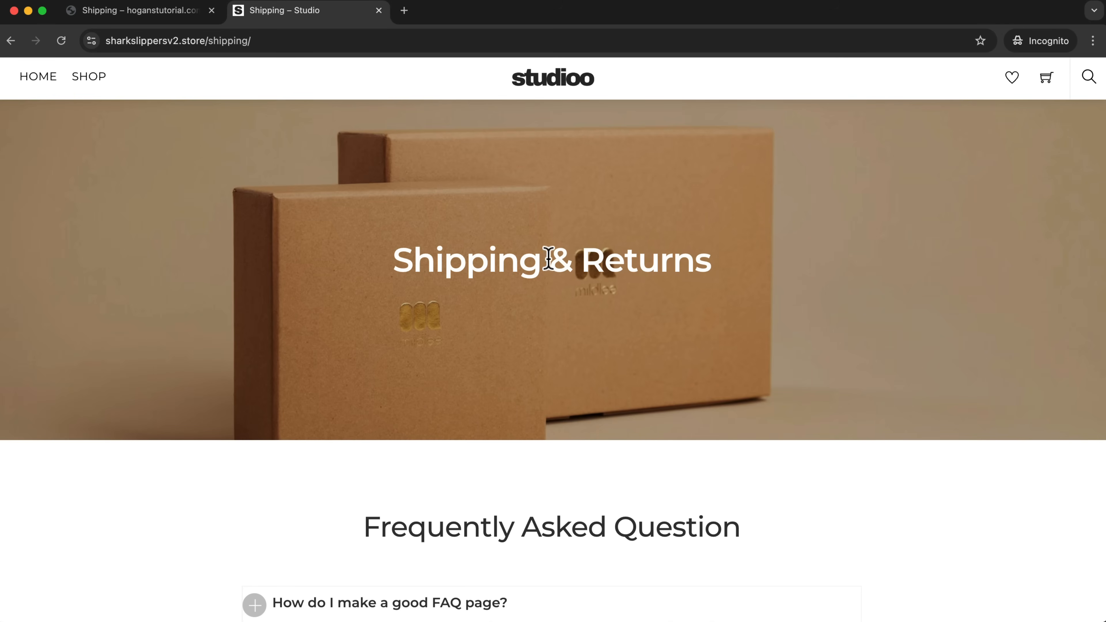
{"action": "left_click", "coordinate": [160, 12]}
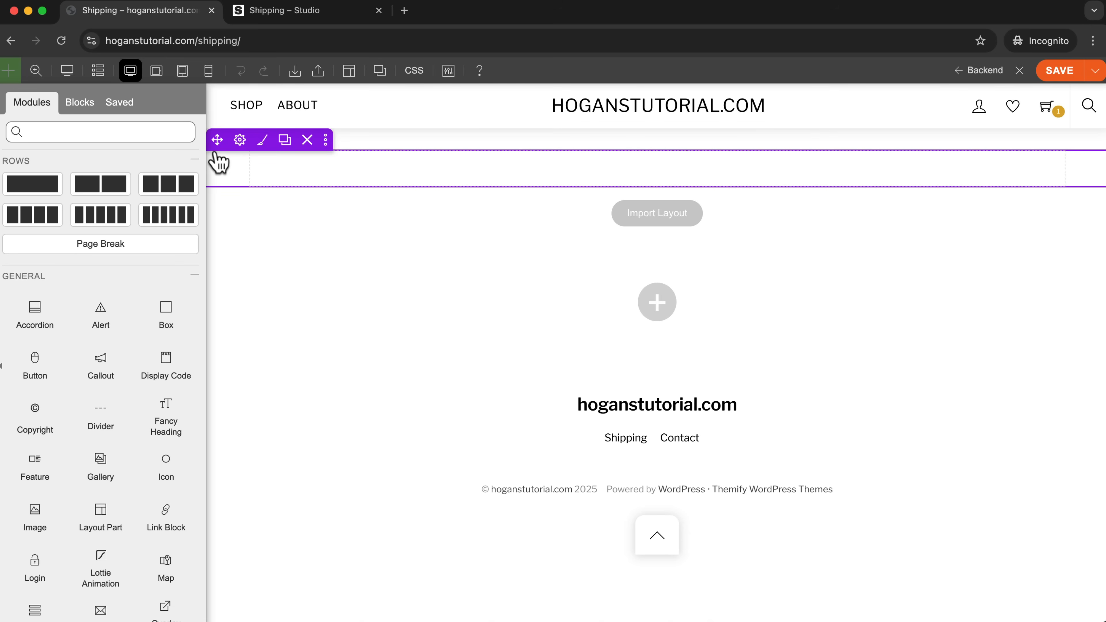
{"action": "left_click", "coordinate": [263, 141]}
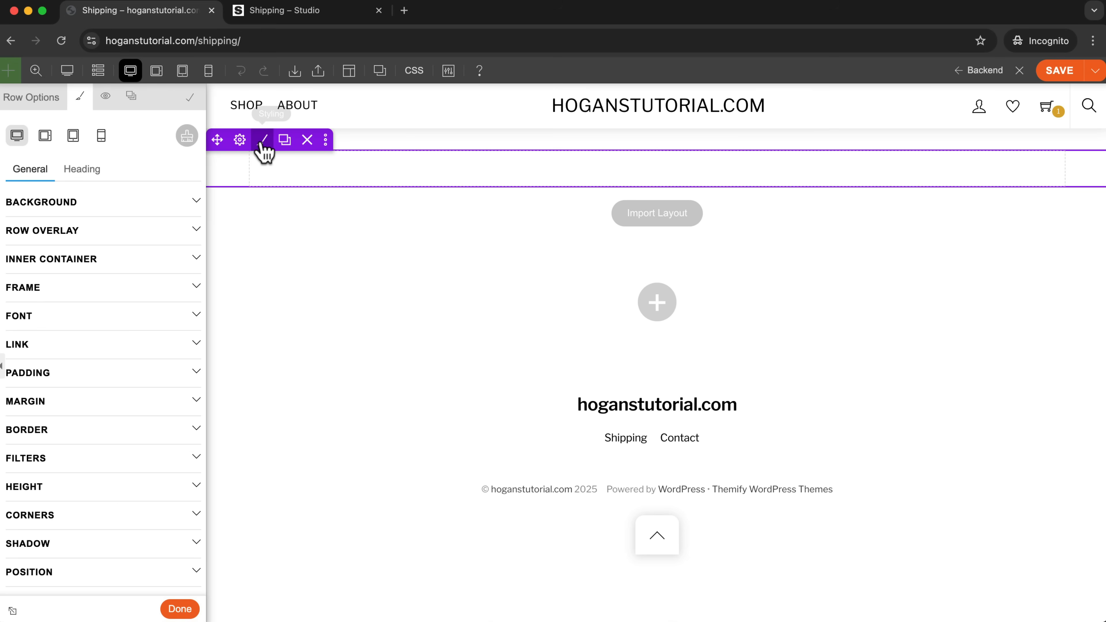
{"action": "left_click", "coordinate": [73, 208]}
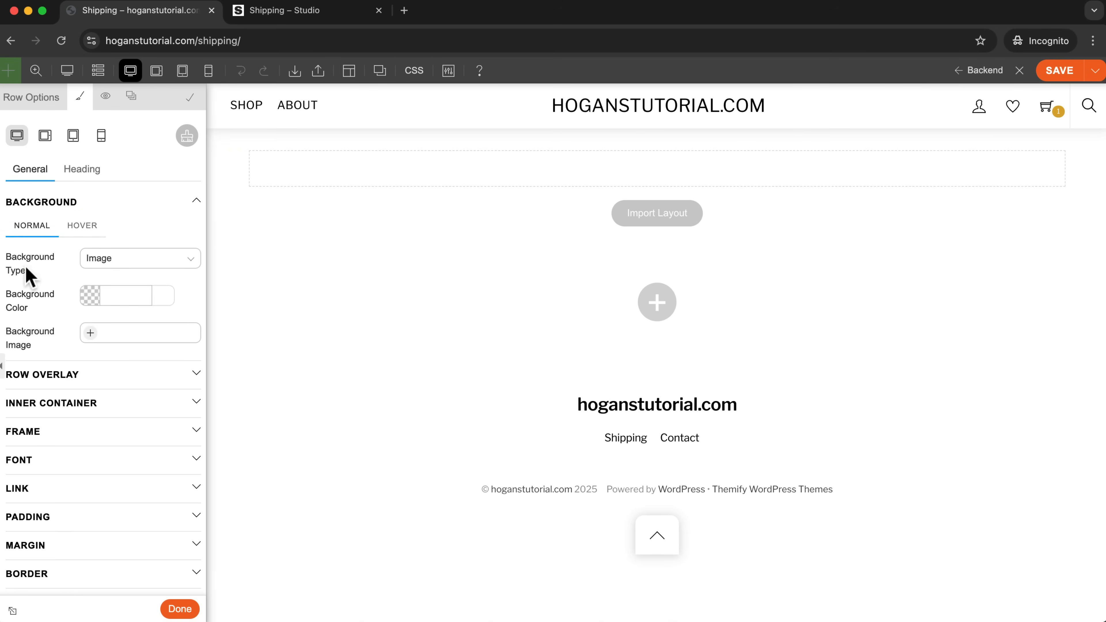
{"action": "left_click_drag", "start_coordinate": [32, 277], "coordinate": [2, 261]}
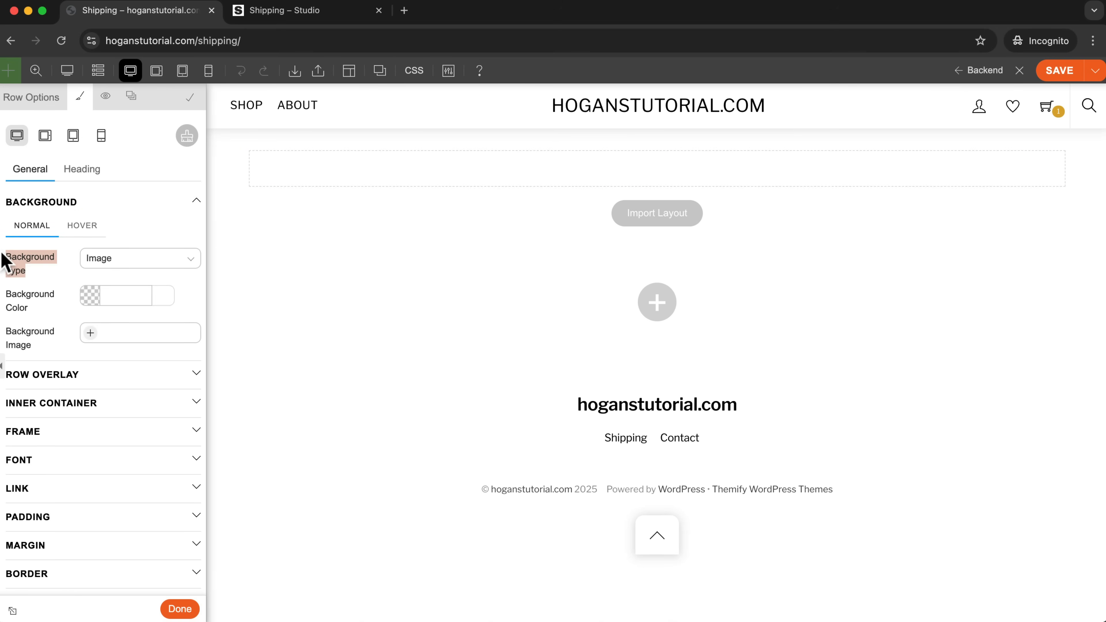
{"action": "left_click", "coordinate": [109, 258]}
{"action": "left_click", "coordinate": [112, 259]}
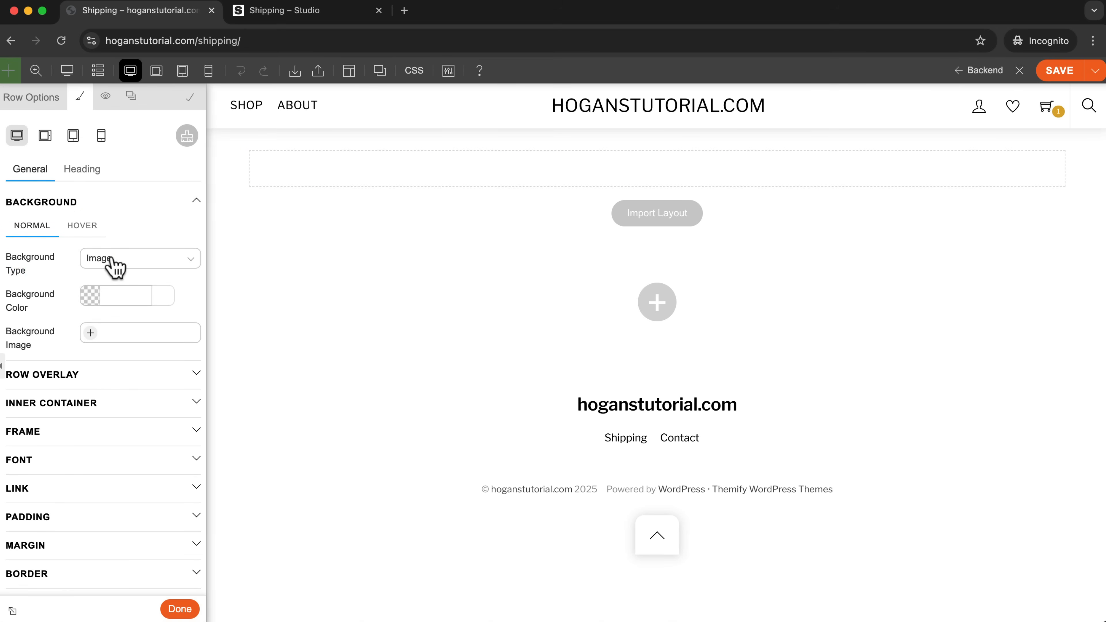
Upload Web-mildlee-7KKy7-TeeVs-unsplash.jpg from the Shipping folder as the row's background image and set its background mode to Fullcover.
{"action": "left_click", "coordinate": [90, 333]}
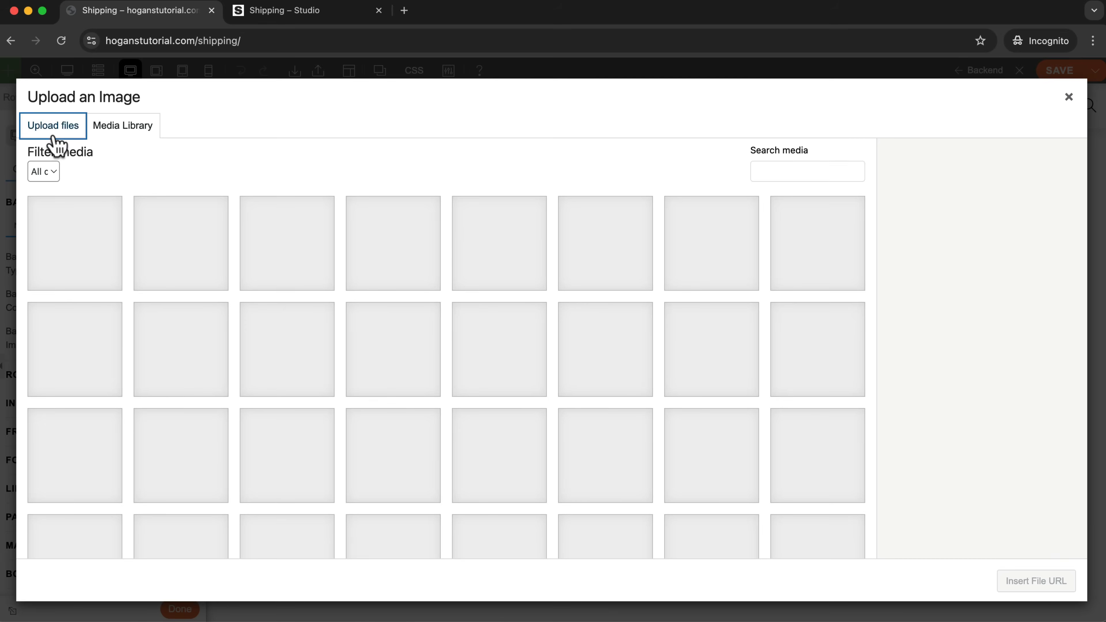
{"action": "left_click", "coordinate": [53, 126]}
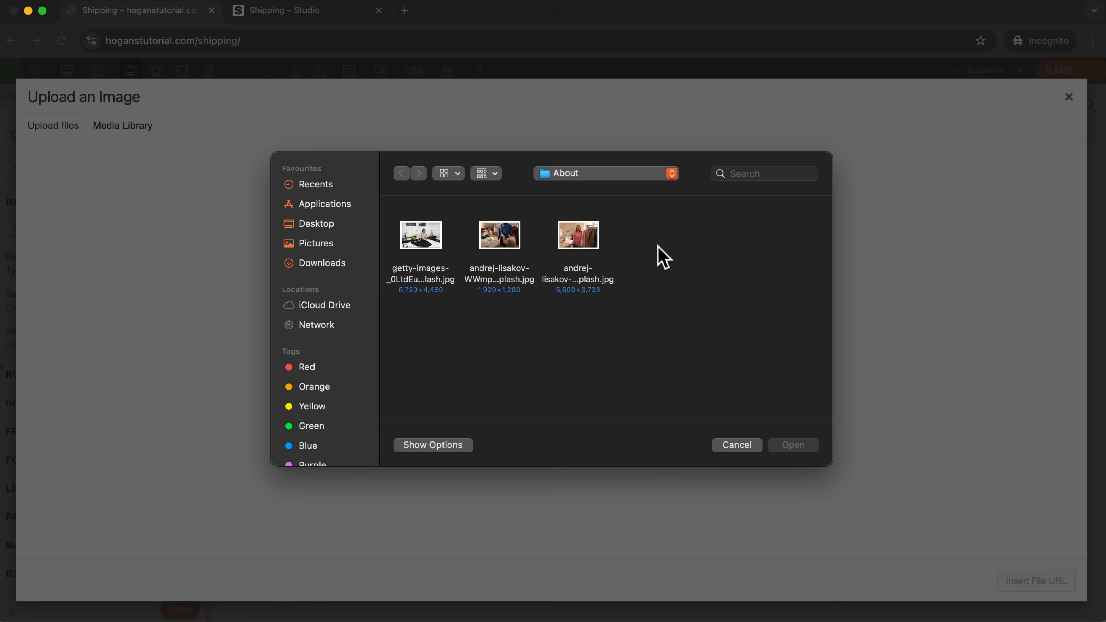
{"action": "left_click", "coordinate": [630, 166]}
{"action": "left_click", "coordinate": [618, 184]}
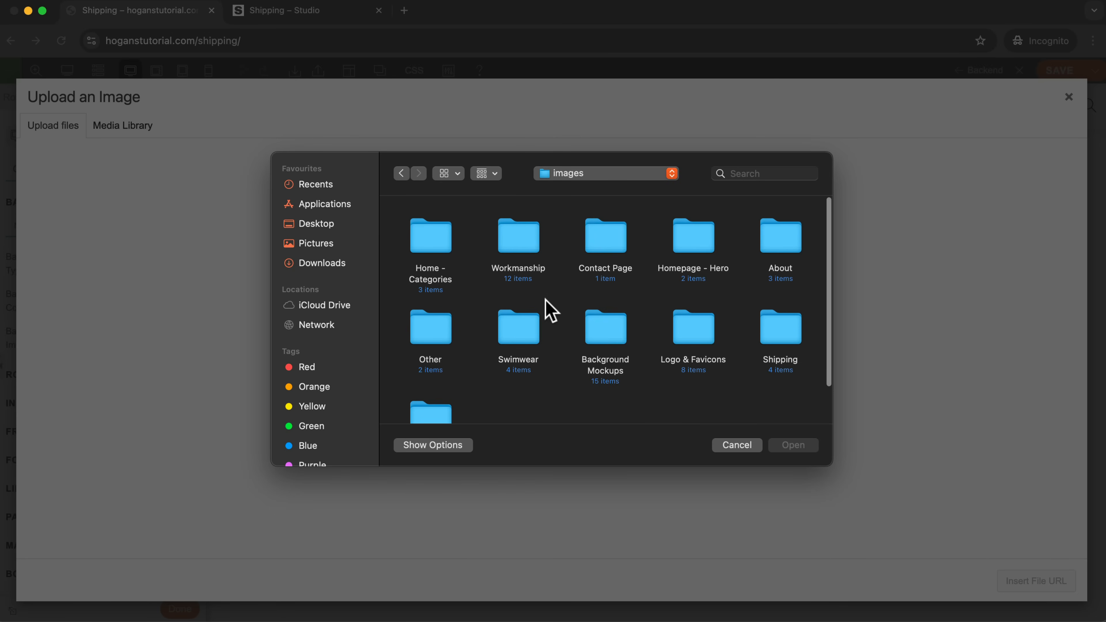
{"action": "double_click", "coordinate": [781, 326]}
{"action": "left_click", "coordinate": [424, 244]}
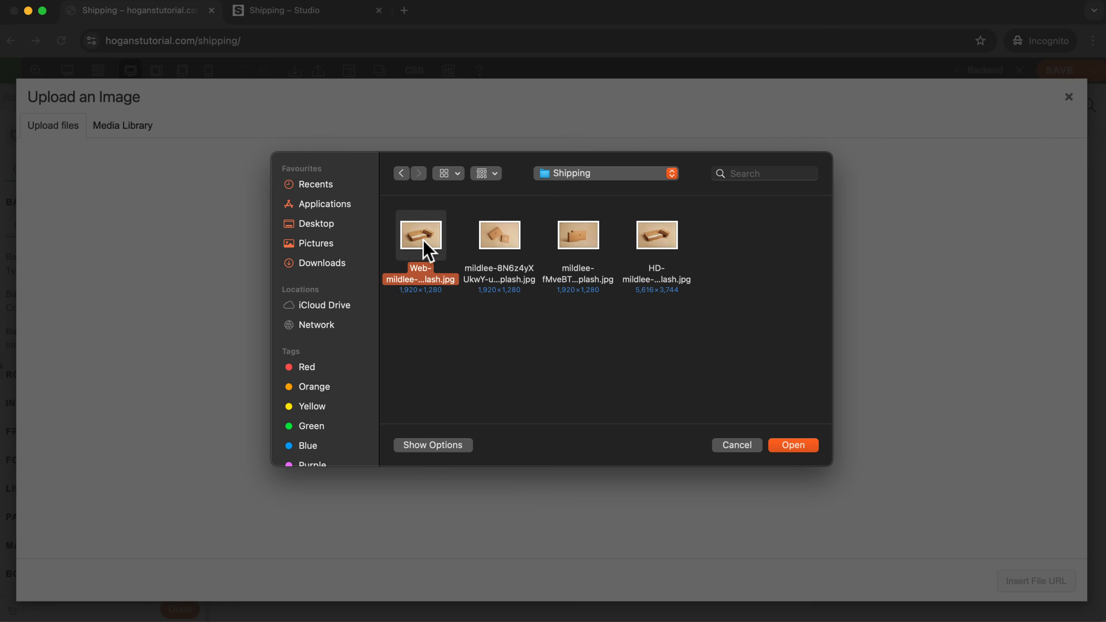
{"action": "left_click", "coordinate": [794, 445]}
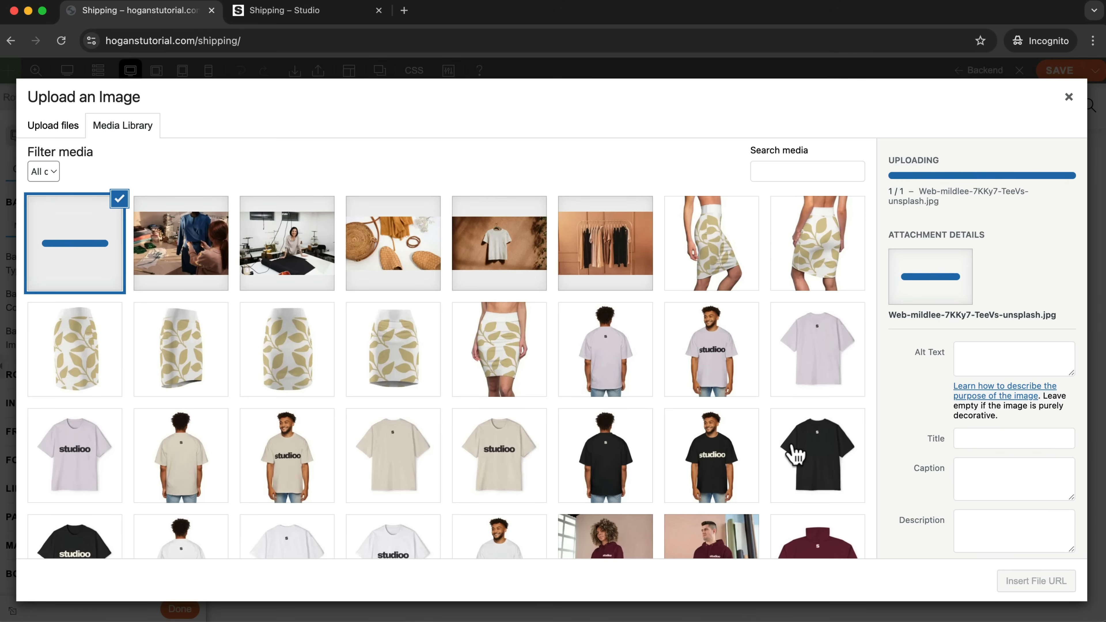
{"action": "left_click", "coordinate": [1032, 586]}
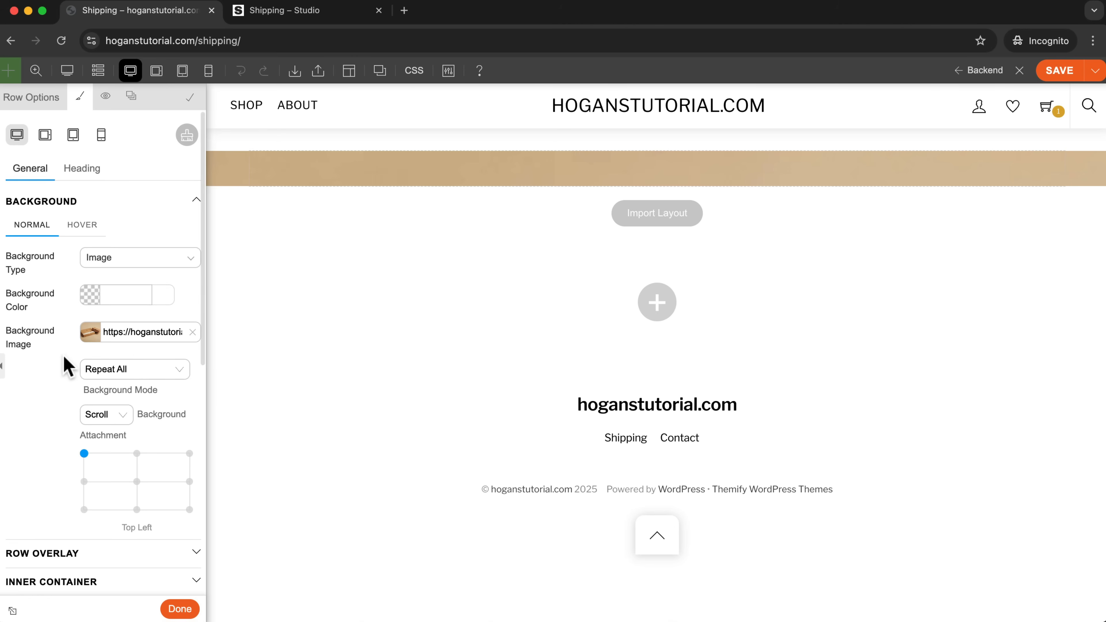
{"action": "left_click", "coordinate": [117, 373]}
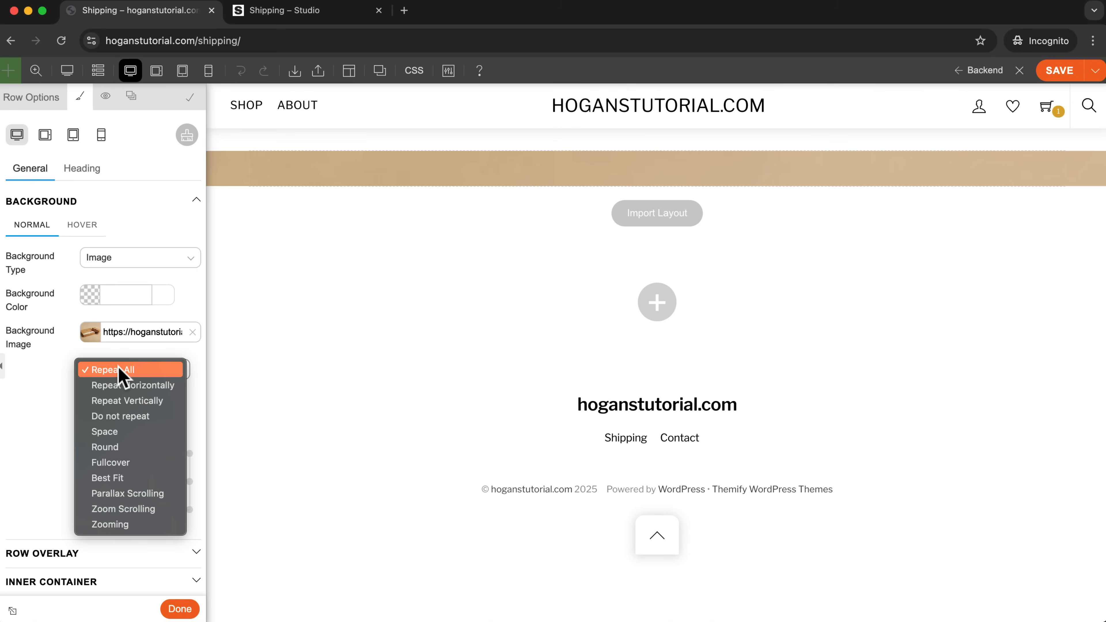
{"action": "left_click", "coordinate": [122, 465]}
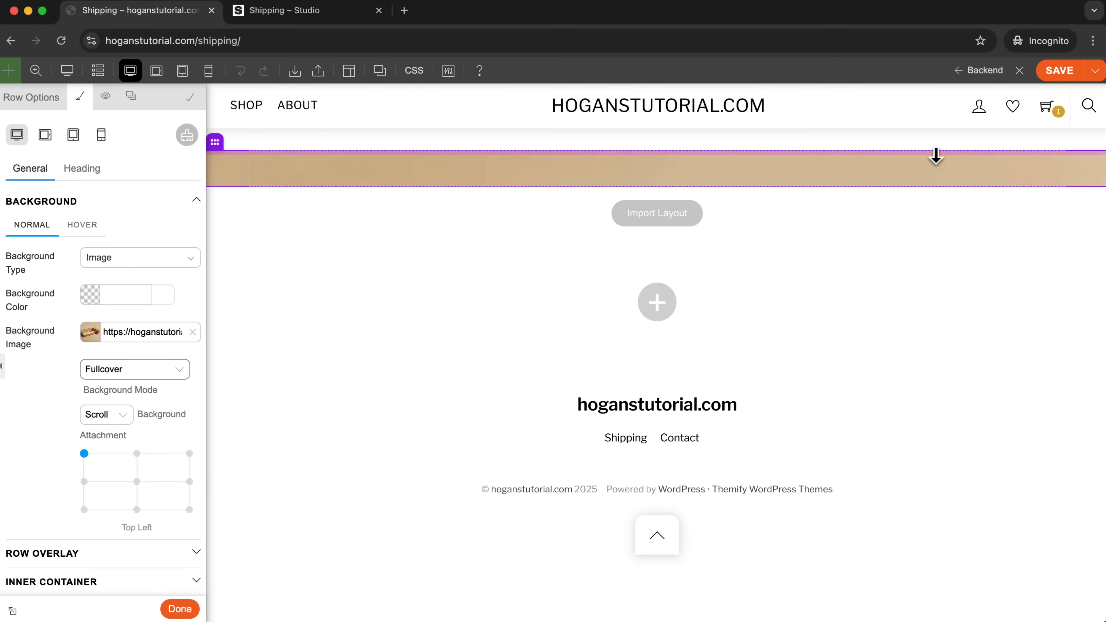
Give the row 200 px of top and bottom padding and position its background image at about X 49%, Y 30%.
{"action": "left_click_drag", "start_coordinate": [936, 156], "coordinate": [938, 285]}
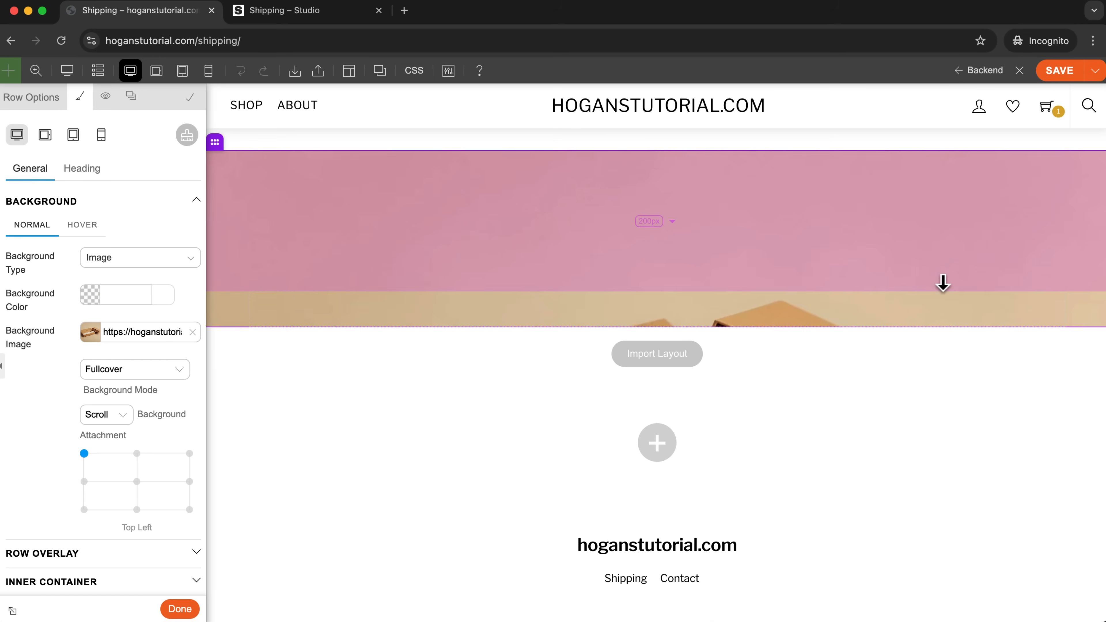
{"action": "left_click_drag", "start_coordinate": [1081, 326], "coordinate": [1069, 475]}
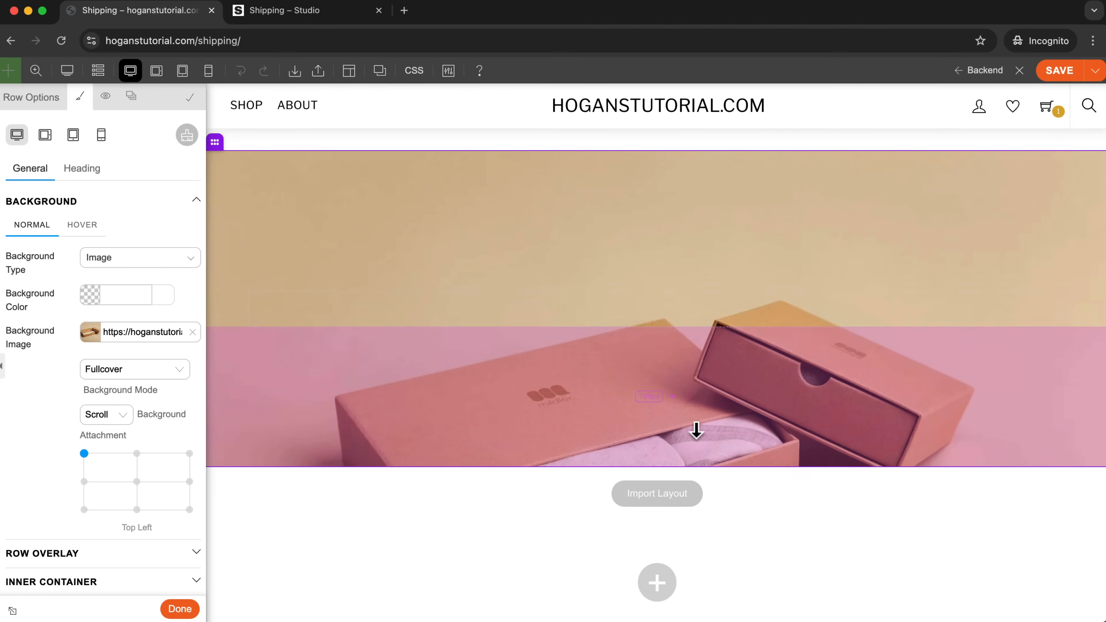
{"action": "left_click", "coordinate": [641, 397]}
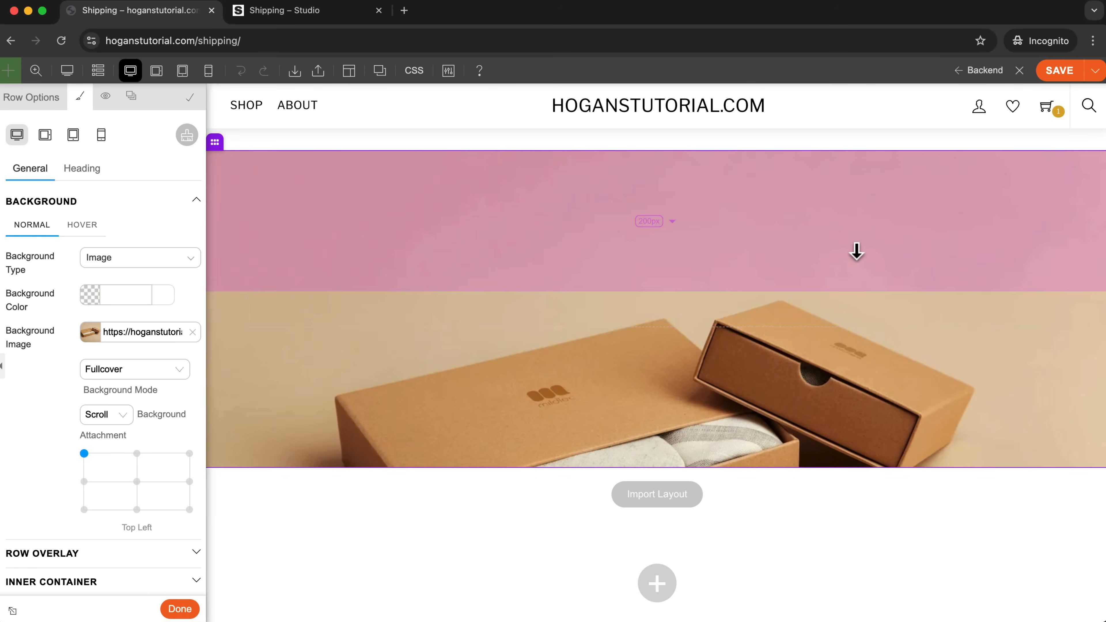
{"action": "left_click_drag", "start_coordinate": [84, 454], "coordinate": [136, 470]}
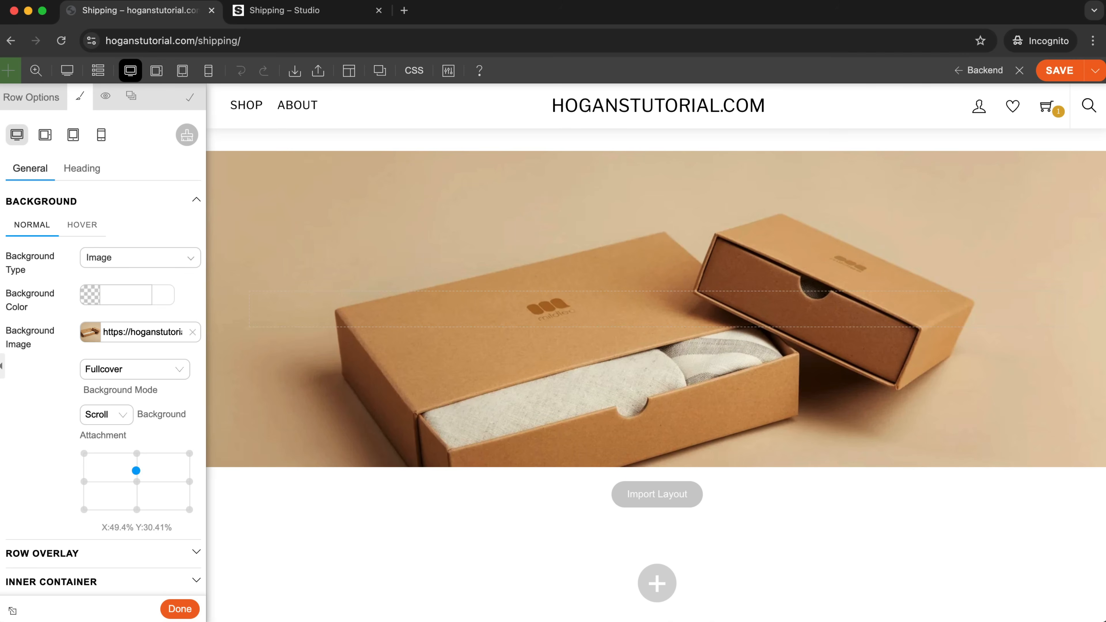
{"action": "left_click", "coordinate": [176, 609]}
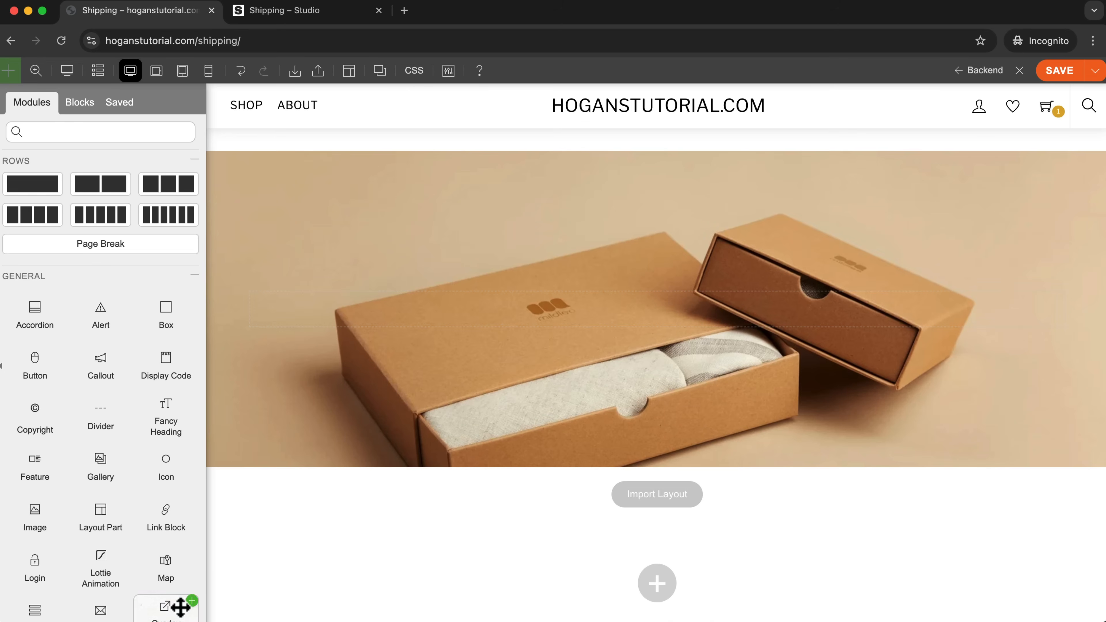
Add a Text module to the banner row reading "Shipping & Returns" and format it as Heading 1.
{"action": "scroll", "coordinate": [99, 455], "scroll_direction": "down", "scroll_amount": 7}
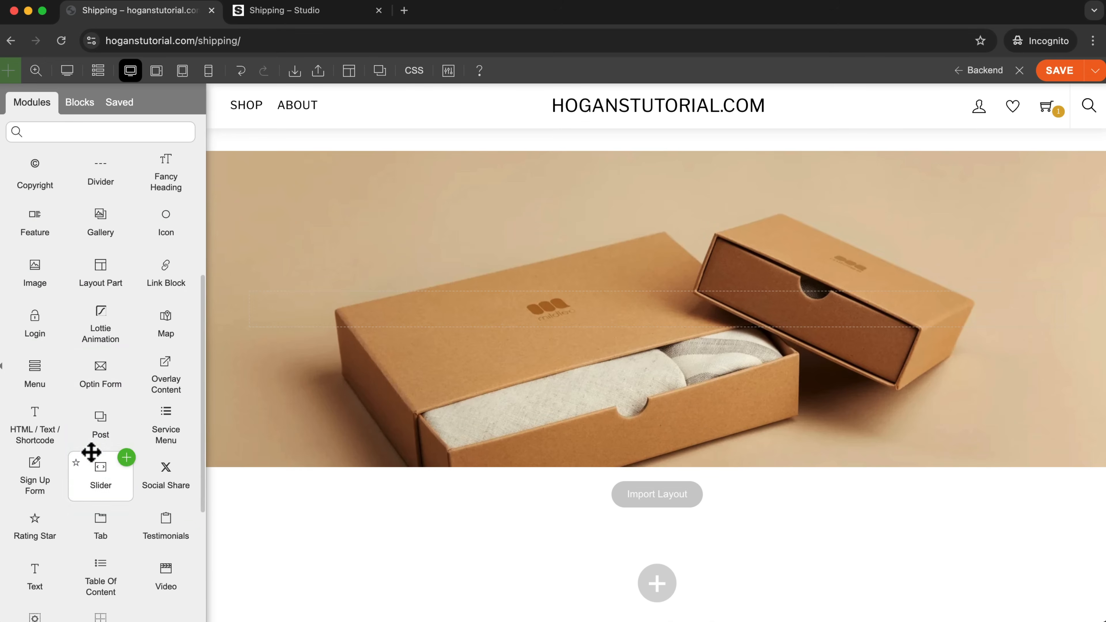
{"action": "left_click_drag", "start_coordinate": [64, 514], "coordinate": [696, 307]}
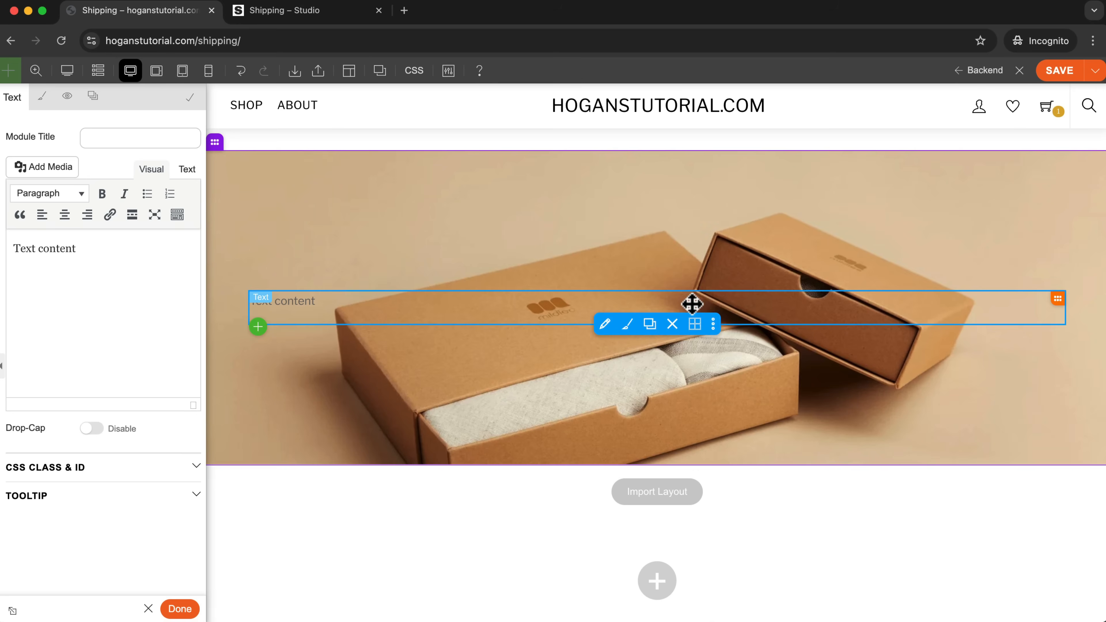
{"action": "left_click_drag", "start_coordinate": [87, 248], "coordinate": [1, 250]}
{"action": "type", "text": "Shipping & Returns"}
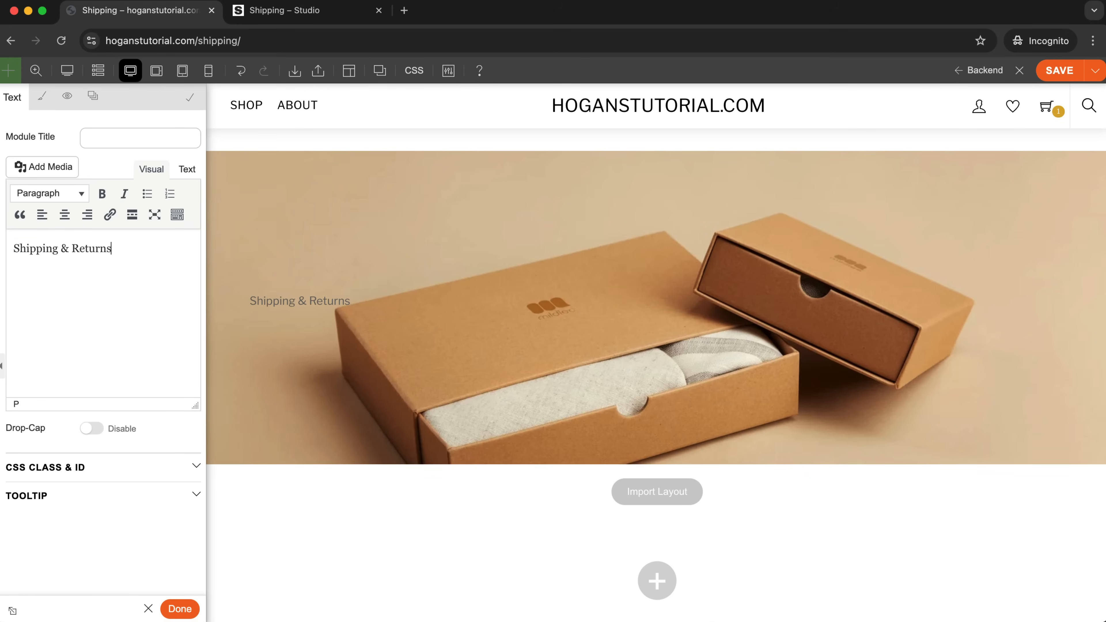
{"action": "left_click_drag", "start_coordinate": [145, 236], "coordinate": [13, 241]}
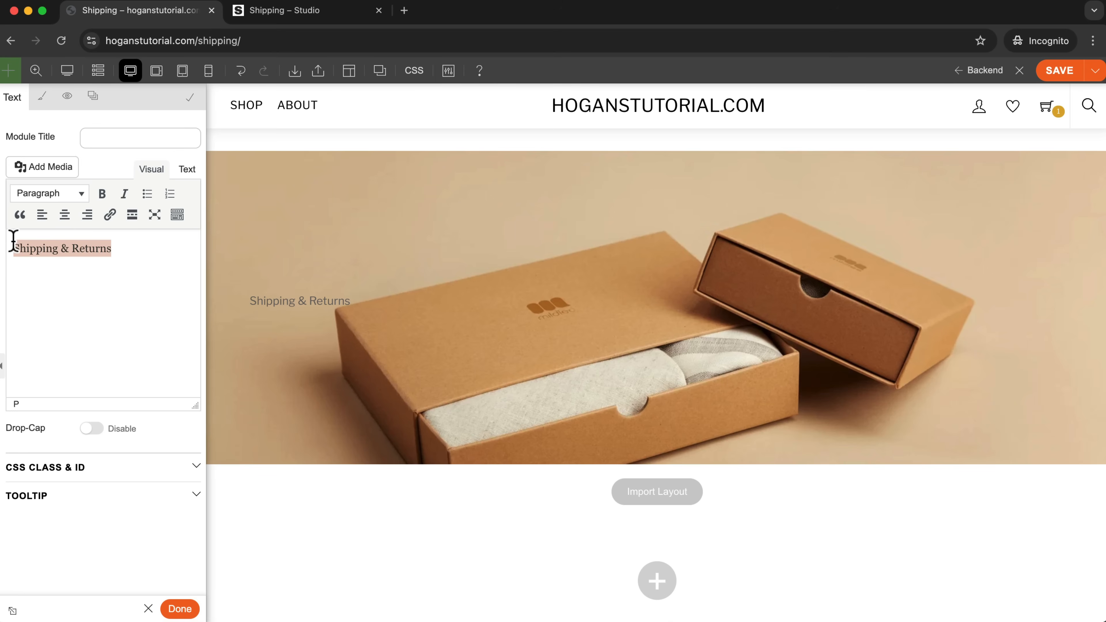
{"action": "left_click", "coordinate": [55, 196]}
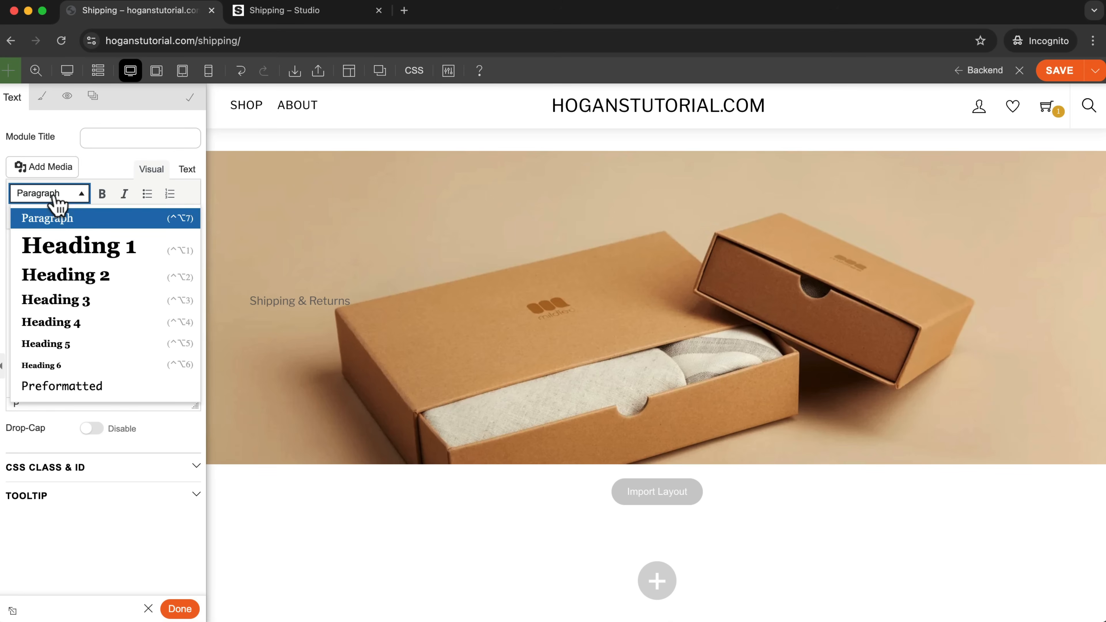
{"action": "left_click", "coordinate": [74, 247]}
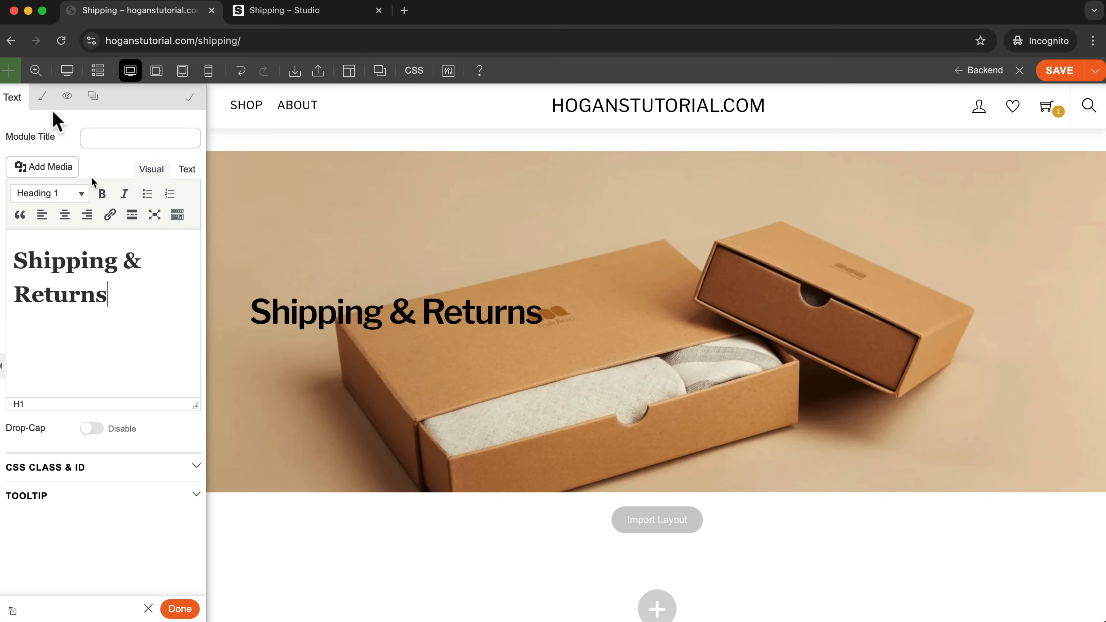
Center the banner heading and set its font color to white (#ffffff).
{"action": "left_click", "coordinate": [42, 96]}
{"action": "left_click", "coordinate": [74, 246]}
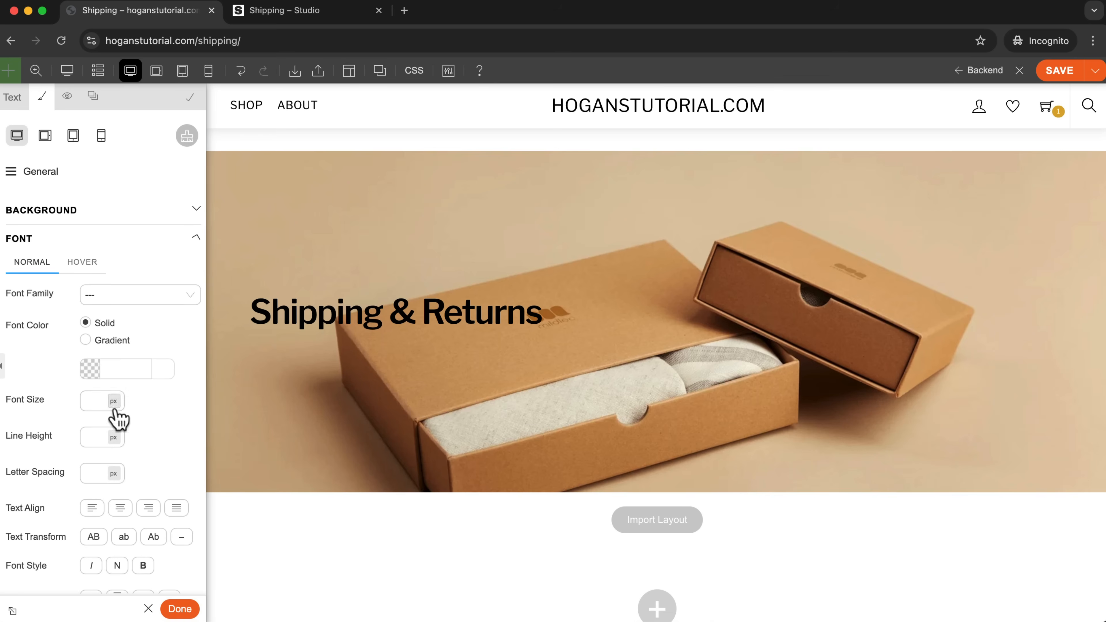
{"action": "left_click", "coordinate": [120, 513]}
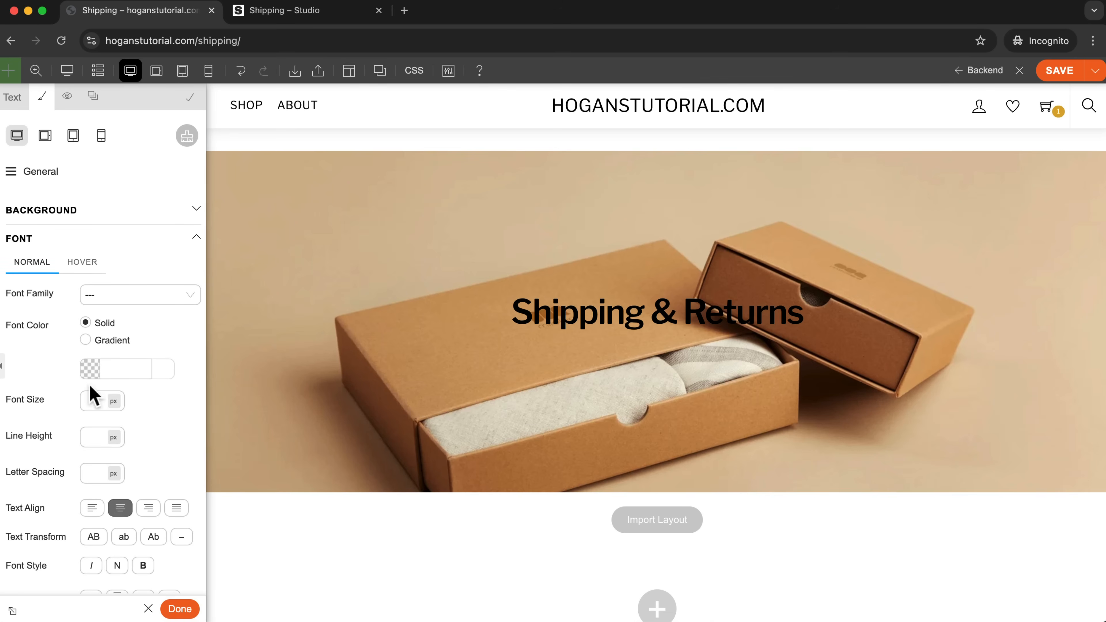
{"action": "left_click", "coordinate": [91, 370]}
{"action": "left_click_drag", "start_coordinate": [90, 396], "coordinate": [33, 359]}
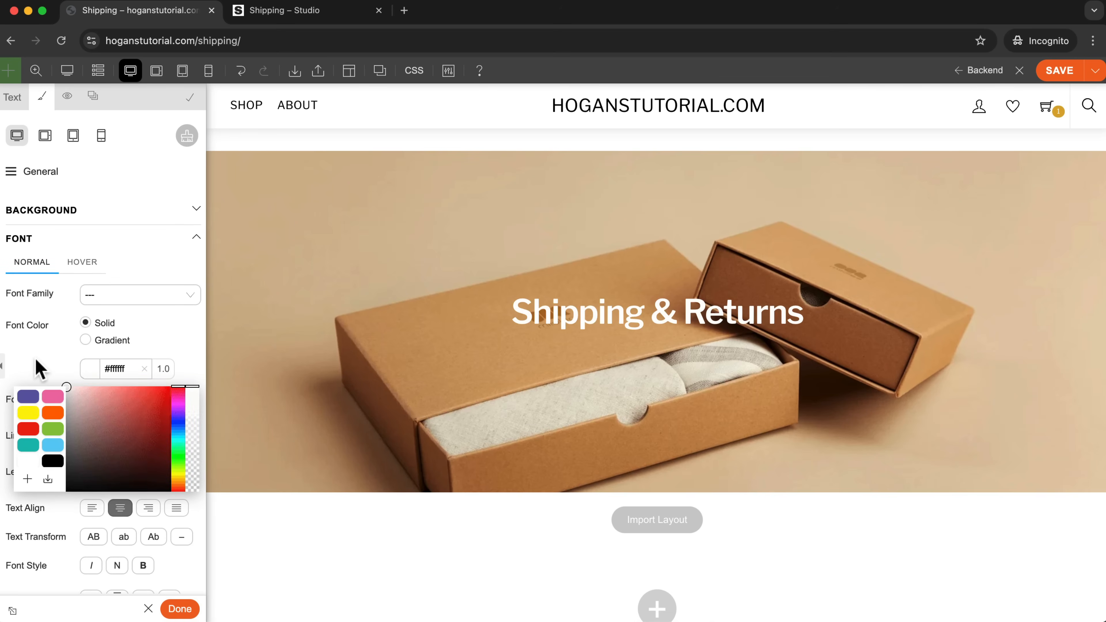
Apply a solid black (#000000) overlay to the Shipping & Returns banner row.
{"action": "left_click", "coordinate": [36, 368]}
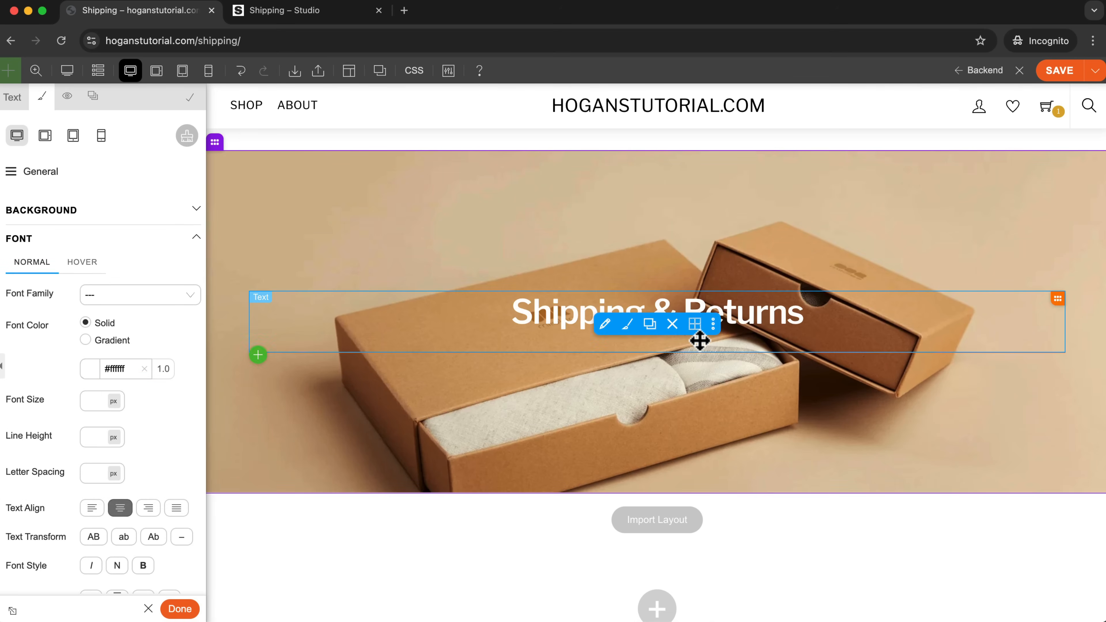
{"action": "left_click", "coordinate": [261, 144]}
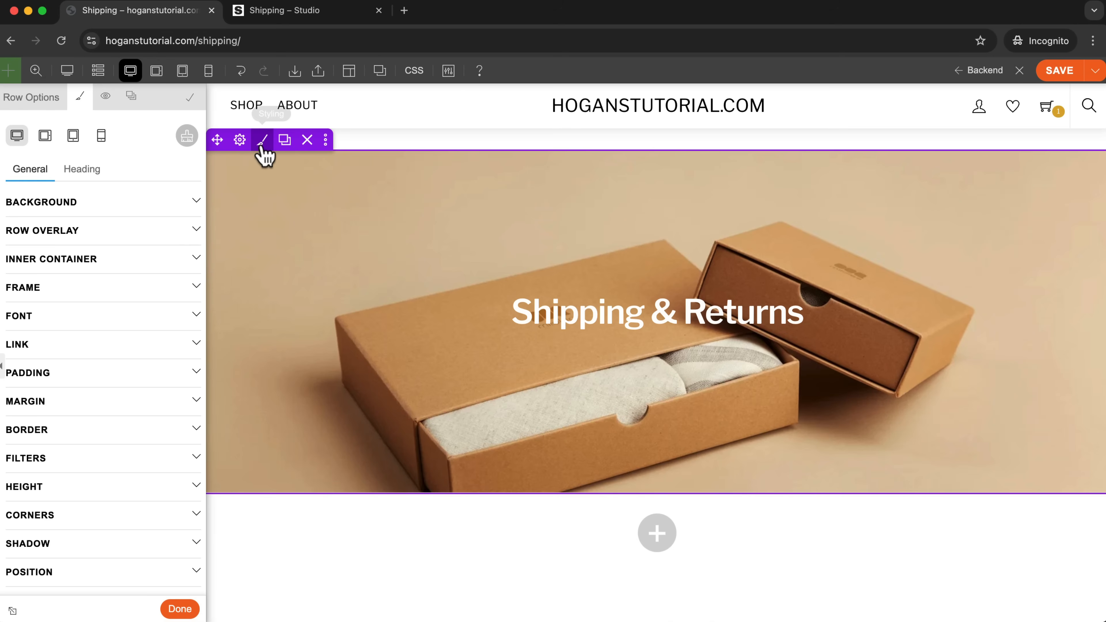
{"action": "left_click", "coordinate": [72, 231]}
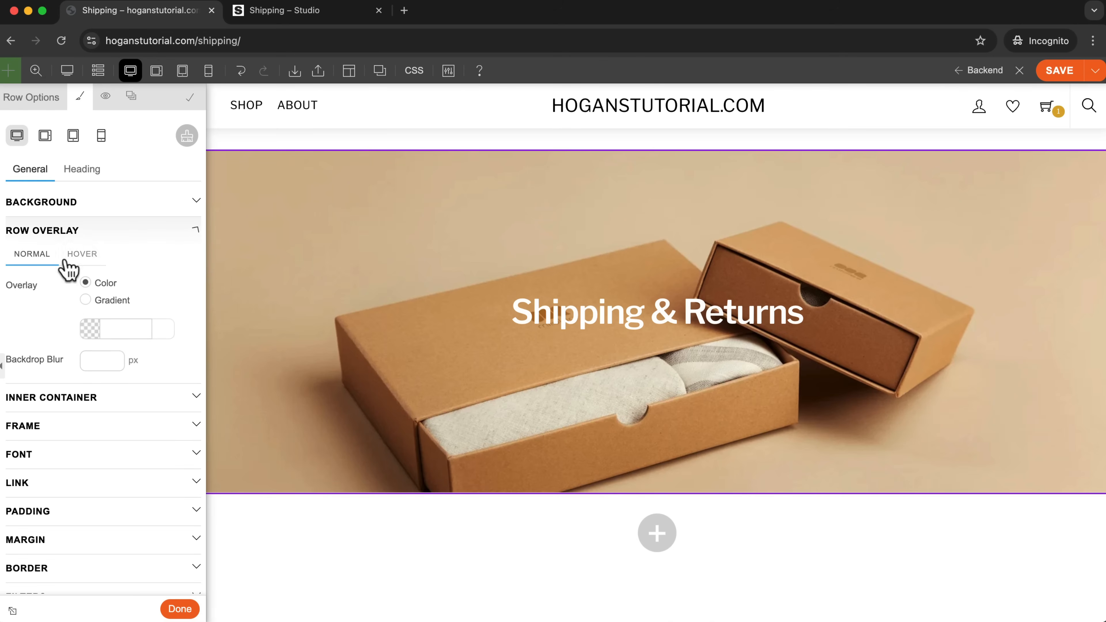
{"action": "left_click", "coordinate": [90, 329]}
{"action": "left_click", "coordinate": [51, 421]}
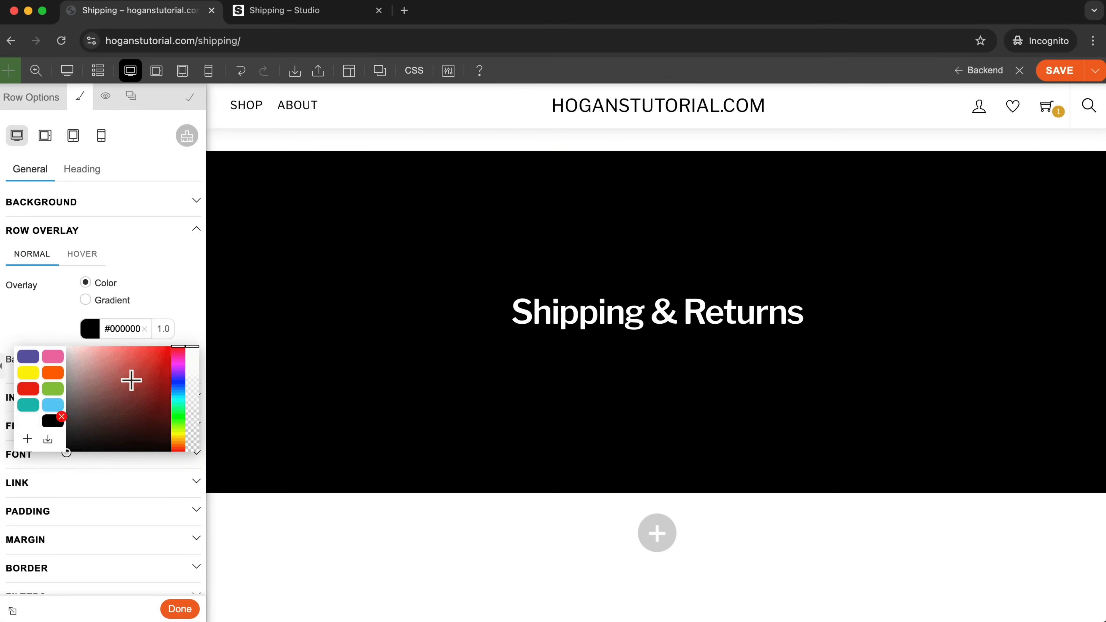
Set the banner row overlay's opacity to 0.25 and save the page.
{"action": "left_click_drag", "start_coordinate": [191, 347], "coordinate": [191, 414]}
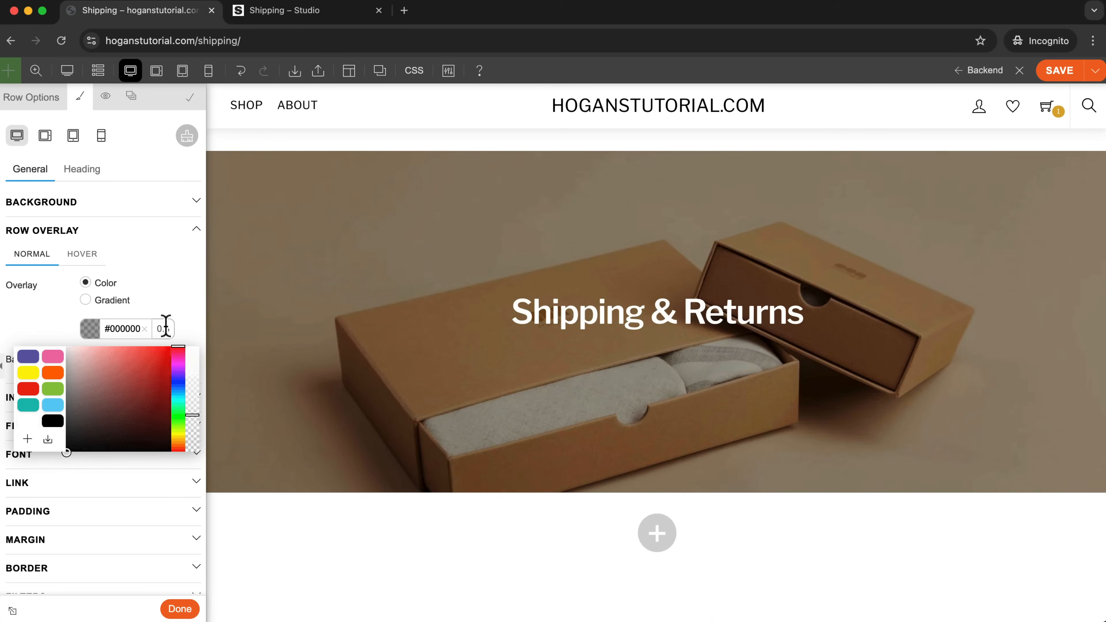
{"action": "type", "text": ".30"}
{"action": "key", "text": "BackSpace"}
{"action": "key", "text": "BackSpace"}
{"action": "type", "text": "25"}
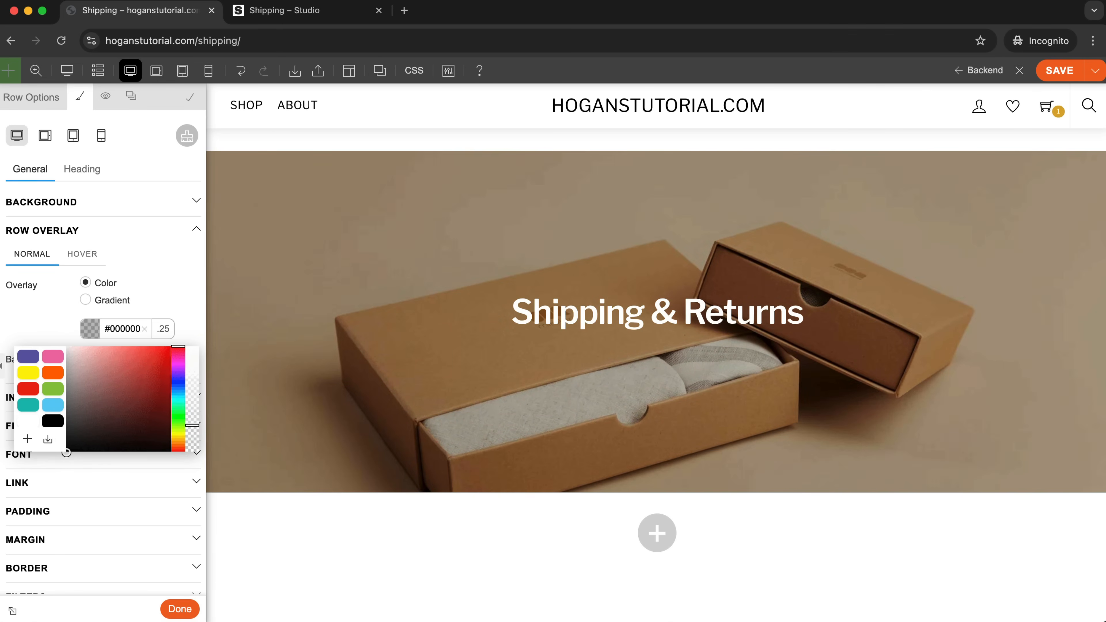
{"action": "left_click", "coordinate": [34, 318]}
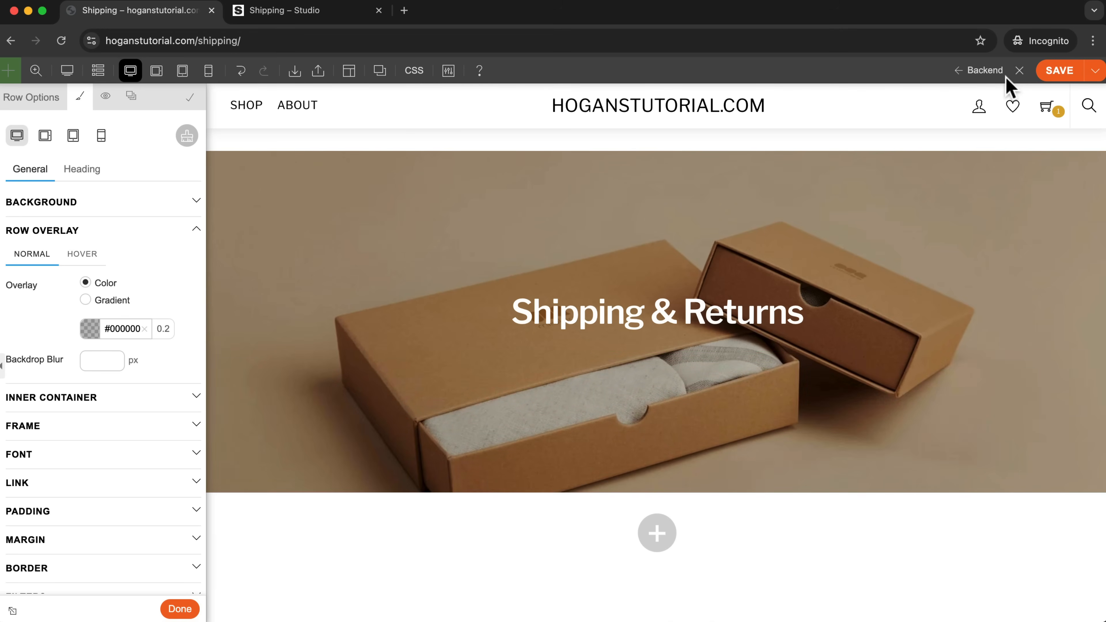
{"action": "left_click", "coordinate": [1049, 70]}
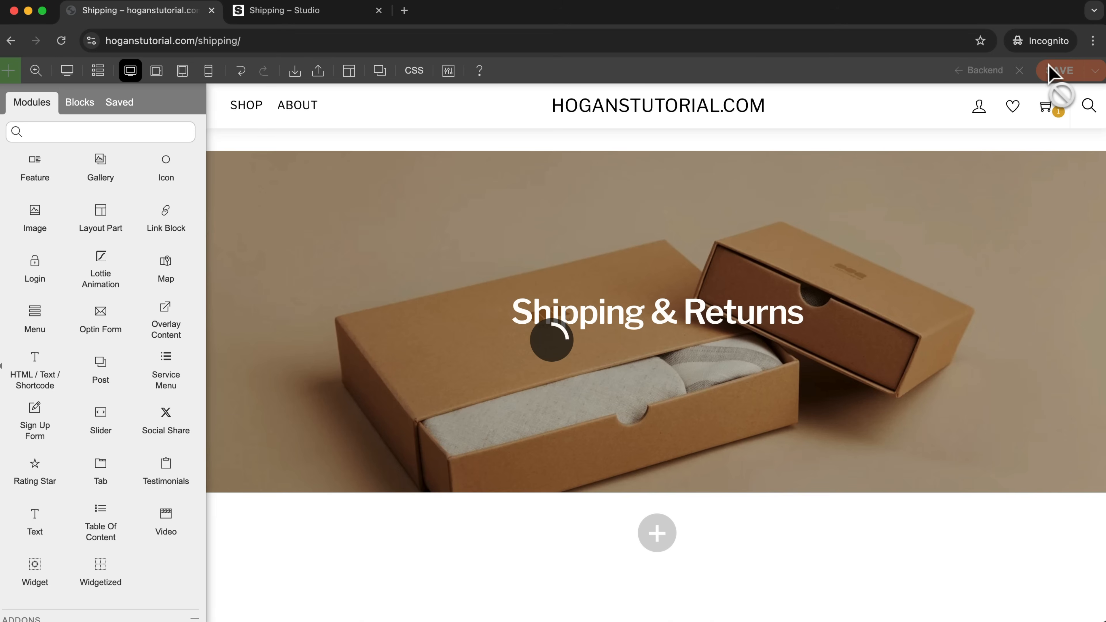
Add a one-column row below the Shipping & Returns banner.
{"action": "left_click", "coordinate": [657, 536]}
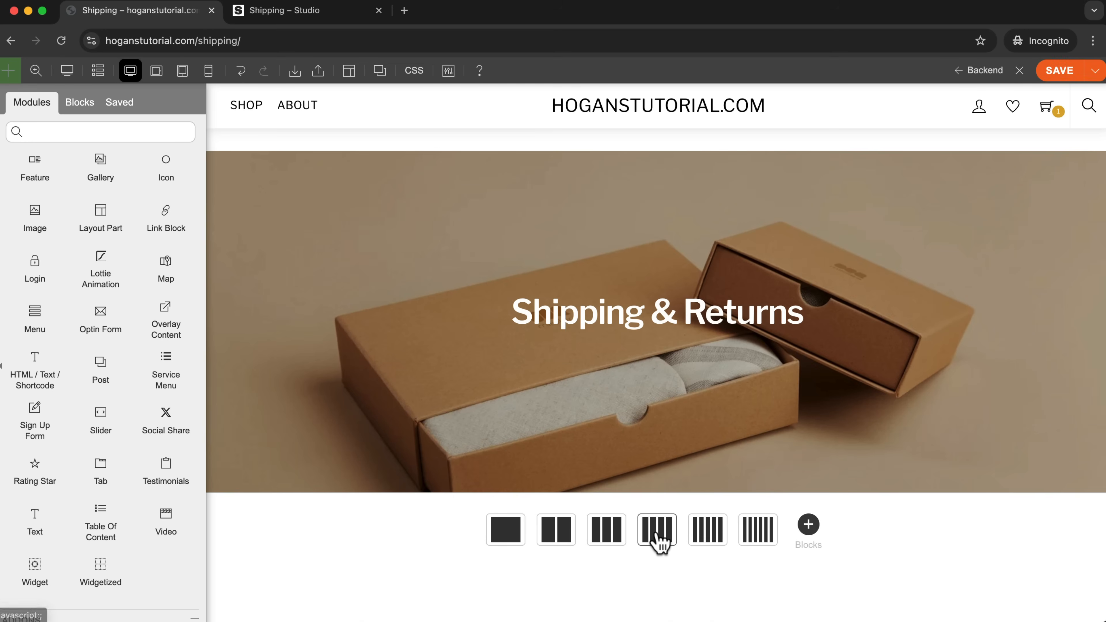
{"action": "left_click", "coordinate": [505, 529]}
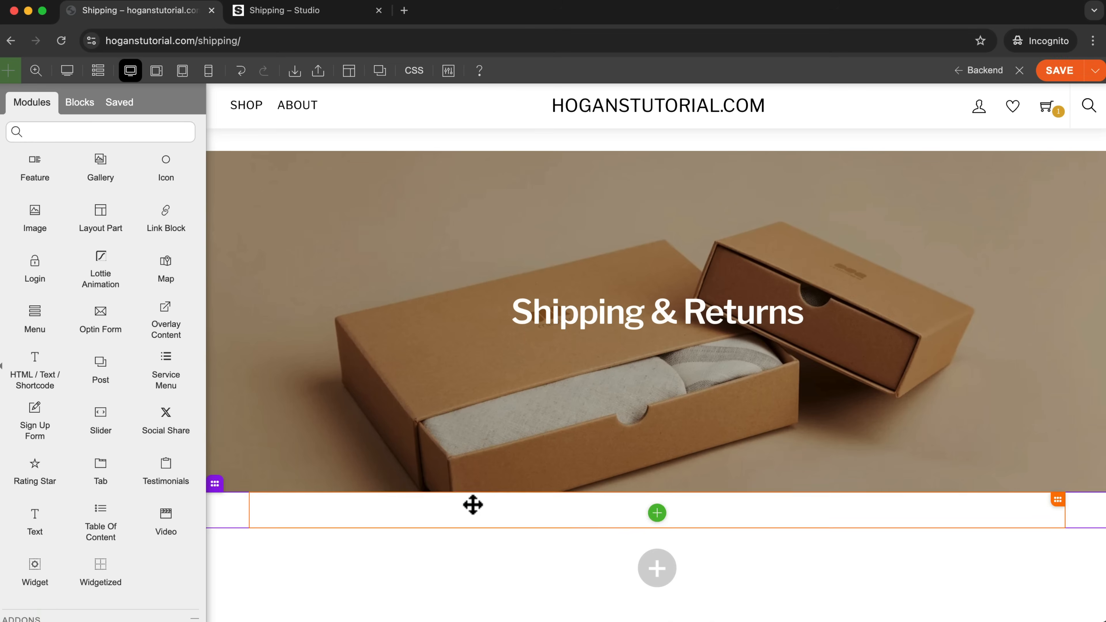
{"action": "scroll", "coordinate": [469, 509], "scroll_direction": "down", "scroll_amount": 3}
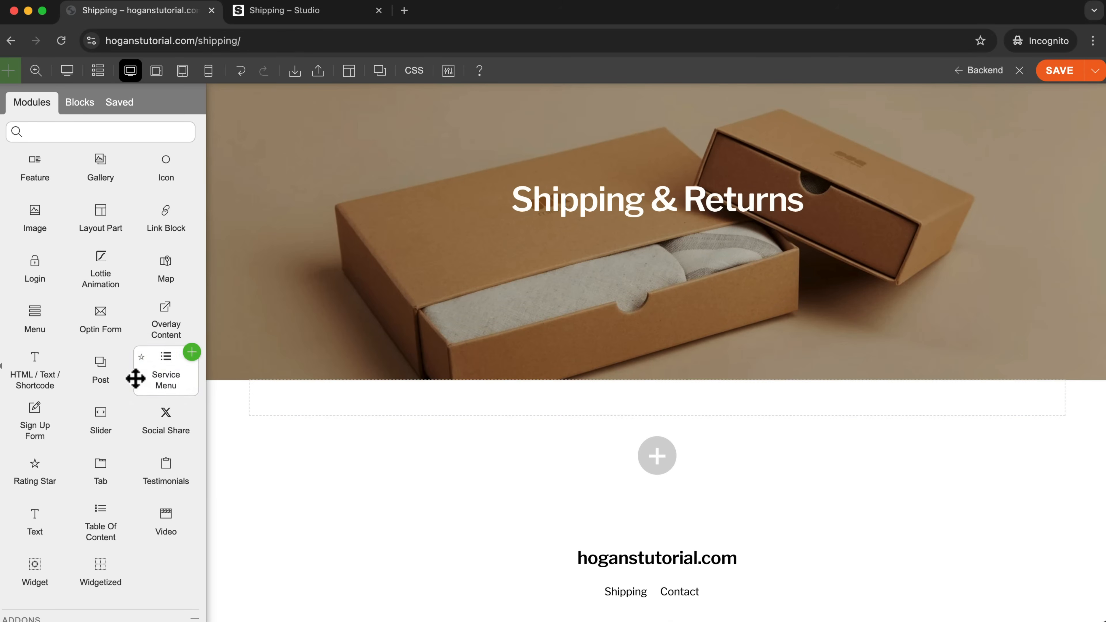
Examine the Frequently Asked Question section on the reference store's Shipping page, then return to the page being built.
{"action": "key", "text": "ctrl+Tab"}
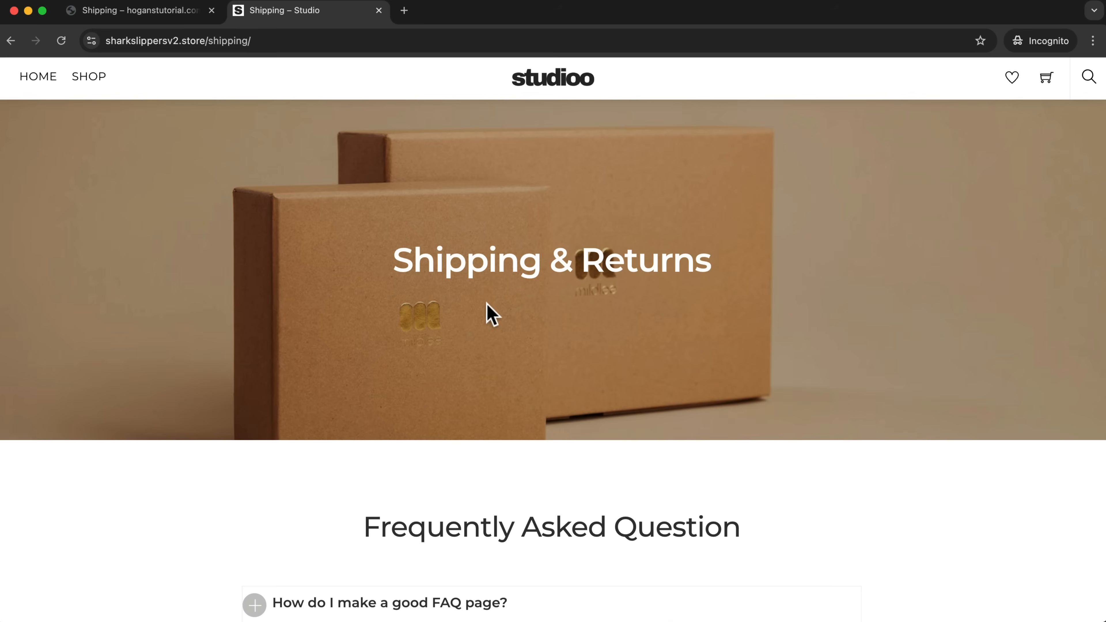
{"action": "scroll", "coordinate": [487, 310], "scroll_direction": "down", "scroll_amount": 5}
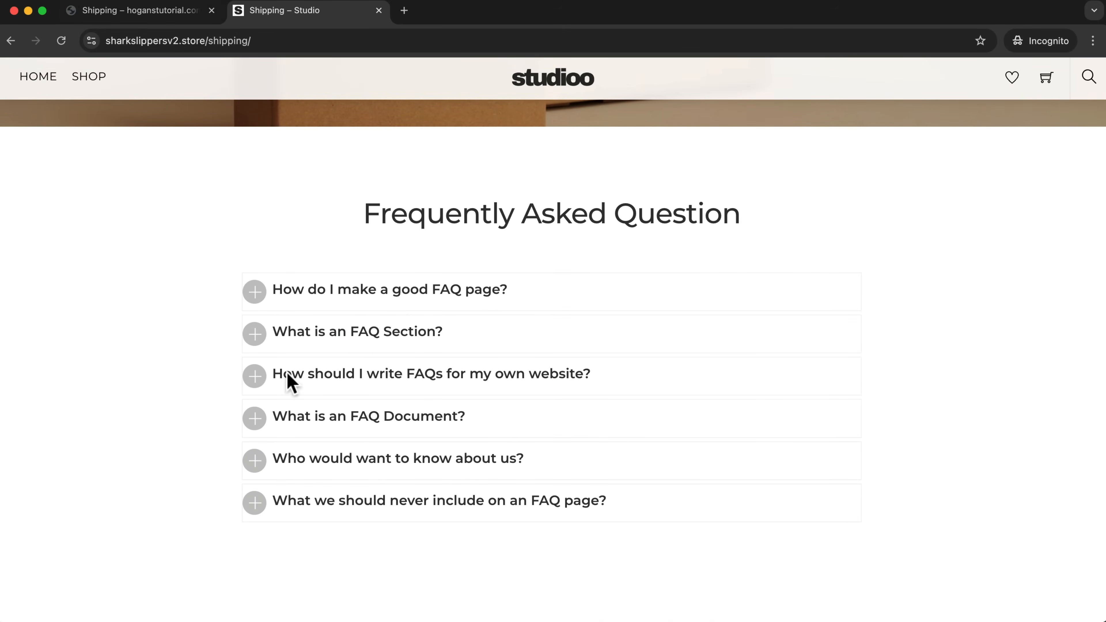
{"action": "left_click", "coordinate": [150, 13]}
{"action": "scroll", "coordinate": [106, 199], "scroll_direction": "up", "scroll_amount": 3}
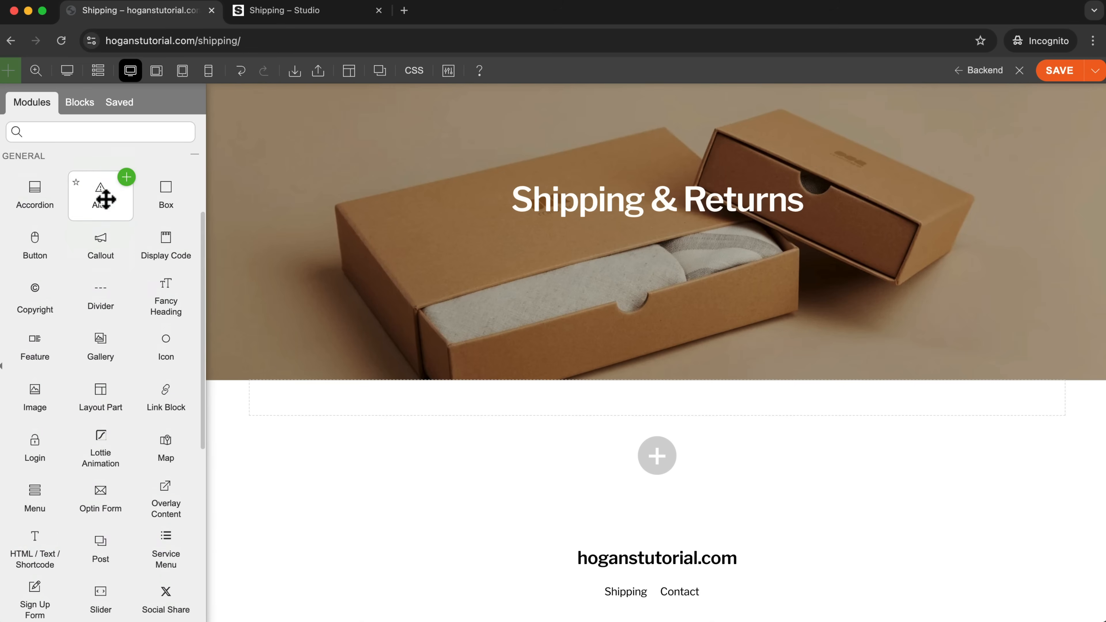
{"action": "left_click_drag", "start_coordinate": [25, 193], "coordinate": [680, 395]}
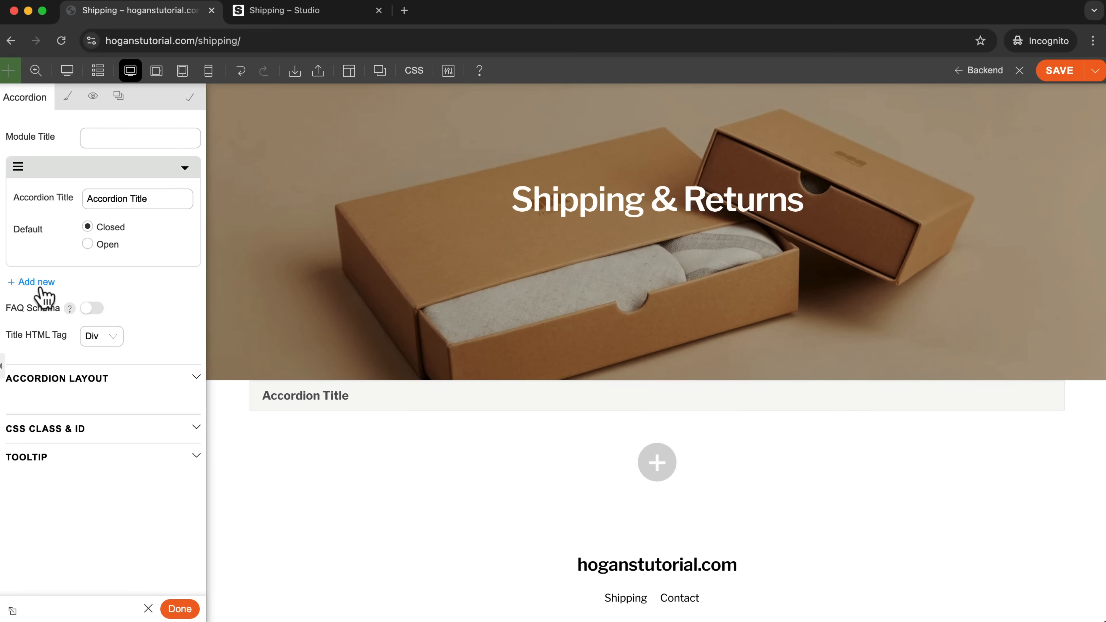
{"action": "left_click", "coordinate": [339, 15]}
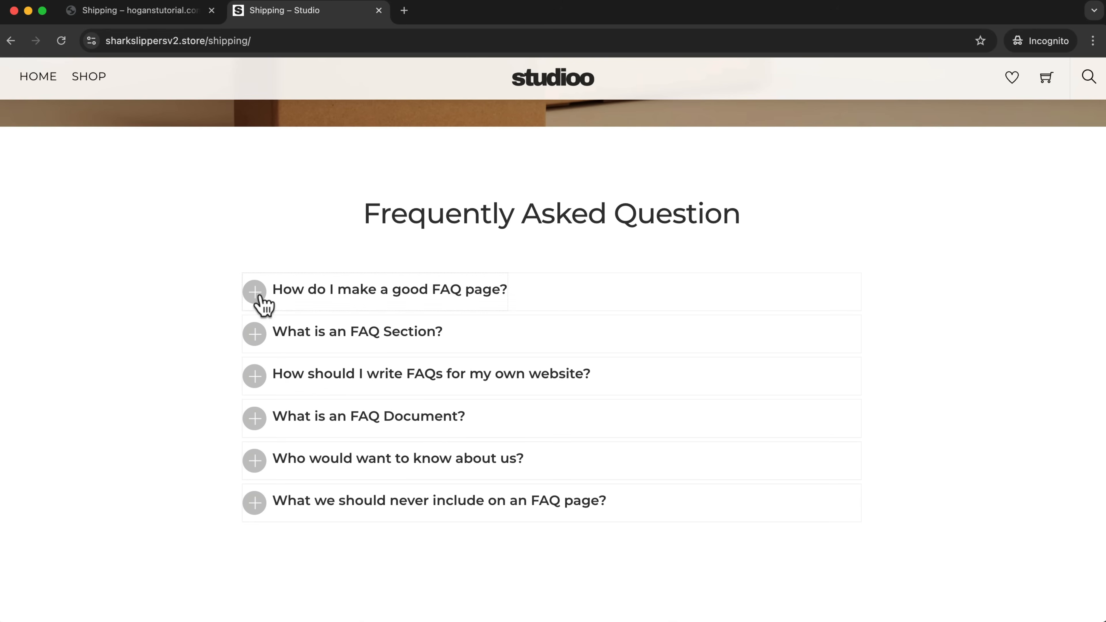
{"action": "left_click", "coordinate": [260, 301]}
{"action": "left_click", "coordinate": [260, 300]}
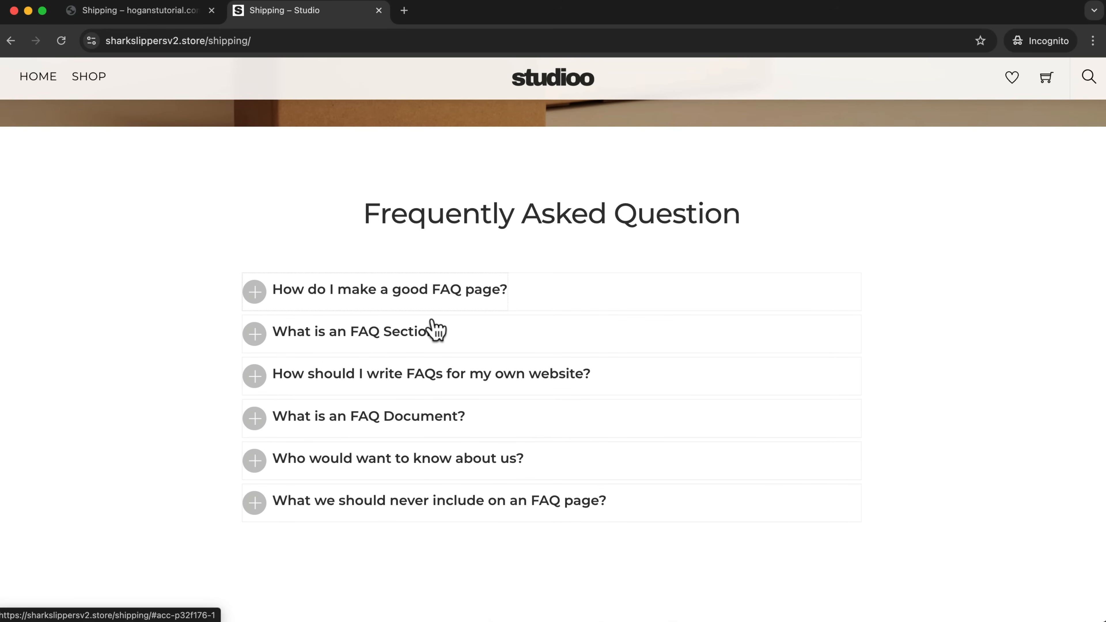
{"action": "left_click", "coordinate": [187, 11]}
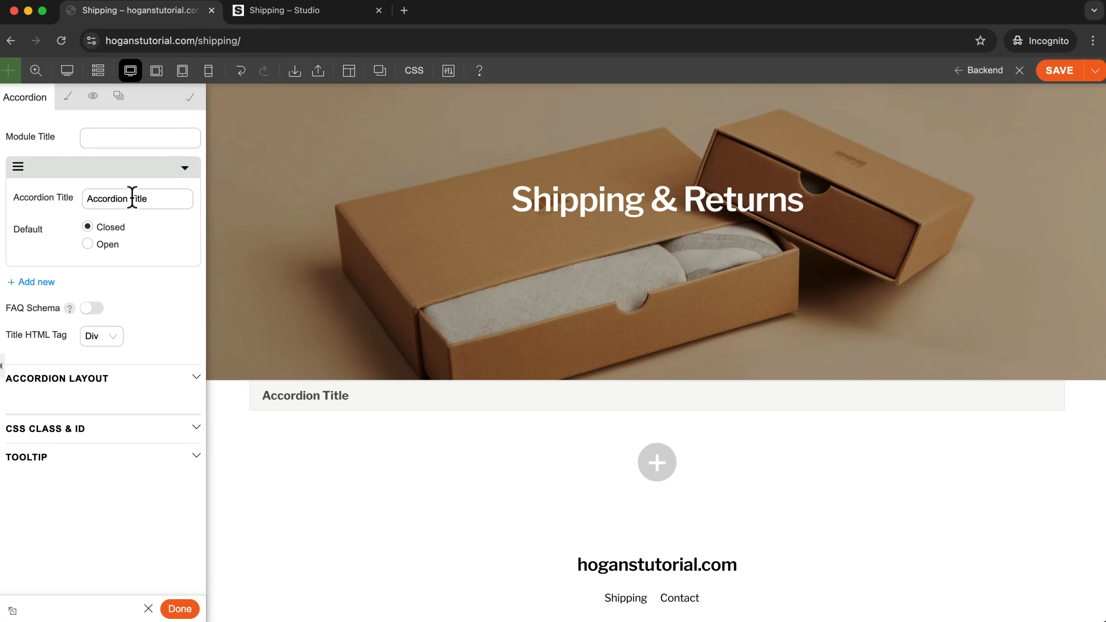
{"action": "left_click_drag", "start_coordinate": [151, 198], "coordinate": [87, 199]}
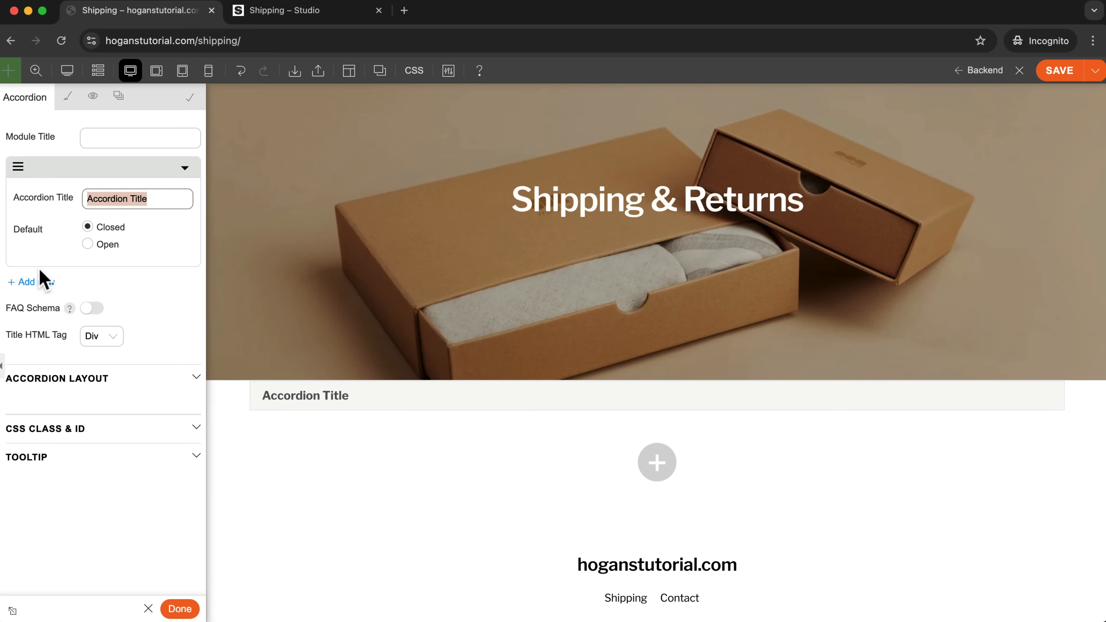
{"action": "left_click", "coordinate": [17, 284]}
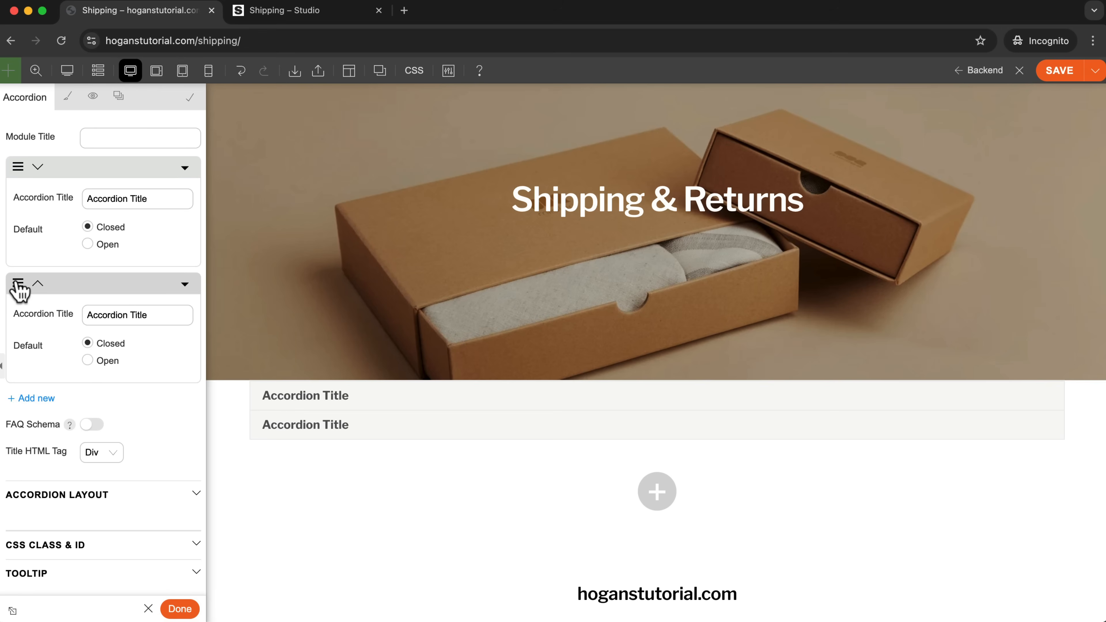
{"action": "left_click", "coordinate": [88, 245]}
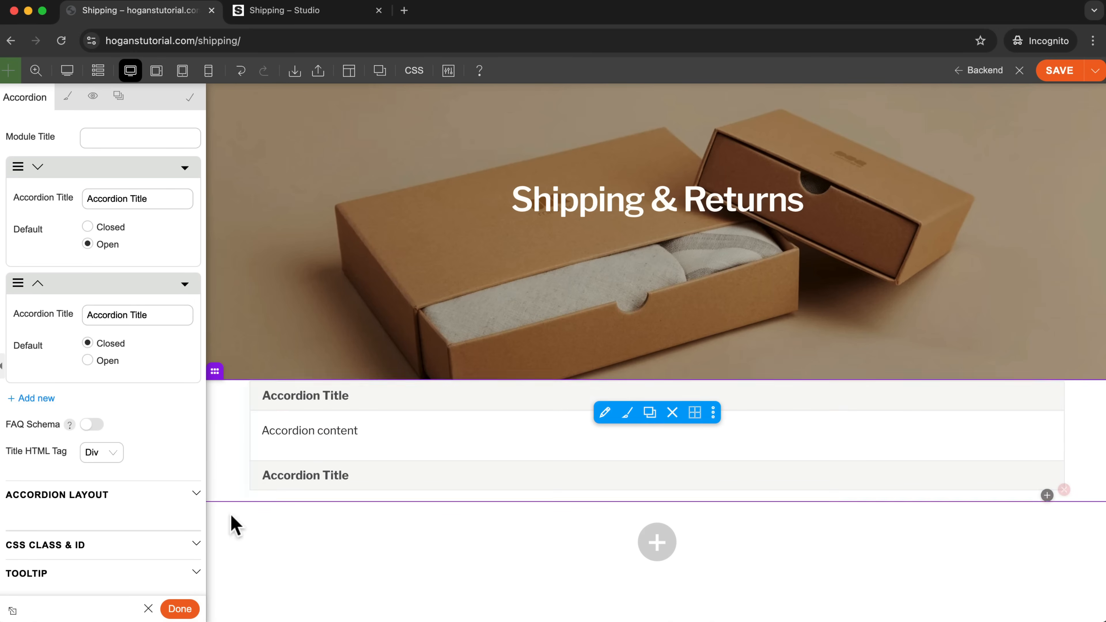
{"action": "left_click", "coordinate": [148, 608]}
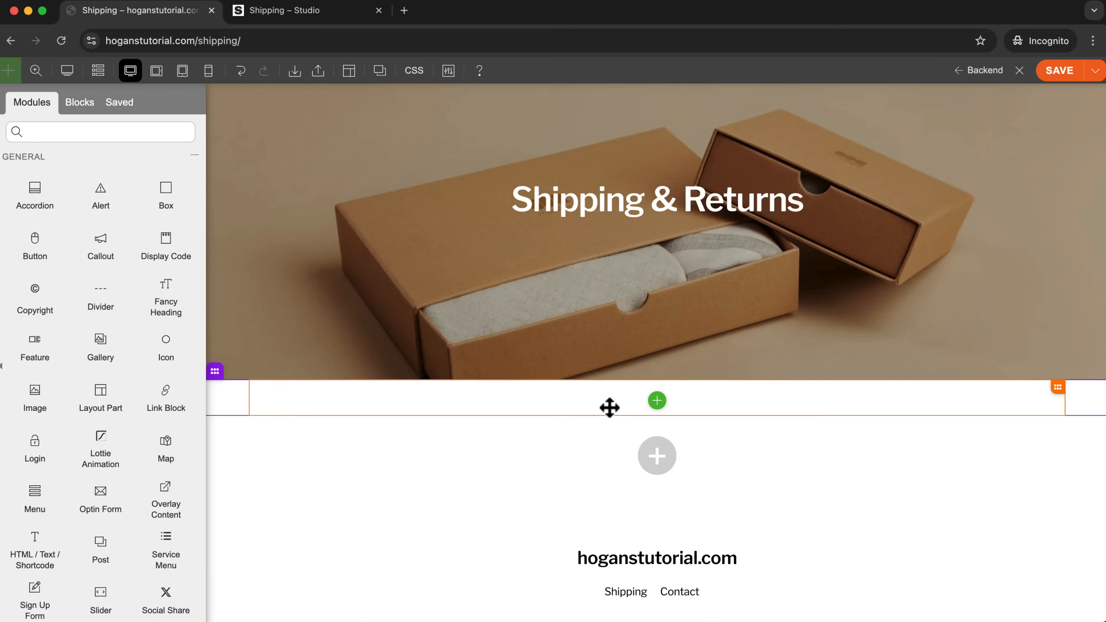
Search the prebuilt blocks for "faq" and insert the FAQ - Simple Accordion block directly below the banner.
{"action": "left_click", "coordinate": [83, 106]}
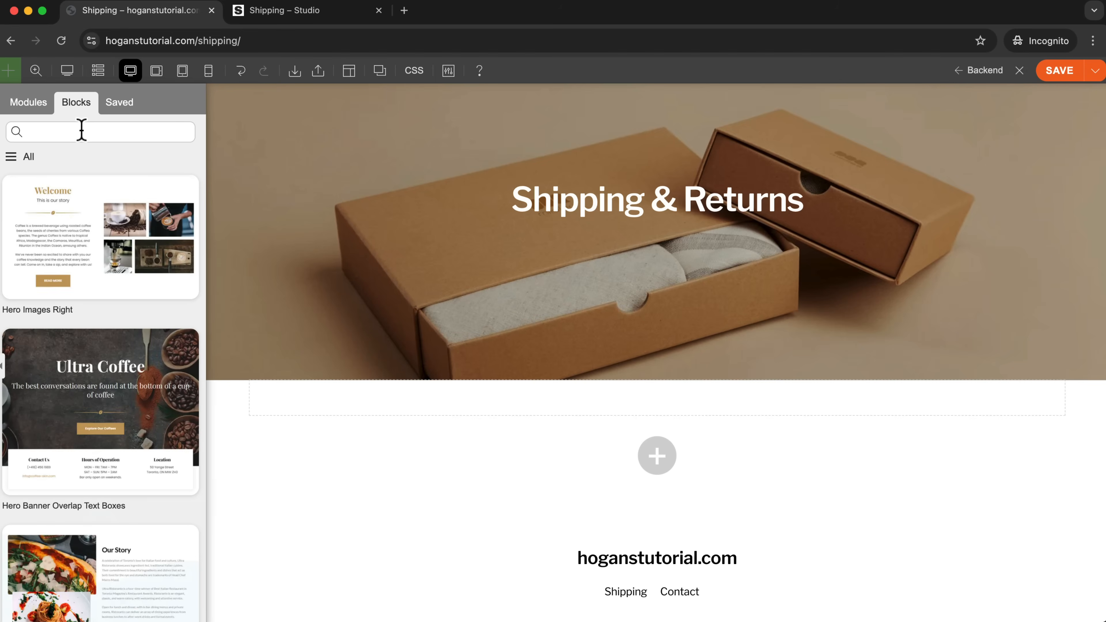
{"action": "left_click", "coordinate": [70, 130]}
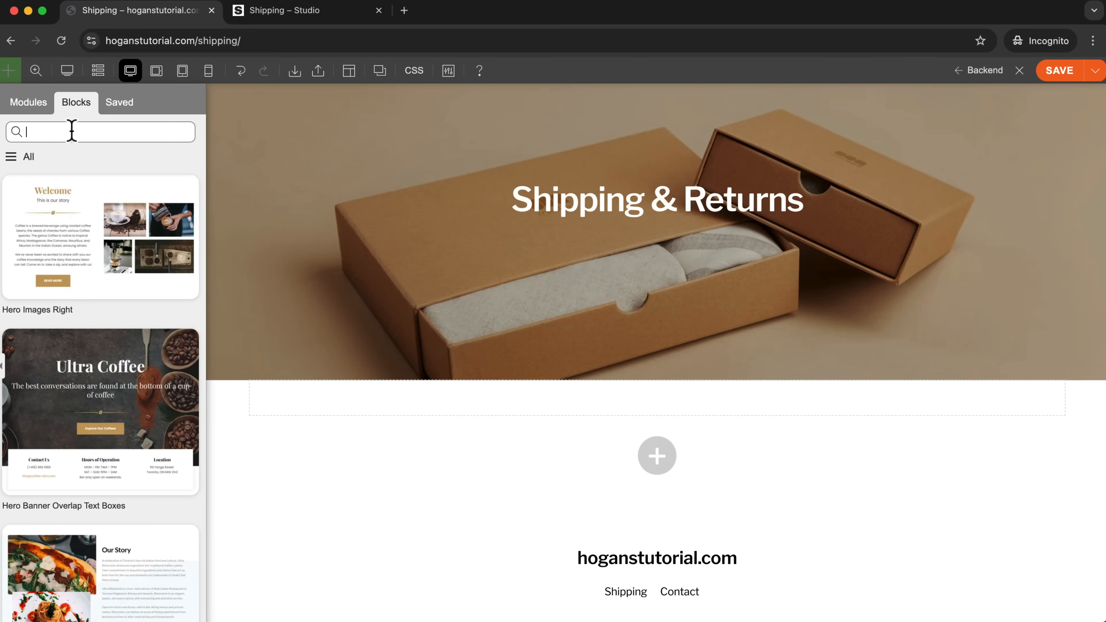
{"action": "type", "text": "faq"}
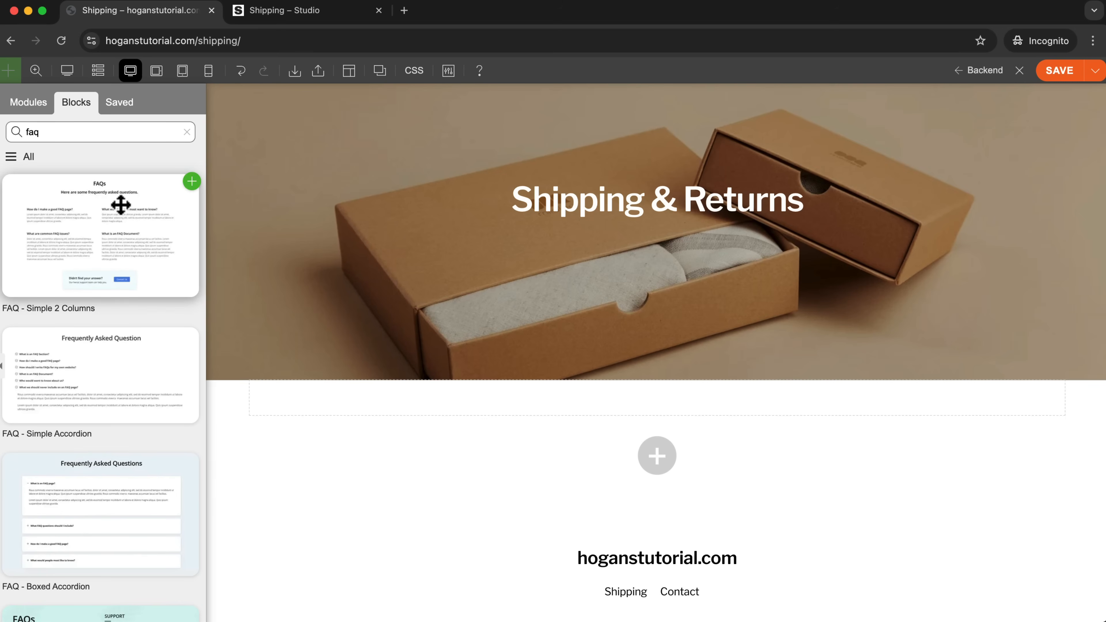
{"action": "scroll", "coordinate": [81, 394], "scroll_direction": "down", "scroll_amount": 6}
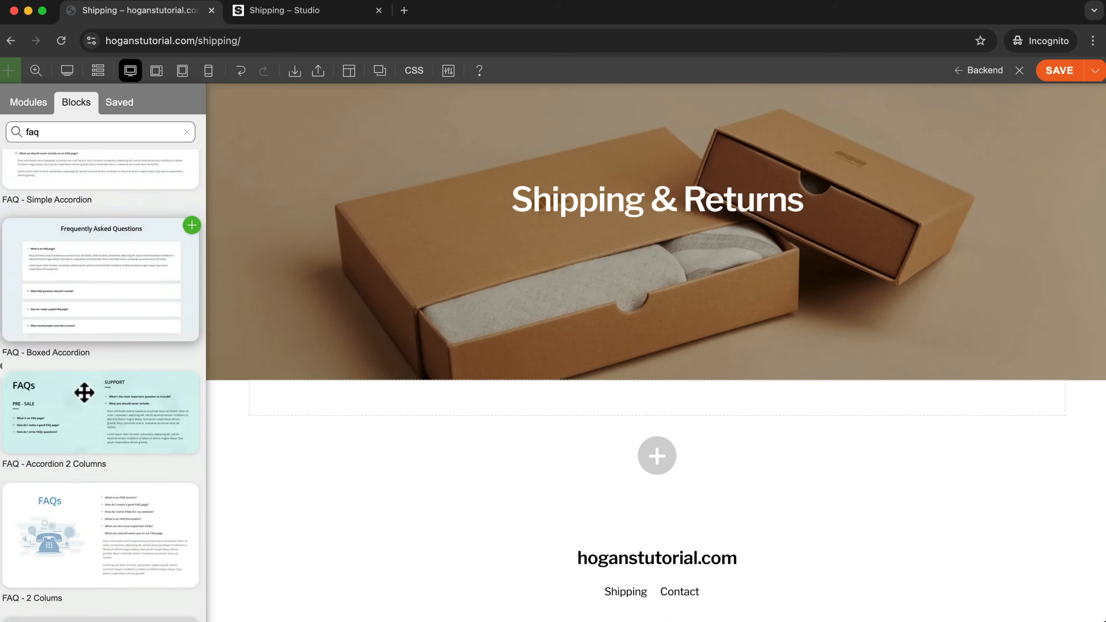
{"action": "scroll", "coordinate": [85, 393], "scroll_direction": "up", "scroll_amount": 6}
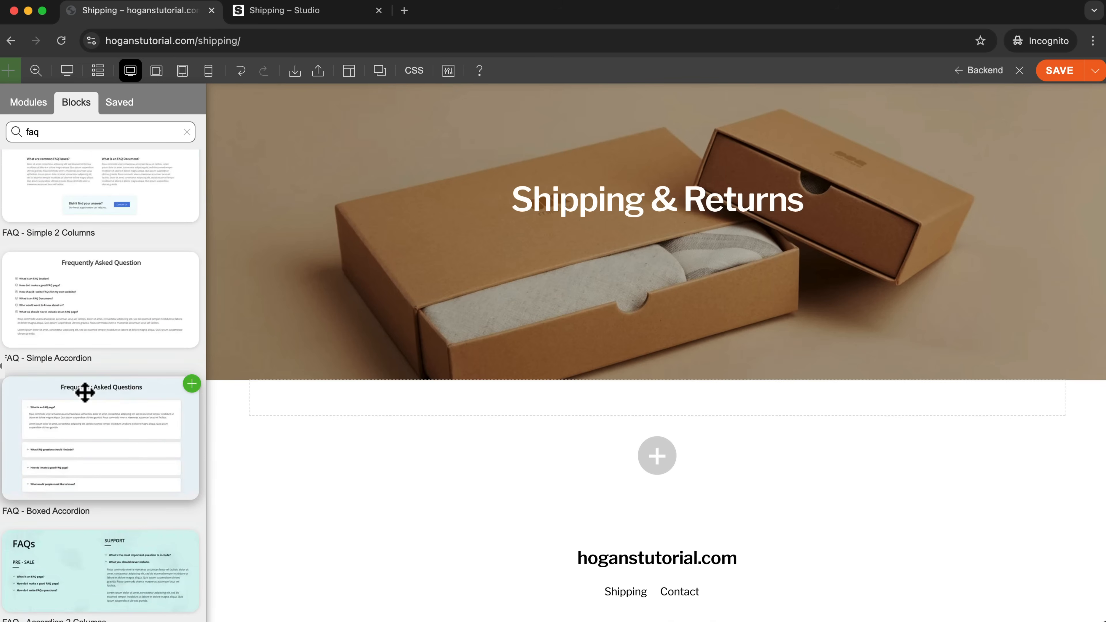
{"action": "left_click_drag", "start_coordinate": [77, 367], "coordinate": [673, 283]}
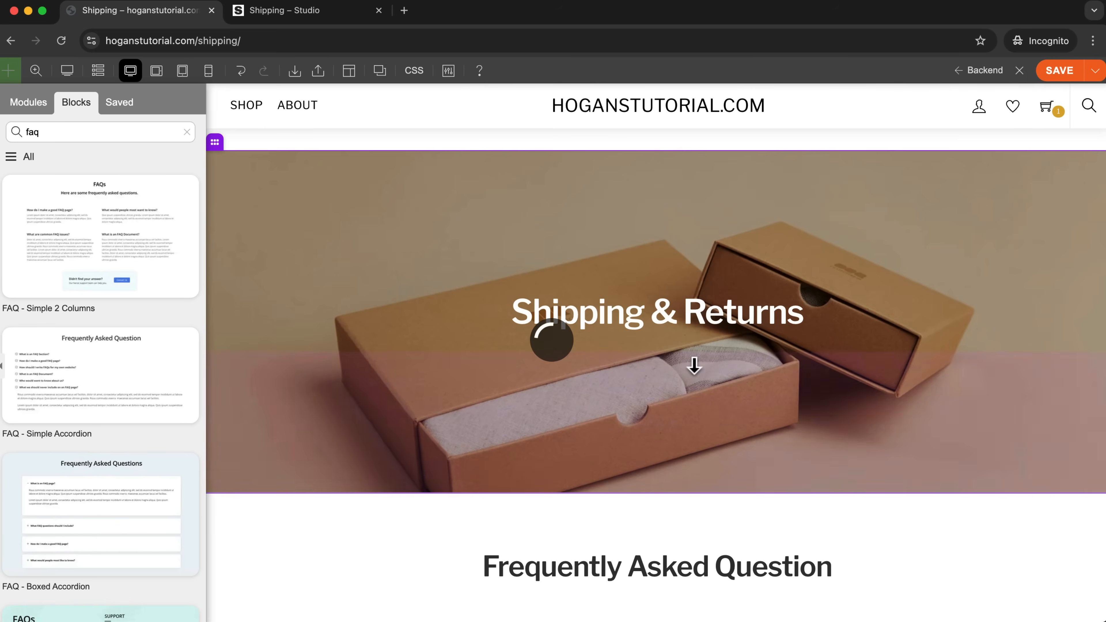
{"action": "scroll", "coordinate": [693, 366], "scroll_direction": "down", "scroll_amount": 6}
{"action": "scroll", "coordinate": [955, 381], "scroll_direction": "up", "scroll_amount": 6}
{"action": "scroll", "coordinate": [953, 380], "scroll_direction": "down", "scroll_amount": 10}
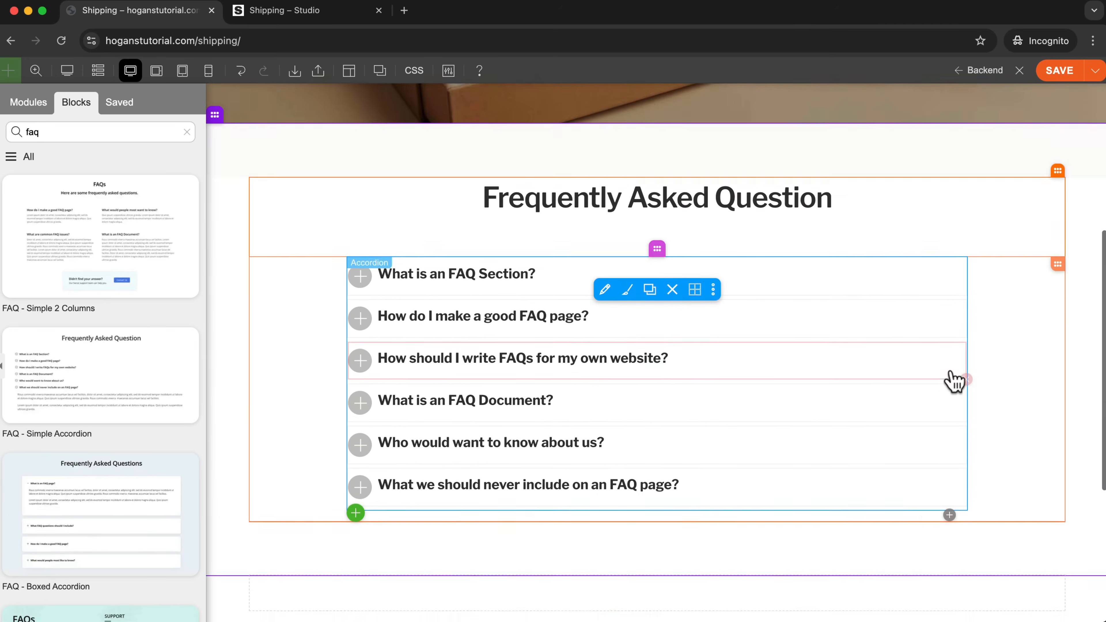
Change the first FAQ accordion item's title to "When will my order arrive".
{"action": "mouse_move", "coordinate": [575, 203]}
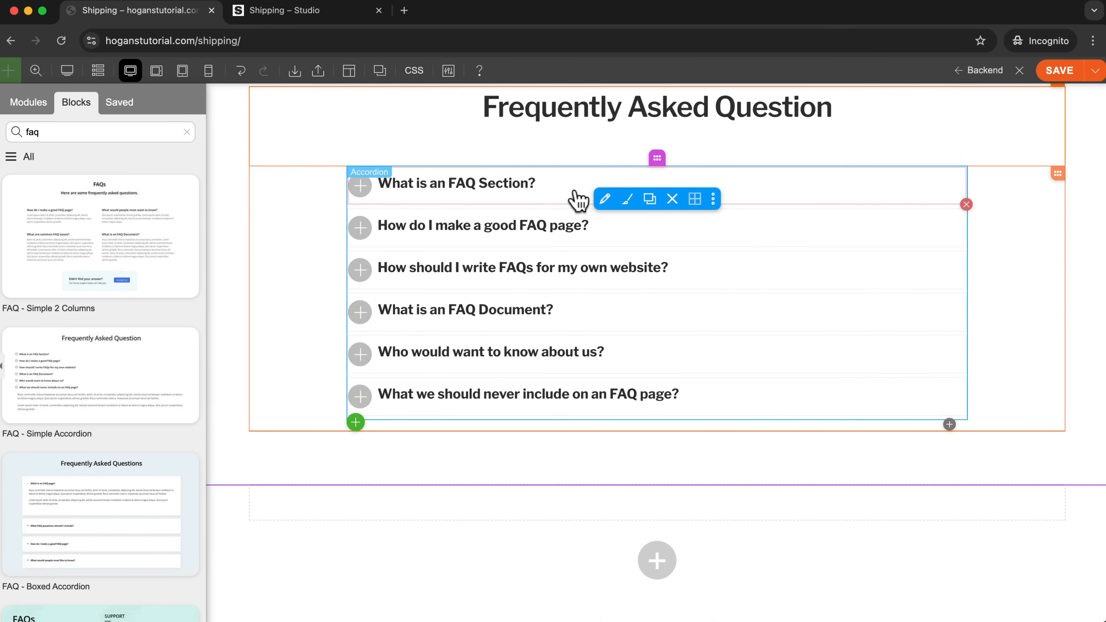
{"action": "left_click", "coordinate": [606, 202]}
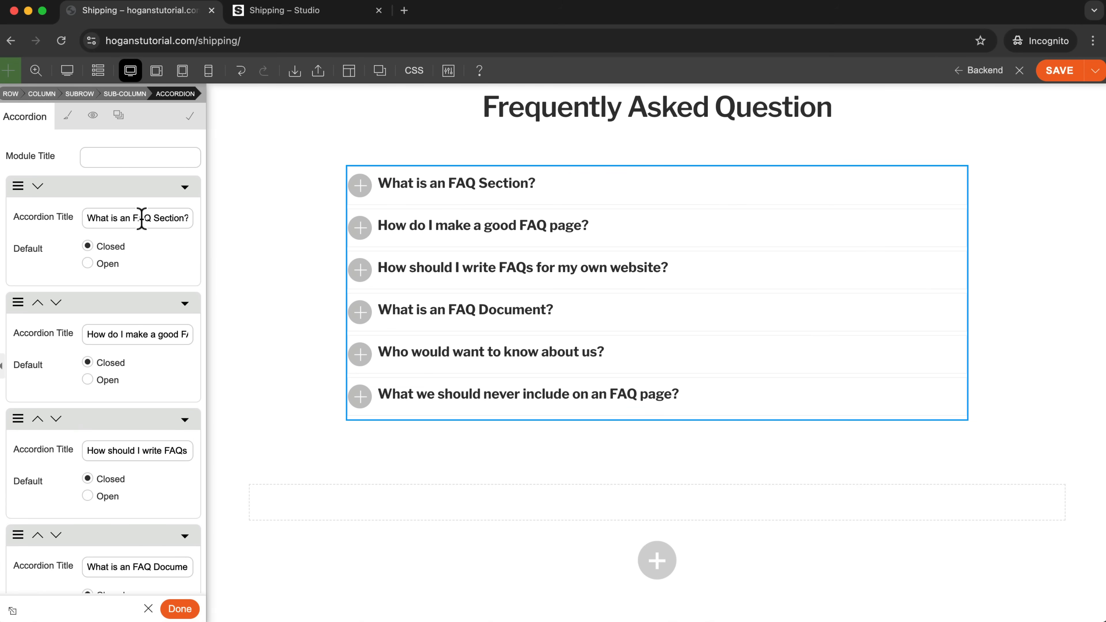
{"action": "left_click_drag", "start_coordinate": [87, 216], "coordinate": [205, 225]}
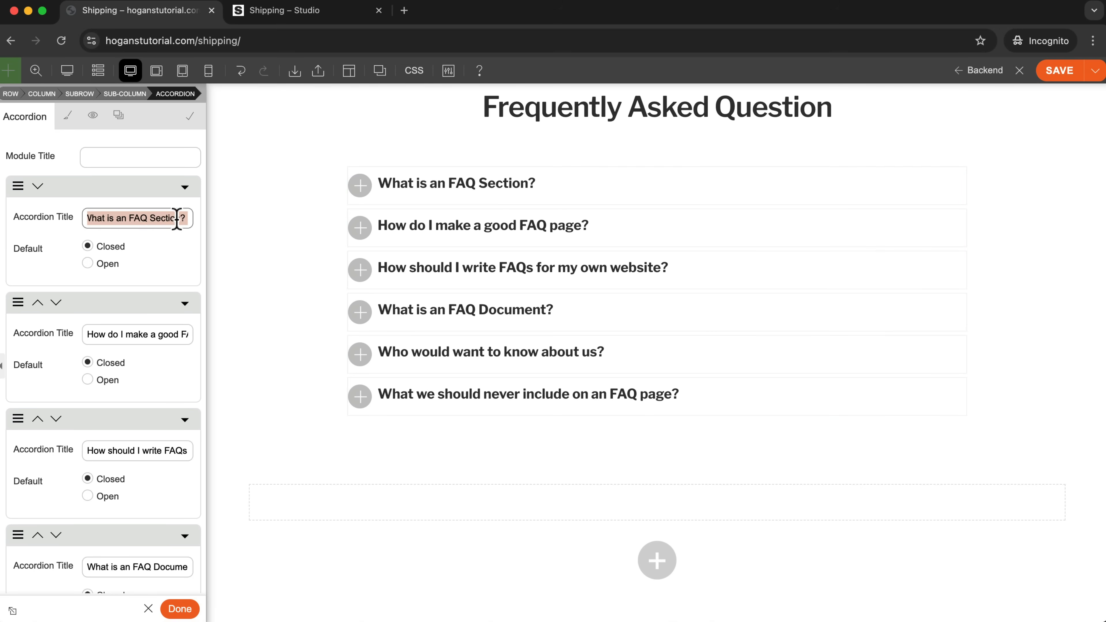
{"action": "left_click", "coordinate": [186, 218]}
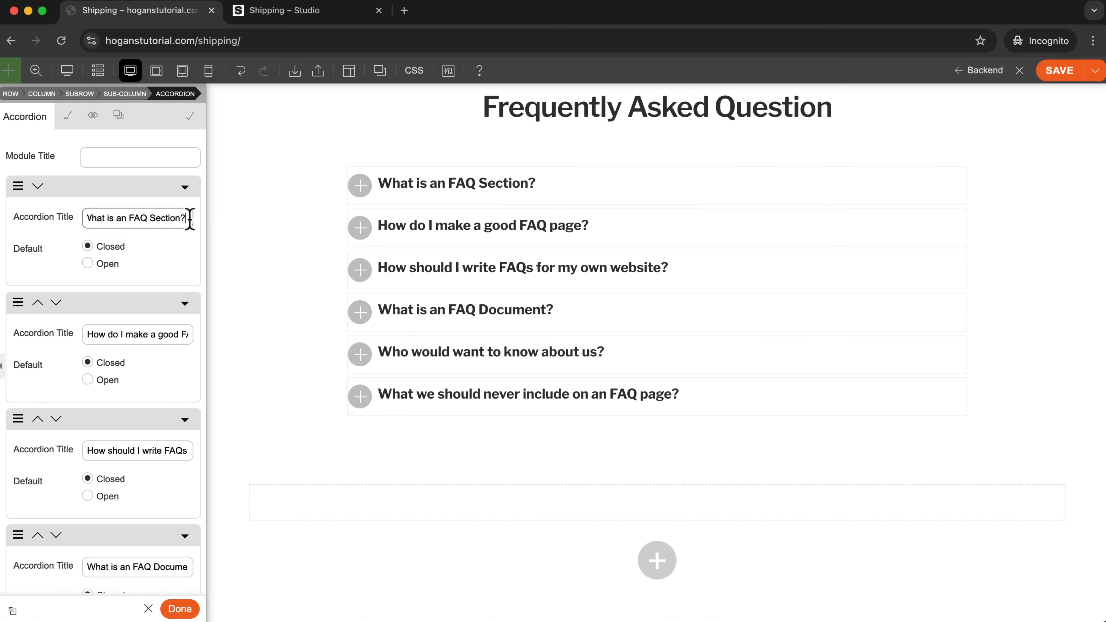
{"action": "left_click_drag", "start_coordinate": [189, 218], "coordinate": [34, 217]}
{"action": "type", "text": "When wi"}
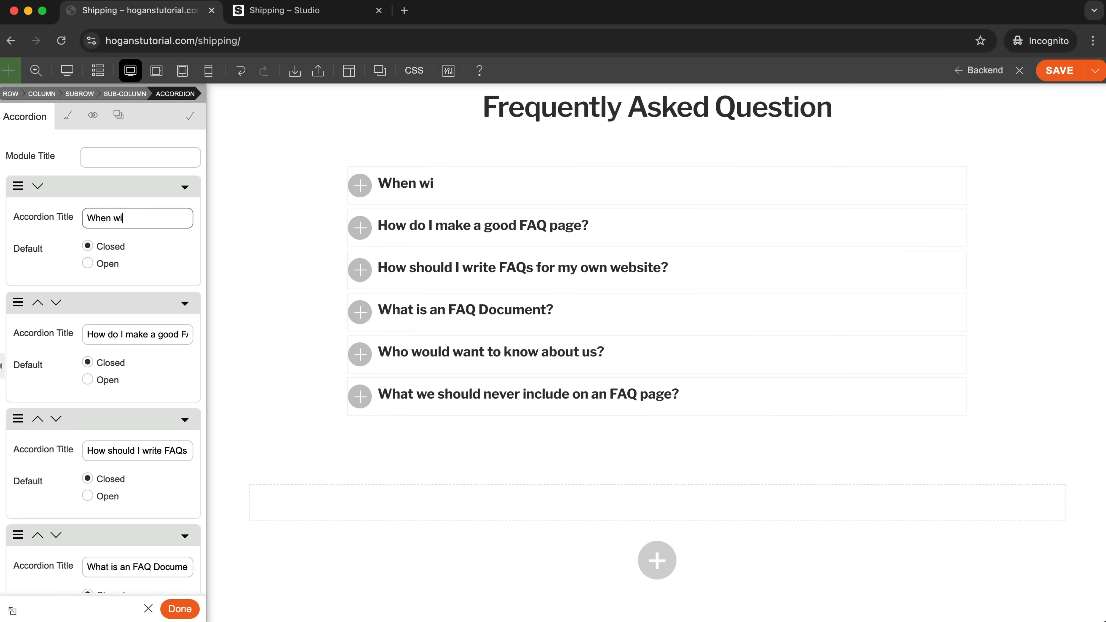
{"action": "type", "text": "ll my order arrive"}
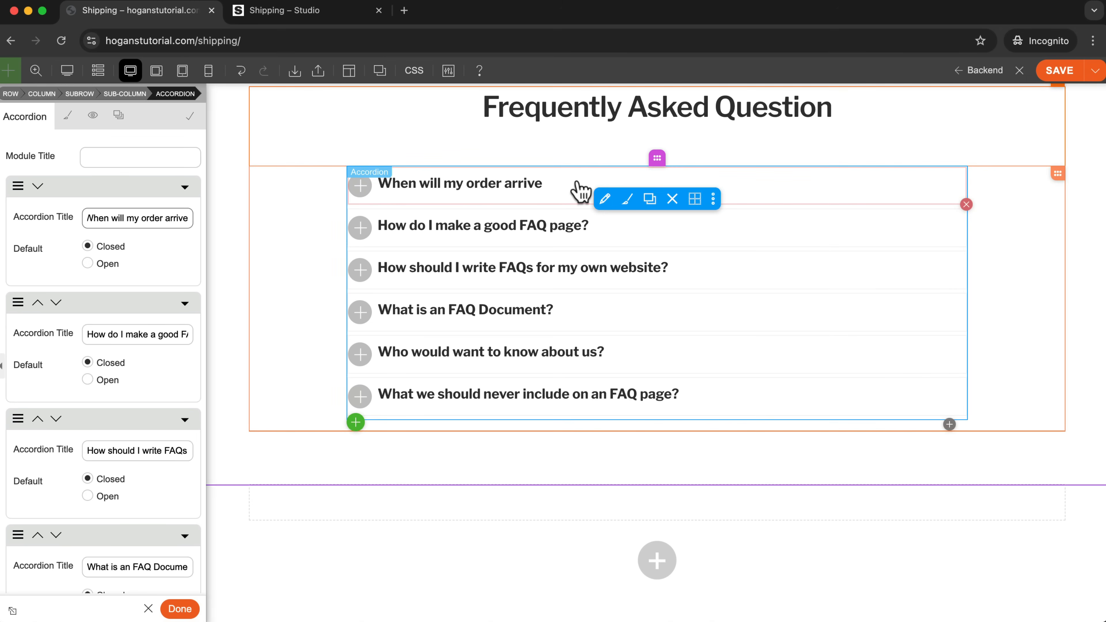
Expand the first FAQ item and open its answer text for editing, selecting the whole placeholder paragraph.
{"action": "left_click", "coordinate": [541, 192]}
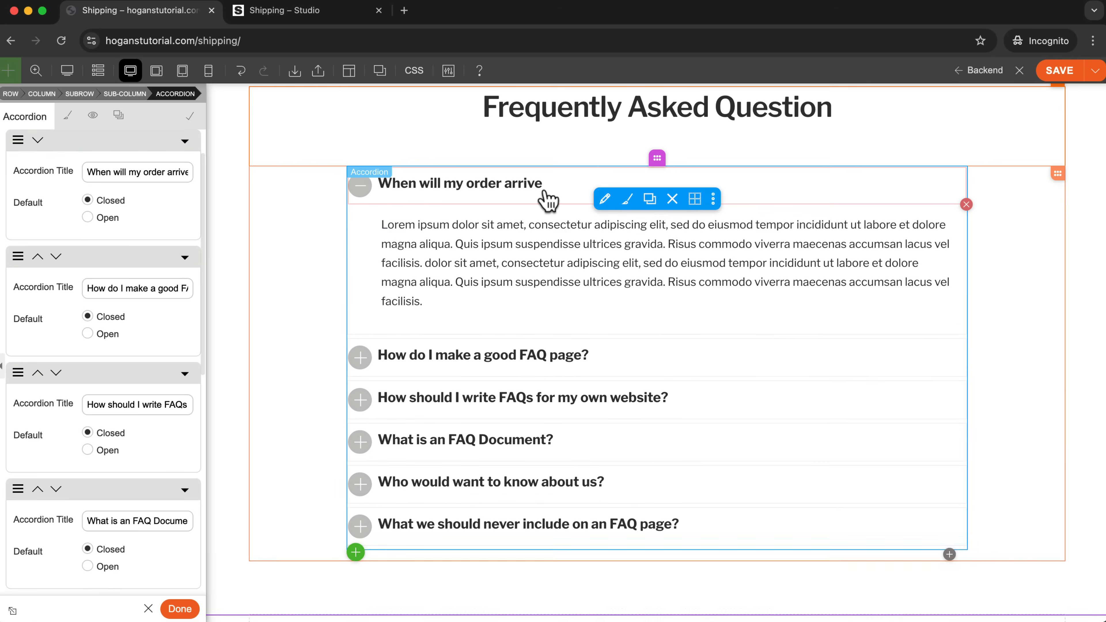
{"action": "left_click", "coordinate": [615, 248]}
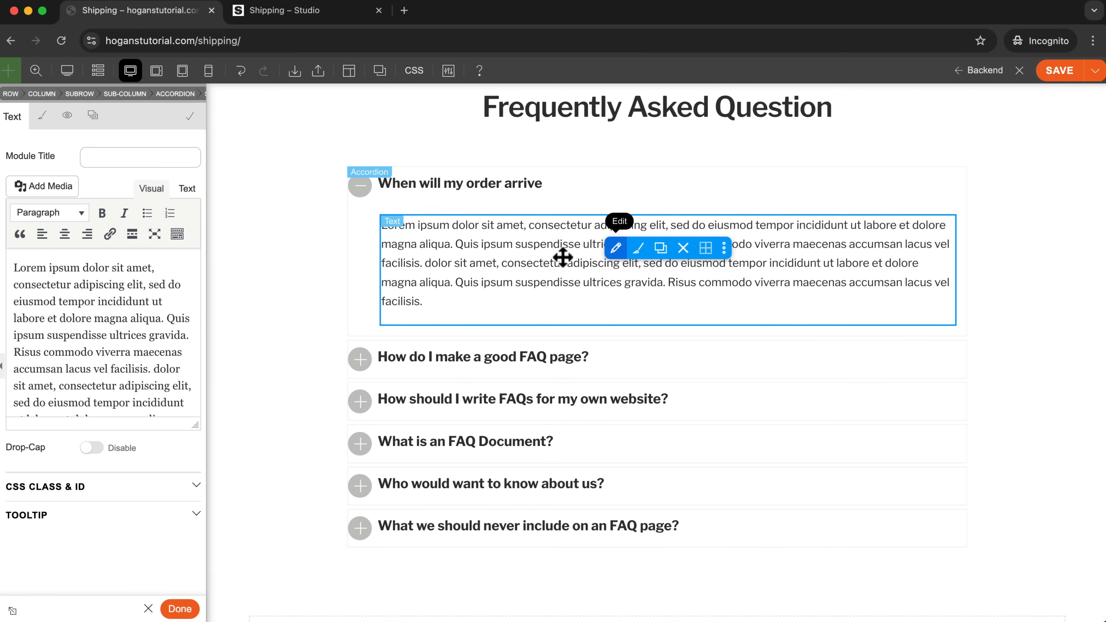
{"action": "left_click", "coordinate": [441, 282]}
{"action": "left_click_drag", "start_coordinate": [424, 302], "coordinate": [382, 228]}
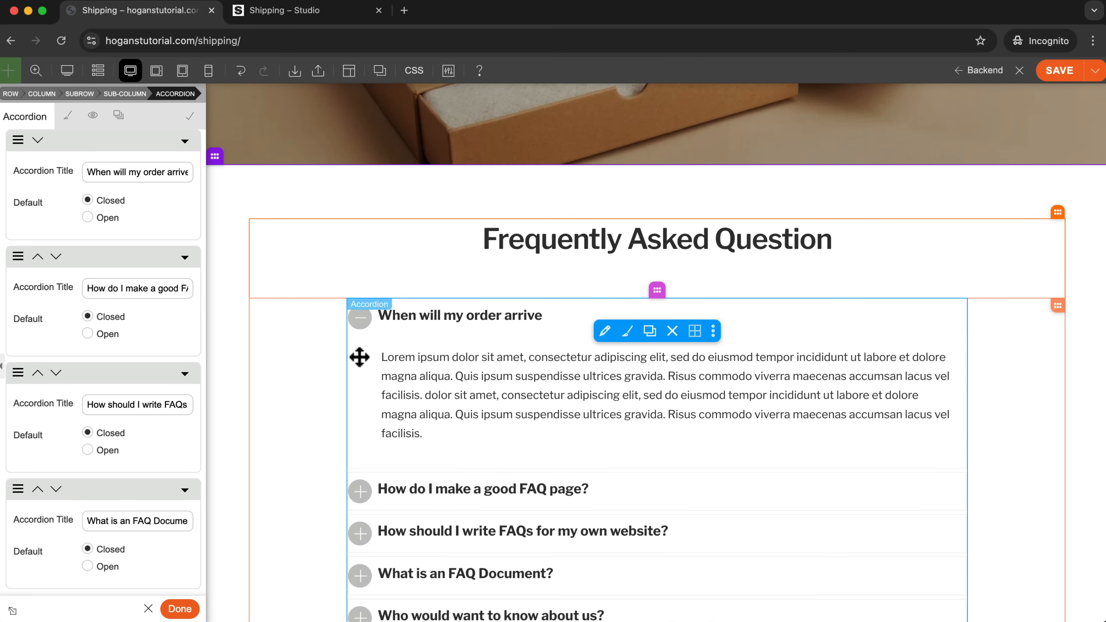
Set the open background color of the FAQ accordion's icons to pink #f06eaa.
{"action": "scroll", "coordinate": [32, 140], "scroll_direction": "up", "scroll_amount": 2}
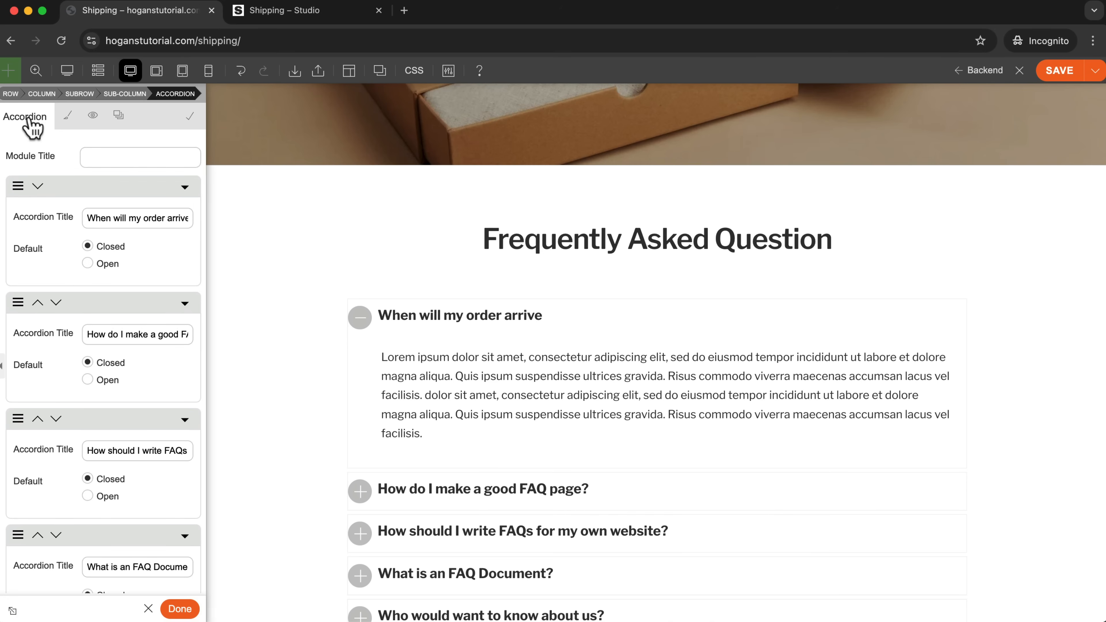
{"action": "left_click", "coordinate": [68, 116]}
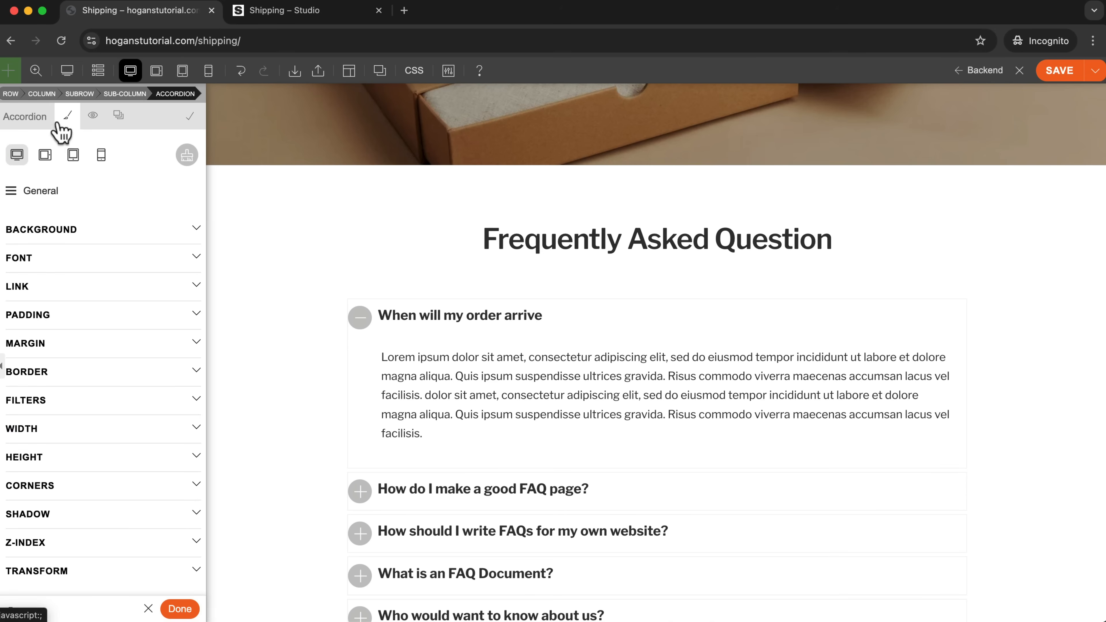
{"action": "left_click", "coordinate": [11, 192]}
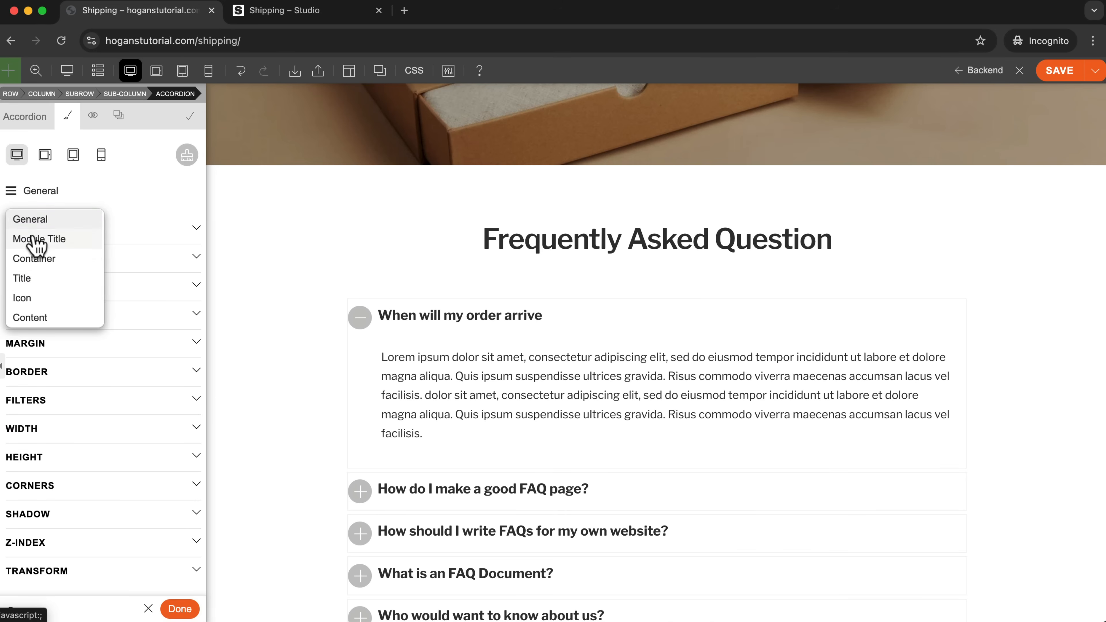
{"action": "left_click", "coordinate": [30, 298]}
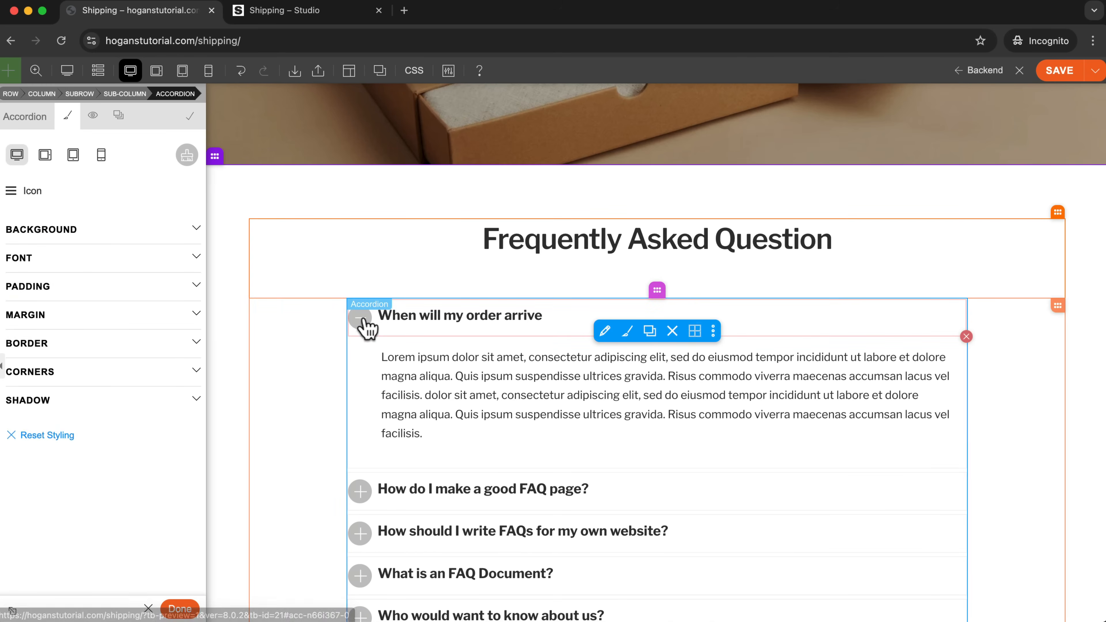
{"action": "left_click", "coordinate": [95, 236]}
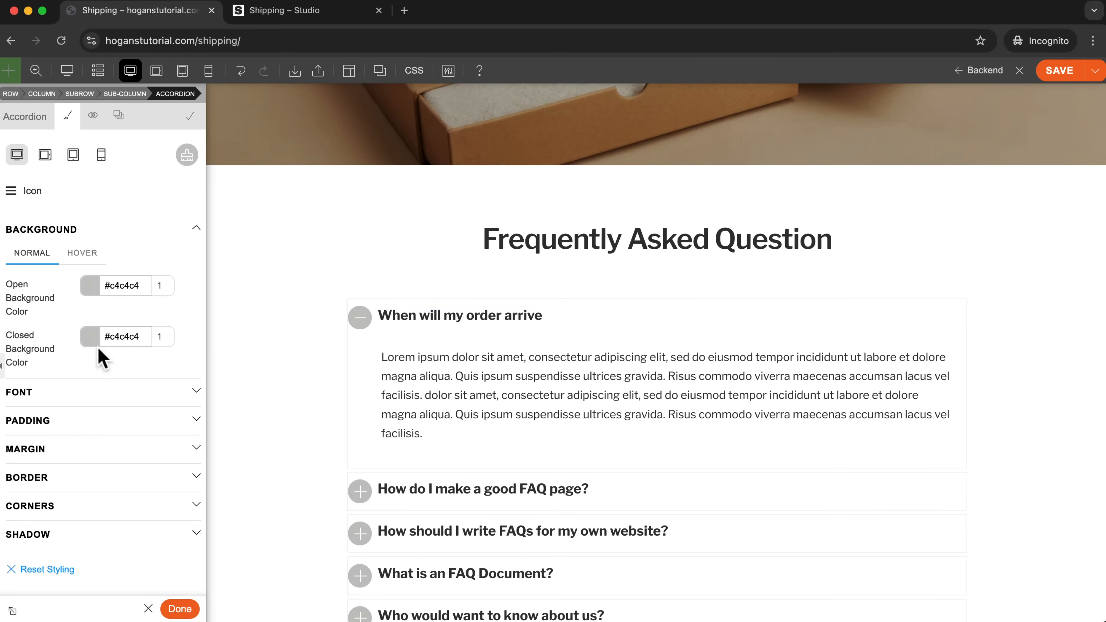
{"action": "left_click", "coordinate": [91, 286]}
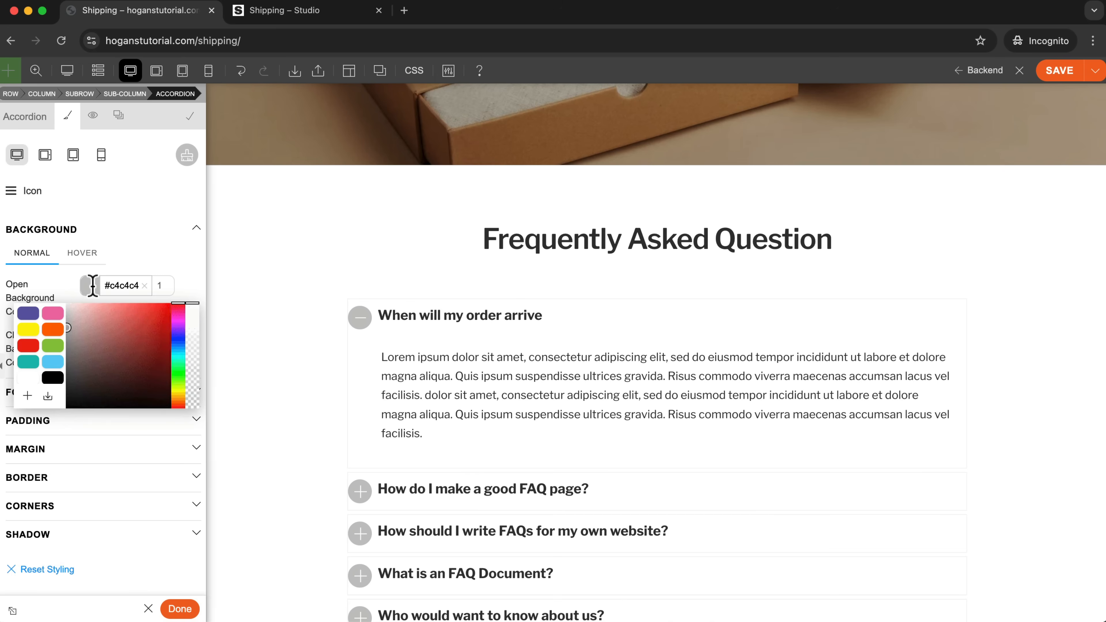
{"action": "left_click", "coordinate": [50, 315]}
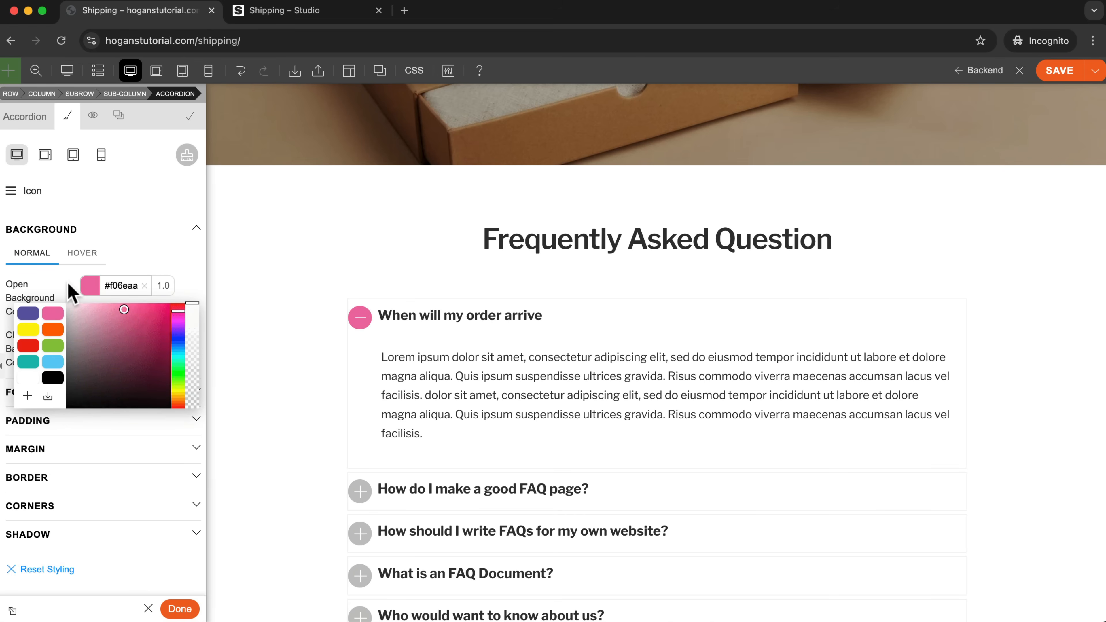
{"action": "left_click", "coordinate": [70, 294]}
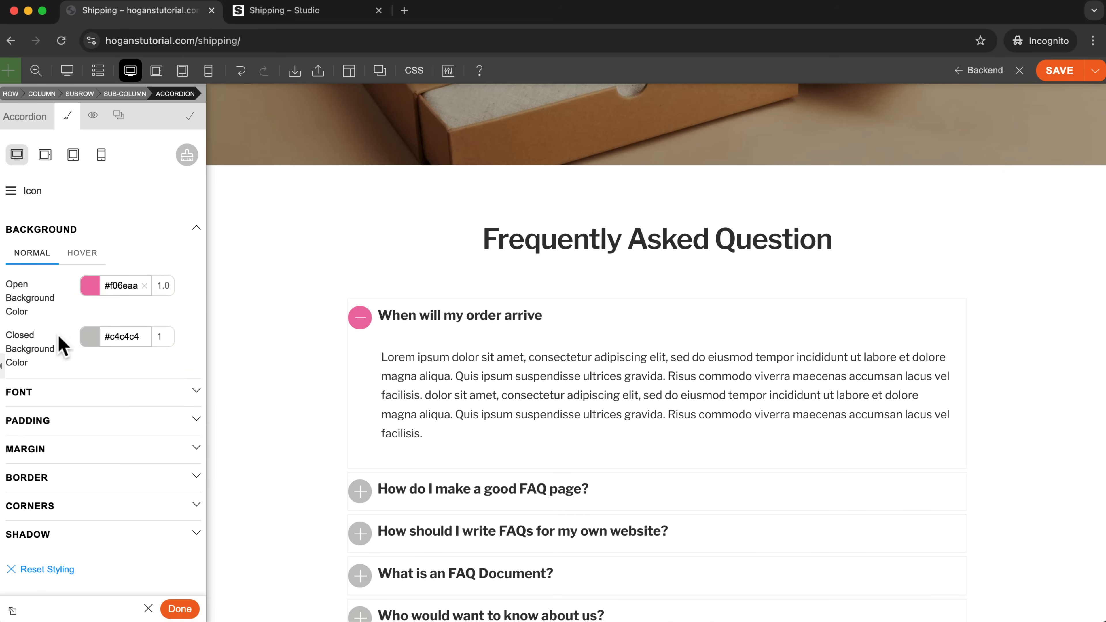
Set the closed background color of the accordion icons to the darker pink #d1588e and finish styling the accordion.
{"action": "left_click", "coordinate": [86, 337]}
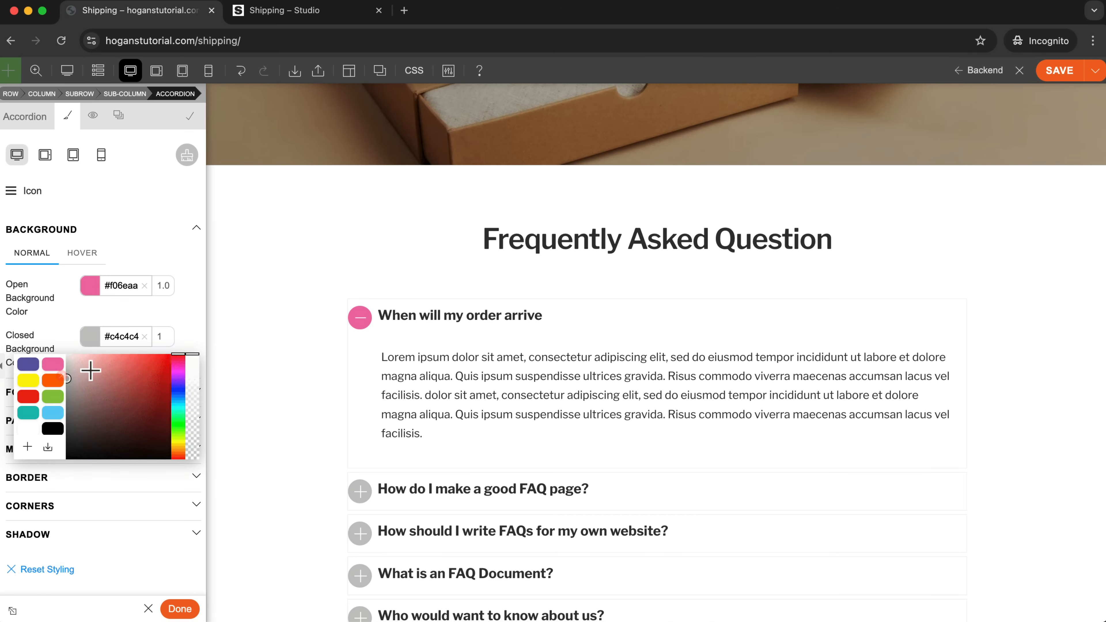
{"action": "left_click", "coordinate": [53, 365]}
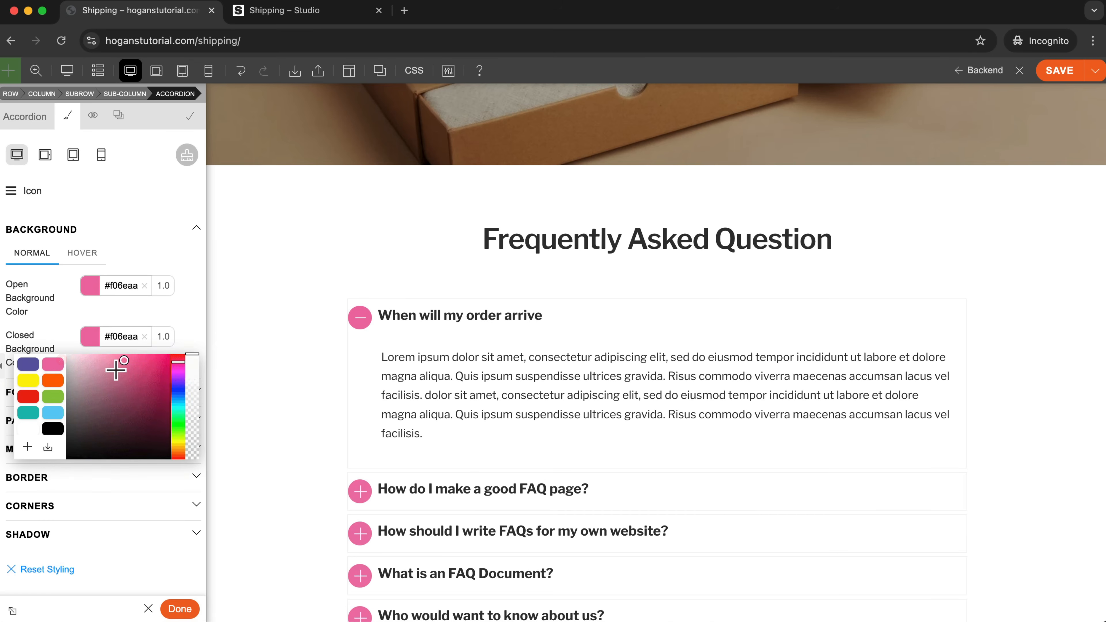
{"action": "left_click", "coordinate": [125, 368]}
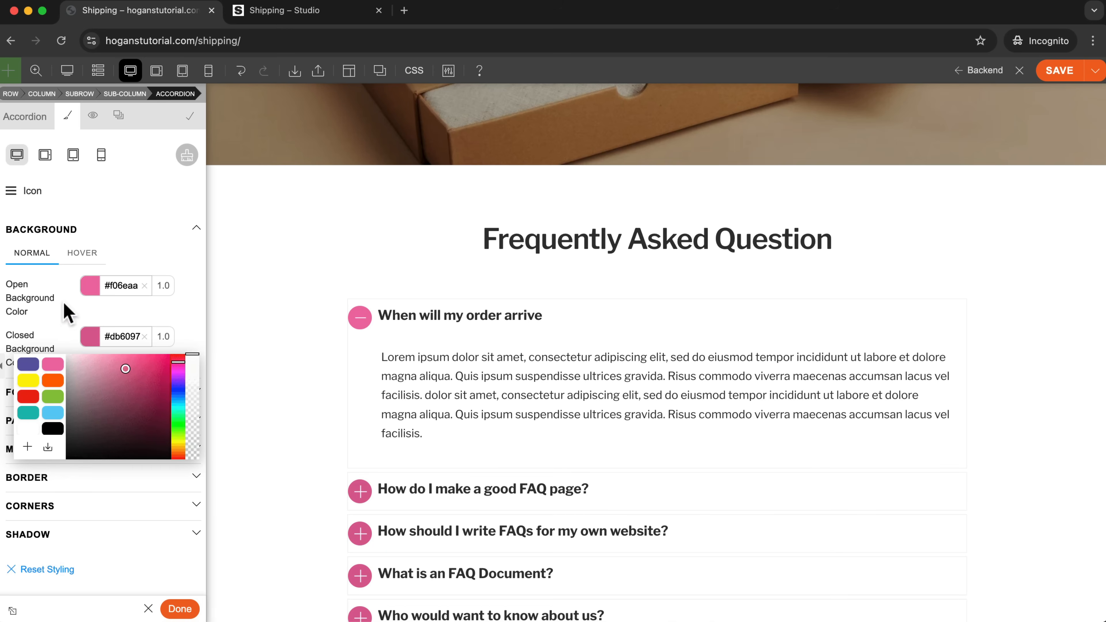
{"action": "left_click", "coordinate": [58, 323]}
{"action": "left_click", "coordinate": [183, 609]}
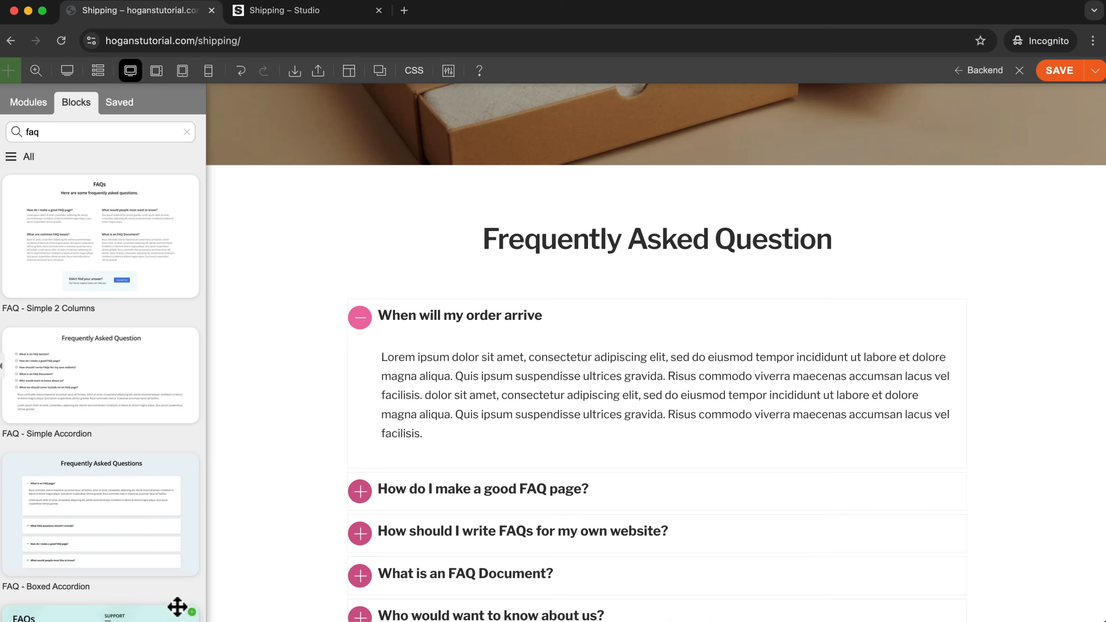
Delete the empty row below the FAQ accordion, save the Shipping page and exit the builder.
{"action": "scroll", "coordinate": [617, 331], "scroll_direction": "down", "scroll_amount": 5}
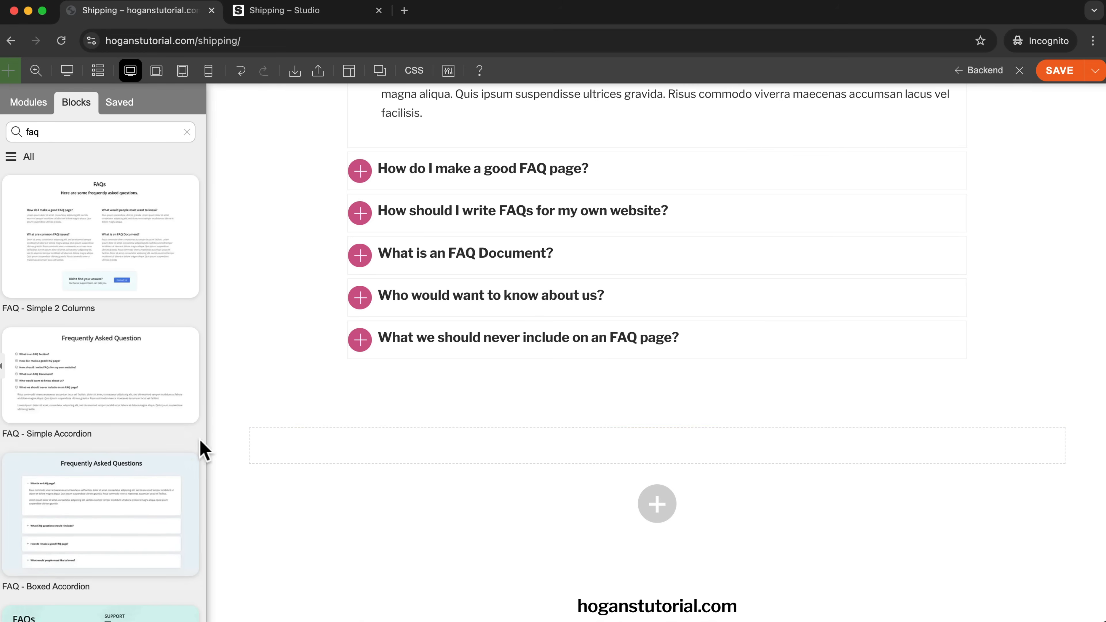
{"action": "mouse_move", "coordinate": [215, 419]}
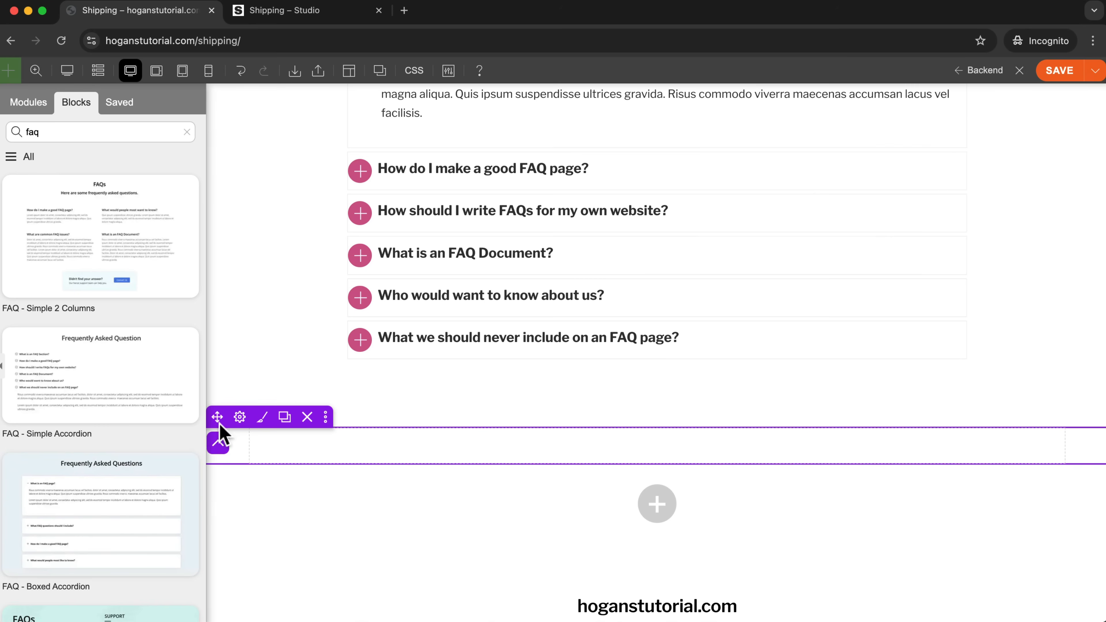
{"action": "left_click", "coordinate": [307, 417]}
{"action": "scroll", "coordinate": [571, 395], "scroll_direction": "up", "scroll_amount": 10}
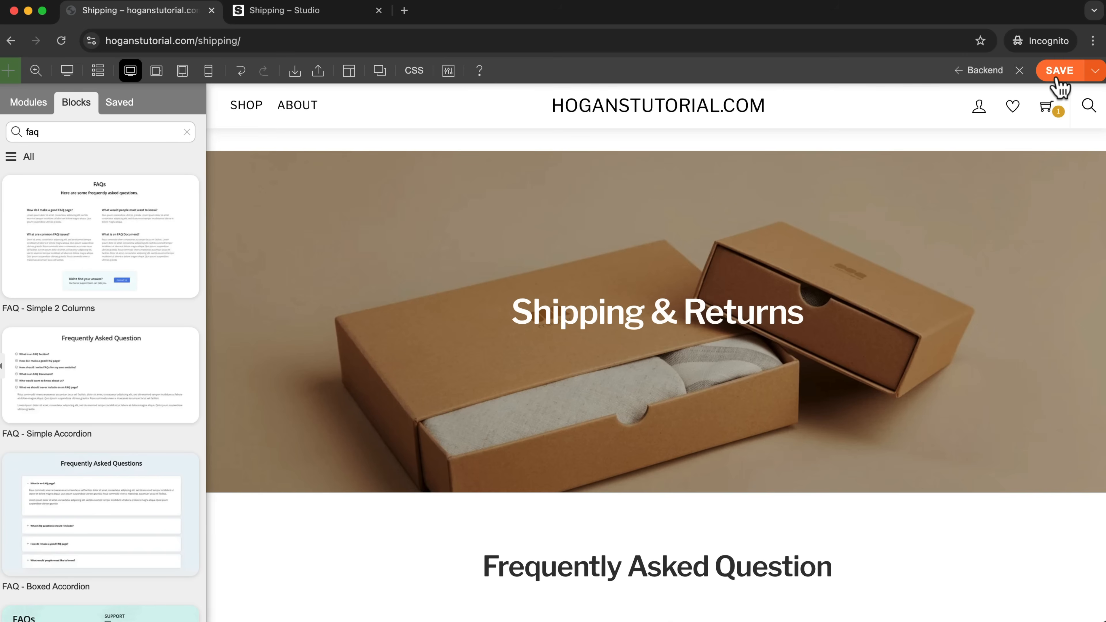
{"action": "left_click", "coordinate": [1057, 78]}
{"action": "left_click", "coordinate": [1020, 71]}
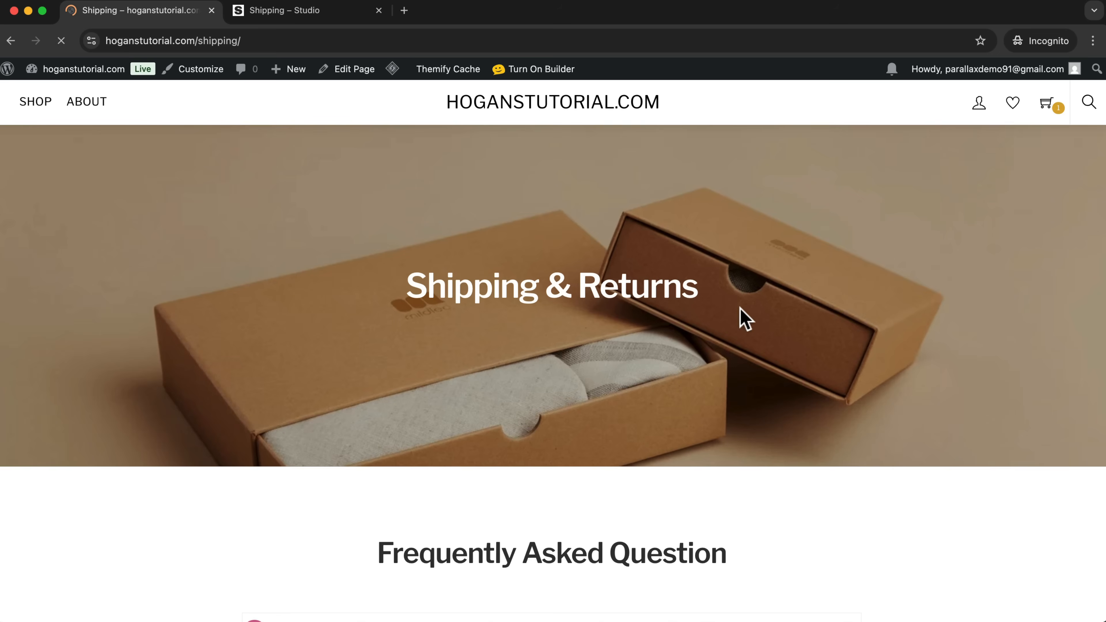
Test expanding and collapsing the FAQ accordion items on the published Shipping page.
{"action": "scroll", "coordinate": [523, 340], "scroll_direction": "down", "scroll_amount": 5}
{"action": "left_click", "coordinate": [255, 342]}
{"action": "left_click", "coordinate": [253, 376]}
{"action": "left_click", "coordinate": [253, 376]}
Examine the contact section's layout and form on the reference store's Contact page.
{"action": "scroll", "coordinate": [253, 375], "scroll_direction": "down", "scroll_amount": 3}
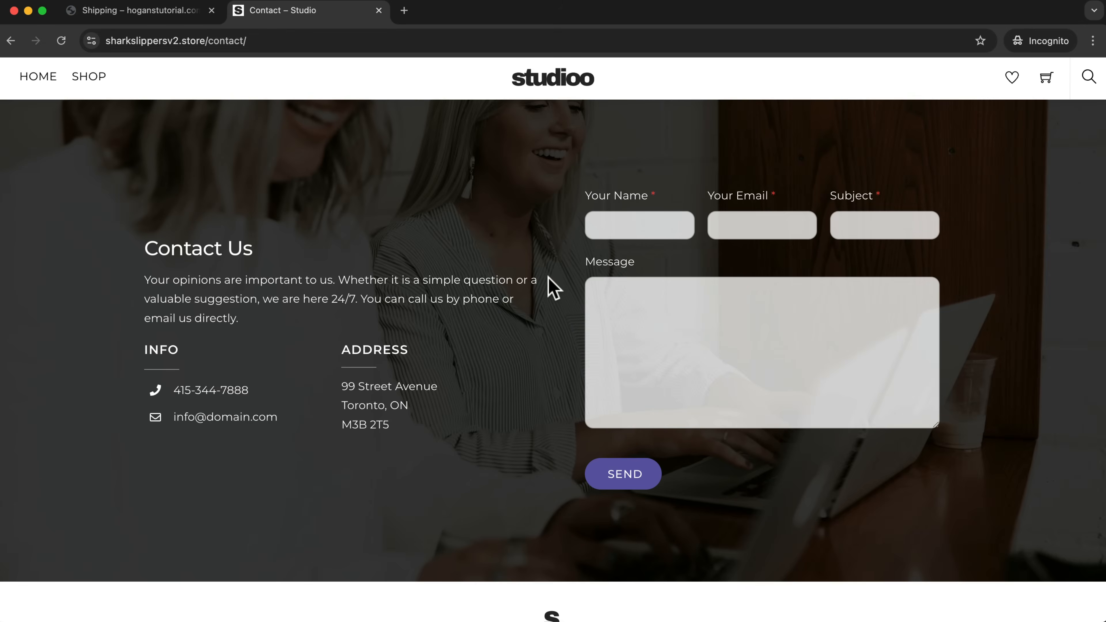
{"action": "scroll", "coordinate": [549, 283], "scroll_direction": "down", "scroll_amount": 3}
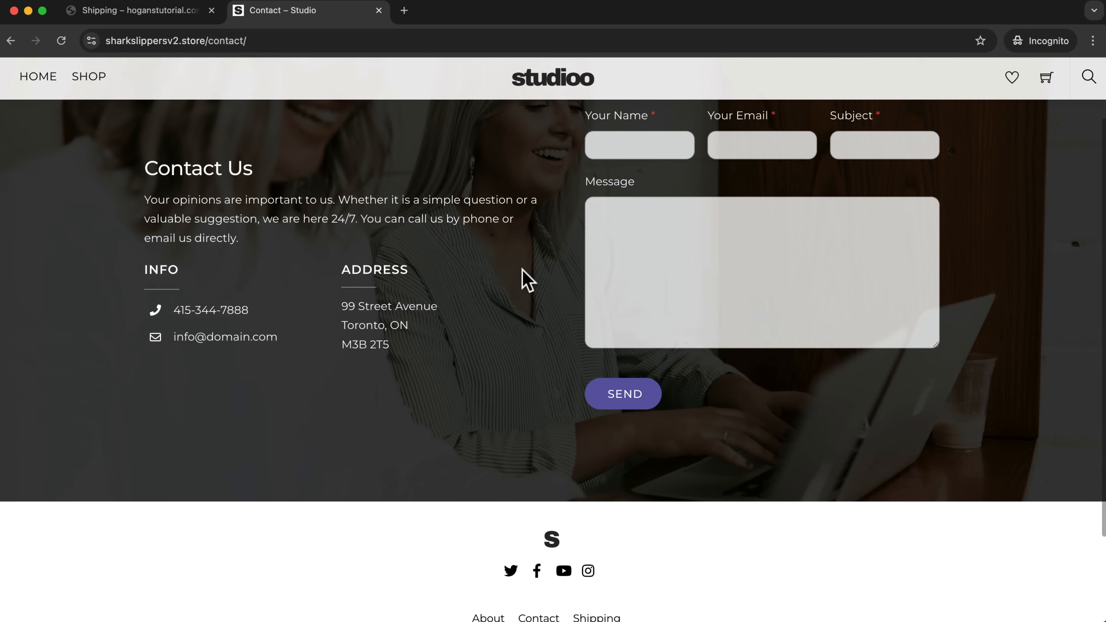
{"action": "scroll", "coordinate": [526, 279], "scroll_direction": "up", "scroll_amount": 3}
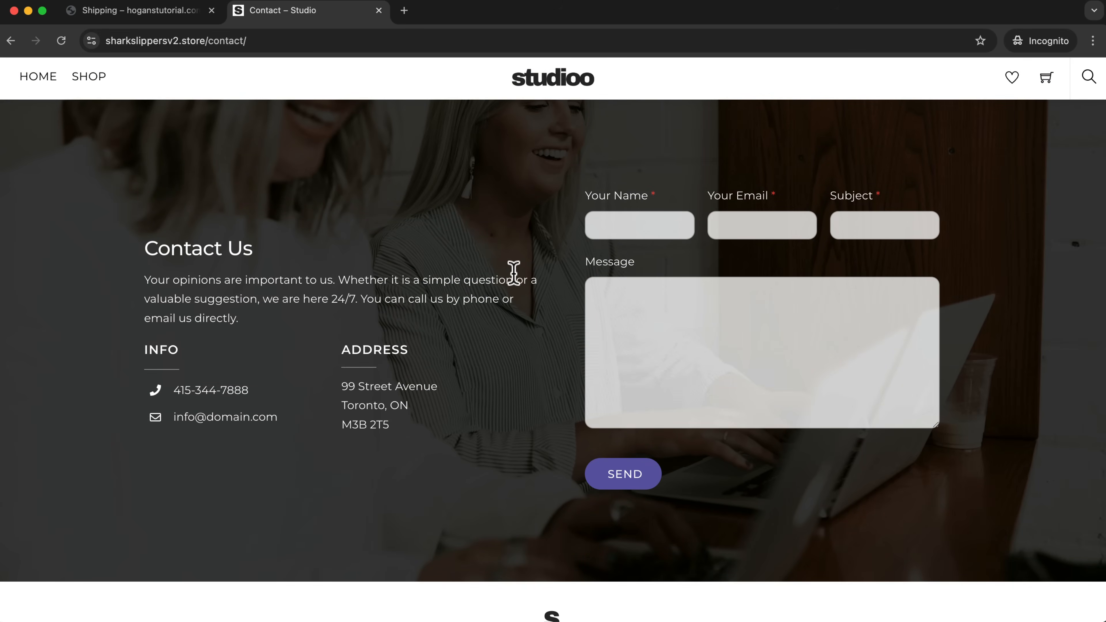
Return to the store being built, open its Contact page and turn on the builder there.
{"action": "left_click", "coordinate": [149, 10]}
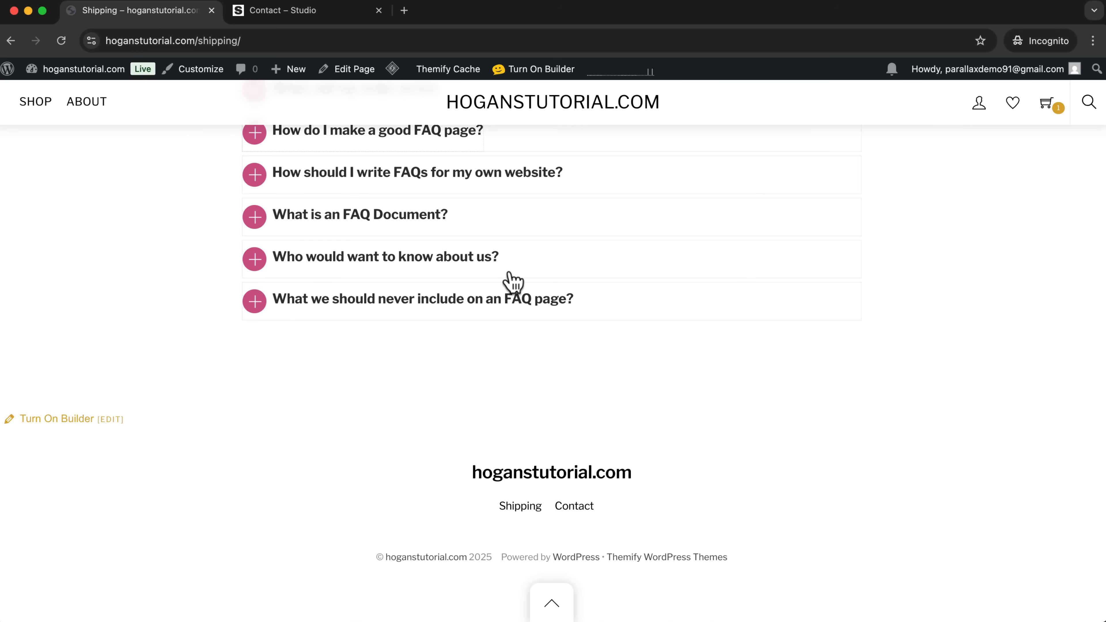
{"action": "left_click", "coordinate": [581, 507]}
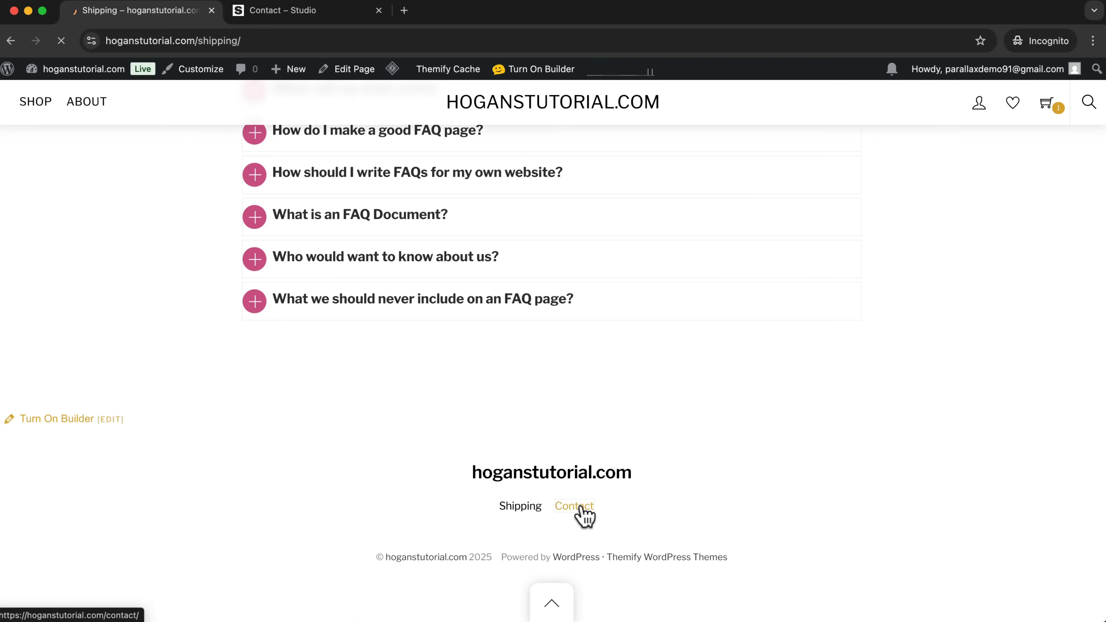
{"action": "left_click", "coordinate": [544, 71]}
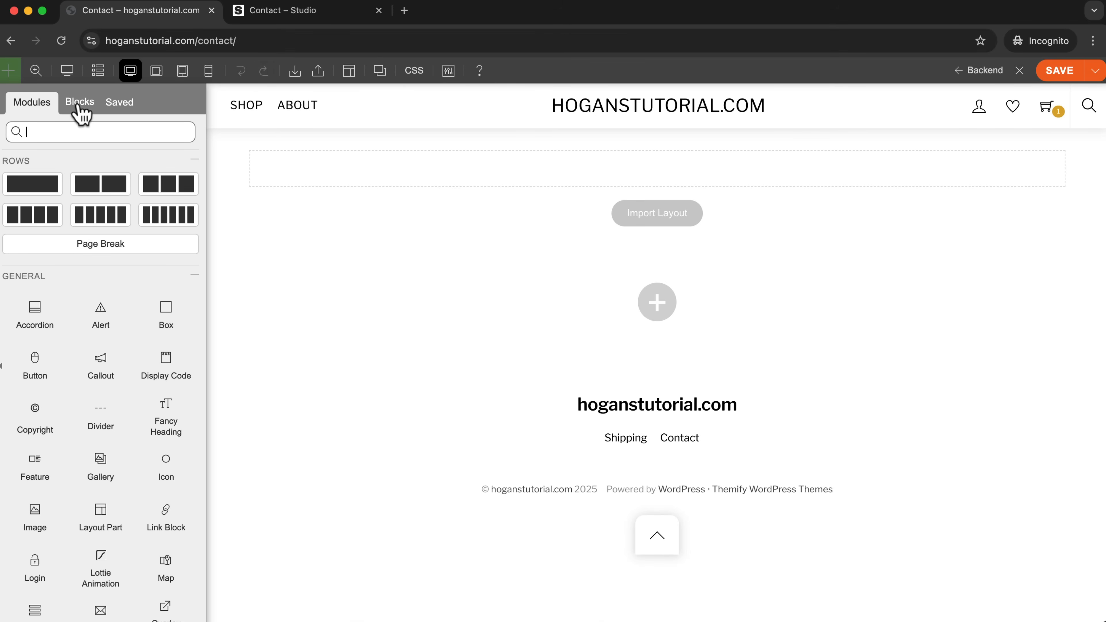
Search the prebuilt blocks for "cont" and insert the Contact With Background block above the empty row on the Contact page.
{"action": "left_click", "coordinate": [80, 105]}
{"action": "left_click", "coordinate": [62, 131]}
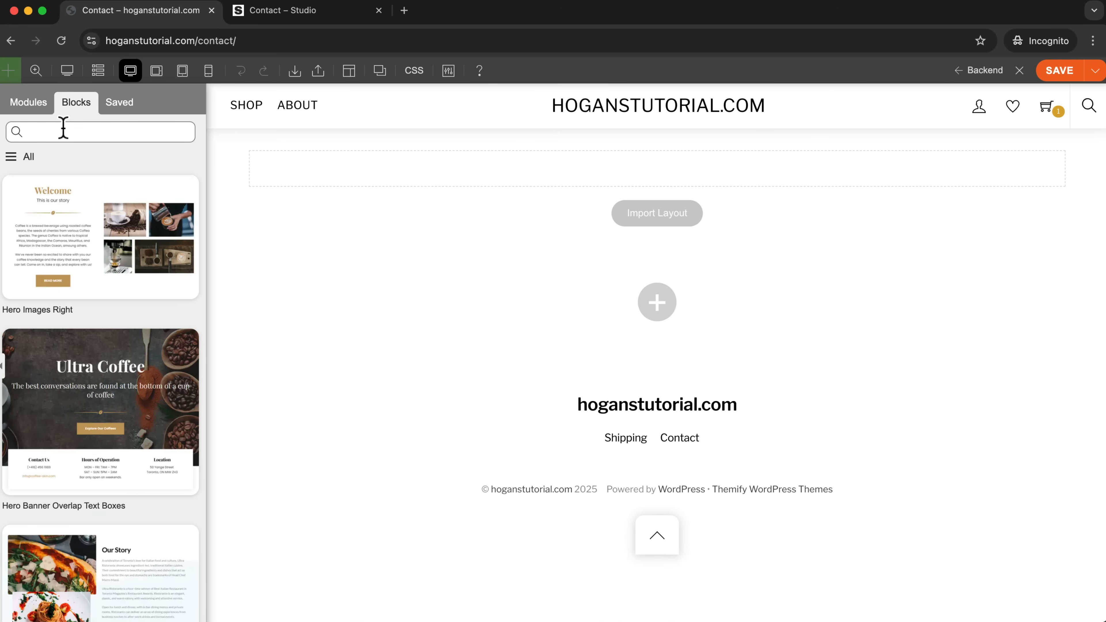
{"action": "type", "text": "cont"}
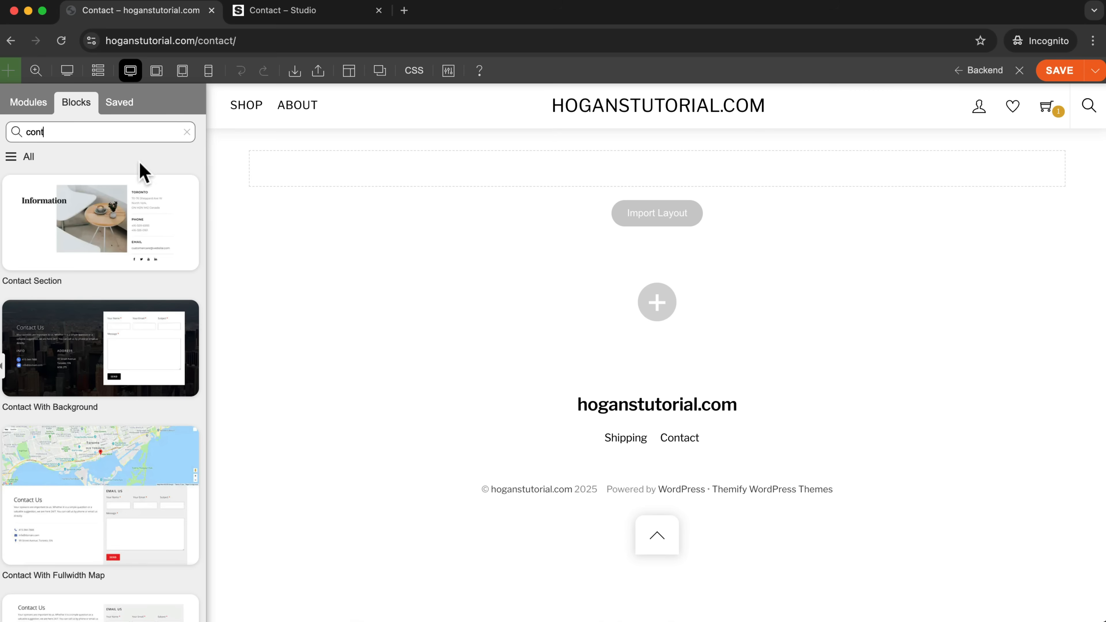
{"action": "scroll", "coordinate": [129, 317], "scroll_direction": "down", "scroll_amount": 2}
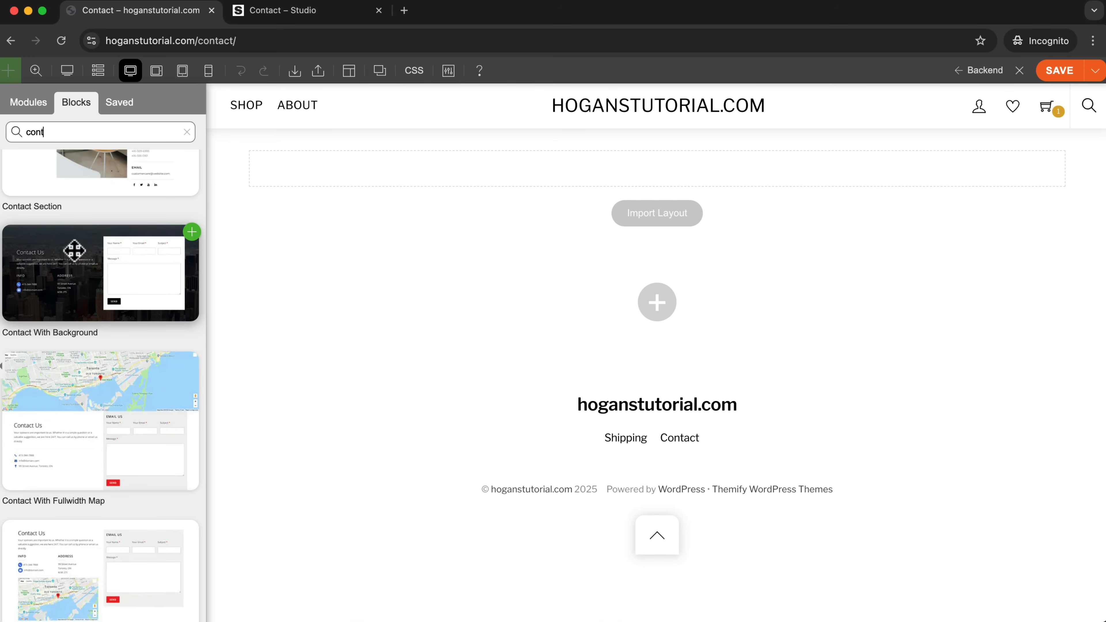
{"action": "scroll", "coordinate": [72, 326], "scroll_direction": "down", "scroll_amount": 2}
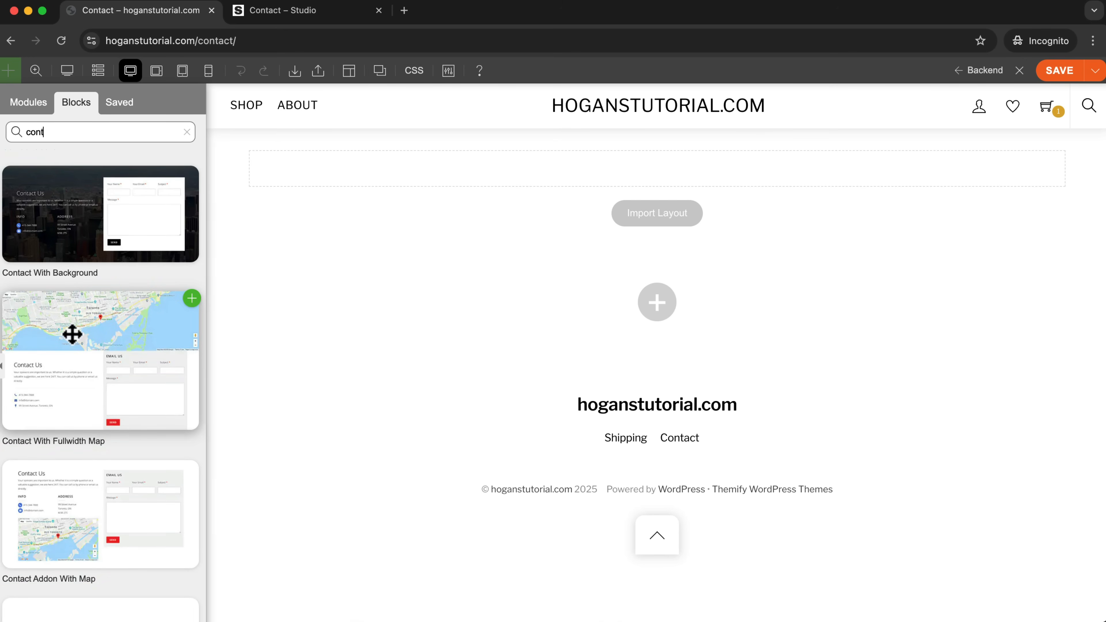
{"action": "scroll", "coordinate": [68, 336], "scroll_direction": "up", "scroll_amount": 2}
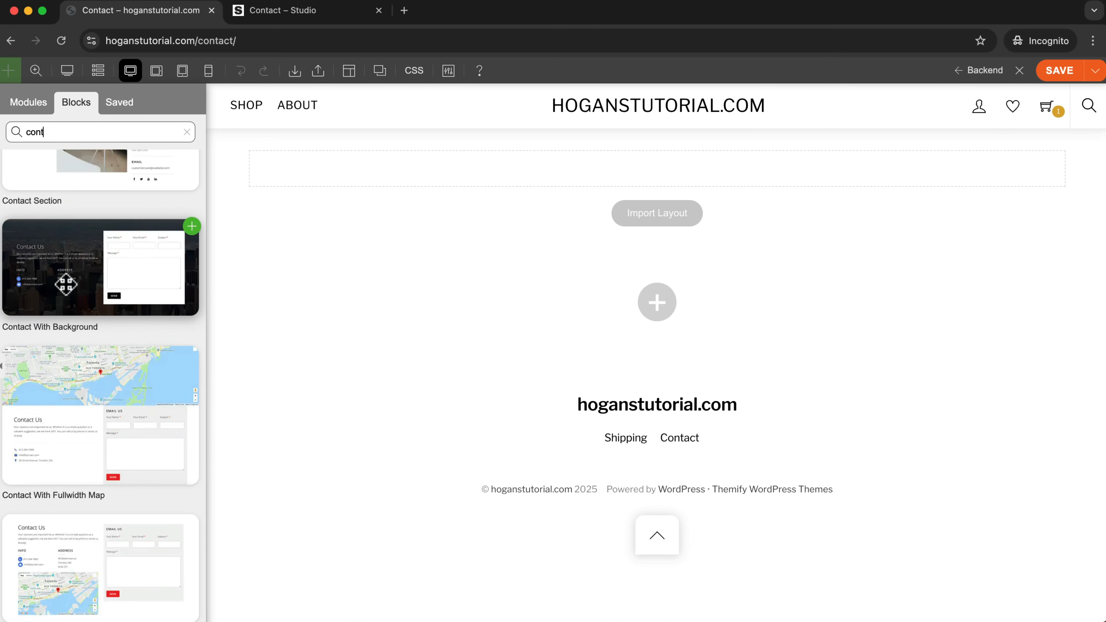
{"action": "left_click_drag", "start_coordinate": [66, 284], "coordinate": [613, 112]}
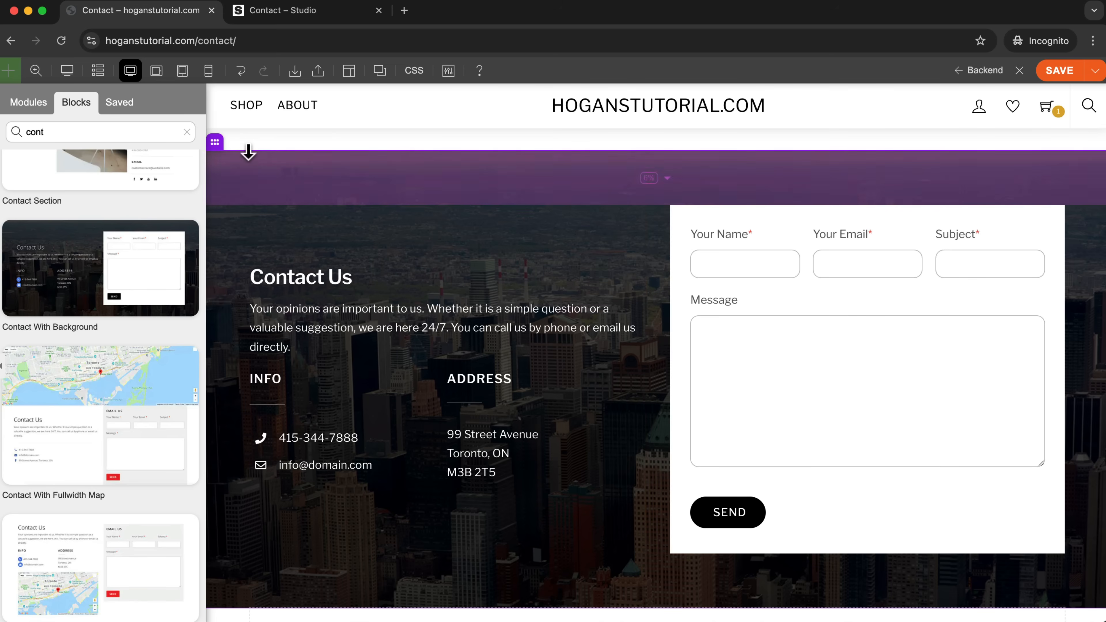
Open the styling options of the Contact With Background row and clear its background image.
{"action": "mouse_move", "coordinate": [220, 146]}
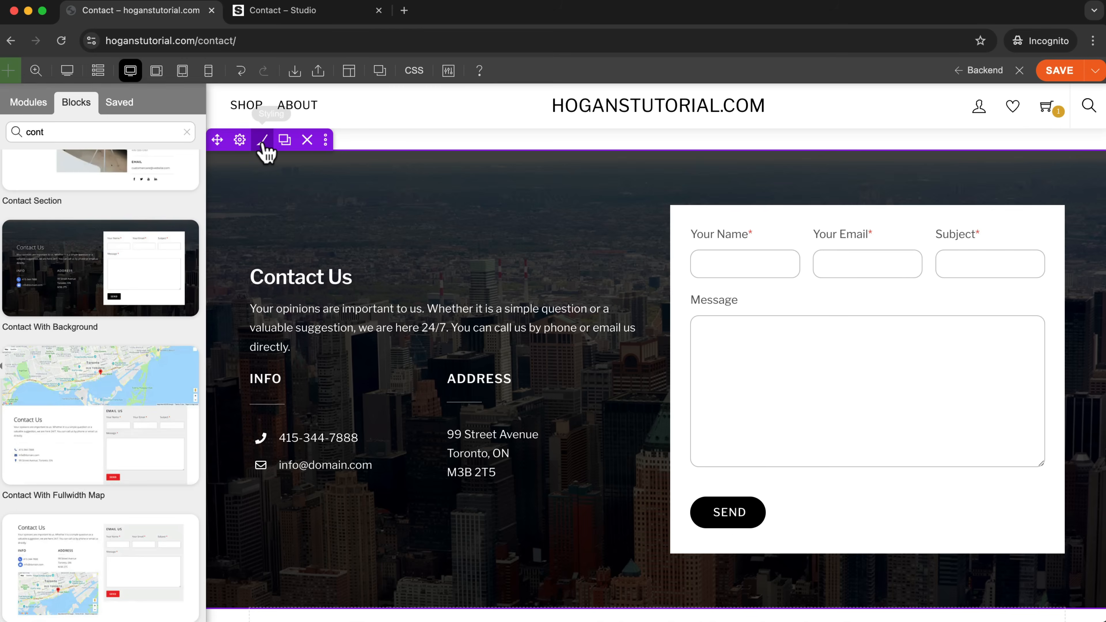
{"action": "left_click", "coordinate": [263, 144]}
{"action": "left_click", "coordinate": [135, 204]}
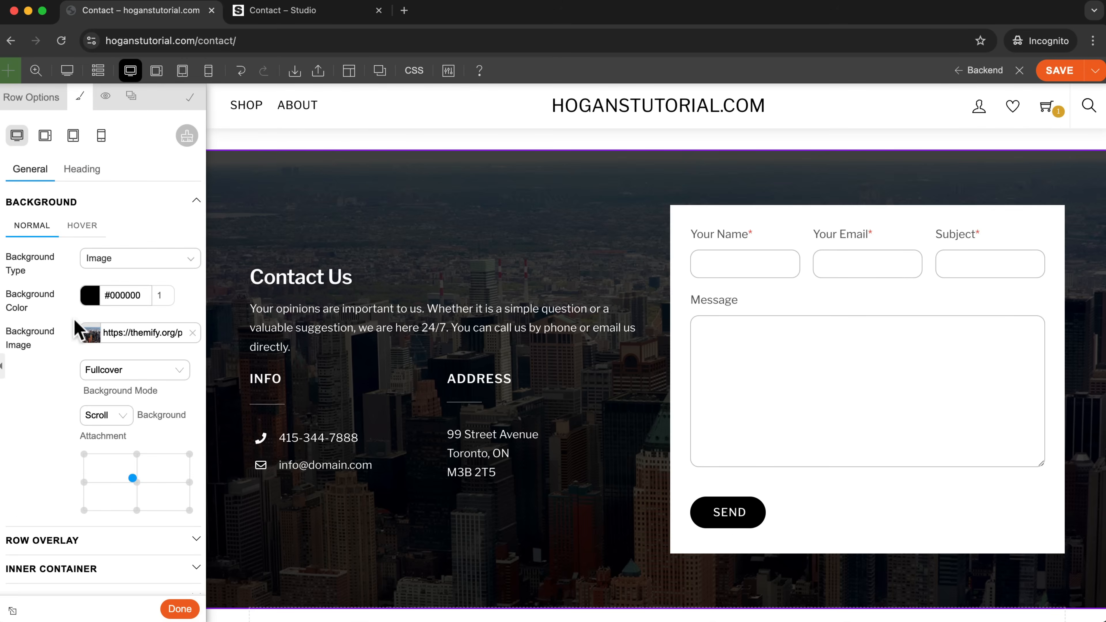
{"action": "left_click", "coordinate": [193, 334]}
Upload the image from the Contact Page folder inside images and insert it as the row's background image.
{"action": "left_click", "coordinate": [87, 336]}
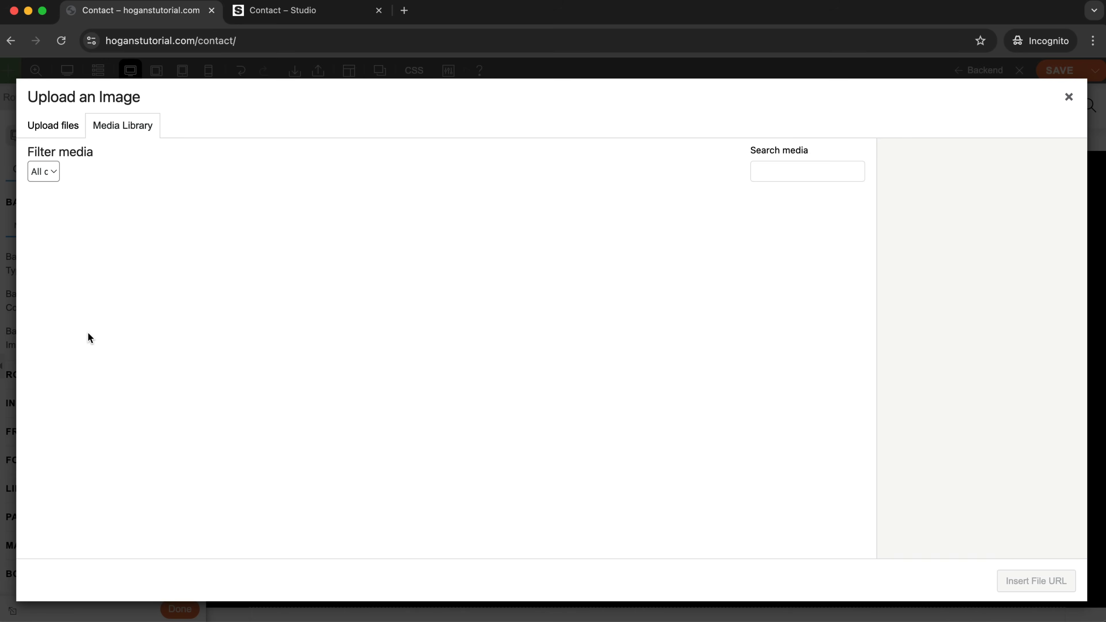
{"action": "left_click", "coordinate": [43, 129]}
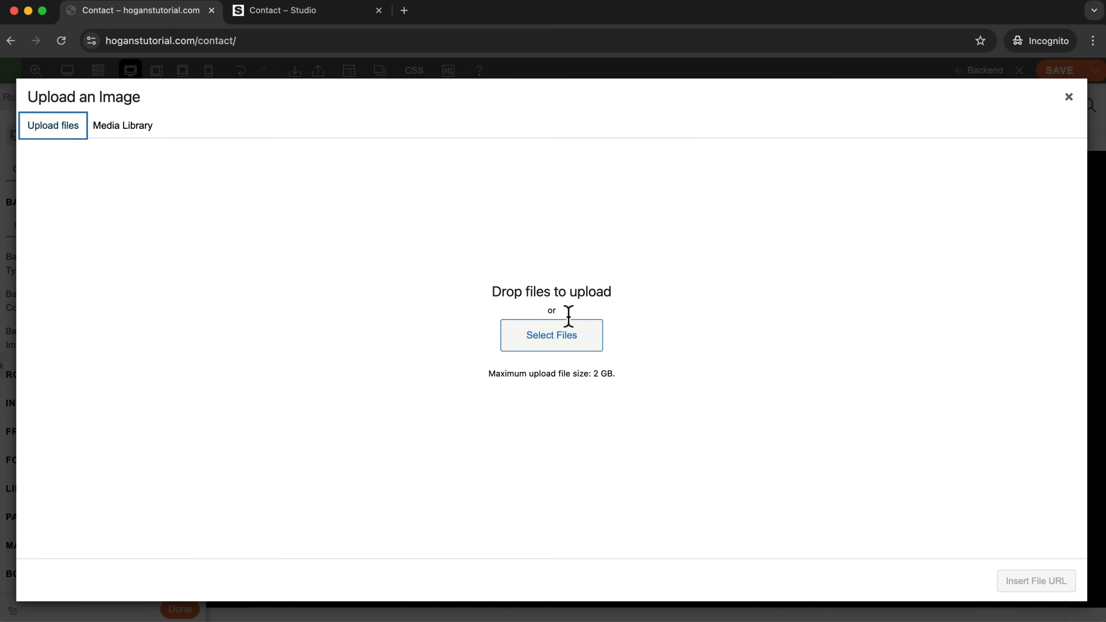
{"action": "left_click", "coordinate": [560, 344]}
{"action": "left_click", "coordinate": [619, 174]}
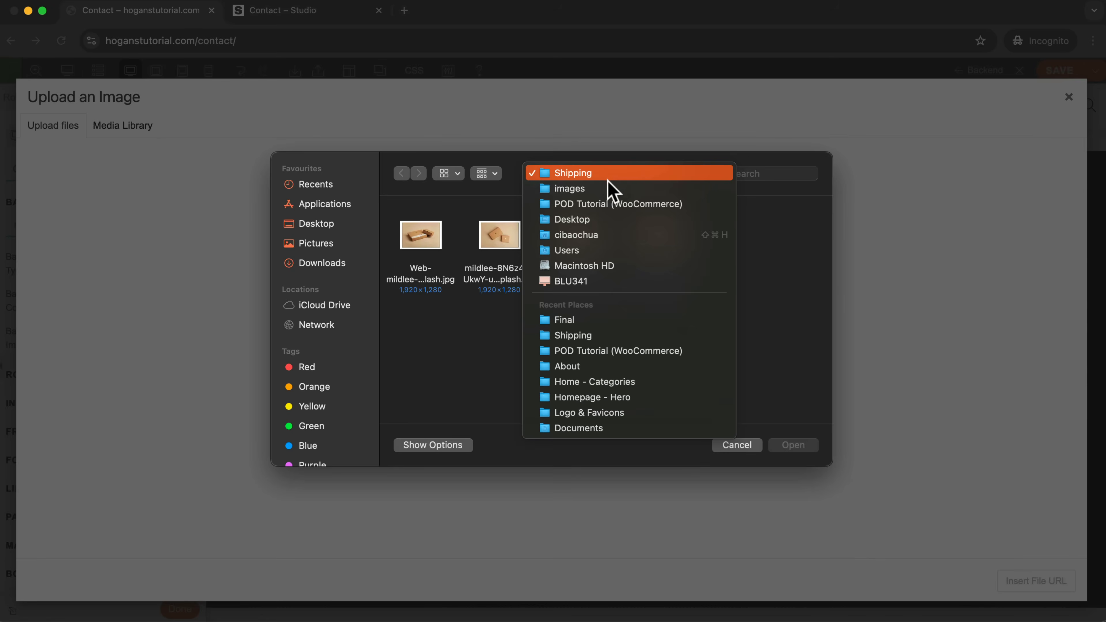
{"action": "left_click", "coordinate": [598, 189]}
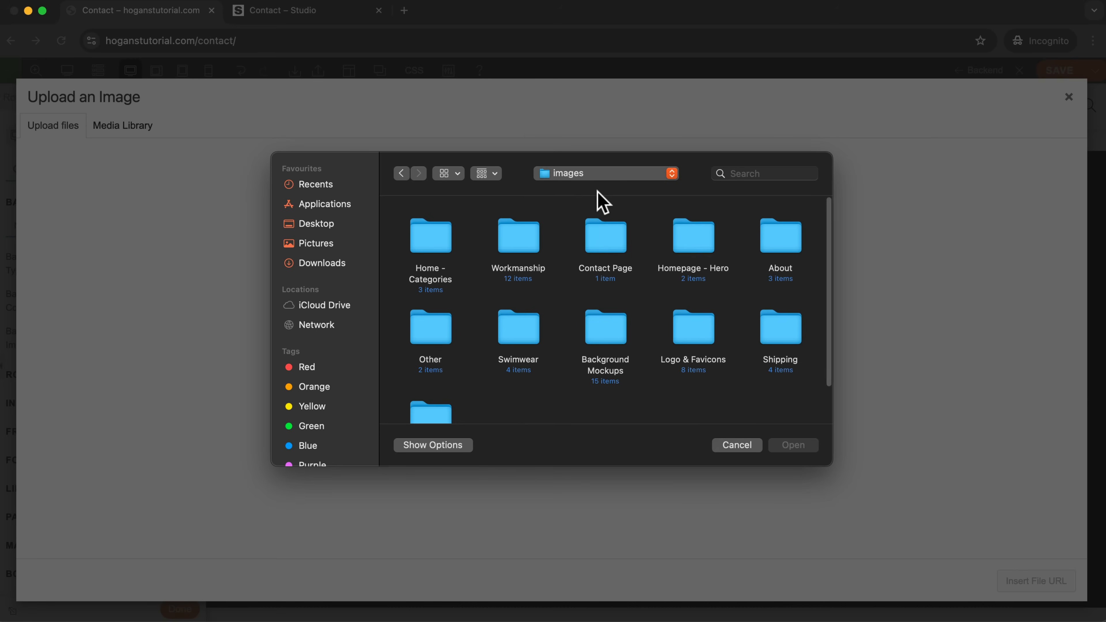
{"action": "double_click", "coordinate": [613, 243]}
{"action": "left_click", "coordinate": [433, 246]}
{"action": "left_click", "coordinate": [805, 445]}
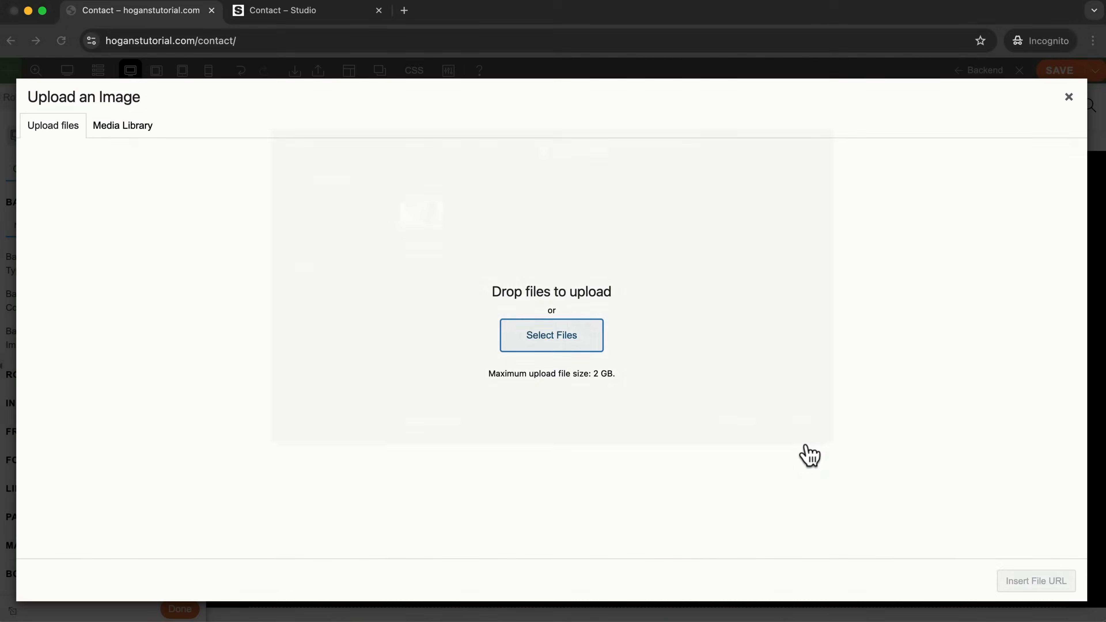
{"action": "left_click", "coordinate": [1034, 583]}
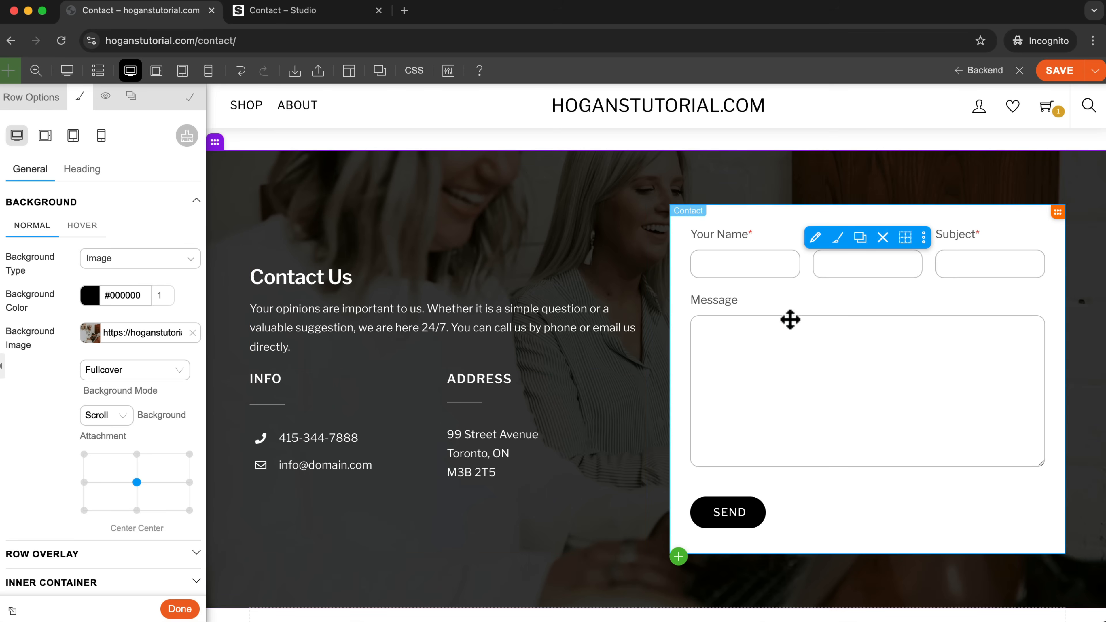
Check the Contact form module's settings, close them and locate the Contact module in the list of available modules.
{"action": "scroll", "coordinate": [714, 455], "scroll_direction": "down", "scroll_amount": 3}
{"action": "scroll", "coordinate": [716, 460], "scroll_direction": "up", "scroll_amount": 2}
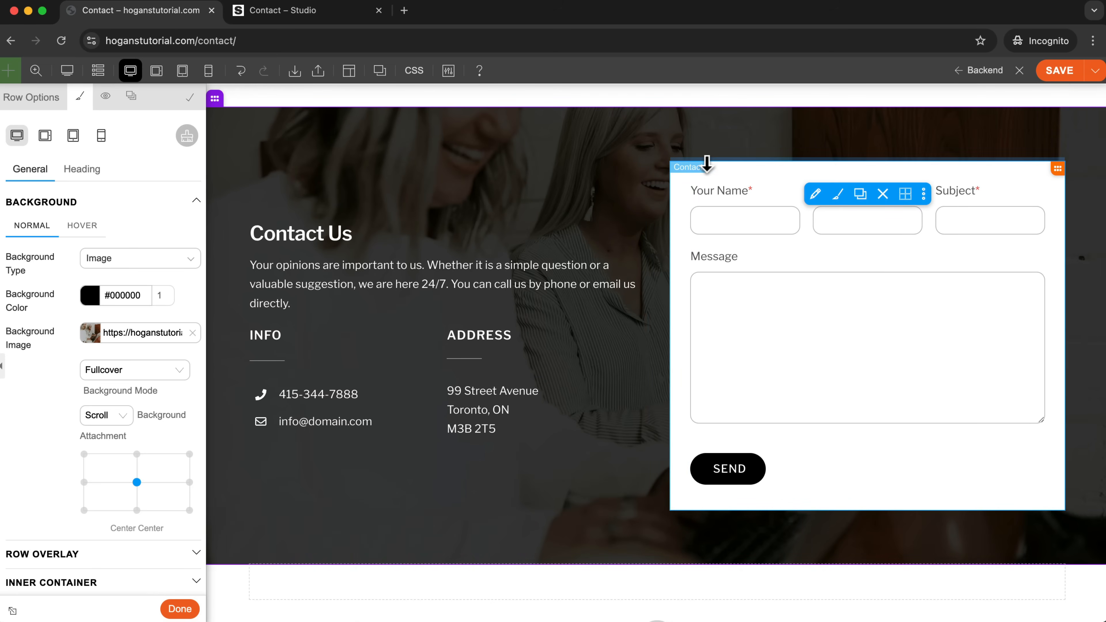
{"action": "left_click", "coordinate": [817, 195]}
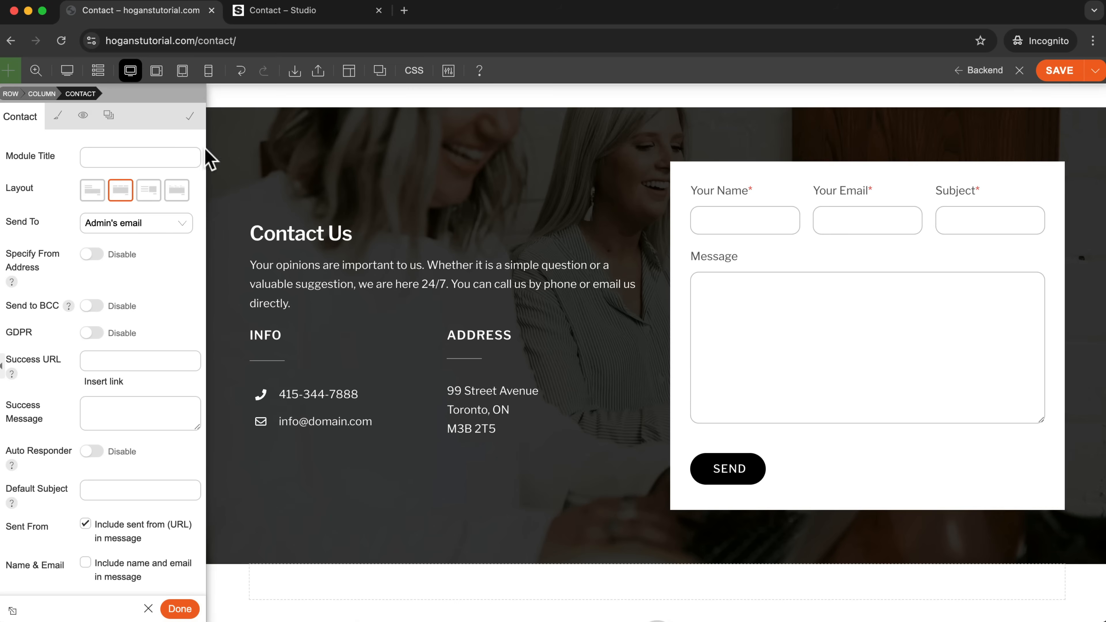
{"action": "left_click", "coordinate": [188, 118]}
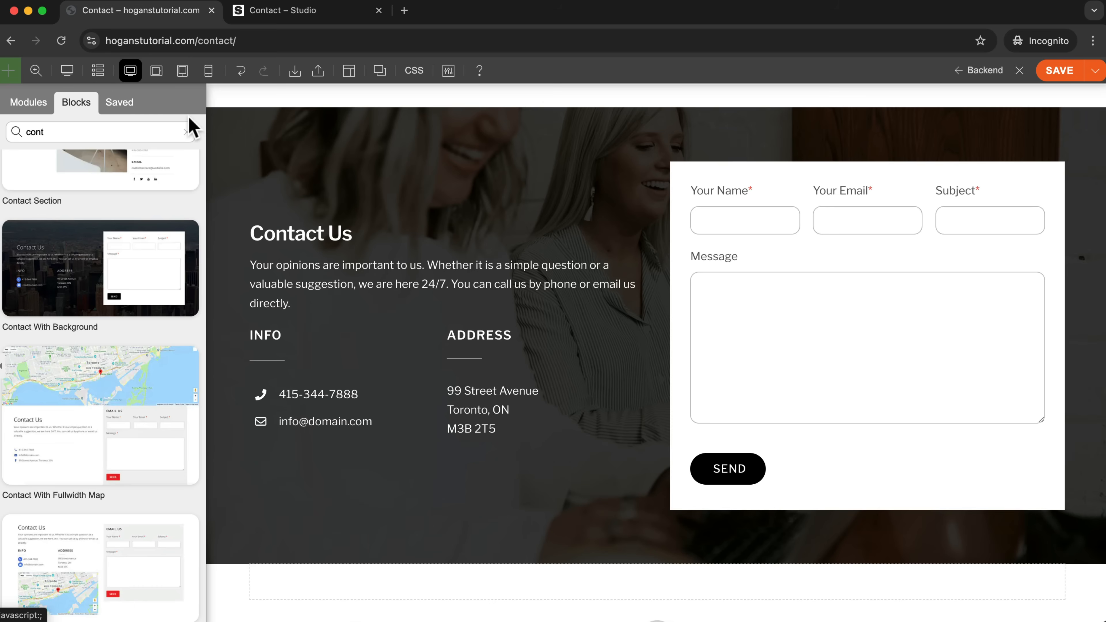
{"action": "left_click", "coordinate": [31, 104]}
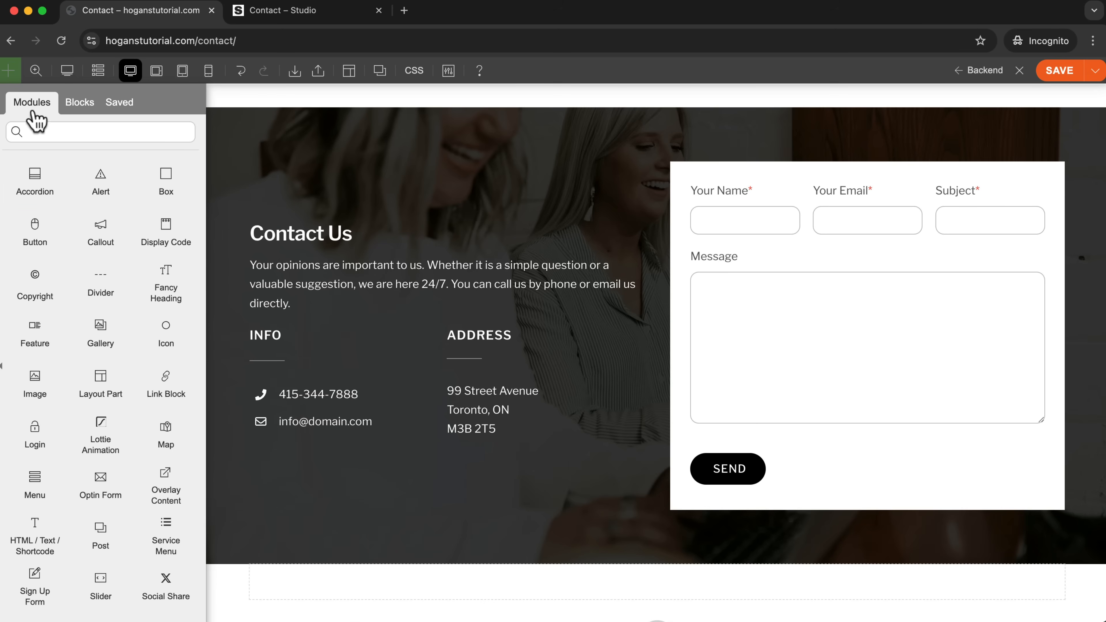
{"action": "scroll", "coordinate": [42, 190], "scroll_direction": "down", "scroll_amount": 6}
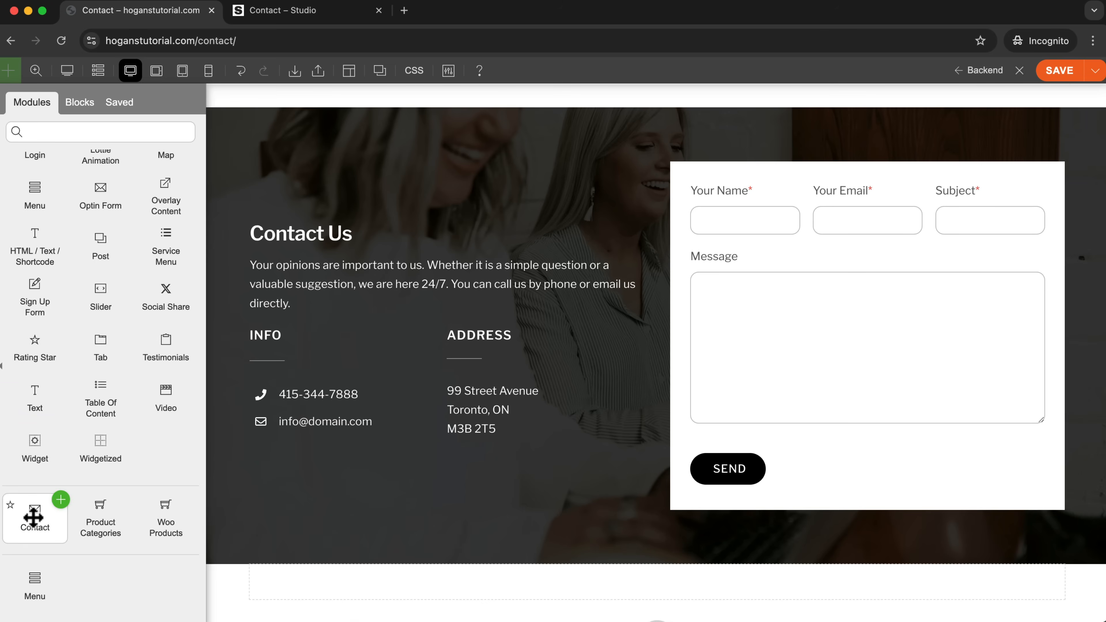
Reopen the contact form's settings and review the Send To recipient choices and the remaining message options.
{"action": "left_click", "coordinate": [816, 194]}
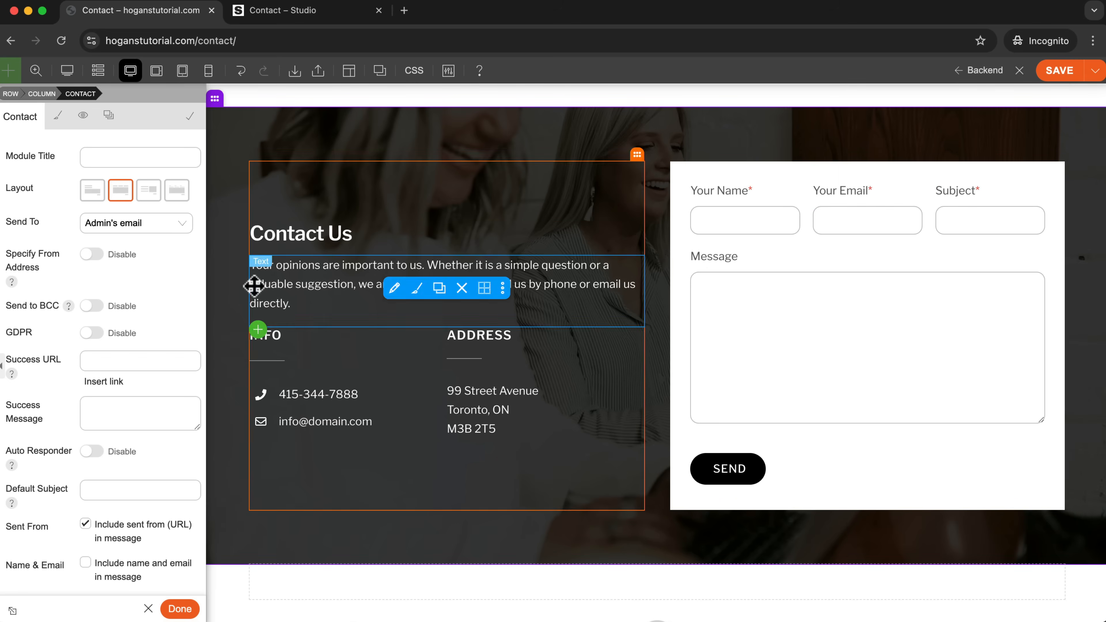
{"action": "left_click", "coordinate": [123, 223]}
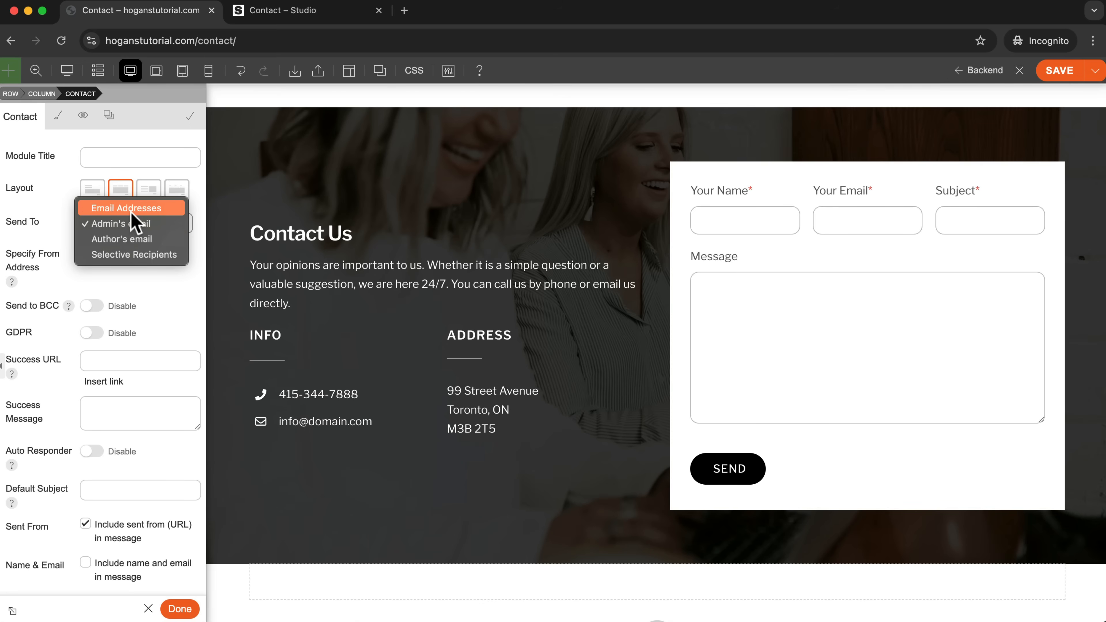
{"action": "left_click", "coordinate": [36, 252]}
{"action": "scroll", "coordinate": [105, 408], "scroll_direction": "down", "scroll_amount": 1}
{"action": "scroll", "coordinate": [105, 408], "scroll_direction": "down", "scroll_amount": 4}
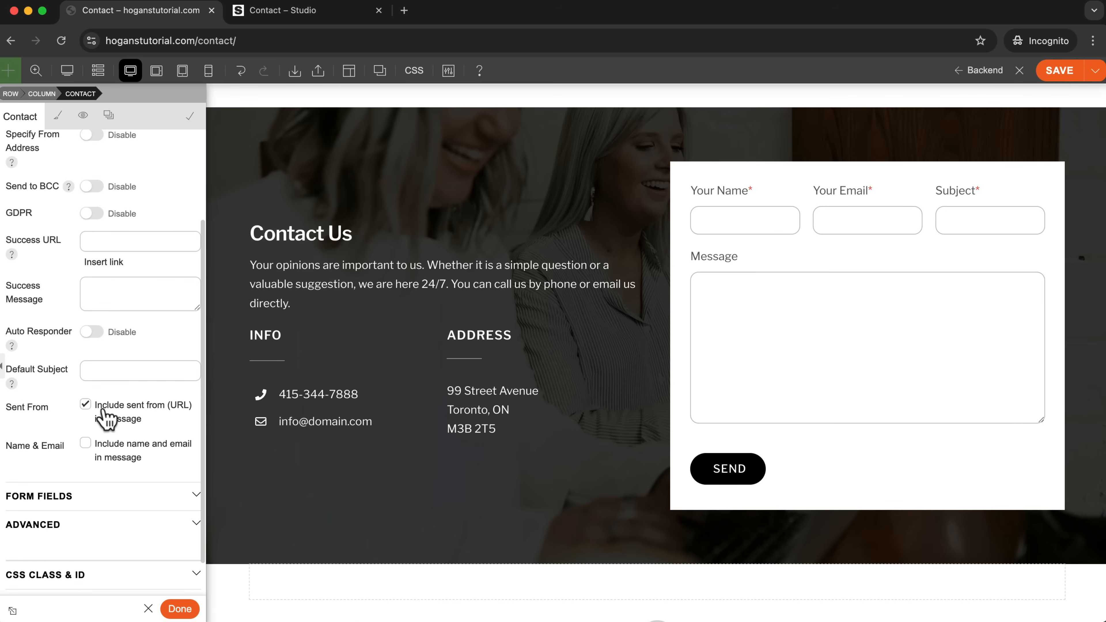
Expand the form field settings, set the Name field's placeholder to "Your Name" and clear its label.
{"action": "left_click", "coordinate": [79, 467]}
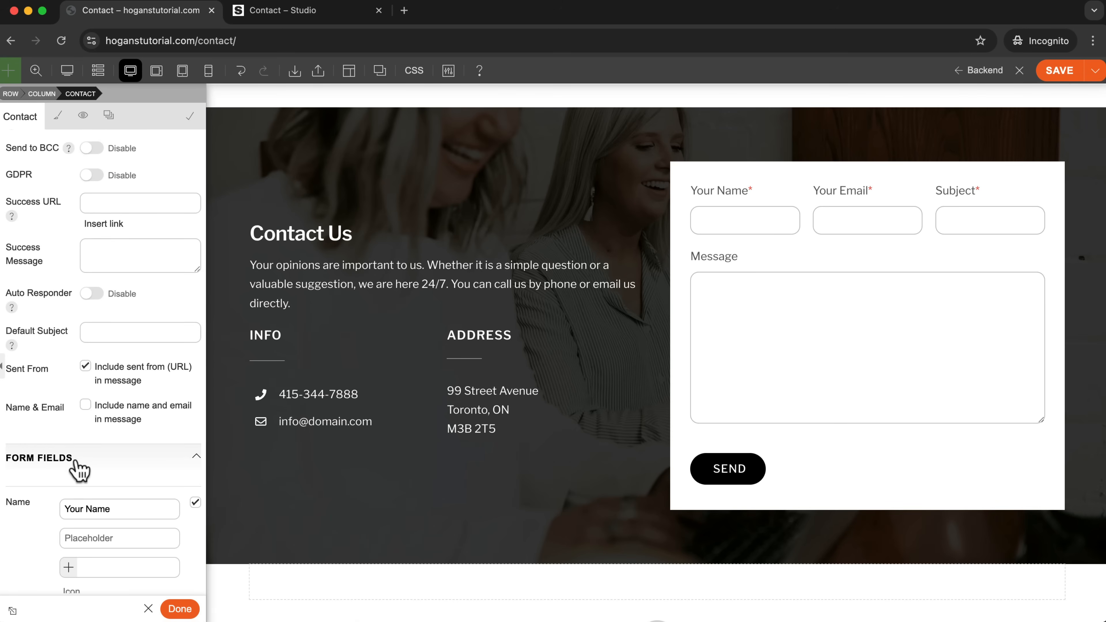
{"action": "scroll", "coordinate": [81, 453], "scroll_direction": "down", "scroll_amount": 3}
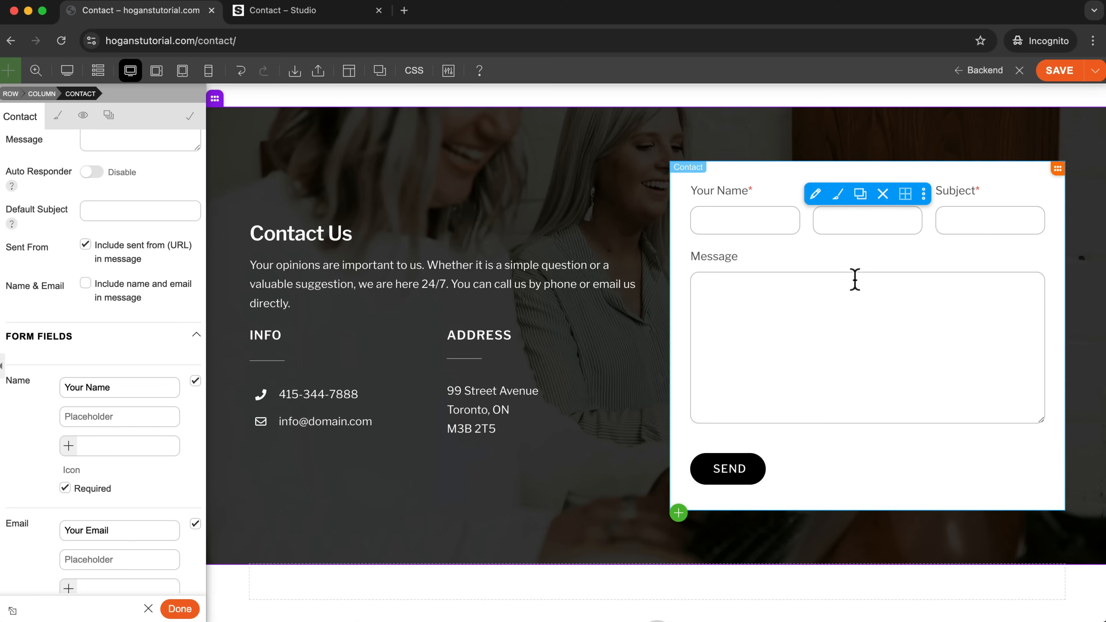
{"action": "scroll", "coordinate": [68, 464], "scroll_direction": "down", "scroll_amount": 4}
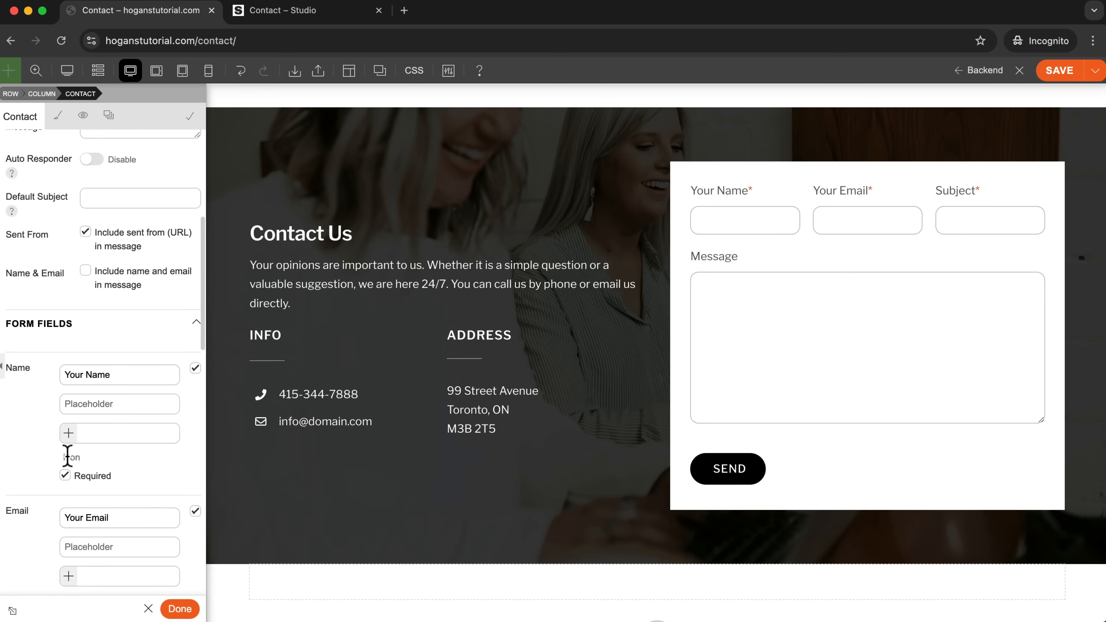
{"action": "scroll", "coordinate": [68, 464], "scroll_direction": "down", "scroll_amount": 2}
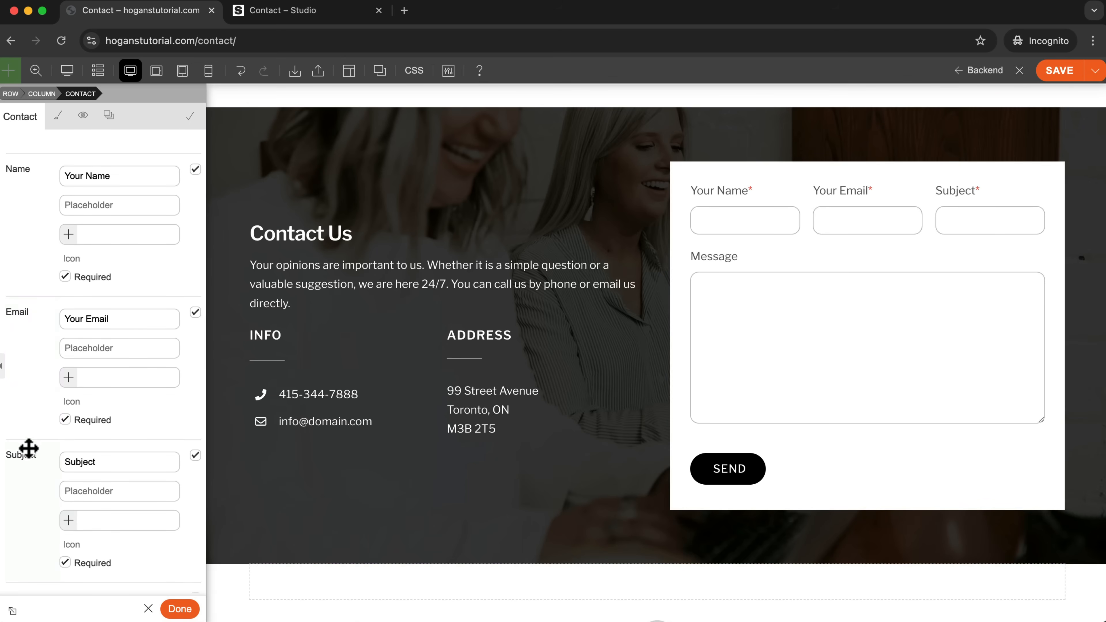
{"action": "scroll", "coordinate": [21, 406], "scroll_direction": "down", "scroll_amount": 3}
{"action": "scroll", "coordinate": [22, 406], "scroll_direction": "up", "scroll_amount": 5}
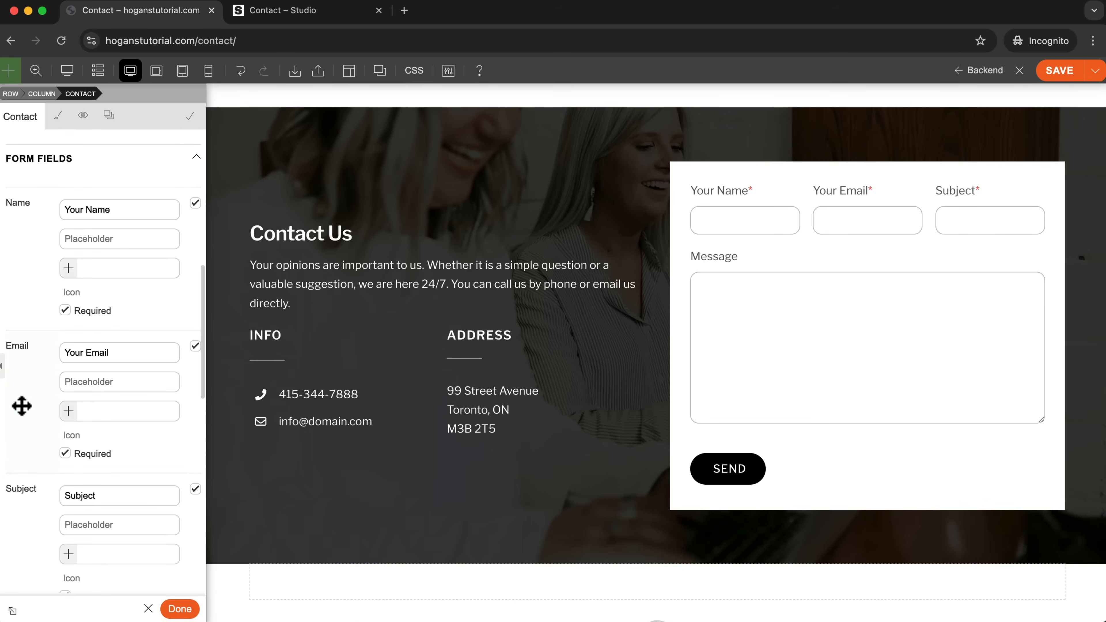
{"action": "scroll", "coordinate": [20, 408], "scroll_direction": "up", "scroll_amount": 1}
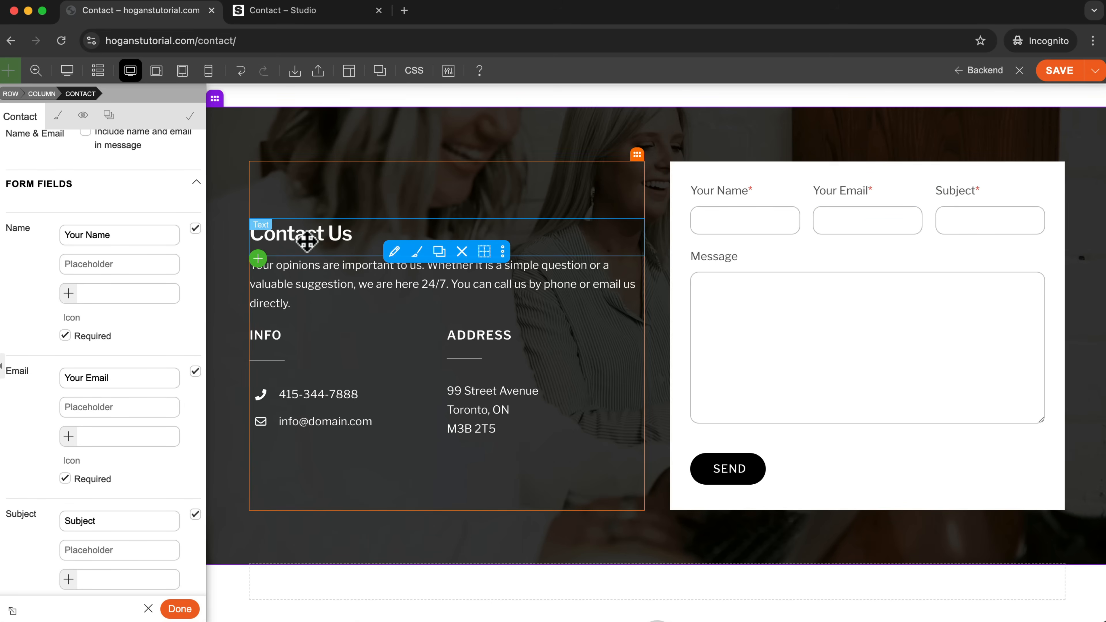
{"action": "left_click_drag", "start_coordinate": [110, 235], "coordinate": [66, 234]}
{"action": "key", "text": "super+c"}
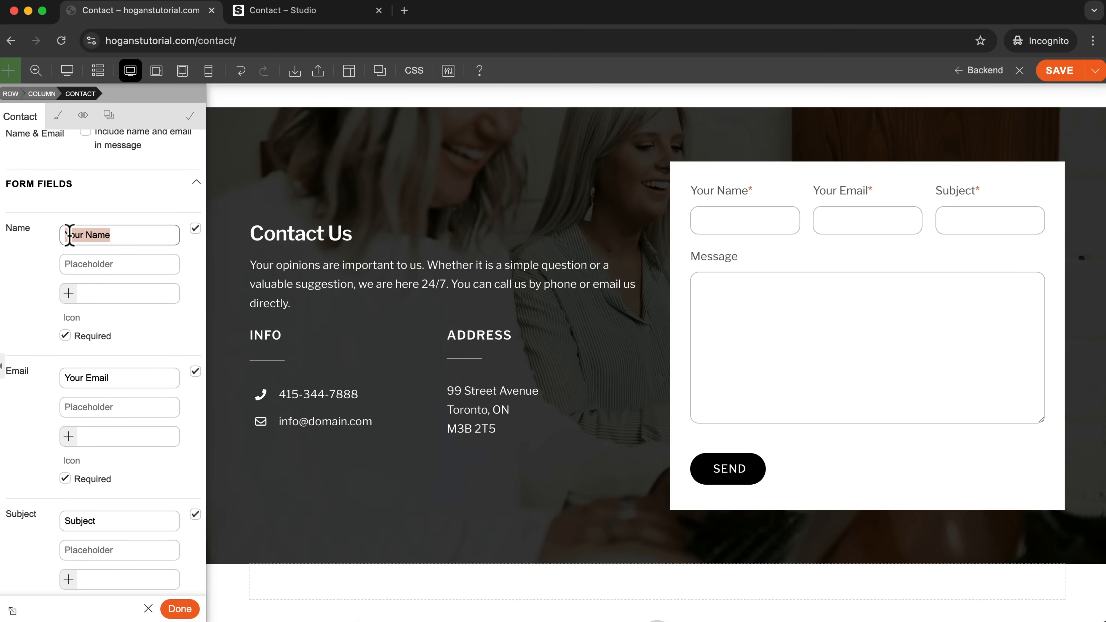
{"action": "left_click", "coordinate": [92, 261]}
{"action": "key", "text": "super+v"}
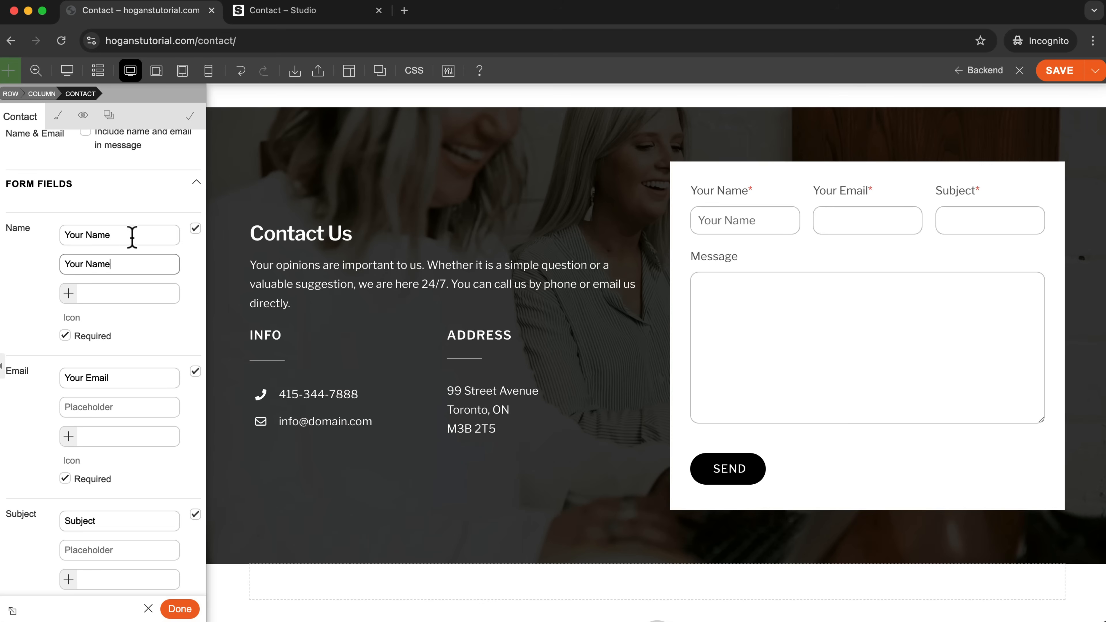
{"action": "key", "text": "BackSpace"}
Set the Email field's placeholder to "Your Email" and clear its label.
{"action": "left_click_drag", "start_coordinate": [109, 377], "coordinate": [70, 378]}
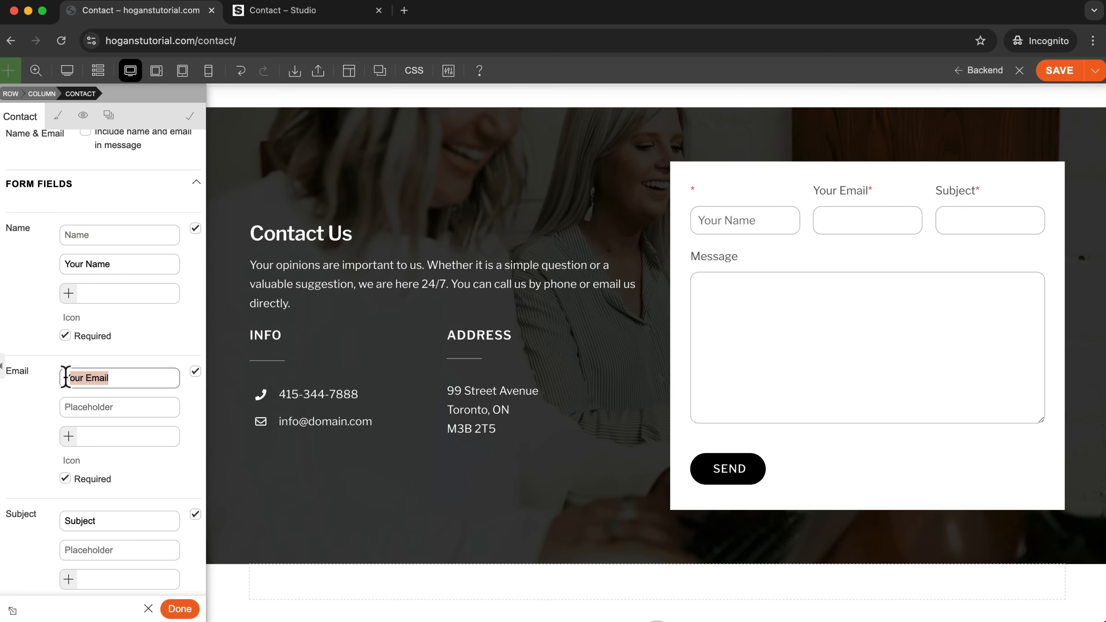
{"action": "left_click", "coordinate": [91, 407]}
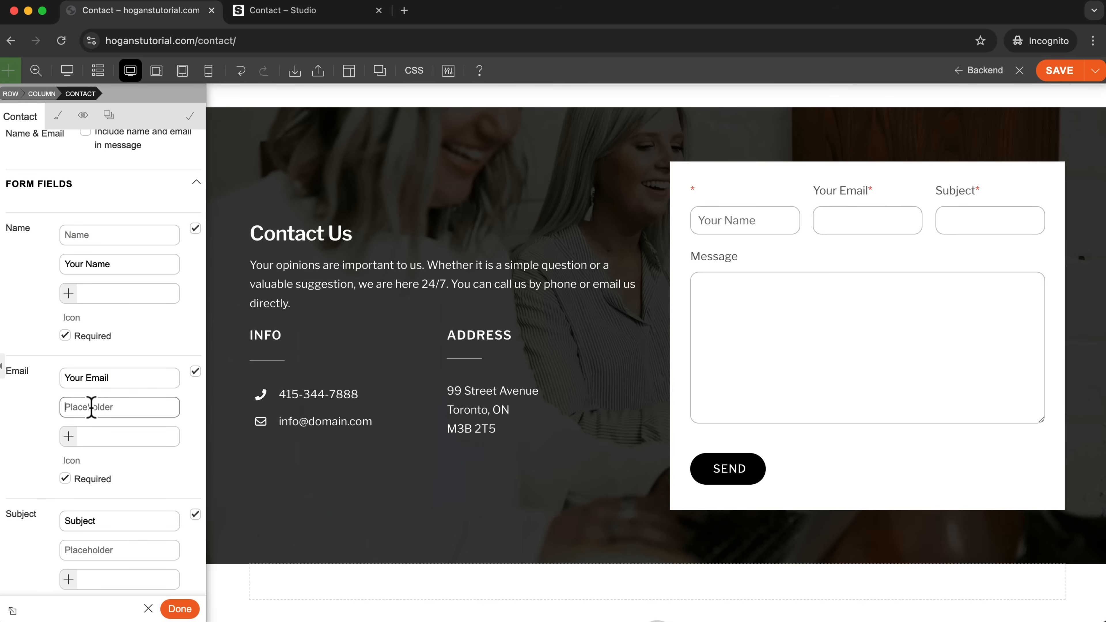
{"action": "left_click_drag", "start_coordinate": [131, 378], "coordinate": [11, 376]}
{"action": "key", "text": "BackSpace"}
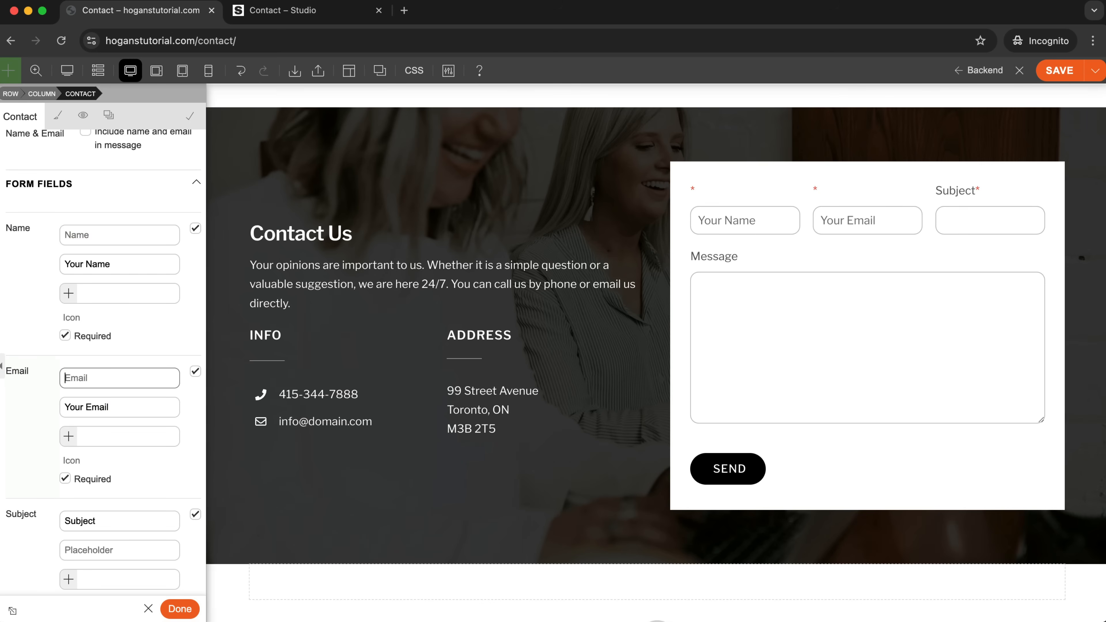
Set the Subject field's placeholder to "Subject" and clear its label.
{"action": "scroll", "coordinate": [16, 416], "scroll_direction": "down", "scroll_amount": 4}
{"action": "left_click_drag", "start_coordinate": [106, 441], "coordinate": [54, 442]}
{"action": "key", "text": "super+c"}
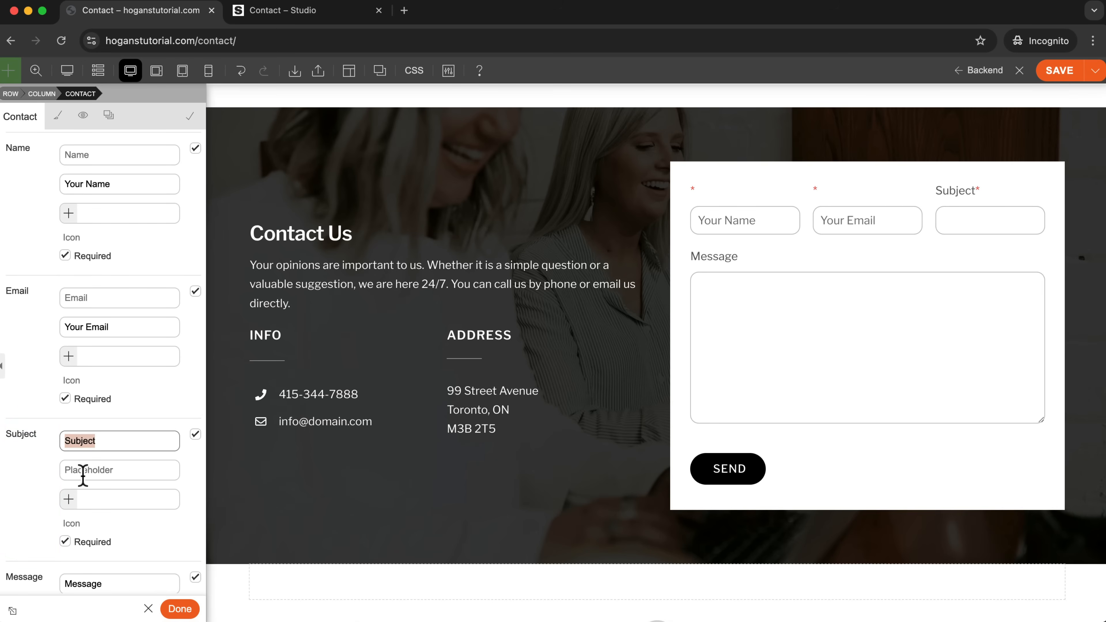
{"action": "left_click", "coordinate": [91, 470]}
{"action": "key", "text": "super+v"}
{"action": "left_click_drag", "start_coordinate": [114, 440], "coordinate": [30, 440]}
{"action": "key", "text": "BackSpace"}
Set the Message field's placeholder to "Message" and clear its label.
{"action": "scroll", "coordinate": [37, 451], "scroll_direction": "down", "scroll_amount": 4}
{"action": "left_click_drag", "start_coordinate": [109, 511], "coordinate": [67, 514]}
{"action": "left_click", "coordinate": [89, 541]}
{"action": "type", "text": "Message"}
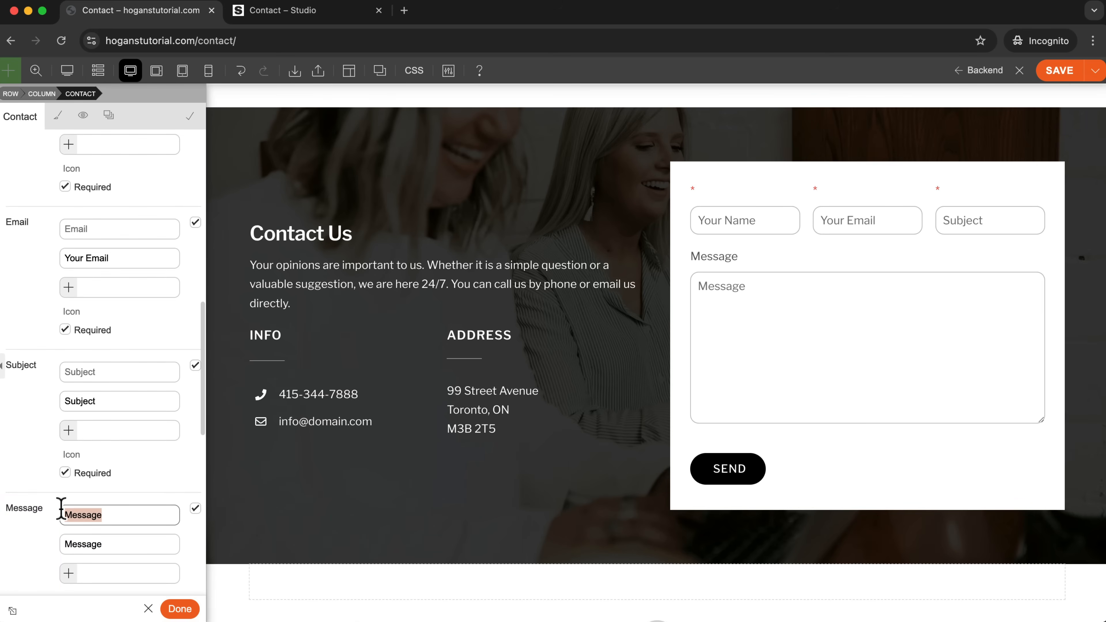
{"action": "scroll", "coordinate": [30, 535], "scroll_direction": "down", "scroll_amount": 6}
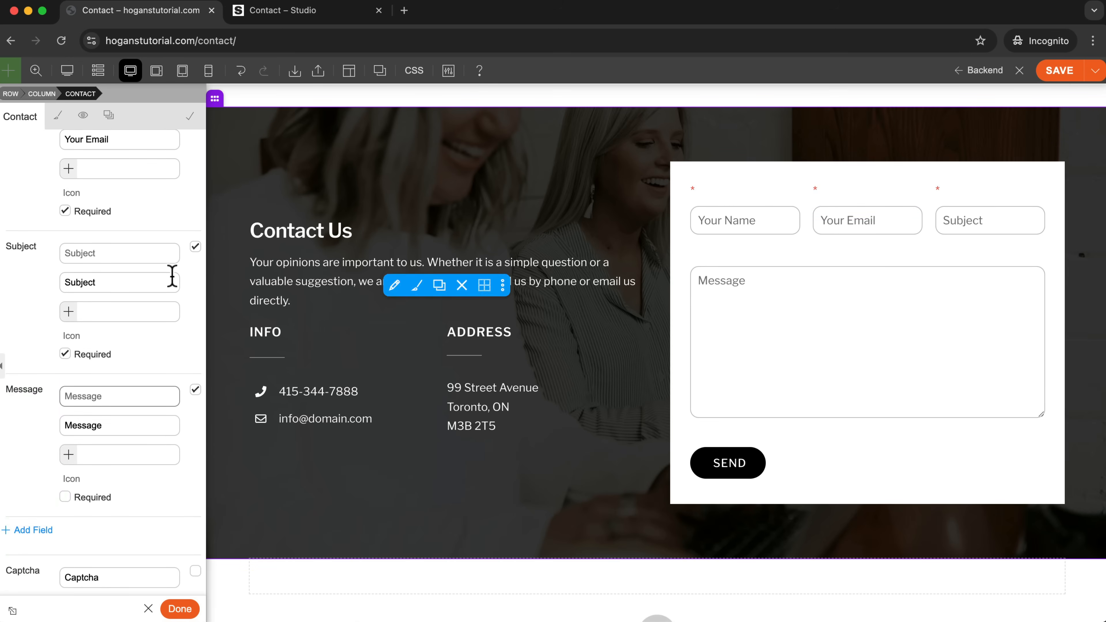
{"action": "scroll", "coordinate": [213, 370], "scroll_direction": "up", "scroll_amount": 2}
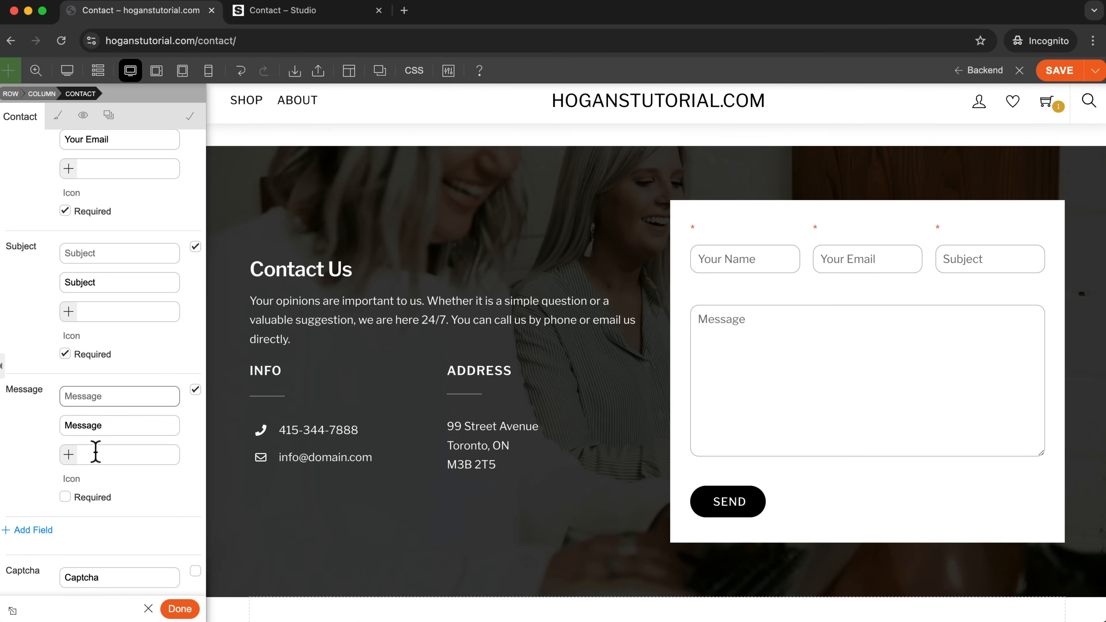
Try adding an extra text field below the Message field and delete it again.
{"action": "scroll", "coordinate": [92, 479], "scroll_direction": "down", "scroll_amount": 3}
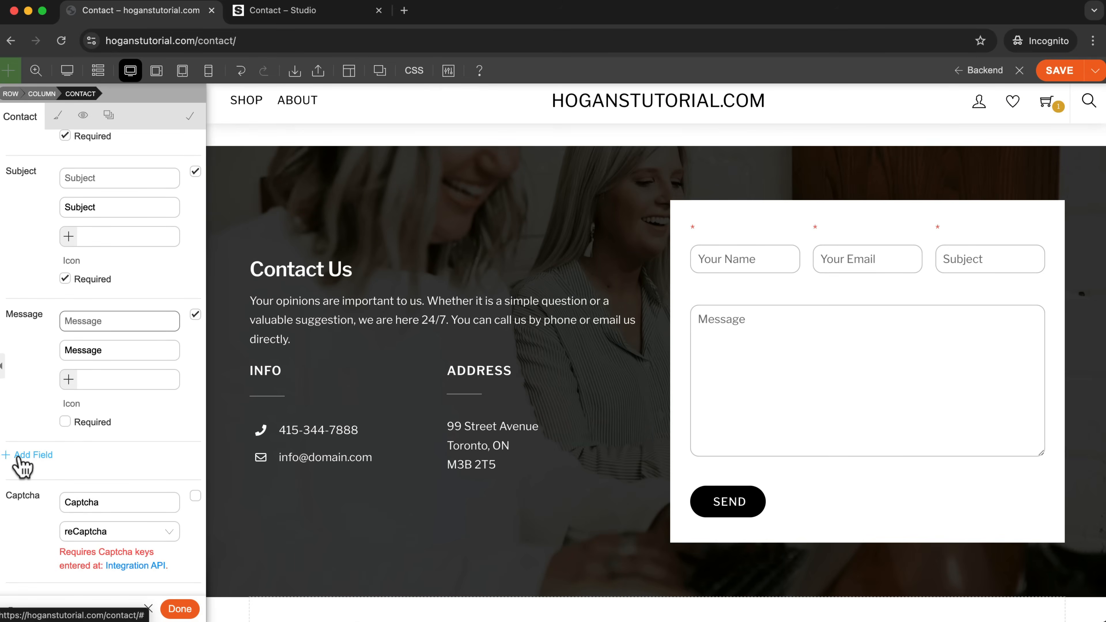
{"action": "left_click", "coordinate": [22, 457]}
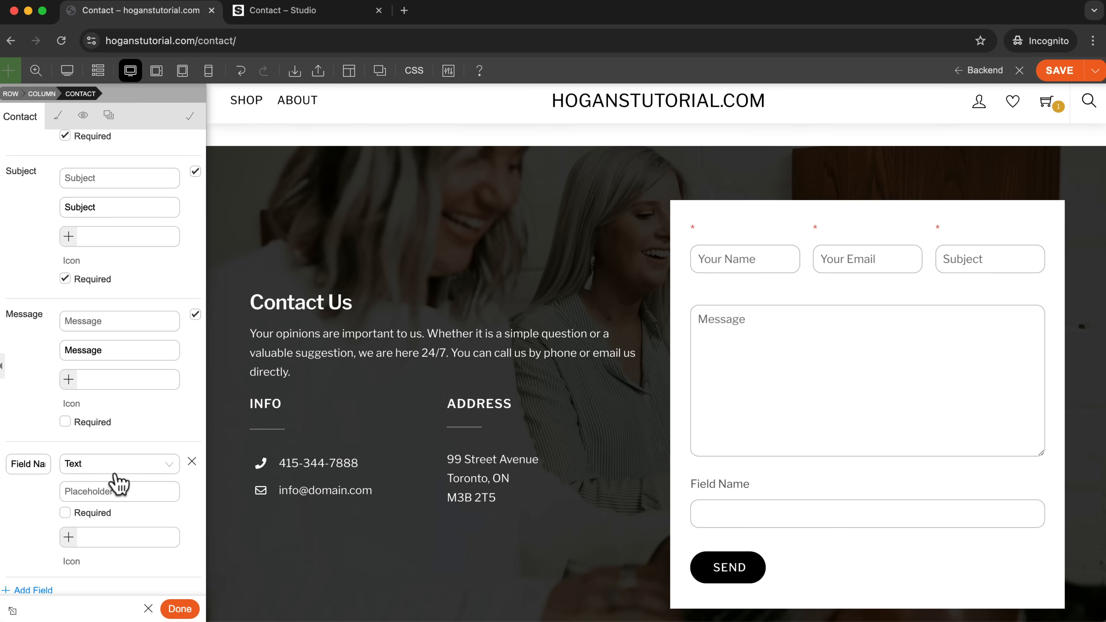
{"action": "left_click", "coordinate": [191, 461]}
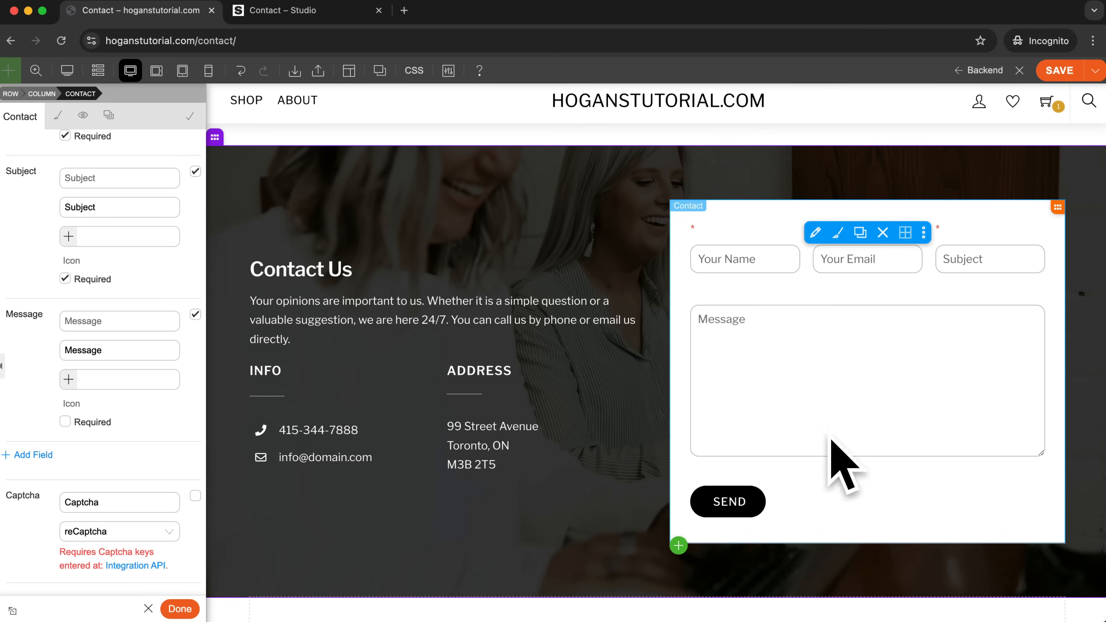
Set the background color of the contact form's input fields to white (#ffffff).
{"action": "left_click", "coordinate": [58, 115]}
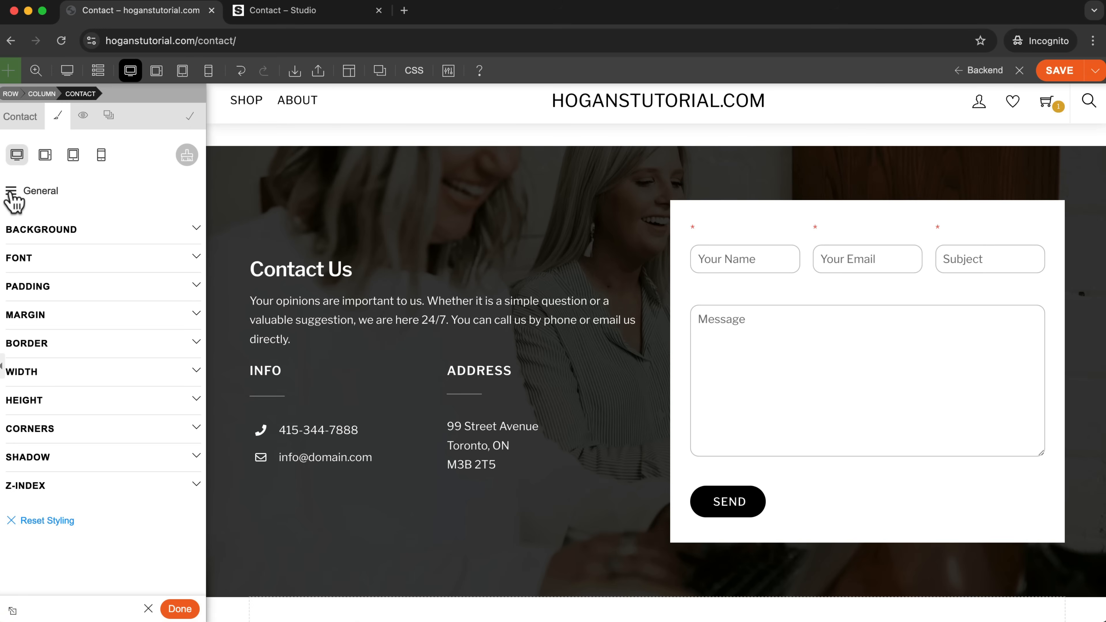
{"action": "left_click", "coordinate": [15, 200]}
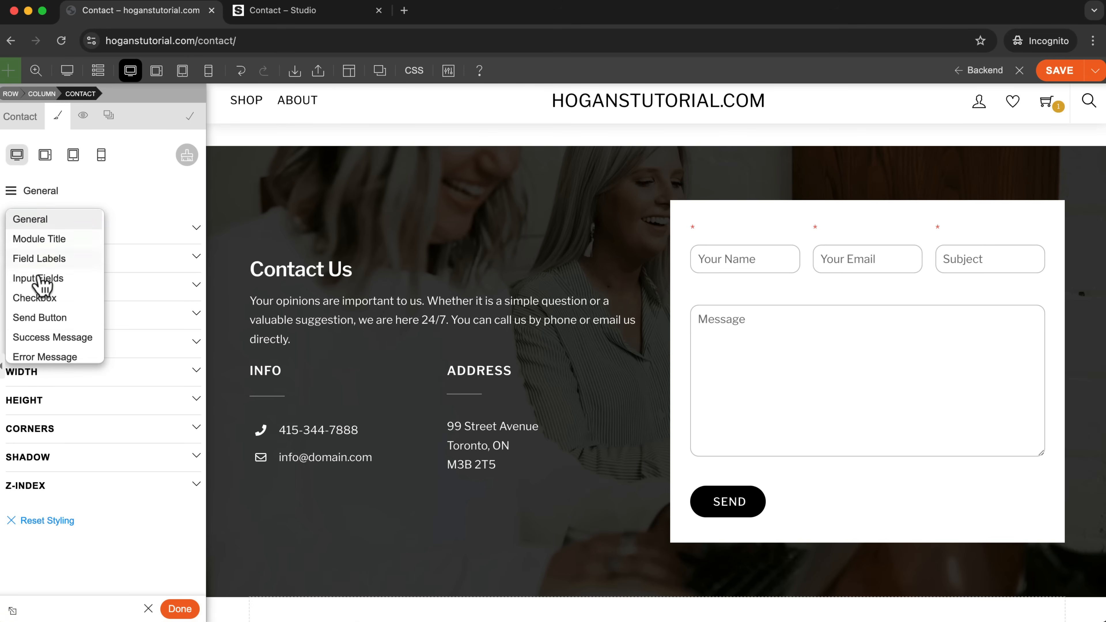
{"action": "scroll", "coordinate": [55, 282], "scroll_direction": "down", "scroll_amount": 1}
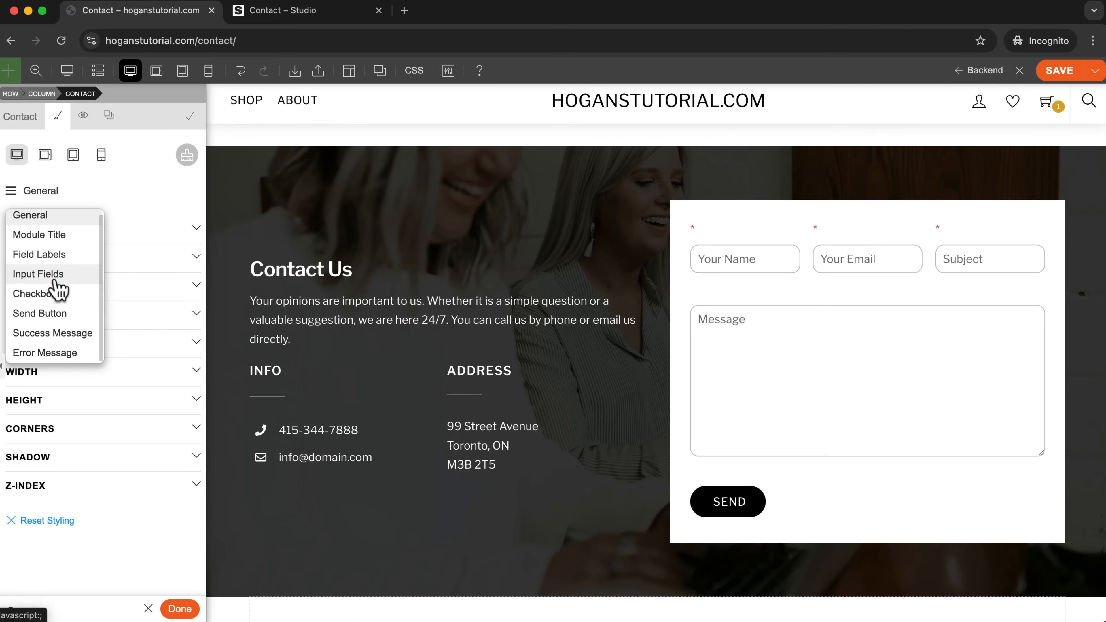
{"action": "left_click", "coordinate": [49, 278]}
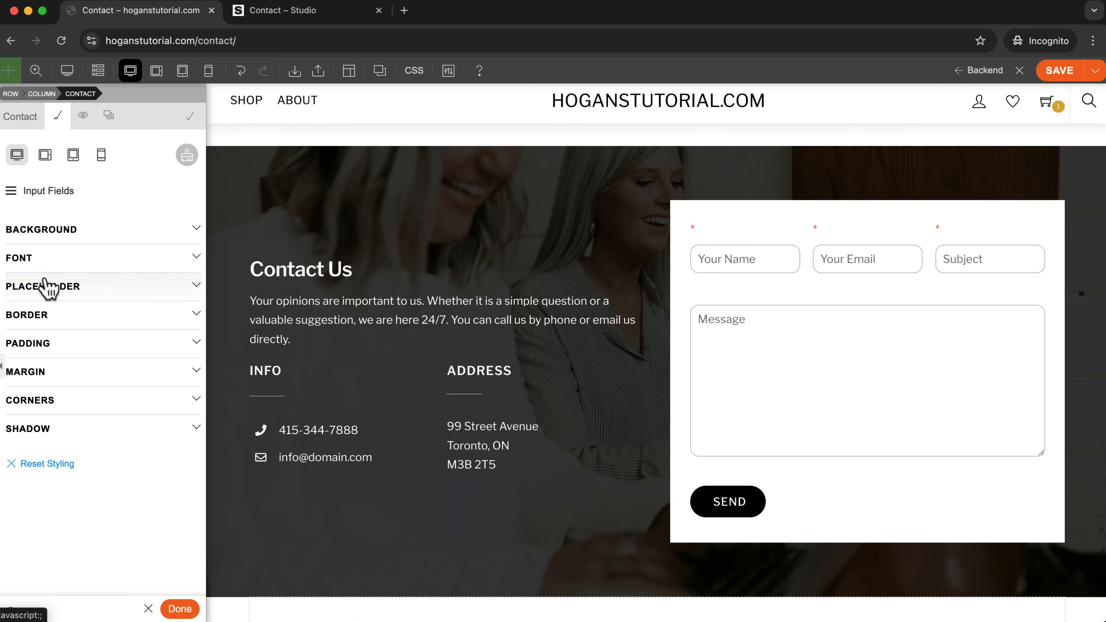
{"action": "left_click", "coordinate": [52, 235]}
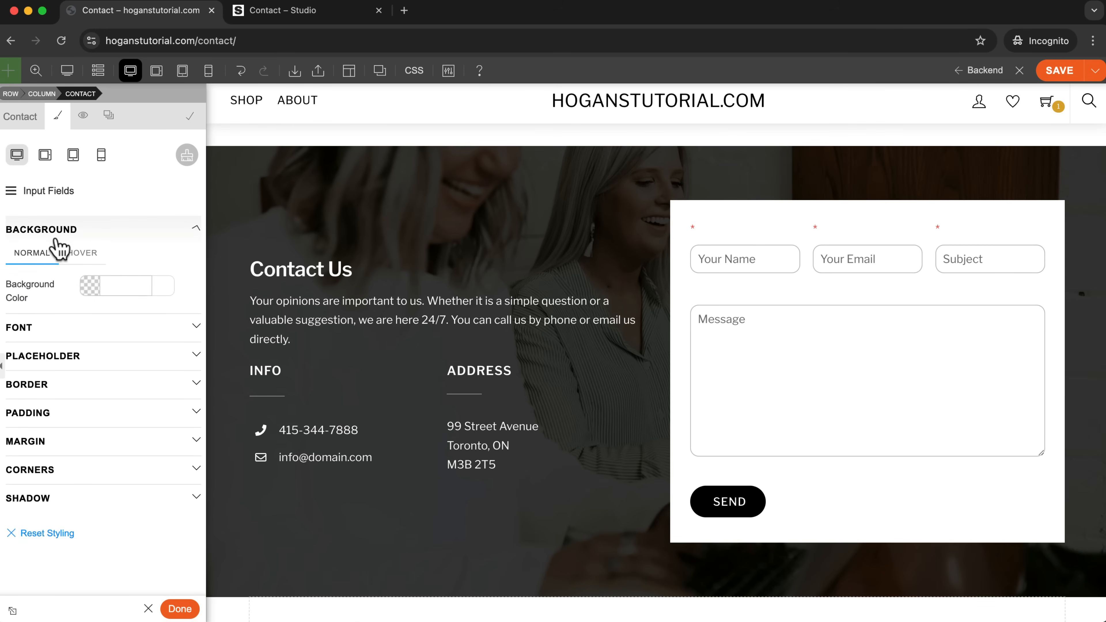
{"action": "left_click", "coordinate": [91, 285]}
{"action": "left_click_drag", "start_coordinate": [87, 310], "coordinate": [67, 303]}
{"action": "left_click", "coordinate": [49, 286]}
Clear the contact form's general background color so the row's photo shows behind the form.
{"action": "left_click", "coordinate": [11, 190]}
{"action": "left_click", "coordinate": [24, 215]}
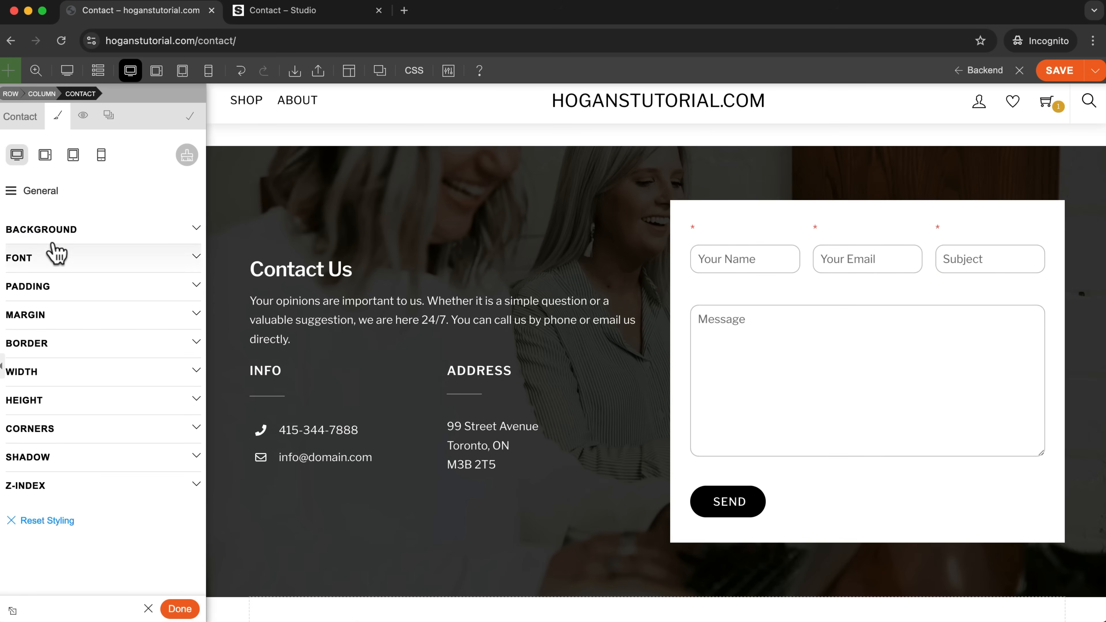
{"action": "left_click", "coordinate": [70, 235]}
{"action": "left_click", "coordinate": [135, 281]}
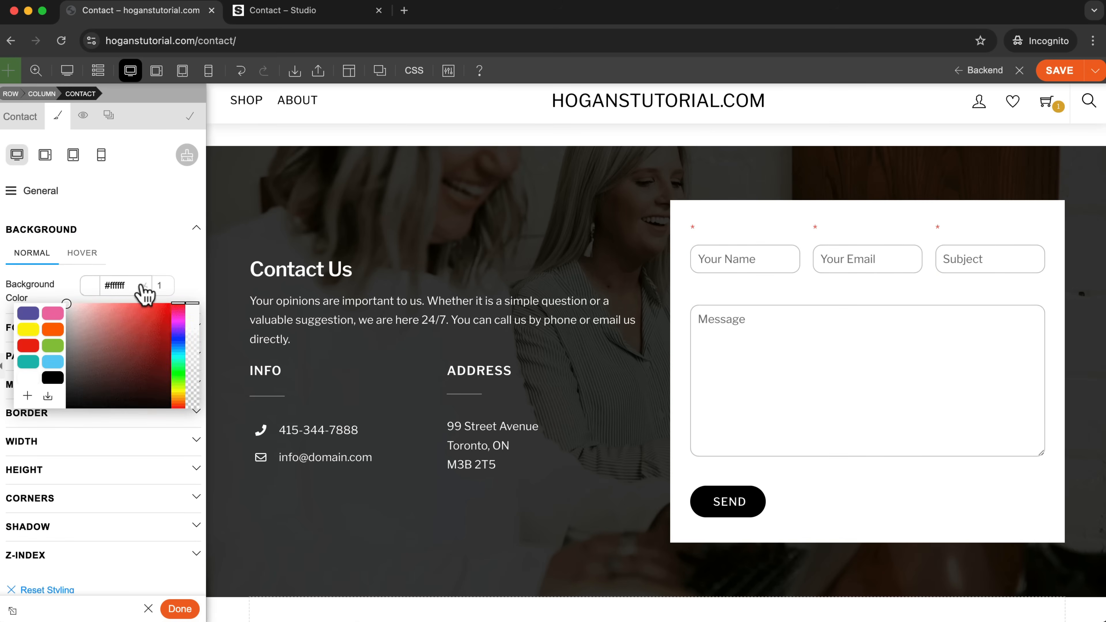
{"action": "left_click", "coordinate": [144, 285]}
{"action": "left_click", "coordinate": [167, 244]}
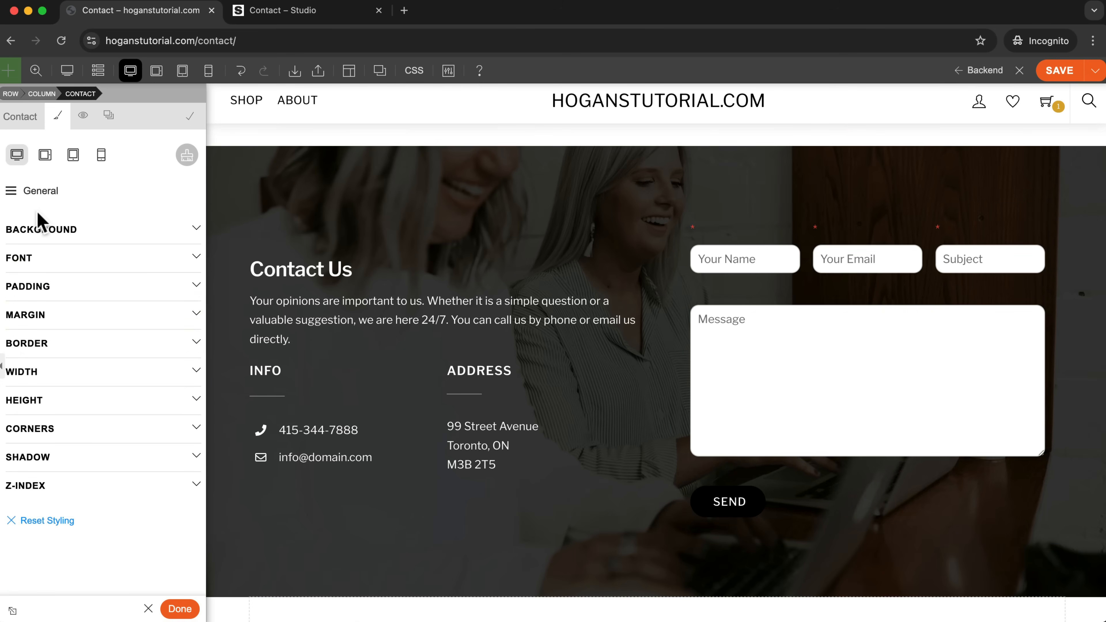
Set the opacity of the input fields' white background to 0.5.
{"action": "left_click", "coordinate": [16, 192]}
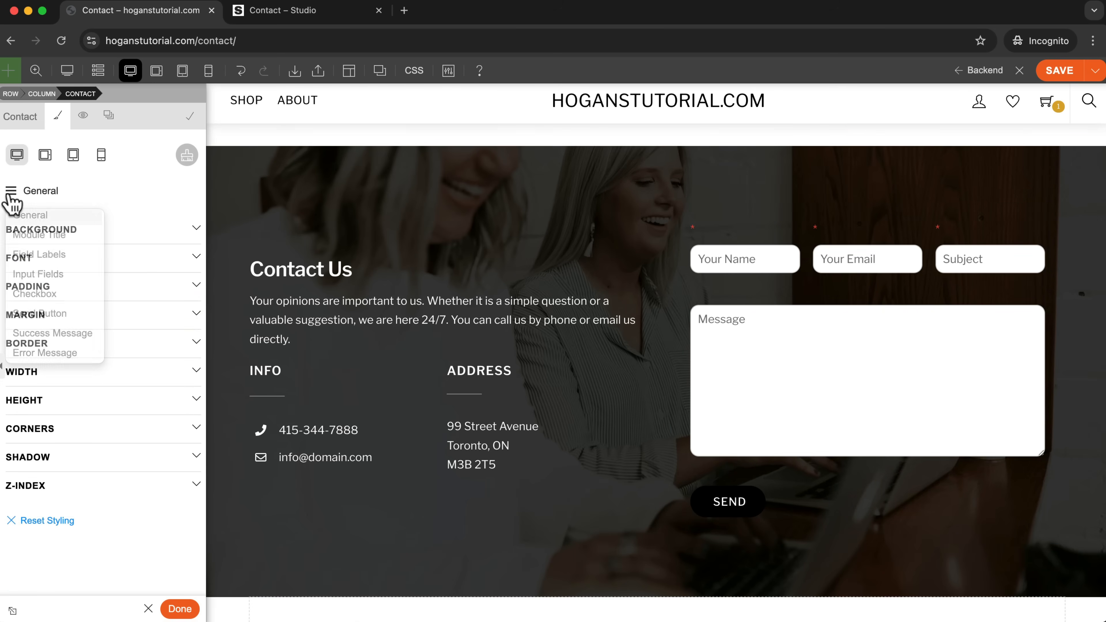
{"action": "left_click", "coordinate": [38, 275]}
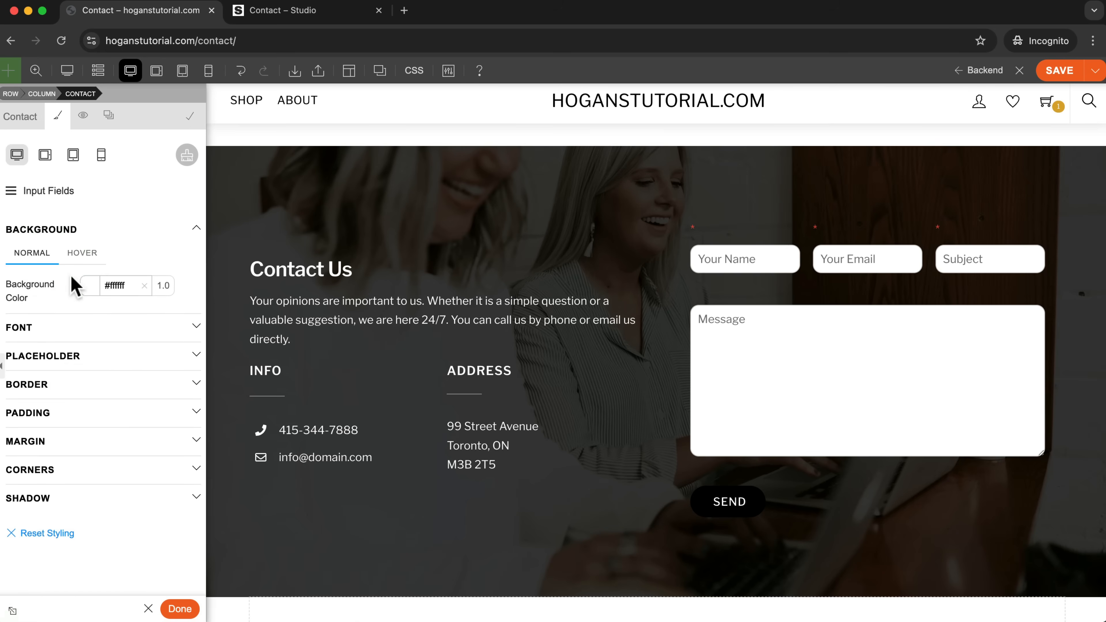
{"action": "left_click", "coordinate": [91, 286]}
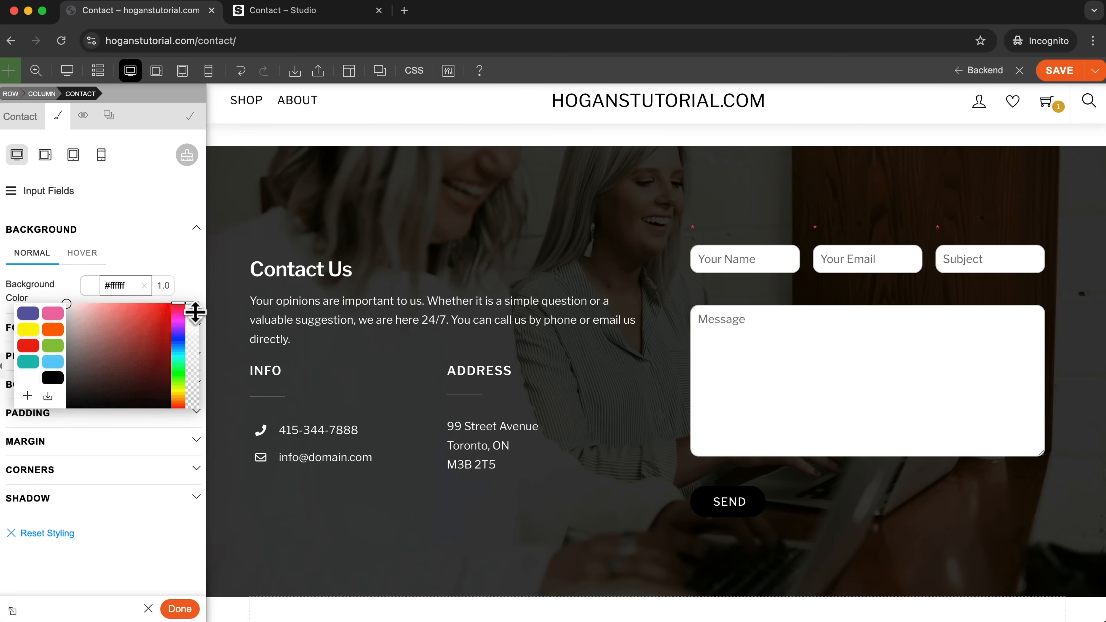
{"action": "left_click_drag", "start_coordinate": [192, 305], "coordinate": [193, 353]}
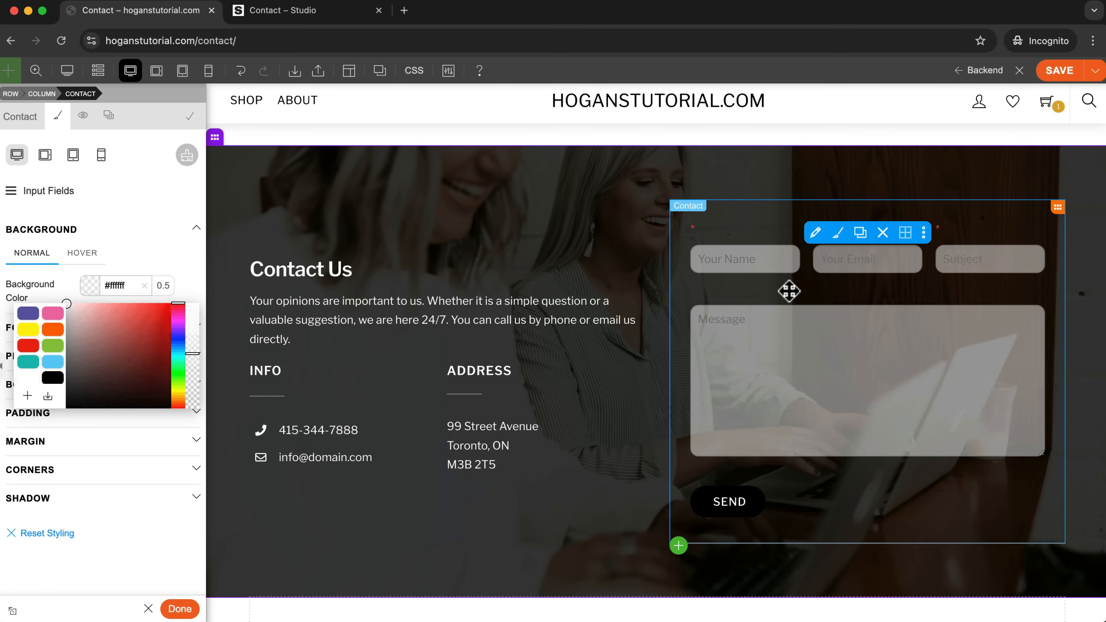
{"action": "left_click", "coordinate": [116, 257]}
Set the input fields' font color to white (#ffffff).
{"action": "left_click", "coordinate": [45, 339]}
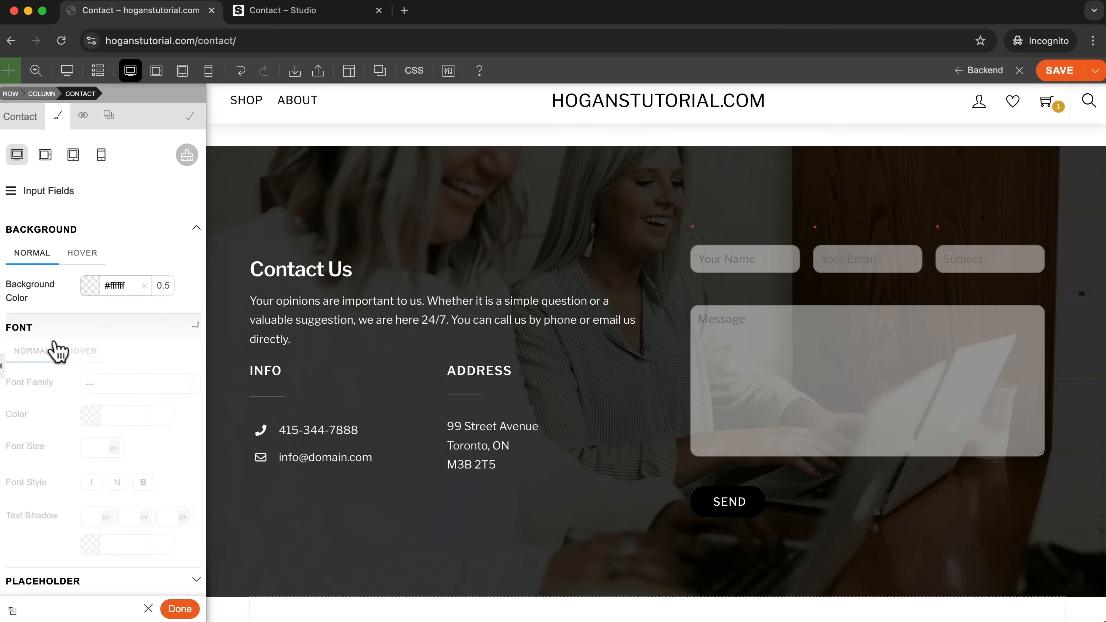
{"action": "left_click", "coordinate": [91, 415]}
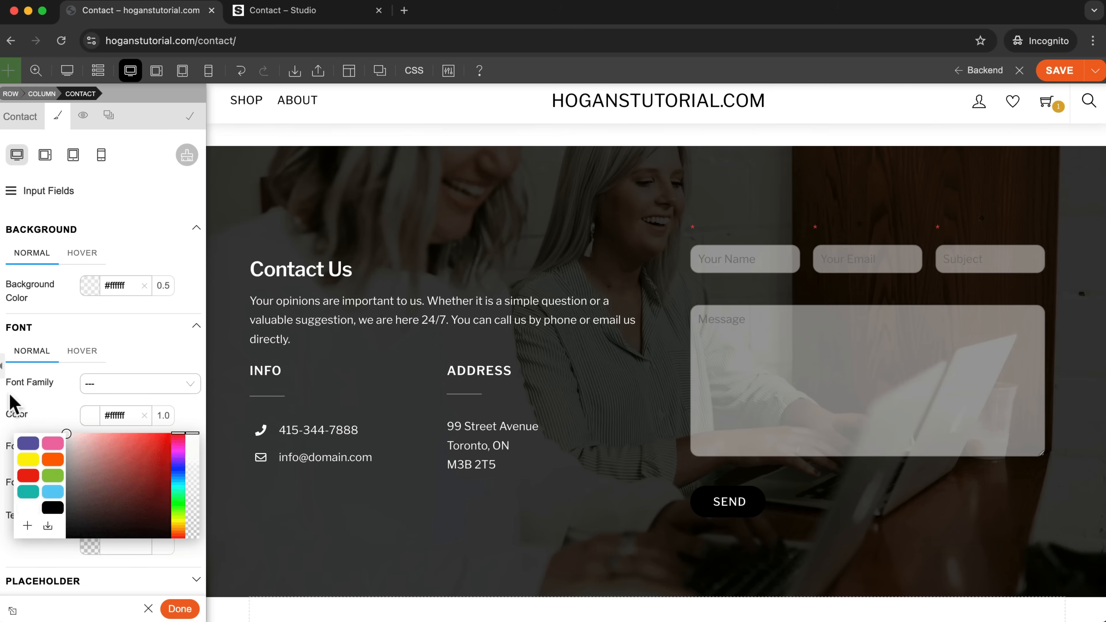
{"action": "left_click", "coordinate": [52, 405]}
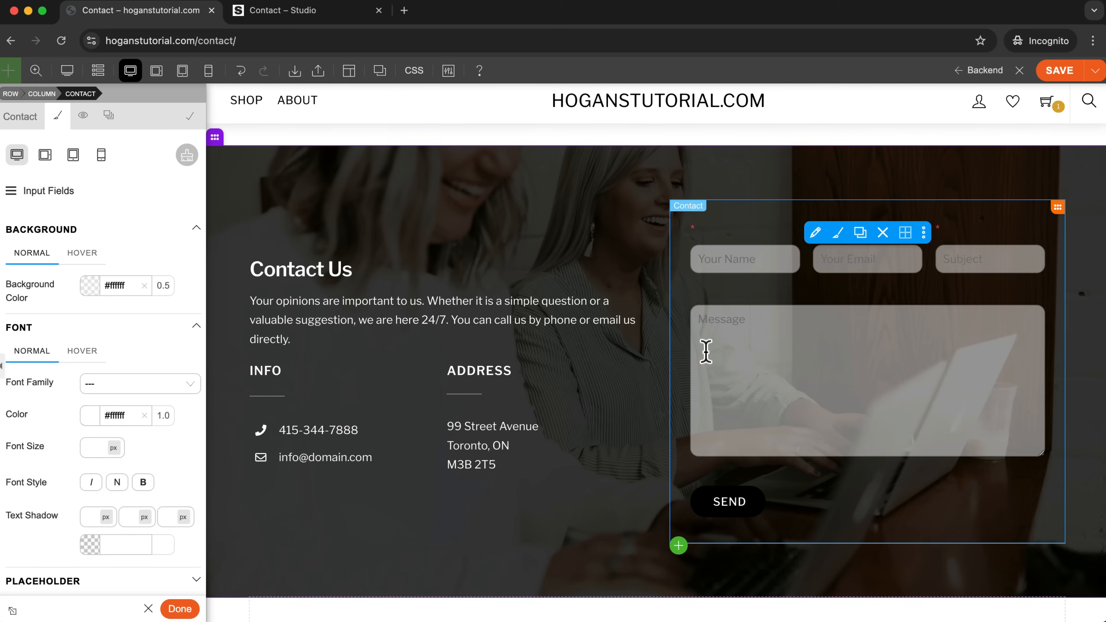
Set the input fields' placeholder text color to white (#ffffff).
{"action": "scroll", "coordinate": [69, 305], "scroll_direction": "down", "scroll_amount": 2}
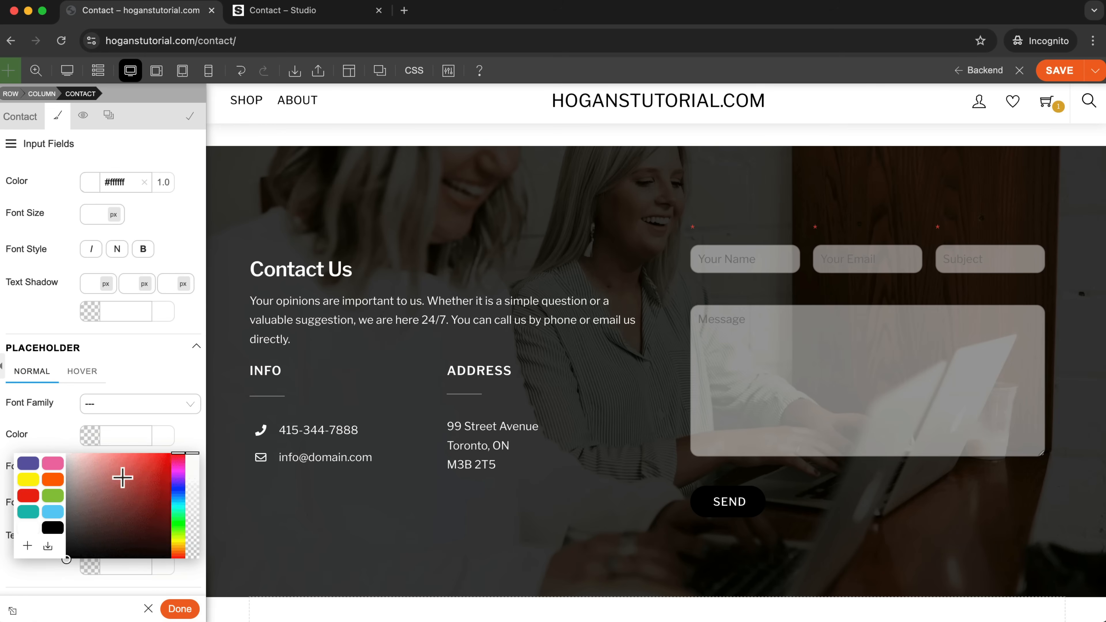
{"action": "left_click_drag", "start_coordinate": [122, 477], "coordinate": [61, 442]}
{"action": "left_click", "coordinate": [60, 440]}
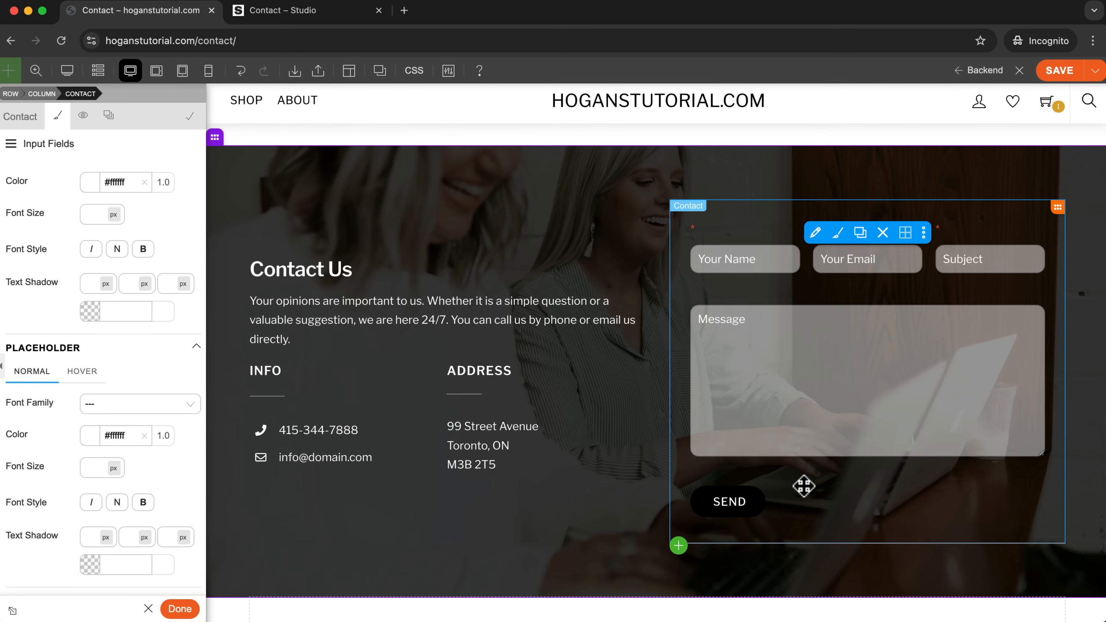
Set the Send button's background color to pink (#f06eaa), then save the Contact page and leave the builder.
{"action": "left_click", "coordinate": [11, 145]}
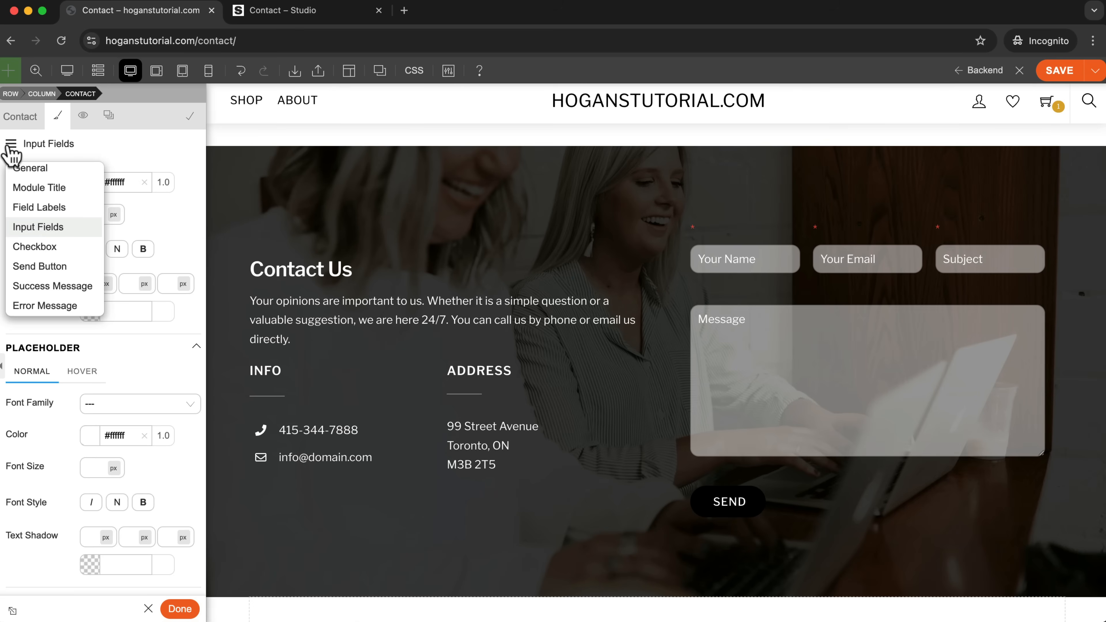
{"action": "left_click", "coordinate": [40, 266]}
{"action": "left_click", "coordinate": [74, 231]}
{"action": "left_click", "coordinate": [89, 288]}
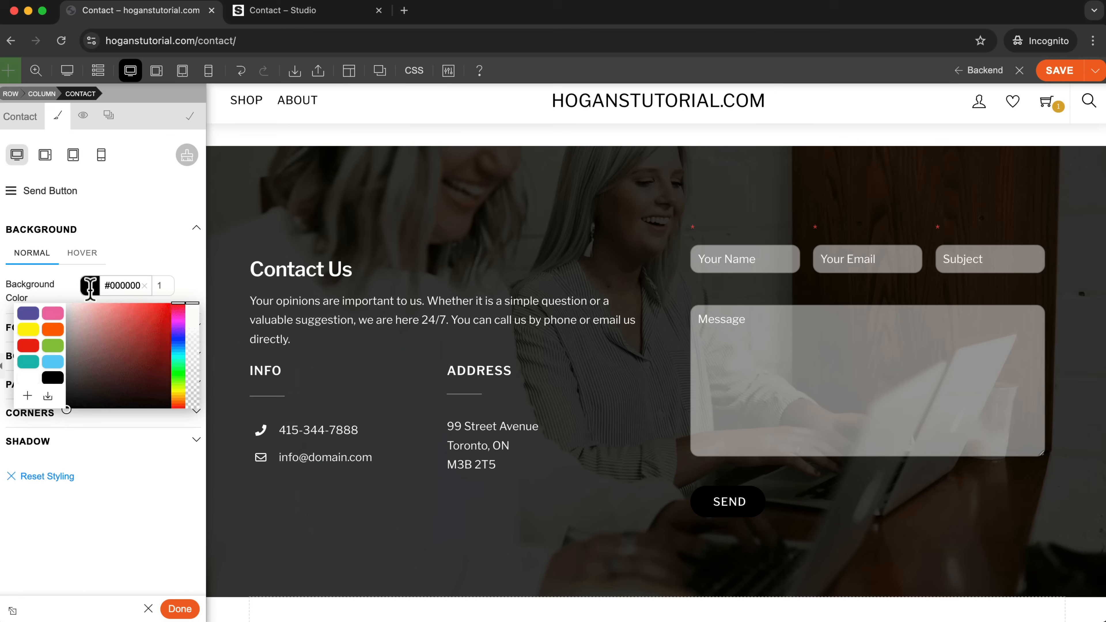
{"action": "left_click", "coordinate": [53, 313]}
{"action": "left_click", "coordinate": [141, 247]}
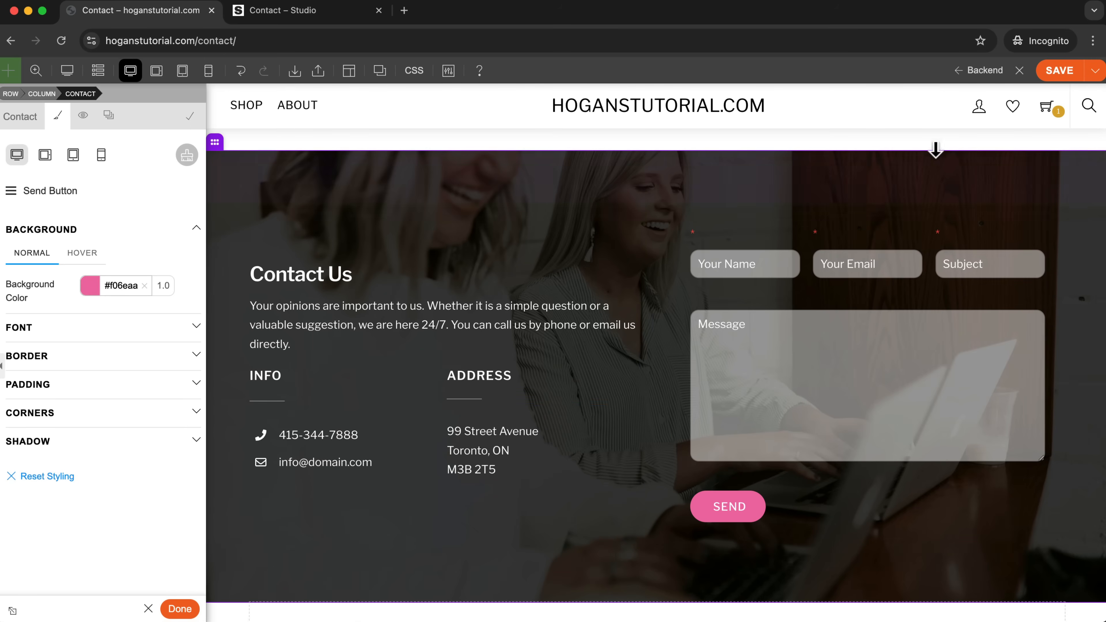
{"action": "left_click", "coordinate": [1060, 71]}
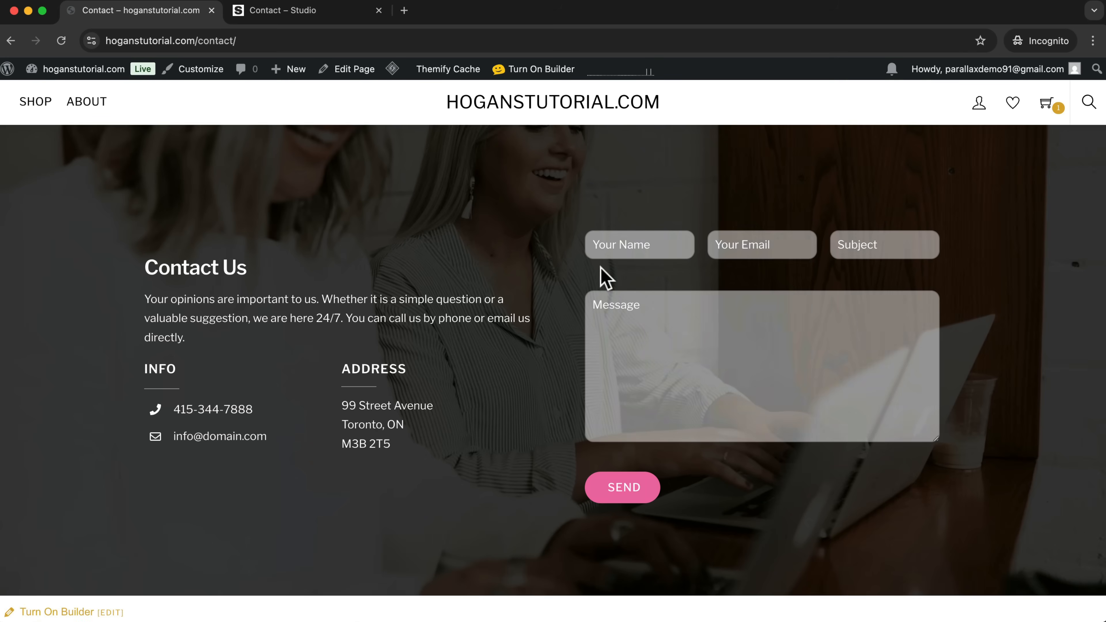
Test the live contact form by entering a name and the message "when will our order arrive?".
{"action": "left_click", "coordinate": [641, 246]}
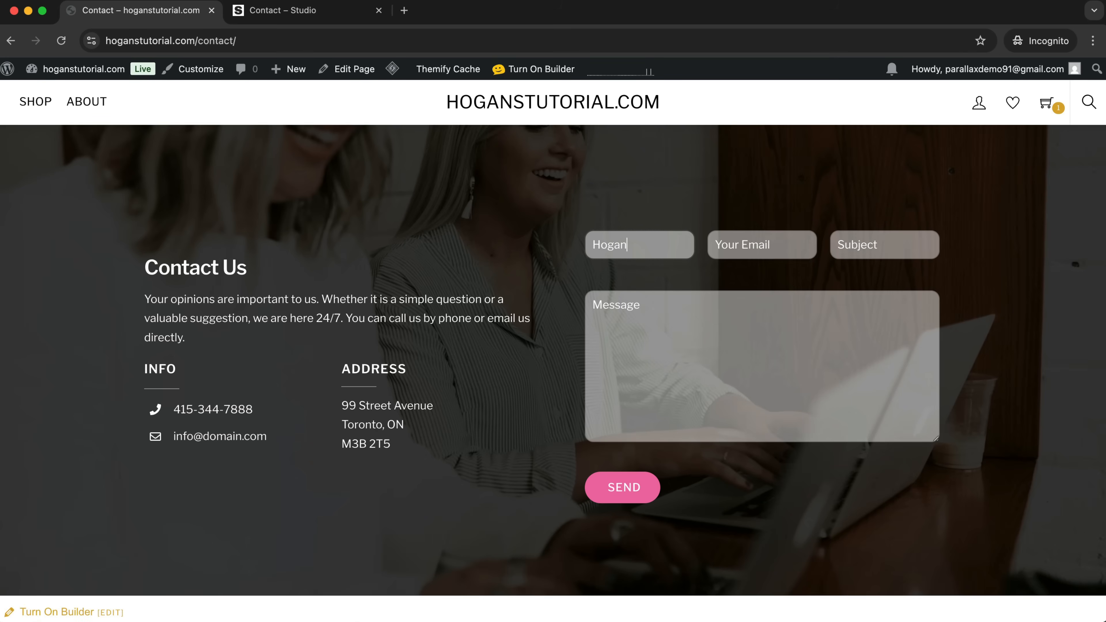
{"action": "left_click", "coordinate": [690, 311]}
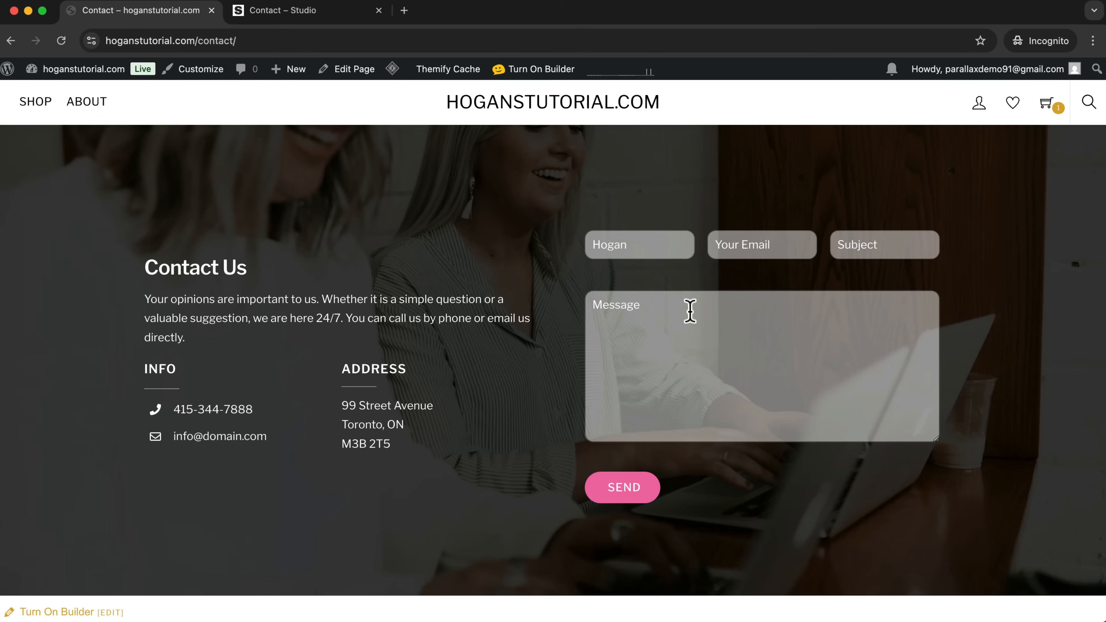
{"action": "type", "text": "w"}
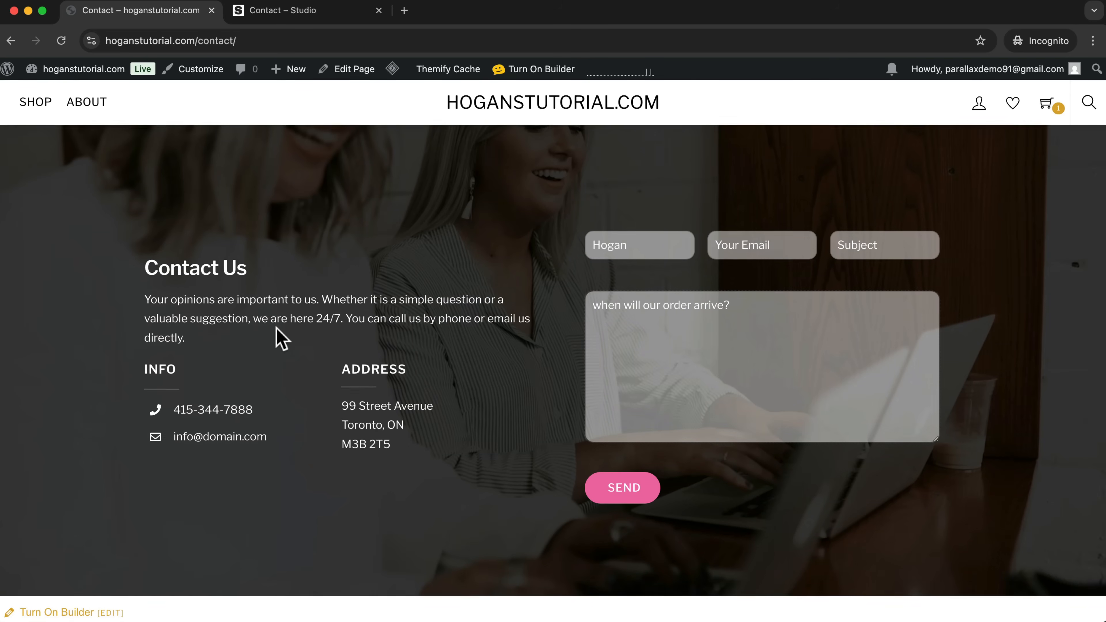
{"action": "scroll", "coordinate": [279, 338], "scroll_direction": "down", "scroll_amount": 3}
{"action": "scroll", "coordinate": [279, 339], "scroll_direction": "up", "scroll_amount": 3}
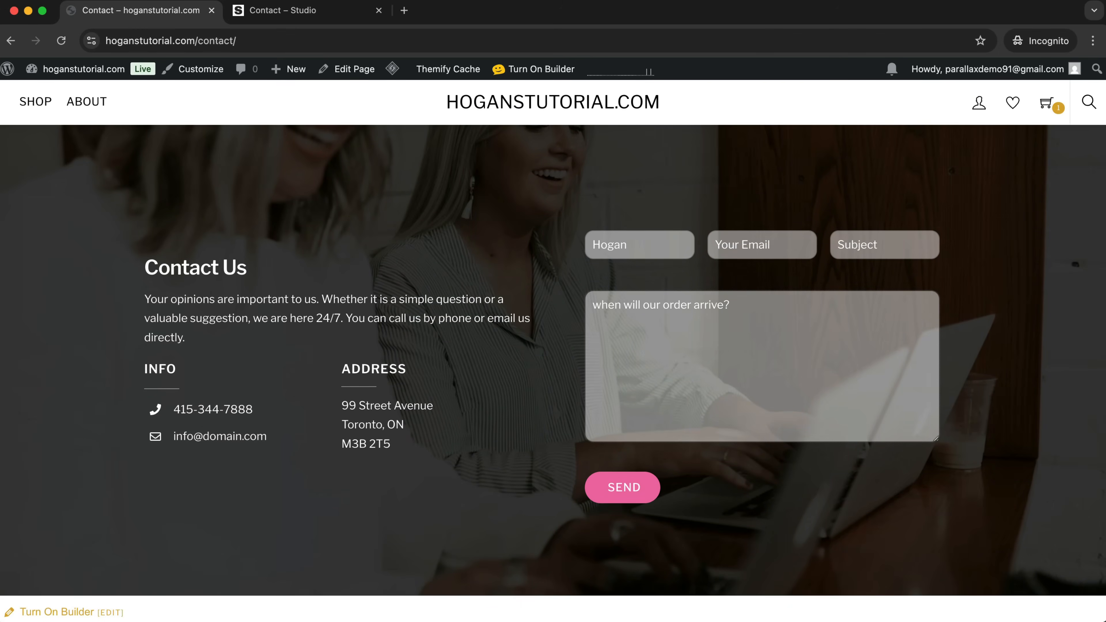
Reopen the page in the builder and select the phone and email labels in the Info section's icon module.
{"action": "left_click", "coordinate": [528, 69]}
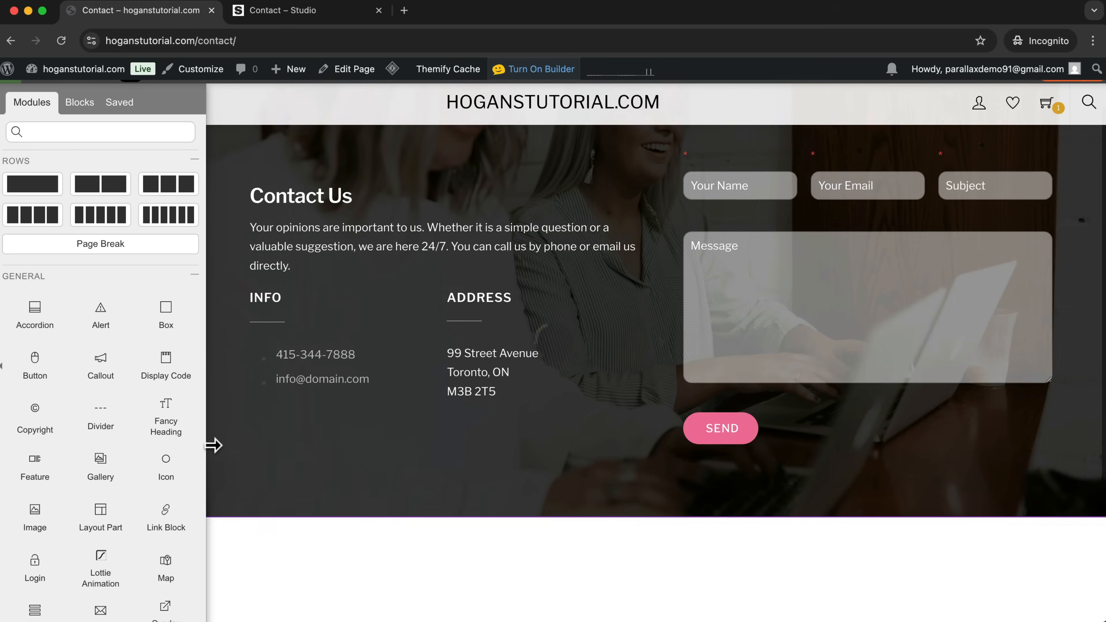
{"action": "mouse_move", "coordinate": [383, 389]}
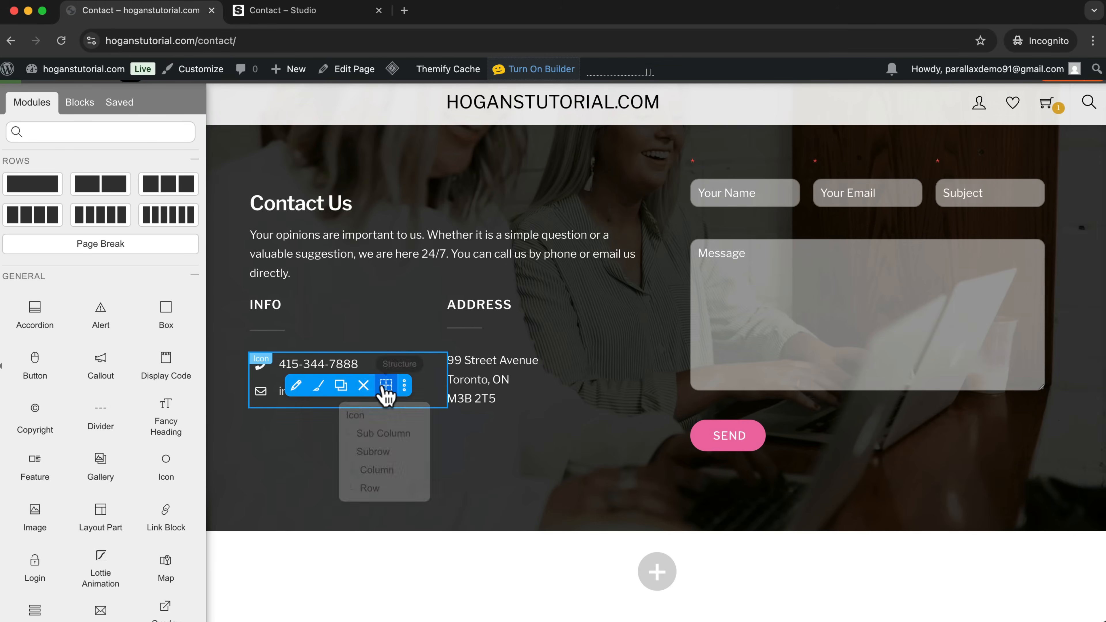
{"action": "left_click", "coordinate": [296, 386]}
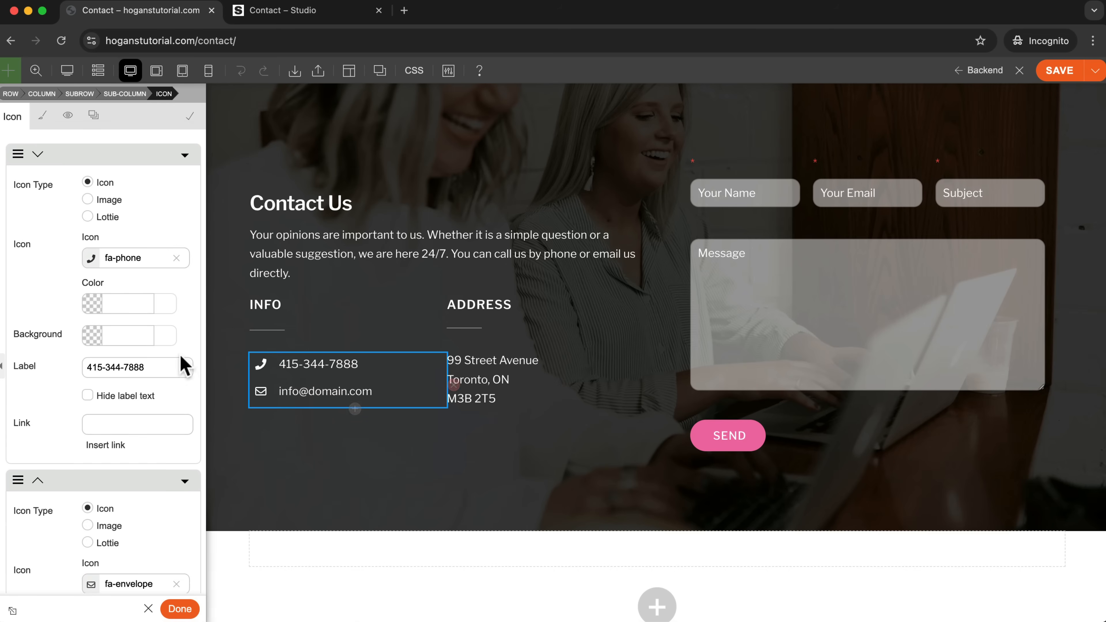
{"action": "left_click_drag", "start_coordinate": [168, 367], "coordinate": [40, 371]}
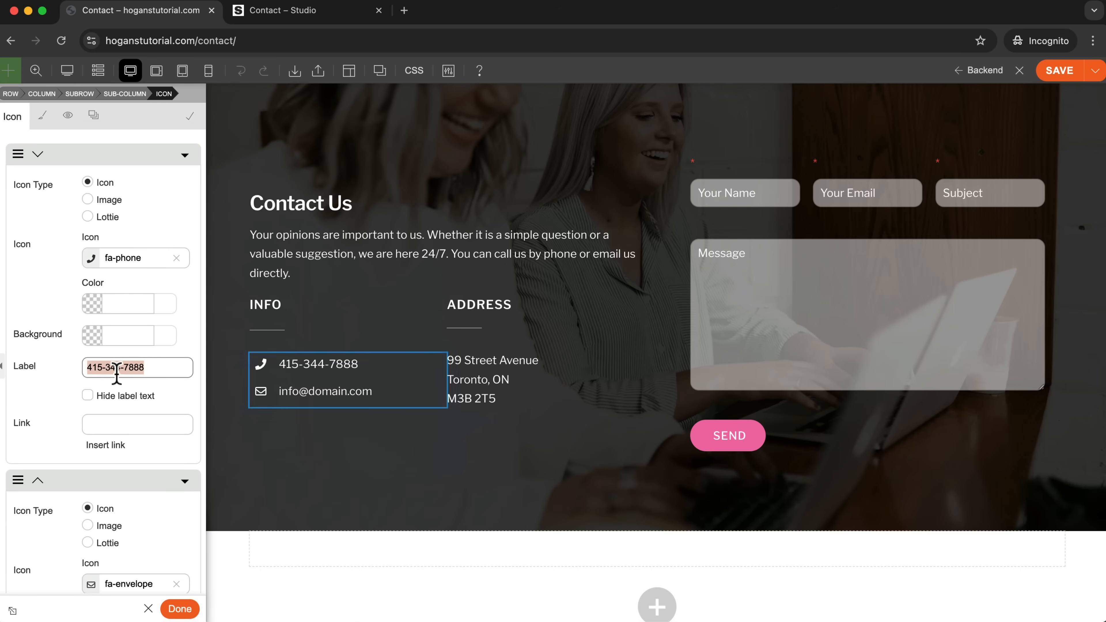
{"action": "scroll", "coordinate": [106, 365], "scroll_direction": "down", "scroll_amount": 6}
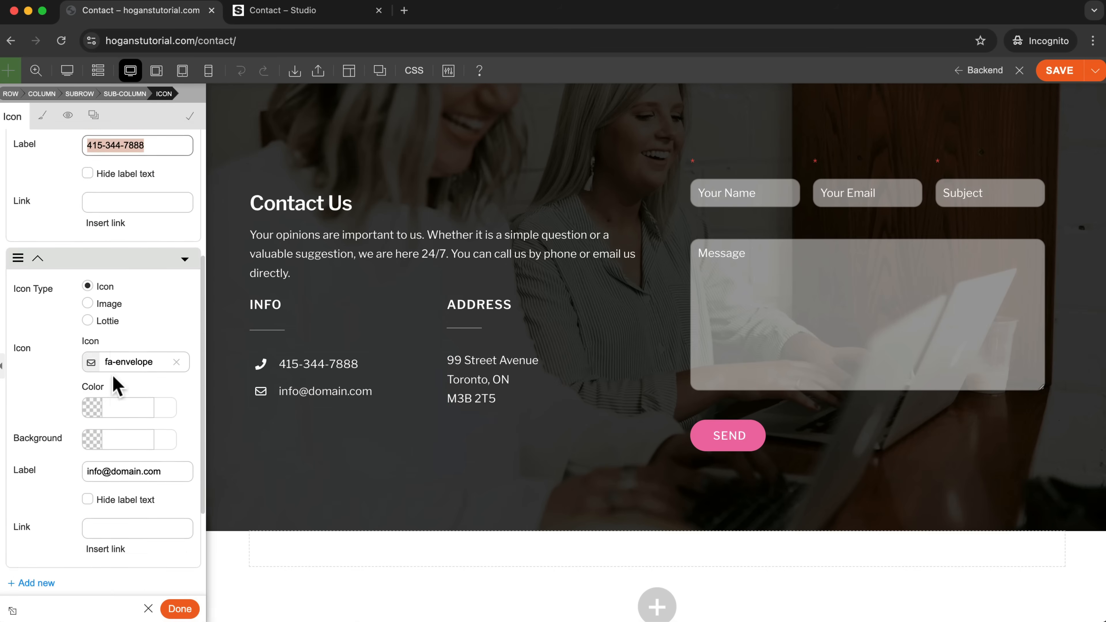
{"action": "left_click_drag", "start_coordinate": [168, 445], "coordinate": [86, 445]}
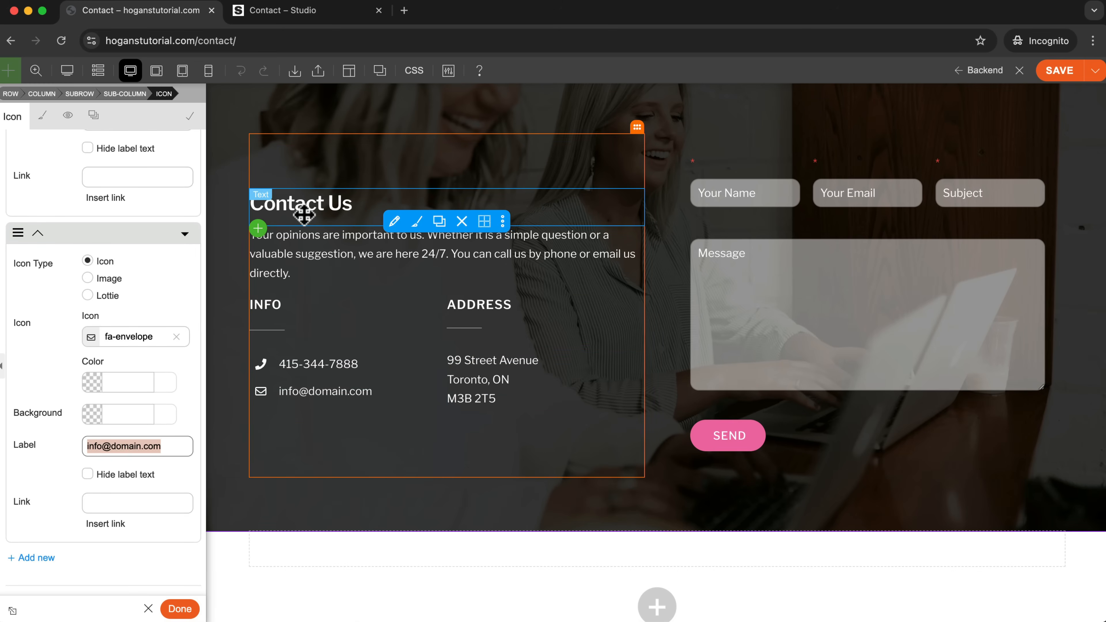
Open the paragraph below the Contact Us heading for editing, select its text and save the page.
{"action": "left_click", "coordinate": [305, 253]}
{"action": "left_click_drag", "start_coordinate": [109, 336], "coordinate": [8, 274]}
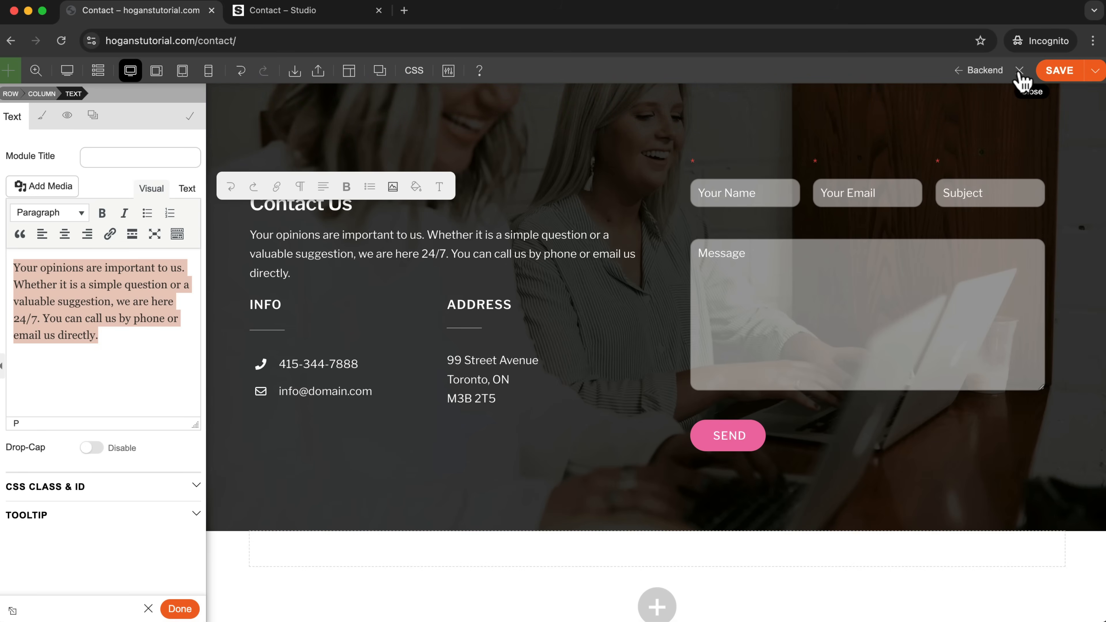
{"action": "left_click", "coordinate": [1059, 71]}
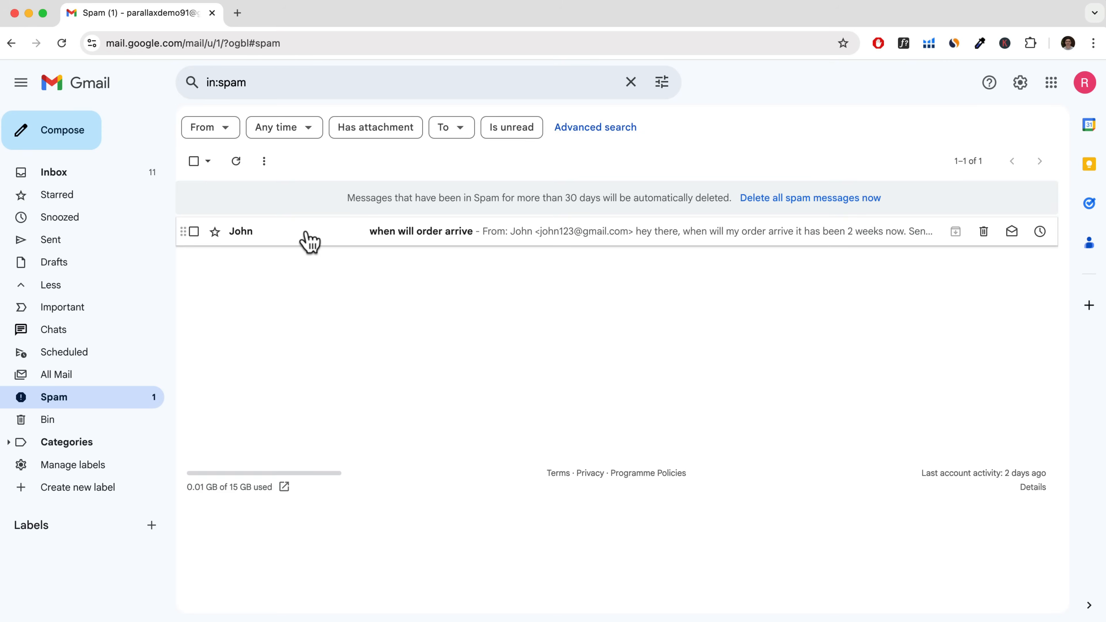
Switch to Gmail and open the "when will order arrive" message in the Spam folder.
{"action": "left_click", "coordinate": [304, 233]}
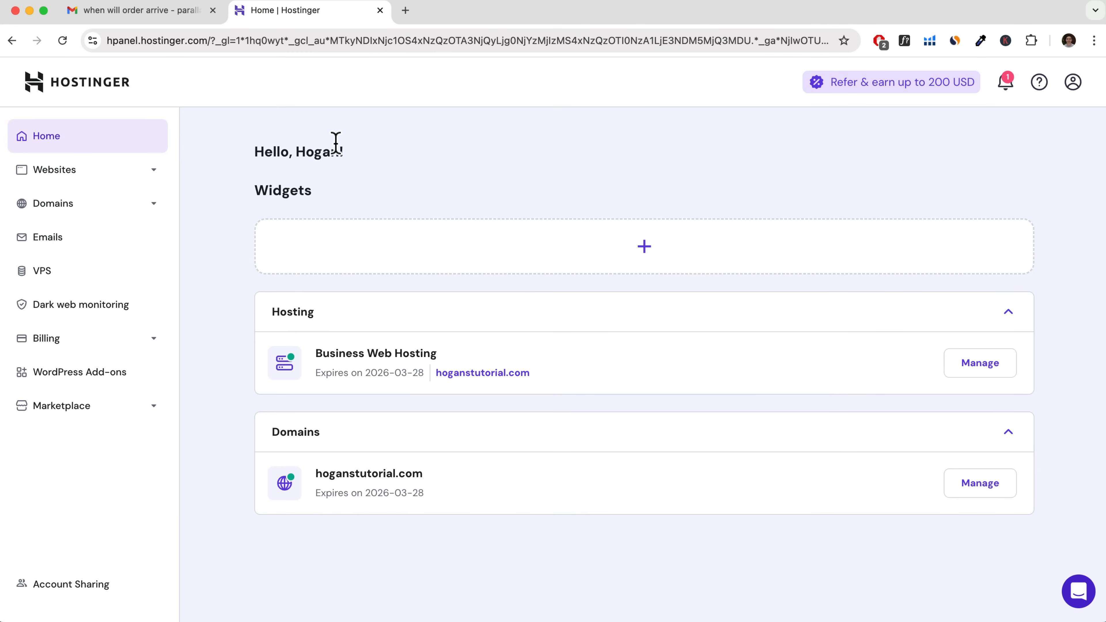
Set up the free email plan for the hoganstutorial.com domain in Hostinger and start it.
{"action": "left_click", "coordinate": [47, 245]}
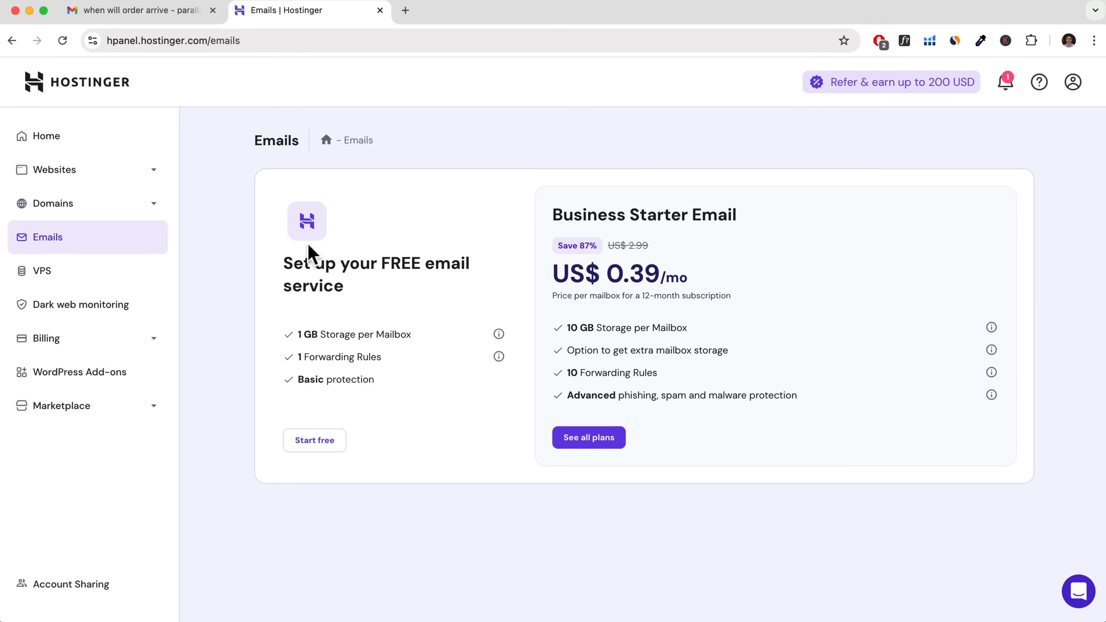
{"action": "left_click_drag", "start_coordinate": [279, 264], "coordinate": [412, 301]}
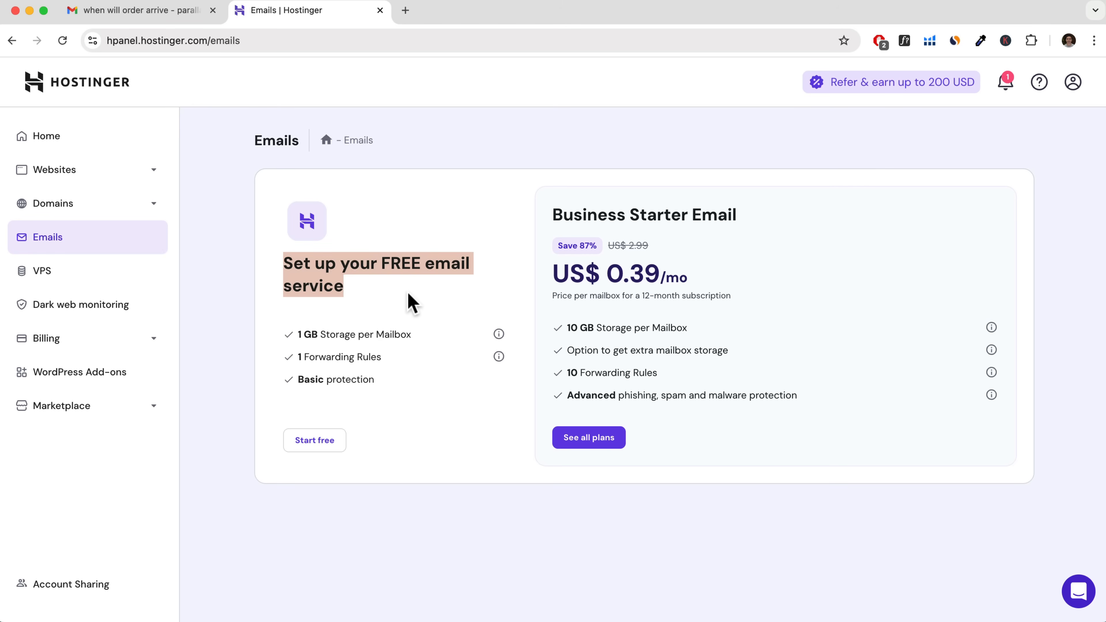
{"action": "left_click", "coordinate": [326, 449]}
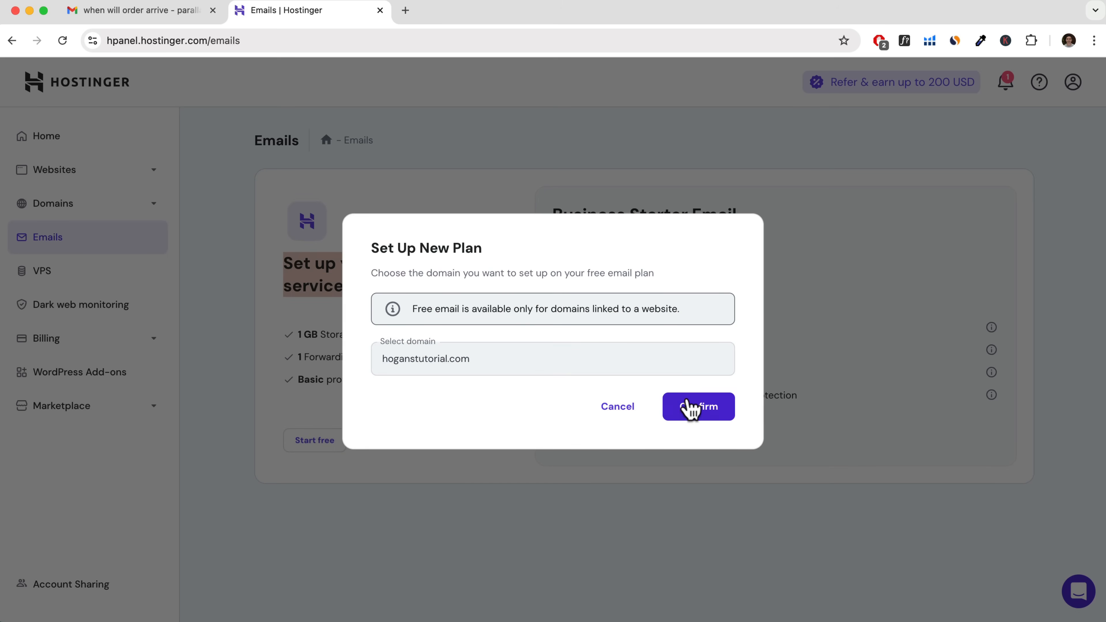
{"action": "left_click", "coordinate": [692, 407]}
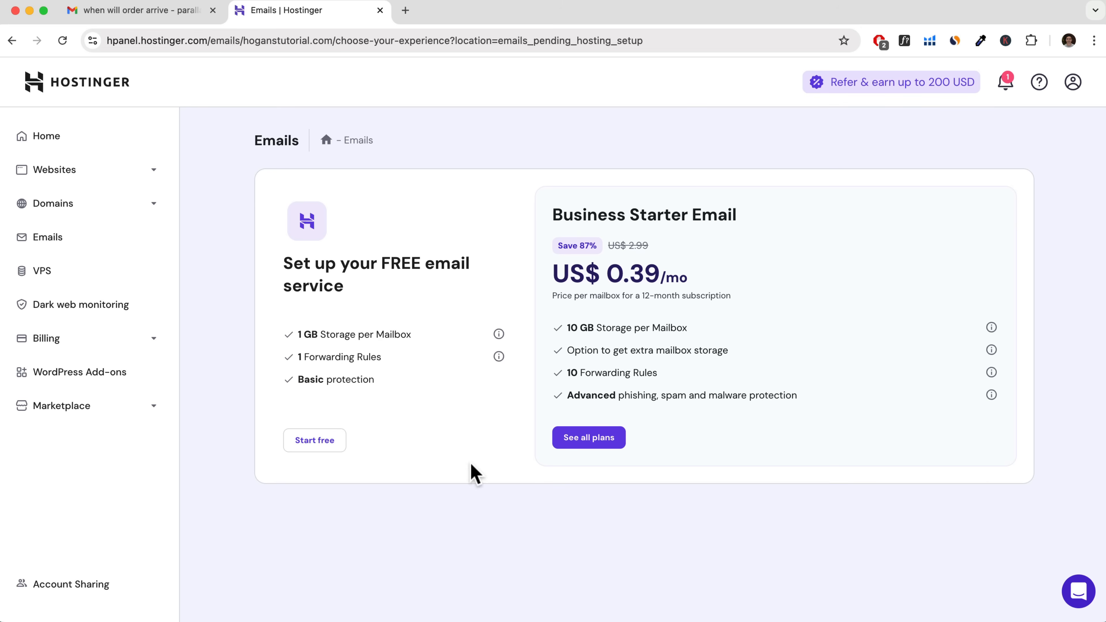
{"action": "left_click", "coordinate": [307, 441]}
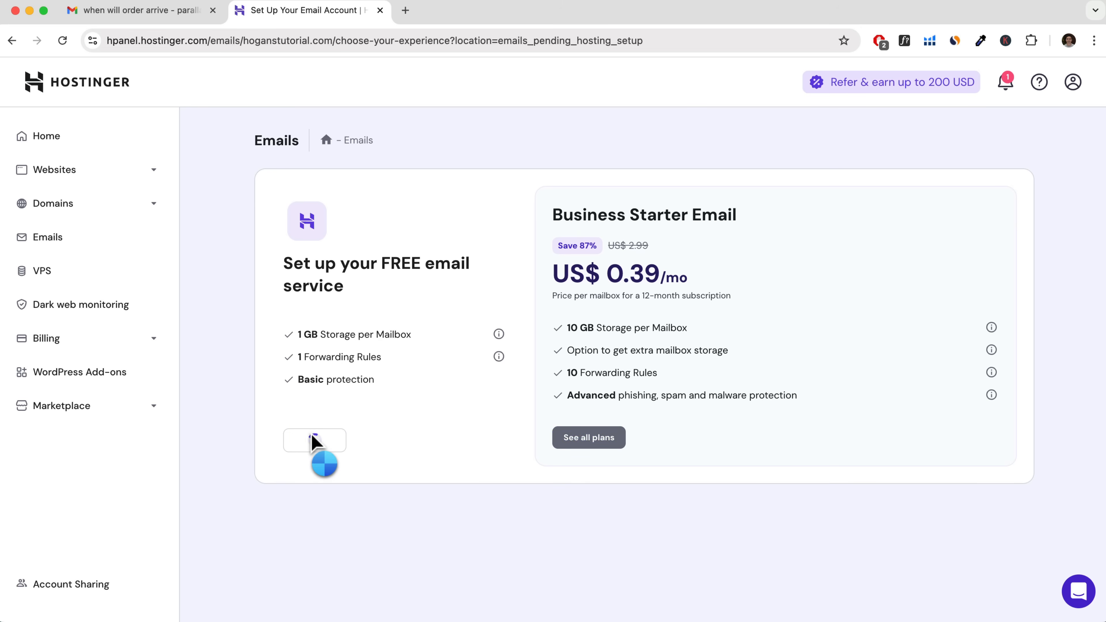
Create the professional email account with the email name "hello" and a new account password.
{"action": "left_click", "coordinate": [452, 280]}
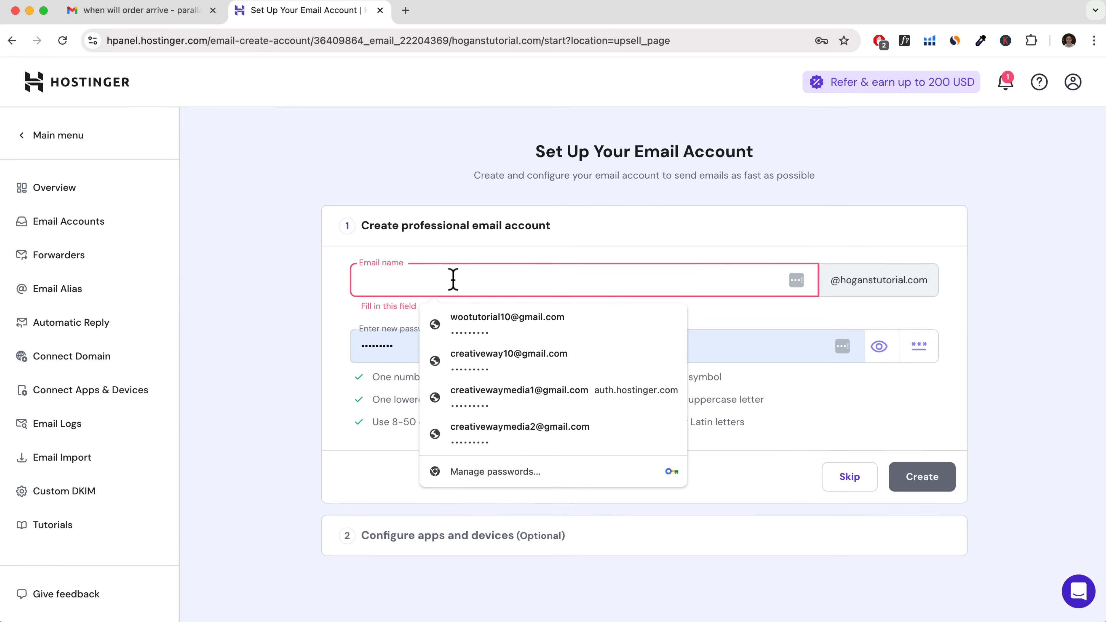
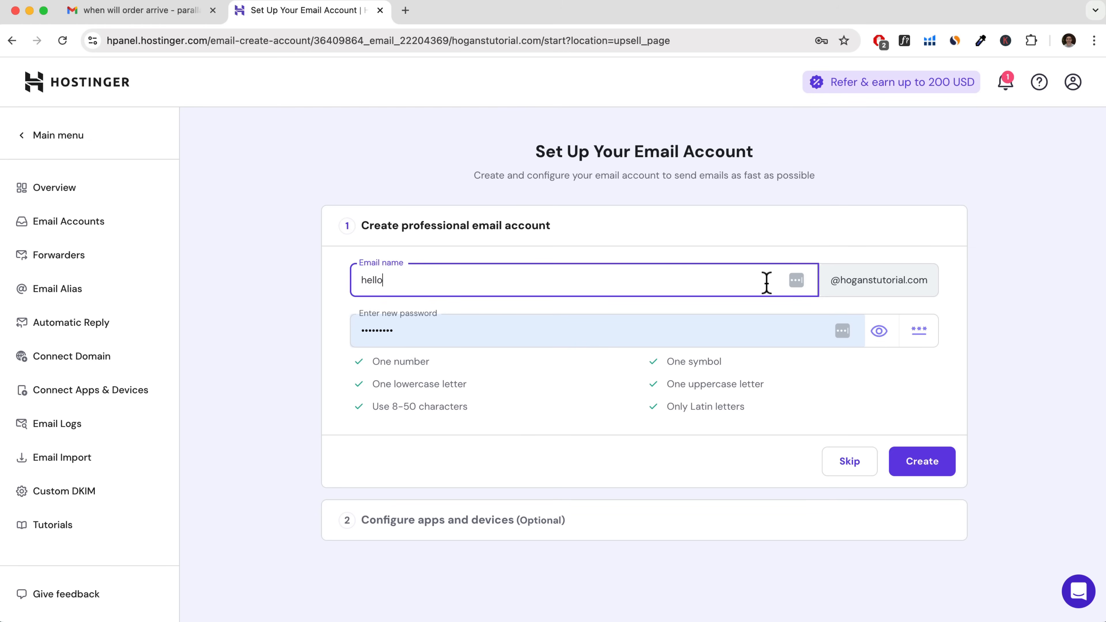
{"action": "left_click", "coordinate": [510, 333]}
{"action": "left_click_drag", "start_coordinate": [494, 333], "coordinate": [333, 331]}
{"action": "type", "text": "••"}
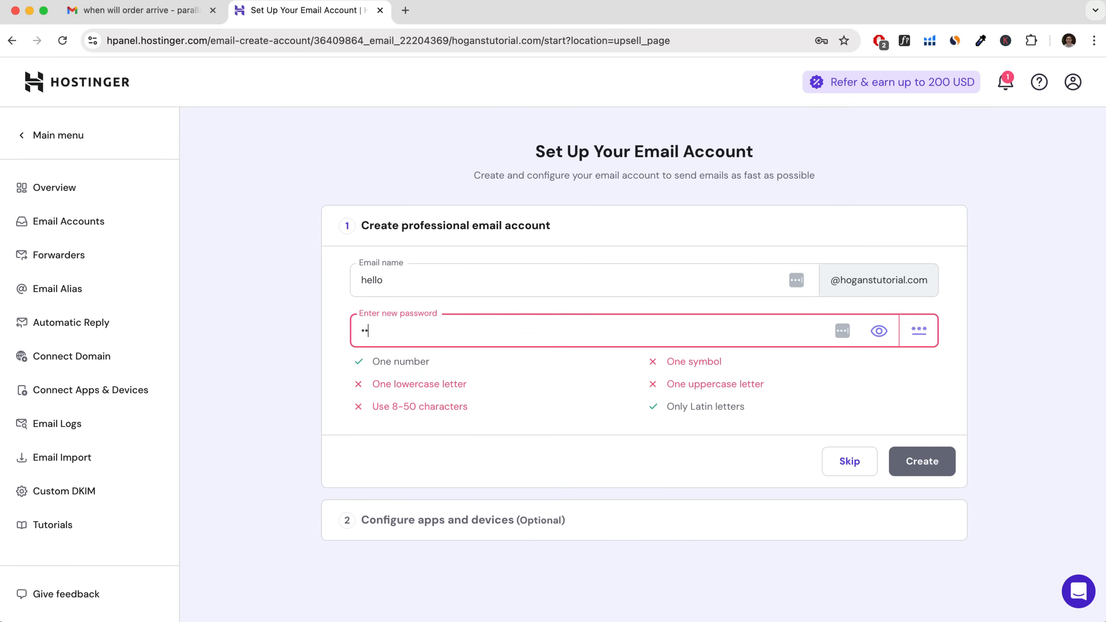
{"action": "type", "text": "•••••••"}
{"action": "left_click", "coordinate": [924, 461]}
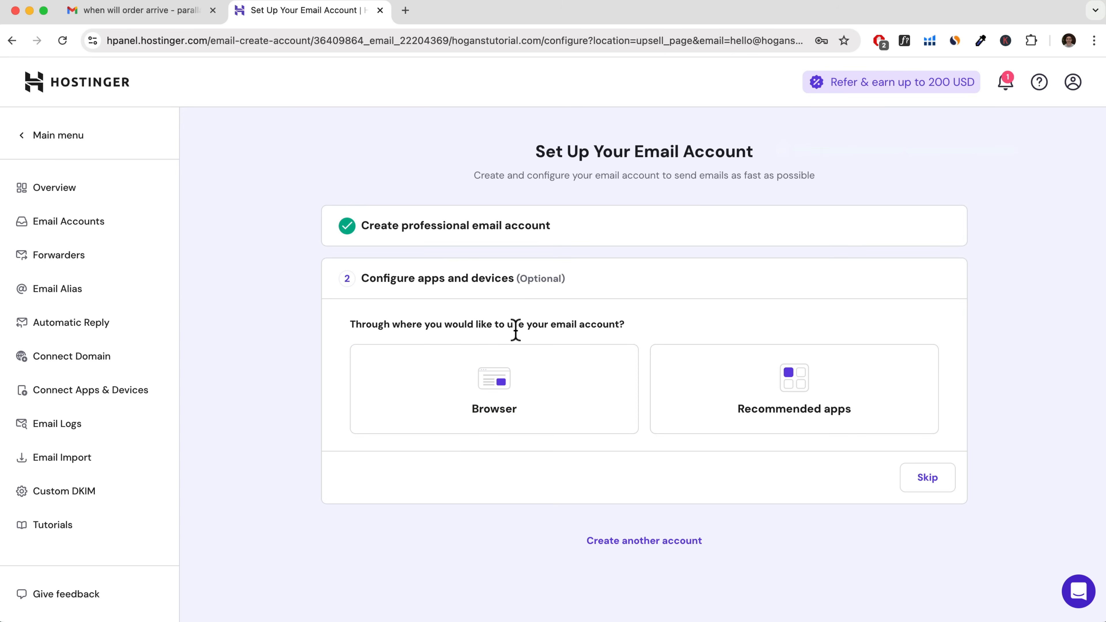
Choose browser access for the new mailbox and log in to its webmail with the account password, without saving the password.
{"action": "left_click", "coordinate": [528, 394]}
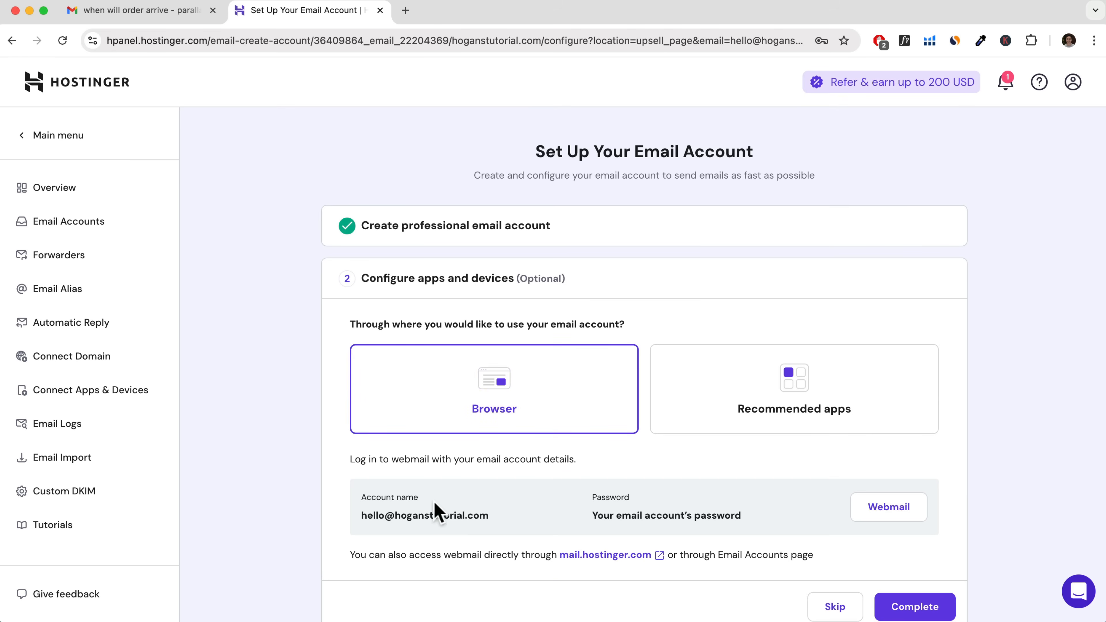
{"action": "left_click", "coordinate": [904, 510]}
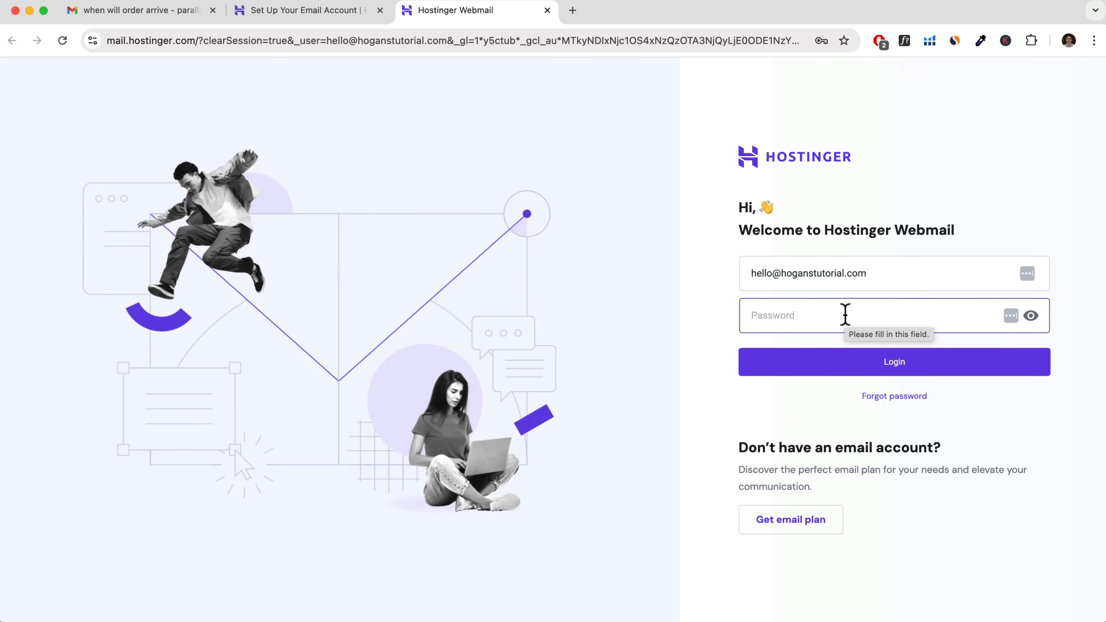
{"action": "type", "text": "••••"}
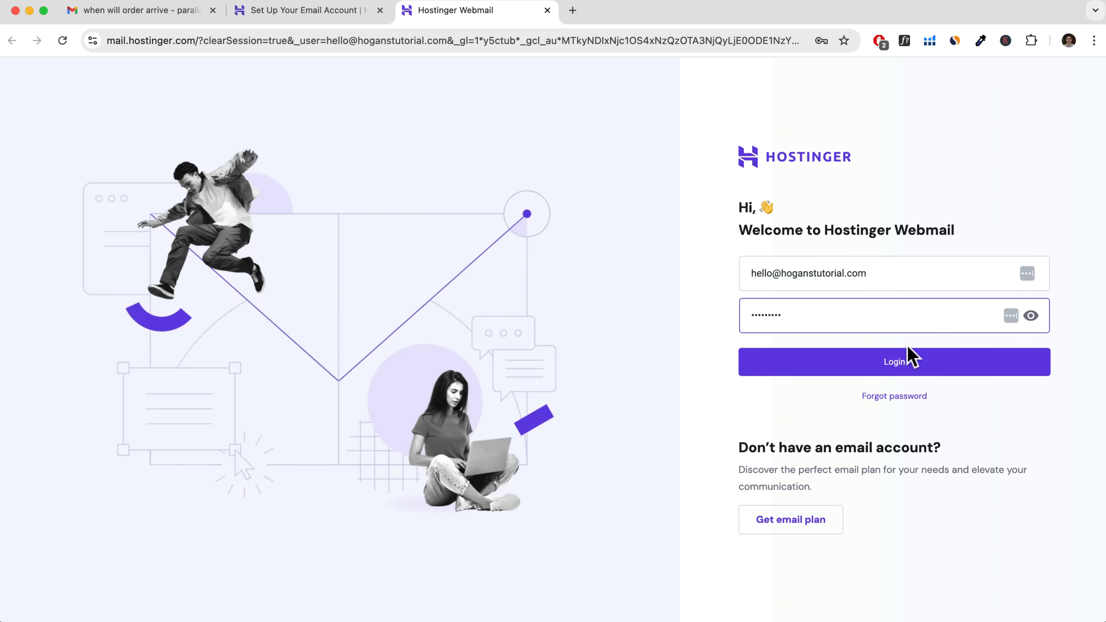
{"action": "left_click", "coordinate": [906, 364]}
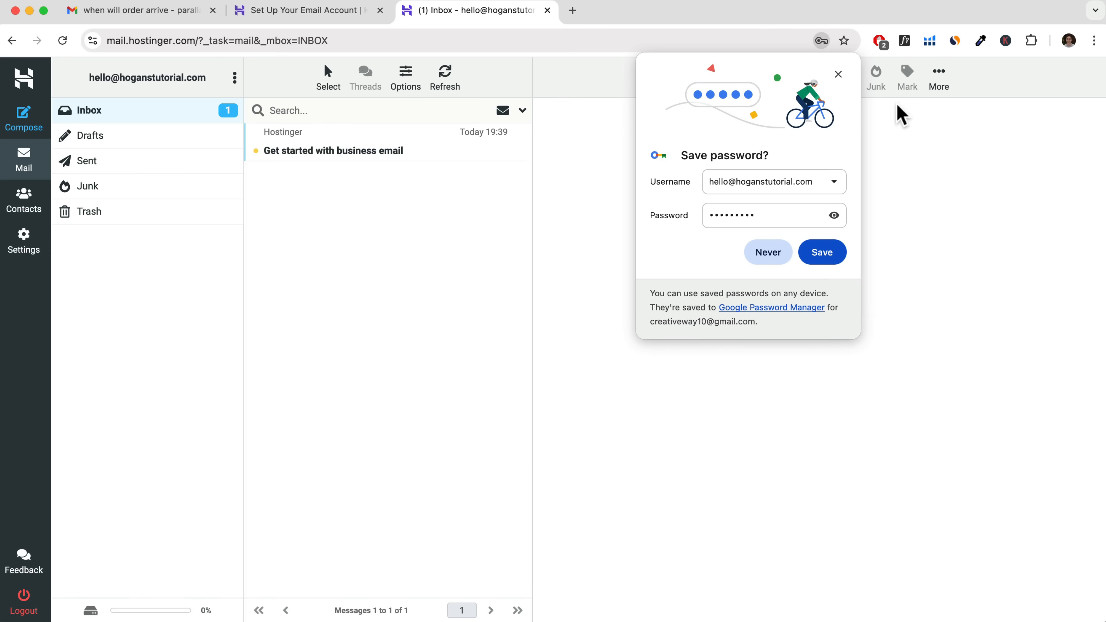
{"action": "left_click", "coordinate": [838, 75]}
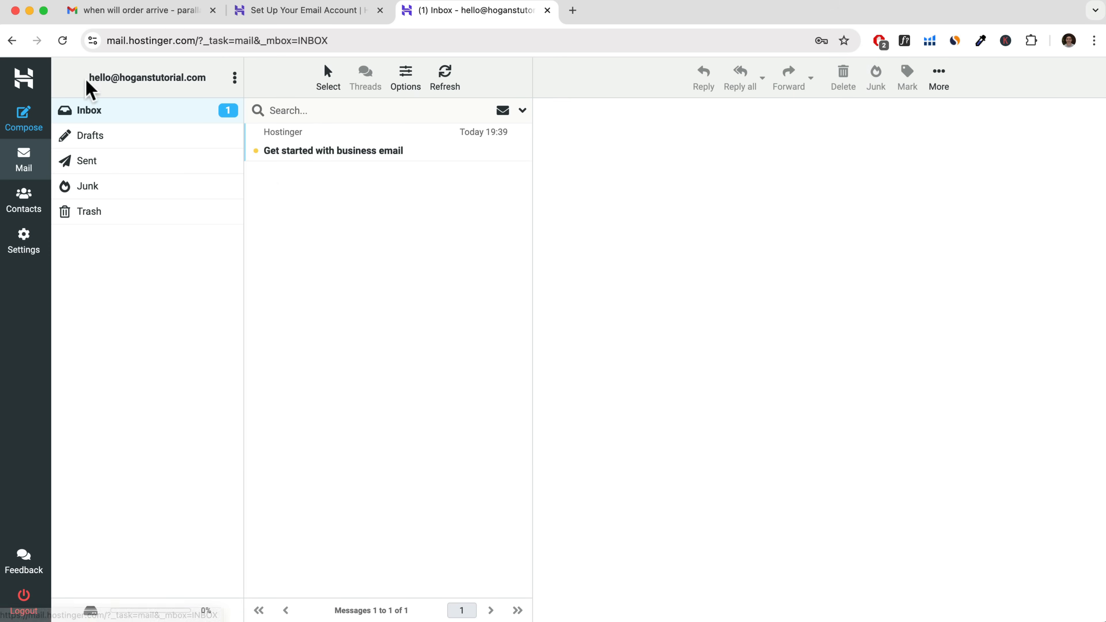
Copy the new mailbox's email address from the webmail account header.
{"action": "left_click_drag", "start_coordinate": [89, 79], "coordinate": [207, 77]}
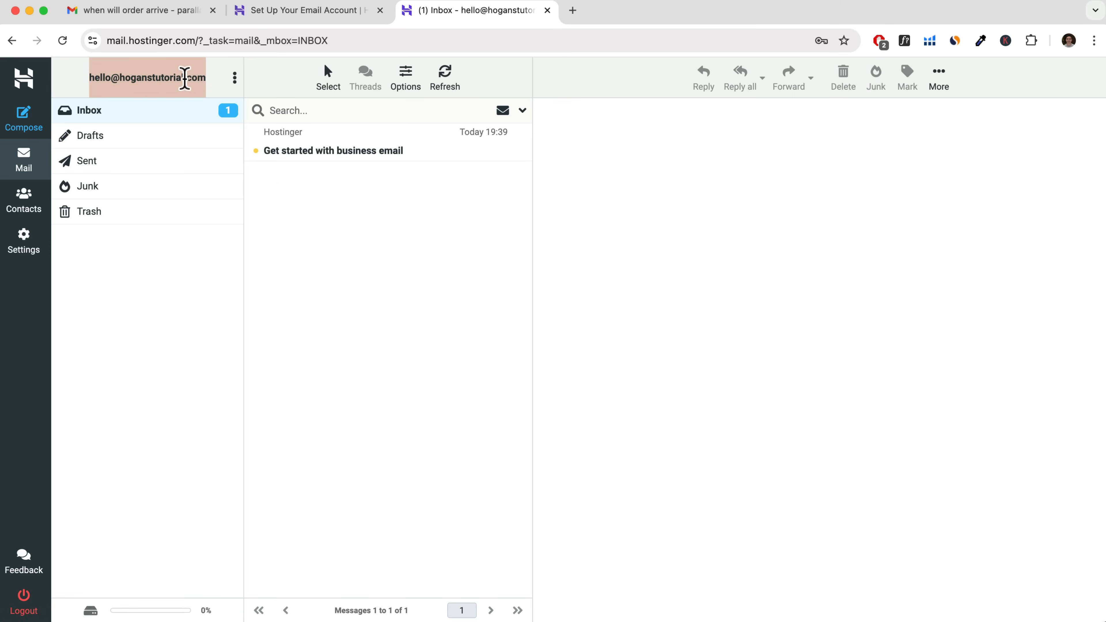
{"action": "right_click", "coordinate": [186, 79]}
{"action": "left_click", "coordinate": [201, 111]}
Return to Hostinger and complete the email account setup.
{"action": "left_click", "coordinate": [327, 13]}
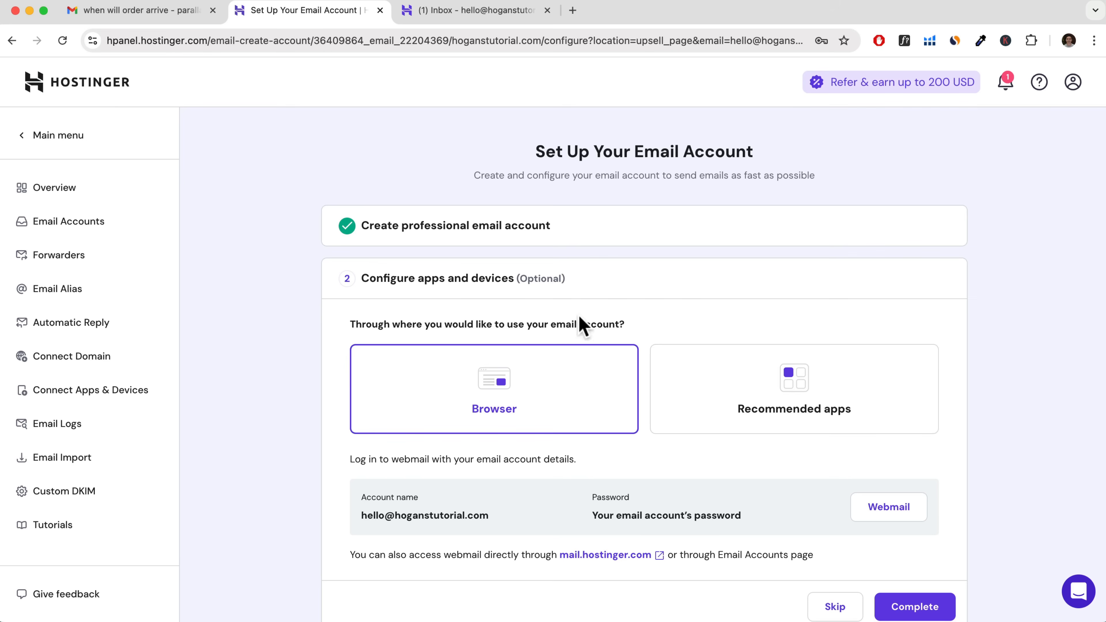
{"action": "scroll", "coordinate": [442, 431], "scroll_direction": "down", "scroll_amount": 3}
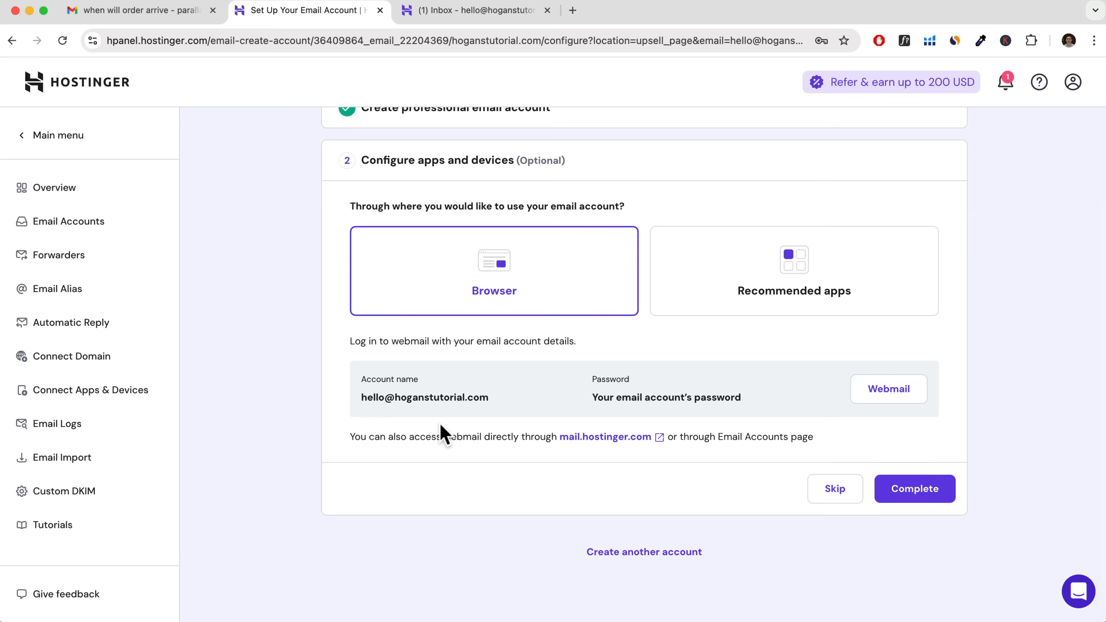
{"action": "left_click", "coordinate": [912, 493]}
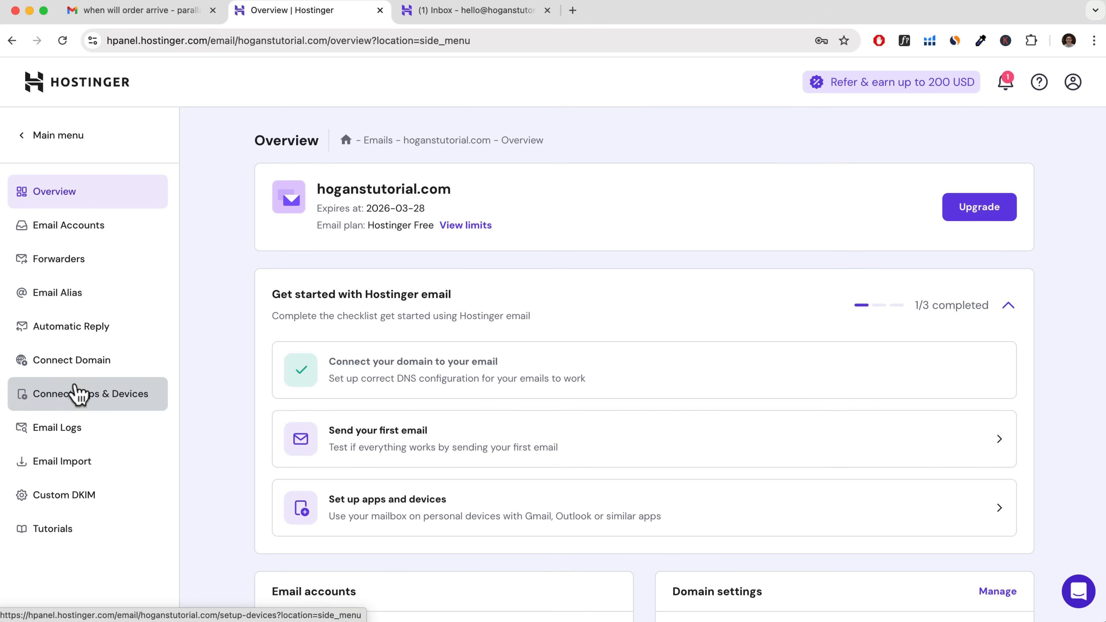
Examine the outgoing SMTP server details in the email configuration settings for apps and devices.
{"action": "left_click", "coordinate": [78, 400]}
{"action": "scroll", "coordinate": [719, 336], "scroll_direction": "down", "scroll_amount": 2}
{"action": "scroll", "coordinate": [717, 336], "scroll_direction": "down", "scroll_amount": 1}
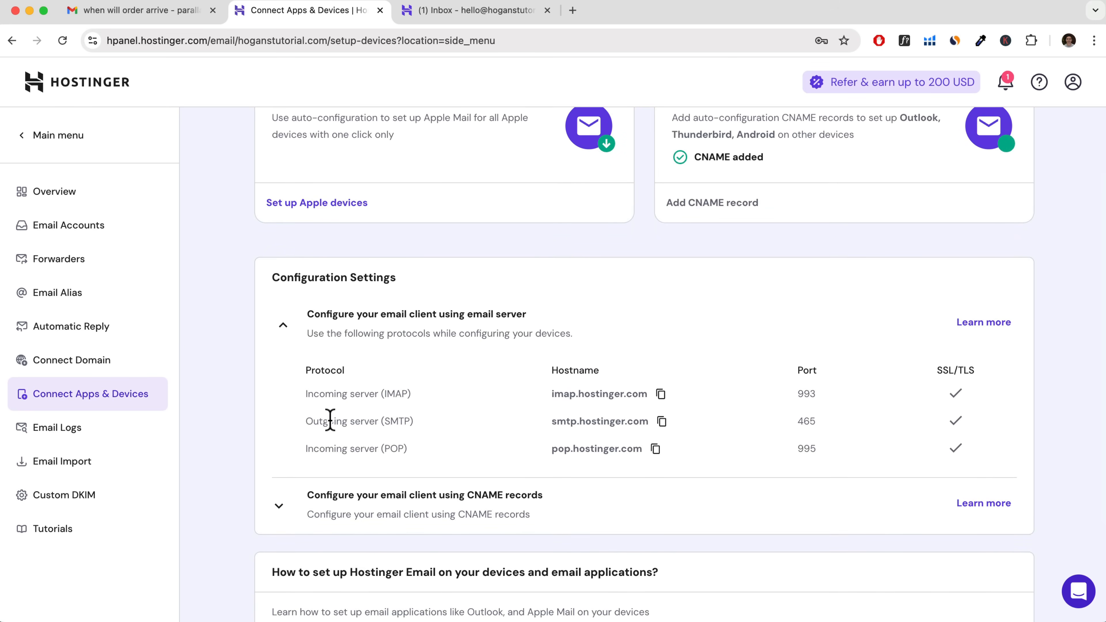
{"action": "left_click_drag", "start_coordinate": [304, 420], "coordinate": [657, 421]}
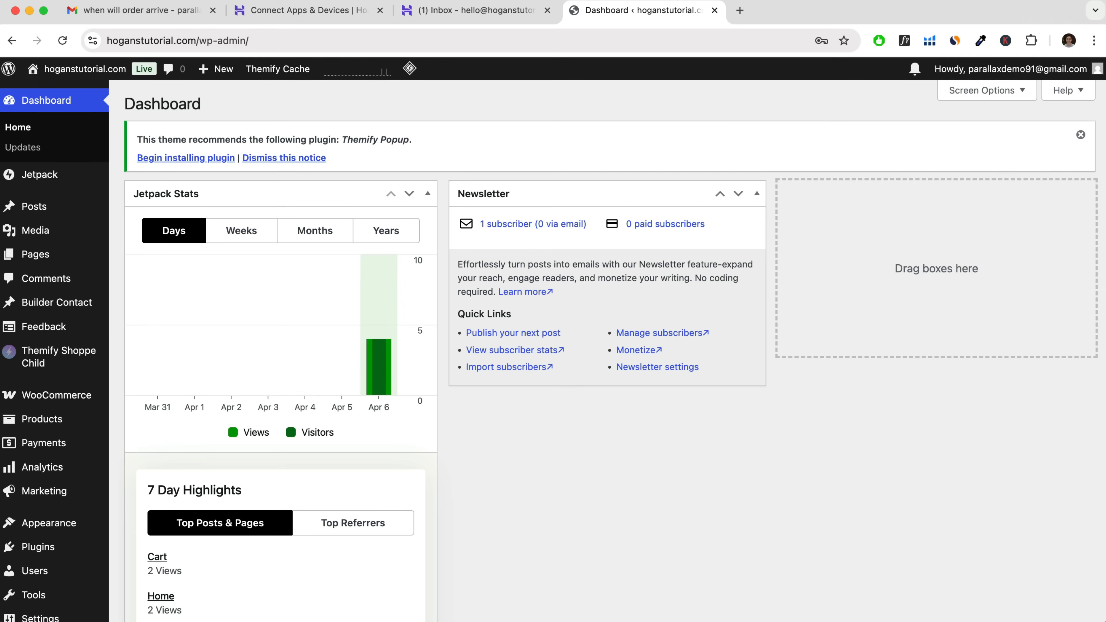
In the WordPress dashboard, search for the plugin "easy smtp", then install and activate Easy WP SMTP.
{"action": "left_click", "coordinate": [36, 550]}
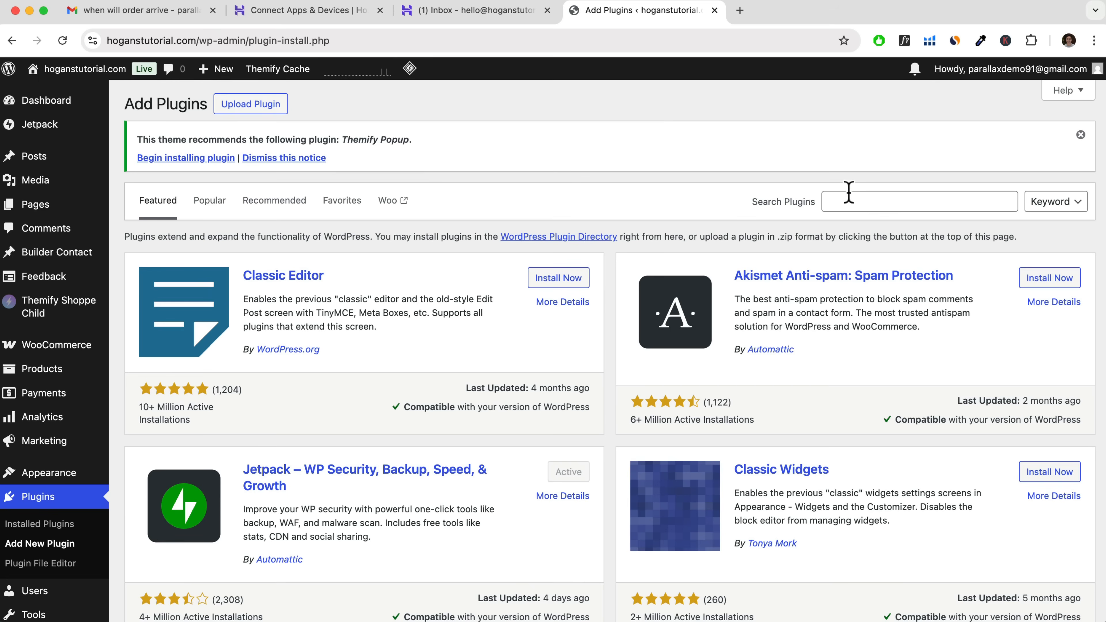
{"action": "left_click", "coordinate": [846, 192]}
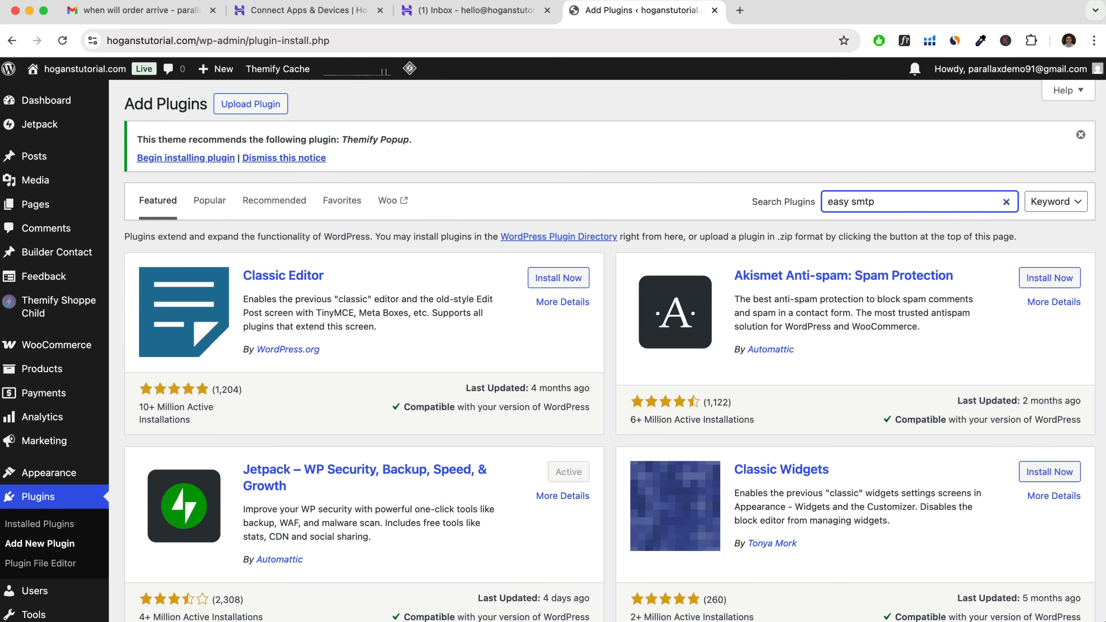
{"action": "scroll", "coordinate": [486, 313], "scroll_direction": "down", "scroll_amount": 3}
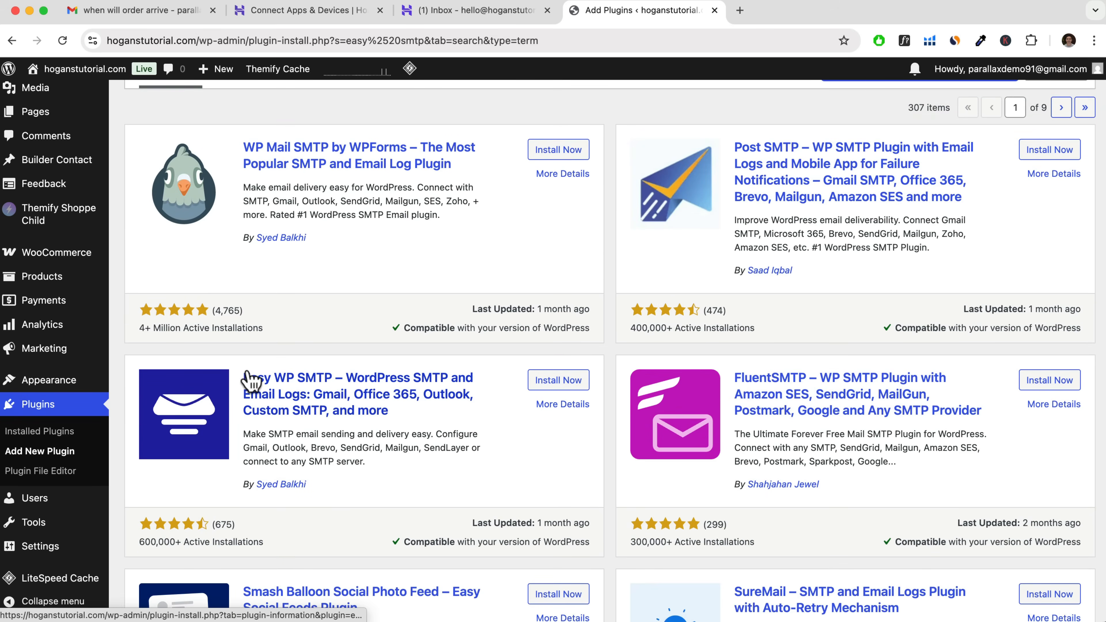
{"action": "left_click", "coordinate": [550, 383]}
{"action": "left_click", "coordinate": [559, 383]}
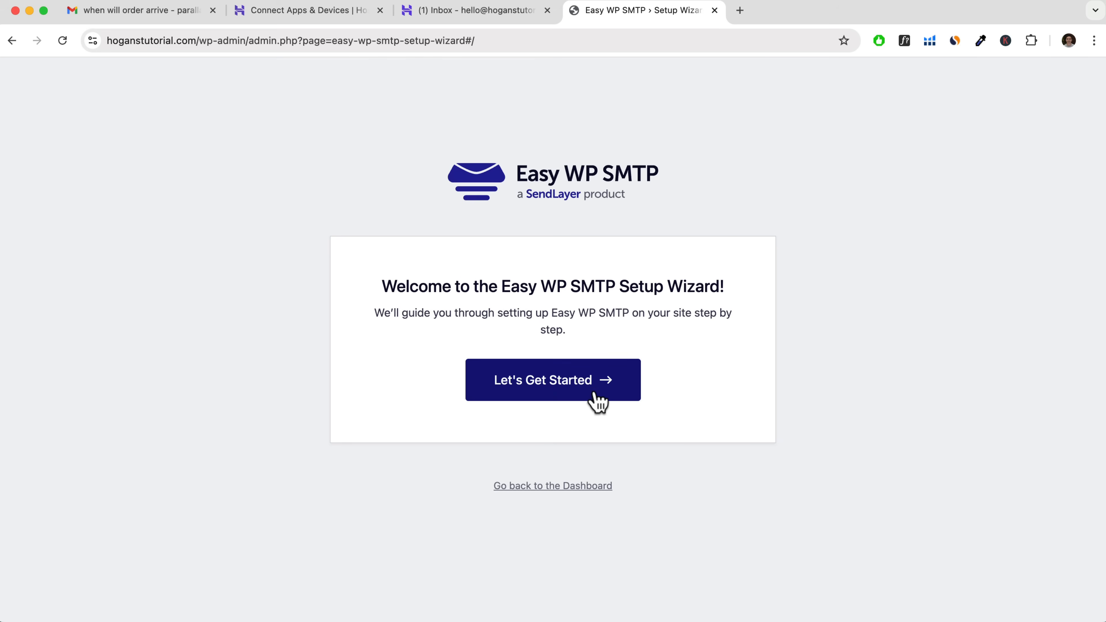
Start the Easy WP SMTP setup wizard and save Other SMTP as the mailer.
{"action": "left_click", "coordinate": [553, 388]}
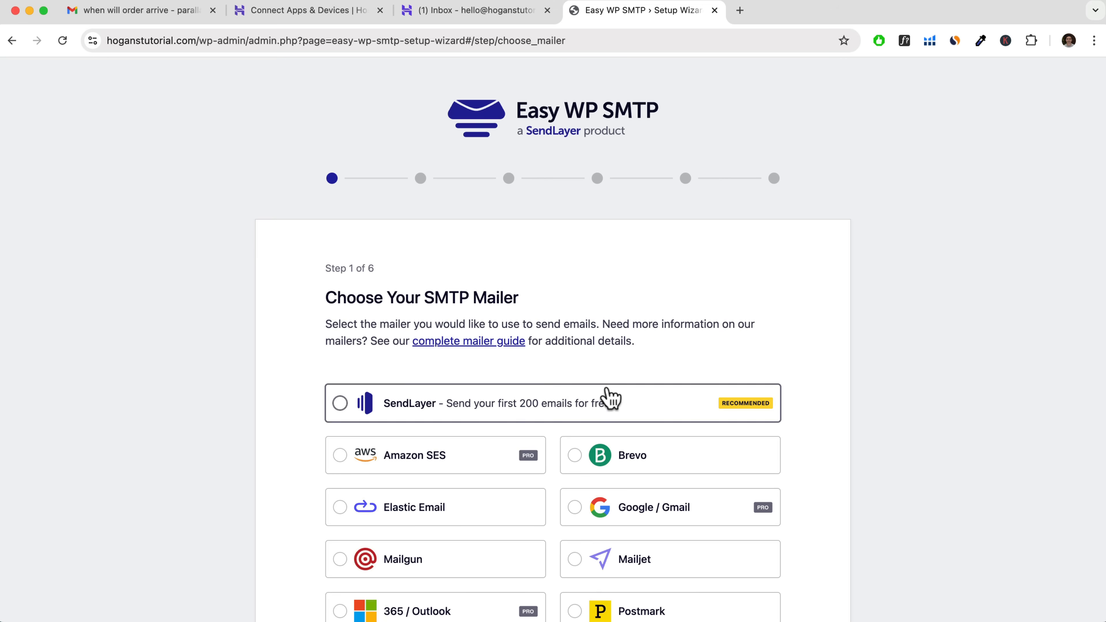
{"action": "scroll", "coordinate": [610, 396], "scroll_direction": "down", "scroll_amount": 6}
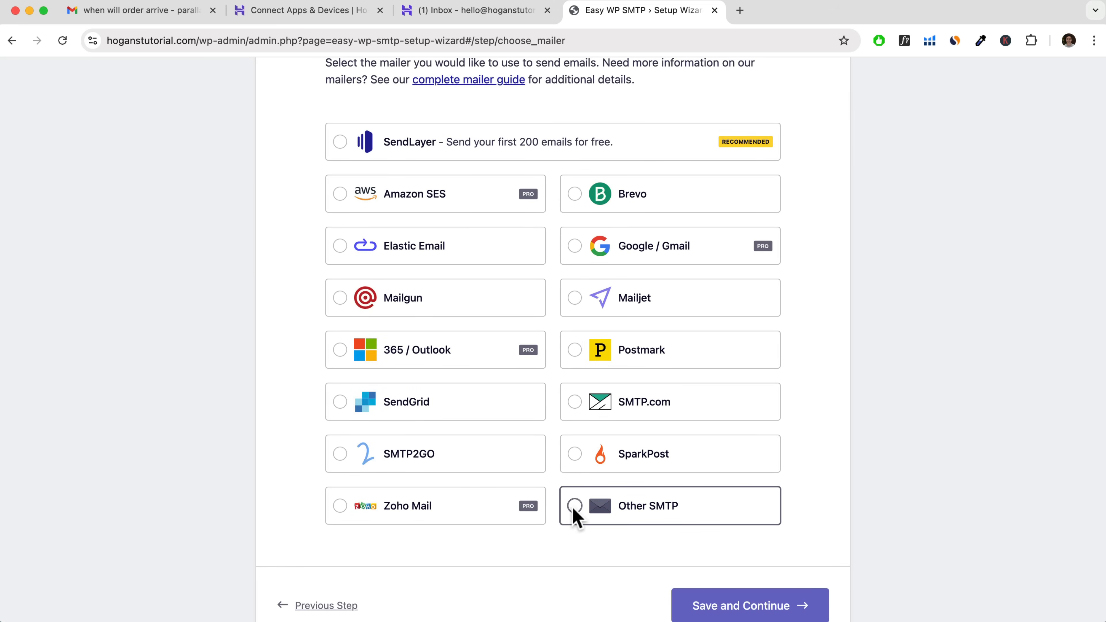
{"action": "left_click", "coordinate": [575, 509]}
{"action": "scroll", "coordinate": [681, 513], "scroll_direction": "down", "scroll_amount": 2}
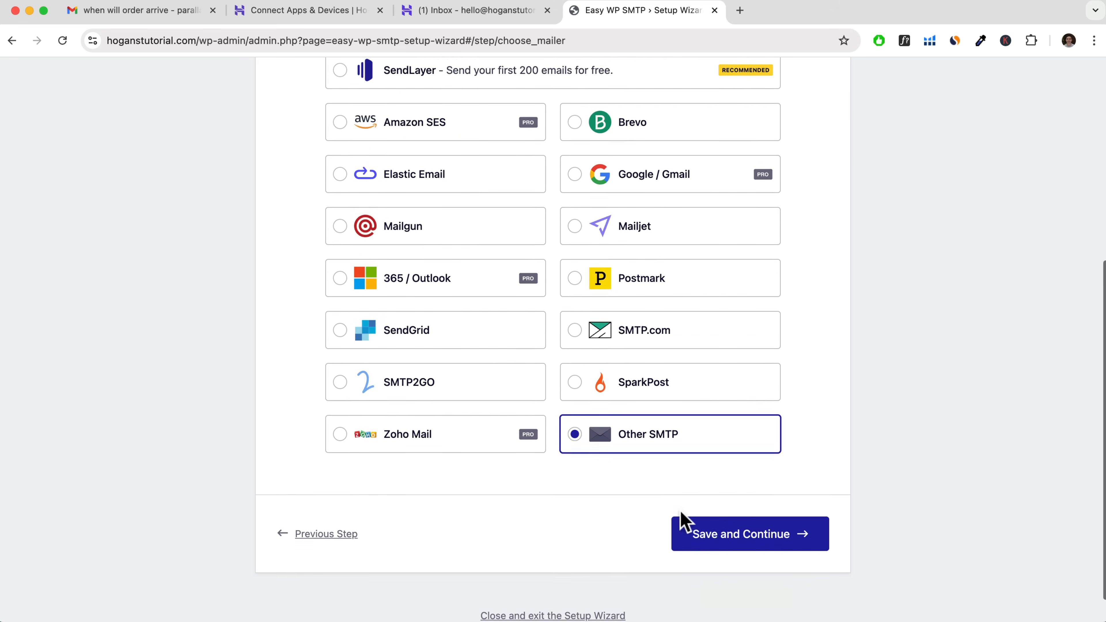
{"action": "left_click", "coordinate": [747, 525]}
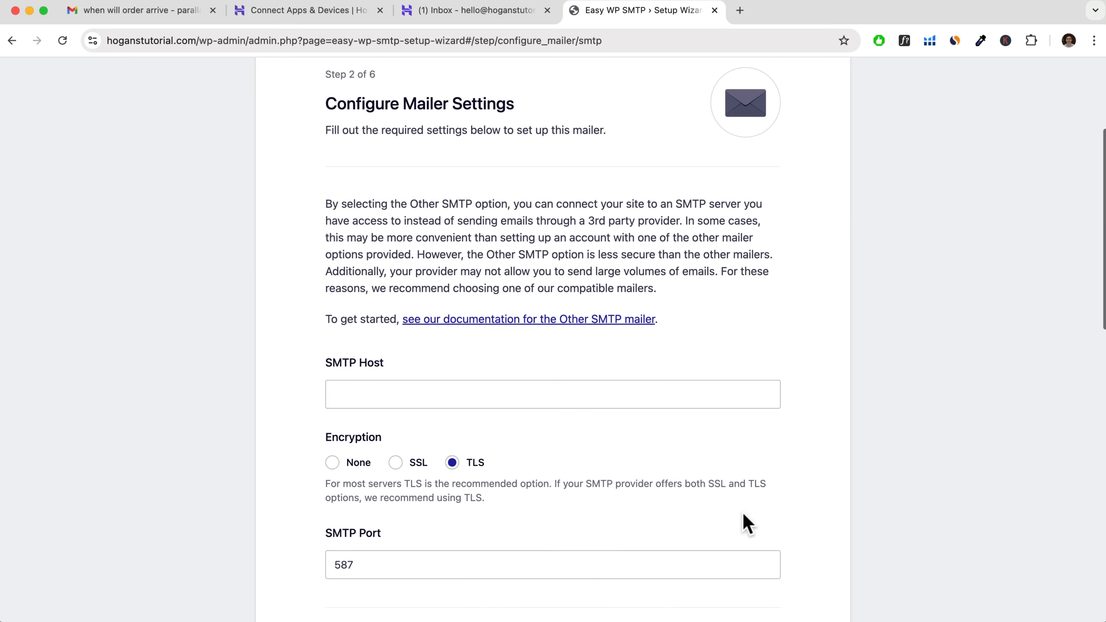
Copy the outgoing server hostname from Hostinger and set the SMTP Host to smtp.hostinger.com in the wizard.
{"action": "left_click_drag", "start_coordinate": [326, 363], "coordinate": [384, 364]}
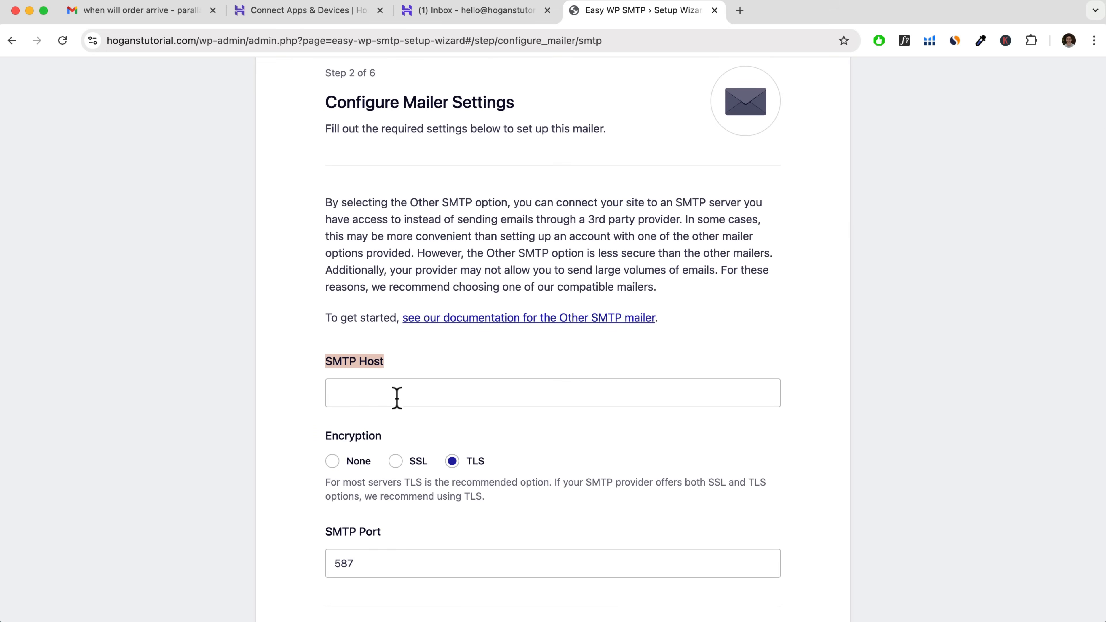
{"action": "left_click", "coordinate": [339, 21]}
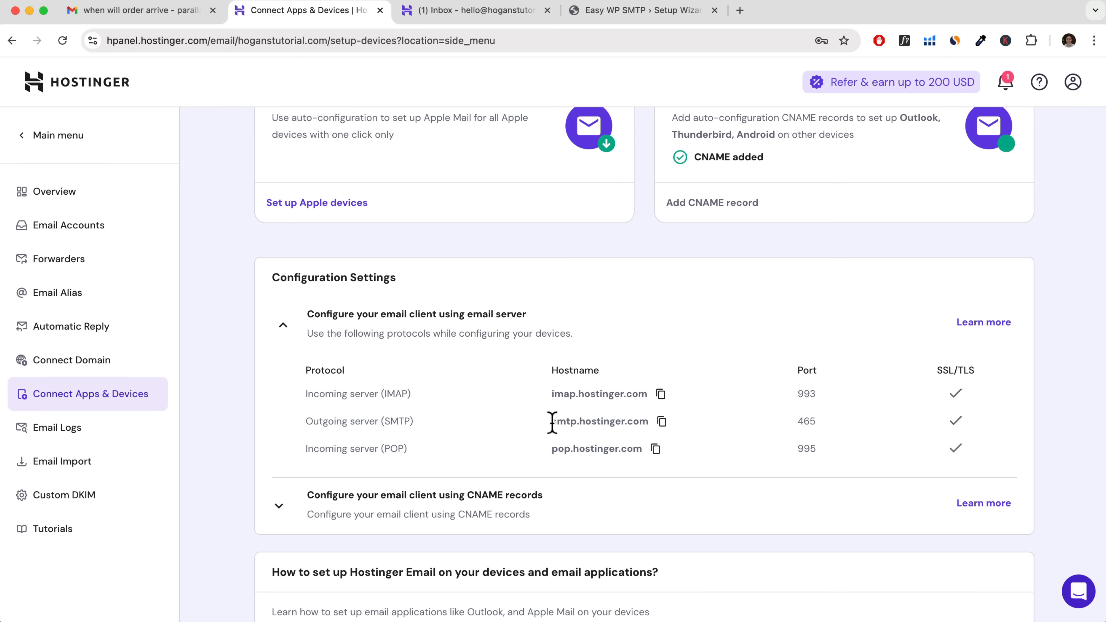
{"action": "left_click", "coordinate": [661, 421]}
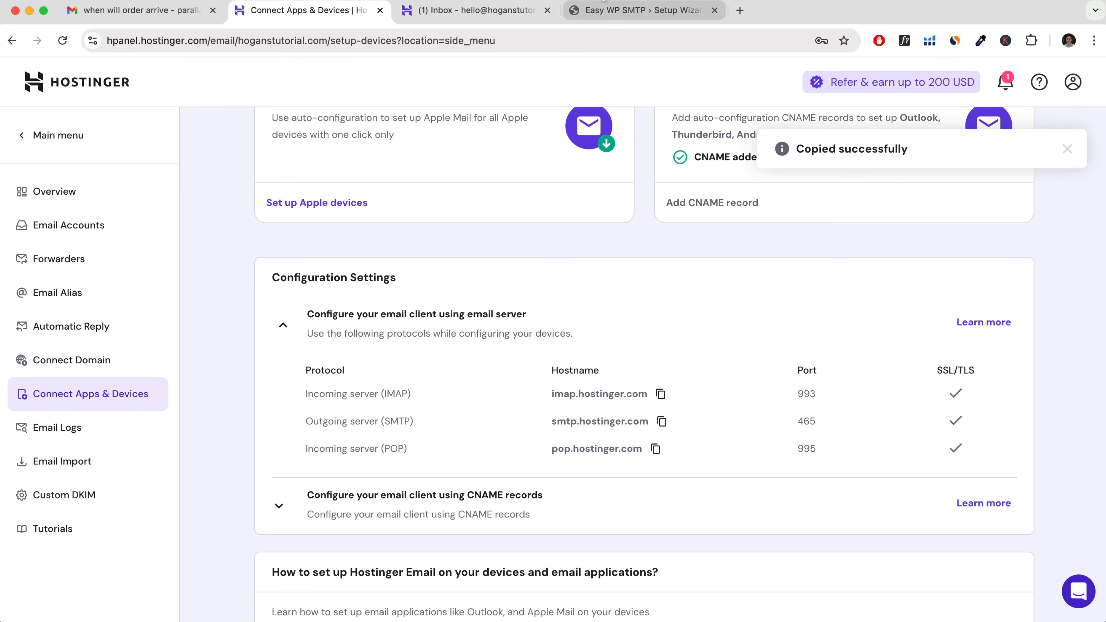
{"action": "left_click", "coordinate": [602, 4]}
{"action": "left_click", "coordinate": [389, 394]}
{"action": "right_click", "coordinate": [391, 391]}
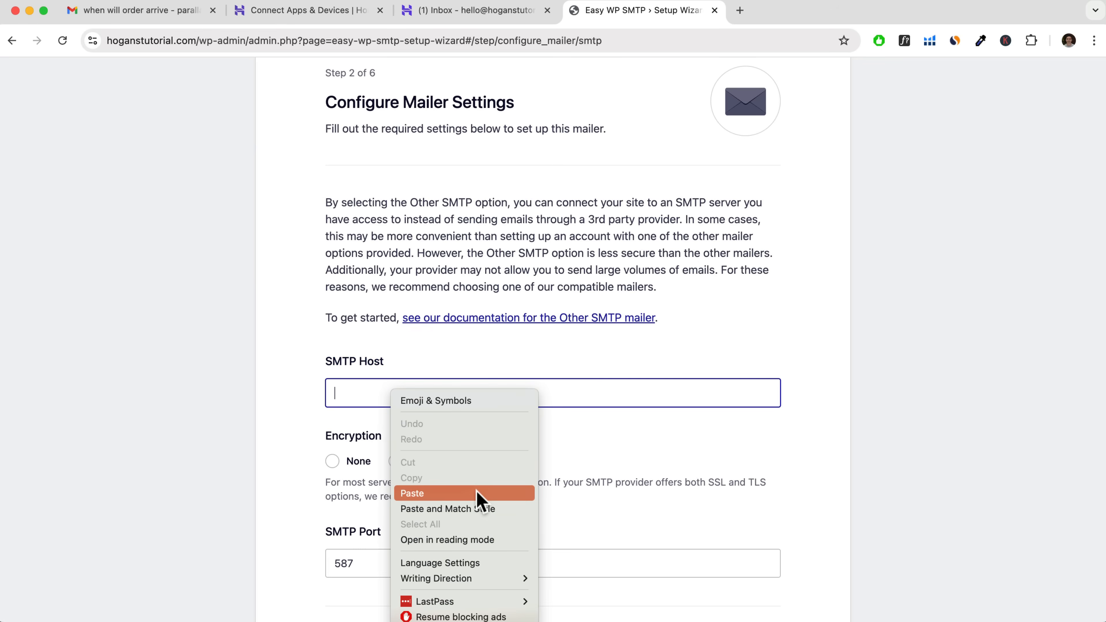
{"action": "left_click", "coordinate": [475, 510]}
Set the mailer's encryption to SSL with SMTP port 465.
{"action": "scroll", "coordinate": [601, 348], "scroll_direction": "down", "scroll_amount": 3}
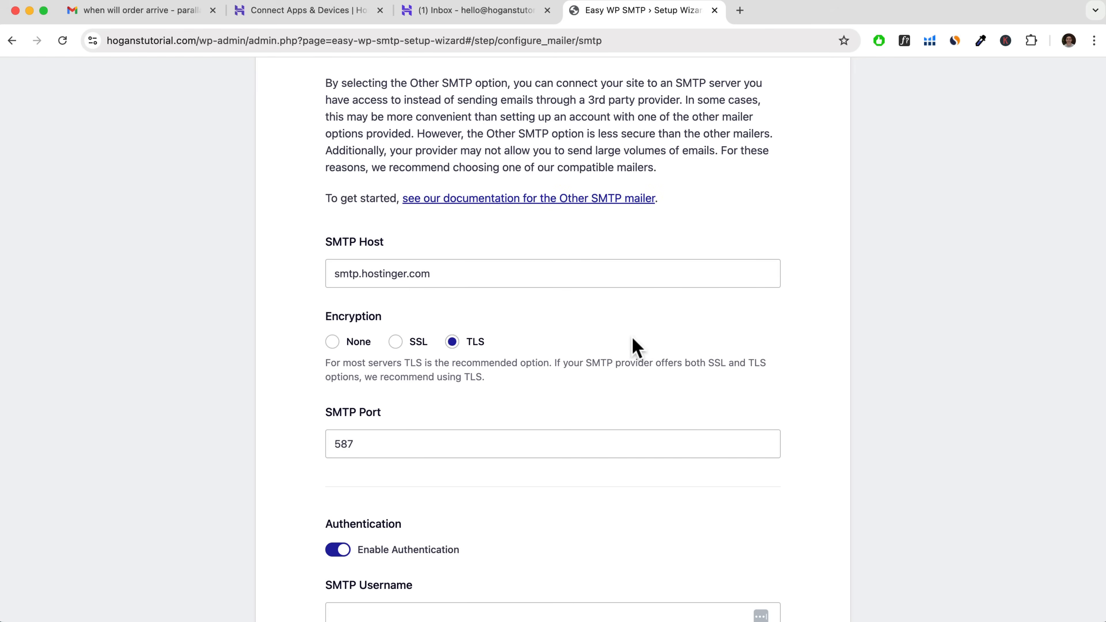
{"action": "left_click", "coordinate": [398, 345]}
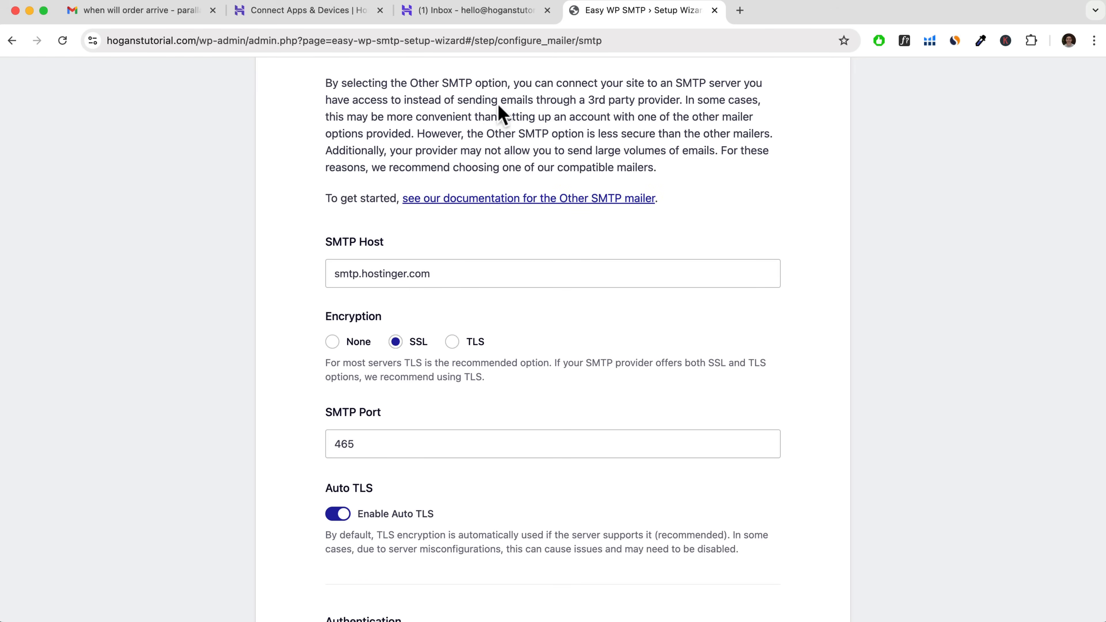
{"action": "scroll", "coordinate": [481, 344], "scroll_direction": "down", "scroll_amount": 5}
{"action": "scroll", "coordinate": [415, 314], "scroll_direction": "down", "scroll_amount": 5}
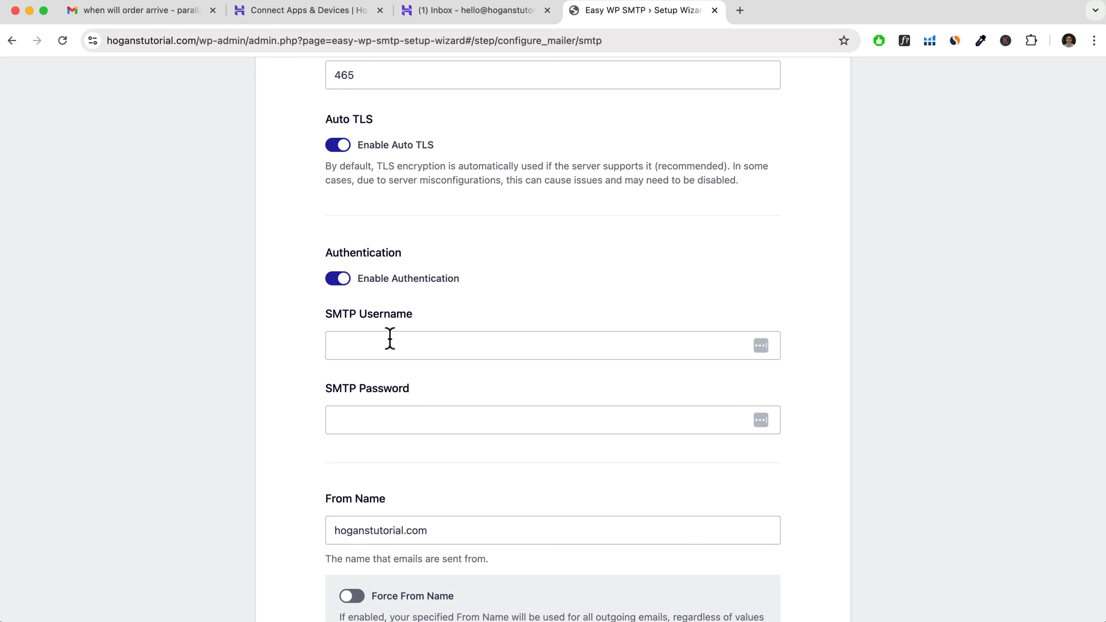
Fill in the SMTP Username with the domain email address and enter that mailbox's password as the SMTP Password.
{"action": "left_click", "coordinate": [456, 342]}
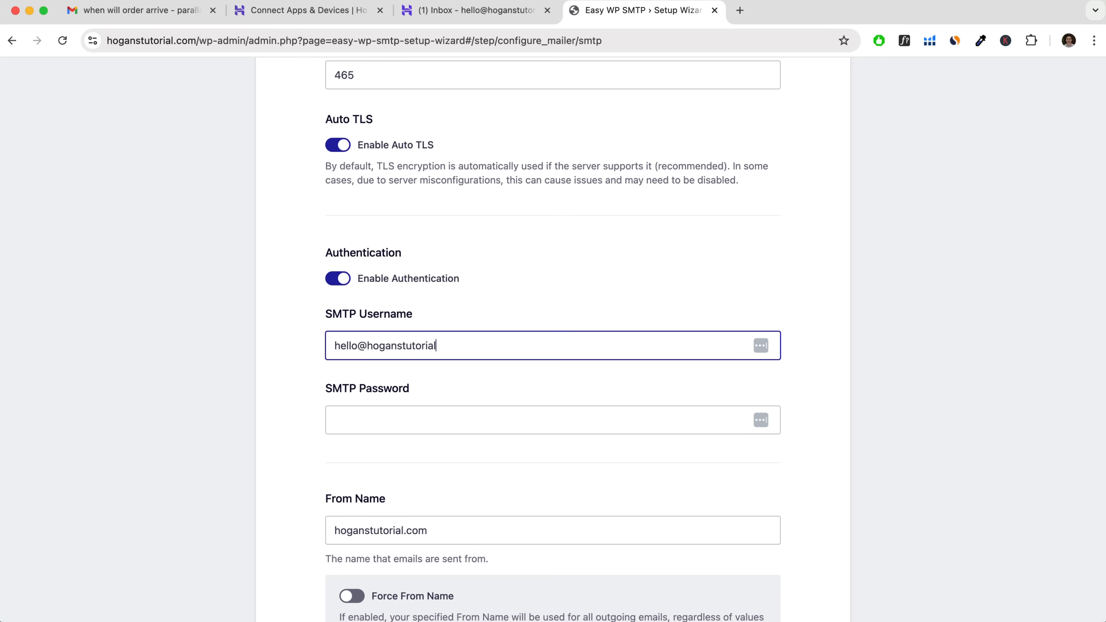
{"action": "left_click", "coordinate": [455, 414]}
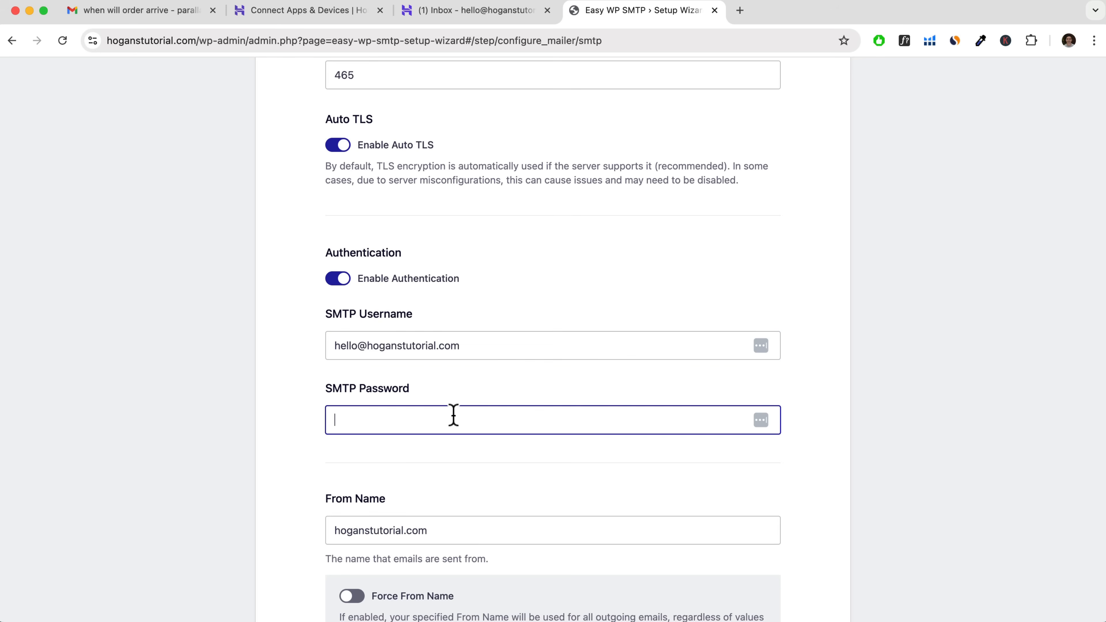
{"action": "left_click", "coordinate": [441, 13]}
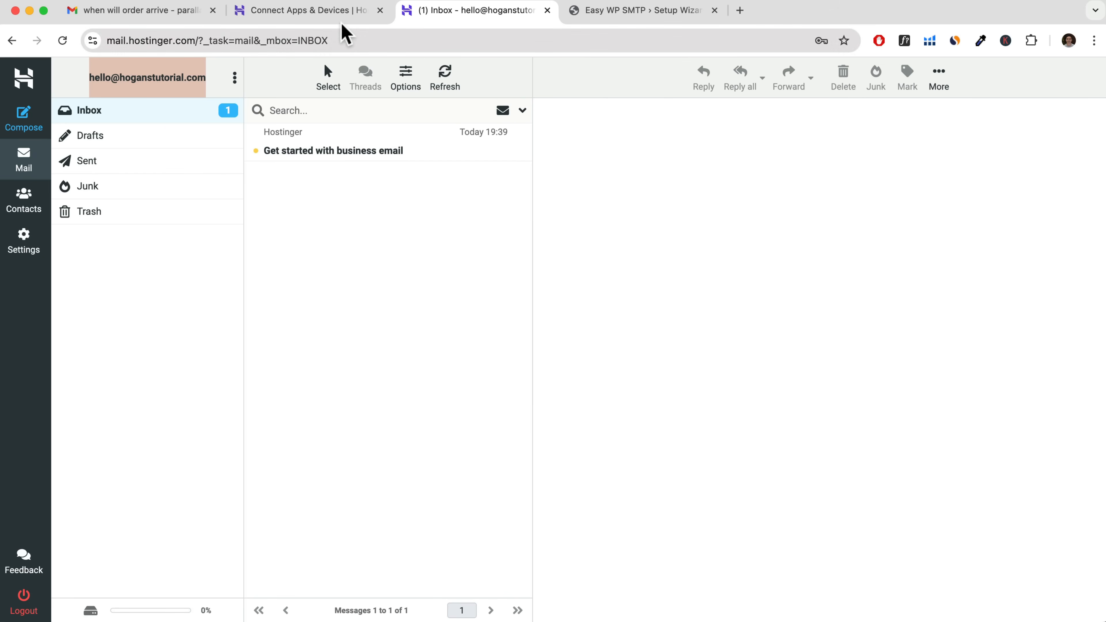
{"action": "left_click", "coordinate": [353, 10]}
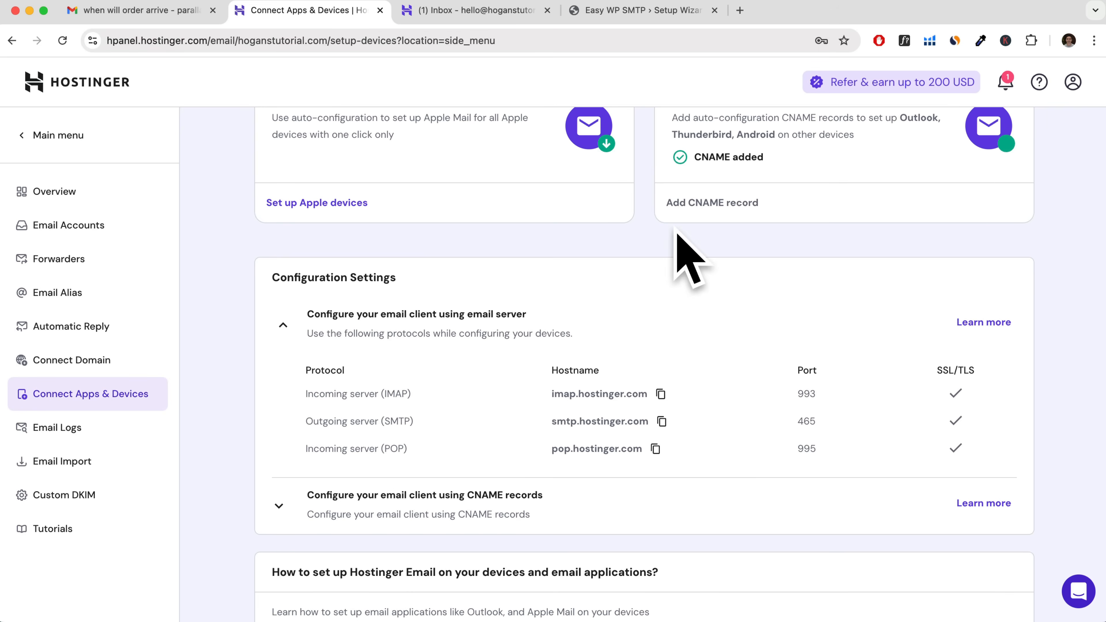
{"action": "left_click", "coordinate": [688, 12]}
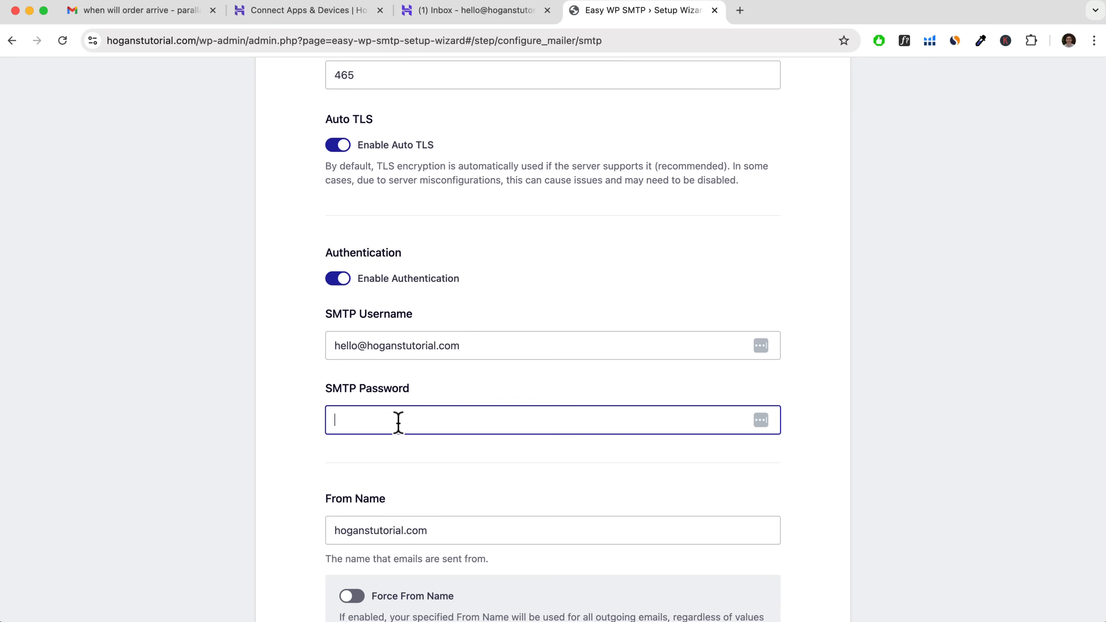
{"action": "type", "text": "**********"}
Set the From Name to "Brand Name" and enable Force From Name.
{"action": "scroll", "coordinate": [420, 479], "scroll_direction": "down", "scroll_amount": 2}
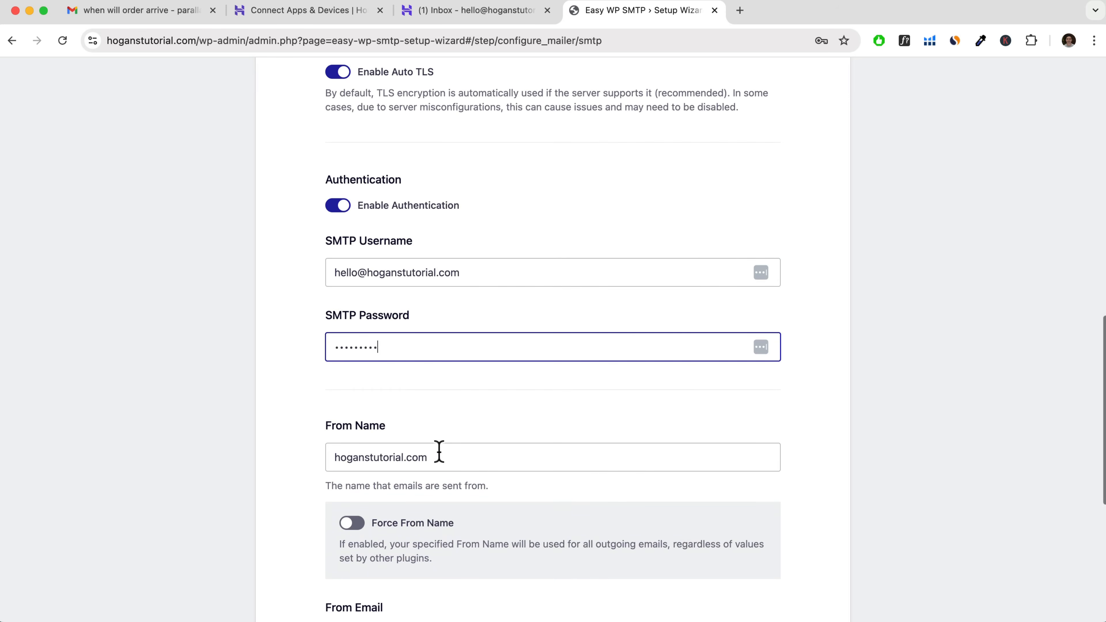
{"action": "left_click_drag", "start_coordinate": [439, 452], "coordinate": [316, 457]}
{"action": "type", "text": "Brand Name"}
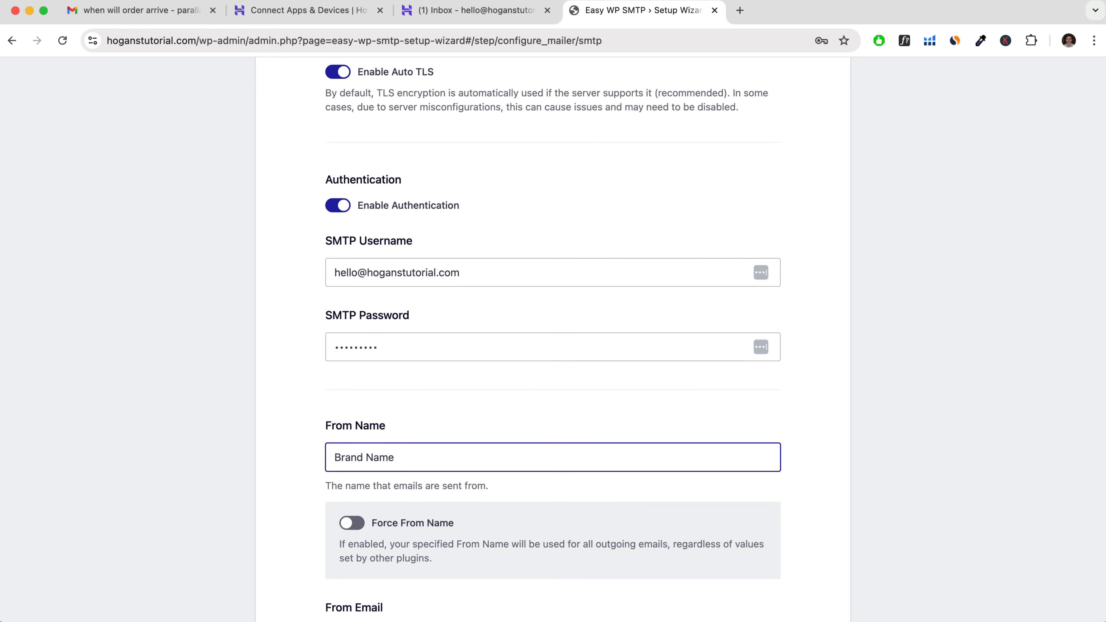
{"action": "scroll", "coordinate": [591, 450], "scroll_direction": "down", "scroll_amount": 2}
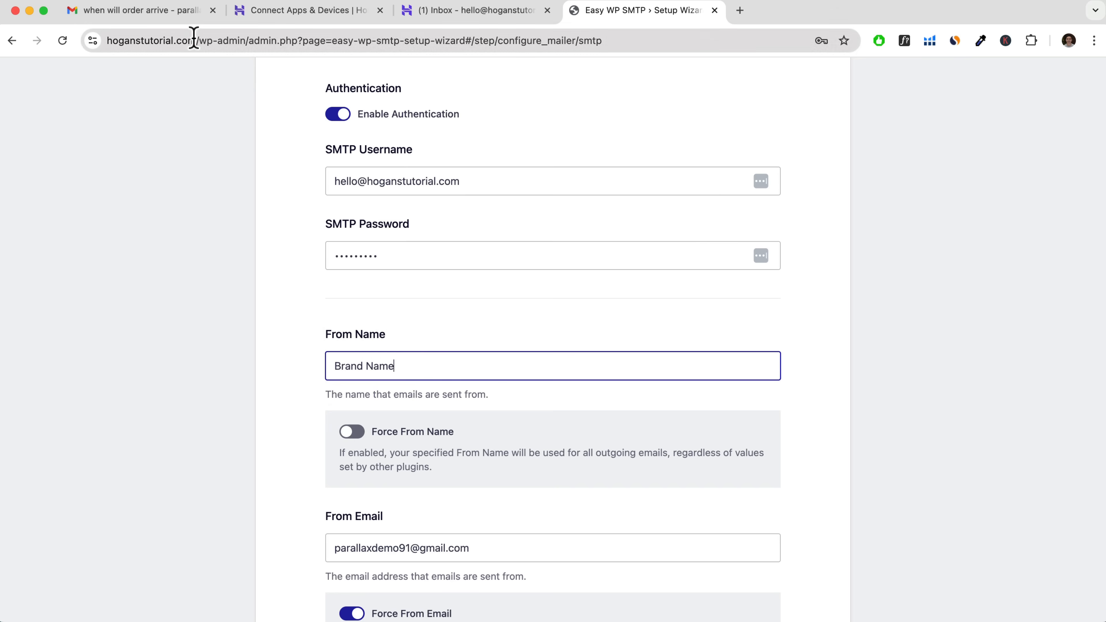
{"action": "left_click_drag", "start_coordinate": [413, 366], "coordinate": [327, 365]}
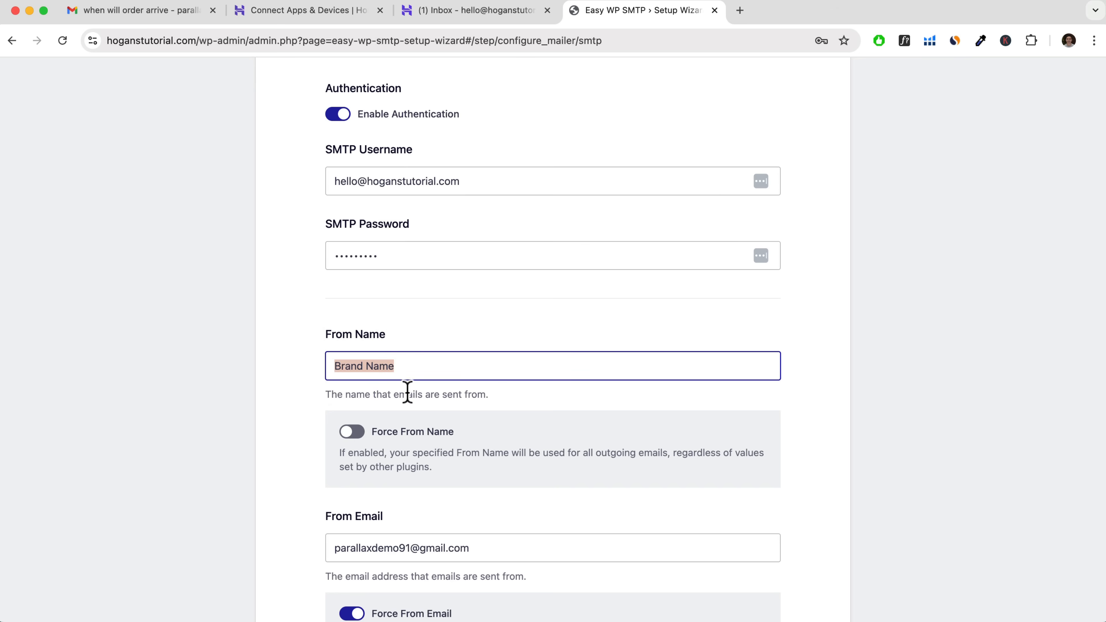
{"action": "left_click", "coordinate": [350, 432]}
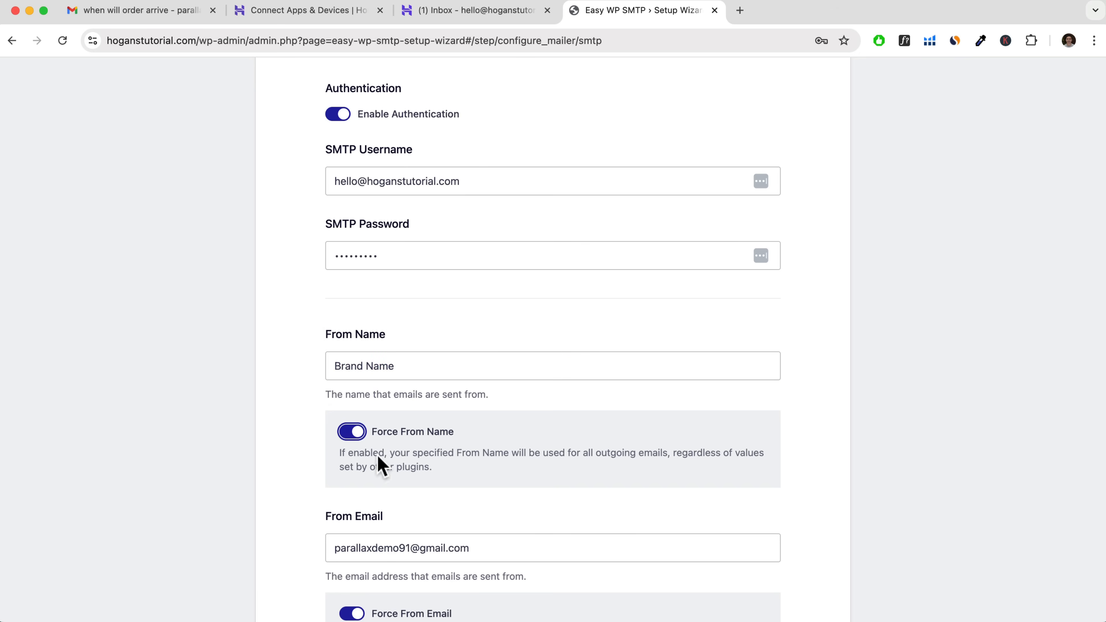
Replace the From Email with the same domain email address as the SMTP Username and save the mailer settings.
{"action": "scroll", "coordinate": [352, 457], "scroll_direction": "down", "scroll_amount": 3}
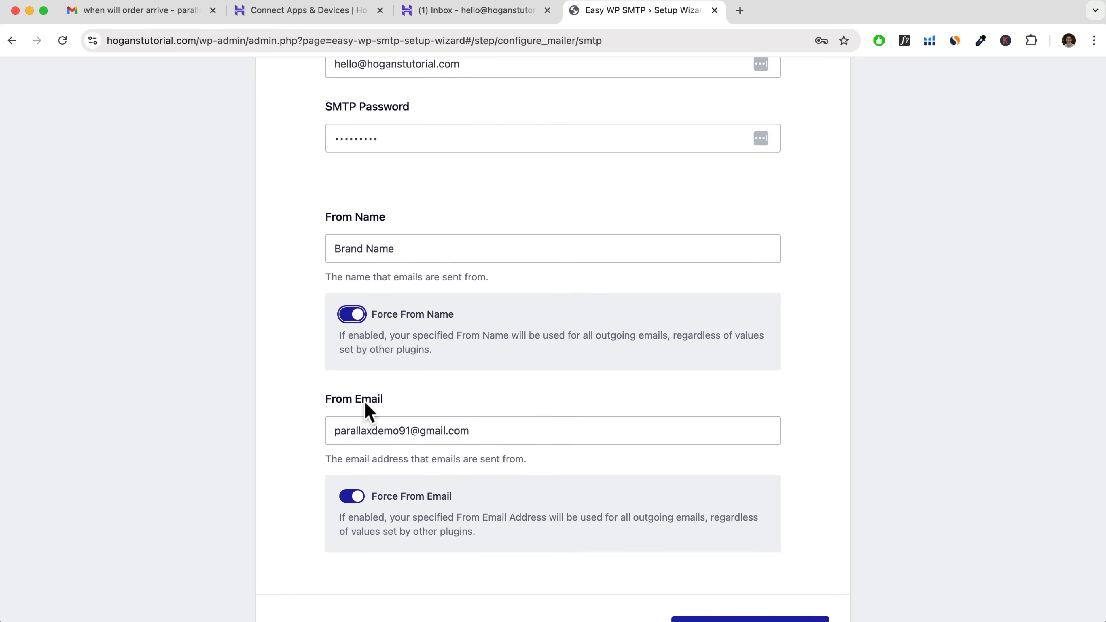
{"action": "scroll", "coordinate": [366, 401], "scroll_direction": "up", "scroll_amount": 2}
{"action": "left_click_drag", "start_coordinate": [469, 148], "coordinate": [320, 157]}
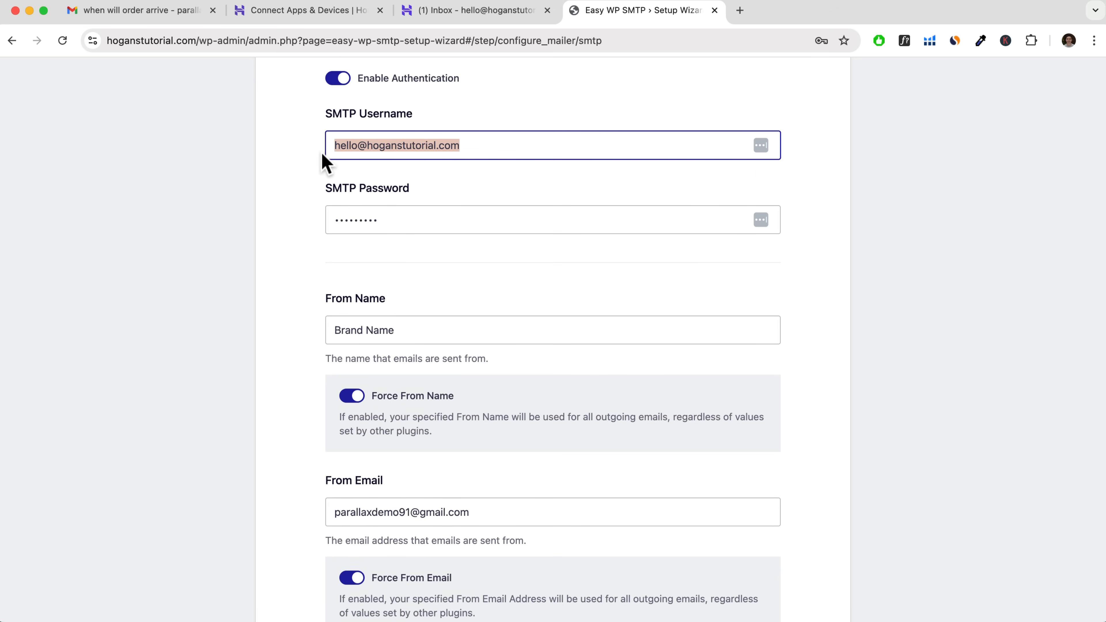
{"action": "left_click_drag", "start_coordinate": [468, 509], "coordinate": [289, 514]}
{"action": "key", "text": "super+v"}
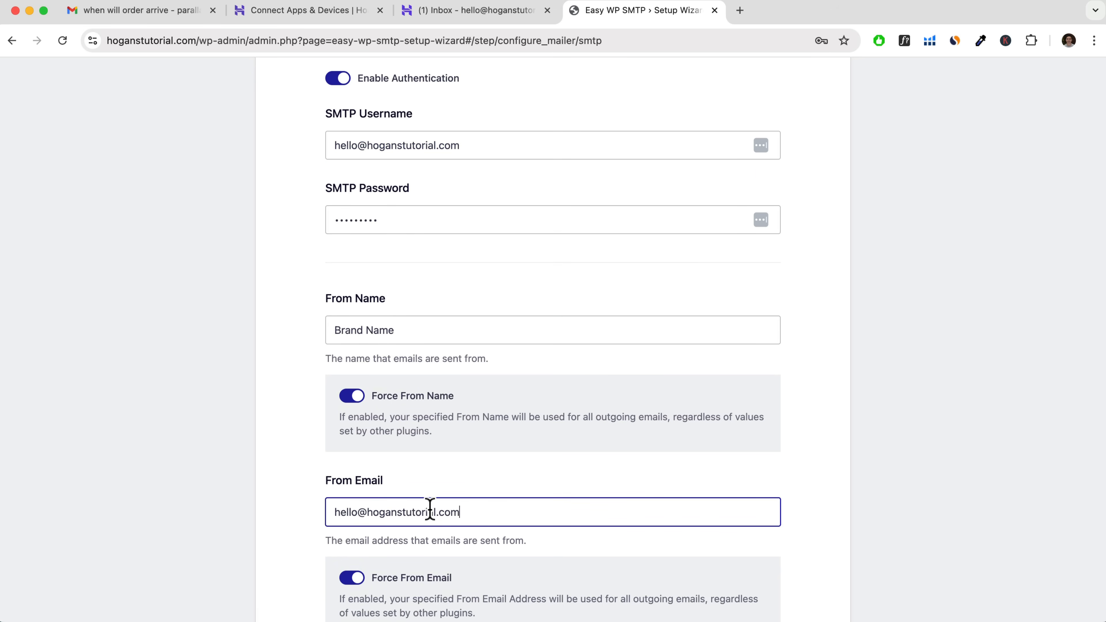
{"action": "scroll", "coordinate": [427, 481], "scroll_direction": "down", "scroll_amount": 5}
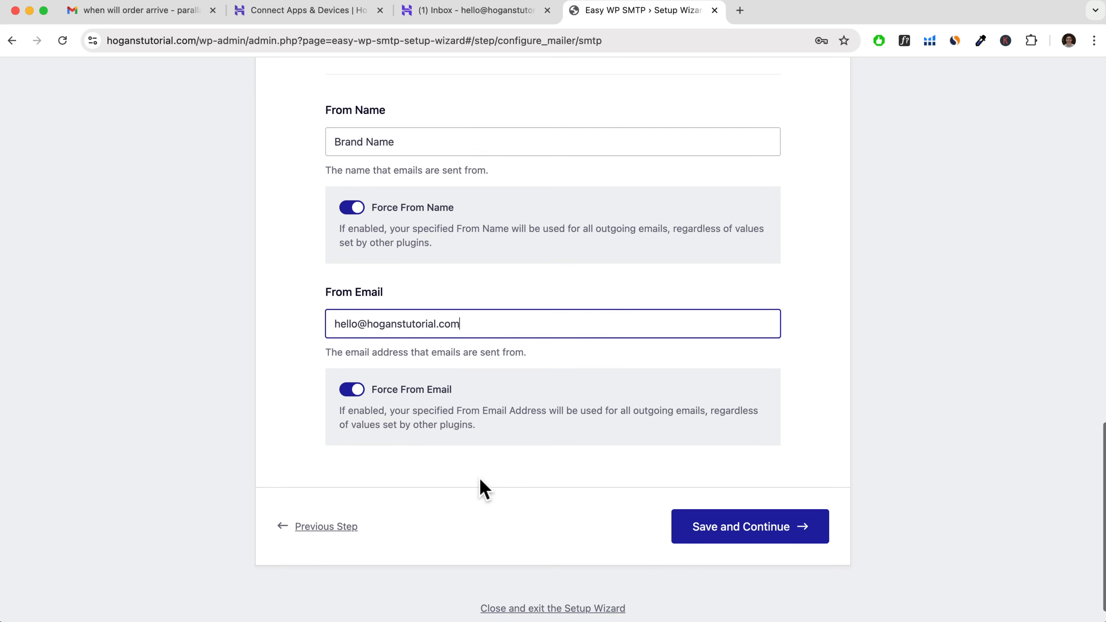
{"action": "left_click", "coordinate": [713, 539]}
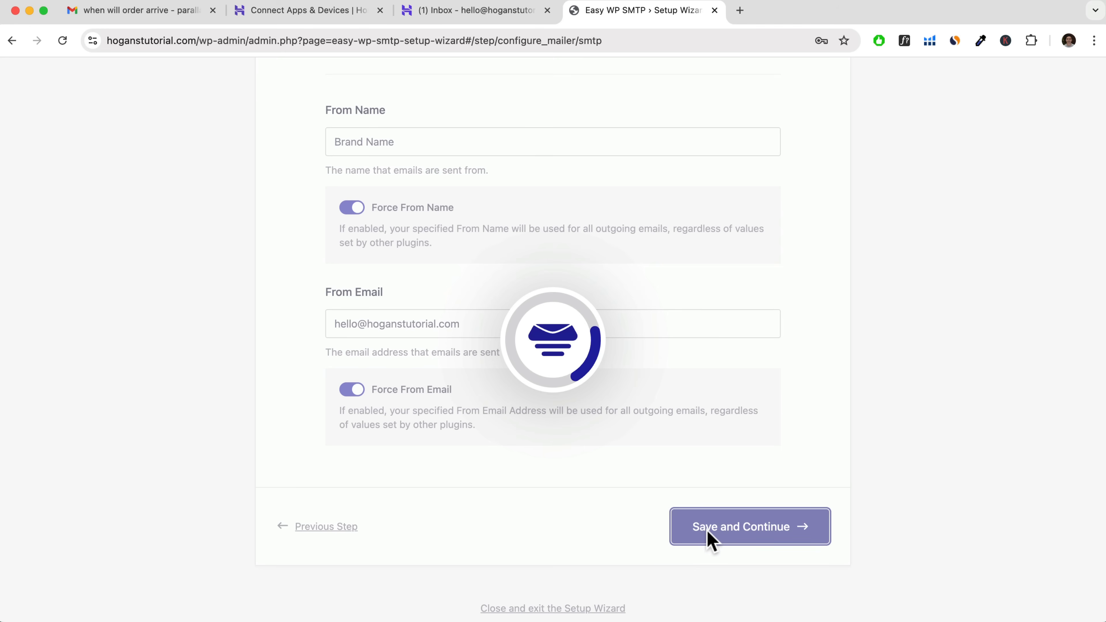
Finish the setup wizard, keeping the preselected plugin features and skipping the license key.
{"action": "scroll", "coordinate": [824, 235], "scroll_direction": "down", "scroll_amount": 8}
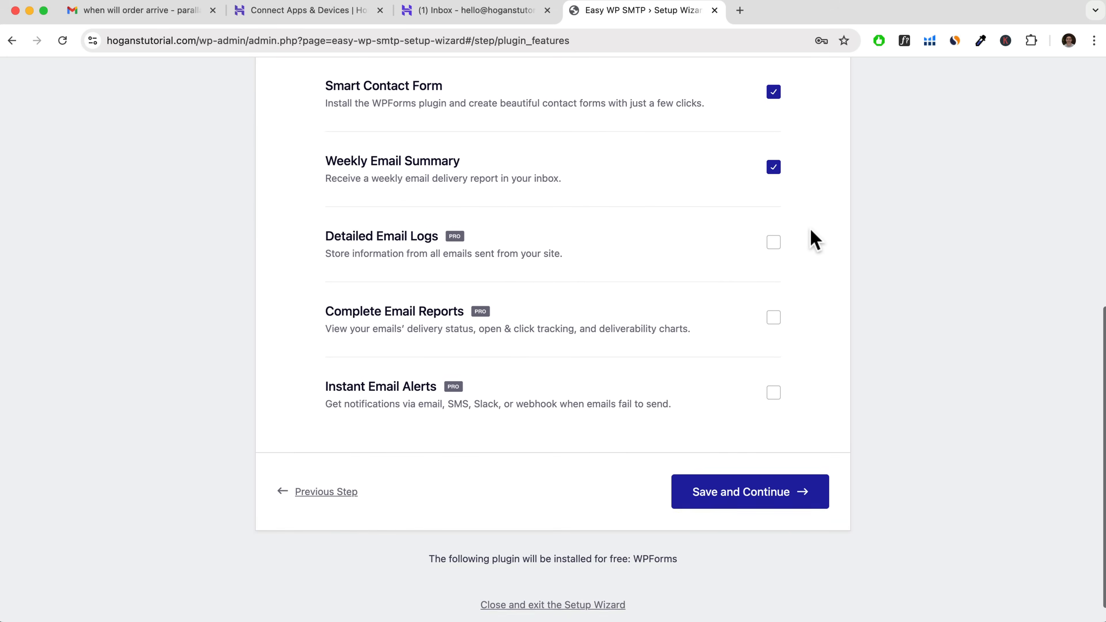
{"action": "left_click", "coordinate": [750, 476]}
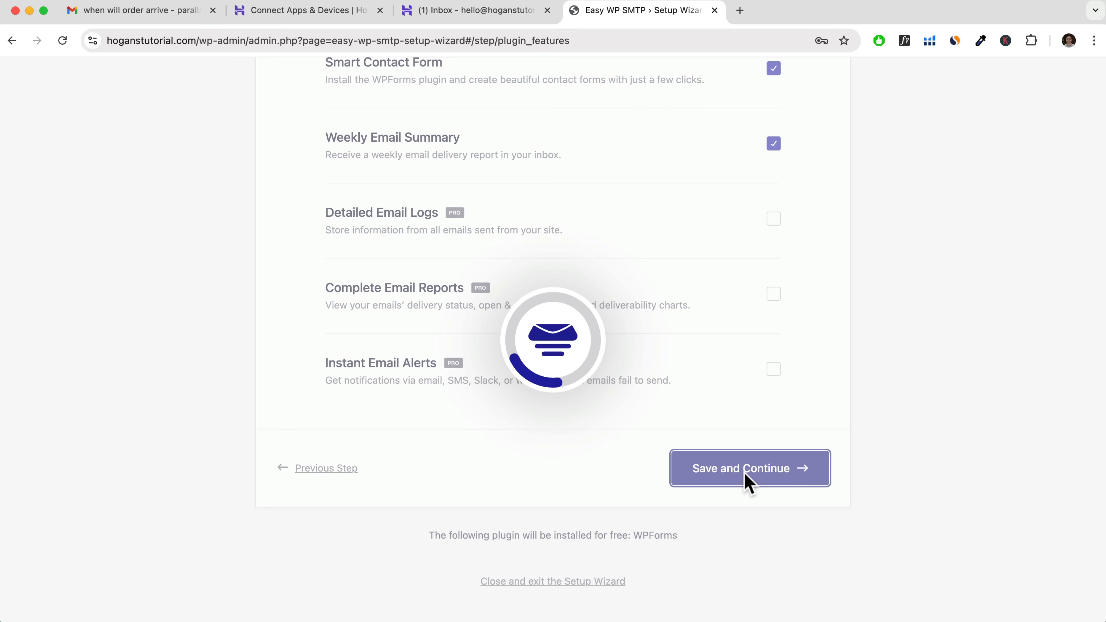
{"action": "left_click", "coordinate": [616, 514]}
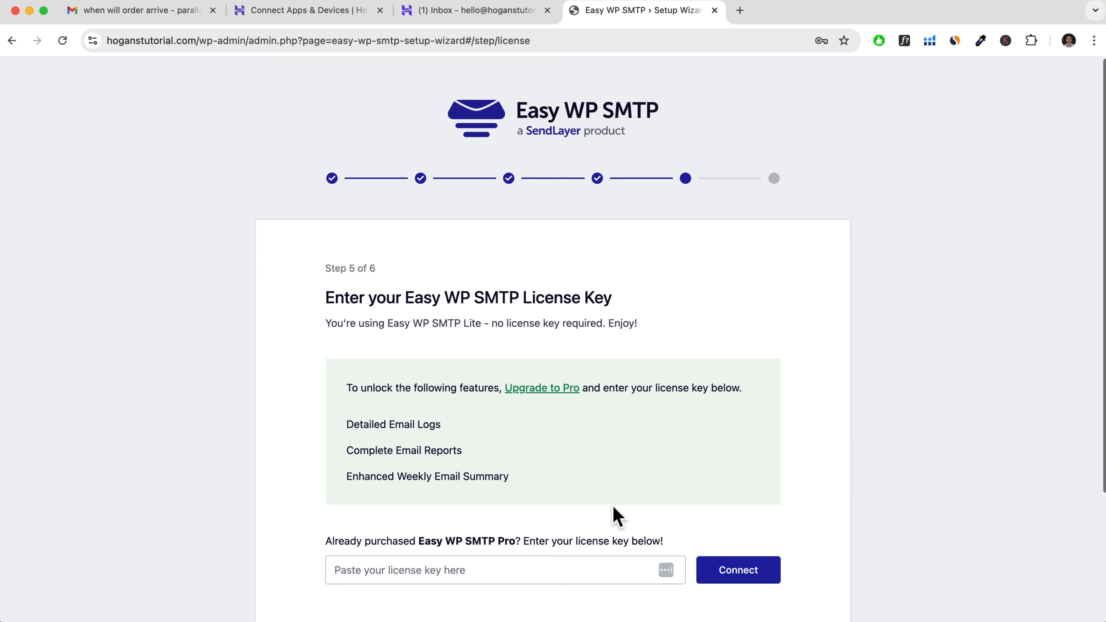
{"action": "scroll", "coordinate": [611, 525], "scroll_direction": "down", "scroll_amount": 2}
{"action": "scroll", "coordinate": [612, 527], "scroll_direction": "down", "scroll_amount": 3}
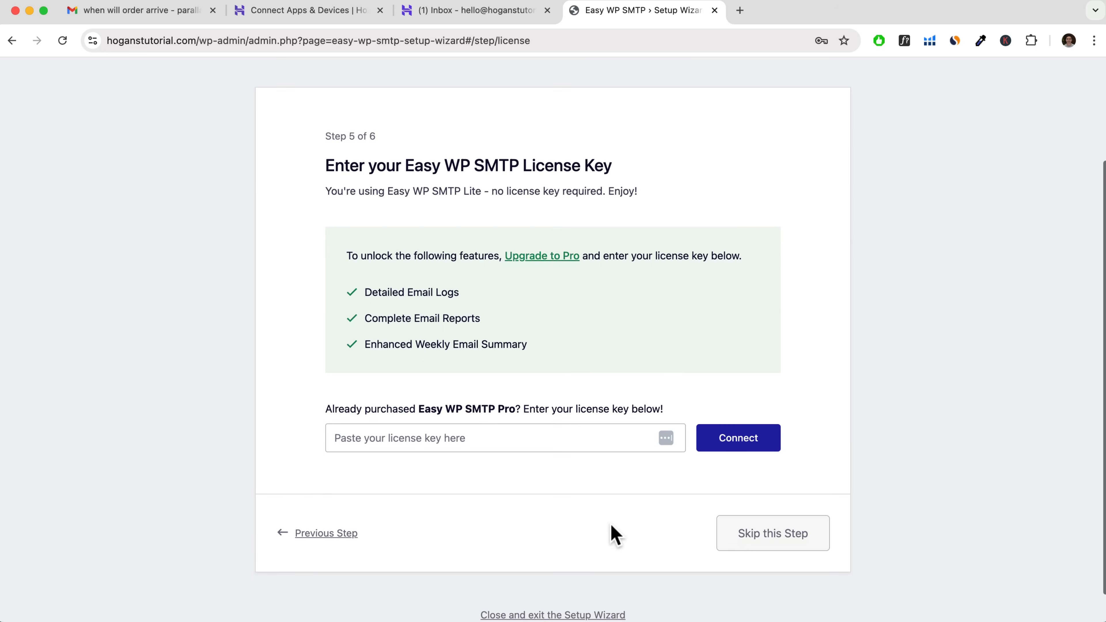
{"action": "left_click", "coordinate": [773, 521]}
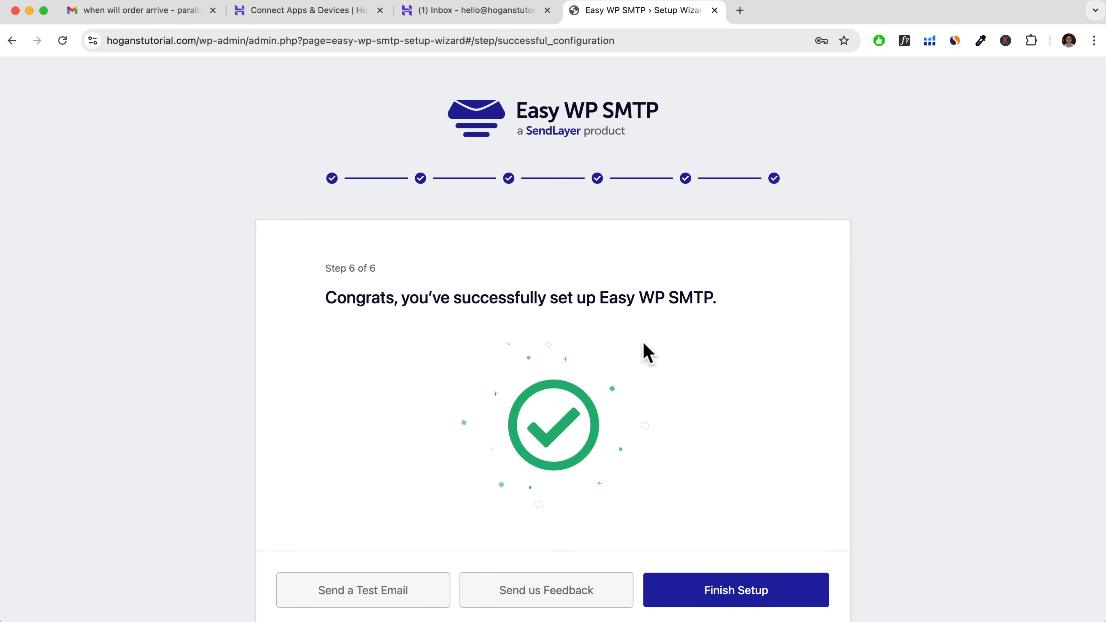
{"action": "left_click", "coordinate": [759, 600]}
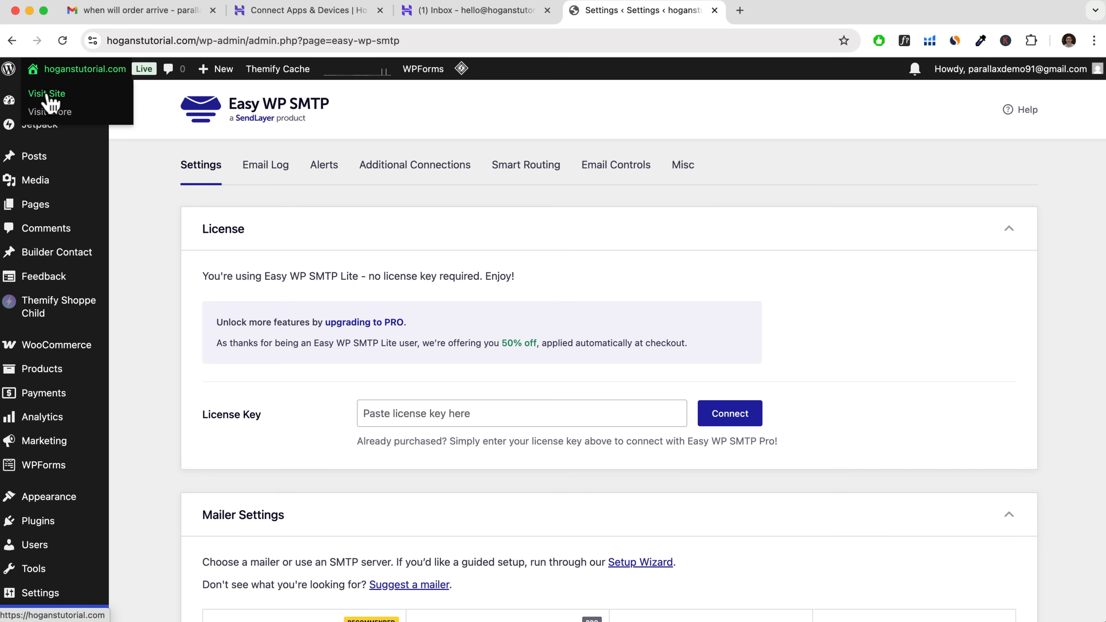
Visit the live store site and open its Contact page from the footer.
{"action": "left_click", "coordinate": [48, 96]}
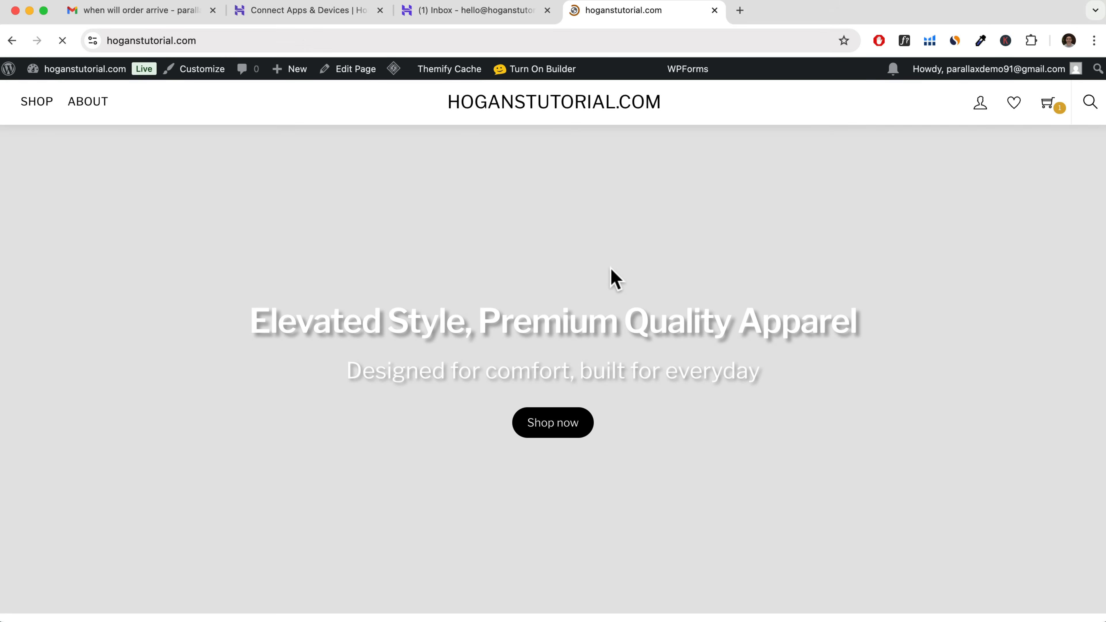
{"action": "scroll", "coordinate": [603, 266], "scroll_direction": "down", "scroll_amount": 20}
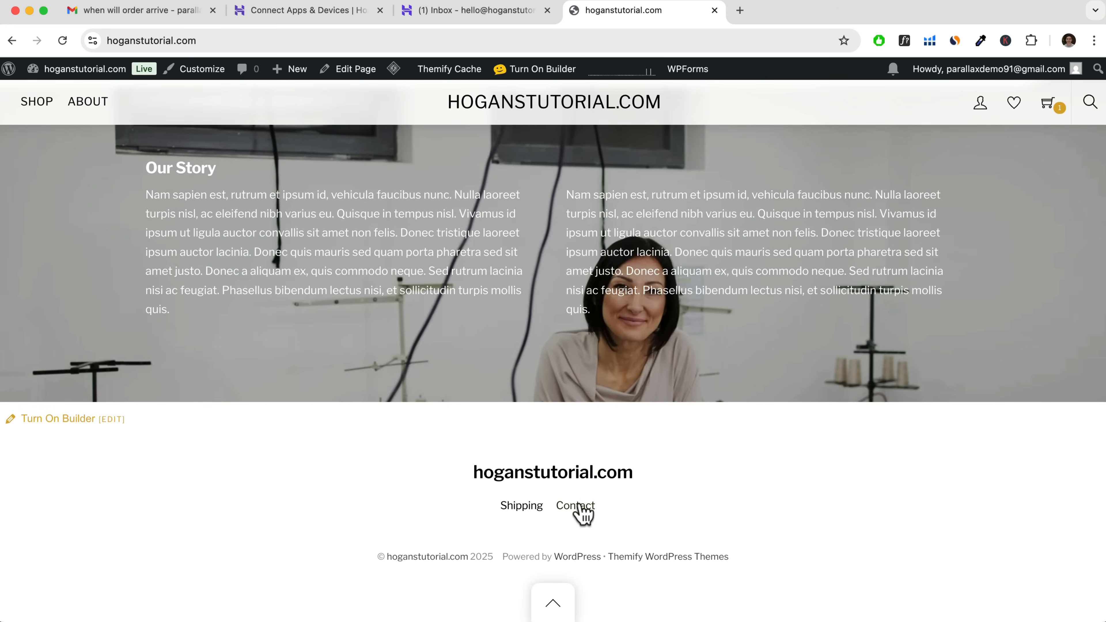
{"action": "left_click", "coordinate": [577, 505]}
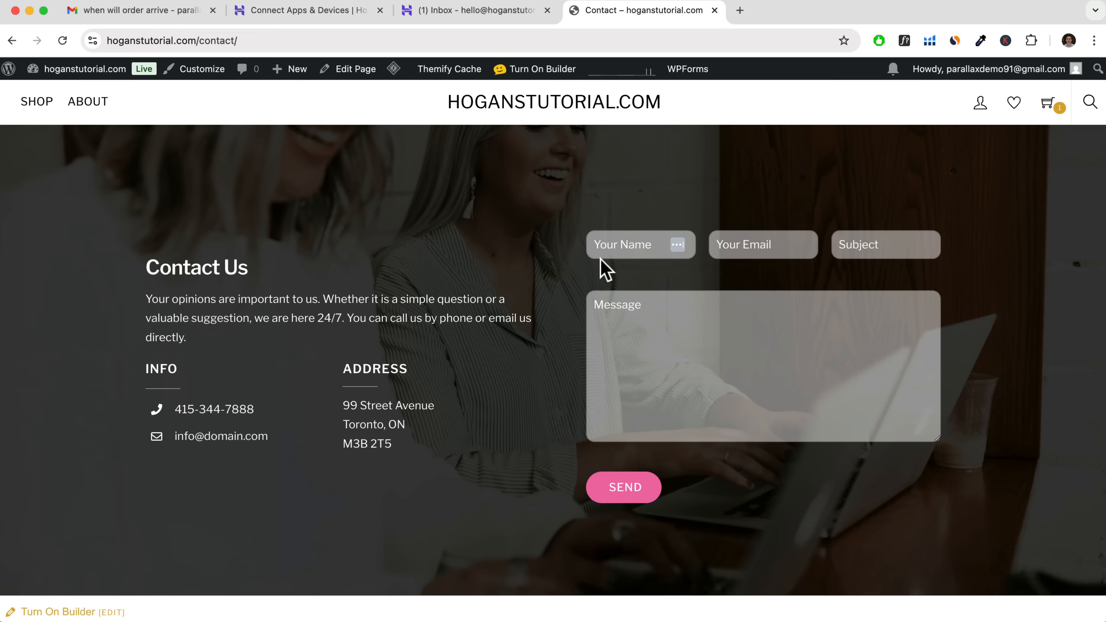
Send a contact form message with a name, email, subject "When will order arrive" and text "Hey guys, just wondering when my order will arrive?".
{"action": "left_click", "coordinate": [624, 248]}
{"action": "type", "text": "Alan"}
{"action": "key", "text": "Tab"}
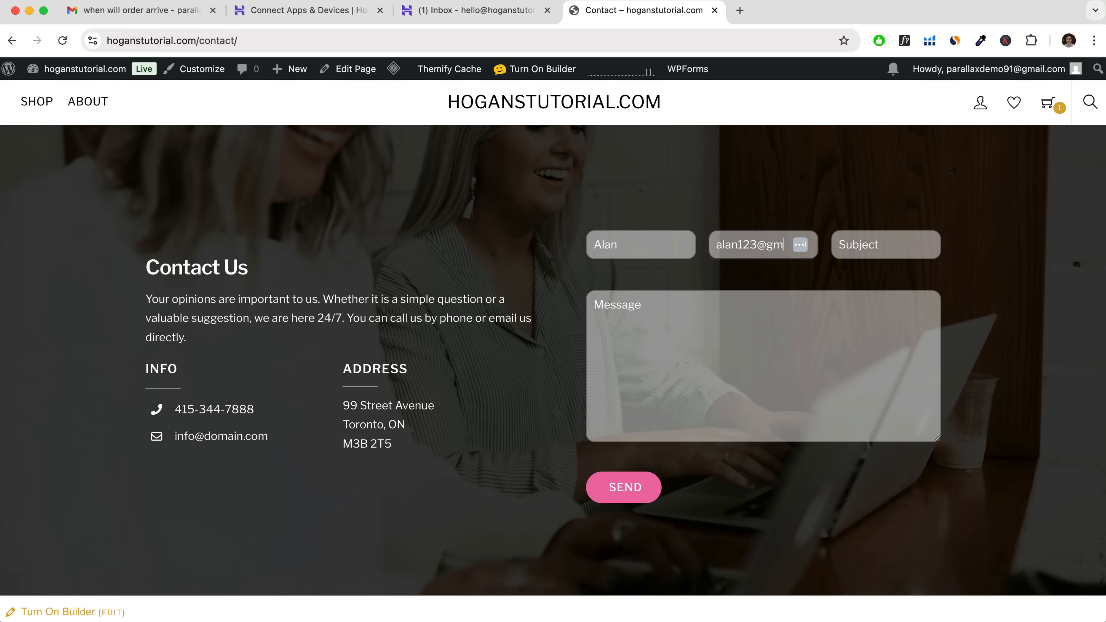
{"action": "key", "text": "Tab"}
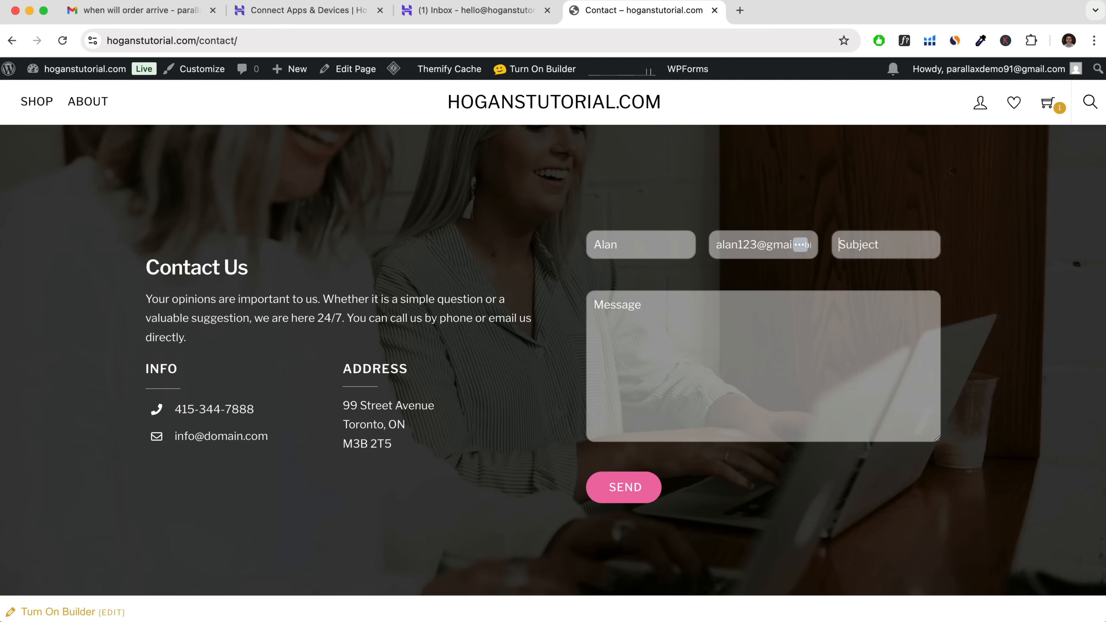
{"action": "type", "text": "When will order arrive"}
{"action": "left_click", "coordinate": [649, 339]}
{"action": "type", "text": "H"}
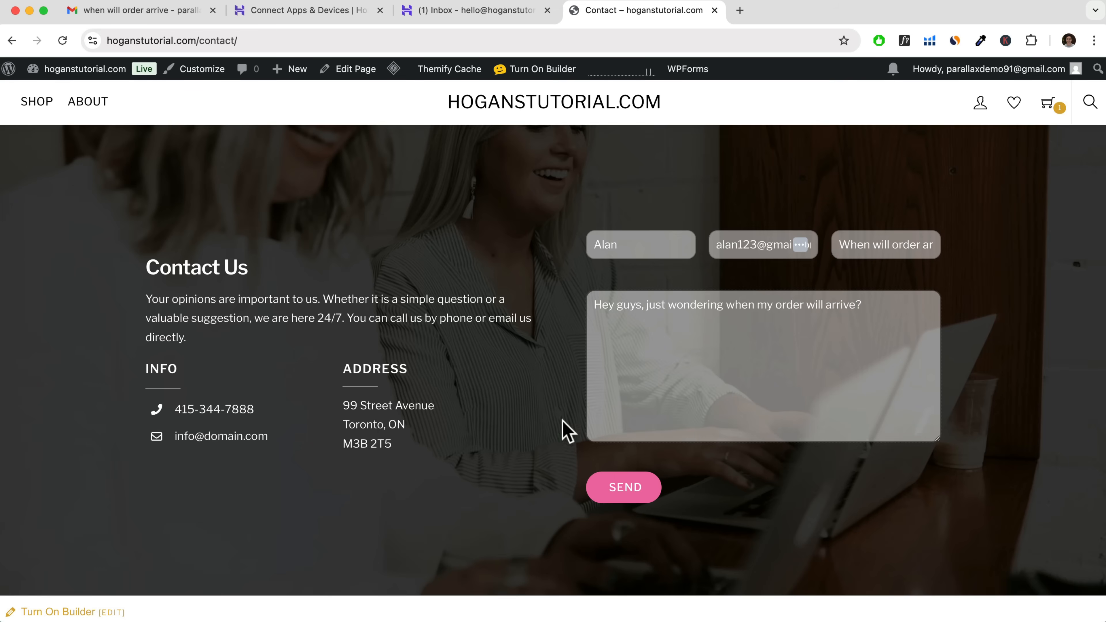
{"action": "left_click", "coordinate": [632, 494]}
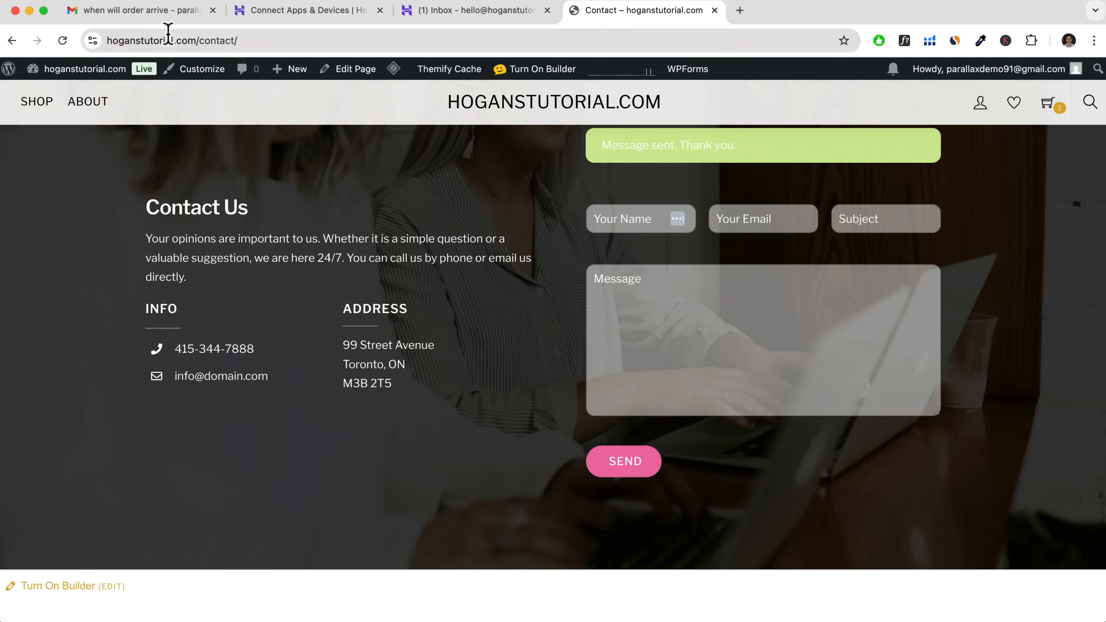
Switch to Gmail and check the inbox and the Spam folder for the new contact form message.
{"action": "left_click", "coordinate": [144, 10]}
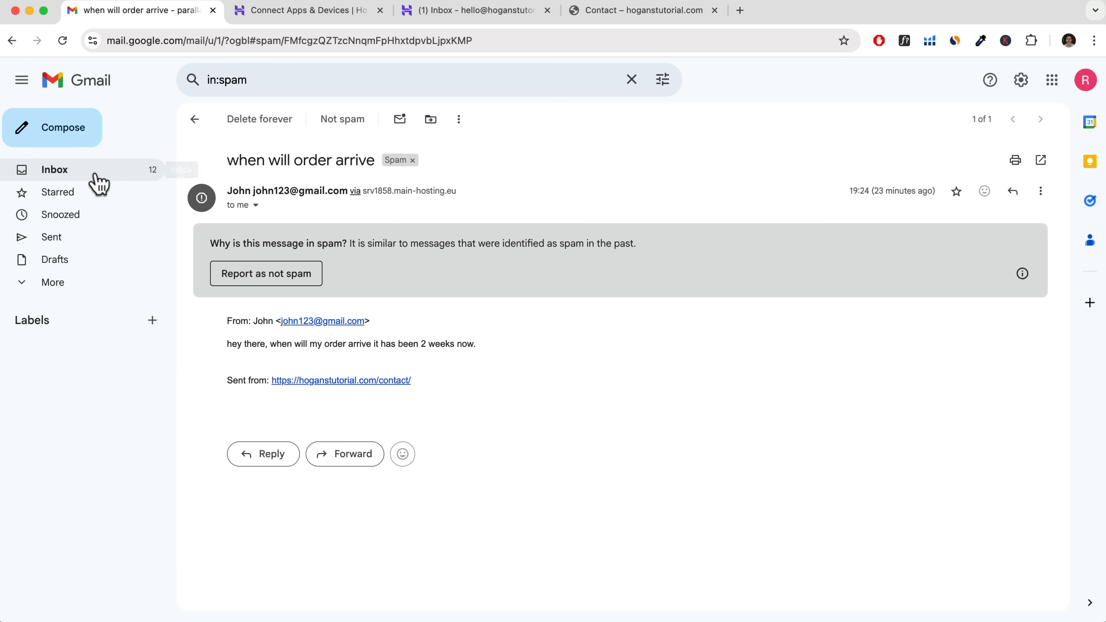
{"action": "left_click", "coordinate": [99, 181]}
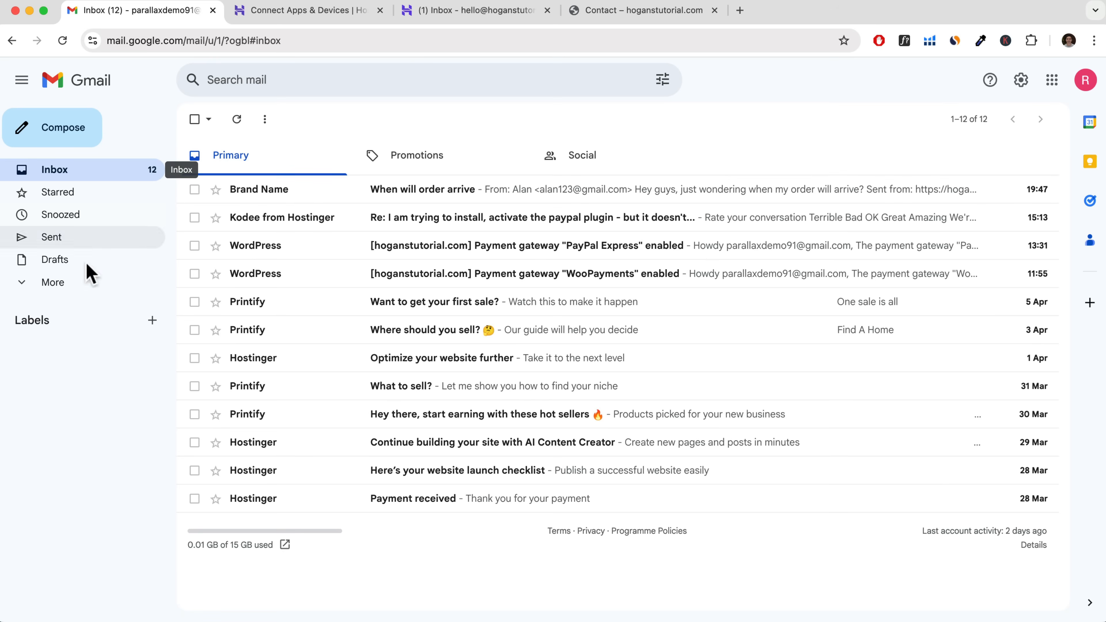
{"action": "left_click", "coordinate": [76, 288]}
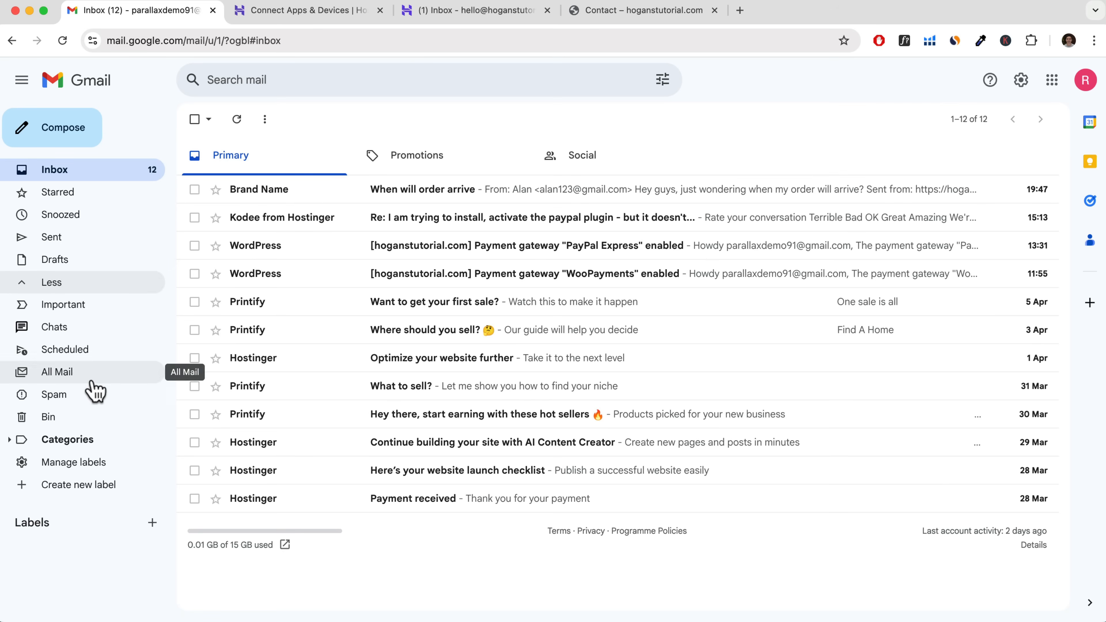
{"action": "left_click", "coordinate": [92, 392]}
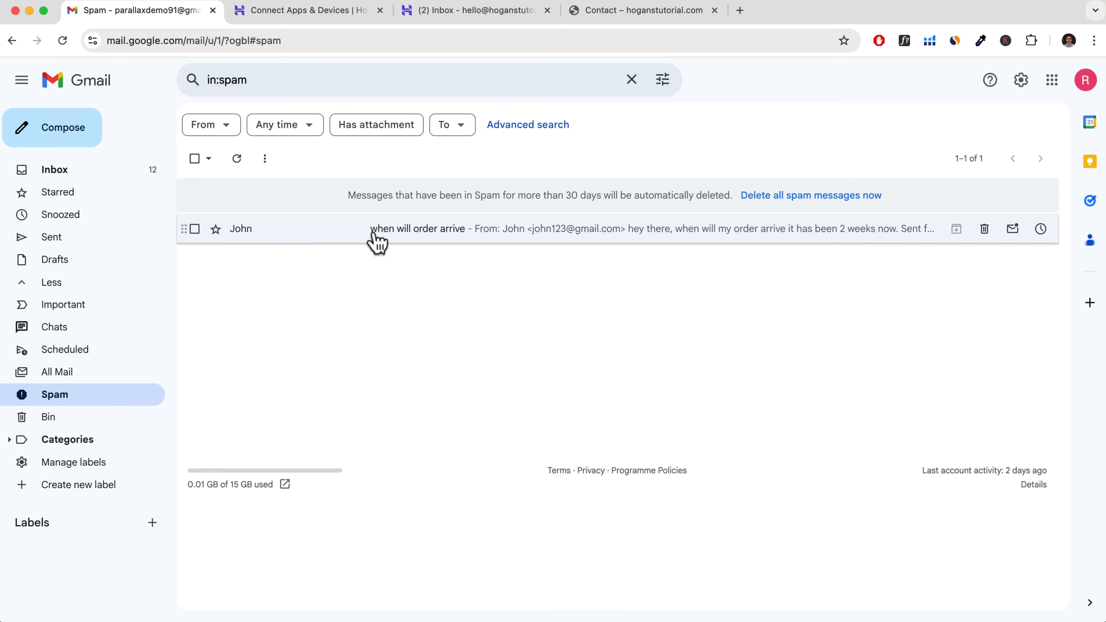
{"action": "left_click", "coordinate": [136, 177]}
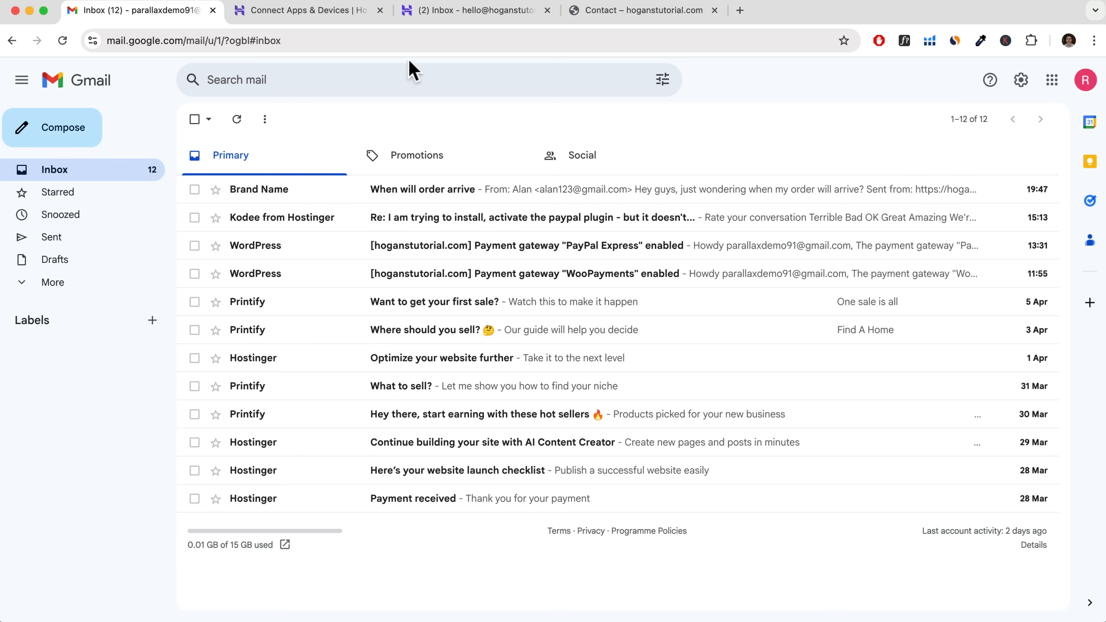
Switch to the Hostinger webmail and read the "Easy WP SMTP Automatic Email Test" message.
{"action": "left_click", "coordinate": [497, 11]}
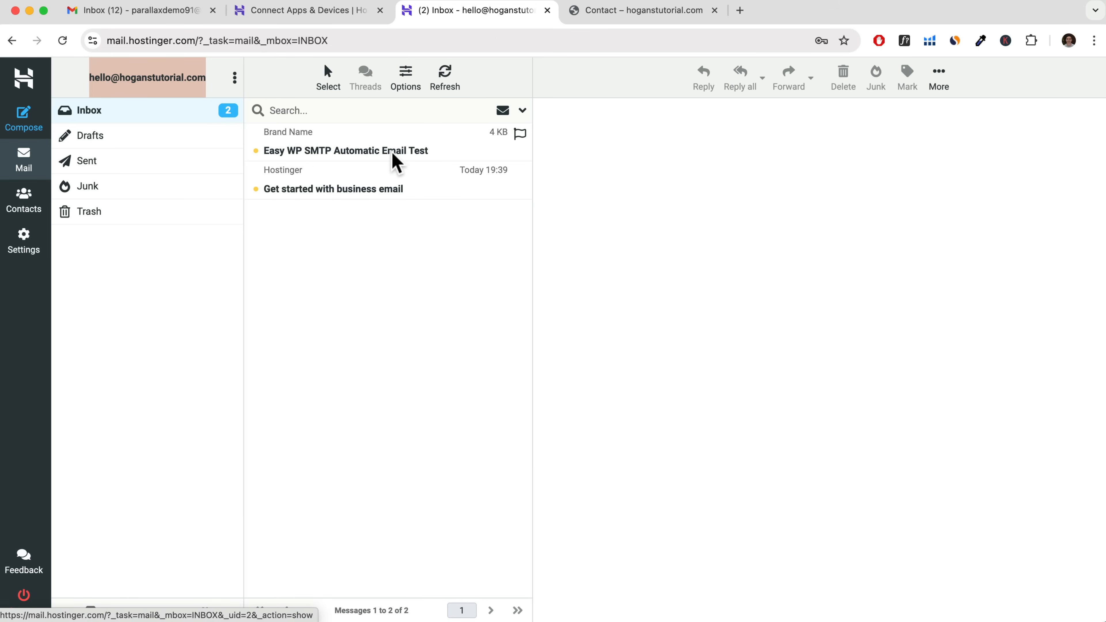
{"action": "left_click", "coordinate": [369, 151]}
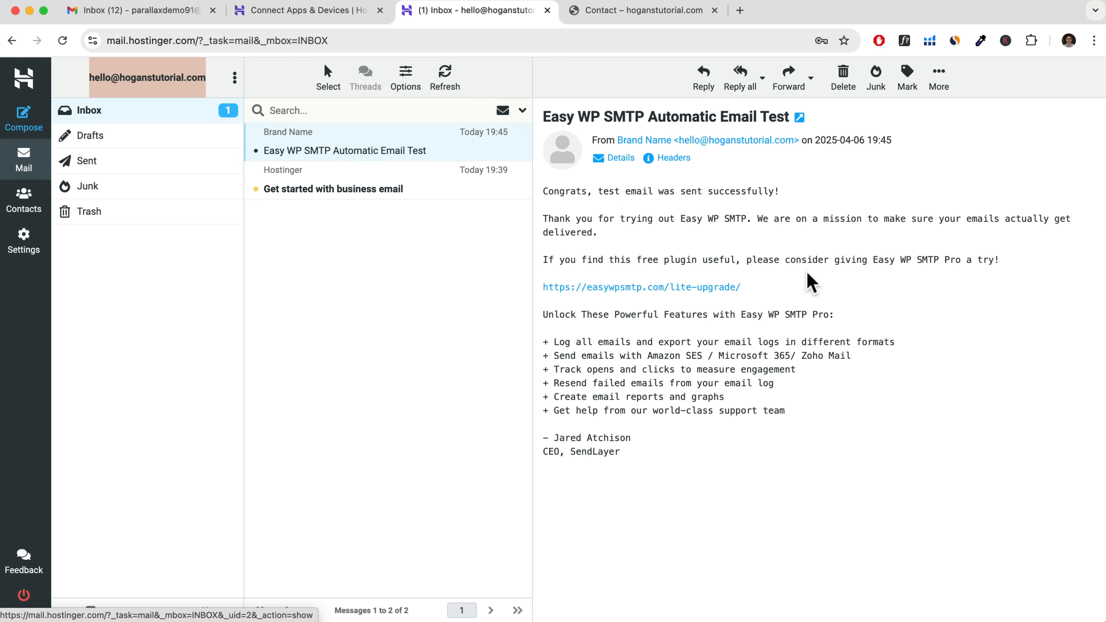
{"action": "left_click_drag", "start_coordinate": [771, 191], "coordinate": [544, 192]}
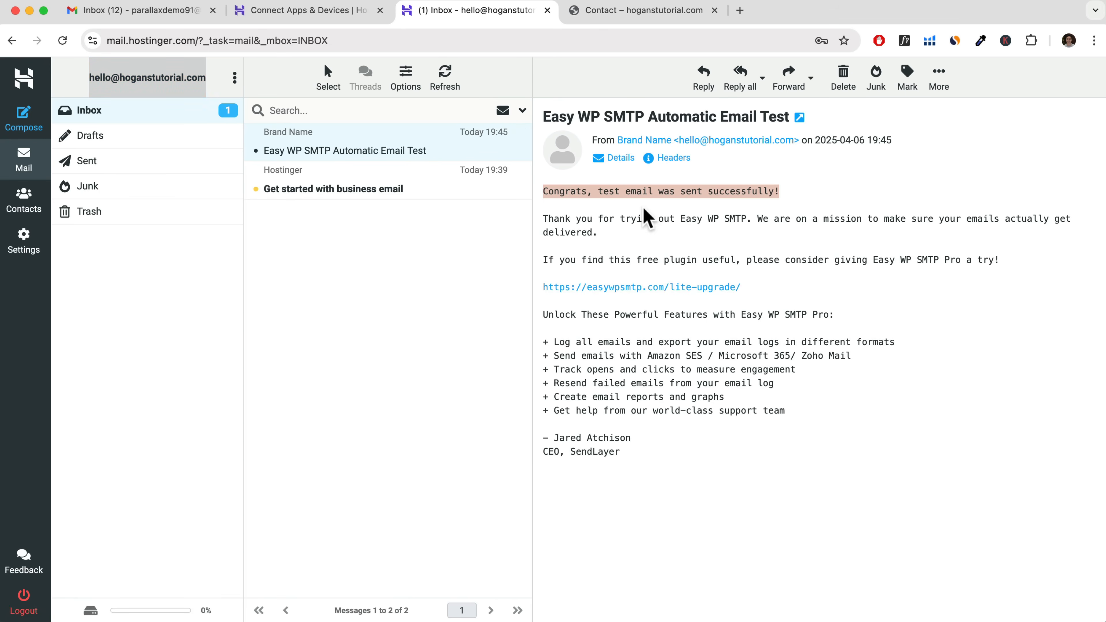
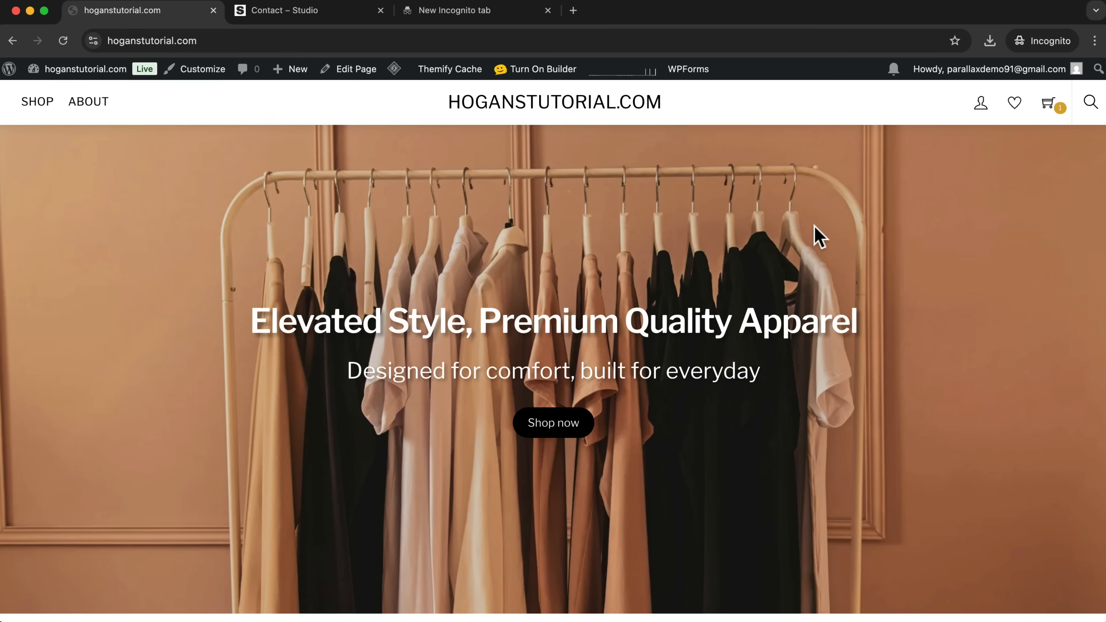
{"action": "scroll", "coordinate": [818, 237], "scroll_direction": "down", "scroll_amount": 15}
{"action": "scroll", "coordinate": [809, 229], "scroll_direction": "down", "scroll_amount": 6}
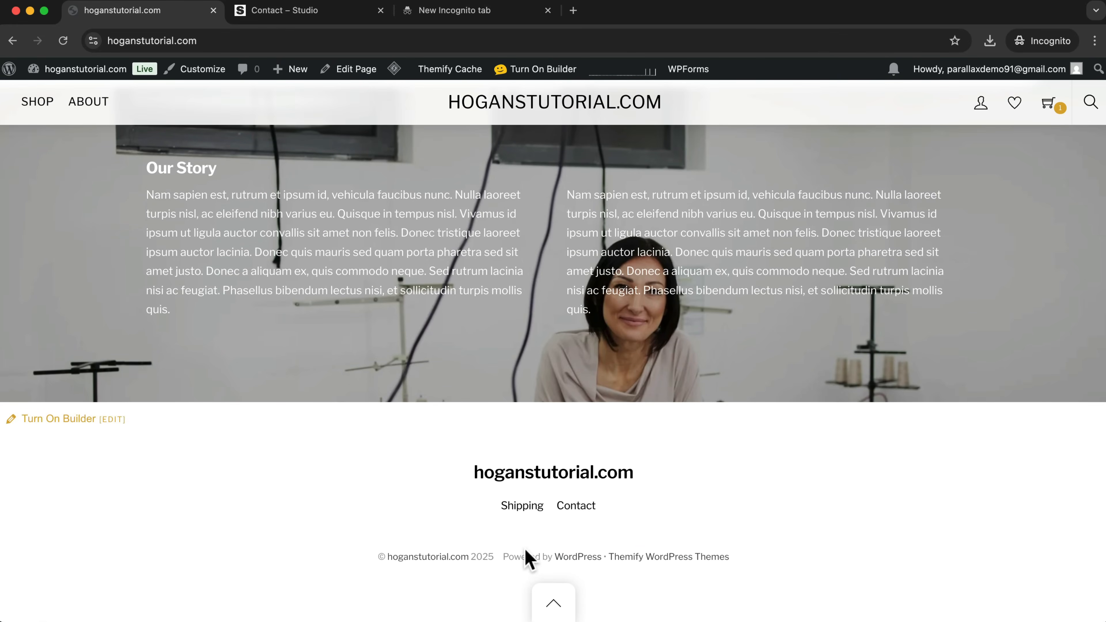
{"action": "left_click_drag", "start_coordinate": [507, 556], "coordinate": [745, 562]}
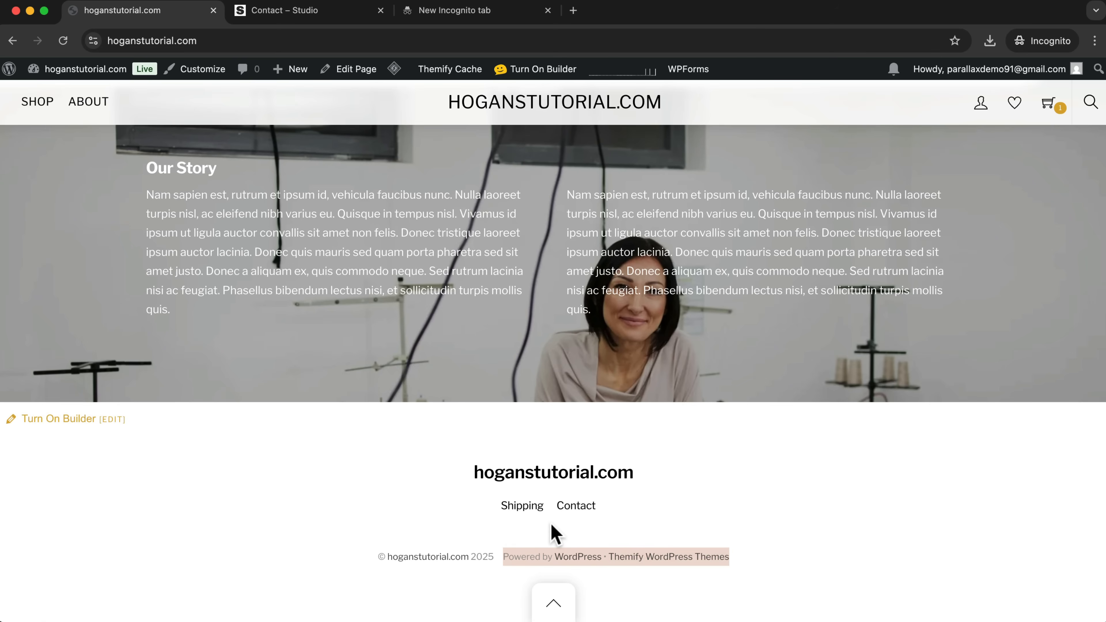
{"action": "scroll", "coordinate": [437, 377], "scroll_direction": "up", "scroll_amount": 15}
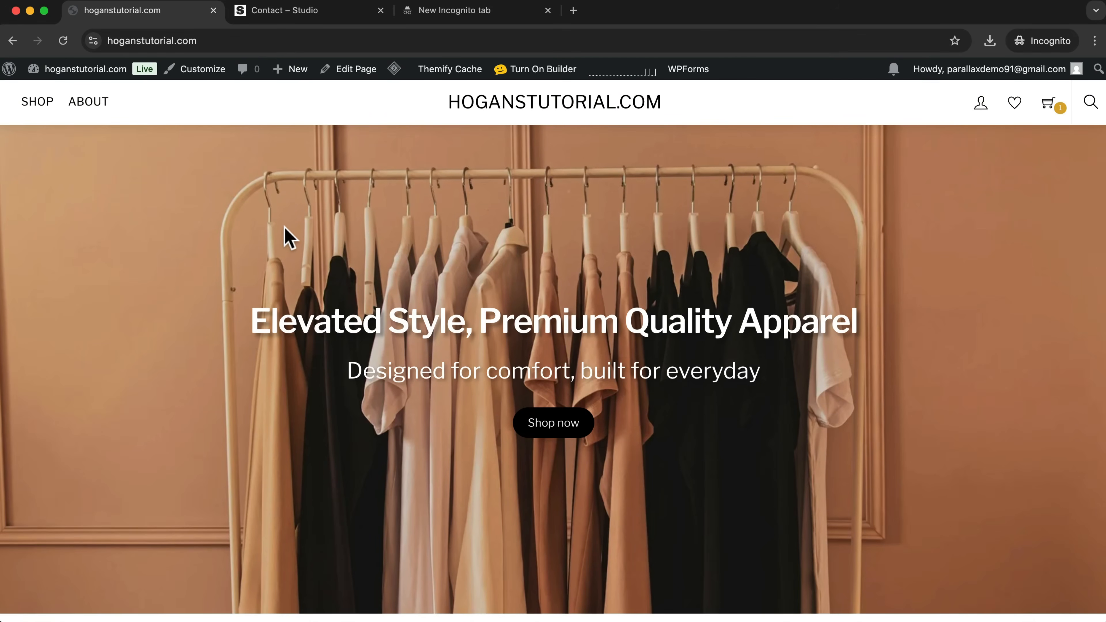
Open the site's Themify customizer options and set the site title text under Site Logo to "LOGO".
{"action": "left_click", "coordinate": [192, 72]}
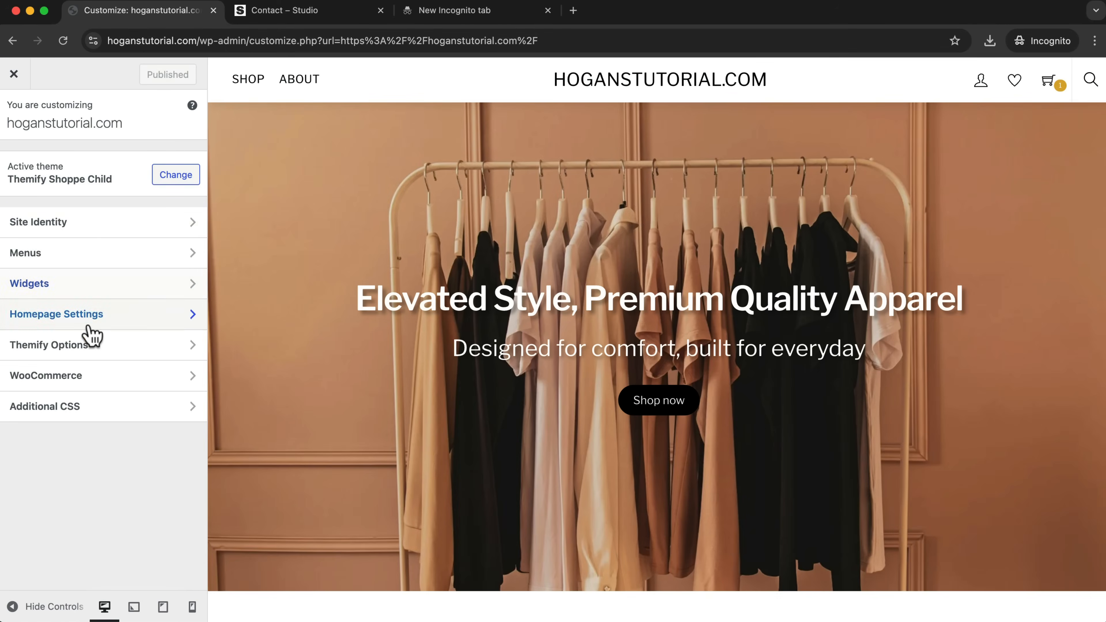
{"action": "left_click", "coordinate": [74, 348]}
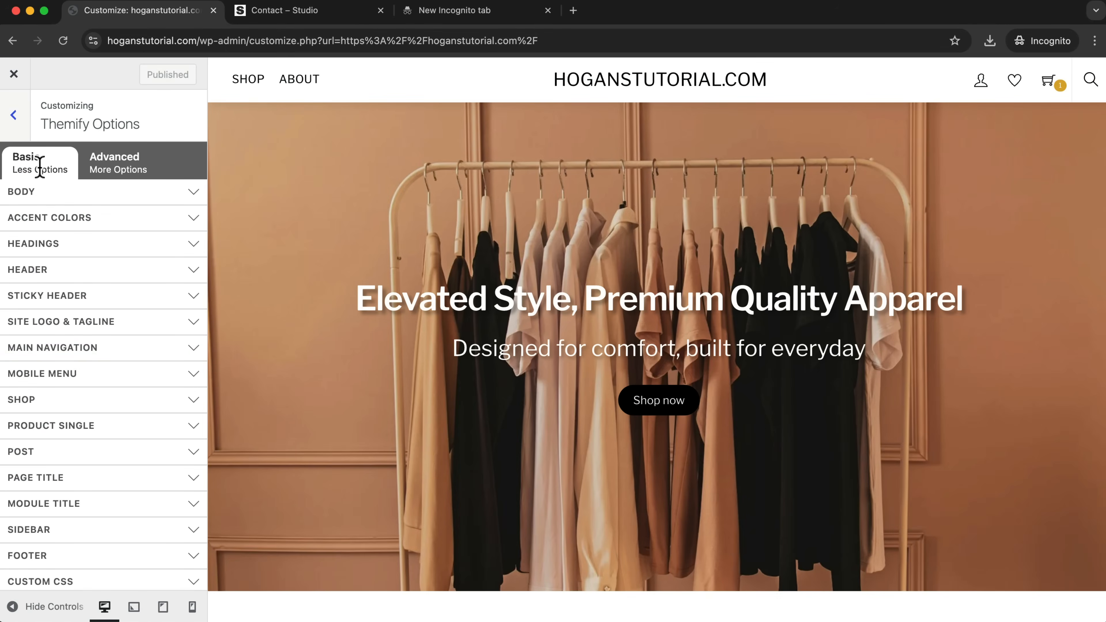
{"action": "left_click", "coordinate": [50, 327]}
{"action": "left_click", "coordinate": [35, 353]}
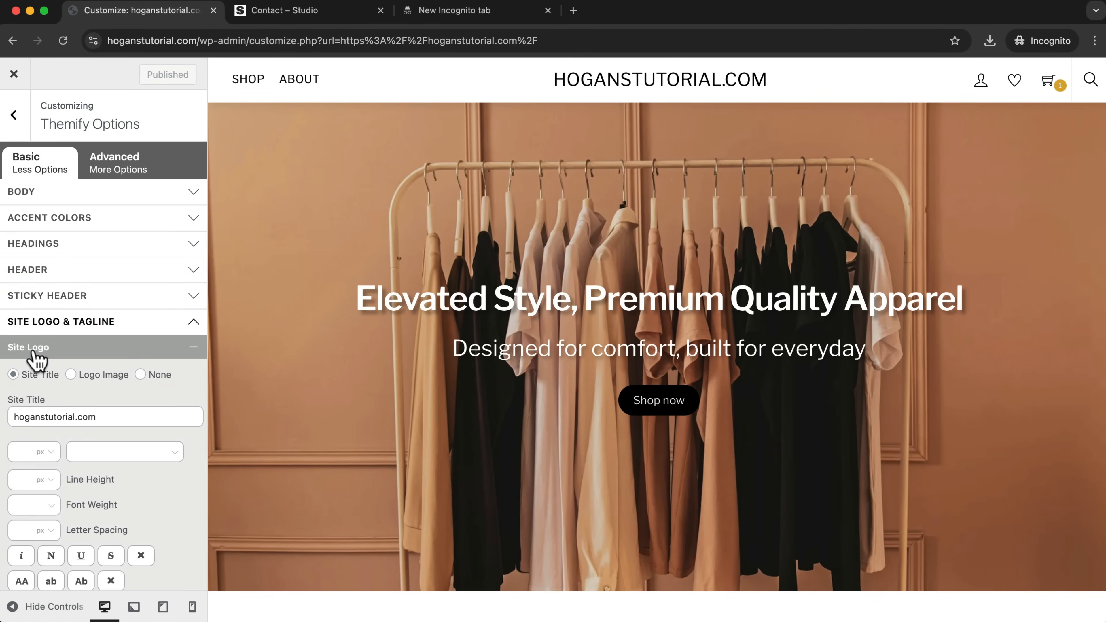
{"action": "left_click", "coordinate": [122, 416]}
{"action": "key", "text": "super+a"}
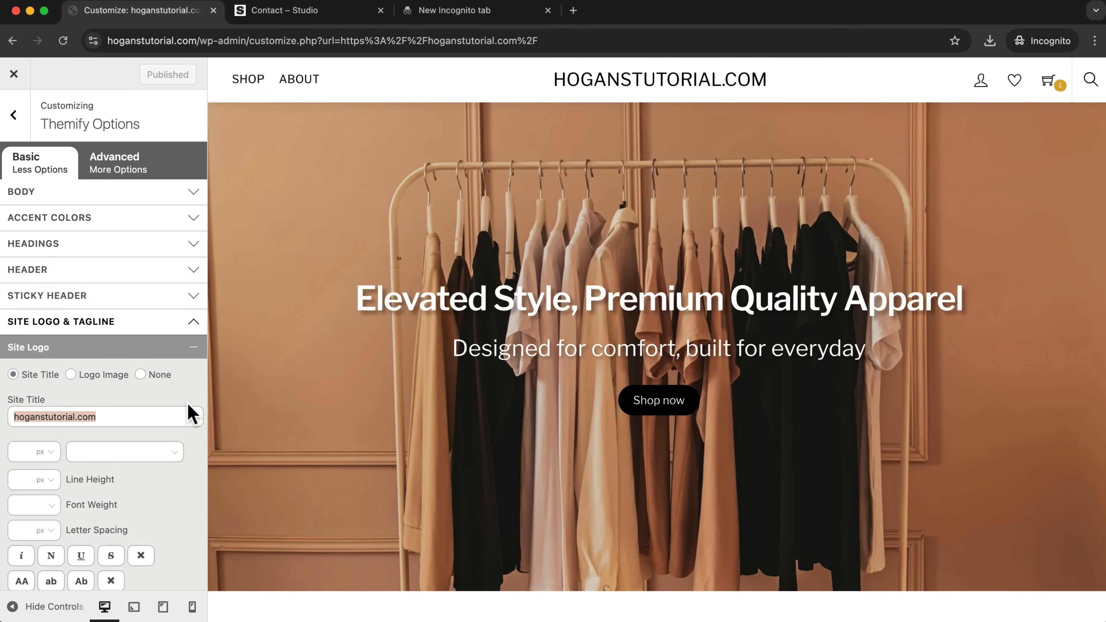
{"action": "type", "text": "LO"}
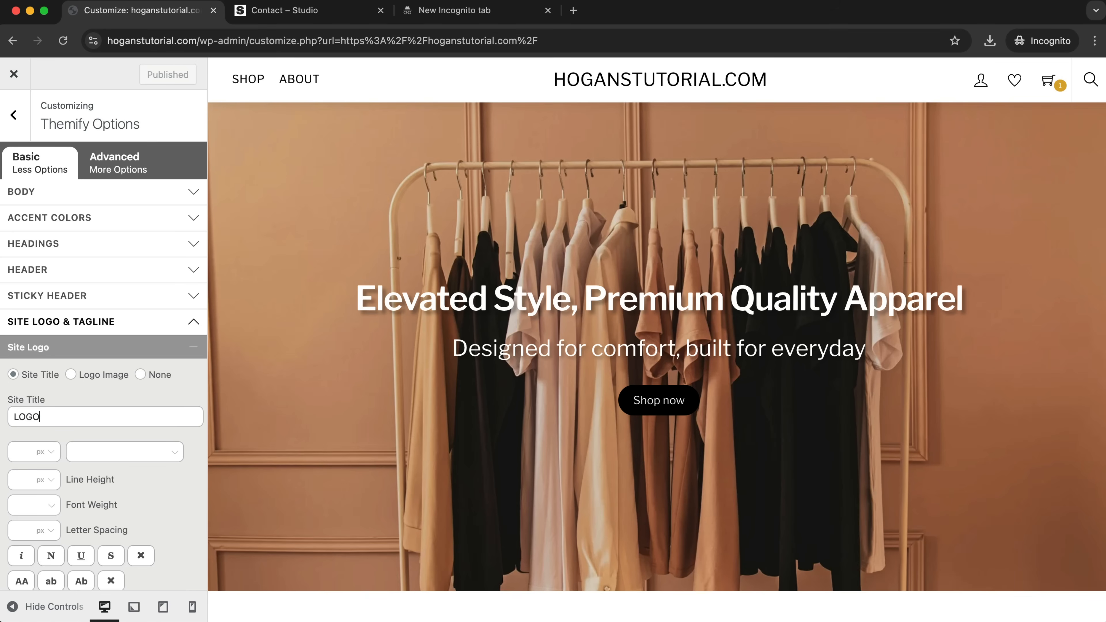
{"action": "type", "text": "GO"}
Switch the site logo to a logo image, uploading and inserting "studioo v2 logo.png" from the Logo & Favicons folder.
{"action": "scroll", "coordinate": [178, 489], "scroll_direction": "down", "scroll_amount": 2}
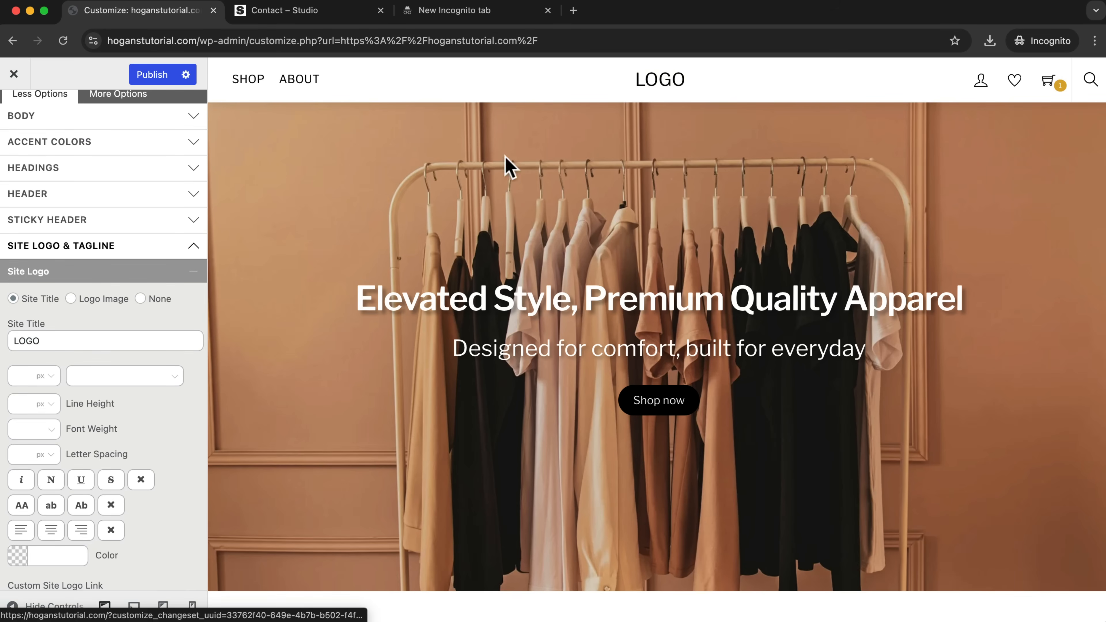
{"action": "left_click", "coordinate": [71, 299]}
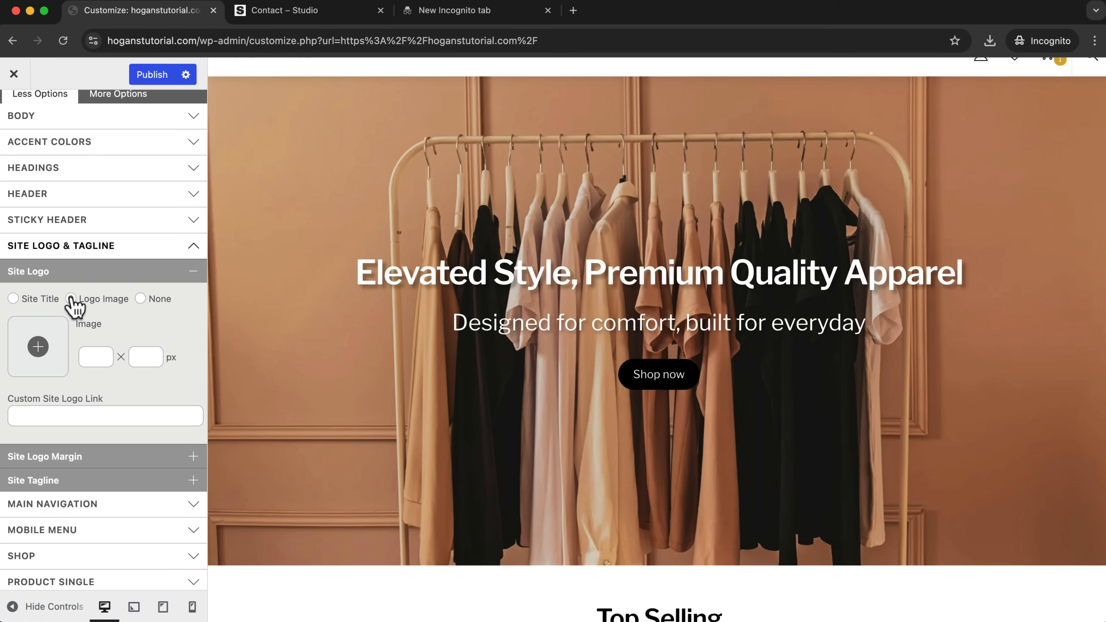
{"action": "left_click", "coordinate": [40, 349]}
{"action": "left_click", "coordinate": [52, 131]}
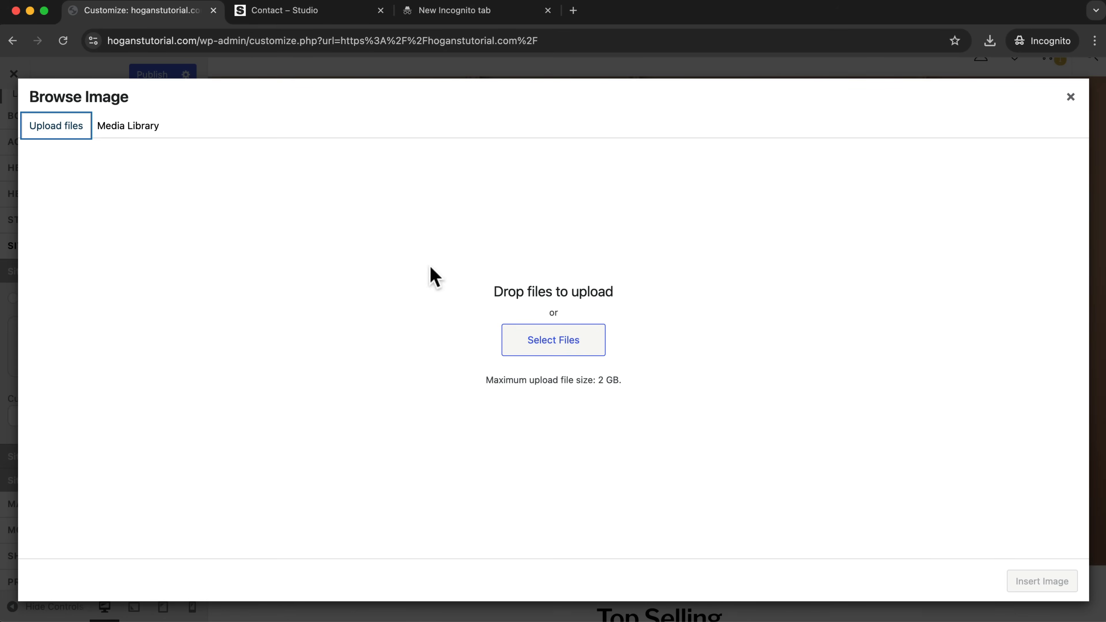
{"action": "left_click", "coordinate": [544, 344]}
{"action": "left_click", "coordinate": [629, 171]}
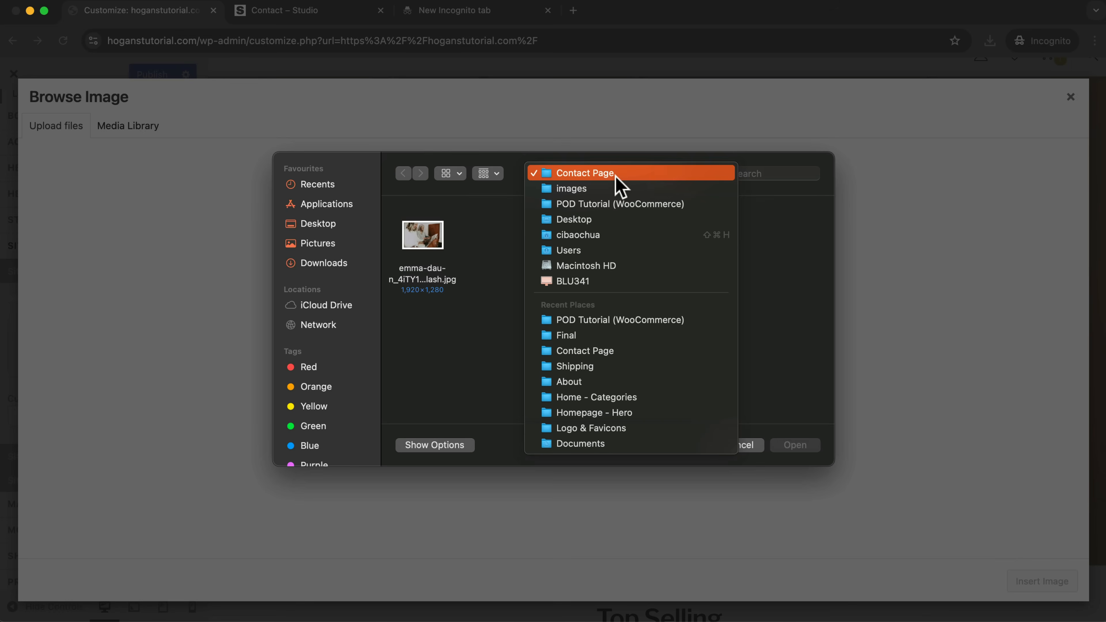
{"action": "left_click", "coordinate": [596, 192]}
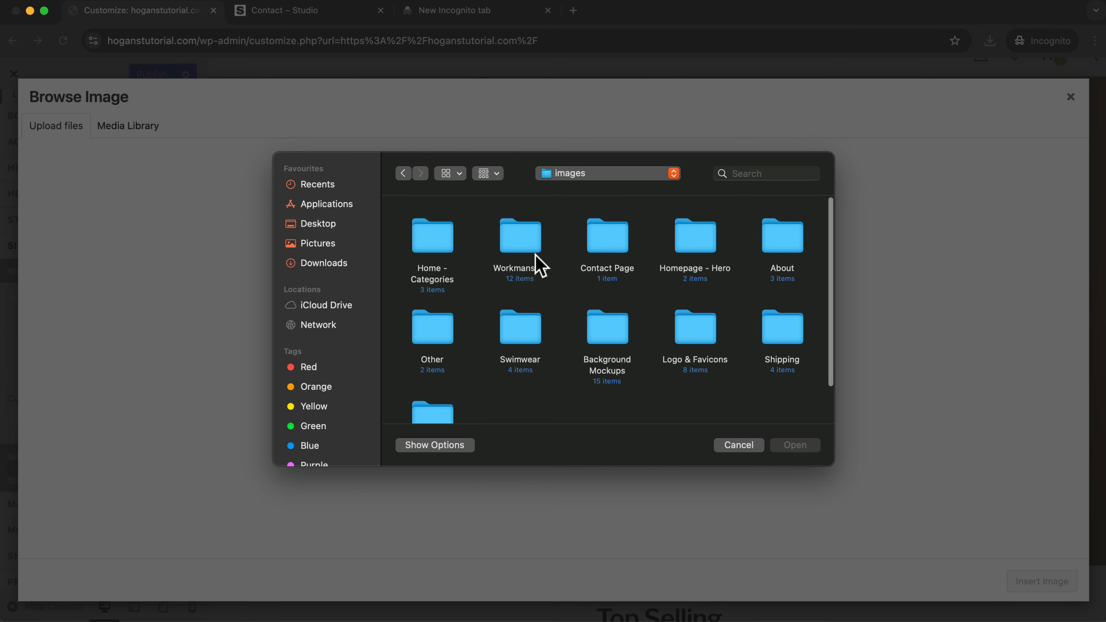
{"action": "double_click", "coordinate": [691, 332]}
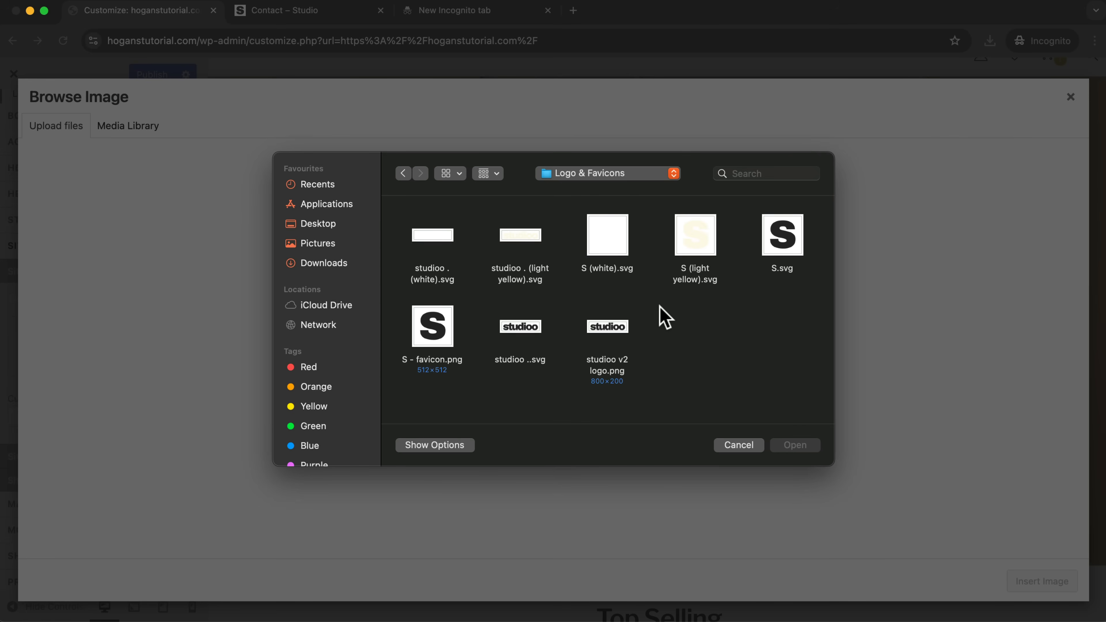
{"action": "left_click", "coordinate": [606, 331]}
{"action": "left_click", "coordinate": [800, 446]}
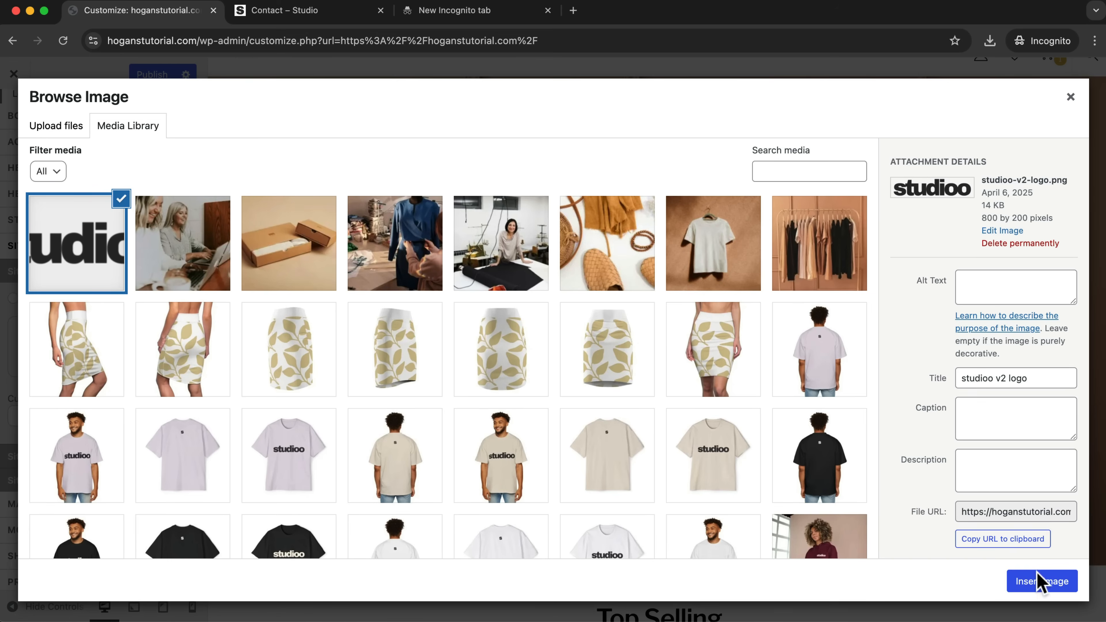
{"action": "left_click", "coordinate": [1031, 577]}
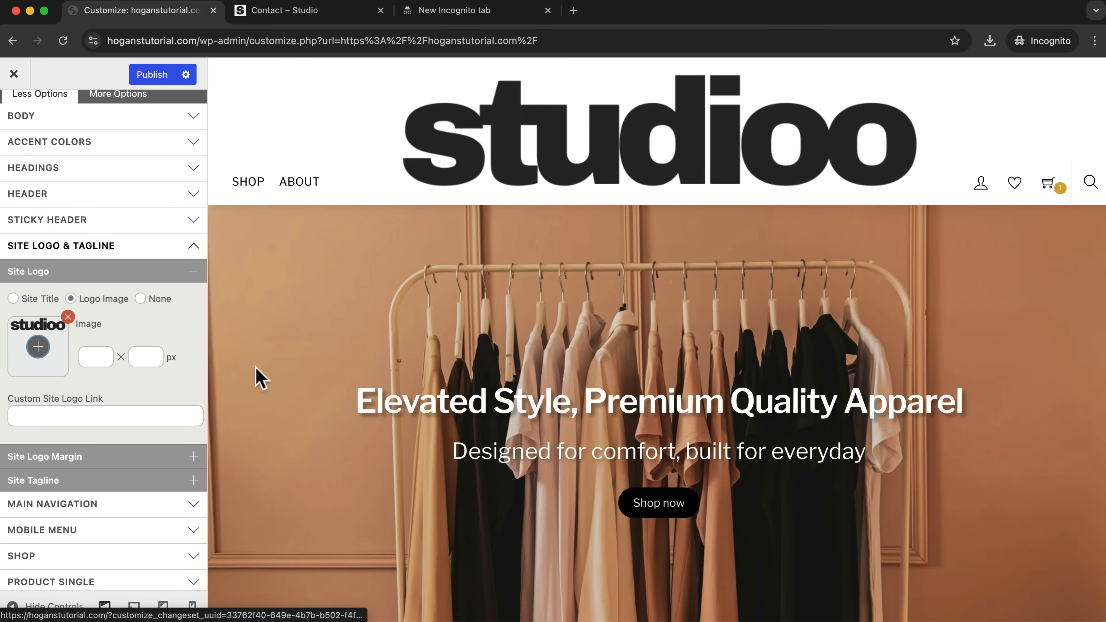
Set the site logo's height to 32 px and give it separate top and bottom margins of 10 px.
{"action": "left_click", "coordinate": [146, 356]}
{"action": "type", "text": "32"}
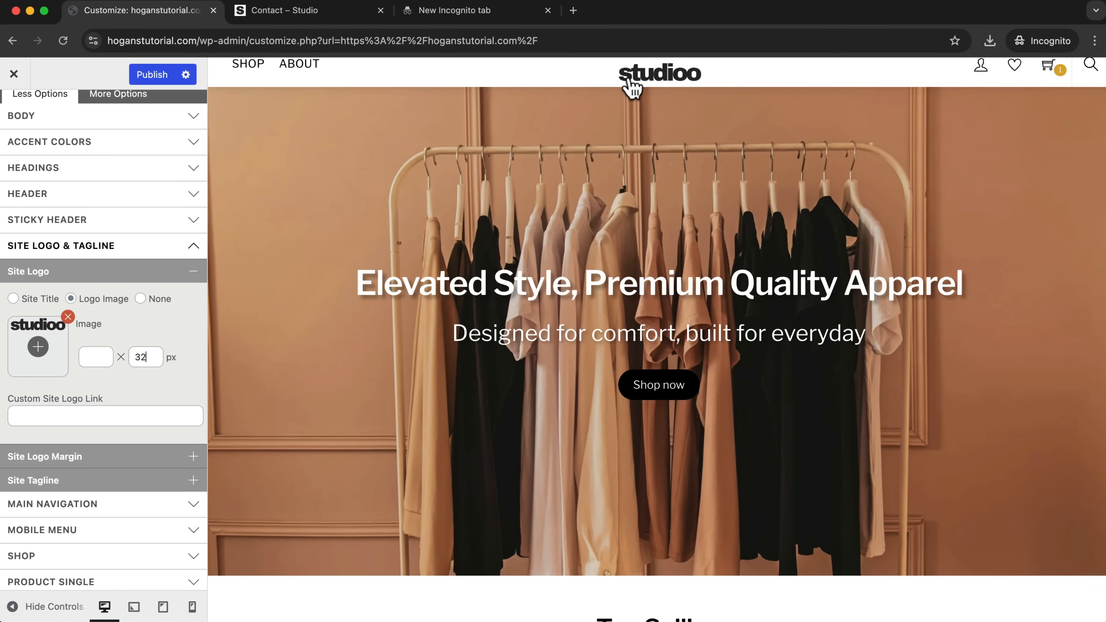
{"action": "left_click", "coordinate": [33, 462]}
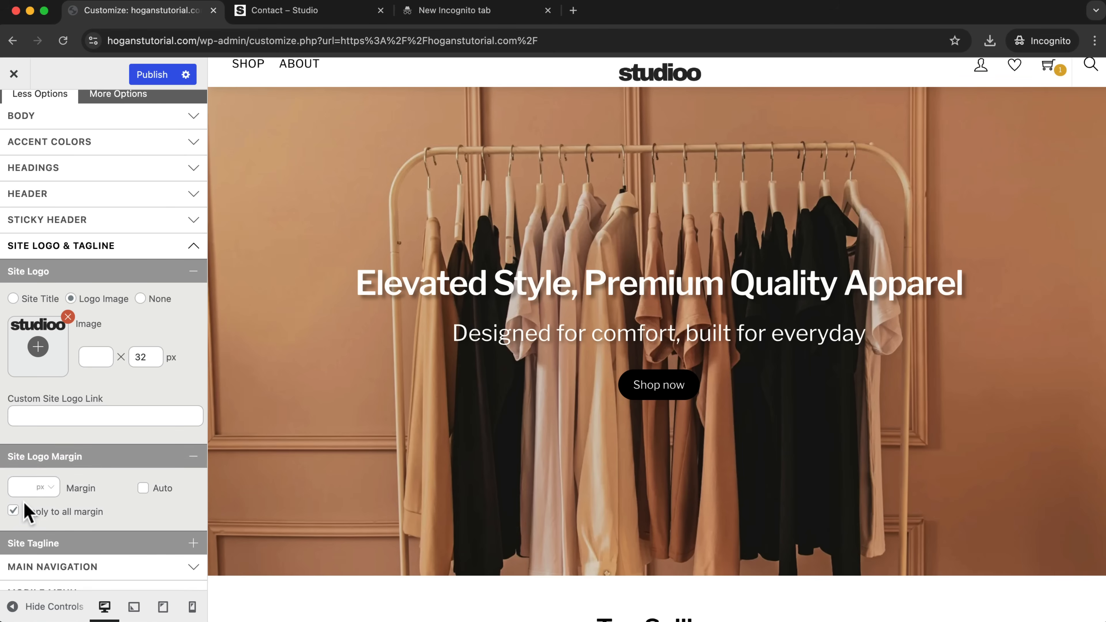
{"action": "left_click", "coordinate": [13, 511]}
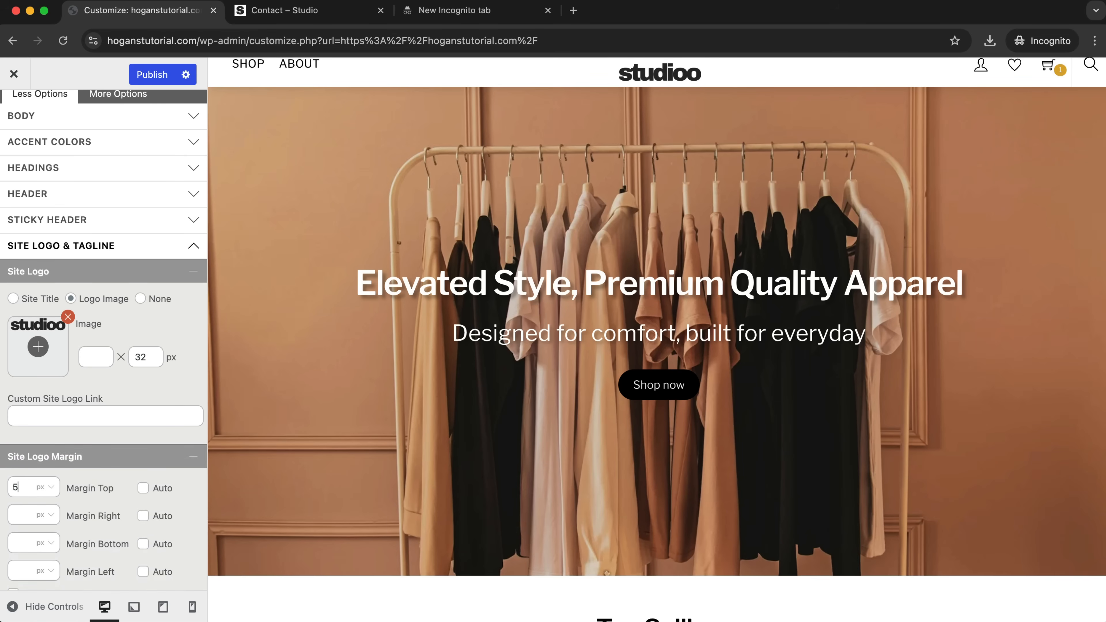
{"action": "type", "text": "10"}
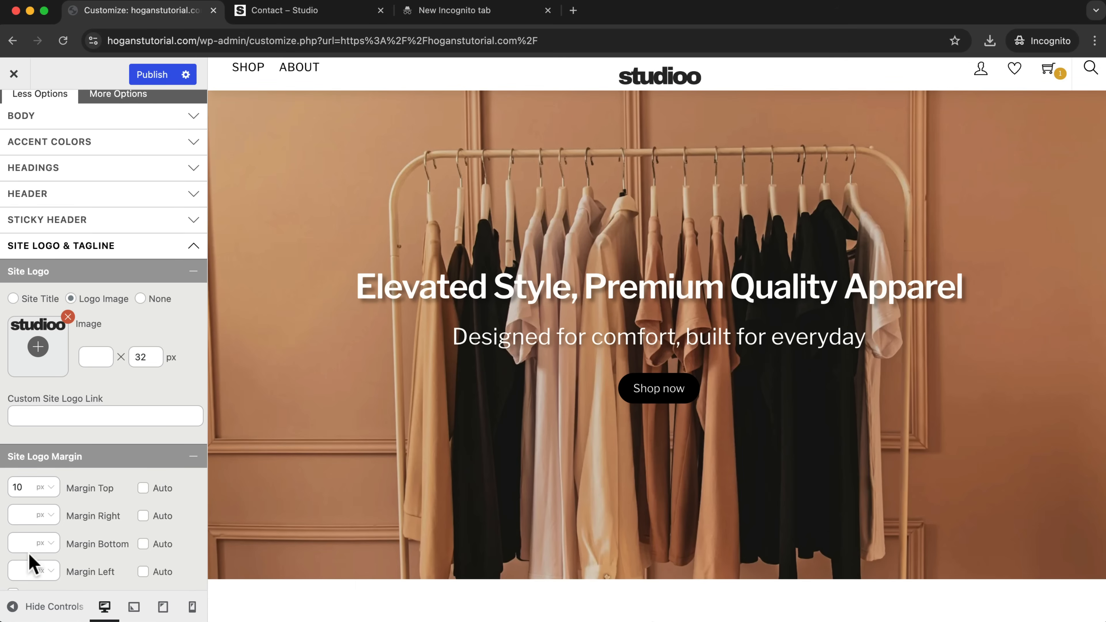
{"action": "type", "text": "10"}
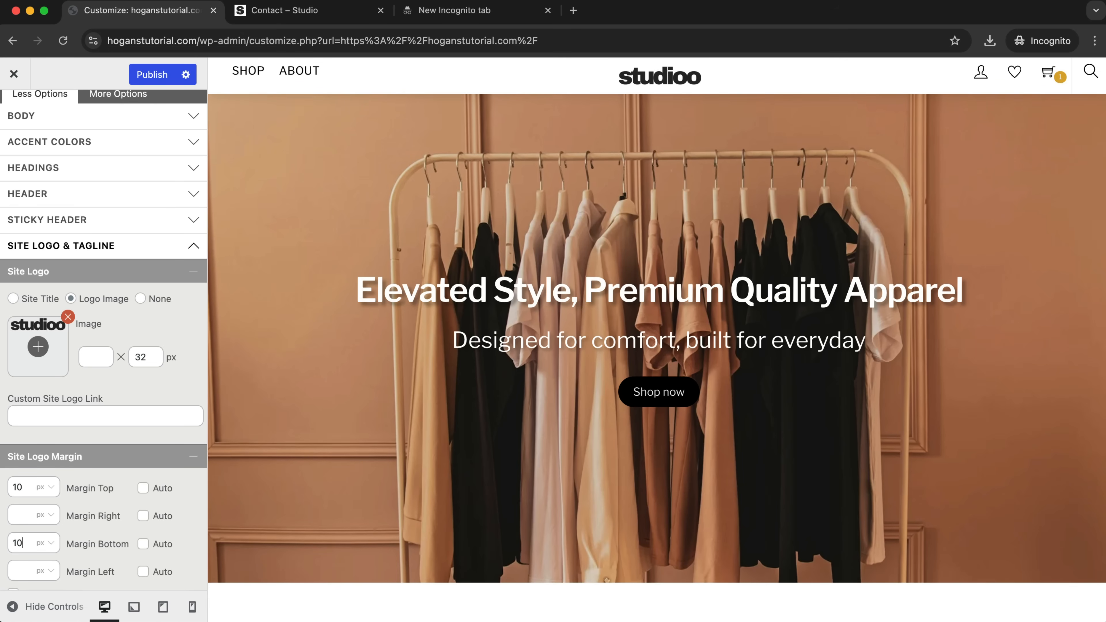
Change the site logo's top and bottom margins to 16 px each and publish the customization.
{"action": "left_click", "coordinate": [25, 487]}
{"action": "key", "text": "BackSpace"}
{"action": "type", "text": "6"}
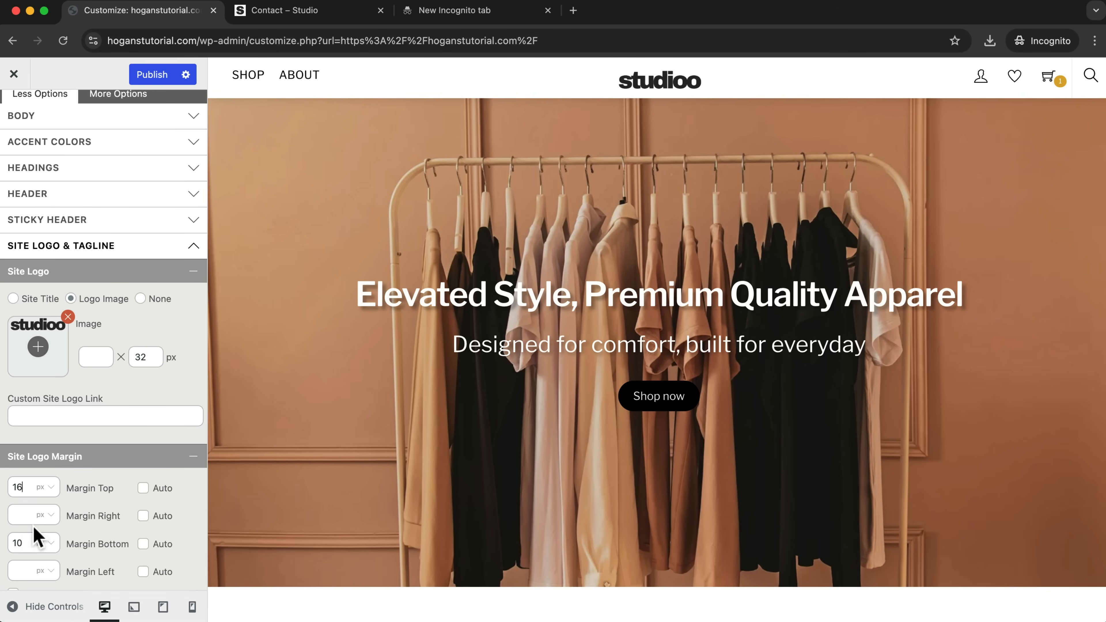
{"action": "left_click", "coordinate": [21, 543]}
{"action": "key", "text": "BackSpace"}
{"action": "type", "text": "6"}
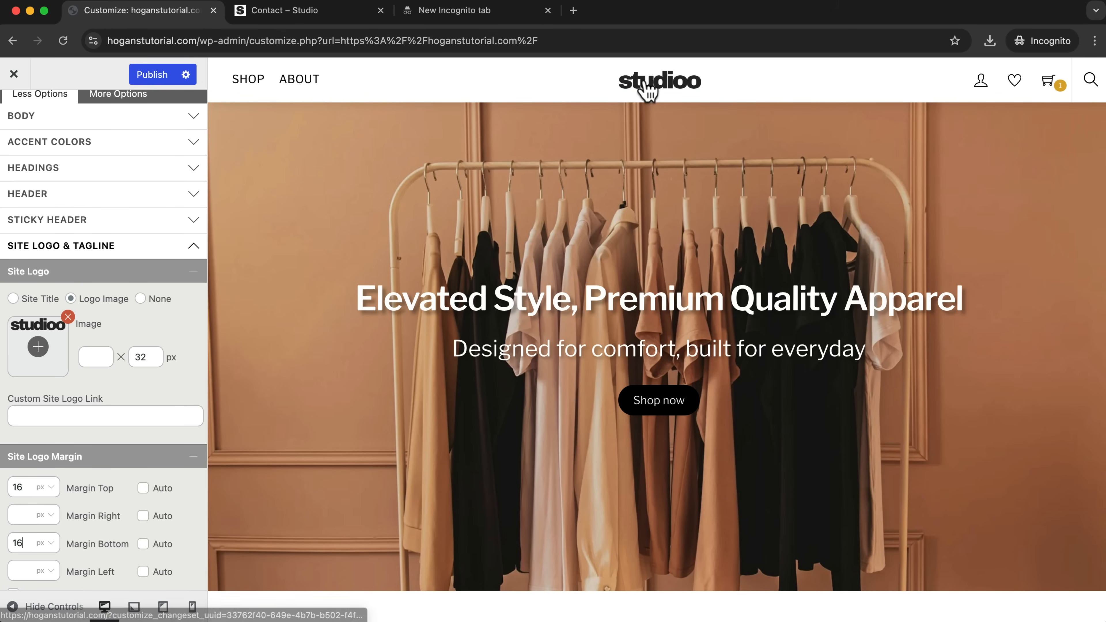
{"action": "left_click", "coordinate": [152, 76]}
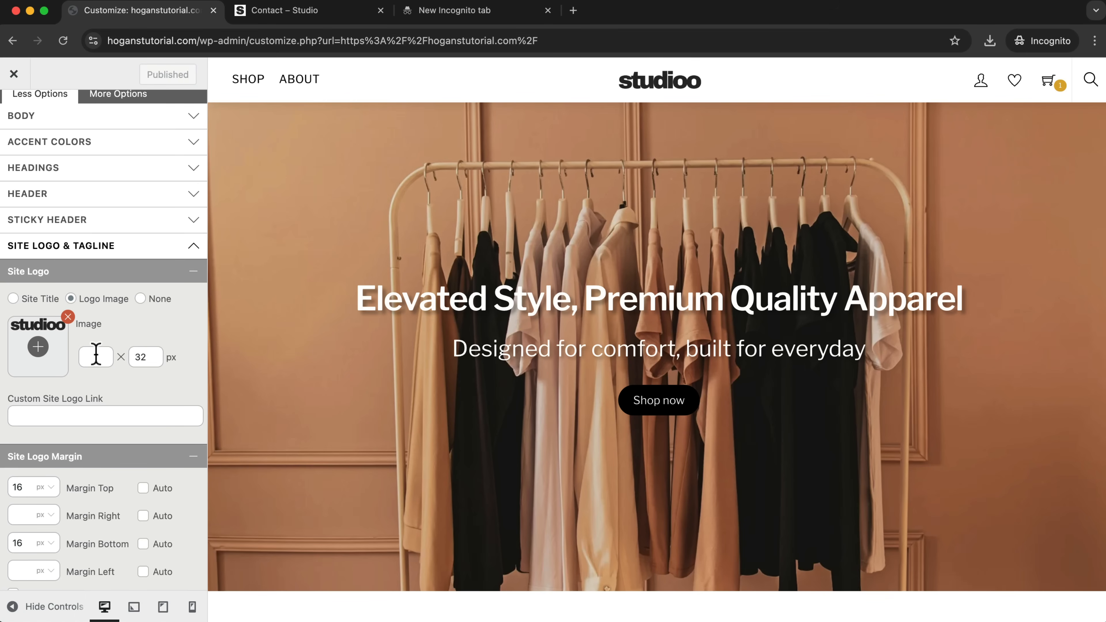
Switch the footer logo to a logo image and insert the existing "studioo-v2-logo.png" from the media library.
{"action": "scroll", "coordinate": [93, 344], "scroll_direction": "down", "scroll_amount": 8}
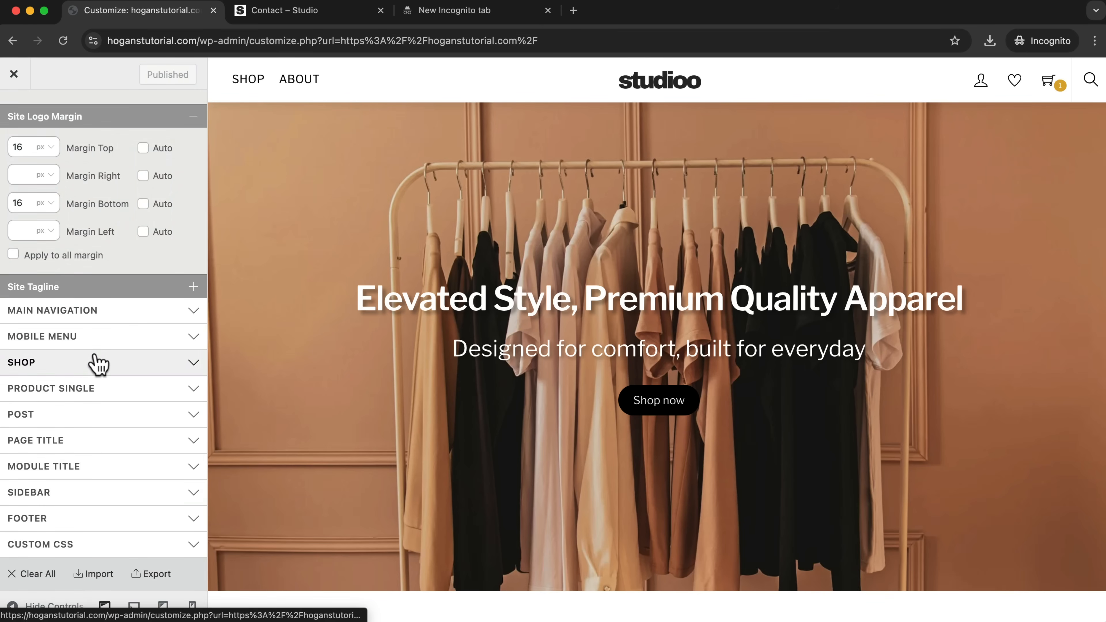
{"action": "left_click", "coordinate": [25, 519]}
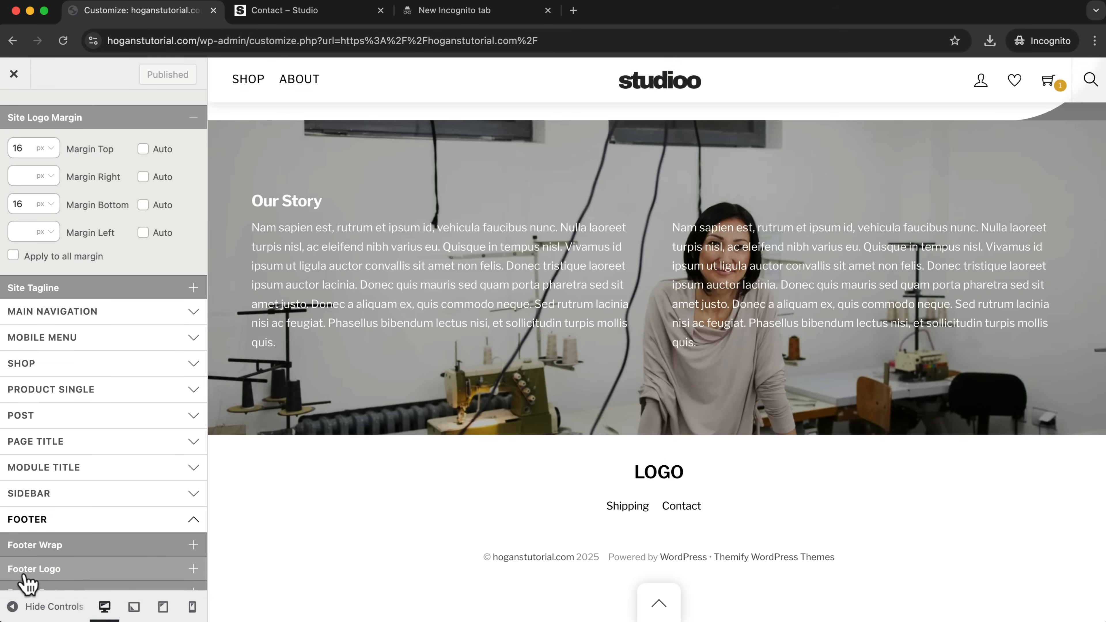
{"action": "left_click", "coordinate": [61, 568]}
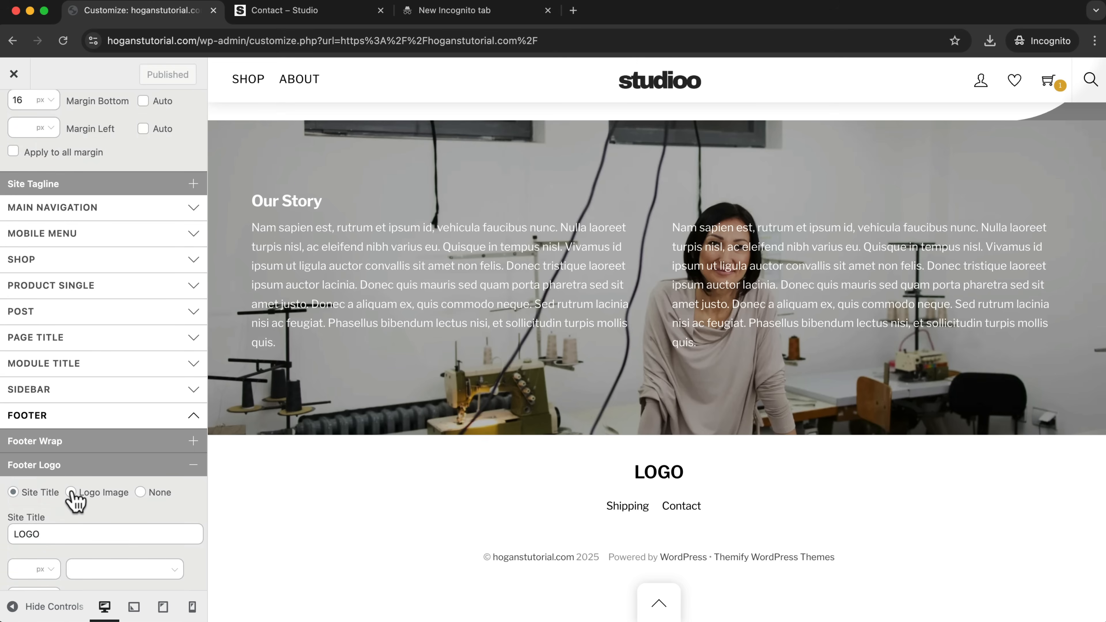
{"action": "left_click", "coordinate": [71, 493]}
{"action": "scroll", "coordinate": [37, 477], "scroll_direction": "down", "scroll_amount": 4}
{"action": "left_click", "coordinate": [38, 380]}
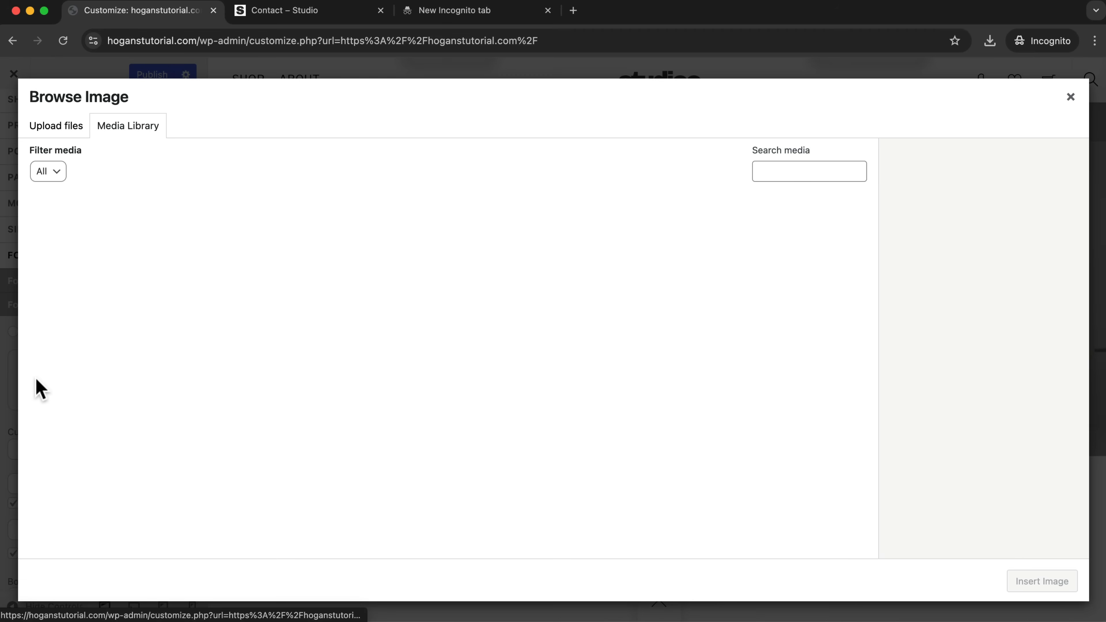
{"action": "left_click", "coordinate": [108, 238]}
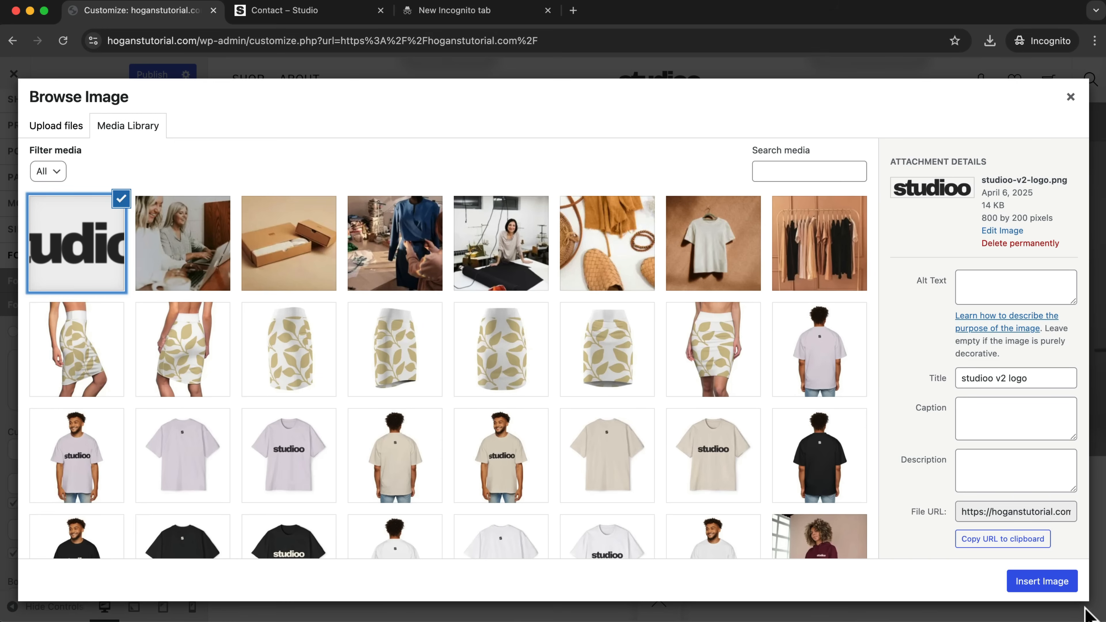
{"action": "left_click", "coordinate": [1059, 582]}
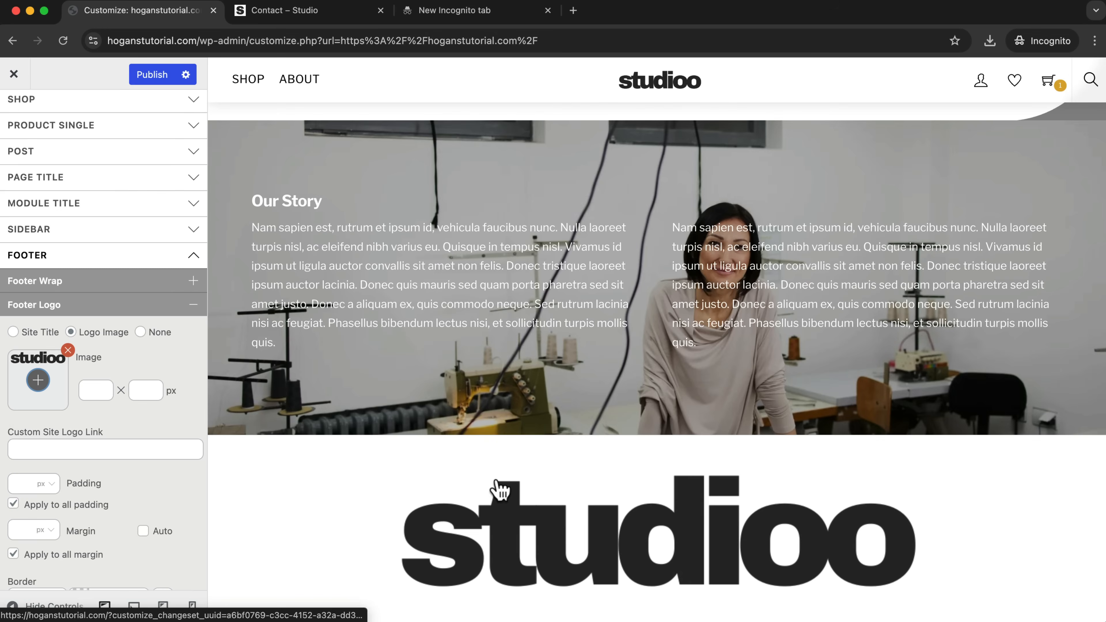
Set the footer logo's height to 32 px, publish the change and leave the customizer.
{"action": "left_click", "coordinate": [145, 390]}
{"action": "type", "text": "32"}
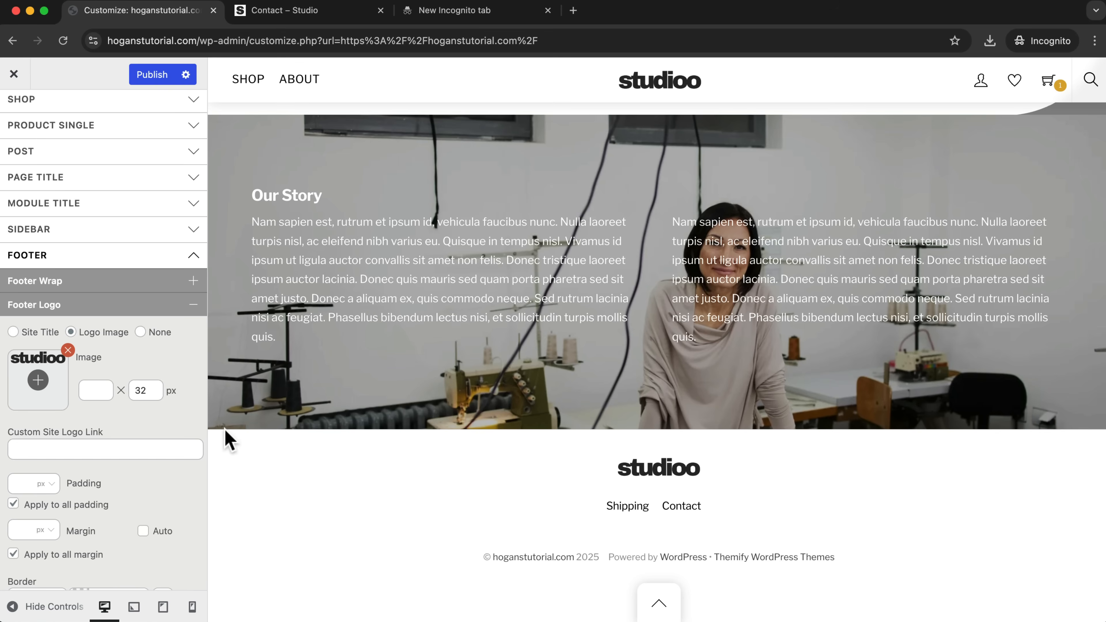
{"action": "left_click", "coordinate": [155, 77]}
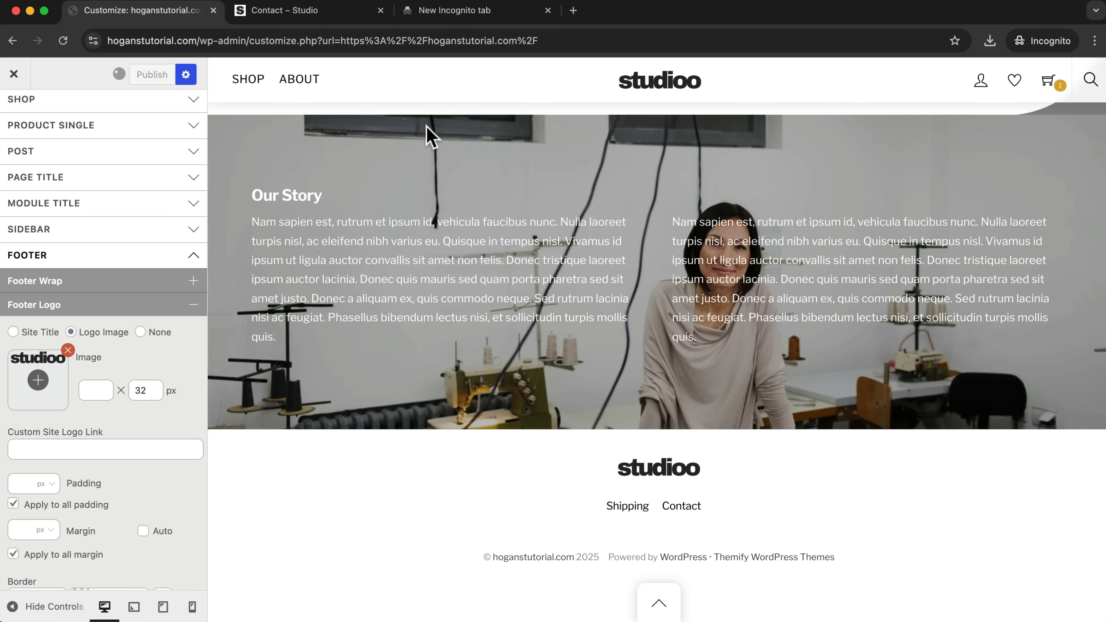
{"action": "left_click", "coordinate": [13, 75]}
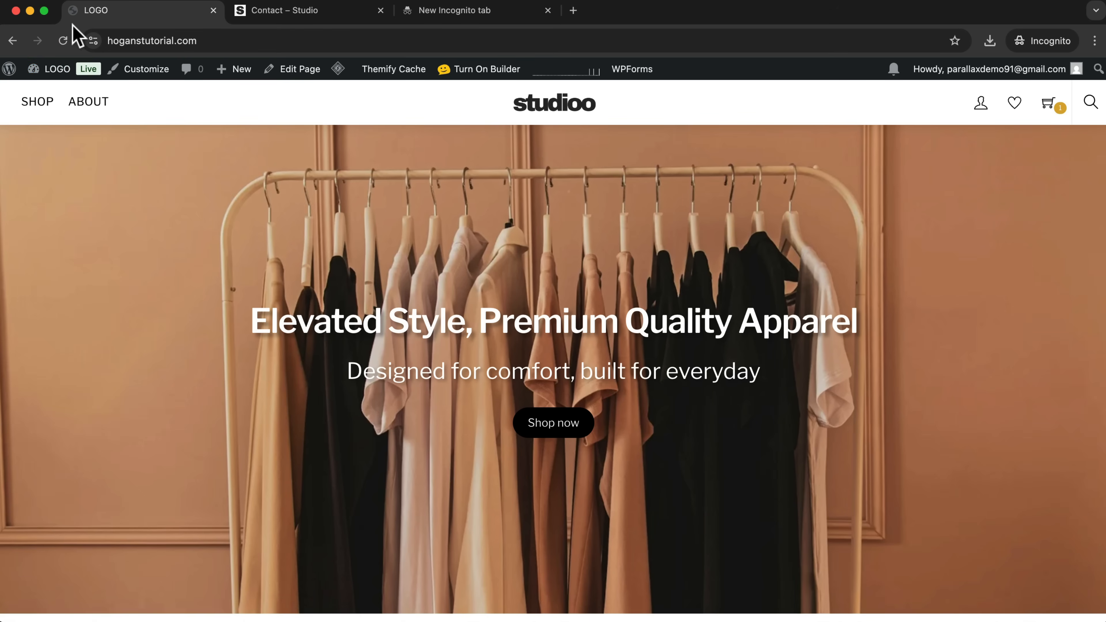
Upload "S - favicon.png" as the custom favicon in the general Themify settings and save.
{"action": "mouse_move", "coordinate": [49, 78]}
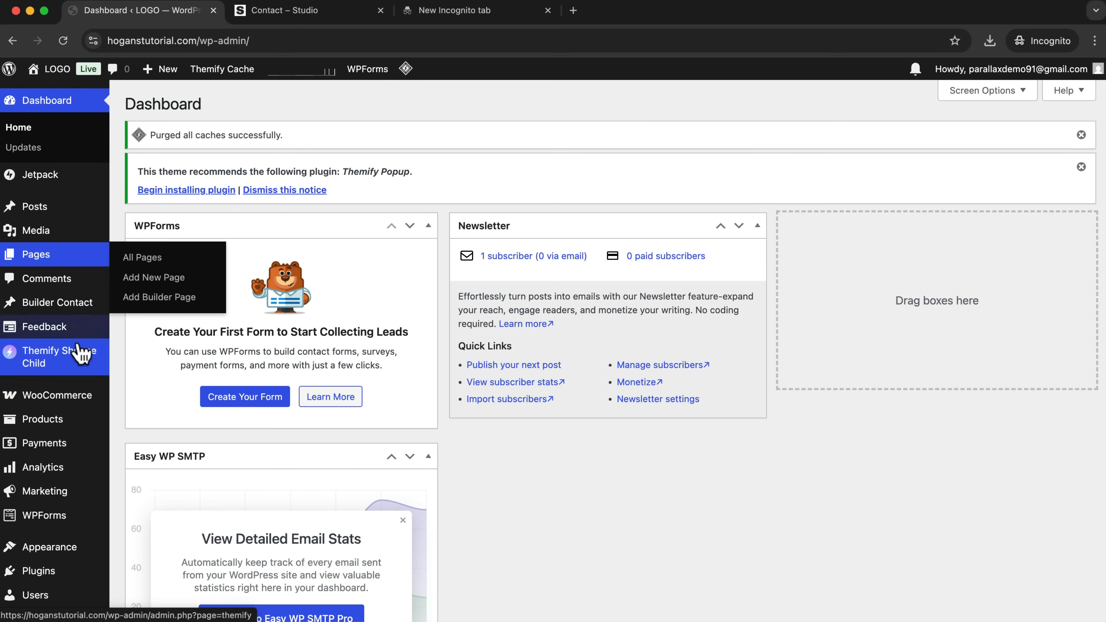
{"action": "mouse_move", "coordinate": [37, 353]}
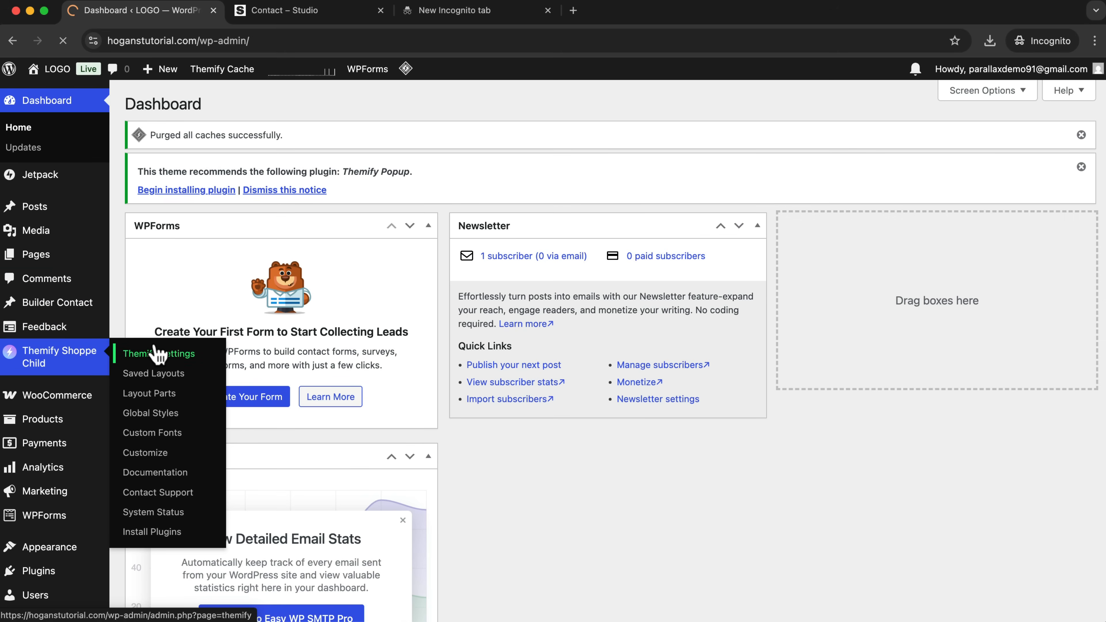
{"action": "left_click", "coordinate": [153, 355]}
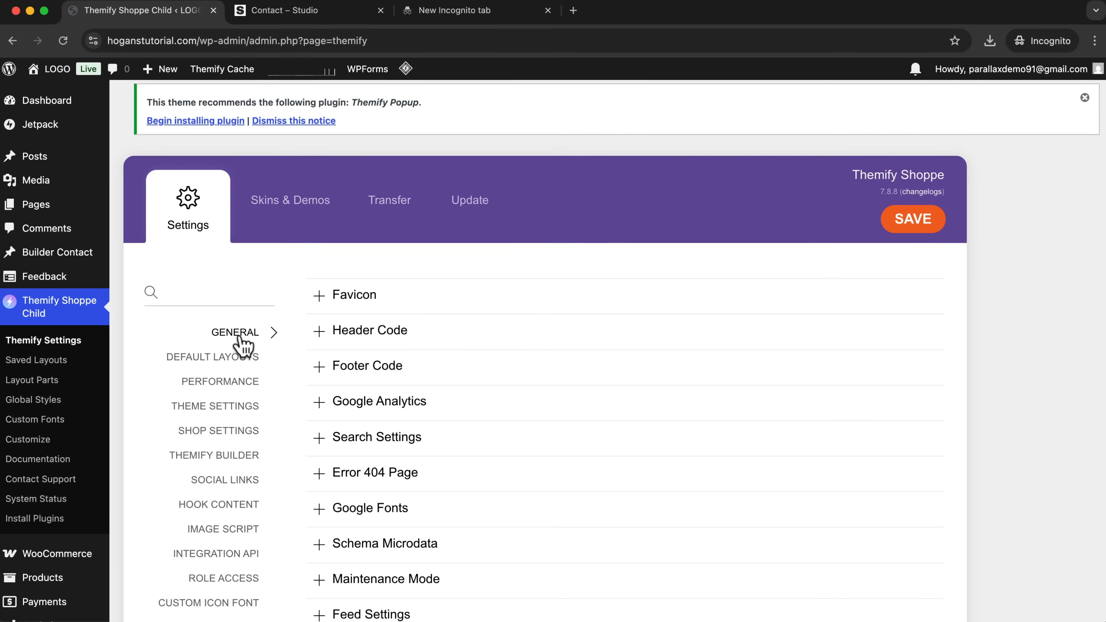
{"action": "left_click", "coordinate": [352, 301]}
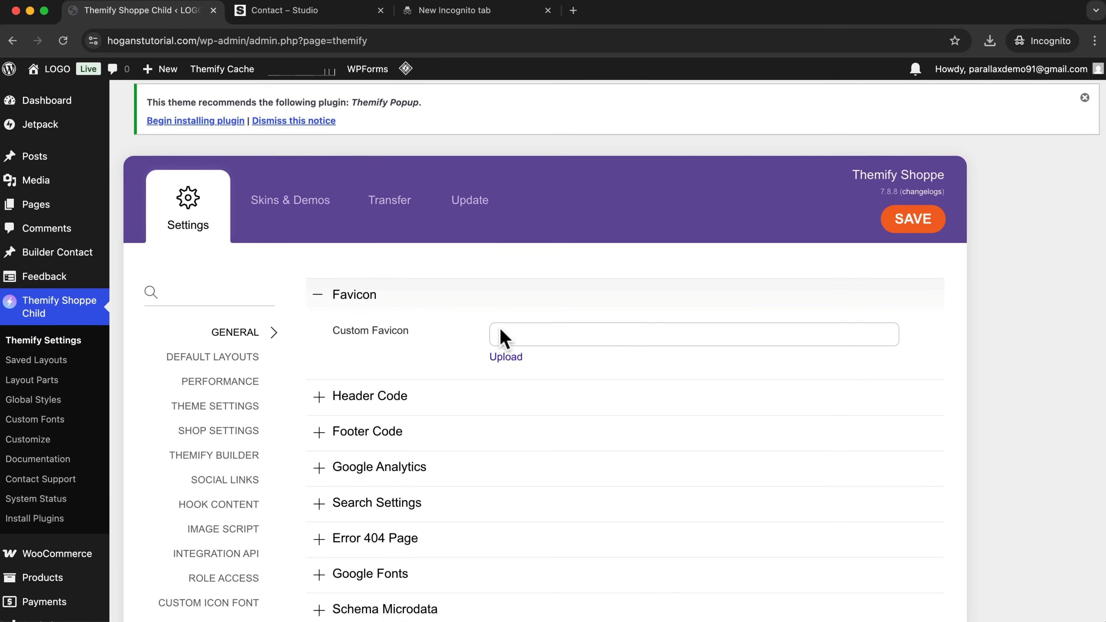
{"action": "left_click", "coordinate": [503, 358]}
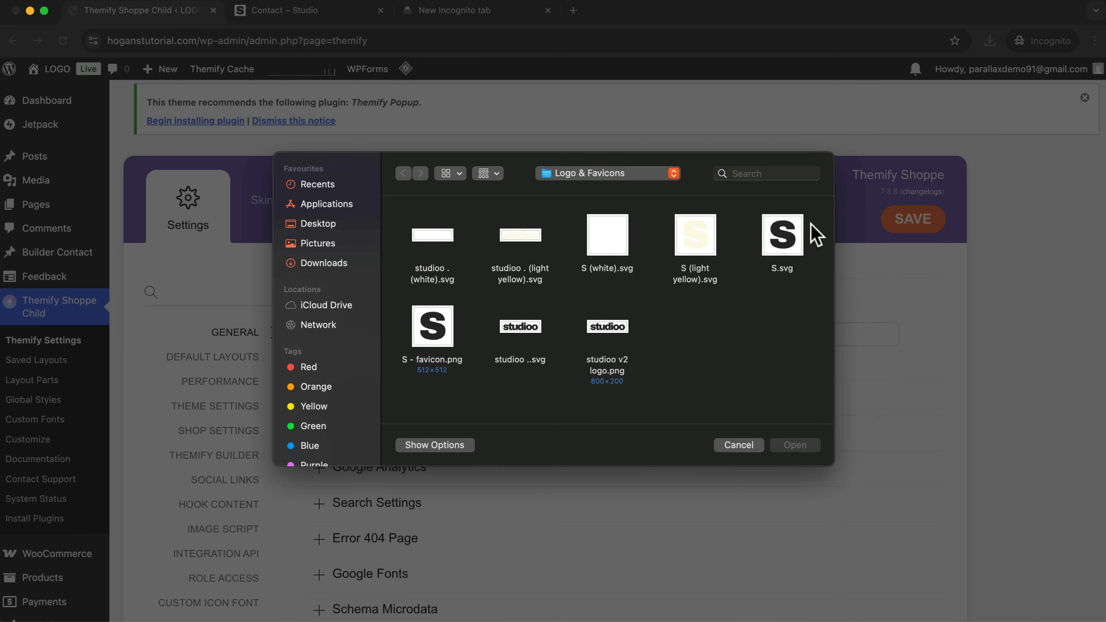
{"action": "left_click", "coordinate": [432, 327]}
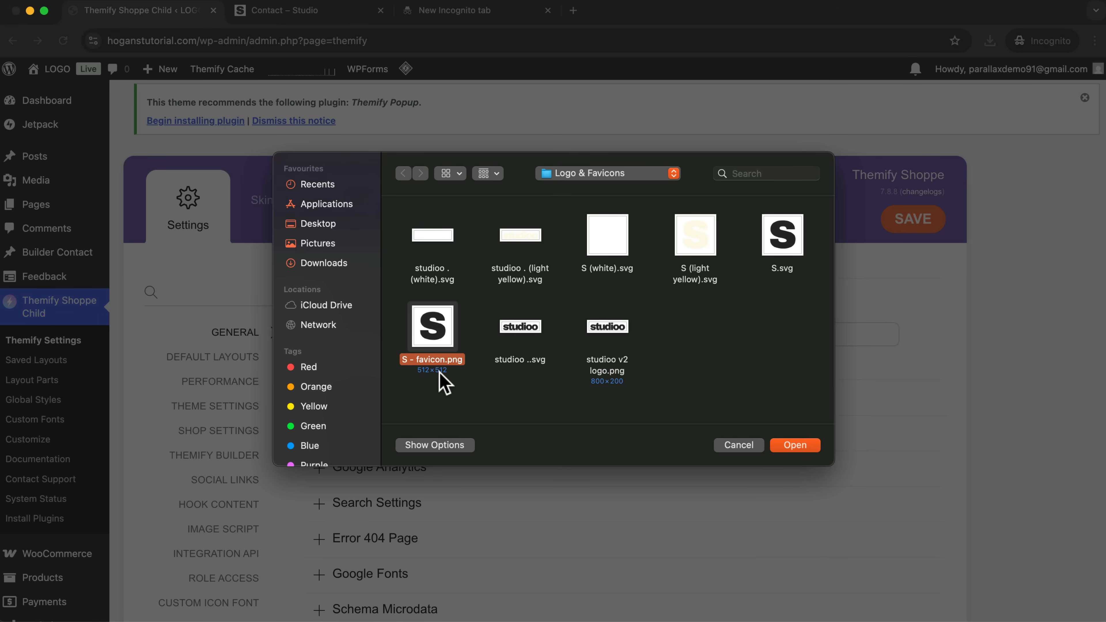
{"action": "left_click", "coordinate": [795, 445]}
{"action": "left_click", "coordinate": [923, 223]}
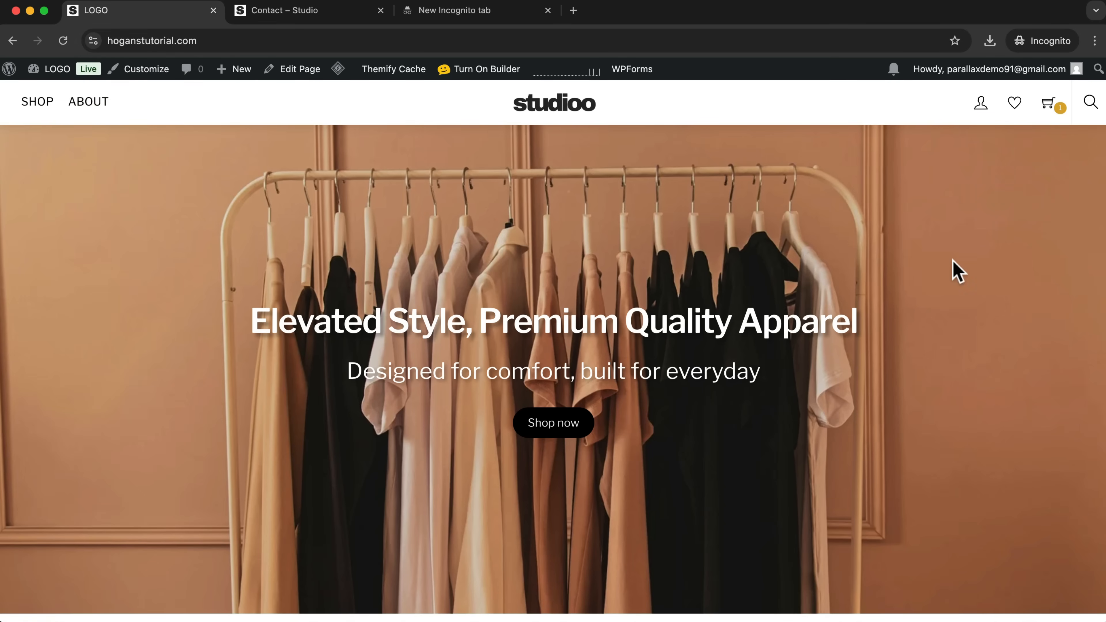
Remove the "Powered by" credit from the site footer by hiding Footer Text Two in the Themify theme settings, and save.
{"action": "scroll", "coordinate": [956, 271], "scroll_direction": "down", "scroll_amount": 20}
{"action": "left_click_drag", "start_coordinate": [710, 556], "coordinate": [478, 562]}
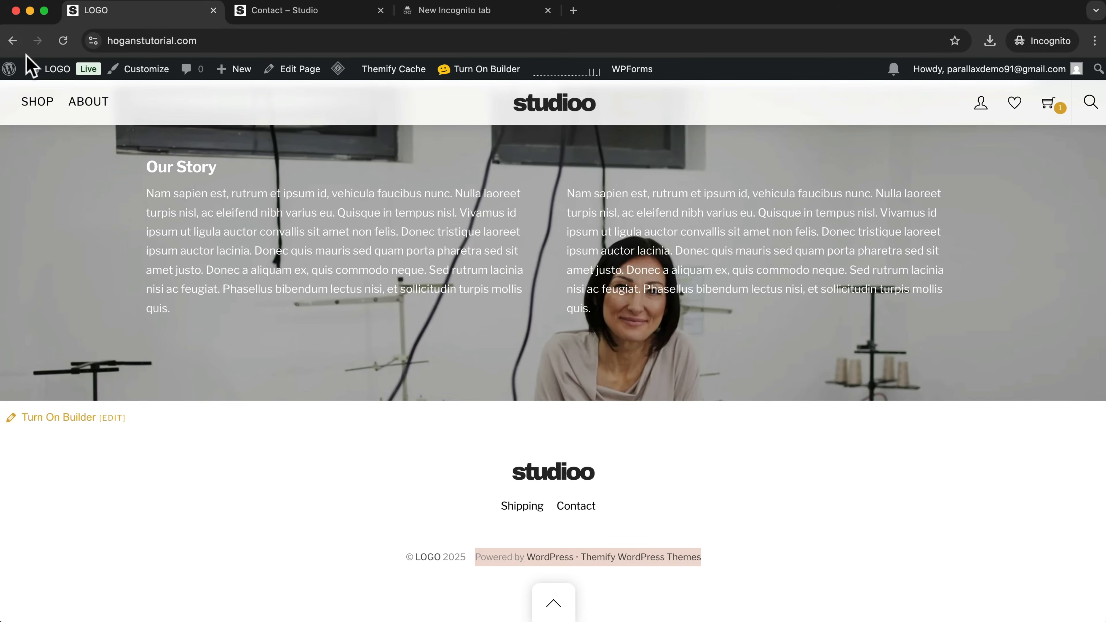
{"action": "left_click", "coordinate": [46, 94]}
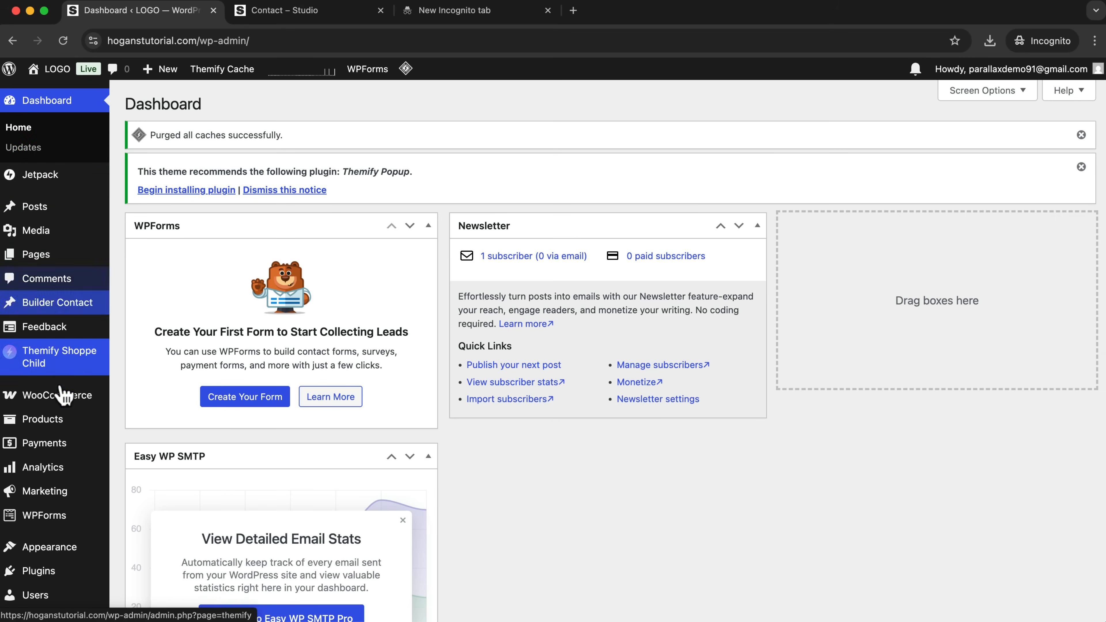
{"action": "mouse_move", "coordinate": [61, 366]}
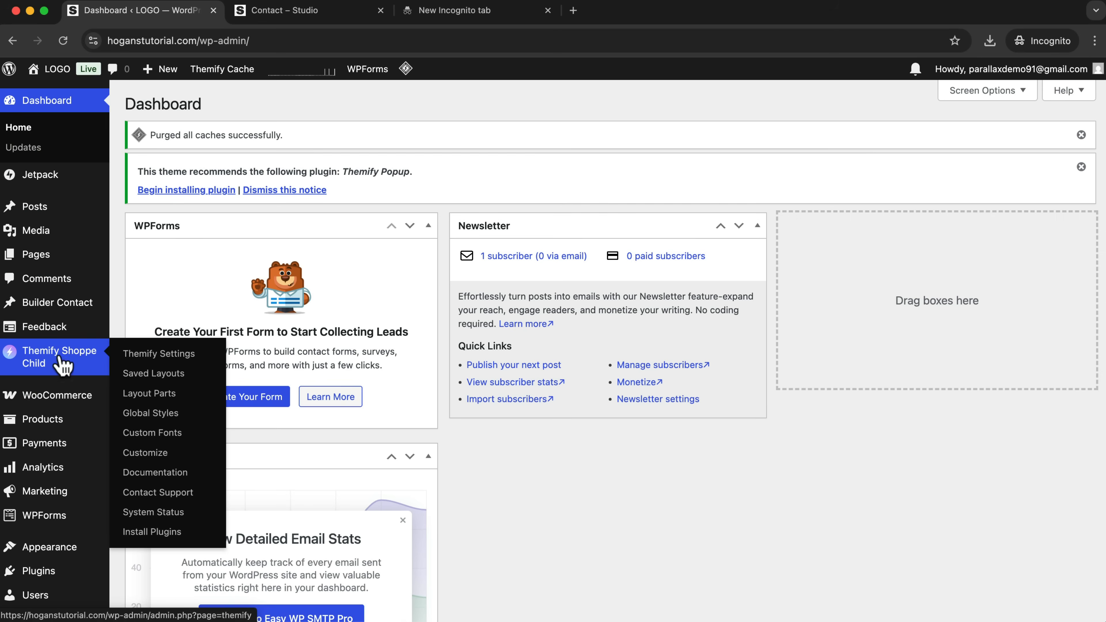
{"action": "left_click", "coordinate": [159, 354]}
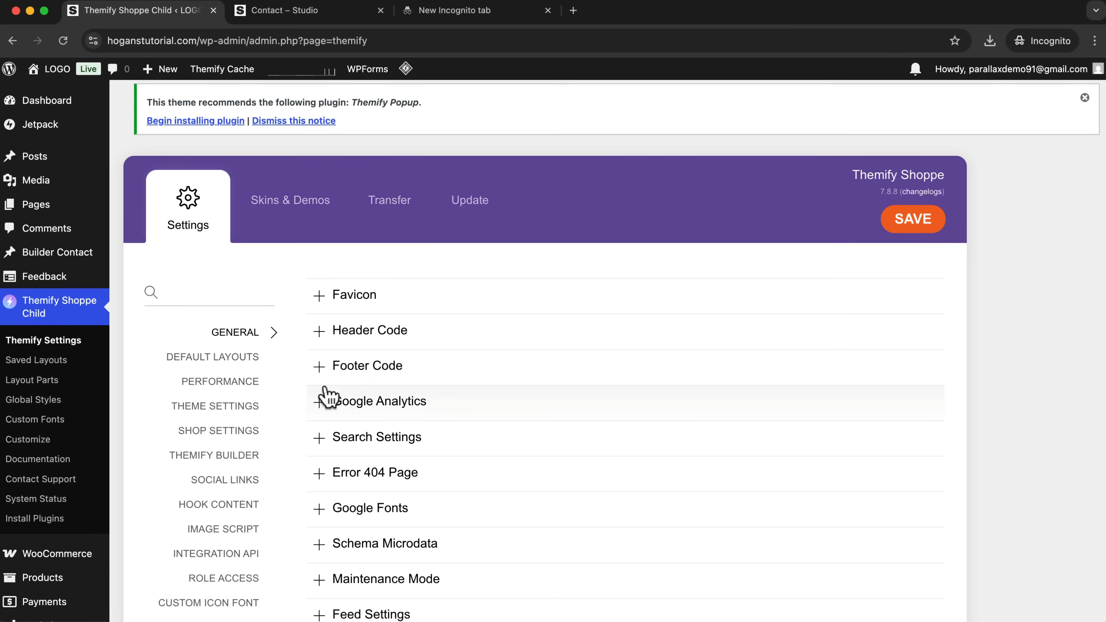
{"action": "left_click", "coordinate": [217, 412]}
{"action": "scroll", "coordinate": [412, 411], "scroll_direction": "down", "scroll_amount": 5}
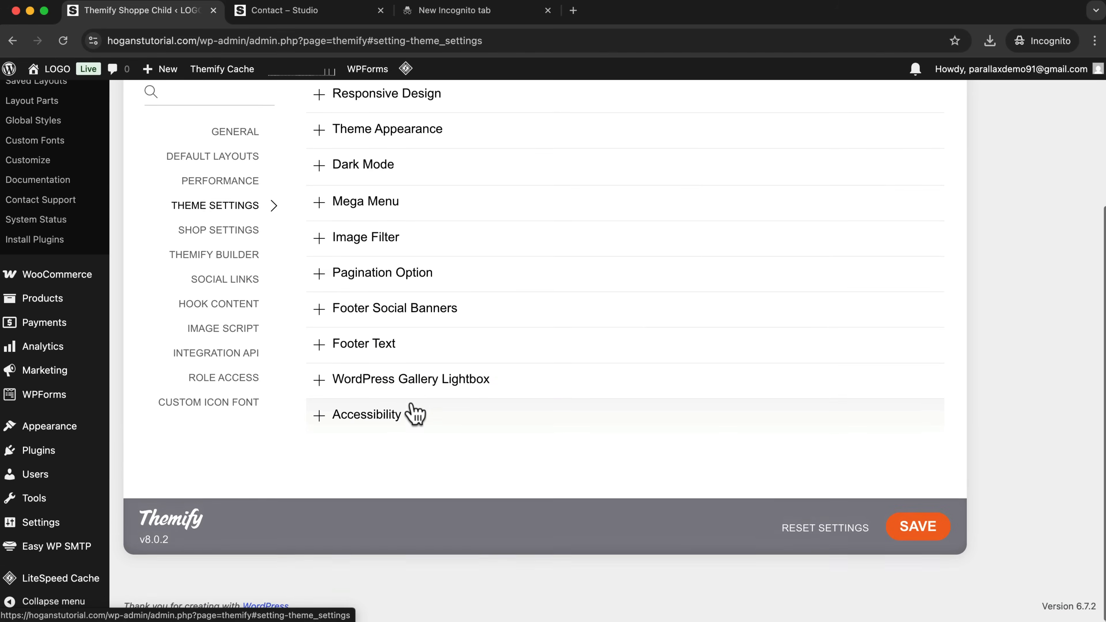
{"action": "left_click", "coordinate": [363, 355]}
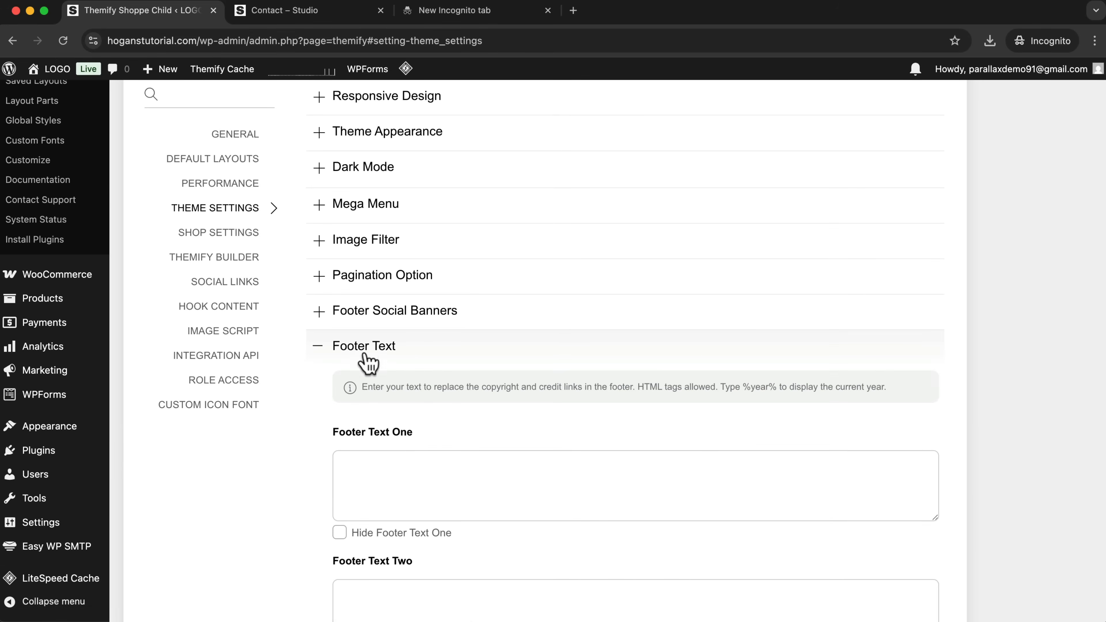
{"action": "scroll", "coordinate": [431, 465], "scroll_direction": "down", "scroll_amount": 5}
{"action": "left_click_drag", "start_coordinate": [413, 312], "coordinate": [339, 312]}
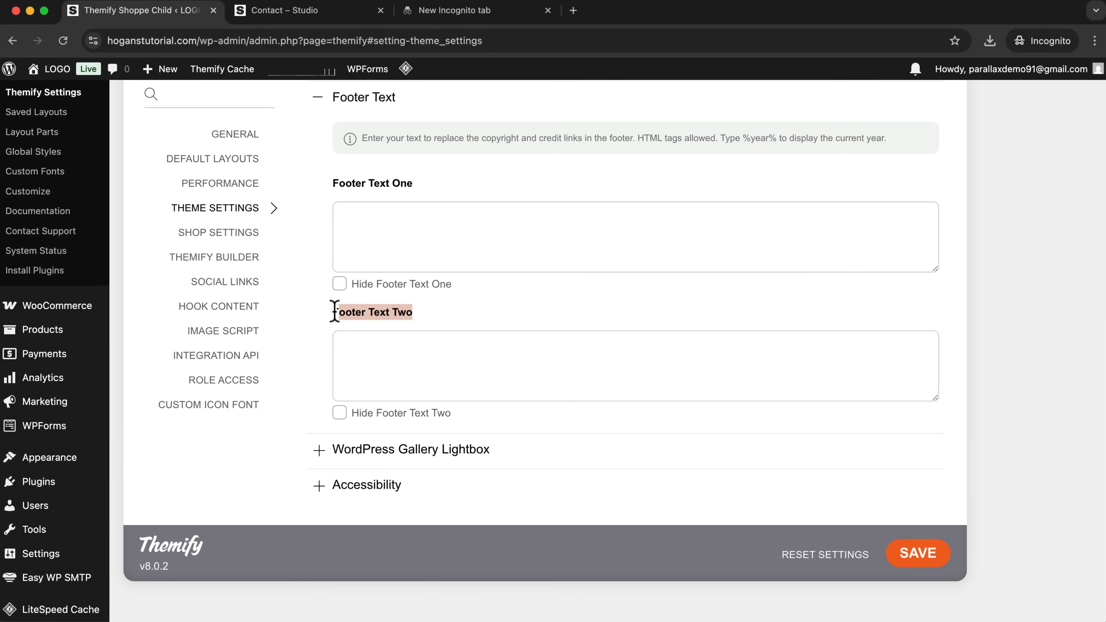
{"action": "left_click", "coordinate": [339, 412]}
{"action": "left_click", "coordinate": [921, 486]}
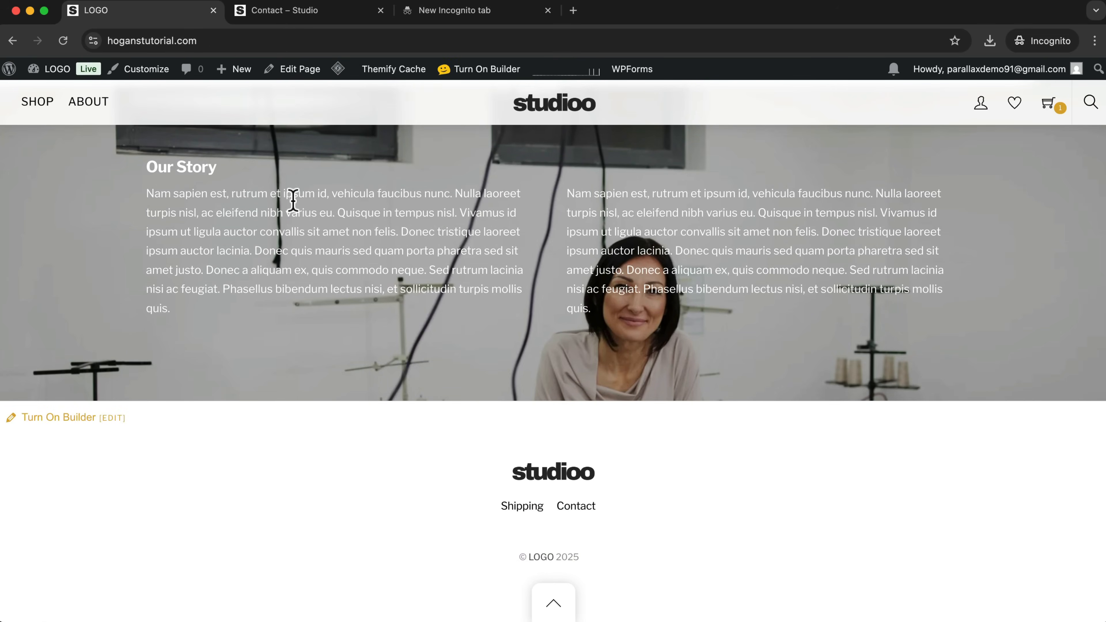
Open the social links in the Themify settings and set the Twitter link to twitter.com.
{"action": "mouse_move", "coordinate": [52, 71]}
{"action": "left_click", "coordinate": [46, 95]}
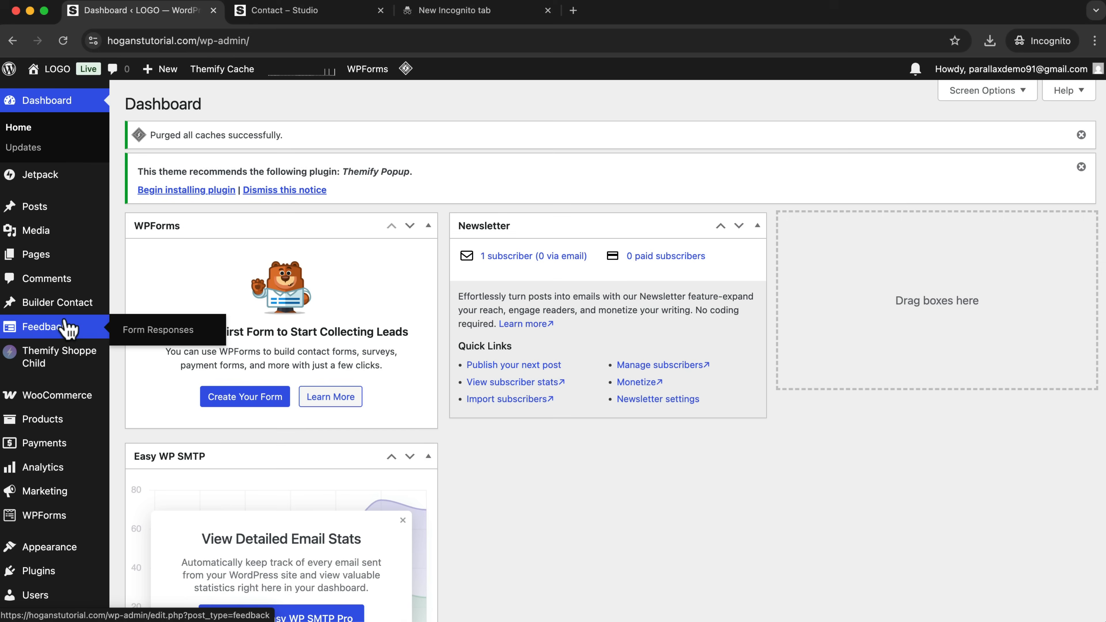
{"action": "mouse_move", "coordinate": [30, 356]}
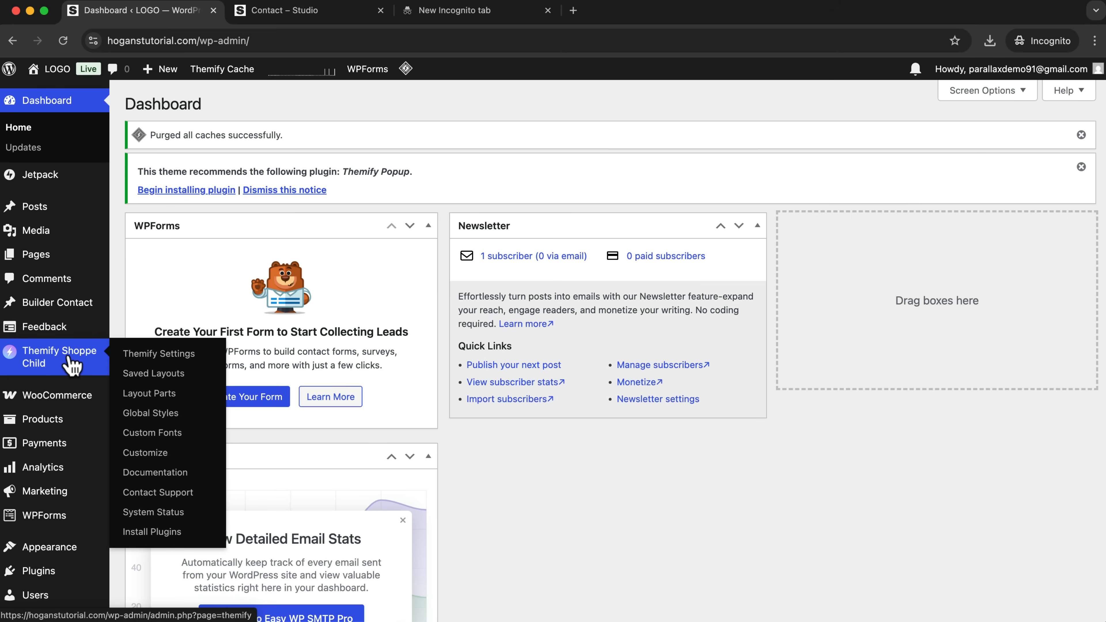
{"action": "left_click", "coordinate": [148, 357]}
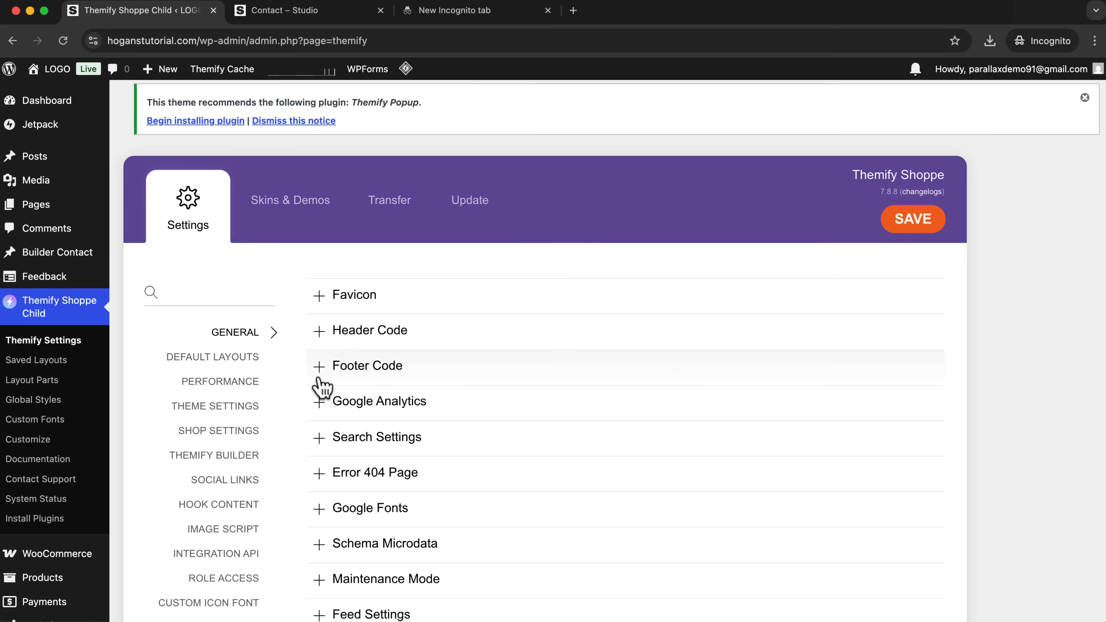
{"action": "left_click", "coordinate": [212, 481]}
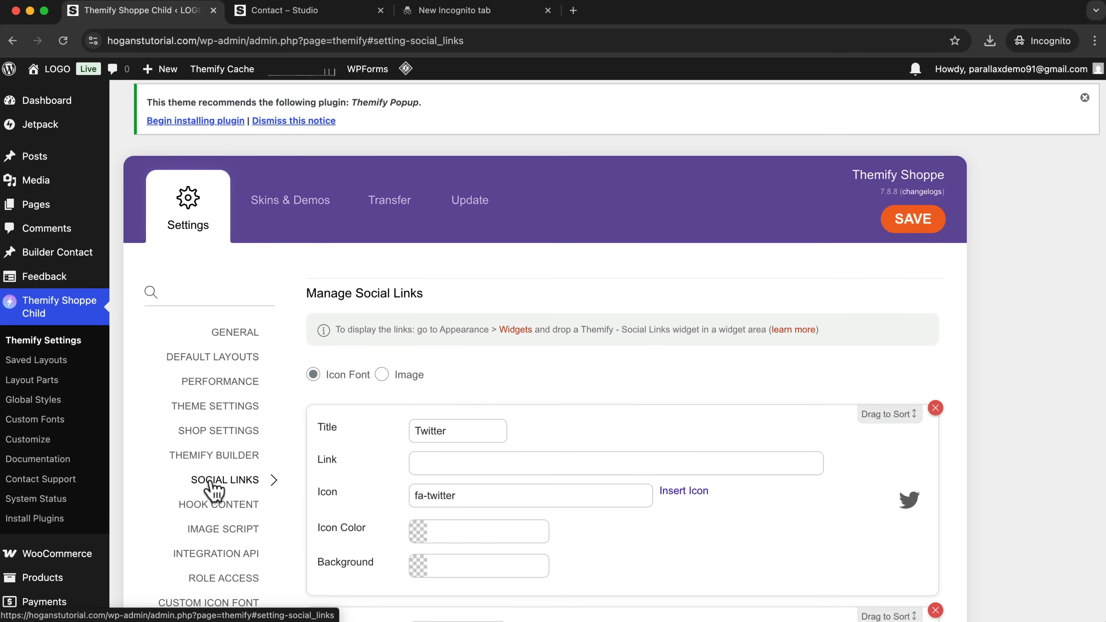
{"action": "scroll", "coordinate": [508, 430], "scroll_direction": "down", "scroll_amount": 3}
{"action": "left_click", "coordinate": [450, 372]}
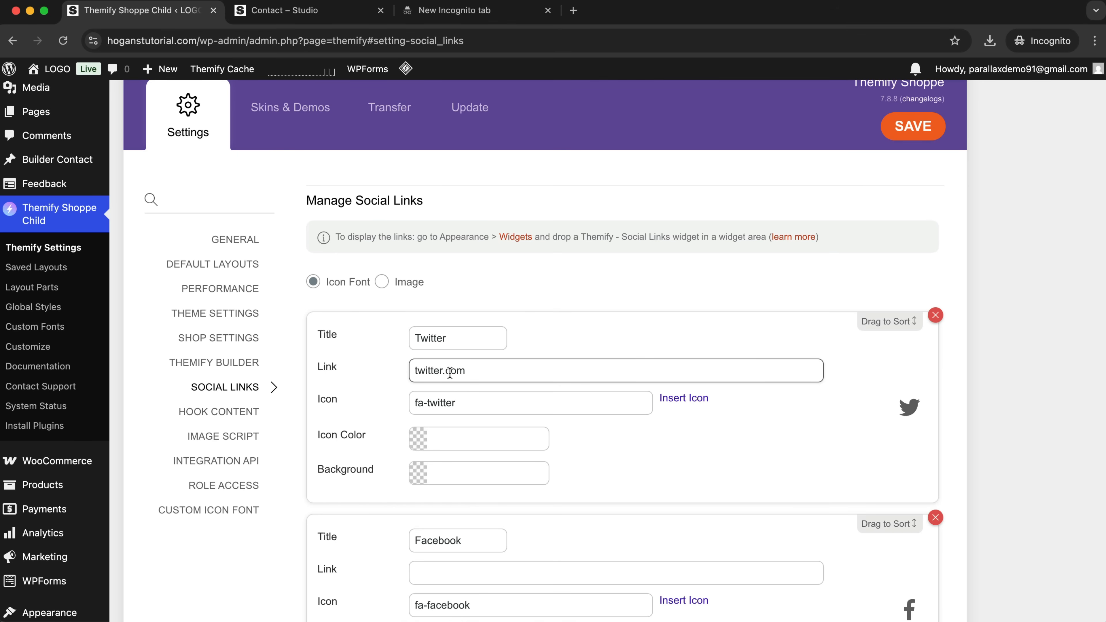
{"action": "left_click_drag", "start_coordinate": [467, 372], "coordinate": [345, 371]}
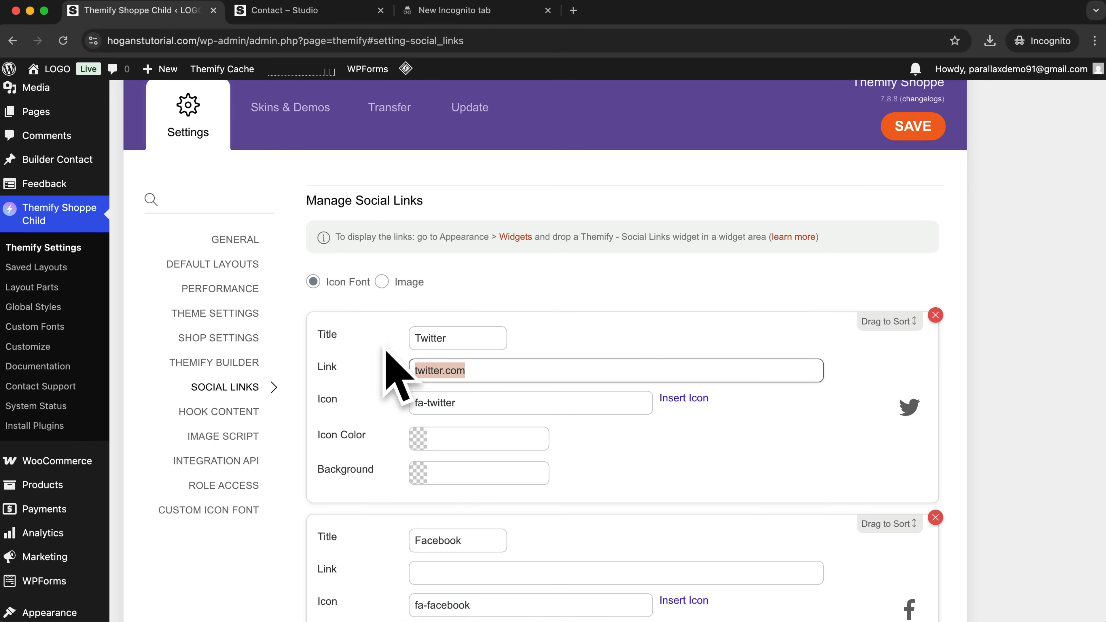
Set the Facebook link to facebook.com and the YouTube link to youtube.com.
{"action": "scroll", "coordinate": [474, 472], "scroll_direction": "down", "scroll_amount": 3}
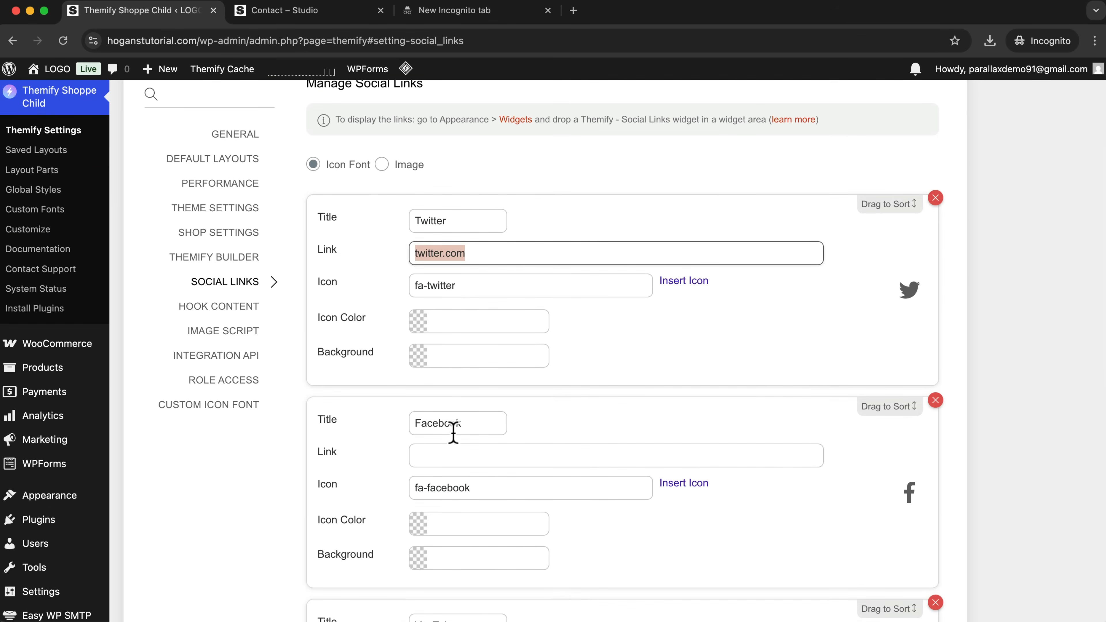
{"action": "left_click", "coordinate": [442, 457]}
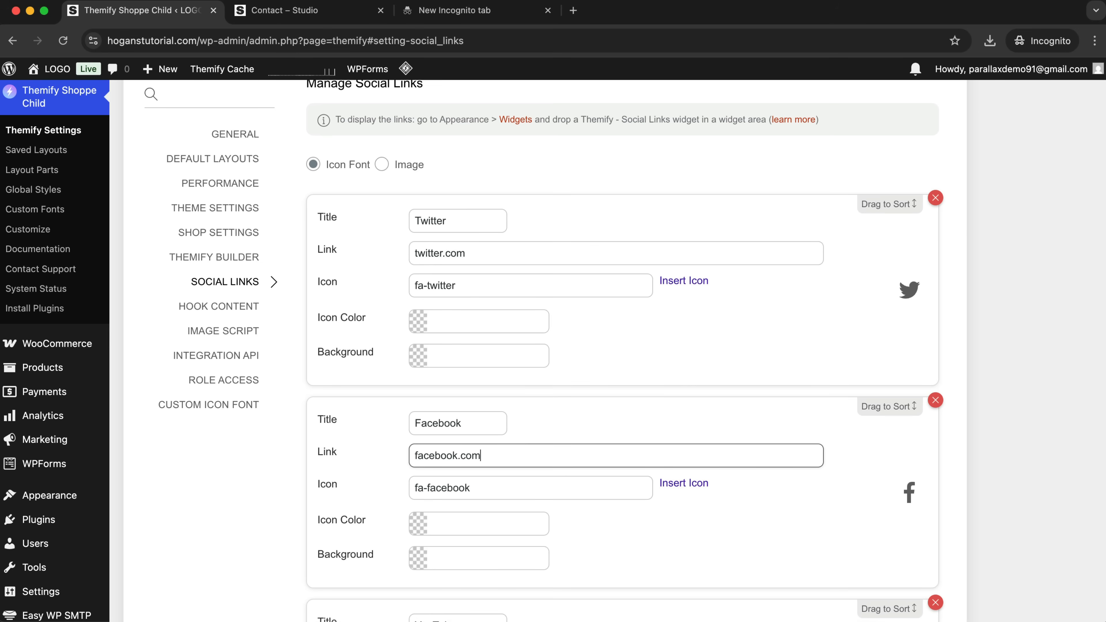
{"action": "scroll", "coordinate": [487, 436], "scroll_direction": "down", "scroll_amount": 1}
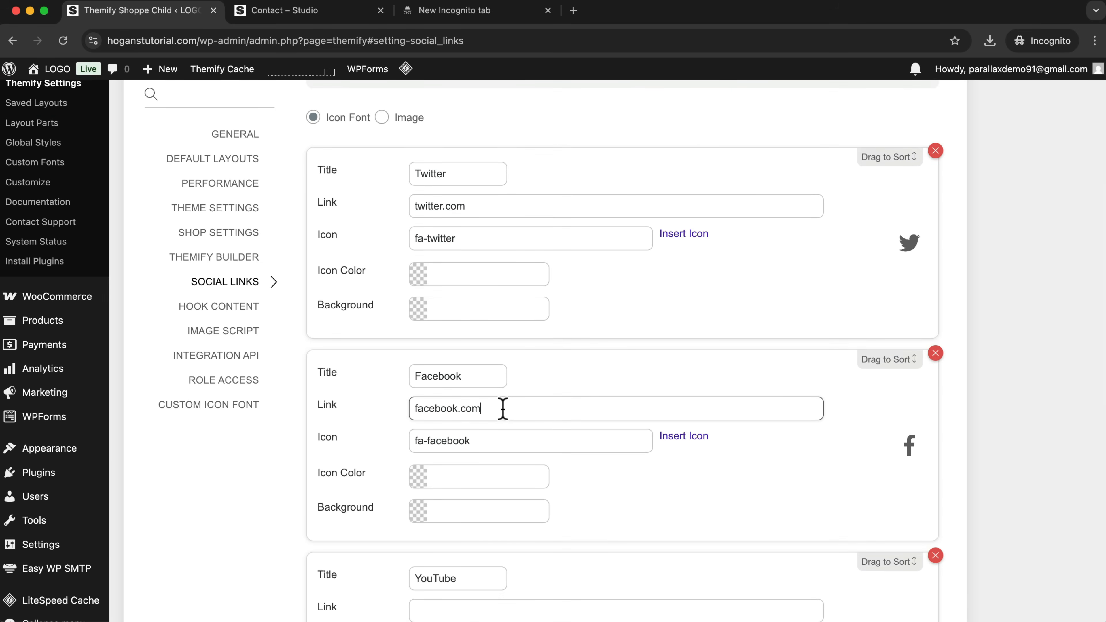
{"action": "scroll", "coordinate": [470, 414], "scroll_direction": "down", "scroll_amount": 2}
{"action": "left_click", "coordinate": [470, 514]}
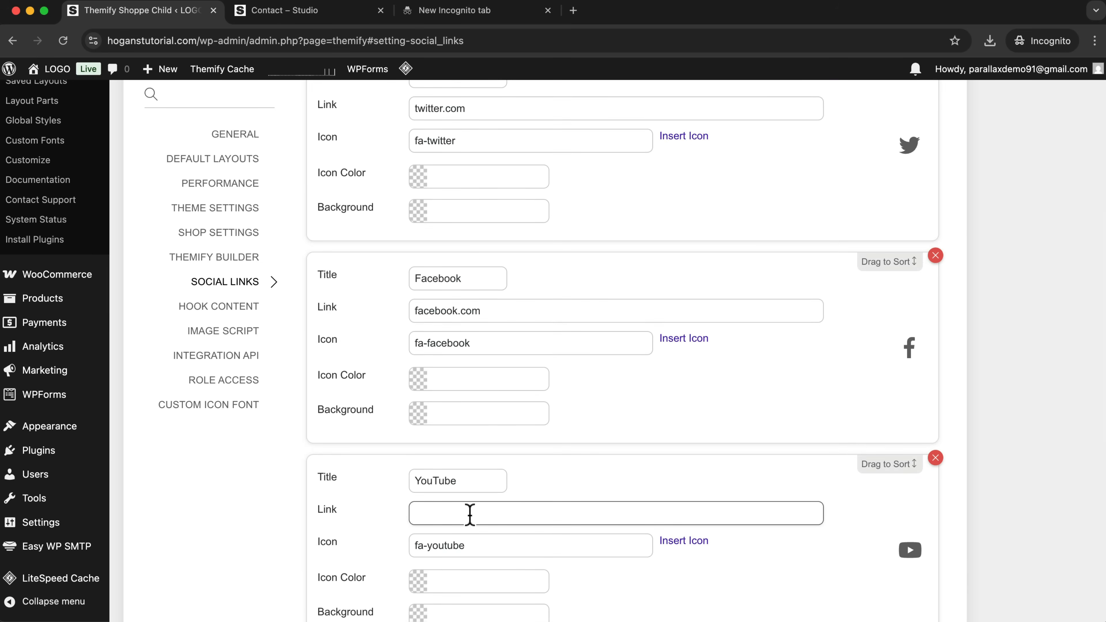
Delete the Pinterest entry and add a social link titled Instagram with the link instagram.com.
{"action": "scroll", "coordinate": [522, 506], "scroll_direction": "down", "scroll_amount": 6}
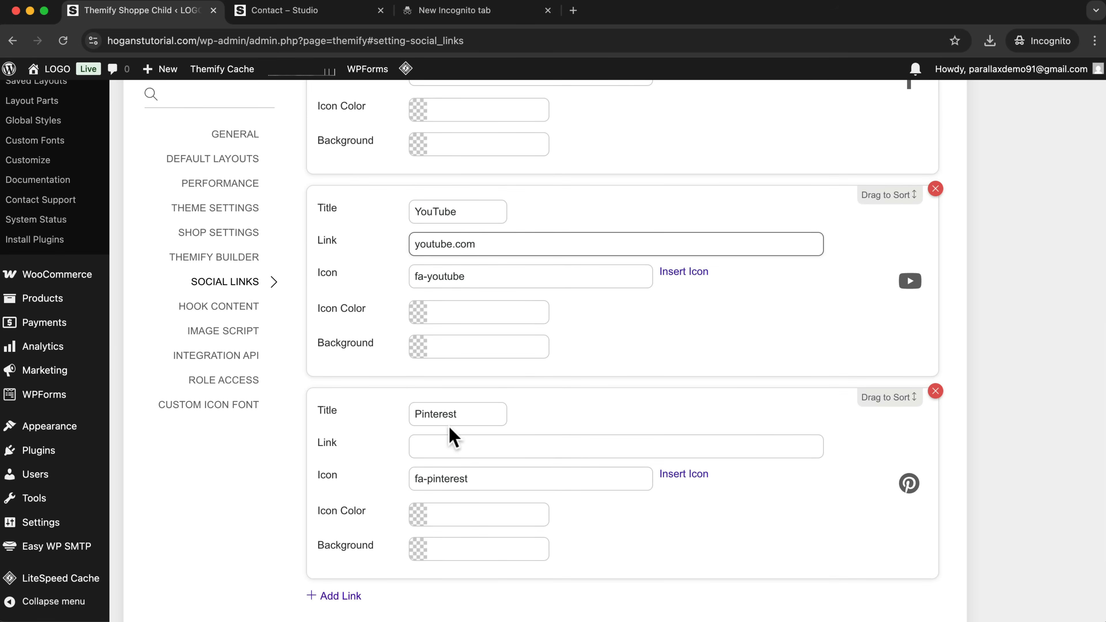
{"action": "left_click", "coordinate": [936, 392]}
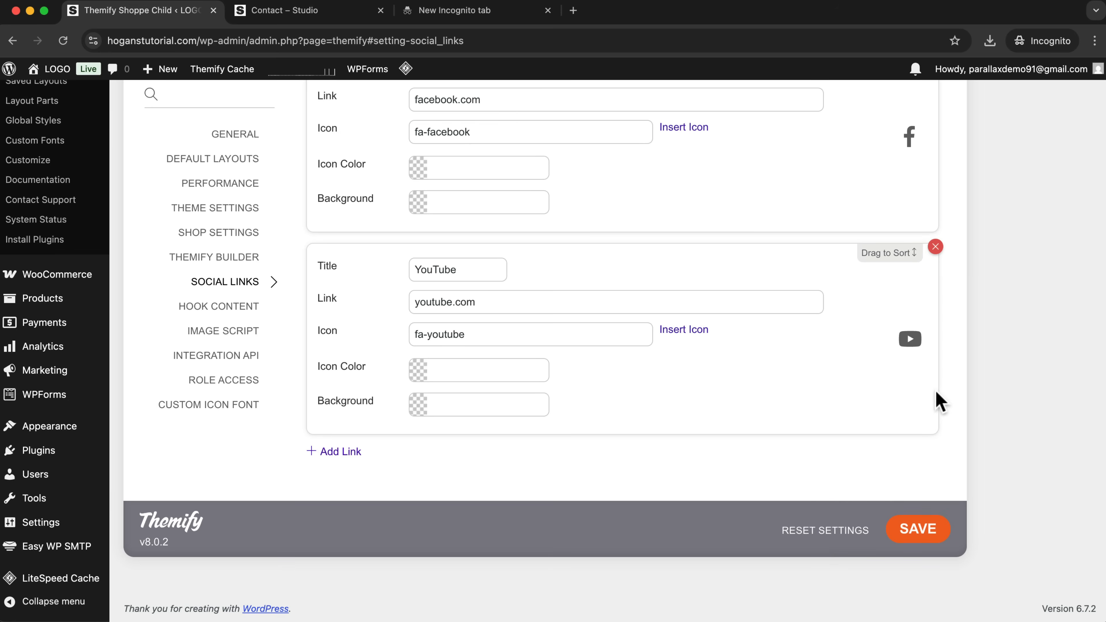
{"action": "left_click", "coordinate": [333, 453]}
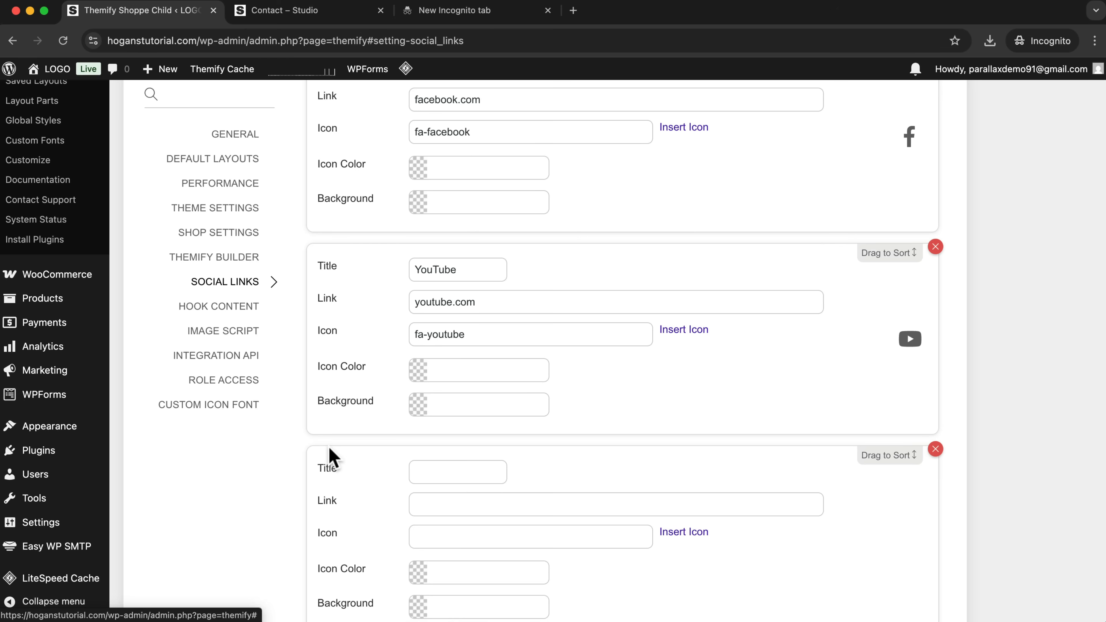
{"action": "left_click", "coordinate": [425, 472]}
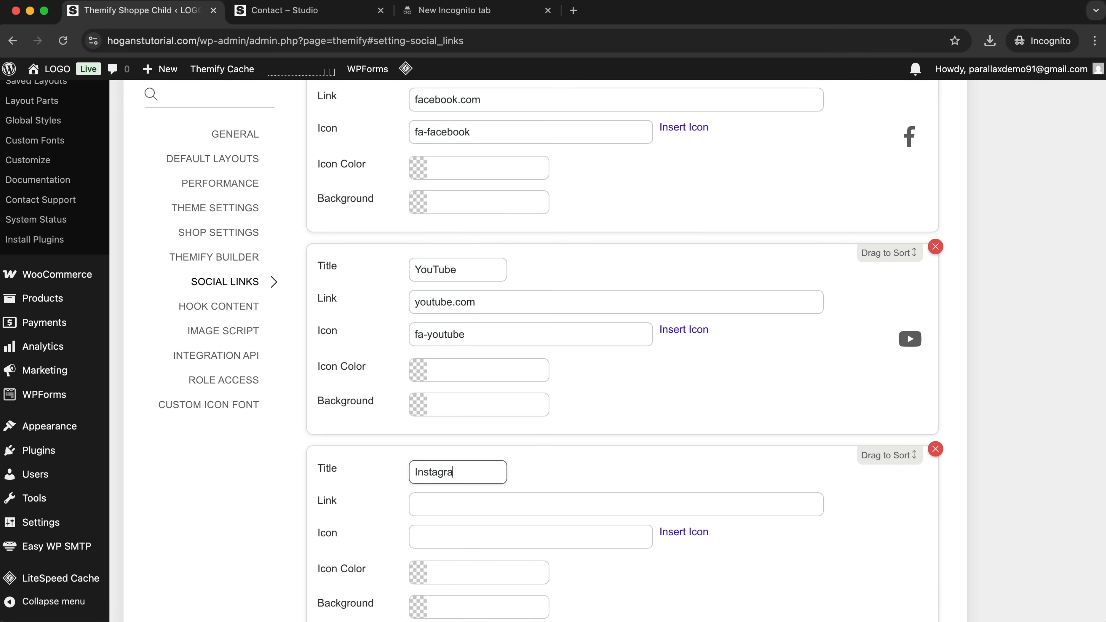
{"action": "left_click", "coordinate": [461, 506]}
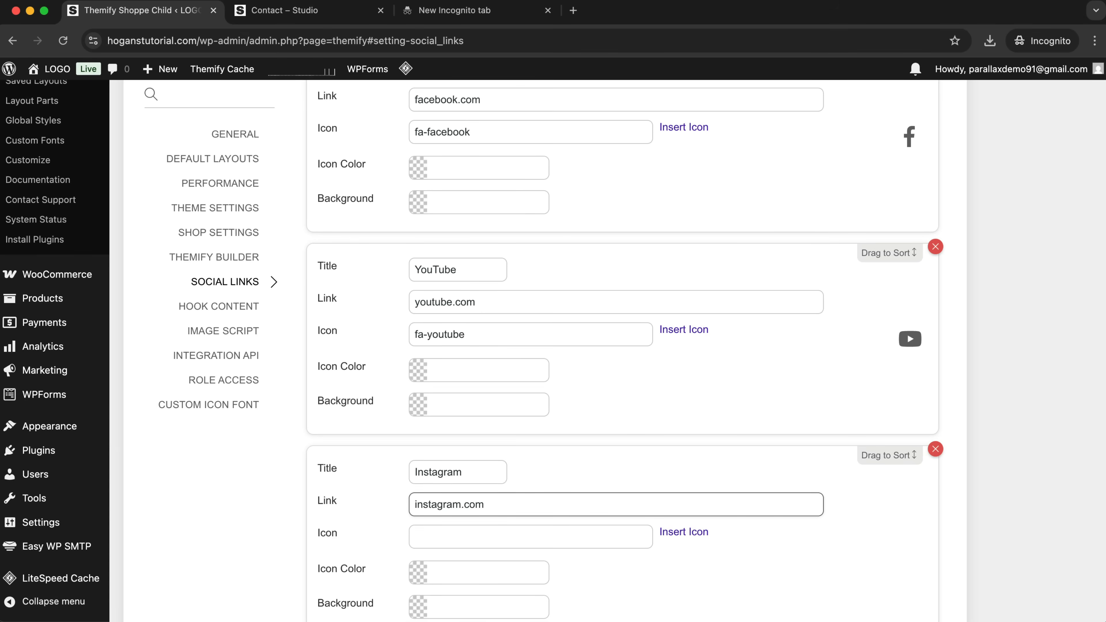
Assign the FontAwesome brand icon instagram to the Instagram social link and save the Themify settings.
{"action": "left_click", "coordinate": [701, 535]}
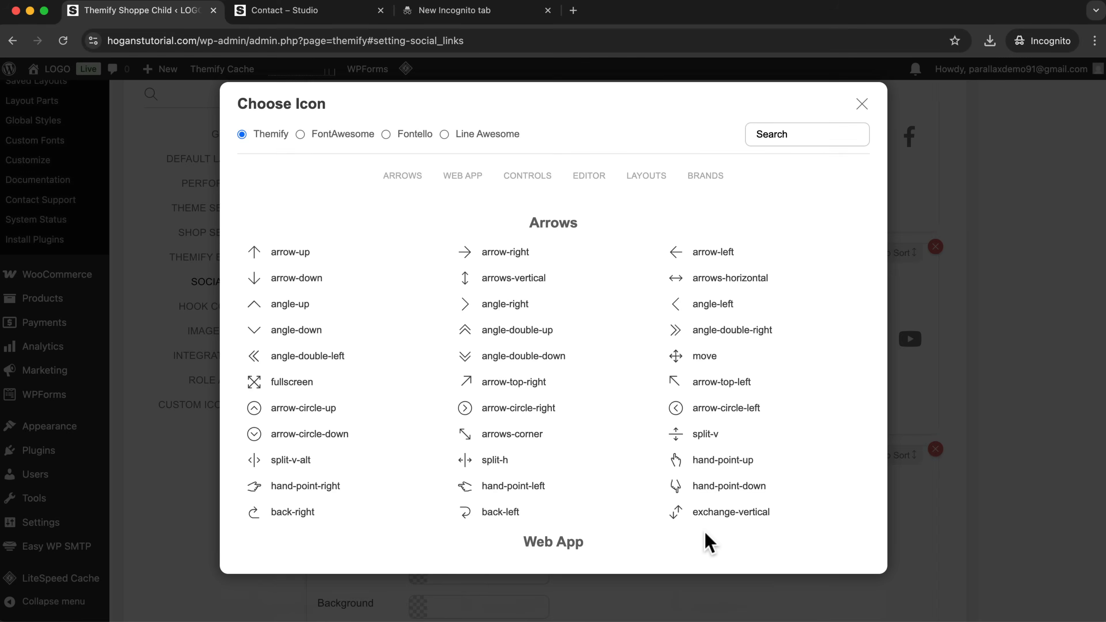
{"action": "left_click", "coordinate": [327, 139]}
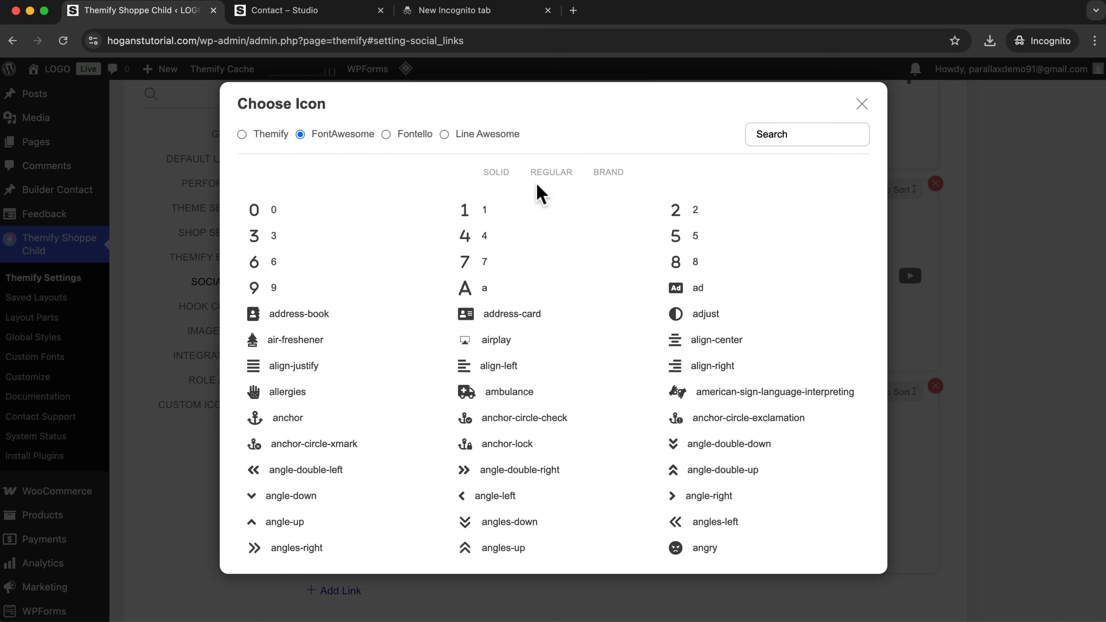
{"action": "left_click", "coordinate": [605, 173]}
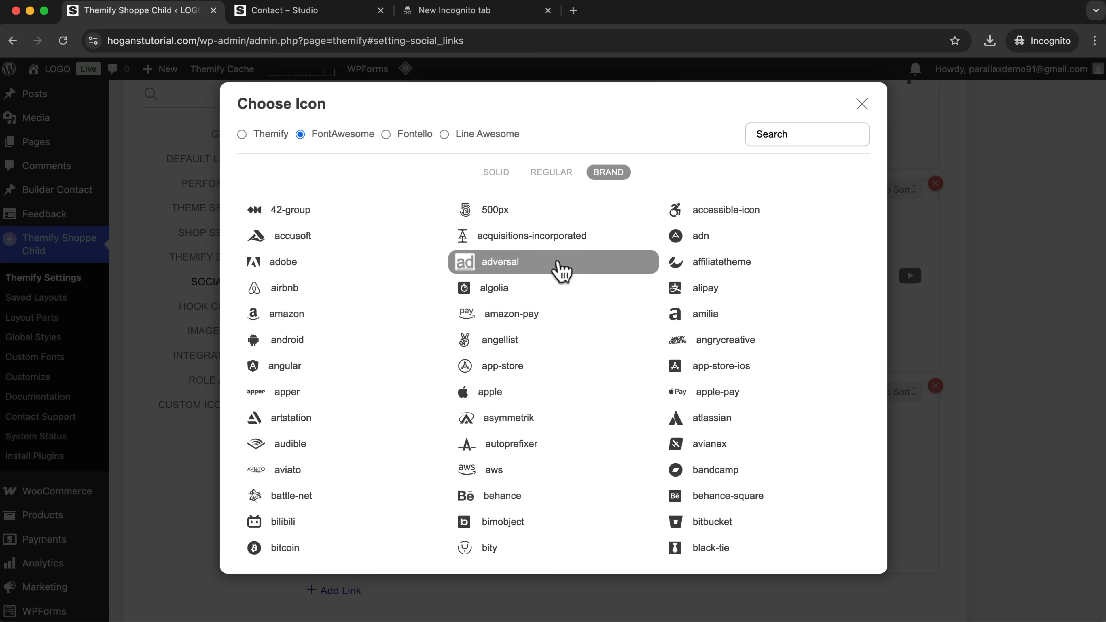
{"action": "scroll", "coordinate": [479, 370], "scroll_direction": "down", "scroll_amount": 3}
{"action": "scroll", "coordinate": [477, 368], "scroll_direction": "down", "scroll_amount": 6}
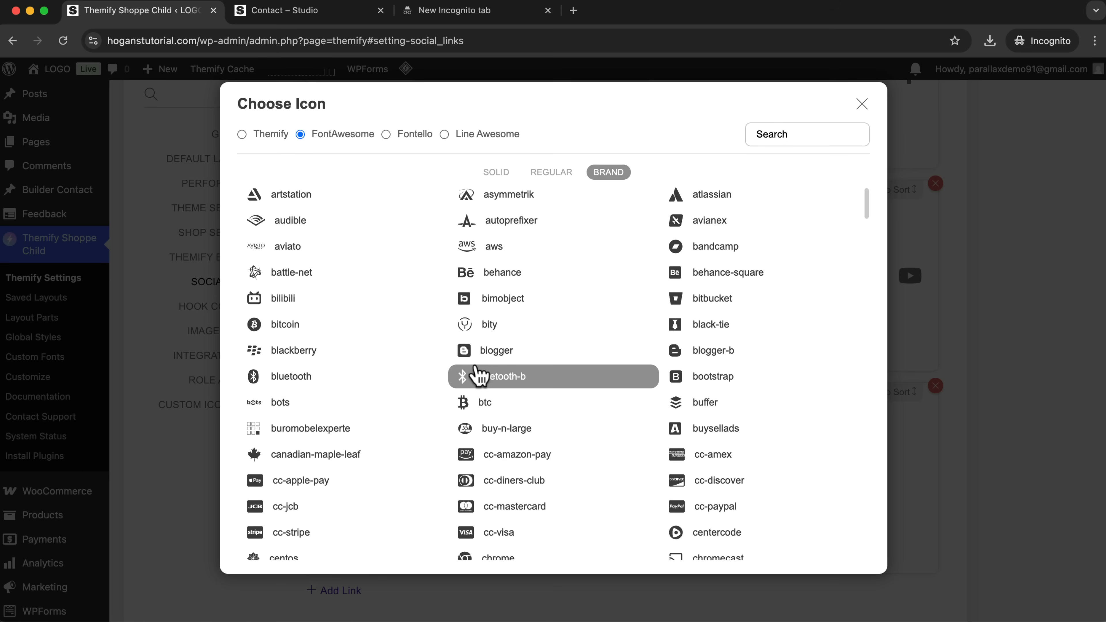
{"action": "scroll", "coordinate": [476, 370], "scroll_direction": "down", "scroll_amount": 10}
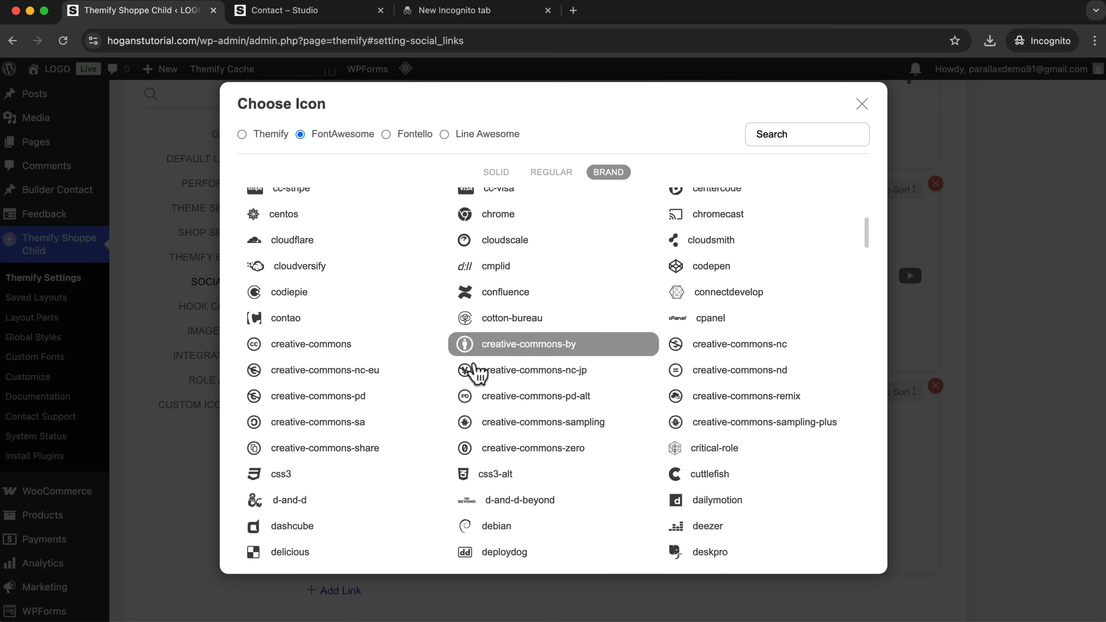
{"action": "scroll", "coordinate": [436, 392], "scroll_direction": "down", "scroll_amount": 15}
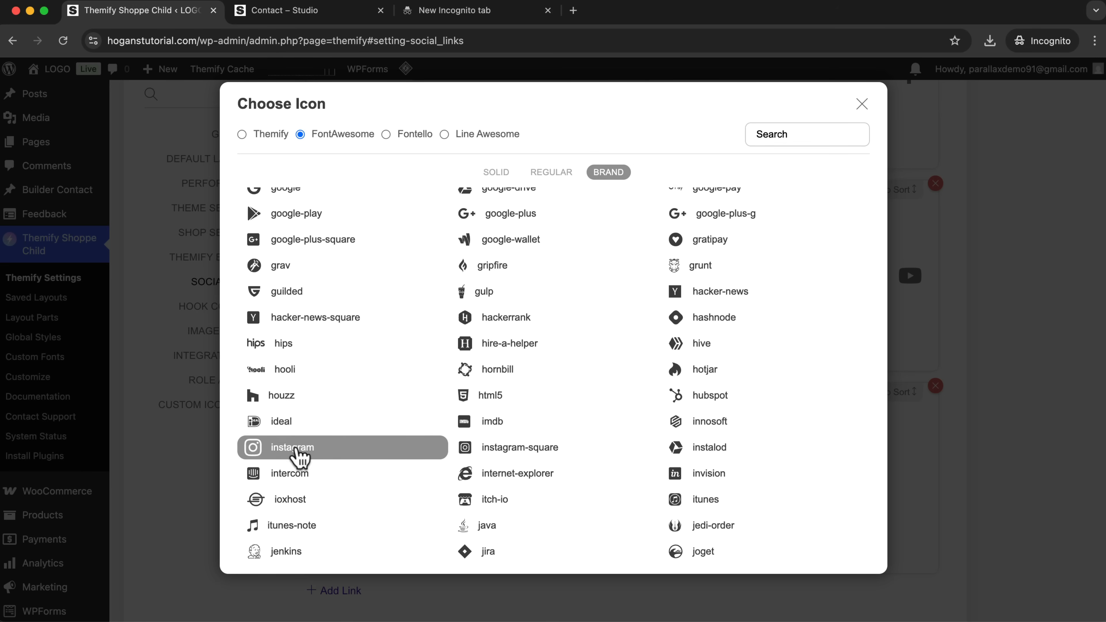
{"action": "left_click", "coordinate": [299, 451]}
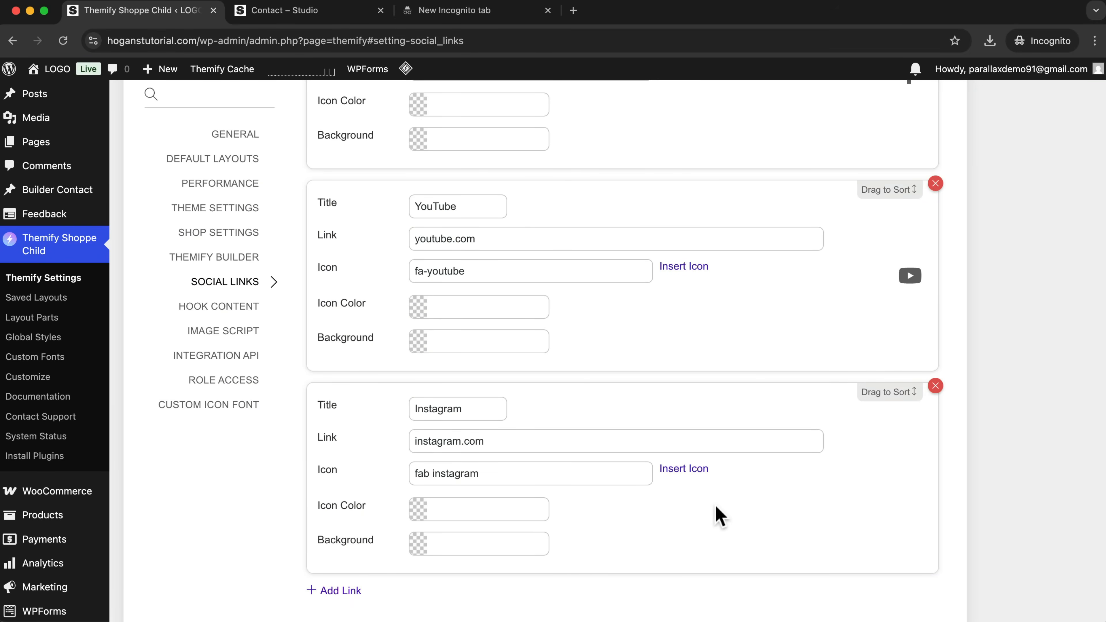
{"action": "scroll", "coordinate": [716, 514], "scroll_direction": "down", "scroll_amount": 5}
{"action": "left_click", "coordinate": [915, 496]}
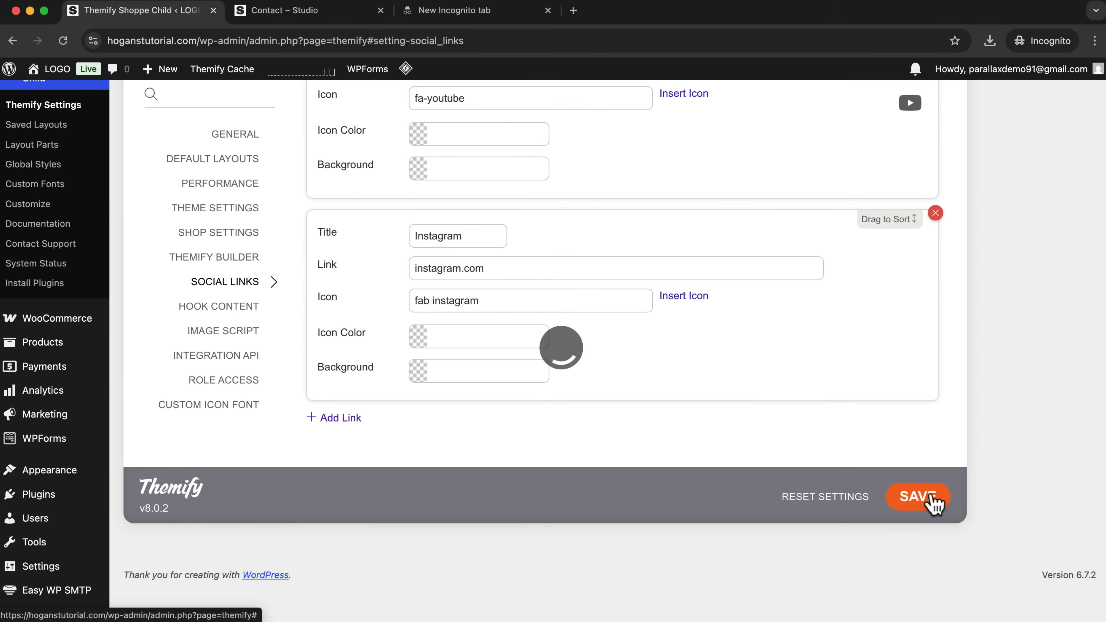
Open the WordPress widgets page and add the Themify - Social Links widget to the Below Footer Logo Widget area.
{"action": "scroll", "coordinate": [853, 451], "scroll_direction": "up", "scroll_amount": 4}
{"action": "scroll", "coordinate": [852, 448], "scroll_direction": "up", "scroll_amount": 10}
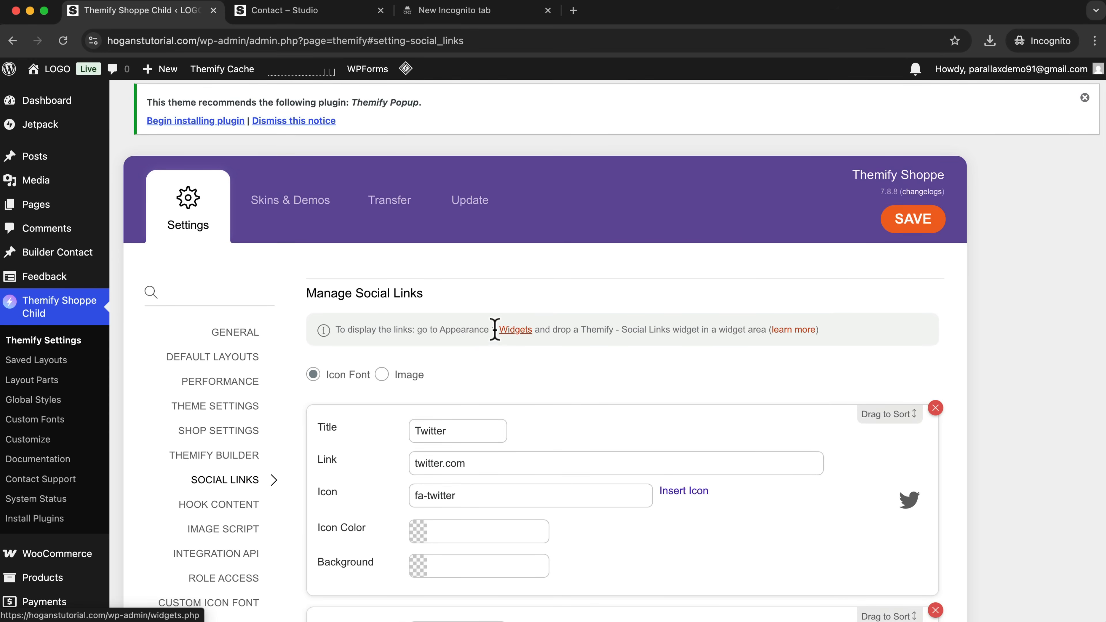
{"action": "scroll", "coordinate": [52, 379], "scroll_direction": "down", "scroll_amount": 5}
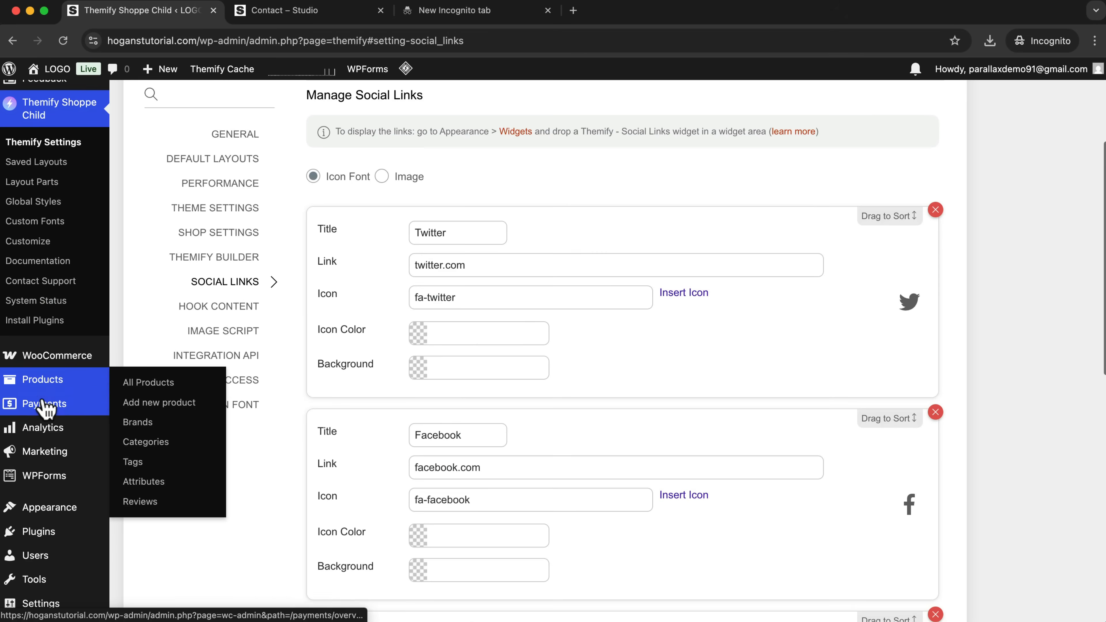
{"action": "mouse_move", "coordinate": [13, 458]}
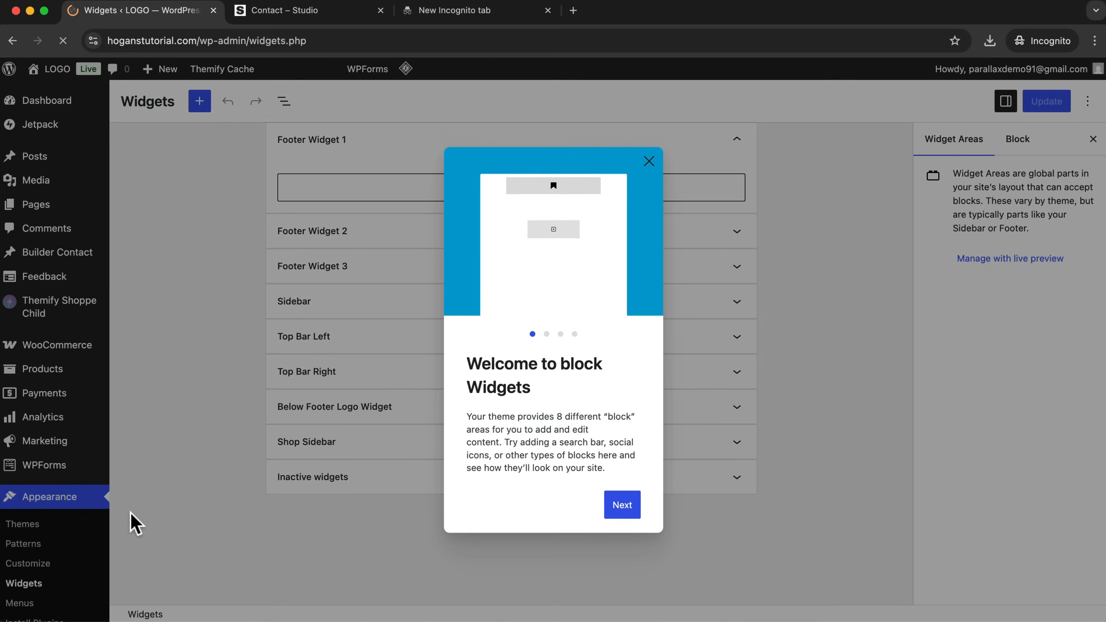
{"action": "left_click", "coordinate": [649, 161]}
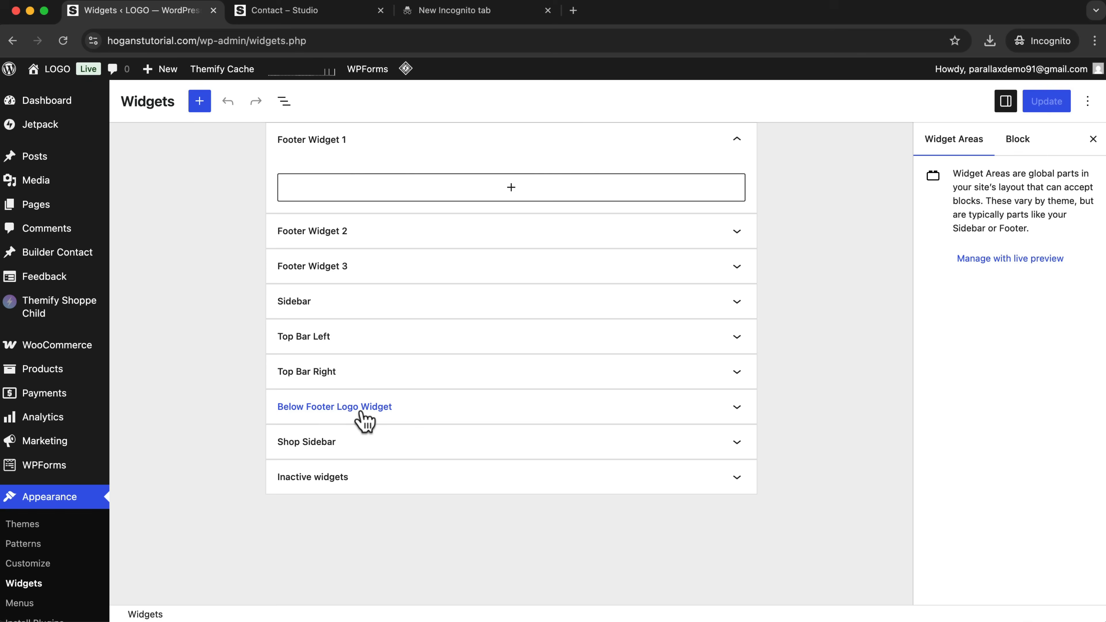
{"action": "left_click", "coordinate": [406, 411]}
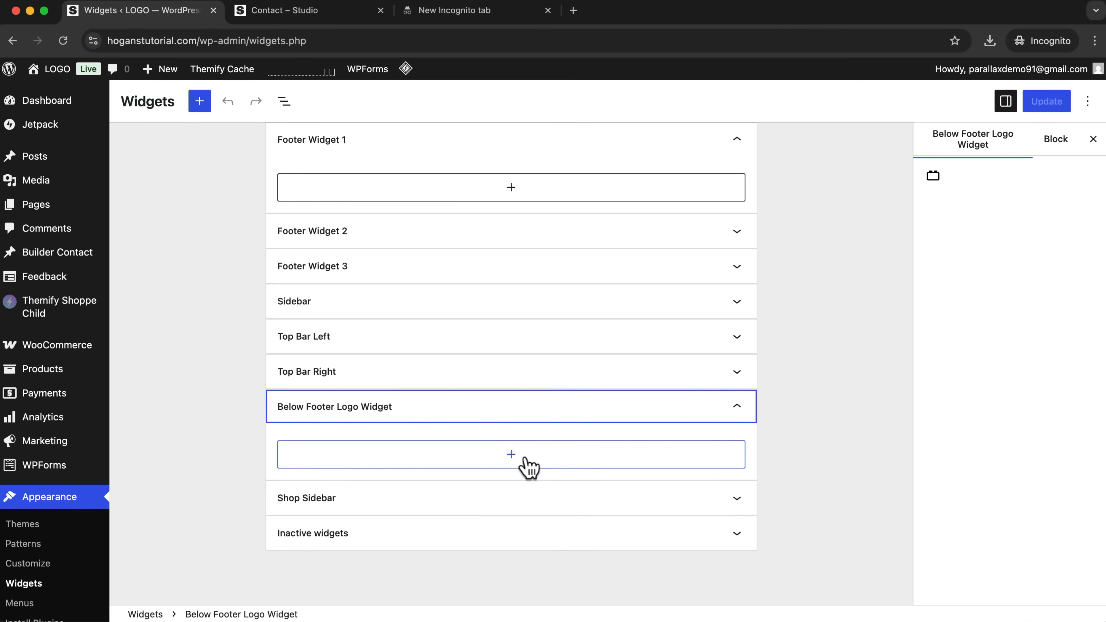
{"action": "left_click", "coordinate": [511, 455]}
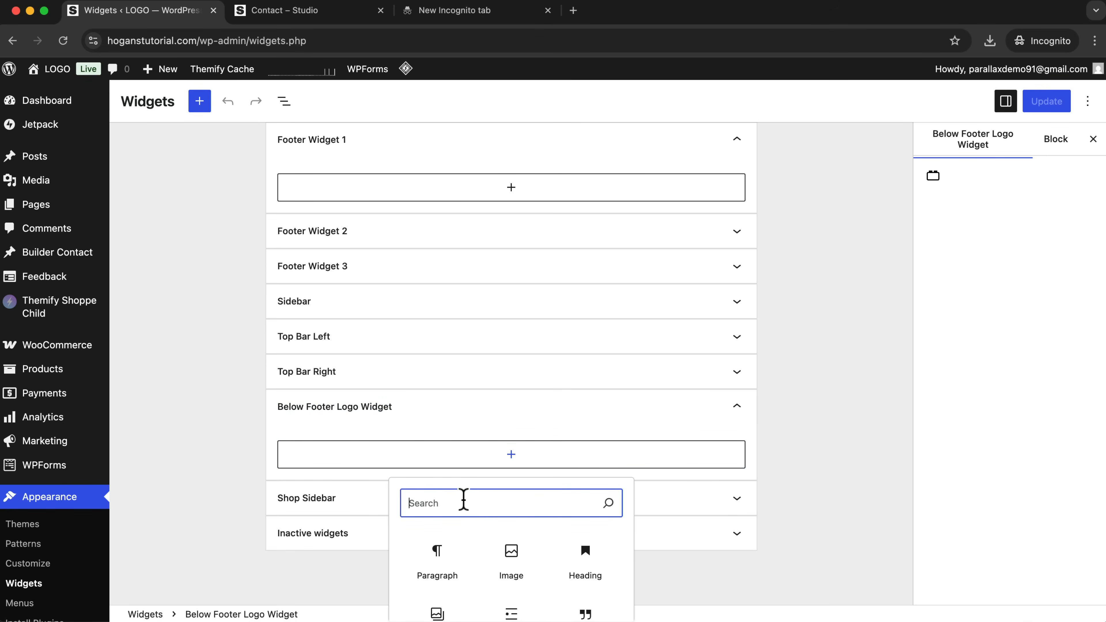
{"action": "type", "text": "themify so"}
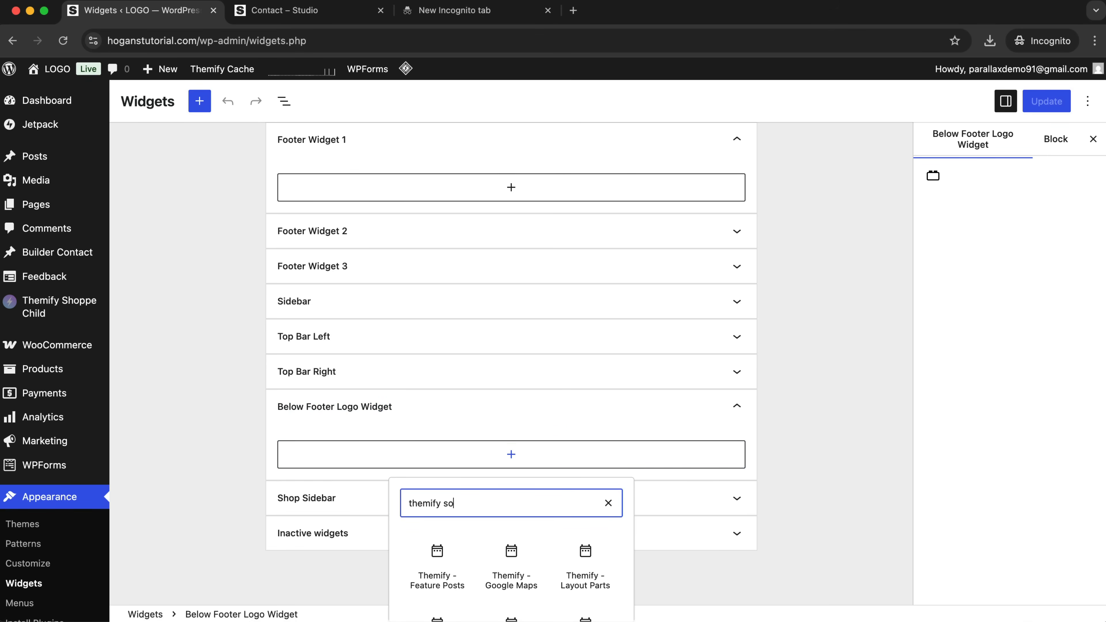
{"action": "type", "text": "cial"}
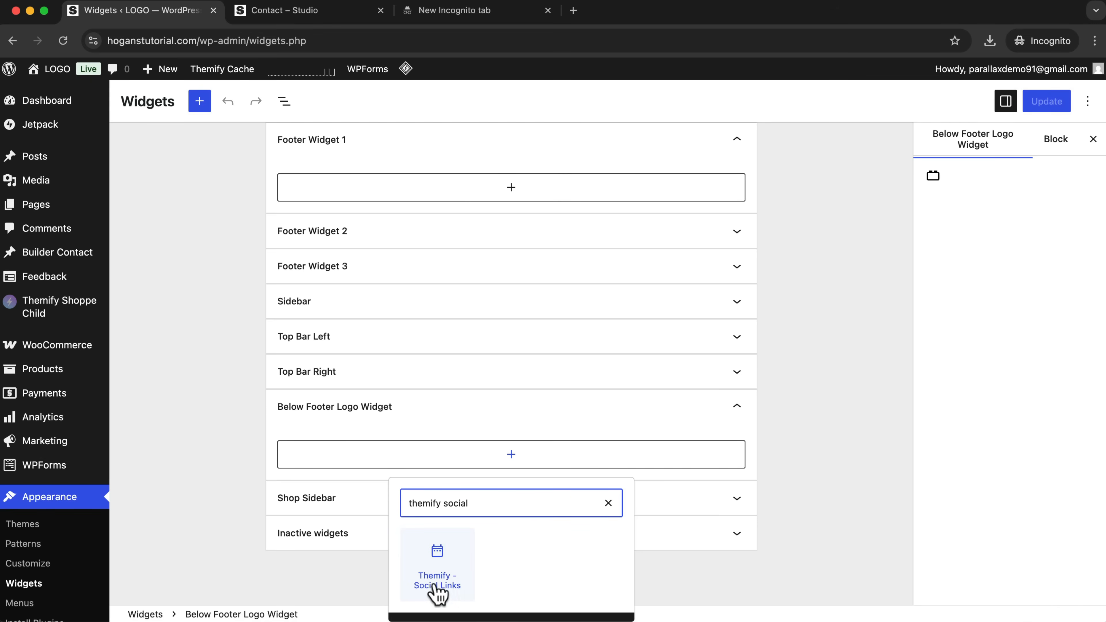
{"action": "left_click", "coordinate": [445, 583]}
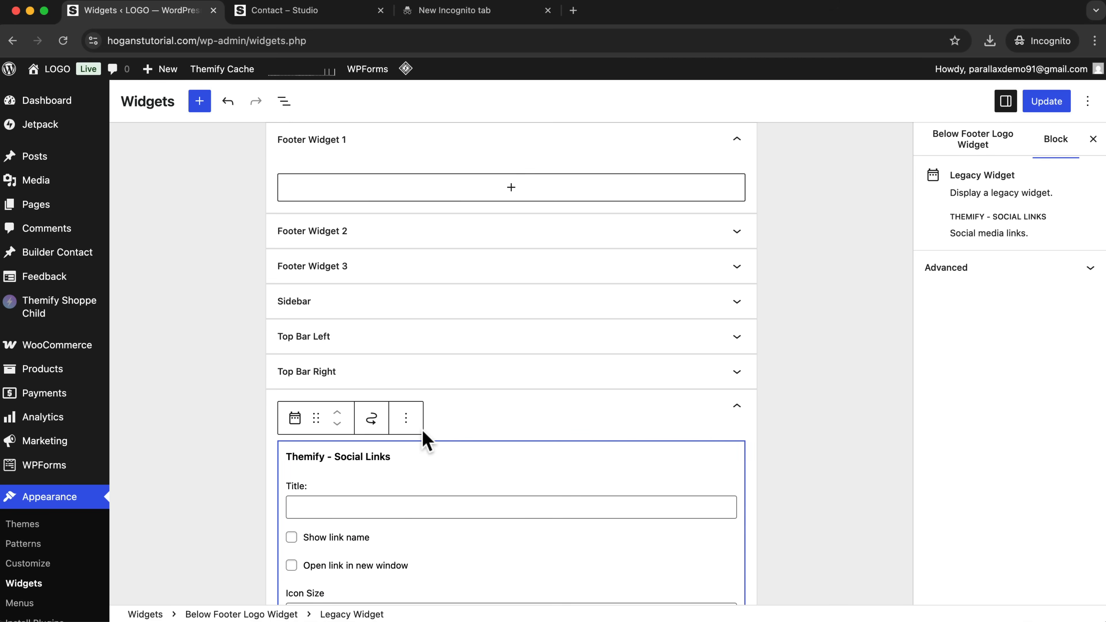
Set the footer's social links widget to open links in a new window and update the widgets.
{"action": "scroll", "coordinate": [375, 457], "scroll_direction": "down", "scroll_amount": 2}
{"action": "scroll", "coordinate": [379, 468], "scroll_direction": "down", "scroll_amount": 1}
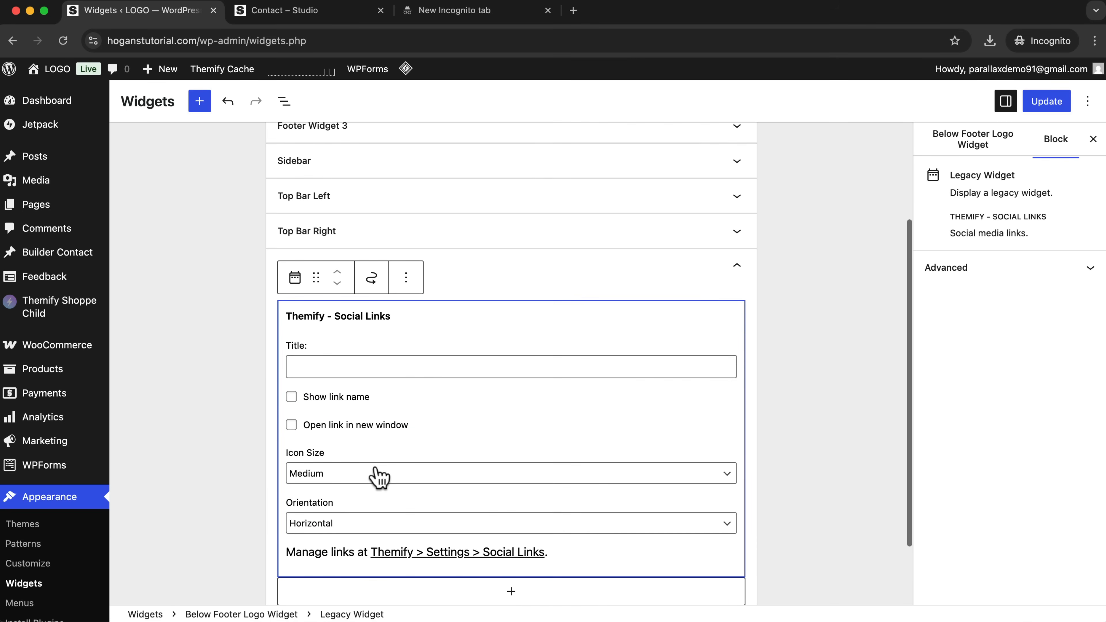
{"action": "left_click", "coordinate": [292, 425]}
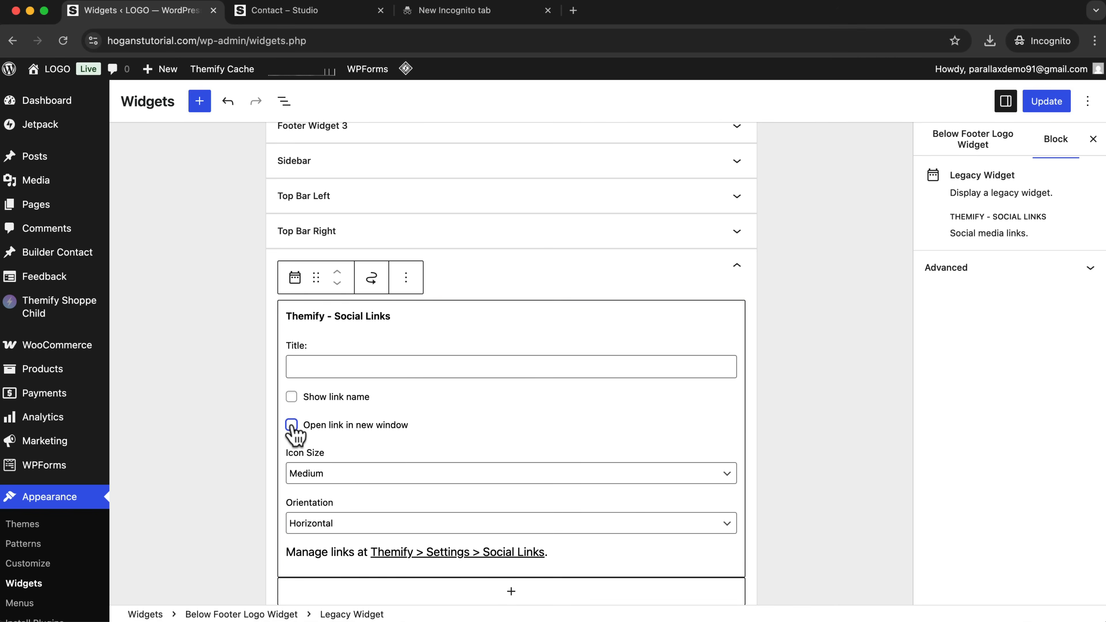
{"action": "scroll", "coordinate": [438, 440], "scroll_direction": "down", "scroll_amount": 3}
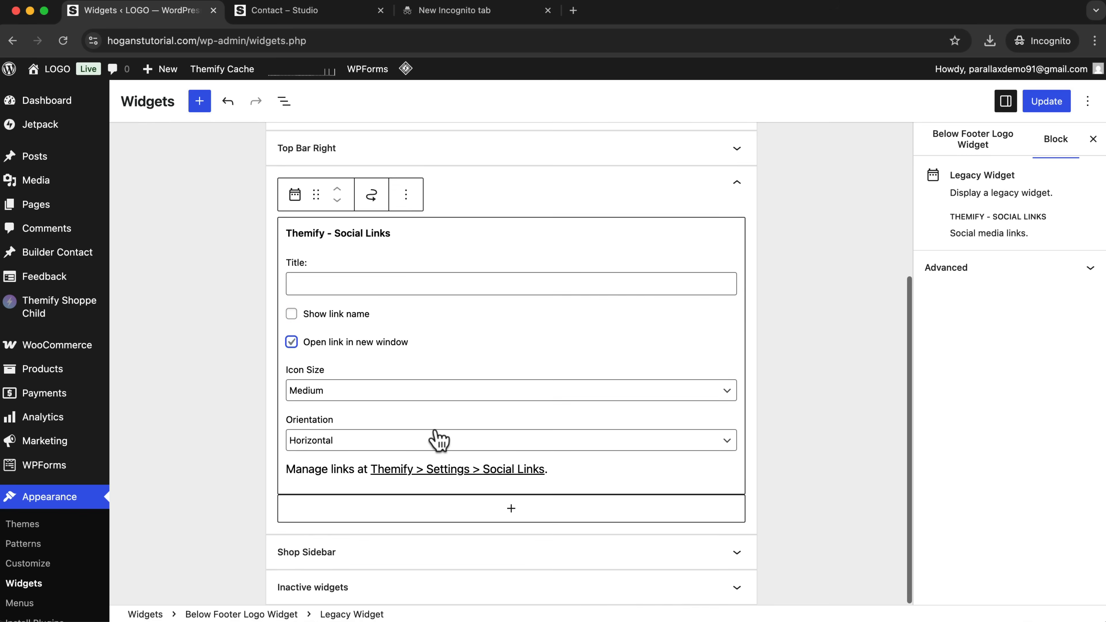
{"action": "left_click", "coordinate": [1049, 103]}
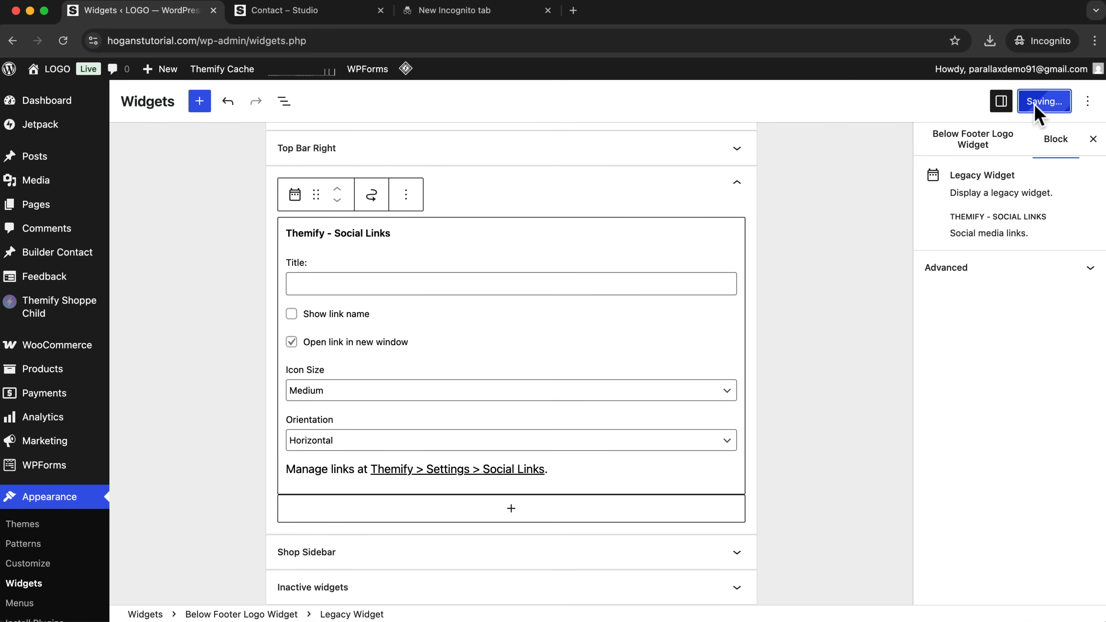
Visit the site's home page and check the social icons beneath the footer logo.
{"action": "left_click", "coordinate": [50, 92]}
{"action": "scroll", "coordinate": [719, 305], "scroll_direction": "down", "scroll_amount": 10}
{"action": "scroll", "coordinate": [727, 305], "scroll_direction": "down", "scroll_amount": 5}
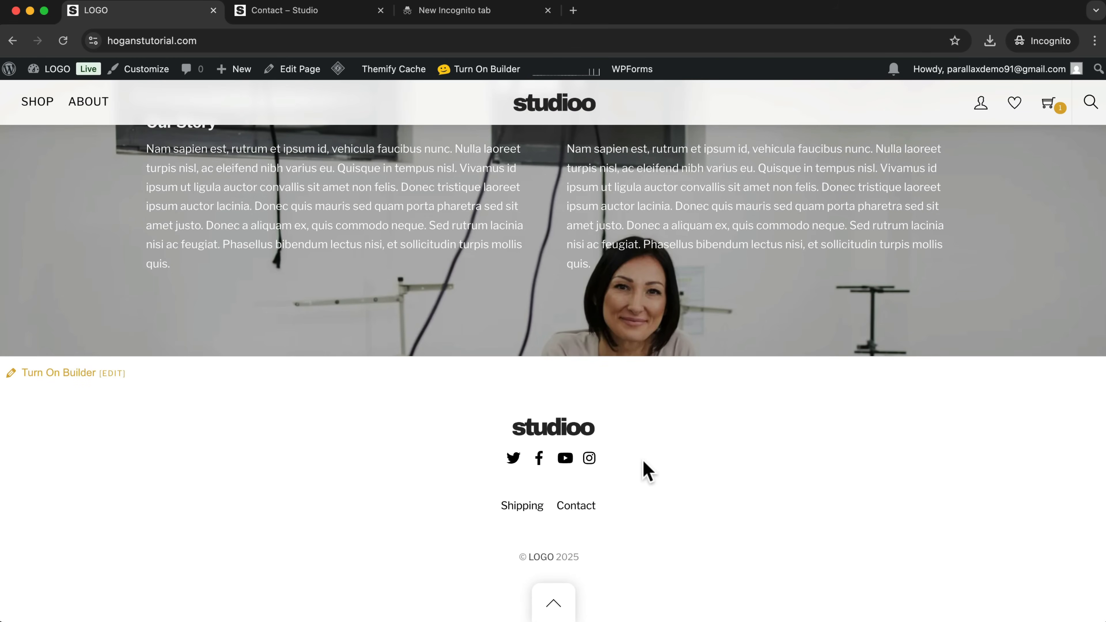
Turn on the Themify Builder and add a Widget module below the second text column of the Our Story row.
{"action": "scroll", "coordinate": [647, 469], "scroll_direction": "up", "scroll_amount": 3}
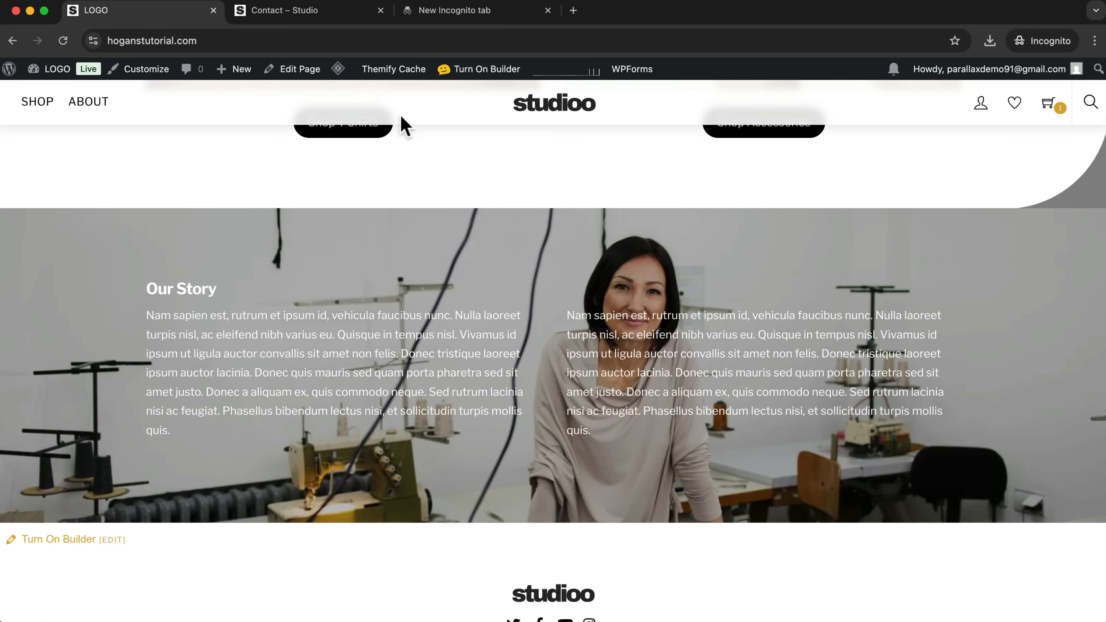
{"action": "left_click", "coordinate": [469, 69]}
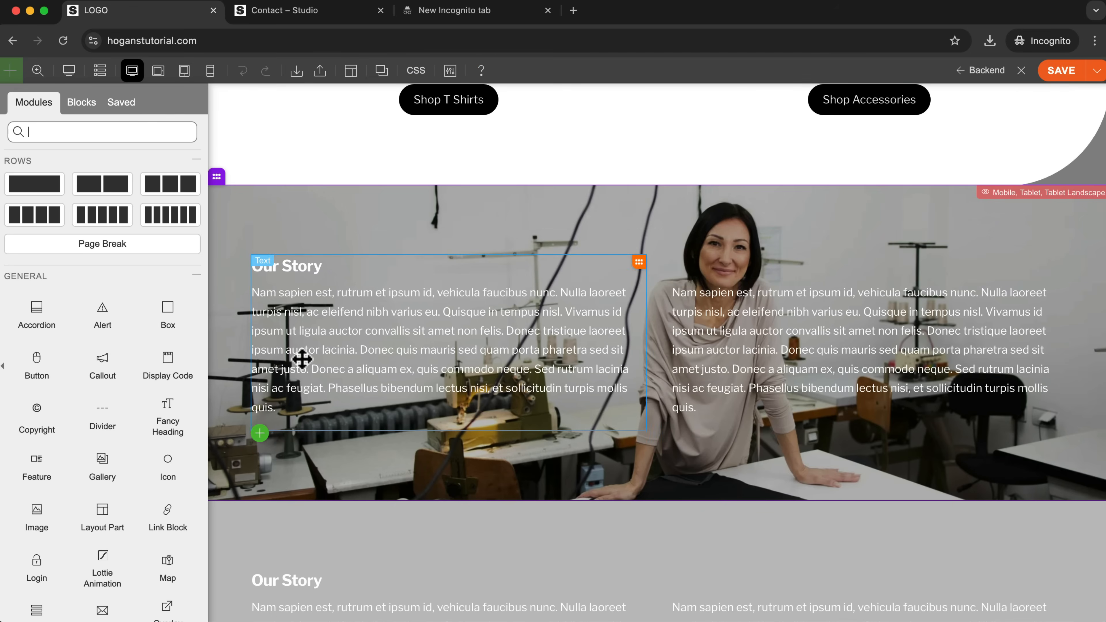
{"action": "scroll", "coordinate": [112, 396], "scroll_direction": "down", "scroll_amount": 6}
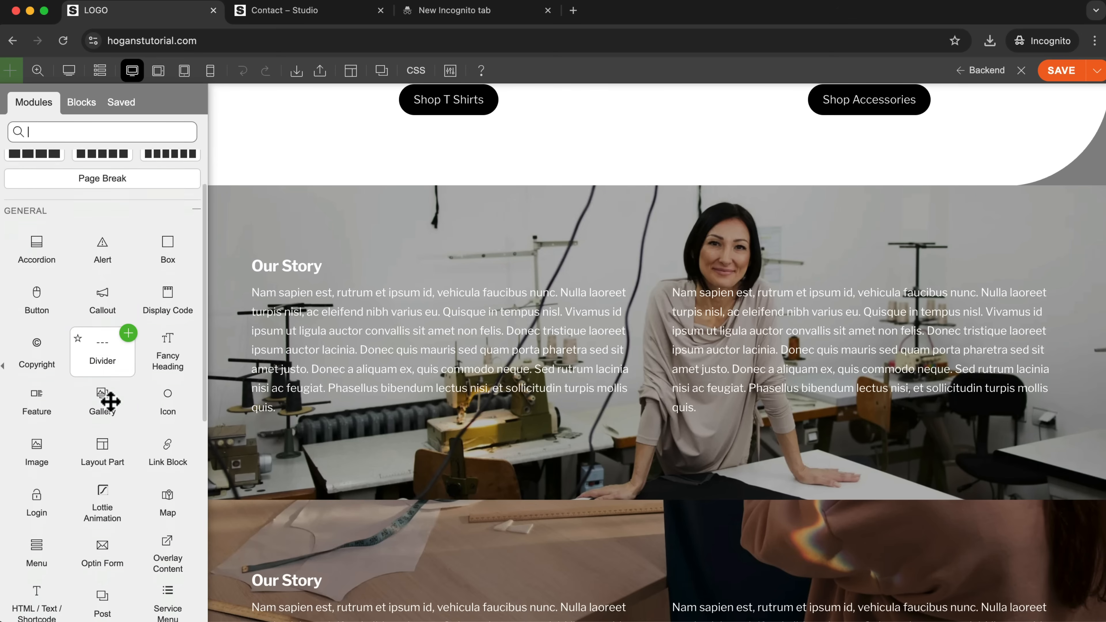
{"action": "scroll", "coordinate": [106, 409], "scroll_direction": "down", "scroll_amount": 3}
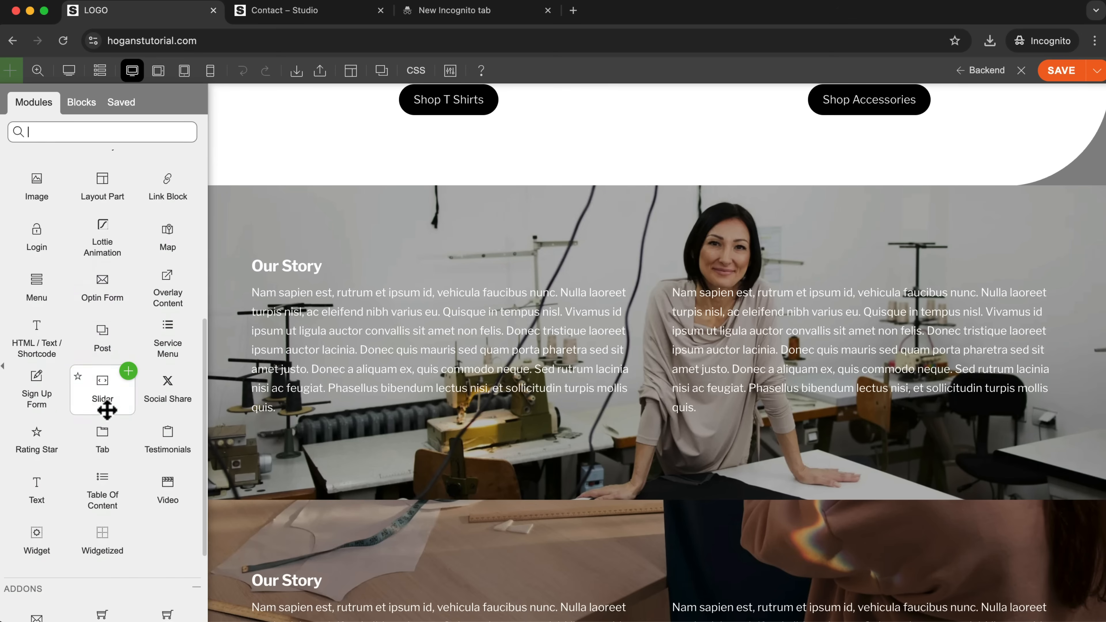
{"action": "left_click_drag", "start_coordinate": [34, 460], "coordinate": [748, 420]}
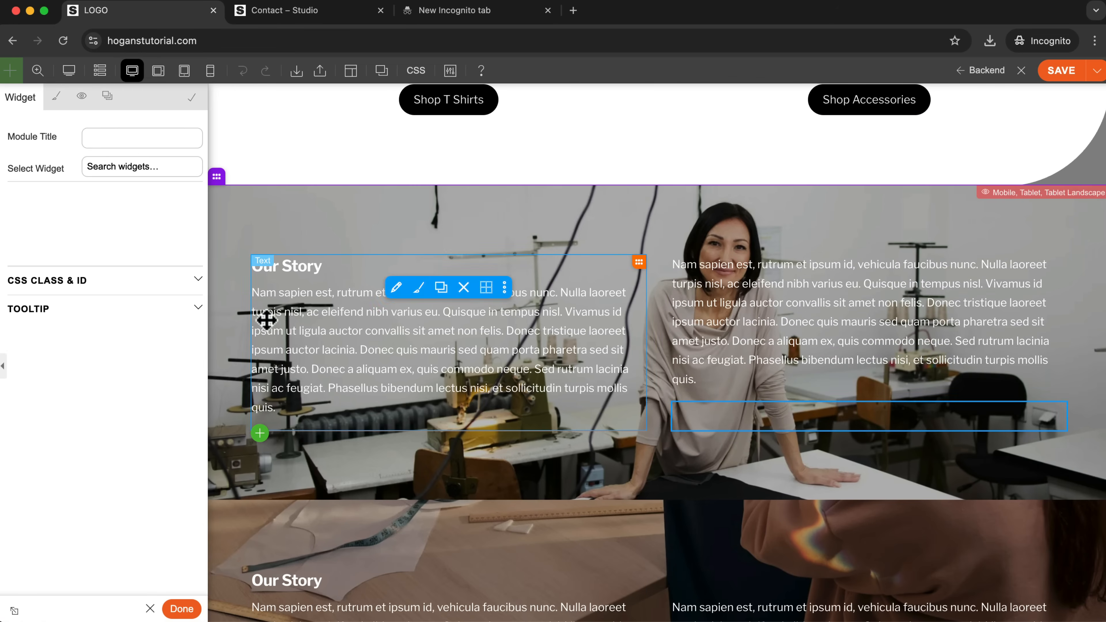
Choose Themify - Social Links as the widget shown in the new Widget module.
{"action": "left_click", "coordinate": [122, 168]}
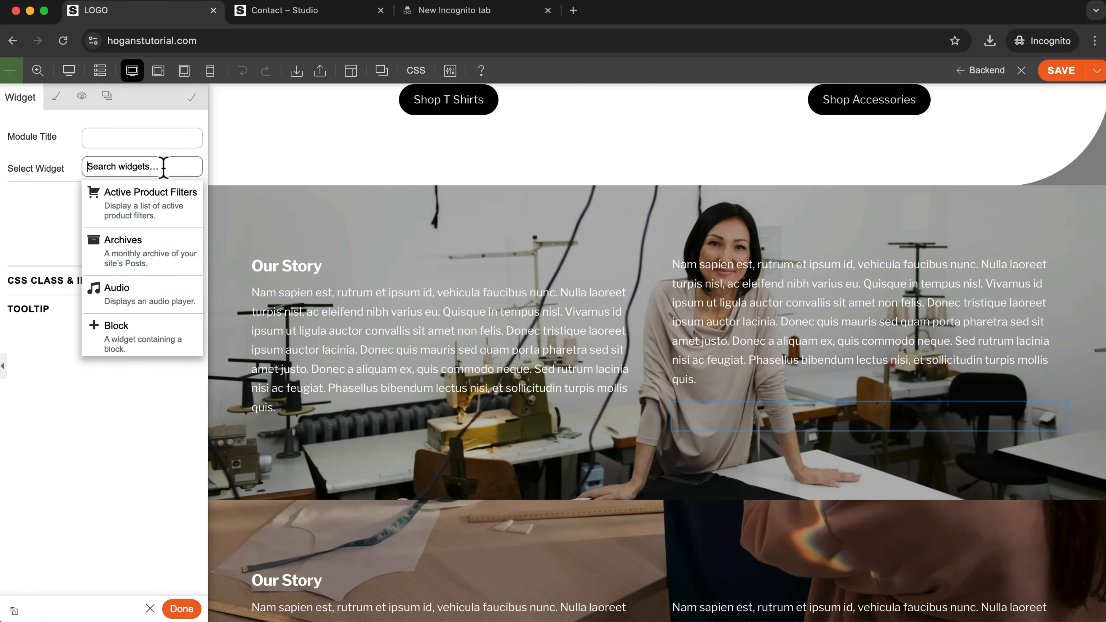
{"action": "type", "text": "themify "}
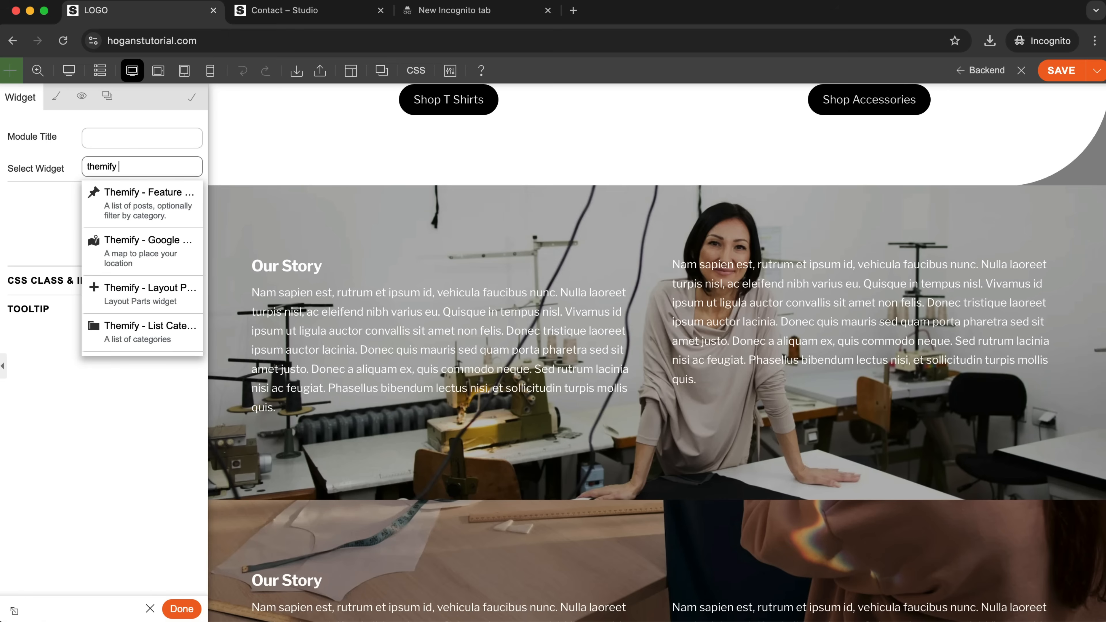
{"action": "type", "text": "socia"}
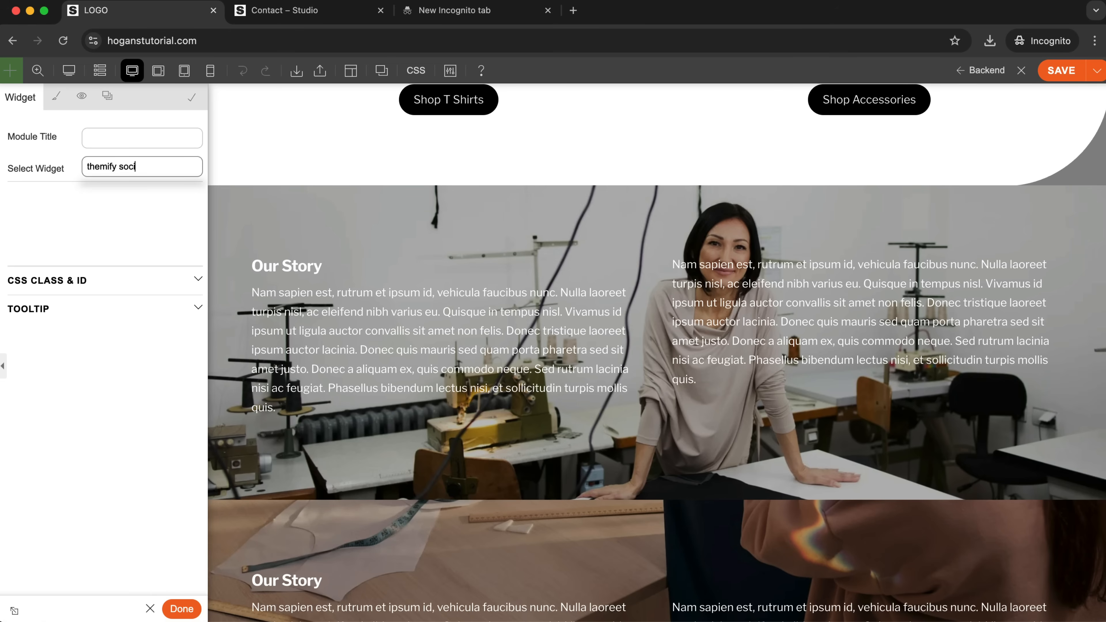
{"action": "key", "text": "BackSpace"}
{"action": "key", "text": "BackSpace"}
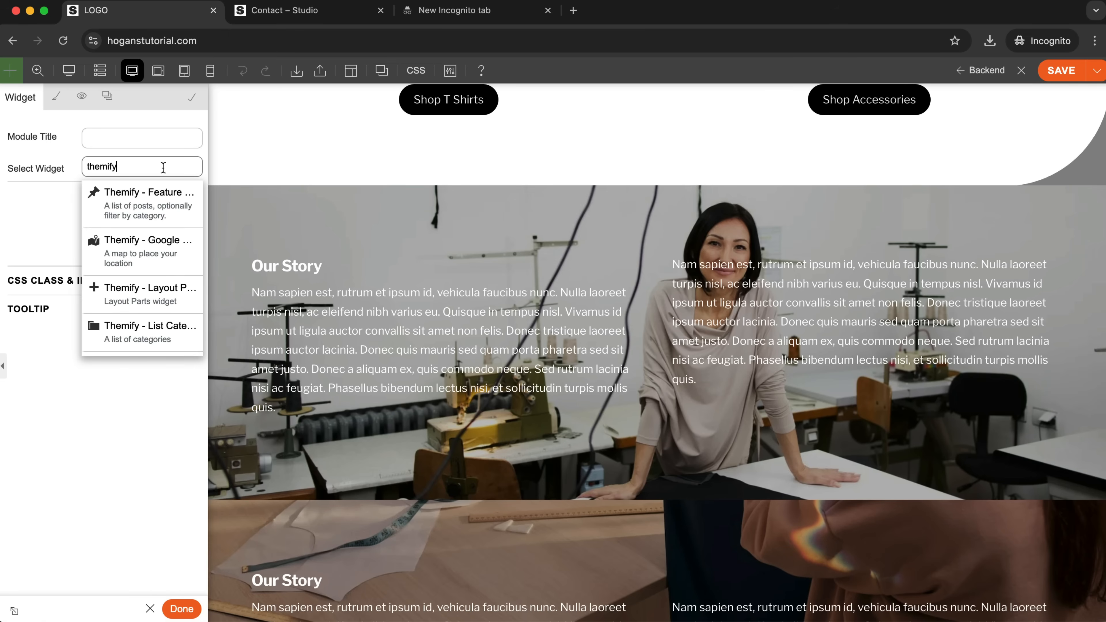
{"action": "scroll", "coordinate": [160, 277], "scroll_direction": "down", "scroll_amount": 5}
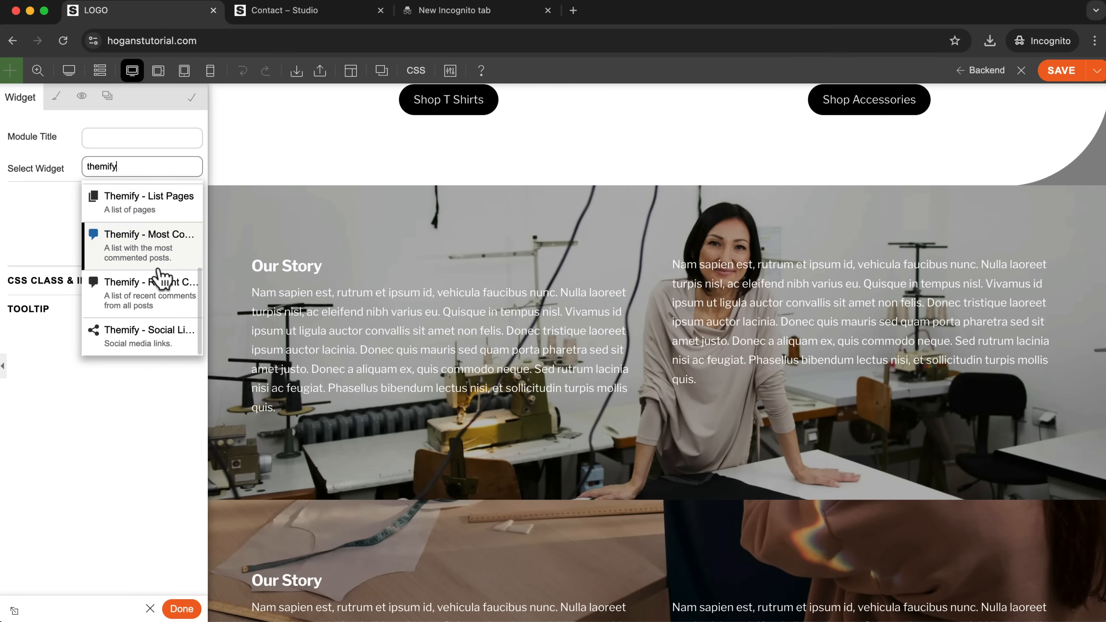
{"action": "left_click", "coordinate": [141, 338]}
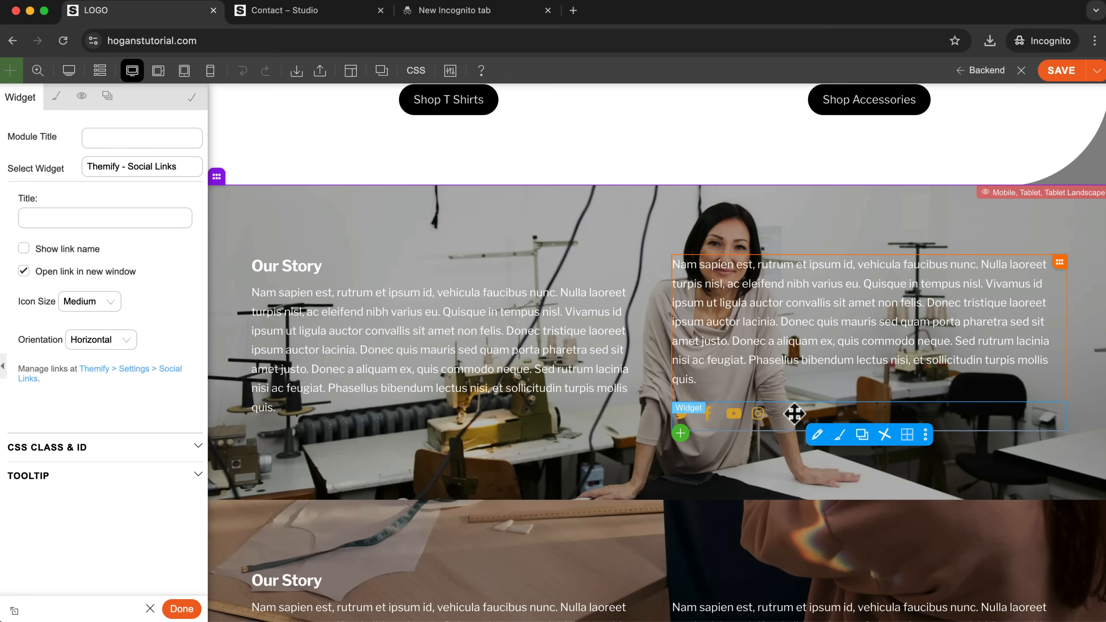
Style the Social Links widget's normal link color as white (#ffffff) and open its hover link settings.
{"action": "left_click", "coordinate": [57, 106]}
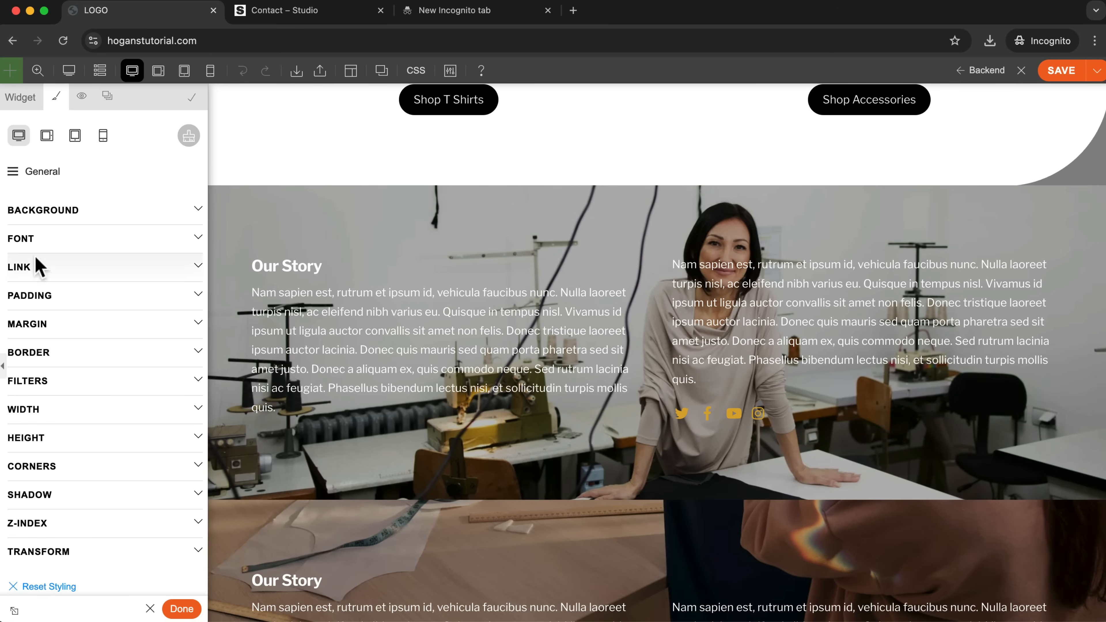
{"action": "left_click", "coordinate": [24, 271]}
{"action": "left_click", "coordinate": [91, 322]}
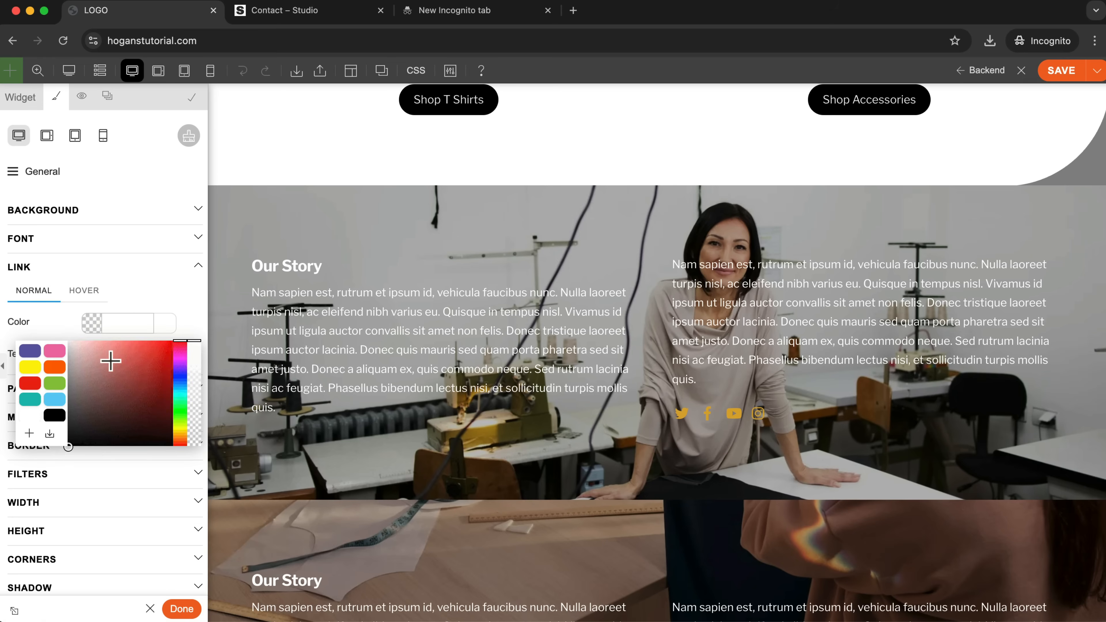
{"action": "left_click_drag", "start_coordinate": [111, 358], "coordinate": [47, 329]}
{"action": "left_click", "coordinate": [68, 322]}
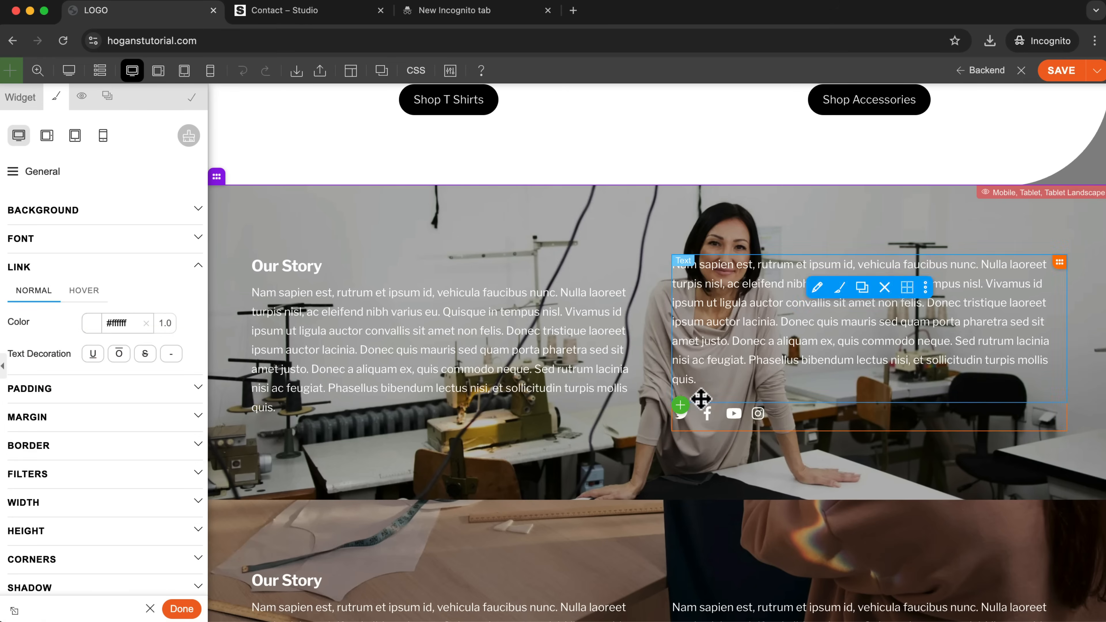
{"action": "left_click", "coordinate": [83, 291]}
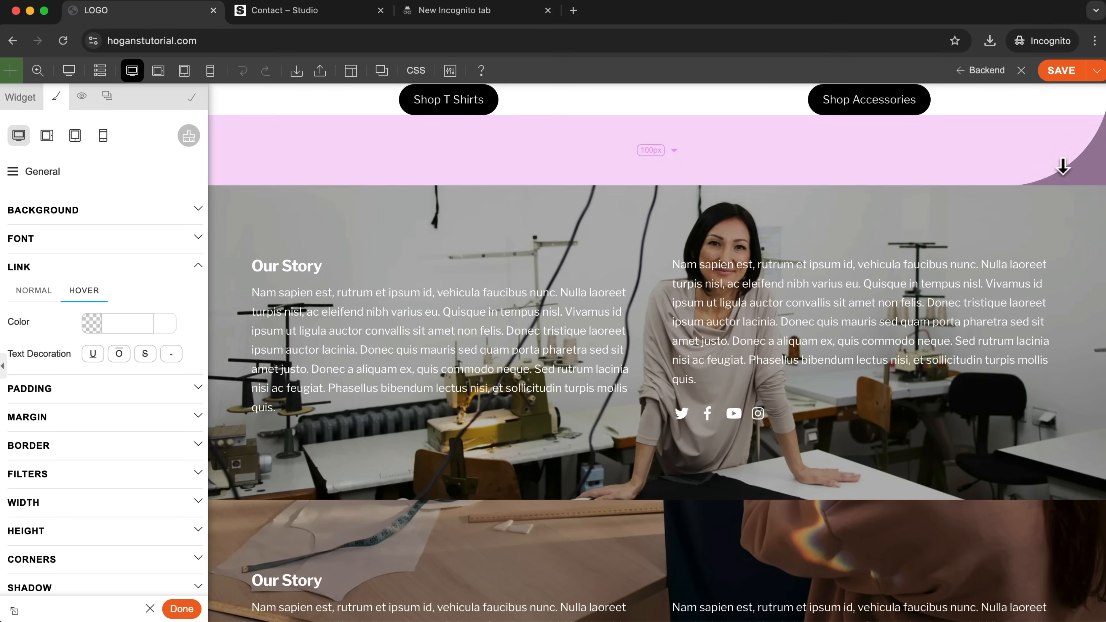
Save the home page layout and close the Builder.
{"action": "left_click", "coordinate": [1059, 75]}
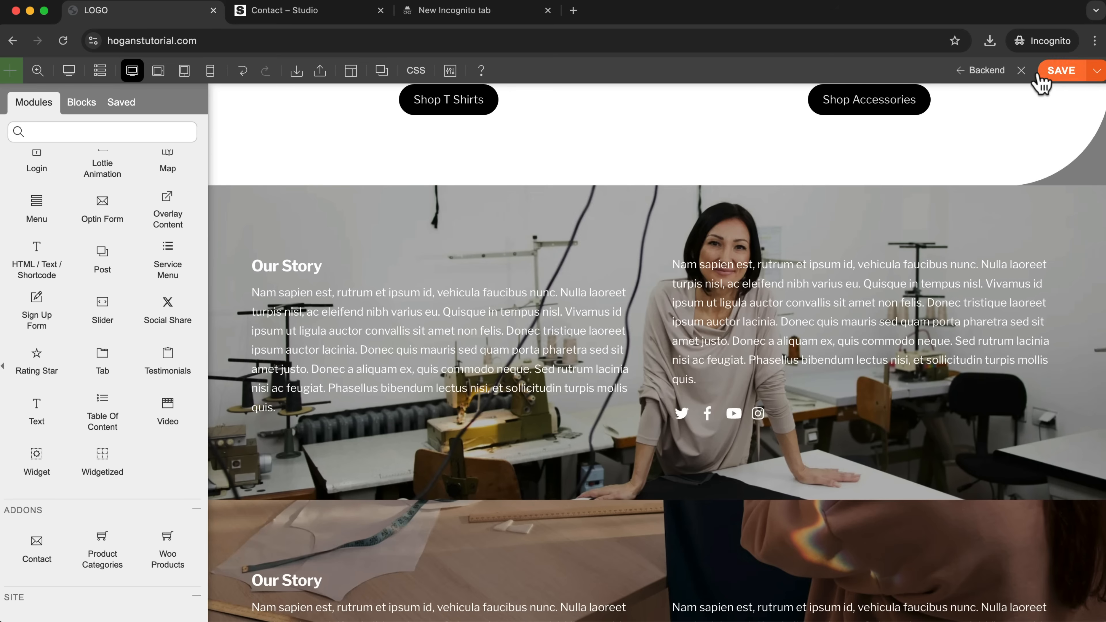
{"action": "left_click", "coordinate": [1020, 72]}
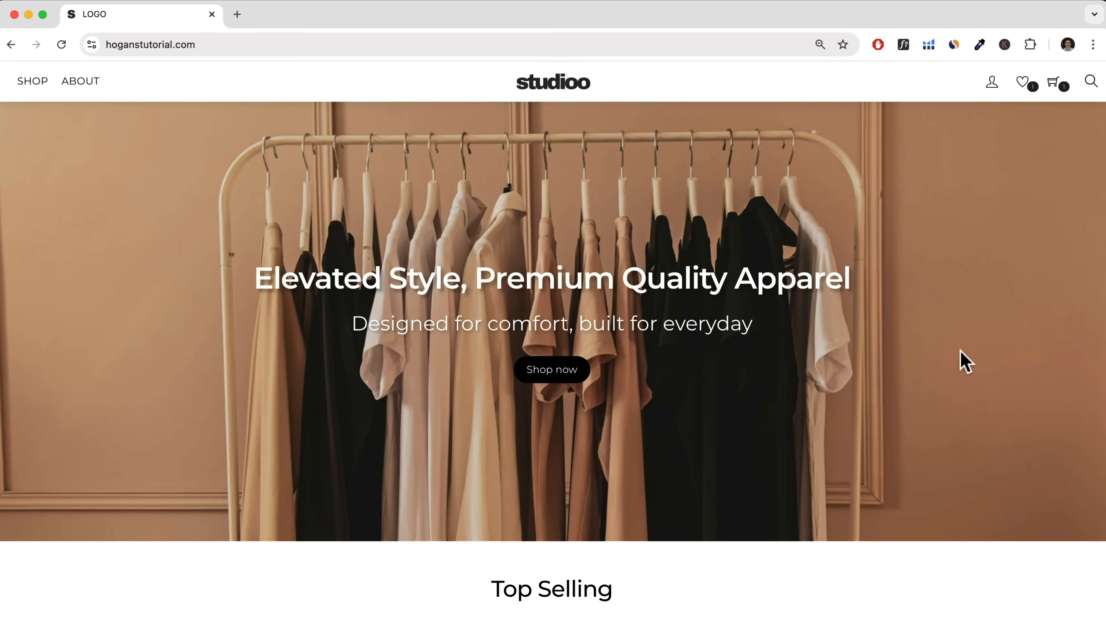
{"action": "scroll", "coordinate": [960, 361], "scroll_direction": "down", "scroll_amount": 15}
{"action": "scroll", "coordinate": [965, 361], "scroll_direction": "down", "scroll_amount": 14}
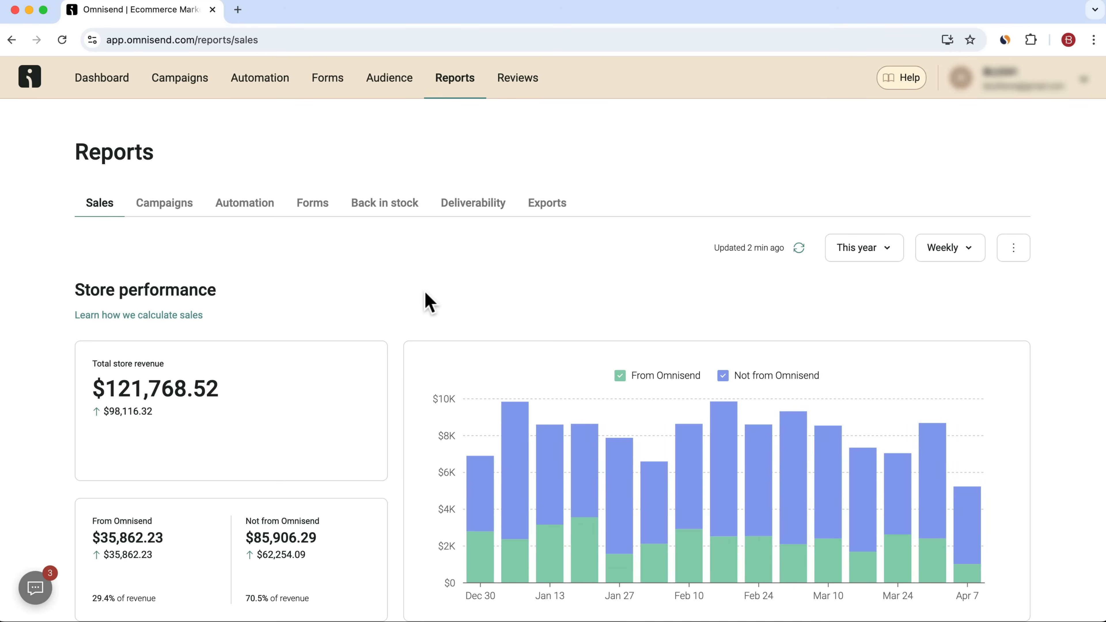
Switch to Omnisend and review the store performance figures in its weekly sales report for this year.
{"action": "scroll", "coordinate": [429, 301], "scroll_direction": "down", "scroll_amount": 2}
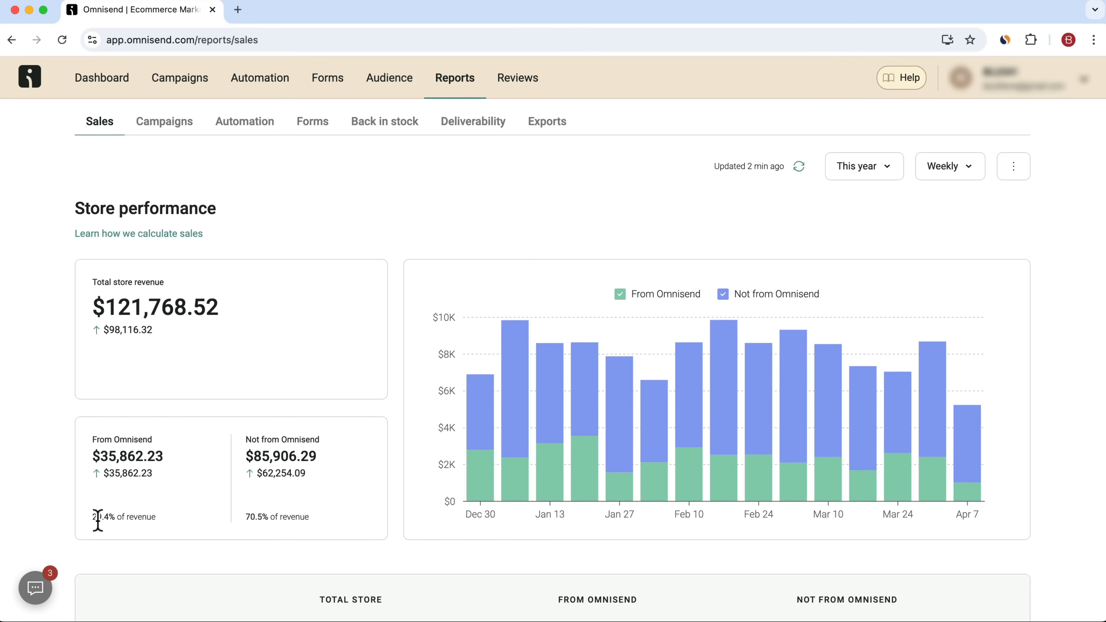
{"action": "scroll", "coordinate": [98, 520], "scroll_direction": "down", "scroll_amount": 4}
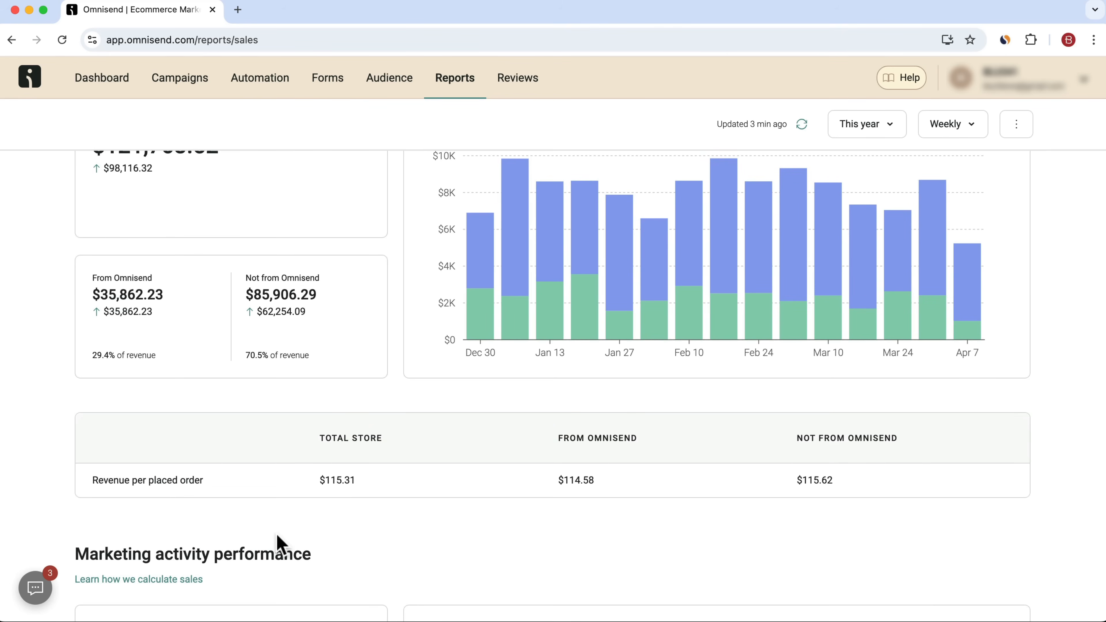
{"action": "scroll", "coordinate": [281, 545], "scroll_direction": "up", "scroll_amount": 3}
{"action": "scroll", "coordinate": [282, 545], "scroll_direction": "up", "scroll_amount": 3}
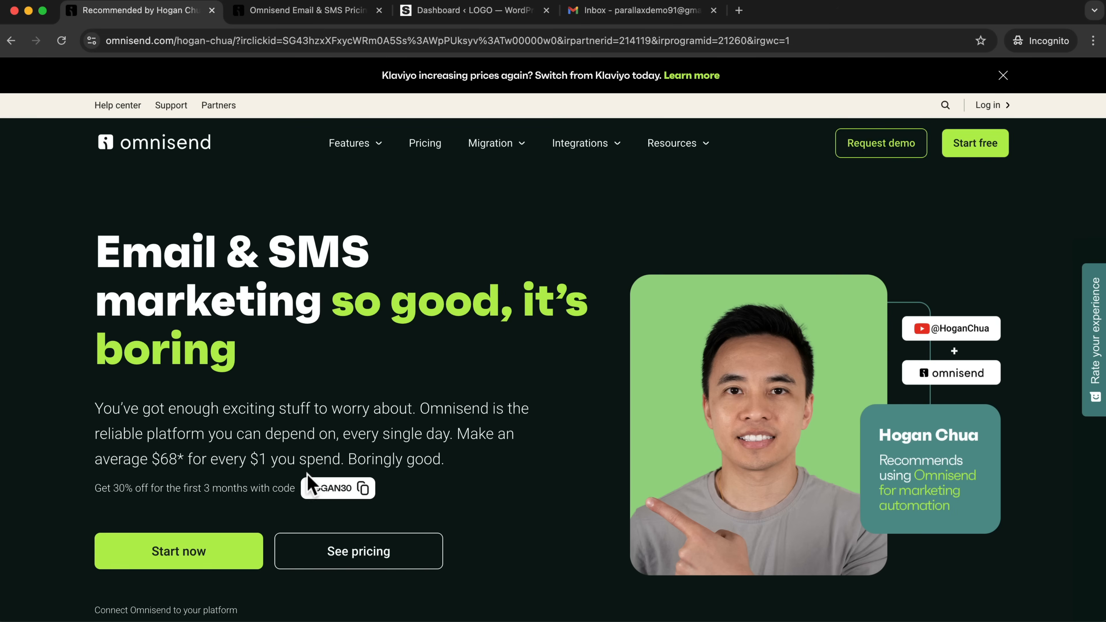
Review the discount for the first 3 months on Omnisend's landing page and the free plan terms on its pricing page.
{"action": "left_click_drag", "start_coordinate": [114, 488], "coordinate": [270, 486]}
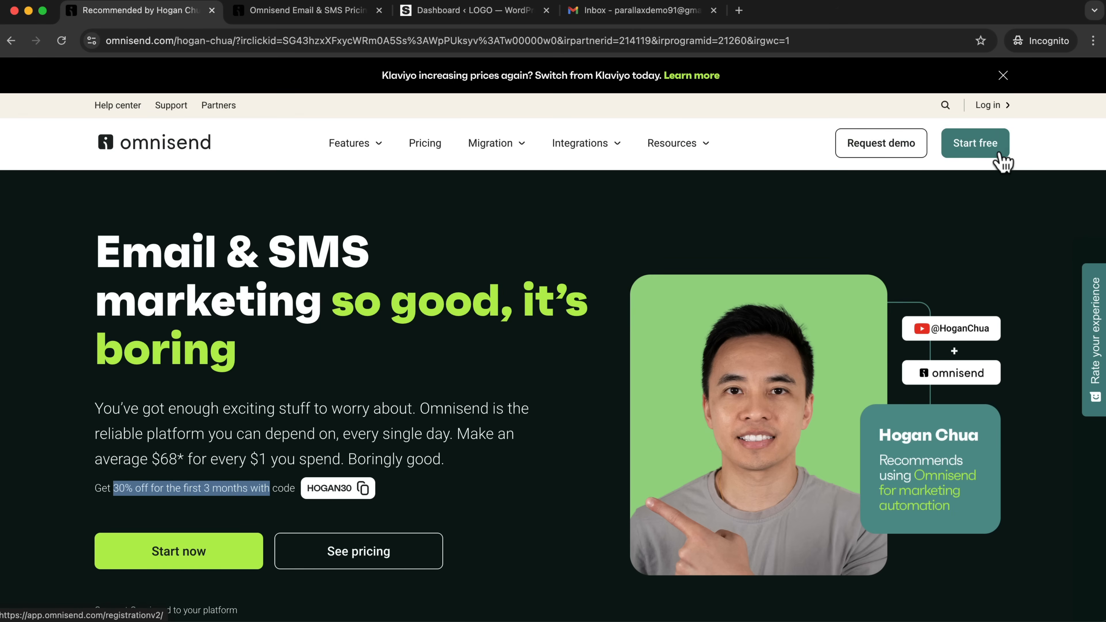
{"action": "left_click", "coordinate": [335, 13]}
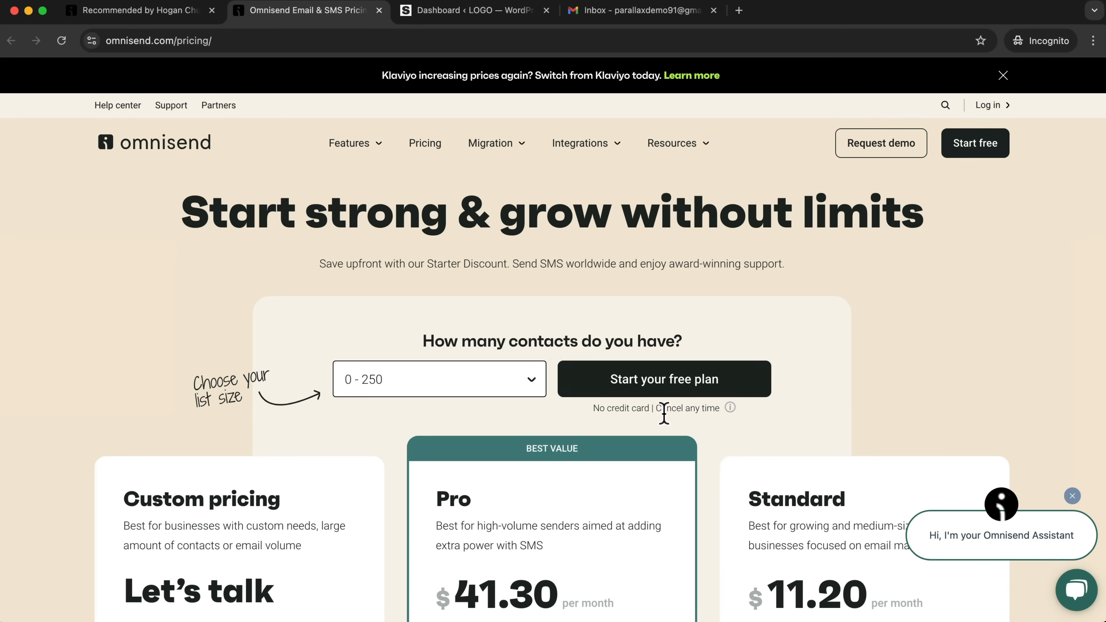
{"action": "mouse_move", "coordinate": [730, 409]}
{"action": "left_click", "coordinate": [168, 12]}
{"action": "left_click", "coordinate": [147, 43]}
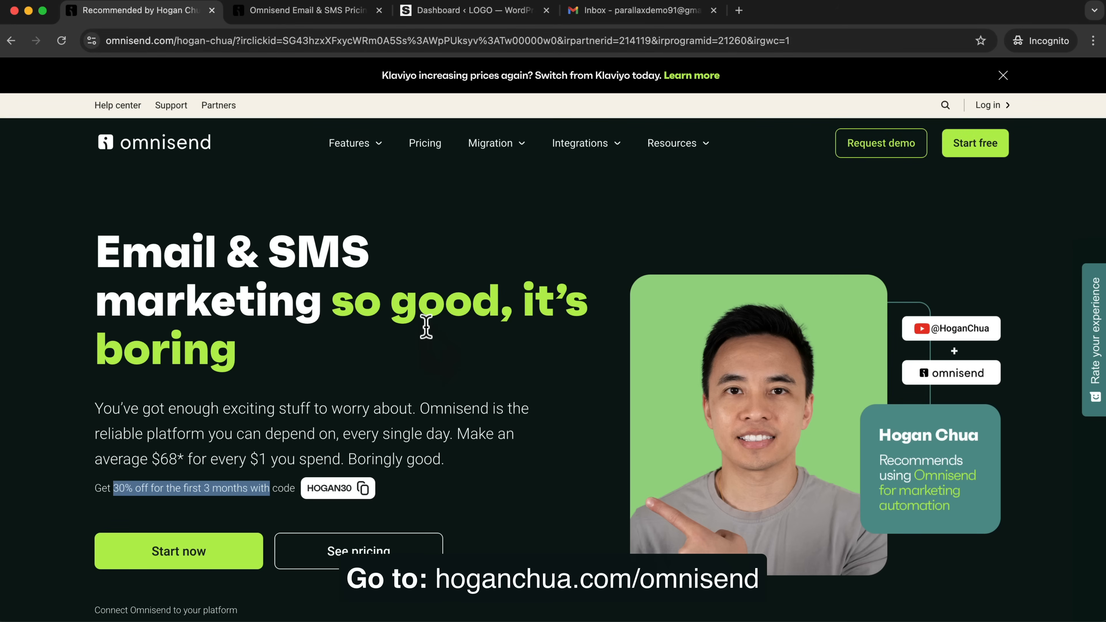
{"action": "left_click", "coordinate": [429, 354]}
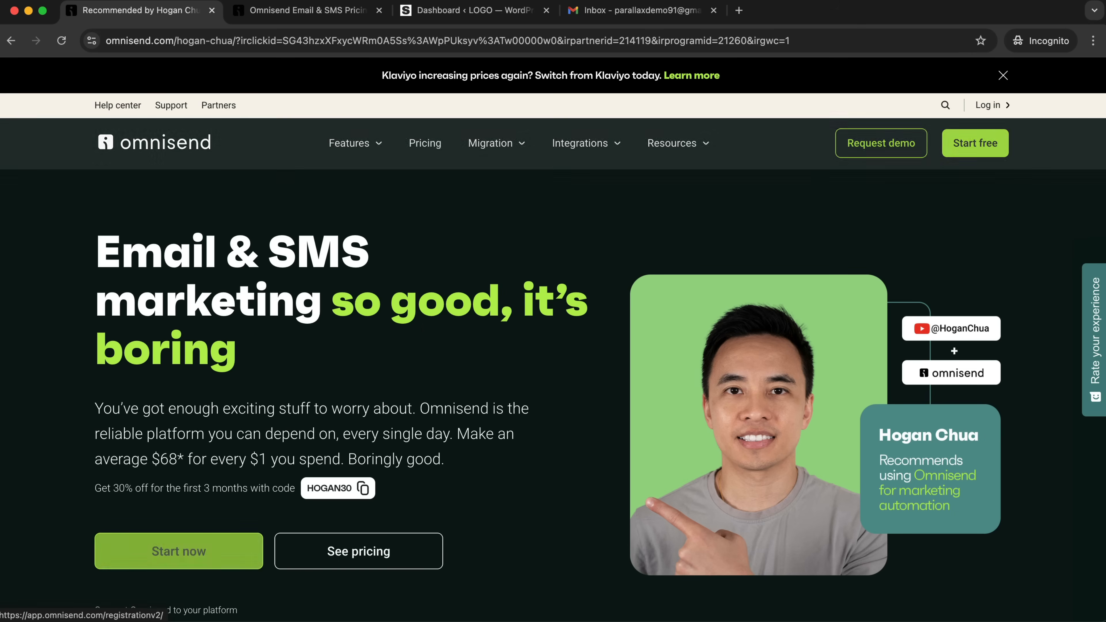
Start a free Omnisend registration by email, entering the business email and the account password.
{"action": "left_click", "coordinate": [986, 145]}
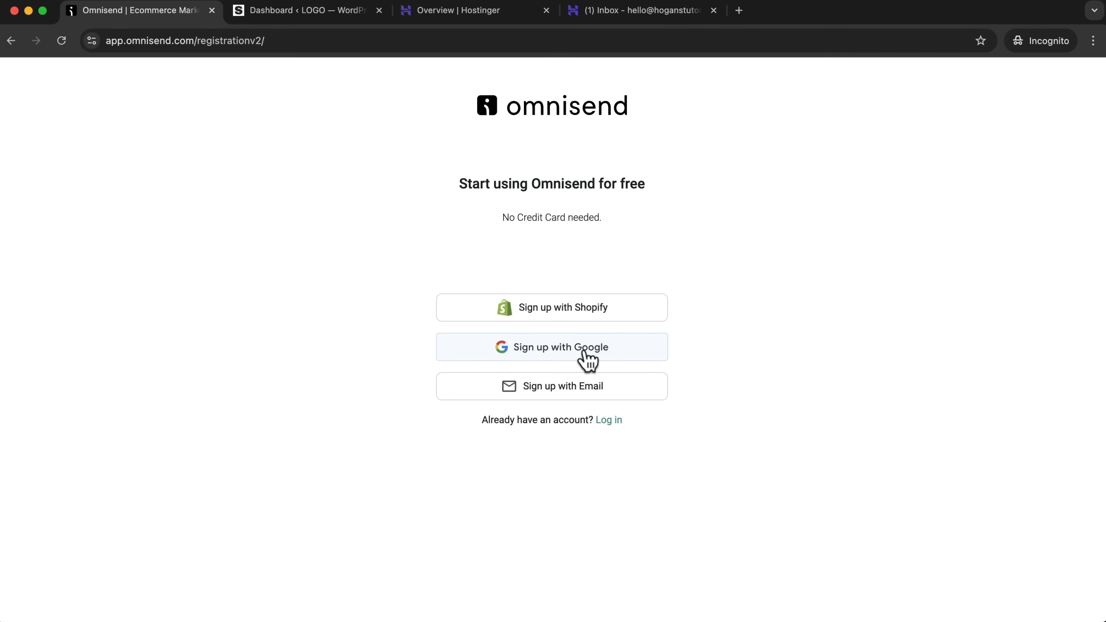
{"action": "left_click", "coordinate": [566, 389]}
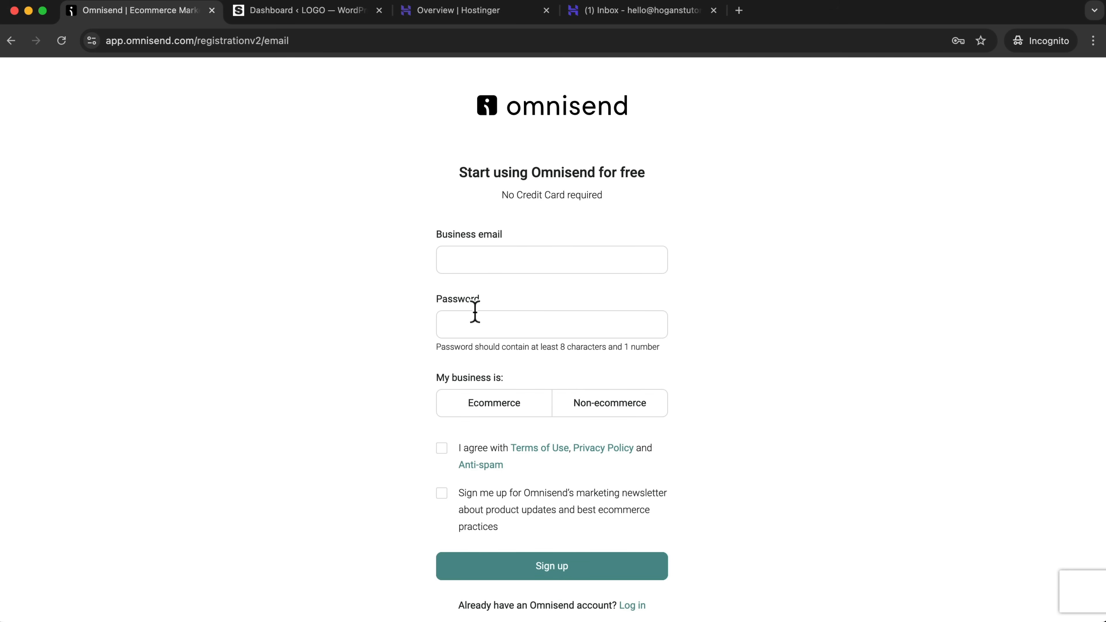
{"action": "left_click", "coordinate": [513, 255]}
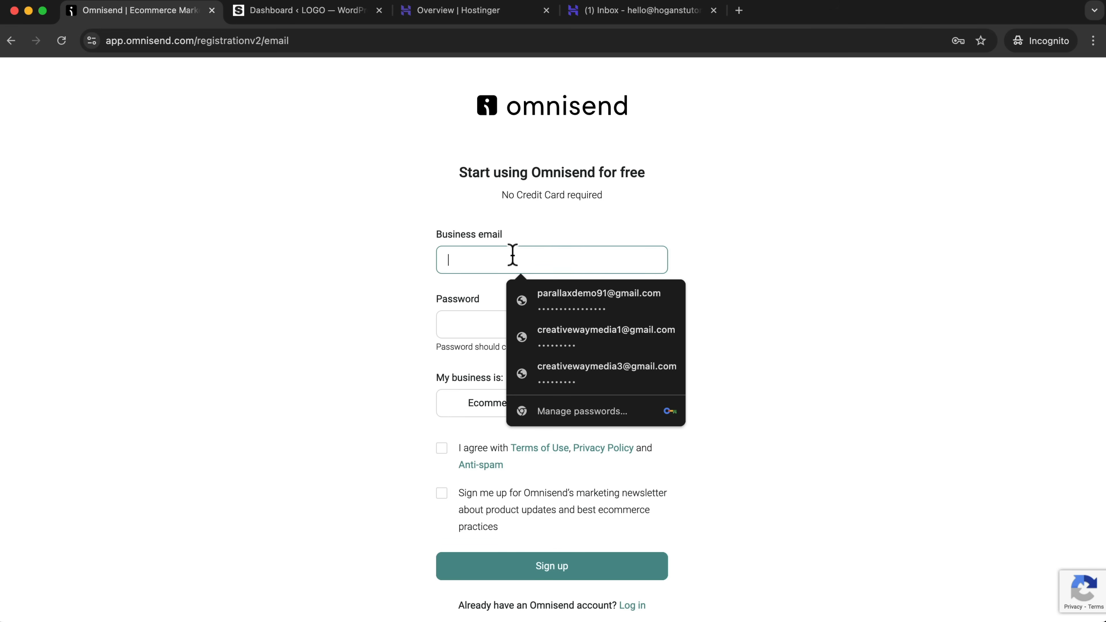
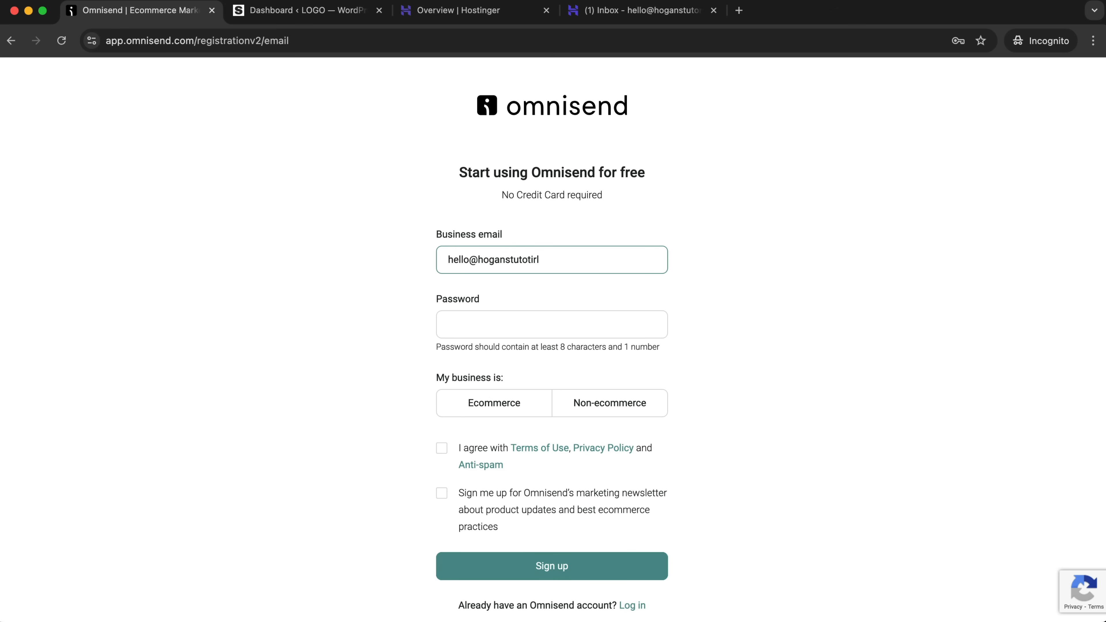
{"action": "key", "text": "Tab"}
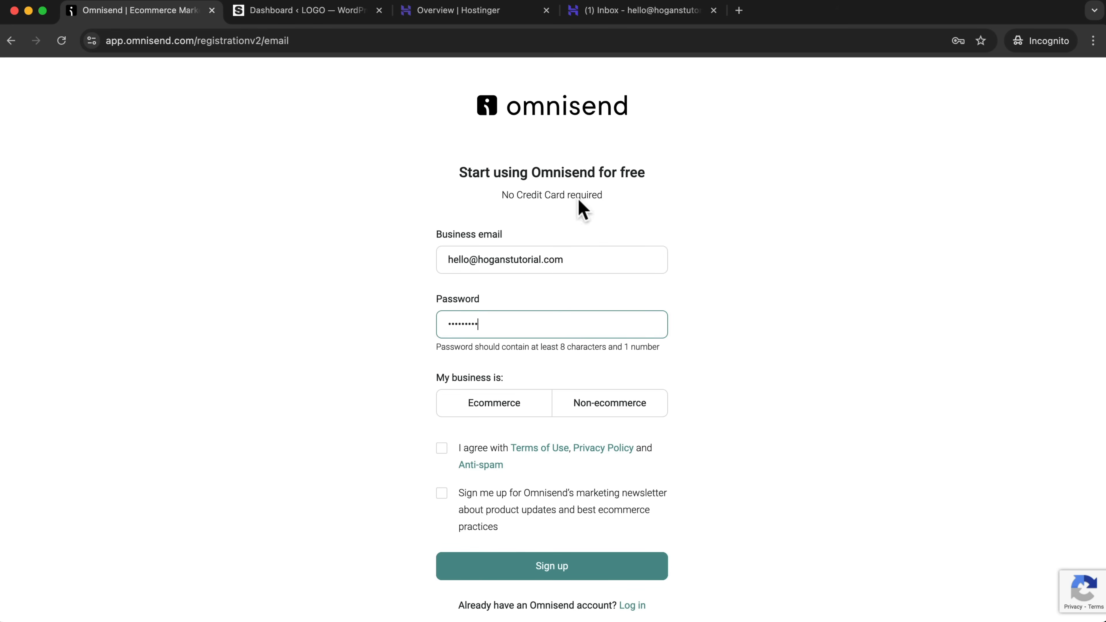
Set the business type to Ecommerce, accept the terms without the marketing newsletter, and submit the sign-up.
{"action": "left_click", "coordinate": [502, 413]}
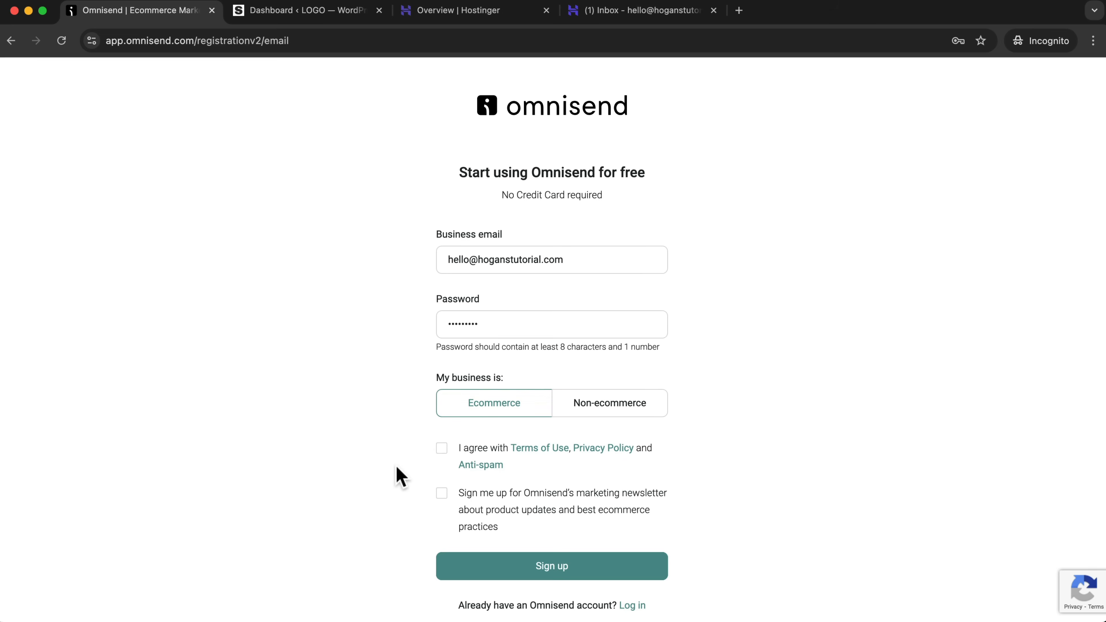
{"action": "left_click", "coordinate": [442, 449]}
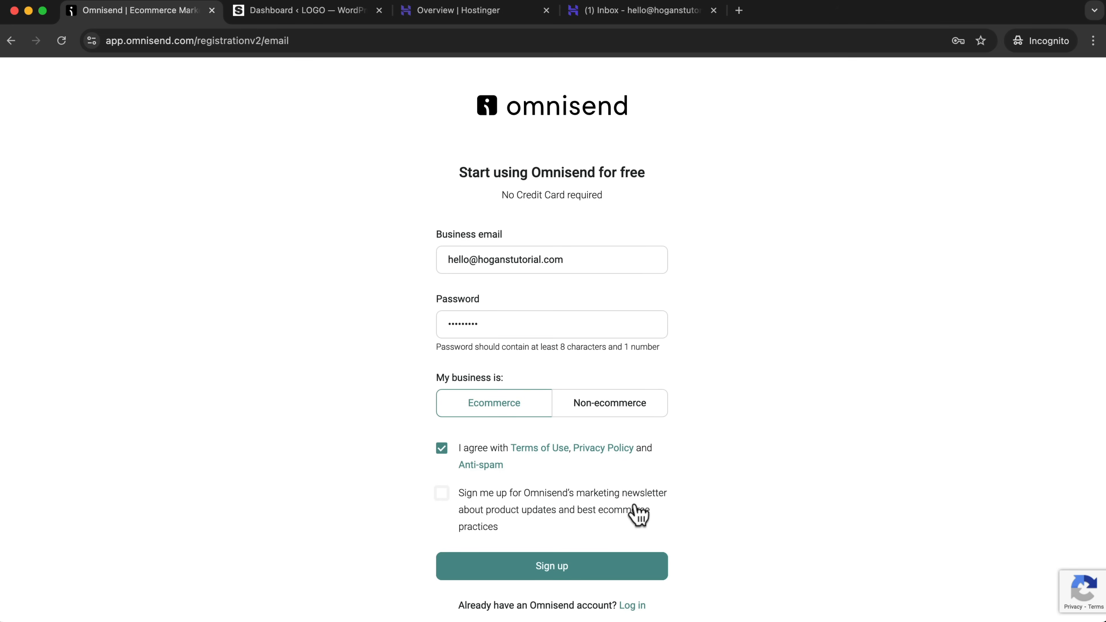
{"action": "scroll", "coordinate": [637, 515], "scroll_direction": "down", "scroll_amount": 1}
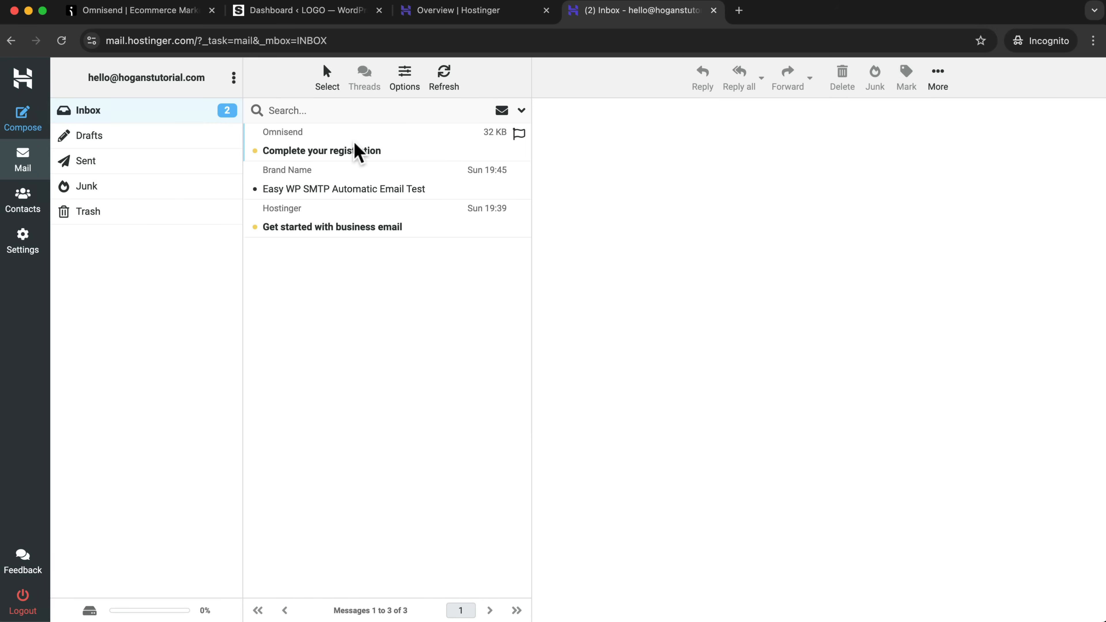
Read Omnisend's "Complete your registration" email in the Hostinger inbox and follow its confirmation link.
{"action": "left_click", "coordinate": [351, 151]}
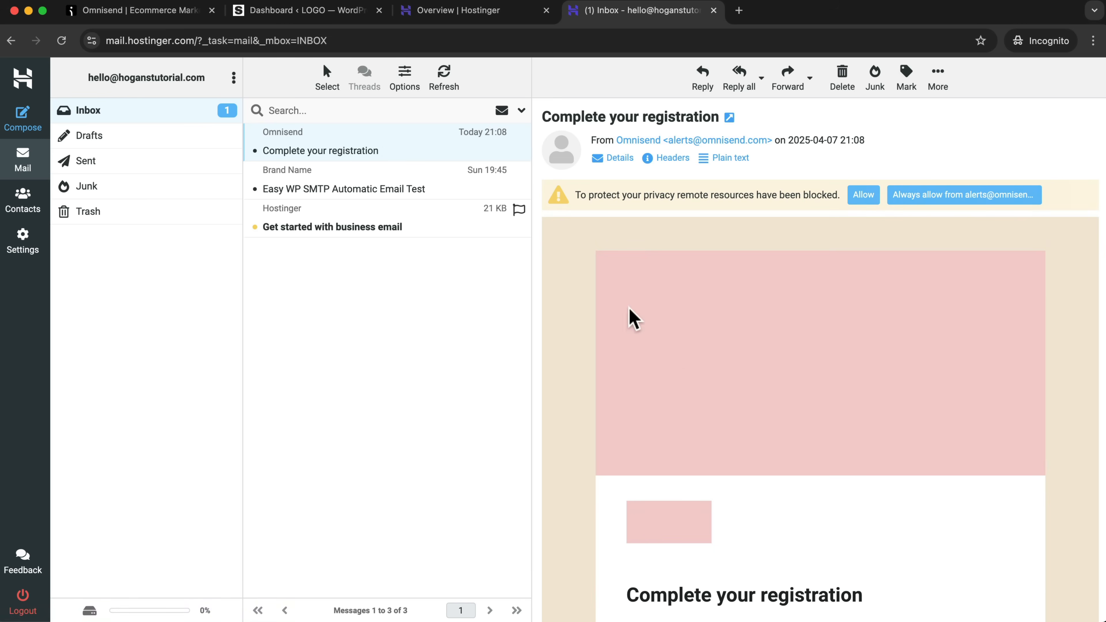
{"action": "scroll", "coordinate": [739, 354], "scroll_direction": "down", "scroll_amount": 5}
{"action": "left_click", "coordinate": [694, 417]}
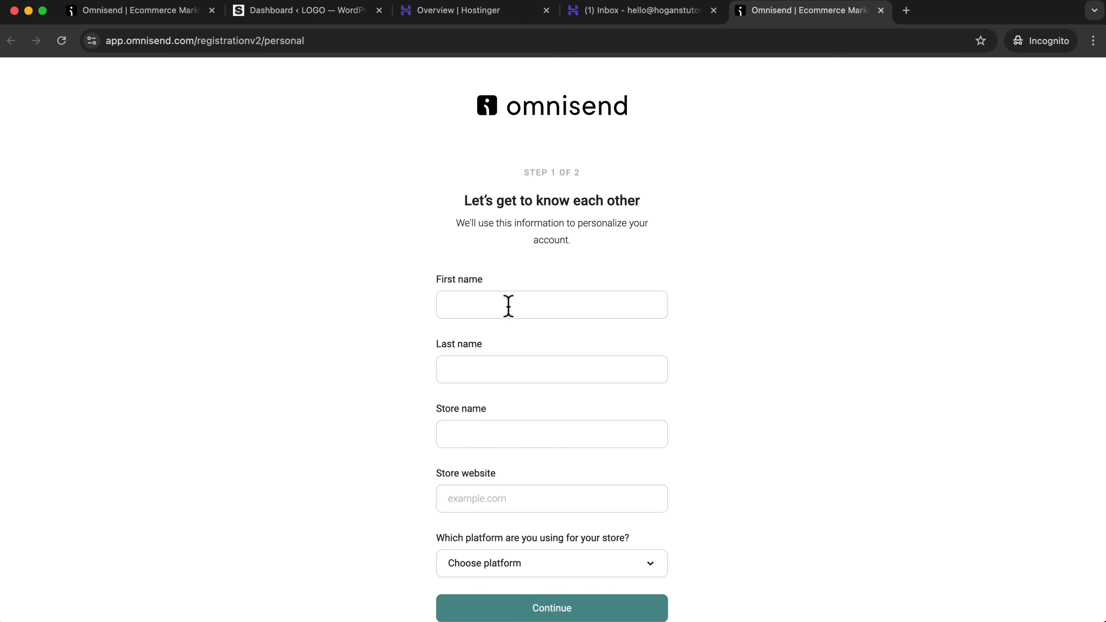
Fill in the owner's first name and last name, and enter Hogans Store as the store name.
{"action": "type", "text": "Hogan"}
{"action": "key", "text": "Tab"}
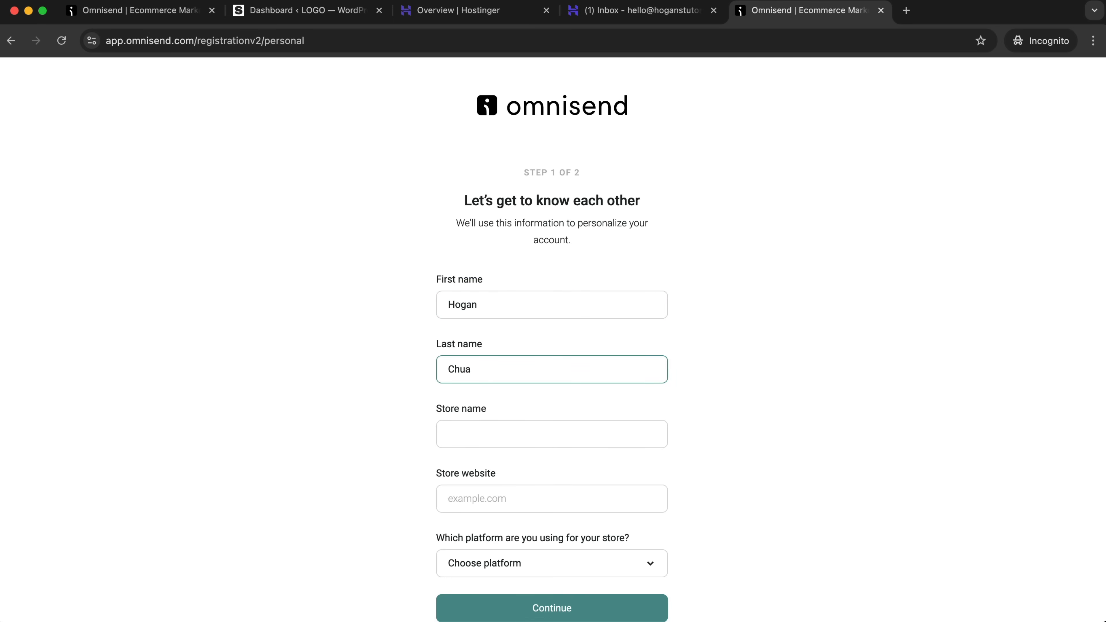
{"action": "left_click", "coordinate": [484, 430]}
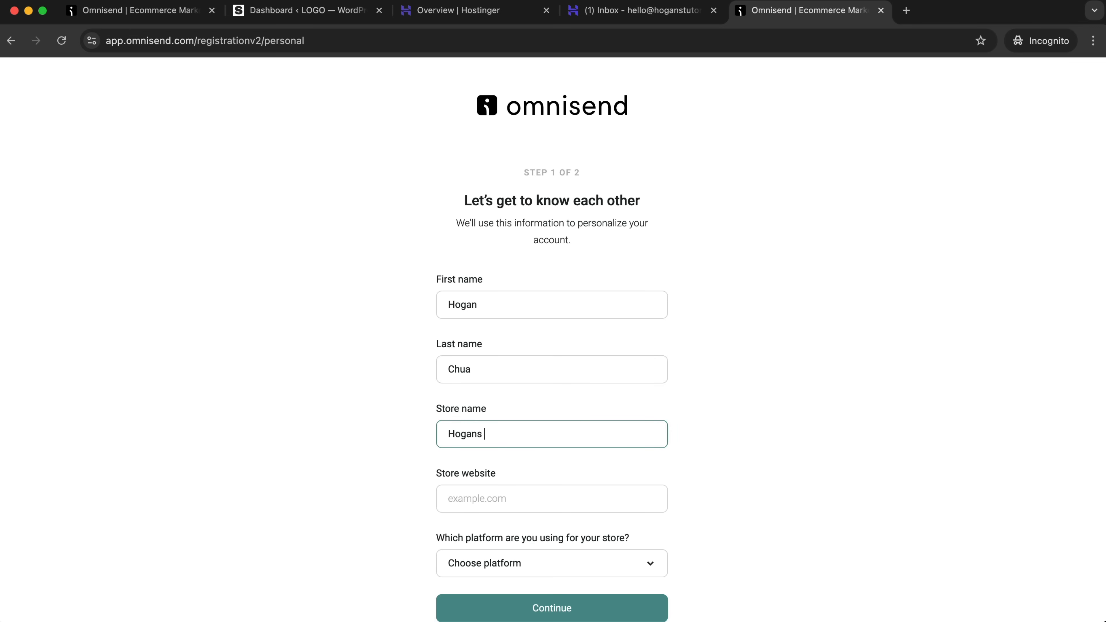
{"action": "left_click", "coordinate": [487, 495]}
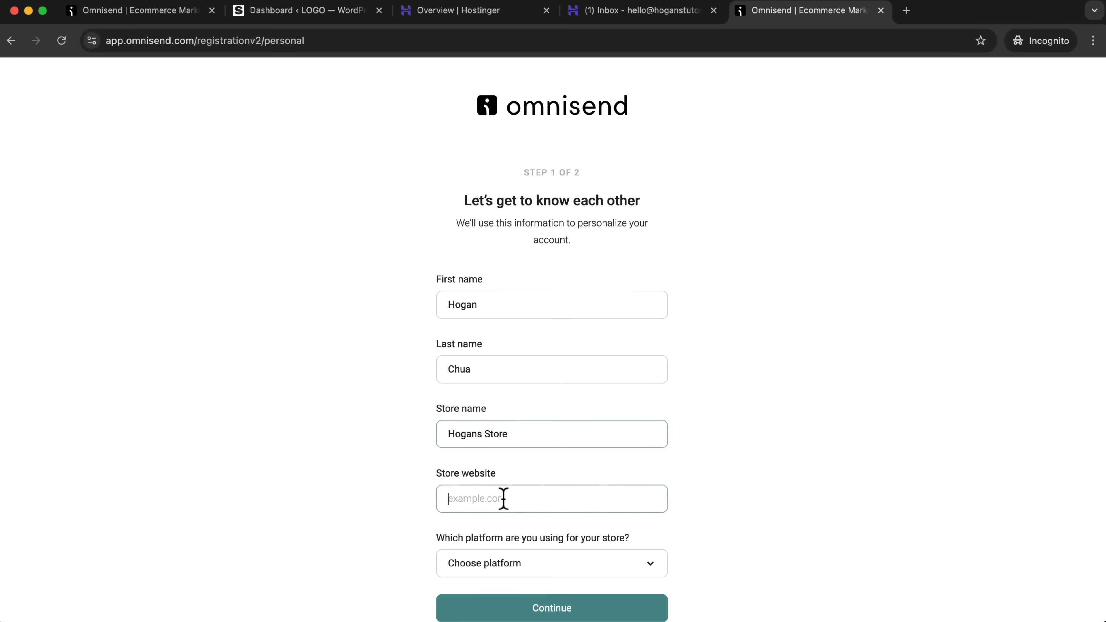
{"action": "left_click", "coordinate": [268, 10]}
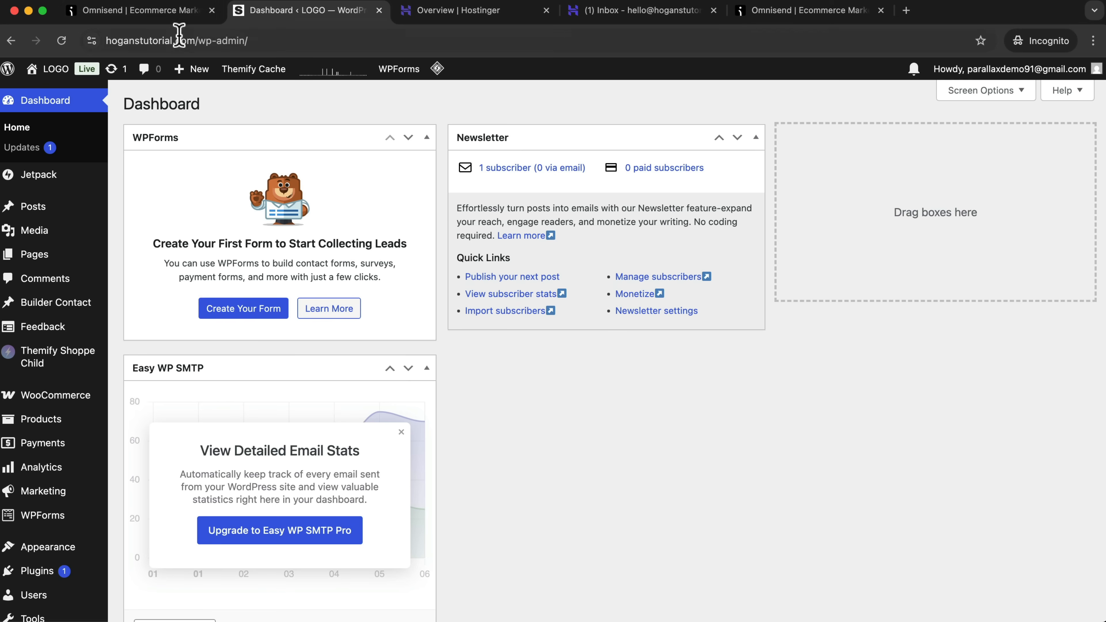
{"action": "left_click_drag", "start_coordinate": [195, 40], "coordinate": [109, 39]}
{"action": "key", "text": "super+c"}
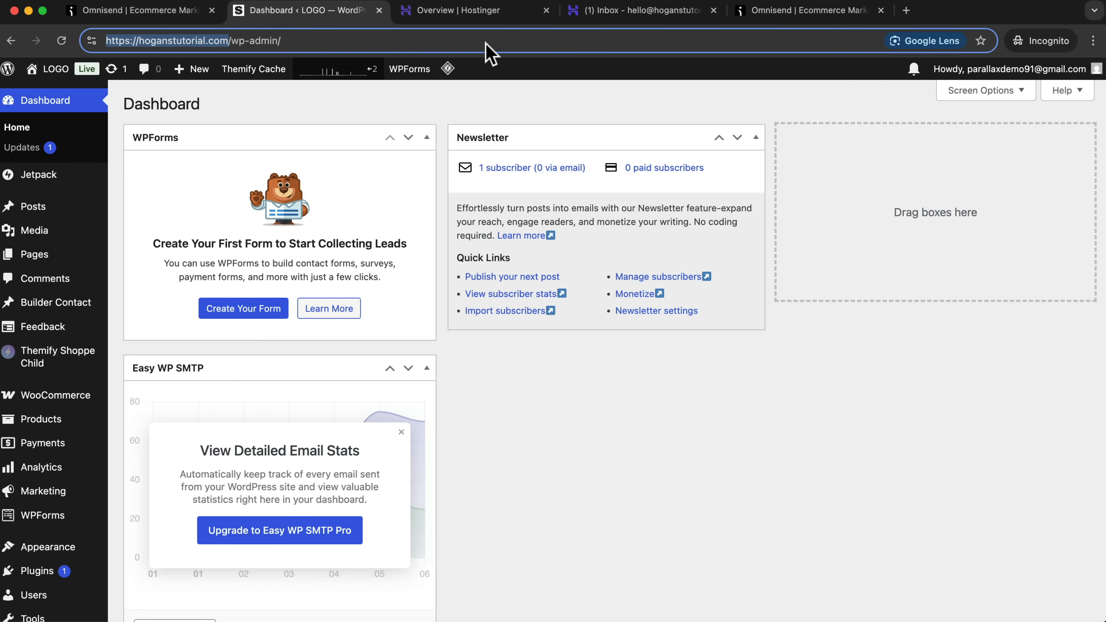
{"action": "left_click", "coordinate": [821, 17]}
{"action": "key", "text": "super+v"}
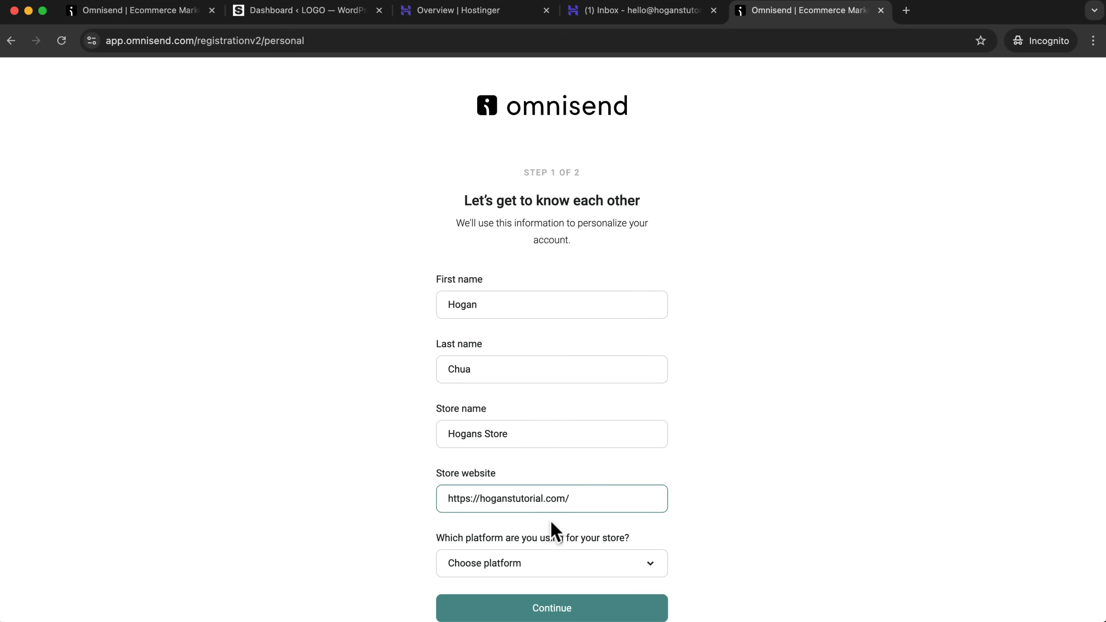
Choose WooCommerce as the store platform and None as the current email marketing software, and continue to the address form.
{"action": "scroll", "coordinate": [551, 520], "scroll_direction": "down", "scroll_amount": 3}
{"action": "left_click", "coordinate": [529, 508]}
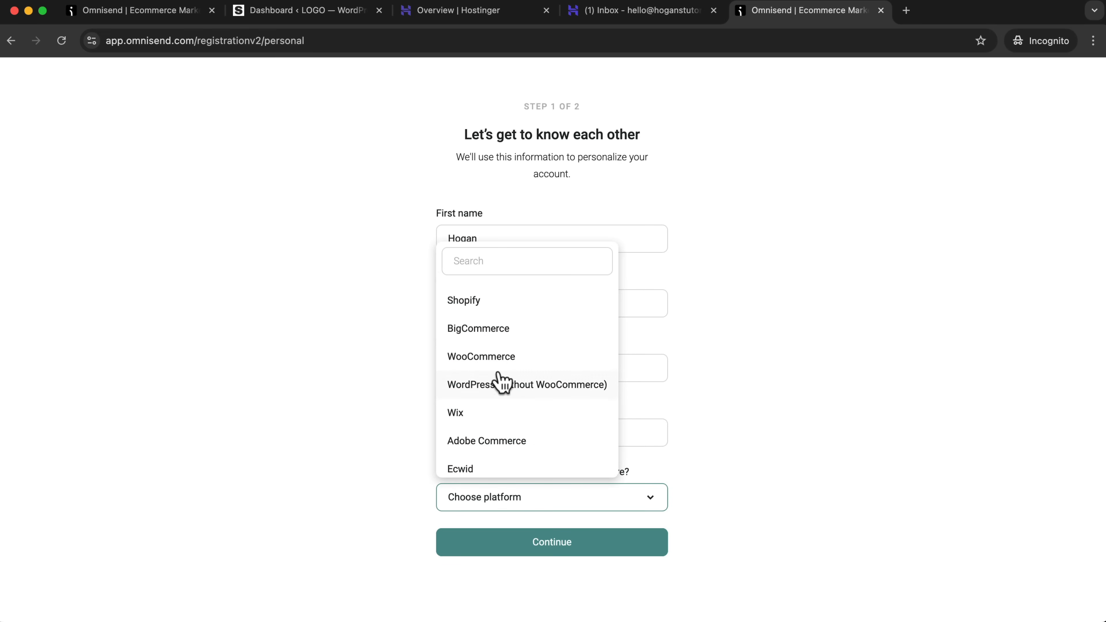
{"action": "left_click", "coordinate": [496, 359]}
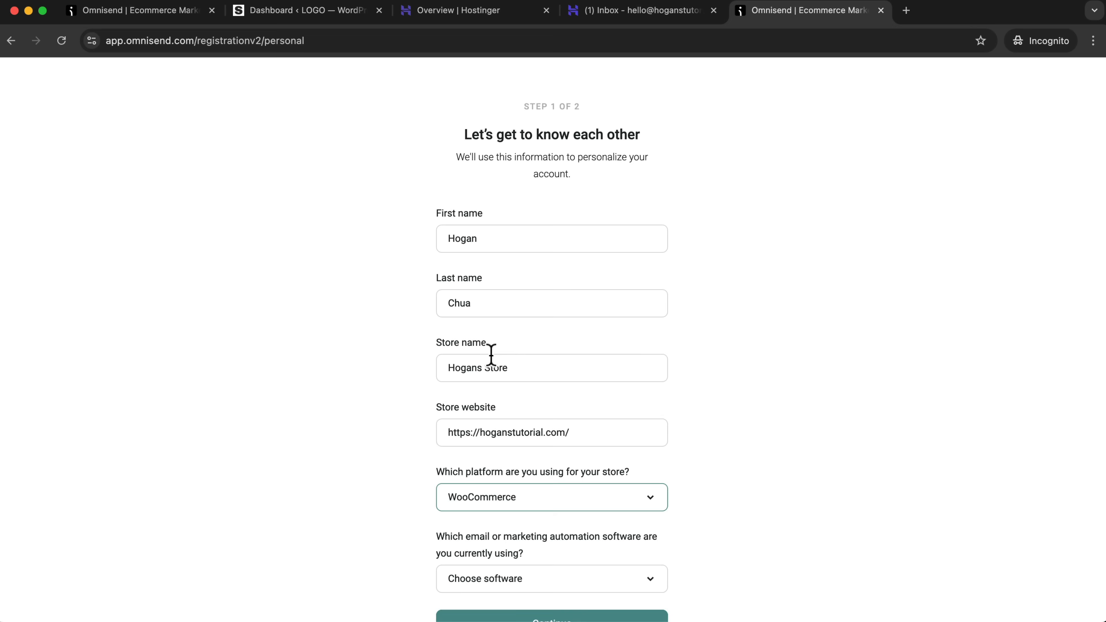
{"action": "scroll", "coordinate": [505, 418], "scroll_direction": "down", "scroll_amount": 3}
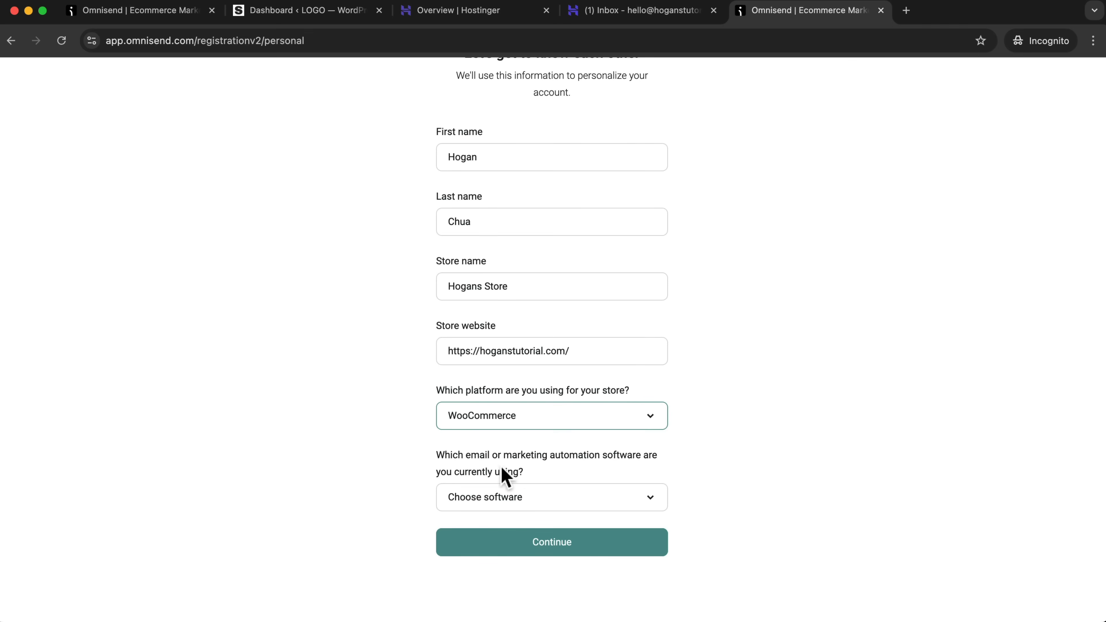
{"action": "left_click", "coordinate": [575, 501]}
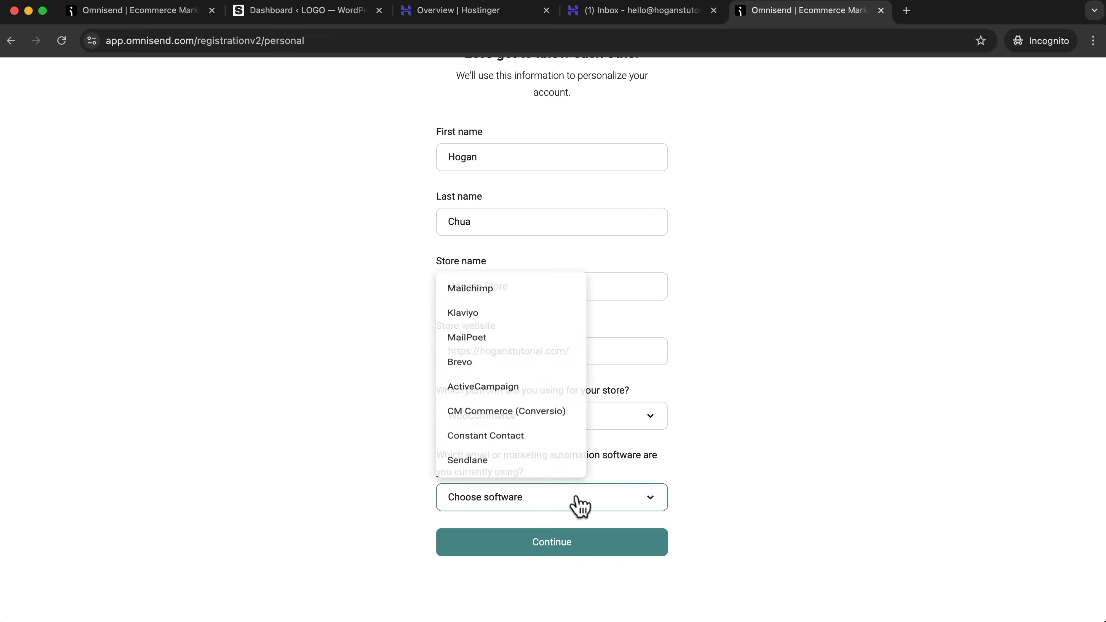
{"action": "scroll", "coordinate": [522, 440], "scroll_direction": "down", "scroll_amount": 1}
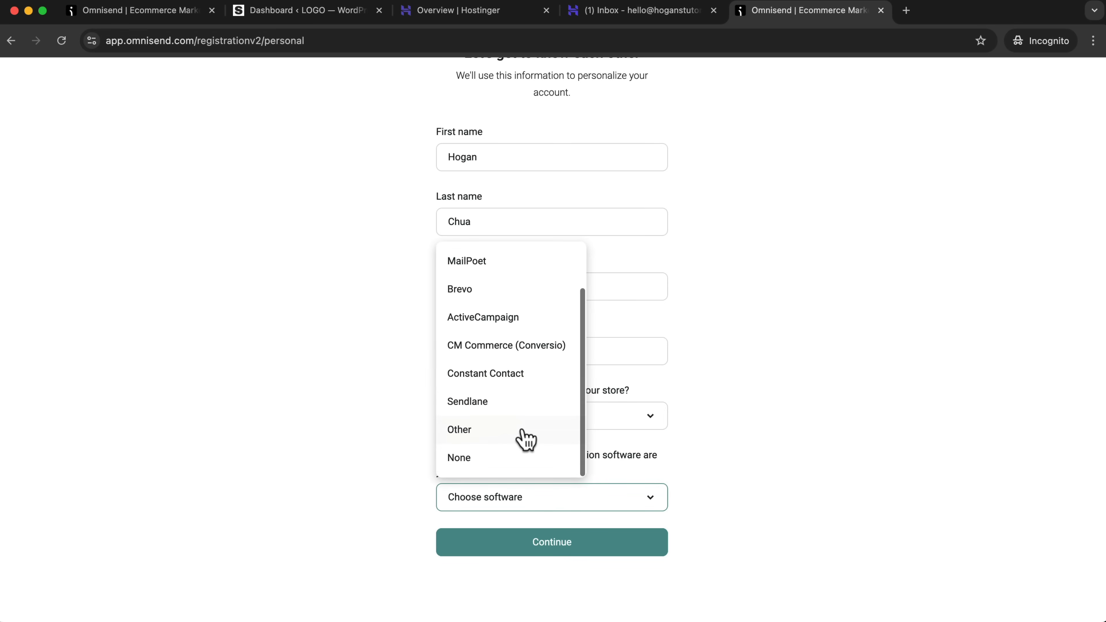
{"action": "left_click", "coordinate": [469, 458]}
{"action": "left_click", "coordinate": [582, 558]}
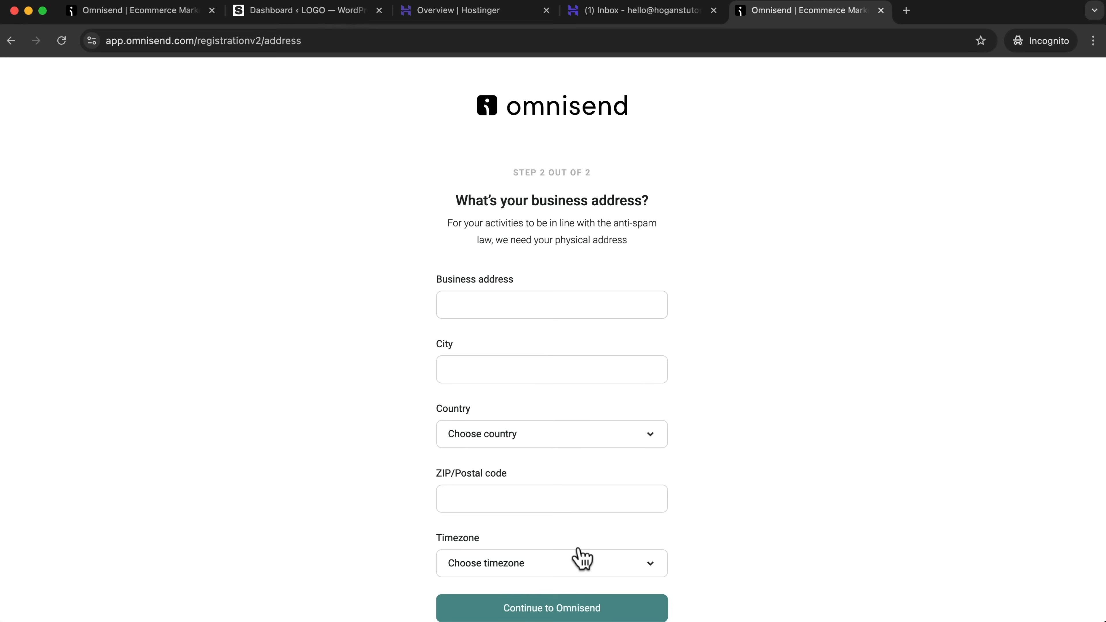
Fill in the business address and the city of the store.
{"action": "left_click", "coordinate": [574, 301]}
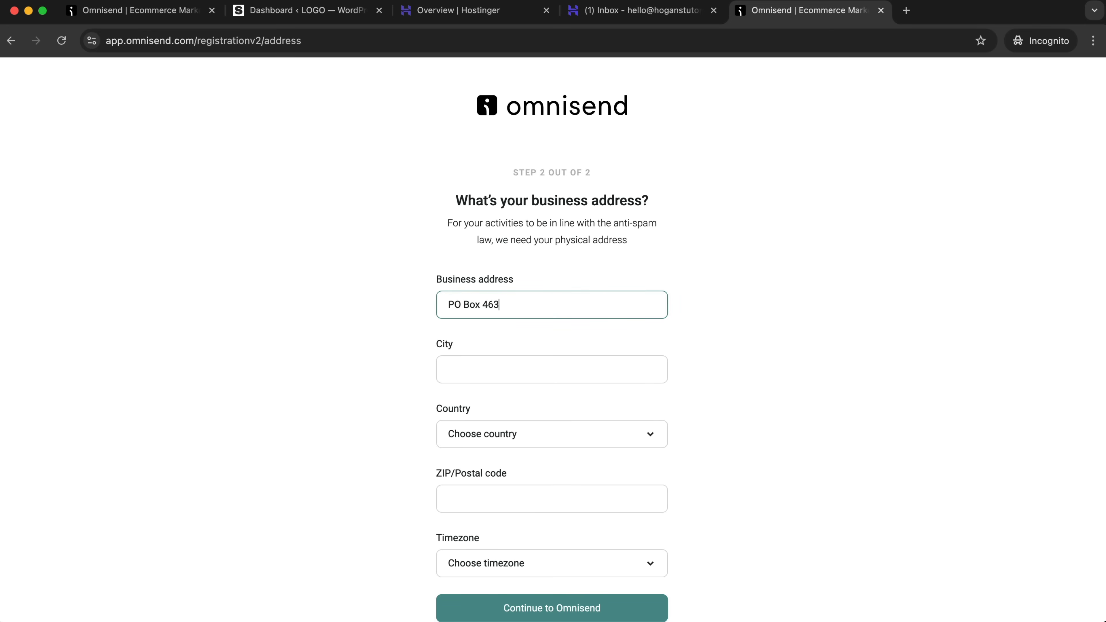
{"action": "left_click", "coordinate": [575, 376]}
{"action": "type", "text": "Melbourne"}
{"action": "key", "text": "Tab"}
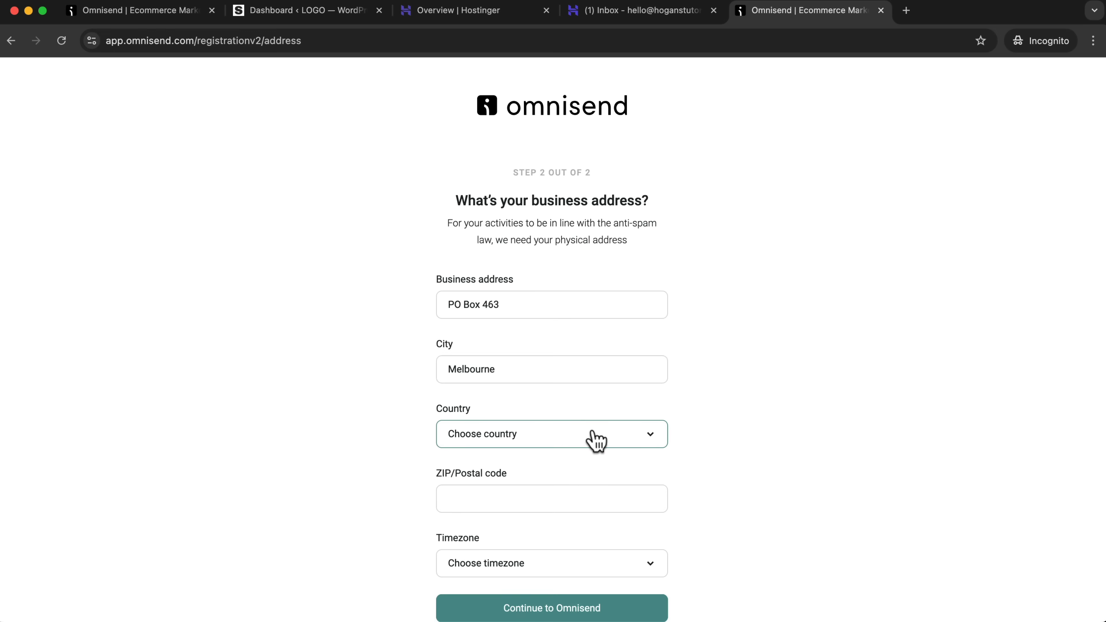
Set the country to Australia, fill in the postal code, and continue to the Omnisend dashboard.
{"action": "left_click", "coordinate": [589, 441]}
{"action": "left_click", "coordinate": [515, 204]}
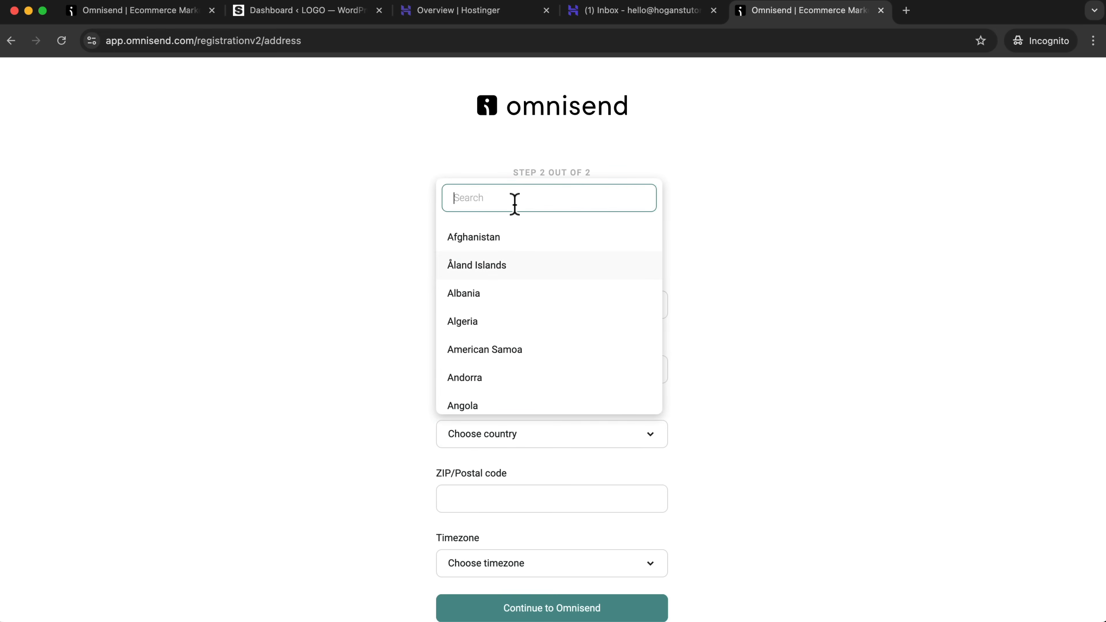
{"action": "type", "text": "aus"}
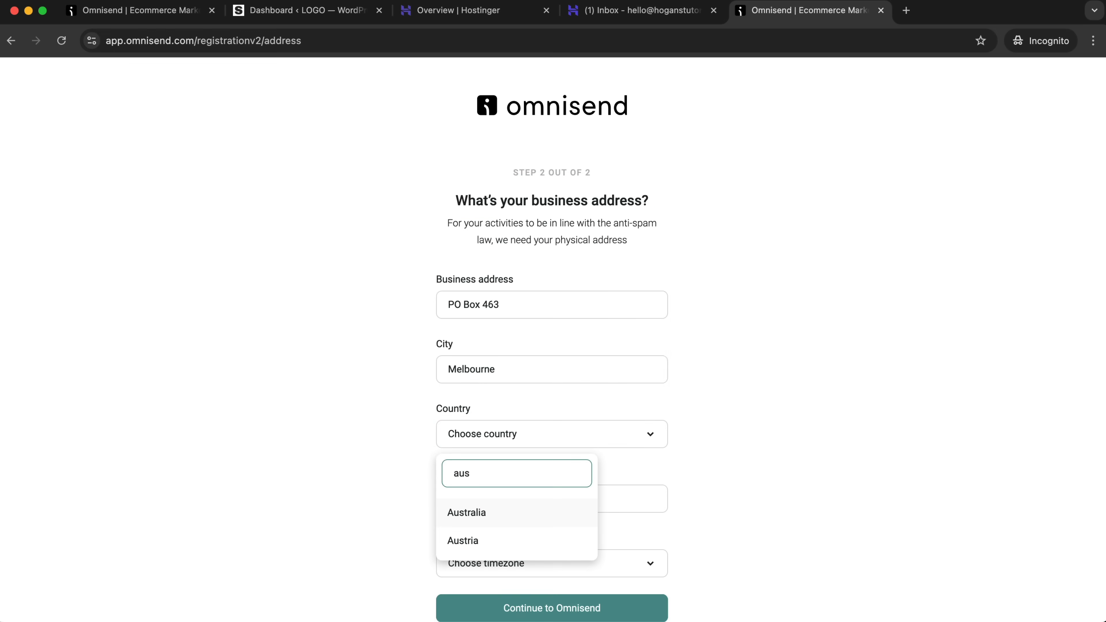
{"action": "left_click", "coordinate": [498, 519]}
{"action": "left_click", "coordinate": [517, 501]}
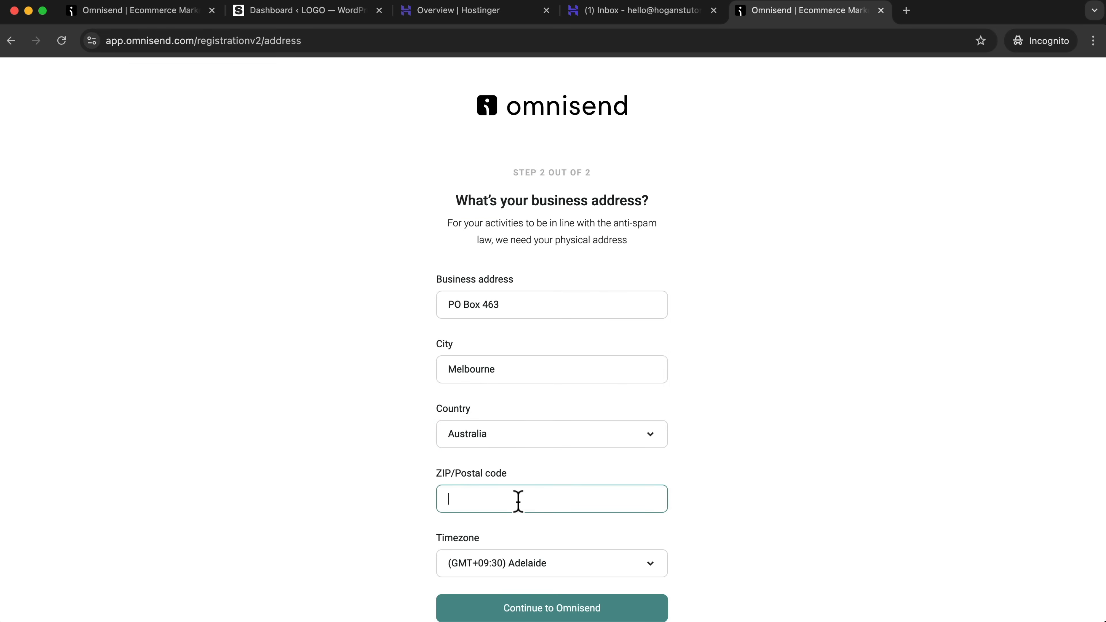
{"action": "scroll", "coordinate": [610, 504], "scroll_direction": "down", "scroll_amount": 2}
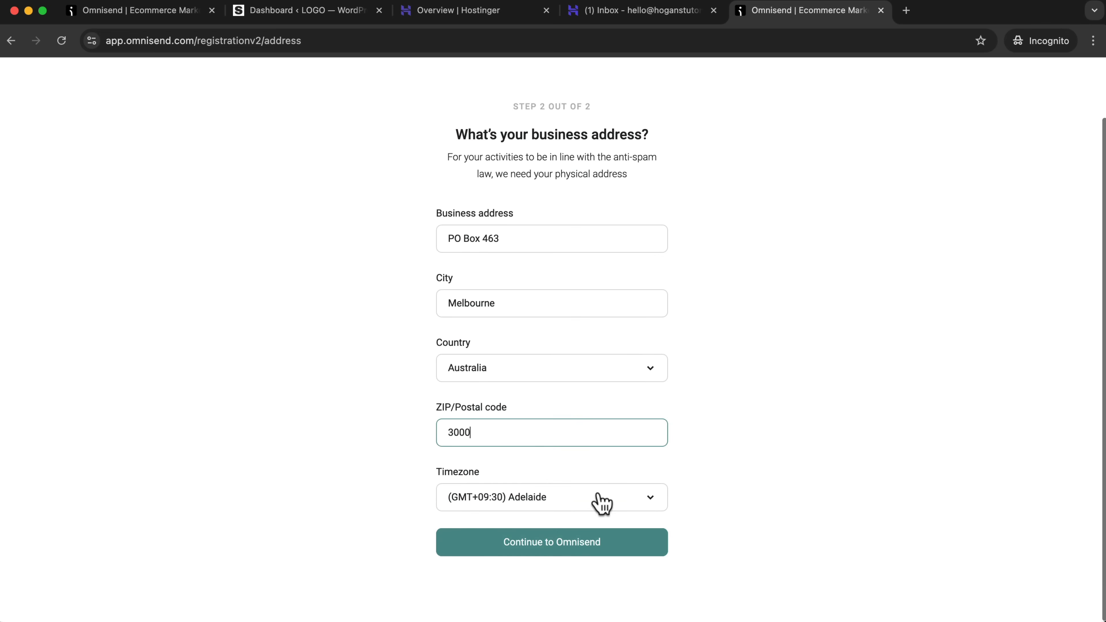
{"action": "left_click", "coordinate": [560, 550]}
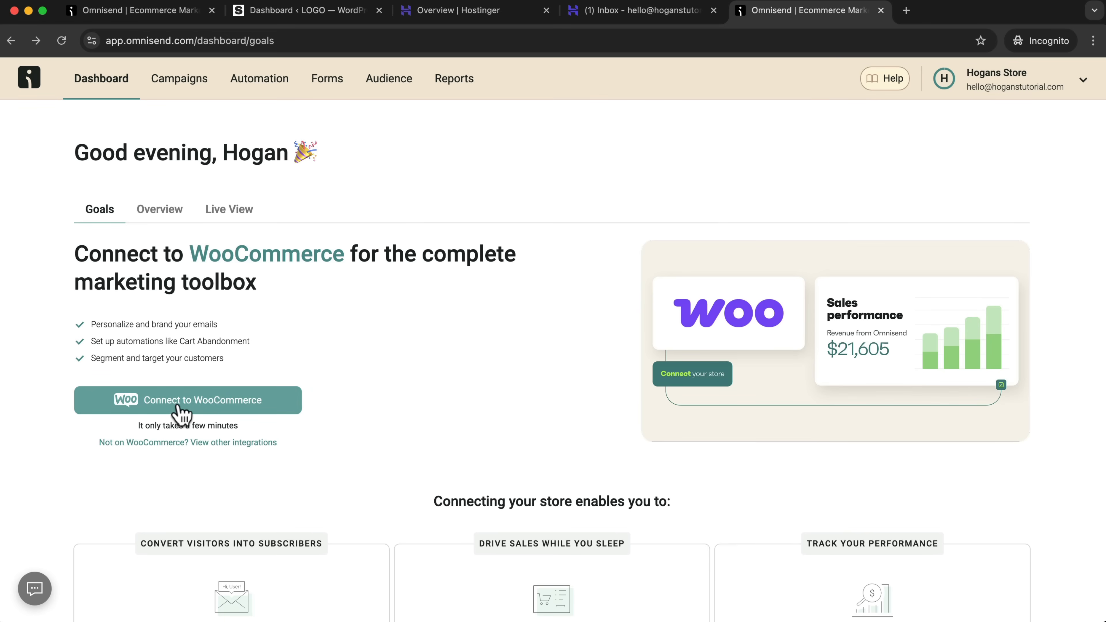
Open the WooCommerce connection instructions and copy the plugin name Omnisend from the first step.
{"action": "left_click", "coordinate": [188, 407]}
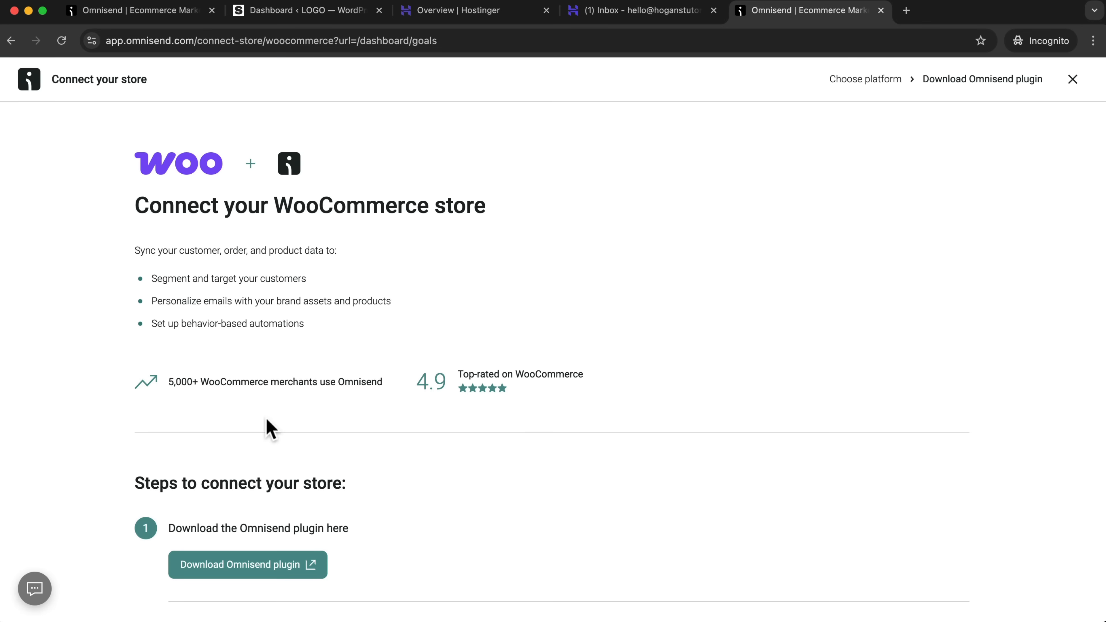
{"action": "scroll", "coordinate": [261, 435], "scroll_direction": "down", "scroll_amount": 2}
{"action": "left_click_drag", "start_coordinate": [243, 467], "coordinate": [306, 467]}
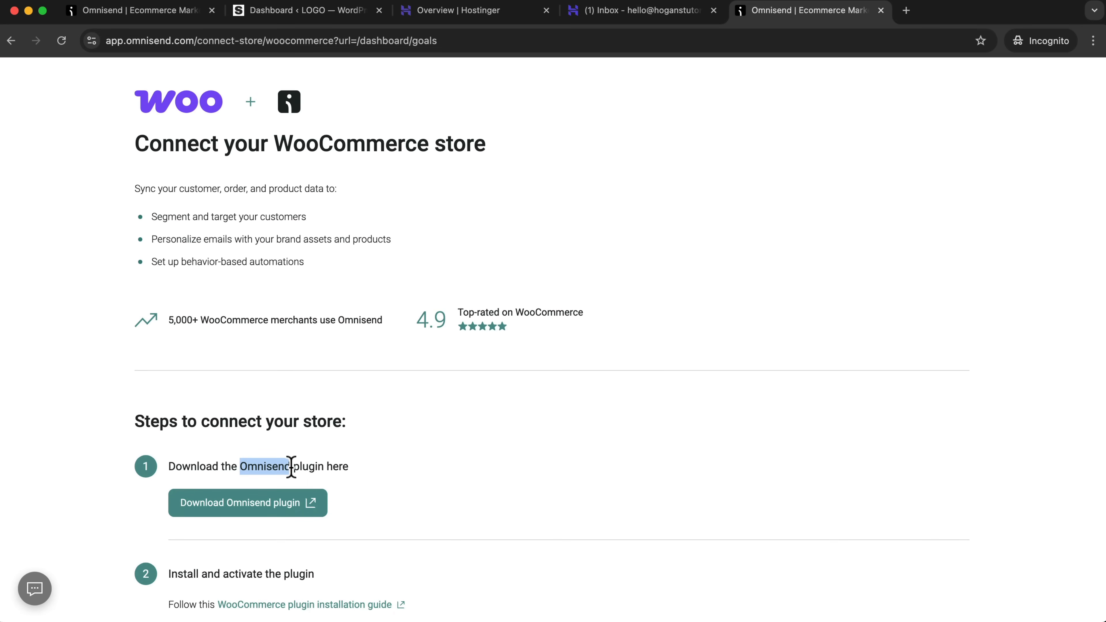
{"action": "right_click", "coordinate": [275, 467]}
{"action": "left_click", "coordinate": [304, 501]}
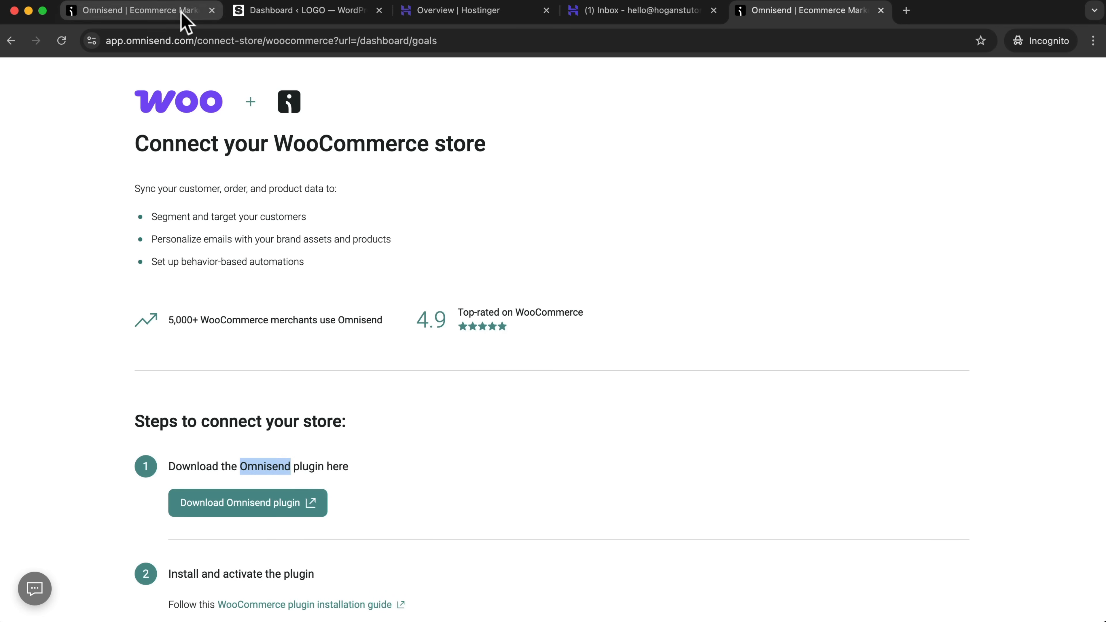
Switch to the WordPress dashboard and search the new plugins for Omnisend.
{"action": "left_click", "coordinate": [270, 12]}
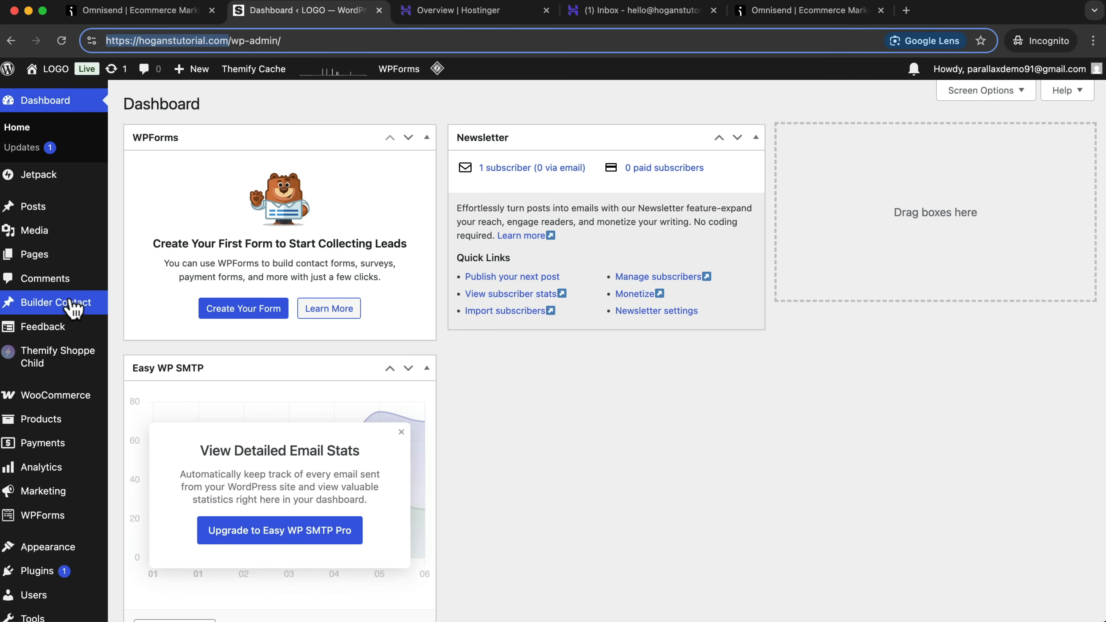
{"action": "scroll", "coordinate": [61, 457], "scroll_direction": "down", "scroll_amount": 3}
{"action": "left_click", "coordinate": [40, 493]}
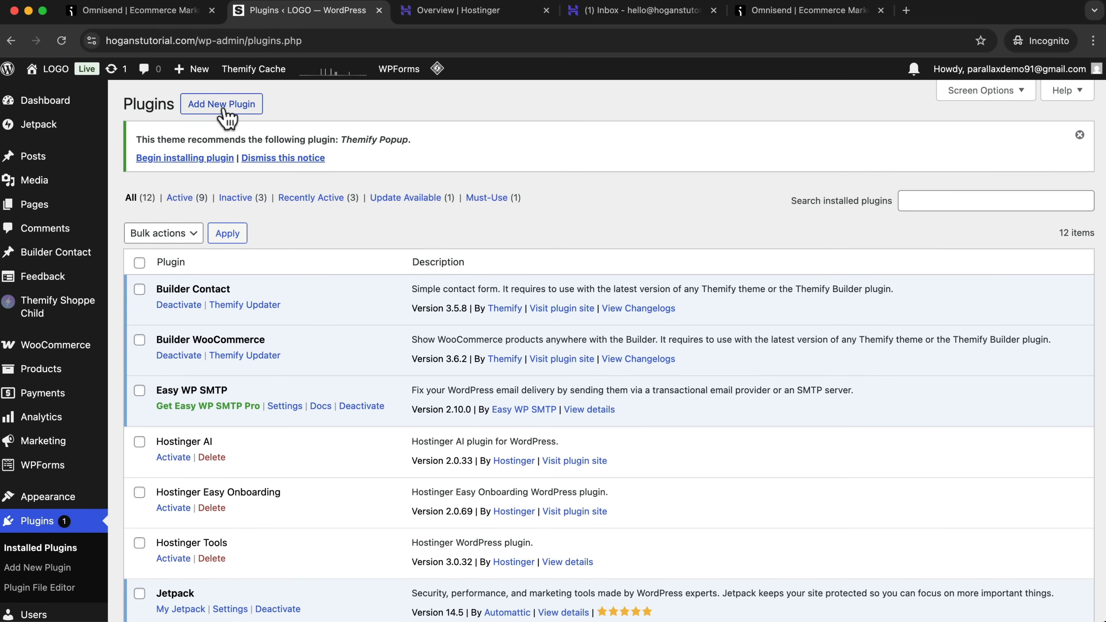
{"action": "left_click", "coordinate": [232, 117]}
{"action": "left_click", "coordinate": [889, 204]}
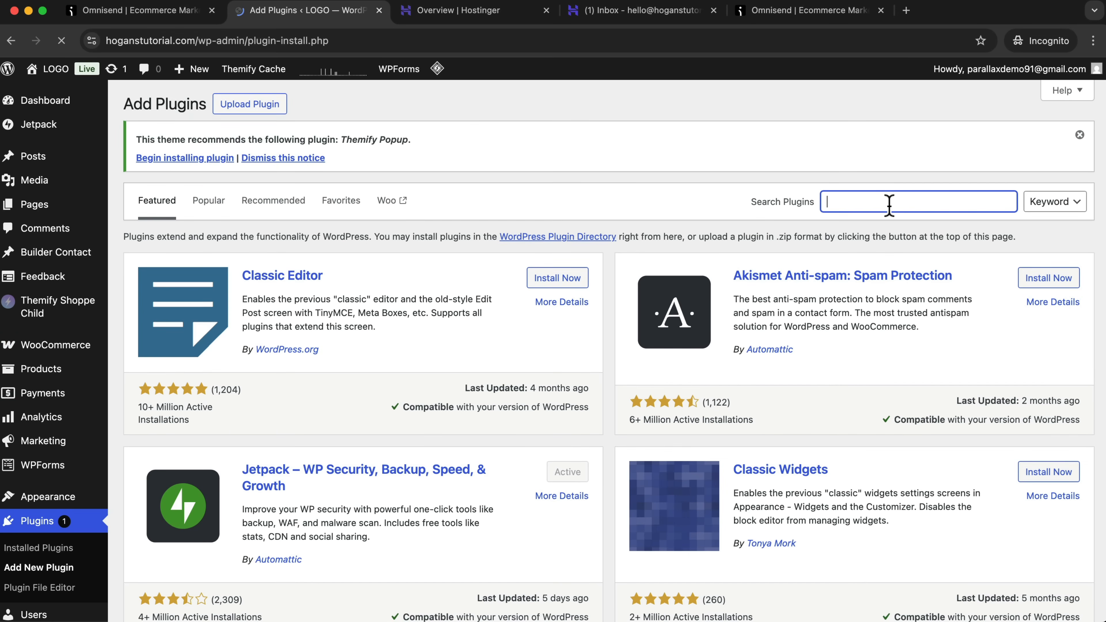
{"action": "key", "text": "super+v"}
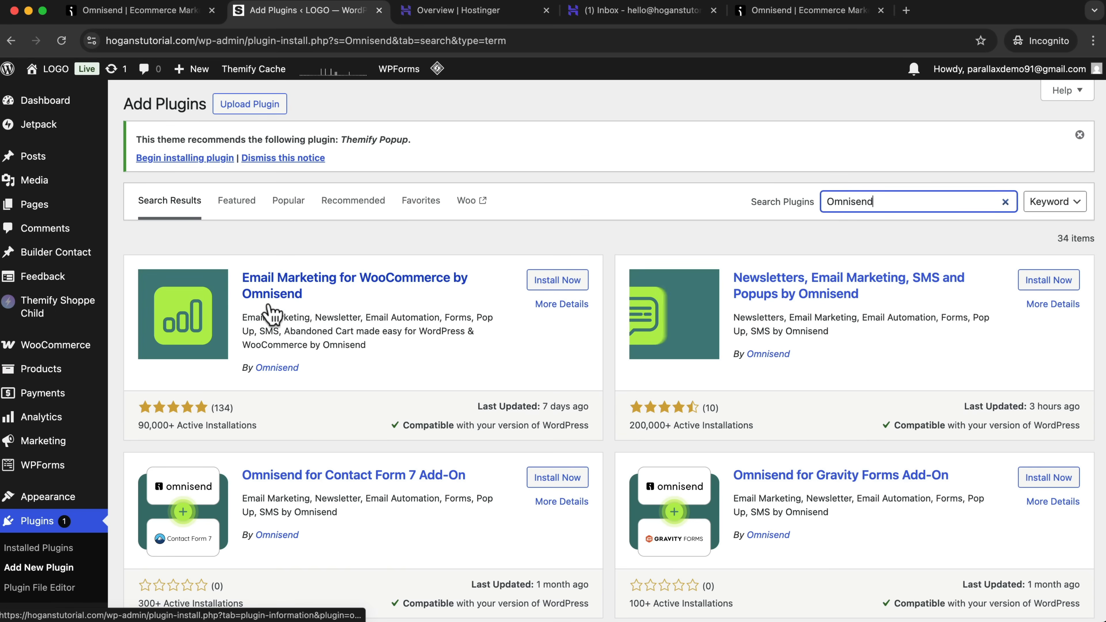
Install and activate the Email Marketing for WooCommerce by Omnisend plugin.
{"action": "left_click", "coordinate": [546, 281]}
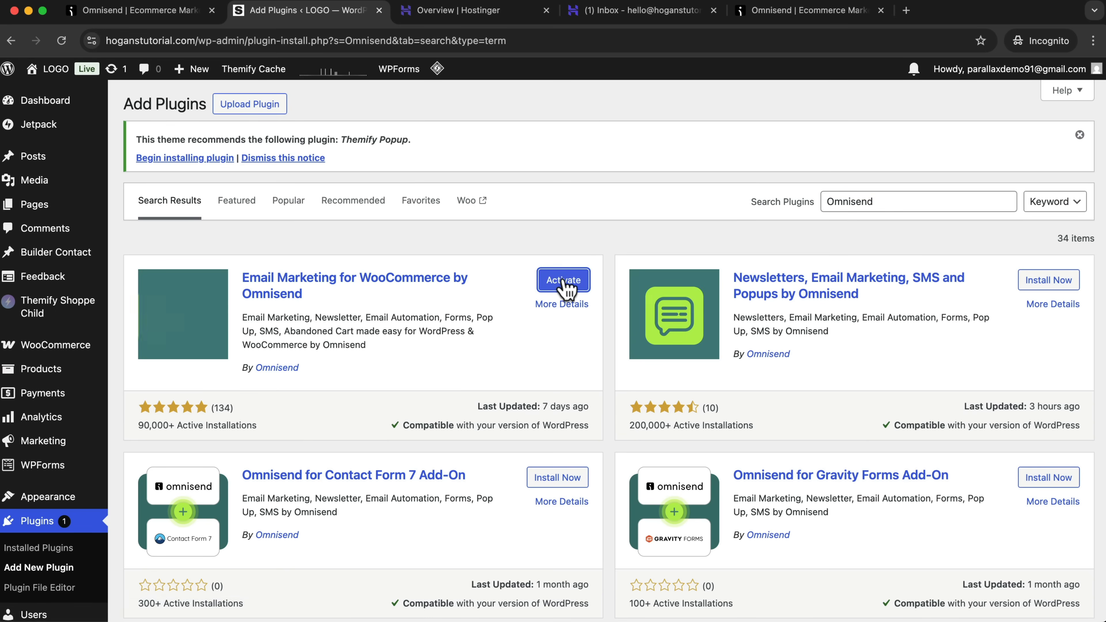
{"action": "left_click", "coordinate": [564, 281]}
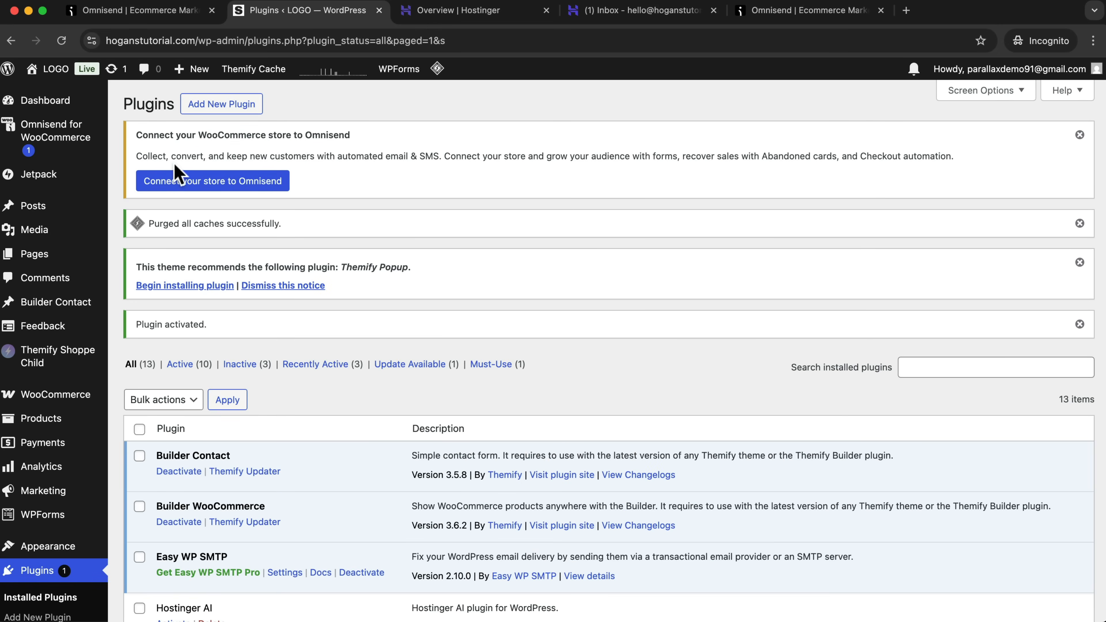
{"action": "left_click_drag", "start_coordinate": [138, 135], "coordinate": [351, 185]}
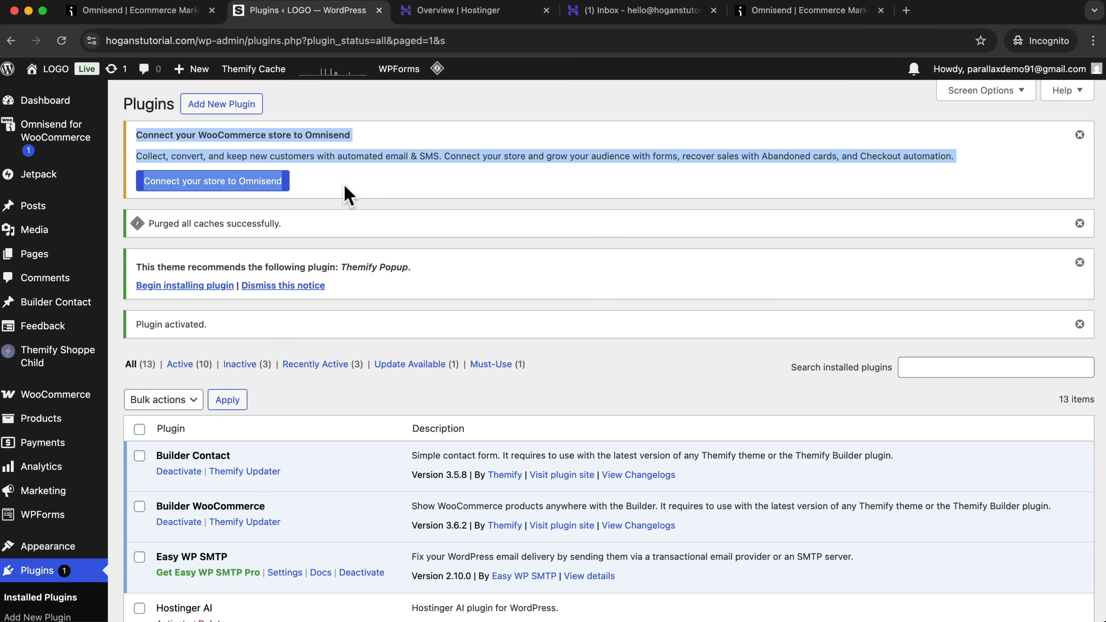
{"action": "left_click", "coordinate": [355, 186]}
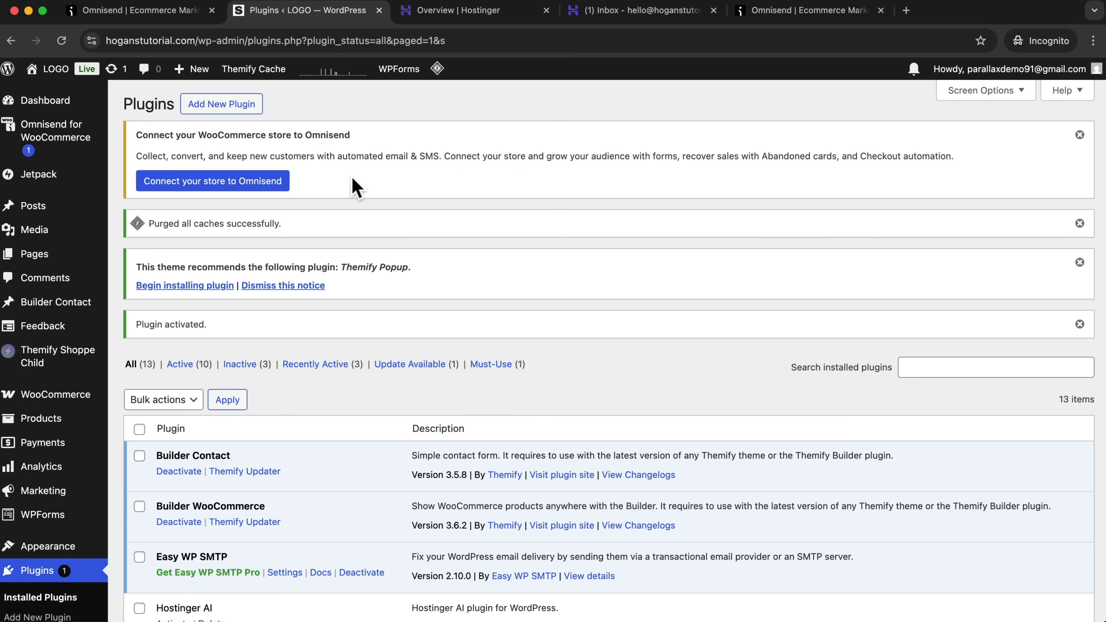
Connect the store to the existing Omnisend account and approve the Omnisend App's access to WooCommerce.
{"action": "left_click", "coordinate": [206, 185]}
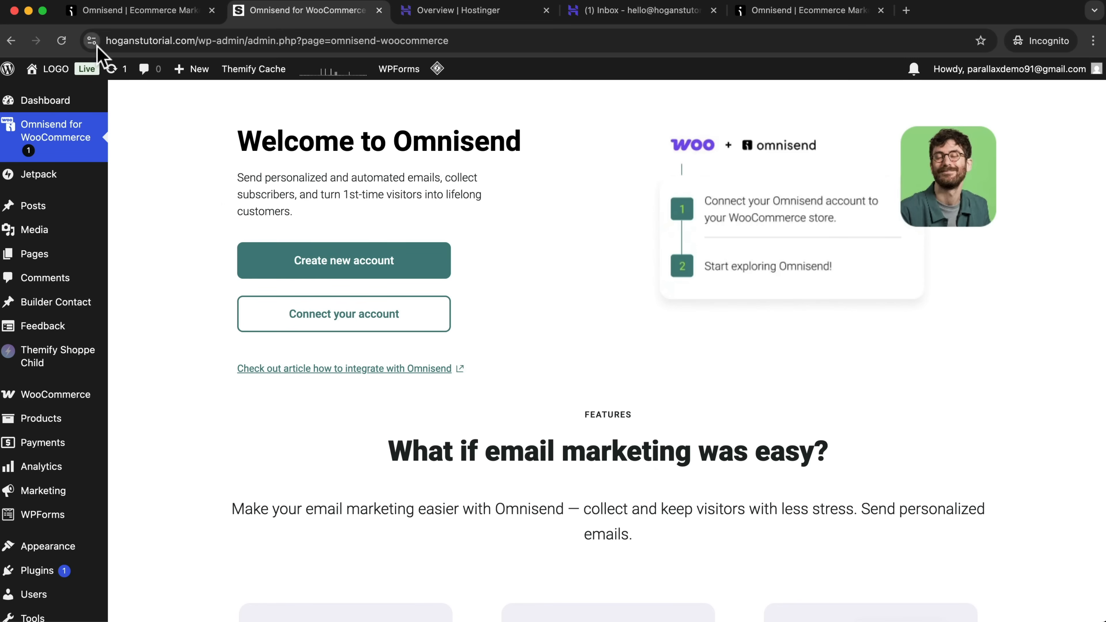
{"action": "left_click", "coordinate": [363, 323]}
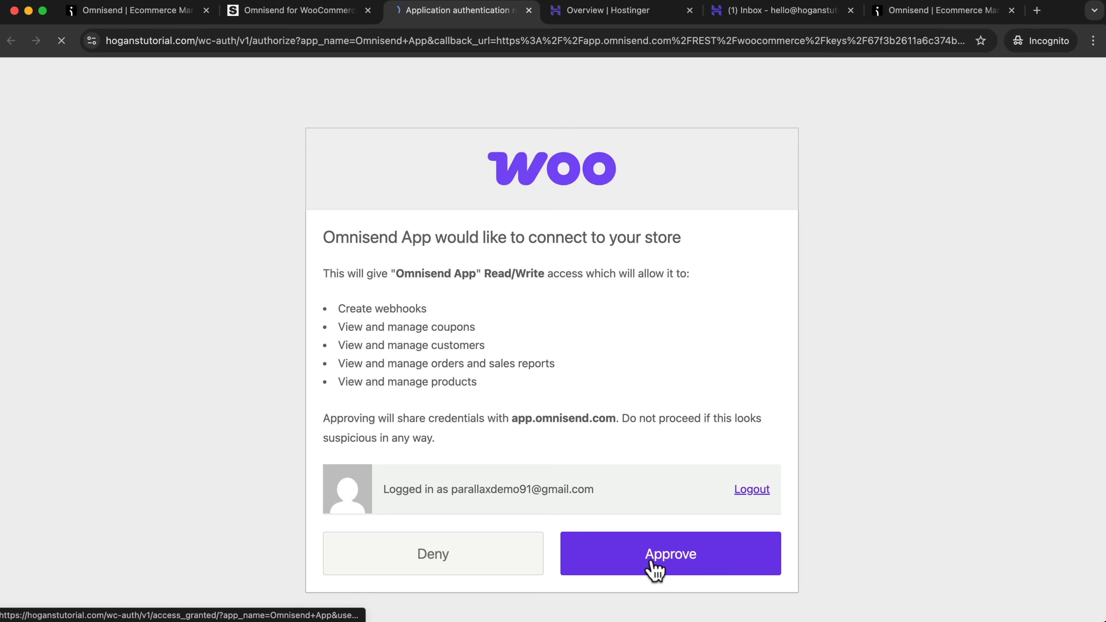
{"action": "left_click", "coordinate": [705, 561]}
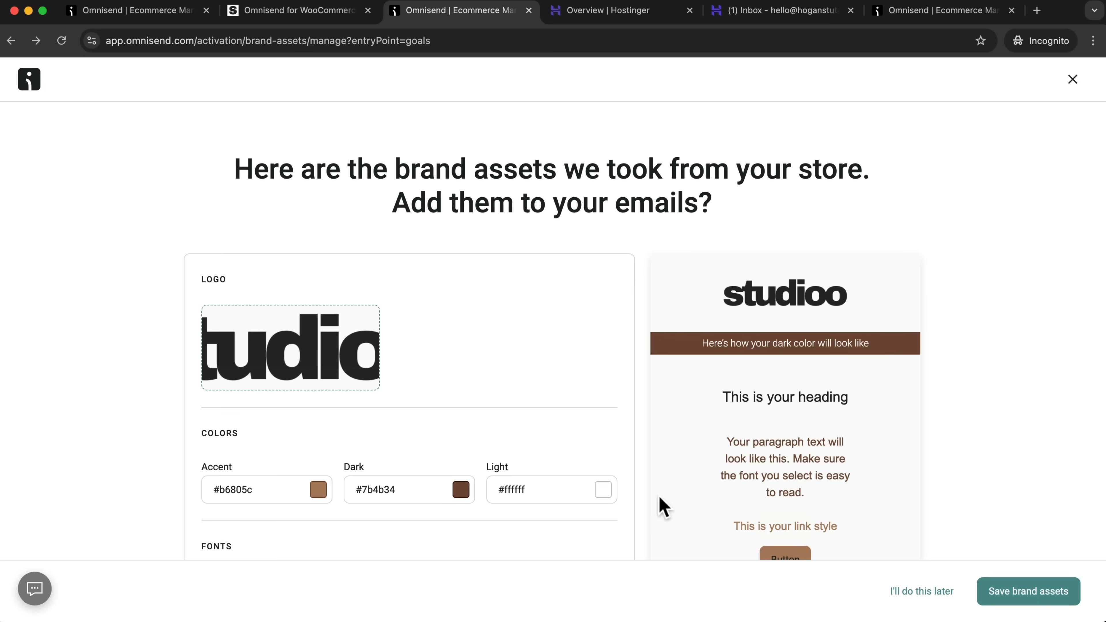
Set the headings font of the Omnisend brand assets to Montserrat.
{"action": "scroll", "coordinate": [483, 373], "scroll_direction": "down", "scroll_amount": 4}
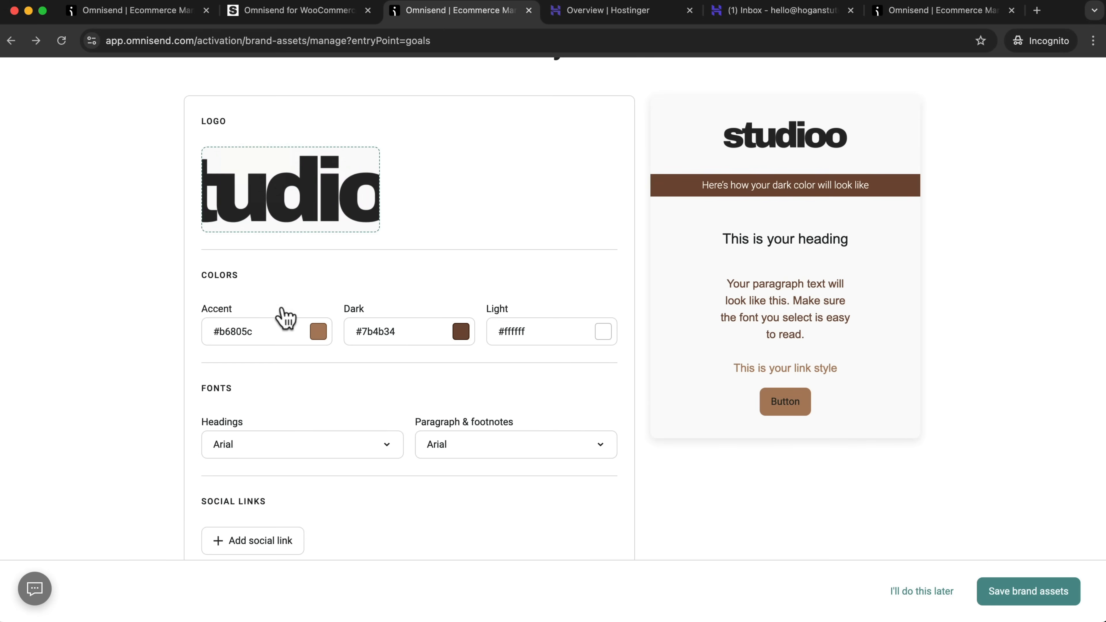
{"action": "scroll", "coordinate": [278, 316], "scroll_direction": "down", "scroll_amount": 1}
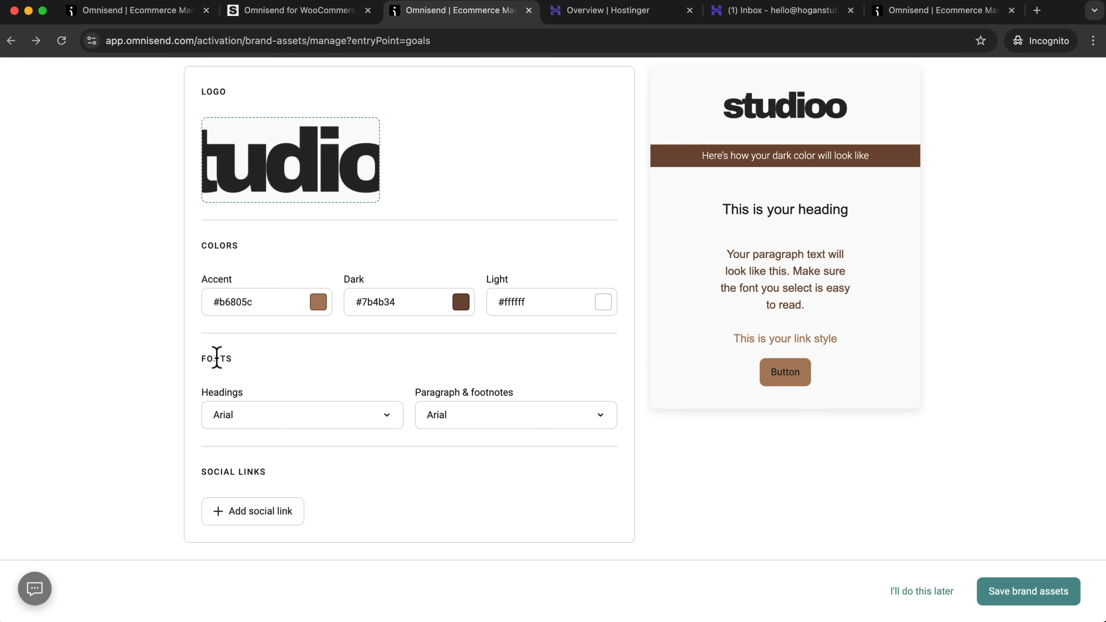
{"action": "left_click", "coordinate": [291, 423]}
{"action": "scroll", "coordinate": [274, 362], "scroll_direction": "down", "scroll_amount": 5}
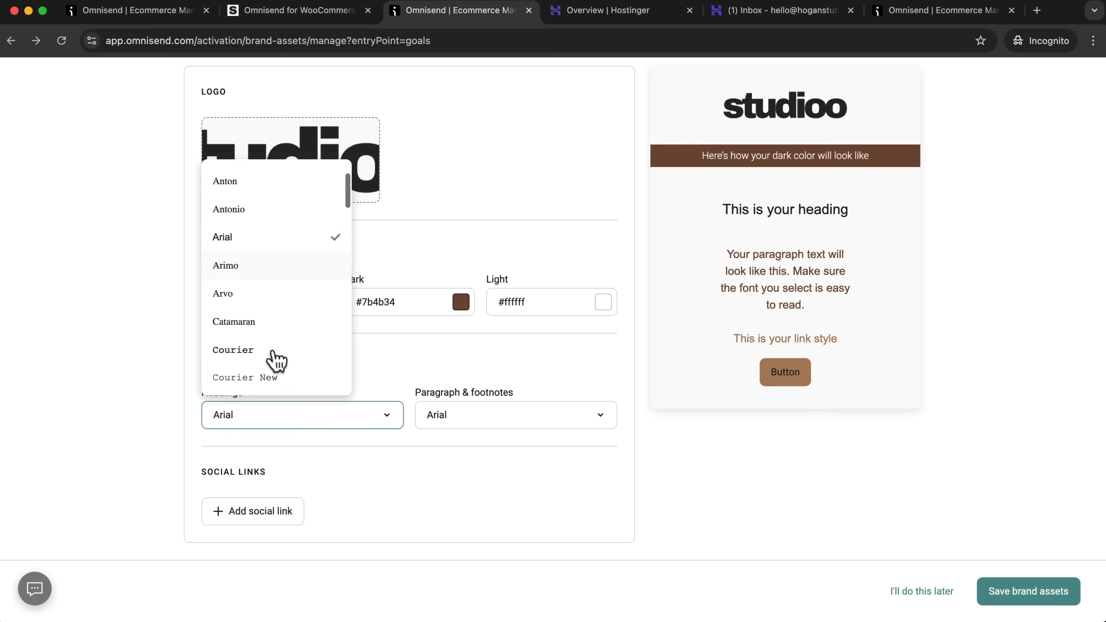
{"action": "scroll", "coordinate": [273, 361], "scroll_direction": "down", "scroll_amount": 9}
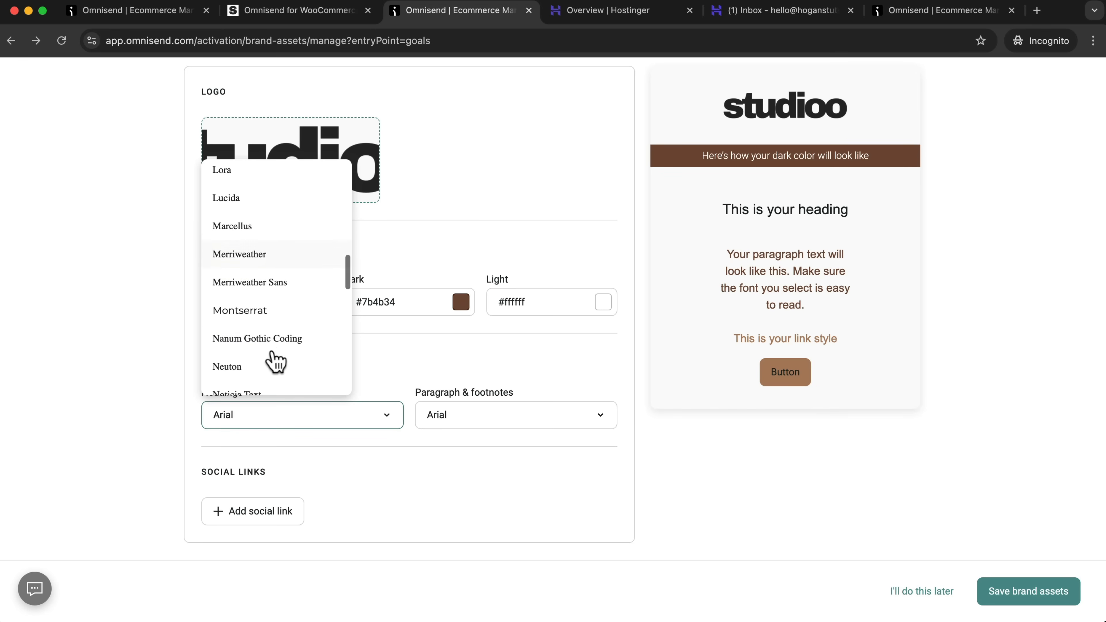
{"action": "left_click", "coordinate": [266, 314]}
Set the paragraph and footnotes font of the brand assets to Montserrat.
{"action": "left_click", "coordinate": [492, 420]}
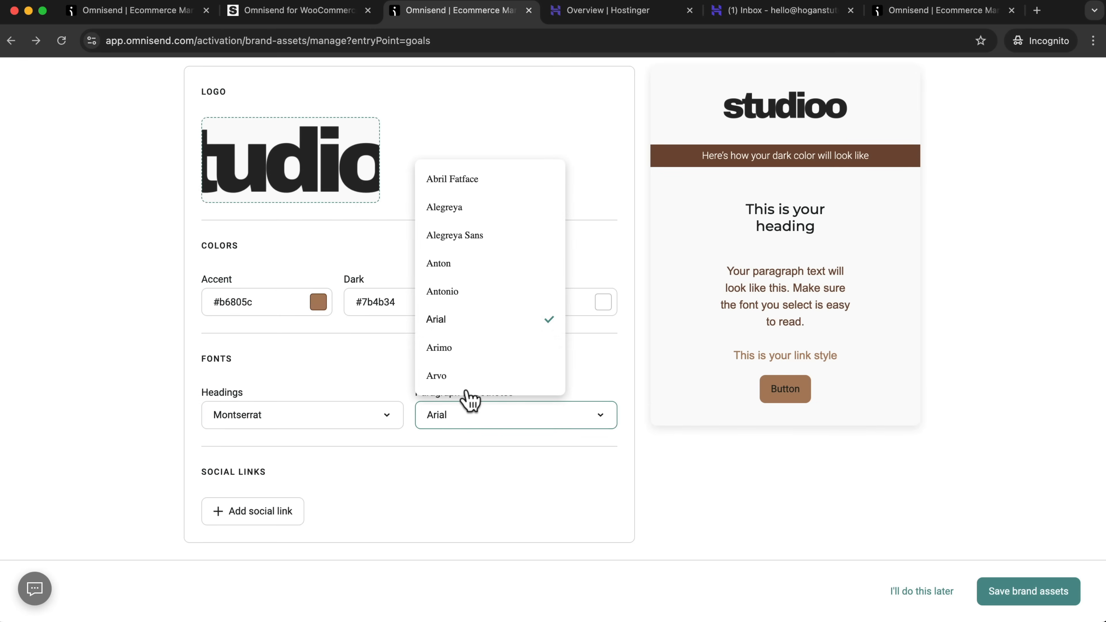
{"action": "scroll", "coordinate": [451, 333], "scroll_direction": "down", "scroll_amount": 15}
{"action": "scroll", "coordinate": [451, 335], "scroll_direction": "up", "scroll_amount": 4}
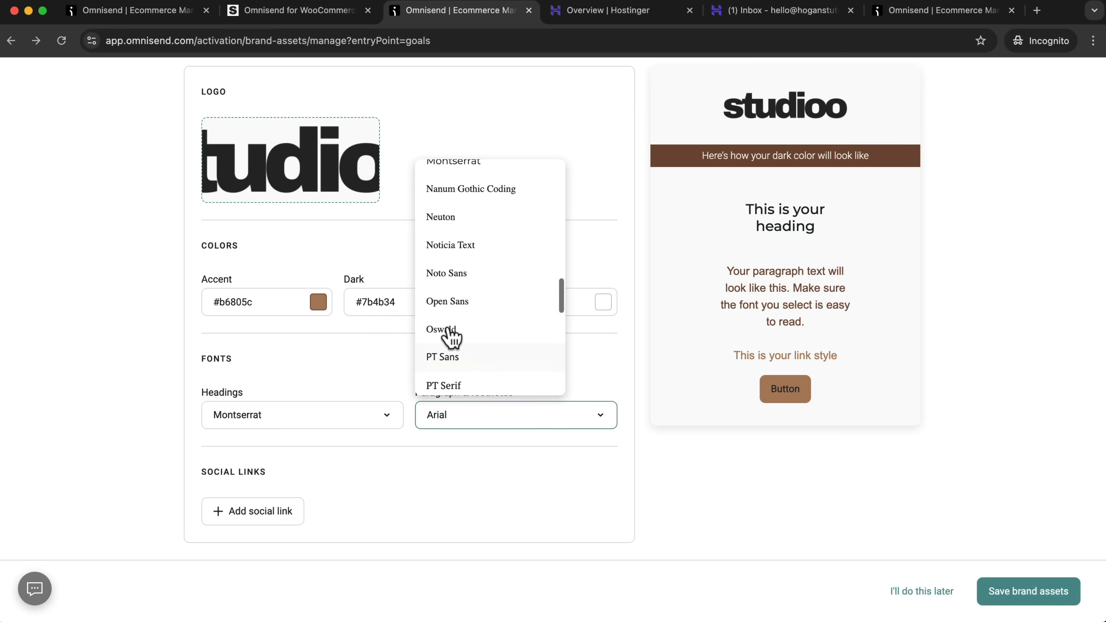
{"action": "scroll", "coordinate": [447, 333], "scroll_direction": "up", "scroll_amount": 3}
{"action": "scroll", "coordinate": [448, 331], "scroll_direction": "down", "scroll_amount": 2}
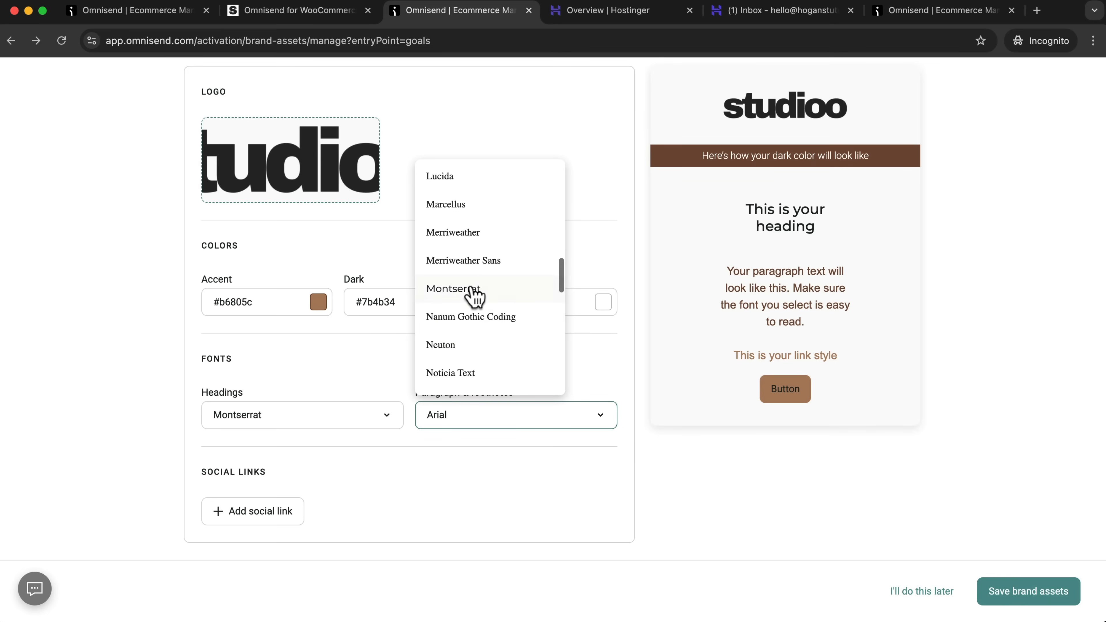
{"action": "left_click", "coordinate": [474, 294]}
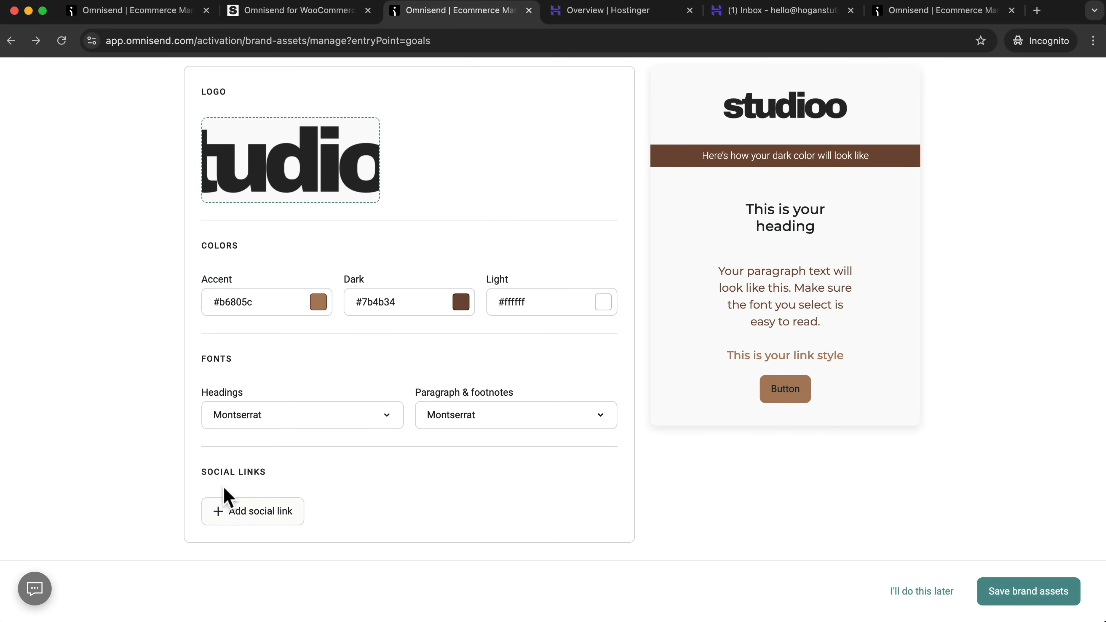
Save the brand assets and dismiss the offer to pick a paid plan.
{"action": "left_click_drag", "start_coordinate": [266, 472], "coordinate": [198, 479]}
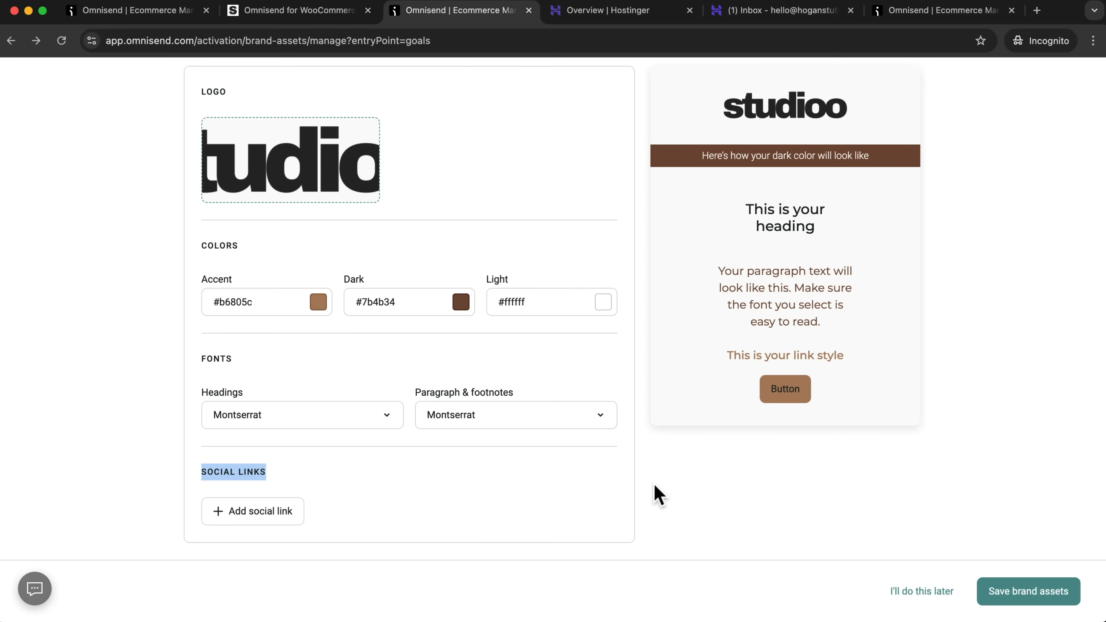
{"action": "left_click", "coordinate": [1030, 592]}
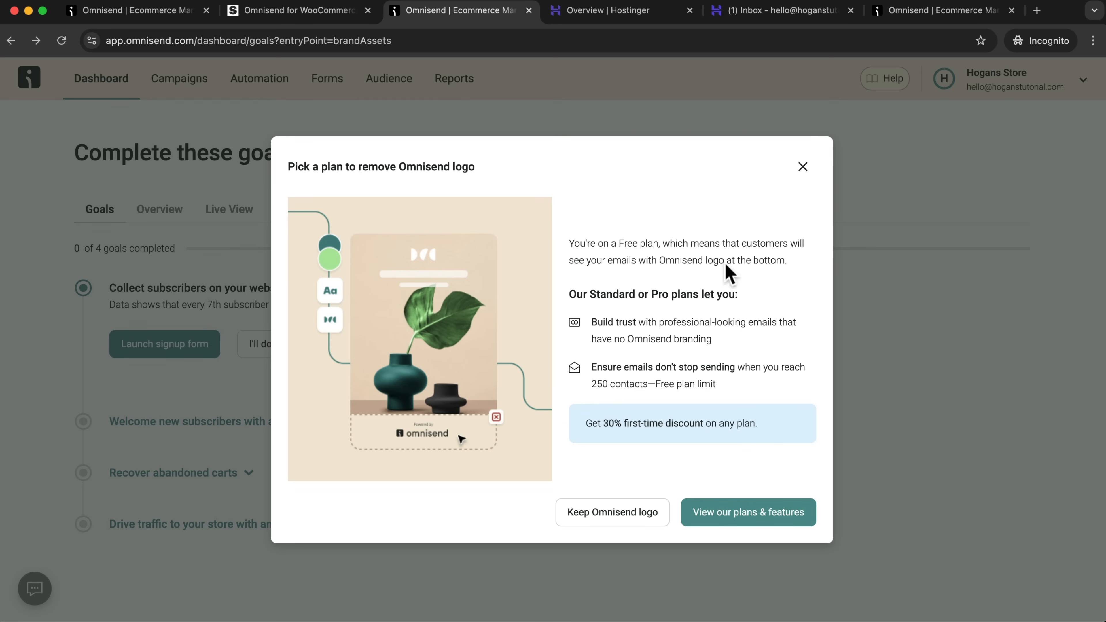
{"action": "left_click", "coordinate": [802, 166]}
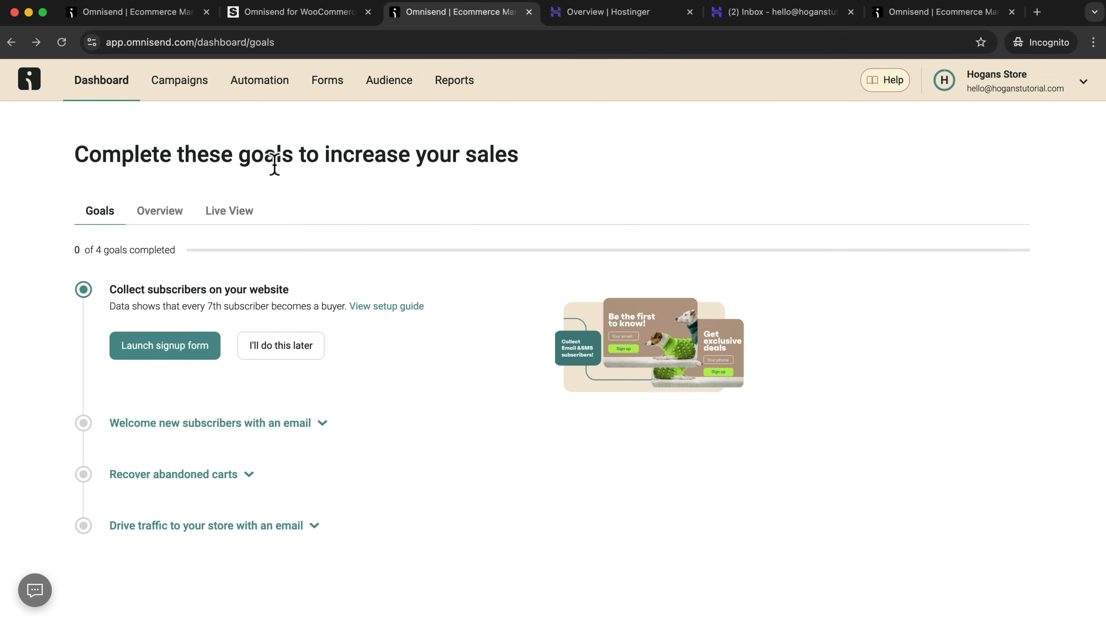
Look through the Campaigns, Automation, Forms, Audience and Reports sections of the account.
{"action": "left_click", "coordinate": [187, 85]}
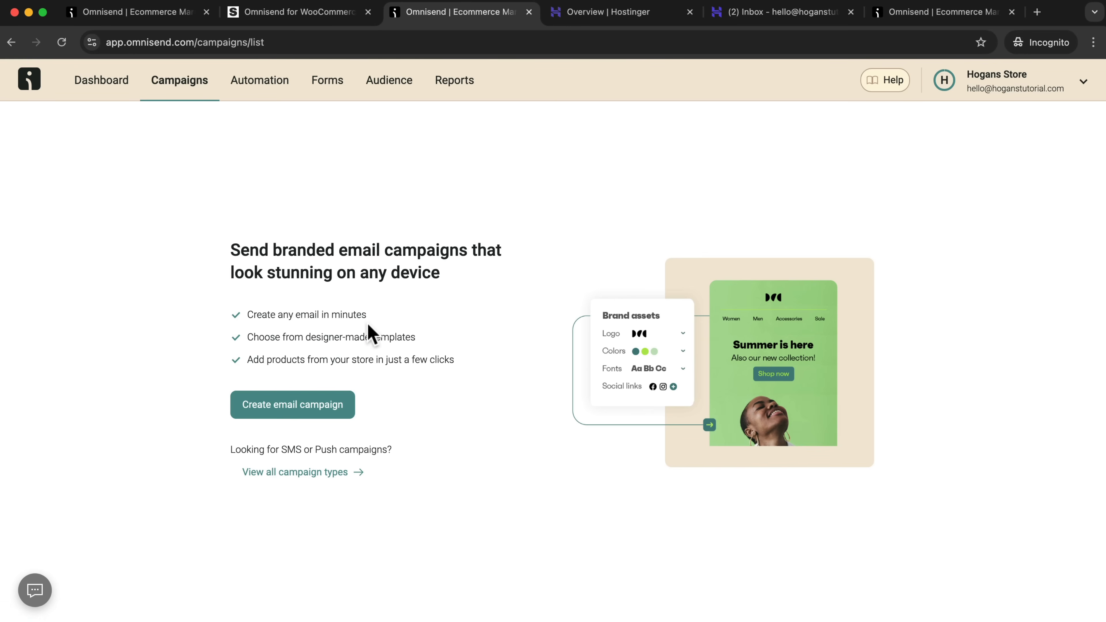
{"action": "left_click", "coordinate": [254, 94]}
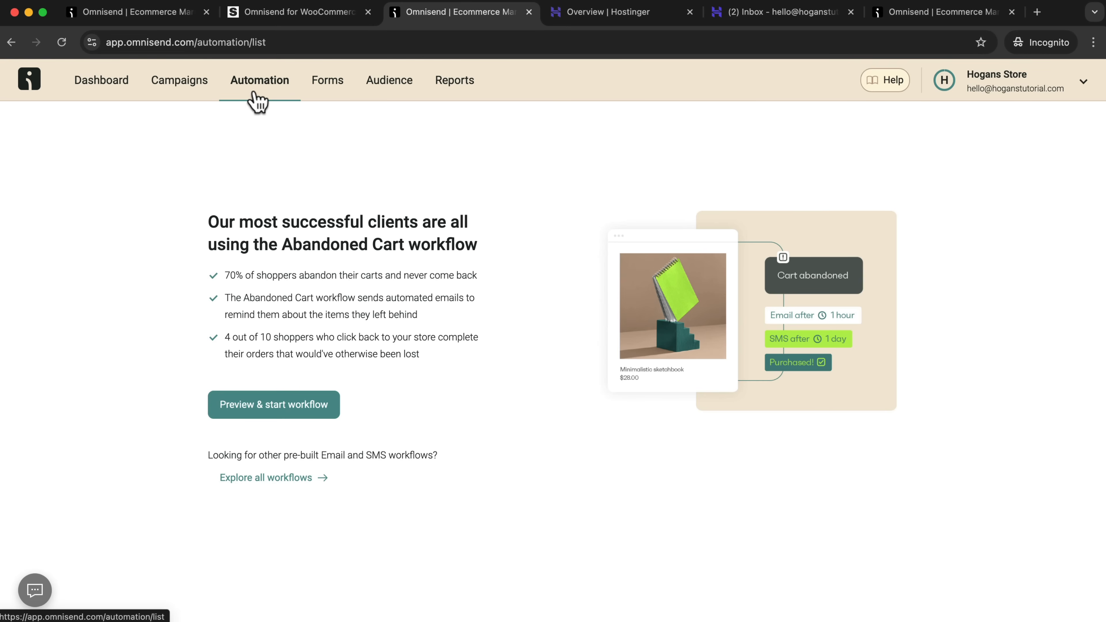
{"action": "left_click", "coordinate": [326, 87]}
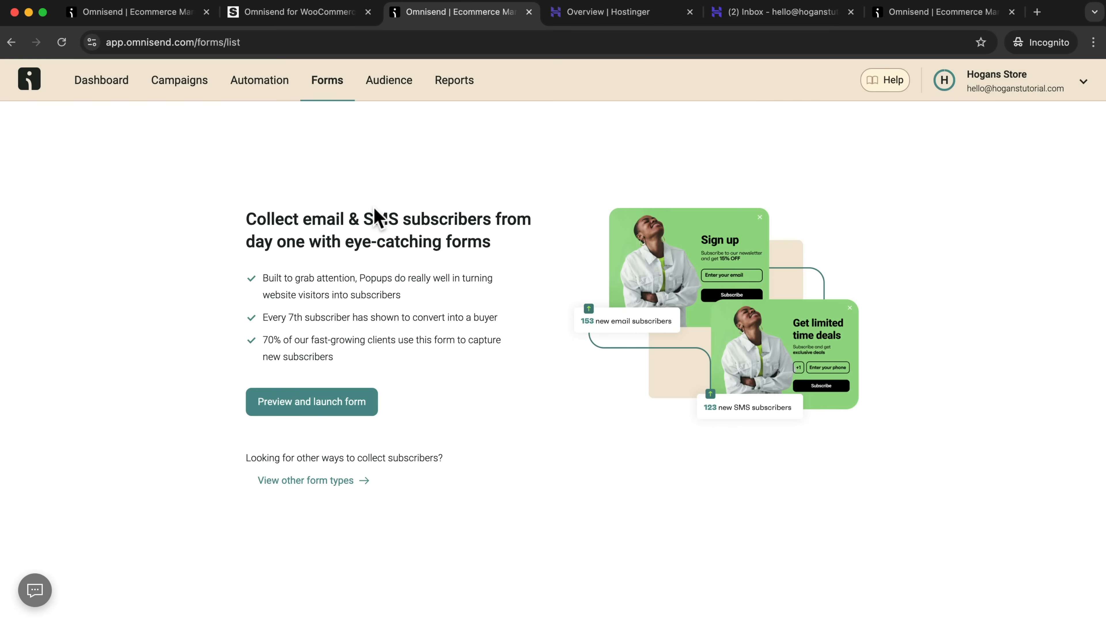
{"action": "left_click", "coordinate": [389, 86]}
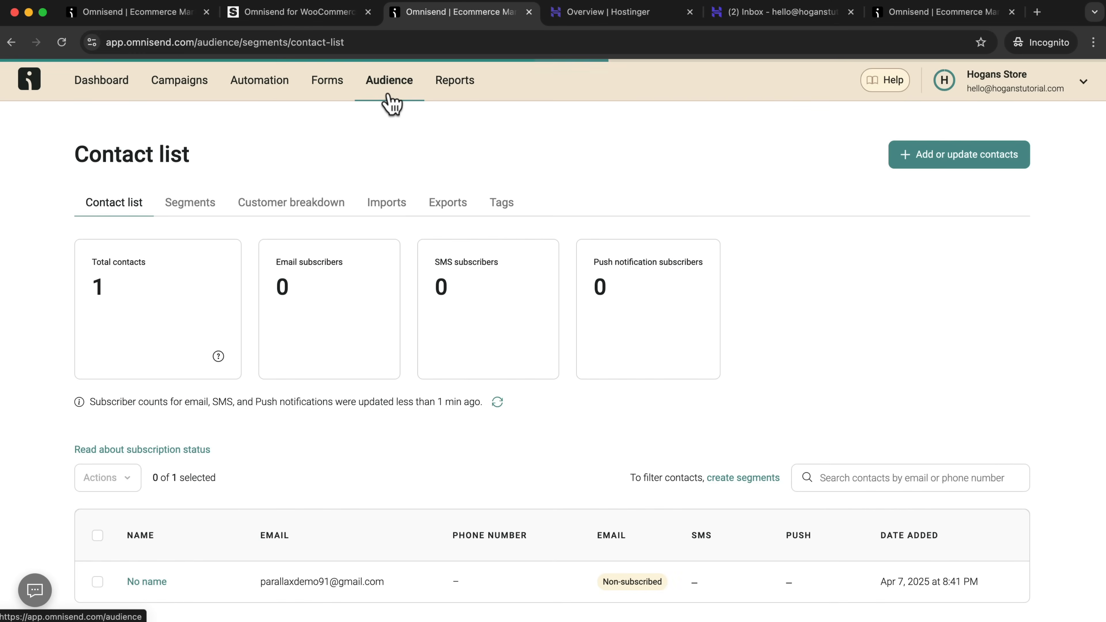
{"action": "left_click_drag", "start_coordinate": [193, 154], "coordinate": [75, 154]}
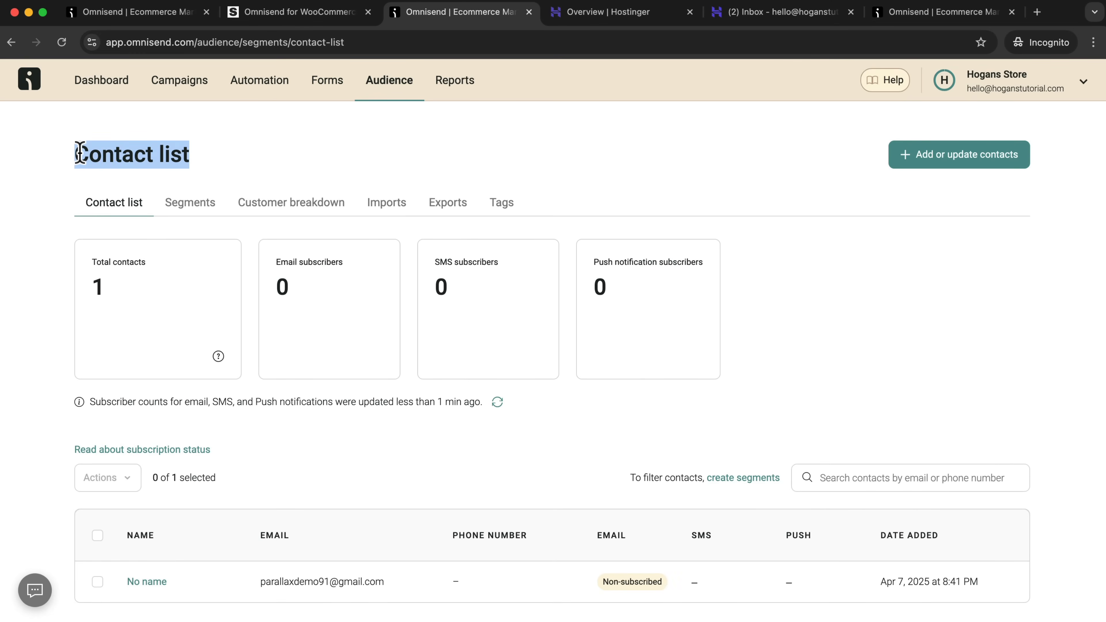
{"action": "left_click", "coordinate": [455, 80]}
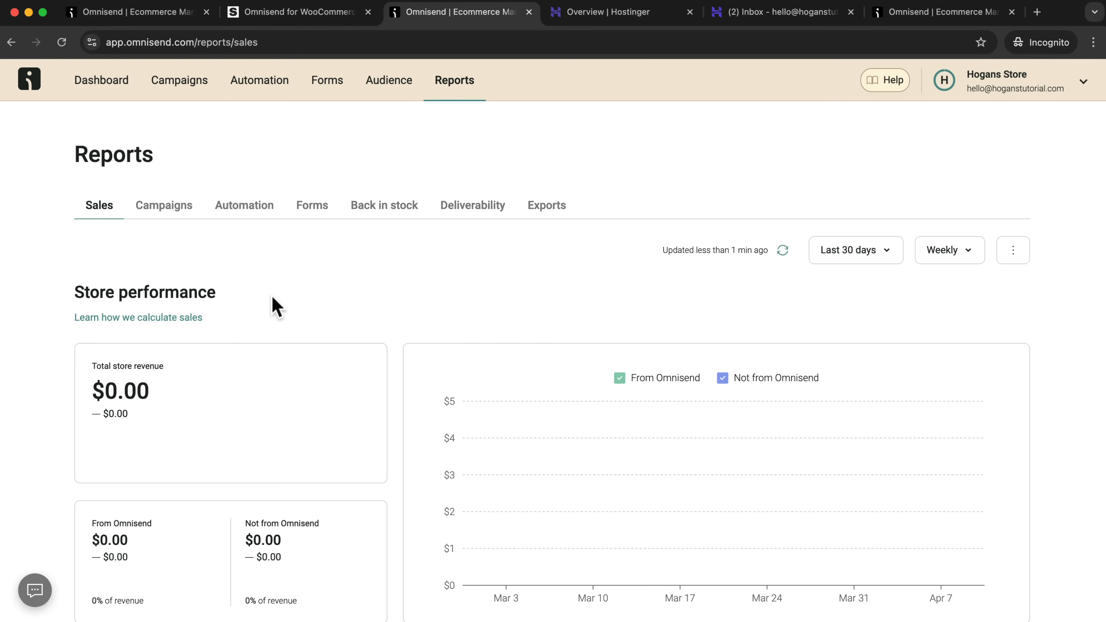
{"action": "scroll", "coordinate": [263, 385], "scroll_direction": "down", "scroll_amount": 2}
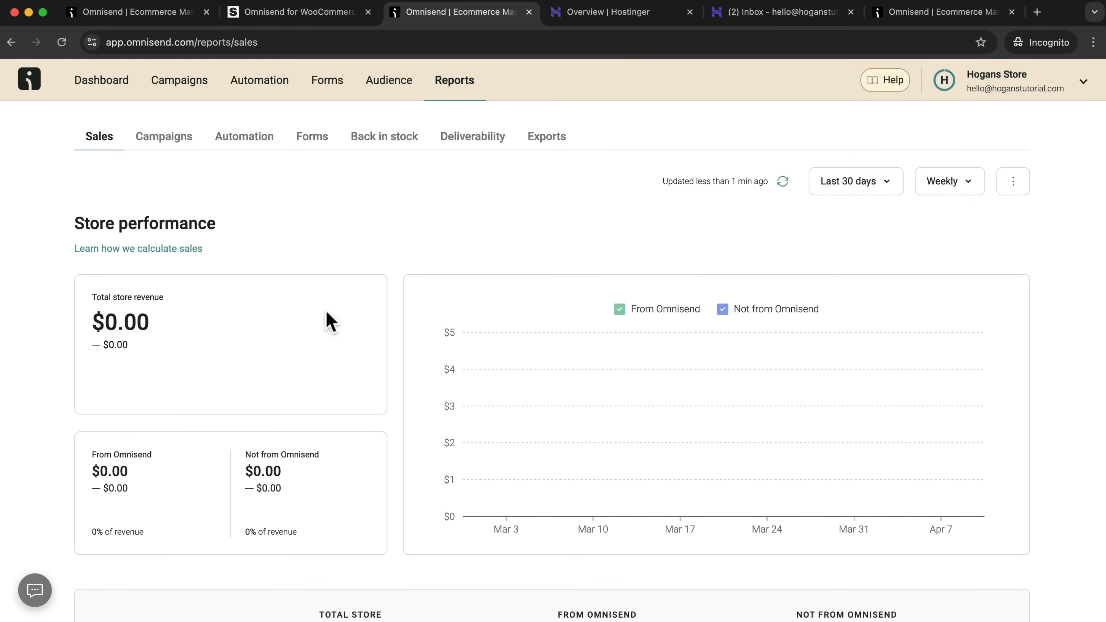
{"action": "scroll", "coordinate": [328, 331], "scroll_direction": "up", "scroll_amount": 2}
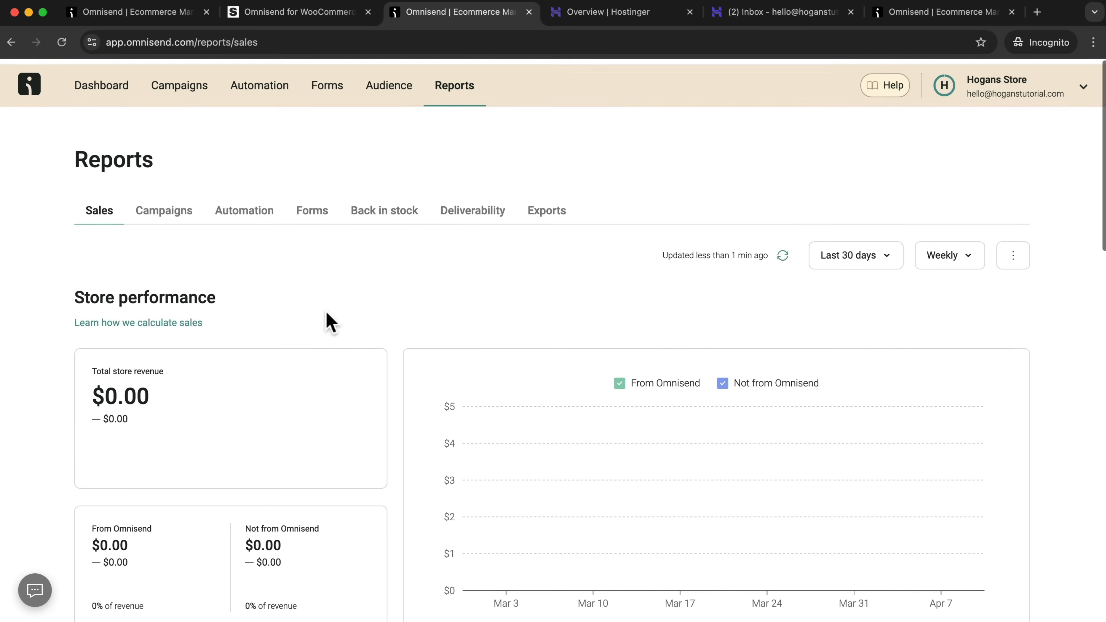
Launch the signup form from the dashboard goals and look over the form editor's items and layouts.
{"action": "left_click", "coordinate": [108, 85]}
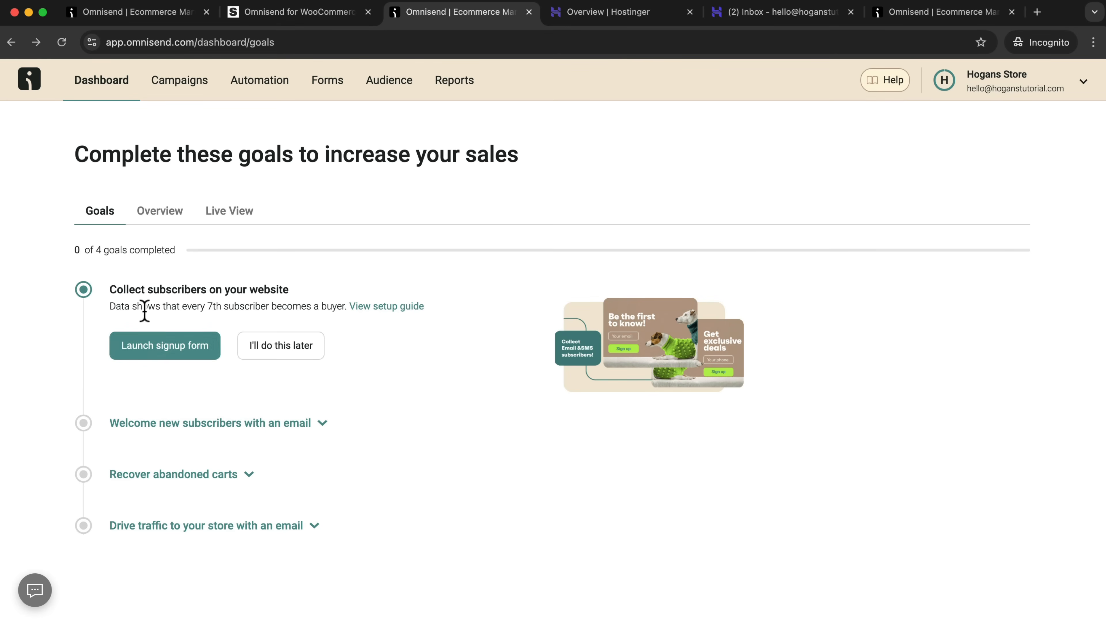
{"action": "left_click", "coordinate": [148, 348]}
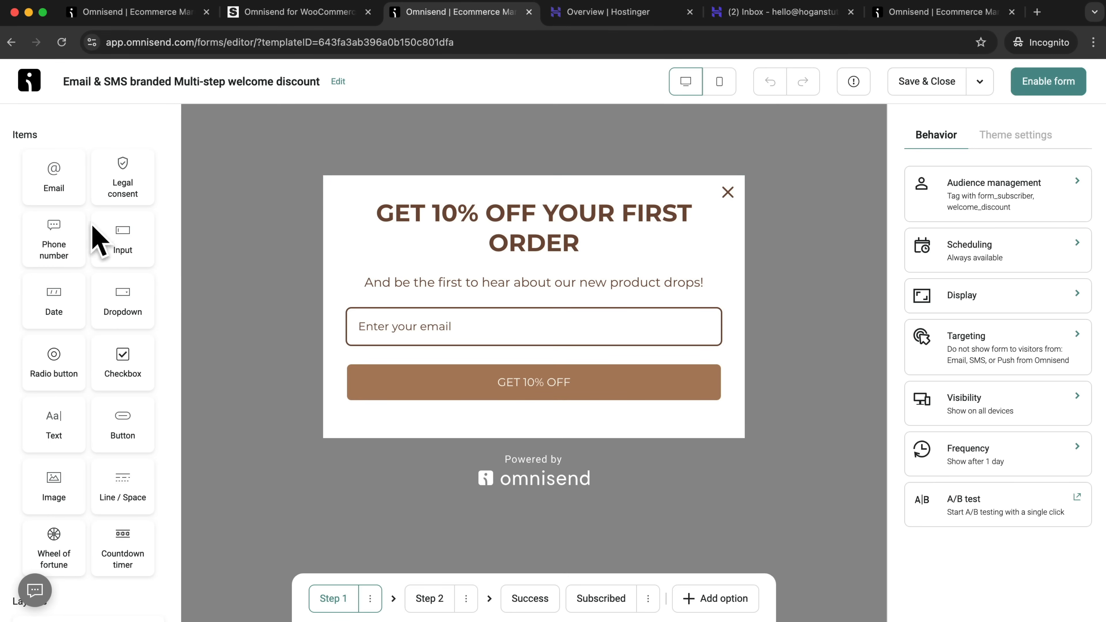
{"action": "scroll", "coordinate": [79, 346], "scroll_direction": "down", "scroll_amount": 6}
{"action": "scroll", "coordinate": [80, 344], "scroll_direction": "up", "scroll_amount": 6}
{"action": "scroll", "coordinate": [79, 346], "scroll_direction": "down", "scroll_amount": 6}
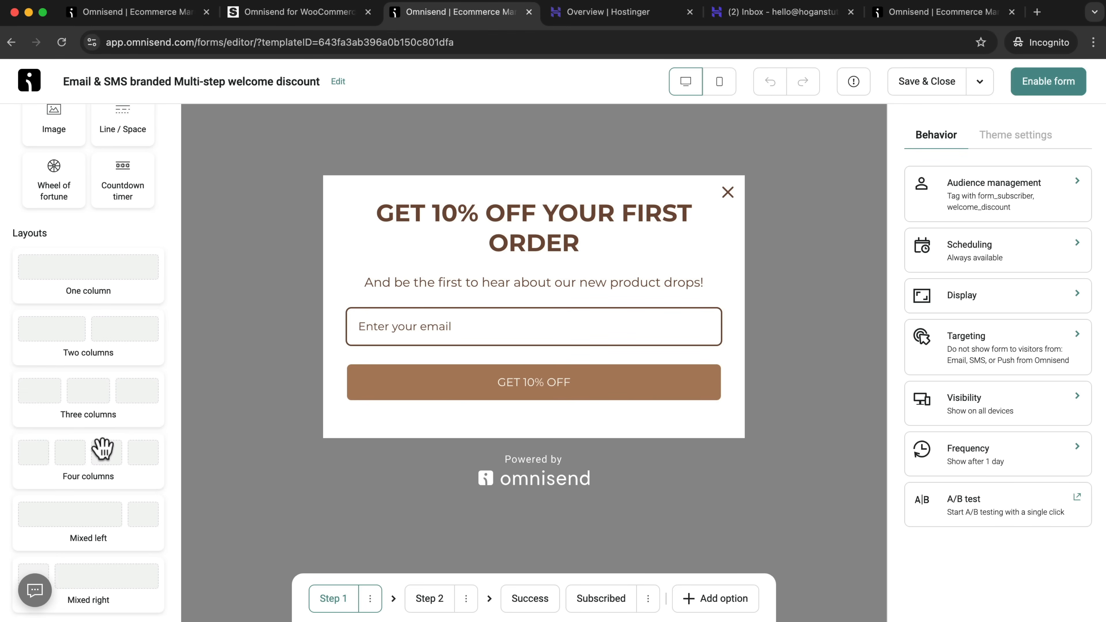
Set the text color of the form heading "GET 10% OFF YOUR FIRST ORDER" to #383838.
{"action": "left_click", "coordinate": [523, 226]}
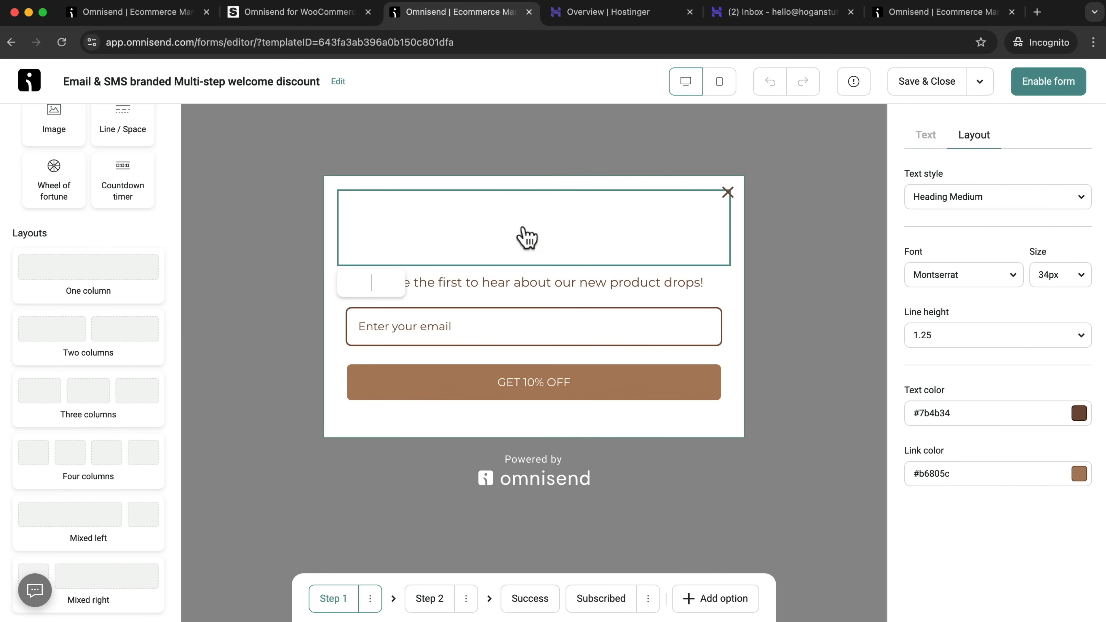
{"action": "left_click_drag", "start_coordinate": [586, 244], "coordinate": [380, 211]}
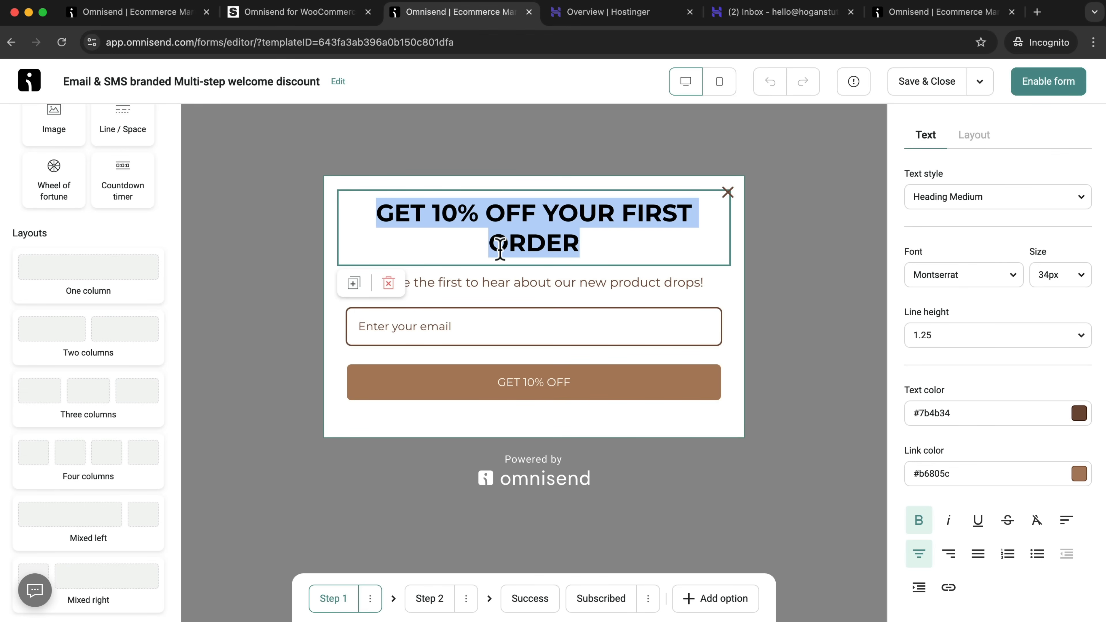
{"action": "left_click", "coordinate": [1078, 414]}
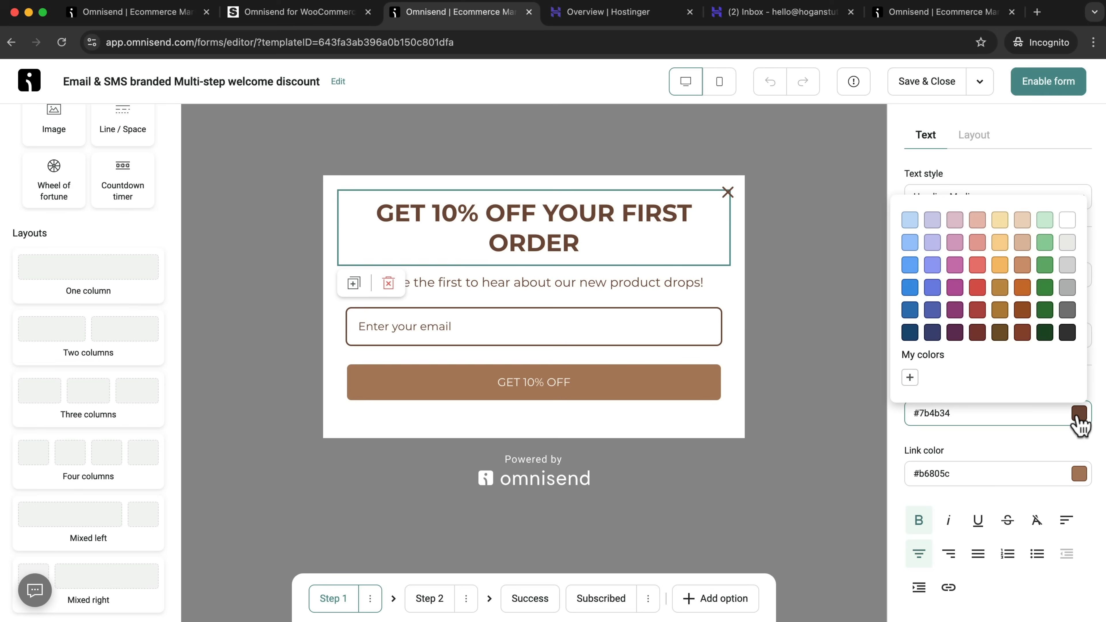
{"action": "left_click", "coordinate": [1065, 344]}
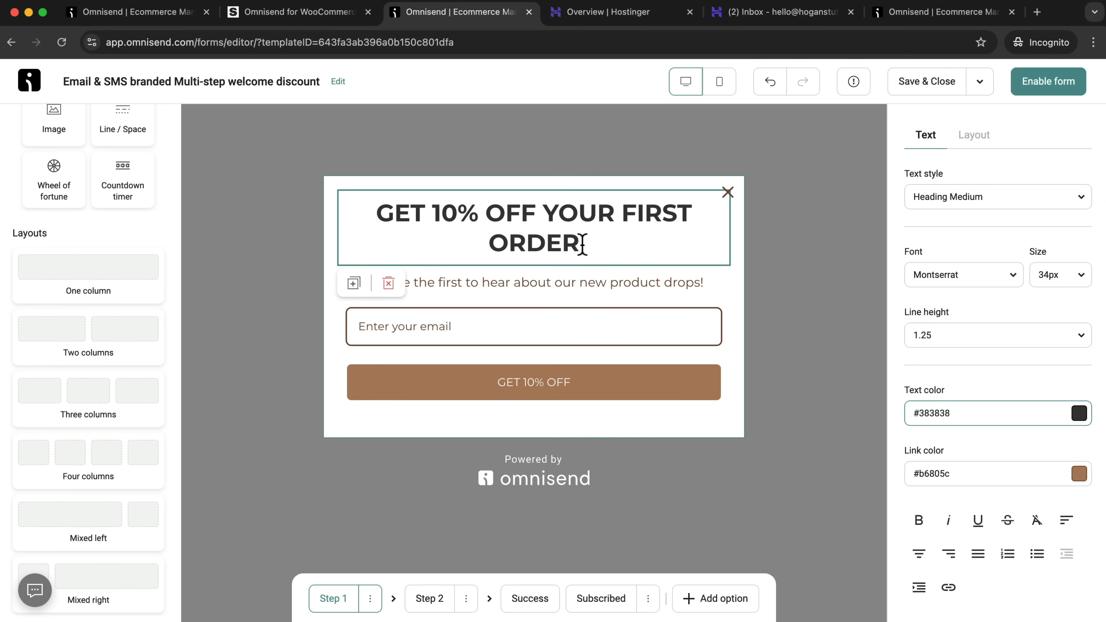
Replace the word "drops" with "releases" in the line below the form heading.
{"action": "left_click", "coordinate": [701, 283]}
{"action": "left_click", "coordinate": [699, 285]}
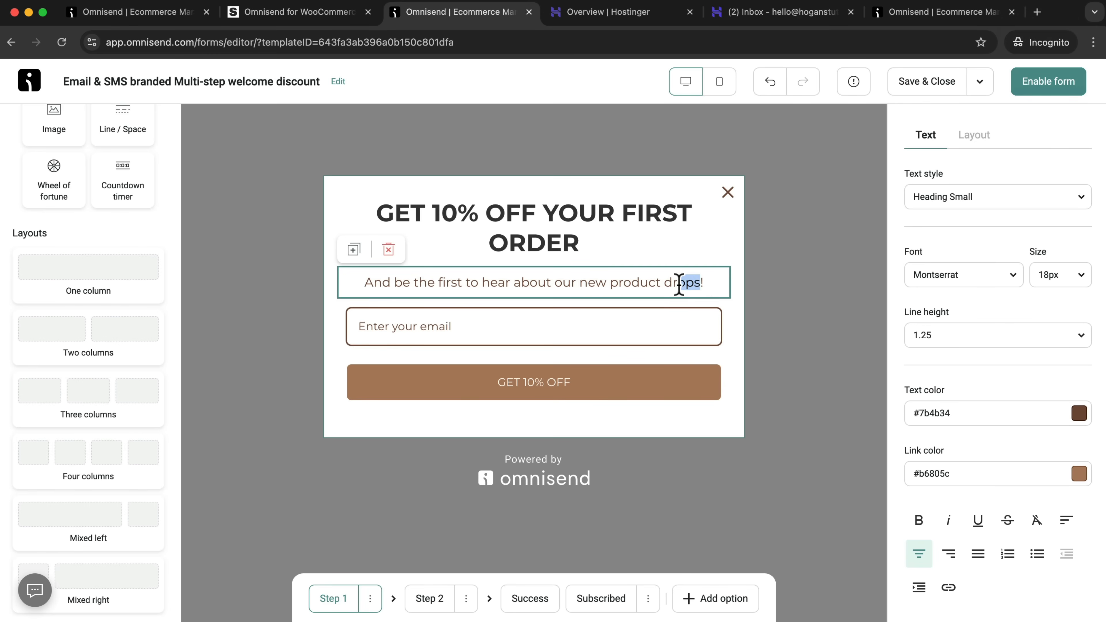
{"action": "type", "text": "release"}
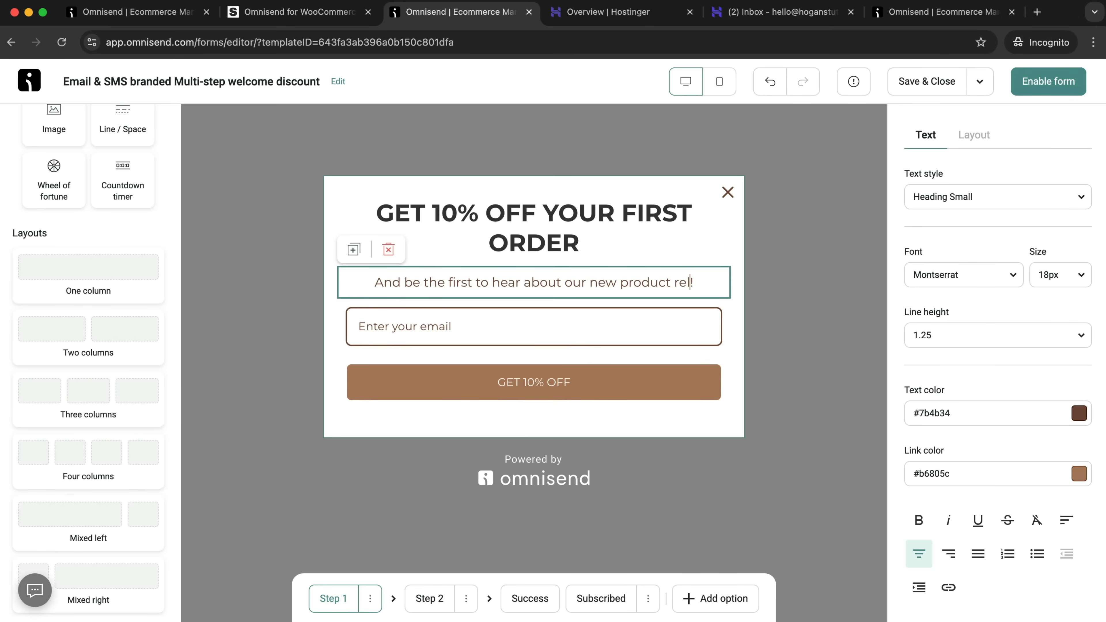
{"action": "type", "text": "s"}
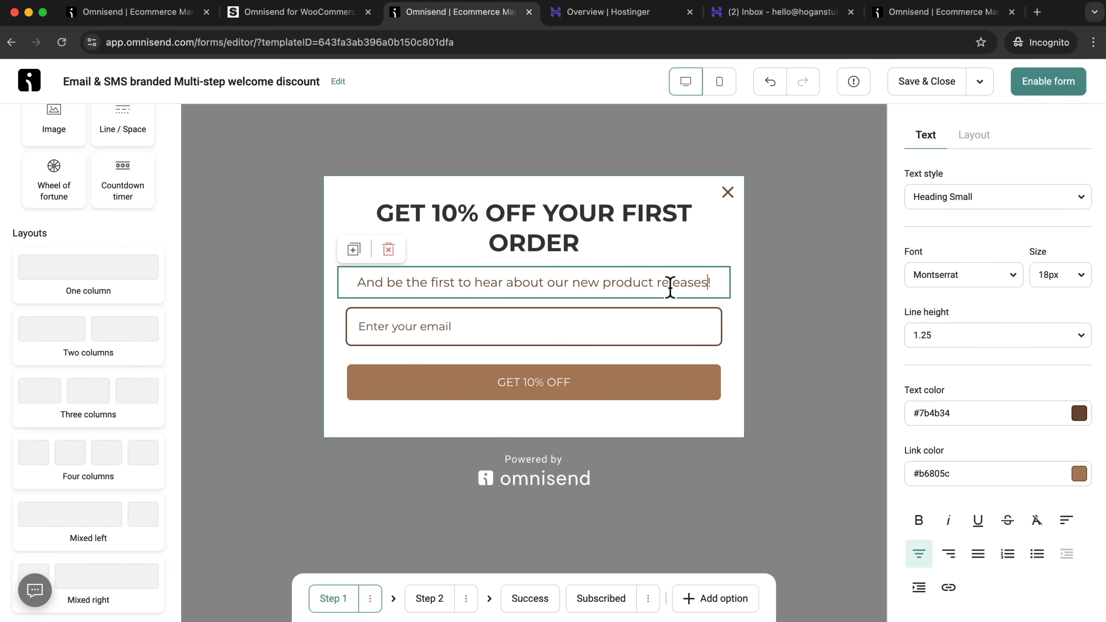
Set the text color of the product releases line to #383838.
{"action": "left_click_drag", "start_coordinate": [711, 285], "coordinate": [363, 279]}
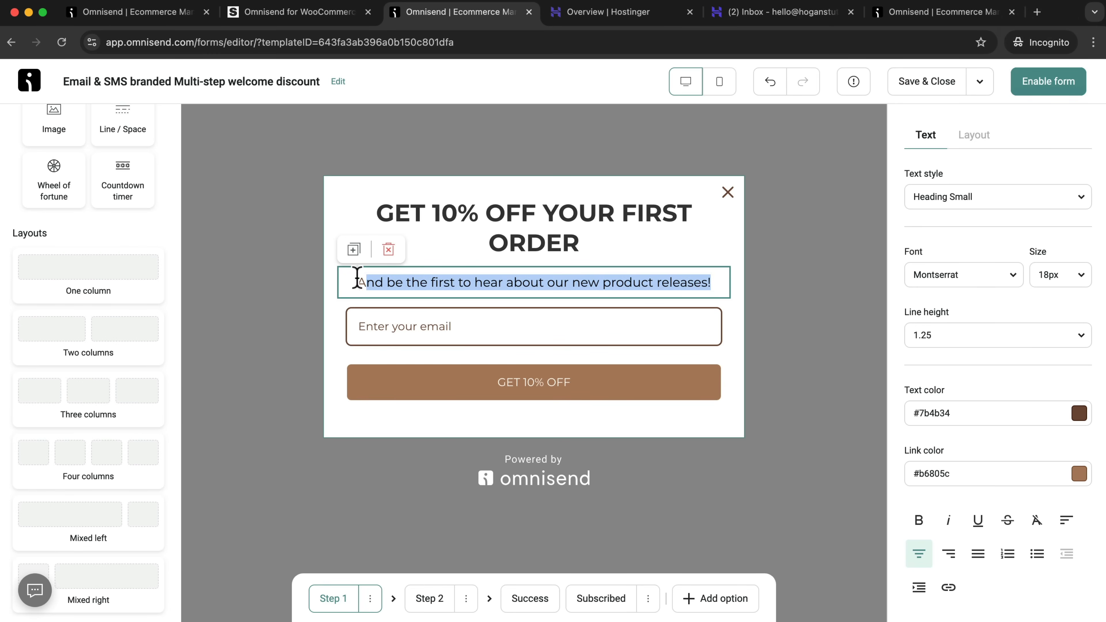
{"action": "left_click", "coordinate": [1078, 416]}
{"action": "left_click", "coordinate": [1063, 332]}
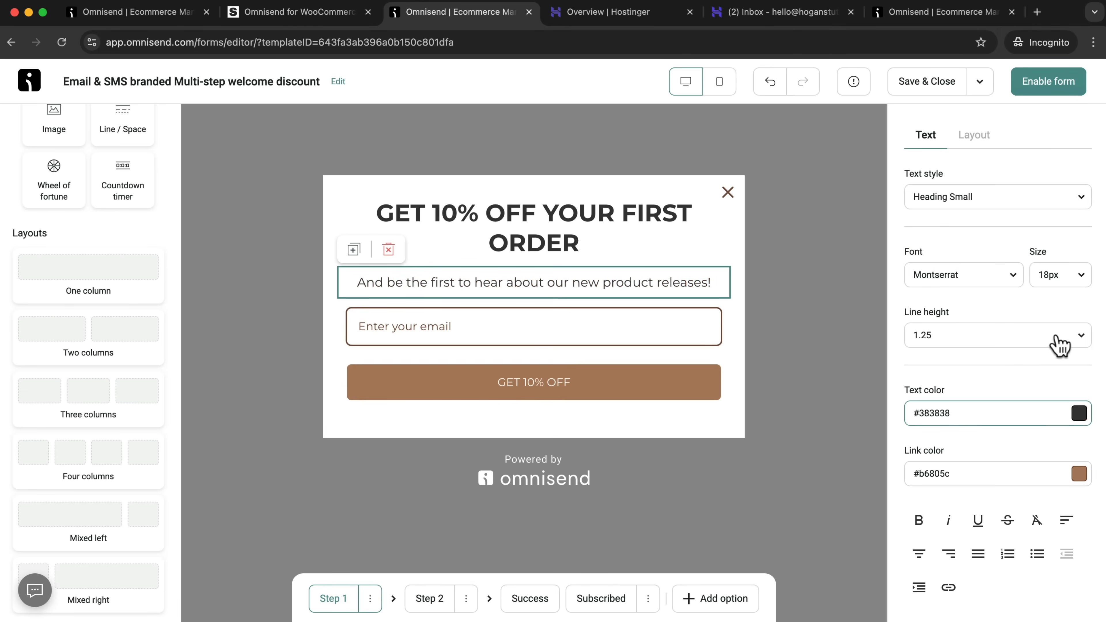
Set the text, placeholder and label colors of the form's fields to #383838.
{"action": "left_click", "coordinate": [721, 312]}
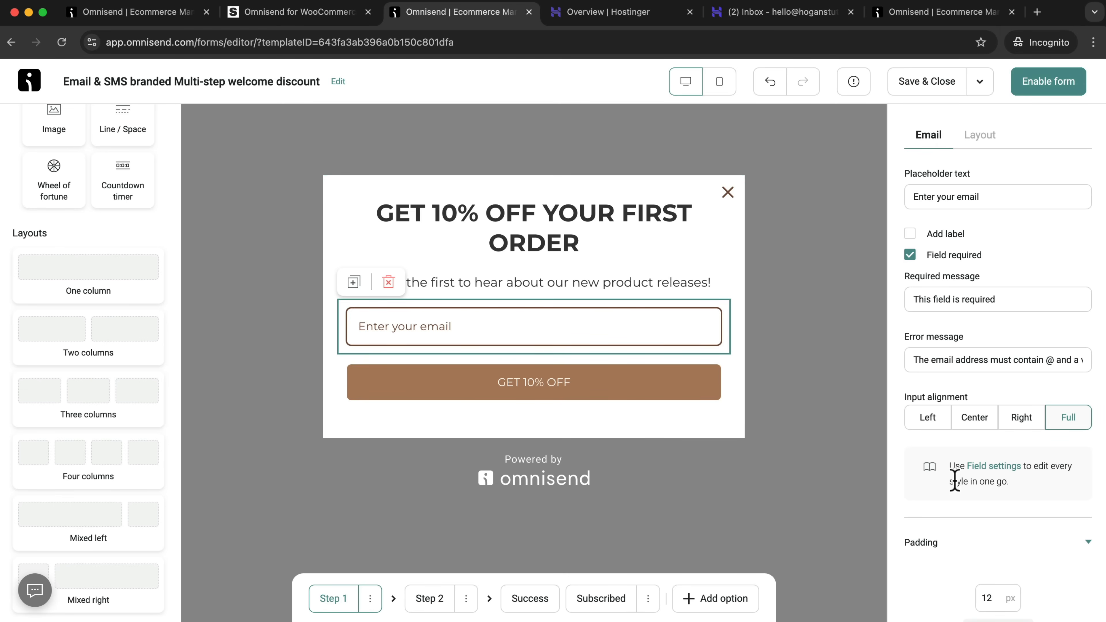
{"action": "left_click", "coordinate": [981, 466]}
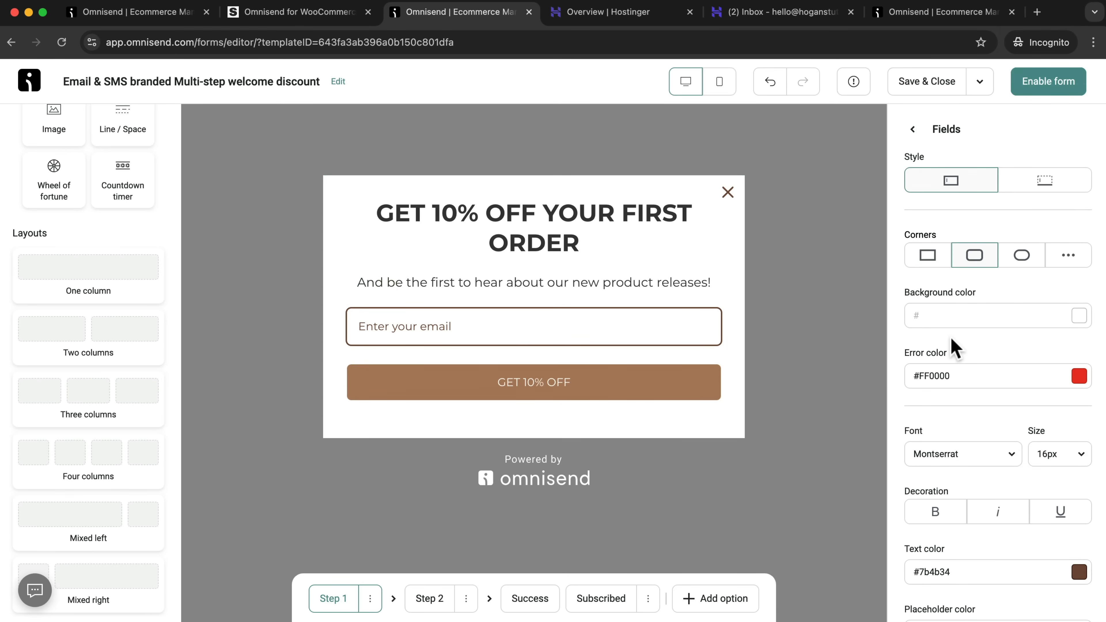
{"action": "scroll", "coordinate": [976, 389], "scroll_direction": "down", "scroll_amount": 3}
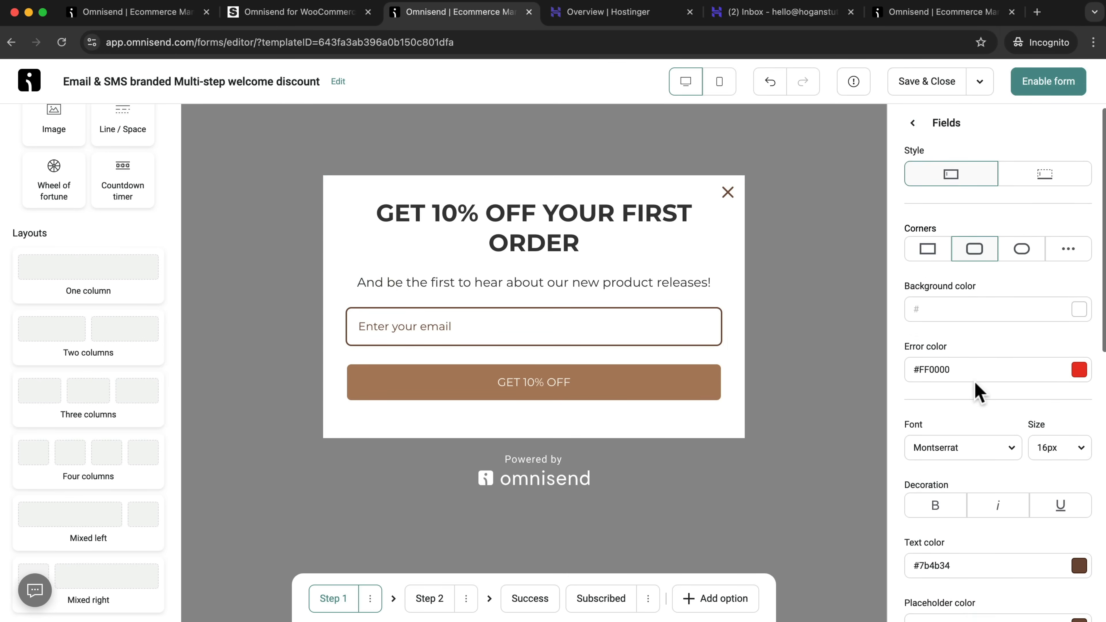
{"action": "scroll", "coordinate": [975, 394], "scroll_direction": "down", "scroll_amount": 4}
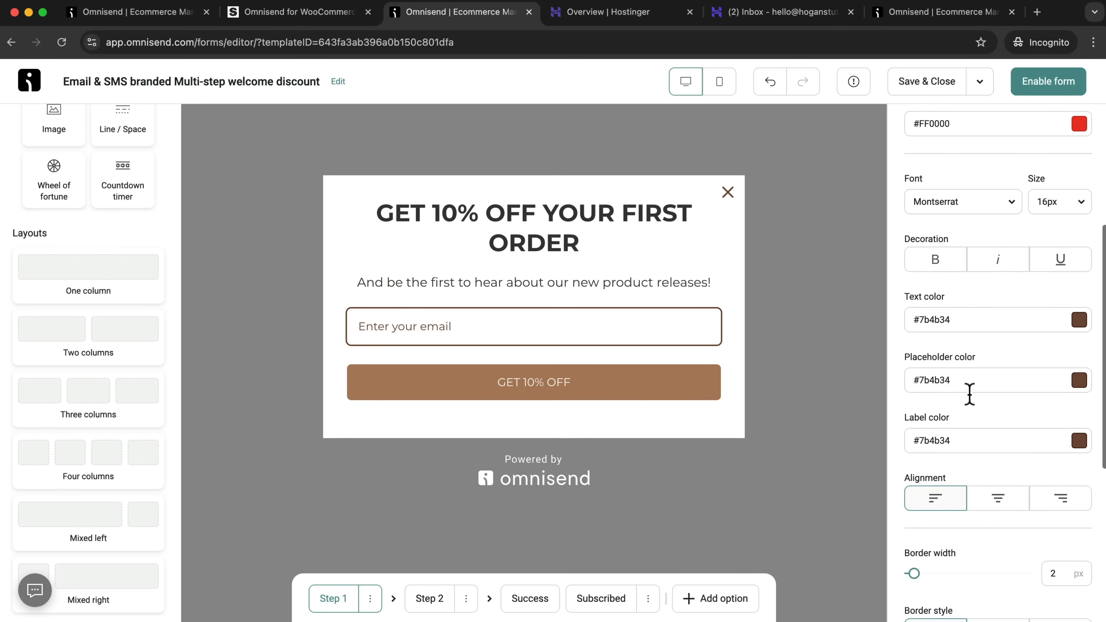
{"action": "left_click", "coordinate": [1079, 264]}
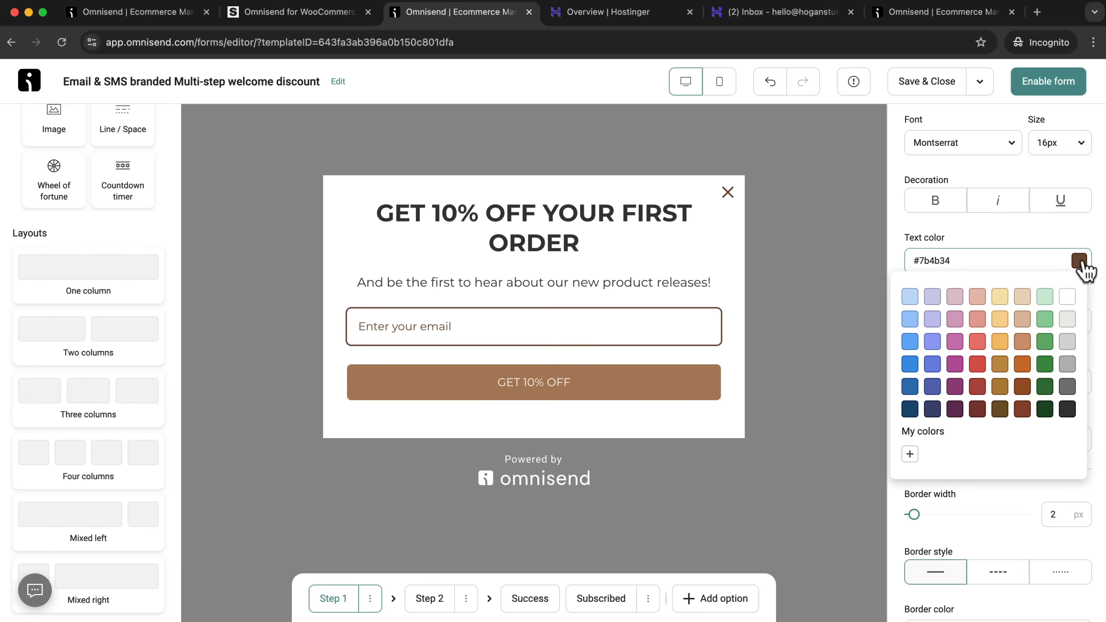
{"action": "left_click", "coordinate": [1067, 409]}
{"action": "left_click", "coordinate": [1078, 321]}
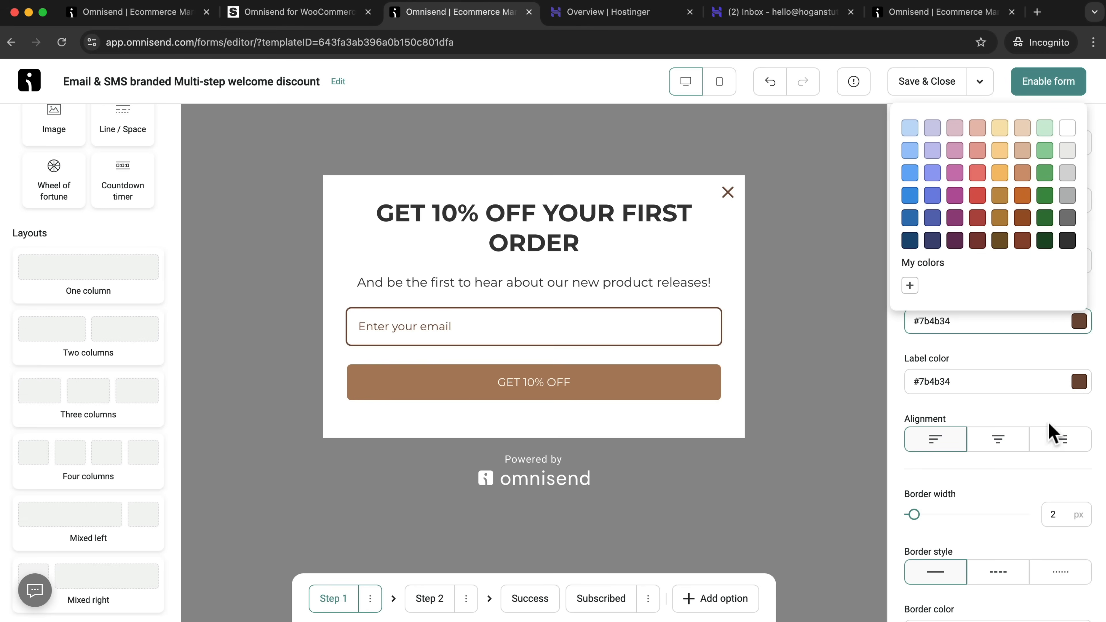
{"action": "left_click", "coordinate": [1067, 241]}
{"action": "left_click", "coordinate": [1079, 382]}
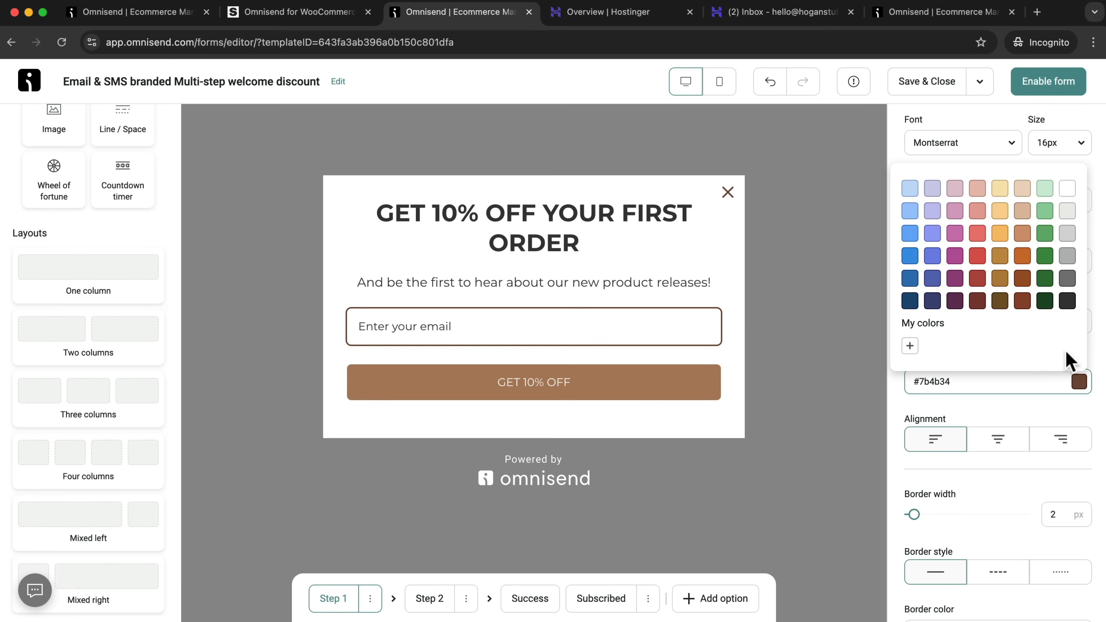
{"action": "left_click", "coordinate": [1072, 315]}
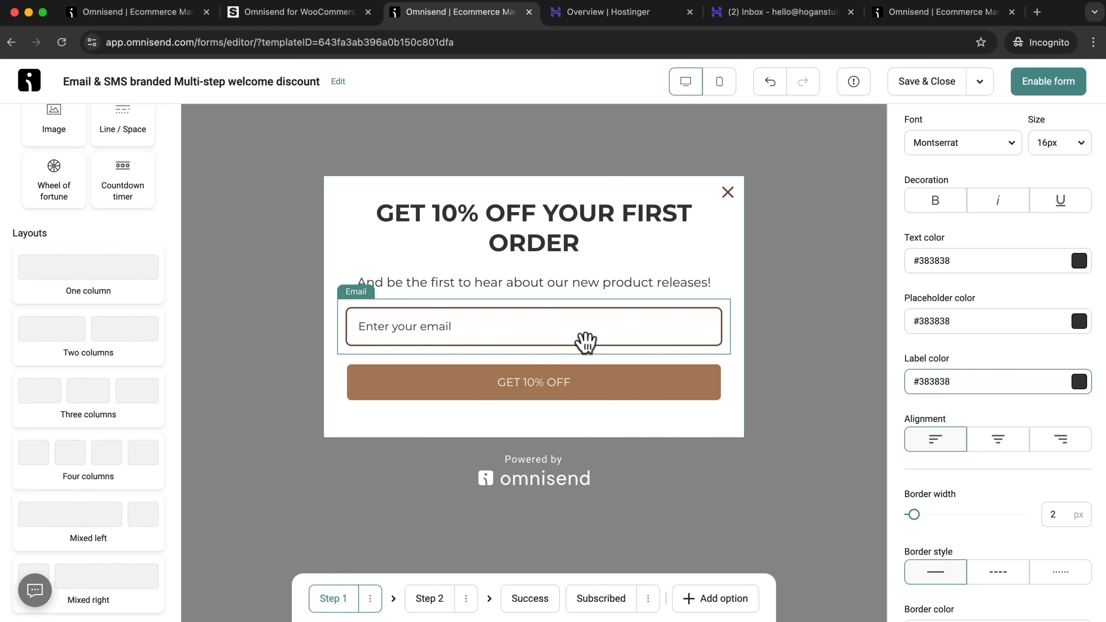
Set the border color of the form's fields to #383838.
{"action": "scroll", "coordinate": [965, 433], "scroll_direction": "down", "scroll_amount": 2}
{"action": "scroll", "coordinate": [964, 435], "scroll_direction": "down", "scroll_amount": 4}
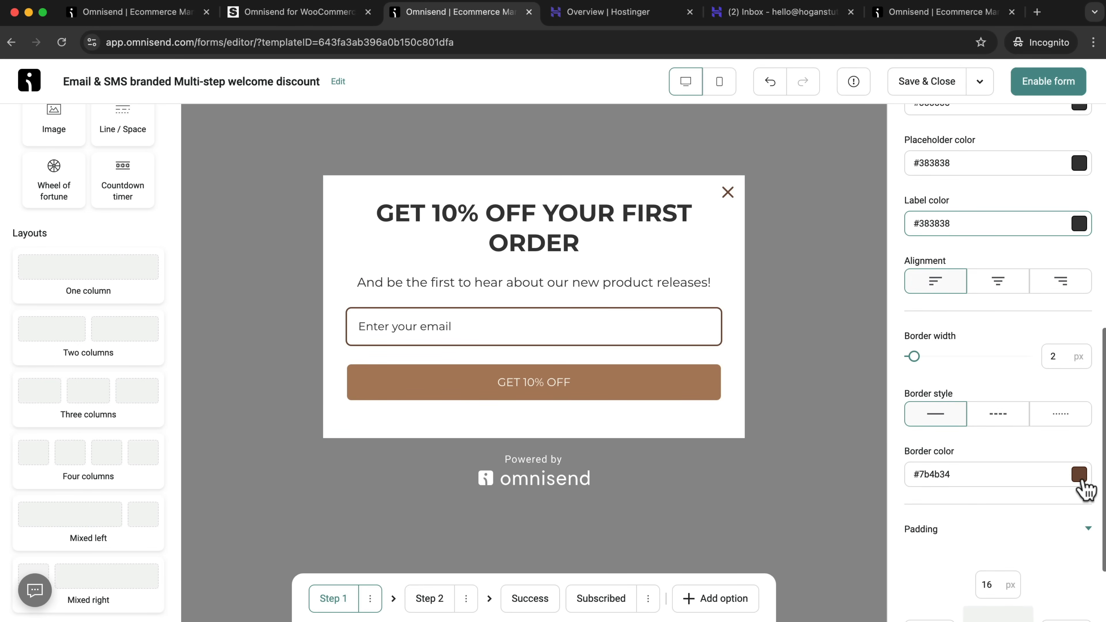
{"action": "left_click", "coordinate": [1079, 476]}
{"action": "left_click", "coordinate": [1067, 394]}
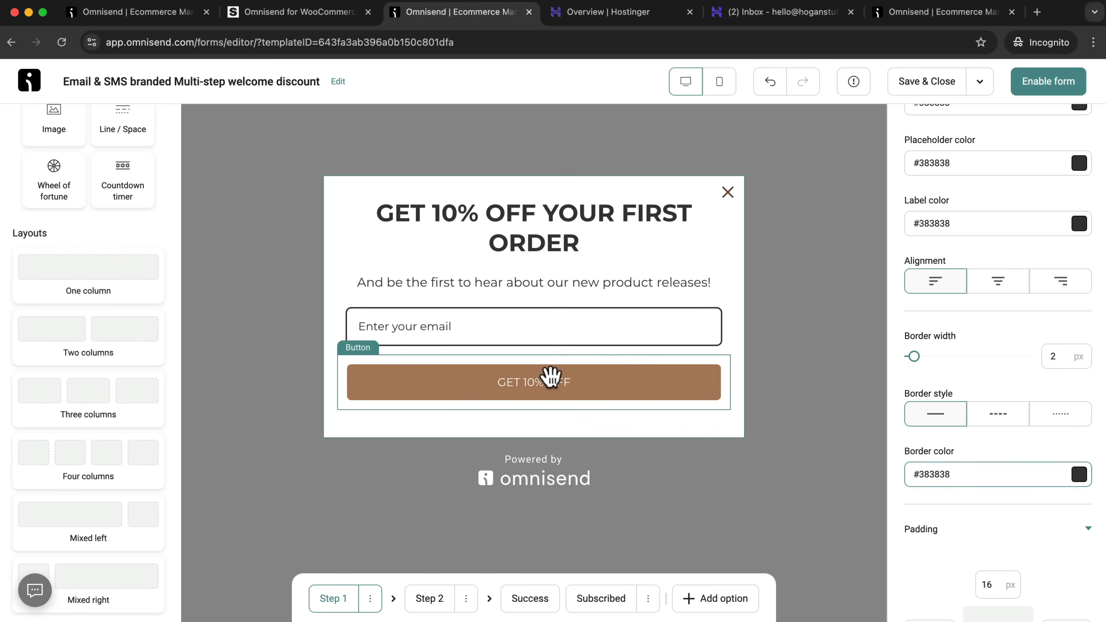
Review the settings of the form's discount button and the name of the signup form.
{"action": "left_click", "coordinate": [697, 372]}
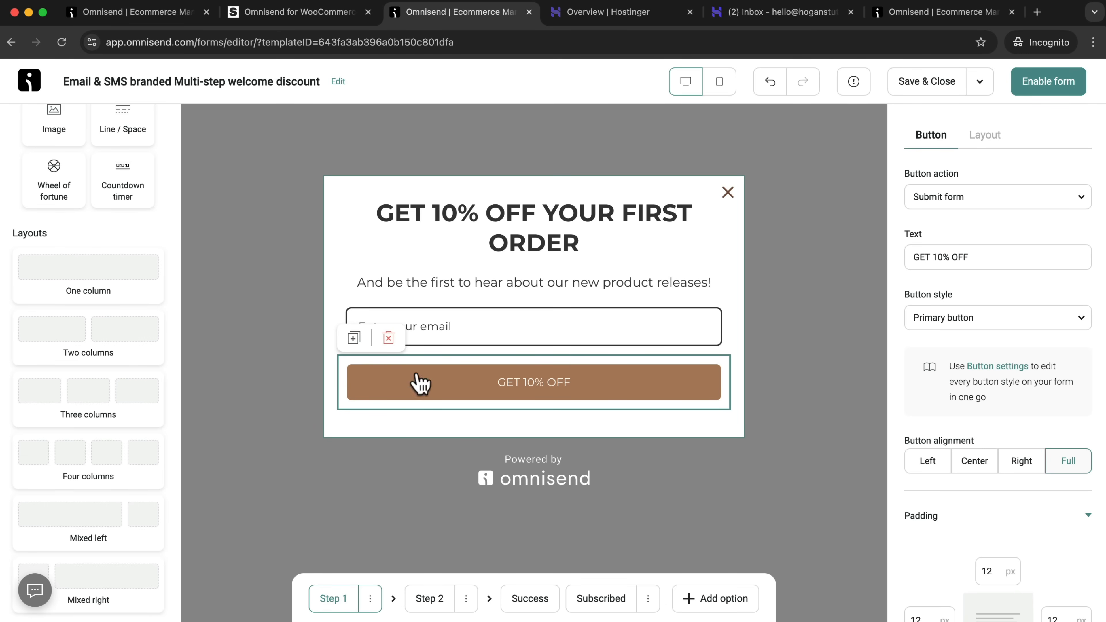
{"action": "left_click_drag", "start_coordinate": [65, 81], "coordinate": [310, 84]}
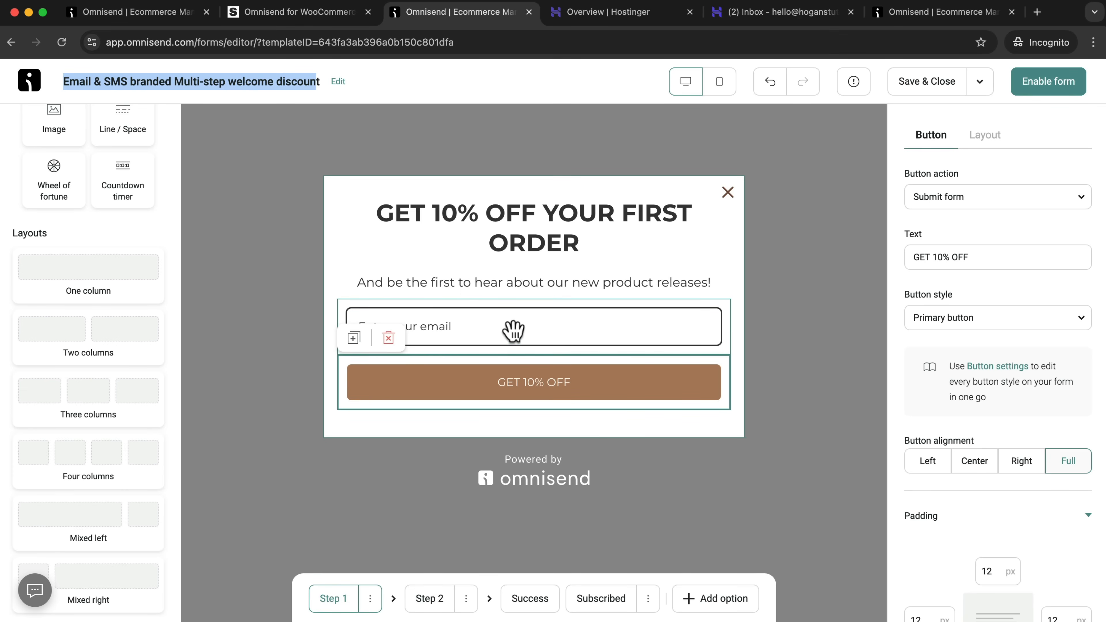
Delete the second step of the signup form, which asks for a phone number to join the VIP club.
{"action": "left_click", "coordinate": [431, 600]}
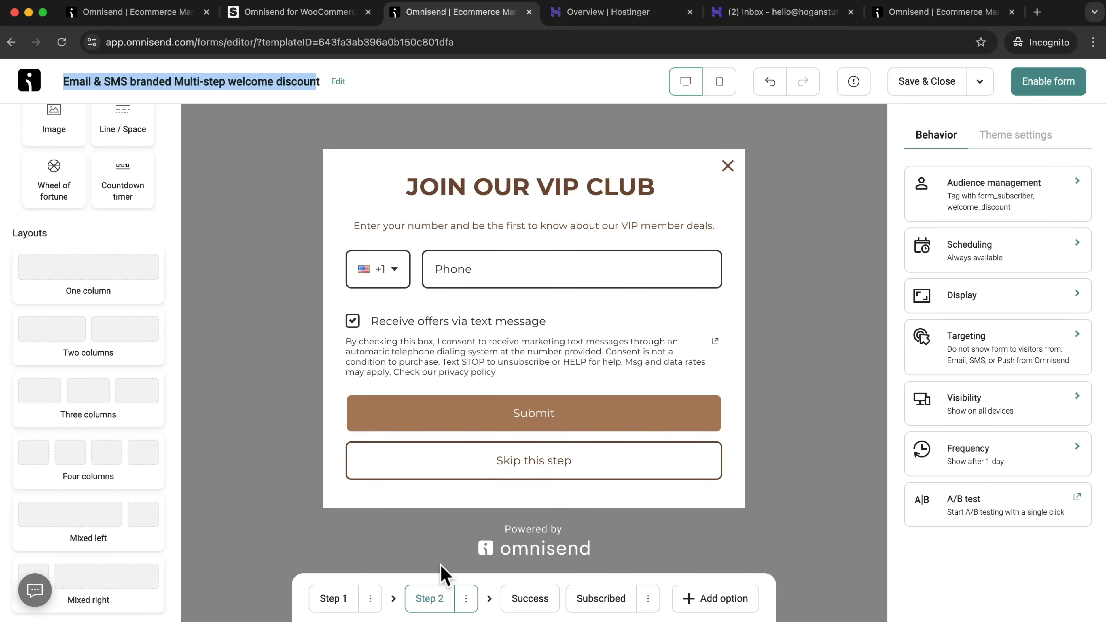
{"action": "left_click", "coordinate": [466, 599]}
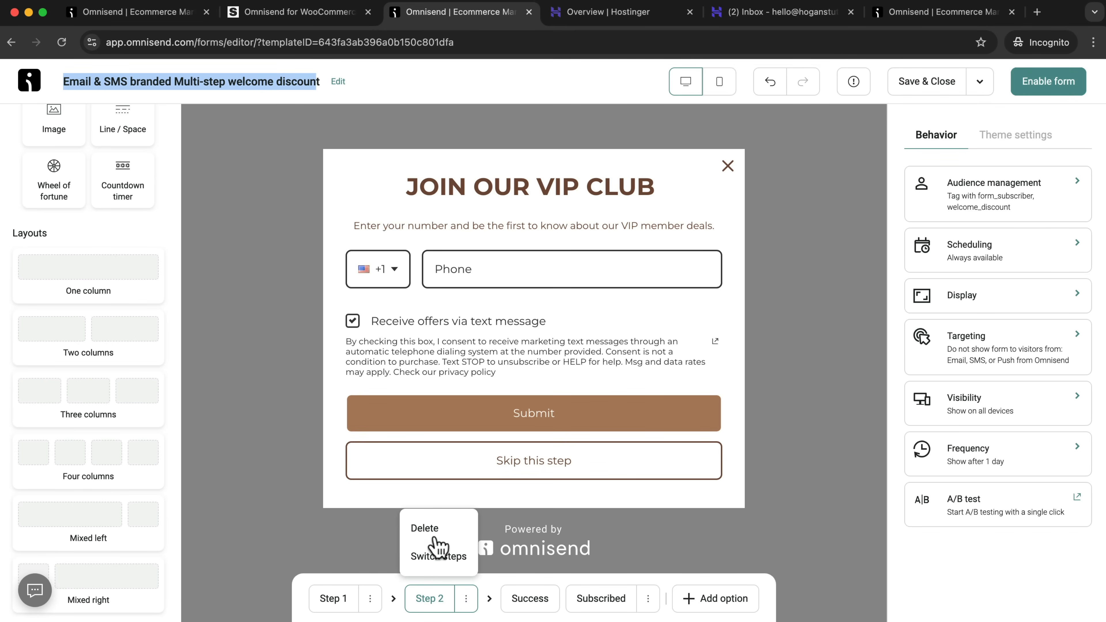
{"action": "left_click", "coordinate": [425, 528]}
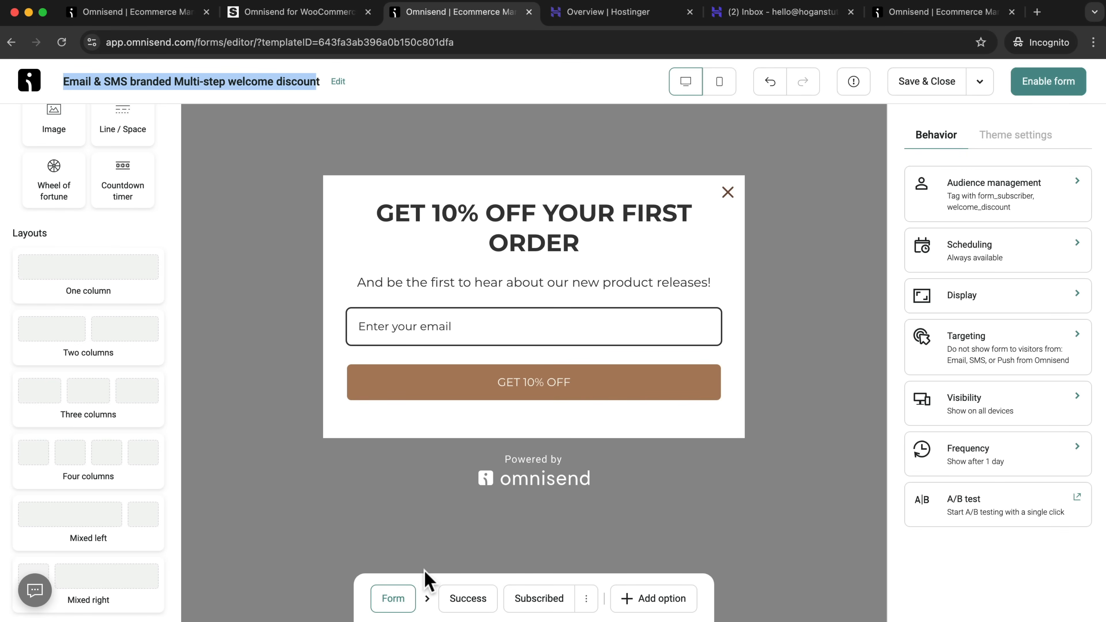
Review the form's success and already-subscribed views and the available extra step options, and return to the main form view.
{"action": "left_click", "coordinate": [455, 604]}
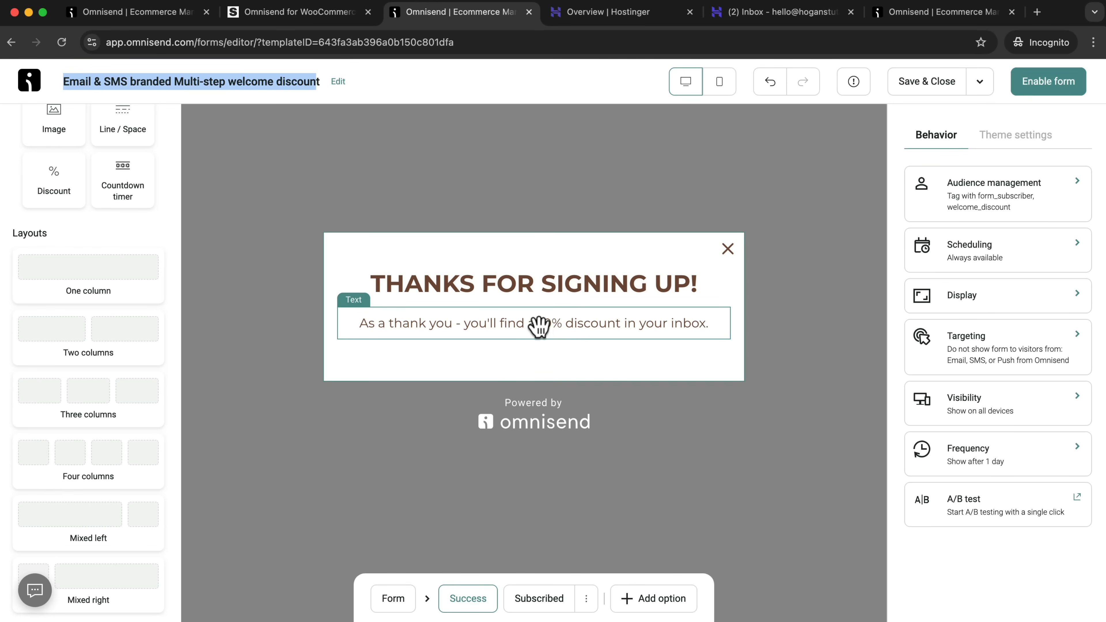
{"action": "left_click", "coordinate": [537, 608]}
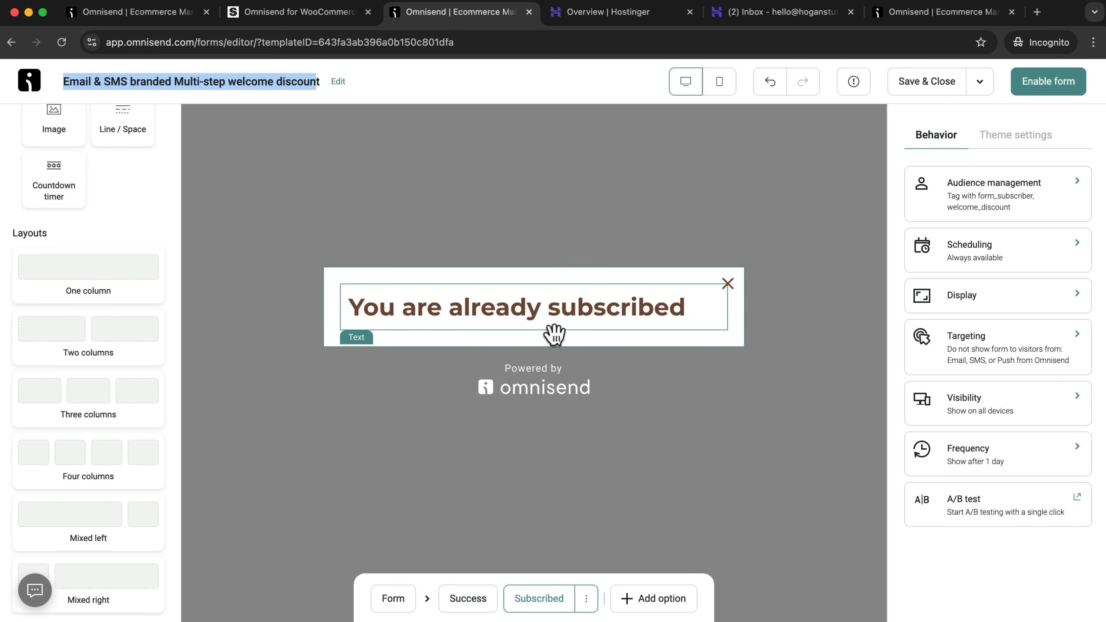
{"action": "left_click", "coordinate": [634, 604]}
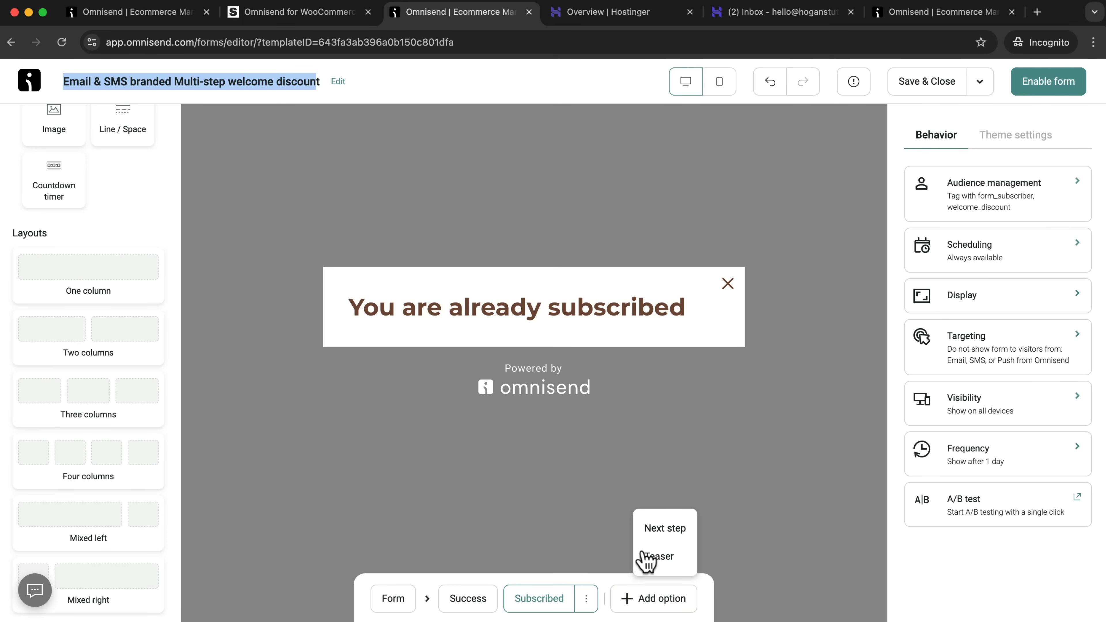
{"action": "left_click", "coordinate": [708, 592]}
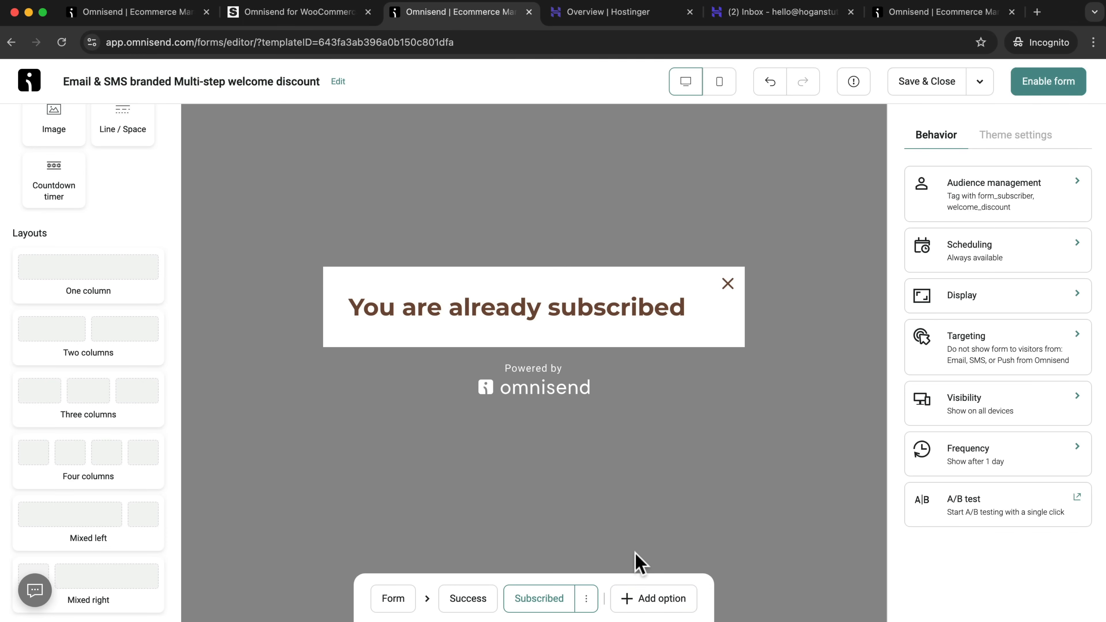
{"action": "left_click", "coordinate": [387, 603]}
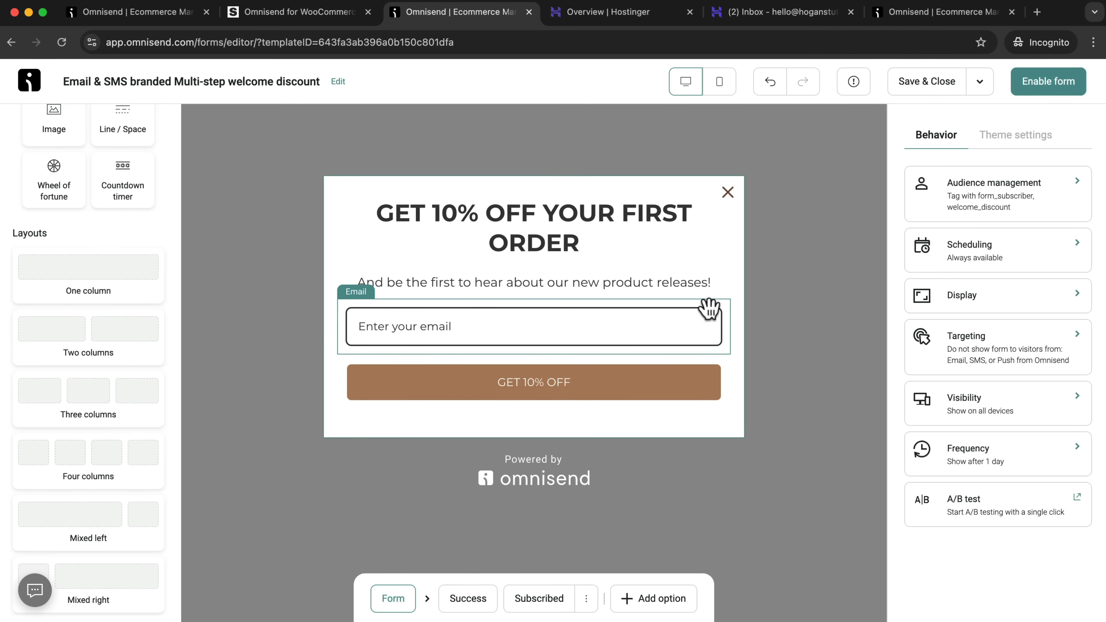
Save and close the welcome discount form, and reopen the draft from the forms list.
{"action": "left_click", "coordinate": [941, 87]}
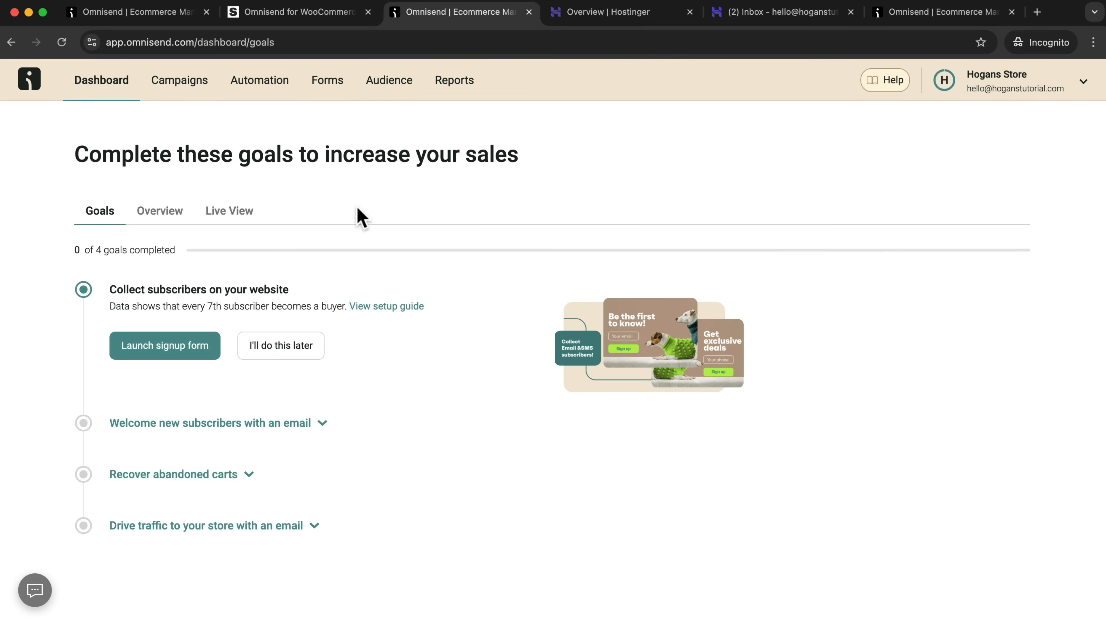
{"action": "left_click", "coordinate": [324, 81]}
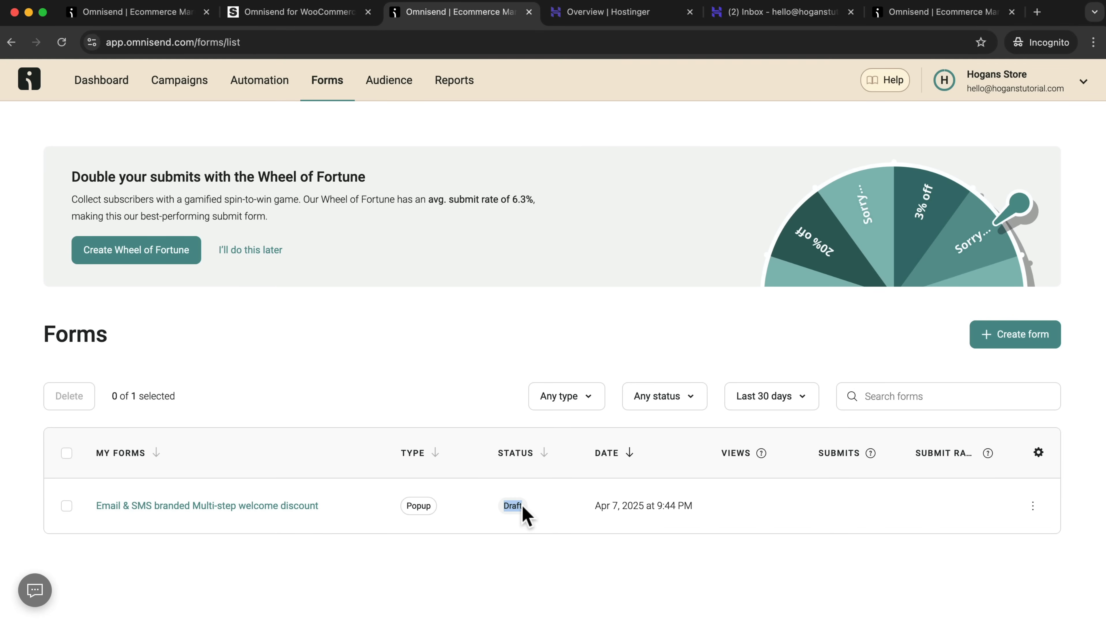
{"action": "left_click", "coordinate": [211, 506]}
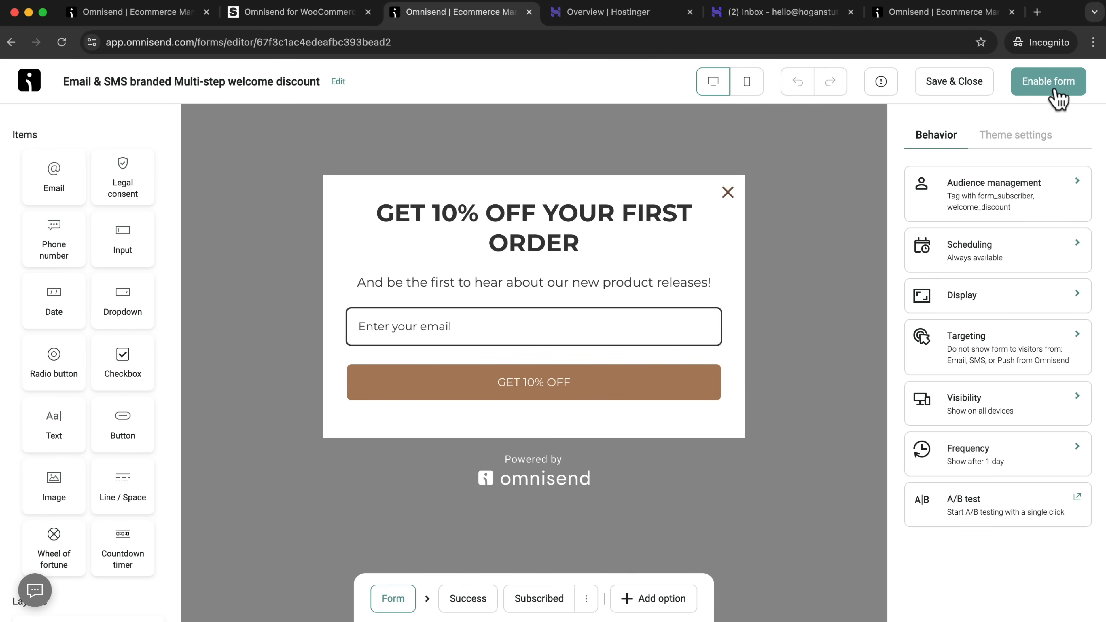
Enable the welcome discount form and choose to stay on the Free plan.
{"action": "left_click", "coordinate": [1057, 92]}
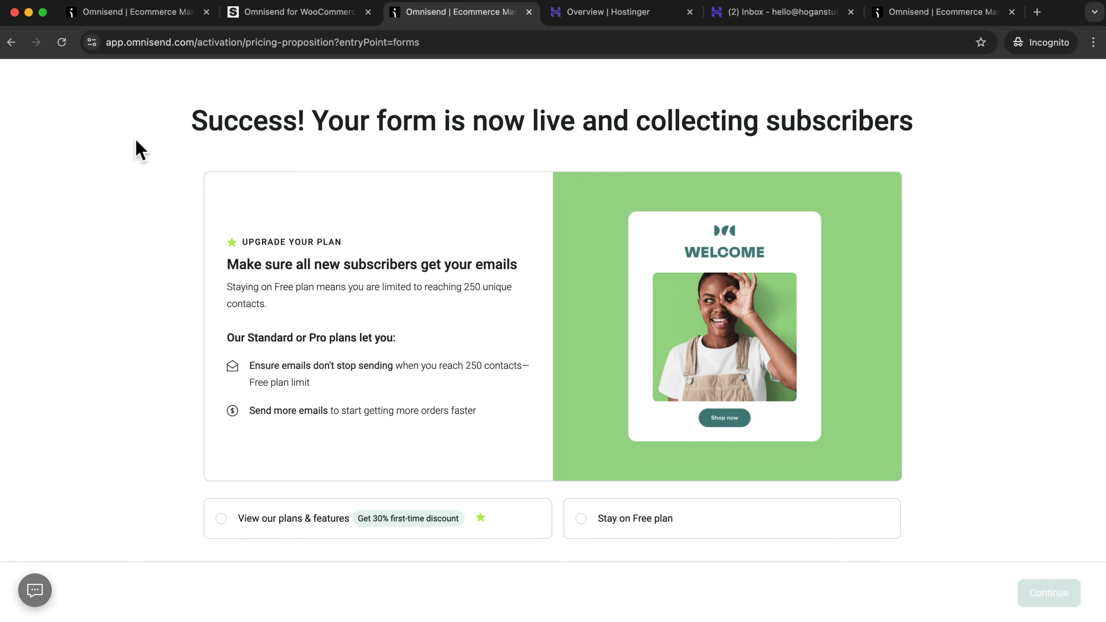
{"action": "left_click", "coordinate": [594, 531]}
{"action": "left_click", "coordinate": [1046, 593]}
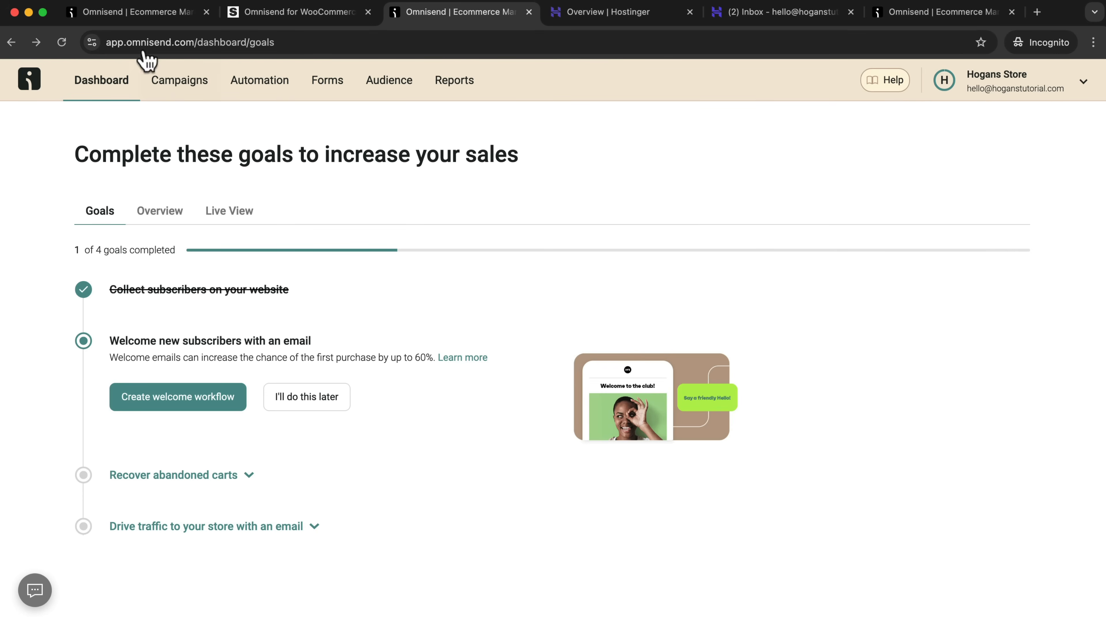
Switch to the WordPress site and check the live signup popup on the store's homepage.
{"action": "left_click", "coordinate": [301, 12]}
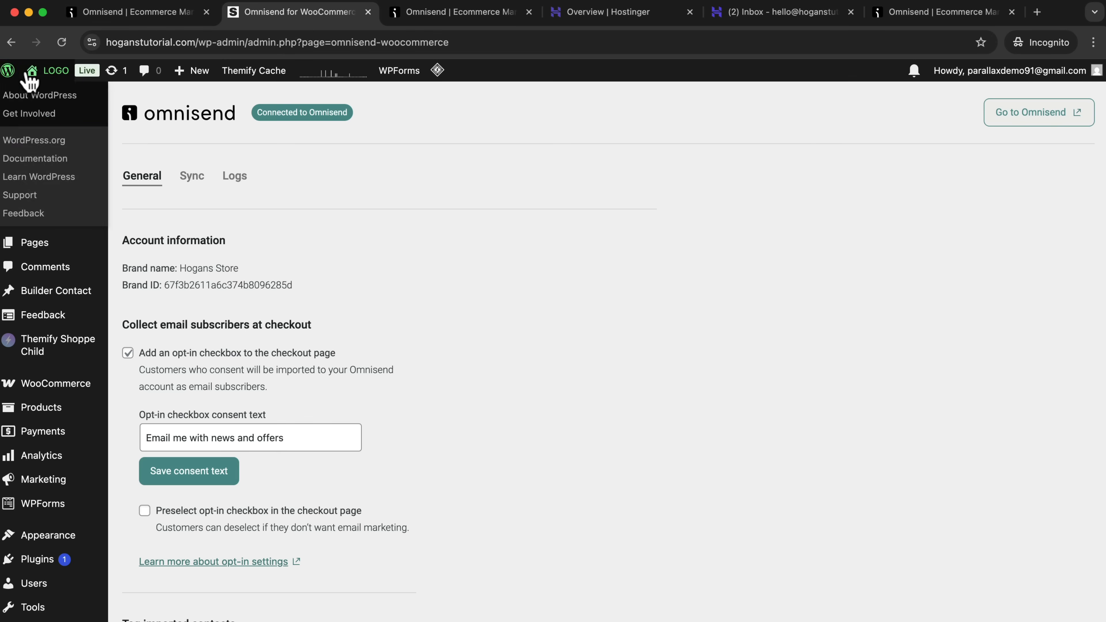
{"action": "mouse_move", "coordinate": [35, 74]}
{"action": "left_click", "coordinate": [46, 98]}
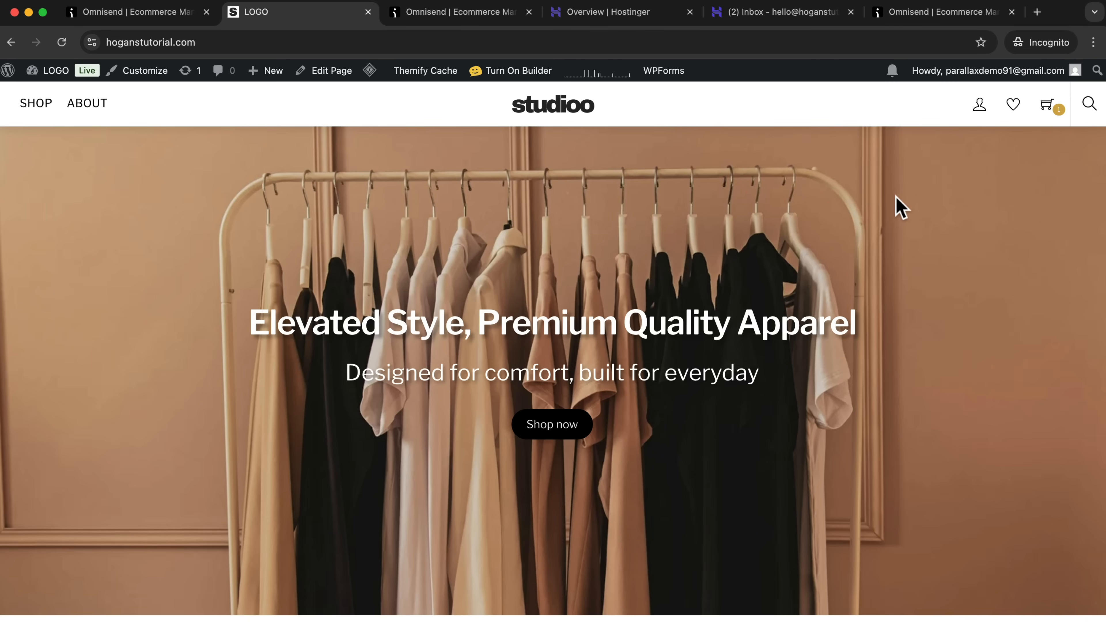
{"action": "scroll", "coordinate": [836, 261], "scroll_direction": "down", "scroll_amount": 7}
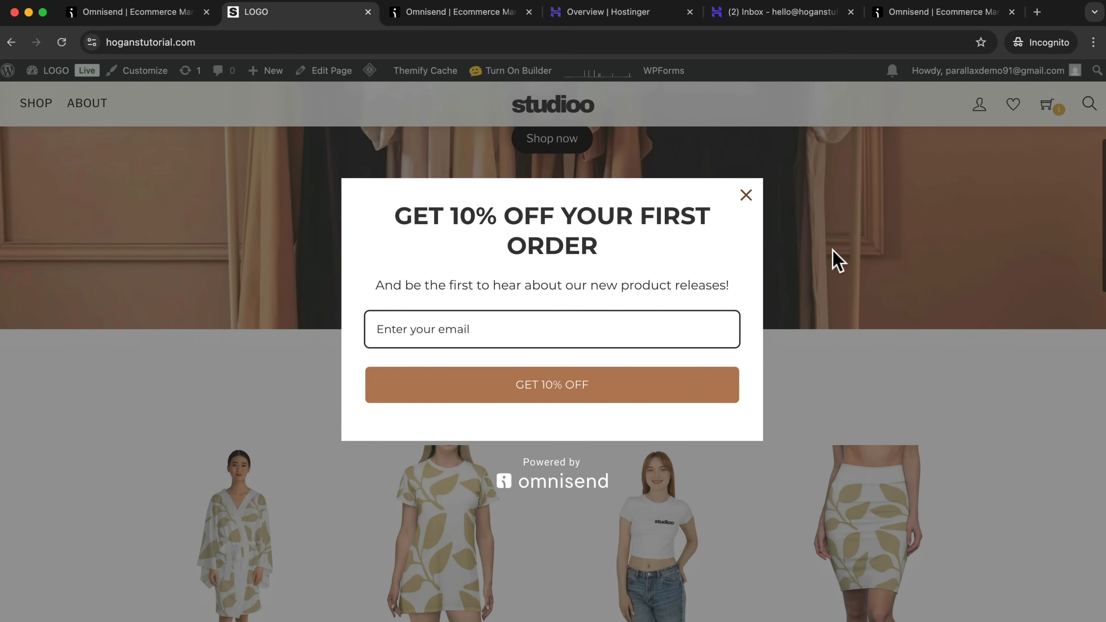
{"action": "scroll", "coordinate": [834, 260], "scroll_direction": "up", "scroll_amount": 3}
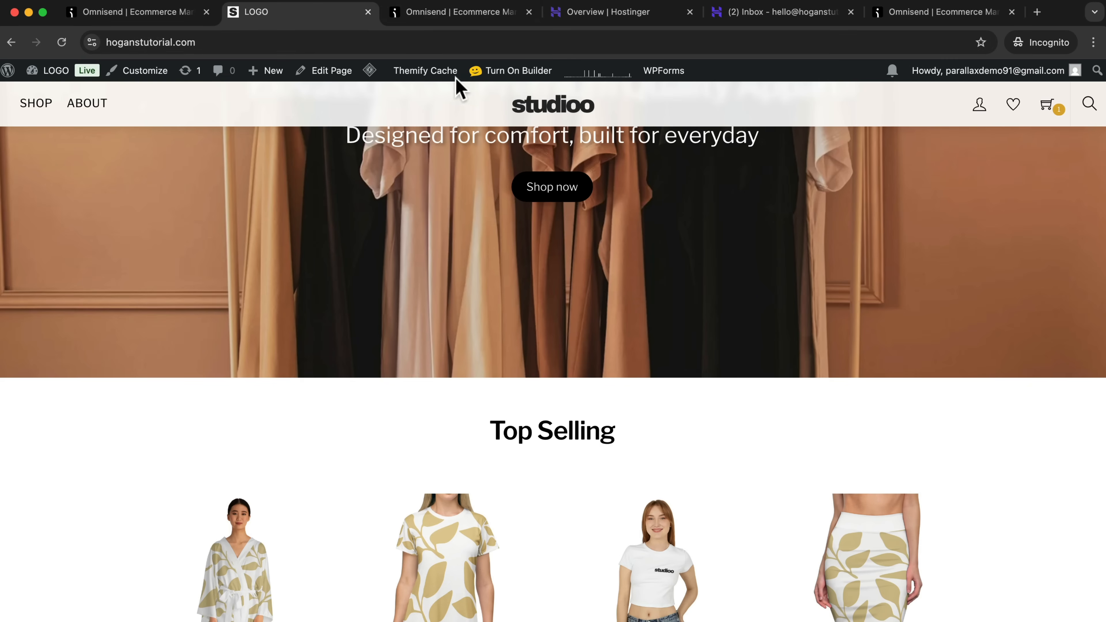
Switch back to Omnisend, reopen the enabled welcome discount form for editing, and check its scheduling options.
{"action": "left_click", "coordinate": [466, 18]}
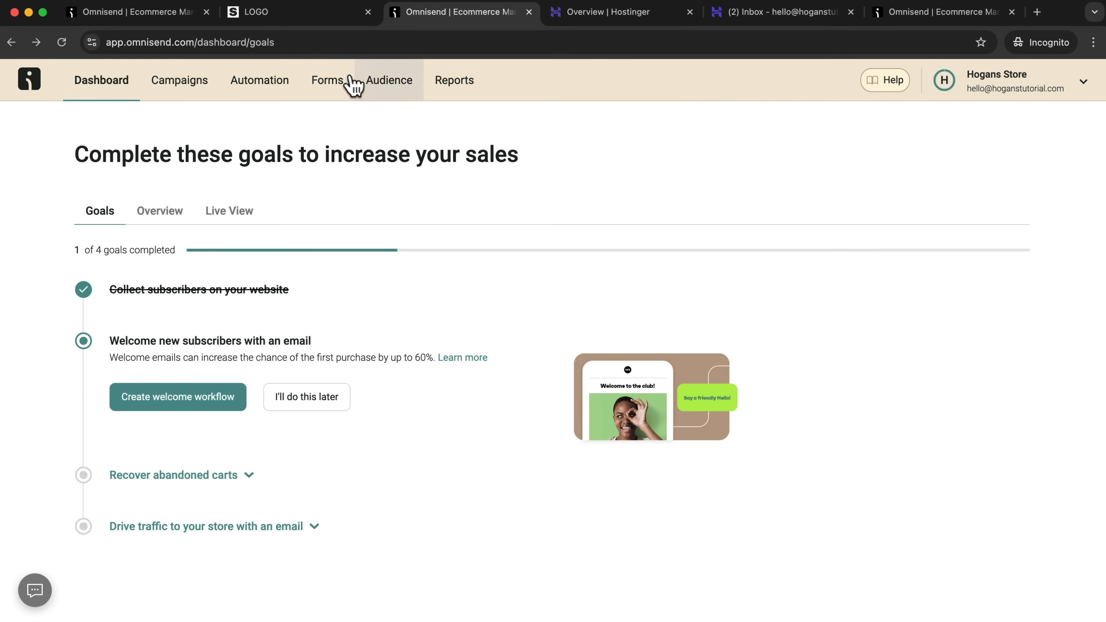
{"action": "left_click", "coordinate": [331, 85]}
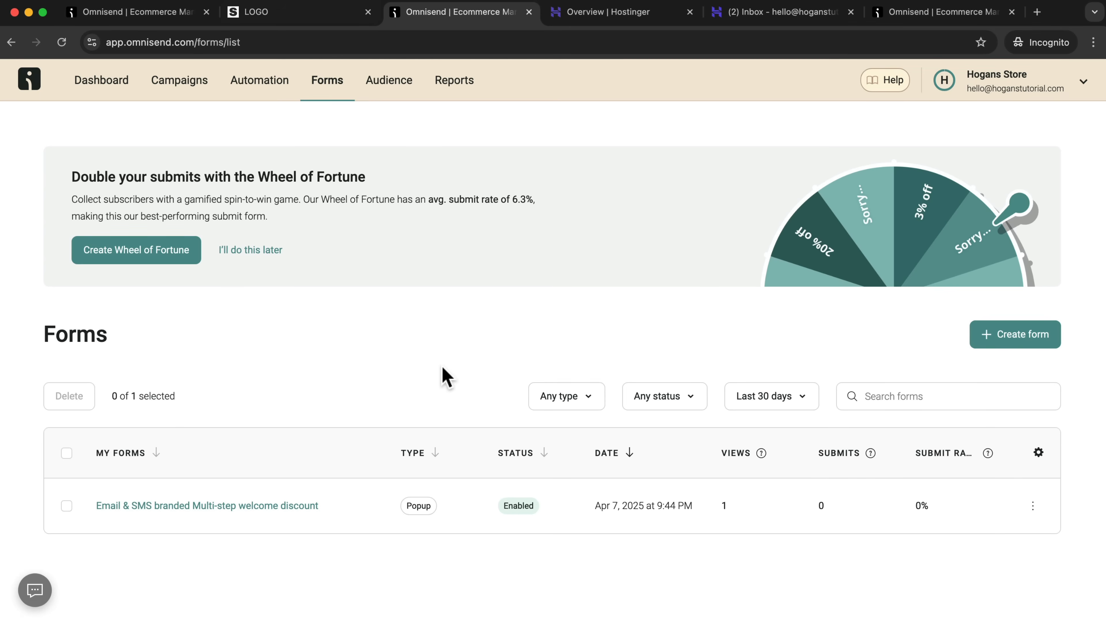
{"action": "left_click", "coordinate": [1036, 509]}
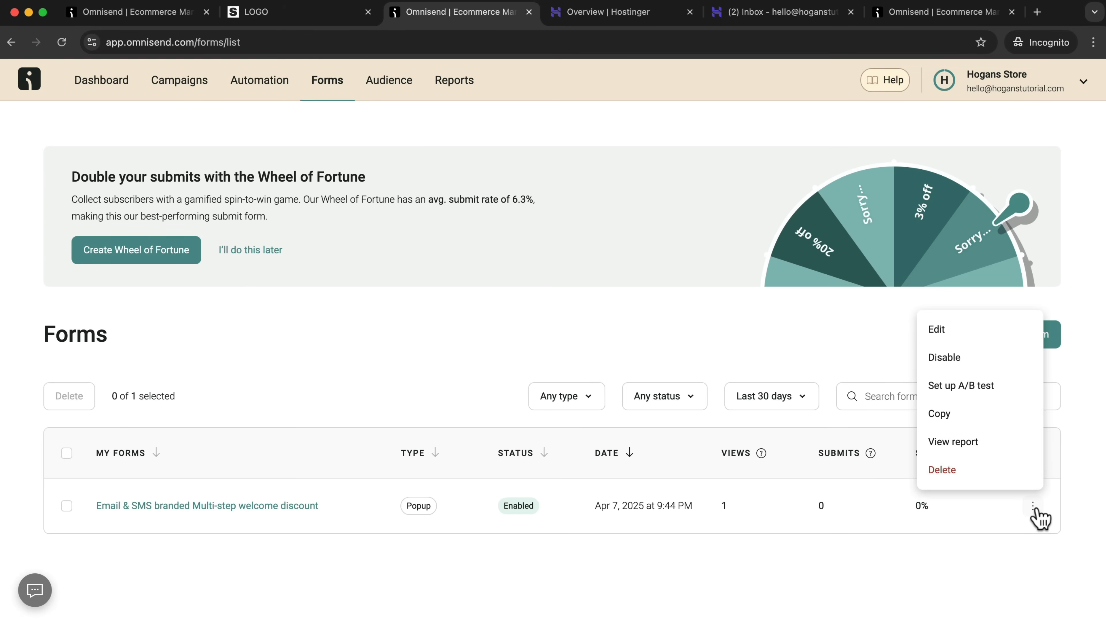
{"action": "left_click", "coordinate": [979, 337]}
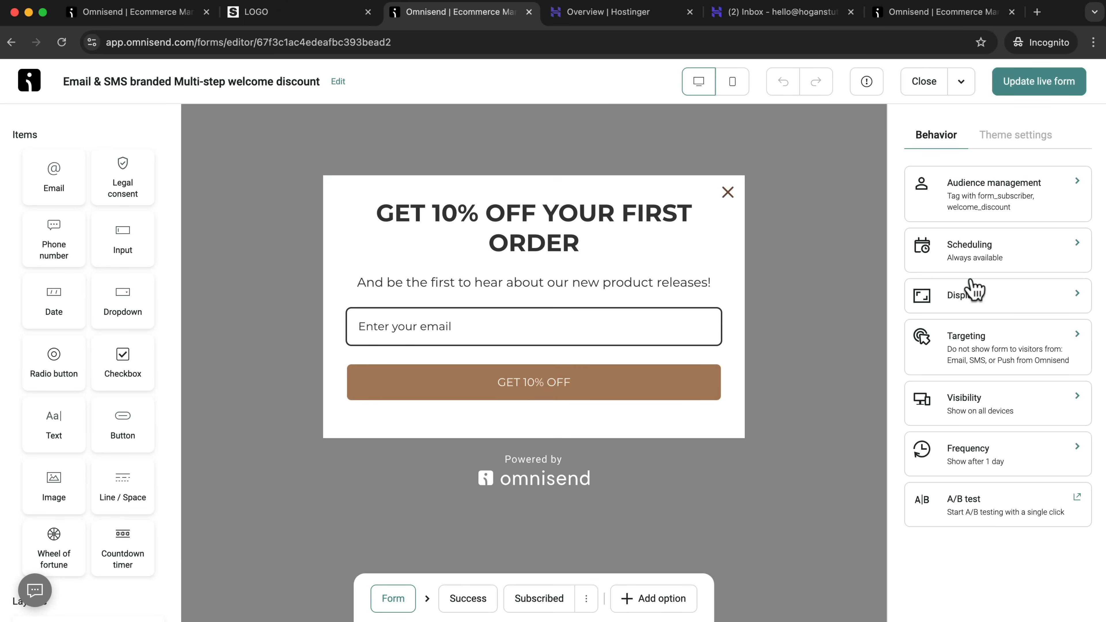
{"action": "left_click", "coordinate": [996, 261]}
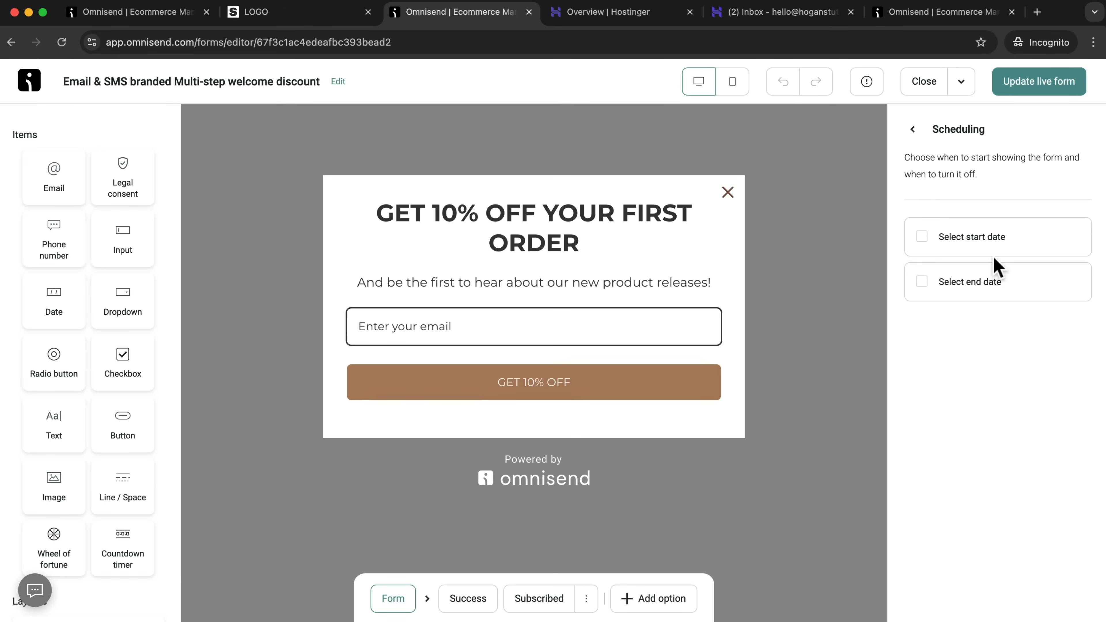
{"action": "left_click", "coordinate": [913, 130]}
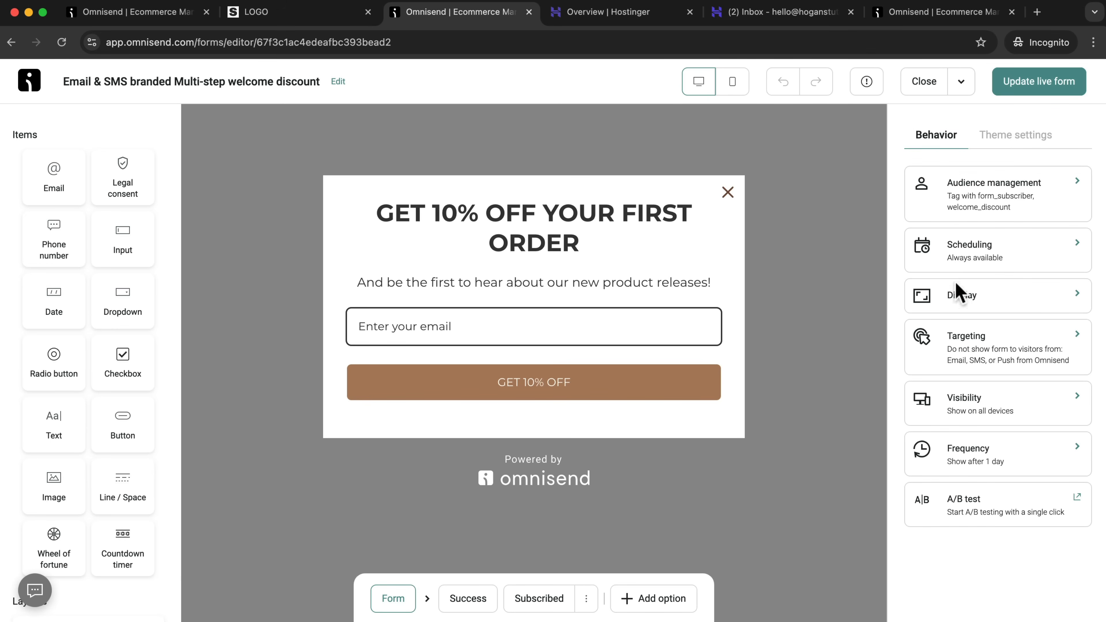
Add a time-on-page display rule of 45 seconds to the form.
{"action": "left_click", "coordinate": [1019, 310]}
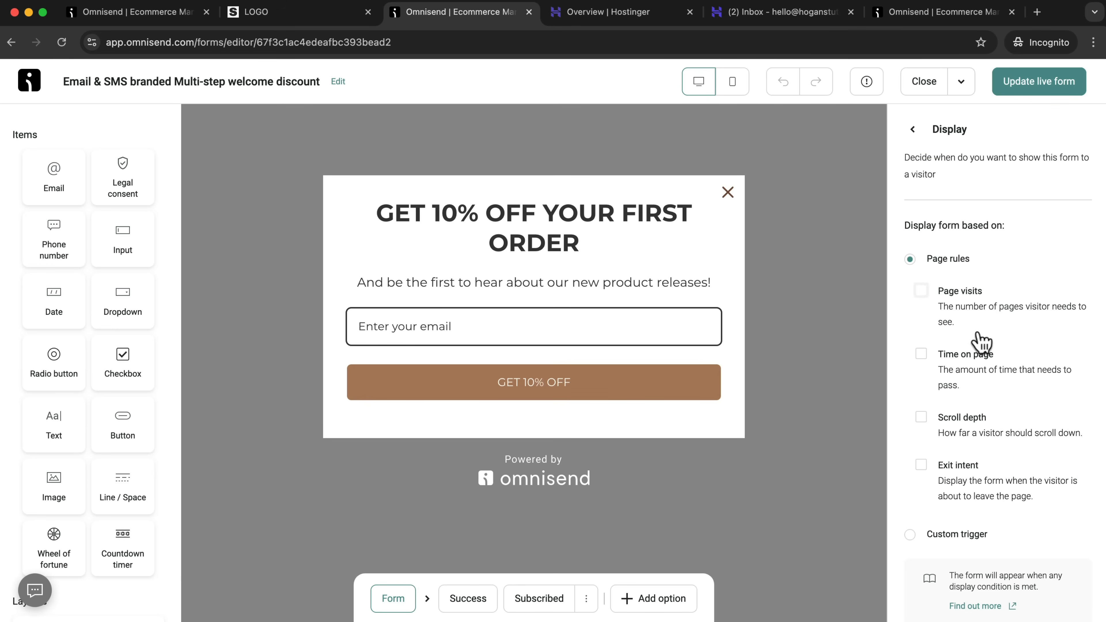
{"action": "scroll", "coordinate": [980, 326], "scroll_direction": "down", "scroll_amount": 1}
{"action": "left_click", "coordinate": [921, 336]}
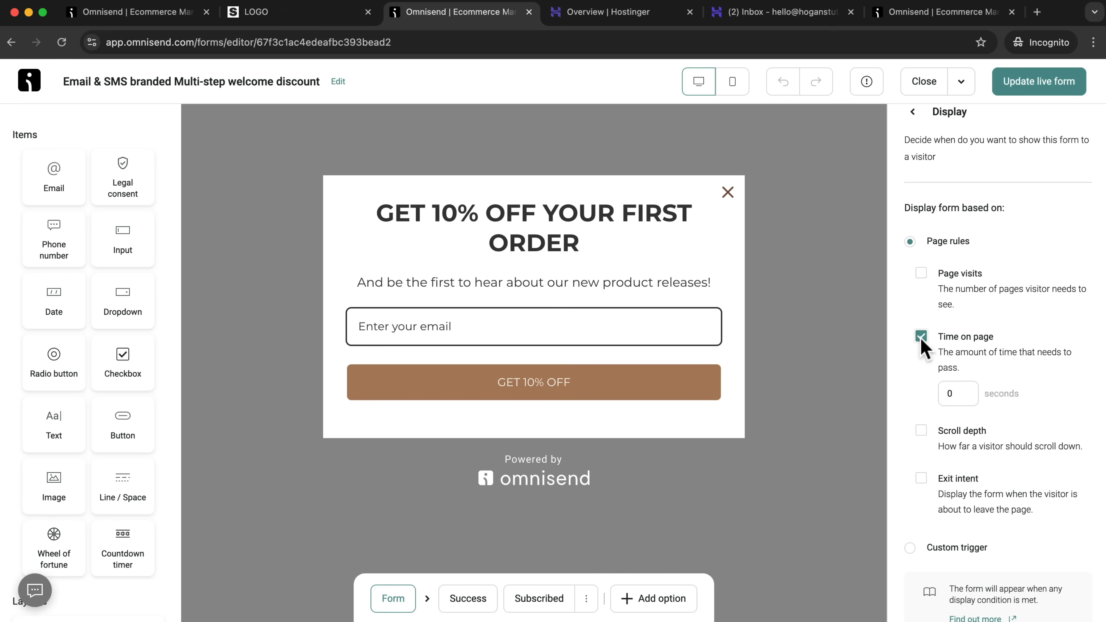
{"action": "key", "text": "BackSpace"}
{"action": "scroll", "coordinate": [949, 393], "scroll_direction": "up", "scroll_amount": 1}
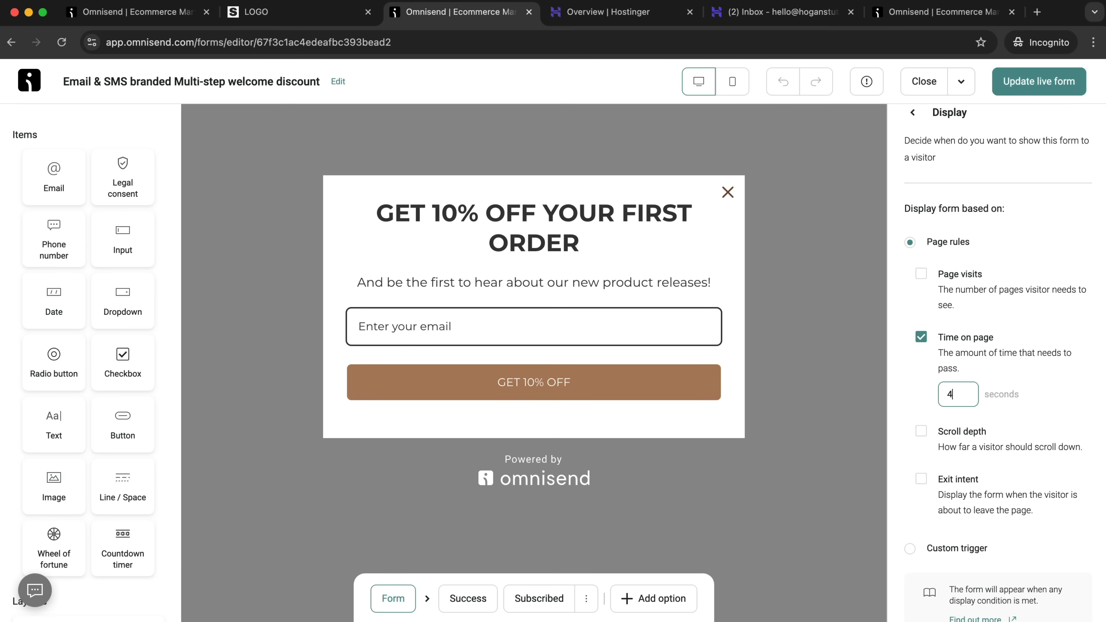
{"action": "scroll", "coordinate": [975, 395], "scroll_direction": "down", "scroll_amount": 1}
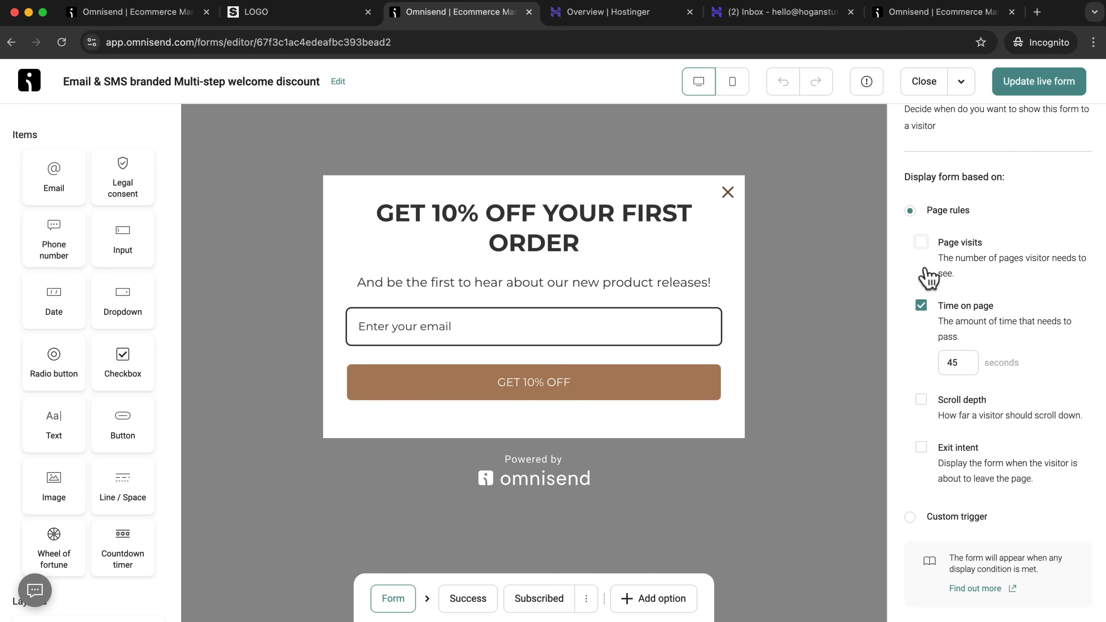
Add a page visits display rule of 2 pages and update the live form.
{"action": "left_click", "coordinate": [921, 243]}
{"action": "double_click", "coordinate": [968, 300]}
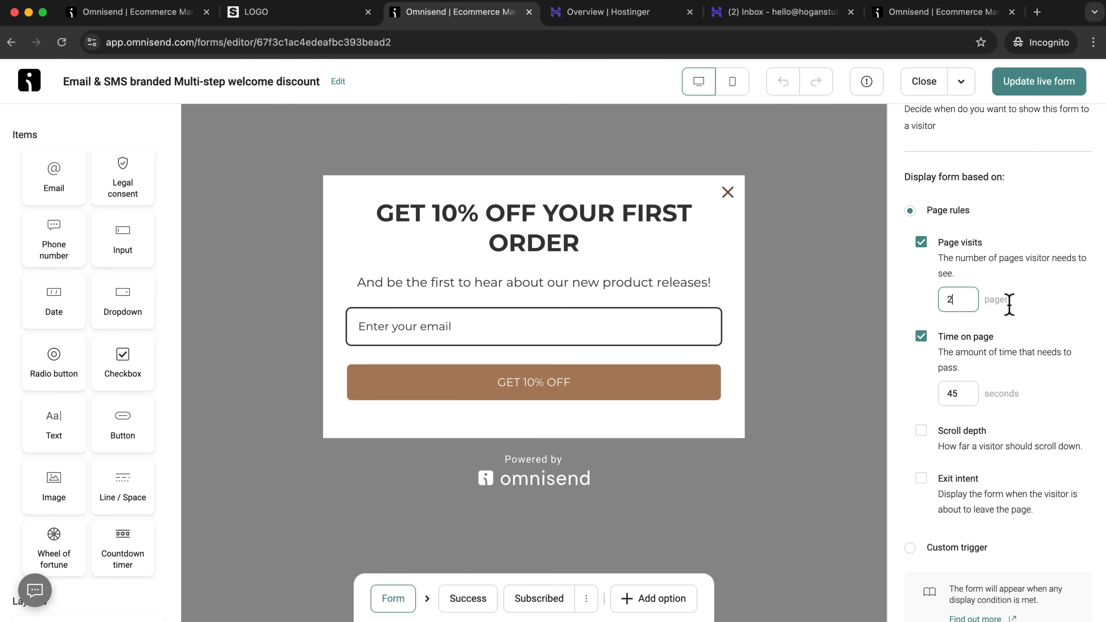
{"action": "scroll", "coordinate": [1014, 374], "scroll_direction": "down", "scroll_amount": 1}
{"action": "scroll", "coordinate": [958, 379], "scroll_direction": "up", "scroll_amount": 3}
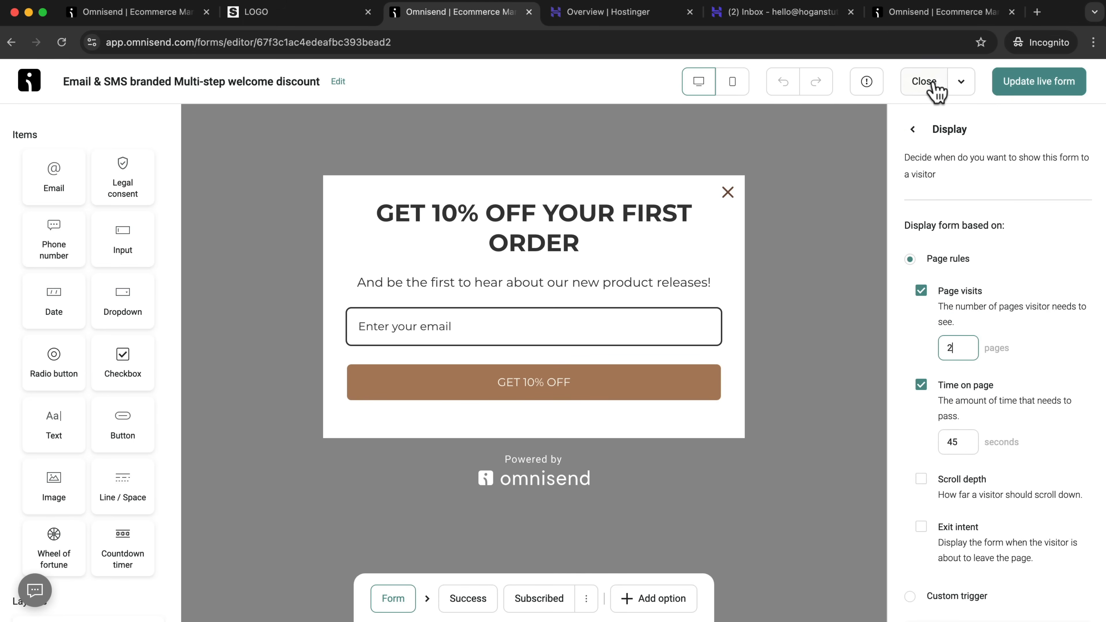
{"action": "left_click", "coordinate": [1039, 83]}
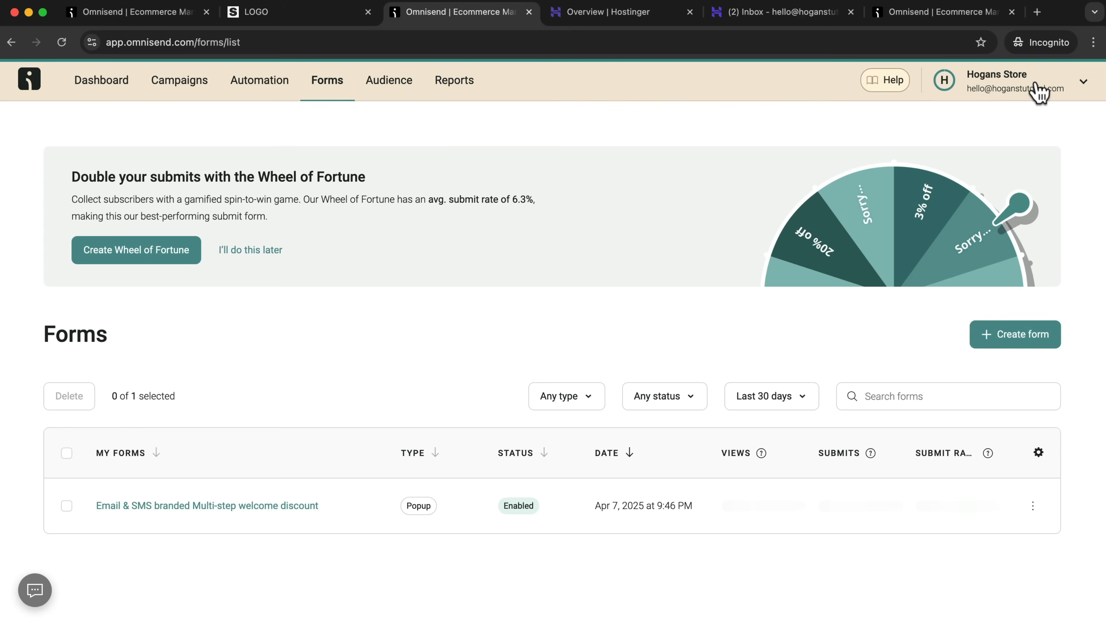
Reopen the form for editing and examine its visitor, page and source targeting options and its device visibility settings.
{"action": "left_click", "coordinate": [1034, 510]}
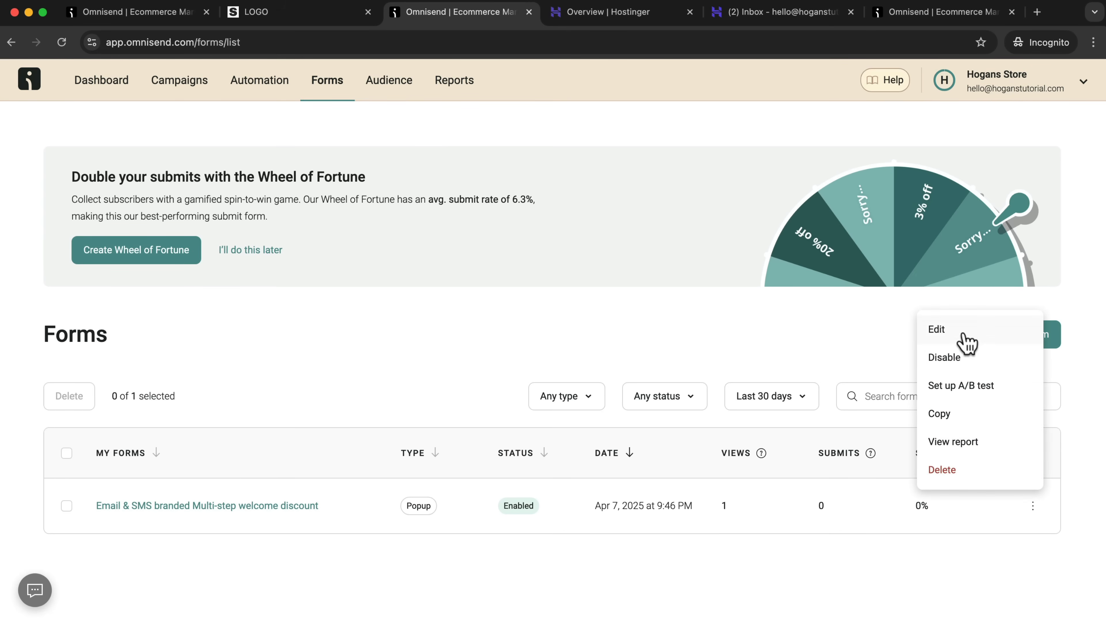
{"action": "left_click", "coordinate": [961, 342]}
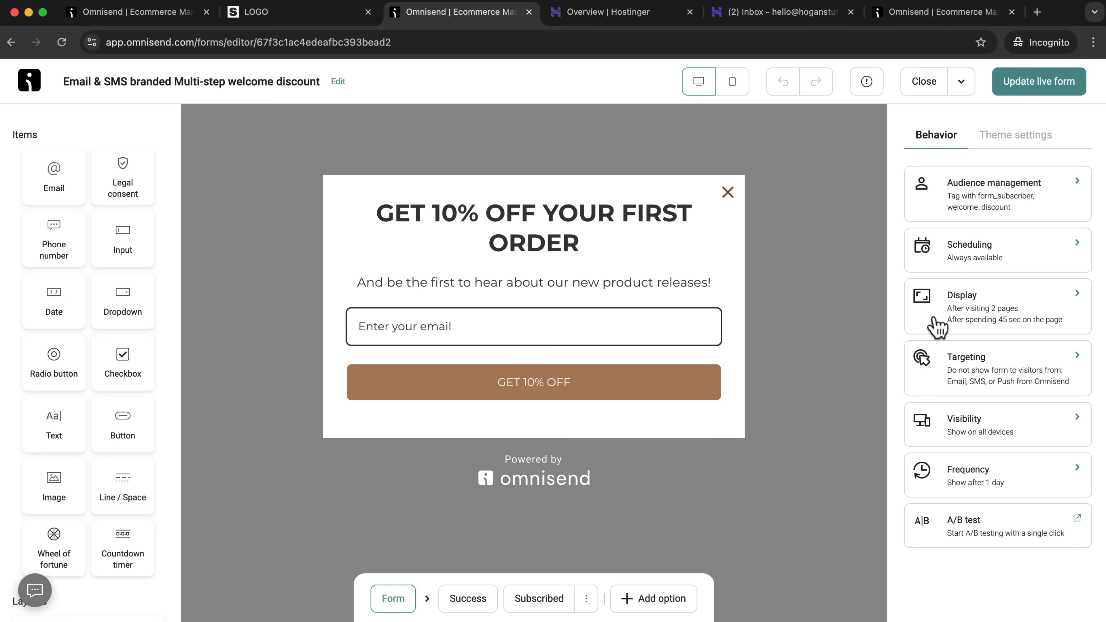
{"action": "left_click", "coordinate": [1032, 370]}
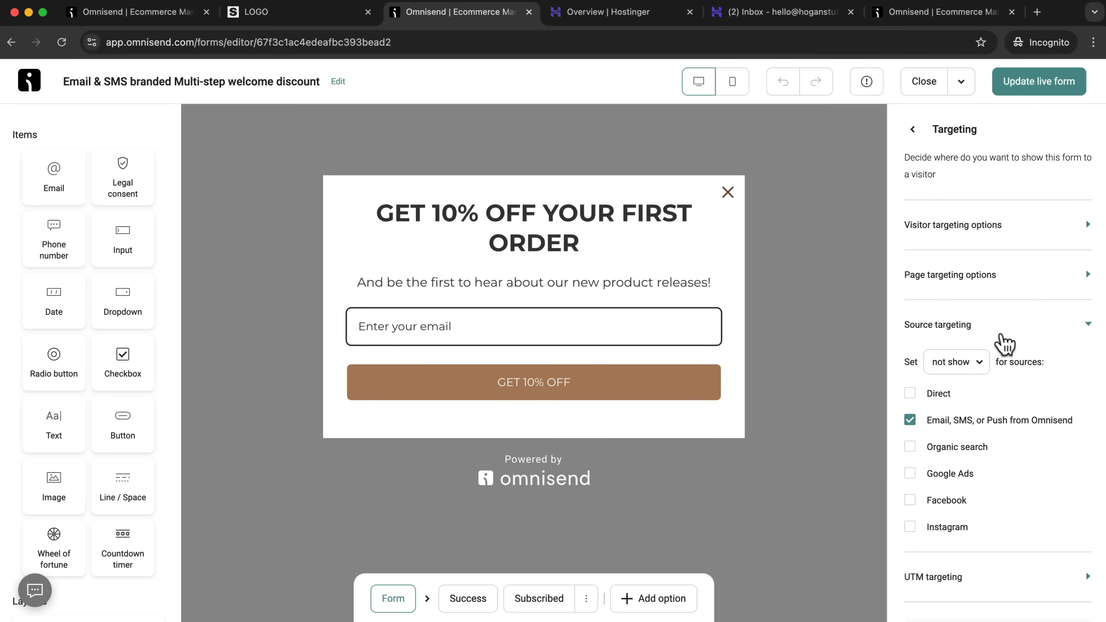
{"action": "scroll", "coordinate": [1001, 345], "scroll_direction": "down", "scroll_amount": 1}
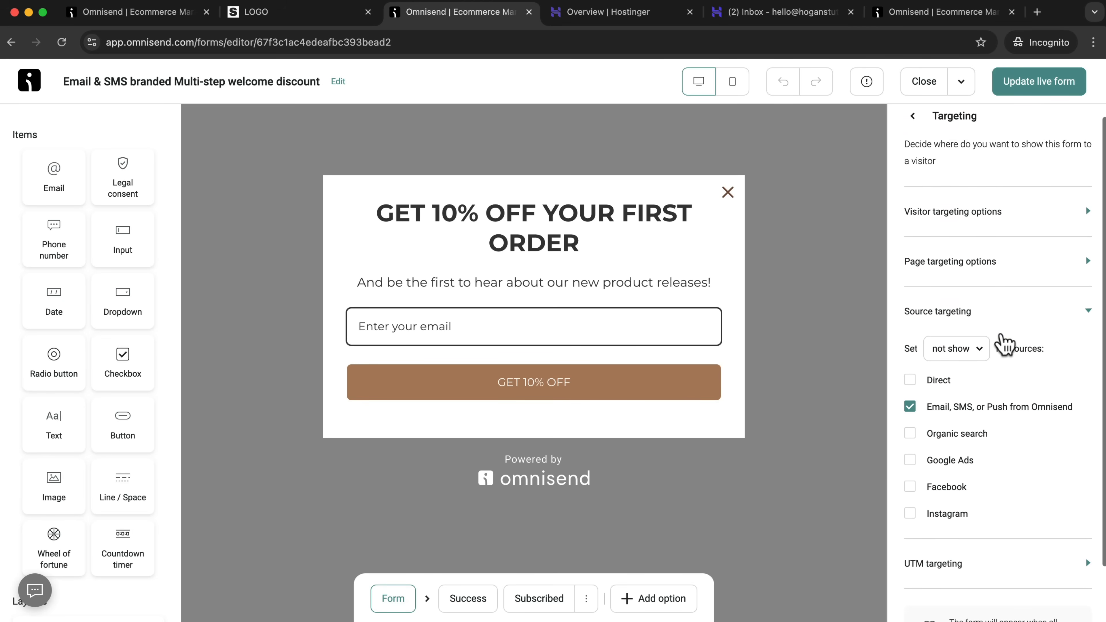
{"action": "left_click", "coordinate": [1015, 216]}
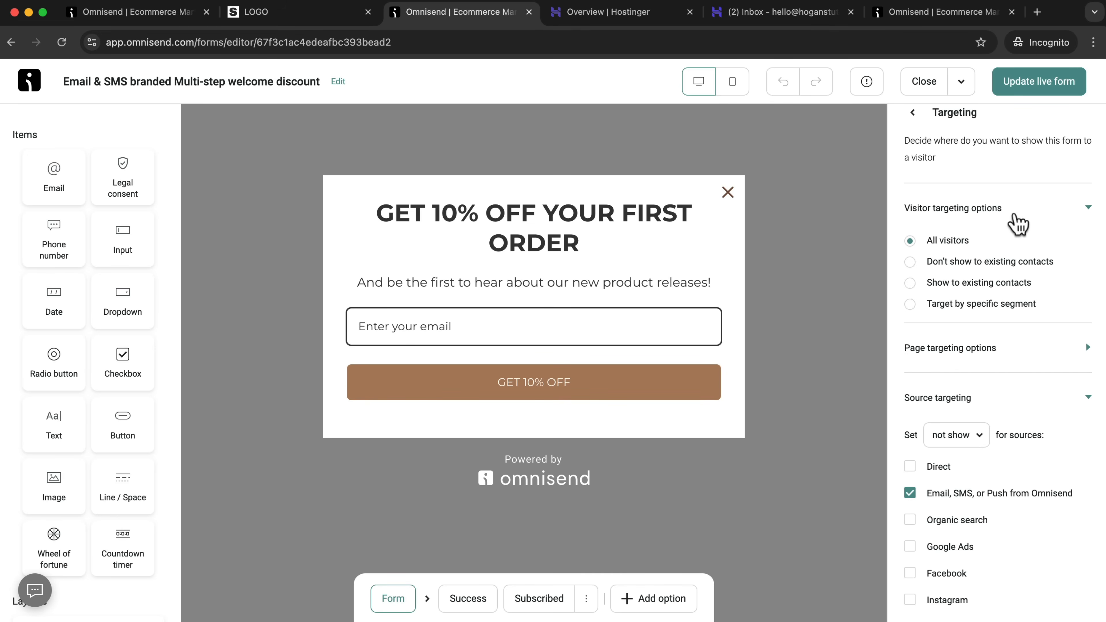
{"action": "left_click", "coordinate": [1011, 355]}
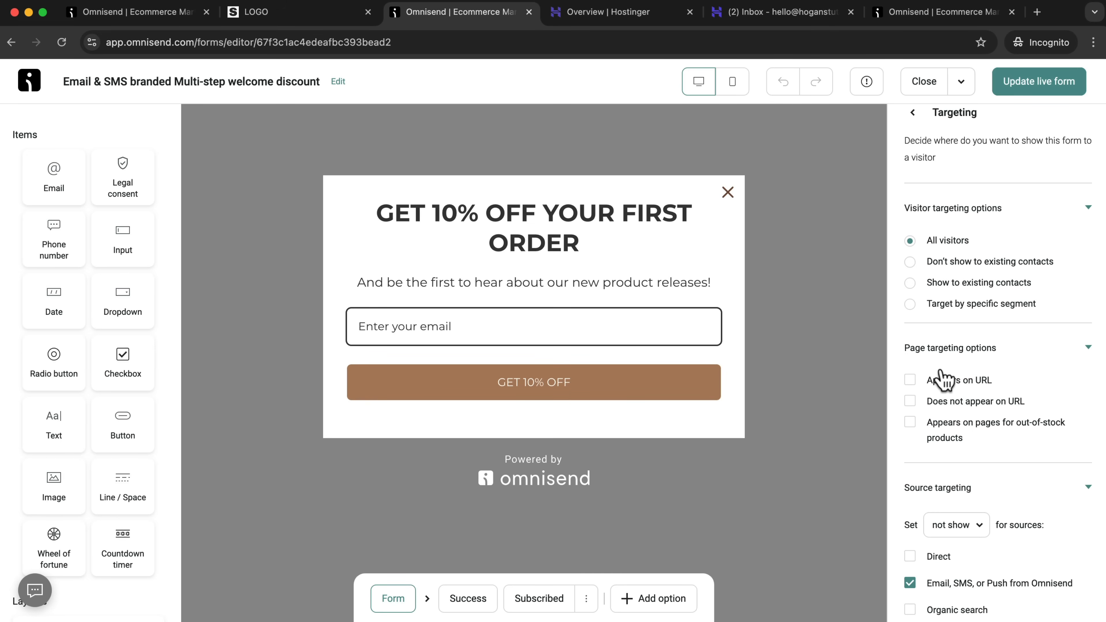
{"action": "left_click", "coordinate": [913, 113]}
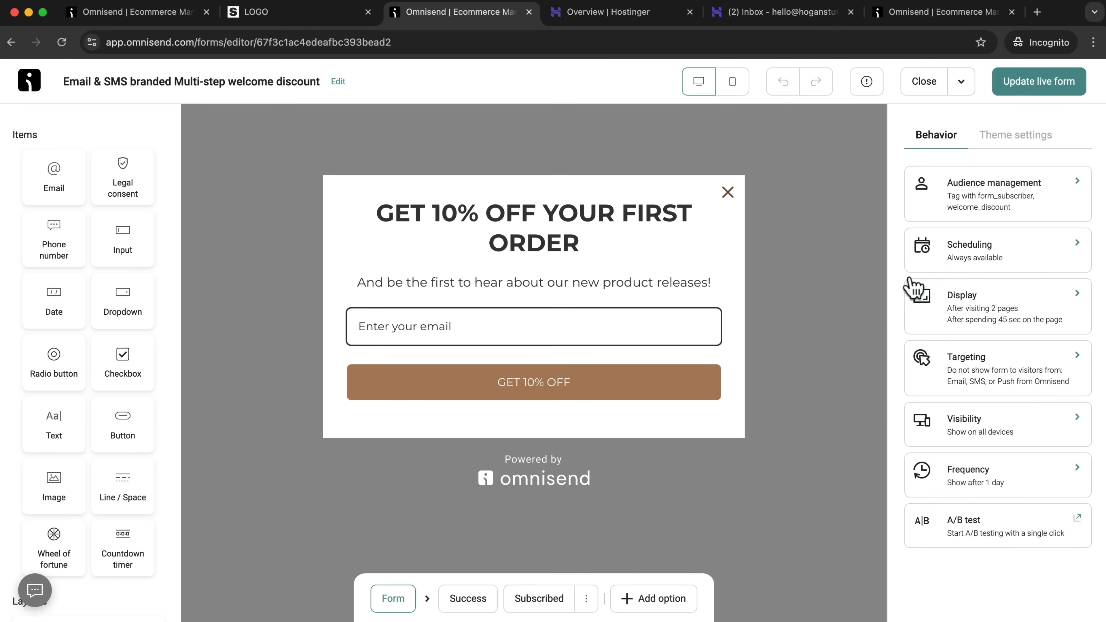
{"action": "left_click", "coordinate": [1039, 444]}
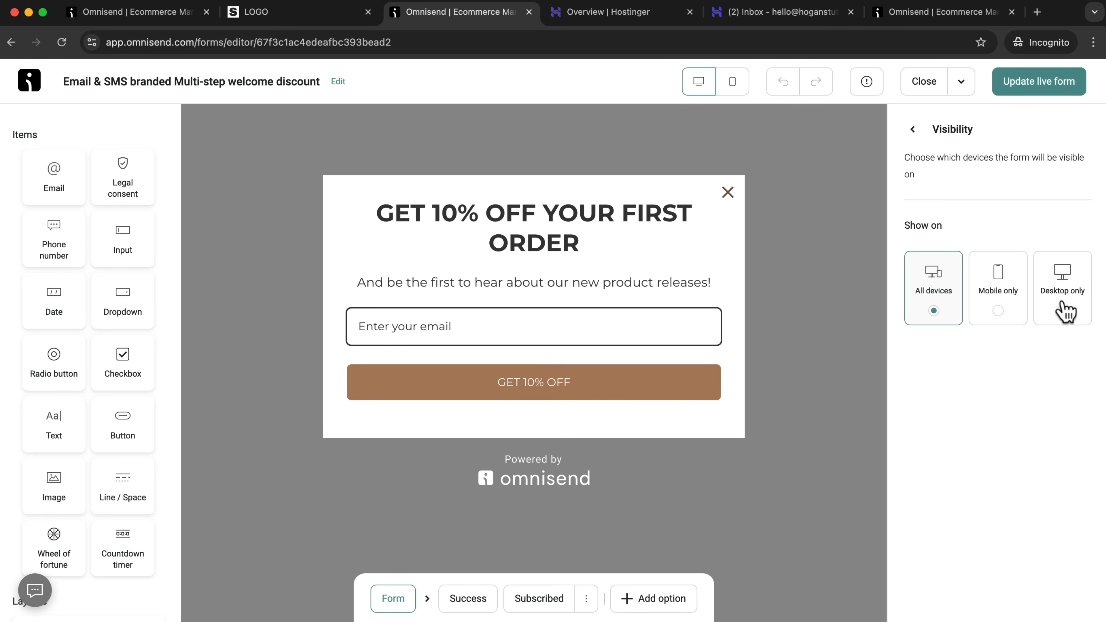
Examine the form's frequency settings for how soon it reappears to visitors who did not subscribe.
{"action": "left_click", "coordinate": [914, 130]}
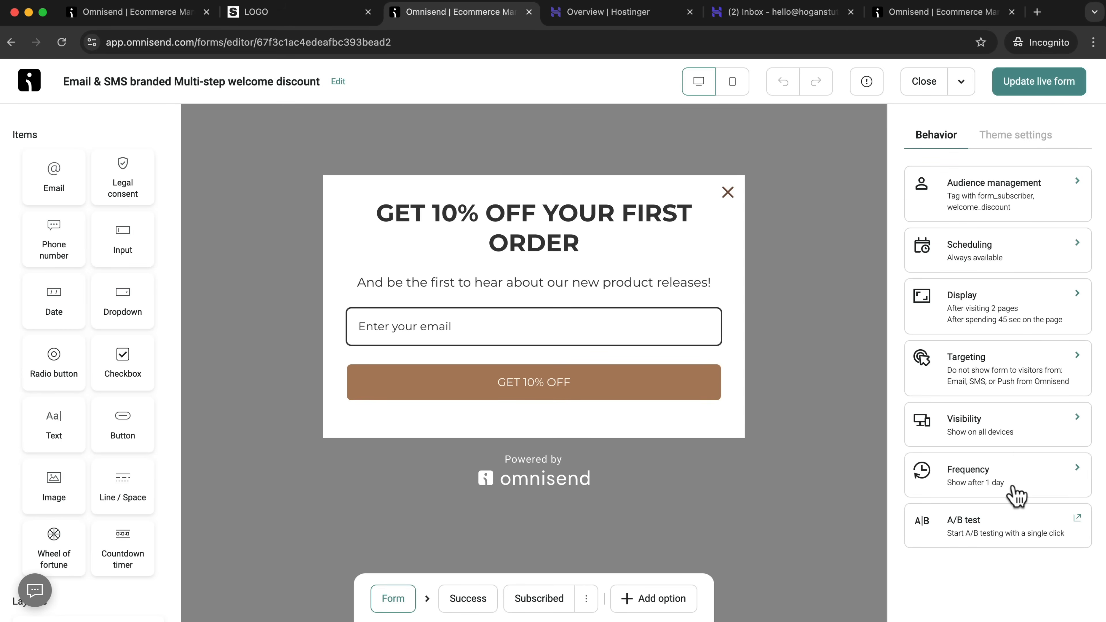
{"action": "left_click", "coordinate": [1014, 494]}
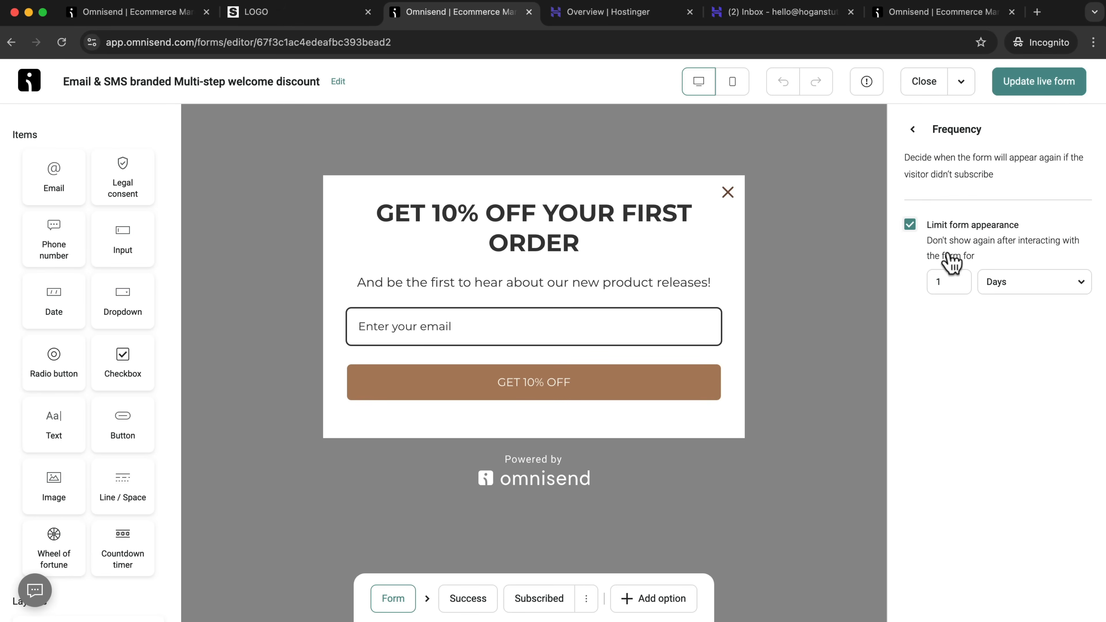
{"action": "left_click", "coordinate": [967, 279]}
Create a draft A/B test setup from the welcome discount form, then save and close it.
{"action": "left_click", "coordinate": [913, 131]}
{"action": "left_click", "coordinate": [980, 543]}
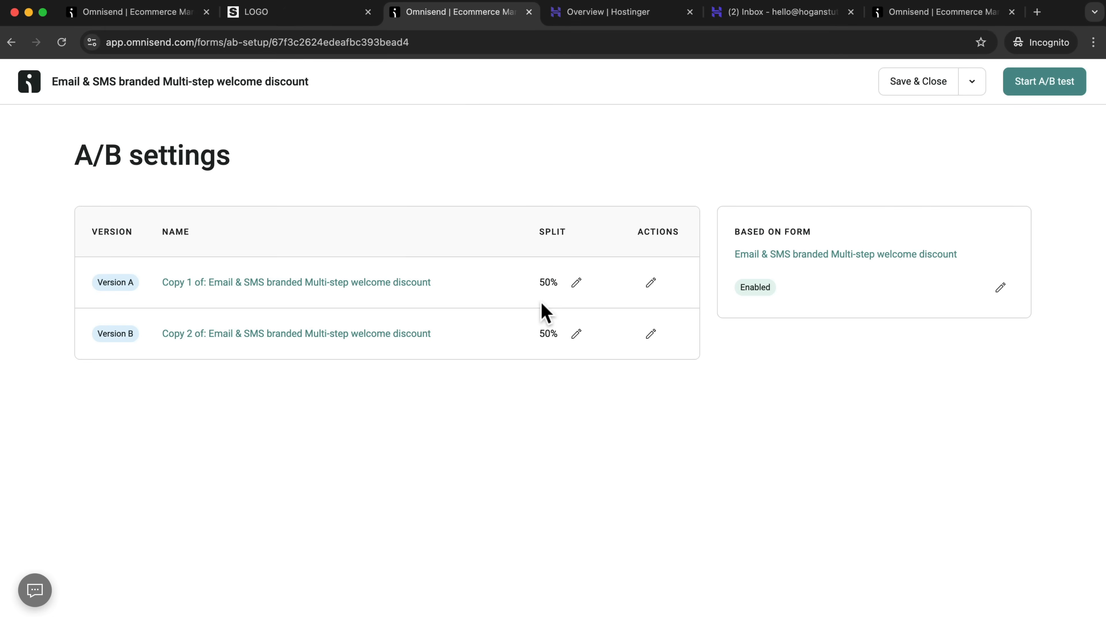
{"action": "left_click", "coordinate": [936, 96]}
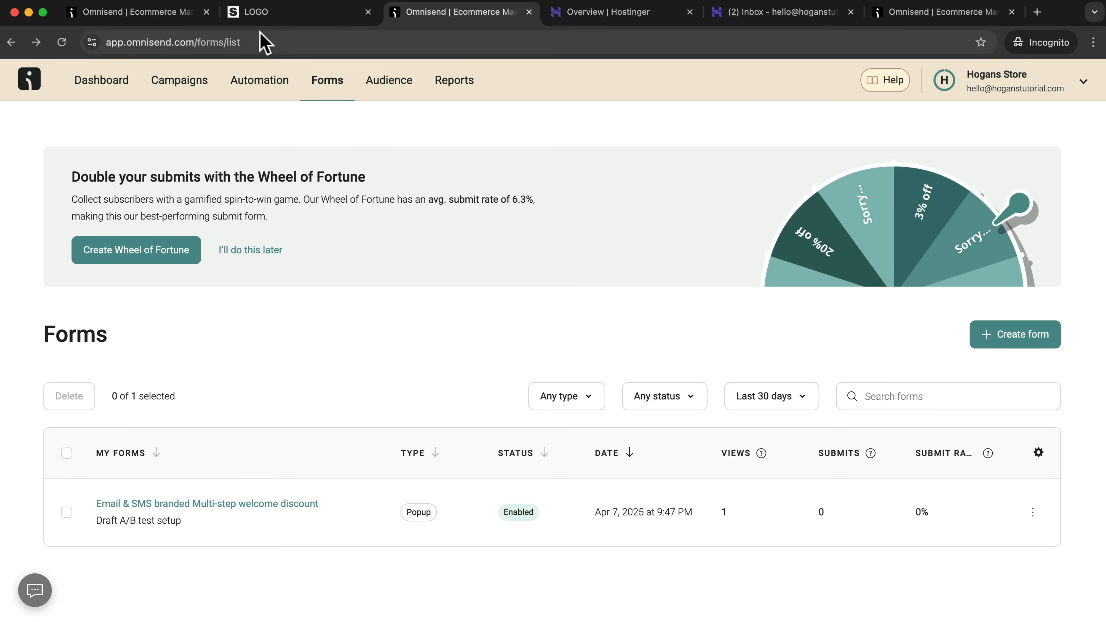
Switch to the store homepage and look over the area around the Our Story section and footer.
{"action": "left_click", "coordinate": [263, 17]}
{"action": "scroll", "coordinate": [447, 390], "scroll_direction": "down", "scroll_amount": 15}
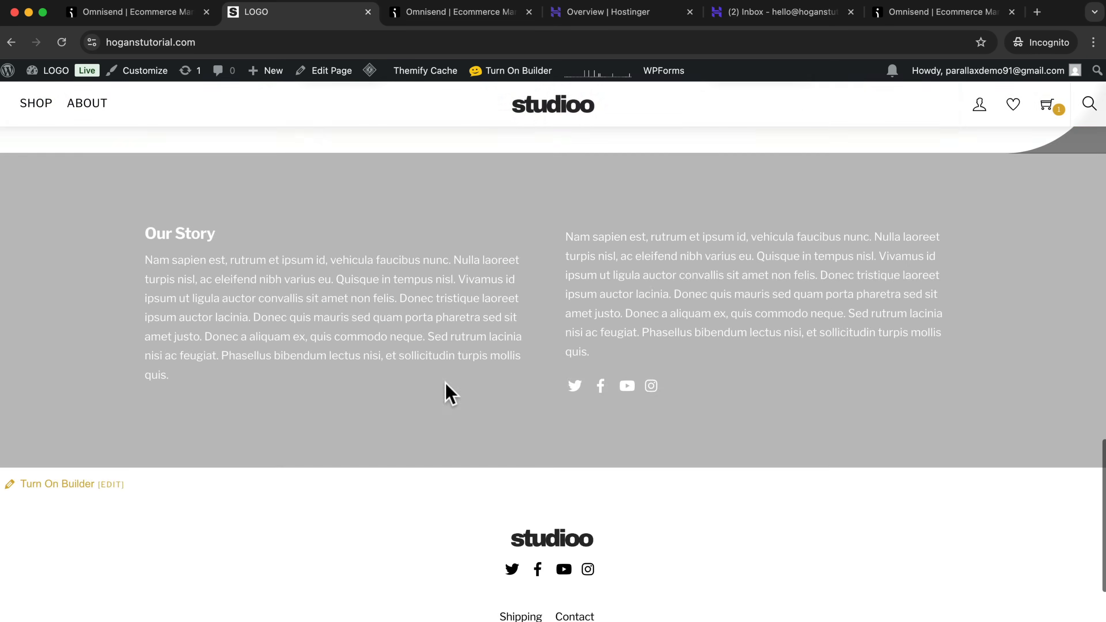
{"action": "scroll", "coordinate": [437, 363], "scroll_direction": "up", "scroll_amount": 3}
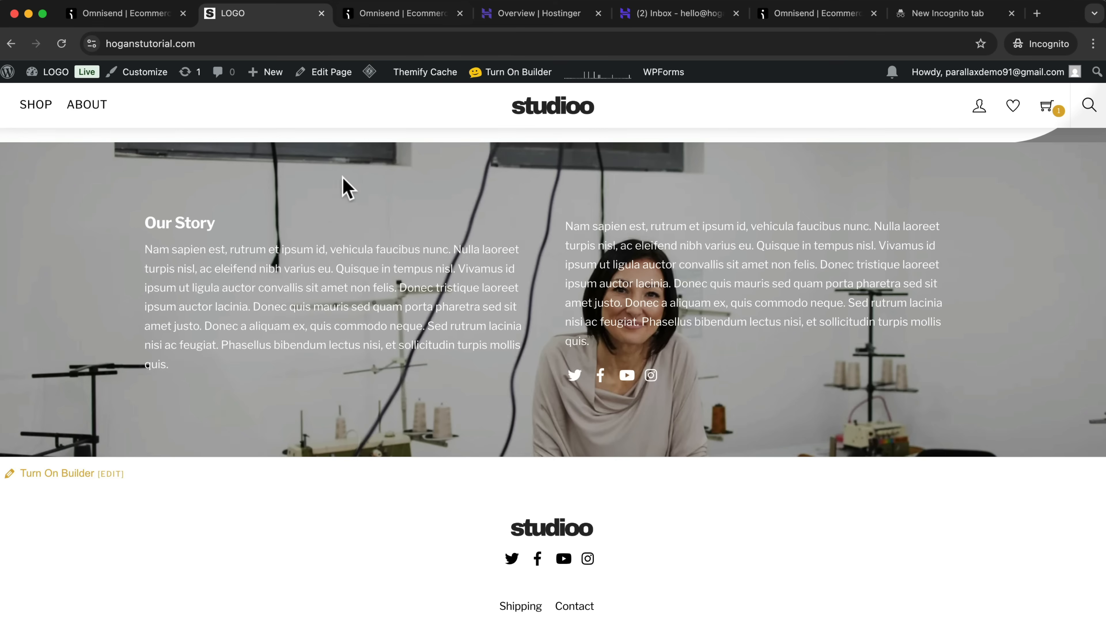
Return to Omnisend and create a new form from the embedded Simple email capture template.
{"action": "left_click", "coordinate": [383, 17]}
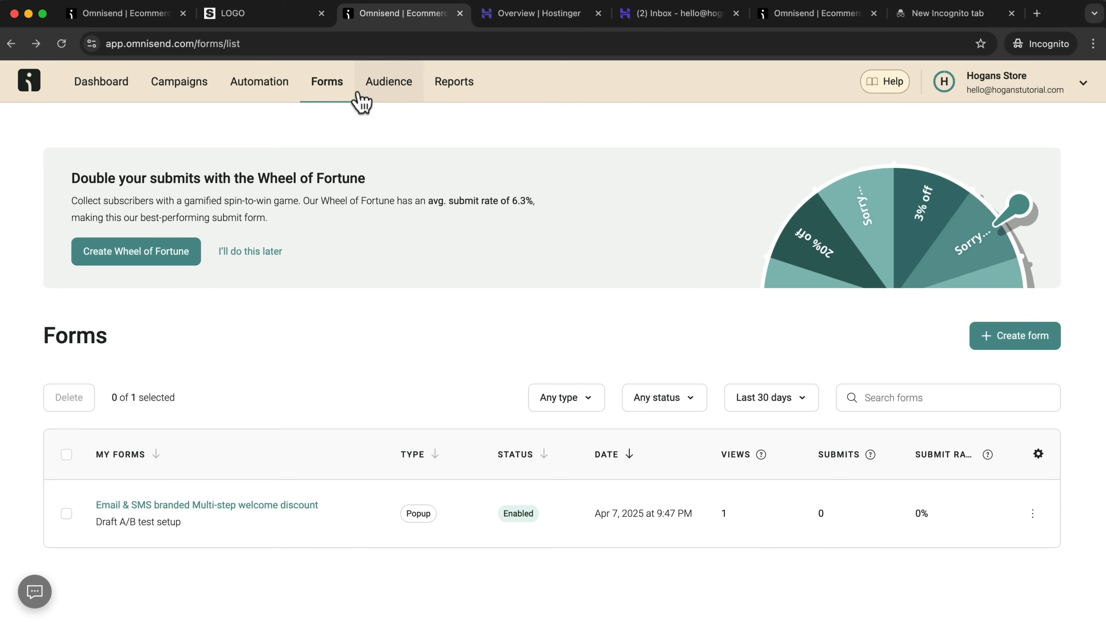
{"action": "left_click", "coordinate": [1010, 345]}
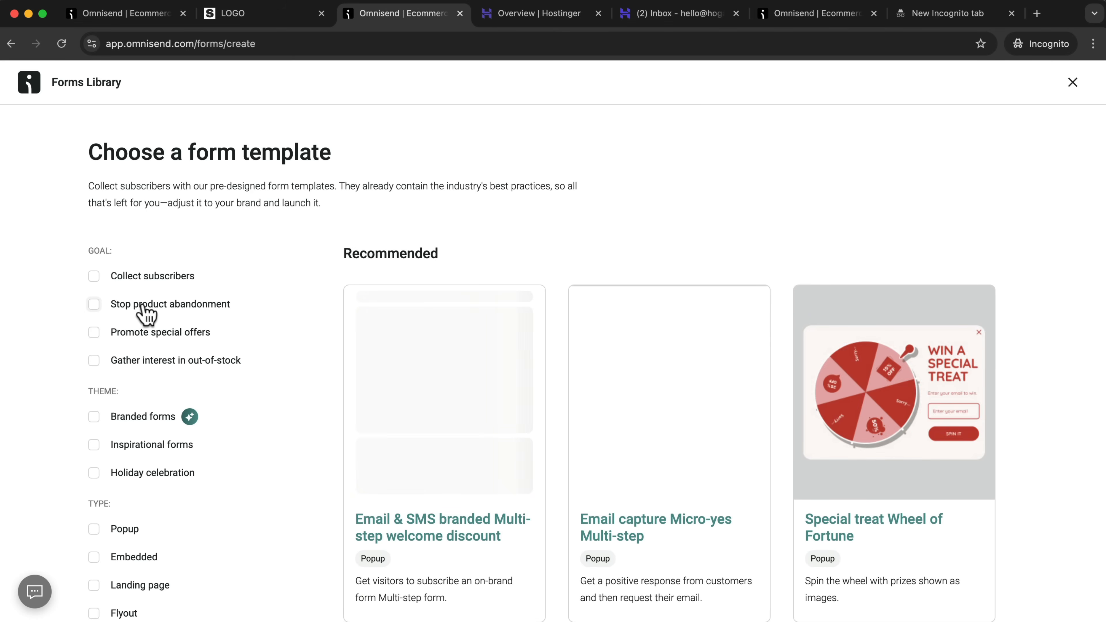
{"action": "scroll", "coordinate": [93, 520], "scroll_direction": "down", "scroll_amount": 2}
{"action": "left_click", "coordinate": [94, 482]}
{"action": "mouse_move", "coordinate": [636, 348]}
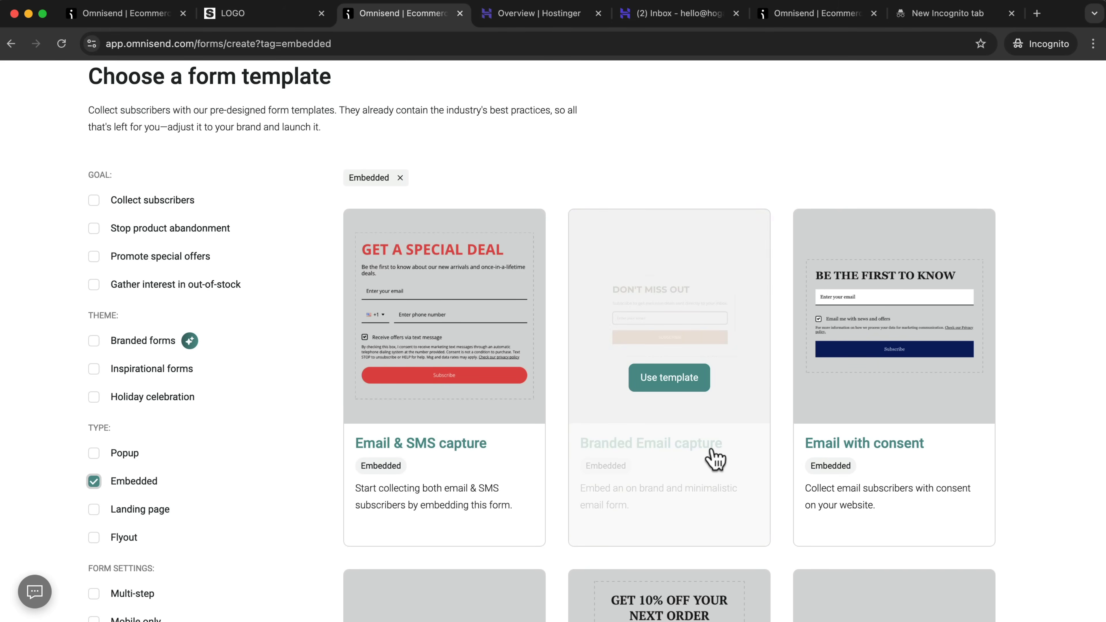
{"action": "scroll", "coordinate": [756, 363], "scroll_direction": "down", "scroll_amount": 7}
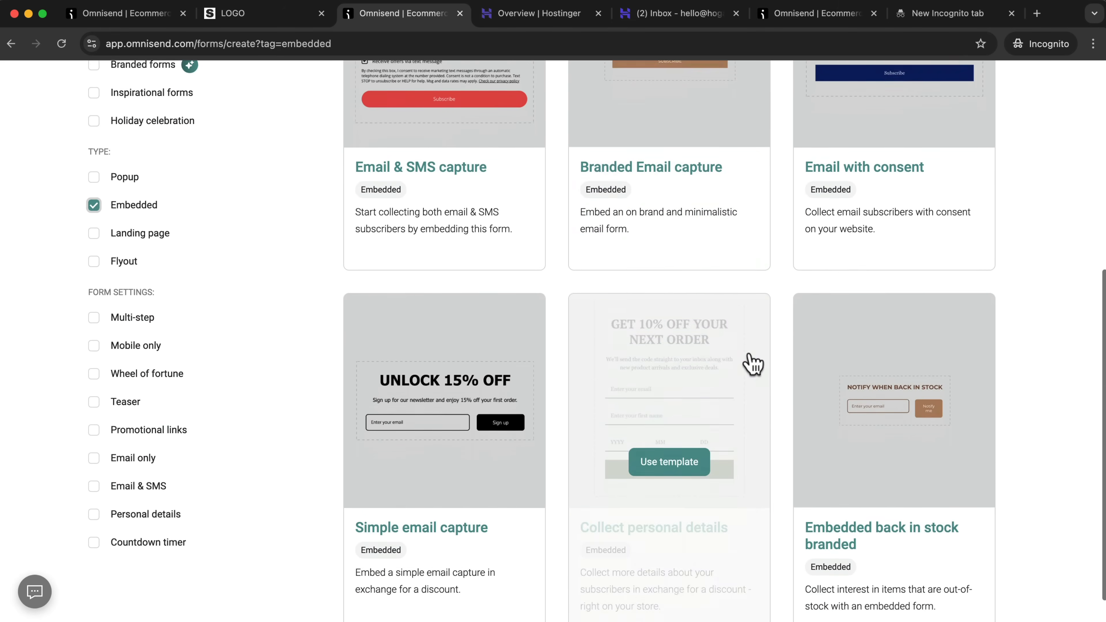
{"action": "mouse_move", "coordinate": [421, 316]}
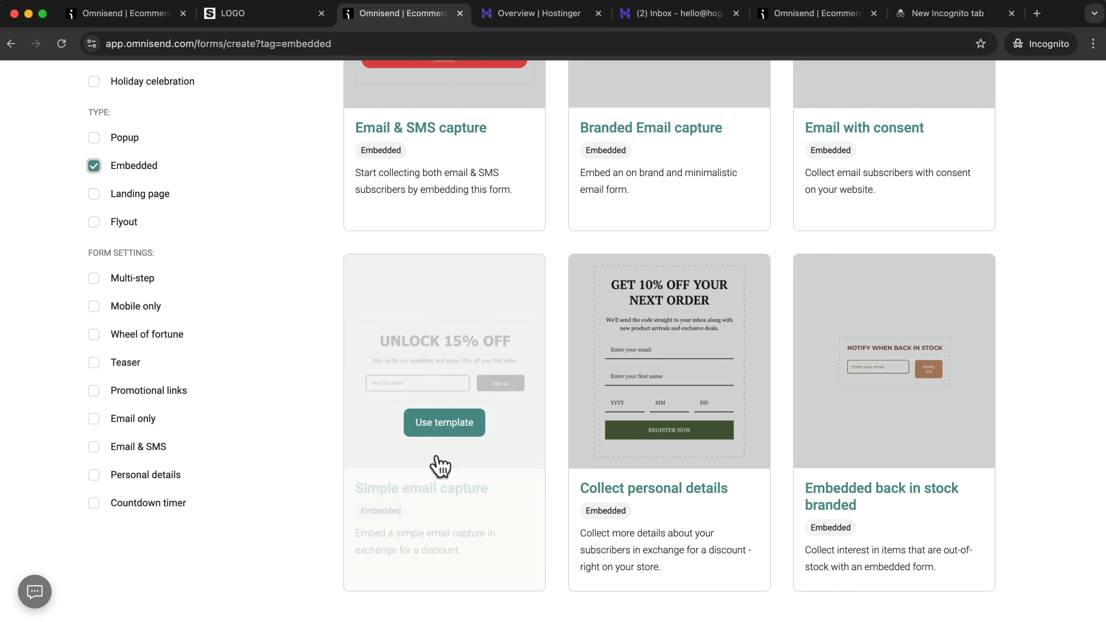
{"action": "left_click", "coordinate": [445, 424]}
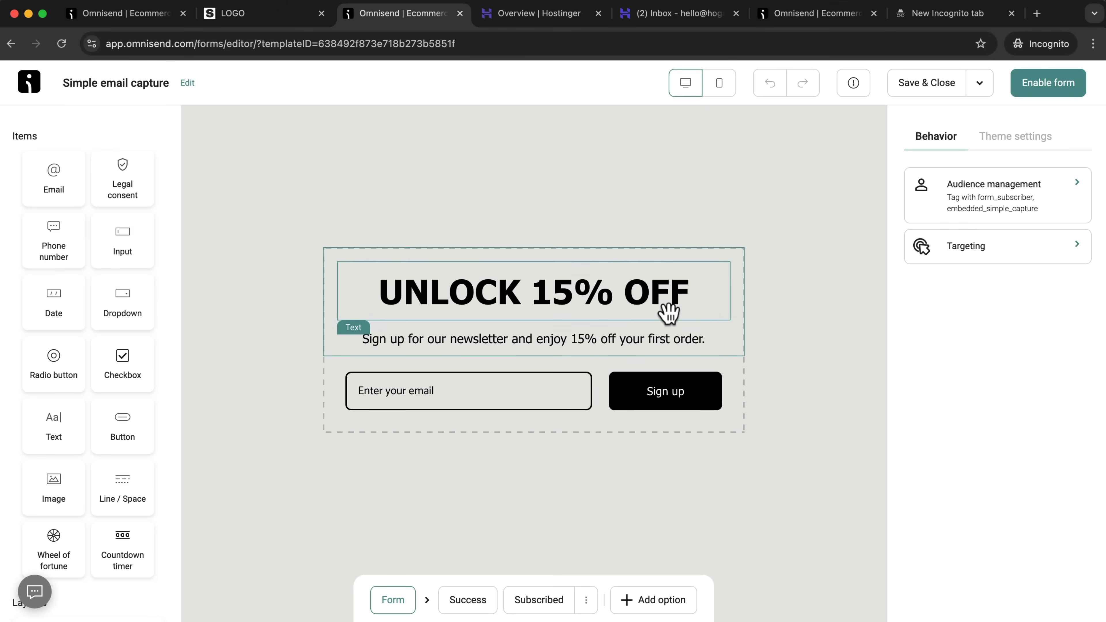
Enable the Simple email capture form and copy its website embed code.
{"action": "left_click", "coordinate": [1055, 97]}
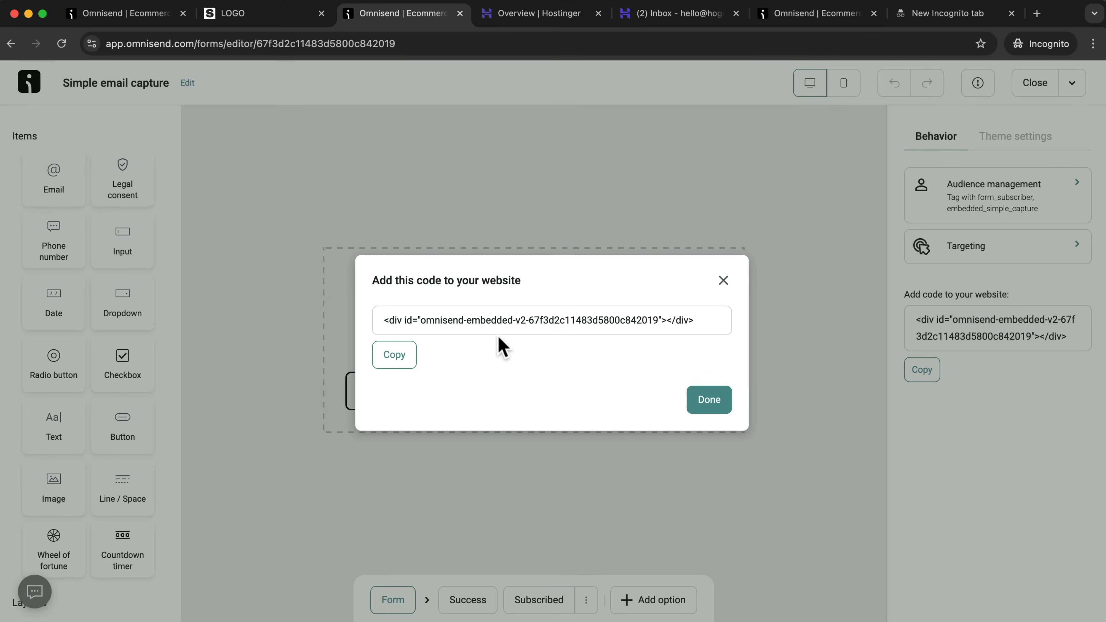
{"action": "left_click", "coordinate": [403, 363]}
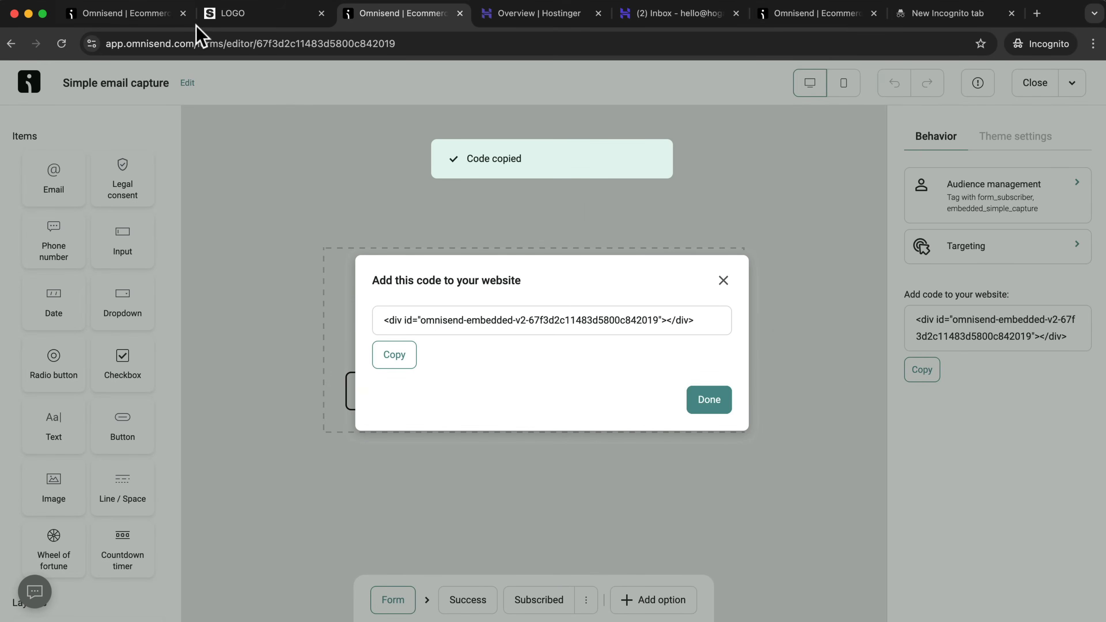
Switch to the store homepage, open it in the page builder and go to the empty row above the footer.
{"action": "left_click", "coordinate": [223, 17]}
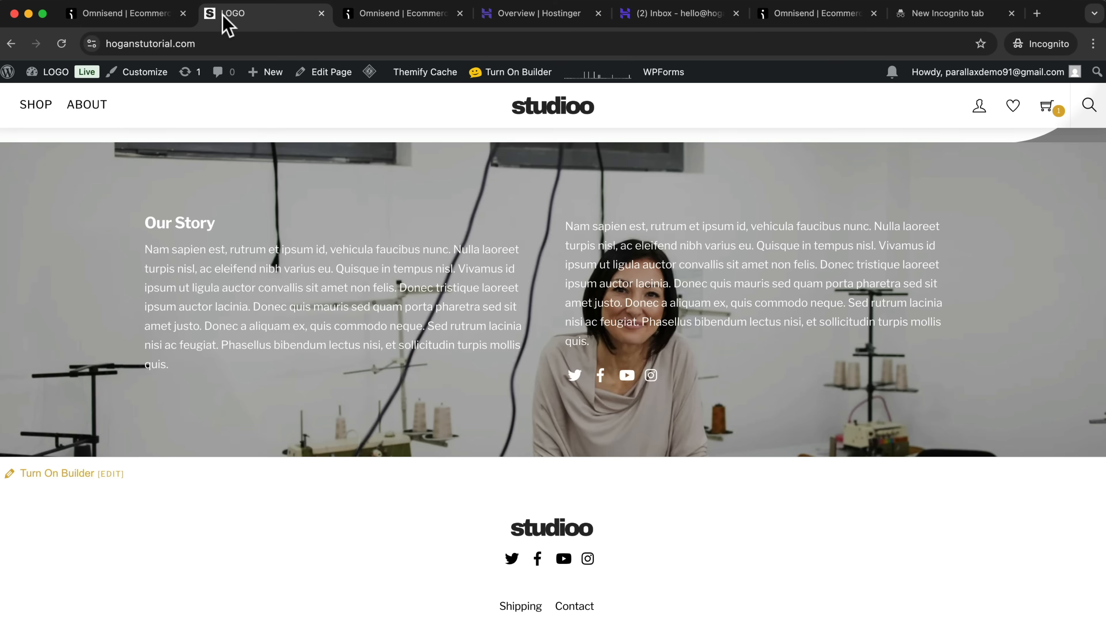
{"action": "left_click", "coordinate": [510, 80]}
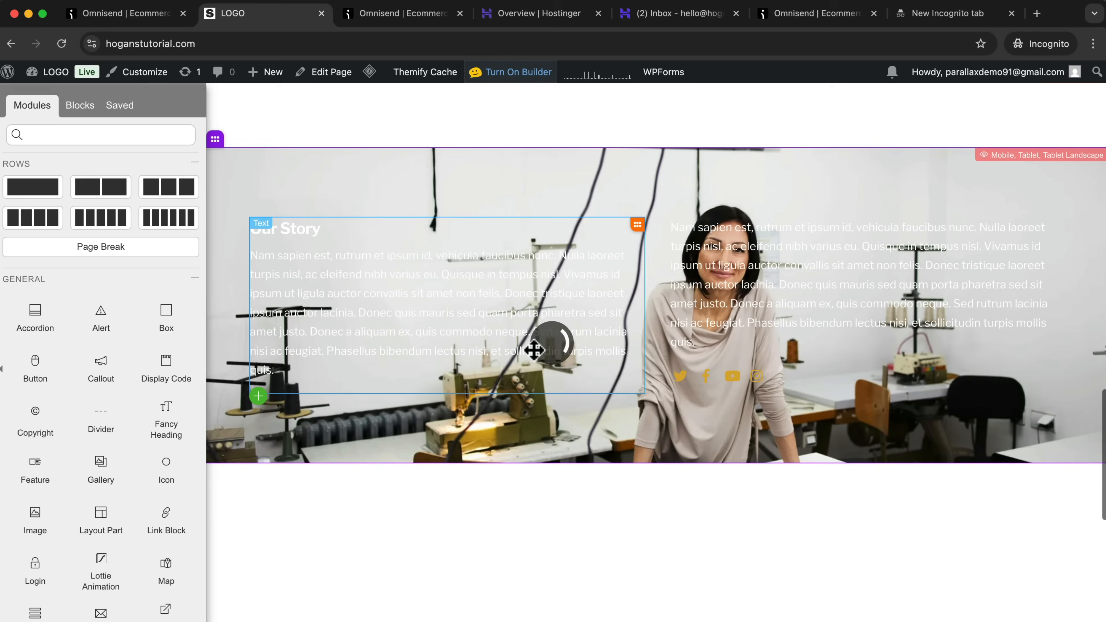
{"action": "scroll", "coordinate": [504, 388], "scroll_direction": "down", "scroll_amount": 5}
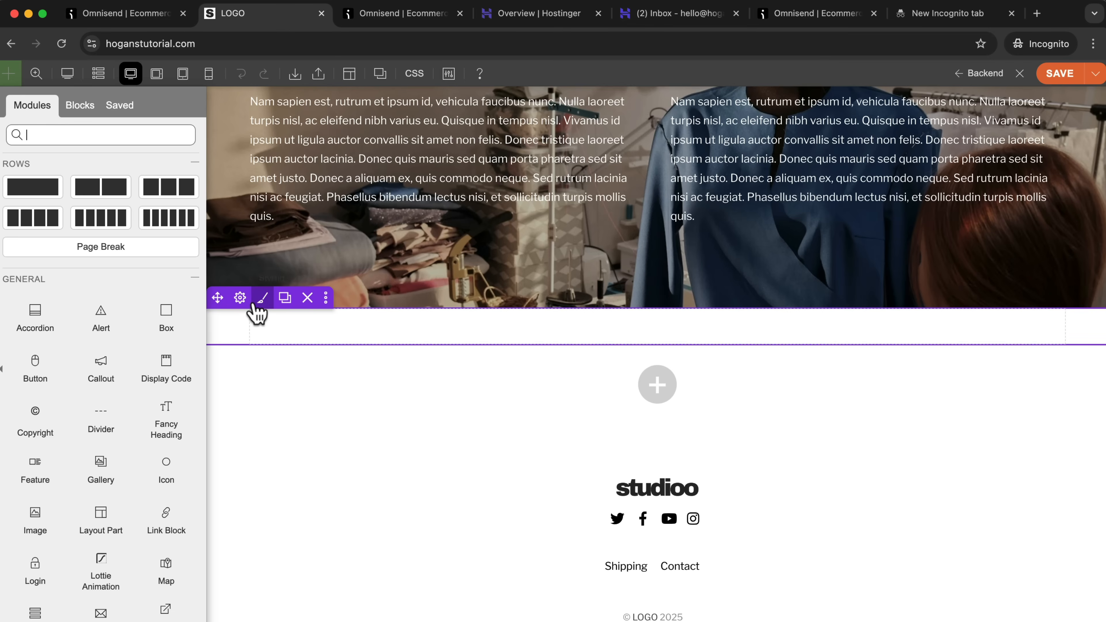
Give the empty row below Our Story a #303030 background color and vertical padding of about 52 px.
{"action": "left_click", "coordinate": [262, 301]}
{"action": "left_click", "coordinate": [40, 208]}
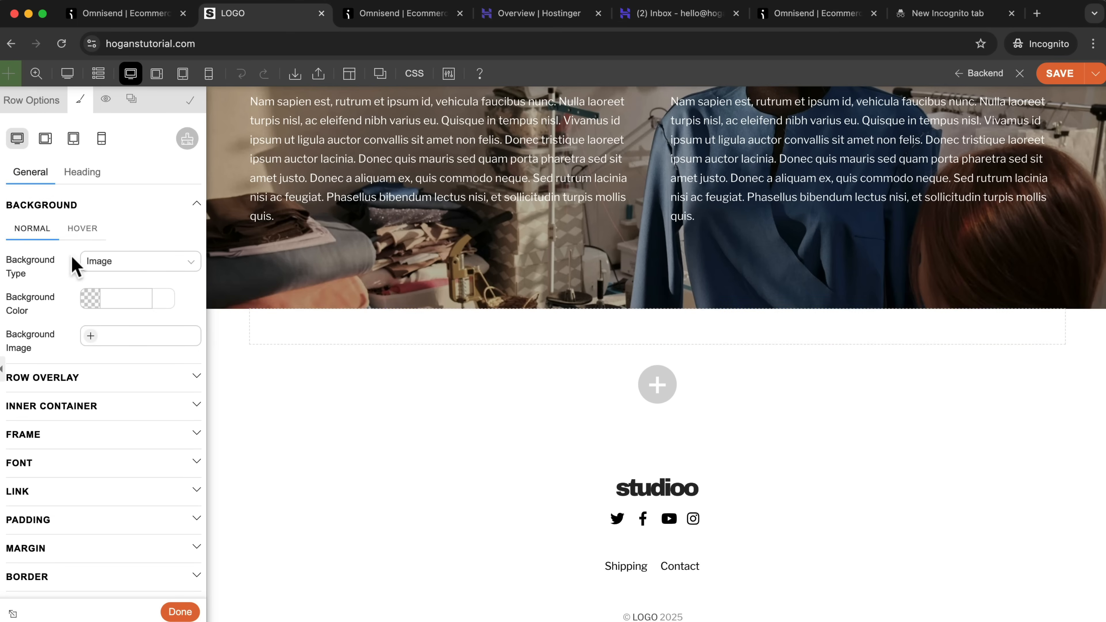
{"action": "left_click", "coordinate": [80, 299]}
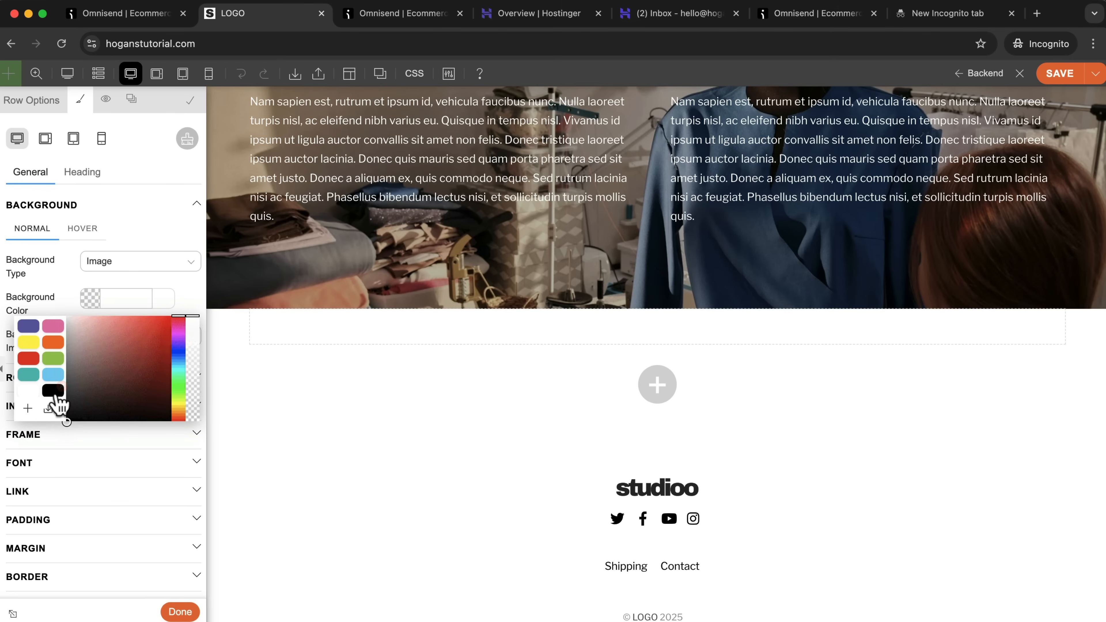
{"action": "left_click", "coordinate": [58, 391]}
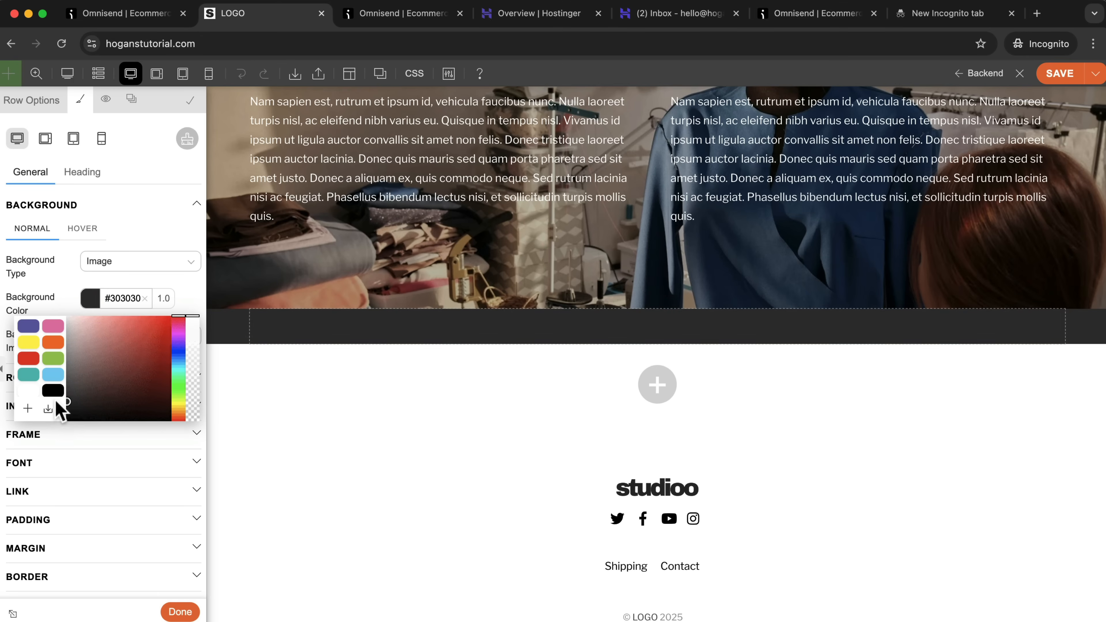
{"action": "left_click", "coordinate": [62, 300]}
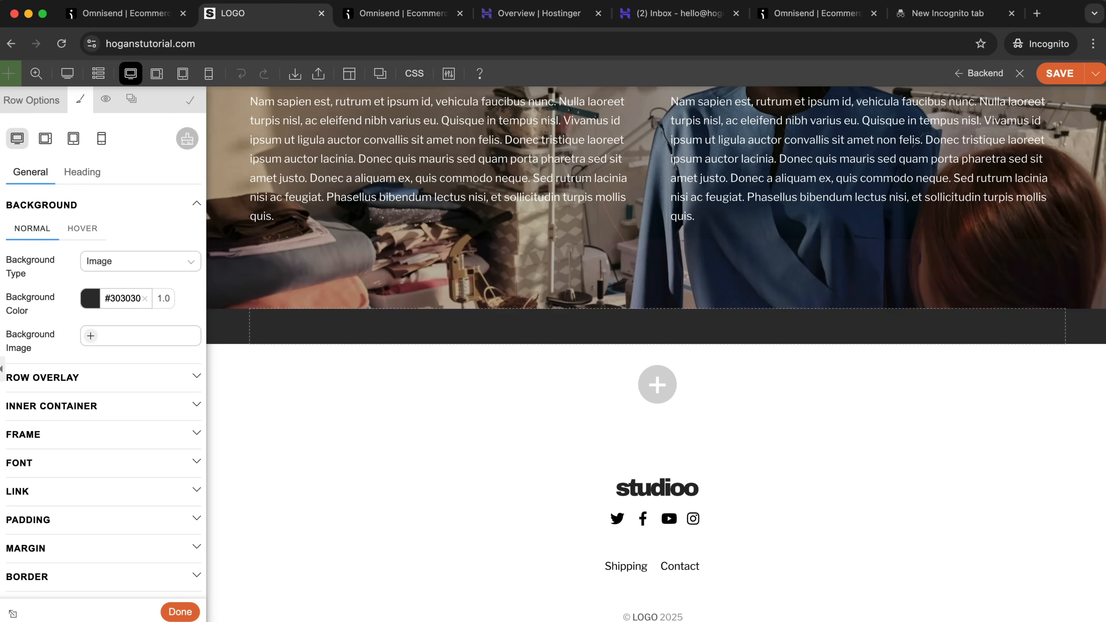
{"action": "left_click_drag", "start_coordinate": [1092, 317], "coordinate": [1079, 418]}
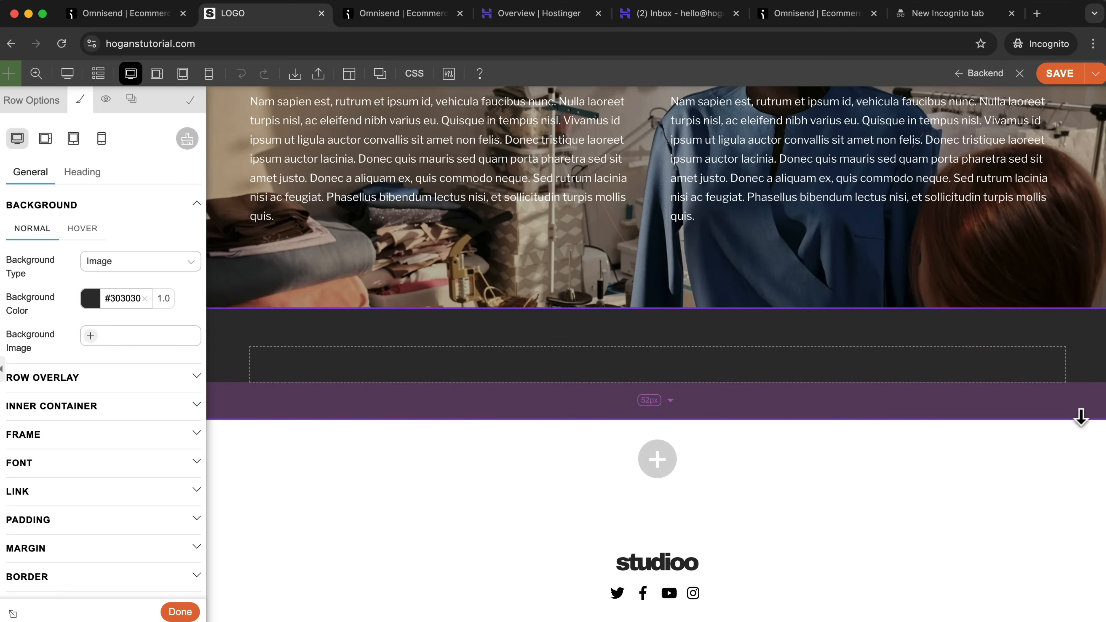
{"action": "left_click", "coordinate": [179, 612]}
Add an HTML / Text / Shortcode module containing the copied Omnisend embed code to the dark row, then save the page and close the builder.
{"action": "scroll", "coordinate": [80, 507], "scroll_direction": "down", "scroll_amount": 5}
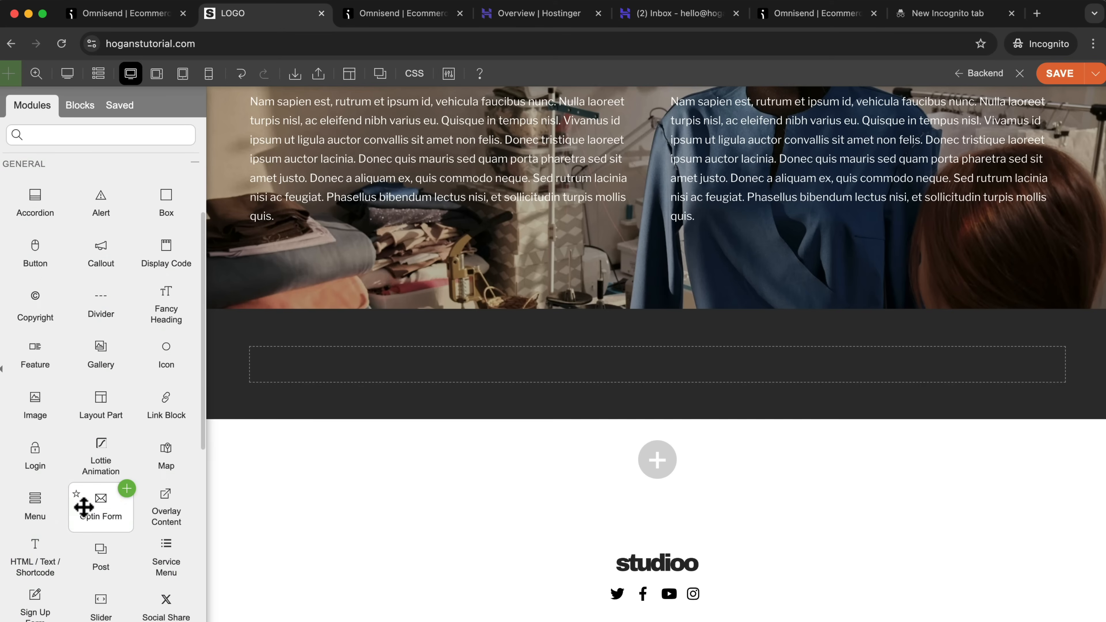
{"action": "scroll", "coordinate": [78, 506], "scroll_direction": "down", "scroll_amount": 7}
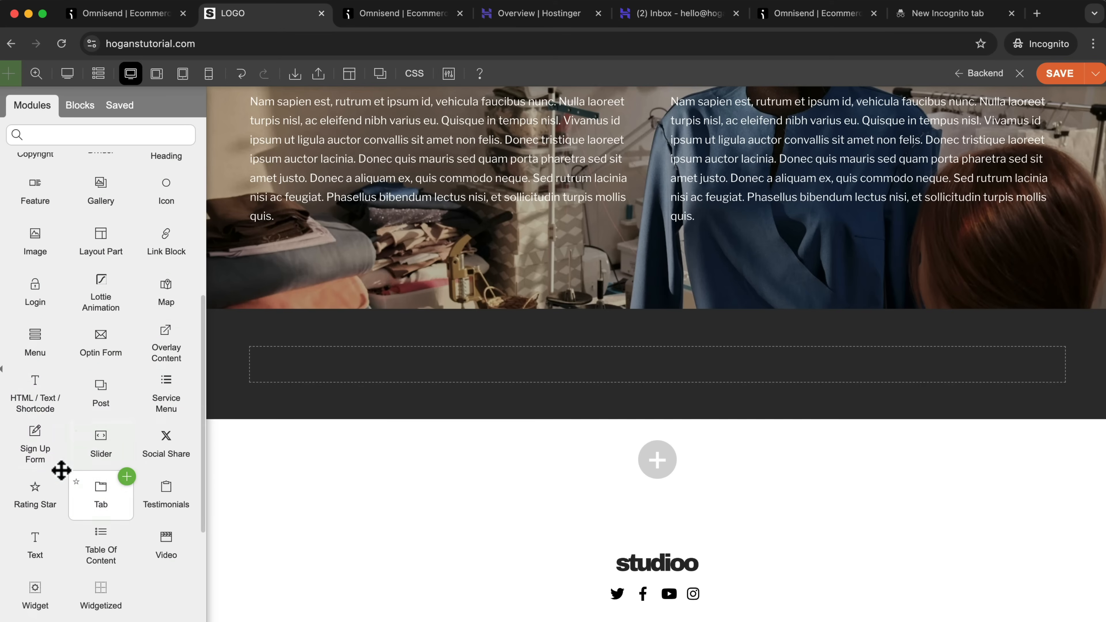
{"action": "left_click_drag", "start_coordinate": [34, 401], "coordinate": [583, 383]}
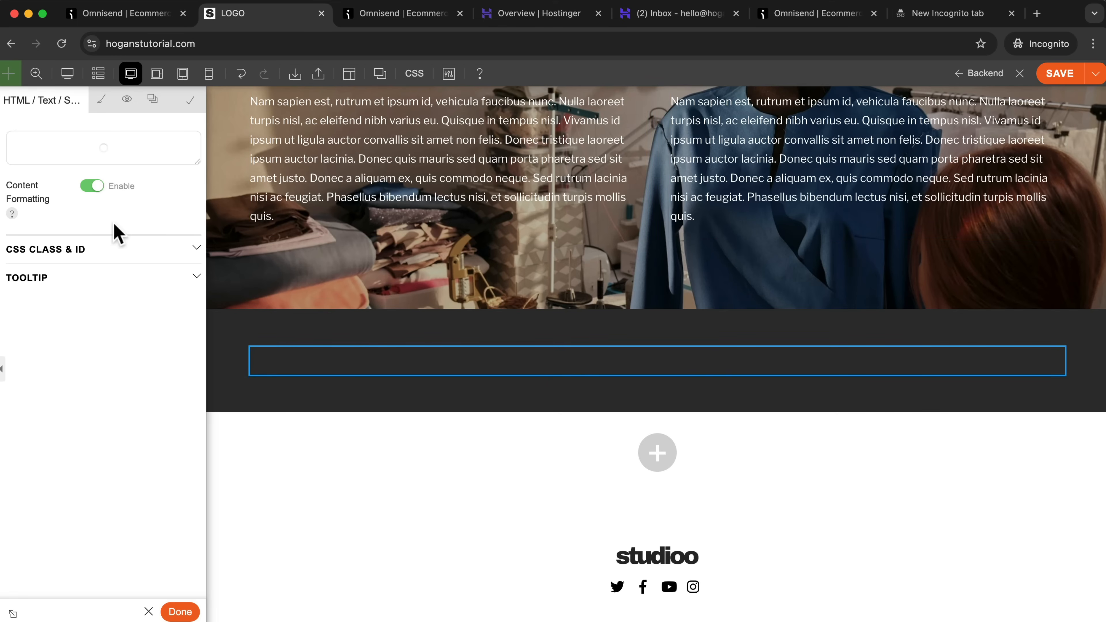
{"action": "left_click", "coordinate": [59, 152]}
{"action": "key", "text": "cmd+v"}
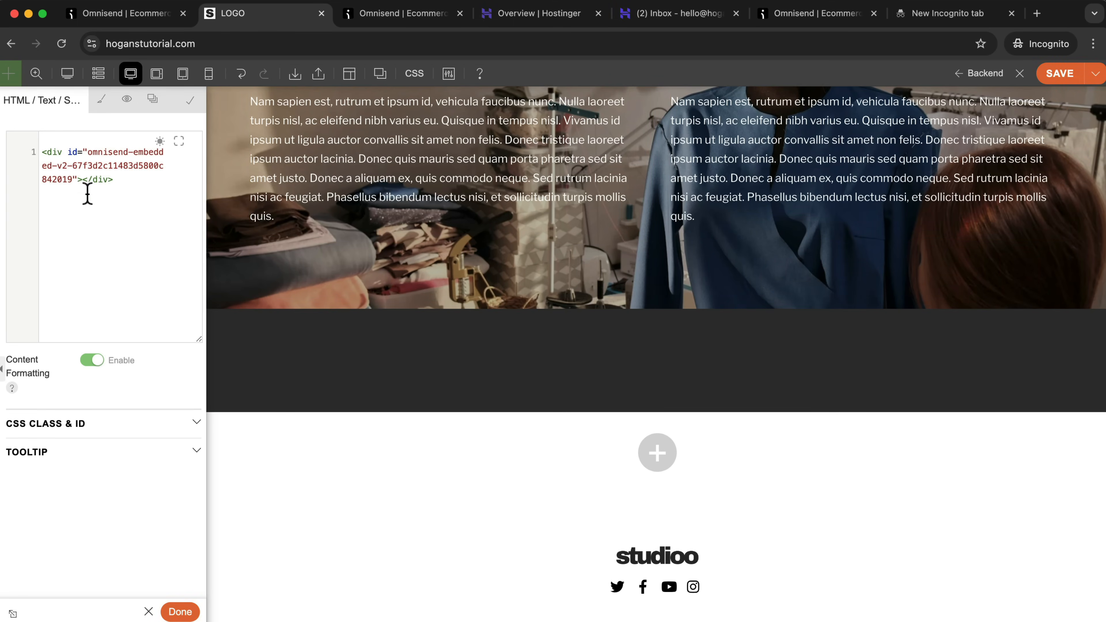
{"action": "left_click", "coordinate": [179, 612]}
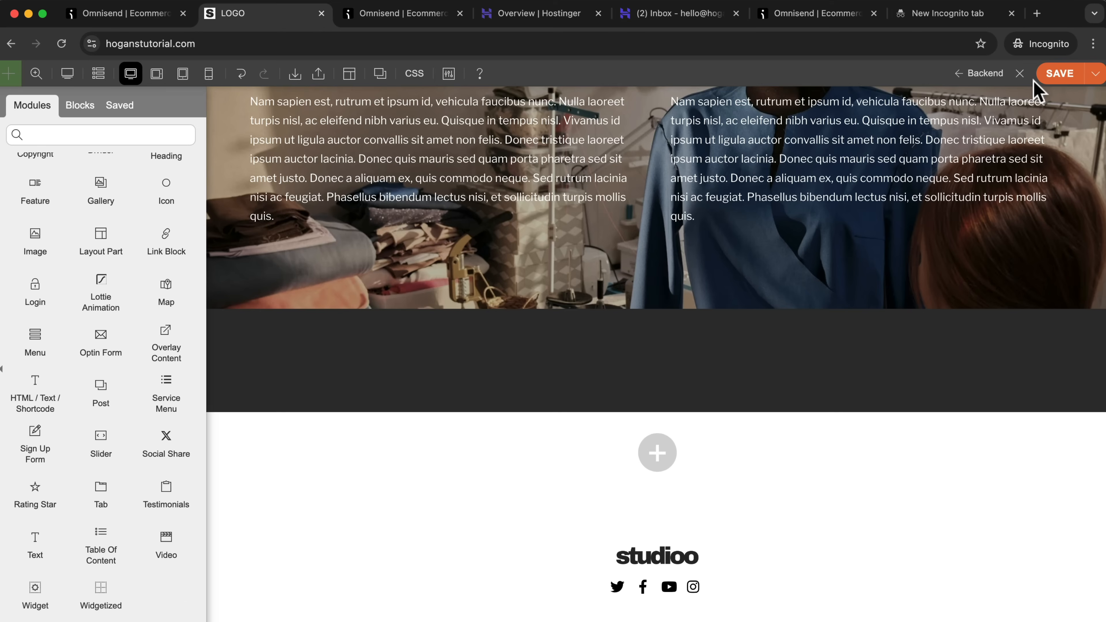
{"action": "left_click", "coordinate": [1057, 75]}
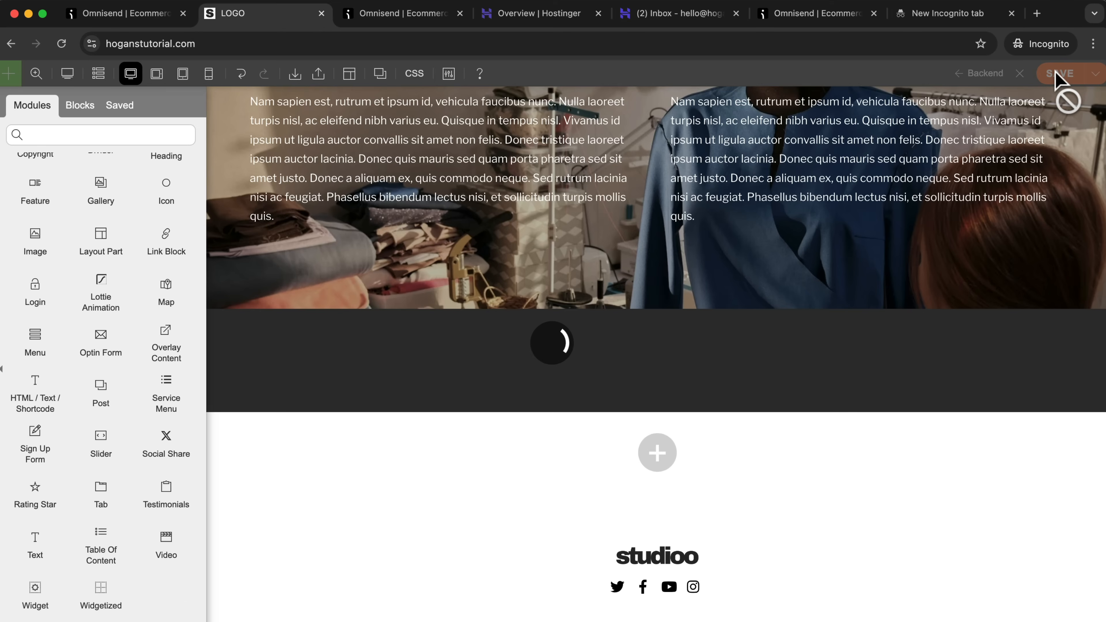
{"action": "left_click", "coordinate": [1020, 75]}
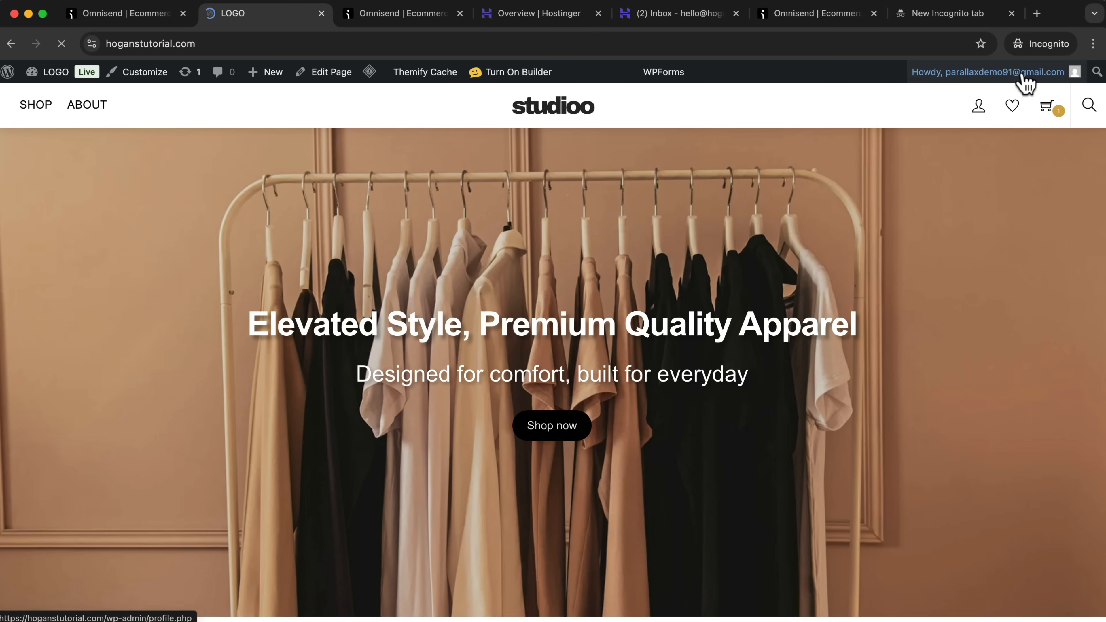
Examine the readability of the embedded newsletter signup form on the live homepage.
{"action": "scroll", "coordinate": [902, 248], "scroll_direction": "down", "scroll_amount": 15}
{"action": "scroll", "coordinate": [899, 251], "scroll_direction": "up", "scroll_amount": 3}
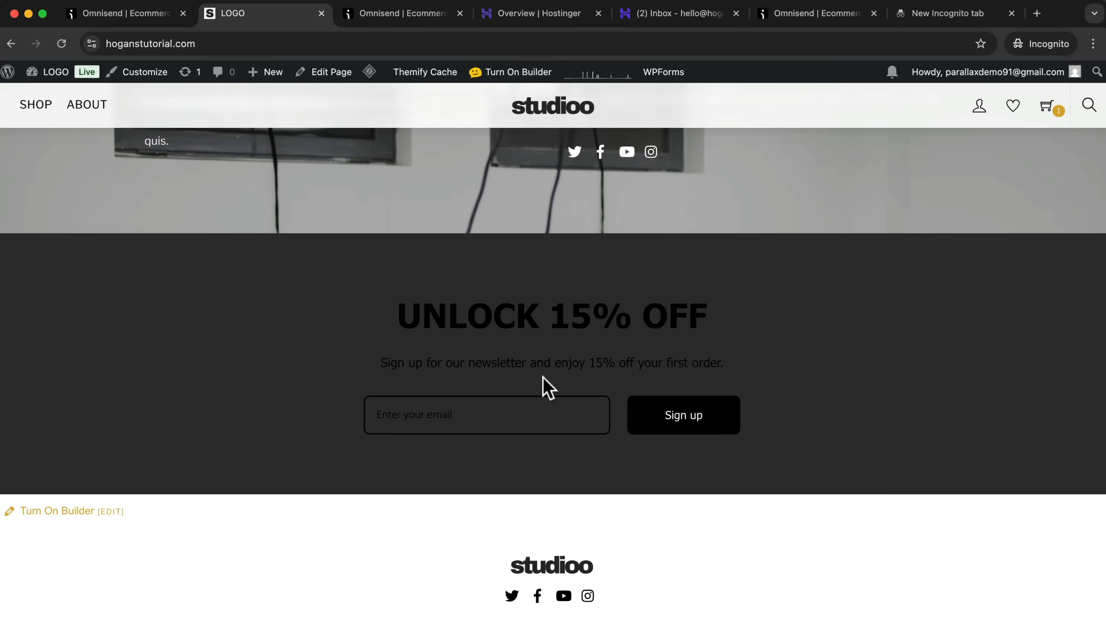
{"action": "left_click_drag", "start_coordinate": [405, 313], "coordinate": [743, 351]}
{"action": "left_click", "coordinate": [750, 360]}
Switch back to the Omnisend form editor and set the UNLOCK 15% OFF heading's text color to #FFFFFF.
{"action": "left_click", "coordinate": [409, 14]}
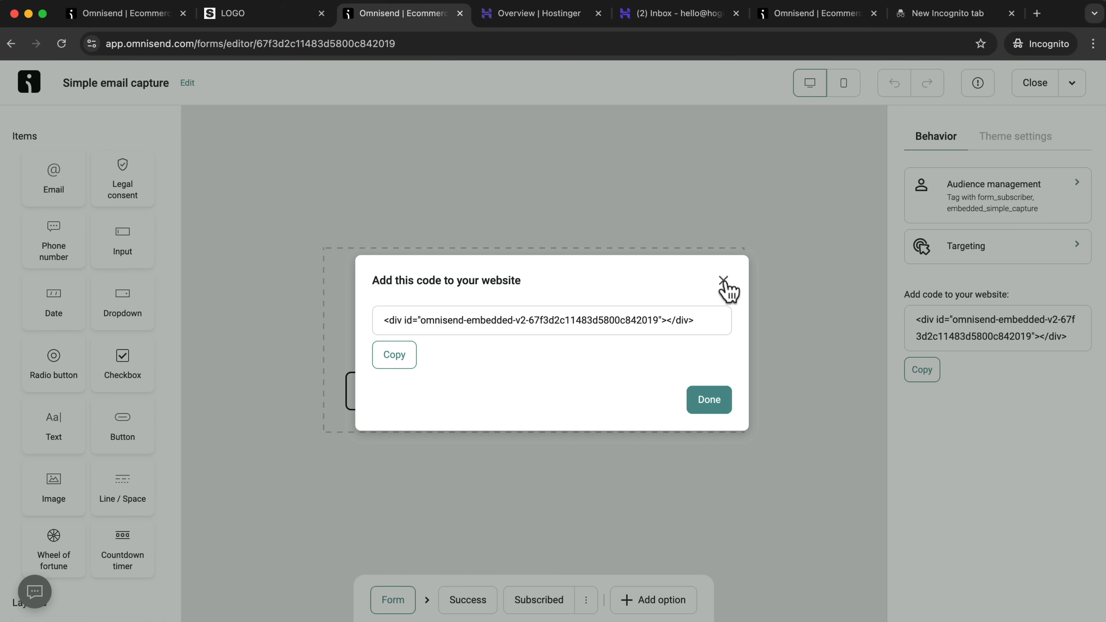
{"action": "left_click", "coordinate": [722, 280]}
{"action": "left_click", "coordinate": [490, 288]}
{"action": "left_click_drag", "start_coordinate": [684, 292], "coordinate": [329, 306]}
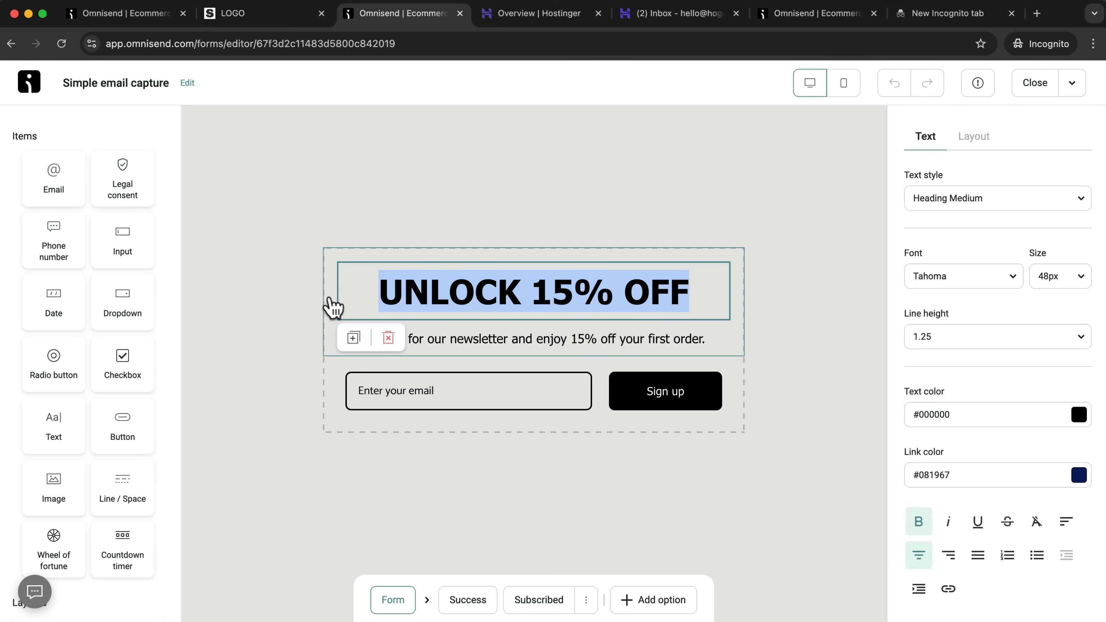
{"action": "left_click", "coordinate": [328, 306]}
{"action": "left_click", "coordinate": [690, 291]}
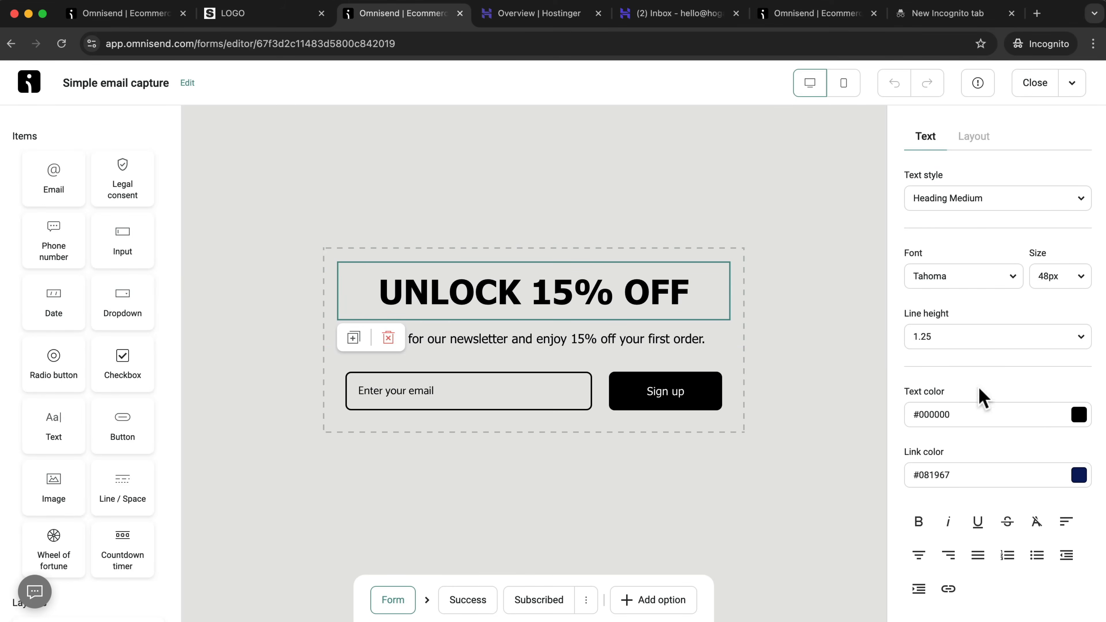
{"action": "left_click", "coordinate": [1077, 419]}
{"action": "left_click", "coordinate": [1067, 223]}
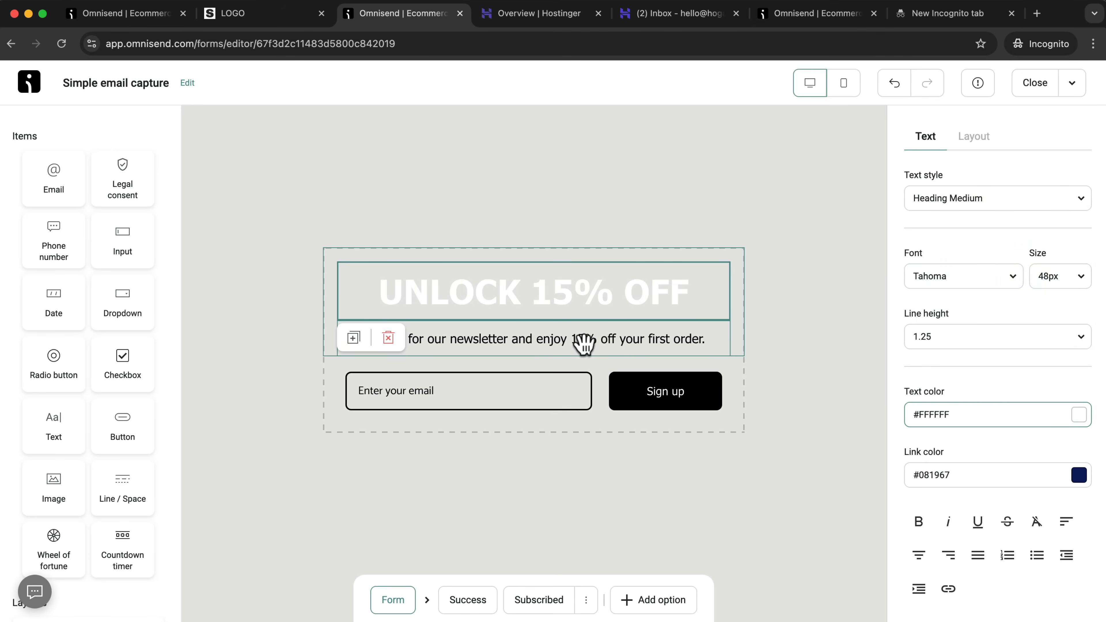
Set the text color of the newsletter sign-up paragraph below the heading to #FFFFFF.
{"action": "left_click", "coordinate": [531, 344]}
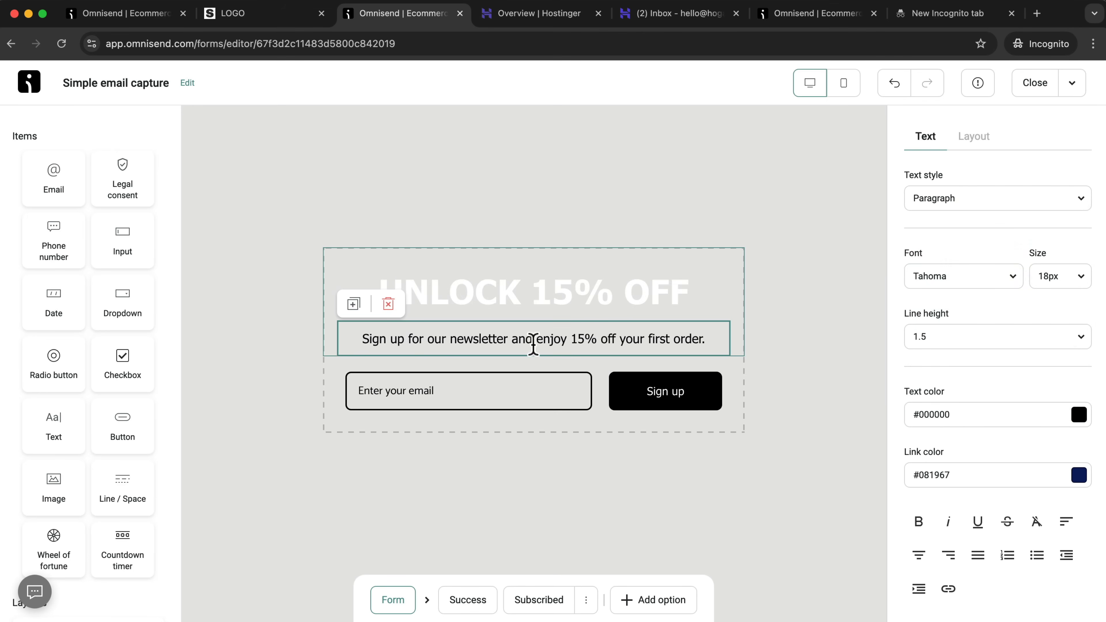
{"action": "left_click", "coordinate": [1077, 419]}
{"action": "left_click", "coordinate": [1067, 226]}
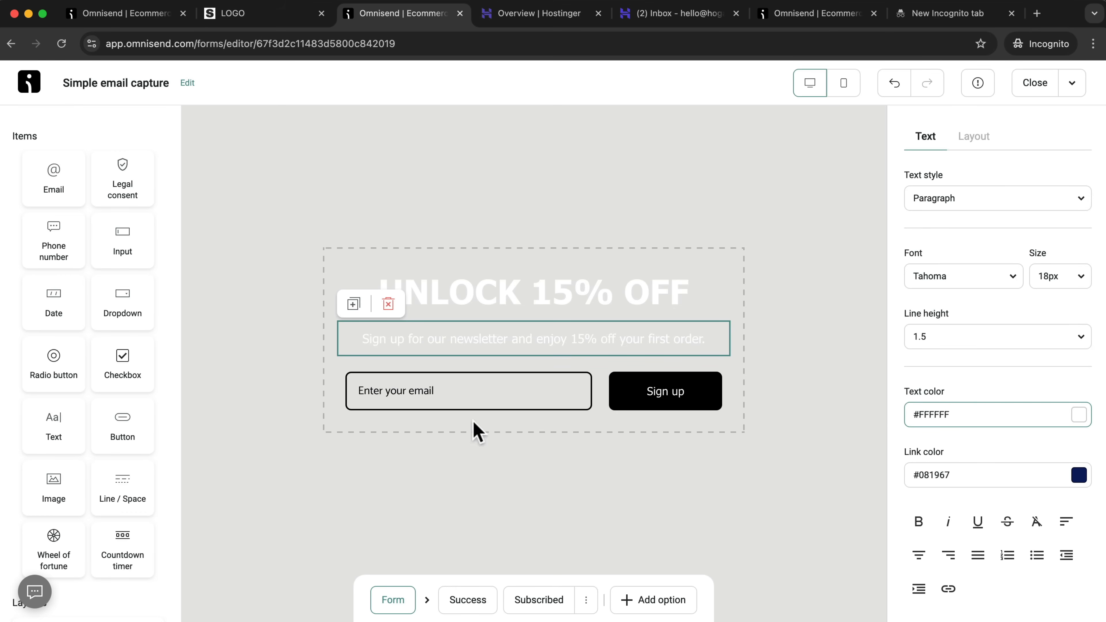
Set the form fields' text, placeholder, label and border colors to #FFFFFF through the email field's shared field settings.
{"action": "left_click", "coordinate": [497, 398]}
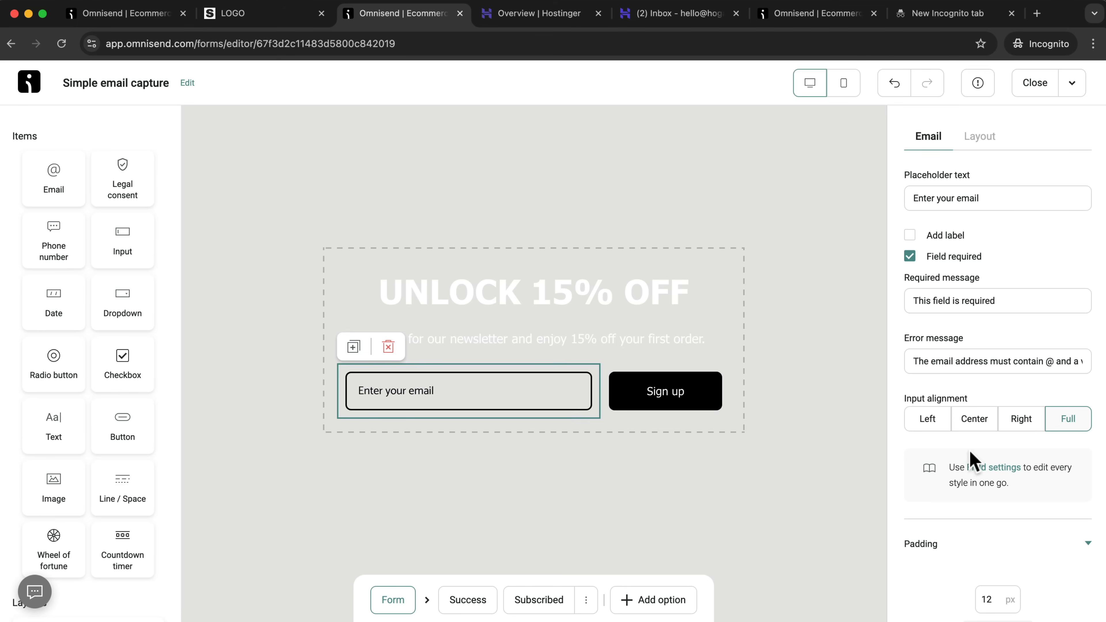
{"action": "left_click", "coordinate": [982, 469]}
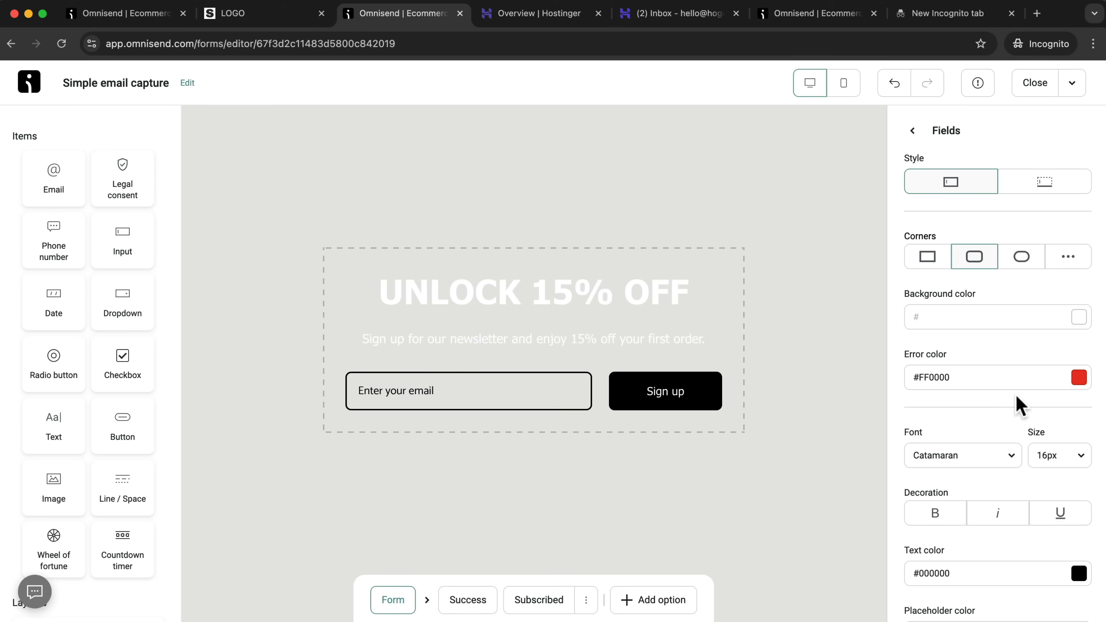
{"action": "scroll", "coordinate": [1017, 395], "scroll_direction": "down", "scroll_amount": 4}
{"action": "left_click", "coordinate": [1078, 418]}
{"action": "left_click", "coordinate": [1067, 224]}
{"action": "left_click", "coordinate": [1078, 478]}
{"action": "left_click", "coordinate": [1067, 284]}
{"action": "left_click", "coordinate": [1078, 538]}
{"action": "left_click", "coordinate": [1066, 344]}
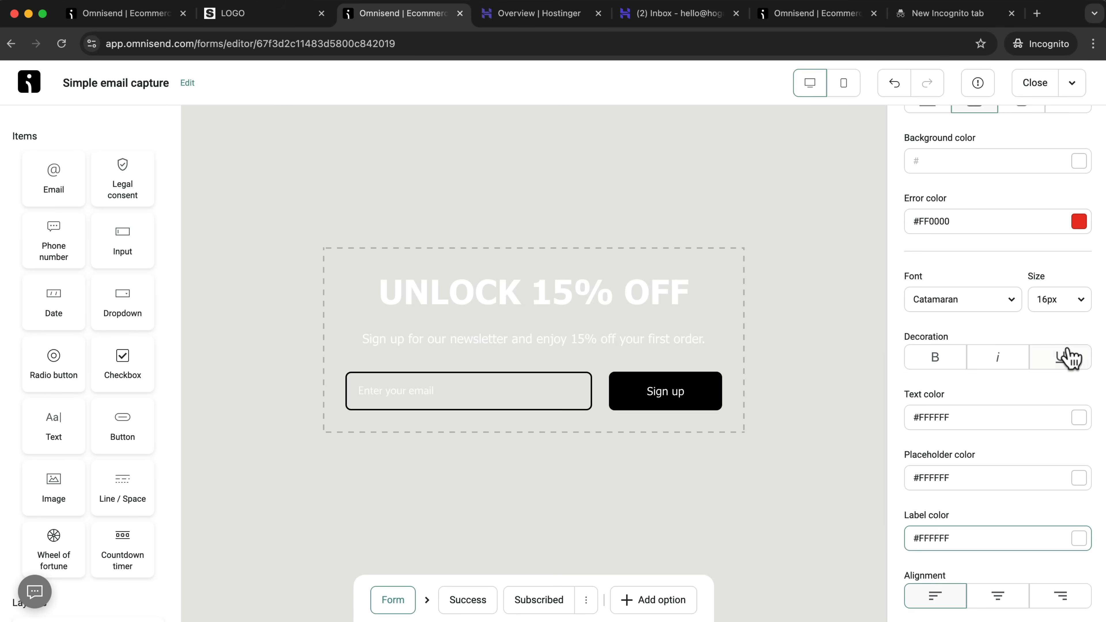
{"action": "scroll", "coordinate": [1046, 420], "scroll_direction": "down", "scroll_amount": 8}
{"action": "left_click", "coordinate": [1078, 368]}
{"action": "left_click", "coordinate": [1067, 175]}
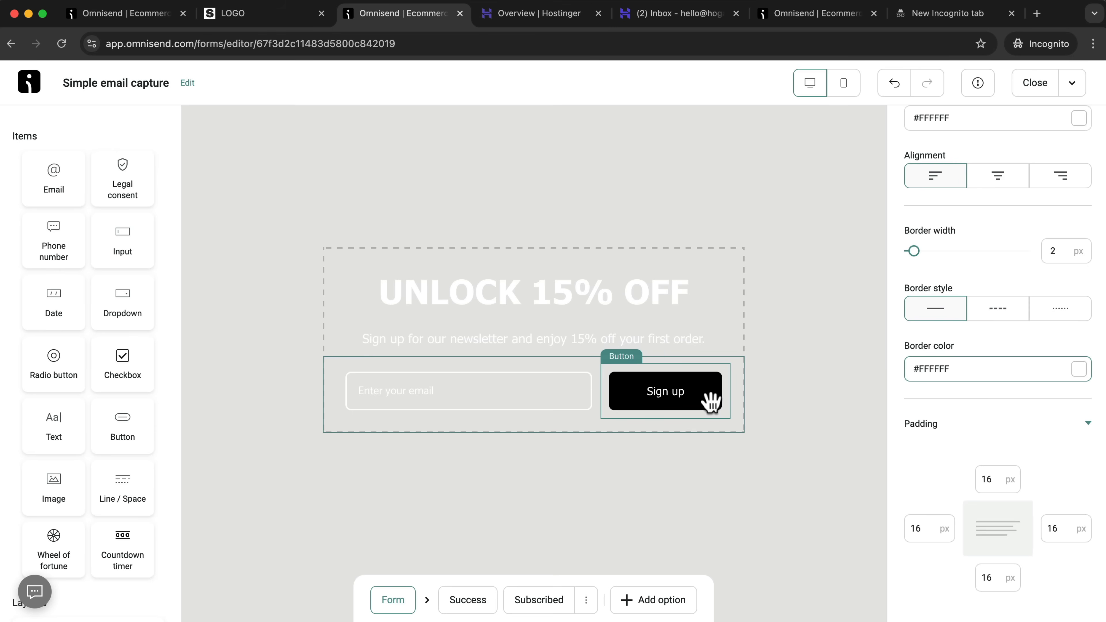
Set the background and border colors of the Sign up button's Primary button style to #FFFFFF.
{"action": "left_click", "coordinate": [714, 376]}
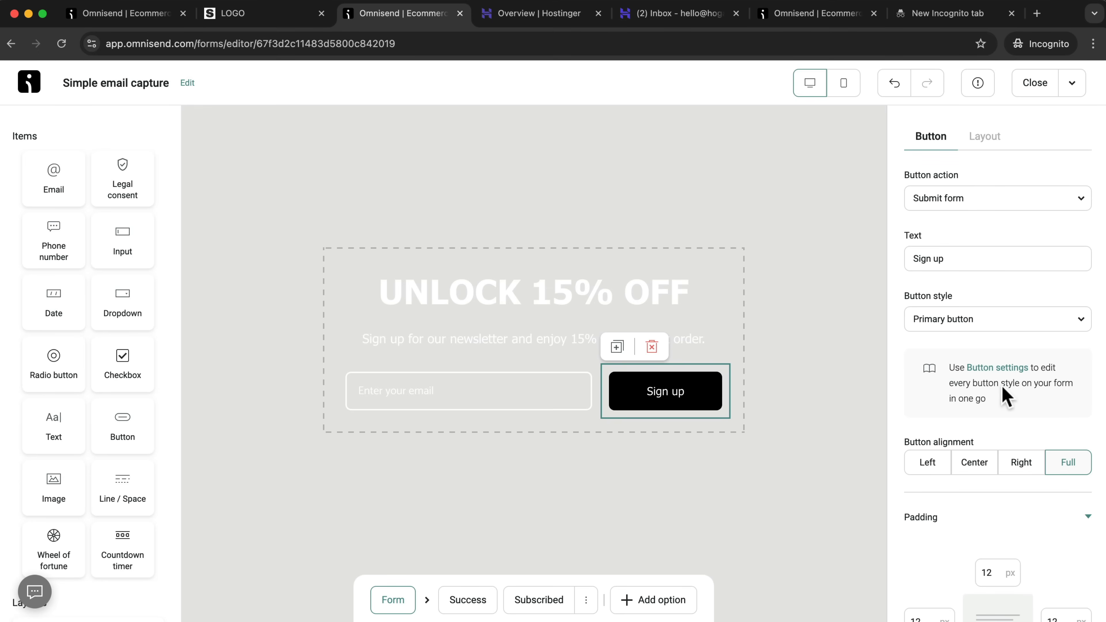
{"action": "left_click", "coordinate": [1001, 368]}
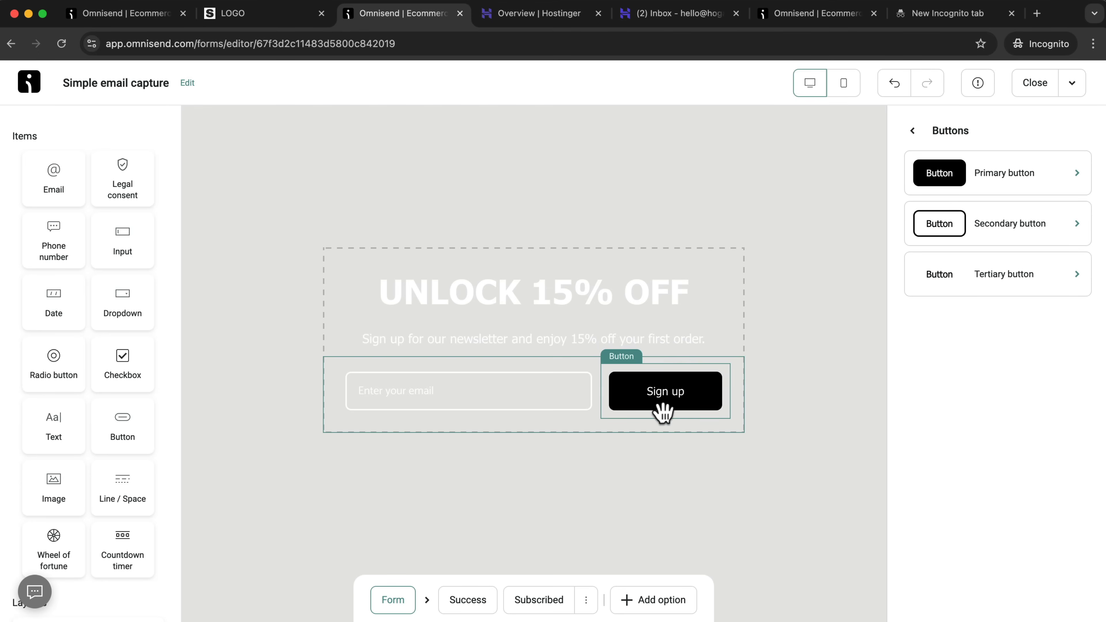
{"action": "left_click", "coordinate": [1026, 178]}
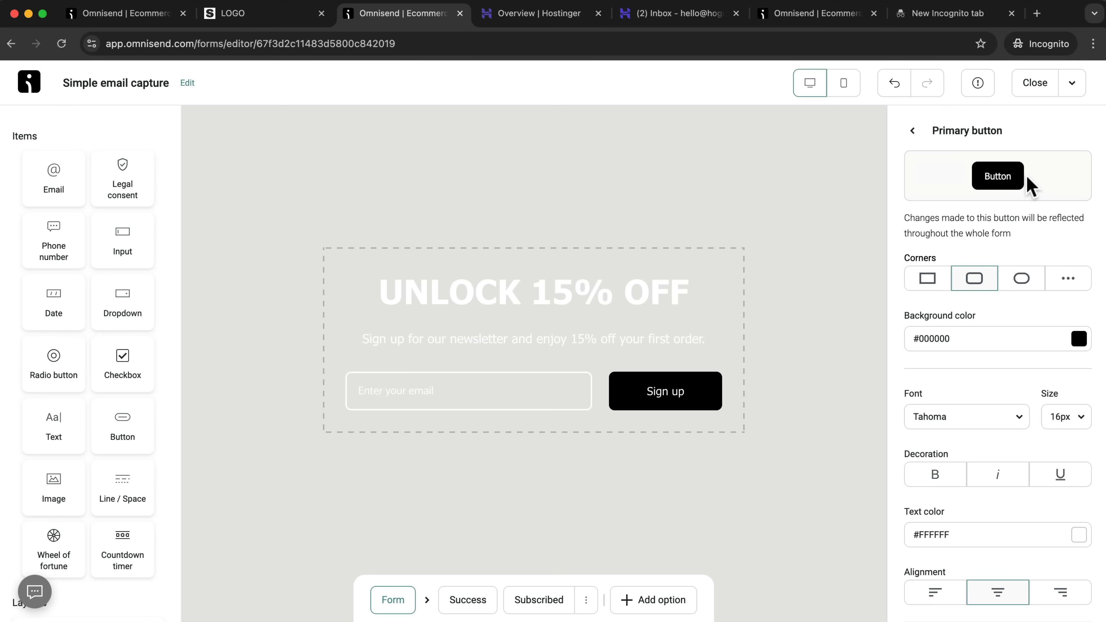
{"action": "scroll", "coordinate": [1054, 301], "scroll_direction": "down", "scroll_amount": 2}
{"action": "left_click", "coordinate": [1079, 263]}
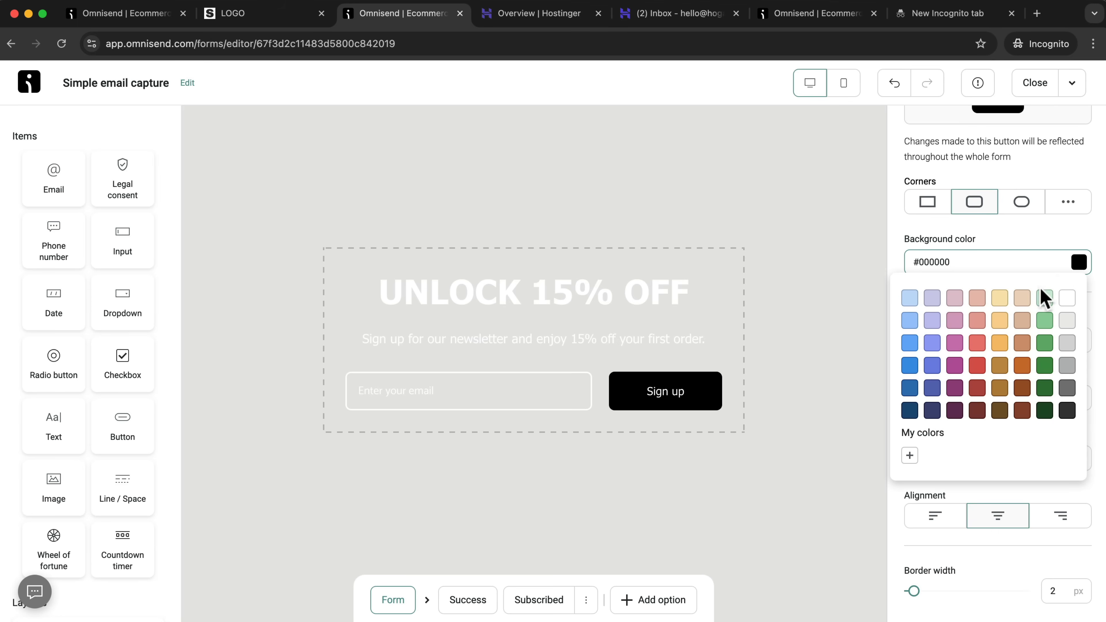
{"action": "left_click", "coordinate": [1066, 299]}
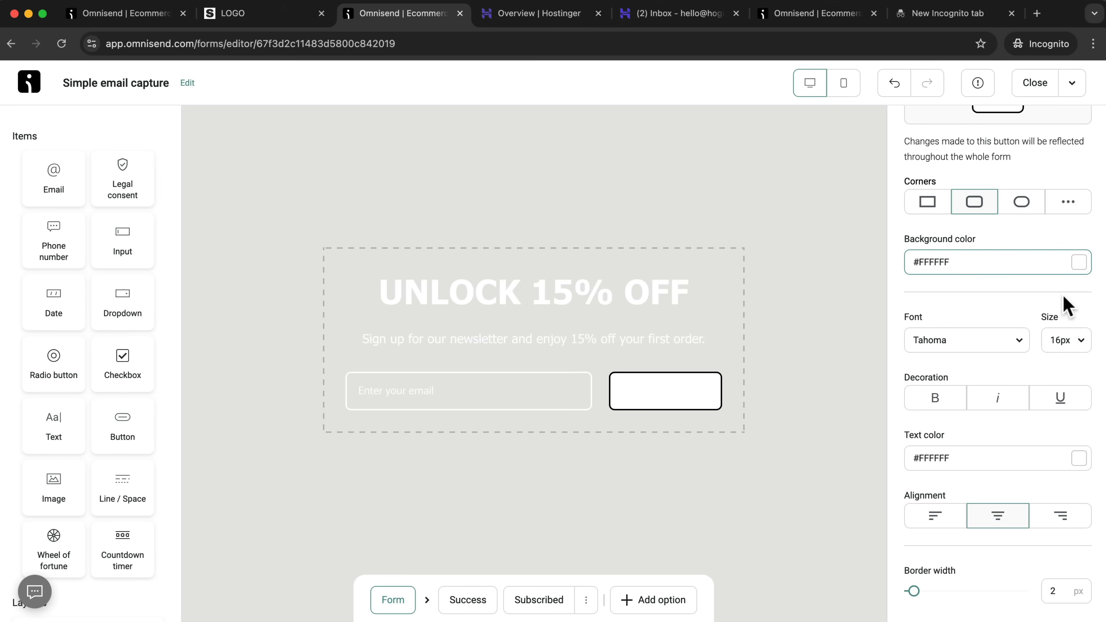
{"action": "scroll", "coordinate": [1023, 376], "scroll_direction": "down", "scroll_amount": 8}
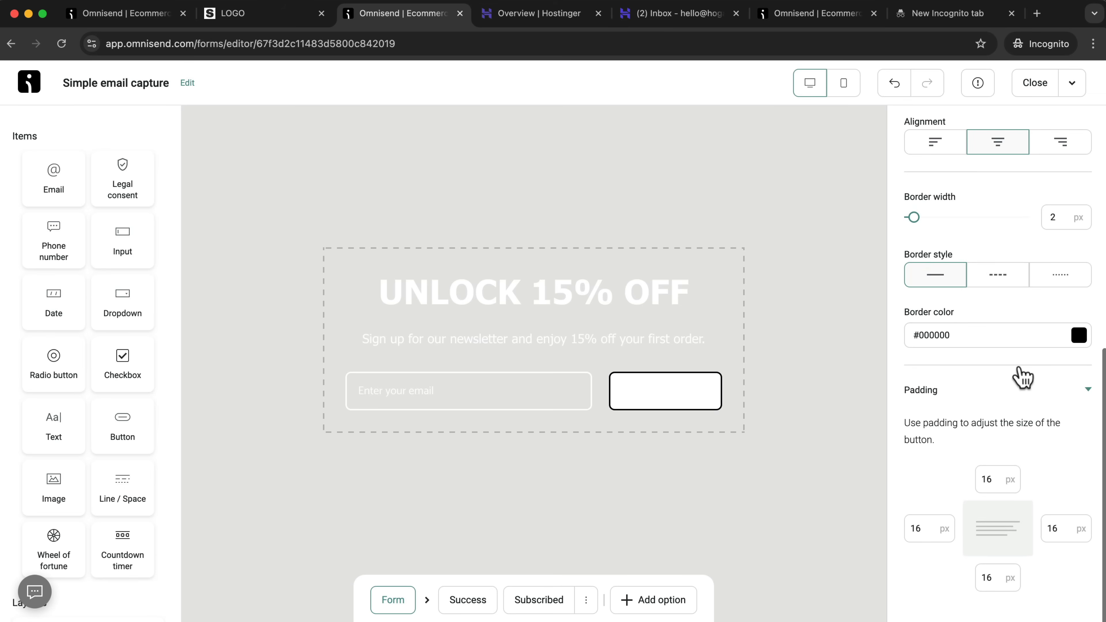
{"action": "left_click", "coordinate": [1078, 335]}
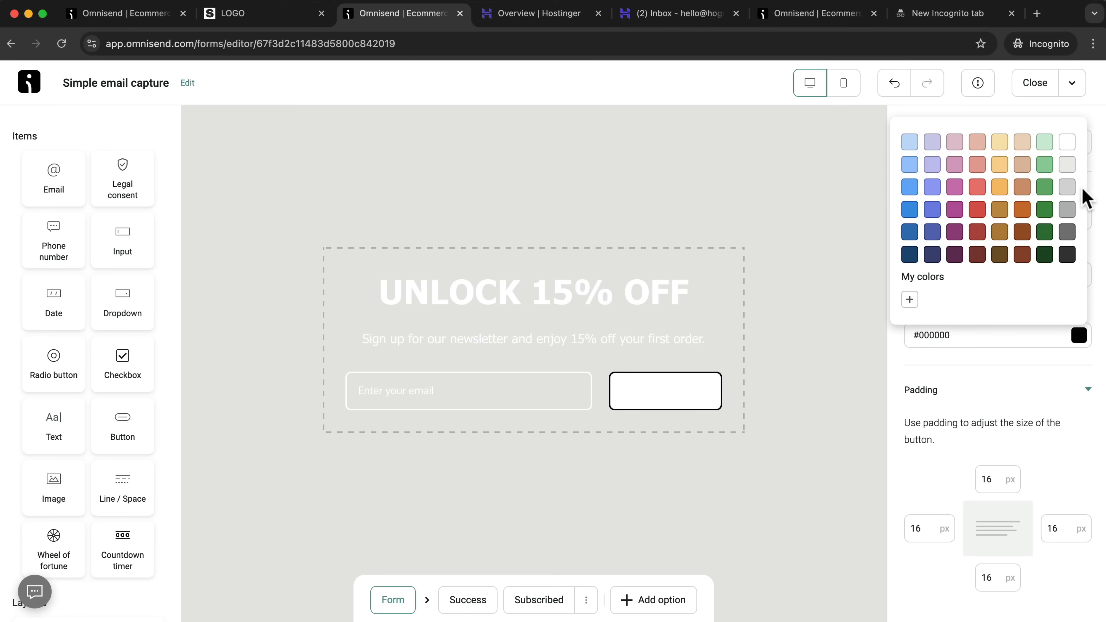
{"action": "left_click", "coordinate": [1070, 144]}
Set the Primary button style's text color to #383838.
{"action": "scroll", "coordinate": [971, 384], "scroll_direction": "up", "scroll_amount": 8}
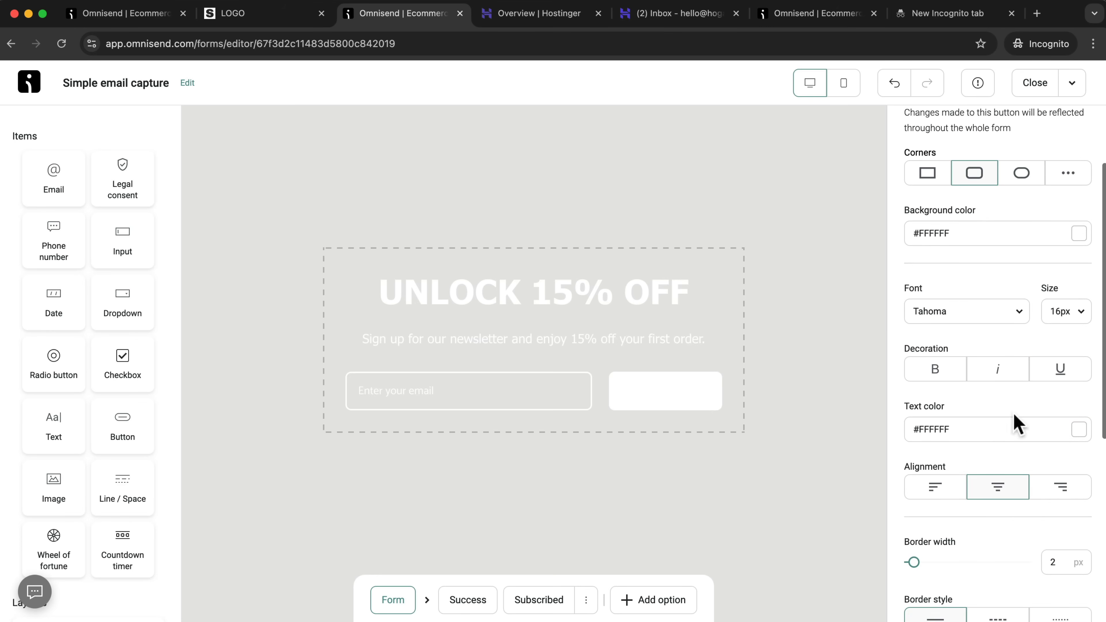
{"action": "left_click", "coordinate": [1082, 431]}
{"action": "left_click", "coordinate": [1066, 353]}
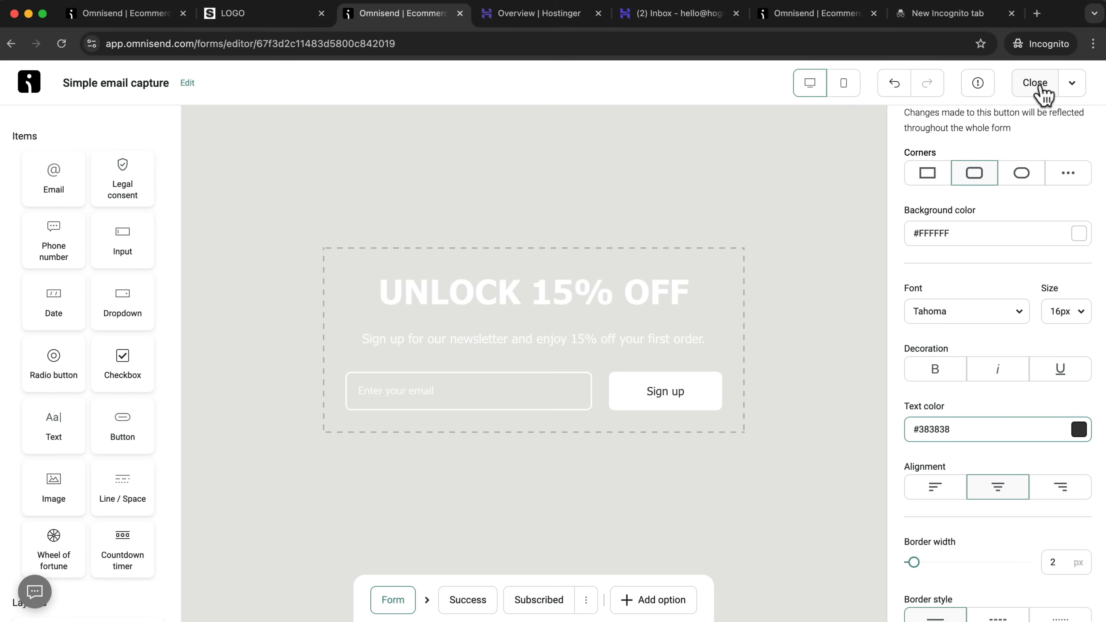
Leave the button settings and close the form editor, saving the form changes.
{"action": "scroll", "coordinate": [1007, 153], "scroll_direction": "up", "scroll_amount": 3}
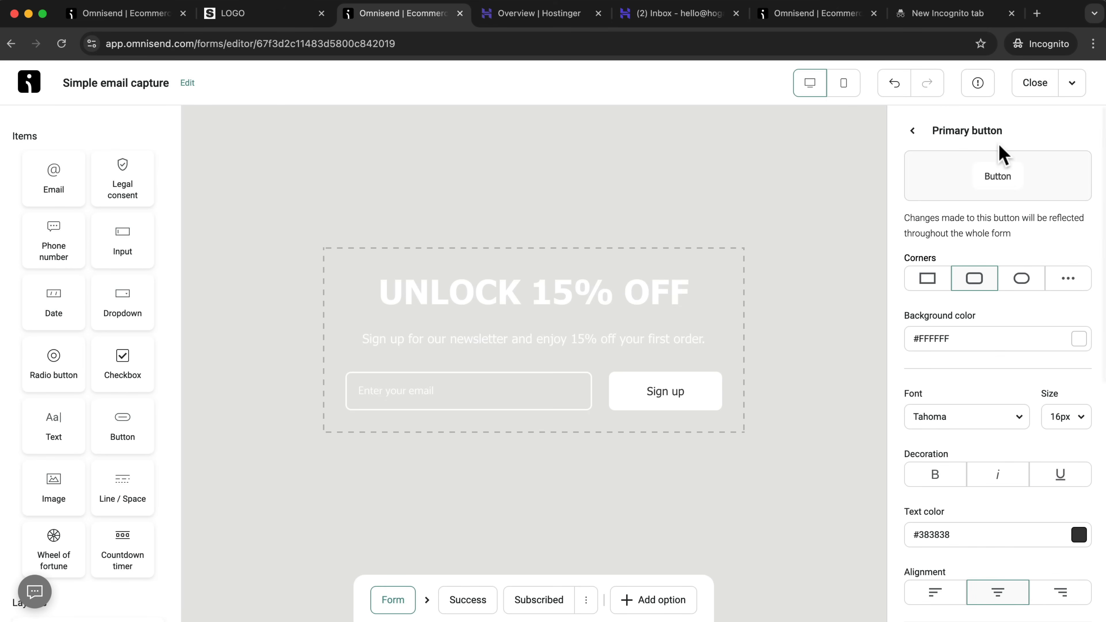
{"action": "left_click", "coordinate": [913, 130]}
{"action": "left_click", "coordinate": [913, 132]}
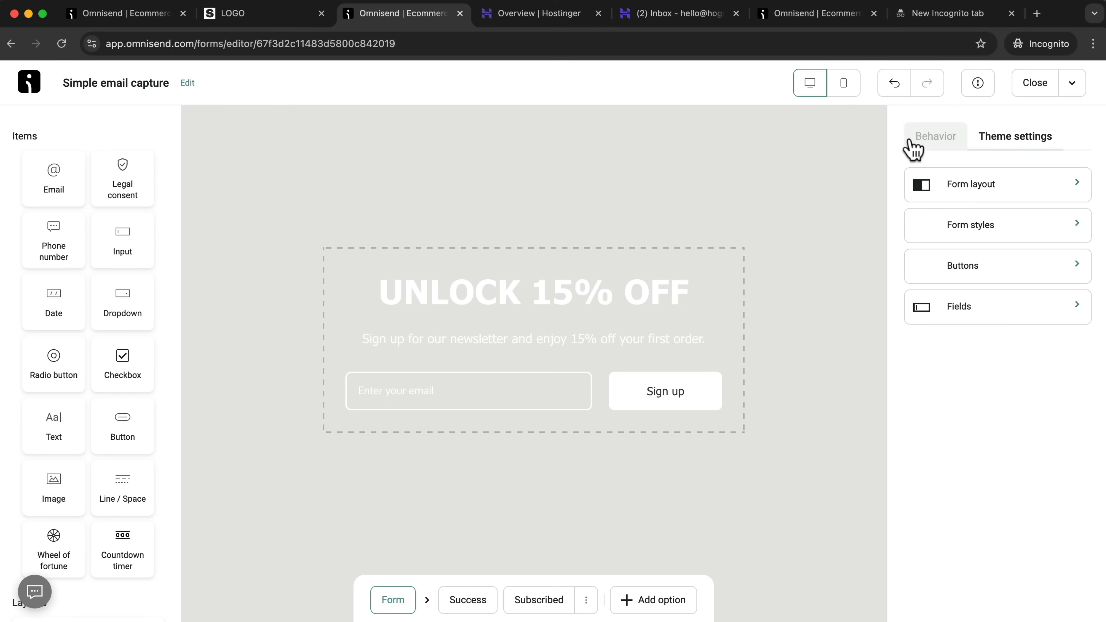
{"action": "left_click", "coordinate": [1035, 85]}
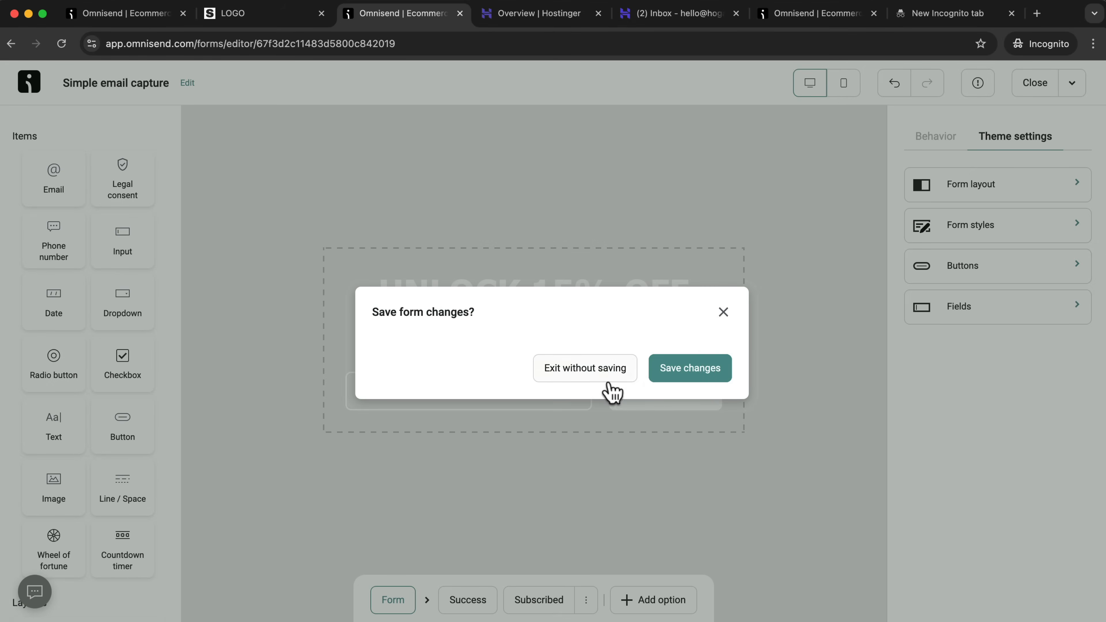
{"action": "left_click", "coordinate": [679, 381]}
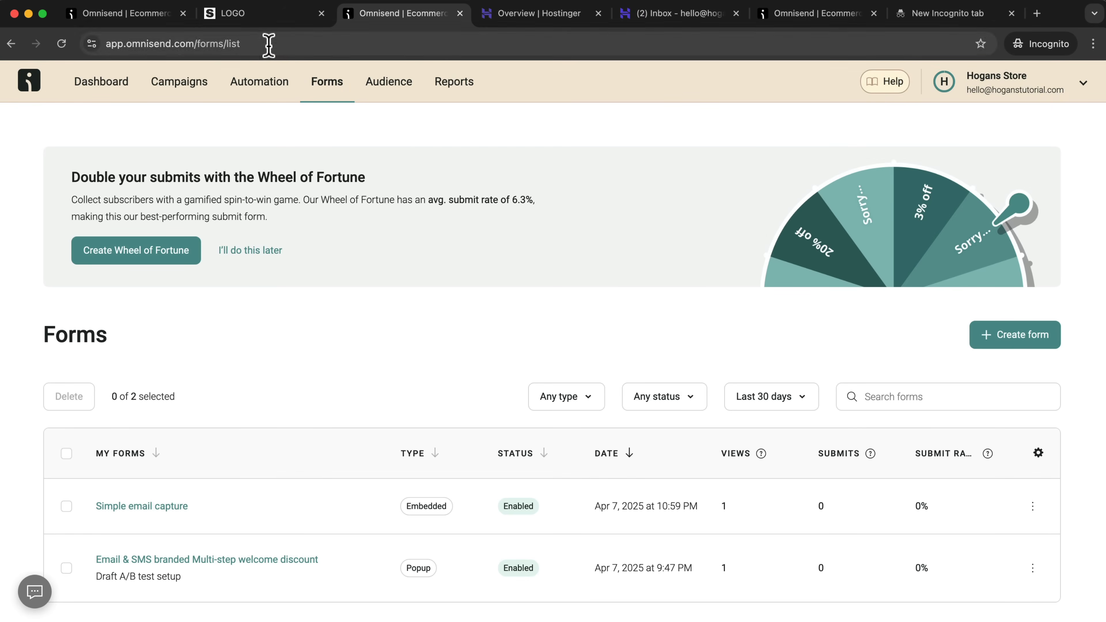
Switch to the live store homepage, reload it and check the restyled newsletter signup form.
{"action": "left_click", "coordinate": [262, 13]}
{"action": "left_click", "coordinate": [61, 44]}
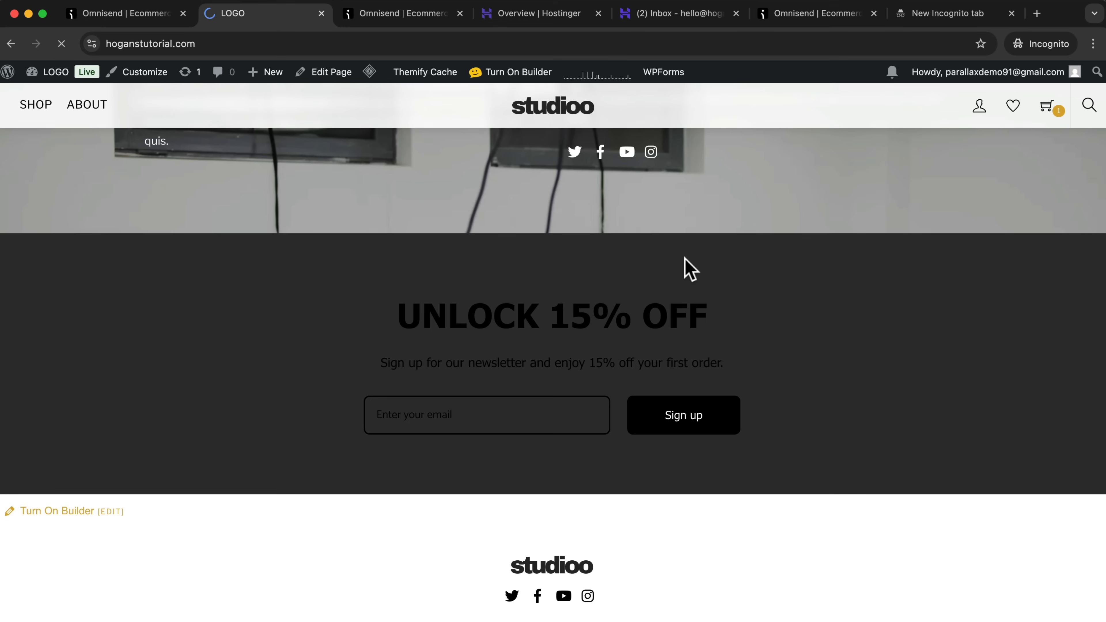
{"action": "scroll", "coordinate": [681, 279], "scroll_direction": "down", "scroll_amount": 15}
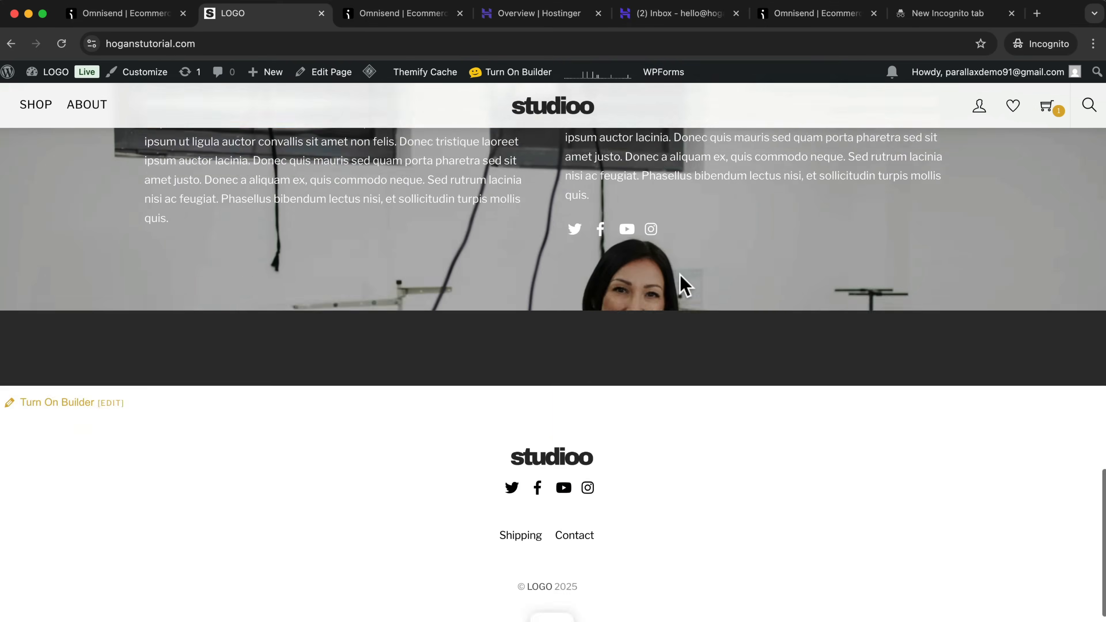
{"action": "scroll", "coordinate": [620, 387], "scroll_direction": "down", "scroll_amount": 1}
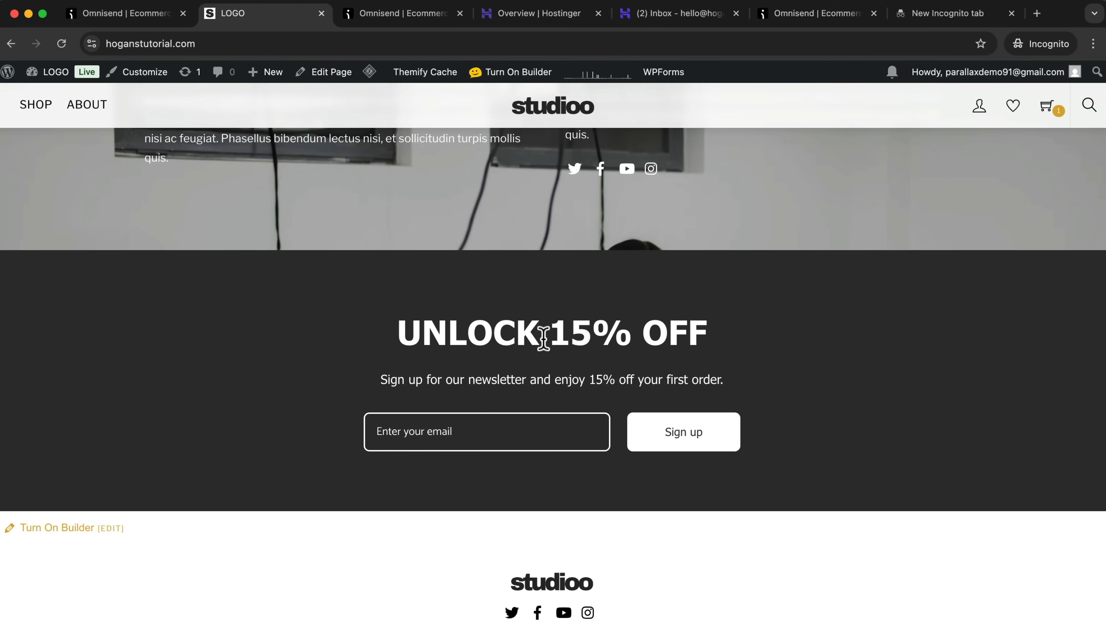
Turn on the page builder and save the dark signup form row as a reusable row titled "email optin".
{"action": "left_click", "coordinate": [501, 74]}
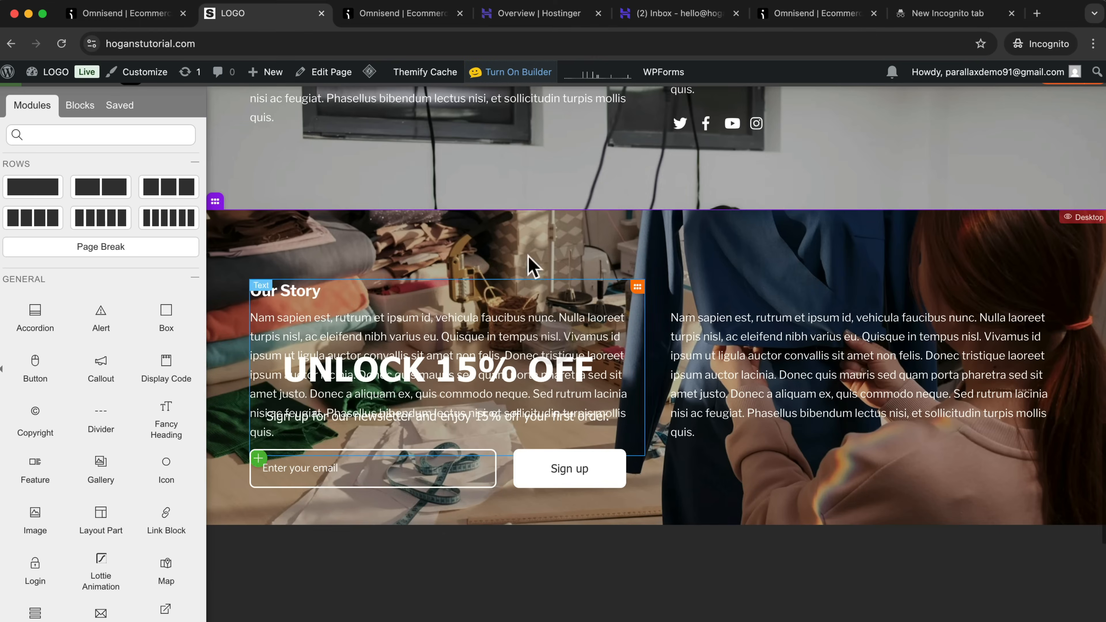
{"action": "scroll", "coordinate": [619, 440], "scroll_direction": "down", "scroll_amount": 5}
{"action": "scroll", "coordinate": [618, 438], "scroll_direction": "up", "scroll_amount": 2}
{"action": "mouse_move", "coordinate": [222, 306]}
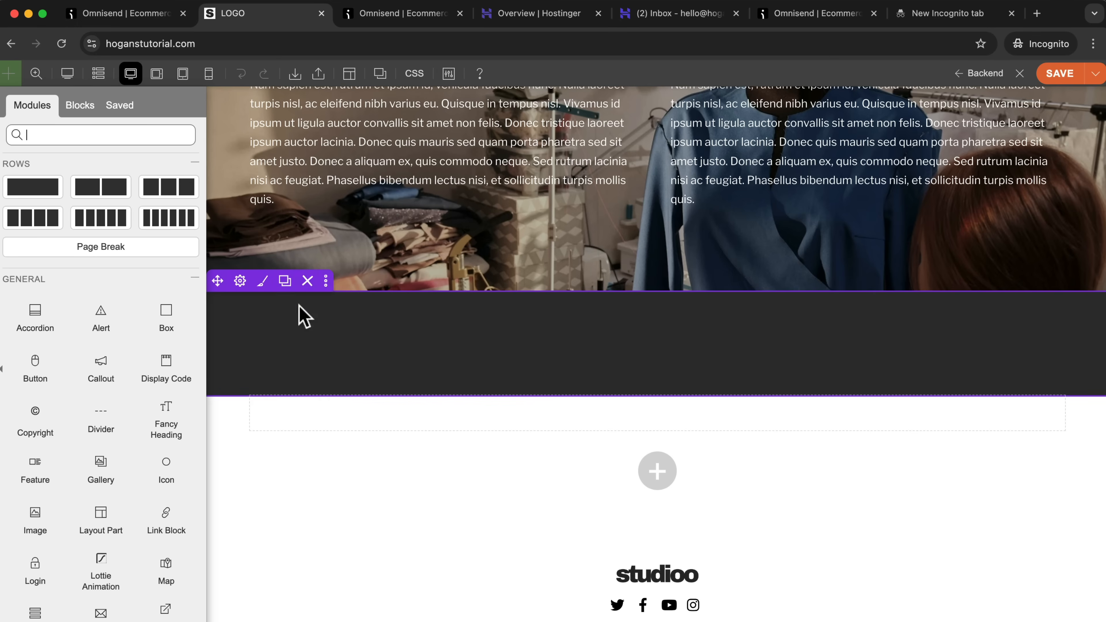
{"action": "left_click", "coordinate": [326, 280]}
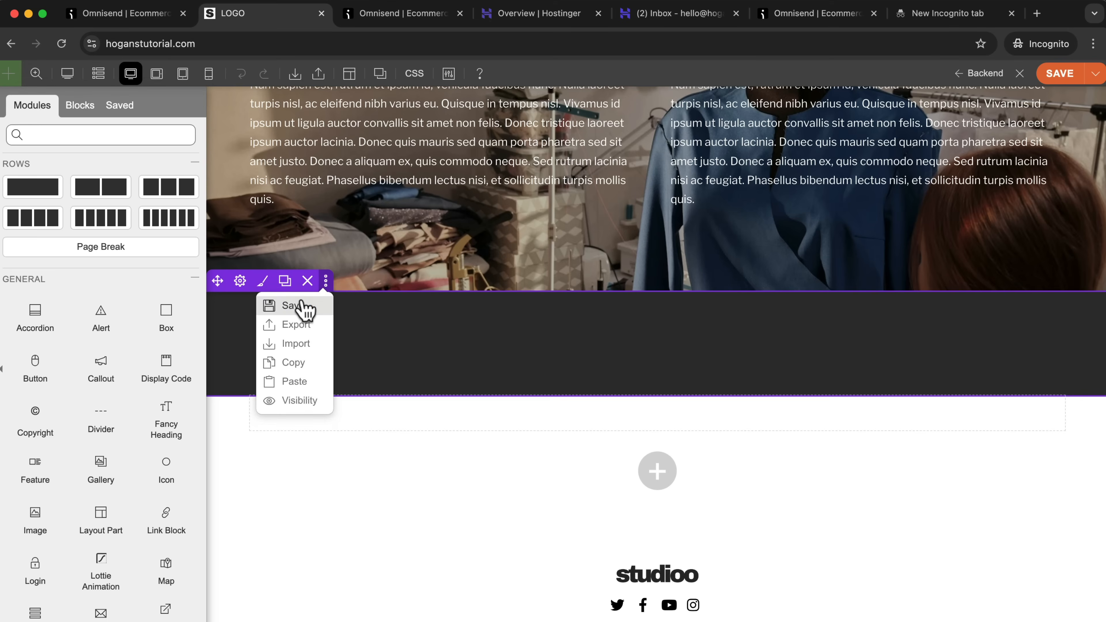
{"action": "left_click", "coordinate": [290, 305]}
{"action": "left_click", "coordinate": [472, 185]}
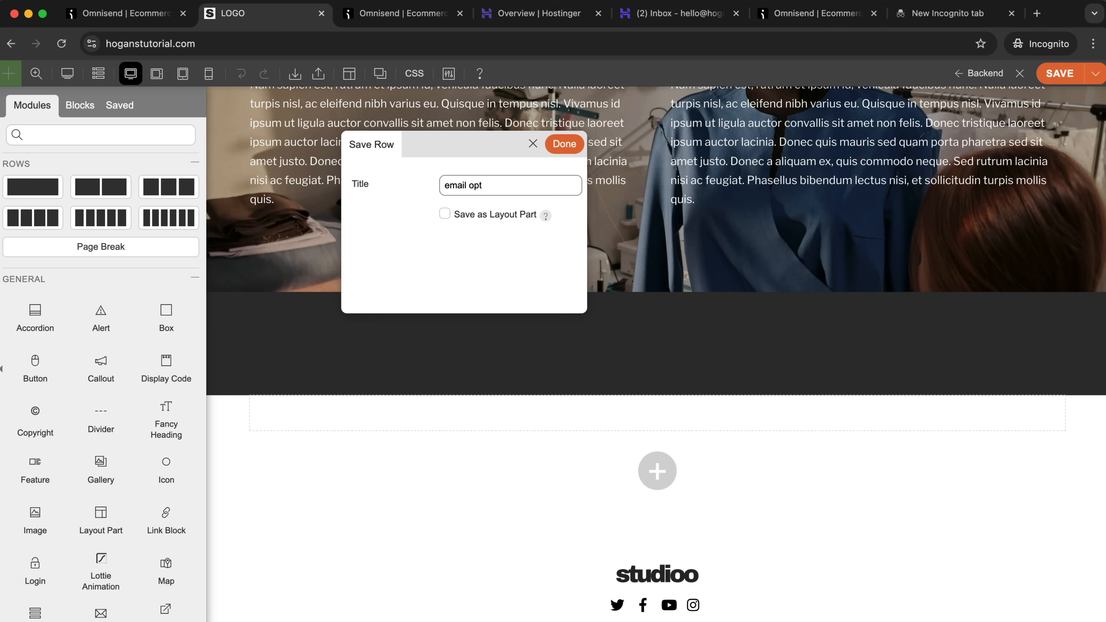
{"action": "type", "text": "email optin"}
{"action": "left_click", "coordinate": [564, 144]}
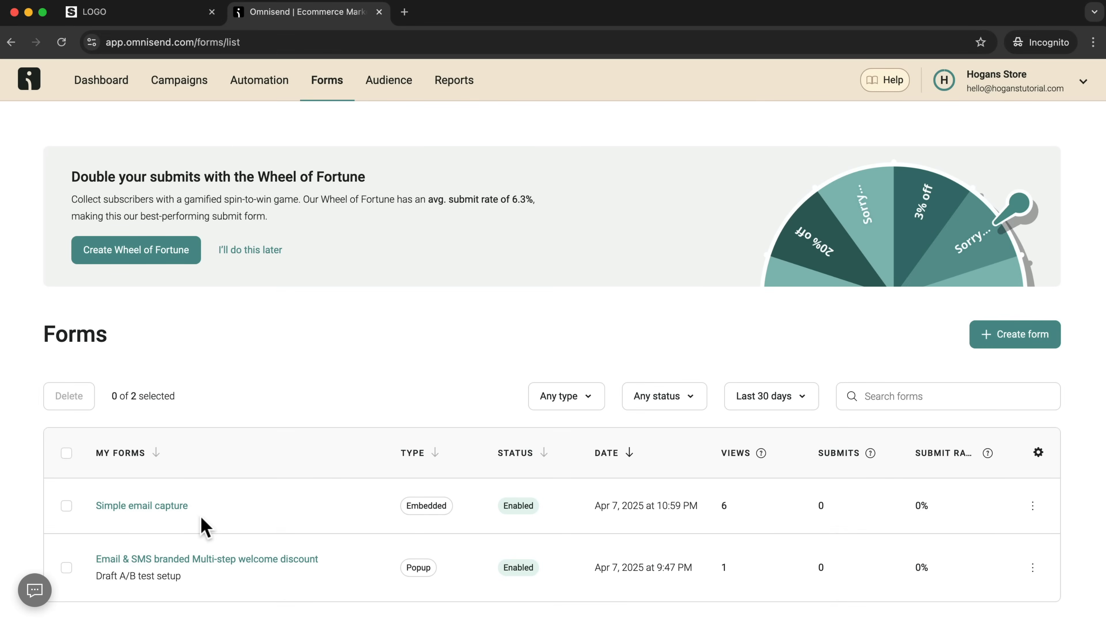
Start the Welcome workflow from the Omnisend dashboard goals, staying on the Free plan with the Omnisend logo.
{"action": "left_click", "coordinate": [91, 88]}
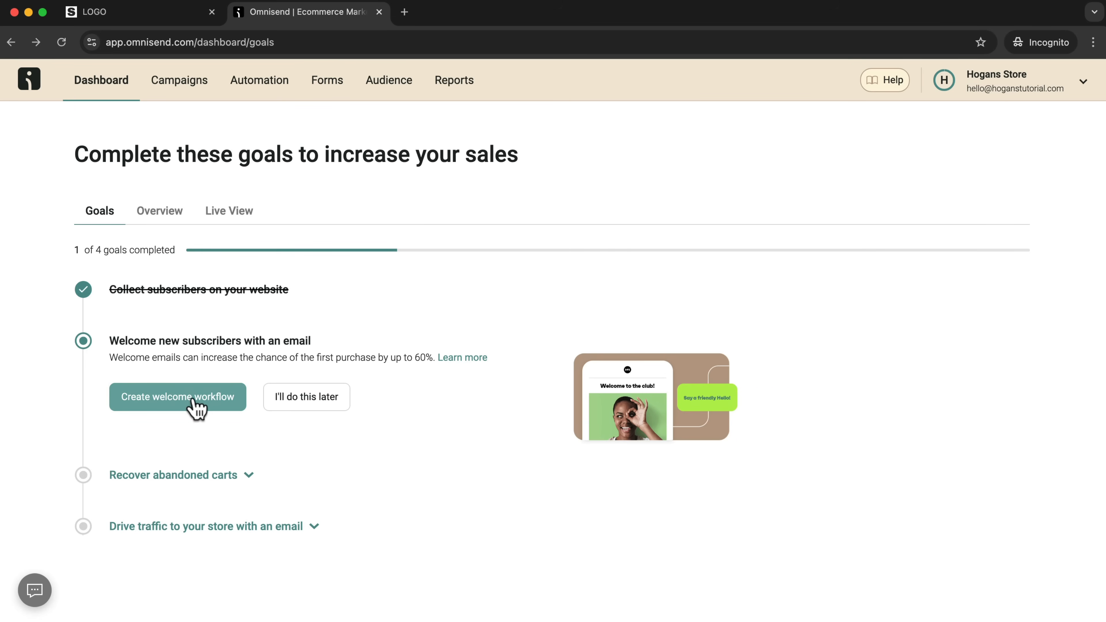
{"action": "left_click", "coordinate": [191, 409]}
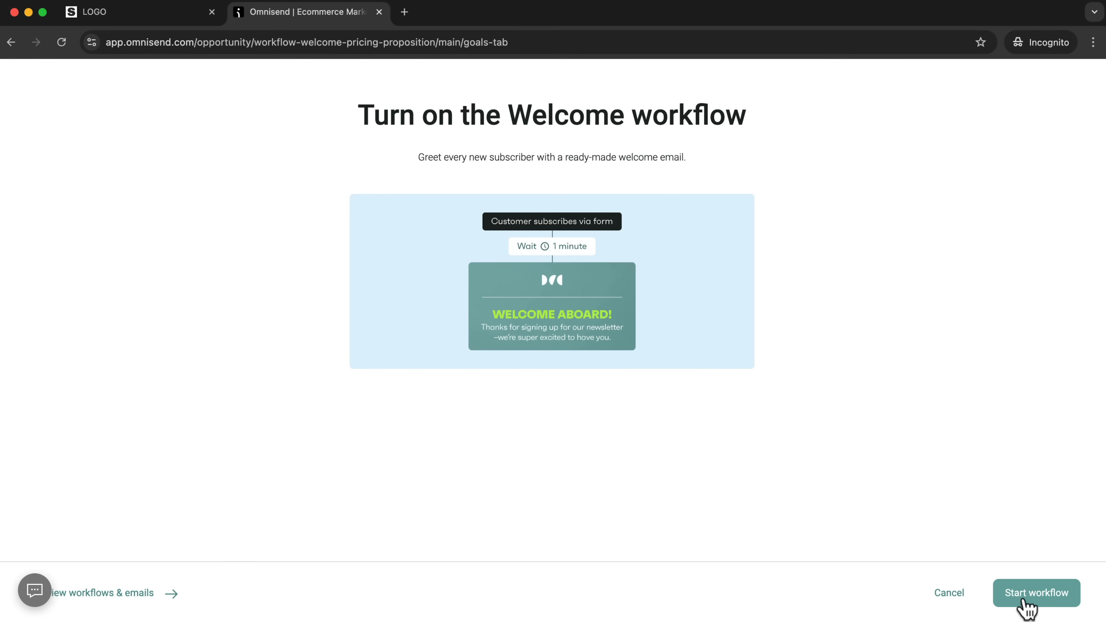
{"action": "left_click", "coordinate": [1039, 596]}
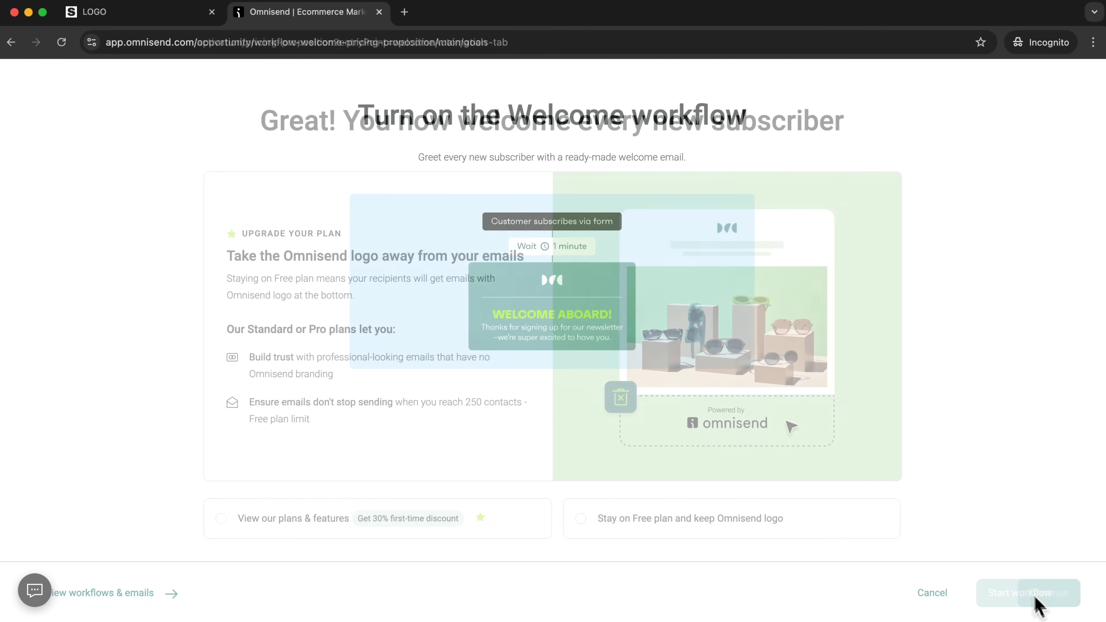
{"action": "left_click", "coordinate": [581, 520]}
{"action": "left_click", "coordinate": [1044, 600]}
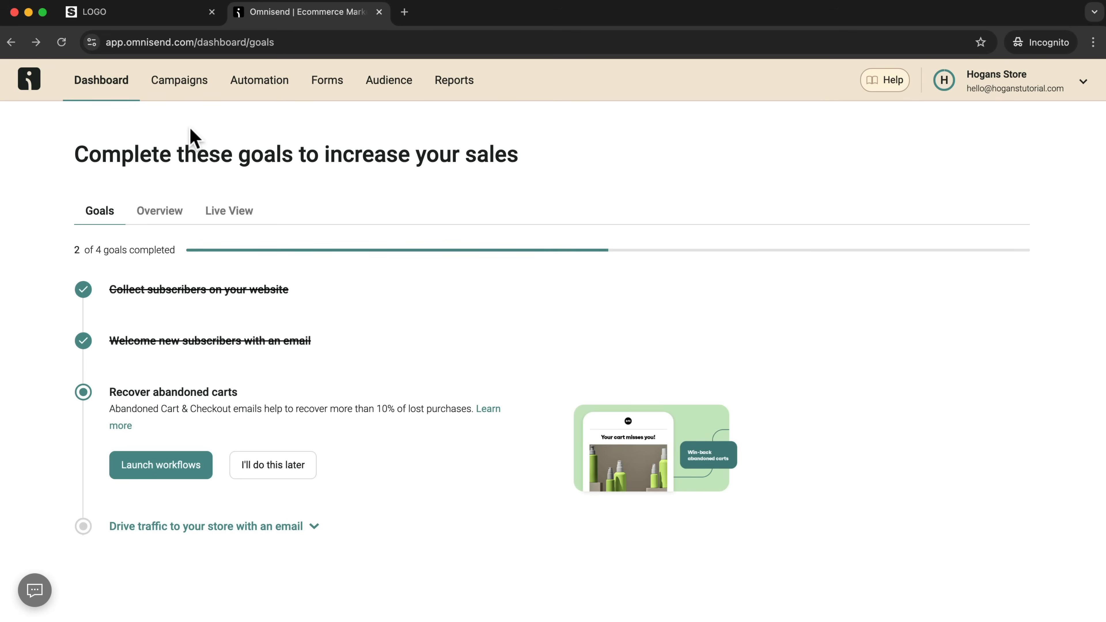
Open the Welcome automation workflow for editing and select its welcome email message to show the email settings.
{"action": "left_click", "coordinate": [252, 87]}
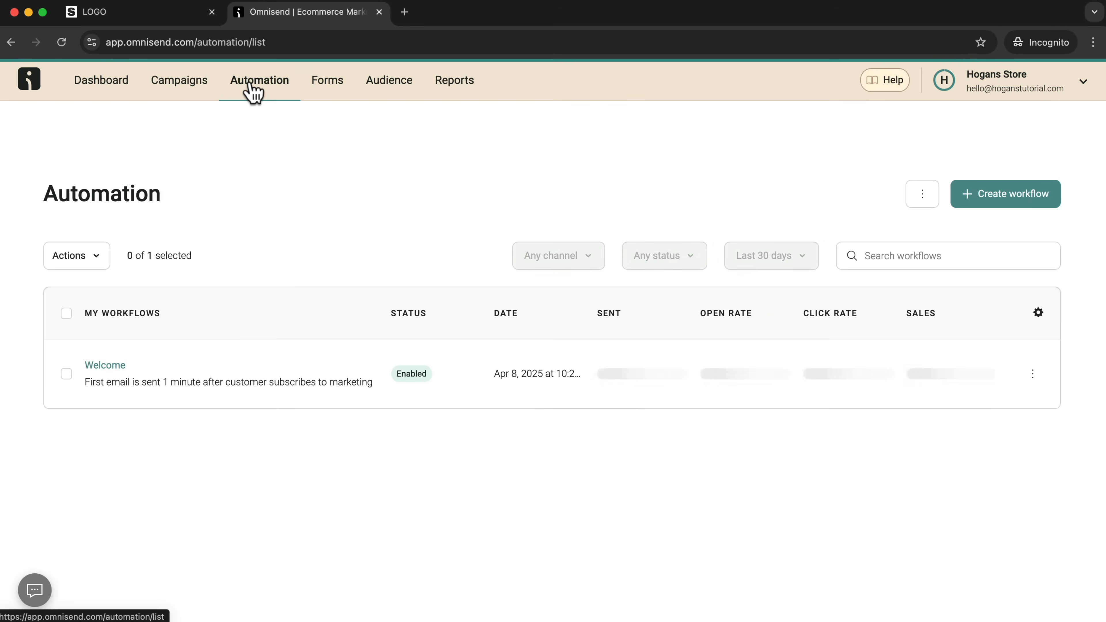
{"action": "left_click", "coordinate": [112, 368]}
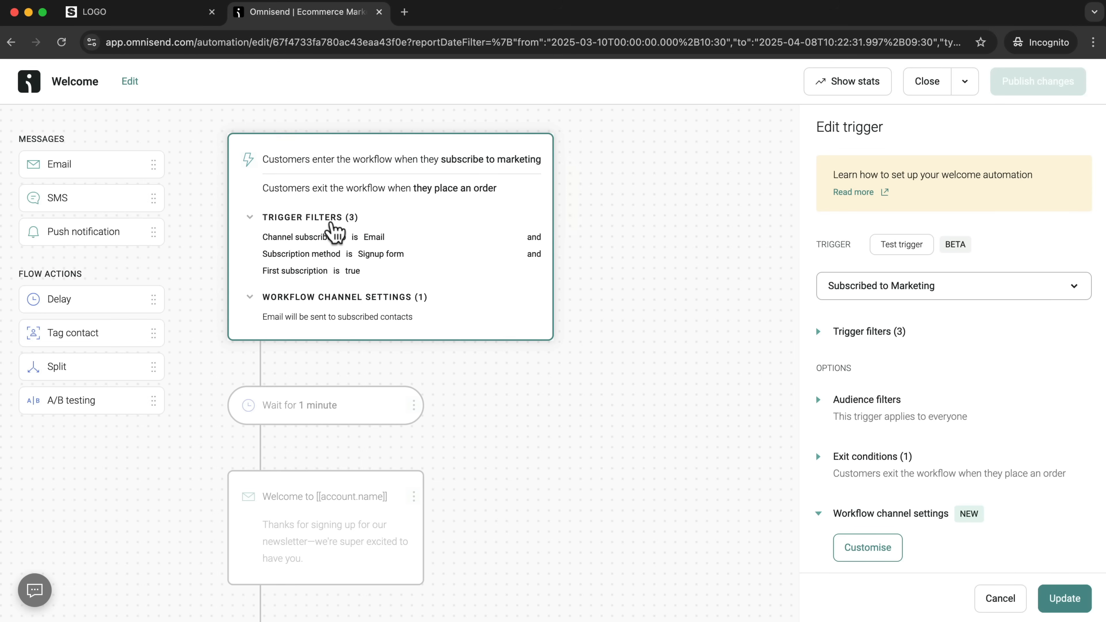
{"action": "mouse_move", "coordinate": [288, 244]}
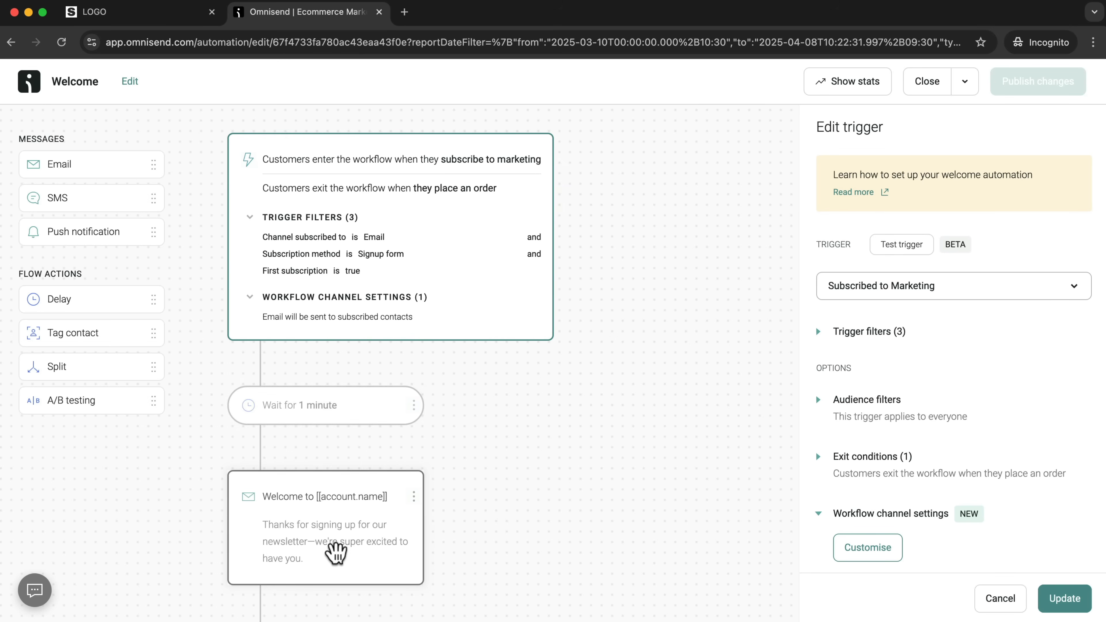
{"action": "left_click", "coordinate": [322, 540]}
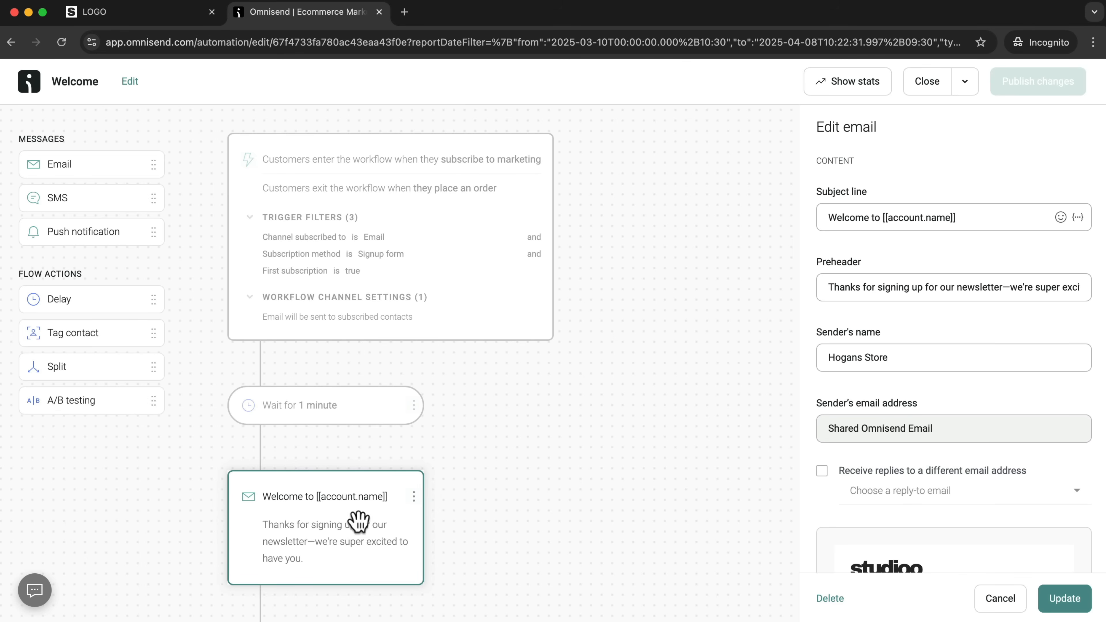
Review the welcome email's preheader and content preview, and open its content for editing.
{"action": "left_click", "coordinate": [878, 287]}
{"action": "left_click_drag", "start_coordinate": [843, 287], "coordinate": [1086, 289]}
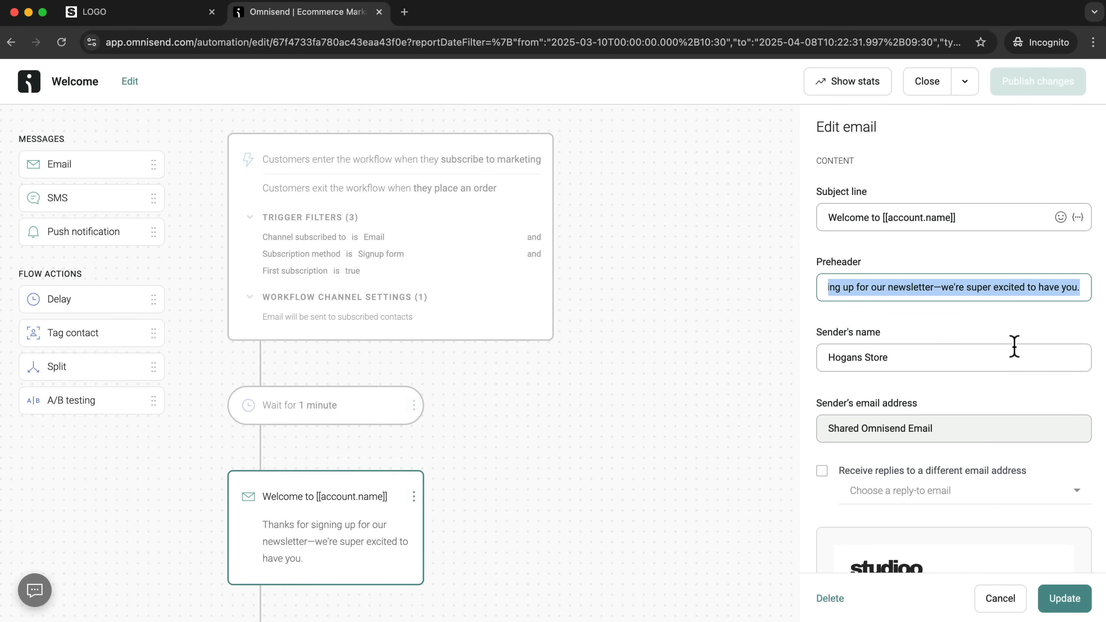
{"action": "scroll", "coordinate": [1010, 348], "scroll_direction": "down", "scroll_amount": 10}
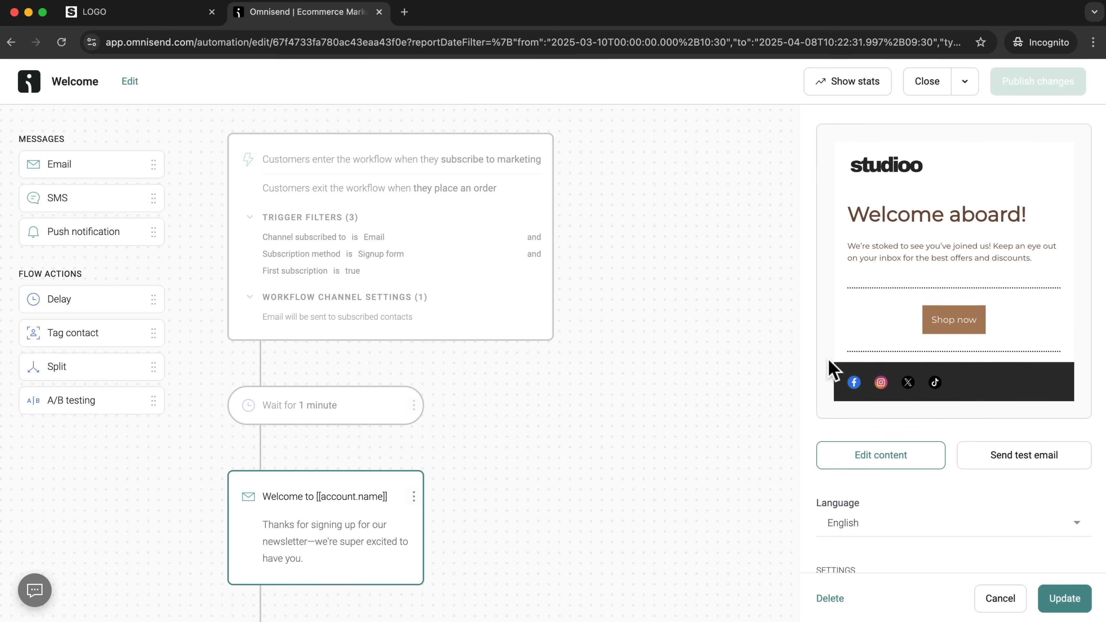
{"action": "left_click", "coordinate": [880, 461]}
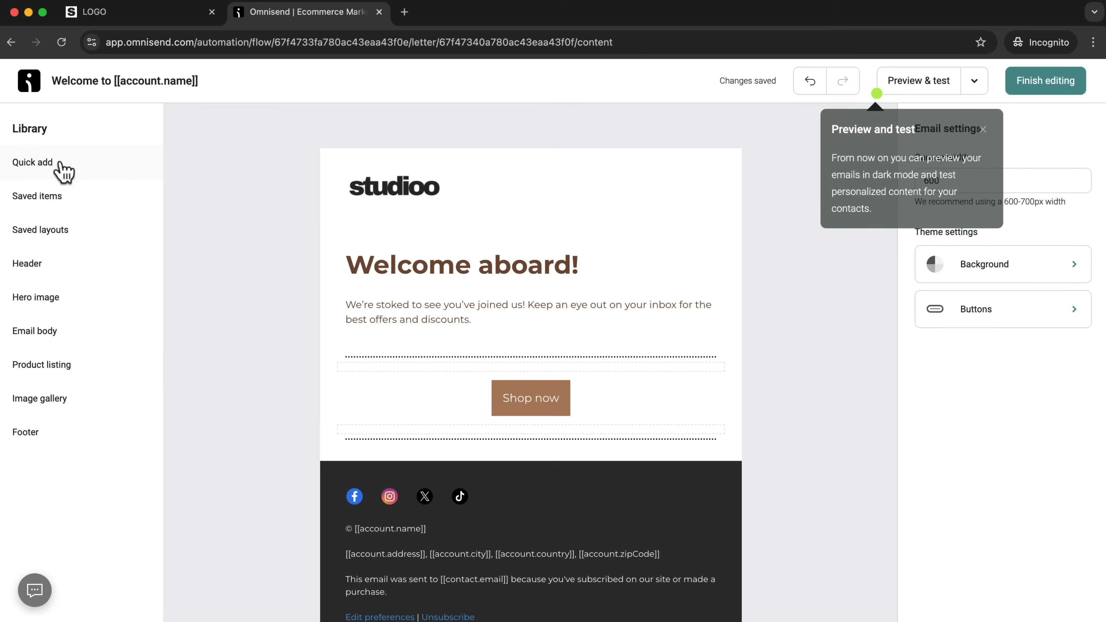
Insert a Unique discount block into the welcome email directly above the Shop now button.
{"action": "mouse_move", "coordinate": [47, 165]}
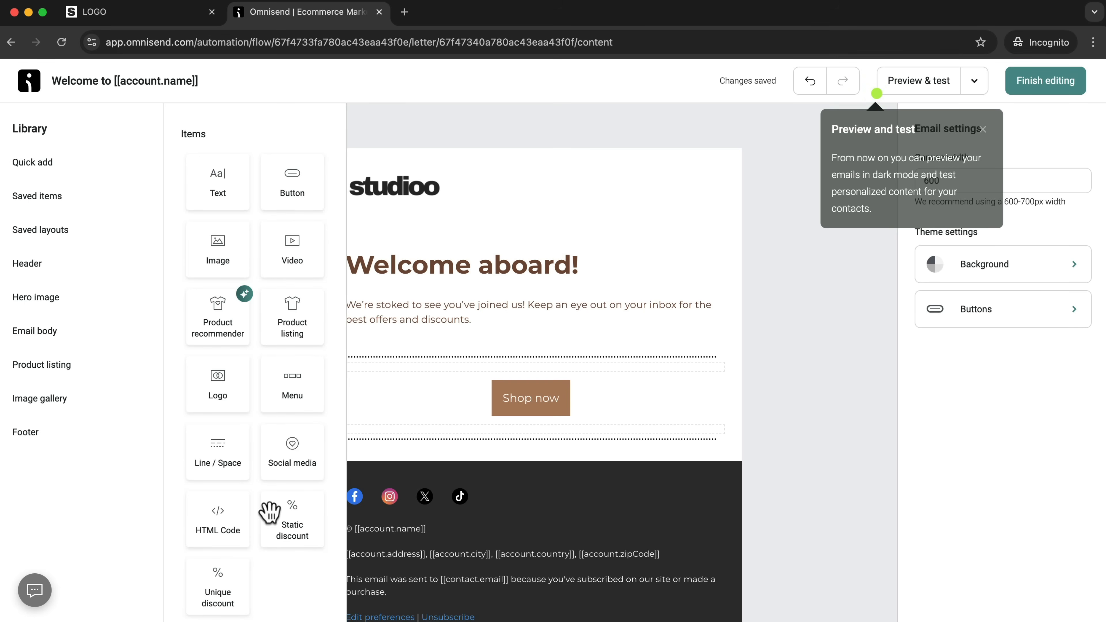
{"action": "scroll", "coordinate": [269, 516], "scroll_direction": "down", "scroll_amount": 2}
{"action": "scroll", "coordinate": [300, 468], "scroll_direction": "down", "scroll_amount": 1}
{"action": "scroll", "coordinate": [230, 535], "scroll_direction": "down", "scroll_amount": 1}
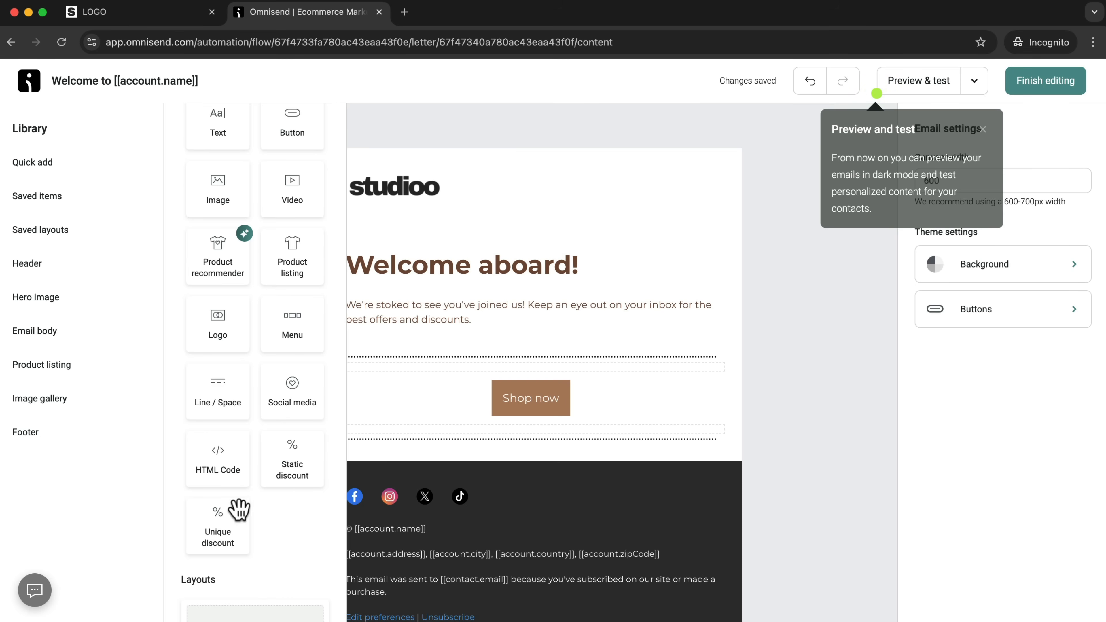
{"action": "left_click_drag", "start_coordinate": [216, 529], "coordinate": [522, 392]}
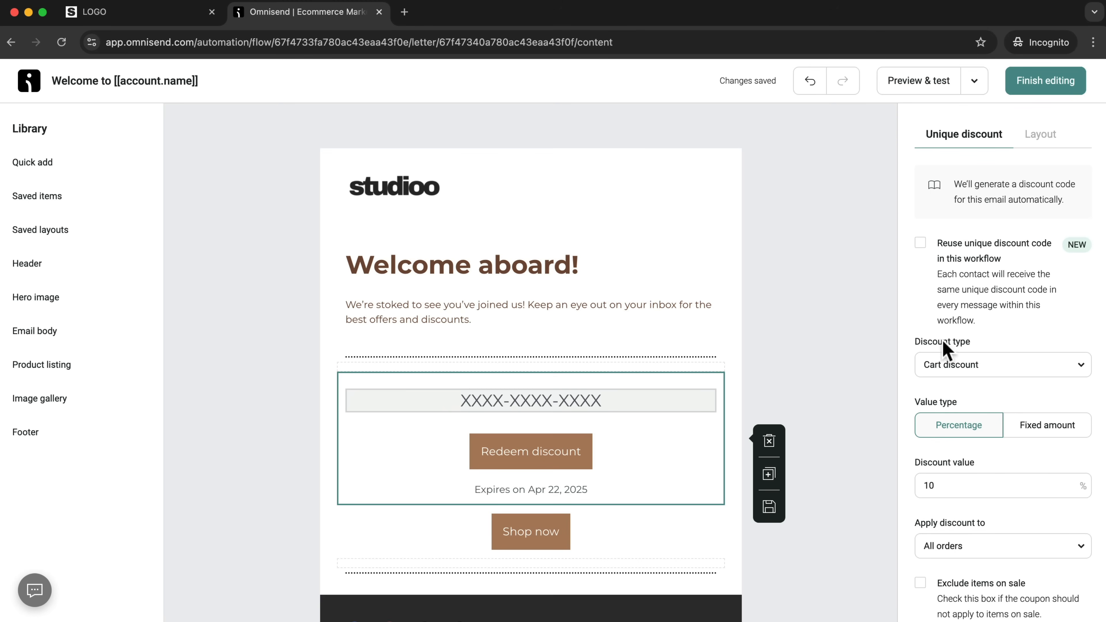
Examine the unique discount's settings, including discount type, value, the orders it applies to, expiry, colors and padding.
{"action": "scroll", "coordinate": [943, 457], "scroll_direction": "down", "scroll_amount": 1}
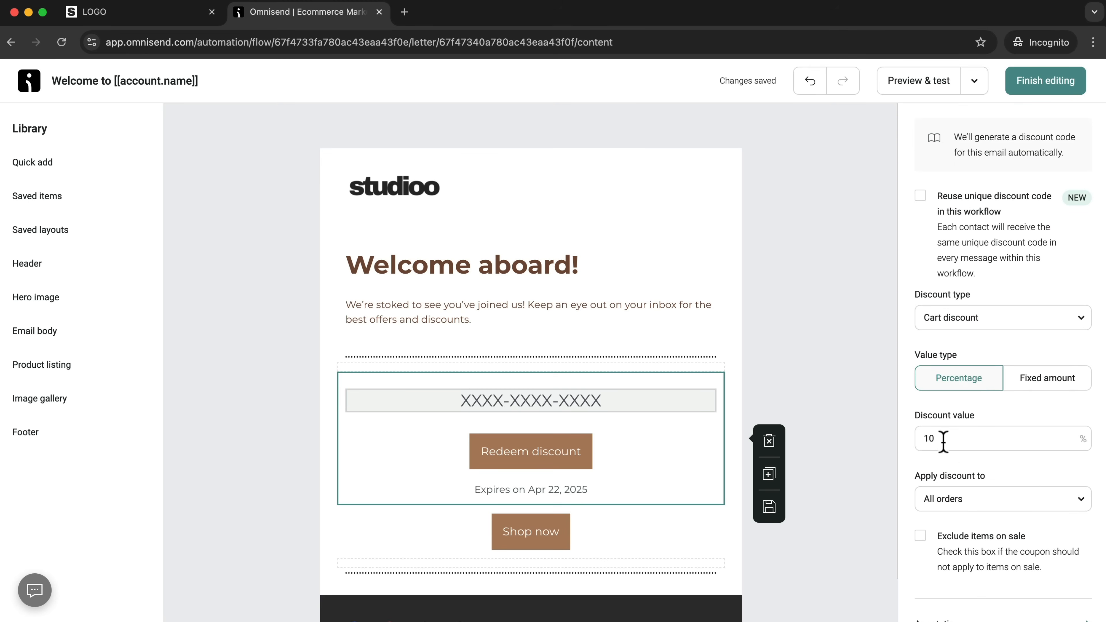
{"action": "left_click_drag", "start_coordinate": [945, 438], "coordinate": [930, 438]}
{"action": "scroll", "coordinate": [960, 469], "scroll_direction": "down", "scroll_amount": 4}
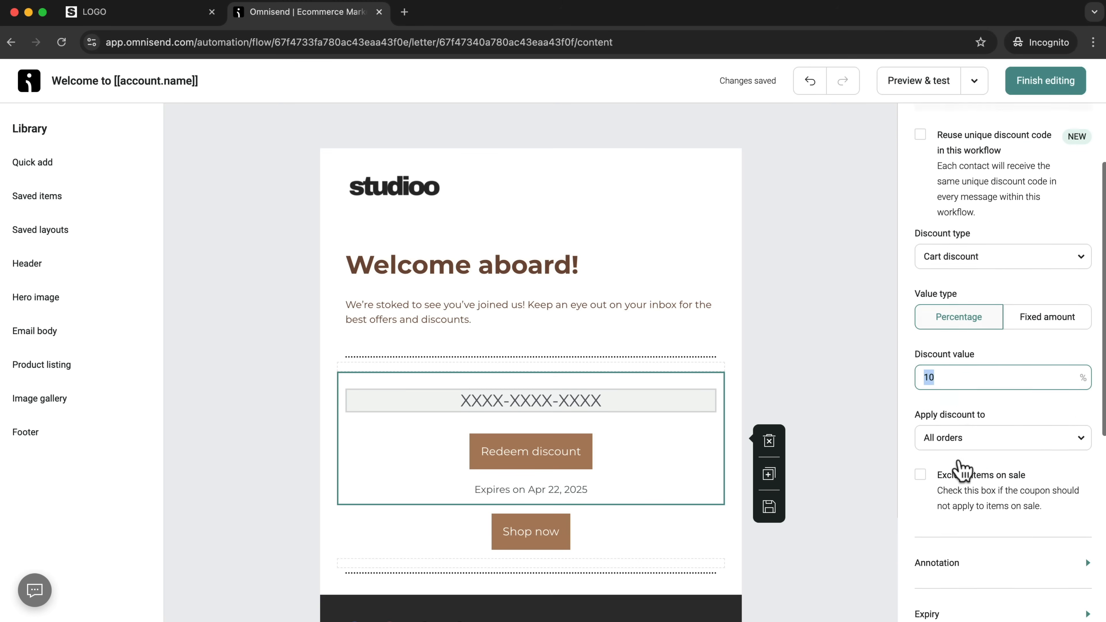
{"action": "scroll", "coordinate": [947, 261], "scroll_direction": "up", "scroll_amount": 3}
{"action": "left_click", "coordinate": [936, 296]}
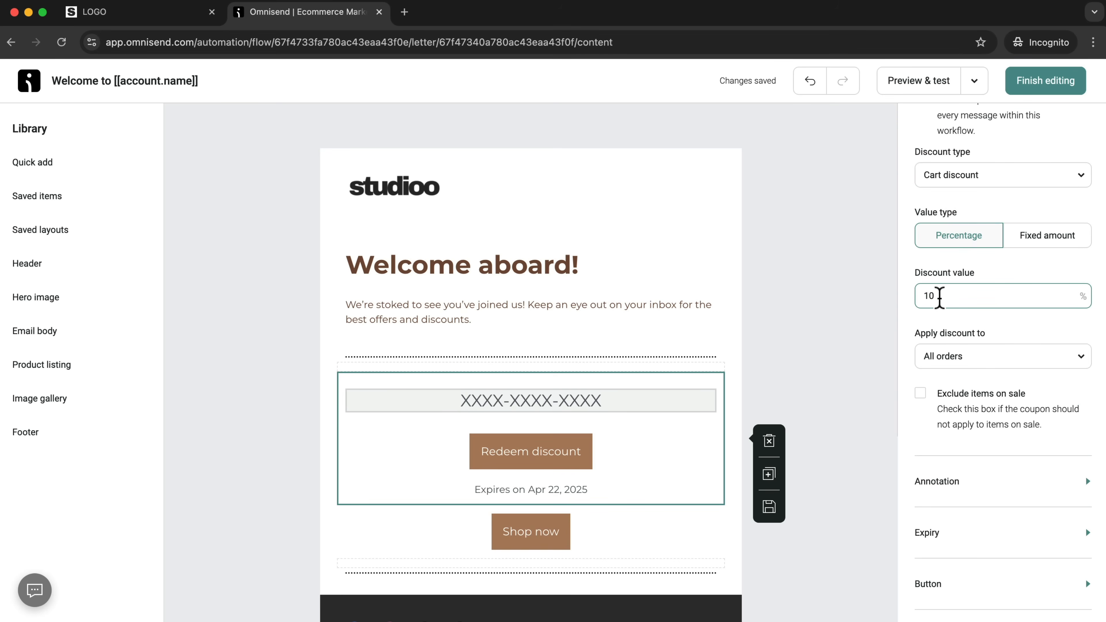
{"action": "scroll", "coordinate": [934, 314], "scroll_direction": "down", "scroll_amount": 6}
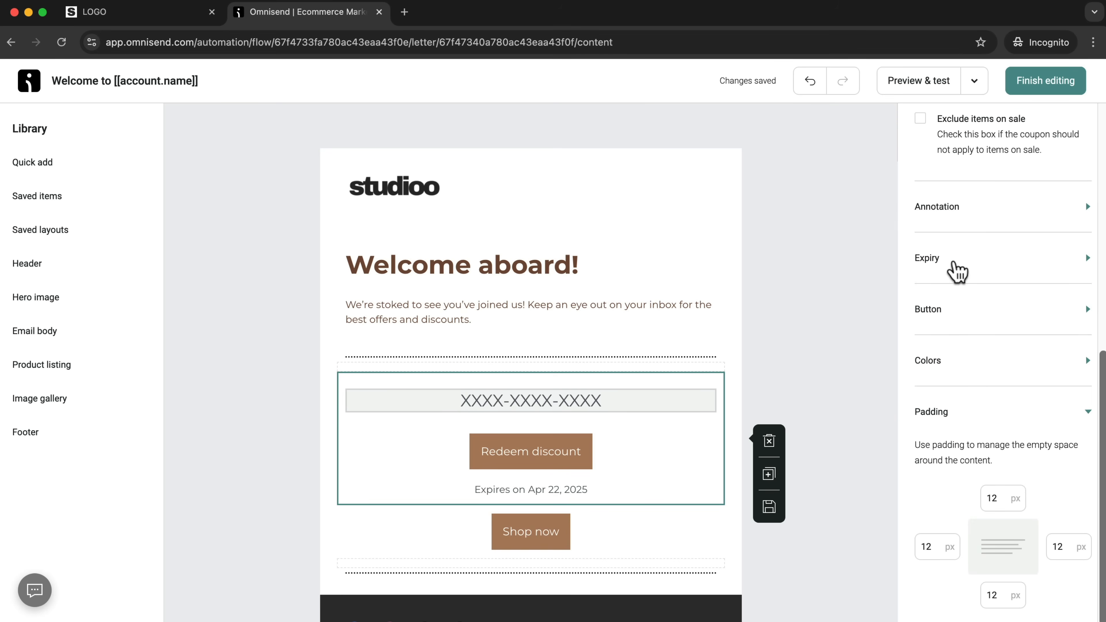
{"action": "left_click", "coordinate": [953, 262]}
{"action": "left_click", "coordinate": [957, 270]}
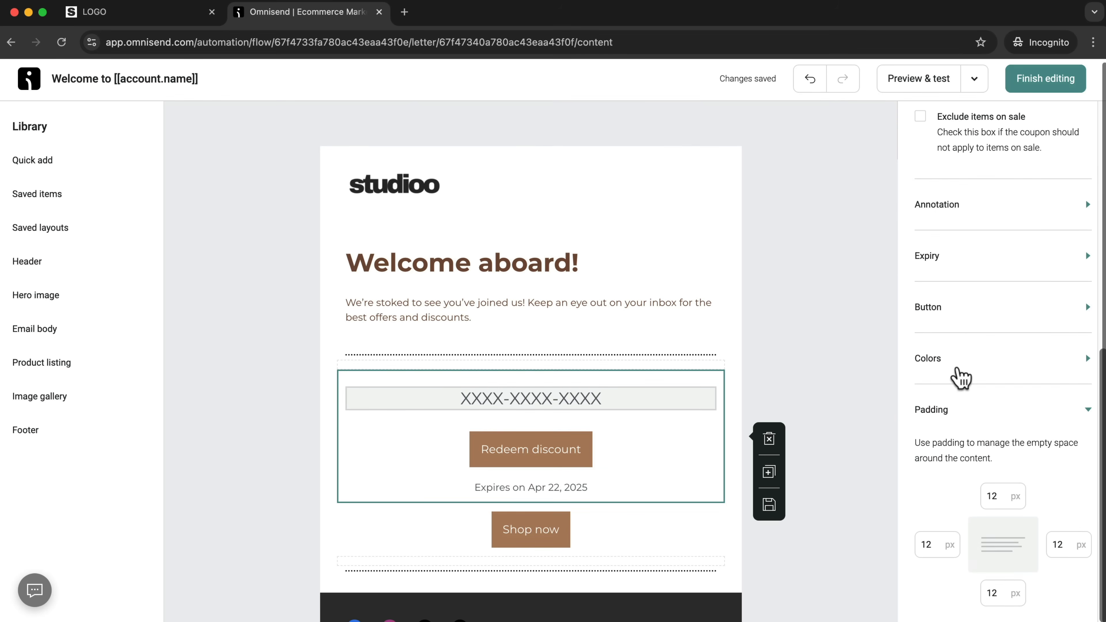
{"action": "scroll", "coordinate": [960, 378], "scroll_direction": "up", "scroll_amount": 6}
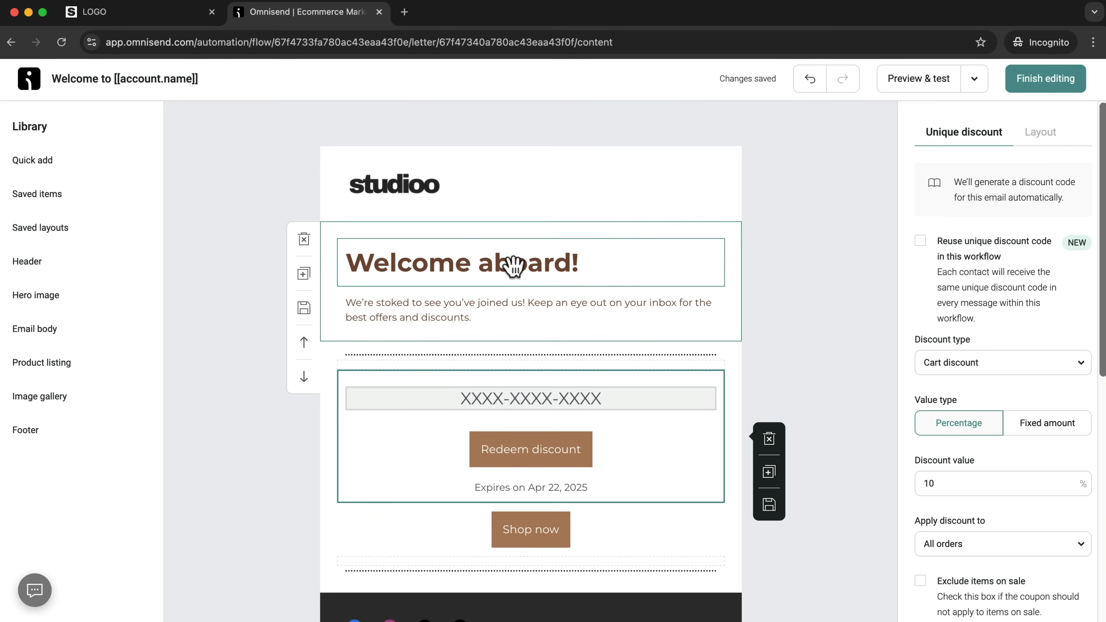
Replace the second sentence of the paragraph under the "Welcome aboard!" heading with "You've recieved a 10% welcome discount below:".
{"action": "left_click", "coordinate": [572, 265]}
{"action": "left_click", "coordinate": [490, 320]}
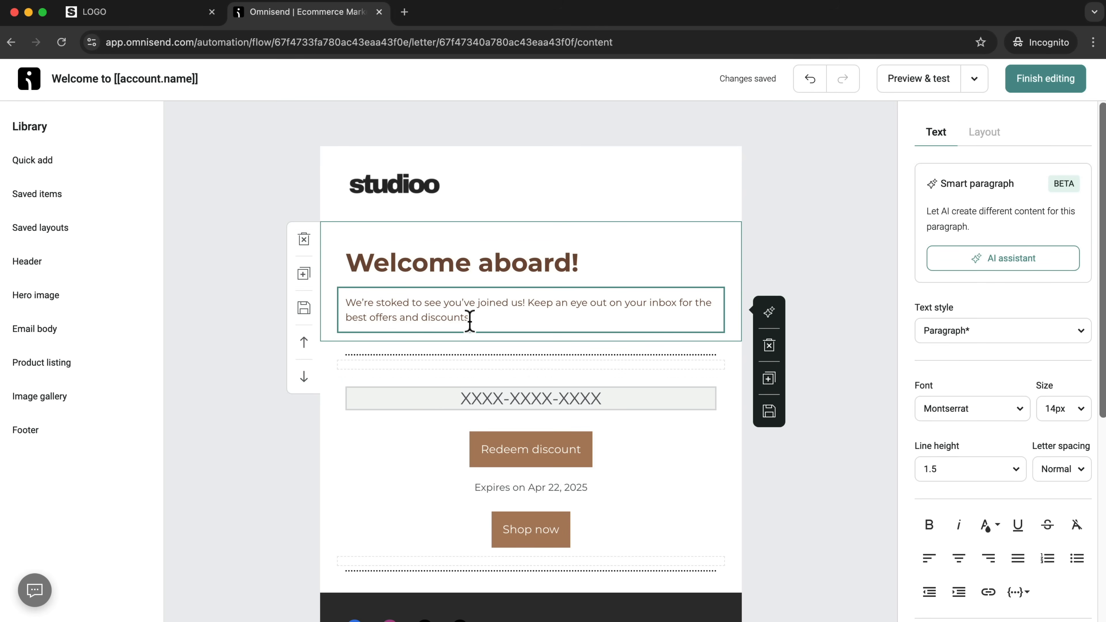
{"action": "left_click_drag", "start_coordinate": [527, 304], "coordinate": [545, 321]}
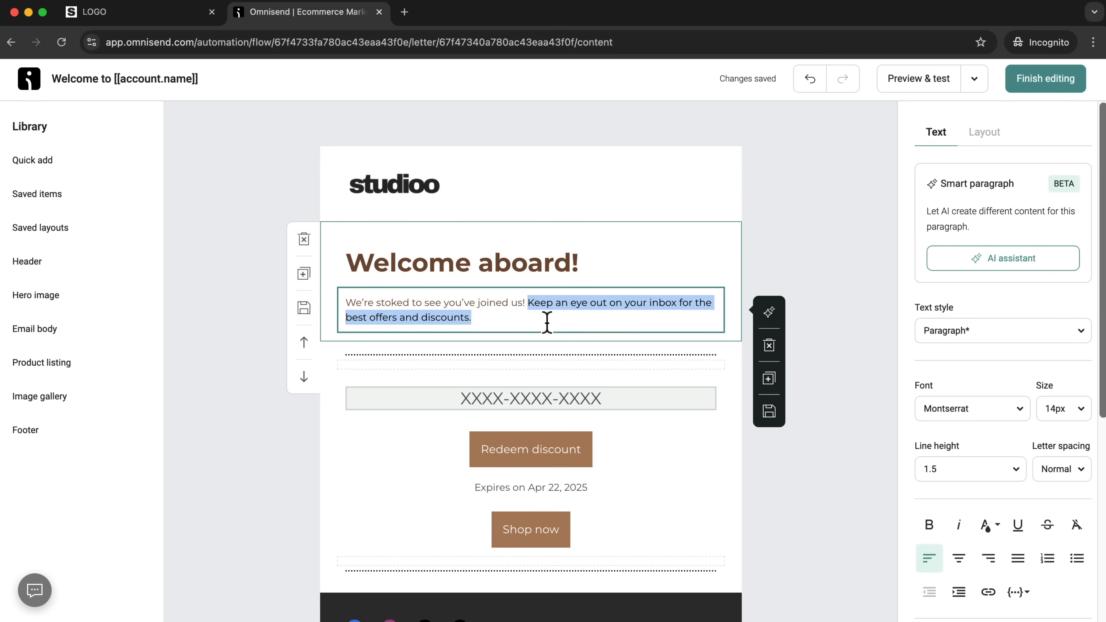
{"action": "type", "text": "You've recieved"}
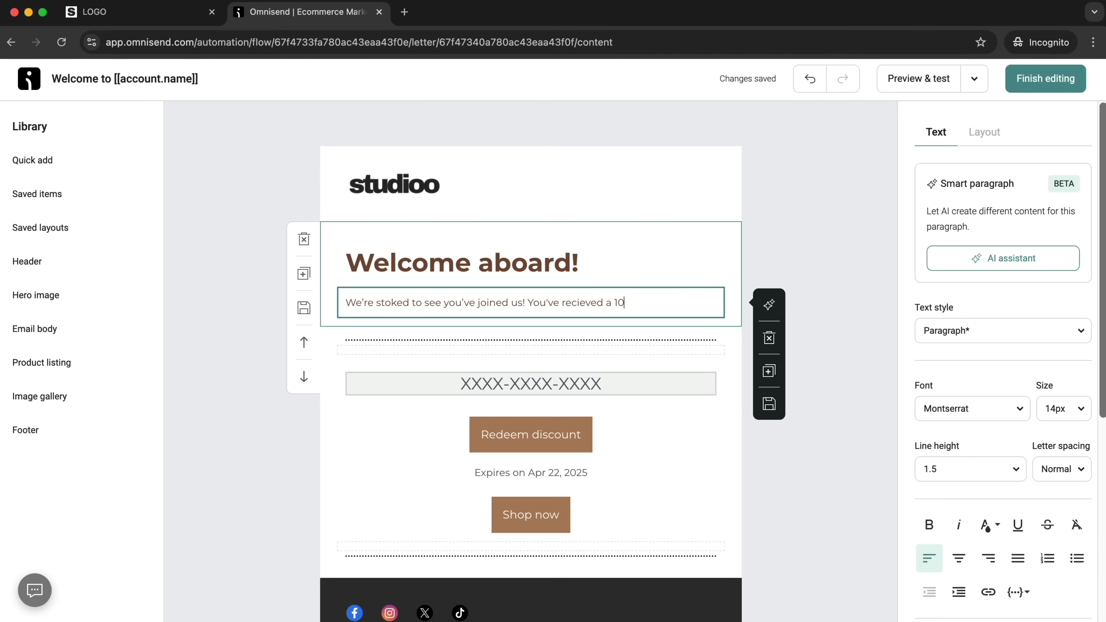
{"action": "type", "text": "elcome discount below"}
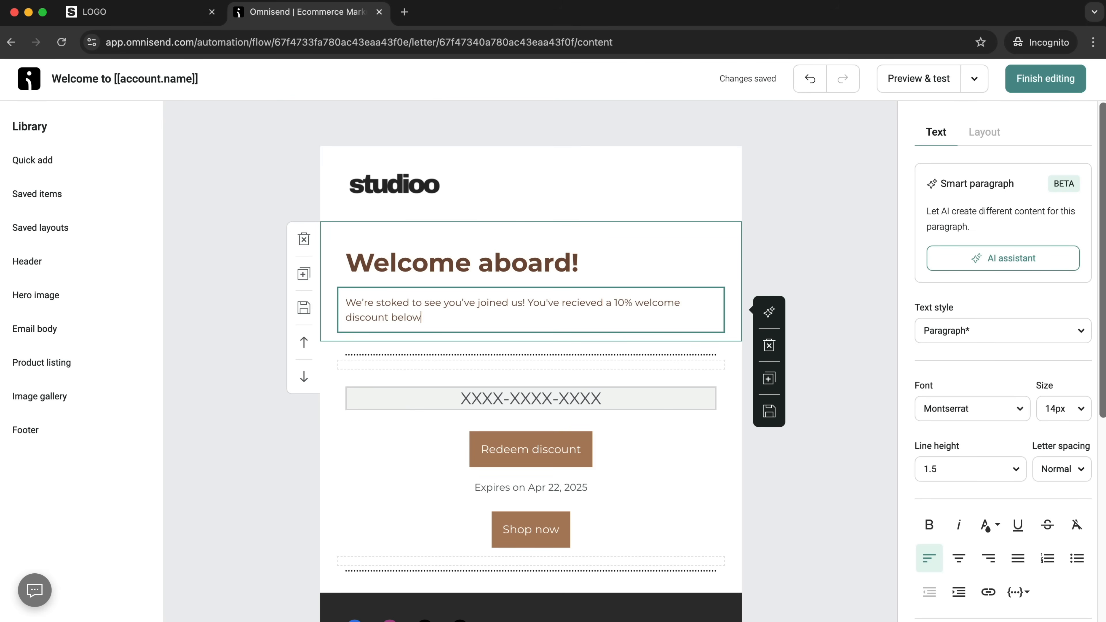
Check the whole welcome email, open its preview and dismiss the dark mode tip.
{"action": "scroll", "coordinate": [671, 445], "scroll_direction": "down", "scroll_amount": 5}
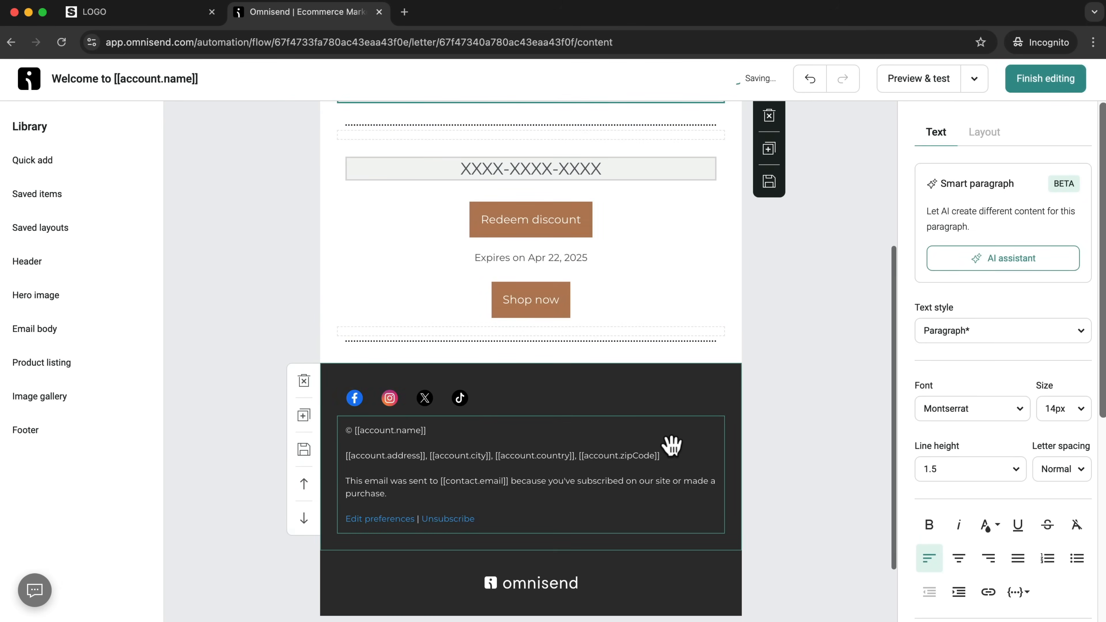
{"action": "scroll", "coordinate": [671, 444], "scroll_direction": "up", "scroll_amount": 5}
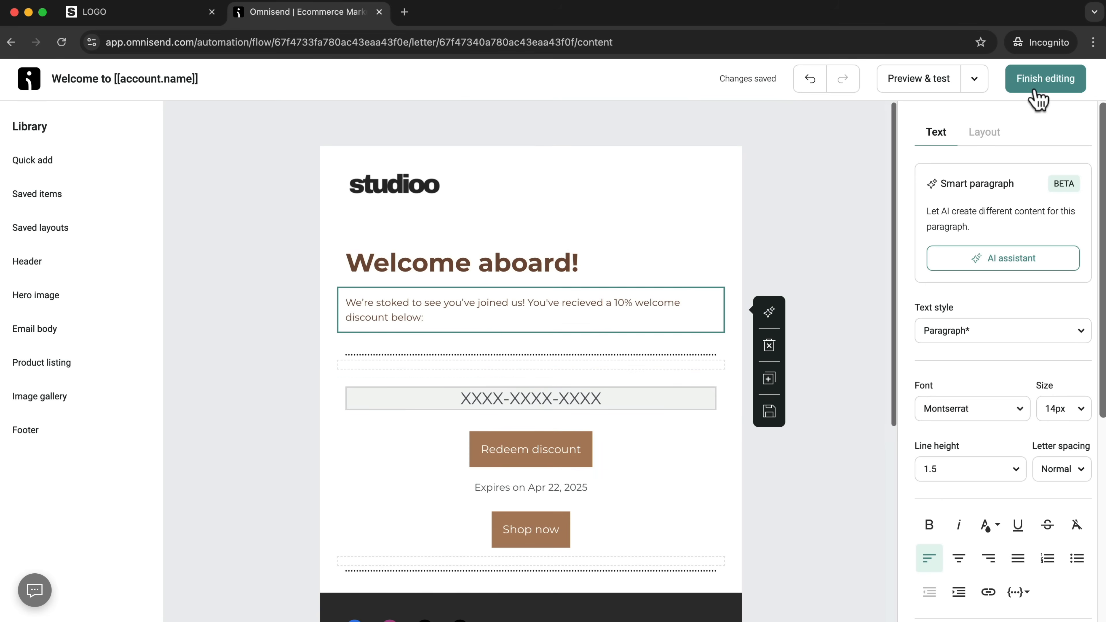
{"action": "left_click", "coordinate": [916, 90]}
{"action": "scroll", "coordinate": [537, 322], "scroll_direction": "down", "scroll_amount": 4}
{"action": "scroll", "coordinate": [539, 321], "scroll_direction": "up", "scroll_amount": 4}
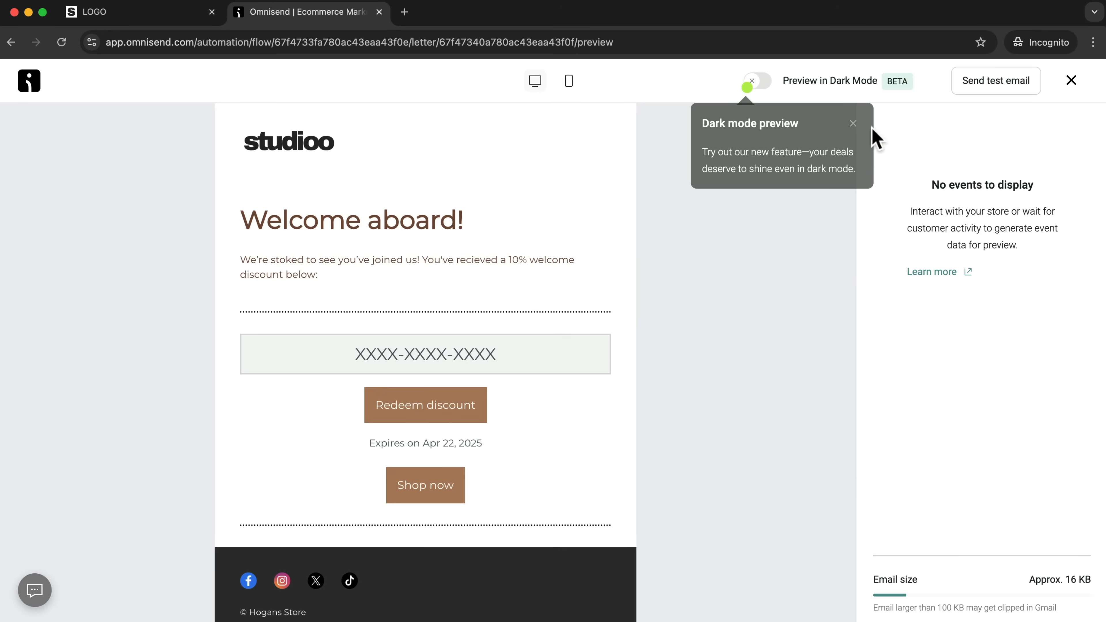
{"action": "left_click", "coordinate": [853, 124]}
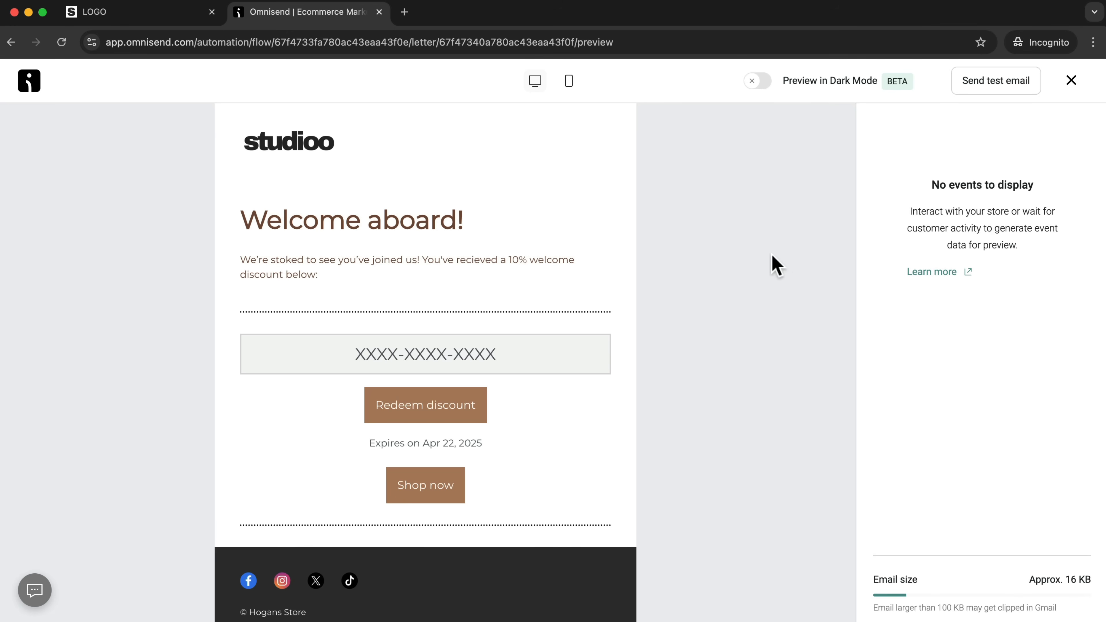
Close the preview, finish editing the welcome email and update the workflow's trigger settings unchanged.
{"action": "left_click", "coordinate": [1070, 80]}
{"action": "left_click", "coordinate": [1070, 83]}
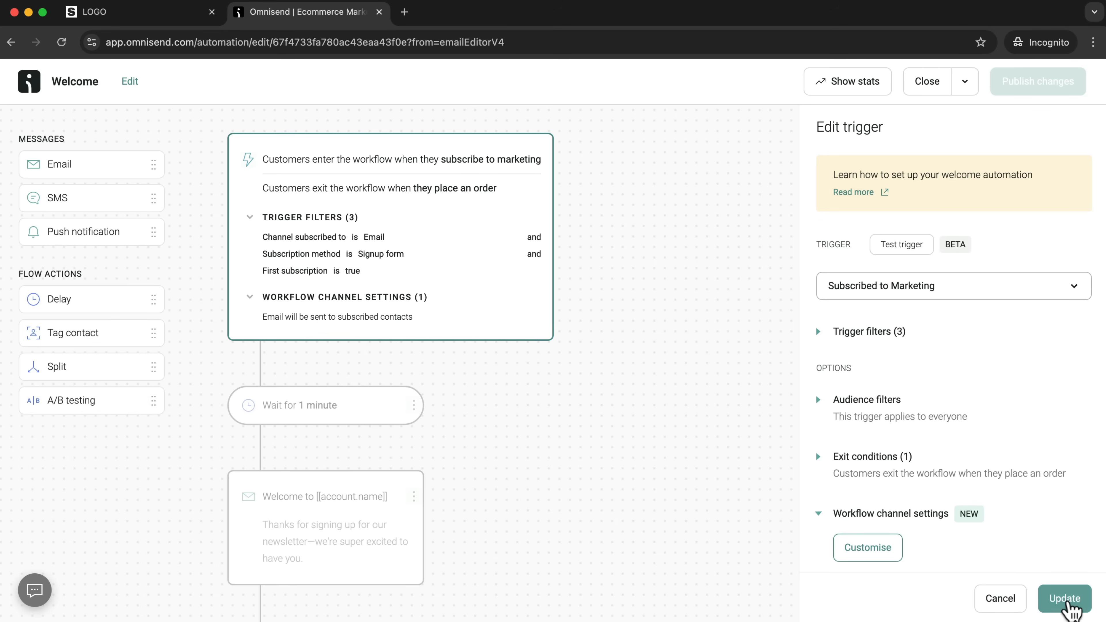
{"action": "left_click", "coordinate": [1067, 599]}
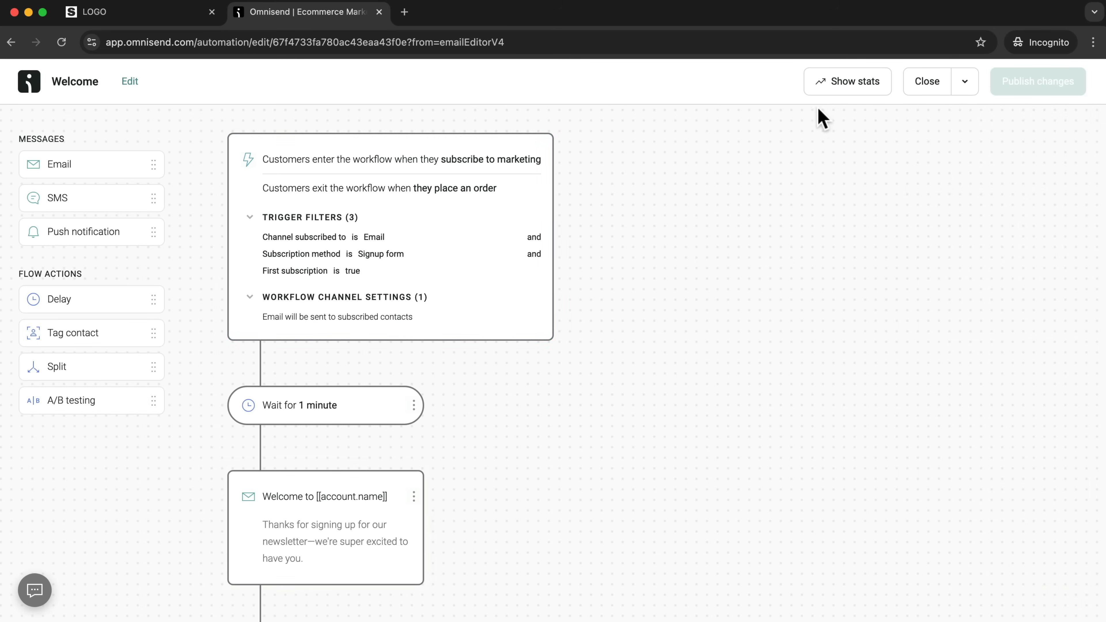
Rename the workflow as "Welcome 10% Off".
{"action": "left_click", "coordinate": [131, 81]}
{"action": "left_click", "coordinate": [435, 311]}
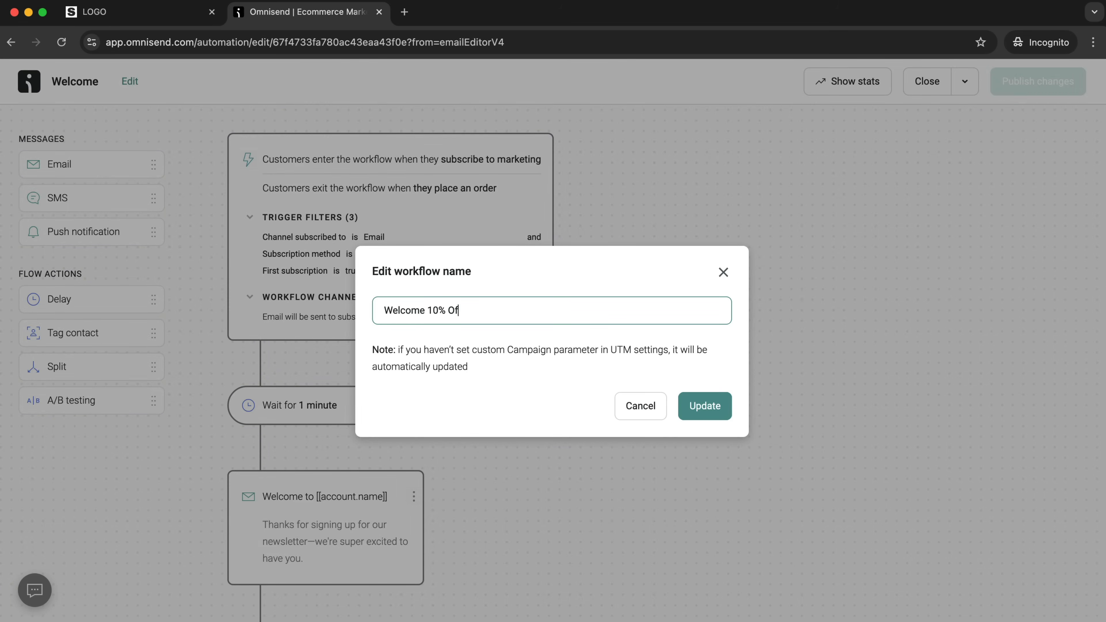
{"action": "left_click", "coordinate": [705, 407]}
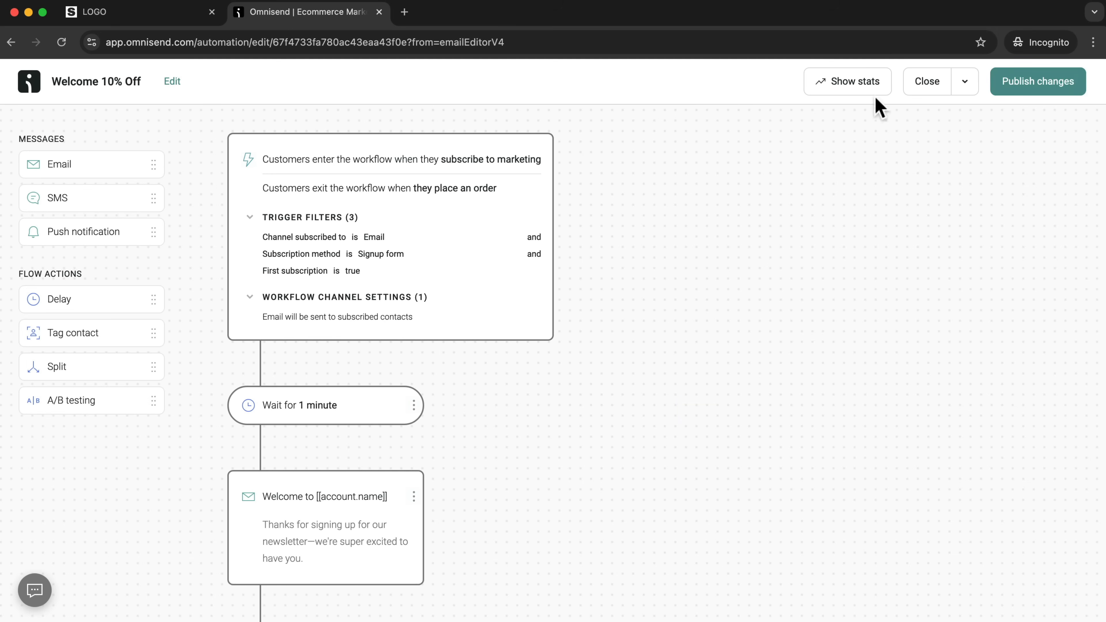
Publish the workflow changes, letting contacts already in the workflow finish it.
{"action": "left_click", "coordinate": [1036, 82]}
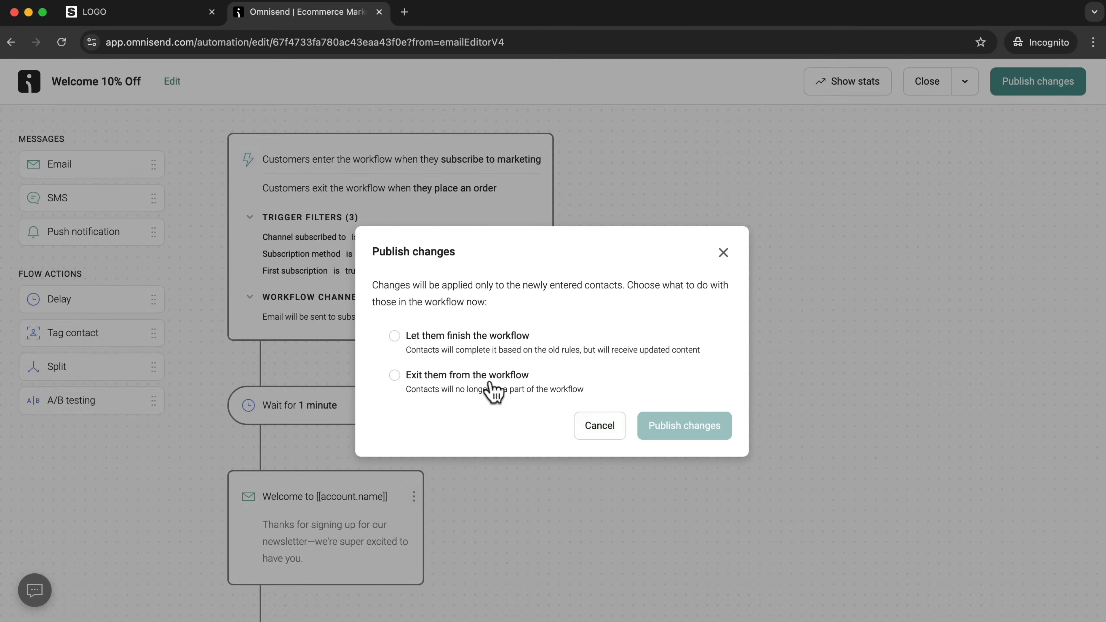
{"action": "left_click", "coordinate": [395, 336]}
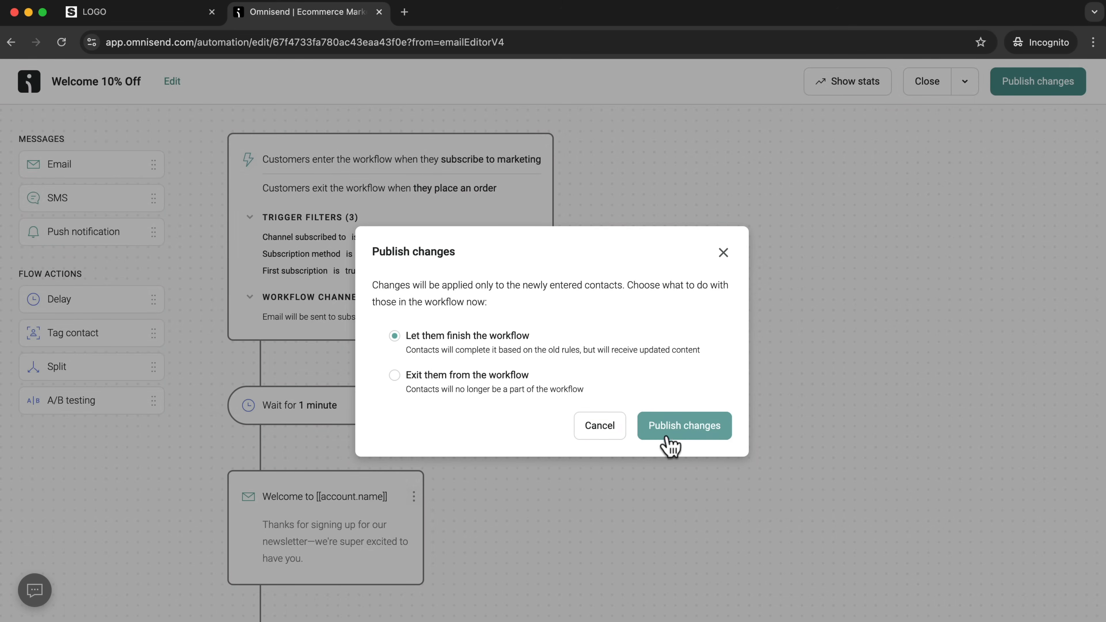
{"action": "left_click", "coordinate": [680, 431]}
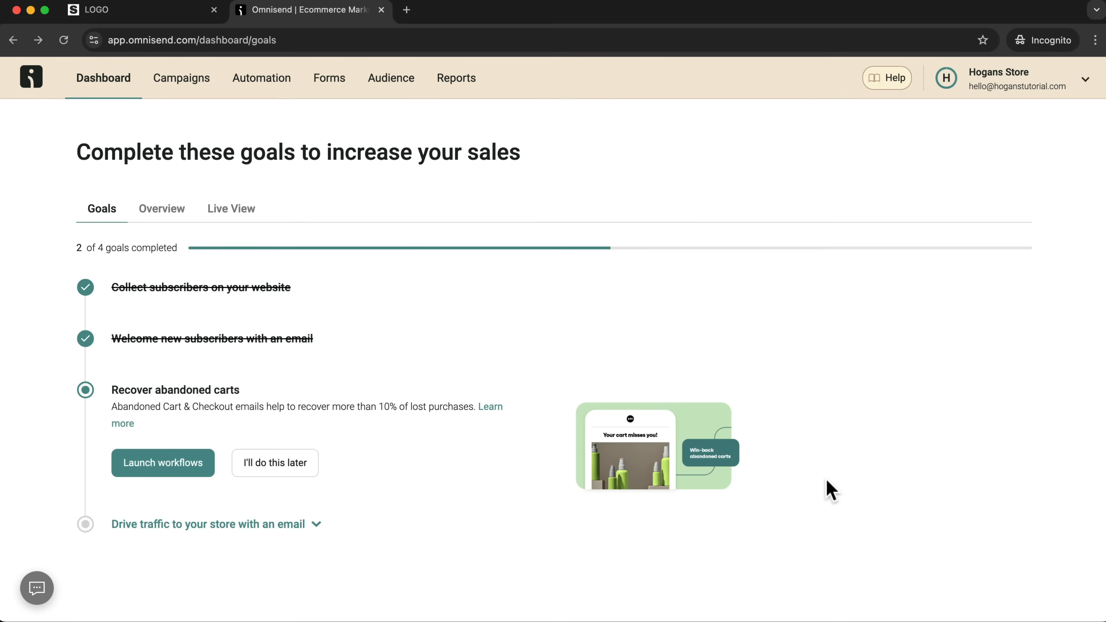
Launch the Abandoned Cart and Checkout workflows from the dashboard's "Recover abandoned carts" goal.
{"action": "left_click_drag", "start_coordinate": [113, 408], "coordinate": [265, 408]}
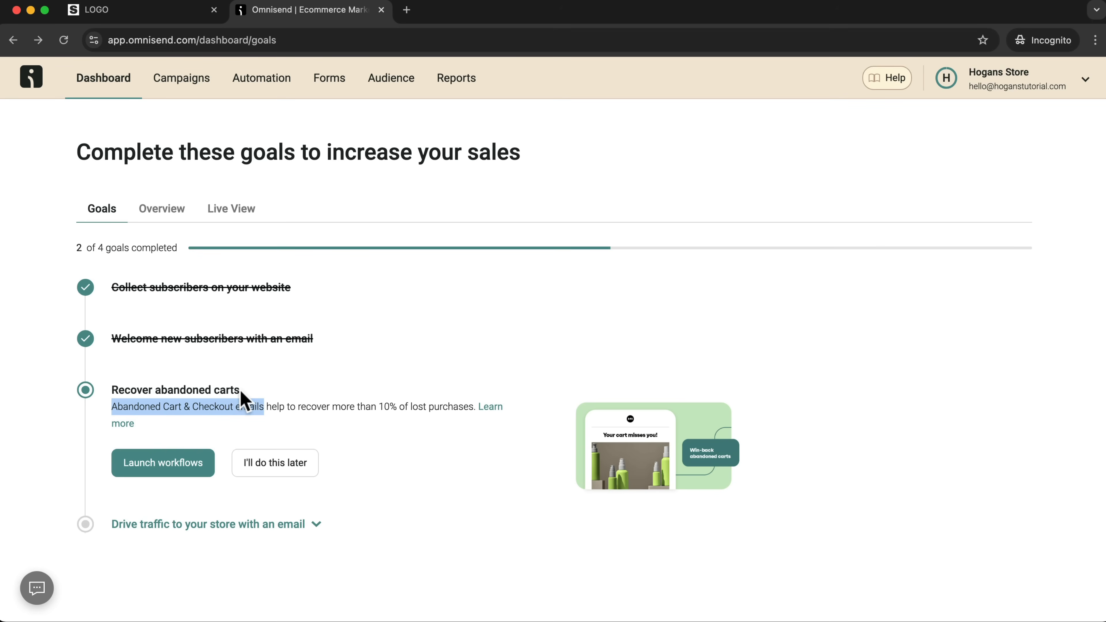
{"action": "left_click", "coordinate": [166, 452]}
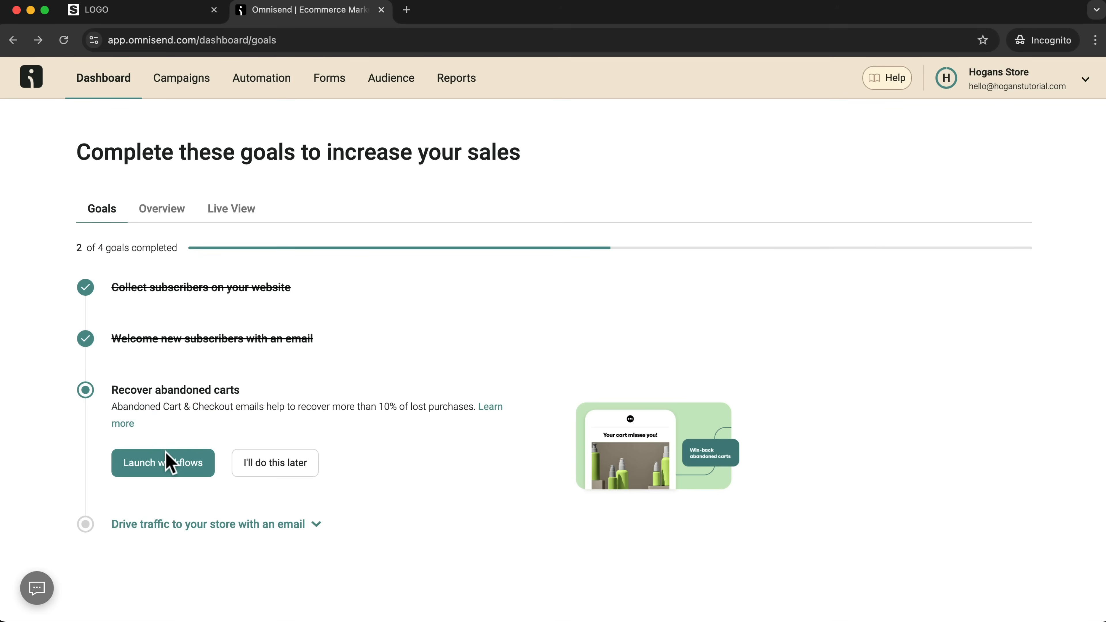
{"action": "left_click", "coordinate": [150, 469]}
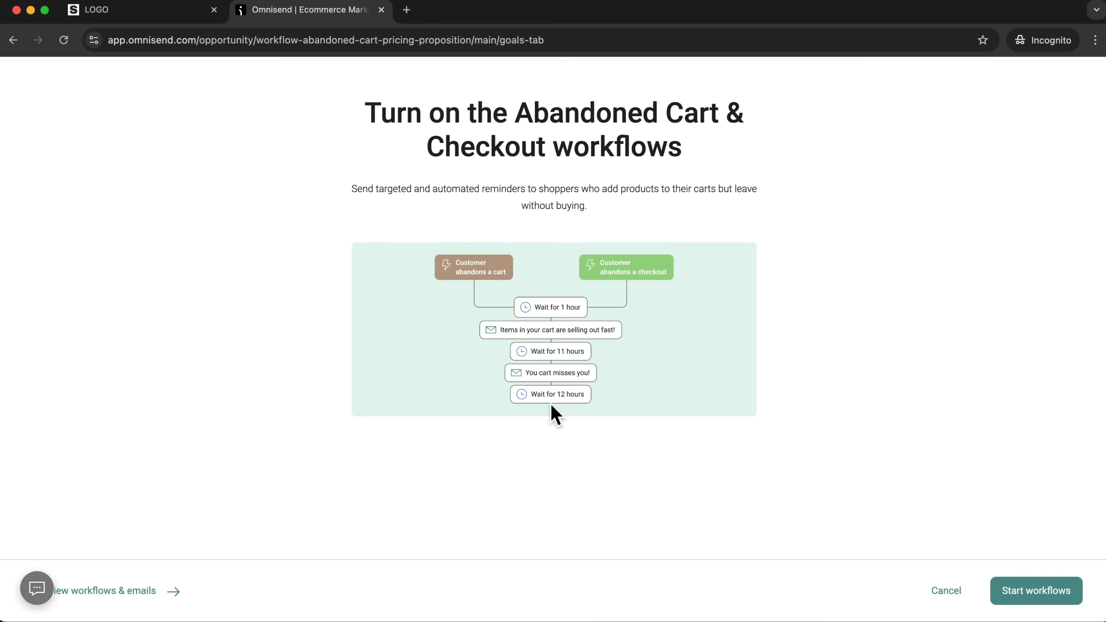
{"action": "left_click", "coordinate": [1041, 594]}
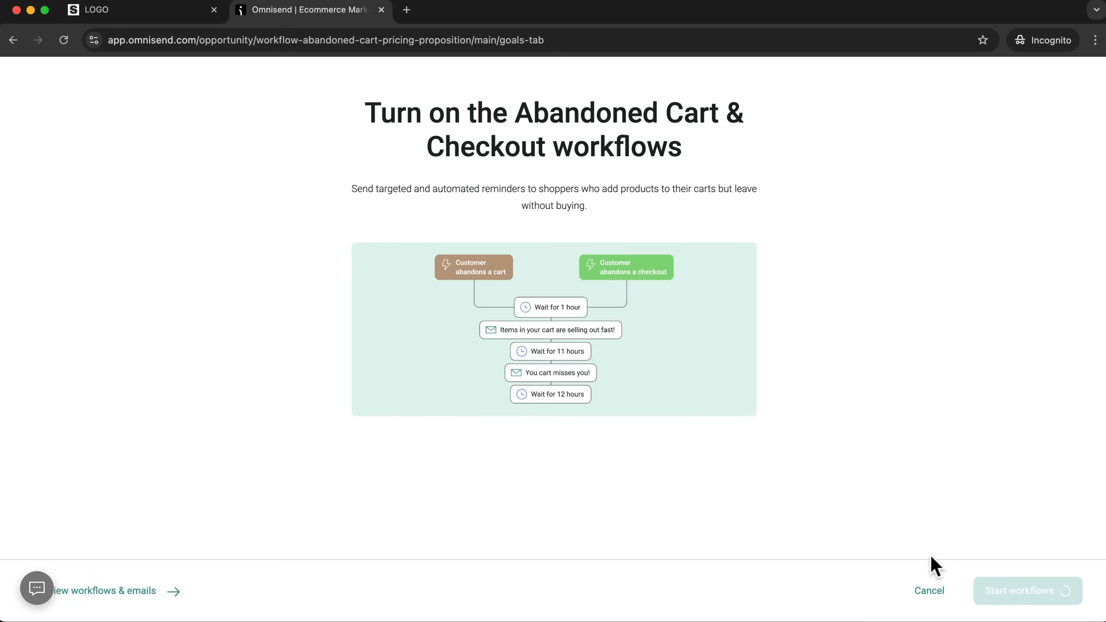
{"action": "left_click", "coordinate": [716, 526]}
{"action": "left_click", "coordinate": [1050, 590]}
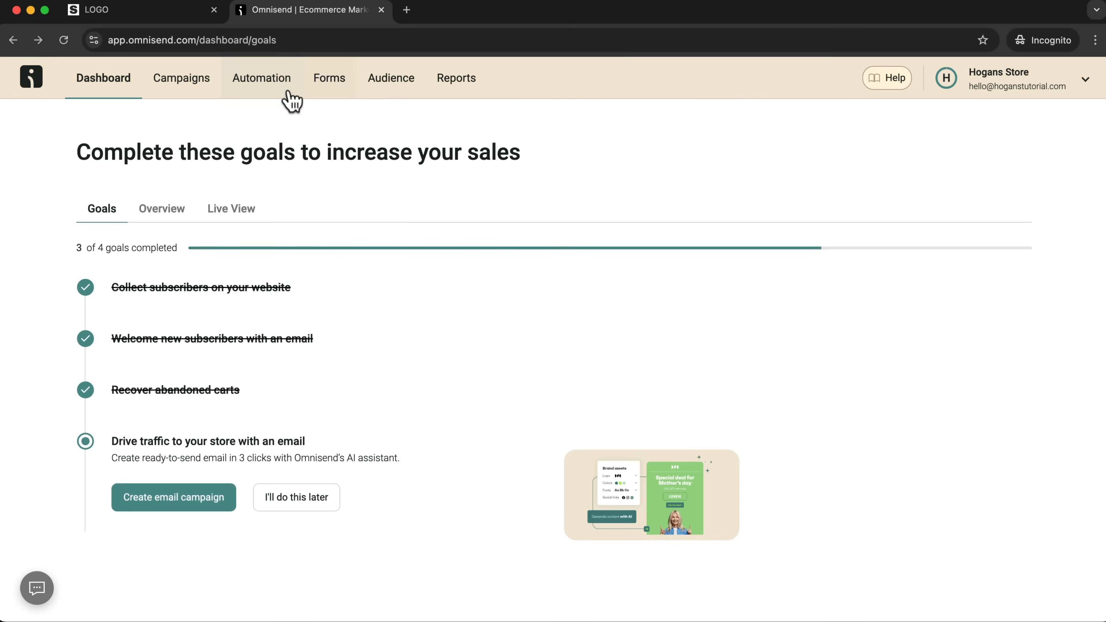
Open the Abandoned Cart workflow from the automation list and select its first email to show the email settings.
{"action": "left_click", "coordinate": [270, 83]}
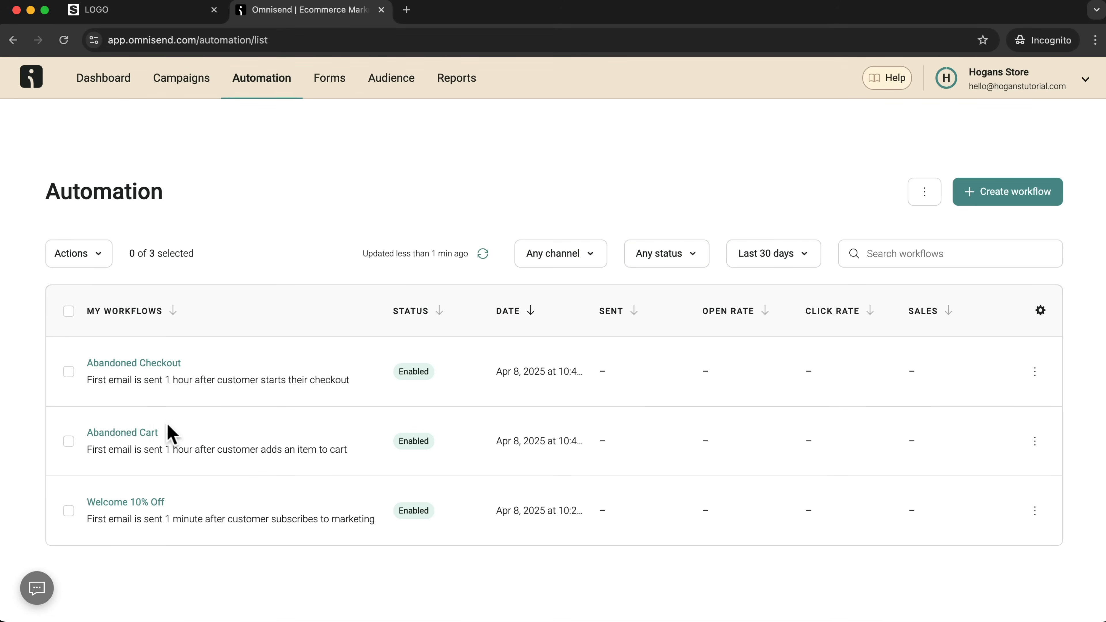
{"action": "left_click", "coordinate": [139, 433]}
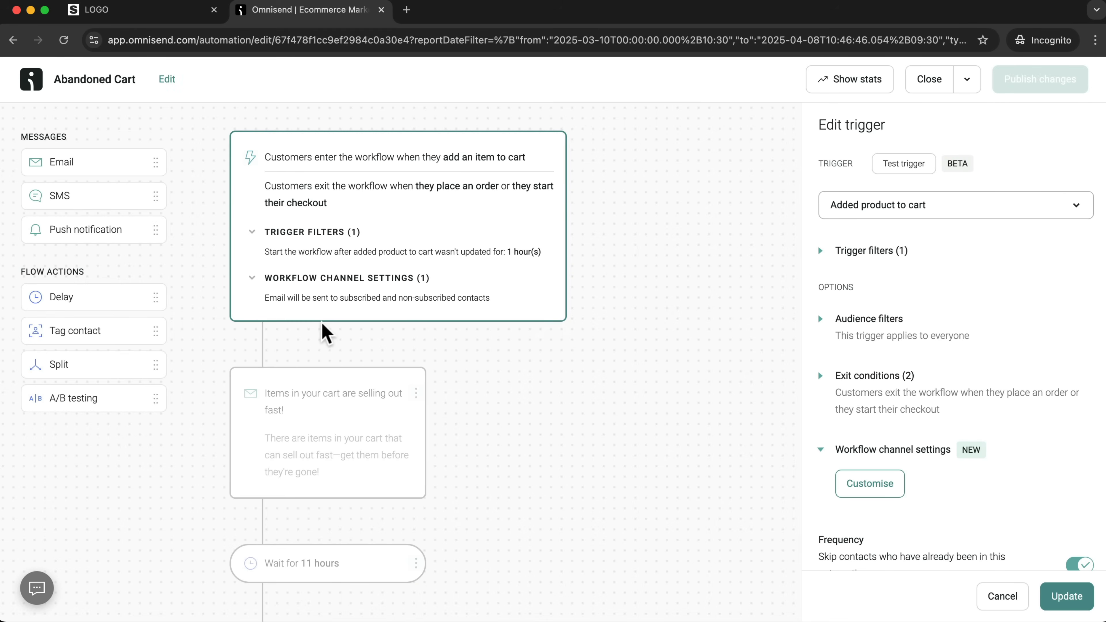
{"action": "left_click", "coordinate": [294, 399]}
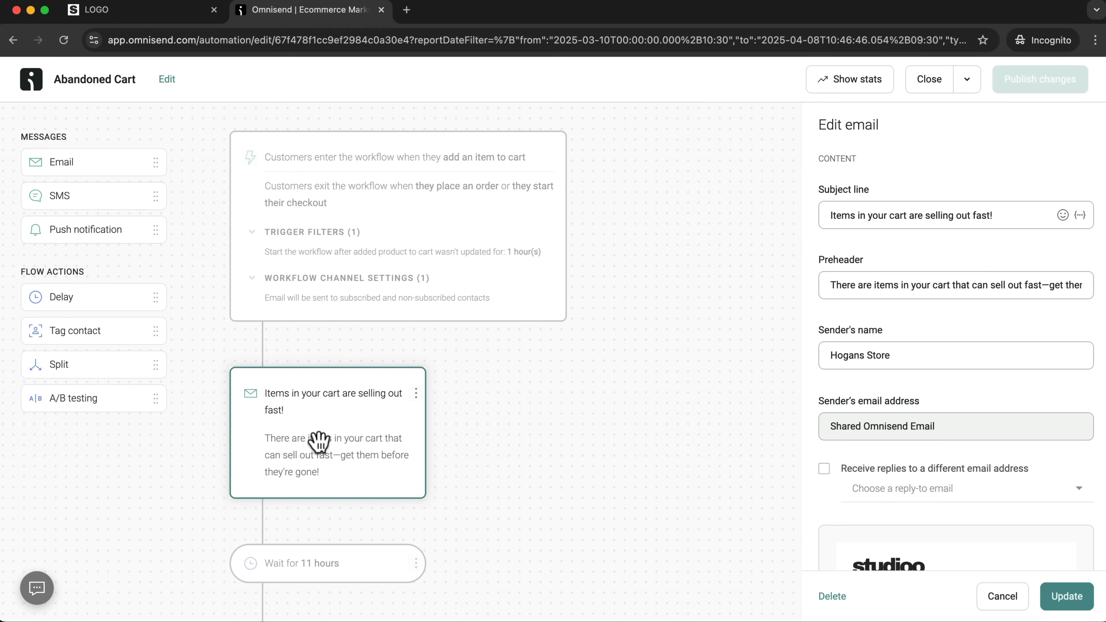
Set the Abandoned Cart trigger's inactivity time to 2 hours and update the trigger.
{"action": "scroll", "coordinate": [366, 468], "scroll_direction": "down", "scroll_amount": 3}
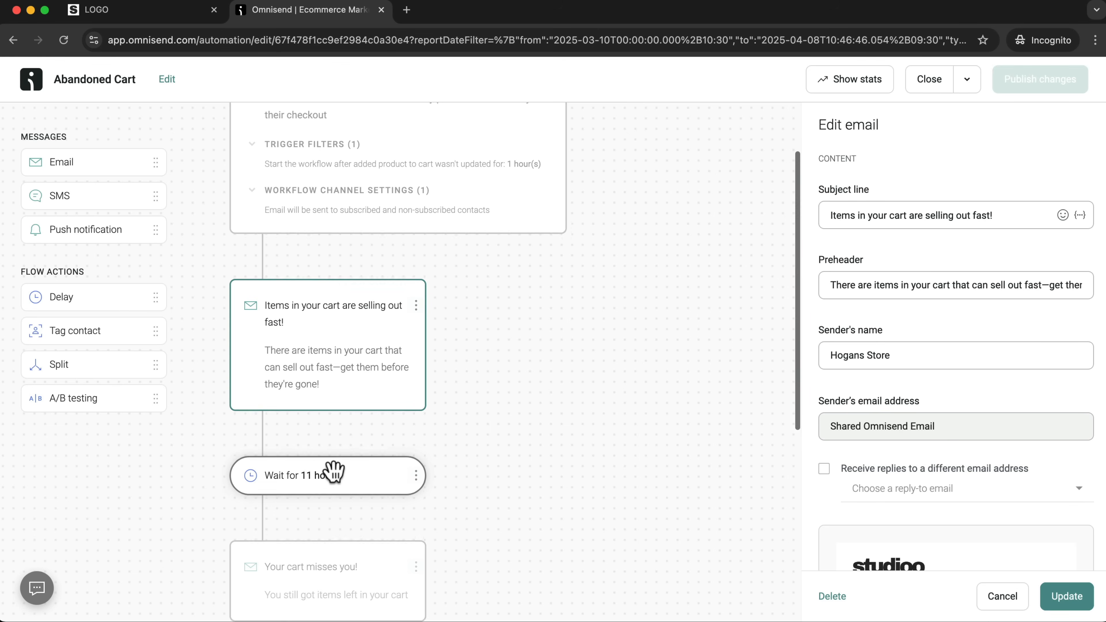
{"action": "scroll", "coordinate": [312, 481], "scroll_direction": "up", "scroll_amount": 3}
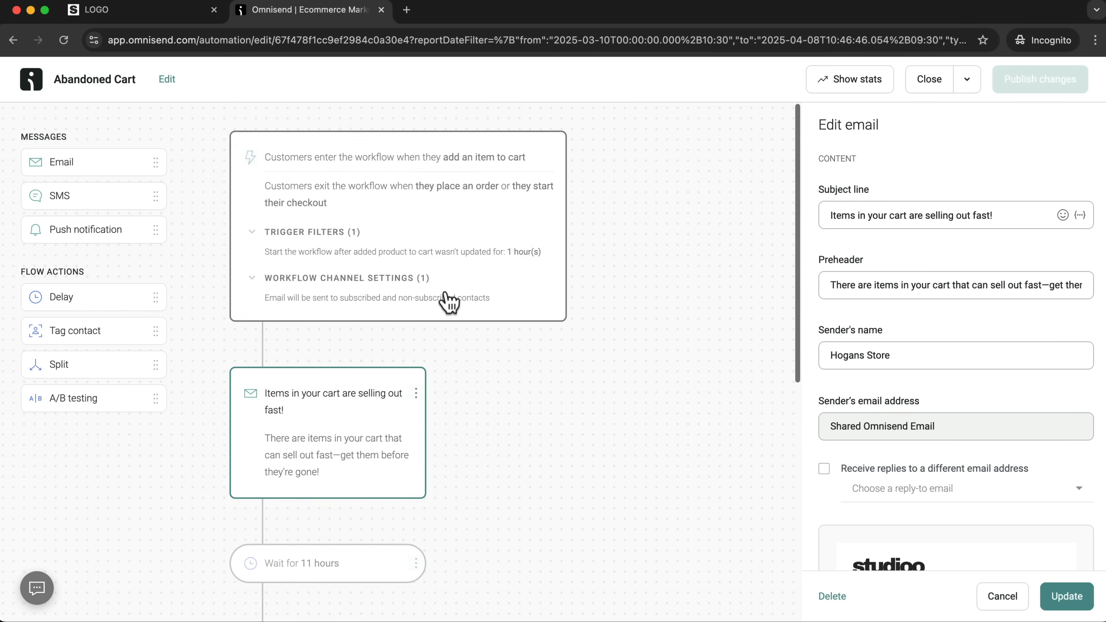
{"action": "left_click", "coordinate": [514, 262]}
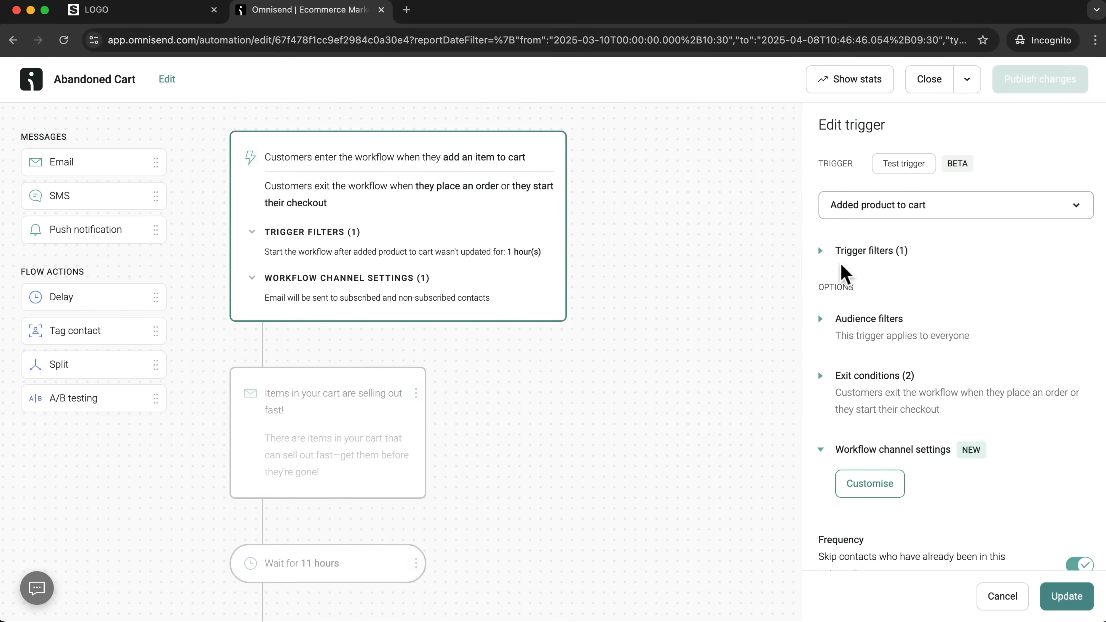
{"action": "left_click", "coordinate": [821, 252]}
{"action": "left_click", "coordinate": [873, 394]}
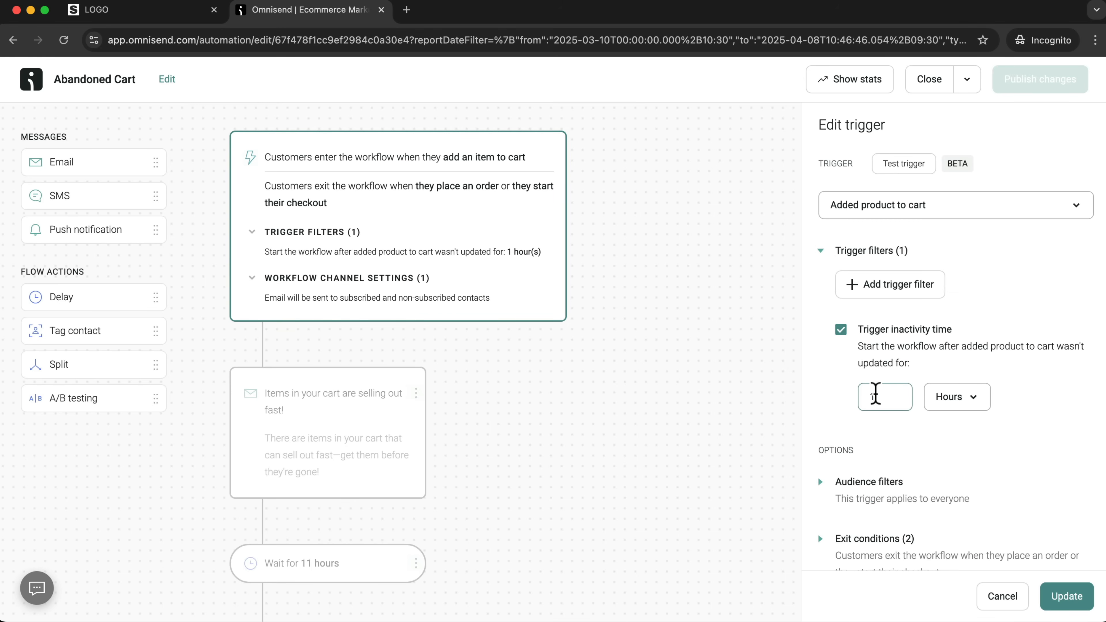
{"action": "key", "text": "BackSpace"}
{"action": "type", "text": "2"}
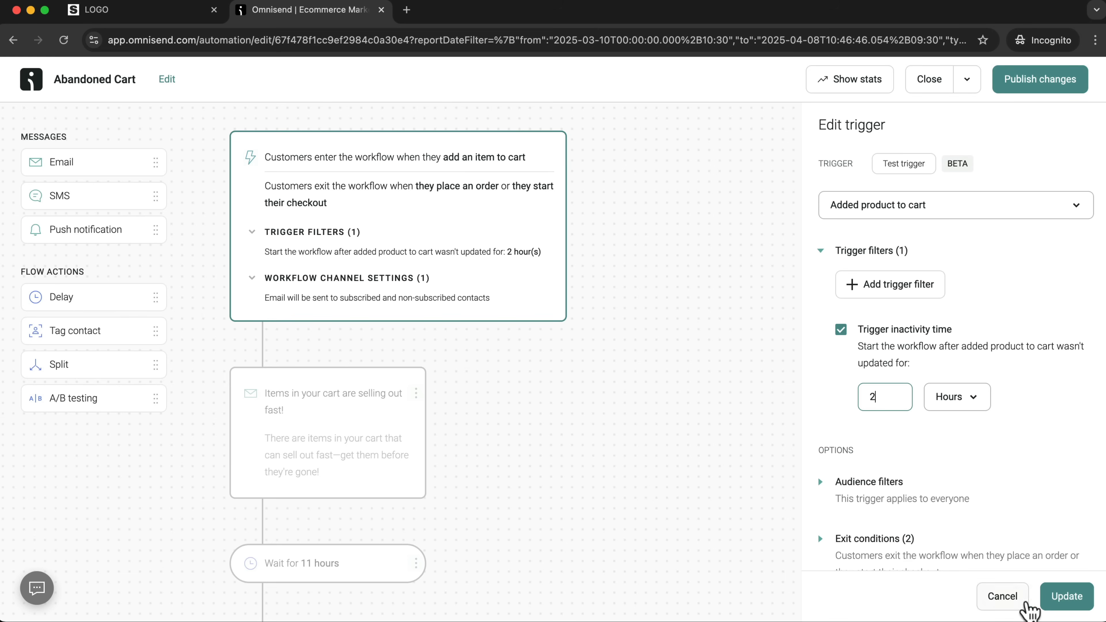
{"action": "left_click", "coordinate": [1076, 606]}
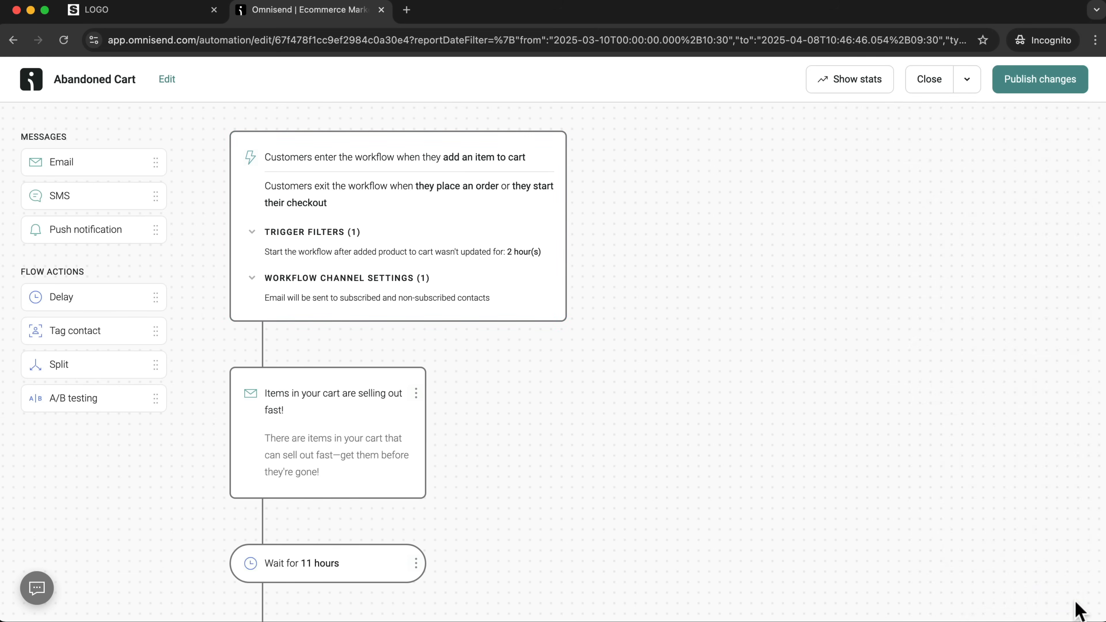
Review the content of the first and second Abandoned Cart emails and the rest of the workflow sequence.
{"action": "left_click", "coordinate": [319, 427]}
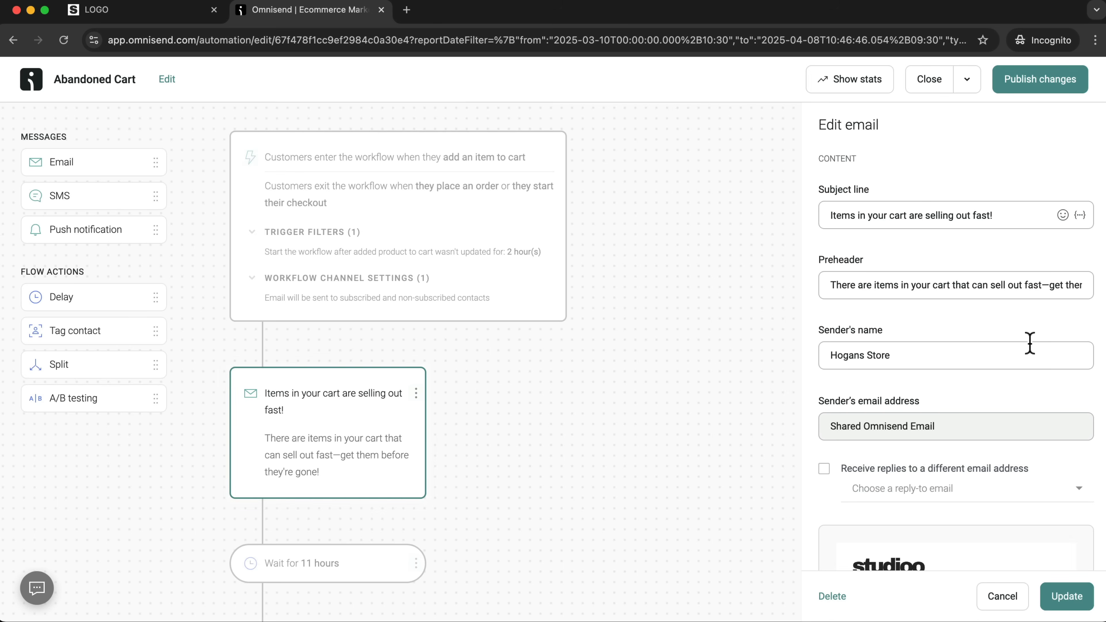
{"action": "scroll", "coordinate": [1030, 344], "scroll_direction": "down", "scroll_amount": 8}
{"action": "scroll", "coordinate": [1023, 344], "scroll_direction": "down", "scroll_amount": 2}
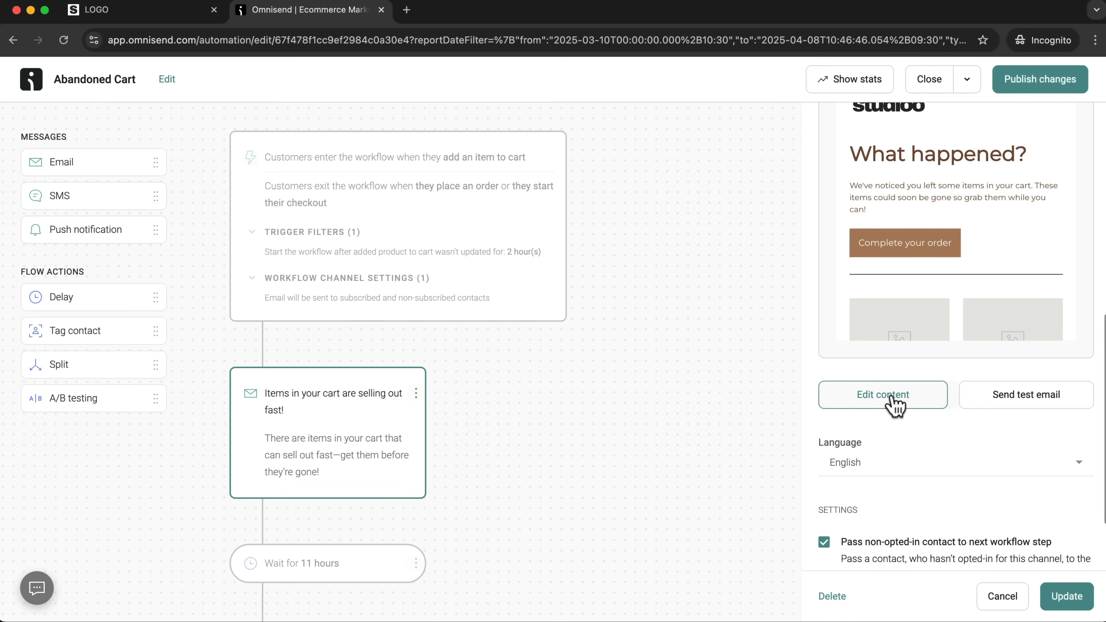
{"action": "scroll", "coordinate": [432, 420], "scroll_direction": "down", "scroll_amount": 5}
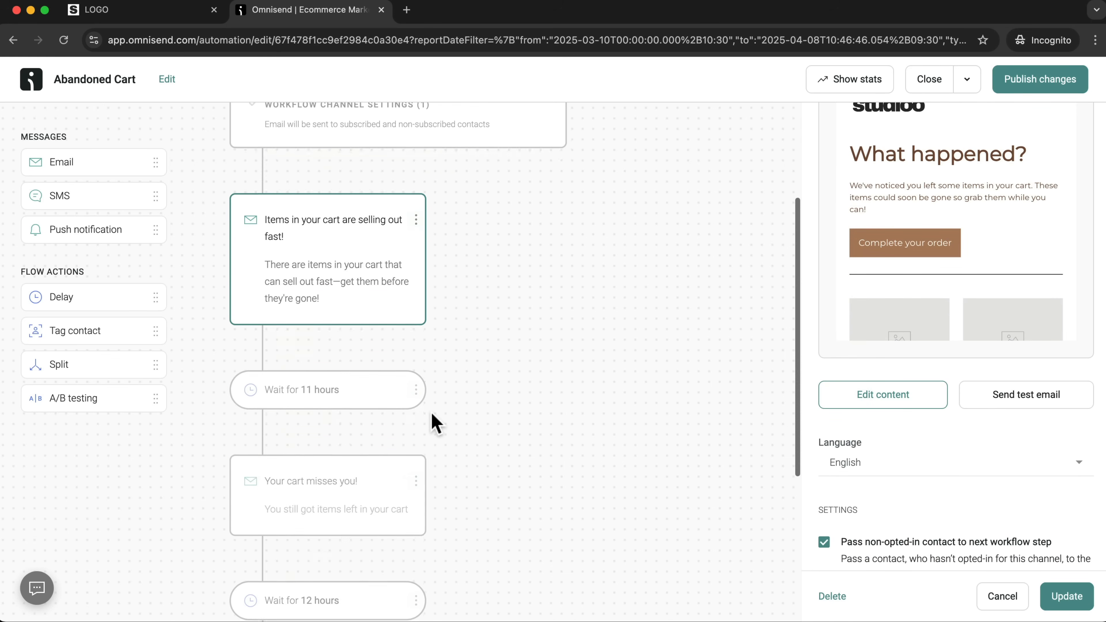
{"action": "left_click", "coordinate": [335, 466]}
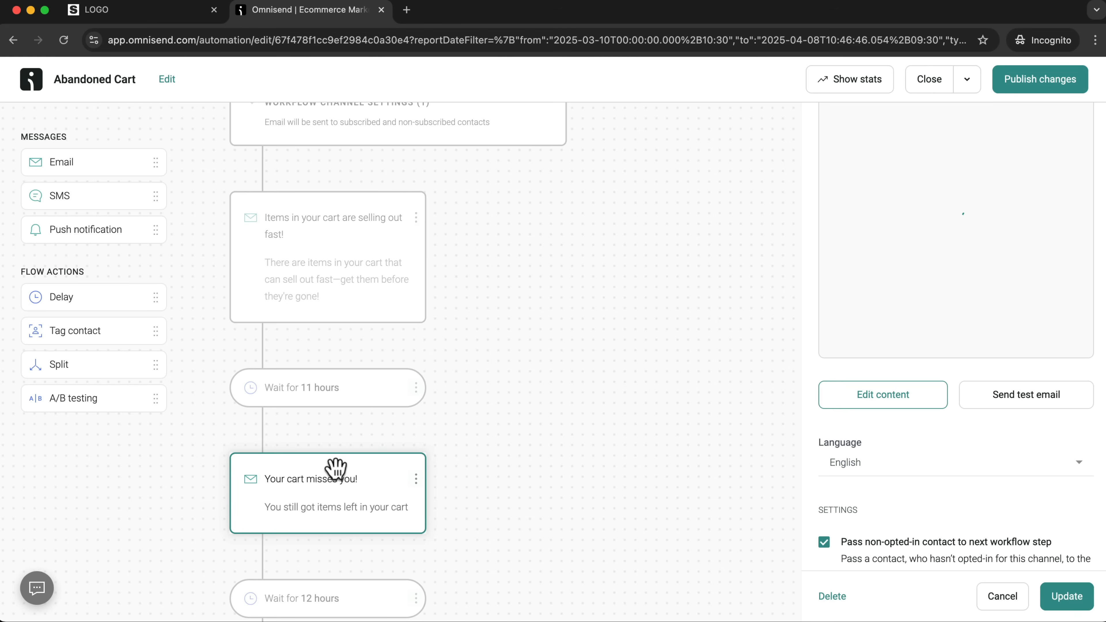
{"action": "scroll", "coordinate": [901, 429], "scroll_direction": "up", "scroll_amount": 1}
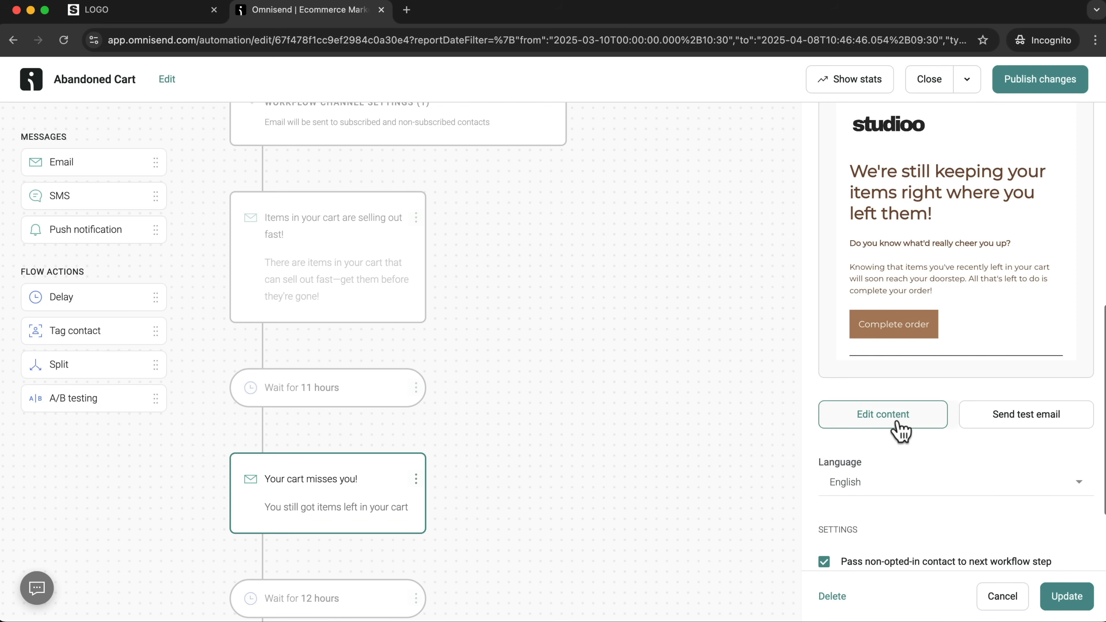
{"action": "scroll", "coordinate": [522, 466], "scroll_direction": "down", "scroll_amount": 5}
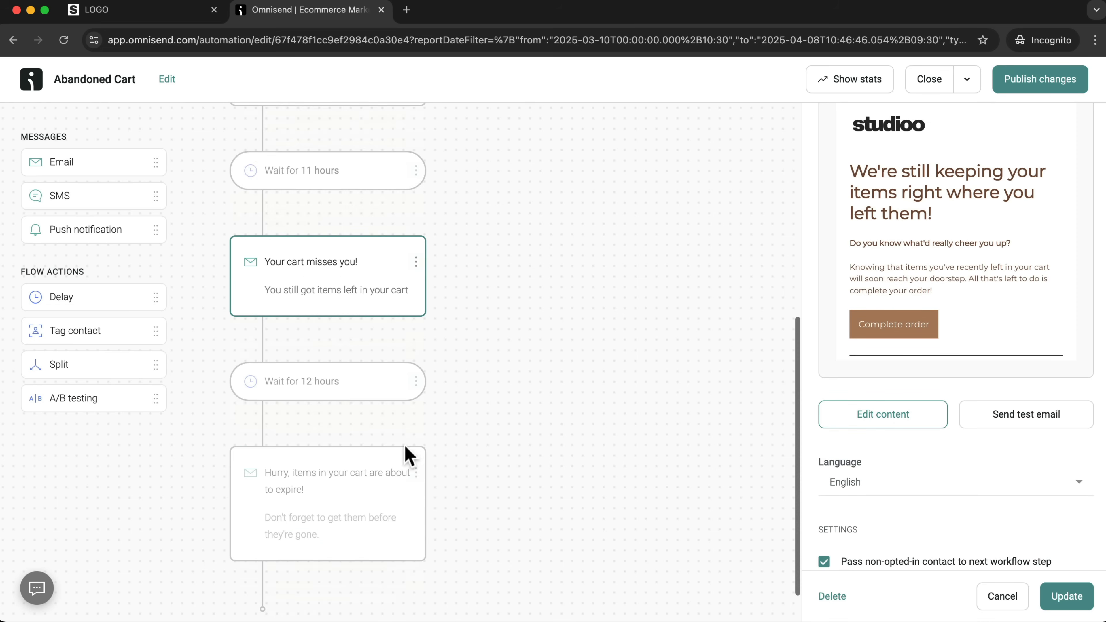
{"action": "scroll", "coordinate": [351, 399], "scroll_direction": "up", "scroll_amount": 2}
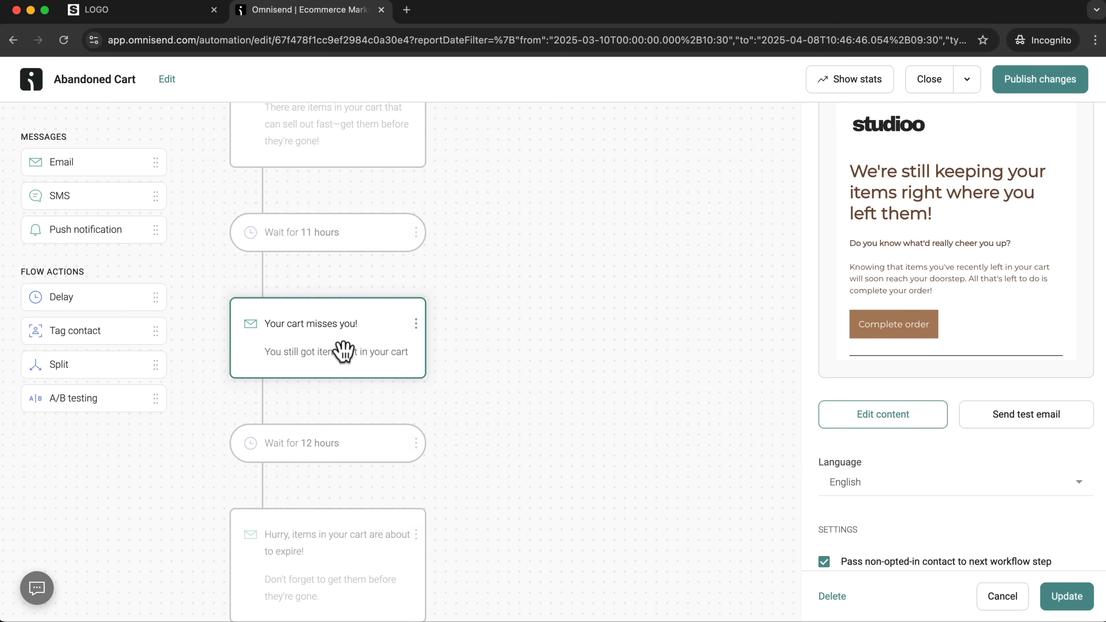
{"action": "scroll", "coordinate": [716, 390], "scroll_direction": "up", "scroll_amount": 3}
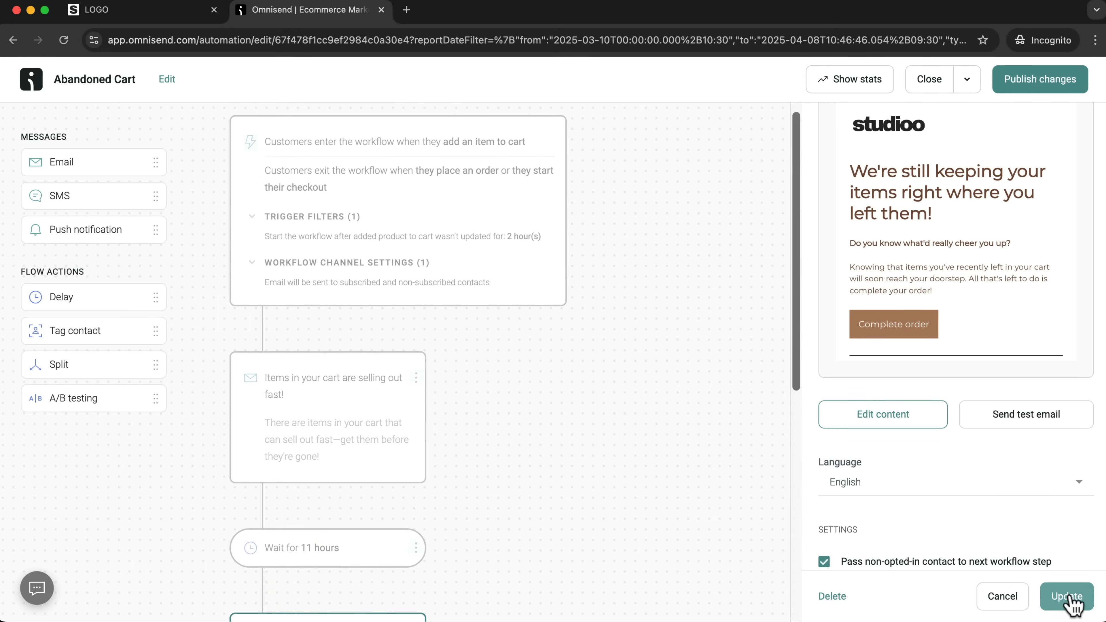
{"action": "left_click", "coordinate": [1055, 597]}
Publish the Abandoned Cart workflow changes, letting contacts already in the workflow finish it.
{"action": "left_click", "coordinate": [1038, 85]}
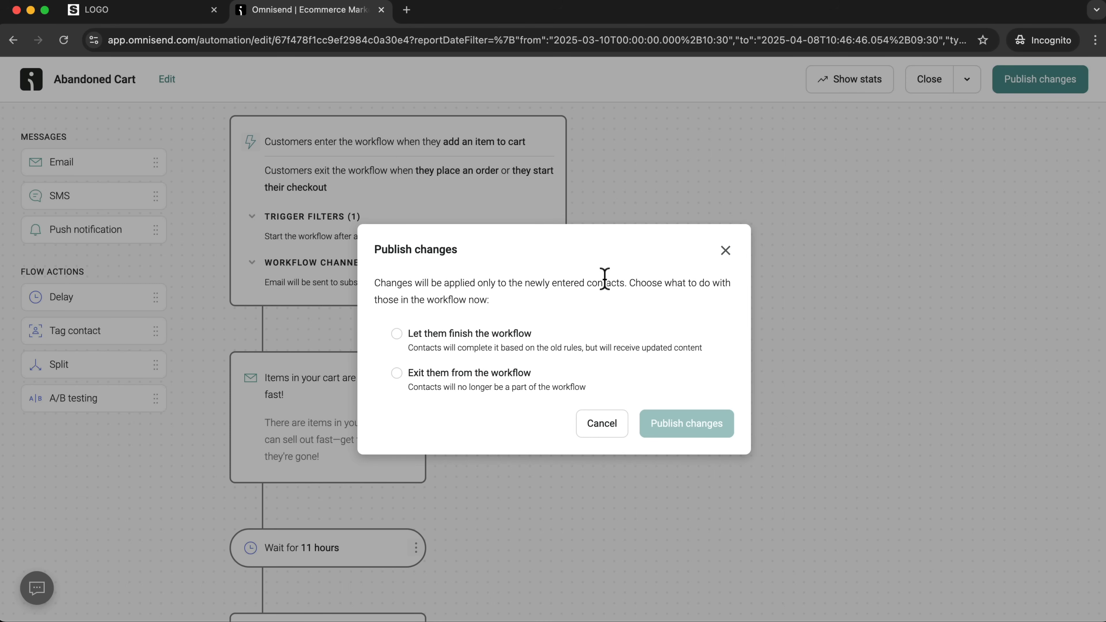
{"action": "left_click", "coordinate": [397, 335]}
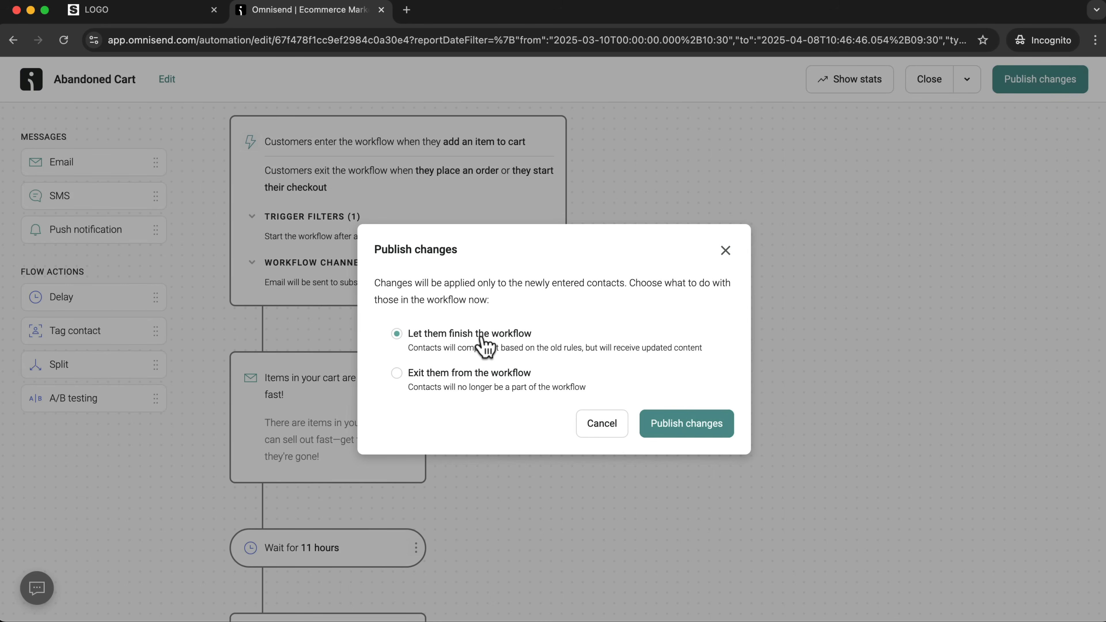
{"action": "left_click", "coordinate": [685, 429]}
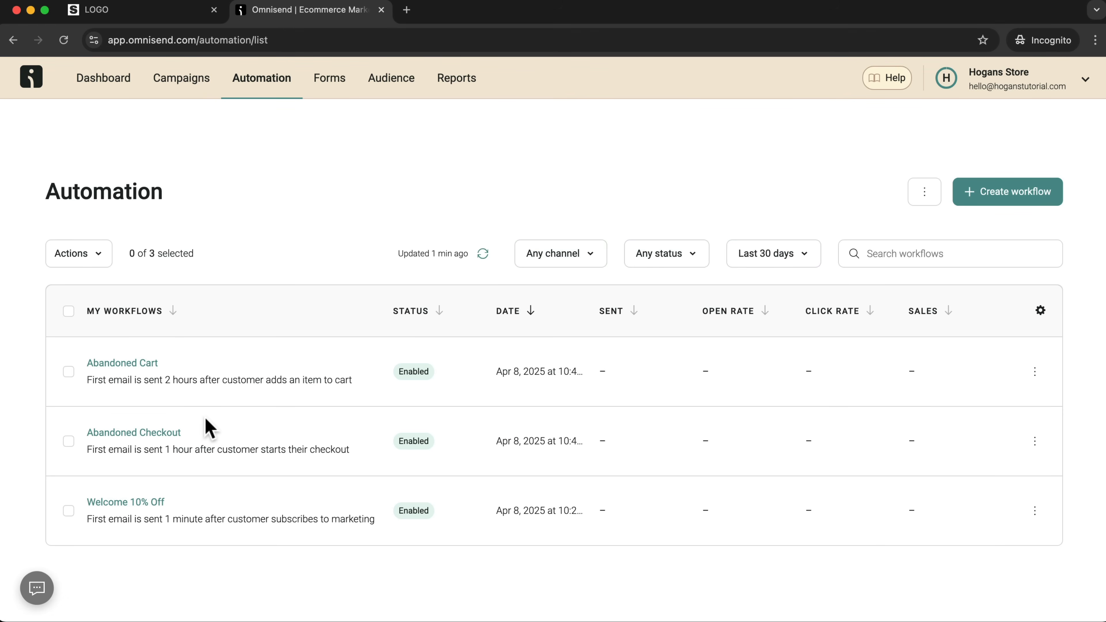
Open the Abandoned Checkout workflow, examine its email sequence and the "Your cart misses you!" email settings, and return to the automation list.
{"action": "left_click", "coordinate": [134, 434]}
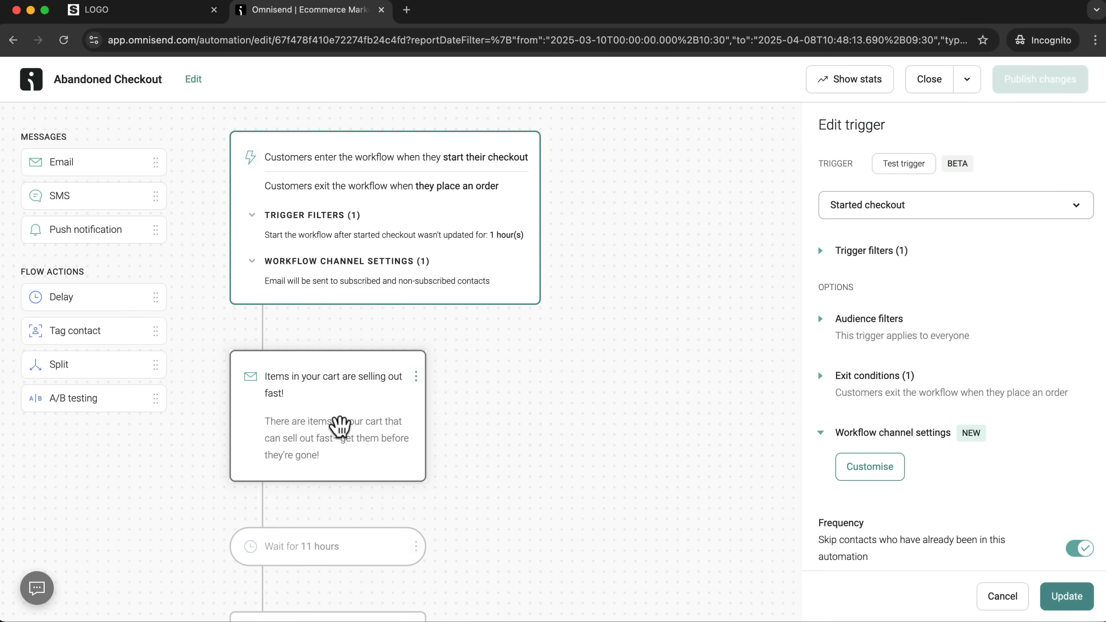
{"action": "scroll", "coordinate": [305, 406], "scroll_direction": "down", "scroll_amount": 2}
{"action": "scroll", "coordinate": [328, 370], "scroll_direction": "down", "scroll_amount": 6}
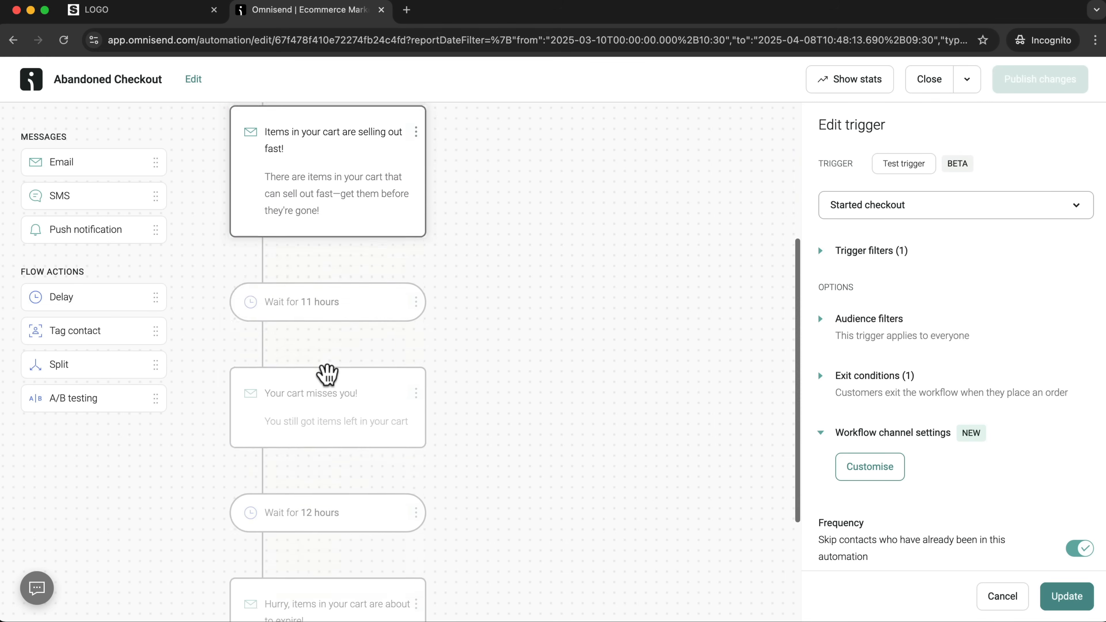
{"action": "scroll", "coordinate": [319, 377], "scroll_direction": "down", "scroll_amount": 2}
{"action": "scroll", "coordinate": [313, 378], "scroll_direction": "up", "scroll_amount": 3}
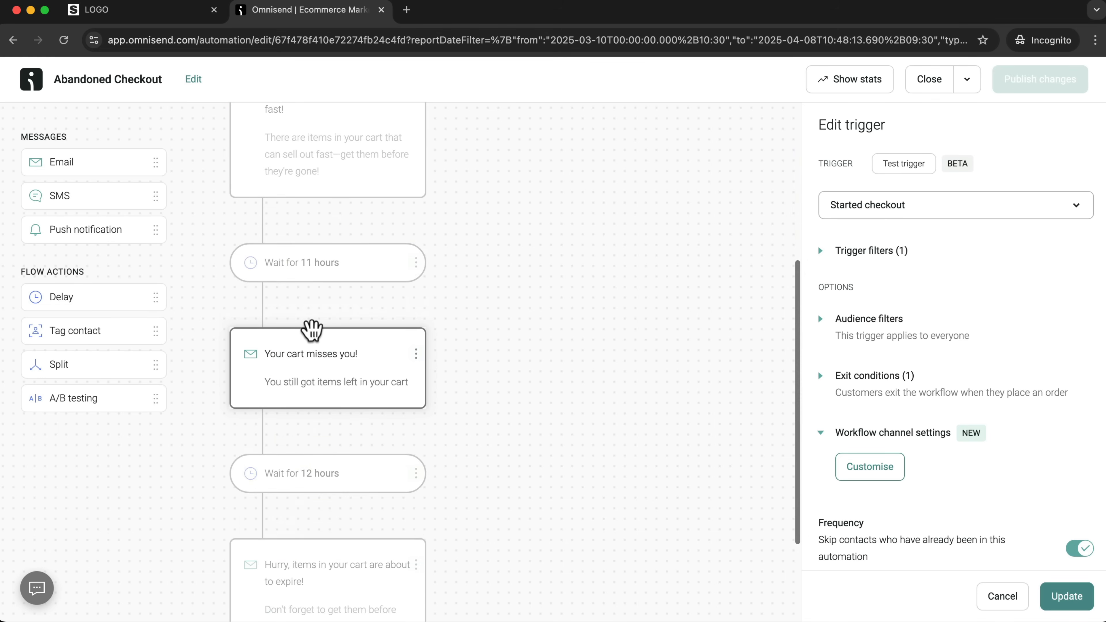
{"action": "scroll", "coordinate": [322, 368], "scroll_direction": "down", "scroll_amount": 2}
{"action": "left_click", "coordinate": [311, 321]}
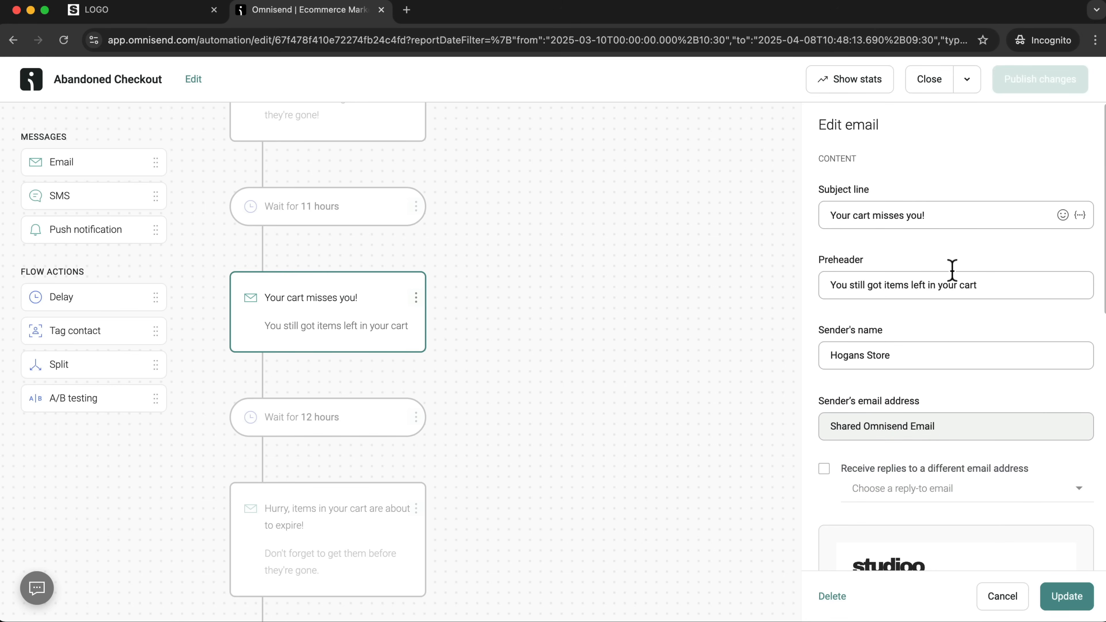
{"action": "left_click_drag", "start_coordinate": [931, 215], "coordinate": [822, 212]}
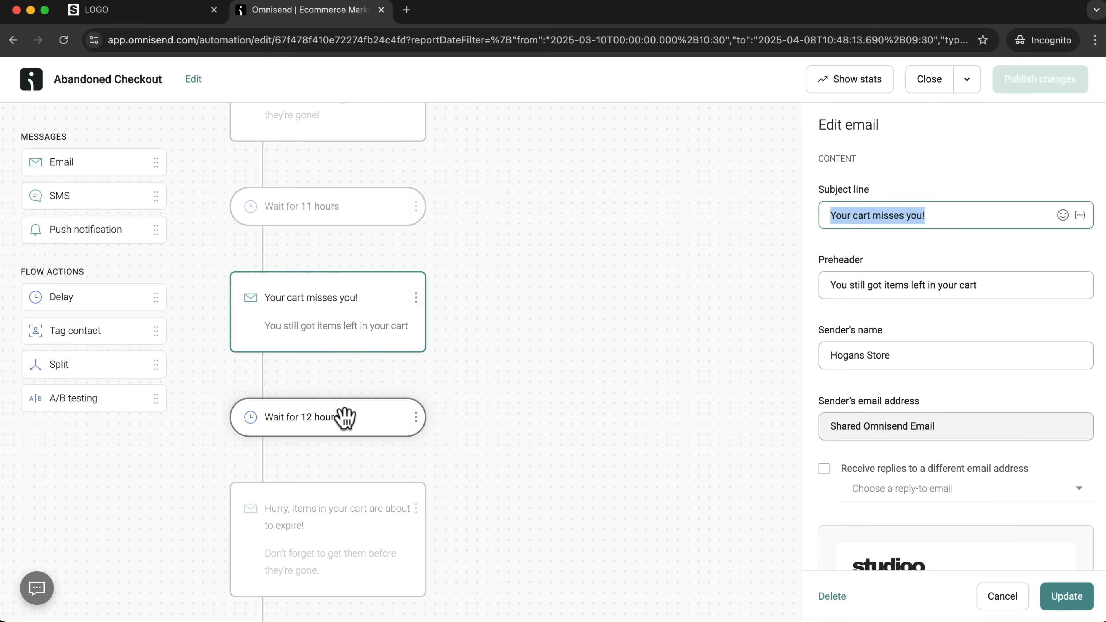
{"action": "scroll", "coordinate": [345, 415], "scroll_direction": "down", "scroll_amount": 2}
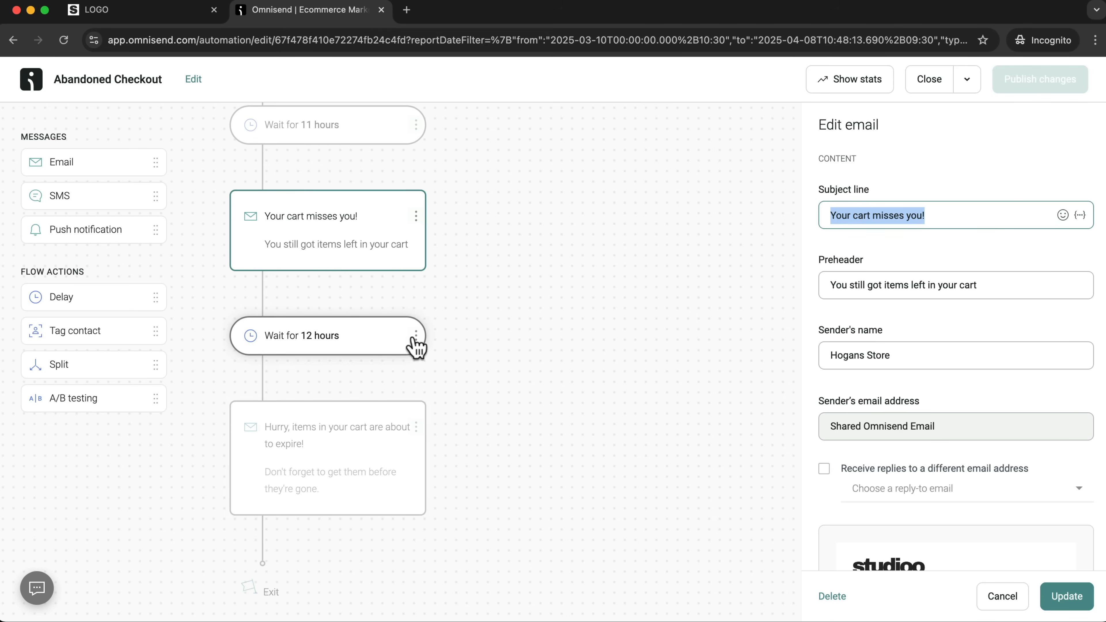
{"action": "left_click", "coordinate": [1074, 607]}
{"action": "left_click", "coordinate": [952, 83]}
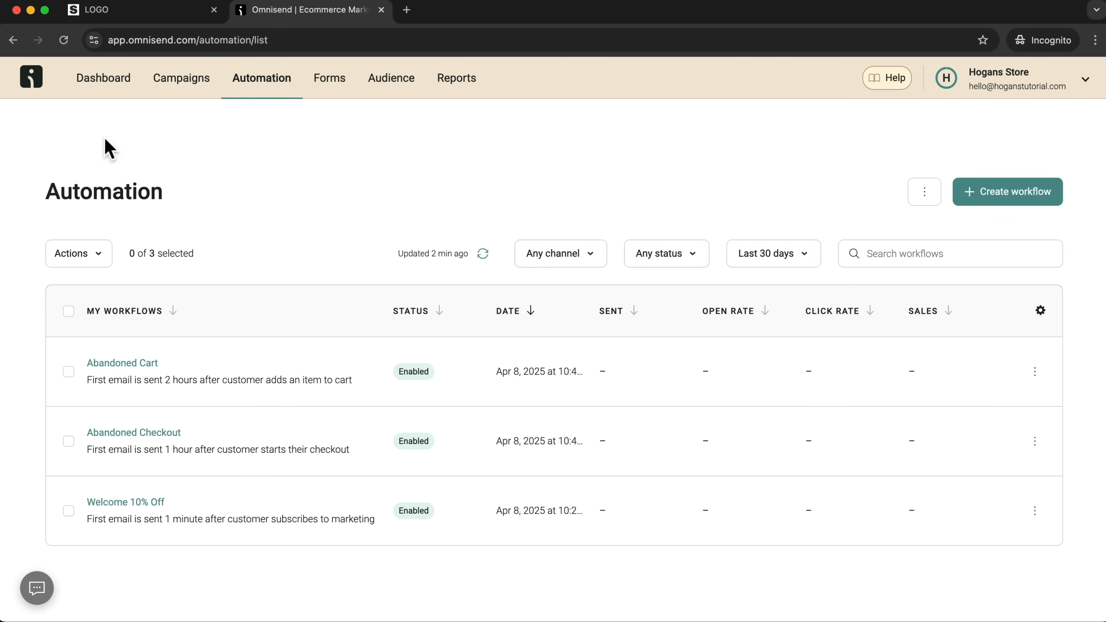
Start creating an email campaign from the dashboard's "Drive traffic to your store with an email" goal.
{"action": "left_click", "coordinate": [100, 85]}
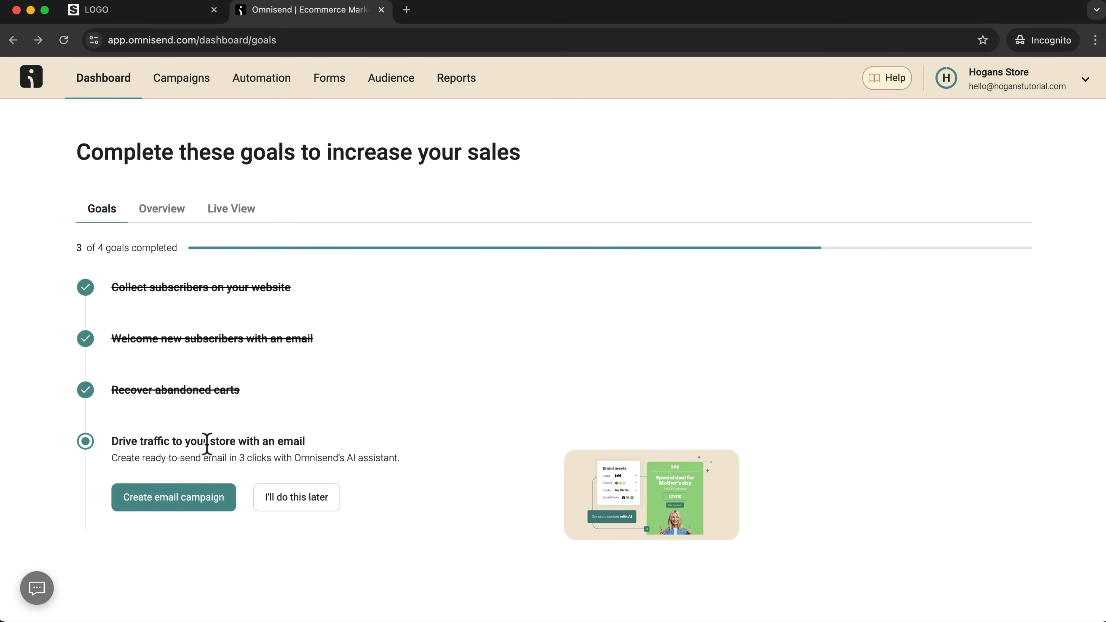
{"action": "left_click", "coordinate": [151, 506]}
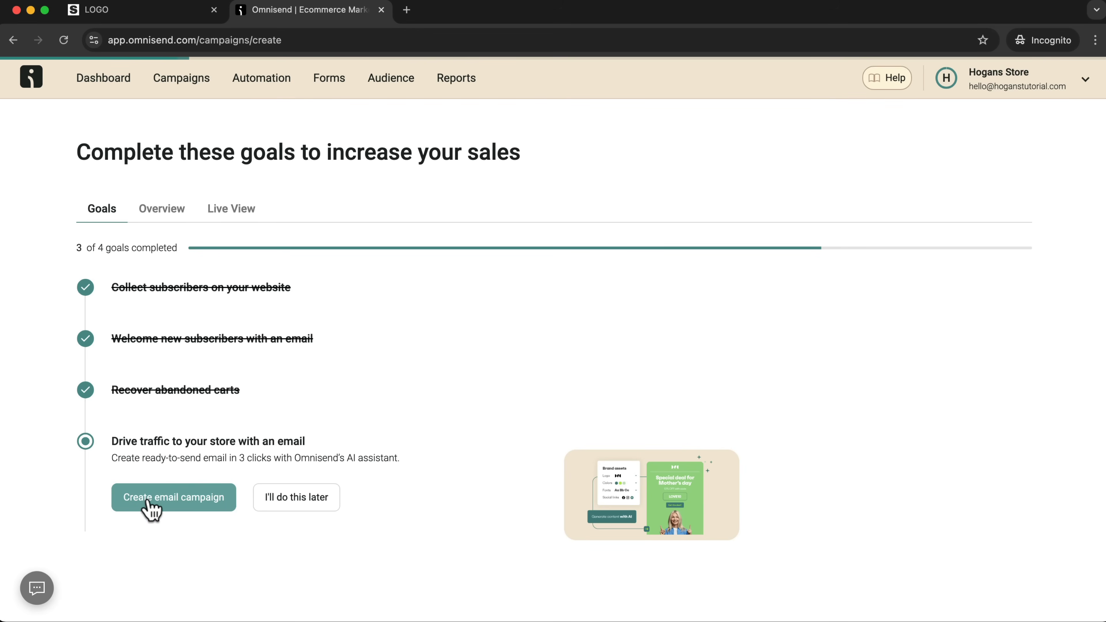
{"action": "left_click", "coordinate": [262, 389]}
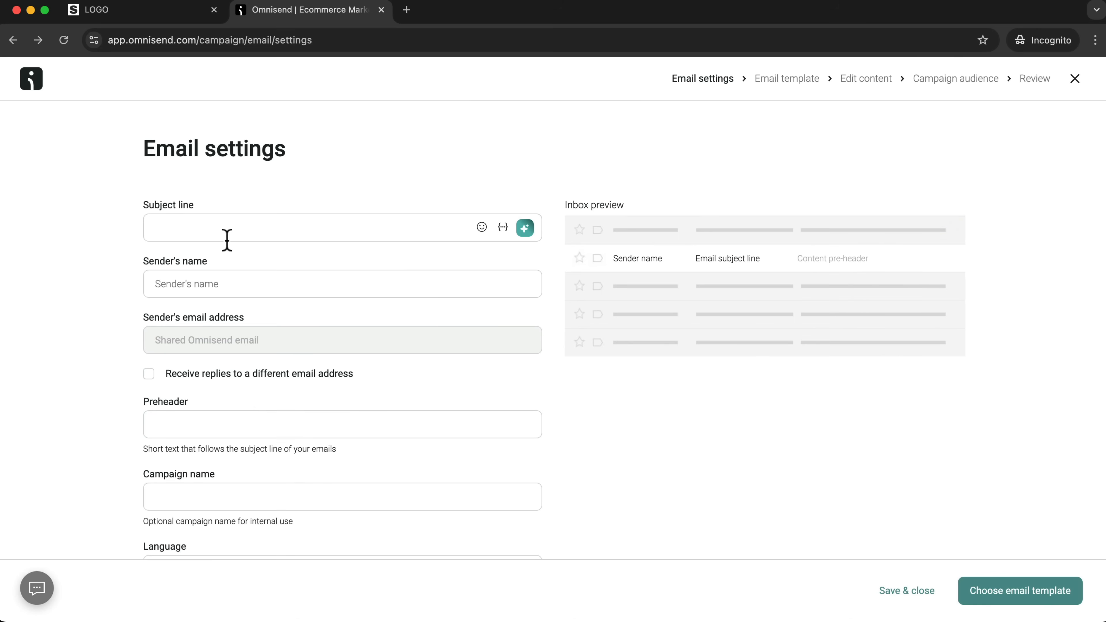
Set the campaign's subject line to "New Product Launch" and the sender's name to "Brand Name".
{"action": "left_click", "coordinate": [181, 227]}
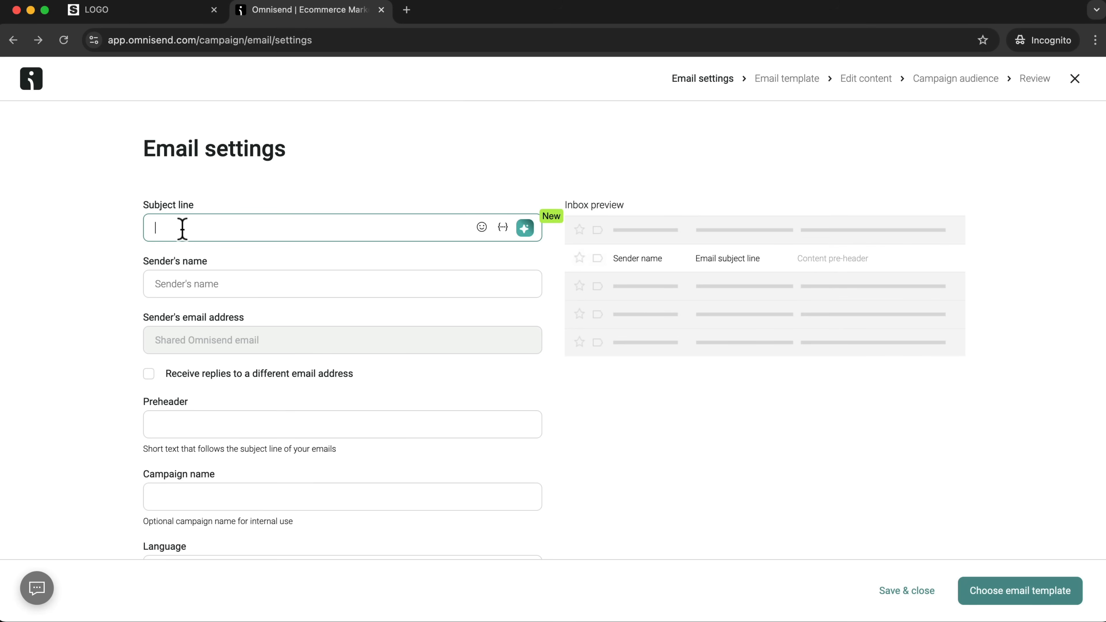
{"action": "type", "text": "New Product Launch"}
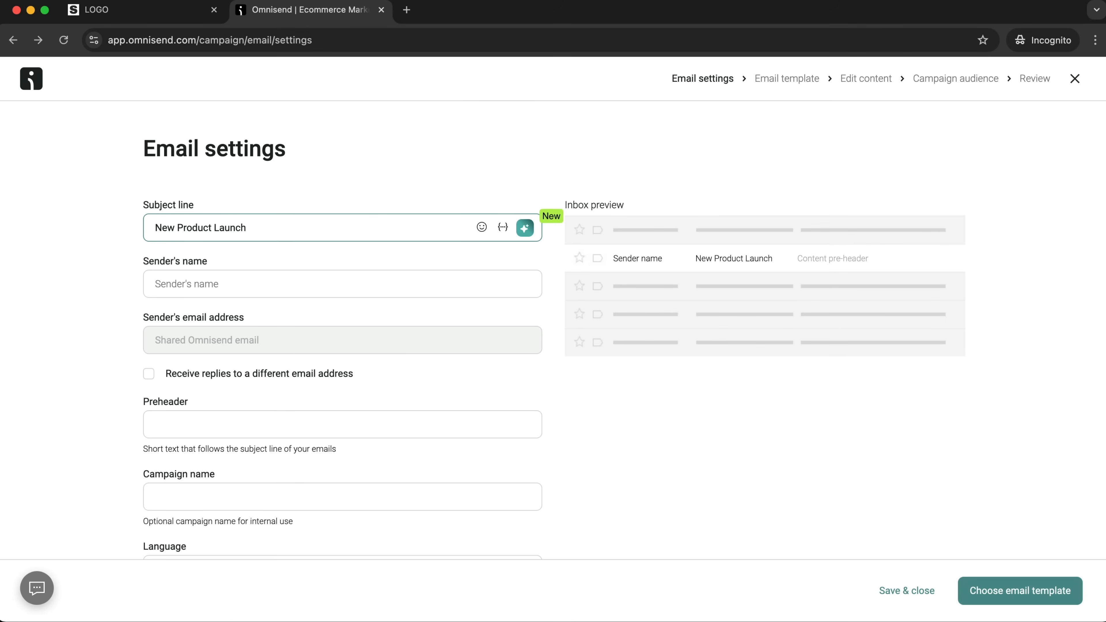
{"action": "left_click", "coordinate": [195, 288]}
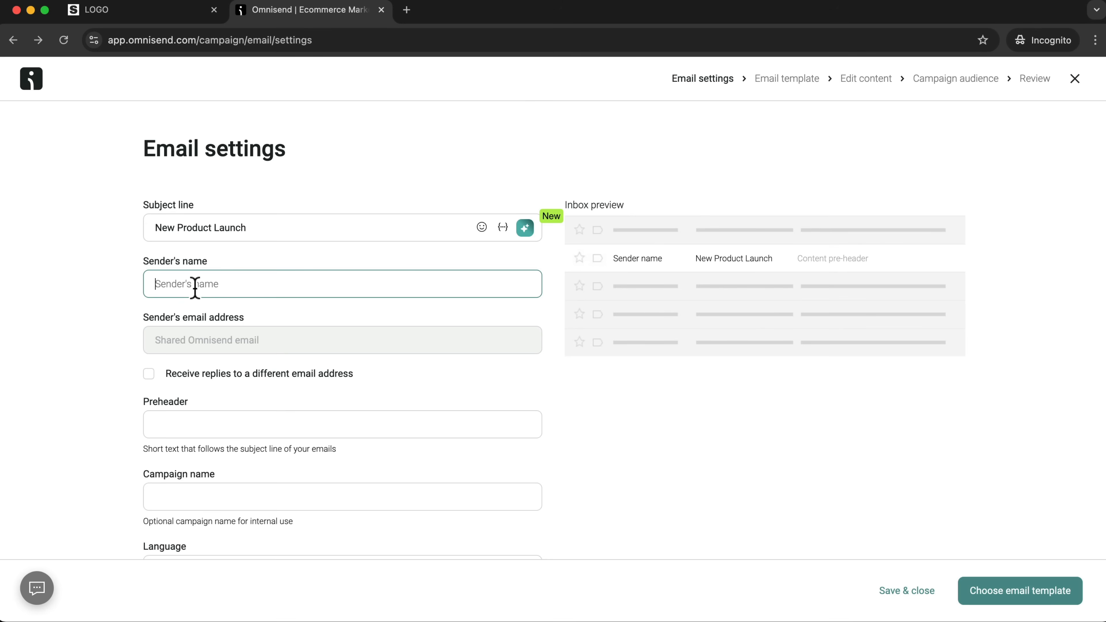
{"action": "type", "text": "Brand Name"}
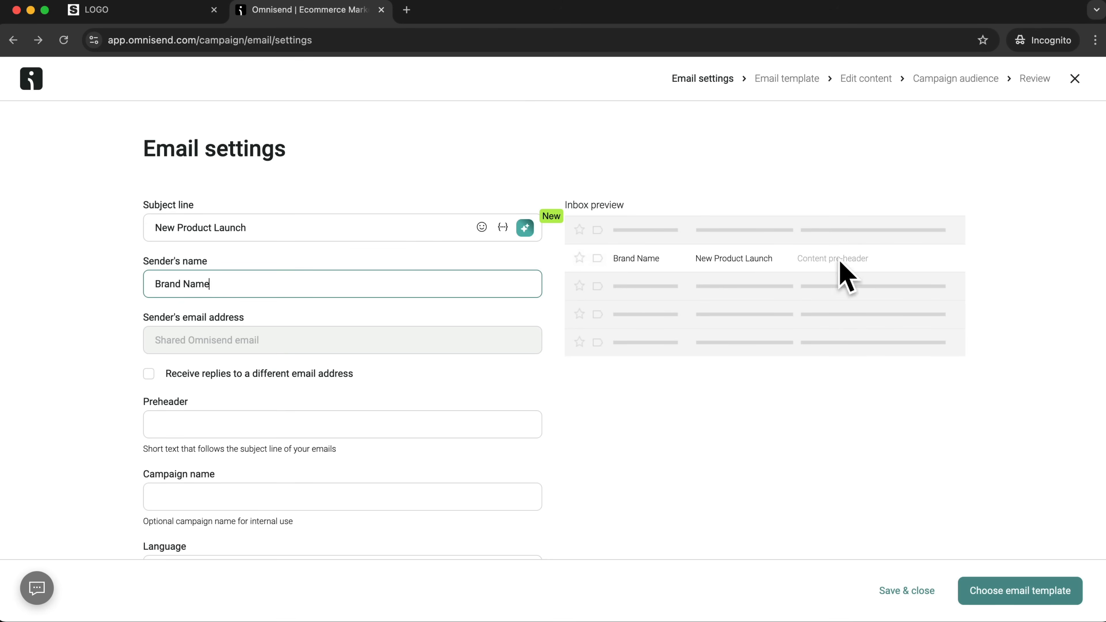
Enter "Get Early Access" as the preheader and "New Product launch 1.0" as the campaign name, and continue to the email templates.
{"action": "left_click", "coordinate": [335, 436]}
{"action": "type", "text": "Get Early Access"}
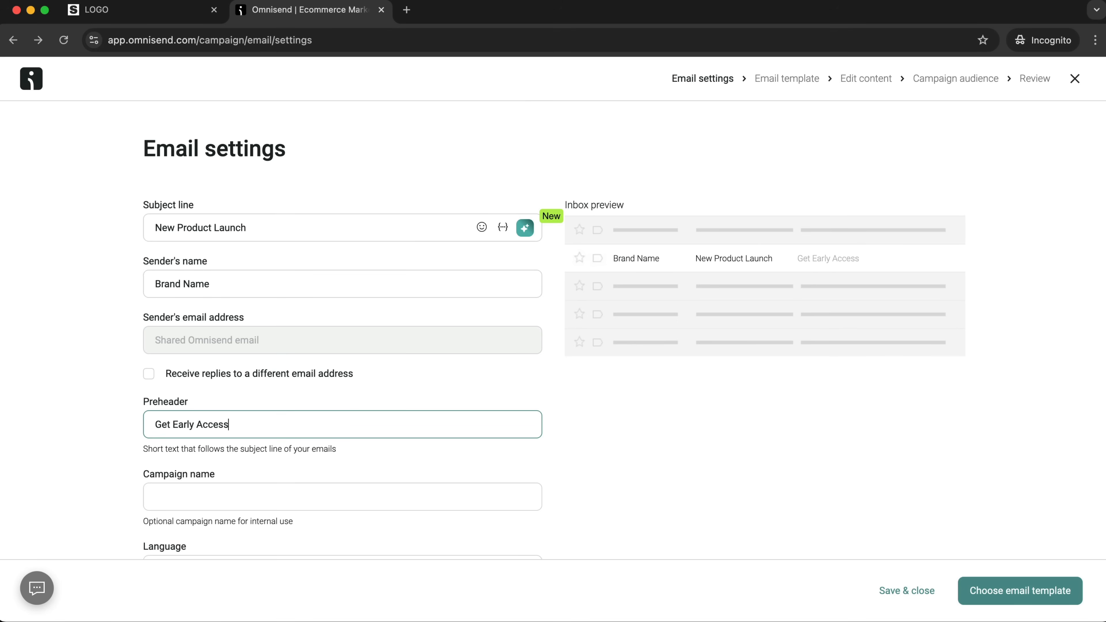
{"action": "scroll", "coordinate": [339, 433], "scroll_direction": "down", "scroll_amount": 2}
{"action": "left_click", "coordinate": [245, 453]}
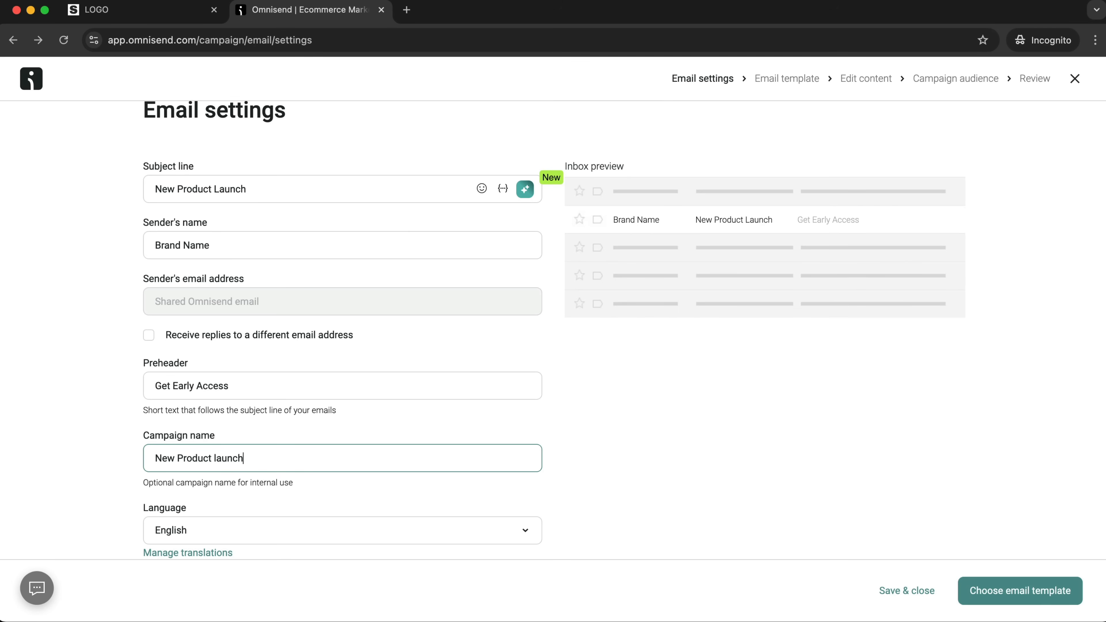
{"action": "scroll", "coordinate": [263, 451], "scroll_direction": "down", "scroll_amount": 5}
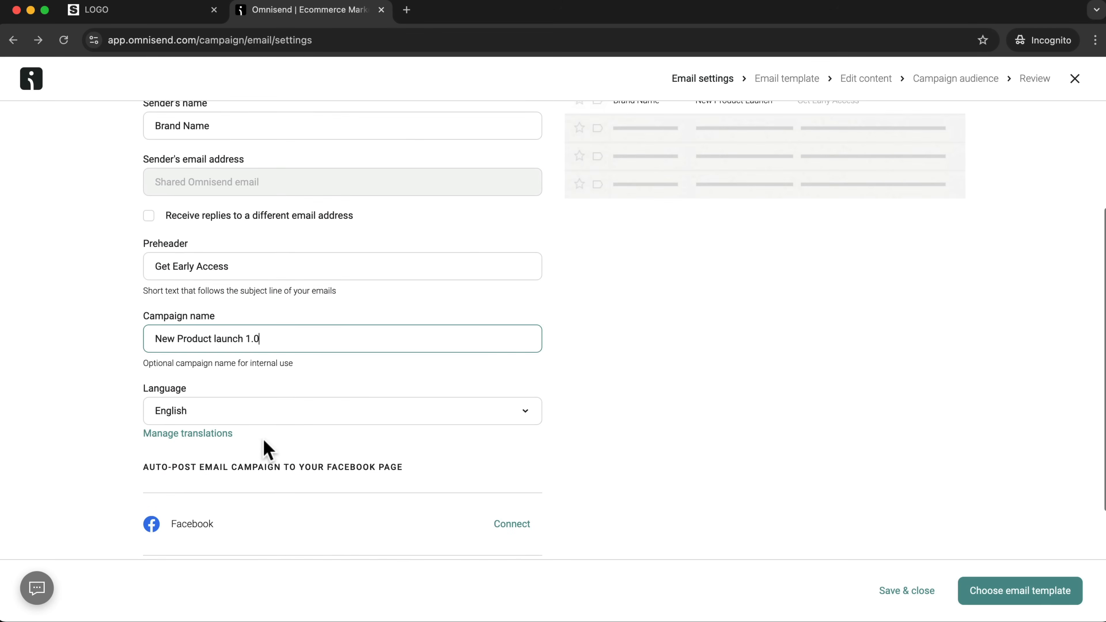
{"action": "left_click", "coordinate": [1014, 604]}
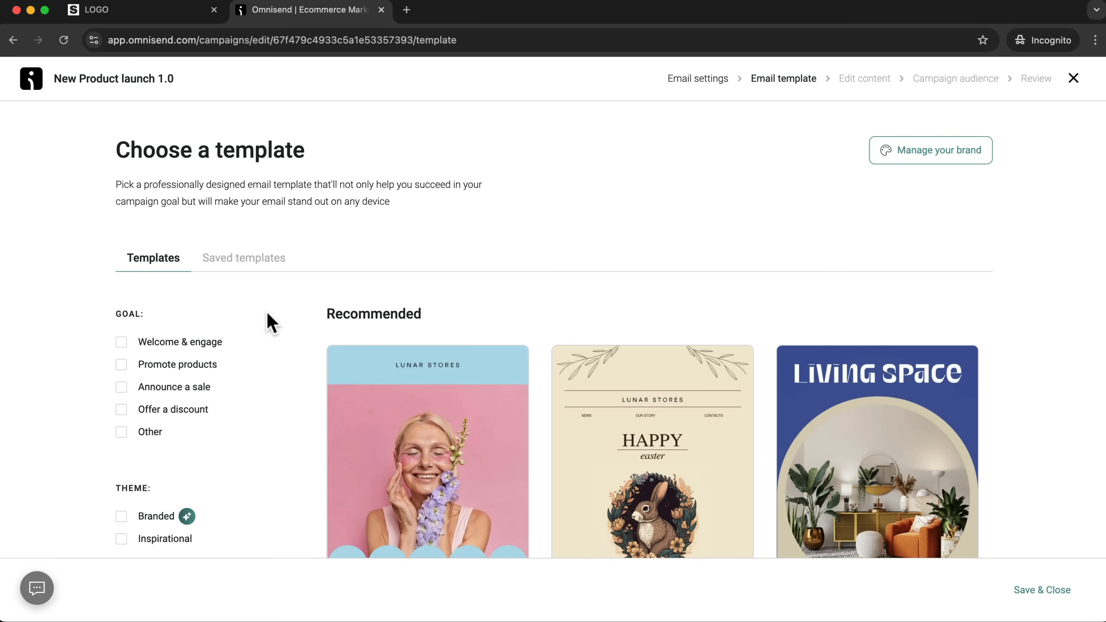
Preview the Easter | Egg hunt email template and choose it for the campaign.
{"action": "scroll", "coordinate": [693, 438], "scroll_direction": "down", "scroll_amount": 5}
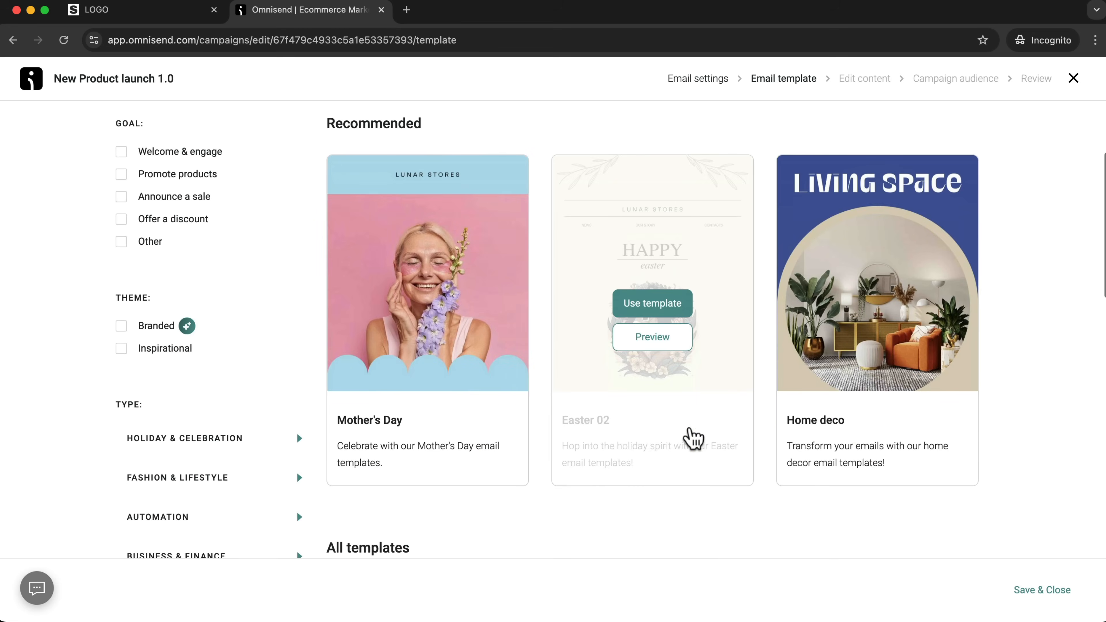
{"action": "scroll", "coordinate": [694, 438], "scroll_direction": "down", "scroll_amount": 3}
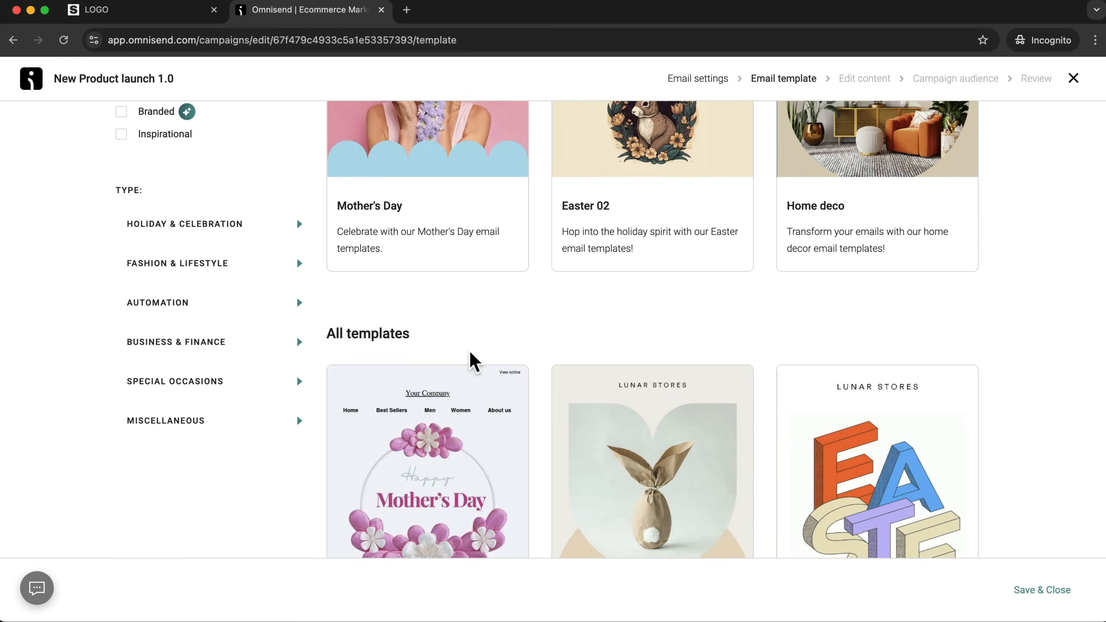
{"action": "scroll", "coordinate": [472, 359], "scroll_direction": "down", "scroll_amount": 2}
{"action": "scroll", "coordinate": [740, 418], "scroll_direction": "down", "scroll_amount": 1}
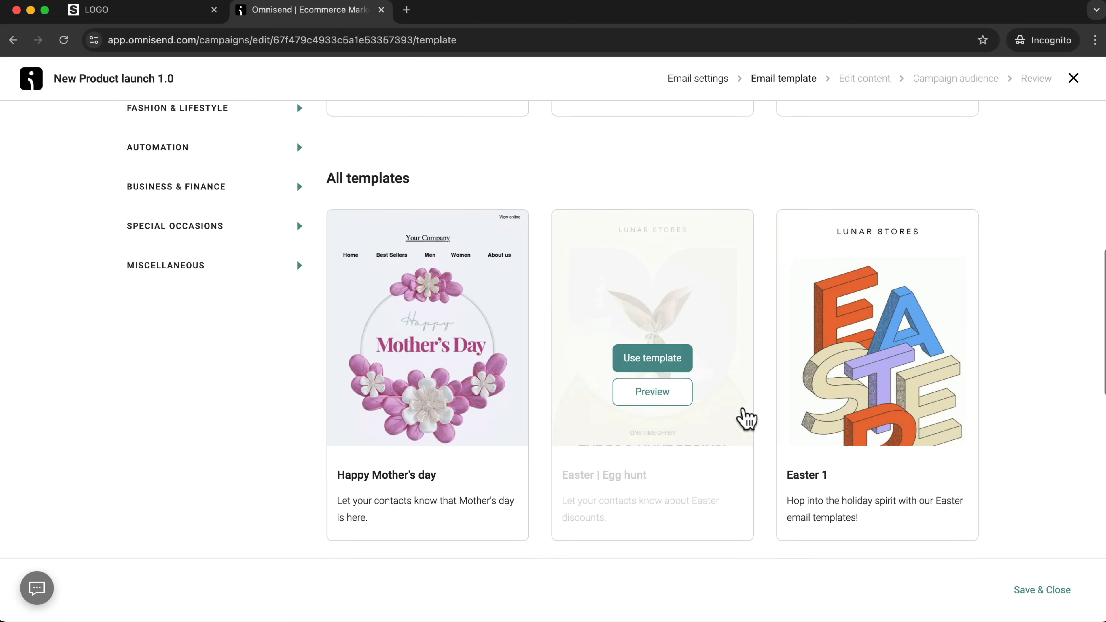
{"action": "left_click", "coordinate": [660, 374]}
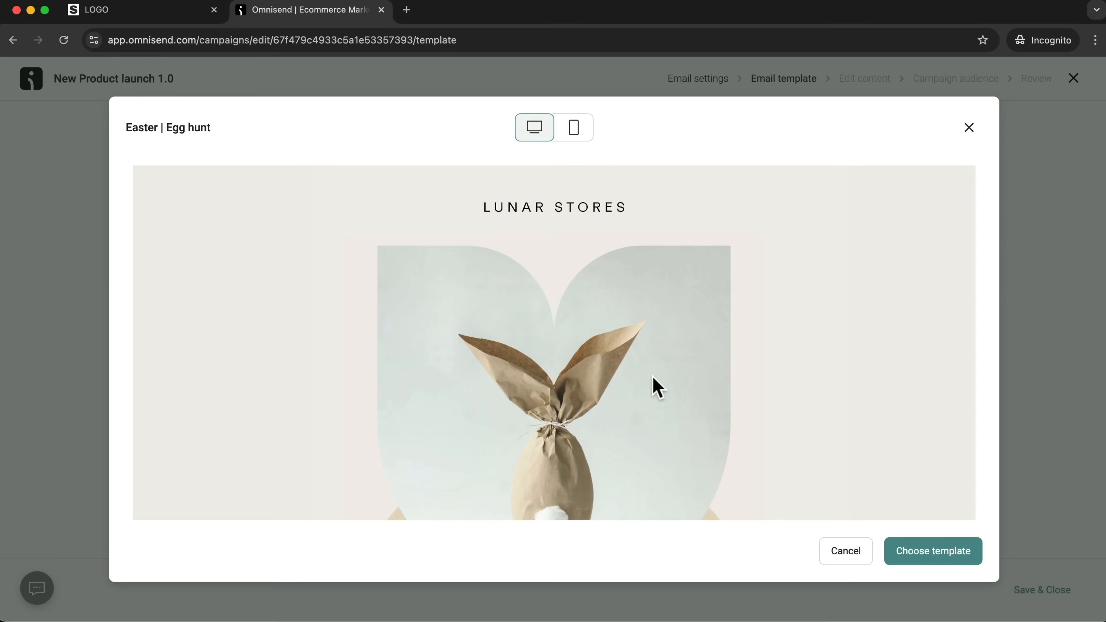
{"action": "scroll", "coordinate": [581, 349], "scroll_direction": "down", "scroll_amount": 15}
{"action": "scroll", "coordinate": [580, 353], "scroll_direction": "up", "scroll_amount": 15}
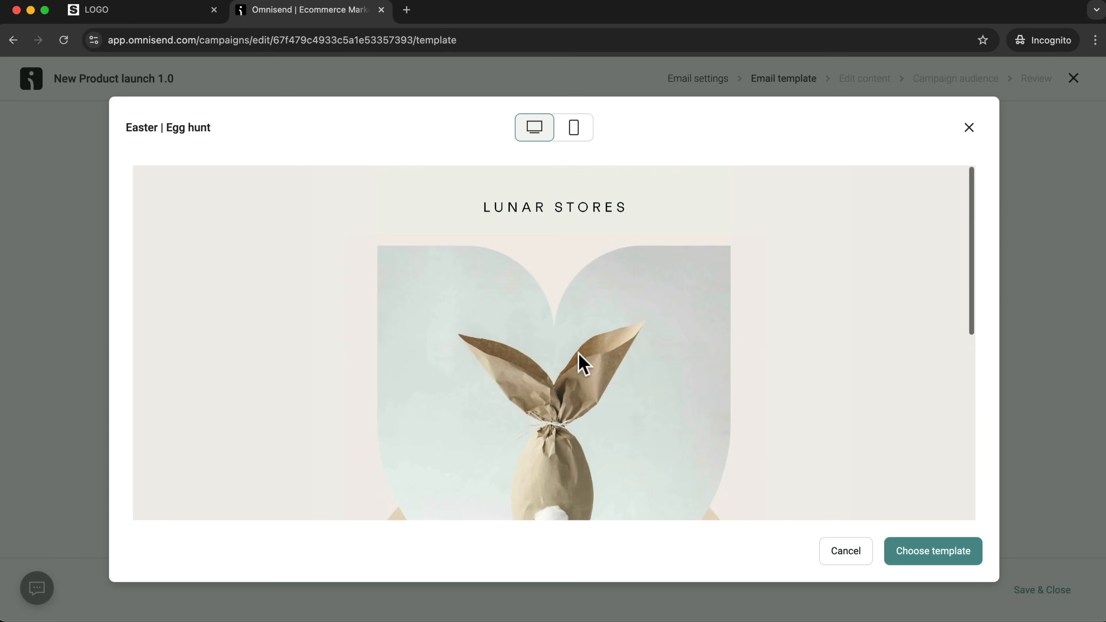
{"action": "left_click", "coordinate": [934, 556]}
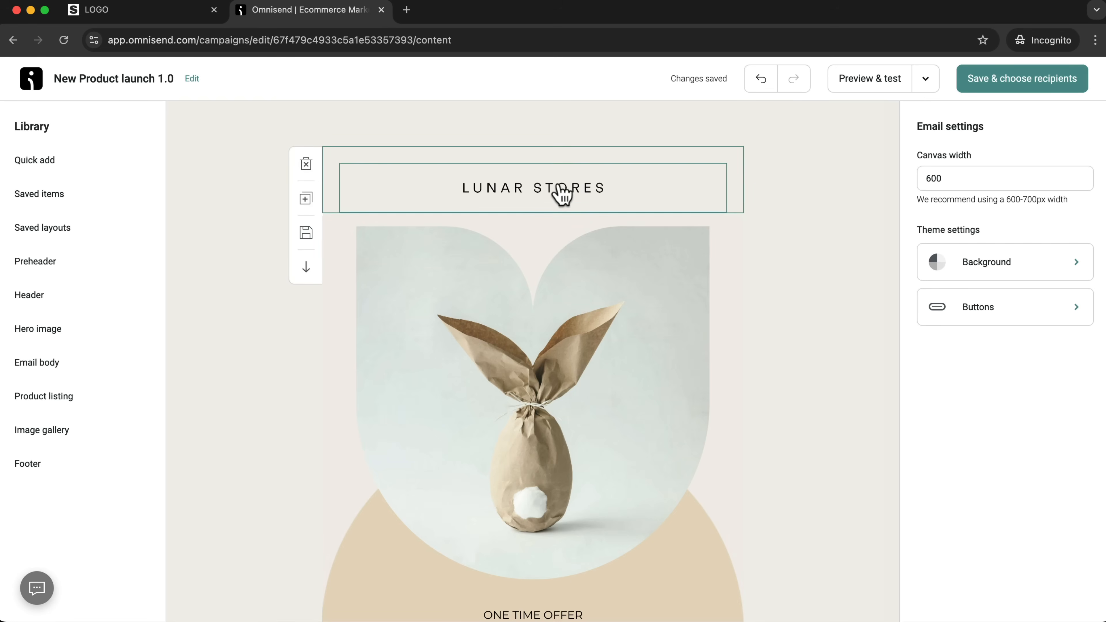
Look through the template's bunny image and text blocks in the content editor, then save the email and continue to choosing recipients.
{"action": "left_click", "coordinate": [561, 193]}
{"action": "scroll", "coordinate": [553, 335], "scroll_direction": "down", "scroll_amount": 5}
{"action": "left_click", "coordinate": [542, 271]}
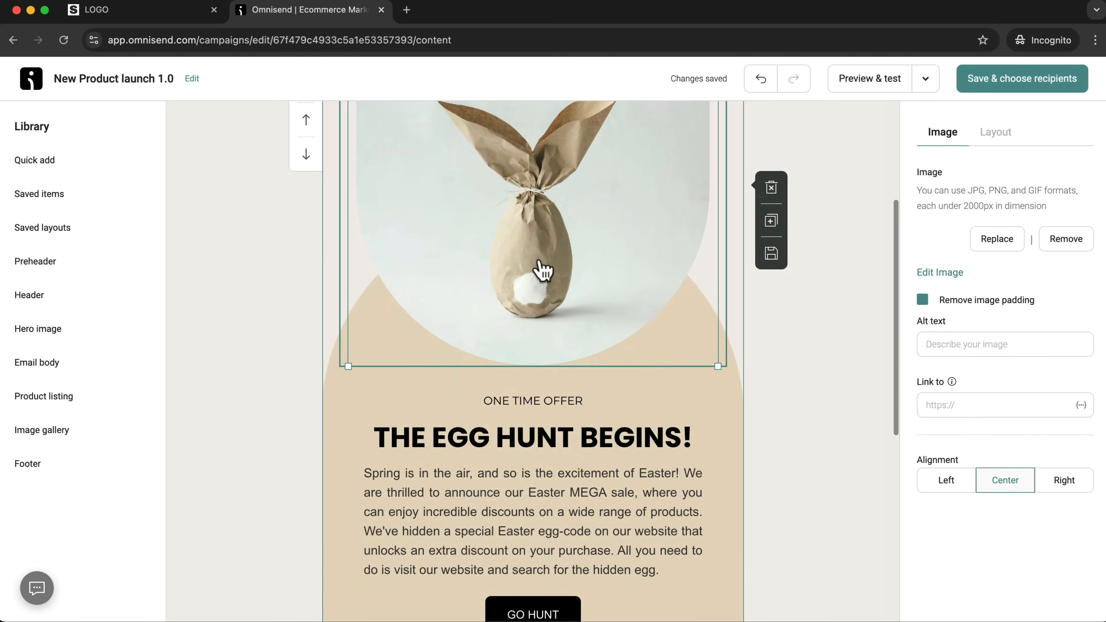
{"action": "scroll", "coordinate": [540, 272], "scroll_direction": "down", "scroll_amount": 2}
{"action": "scroll", "coordinate": [520, 358], "scroll_direction": "up", "scroll_amount": 2}
{"action": "scroll", "coordinate": [505, 362], "scroll_direction": "down", "scroll_amount": 4}
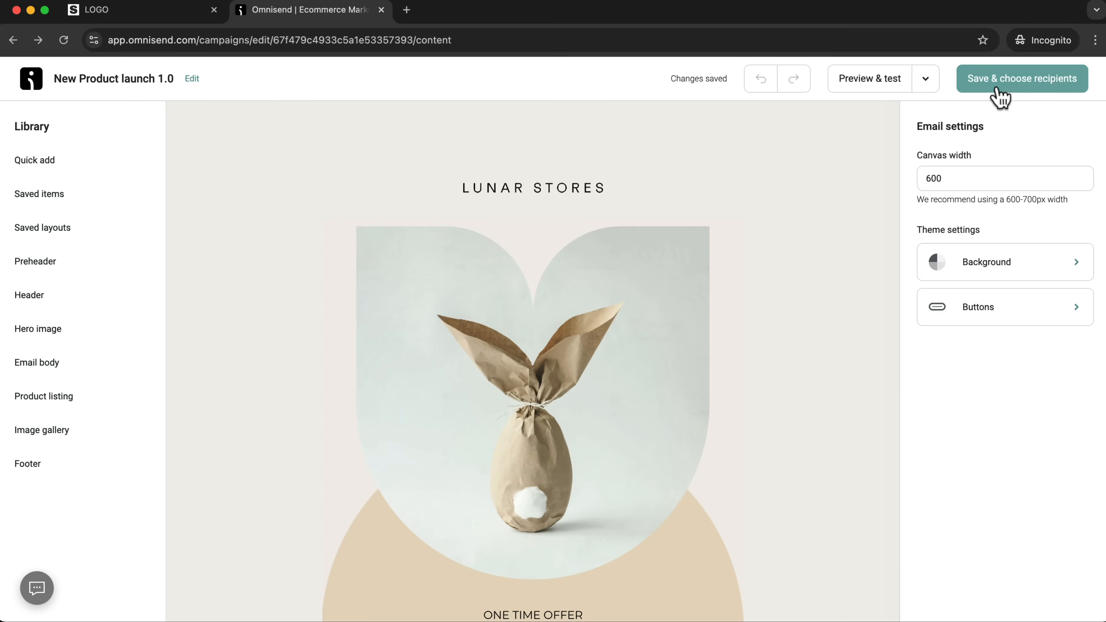
{"action": "left_click", "coordinate": [994, 87]}
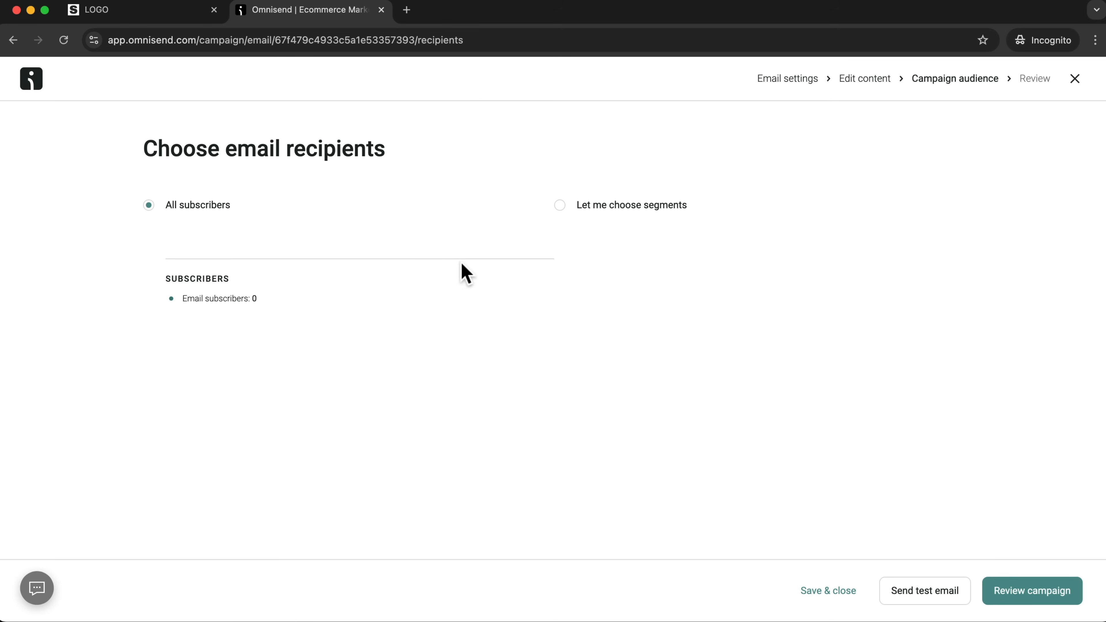
Continue to the campaign review with all subscribers, set sending to Schedule for later, and save and close the campaign to return to the dashboard.
{"action": "left_click", "coordinate": [1034, 593]}
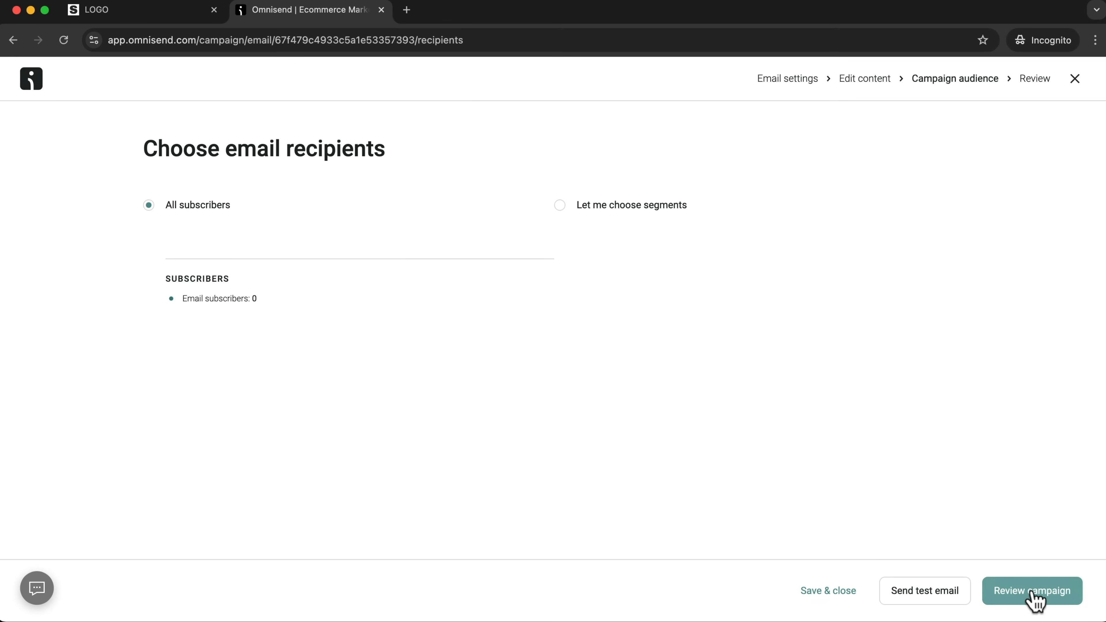
{"action": "scroll", "coordinate": [605, 437], "scroll_direction": "down", "scroll_amount": 3}
{"action": "scroll", "coordinate": [369, 494], "scroll_direction": "down", "scroll_amount": 3}
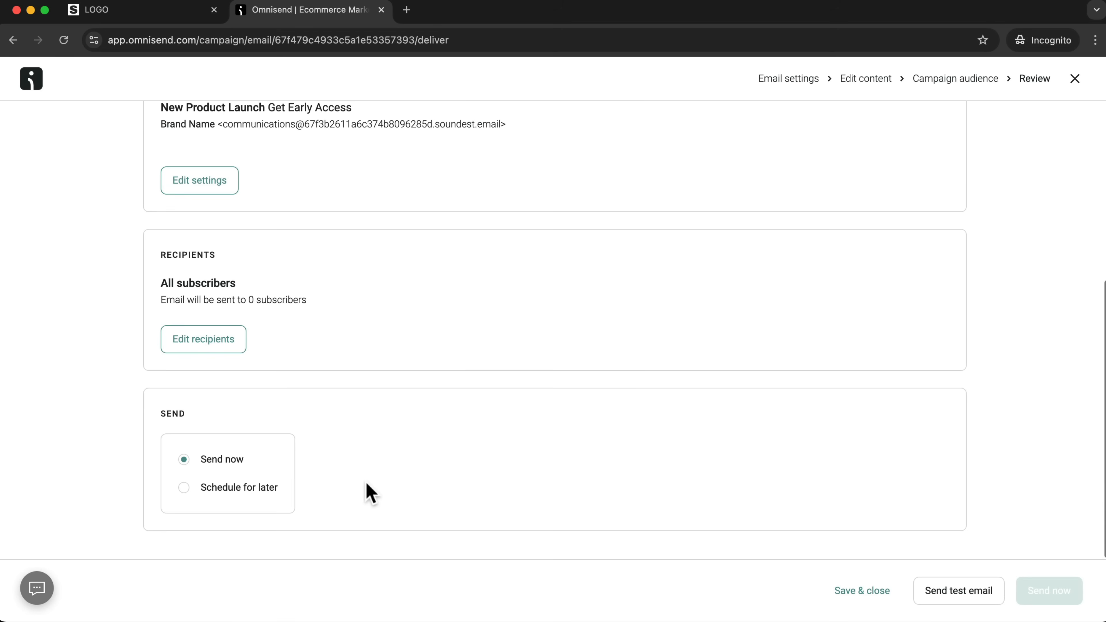
{"action": "left_click", "coordinate": [184, 487]}
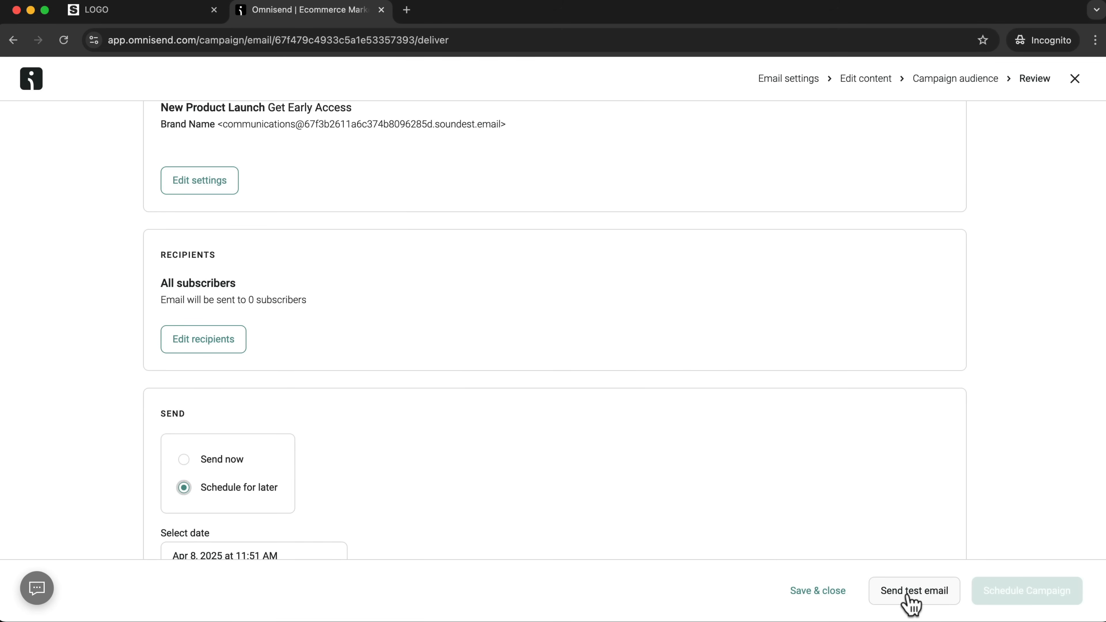
{"action": "left_click", "coordinate": [812, 593]}
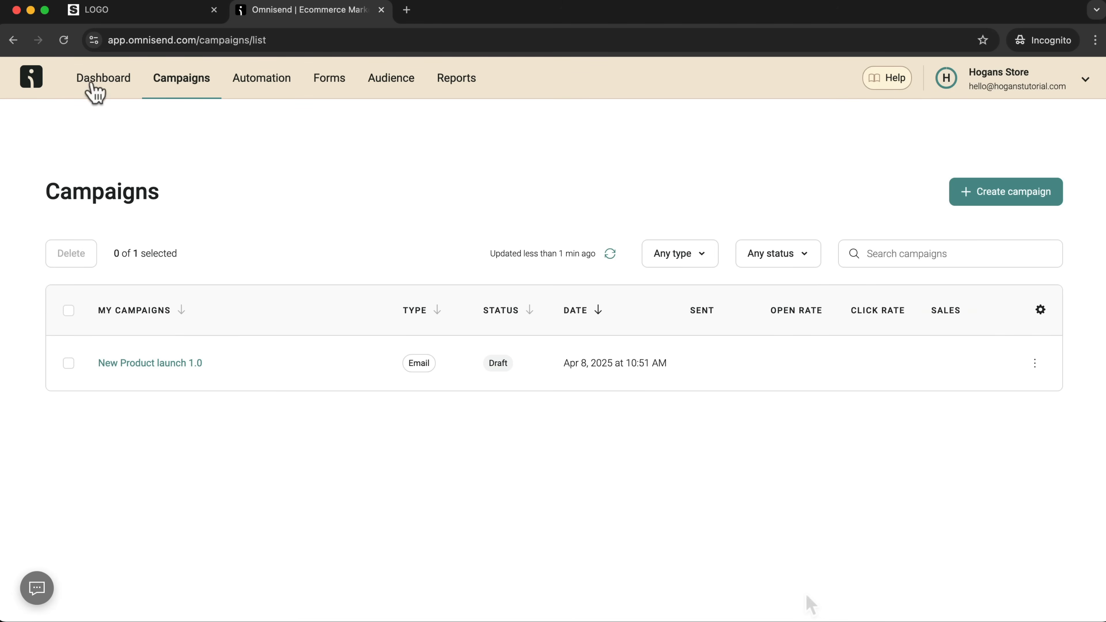
{"action": "left_click", "coordinate": [93, 85]}
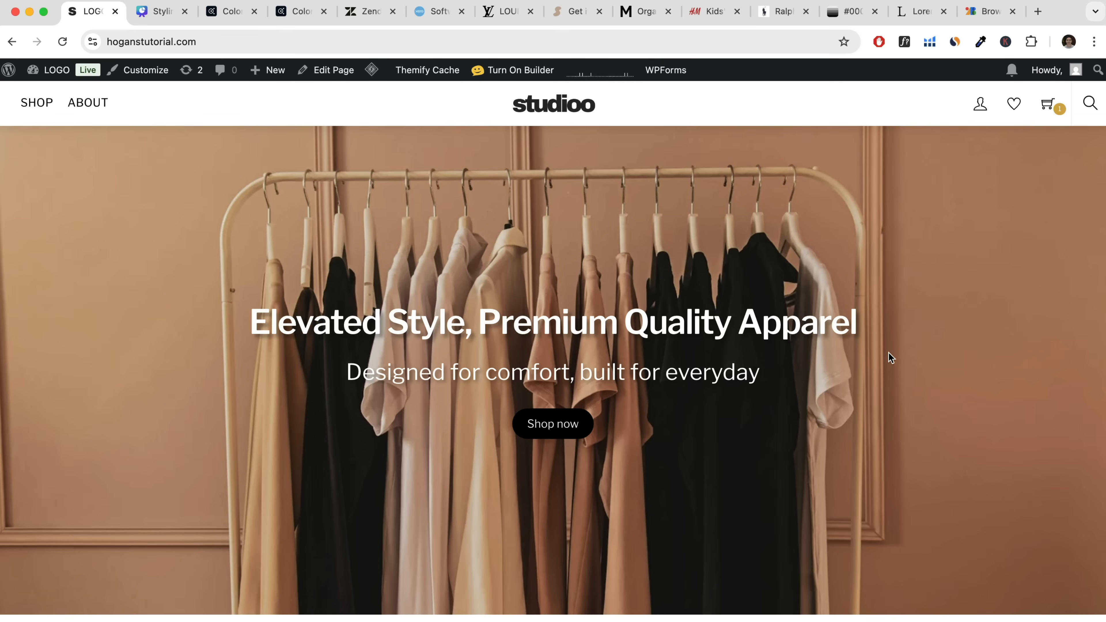
Examine the clothing store's live homepage from the hero banner through the Top Selling products to New Collections.
{"action": "scroll", "coordinate": [742, 442], "scroll_direction": "down", "scroll_amount": 3}
{"action": "scroll", "coordinate": [741, 442], "scroll_direction": "down", "scroll_amount": 15}
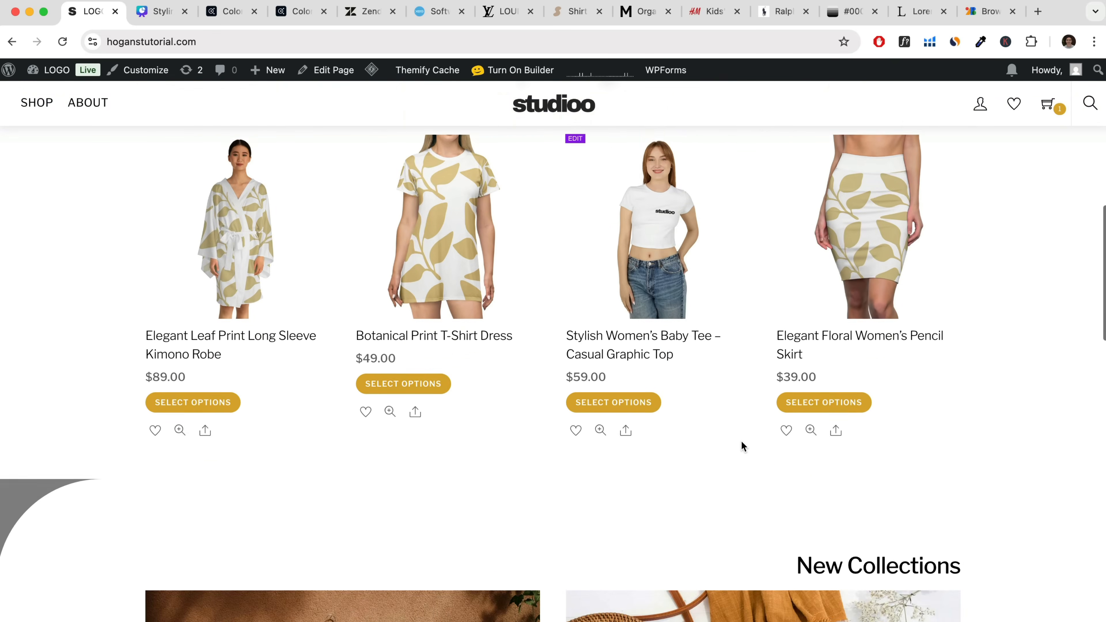
{"action": "scroll", "coordinate": [741, 442], "scroll_direction": "up", "scroll_amount": 10}
{"action": "scroll", "coordinate": [741, 447], "scroll_direction": "up", "scroll_amount": 10}
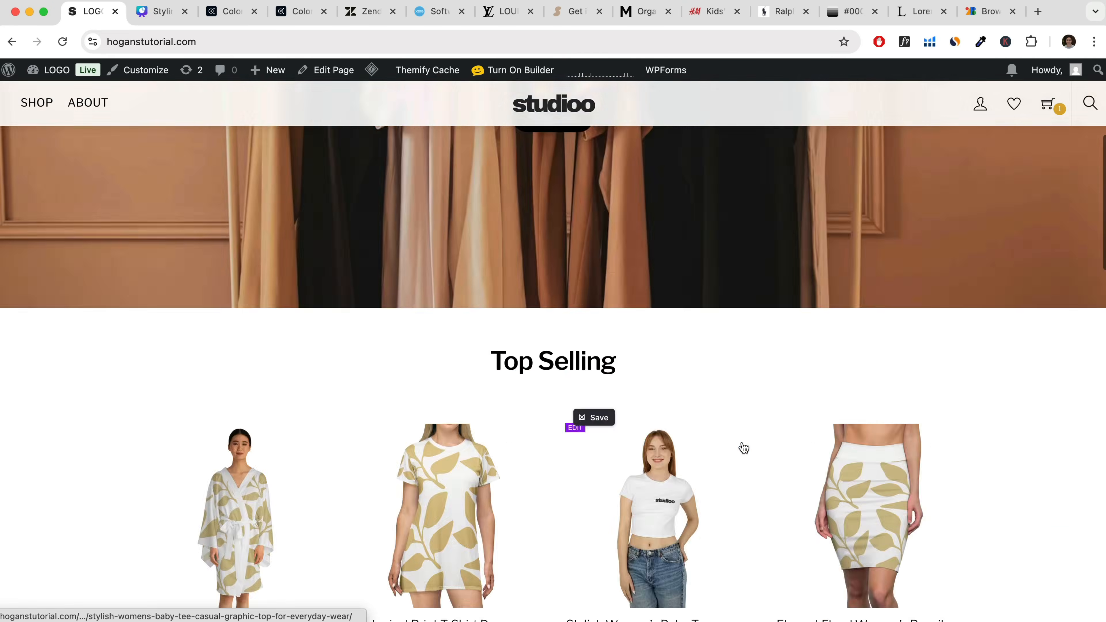
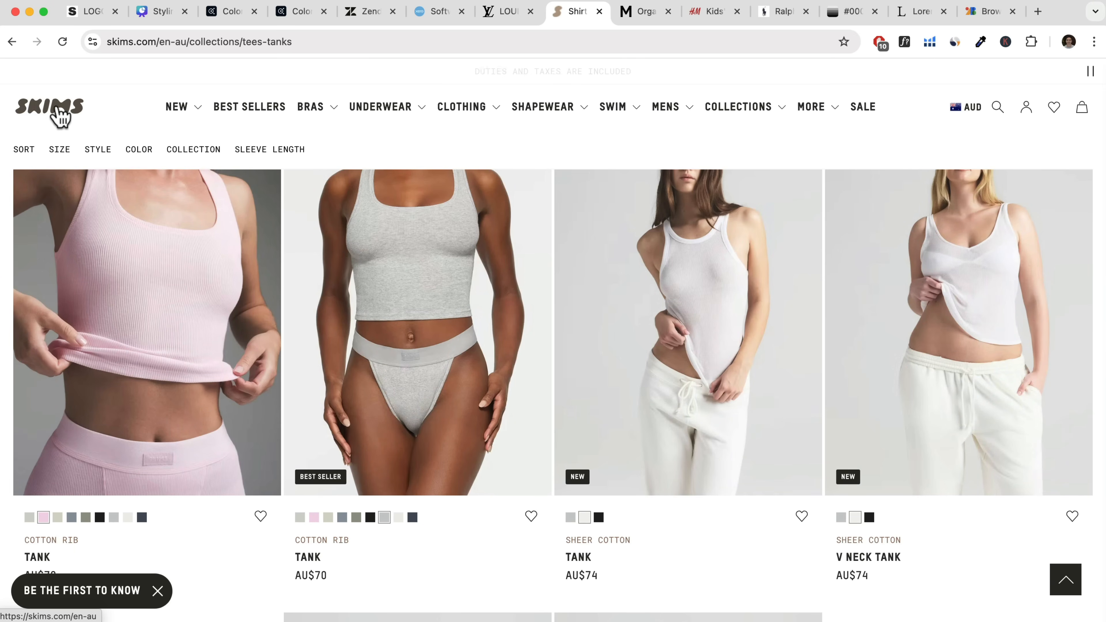
Examine the branding and product imagery on the Mini Rodini homepage and the H&M Kids page.
{"action": "left_click", "coordinate": [644, 16]}
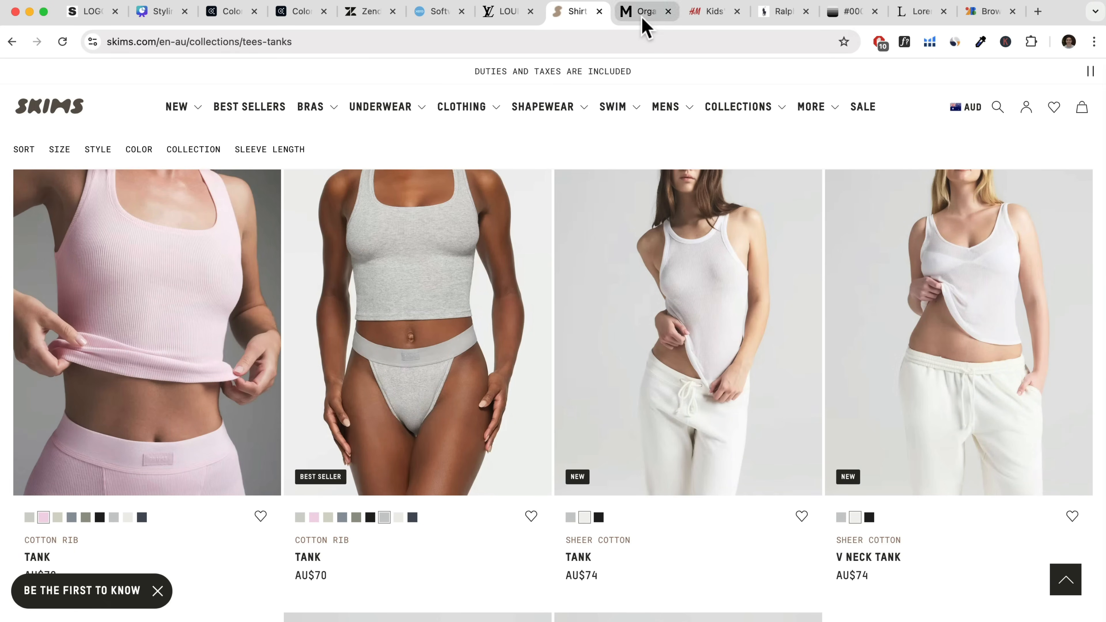
{"action": "scroll", "coordinate": [626, 282], "scroll_direction": "up", "scroll_amount": 15}
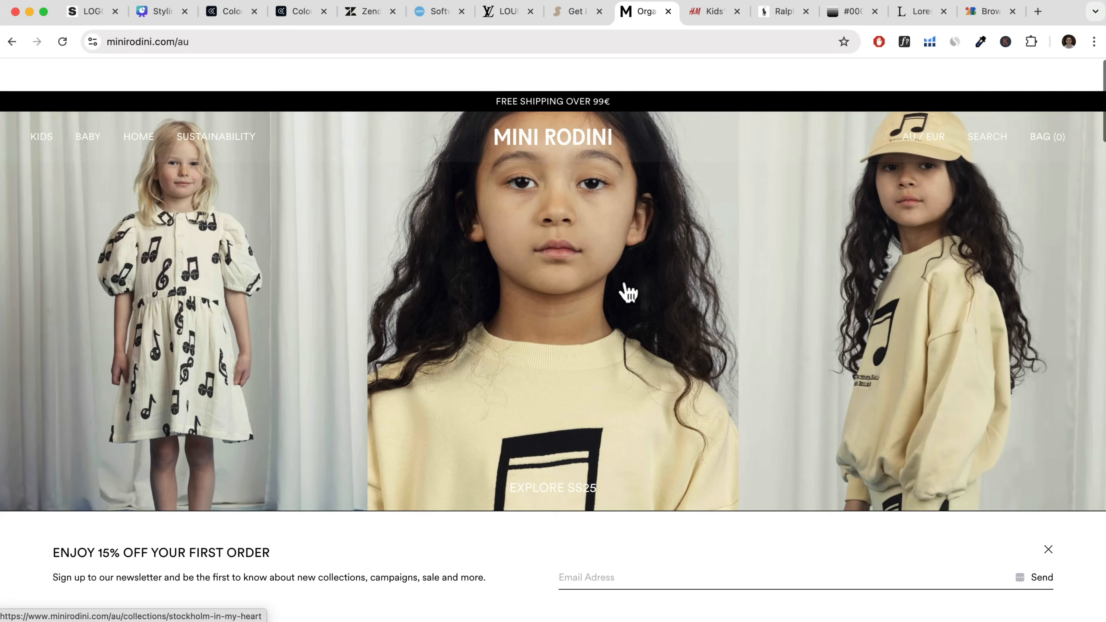
{"action": "scroll", "coordinate": [628, 291], "scroll_direction": "down", "scroll_amount": 15}
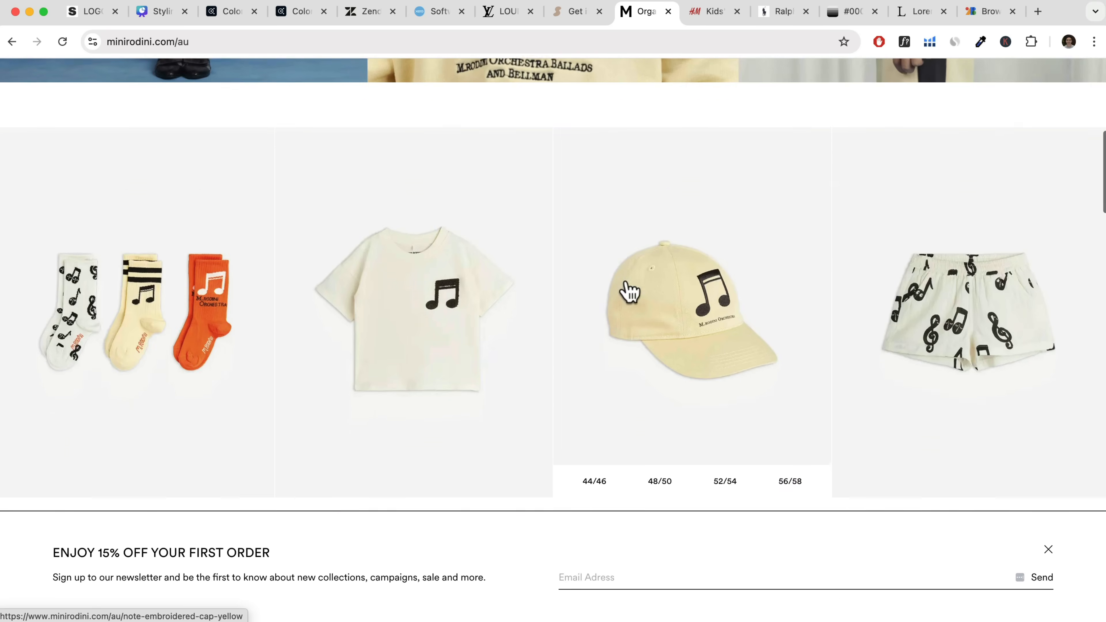
{"action": "scroll", "coordinate": [628, 291], "scroll_direction": "down", "scroll_amount": 20}
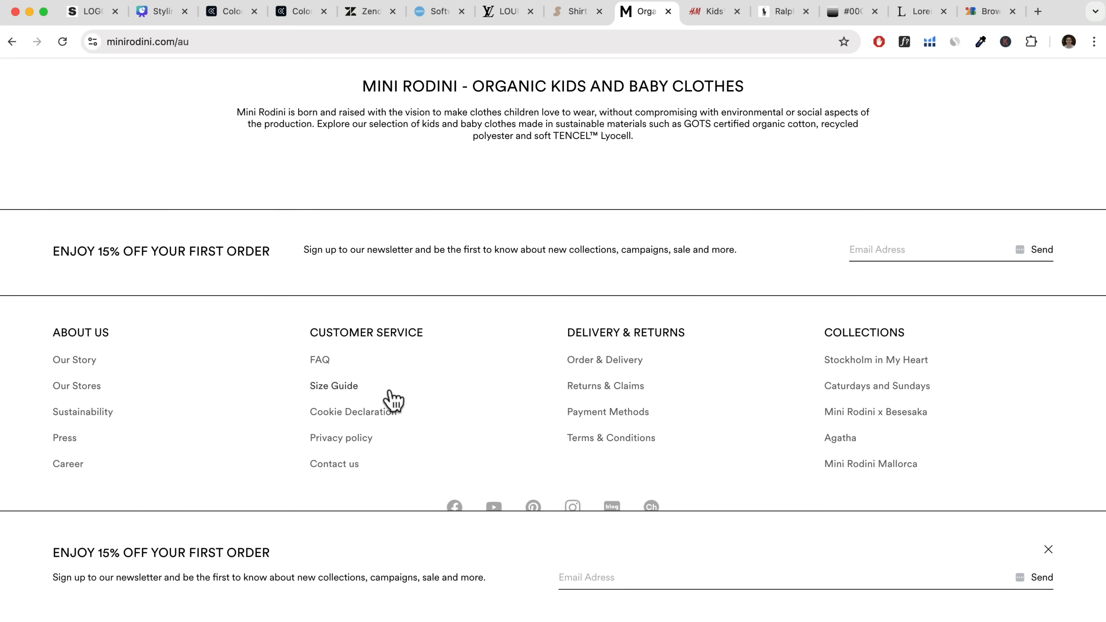
{"action": "left_click", "coordinate": [705, 13]}
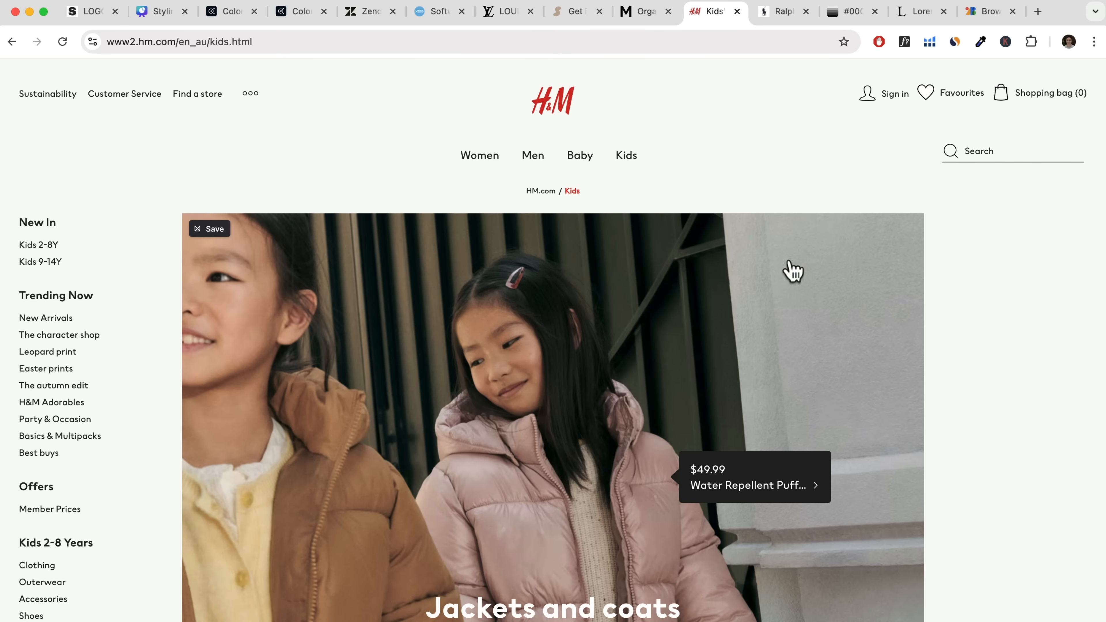
{"action": "scroll", "coordinate": [869, 205], "scroll_direction": "down", "scroll_amount": 10}
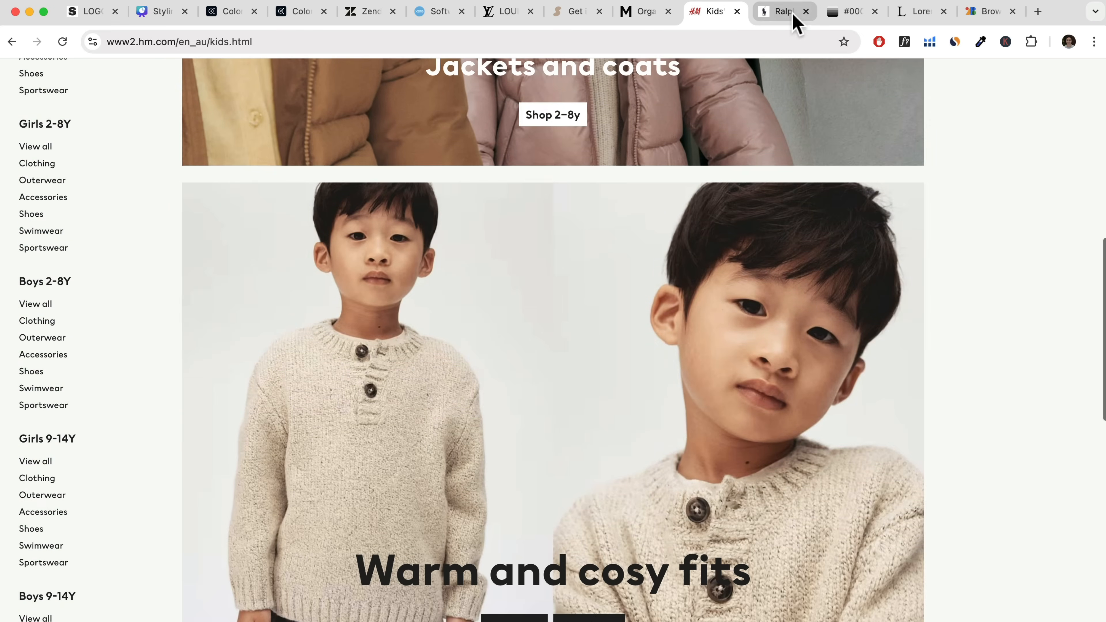
Examine the logo, typography, colours and campaign imagery throughout the Ralph Lauren homepage.
{"action": "left_click", "coordinate": [791, 13]}
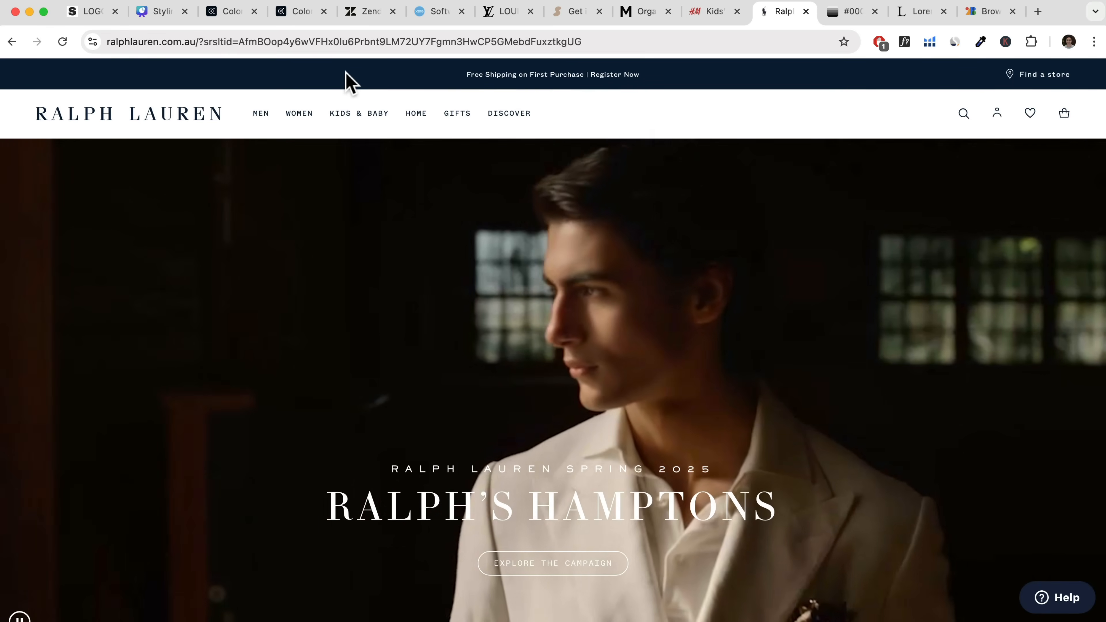
{"action": "scroll", "coordinate": [640, 185], "scroll_direction": "down", "scroll_amount": 2}
{"action": "scroll", "coordinate": [642, 185], "scroll_direction": "down", "scroll_amount": 20}
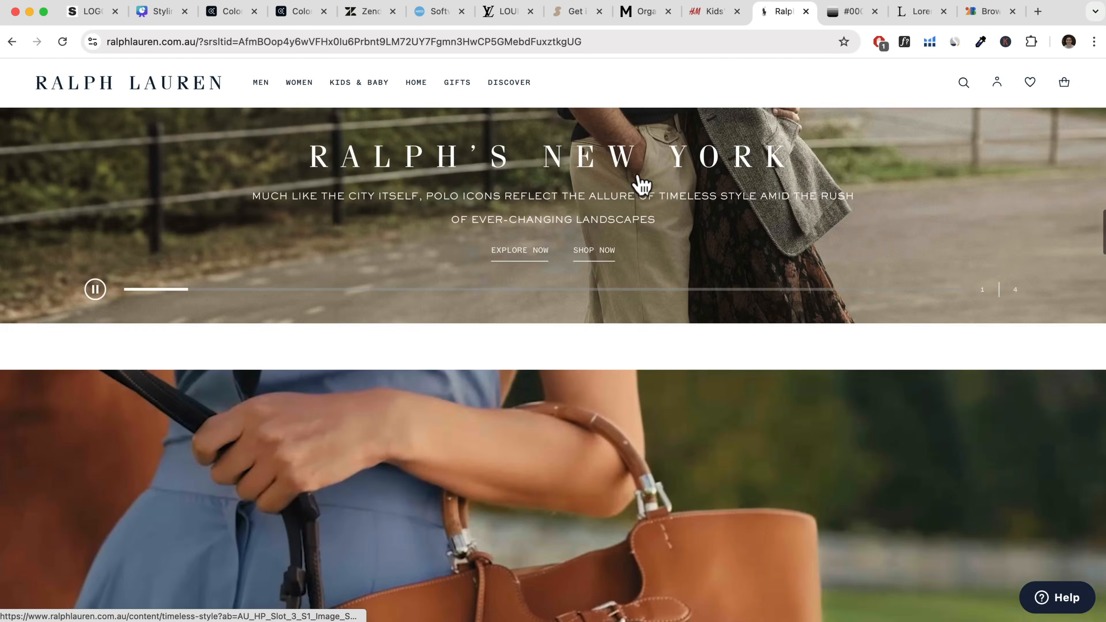
{"action": "scroll", "coordinate": [641, 185], "scroll_direction": "down", "scroll_amount": 20}
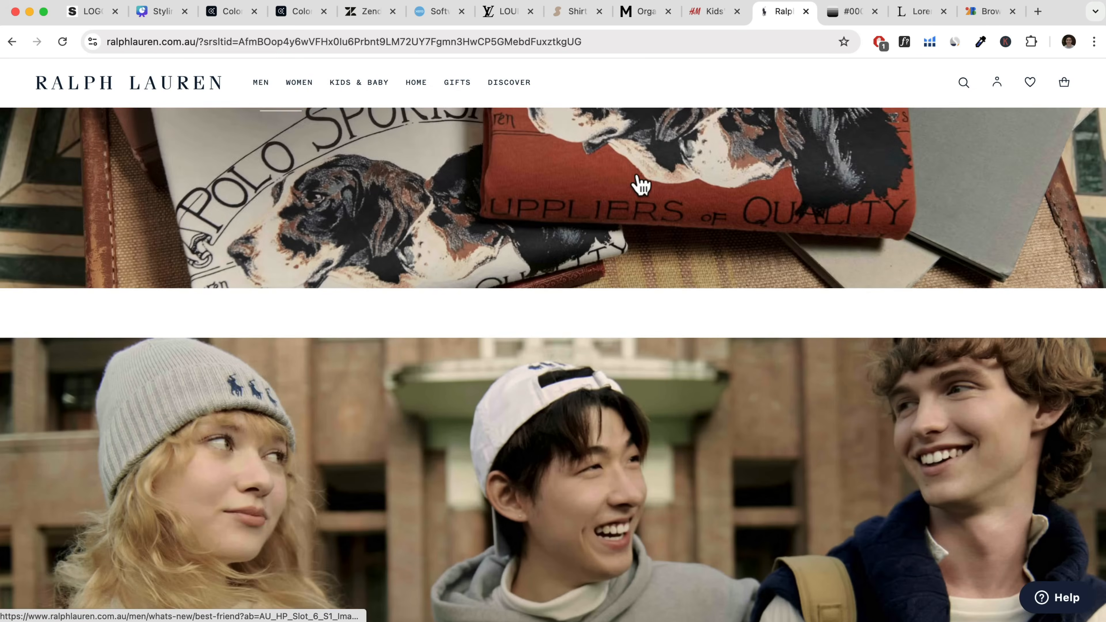
{"action": "scroll", "coordinate": [640, 185], "scroll_direction": "down", "scroll_amount": 20}
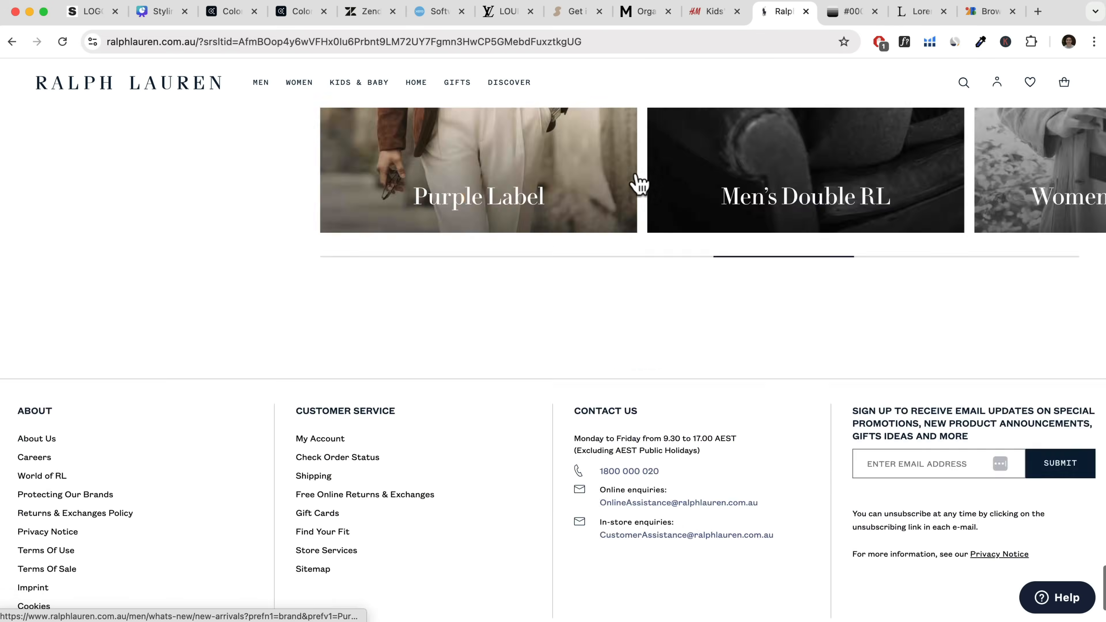
{"action": "scroll", "coordinate": [640, 185], "scroll_direction": "up", "scroll_amount": 15}
{"action": "scroll", "coordinate": [640, 185], "scroll_direction": "up", "scroll_amount": 10}
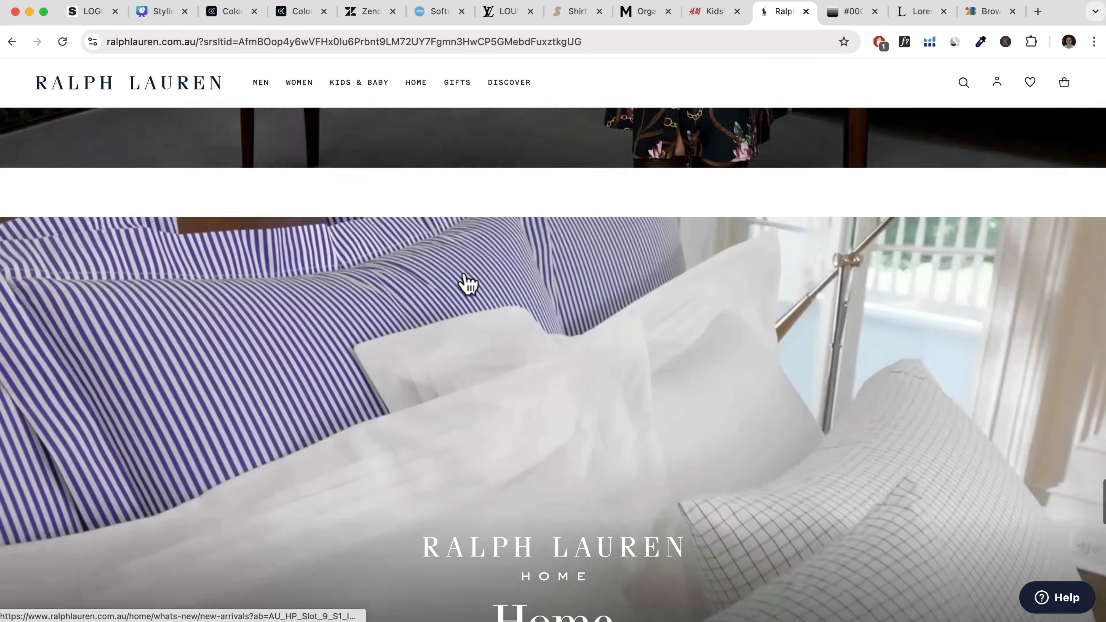
{"action": "scroll", "coordinate": [590, 346], "scroll_direction": "up", "scroll_amount": 1}
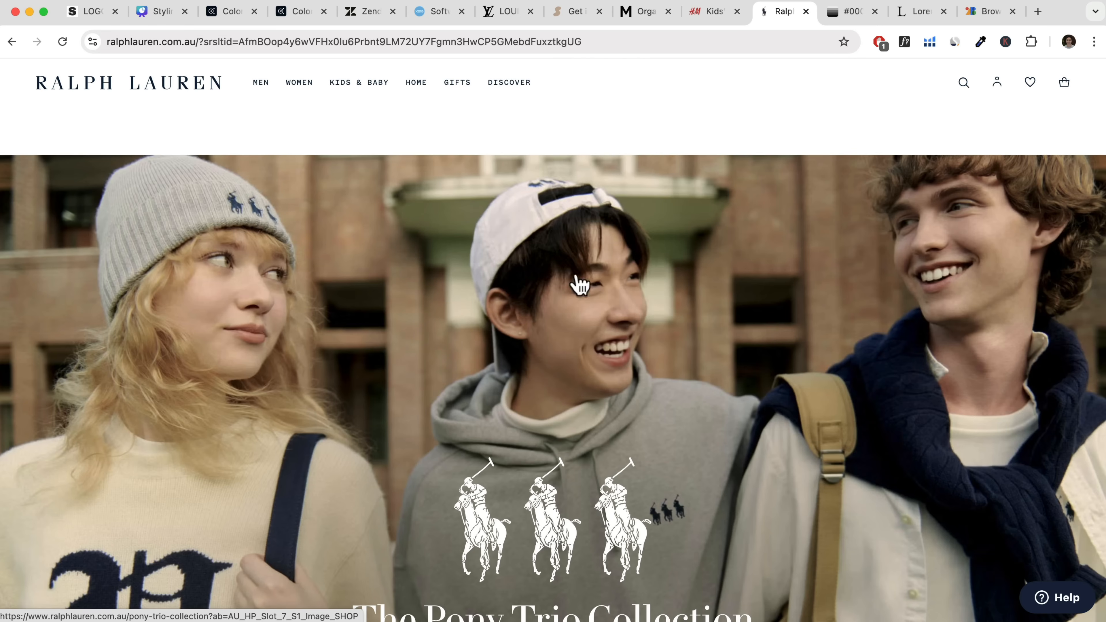
{"action": "scroll", "coordinate": [583, 366], "scroll_direction": "up", "scroll_amount": 15}
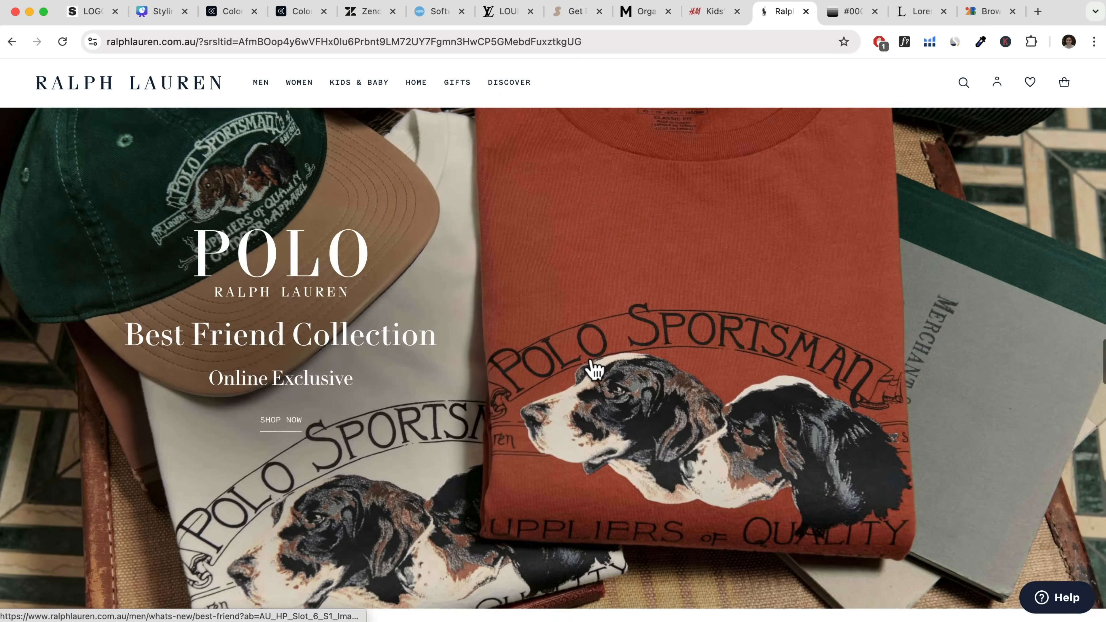
{"action": "scroll", "coordinate": [600, 461], "scroll_direction": "up", "scroll_amount": 15}
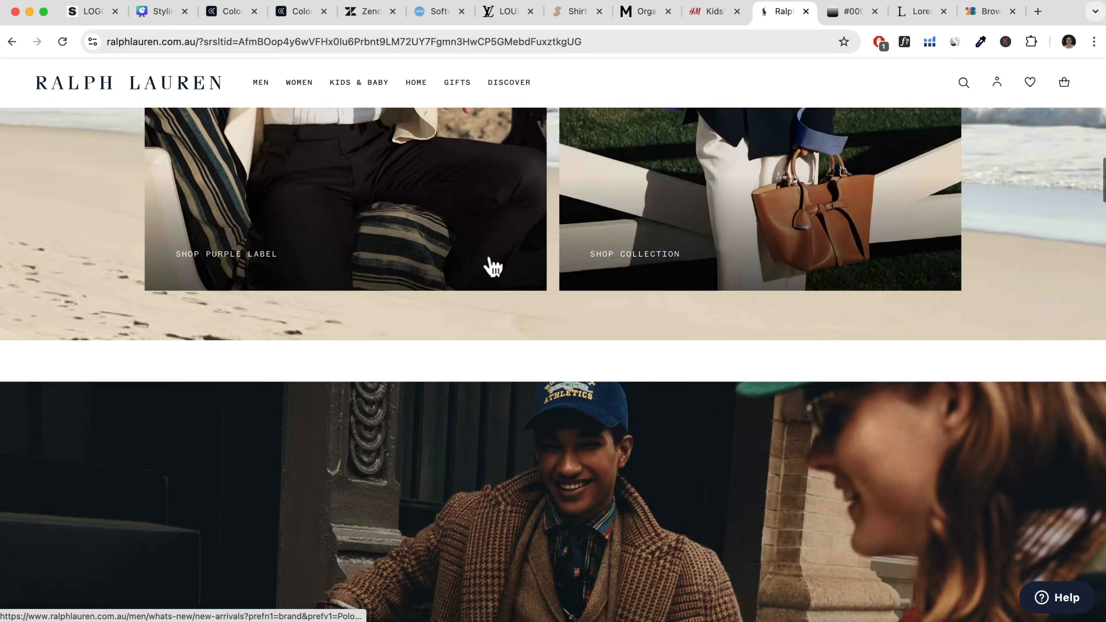
{"action": "scroll", "coordinate": [467, 231], "scroll_direction": "up", "scroll_amount": 2}
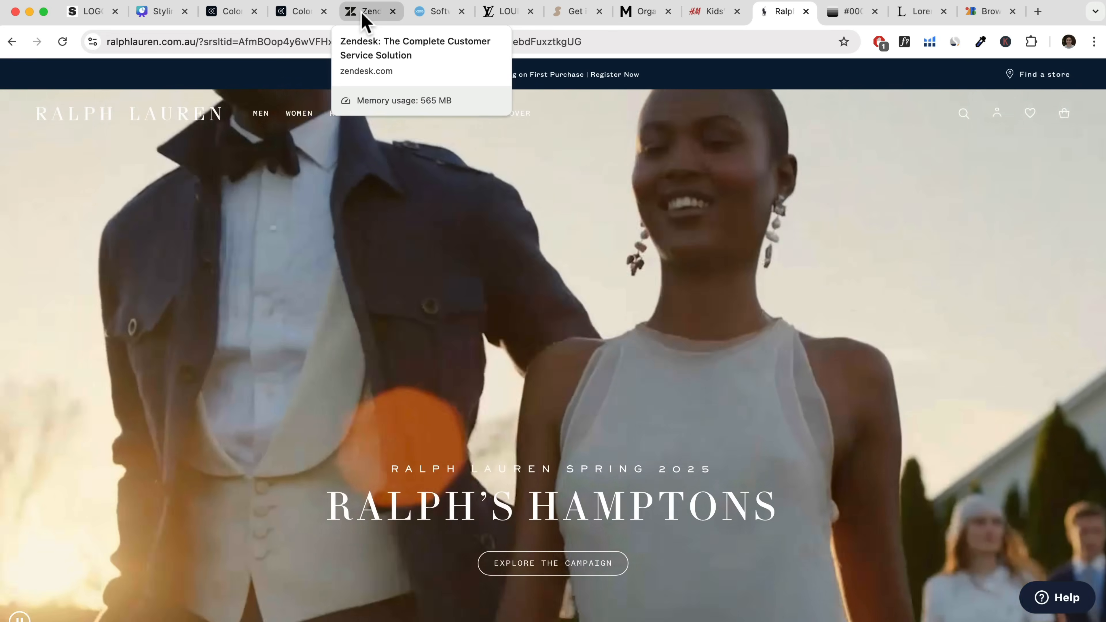
Examine how the Zendesk homepage applies its logo, brand colours and imagery from the hero through the lower sections.
{"action": "left_click", "coordinate": [365, 22]}
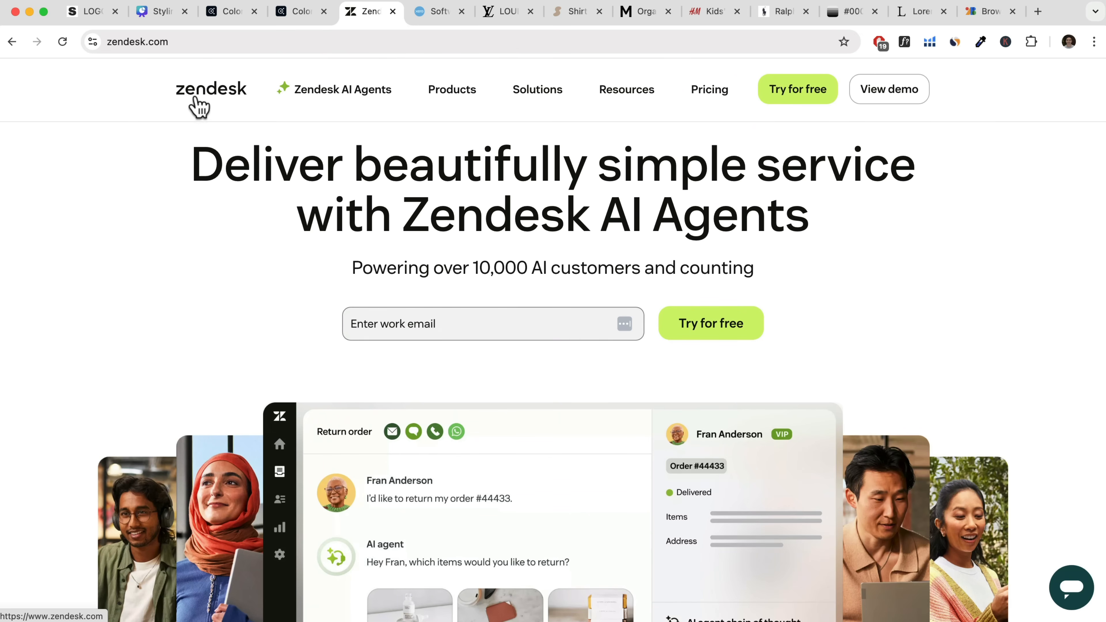
{"action": "scroll", "coordinate": [915, 260], "scroll_direction": "down", "scroll_amount": 3}
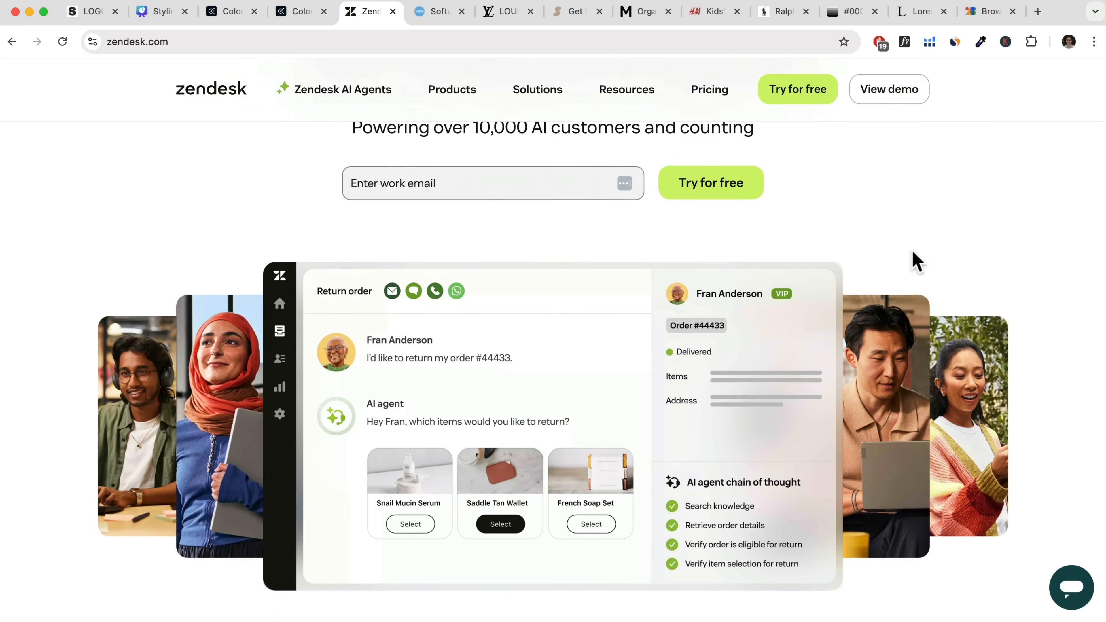
{"action": "scroll", "coordinate": [917, 262], "scroll_direction": "down", "scroll_amount": 10}
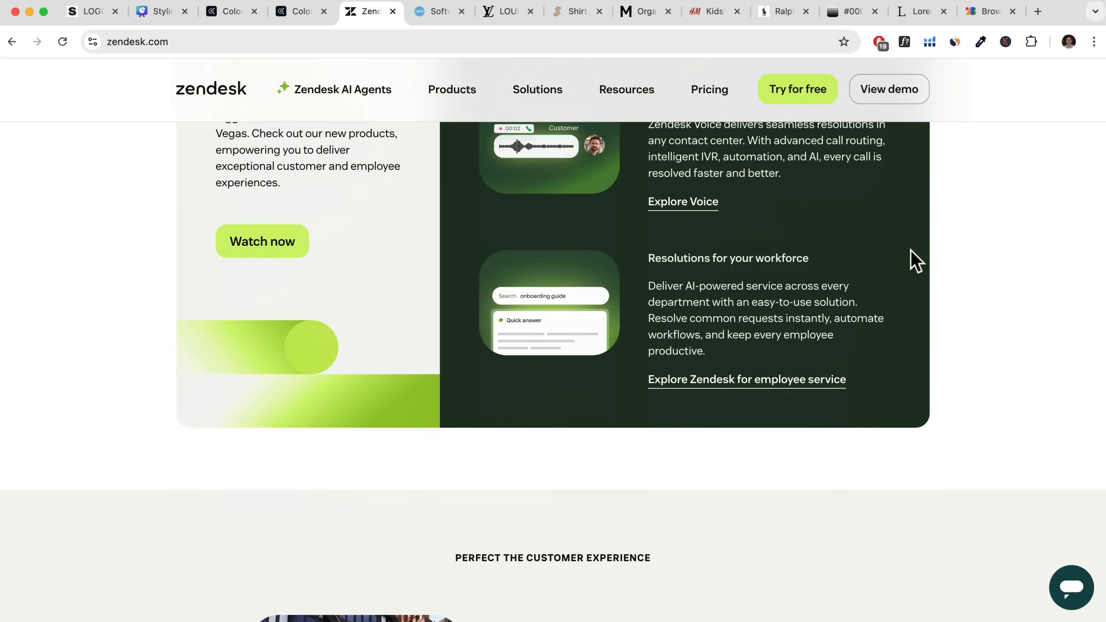
{"action": "scroll", "coordinate": [914, 260], "scroll_direction": "up", "scroll_amount": 15}
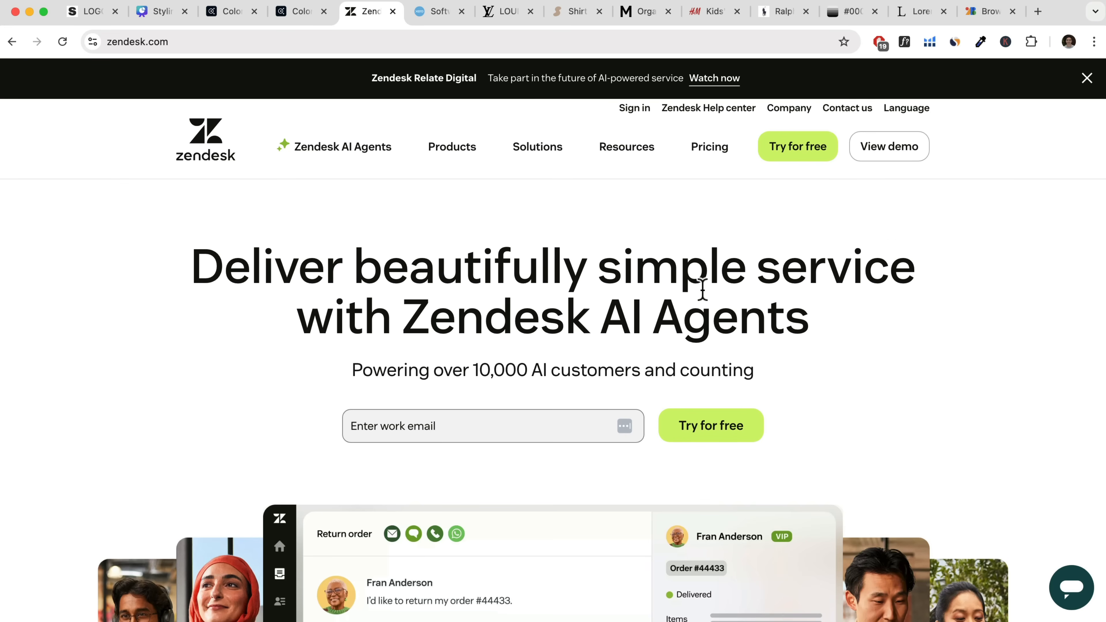
{"action": "scroll", "coordinate": [678, 316], "scroll_direction": "down", "scroll_amount": 5}
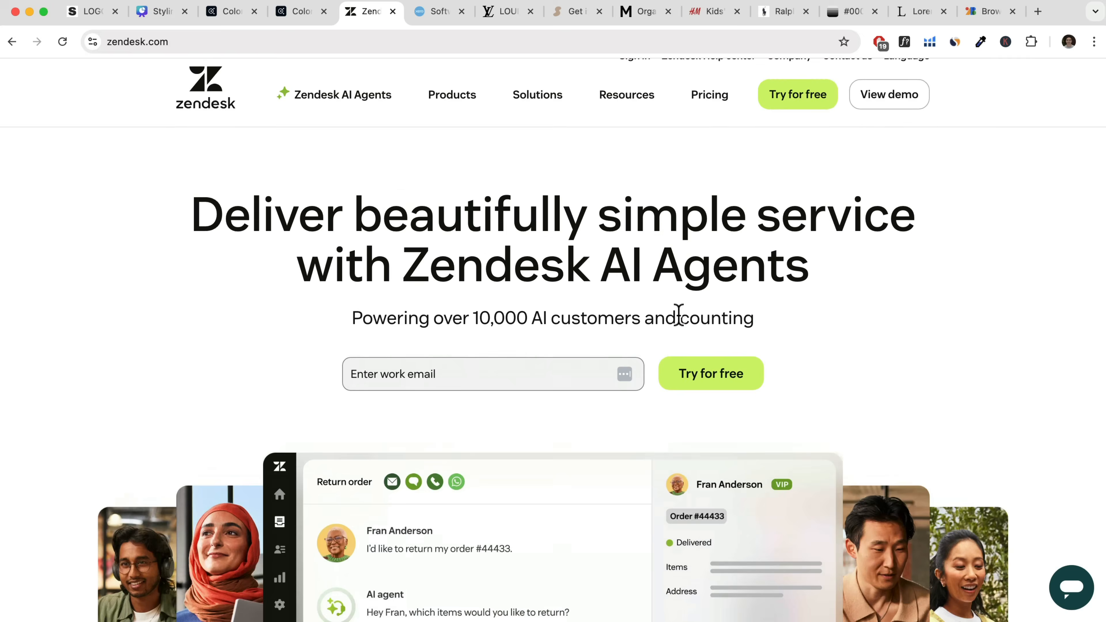
{"action": "scroll", "coordinate": [681, 326], "scroll_direction": "down", "scroll_amount": 2}
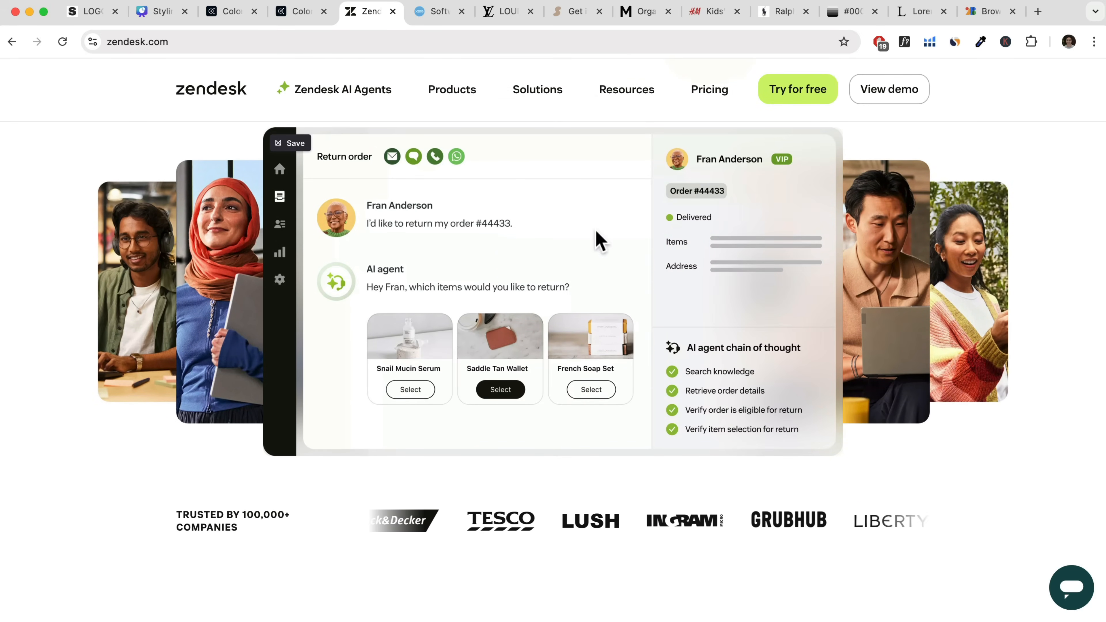
{"action": "scroll", "coordinate": [538, 319], "scroll_direction": "down", "scroll_amount": 10}
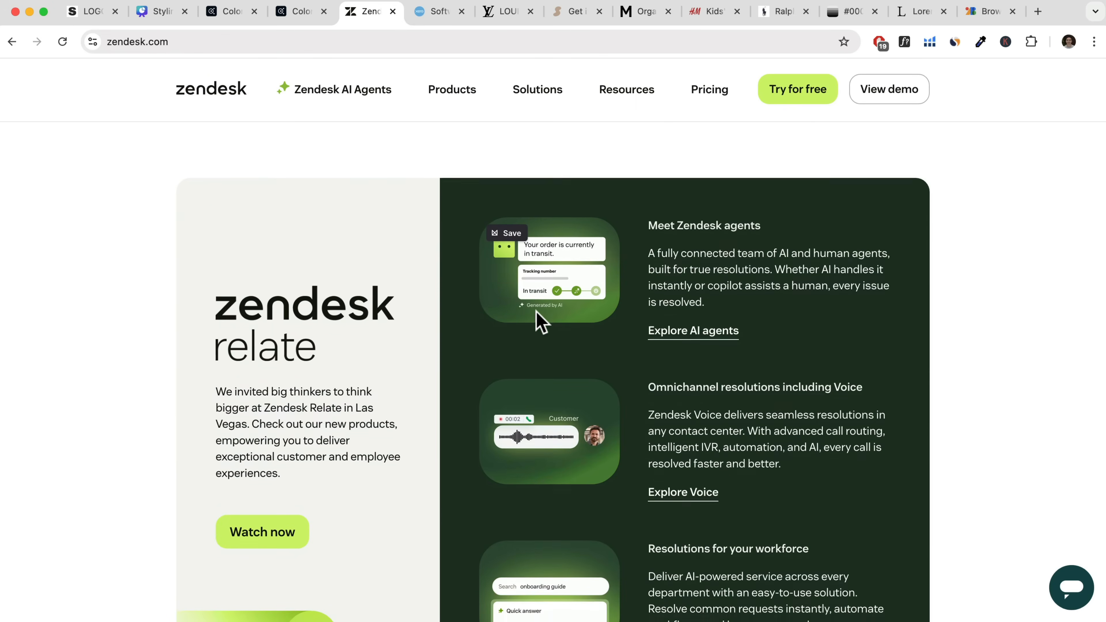
{"action": "scroll", "coordinate": [538, 321], "scroll_direction": "down", "scroll_amount": 5}
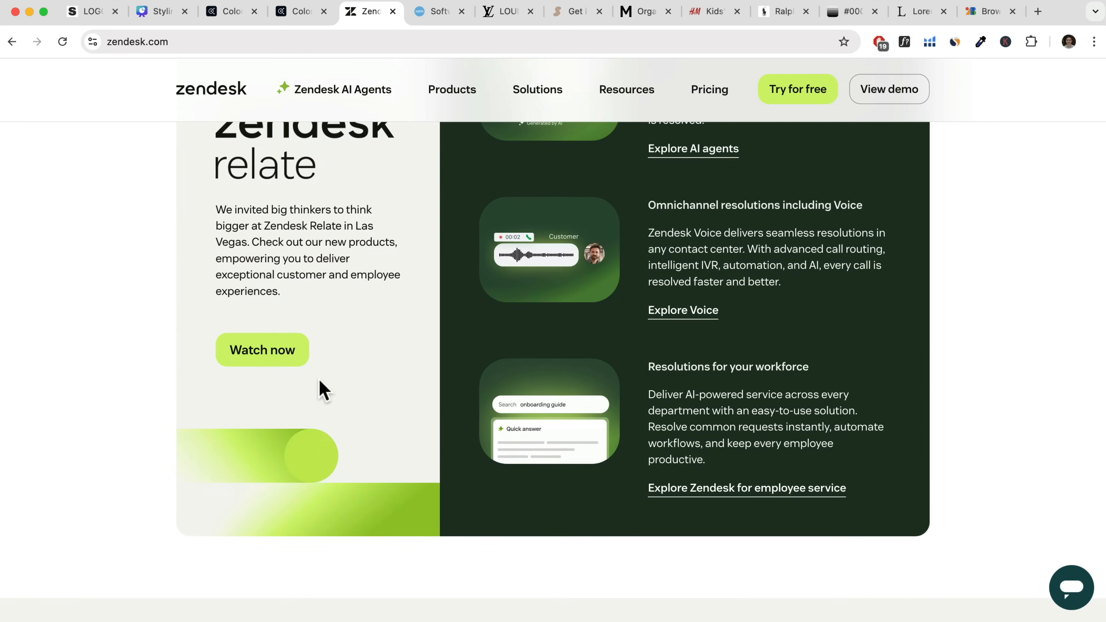
{"action": "scroll", "coordinate": [332, 379], "scroll_direction": "down", "scroll_amount": 10}
{"action": "scroll", "coordinate": [331, 373], "scroll_direction": "down", "scroll_amount": 15}
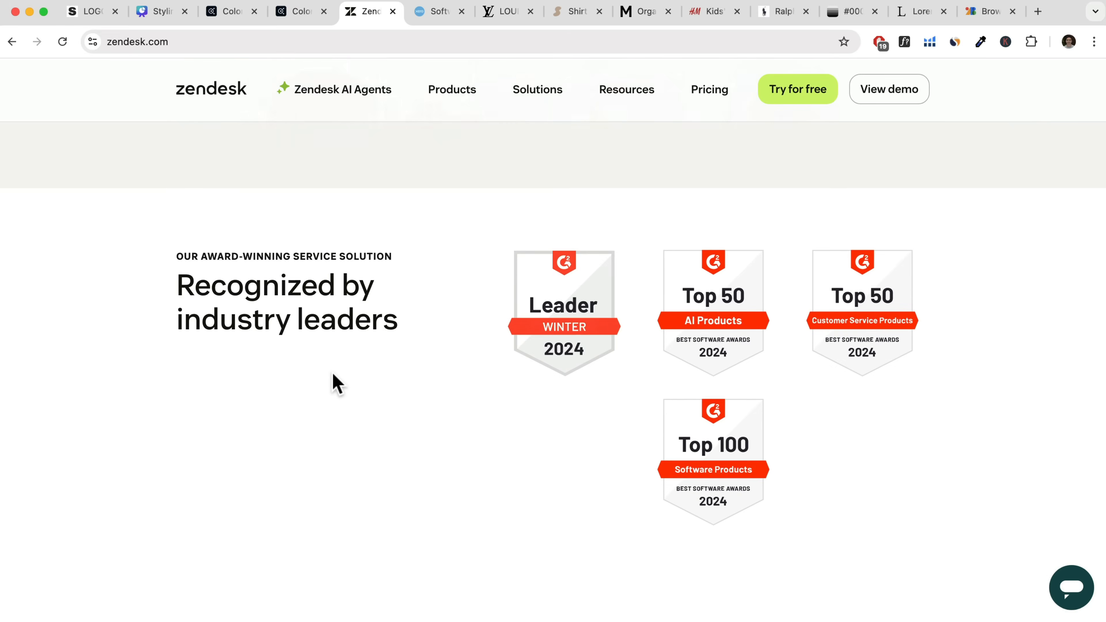
{"action": "scroll", "coordinate": [336, 375], "scroll_direction": "down", "scroll_amount": 5}
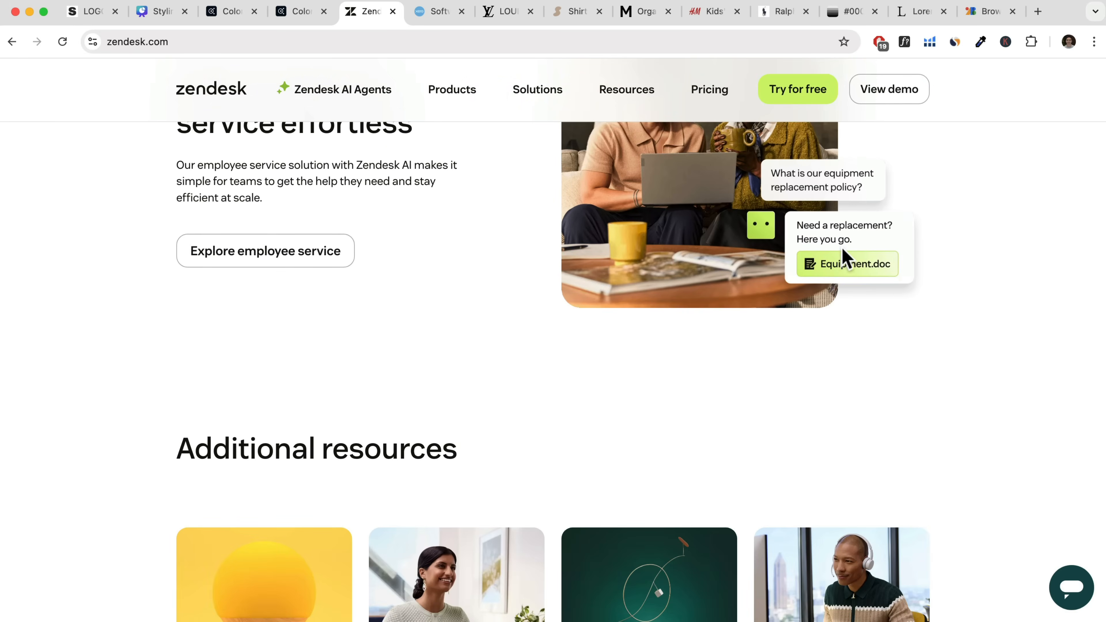
{"action": "scroll", "coordinate": [758, 322], "scroll_direction": "down", "scroll_amount": 7}
{"action": "scroll", "coordinate": [758, 324], "scroll_direction": "down", "scroll_amount": 12}
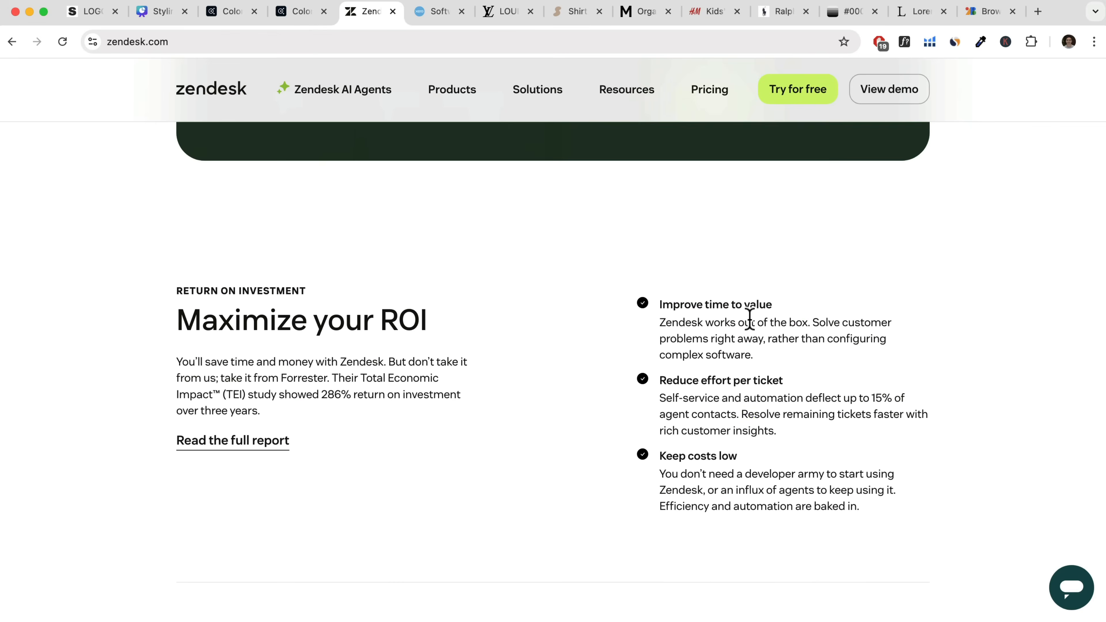
{"action": "scroll", "coordinate": [749, 317], "scroll_direction": "down", "scroll_amount": 20}
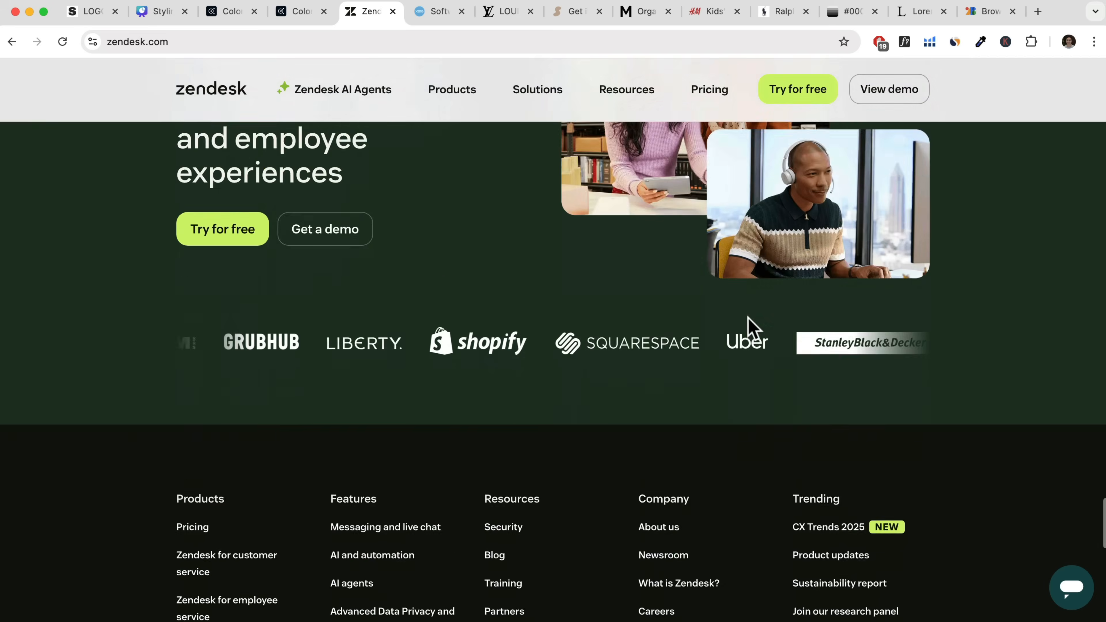
Examine the colours and styling of the Xero homepage's hero, pricing plans and integration sections.
{"action": "left_click", "coordinate": [429, 13]}
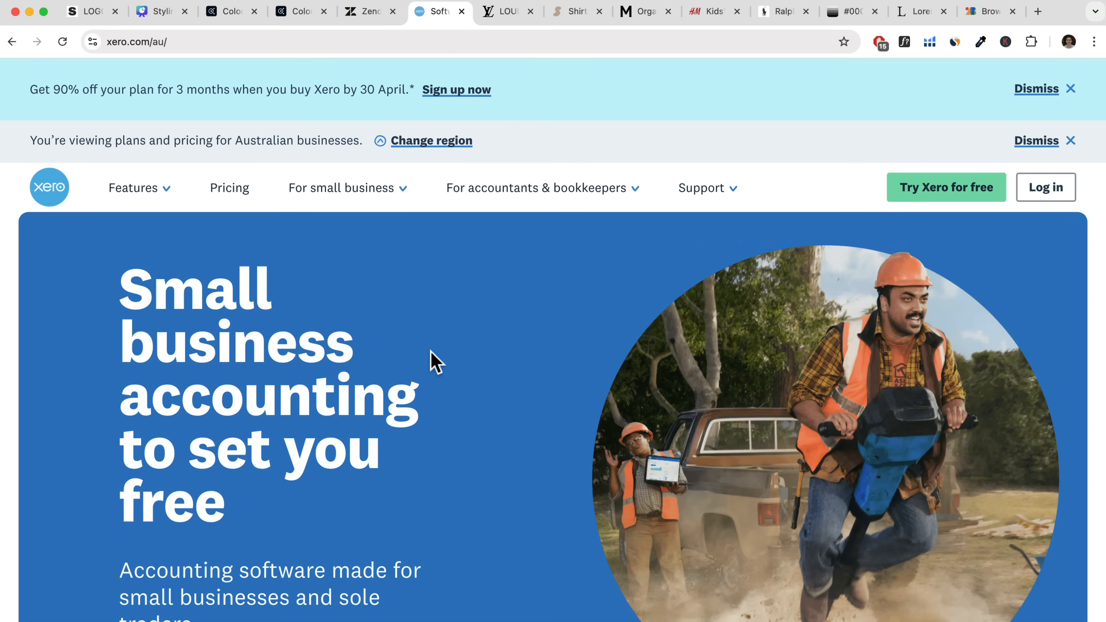
{"action": "scroll", "coordinate": [431, 360], "scroll_direction": "down", "scroll_amount": 15}
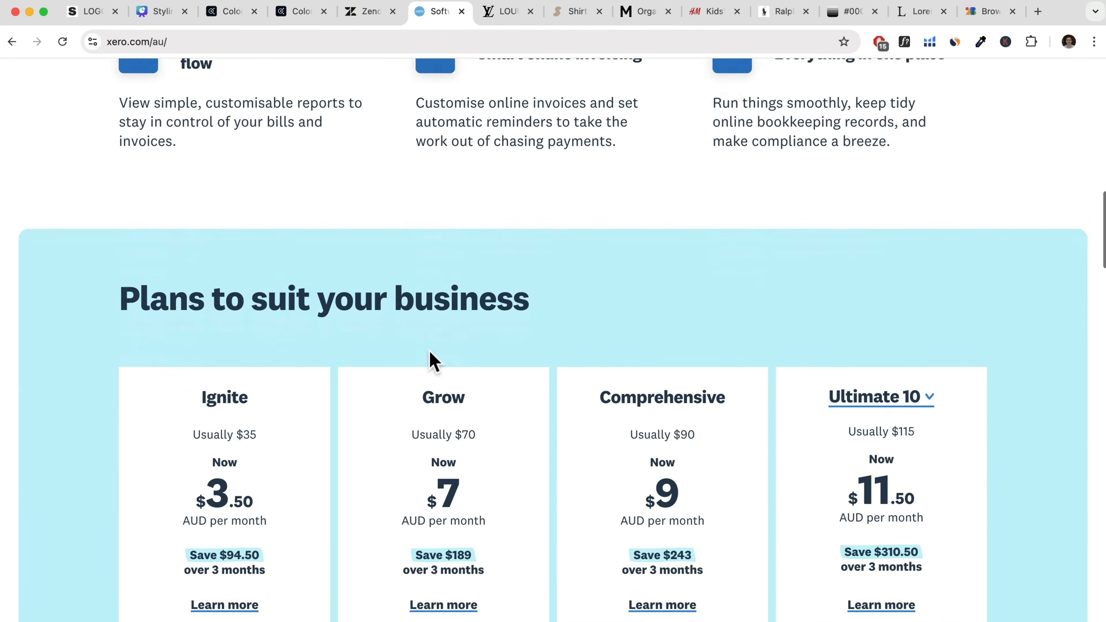
{"action": "scroll", "coordinate": [431, 359], "scroll_direction": "down", "scroll_amount": 8}
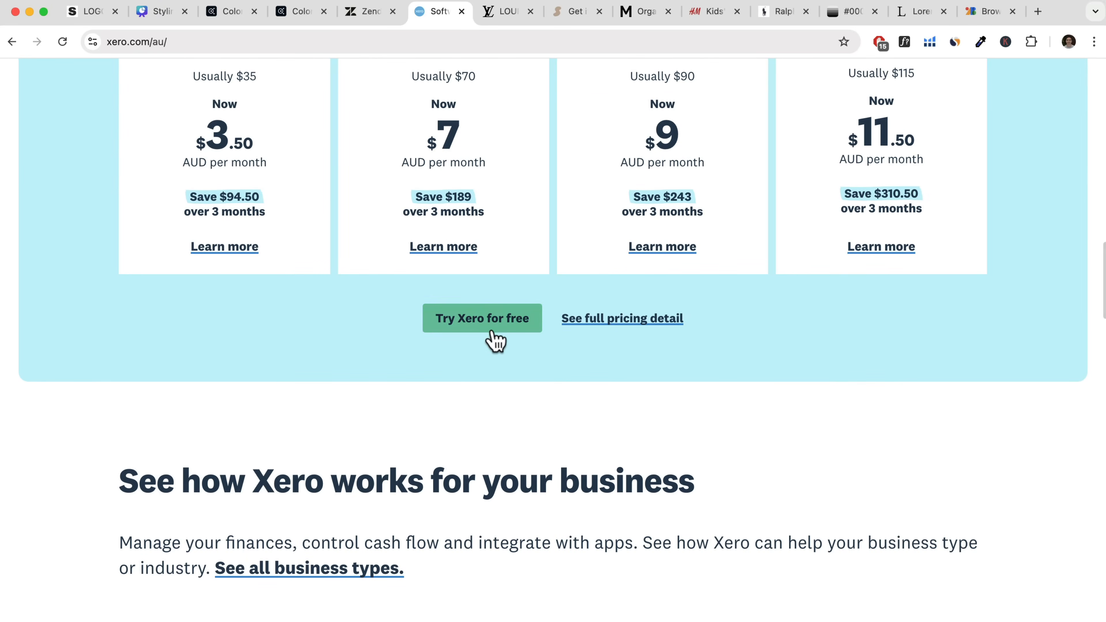
{"action": "scroll", "coordinate": [494, 340], "scroll_direction": "down", "scroll_amount": 12}
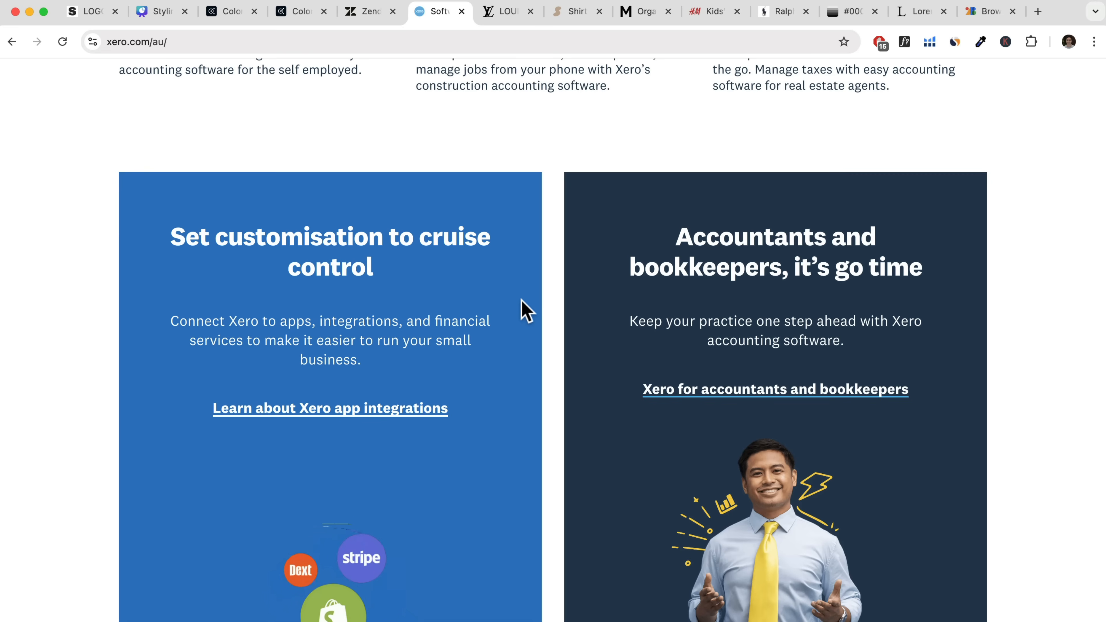
Switch to the Adobe Color wheel, set the harmony to Analogous, and shift the palette to yellow-green with base colour #BEDB6B.
{"action": "left_click", "coordinate": [217, 16]}
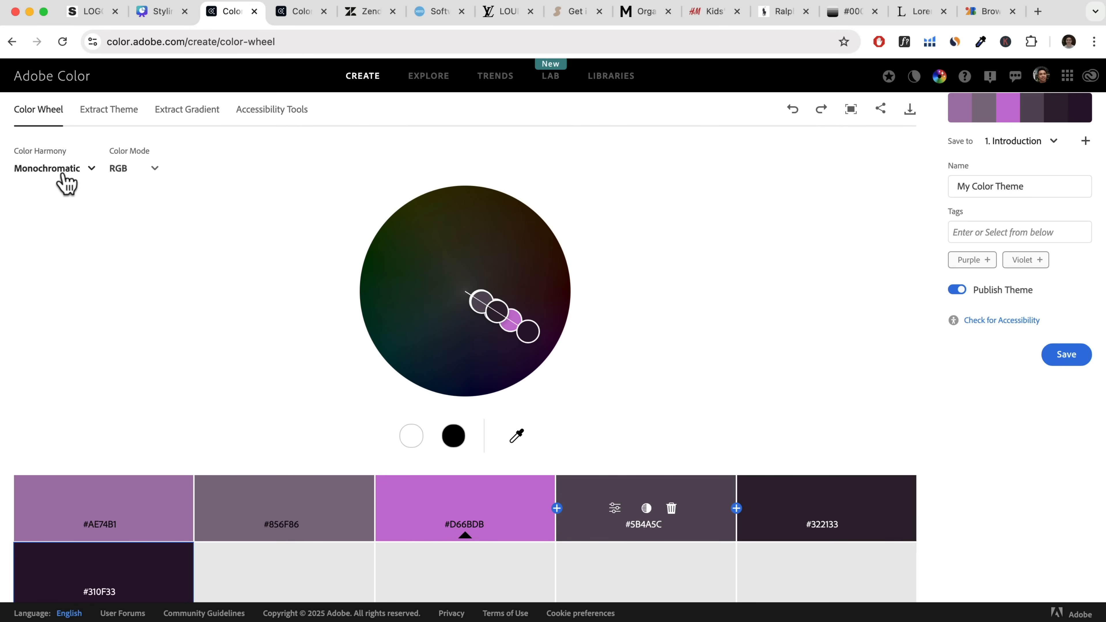
{"action": "left_click", "coordinate": [74, 175]}
{"action": "left_click", "coordinate": [65, 198]}
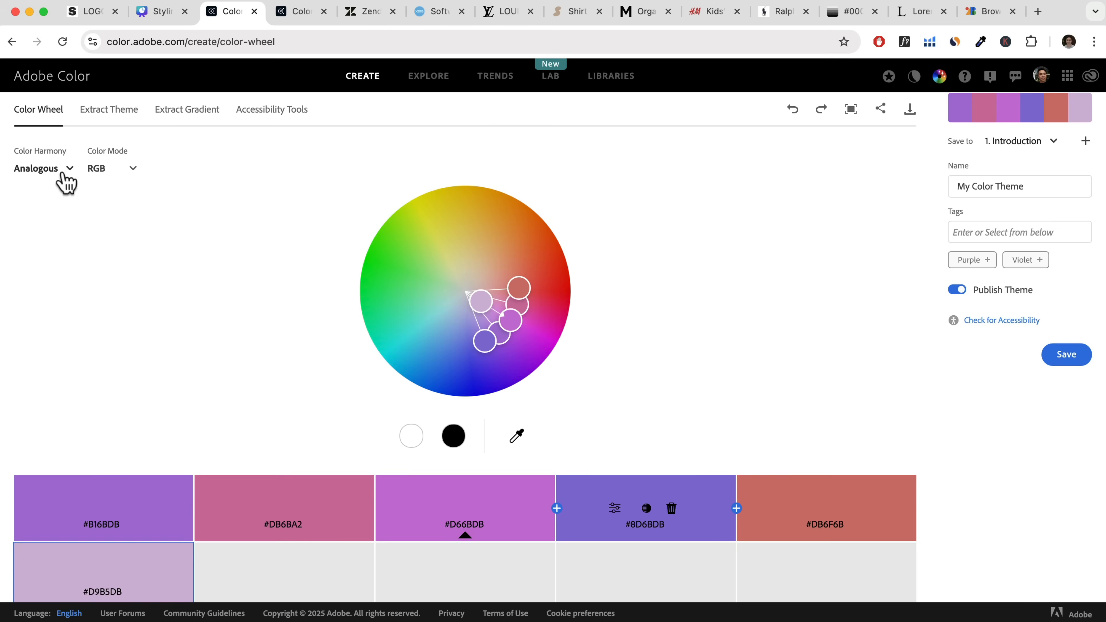
{"action": "left_click_drag", "start_coordinate": [491, 329], "coordinate": [460, 242]}
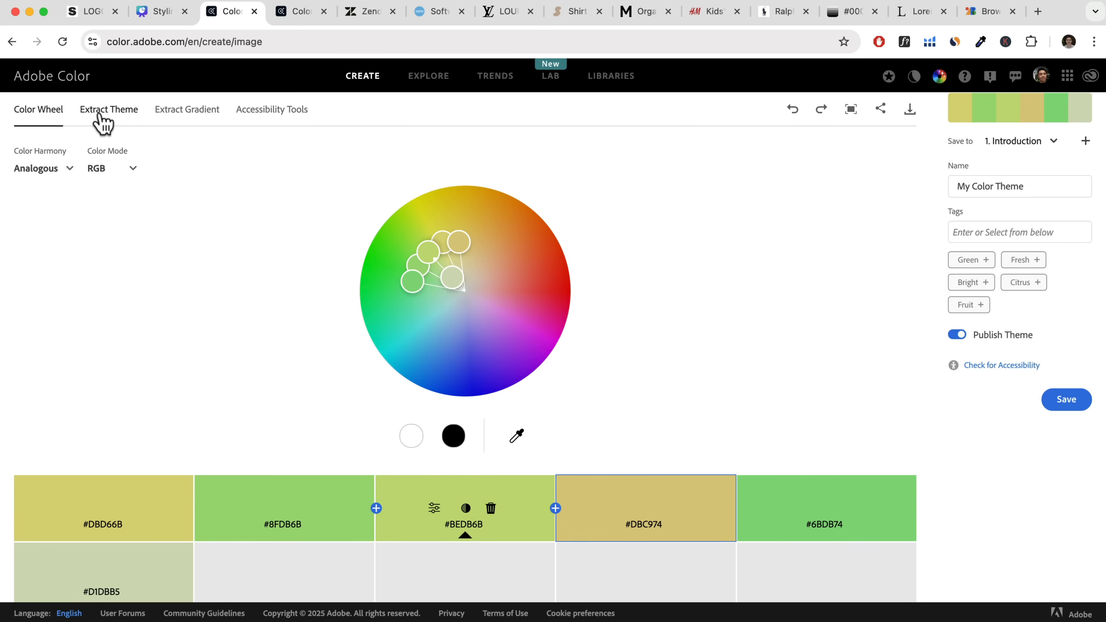
Extract a colour theme from the JPEG photo in the Contact Page subfolder of the images folder.
{"action": "left_click", "coordinate": [101, 123]}
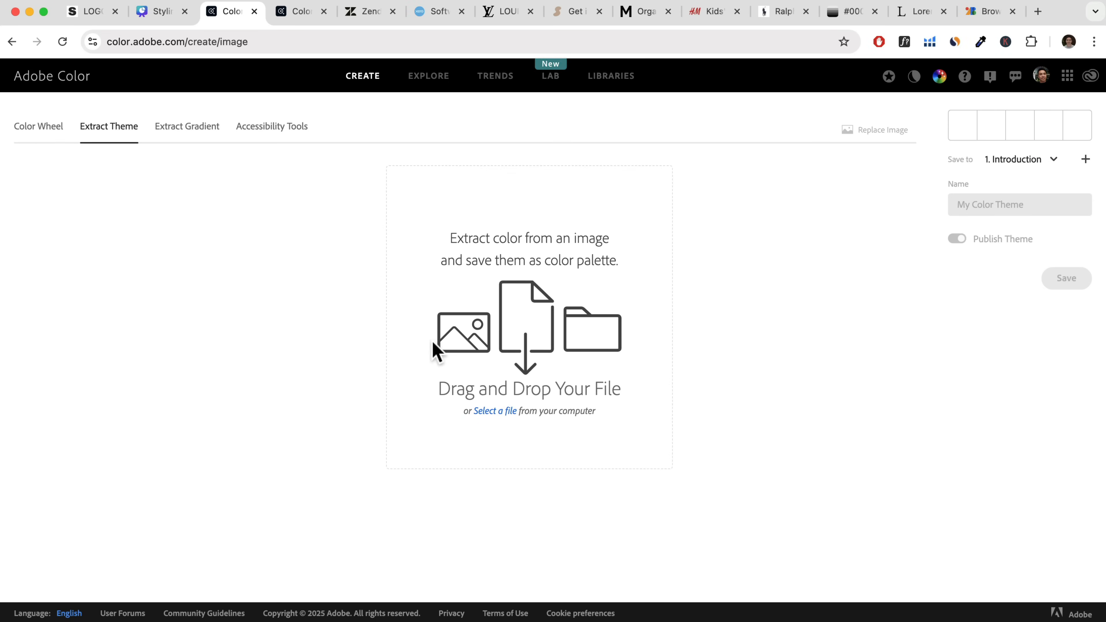
{"action": "left_click", "coordinate": [491, 416]}
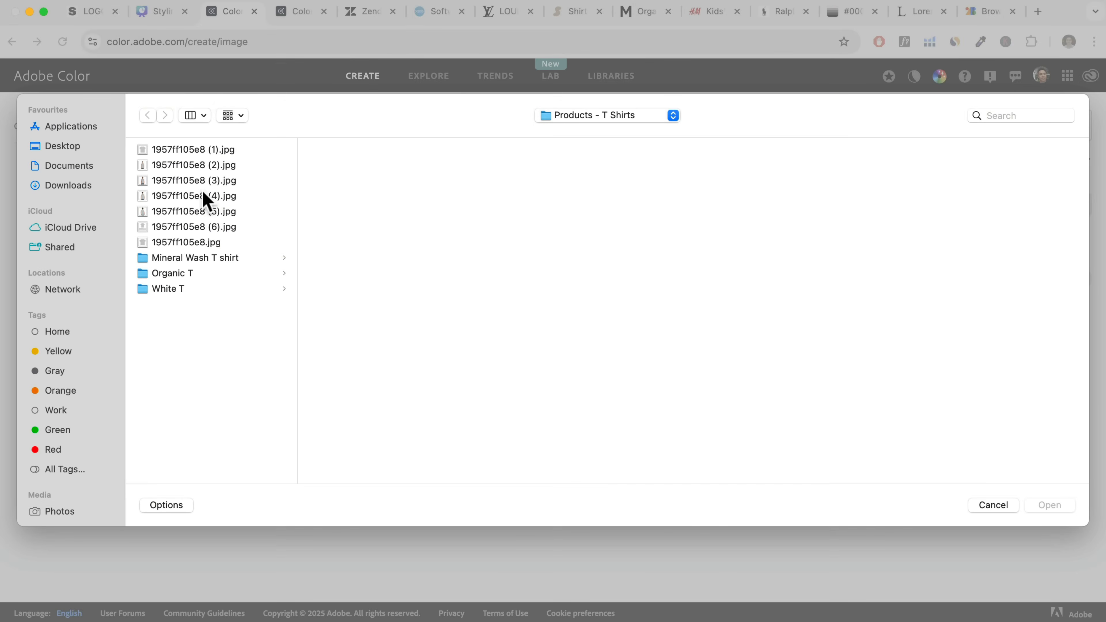
{"action": "left_click", "coordinate": [568, 116]}
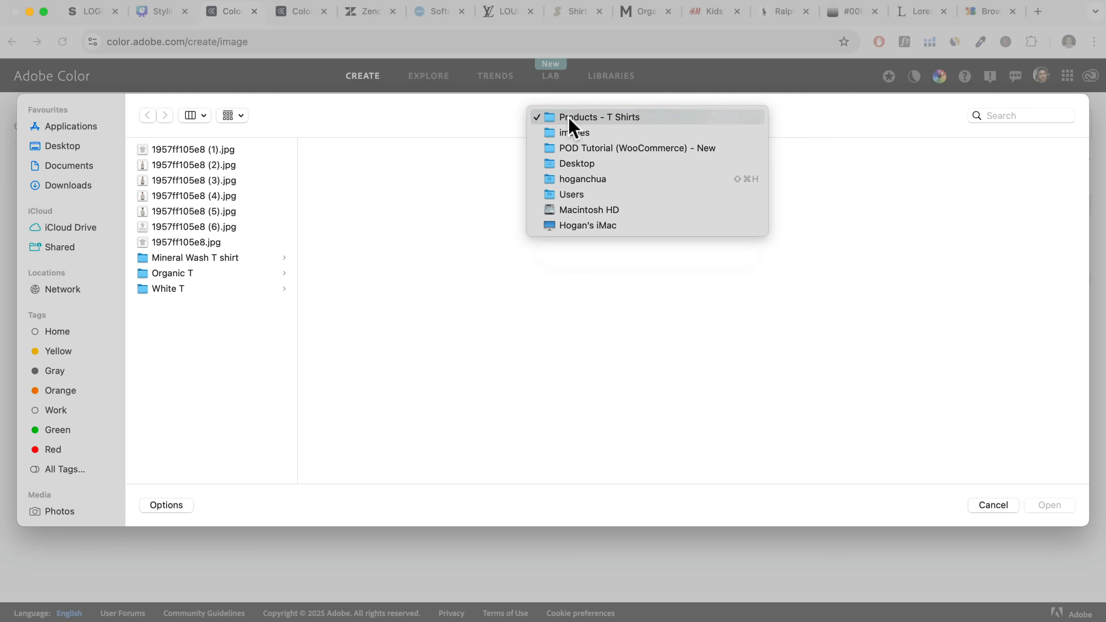
{"action": "left_click", "coordinate": [575, 132]}
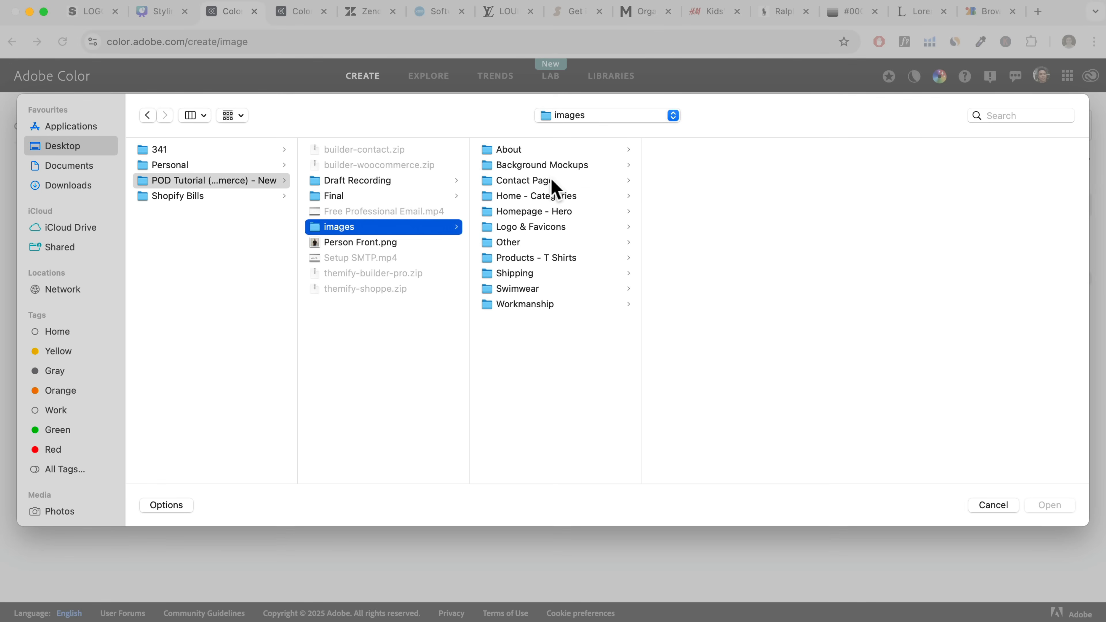
{"action": "left_click", "coordinate": [552, 181]}
{"action": "left_click", "coordinate": [680, 152]}
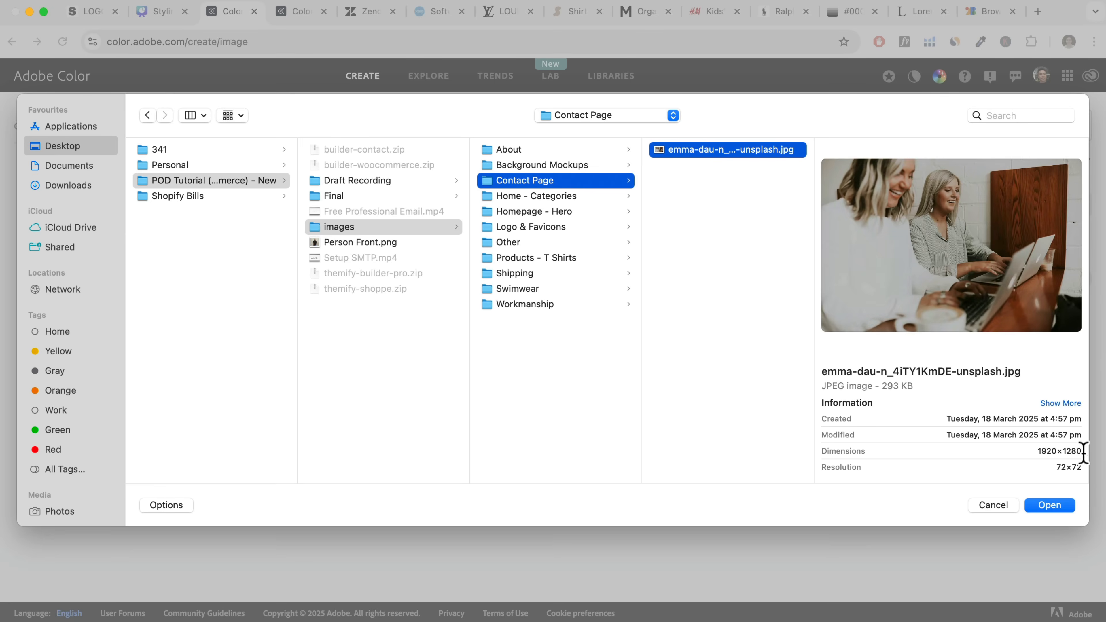
{"action": "left_click", "coordinate": [1030, 504]}
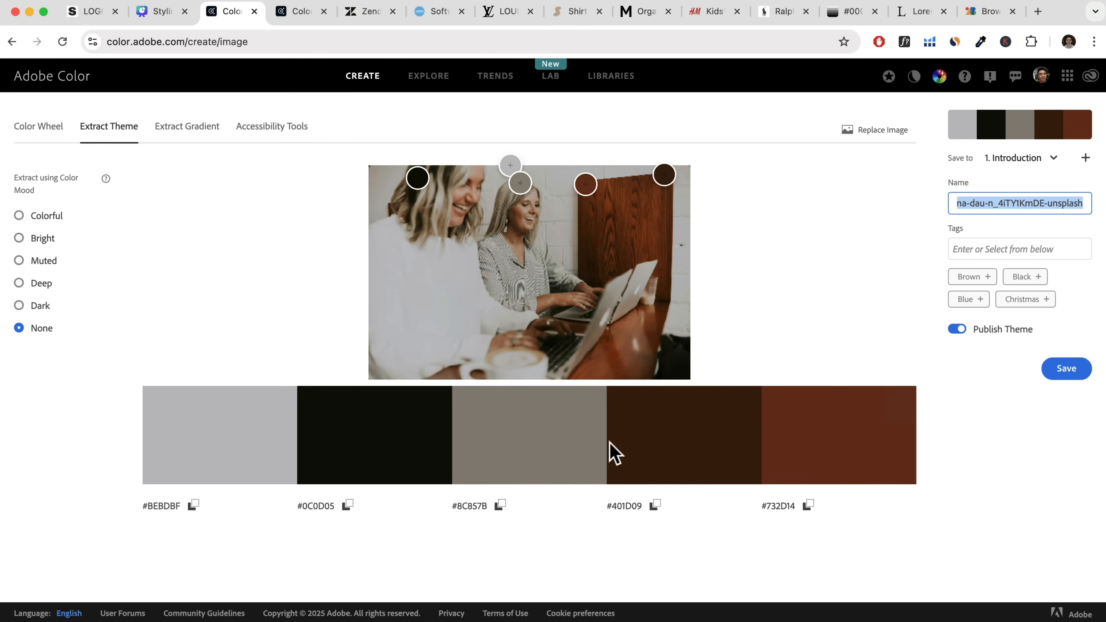
Switch to the studioo store site and open the Body settings within Themify Options in its theme customizer.
{"action": "left_click", "coordinate": [89, 11]}
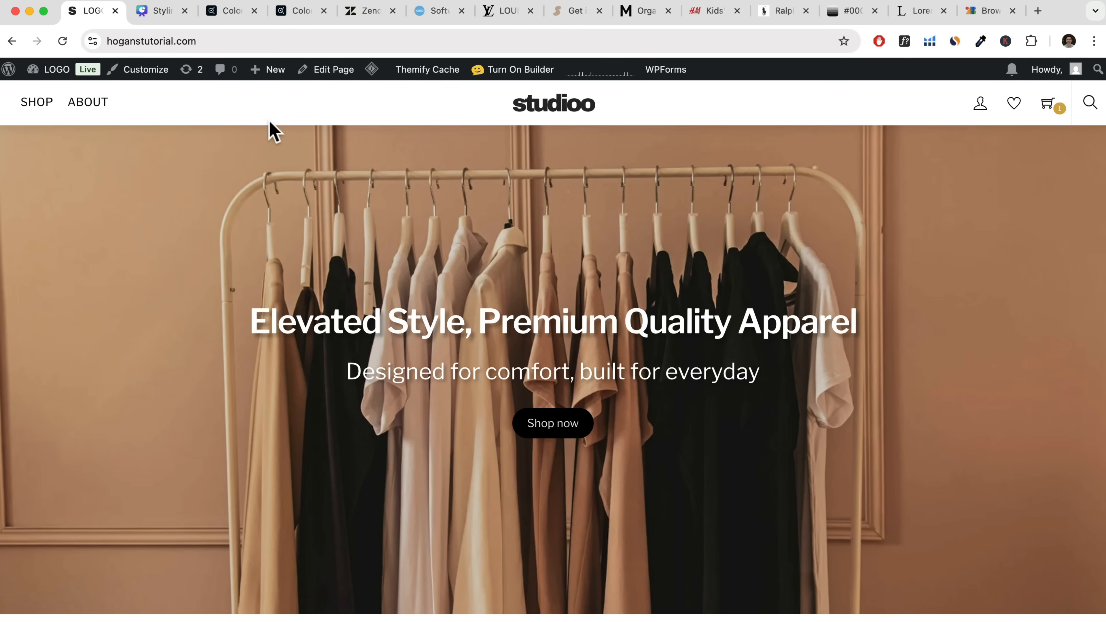
{"action": "left_click", "coordinate": [141, 72]}
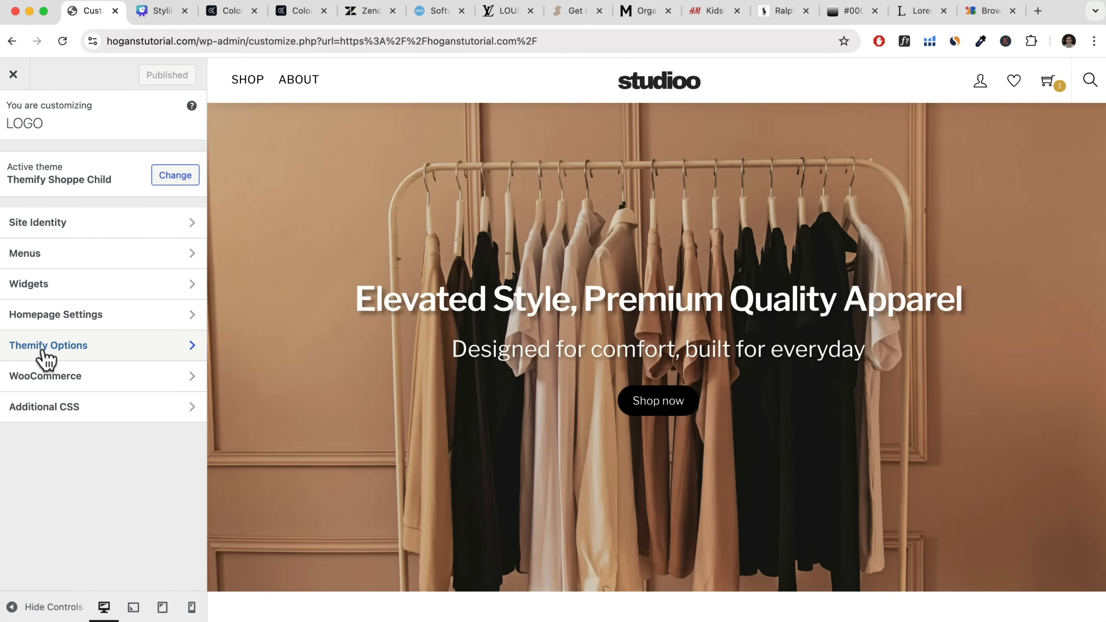
{"action": "left_click", "coordinate": [45, 345]}
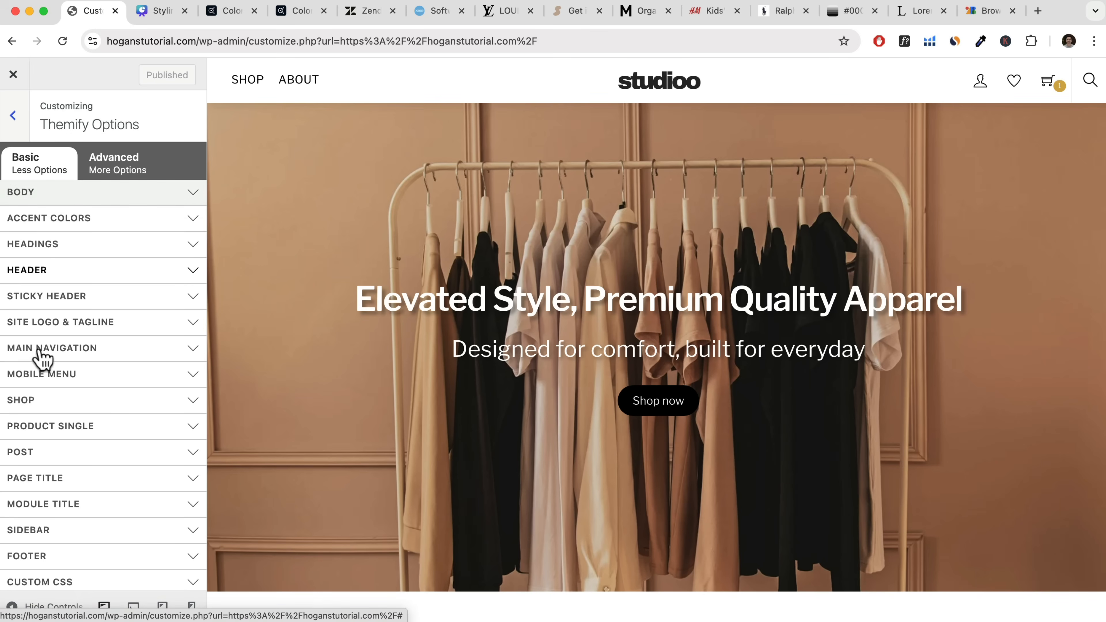
{"action": "left_click", "coordinate": [104, 194]}
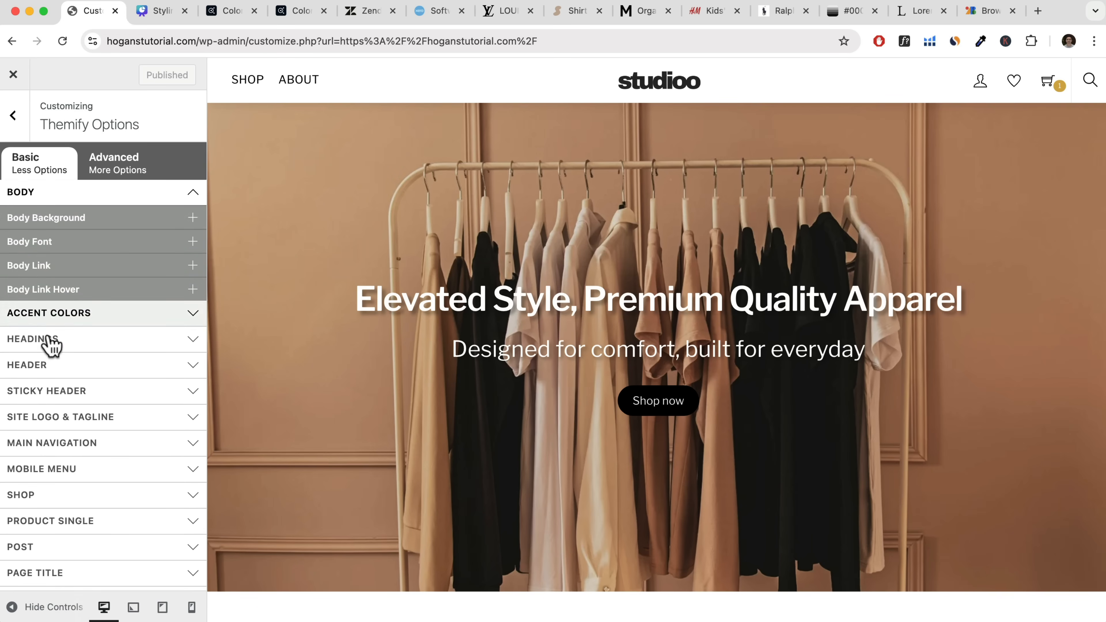
Set the Header Wrap background colour to the purple swatch #605ba8.
{"action": "scroll", "coordinate": [52, 344], "scroll_direction": "down", "scroll_amount": 3}
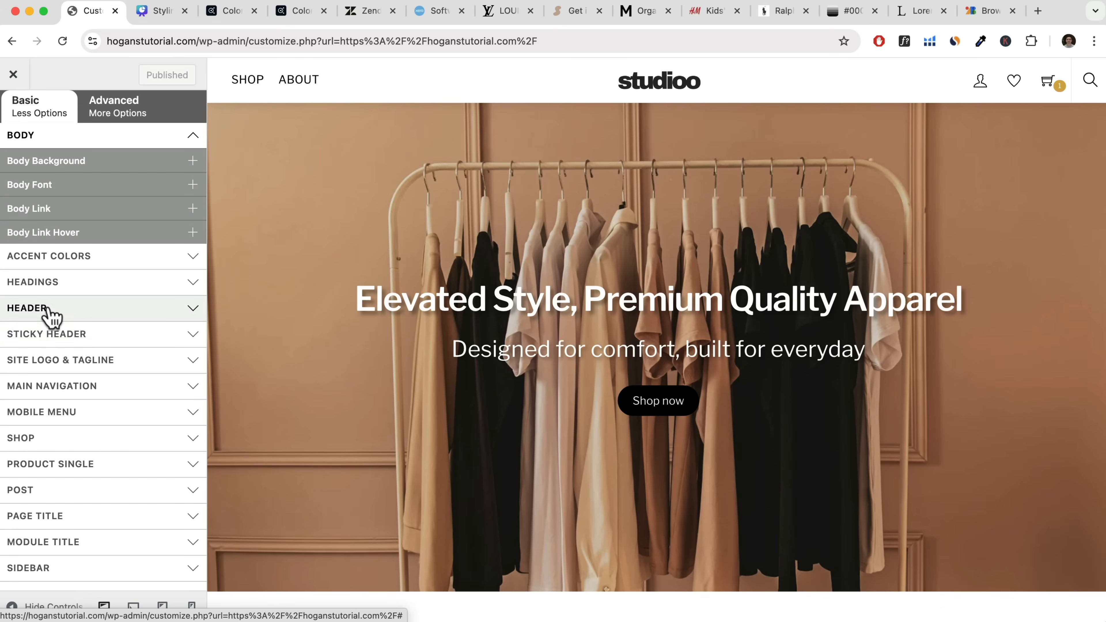
{"action": "left_click", "coordinate": [51, 309]}
{"action": "left_click", "coordinate": [55, 334]}
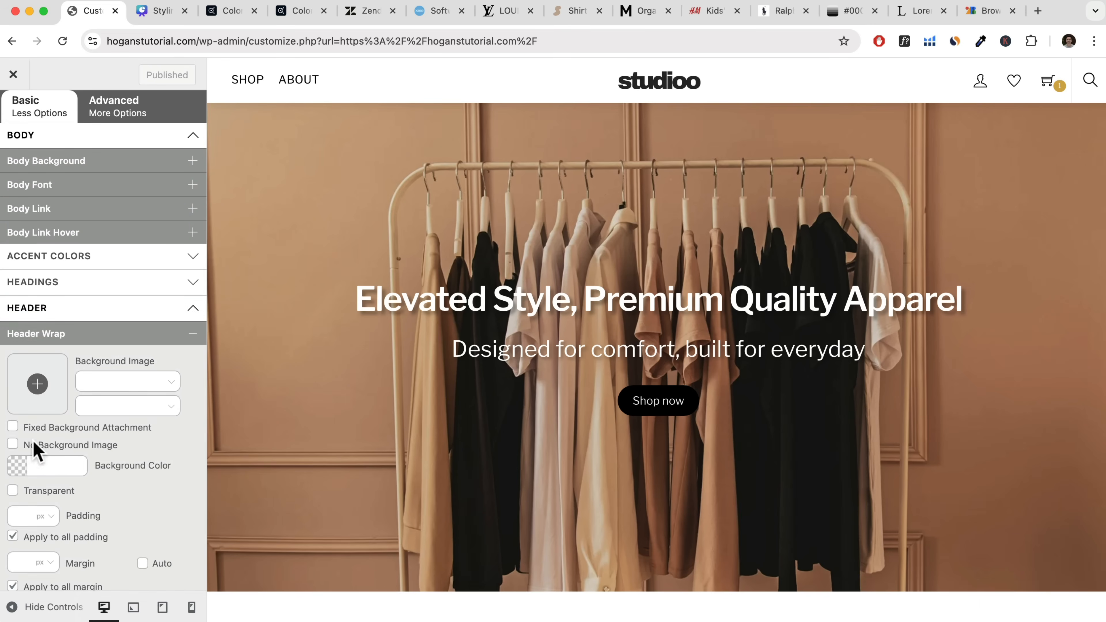
{"action": "left_click", "coordinate": [16, 465]}
{"action": "left_click", "coordinate": [42, 497]}
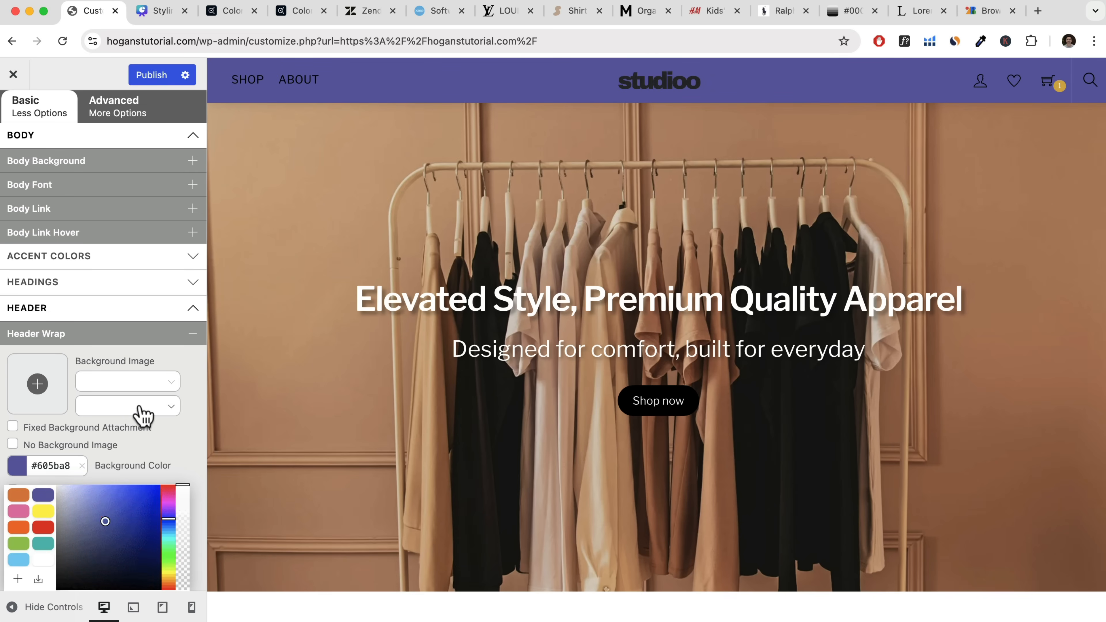
{"action": "left_click", "coordinate": [178, 364]}
Set the Footer Wrap background colour to the purple swatch #605ba8 and check the page preview.
{"action": "scroll", "coordinate": [178, 364], "scroll_direction": "down", "scroll_amount": 10}
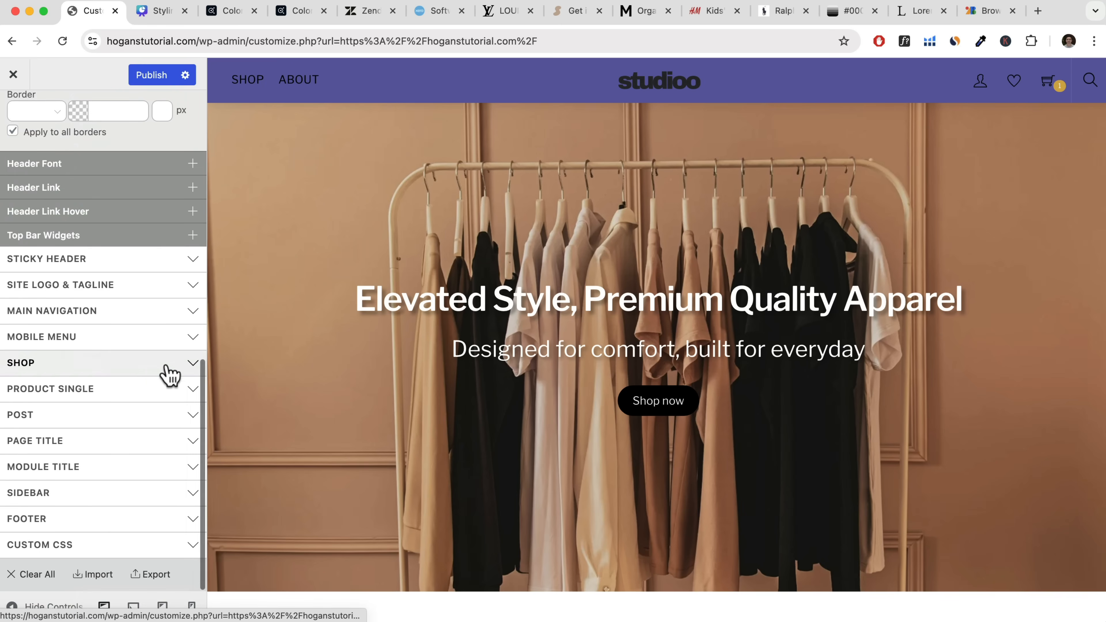
{"action": "left_click", "coordinate": [49, 519]}
{"action": "scroll", "coordinate": [69, 514], "scroll_direction": "down", "scroll_amount": 5}
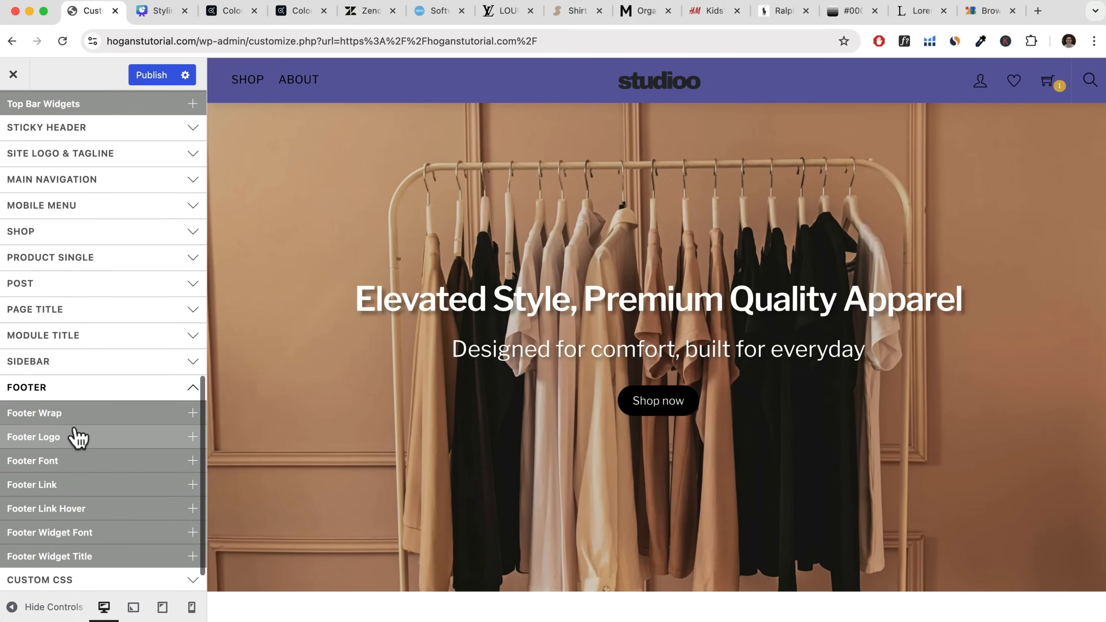
{"action": "left_click", "coordinate": [74, 414]}
{"action": "scroll", "coordinate": [35, 438], "scroll_direction": "down", "scroll_amount": 2}
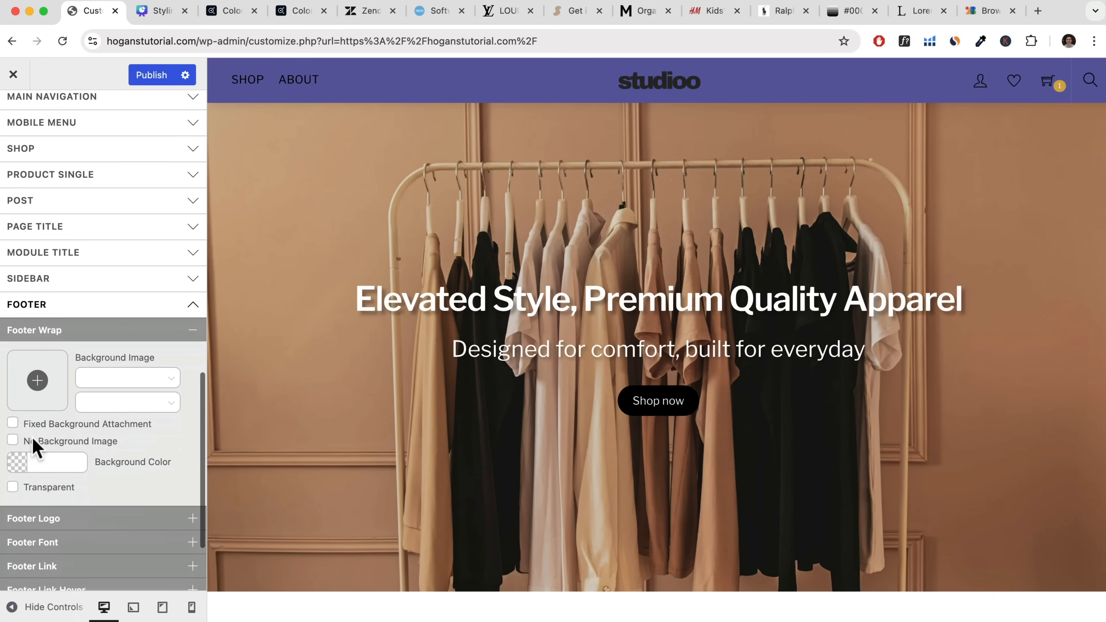
{"action": "left_click", "coordinate": [16, 462]}
{"action": "left_click", "coordinate": [43, 491]}
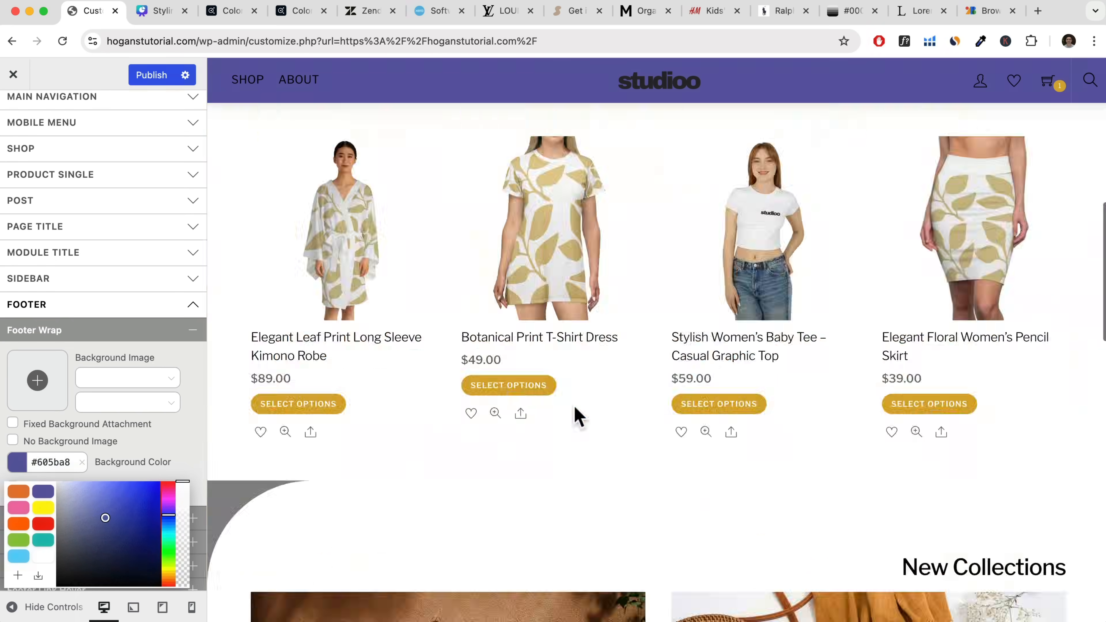
{"action": "scroll", "coordinate": [574, 408], "scroll_direction": "down", "scroll_amount": 15}
{"action": "scroll", "coordinate": [573, 408], "scroll_direction": "up", "scroll_amount": 20}
{"action": "left_click", "coordinate": [135, 445]}
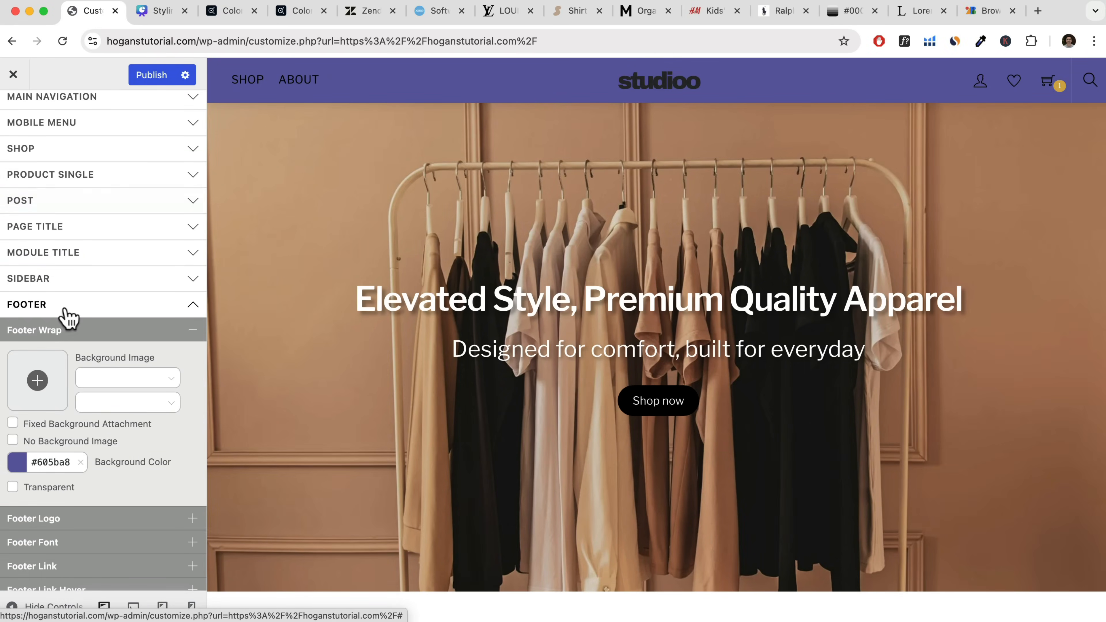
Clear the background colours of the Footer Wrap and the Header Wrap, and collapse the Header Wrap settings.
{"action": "scroll", "coordinate": [94, 457], "scroll_direction": "down", "scroll_amount": 4}
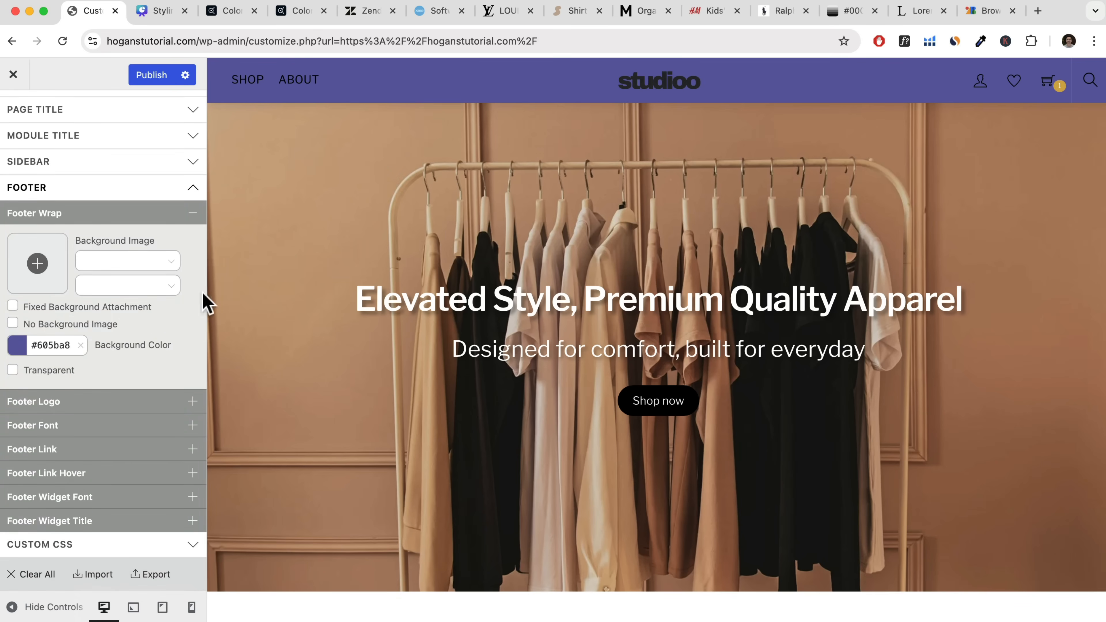
{"action": "left_click", "coordinate": [80, 346]}
{"action": "scroll", "coordinate": [85, 335], "scroll_direction": "up", "scroll_amount": 15}
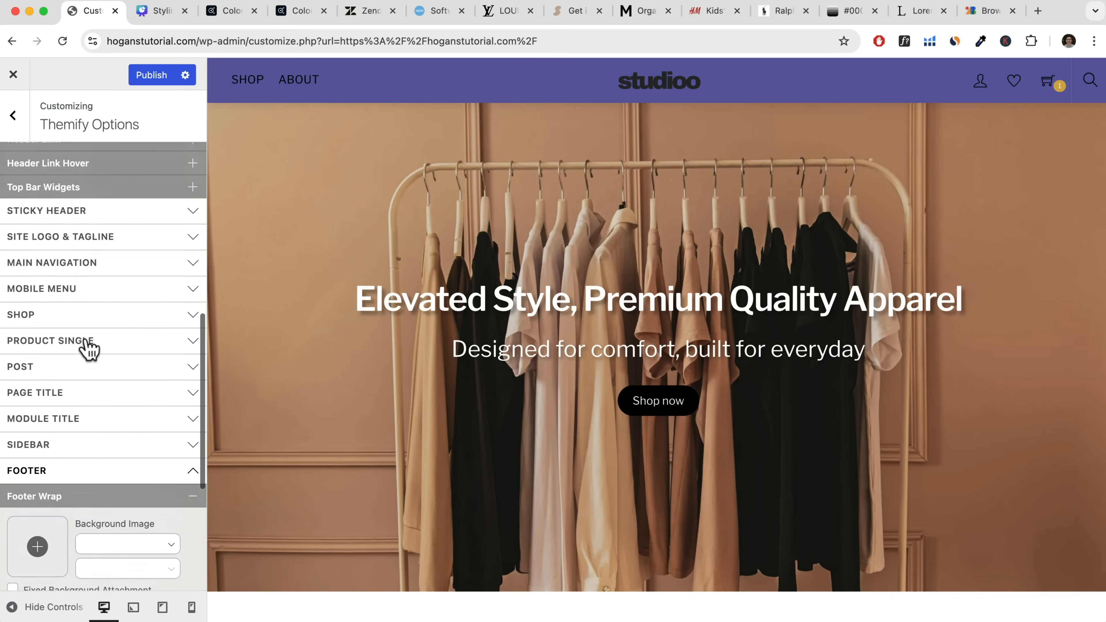
{"action": "left_click", "coordinate": [80, 280]}
{"action": "scroll", "coordinate": [82, 288], "scroll_direction": "up", "scroll_amount": 6}
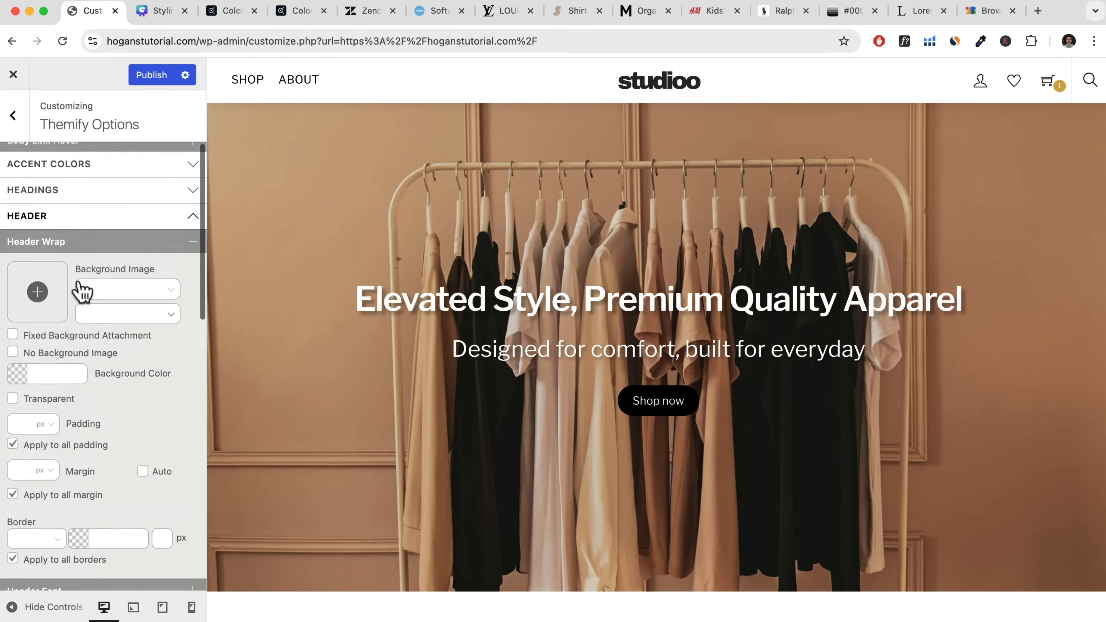
{"action": "left_click", "coordinate": [192, 391]}
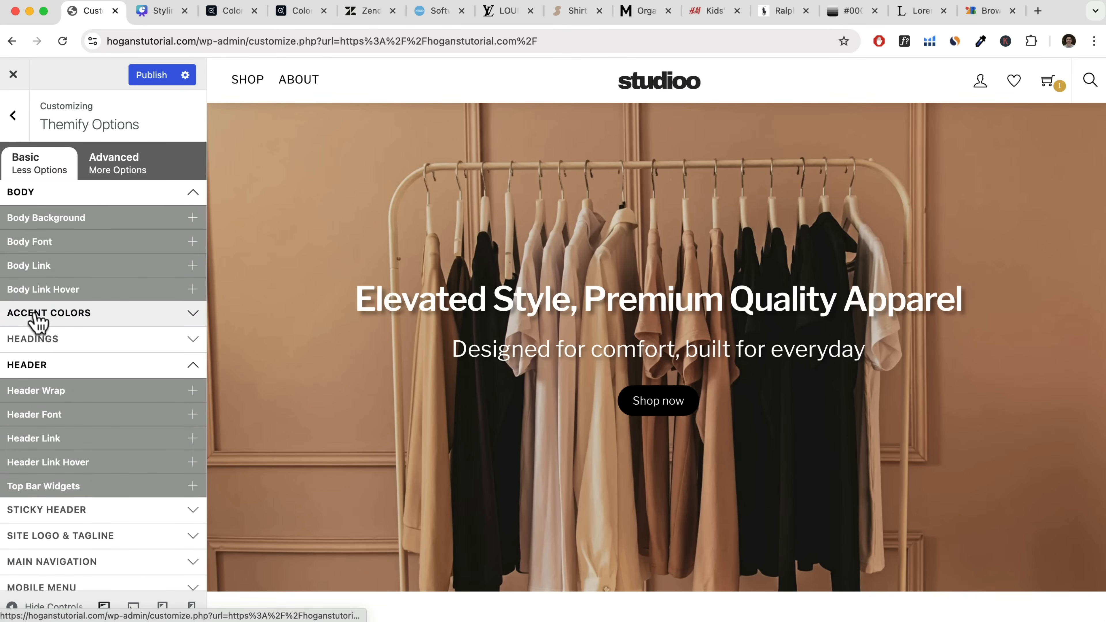
Open the Accent Colors settings and check the cart icon and product buttons in the page preview.
{"action": "left_click", "coordinate": [105, 323]}
{"action": "left_click", "coordinate": [94, 338]}
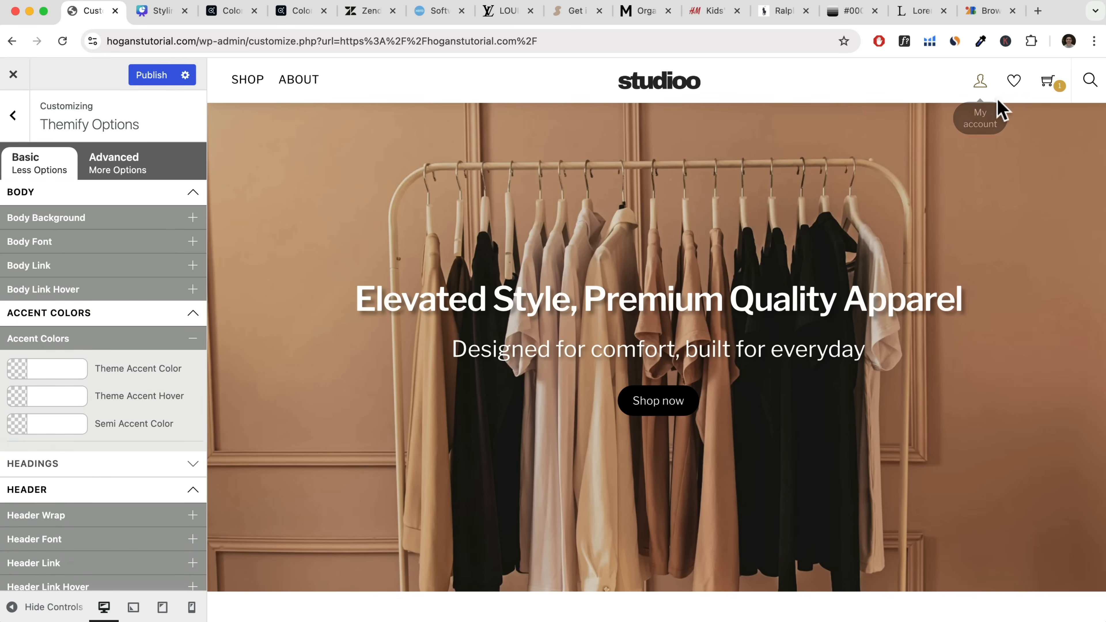
{"action": "mouse_move", "coordinate": [1056, 97]}
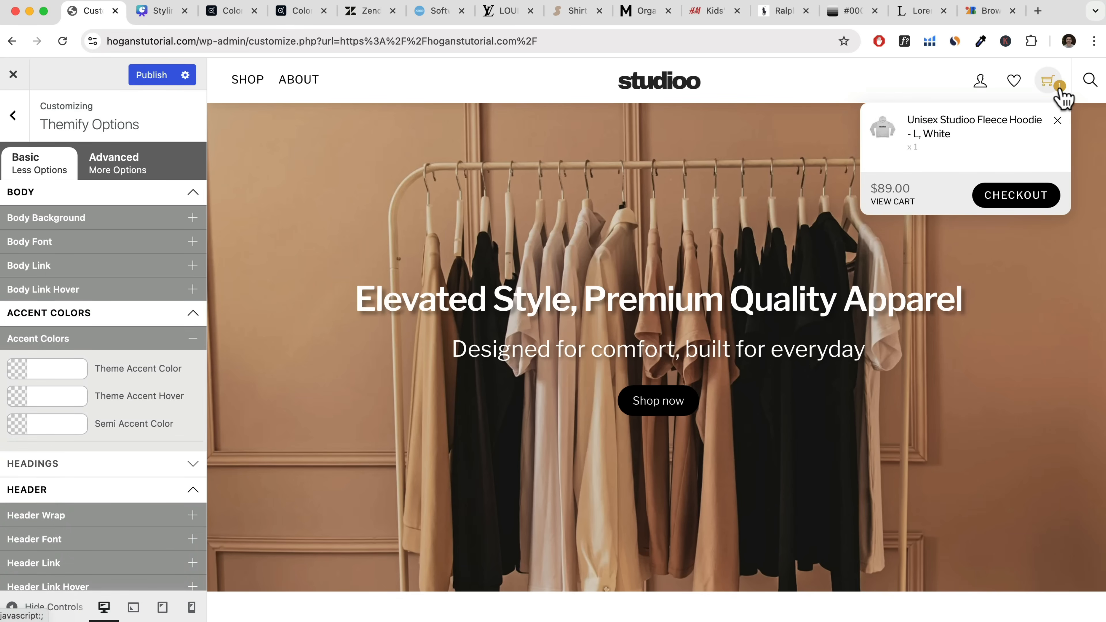
{"action": "scroll", "coordinate": [745, 233], "scroll_direction": "down", "scroll_amount": 10}
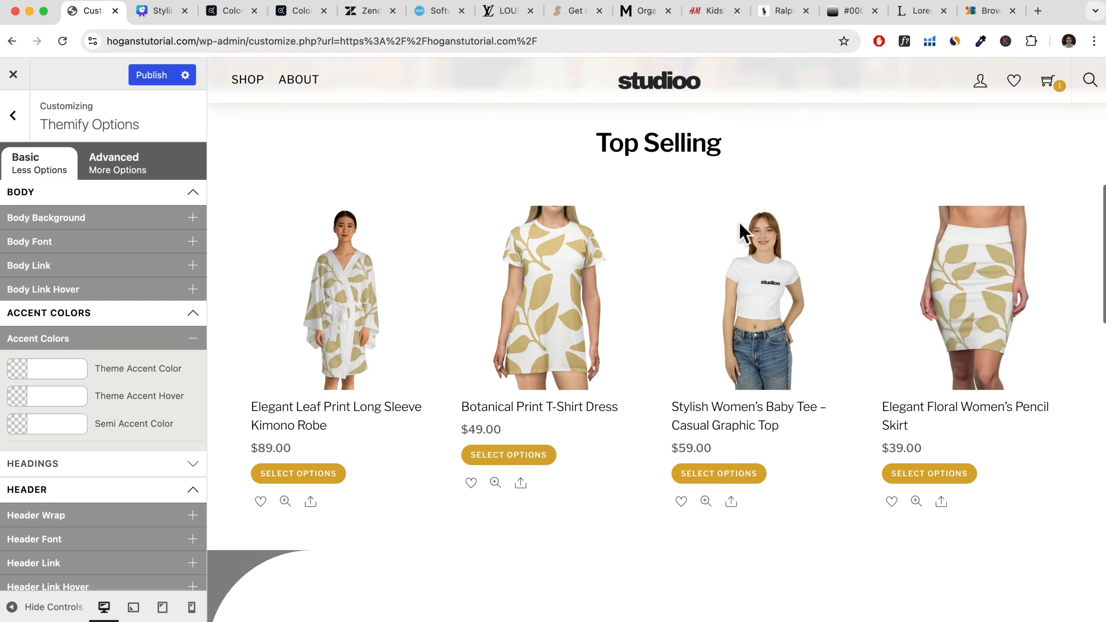
{"action": "scroll", "coordinate": [745, 233], "scroll_direction": "down", "scroll_amount": 5}
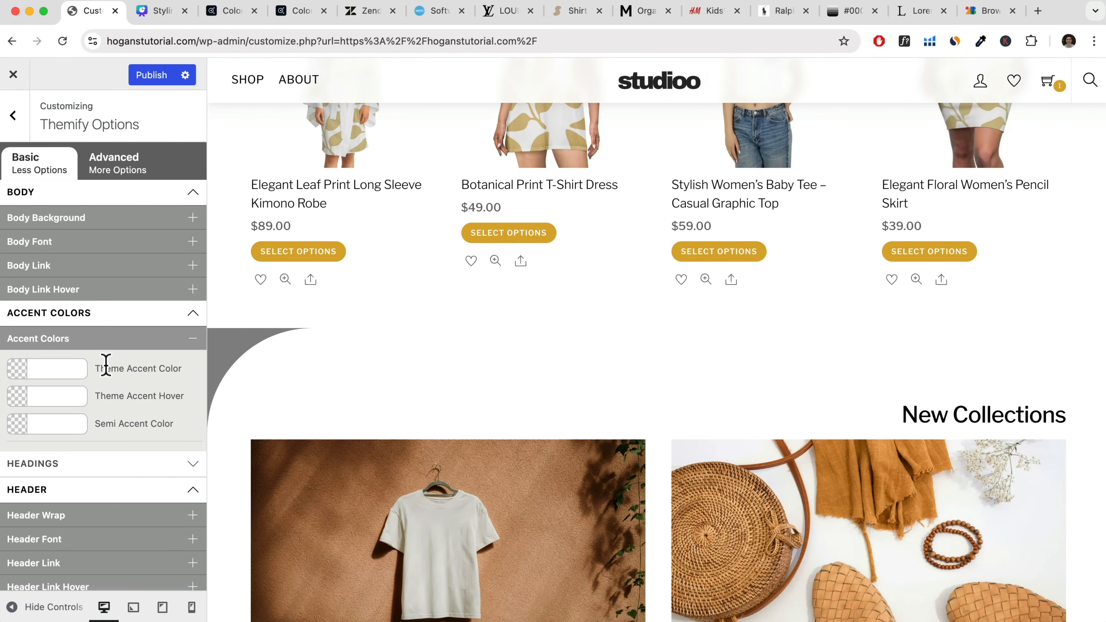
{"action": "scroll", "coordinate": [291, 371], "scroll_direction": "up", "scroll_amount": 15}
Set the Theme Accent Color to the purple swatch #605ba8 and review the cart icon and homepage sections in the preview.
{"action": "left_click", "coordinate": [17, 371]}
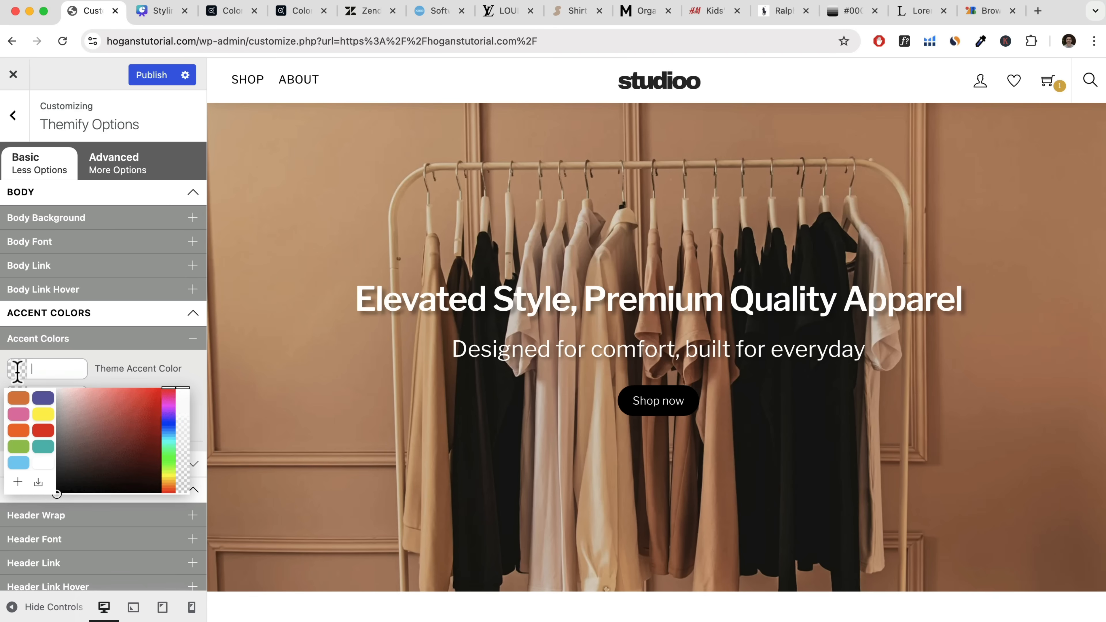
{"action": "left_click", "coordinate": [44, 397]}
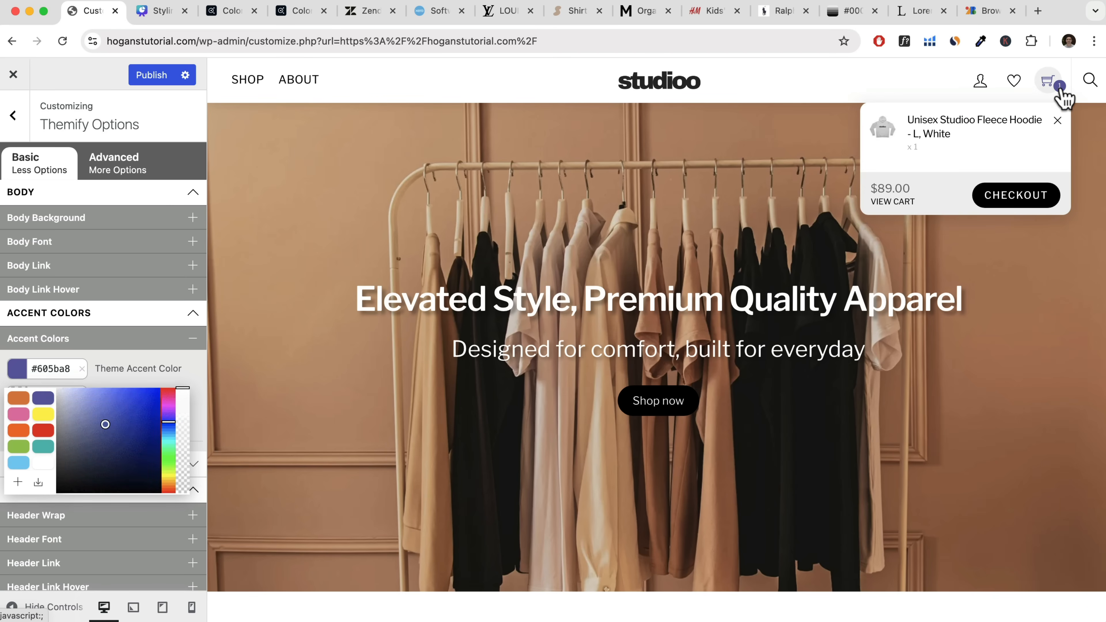
{"action": "scroll", "coordinate": [723, 192], "scroll_direction": "down", "scroll_amount": 10}
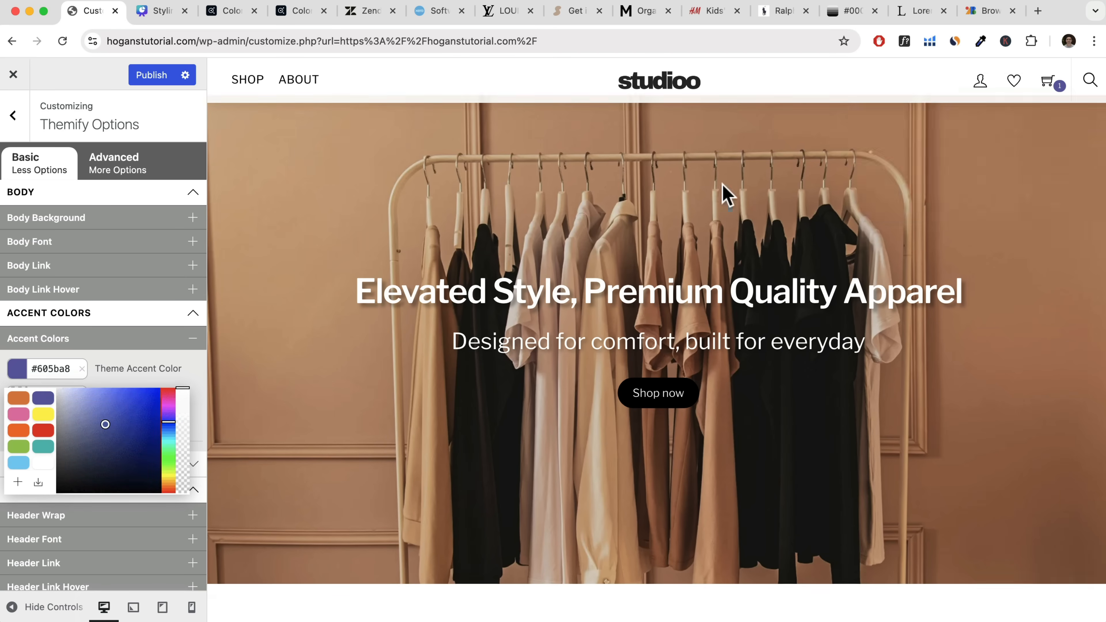
{"action": "scroll", "coordinate": [724, 193], "scroll_direction": "down", "scroll_amount": 5}
{"action": "scroll", "coordinate": [728, 192], "scroll_direction": "up", "scroll_amount": 10}
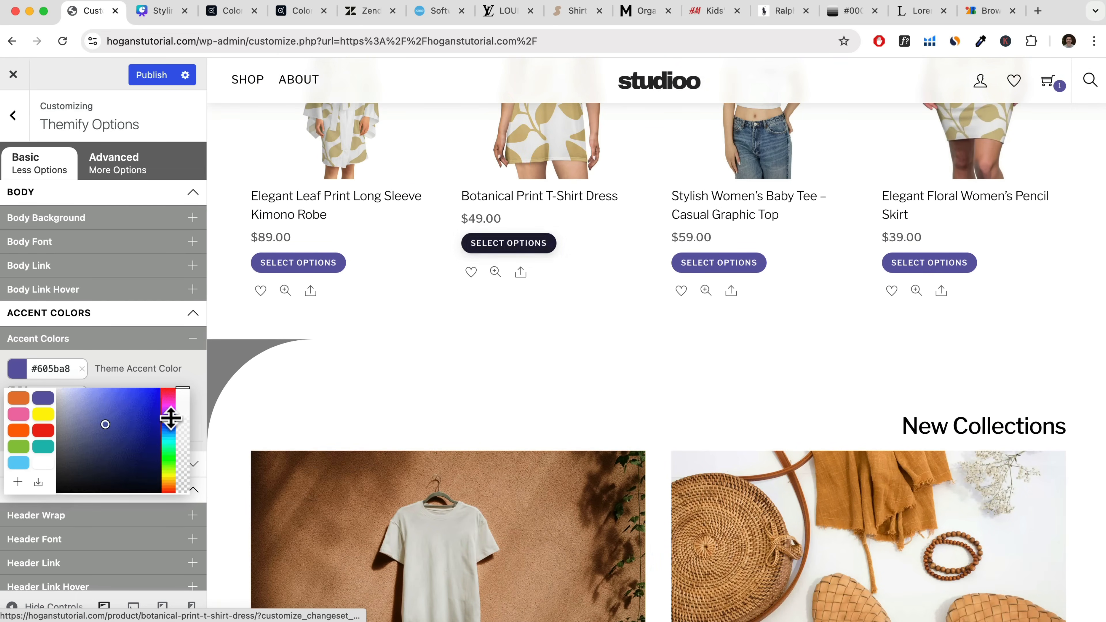
{"action": "scroll", "coordinate": [933, 343], "scroll_direction": "down", "scroll_amount": 10}
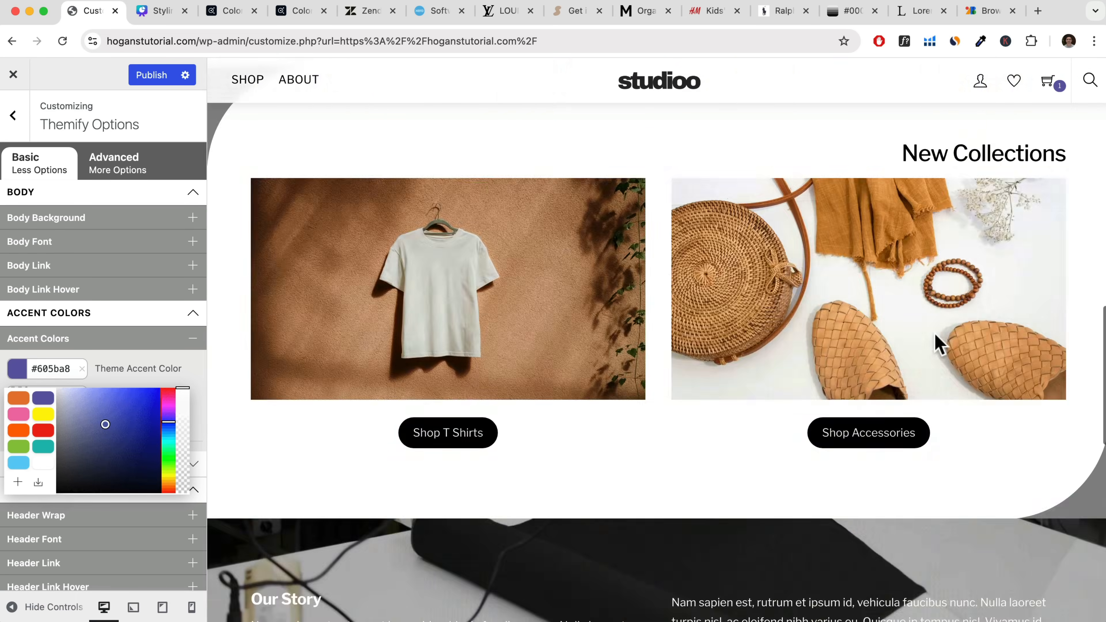
{"action": "left_click", "coordinate": [75, 368]}
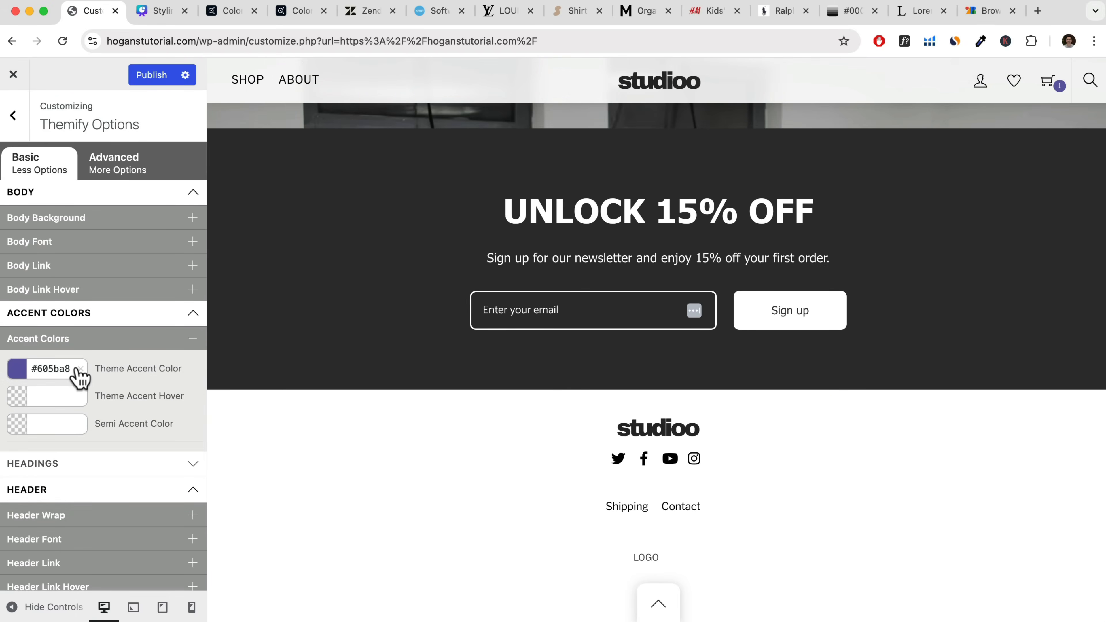
{"action": "scroll", "coordinate": [404, 312], "scroll_direction": "up", "scroll_amount": 8}
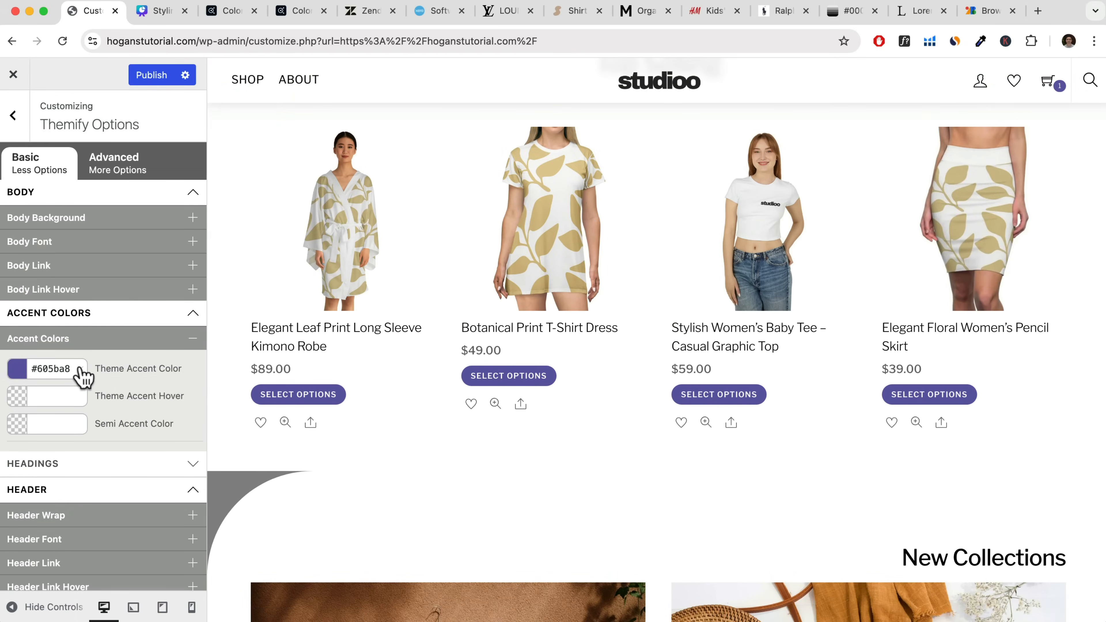
Replace the Theme Accent Color with the hex value 222.
{"action": "left_click", "coordinate": [80, 369]}
{"action": "left_click", "coordinate": [18, 370]}
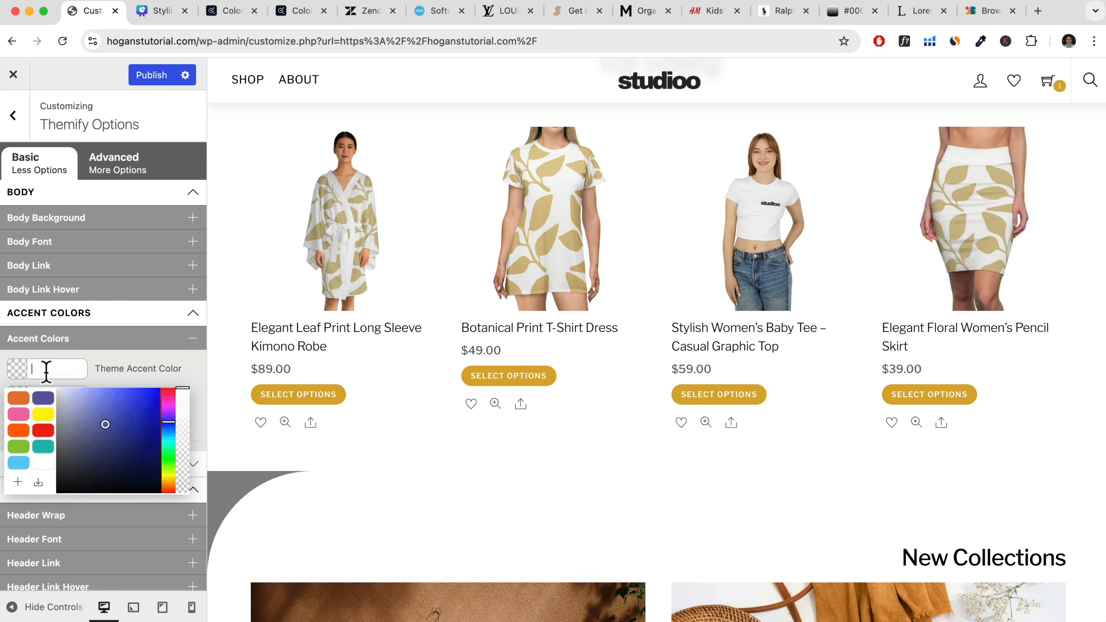
{"action": "type", "text": "222"}
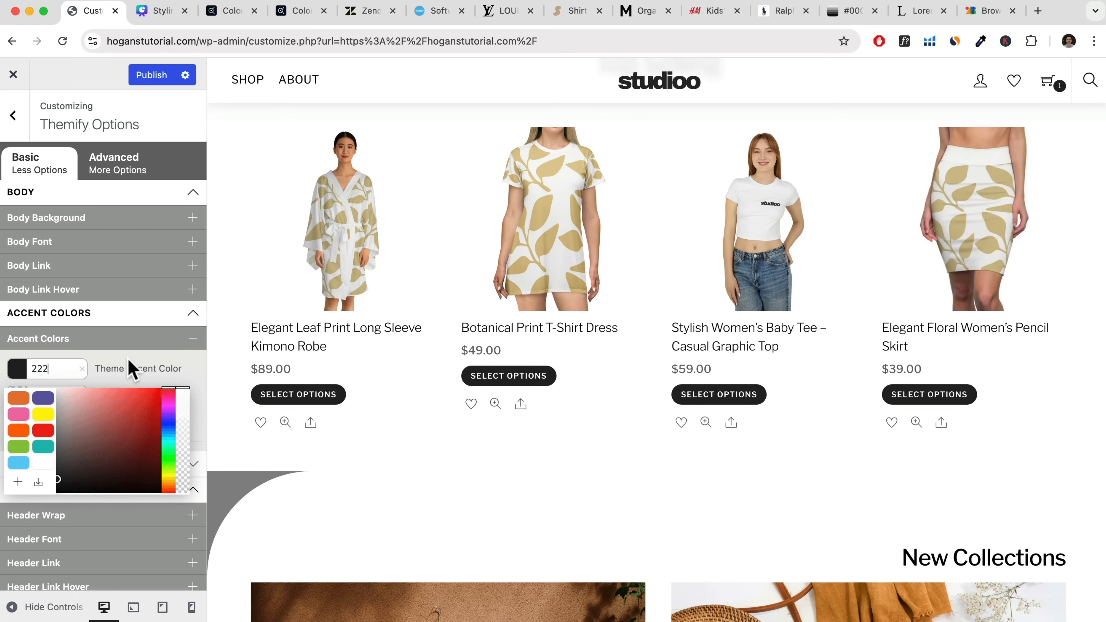
Set the Theme Accent Hover color to the hex value 333.
{"action": "left_click", "coordinate": [131, 368]}
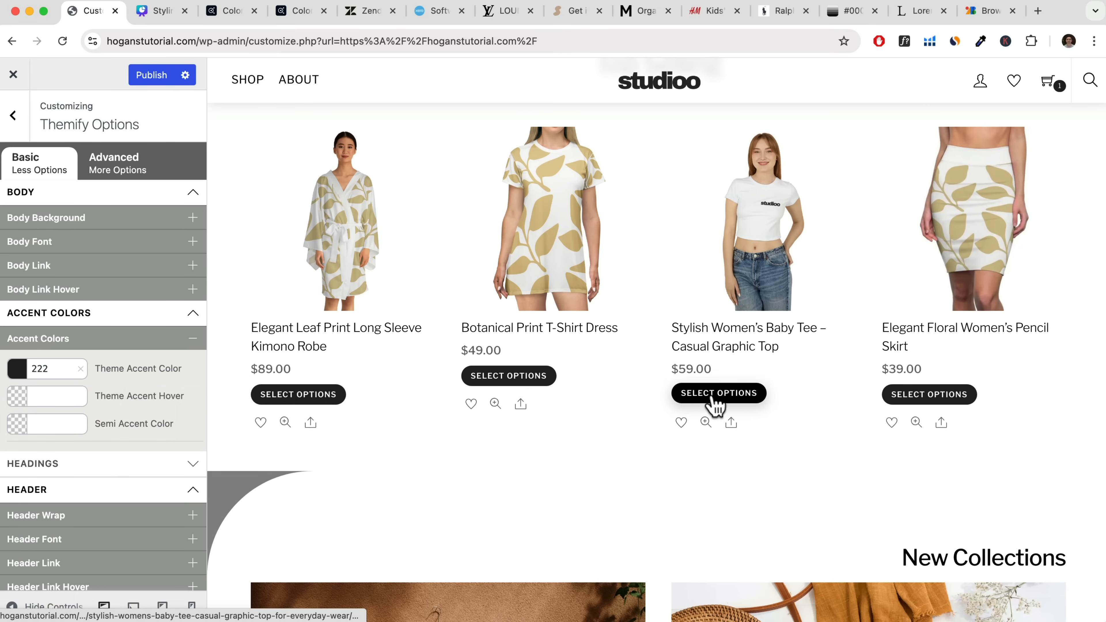
{"action": "left_click", "coordinate": [47, 398]}
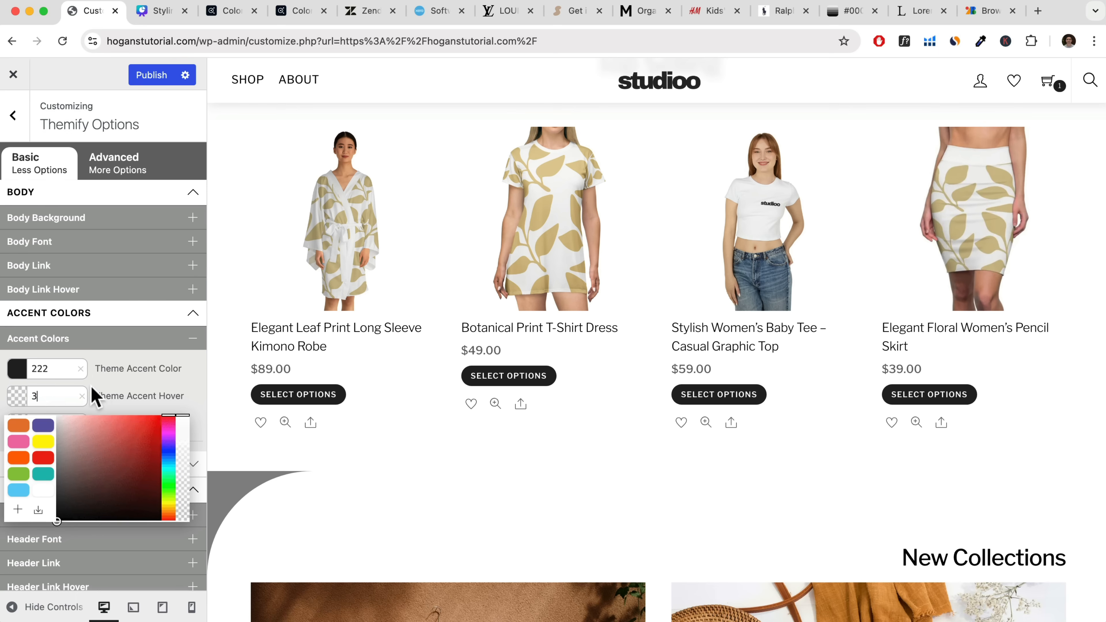
{"action": "type", "text": "333"}
{"action": "left_click", "coordinate": [123, 396]}
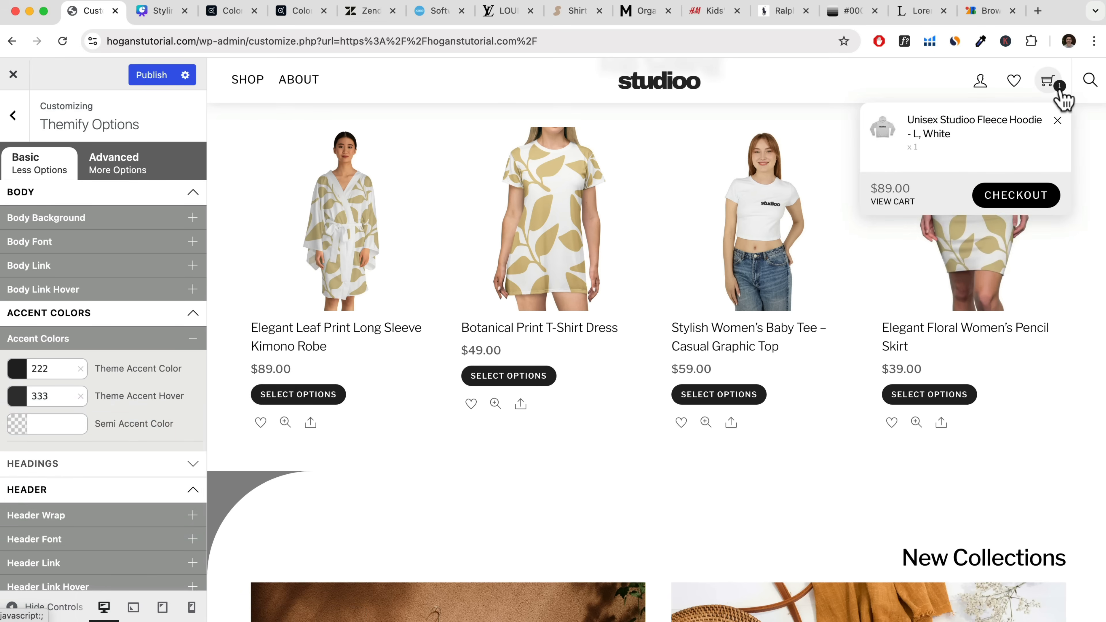
Switch to Adobe Color and shift the analogous palette from greens to peach and coral tones, producing the swatch #D98A6A.
{"action": "left_click", "coordinate": [39, 425]}
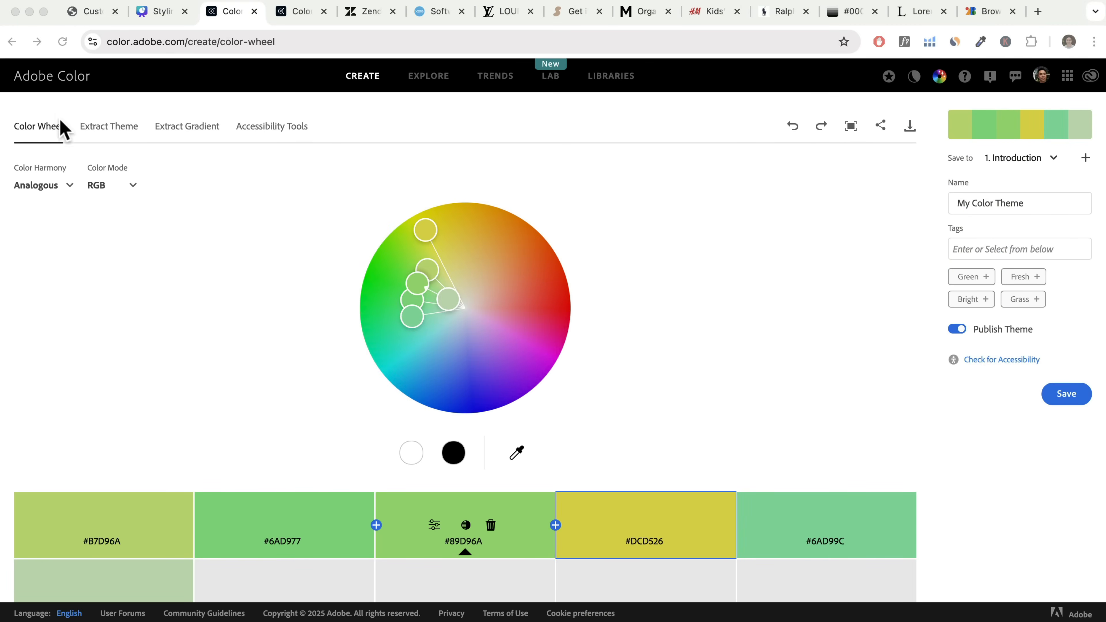
{"action": "left_click", "coordinate": [426, 232]}
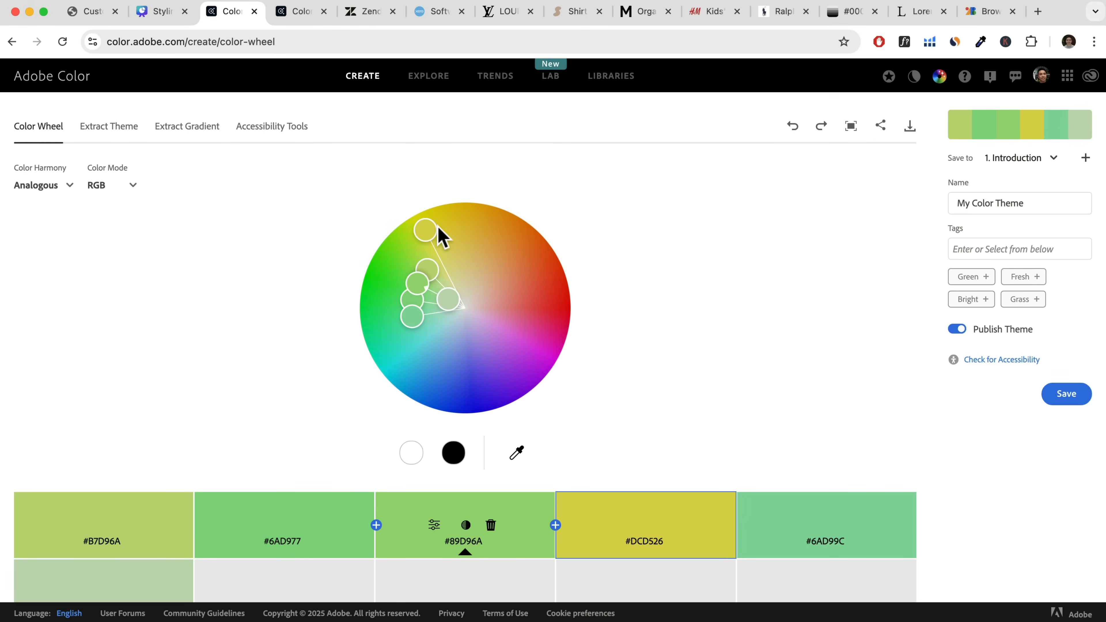
{"action": "mouse_move", "coordinate": [431, 231]}
{"action": "left_mouse_down"}
{"action": "mouse_move", "coordinate": [493, 227]}
{"action": "mouse_move", "coordinate": [528, 325]}
{"action": "mouse_move", "coordinate": [536, 312]}
{"action": "left_mouse_up"}
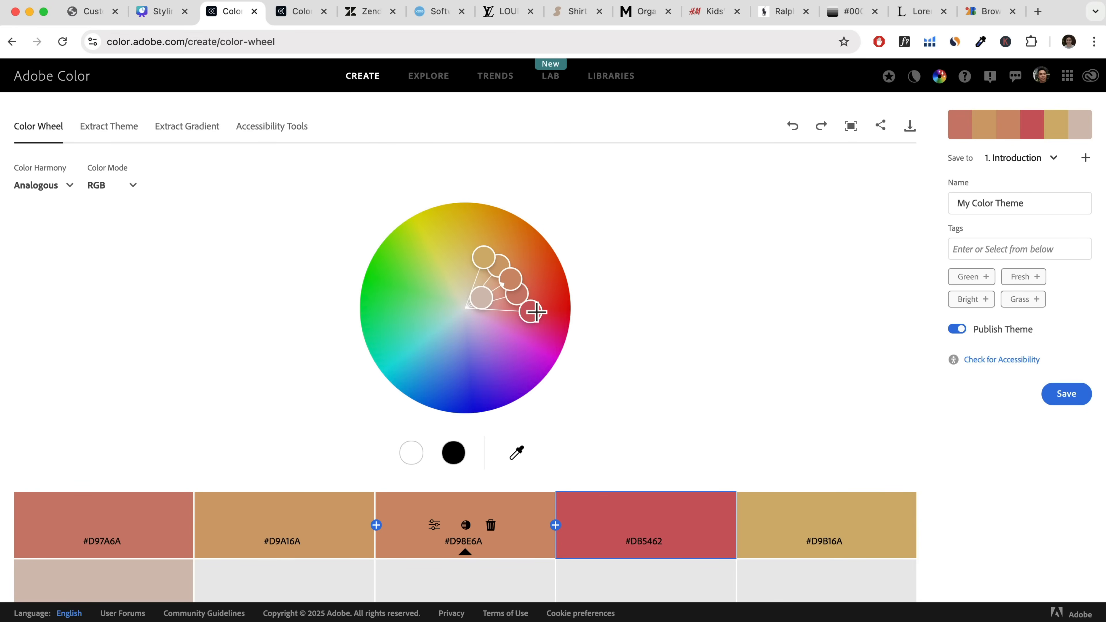
{"action": "mouse_move", "coordinate": [535, 312]}
{"action": "left_mouse_down"}
{"action": "mouse_move", "coordinate": [508, 350]}
{"action": "mouse_move", "coordinate": [452, 357]}
{"action": "mouse_move", "coordinate": [409, 307]}
{"action": "mouse_move", "coordinate": [436, 251]}
{"action": "mouse_move", "coordinate": [484, 237]}
{"action": "mouse_move", "coordinate": [508, 255]}
{"action": "mouse_move", "coordinate": [524, 297]}
{"action": "left_mouse_up"}
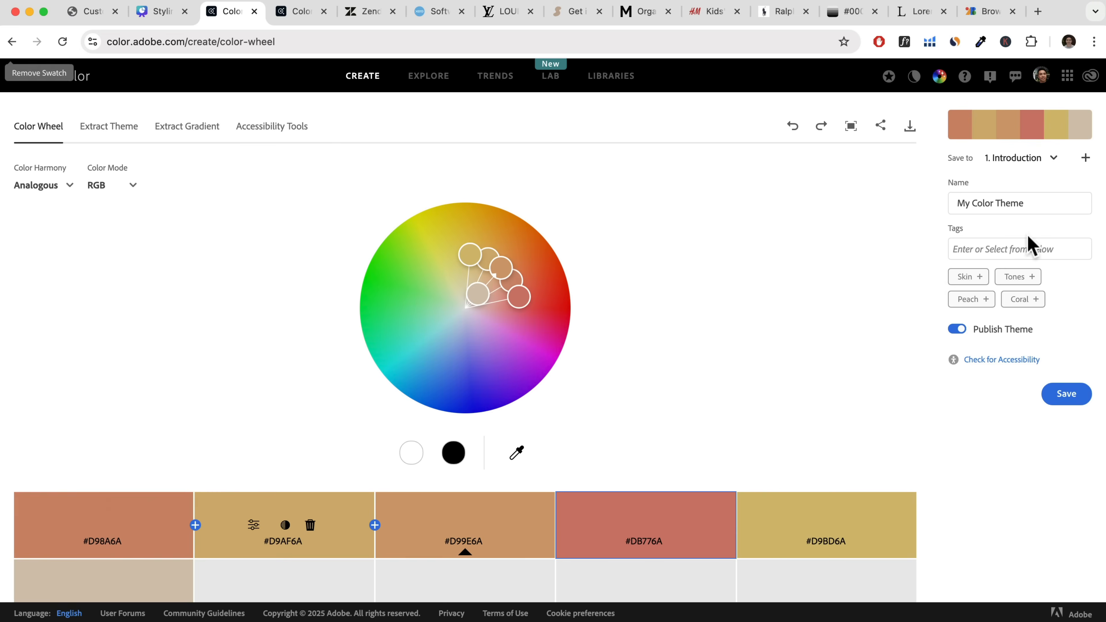
{"action": "left_click_drag", "start_coordinate": [1024, 203], "coordinate": [932, 207]}
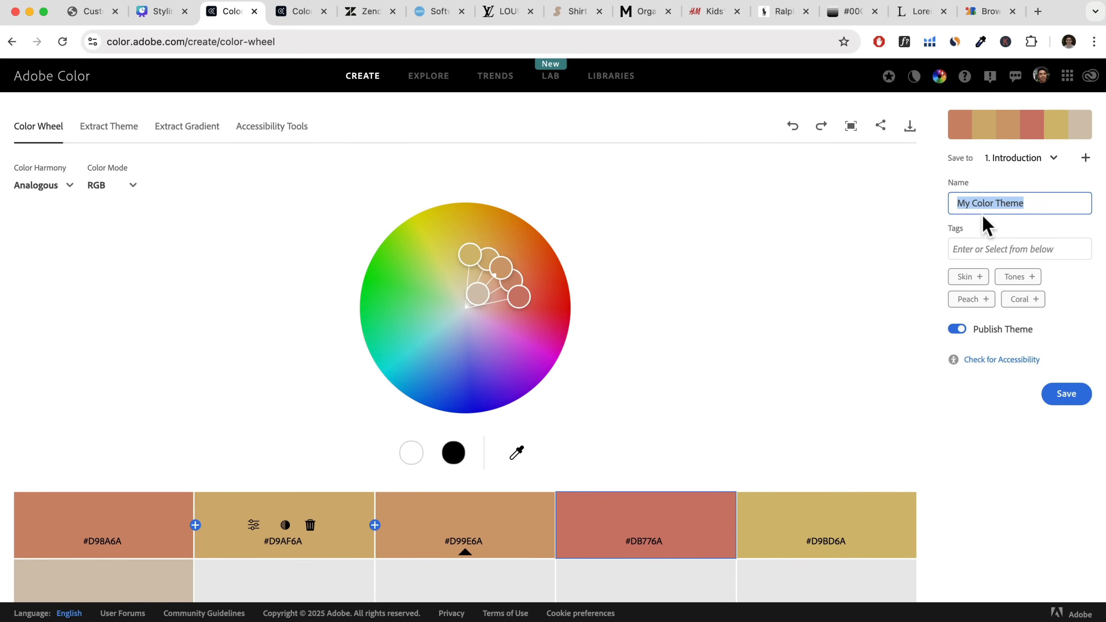
Return to the WordPress customizer, set the Semi Accent Color to #d98a6a and test the back-to-top button in the page preview.
{"action": "left_click", "coordinate": [82, 11]}
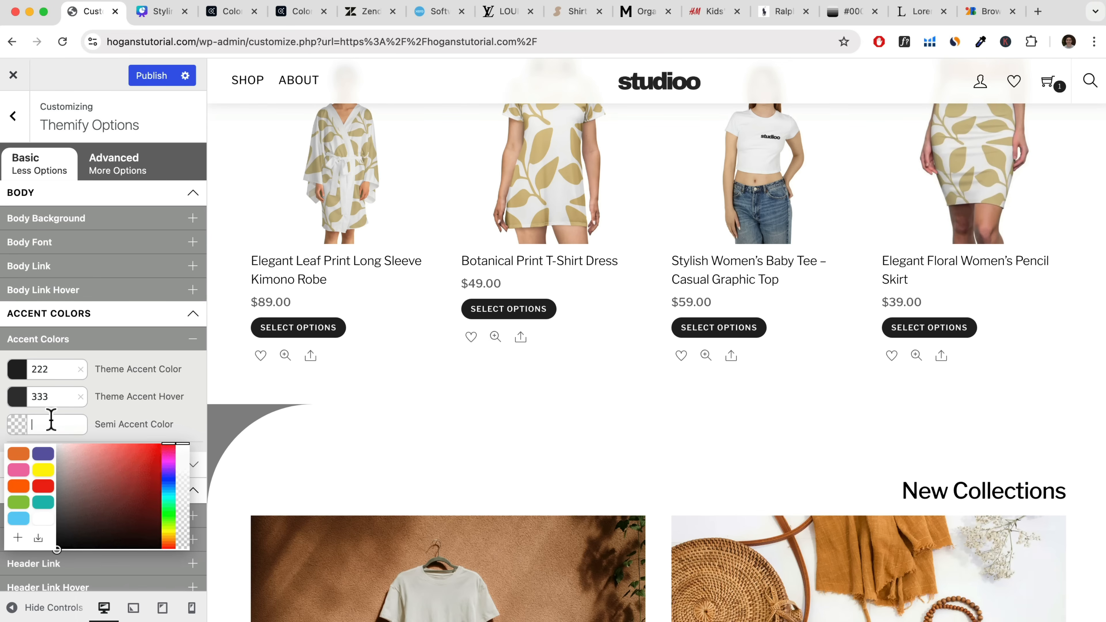
{"action": "type", "text": "#D98A6A"}
{"action": "left_click", "coordinate": [162, 423]}
{"action": "scroll", "coordinate": [561, 534], "scroll_direction": "down", "scroll_amount": 15}
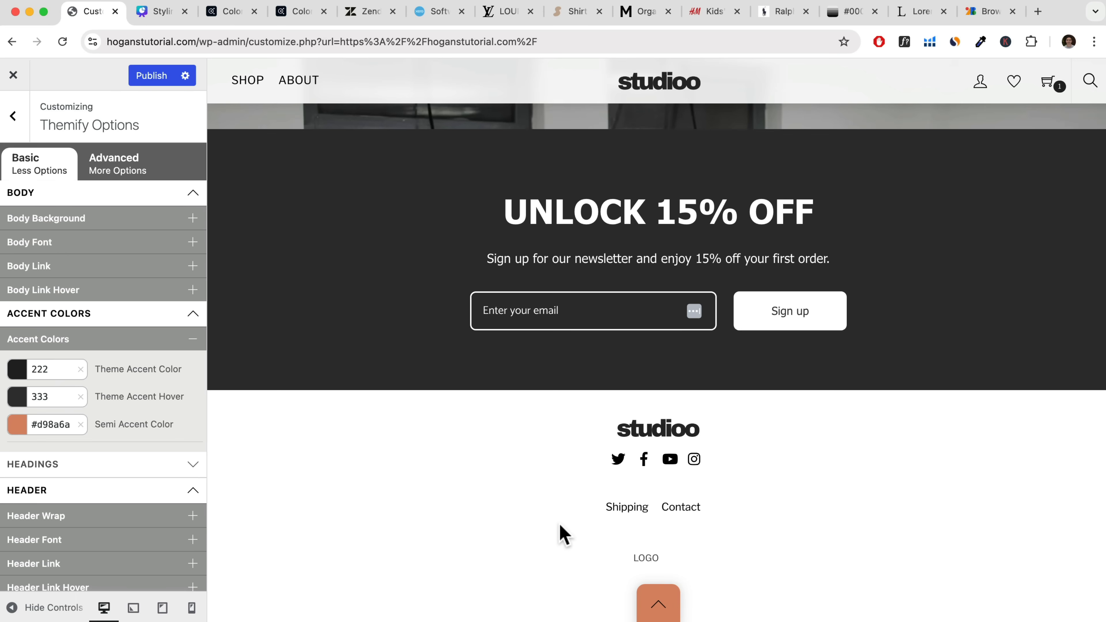
{"action": "left_click", "coordinate": [660, 604]}
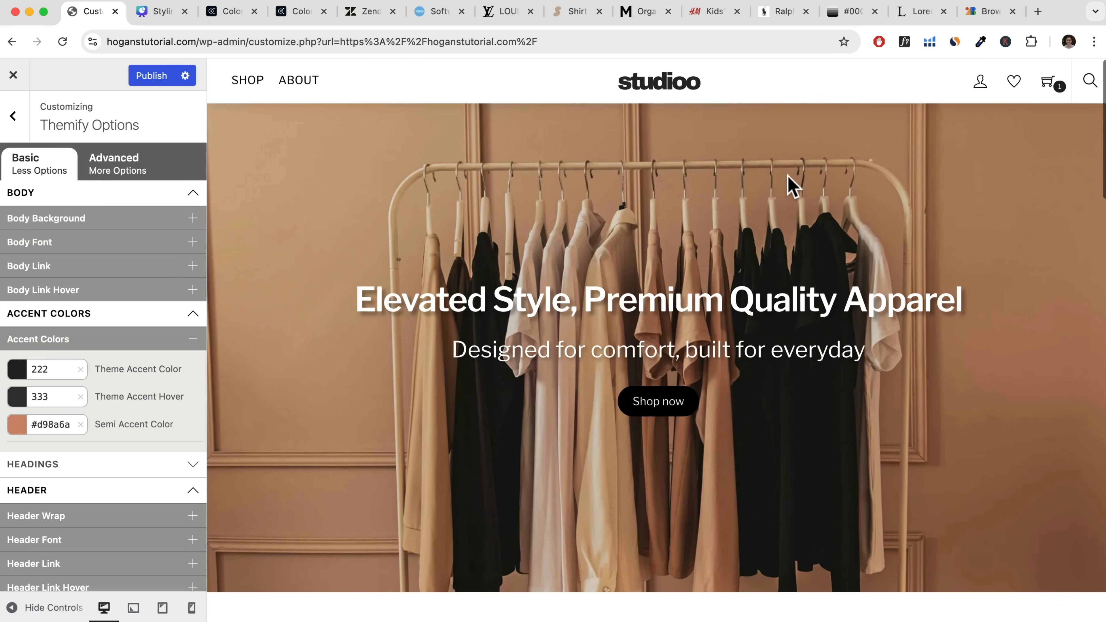
Save the Semi Accent Color as a reusable swatch in its color picker and publish the changes.
{"action": "left_click", "coordinate": [18, 423]}
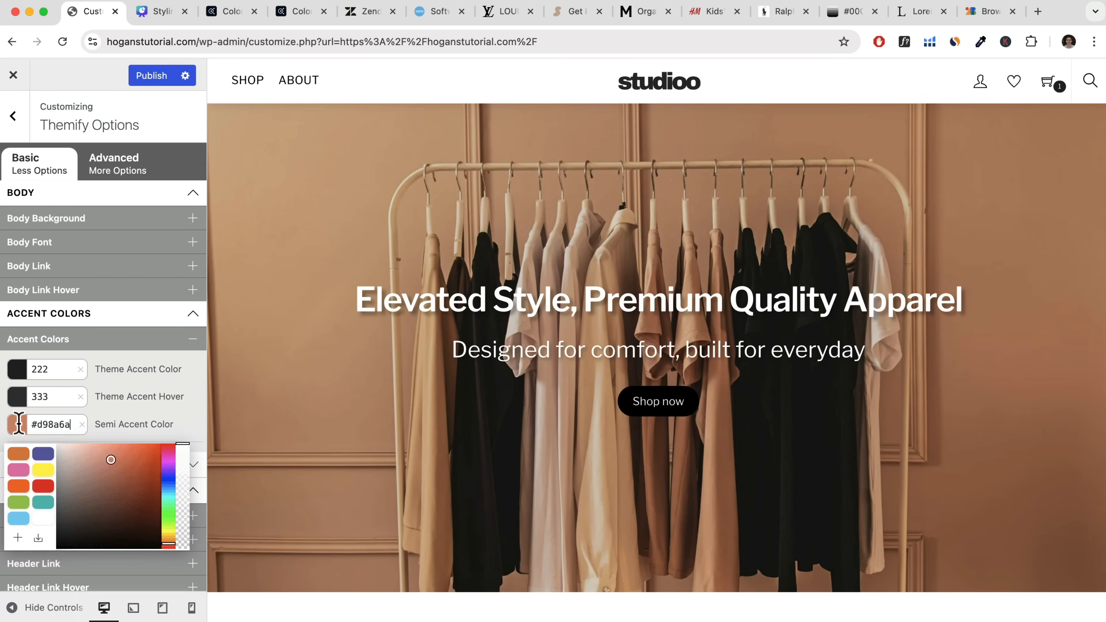
{"action": "left_click", "coordinate": [17, 538]}
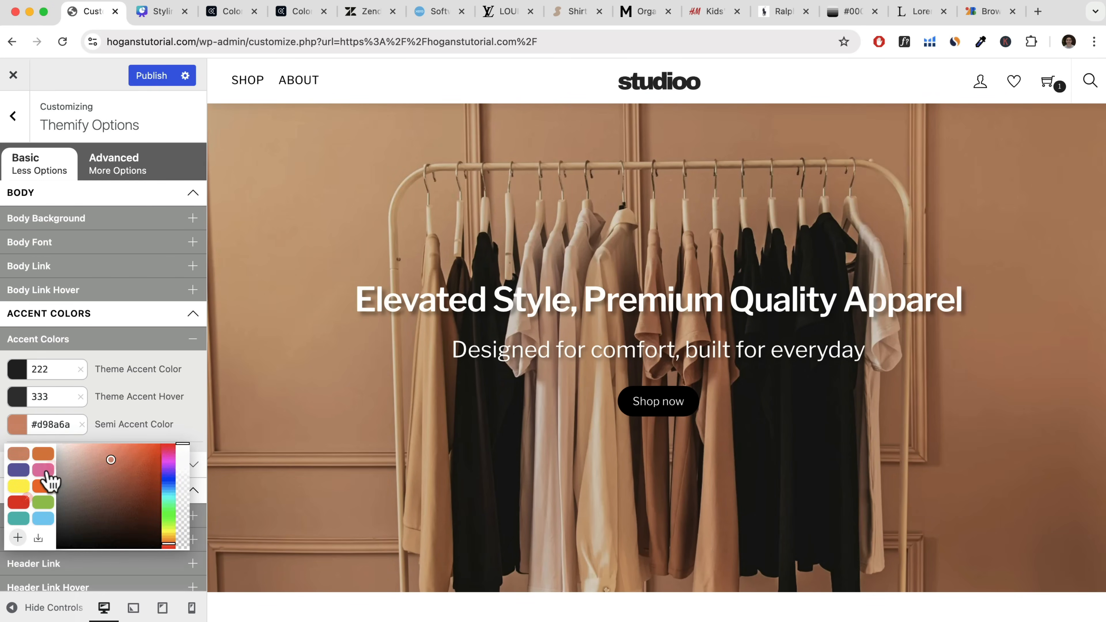
{"action": "mouse_move", "coordinate": [42, 490]}
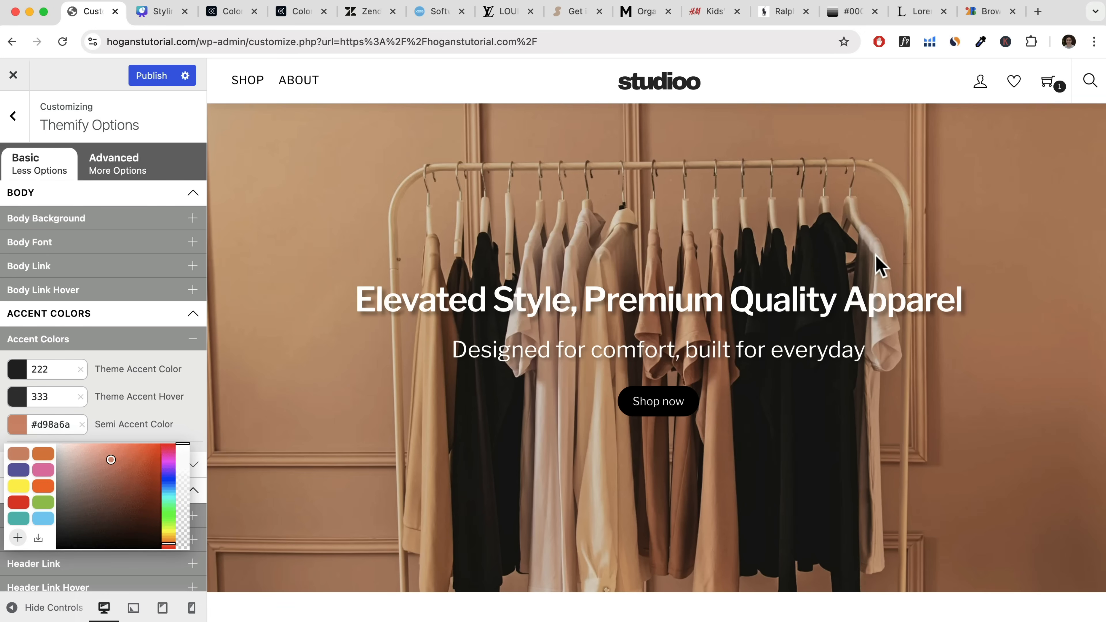
{"action": "mouse_move", "coordinate": [14, 460]}
{"action": "left_click", "coordinate": [143, 80]}
Review the homepage preview down to the footer, open the Shipping page and examine its FAQ section's accent colors.
{"action": "scroll", "coordinate": [553, 277], "scroll_direction": "down", "scroll_amount": 15}
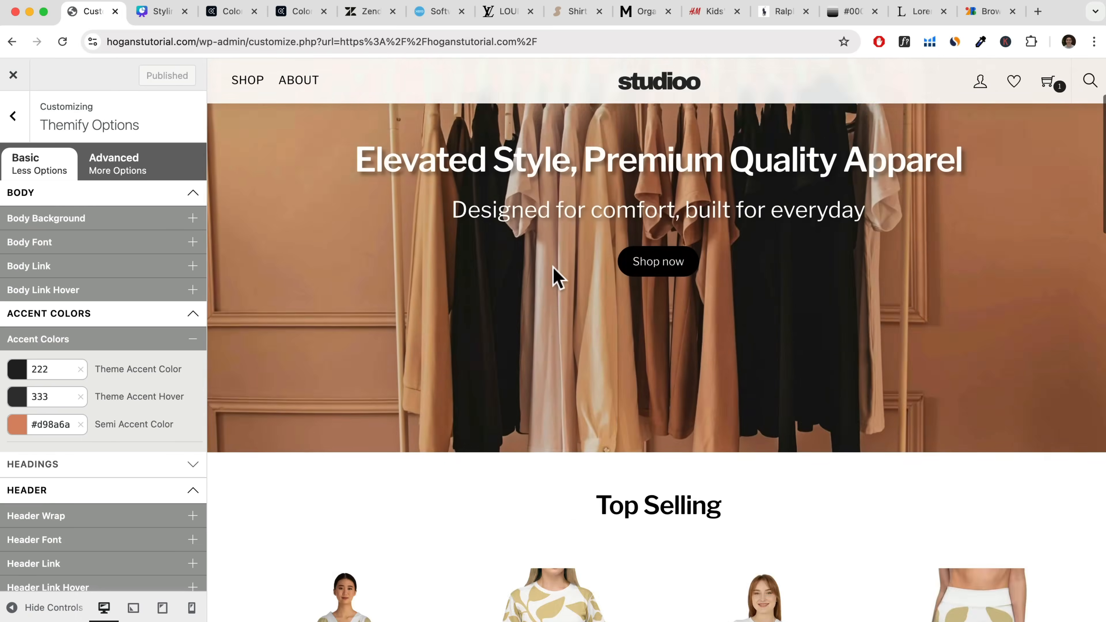
{"action": "scroll", "coordinate": [553, 267], "scroll_direction": "down", "scroll_amount": 2}
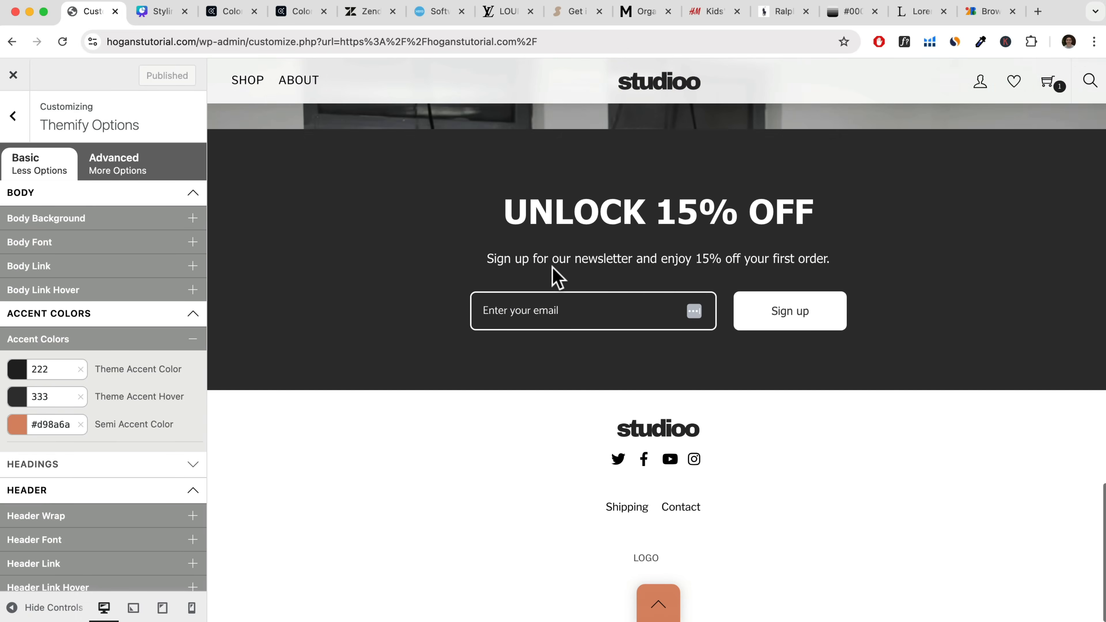
{"action": "left_click", "coordinate": [627, 509]}
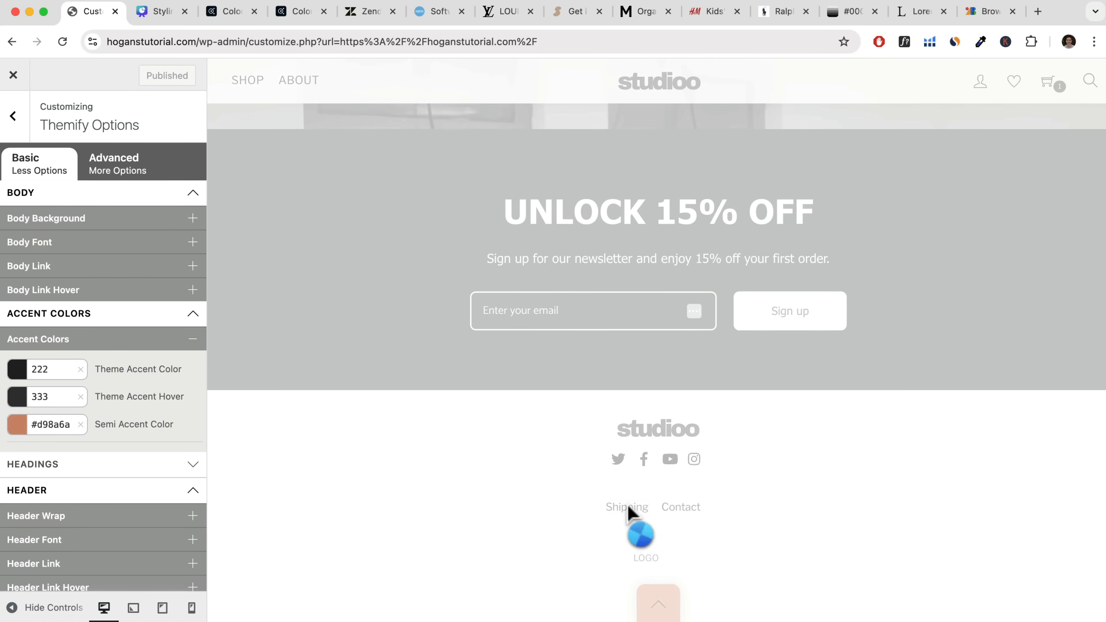
{"action": "scroll", "coordinate": [461, 440], "scroll_direction": "down", "scroll_amount": 5}
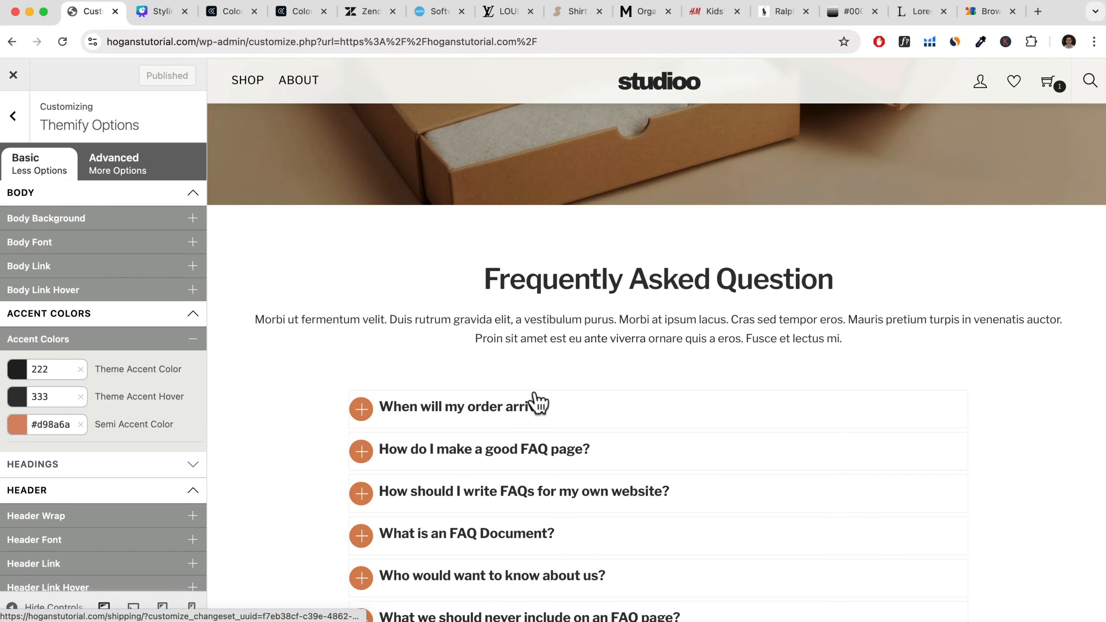
Set the Body Link color to #d98a6a.
{"action": "left_click", "coordinate": [51, 271]}
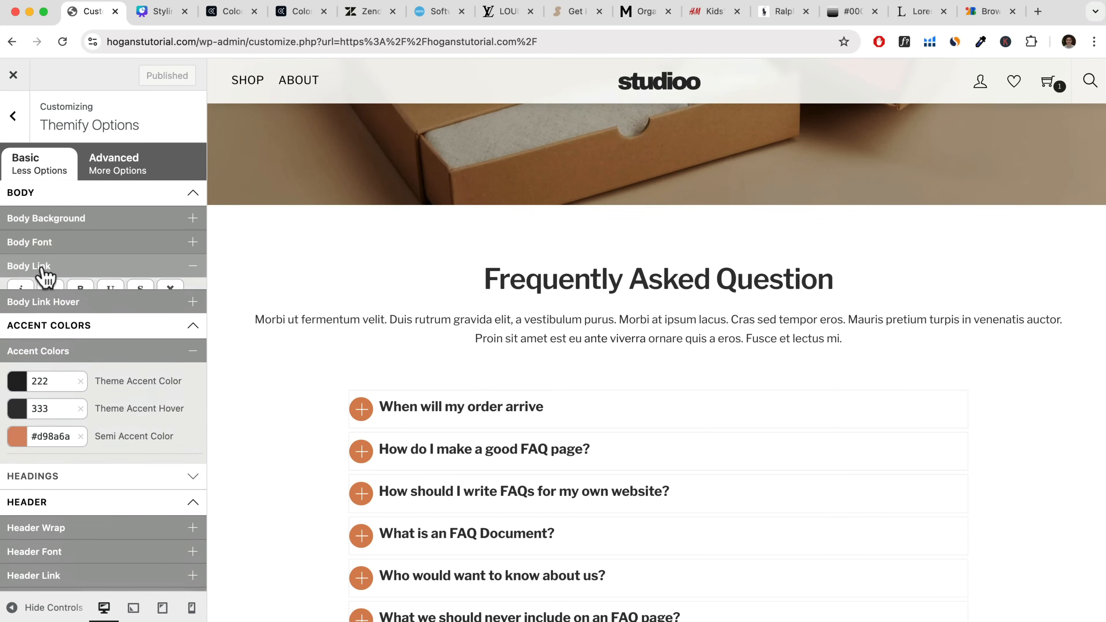
{"action": "left_click", "coordinate": [51, 326]}
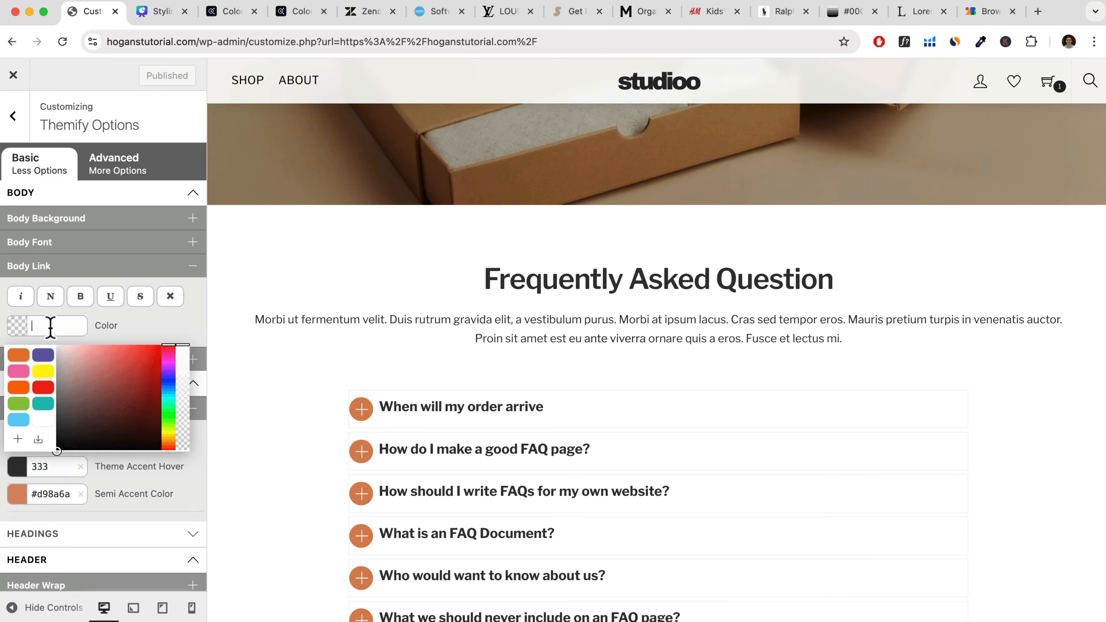
{"action": "type", "text": "#d98a6a"}
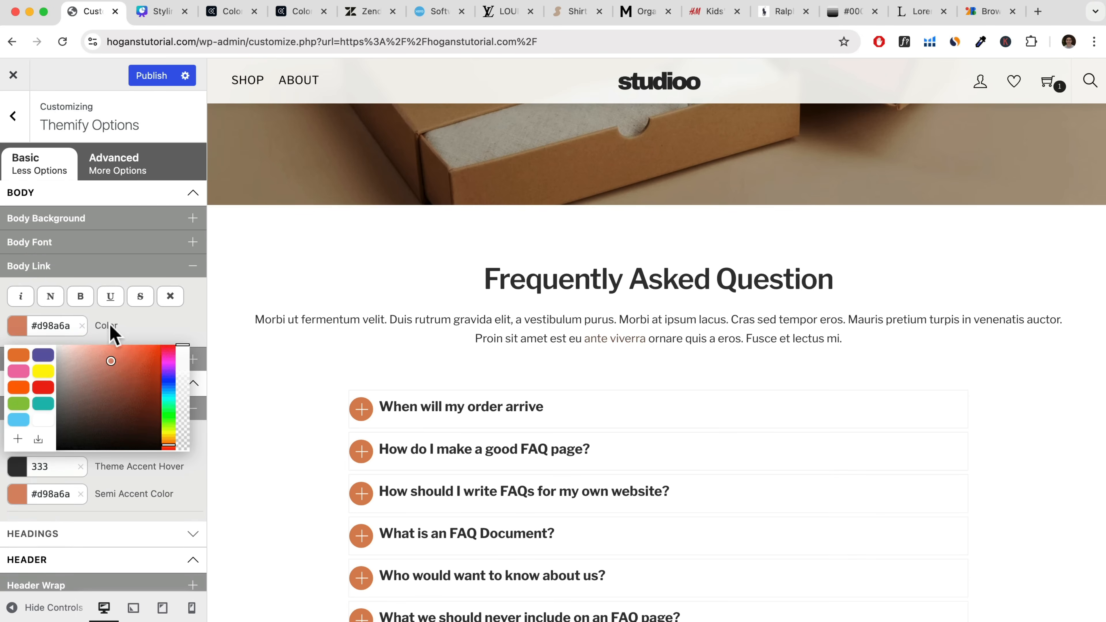
{"action": "left_click", "coordinate": [143, 325]}
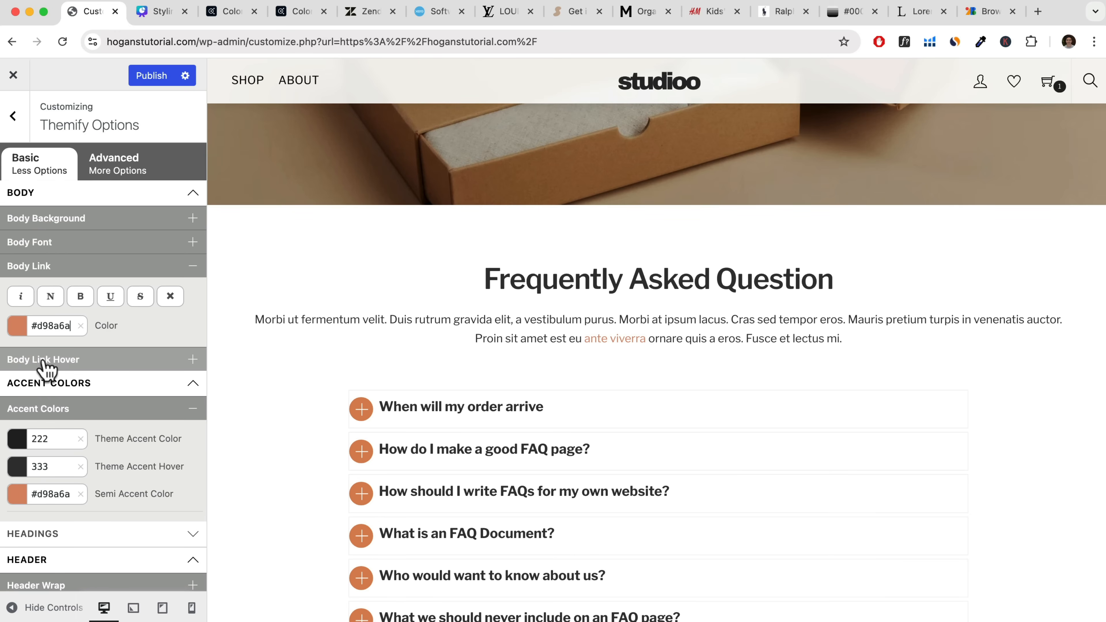
Open the Body Link Hover color setting, then look up #D98A6A in 0to255 and copy the darker lightness shade cc7e5e.
{"action": "left_click", "coordinate": [104, 363]}
{"action": "left_click", "coordinate": [80, 419]}
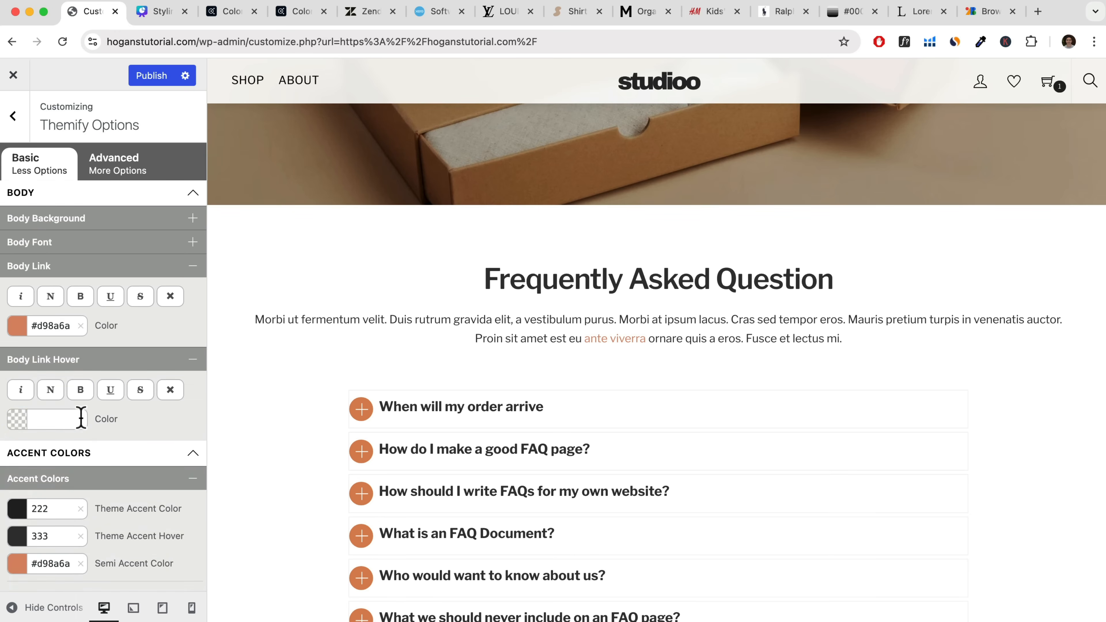
{"action": "left_click", "coordinate": [45, 419]}
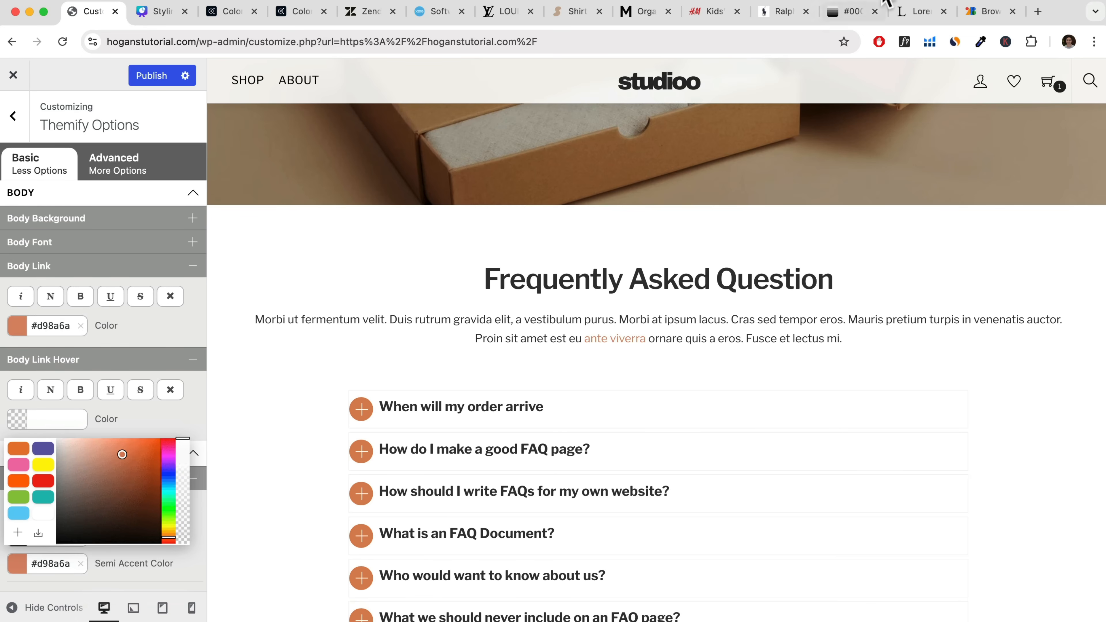
{"action": "left_click", "coordinate": [856, 12]}
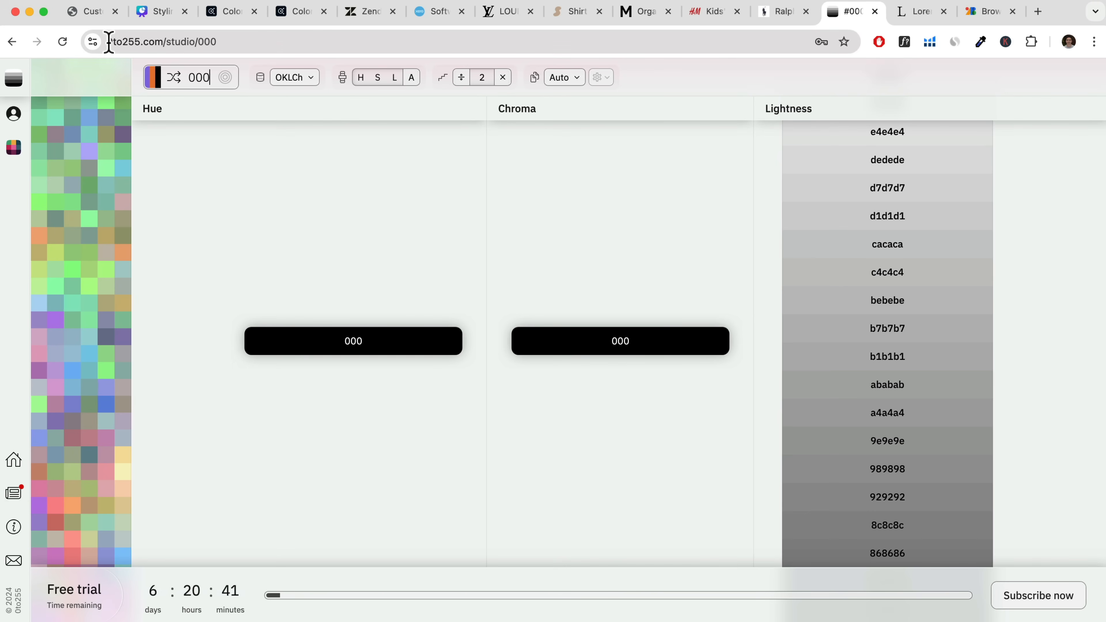
{"action": "double_click", "coordinate": [209, 76]}
{"action": "type", "text": "#D98A6A"}
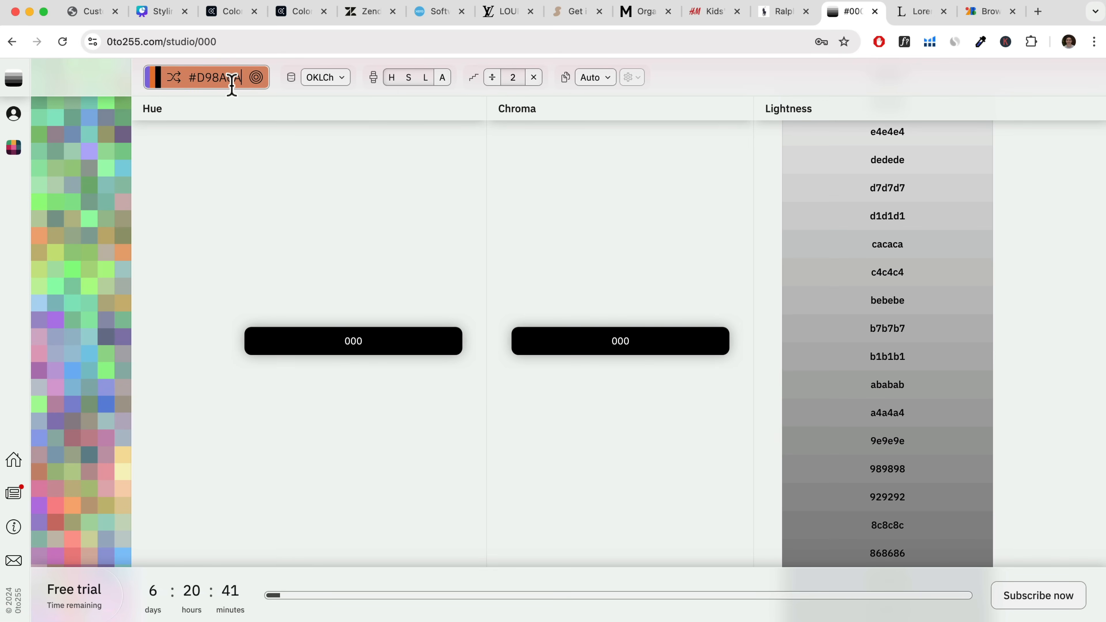
{"action": "key", "text": "Return"}
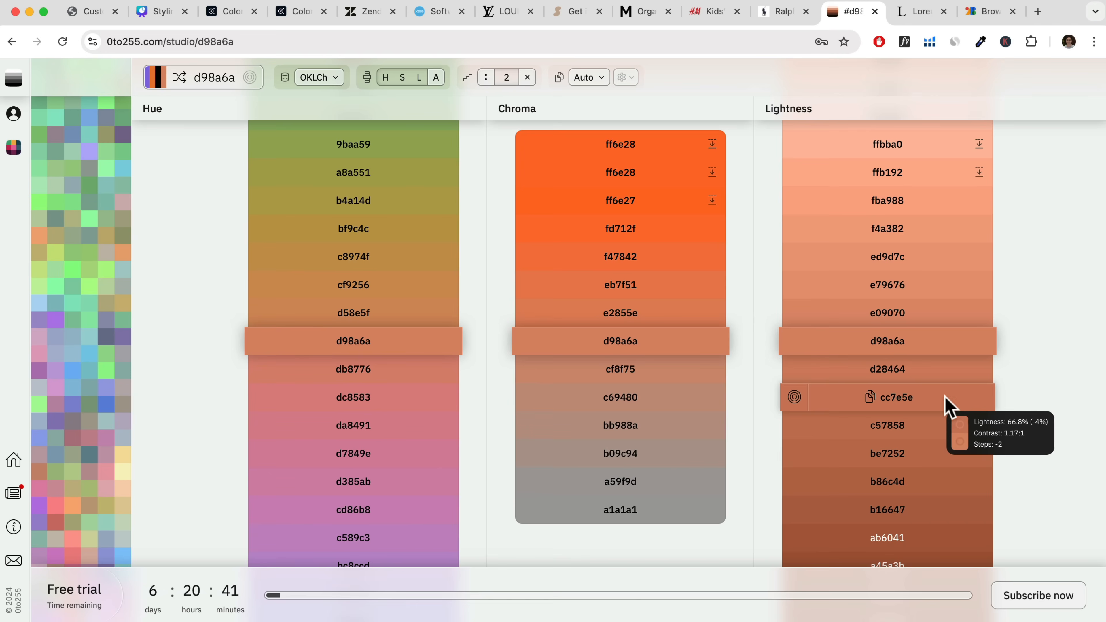
{"action": "left_click", "coordinate": [930, 402]}
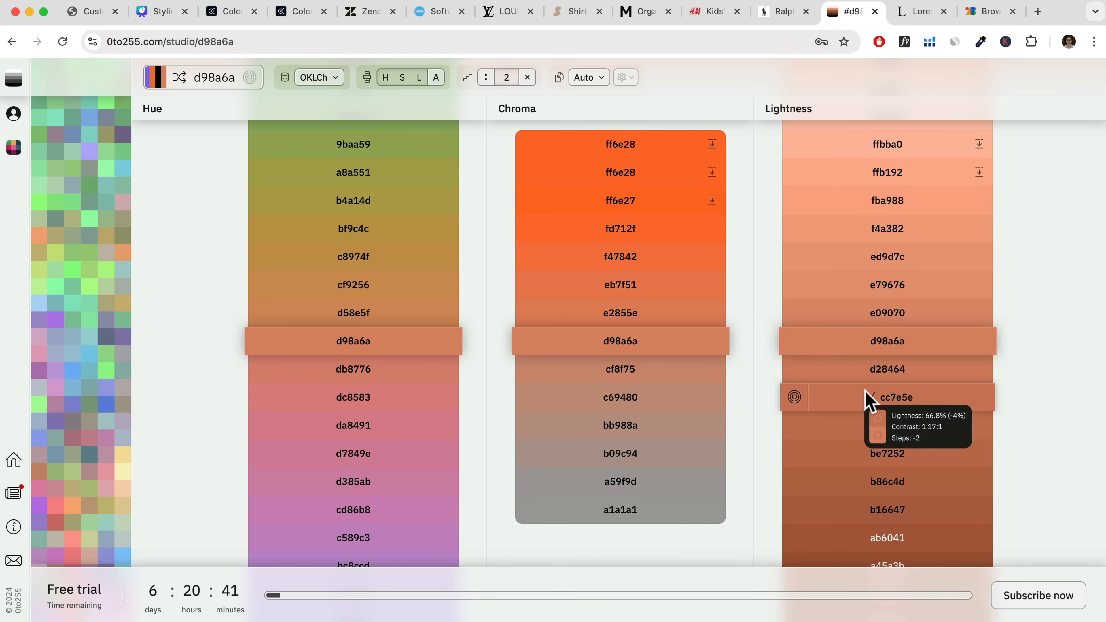
Return to the WordPress customizer, set the Body Link Hover color to cc7e5e and save it as a swatch.
{"action": "left_click", "coordinate": [94, 12]}
{"action": "left_click", "coordinate": [47, 412]}
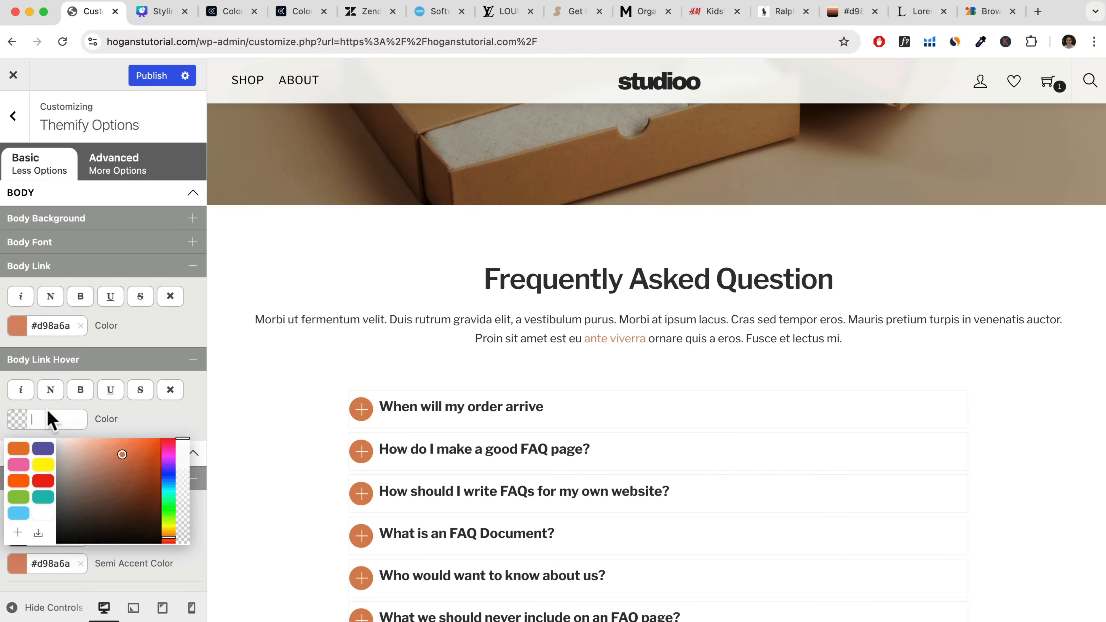
{"action": "key", "text": "super+v"}
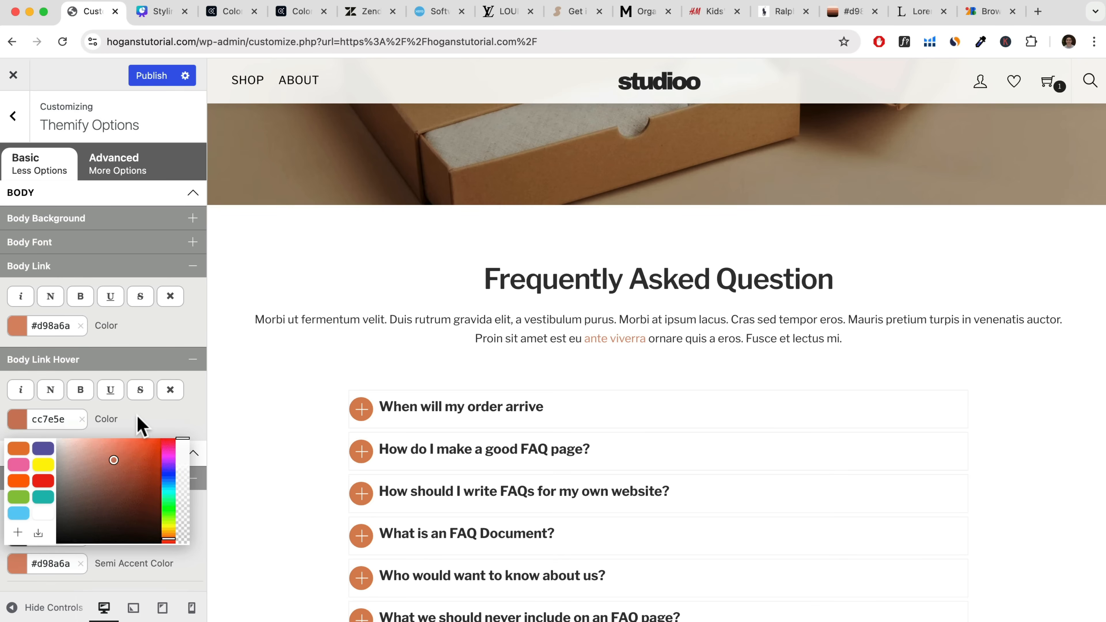
{"action": "left_click", "coordinate": [139, 416]}
{"action": "left_click", "coordinate": [17, 416]}
{"action": "left_click", "coordinate": [18, 532]}
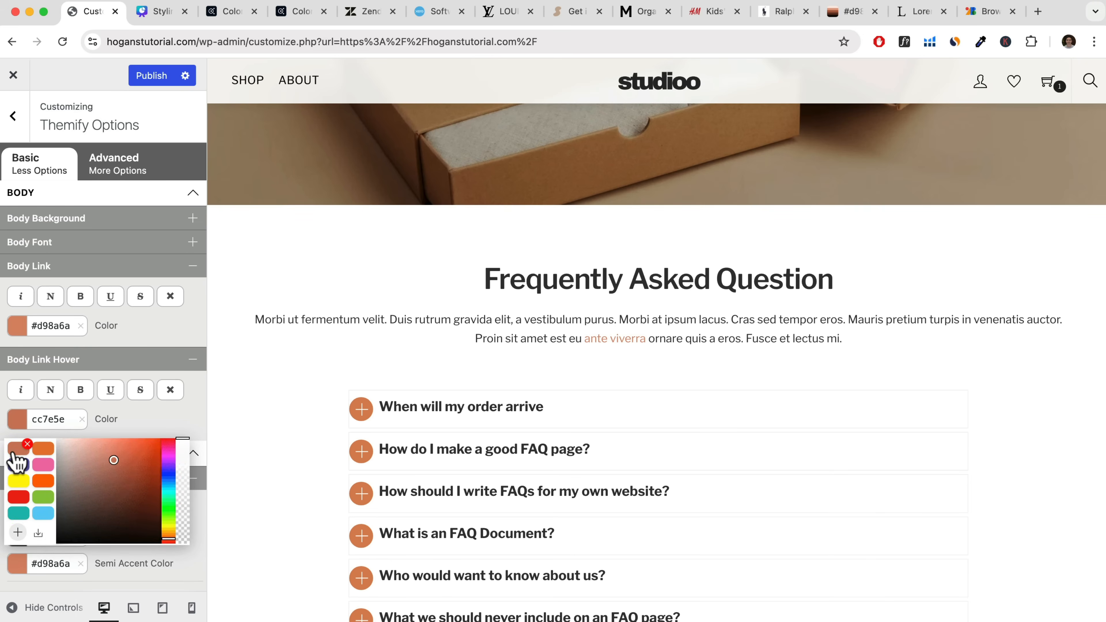
{"action": "left_click", "coordinate": [150, 429]}
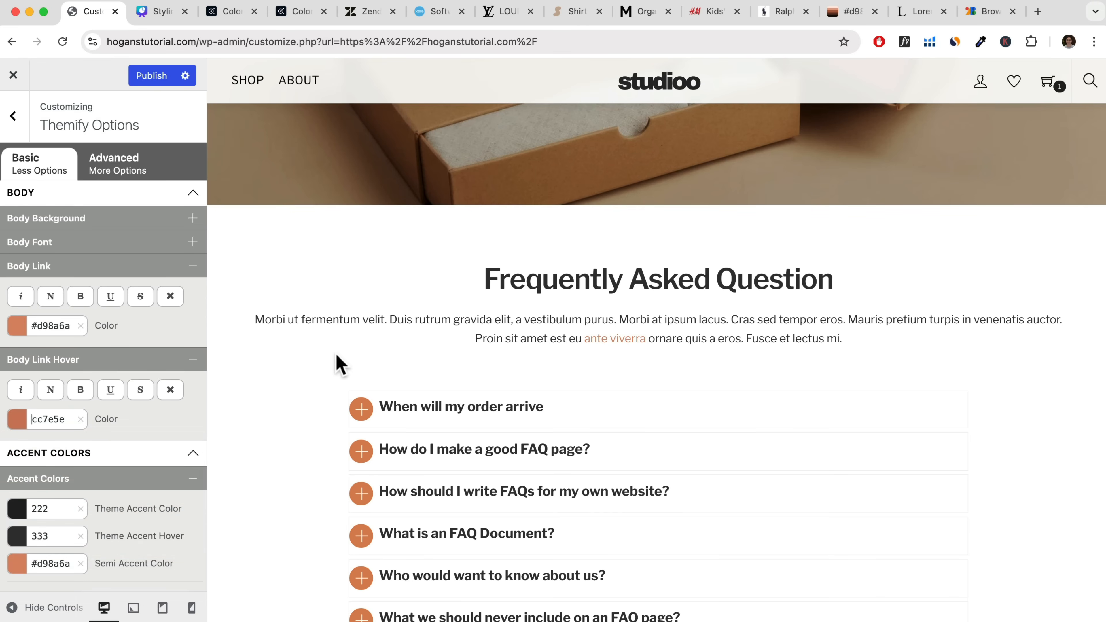
Publish the link color changes, close the customizer and review the live homepage down to the footer.
{"action": "left_click", "coordinate": [169, 80]}
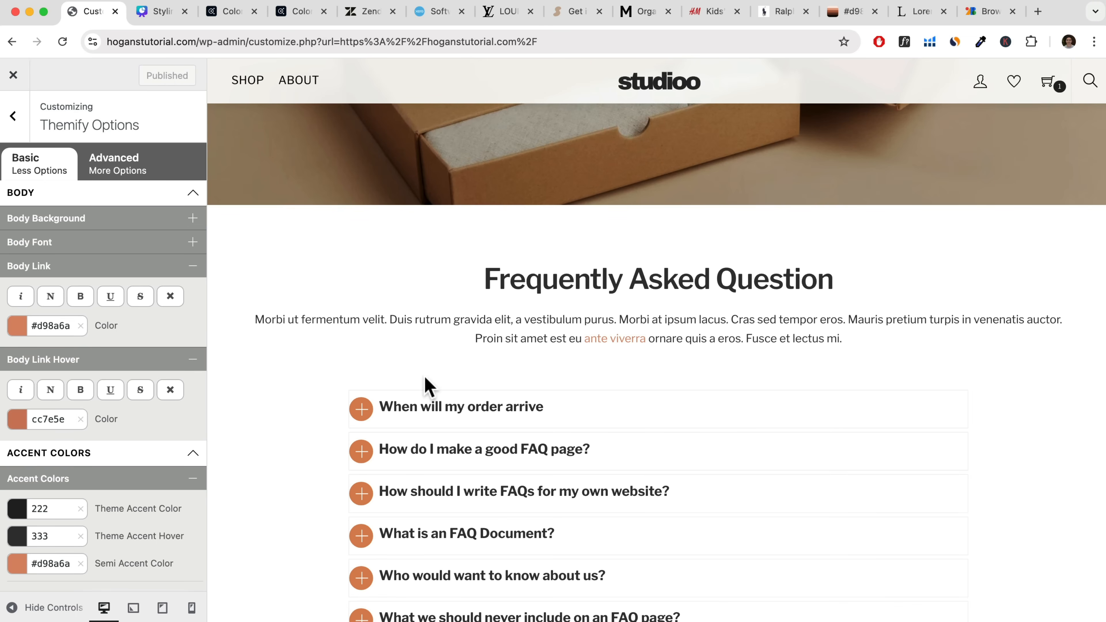
{"action": "left_click", "coordinate": [13, 75]}
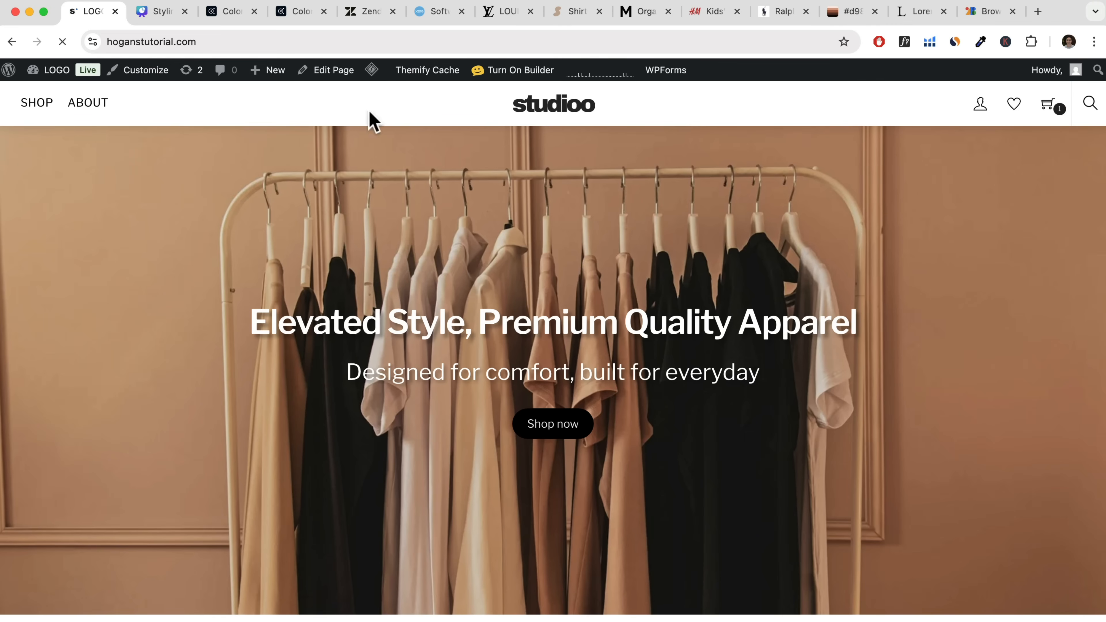
{"action": "scroll", "coordinate": [464, 249], "scroll_direction": "down", "scroll_amount": 20}
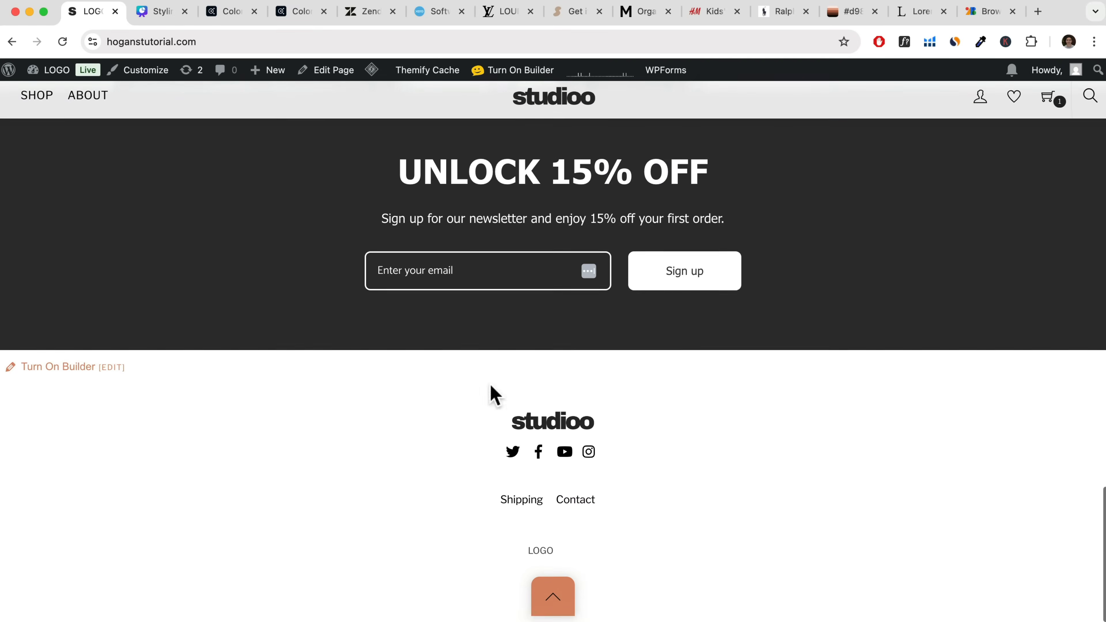
Open the Shipping page from the site footer and review its FAQ section and link colors.
{"action": "left_click", "coordinate": [516, 501]}
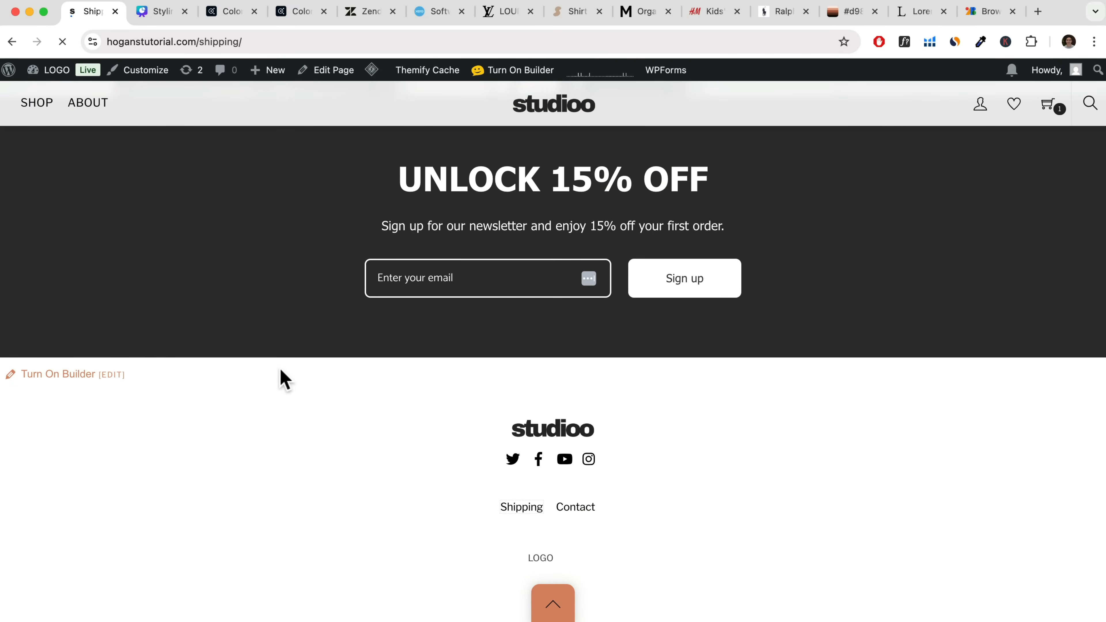
{"action": "scroll", "coordinate": [388, 348], "scroll_direction": "down", "scroll_amount": 10}
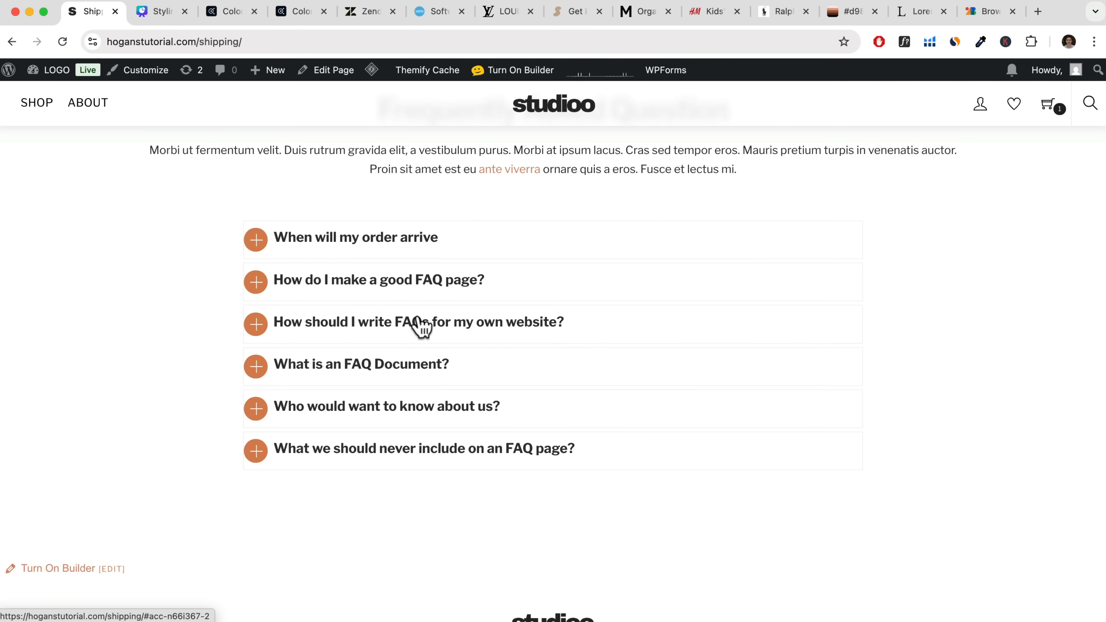
{"action": "scroll", "coordinate": [435, 316], "scroll_direction": "up", "scroll_amount": 10}
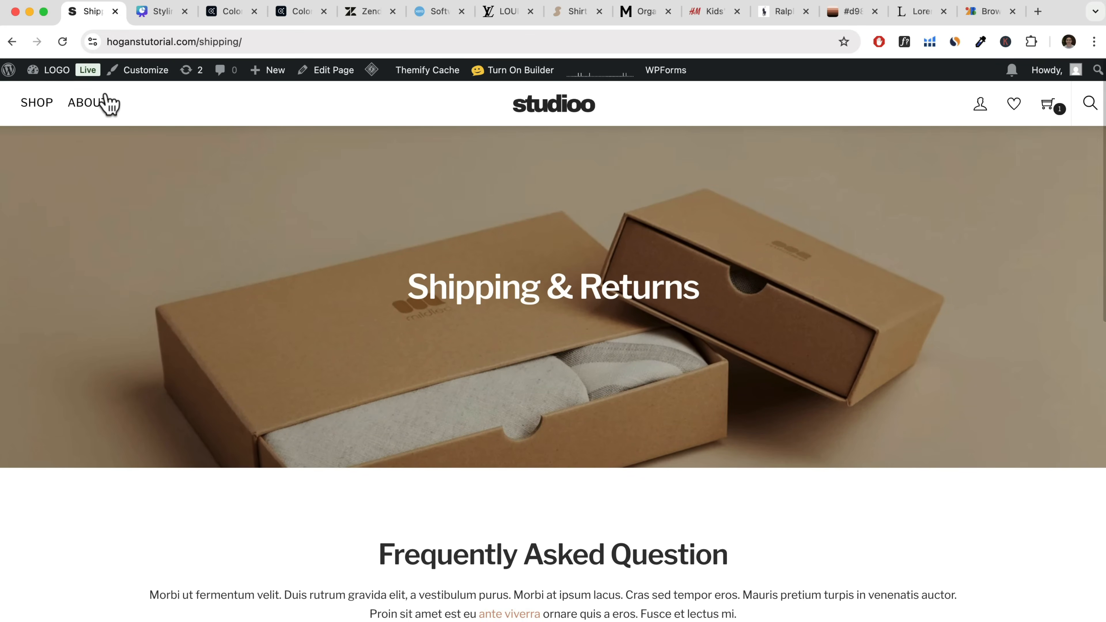
Open the Shop page, review the product grid, and return to the homepage through the site logo.
{"action": "left_click", "coordinate": [39, 106]}
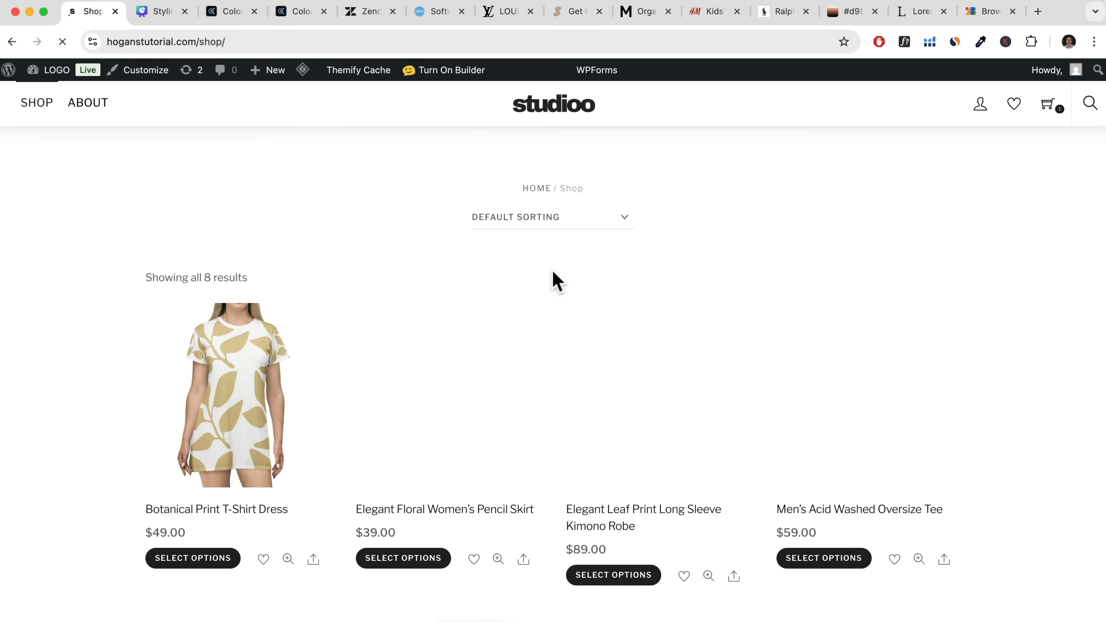
{"action": "scroll", "coordinate": [654, 339], "scroll_direction": "down", "scroll_amount": 8}
{"action": "scroll", "coordinate": [652, 337], "scroll_direction": "up", "scroll_amount": 8}
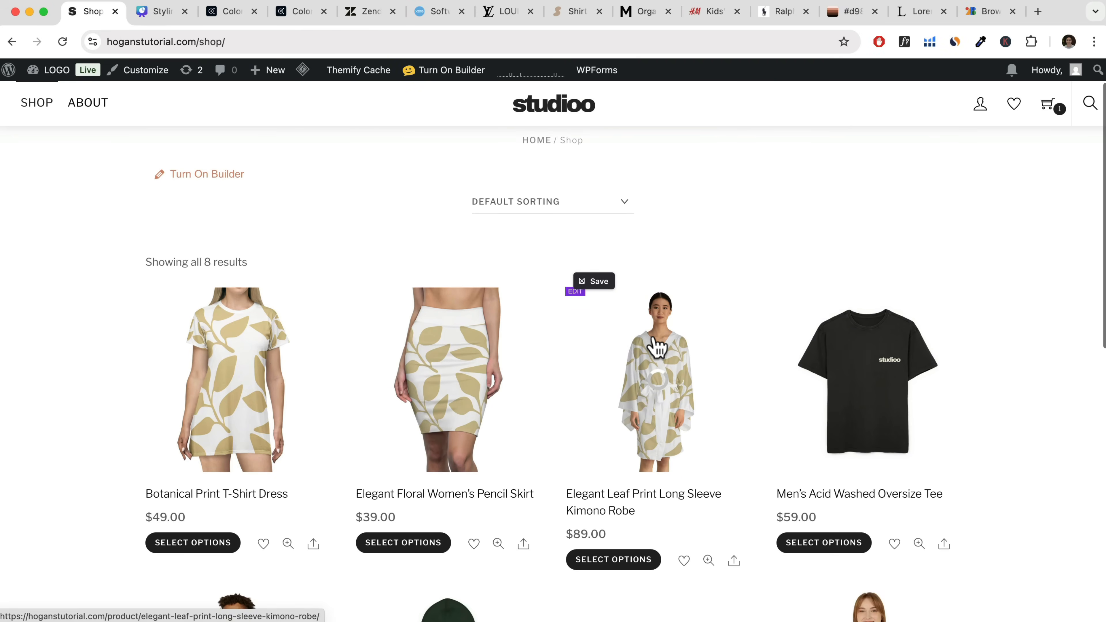
{"action": "scroll", "coordinate": [658, 345], "scroll_direction": "down", "scroll_amount": 10}
{"action": "scroll", "coordinate": [658, 344], "scroll_direction": "up", "scroll_amount": 5}
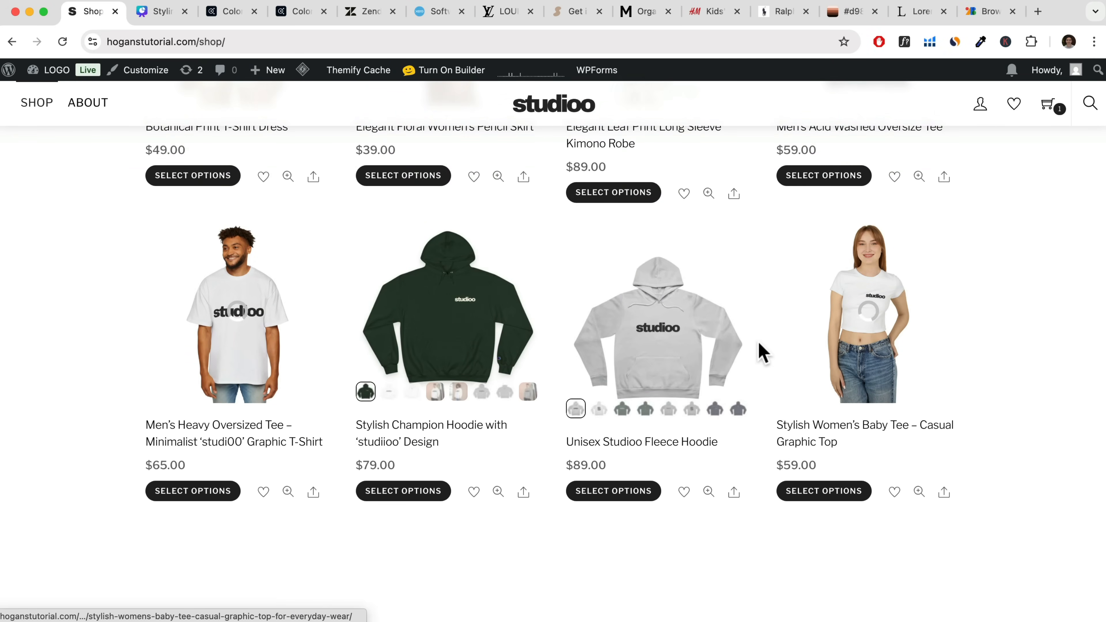
{"action": "scroll", "coordinate": [762, 353], "scroll_direction": "up", "scroll_amount": 10}
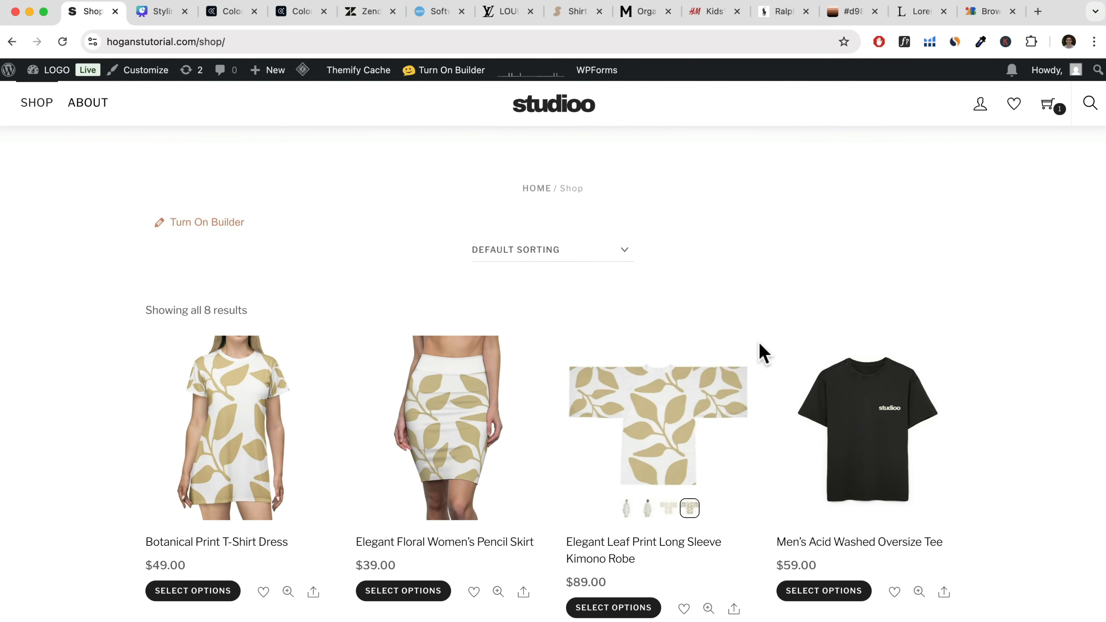
{"action": "left_click", "coordinate": [565, 115]}
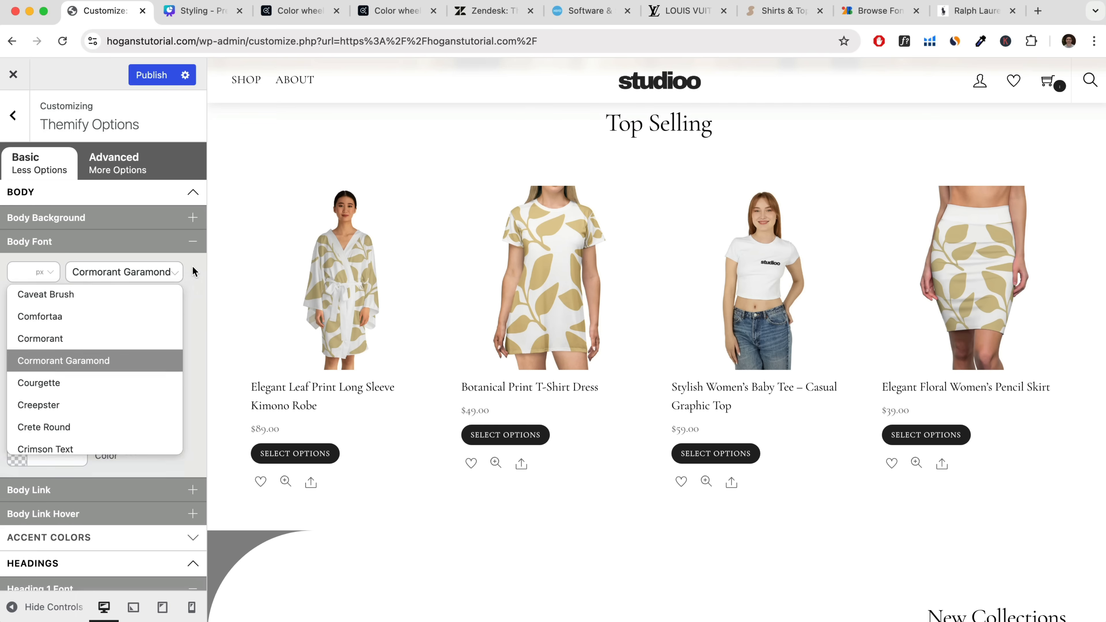
Set the Body Font to Courgette in the customizer's Themify Options.
{"action": "left_click", "coordinate": [193, 266]}
{"action": "left_click", "coordinate": [165, 269]}
{"action": "left_click", "coordinate": [87, 383]}
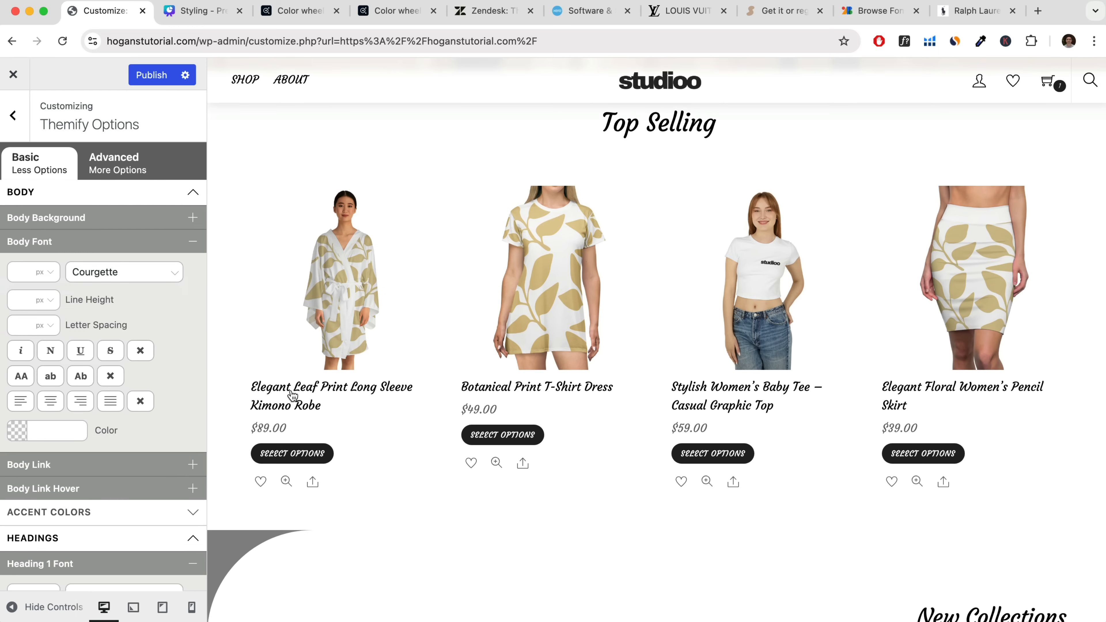
Preview the current body font further down the homepage, then change the Body Font to Crete Round.
{"action": "scroll", "coordinate": [291, 392], "scroll_direction": "down", "scroll_amount": 15}
{"action": "left_click", "coordinate": [106, 272]}
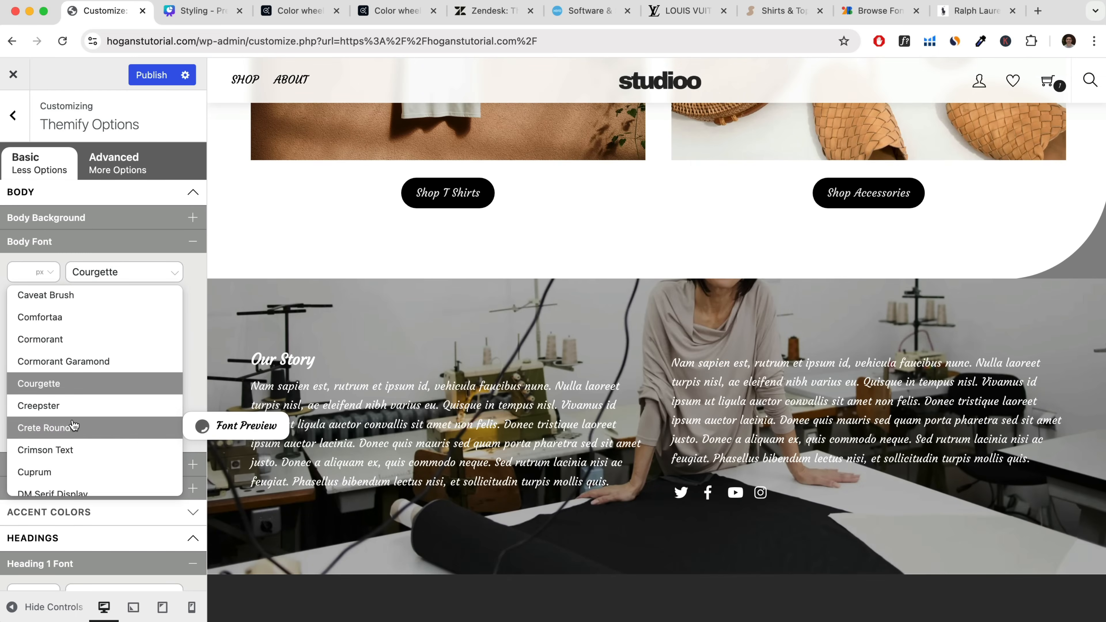
{"action": "left_click", "coordinate": [74, 426]}
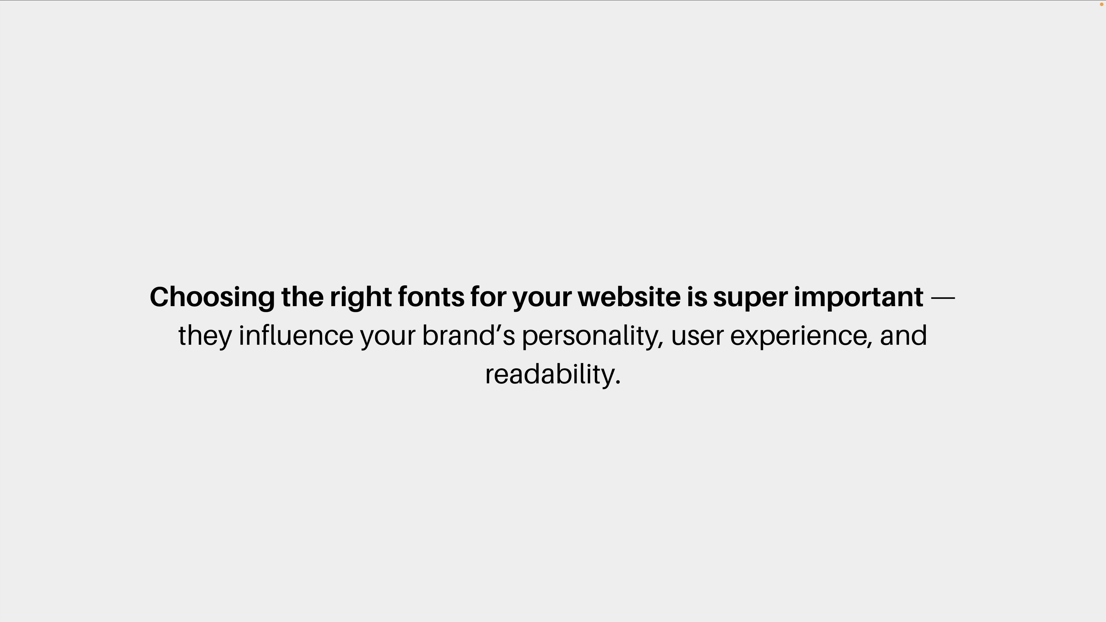
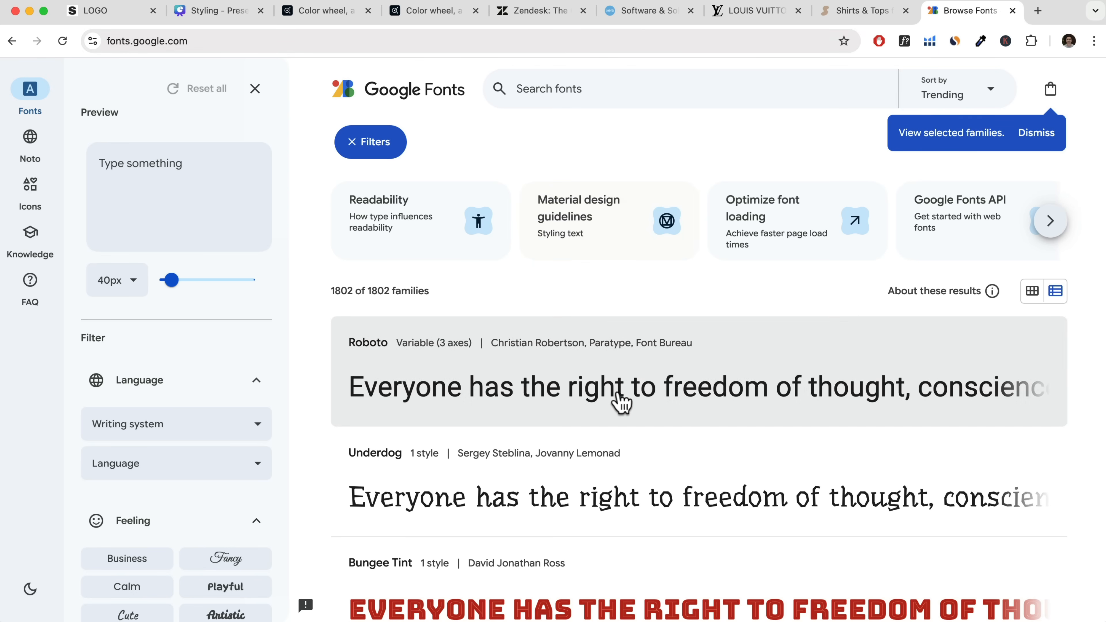
Sort the Google Fonts list by most popular.
{"action": "scroll", "coordinate": [612, 396], "scroll_direction": "down", "scroll_amount": 10}
{"action": "scroll", "coordinate": [612, 396], "scroll_direction": "up", "scroll_amount": 10}
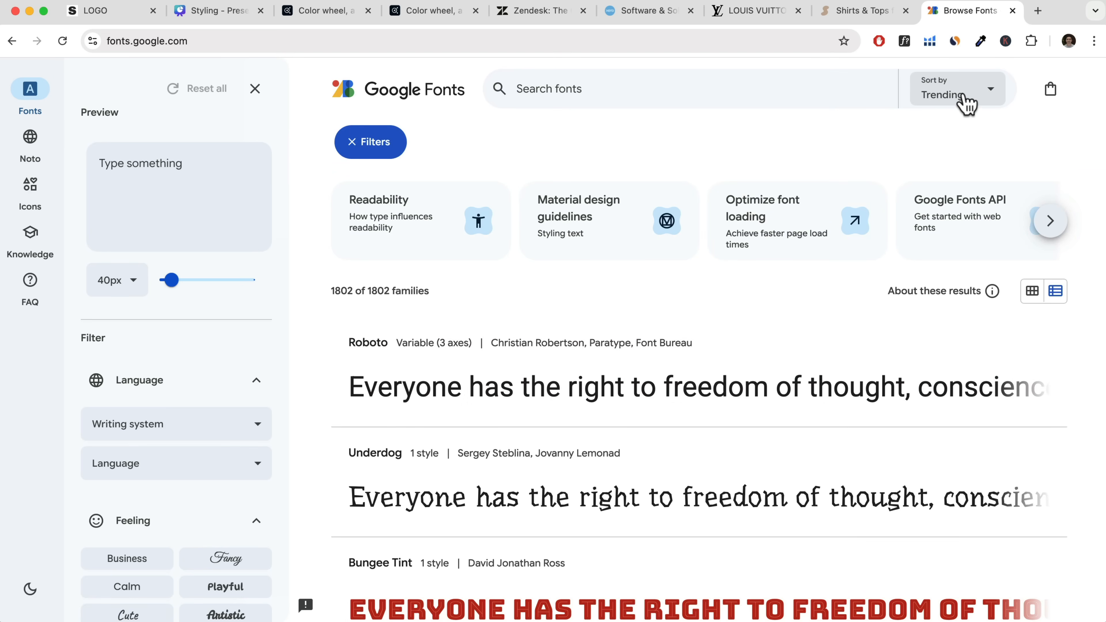
{"action": "left_click", "coordinate": [970, 98]}
{"action": "left_click", "coordinate": [956, 162]}
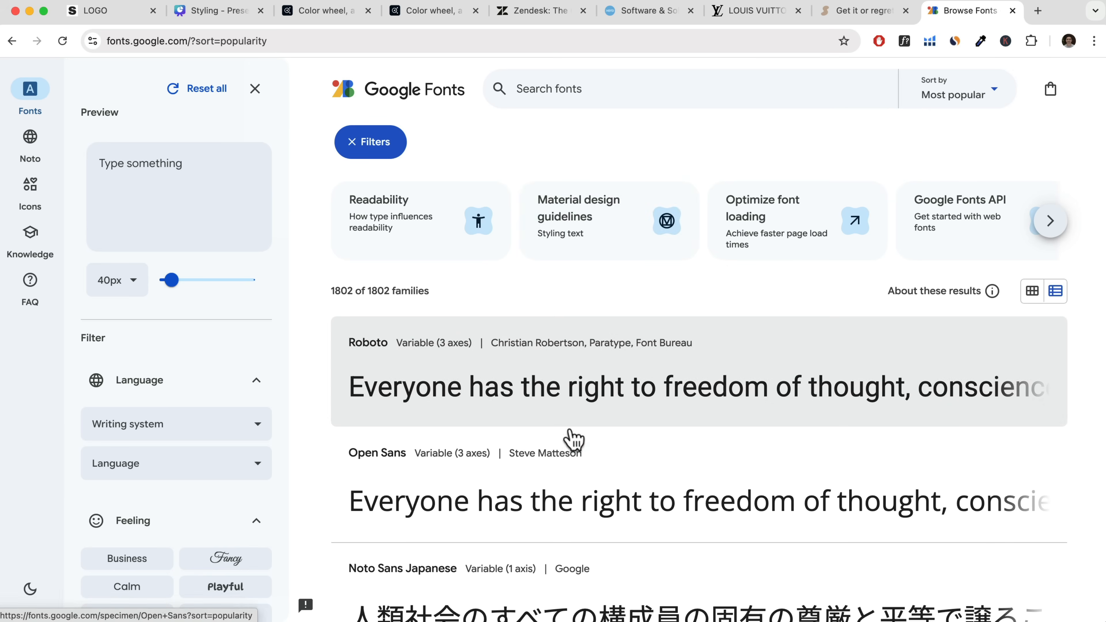
Open the Roboto specimen and examine its range of styles, from Thin 100 through Black 900 Italic.
{"action": "left_click", "coordinate": [638, 384]}
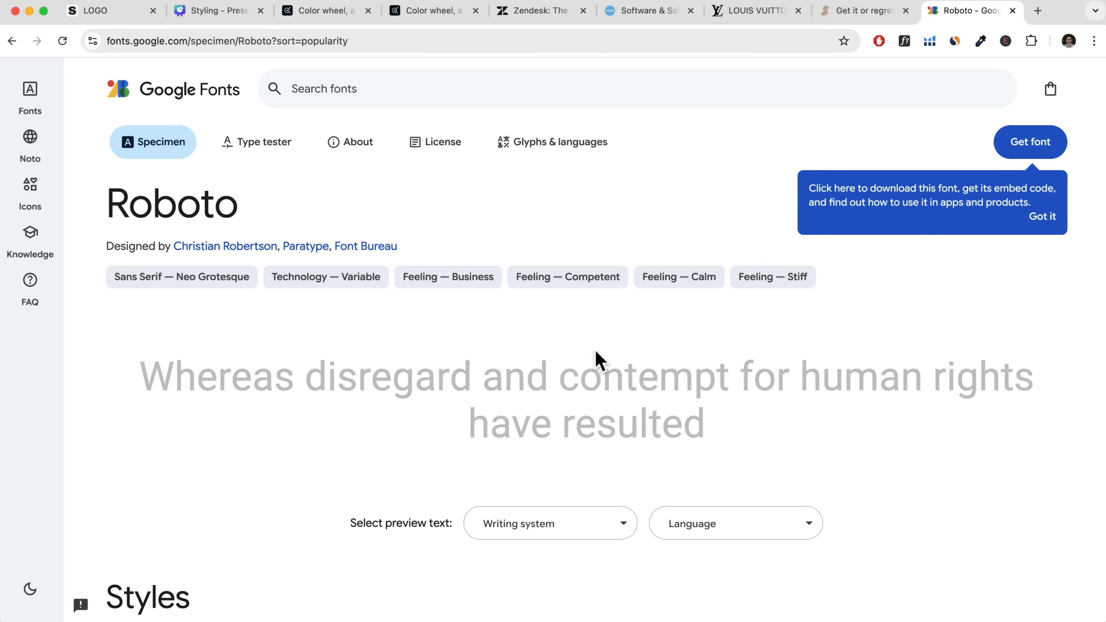
{"action": "scroll", "coordinate": [605, 361], "scroll_direction": "down", "scroll_amount": 8}
{"action": "scroll", "coordinate": [602, 360], "scroll_direction": "down", "scroll_amount": 3}
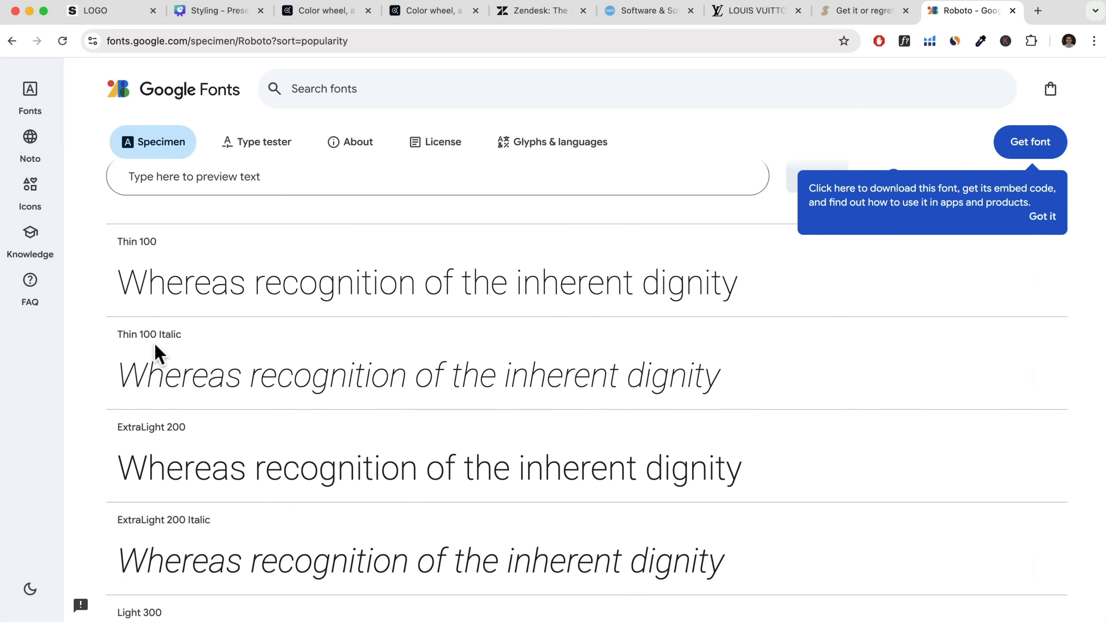
{"action": "scroll", "coordinate": [198, 405], "scroll_direction": "down", "scroll_amount": 5}
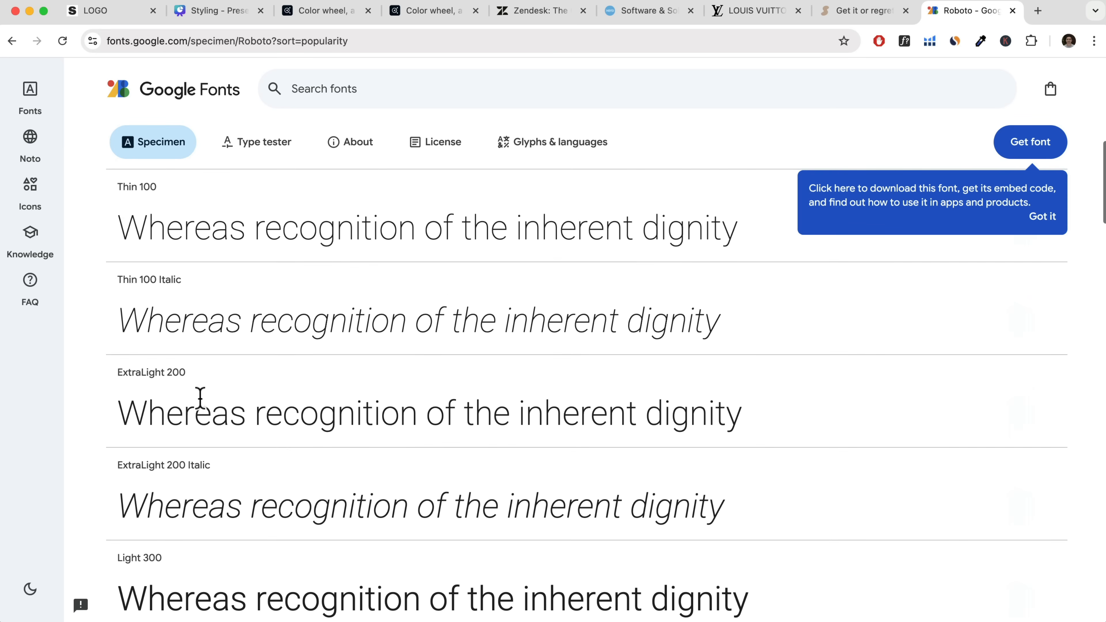
{"action": "scroll", "coordinate": [198, 410], "scroll_direction": "down", "scroll_amount": 20}
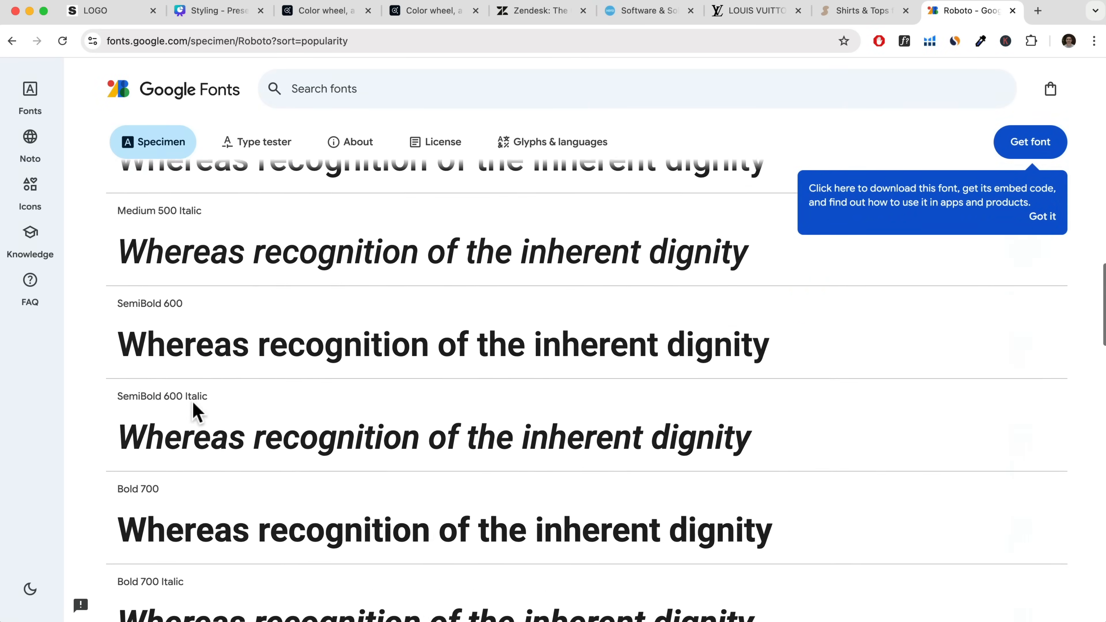
{"action": "scroll", "coordinate": [198, 414], "scroll_direction": "down", "scroll_amount": 1}
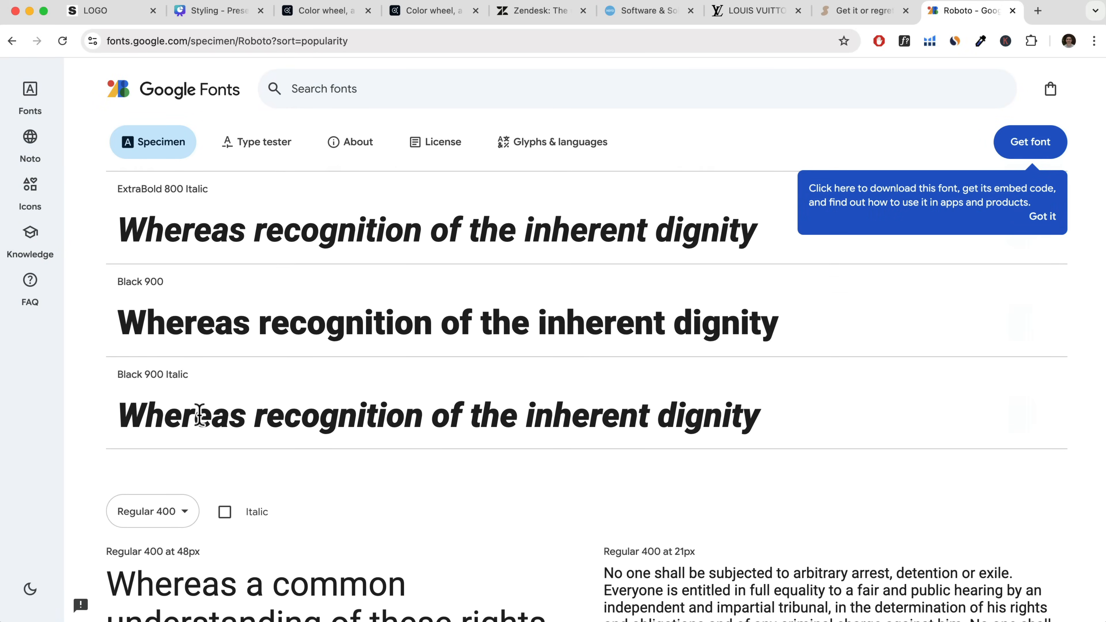
{"action": "scroll", "coordinate": [199, 416], "scroll_direction": "up", "scroll_amount": 20}
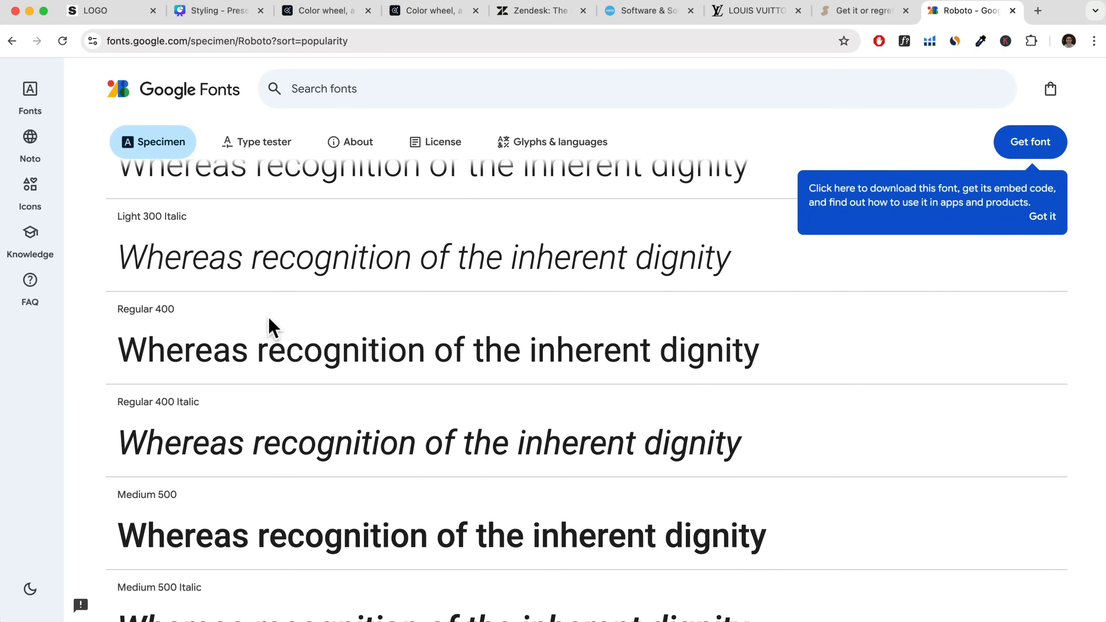
{"action": "scroll", "coordinate": [273, 327], "scroll_direction": "up", "scroll_amount": 2}
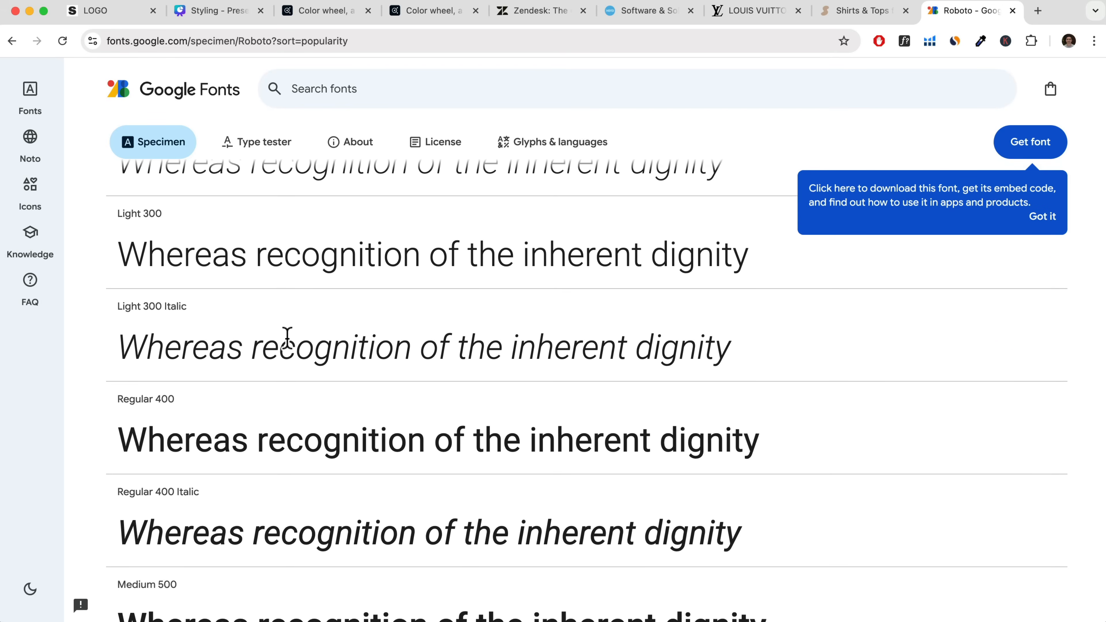
{"action": "scroll", "coordinate": [321, 351], "scroll_direction": "down", "scroll_amount": 7}
{"action": "scroll", "coordinate": [296, 334], "scroll_direction": "down", "scroll_amount": 1}
{"action": "scroll", "coordinate": [395, 289], "scroll_direction": "up", "scroll_amount": 12}
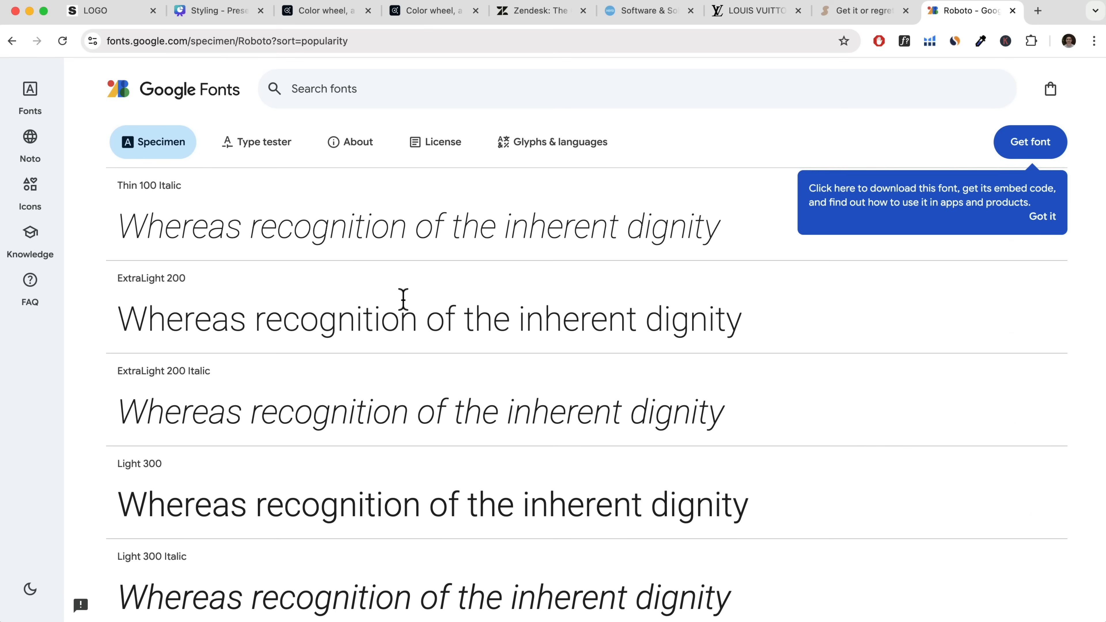
Switch to the Zendesk homepage, activate WhatFont, and inspect which fonts its headings and text use down the page.
{"action": "left_click", "coordinate": [522, 13]}
{"action": "scroll", "coordinate": [733, 249], "scroll_direction": "up", "scroll_amount": 15}
{"action": "scroll", "coordinate": [1033, 262], "scroll_direction": "up", "scroll_amount": 10}
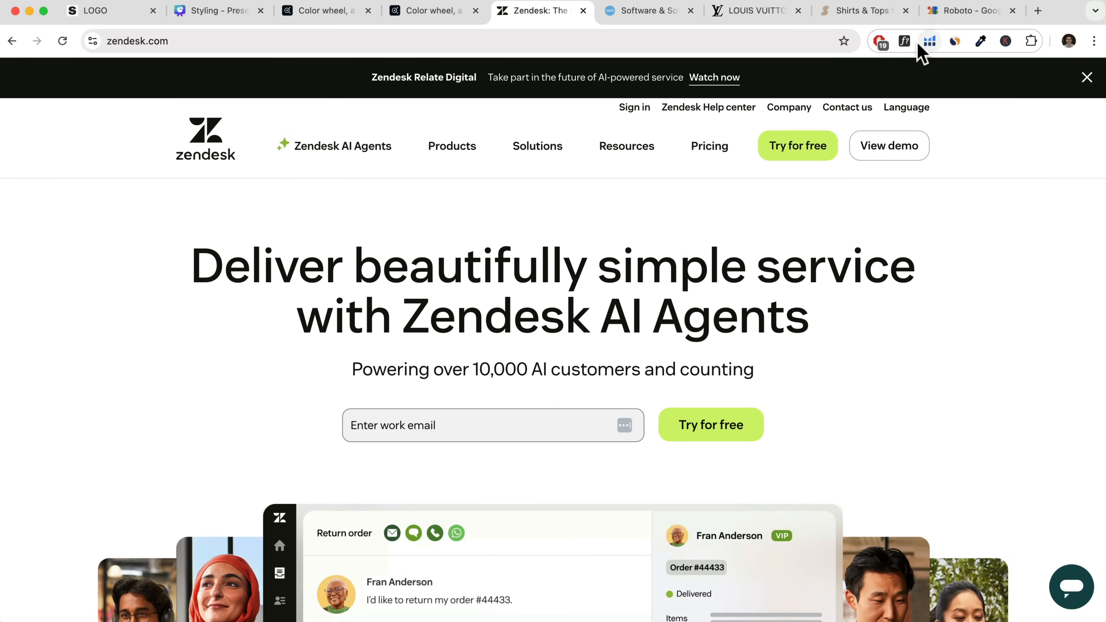
{"action": "left_click", "coordinate": [904, 41]}
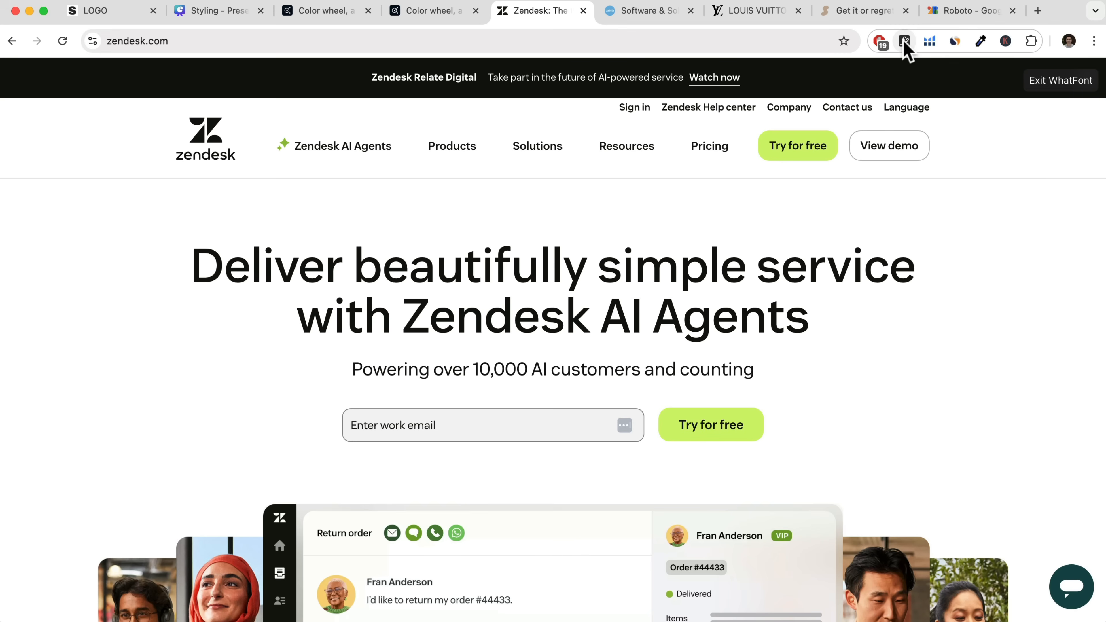
{"action": "mouse_move", "coordinate": [635, 141]}
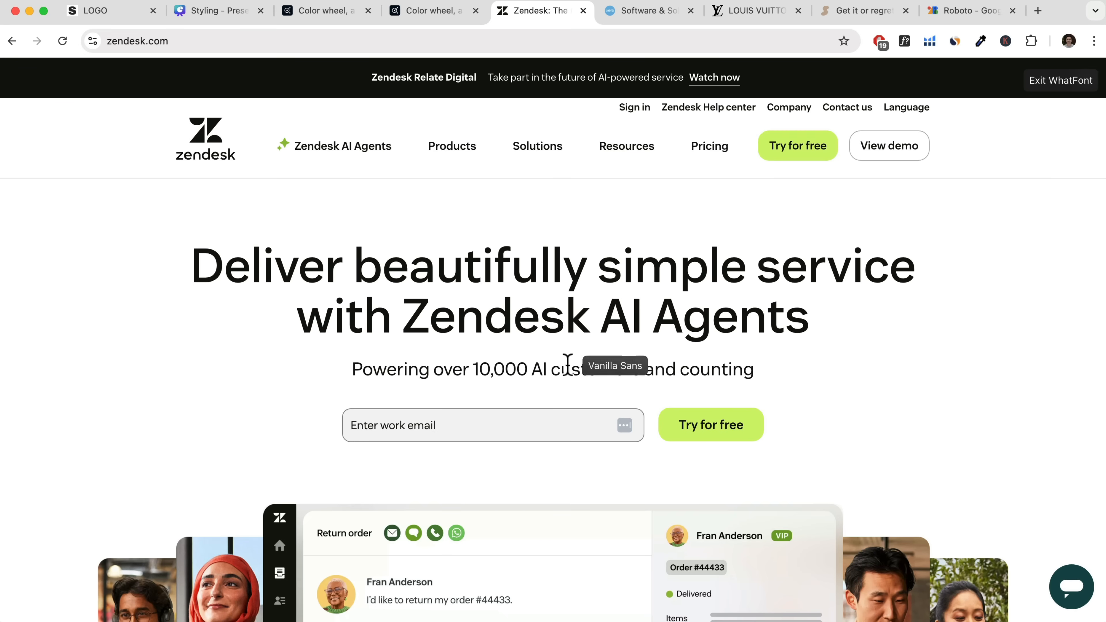
{"action": "scroll", "coordinate": [921, 363], "scroll_direction": "down", "scroll_amount": 3}
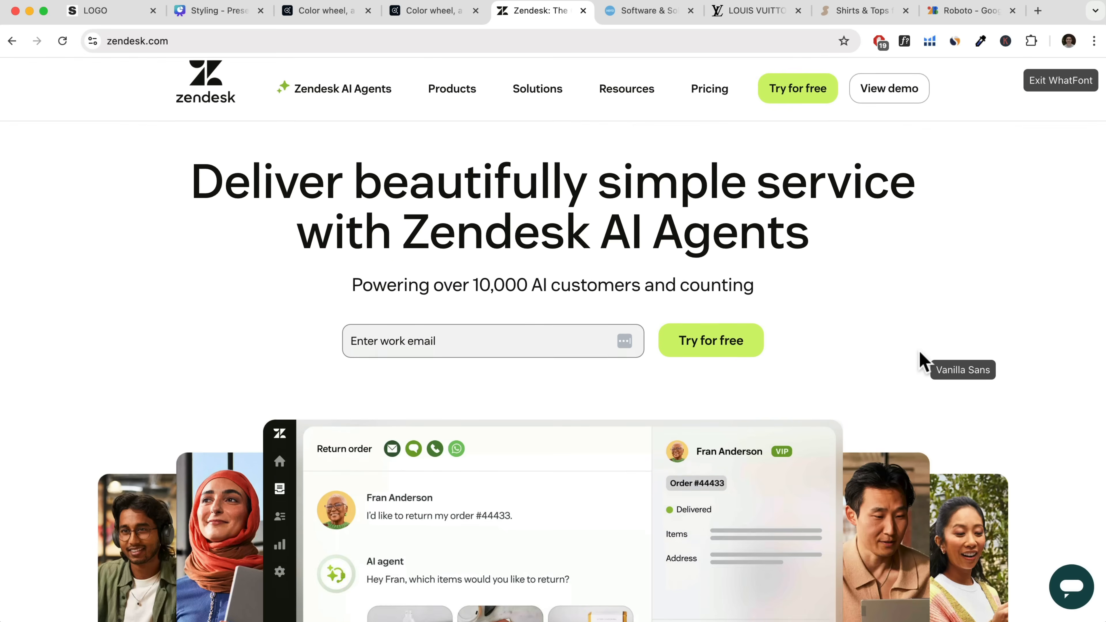
{"action": "scroll", "coordinate": [782, 331], "scroll_direction": "down", "scroll_amount": 15}
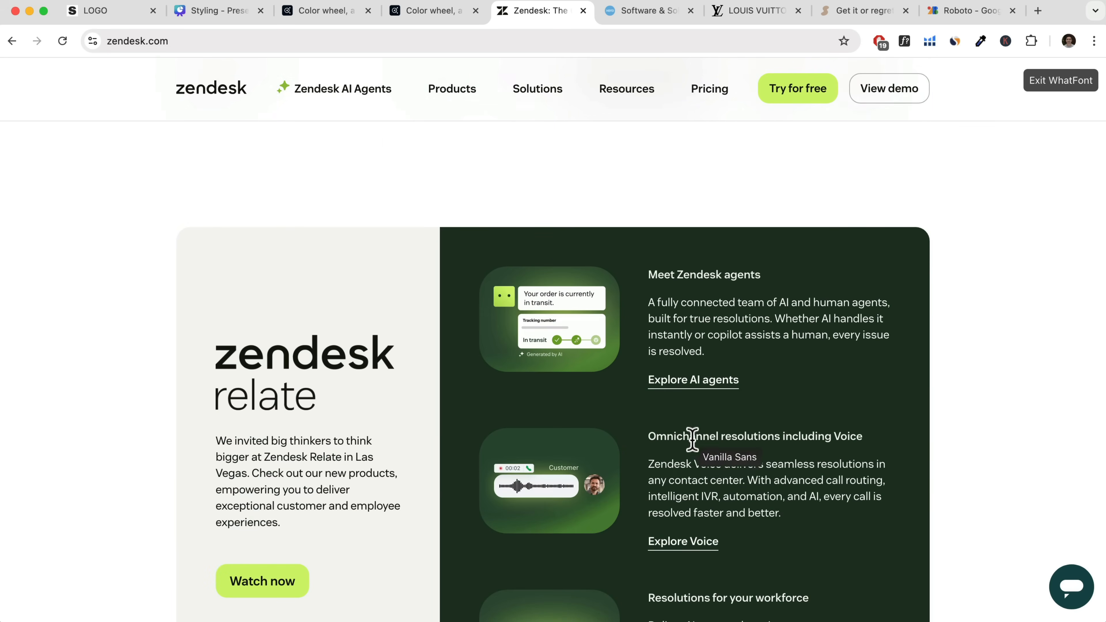
{"action": "scroll", "coordinate": [667, 492], "scroll_direction": "down", "scroll_amount": 2}
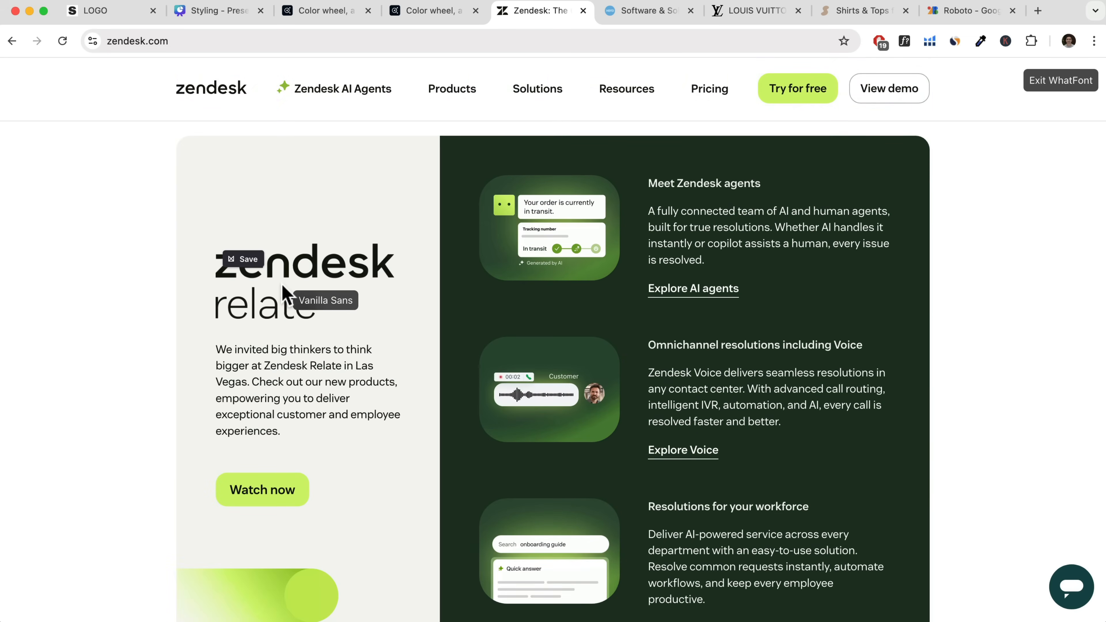
{"action": "scroll", "coordinate": [284, 297], "scroll_direction": "down", "scroll_amount": 10}
{"action": "scroll", "coordinate": [636, 396], "scroll_direction": "down", "scroll_amount": 2}
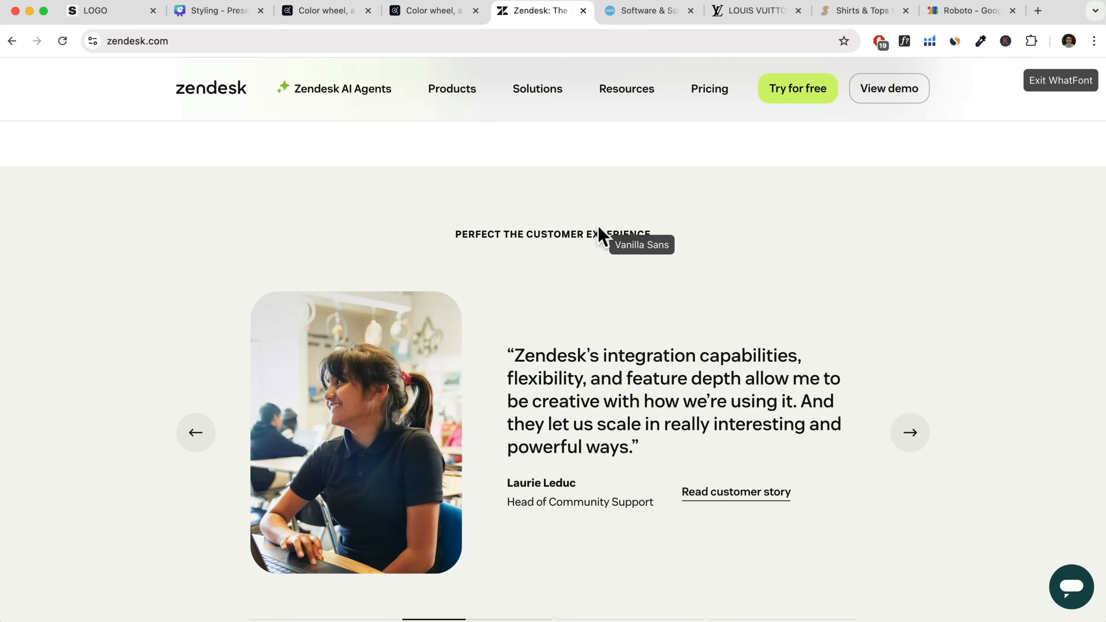
Return to the Roboto specimen in Google Fonts and review its regular, medium and semibold weights.
{"action": "left_click", "coordinate": [940, 13]}
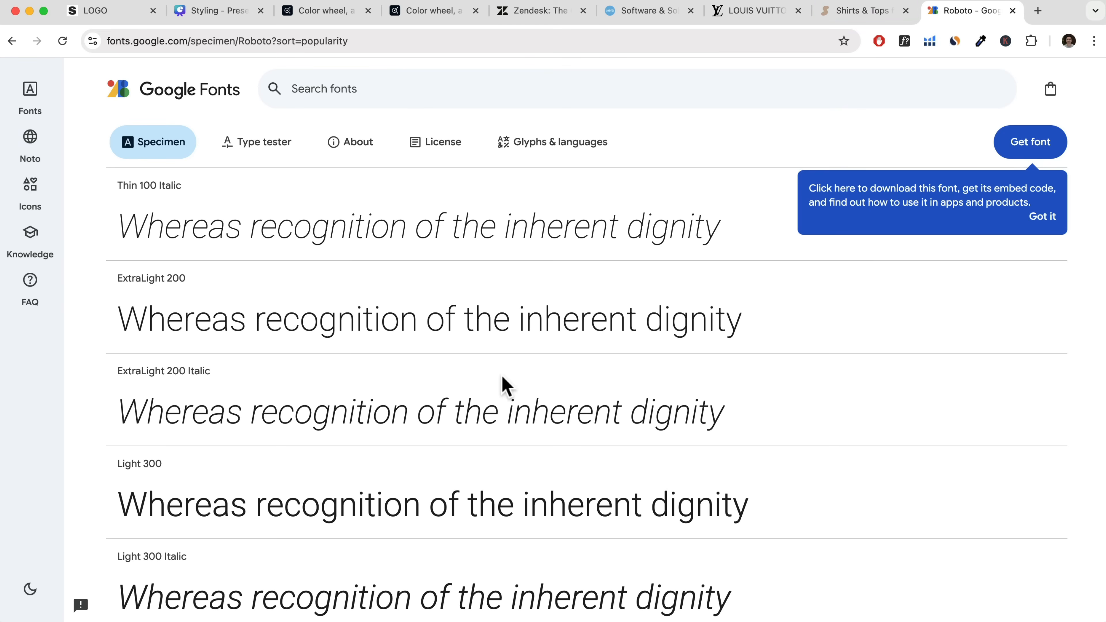
{"action": "scroll", "coordinate": [503, 383], "scroll_direction": "down", "scroll_amount": 5}
{"action": "scroll", "coordinate": [502, 379], "scroll_direction": "down", "scroll_amount": 4}
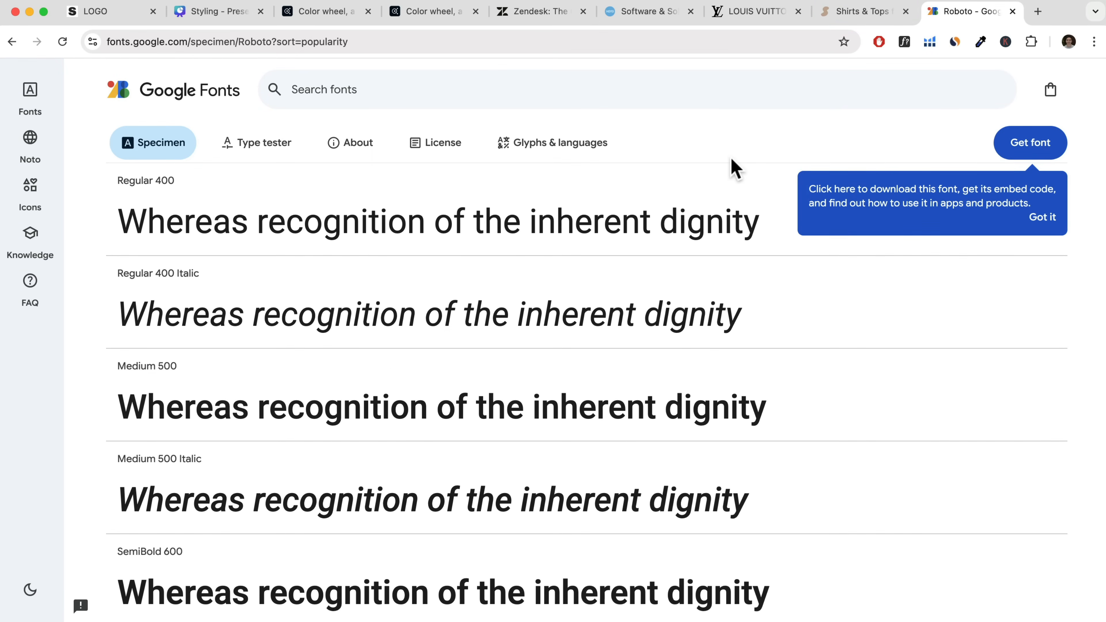
Go back to the list of most popular fonts and browse families such as Open Sans, Montserrat, Inter, Poppins and Lato.
{"action": "left_click", "coordinate": [12, 41]}
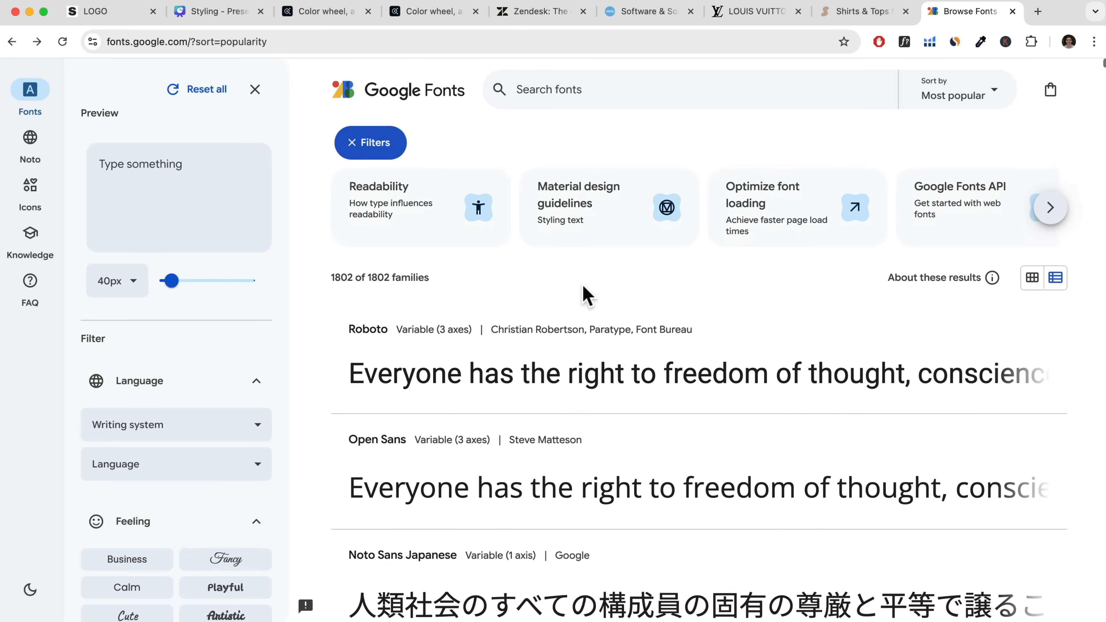
{"action": "scroll", "coordinate": [522, 299], "scroll_direction": "down", "scroll_amount": 2}
{"action": "scroll", "coordinate": [408, 405], "scroll_direction": "down", "scroll_amount": 2}
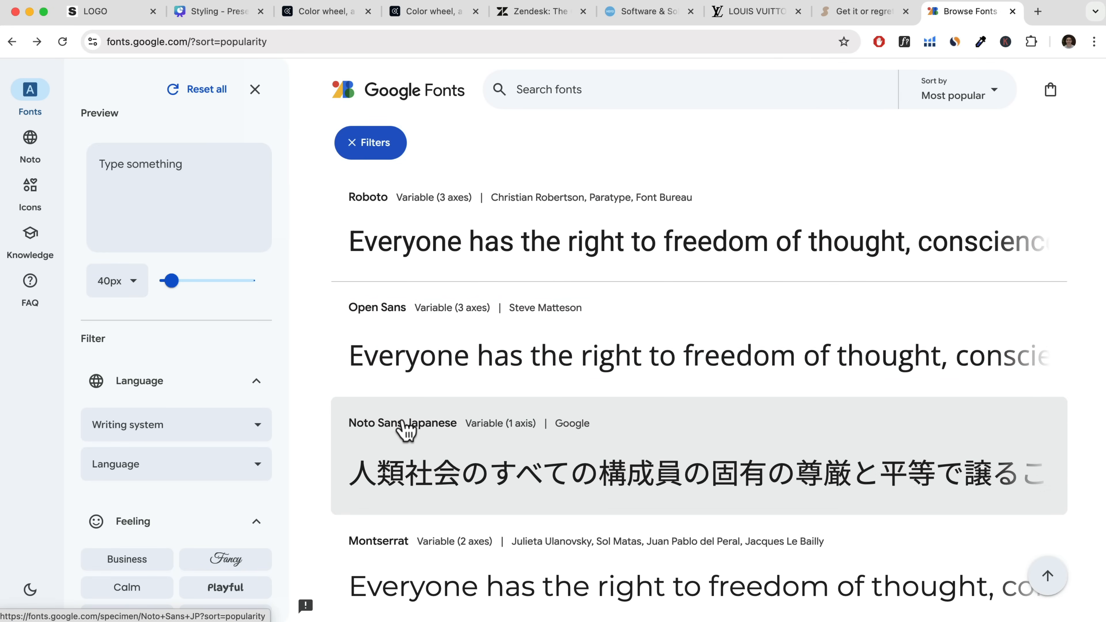
{"action": "scroll", "coordinate": [401, 431], "scroll_direction": "down", "scroll_amount": 2}
{"action": "scroll", "coordinate": [379, 481], "scroll_direction": "down", "scroll_amount": 2}
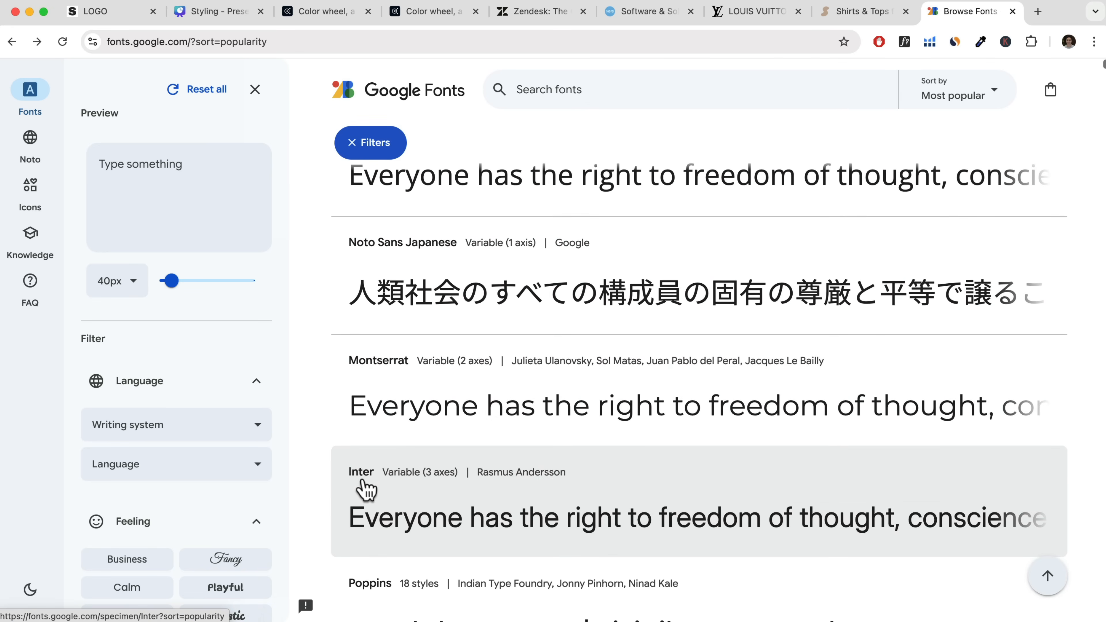
{"action": "scroll", "coordinate": [365, 489], "scroll_direction": "down", "scroll_amount": 4}
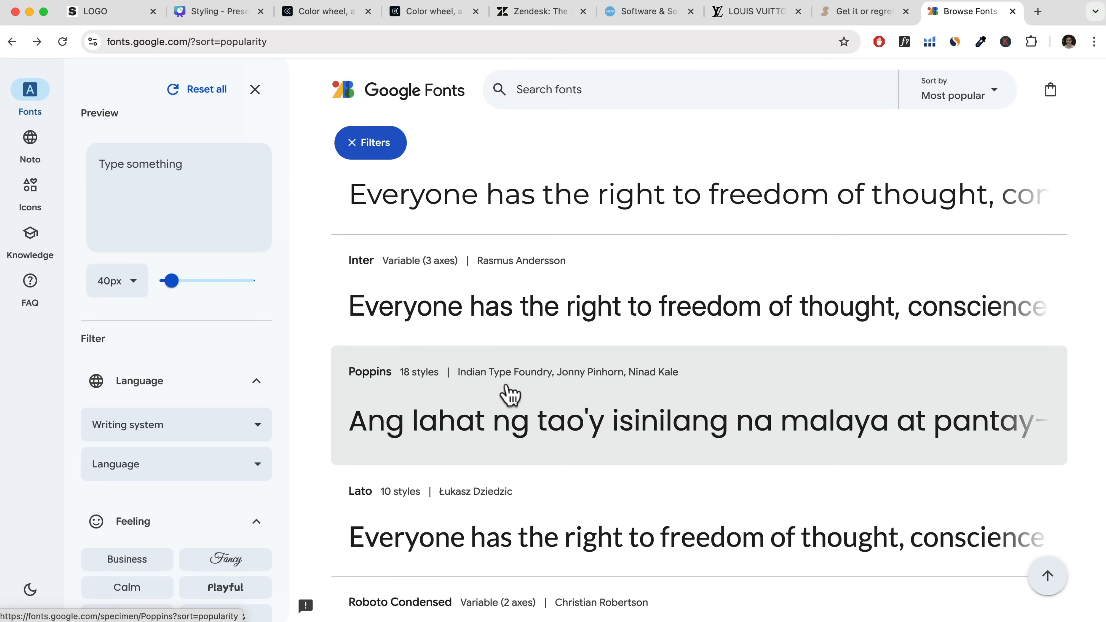
Filter the font list to all Sans Serif families, then clear that filter.
{"action": "scroll", "coordinate": [269, 435], "scroll_direction": "down", "scroll_amount": 10}
{"action": "scroll", "coordinate": [257, 378], "scroll_direction": "down", "scroll_amount": 3}
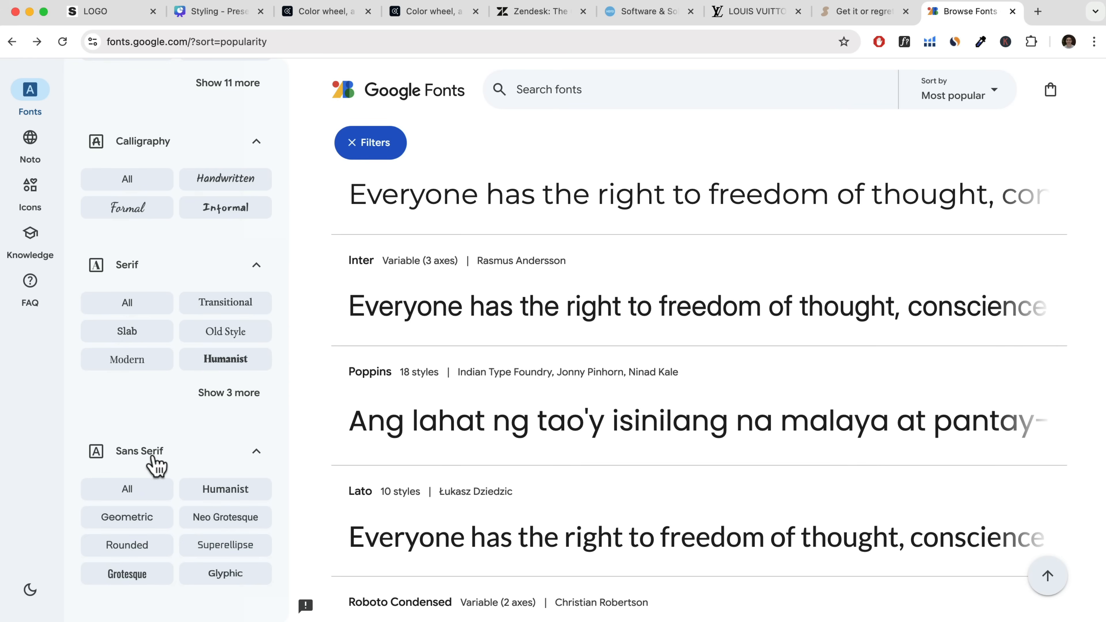
{"action": "left_click", "coordinate": [136, 487]}
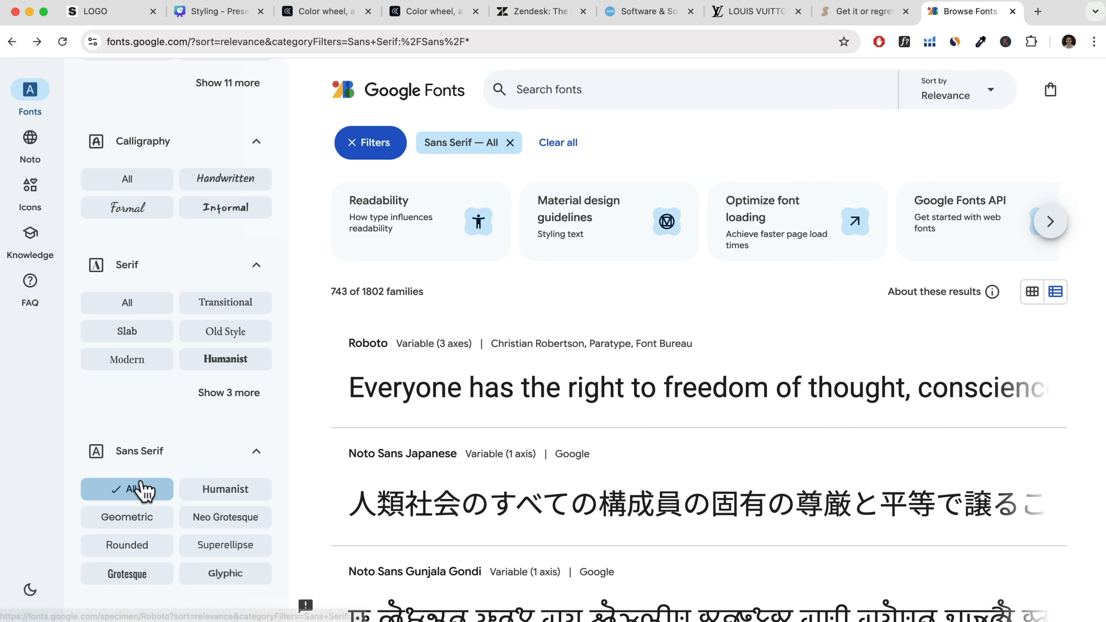
{"action": "left_click", "coordinate": [130, 492]}
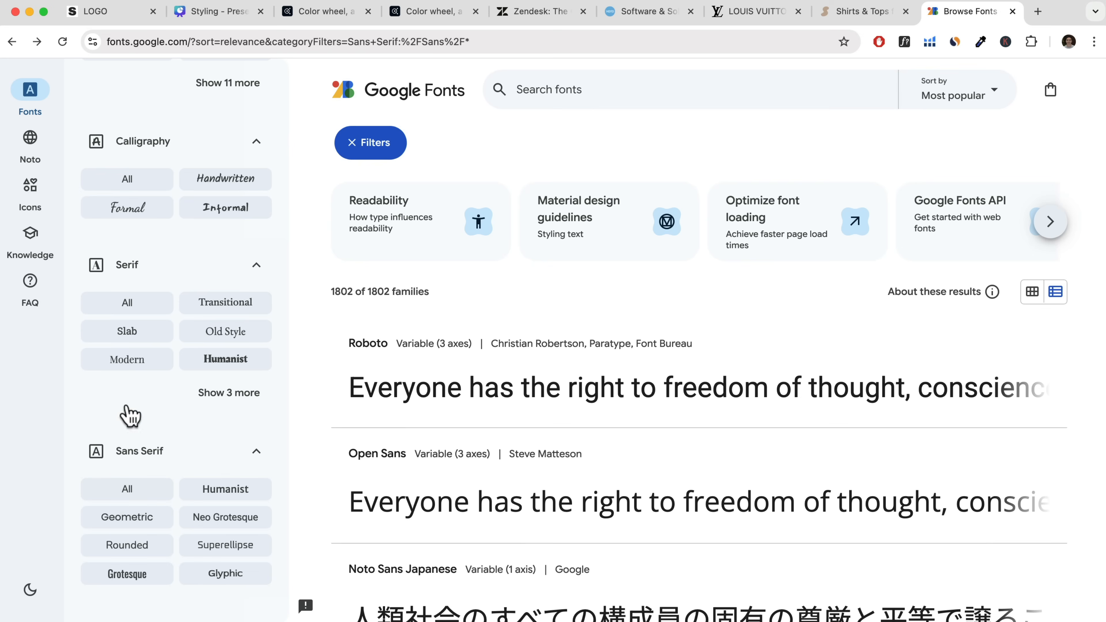
Filter the font list to all Serif families, review fonts such as Playfair Display and PT Serif, and remove the filter.
{"action": "left_click", "coordinate": [127, 305]}
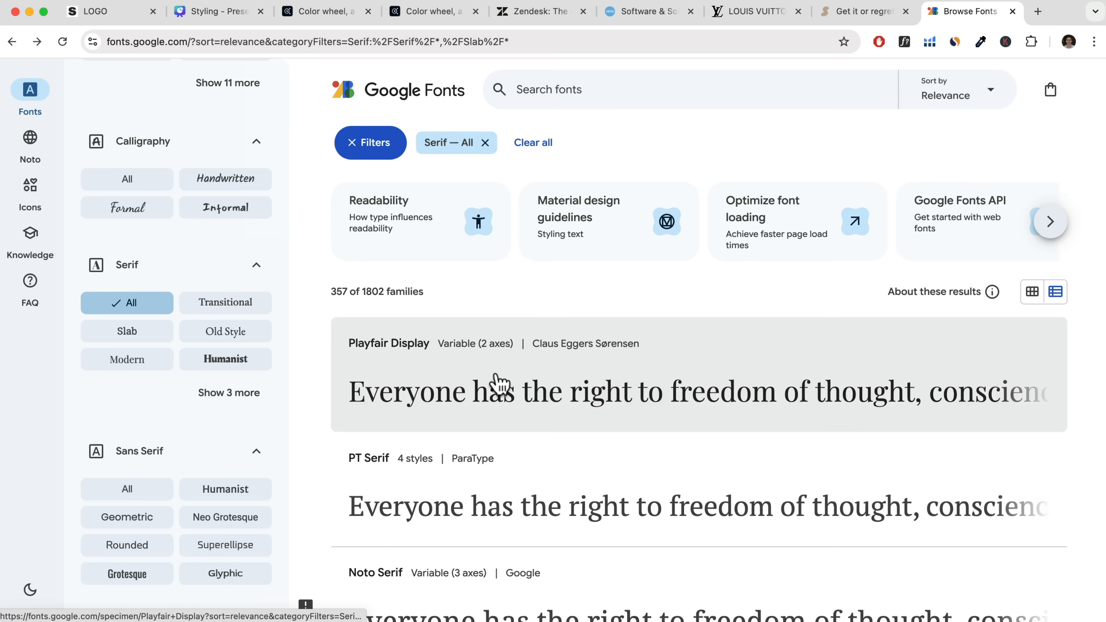
{"action": "scroll", "coordinate": [453, 418], "scroll_direction": "down", "scroll_amount": 2}
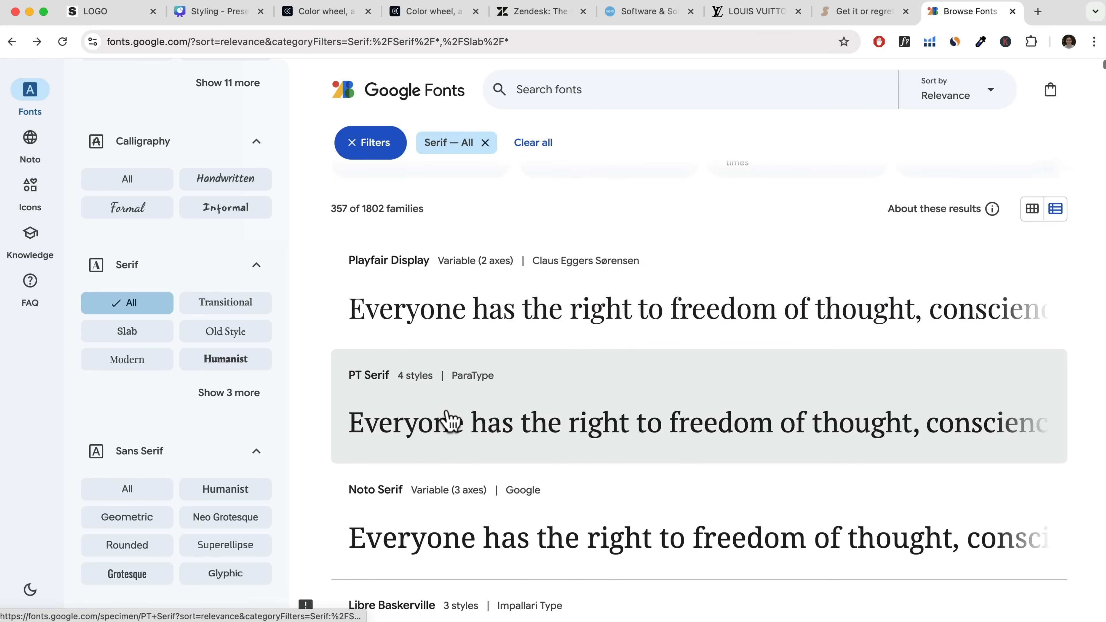
{"action": "scroll", "coordinate": [450, 420], "scroll_direction": "down", "scroll_amount": 3}
{"action": "scroll", "coordinate": [448, 420], "scroll_direction": "up", "scroll_amount": 4}
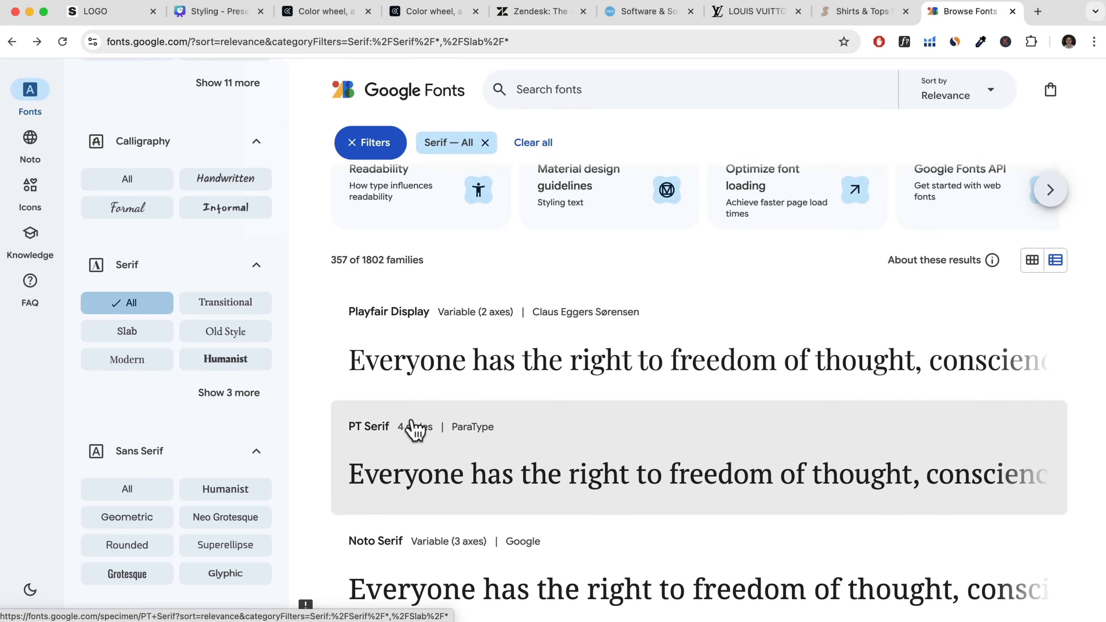
{"action": "scroll", "coordinate": [413, 430], "scroll_direction": "down", "scroll_amount": 7}
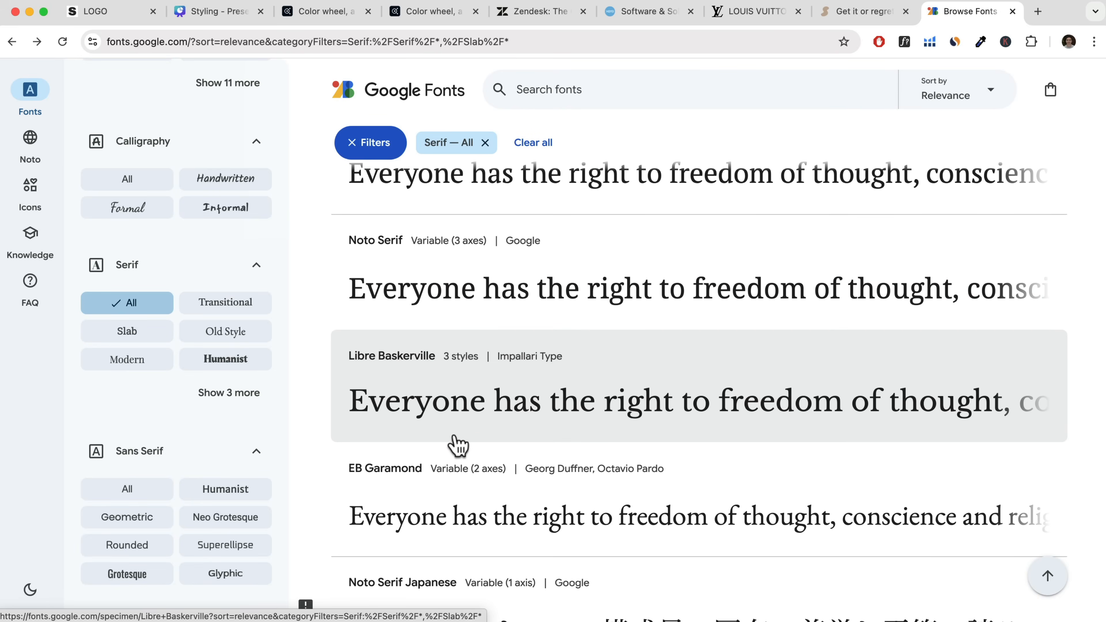
{"action": "scroll", "coordinate": [456, 444], "scroll_direction": "up", "scroll_amount": 7}
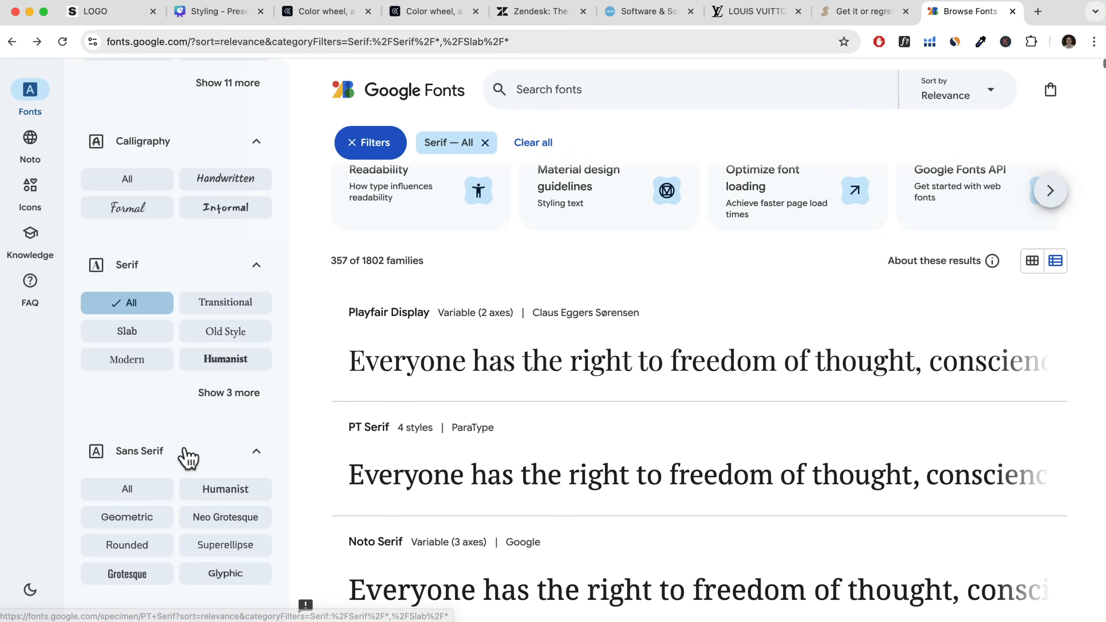
{"action": "left_click", "coordinate": [125, 305]}
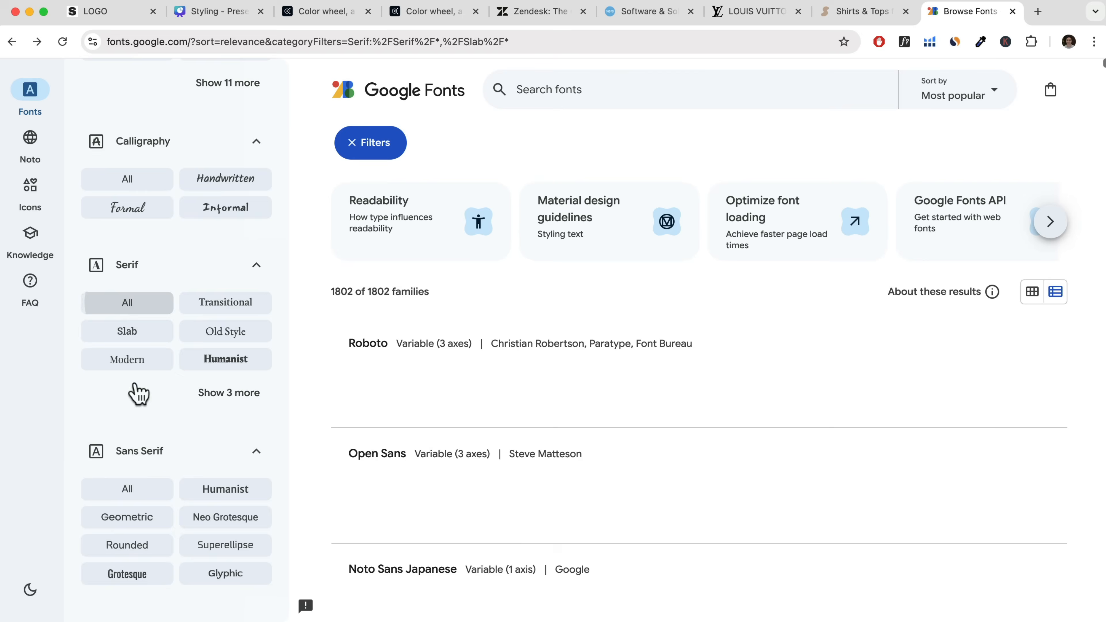
Show all Sans Serif families in the font list and browse options such as Montserrat, Inter and Poppins.
{"action": "left_click", "coordinate": [124, 489]}
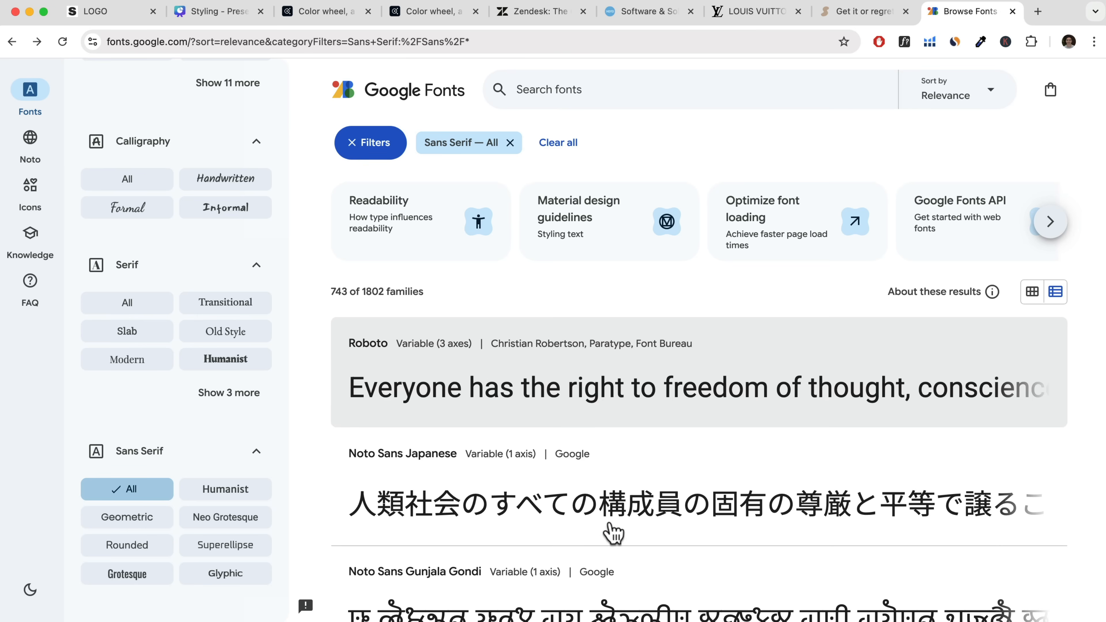
{"action": "scroll", "coordinate": [528, 514], "scroll_direction": "down", "scroll_amount": 10}
{"action": "scroll", "coordinate": [530, 516], "scroll_direction": "up", "scroll_amount": 3}
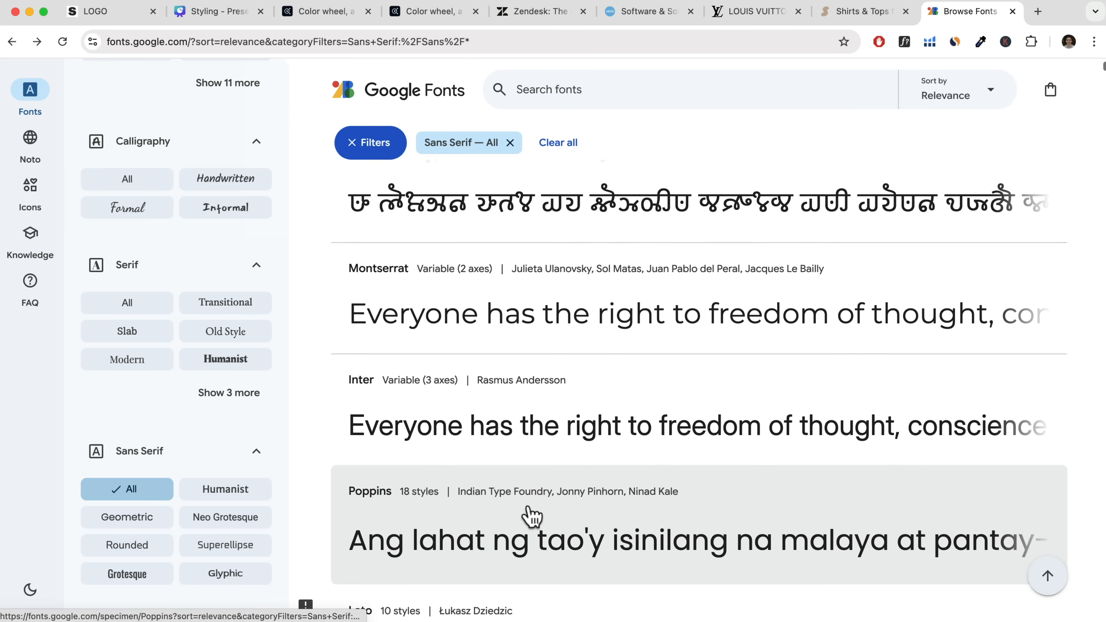
Switch back to the studioo site's browser tab and open the Themify Options in the customizer.
{"action": "left_click", "coordinate": [121, 17]}
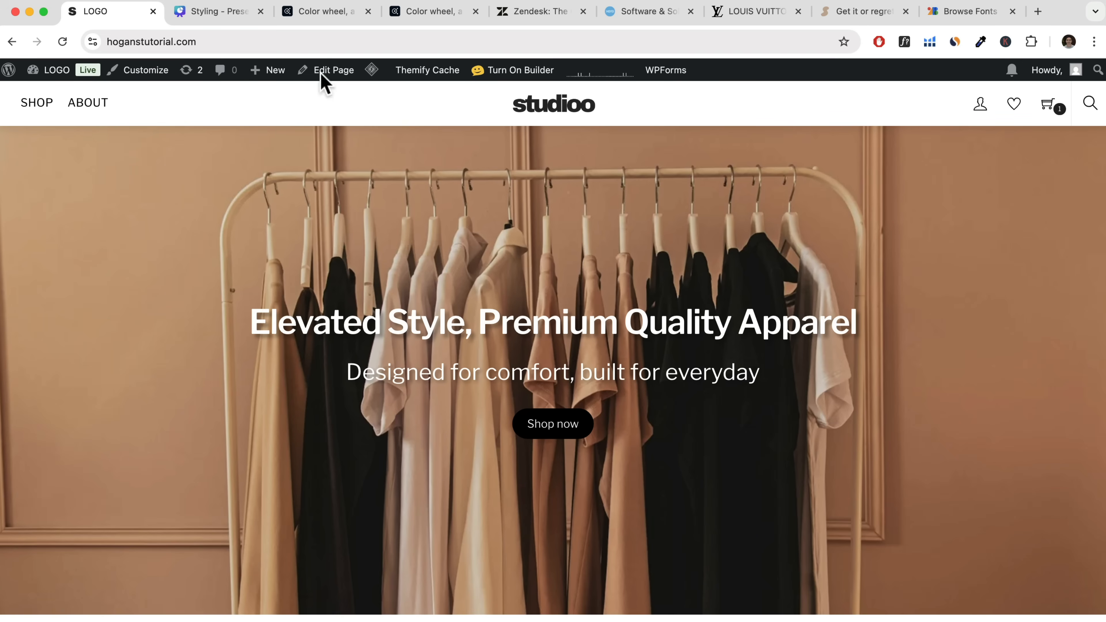
{"action": "left_click", "coordinate": [159, 75]}
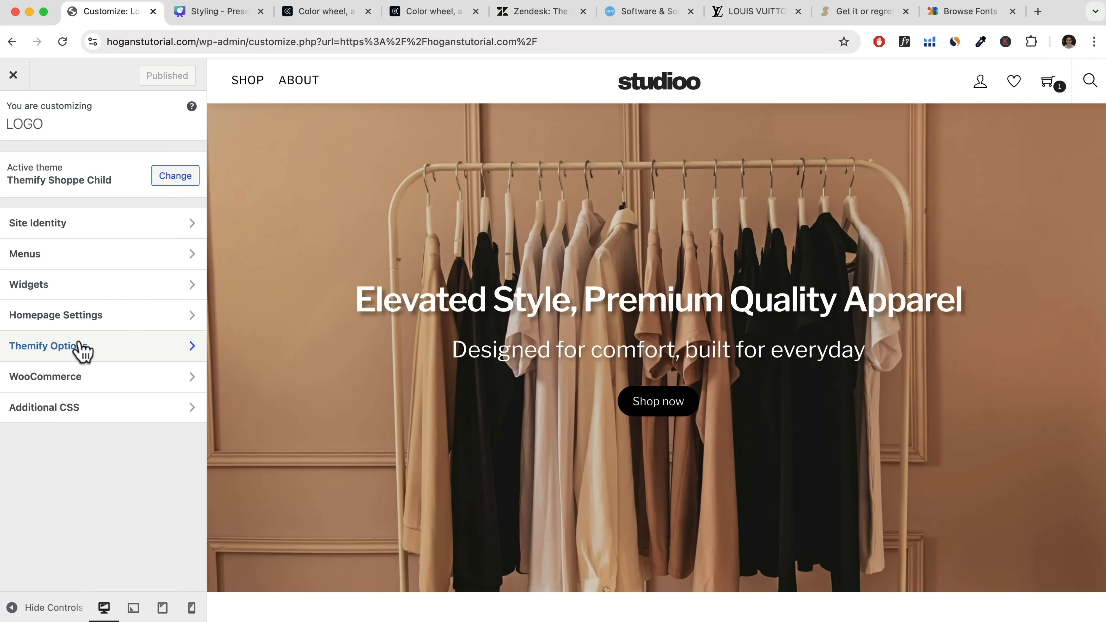
{"action": "left_click", "coordinate": [71, 351]}
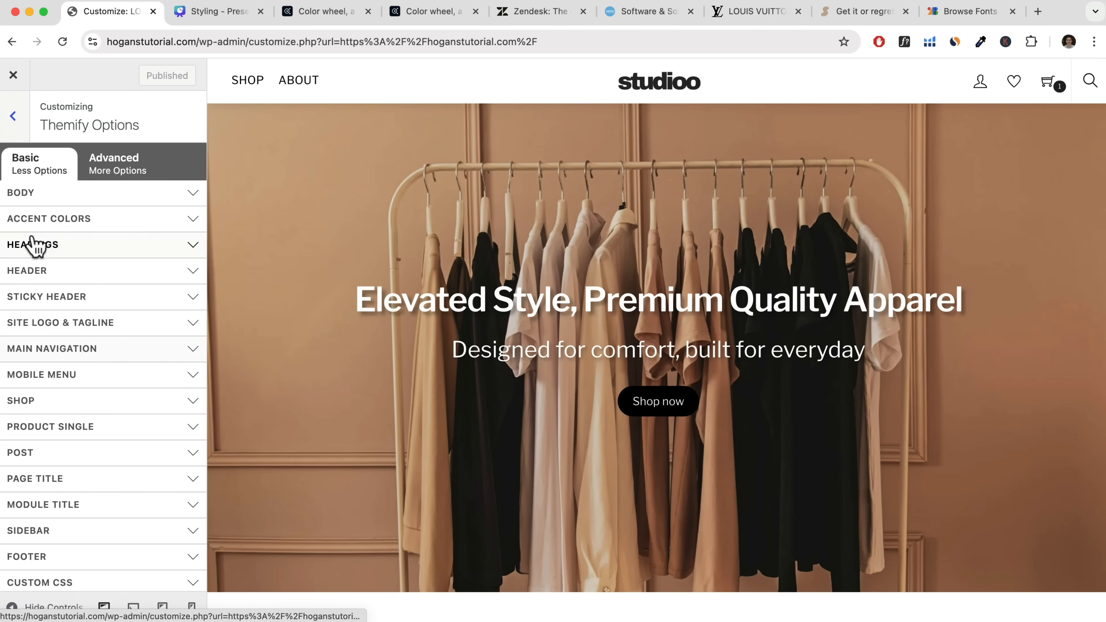
Set the body font to the Google font Montserrat and review it across the homepage preview.
{"action": "left_click", "coordinate": [75, 198]}
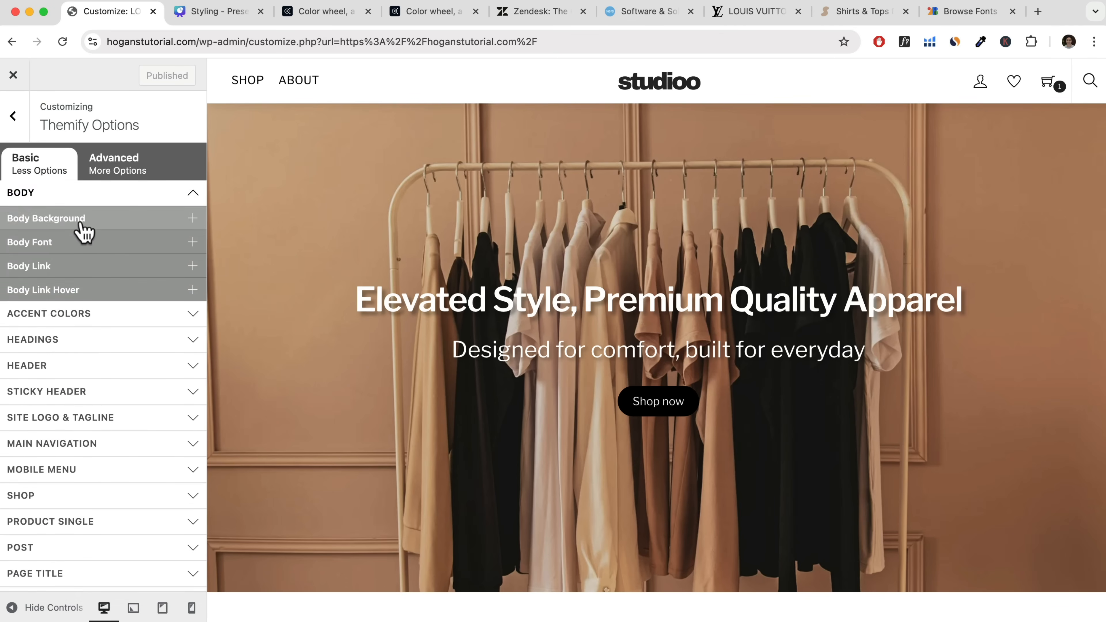
{"action": "left_click", "coordinate": [69, 246]}
{"action": "left_click", "coordinate": [84, 272]}
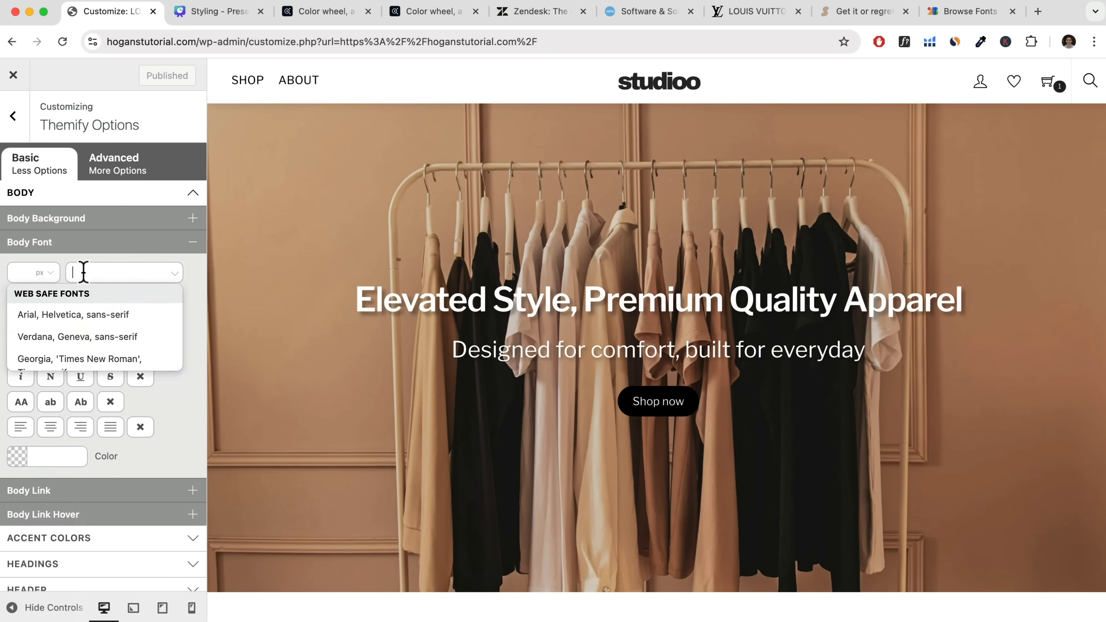
{"action": "type", "text": "mont"}
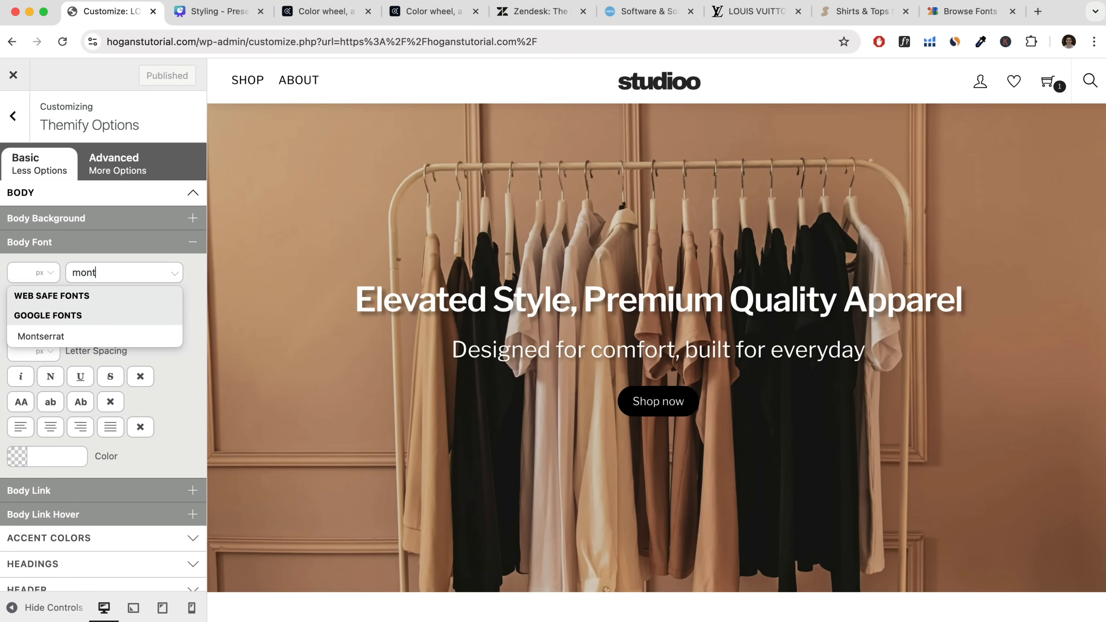
{"action": "left_click", "coordinate": [38, 336]}
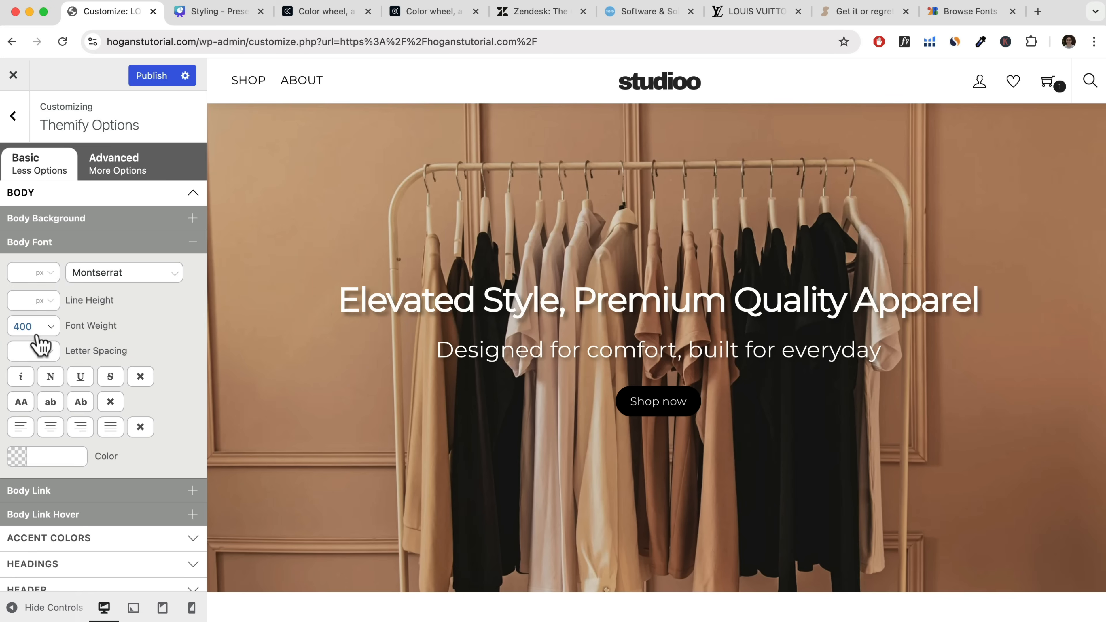
{"action": "scroll", "coordinate": [444, 307], "scroll_direction": "down", "scroll_amount": 10}
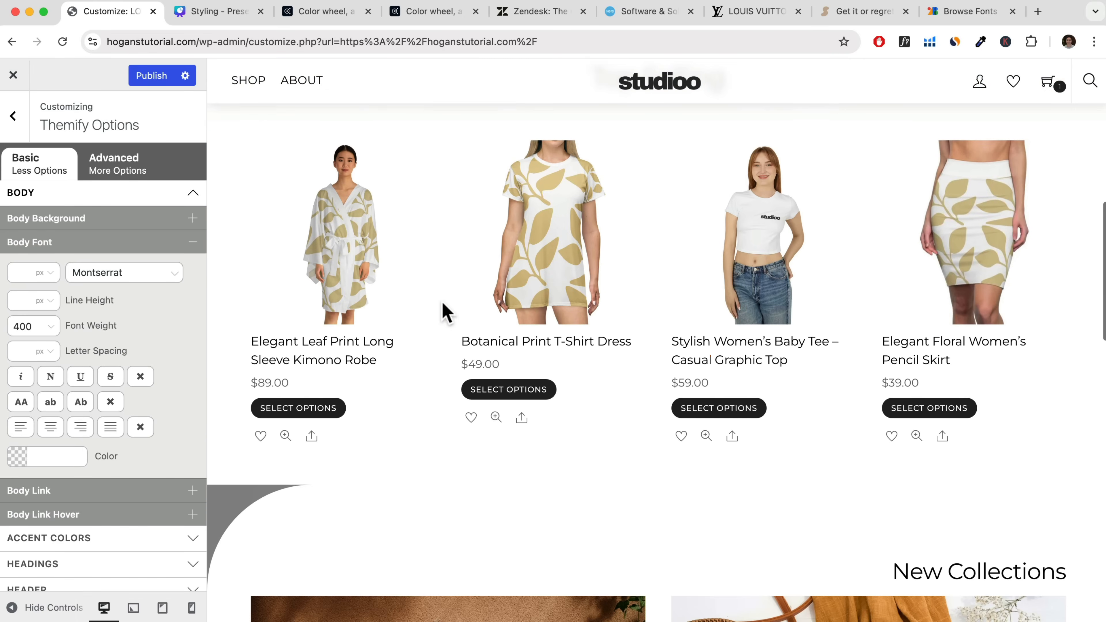
{"action": "scroll", "coordinate": [653, 305], "scroll_direction": "down", "scroll_amount": 5}
{"action": "scroll", "coordinate": [651, 303], "scroll_direction": "down", "scroll_amount": 15}
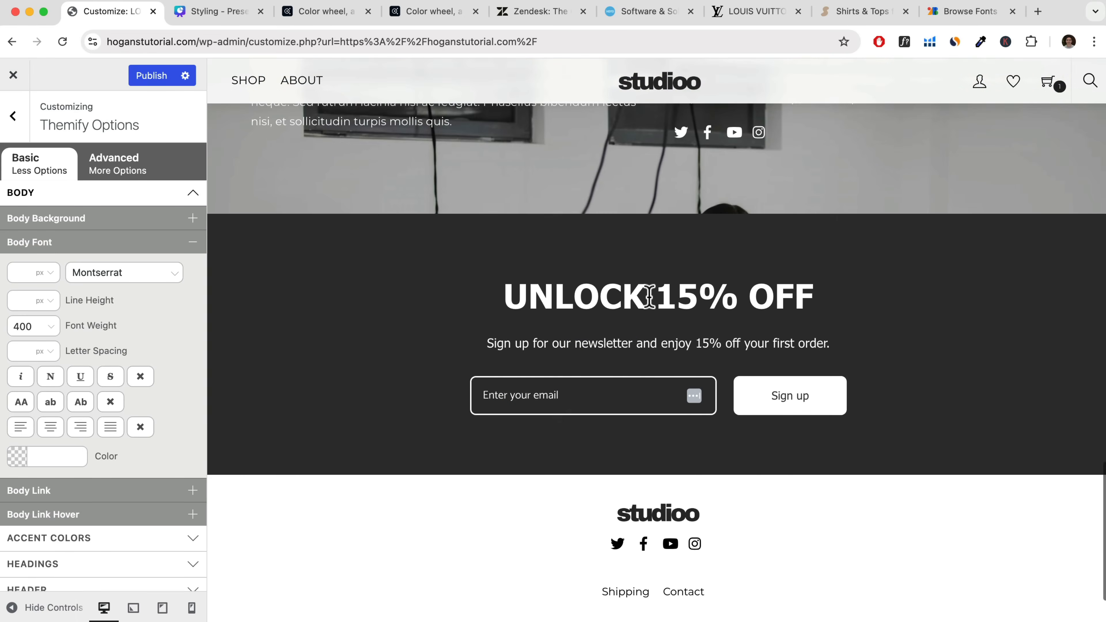
{"action": "scroll", "coordinate": [650, 305], "scroll_direction": "up", "scroll_amount": 10}
{"action": "scroll", "coordinate": [650, 307], "scroll_direction": "up", "scroll_amount": 3}
Try a body font weight of 500 and check the text throughout the homepage preview.
{"action": "left_click", "coordinate": [37, 331]}
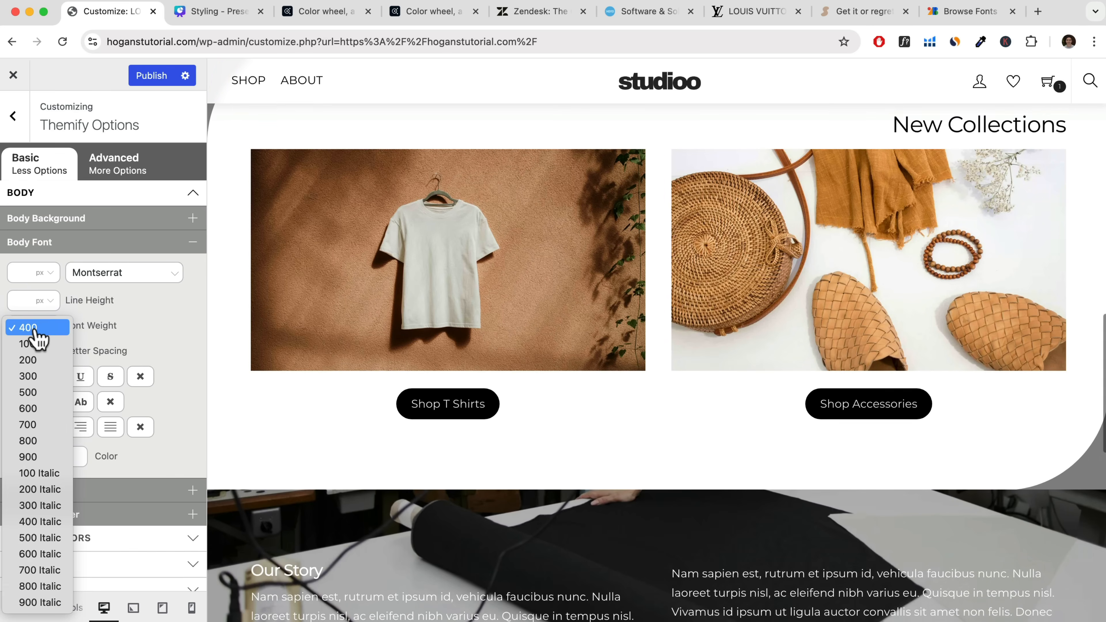
{"action": "left_click", "coordinate": [27, 392]}
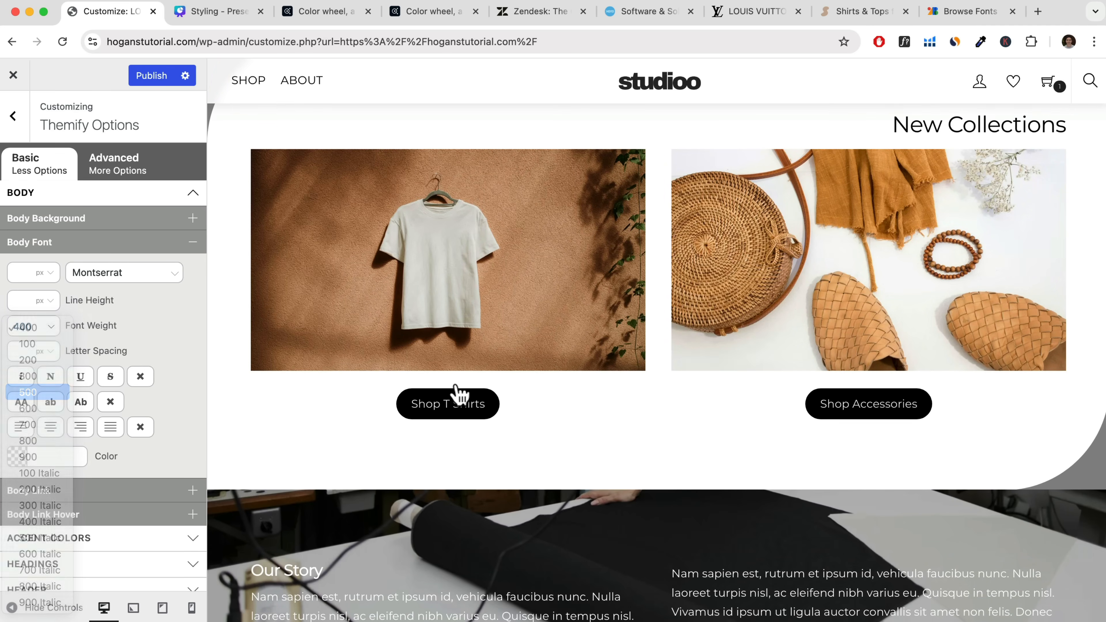
{"action": "scroll", "coordinate": [538, 420], "scroll_direction": "down", "scroll_amount": 10}
{"action": "scroll", "coordinate": [540, 422], "scroll_direction": "up", "scroll_amount": 15}
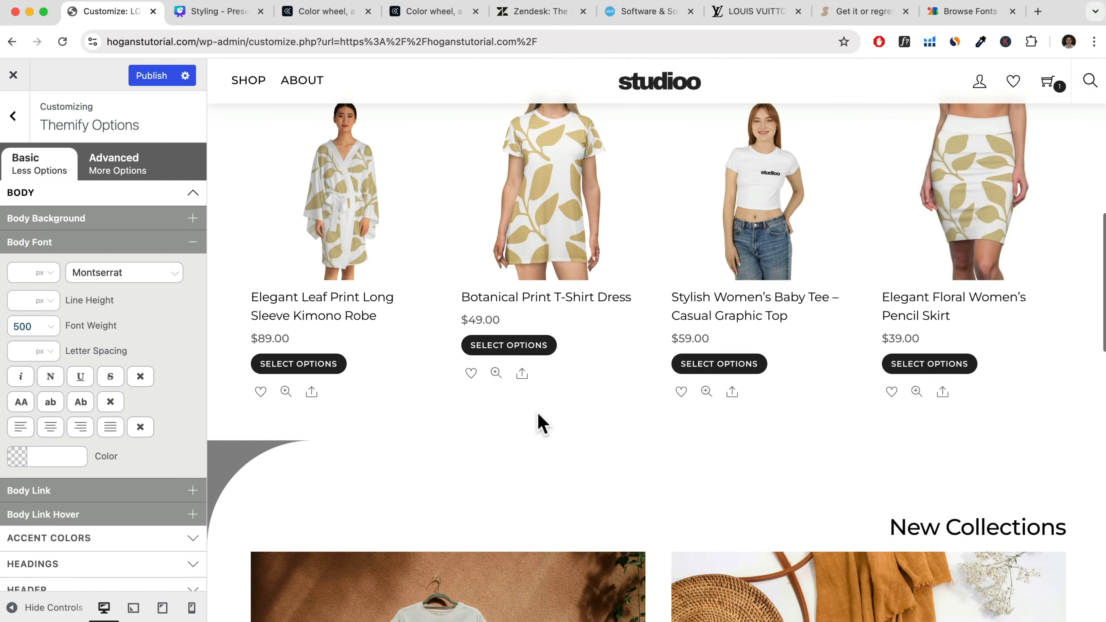
{"action": "scroll", "coordinate": [540, 422], "scroll_direction": "down", "scroll_amount": 15}
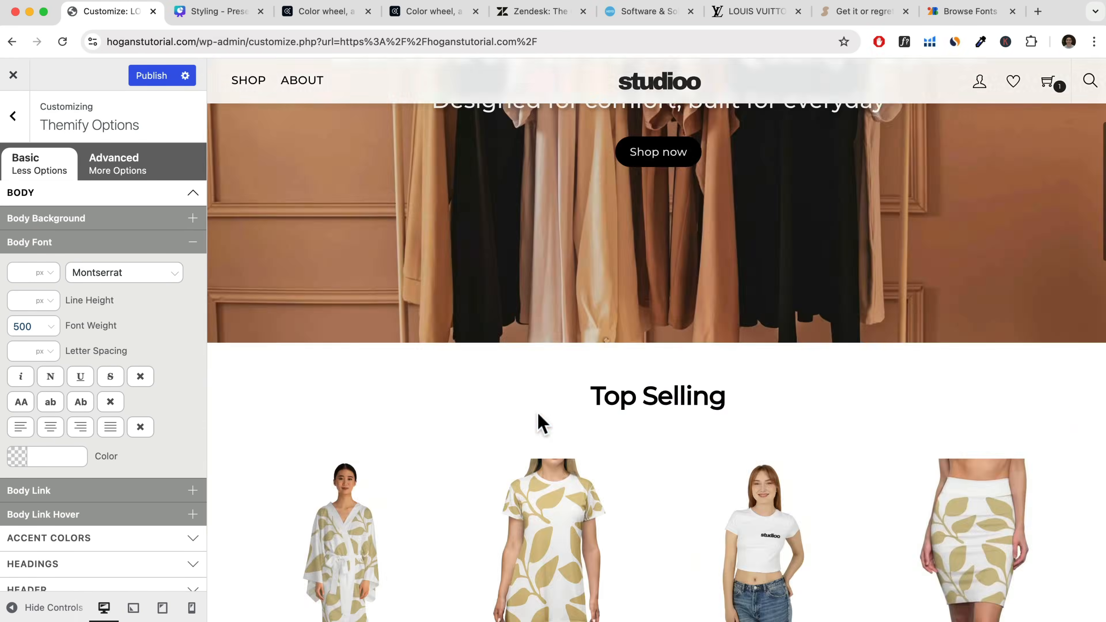
{"action": "scroll", "coordinate": [539, 417], "scroll_direction": "up", "scroll_amount": 5}
{"action": "scroll", "coordinate": [546, 422], "scroll_direction": "down", "scroll_amount": 5}
{"action": "scroll", "coordinate": [563, 434], "scroll_direction": "up", "scroll_amount": 8}
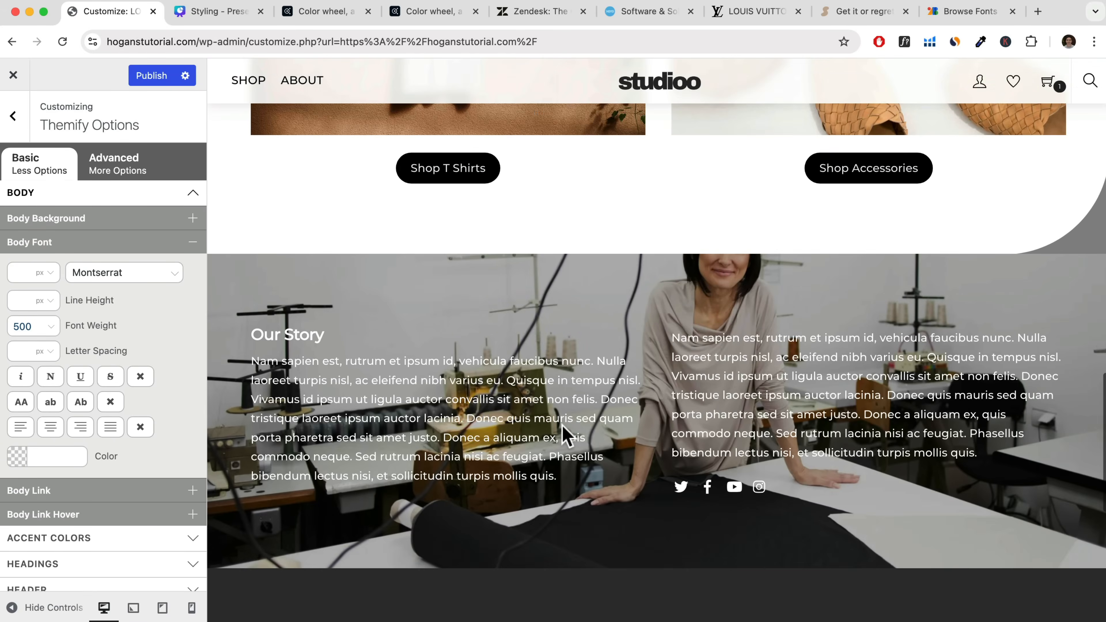
{"action": "scroll", "coordinate": [563, 425], "scroll_direction": "up", "scroll_amount": 3}
Set the body font weight to 400, check the hero text in the preview, and publish the changes.
{"action": "left_click", "coordinate": [48, 329]}
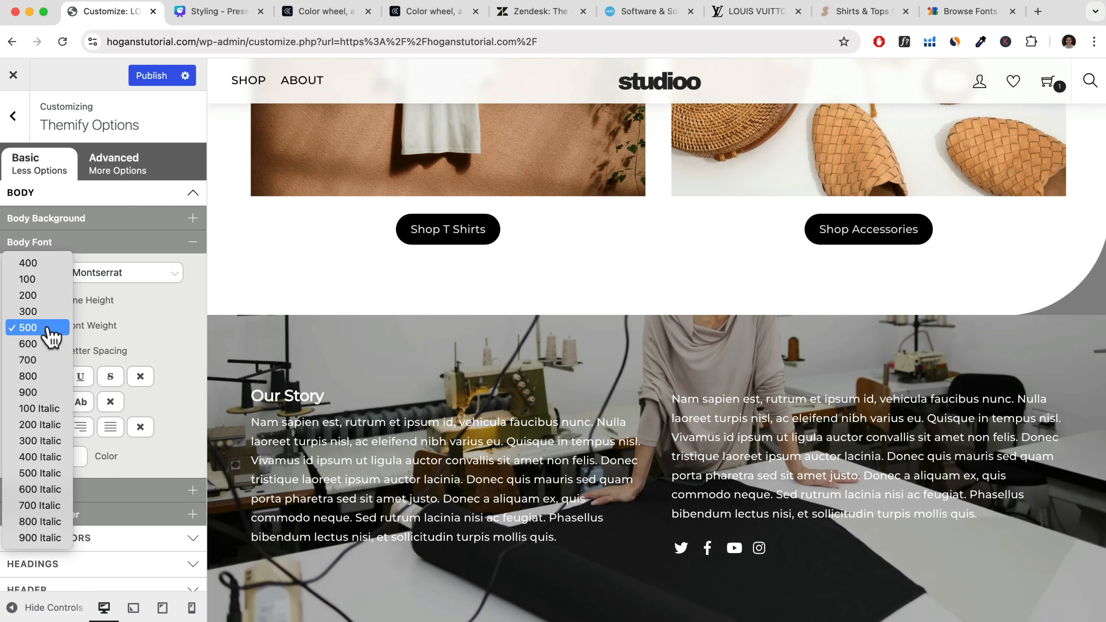
{"action": "left_click", "coordinate": [43, 278]}
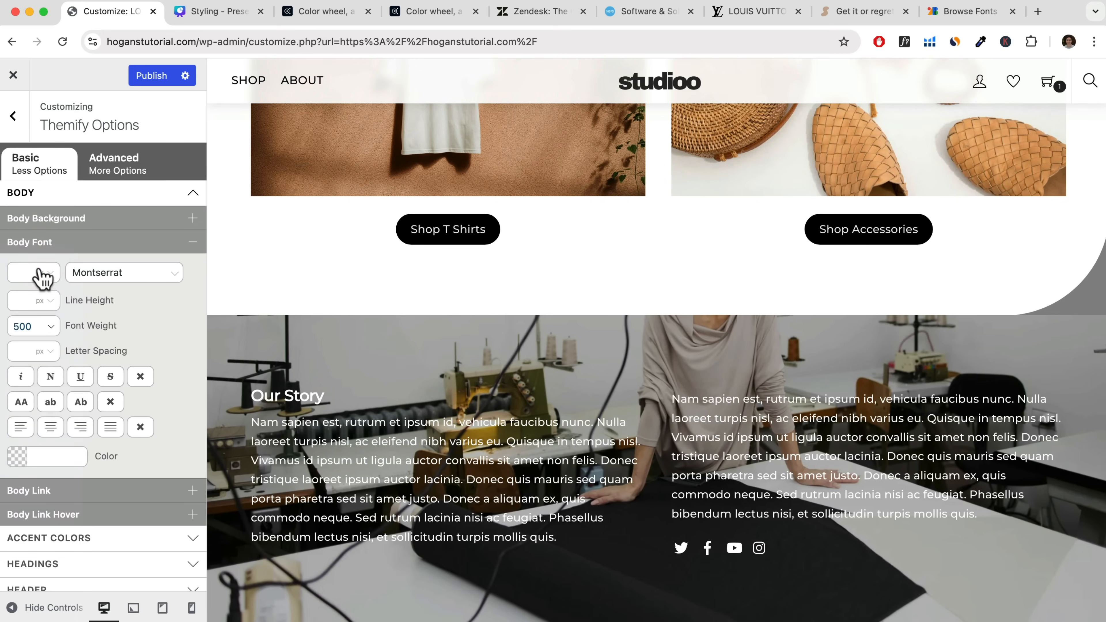
{"action": "scroll", "coordinate": [609, 453], "scroll_direction": "up", "scroll_amount": 15}
{"action": "scroll", "coordinate": [310, 494], "scroll_direction": "up", "scroll_amount": 20}
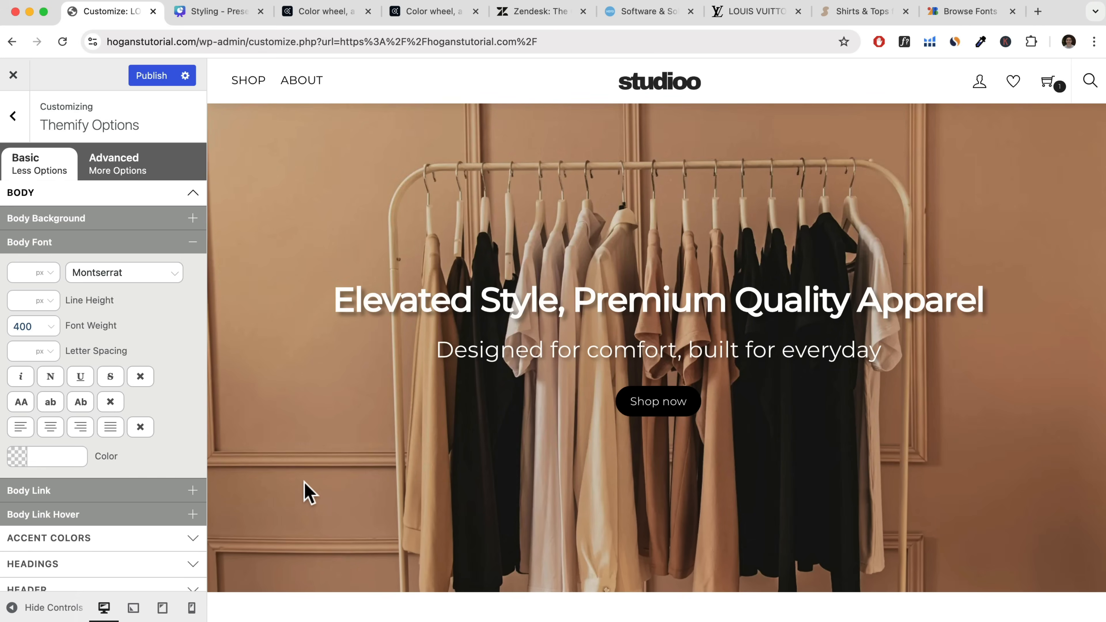
{"action": "left_click", "coordinate": [162, 83]}
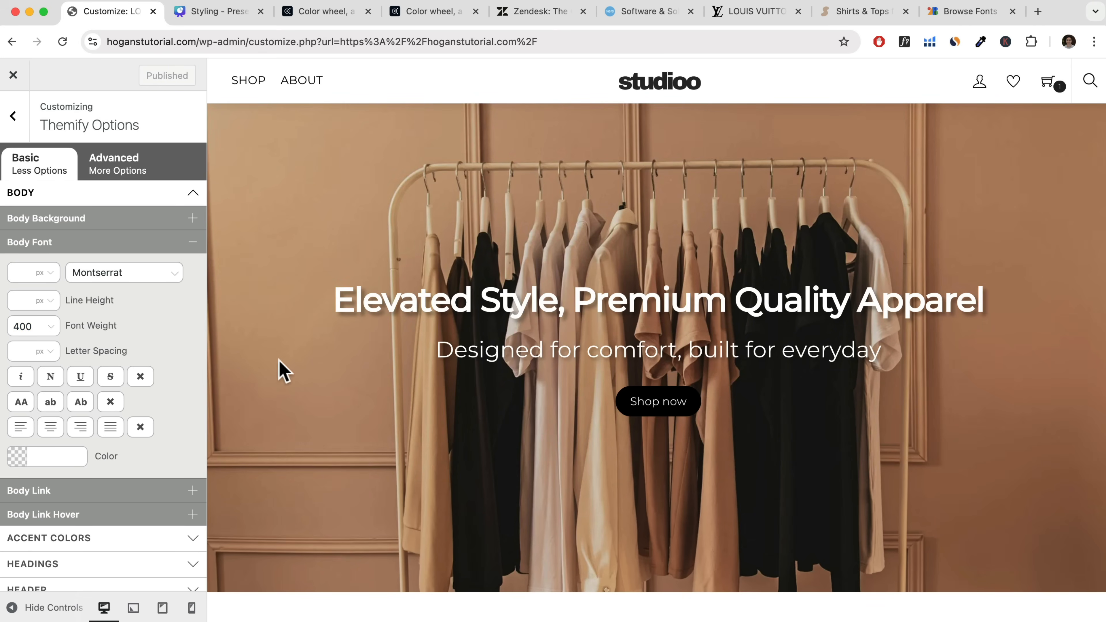
Open the Heading 1 font settings under the headings options and show the available font families.
{"action": "scroll", "coordinate": [140, 410], "scroll_direction": "down", "scroll_amount": 8}
{"action": "left_click", "coordinate": [63, 225]}
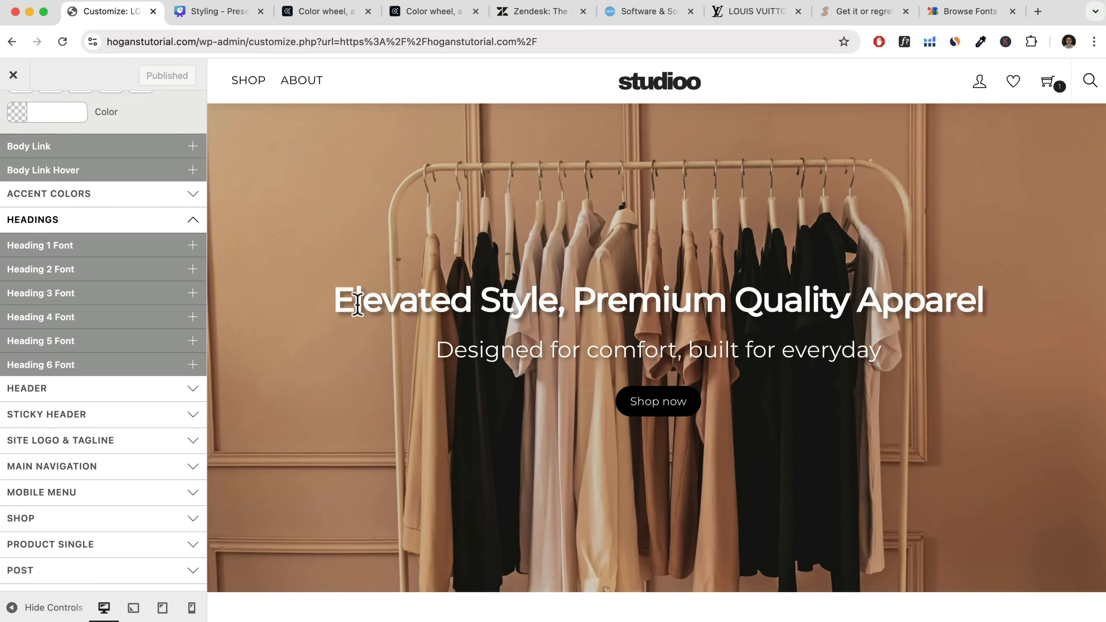
{"action": "left_click", "coordinate": [109, 249]}
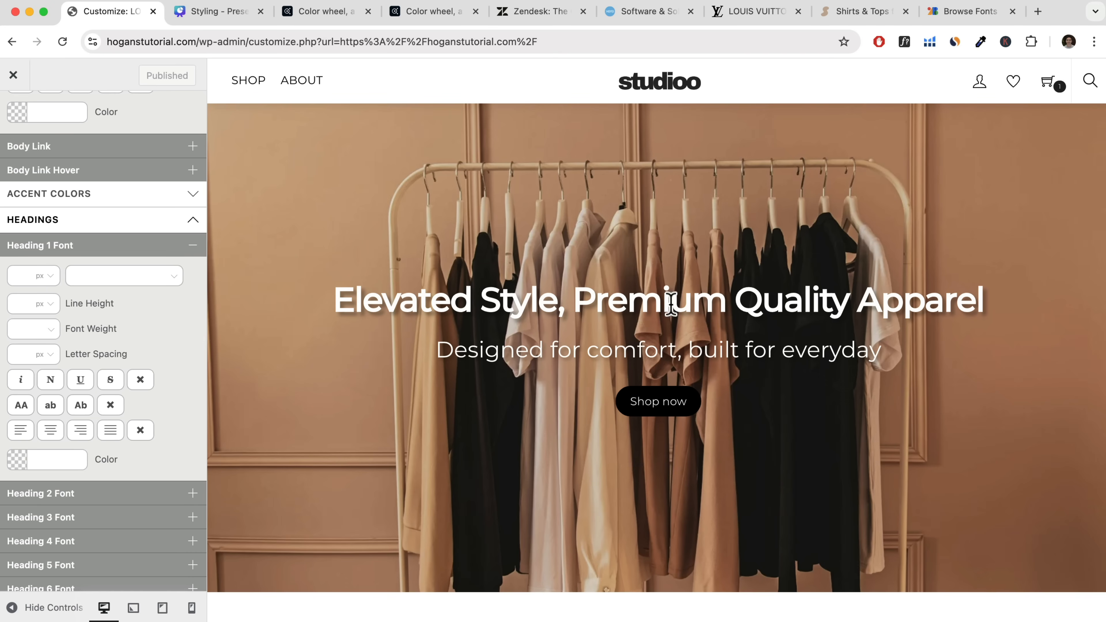
{"action": "left_click", "coordinate": [175, 278]}
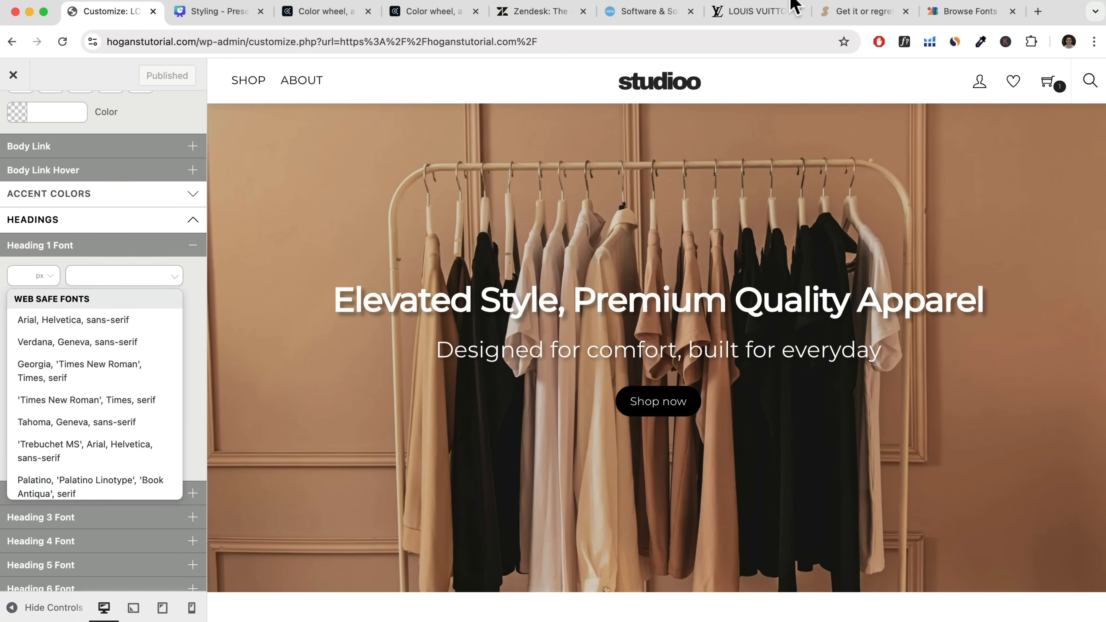
Switch to Google Fonts and filter the list to all Serif families instead of Sans Serif to review them.
{"action": "left_click", "coordinate": [963, 13]}
{"action": "scroll", "coordinate": [654, 415], "scroll_direction": "up", "scroll_amount": 7}
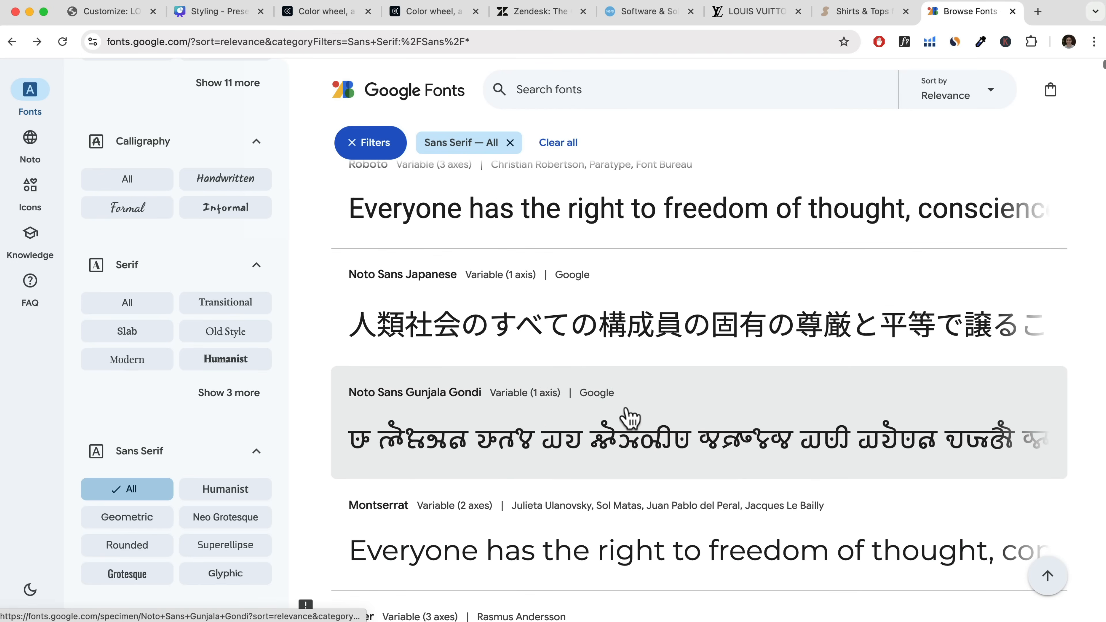
{"action": "left_click", "coordinate": [131, 305]}
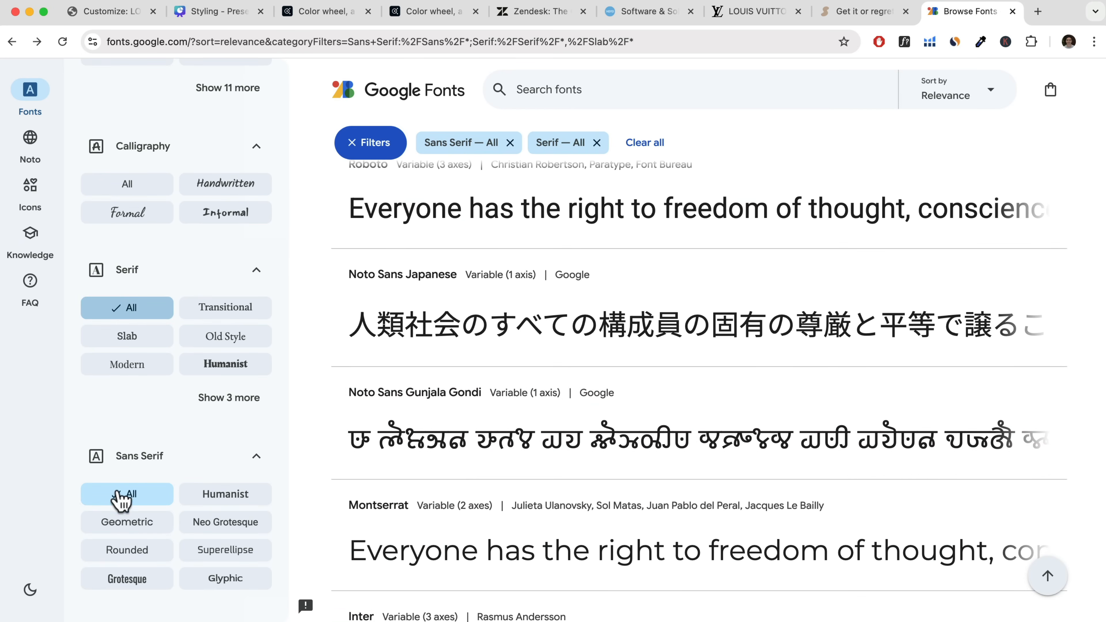
{"action": "left_click", "coordinate": [124, 494]}
{"action": "scroll", "coordinate": [431, 348], "scroll_direction": "down", "scroll_amount": 1}
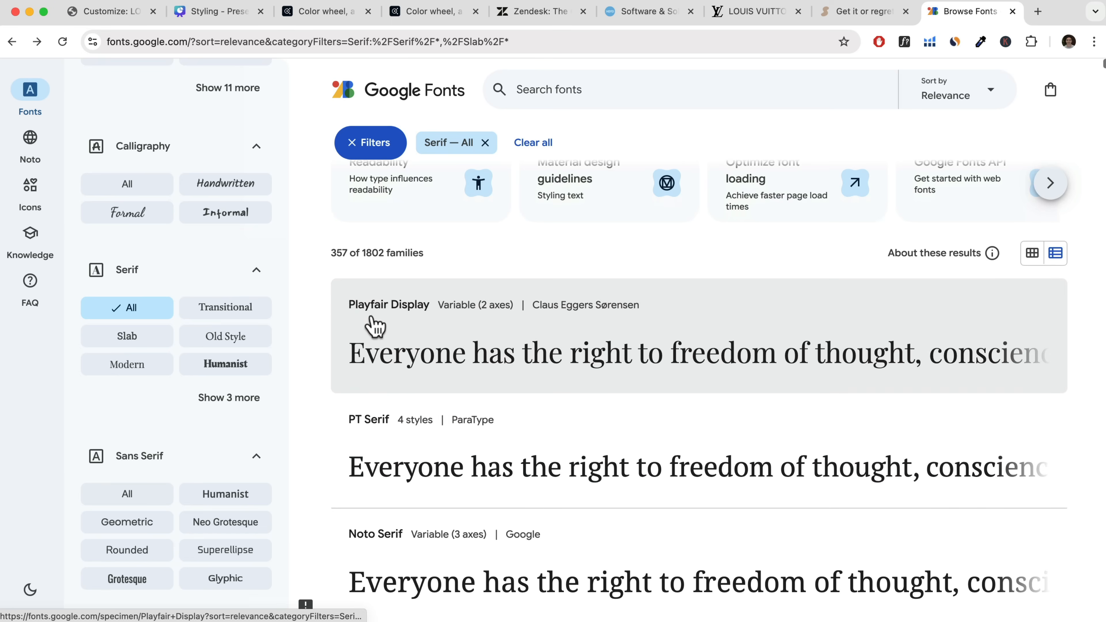
Return to the site customizer and set the Heading 1 font to the Google font Playfair Display.
{"action": "left_click", "coordinate": [114, 10]}
{"action": "left_click", "coordinate": [89, 244]}
{"action": "type", "text": "play"}
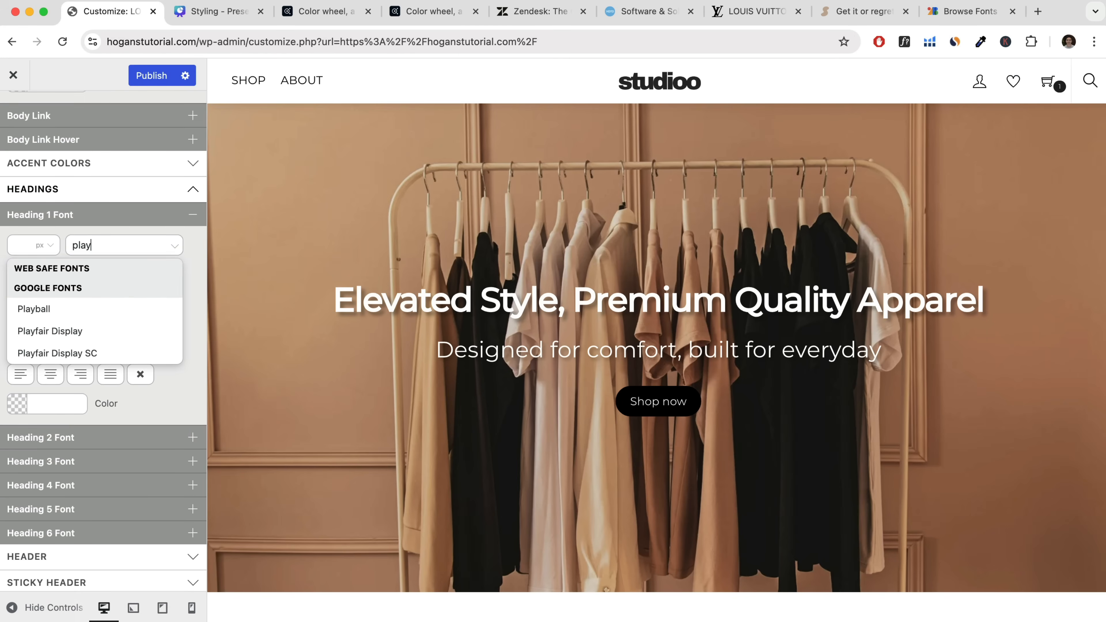
{"action": "type", "text": "fair"}
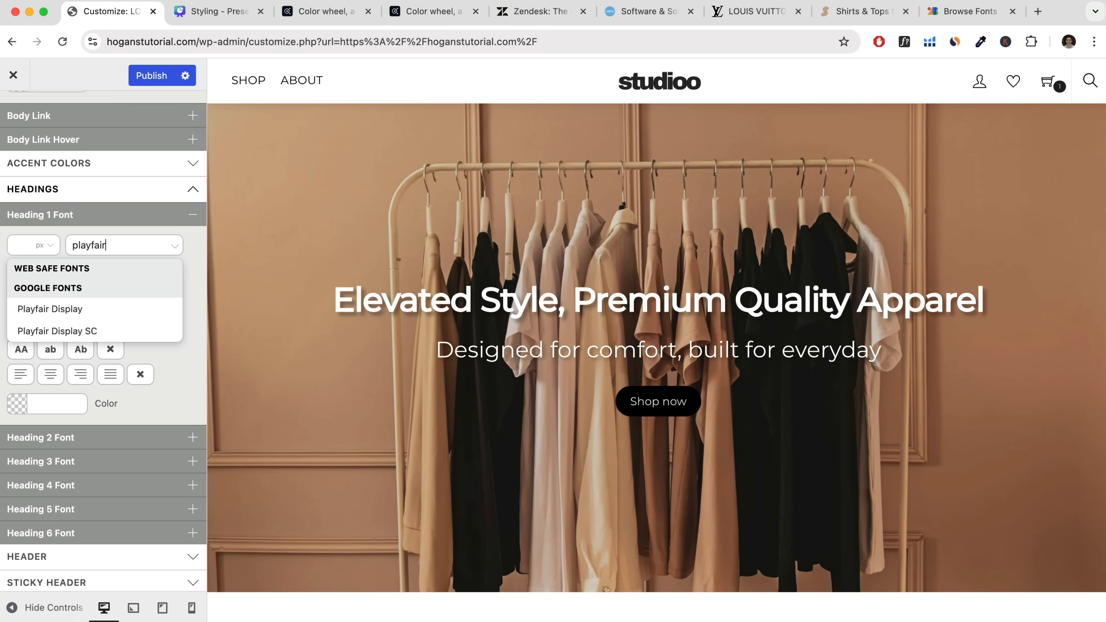
{"action": "left_click", "coordinate": [72, 310]}
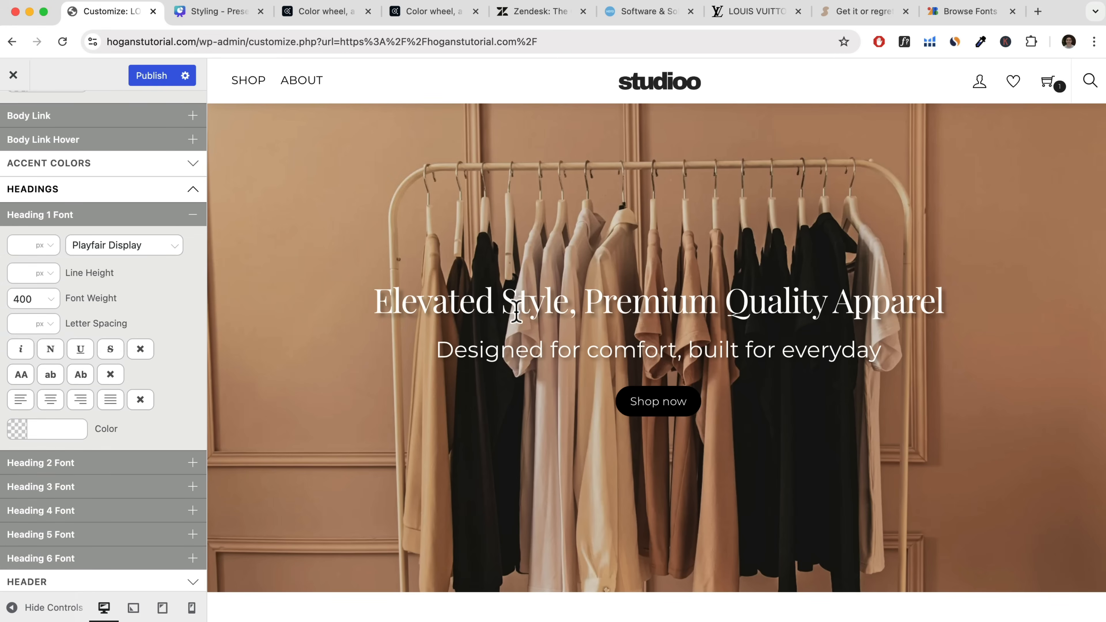
Try weight 600 for the Heading 1 font, set it to 700, and review the headings in the preview.
{"action": "left_click", "coordinate": [51, 300]}
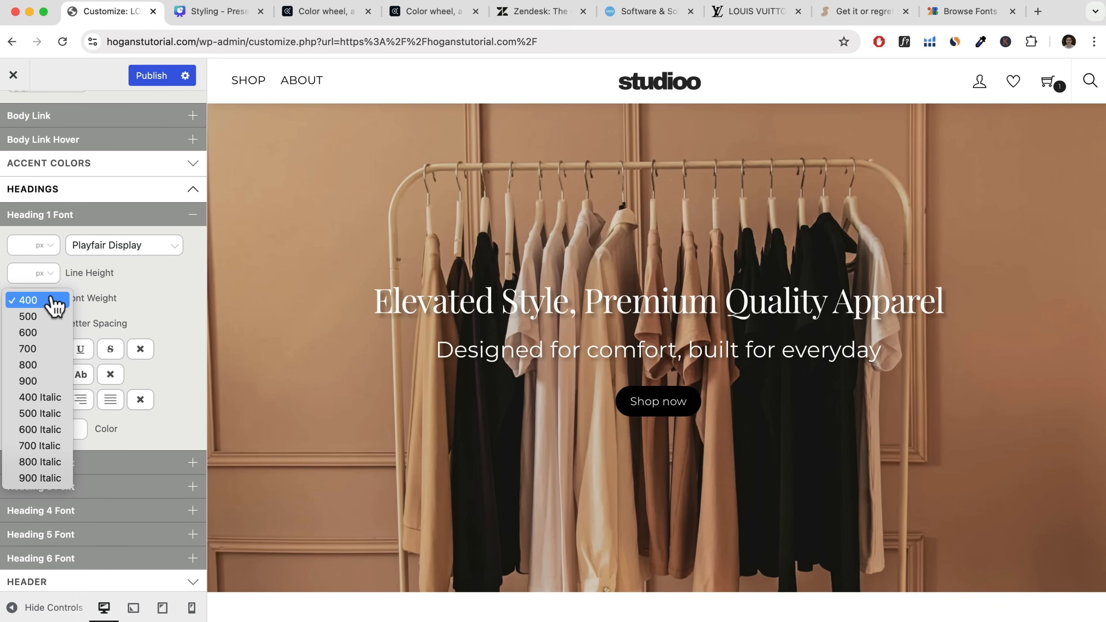
{"action": "left_click", "coordinate": [31, 333]}
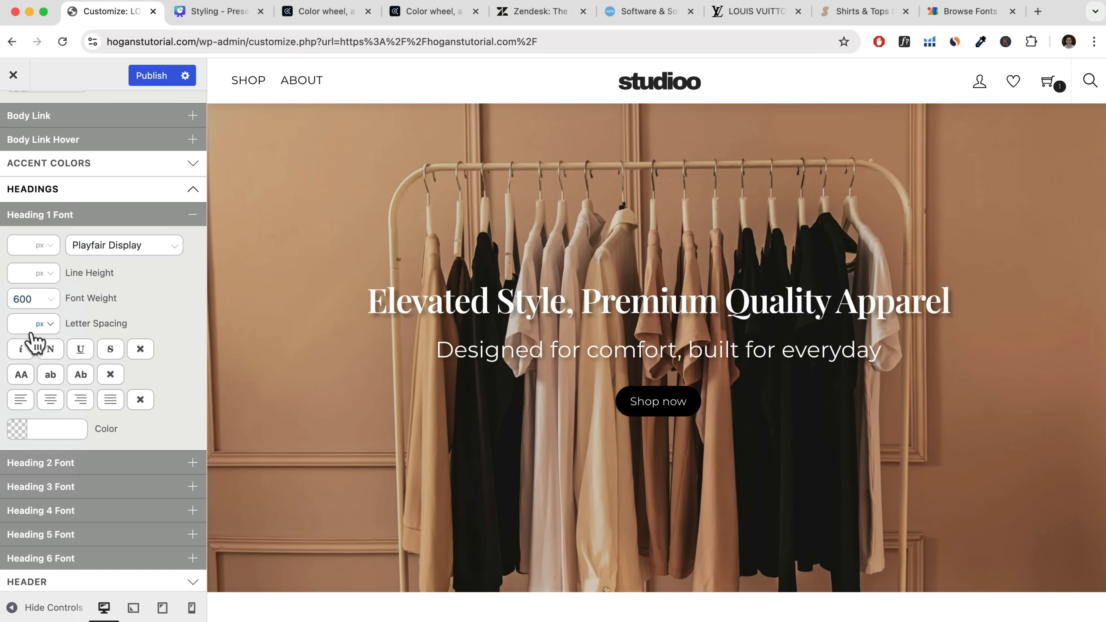
{"action": "left_click", "coordinate": [41, 310]}
{"action": "left_click", "coordinate": [93, 320]}
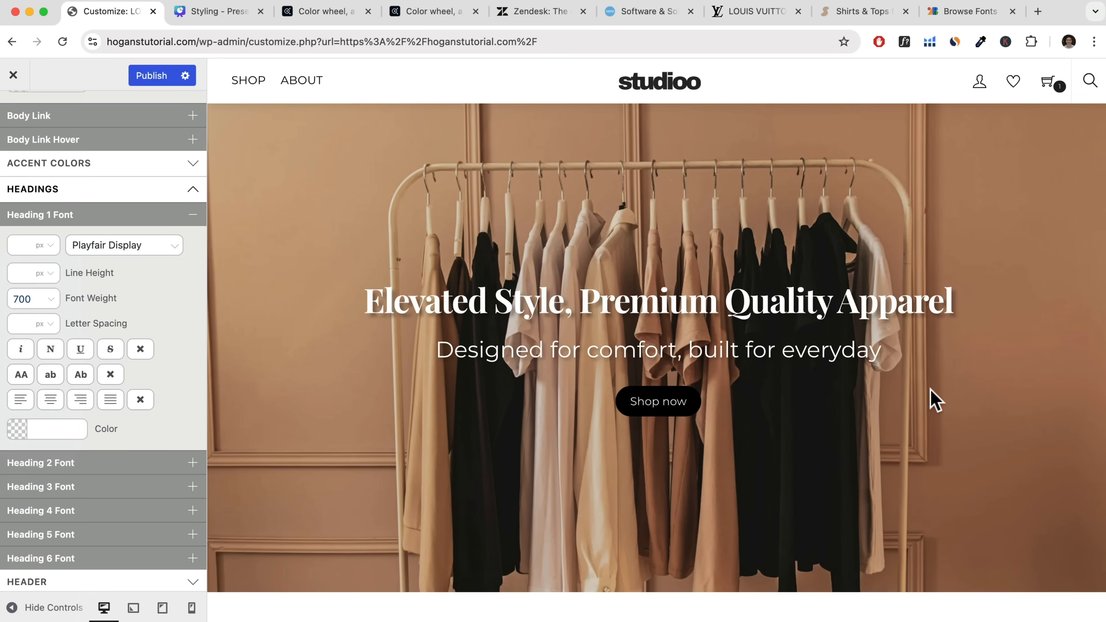
{"action": "scroll", "coordinate": [935, 400], "scroll_direction": "down", "scroll_amount": 15}
{"action": "scroll", "coordinate": [932, 398], "scroll_direction": "down", "scroll_amount": 5}
{"action": "scroll", "coordinate": [932, 399], "scroll_direction": "up", "scroll_amount": 20}
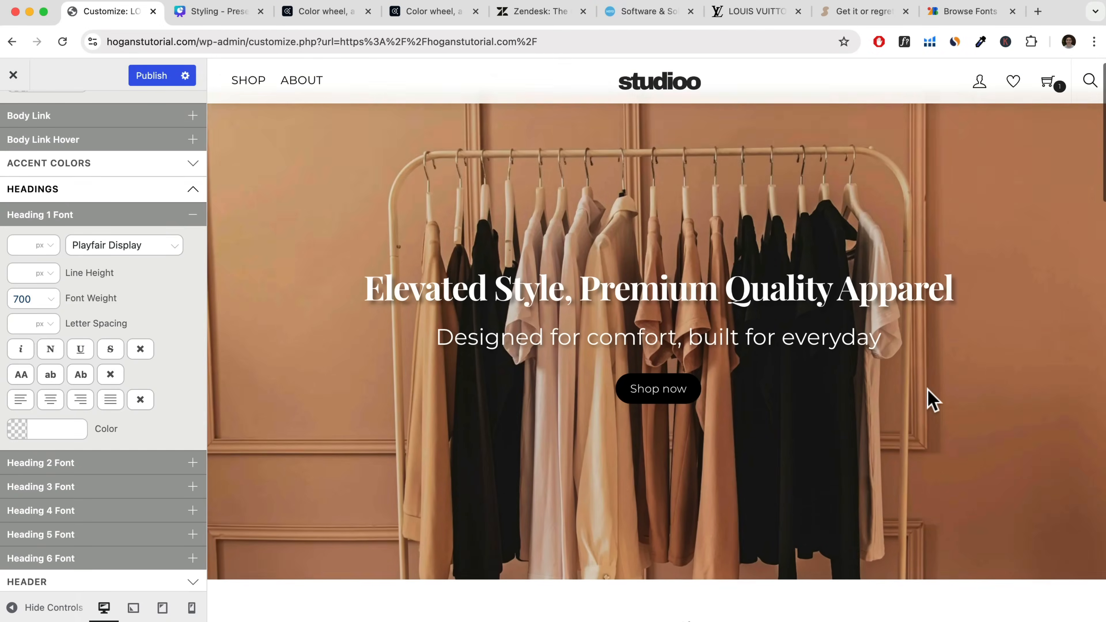
Set the Heading 2 font to the Google font Playfair Display.
{"action": "scroll", "coordinate": [931, 398], "scroll_direction": "down", "scroll_amount": 3}
{"action": "scroll", "coordinate": [61, 305], "scroll_direction": "down", "scroll_amount": 2}
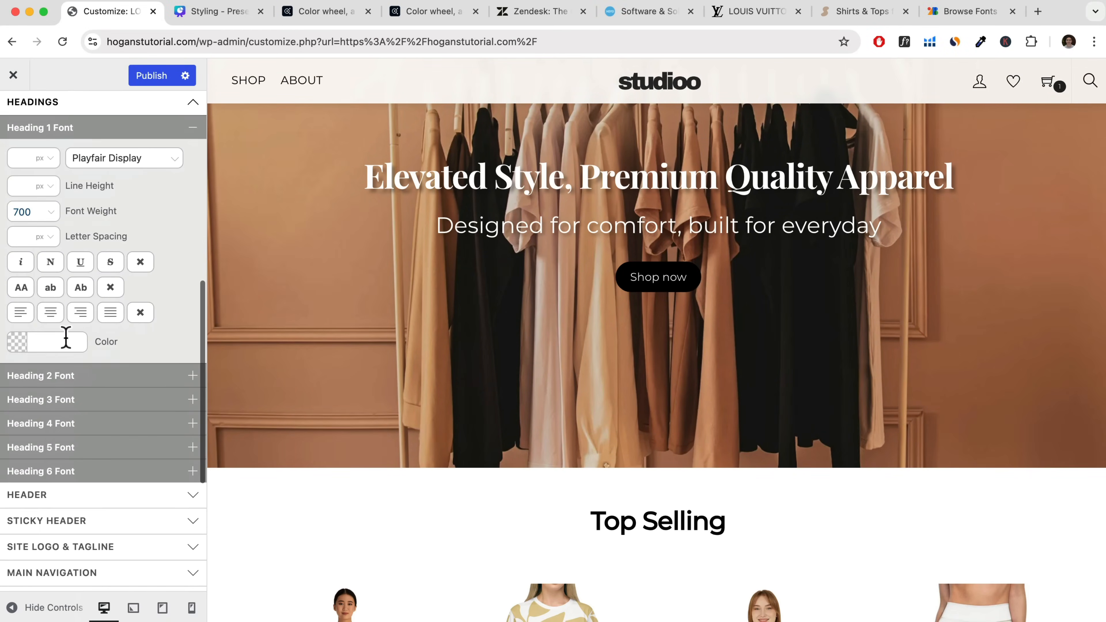
{"action": "left_click", "coordinate": [63, 379]}
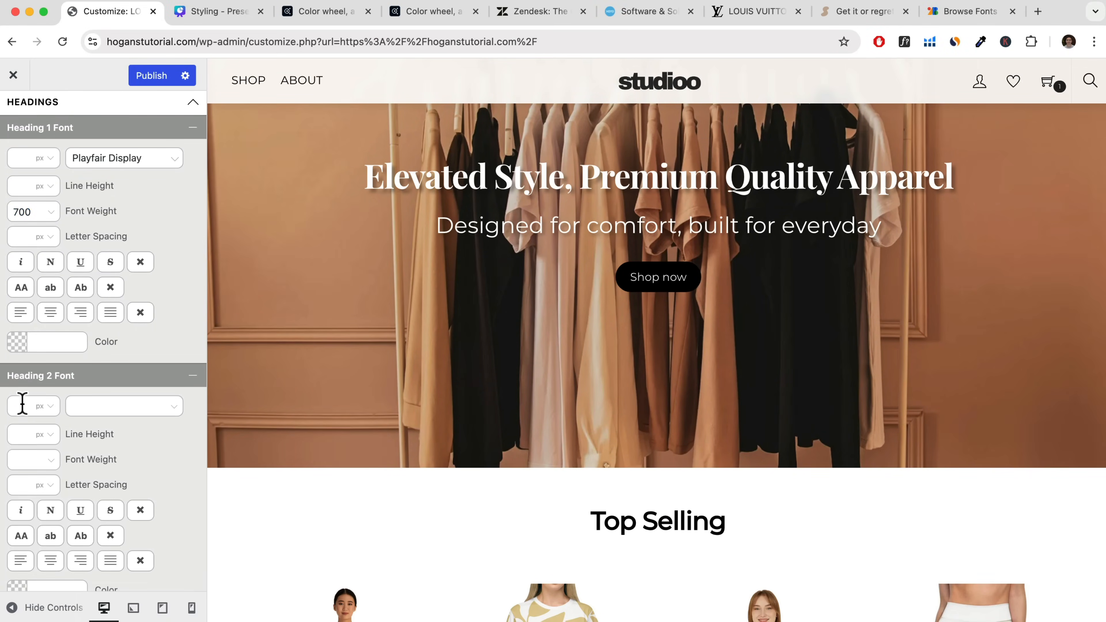
{"action": "left_click", "coordinate": [83, 407]}
{"action": "type", "text": "play"}
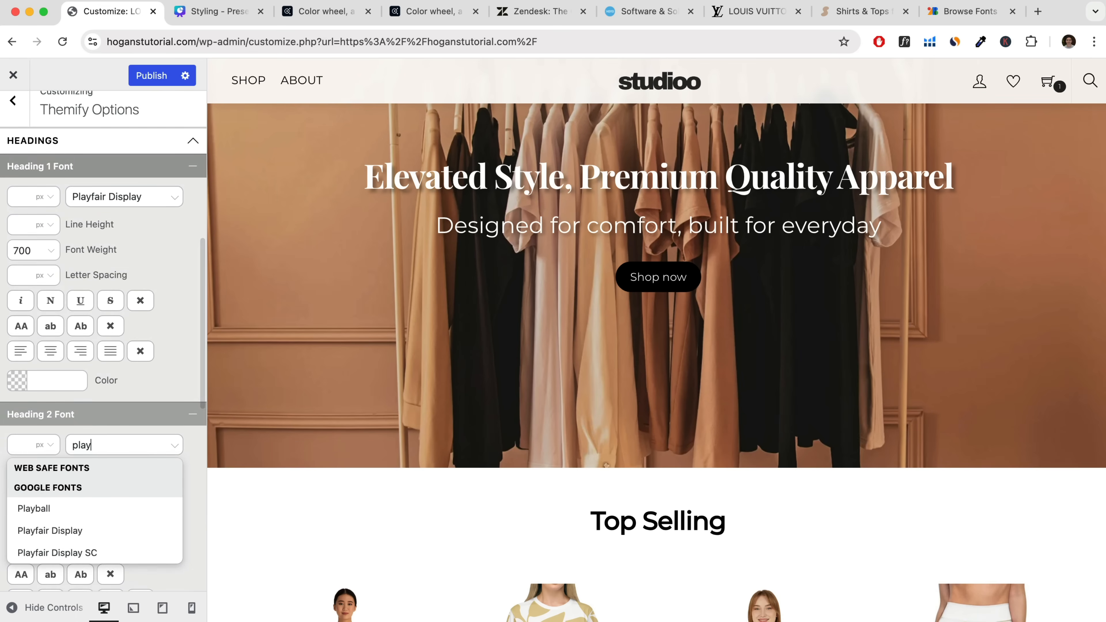
{"action": "type", "text": "fair"}
{"action": "left_click", "coordinate": [75, 510]}
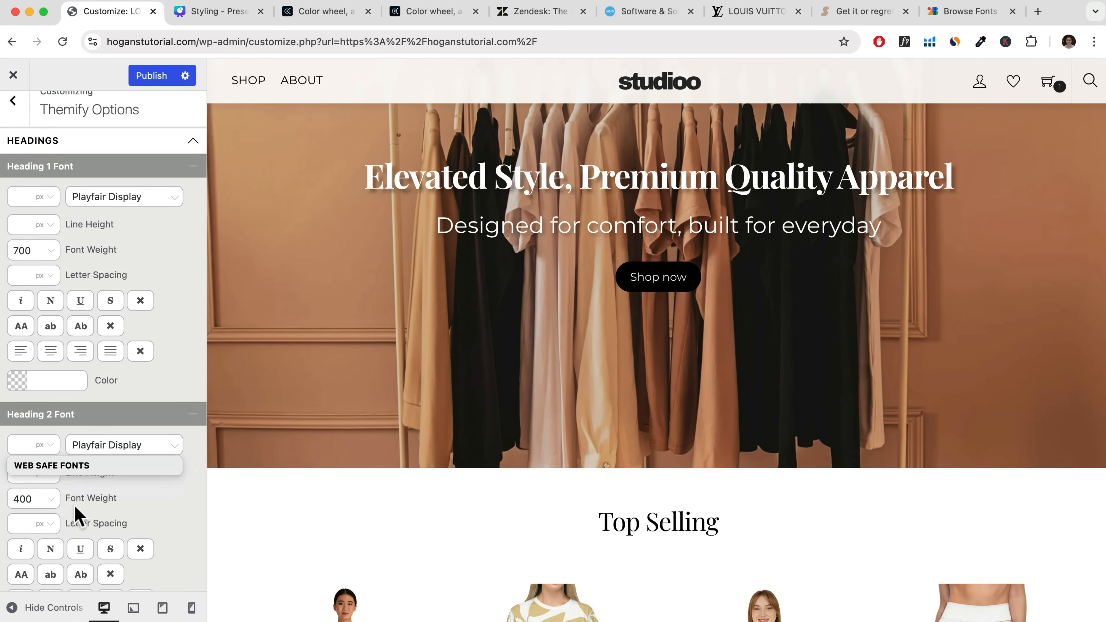
Check the headings in the homepage preview and set the Heading 3 font to the Google font Playfair Display.
{"action": "scroll", "coordinate": [592, 464], "scroll_direction": "down", "scroll_amount": 3}
{"action": "scroll", "coordinate": [590, 462], "scroll_direction": "up", "scroll_amount": 4}
{"action": "scroll", "coordinate": [590, 462], "scroll_direction": "down", "scroll_amount": 15}
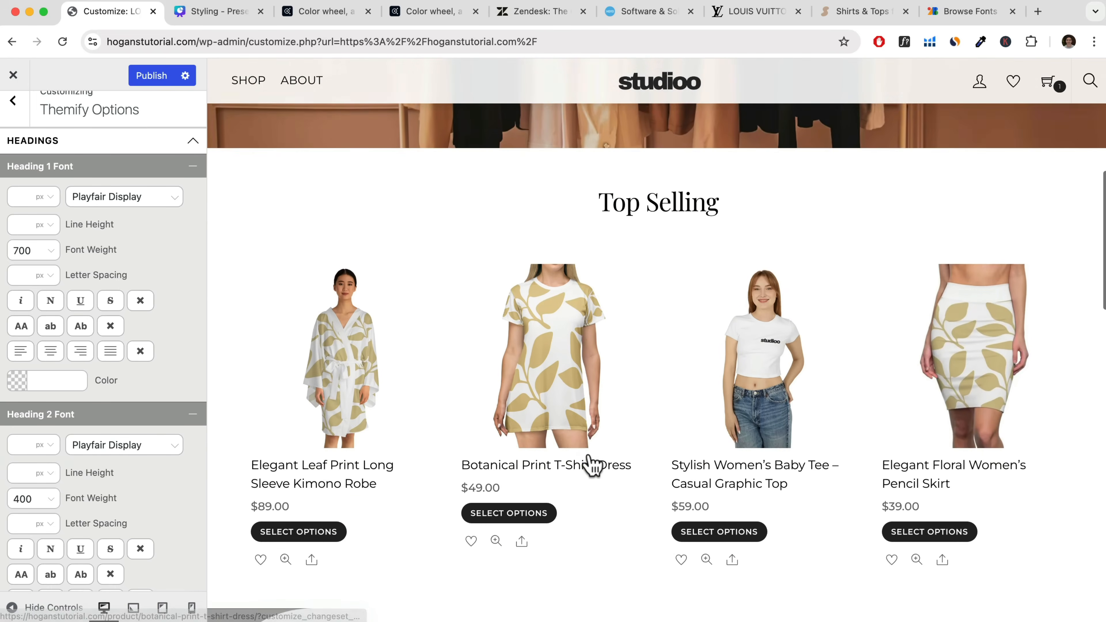
{"action": "scroll", "coordinate": [592, 462], "scroll_direction": "down", "scroll_amount": 3}
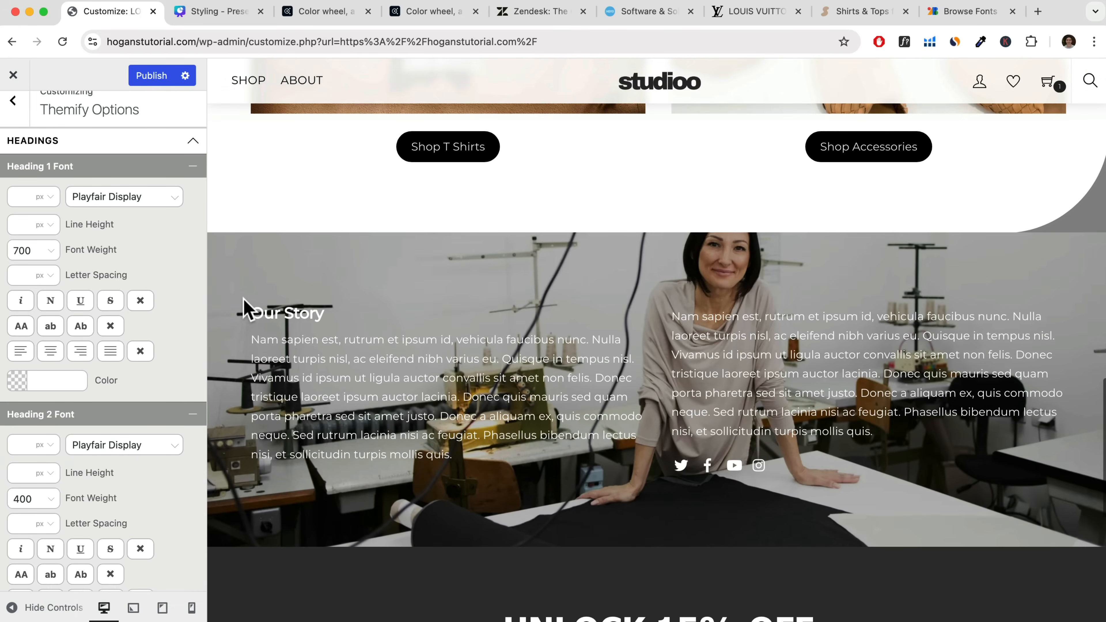
{"action": "scroll", "coordinate": [105, 525], "scroll_direction": "down", "scroll_amount": 4}
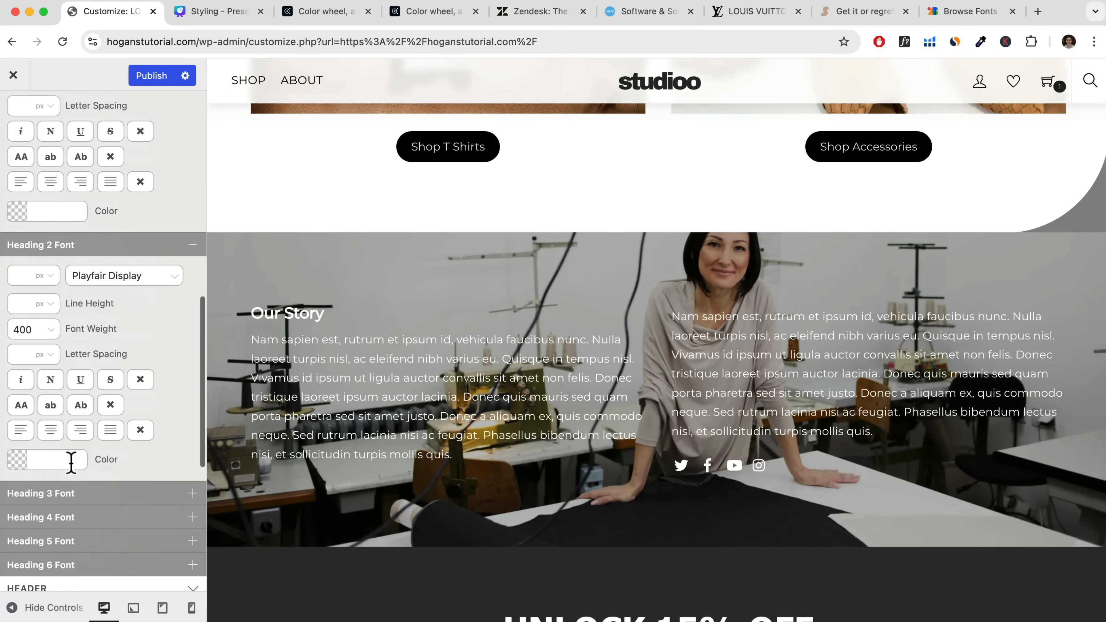
{"action": "left_click", "coordinate": [70, 496]}
{"action": "scroll", "coordinate": [80, 475], "scroll_direction": "down", "scroll_amount": 2}
{"action": "left_click", "coordinate": [92, 430]}
{"action": "type", "text": "play"}
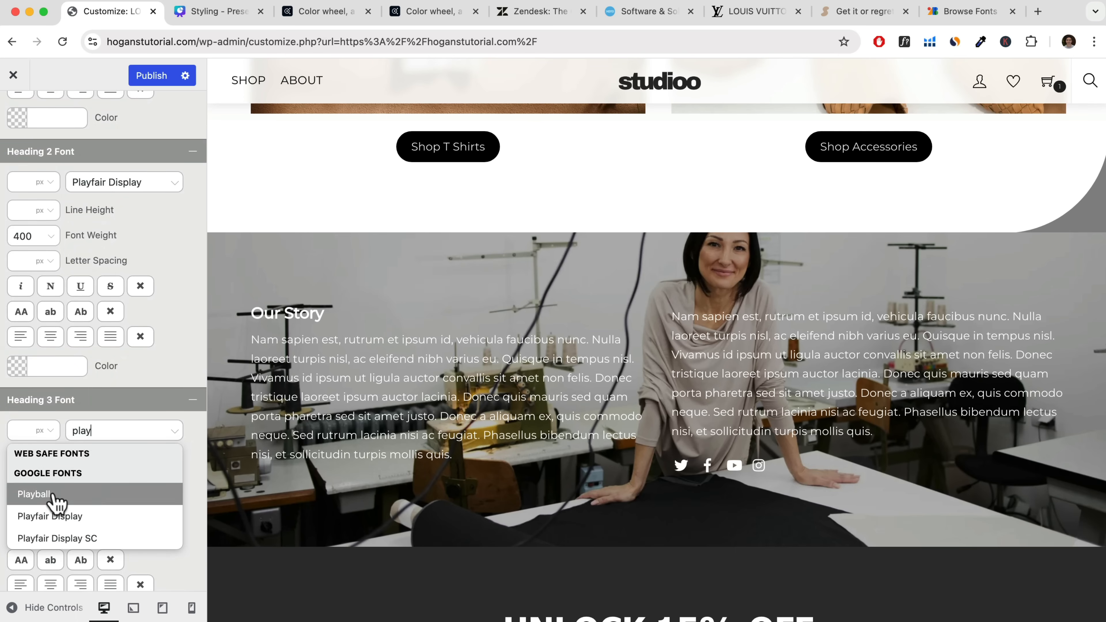
{"action": "left_click", "coordinate": [48, 516]}
Review the heading fonts across the homepage preview, then publish the changes and close the customizer.
{"action": "scroll", "coordinate": [685, 320], "scroll_direction": "up", "scroll_amount": 15}
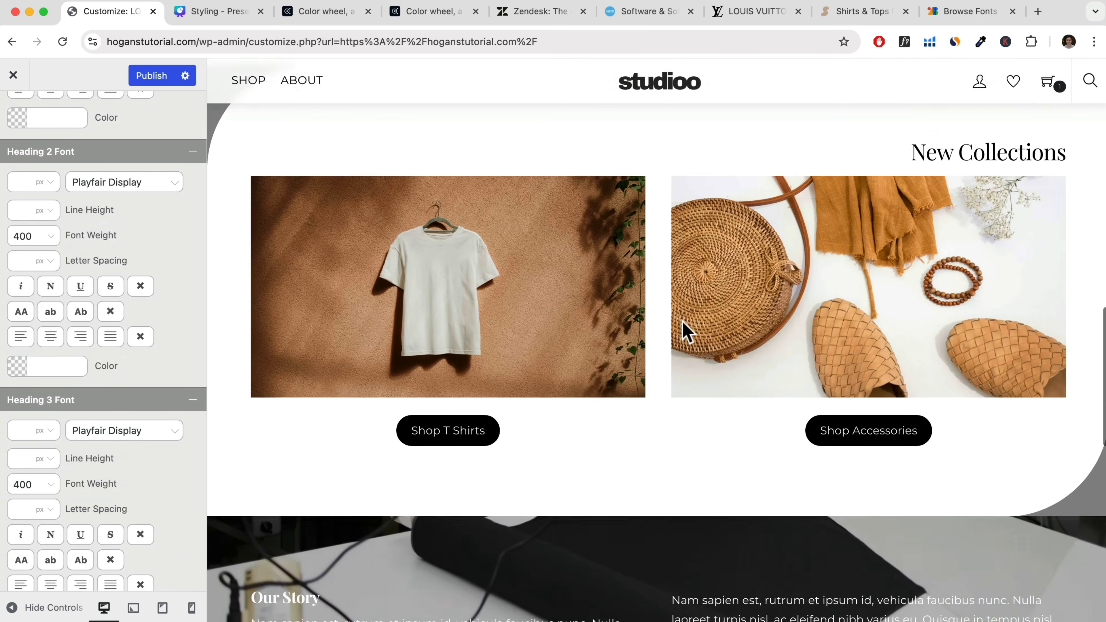
{"action": "scroll", "coordinate": [118, 339], "scroll_direction": "down", "scroll_amount": 2}
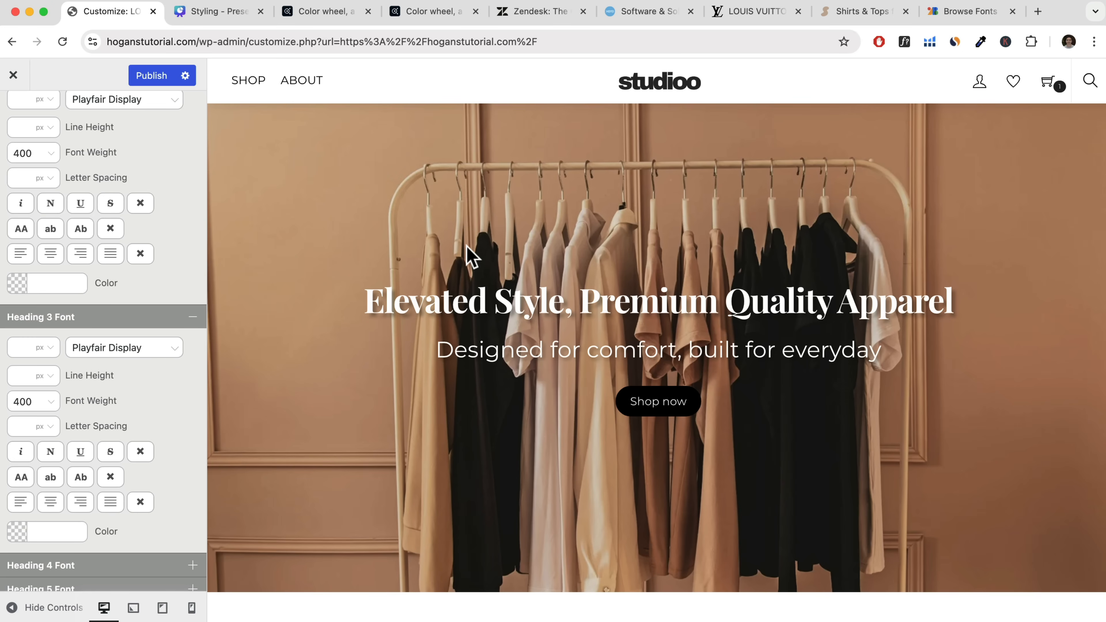
{"action": "scroll", "coordinate": [466, 257], "scroll_direction": "down", "scroll_amount": 10}
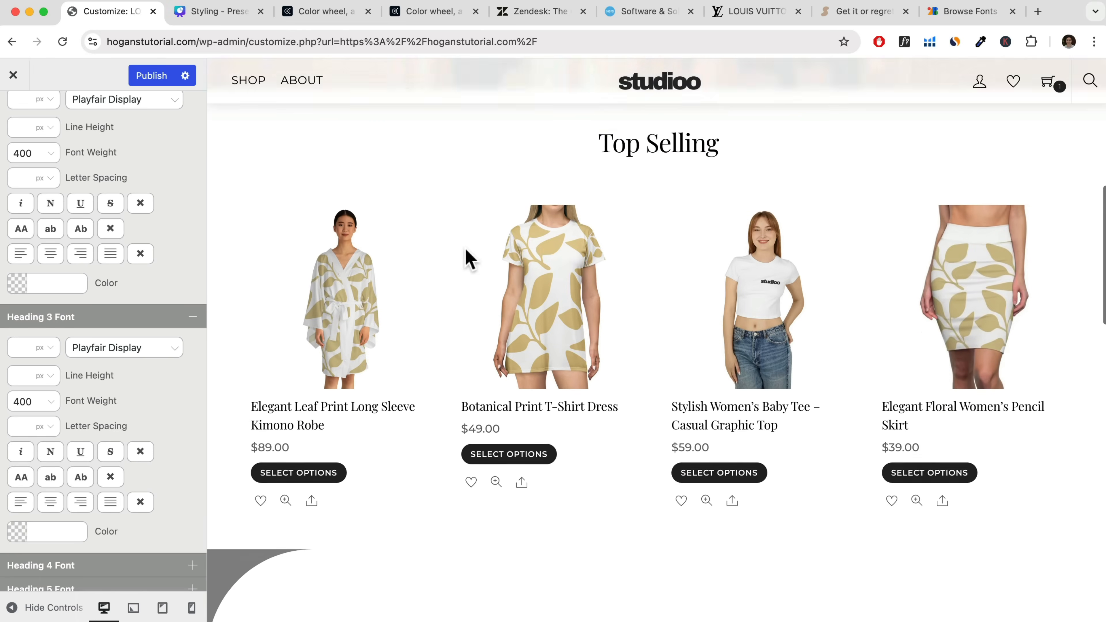
{"action": "scroll", "coordinate": [466, 257], "scroll_direction": "down", "scroll_amount": 10}
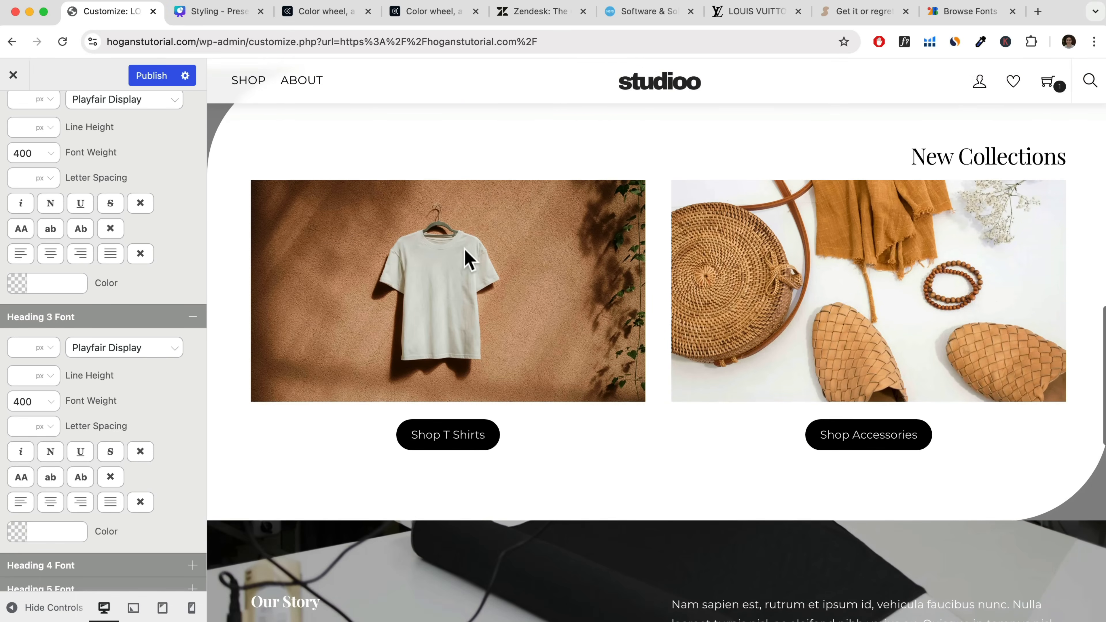
{"action": "scroll", "coordinate": [466, 257], "scroll_direction": "up", "scroll_amount": 12}
{"action": "scroll", "coordinate": [466, 258], "scroll_direction": "up", "scroll_amount": 10}
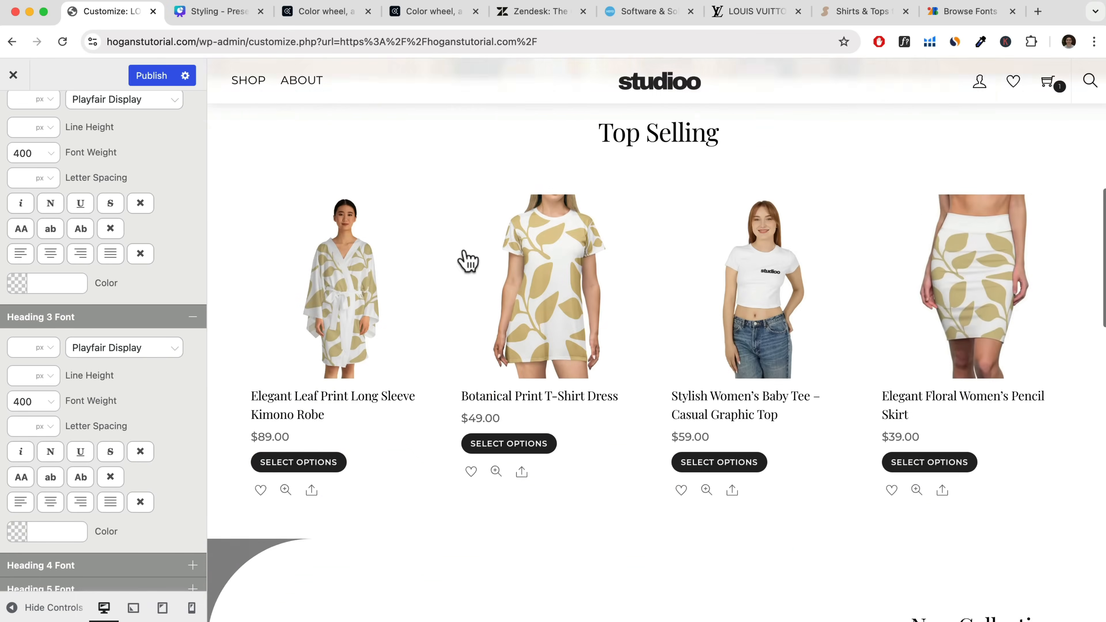
{"action": "left_click", "coordinate": [152, 79]}
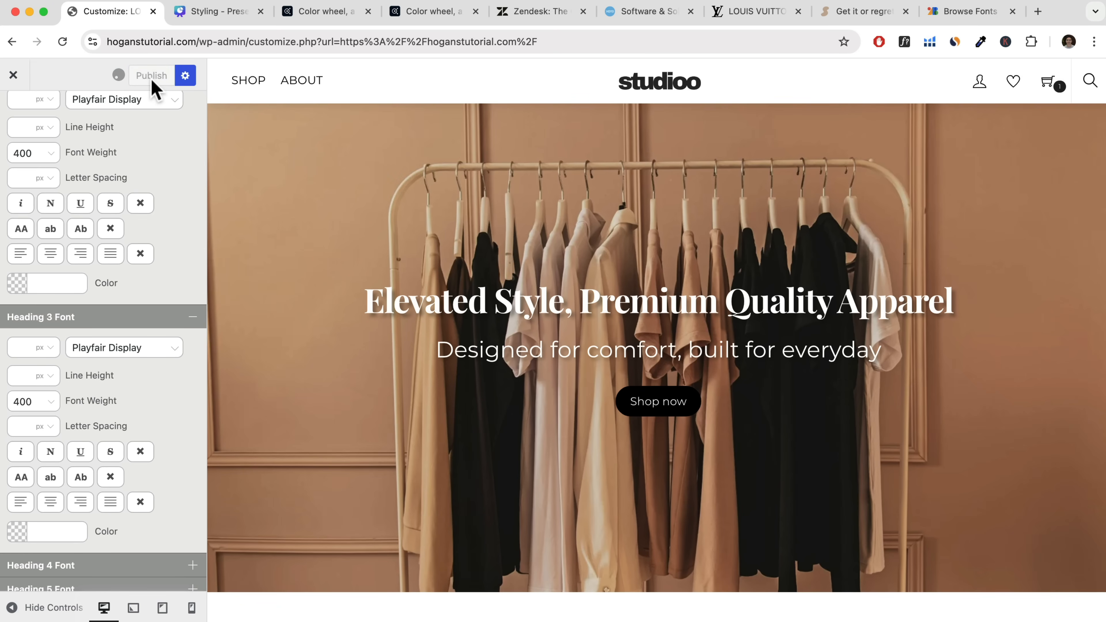
{"action": "left_click", "coordinate": [13, 76]}
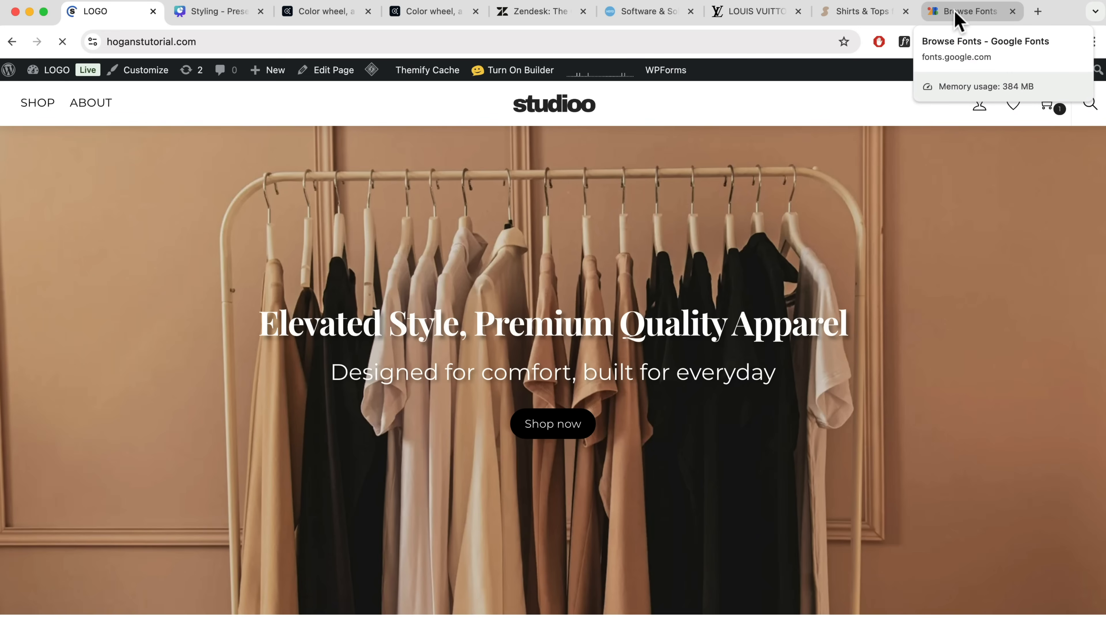
Open the Google Fonts options in the general Themify settings, examine the font list choices, and save the settings.
{"action": "left_click", "coordinate": [40, 96]}
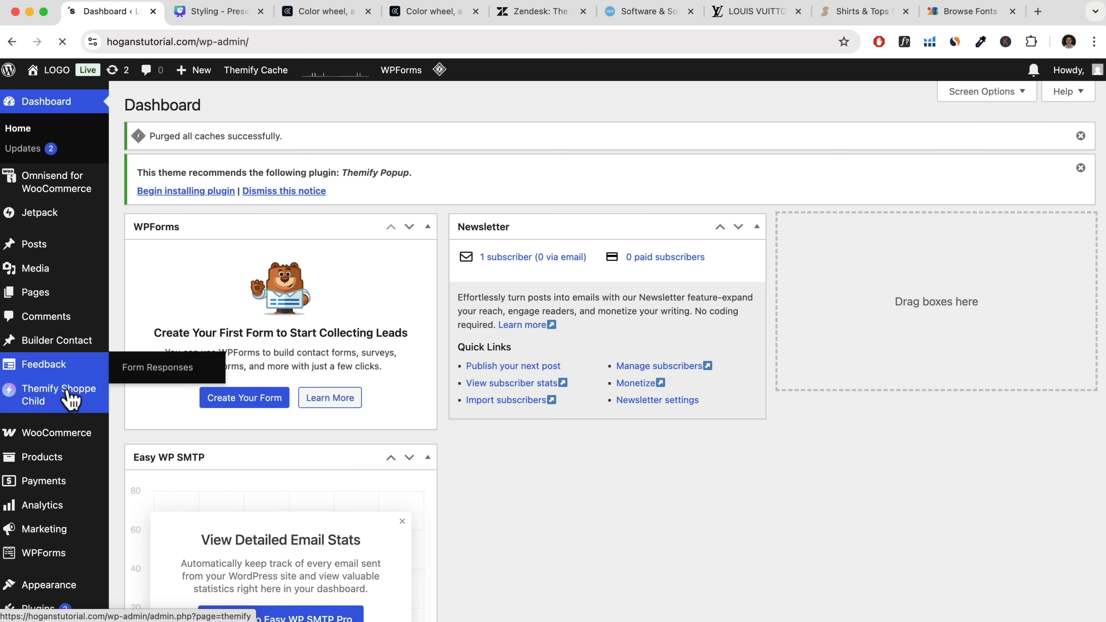
{"action": "mouse_move", "coordinate": [70, 398]}
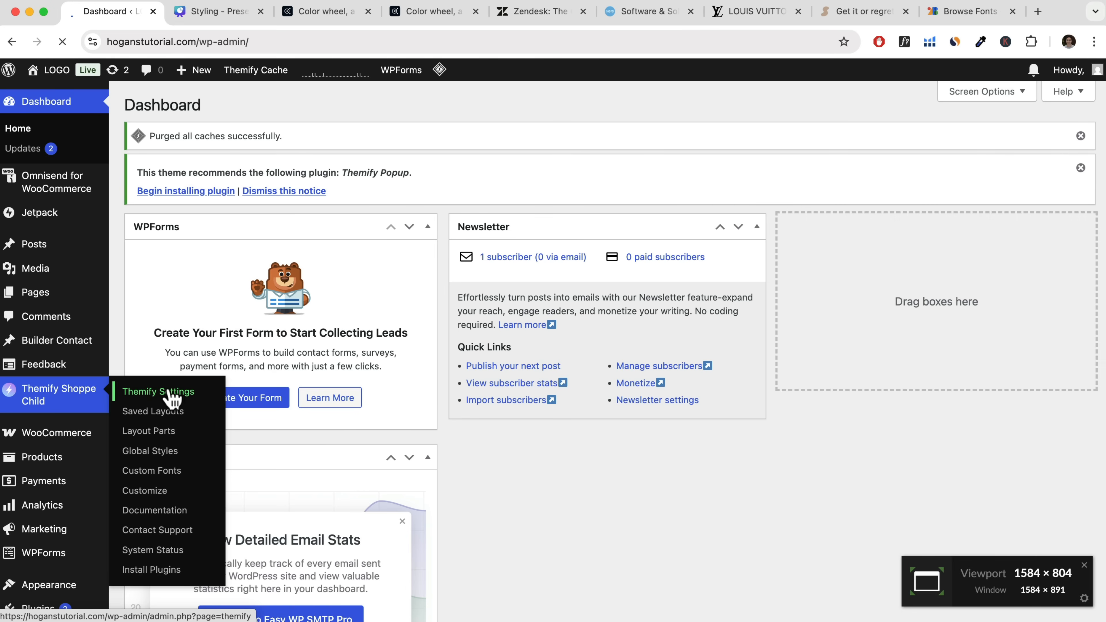
{"action": "left_click", "coordinate": [185, 392]}
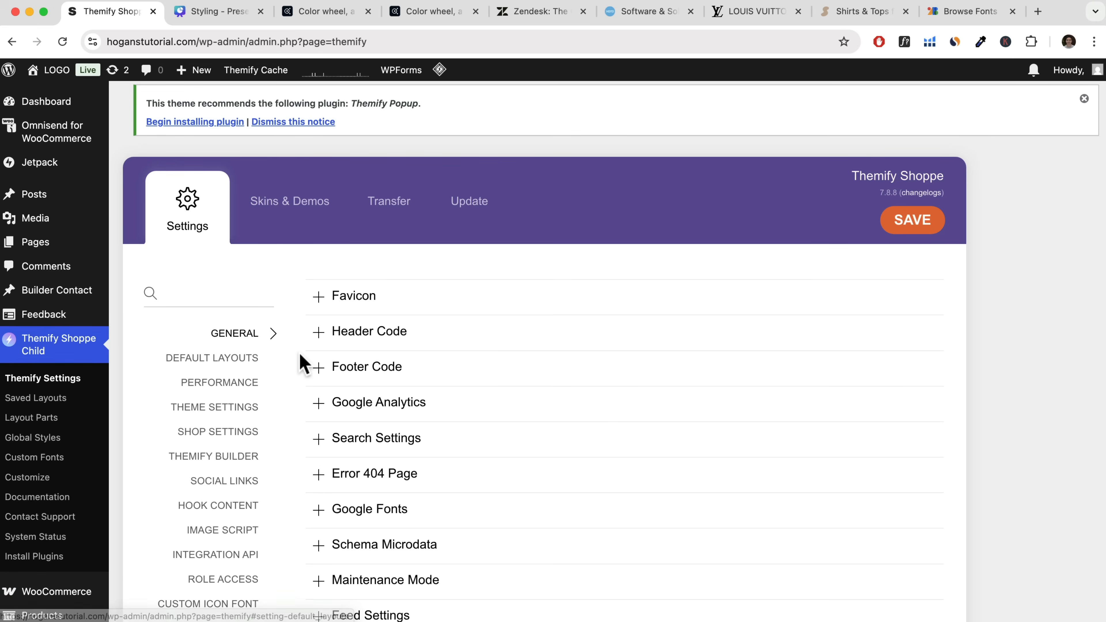
{"action": "scroll", "coordinate": [300, 355], "scroll_direction": "down", "scroll_amount": 2}
{"action": "left_click", "coordinate": [349, 433]}
{"action": "scroll", "coordinate": [350, 501], "scroll_direction": "down", "scroll_amount": 5}
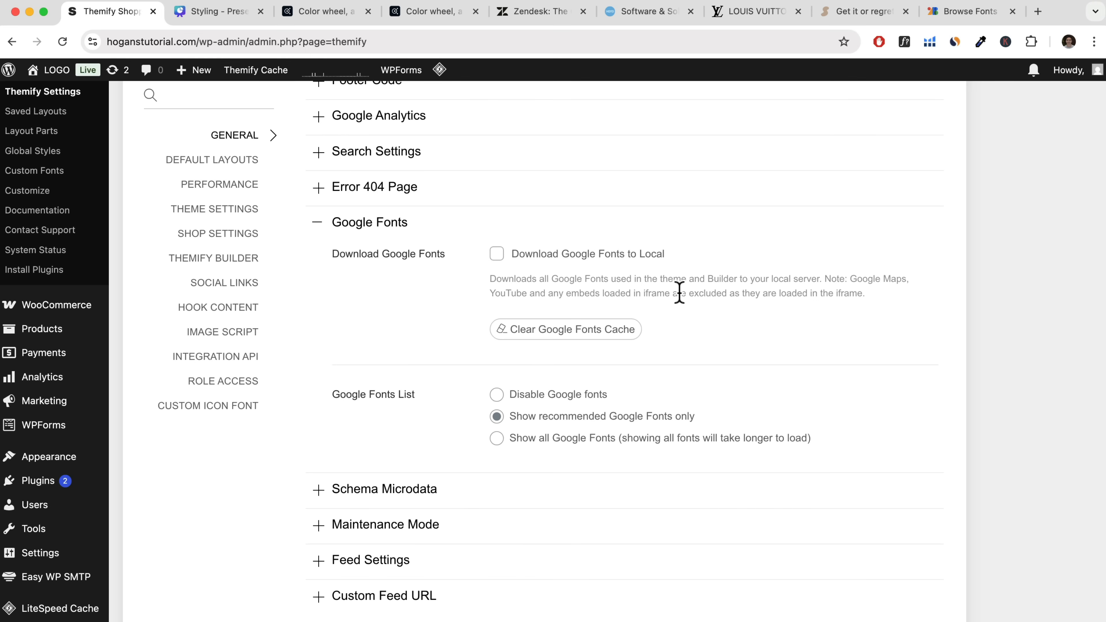
{"action": "scroll", "coordinate": [683, 293], "scroll_direction": "up", "scroll_amount": 10}
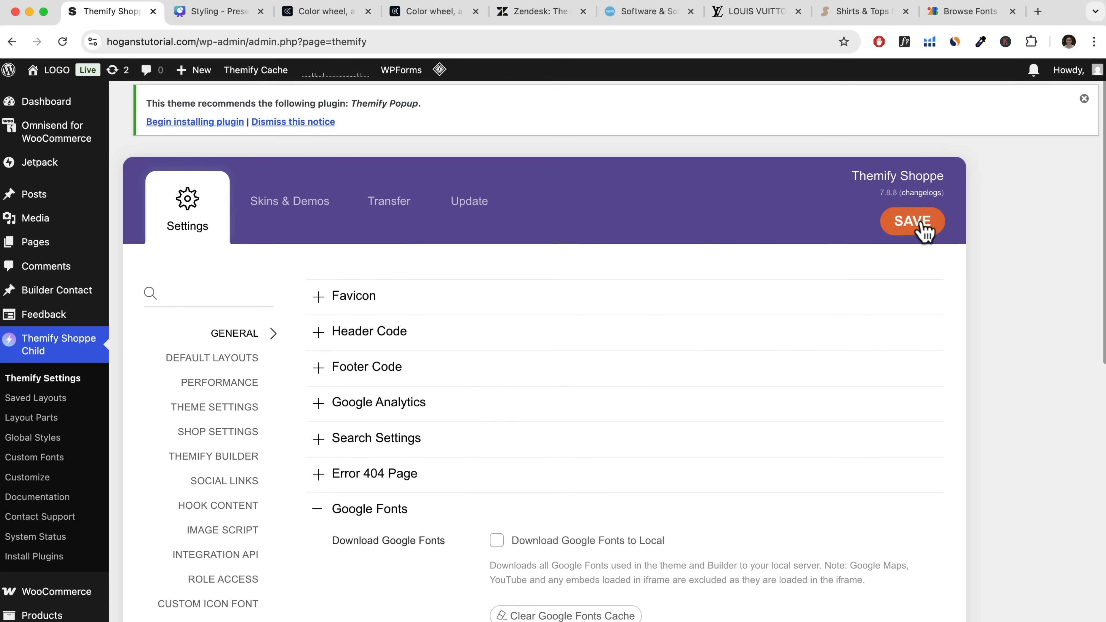
{"action": "left_click", "coordinate": [923, 231]}
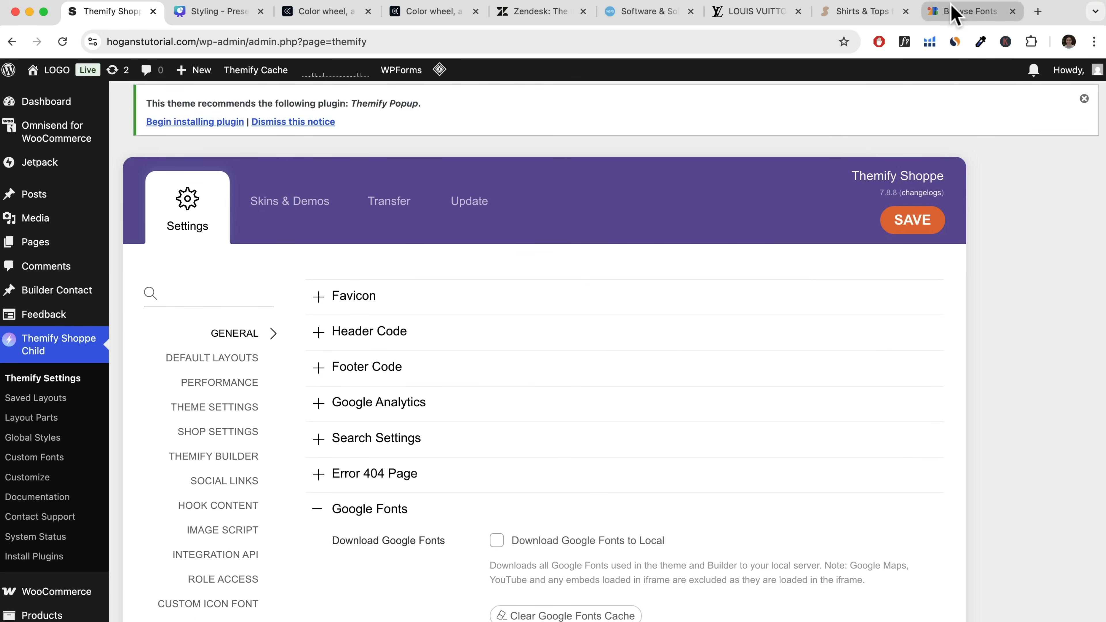
{"action": "left_click", "coordinate": [951, 17]}
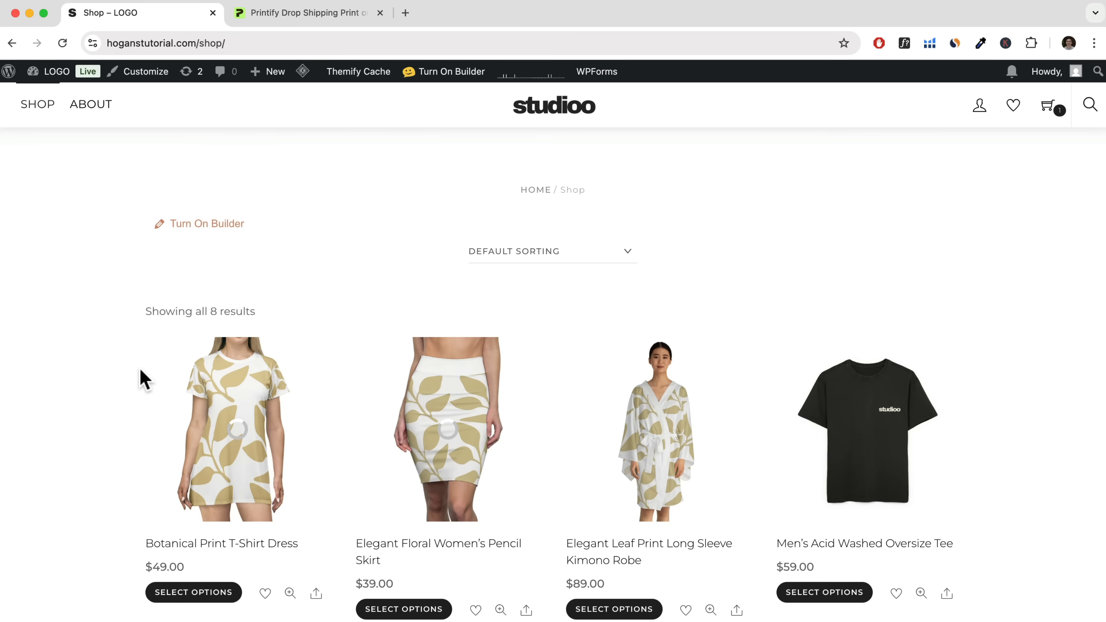
Open the Botanical Print T-Shirt Dress from the shop page and review its product page, description and related products.
{"action": "mouse_move", "coordinate": [210, 363]}
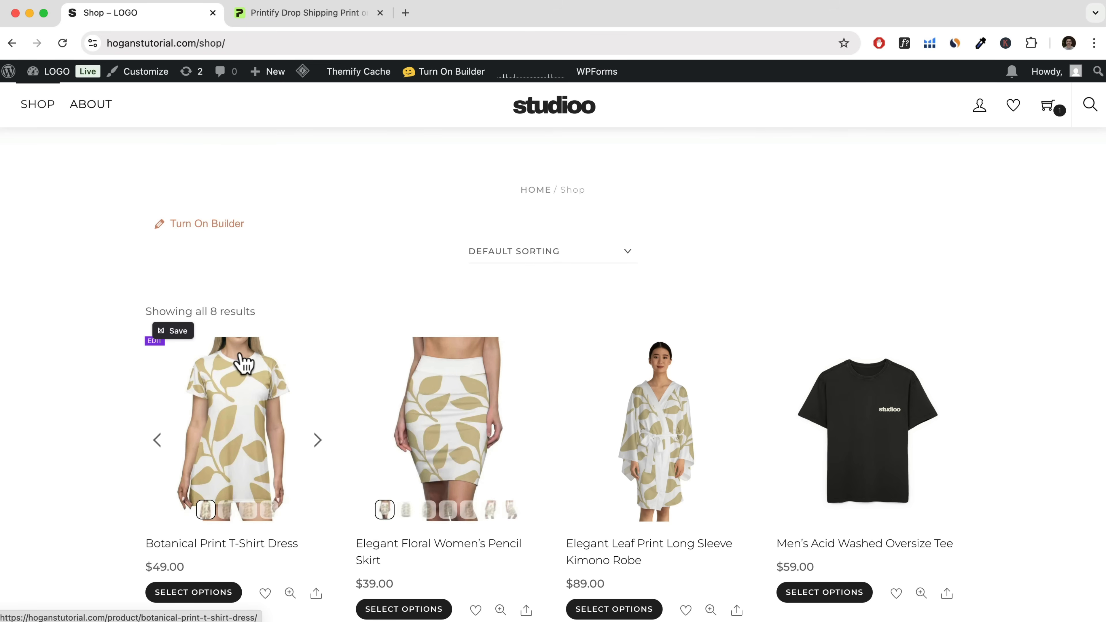
{"action": "scroll", "coordinate": [256, 202], "scroll_direction": "down", "scroll_amount": 1}
{"action": "scroll", "coordinate": [256, 201], "scroll_direction": "down", "scroll_amount": 5}
{"action": "left_click", "coordinate": [256, 267]}
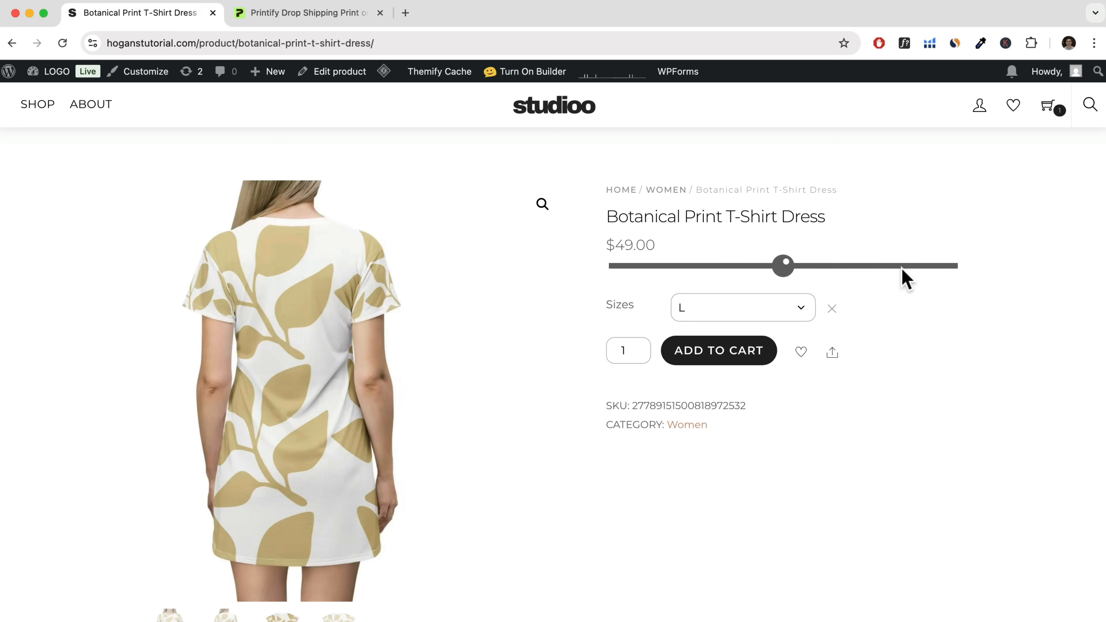
{"action": "scroll", "coordinate": [1020, 299], "scroll_direction": "down", "scroll_amount": 10}
{"action": "scroll", "coordinate": [1018, 298], "scroll_direction": "up", "scroll_amount": 2}
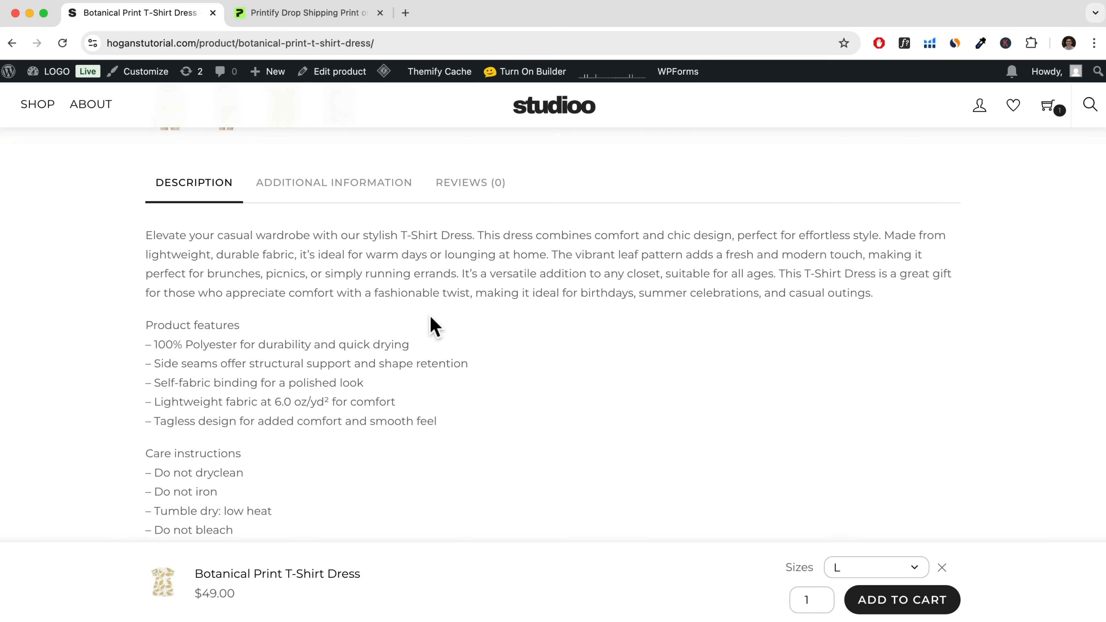
{"action": "scroll", "coordinate": [434, 327], "scroll_direction": "down", "scroll_amount": 6}
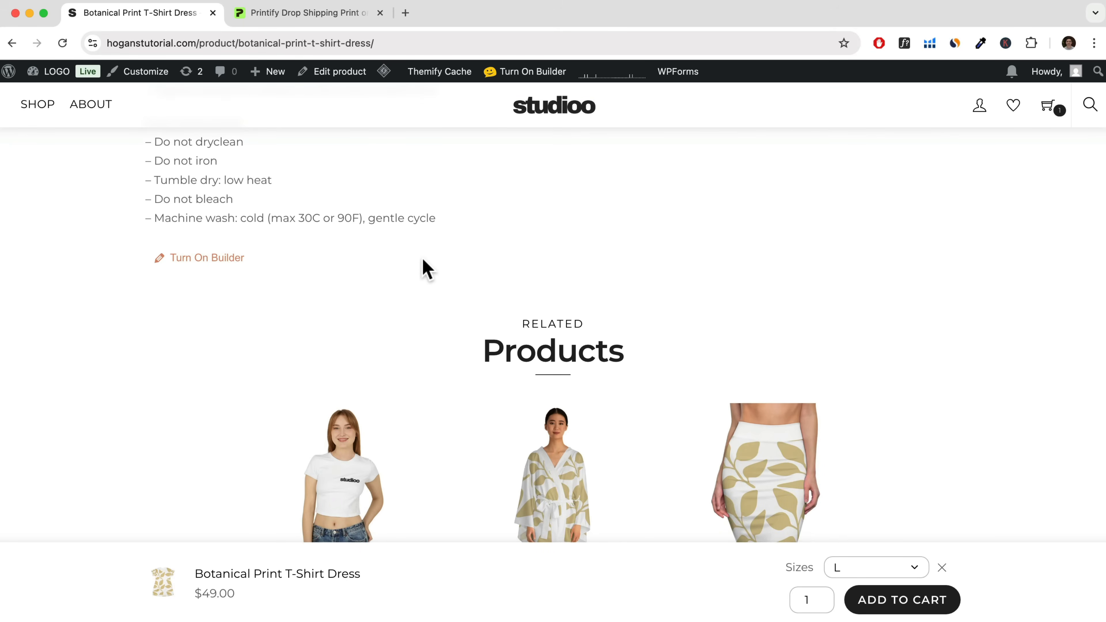
{"action": "scroll", "coordinate": [425, 268], "scroll_direction": "up", "scroll_amount": 10}
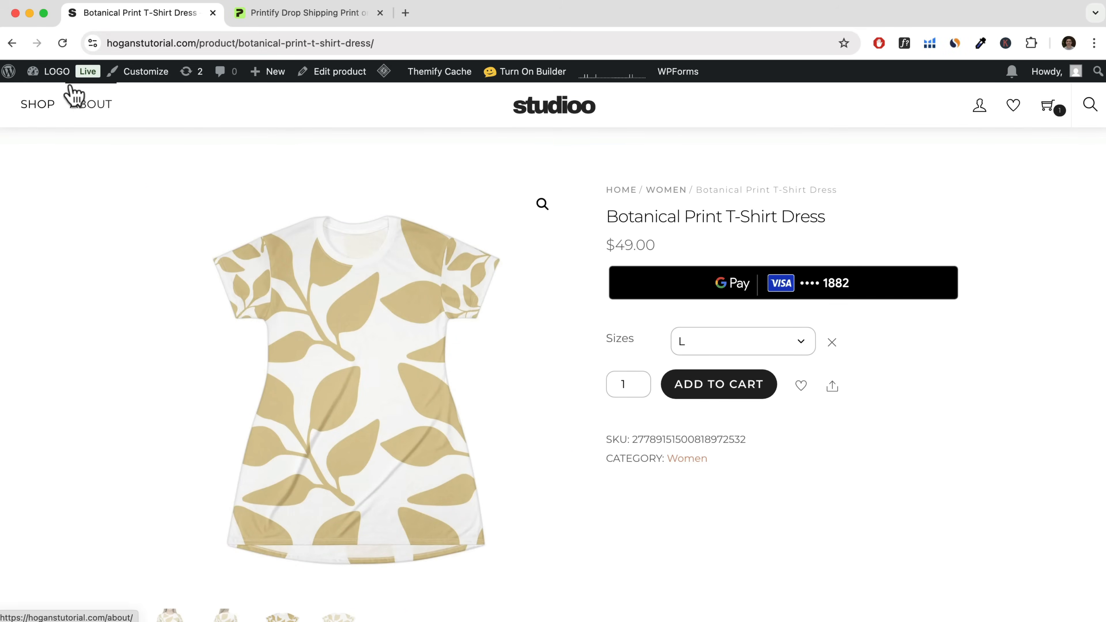
Open the WordPress dashboard in a new tab and open the Single Product Page options in the Themify shop settings.
{"action": "right_click", "coordinate": [50, 95]}
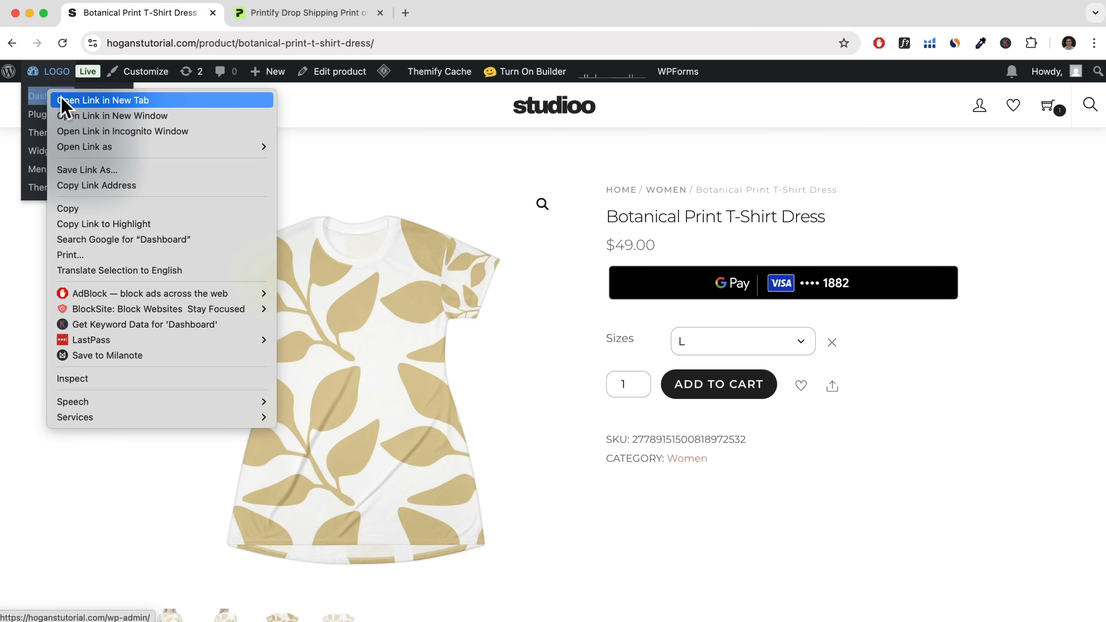
{"action": "left_click", "coordinate": [103, 100]}
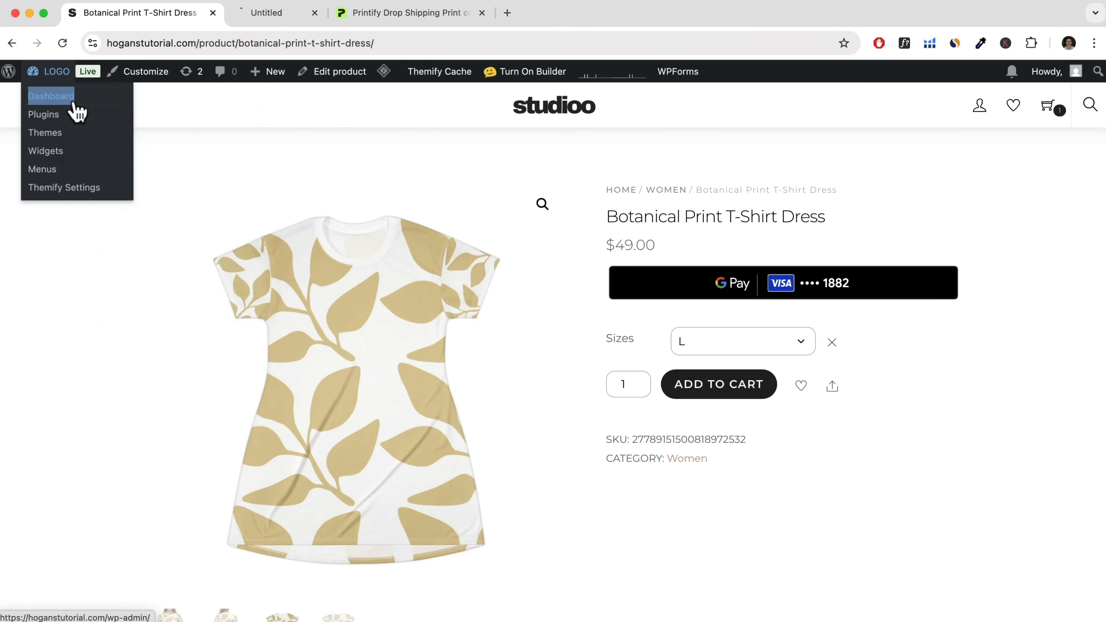
{"action": "left_click", "coordinate": [296, 18]}
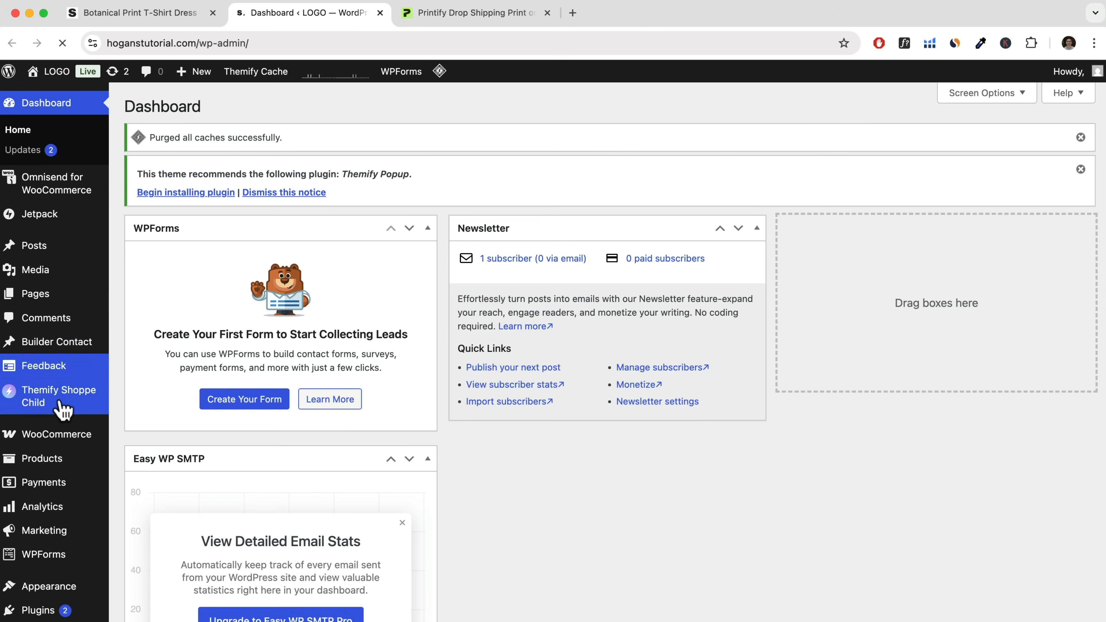
{"action": "mouse_move", "coordinate": [63, 409]}
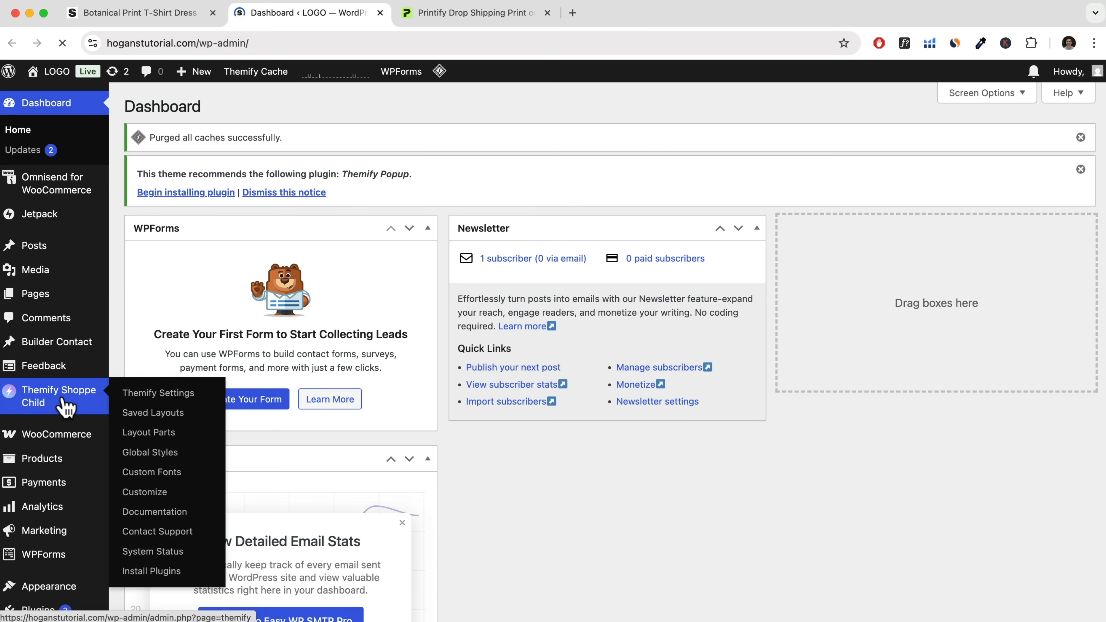
{"action": "left_click", "coordinate": [151, 397]}
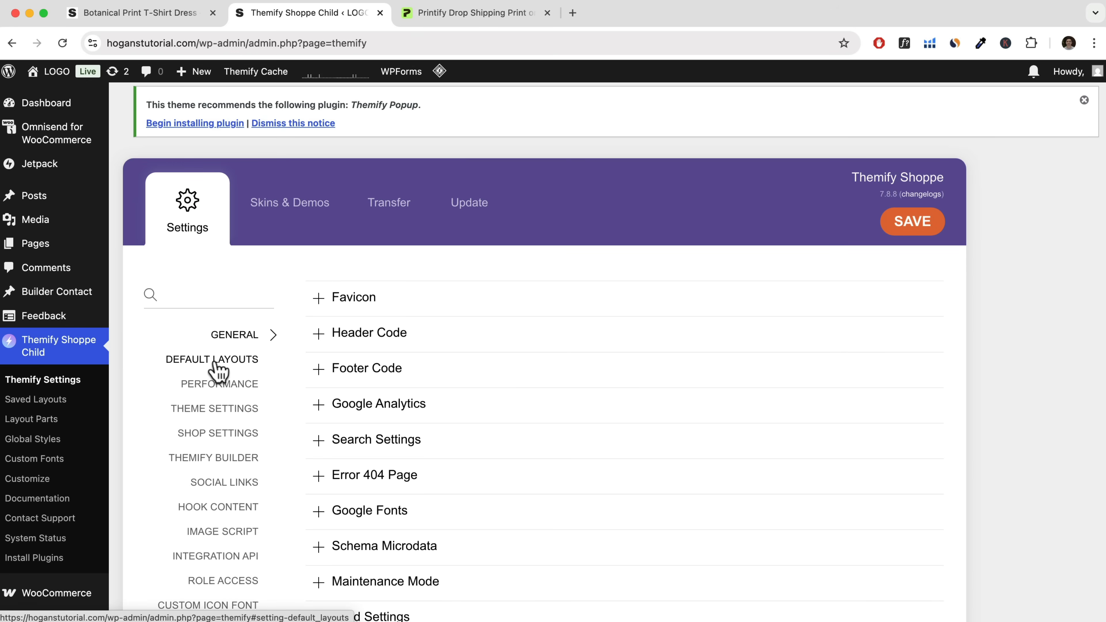
{"action": "left_click", "coordinate": [222, 362]}
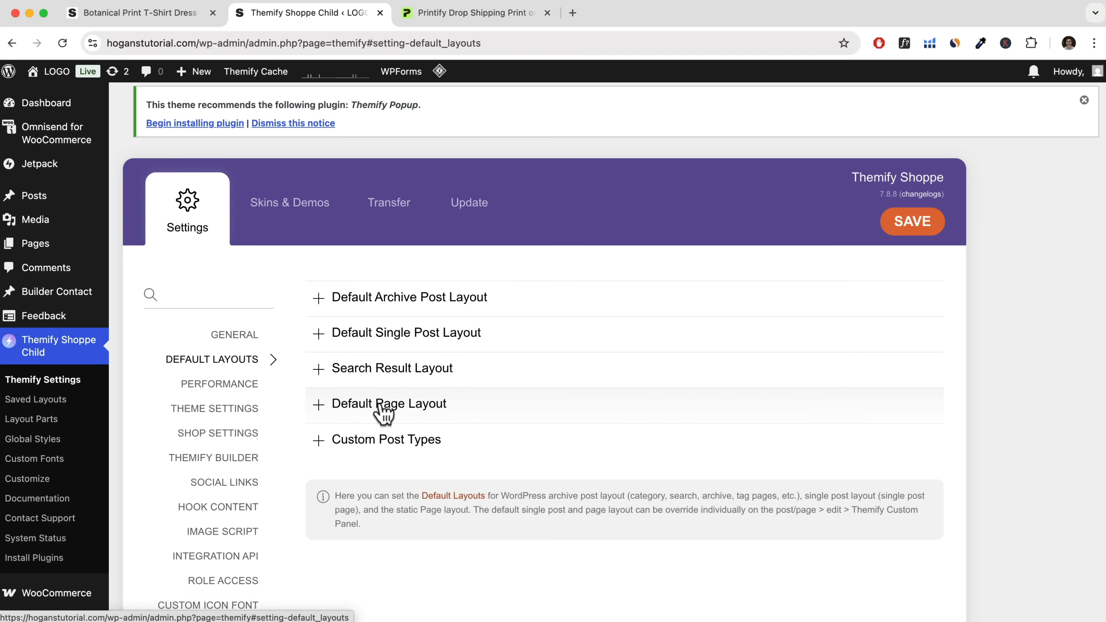
{"action": "left_click", "coordinate": [189, 434]}
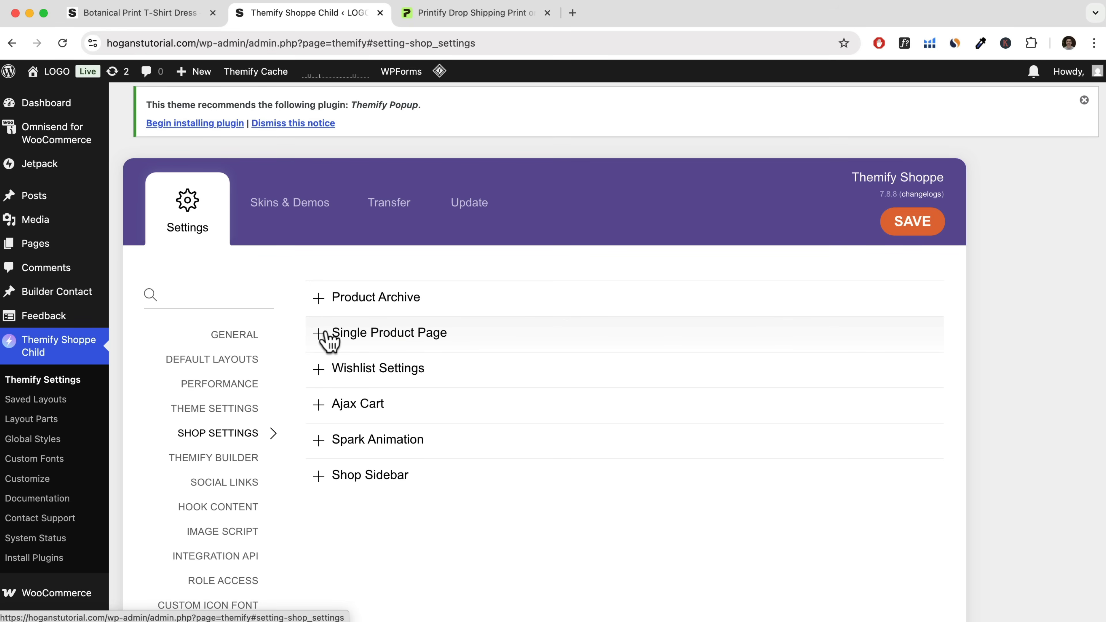
{"action": "left_click", "coordinate": [343, 341]}
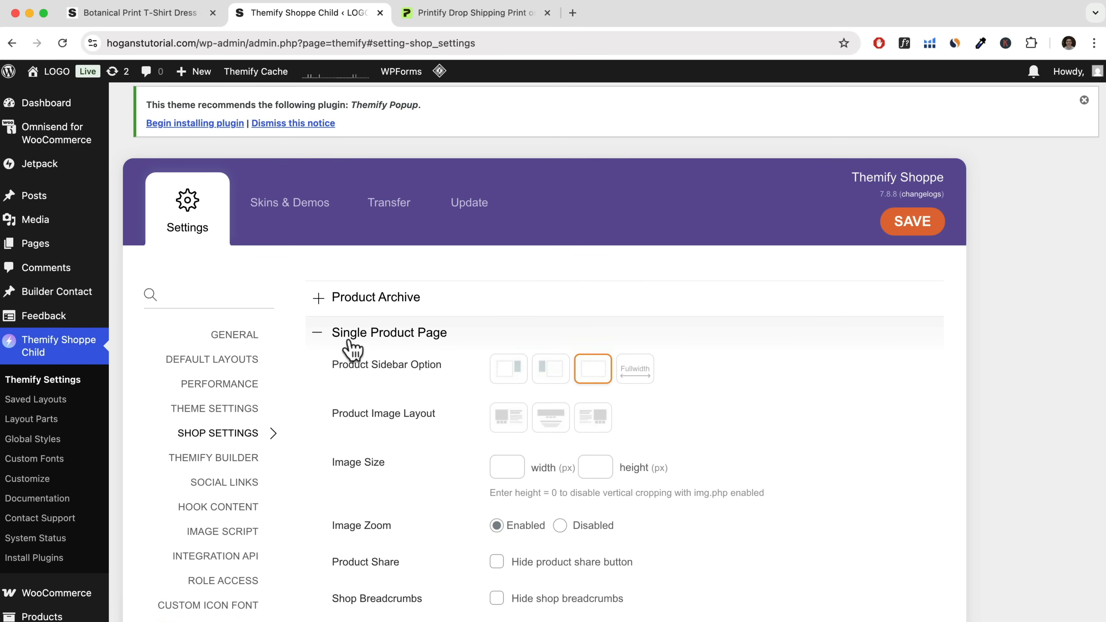
Review the Single Product Page options, check the share icon on the dress's product page, and hide the product share button.
{"action": "scroll", "coordinate": [352, 348], "scroll_direction": "down", "scroll_amount": 2}
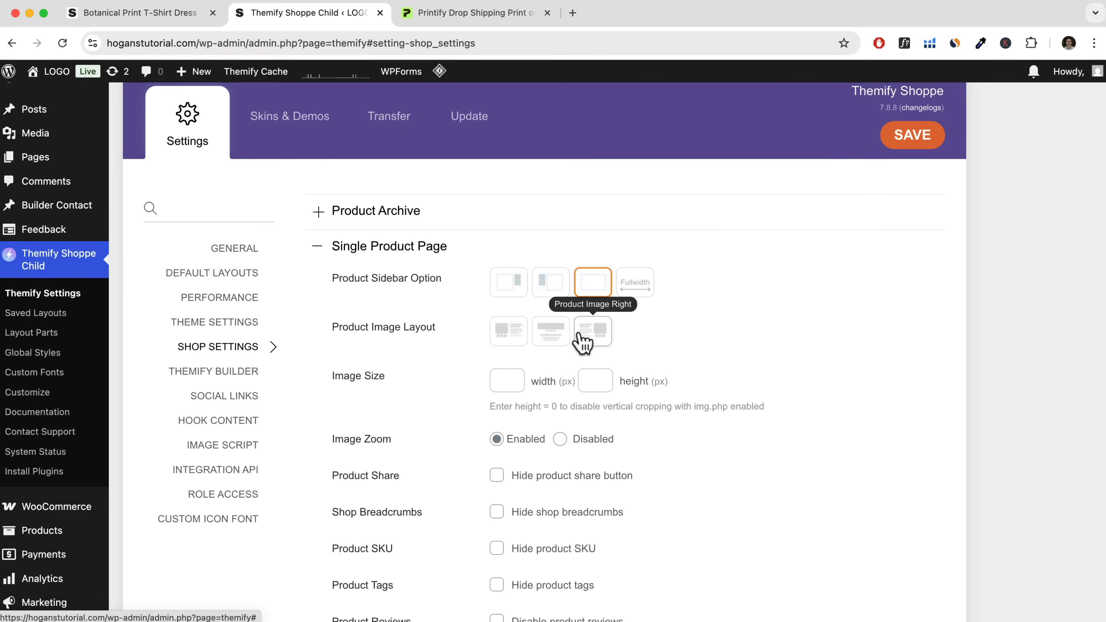
{"action": "scroll", "coordinate": [605, 339], "scroll_direction": "down", "scroll_amount": 5}
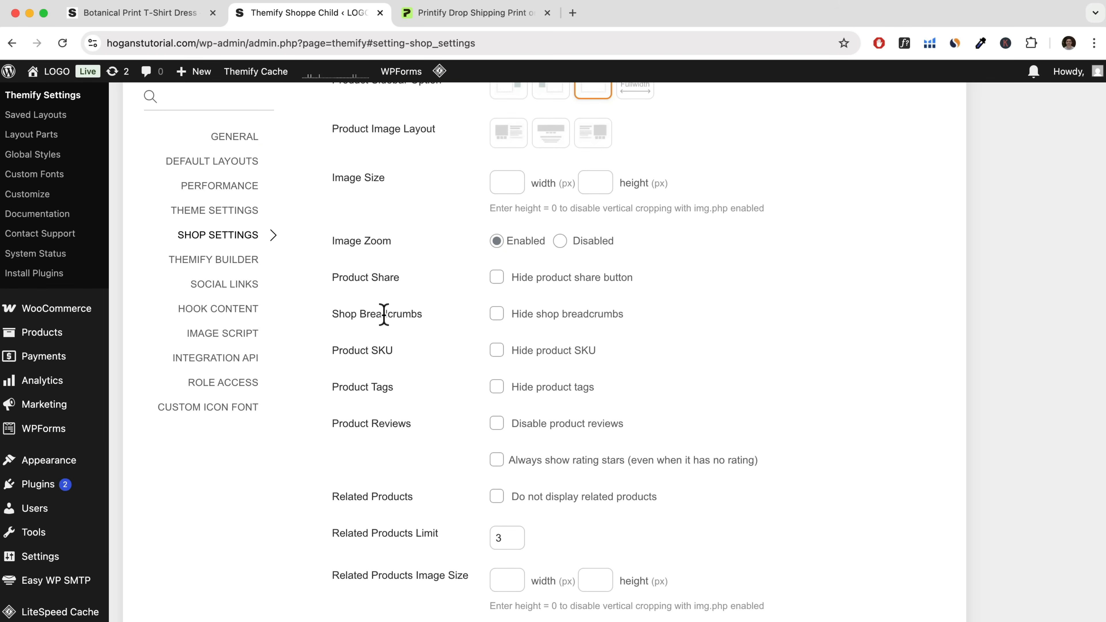
{"action": "scroll", "coordinate": [331, 305], "scroll_direction": "up", "scroll_amount": 1}
{"action": "left_click_drag", "start_coordinate": [331, 283], "coordinate": [407, 291]}
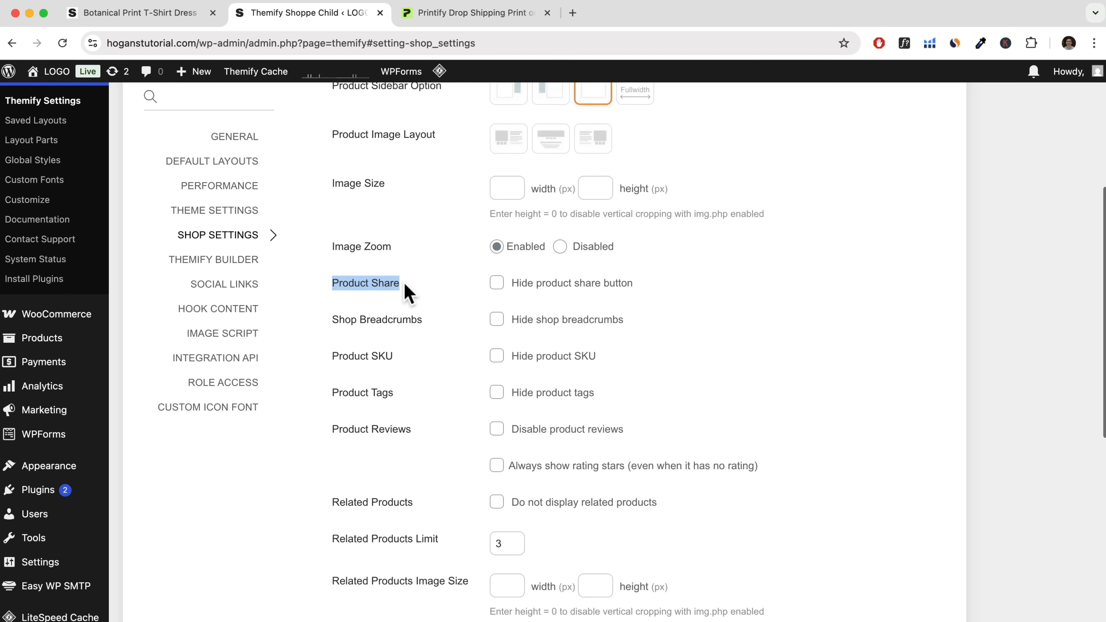
{"action": "left_click", "coordinate": [142, 13]}
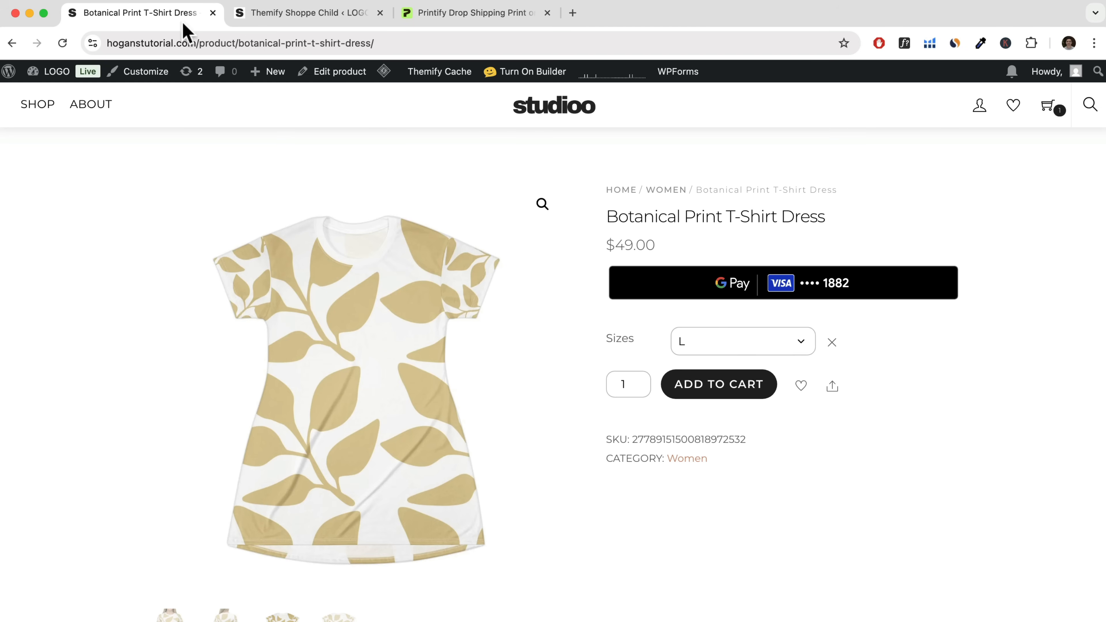
{"action": "mouse_move", "coordinate": [833, 394]}
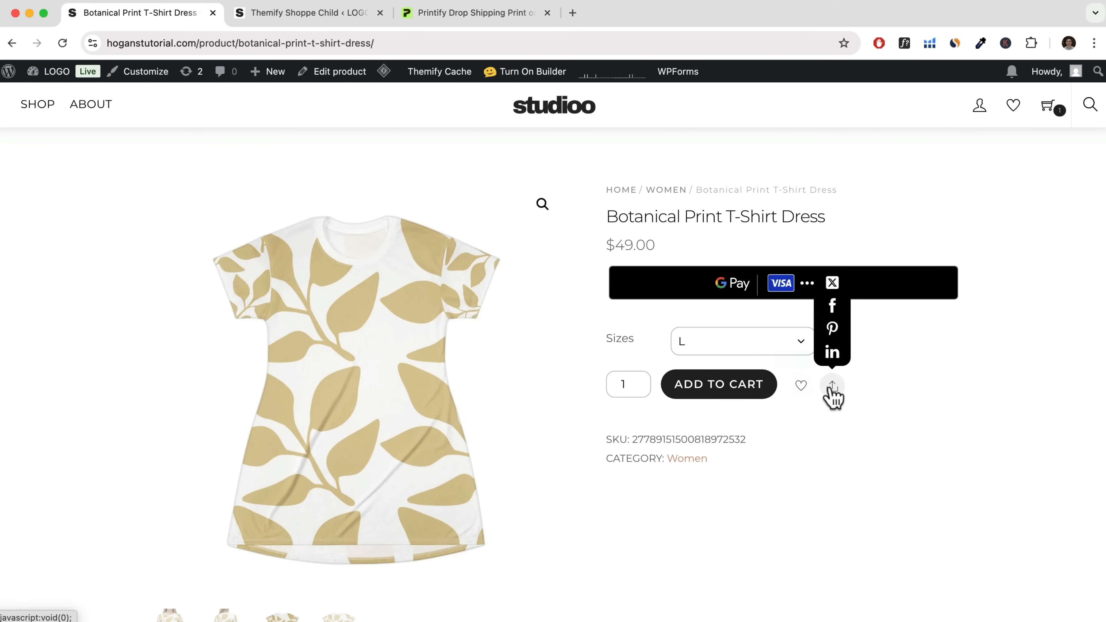
{"action": "left_click", "coordinate": [366, 13]}
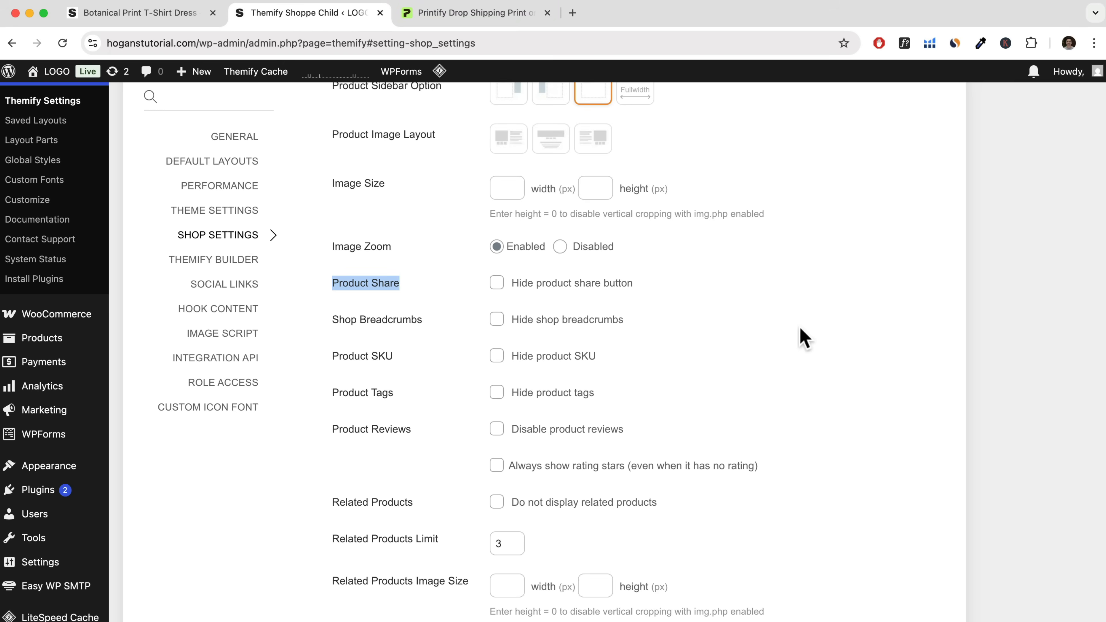
{"action": "left_click", "coordinate": [499, 286]}
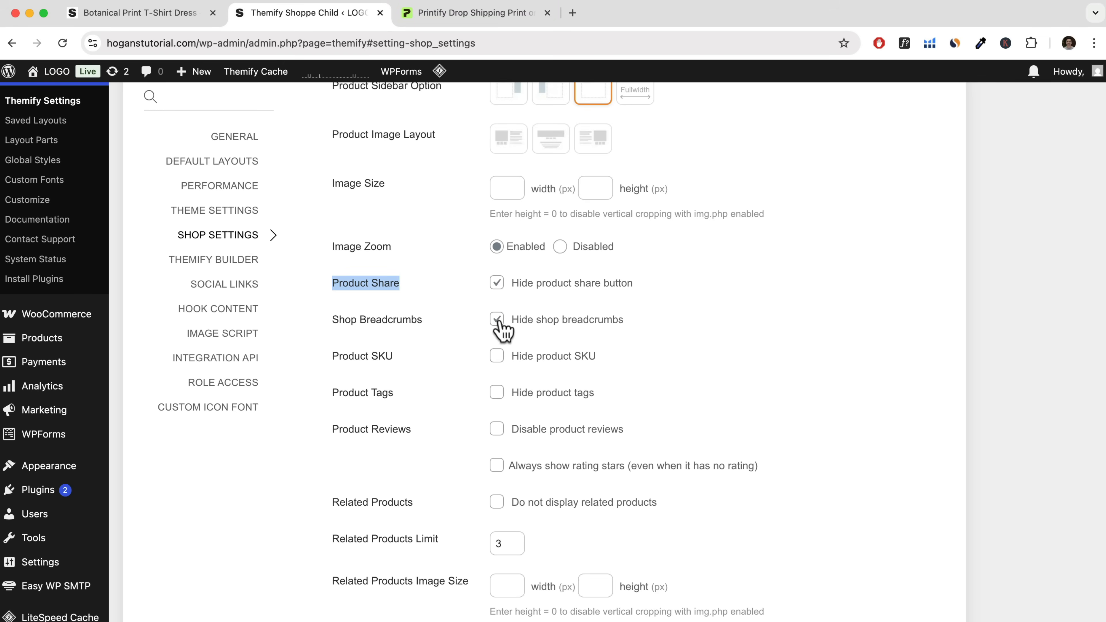
Check the breadcrumbs and SKU on the dress's product page, keep shop breadcrumbs displayed, and set the product SKU to hidden.
{"action": "left_click", "coordinate": [122, 13]}
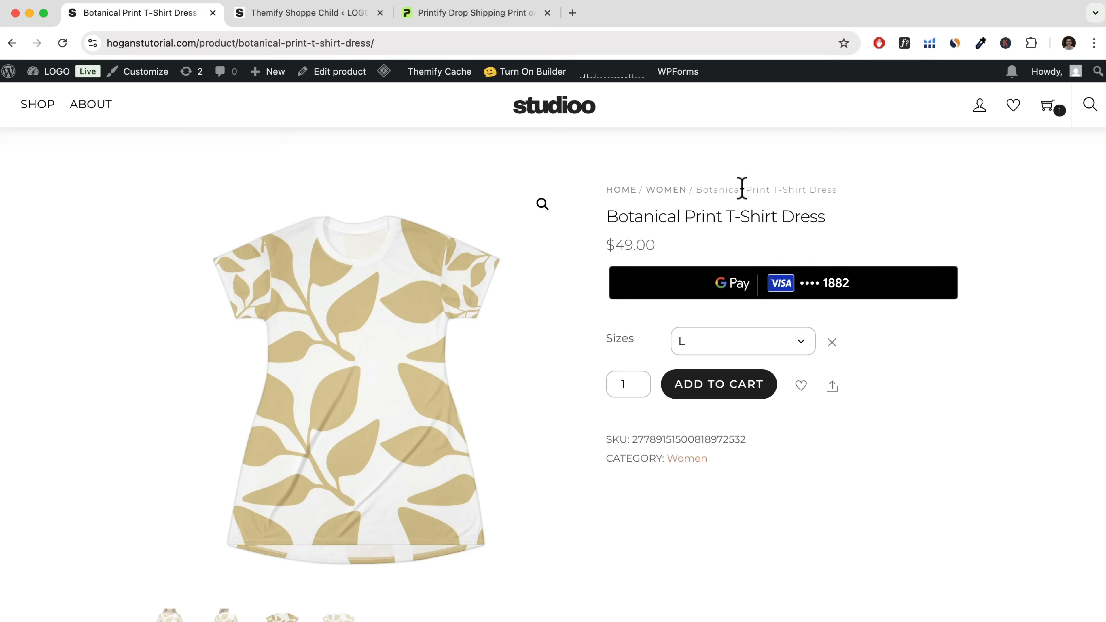
{"action": "left_click", "coordinate": [305, 13]}
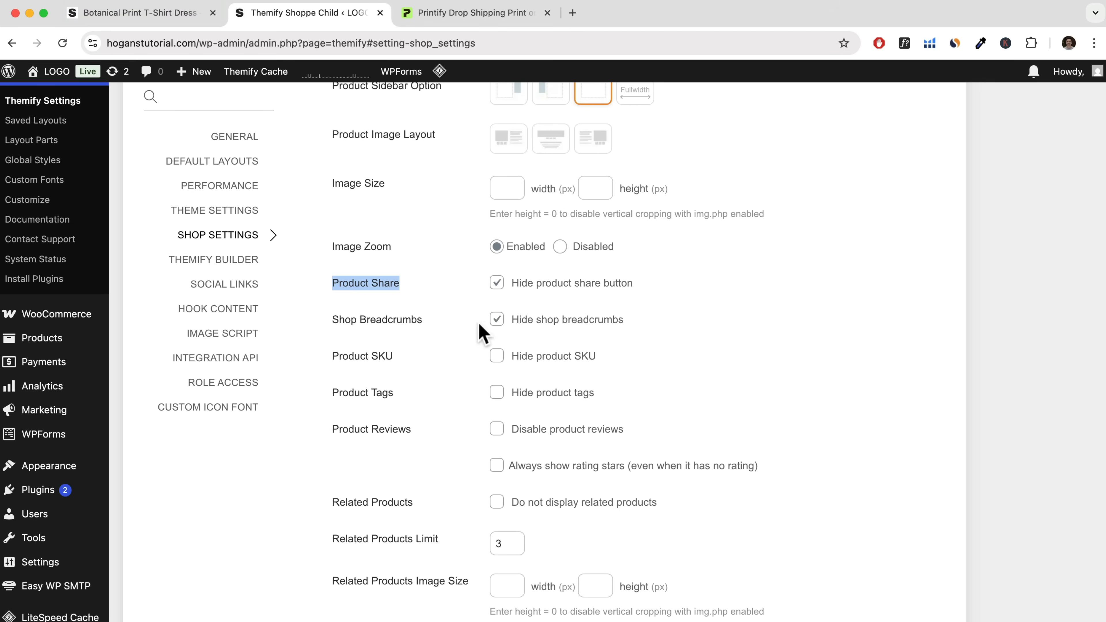
{"action": "left_click_drag", "start_coordinate": [338, 357], "coordinate": [405, 364]}
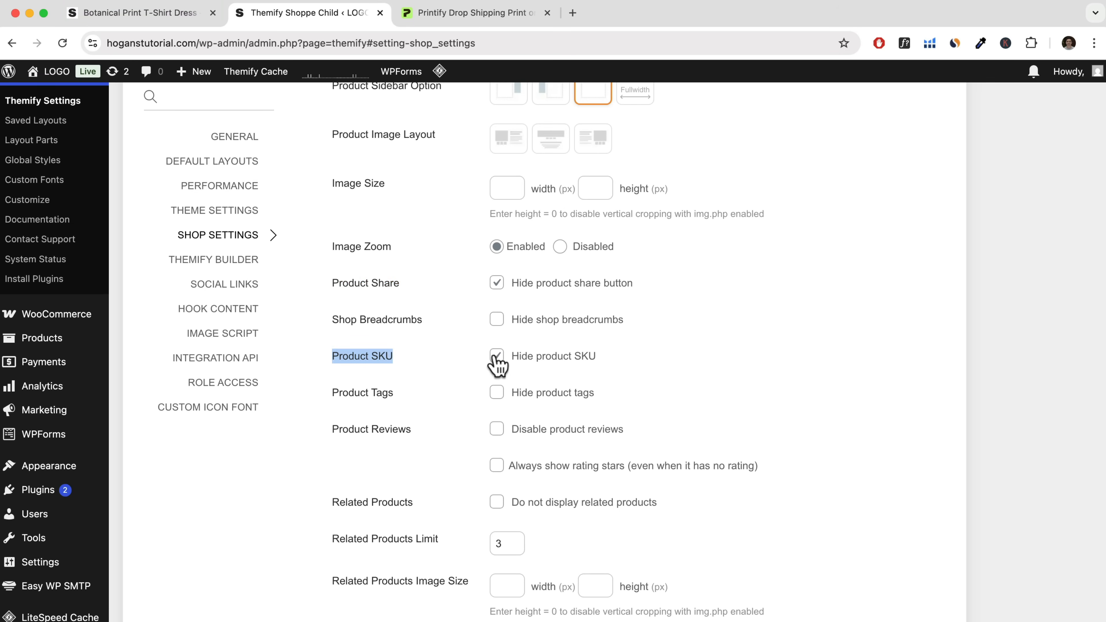
{"action": "left_click", "coordinate": [183, 9]}
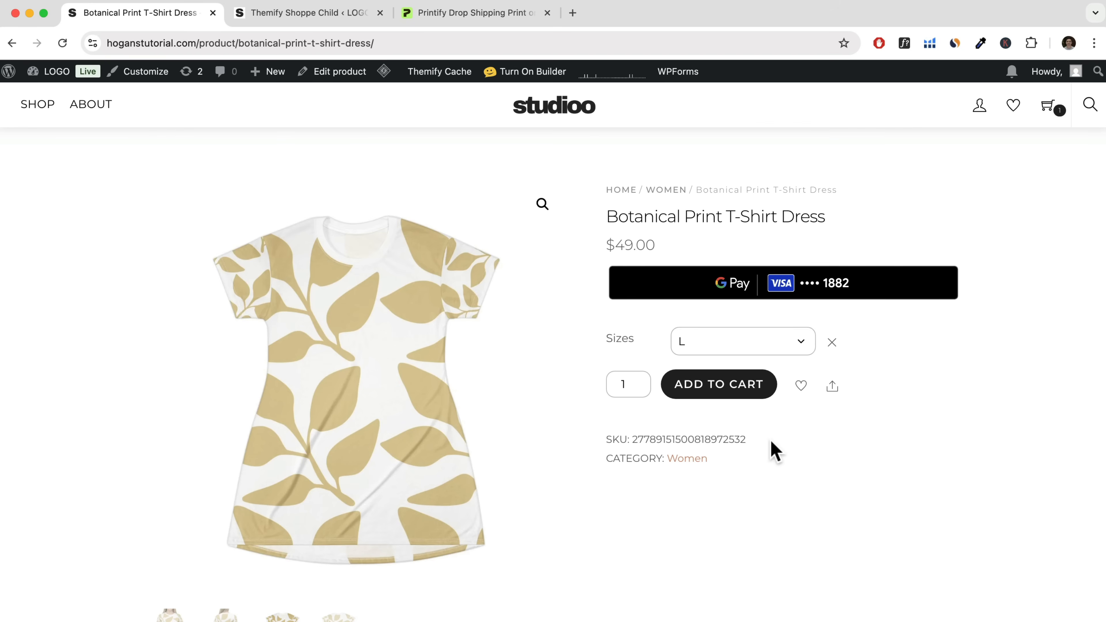
{"action": "left_click_drag", "start_coordinate": [775, 441], "coordinate": [589, 439]}
{"action": "left_click", "coordinate": [264, 14]}
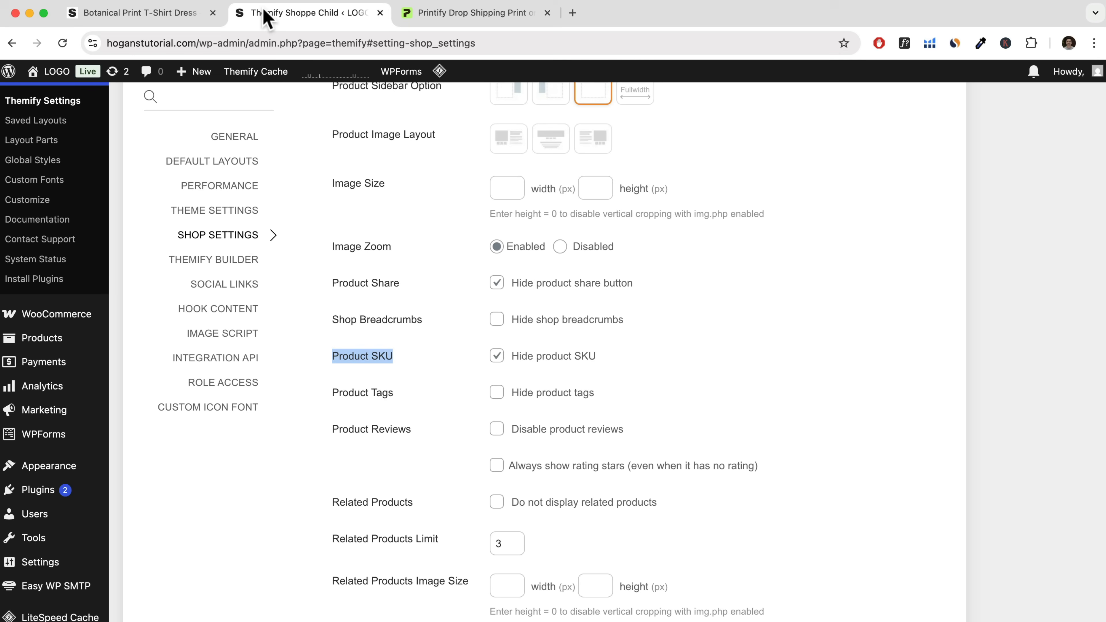
{"action": "left_click", "coordinate": [496, 355]}
Look through the remaining Single Product Page options and save the Themify shop settings.
{"action": "scroll", "coordinate": [496, 361], "scroll_direction": "down", "scroll_amount": 2}
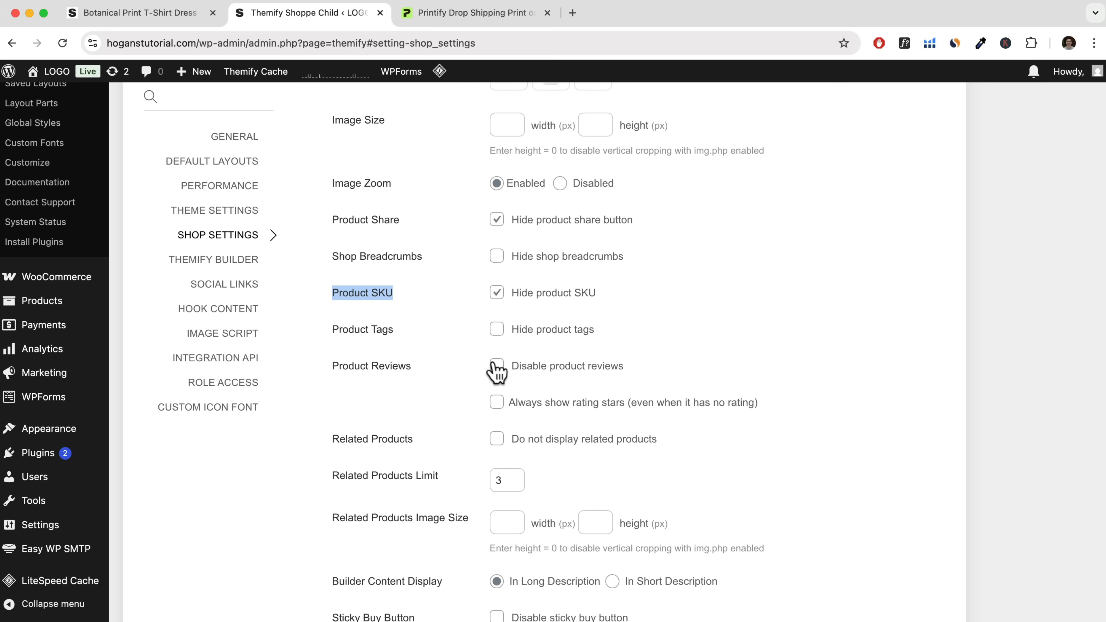
{"action": "scroll", "coordinate": [496, 370], "scroll_direction": "down", "scroll_amount": 5}
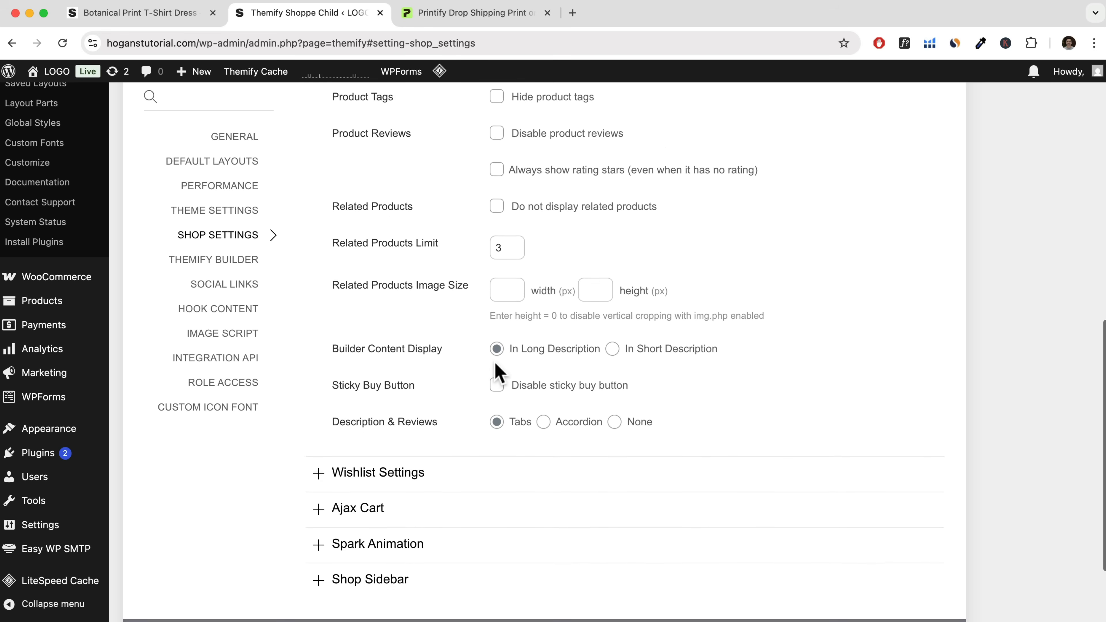
{"action": "scroll", "coordinate": [497, 371], "scroll_direction": "down", "scroll_amount": 2}
{"action": "scroll", "coordinate": [476, 430], "scroll_direction": "up", "scroll_amount": 15}
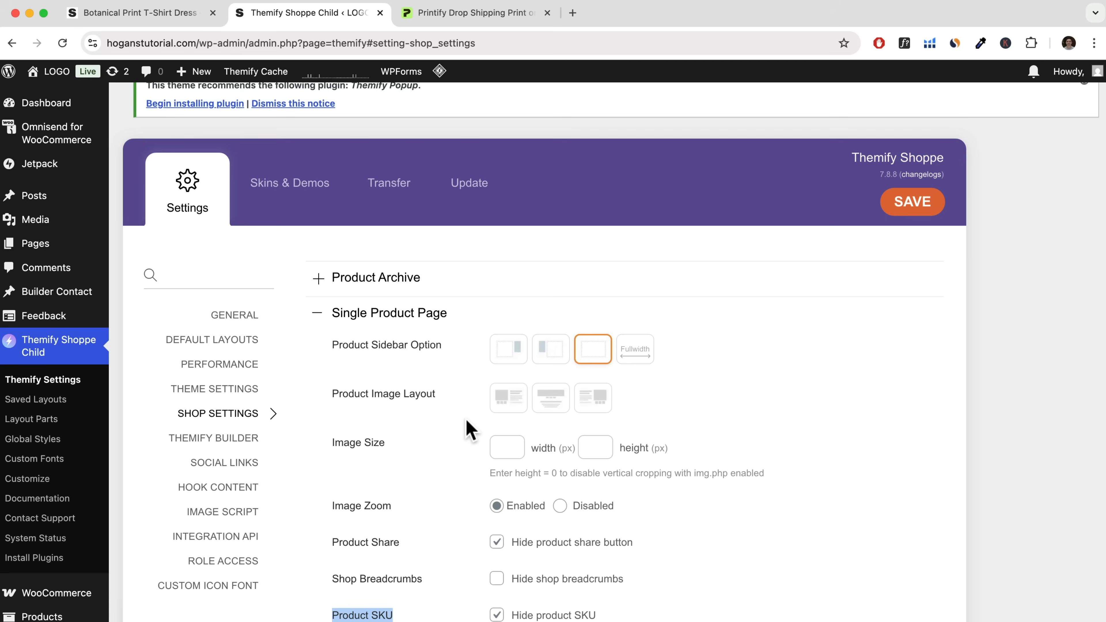
{"action": "left_click", "coordinate": [934, 212]}
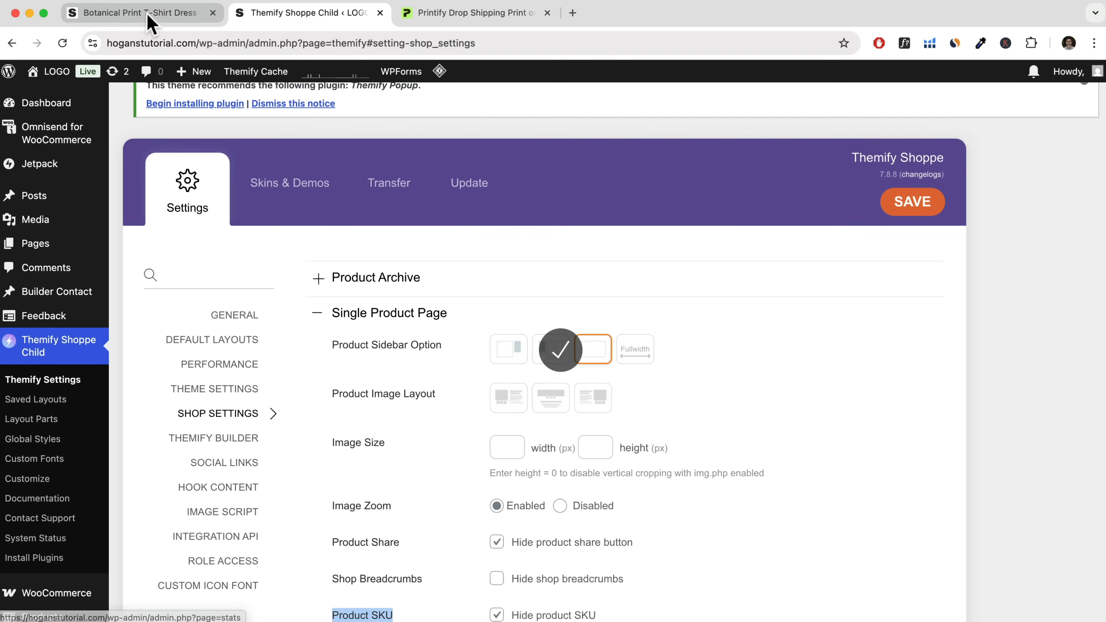
Reload the Botanical Print T-Shirt Dress page and review the updated product details and description.
{"action": "left_click", "coordinate": [150, 22]}
{"action": "left_click", "coordinate": [63, 42]}
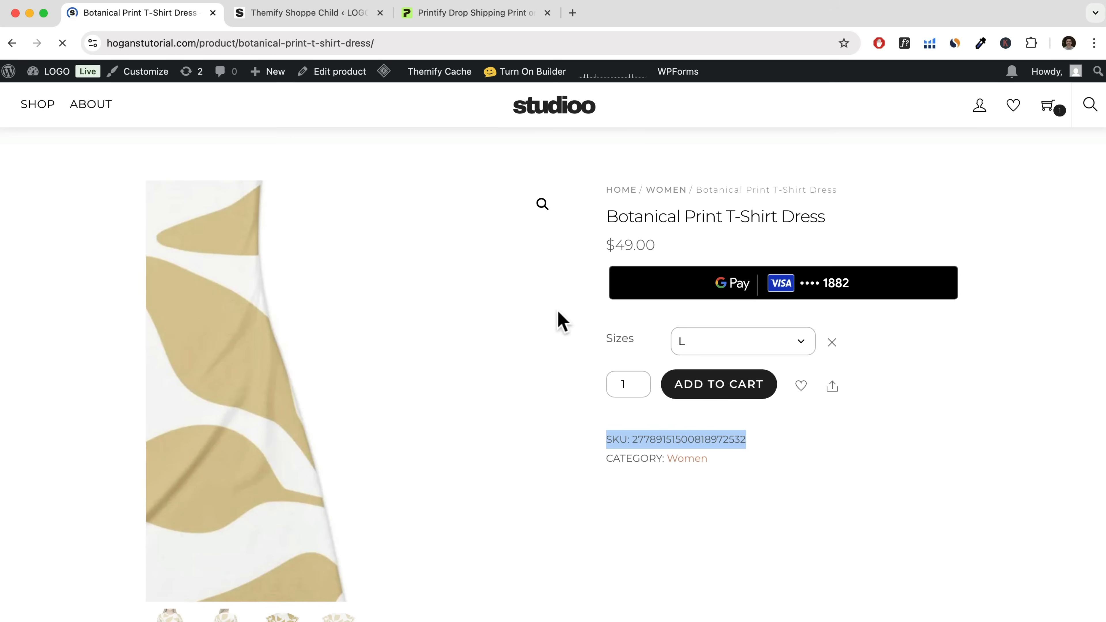
{"action": "scroll", "coordinate": [561, 392], "scroll_direction": "down", "scroll_amount": 3}
{"action": "scroll", "coordinate": [353, 445], "scroll_direction": "down", "scroll_amount": 9}
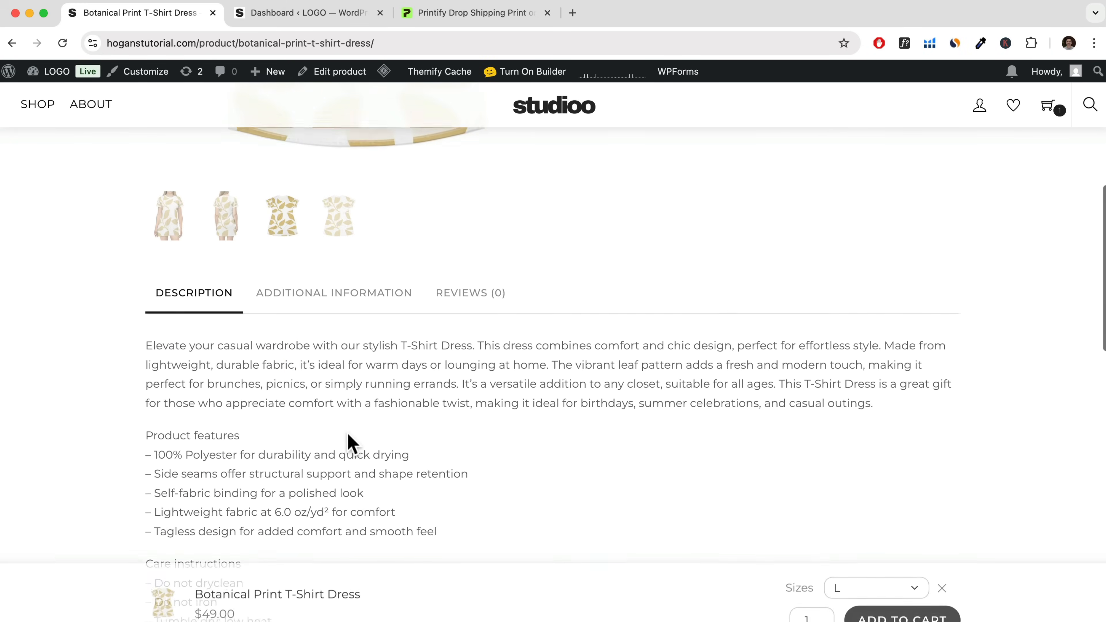
Open the dress for editing, cut the Product features section out of its product description, and remove the leftover blank line.
{"action": "left_click", "coordinate": [343, 75]}
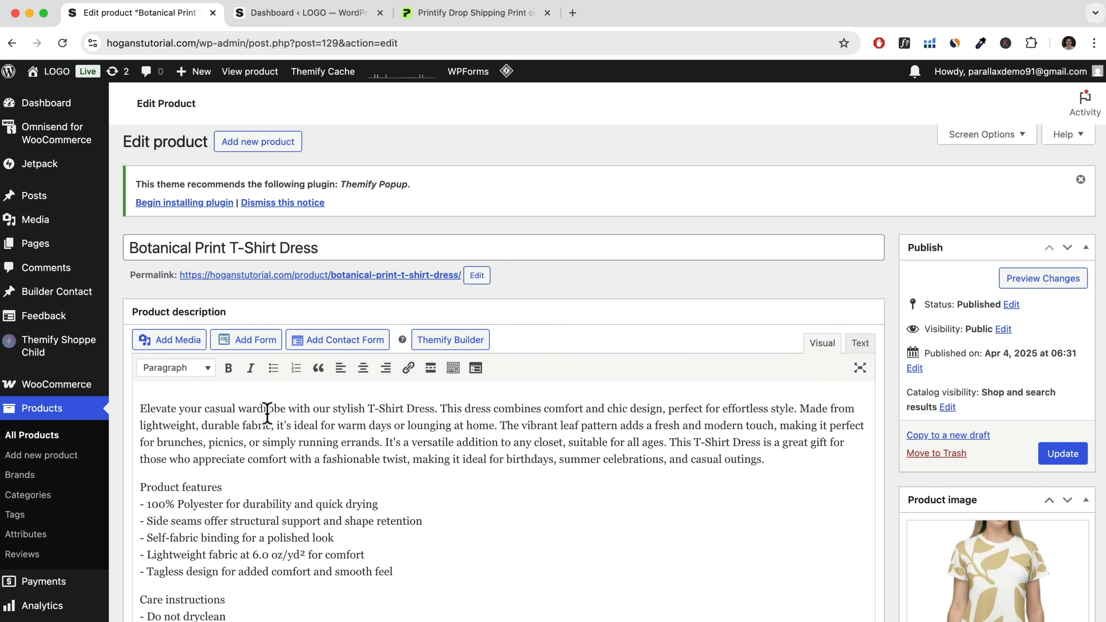
{"action": "scroll", "coordinate": [269, 412], "scroll_direction": "down", "scroll_amount": 3}
{"action": "left_click_drag", "start_coordinate": [140, 380], "coordinate": [218, 380]}
{"action": "left_click_drag", "start_coordinate": [312, 396], "coordinate": [429, 464]}
{"action": "right_click", "coordinate": [245, 425]}
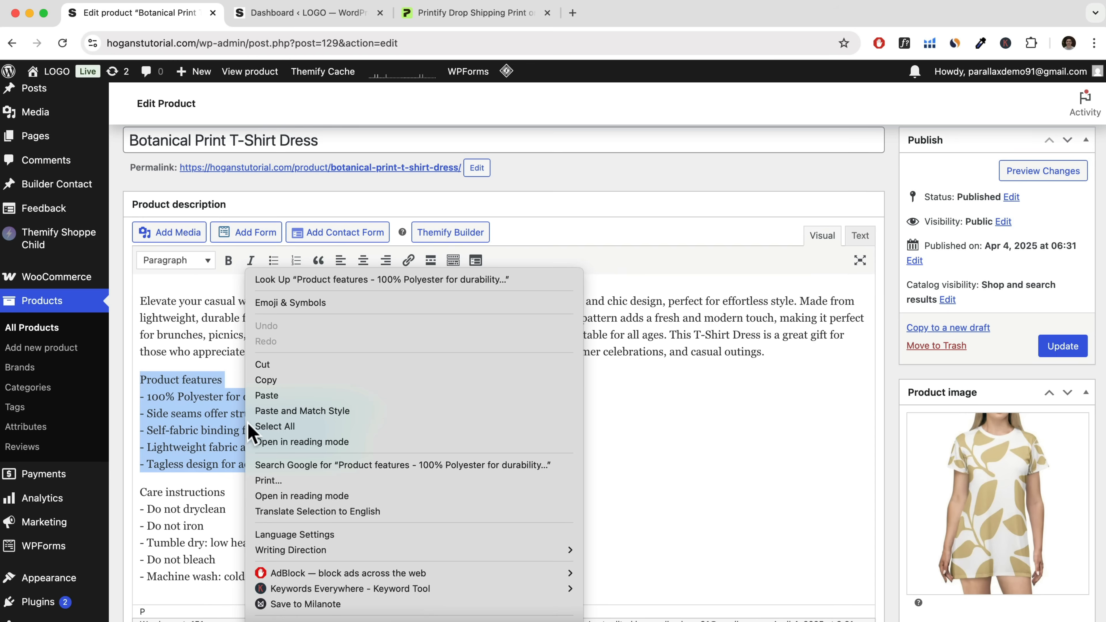
{"action": "left_click", "coordinate": [267, 360]}
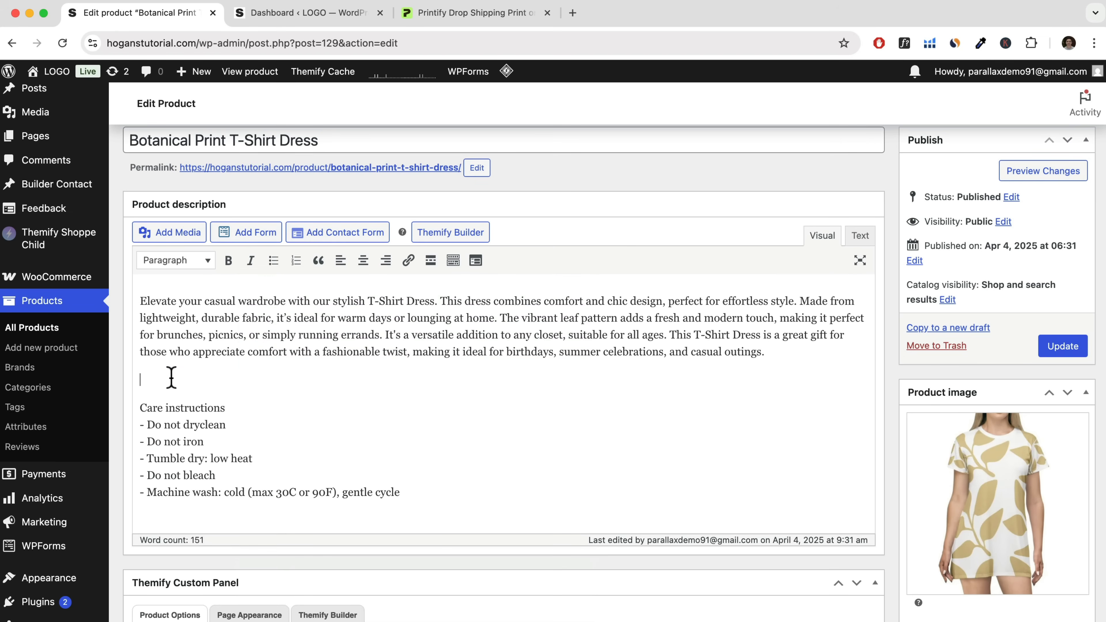
{"action": "key", "text": "BackSpace"}
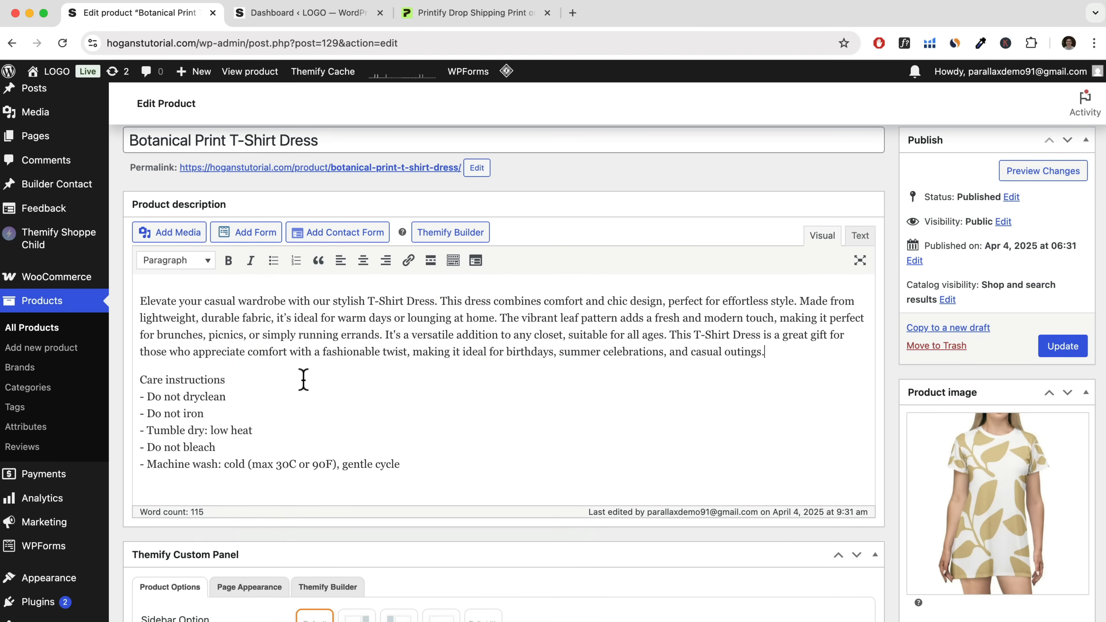
Paste the Product features list into the product short description and make its "Product features" heading bold.
{"action": "scroll", "coordinate": [304, 383], "scroll_direction": "down", "scroll_amount": 20}
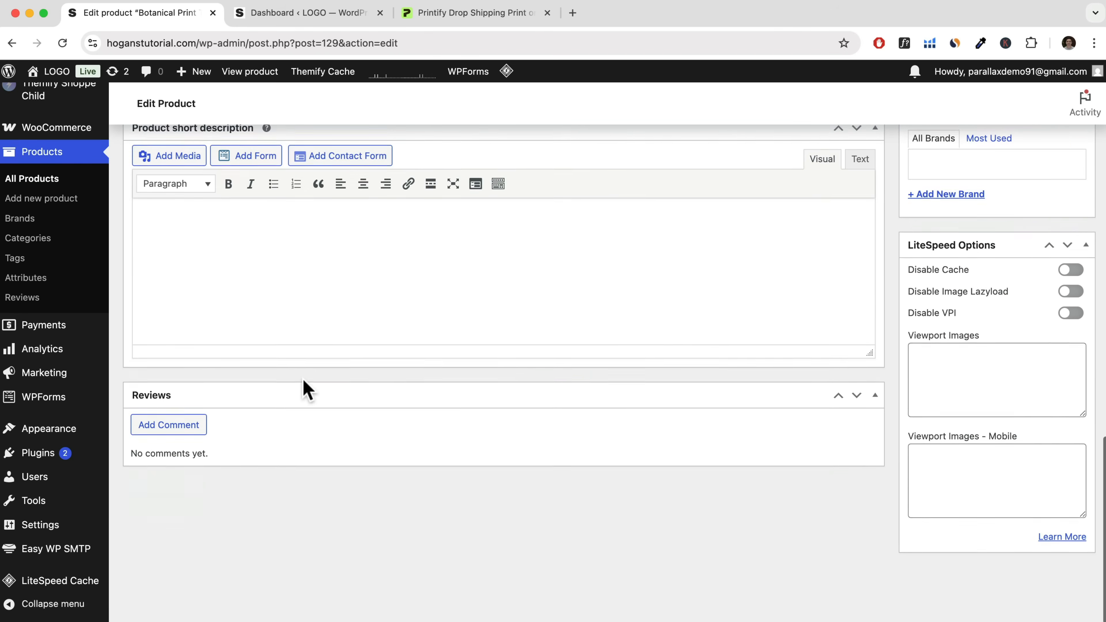
{"action": "scroll", "coordinate": [270, 357], "scroll_direction": "up", "scroll_amount": 4}
{"action": "left_click", "coordinate": [176, 328]}
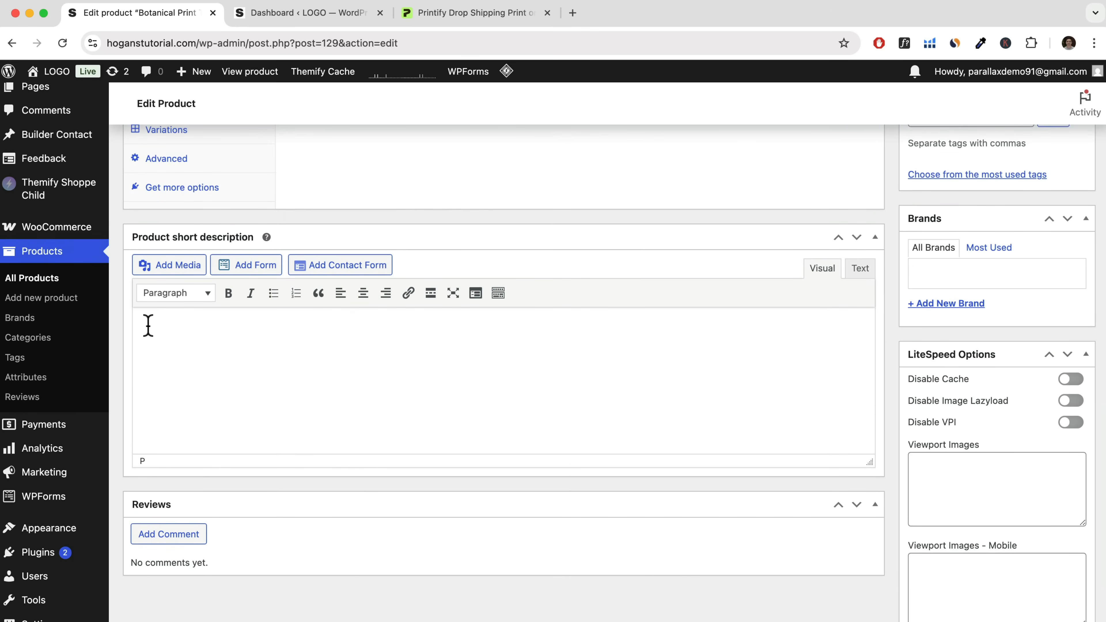
{"action": "right_click", "coordinate": [149, 323]}
{"action": "left_click", "coordinate": [222, 442]}
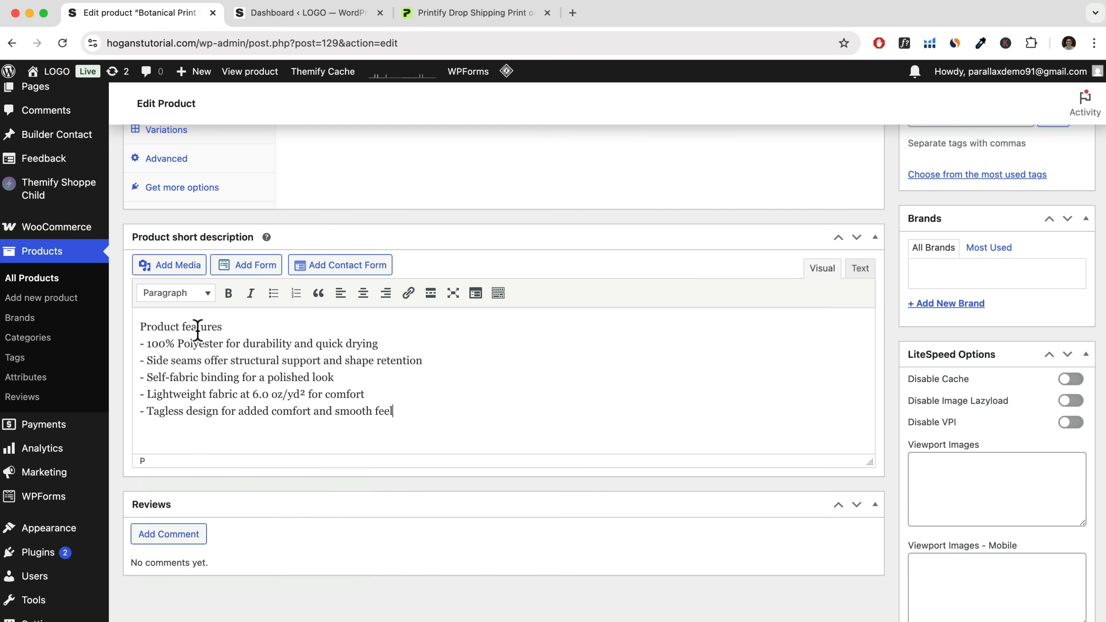
{"action": "left_click_drag", "start_coordinate": [223, 327], "coordinate": [82, 318]}
{"action": "left_click", "coordinate": [227, 293]}
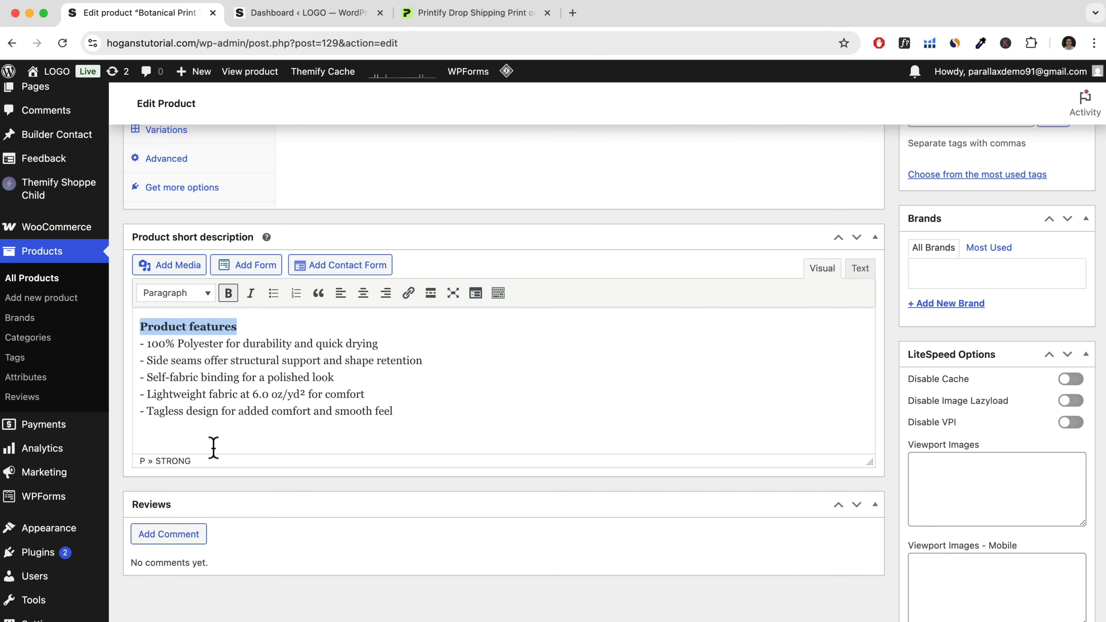
Update the Botanical Print T-Shirt Dress product and view its page in the store.
{"action": "scroll", "coordinate": [547, 394], "scroll_direction": "up", "scroll_amount": 15}
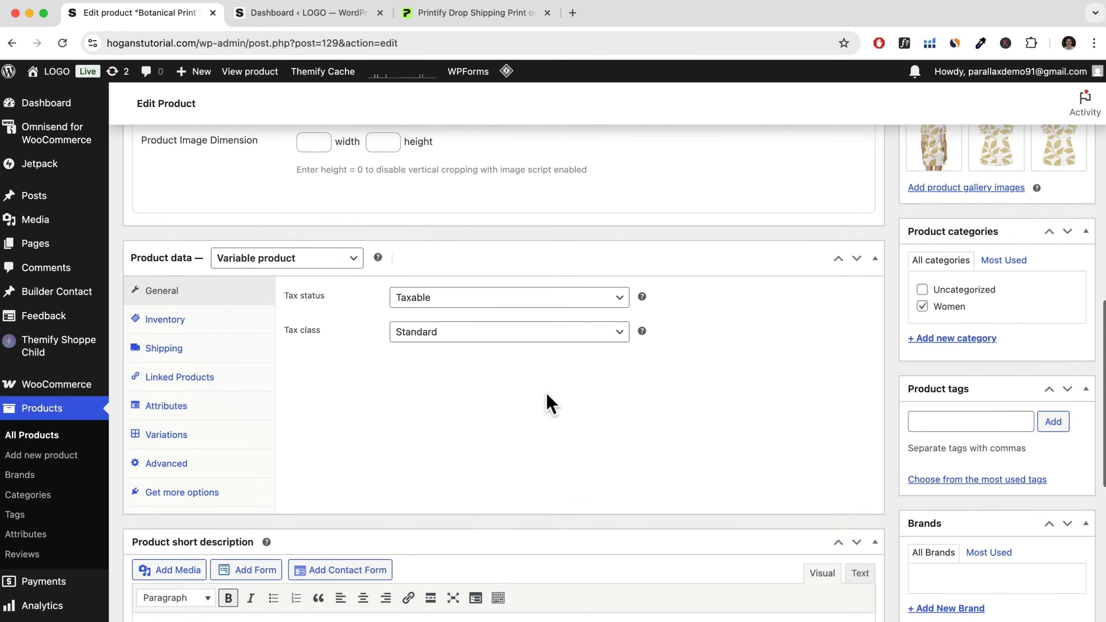
{"action": "scroll", "coordinate": [886, 348], "scroll_direction": "up", "scroll_amount": 6}
{"action": "left_click", "coordinate": [1064, 419]}
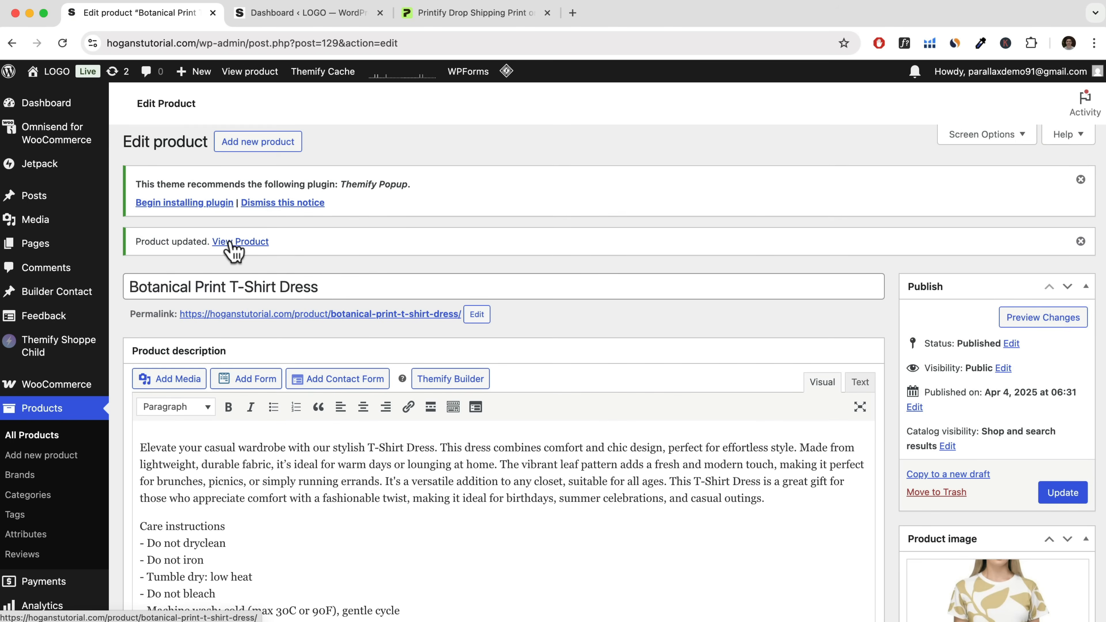
{"action": "left_click", "coordinate": [212, 315]}
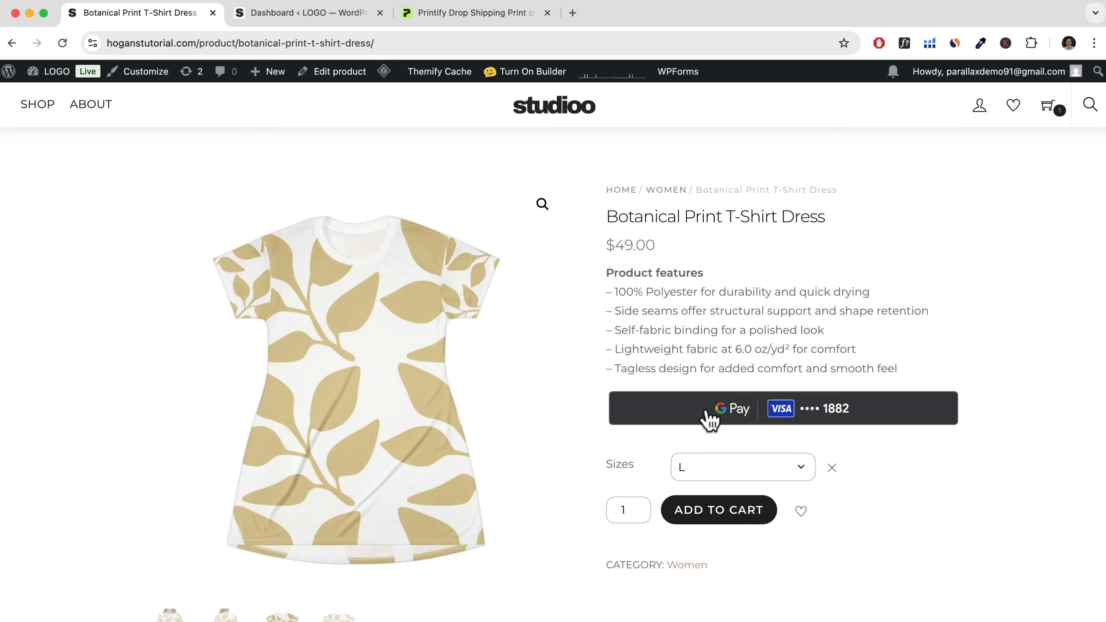
Turn off Apple Pay and Google Pay on the Product Page in the WooPayments express checkout settings and save the change.
{"action": "left_click", "coordinate": [300, 12]}
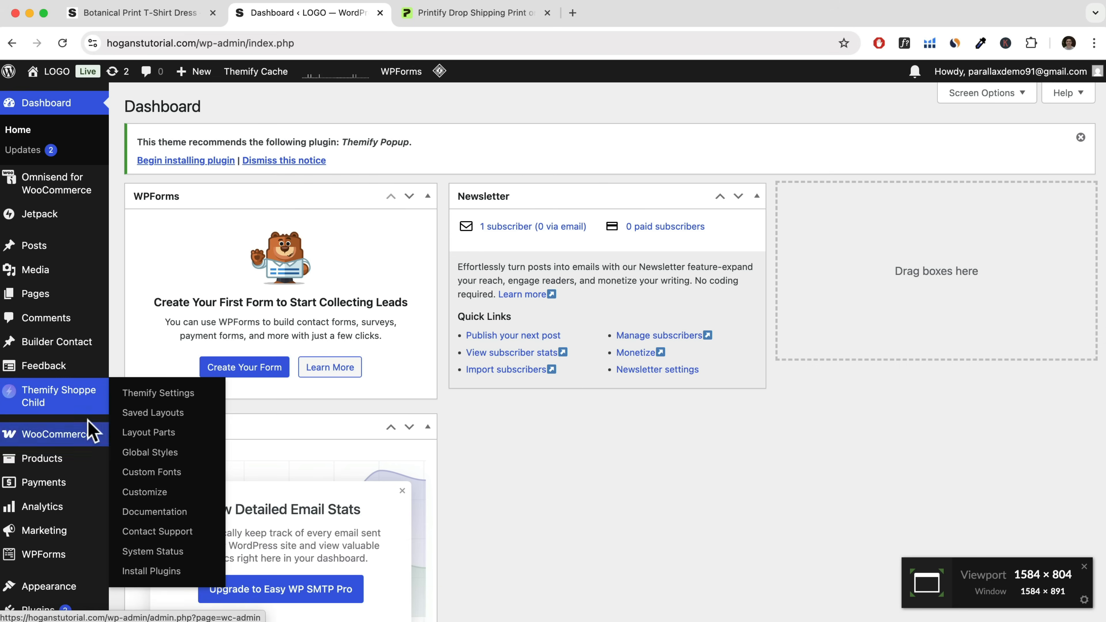
{"action": "mouse_move", "coordinate": [39, 483]}
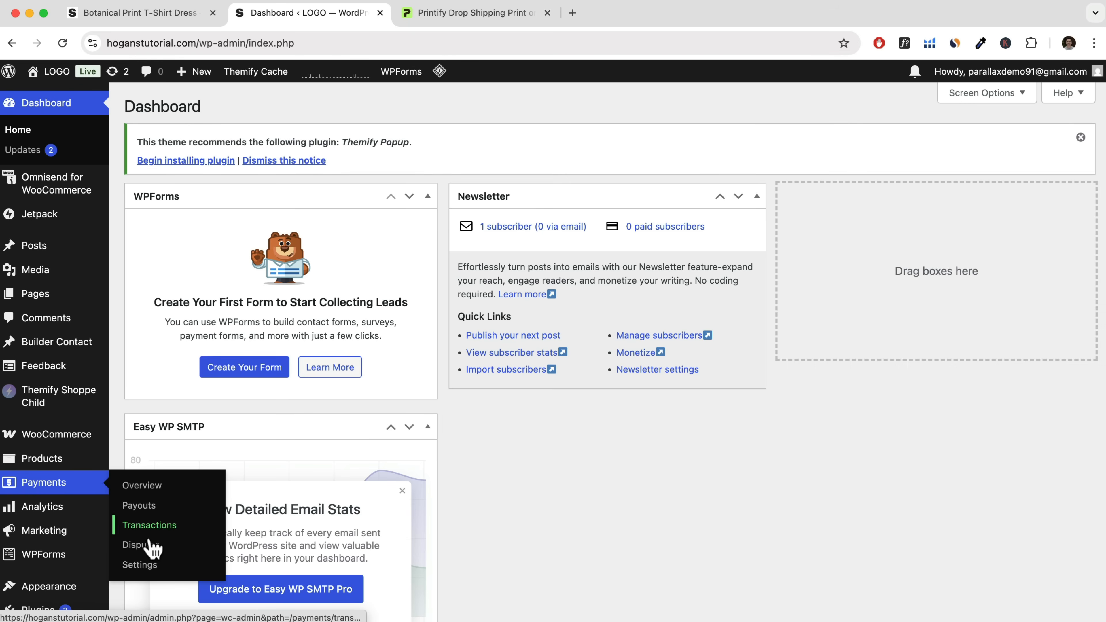
{"action": "left_click", "coordinate": [146, 566]}
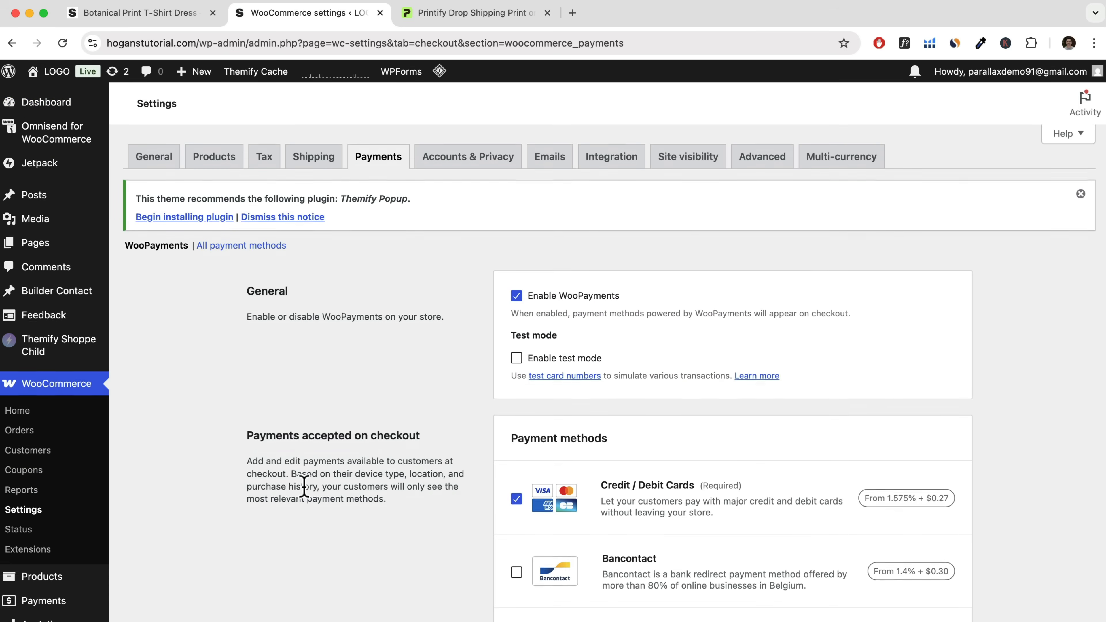
{"action": "scroll", "coordinate": [304, 487], "scroll_direction": "down", "scroll_amount": 12}
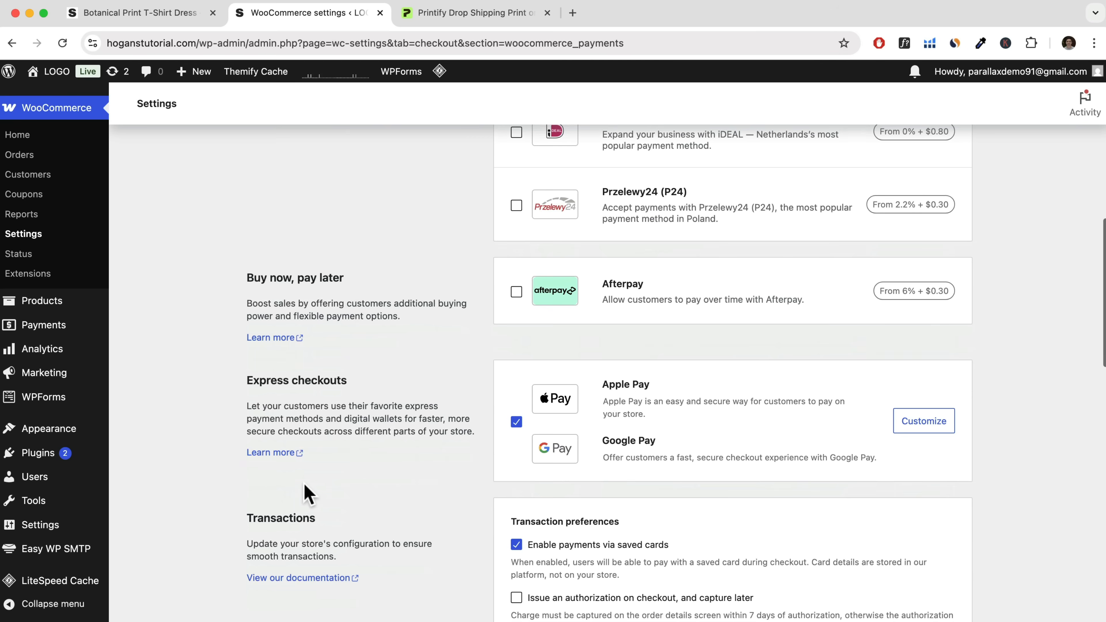
{"action": "left_click_drag", "start_coordinate": [242, 387], "coordinate": [365, 391]}
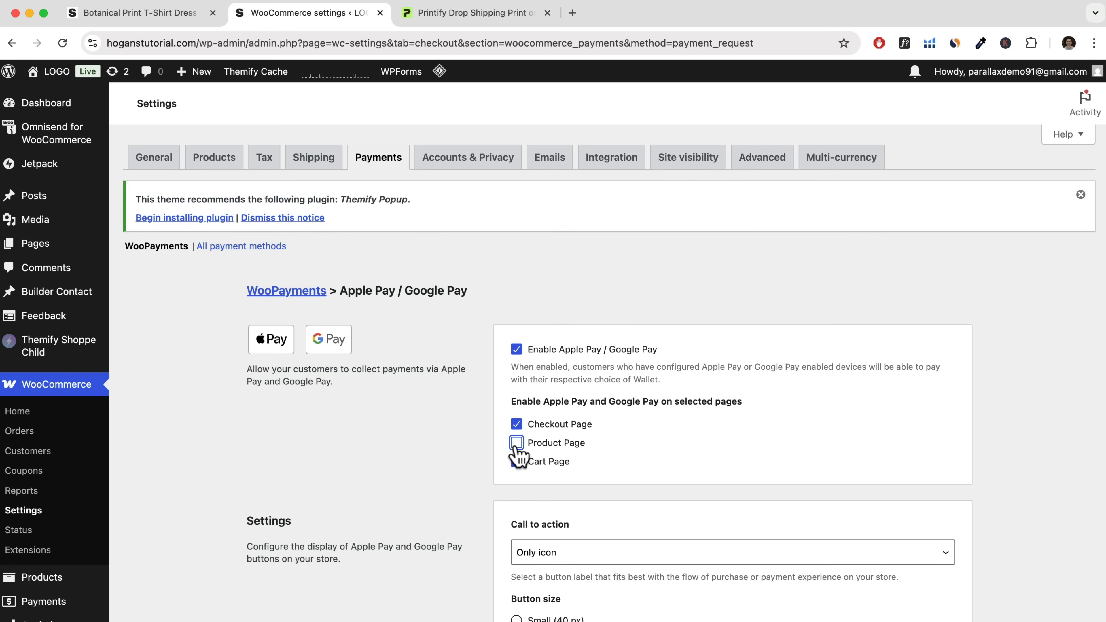
{"action": "scroll", "coordinate": [518, 453], "scroll_direction": "down", "scroll_amount": 10}
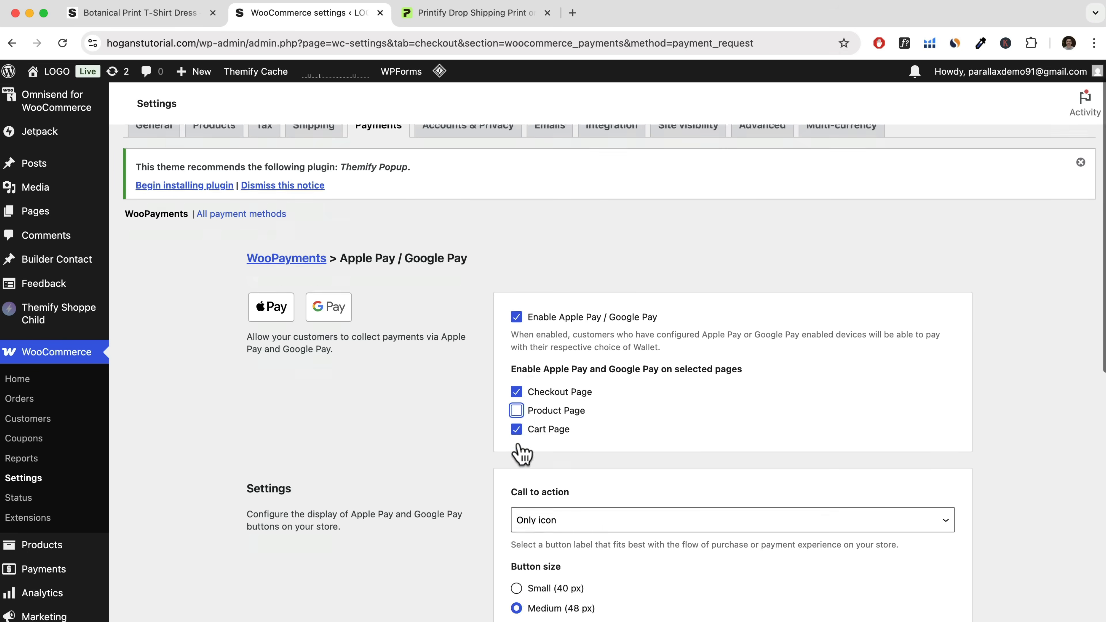
{"action": "left_click", "coordinate": [938, 538]}
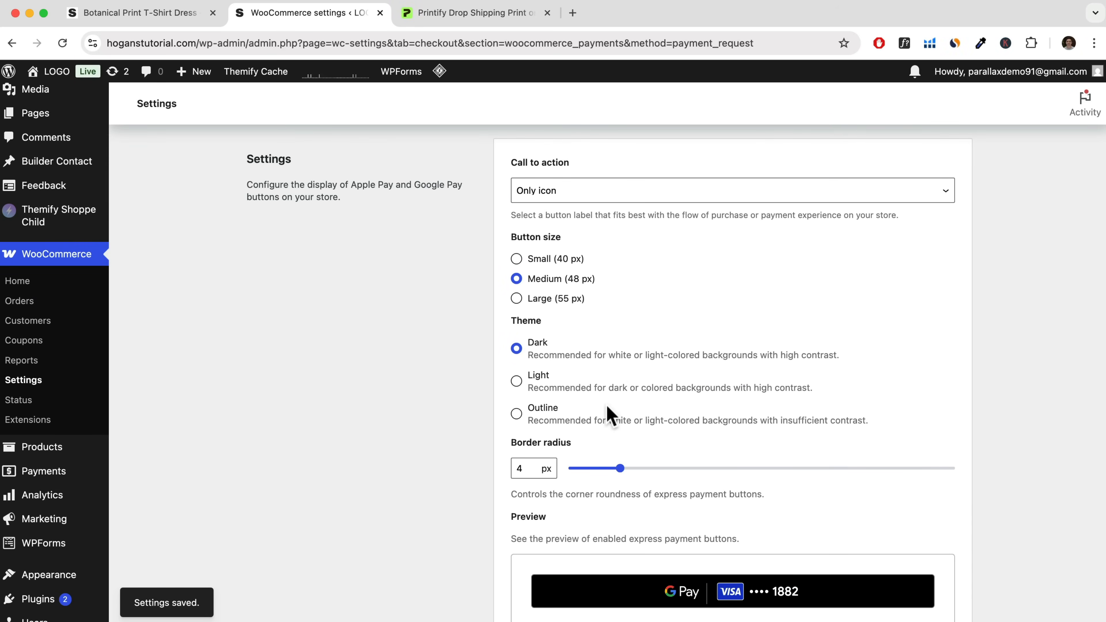
Reload the Botanical Print T-Shirt Dress page and check its purchase area, description and related products without the express payment button.
{"action": "left_click", "coordinate": [157, 16]}
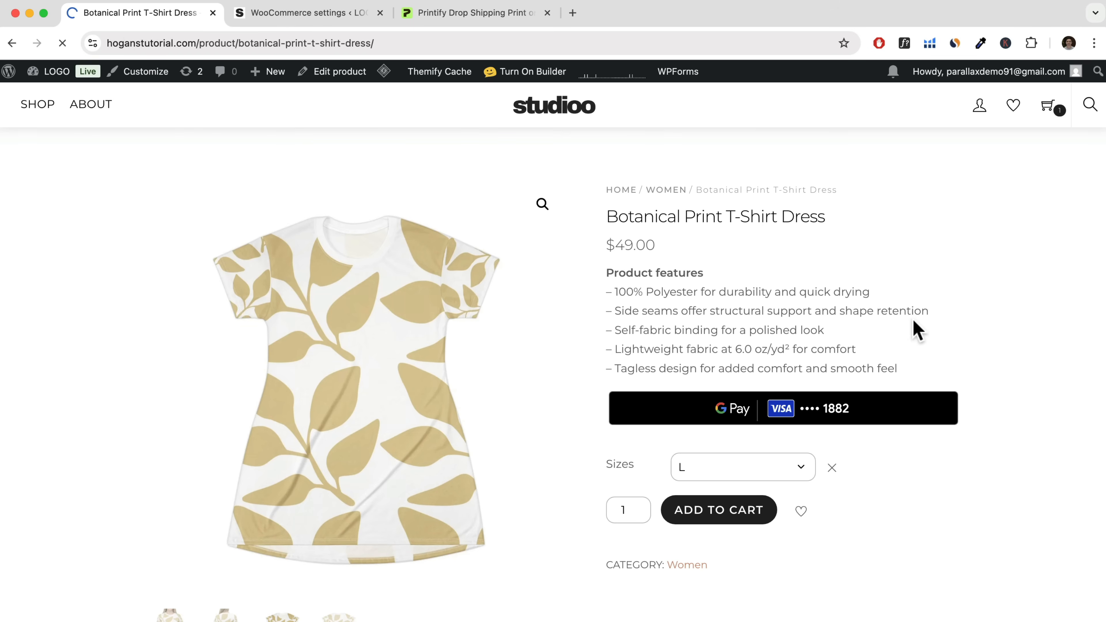
{"action": "scroll", "coordinate": [888, 364], "scroll_direction": "down", "scroll_amount": 12}
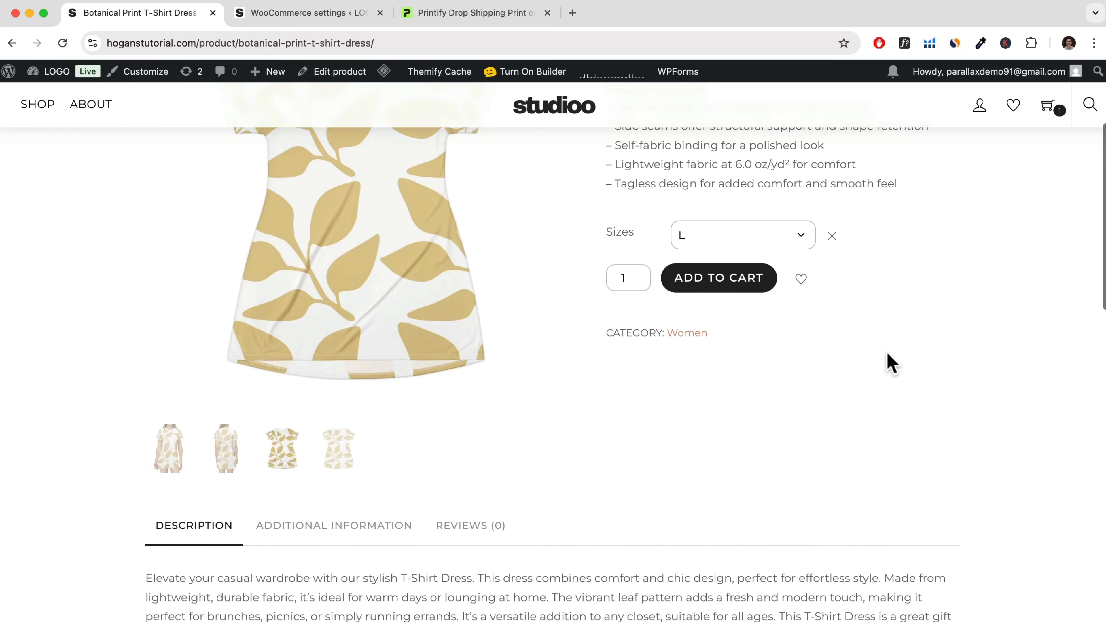
{"action": "scroll", "coordinate": [887, 353], "scroll_direction": "down", "scroll_amount": 2}
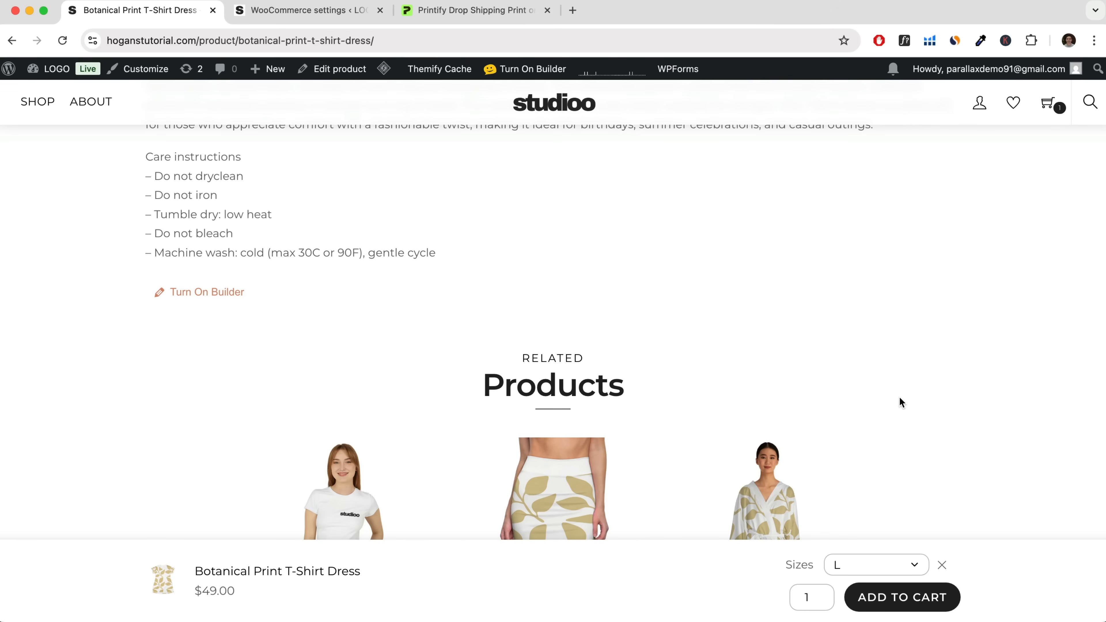
{"action": "scroll", "coordinate": [900, 401], "scroll_direction": "up", "scroll_amount": 10}
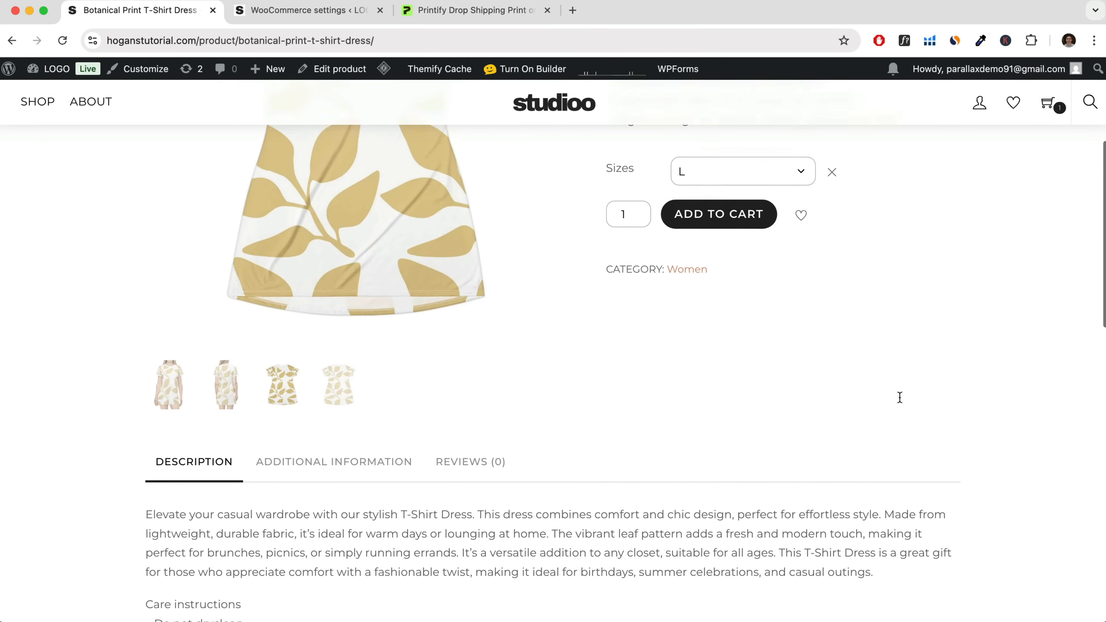
{"action": "scroll", "coordinate": [900, 397], "scroll_direction": "up", "scroll_amount": 6}
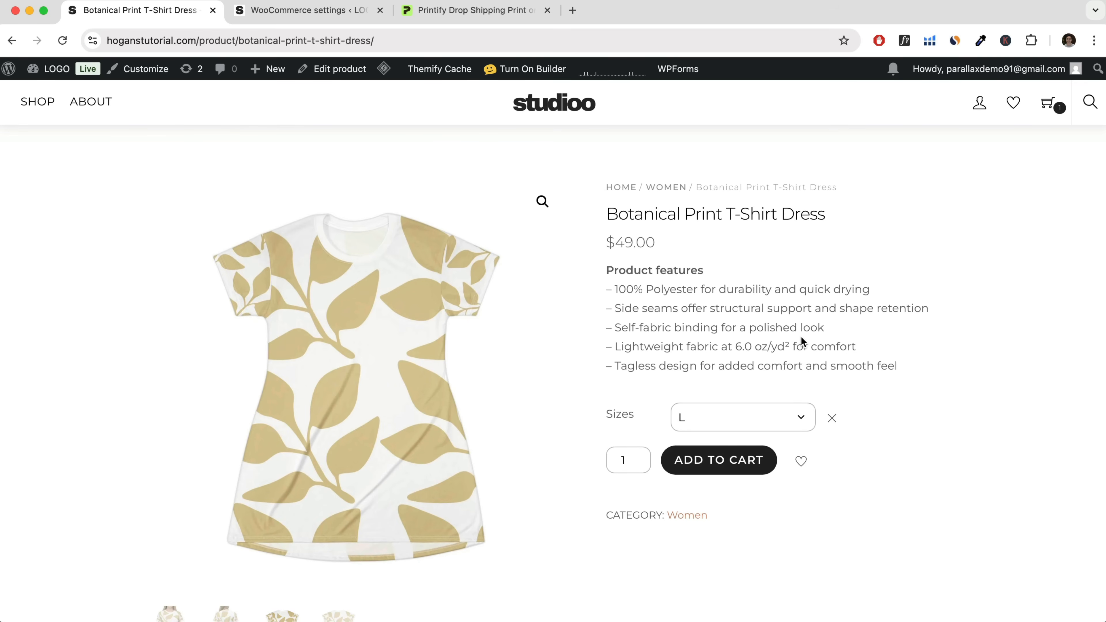
{"action": "left_click", "coordinate": [461, 21]}
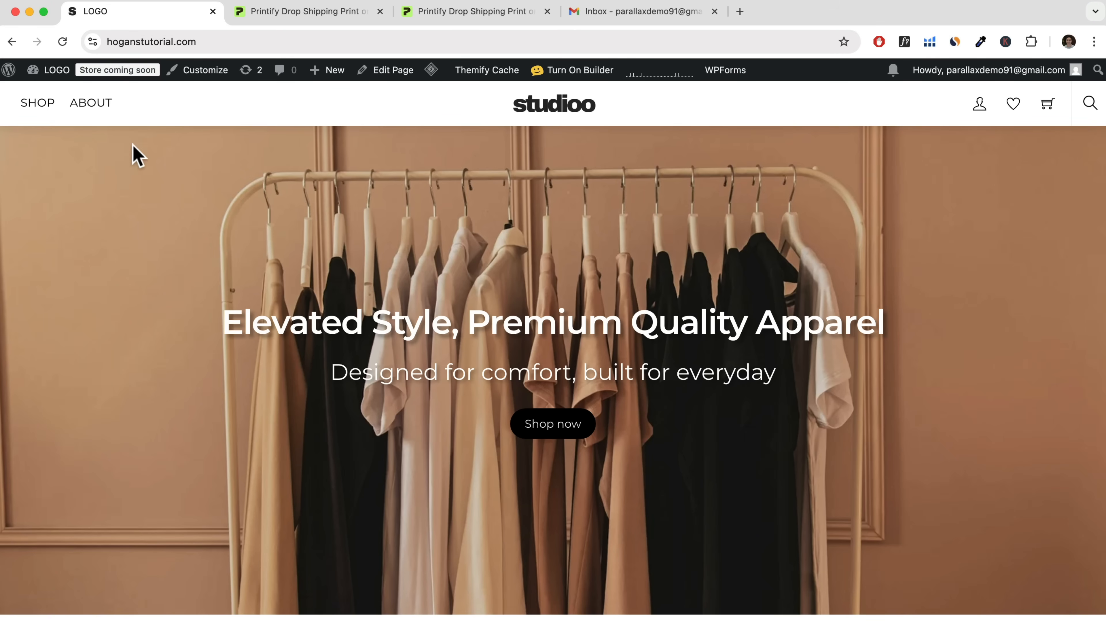
Open the WooPayments settings from the dashboard and check the test mode option, payment methods, express checkouts and transaction preferences.
{"action": "mouse_move", "coordinate": [53, 73]}
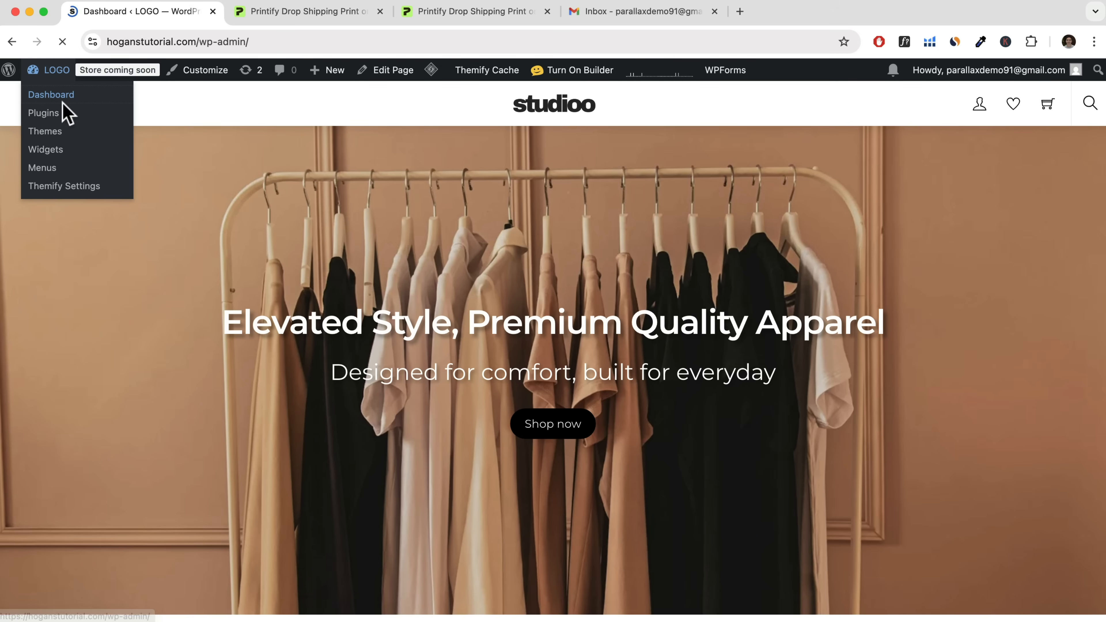
{"action": "scroll", "coordinate": [101, 412], "scroll_direction": "down", "scroll_amount": 3}
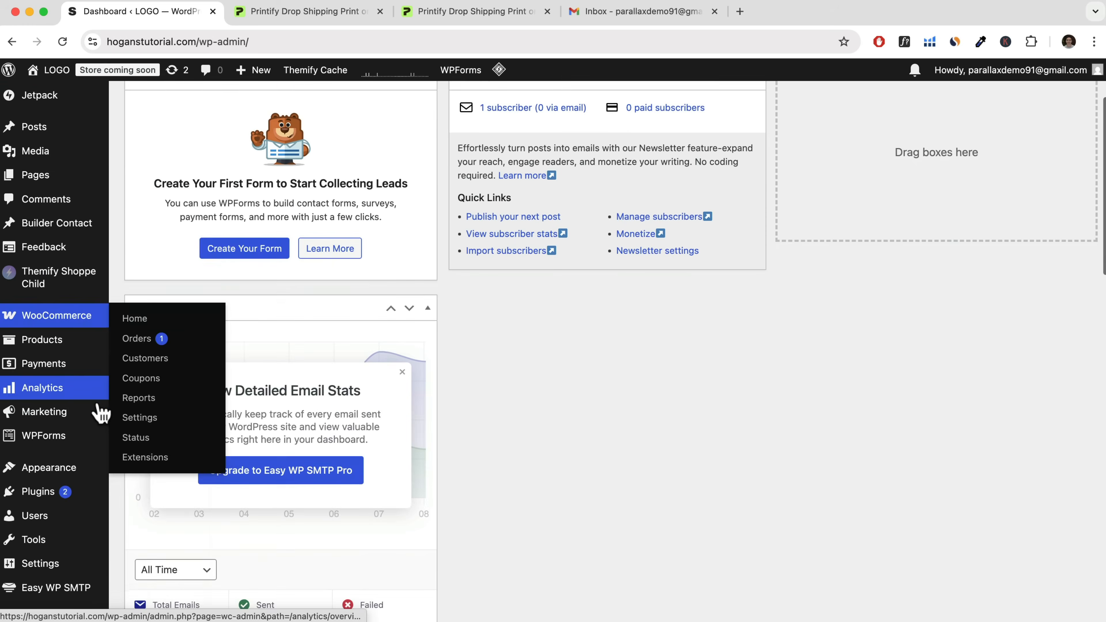
{"action": "mouse_move", "coordinate": [31, 367]}
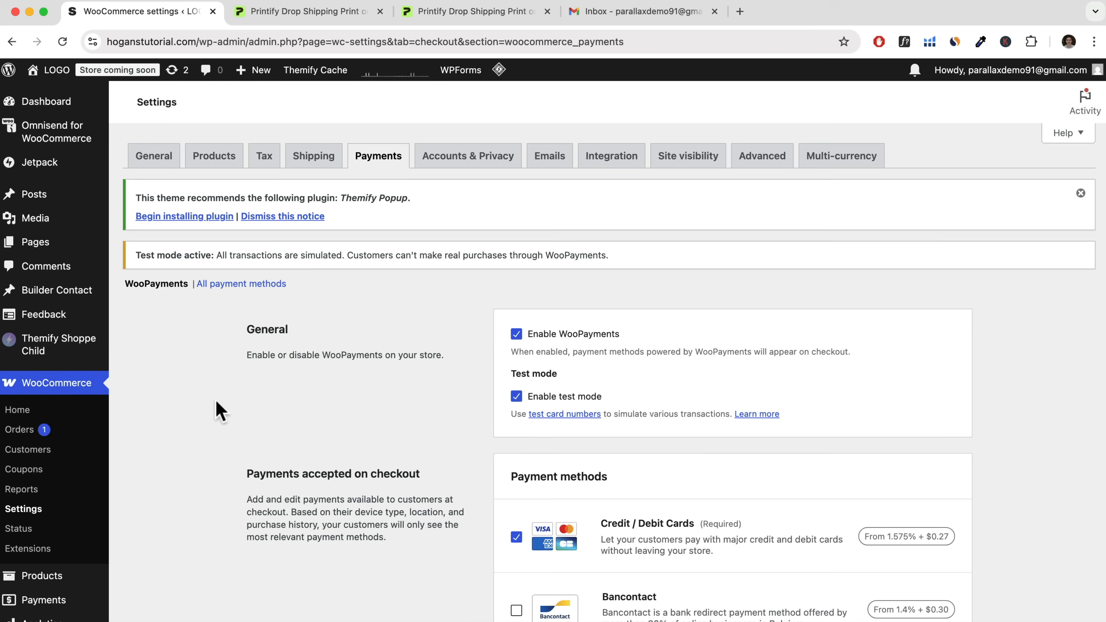
{"action": "left_click_drag", "start_coordinate": [512, 373], "coordinate": [584, 380]}
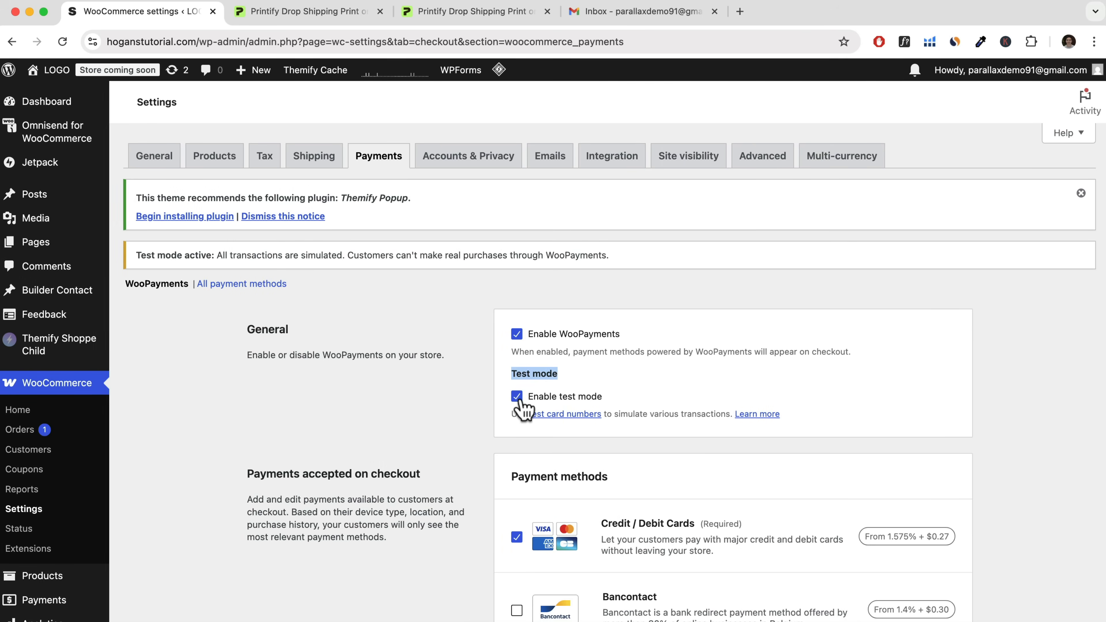
{"action": "left_click", "coordinate": [551, 389]}
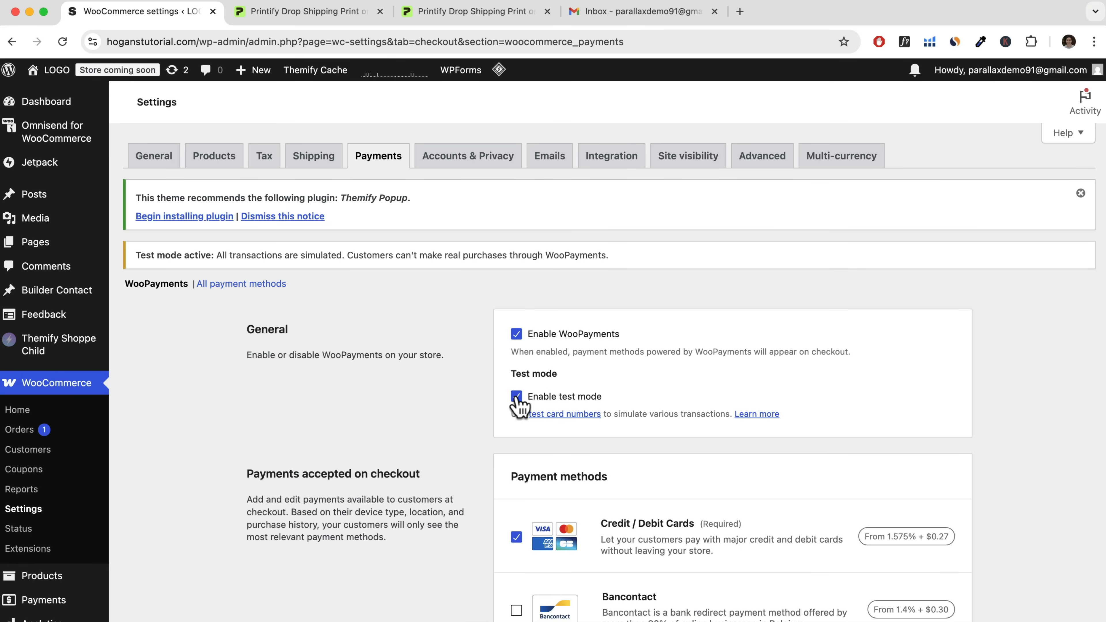
{"action": "scroll", "coordinate": [518, 405], "scroll_direction": "down", "scroll_amount": 12}
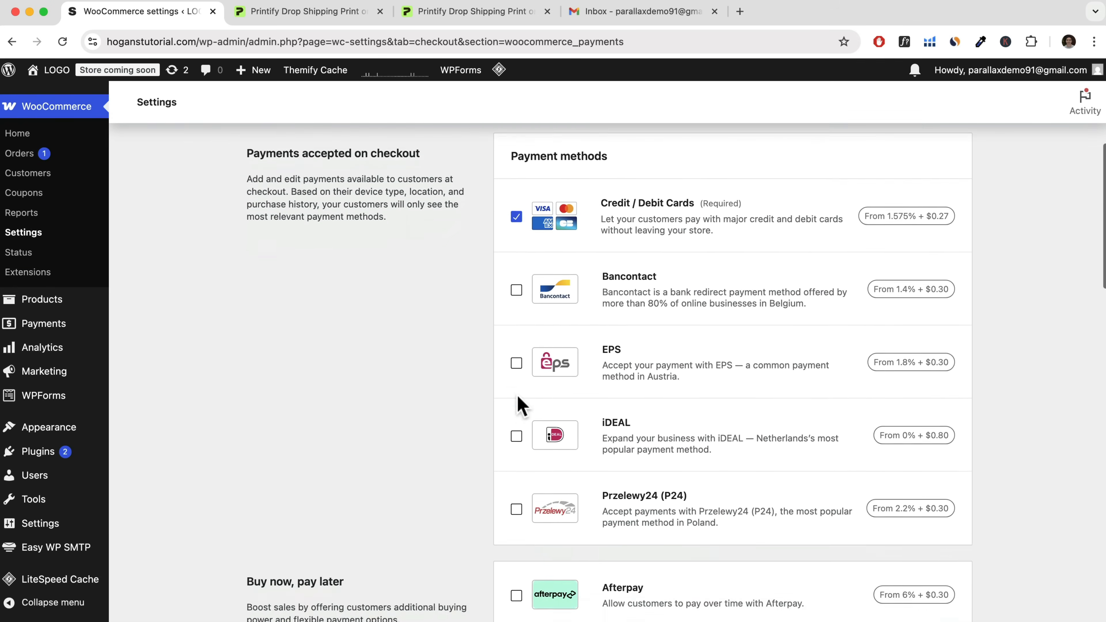
{"action": "scroll", "coordinate": [518, 405], "scroll_direction": "down", "scroll_amount": 7}
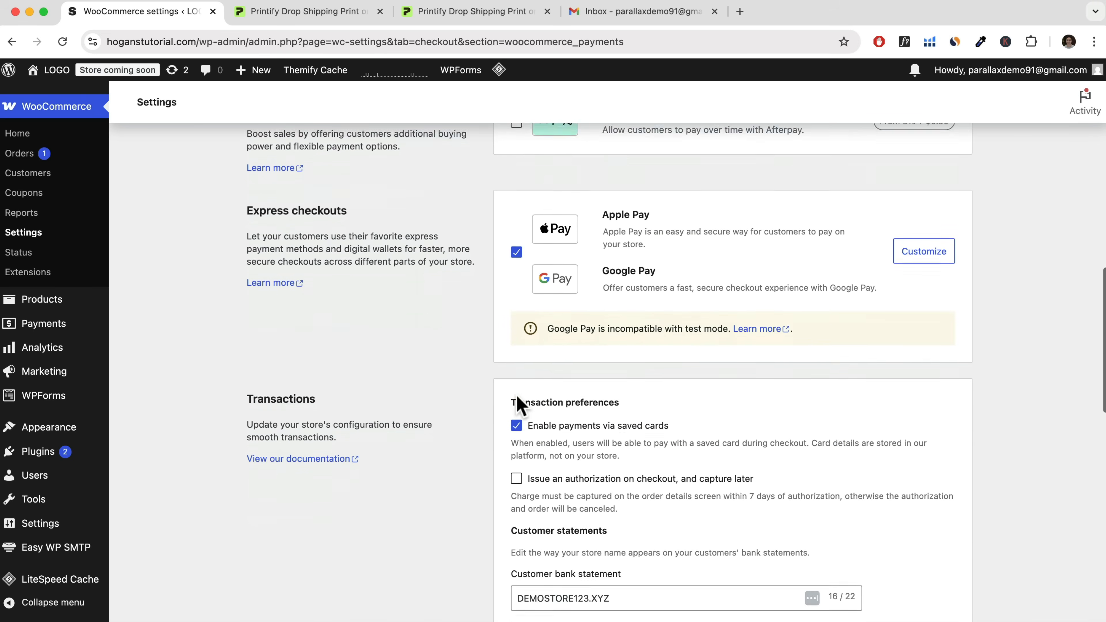
{"action": "scroll", "coordinate": [519, 407], "scroll_direction": "down", "scroll_amount": 1}
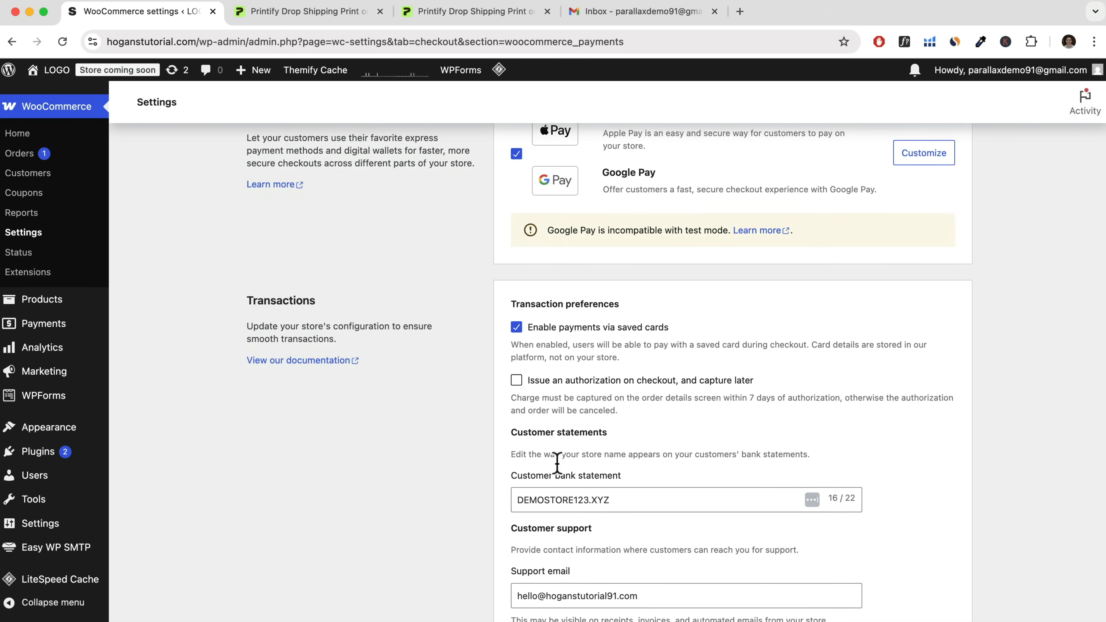
{"action": "scroll", "coordinate": [392, 542], "scroll_direction": "down", "scroll_amount": 1}
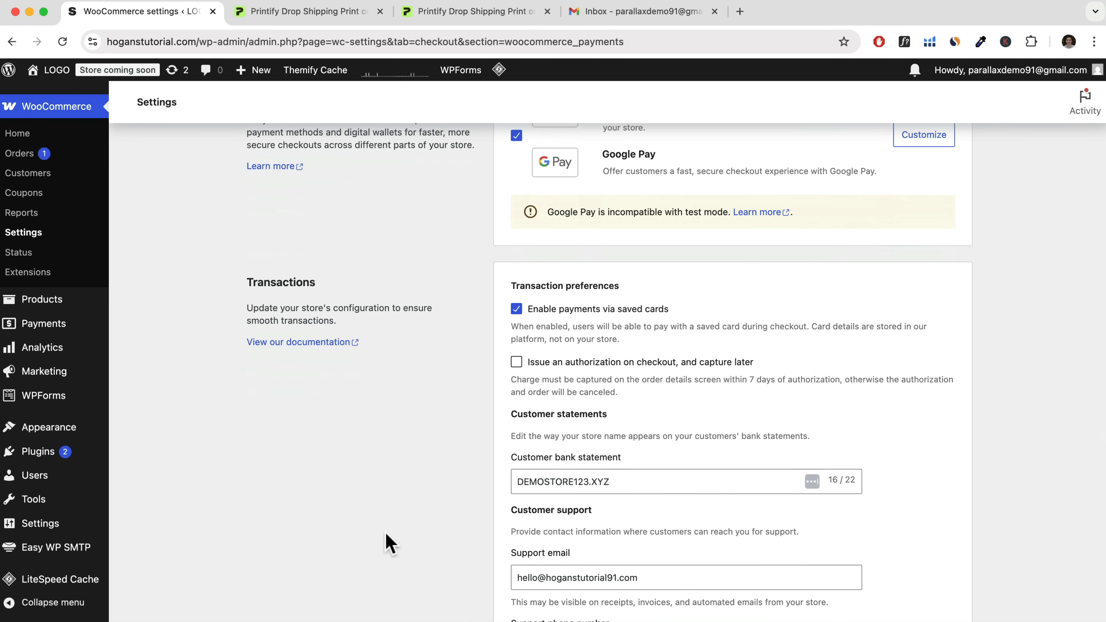
{"action": "scroll", "coordinate": [372, 532], "scroll_direction": "up", "scroll_amount": 20}
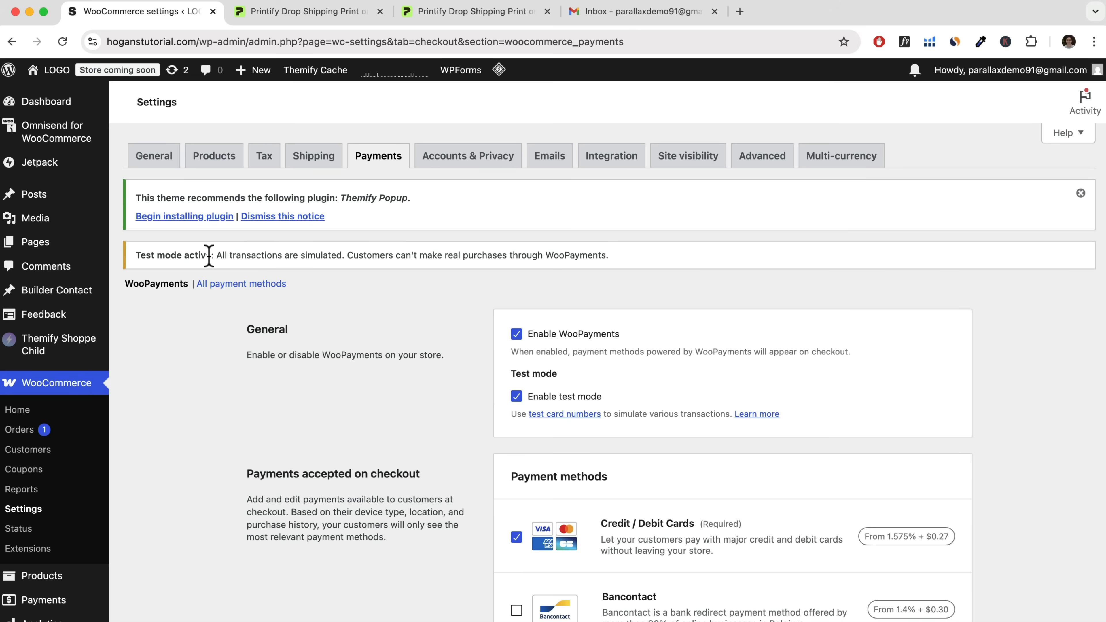
{"action": "left_click_drag", "start_coordinate": [136, 255], "coordinate": [345, 257]}
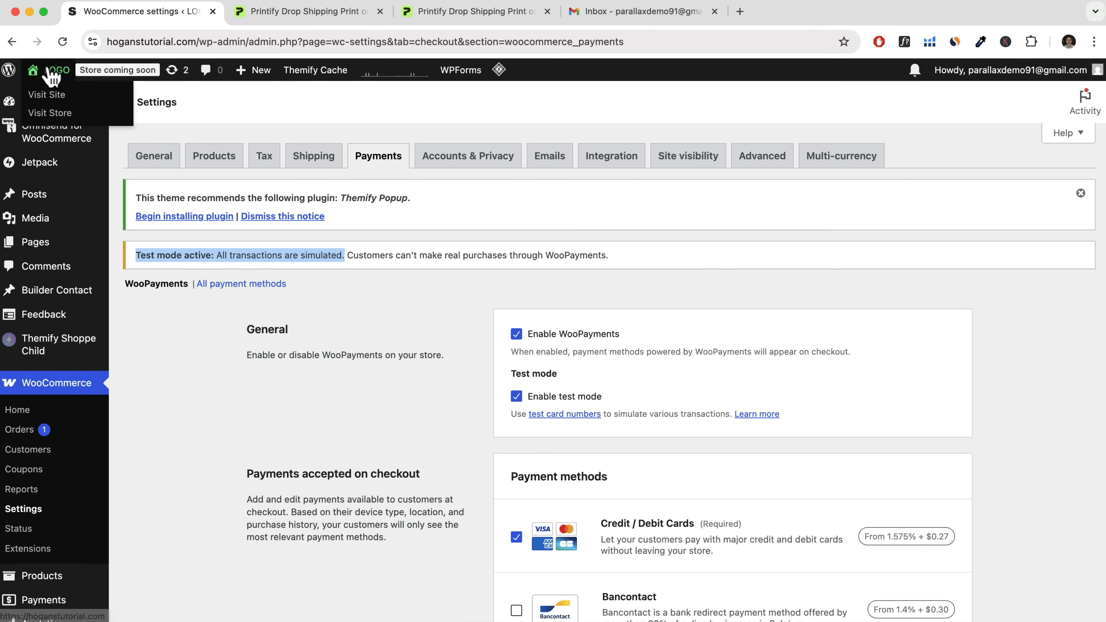
Visit the store, add the Men's Acid Washed Oversize Tee in size L, Black to the cart, and proceed to checkout.
{"action": "left_click", "coordinate": [48, 113]}
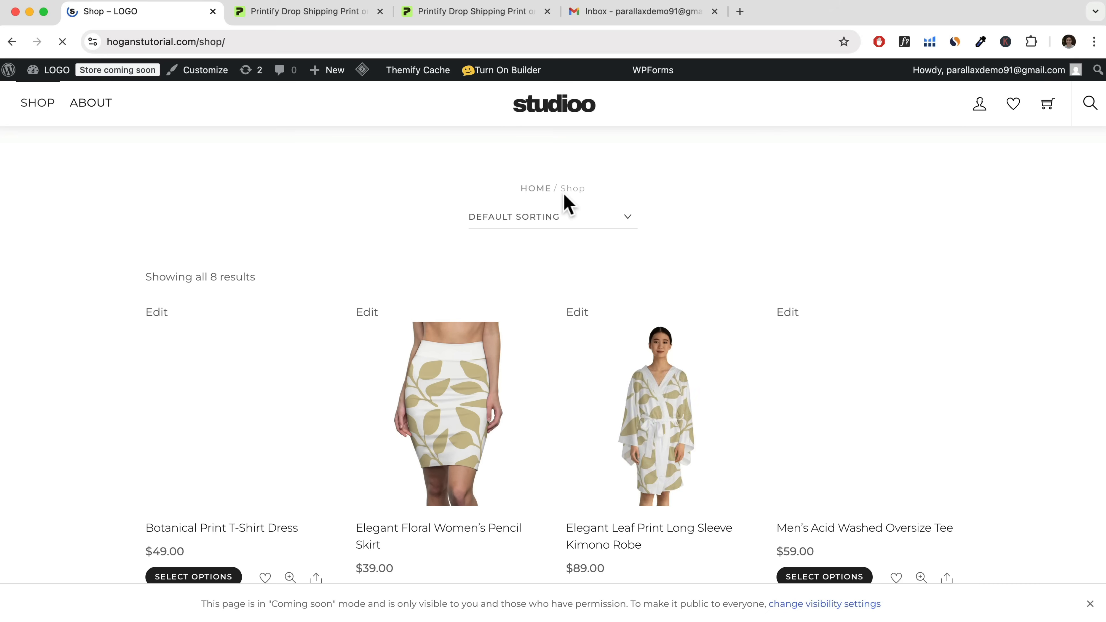
{"action": "scroll", "coordinate": [360, 336], "scroll_direction": "down", "scroll_amount": 4}
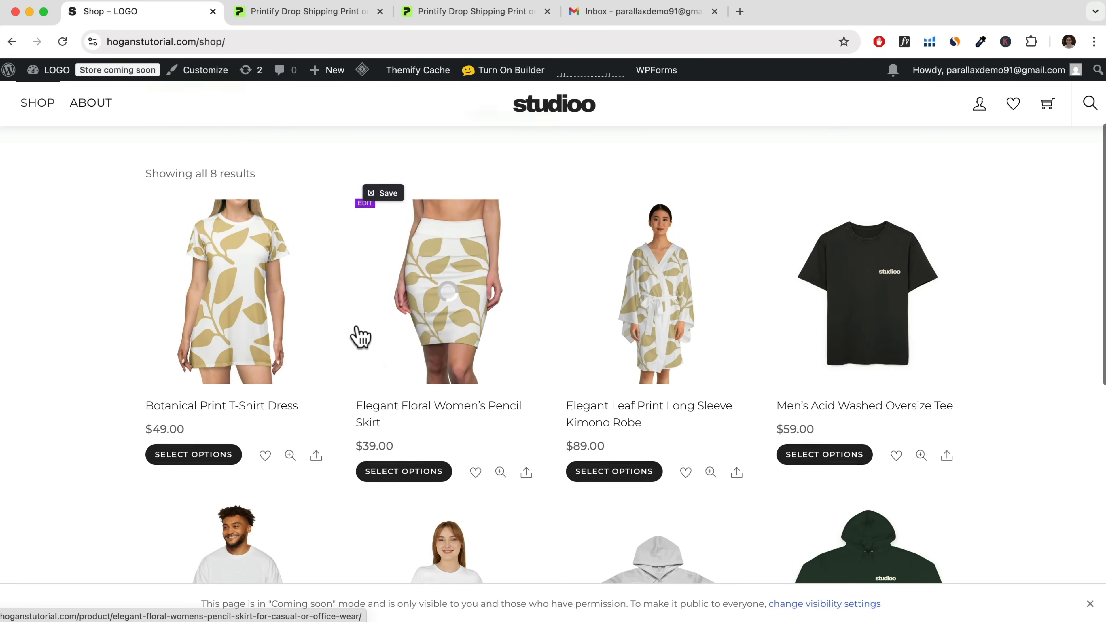
{"action": "scroll", "coordinate": [365, 328], "scroll_direction": "up", "scroll_amount": 2}
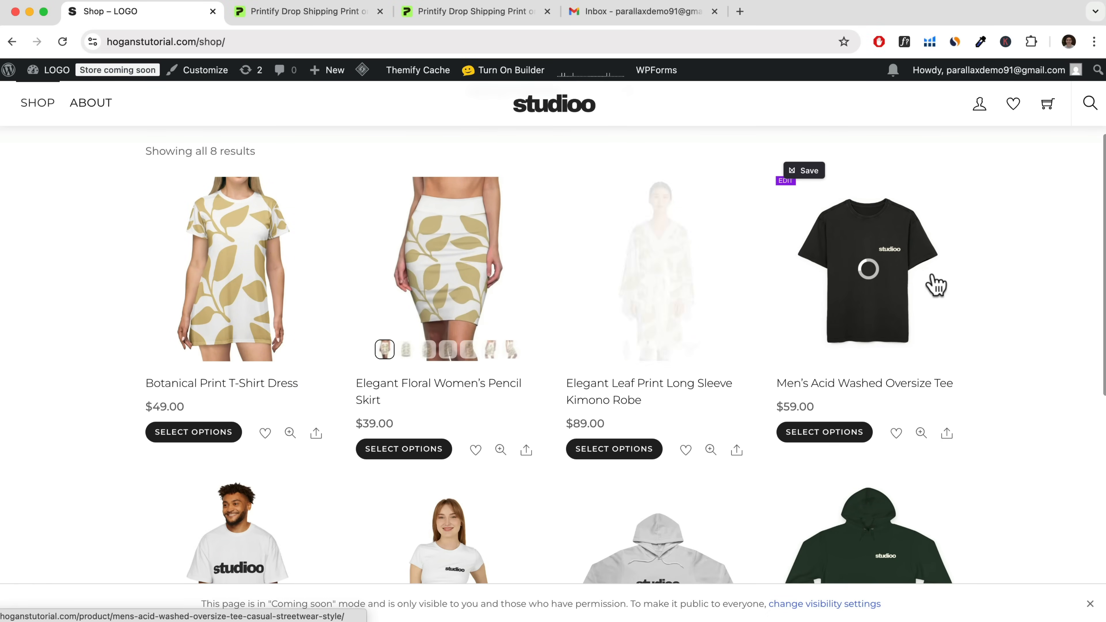
{"action": "left_click", "coordinate": [881, 282]}
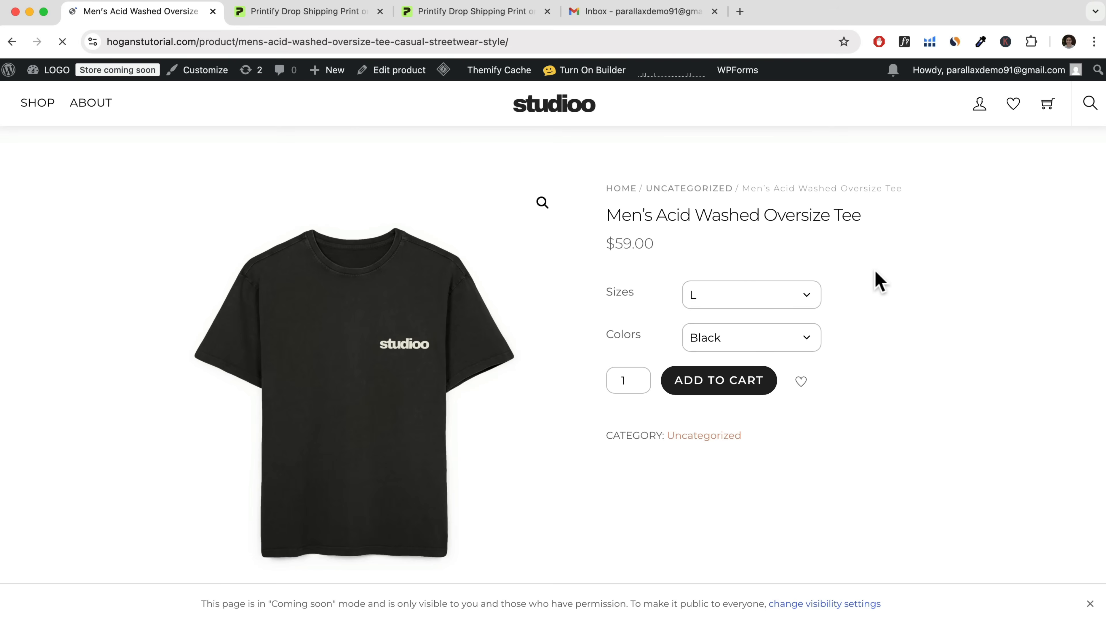
{"action": "left_click", "coordinate": [704, 387]}
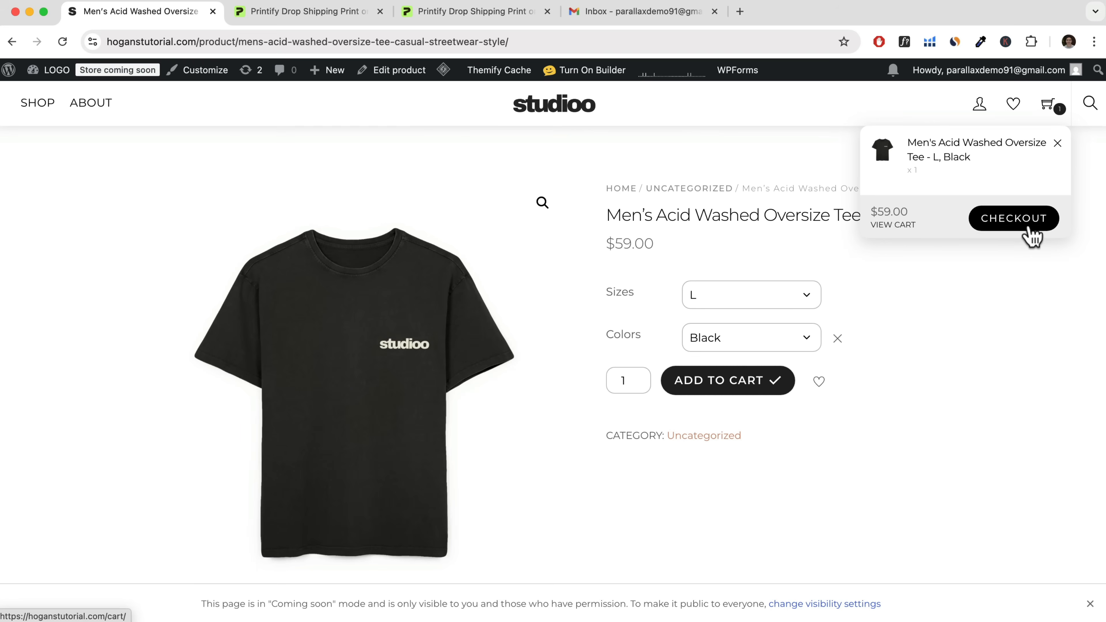
{"action": "left_click", "coordinate": [1030, 228]}
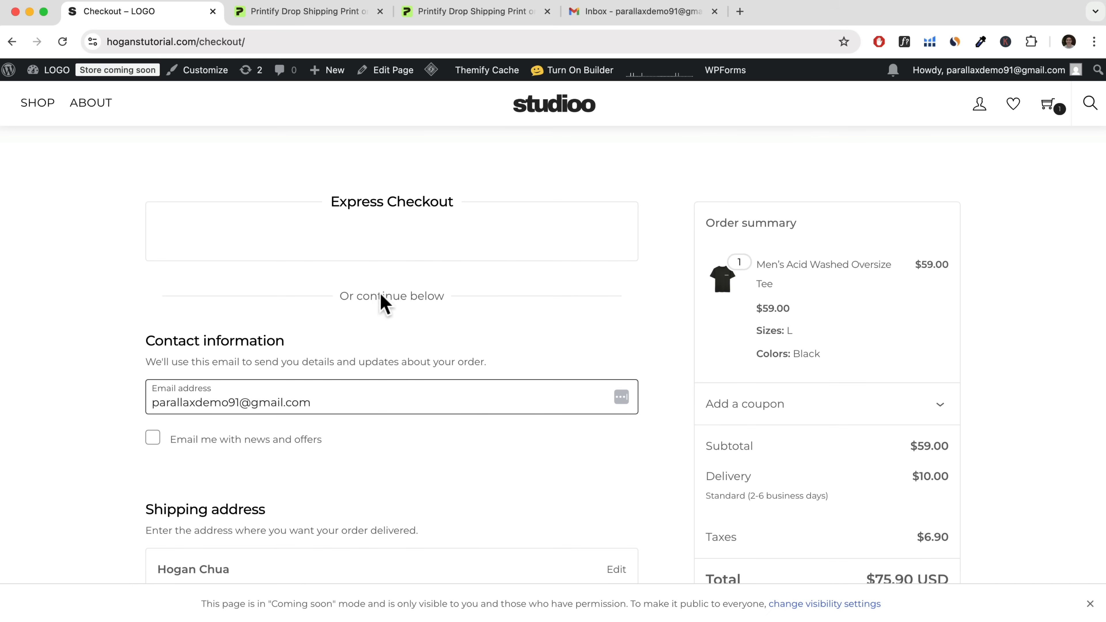
Check the prefilled contact email and shipping address, and choose Express Shipping (1-4 business days) for the order.
{"action": "left_click_drag", "start_coordinate": [310, 411], "coordinate": [156, 410]}
{"action": "scroll", "coordinate": [199, 400], "scroll_direction": "down", "scroll_amount": 3}
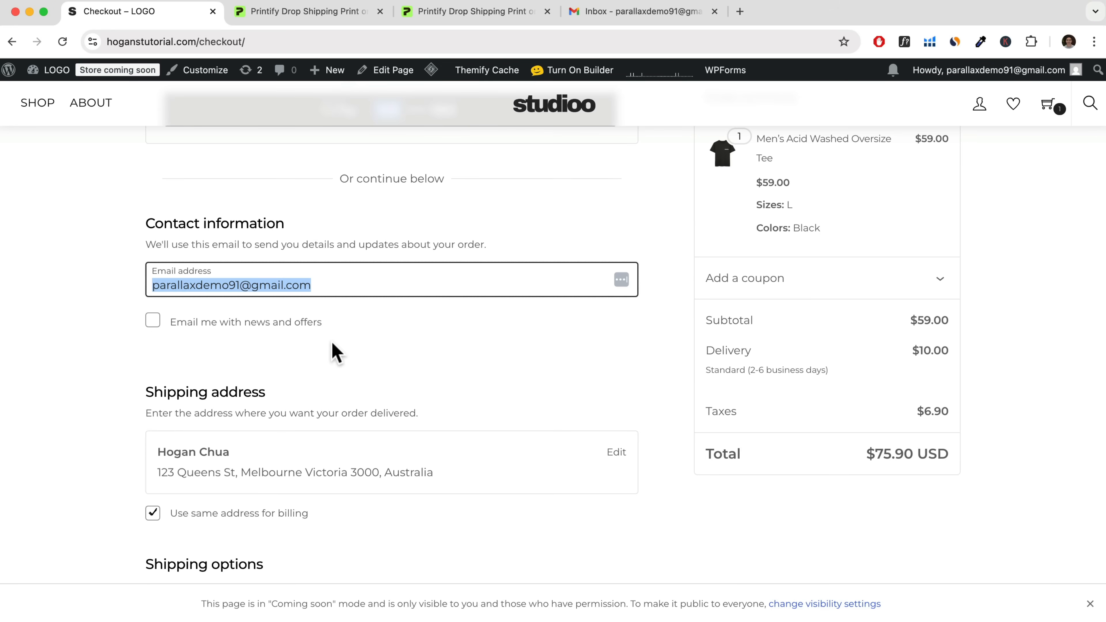
{"action": "scroll", "coordinate": [333, 350], "scroll_direction": "down", "scroll_amount": 3}
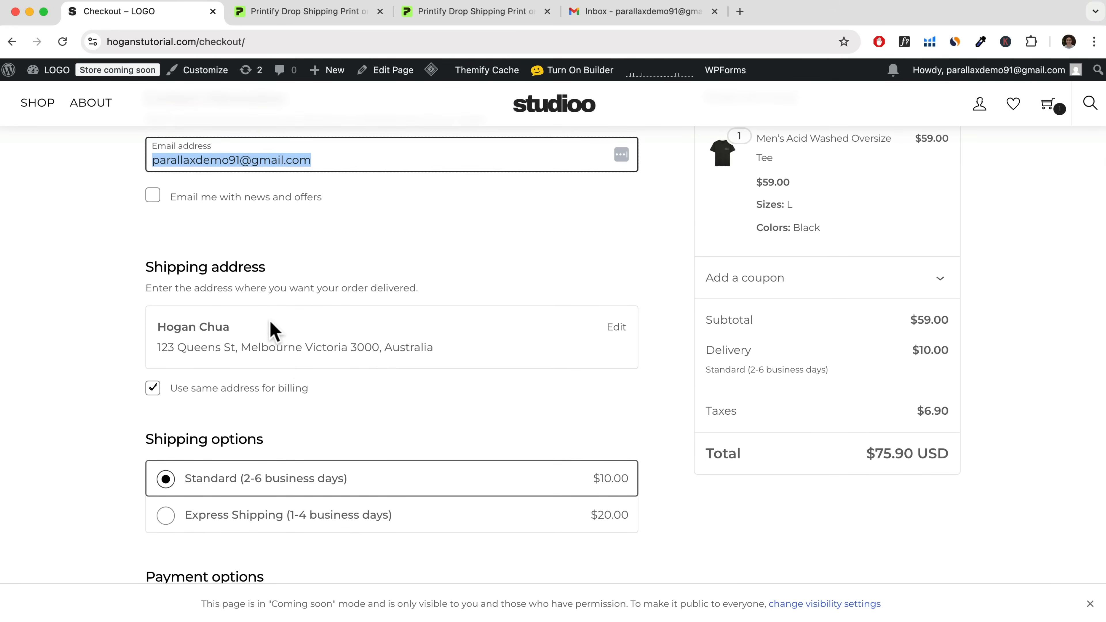
{"action": "scroll", "coordinate": [275, 361], "scroll_direction": "down", "scroll_amount": 3}
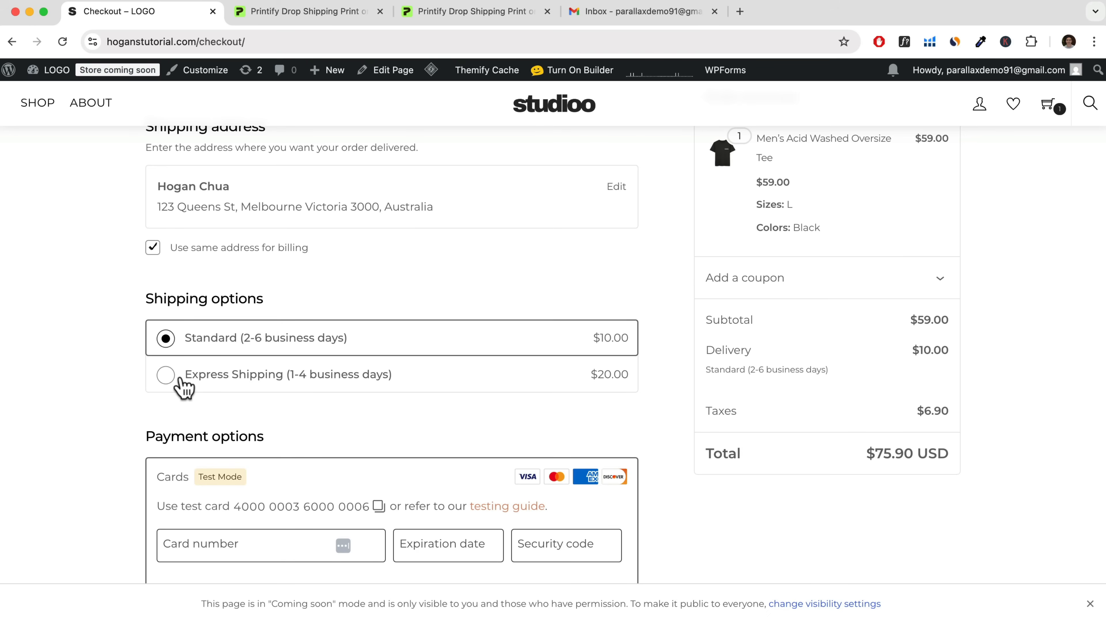
{"action": "left_click", "coordinate": [166, 375]}
Fill in the provided test card's number, expiration date and security code under the payment options.
{"action": "scroll", "coordinate": [268, 407], "scroll_direction": "down", "scroll_amount": 3}
{"action": "scroll", "coordinate": [207, 383], "scroll_direction": "down", "scroll_amount": 1}
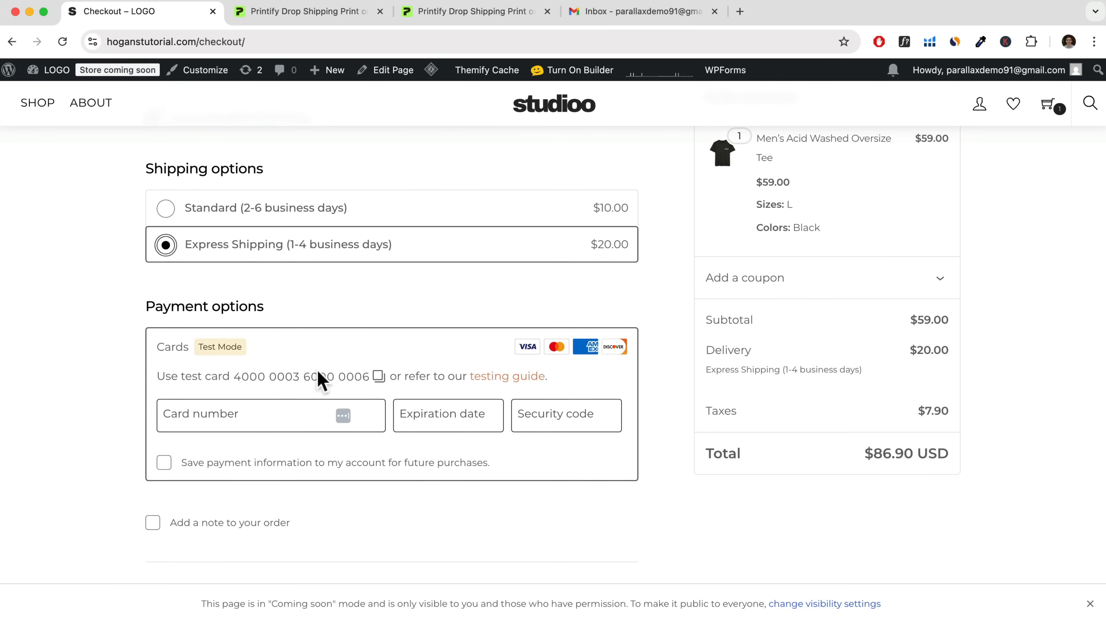
{"action": "left_click", "coordinate": [292, 376]}
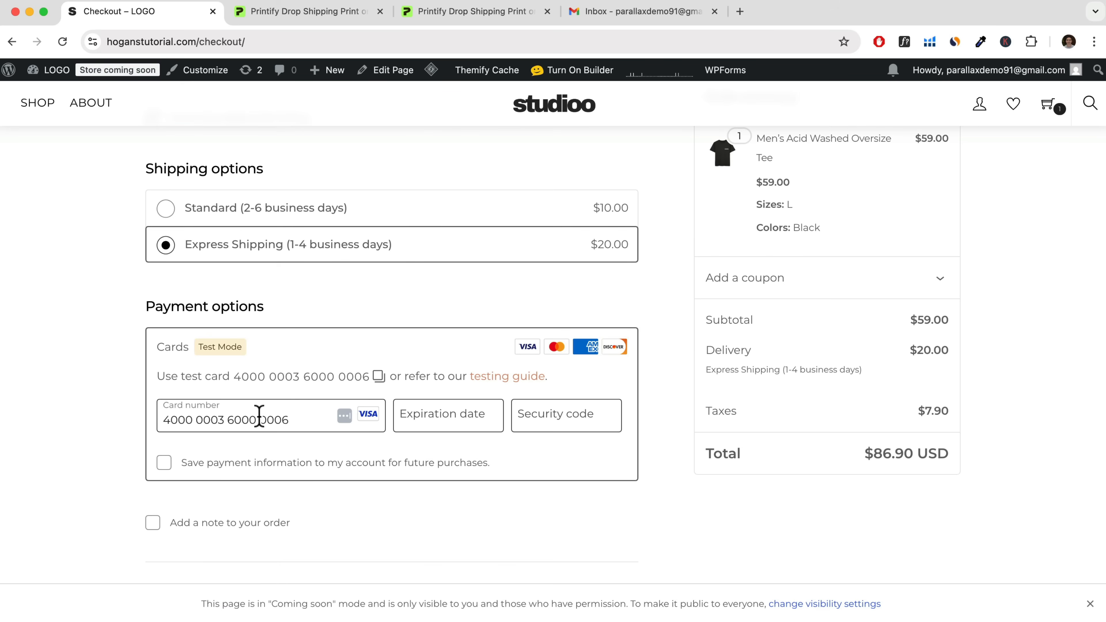
{"action": "left_click", "coordinate": [416, 419]}
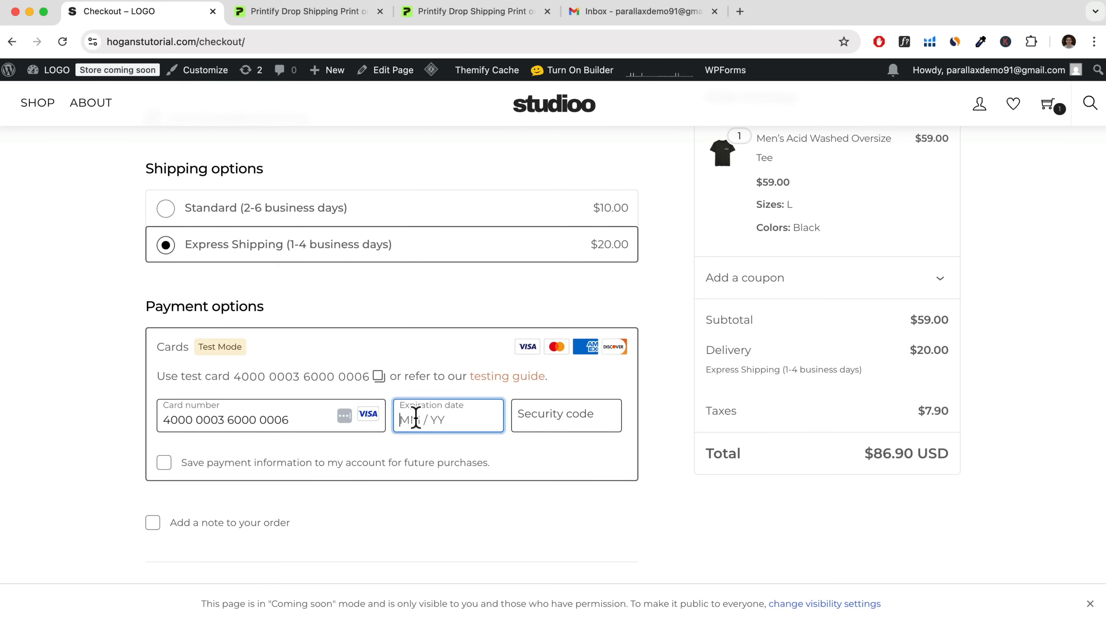
{"action": "type", "text": "1026"}
{"action": "type", "text": "123"}
{"action": "left_click", "coordinate": [662, 414]}
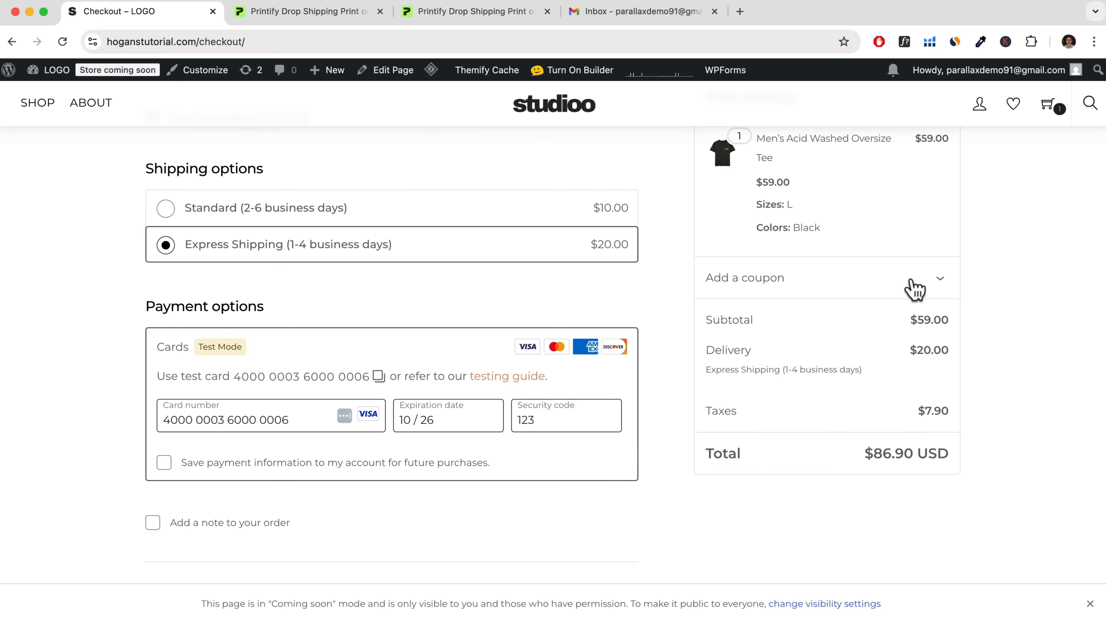
Expand the coupon section, leave the code empty, and place the order.
{"action": "left_click", "coordinate": [912, 284]}
{"action": "scroll", "coordinate": [823, 348], "scroll_direction": "down", "scroll_amount": 5}
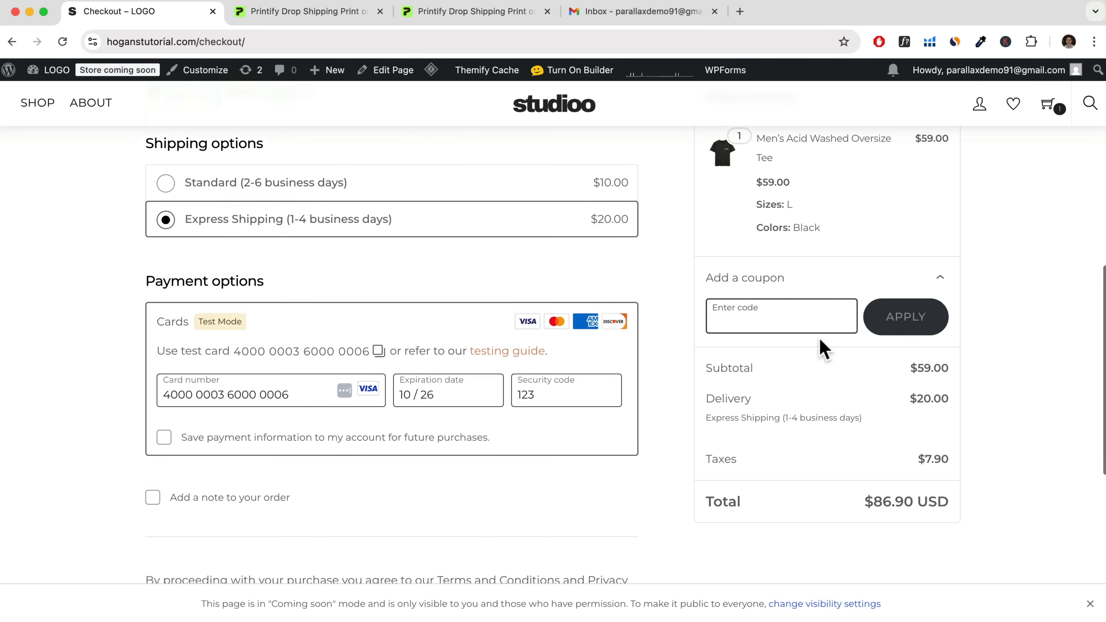
{"action": "left_click", "coordinate": [548, 498]}
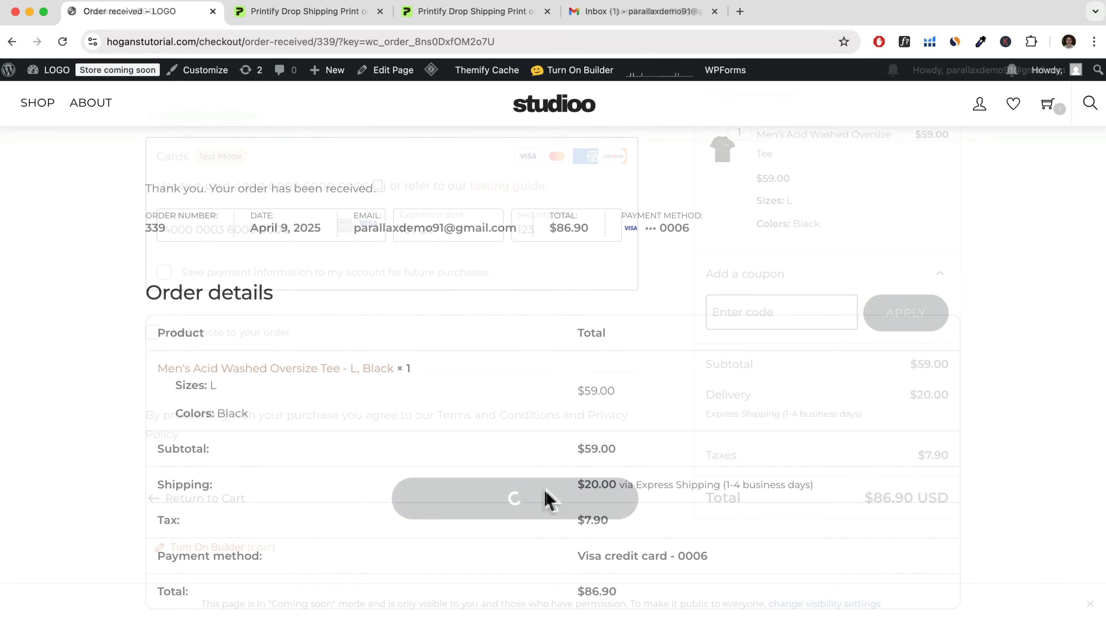
{"action": "left_click_drag", "start_coordinate": [379, 188], "coordinate": [148, 186]}
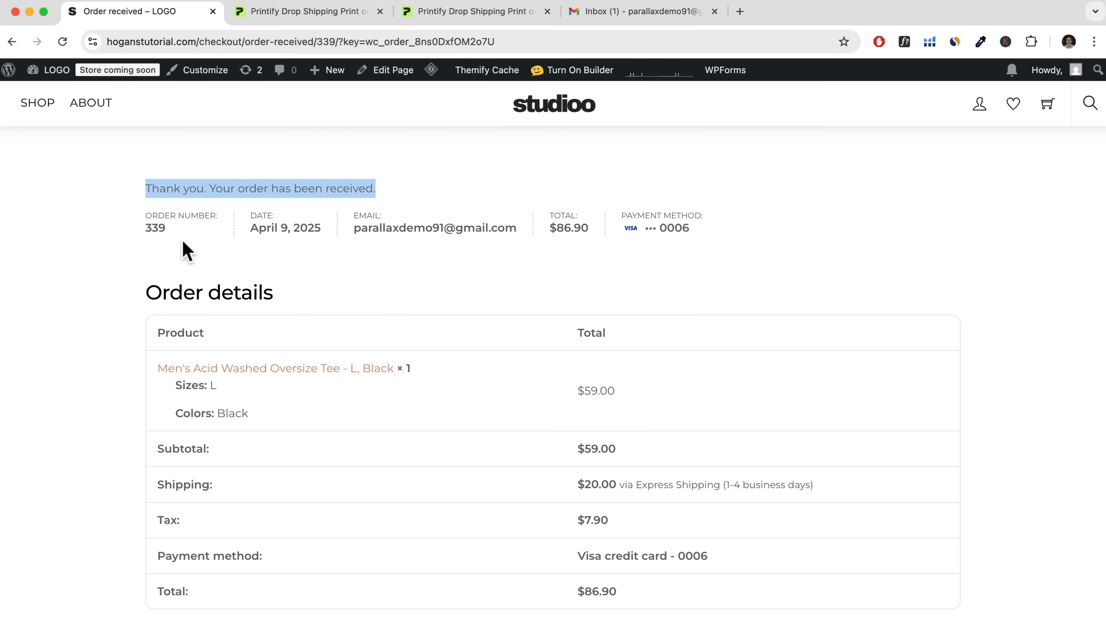
Go to the WordPress dashboard and open the WooCommerce orders list to check the newest order.
{"action": "mouse_move", "coordinate": [47, 72]}
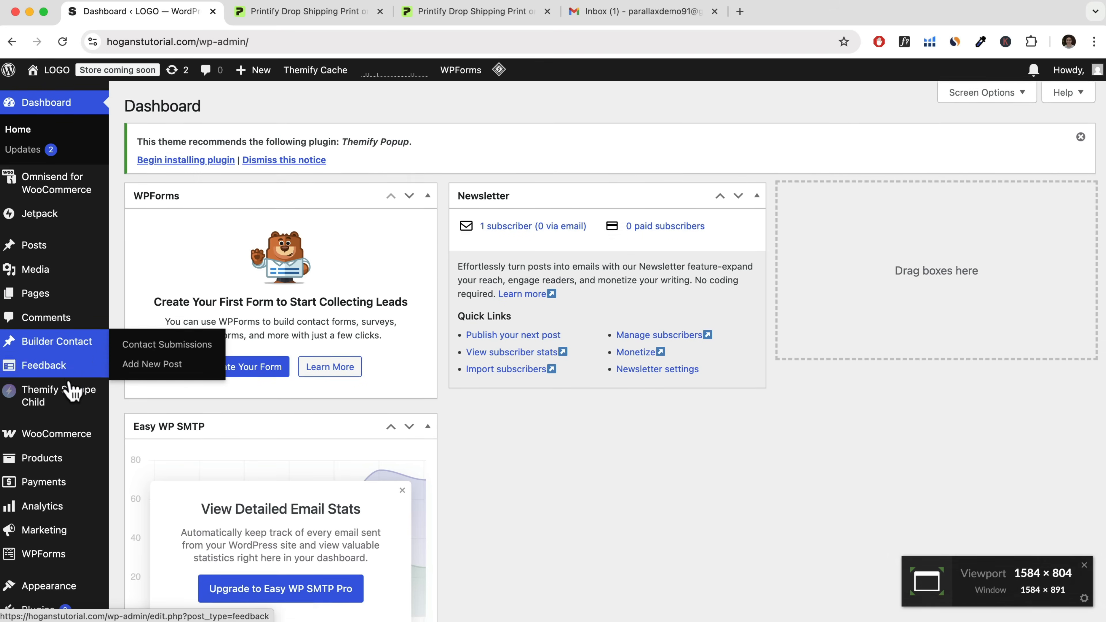
{"action": "mouse_move", "coordinate": [62, 436]}
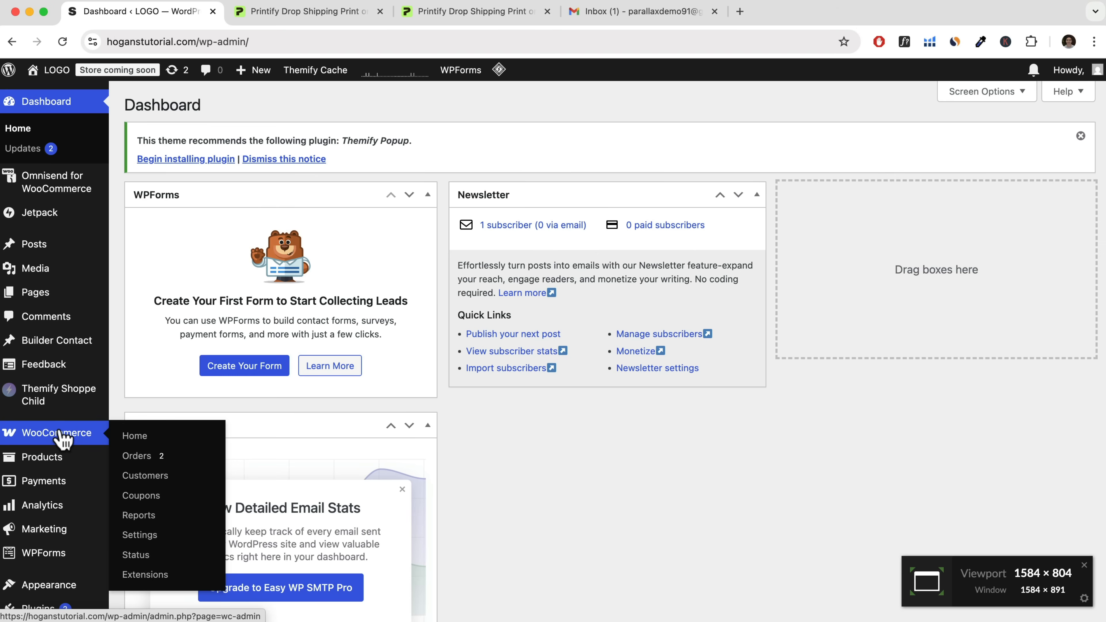
{"action": "left_click", "coordinate": [147, 461]}
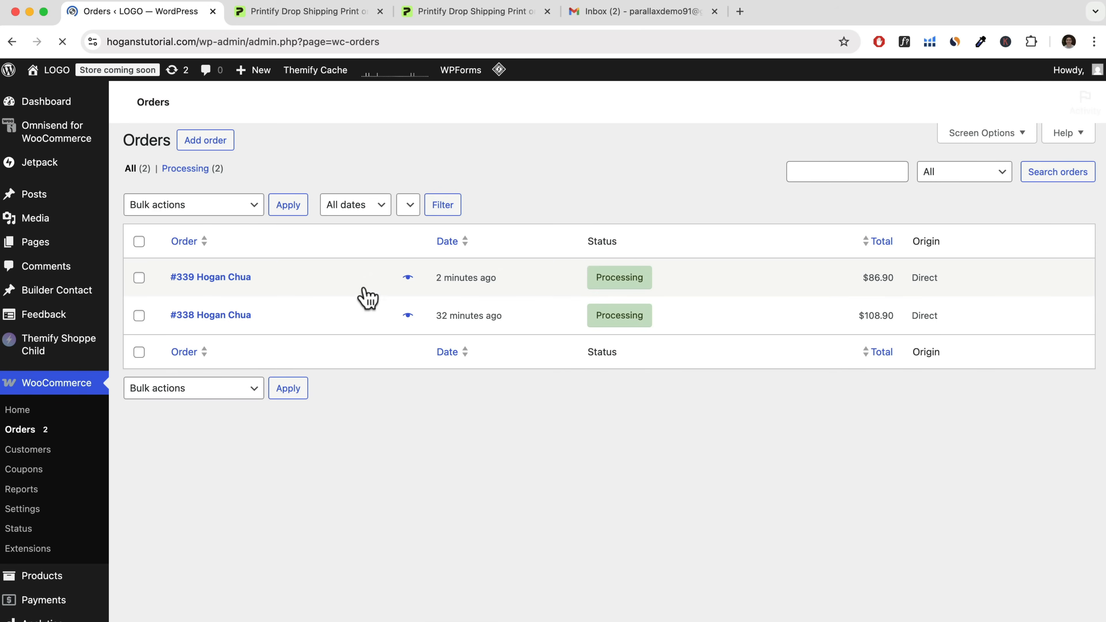
Switch to Gmail and read the store owner's new order notification email.
{"action": "left_click", "coordinate": [630, 17]}
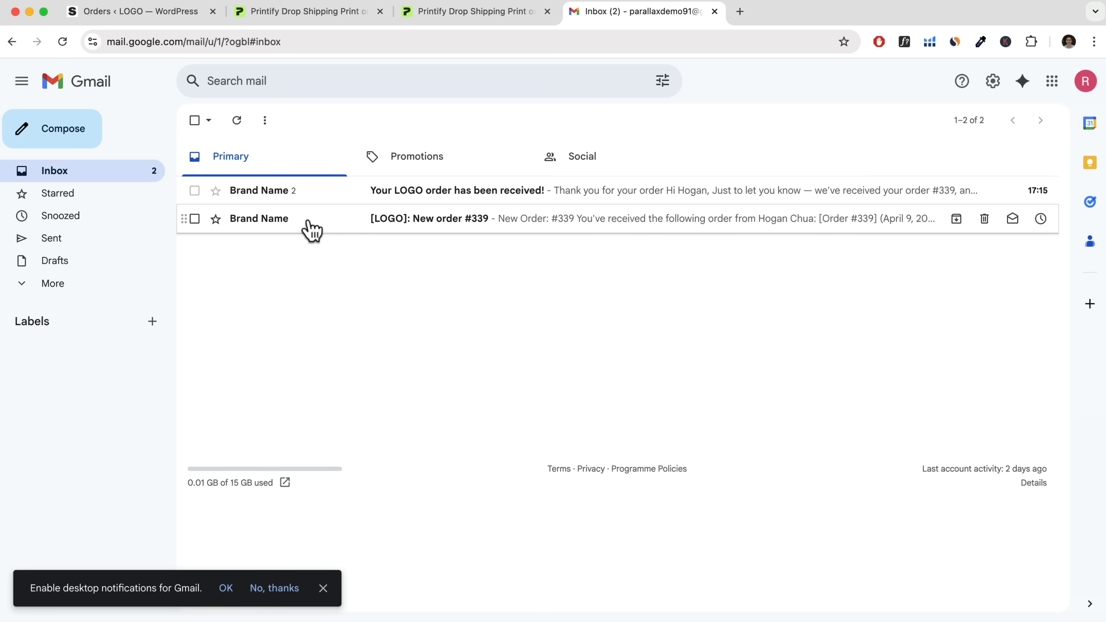
{"action": "left_click", "coordinate": [310, 230]}
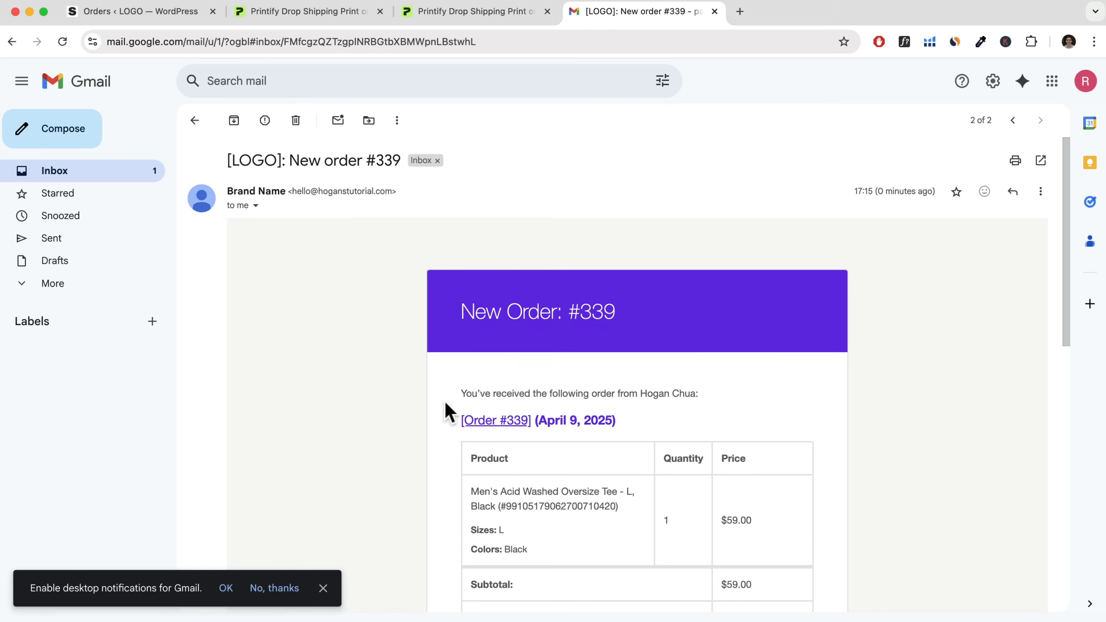
{"action": "scroll", "coordinate": [449, 412], "scroll_direction": "down", "scroll_amount": 15}
{"action": "scroll", "coordinate": [448, 411], "scroll_direction": "up", "scroll_amount": 15}
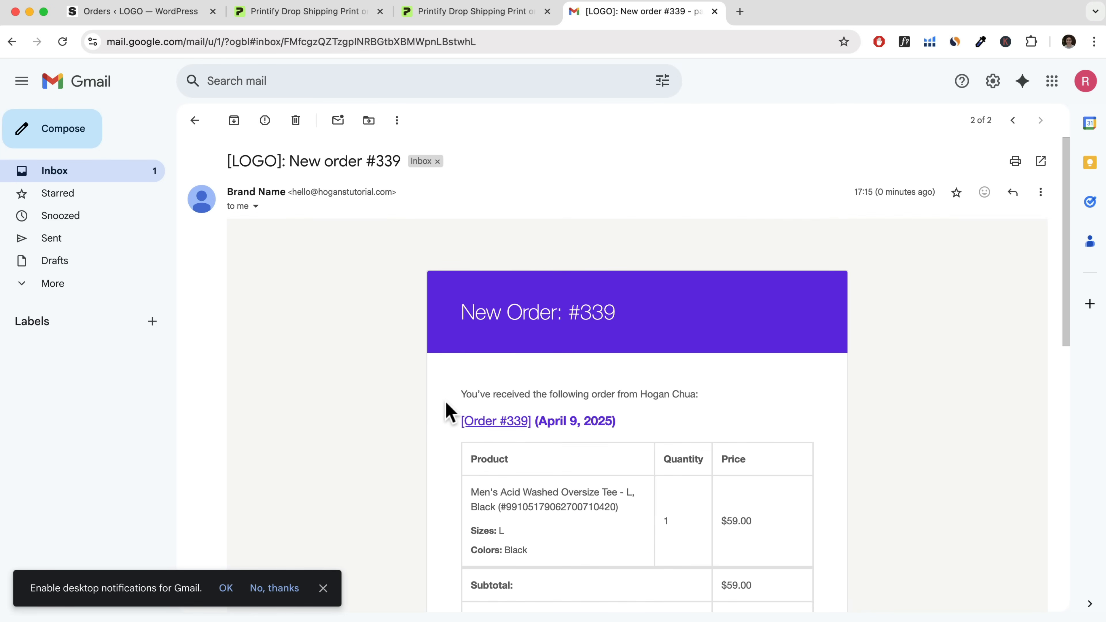
Return to the inbox and read the customer's order confirmation email through the order summary, billing address and shipping address.
{"action": "left_click", "coordinate": [130, 175]}
{"action": "left_click", "coordinate": [311, 192]}
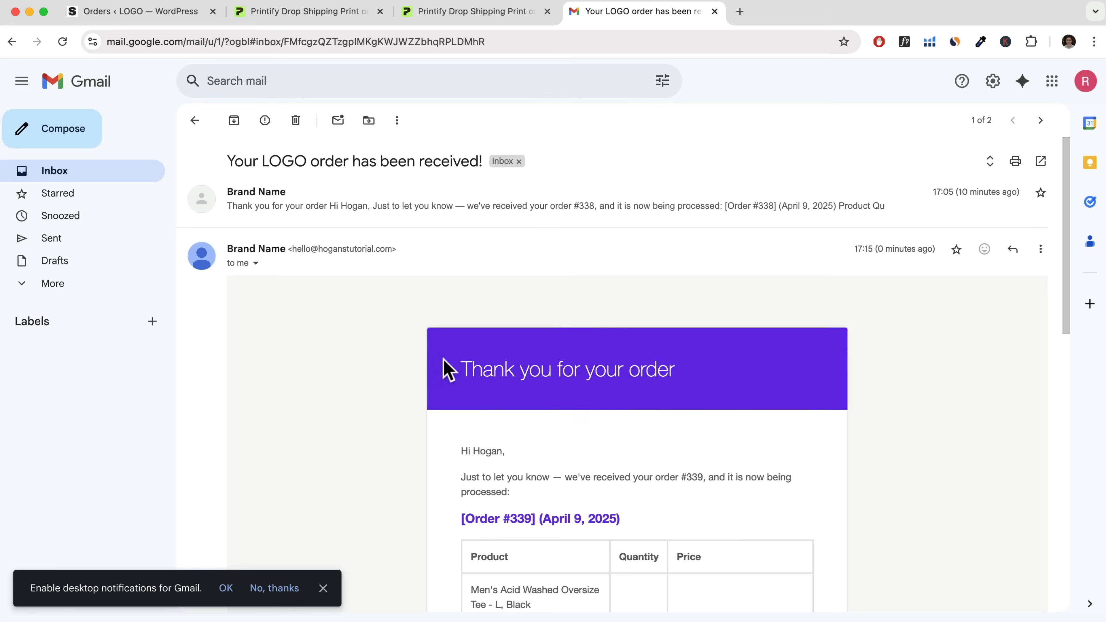
{"action": "scroll", "coordinate": [445, 368], "scroll_direction": "down", "scroll_amount": 5}
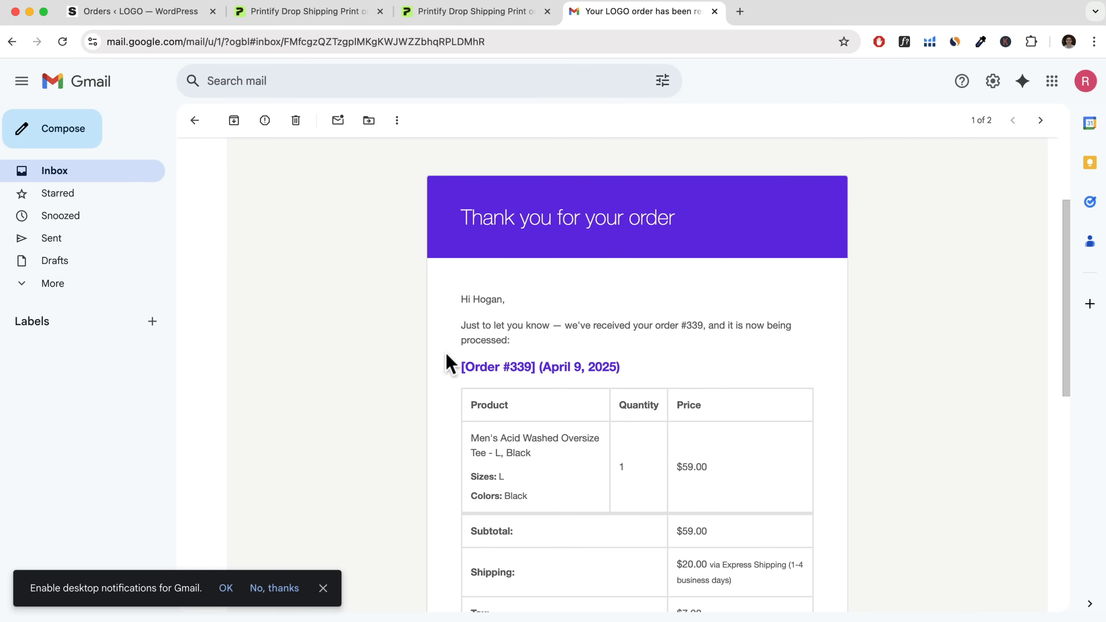
{"action": "scroll", "coordinate": [455, 357], "scroll_direction": "down", "scroll_amount": 3}
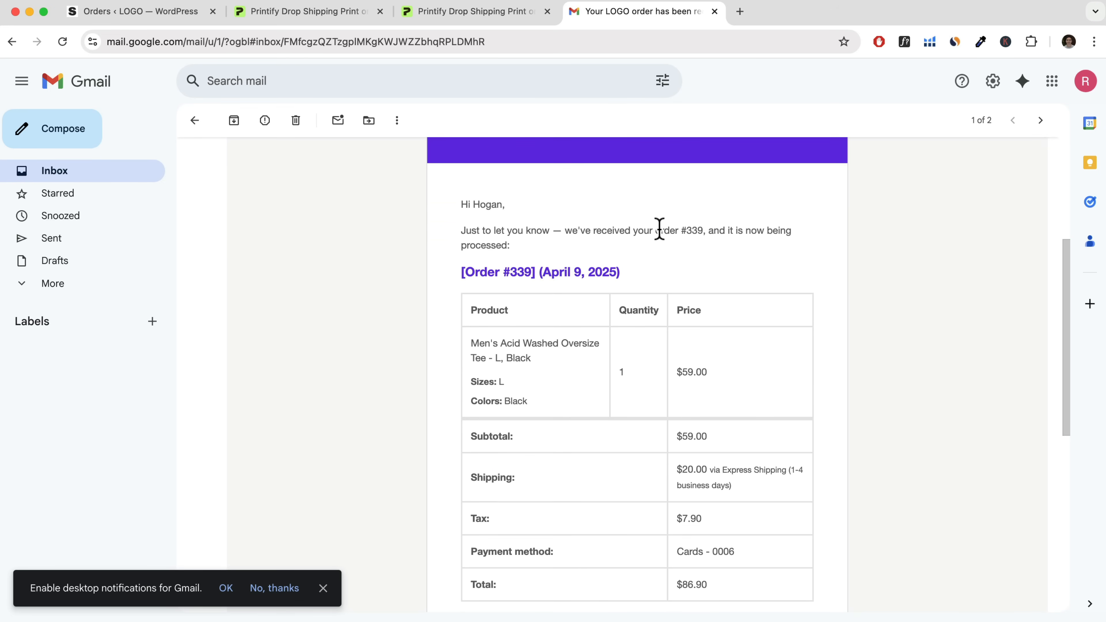
{"action": "scroll", "coordinate": [579, 402], "scroll_direction": "down", "scroll_amount": 8}
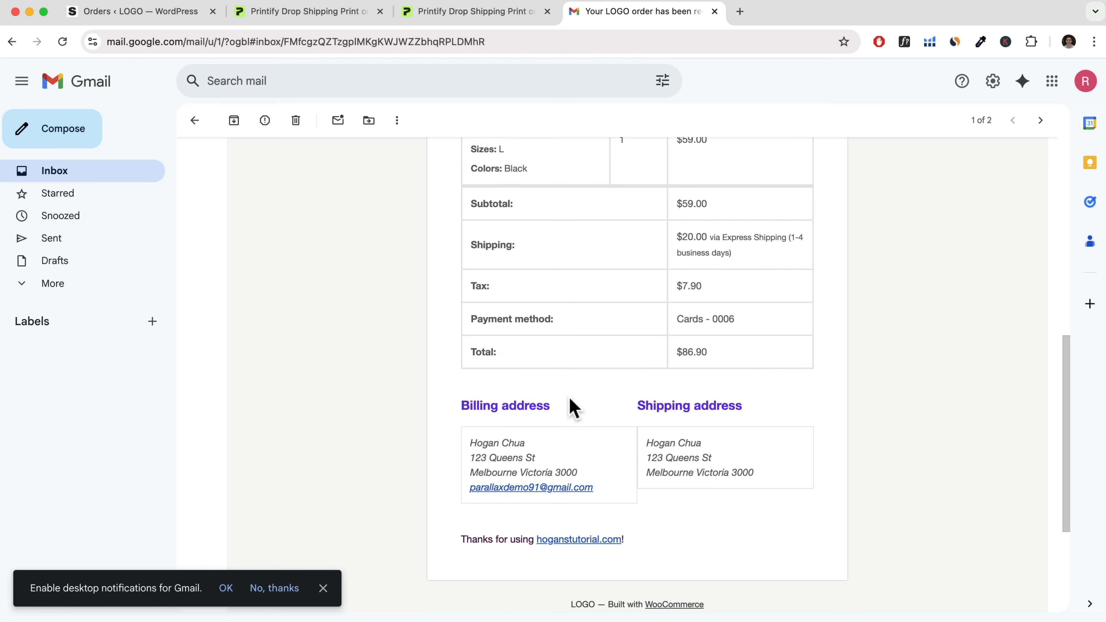
{"action": "scroll", "coordinate": [574, 407], "scroll_direction": "down", "scroll_amount": 3}
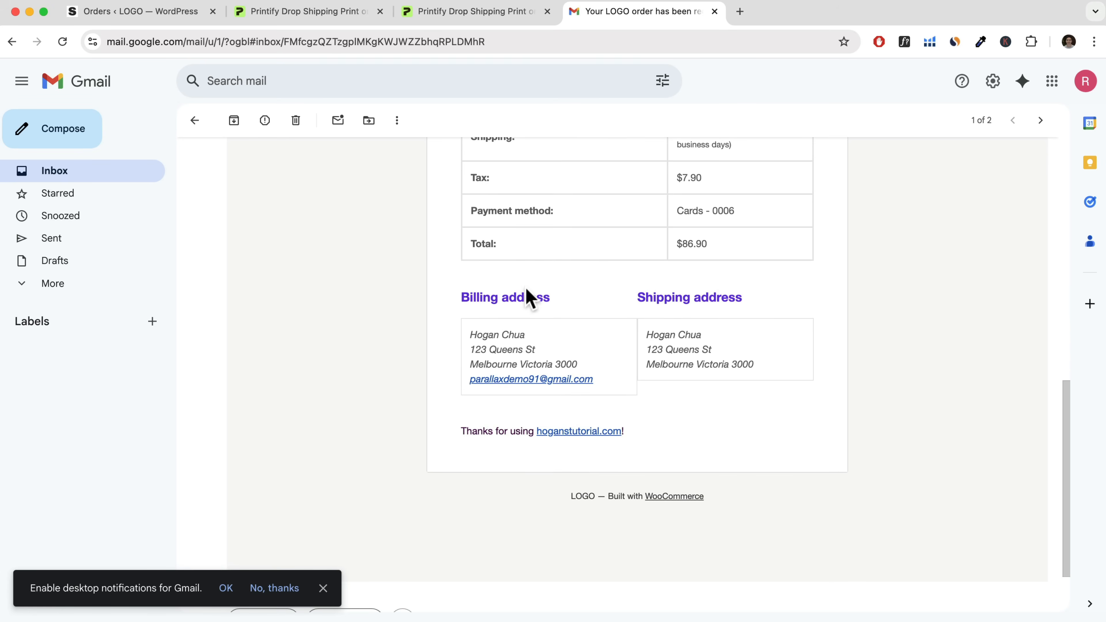
Switch to Printify, reload the orders list, examine the newest order's details, and return to the list.
{"action": "left_click", "coordinate": [333, 25]}
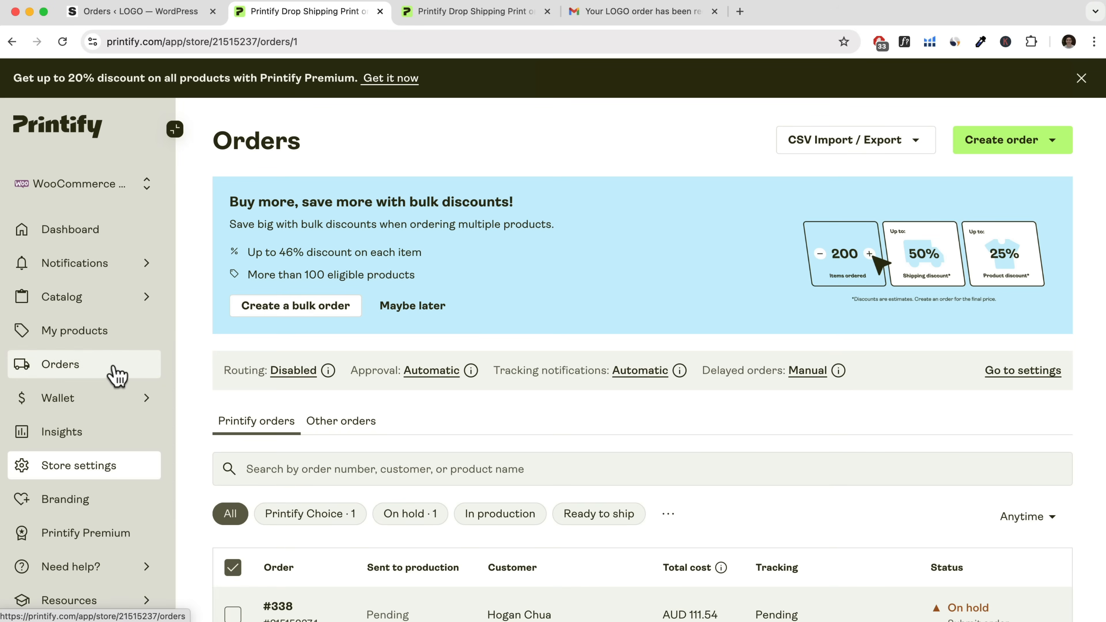
{"action": "scroll", "coordinate": [116, 375], "scroll_direction": "down", "scroll_amount": 2}
{"action": "left_click", "coordinate": [63, 42]}
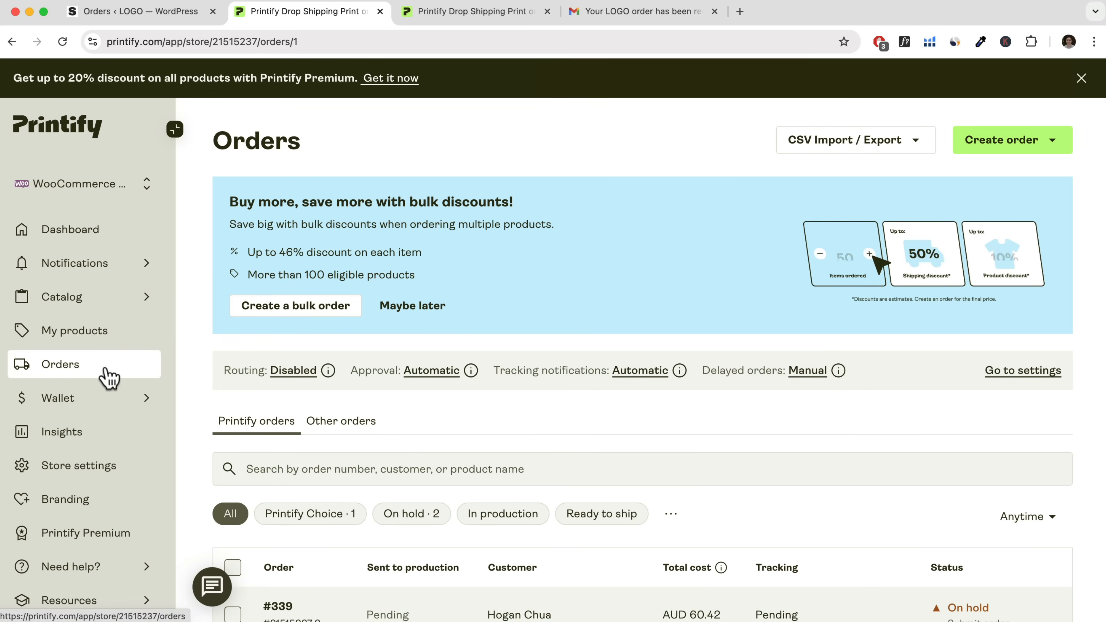
{"action": "scroll", "coordinate": [358, 387], "scroll_direction": "down", "scroll_amount": 2}
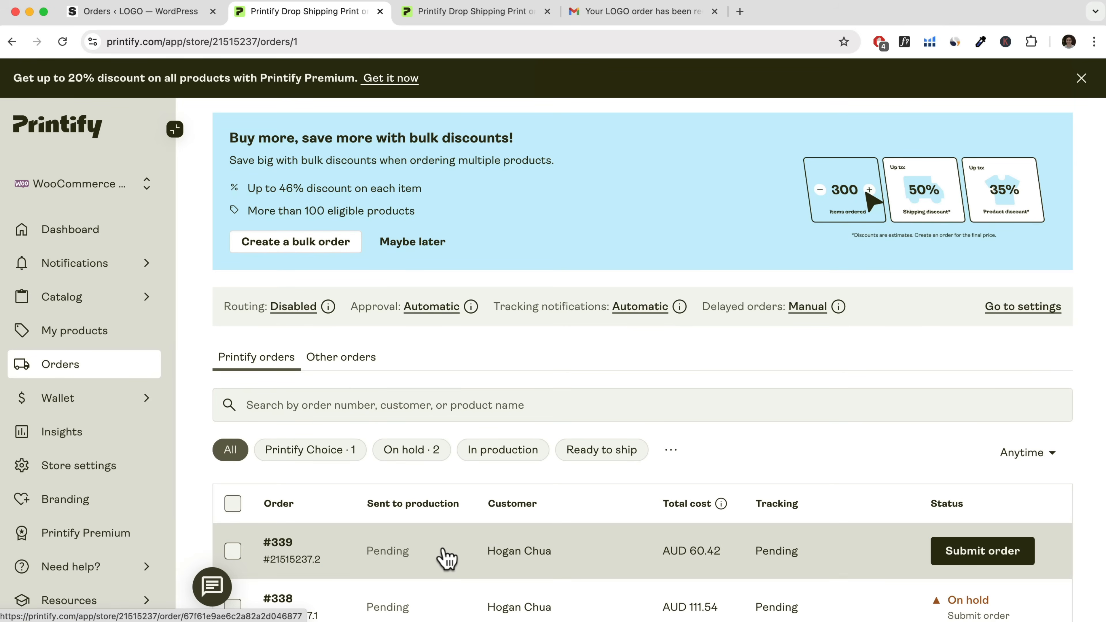
{"action": "left_click", "coordinate": [435, 554]}
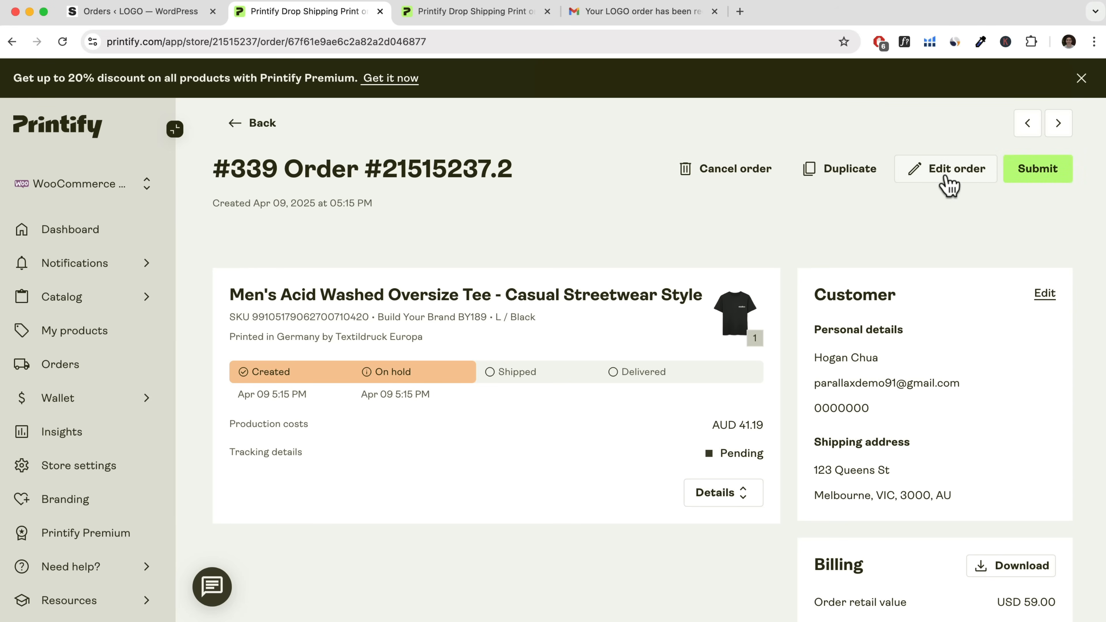
{"action": "left_click", "coordinate": [253, 124]}
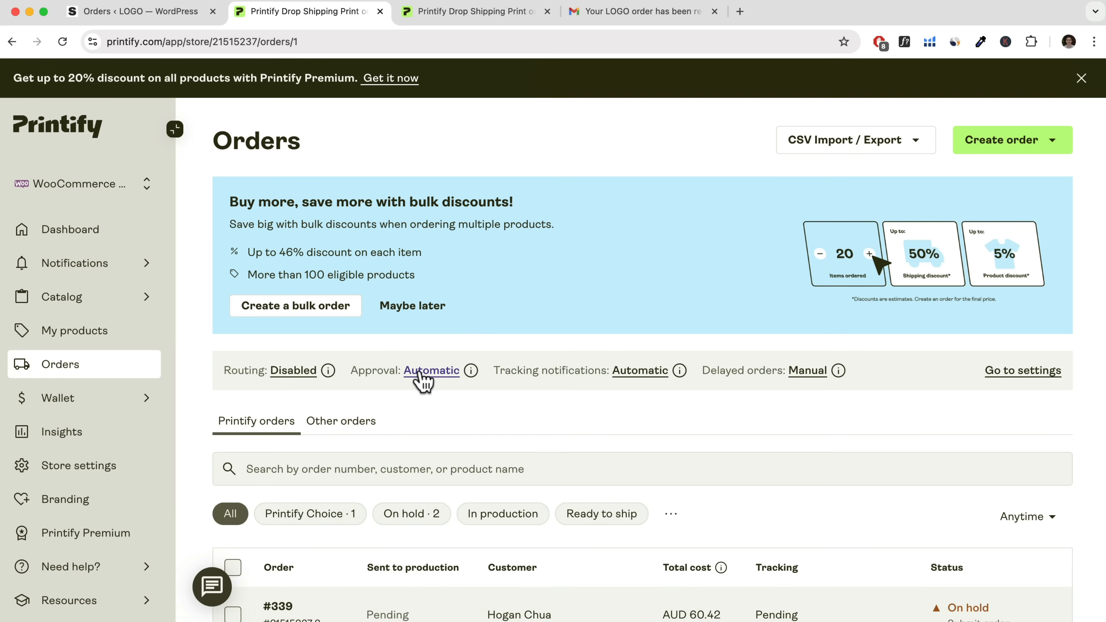
Open Printify's order approval settings and review the approval, tracking notification, delayed order and order routing options.
{"action": "left_click", "coordinate": [419, 375]}
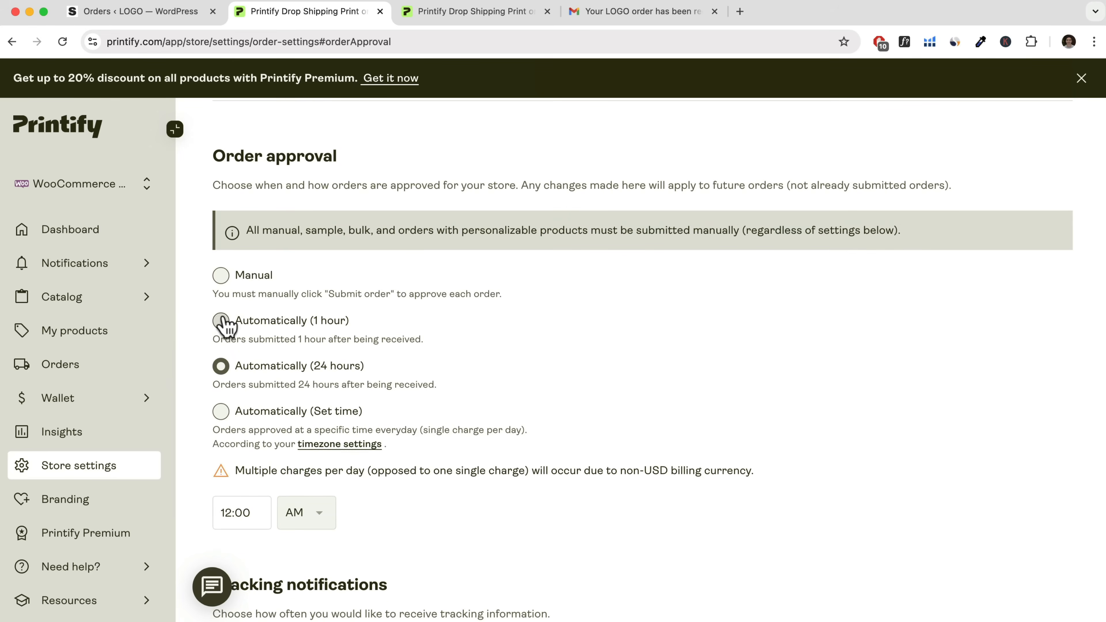
{"action": "scroll", "coordinate": [221, 320], "scroll_direction": "down", "scroll_amount": 1}
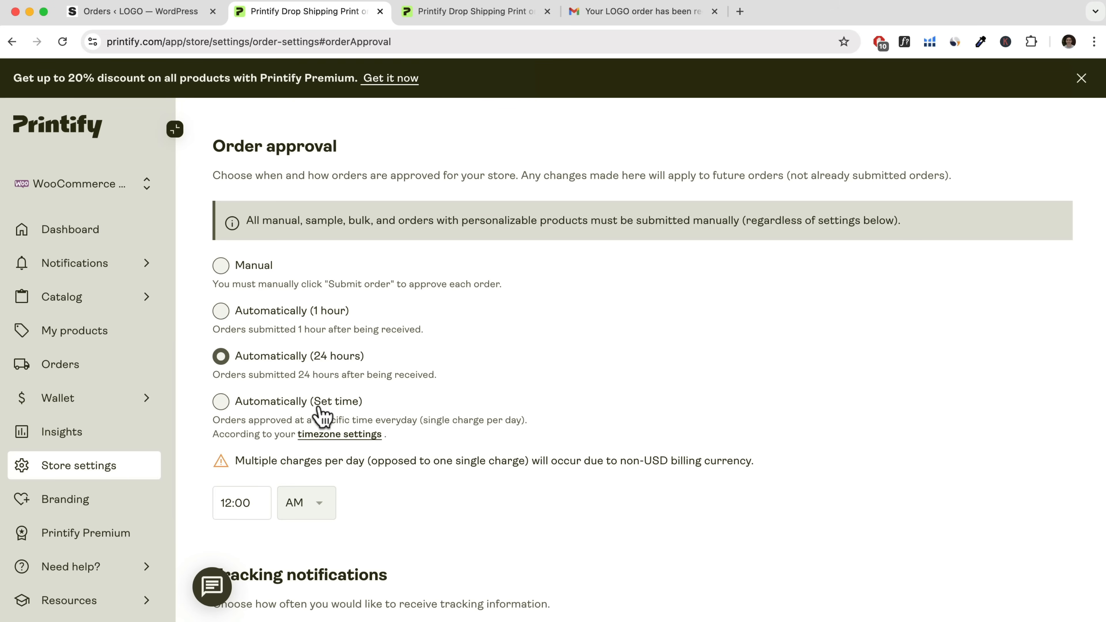
{"action": "scroll", "coordinate": [320, 417], "scroll_direction": "down", "scroll_amount": 8}
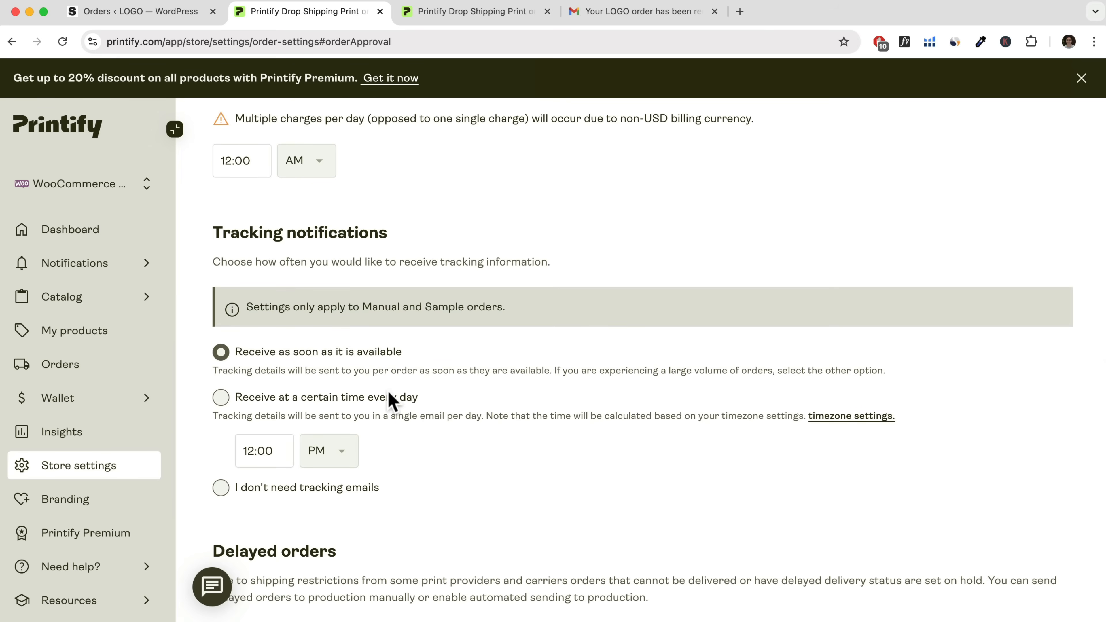
{"action": "left_click", "coordinate": [187, 17]}
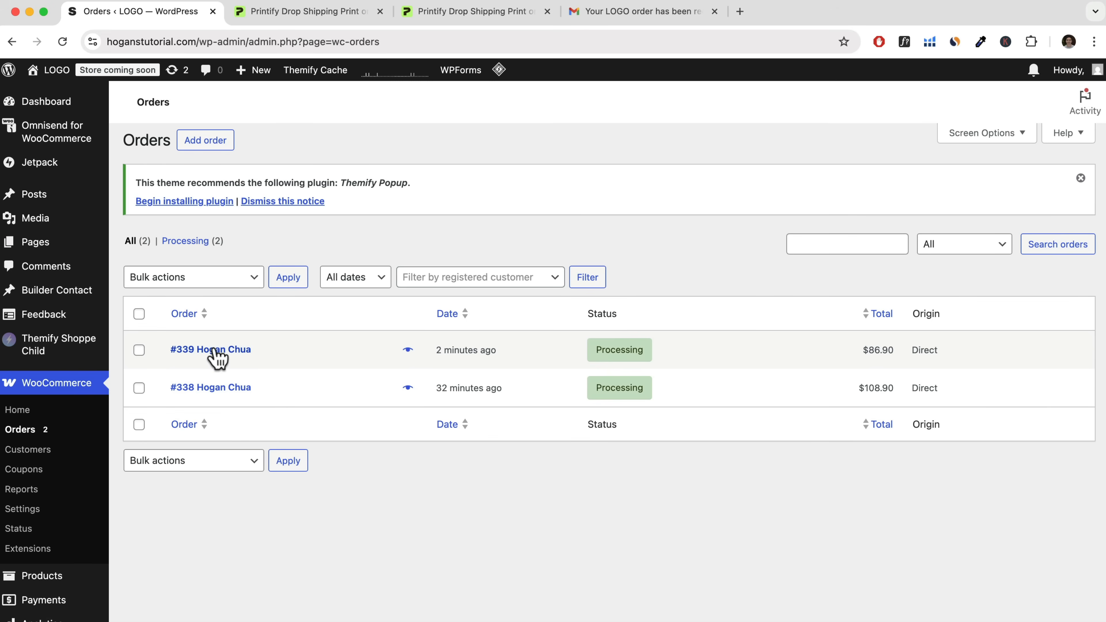
{"action": "left_click", "coordinate": [340, 17]}
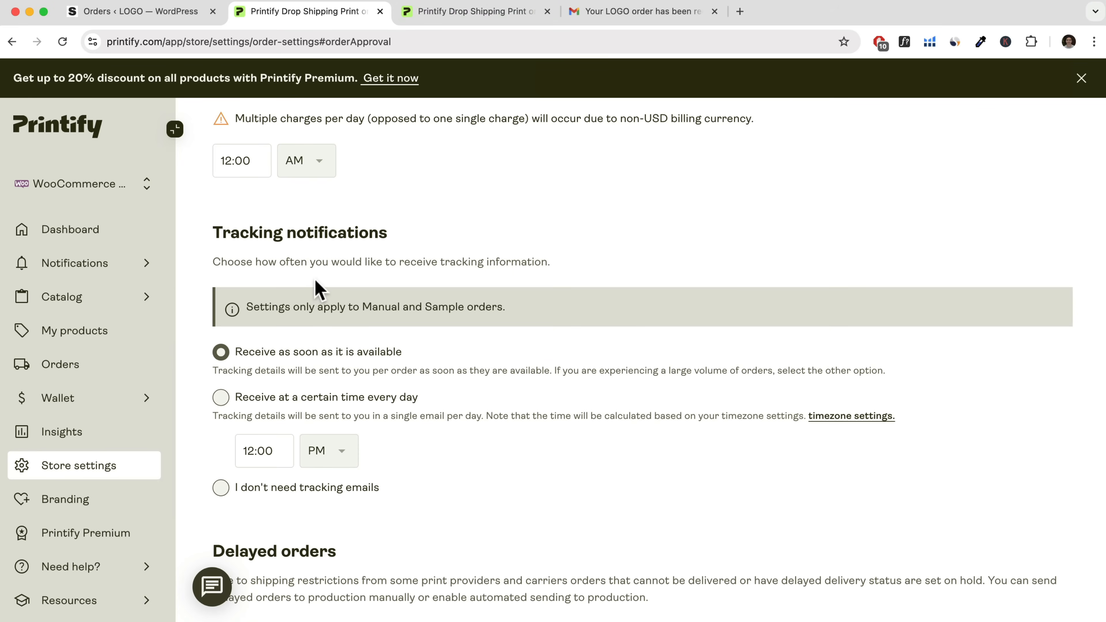
{"action": "scroll", "coordinate": [442, 405], "scroll_direction": "down", "scroll_amount": 8}
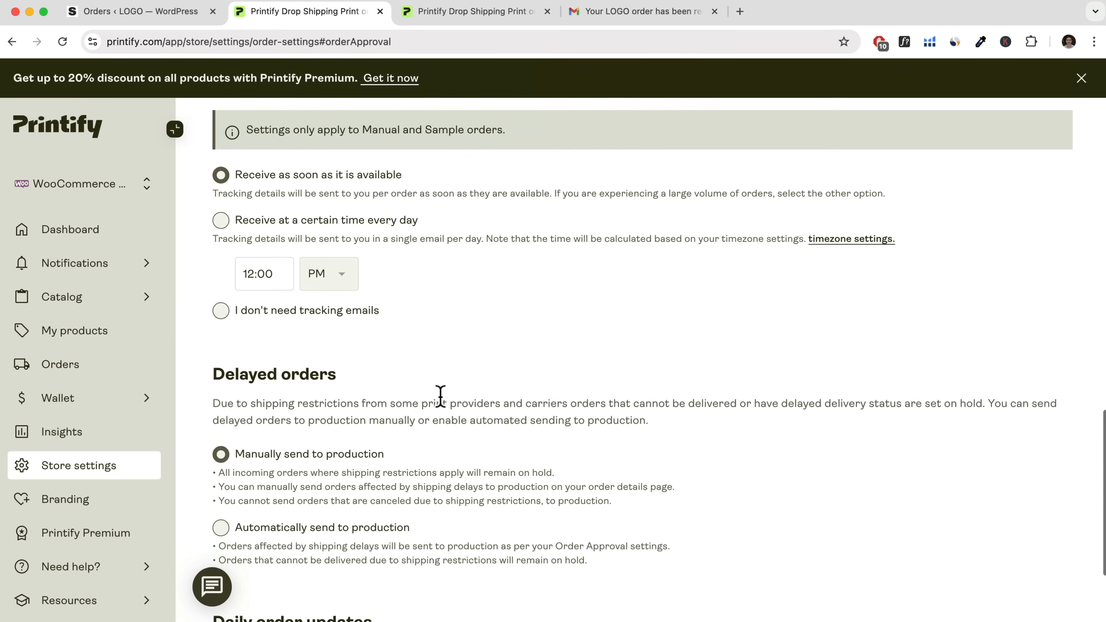
{"action": "scroll", "coordinate": [439, 396], "scroll_direction": "up", "scroll_amount": 10}
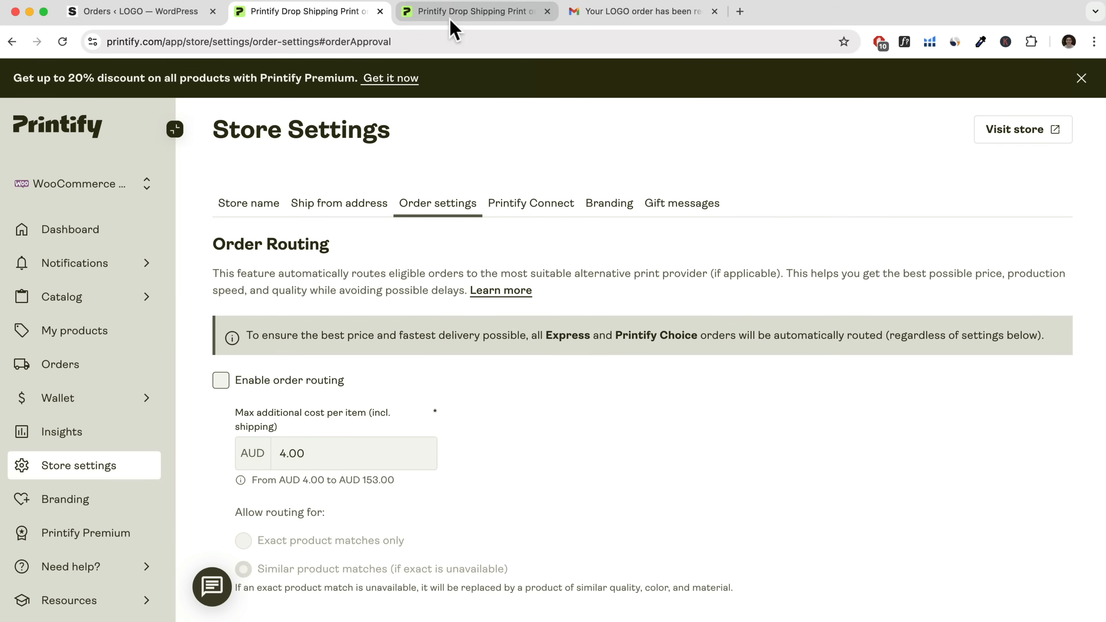
Review the Printify Premium subscription page, including its monthly price, plan benefits and discount examples.
{"action": "left_click", "coordinate": [462, 14]}
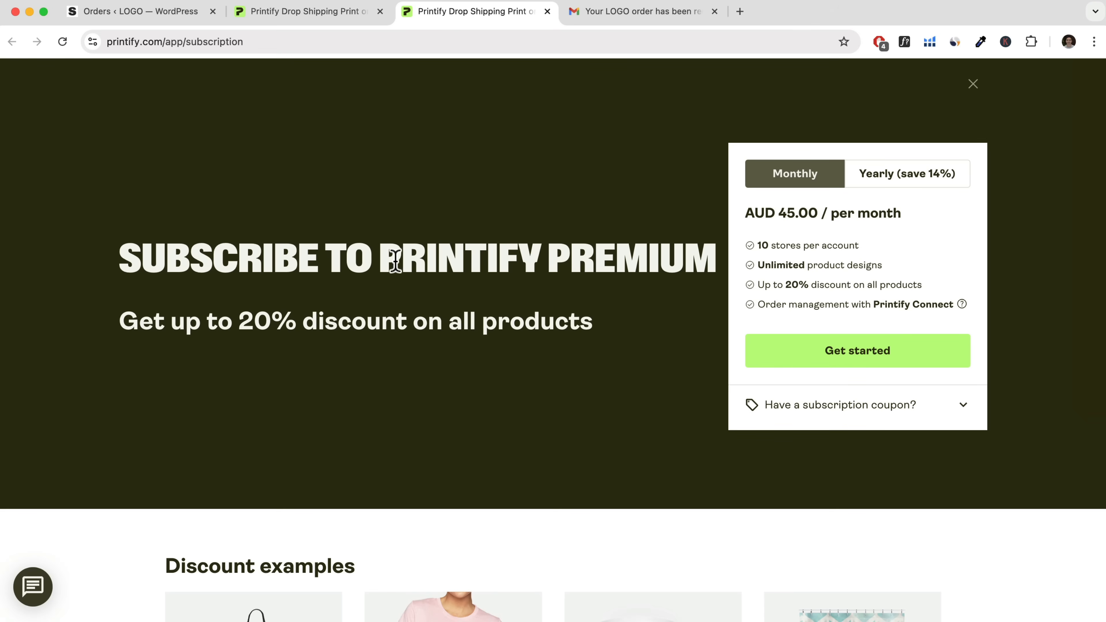
{"action": "left_click_drag", "start_coordinate": [381, 260], "coordinate": [708, 256]}
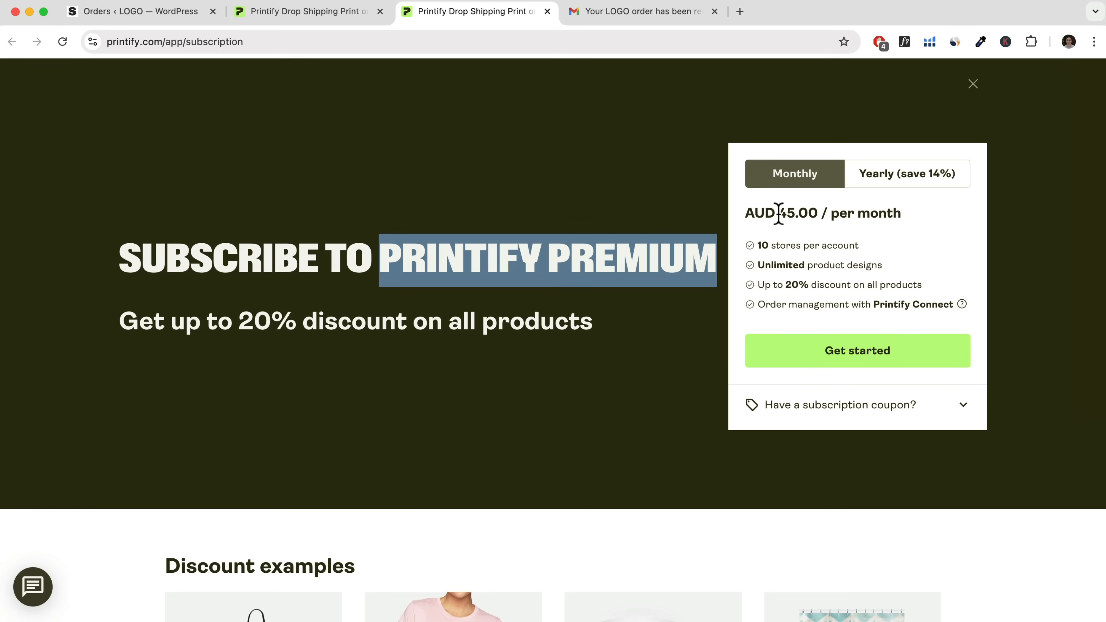
{"action": "scroll", "coordinate": [529, 348], "scroll_direction": "down", "scroll_amount": 10}
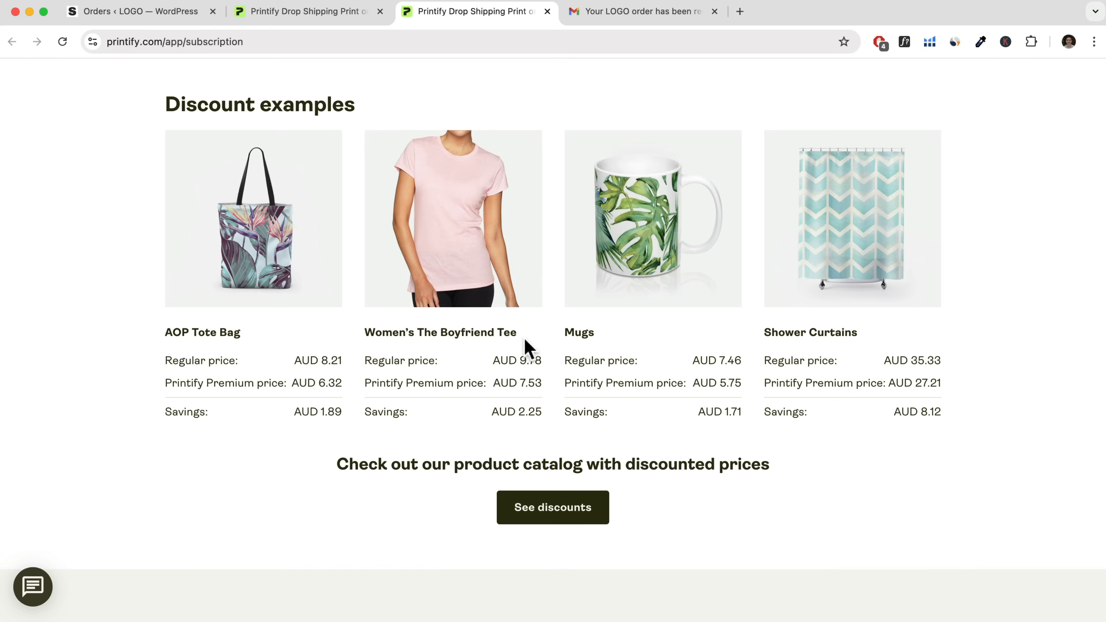
Switch to the WooCommerce admin, set the store's site visibility to Live, and save the change.
{"action": "left_click", "coordinate": [154, 18]}
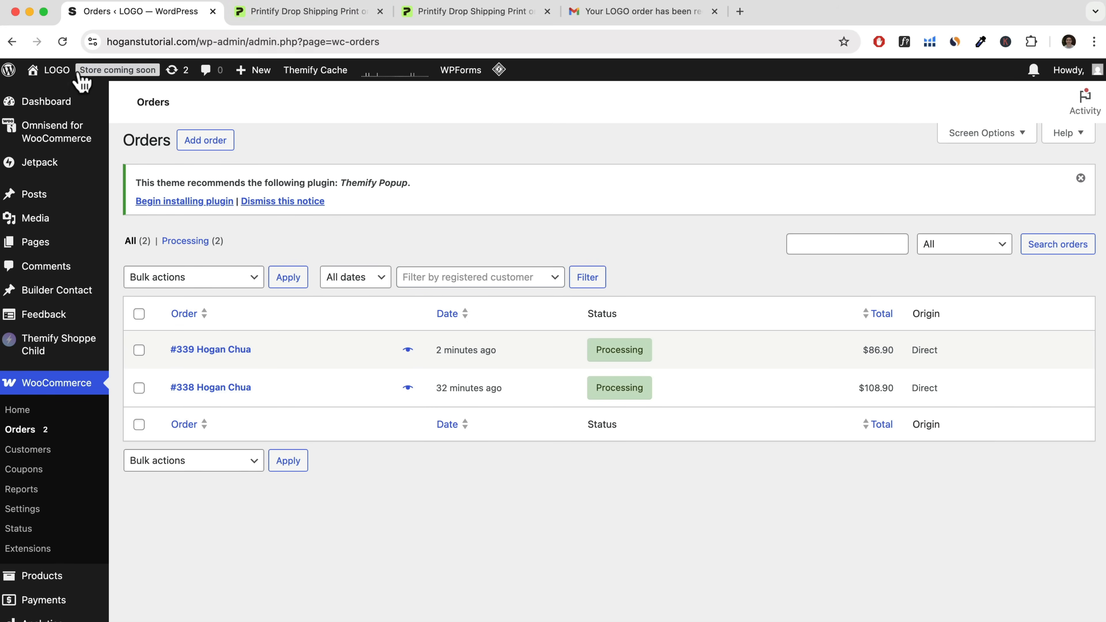
{"action": "left_click", "coordinate": [100, 72]}
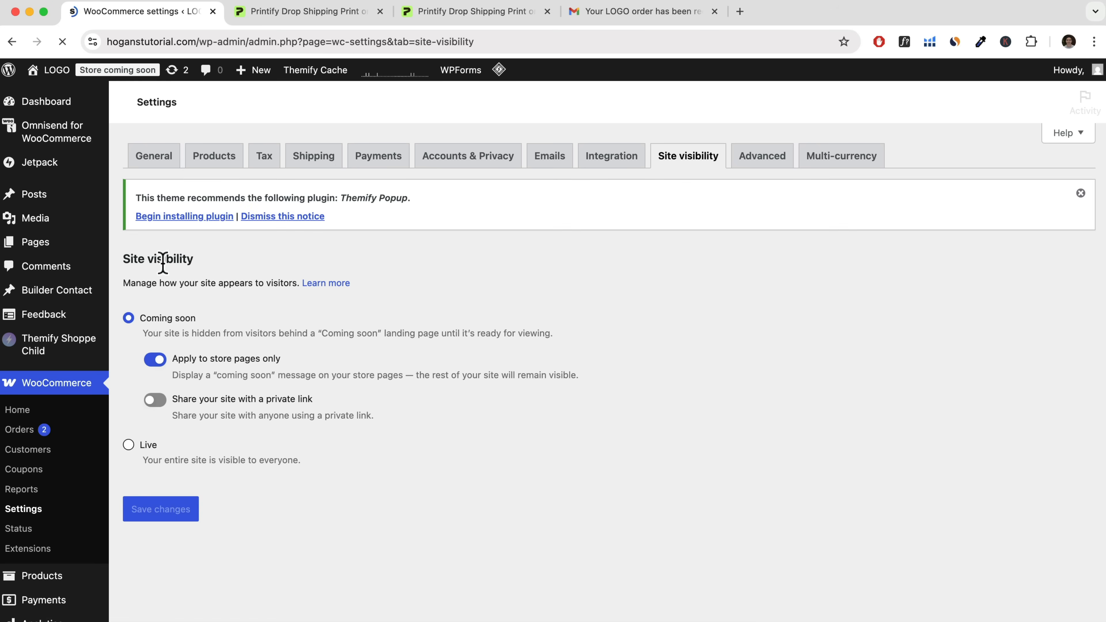
{"action": "left_click_drag", "start_coordinate": [122, 257], "coordinate": [210, 263]}
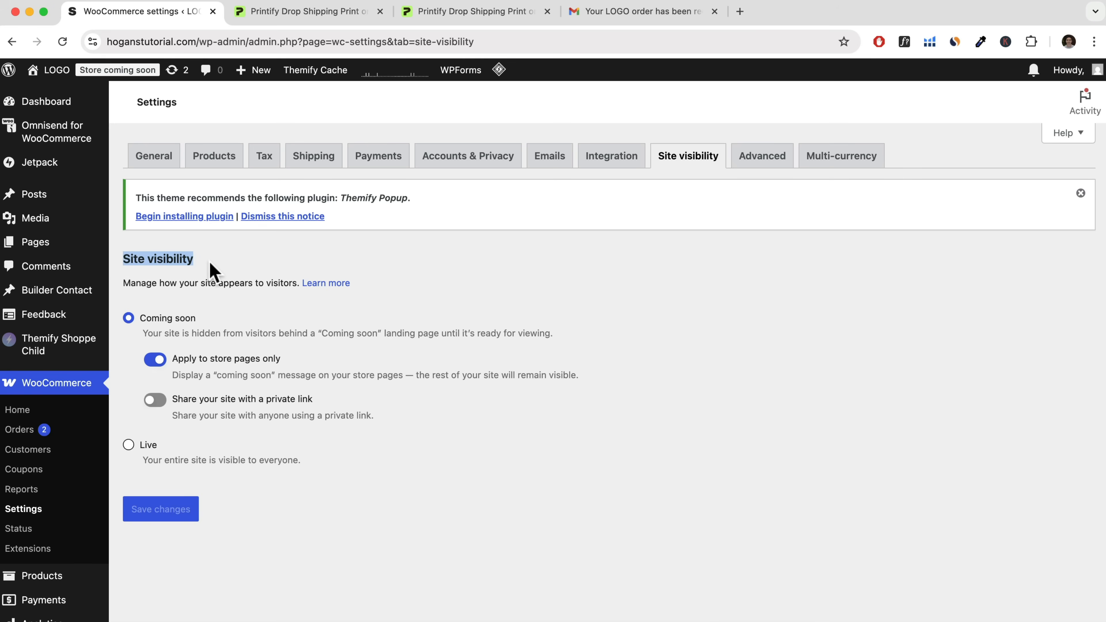
{"action": "left_click", "coordinate": [129, 446]}
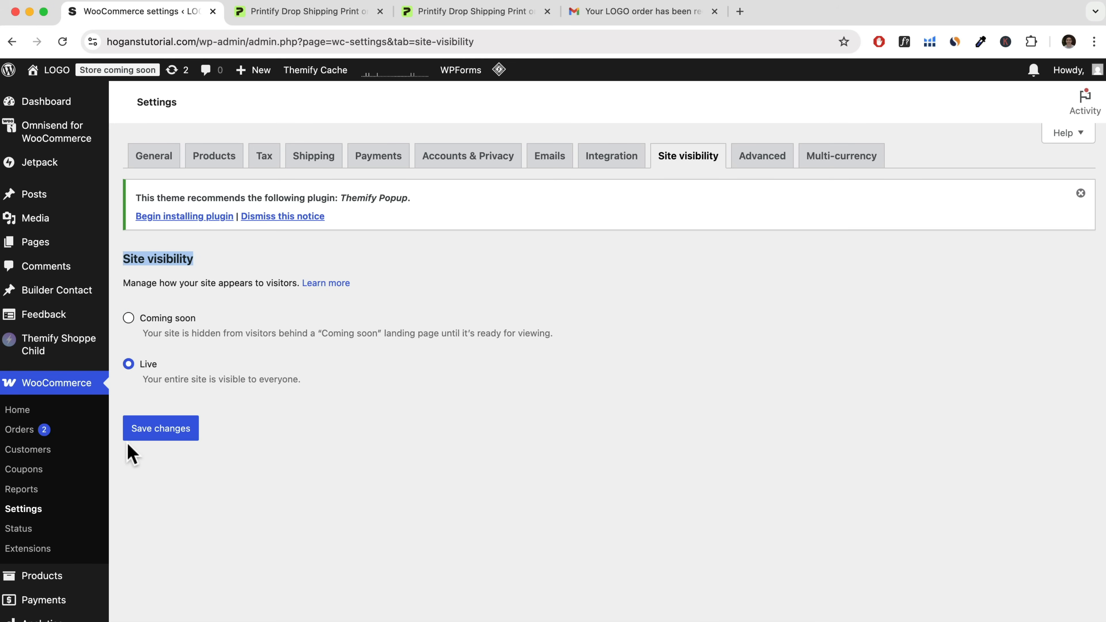
{"action": "left_click", "coordinate": [163, 433]}
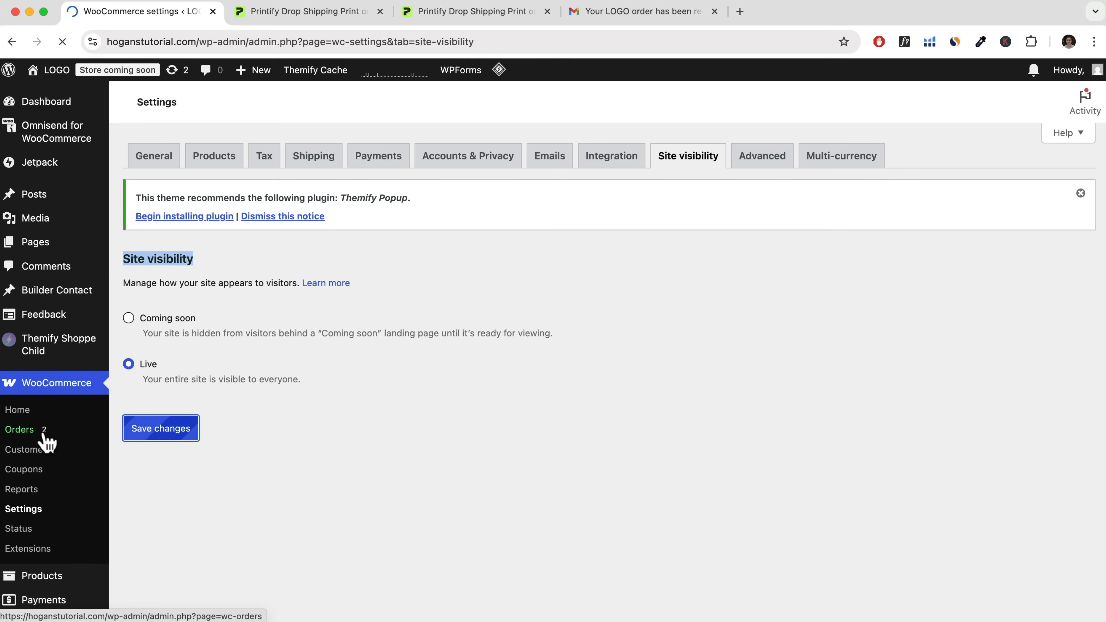
Open the Payments overview in the WordPress admin.
{"action": "scroll", "coordinate": [69, 524], "scroll_direction": "down", "scroll_amount": 3}
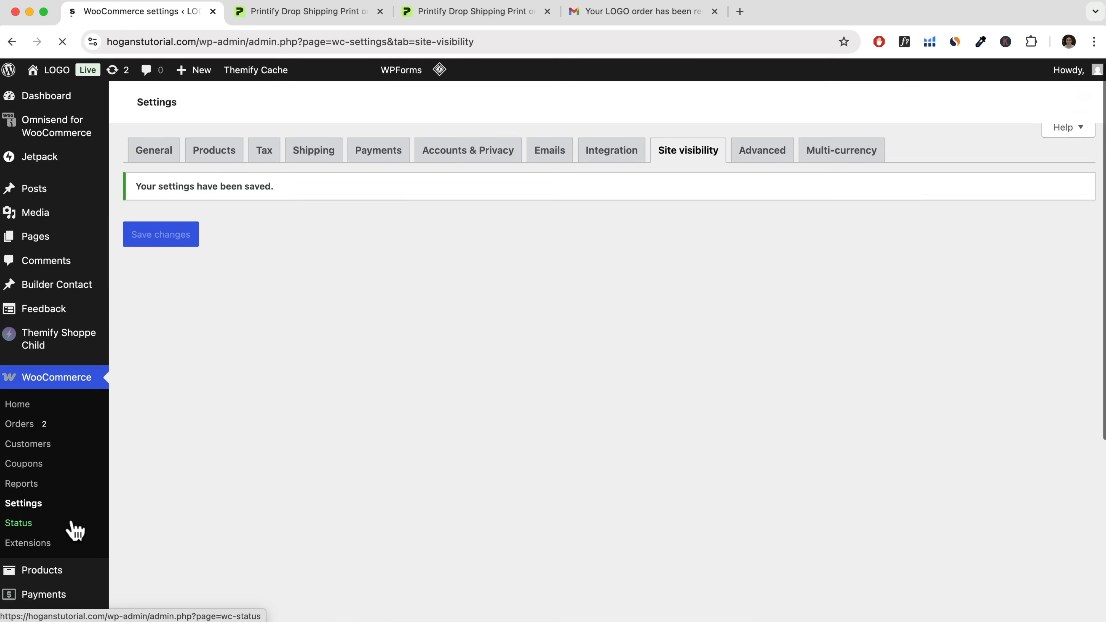
{"action": "mouse_move", "coordinate": [46, 496]}
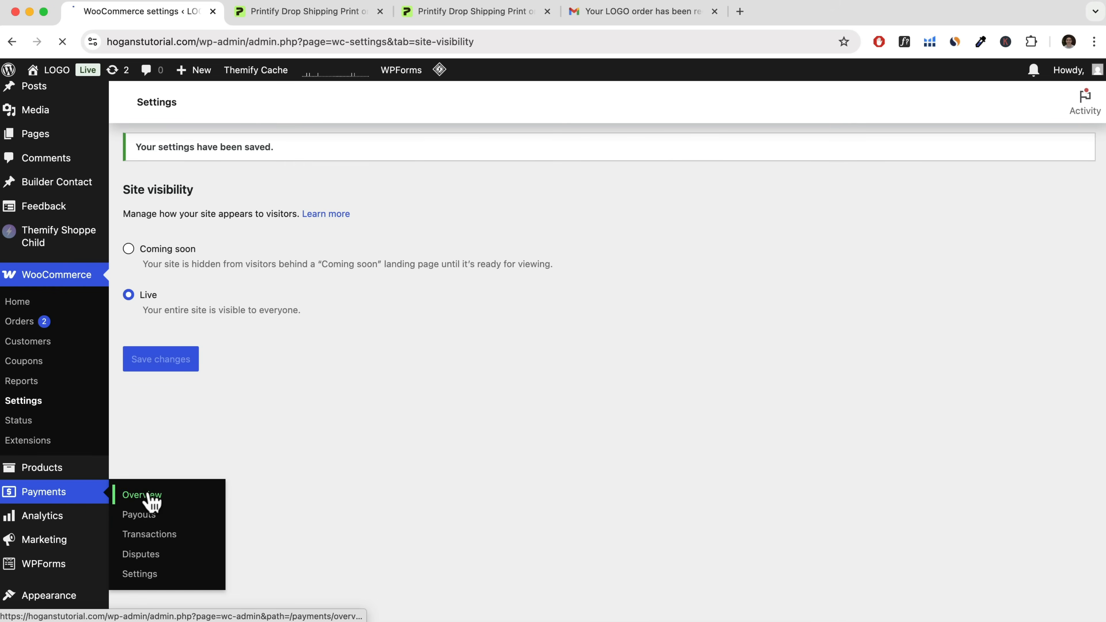
{"action": "left_click", "coordinate": [151, 496]}
Open WooCommerce's advanced Features settings and examine the experimental Email improvements option for modern transactional email design.
{"action": "left_click", "coordinate": [22, 537]}
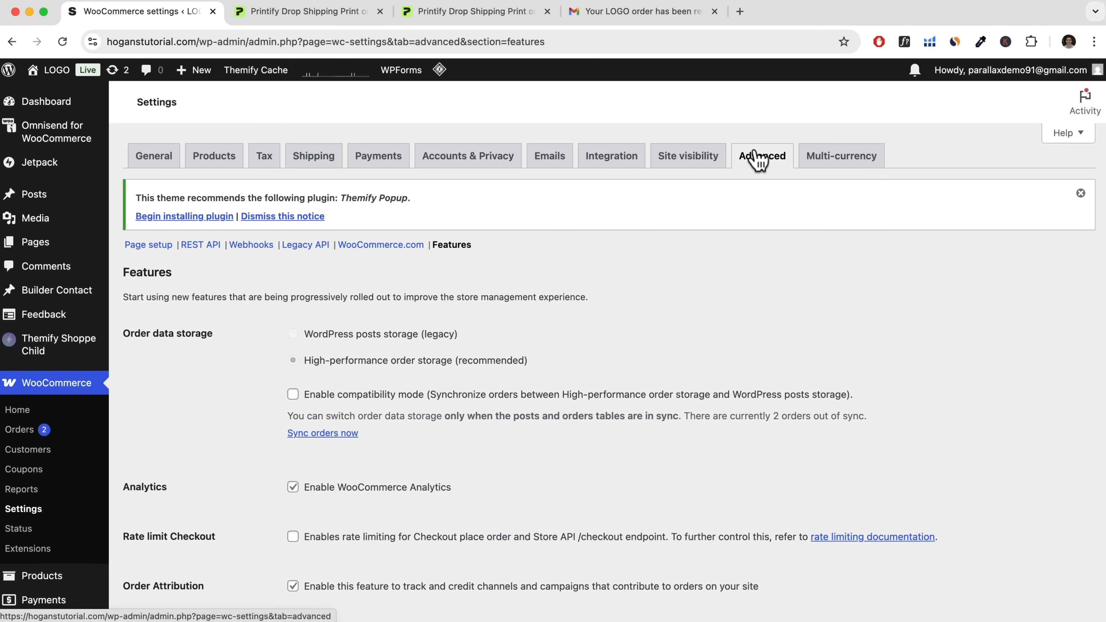
{"action": "left_click", "coordinate": [453, 255]}
{"action": "scroll", "coordinate": [511, 289], "scroll_direction": "down", "scroll_amount": 10}
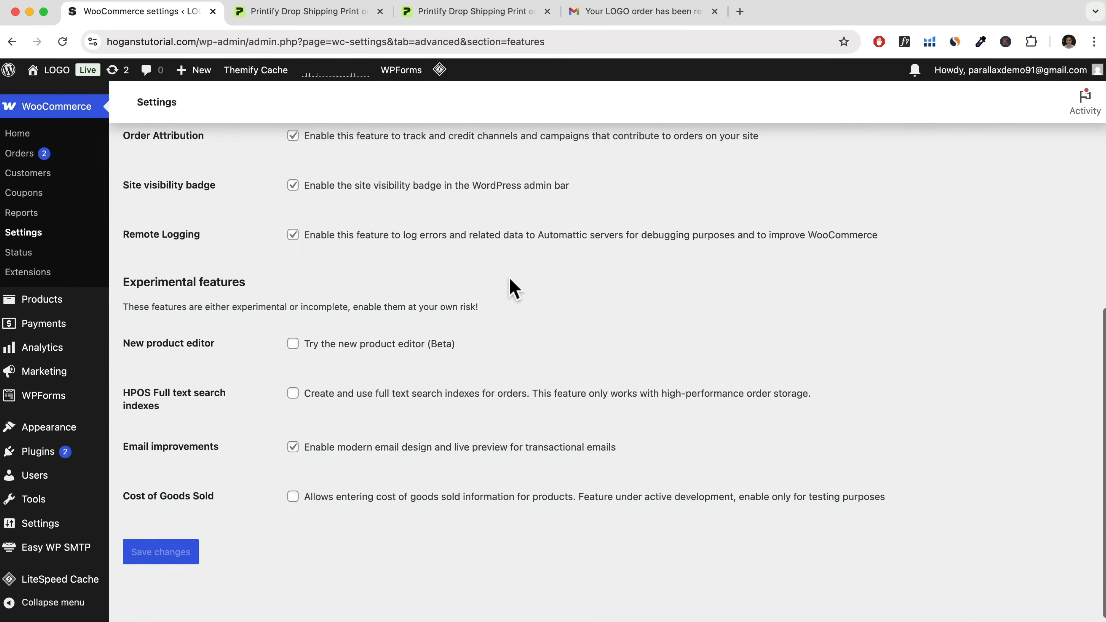
{"action": "left_click_drag", "start_coordinate": [246, 276], "coordinate": [127, 274]}
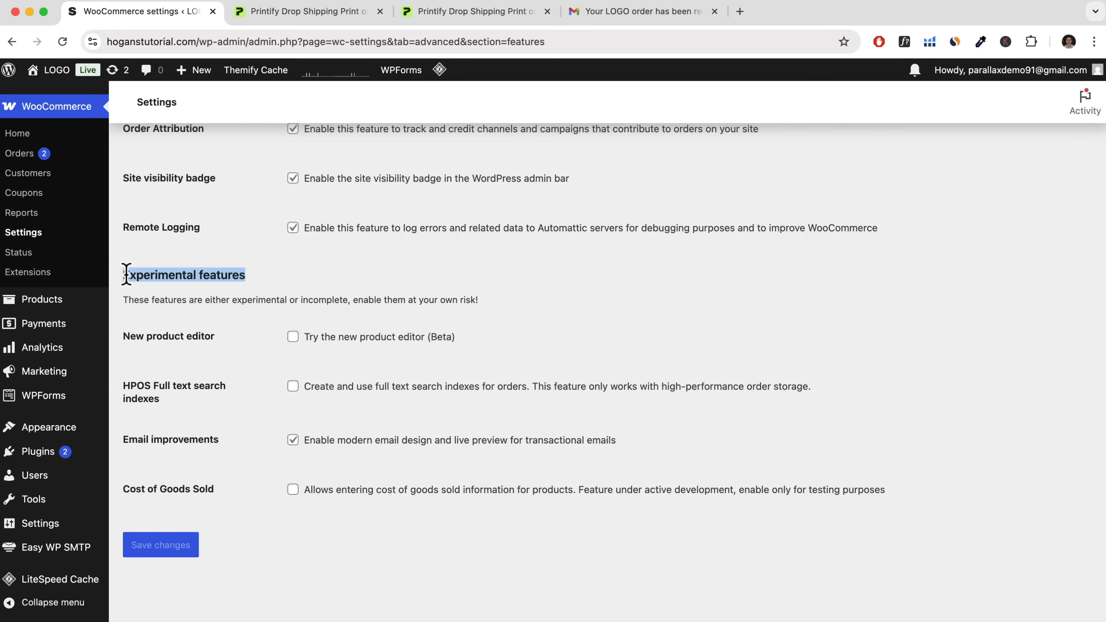
{"action": "left_click_drag", "start_coordinate": [123, 441], "coordinate": [209, 441]}
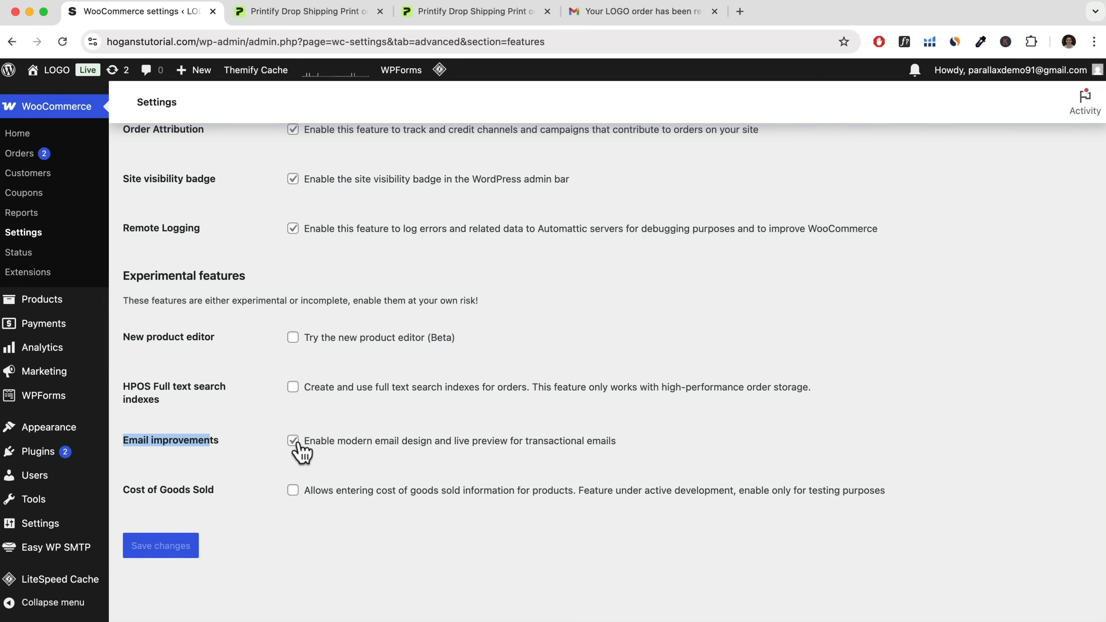
{"action": "left_click_drag", "start_coordinate": [307, 441], "coordinate": [631, 444]}
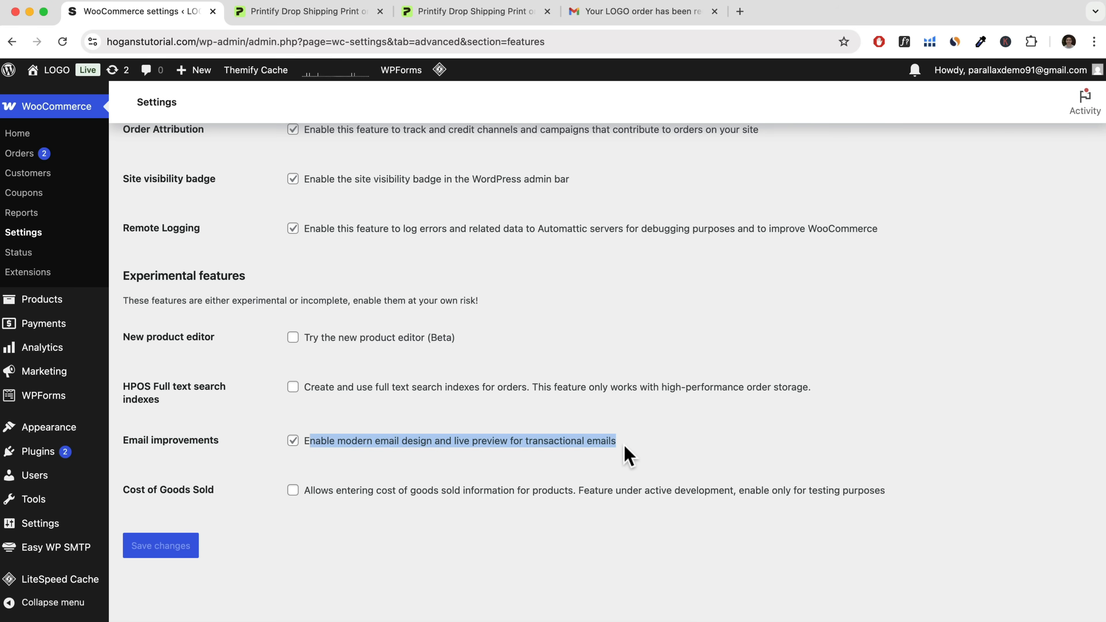
Switch to Gmail and read through the modern-design sample order email from its order summary to the addresses.
{"action": "left_click", "coordinate": [654, 16]}
{"action": "scroll", "coordinate": [497, 435], "scroll_direction": "down", "scroll_amount": 8}
{"action": "scroll", "coordinate": [498, 435], "scroll_direction": "up", "scroll_amount": 3}
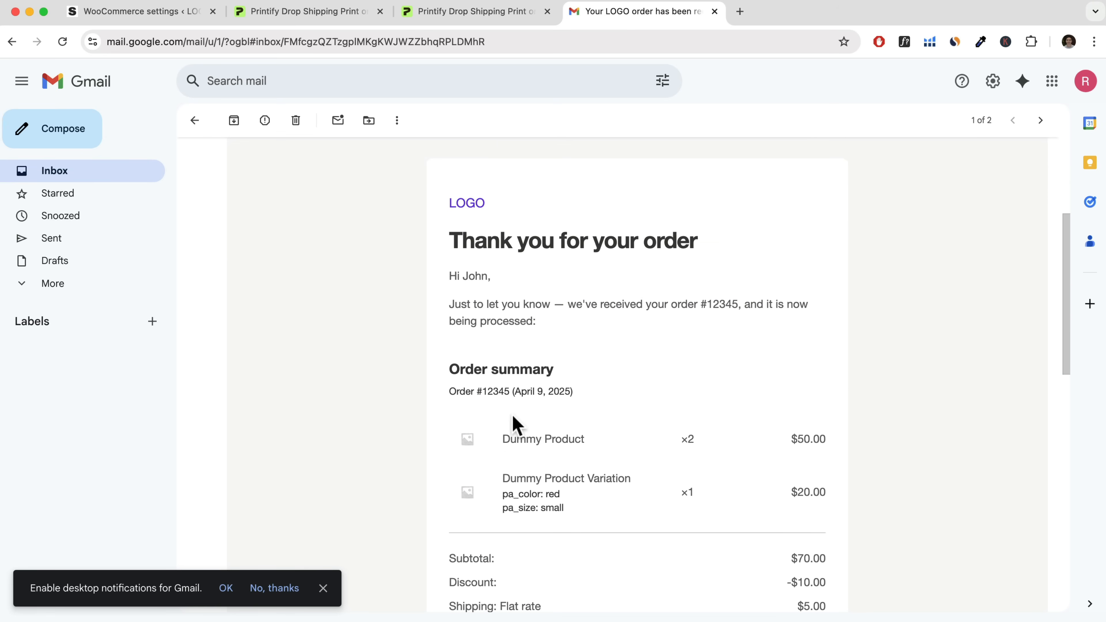
{"action": "scroll", "coordinate": [513, 436], "scroll_direction": "down", "scroll_amount": 6}
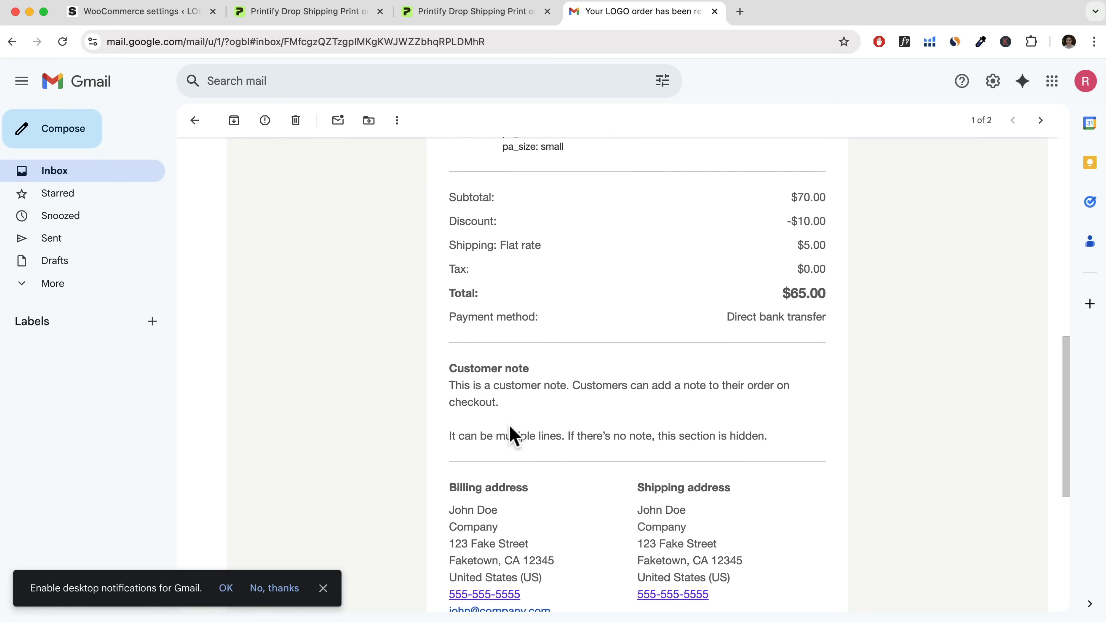
{"action": "scroll", "coordinate": [512, 436], "scroll_direction": "down", "scroll_amount": 5}
{"action": "scroll", "coordinate": [511, 435], "scroll_direction": "up", "scroll_amount": 20}
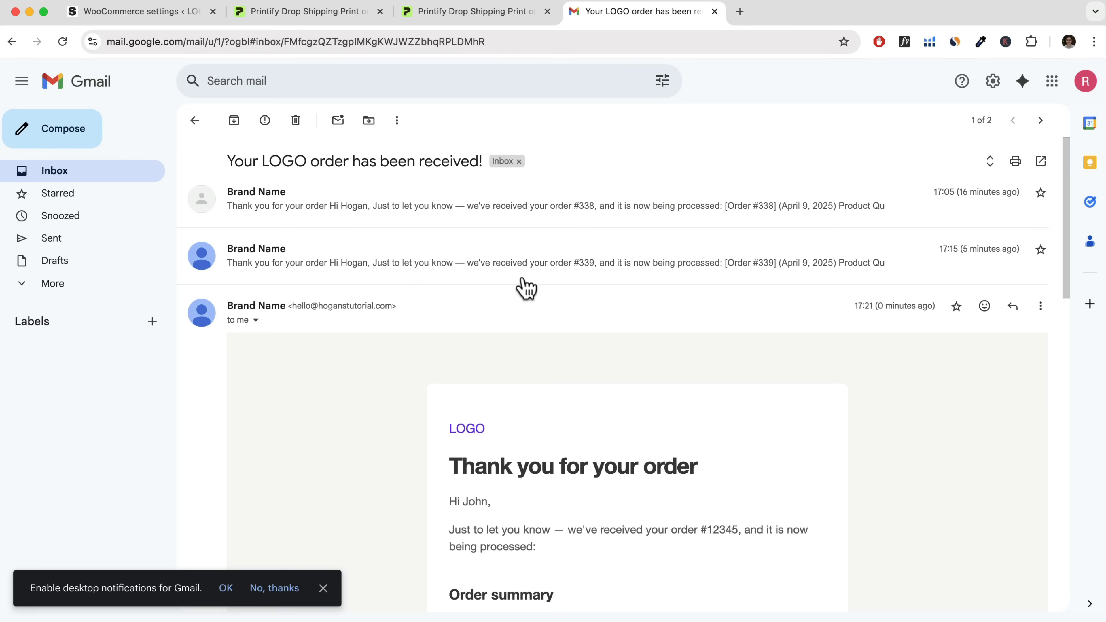
Expand the second order confirmation in the email thread and review its older layout for comparison.
{"action": "left_click", "coordinate": [528, 280]}
{"action": "scroll", "coordinate": [514, 371], "scroll_direction": "down", "scroll_amount": 4}
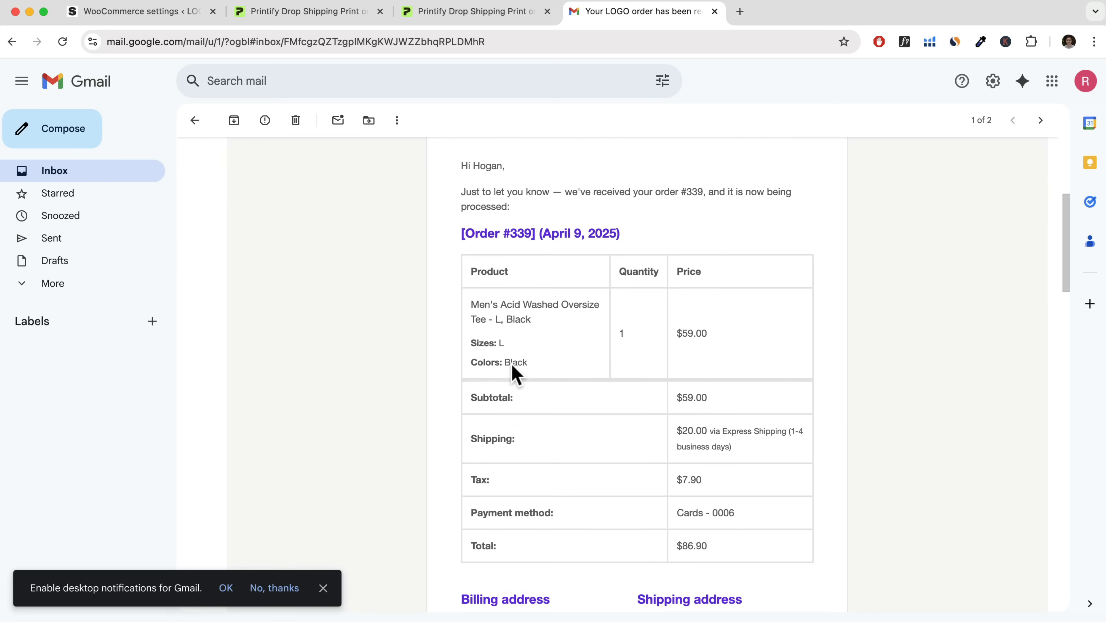
{"action": "scroll", "coordinate": [514, 372], "scroll_direction": "down", "scroll_amount": 4}
{"action": "scroll", "coordinate": [511, 370], "scroll_direction": "up", "scroll_amount": 5}
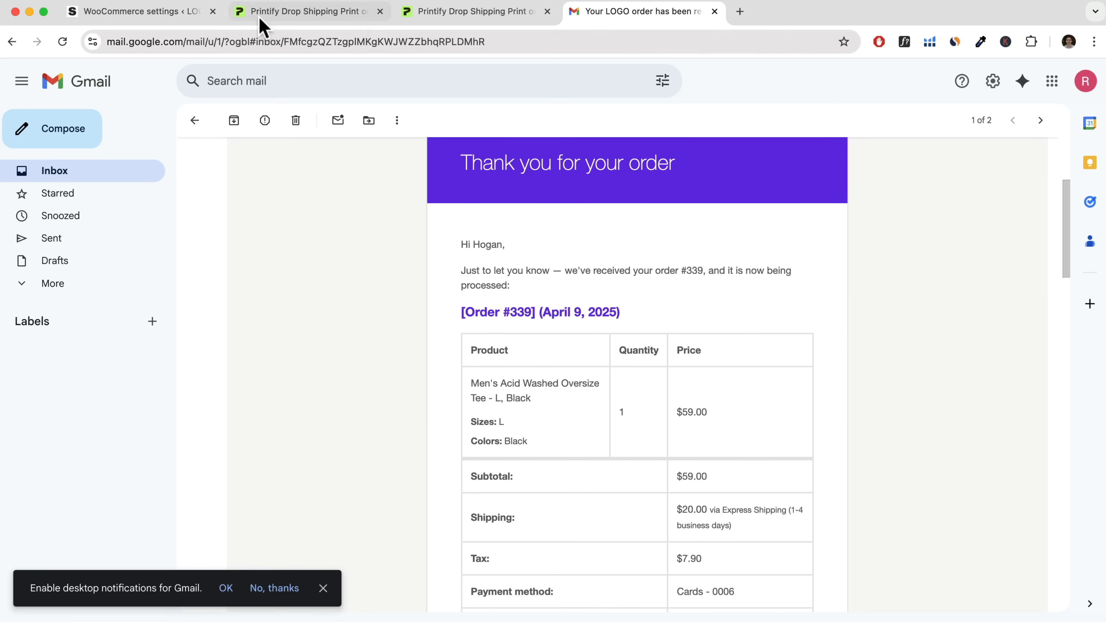
Return to the WooCommerce settings and log out of the WordPress account.
{"action": "left_click", "coordinate": [150, 19]}
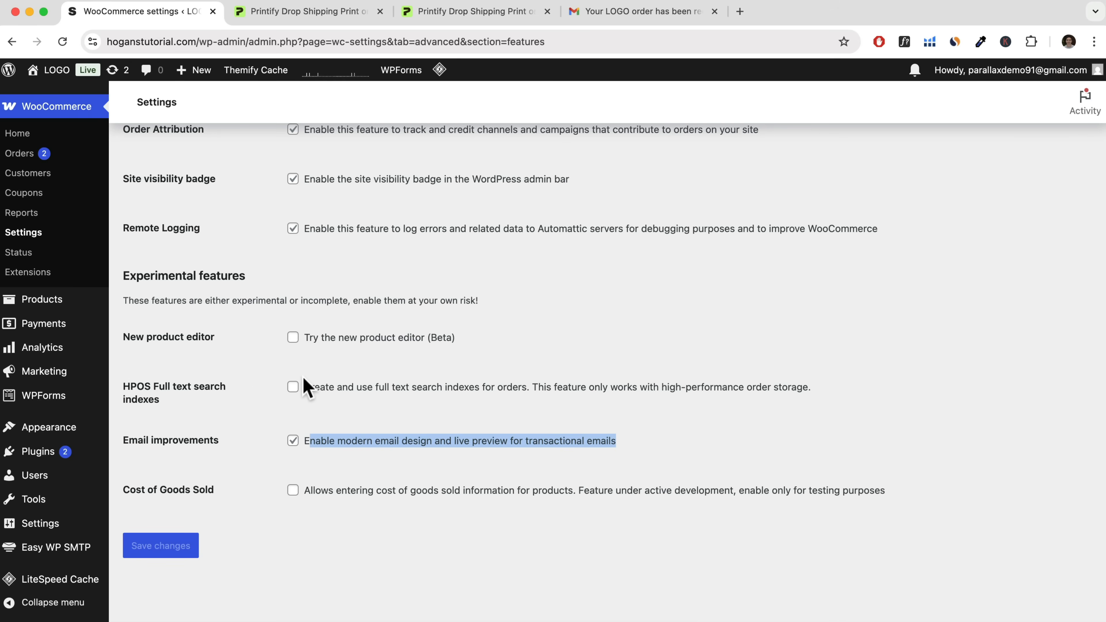
{"action": "scroll", "coordinate": [304, 378], "scroll_direction": "up", "scroll_amount": 1}
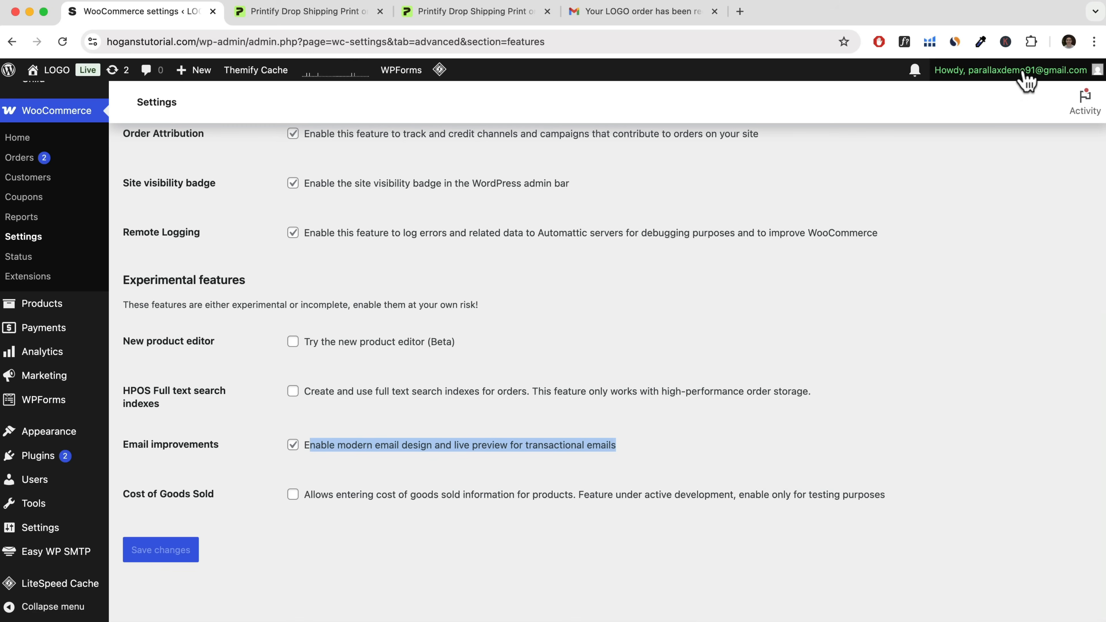
{"action": "mouse_move", "coordinate": [1027, 79]}
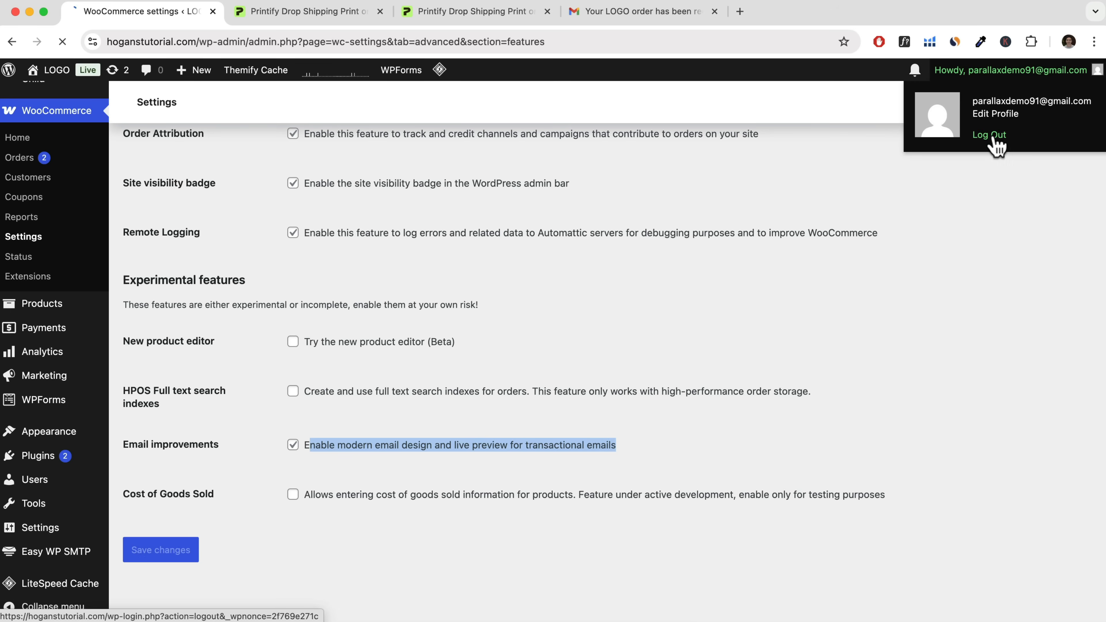
{"action": "left_click", "coordinate": [990, 136]}
Load the WordPress login page through the address hoganstutorial.com/wp-admin.
{"action": "left_click_drag", "start_coordinate": [466, 41], "coordinate": [279, 40]}
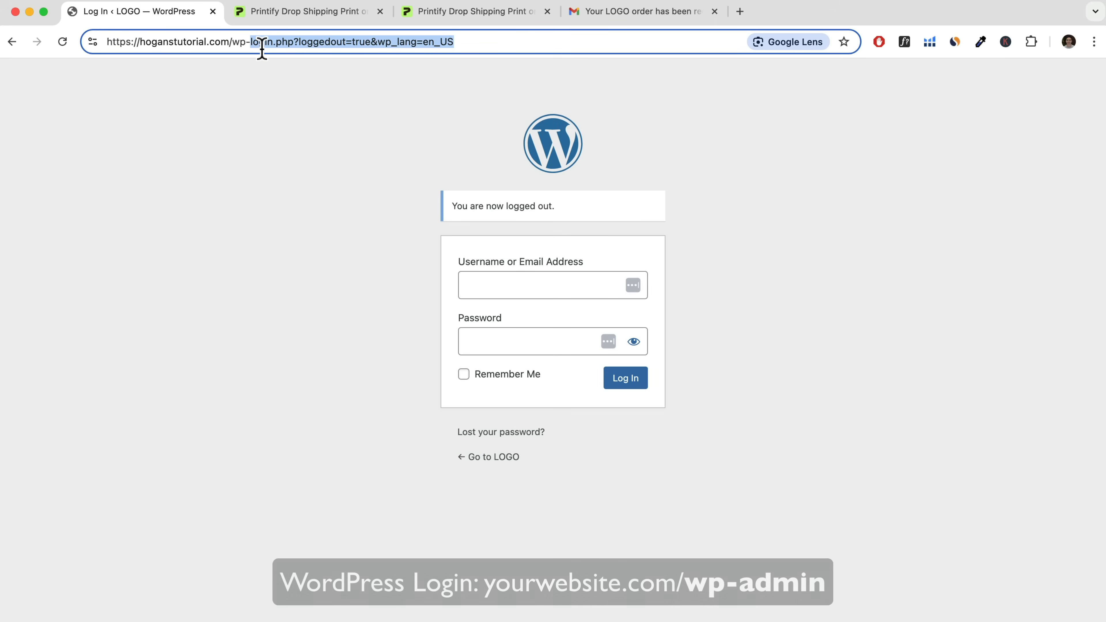
{"action": "type", "text": "admin"}
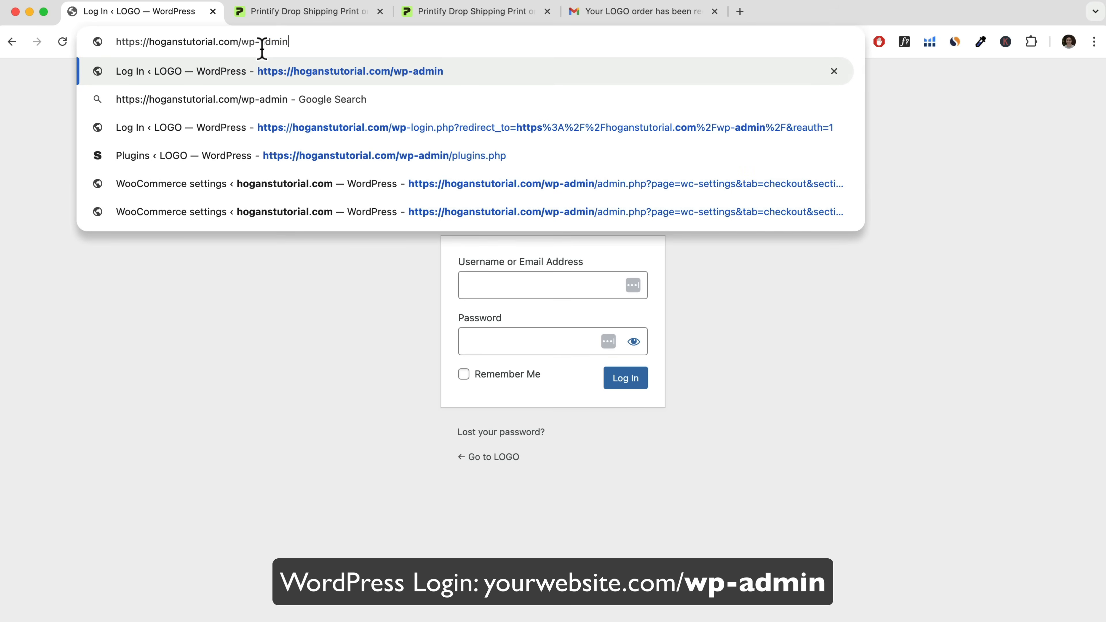
{"action": "key", "text": "Return"}
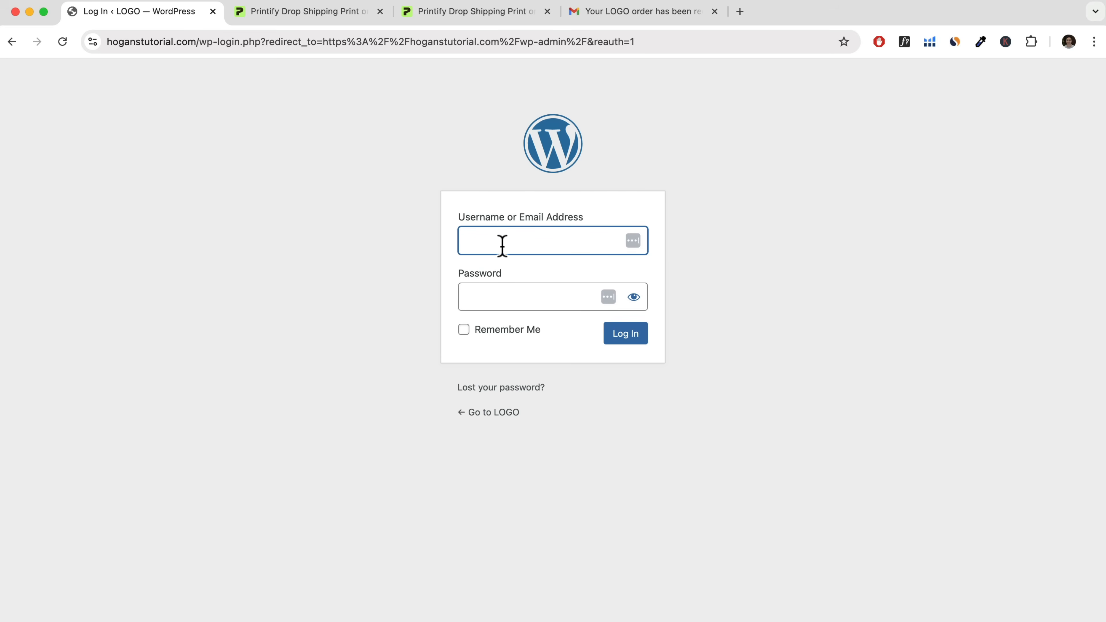
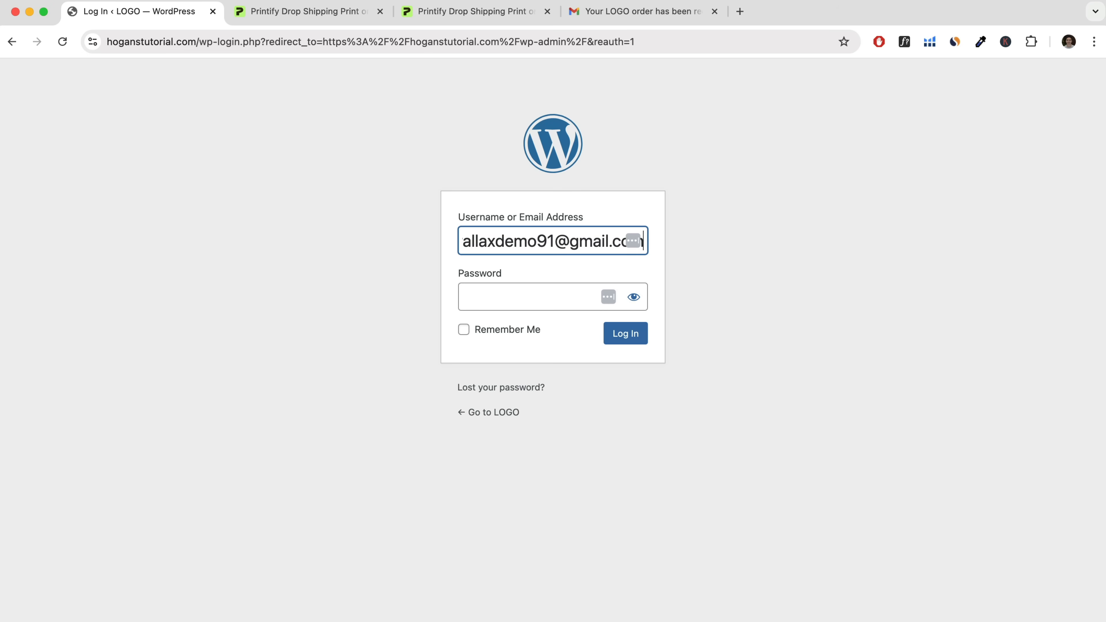
Log in to WordPress with the account's email address and the account password.
{"action": "key", "text": "Tab"}
{"action": "type", "text": "**********"}
{"action": "key", "text": "Return"}
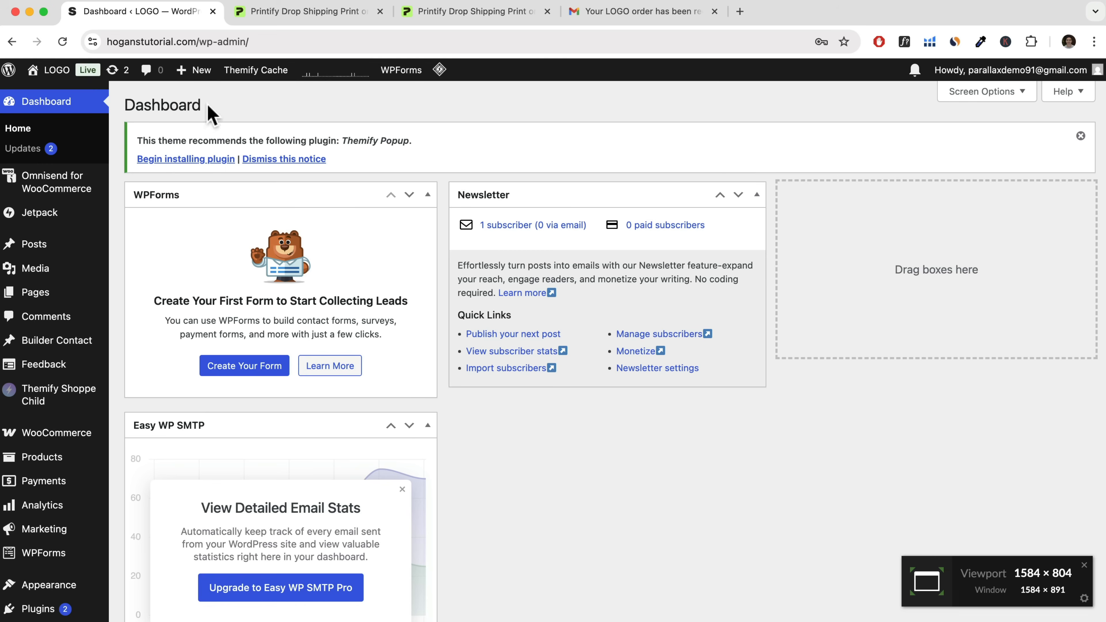
Visit the live storefront, look through the homepage down to the footer, and return to its beginning.
{"action": "left_click", "coordinate": [51, 95]}
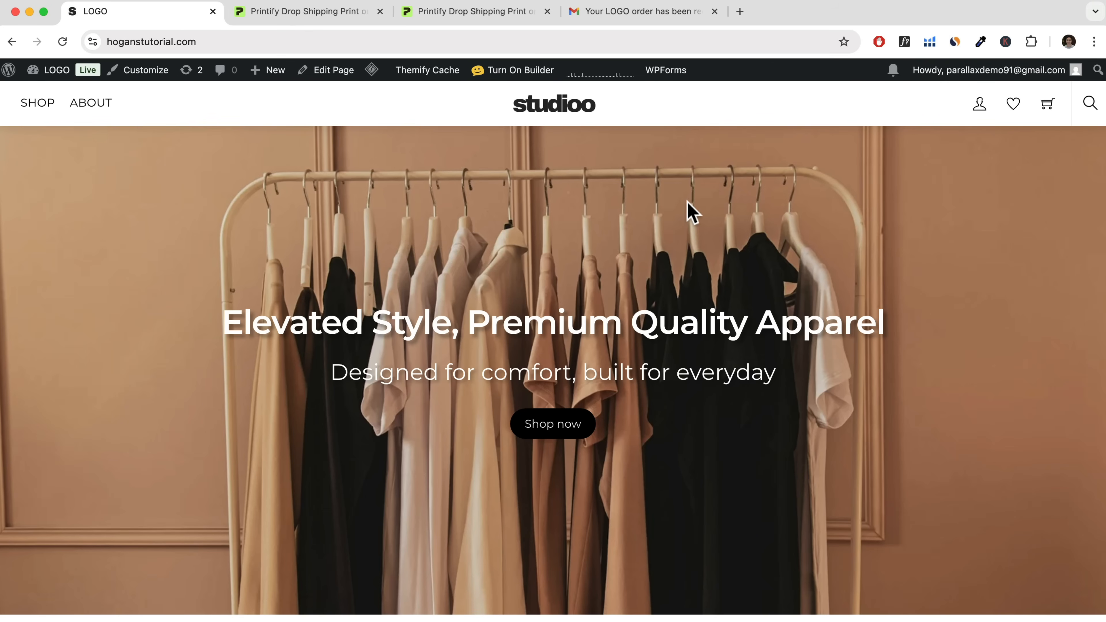
{"action": "scroll", "coordinate": [693, 212], "scroll_direction": "down", "scroll_amount": 15}
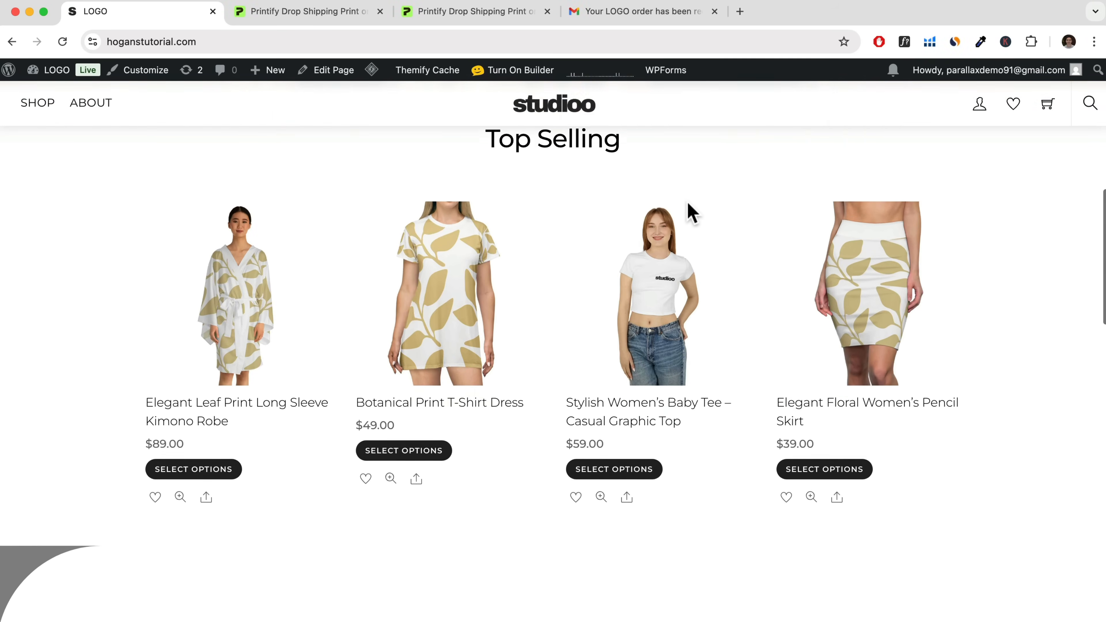
{"action": "scroll", "coordinate": [691, 213], "scroll_direction": "down", "scroll_amount": 15}
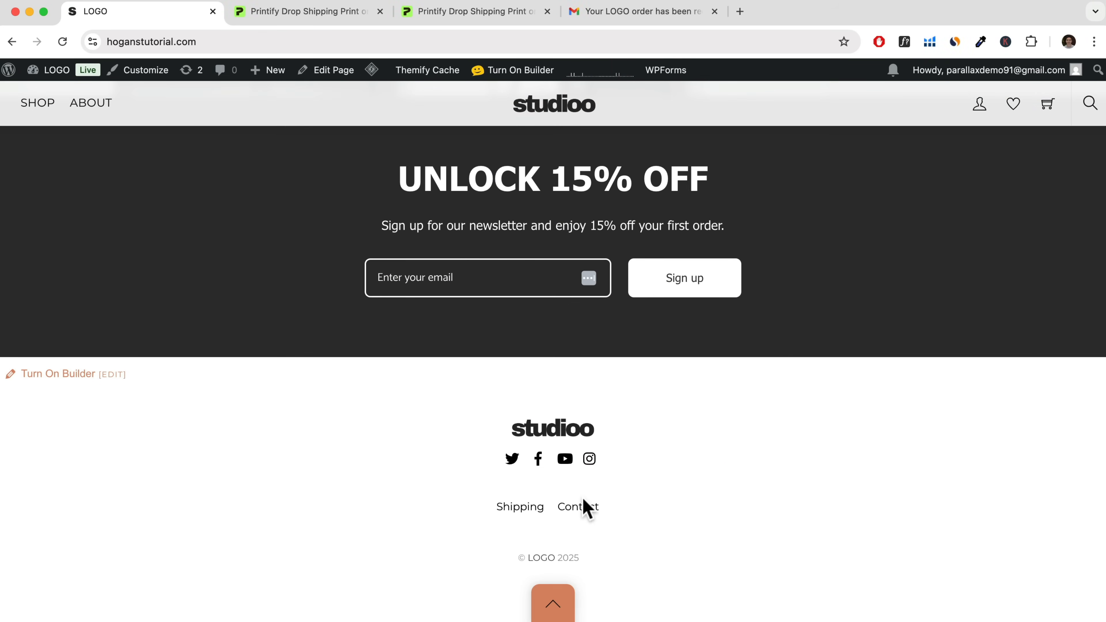
{"action": "left_click", "coordinate": [562, 601]}
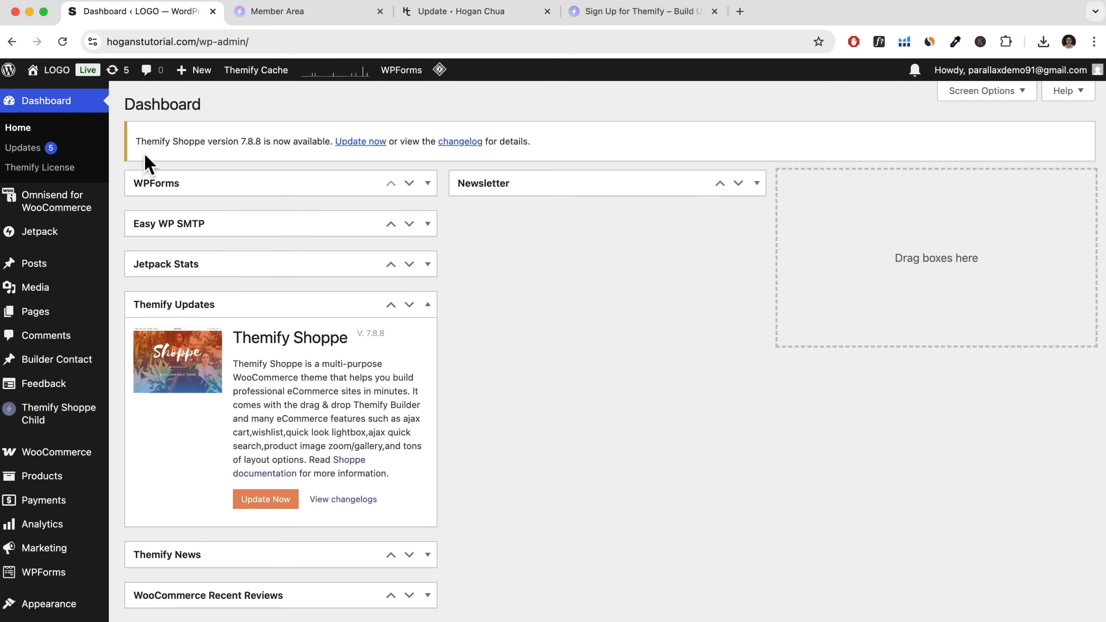
Check the Themify Shoppe 7.8.8 update notice, and find the Themify Shoppe download link on the hoganchua.com/update page.
{"action": "left_click_drag", "start_coordinate": [136, 144], "coordinate": [270, 143]}
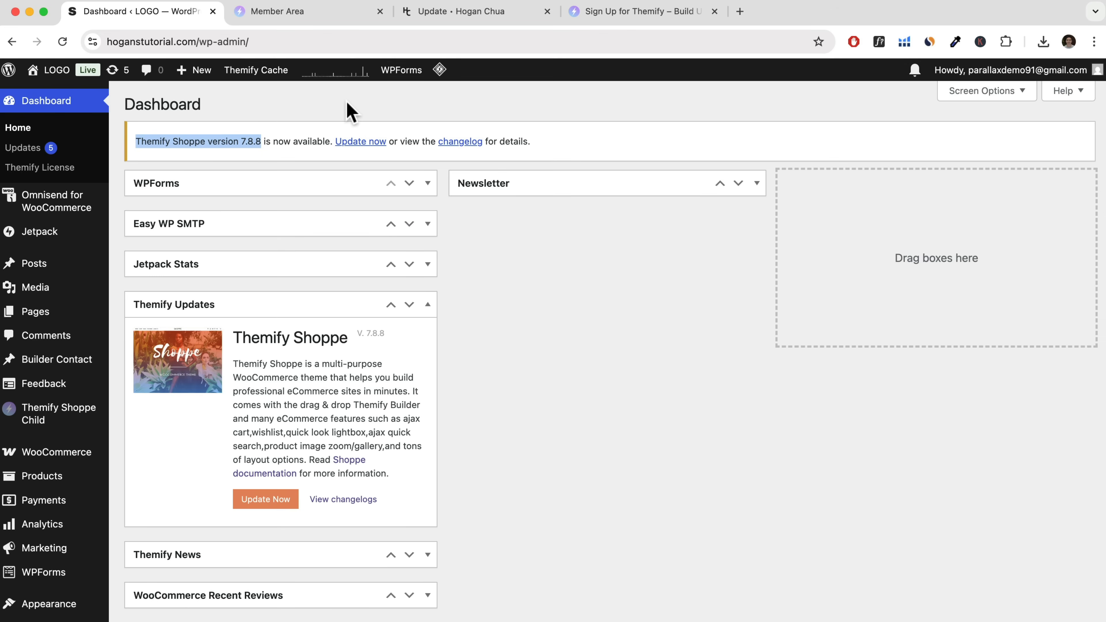
{"action": "left_click", "coordinate": [433, 12]}
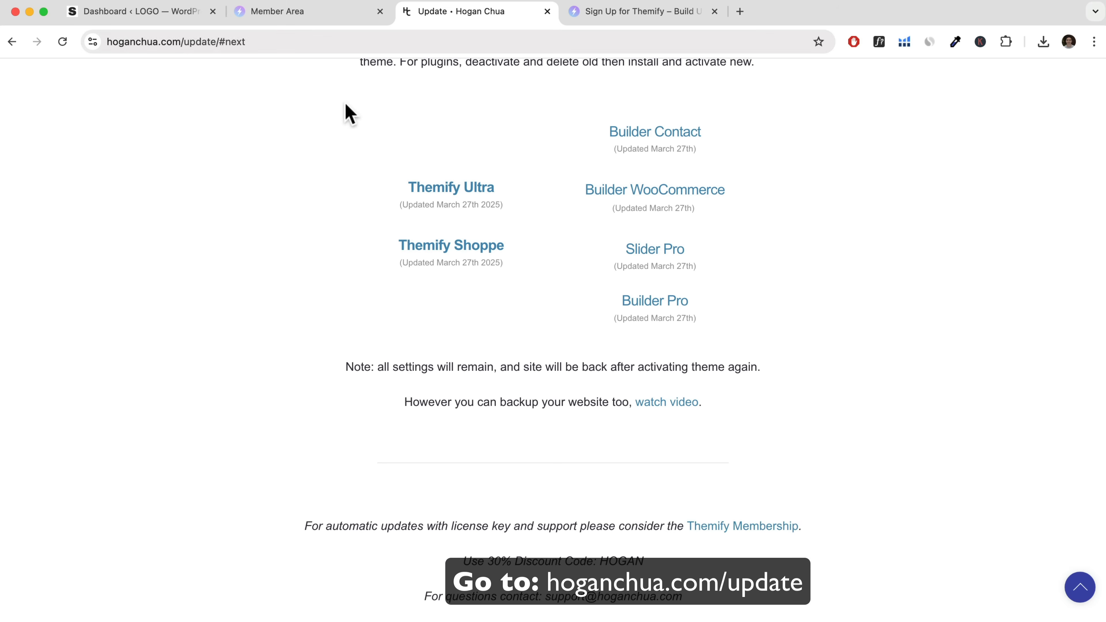
{"action": "scroll", "coordinate": [346, 110], "scroll_direction": "up", "scroll_amount": 5}
{"action": "scroll", "coordinate": [353, 171], "scroll_direction": "up", "scroll_amount": 3}
{"action": "scroll", "coordinate": [353, 170], "scroll_direction": "down", "scroll_amount": 2}
{"action": "left_click_drag", "start_coordinate": [389, 488], "coordinate": [521, 494]}
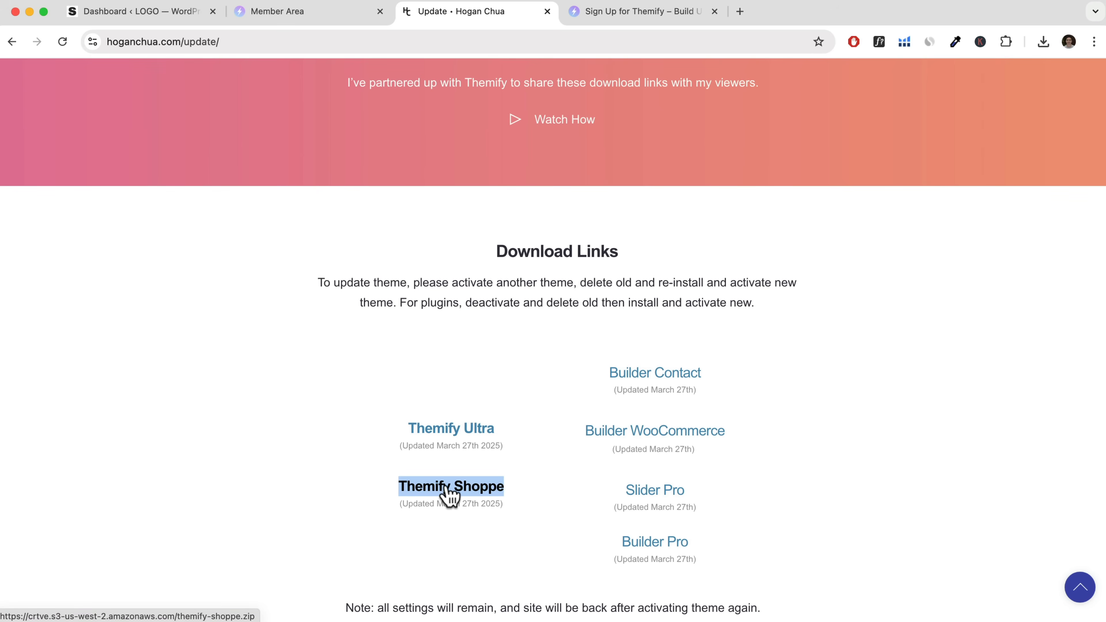
Return to the WordPress dashboard, show the installed themes, and activate the Twenty Twenty-Five theme.
{"action": "left_click", "coordinate": [139, 13]}
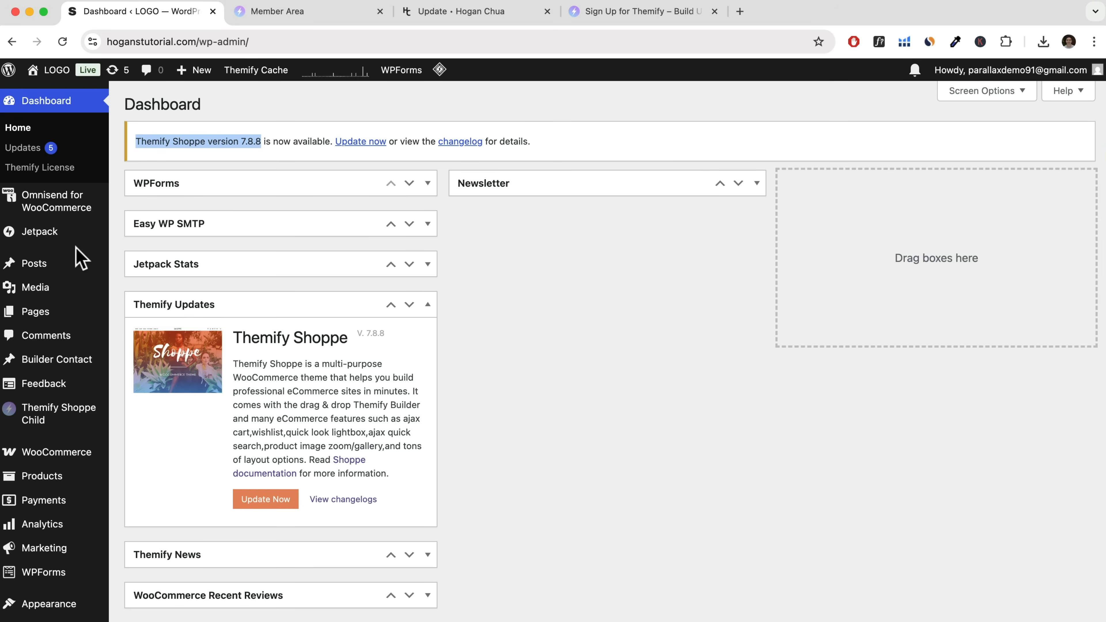
{"action": "scroll", "coordinate": [66, 469], "scroll_direction": "down", "scroll_amount": 2}
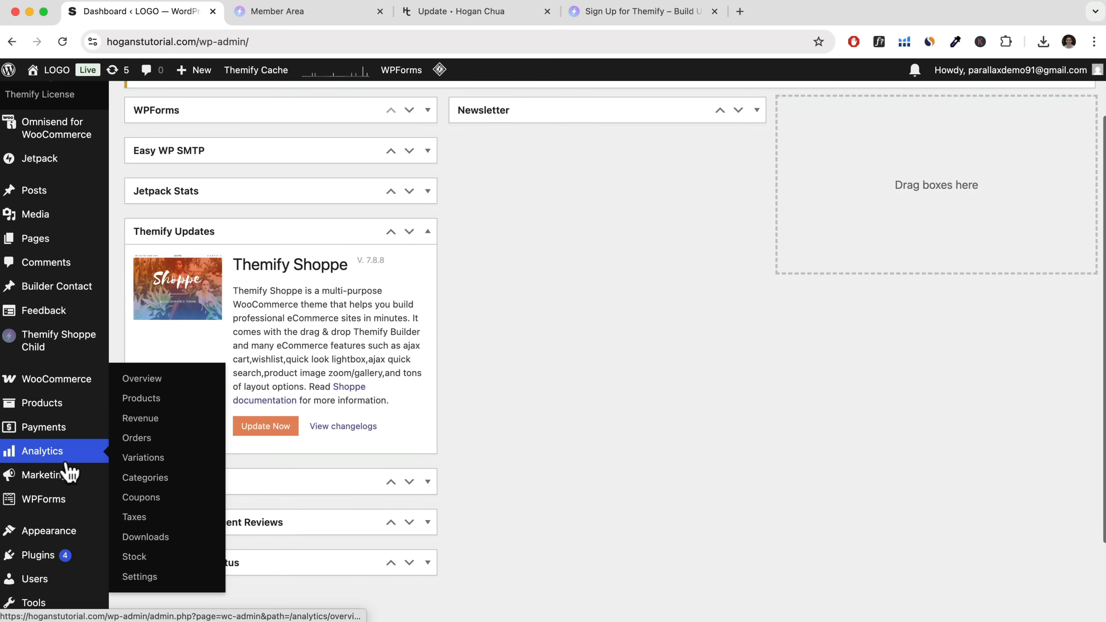
{"action": "scroll", "coordinate": [67, 469], "scroll_direction": "down", "scroll_amount": 2}
{"action": "mouse_move", "coordinate": [57, 481]}
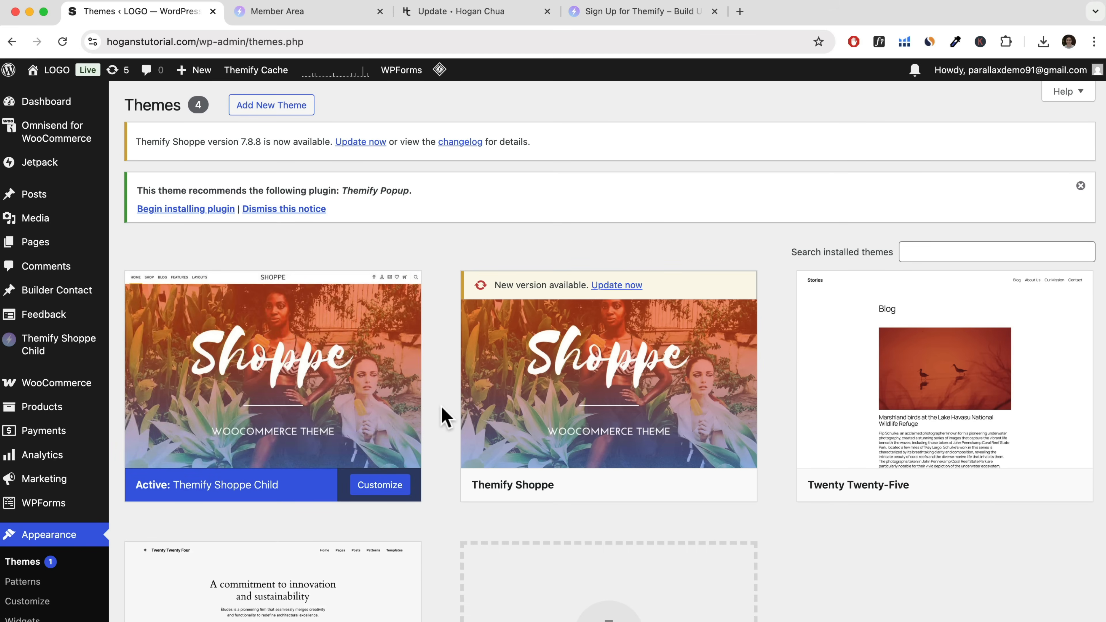
{"action": "scroll", "coordinate": [435, 415], "scroll_direction": "down", "scroll_amount": 3}
{"action": "left_click", "coordinate": [985, 405]}
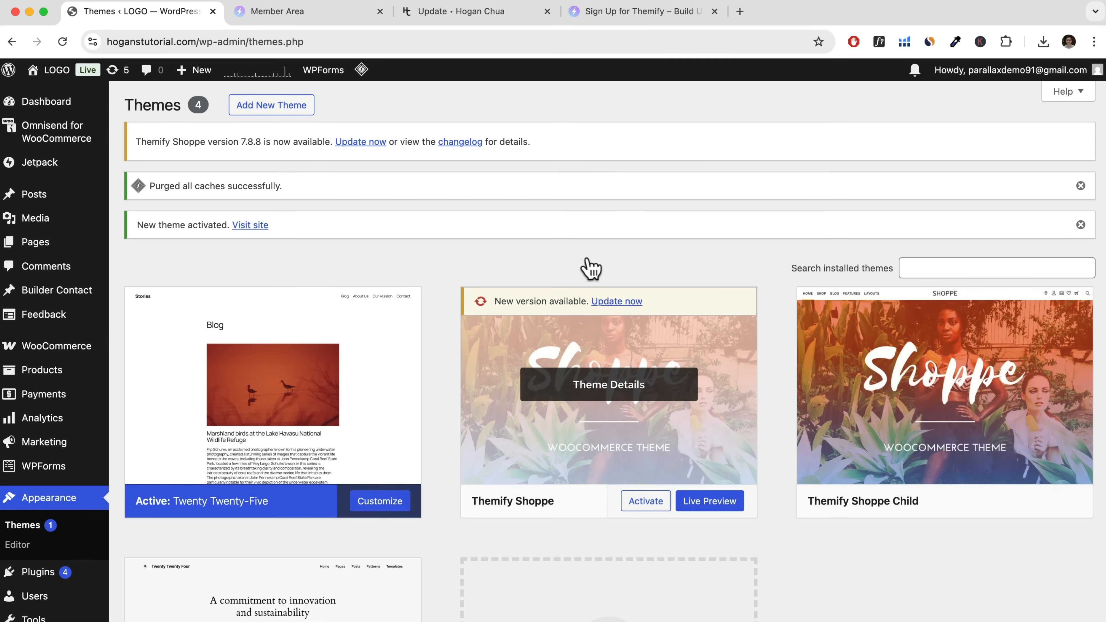
Delete the outdated Themify Shoppe parent theme from the installed themes, keeping Themify Shoppe Child.
{"action": "scroll", "coordinate": [544, 216], "scroll_direction": "down", "scroll_amount": 1}
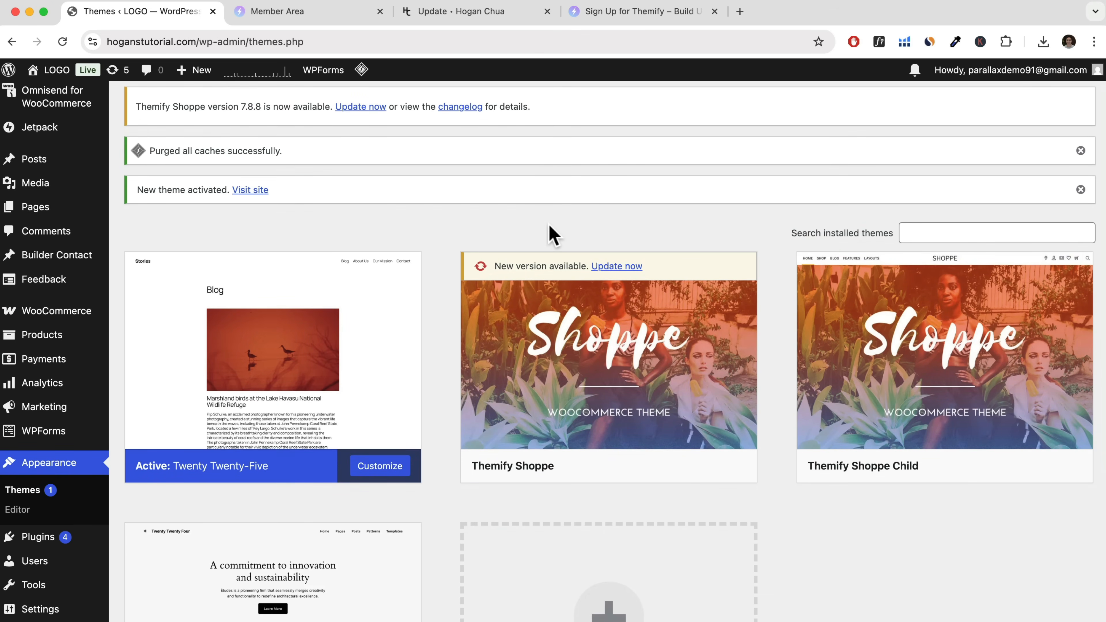
{"action": "mouse_move", "coordinate": [569, 347]}
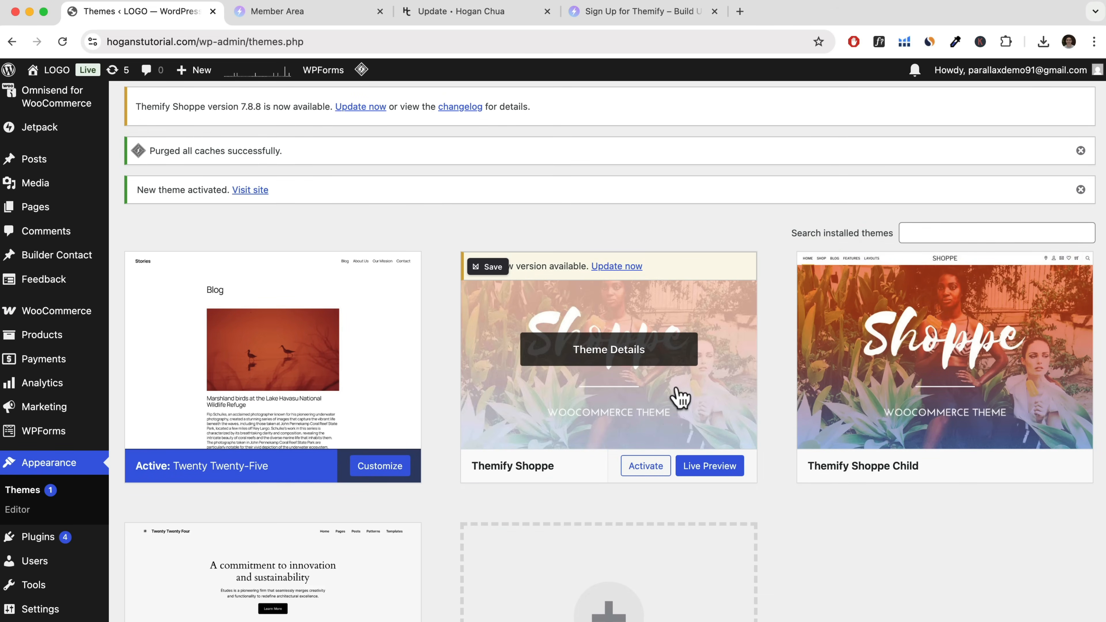
{"action": "left_click", "coordinate": [676, 390]}
{"action": "left_click", "coordinate": [675, 591]}
{"action": "left_click", "coordinate": [670, 158]}
{"action": "mouse_move", "coordinate": [501, 272]}
Upload themify-shoppe.zip as a new theme and install it.
{"action": "scroll", "coordinate": [568, 261], "scroll_direction": "up", "scroll_amount": 2}
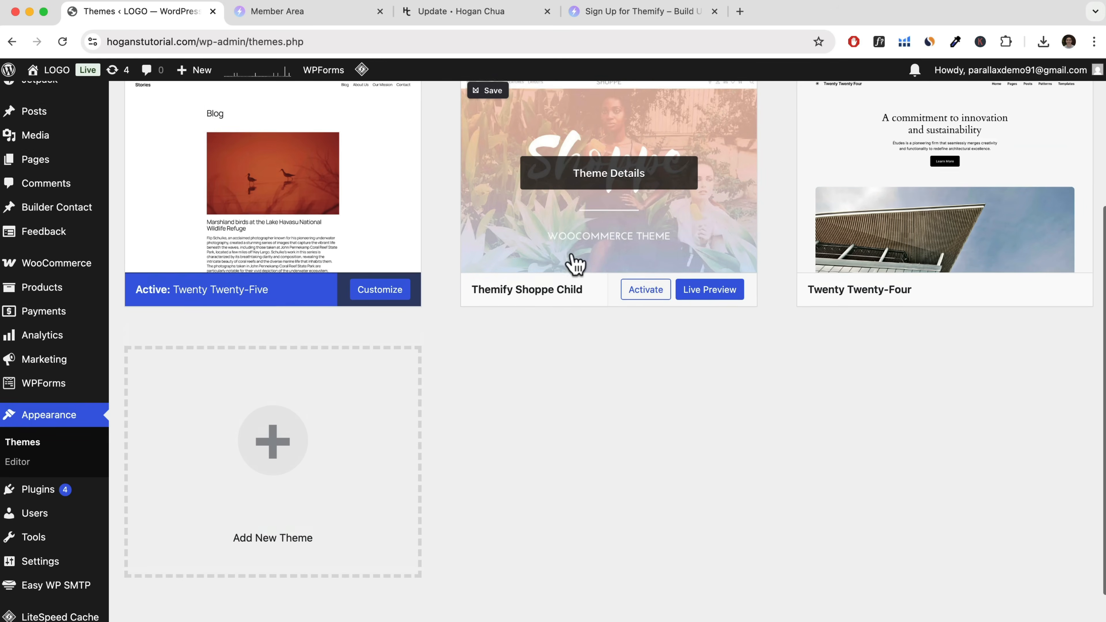
{"action": "scroll", "coordinate": [595, 261], "scroll_direction": "up", "scroll_amount": 3}
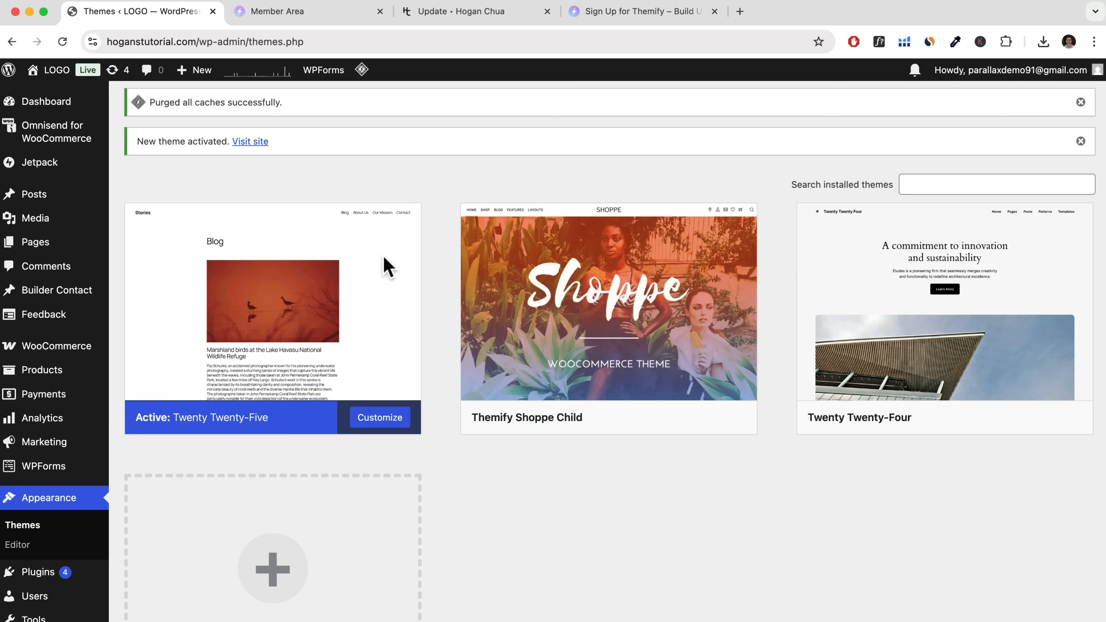
{"action": "scroll", "coordinate": [288, 285], "scroll_direction": "up", "scroll_amount": 3}
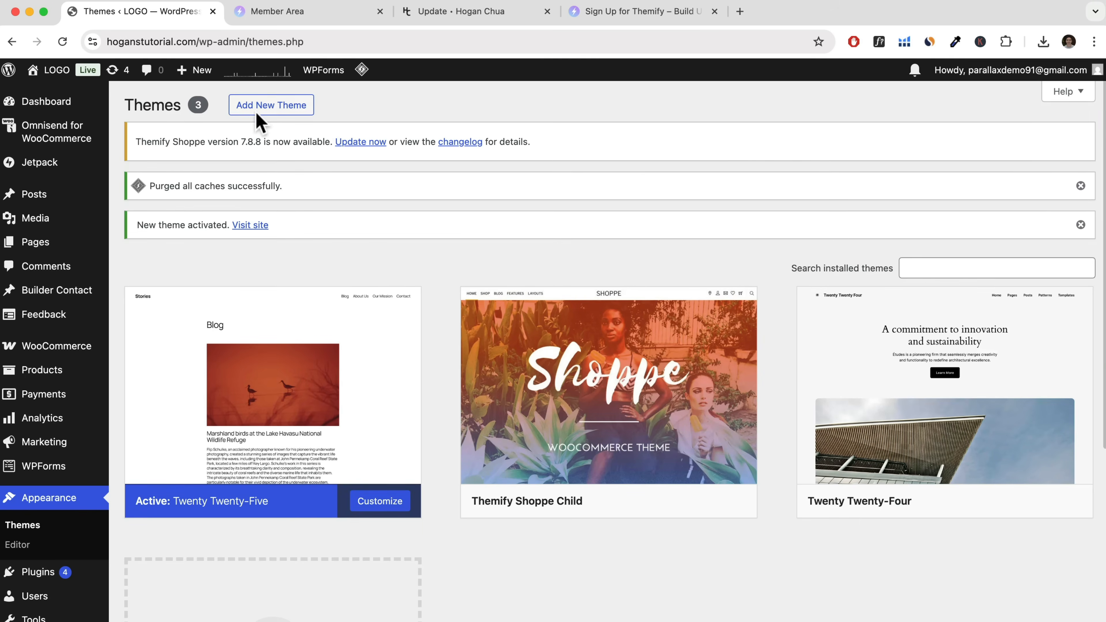
{"action": "left_click", "coordinate": [269, 113]}
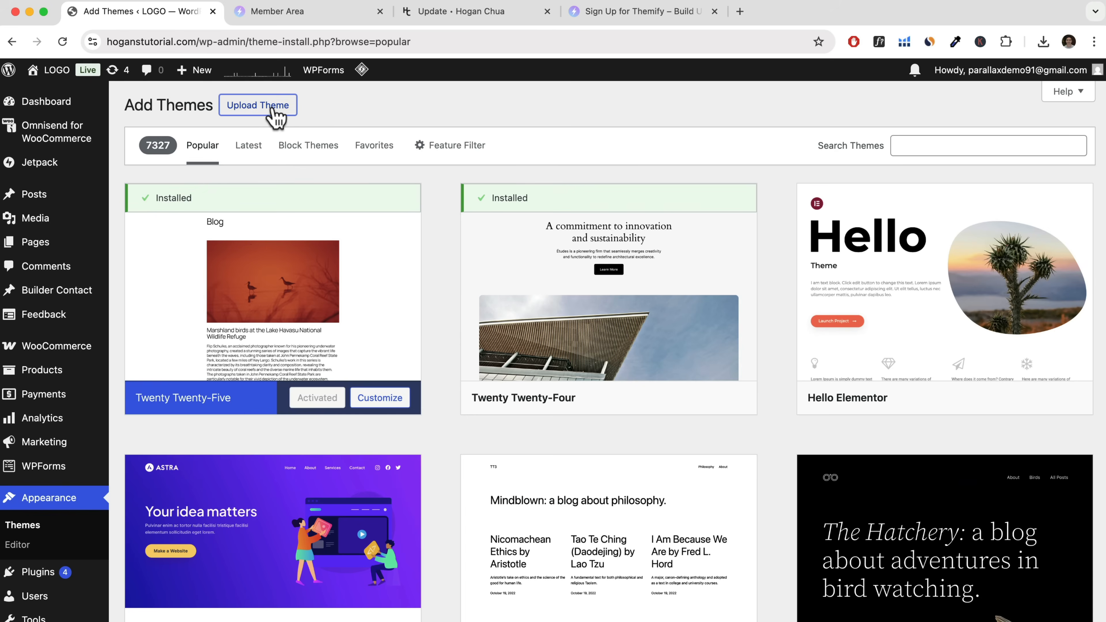
{"action": "left_click", "coordinate": [270, 111]}
{"action": "left_click", "coordinate": [494, 238]}
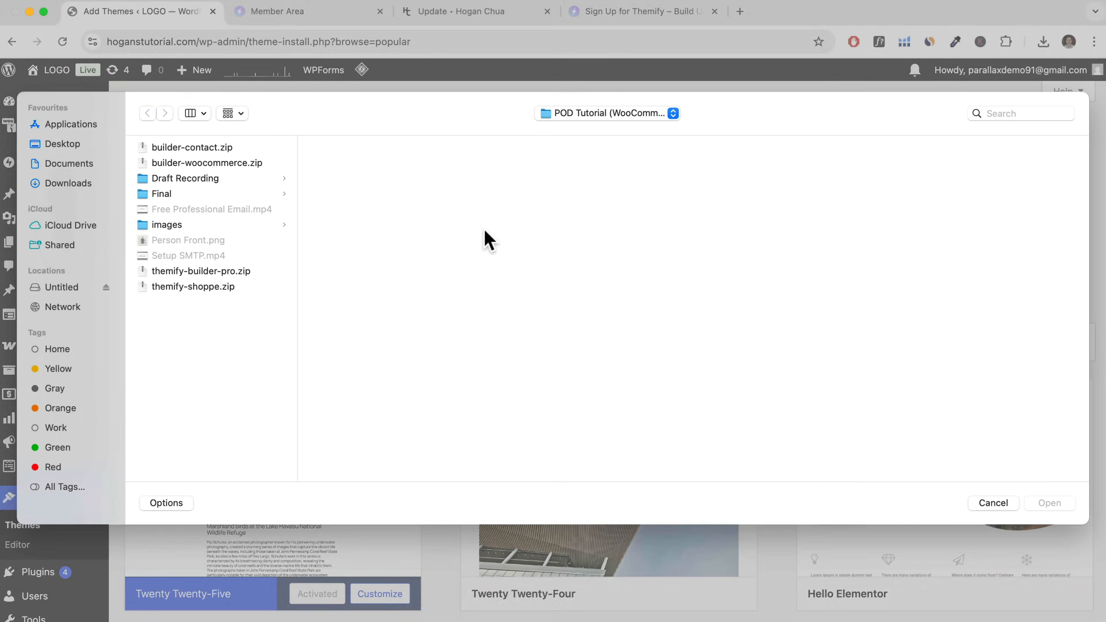
{"action": "left_click", "coordinate": [217, 291]}
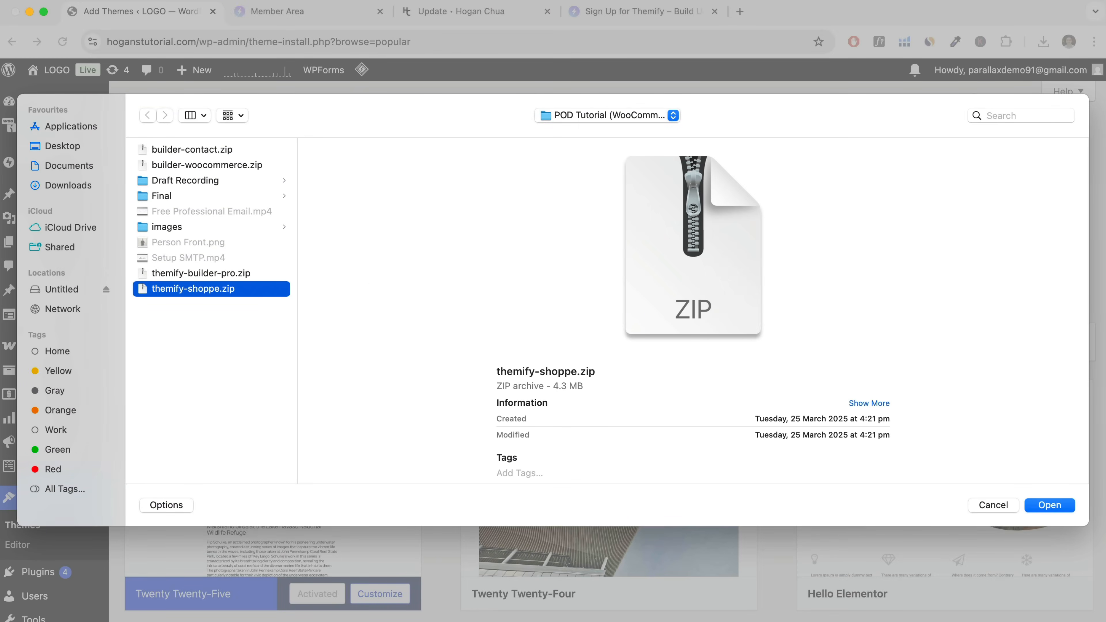
{"action": "left_click", "coordinate": [1051, 508]}
{"action": "left_click", "coordinate": [706, 235]}
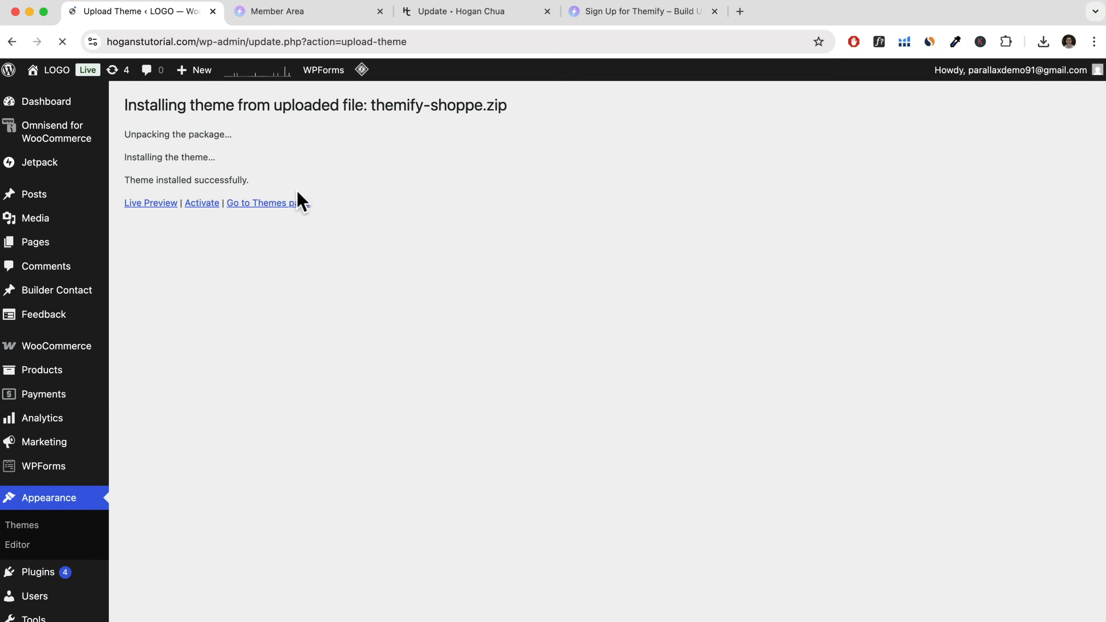
Activate the Themify Shoppe Child theme from the themes list, and check the theme version in its Themify settings.
{"action": "left_click", "coordinate": [256, 209]}
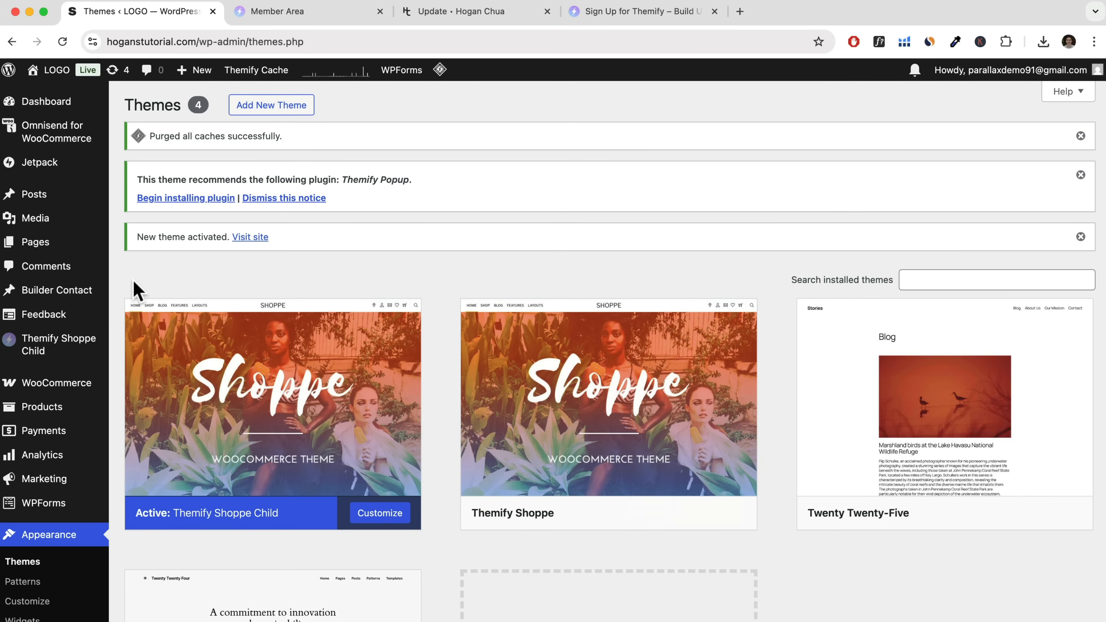
{"action": "mouse_move", "coordinate": [38, 351]}
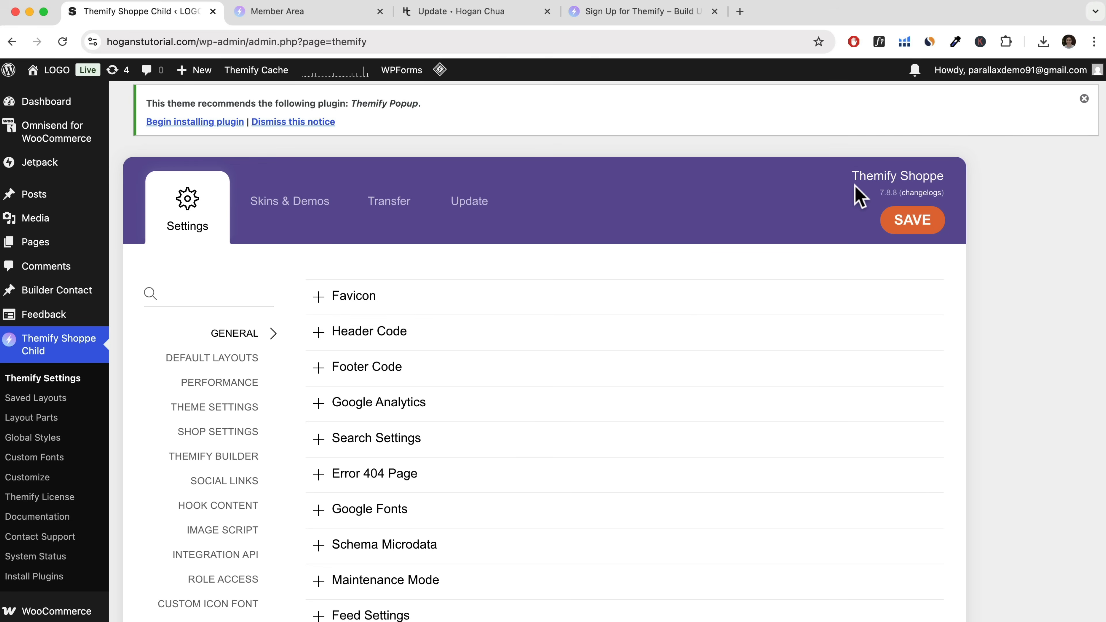
{"action": "left_click", "coordinate": [916, 193]}
{"action": "left_click_drag", "start_coordinate": [278, 167], "coordinate": [824, 178]}
{"action": "left_click", "coordinate": [1004, 168]}
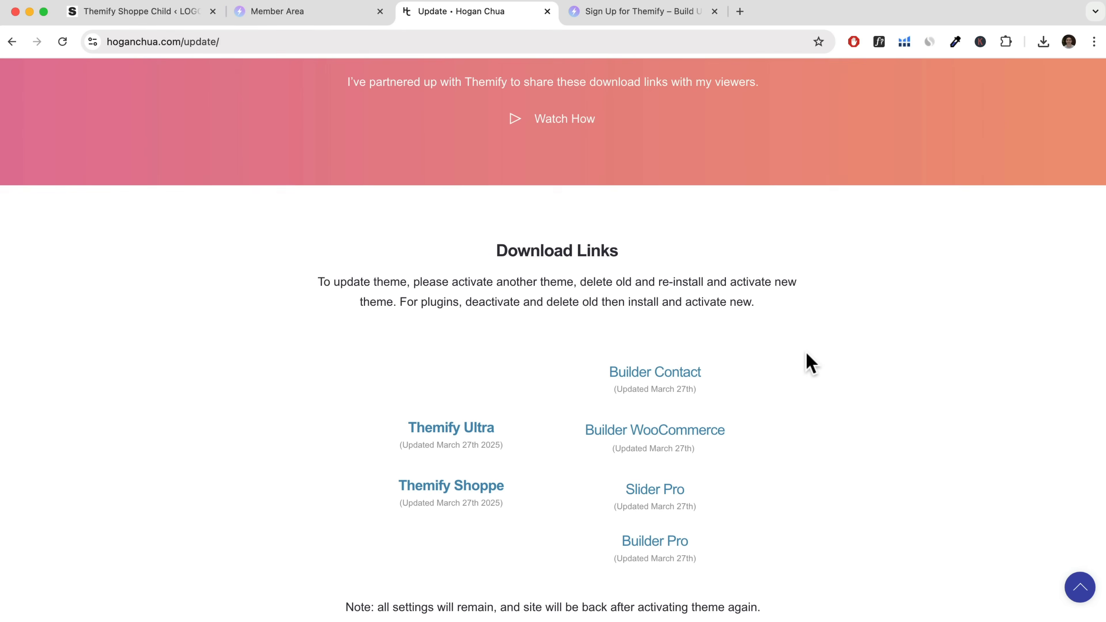
Review the Themify Membership note, the Master Club and Lifetime Club pricing, and the support options in the Themify member area.
{"action": "scroll", "coordinate": [812, 370], "scroll_direction": "down", "scroll_amount": 5}
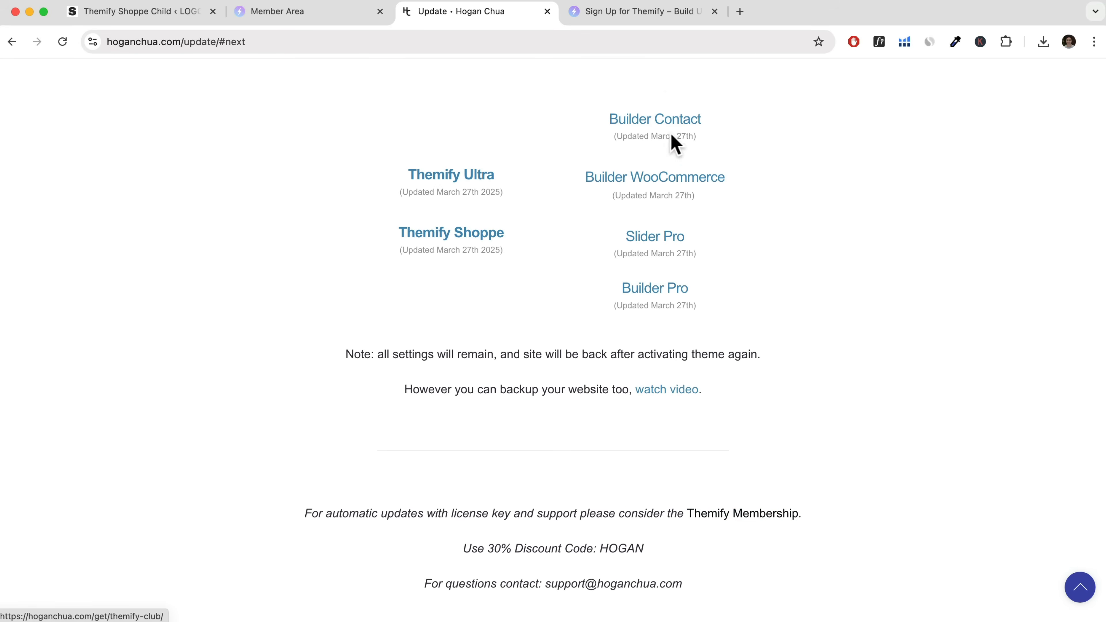
{"action": "left_click", "coordinate": [624, 18]}
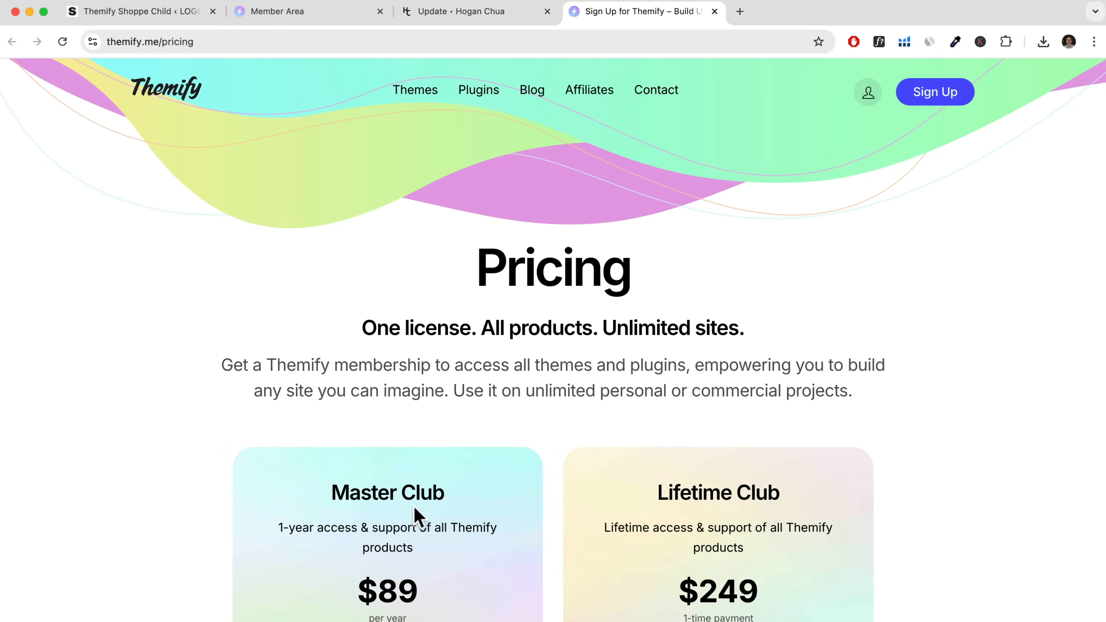
{"action": "scroll", "coordinate": [414, 461], "scroll_direction": "down", "scroll_amount": 3}
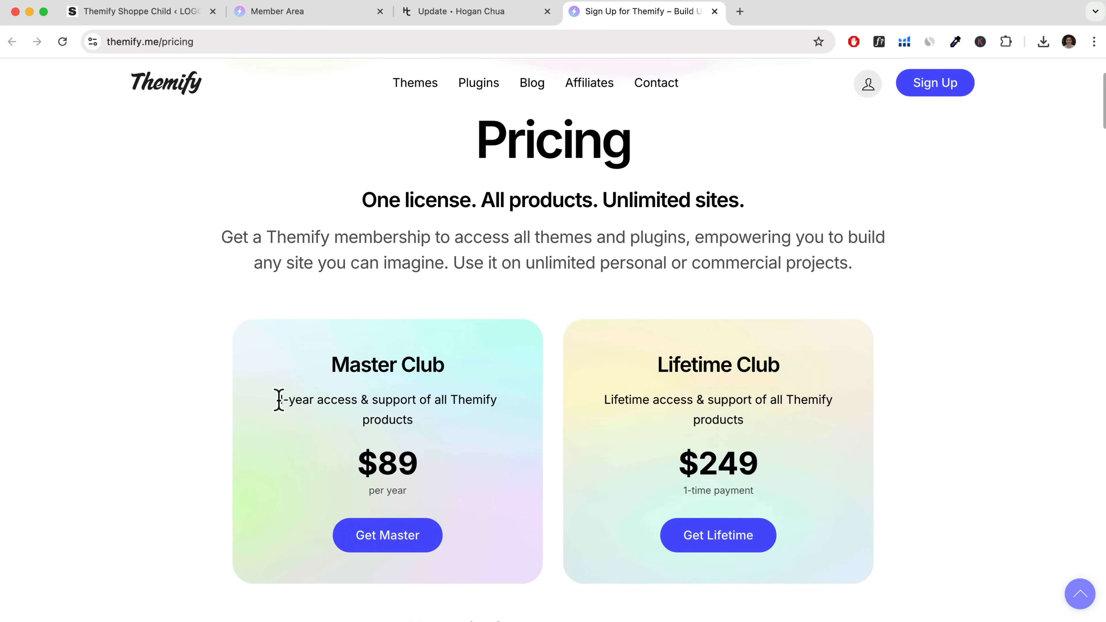
{"action": "left_click_drag", "start_coordinate": [279, 400], "coordinate": [475, 425]}
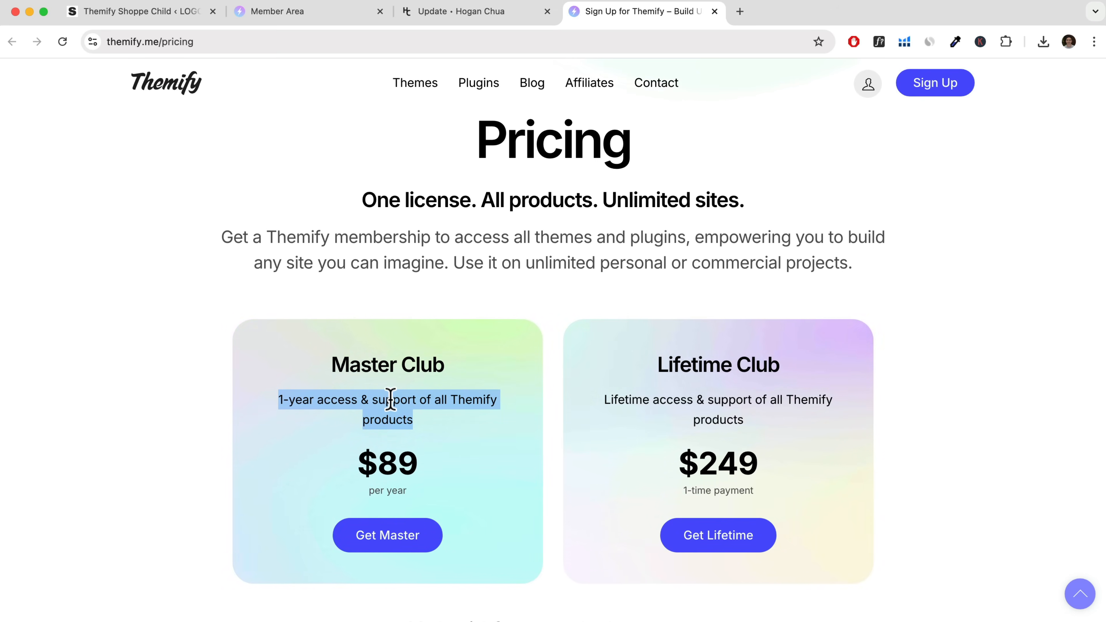
{"action": "left_click", "coordinate": [316, 18]}
{"action": "mouse_move", "coordinate": [774, 102]}
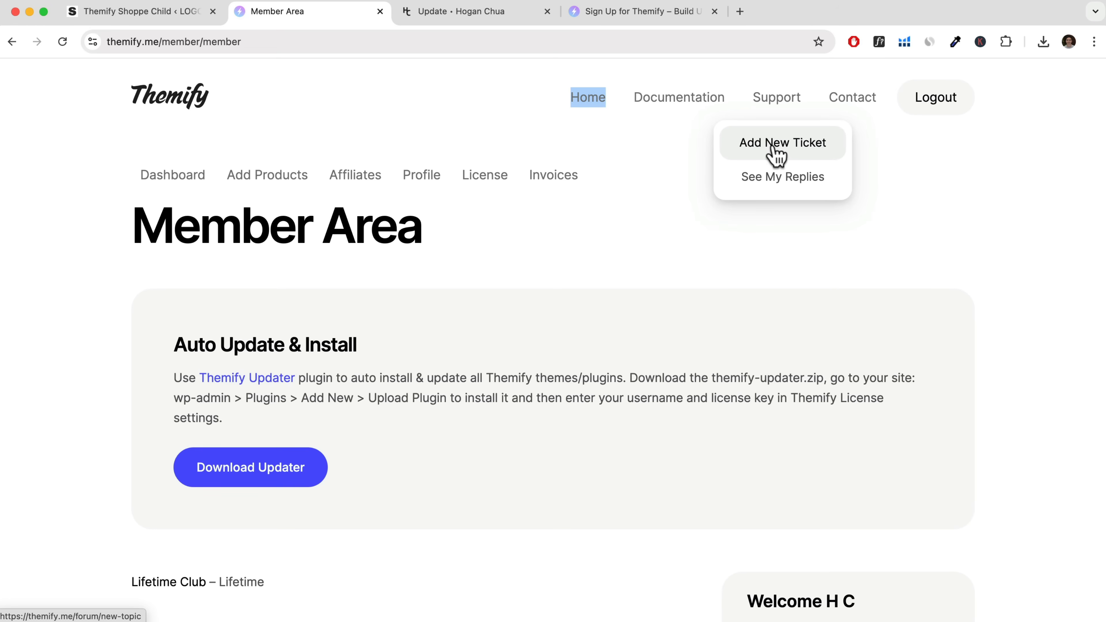
Find the Builder Pro download link on the hoganchua.com/update page.
{"action": "left_click", "coordinate": [459, 18]}
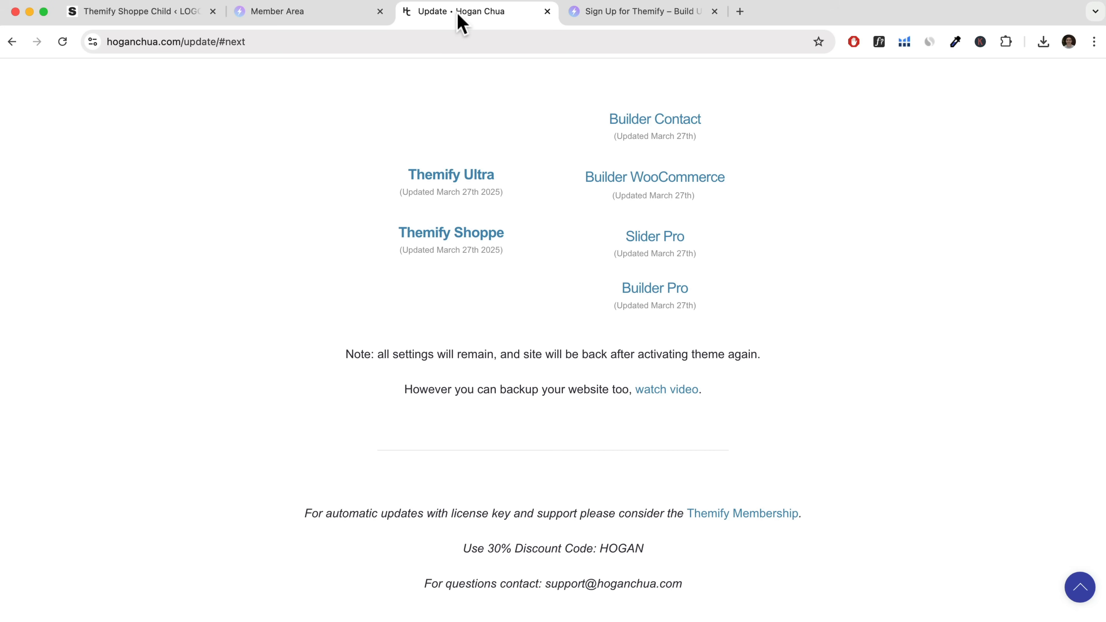
{"action": "scroll", "coordinate": [514, 165], "scroll_direction": "up", "scroll_amount": 4}
{"action": "scroll", "coordinate": [485, 287], "scroll_direction": "up", "scroll_amount": 4}
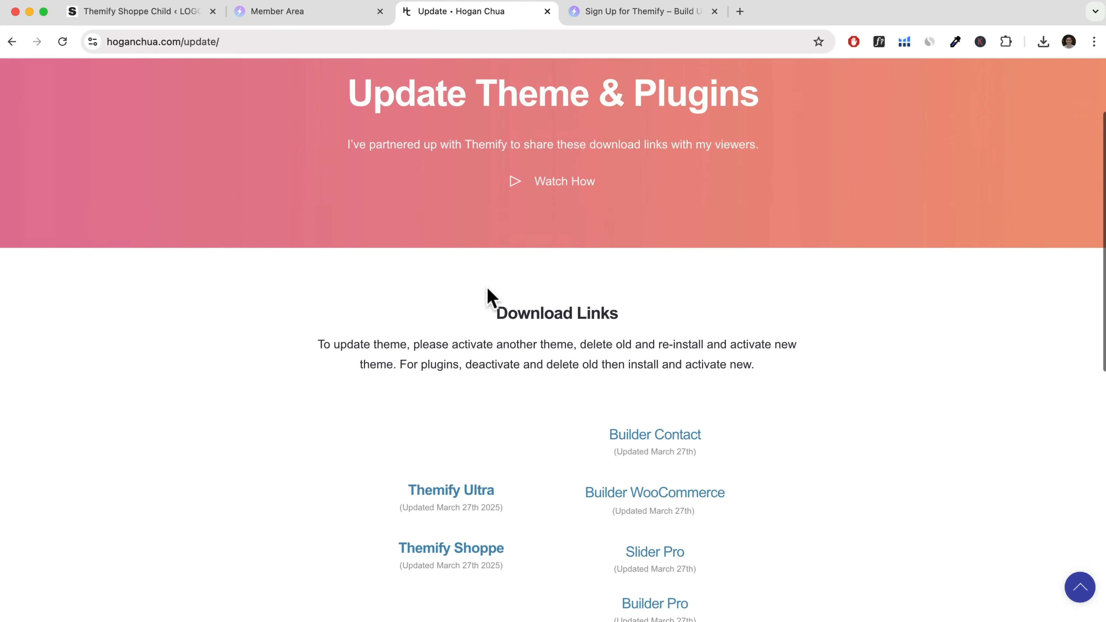
{"action": "scroll", "coordinate": [549, 314], "scroll_direction": "up", "scroll_amount": 3}
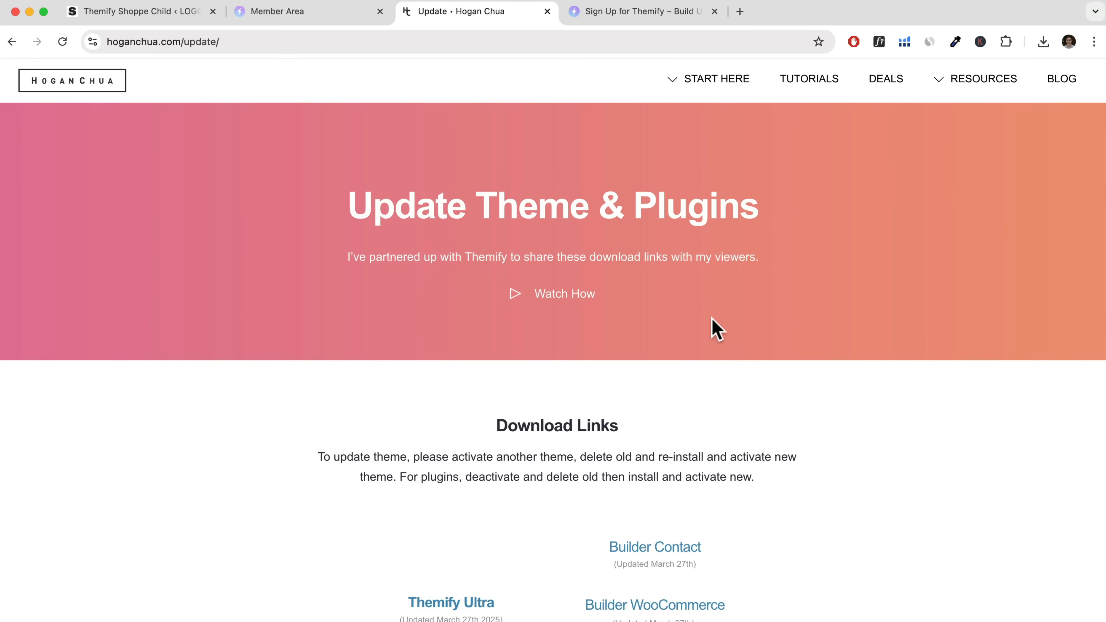
{"action": "scroll", "coordinate": [697, 397], "scroll_direction": "down", "scroll_amount": 5}
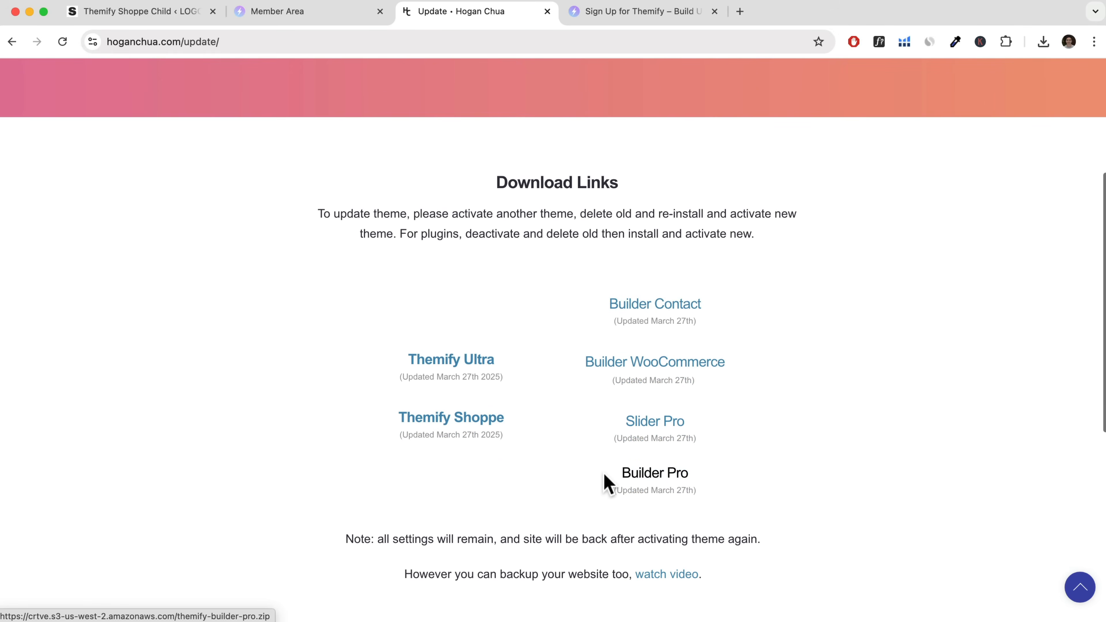
{"action": "left_click_drag", "start_coordinate": [606, 481], "coordinate": [745, 472]}
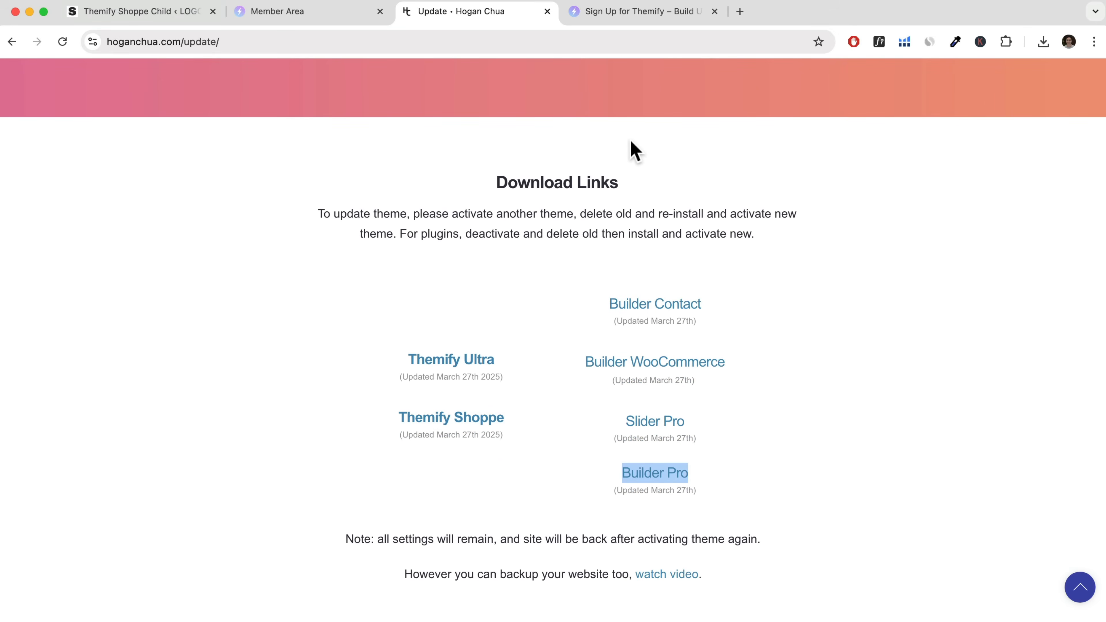
Visit the Builder Pro product page on the Themify website and look through its features.
{"action": "left_click", "coordinate": [639, 19]}
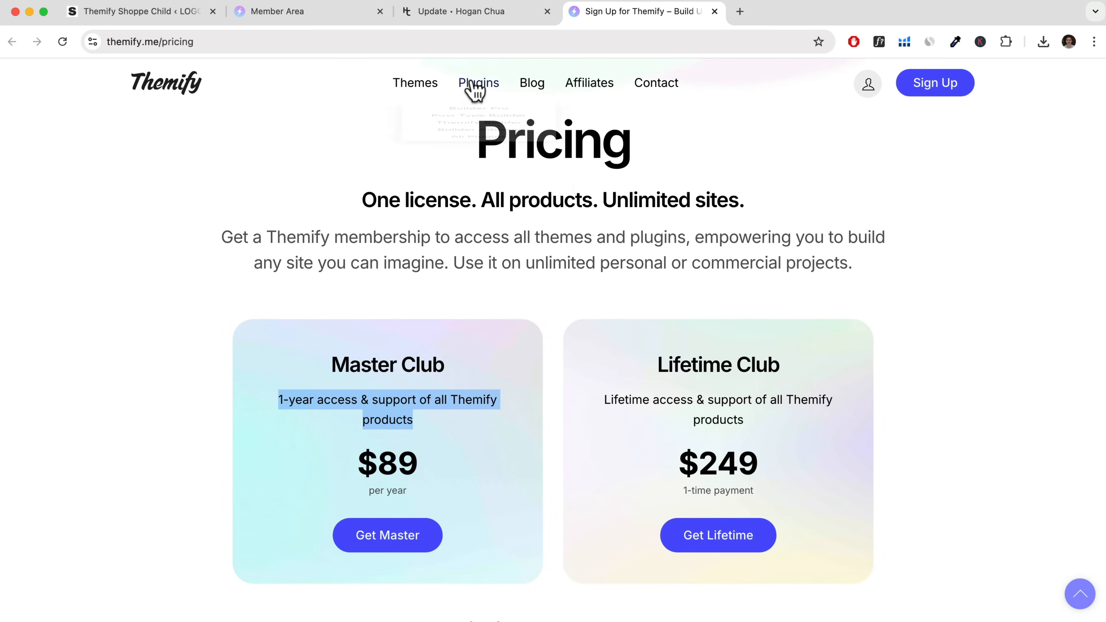
{"action": "mouse_move", "coordinate": [477, 91]}
{"action": "left_click", "coordinate": [489, 127]}
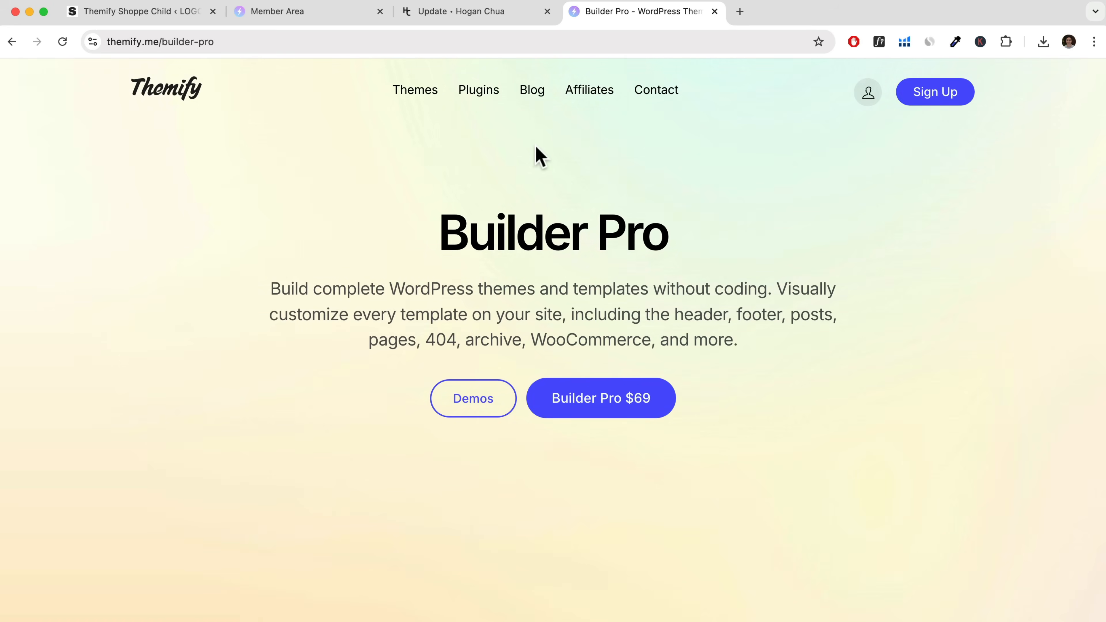
{"action": "scroll", "coordinate": [707, 383], "scroll_direction": "down", "scroll_amount": 20}
{"action": "scroll", "coordinate": [707, 383], "scroll_direction": "down", "scroll_amount": 6}
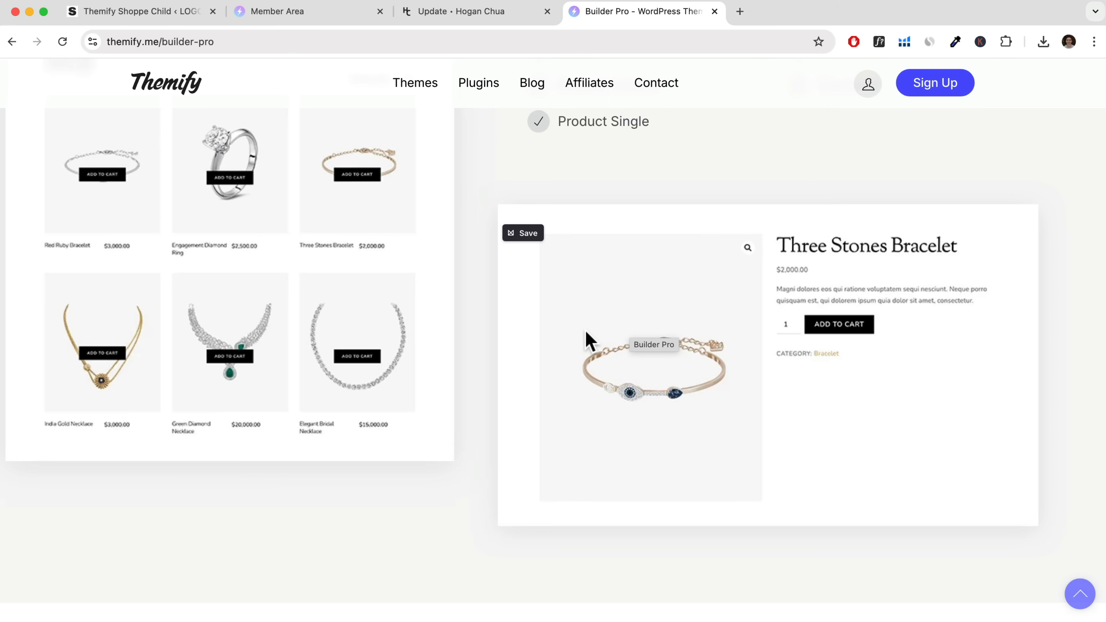
Check the WooCommerce site visibility settings, and look through the live studioo homepage down to the footer.
{"action": "left_click", "coordinate": [148, 11]}
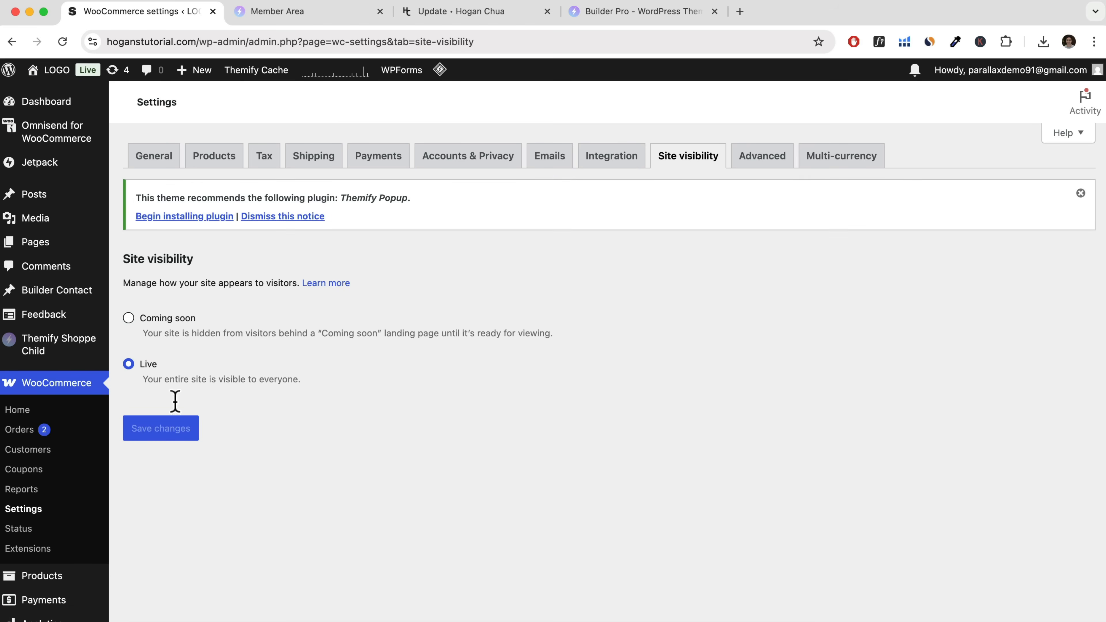
{"action": "left_click", "coordinate": [49, 97]}
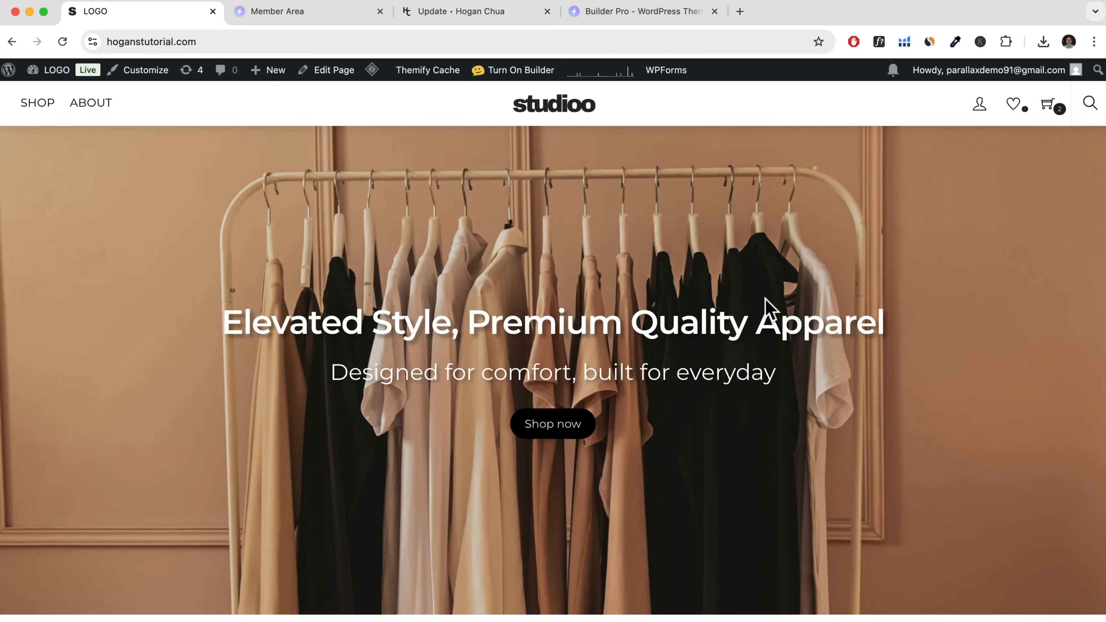
{"action": "scroll", "coordinate": [766, 305], "scroll_direction": "down", "scroll_amount": 10}
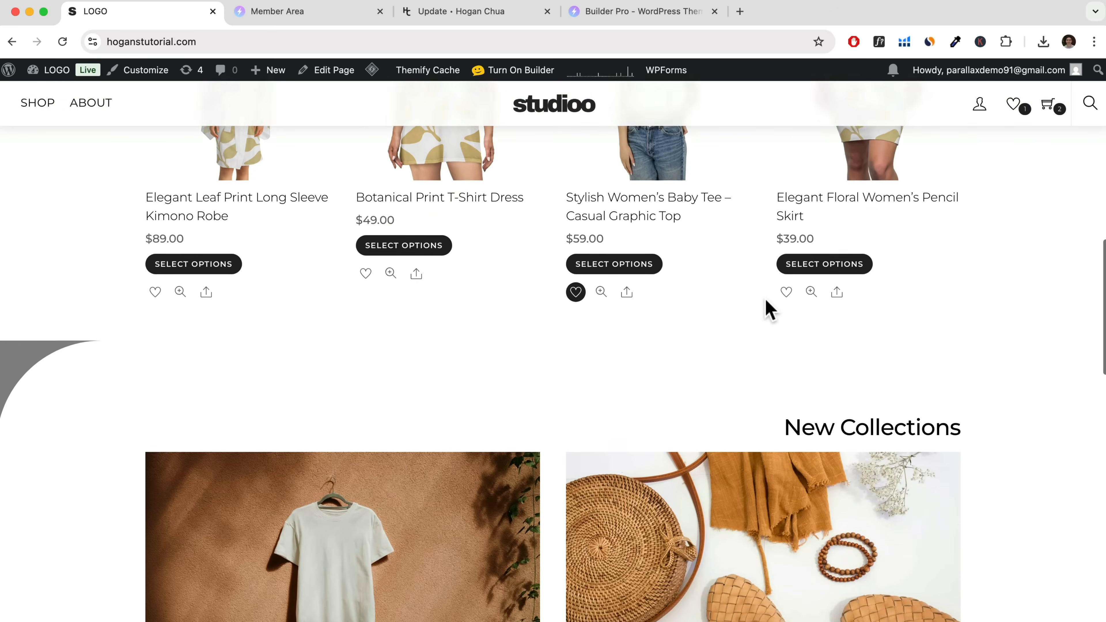
{"action": "scroll", "coordinate": [767, 305], "scroll_direction": "down", "scroll_amount": 5}
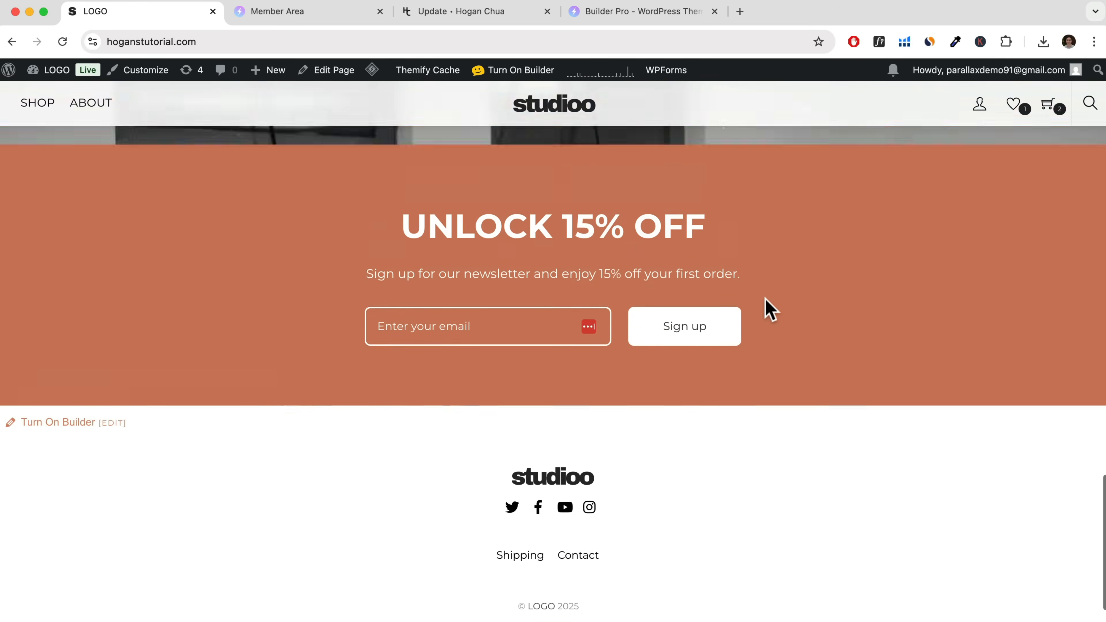